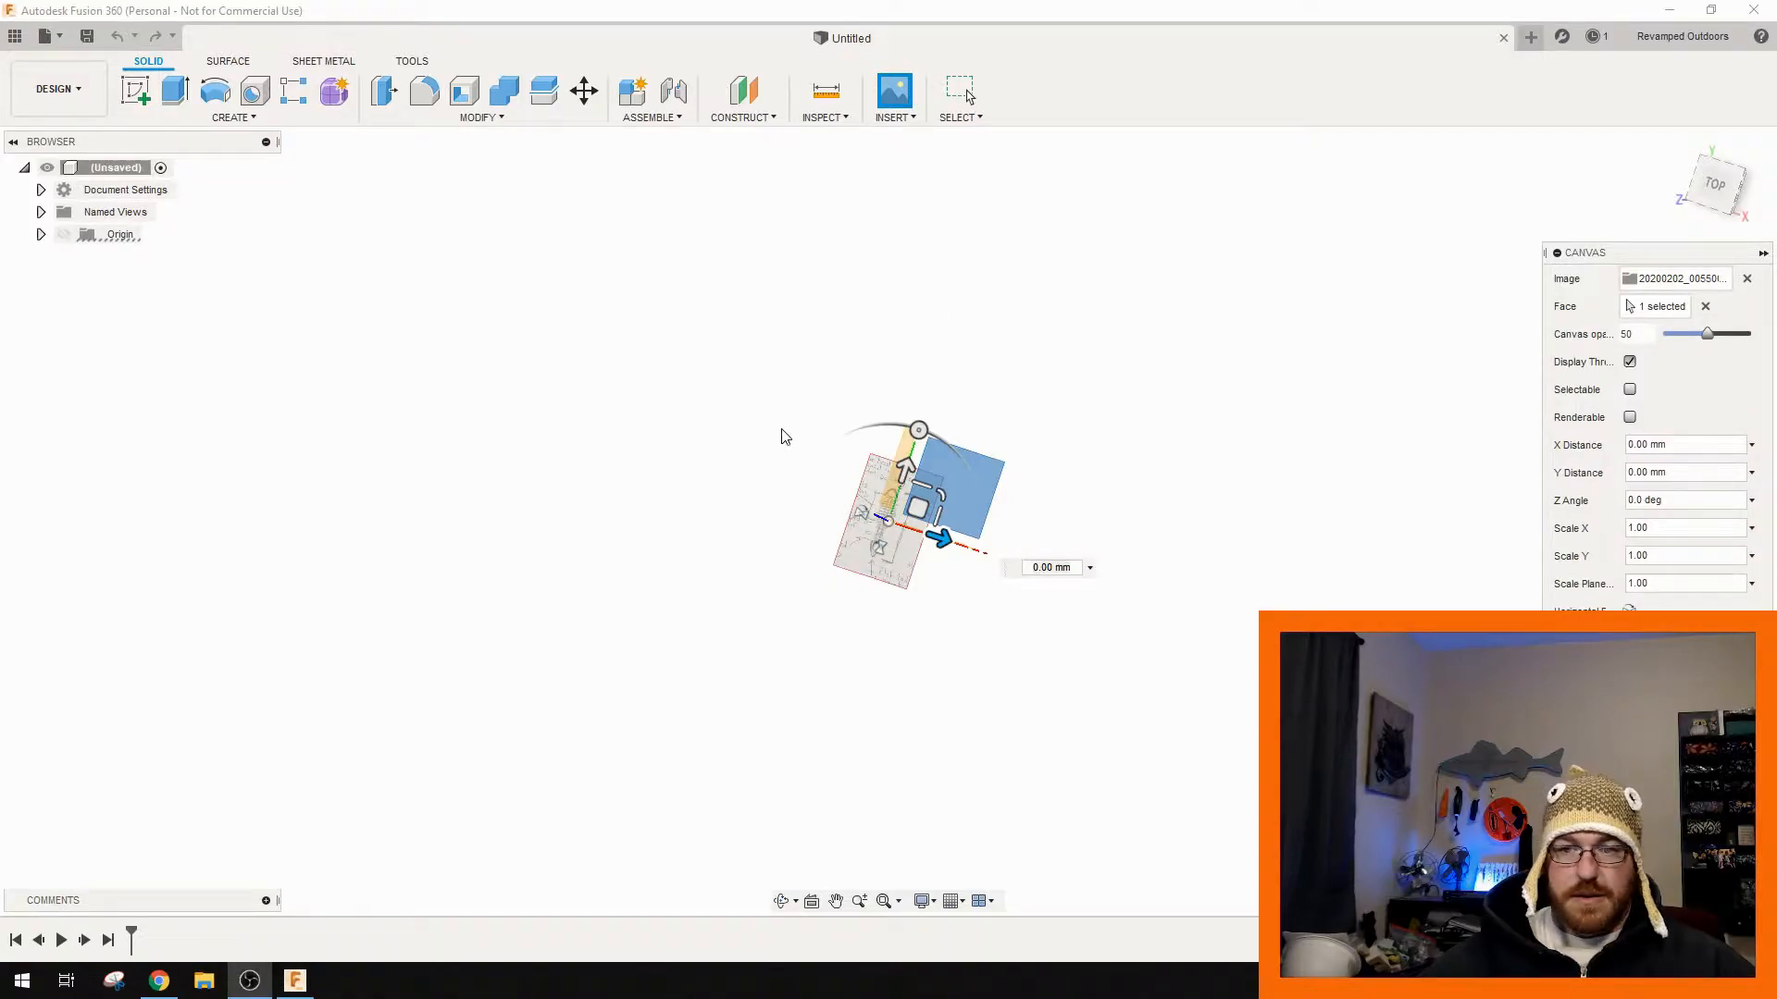
- Place the lure drawing photo as a canvas on the selected plane at its default position, 50% opacity and scale 1.00
{"action": "middle_click_drag", "start_coordinate": [743, 426], "coordinate": [786, 440], "text": "shift"}
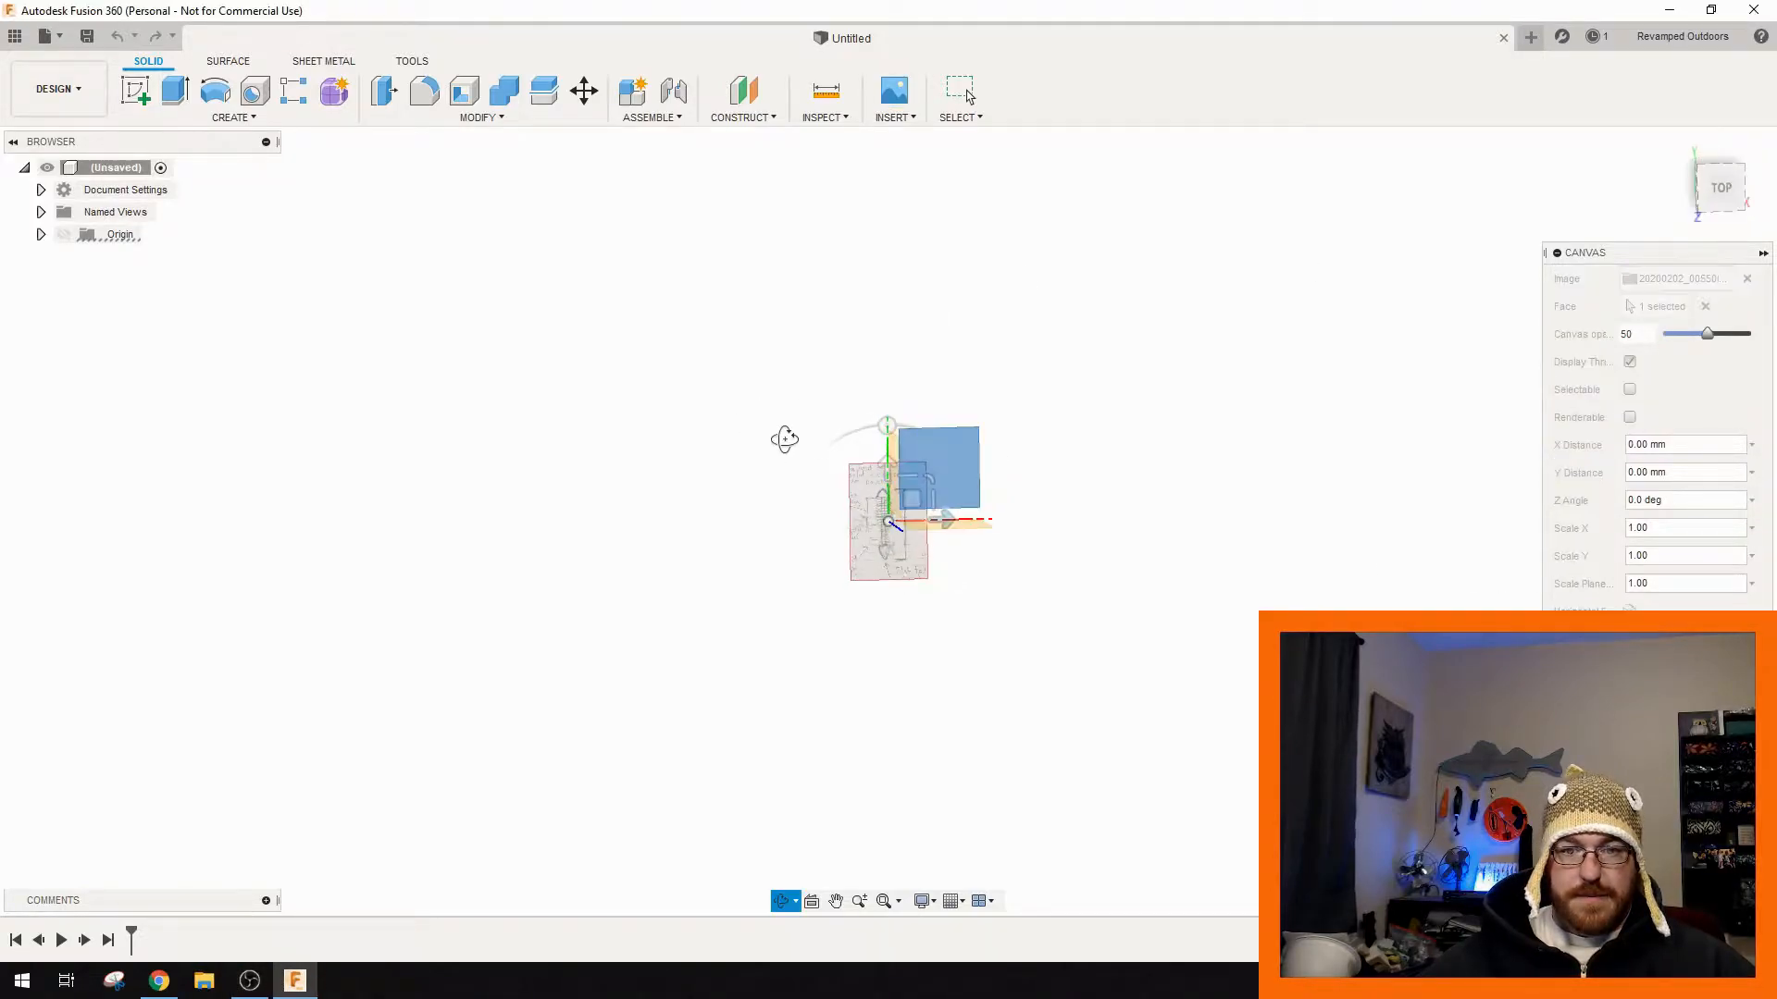
{"action": "left_click", "coordinate": [1718, 188]}
{"action": "scroll", "coordinate": [828, 516], "scroll_direction": "up", "scroll_amount": 10}
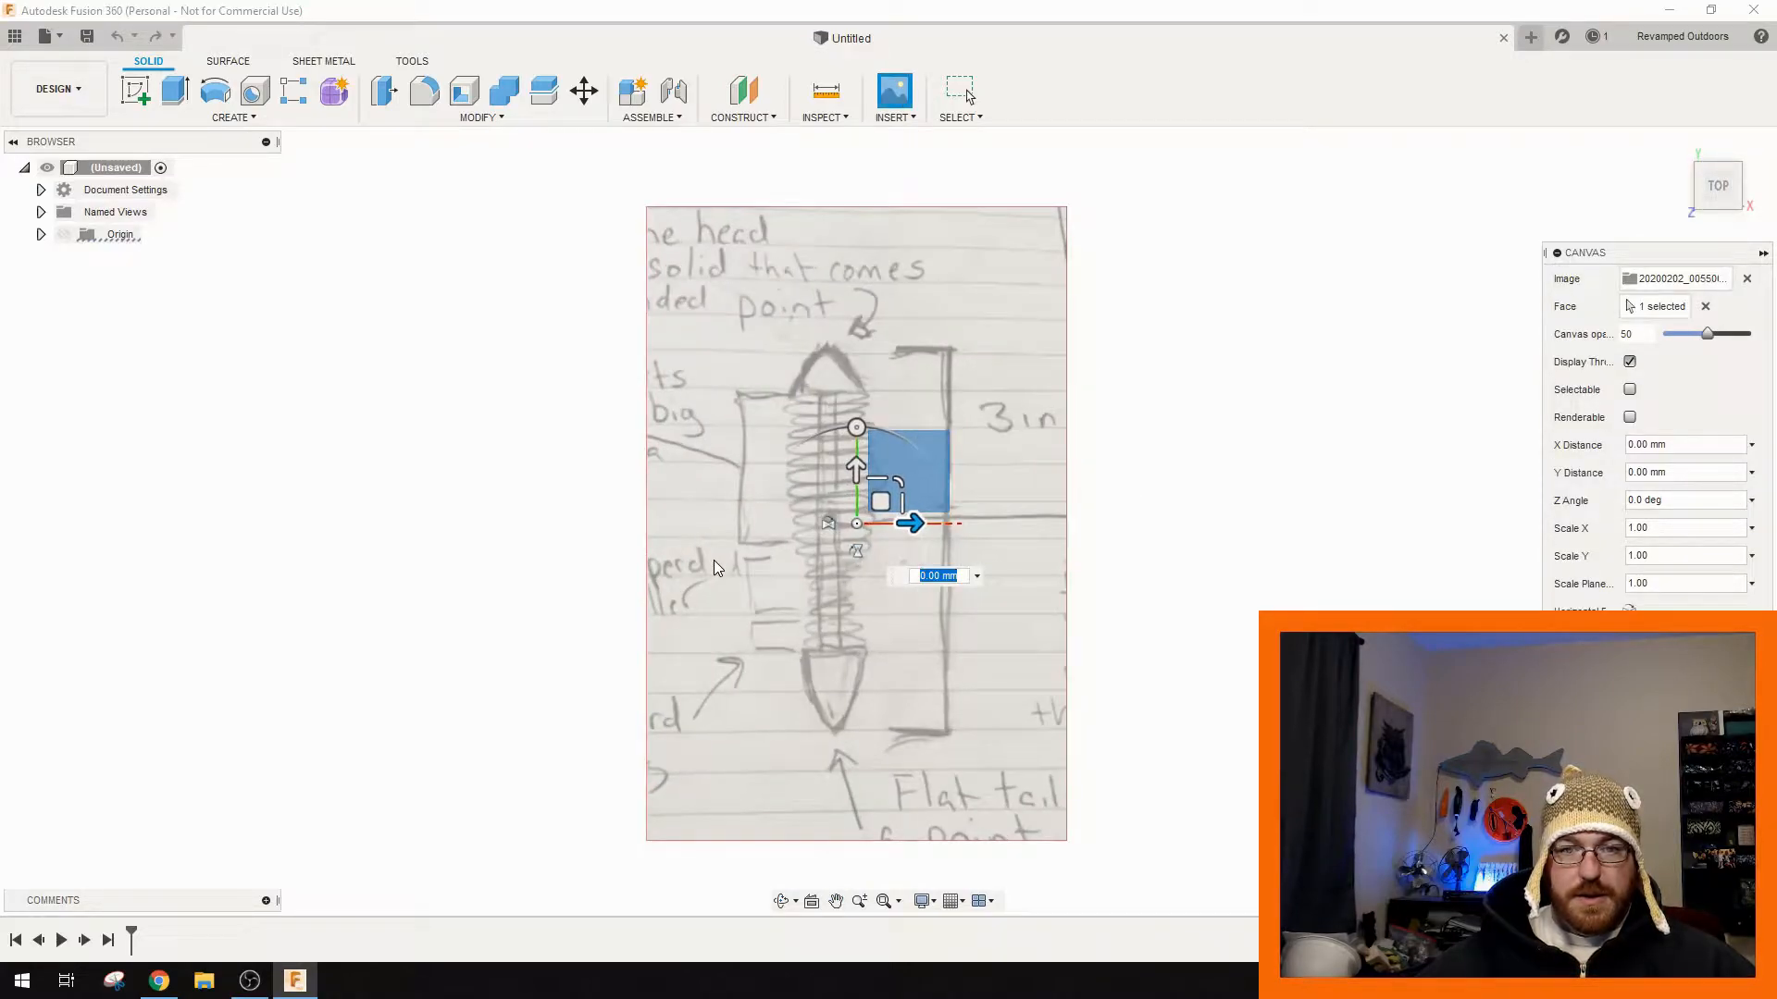
{"action": "middle_click_drag", "start_coordinate": [713, 559], "coordinate": [652, 577]}
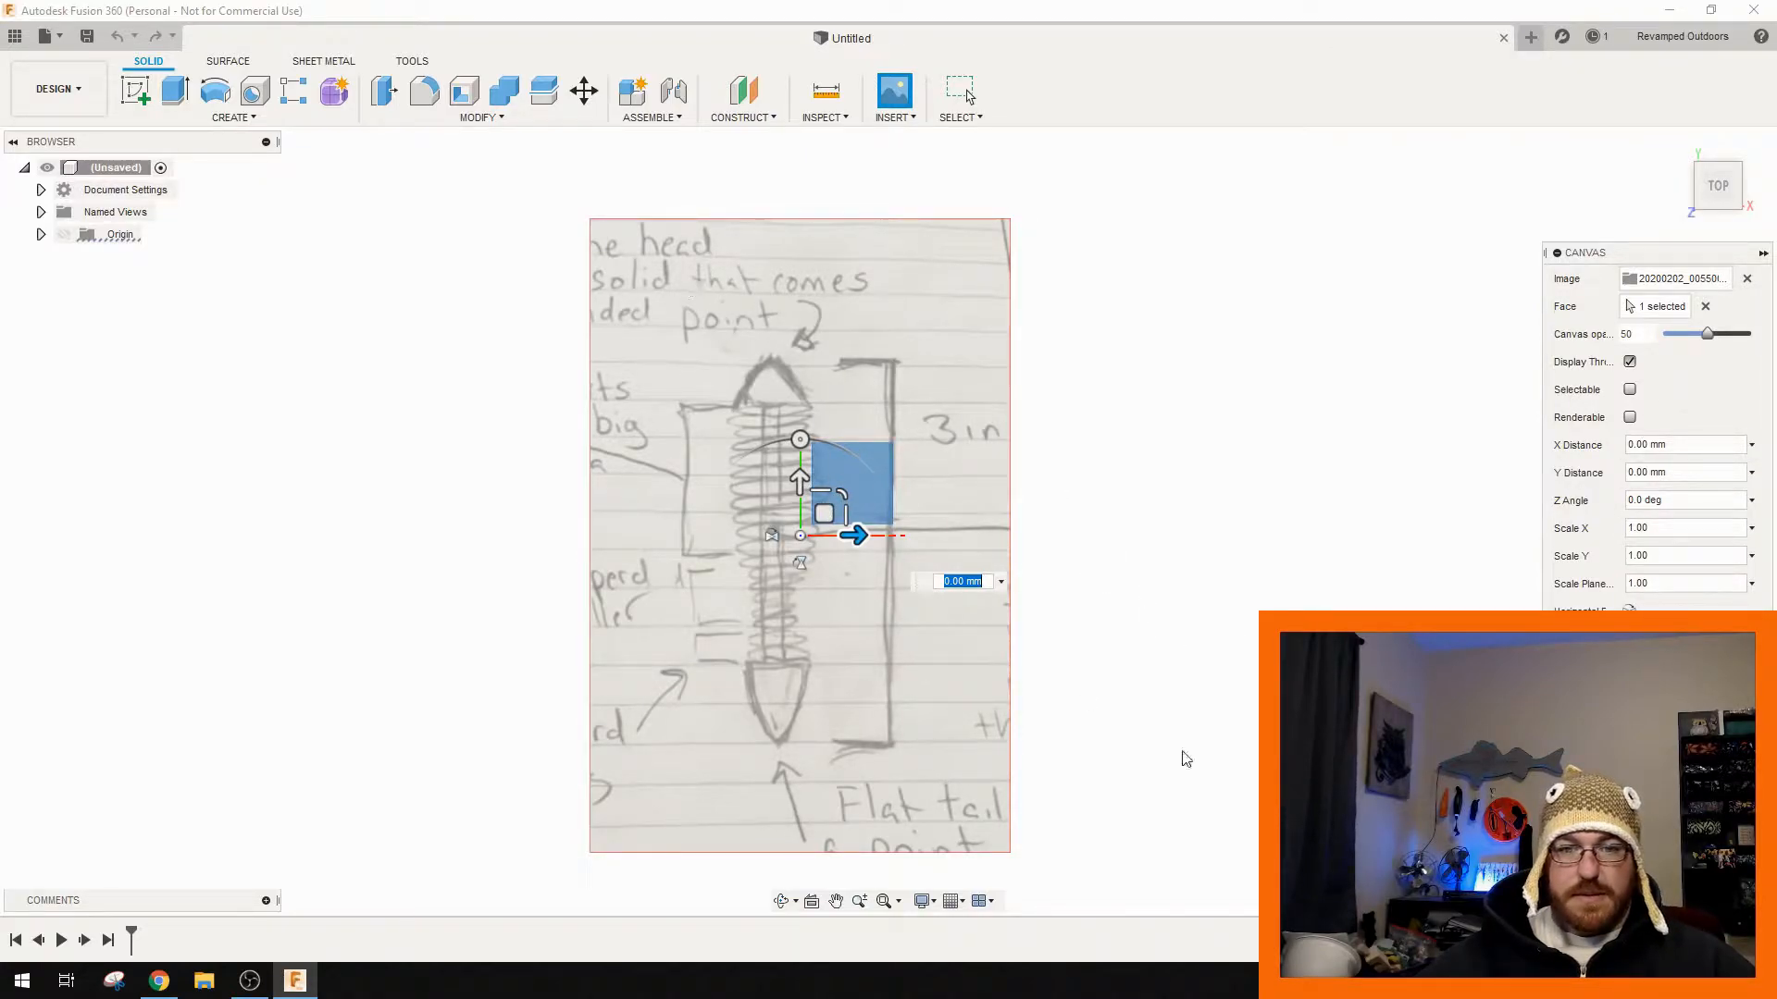
{"action": "key", "text": "Return"}
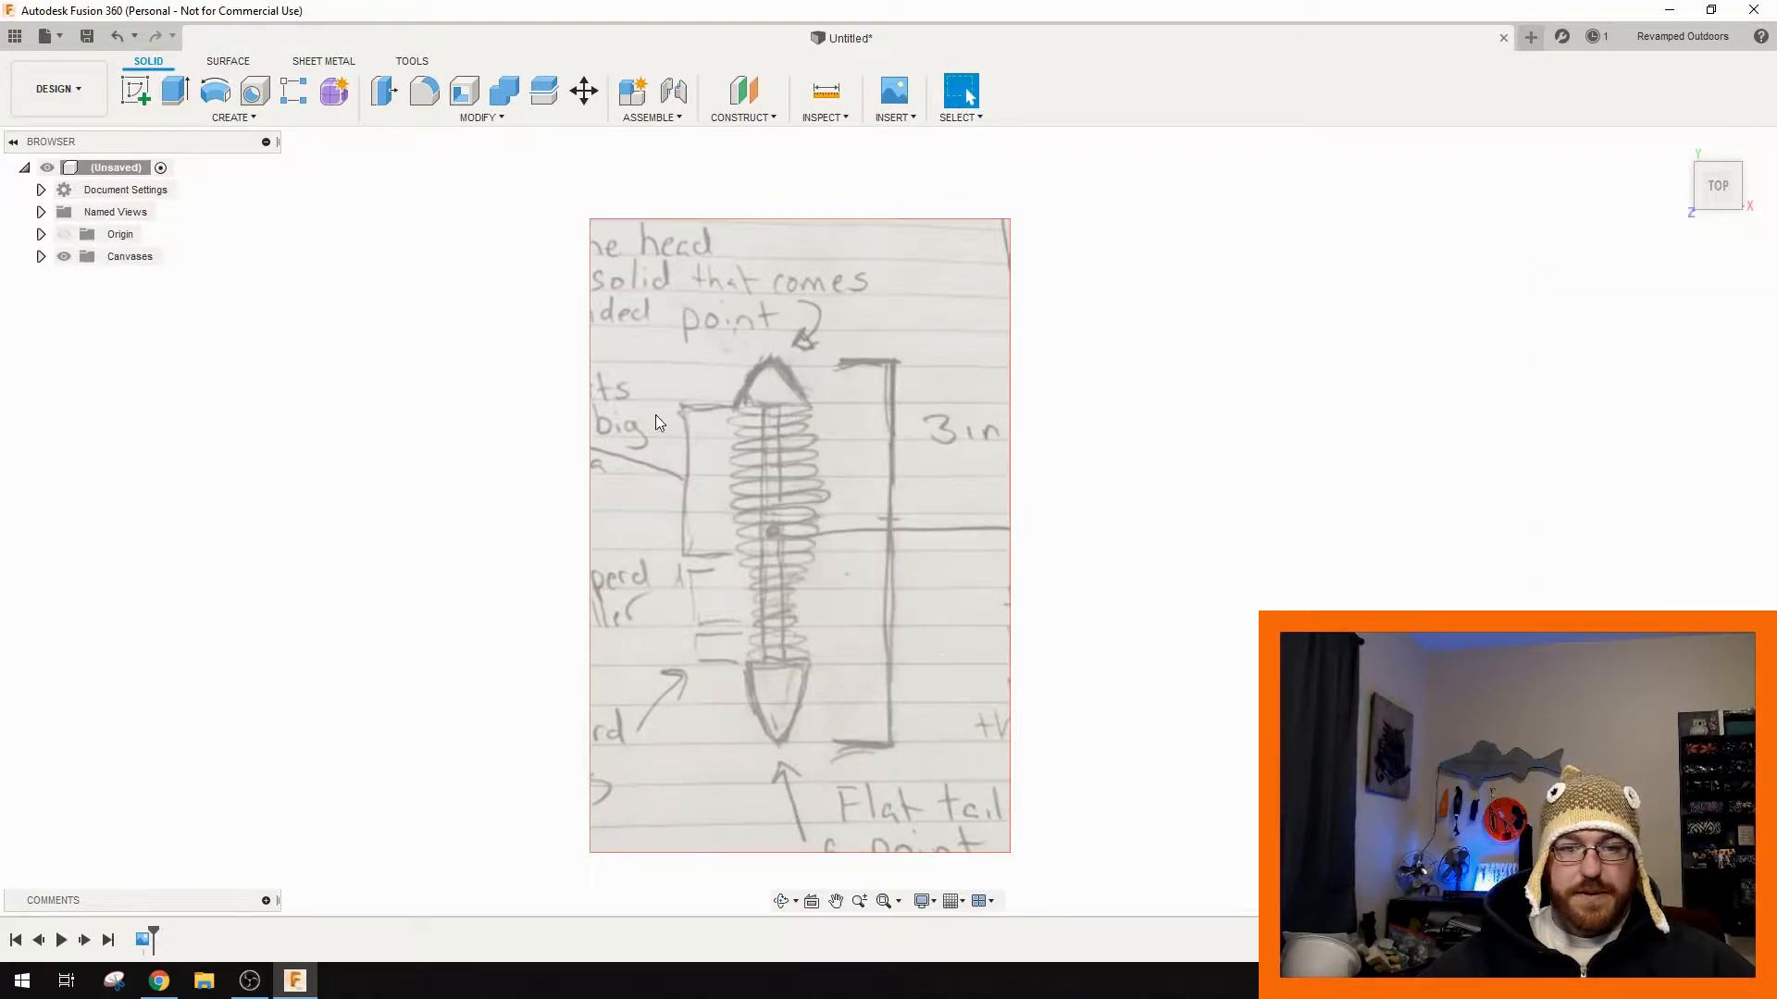
- Calibrate the canvas by setting the distance from the drawn lure's nose tip to its tail tip to 3 in
{"action": "left_click", "coordinate": [40, 257]}
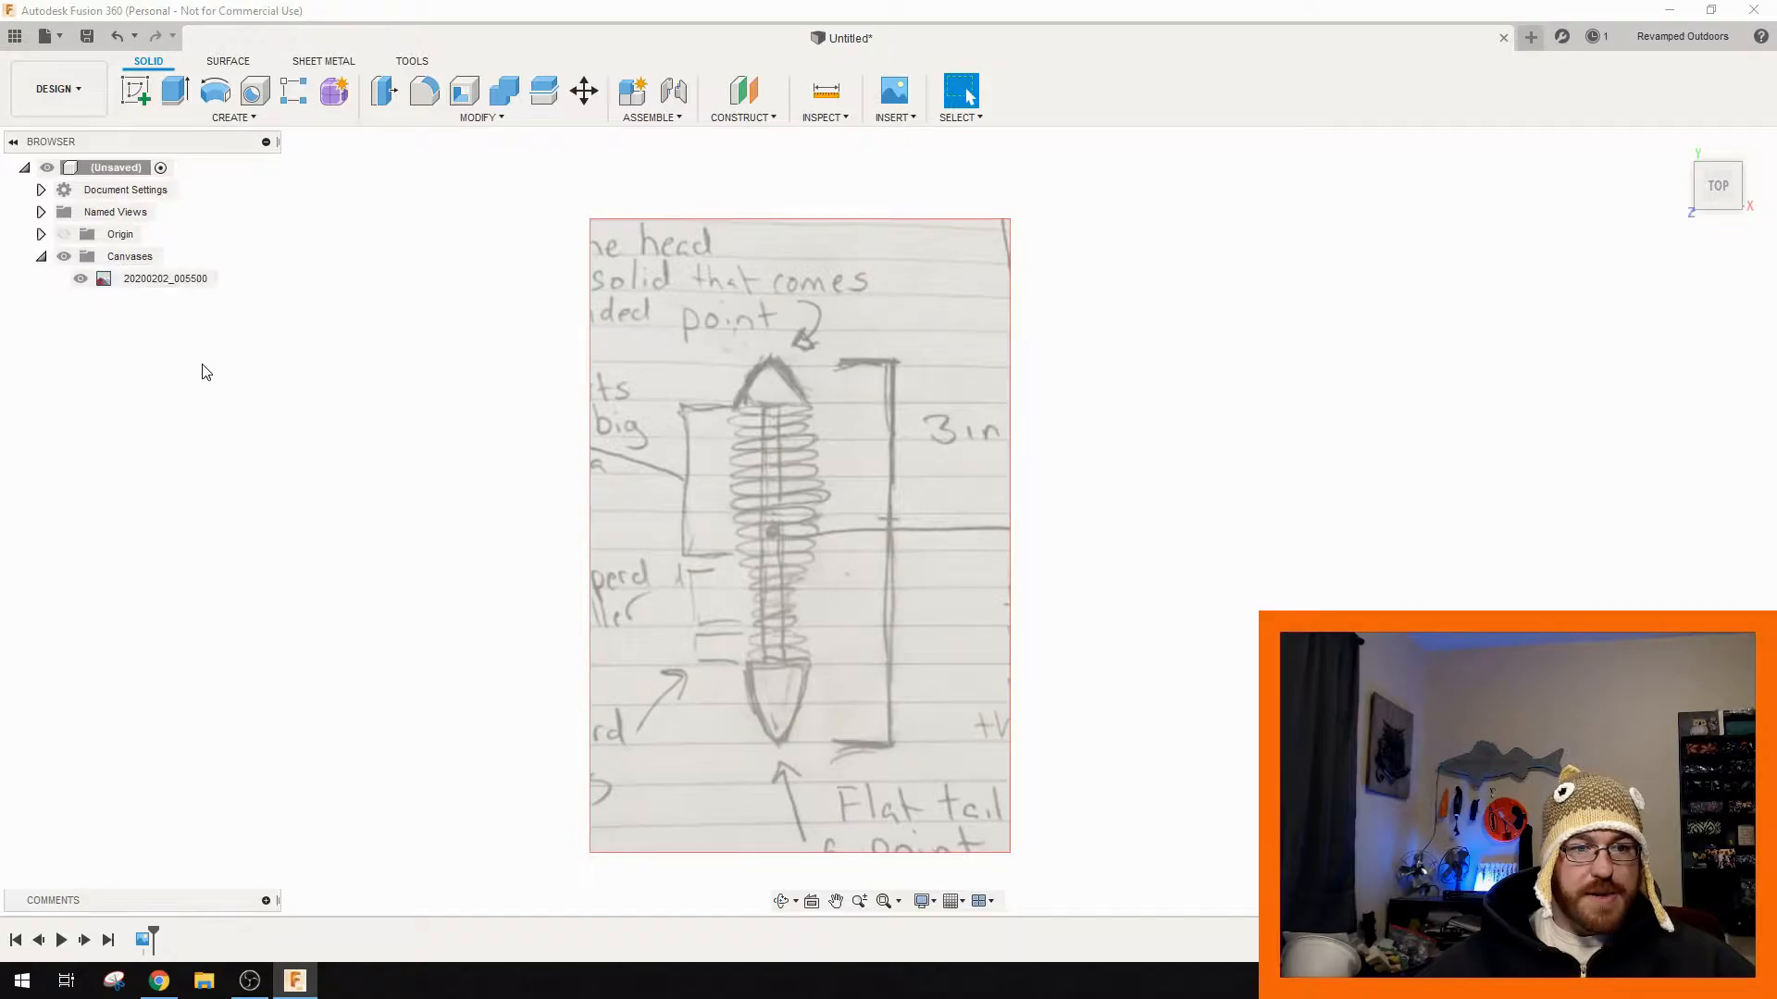
{"action": "right_click", "coordinate": [144, 278]}
{"action": "left_click", "coordinate": [177, 337]}
{"action": "left_click", "coordinate": [770, 362]}
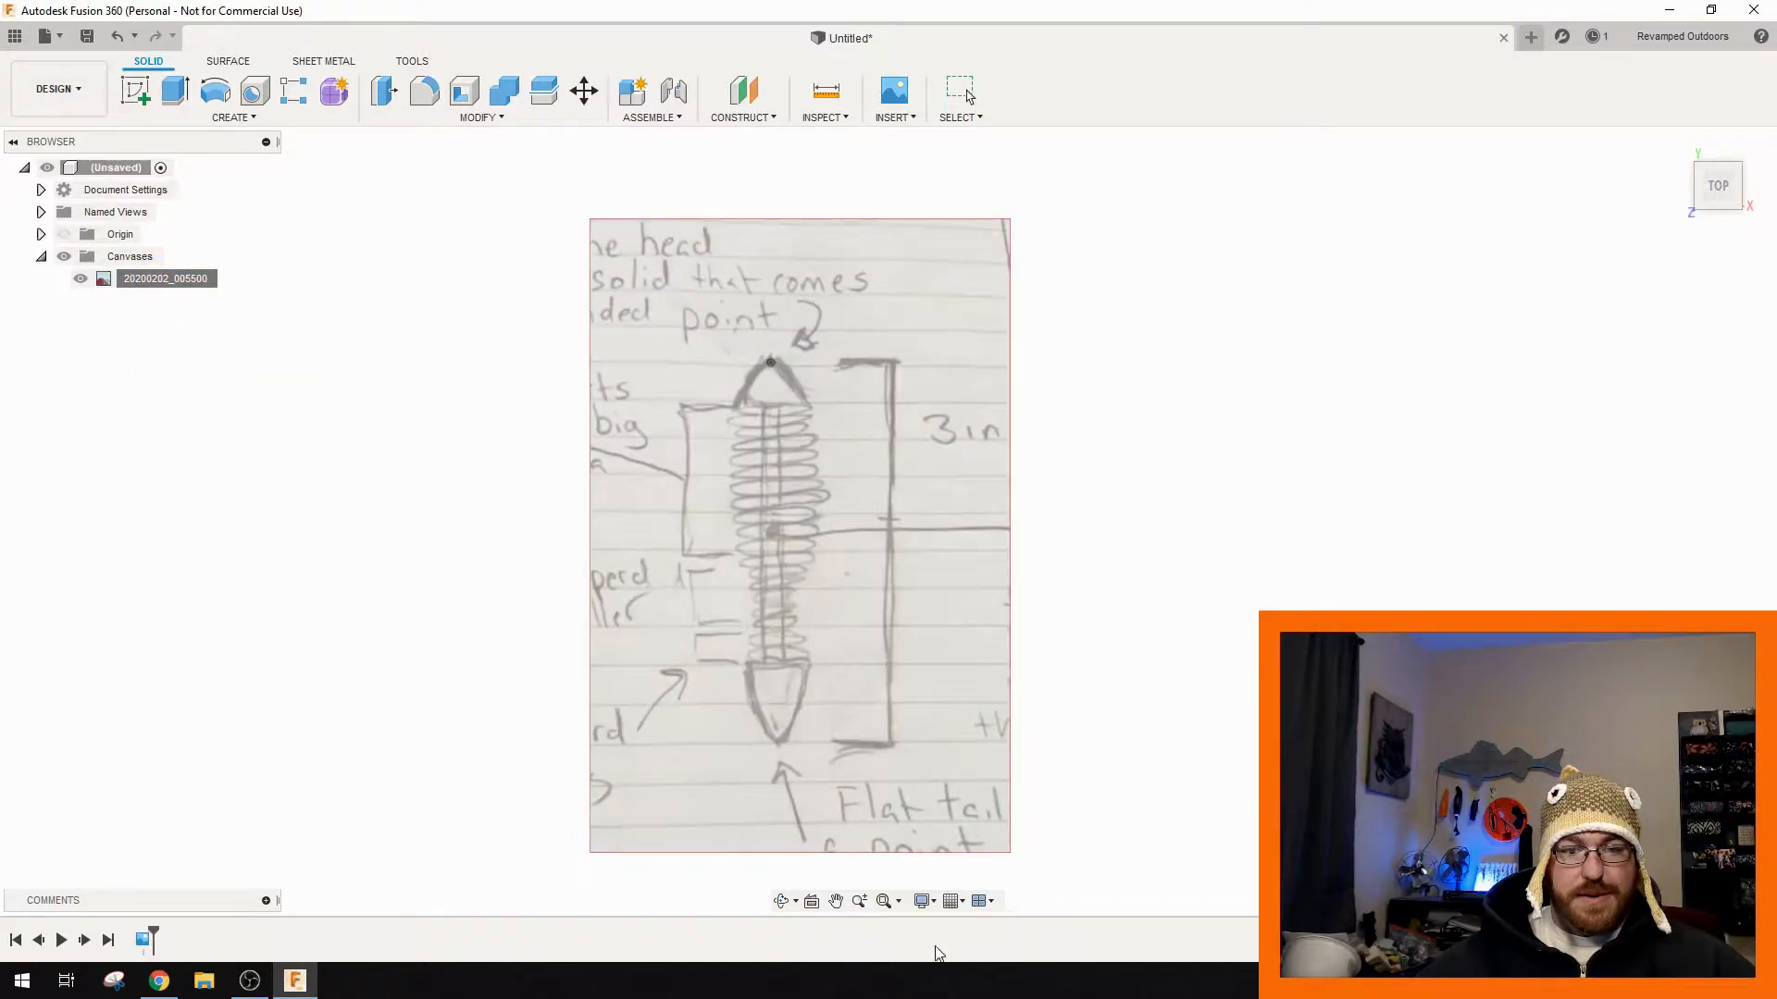
{"action": "left_click", "coordinate": [780, 742]}
{"action": "key", "text": "Home"}
{"action": "key", "text": "Delete"}
{"action": "key", "text": "Delete"}
{"action": "key", "text": "Delete"}
{"action": "key", "text": "Delete"}
{"action": "key", "text": "Delete"}
{"action": "key", "text": "Delete"}
{"action": "key", "text": "Delete"}
{"action": "key", "text": "Delete"}
{"action": "key", "text": "Delete"}
{"action": "key", "text": "Delete"}
{"action": "key", "text": "Delete"}
{"action": "key", "text": "Delete"}
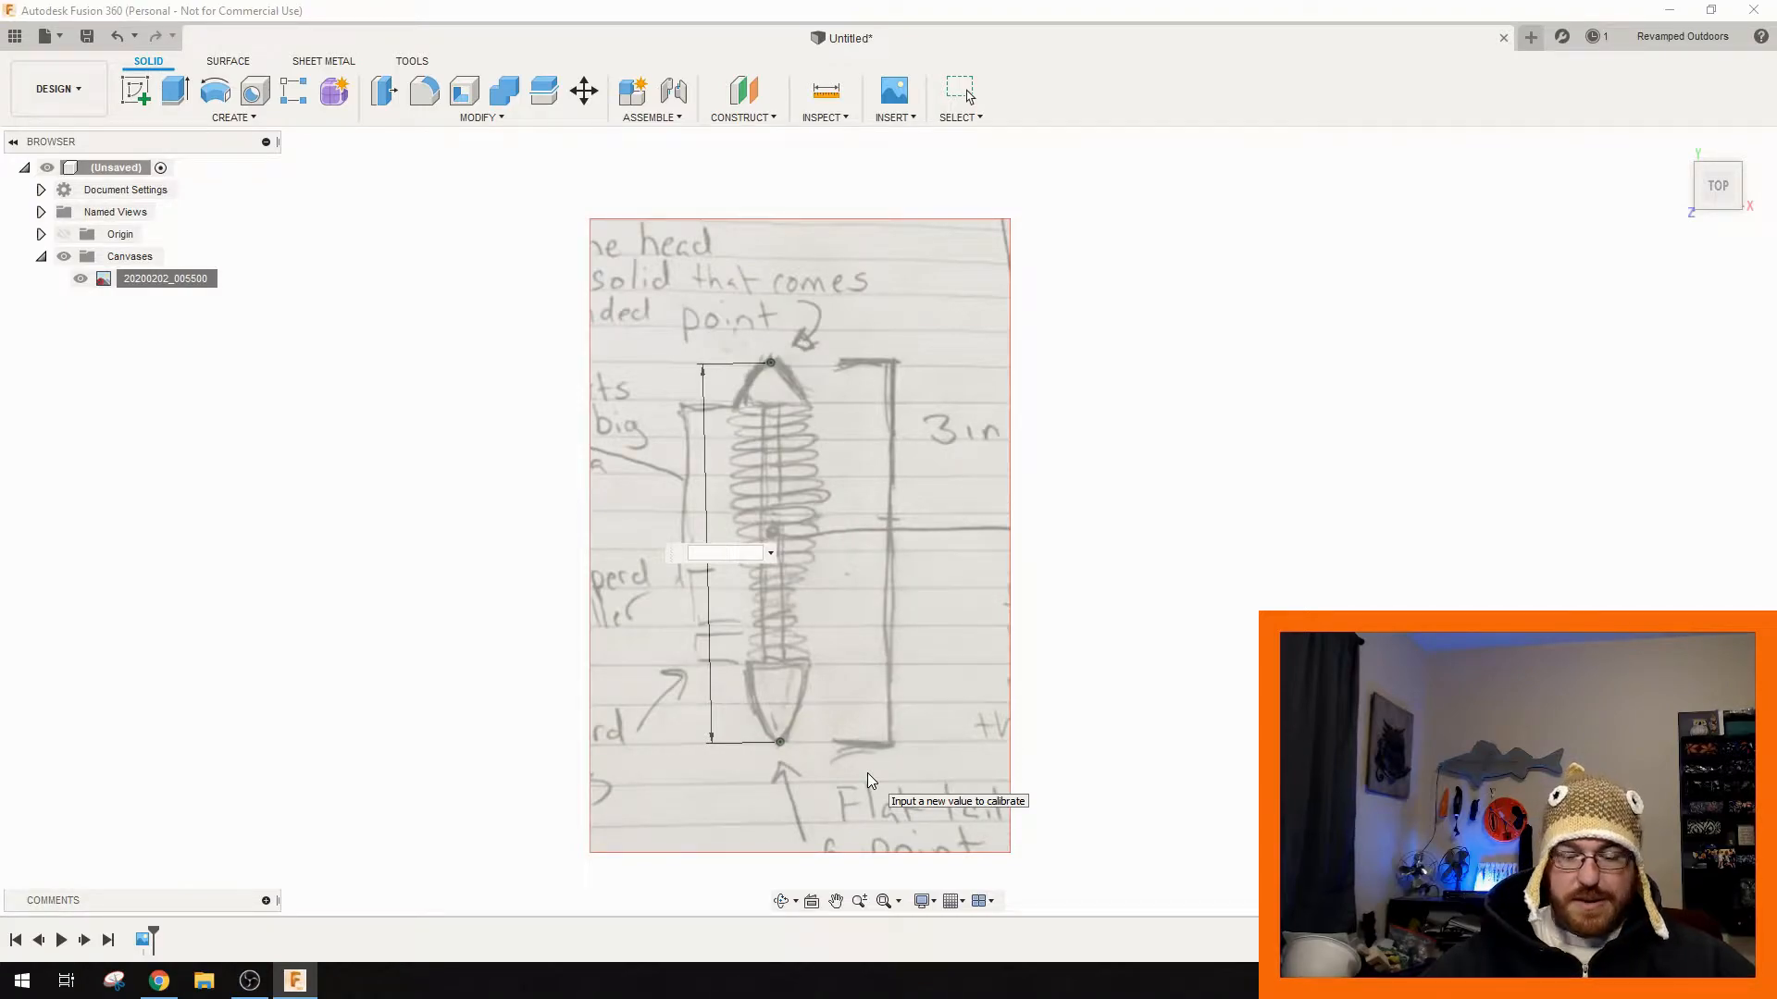
{"action": "type", "text": "3in"}
{"action": "key", "text": "Return"}
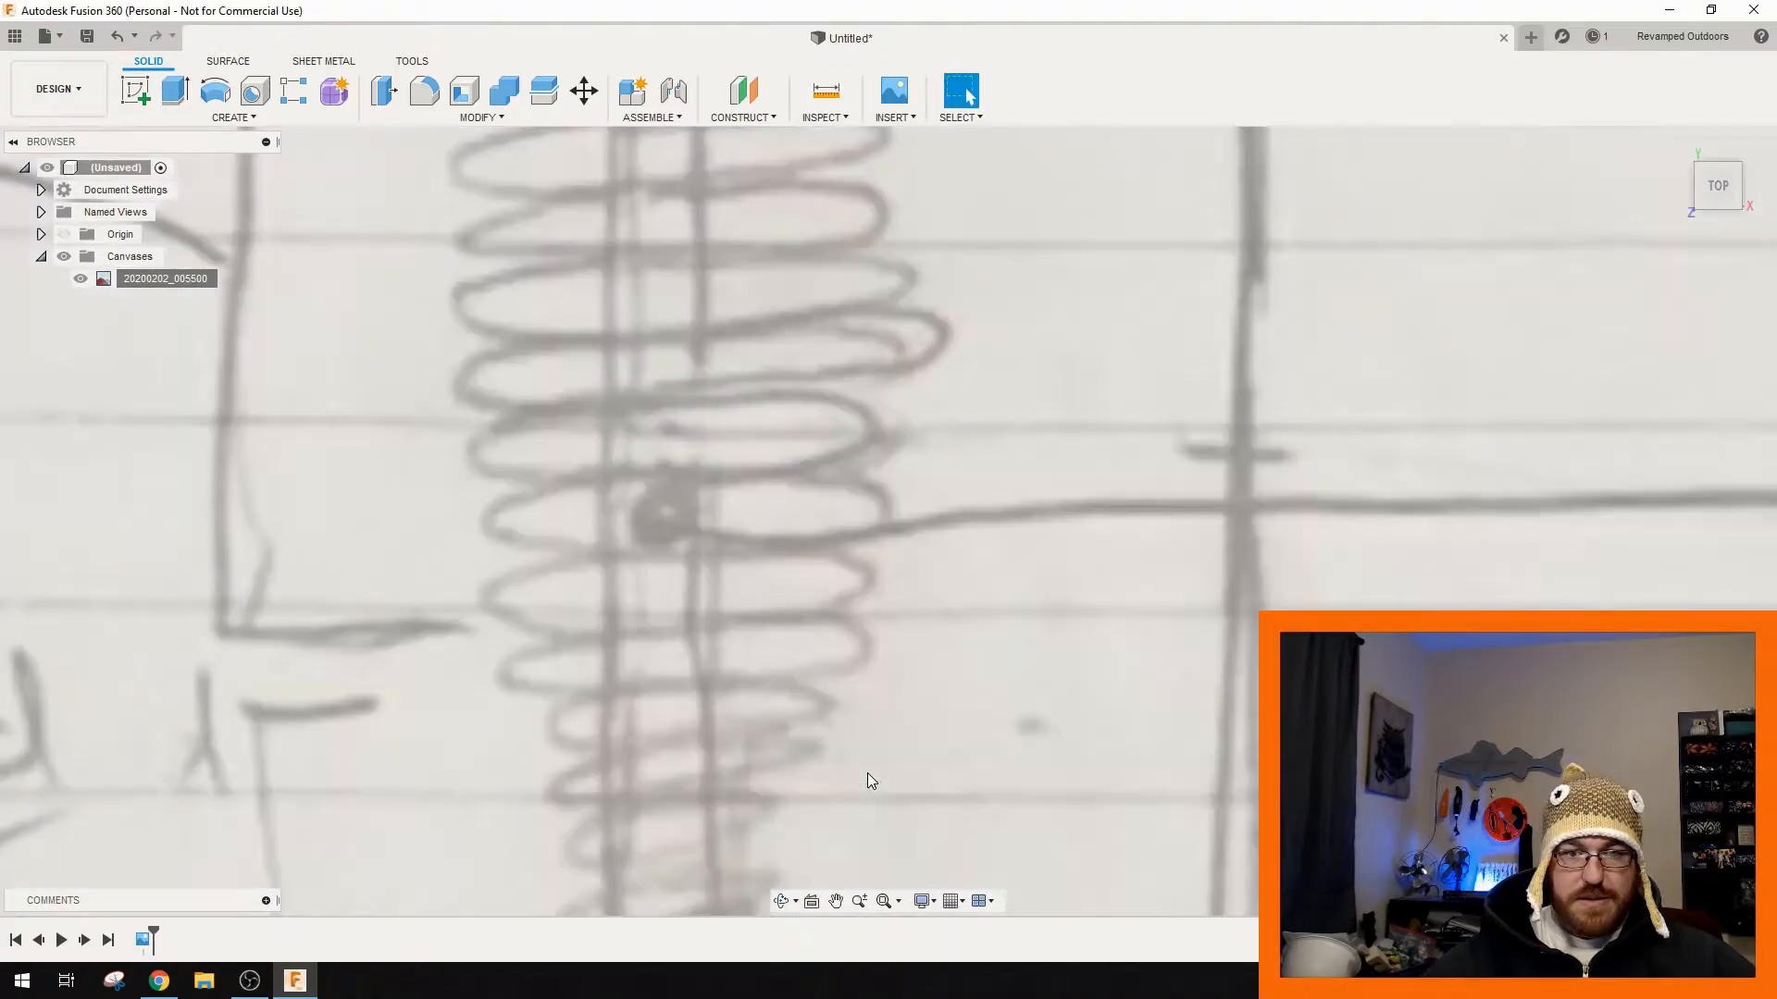
- Shift the canvas 5.645 mm in X so the drawn lure is centred on the origin, showing the origin only during alignment
{"action": "scroll", "coordinate": [641, 622], "scroll_direction": "down", "scroll_amount": 8}
{"action": "middle_click_drag", "start_coordinate": [712, 613], "coordinate": [674, 511]}
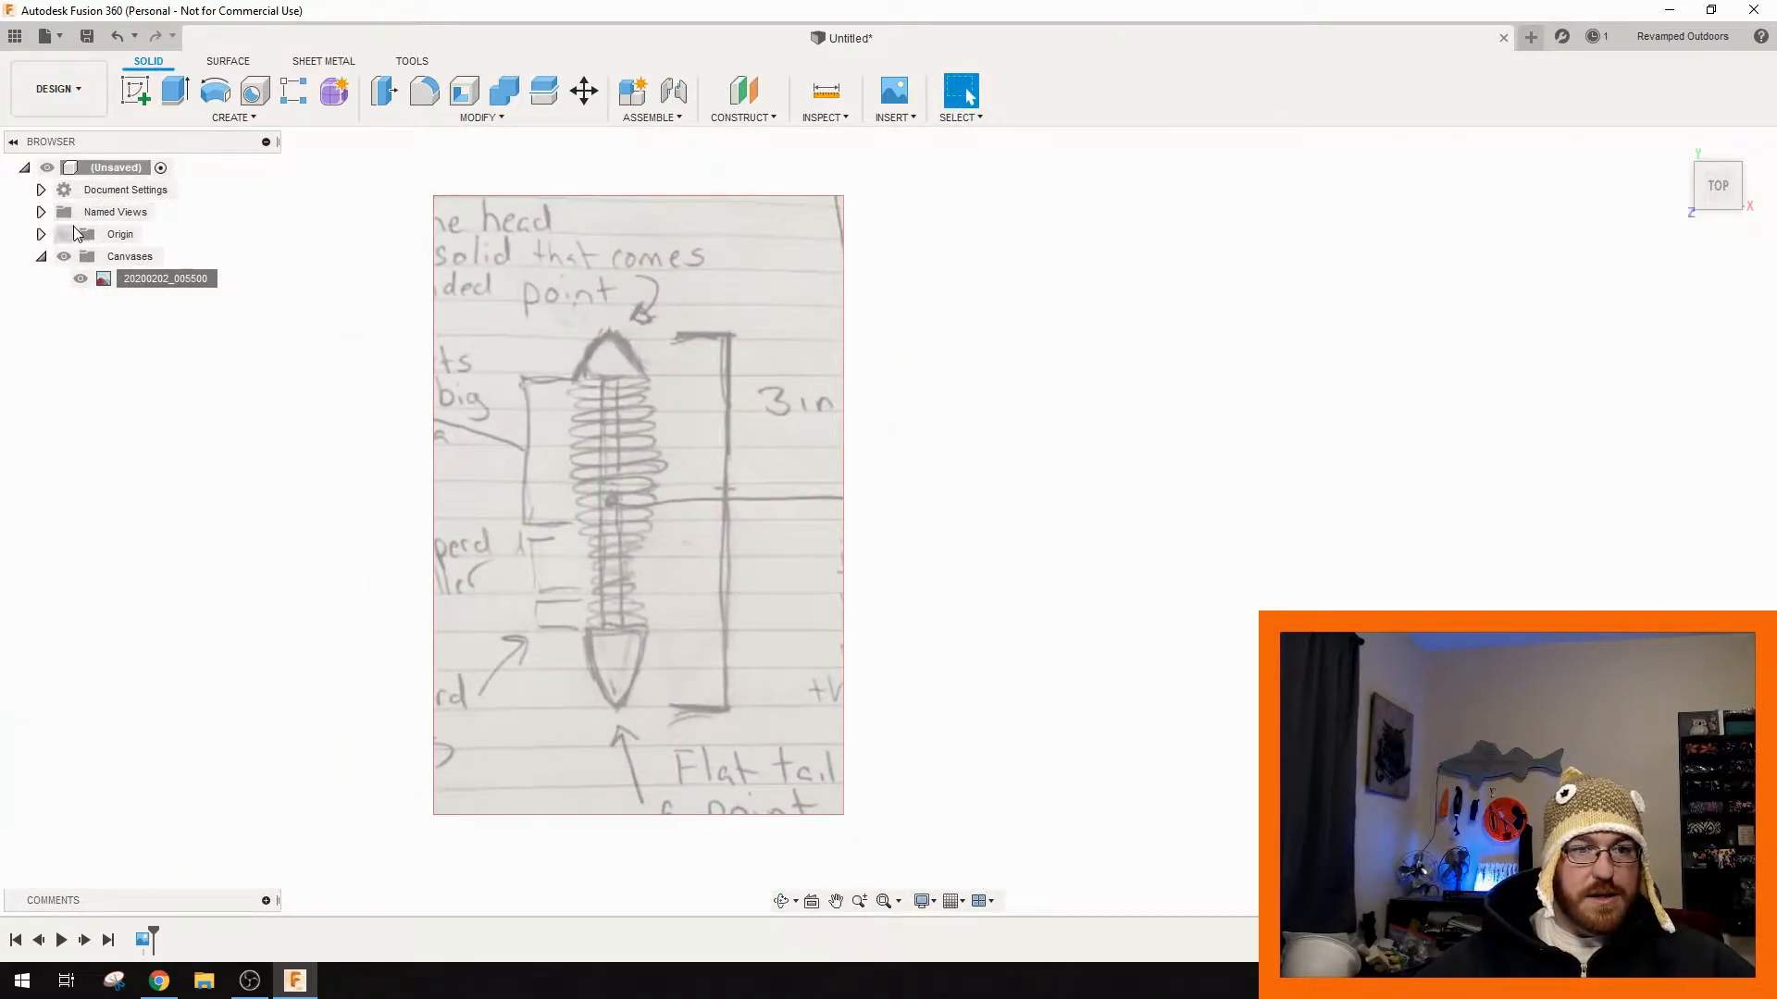
{"action": "left_click", "coordinate": [64, 234]}
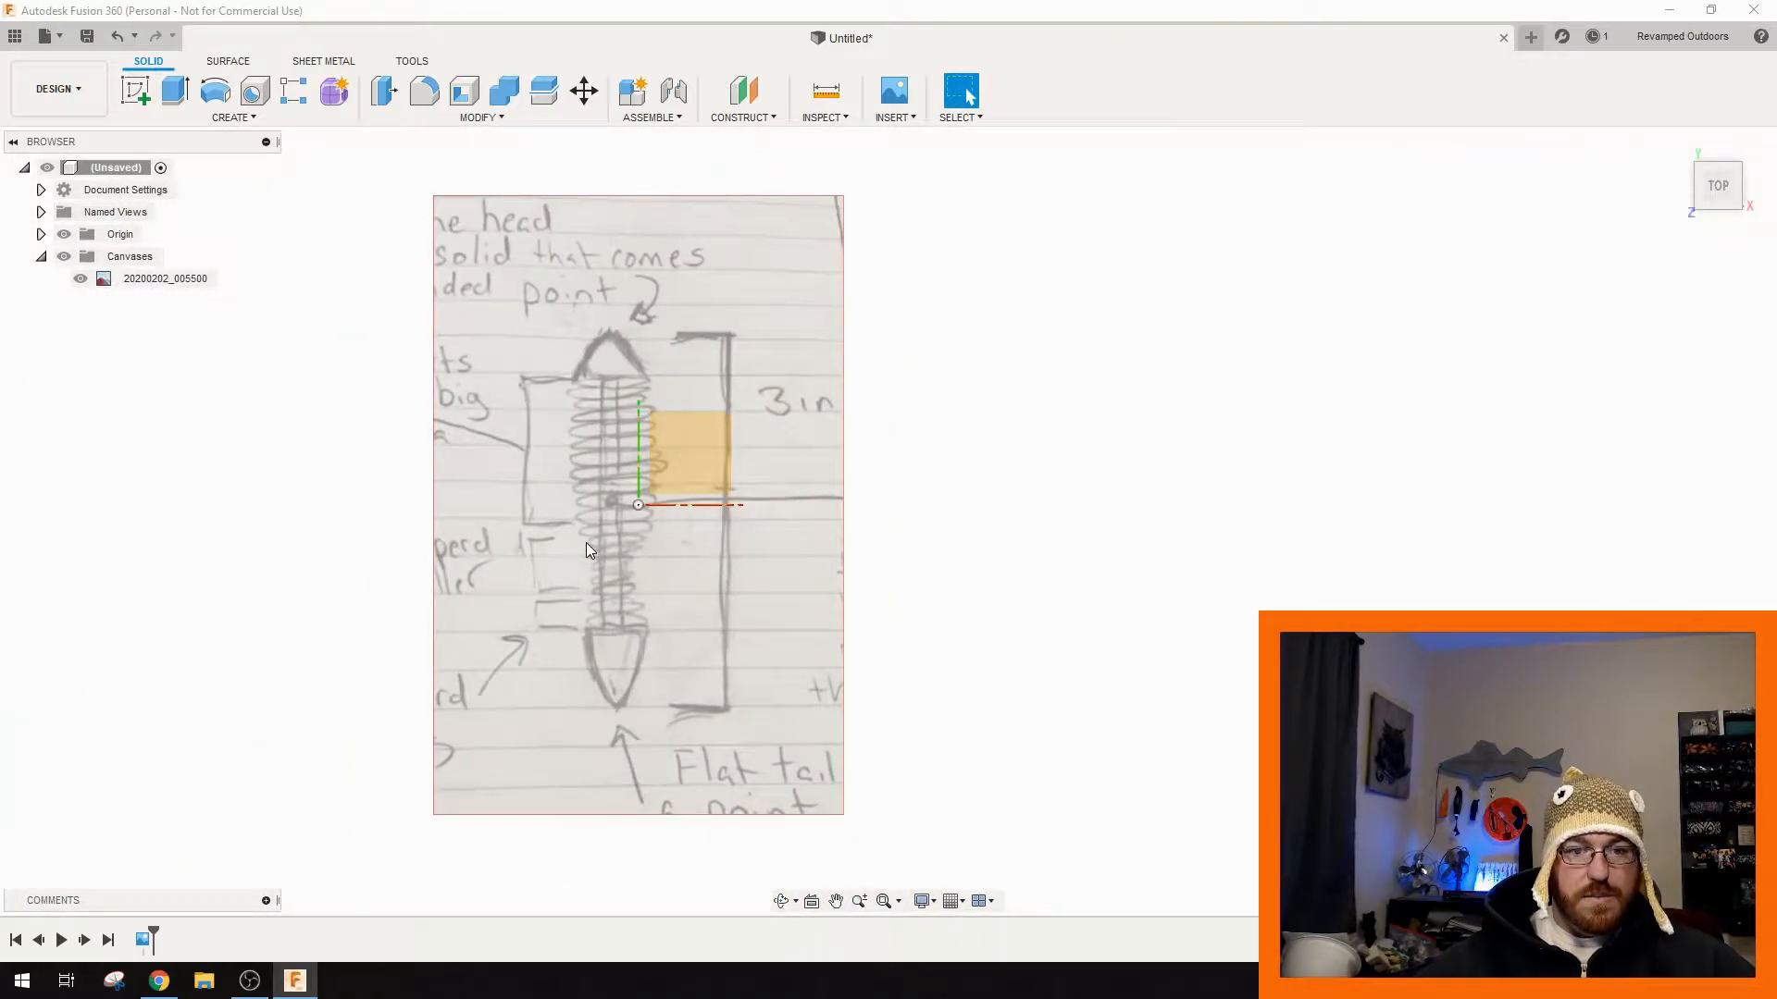
{"action": "right_click", "coordinate": [152, 280]}
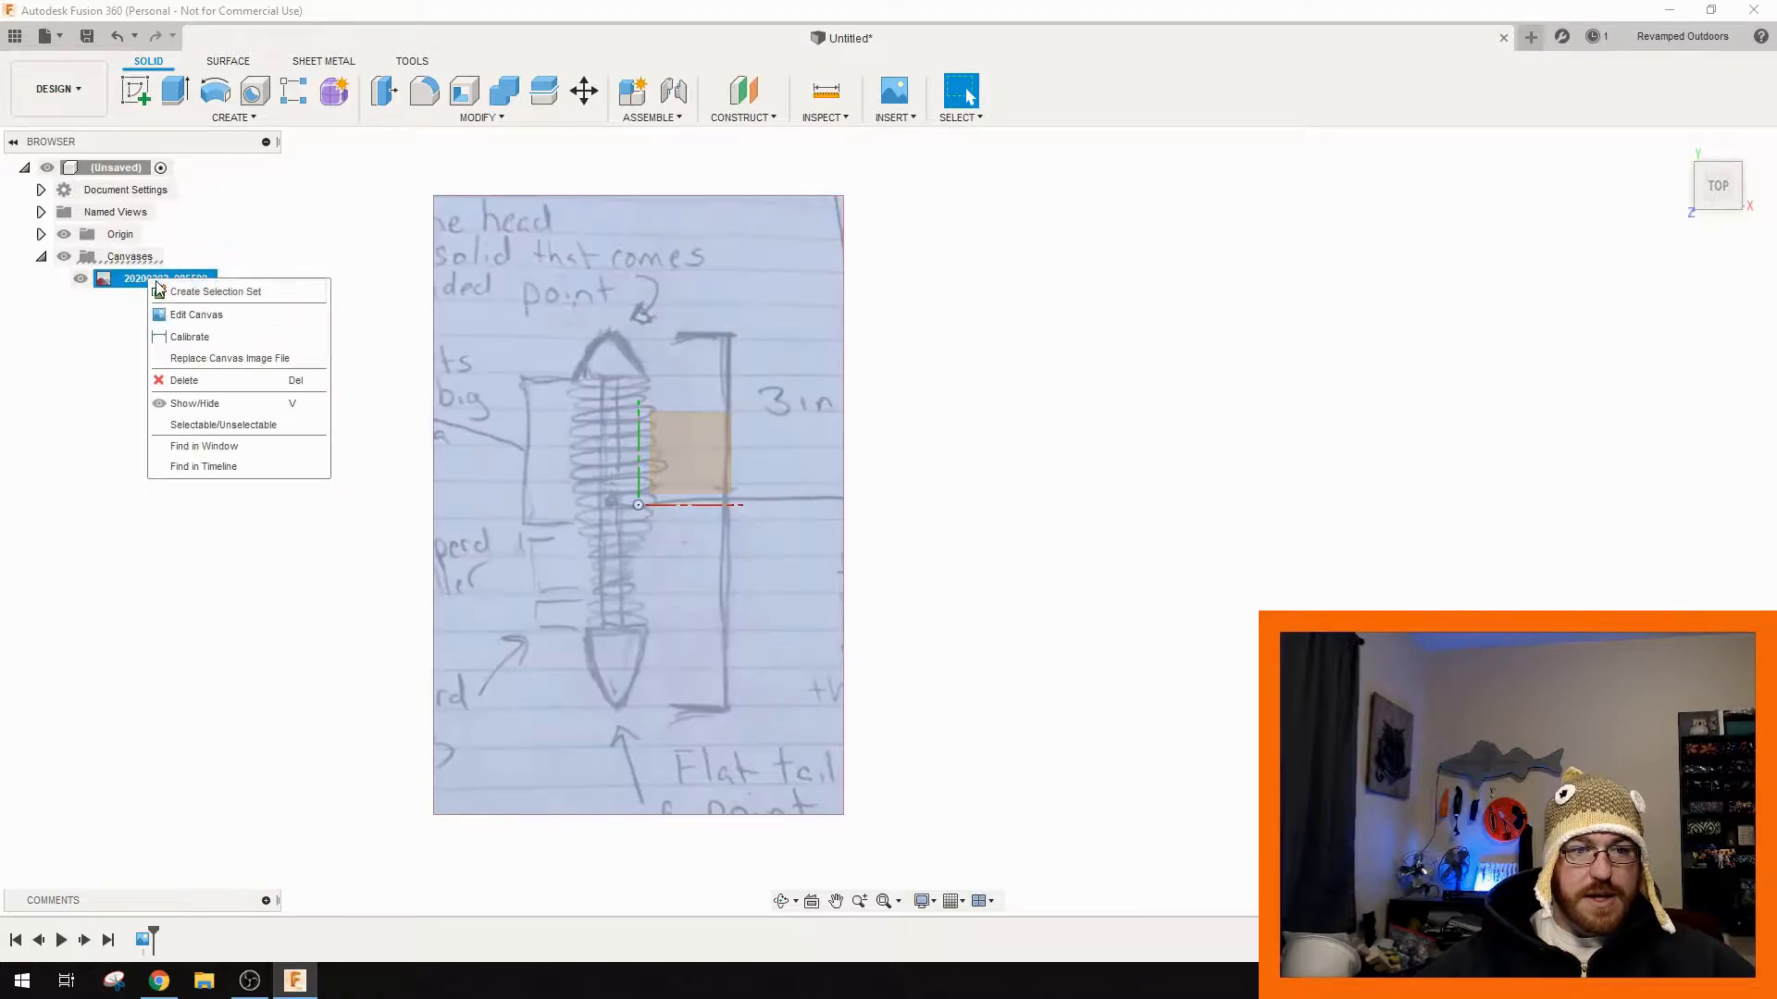
{"action": "left_click", "coordinate": [196, 315]}
{"action": "mouse_move", "coordinate": [675, 483]}
{"action": "left_mouse_down"}
{"action": "mouse_move", "coordinate": [706, 504]}
{"action": "mouse_move", "coordinate": [694, 482]}
{"action": "left_mouse_up"}
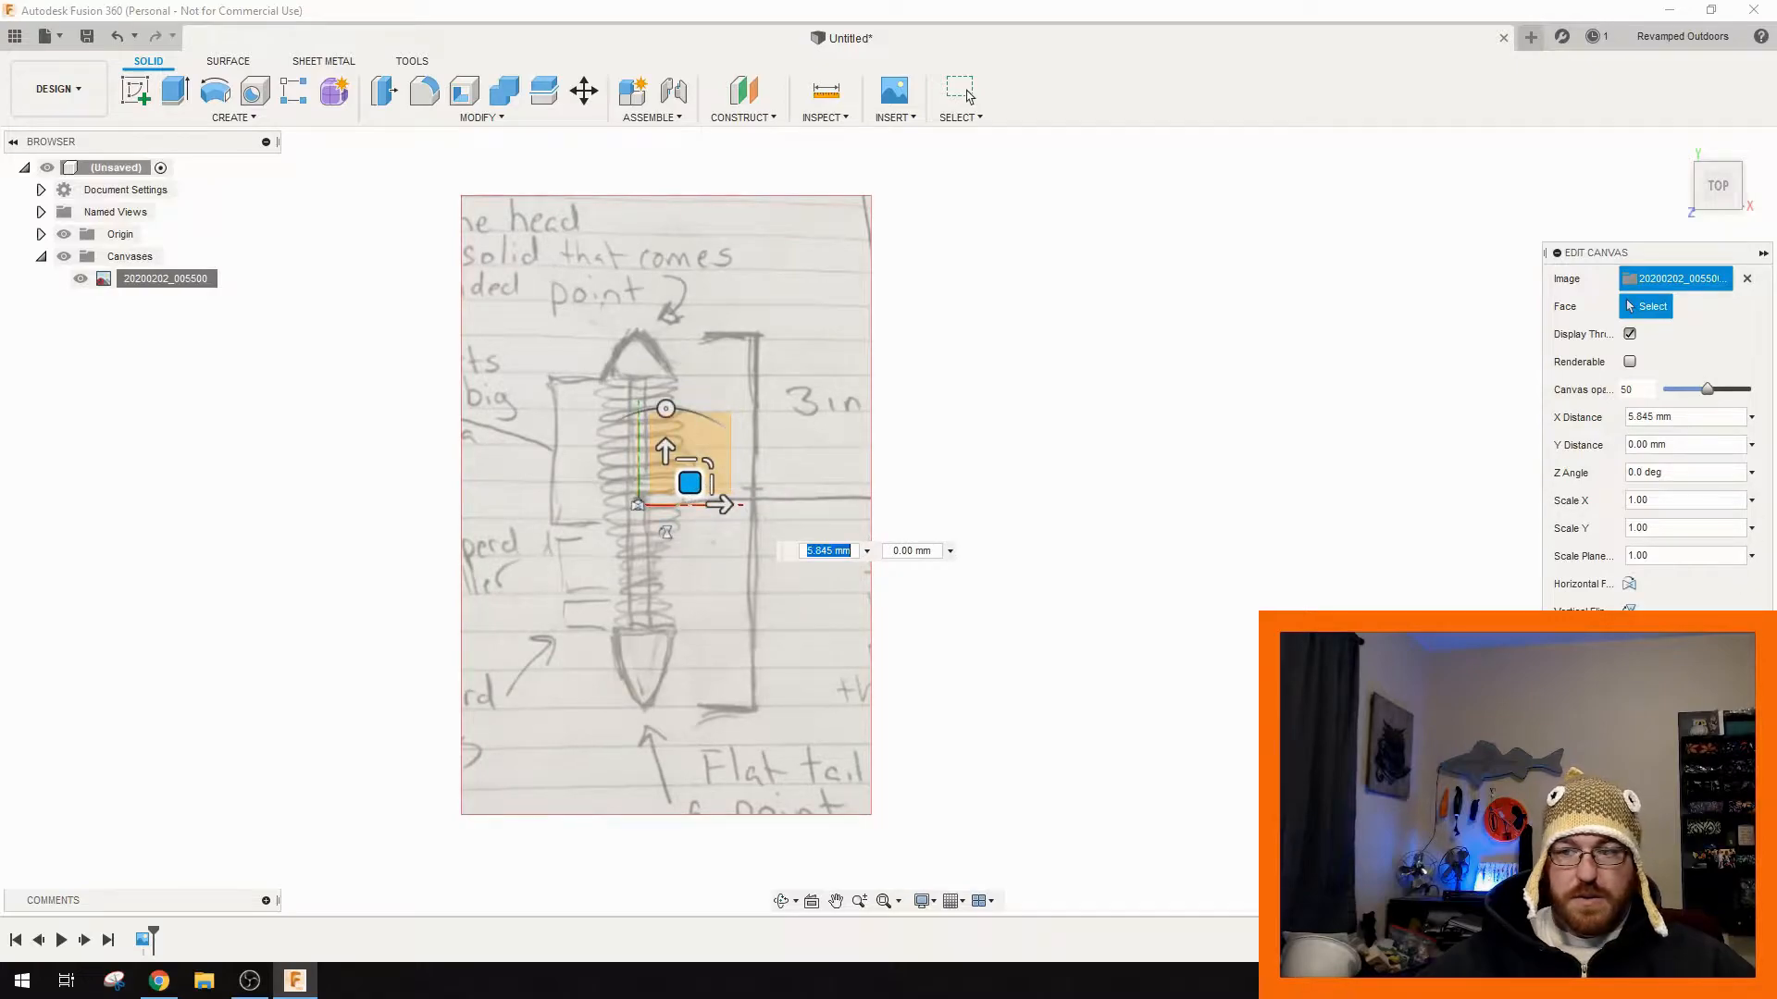
{"action": "left_click", "coordinate": [1684, 642]}
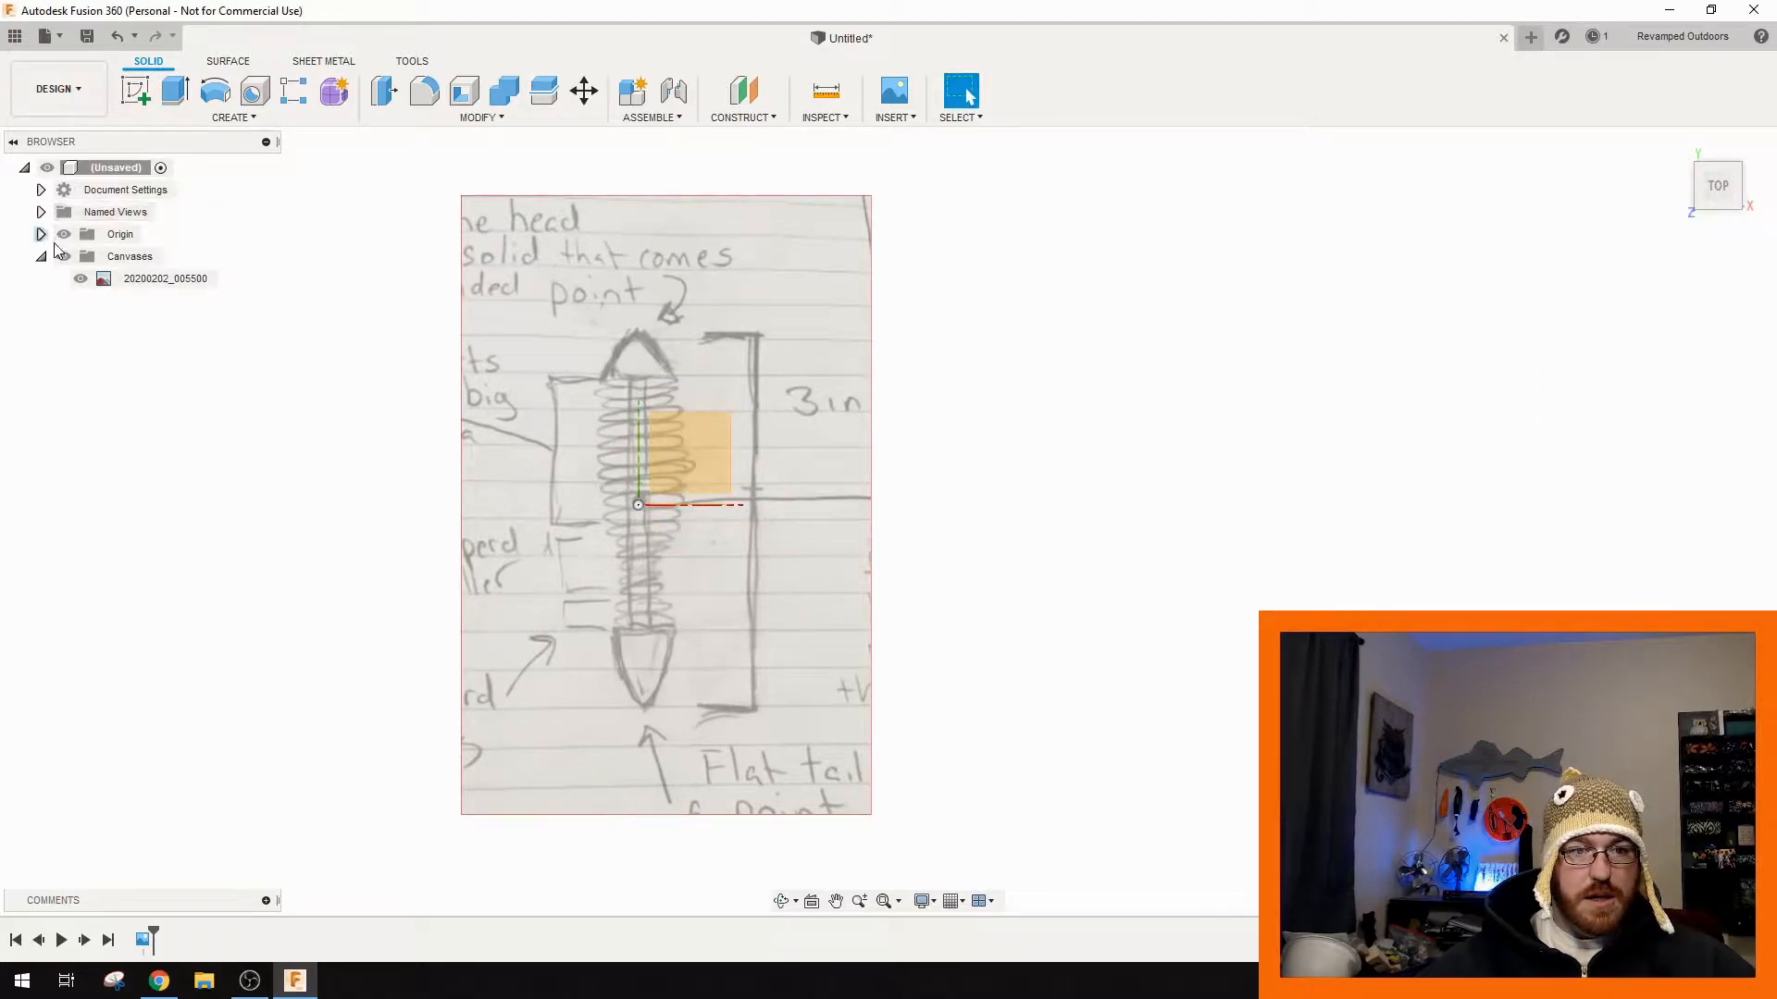
{"action": "left_click", "coordinate": [64, 235]}
- Examine the drawn lure on the canvas from its ribbed body and pointed tail up to its head
{"action": "scroll", "coordinate": [717, 521], "scroll_direction": "up", "scroll_amount": 5}
{"action": "middle_click_drag", "start_coordinate": [637, 444], "coordinate": [797, 583]}
{"action": "middle_click_drag", "start_coordinate": [911, 730], "coordinate": [780, 513]}
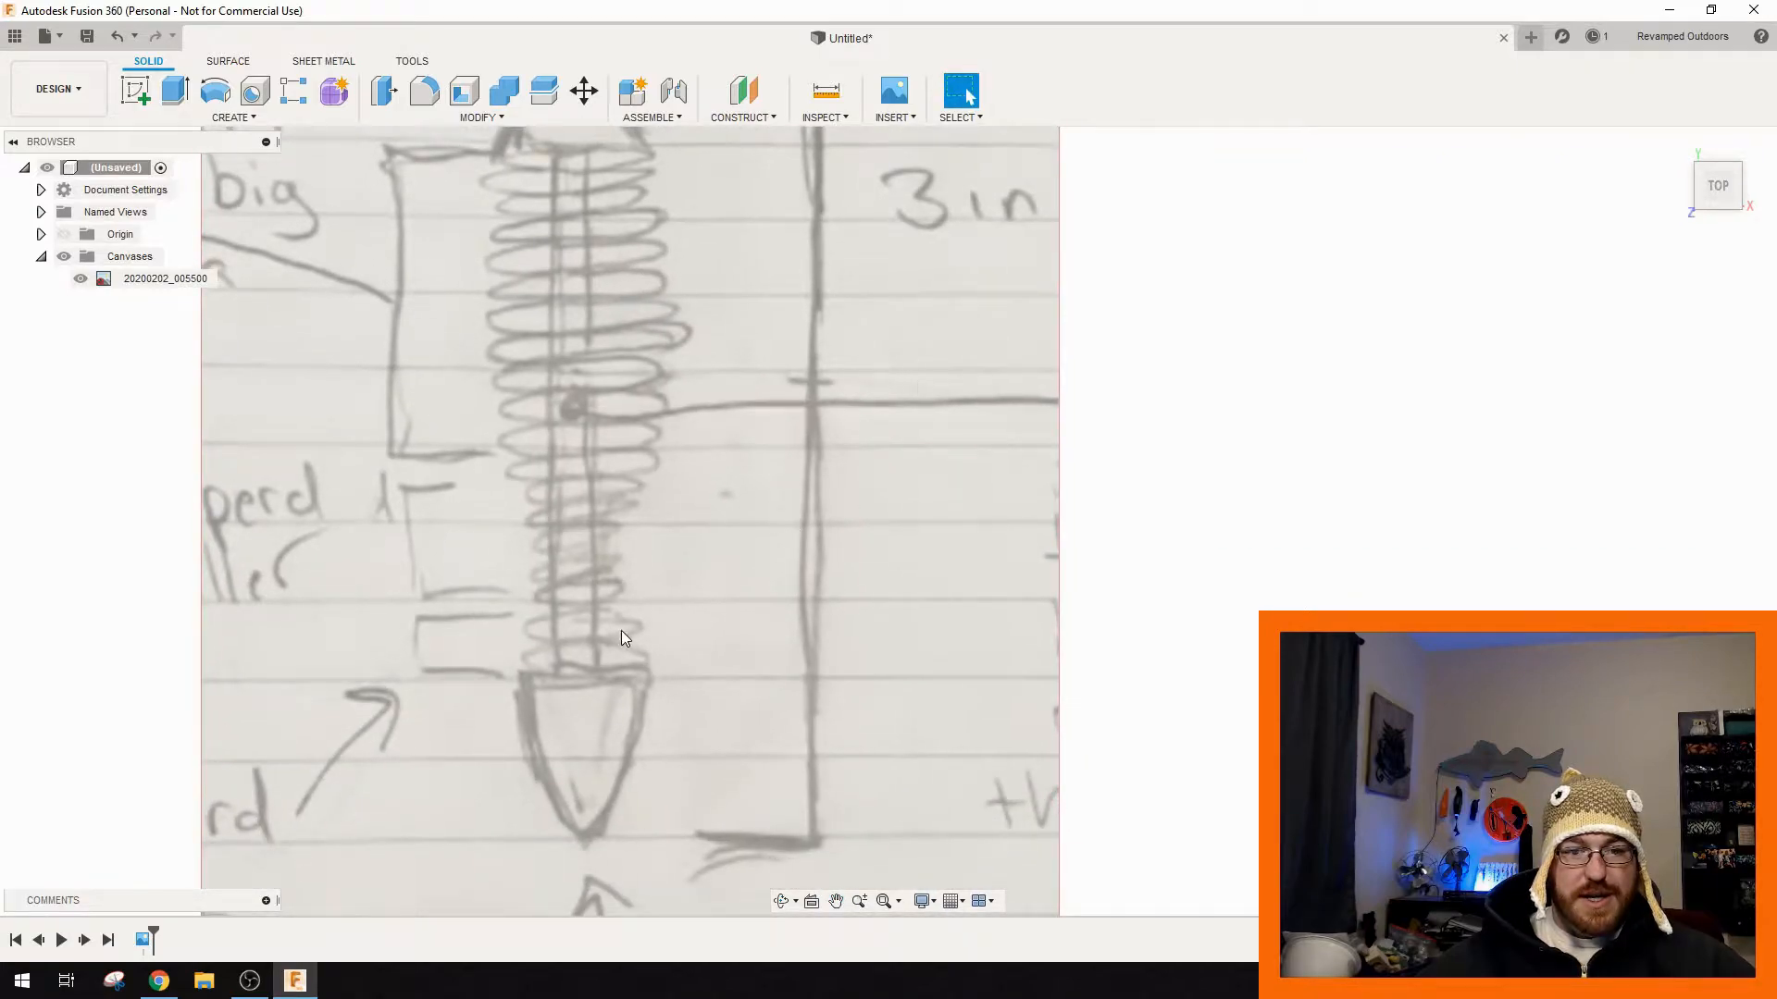
{"action": "middle_click_drag", "start_coordinate": [637, 696], "coordinate": [666, 514]}
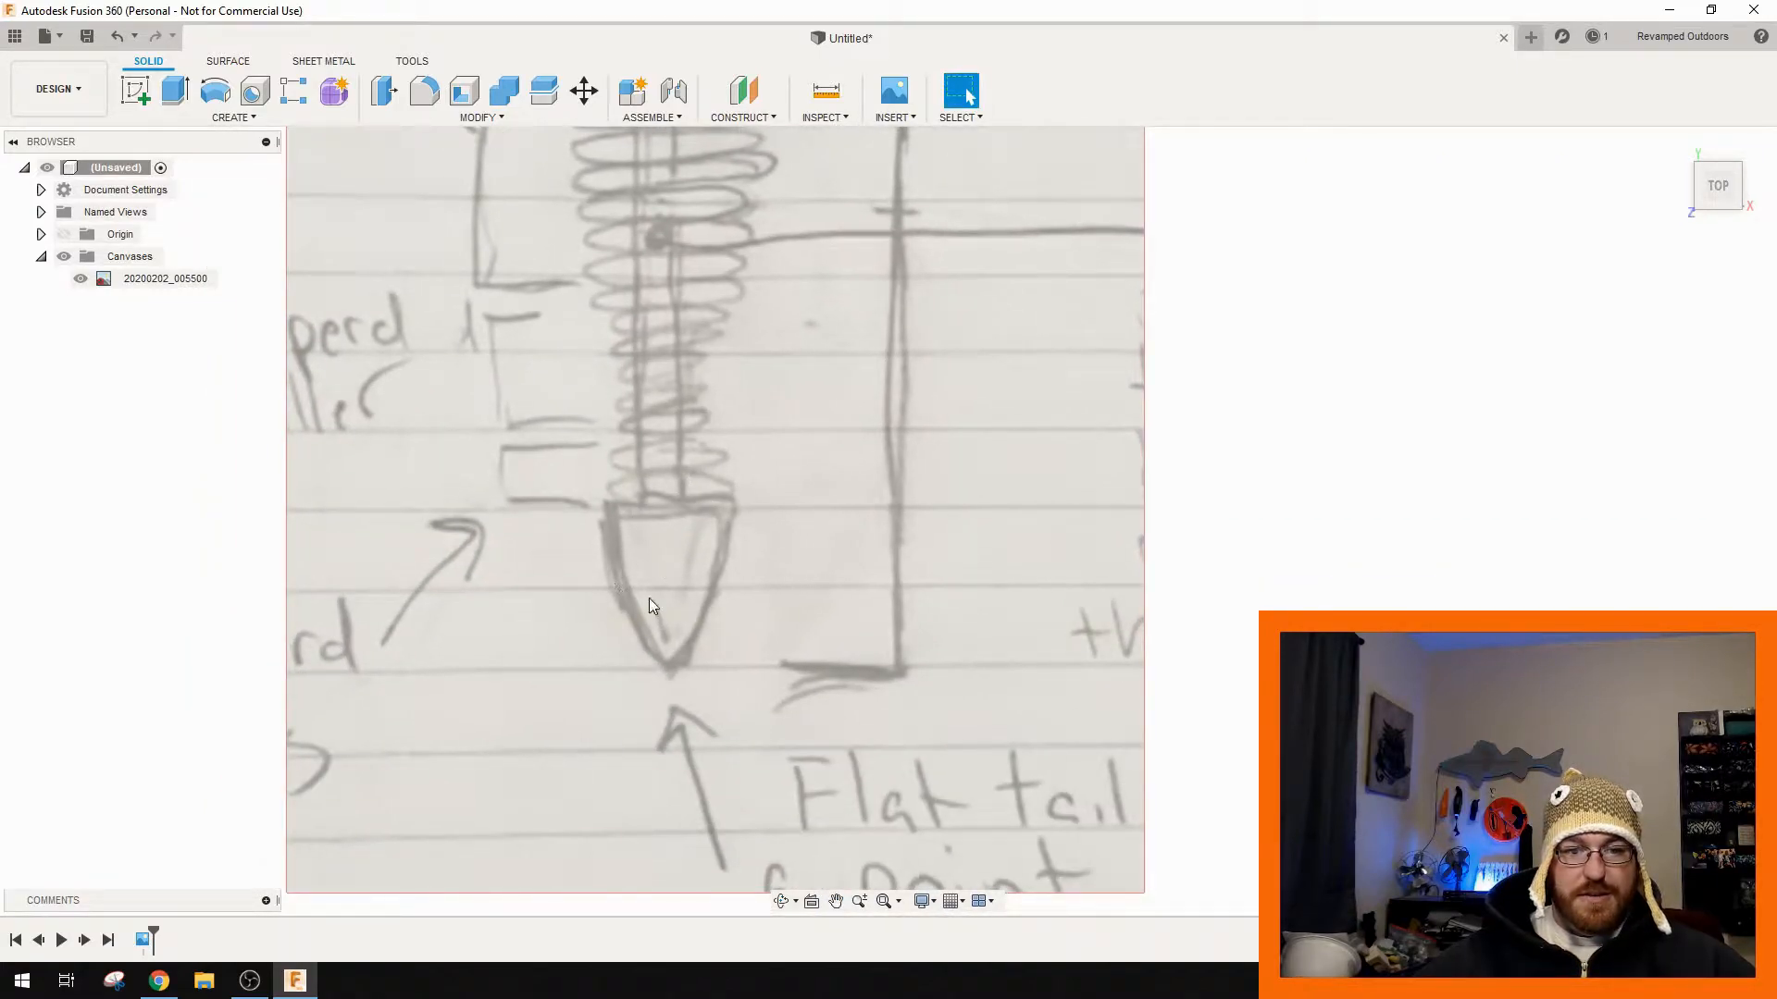
{"action": "middle_click_drag", "start_coordinate": [703, 530], "coordinate": [642, 644]}
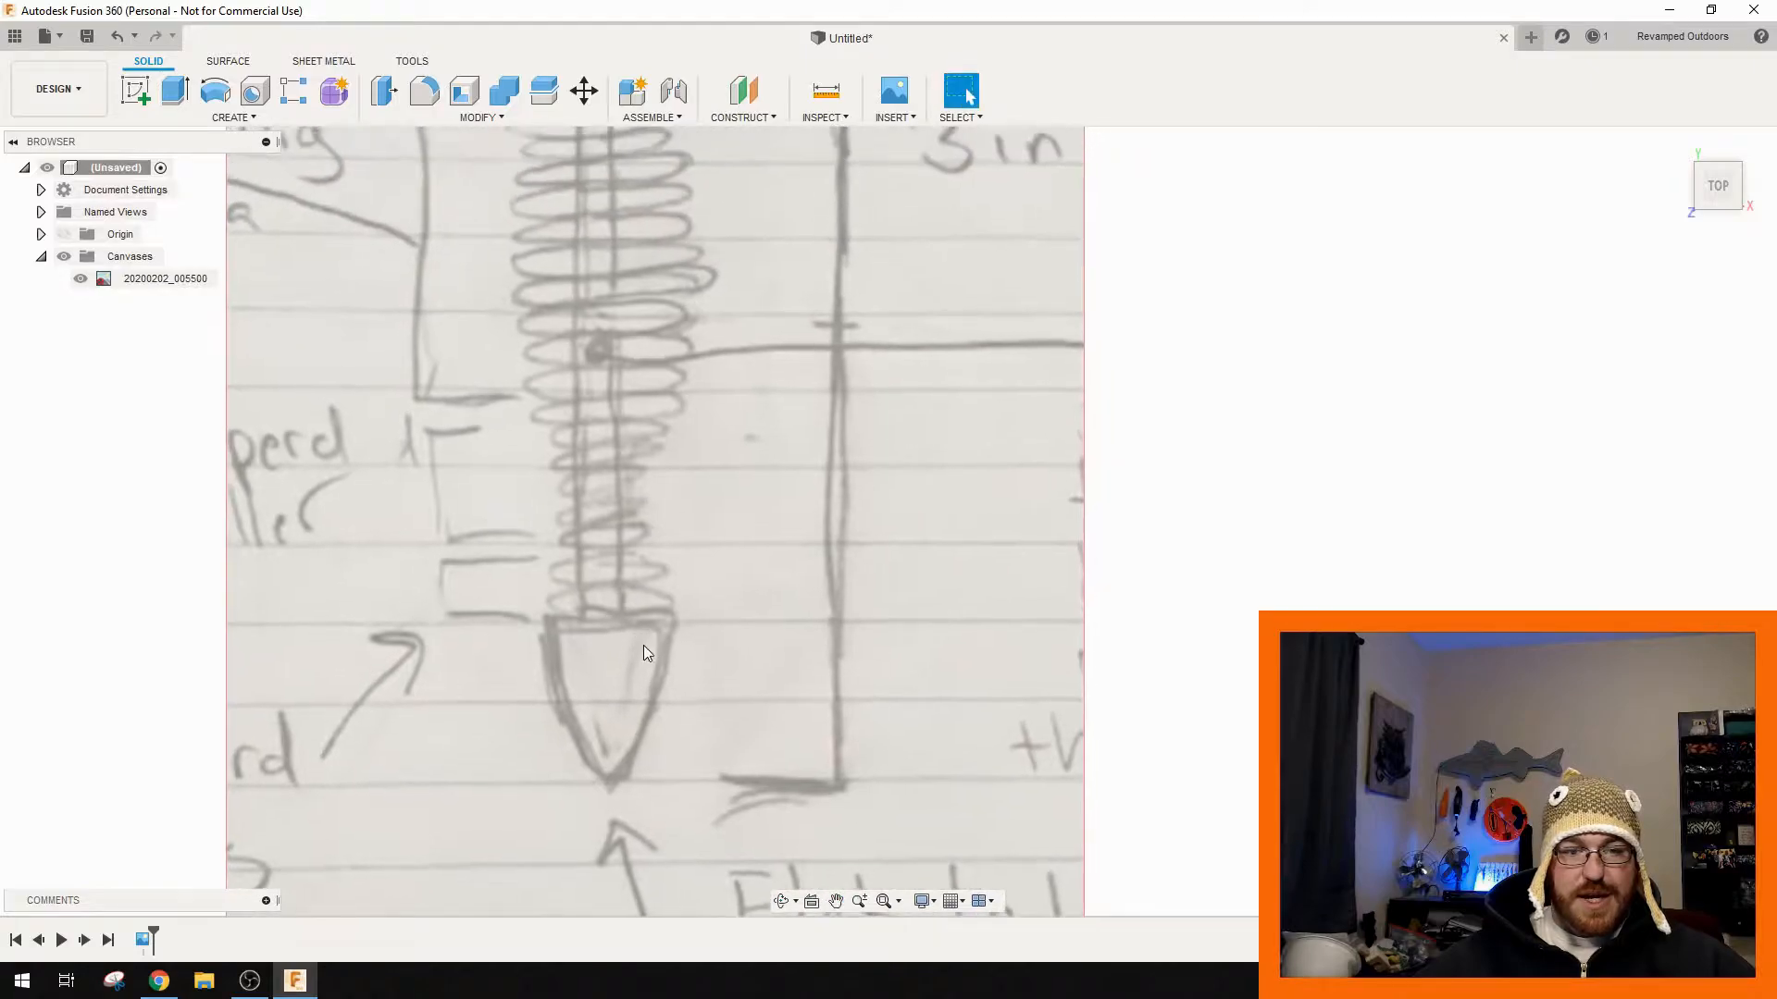
{"action": "middle_click_drag", "start_coordinate": [678, 576], "coordinate": [785, 766]}
{"action": "middle_click_drag", "start_coordinate": [755, 452], "coordinate": [730, 525]}
{"action": "middle_click_drag", "start_coordinate": [863, 492], "coordinate": [718, 421]}
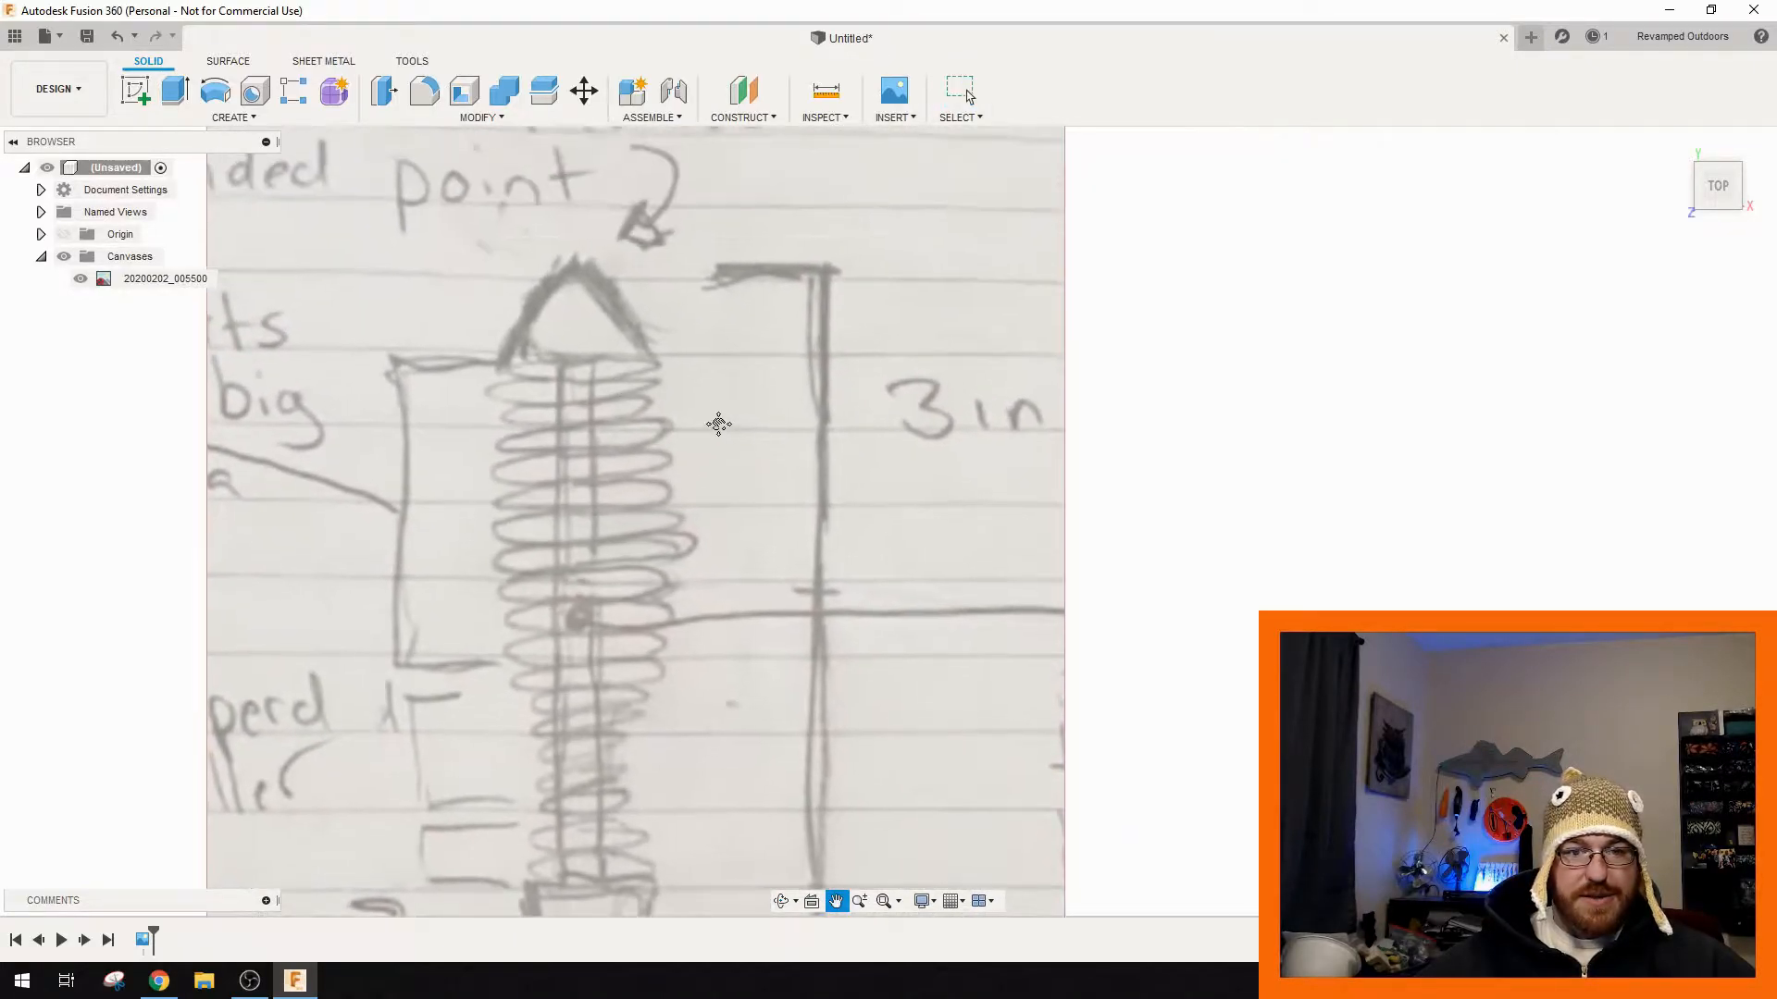
- Start a sketch on the canvas plane and draw a vertical centre line about 116.6 mm long through the origin, extending beyond both lure tips
{"action": "left_click", "coordinate": [238, 117]}
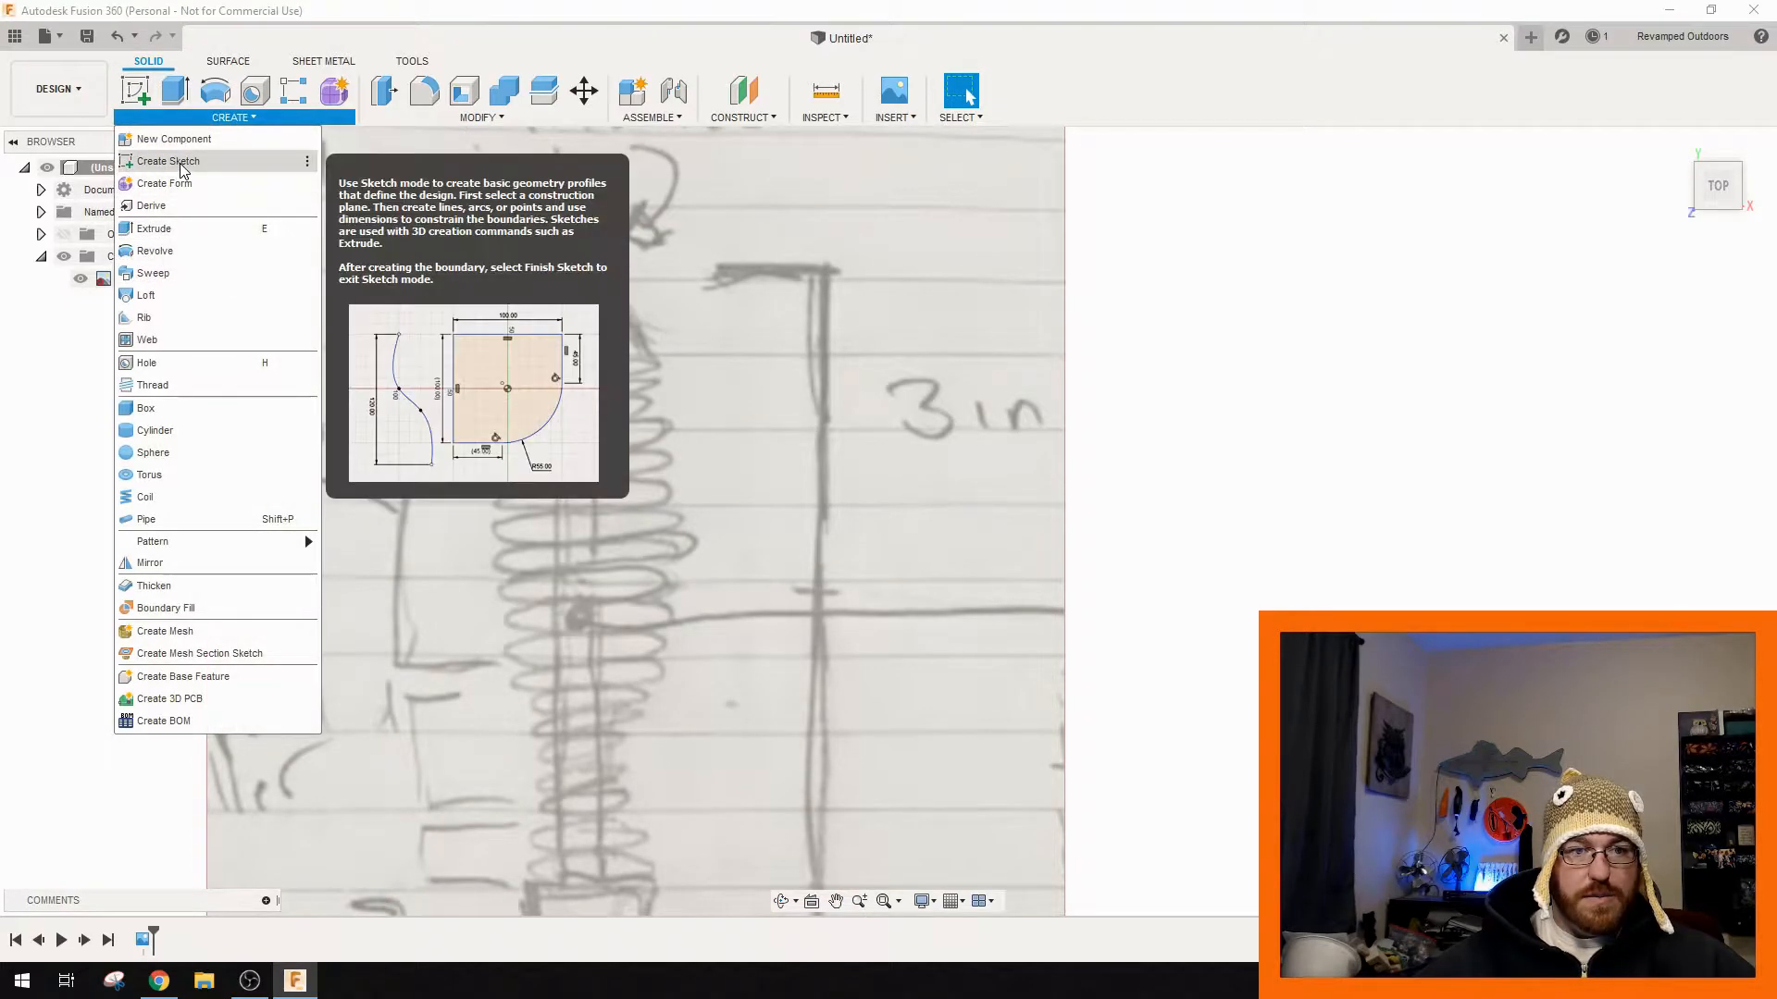
{"action": "left_click", "coordinate": [176, 163]}
{"action": "left_click", "coordinate": [630, 574]}
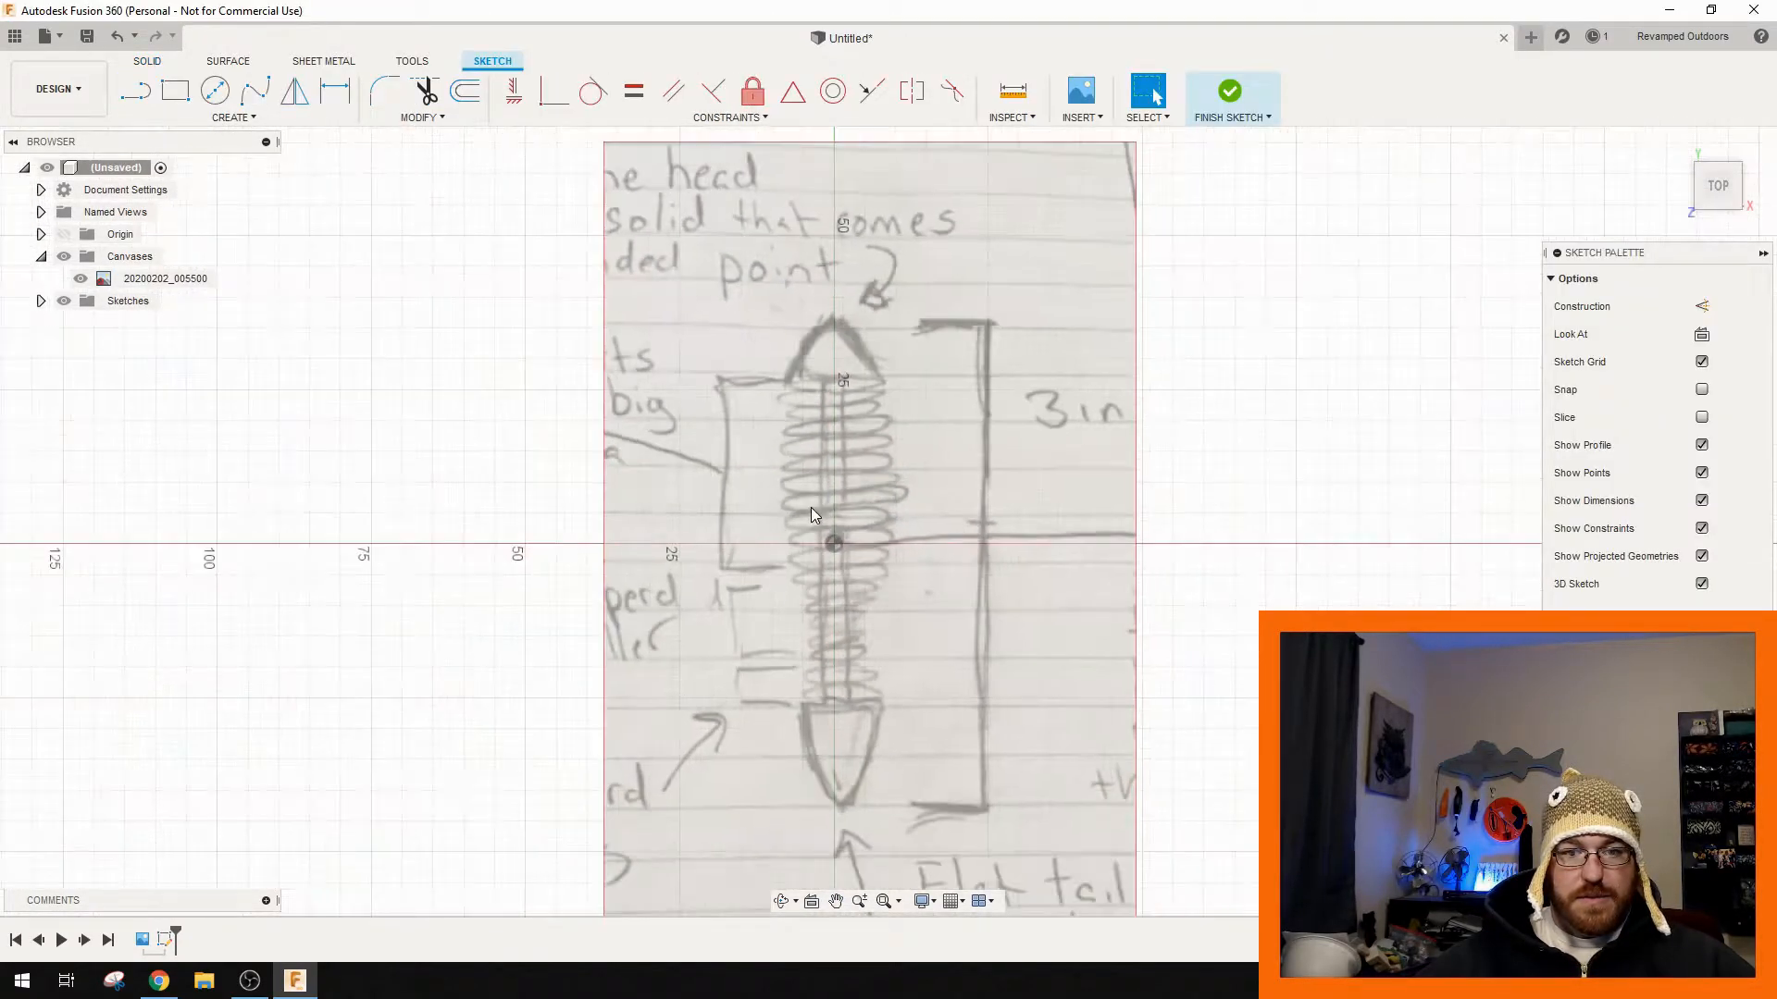
{"action": "left_click", "coordinate": [136, 89]}
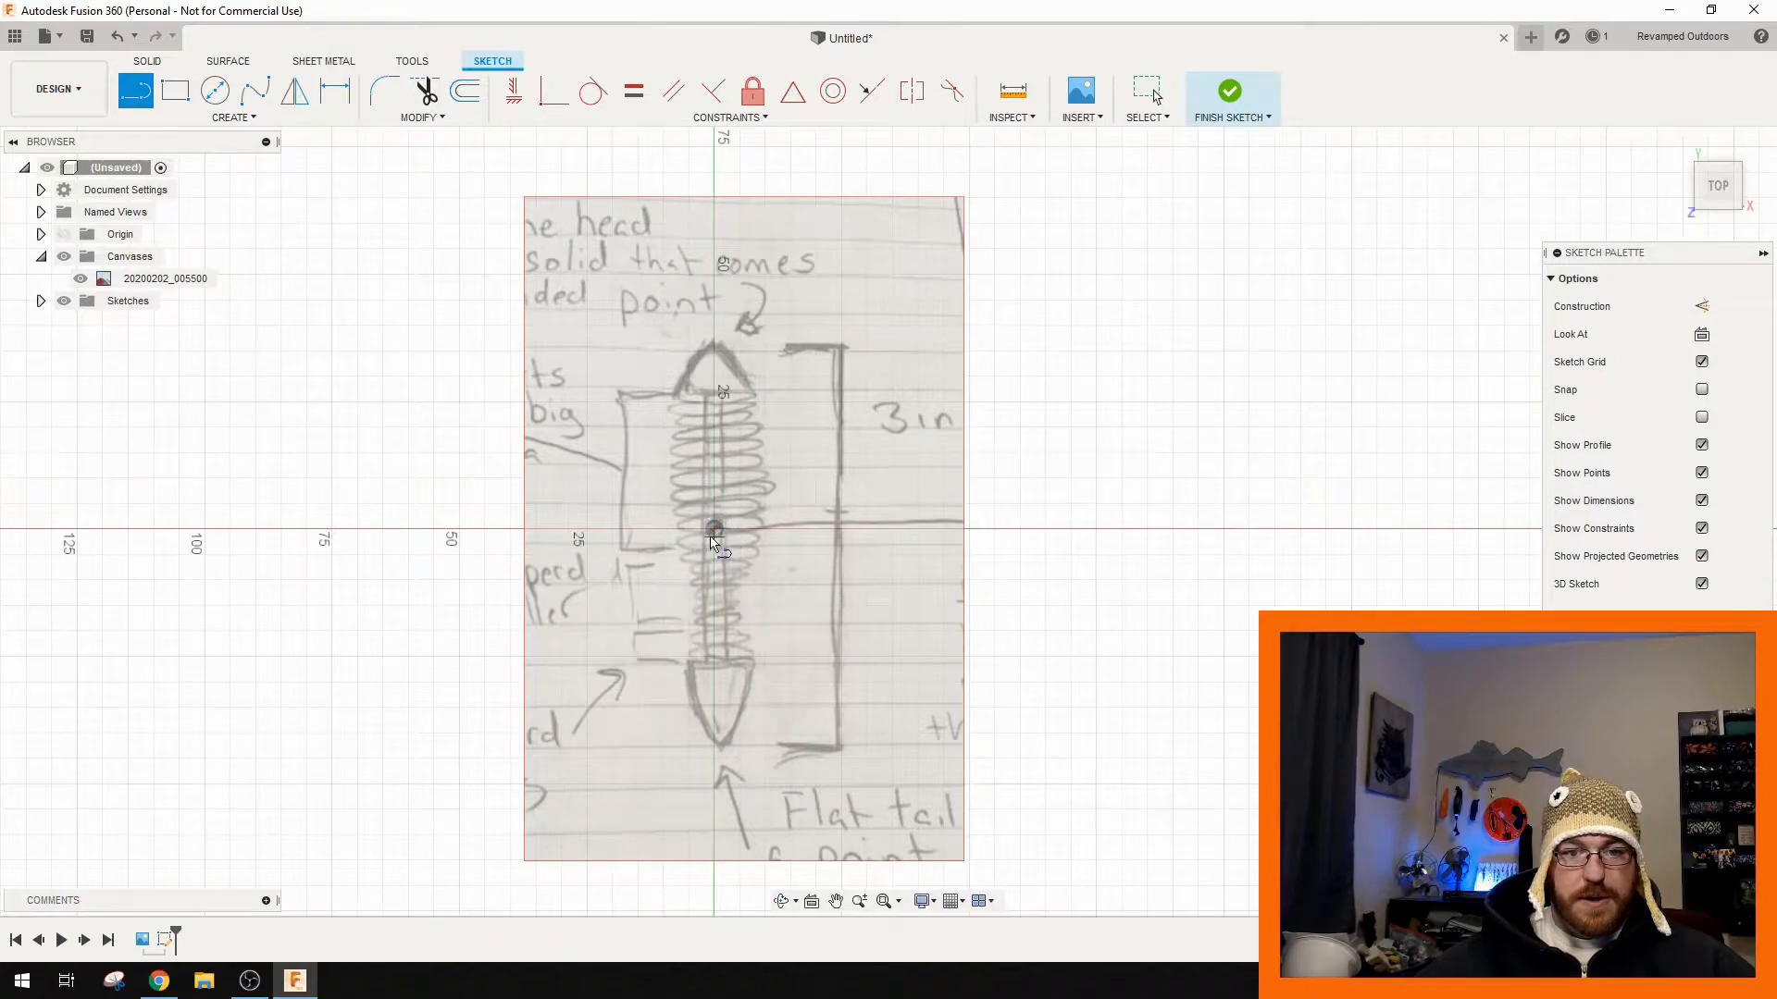
{"action": "left_click", "coordinate": [713, 247]}
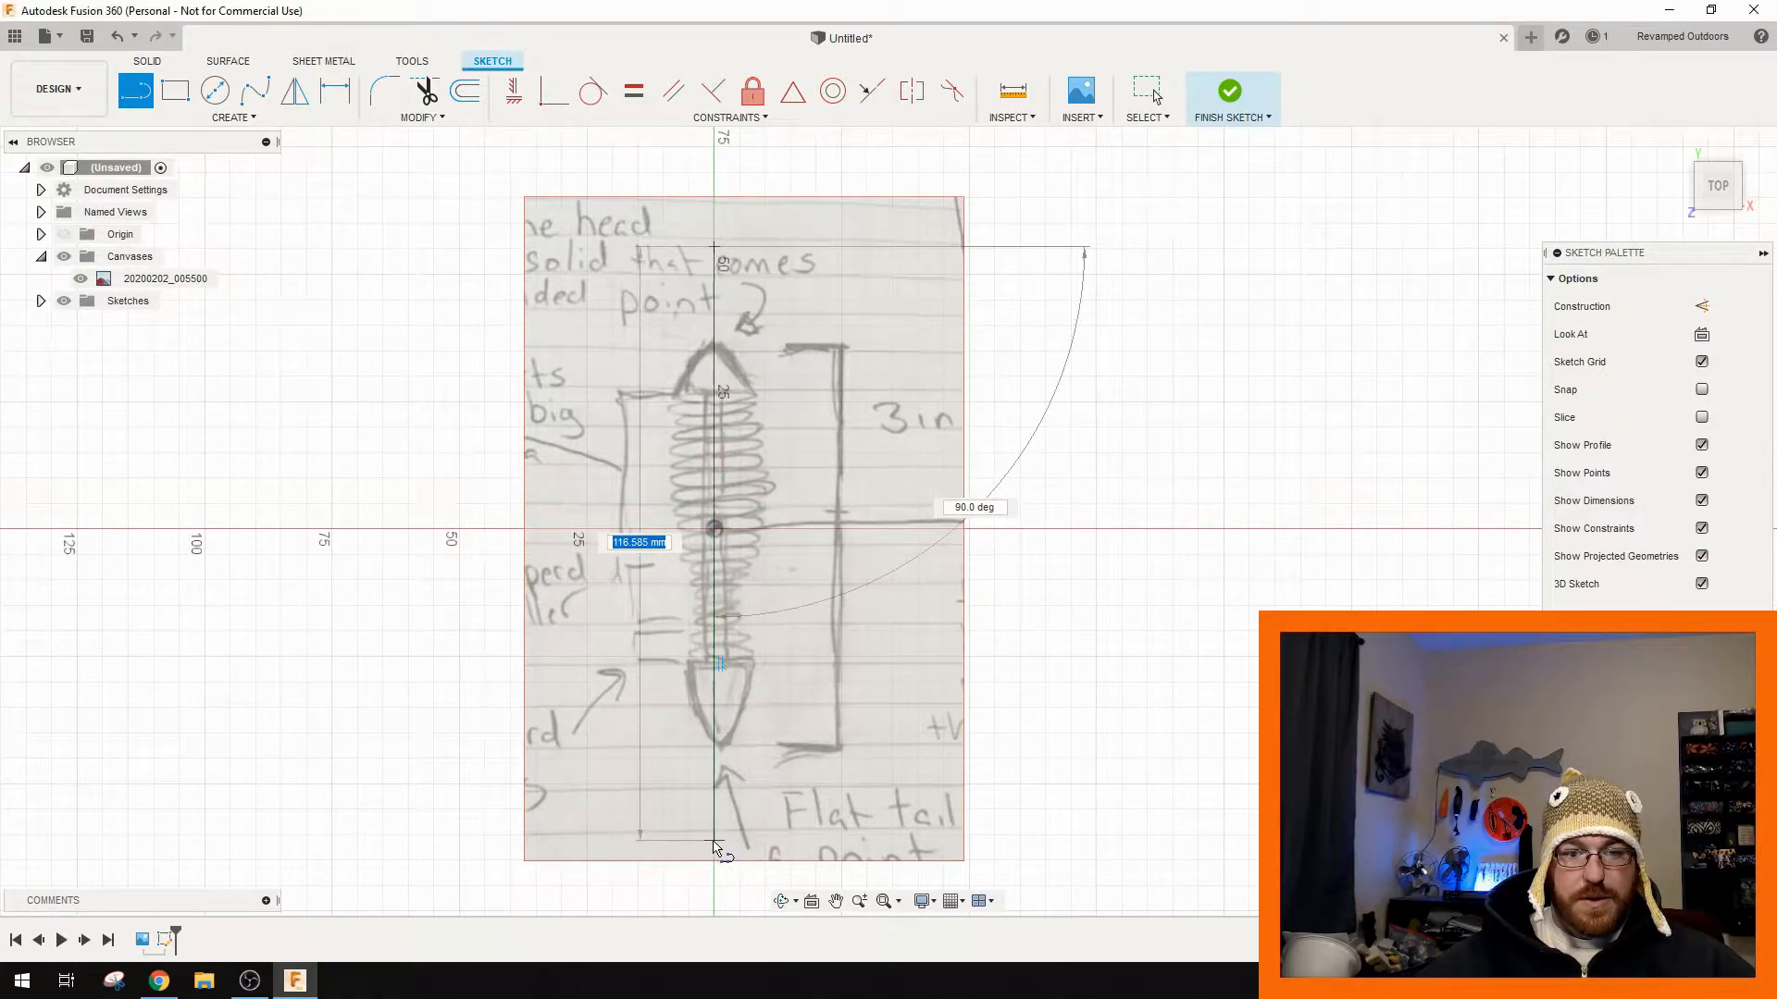
{"action": "left_click", "coordinate": [714, 840]}
{"action": "left_click", "coordinate": [715, 842]}
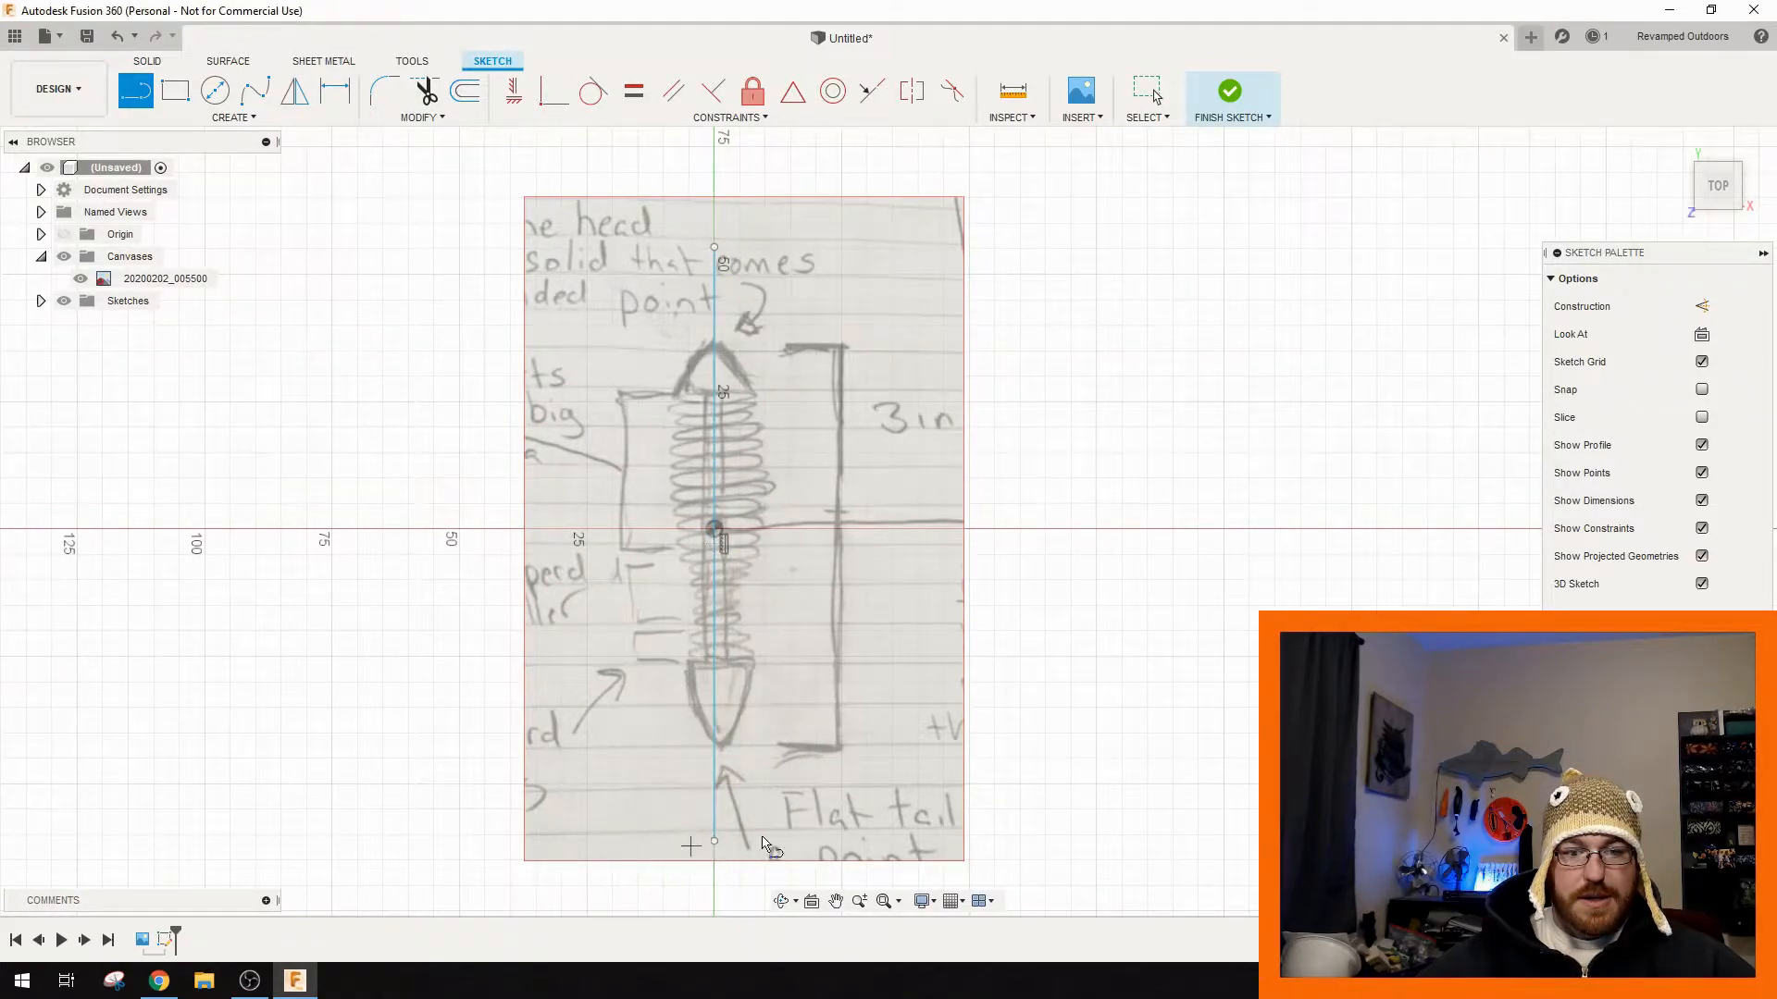
- Trace one side of the lure with a control point spline from the nose tip on the centre line to the tail's upper corner
{"action": "middle_click_drag", "start_coordinate": [888, 565], "coordinate": [824, 589]}
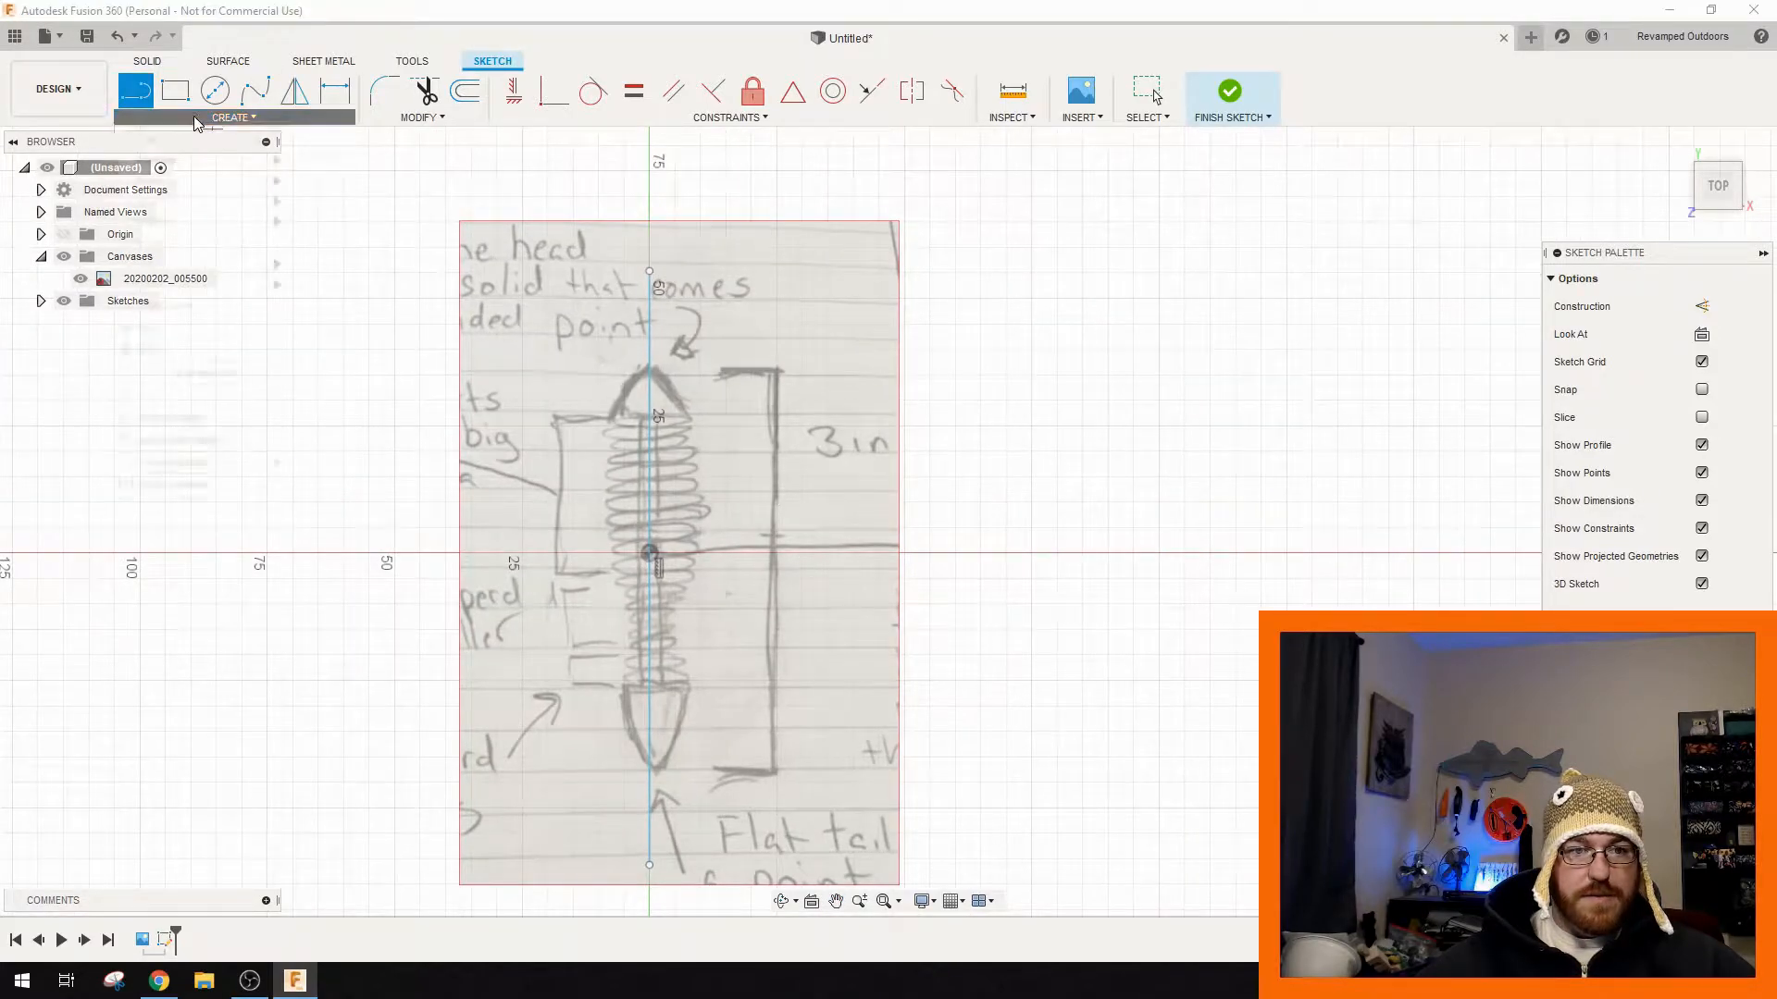
{"action": "left_click", "coordinate": [231, 117]}
{"action": "mouse_move", "coordinate": [213, 284]}
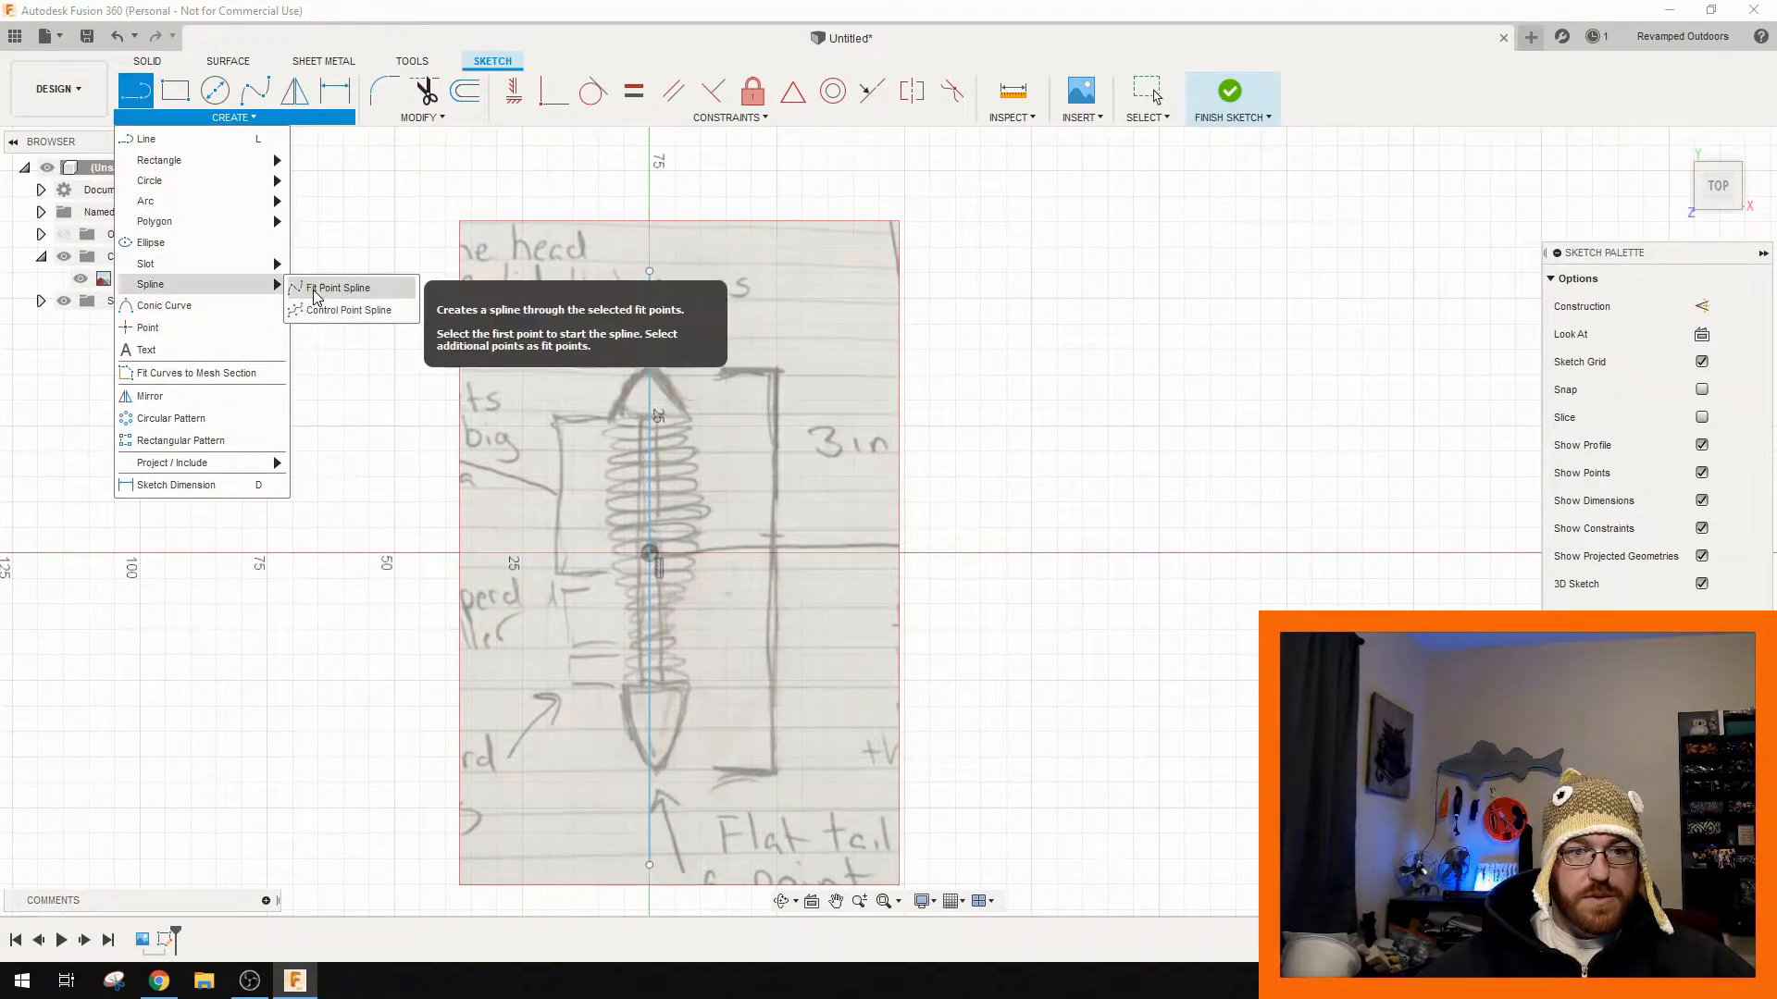
{"action": "left_click", "coordinate": [321, 309]}
{"action": "scroll", "coordinate": [653, 379], "scroll_direction": "up", "scroll_amount": 5}
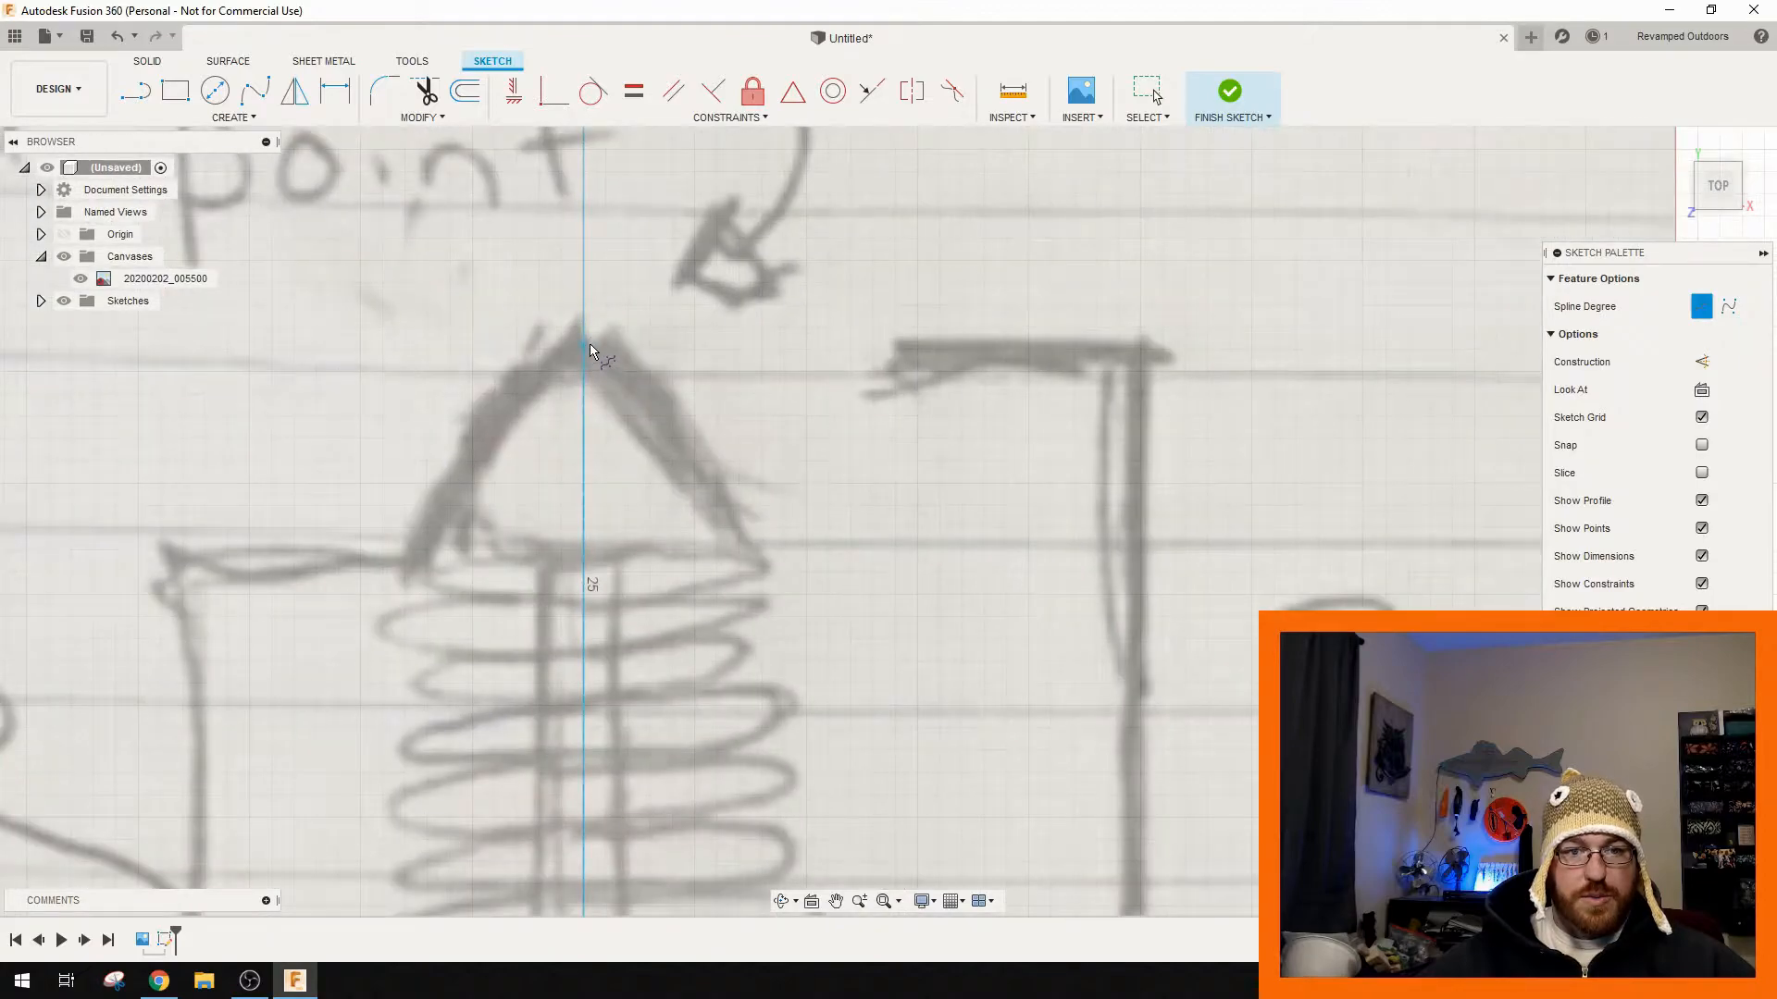
{"action": "left_click", "coordinate": [583, 326]}
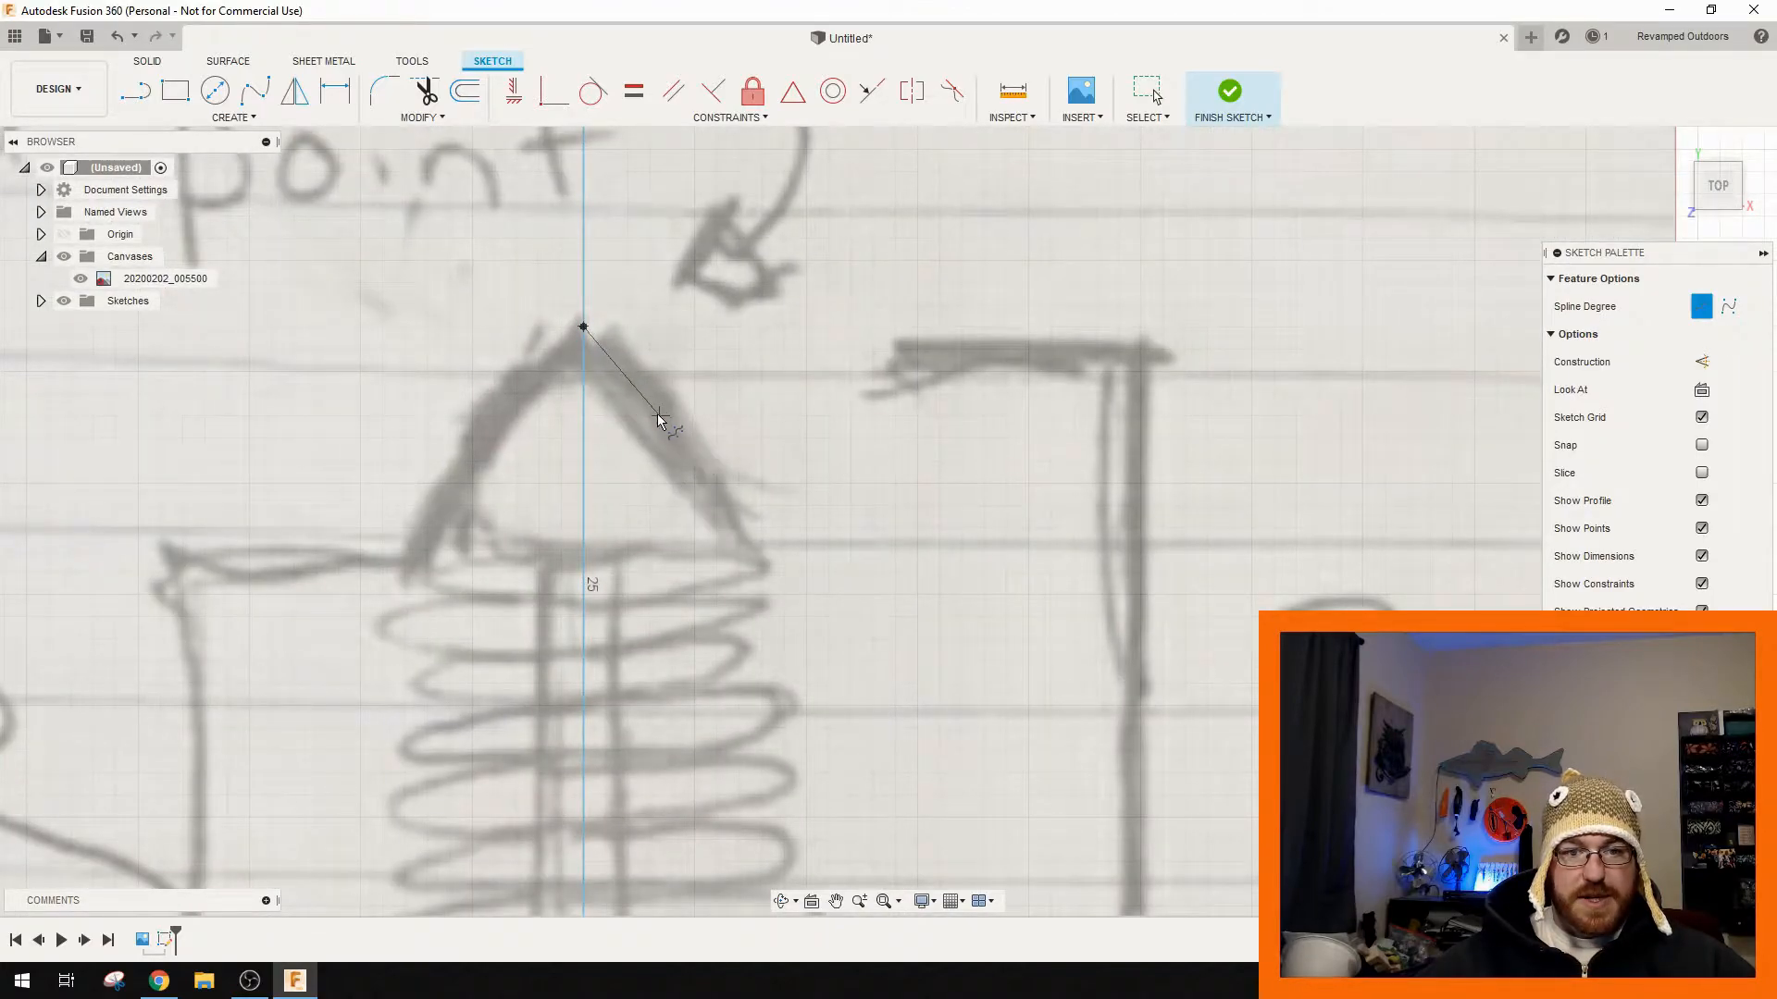
{"action": "left_click", "coordinate": [642, 385]}
{"action": "left_click", "coordinate": [736, 518]}
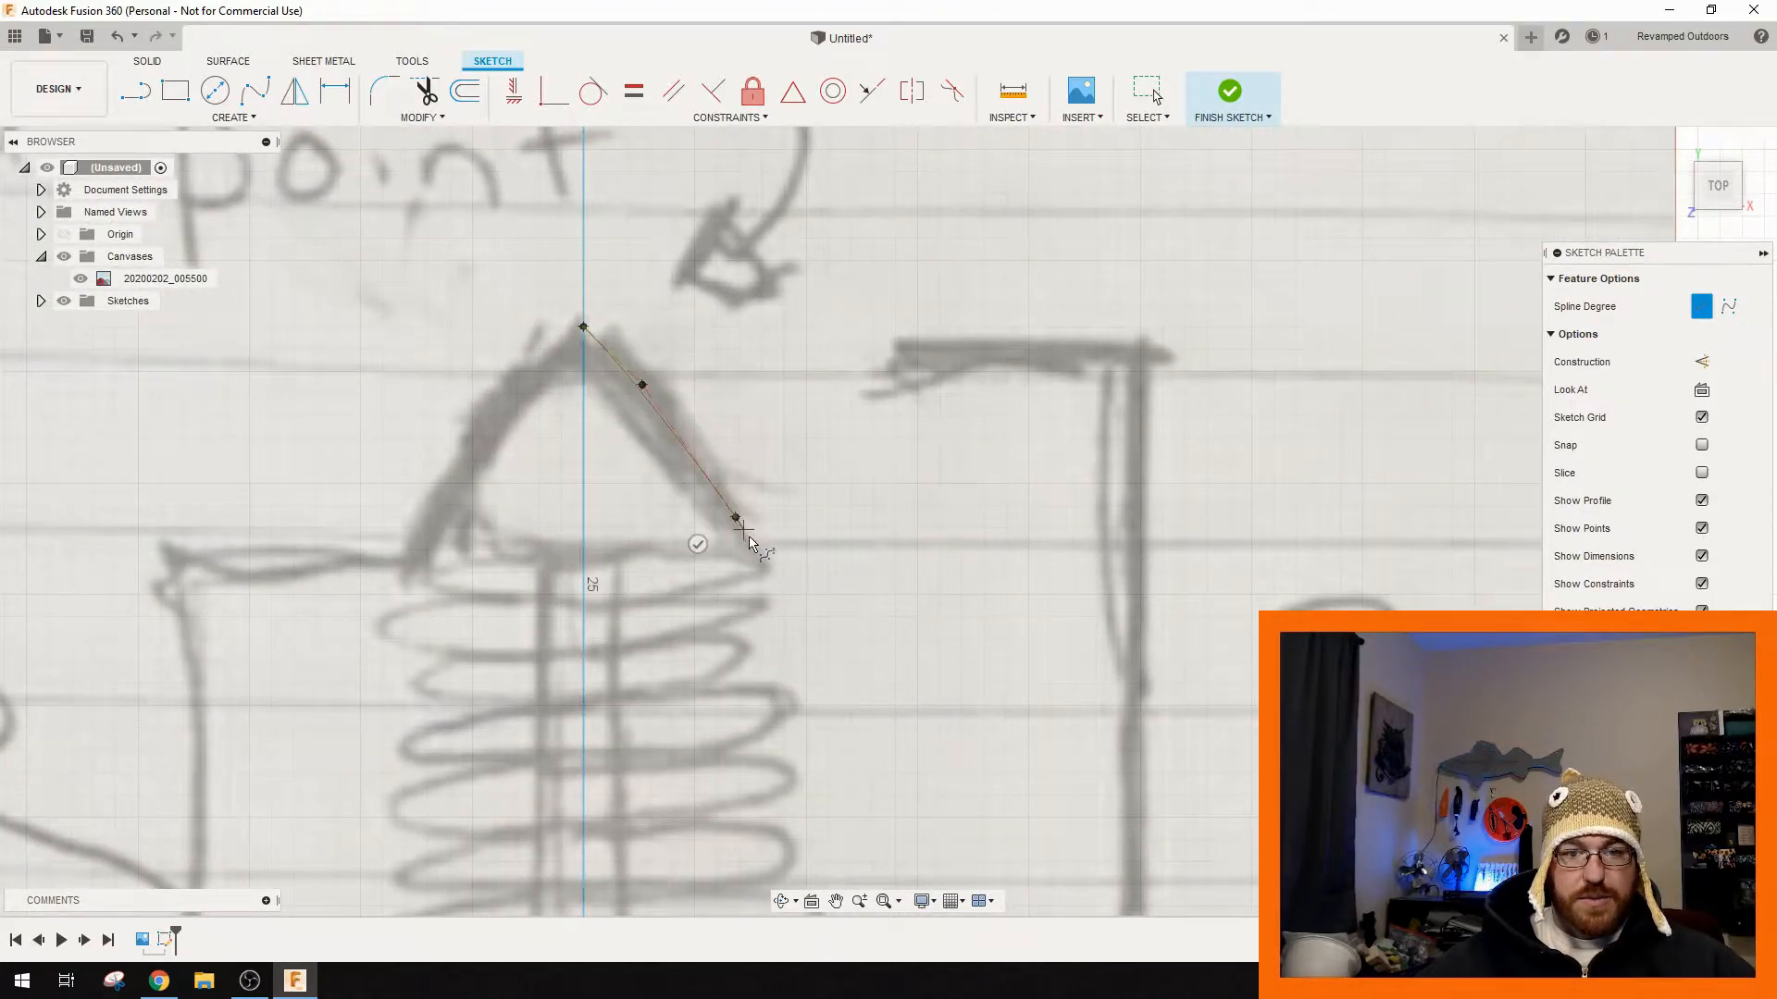
{"action": "left_click", "coordinate": [761, 564]}
{"action": "middle_click_drag", "start_coordinate": [813, 675], "coordinate": [718, 337]}
{"action": "left_click", "coordinate": [707, 358]}
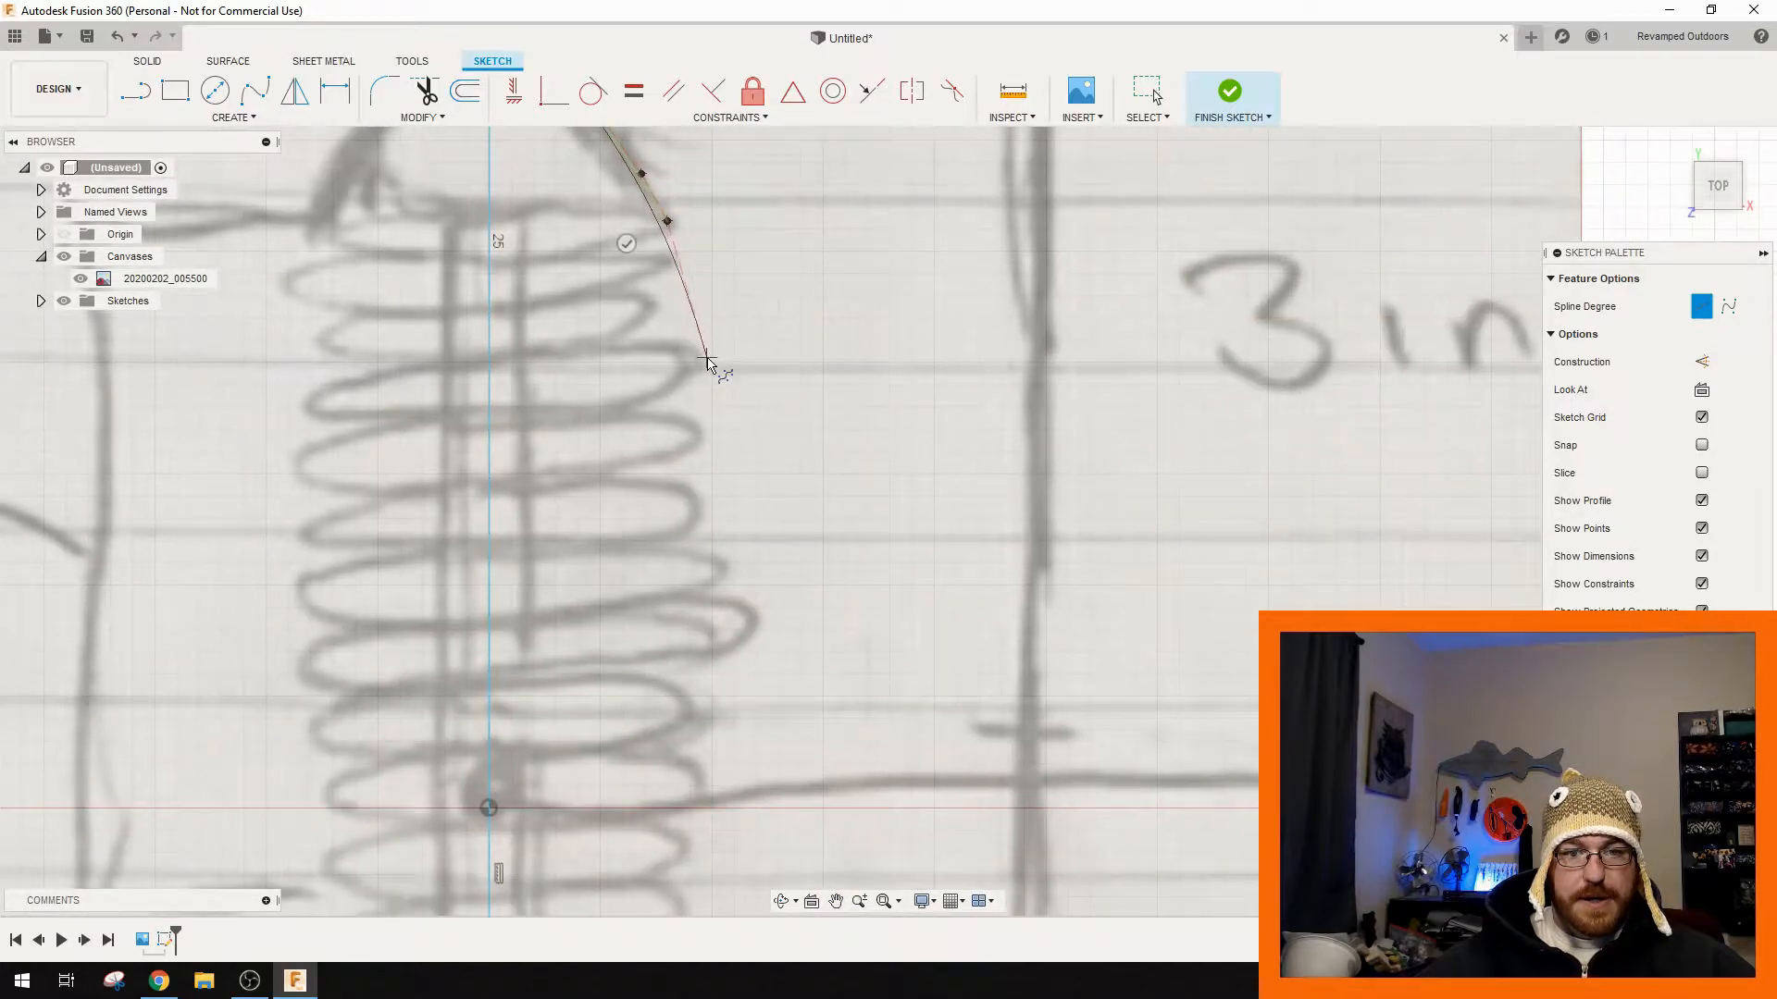
{"action": "left_click", "coordinate": [747, 612]}
{"action": "middle_click_drag", "start_coordinate": [777, 706], "coordinate": [730, 237]}
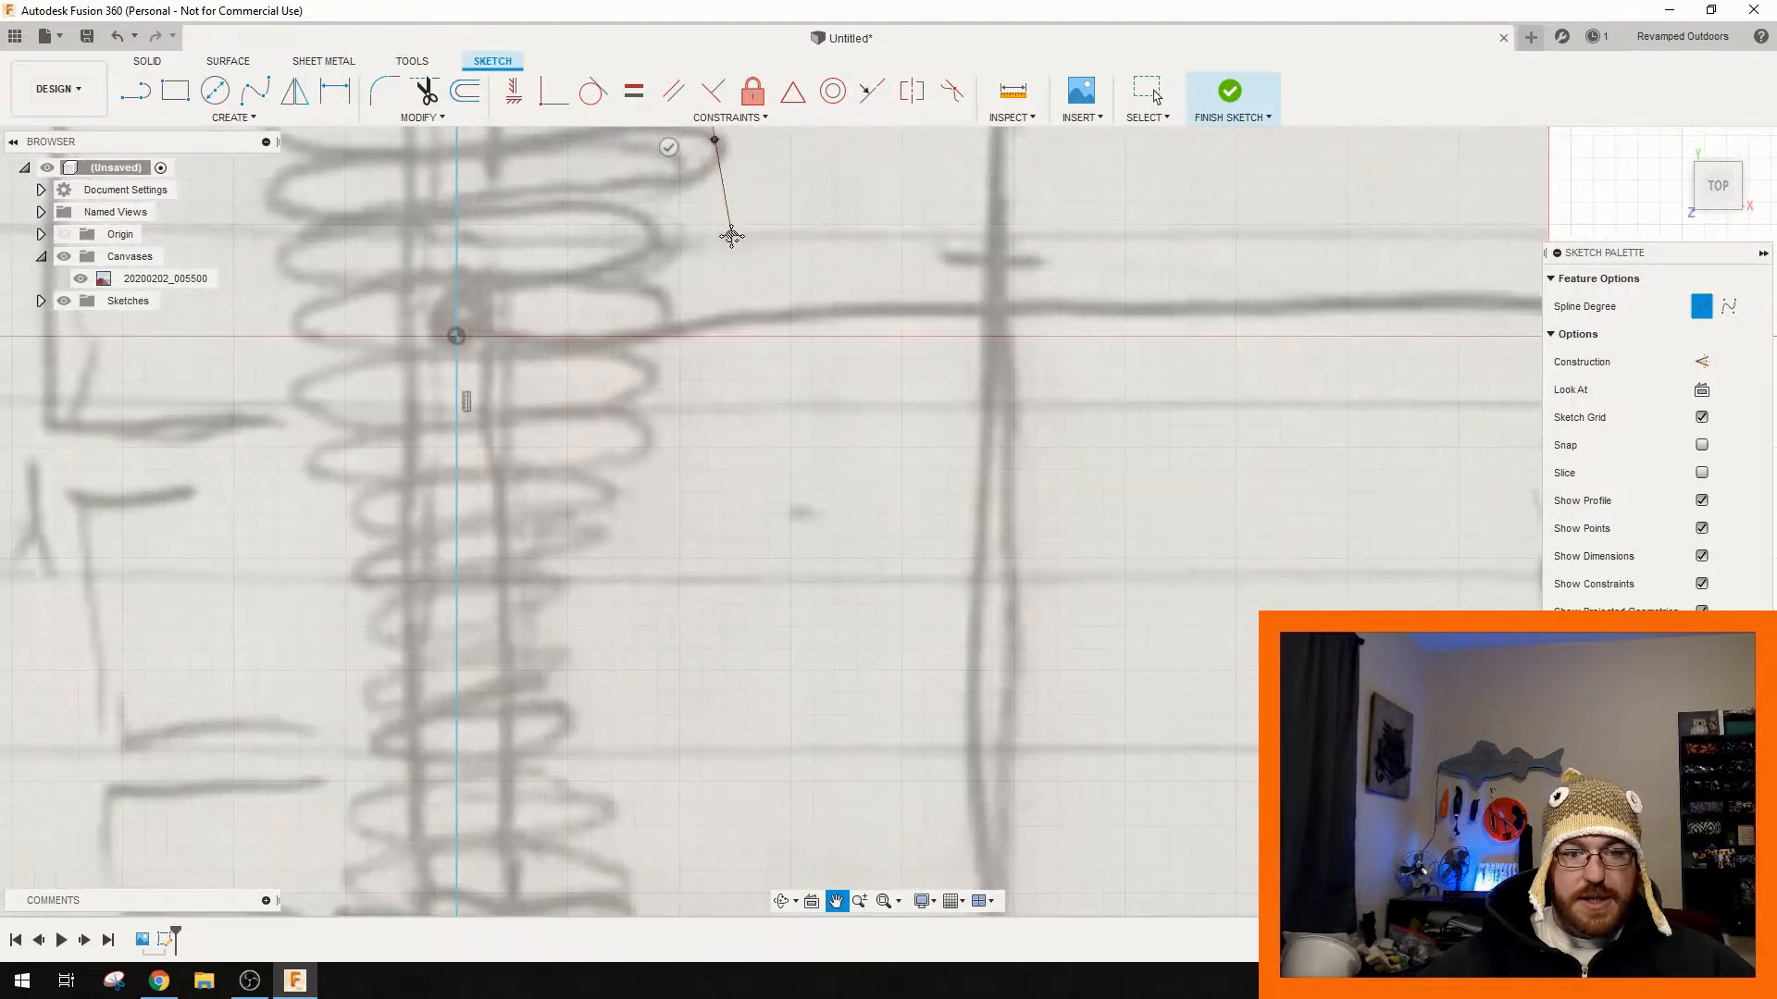
{"action": "left_click", "coordinate": [678, 330]}
{"action": "left_click", "coordinate": [627, 519]}
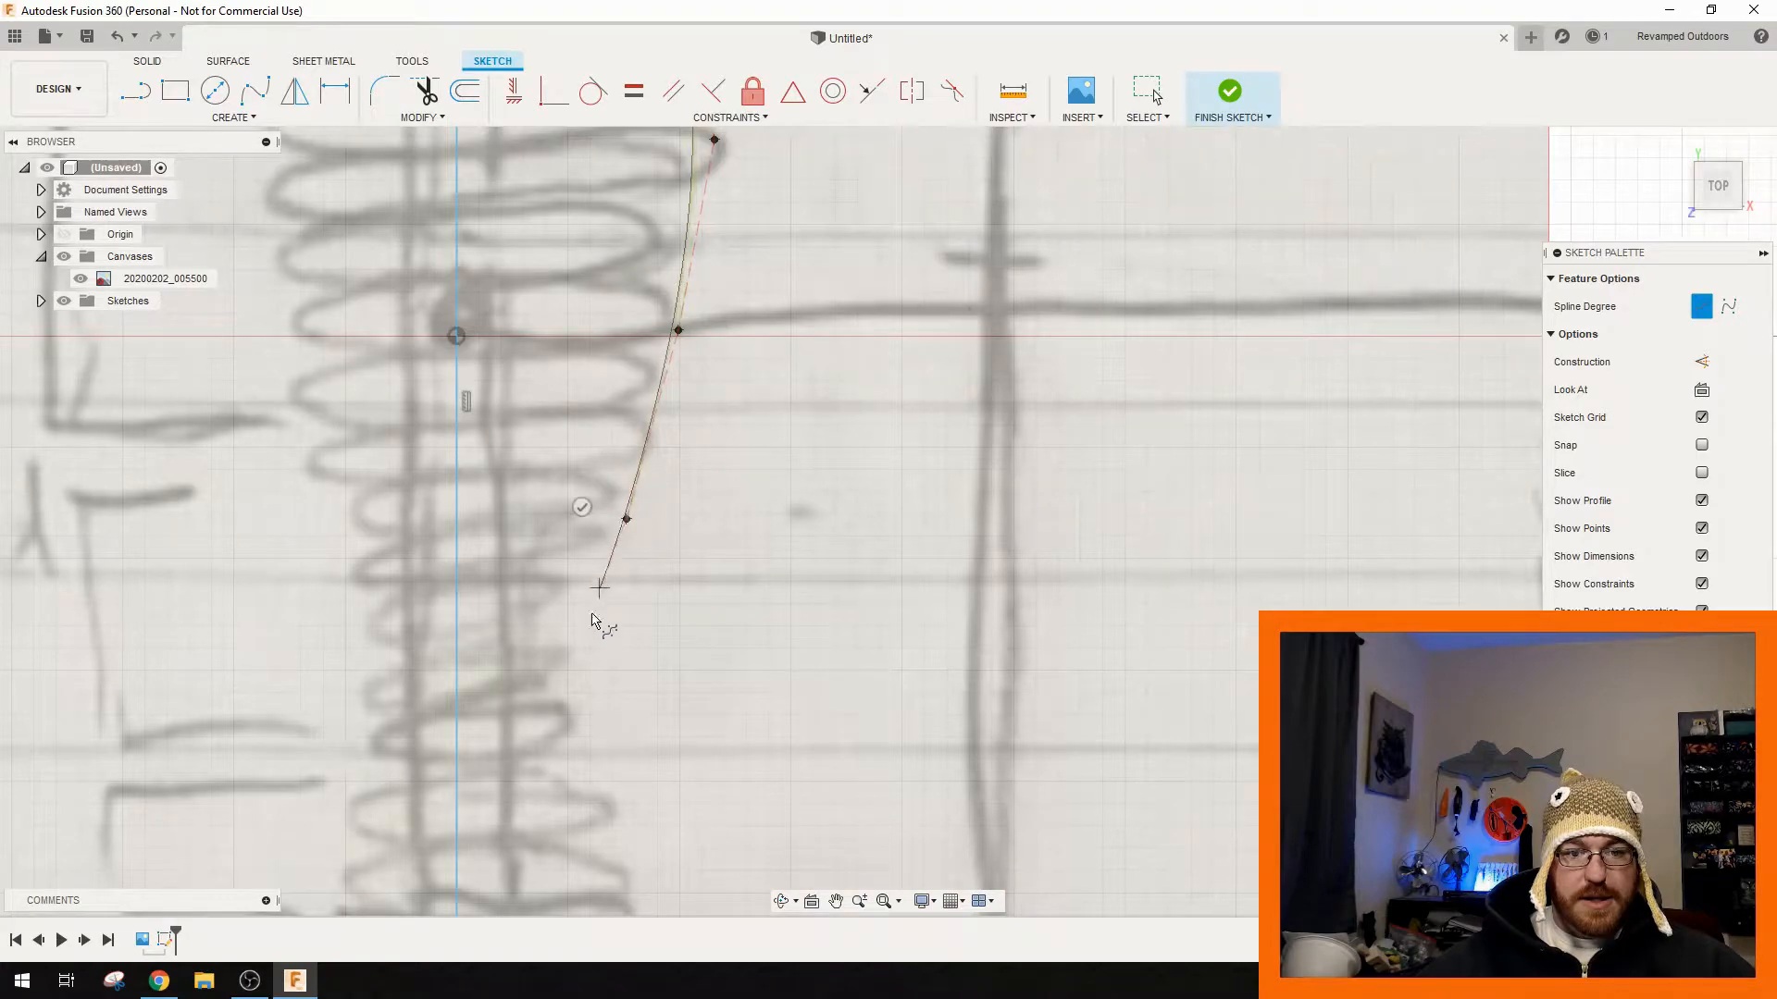
{"action": "left_click", "coordinate": [556, 648]}
{"action": "middle_click_drag", "start_coordinate": [575, 648], "coordinate": [646, 357]}
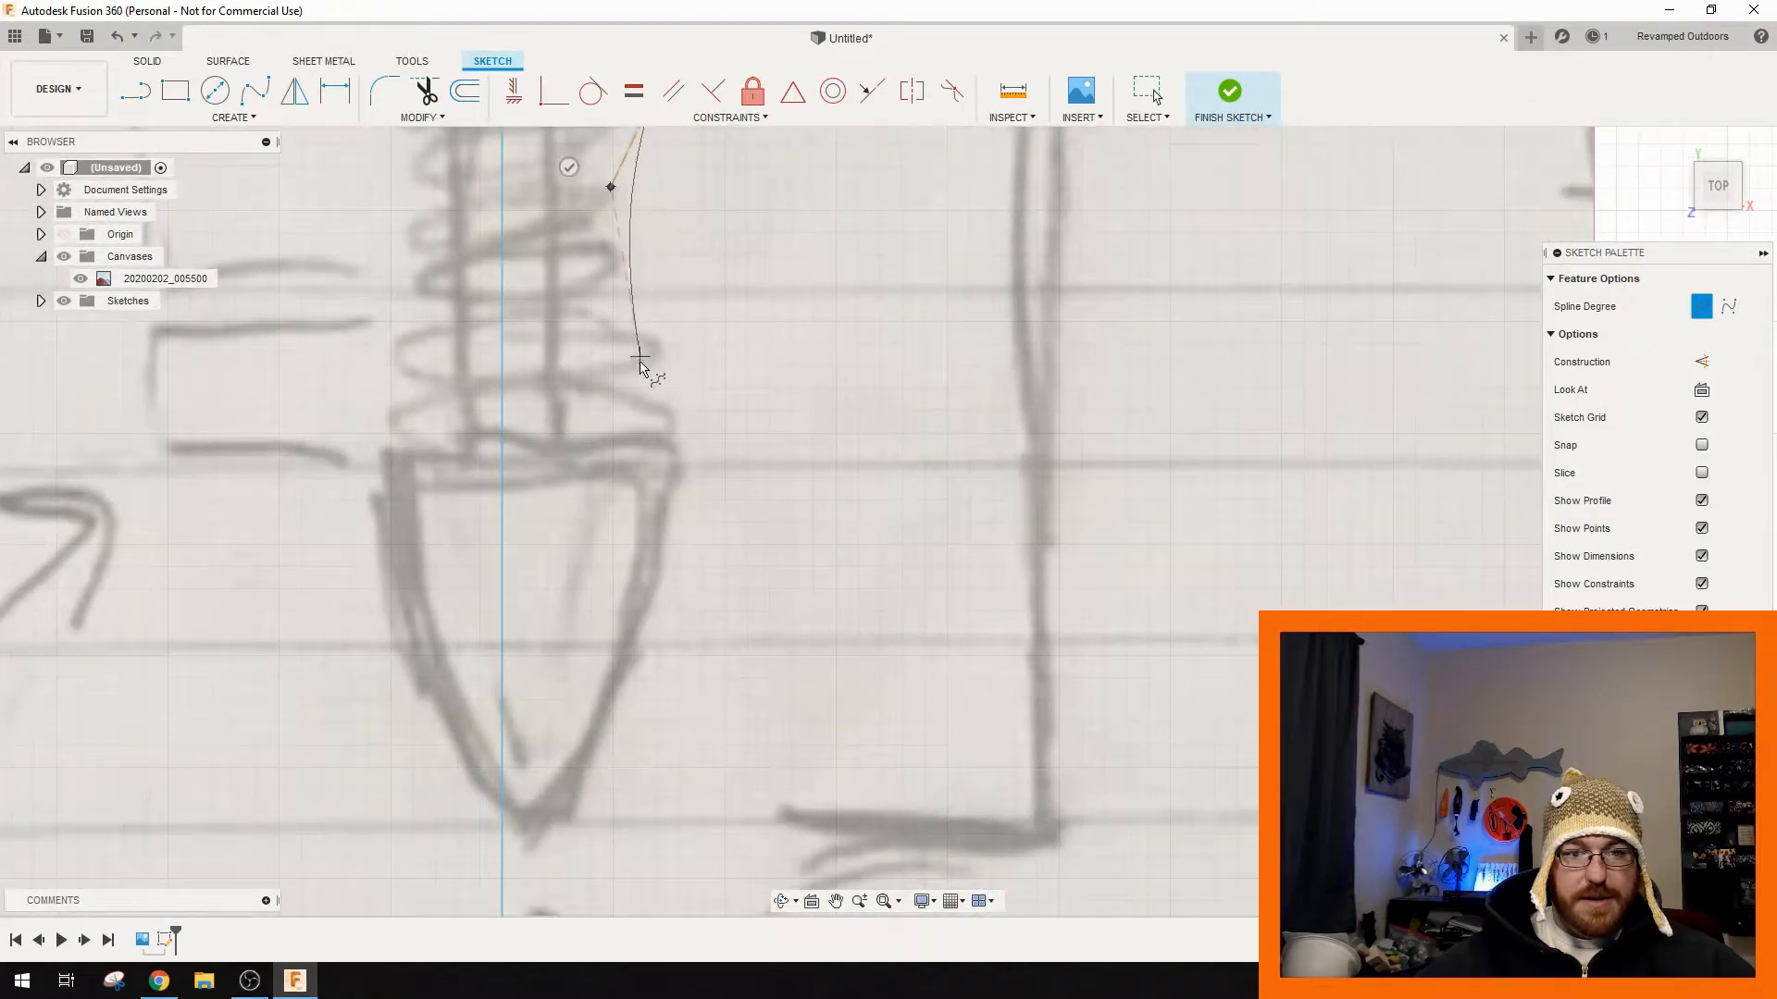
{"action": "left_click", "coordinate": [658, 375]}
{"action": "double_click", "coordinate": [668, 469]}
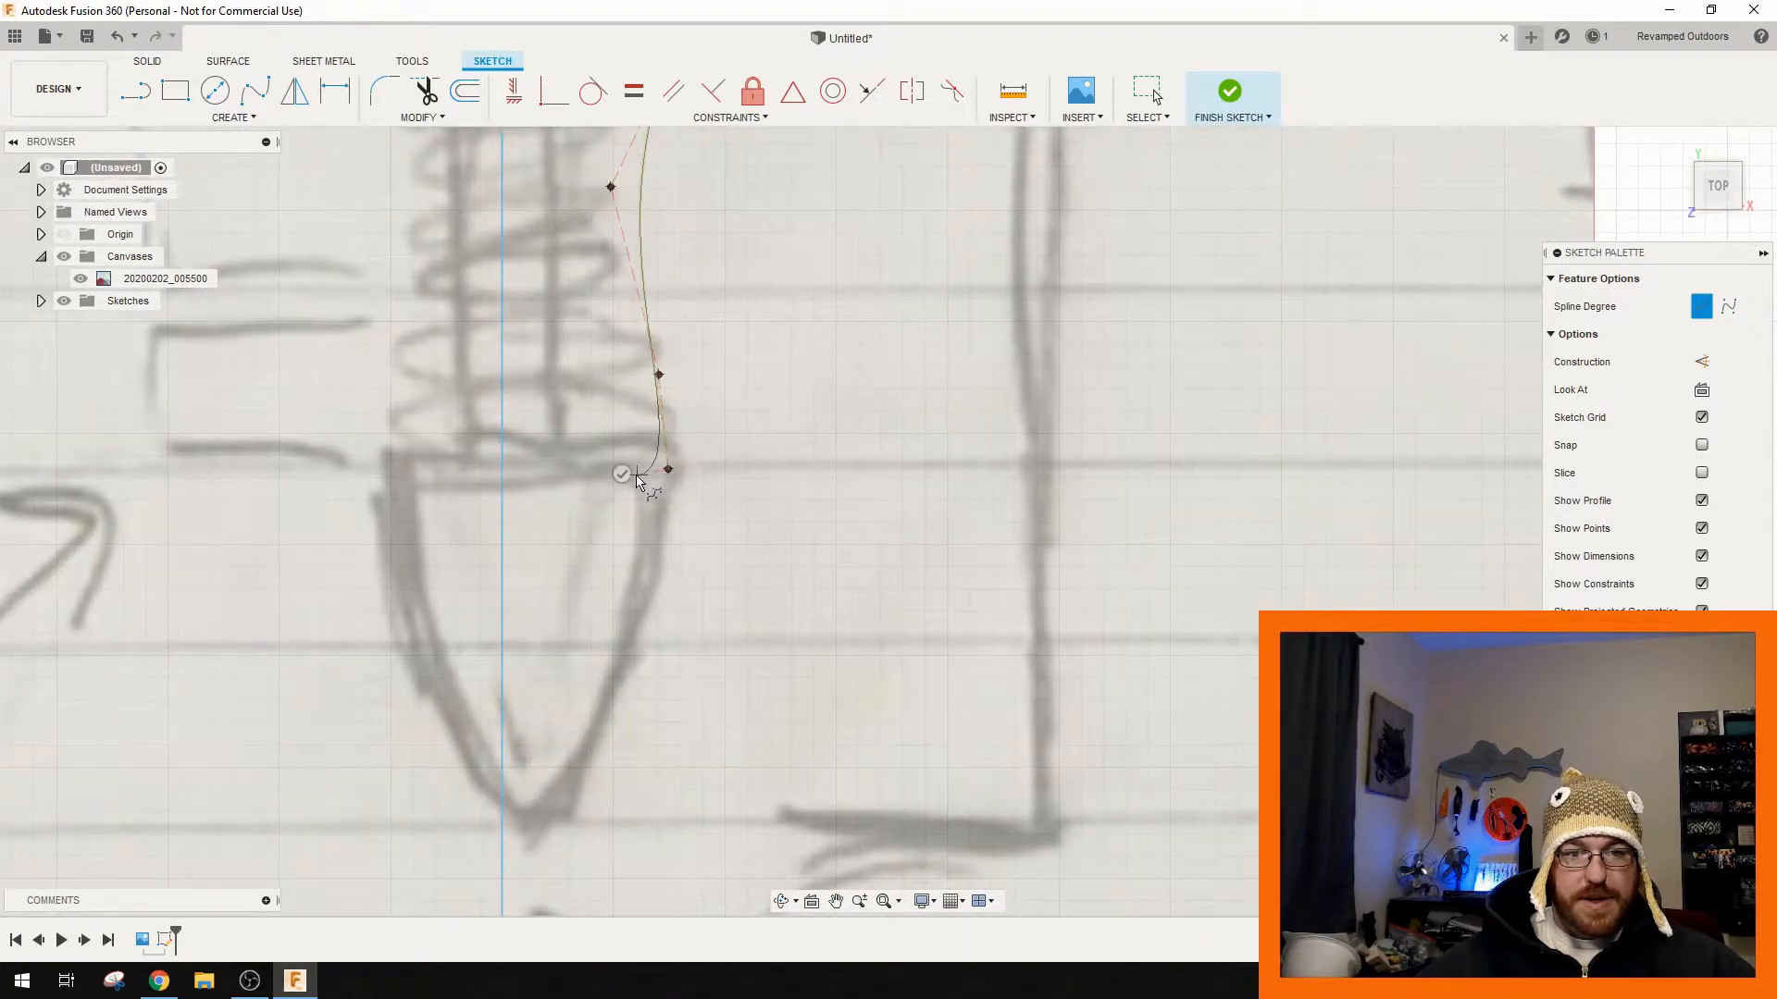
- Close the half profile with a horizontal line from the spline's tail end to the vertical centre line
{"action": "key", "text": "l"}
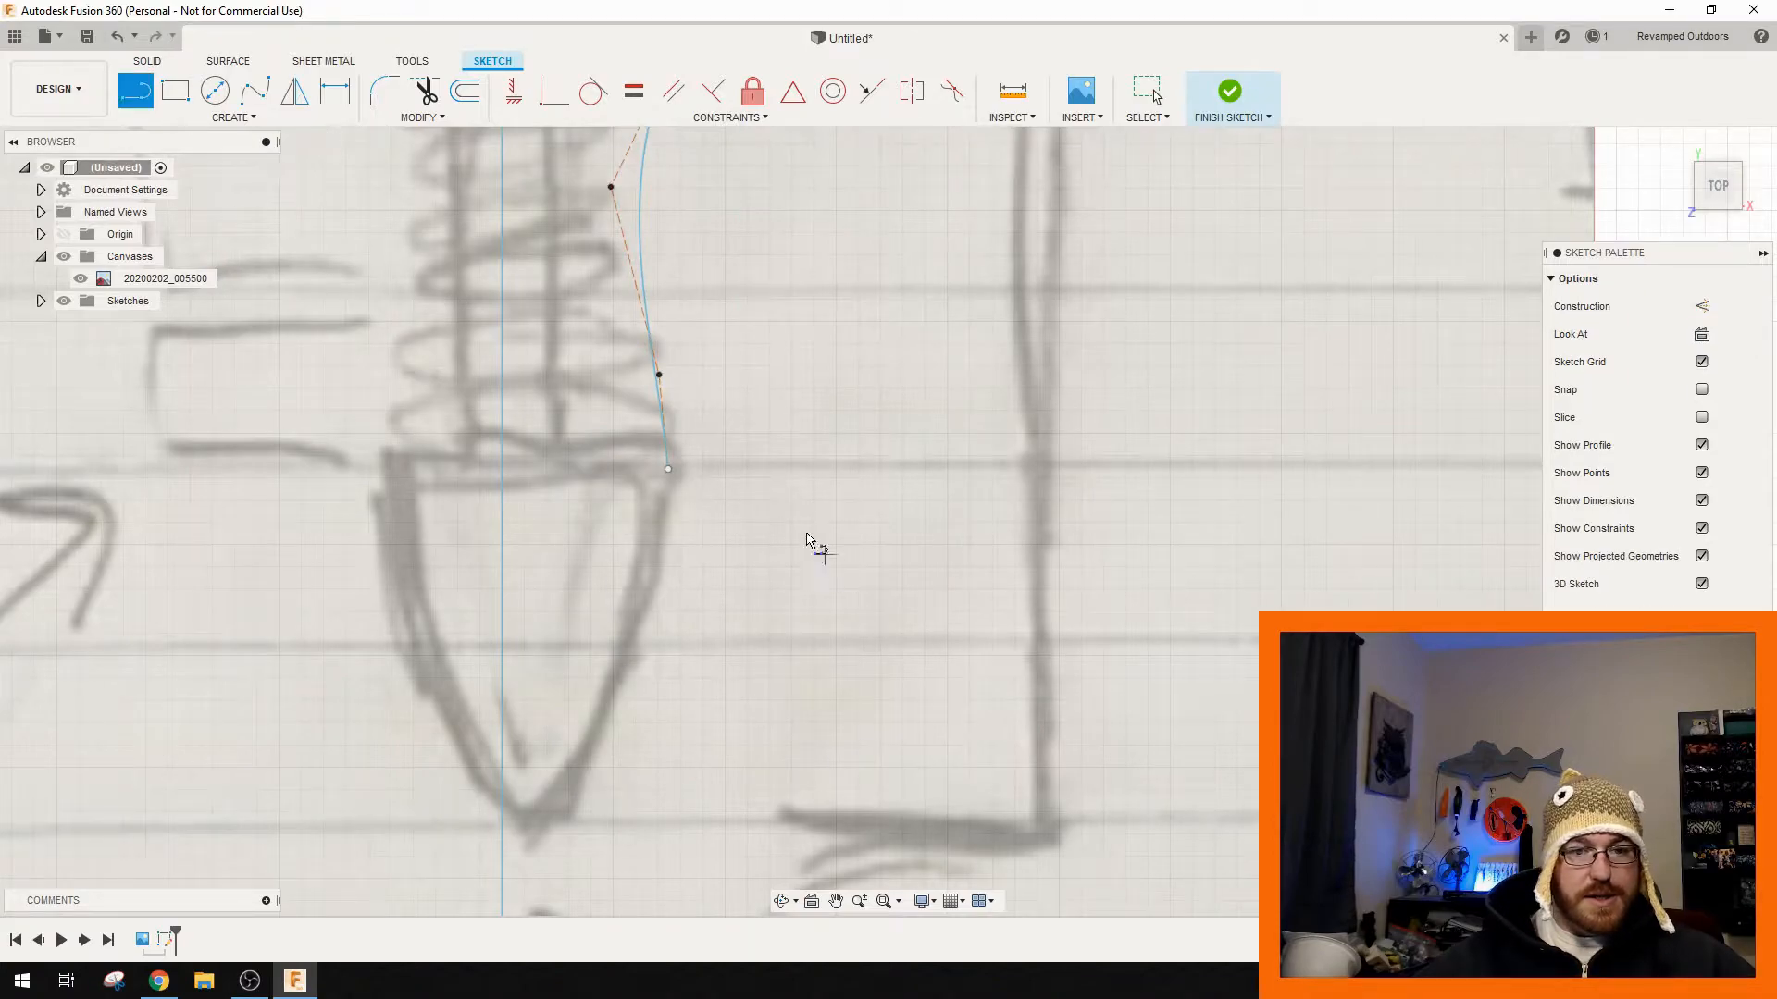
{"action": "left_click", "coordinate": [666, 470]}
{"action": "left_click", "coordinate": [504, 470]}
{"action": "scroll", "coordinate": [666, 367], "scroll_direction": "down", "scroll_amount": 5}
{"action": "middle_click_drag", "start_coordinate": [764, 299], "coordinate": [800, 627]}
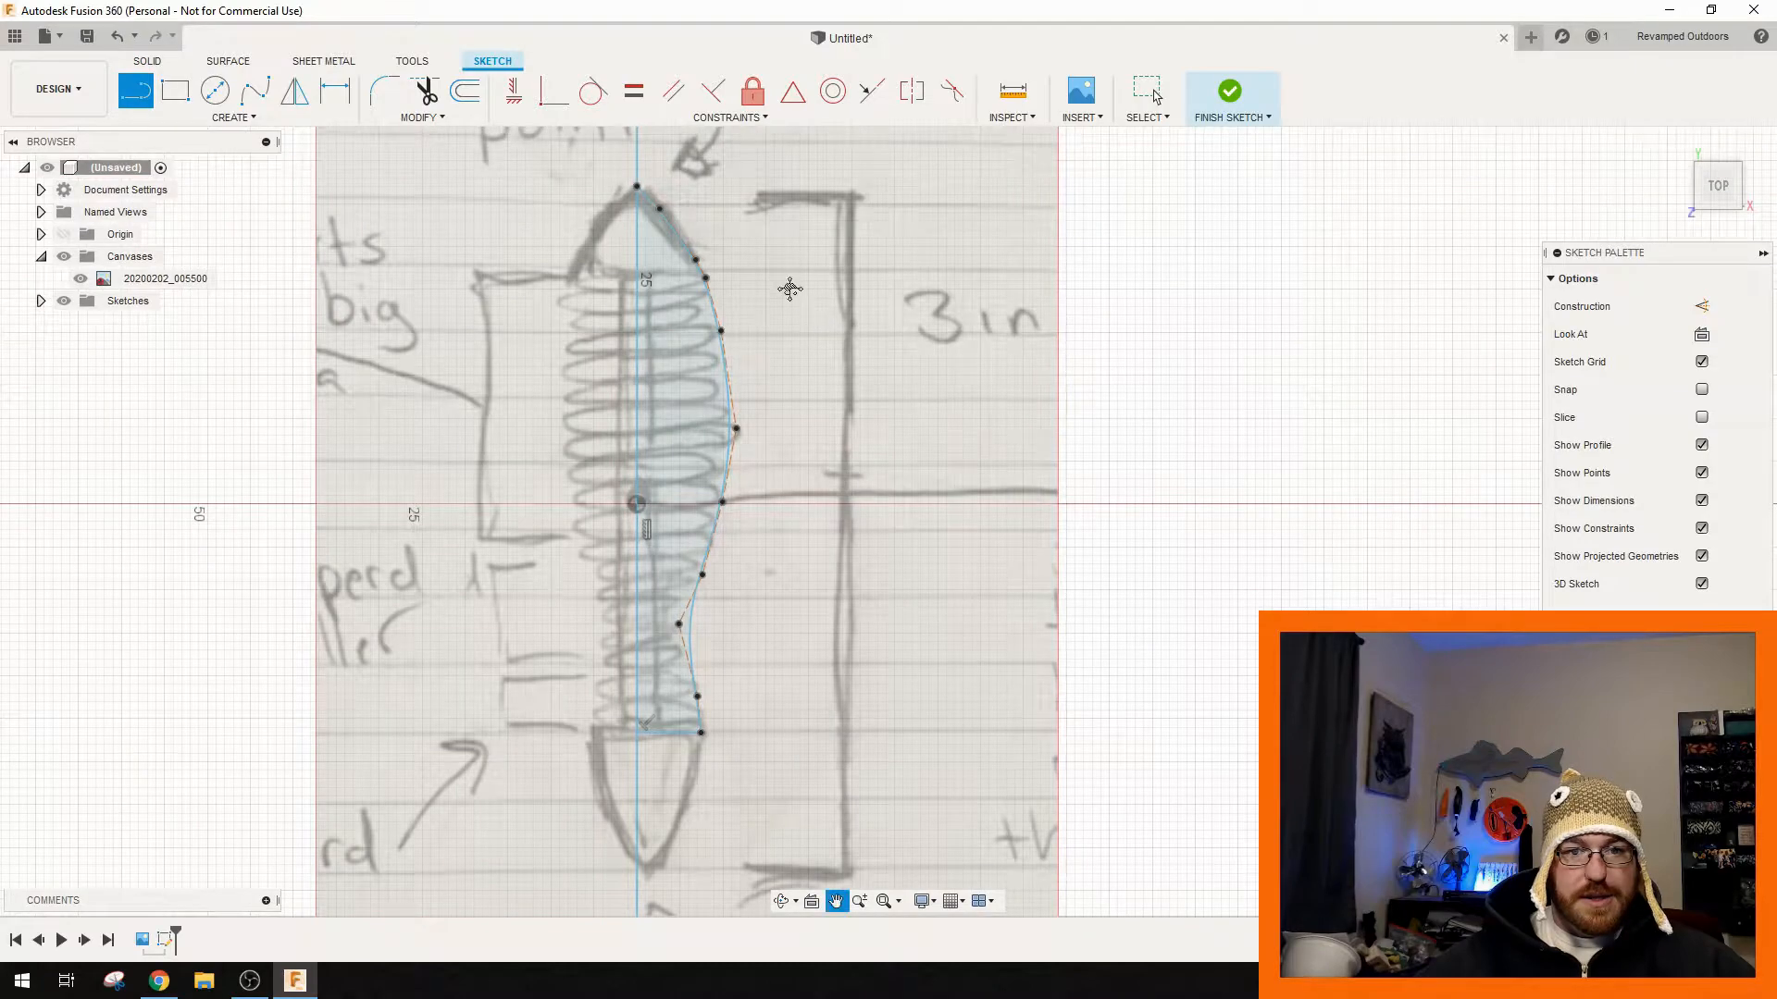
{"action": "middle_click_drag", "start_coordinate": [790, 289], "coordinate": [788, 400]}
{"action": "scroll", "coordinate": [699, 398], "scroll_direction": "up", "scroll_amount": 5}
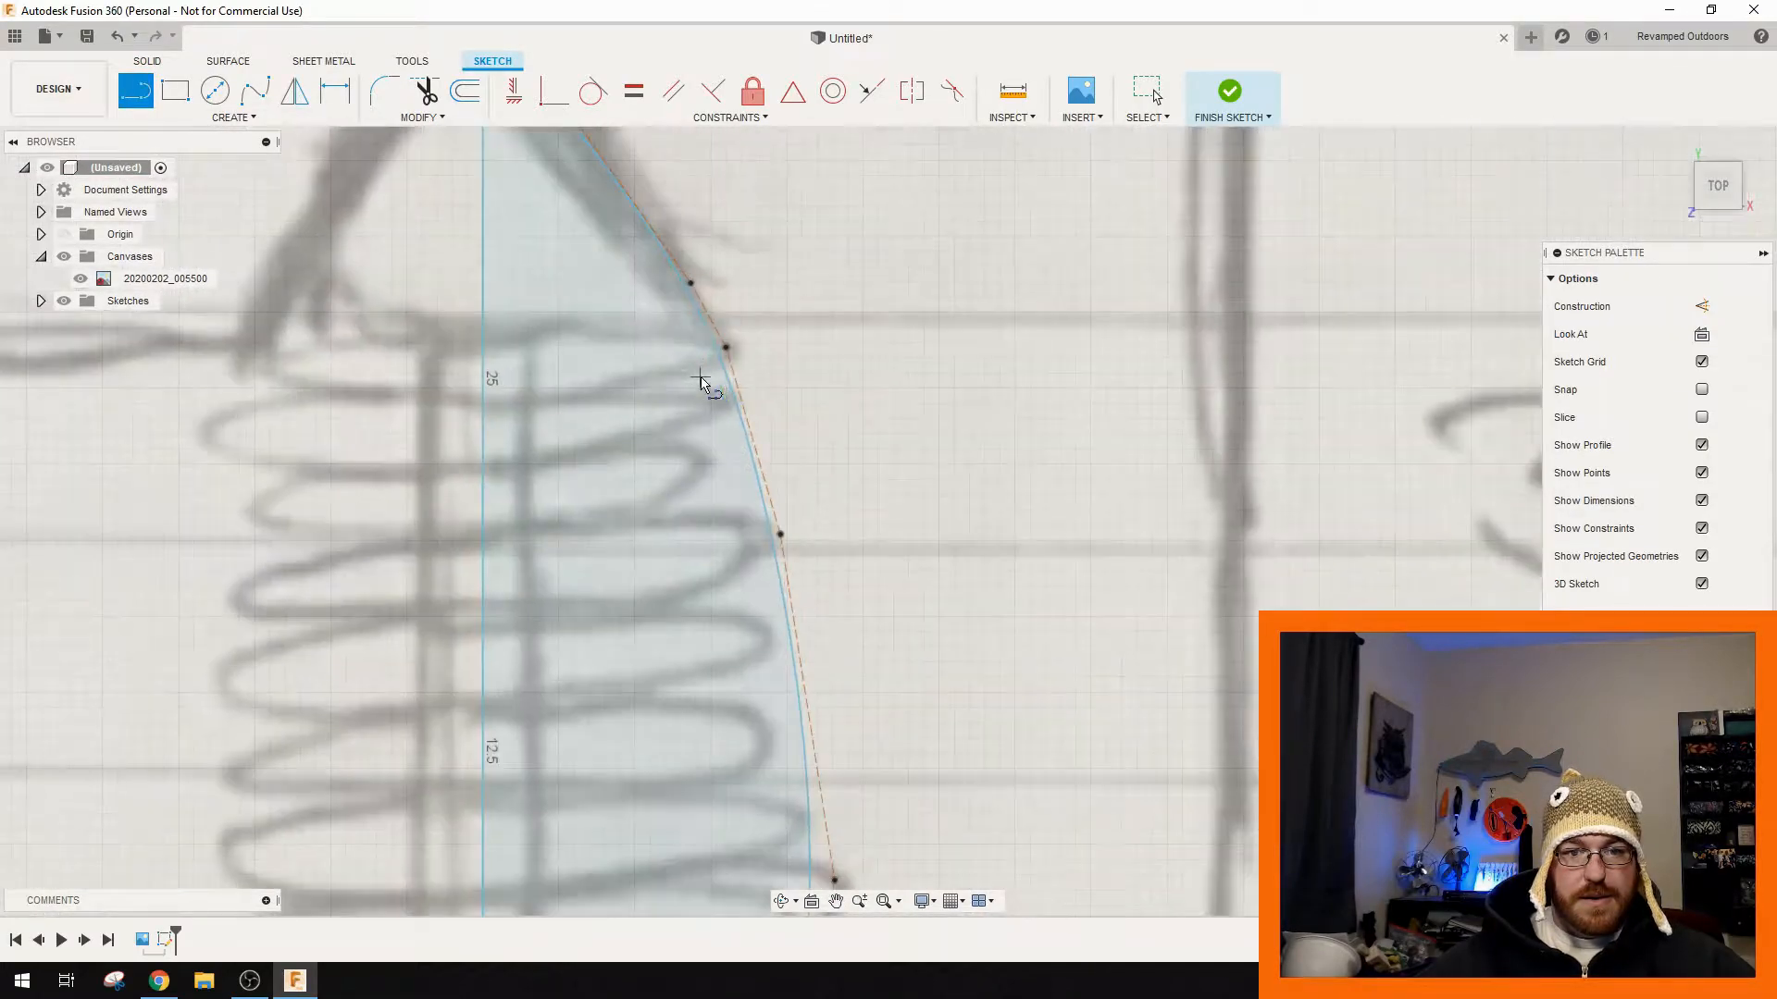
- Draw a horizontal line from the vertical centre line to the spline where the head meets the ribbed body
{"action": "left_click", "coordinate": [708, 315]}
{"action": "left_click", "coordinate": [481, 309]}
{"action": "left_click", "coordinate": [695, 309]}
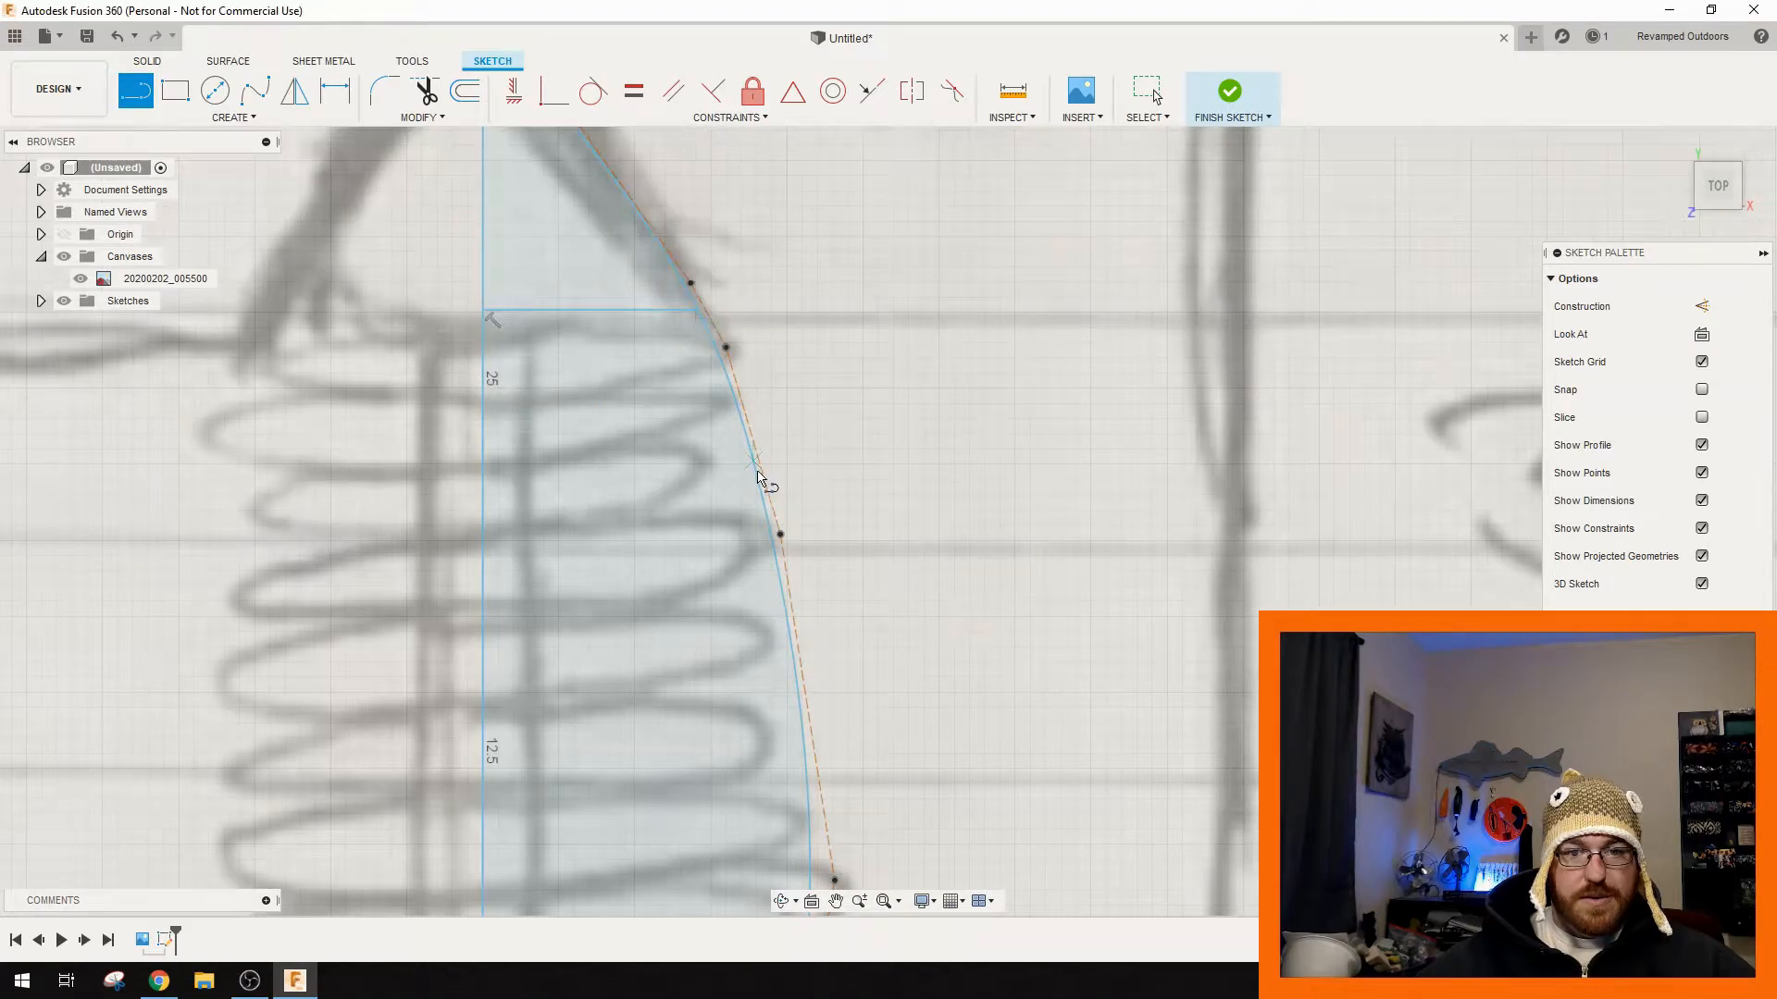
- Trace the pointed tail with a control point spline from the body's lower corner to the tail tip on the centre line
{"action": "scroll", "coordinate": [757, 470], "scroll_direction": "down", "scroll_amount": 4}
{"action": "middle_click_drag", "start_coordinate": [902, 507], "coordinate": [833, 345]}
{"action": "middle_click_drag", "start_coordinate": [669, 285], "coordinate": [688, 272]}
{"action": "key", "text": "l"}
{"action": "middle_click_drag", "start_coordinate": [705, 672], "coordinate": [753, 357]}
{"action": "middle_click_drag", "start_coordinate": [768, 600], "coordinate": [715, 579]}
{"action": "left_click", "coordinate": [231, 117]}
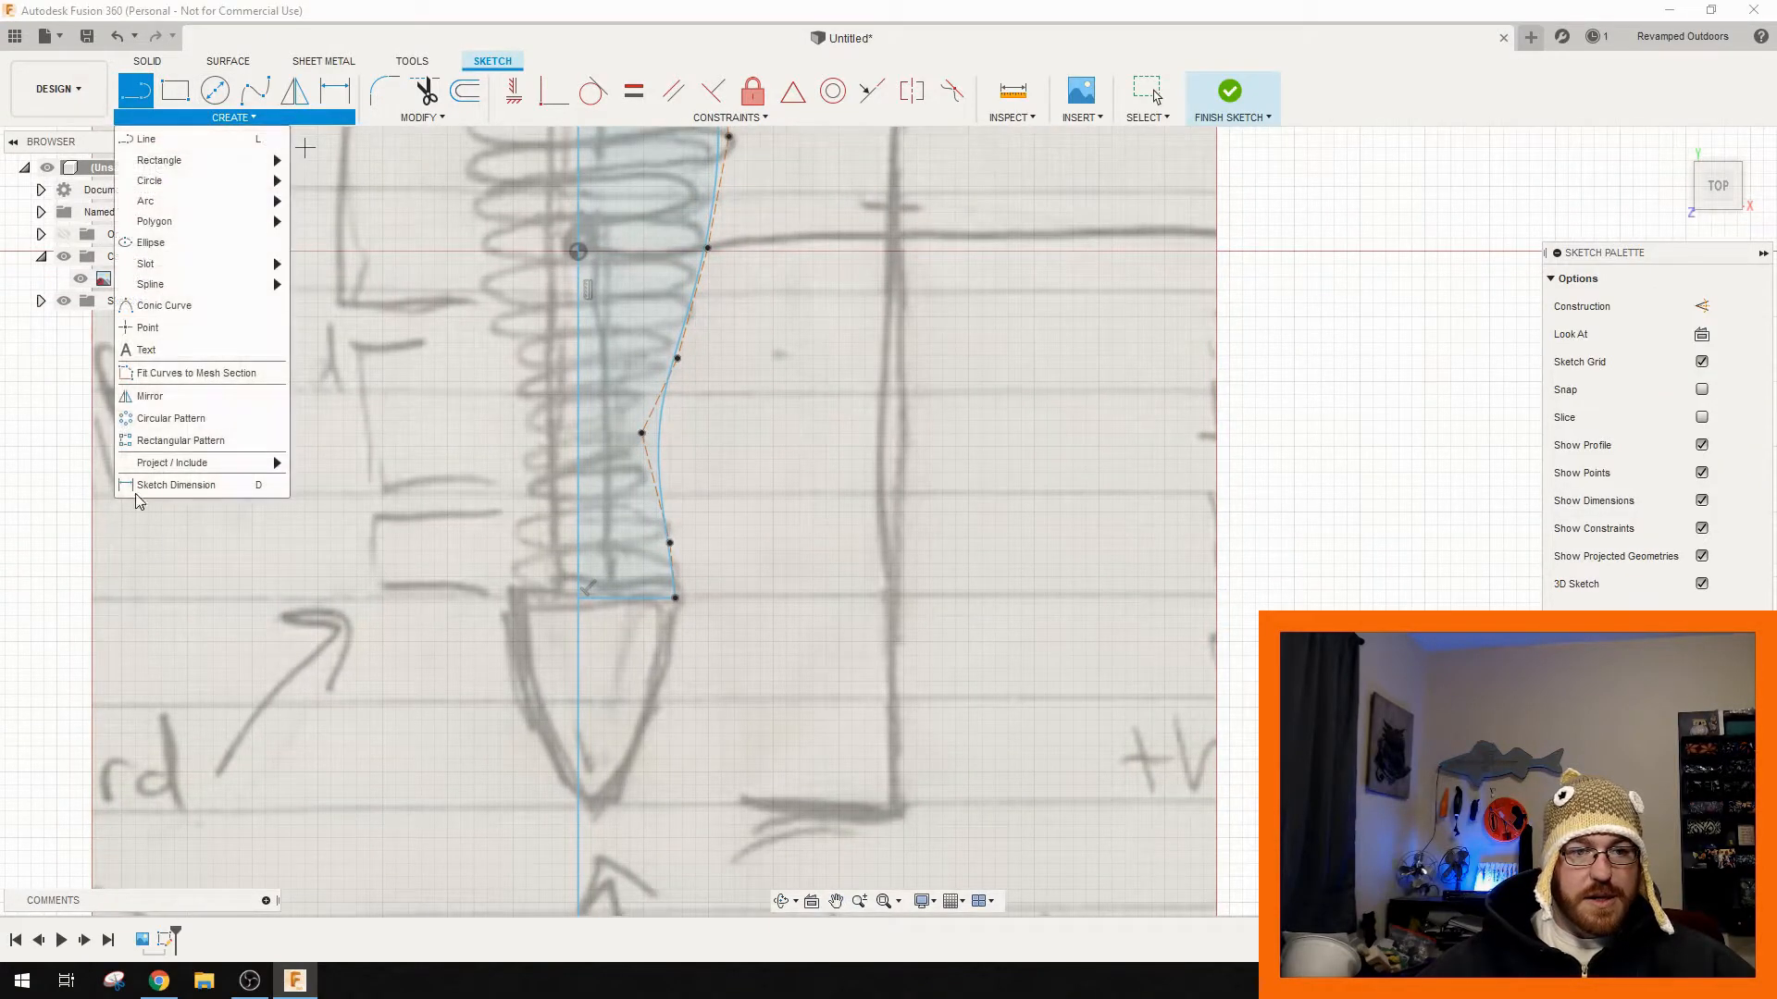
{"action": "mouse_move", "coordinate": [185, 284]}
{"action": "left_click", "coordinate": [359, 303]}
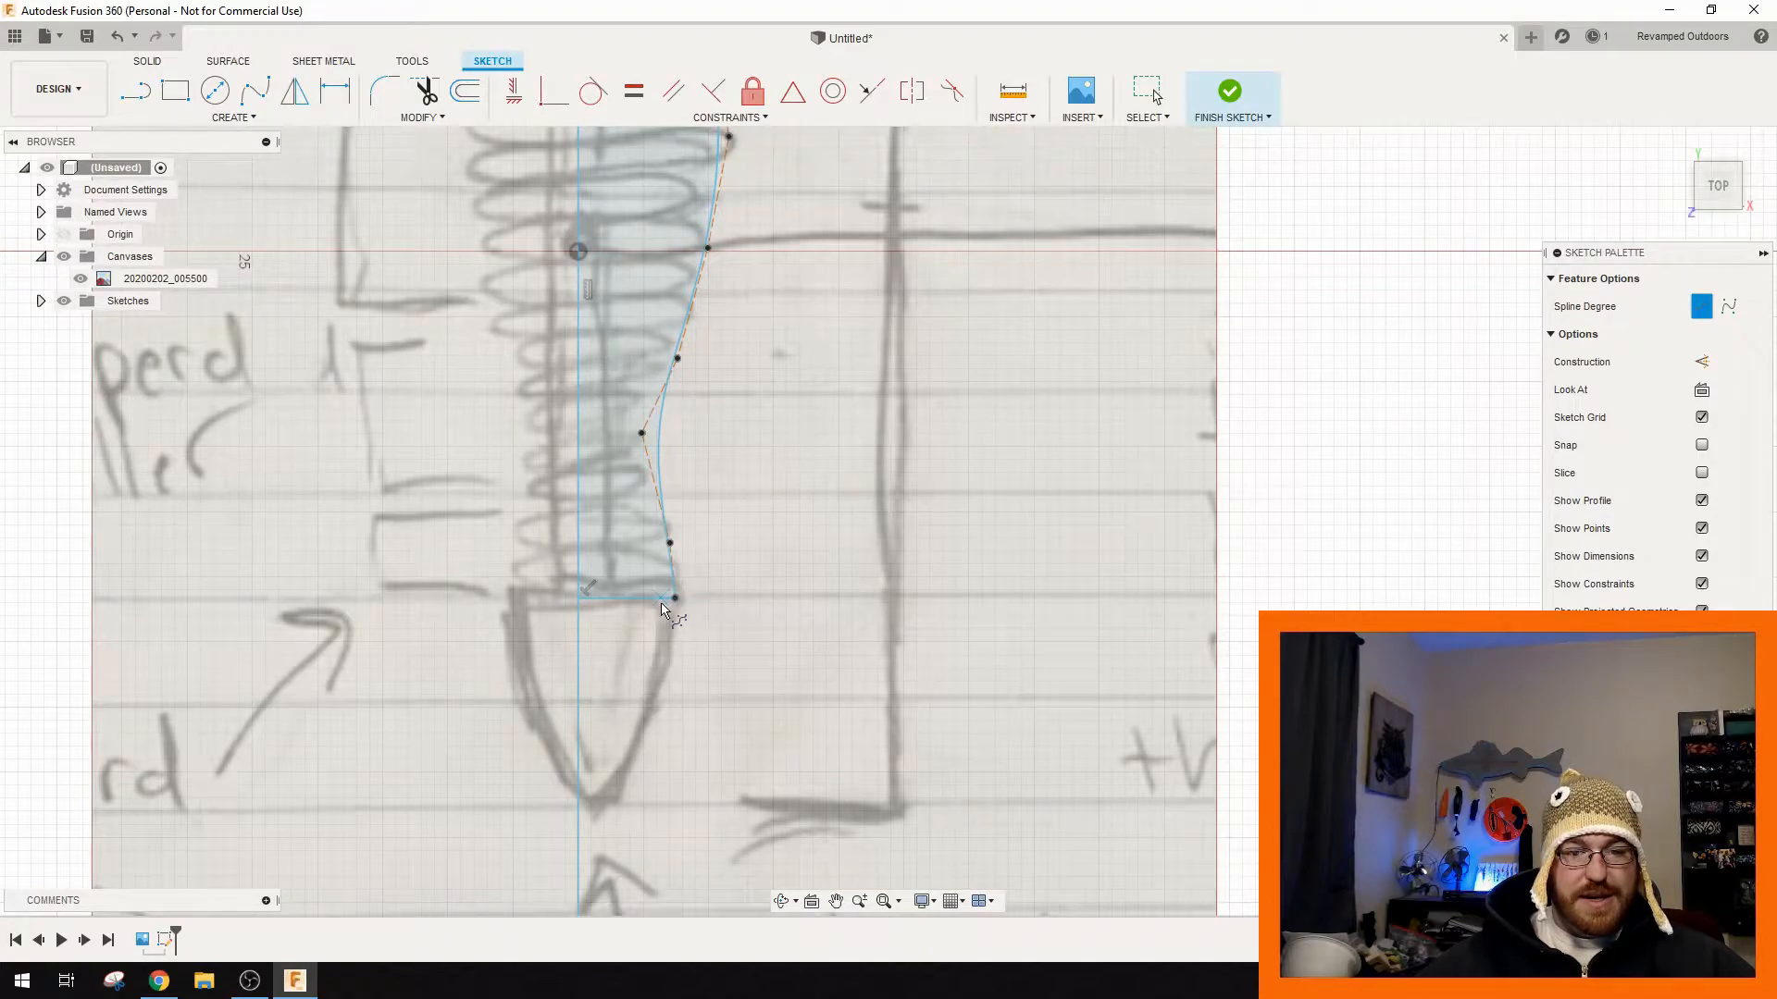
{"action": "left_click", "coordinate": [675, 599]}
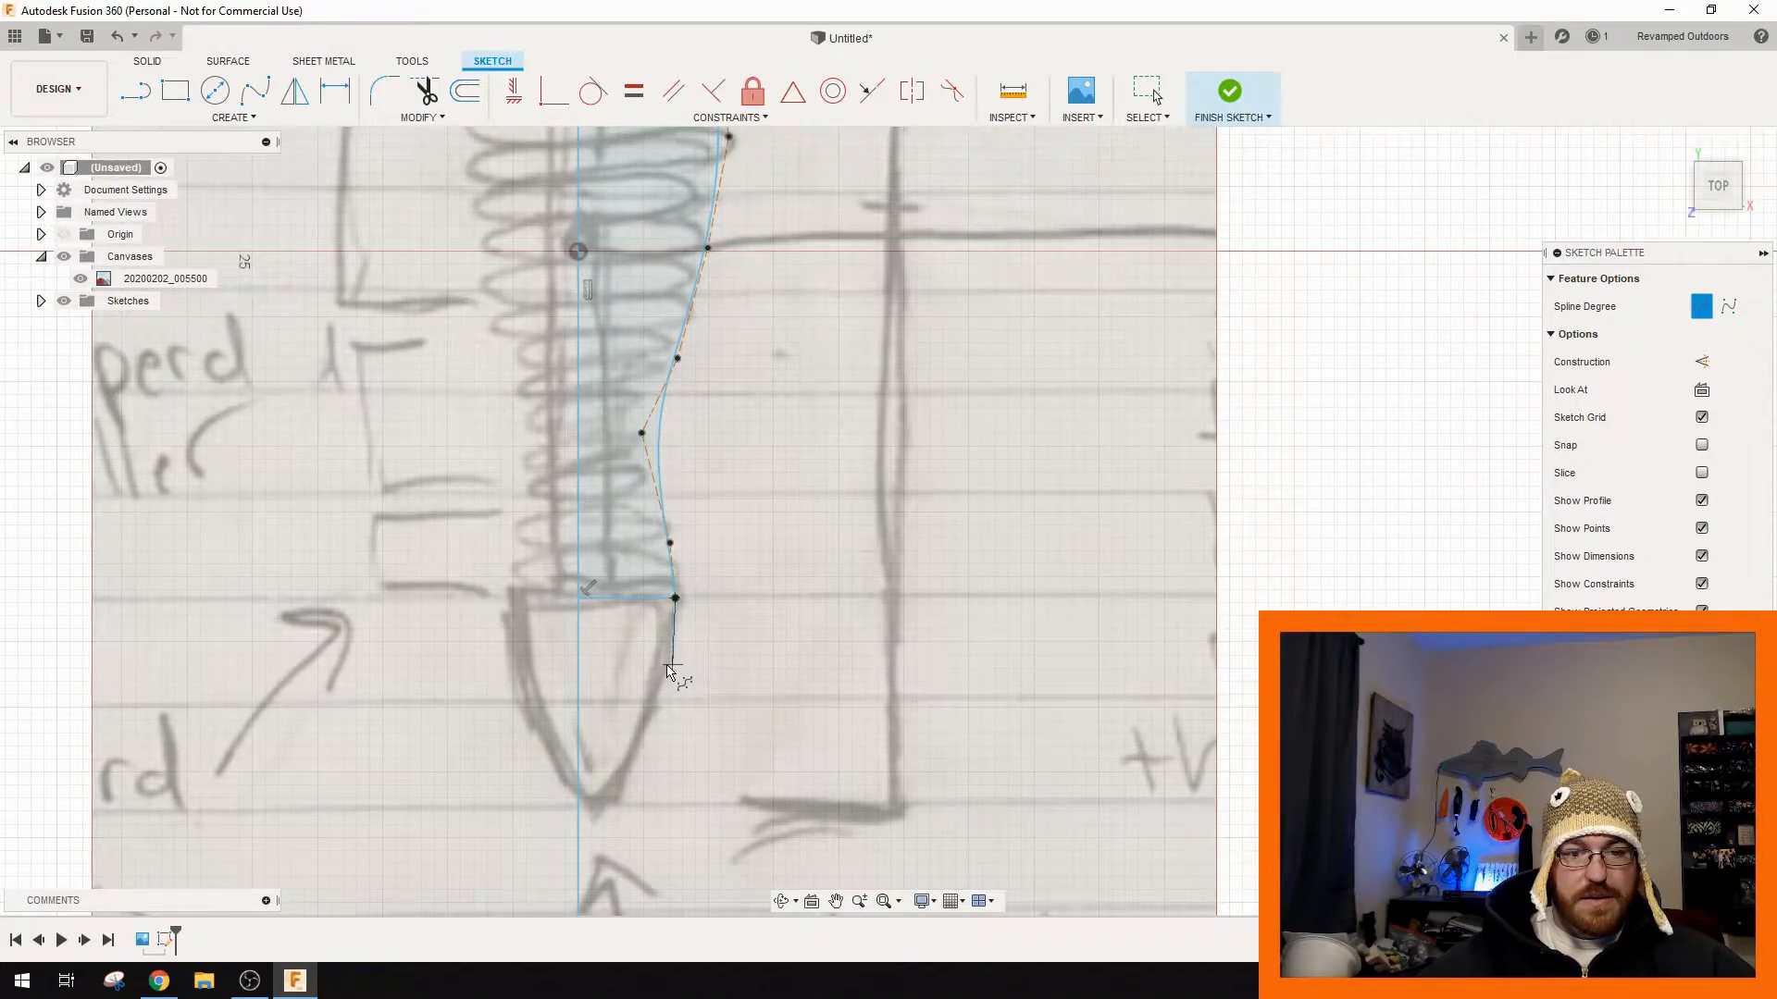
{"action": "scroll", "coordinate": [668, 685], "scroll_direction": "up", "scroll_amount": 5}
{"action": "left_click", "coordinate": [749, 505]}
{"action": "left_click", "coordinate": [711, 629]}
{"action": "left_click", "coordinate": [650, 724]}
{"action": "left_click", "coordinate": [577, 804]}
{"action": "left_click", "coordinate": [543, 775]}
- Draw an inner core line parallel to the centre line, from the head line down to the tail line
{"action": "scroll", "coordinate": [779, 650], "scroll_direction": "down", "scroll_amount": 6}
{"action": "middle_click_drag", "start_coordinate": [828, 546], "coordinate": [726, 770]}
{"action": "mouse_move", "coordinate": [728, 632]}
{"action": "middle_mouse_down"}
{"action": "mouse_move", "coordinate": [698, 559]}
{"action": "mouse_move", "coordinate": [741, 599]}
{"action": "middle_mouse_up"}
{"action": "scroll", "coordinate": [720, 569], "scroll_direction": "down", "scroll_amount": 2}
{"action": "left_click", "coordinate": [136, 90]}
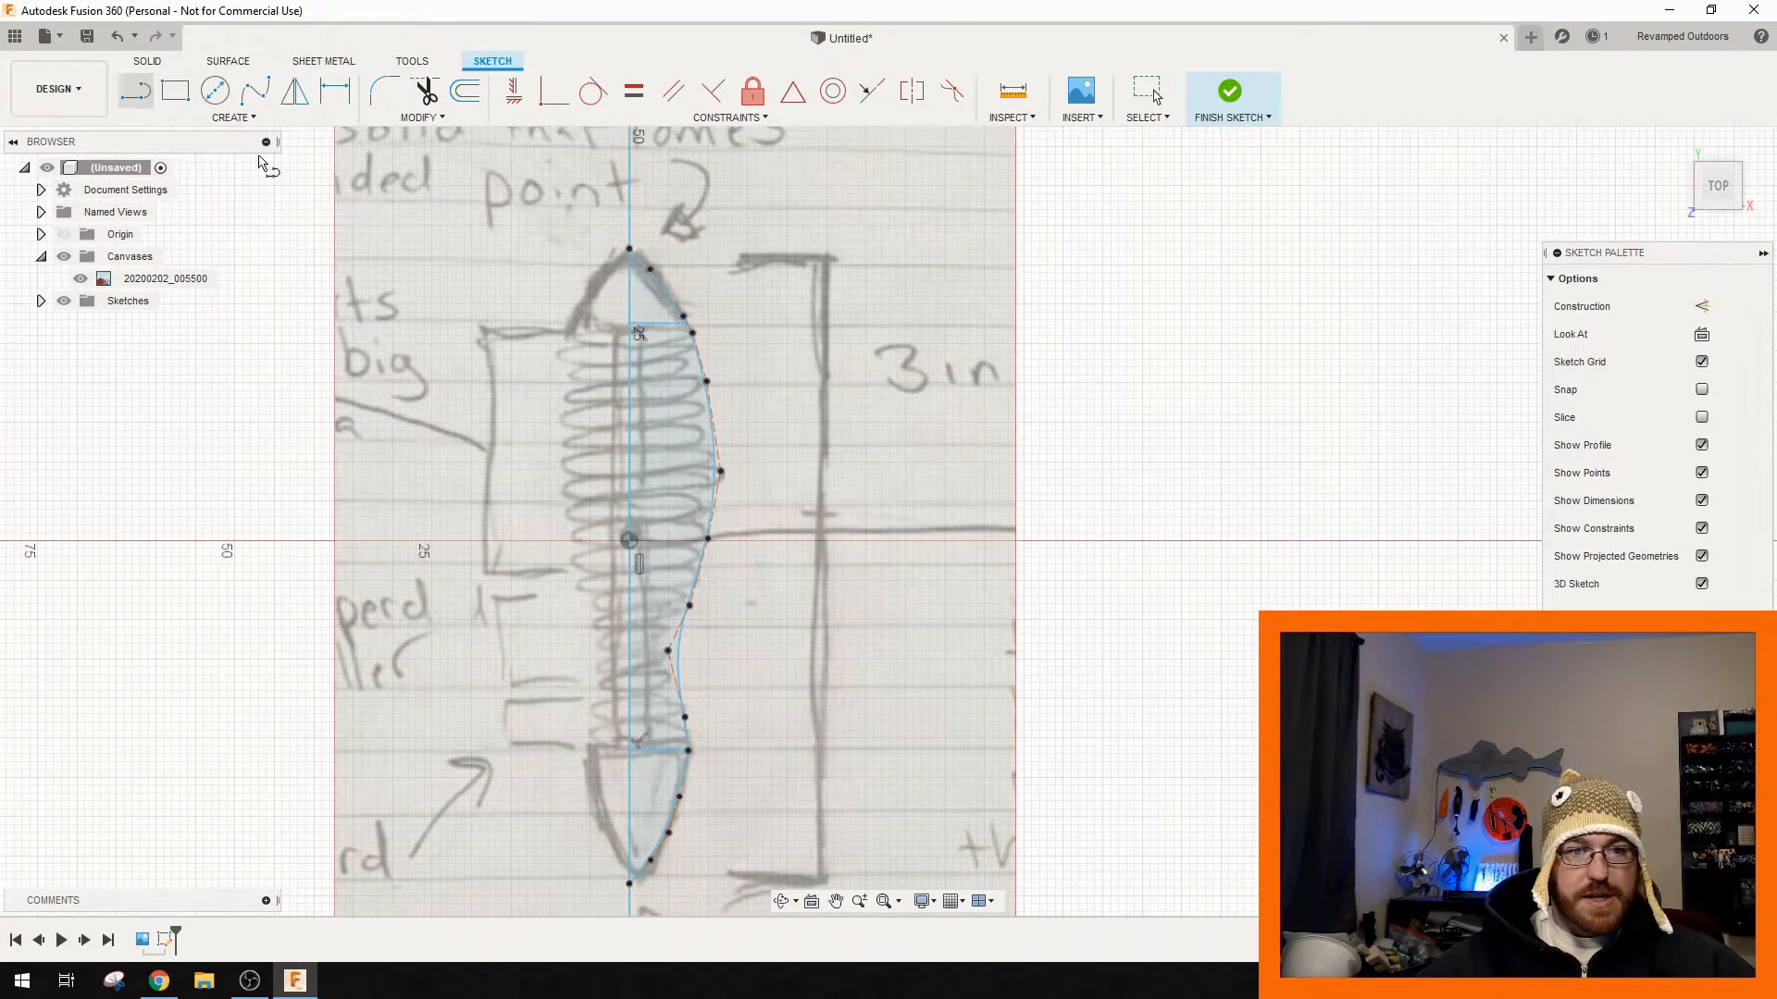
{"action": "scroll", "coordinate": [600, 375], "scroll_direction": "up", "scroll_amount": 3}
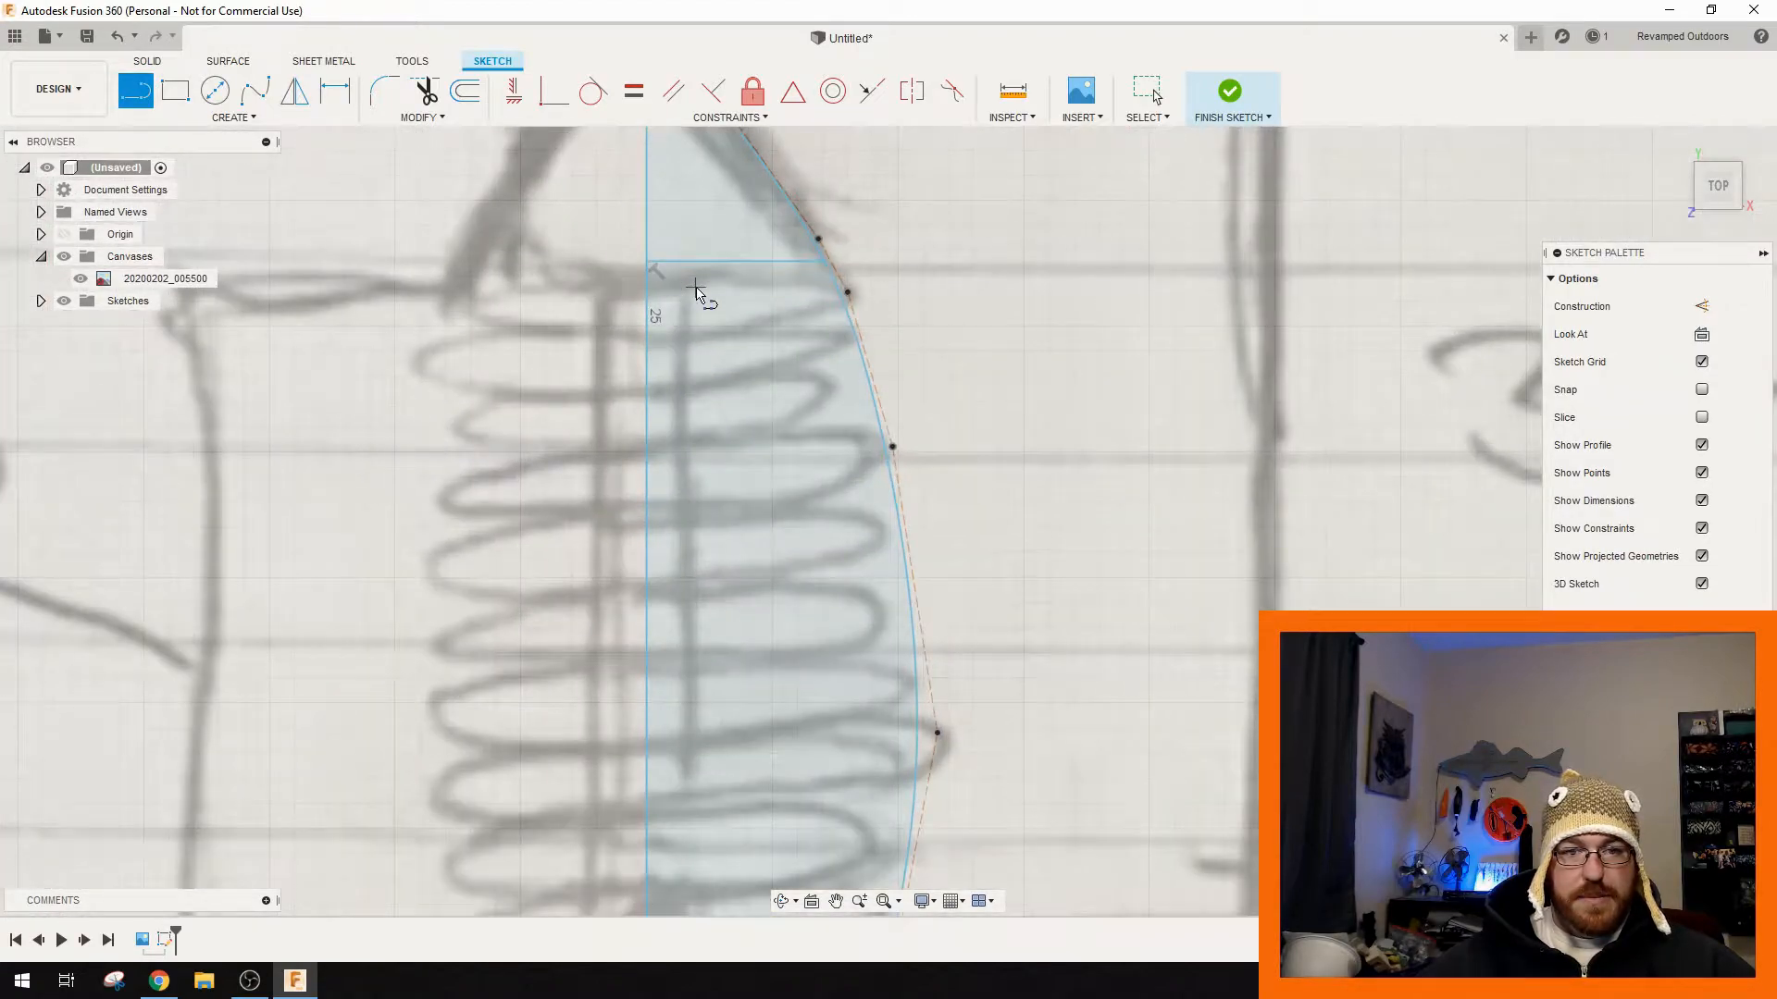
{"action": "scroll", "coordinate": [702, 296], "scroll_direction": "up", "scroll_amount": 2}
{"action": "left_click", "coordinate": [721, 243]}
{"action": "scroll", "coordinate": [763, 795], "scroll_direction": "down", "scroll_amount": 4}
{"action": "middle_click_drag", "start_coordinate": [765, 820], "coordinate": [742, 241]}
{"action": "middle_click_drag", "start_coordinate": [721, 664], "coordinate": [688, 304]}
{"action": "left_click", "coordinate": [688, 546]}
{"action": "key", "text": "Escape"}
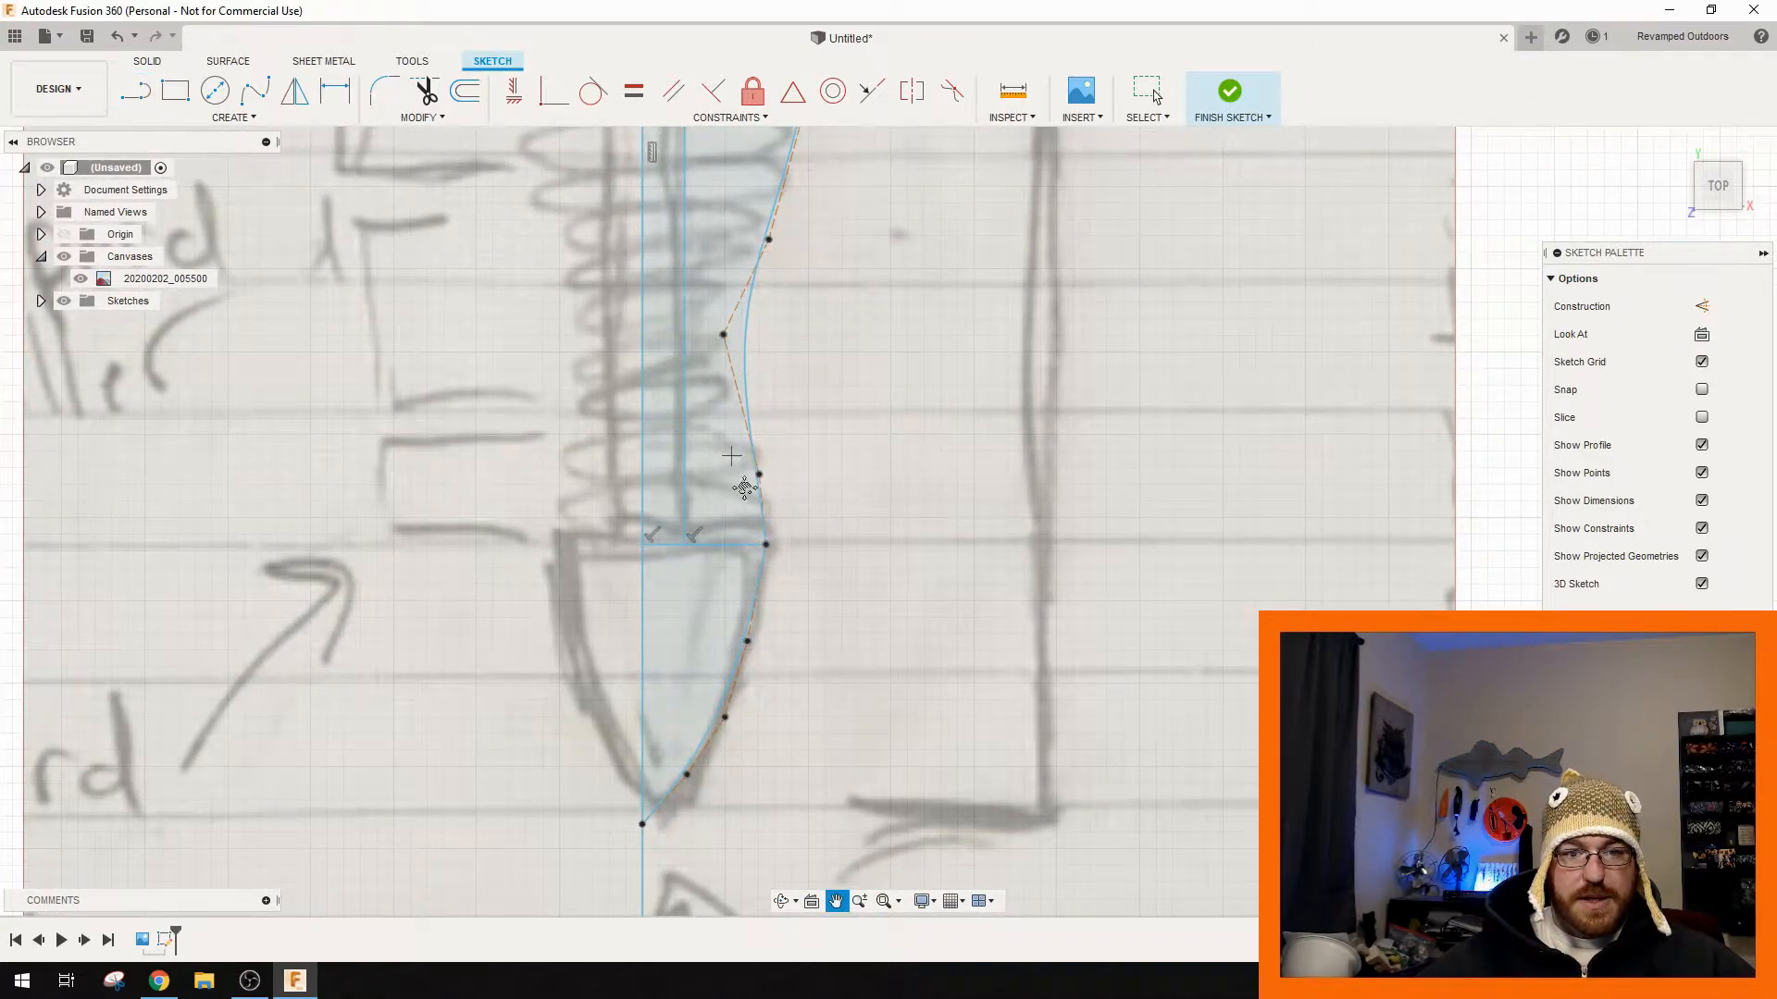
- Draw two consecutive 2 mm line segments up the inner core line, starting from its intersection with the tail line
{"action": "middle_click_drag", "start_coordinate": [731, 456], "coordinate": [779, 620]}
{"action": "middle_click_drag", "start_coordinate": [769, 348], "coordinate": [691, 235]}
{"action": "scroll", "coordinate": [655, 607], "scroll_direction": "up", "scroll_amount": 3}
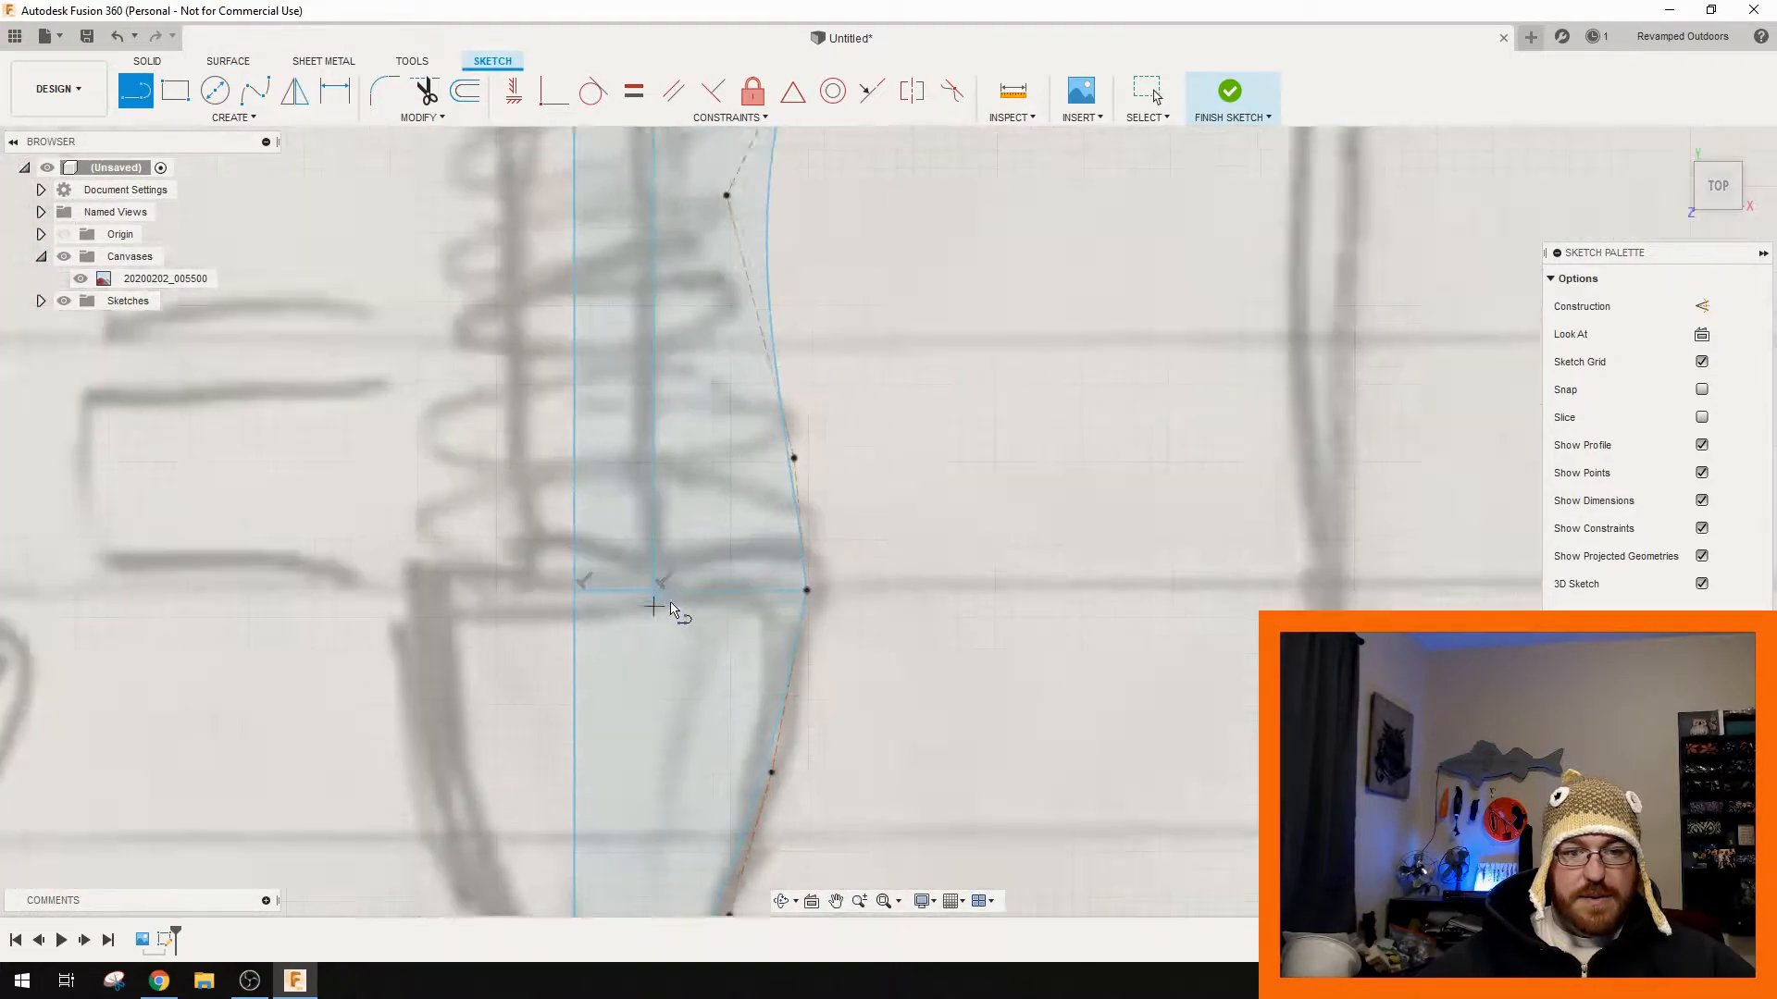
{"action": "left_click", "coordinate": [652, 588]}
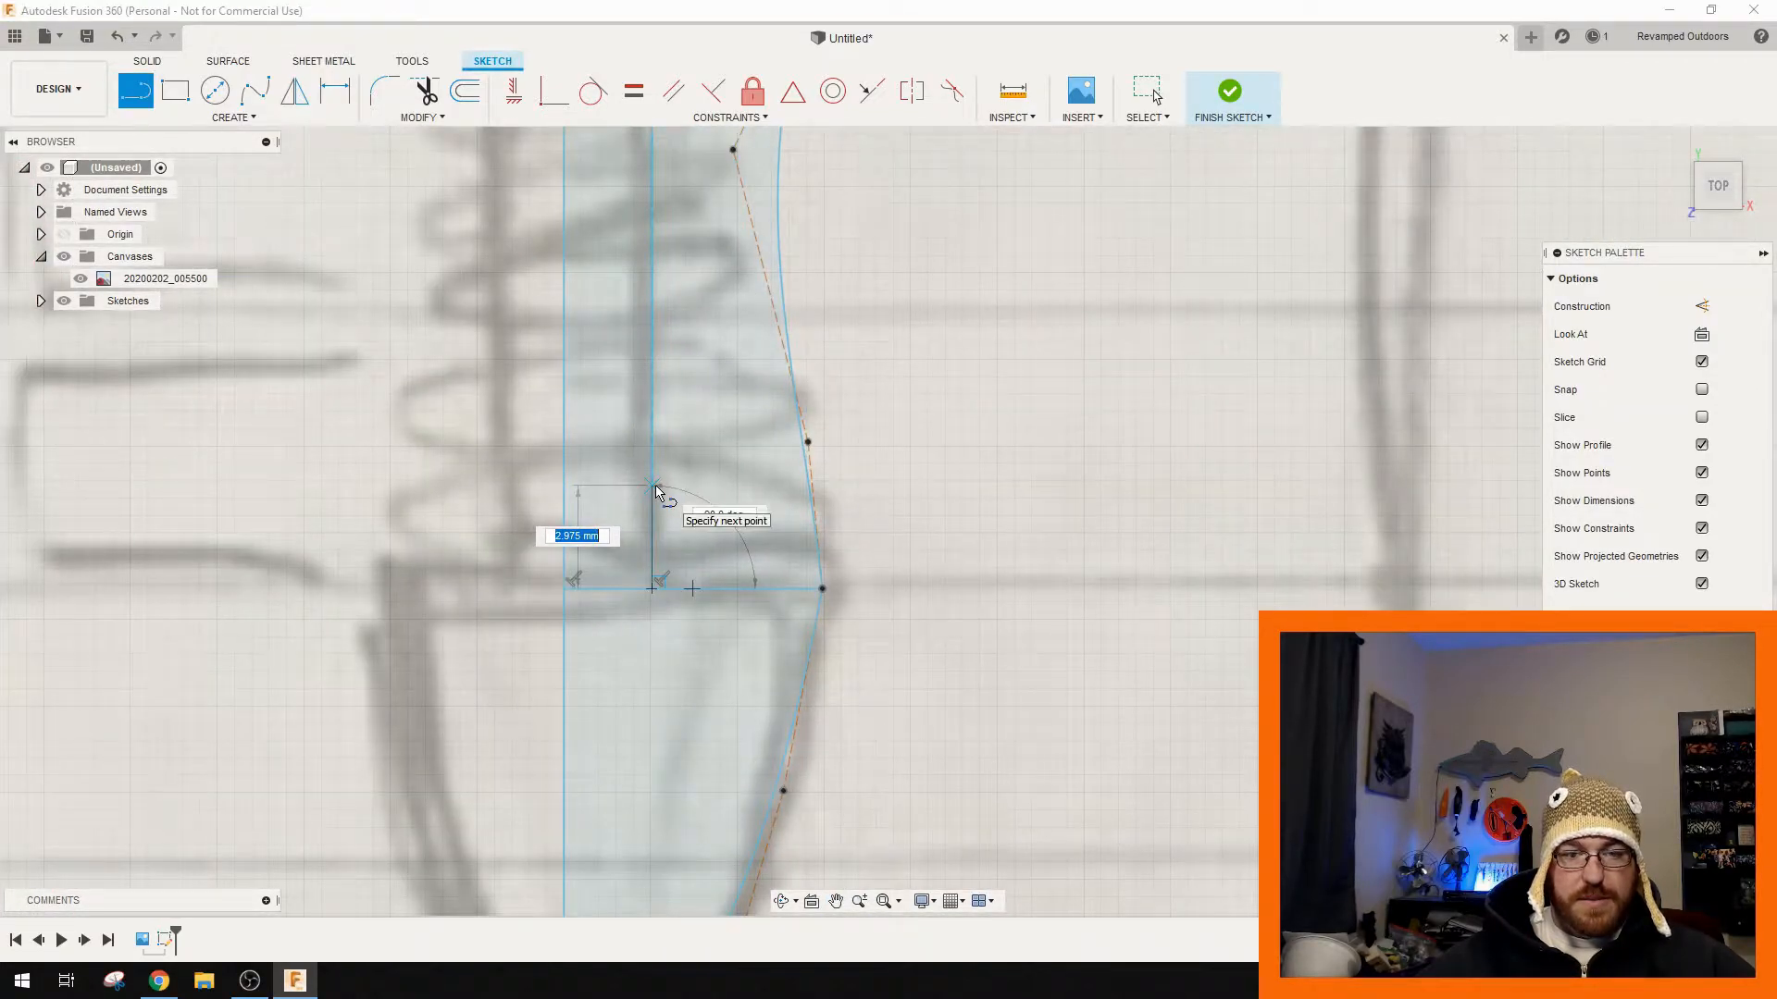
{"action": "key", "text": "Return"}
{"action": "key", "text": "Escape"}
{"action": "left_click", "coordinate": [145, 94]}
{"action": "left_click", "coordinate": [652, 520]}
{"action": "type", "text": "2"}
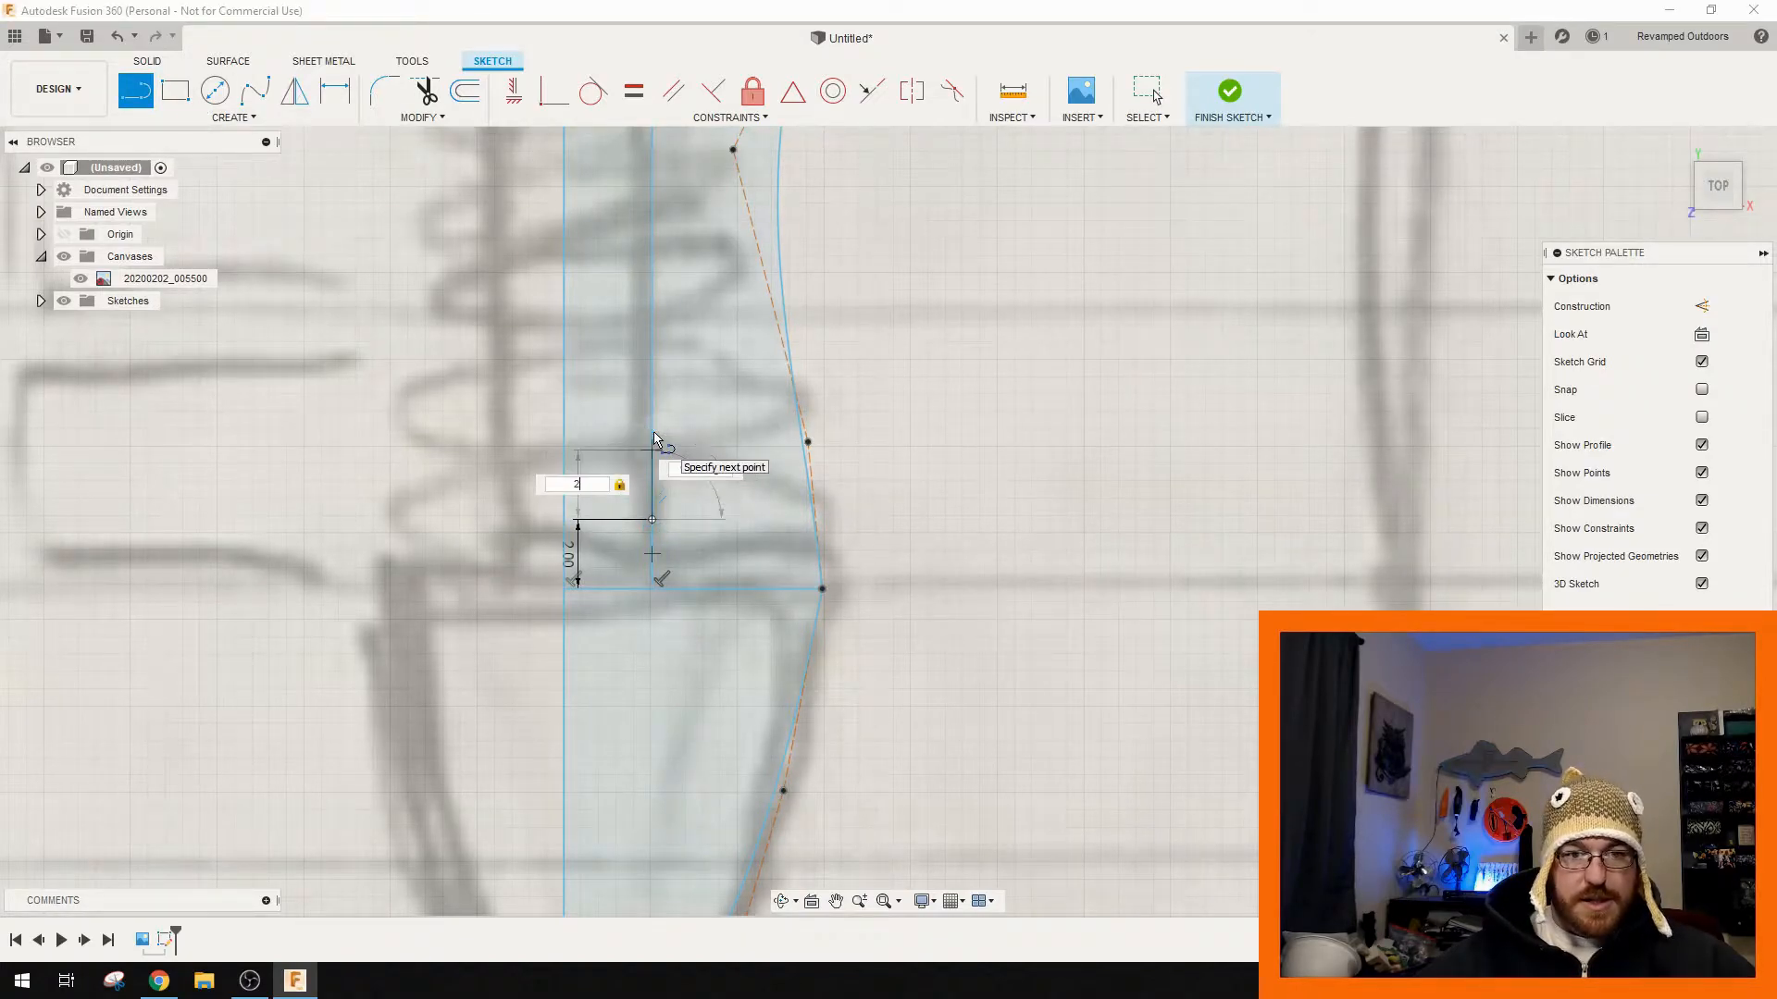
{"action": "key", "text": "Return"}
{"action": "key", "text": "Escape"}
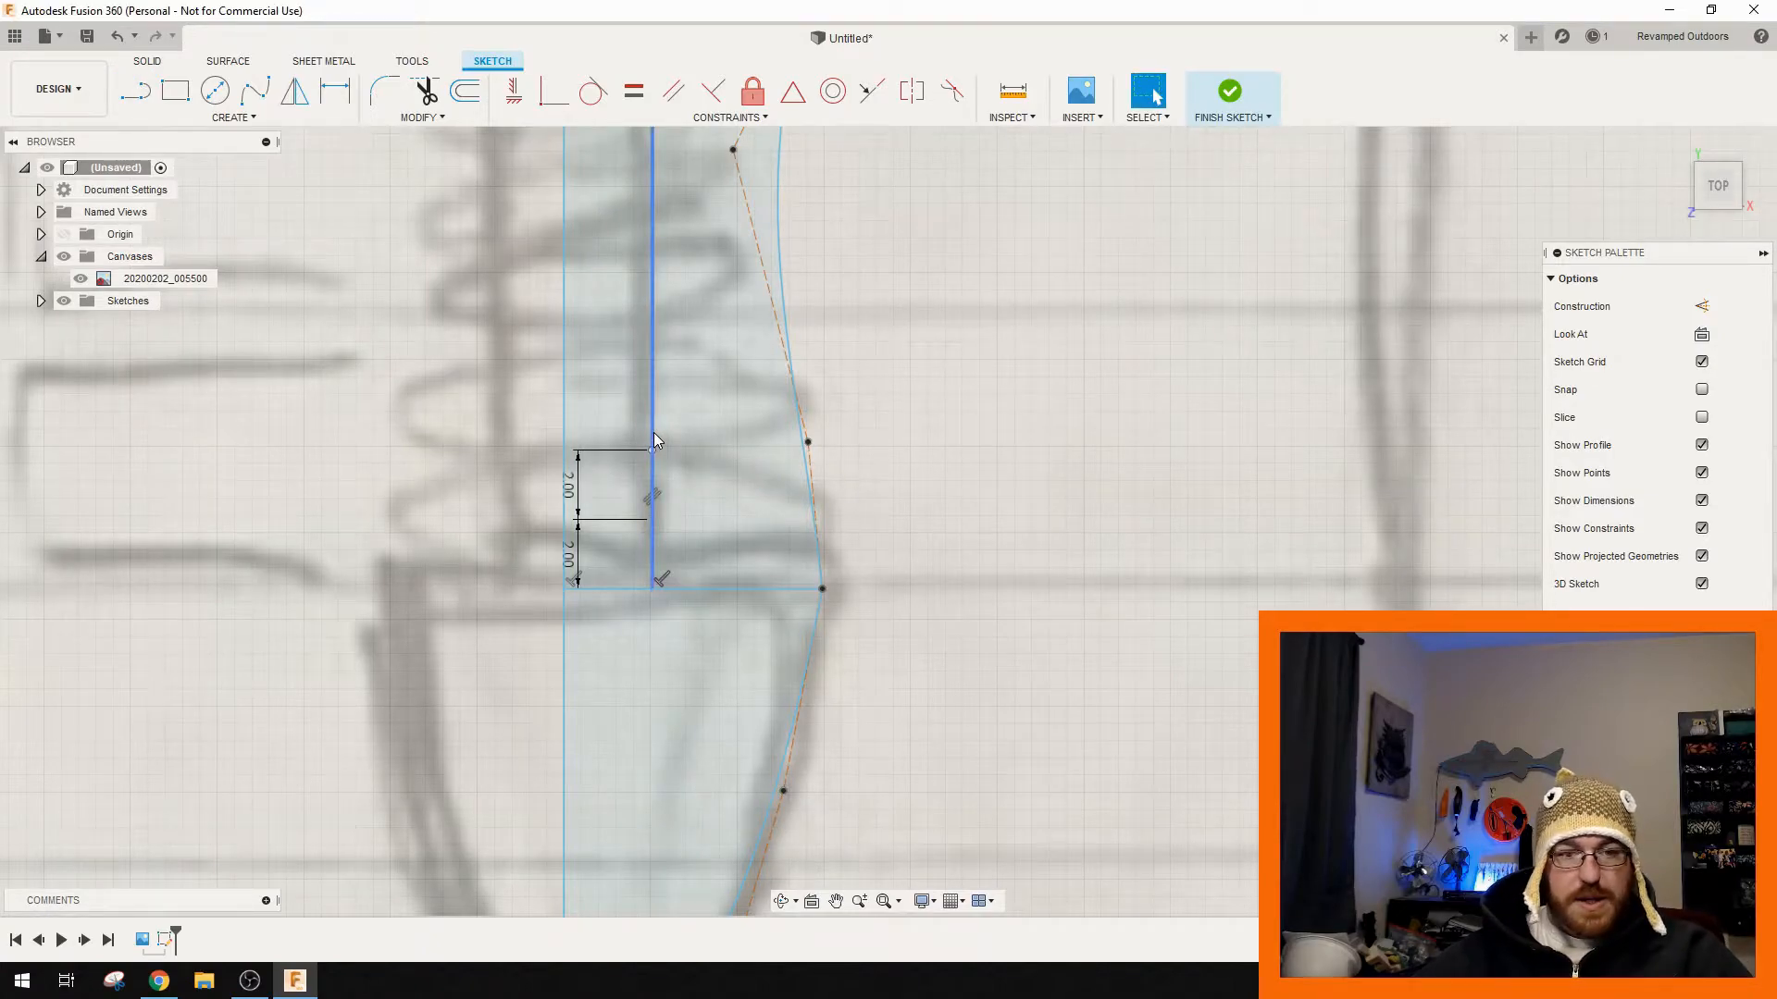
- Add the third and fourth rib-spacing segments above them on the core line, each 2 mm long
{"action": "key", "text": "l"}
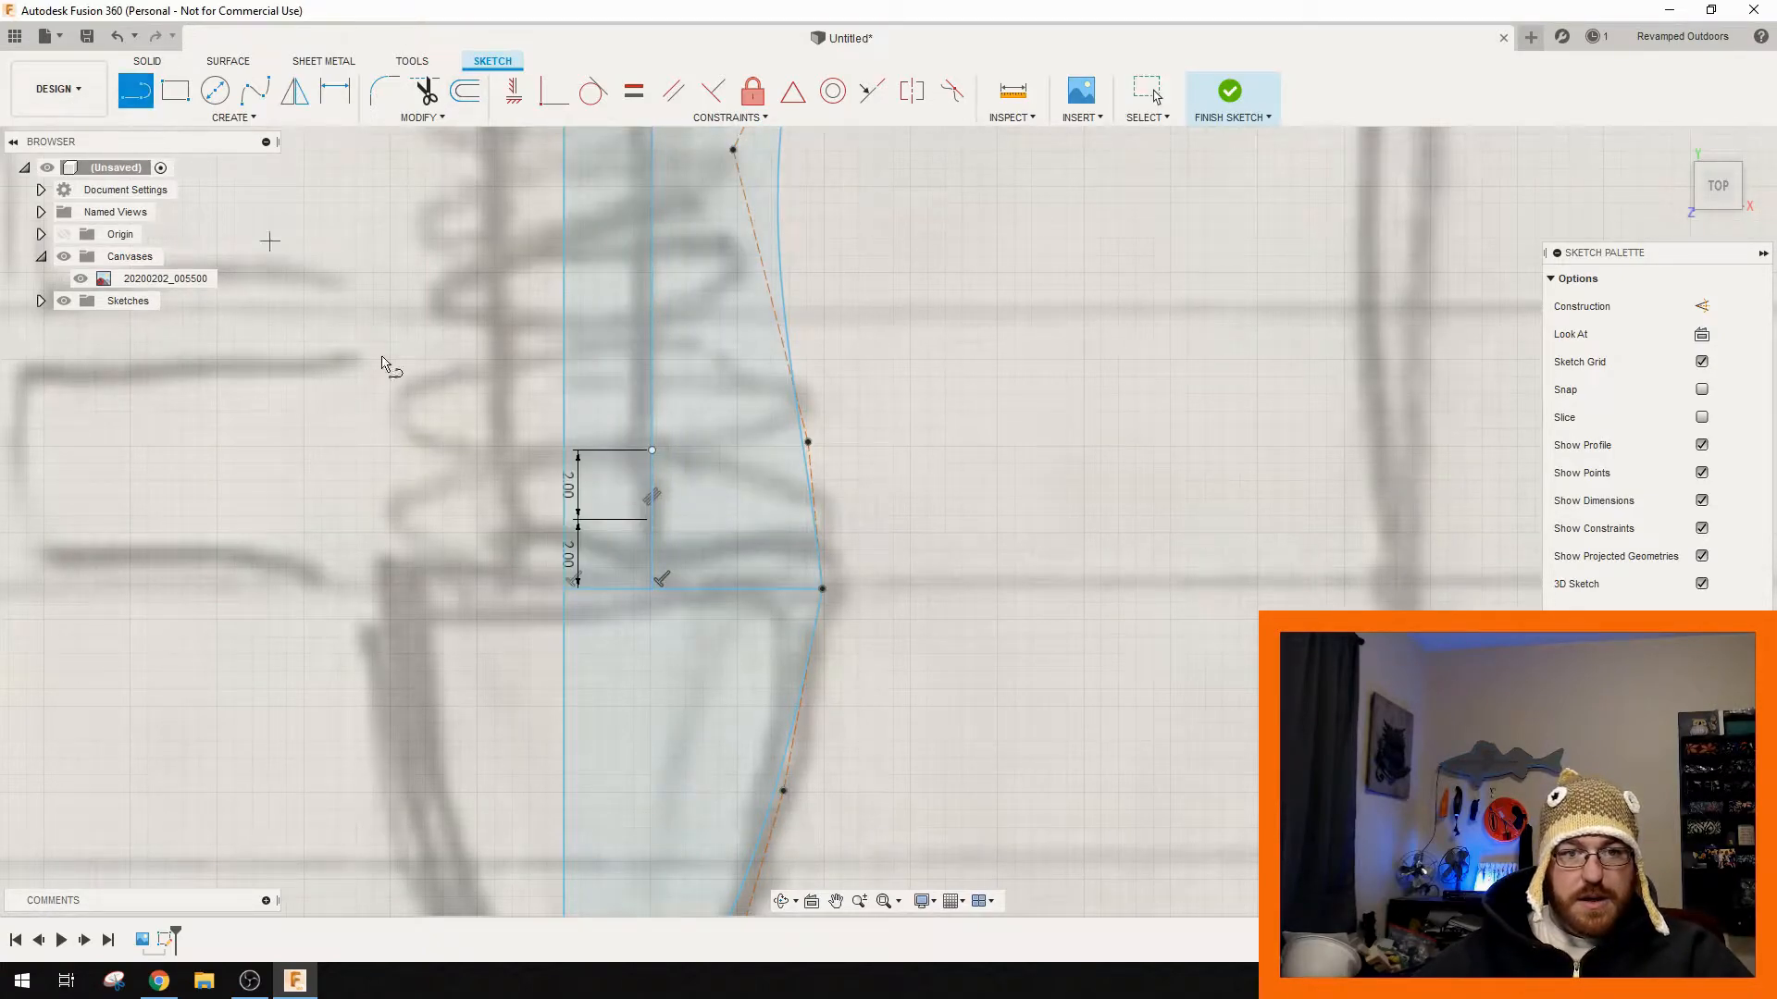
{"action": "left_click", "coordinate": [653, 451]}
{"action": "type", "text": "2.793"}
{"action": "key", "text": "Return"}
{"action": "key", "text": "Escape"}
{"action": "key", "text": "l"}
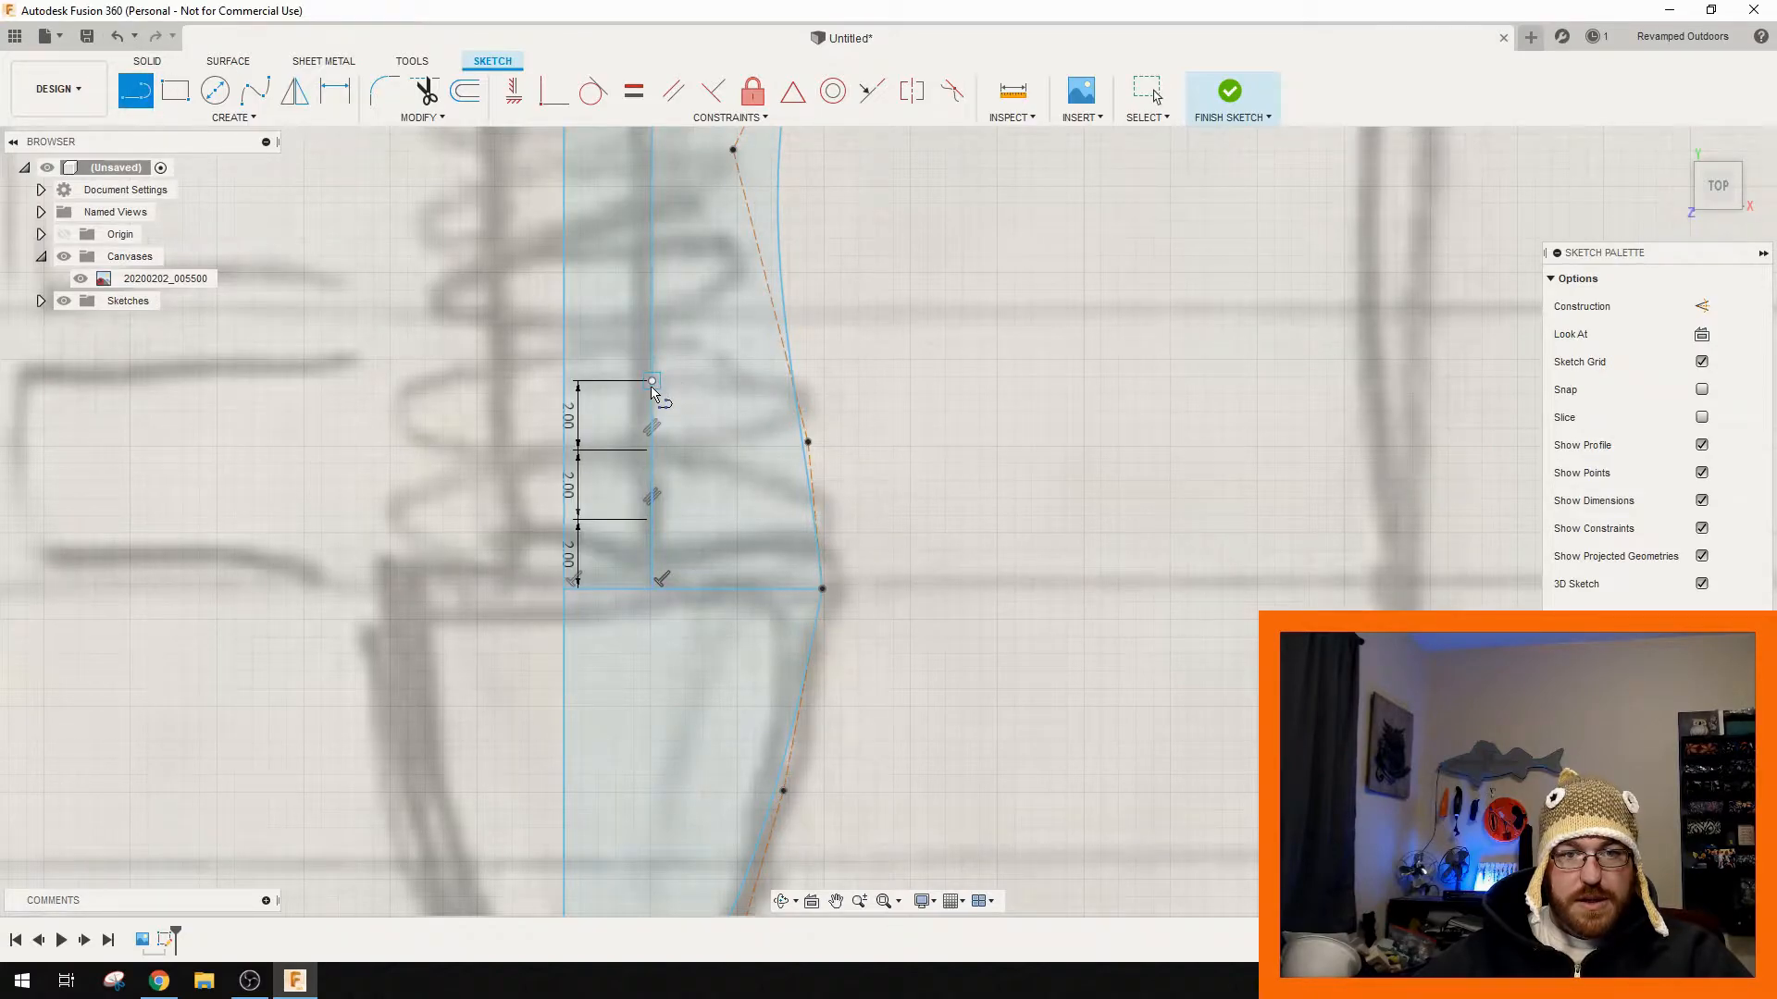
{"action": "left_click", "coordinate": [653, 381]}
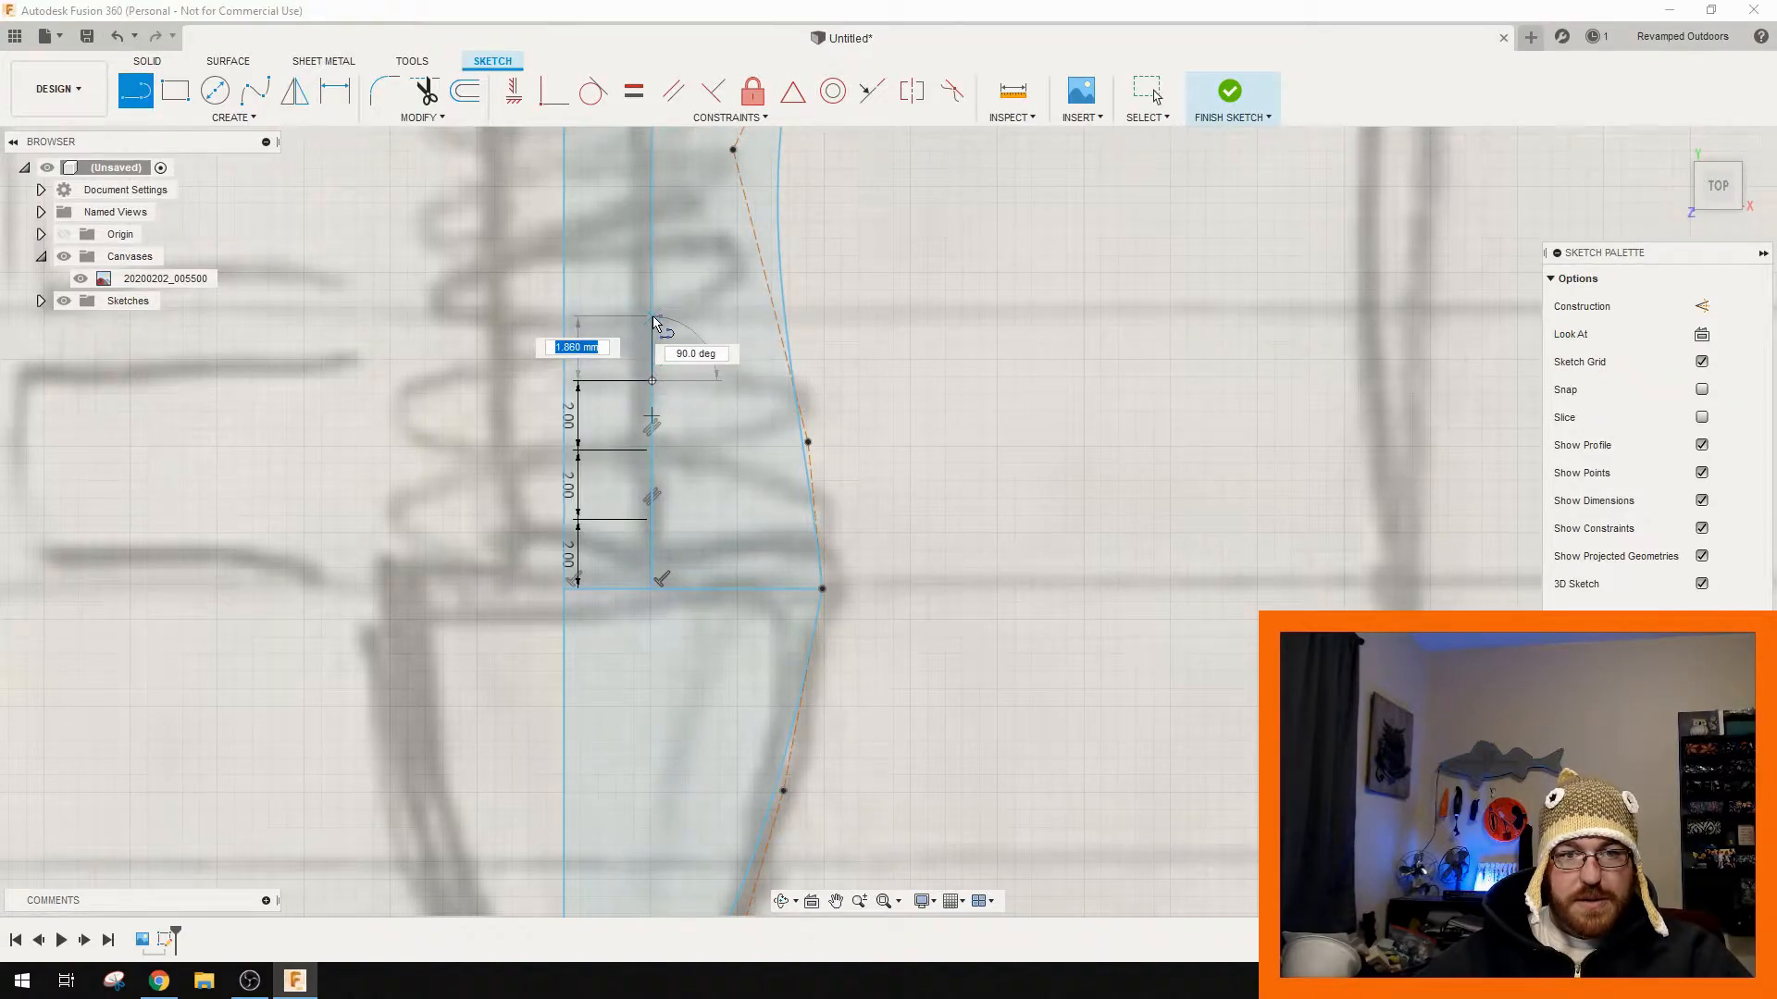
{"action": "key", "text": "Return"}
{"action": "key", "text": "Escape"}
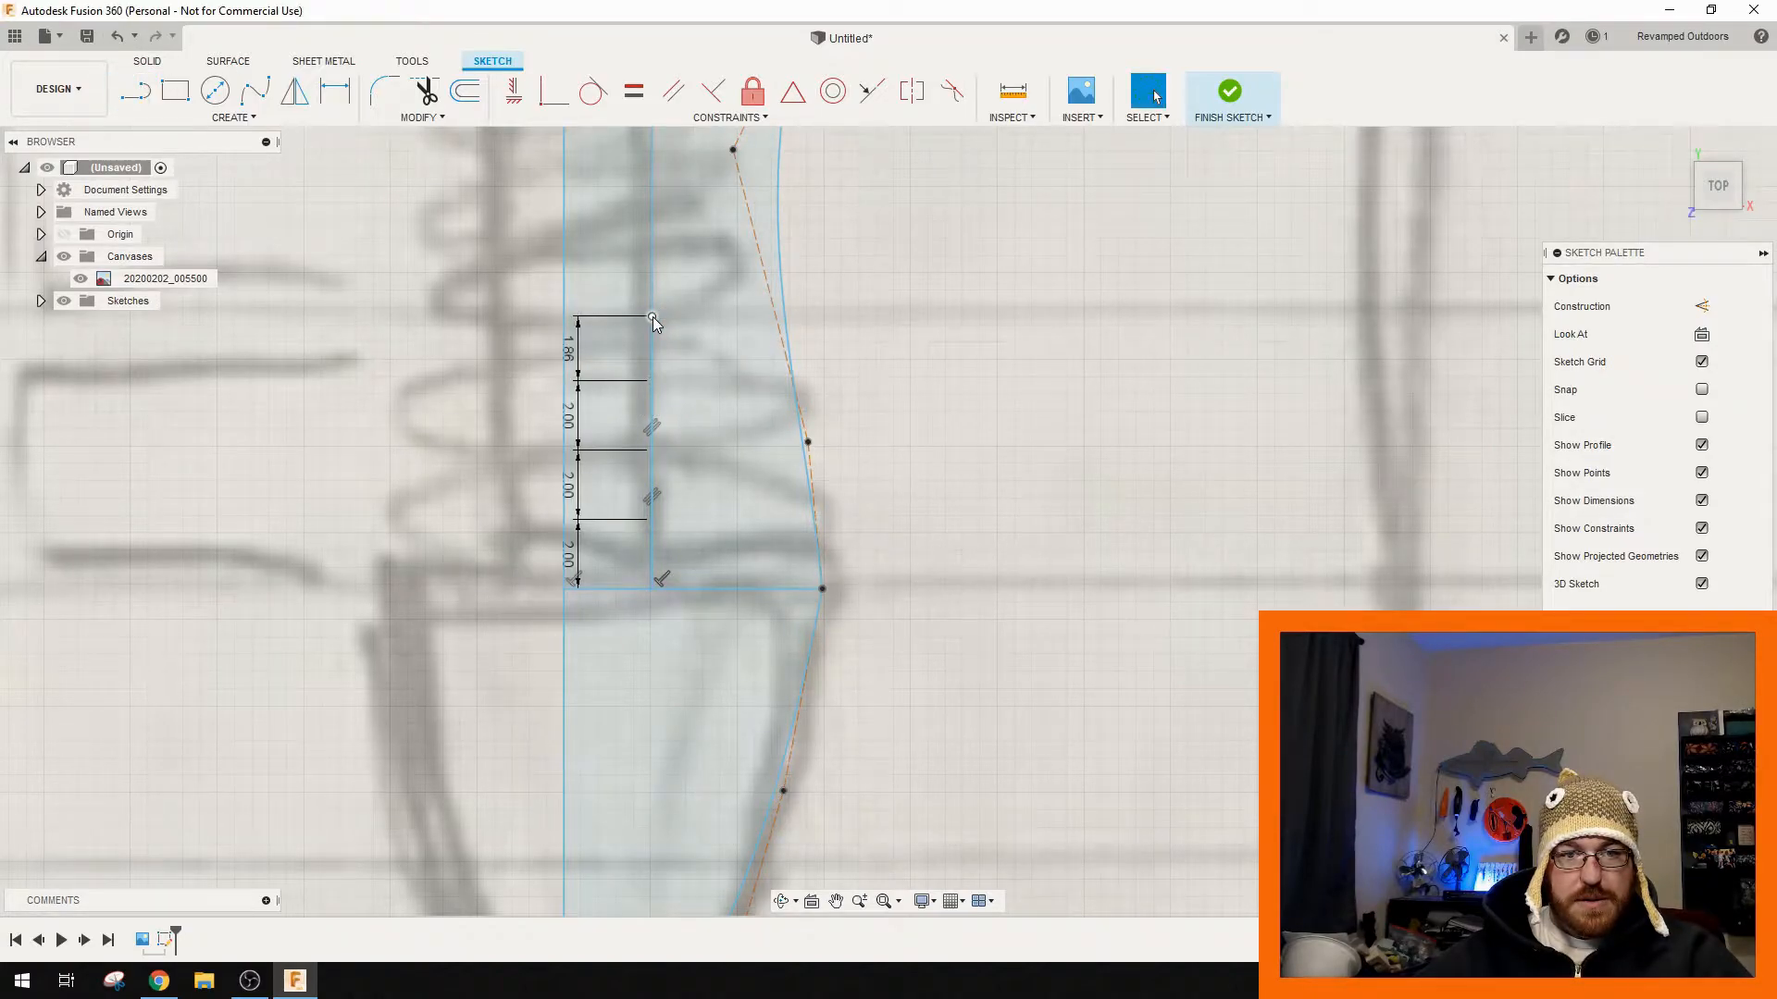
{"action": "double_click", "coordinate": [570, 349]}
{"action": "type", "text": "20"}
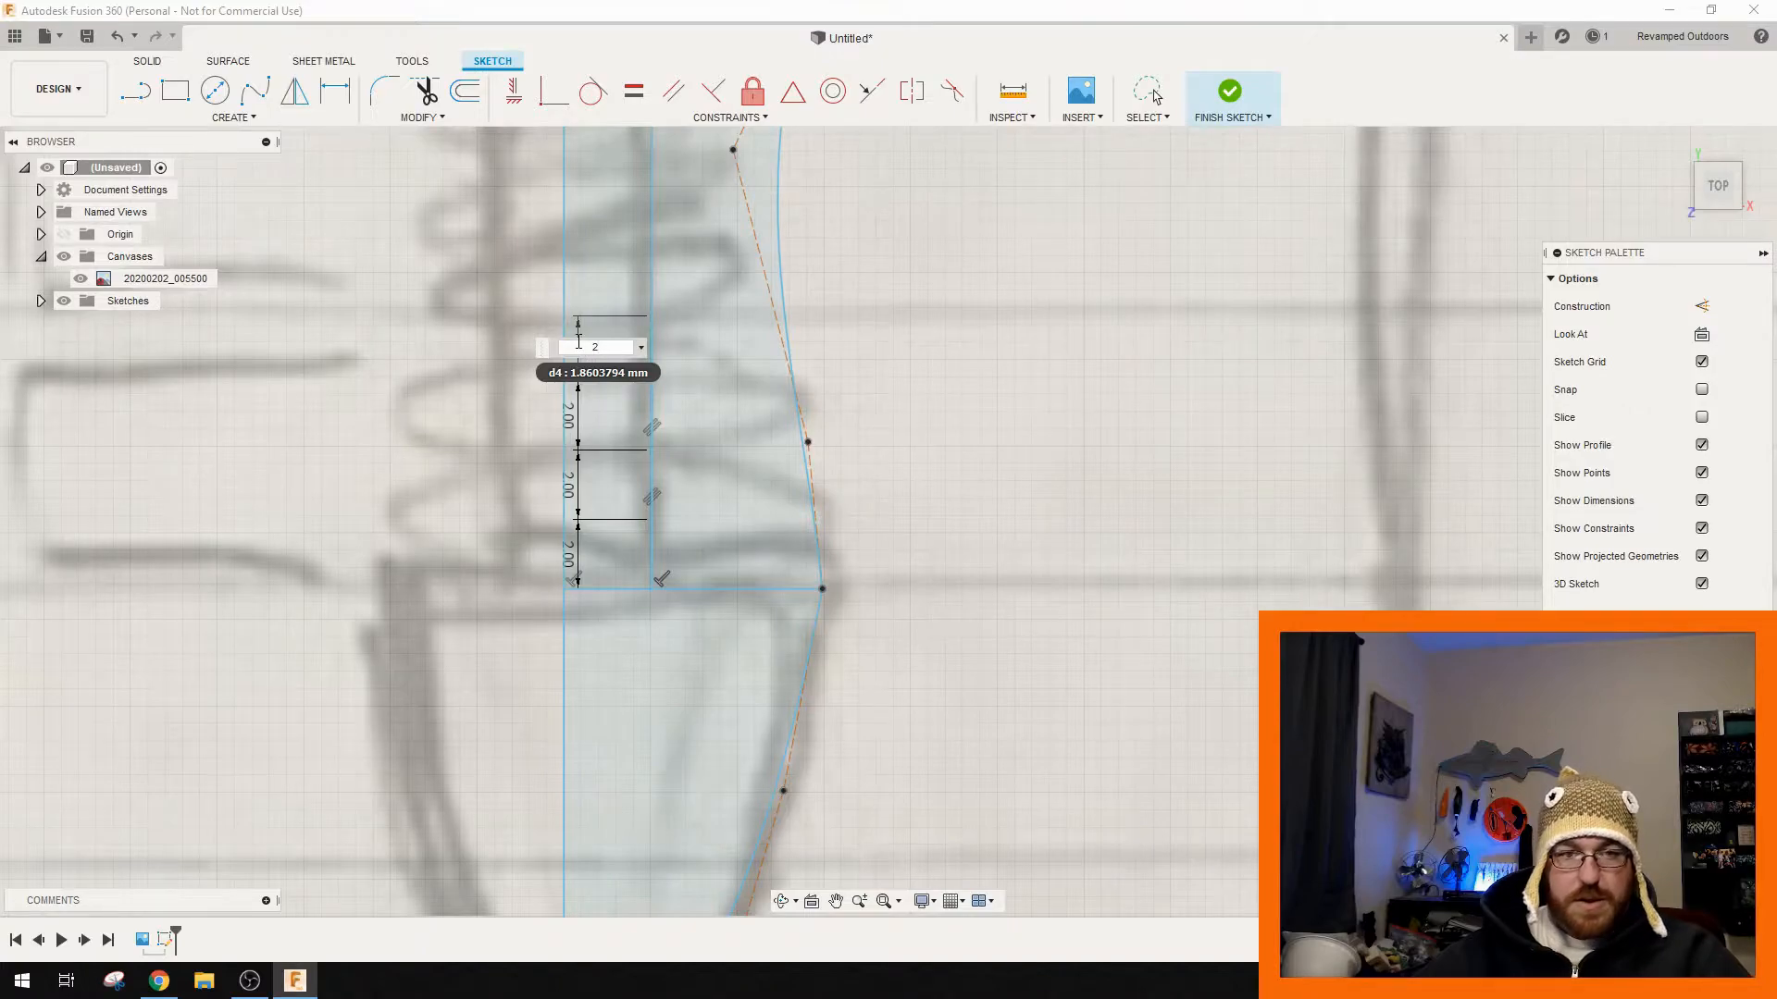
{"action": "key", "text": "Return"}
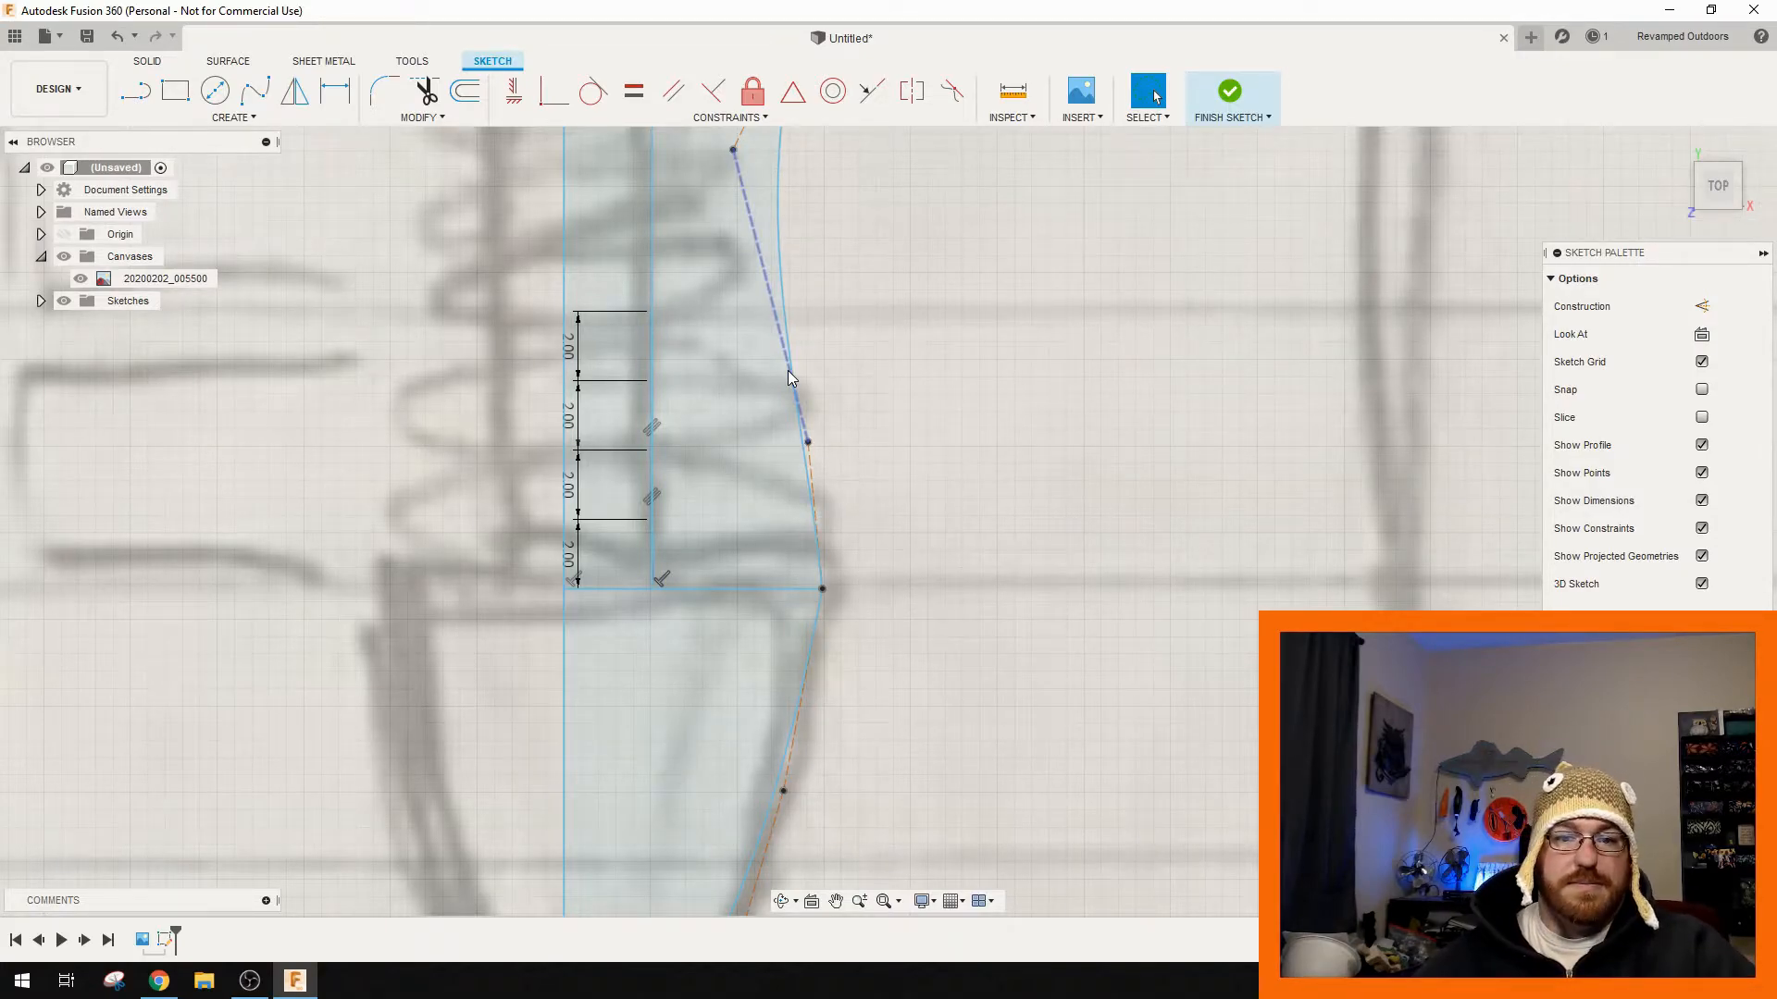
- Continue the chain up the core line with the fifth and sixth segments at 2 mm each
{"action": "left_click", "coordinate": [132, 102]}
{"action": "left_click", "coordinate": [651, 311]}
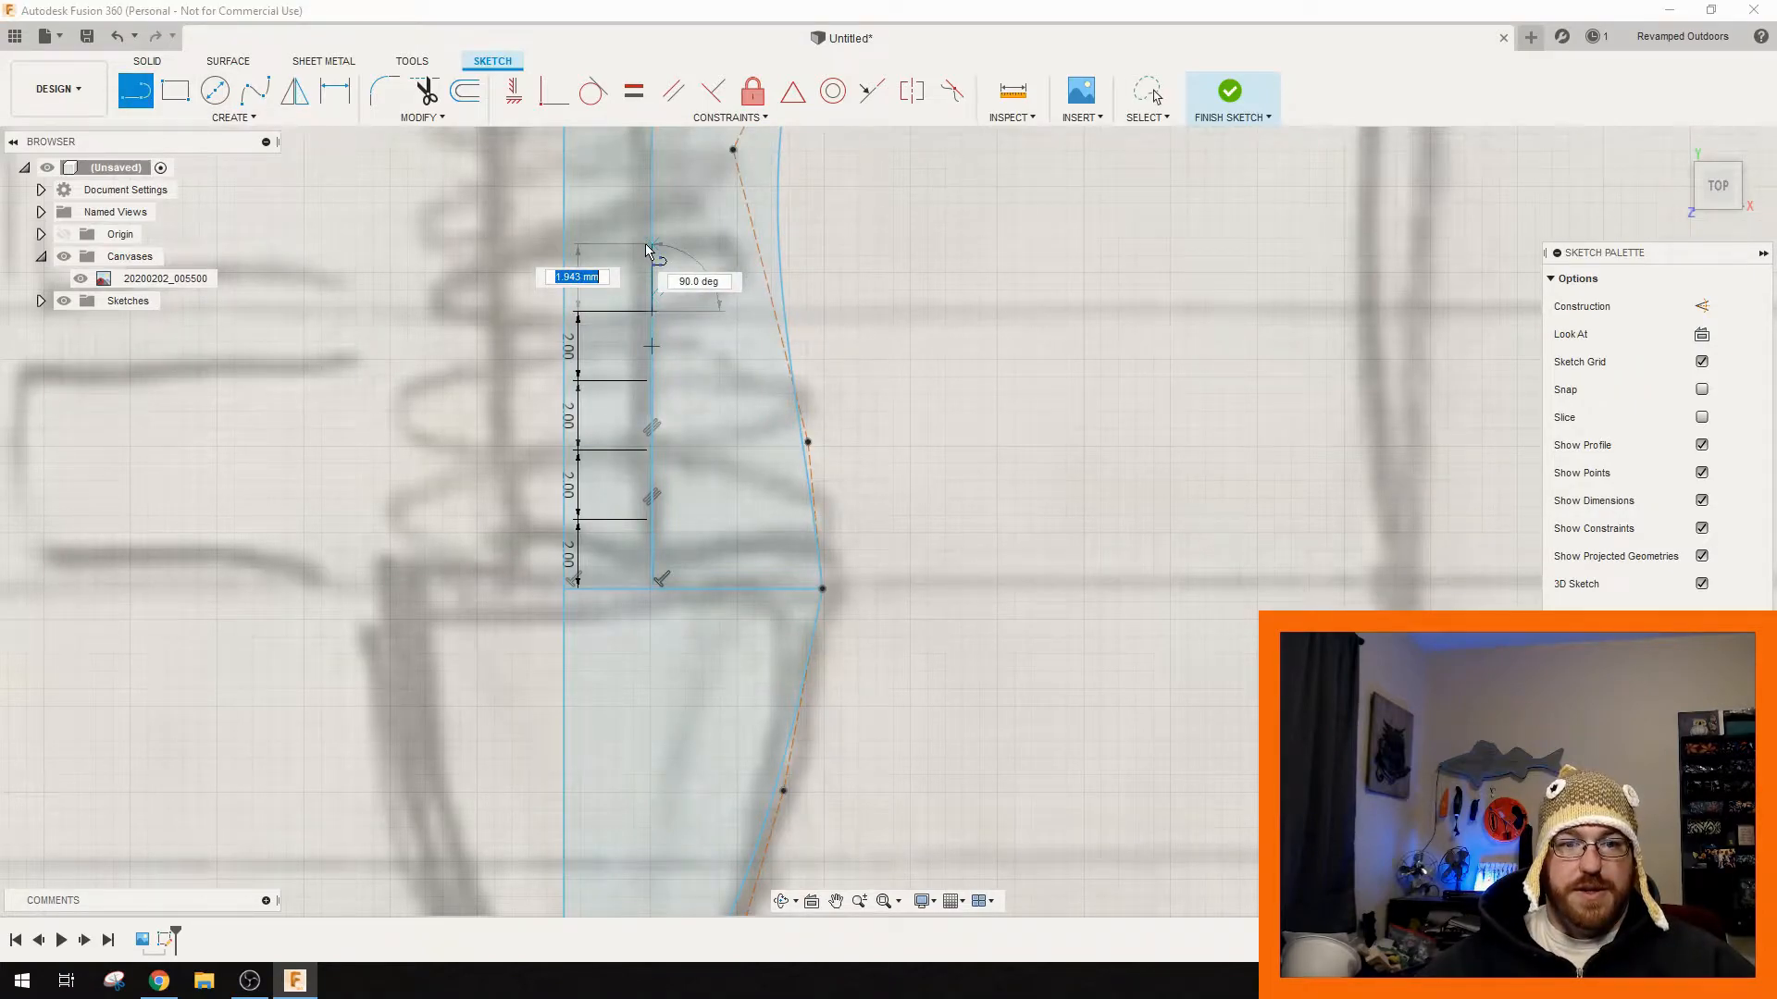
{"action": "type", "text": "2"}
{"action": "key", "text": "Return"}
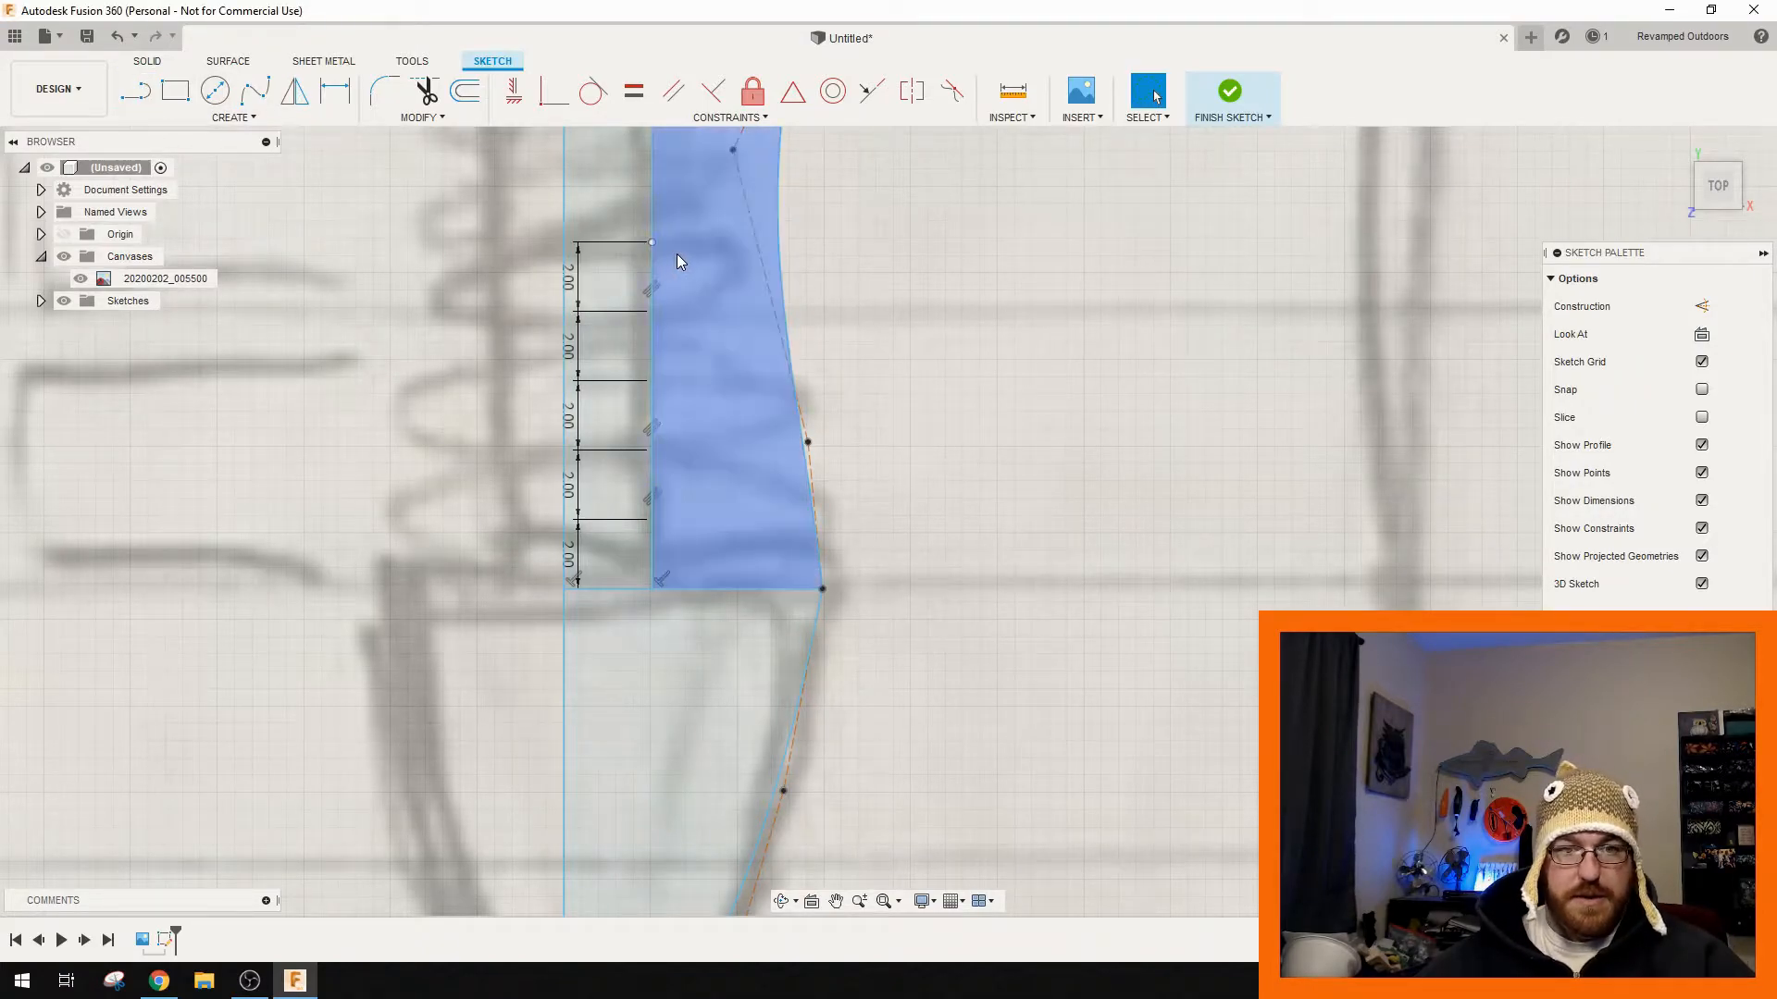
{"action": "scroll", "coordinate": [681, 259], "scroll_direction": "down", "scroll_amount": 3}
{"action": "scroll", "coordinate": [759, 277], "scroll_direction": "up", "scroll_amount": 3}
{"action": "middle_click_drag", "start_coordinate": [768, 279], "coordinate": [863, 765]}
{"action": "key", "text": "l"}
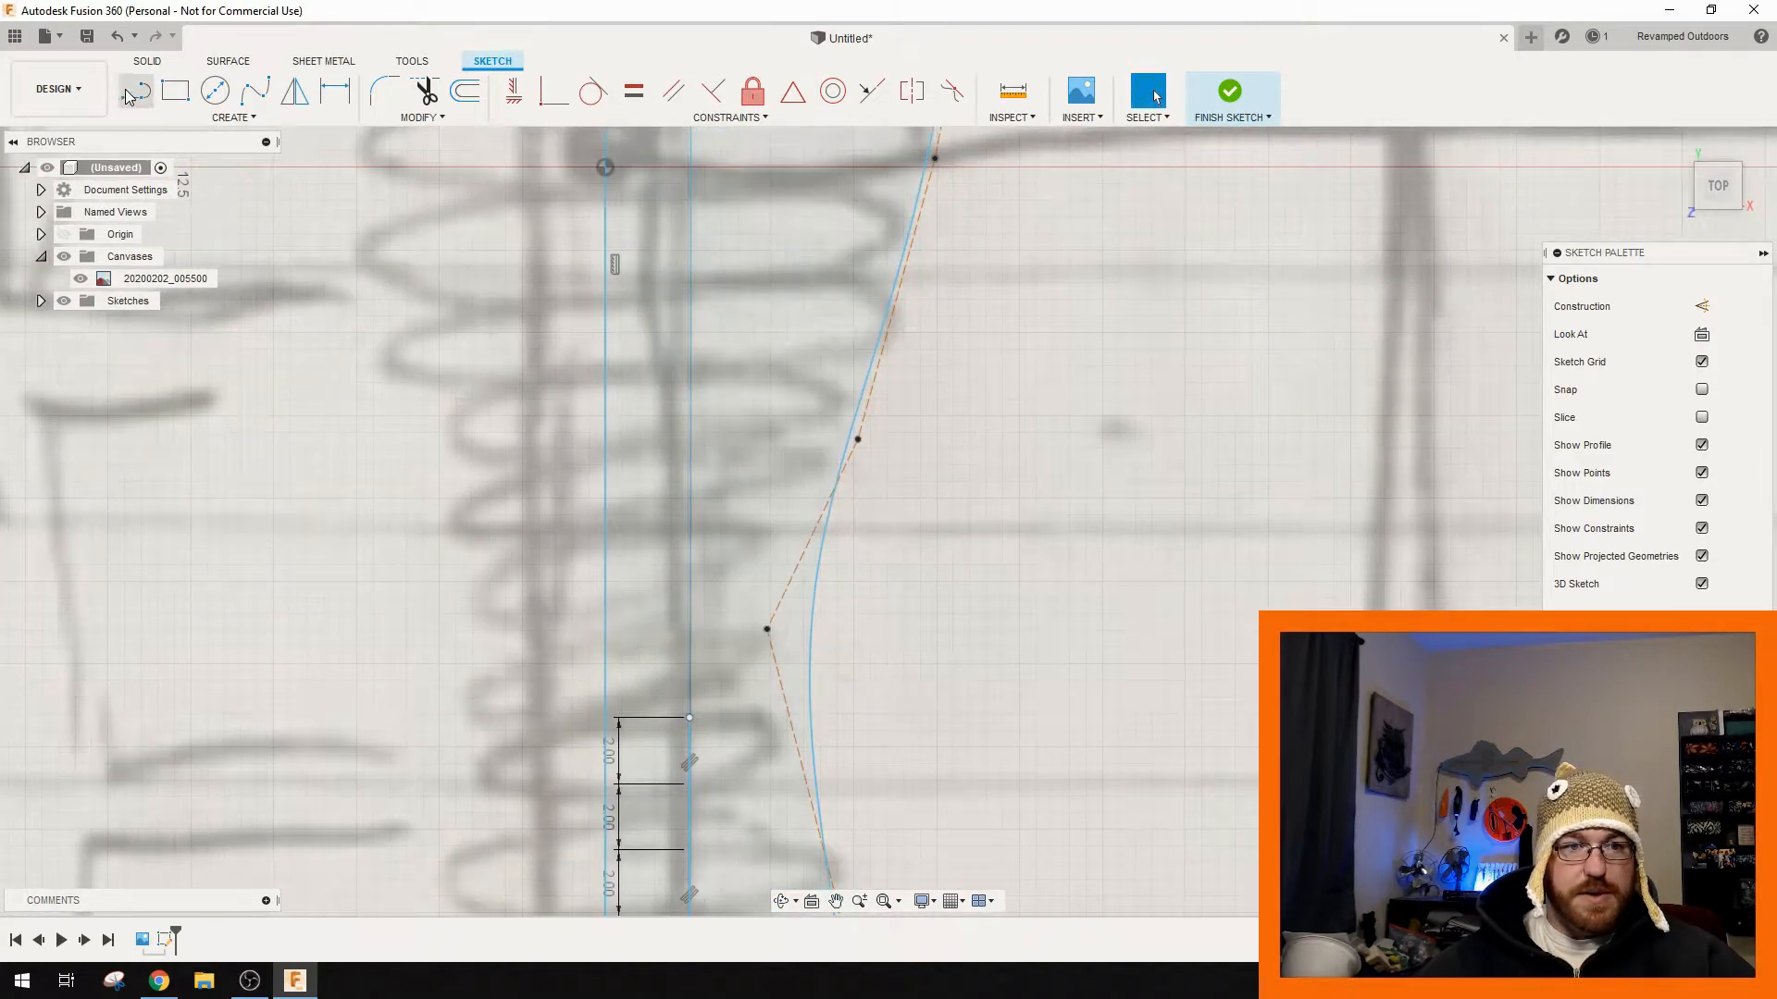
{"action": "left_click", "coordinate": [689, 718]}
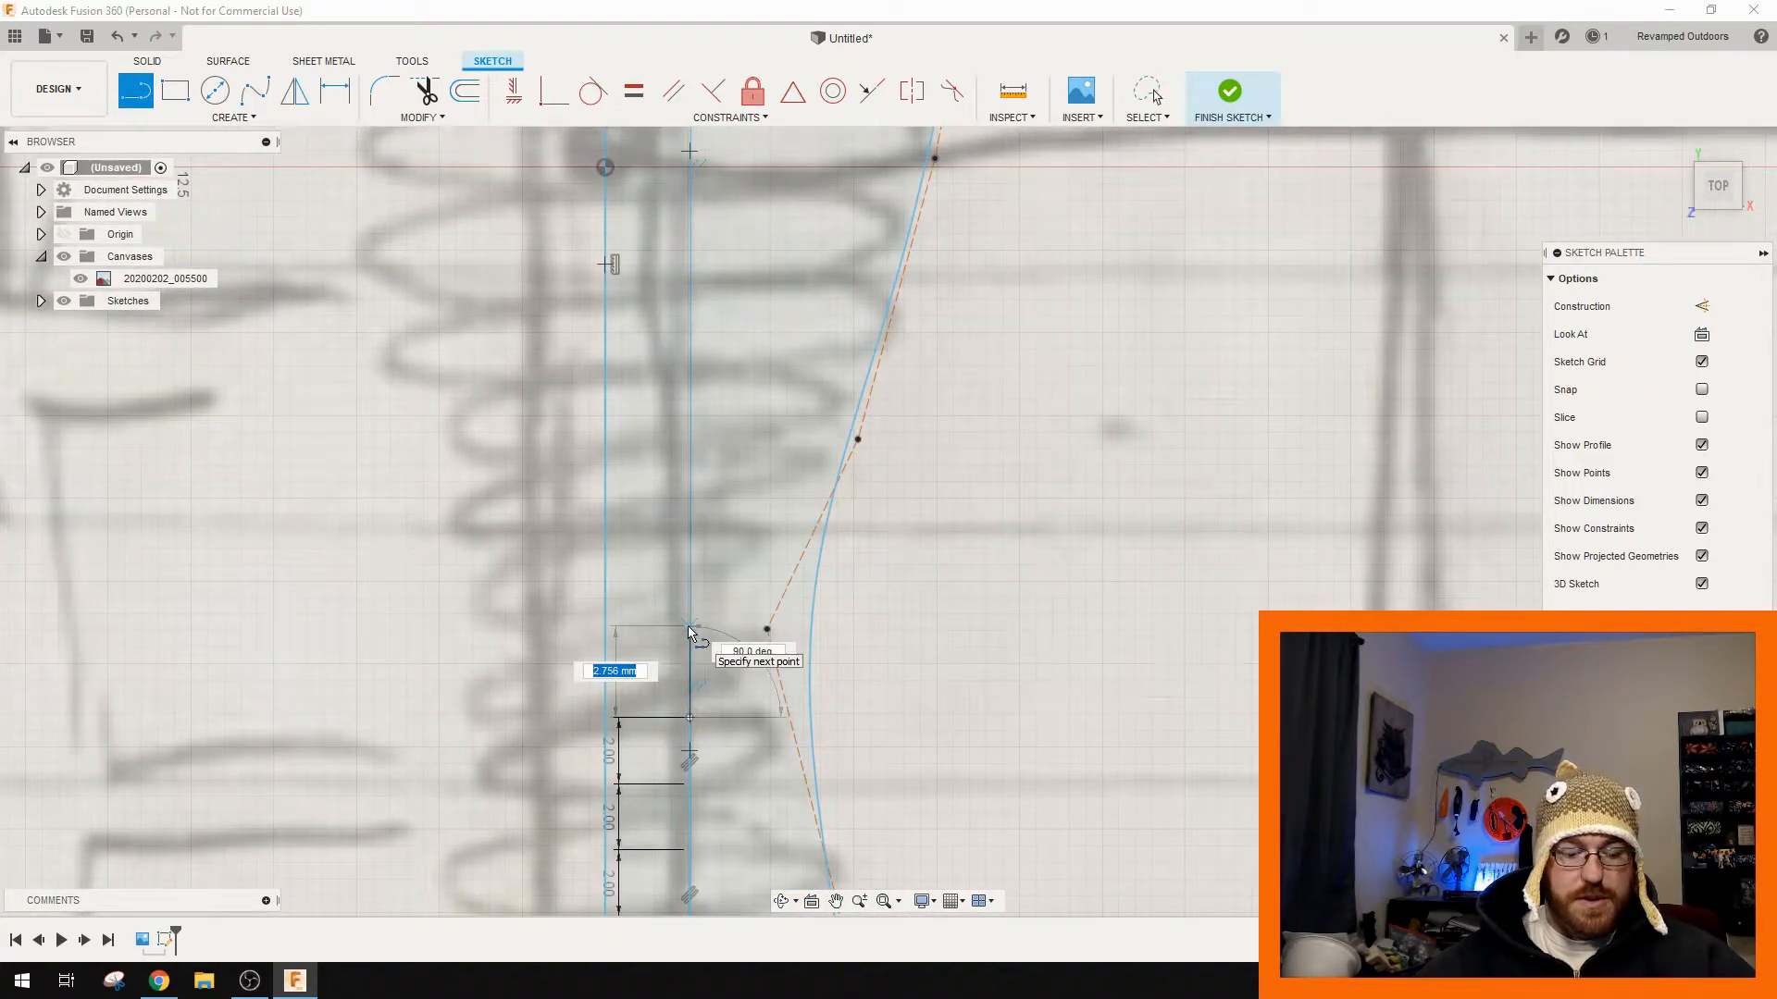
{"action": "type", "text": "2"}
{"action": "key", "text": "Return"}
- Draw the seventh and eighth 2 mm segments on the core line and end the chain there
{"action": "key", "text": "l"}
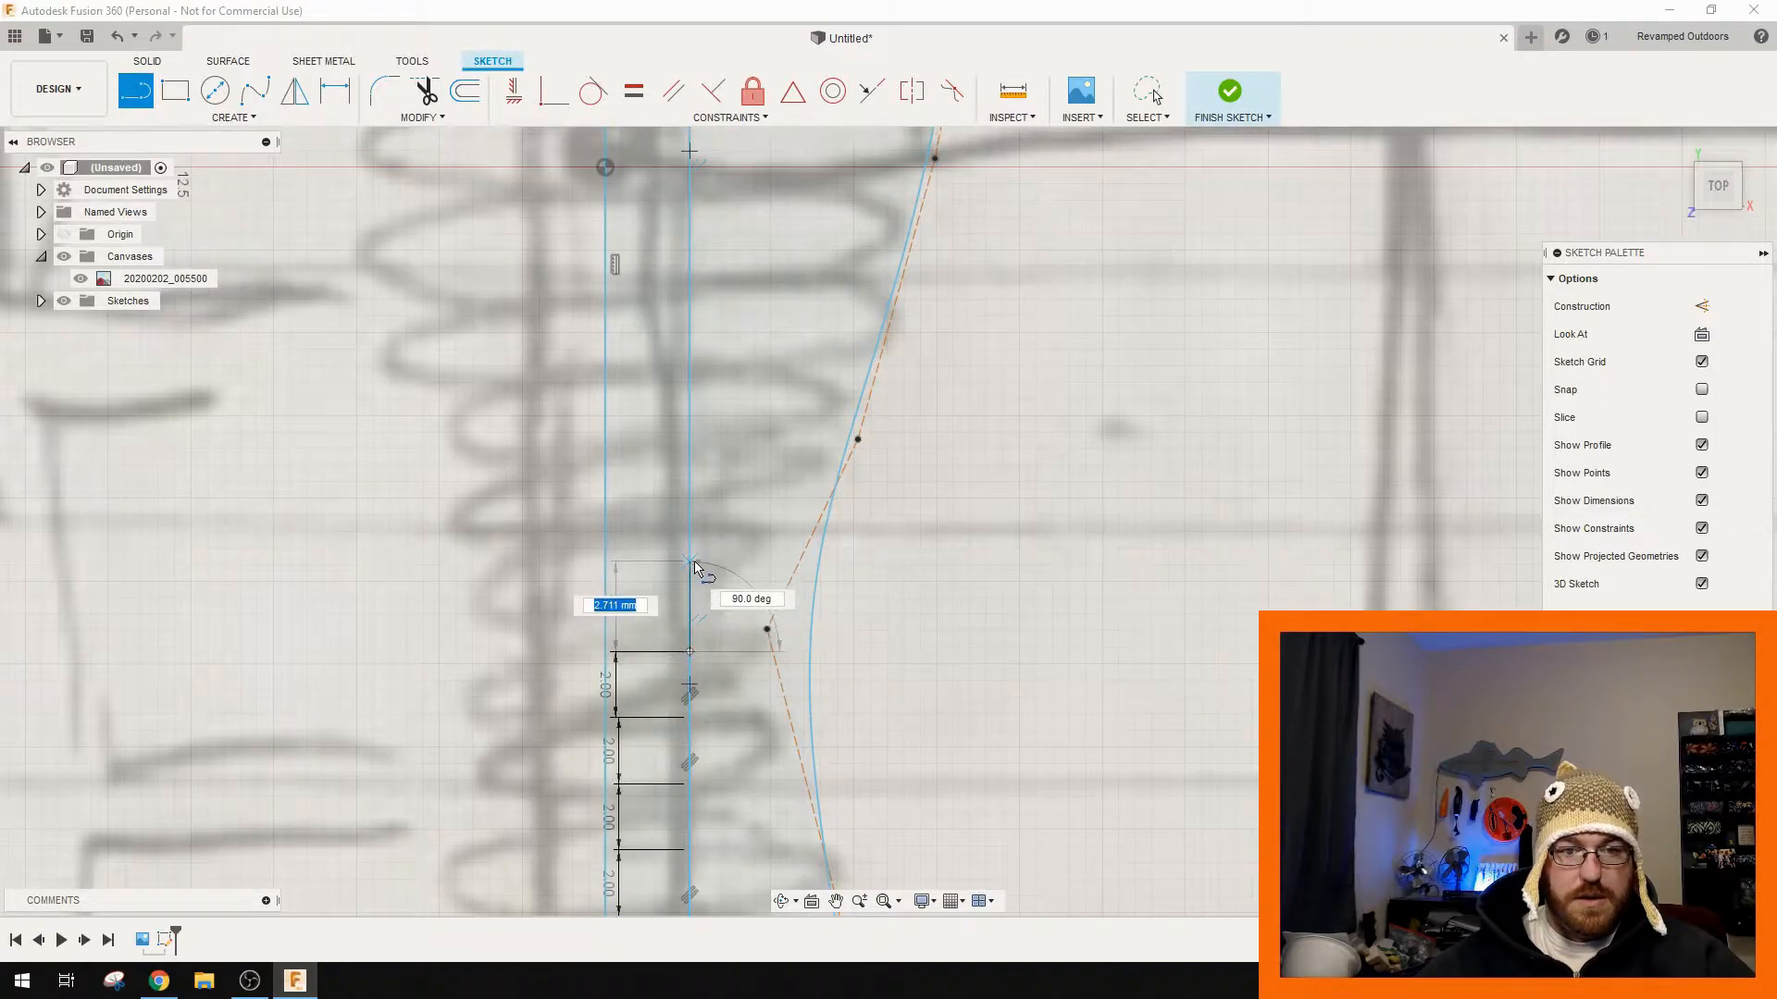
{"action": "type", "text": "2"}
{"action": "key", "text": "Return"}
{"action": "key", "text": "l"}
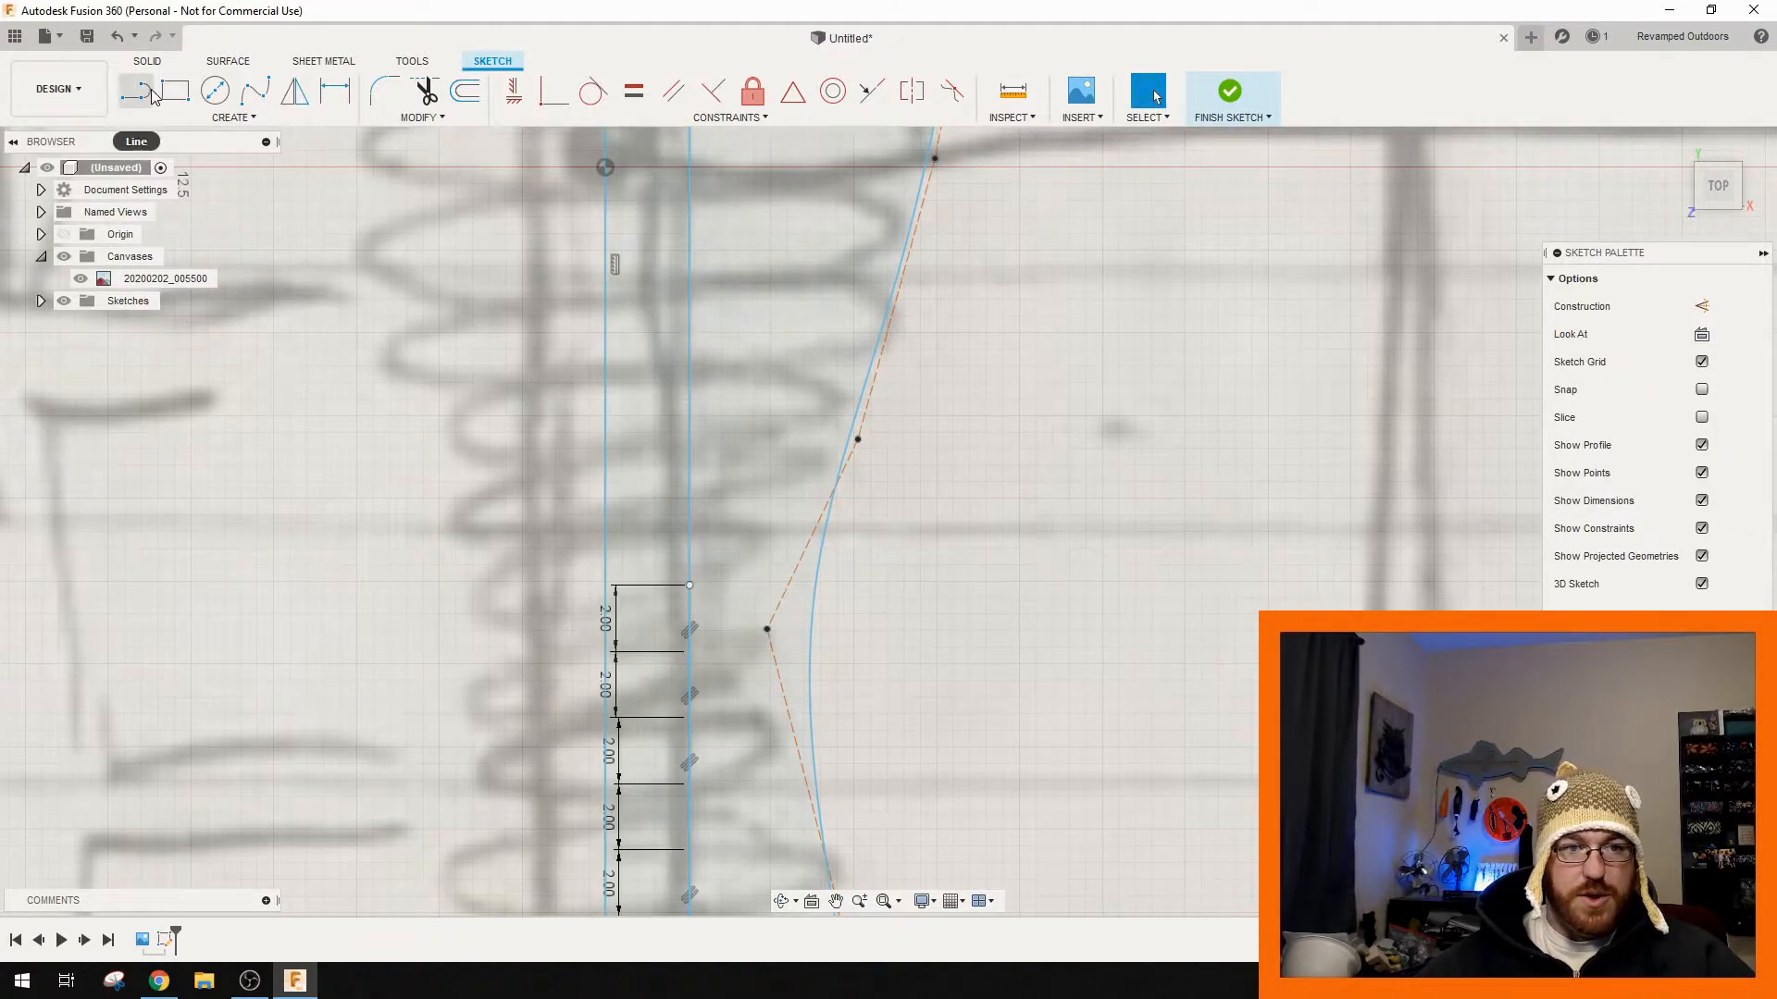
{"action": "left_click", "coordinate": [689, 585]}
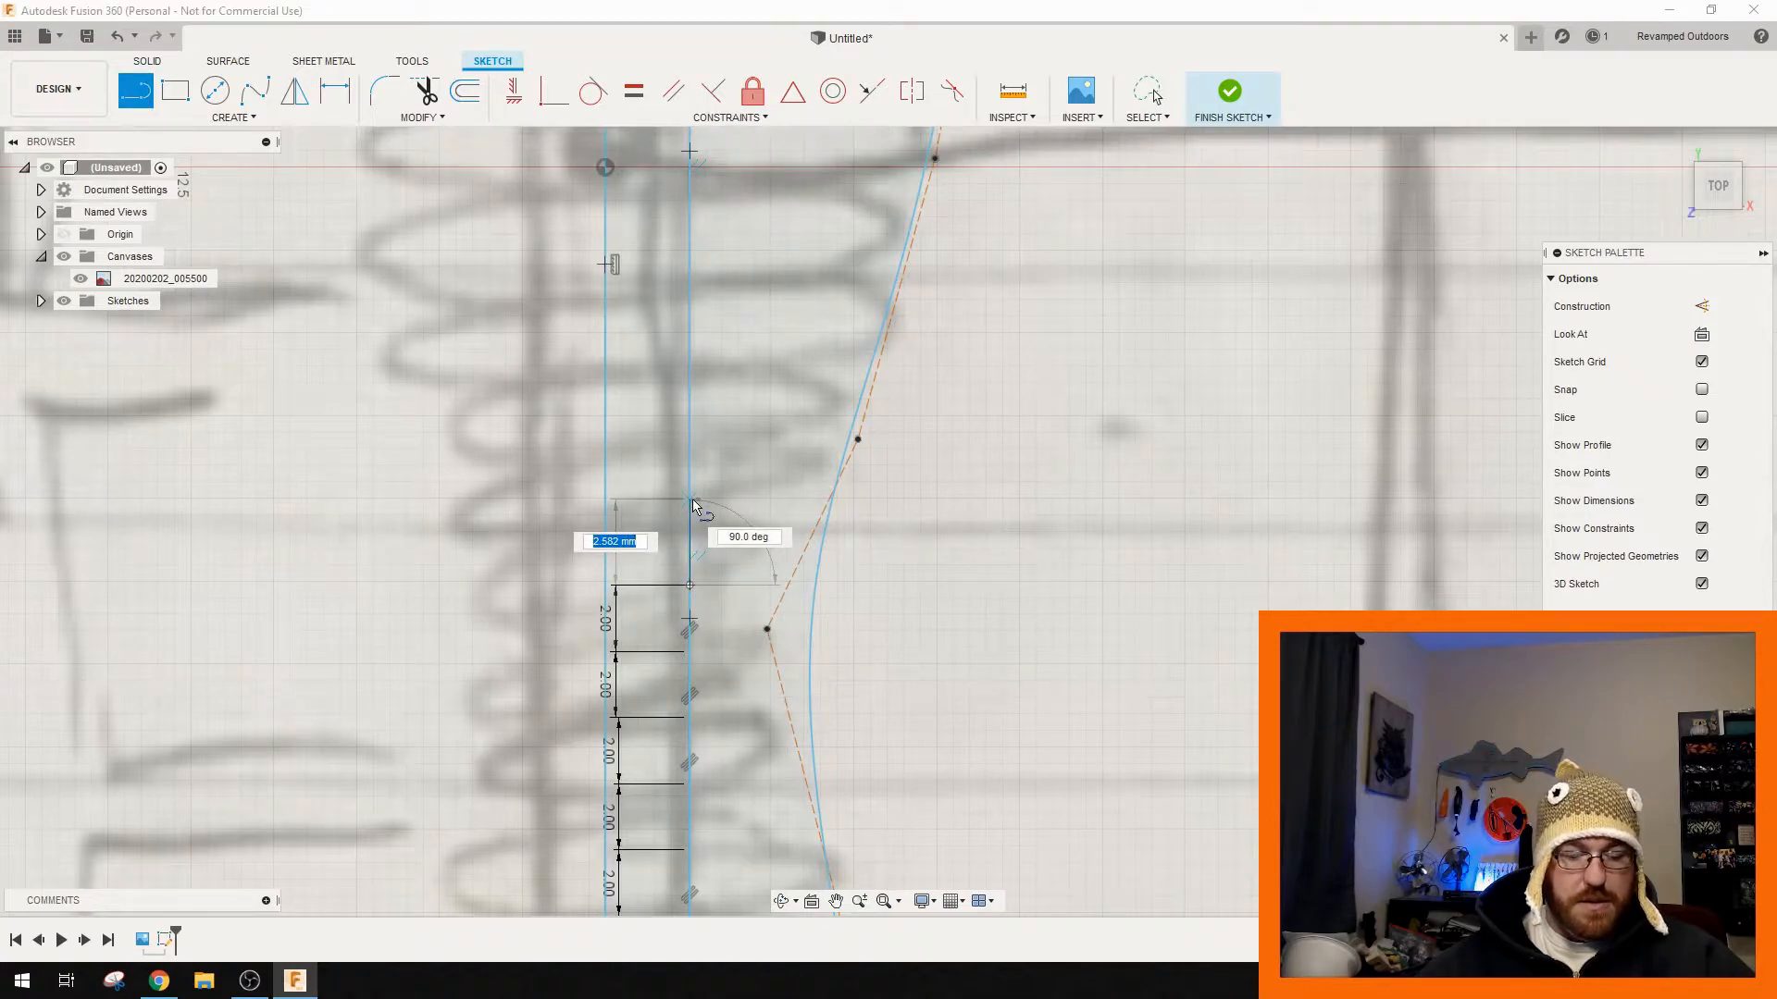
{"action": "type", "text": "2"}
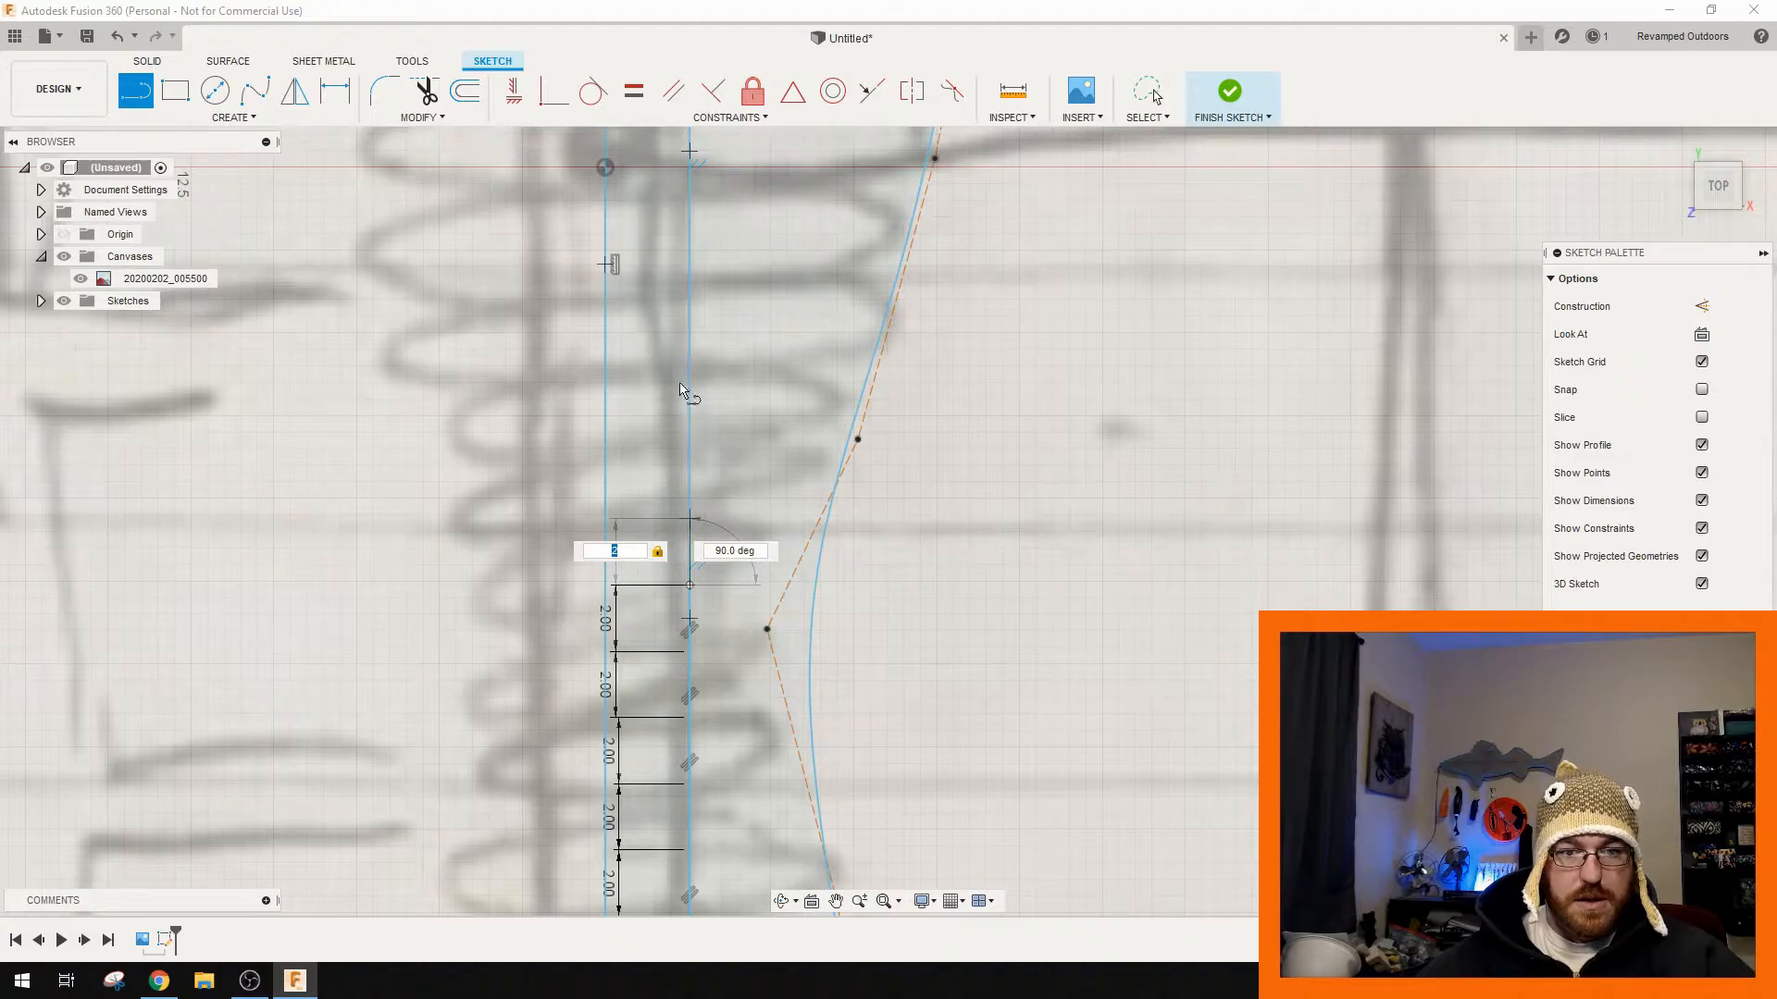
{"action": "key", "text": "Return"}
{"action": "key", "text": "Escape"}
- Place a sketch point at the upper end of the topmost 2 mm segment and select it for a rectangular pattern
{"action": "left_click", "coordinate": [212, 121]}
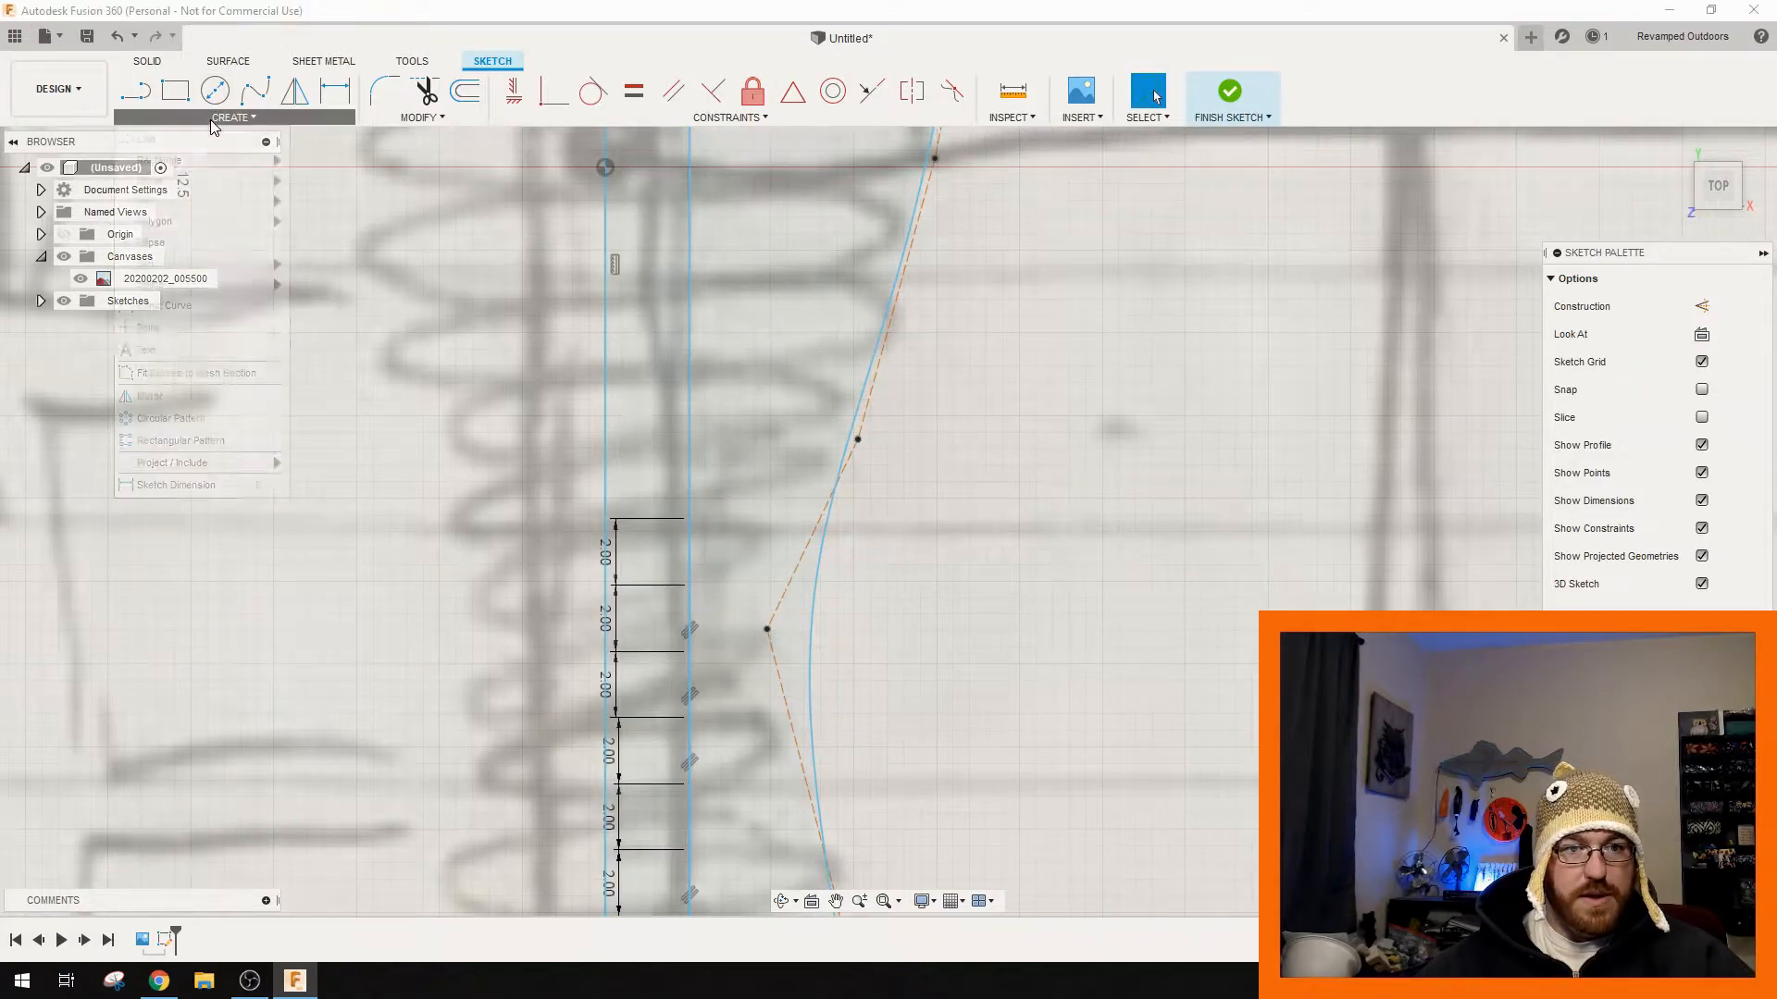
{"action": "left_click", "coordinate": [262, 332]}
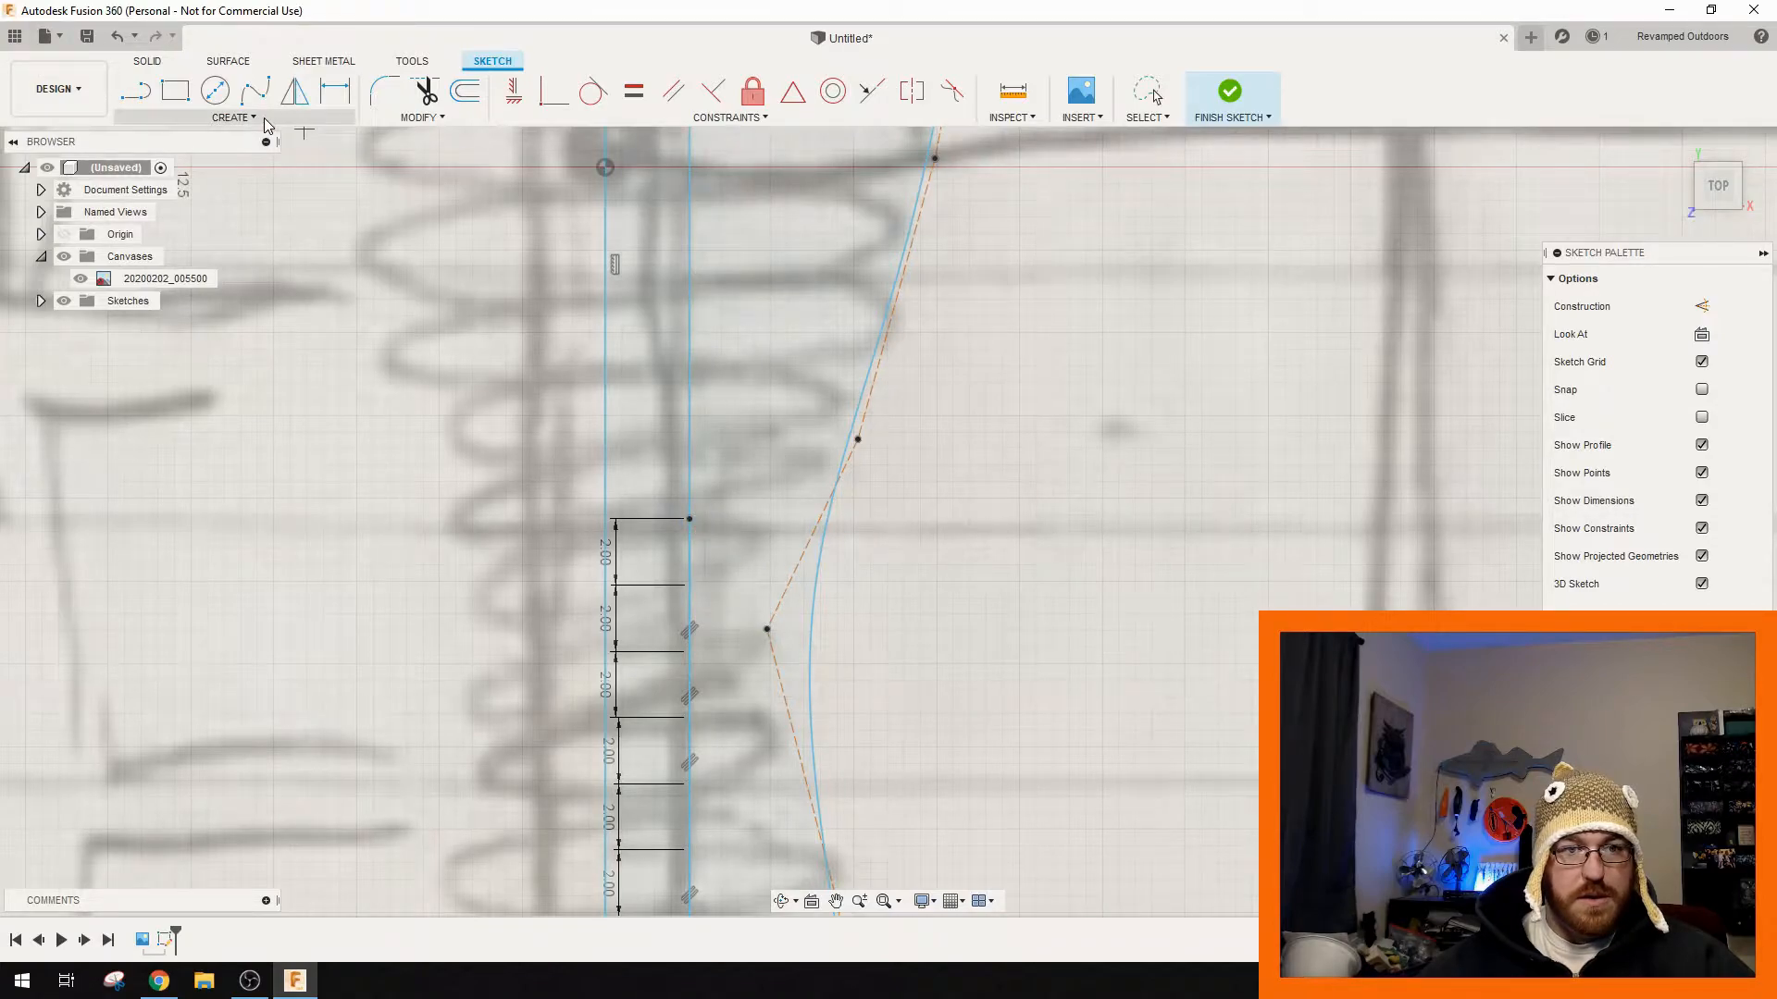
{"action": "left_click", "coordinate": [233, 118]}
{"action": "left_click", "coordinate": [191, 438]}
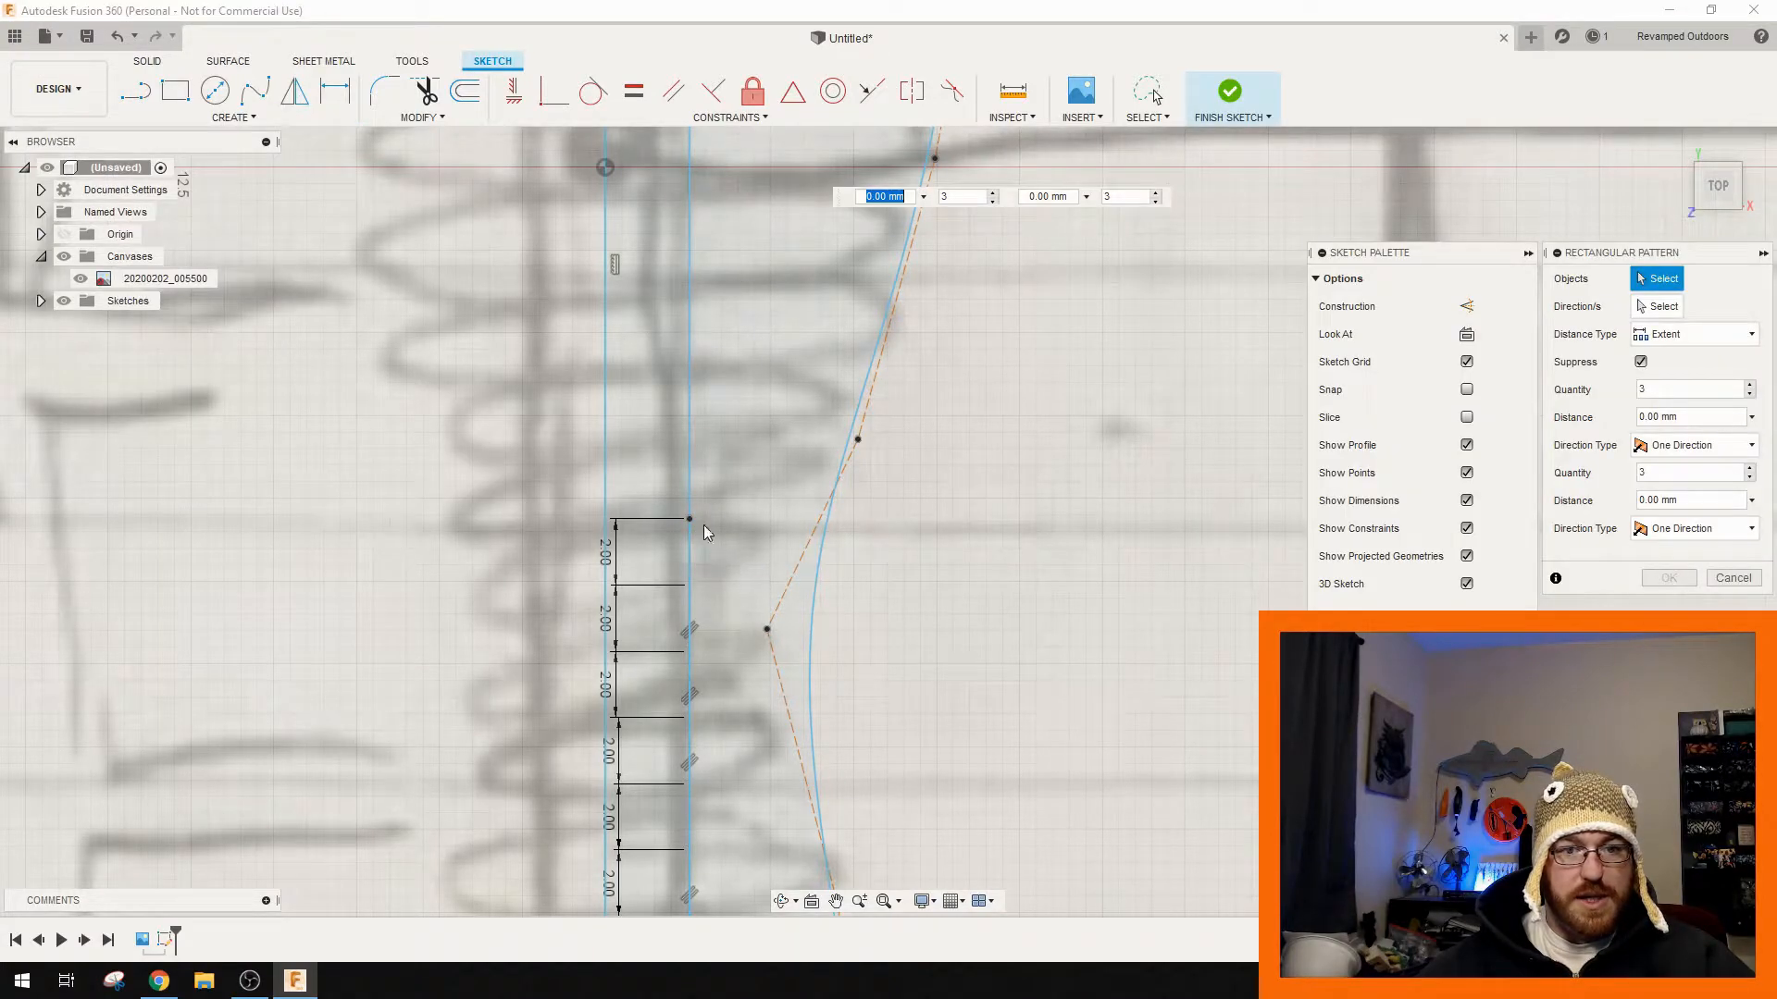
{"action": "left_click", "coordinate": [688, 520]}
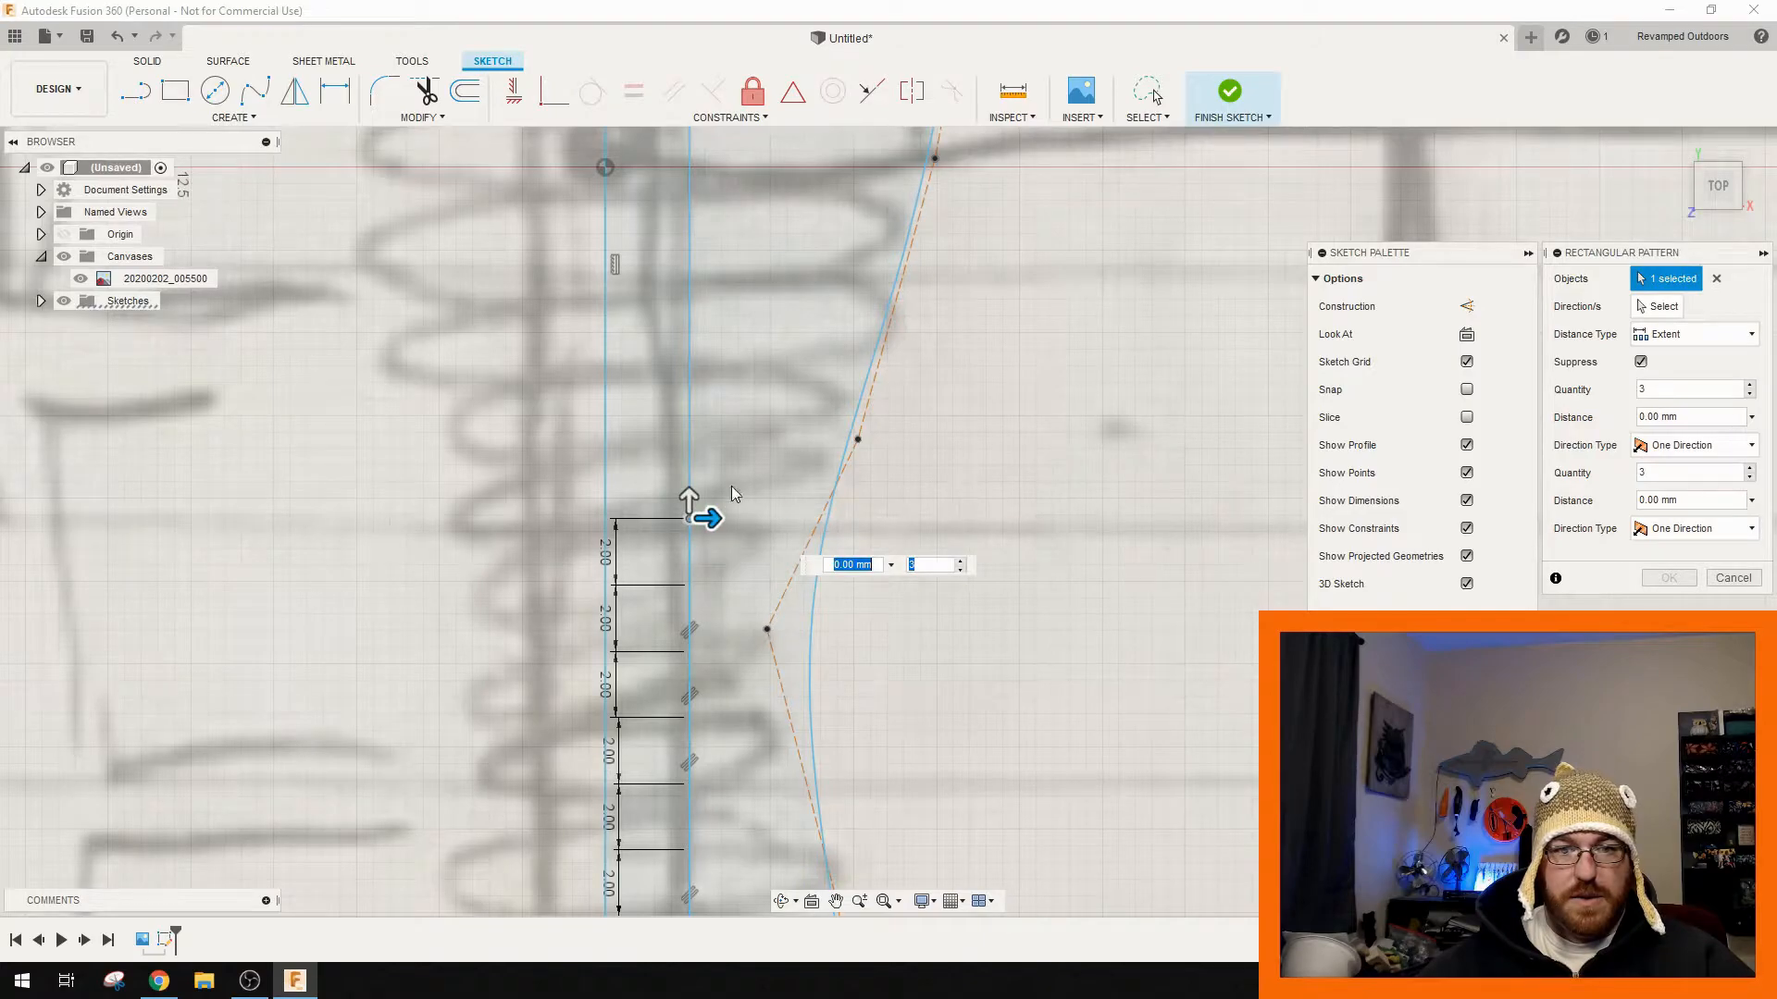
- Stretch the point pattern up the core line to the head line, with an extent of 38 mm
{"action": "left_click_drag", "start_coordinate": [688, 497], "coordinate": [685, 286]}
{"action": "middle_click_drag", "start_coordinate": [963, 492], "coordinate": [881, 685]}
{"action": "scroll", "coordinate": [666, 539], "scroll_direction": "down", "scroll_amount": 3}
{"action": "scroll", "coordinate": [673, 466], "scroll_direction": "down", "scroll_amount": 1}
{"action": "middle_click_drag", "start_coordinate": [658, 489], "coordinate": [546, 665]}
{"action": "left_click_drag", "start_coordinate": [547, 664], "coordinate": [546, 246]}
{"action": "middle_click_drag", "start_coordinate": [611, 274], "coordinate": [637, 668]}
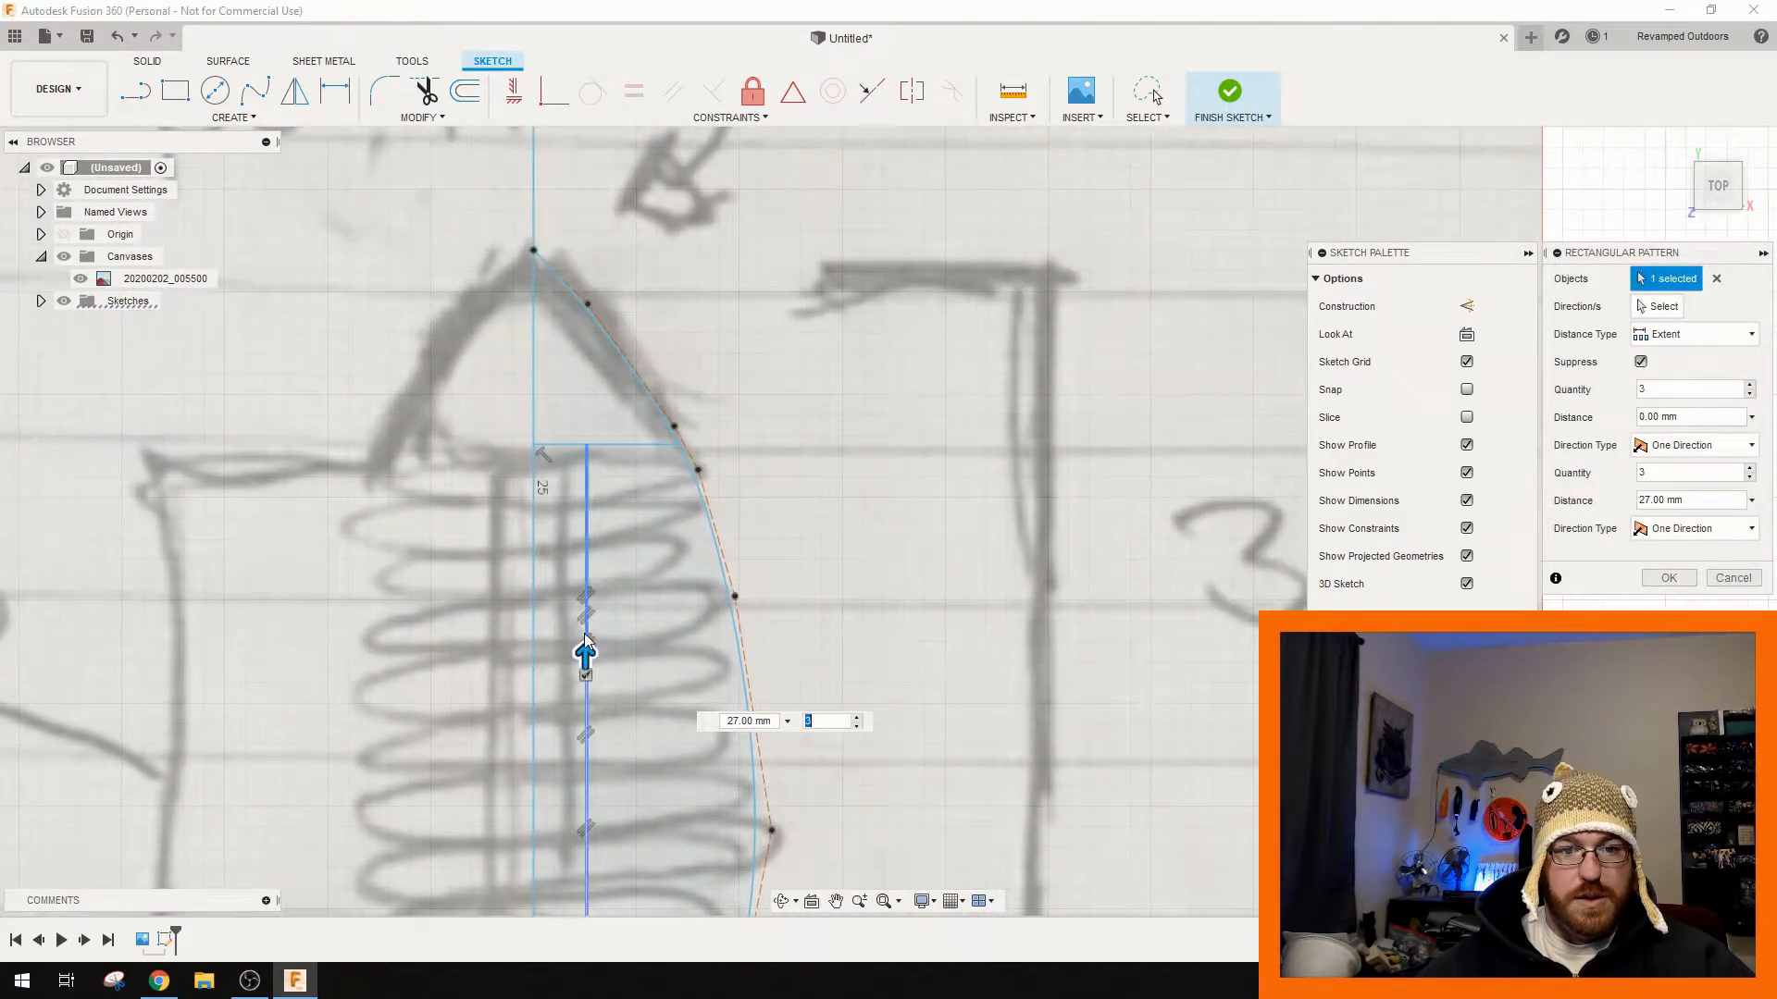
{"action": "mouse_move", "coordinate": [587, 658]}
{"action": "left_mouse_down"}
{"action": "mouse_move", "coordinate": [617, 413]}
{"action": "mouse_move", "coordinate": [617, 433]}
{"action": "left_mouse_up"}
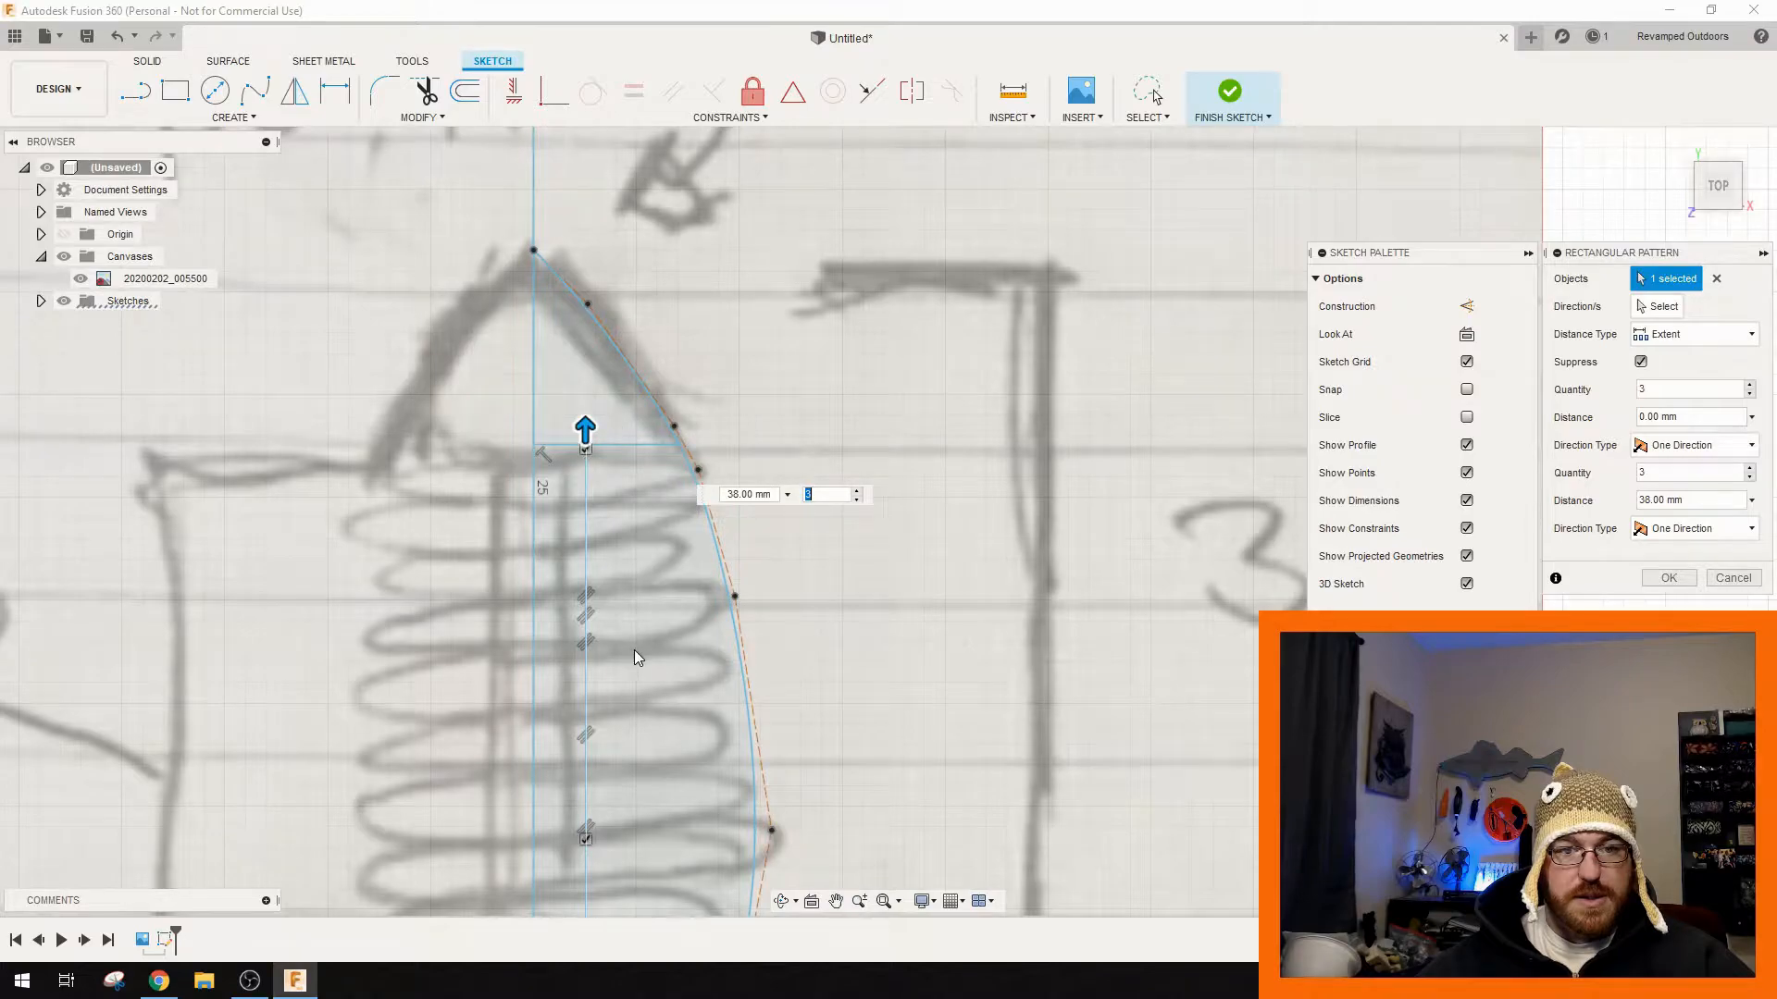
{"action": "scroll", "coordinate": [631, 648], "scroll_direction": "down", "scroll_amount": 2}
{"action": "middle_click_drag", "start_coordinate": [703, 648], "coordinate": [668, 408]}
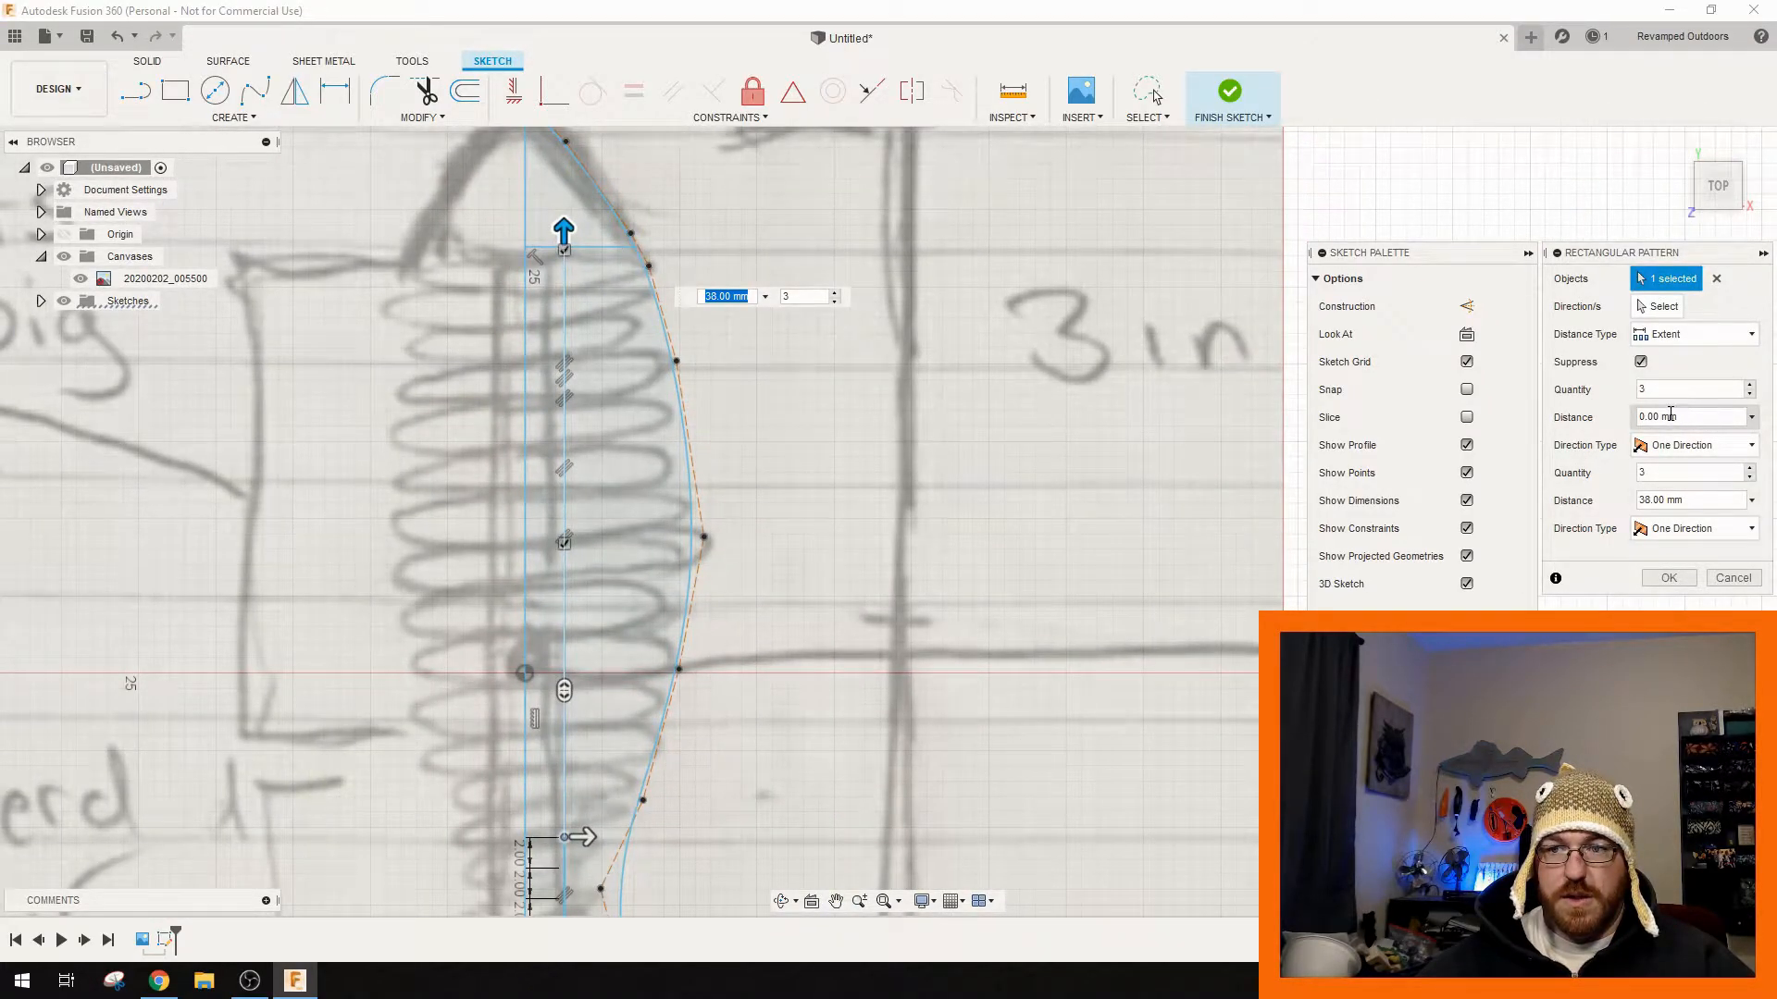
- Try 2 mm as the point pattern's extent in each direction, and return the second direction's extent to 38 mm
{"action": "left_click", "coordinate": [1722, 417]}
{"action": "type", "text": "2"}
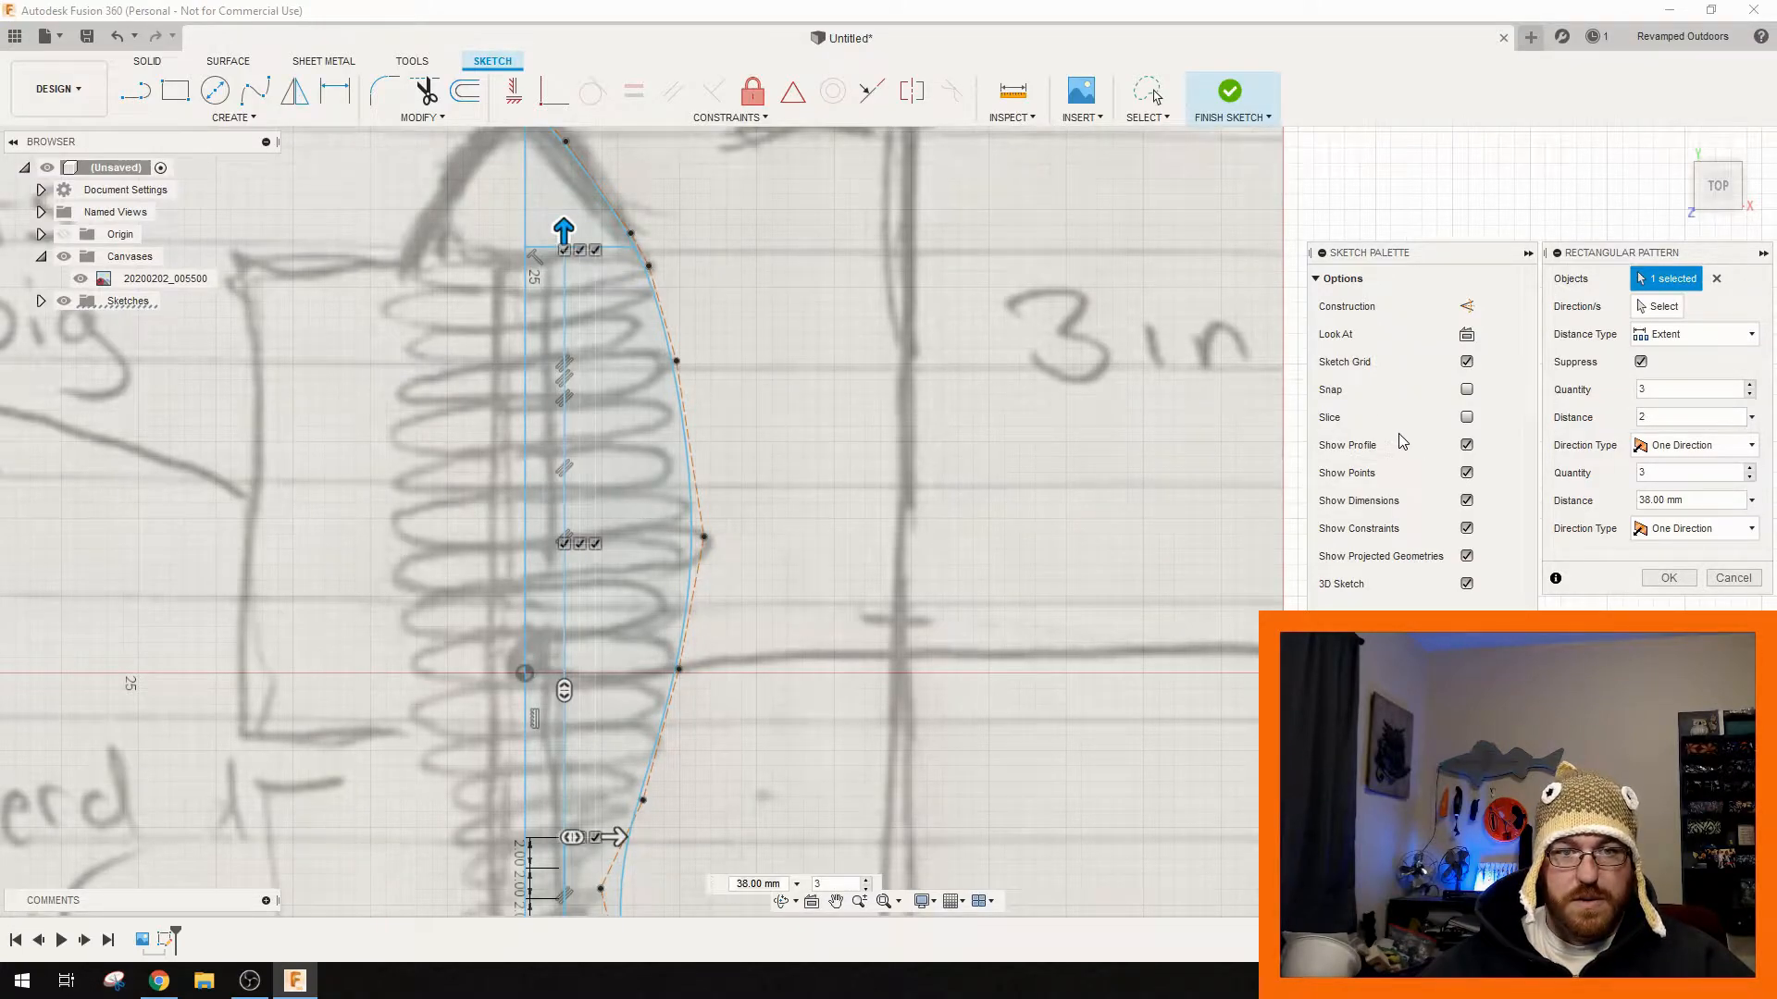
{"action": "left_click", "coordinate": [1714, 417]}
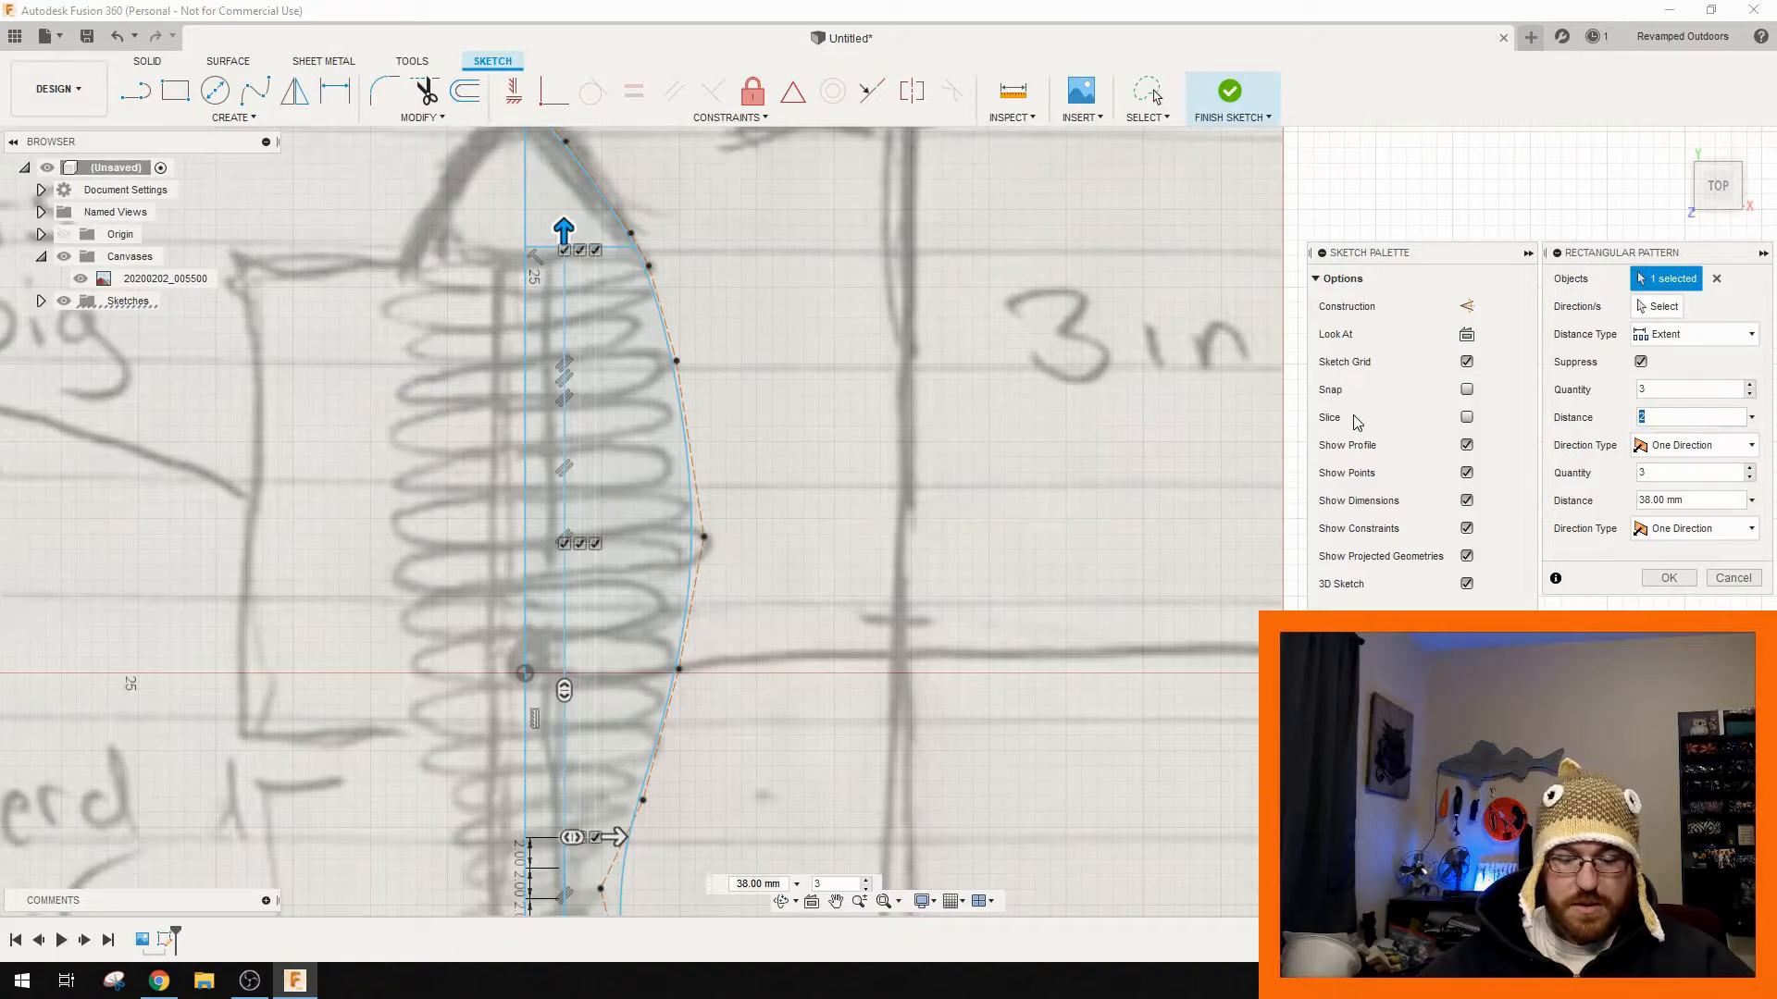
{"action": "left_click", "coordinate": [1665, 500]}
{"action": "type", "text": "2"}
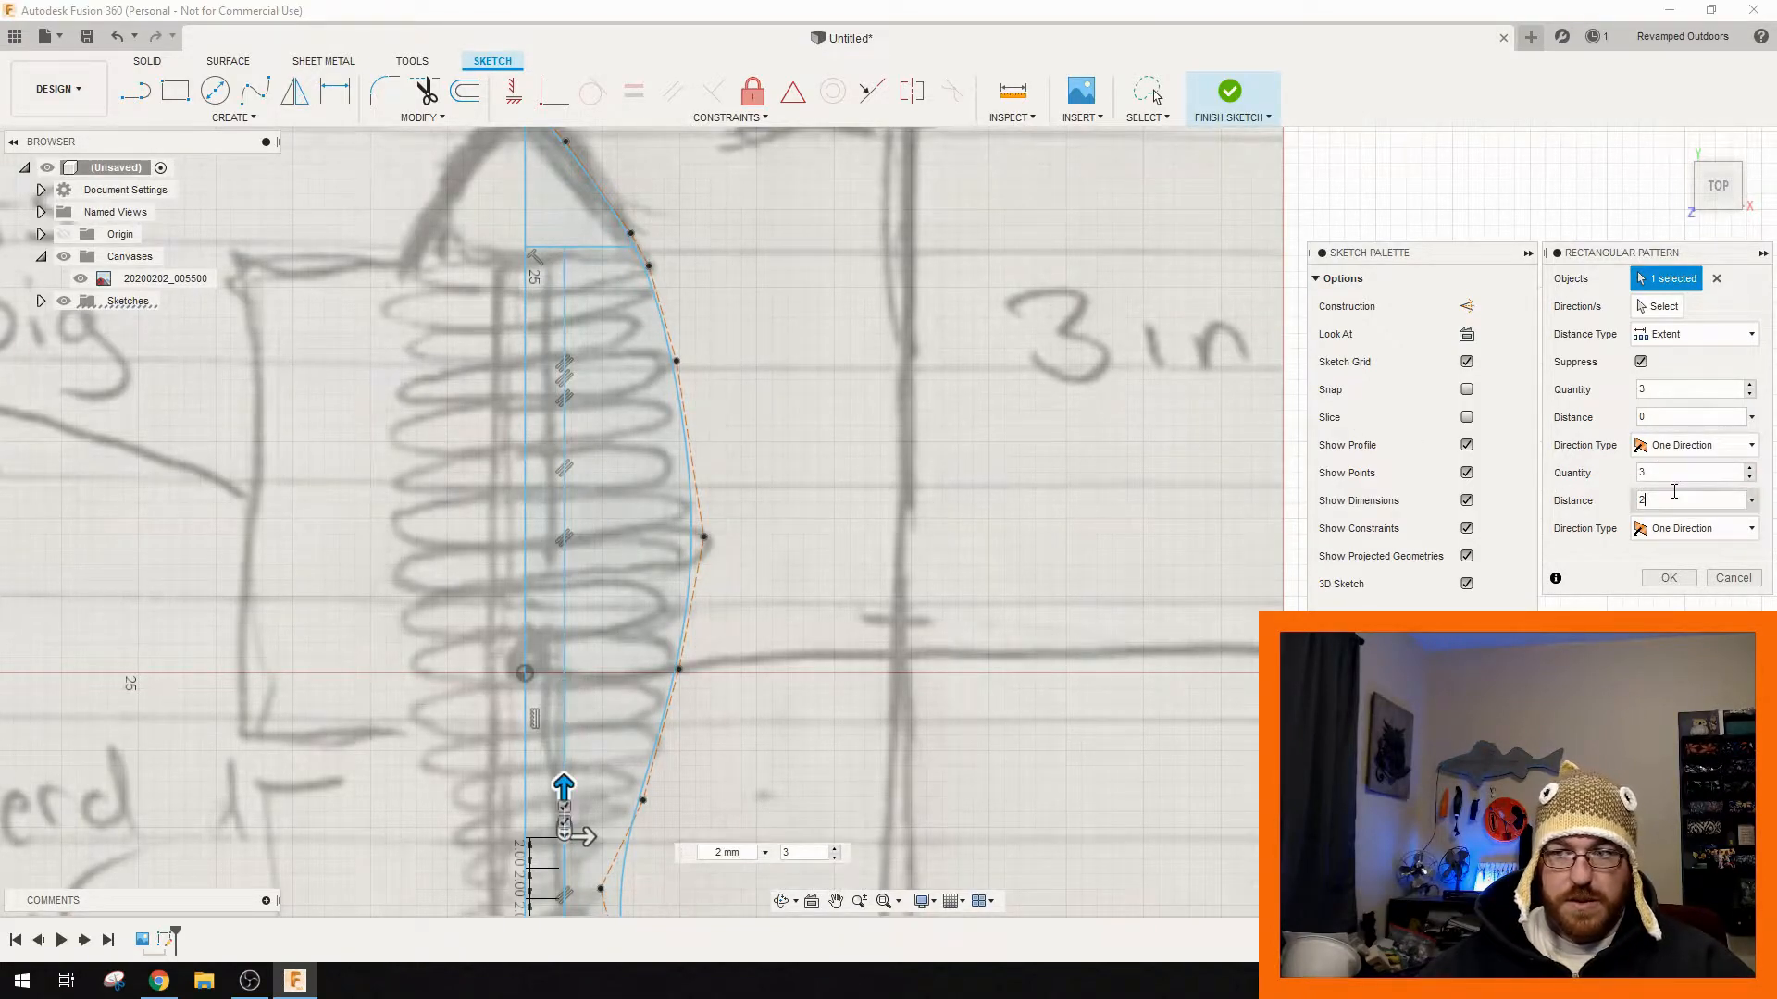
{"action": "left_click_drag", "start_coordinate": [1663, 498], "coordinate": [1556, 500]}
{"action": "type", "text": "38"}
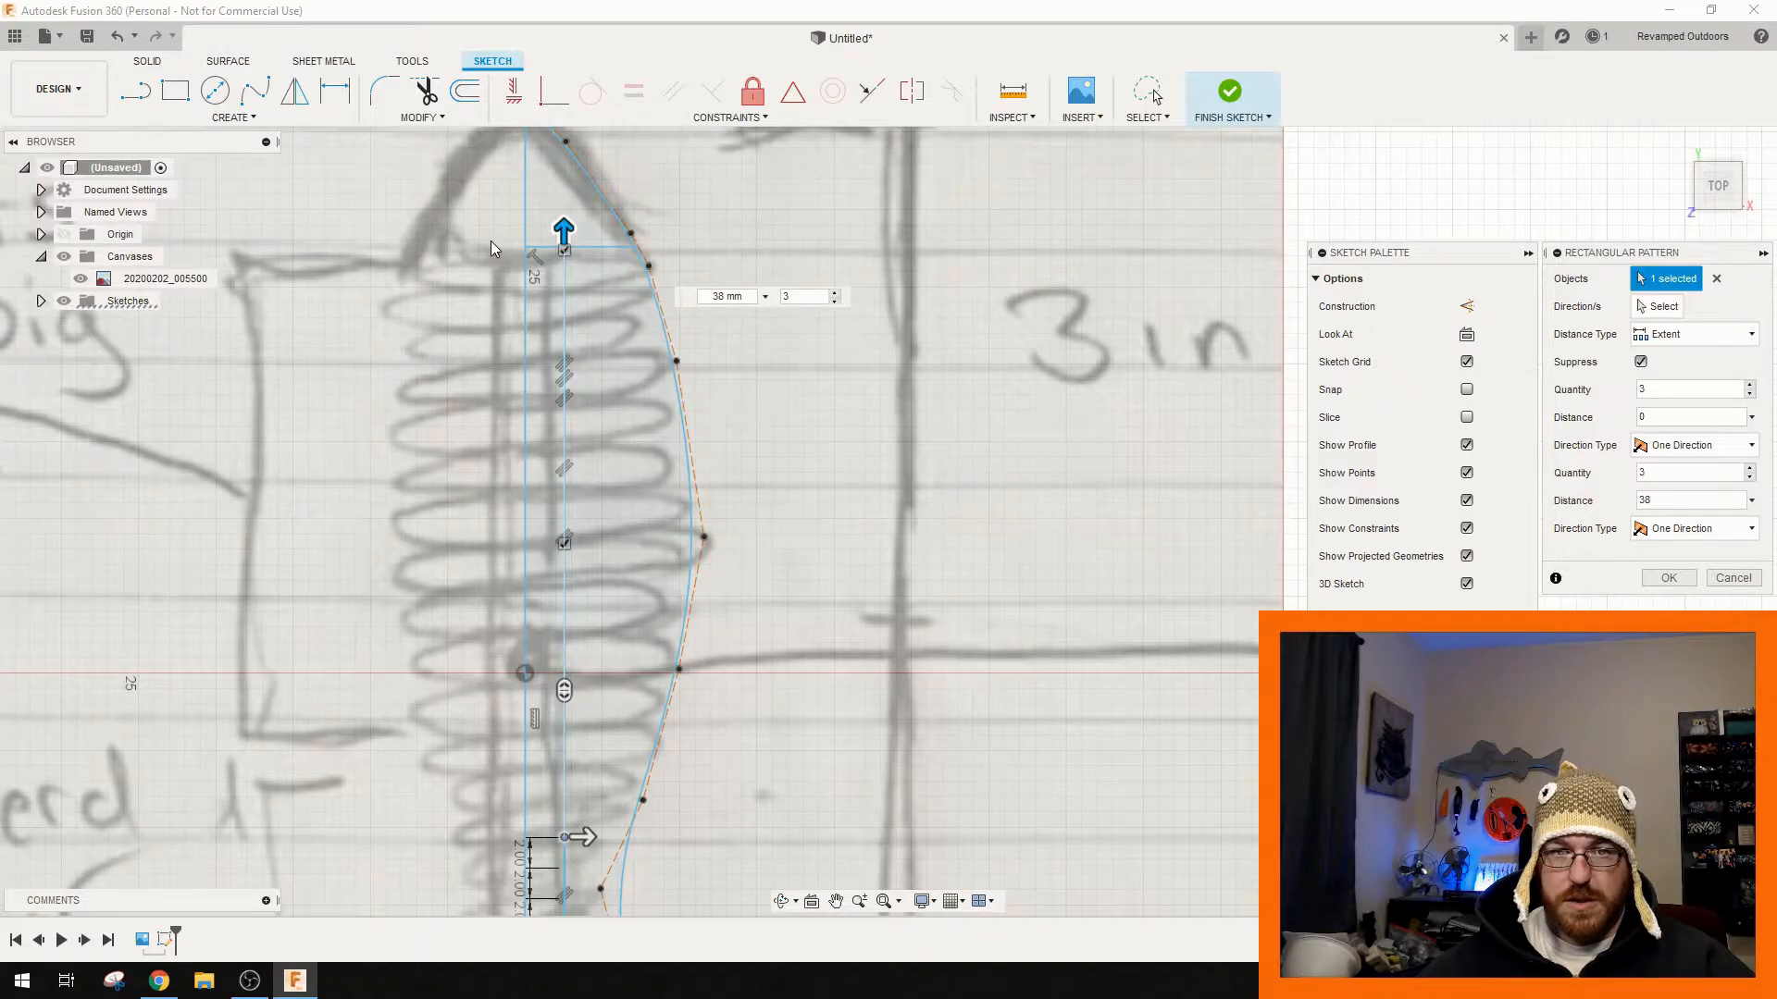
- Switch the point pattern's distance type to Spacing and set the second direction to 5 points at 2 mm
{"action": "left_click", "coordinate": [1675, 334]}
{"action": "left_click", "coordinate": [1670, 385]}
{"action": "left_click", "coordinate": [1705, 505]}
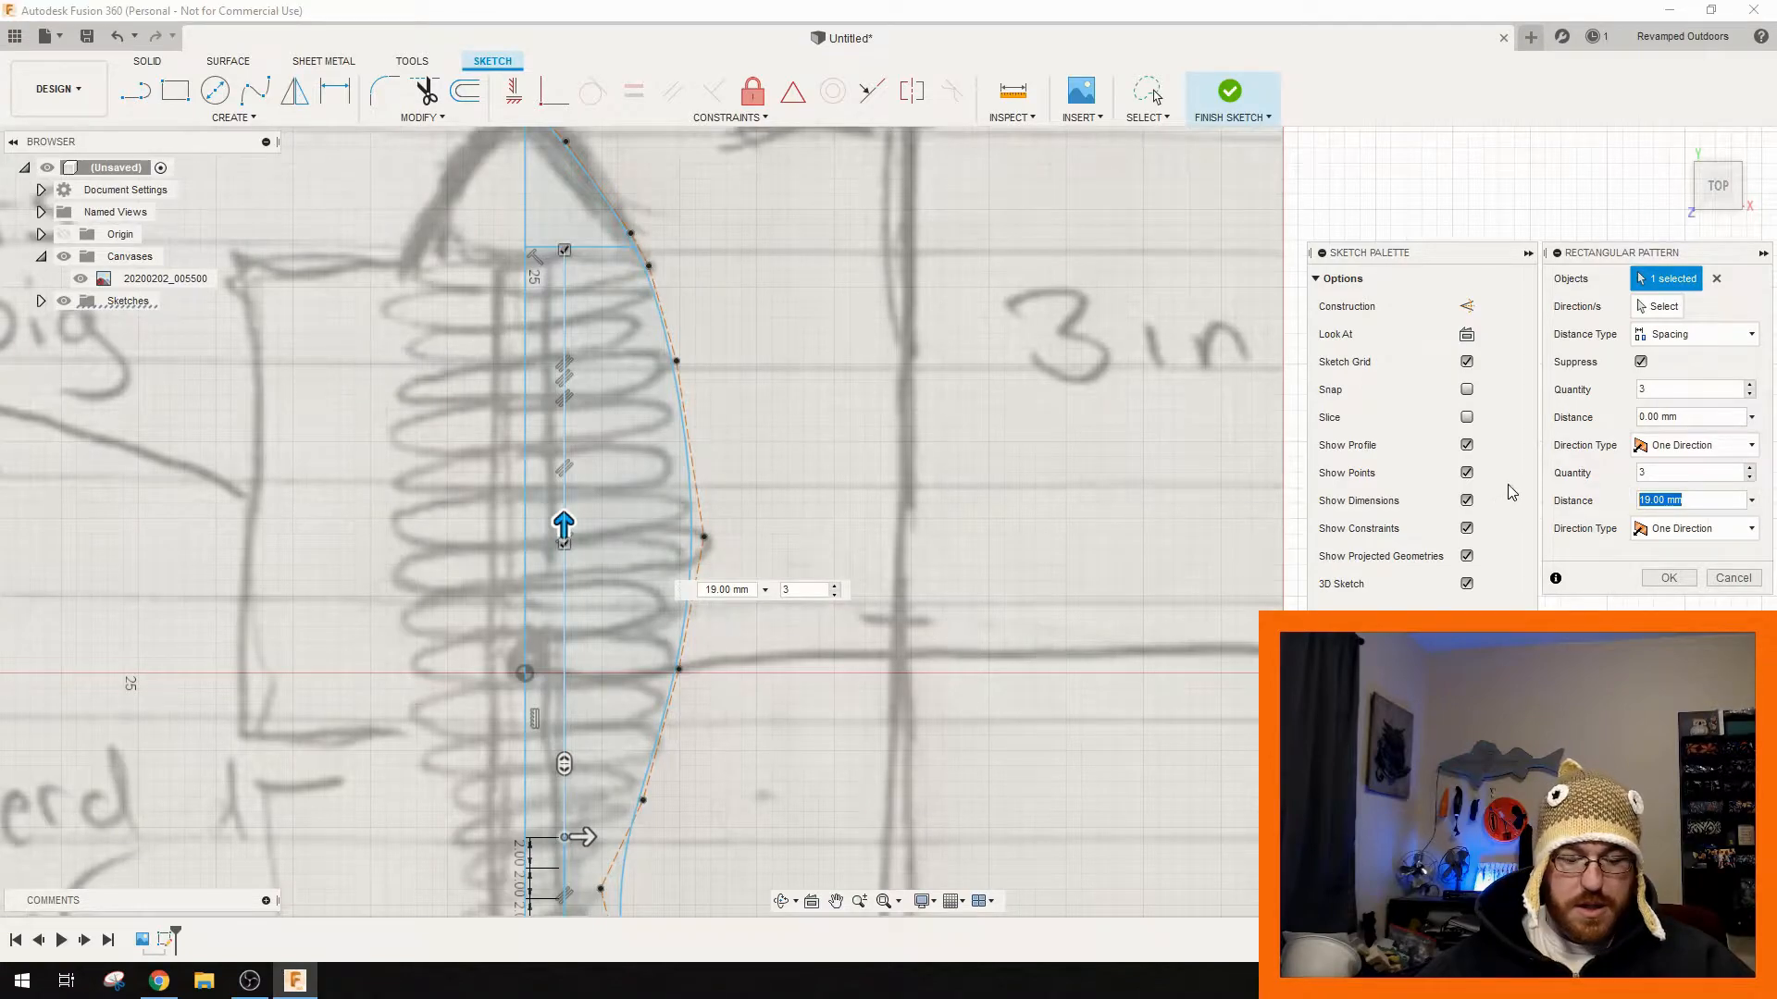
{"action": "left_click", "coordinate": [1739, 473]}
{"action": "key", "text": "BackSpace"}
{"action": "type", "text": "5"}
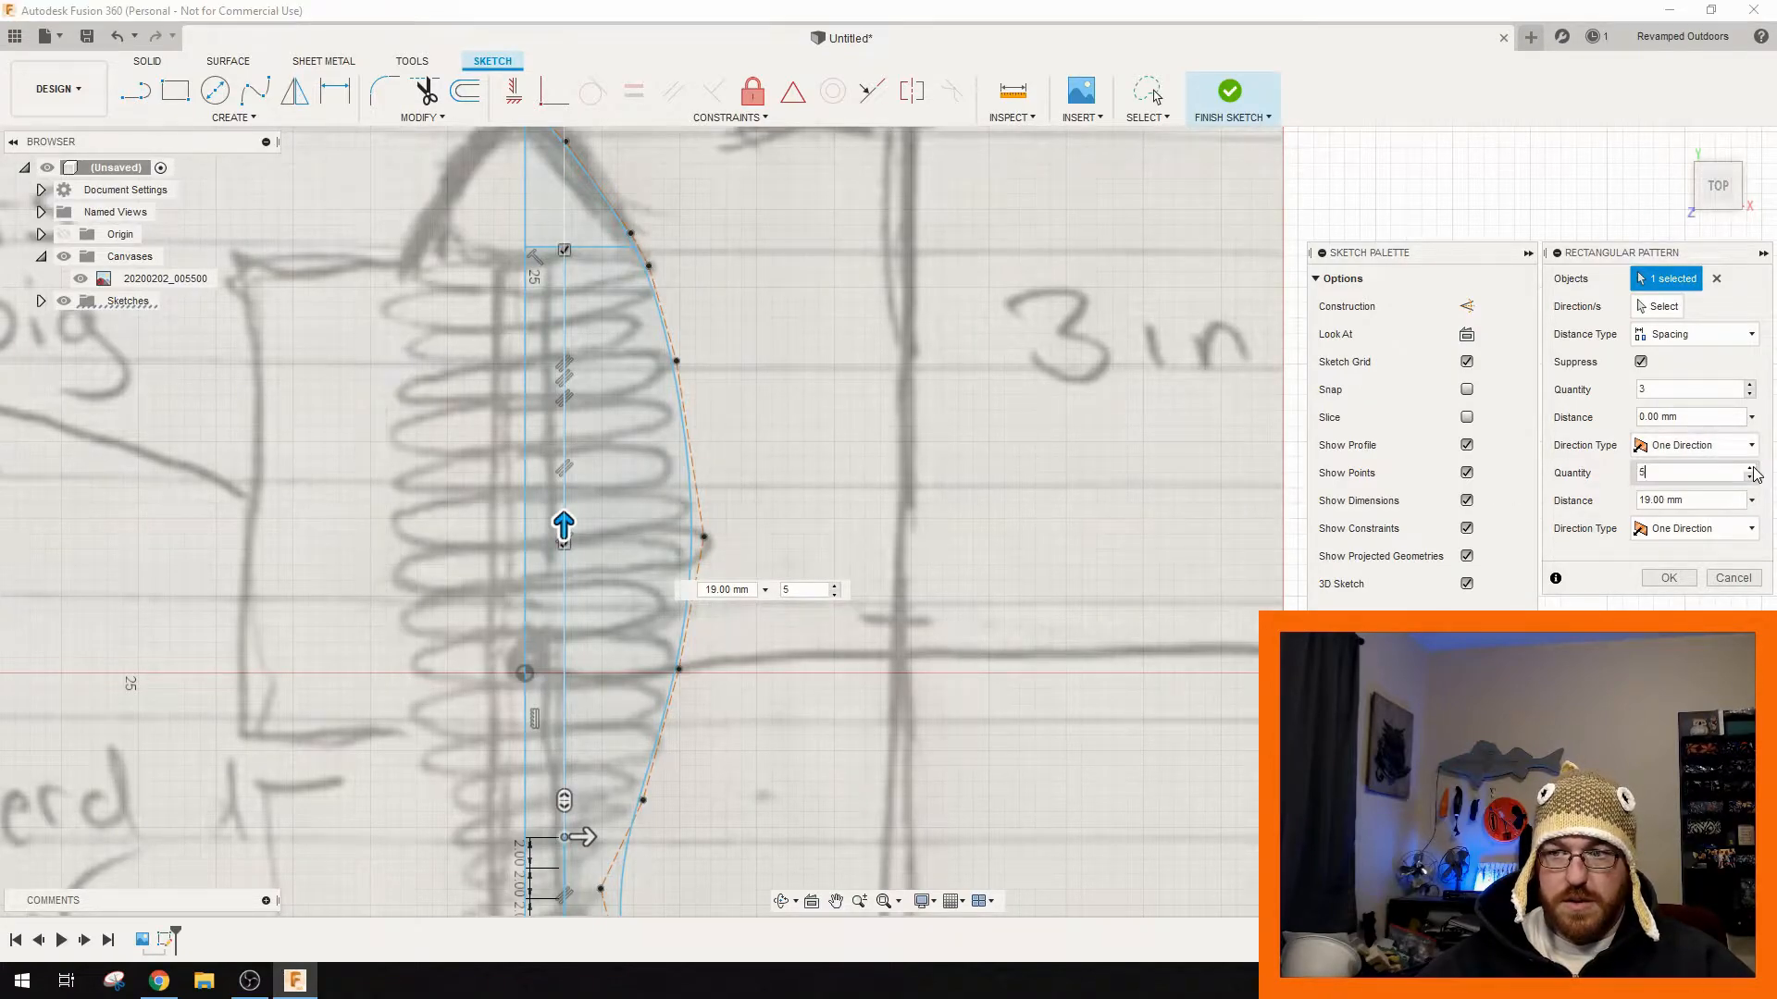
{"action": "key", "text": "Tab"}
{"action": "type", "text": "2"}
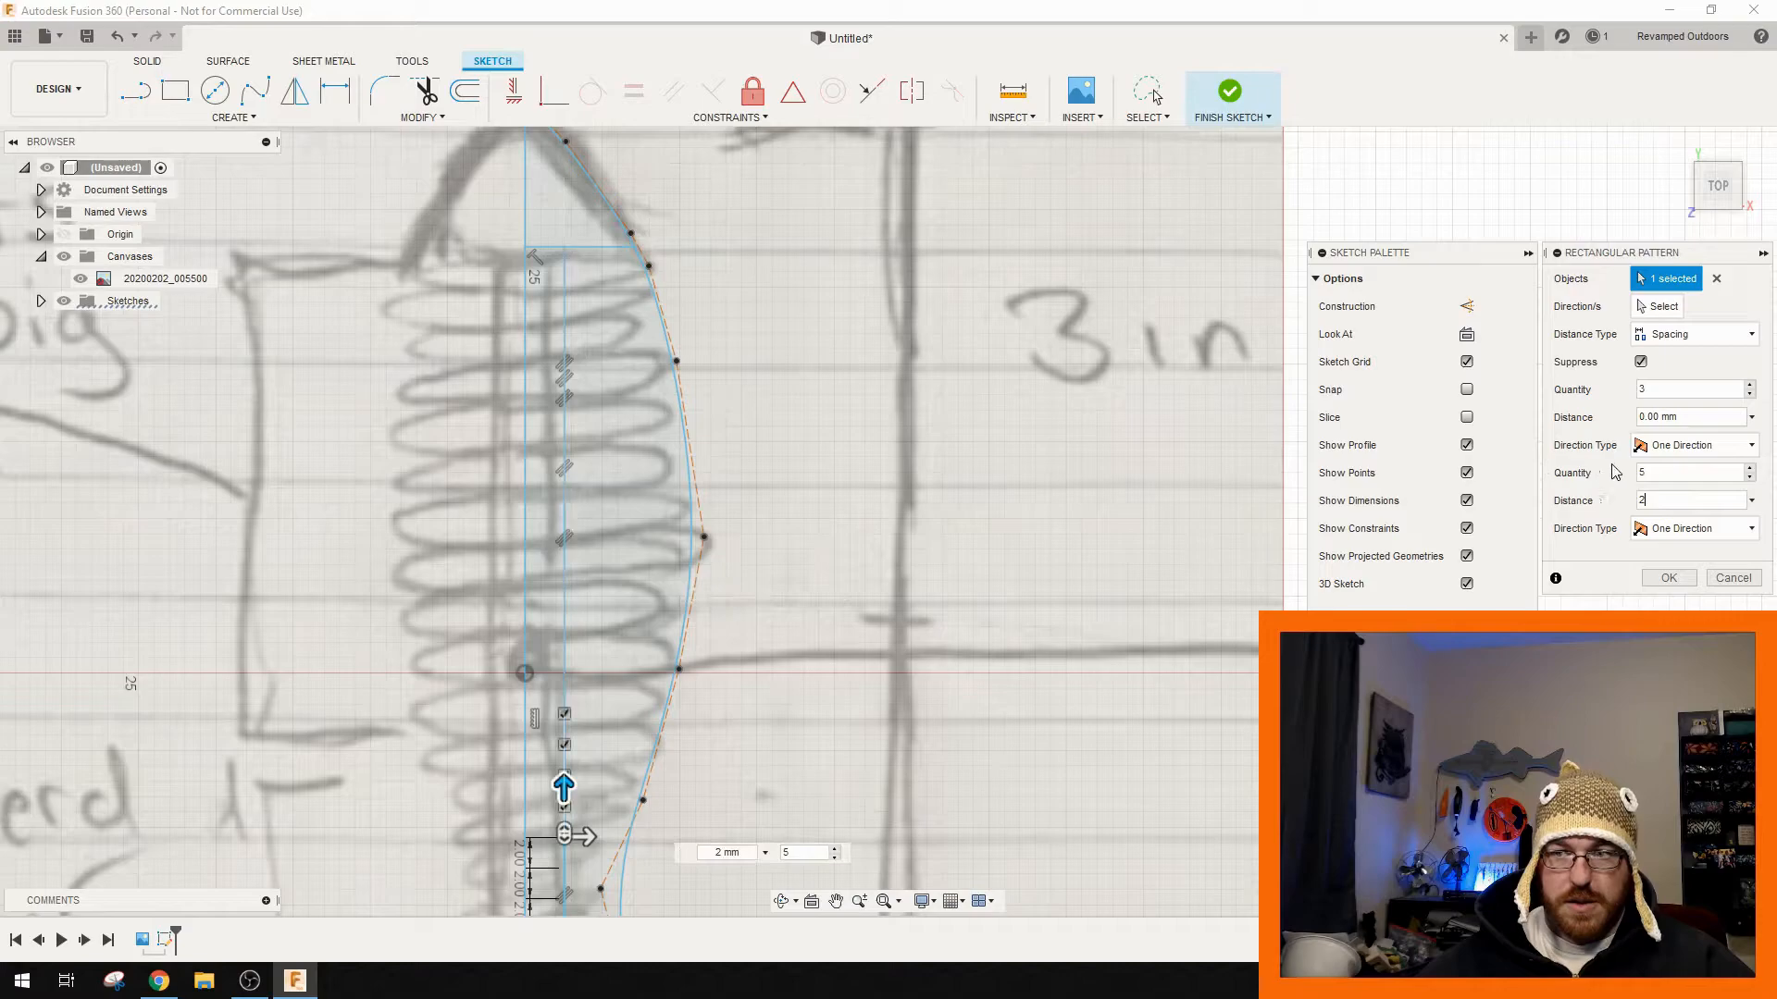
- Raise the second direction's quantity to 20 so the points reach the head line, and create the pattern
{"action": "left_click", "coordinate": [1750, 469]}
{"action": "left_click", "coordinate": [1749, 469]}
{"action": "left_click", "coordinate": [1749, 469]}
{"action": "left_click", "coordinate": [1749, 470]}
{"action": "left_click", "coordinate": [1750, 469]}
{"action": "left_click", "coordinate": [1750, 470]}
{"action": "left_click", "coordinate": [1750, 470]}
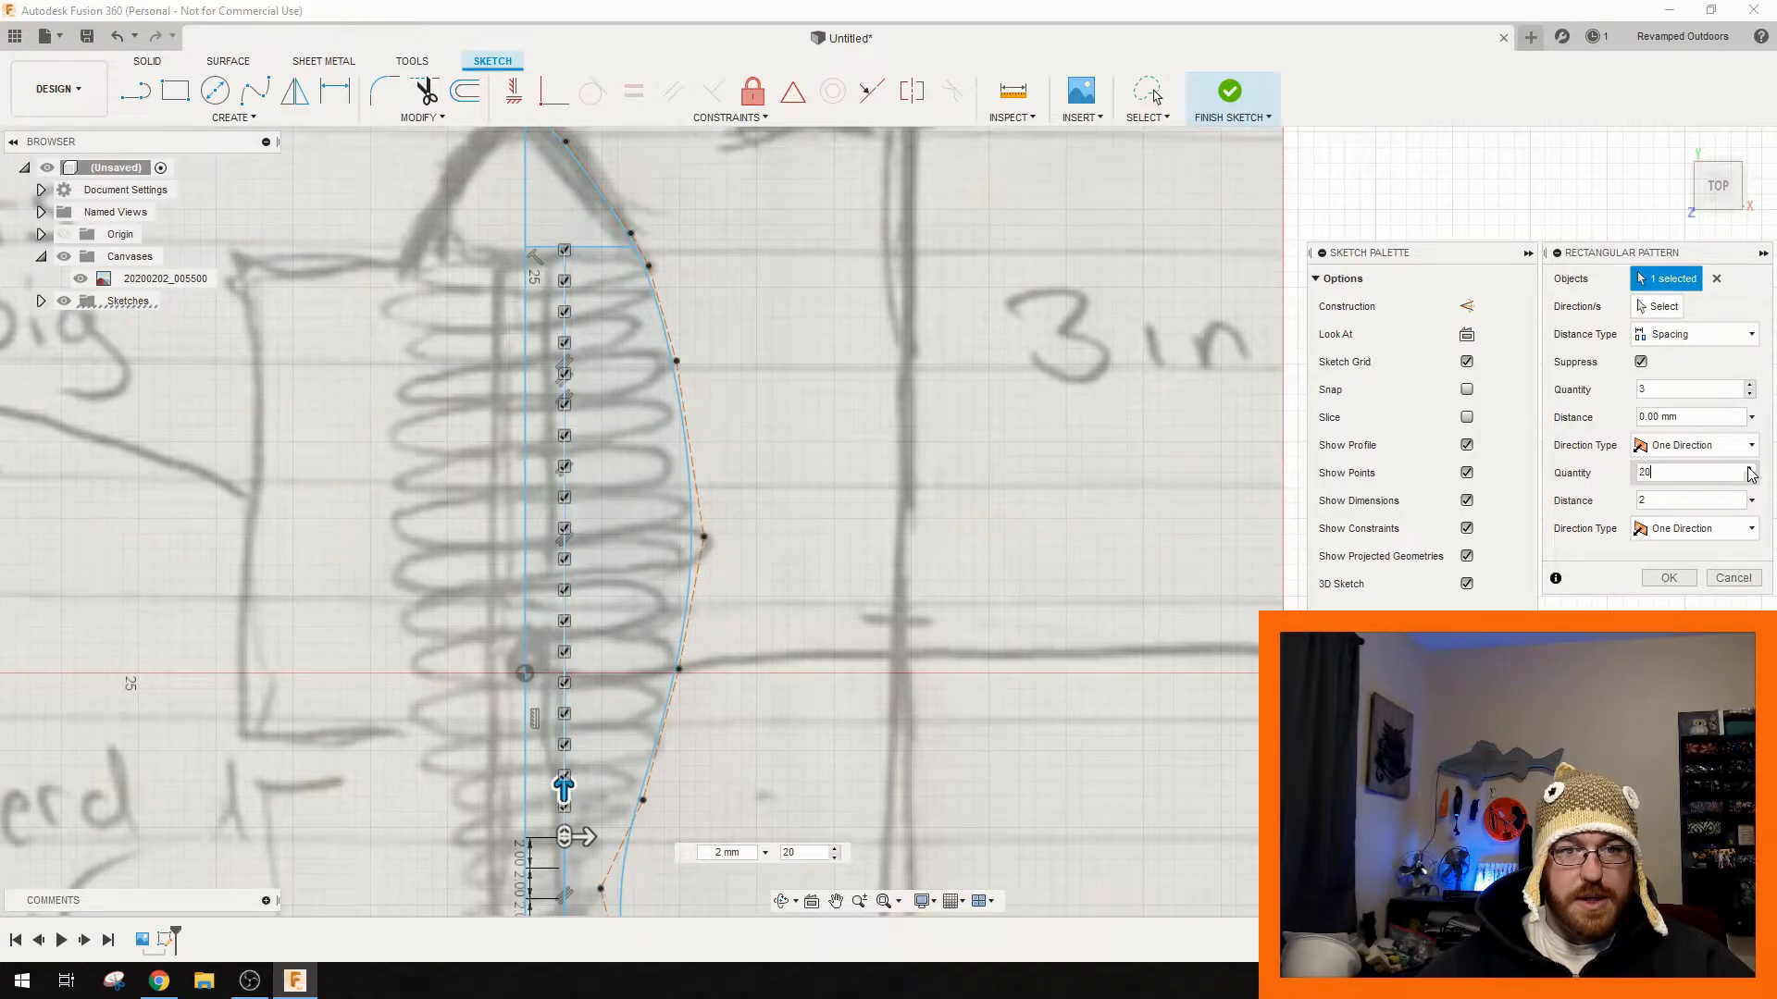
{"action": "left_click", "coordinate": [1668, 577]}
- Draw horizontal lines from the two lowest patterned points on the core line out to the body curve
{"action": "middle_click_drag", "start_coordinate": [658, 580], "coordinate": [760, 395]}
{"action": "scroll", "coordinate": [759, 395], "scroll_direction": "up", "scroll_amount": 1}
{"action": "left_click", "coordinate": [136, 95]}
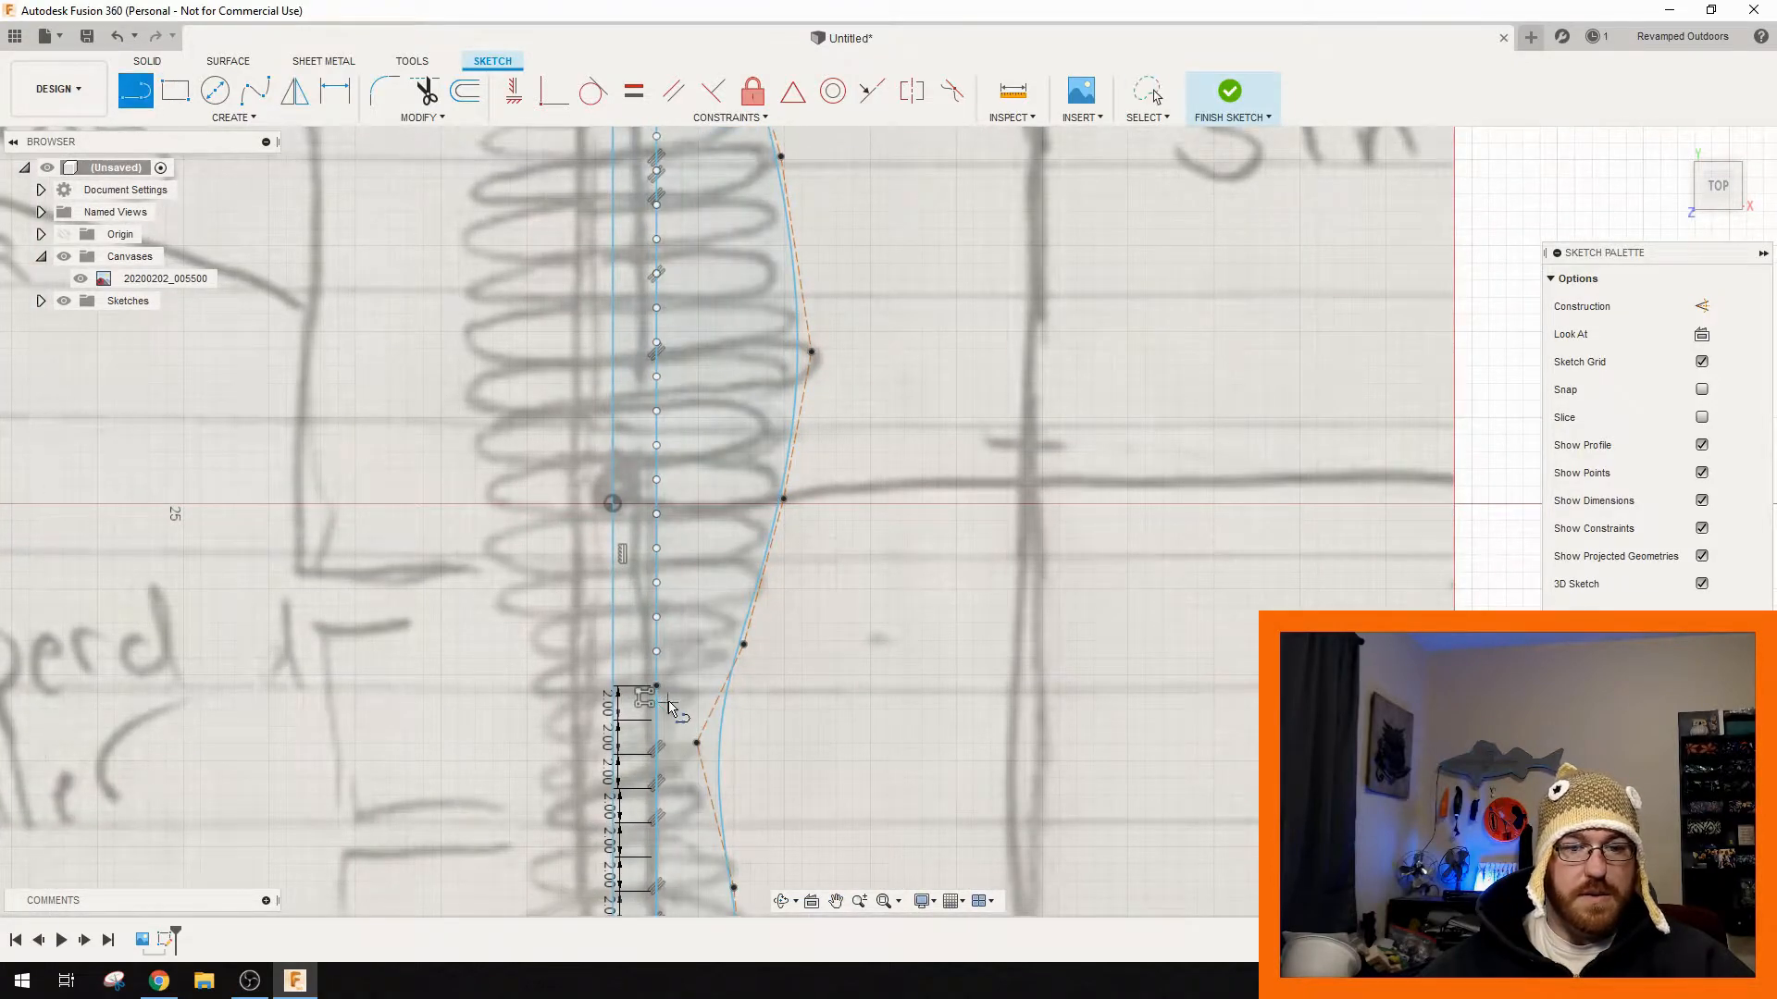
{"action": "scroll", "coordinate": [641, 663], "scroll_direction": "up", "scroll_amount": 5}
{"action": "left_click", "coordinate": [670, 638]}
{"action": "left_click", "coordinate": [820, 638]}
{"action": "left_click", "coordinate": [670, 573]}
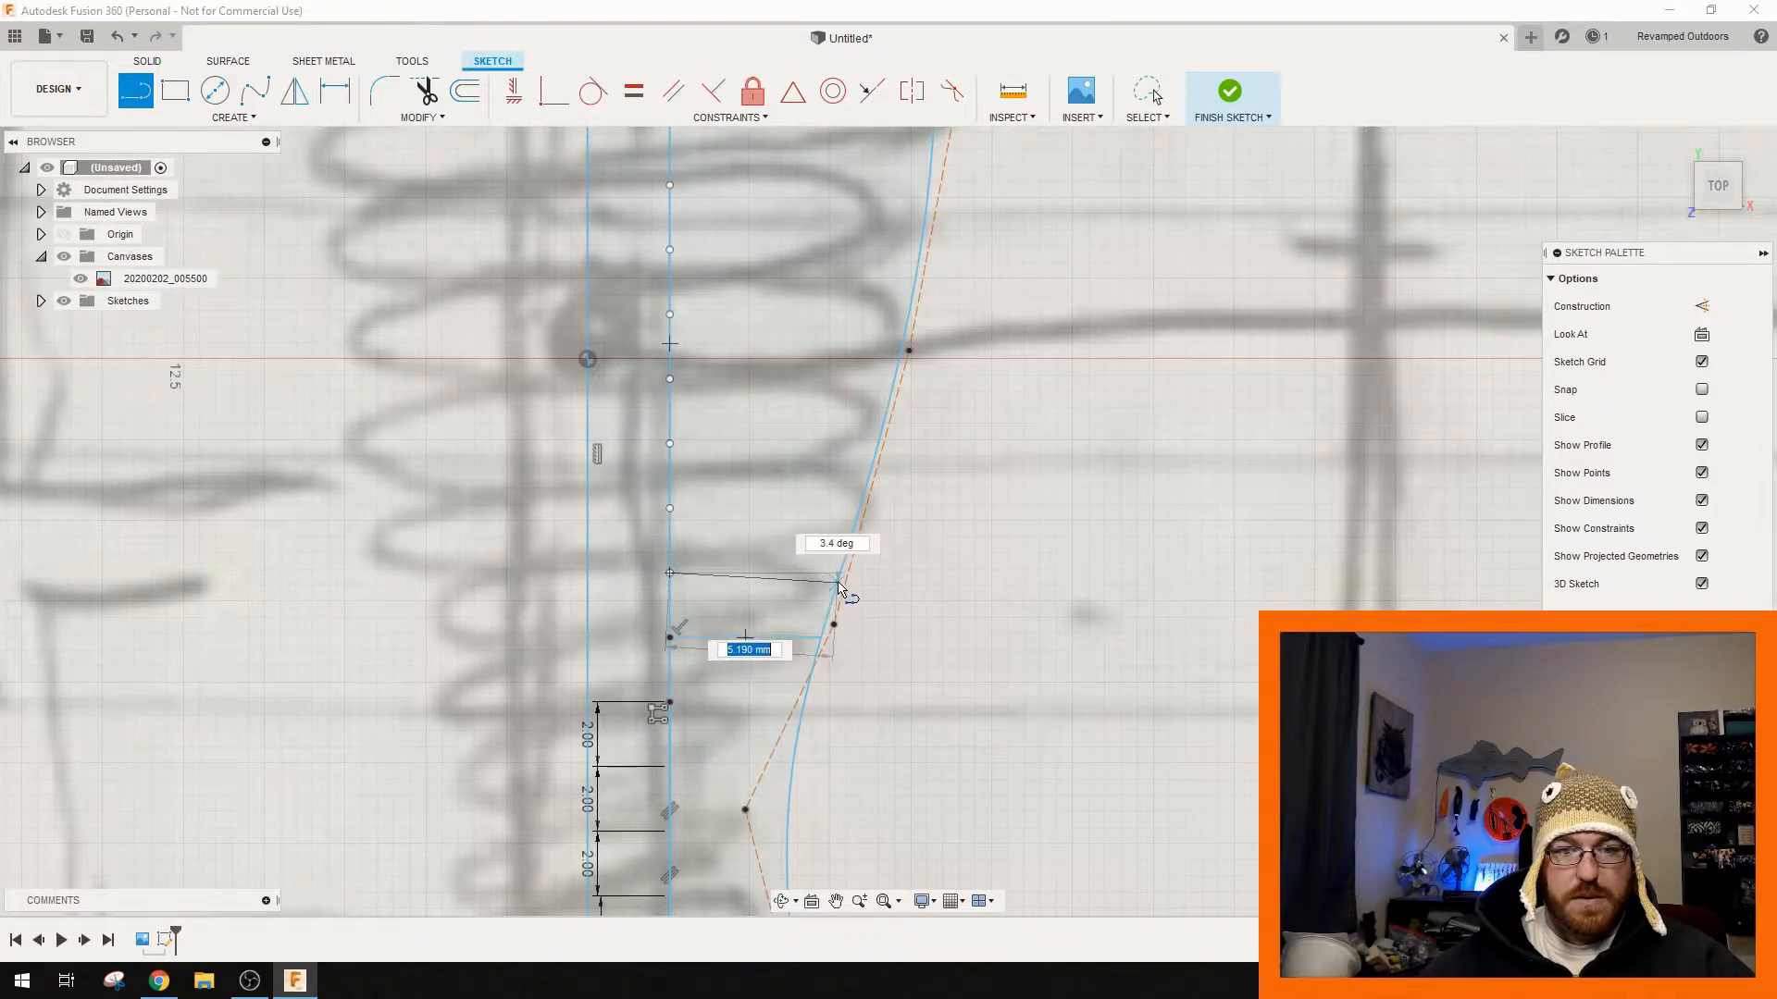
{"action": "left_click", "coordinate": [840, 574]}
- Draw horizontal rib lines from the third, fourth and fifth patterned points out to the body curve
{"action": "left_click", "coordinate": [670, 508]}
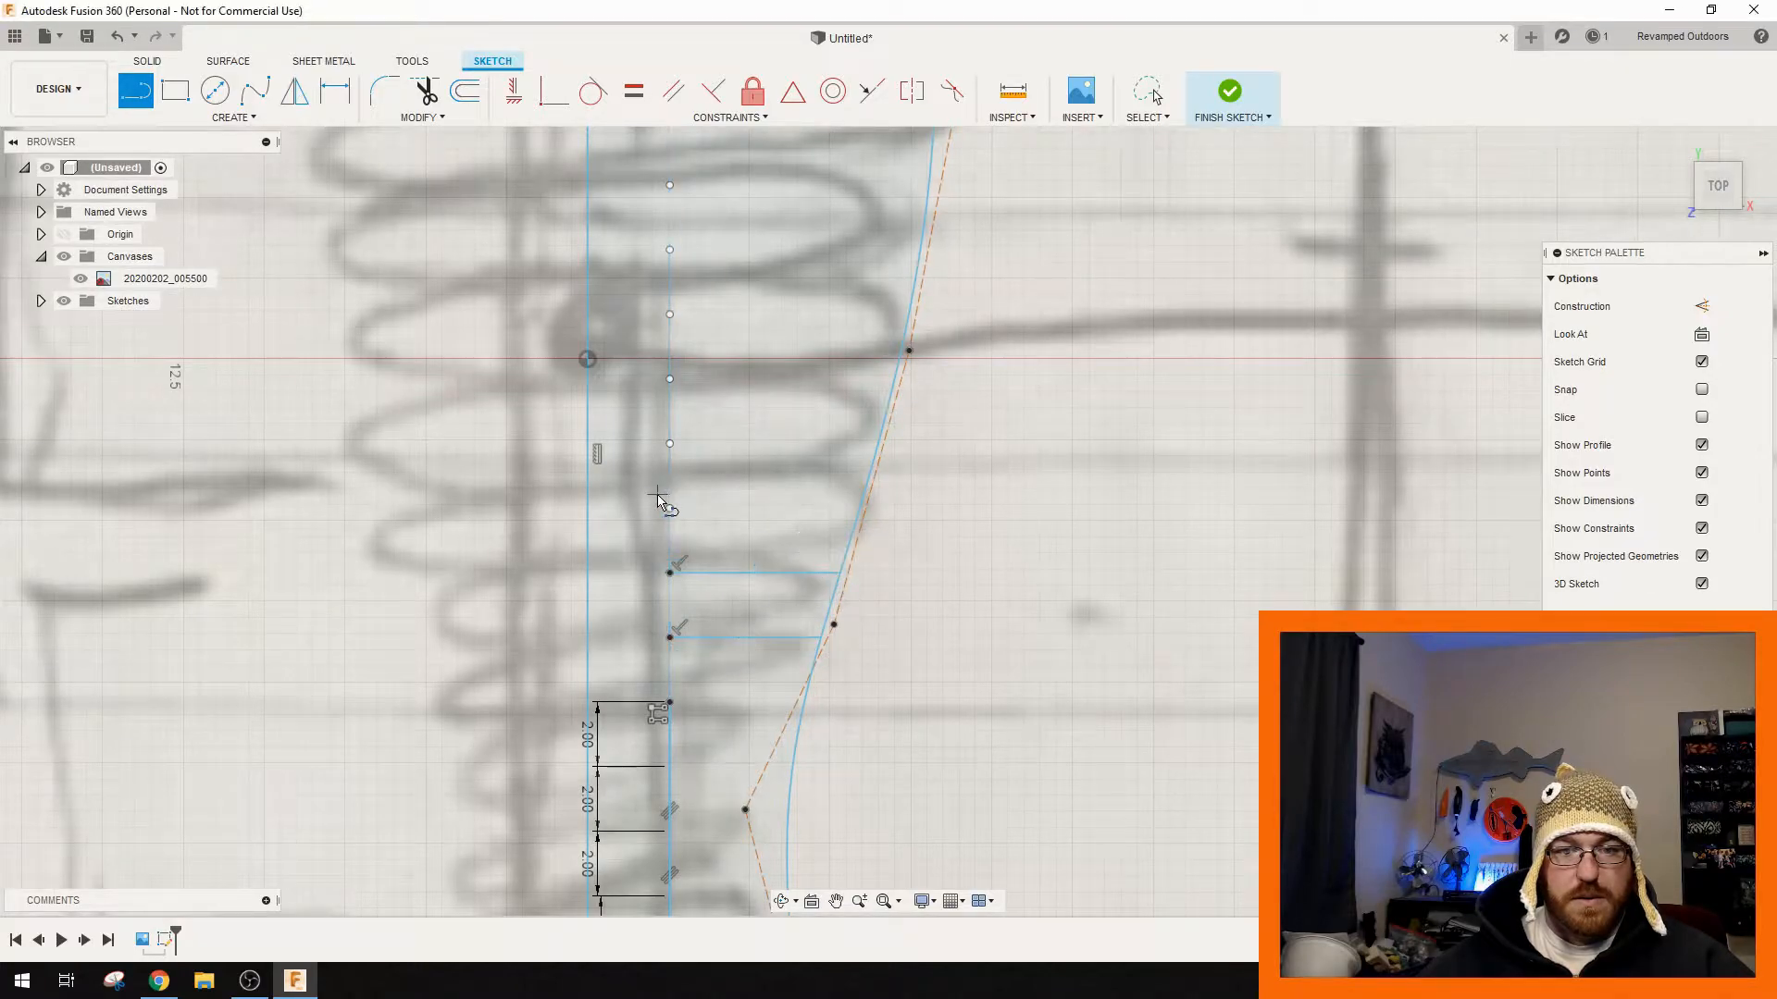
{"action": "left_click", "coordinate": [861, 508]}
{"action": "left_click", "coordinate": [670, 443]}
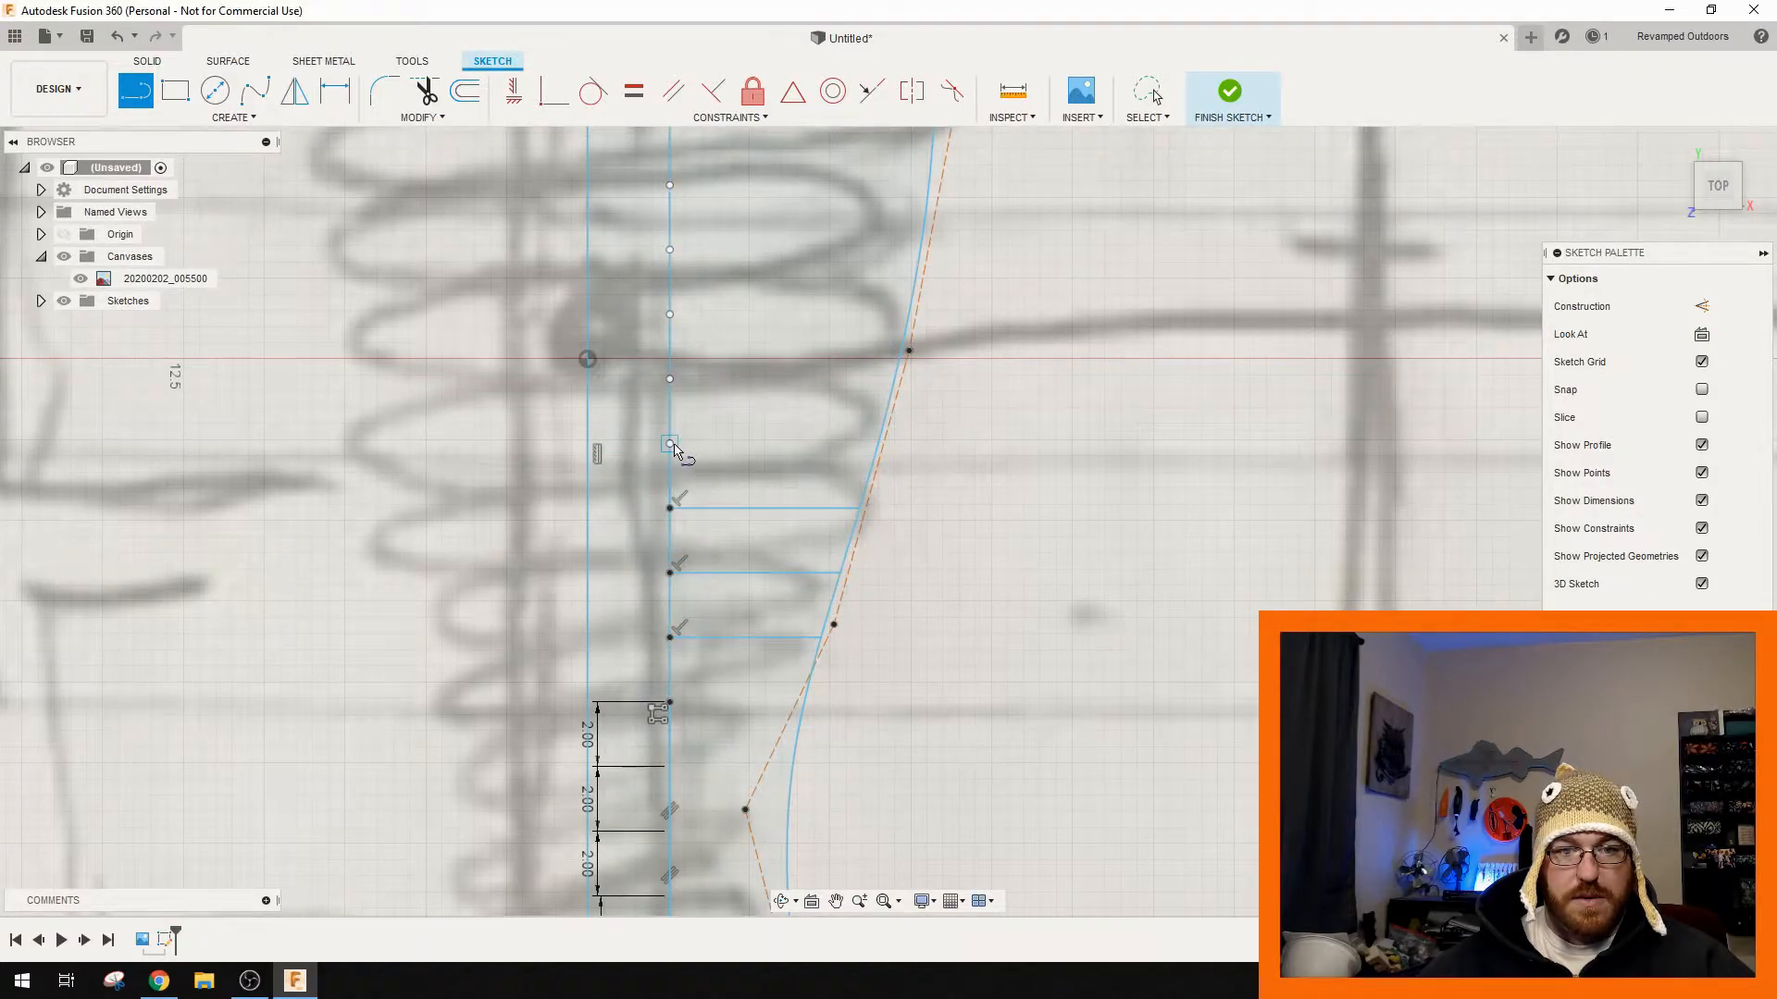
{"action": "left_click", "coordinate": [877, 444]}
{"action": "middle_click_drag", "start_coordinate": [679, 406], "coordinate": [658, 579]}
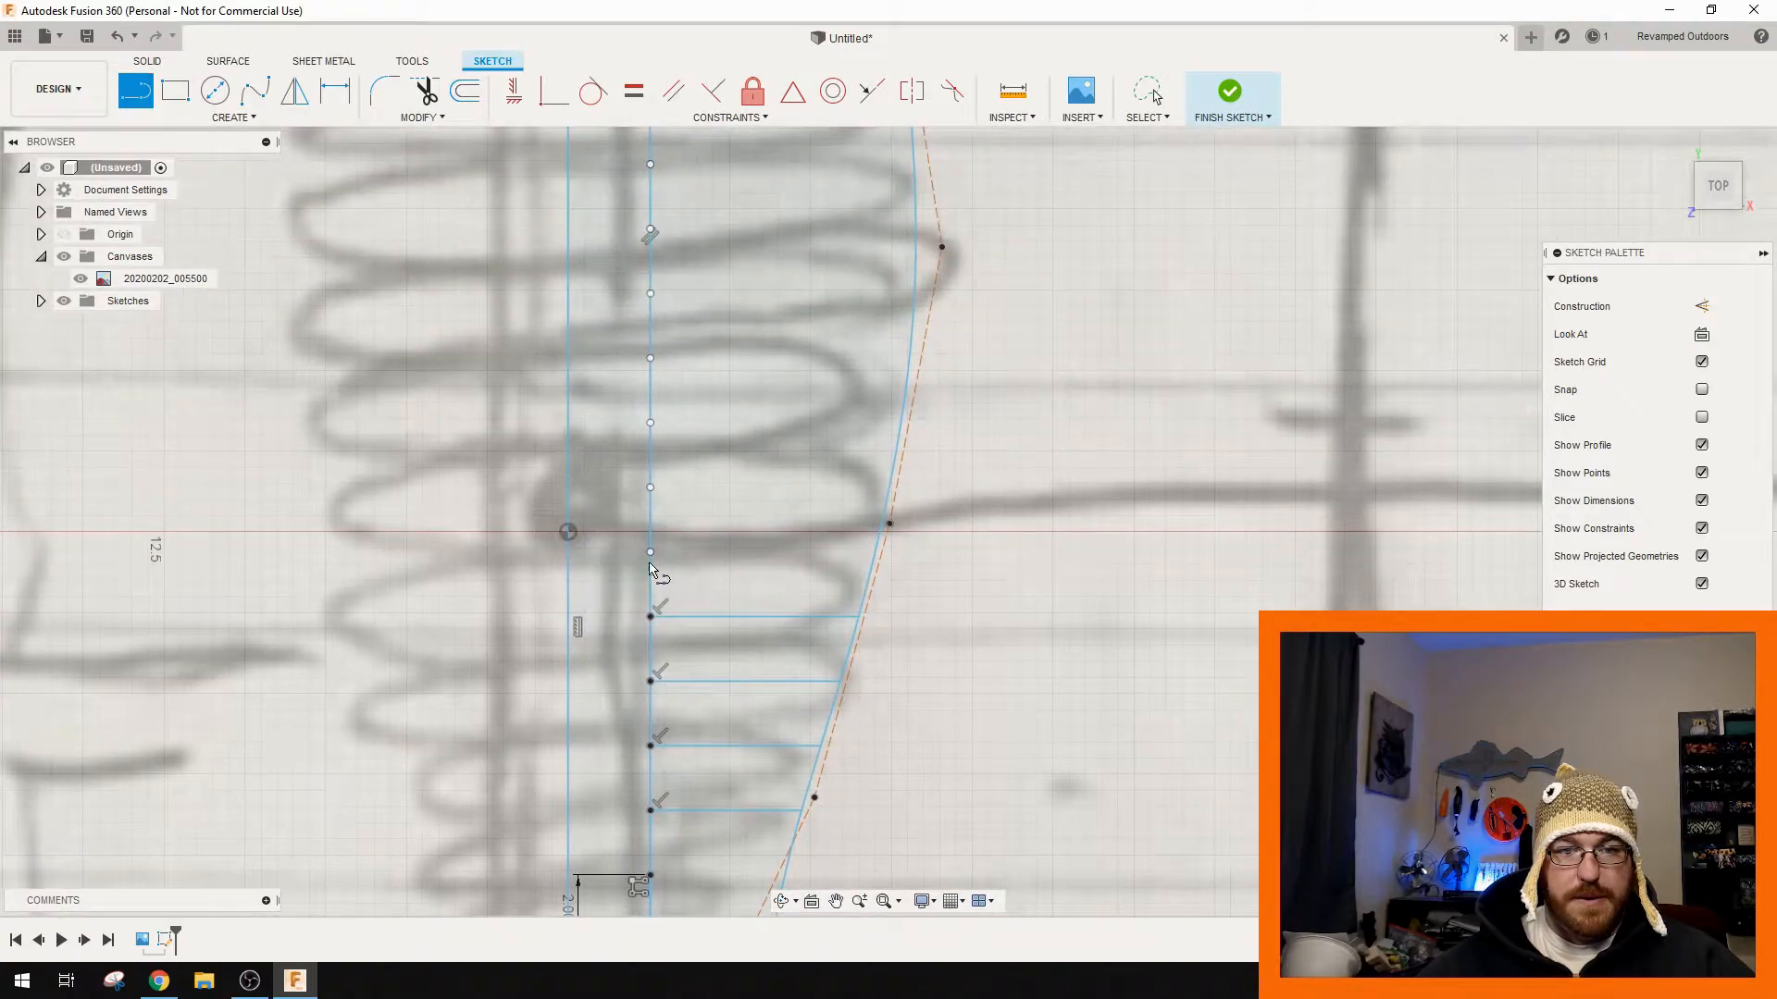
{"action": "left_click", "coordinate": [650, 552]}
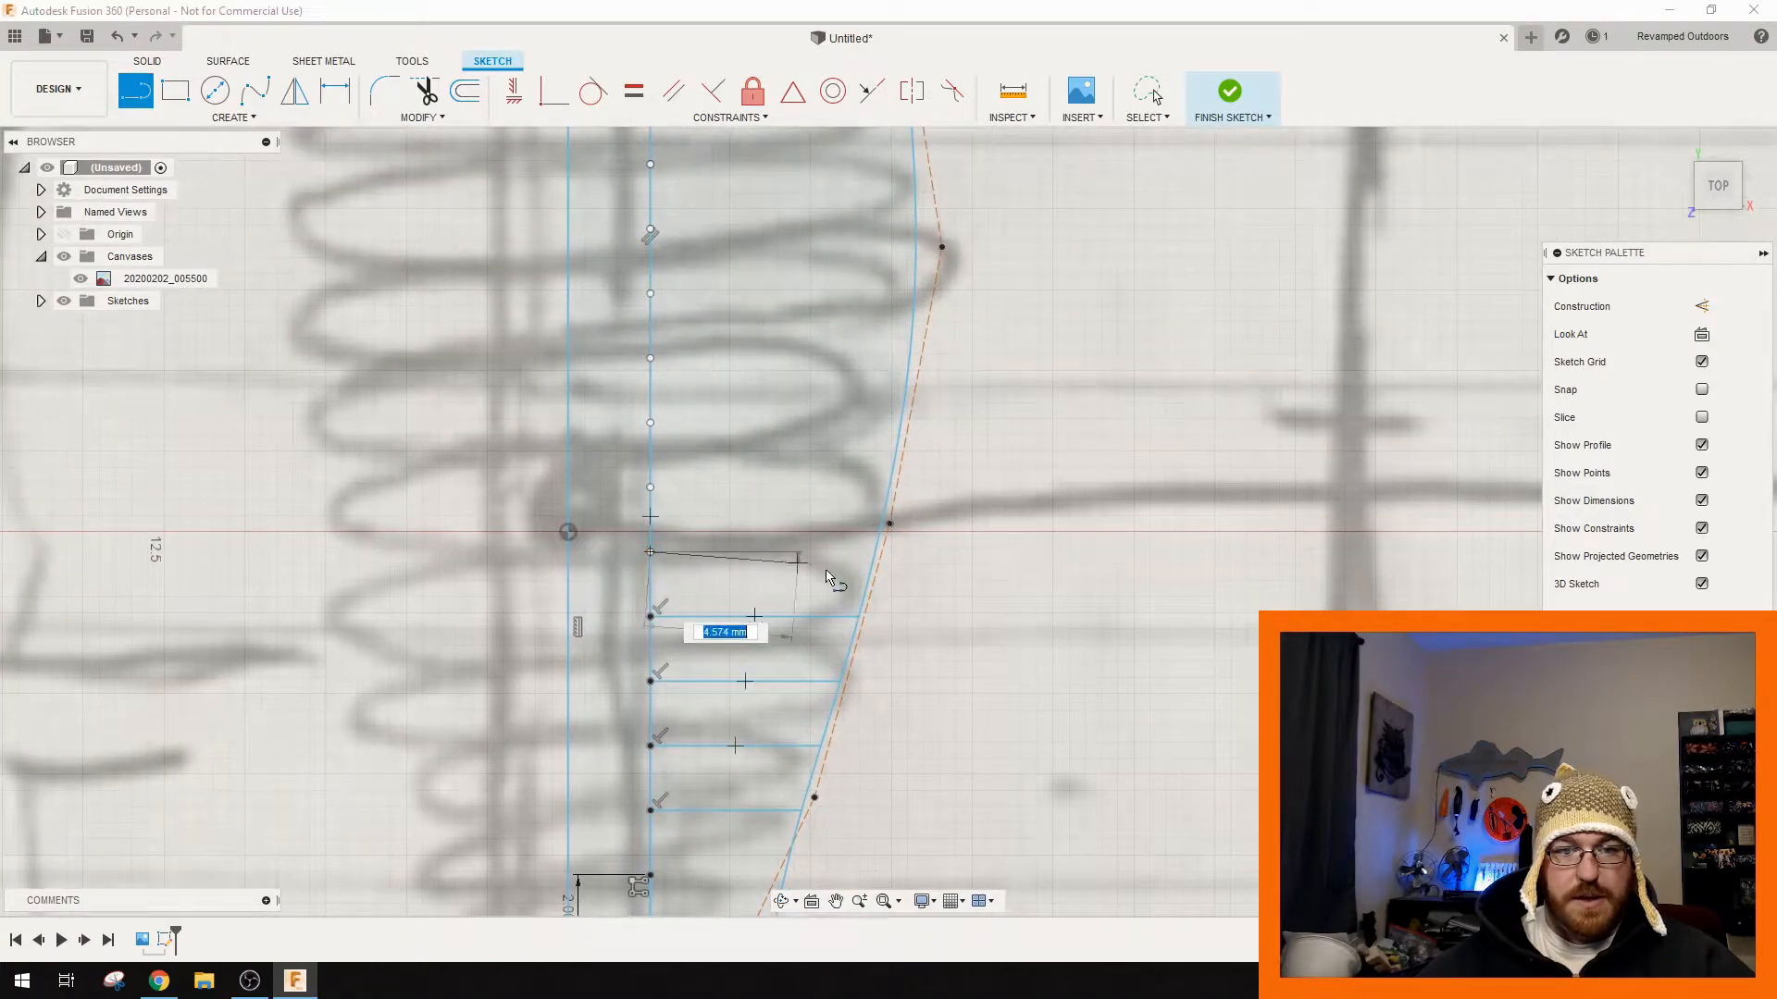
{"action": "left_click", "coordinate": [875, 554]}
- Continue up the core line with horizontal rib lines from the sixth to ninth patterned points to the body curve
{"action": "left_click", "coordinate": [650, 488]}
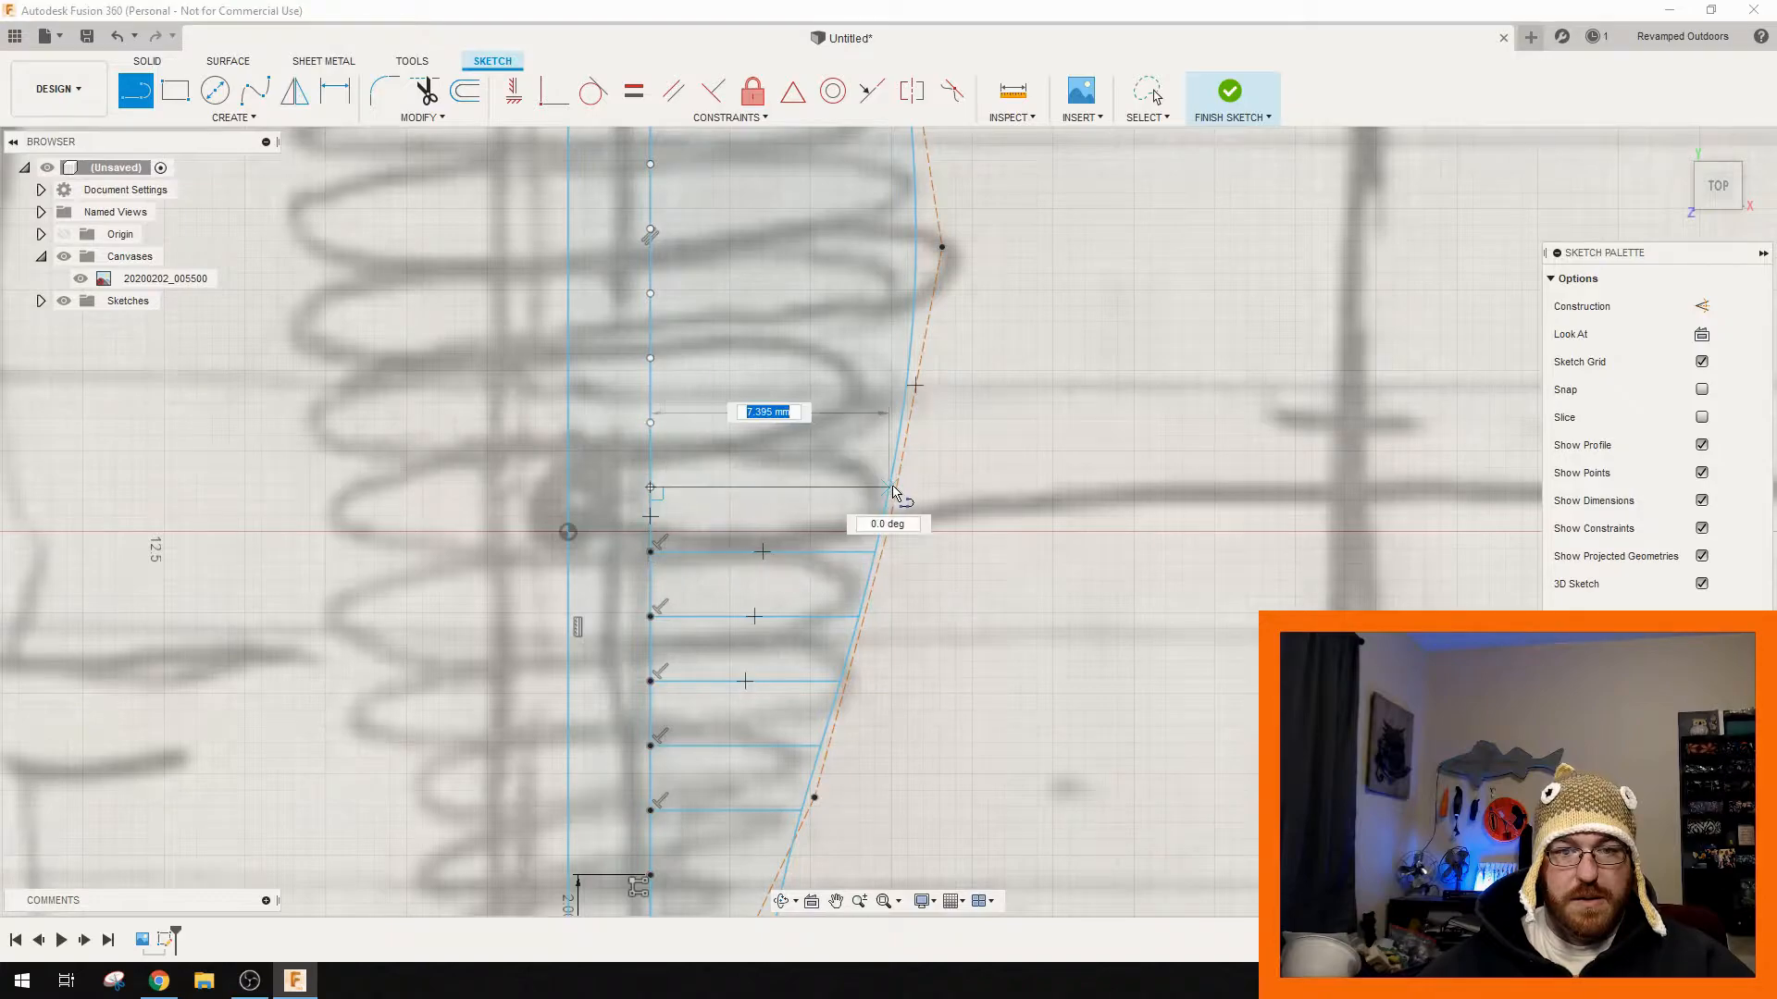
{"action": "left_click", "coordinate": [891, 490]}
{"action": "left_click", "coordinate": [651, 423]}
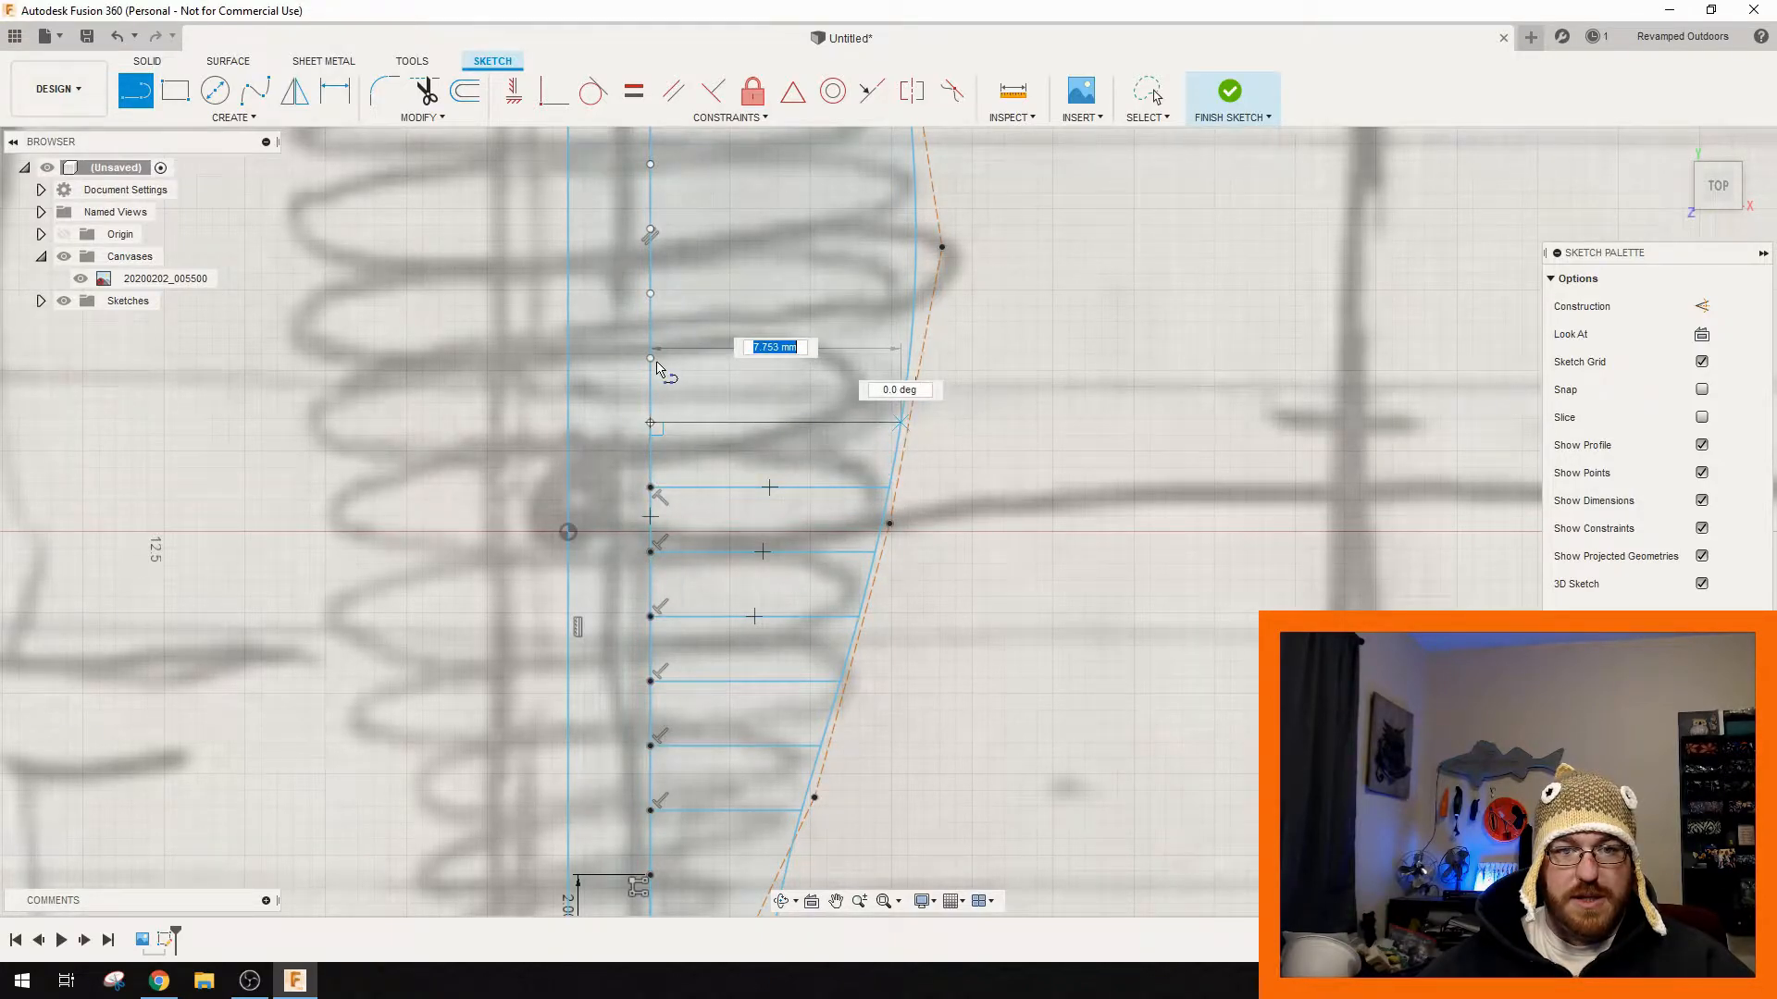
{"action": "left_click", "coordinate": [650, 423]}
{"action": "middle_click_drag", "start_coordinate": [676, 370], "coordinate": [682, 527]}
{"action": "left_click", "coordinate": [653, 516]}
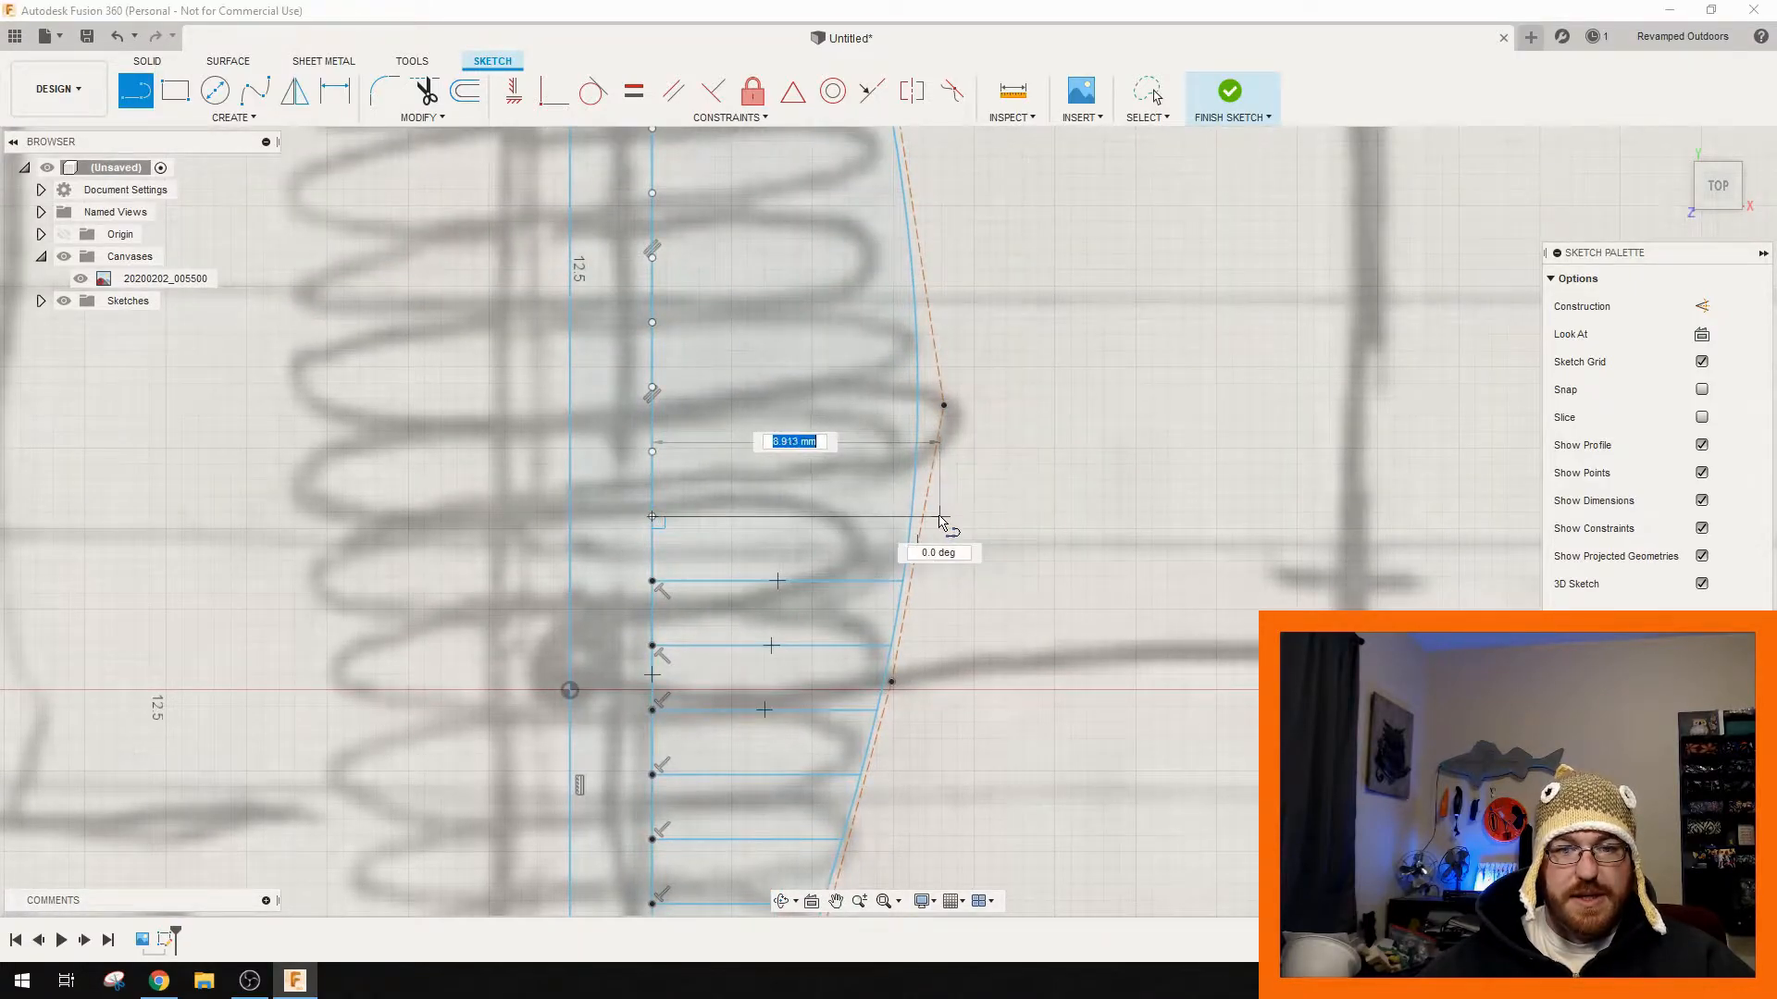
{"action": "left_click", "coordinate": [652, 452]}
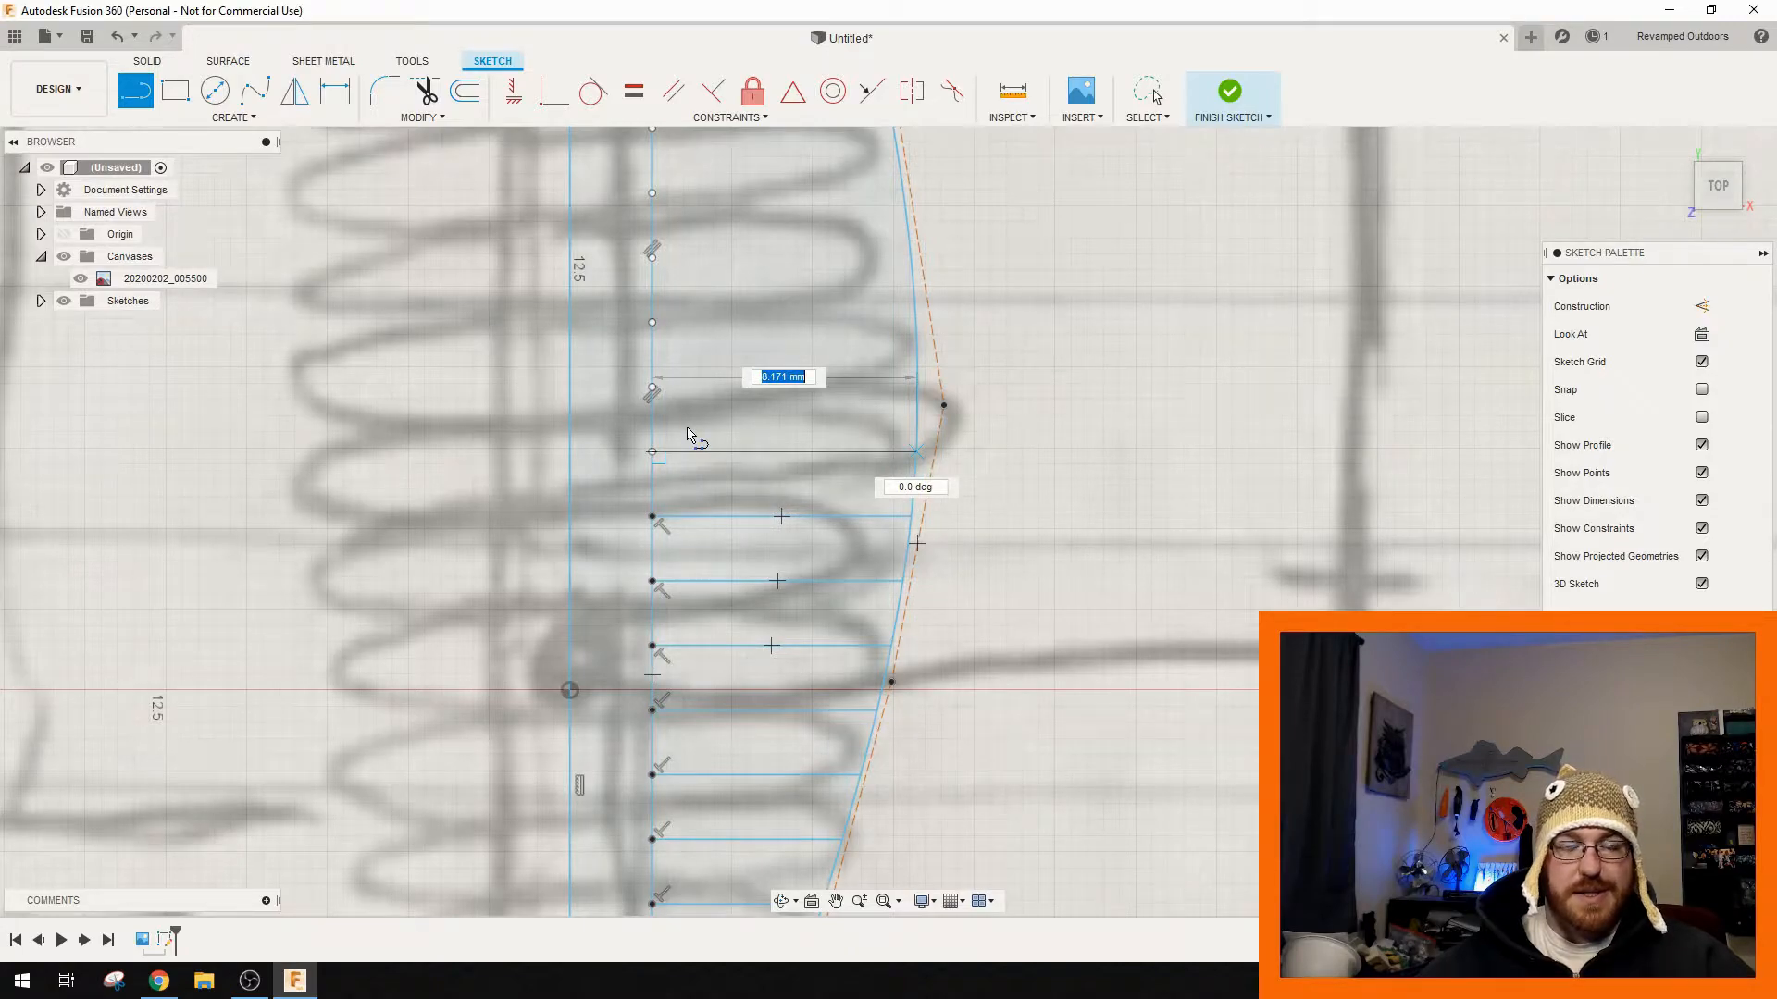
- Draw the tenth, eleventh and twelfth horizontal rib lines from the core line's points to the body curve
{"action": "middle_click_drag", "start_coordinate": [717, 428], "coordinate": [812, 606]}
{"action": "left_click", "coordinate": [746, 566]}
{"action": "left_click", "coordinate": [1014, 565]}
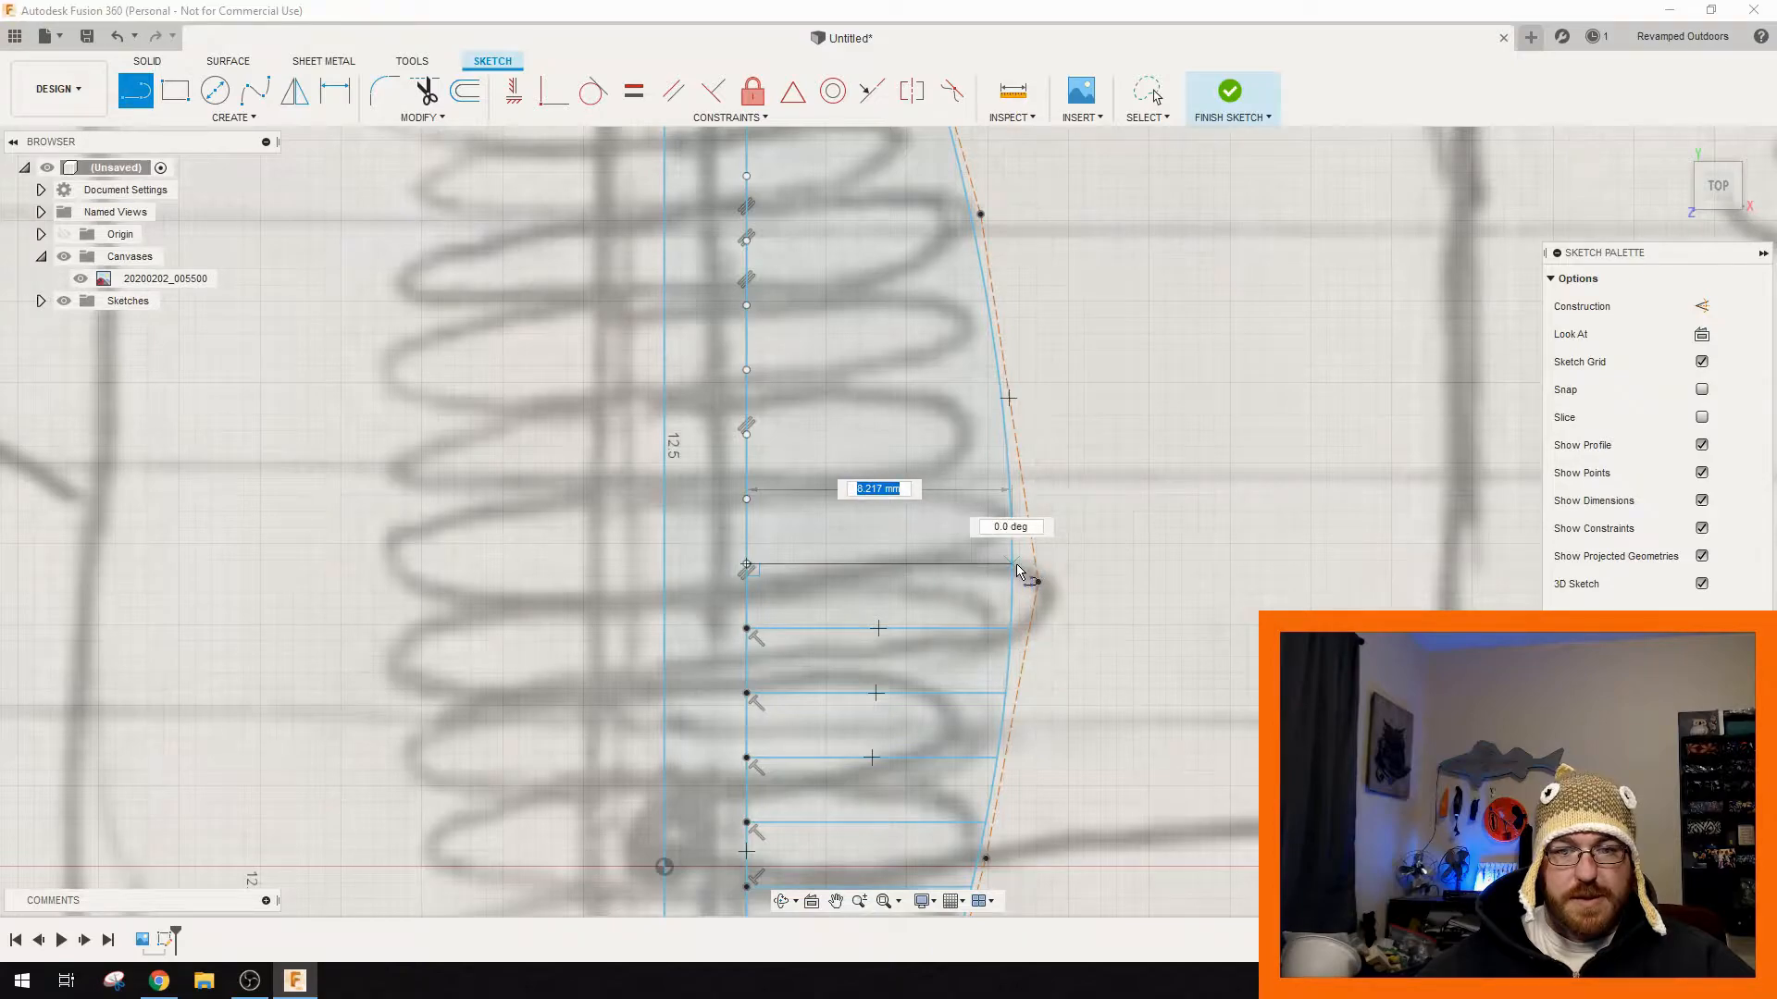
{"action": "left_click", "coordinate": [747, 499]}
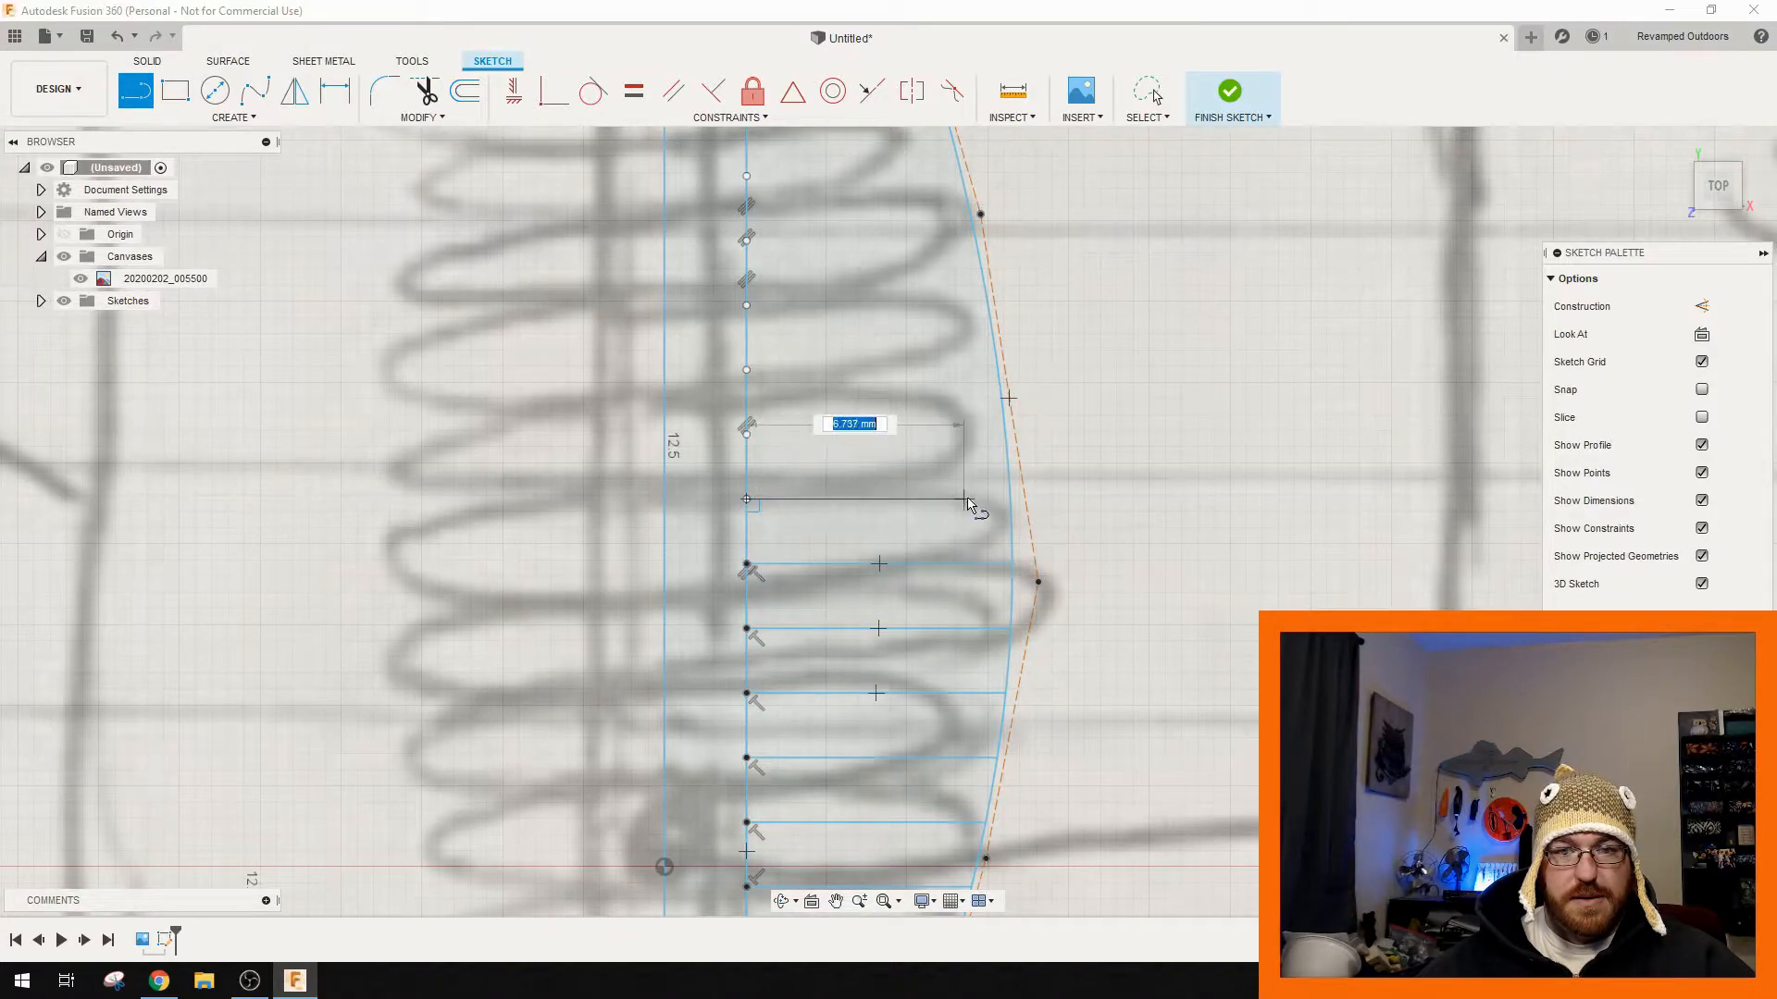
{"action": "left_click", "coordinate": [1009, 500]}
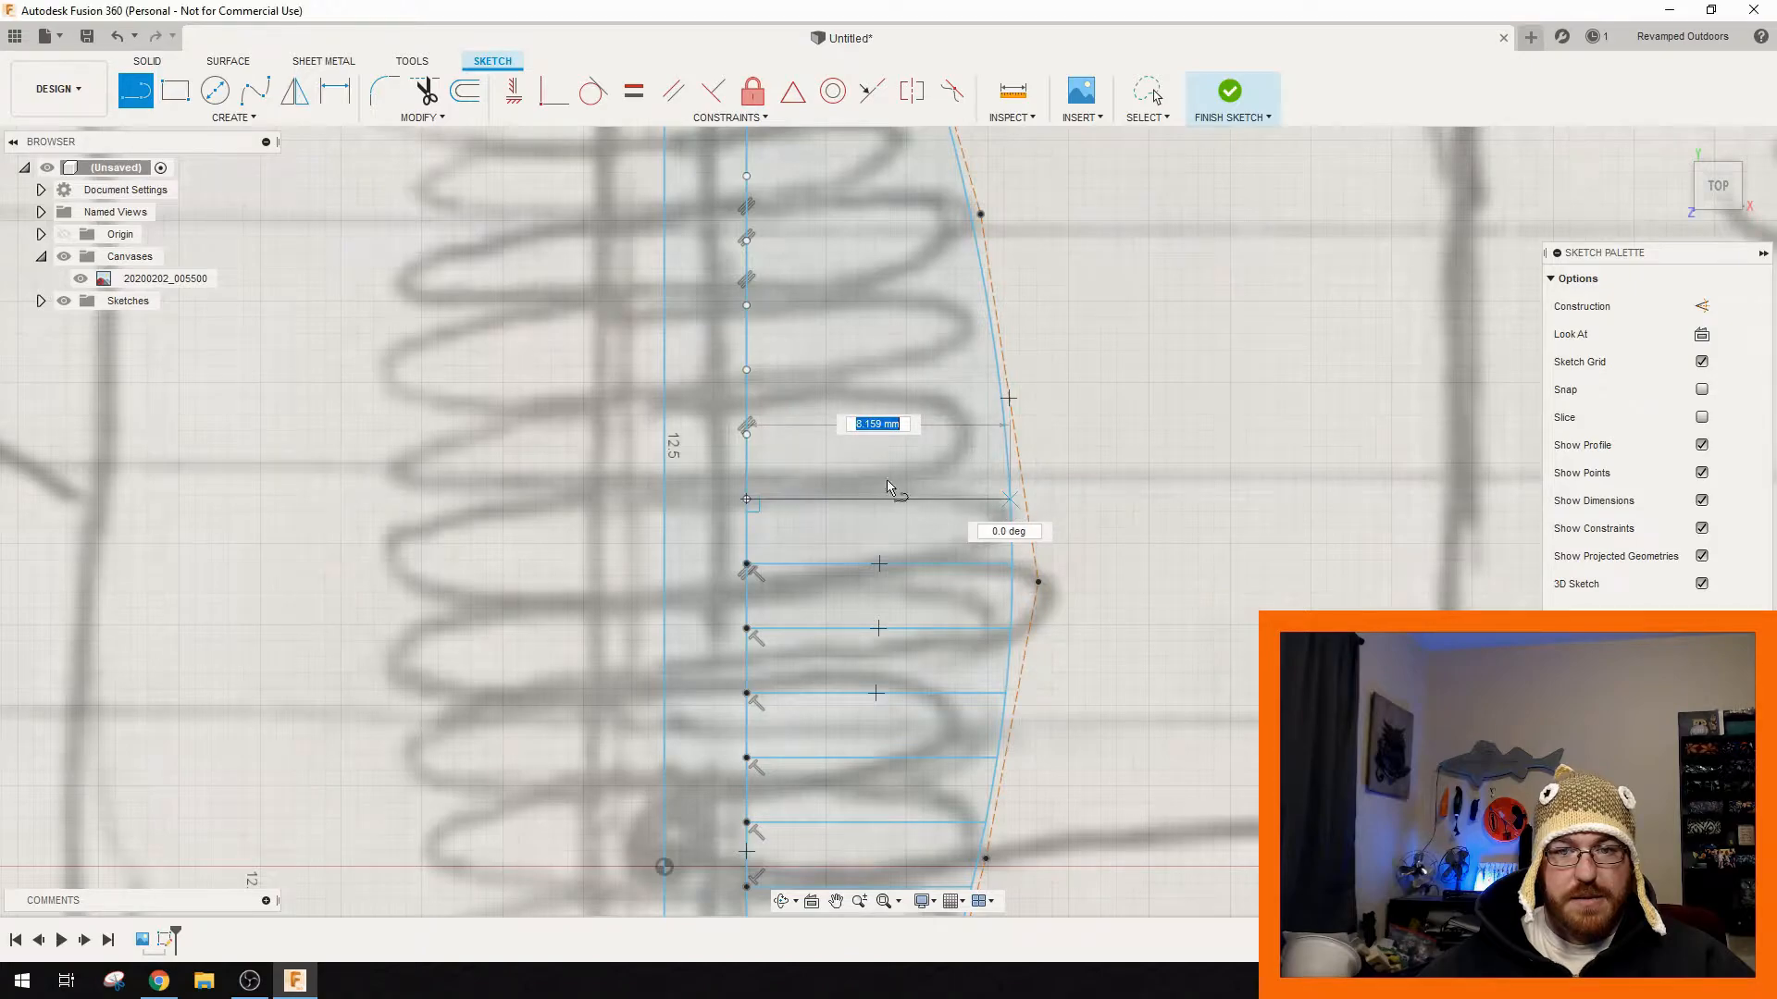
{"action": "left_click", "coordinate": [746, 435]}
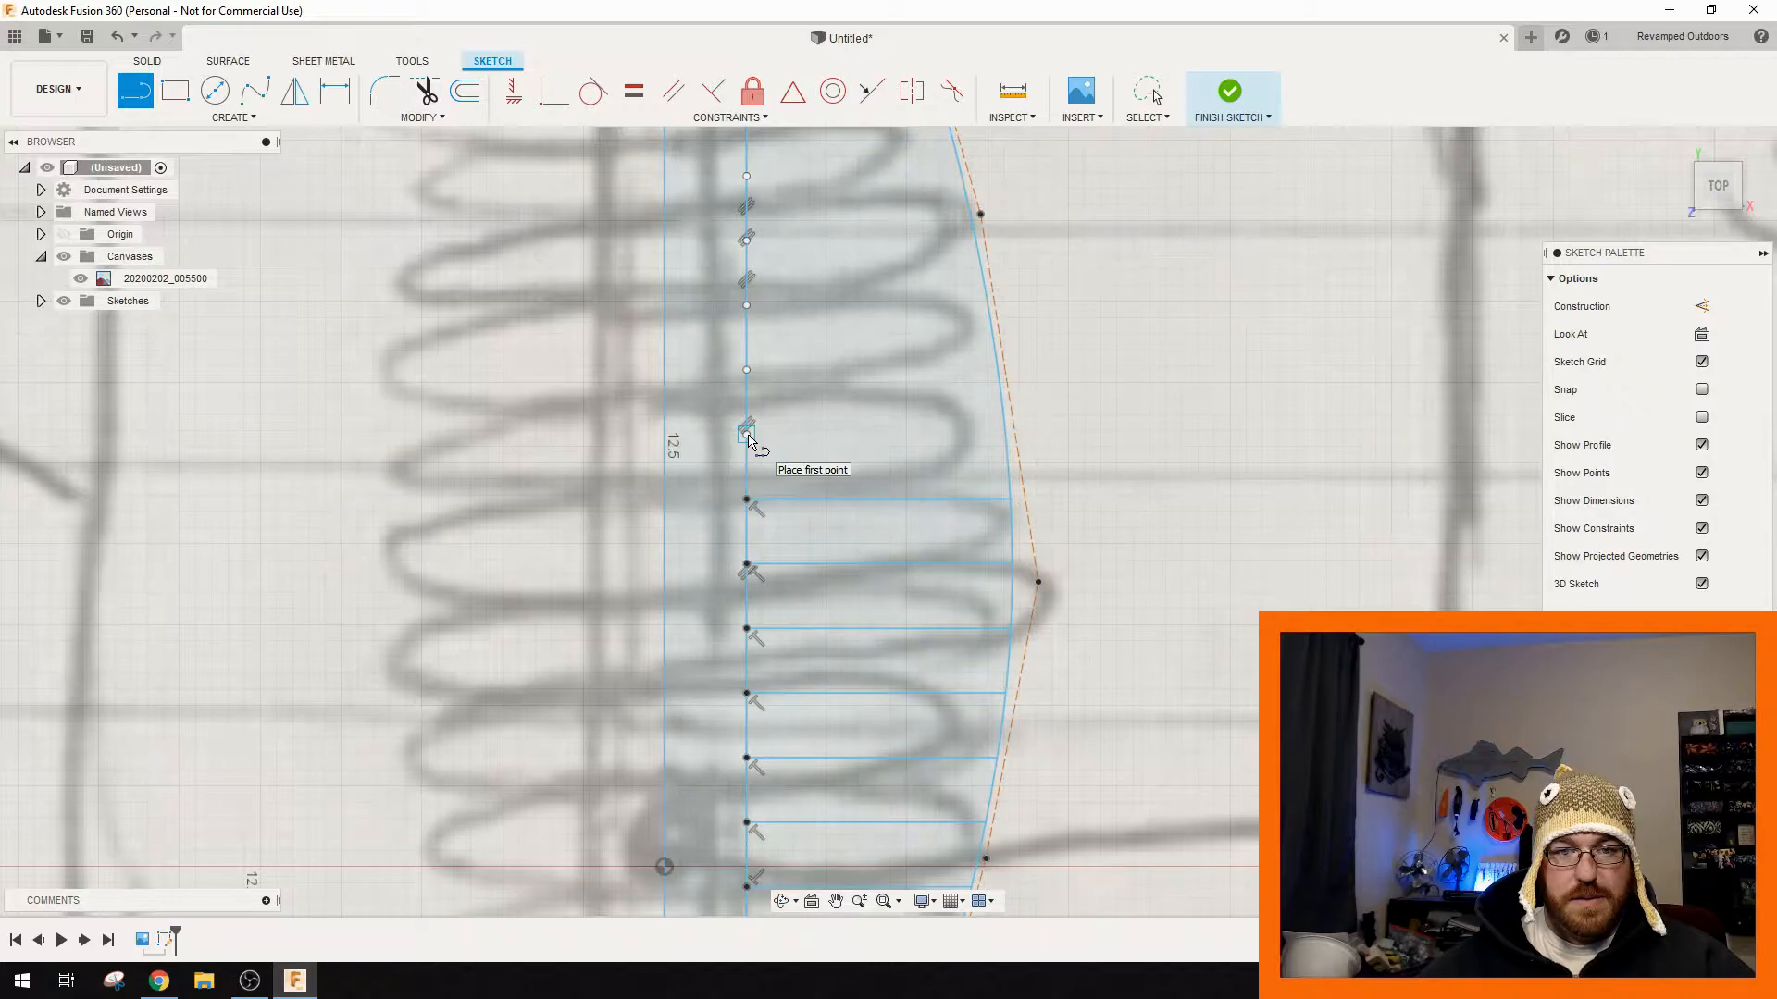
{"action": "left_click", "coordinate": [1006, 436]}
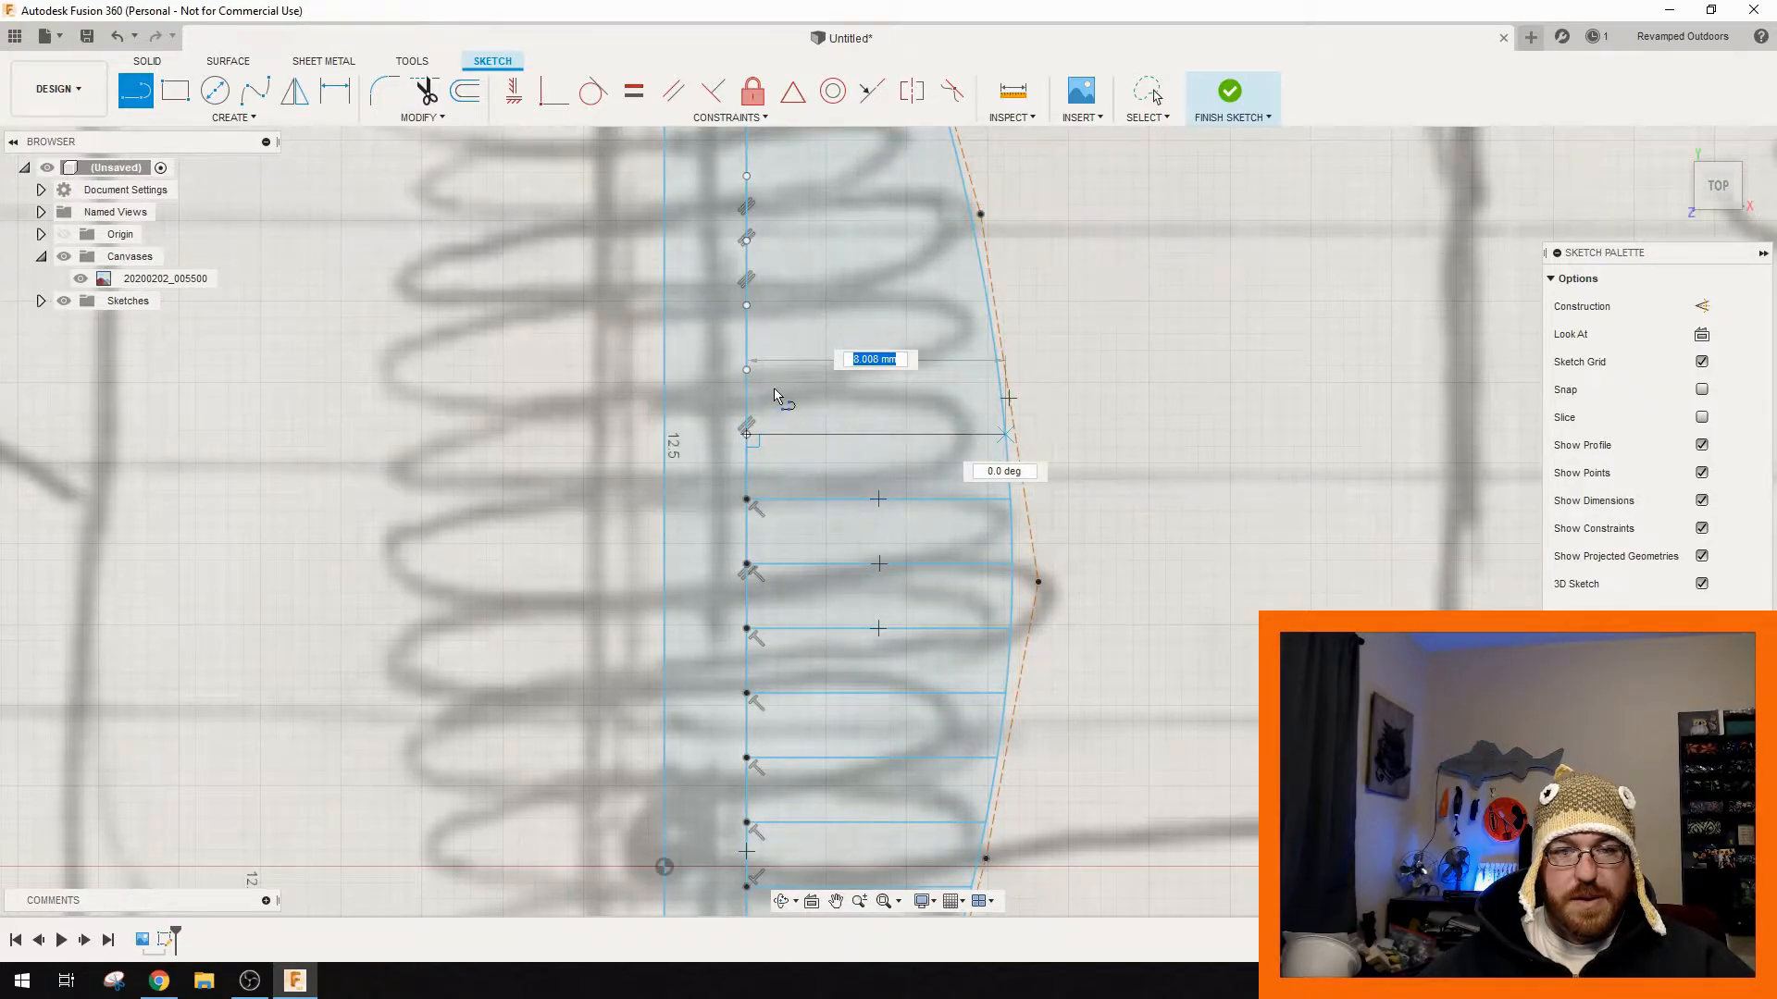
{"action": "key", "text": "Escape"}
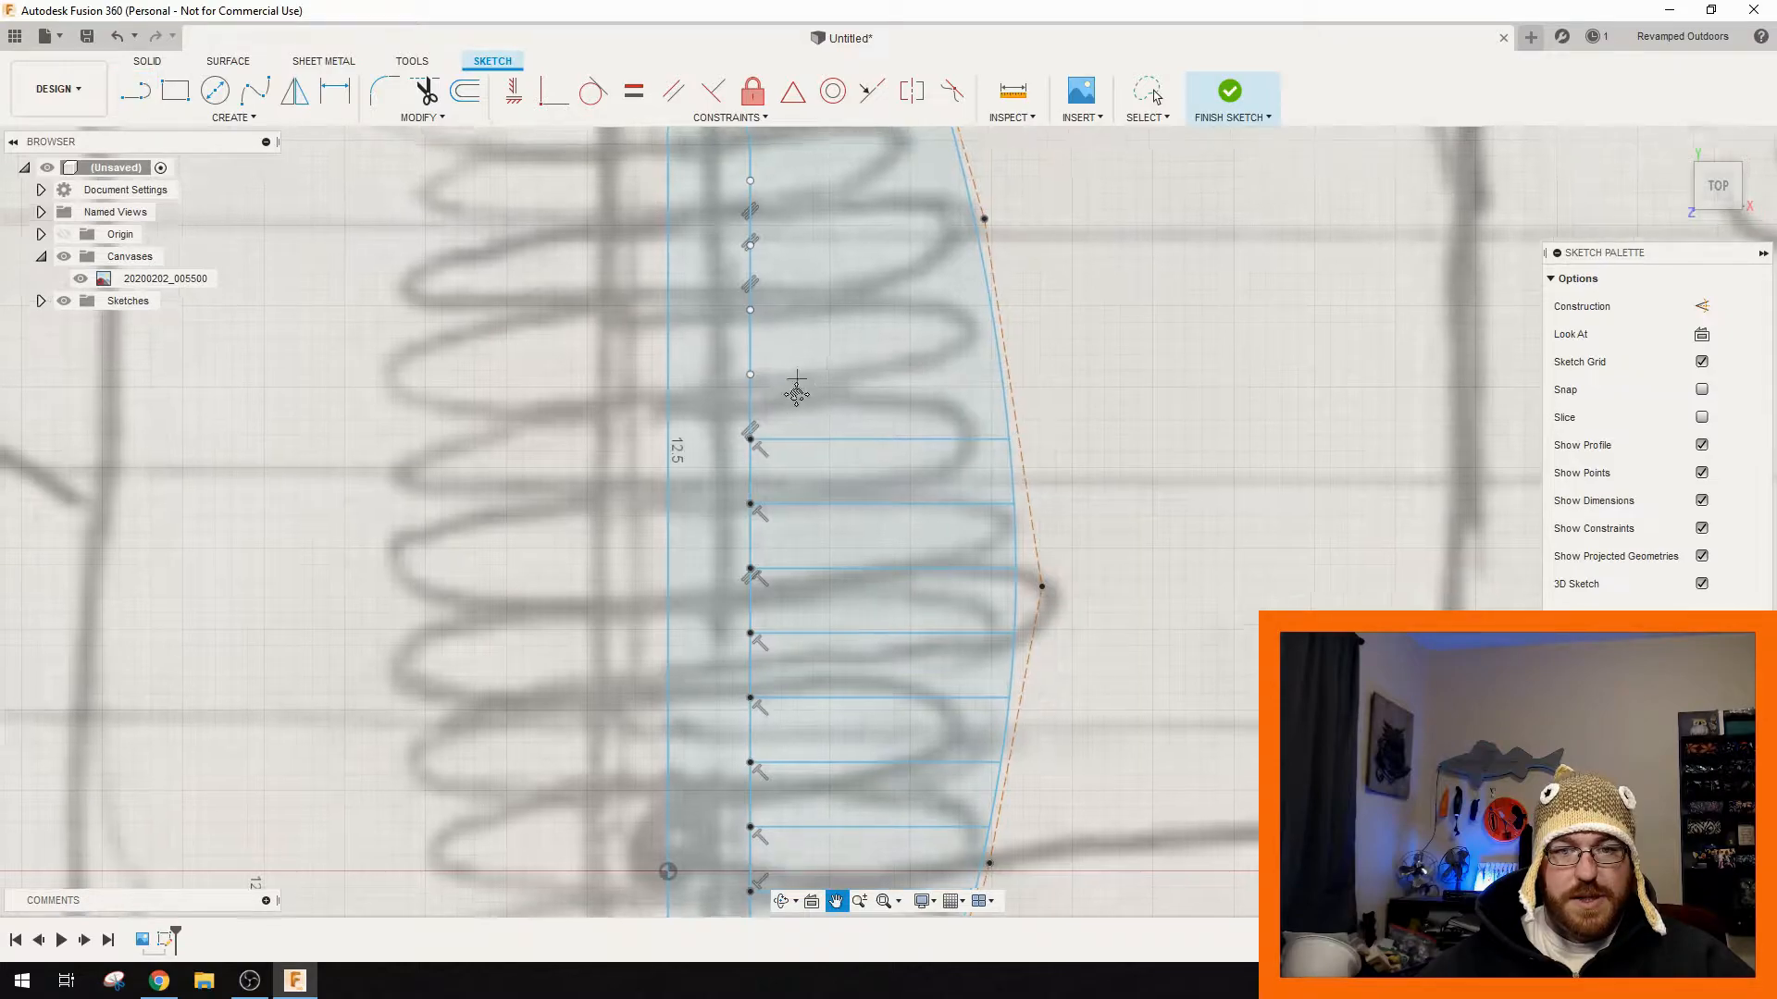
- Add the thirteenth and fourteenth horizontal rib lines between the core line's points and the body curve
{"action": "middle_click_drag", "start_coordinate": [793, 385], "coordinate": [735, 528]}
{"action": "left_click", "coordinate": [716, 523]}
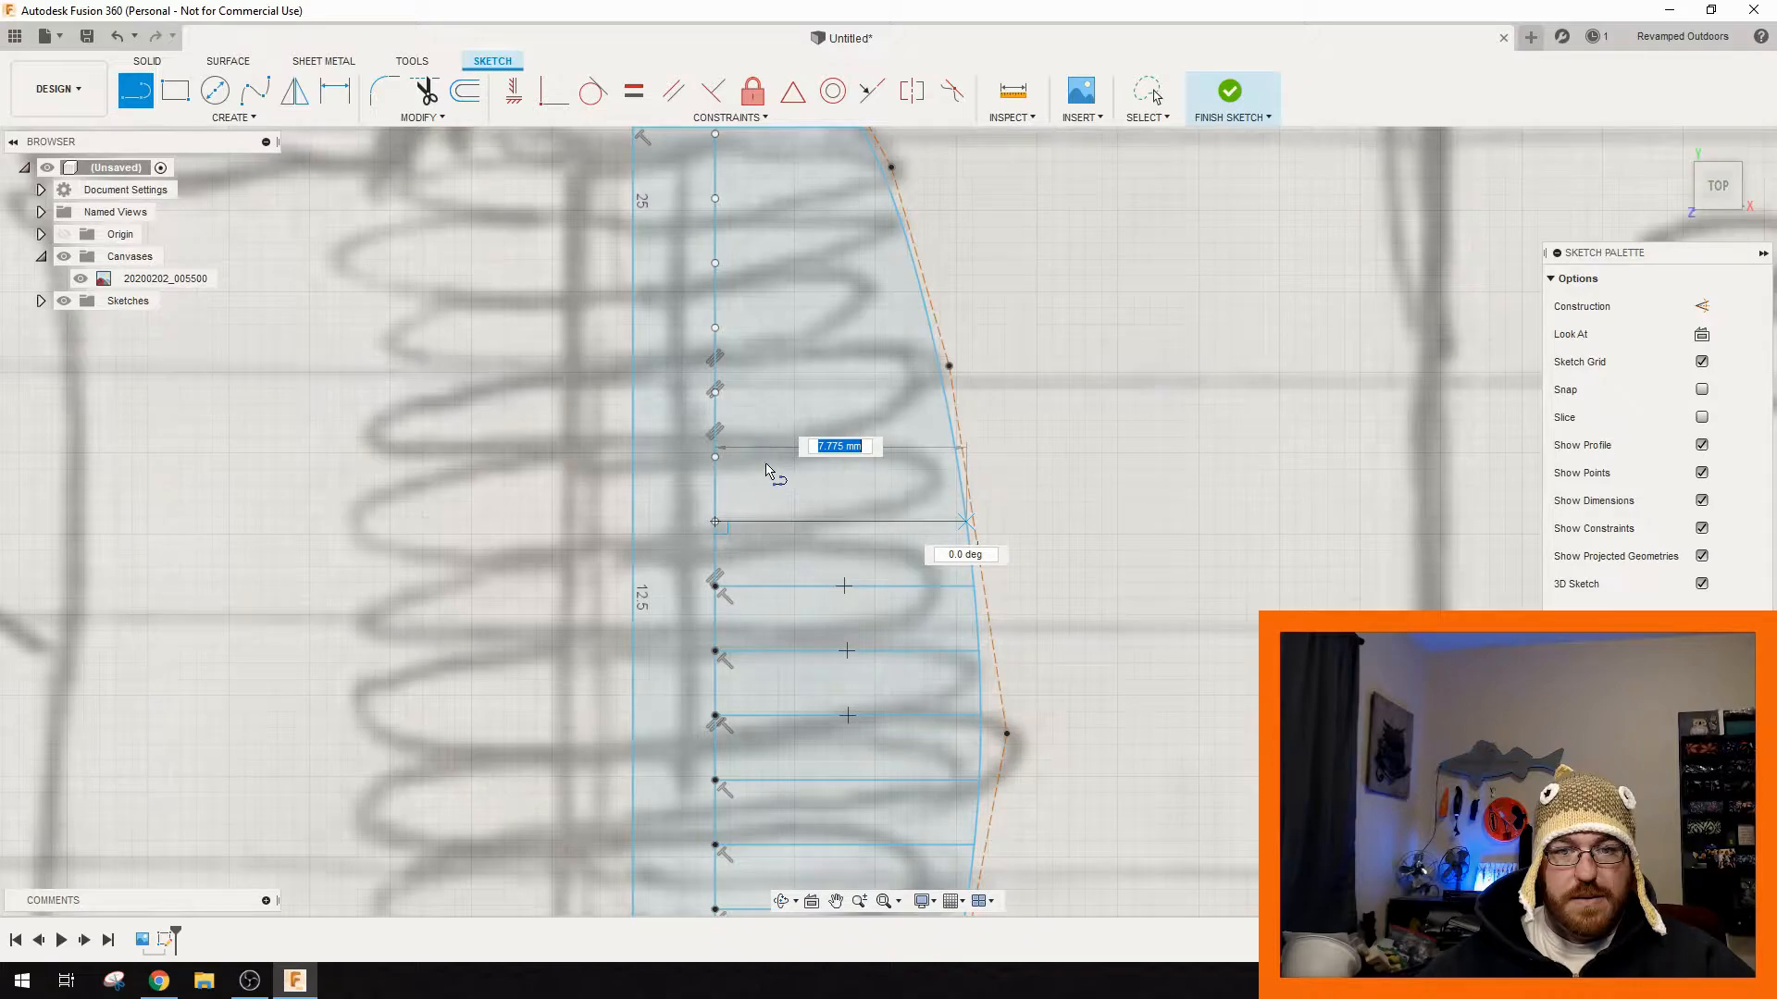
{"action": "key", "text": "Return"}
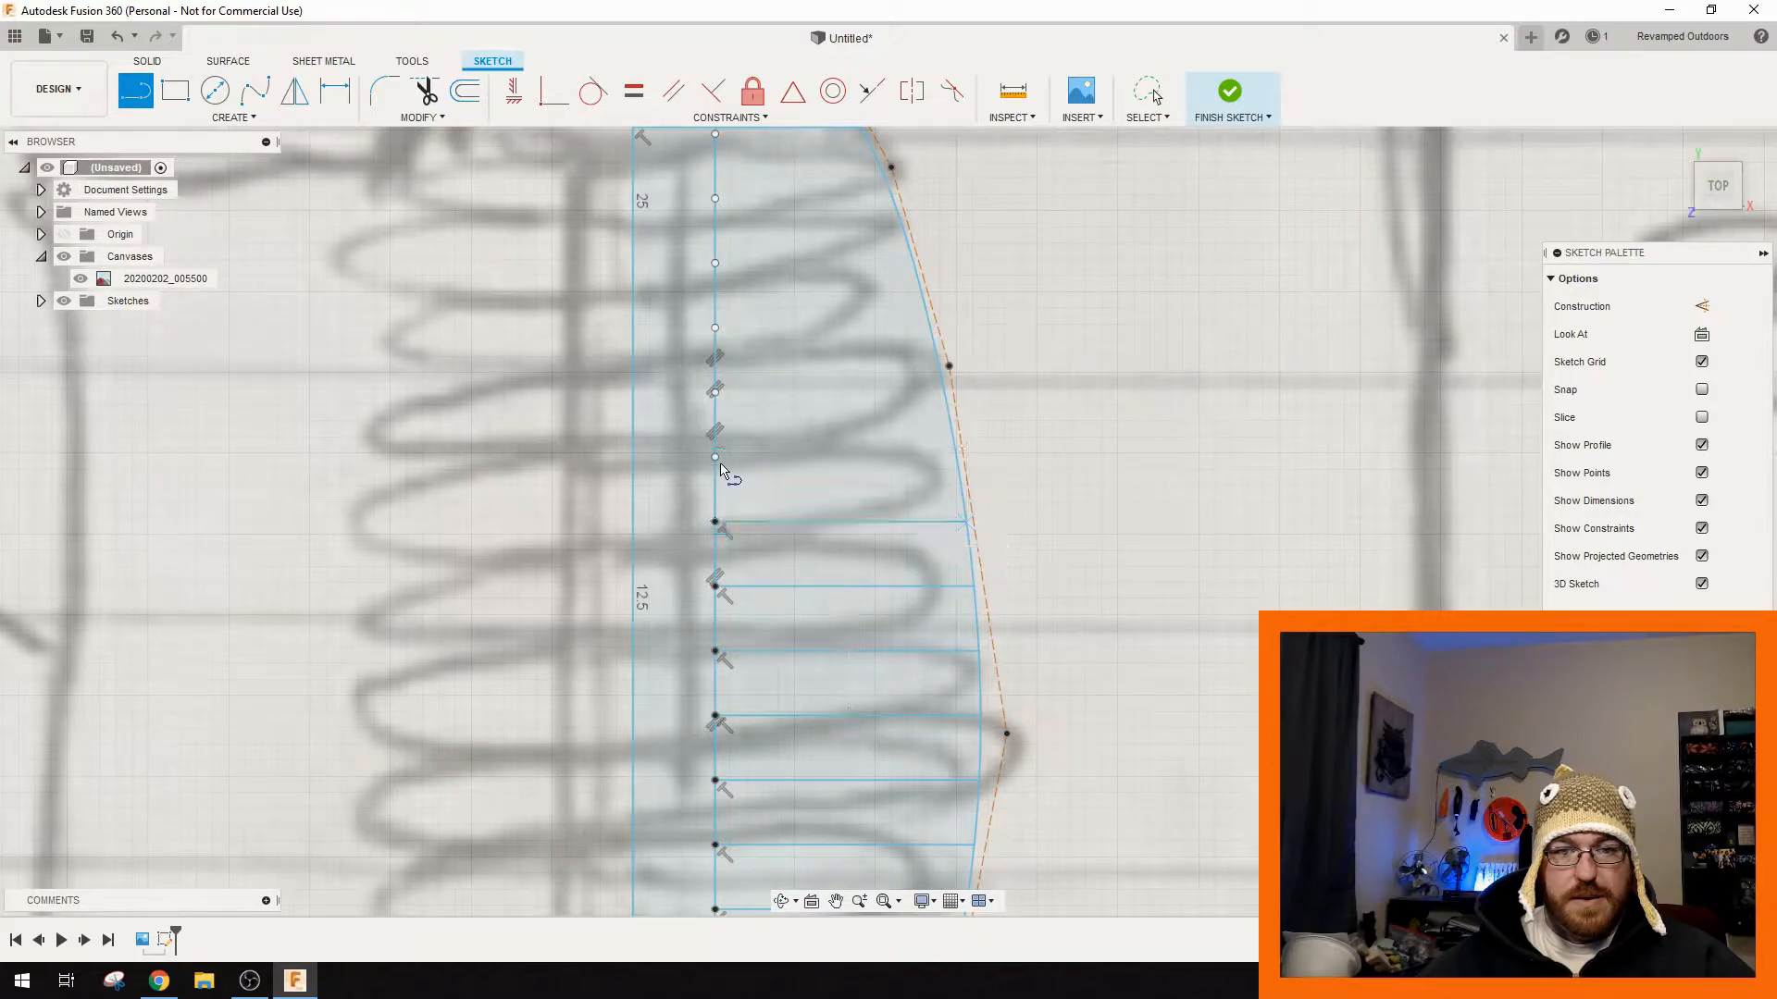
{"action": "left_click", "coordinate": [716, 457]}
{"action": "left_click", "coordinate": [956, 457]}
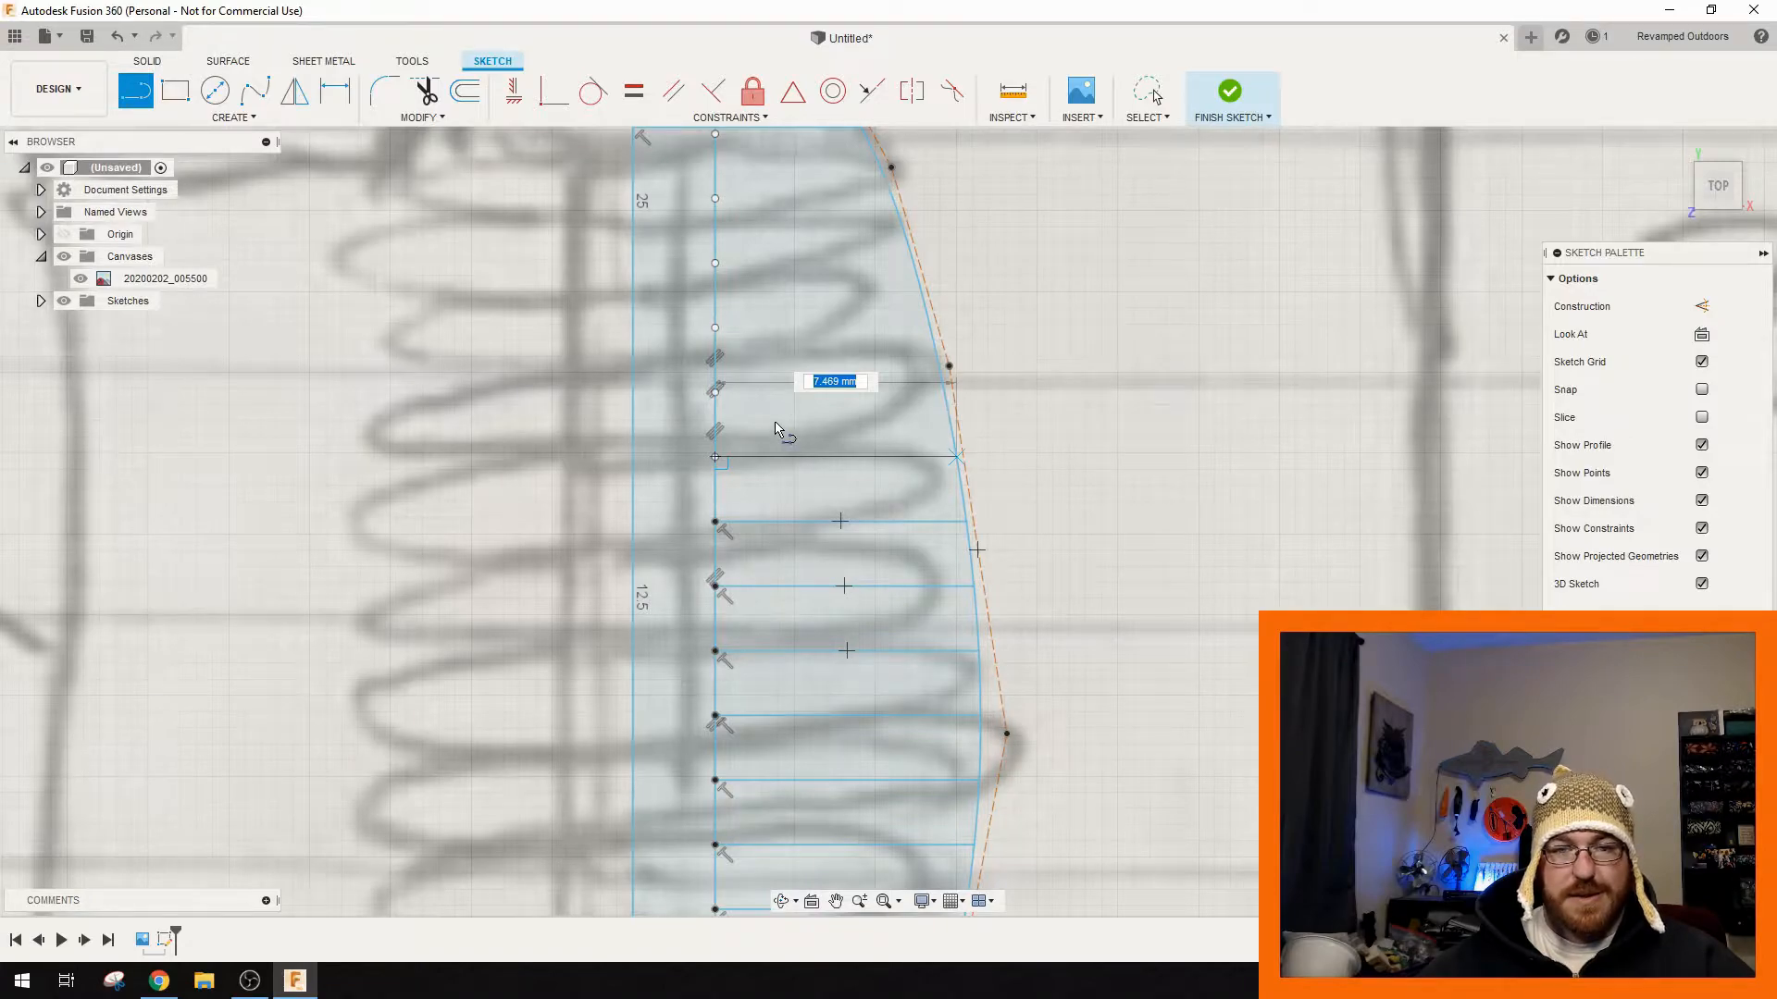
- Draw the fifteenth and sixteenth horizontal rib lines from their core line points to the body curve
{"action": "left_click", "coordinate": [714, 392]}
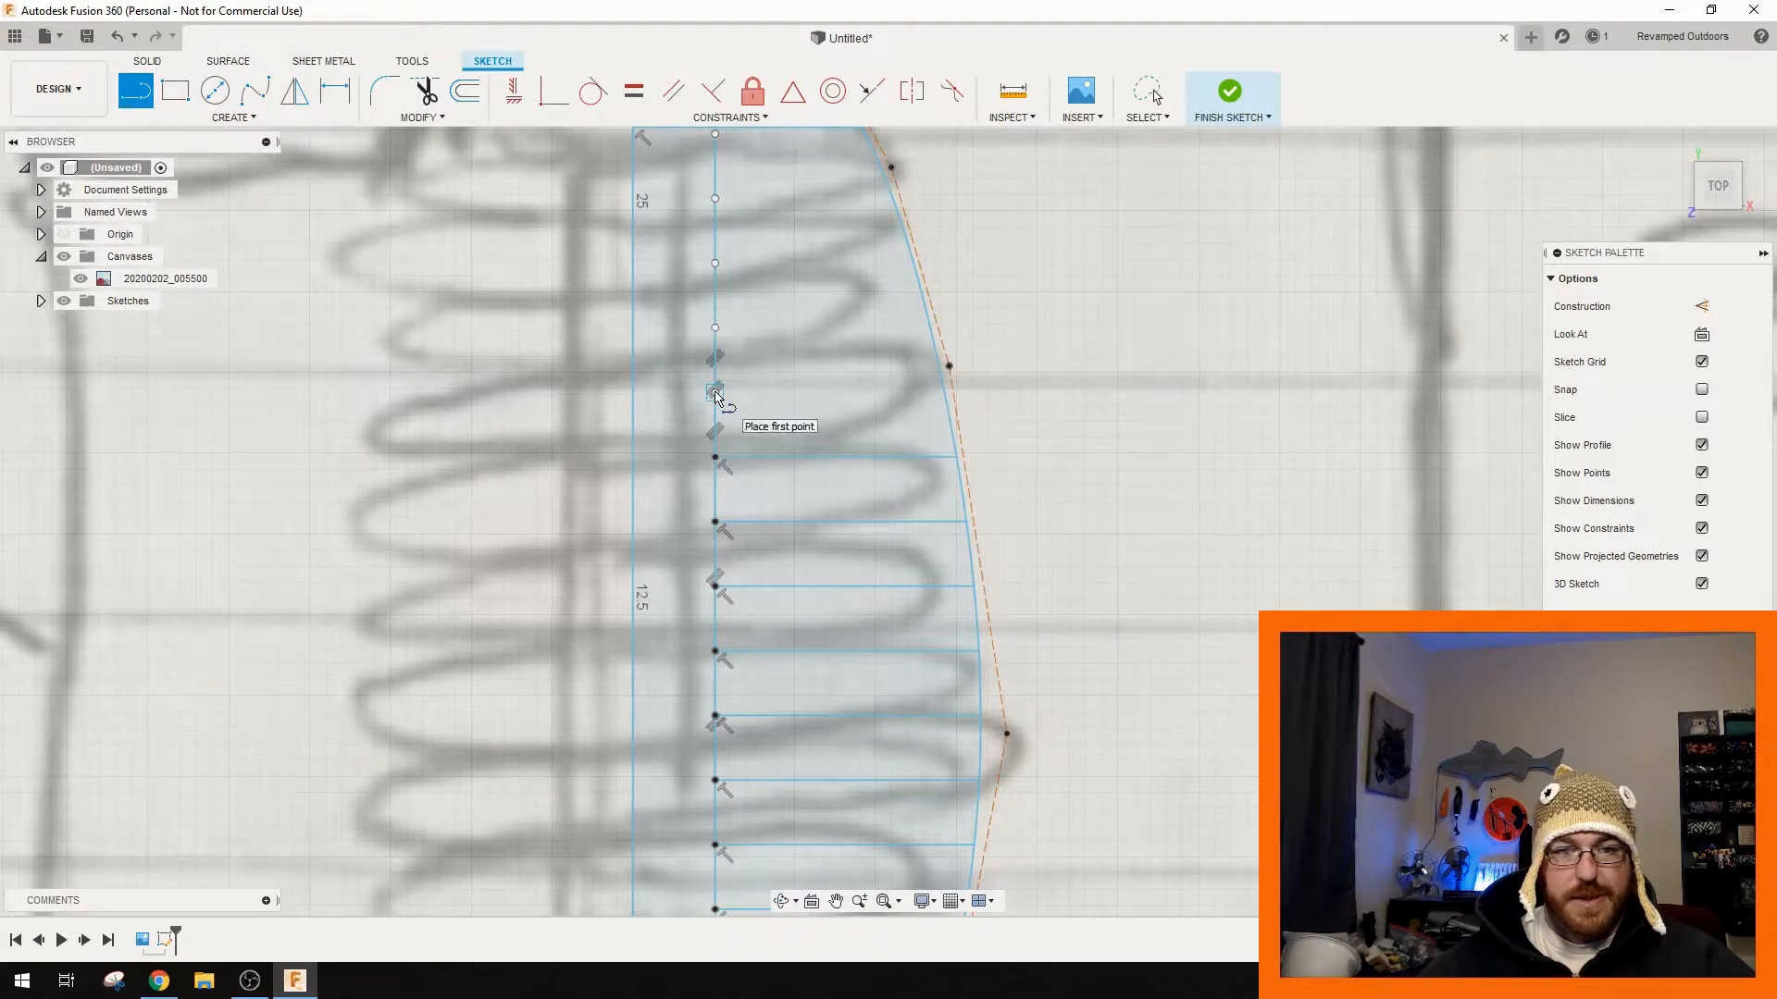
{"action": "left_click", "coordinate": [944, 392]}
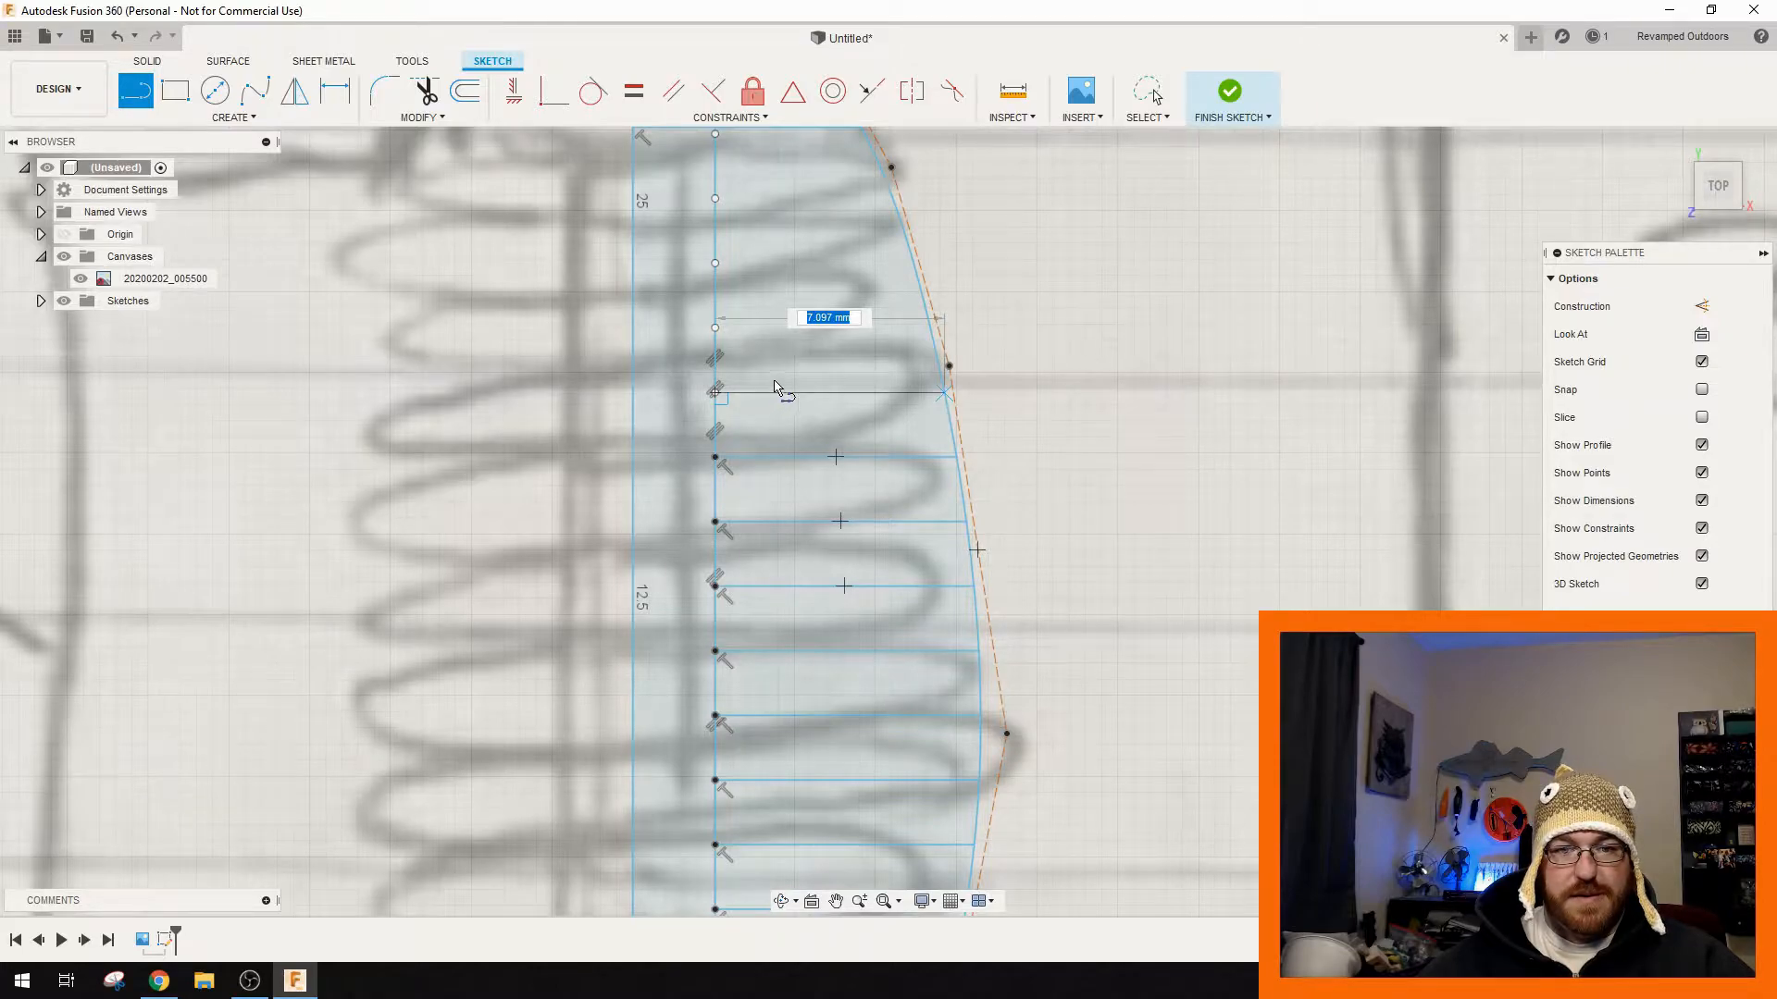
{"action": "left_click", "coordinate": [714, 327]}
{"action": "left_click", "coordinate": [930, 329]}
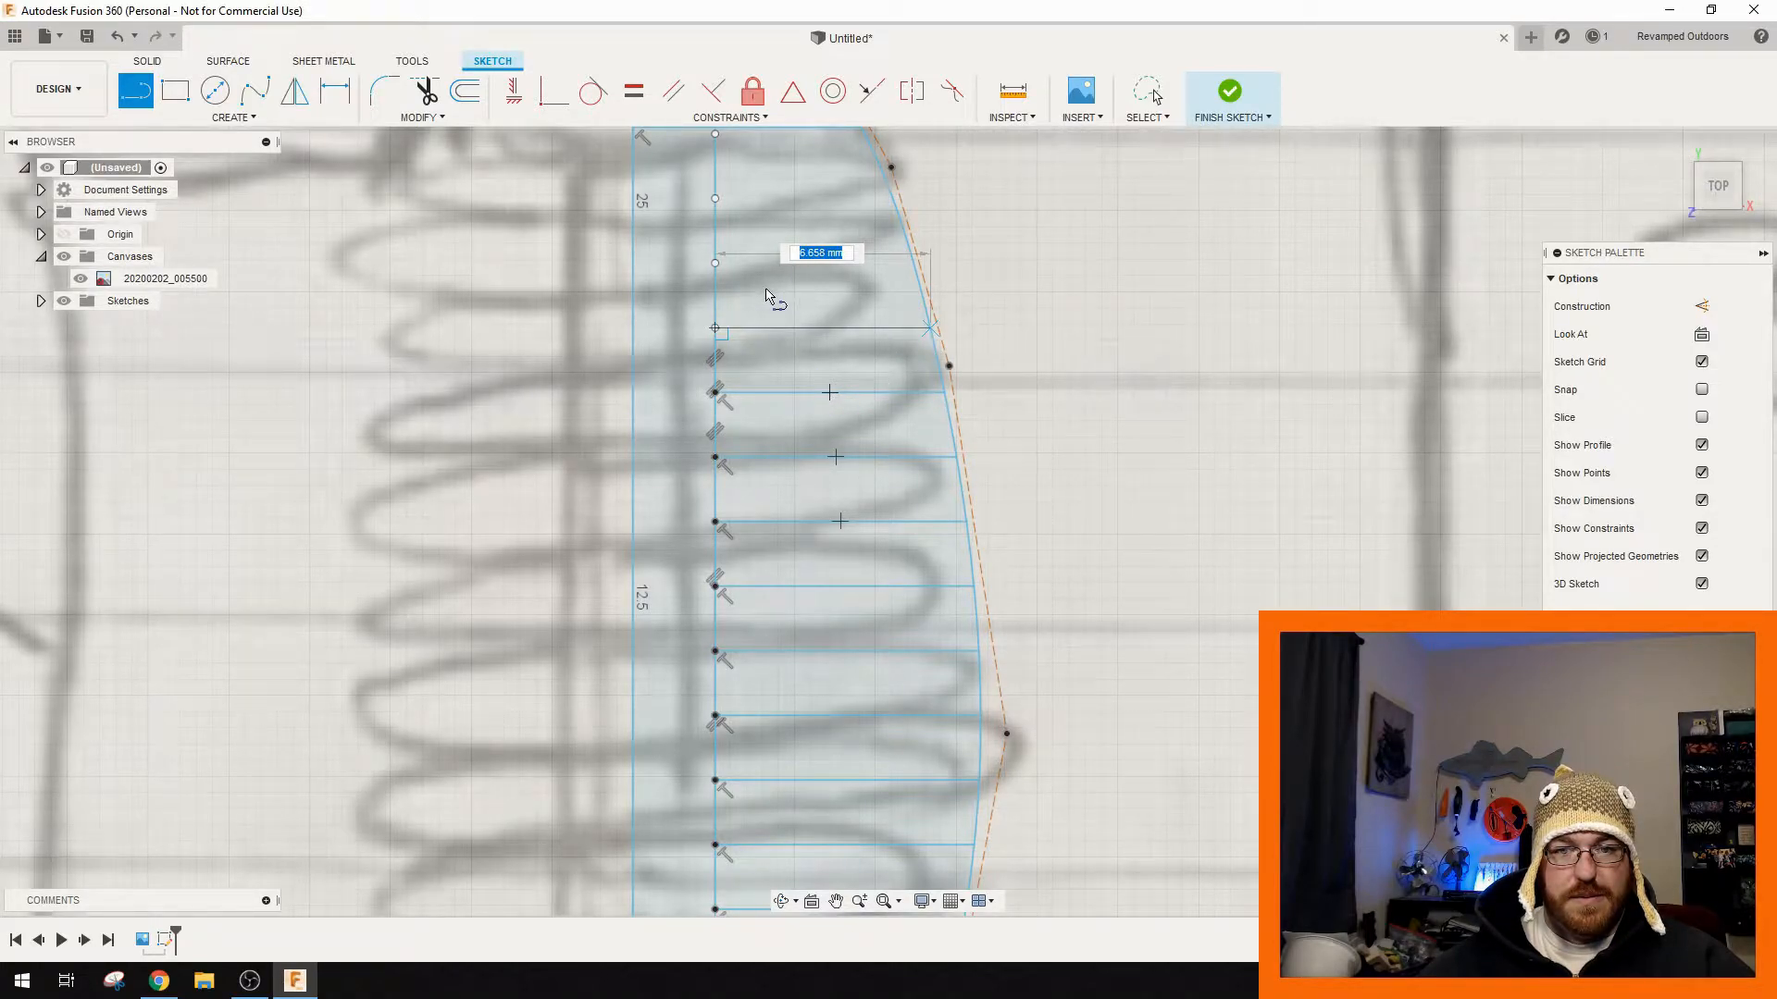
- Try drawing the seventeenth rib line from the core line to the body curve, and undo it
{"action": "middle_click_drag", "start_coordinate": [769, 300], "coordinate": [759, 473]}
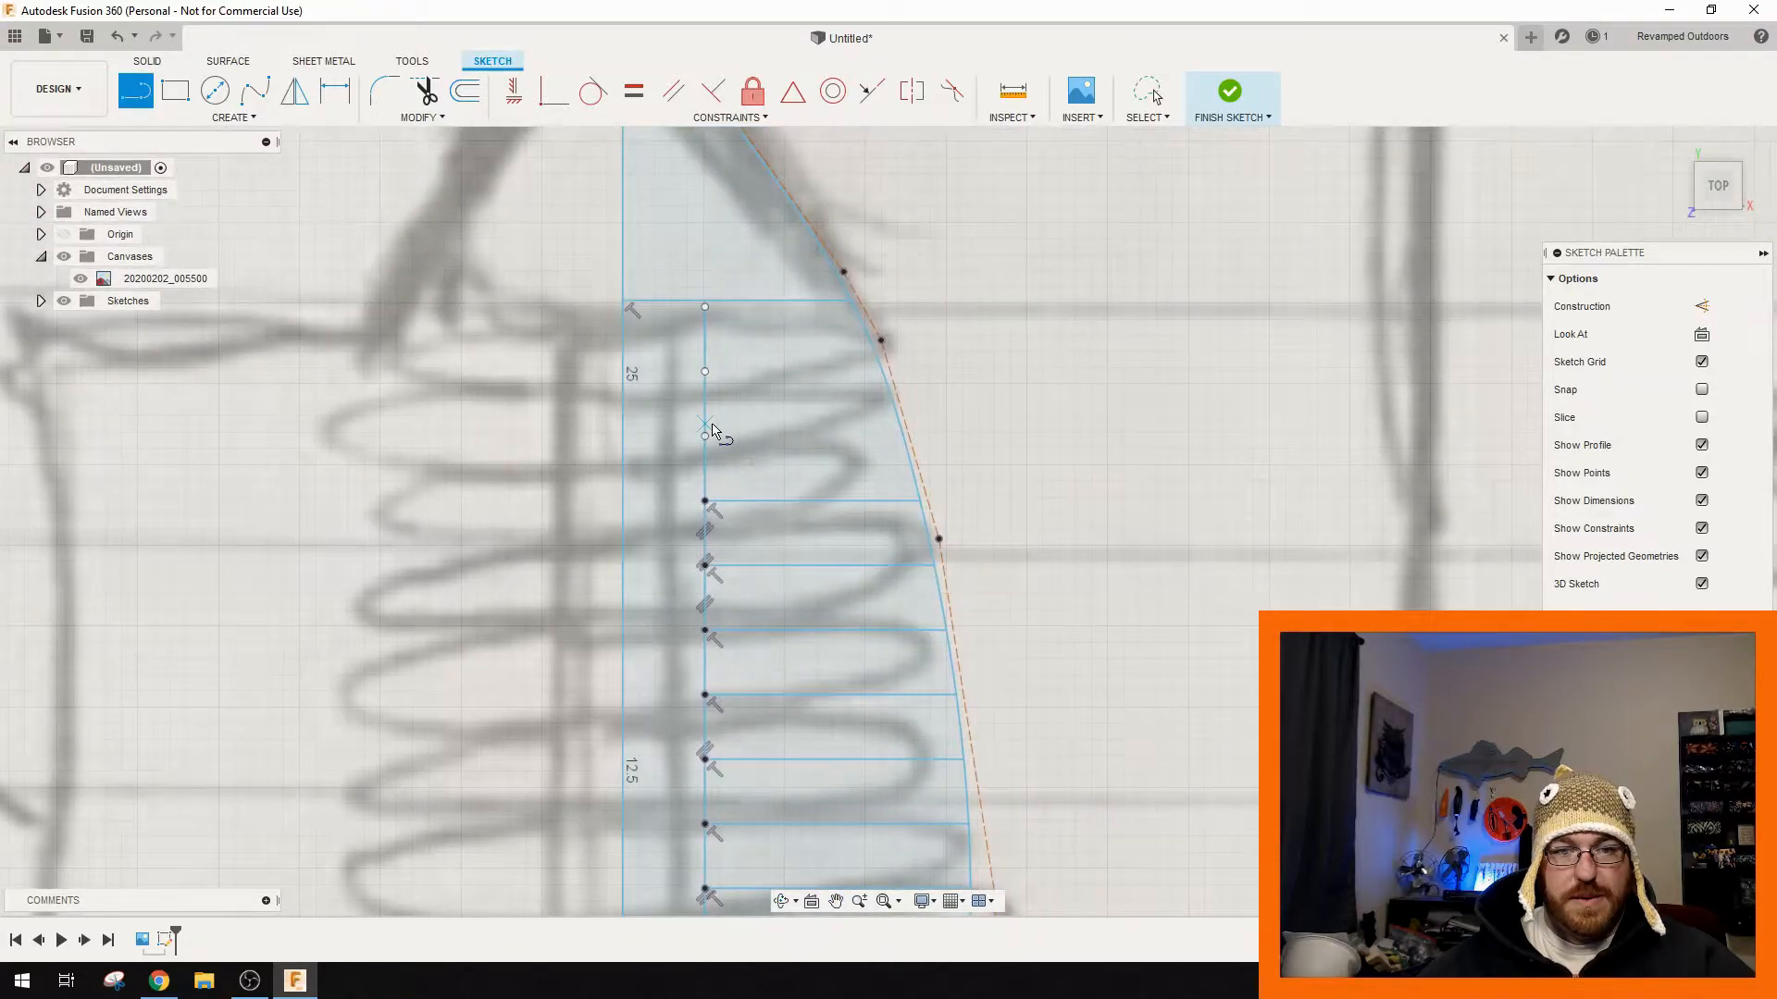
{"action": "left_click", "coordinate": [705, 436]}
{"action": "left_click", "coordinate": [901, 436]}
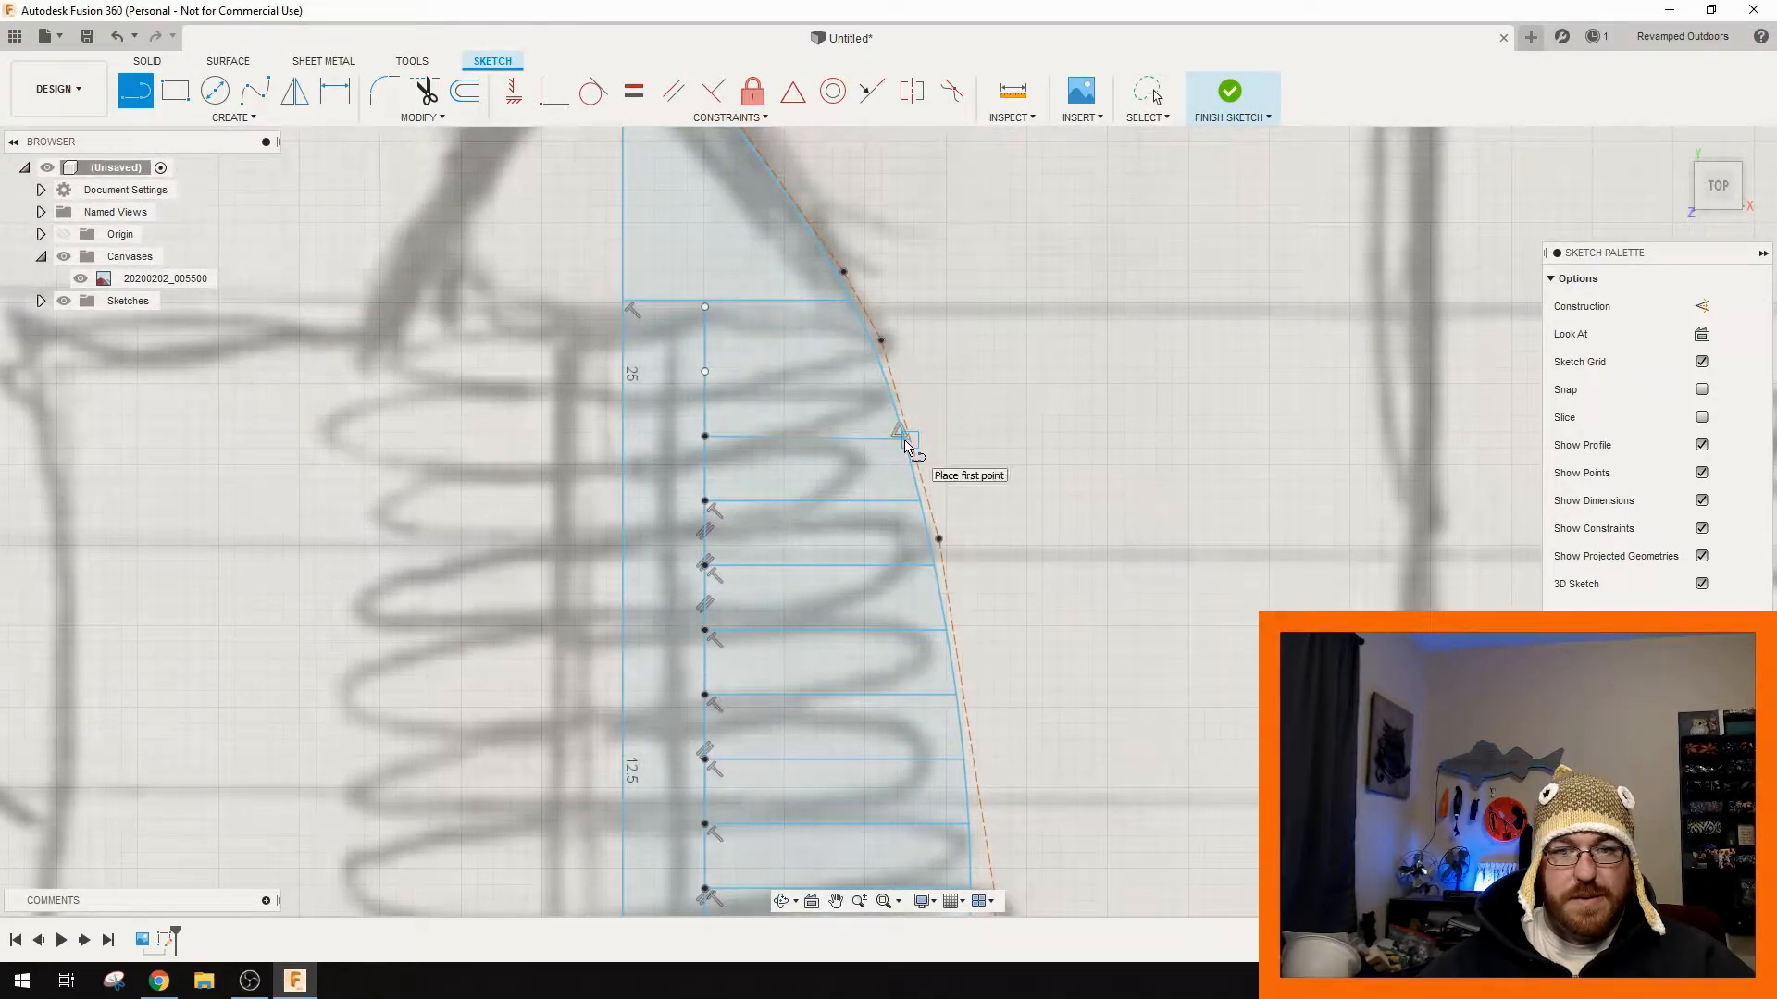
{"action": "key", "text": "Escape"}
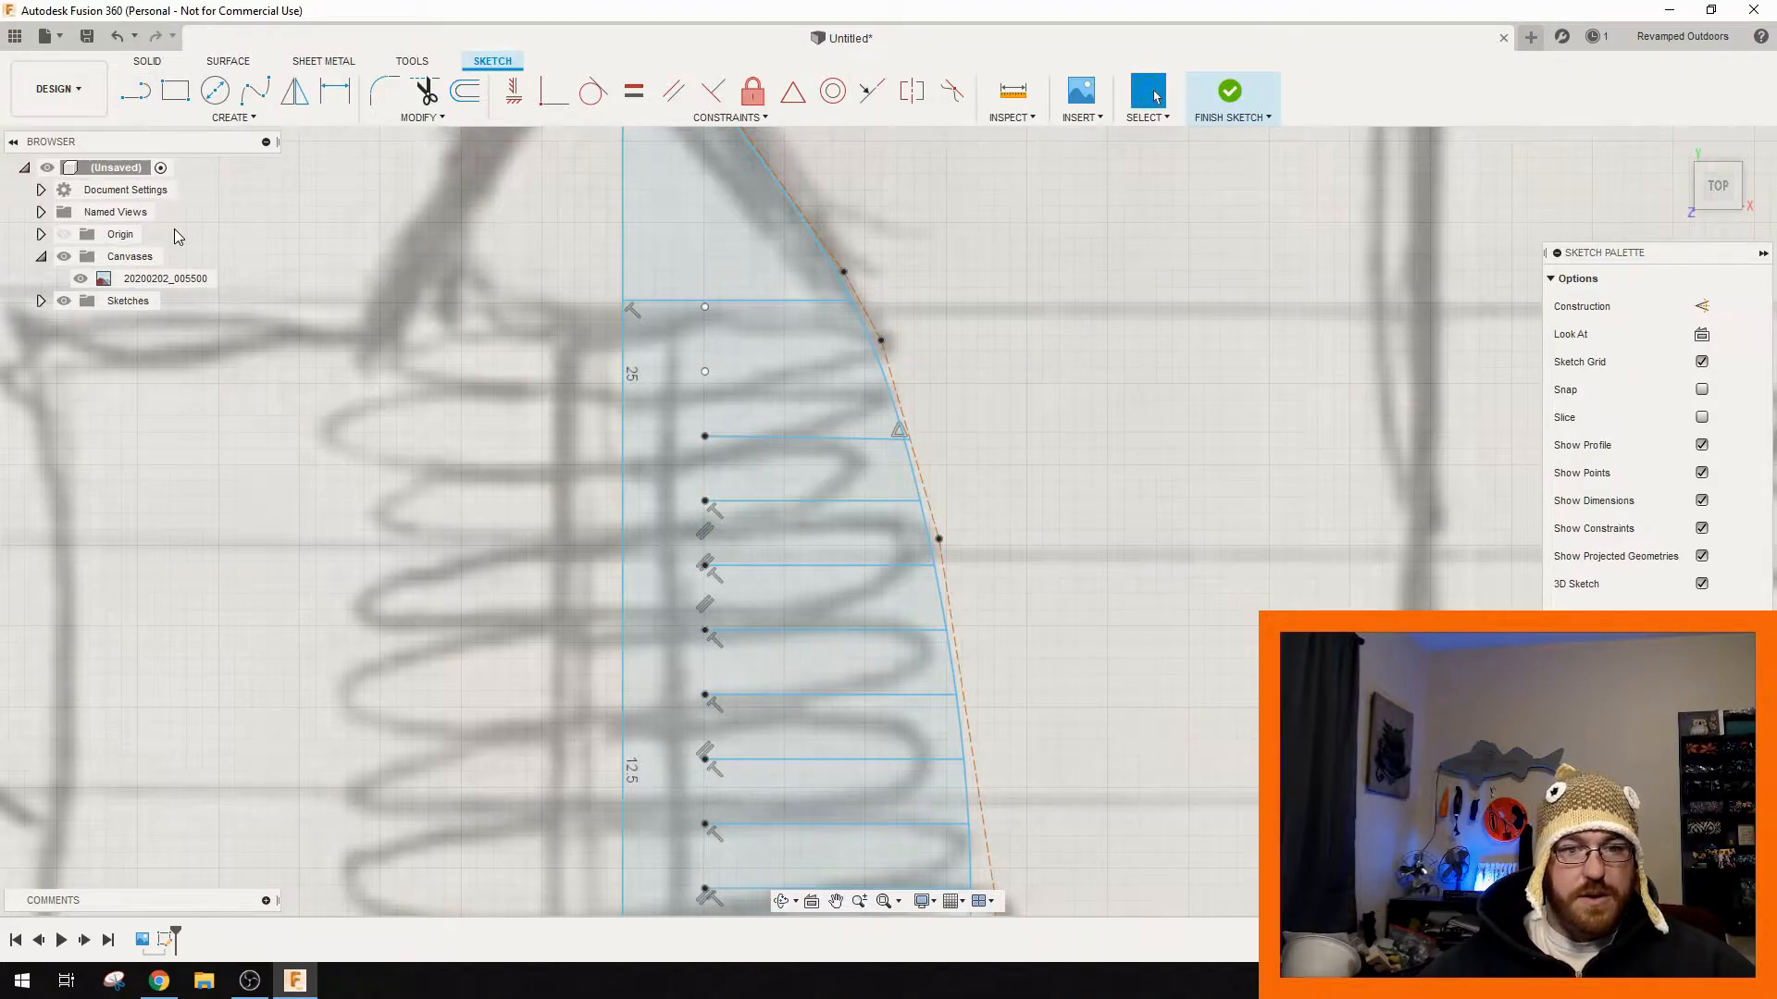
{"action": "key", "text": "ctrl+z"}
- Draw the seventeenth and eighteenth horizontal rib lines from the core line's upper points to the body curve
{"action": "left_click", "coordinate": [135, 89]}
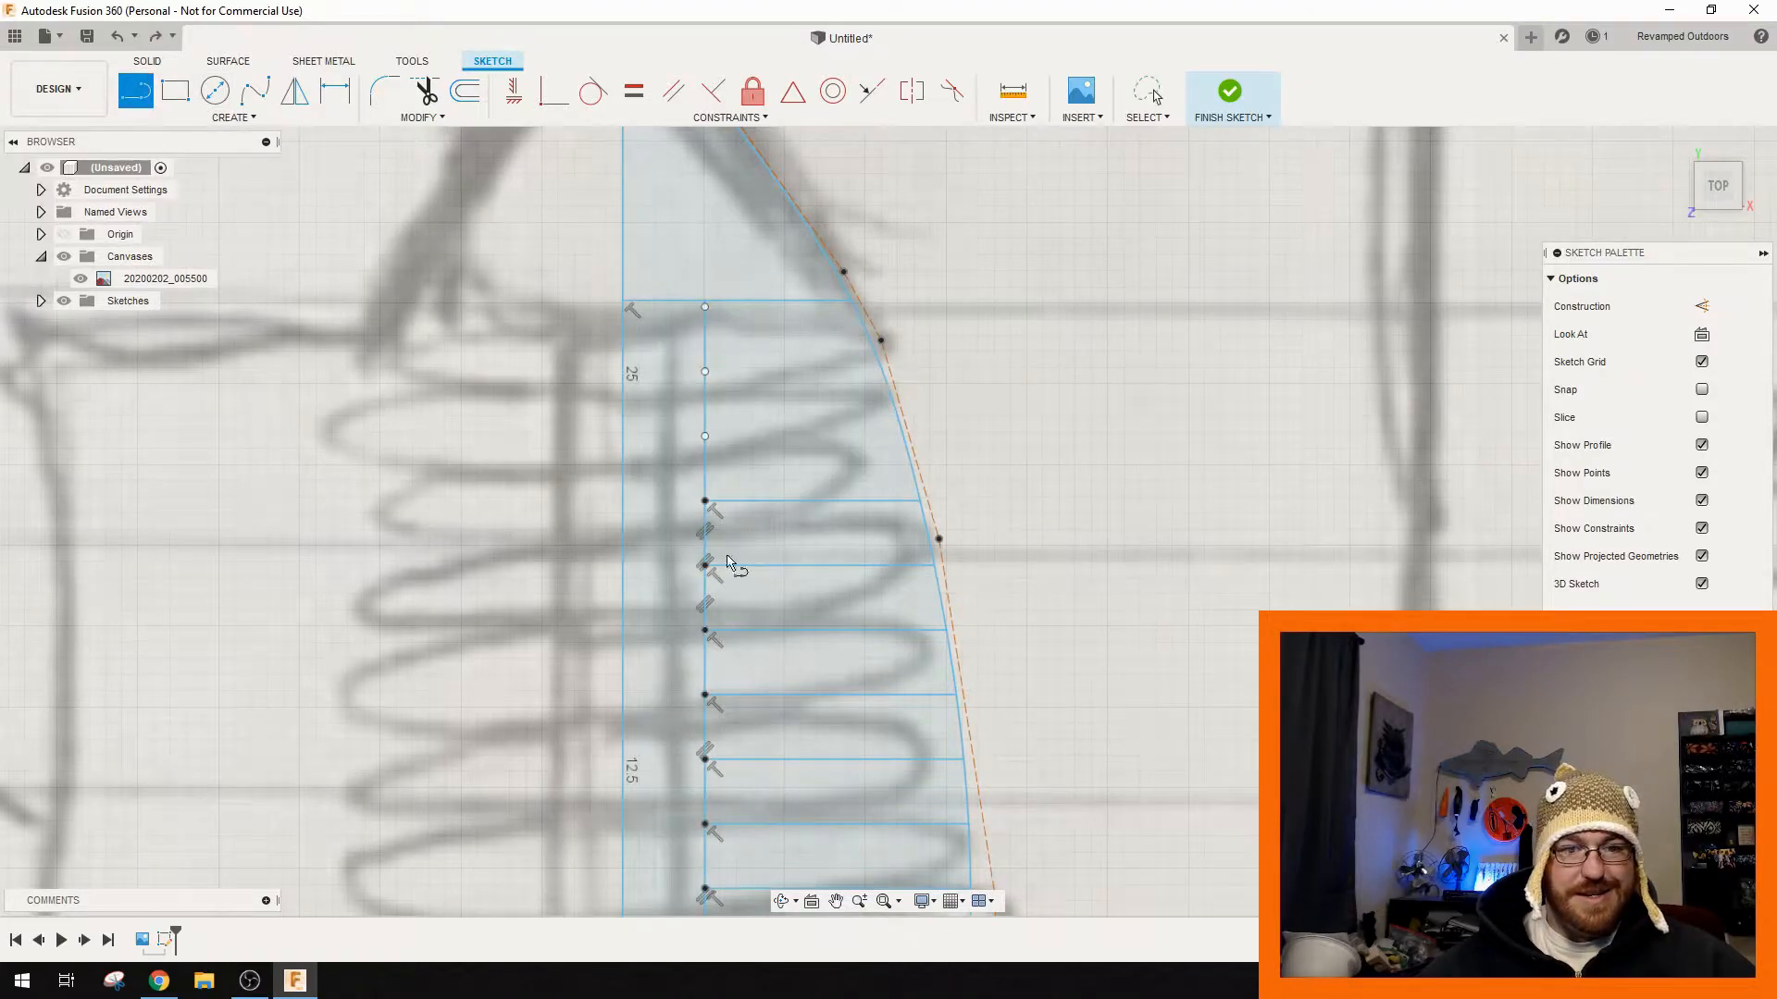
{"action": "left_click", "coordinate": [705, 436]}
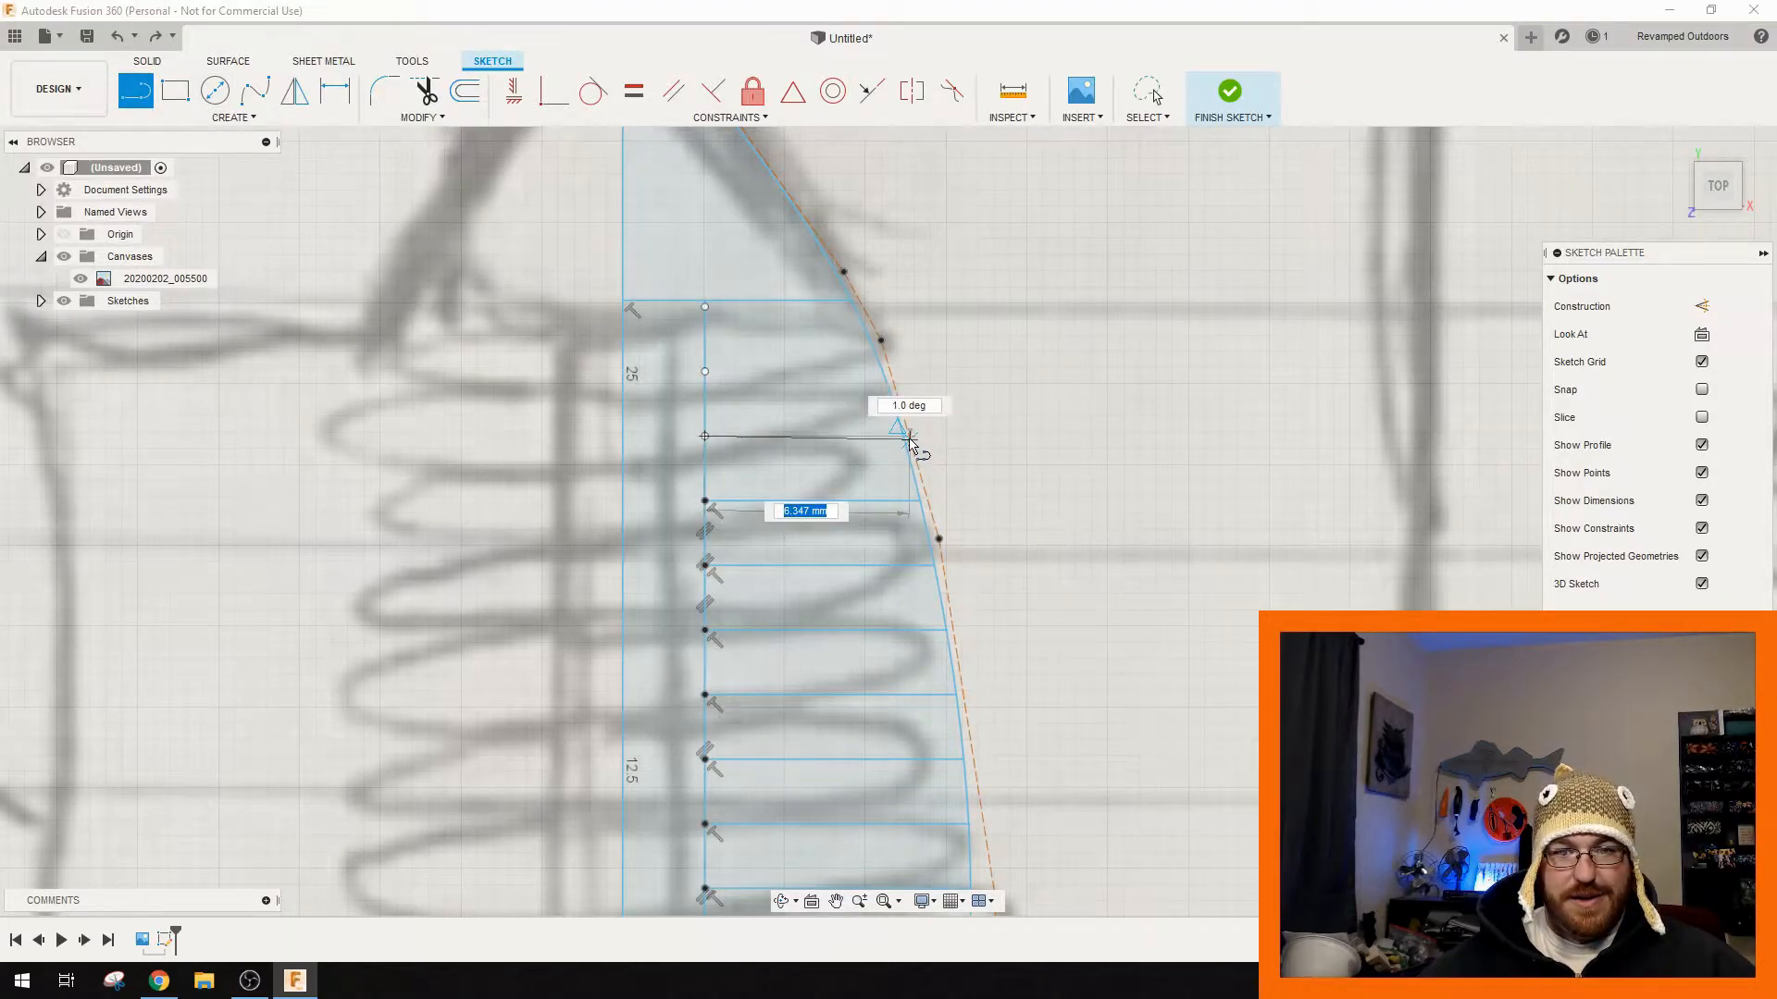
{"action": "left_click", "coordinate": [907, 437]}
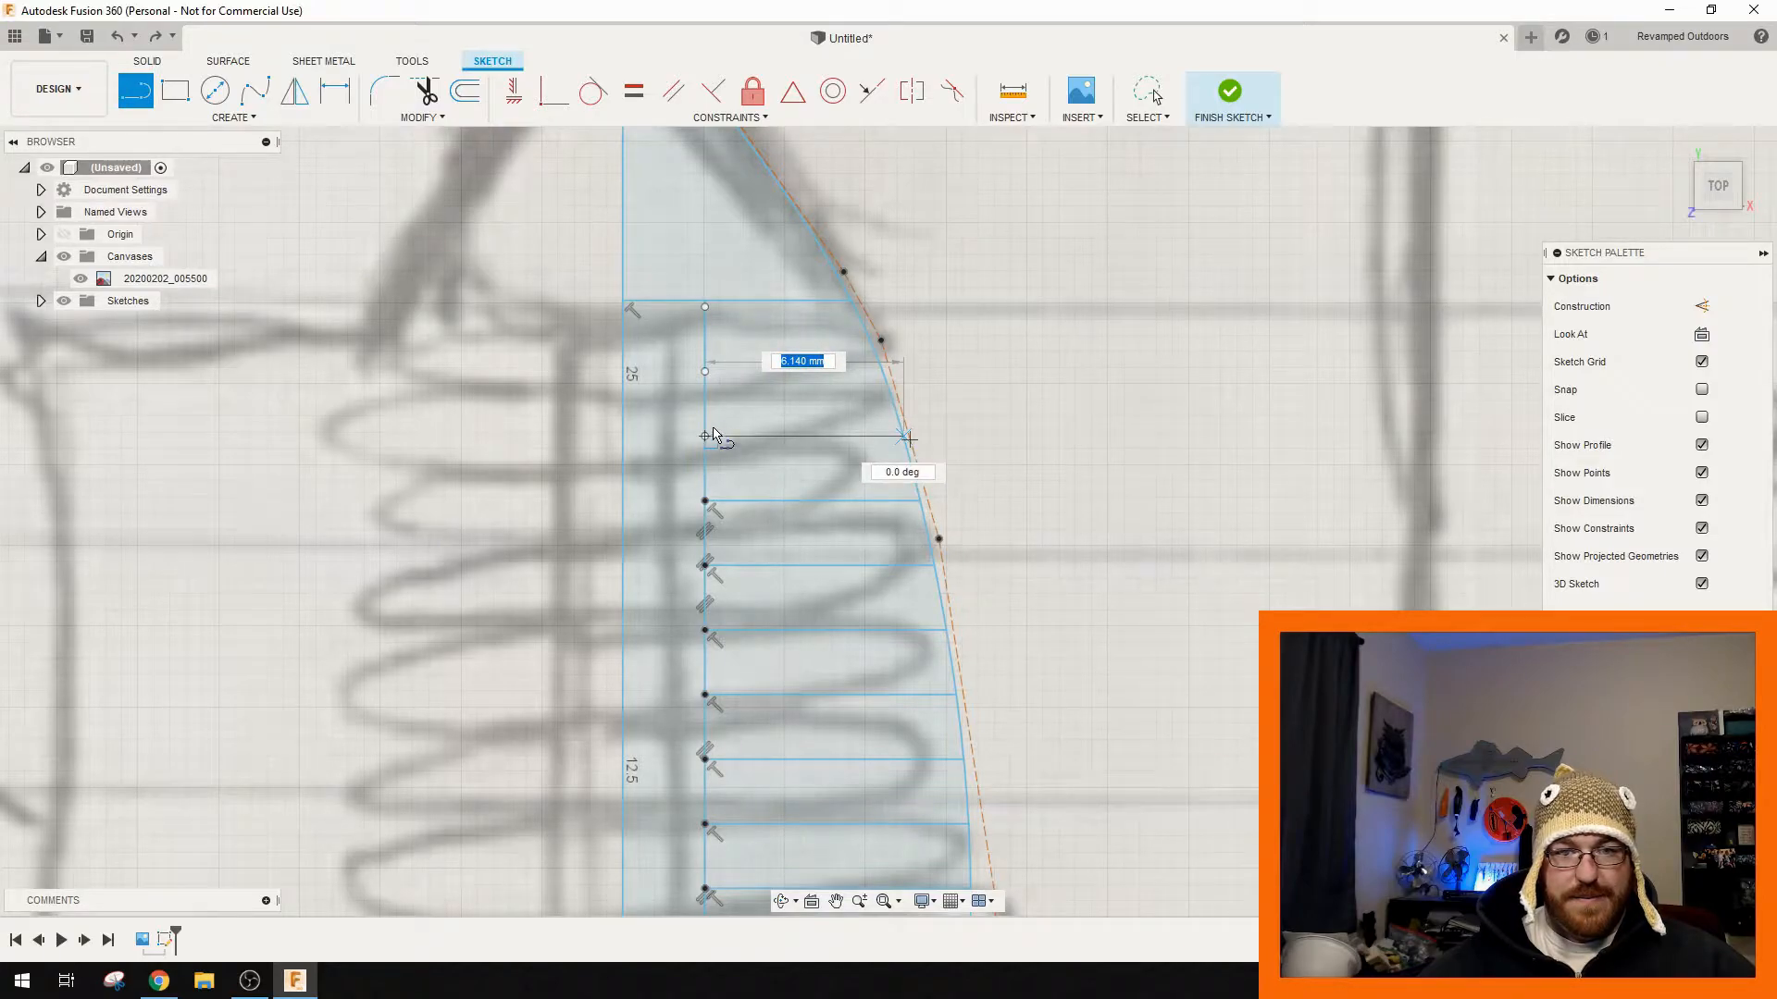
{"action": "key", "text": "Escape"}
{"action": "left_click", "coordinate": [706, 371]}
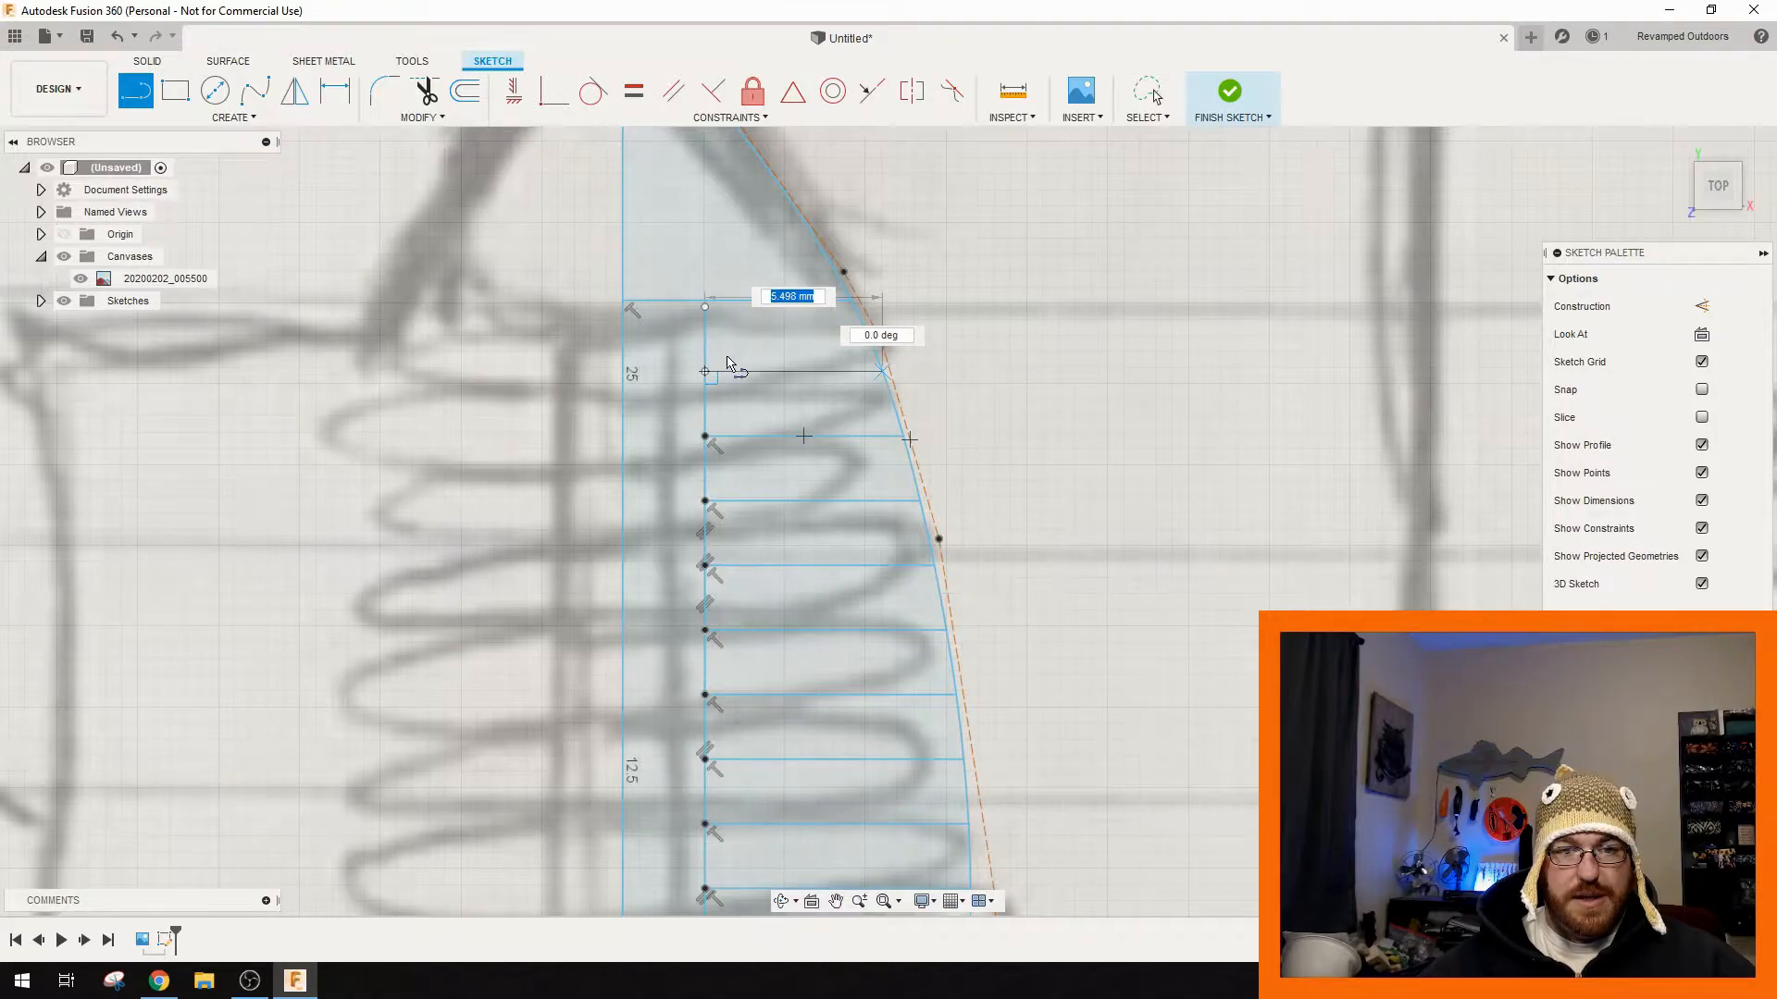
{"action": "key", "text": "Escape"}
- Draw horizontal rib lines from the first two points of the 2 mm dimensioned lower core section to the body curve
{"action": "scroll", "coordinate": [722, 342], "scroll_direction": "up", "scroll_amount": 5}
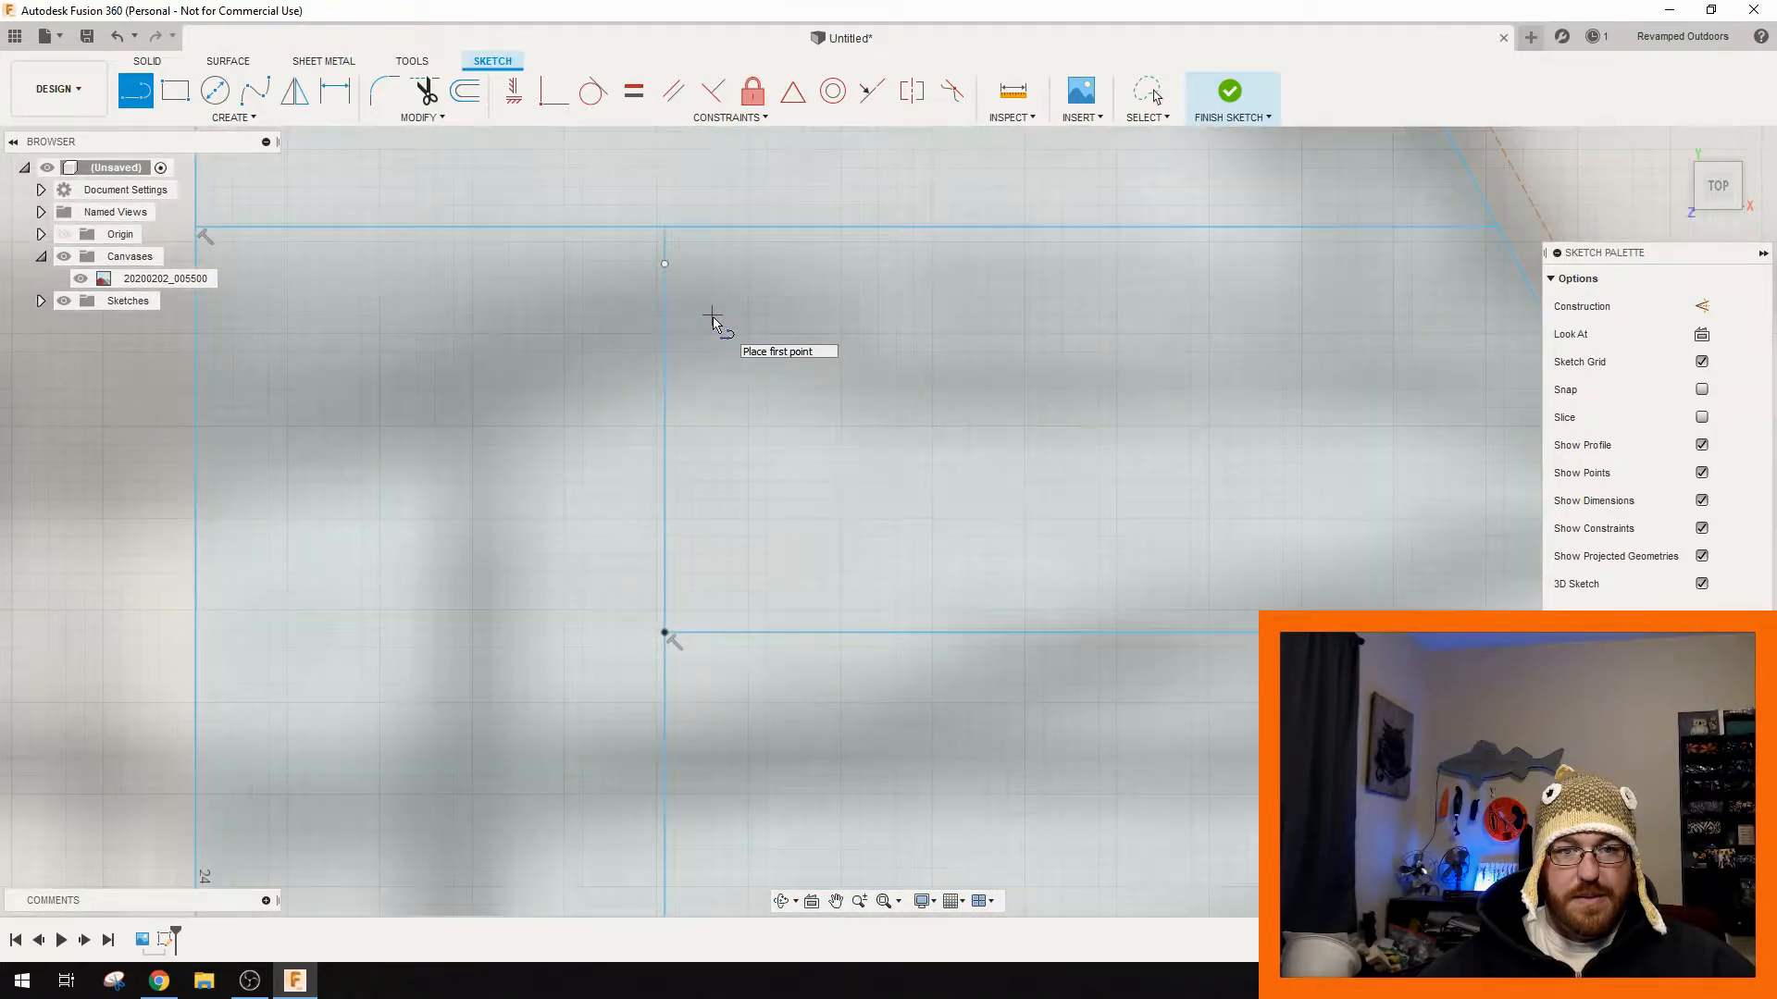
{"action": "scroll", "coordinate": [712, 319], "scroll_direction": "down", "scroll_amount": 10}
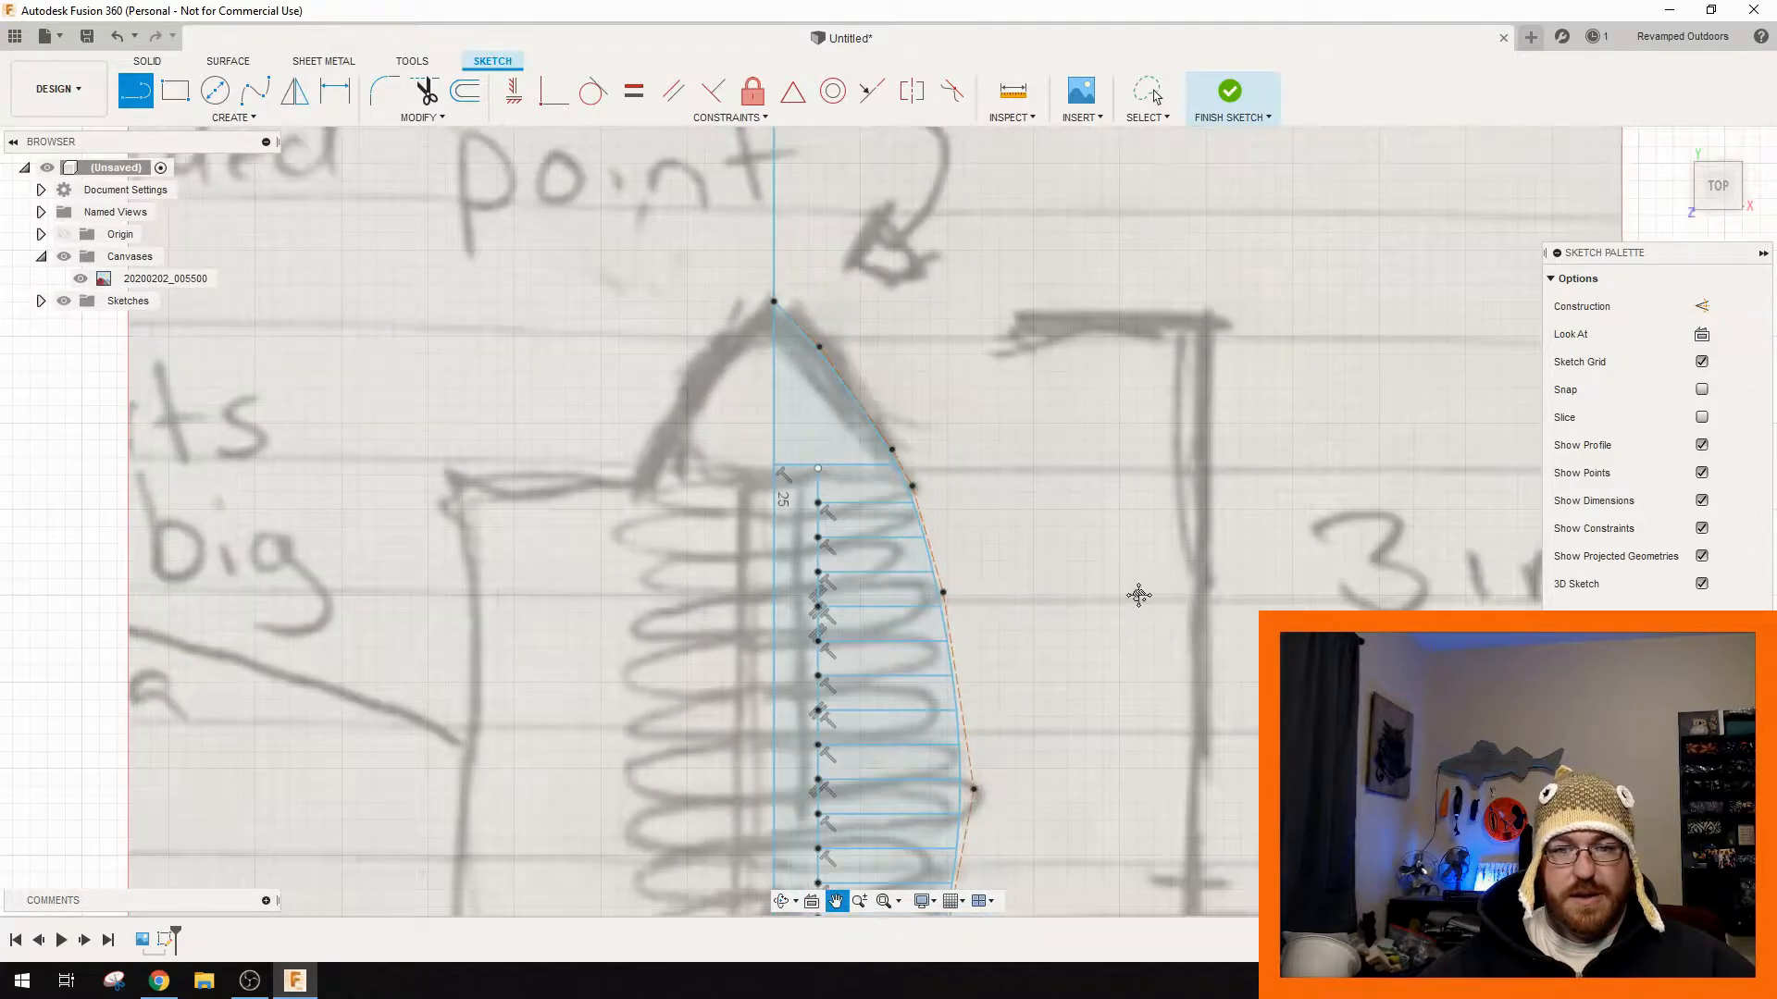
{"action": "middle_click_drag", "start_coordinate": [1138, 597], "coordinate": [996, 265]}
{"action": "scroll", "coordinate": [962, 297], "scroll_direction": "down", "scroll_amount": 3}
{"action": "middle_click_drag", "start_coordinate": [950, 354], "coordinate": [957, 396]}
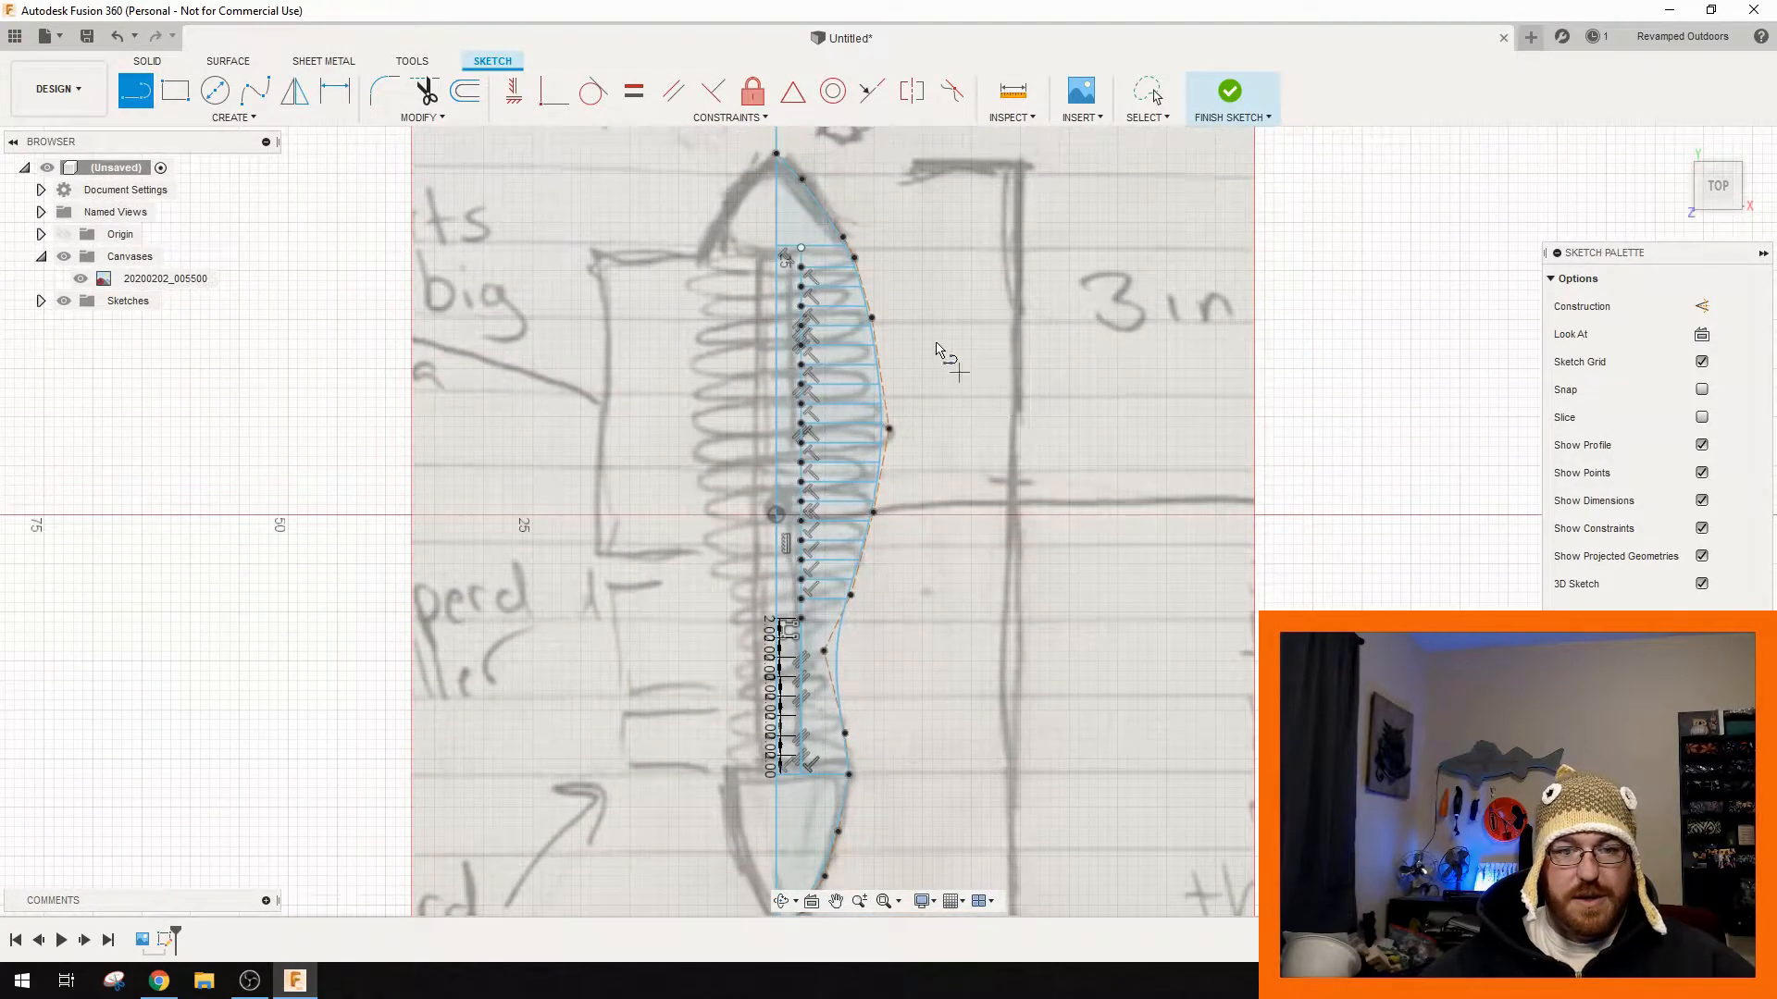
{"action": "scroll", "coordinate": [814, 630], "scroll_direction": "up", "scroll_amount": 6}
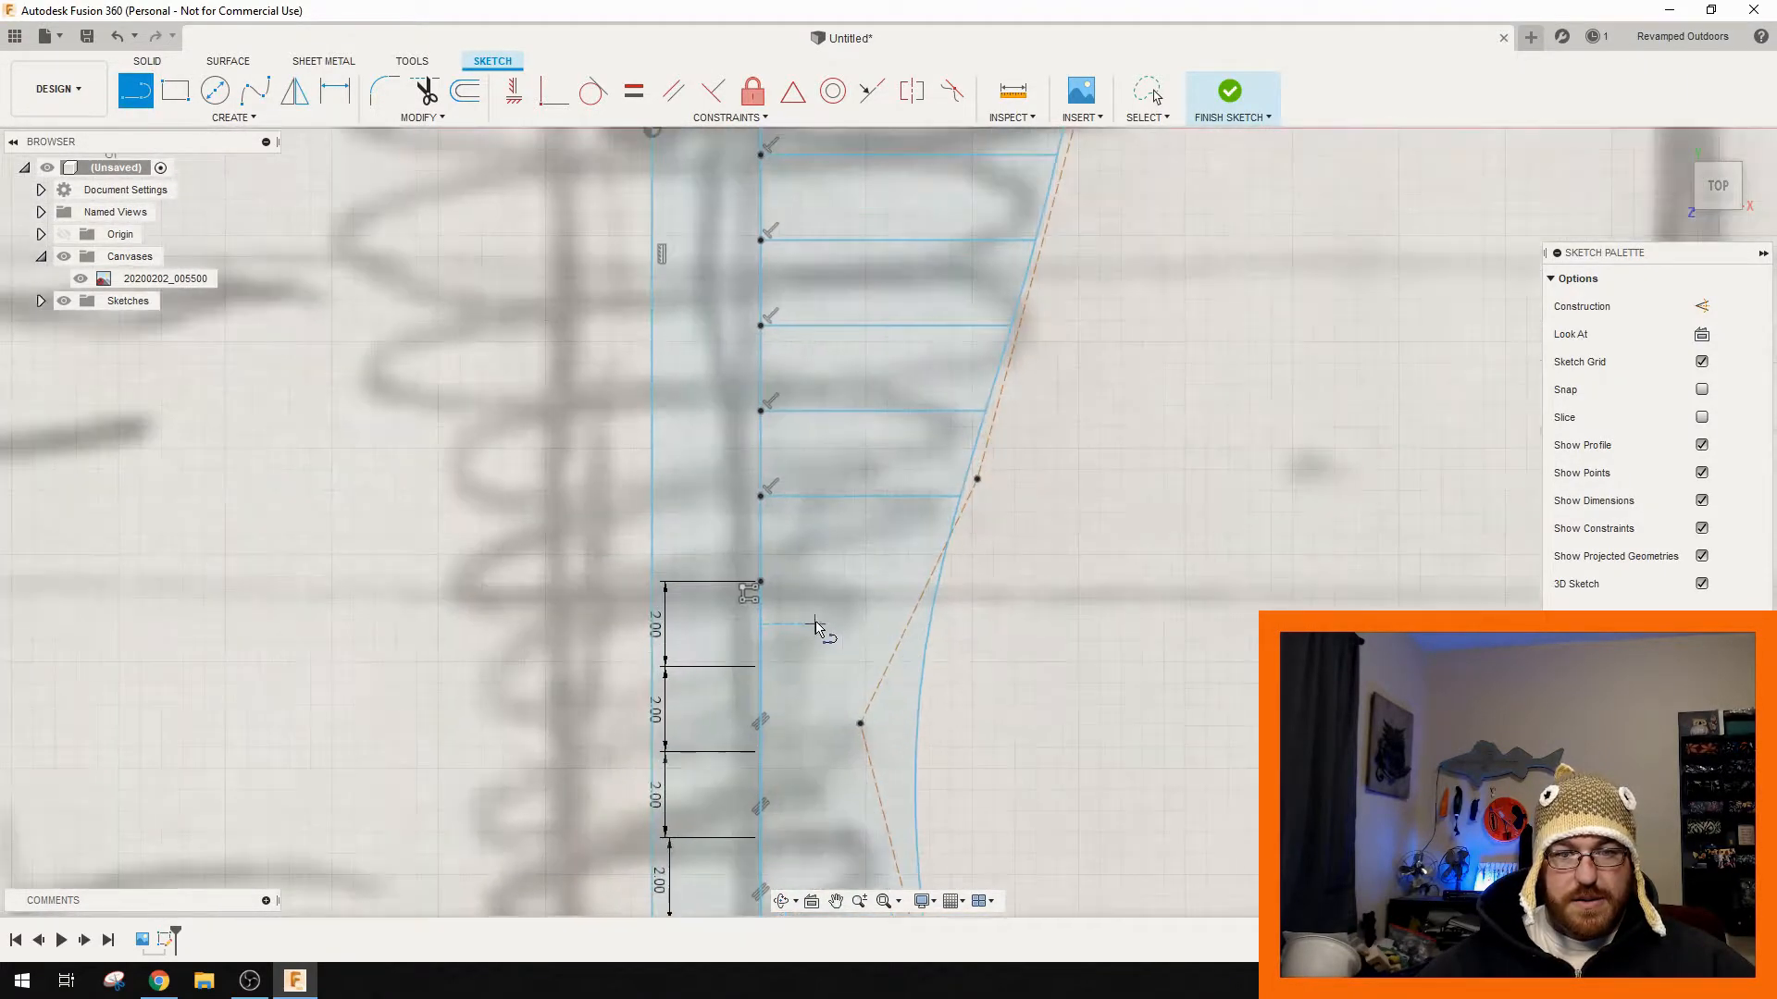
{"action": "left_click", "coordinate": [760, 583]}
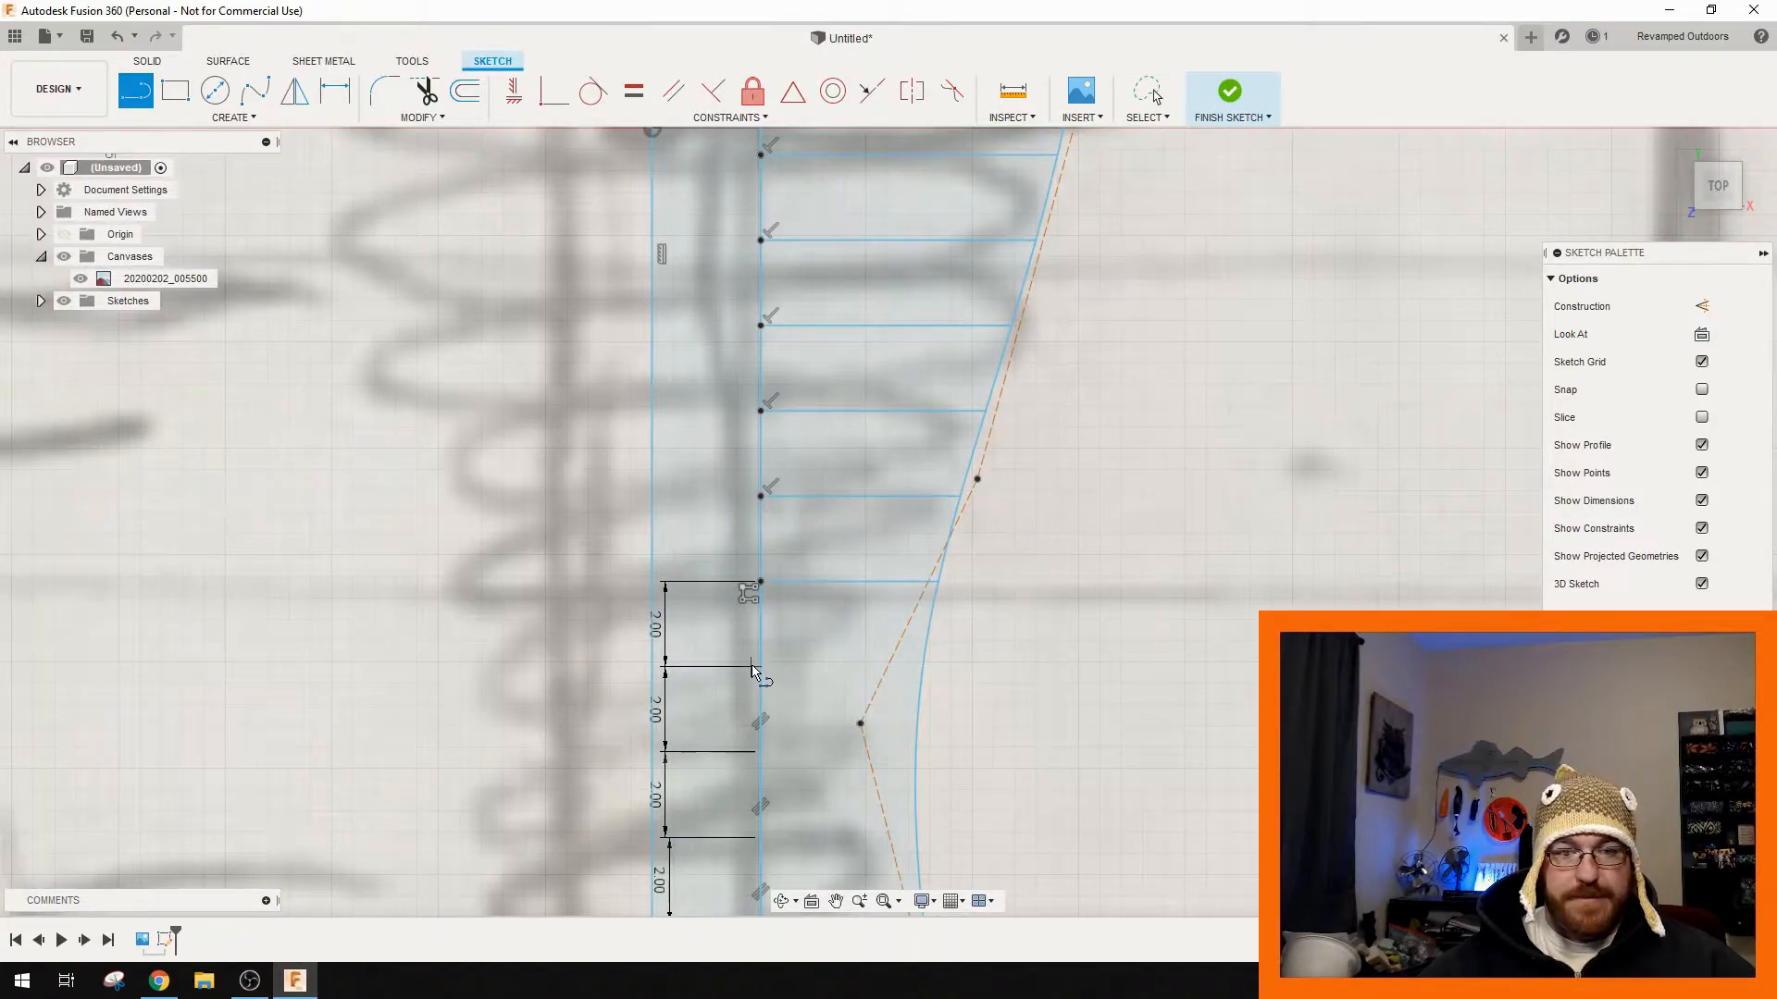
{"action": "left_click", "coordinate": [760, 667]}
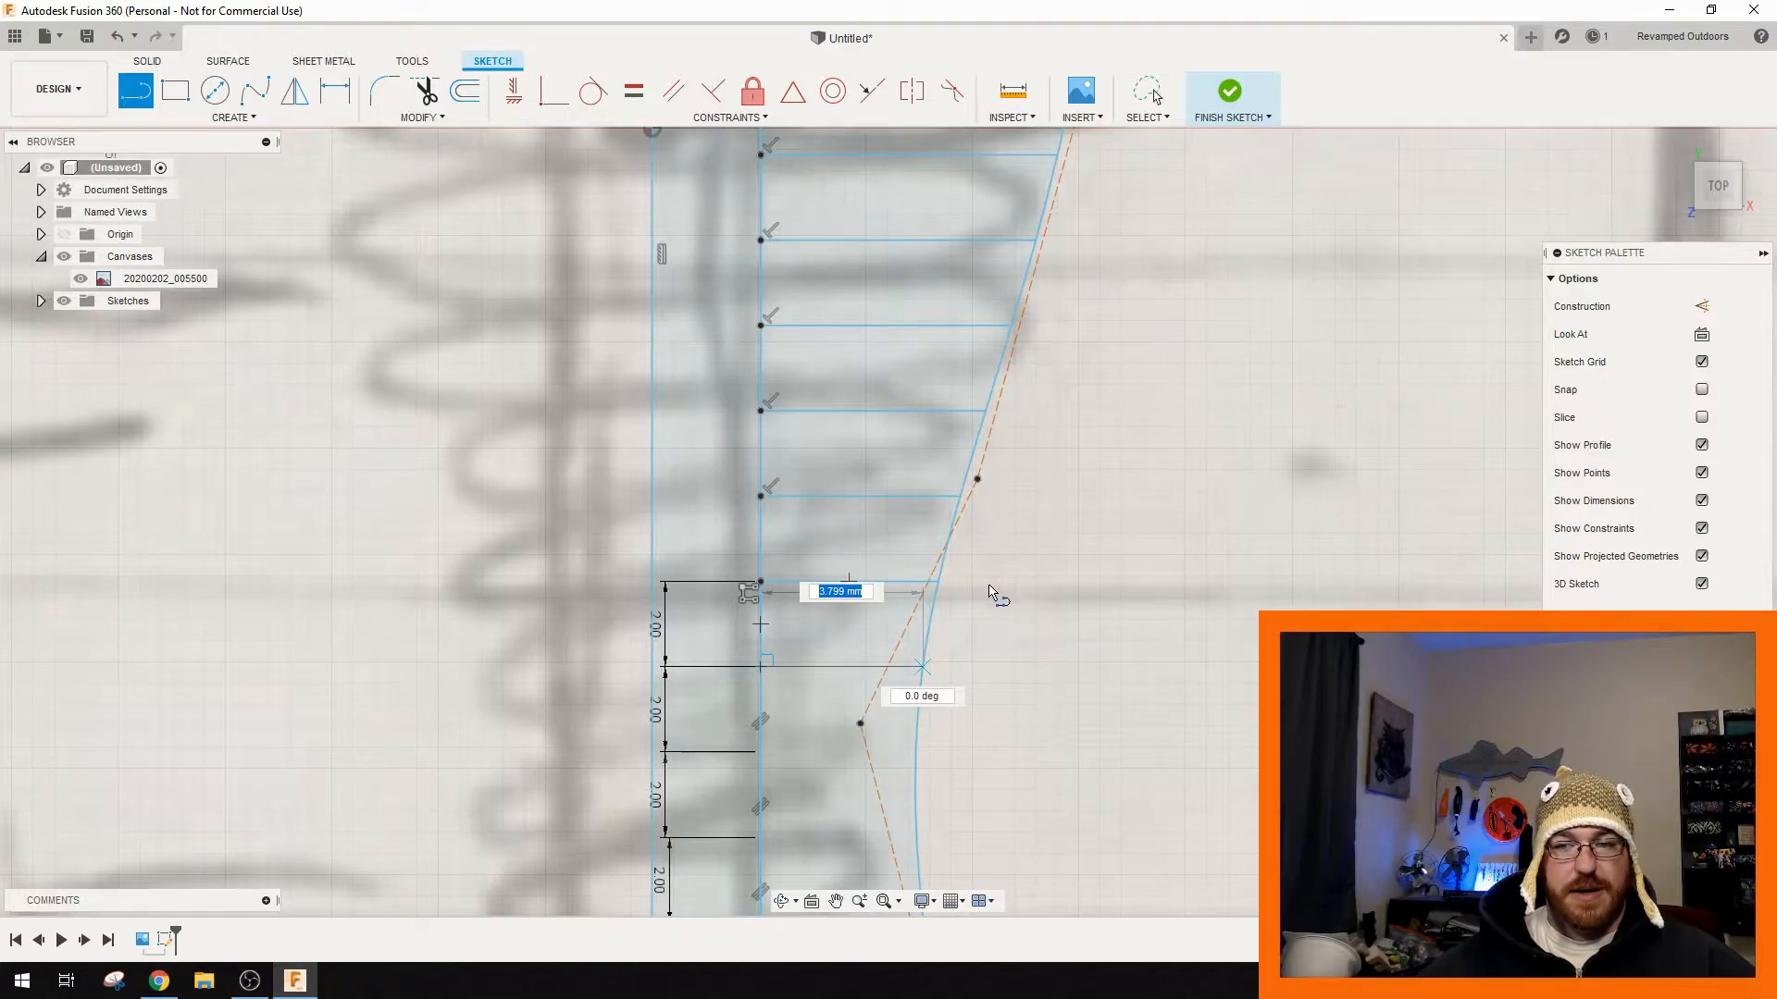
{"action": "key", "text": "Escape"}
- Draw the third and fourth rib lines of the dimensioned lower section, and hide the 20200202_005500 canvas
{"action": "mouse_move", "coordinate": [991, 714]}
{"action": "middle_mouse_down"}
{"action": "mouse_move", "coordinate": [1047, 408]}
{"action": "mouse_move", "coordinate": [1009, 384]}
{"action": "middle_mouse_up"}
{"action": "key", "text": "l"}
{"action": "left_click", "coordinate": [785, 402]}
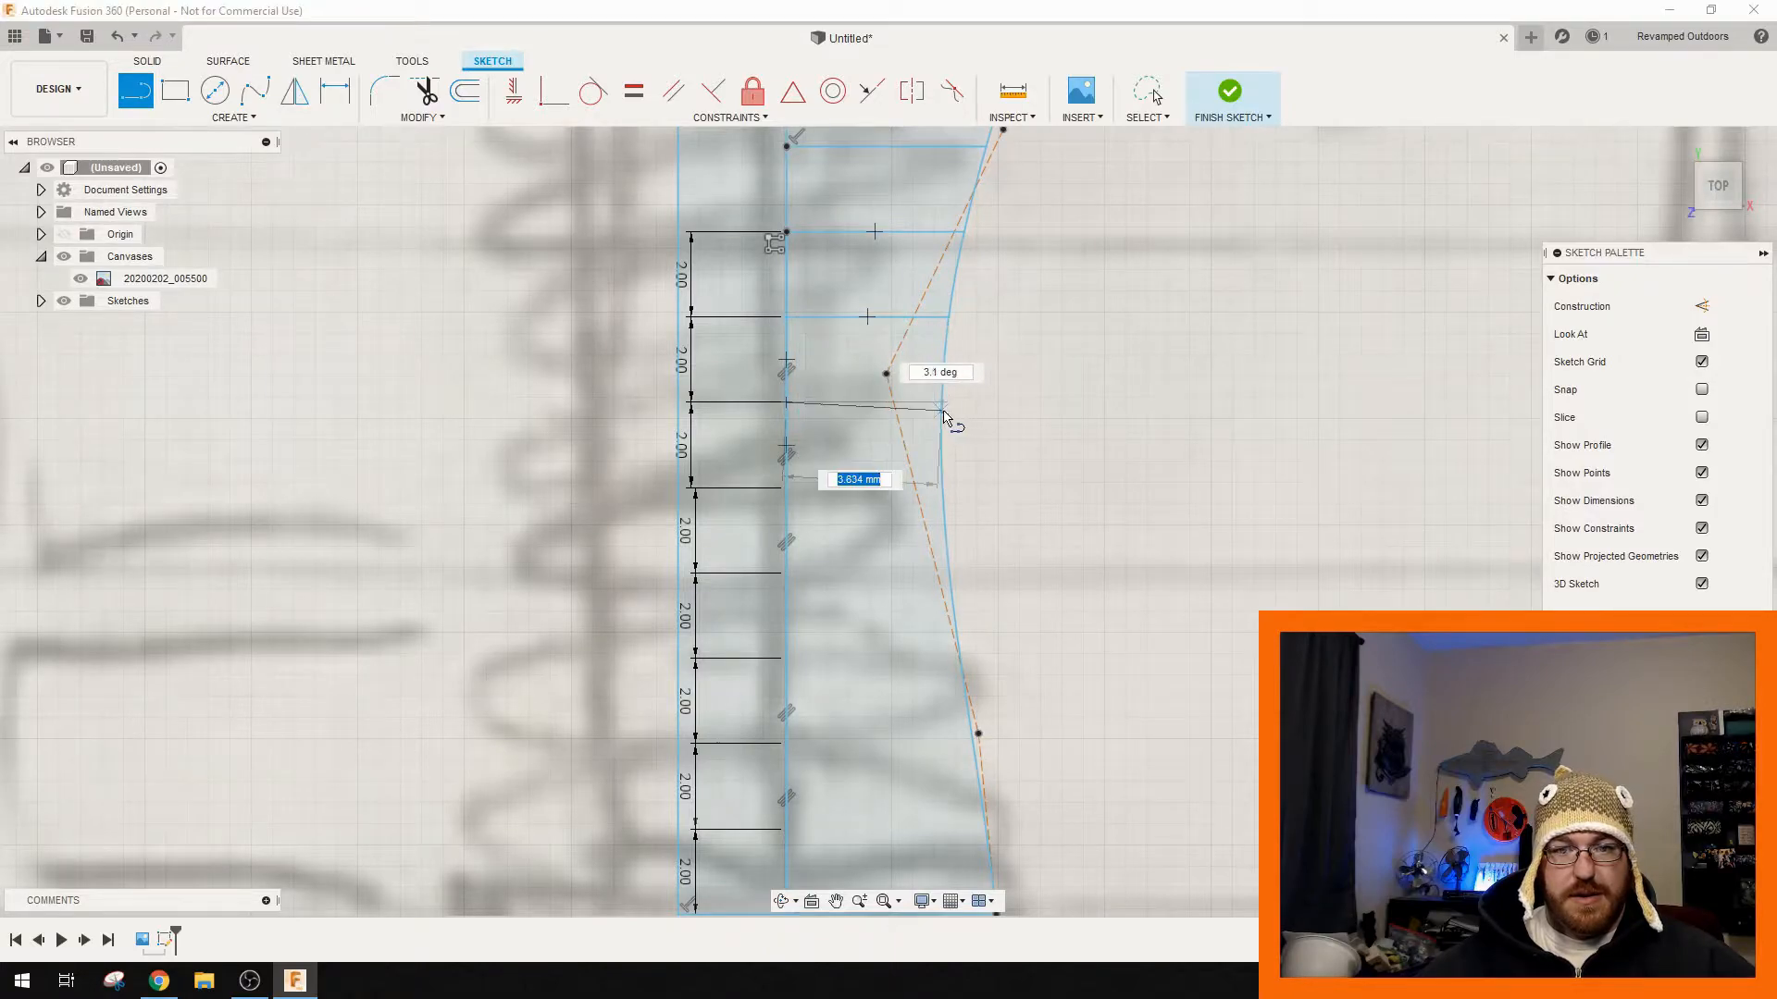
{"action": "left_click", "coordinate": [941, 404]}
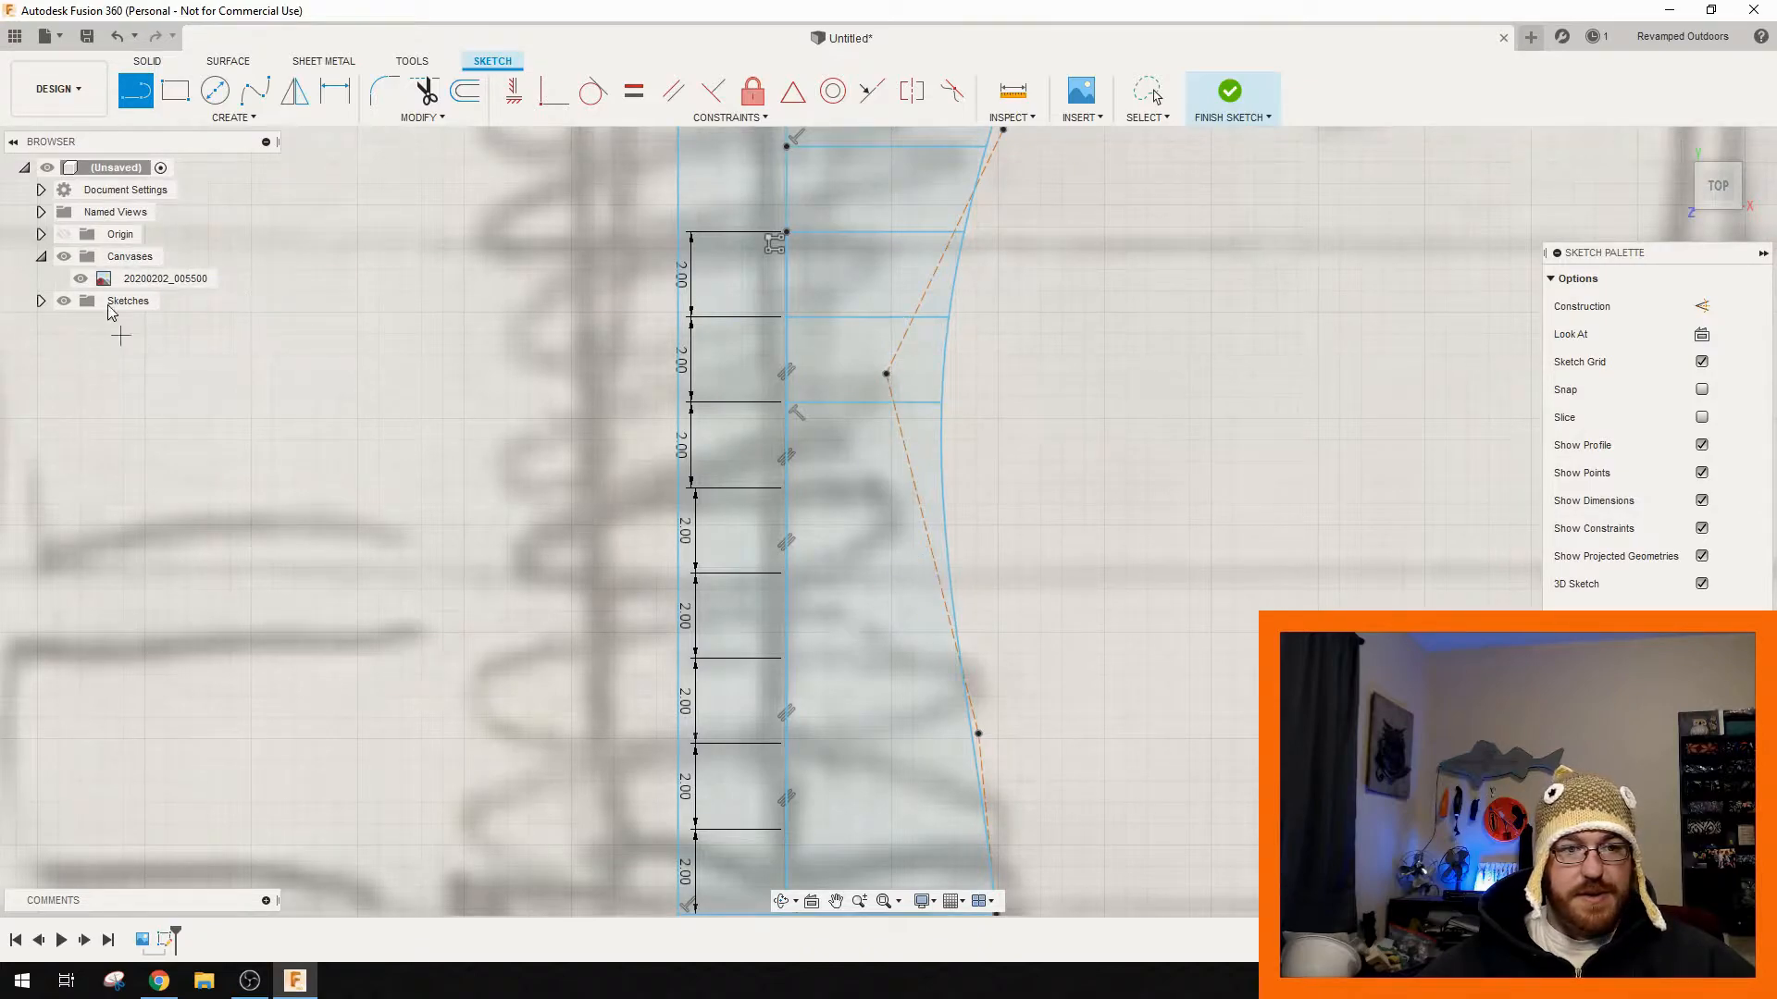
{"action": "left_click", "coordinate": [81, 278]}
{"action": "left_click", "coordinate": [787, 489]}
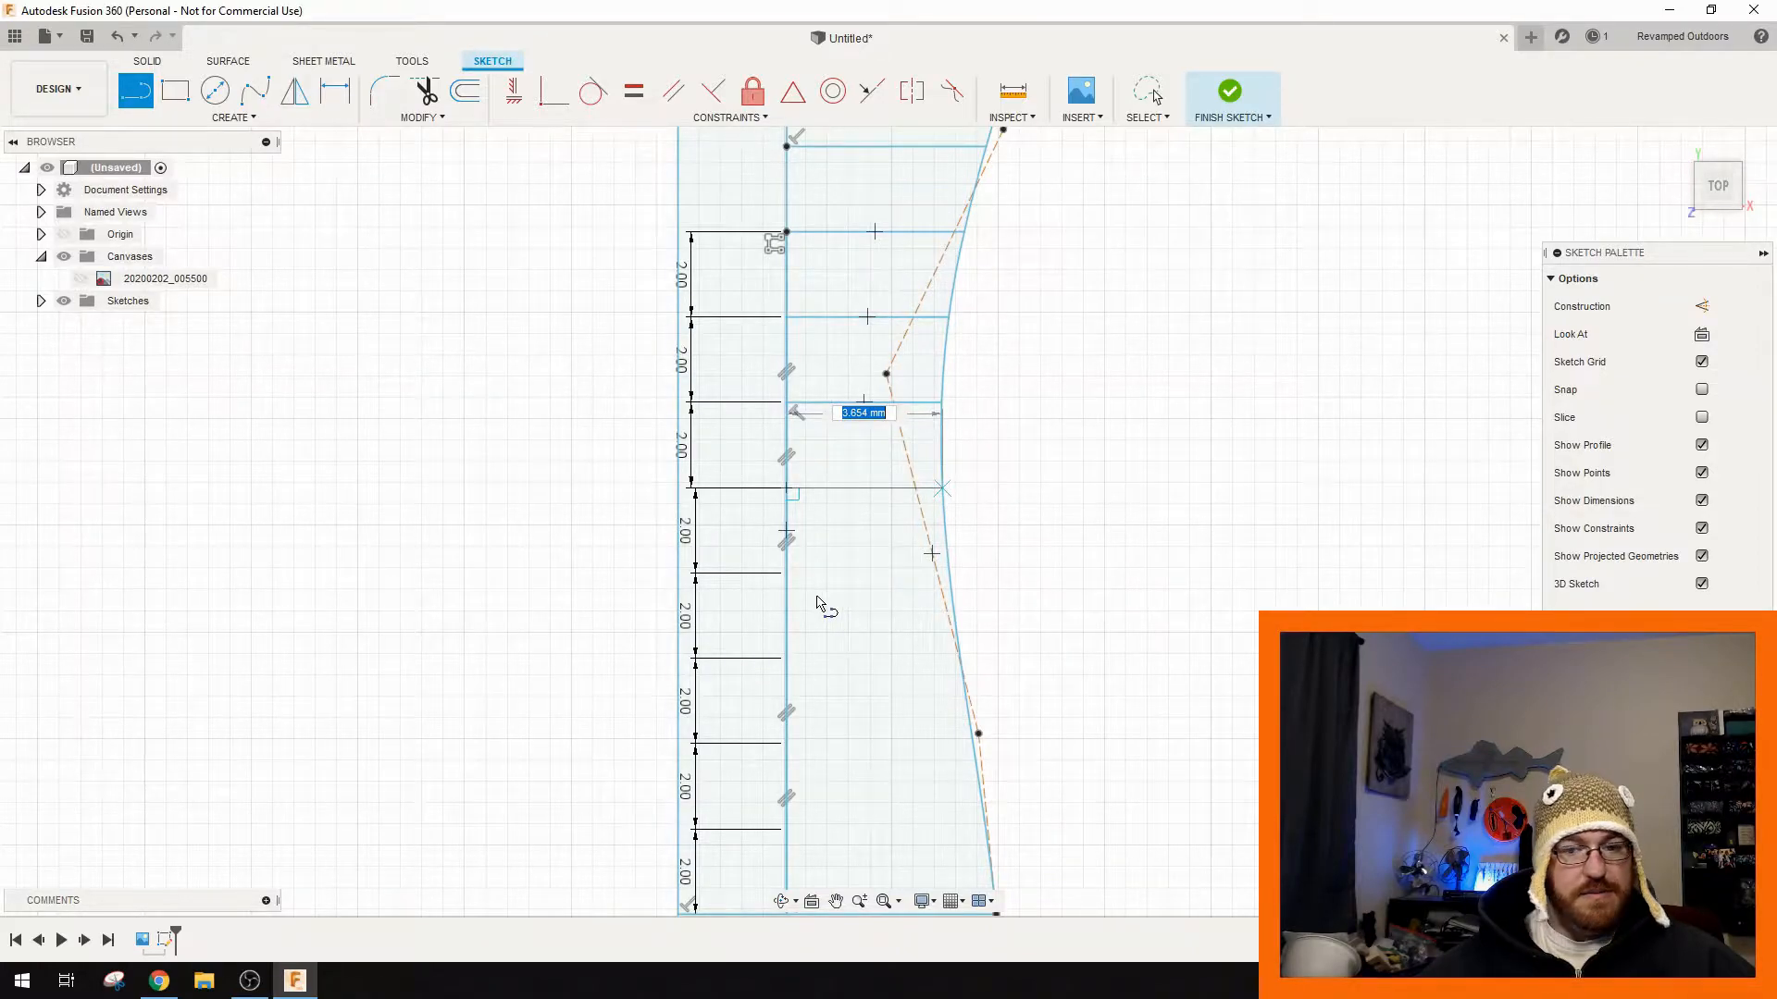
{"action": "key", "text": "Escape"}
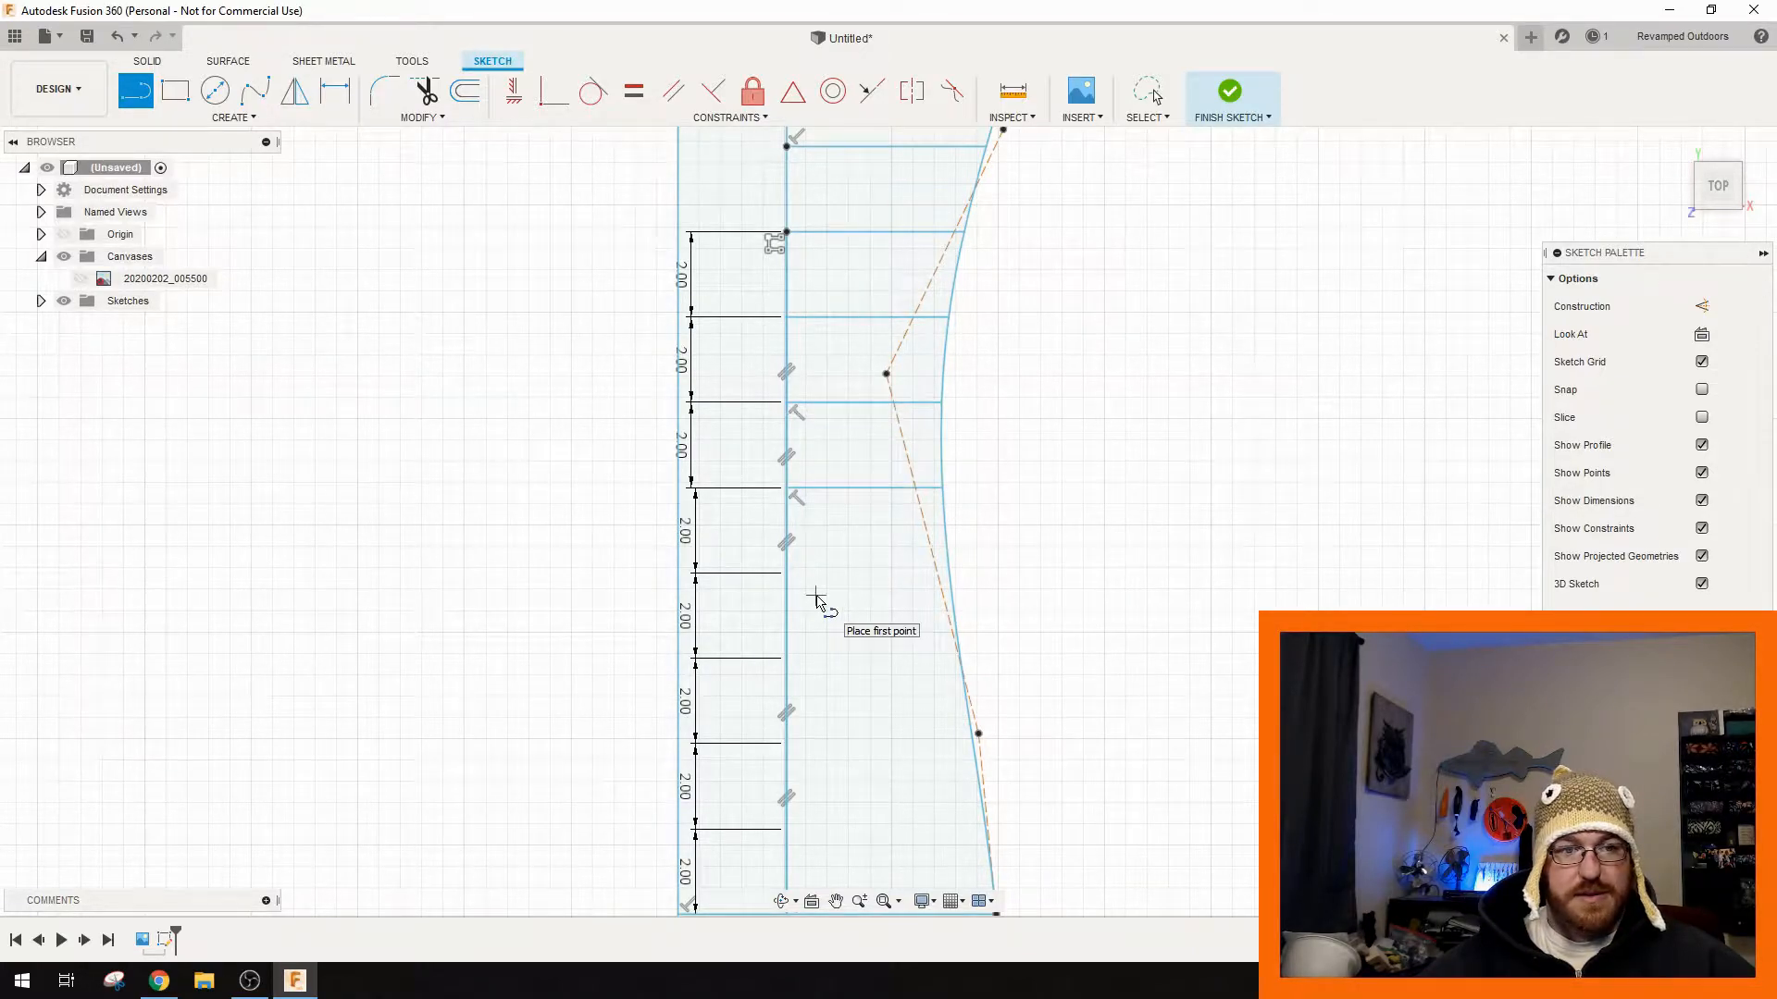
- Draw the fifth and sixth horizontal rib lines of the dimensioned lower section from the core line to the body curve
{"action": "left_click", "coordinate": [785, 571]}
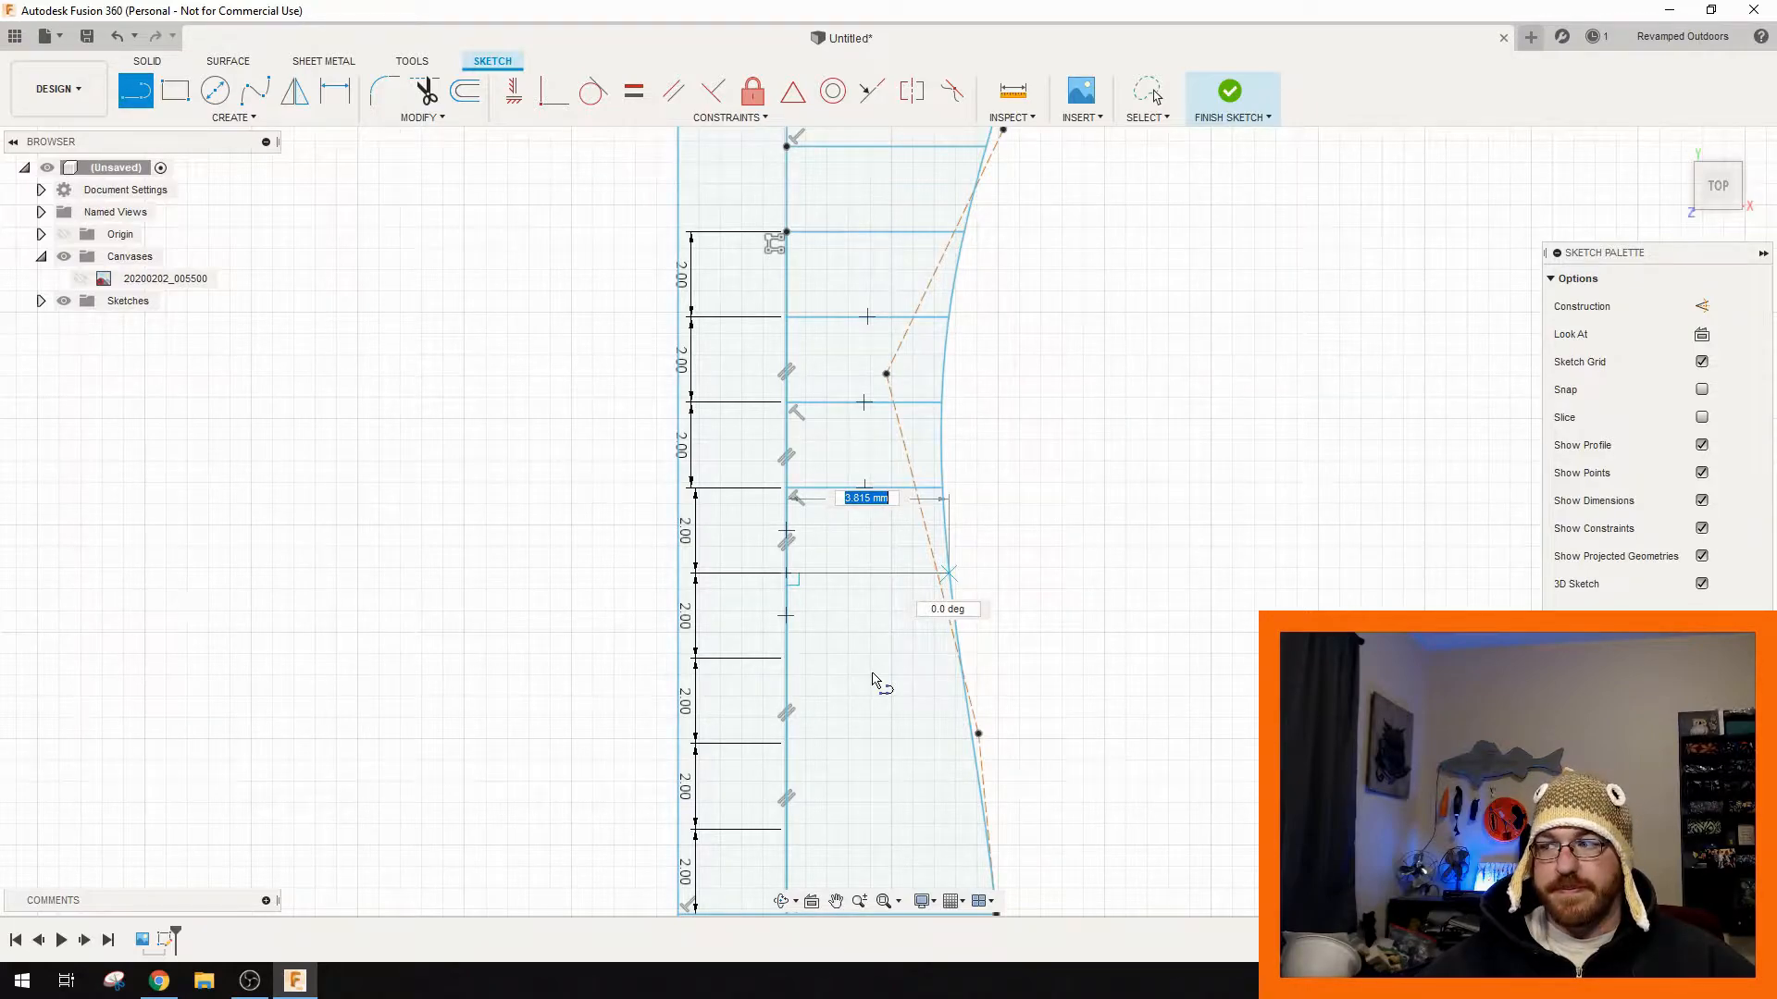
{"action": "key", "text": "Return"}
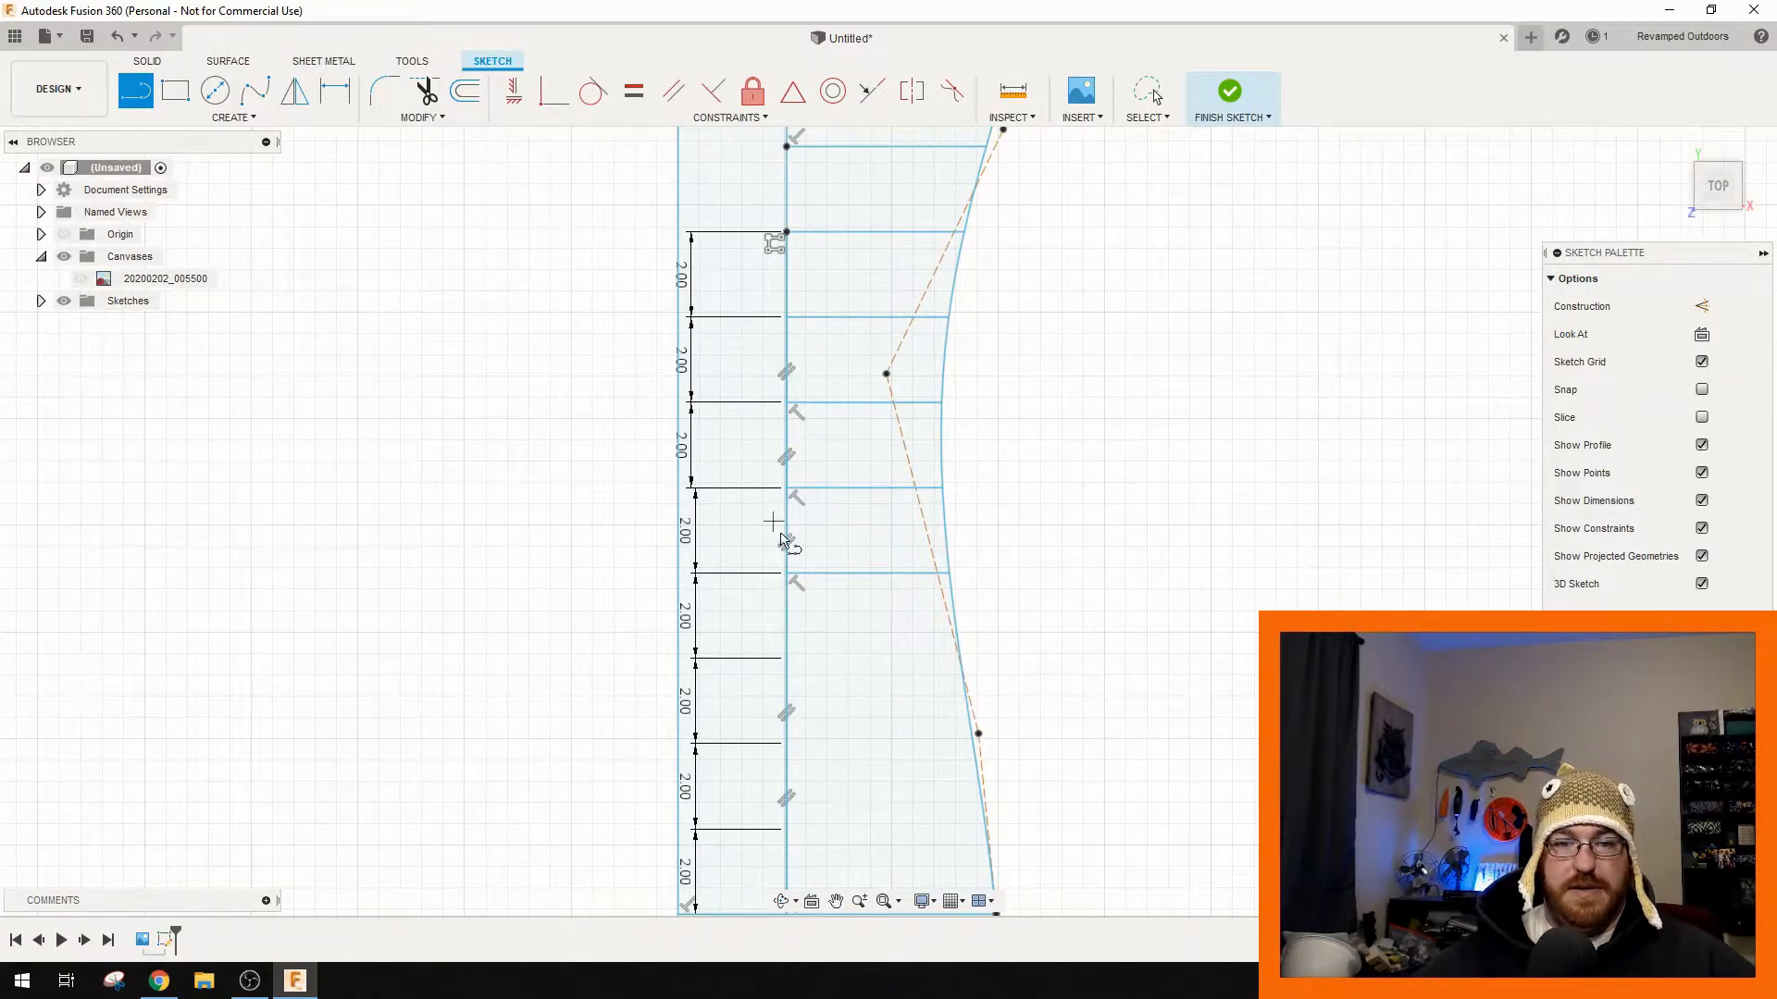
{"action": "left_click", "coordinate": [787, 659]}
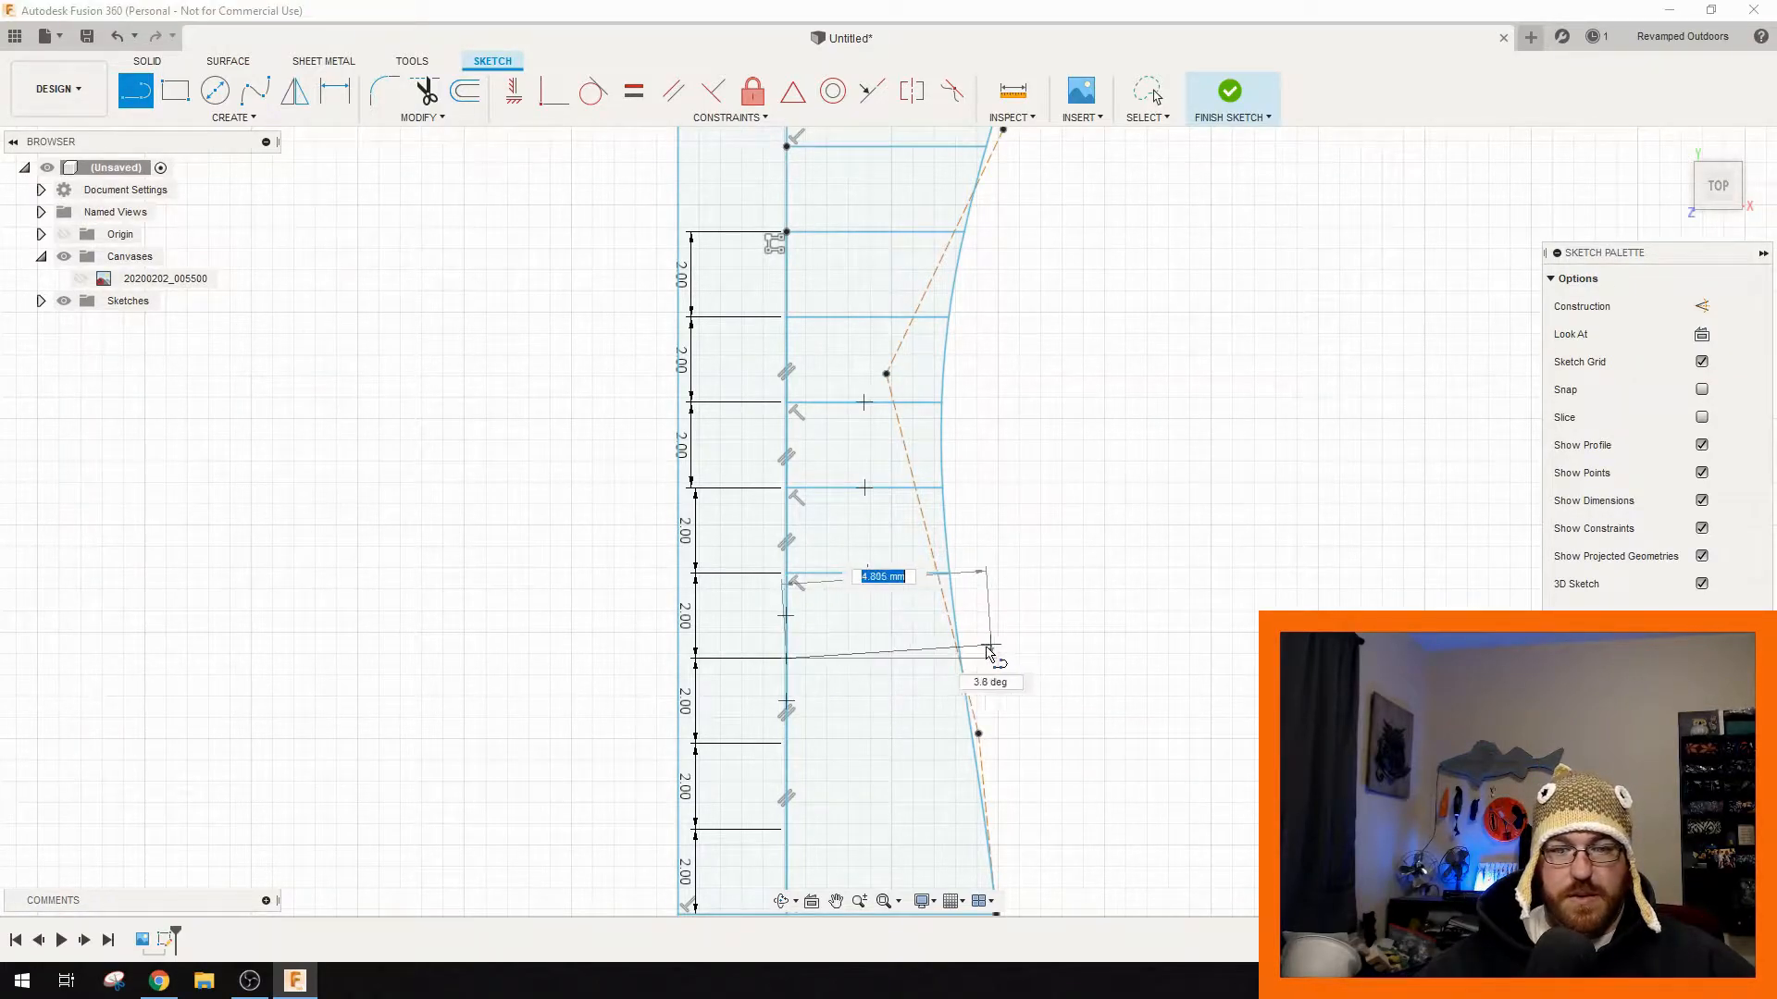
{"action": "scroll", "coordinate": [971, 661], "scroll_direction": "up", "scroll_amount": 5}
{"action": "left_click", "coordinate": [902, 661]}
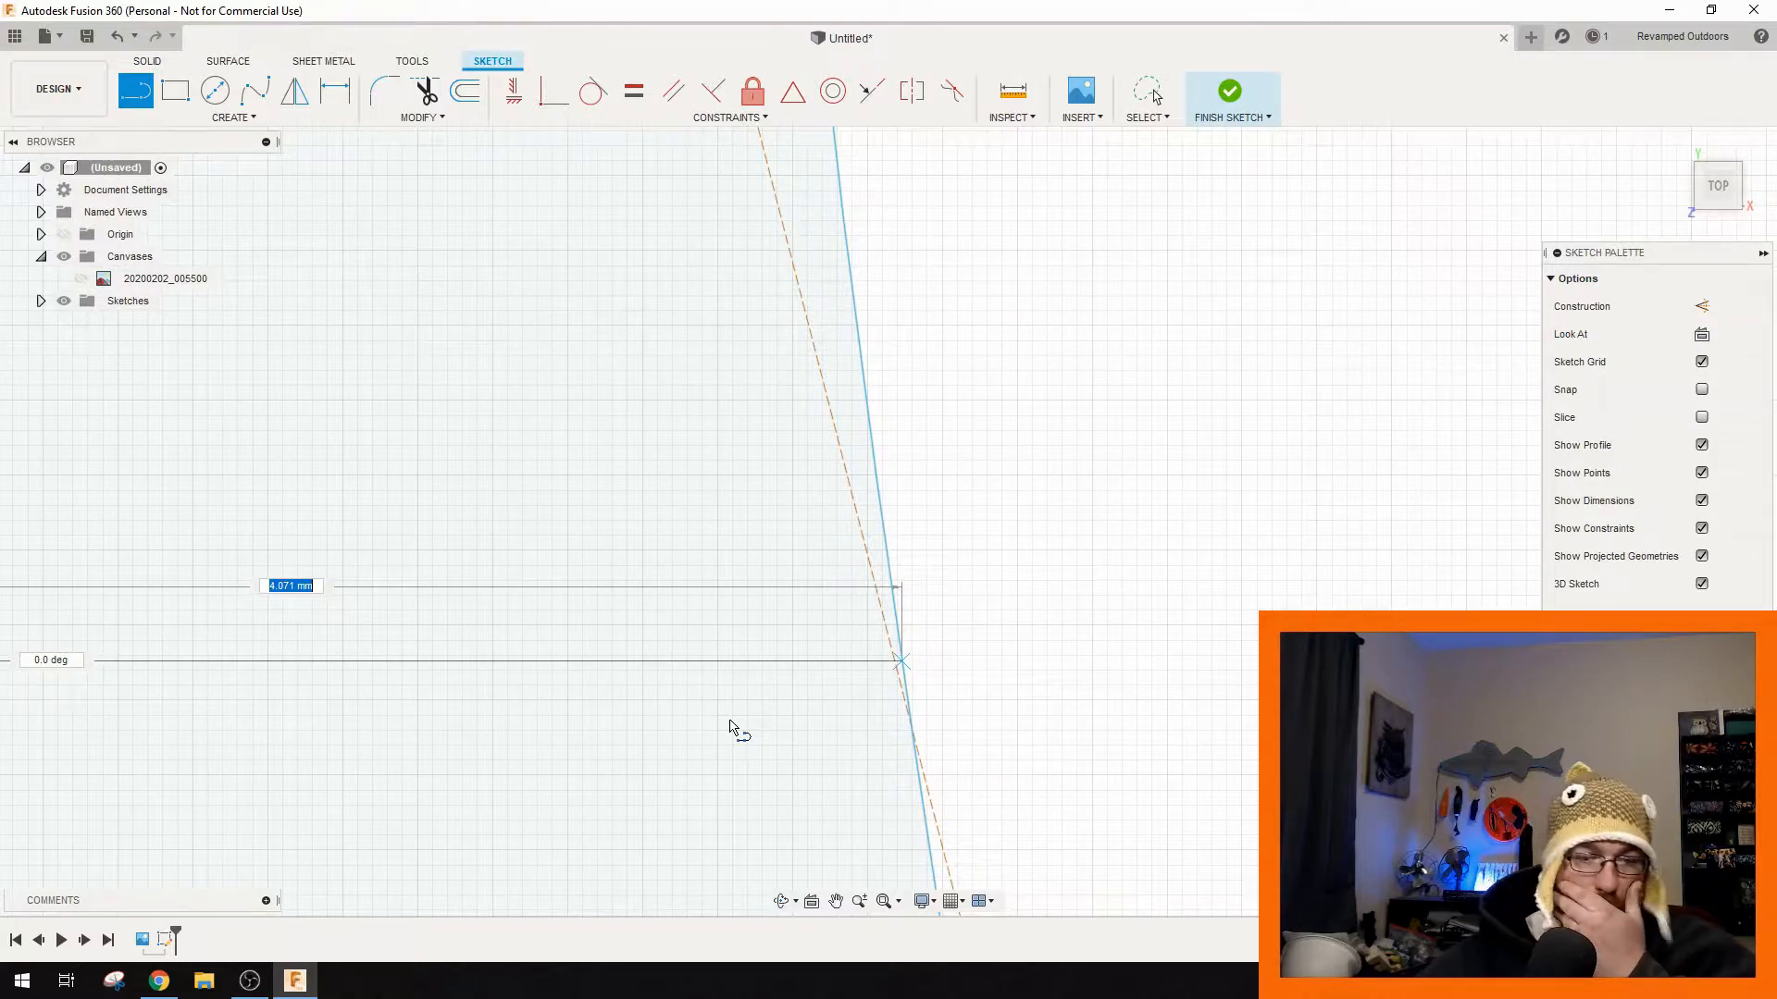
{"action": "left_click", "coordinate": [645, 711]}
- Draw the last two horizontal rib lines above the tail section, from the core line's 2 mm points to the body curve
{"action": "middle_click_drag", "start_coordinate": [642, 714], "coordinate": [1226, 291]}
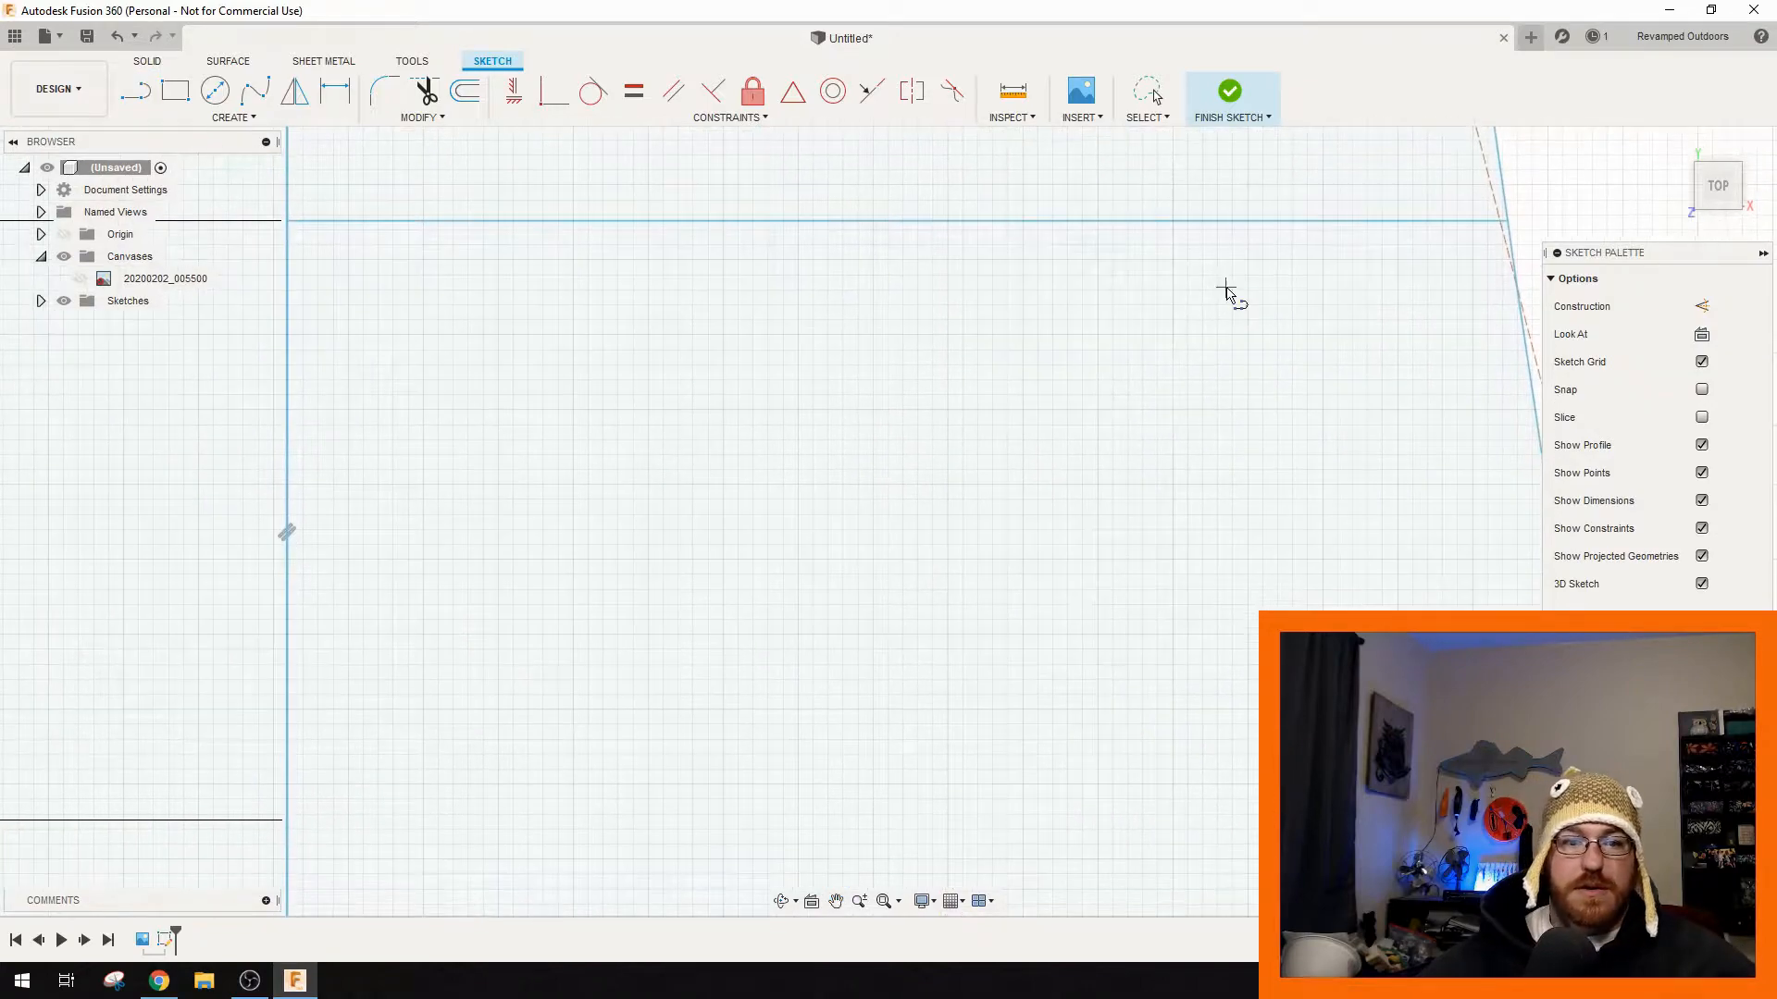
{"action": "scroll", "coordinate": [913, 508], "scroll_direction": "down", "scroll_amount": 5}
{"action": "middle_click_drag", "start_coordinate": [880, 614], "coordinate": [622, 468]}
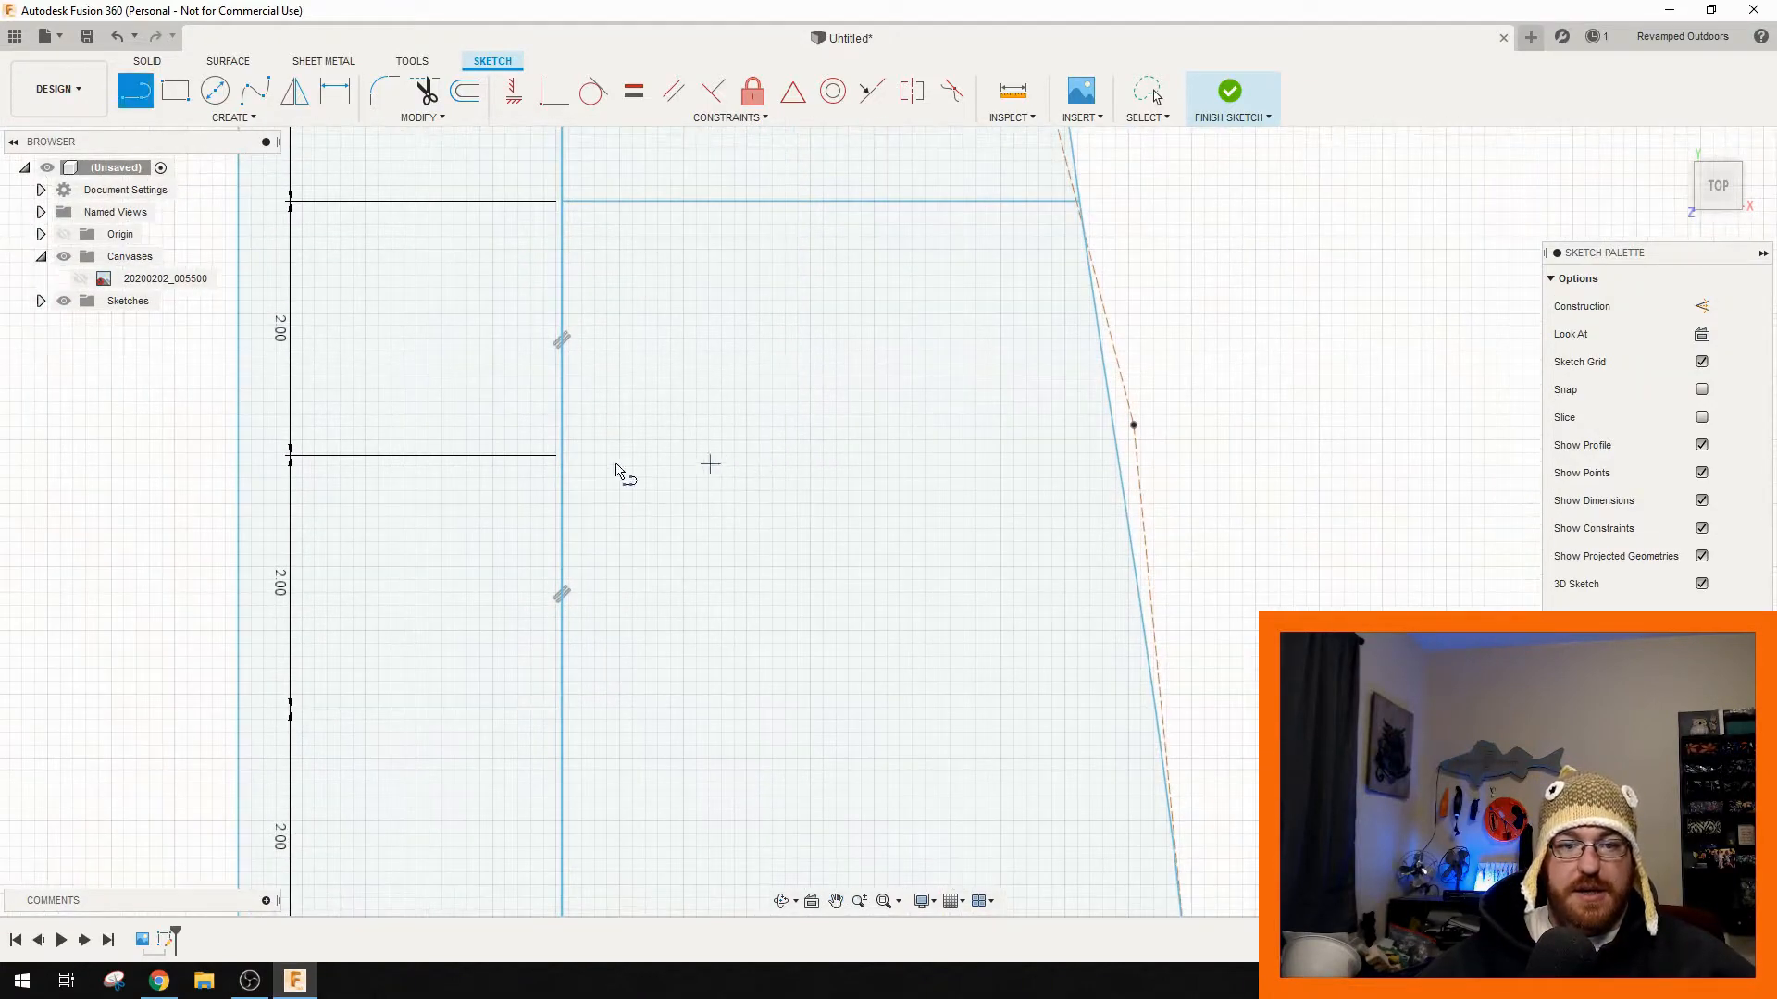
{"action": "left_click", "coordinate": [566, 457]}
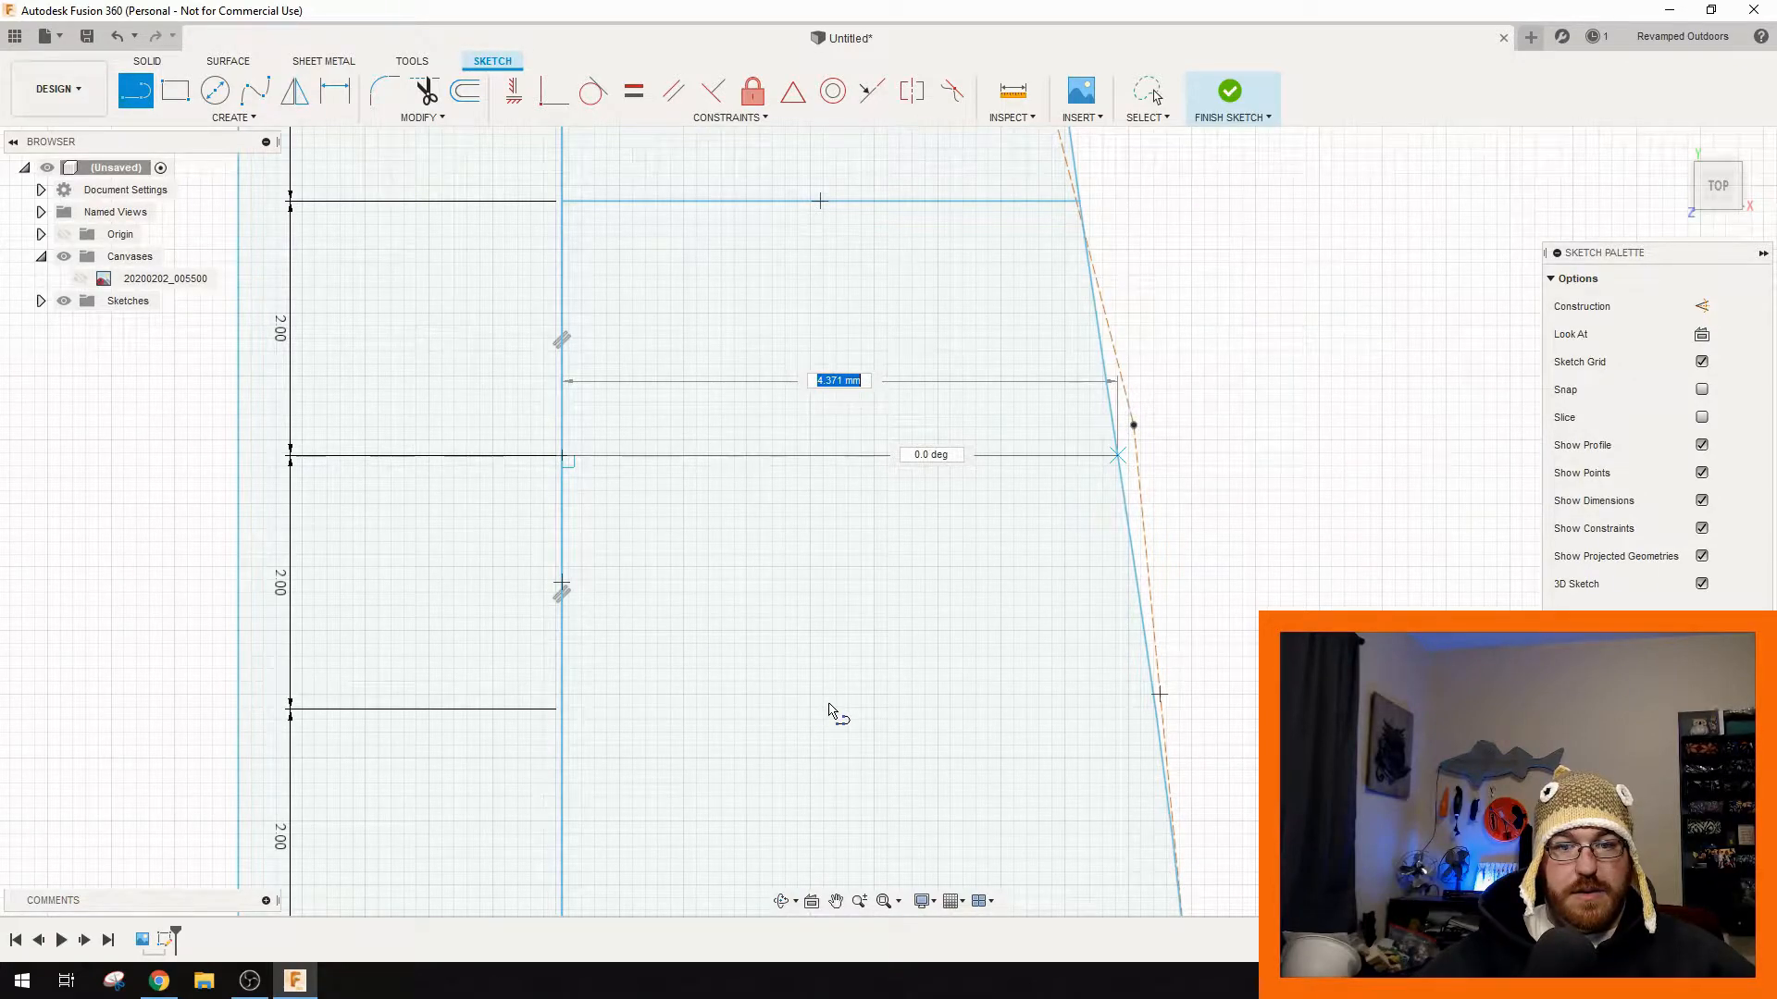
{"action": "key", "text": "Return"}
{"action": "mouse_move", "coordinate": [823, 708]}
{"action": "middle_mouse_down"}
{"action": "mouse_move", "coordinate": [879, 354]}
{"action": "mouse_move", "coordinate": [853, 430]}
{"action": "middle_mouse_up"}
{"action": "left_click", "coordinate": [595, 432]}
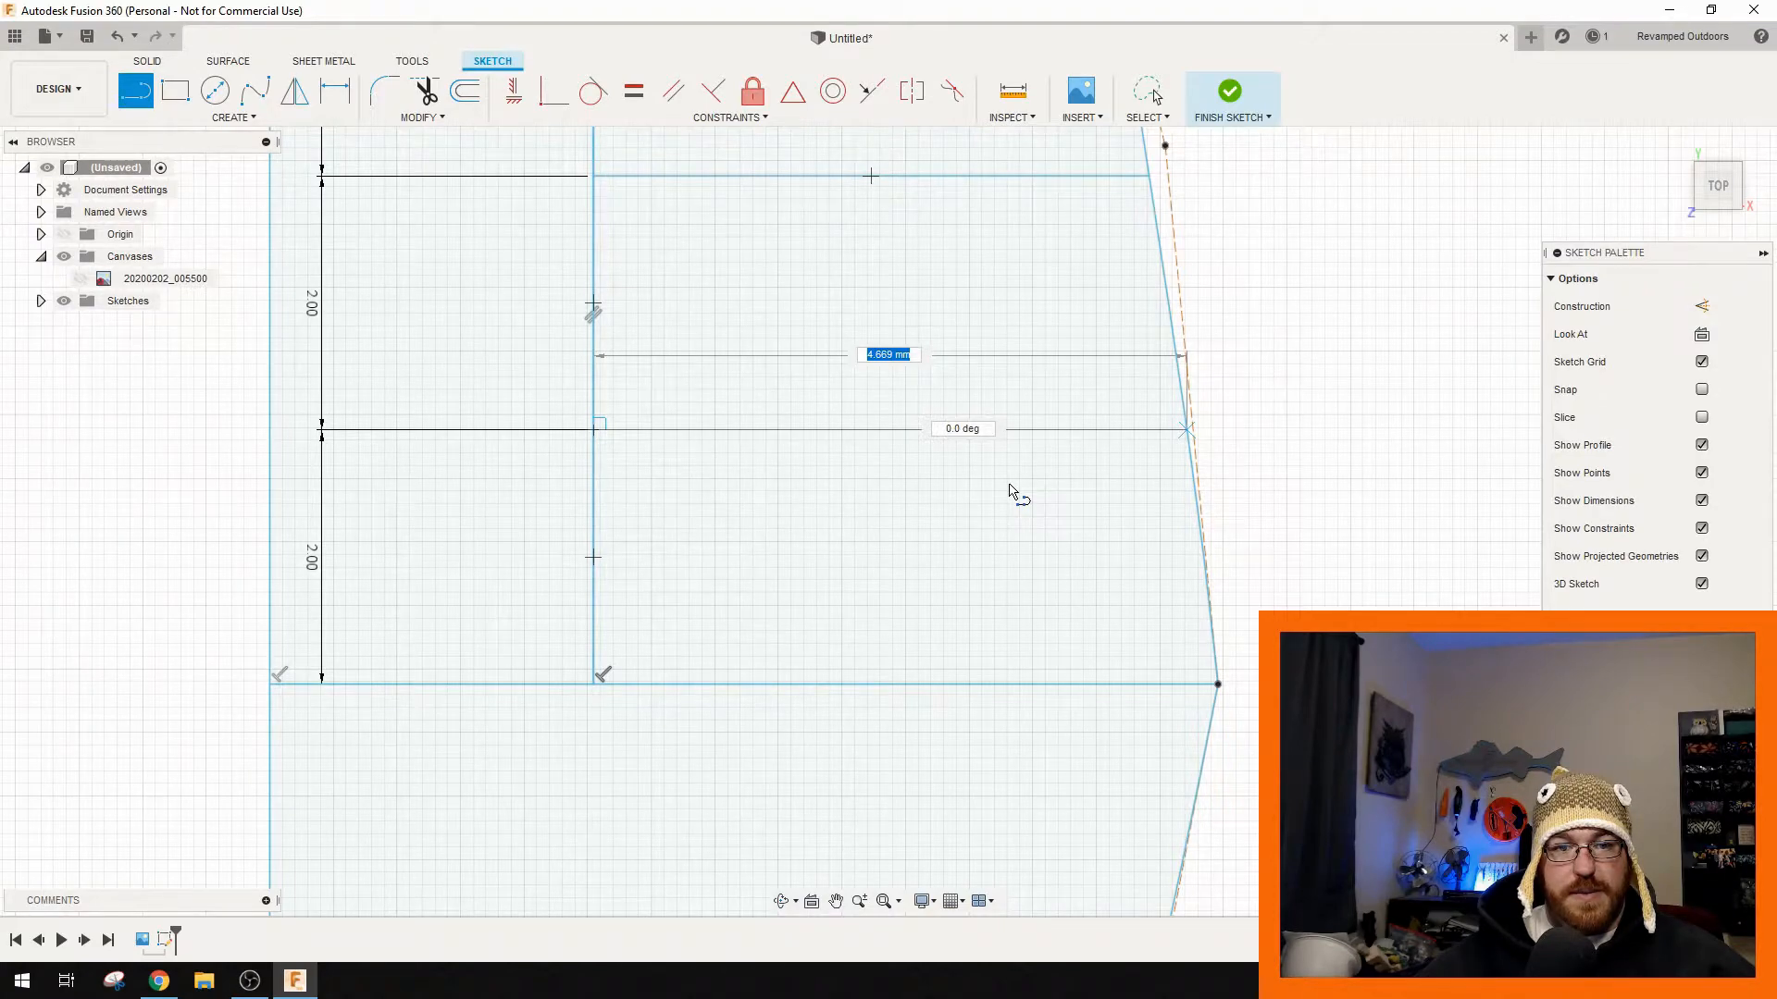
{"action": "key", "text": "Return"}
- Compare the whole ribbed half profile with the 20200202_005500 canvas, leaving the canvas hidden
{"action": "scroll", "coordinate": [990, 501], "scroll_direction": "down", "scroll_amount": 4}
{"action": "scroll", "coordinate": [992, 505], "scroll_direction": "down", "scroll_amount": 5}
{"action": "key", "text": "Escape"}
{"action": "middle_click_drag", "start_coordinate": [1170, 336], "coordinate": [983, 458]}
{"action": "scroll", "coordinate": [1031, 451], "scroll_direction": "down", "scroll_amount": 5}
{"action": "middle_click_drag", "start_coordinate": [1092, 386], "coordinate": [961, 576]}
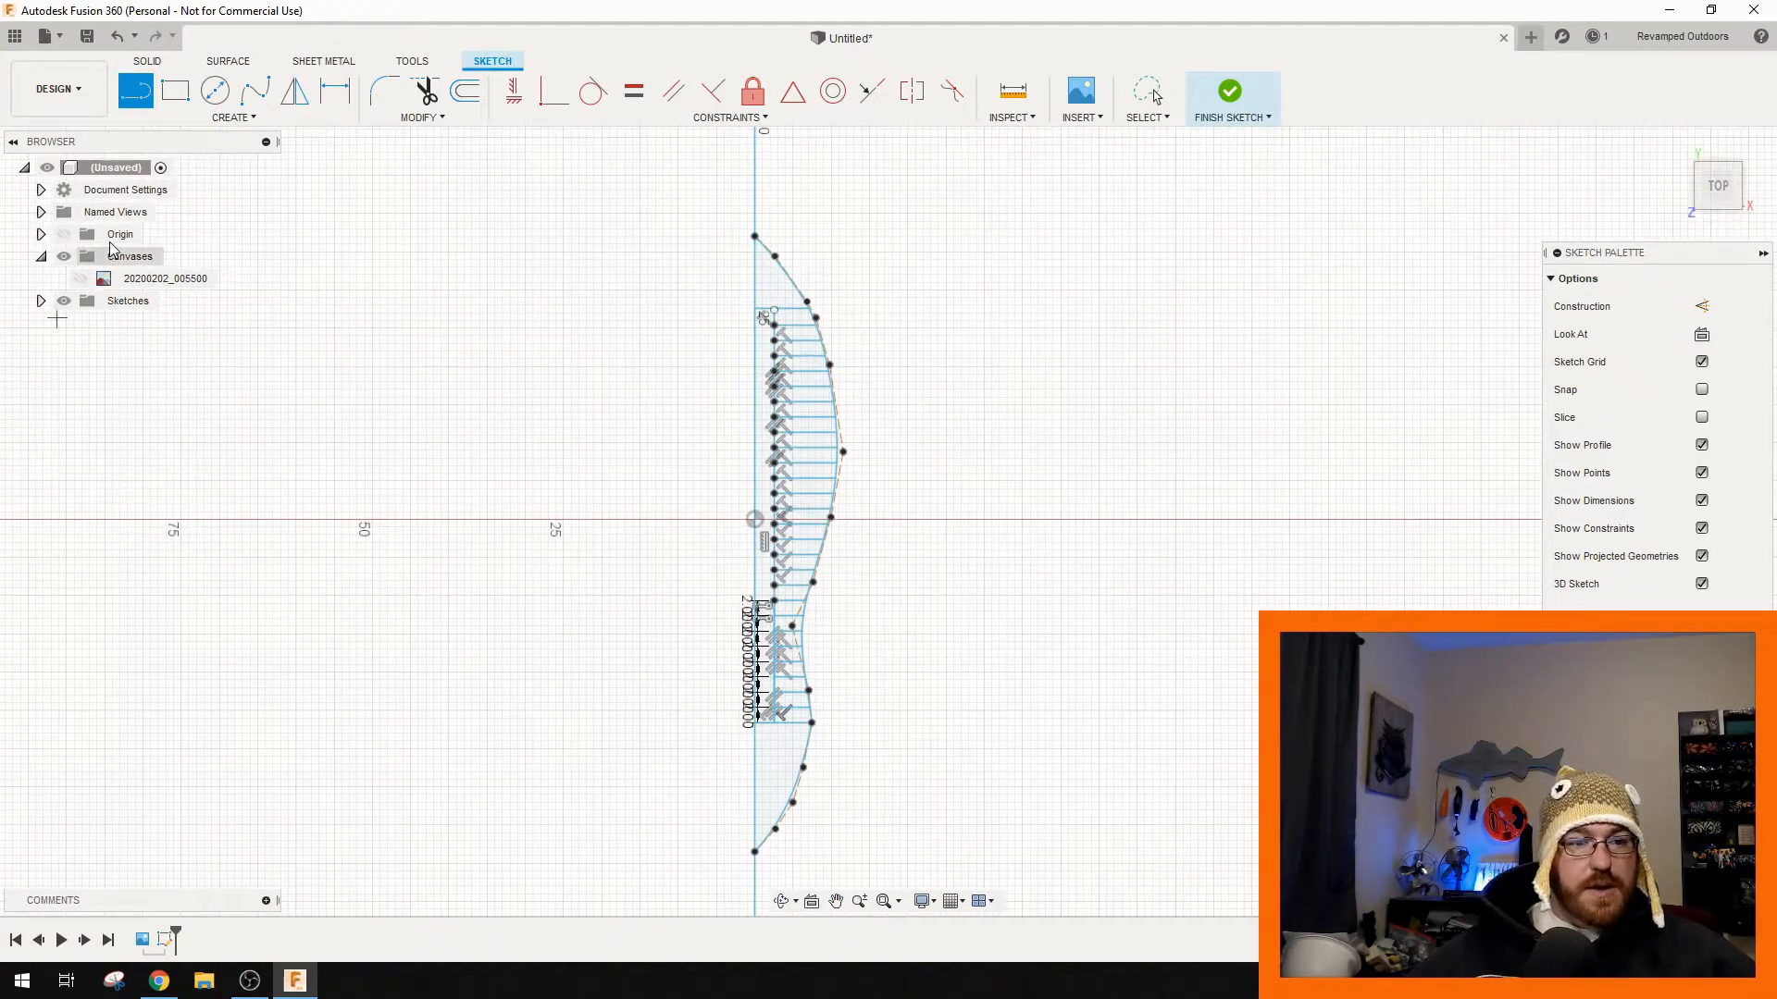
{"action": "left_click", "coordinate": [80, 278]}
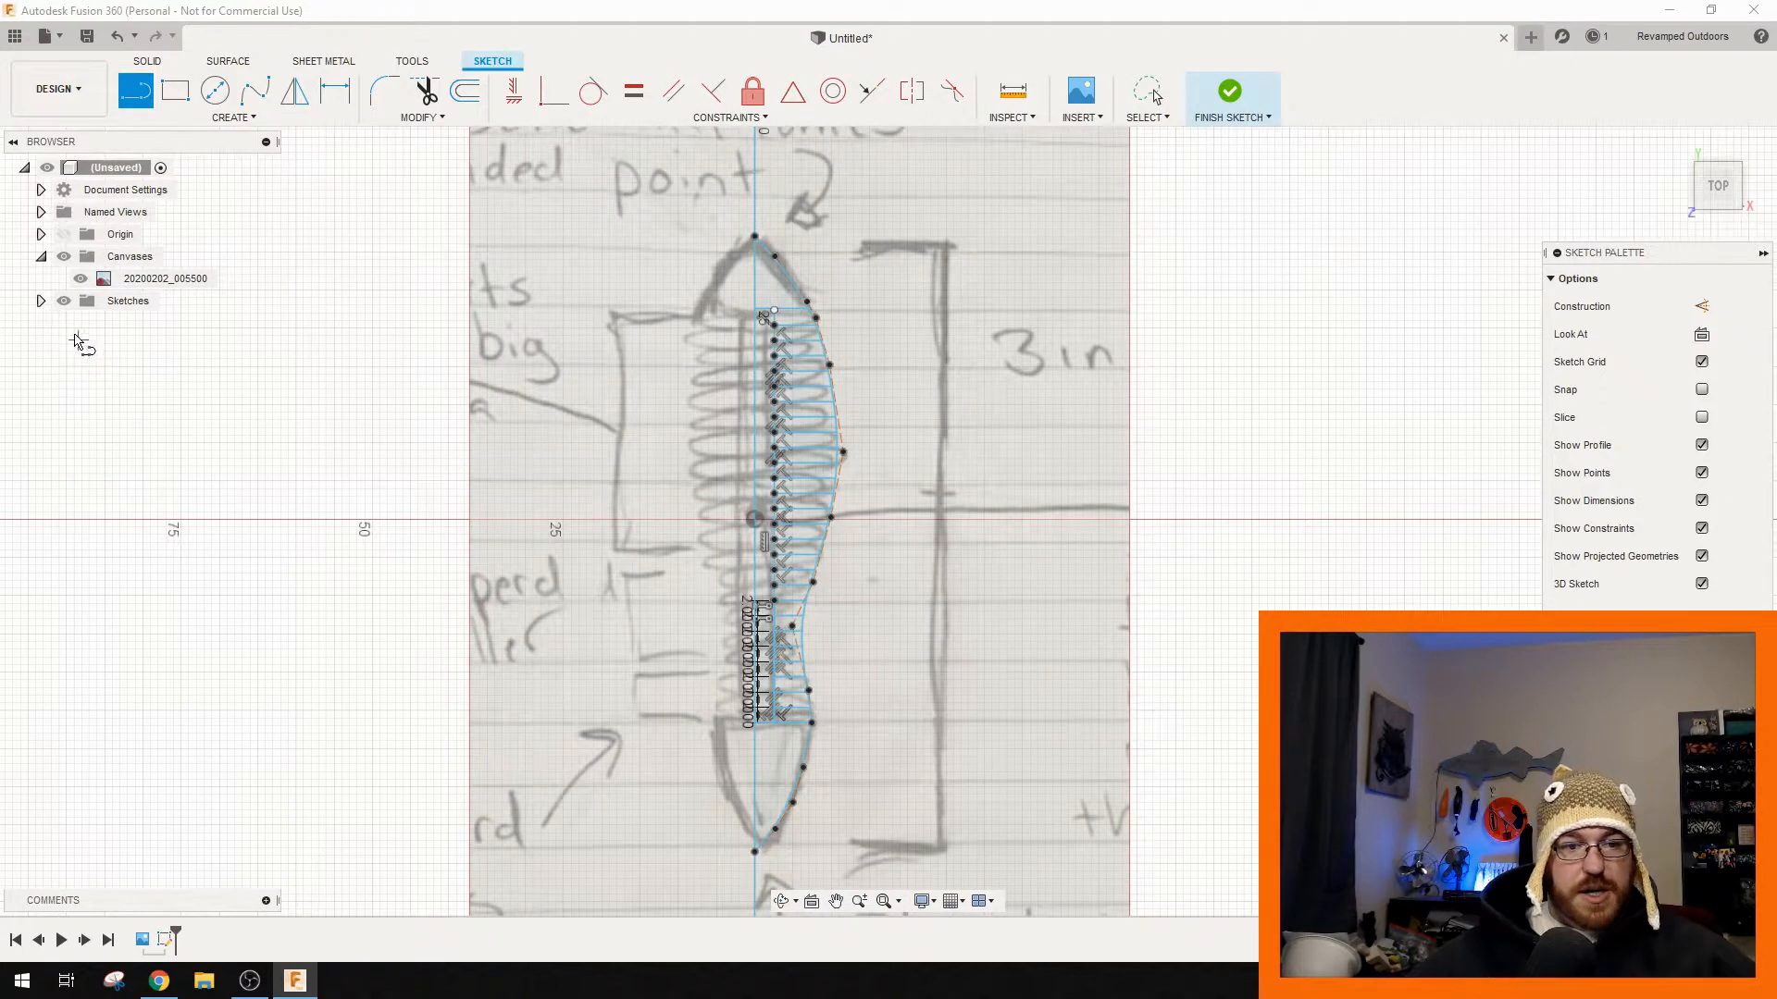
{"action": "left_click", "coordinate": [80, 279]}
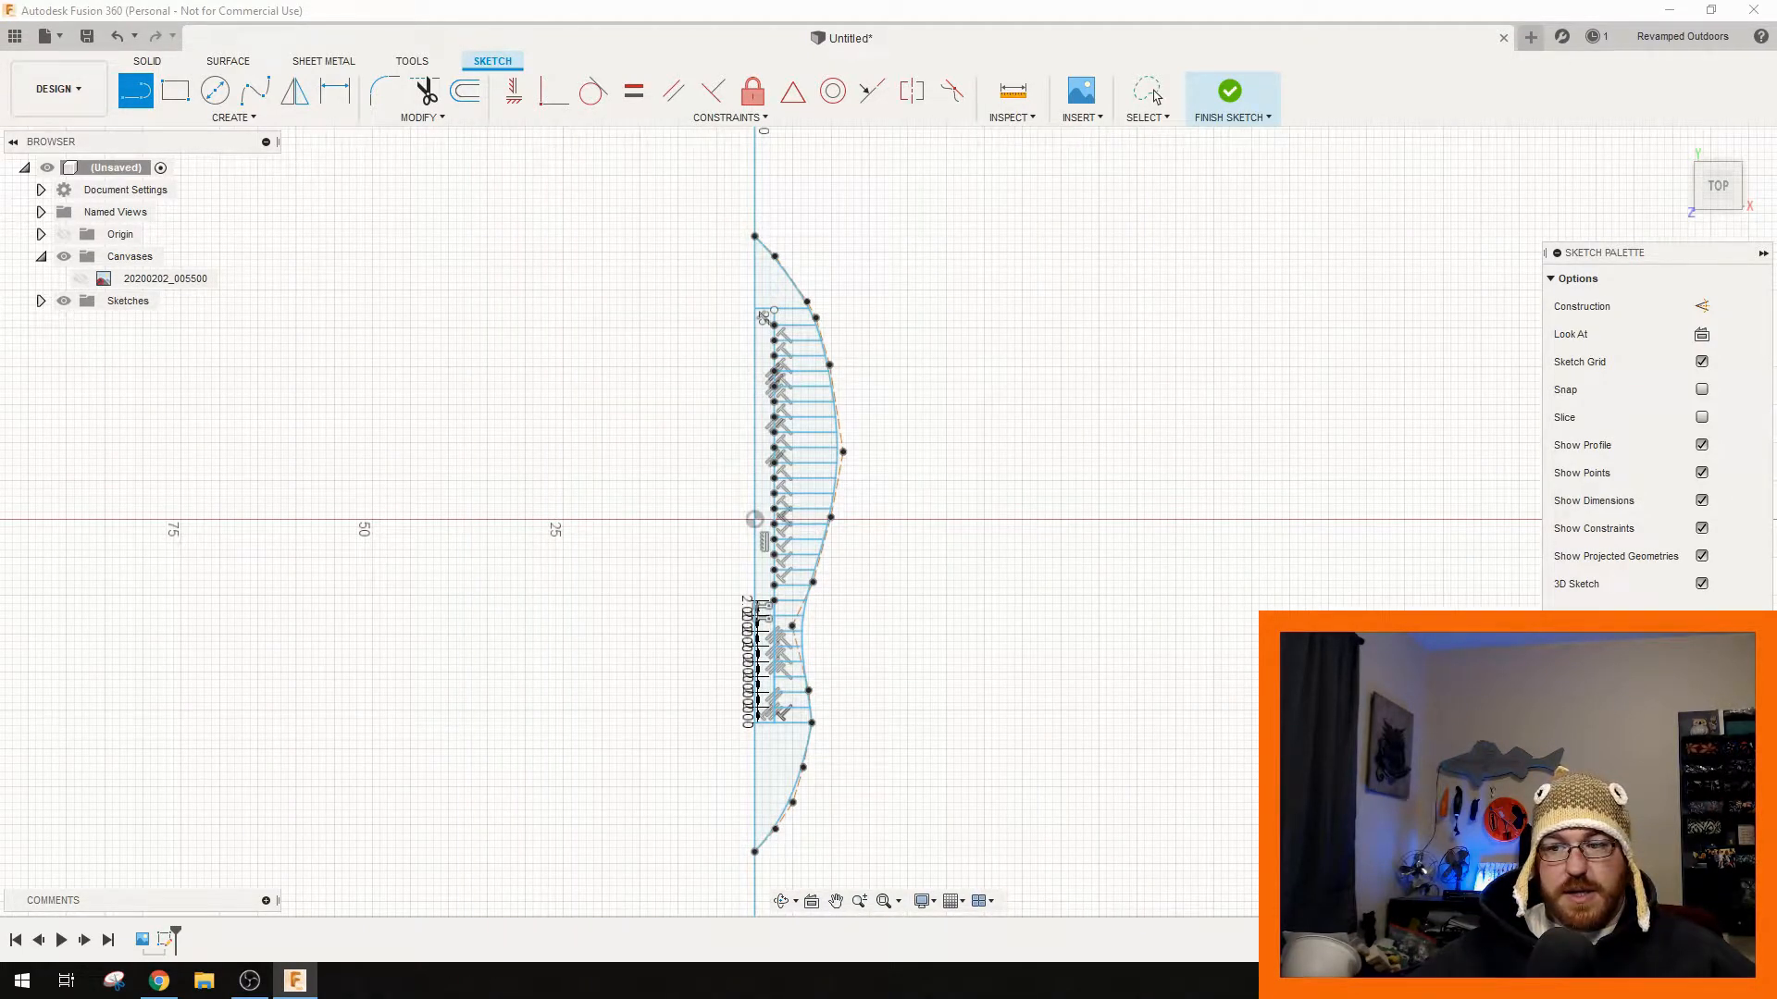
- Finish the sketch and select the nose profile, the core strip and the first five alternate rib bands below the nose
{"action": "left_click", "coordinate": [1230, 89]}
{"action": "left_click", "coordinate": [764, 268]}
{"action": "scroll", "coordinate": [775, 361], "scroll_direction": "up", "scroll_amount": 3}
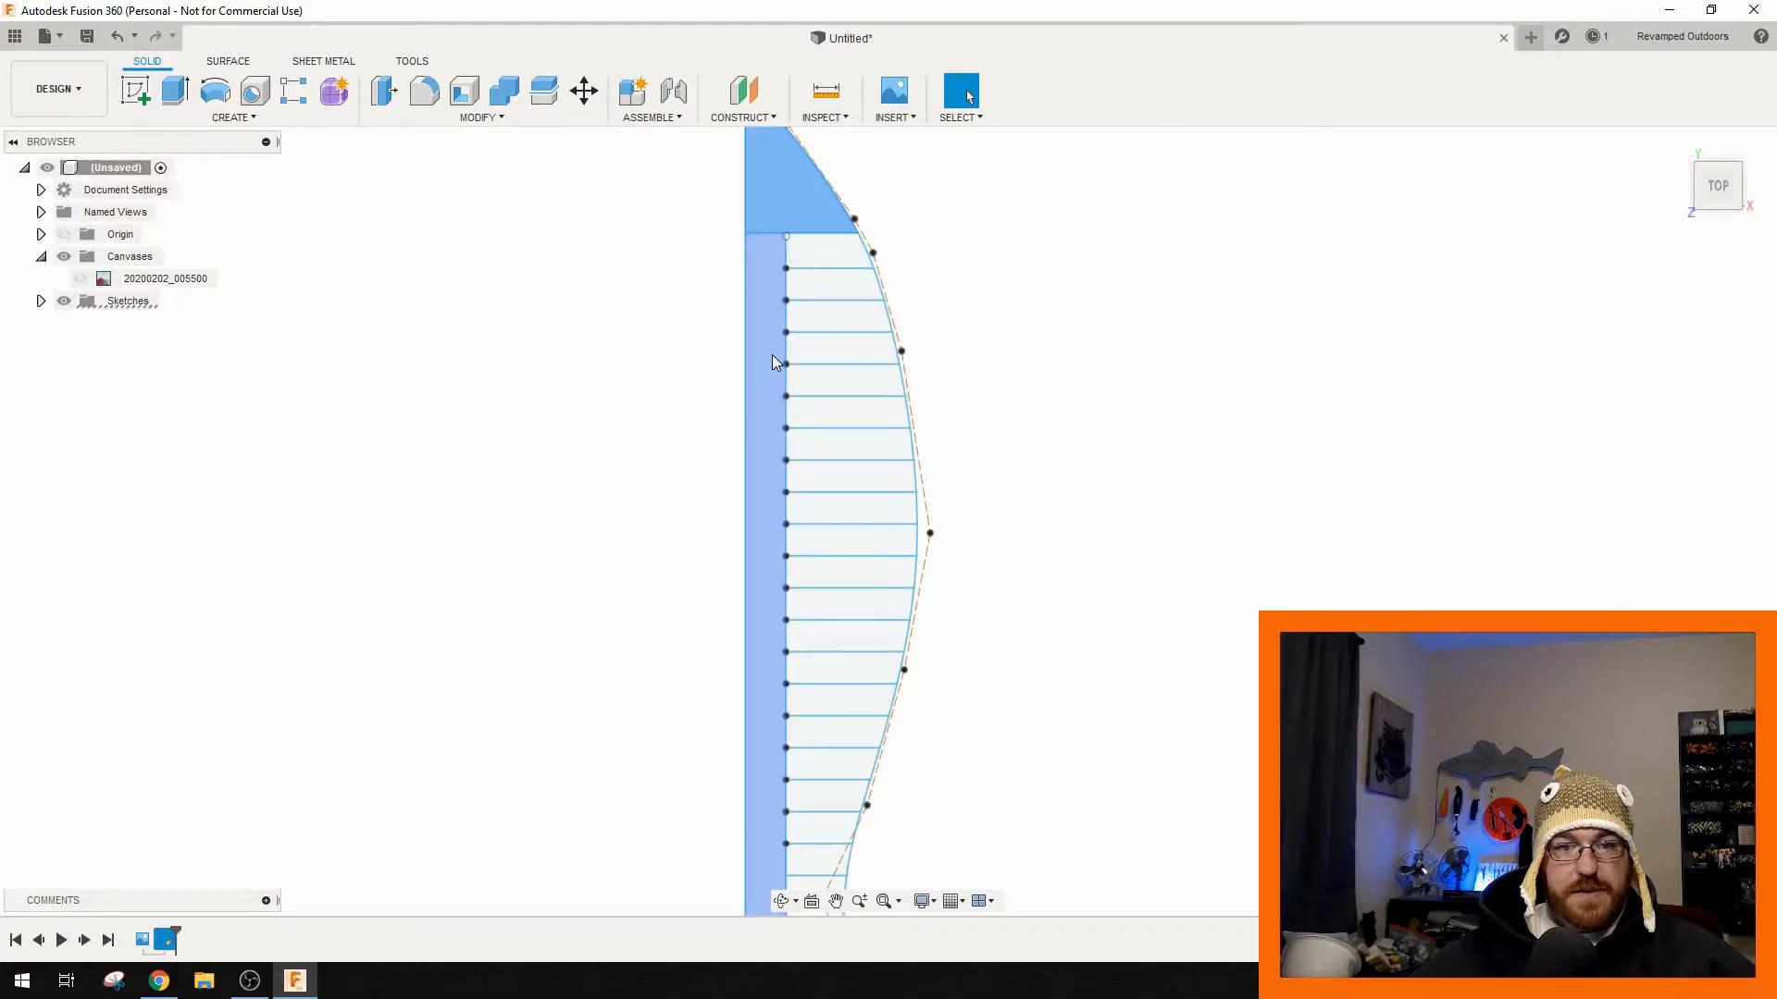
{"action": "scroll", "coordinate": [775, 361], "scroll_direction": "up", "scroll_amount": 3}
{"action": "left_click", "coordinate": [880, 237]}
{"action": "left_click", "coordinate": [884, 341]}
{"action": "left_click", "coordinate": [892, 440]}
{"action": "left_click", "coordinate": [886, 548]}
{"action": "left_click", "coordinate": [880, 670]}
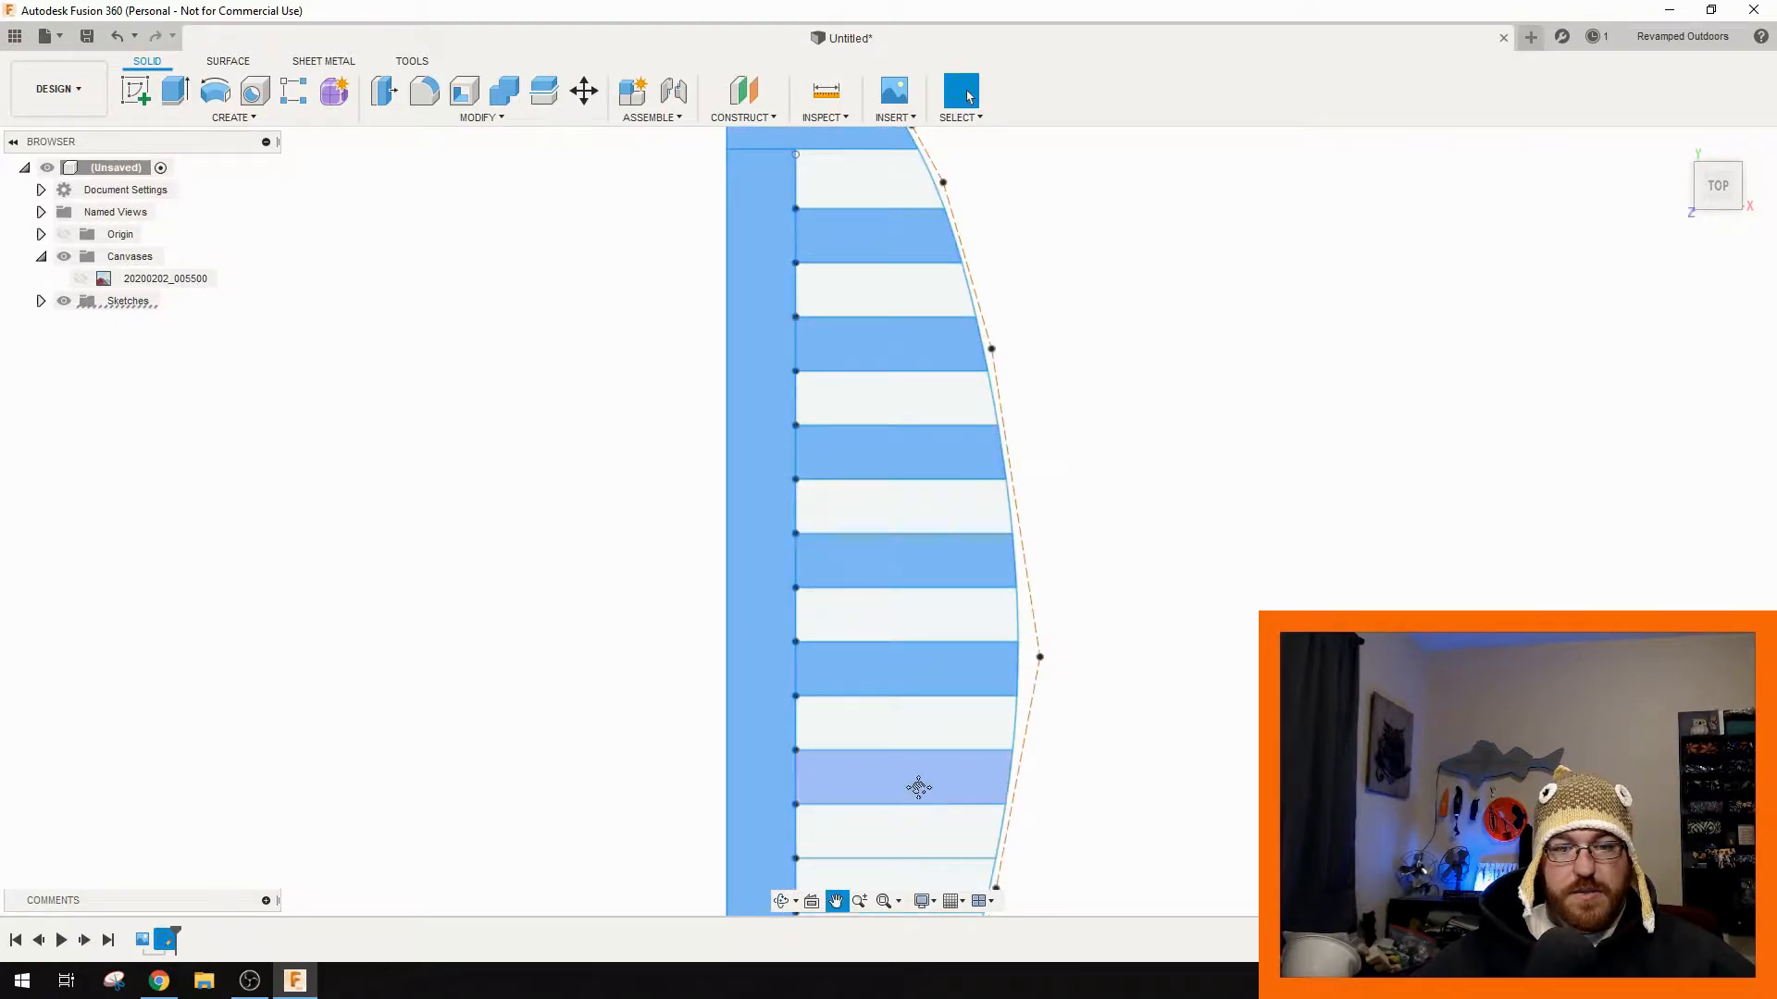
- Add the remaining eight alternate rib bands, from mid-body down to the tail section, to the profile selection
{"action": "middle_click_drag", "start_coordinate": [917, 791], "coordinate": [847, 419]}
{"action": "left_click", "coordinate": [842, 423]}
{"action": "left_click", "coordinate": [823, 532]}
{"action": "left_click", "coordinate": [825, 659]}
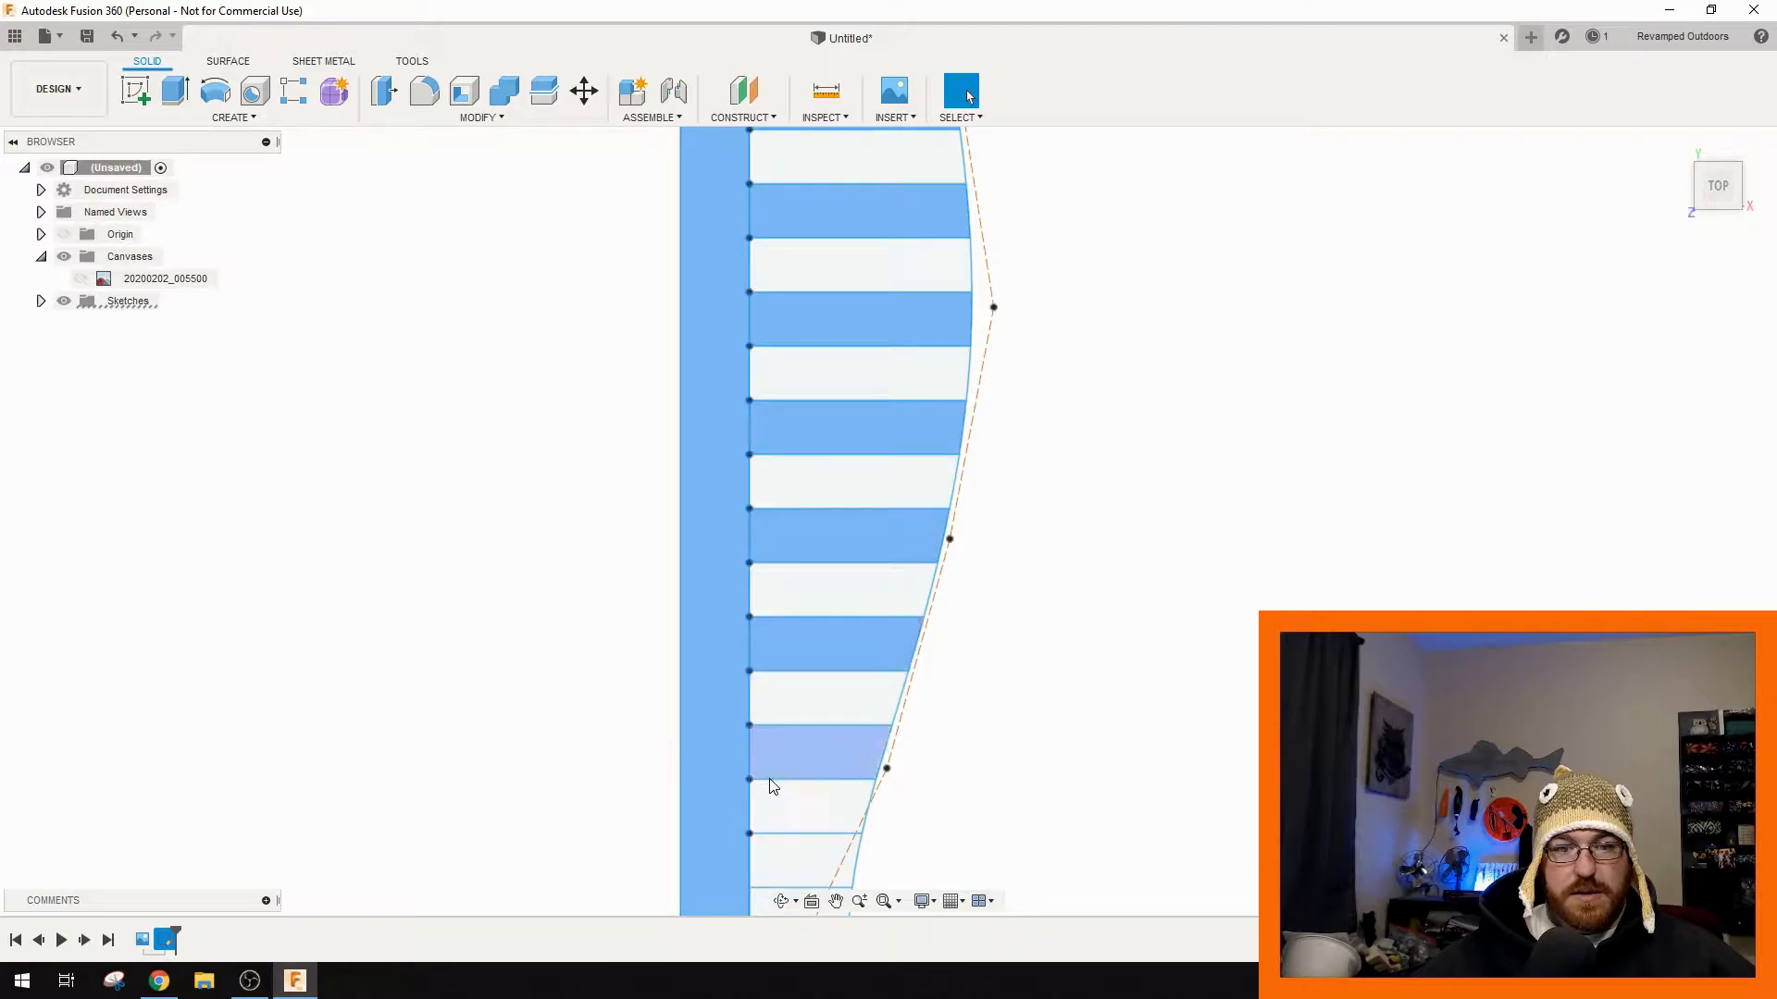
{"action": "left_click", "coordinate": [786, 762]}
{"action": "middle_click_drag", "start_coordinate": [787, 763], "coordinate": [808, 488]}
{"action": "left_click", "coordinate": [809, 487]}
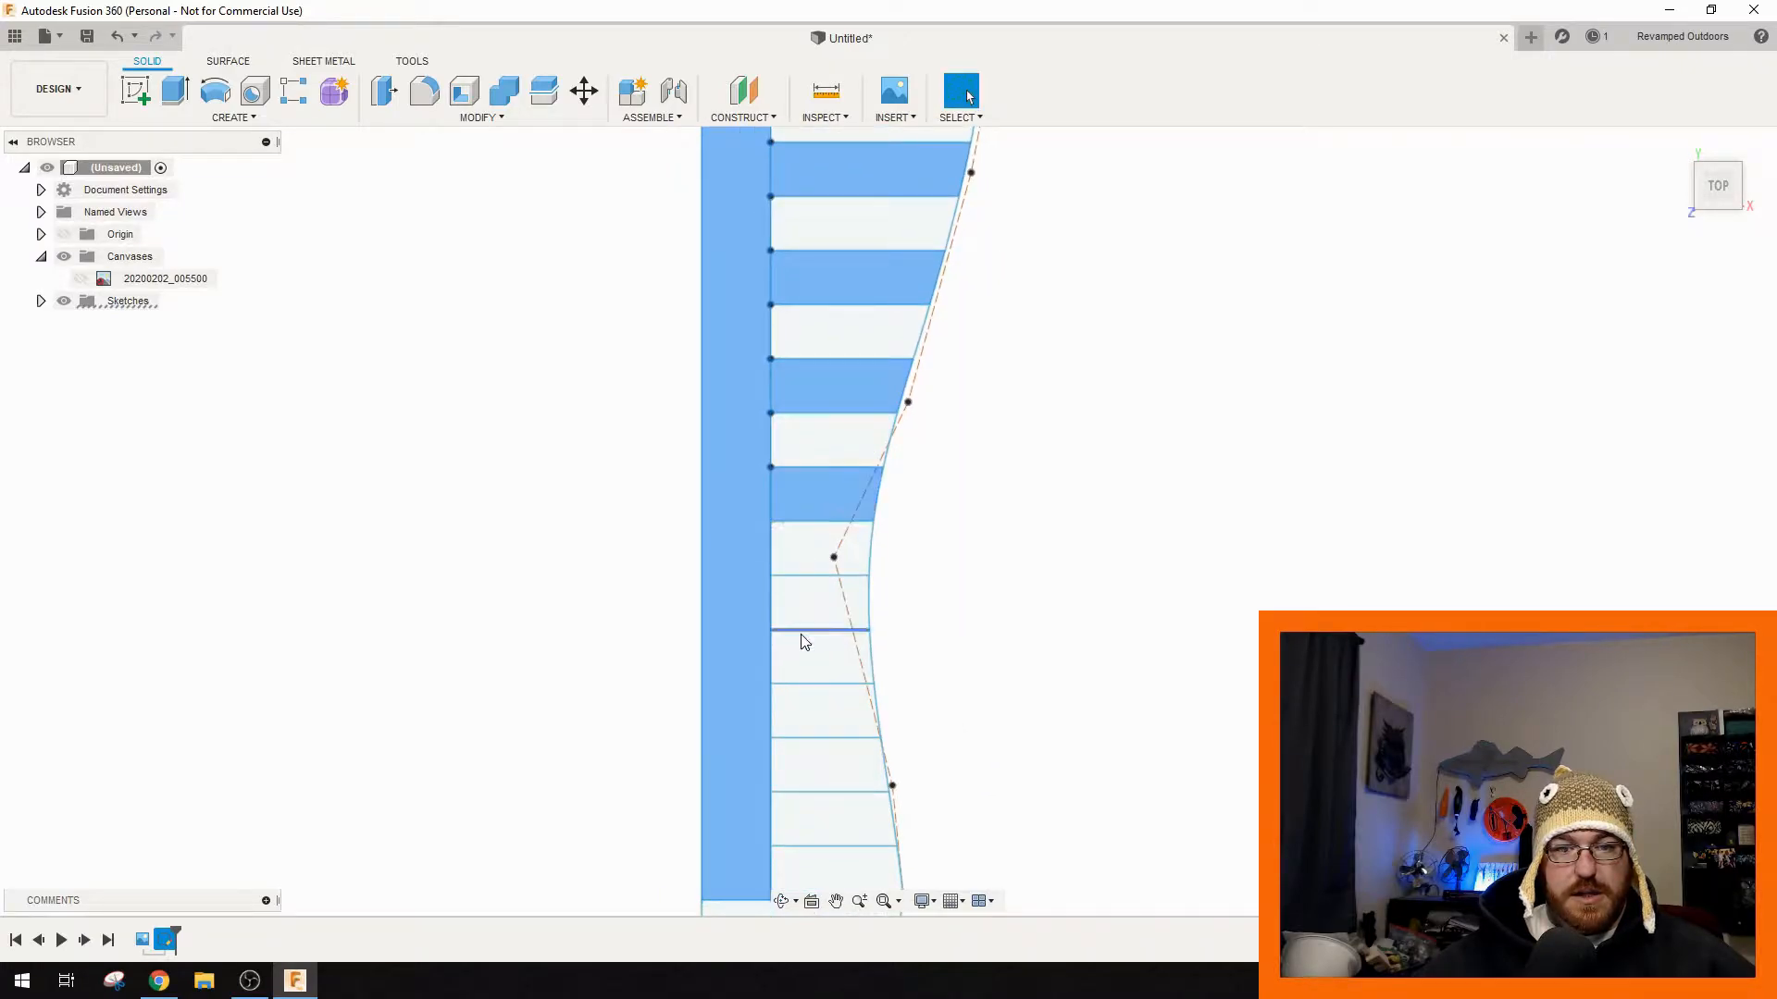
{"action": "left_click", "coordinate": [803, 614]}
{"action": "left_click", "coordinate": [818, 702]}
{"action": "middle_click_drag", "start_coordinate": [919, 744], "coordinate": [876, 355]}
{"action": "left_click", "coordinate": [778, 432]}
{"action": "scroll", "coordinate": [958, 541], "scroll_direction": "down", "scroll_amount": 3}
{"action": "scroll", "coordinate": [958, 541], "scroll_direction": "down", "scroll_amount": 5}
{"action": "middle_click_drag", "start_coordinate": [1060, 435], "coordinate": [896, 851]}
{"action": "scroll", "coordinate": [897, 851], "scroll_direction": "up", "scroll_amount": 1}
{"action": "mouse_move", "coordinate": [899, 618]}
{"action": "middle_mouse_down"}
{"action": "mouse_move", "coordinate": [999, 310]}
{"action": "mouse_move", "coordinate": [1116, 683]}
{"action": "middle_mouse_up"}
{"action": "scroll", "coordinate": [999, 309], "scroll_direction": "up", "scroll_amount": 4}
{"action": "scroll", "coordinate": [1005, 315], "scroll_direction": "up", "scroll_amount": 1}
- Revolve the 15 selected profiles 360 degrees about the vertical centre line as a new body
{"action": "left_click", "coordinate": [435, 118]}
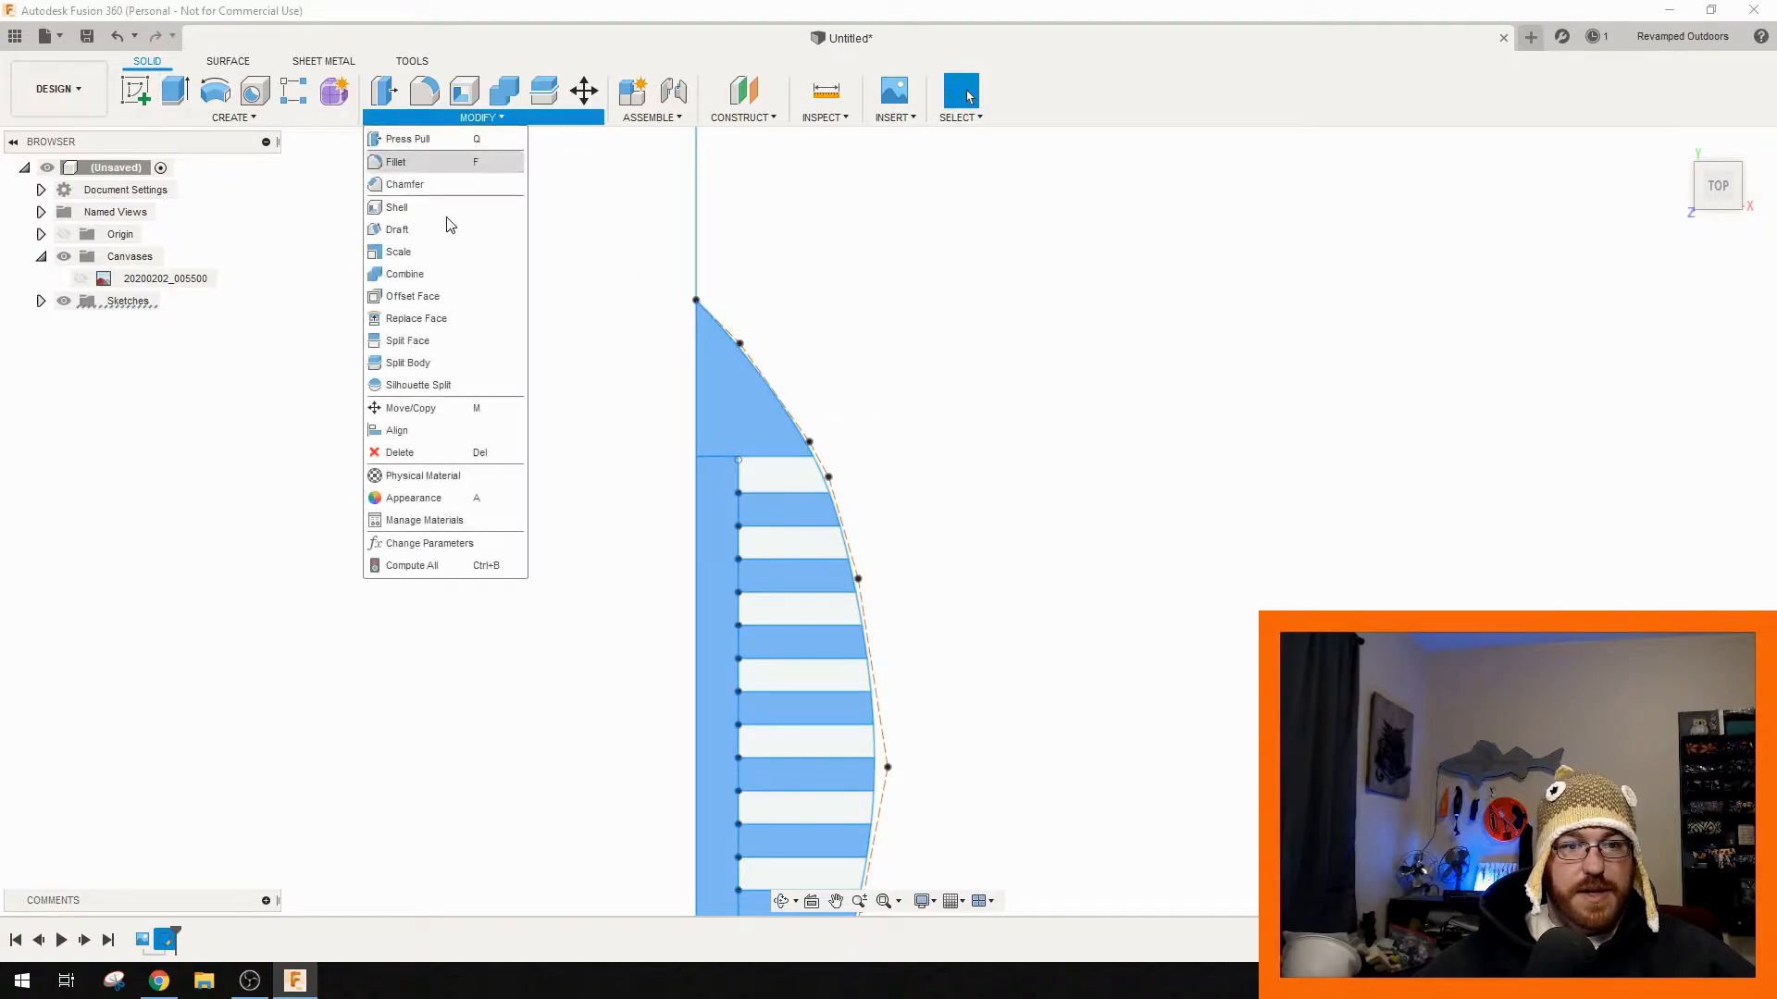
{"action": "left_click", "coordinate": [278, 118]}
{"action": "left_click", "coordinate": [196, 251]}
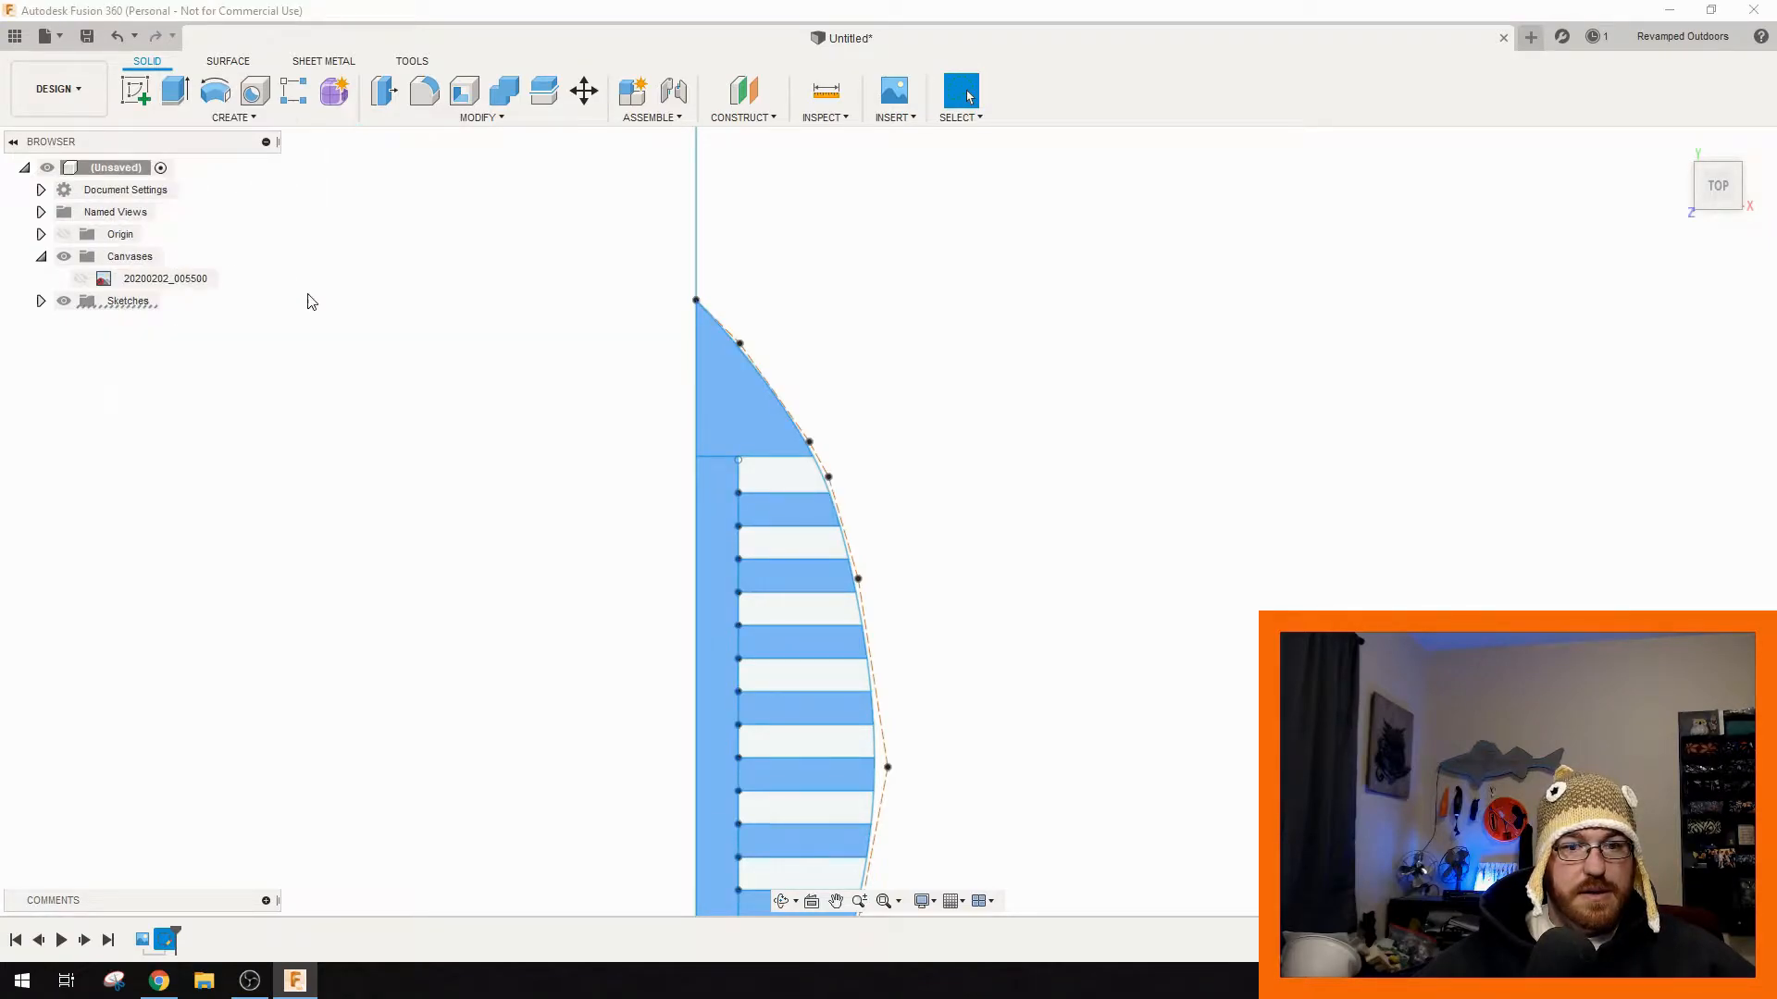
{"action": "left_click", "coordinate": [696, 443]}
{"action": "middle_click_drag", "start_coordinate": [963, 562], "coordinate": [871, 469], "text": "shift"}
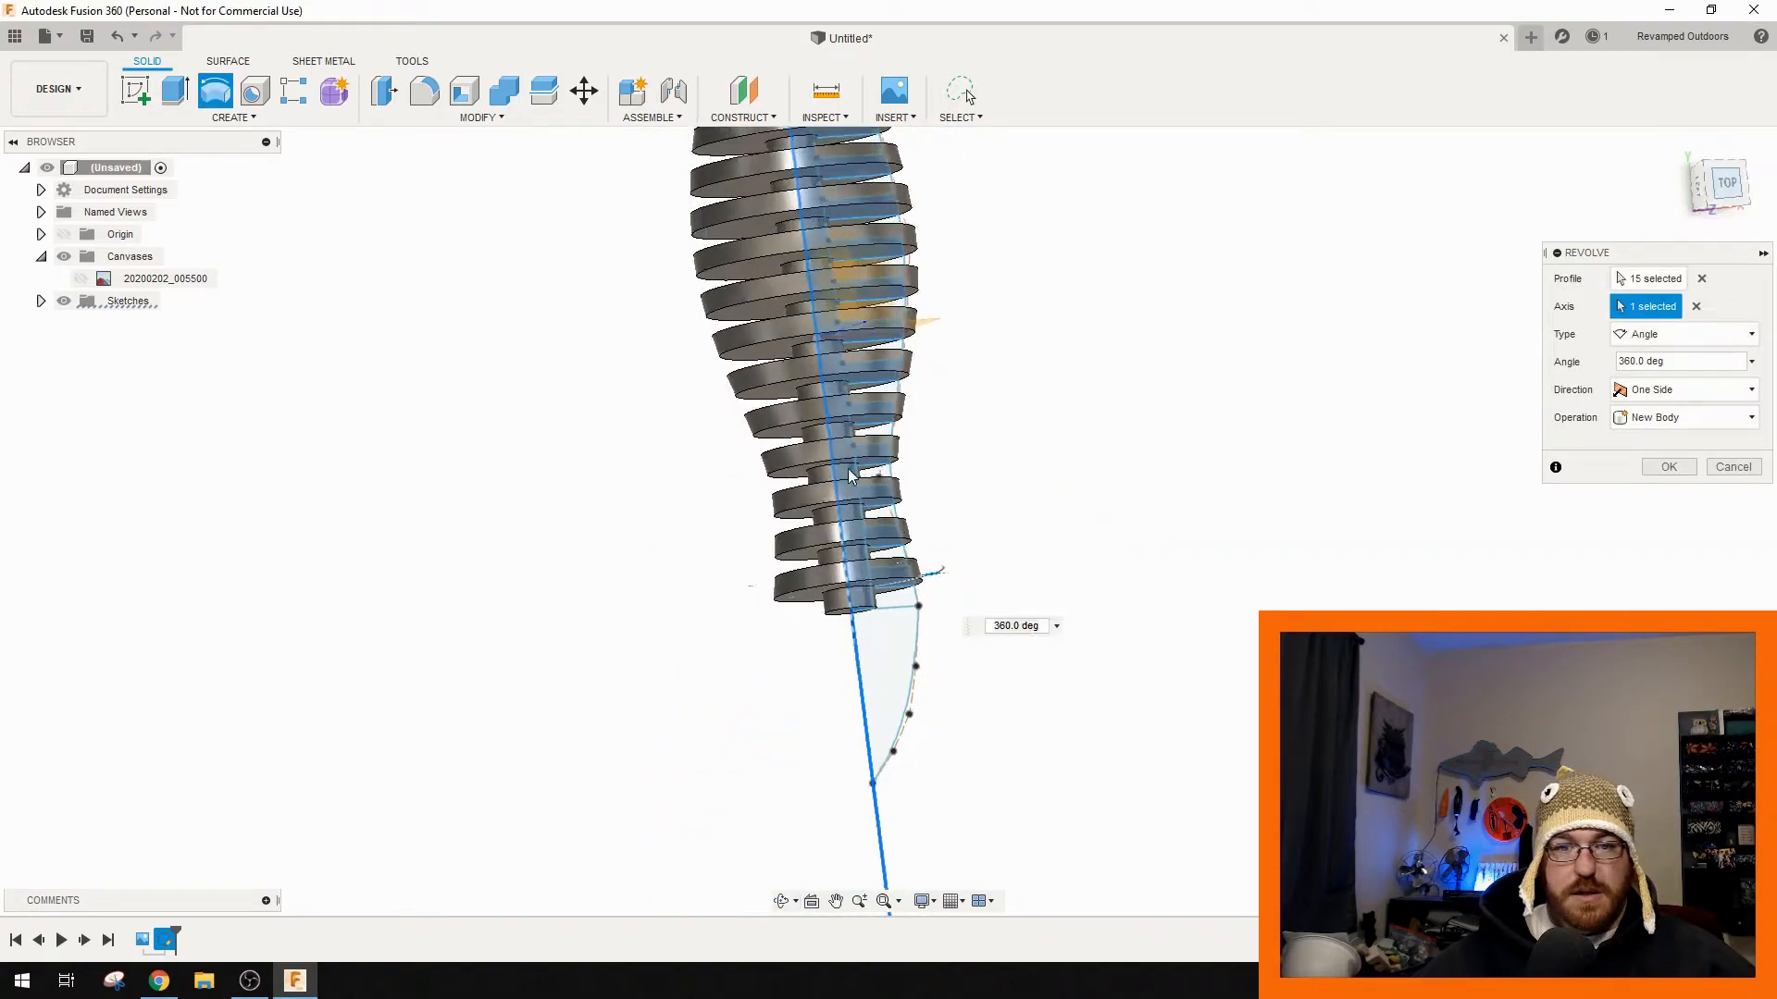
{"action": "middle_click_drag", "start_coordinate": [1092, 453], "coordinate": [910, 408]}
{"action": "middle_click_drag", "start_coordinate": [802, 491], "coordinate": [883, 372]}
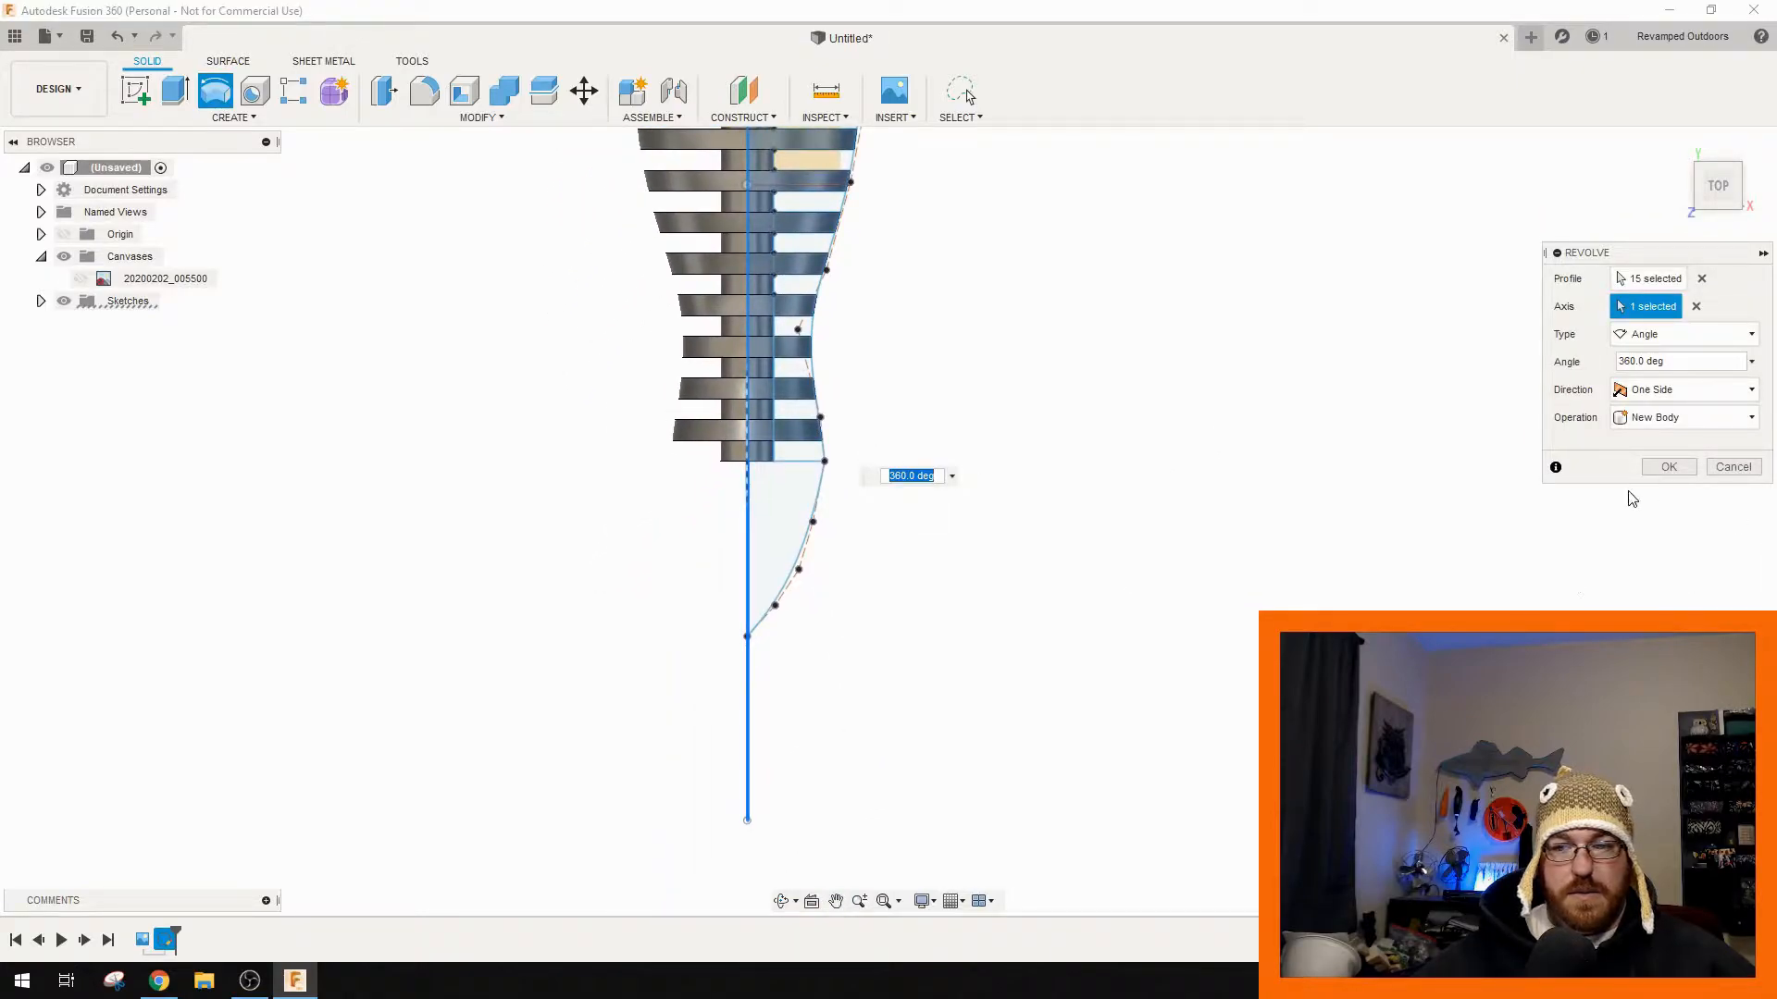
{"action": "left_click", "coordinate": [1668, 467]}
{"action": "middle_click_drag", "start_coordinate": [963, 615], "coordinate": [986, 446]}
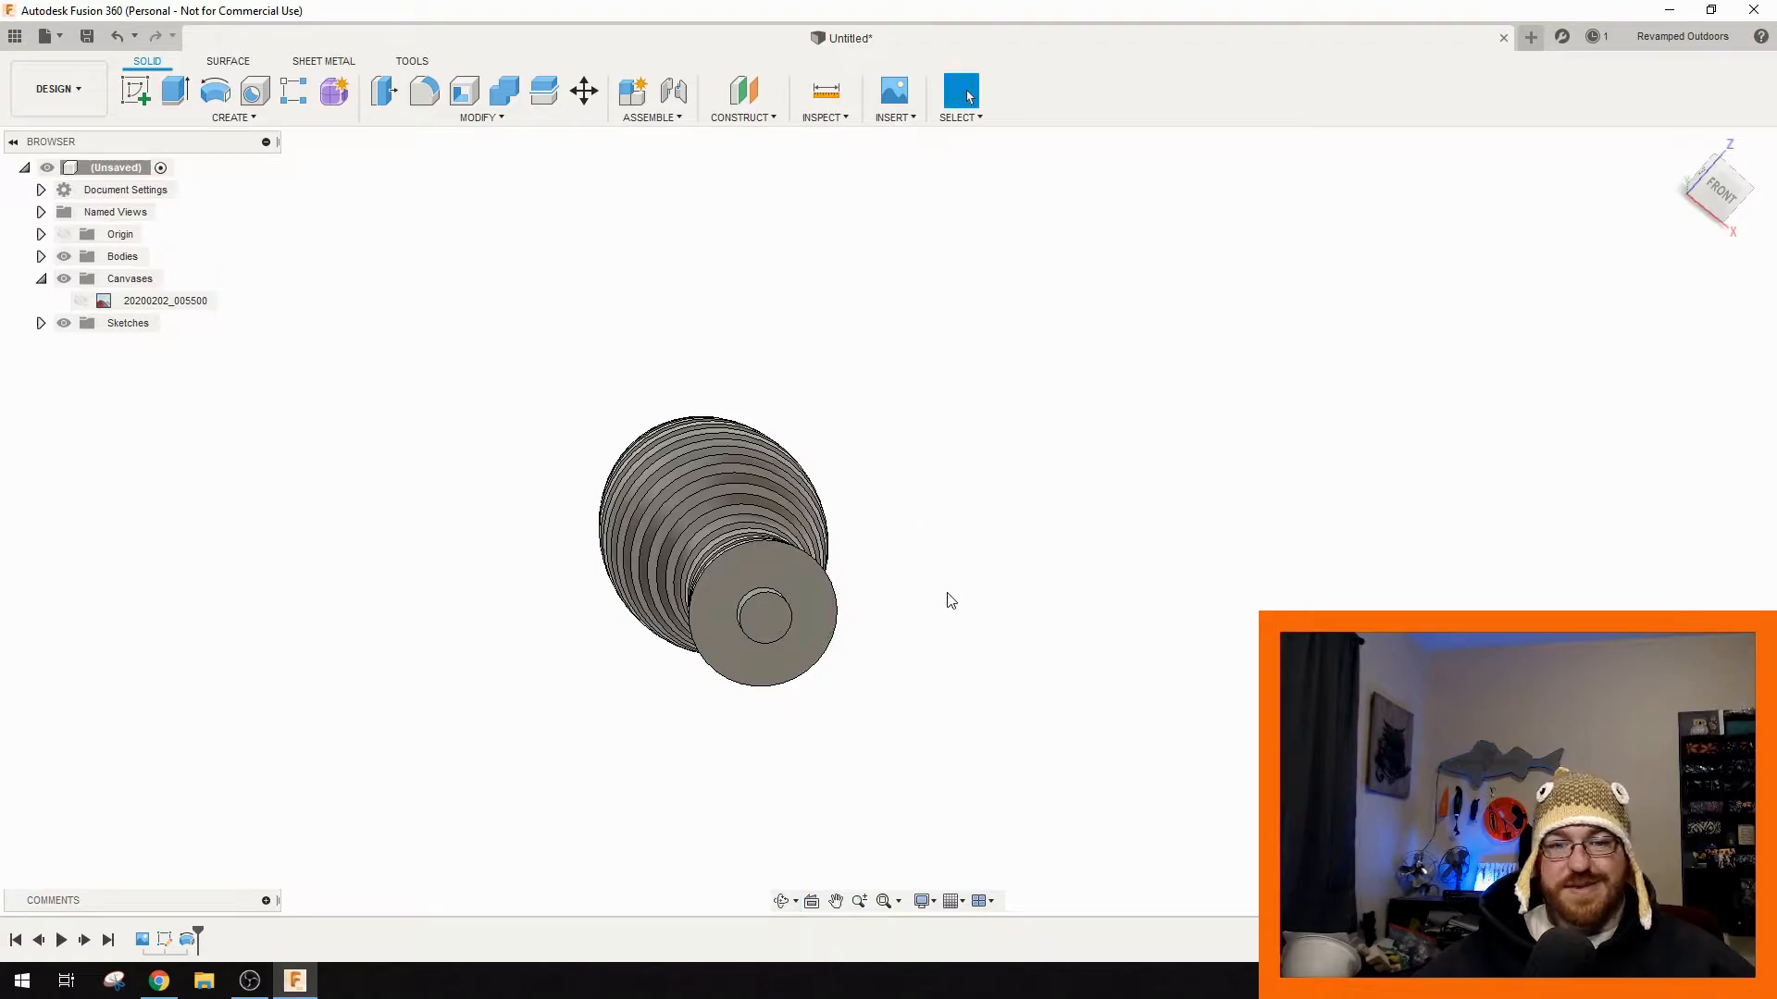
{"action": "middle_click_drag", "start_coordinate": [983, 595], "coordinate": [990, 640], "text": "shift"}
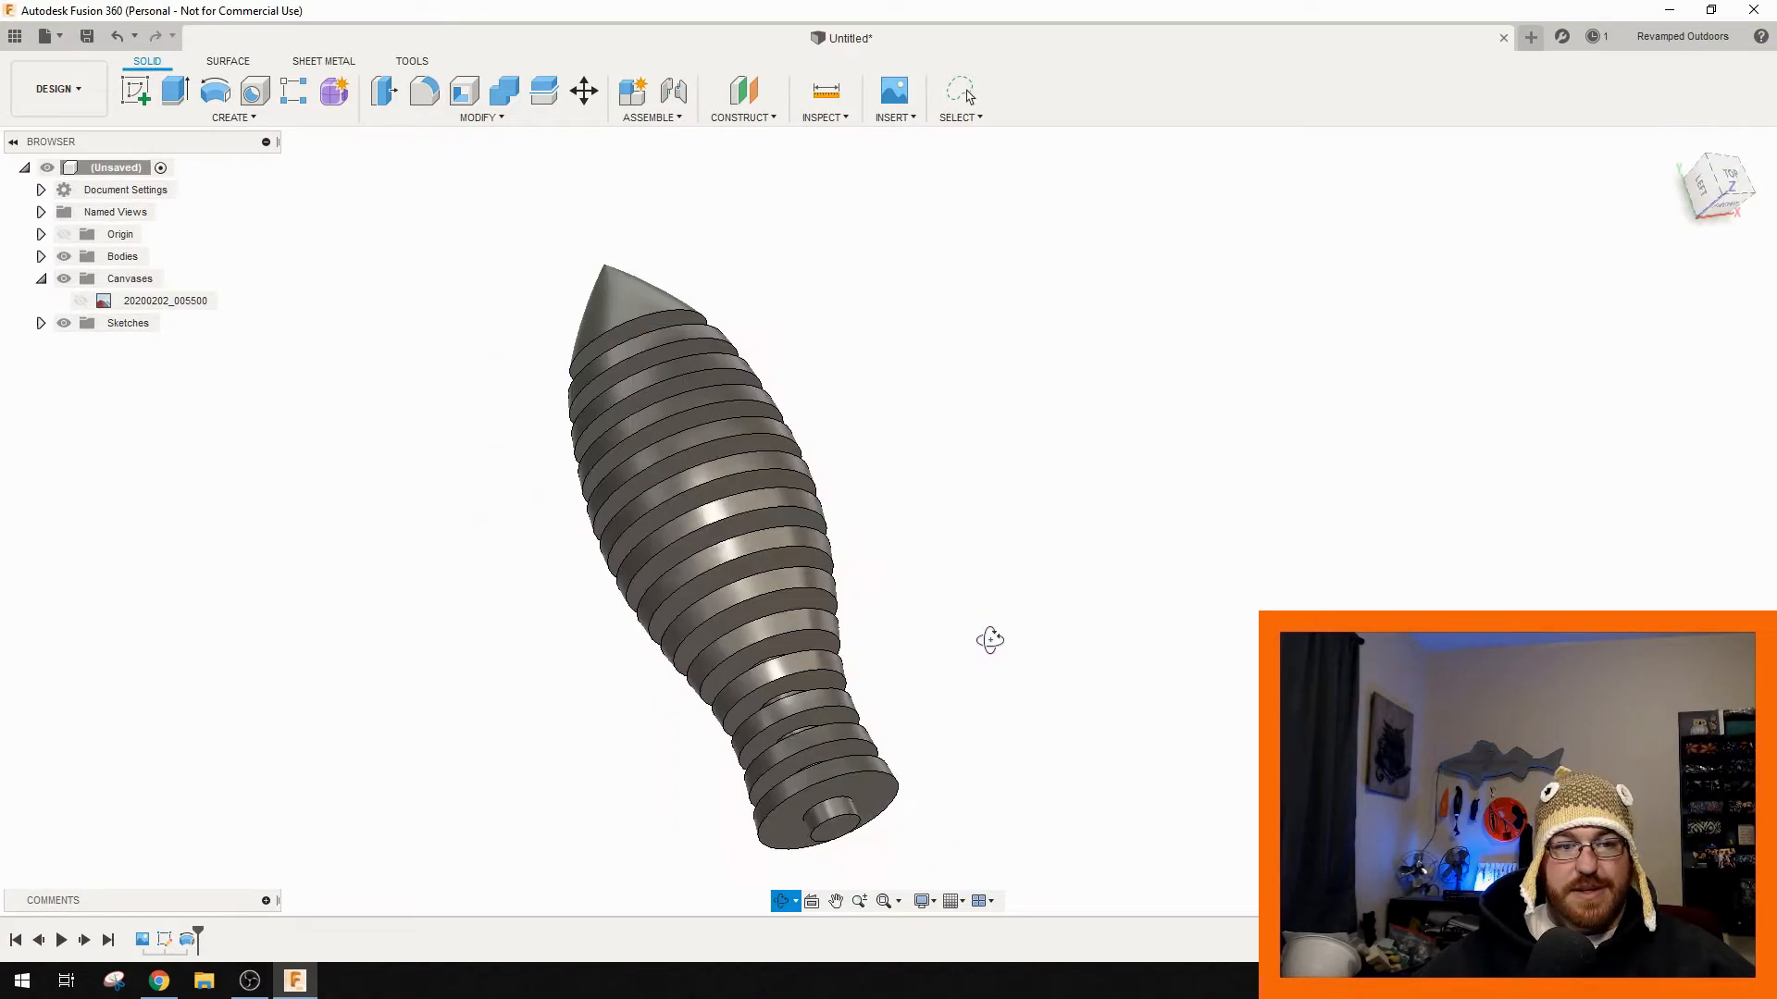
- Compare the revolved lure body with the 20200202_005500 canvas from above, leaving the canvas hidden
{"action": "left_click", "coordinate": [81, 301]}
{"action": "mouse_move", "coordinate": [1283, 546]}
{"action": "middle_mouse_down", "text": "shift"}
{"action": "mouse_move", "coordinate": [1164, 637]}
{"action": "mouse_move", "coordinate": [1218, 587]}
{"action": "mouse_move", "coordinate": [1467, 539]}
{"action": "mouse_move", "coordinate": [1166, 559]}
{"action": "mouse_move", "coordinate": [1131, 499]}
{"action": "mouse_move", "coordinate": [1027, 548]}
{"action": "middle_mouse_up", "text": "shift"}
{"action": "left_click_drag", "start_coordinate": [1098, 544], "coordinate": [1253, 563]}
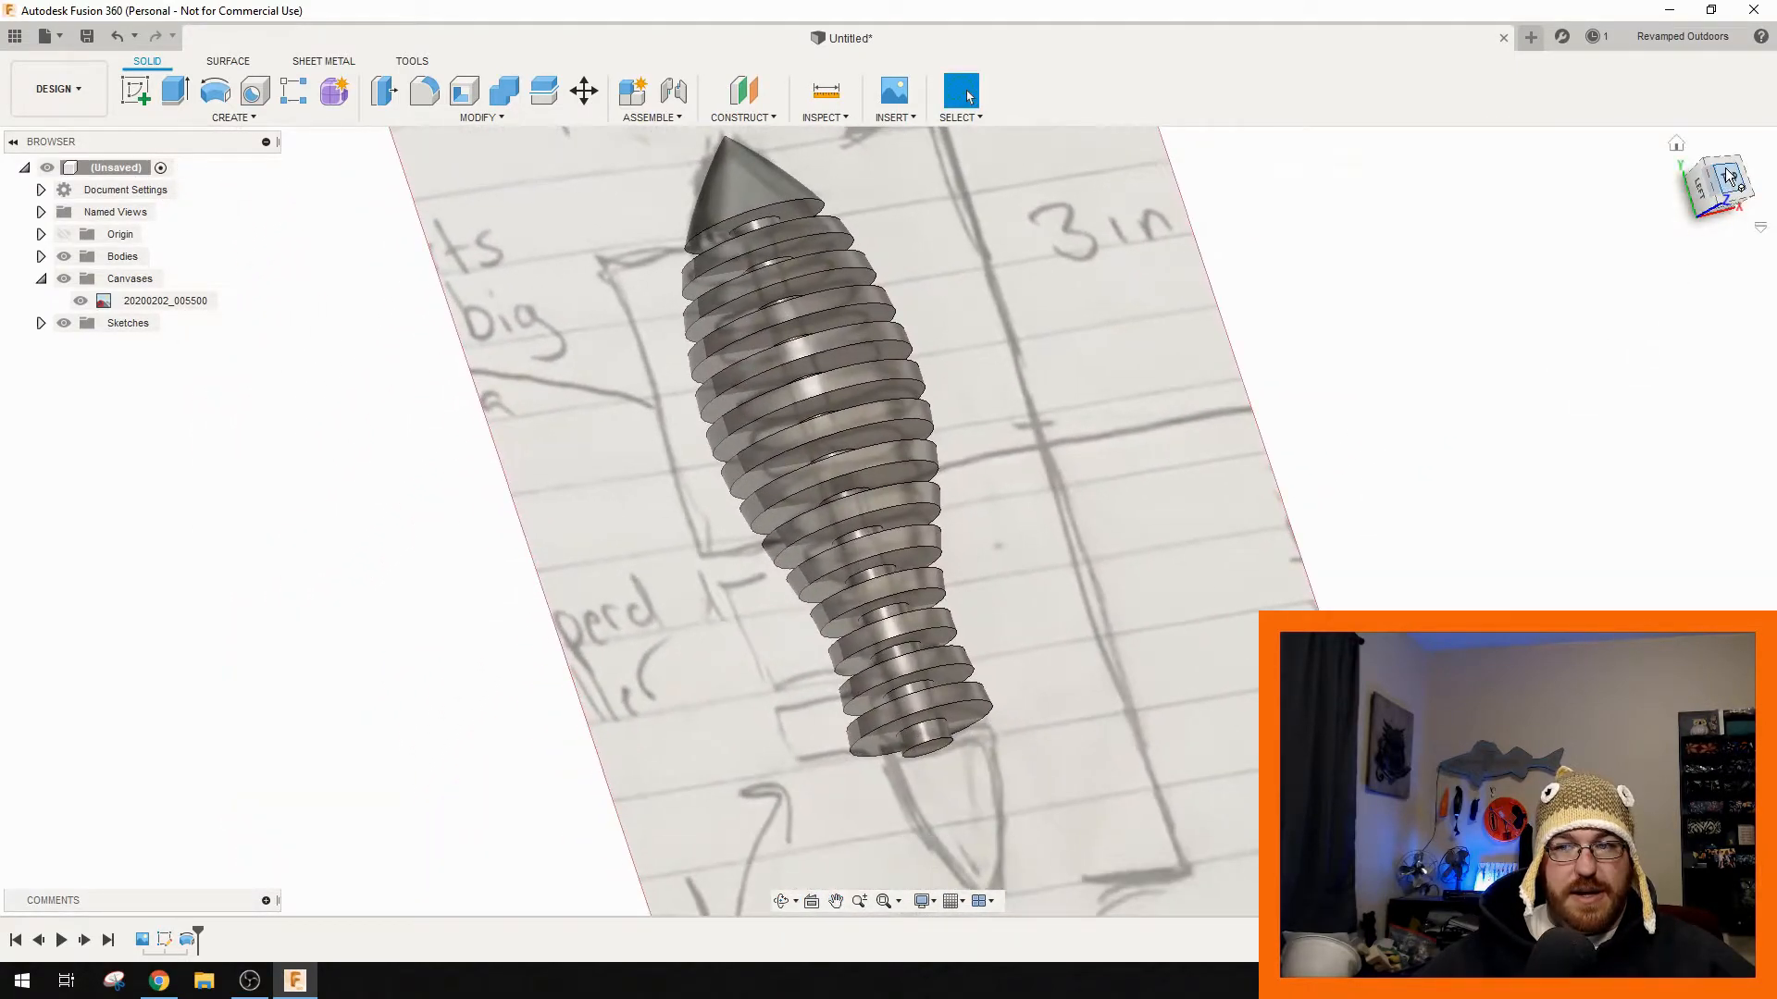
{"action": "left_click", "coordinate": [1727, 183]}
{"action": "middle_click_drag", "start_coordinate": [1141, 343], "coordinate": [796, 457]}
{"action": "scroll", "coordinate": [1083, 437], "scroll_direction": "down", "scroll_amount": 3}
{"action": "middle_click_drag", "start_coordinate": [1087, 435], "coordinate": [971, 454]}
{"action": "left_click", "coordinate": [80, 300]}
{"action": "mouse_move", "coordinate": [972, 587]}
{"action": "middle_mouse_down", "text": "shift"}
{"action": "mouse_move", "coordinate": [1010, 465]}
{"action": "mouse_move", "coordinate": [1058, 463]}
{"action": "middle_mouse_up", "text": "shift"}
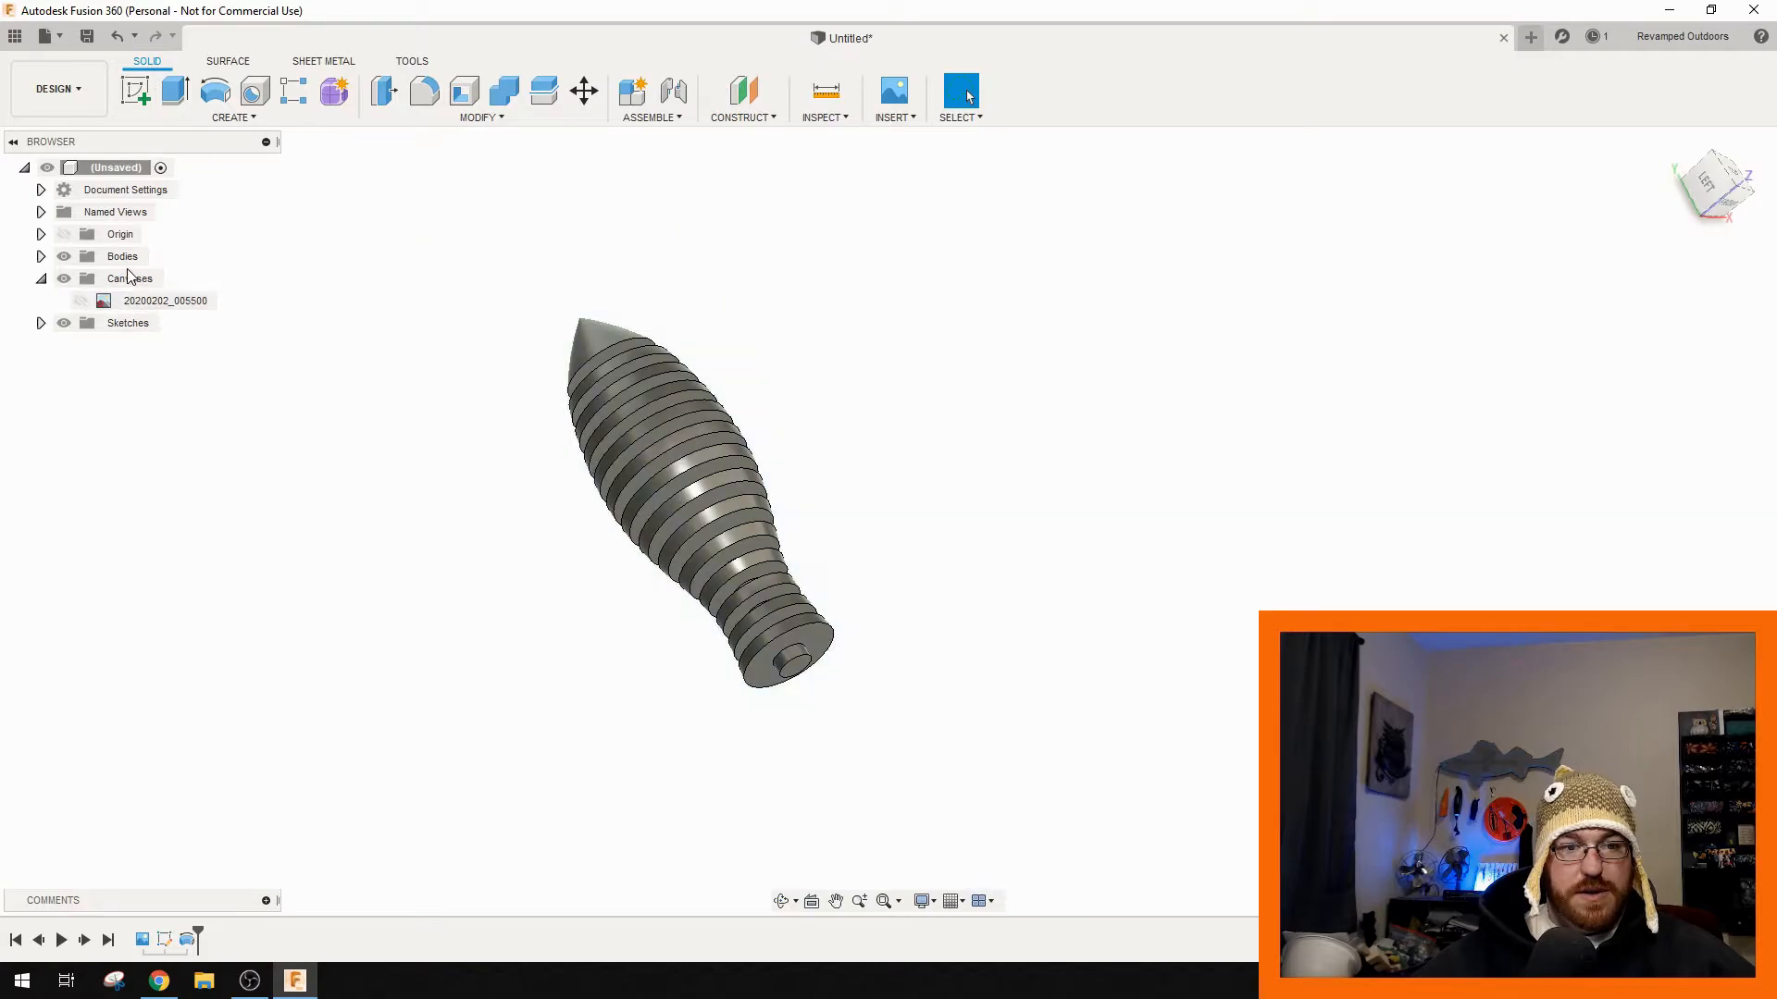
- Scale Body1 non-uniformly to 0.72 in Z, keeping X and Y at 1.00, to flatten the lure
{"action": "left_click", "coordinate": [41, 256]}
{"action": "left_click", "coordinate": [122, 280]}
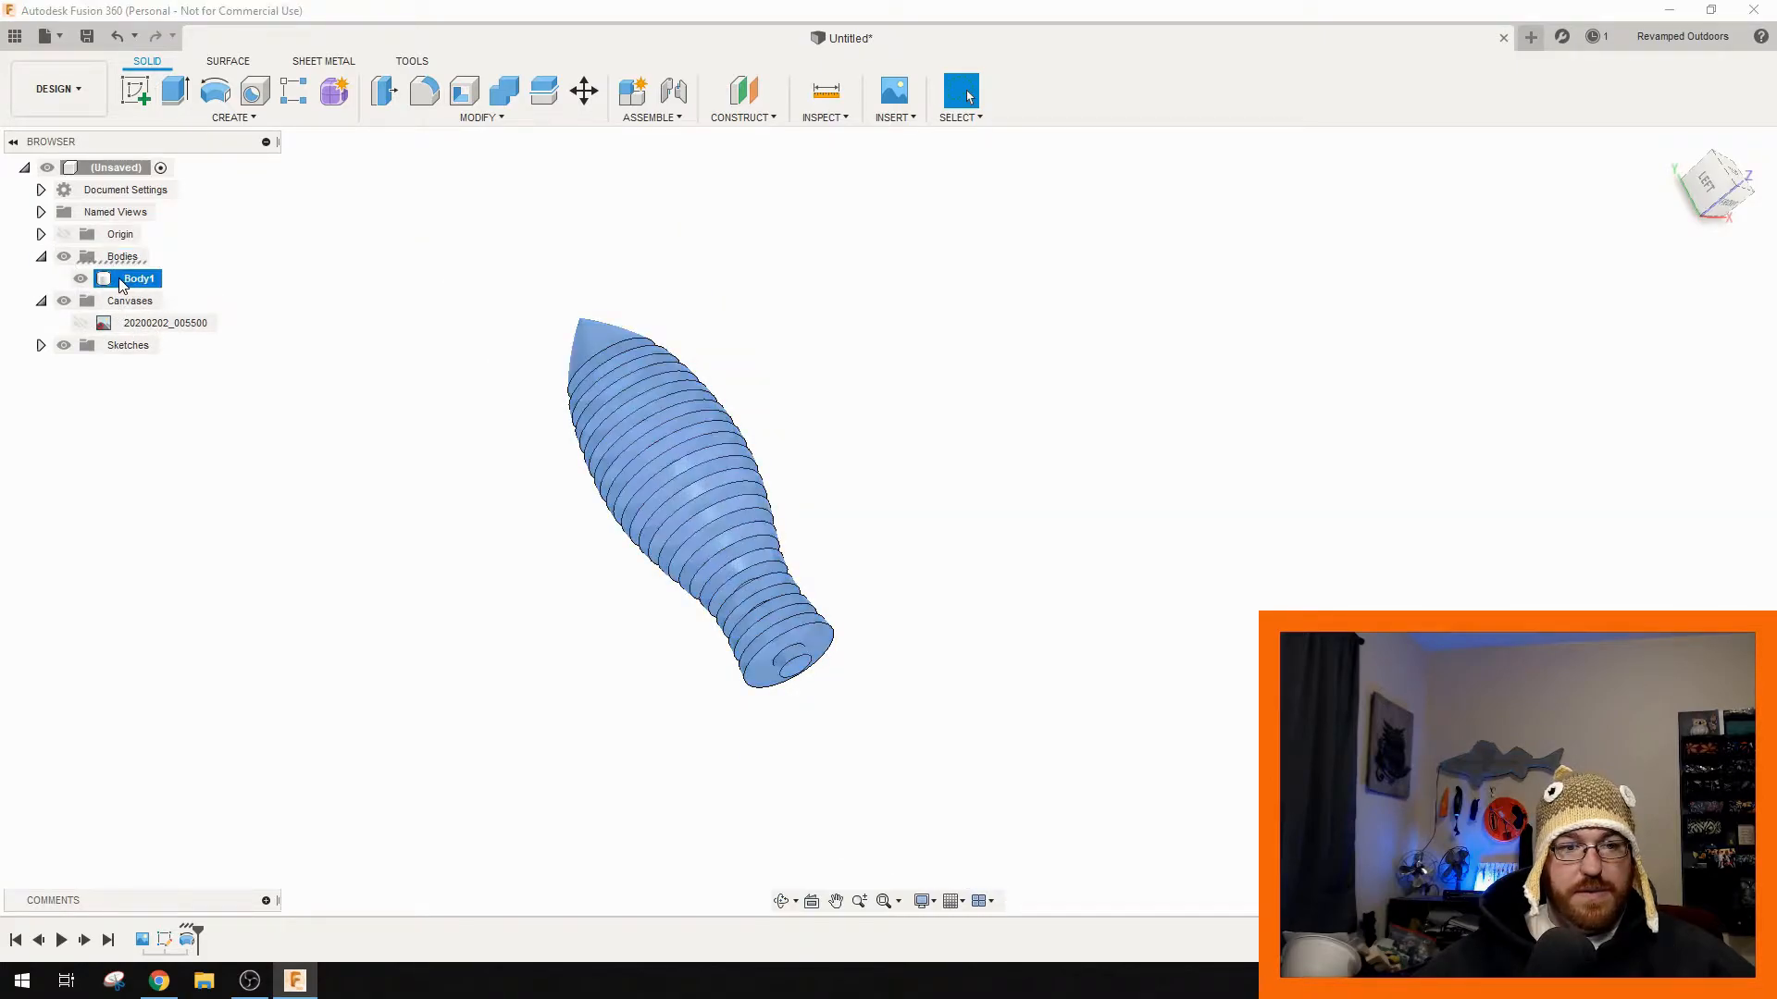
{"action": "left_click", "coordinate": [482, 116]}
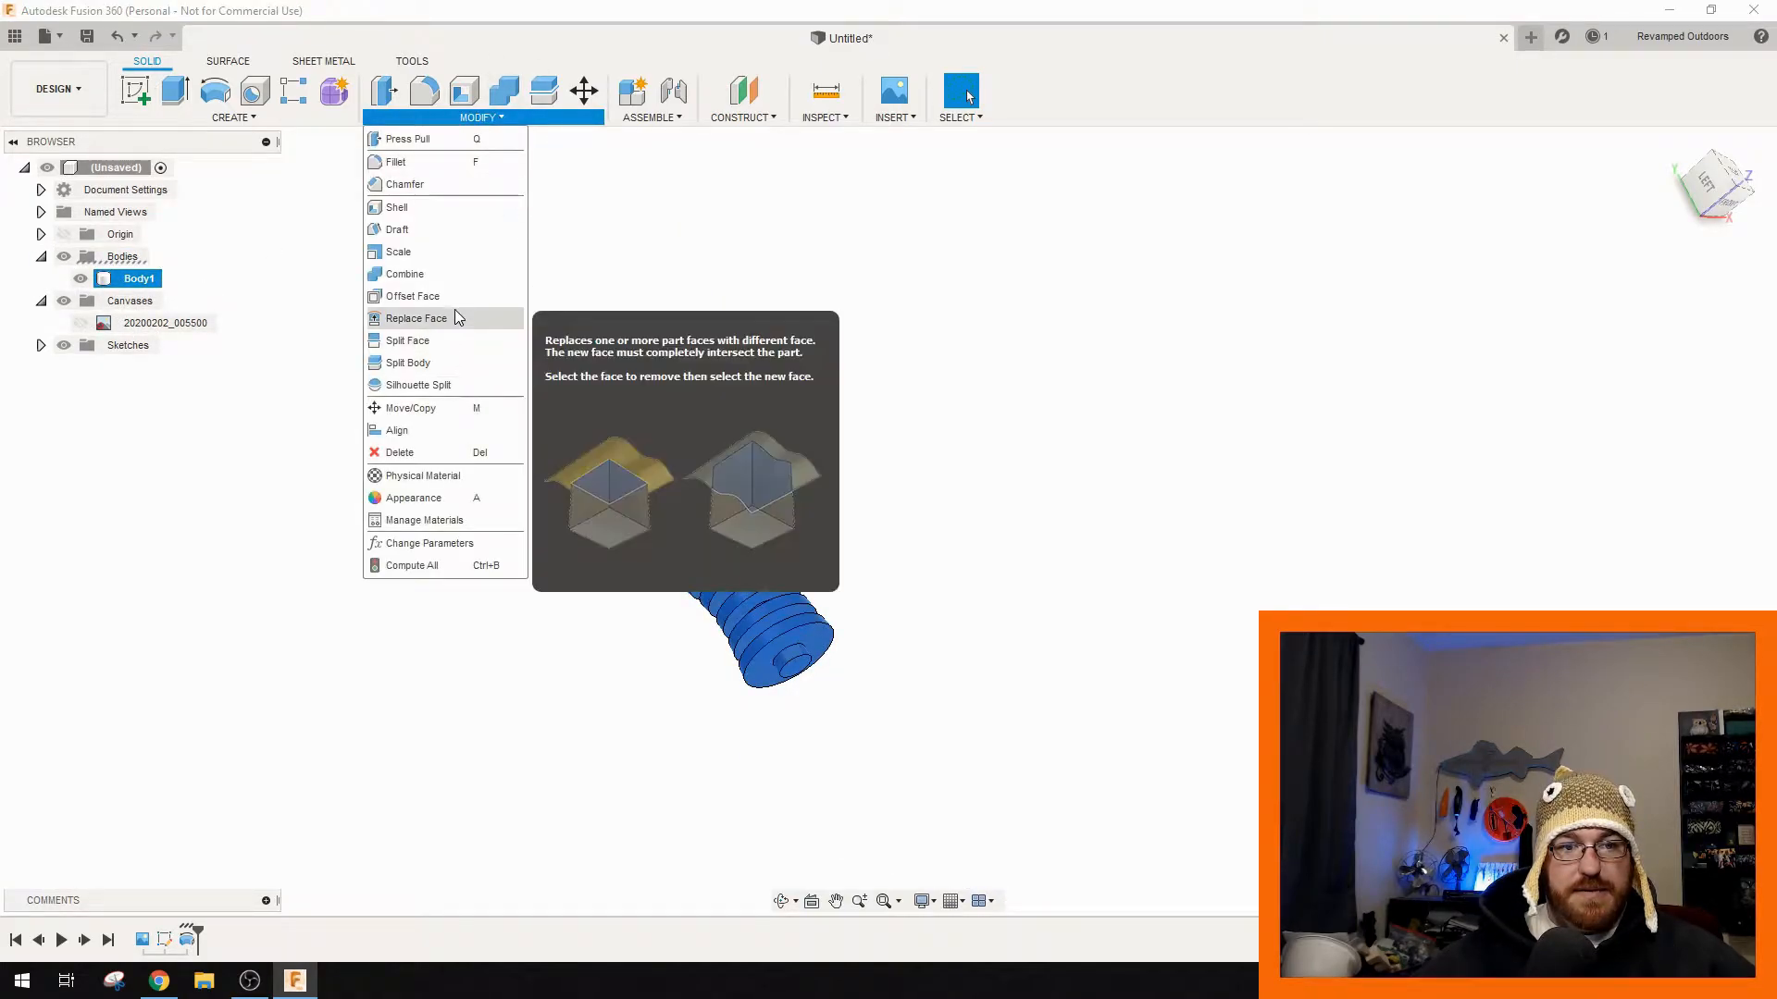
{"action": "left_click", "coordinate": [436, 260]}
{"action": "middle_click_drag", "start_coordinate": [1083, 599], "coordinate": [916, 516], "text": "shift"}
{"action": "left_click", "coordinate": [1677, 382]}
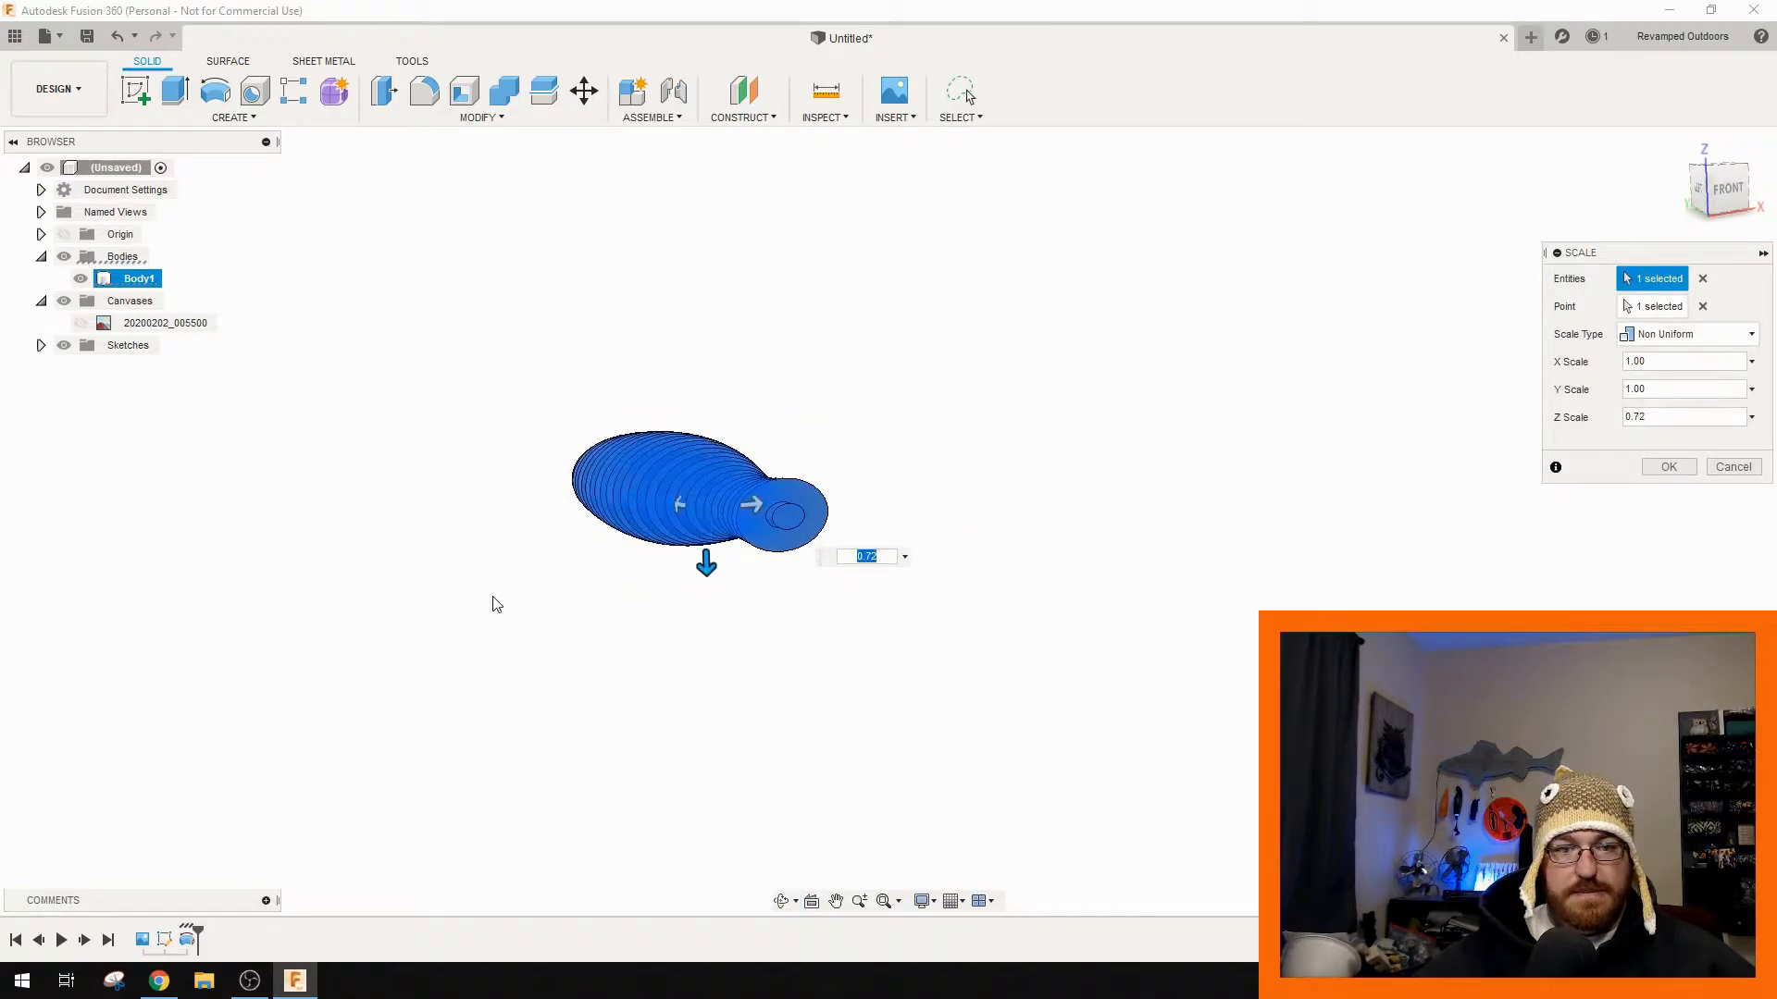
{"action": "middle_click_drag", "start_coordinate": [497, 604], "coordinate": [698, 596], "text": "shift"}
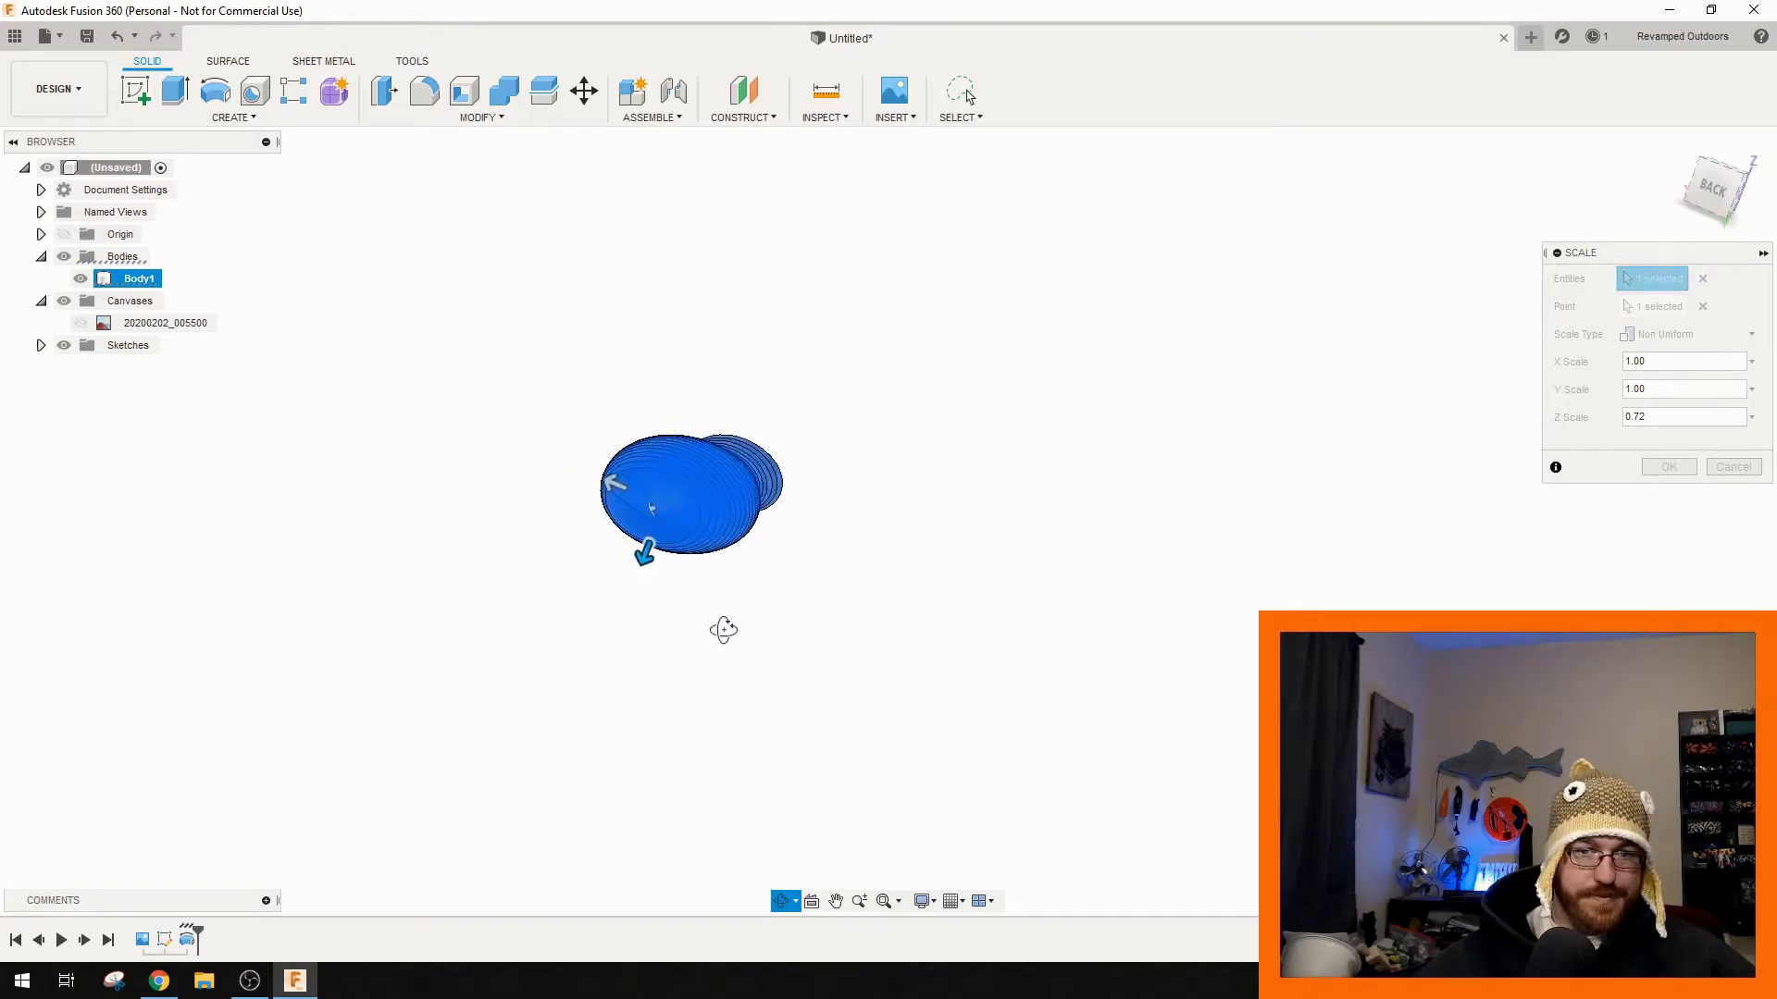
{"action": "middle_click_drag", "start_coordinate": [539, 650], "coordinate": [447, 584], "text": "shift"}
{"action": "middle_click_drag", "start_coordinate": [459, 666], "coordinate": [699, 591], "text": "shift"}
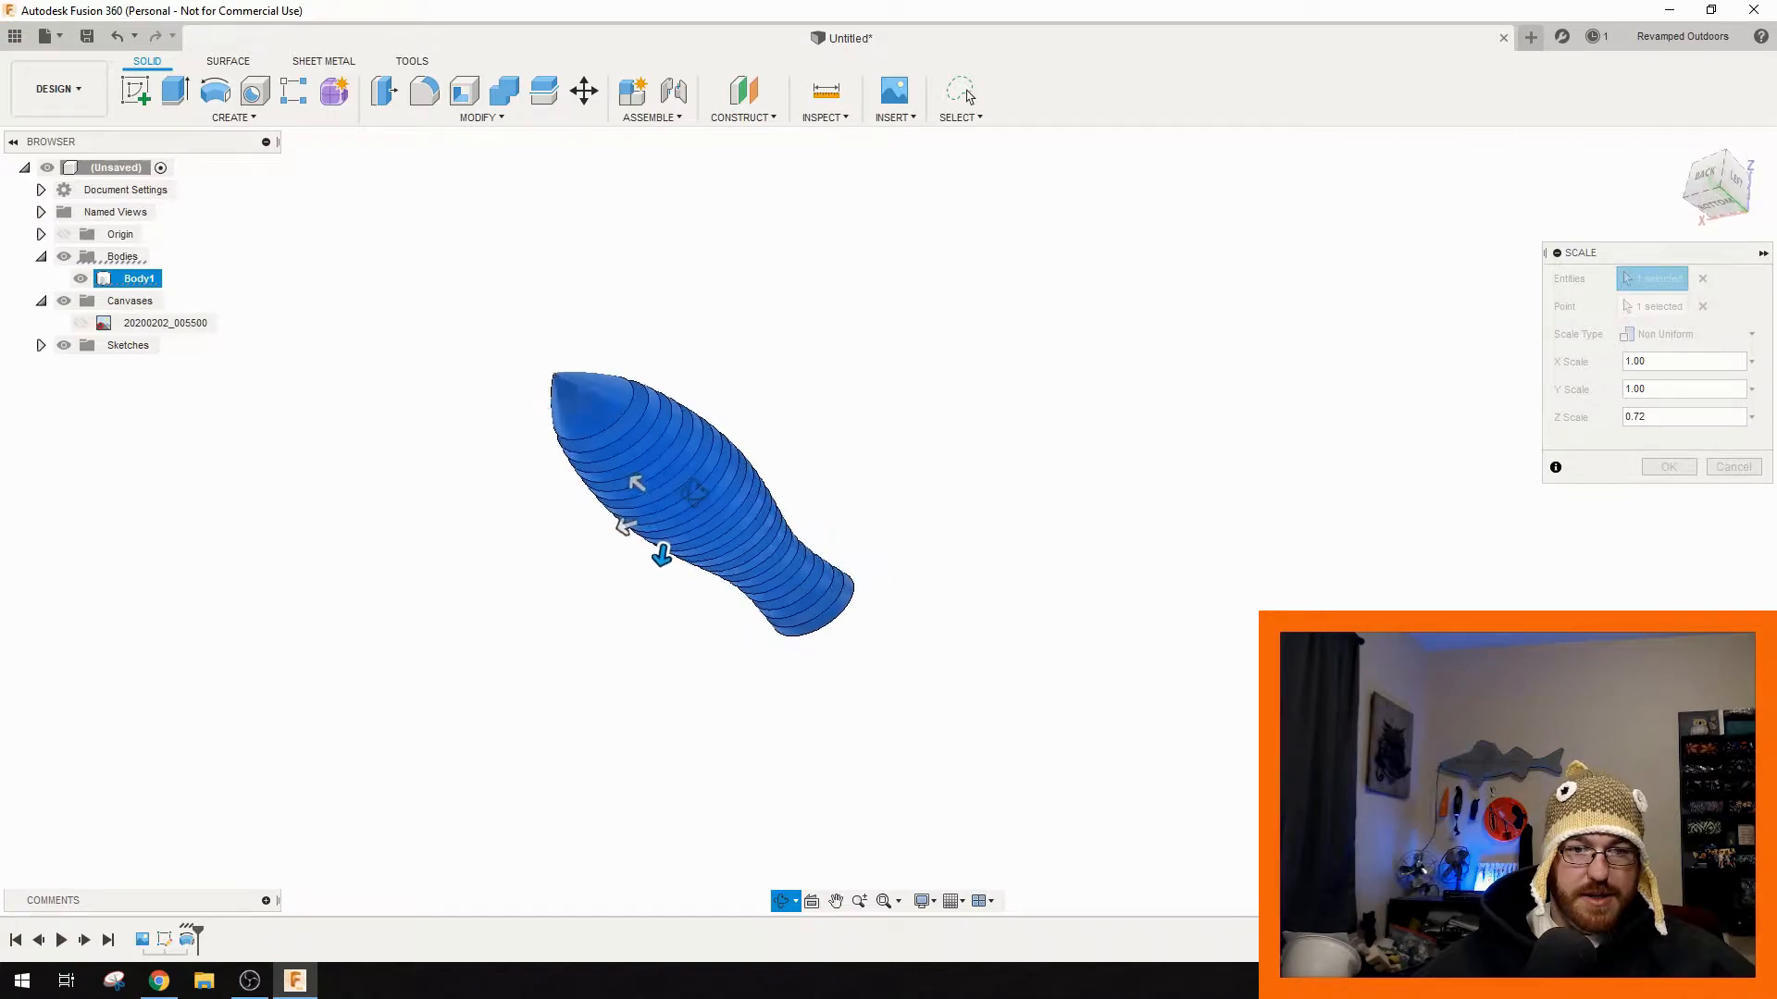
{"action": "middle_click_drag", "start_coordinate": [607, 537], "coordinate": [634, 559], "text": "shift"}
{"action": "left_click", "coordinate": [1656, 474]}
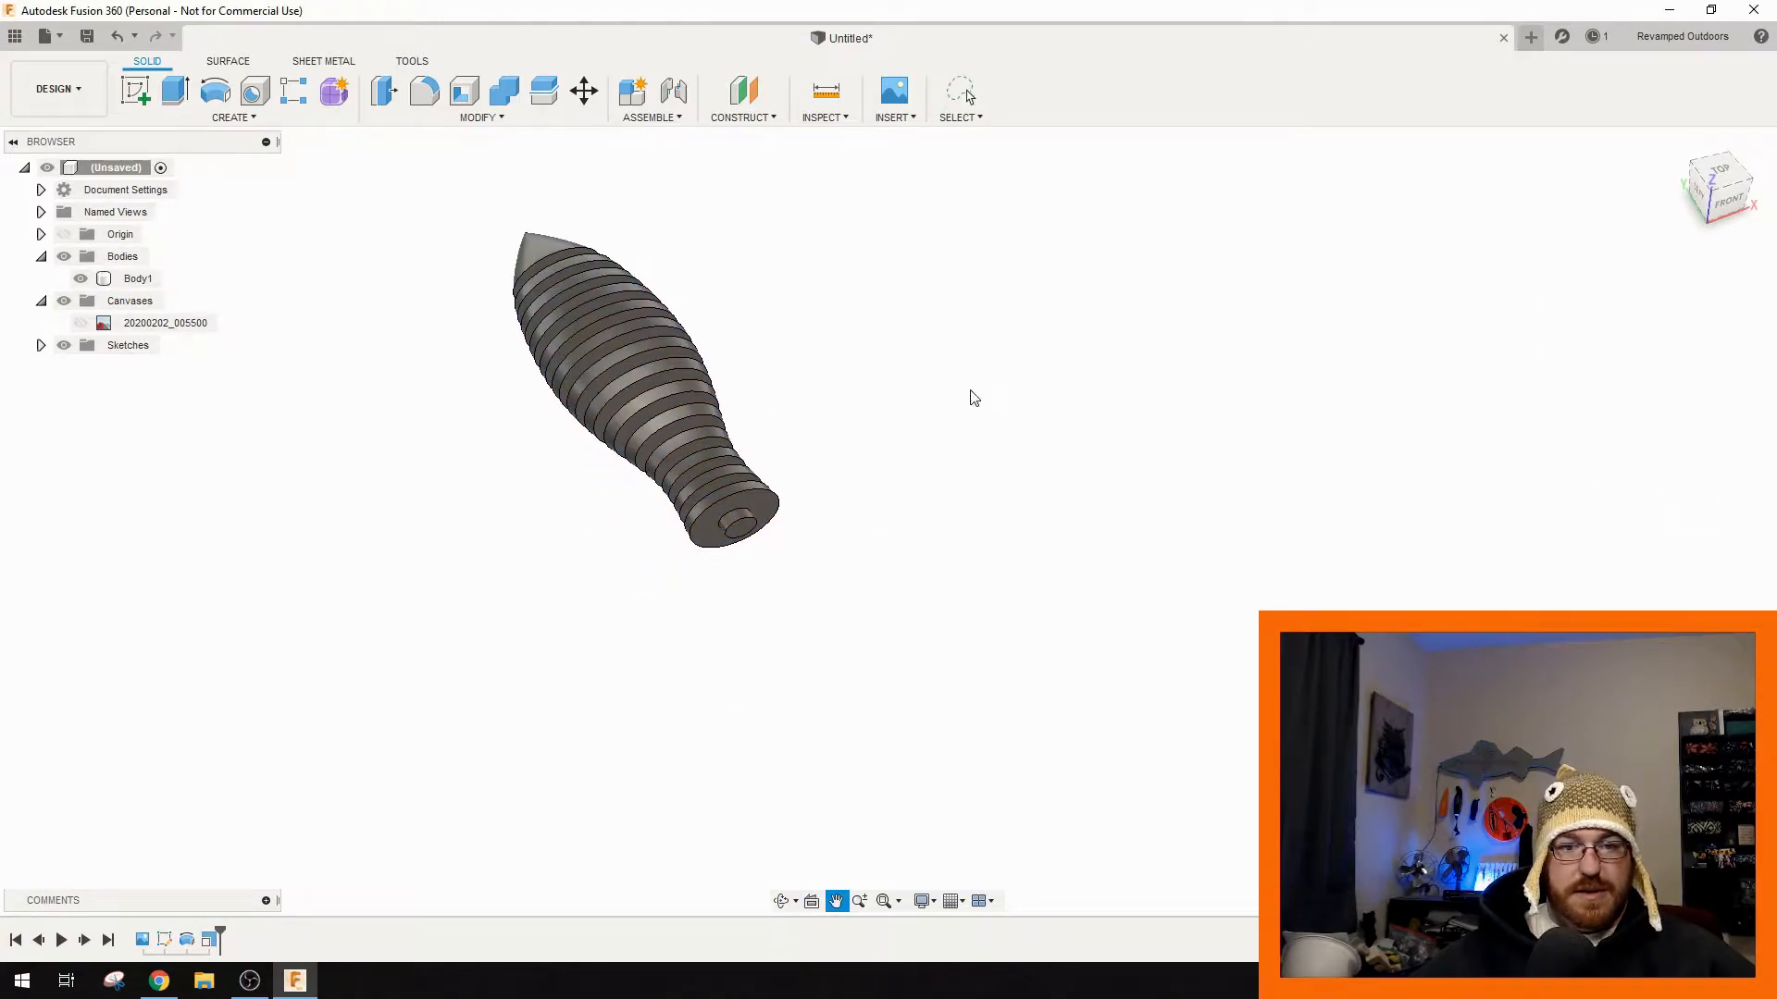
- Show Sketch1 over the body and view its tail profile from the top
{"action": "left_click", "coordinate": [1722, 174]}
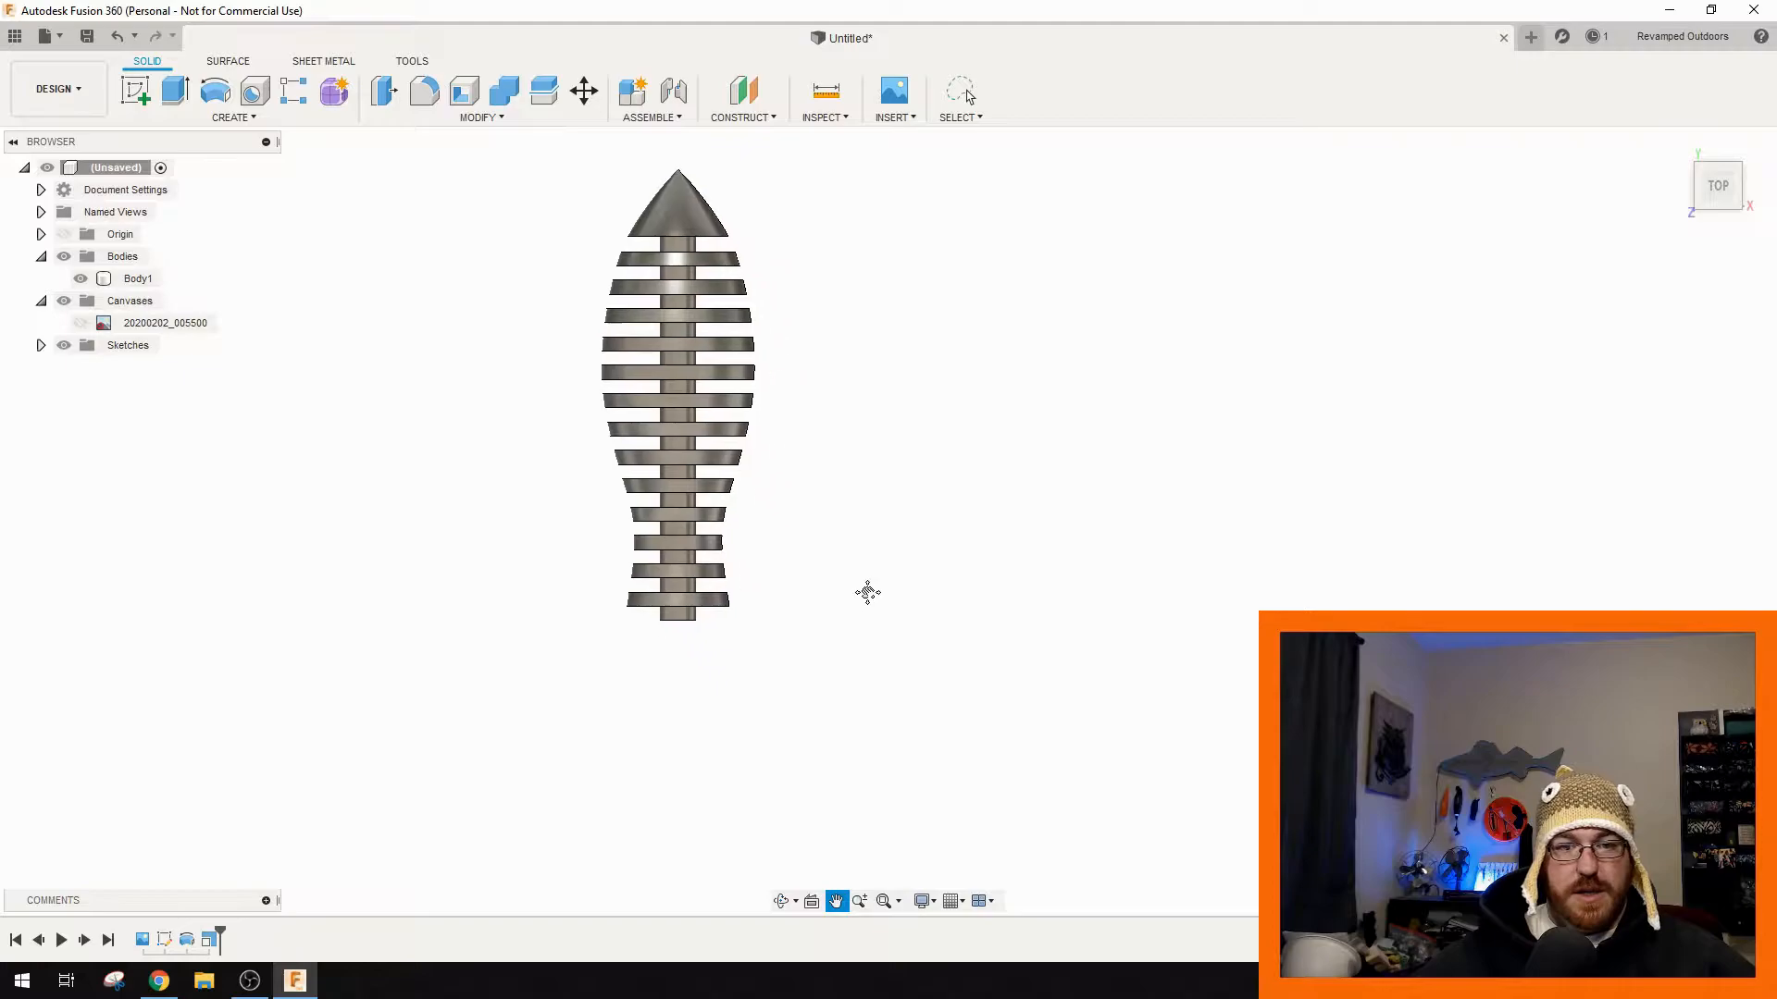
{"action": "left_click", "coordinate": [41, 345]}
{"action": "left_click", "coordinate": [80, 368]}
{"action": "mouse_move", "coordinate": [1004, 679]}
{"action": "middle_mouse_down", "text": "shift"}
{"action": "mouse_move", "coordinate": [836, 587]}
{"action": "mouse_move", "coordinate": [936, 504]}
{"action": "mouse_move", "coordinate": [705, 570]}
{"action": "mouse_move", "coordinate": [830, 567]}
{"action": "mouse_move", "coordinate": [764, 569]}
{"action": "mouse_move", "coordinate": [813, 575]}
{"action": "mouse_move", "coordinate": [769, 579]}
{"action": "mouse_move", "coordinate": [791, 572]}
{"action": "middle_mouse_up", "text": "shift"}
{"action": "left_click", "coordinate": [1710, 182]}
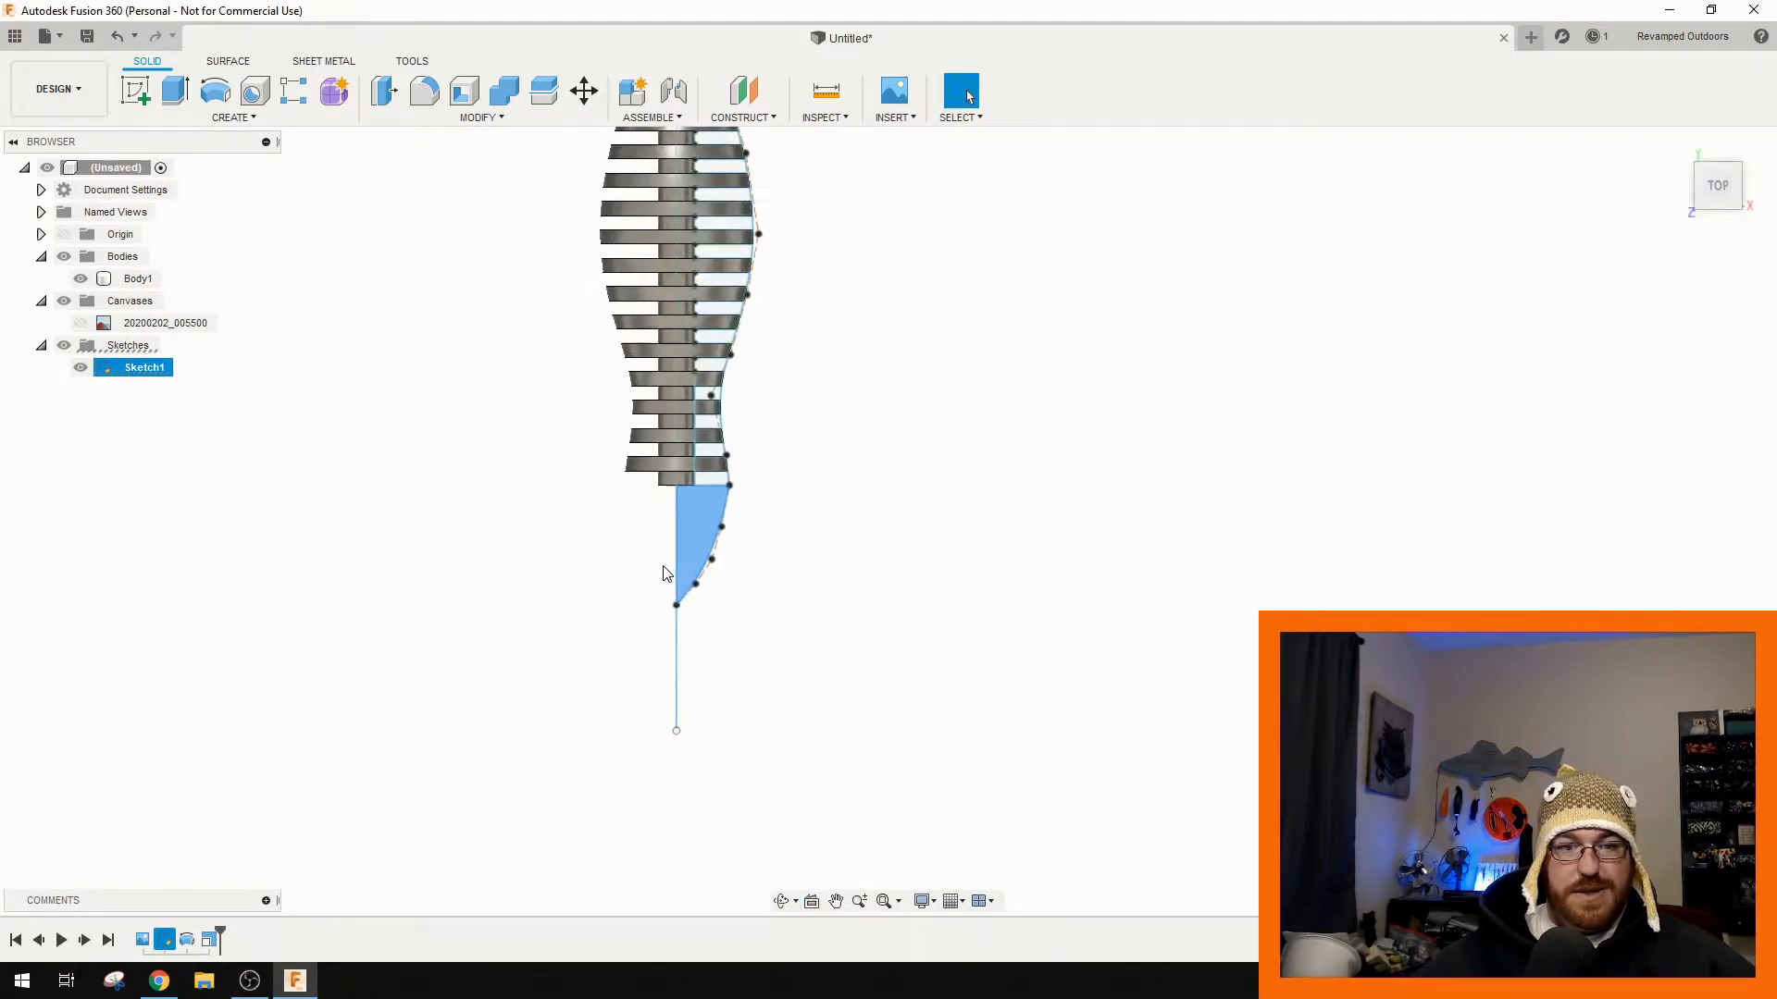
- Edit Sketch1 and mirror the tail's curved outline and its straight upper line about the vertical centre line
{"action": "scroll", "coordinate": [692, 523], "scroll_direction": "up", "scroll_amount": 5}
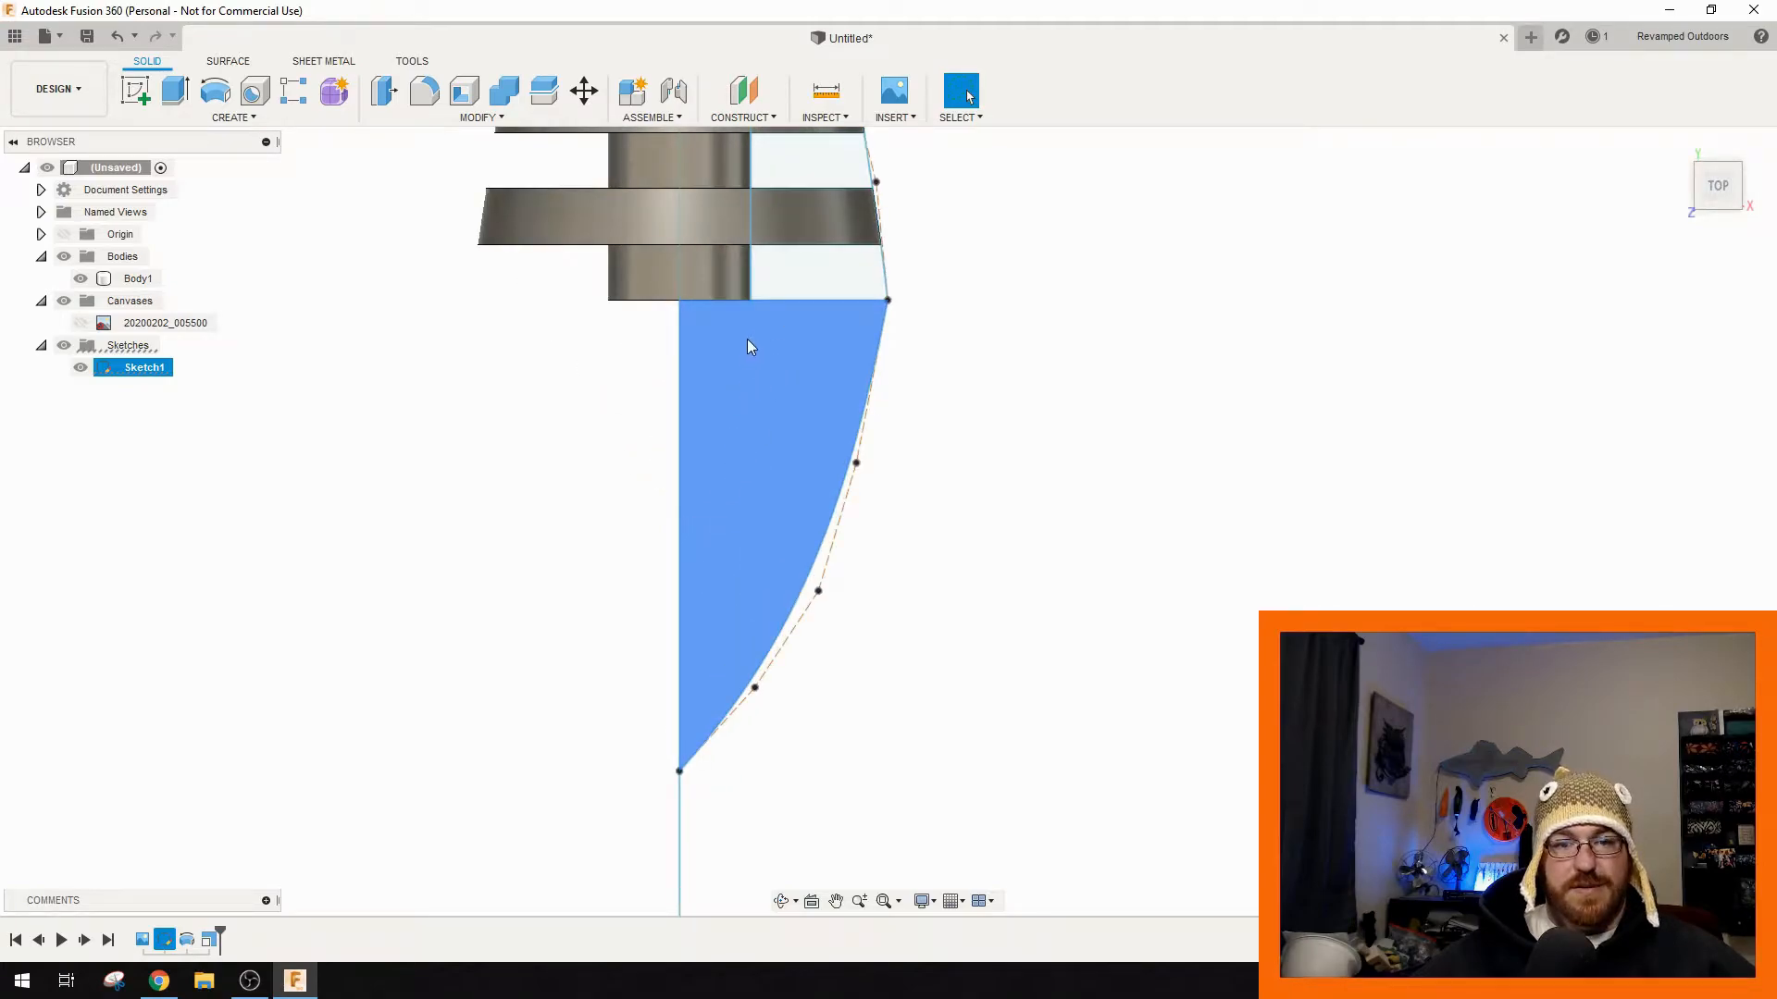
{"action": "right_click", "coordinate": [820, 568]}
{"action": "left_click", "coordinate": [780, 663]}
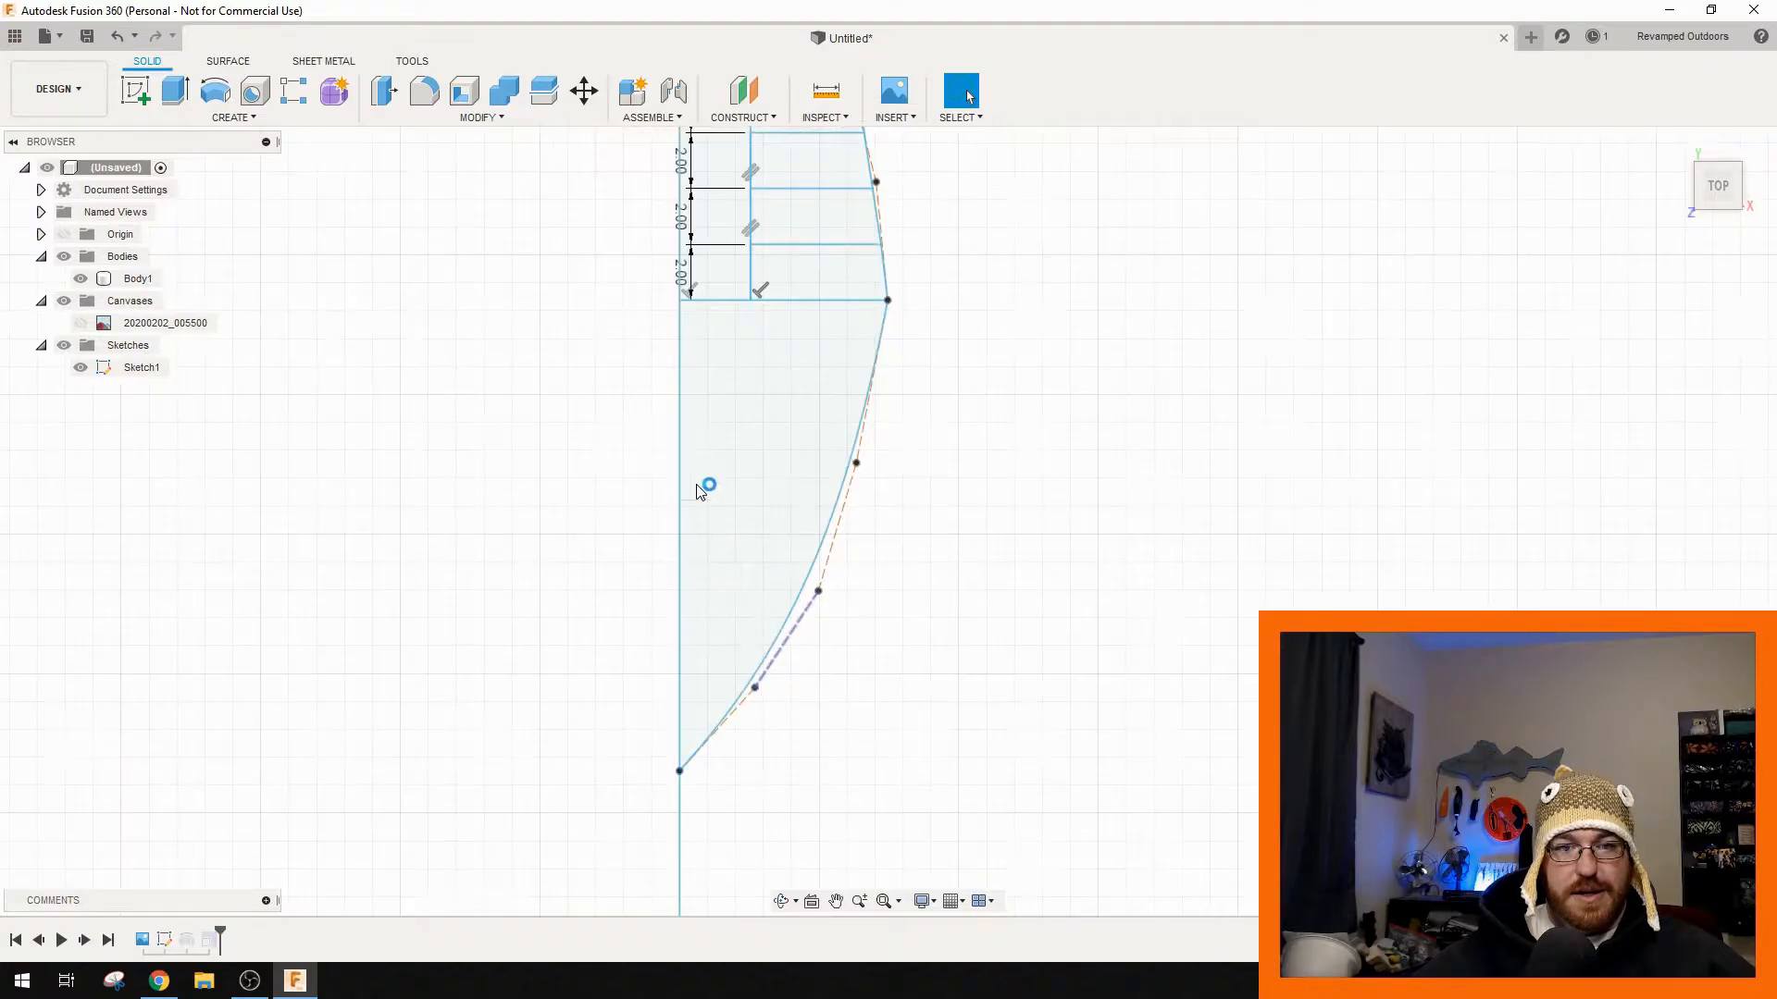
{"action": "left_click", "coordinate": [875, 364]}
{"action": "left_click", "coordinate": [806, 302]}
{"action": "left_click", "coordinate": [254, 118]}
{"action": "left_click", "coordinate": [215, 372]}
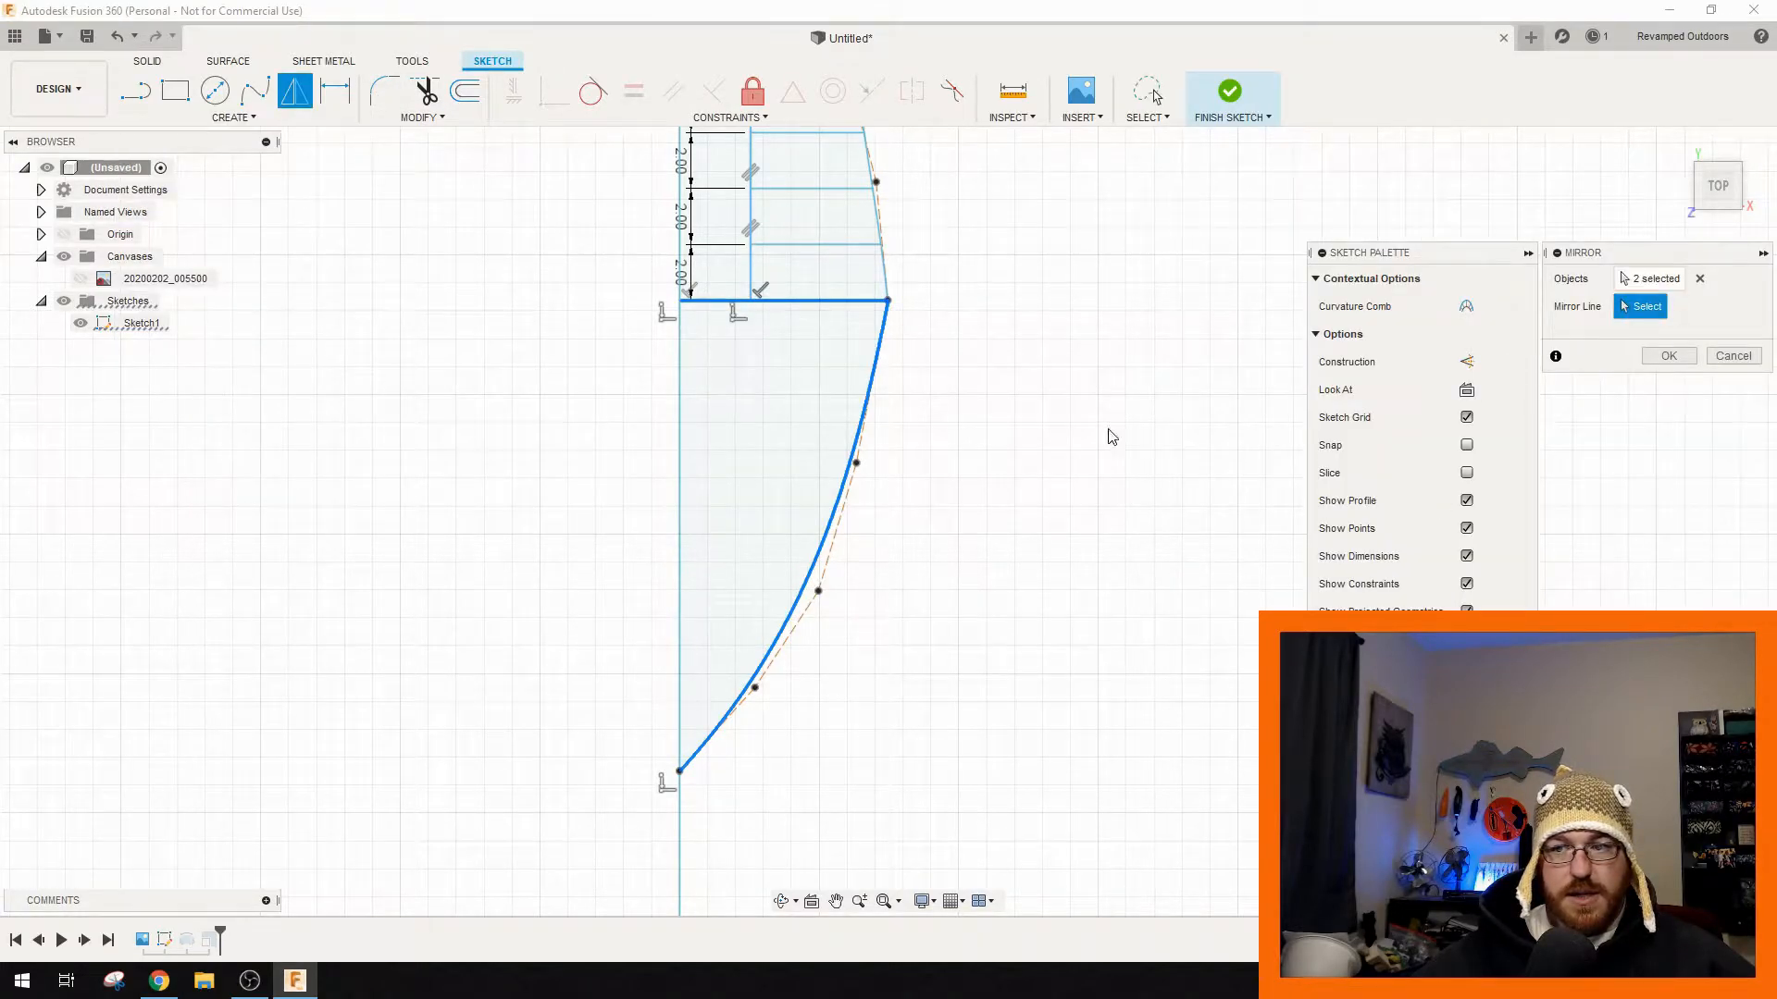
{"action": "left_click", "coordinate": [681, 453]}
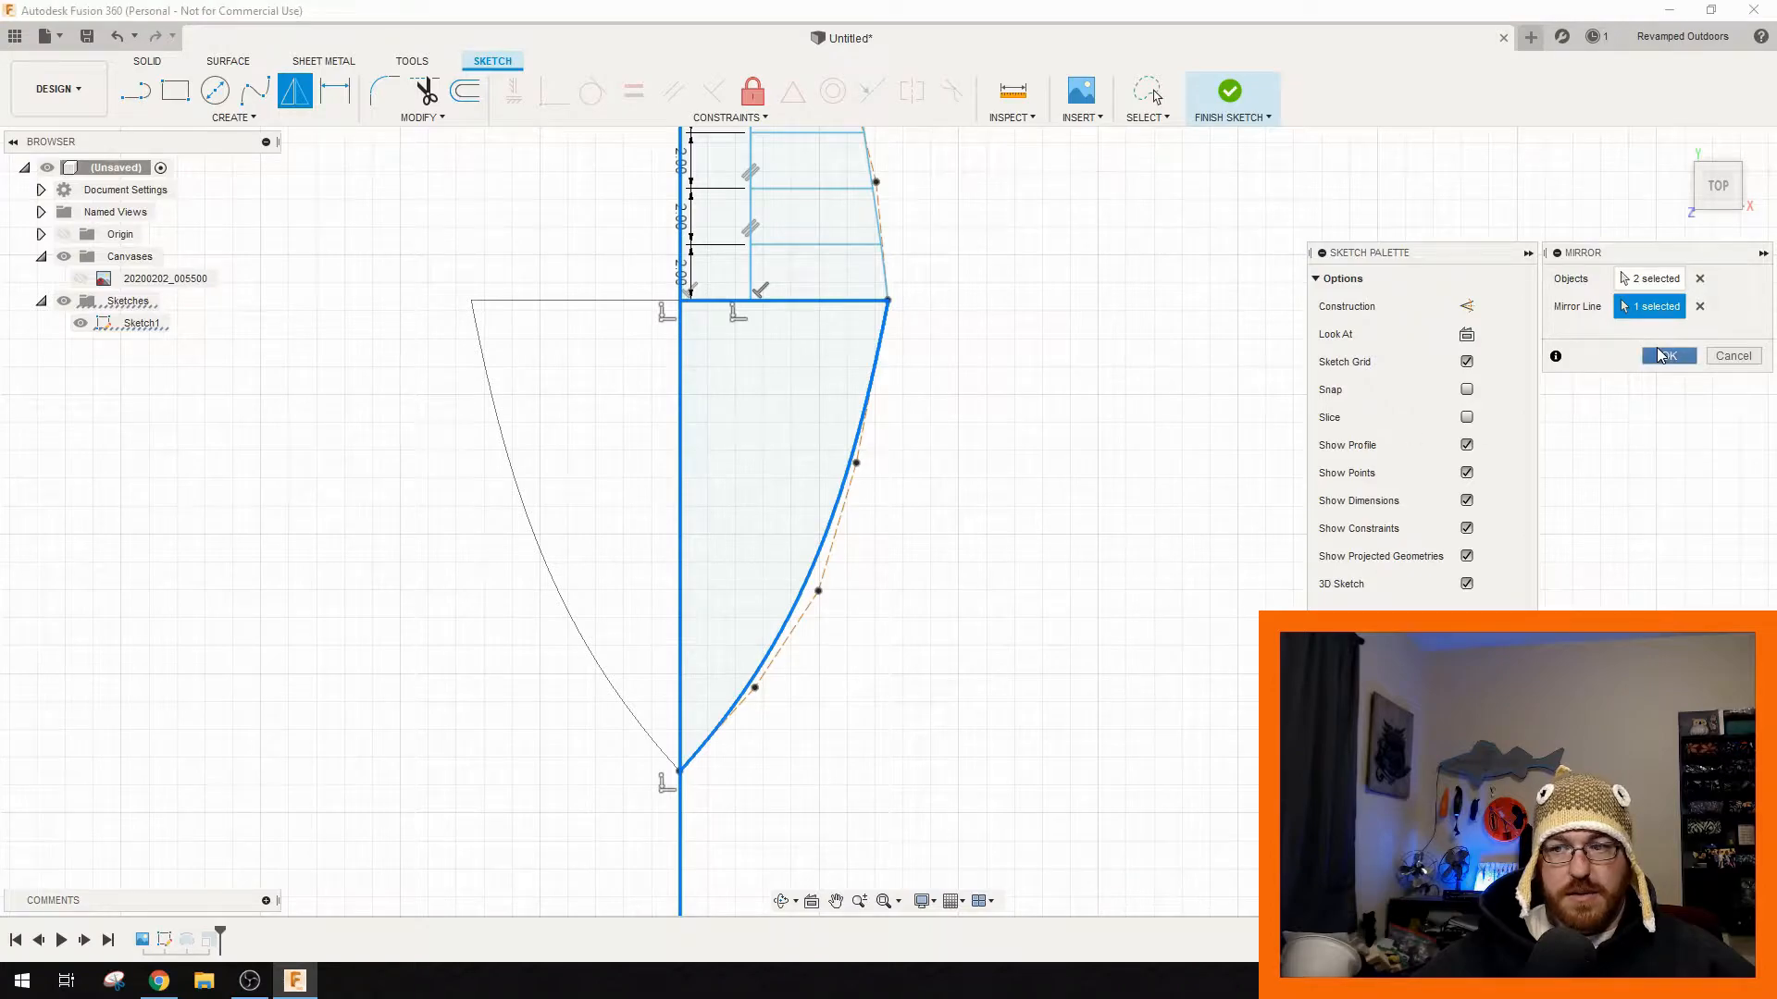
{"action": "left_click", "coordinate": [1661, 355]}
- Select both halves of the mirrored tail profile and start extruding them
{"action": "mouse_move", "coordinate": [1094, 527]}
{"action": "middle_mouse_down", "text": "shift"}
{"action": "mouse_move", "coordinate": [1198, 489]}
{"action": "mouse_move", "coordinate": [1091, 499]}
{"action": "middle_mouse_up", "text": "shift"}
{"action": "left_click", "coordinate": [677, 493]}
{"action": "left_click", "coordinate": [774, 443], "text": "ctrl"}
{"action": "middle_click_drag", "start_coordinate": [945, 598], "coordinate": [1092, 518], "text": "shift"}
{"action": "right_click", "coordinate": [736, 318]}
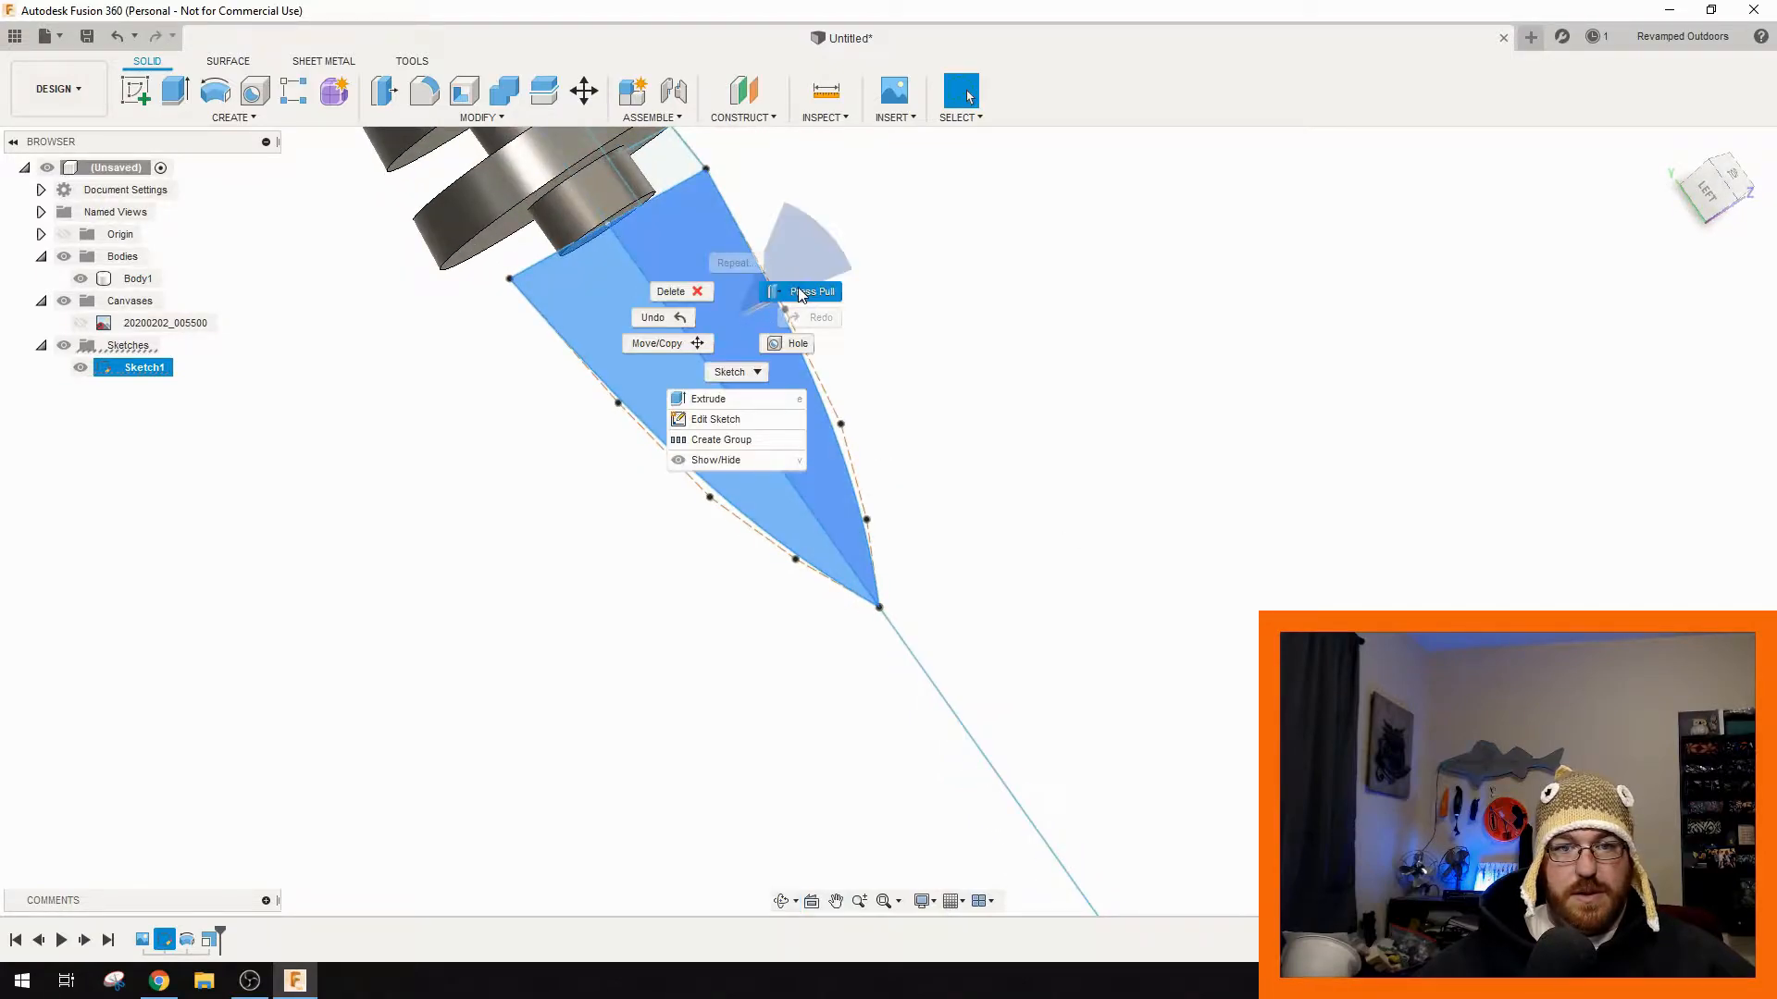
{"action": "left_click", "coordinate": [800, 293]}
{"action": "middle_click_drag", "start_coordinate": [799, 292], "coordinate": [835, 355], "text": "shift"}
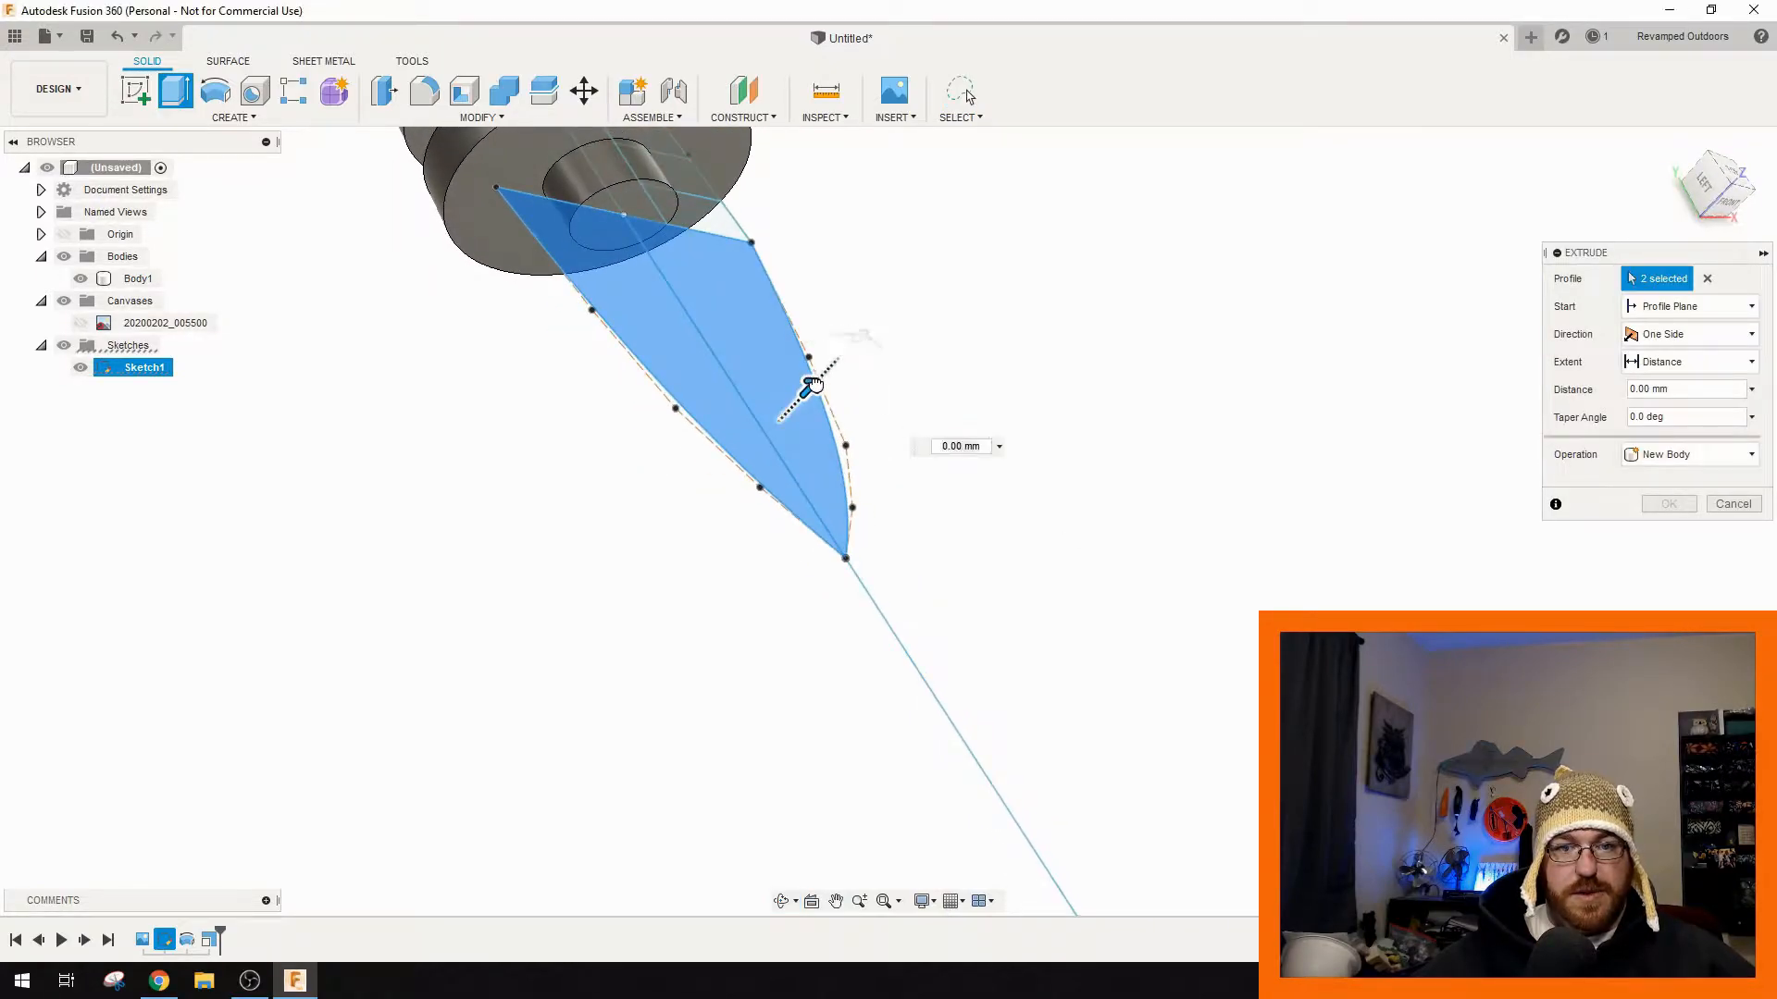
- Try tail extrusion distances of 1.90, 2.00 and 1.50 mm against the ribbed body
{"action": "left_click_drag", "start_coordinate": [811, 387], "coordinate": [825, 364]}
{"action": "middle_click_drag", "start_coordinate": [814, 359], "coordinate": [1035, 388], "text": "shift"}
{"action": "scroll", "coordinate": [760, 225], "scroll_direction": "up", "scroll_amount": 5}
{"action": "middle_click_drag", "start_coordinate": [756, 227], "coordinate": [912, 425]}
{"action": "left_click_drag", "start_coordinate": [1168, 818], "coordinate": [1157, 835]}
{"action": "middle_click_drag", "start_coordinate": [1121, 659], "coordinate": [1027, 603], "text": "shift"}
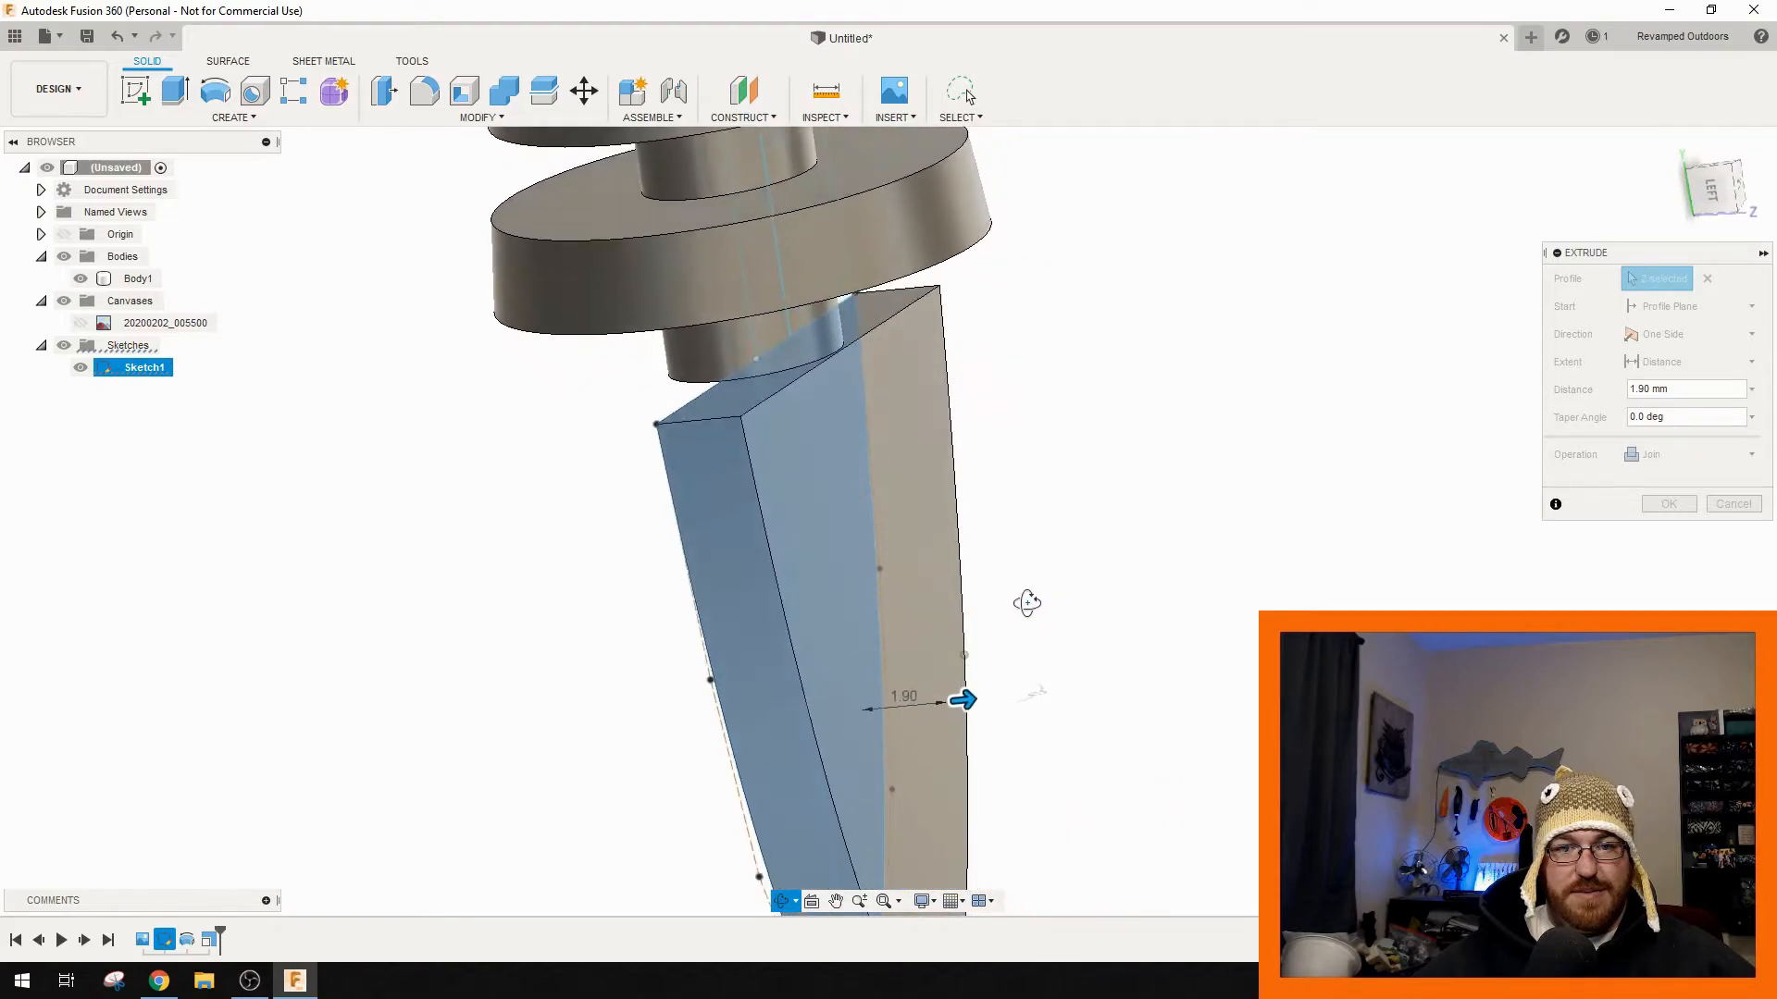
{"action": "left_click_drag", "start_coordinate": [962, 701], "coordinate": [972, 703]}
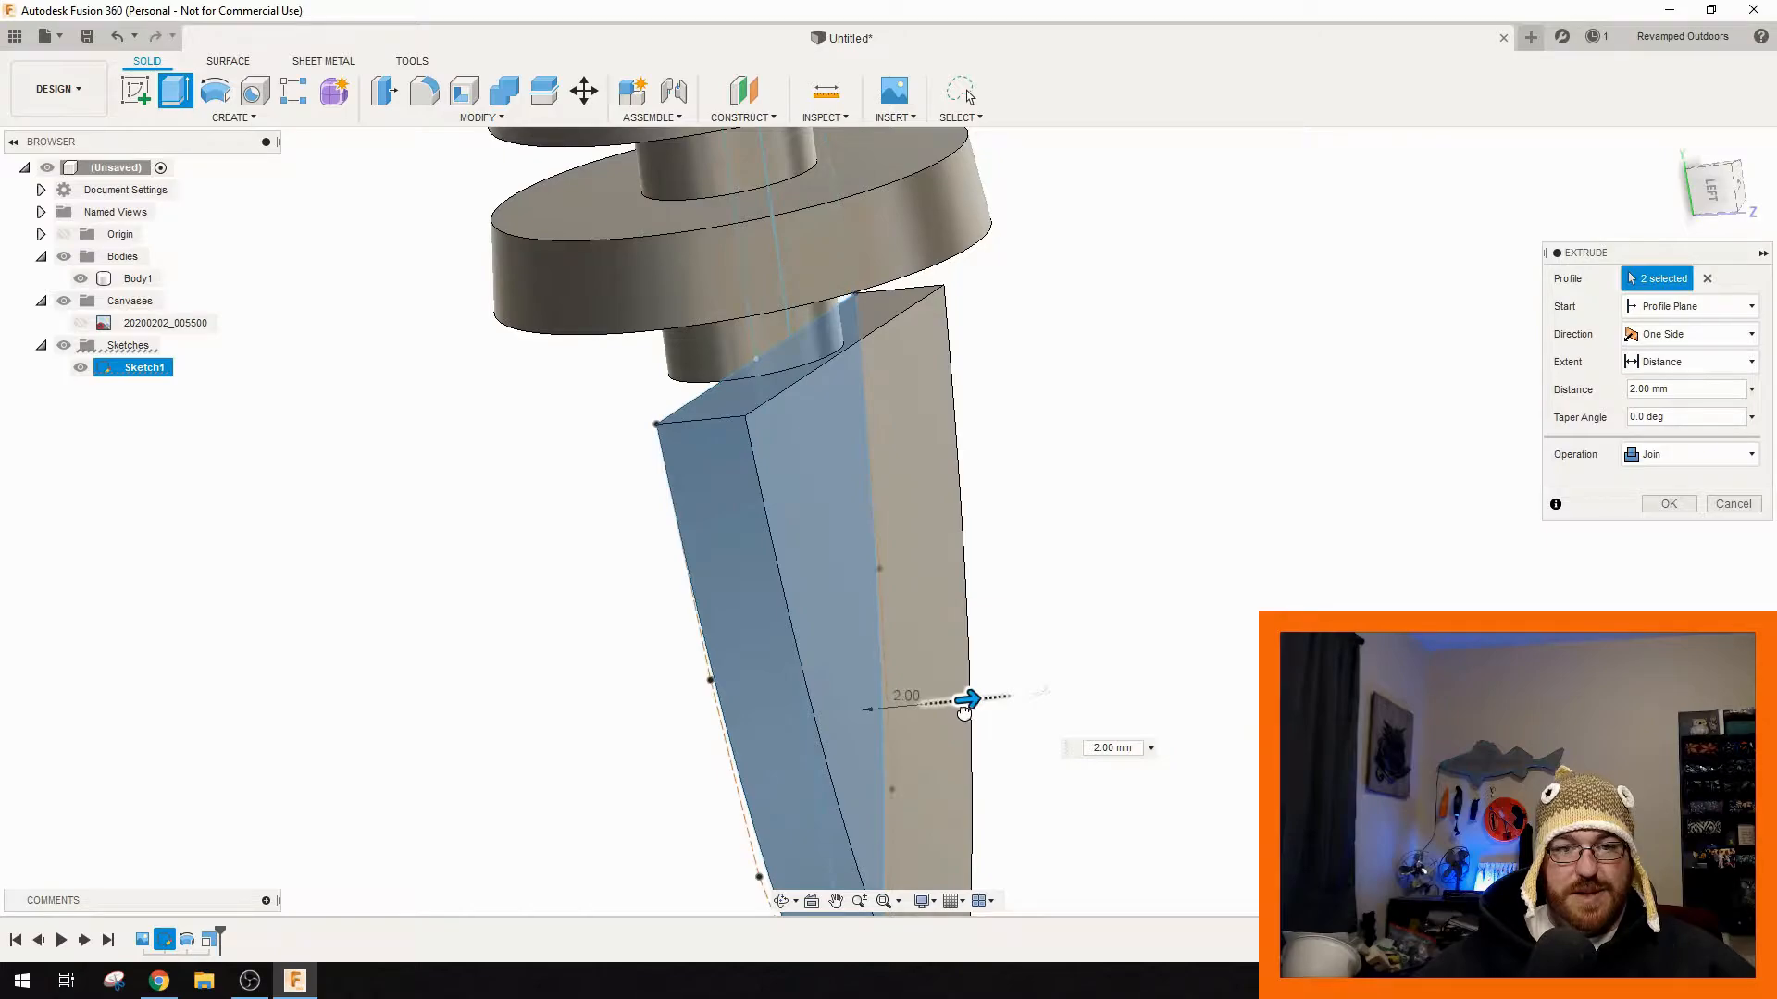
{"action": "left_click_drag", "start_coordinate": [958, 714], "coordinate": [943, 706]}
{"action": "middle_click_drag", "start_coordinate": [1039, 702], "coordinate": [976, 564], "text": "shift"}
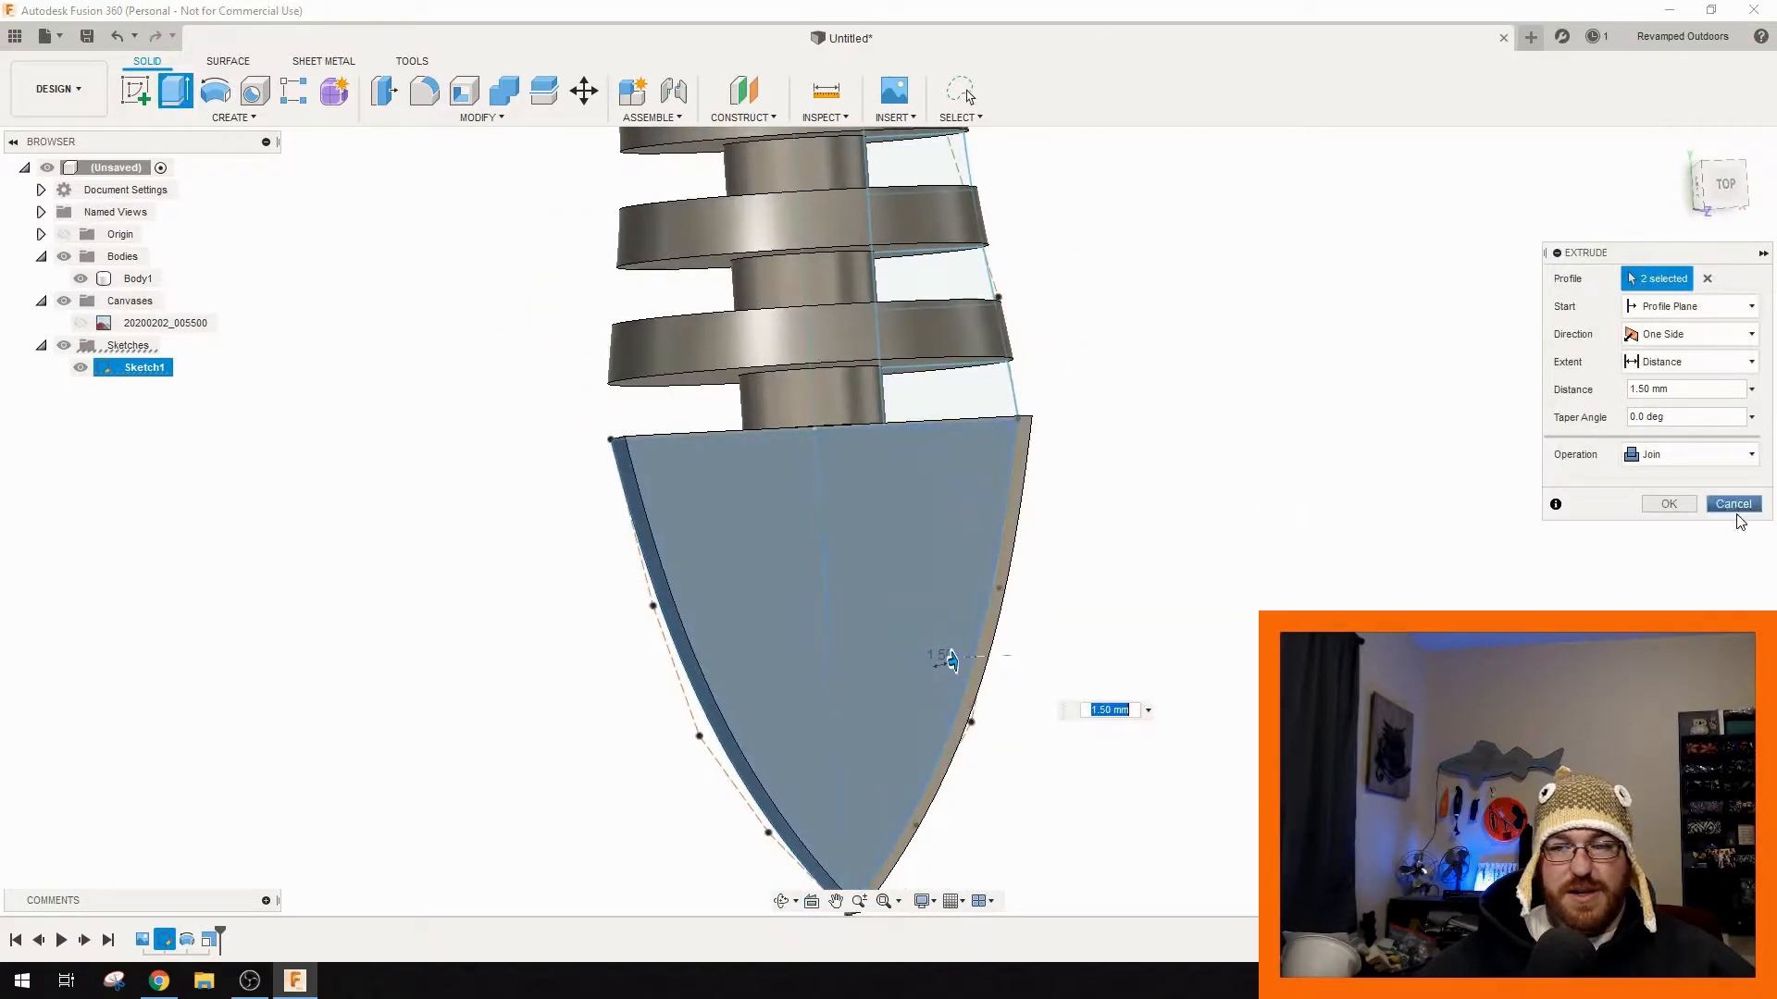
{"action": "middle_click_drag", "start_coordinate": [1097, 613], "coordinate": [1209, 610], "text": "shift"}
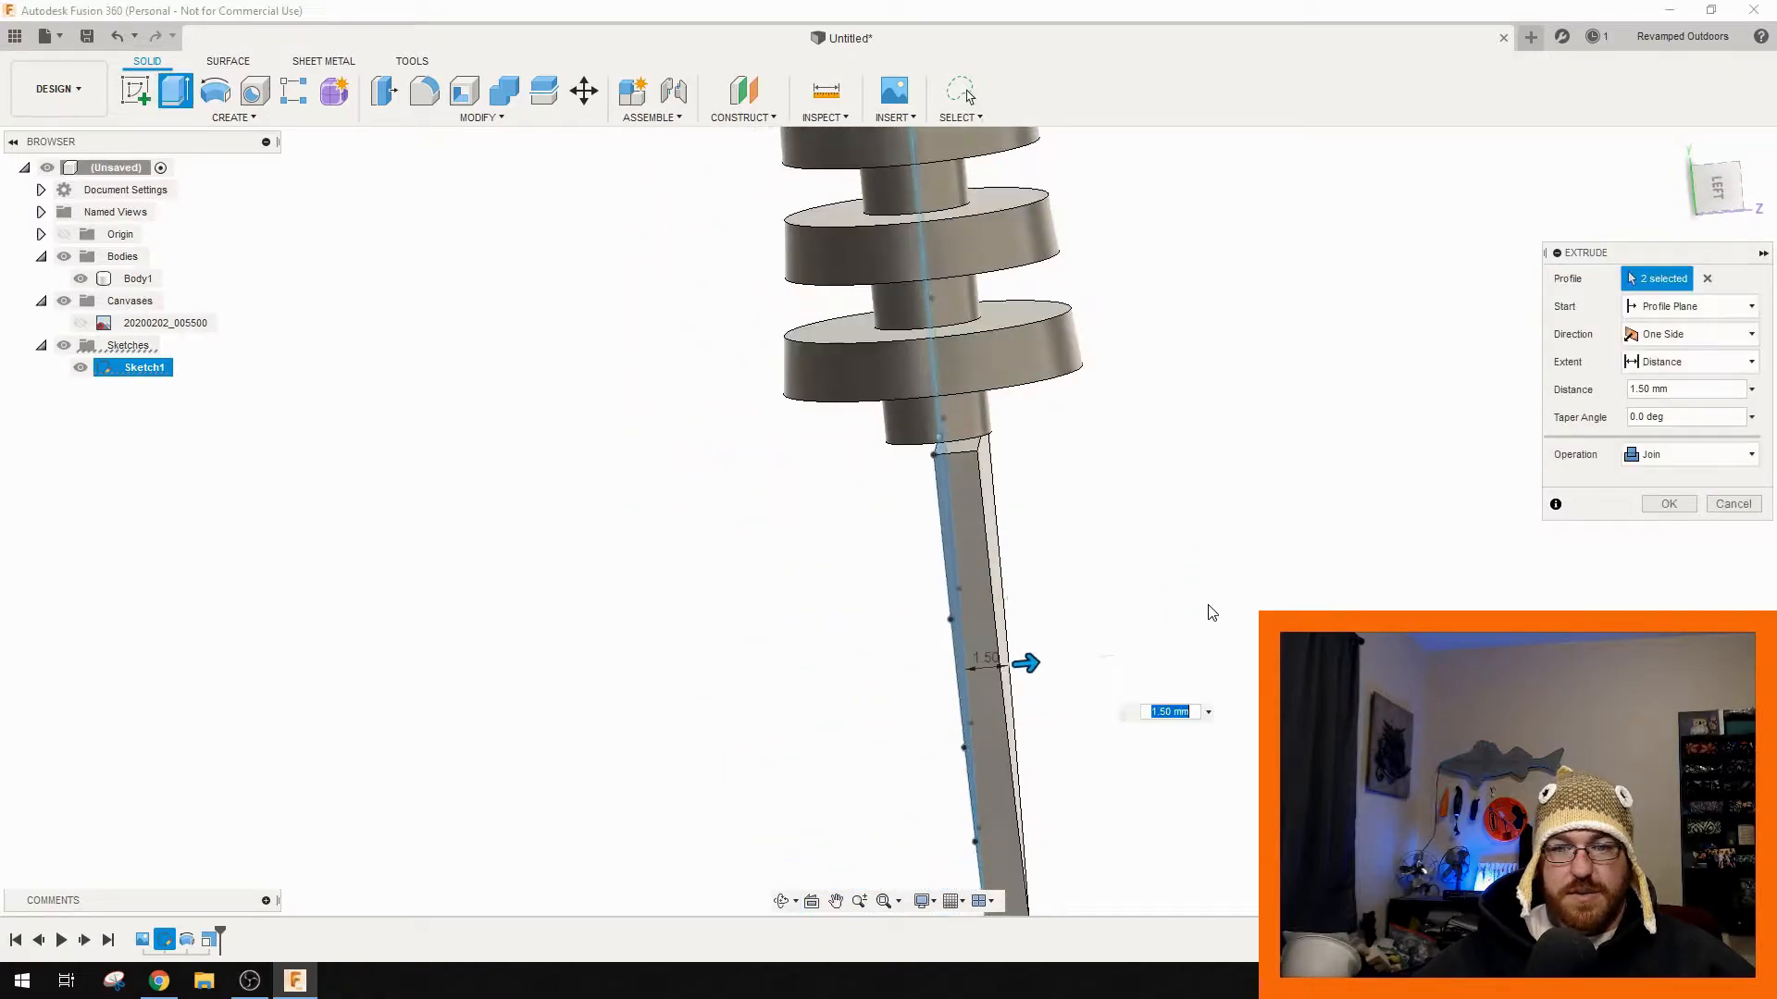
{"action": "mouse_move", "coordinate": [1037, 663]}
{"action": "left_mouse_down"}
{"action": "mouse_move", "coordinate": [1062, 664]}
{"action": "mouse_move", "coordinate": [1044, 661]}
{"action": "left_mouse_up"}
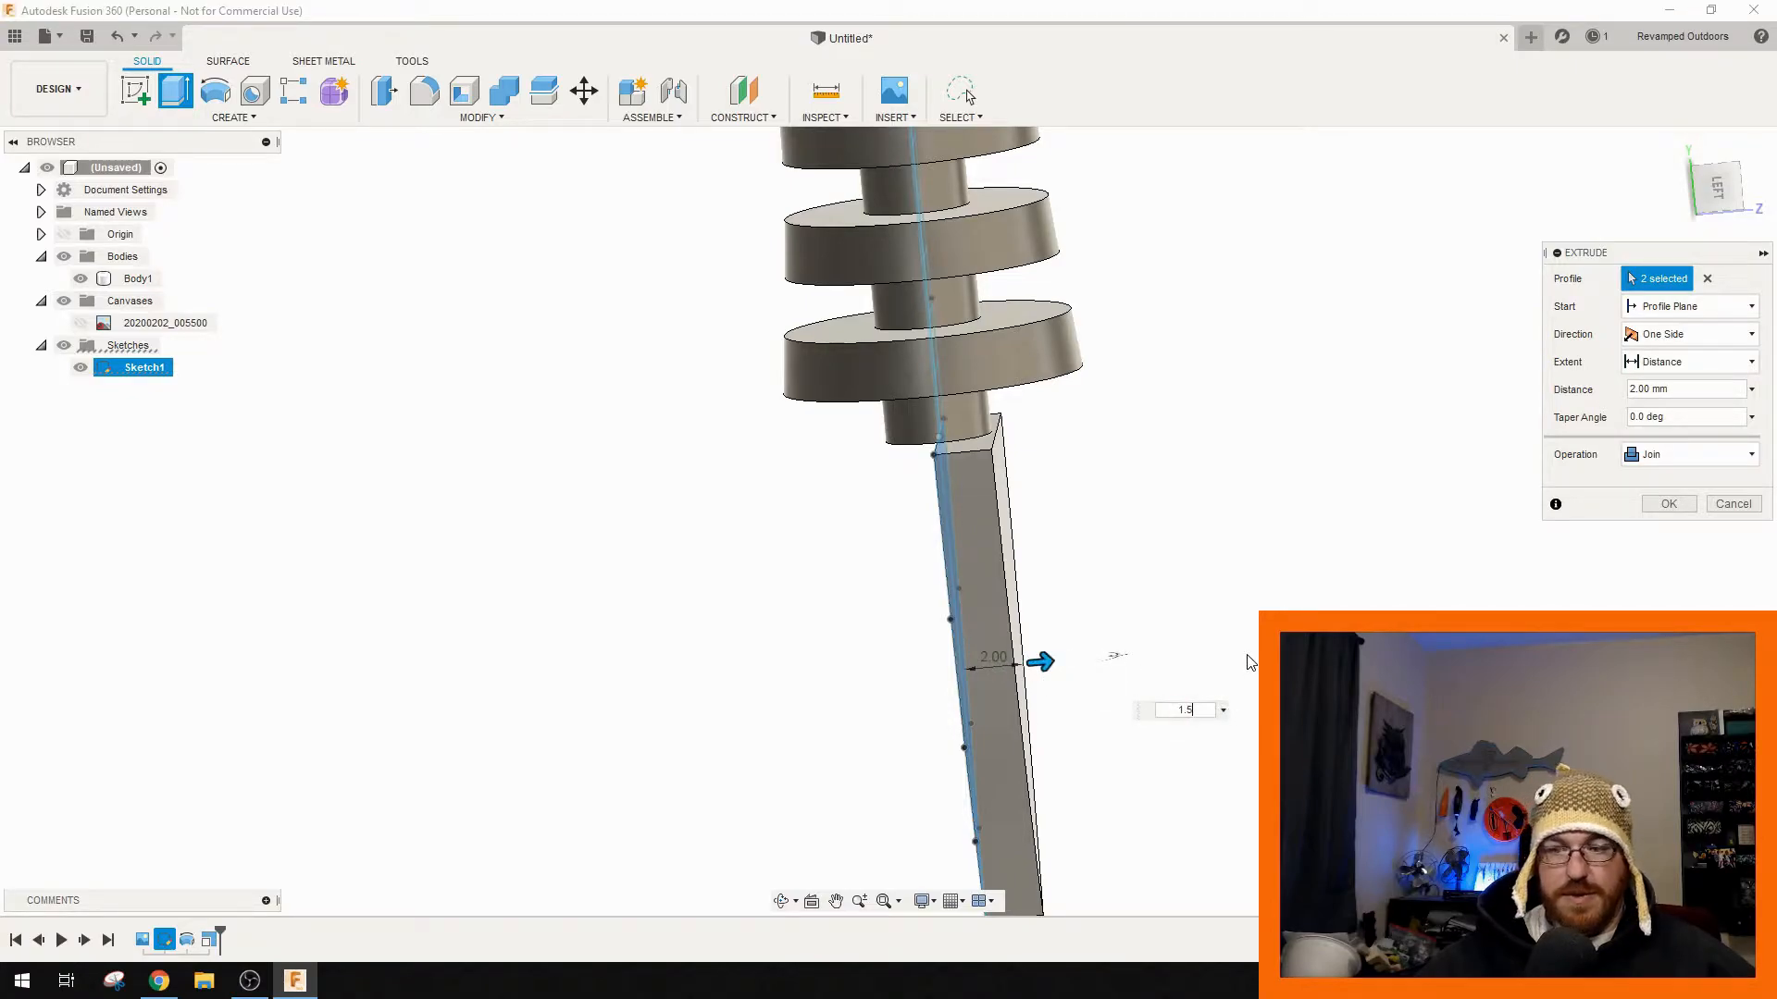
- Extrude both tail profiles symmetrically with a 1.5 mm distance as a new body
{"action": "type", "text": "1.5"}
{"action": "key", "text": "Return"}
{"action": "scroll", "coordinate": [1253, 595], "scroll_direction": "down", "scroll_amount": 1}
{"action": "middle_click_drag", "start_coordinate": [1231, 563], "coordinate": [1199, 474]}
{"action": "scroll", "coordinate": [1198, 474], "scroll_direction": "up", "scroll_amount": 1}
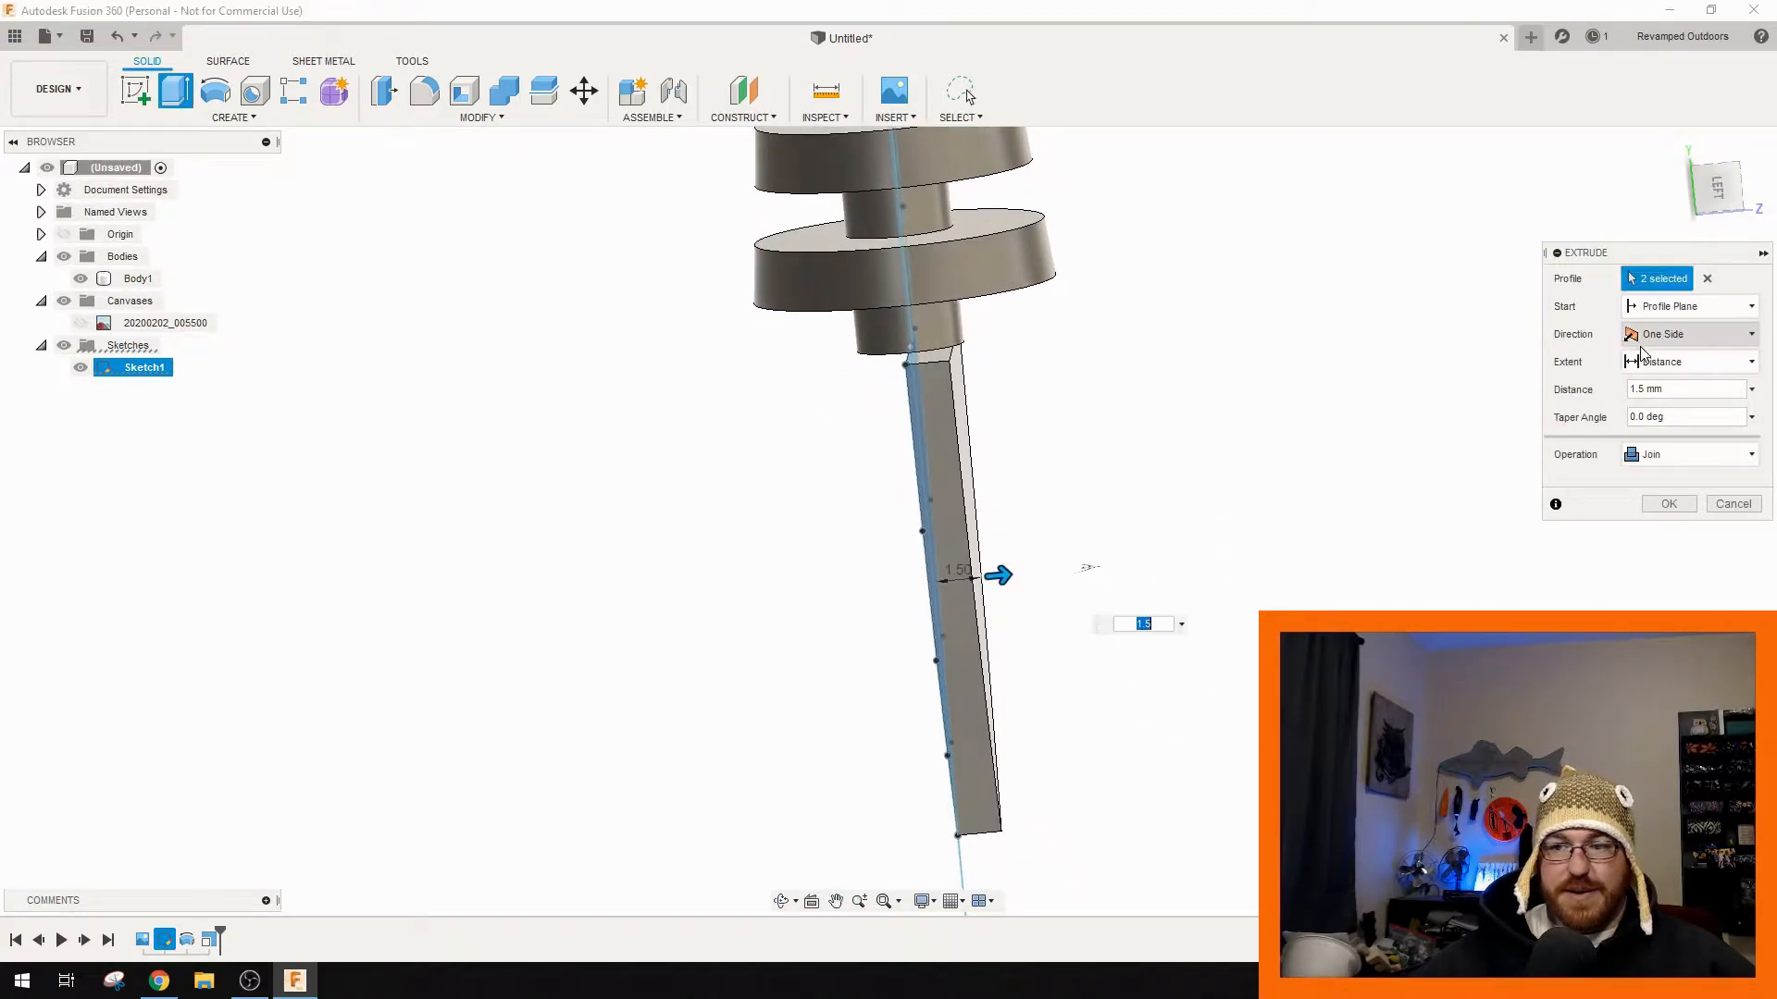
{"action": "left_click", "coordinate": [1661, 335]}
{"action": "left_click", "coordinate": [1636, 419]}
{"action": "middle_click_drag", "start_coordinate": [1111, 563], "coordinate": [1647, 559], "text": "shift"}
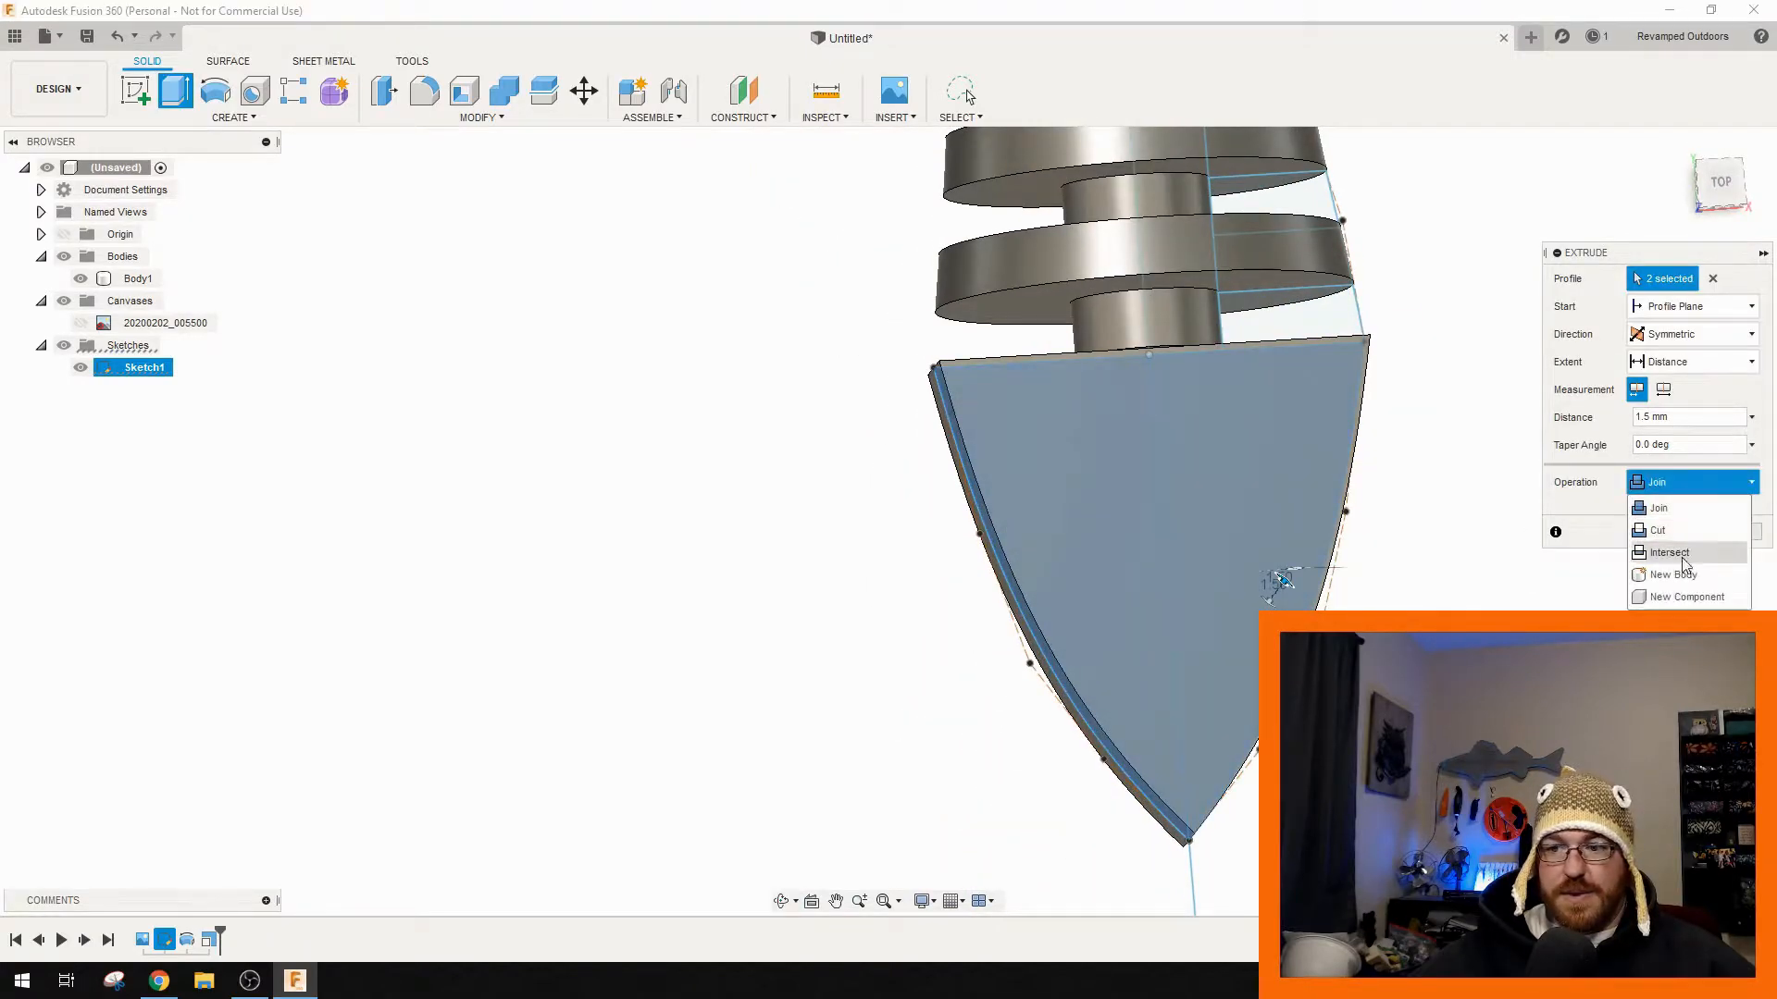
{"action": "left_click", "coordinate": [1670, 576]}
{"action": "left_click", "coordinate": [1668, 530]}
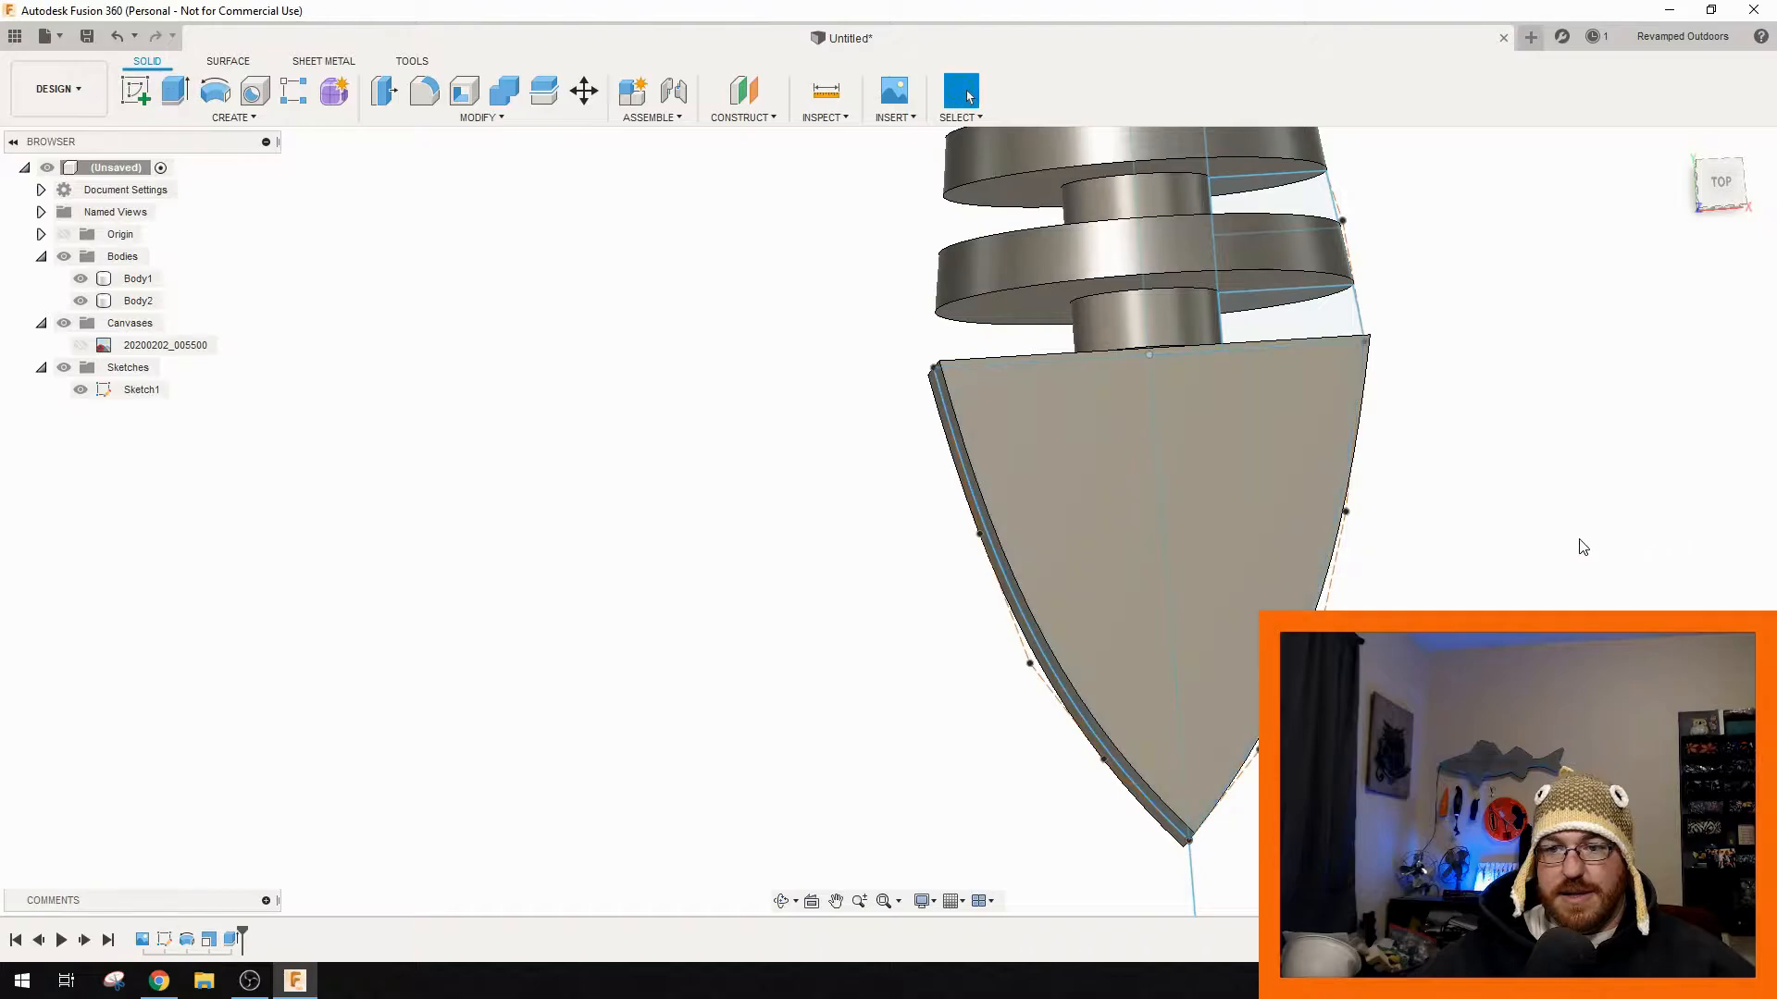
- Hide Sketch1 and move the tail body, Body2, -2 mm along Y away from the ribbed body
{"action": "left_click", "coordinate": [80, 391]}
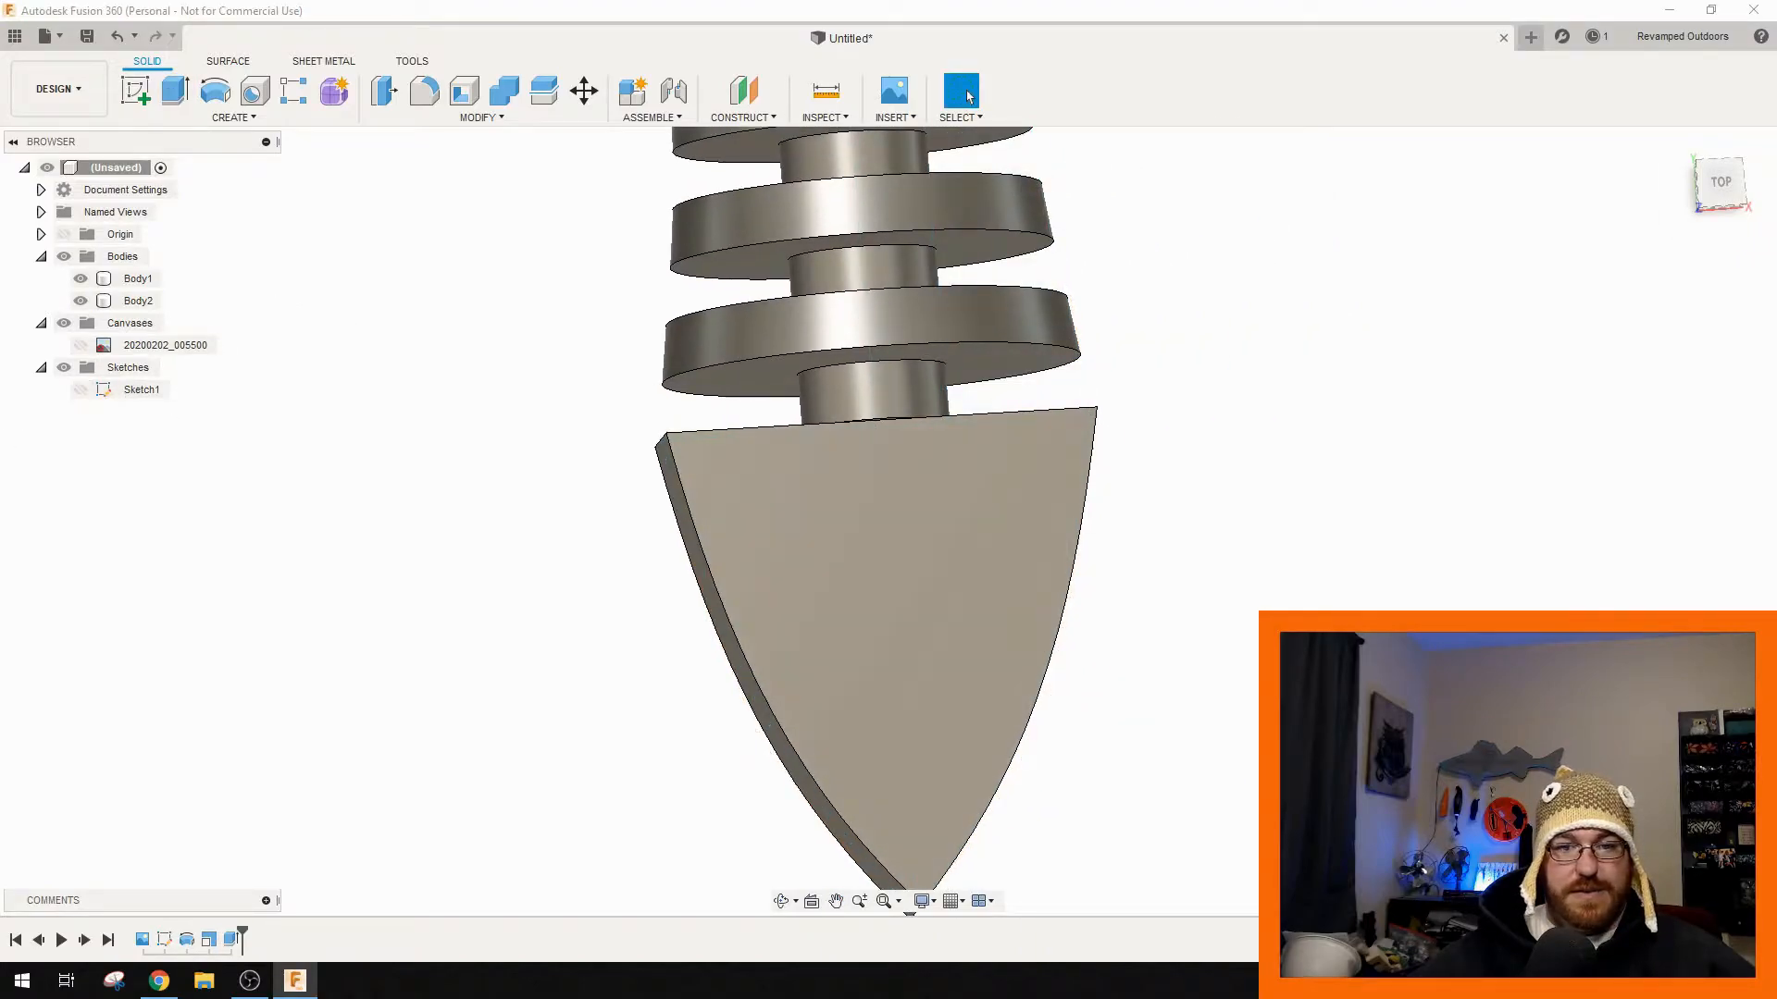
{"action": "left_click", "coordinate": [139, 302]}
{"action": "right_click", "coordinate": [146, 303]}
{"action": "left_click", "coordinate": [209, 311]}
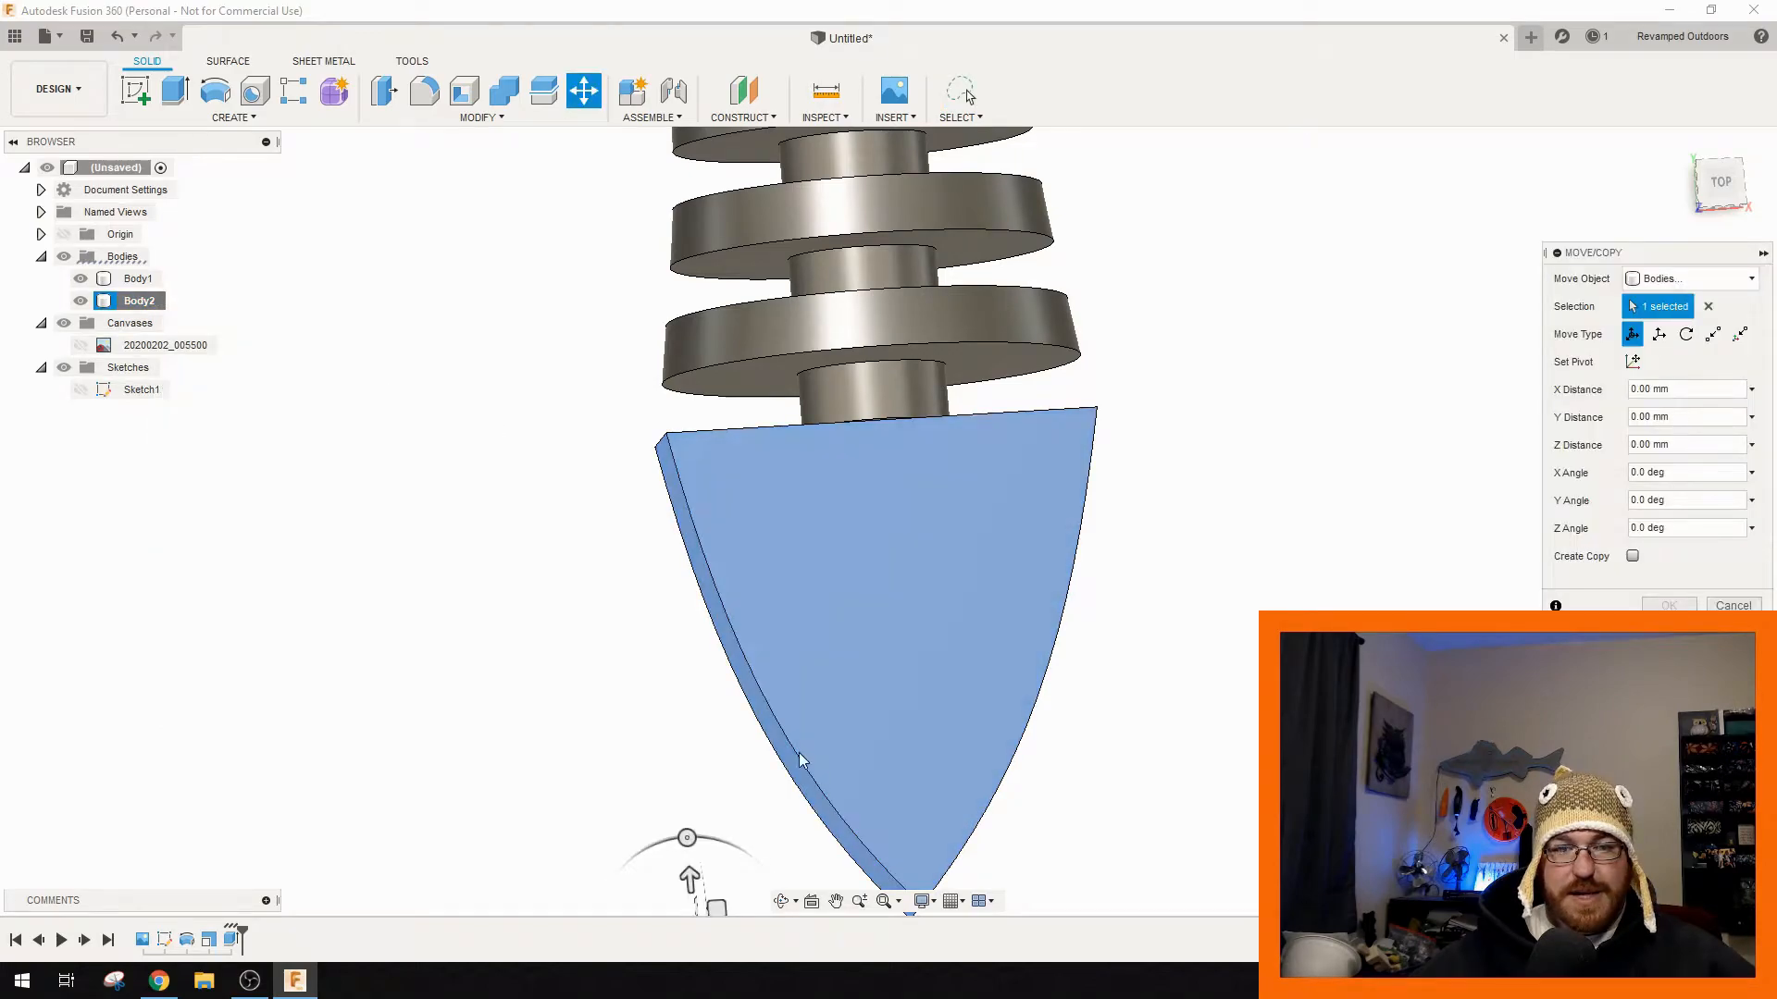
{"action": "middle_click_drag", "start_coordinate": [814, 774], "coordinate": [663, 607]}
{"action": "left_click", "coordinate": [1721, 185]}
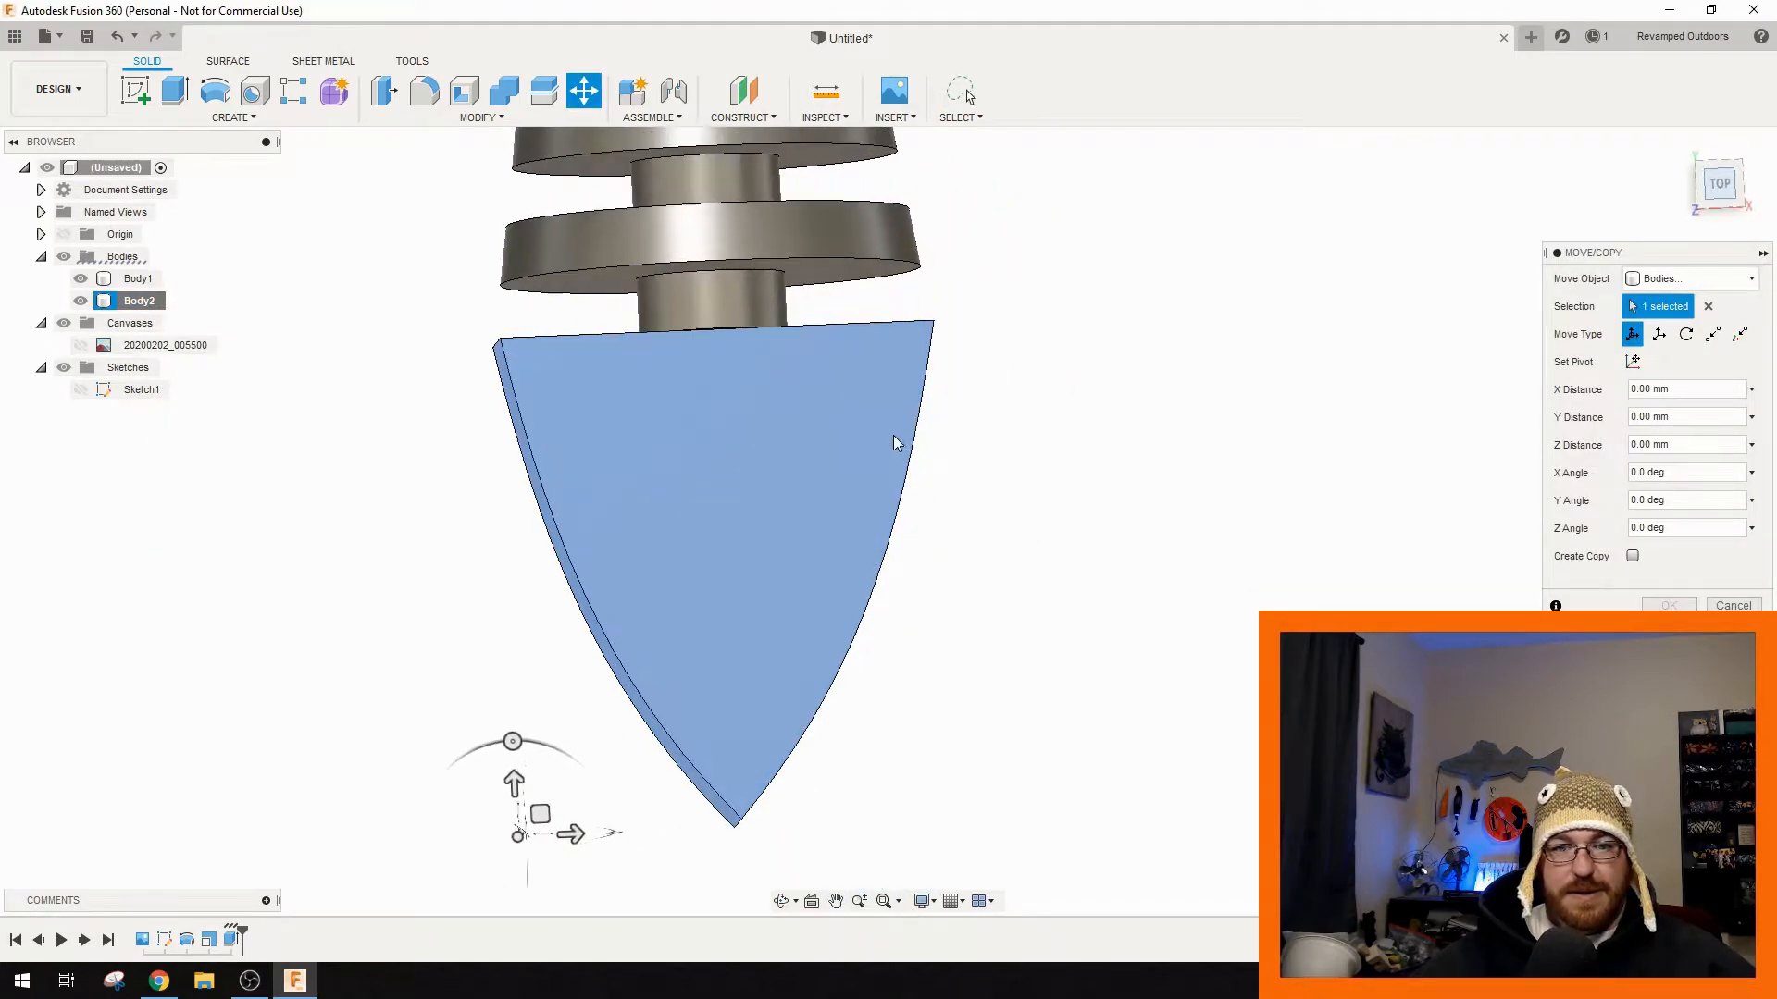
{"action": "left_click_drag", "start_coordinate": [633, 659], "coordinate": [614, 717]}
{"action": "middle_click_drag", "start_coordinate": [1009, 549], "coordinate": [963, 546], "text": "shift"}
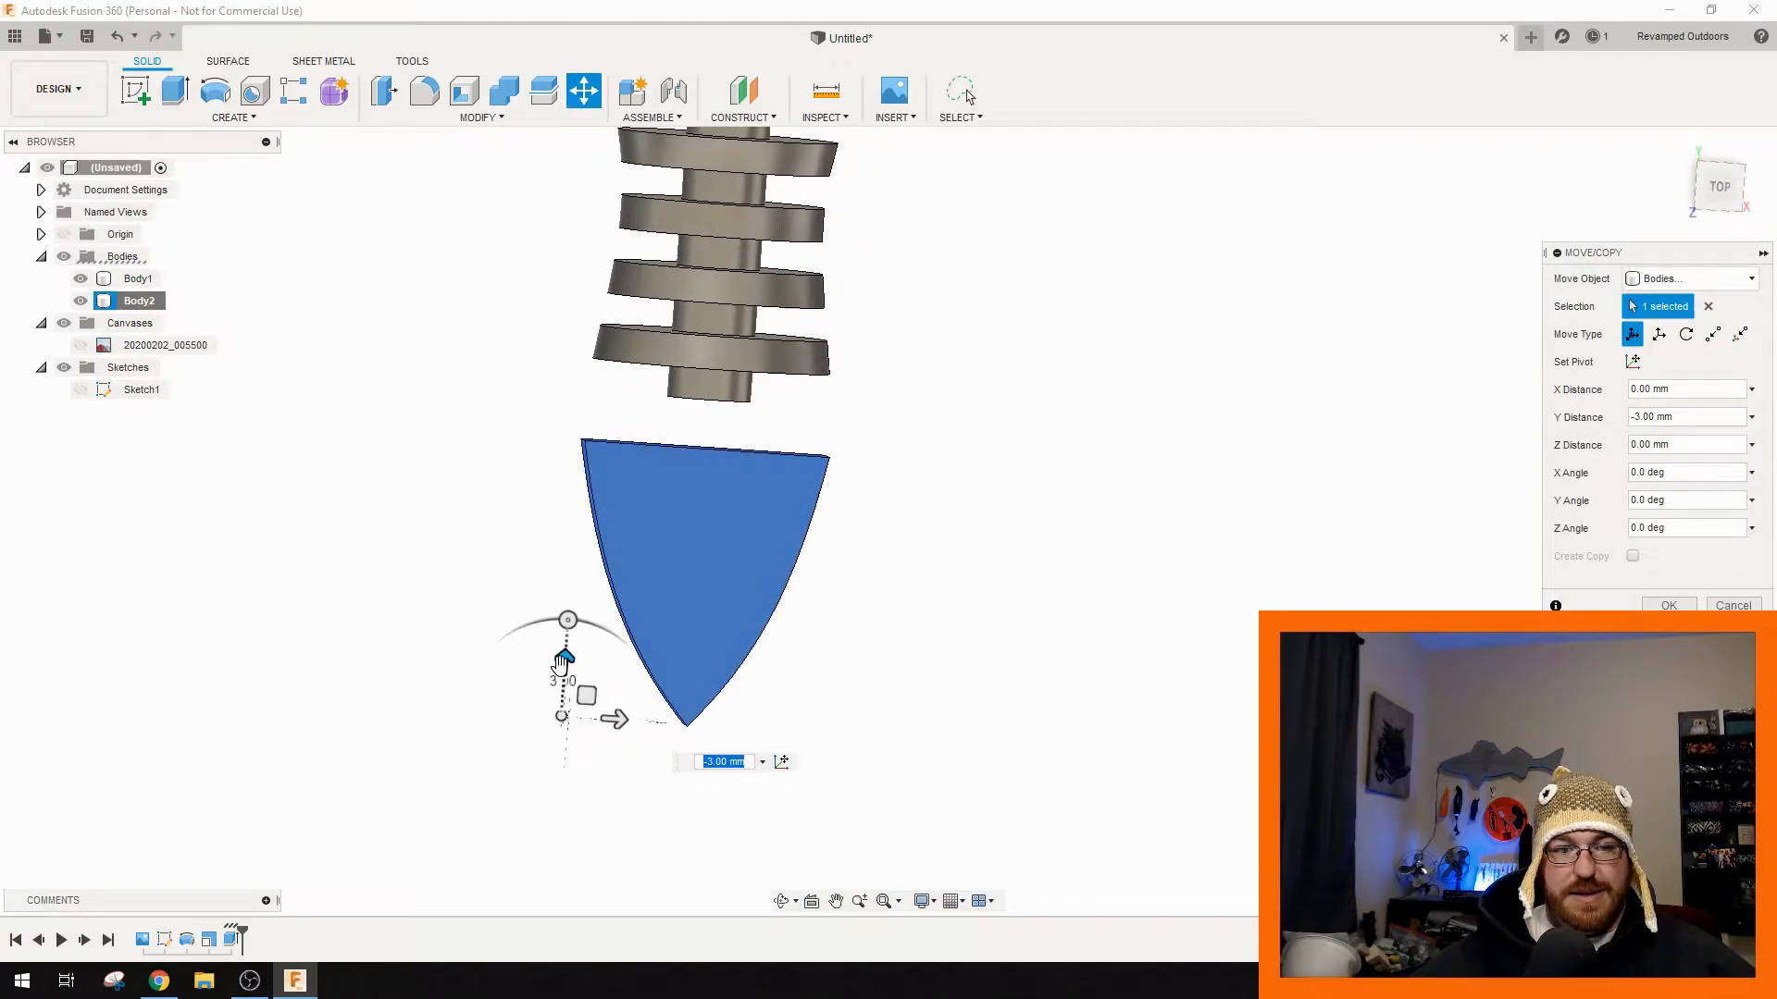
{"action": "left_click_drag", "start_coordinate": [561, 663], "coordinate": [568, 648]}
{"action": "middle_click_drag", "start_coordinate": [1027, 634], "coordinate": [1157, 606], "text": "shift"}
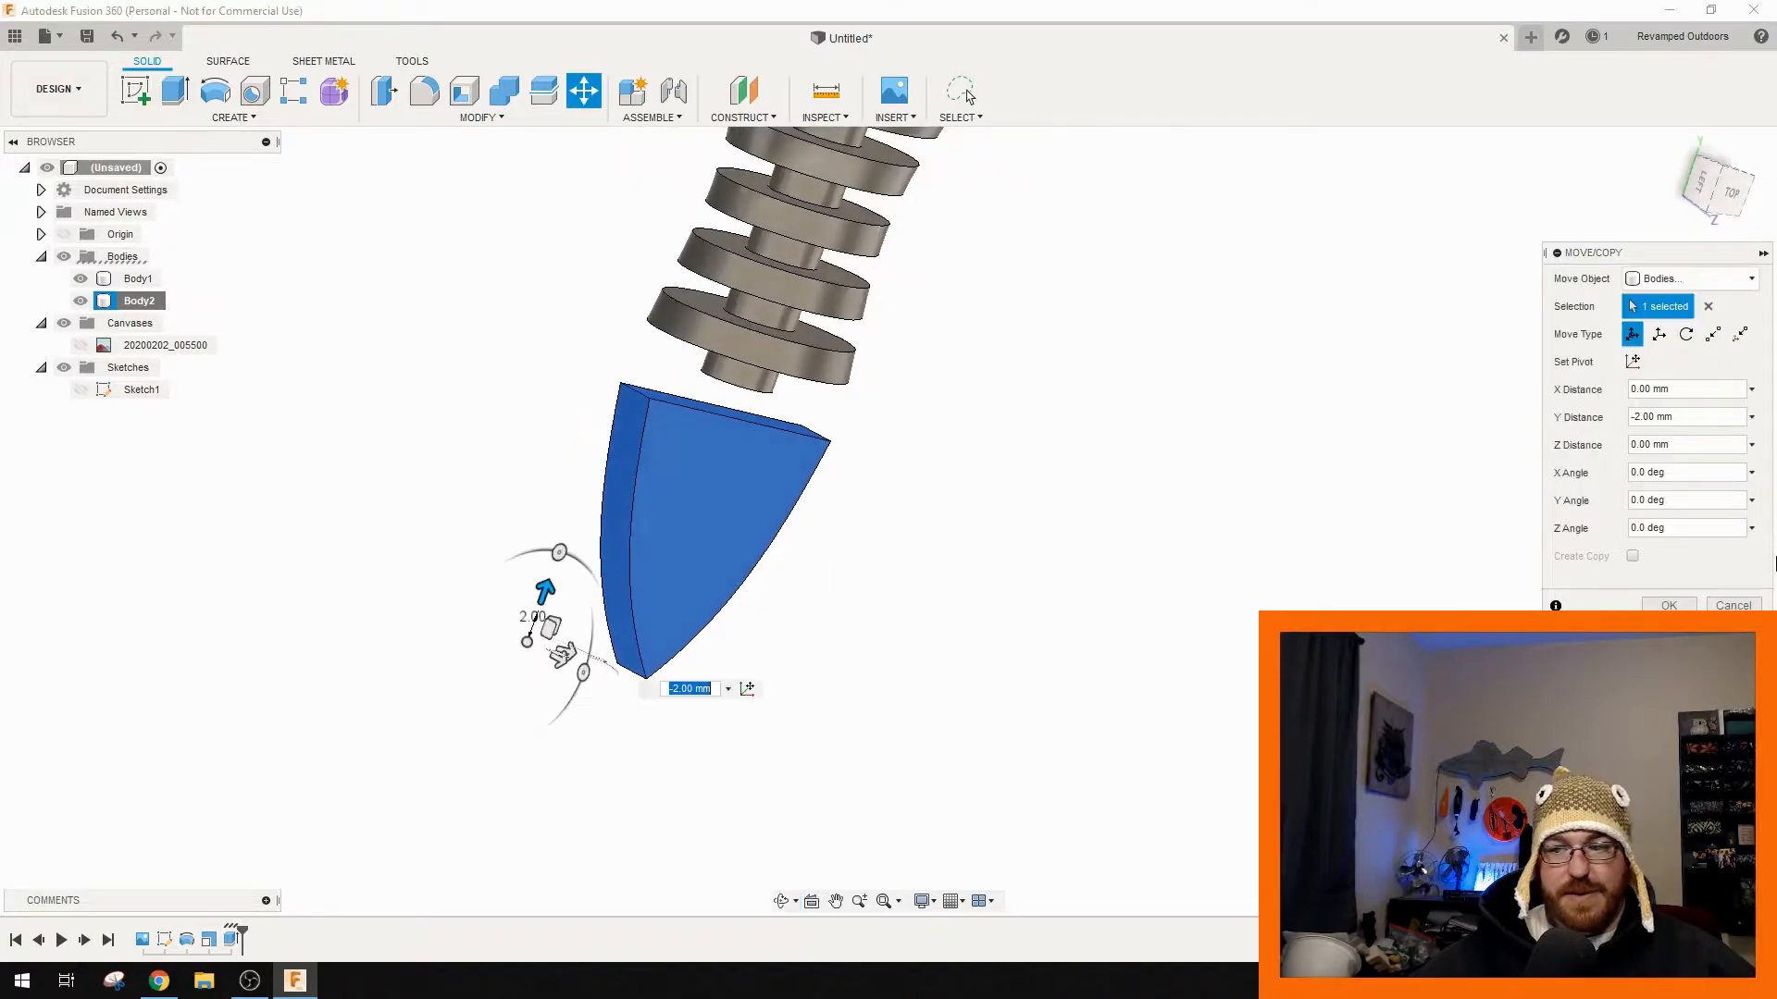
{"action": "left_click", "coordinate": [1671, 605]}
- Loft from the round end face of the ribbed body's core to the flat front face of the tail, joining the two bodies
{"action": "scroll", "coordinate": [925, 537], "scroll_direction": "up", "scroll_amount": 4}
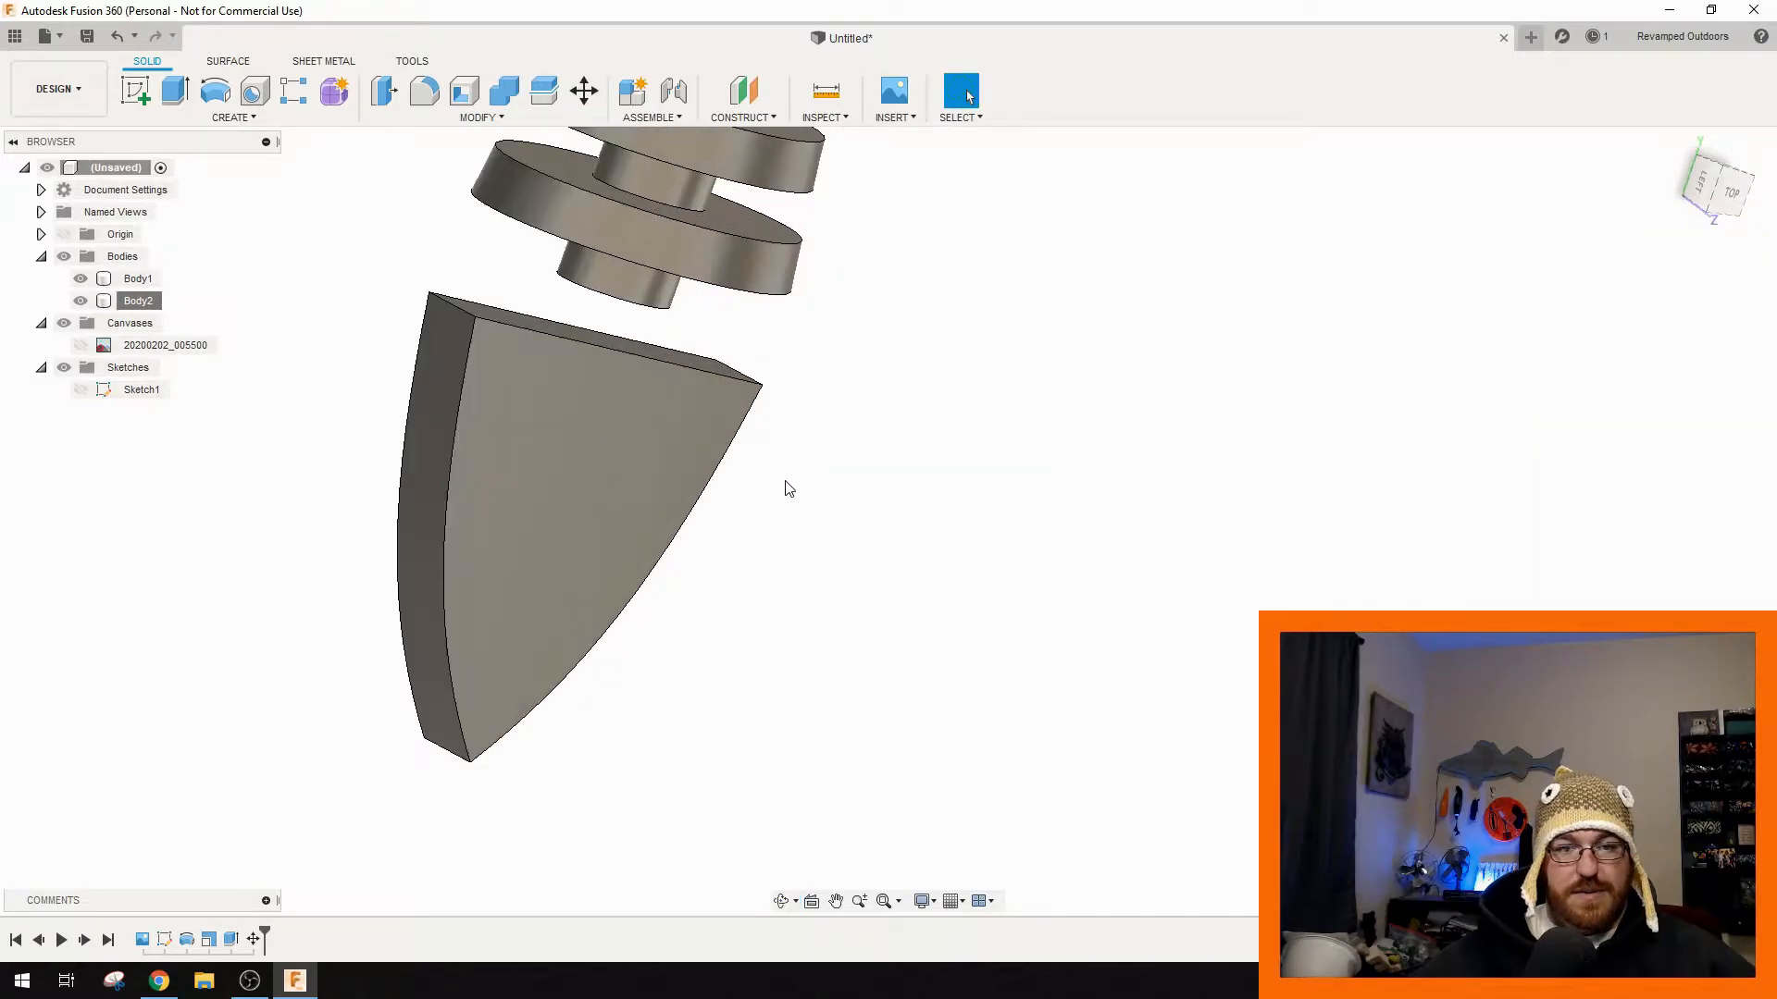
{"action": "middle_click_drag", "start_coordinate": [919, 615], "coordinate": [752, 431], "text": "shift"}
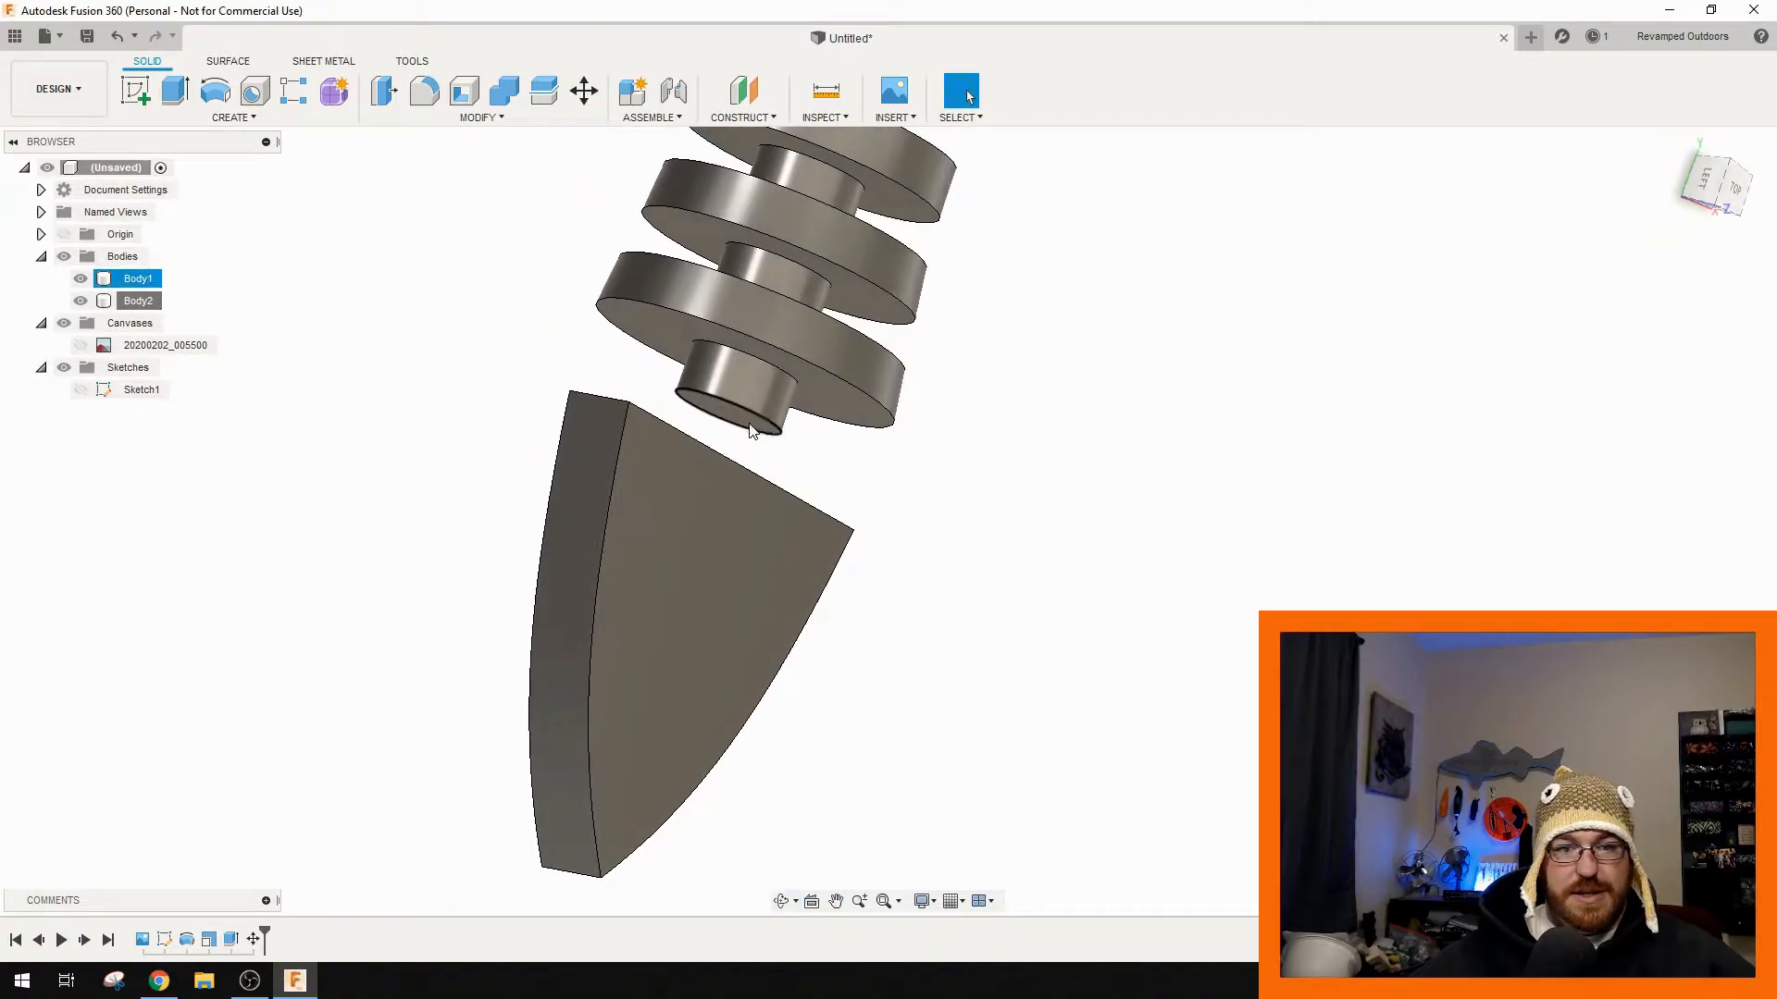
{"action": "left_click", "coordinate": [740, 424]}
{"action": "left_click", "coordinate": [478, 118]}
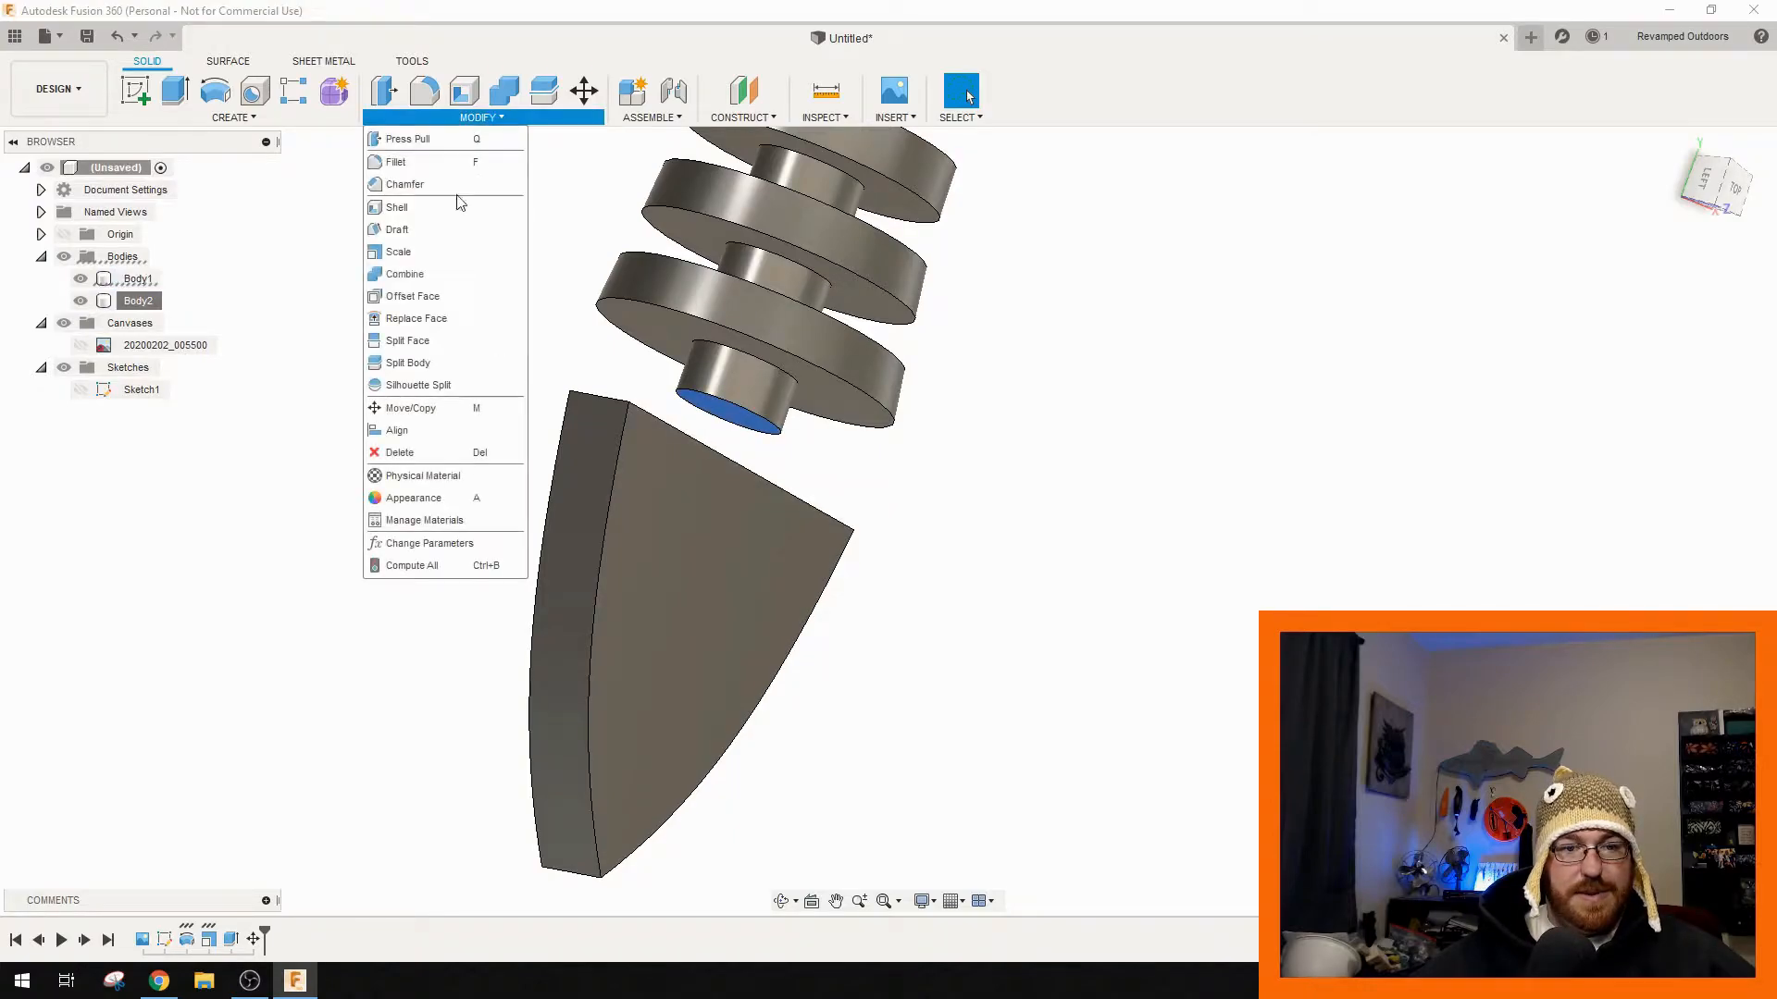
{"action": "left_click", "coordinate": [234, 117]}
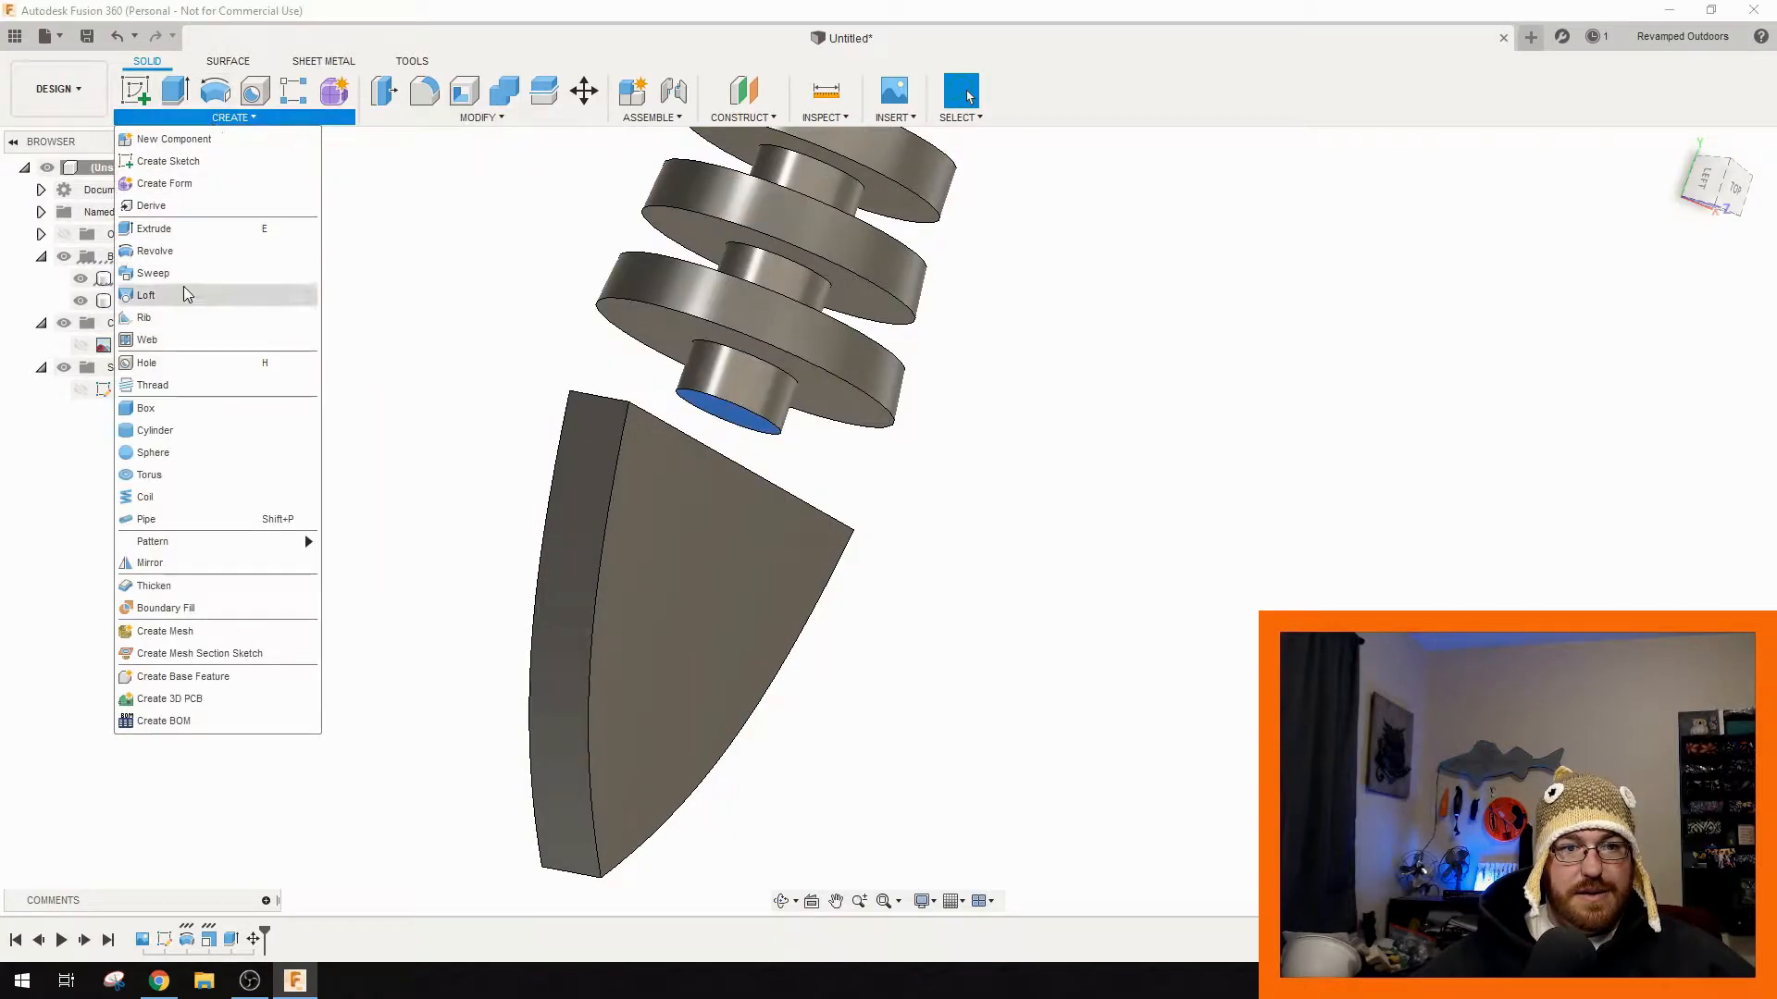
{"action": "left_click", "coordinate": [153, 290]}
{"action": "middle_click_drag", "start_coordinate": [1122, 505], "coordinate": [992, 540], "text": "shift"}
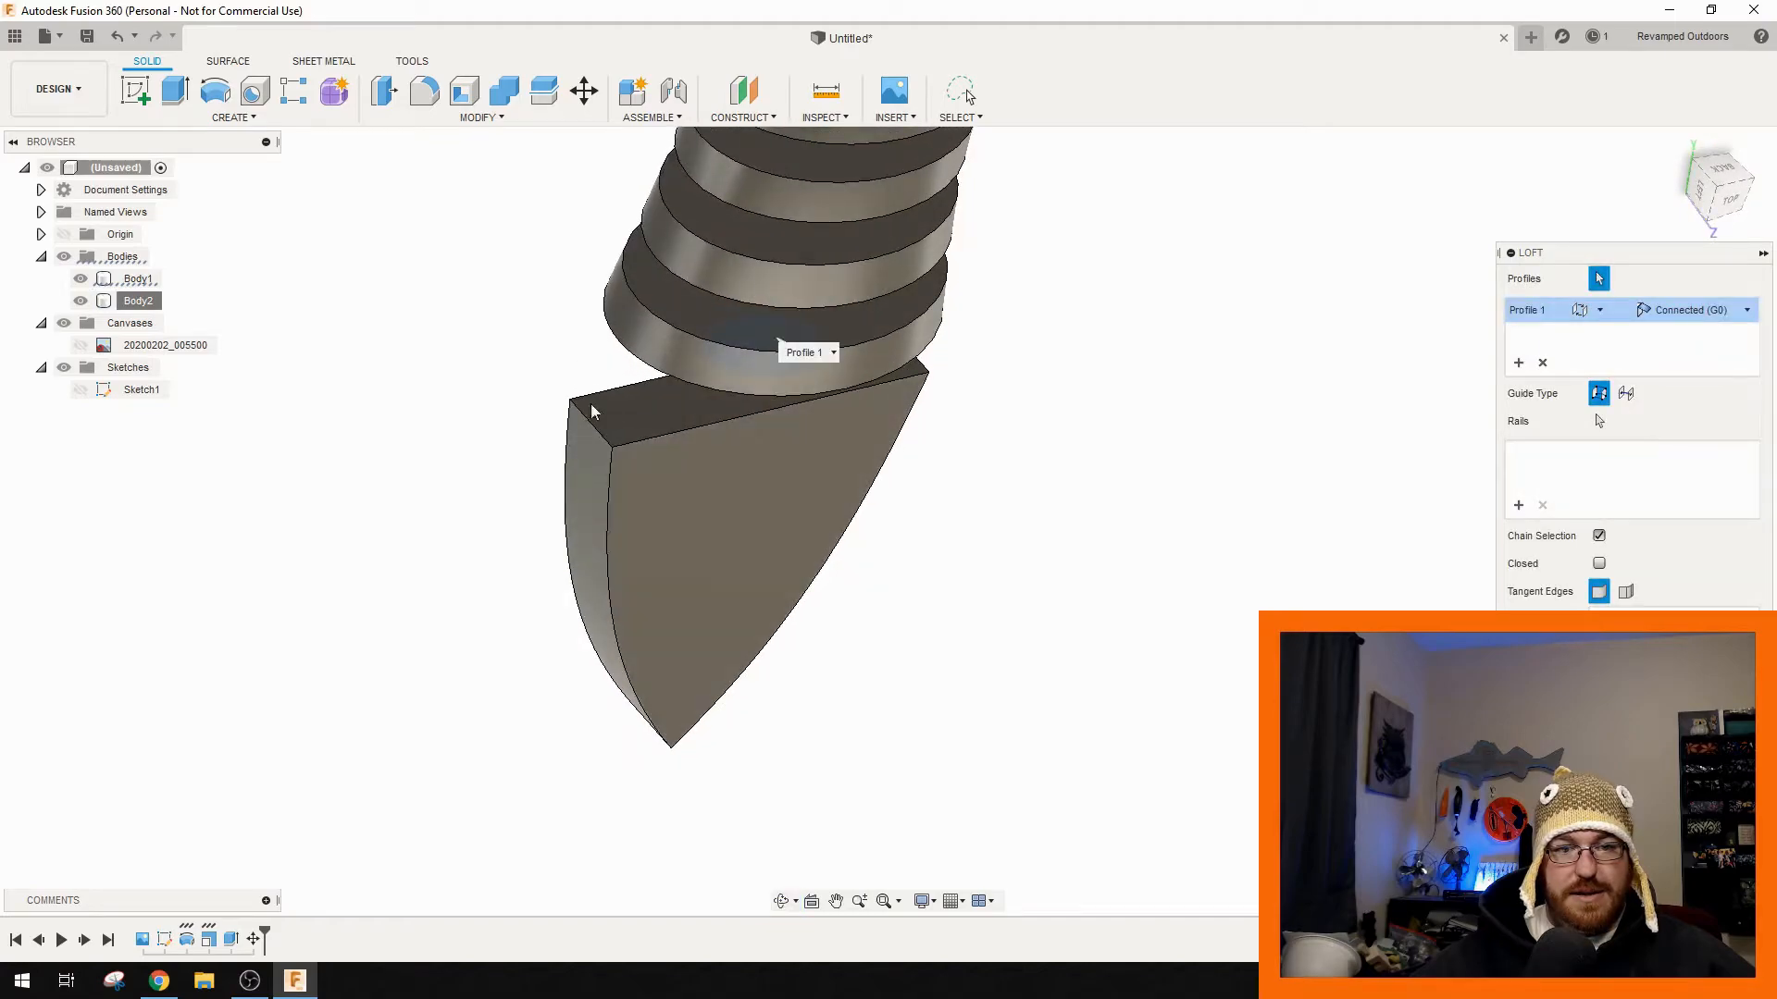
{"action": "left_click", "coordinate": [670, 408]}
{"action": "middle_click_drag", "start_coordinate": [539, 559], "coordinate": [1063, 612], "text": "shift"}
{"action": "scroll", "coordinate": [869, 586], "scroll_direction": "up", "scroll_amount": 5}
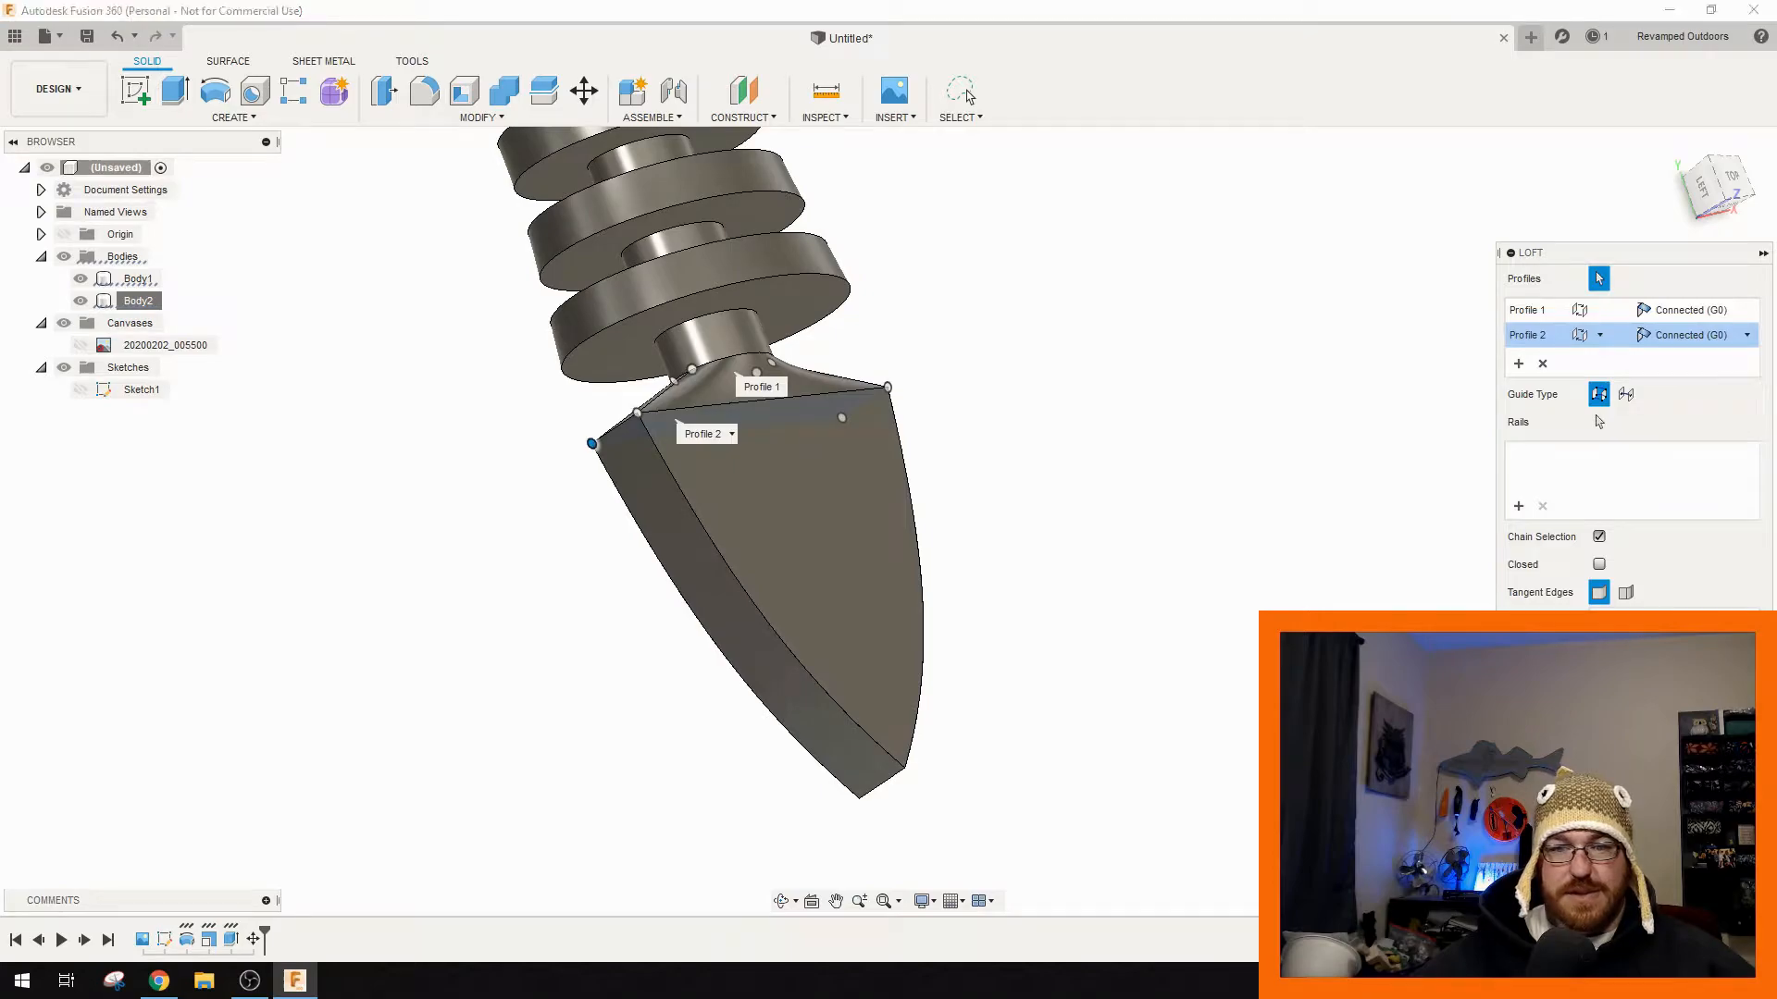
{"action": "key", "text": "Return"}
- Examine the loft transition and the whole lure from several angles, briefly hiding and showing Body1
{"action": "middle_click_drag", "start_coordinate": [1063, 405], "coordinate": [966, 423]}
{"action": "left_click", "coordinate": [86, 280]}
{"action": "left_click", "coordinate": [86, 281]}
{"action": "middle_click_drag", "start_coordinate": [702, 432], "coordinate": [674, 416]}
{"action": "scroll", "coordinate": [559, 424], "scroll_direction": "up", "scroll_amount": 1}
{"action": "middle_click_drag", "start_coordinate": [559, 424], "coordinate": [766, 674], "text": "shift"}
{"action": "scroll", "coordinate": [627, 461], "scroll_direction": "down", "scroll_amount": 3}
{"action": "middle_click_drag", "start_coordinate": [648, 450], "coordinate": [1082, 395], "text": "shift"}
{"action": "scroll", "coordinate": [983, 506], "scroll_direction": "up", "scroll_amount": 4}
{"action": "scroll", "coordinate": [1116, 347], "scroll_direction": "up", "scroll_amount": 1}
{"action": "scroll", "coordinate": [1114, 385], "scroll_direction": "down", "scroll_amount": 2}
{"action": "middle_click_drag", "start_coordinate": [1083, 395], "coordinate": [1349, 367], "text": "shift"}
- Fillet the outer rim faces of all 13 ribs with a 0.99 mm radius
{"action": "left_click", "coordinate": [1297, 346]}
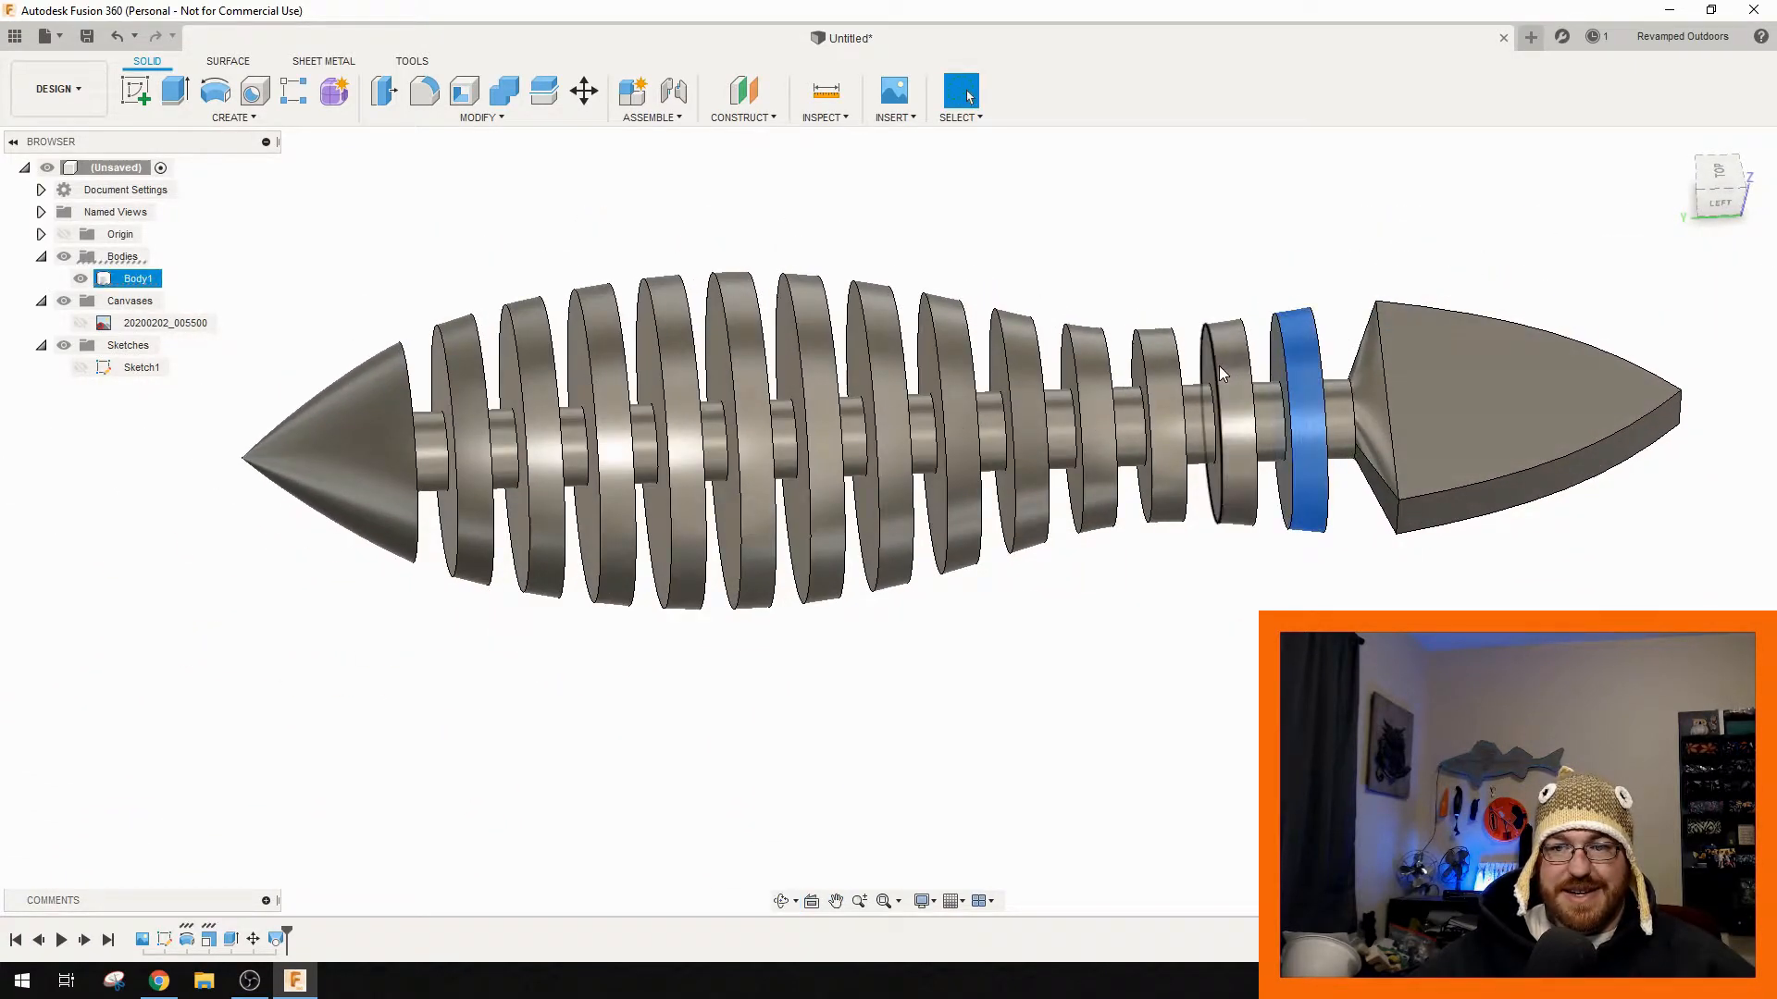
{"action": "left_click", "coordinate": [1217, 365], "text": "ctrl"}
{"action": "left_click", "coordinate": [1162, 381], "text": "ctrl"}
{"action": "left_click", "coordinate": [1097, 380], "text": "ctrl"}
{"action": "left_click", "coordinate": [1020, 364], "text": "ctrl"}
{"action": "left_click", "coordinate": [949, 359], "text": "ctrl"}
{"action": "left_click", "coordinate": [884, 360], "text": "ctrl"}
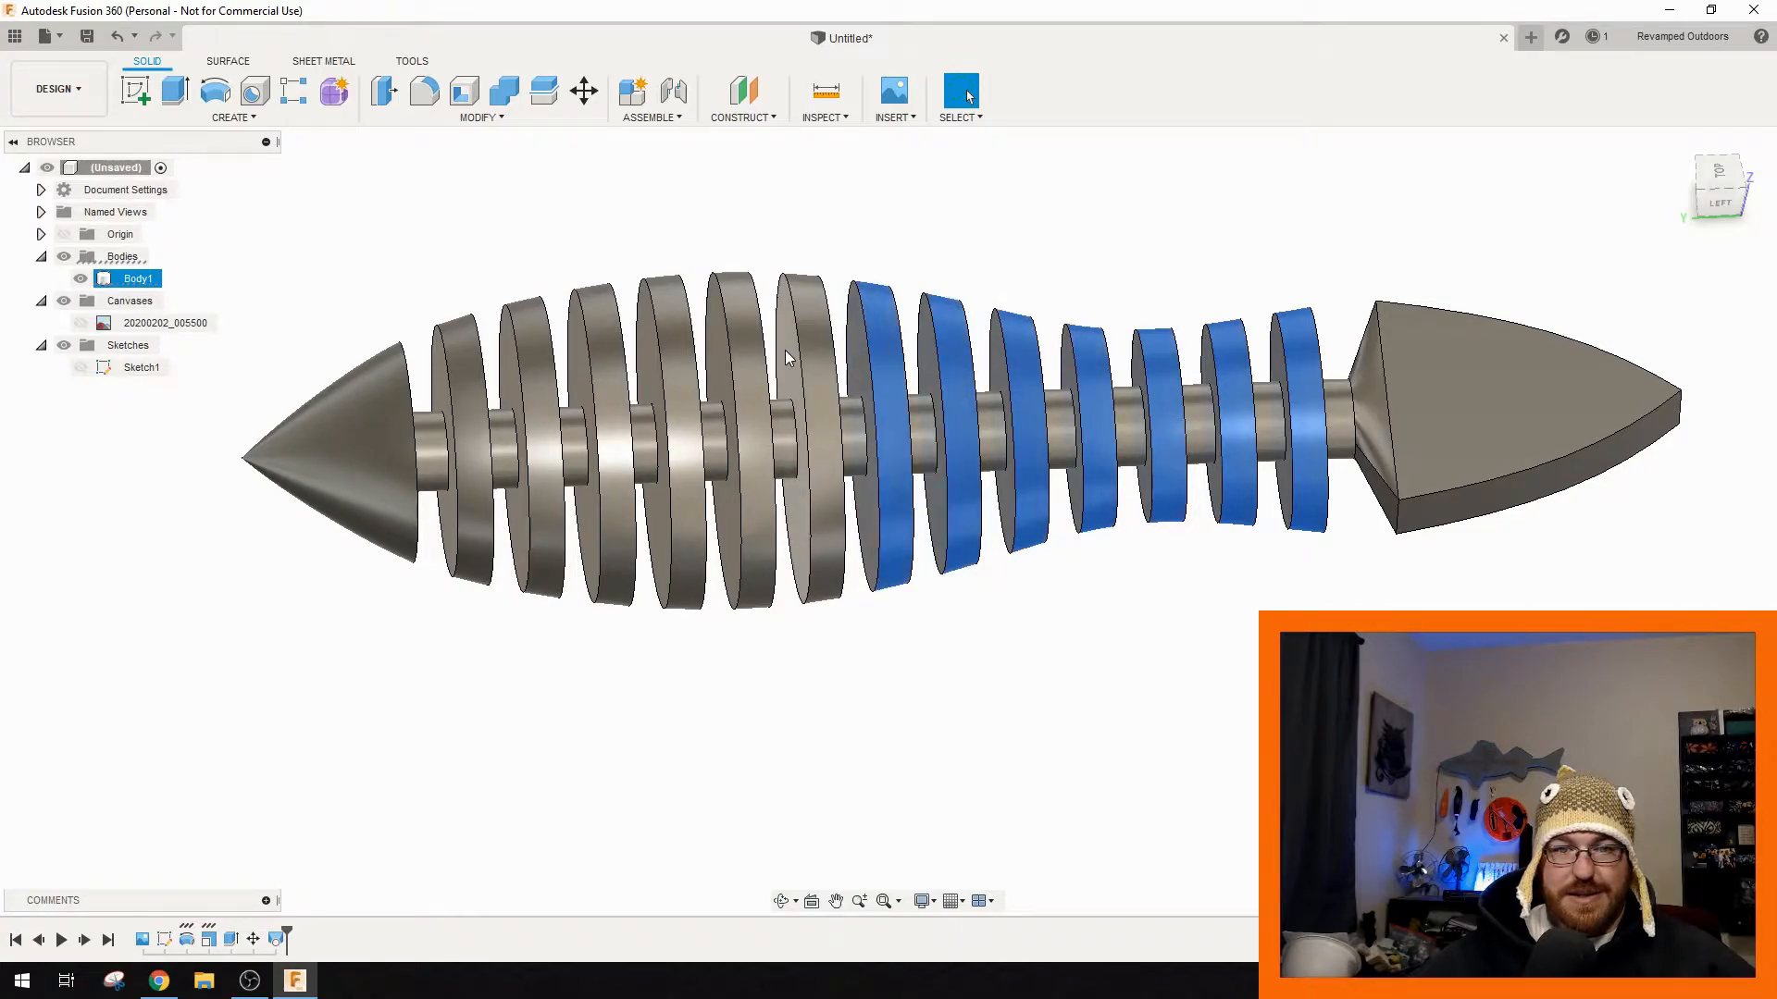
{"action": "left_click", "coordinate": [815, 357], "text": "ctrl"}
{"action": "left_click", "coordinate": [759, 367], "text": "ctrl"}
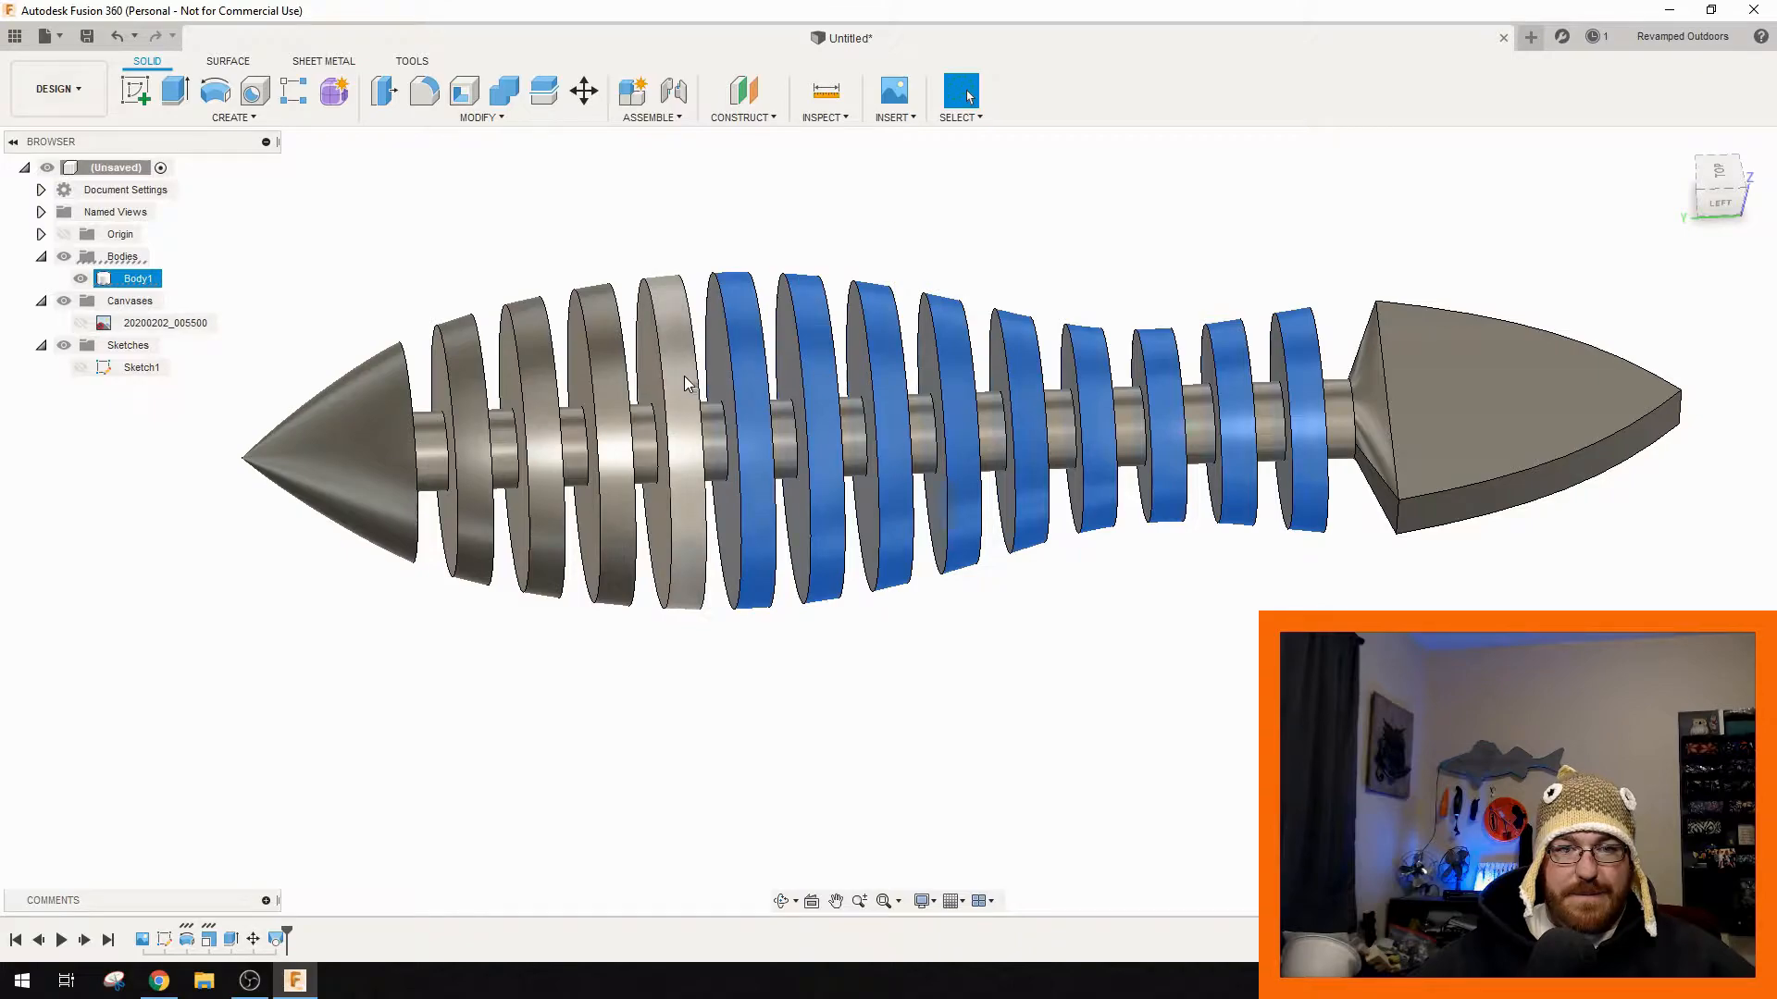
{"action": "left_click", "coordinate": [683, 375], "text": "ctrl"}
{"action": "left_click", "coordinate": [618, 391], "text": "ctrl"}
{"action": "left_click", "coordinate": [544, 386], "text": "ctrl"}
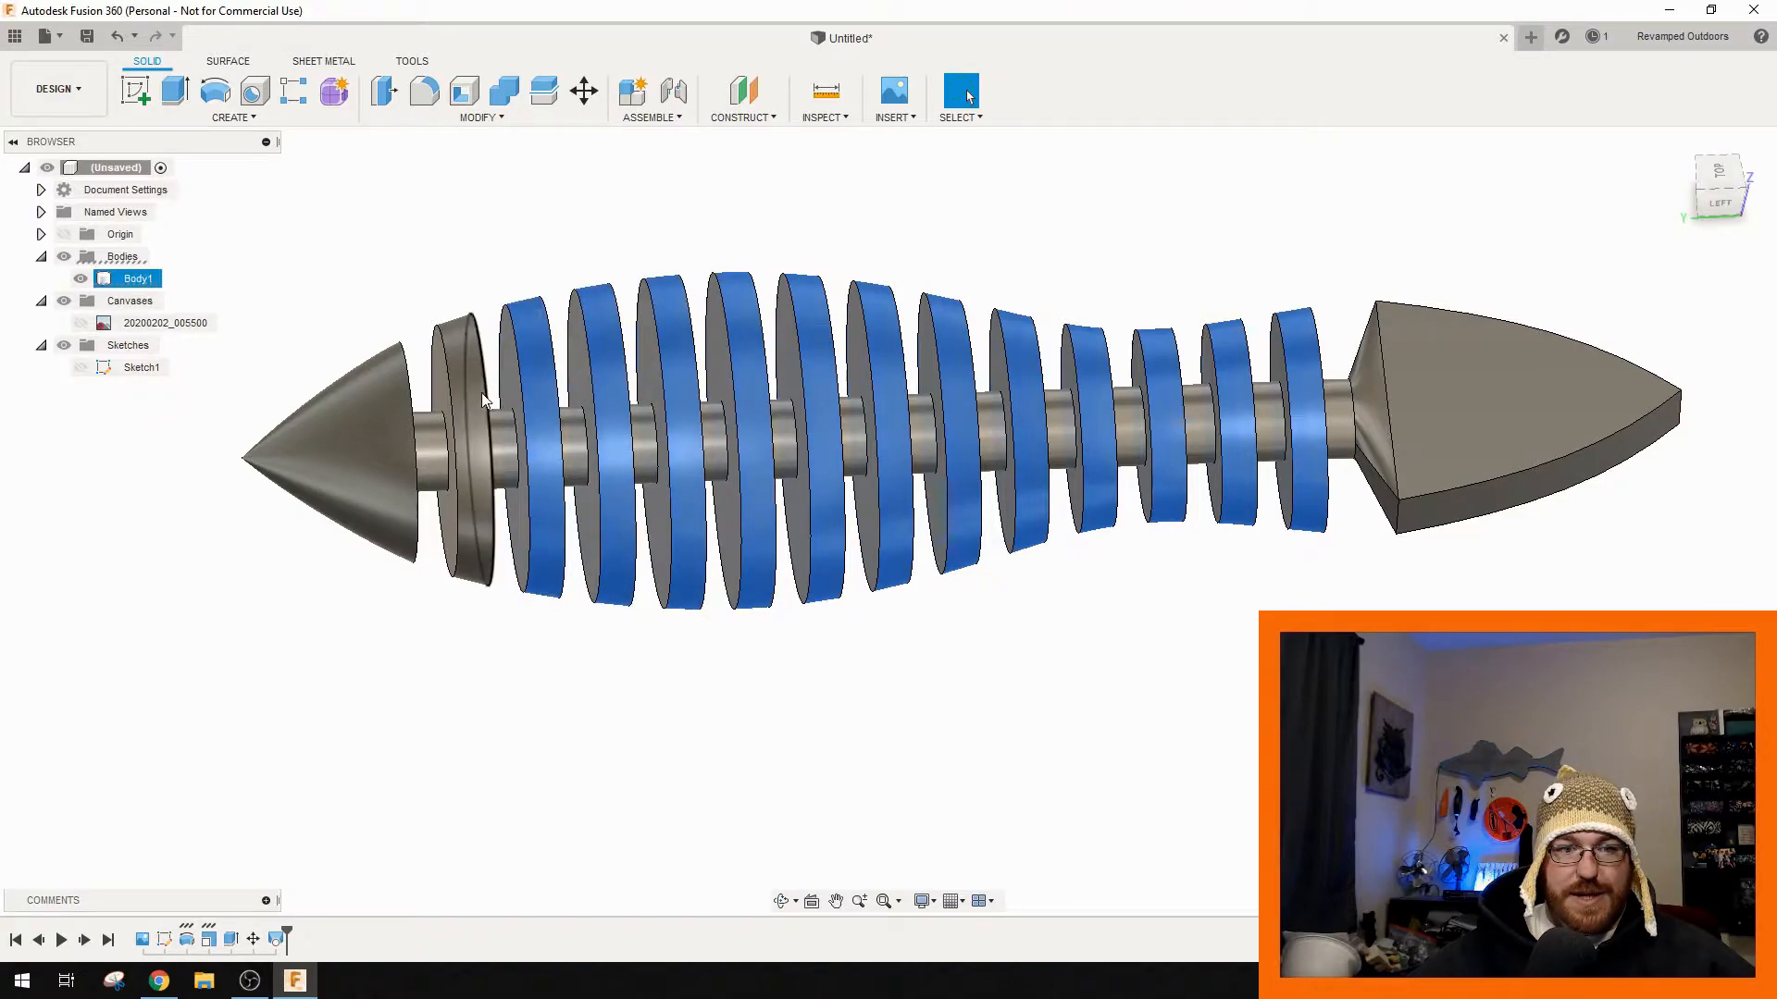
{"action": "left_click", "coordinate": [468, 392], "text": "ctrl"}
{"action": "key", "text": "f"}
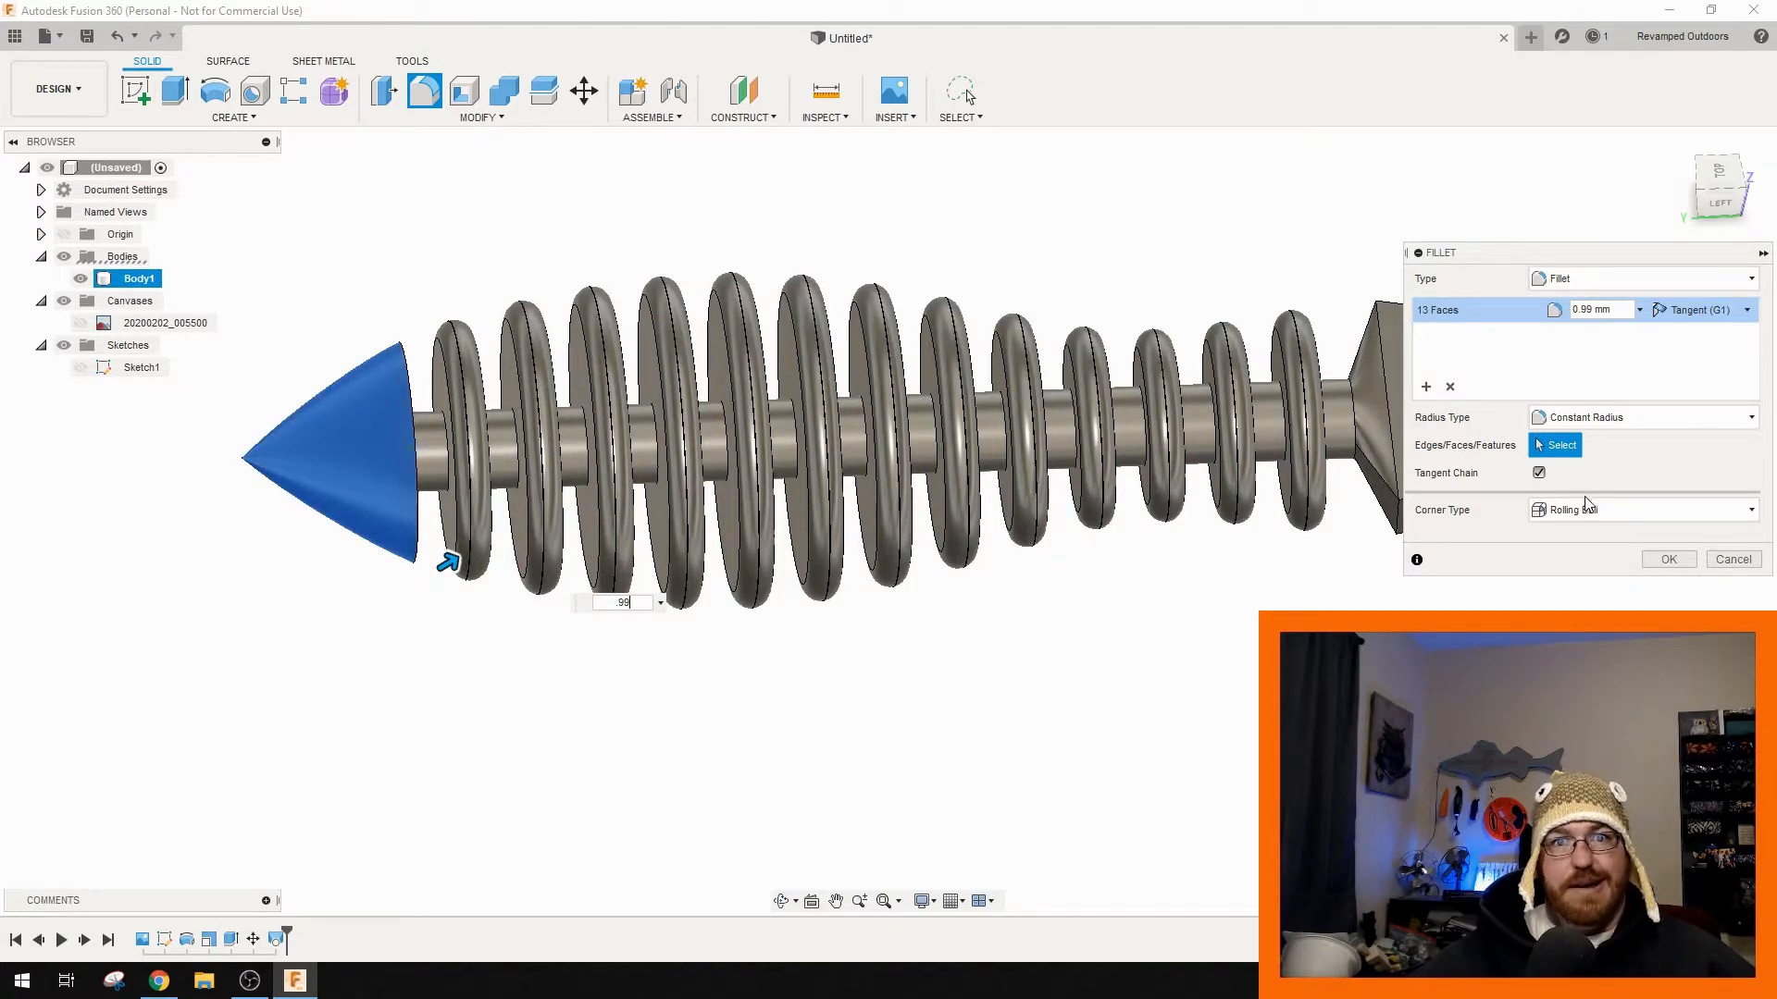
{"action": "left_click", "coordinate": [1668, 560]}
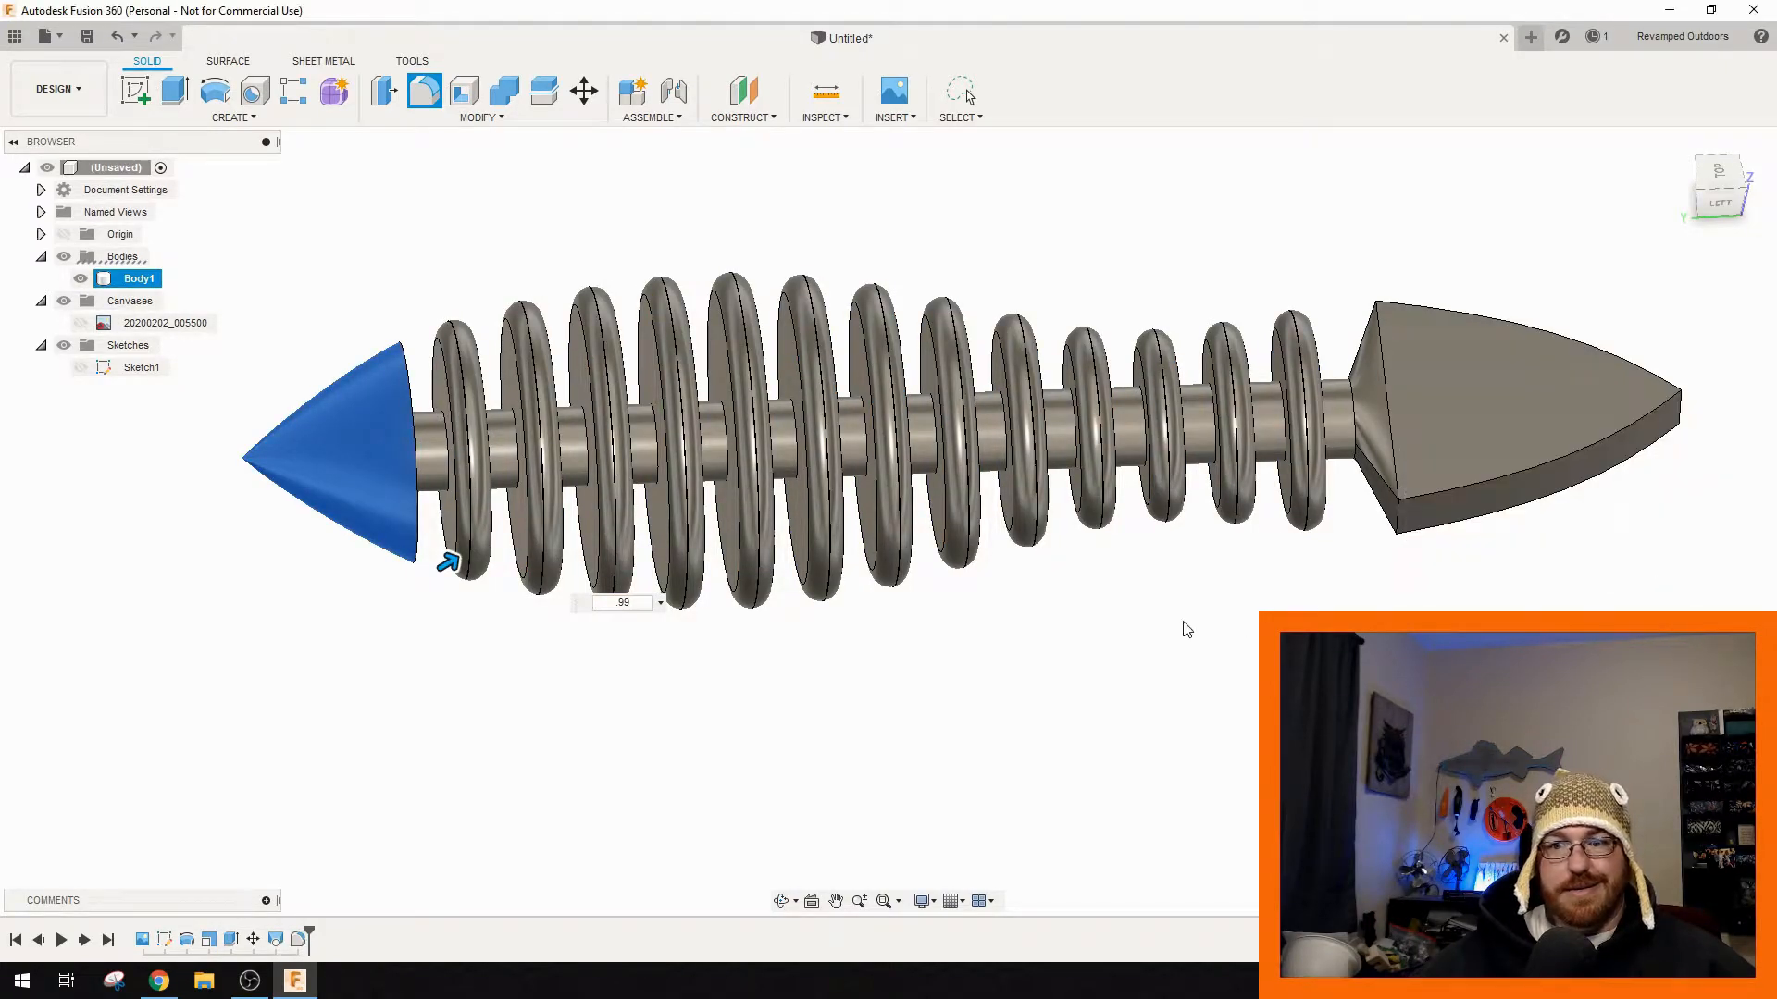
- Fillet the rear rim edge of the nose cone with a 0.50 mm radius
{"action": "middle_click_drag", "start_coordinate": [1198, 623], "coordinate": [1221, 658], "text": "shift"}
{"action": "scroll", "coordinate": [347, 566], "scroll_direction": "up", "scroll_amount": 3}
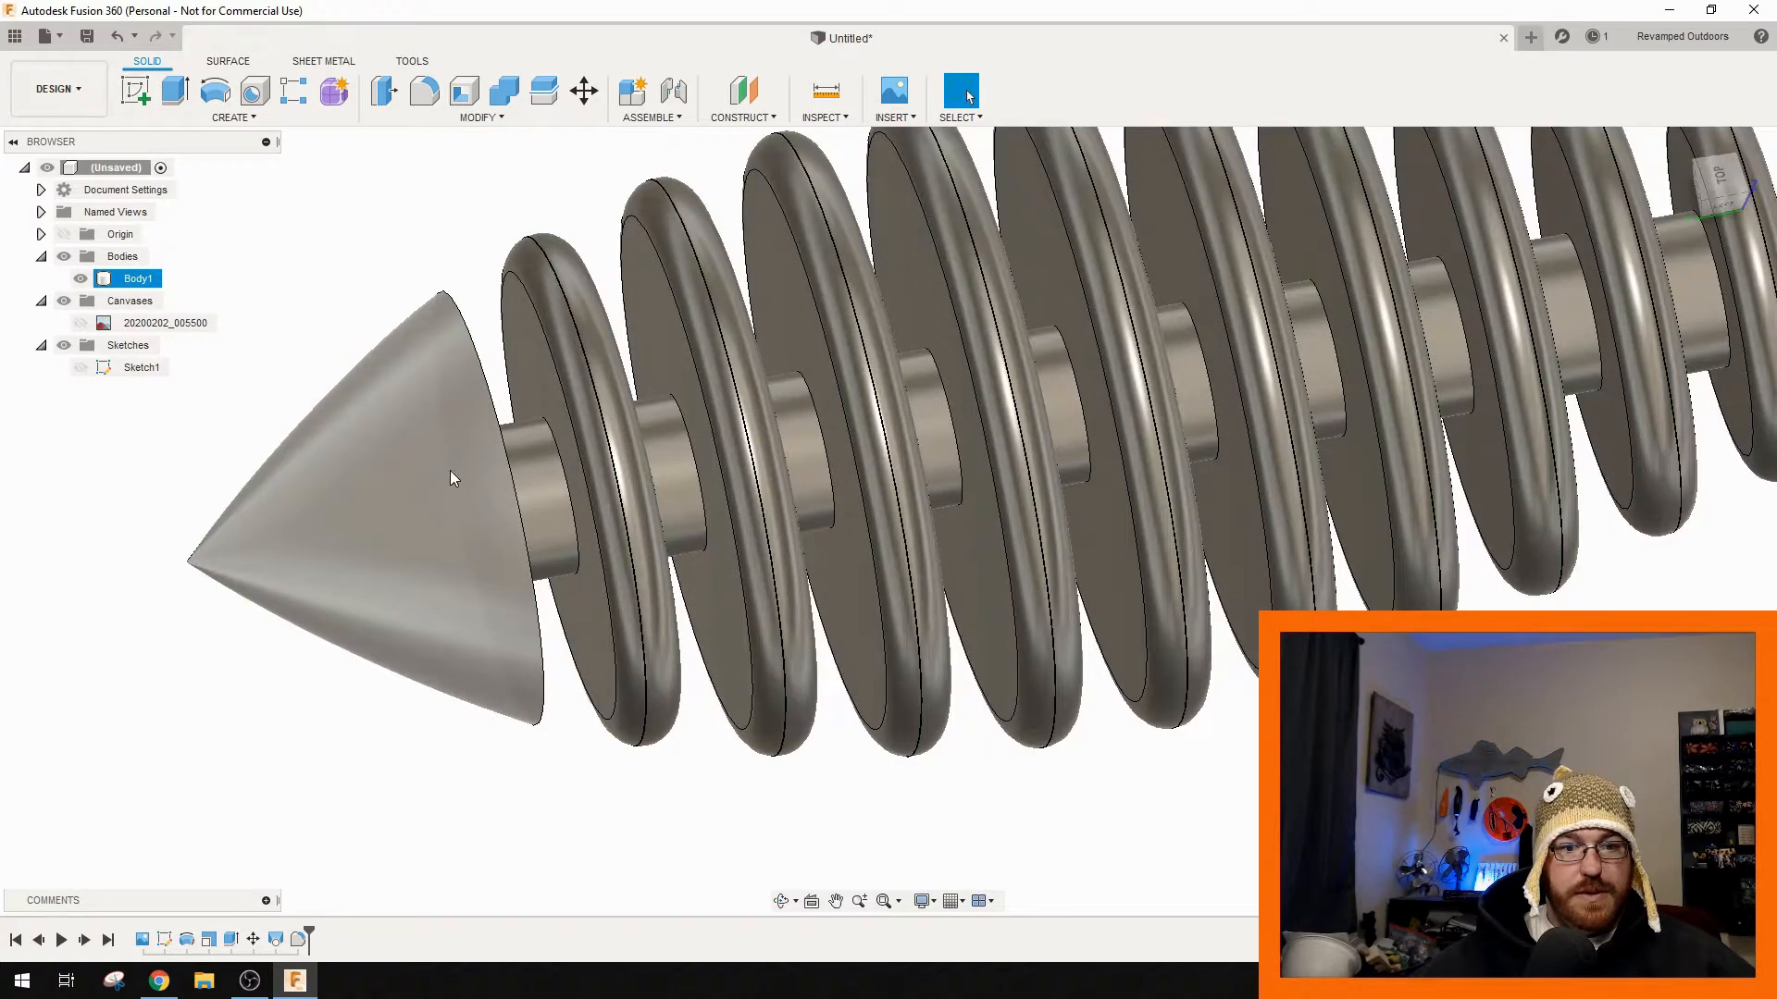
{"action": "key", "text": "f"}
{"action": "left_click", "coordinate": [508, 448]}
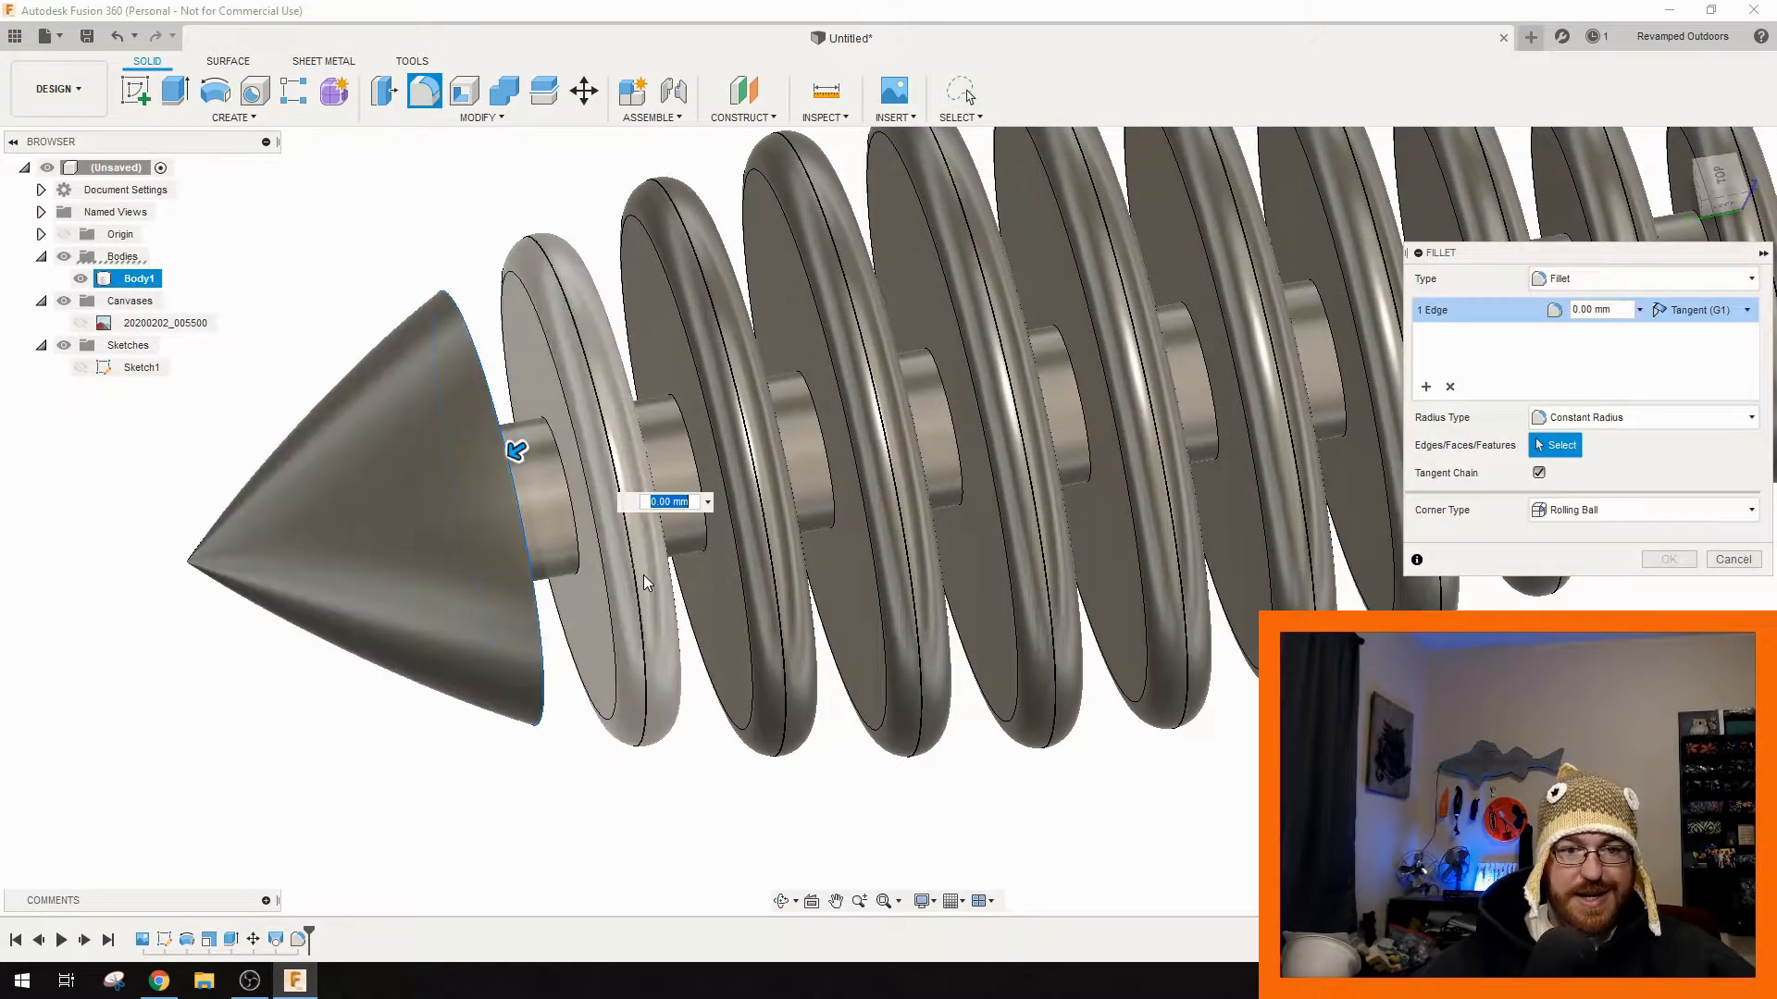
{"action": "type", "text": "0.25"}
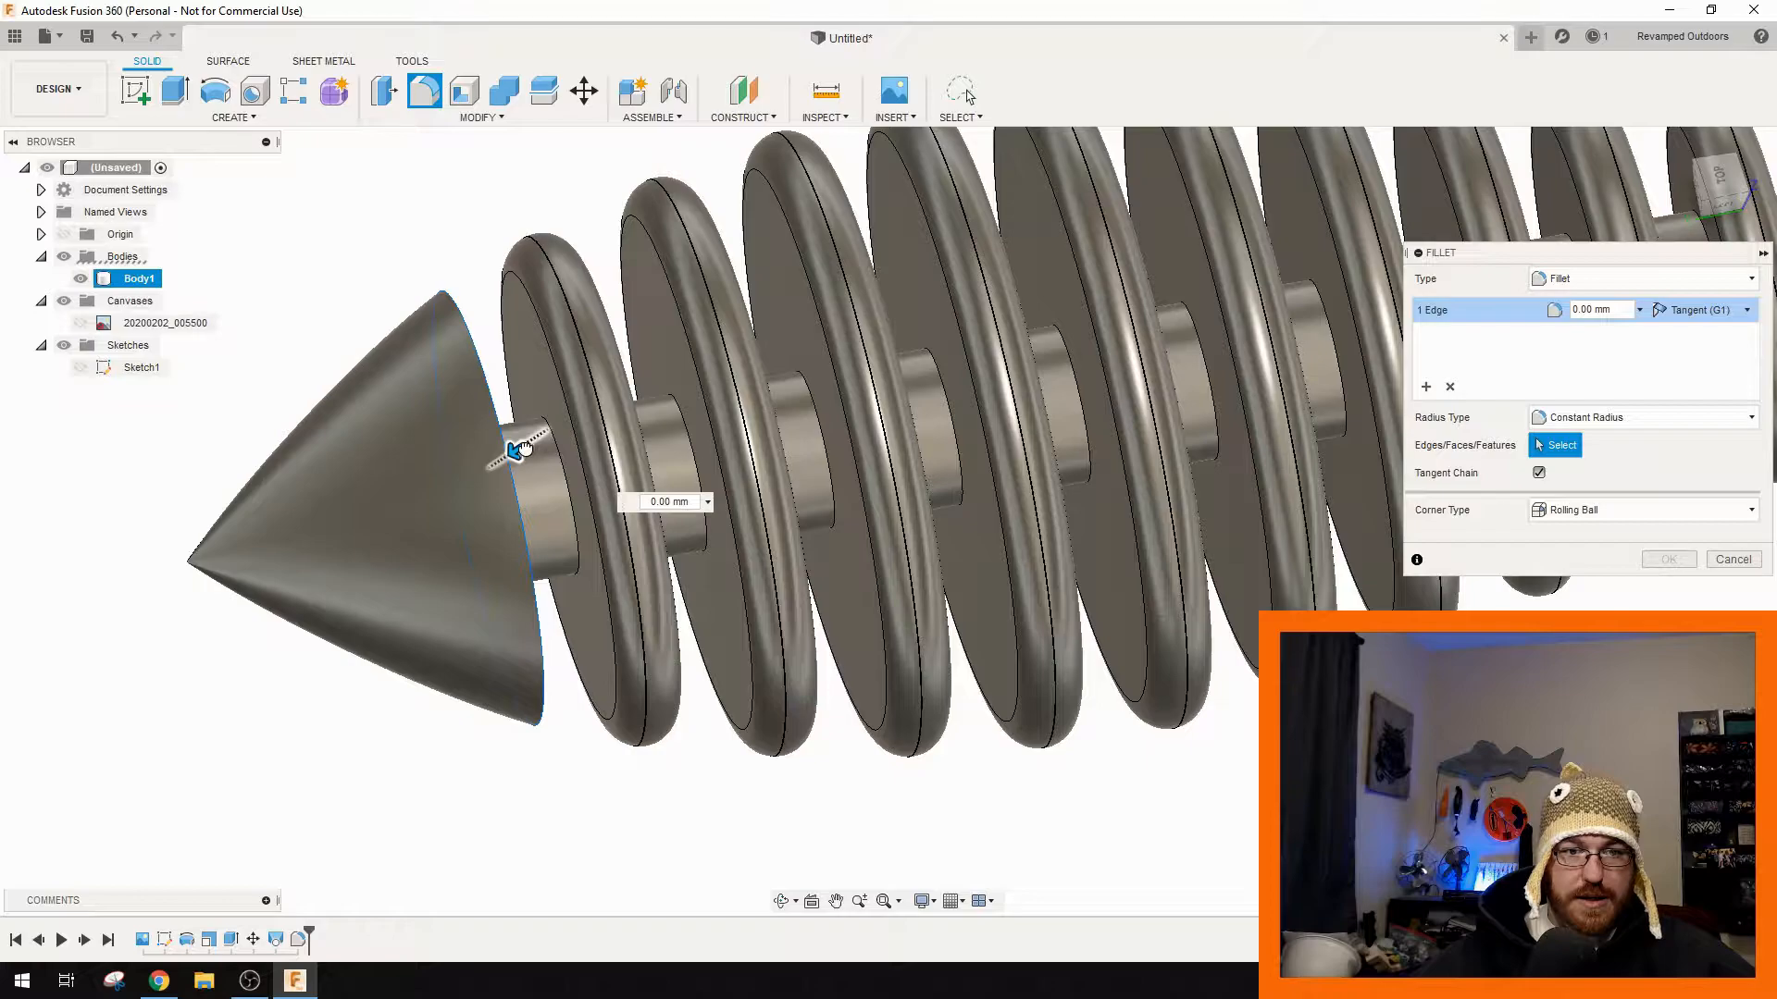
{"action": "left_click_drag", "start_coordinate": [516, 451], "coordinate": [508, 455]}
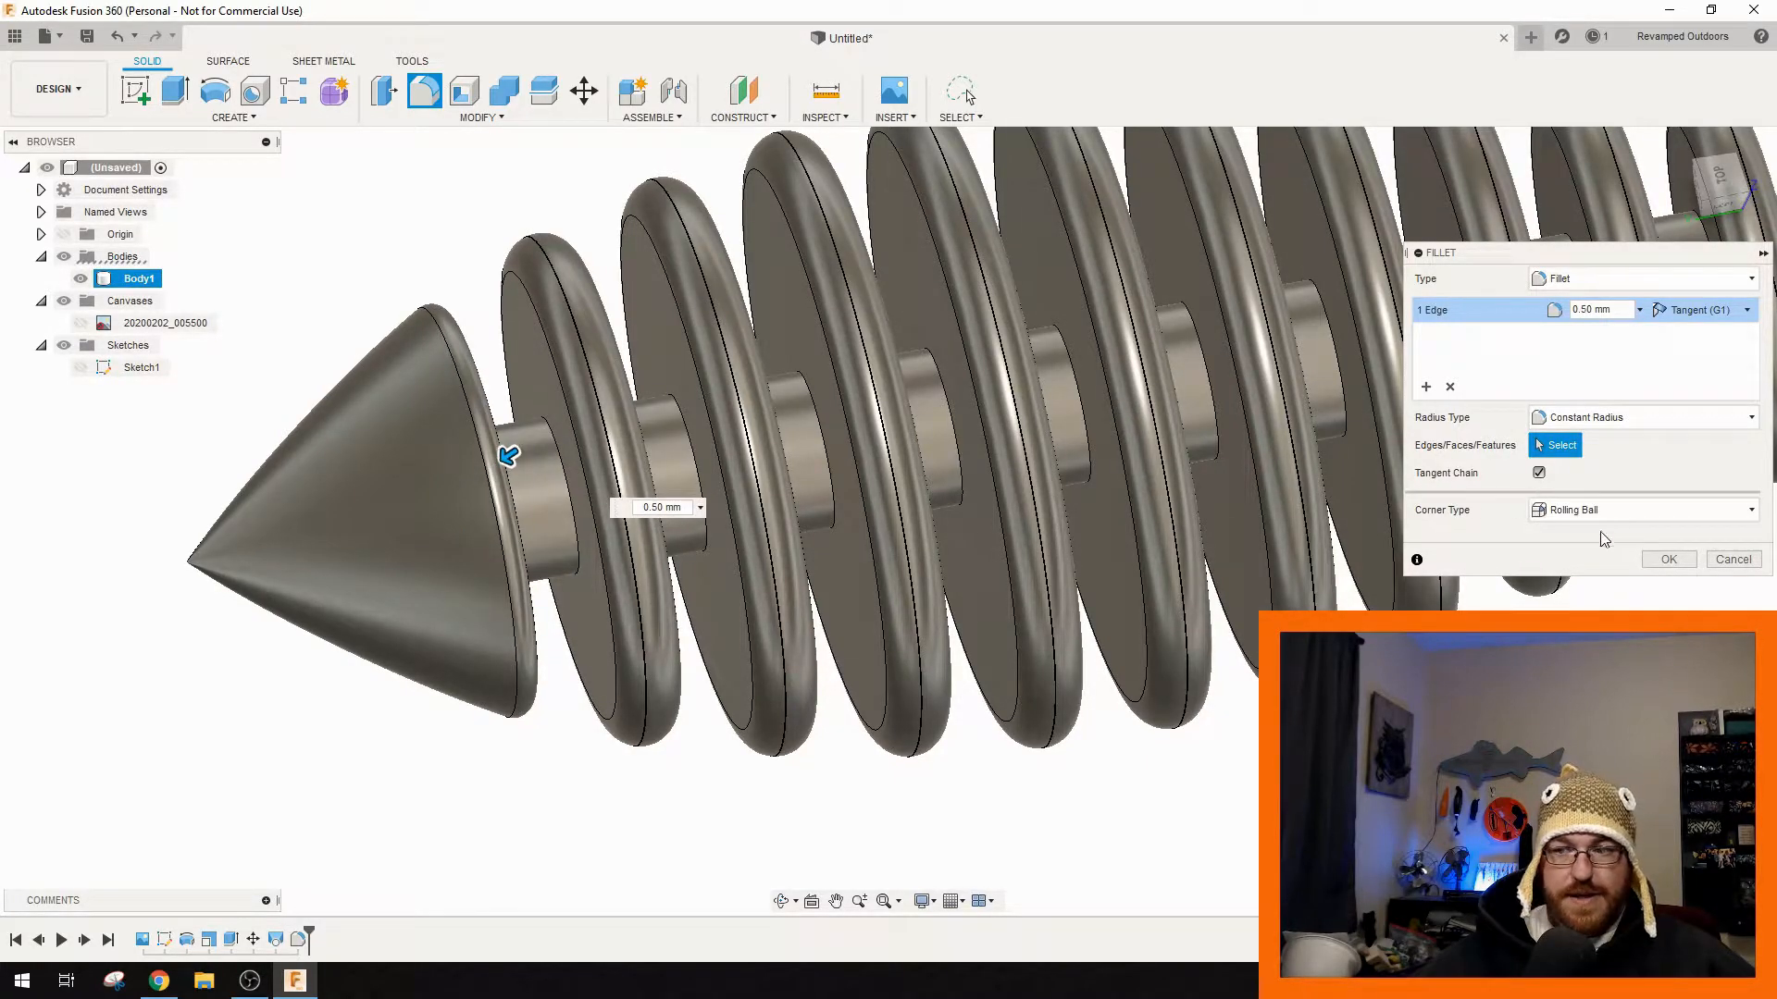
{"action": "left_click", "coordinate": [1659, 559]}
- Try a 0.5 mm fillet on only the core segment directly behind the nose cone
{"action": "middle_click_drag", "start_coordinate": [725, 809], "coordinate": [613, 675], "text": "shift"}
{"action": "scroll", "coordinate": [592, 648], "scroll_direction": "up", "scroll_amount": 5}
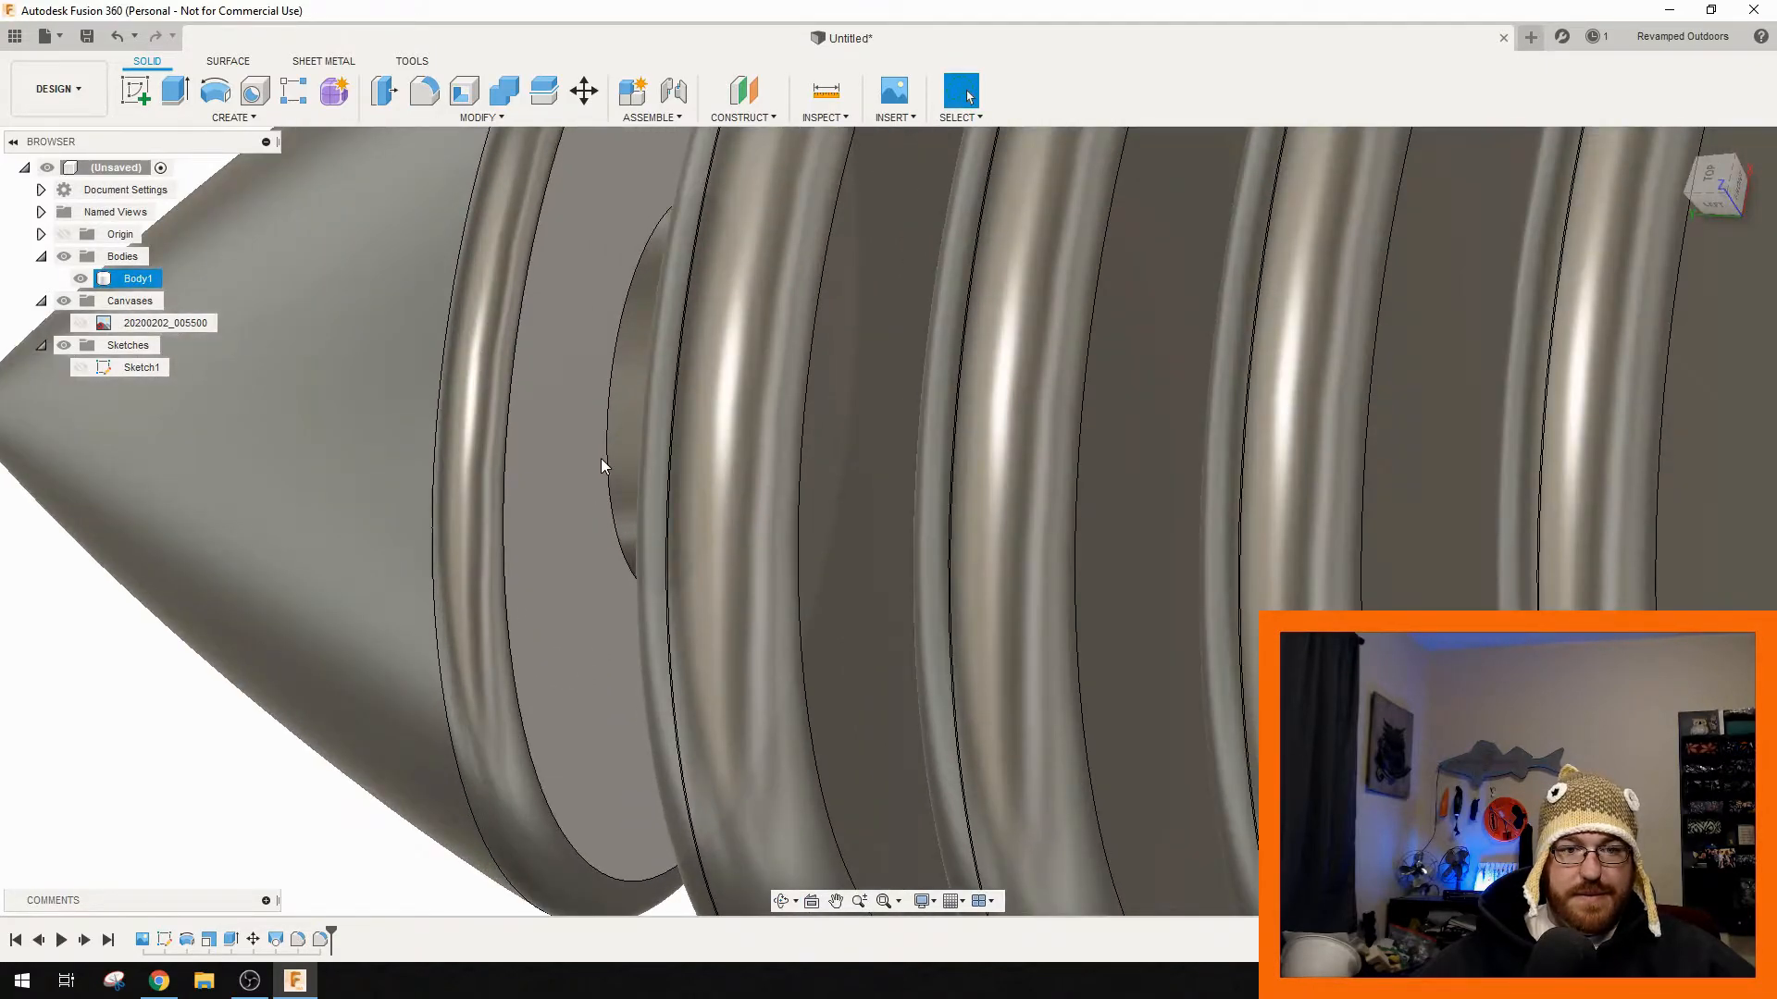
{"action": "left_click", "coordinate": [608, 461]}
{"action": "left_click", "coordinate": [607, 459]}
{"action": "left_click", "coordinate": [165, 794]}
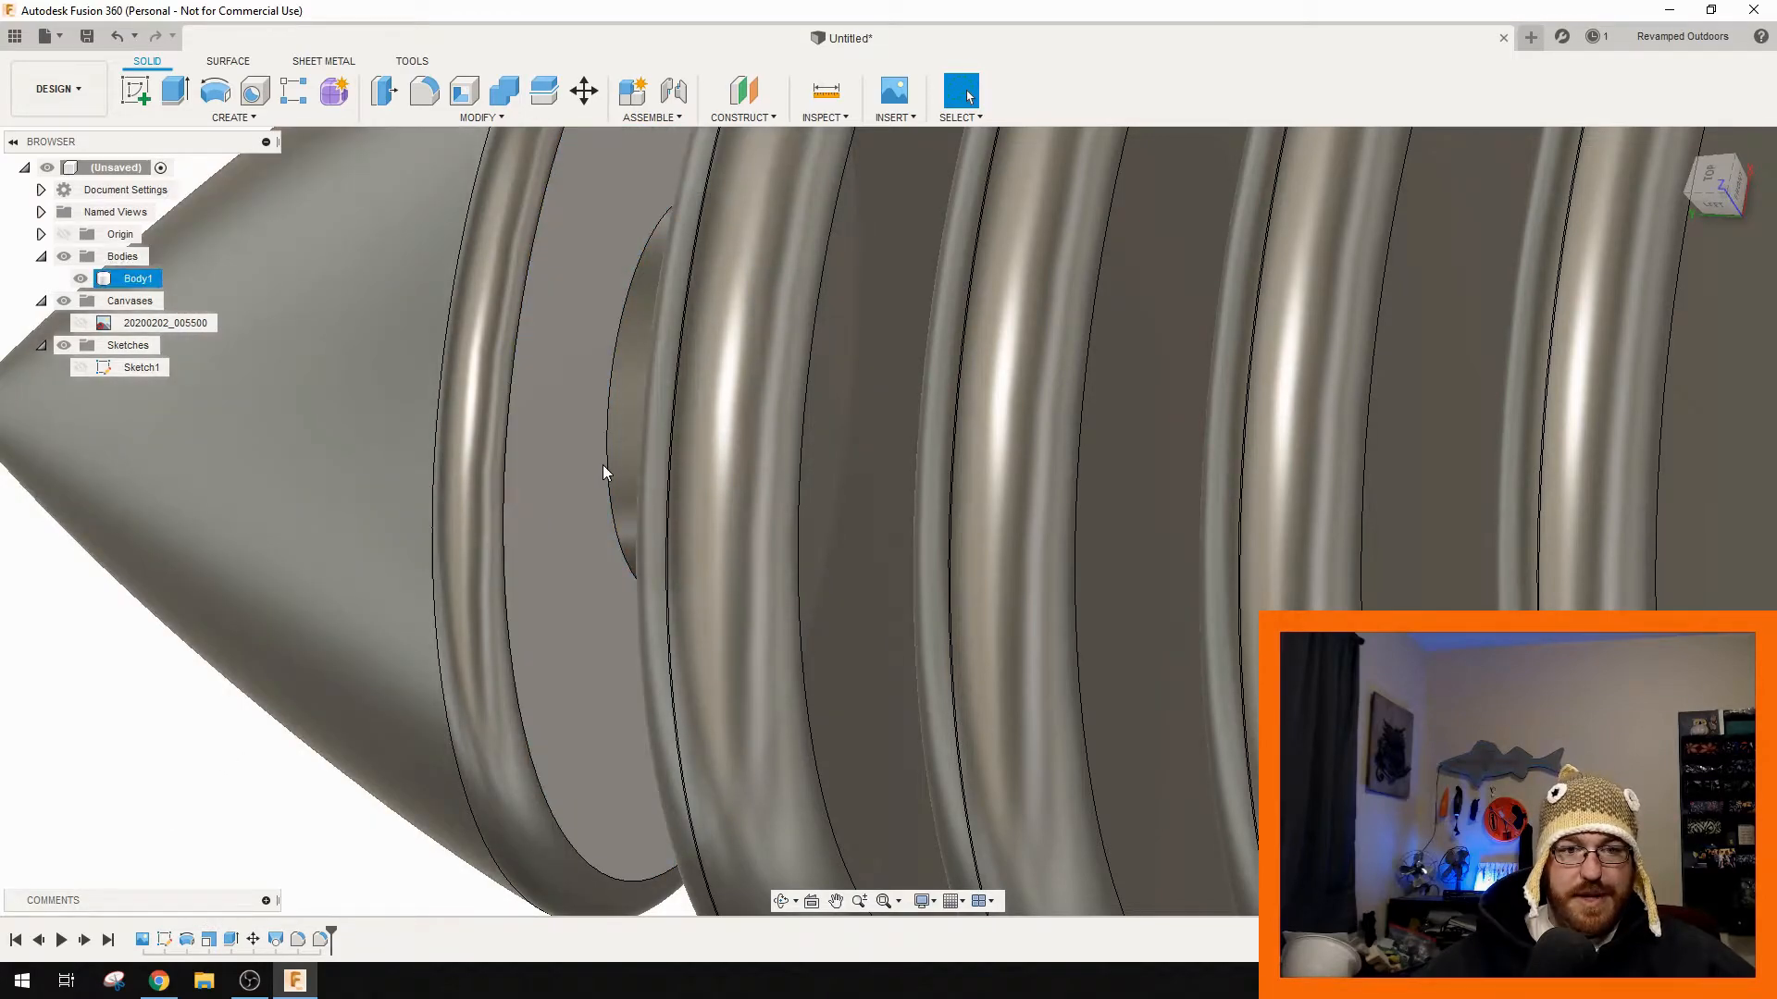
{"action": "middle_click_drag", "start_coordinate": [591, 496], "coordinate": [605, 458], "text": "shift"}
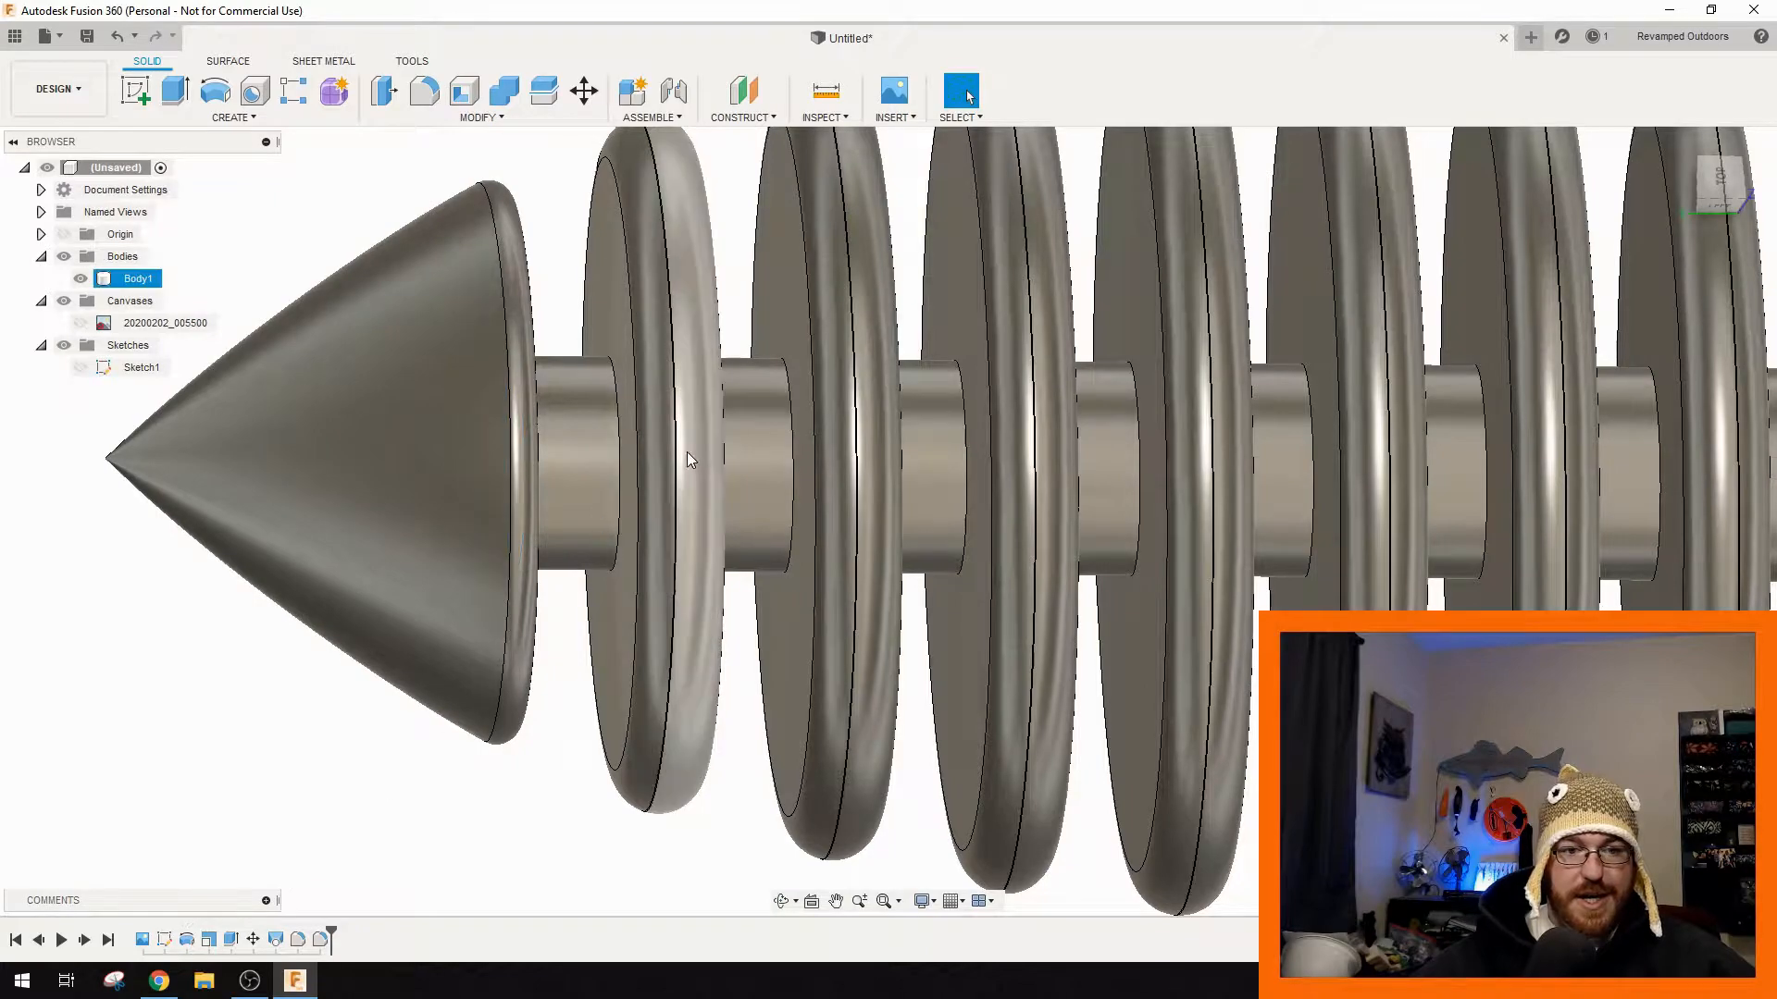
{"action": "left_click", "coordinate": [587, 448]}
{"action": "key", "text": "f"}
{"action": "type", "text": ".5"}
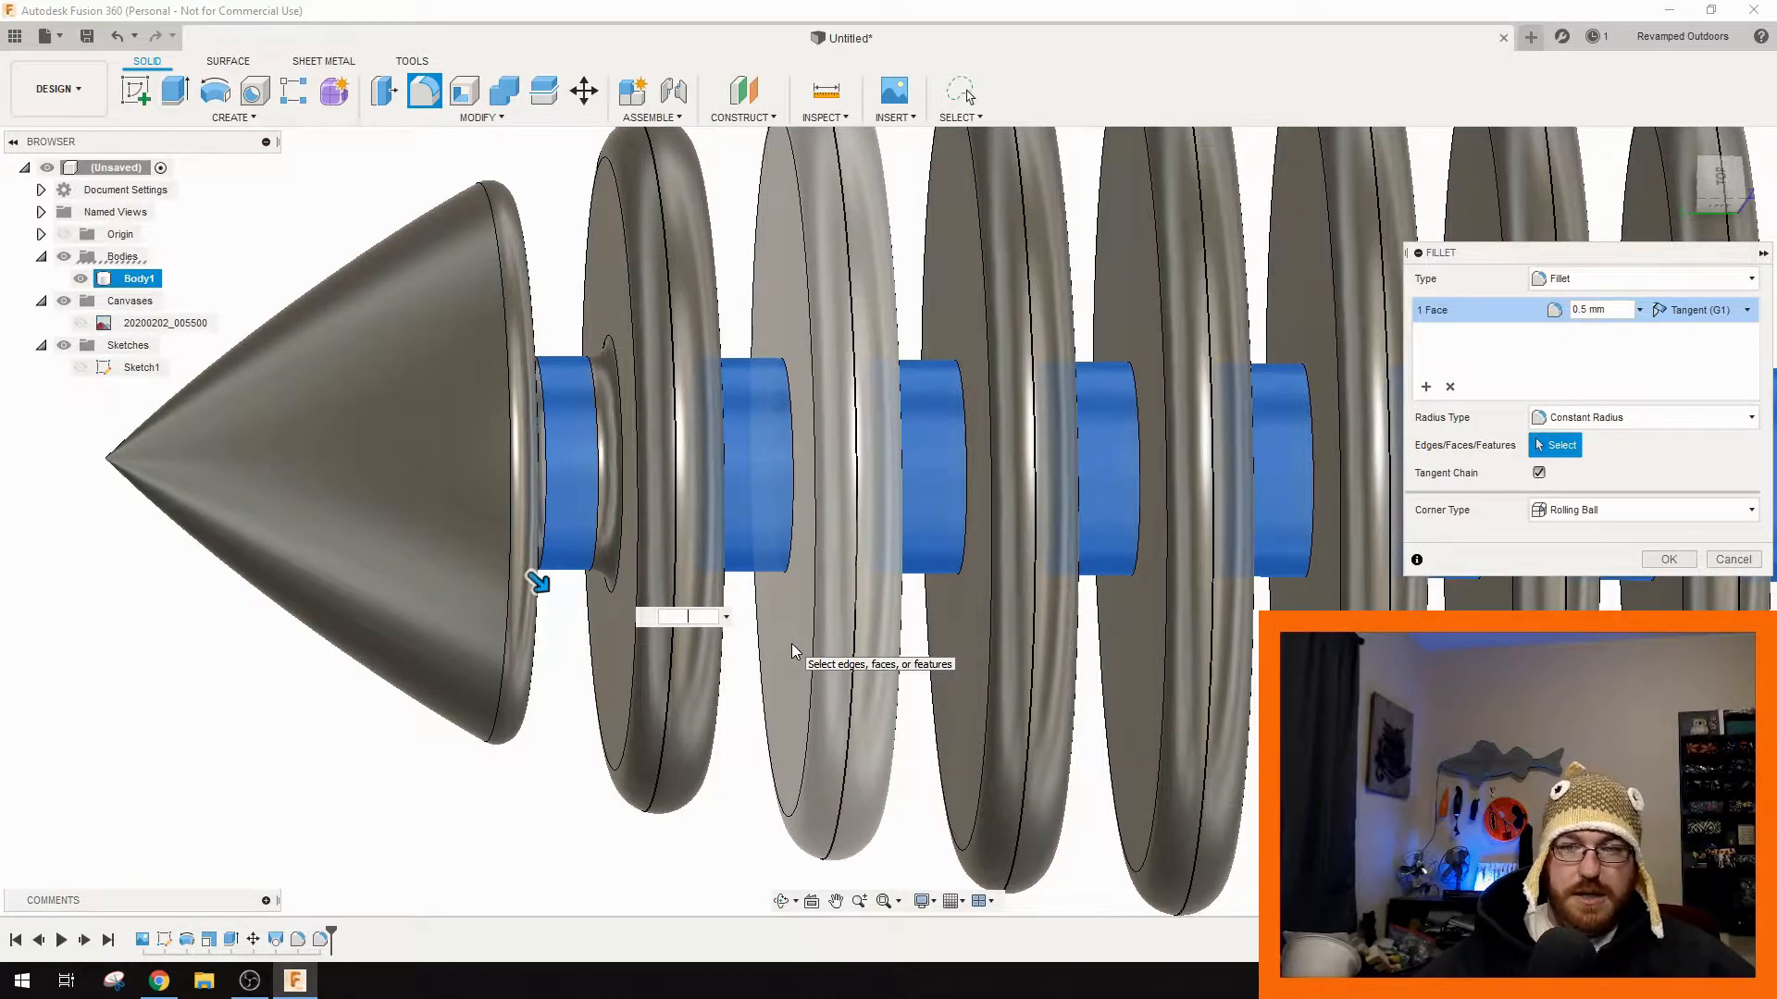
{"action": "left_click", "coordinate": [1718, 559]}
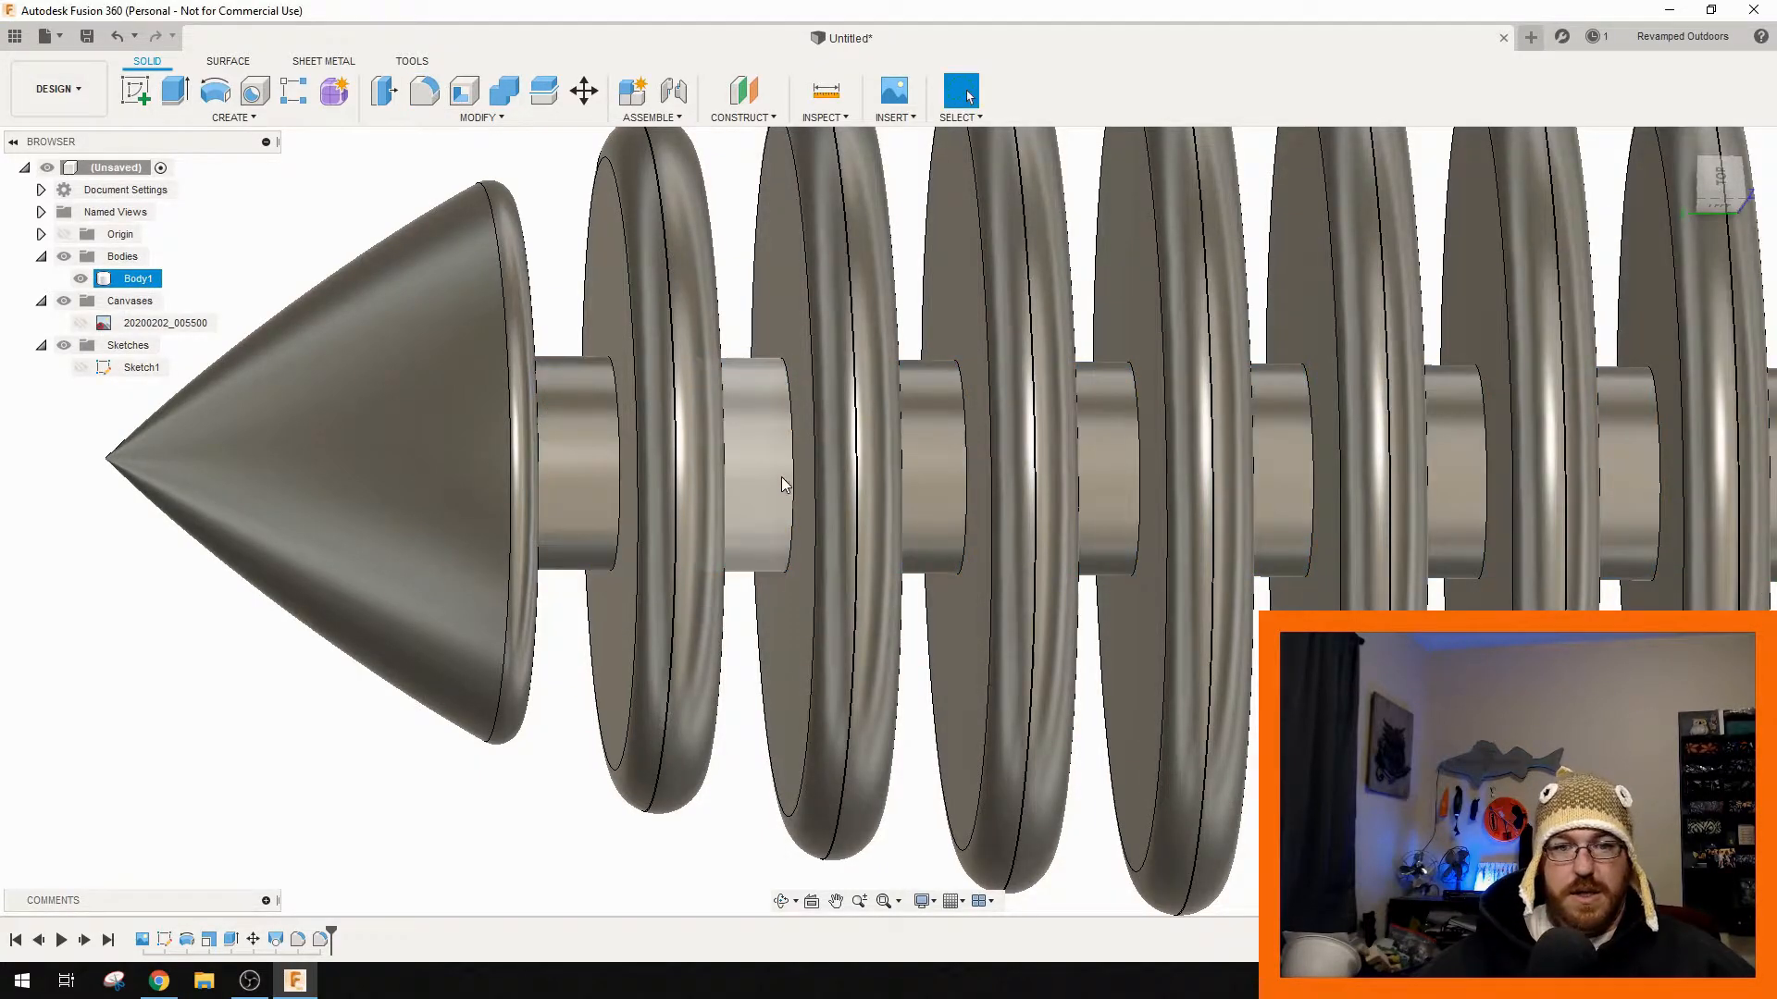
{"action": "left_click", "coordinate": [581, 479]}
{"action": "left_click", "coordinate": [762, 460]}
{"action": "left_click", "coordinate": [944, 435]}
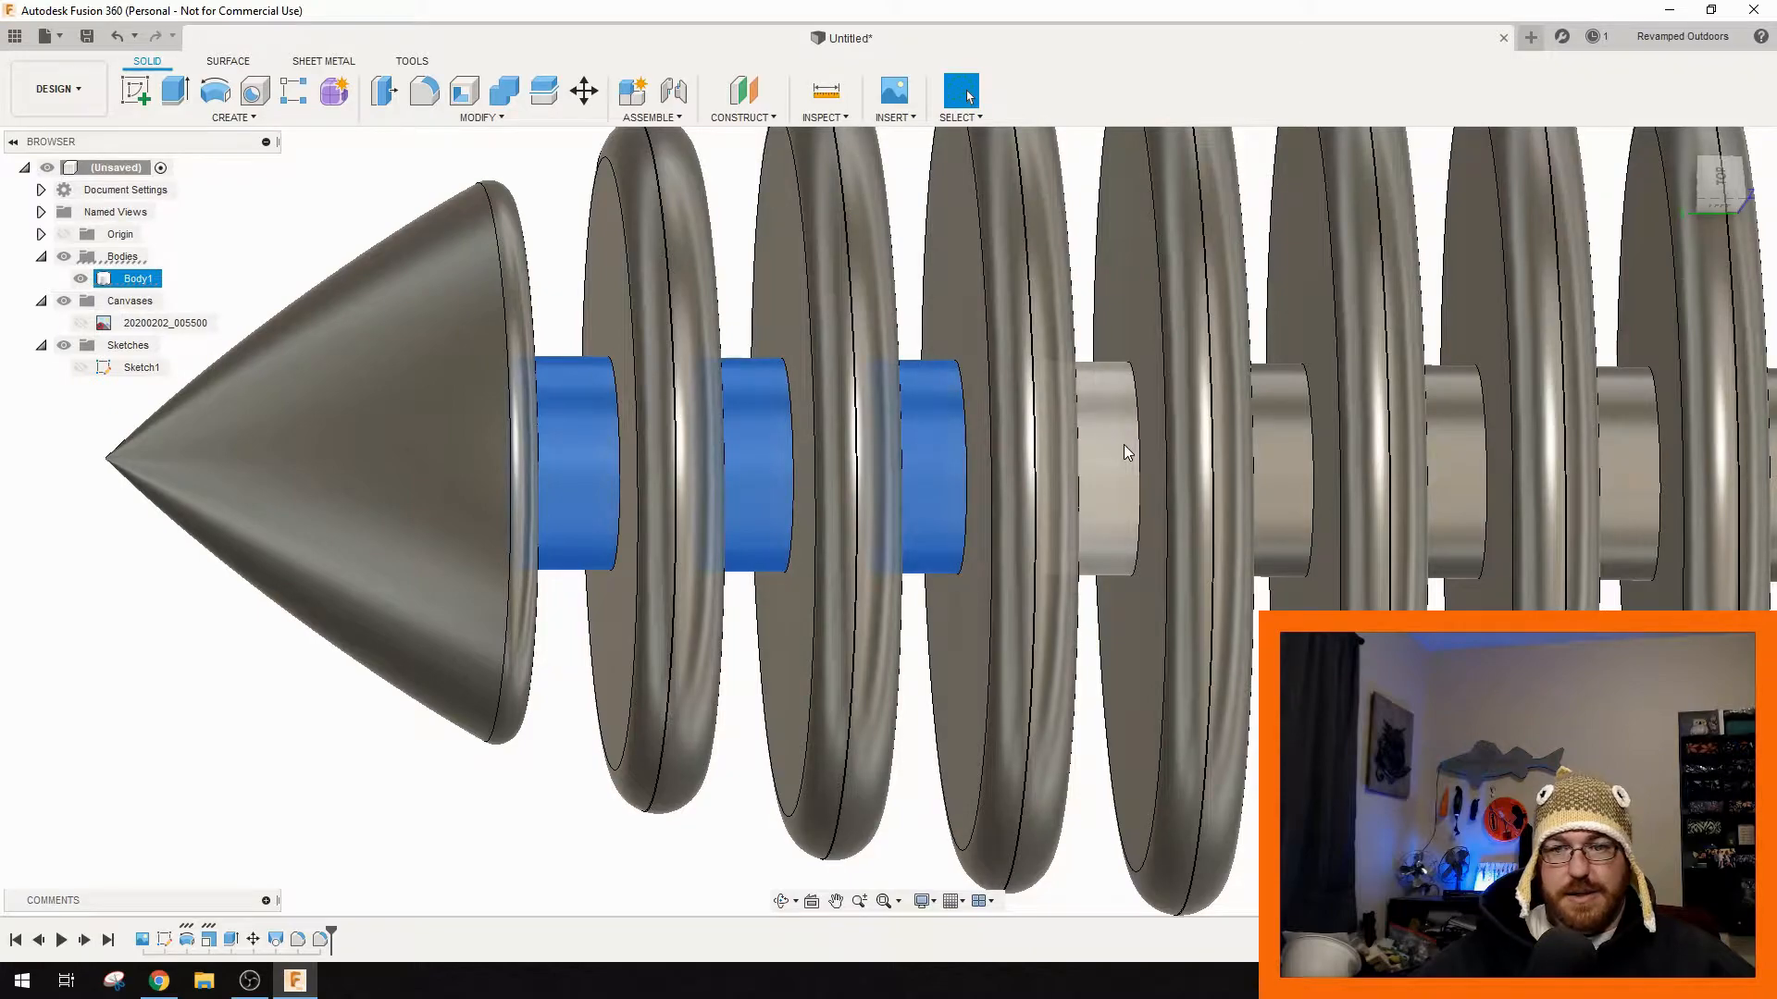
{"action": "left_click", "coordinate": [1124, 444]}
{"action": "middle_click_drag", "start_coordinate": [1240, 447], "coordinate": [796, 447]}
{"action": "left_click", "coordinate": [840, 436]}
{"action": "left_click", "coordinate": [1016, 442]}
{"action": "left_click", "coordinate": [1170, 446]}
{"action": "left_click", "coordinate": [1353, 459]}
{"action": "middle_click_drag", "start_coordinate": [1529, 477], "coordinate": [1018, 454]}
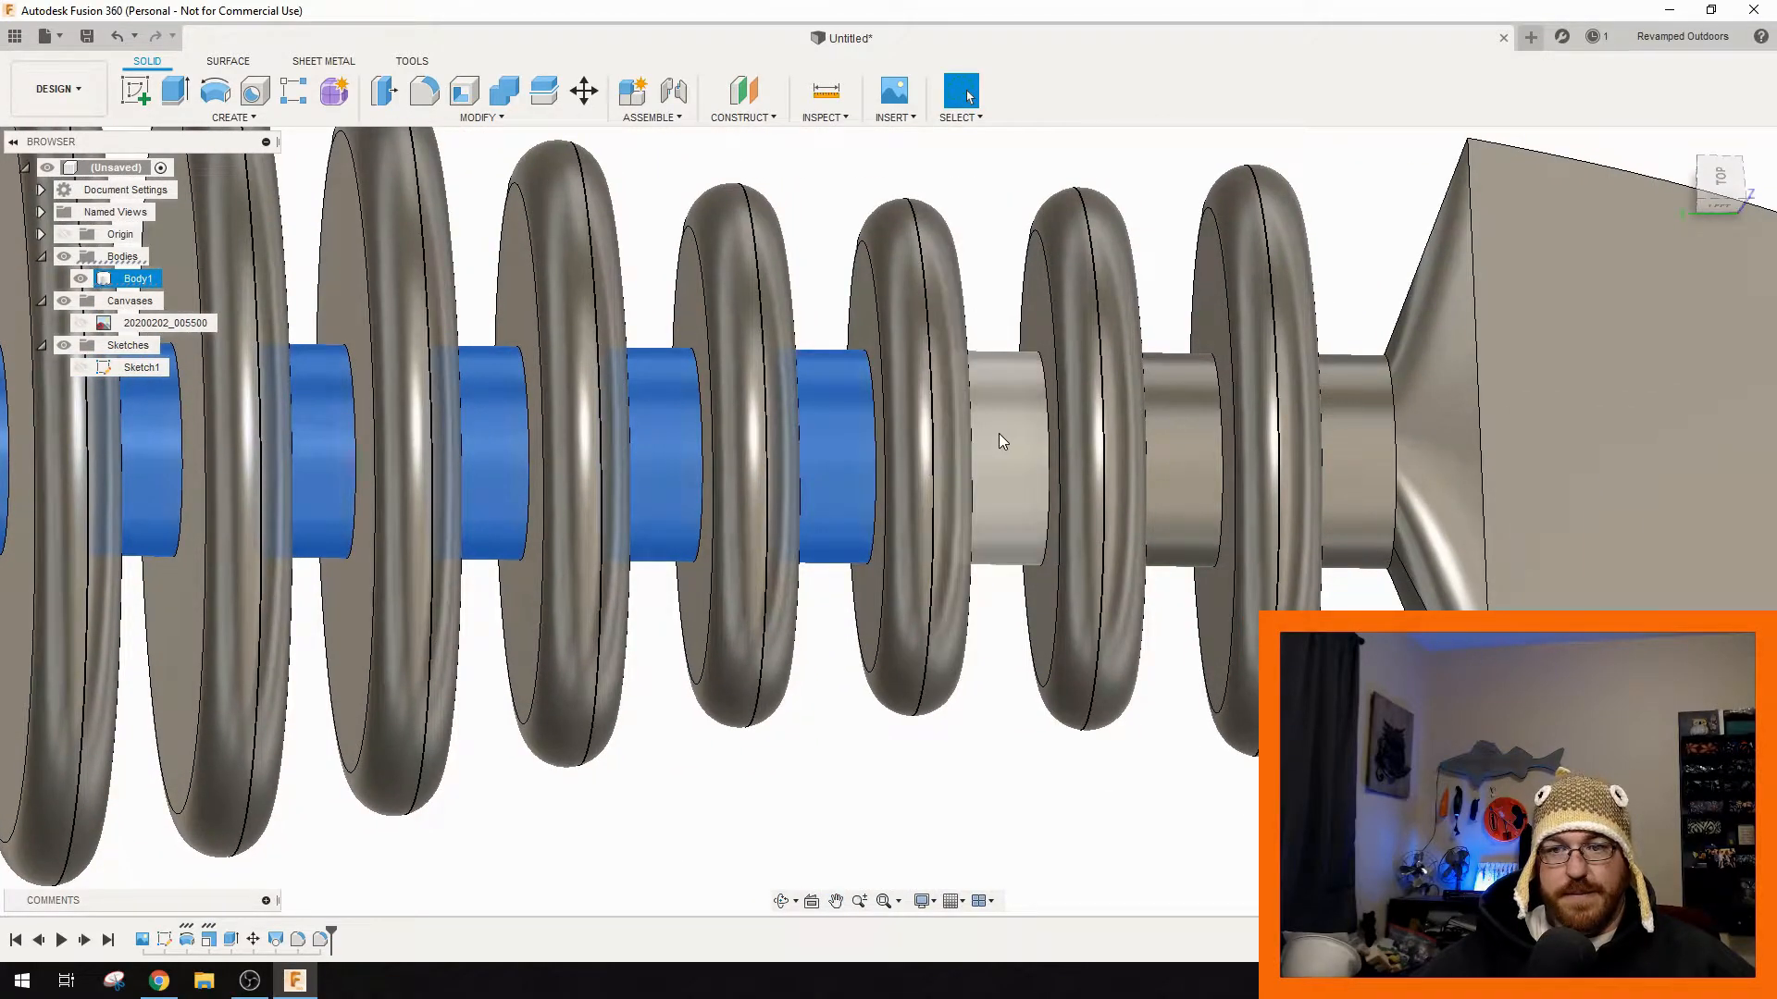
{"action": "key", "text": "Escape"}
- Fillet the faces of all 14 core segments, from the tail loft to the nose cone, to blend them into the ribs
{"action": "left_click", "coordinate": [1167, 435]}
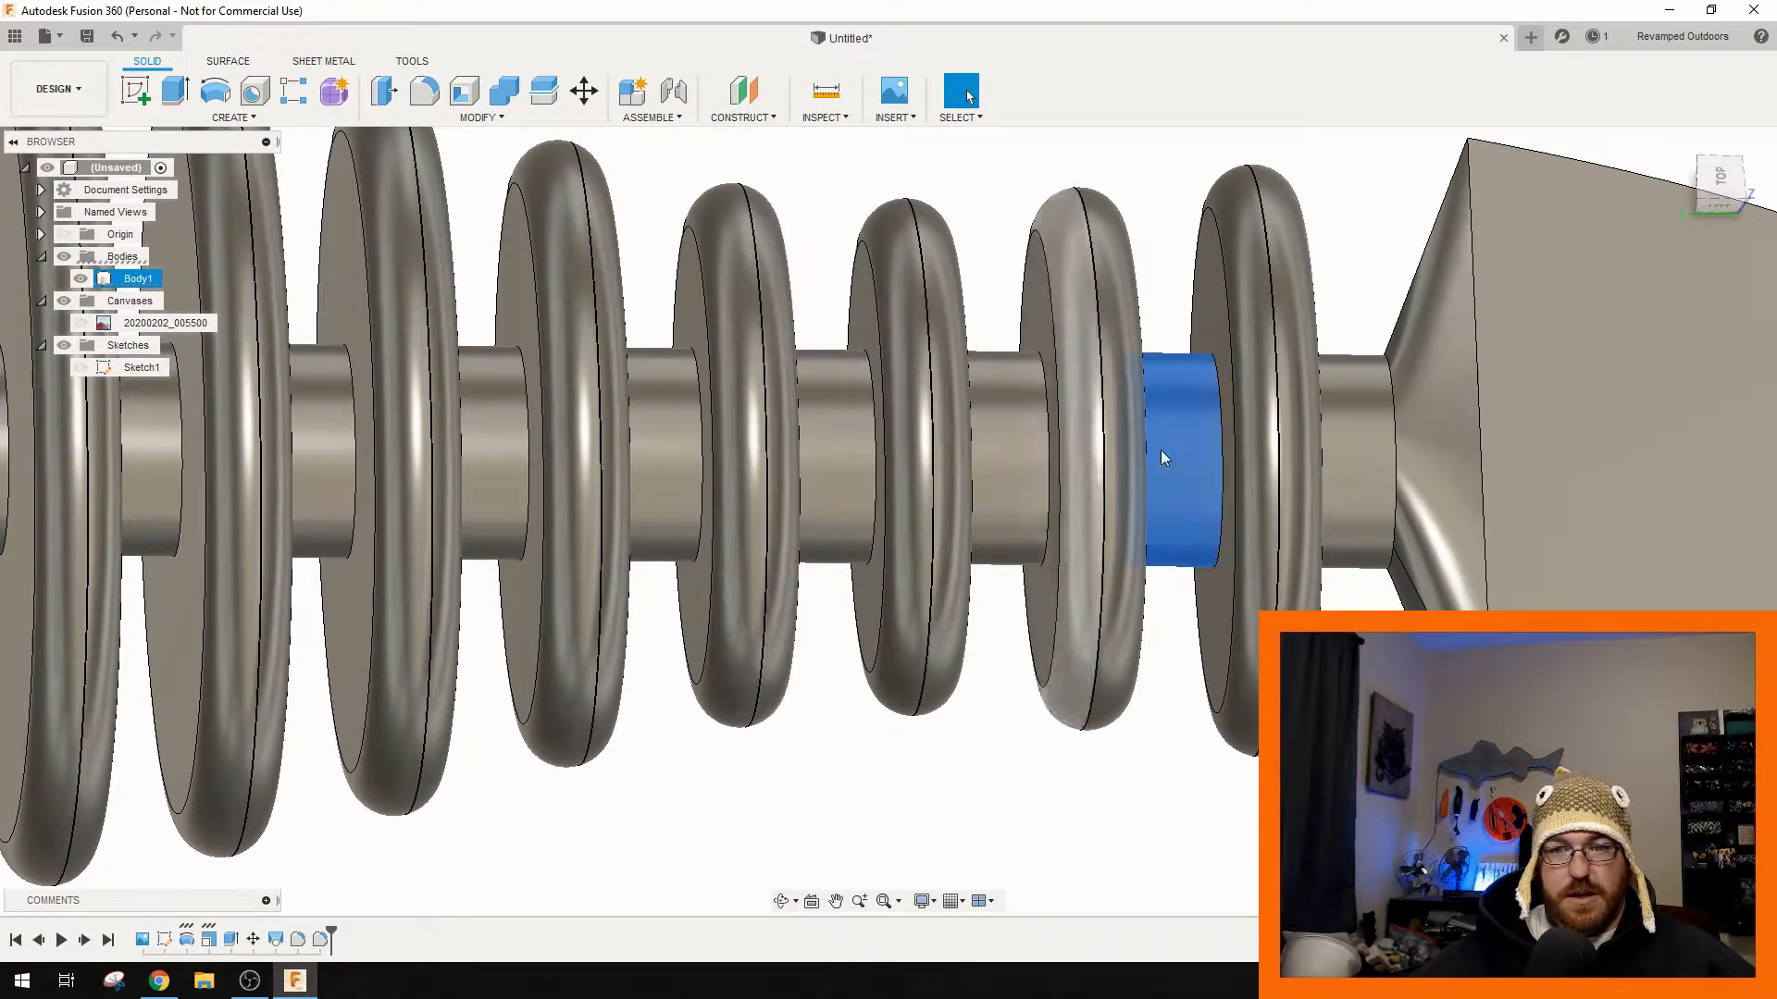
{"action": "left_click", "coordinate": [1364, 442]}
{"action": "left_click", "coordinate": [1009, 446]}
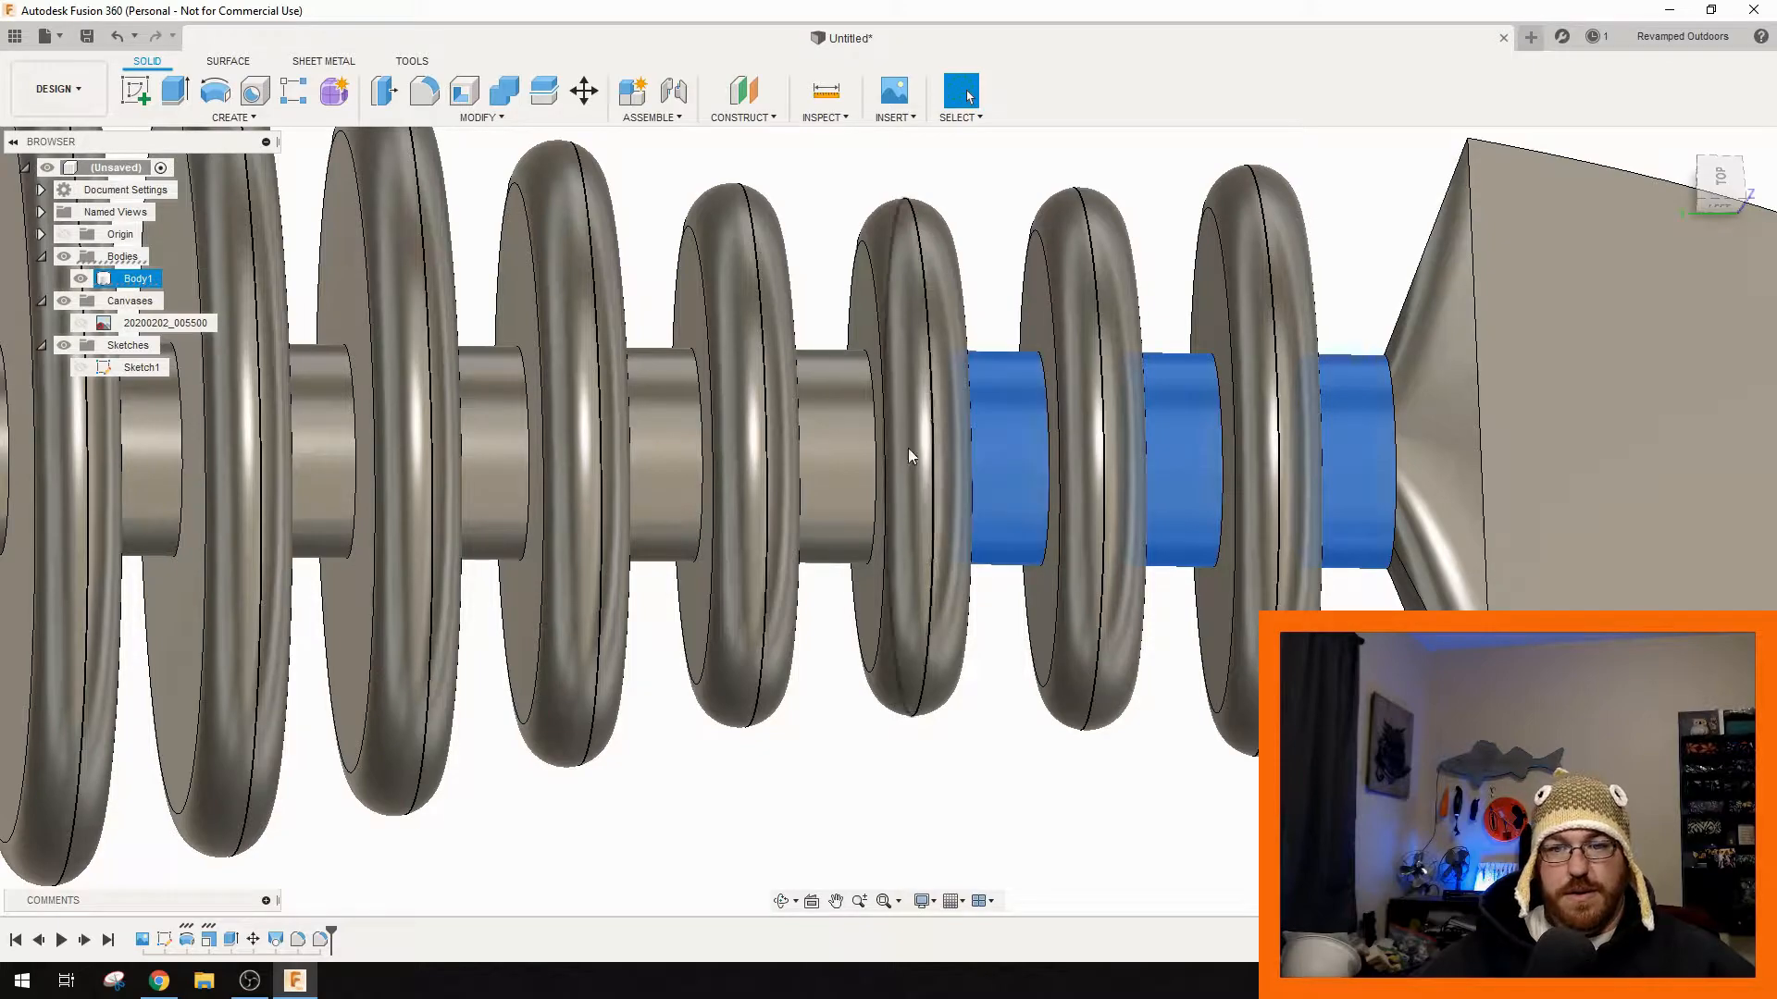
{"action": "left_click", "coordinate": [834, 450]}
{"action": "left_click", "coordinate": [664, 449]}
{"action": "left_click", "coordinate": [491, 455]}
{"action": "middle_click_drag", "start_coordinate": [450, 497], "coordinate": [1171, 547]}
{"action": "left_click", "coordinate": [1064, 470]}
{"action": "left_click", "coordinate": [893, 465]}
{"action": "left_click", "coordinate": [726, 465]}
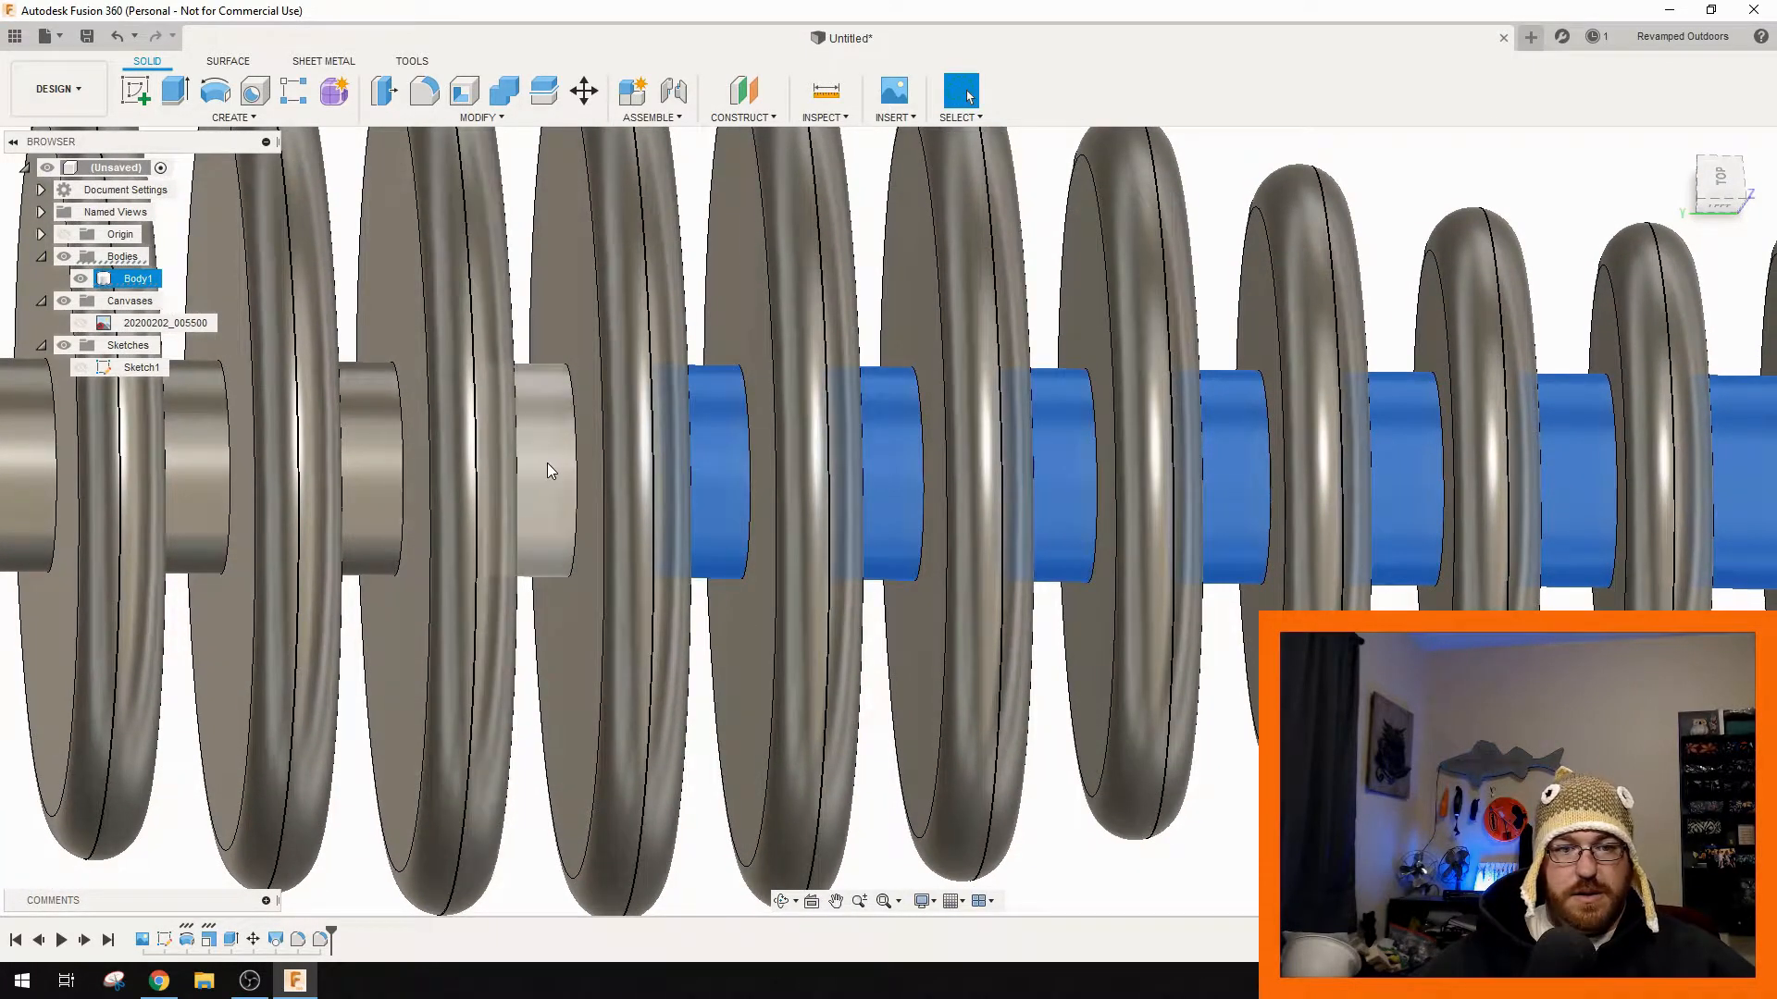
{"action": "left_click", "coordinate": [548, 468]}
{"action": "middle_click_drag", "start_coordinate": [388, 459], "coordinate": [953, 457]}
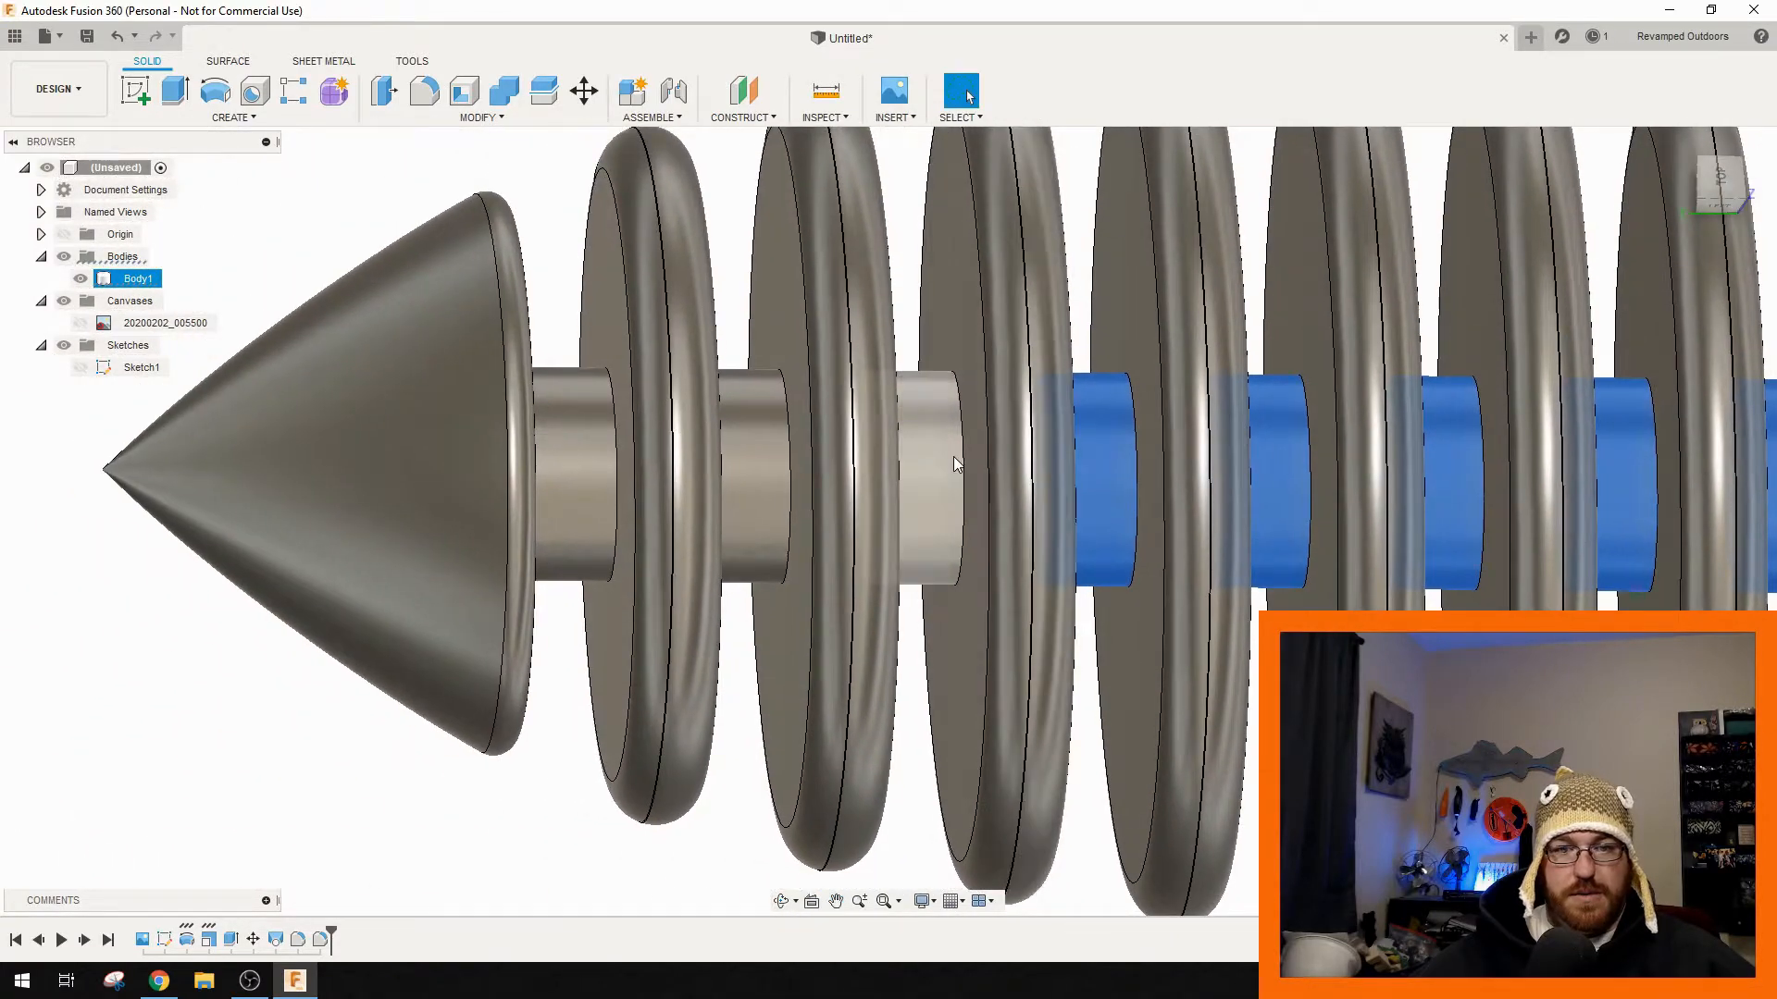
{"action": "left_click", "coordinate": [942, 457]}
{"action": "left_click", "coordinate": [751, 462]}
{"action": "left_click", "coordinate": [579, 474]}
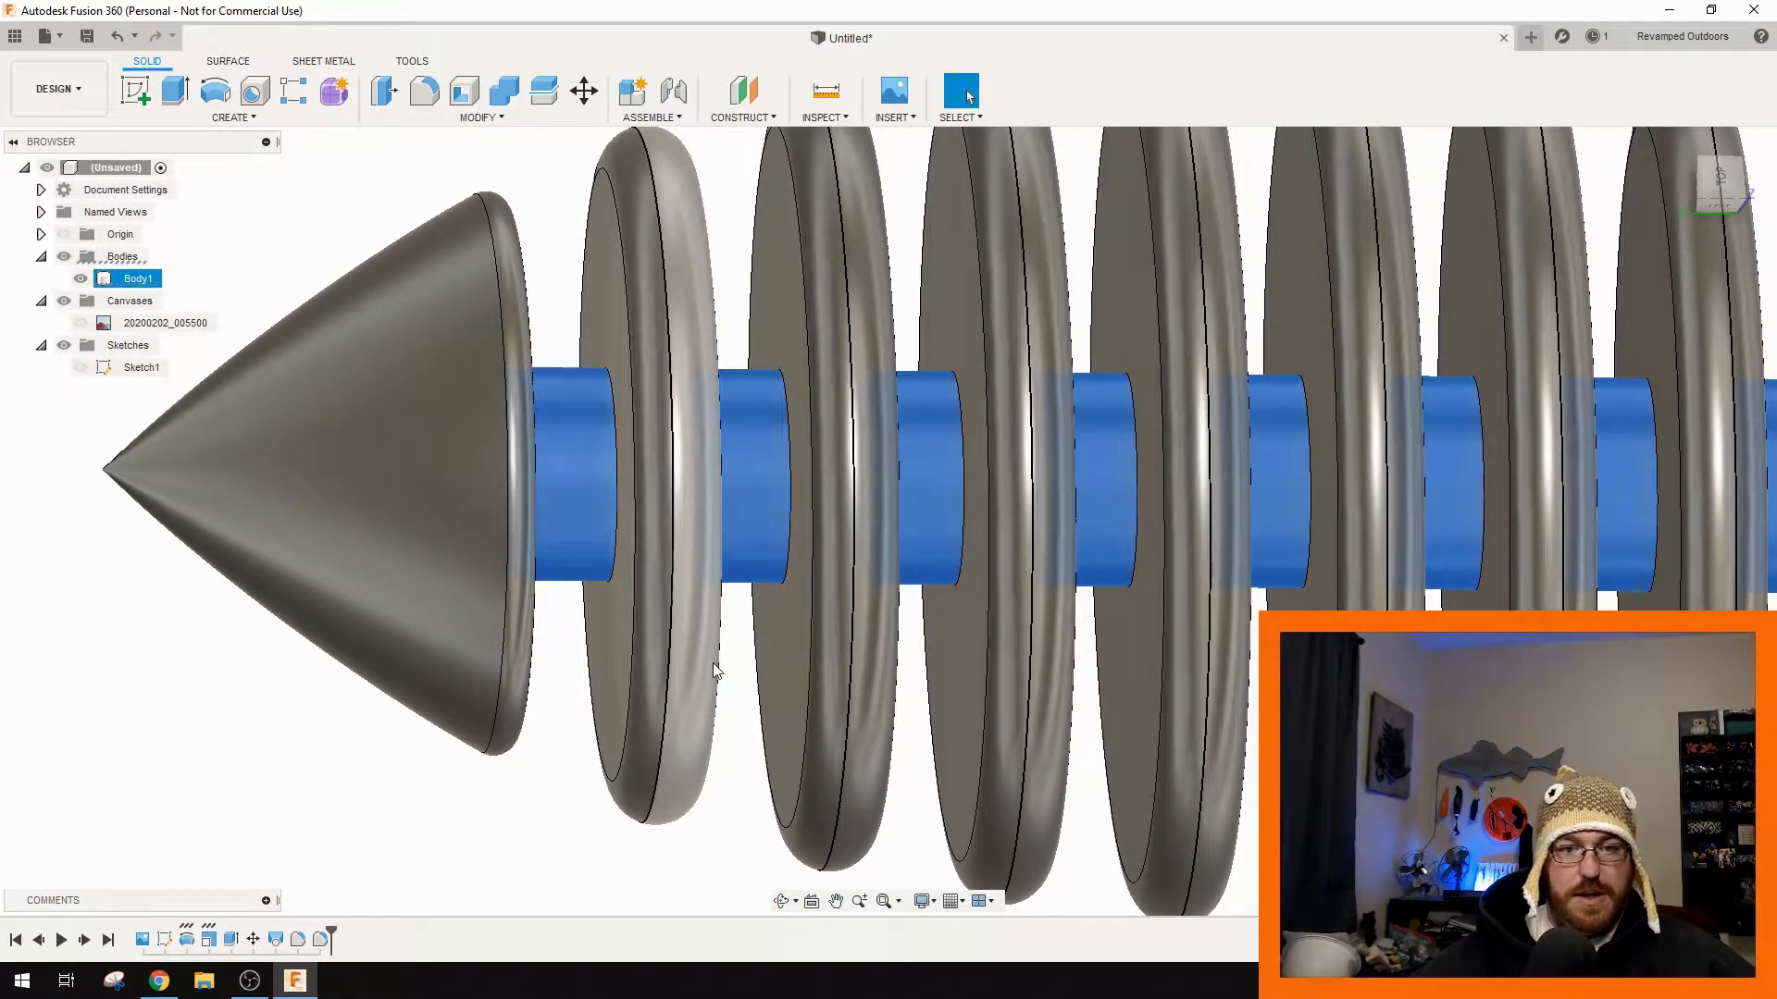
{"action": "key", "text": "f"}
{"action": "middle_click_drag", "start_coordinate": [1397, 767], "coordinate": [416, 613]}
{"action": "middle_click_drag", "start_coordinate": [1454, 745], "coordinate": [802, 758]}
{"action": "key", "text": "BackSpace"}
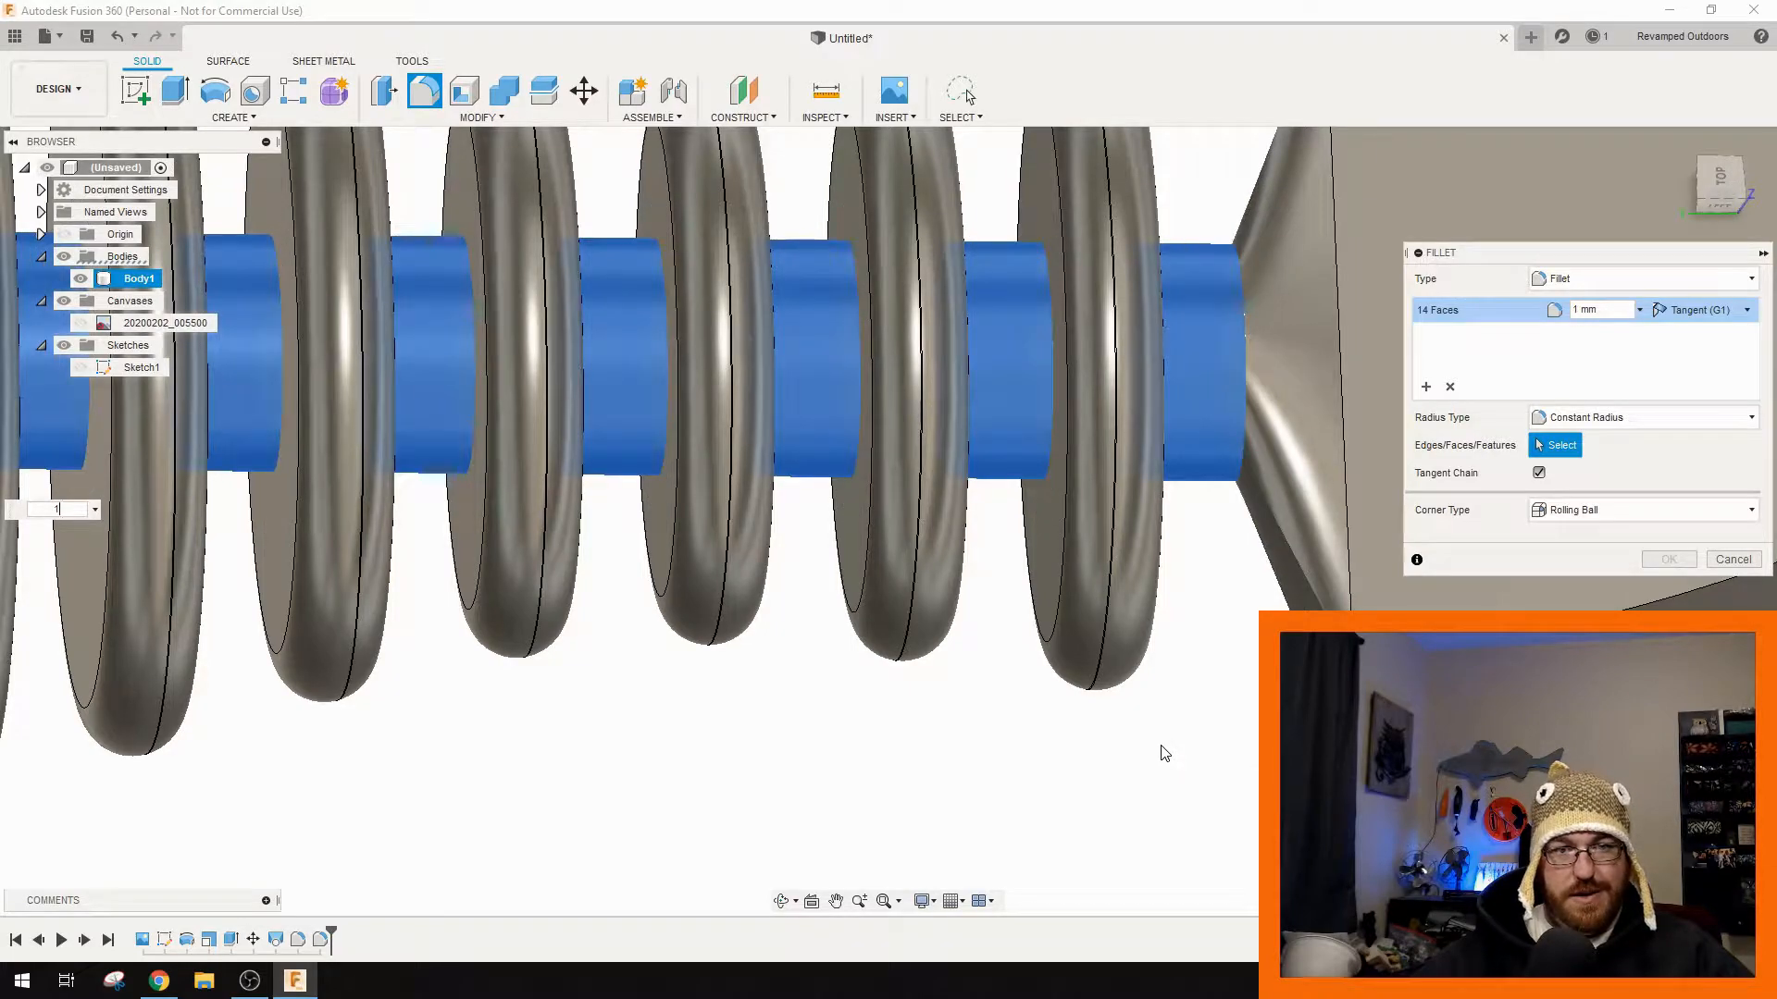
{"action": "scroll", "coordinate": [1165, 753], "scroll_direction": "down", "scroll_amount": 6}
{"action": "middle_click_drag", "start_coordinate": [706, 810], "coordinate": [1051, 650]}
{"action": "left_click", "coordinate": [1669, 558]}
- Start a fillet on the tail's two broad faces with a 0.6 mm radius
{"action": "scroll", "coordinate": [999, 437], "scroll_direction": "up", "scroll_amount": 5}
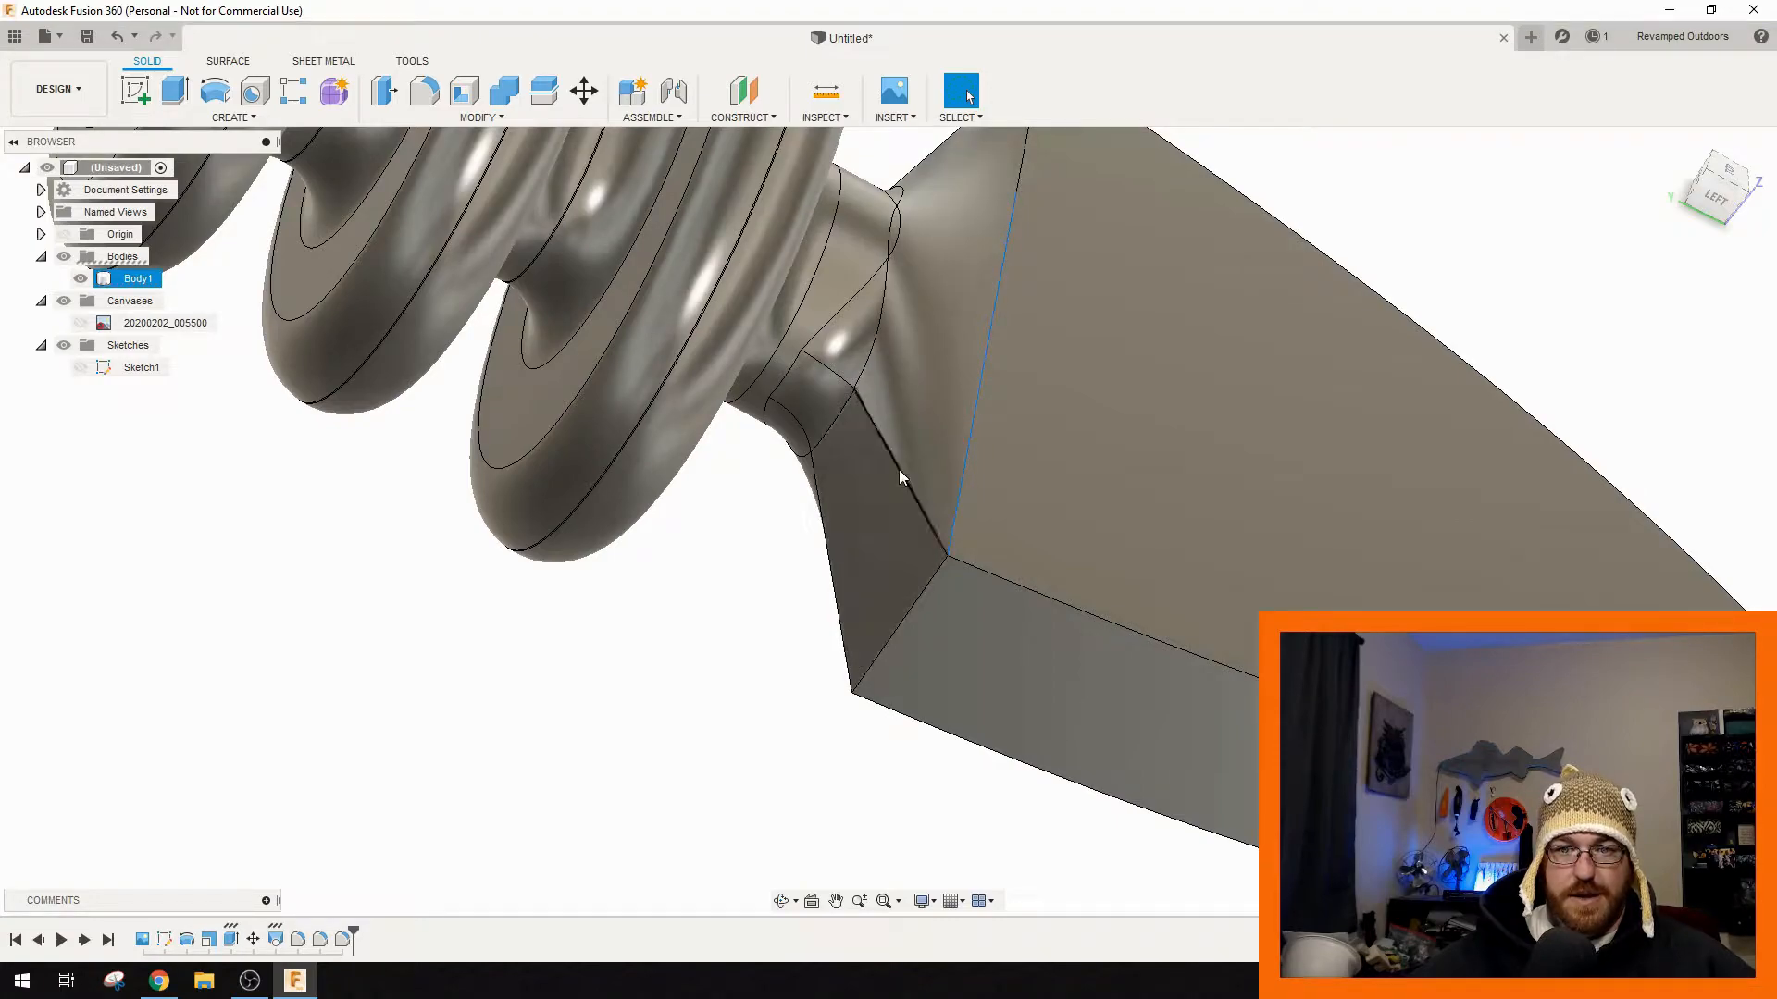
{"action": "middle_click_drag", "start_coordinate": [1051, 675], "coordinate": [1020, 662], "text": "shift"}
{"action": "left_click", "coordinate": [897, 812], "text": "ctrl"}
{"action": "middle_click_drag", "start_coordinate": [937, 740], "coordinate": [997, 237]}
{"action": "type", "text": "f"}
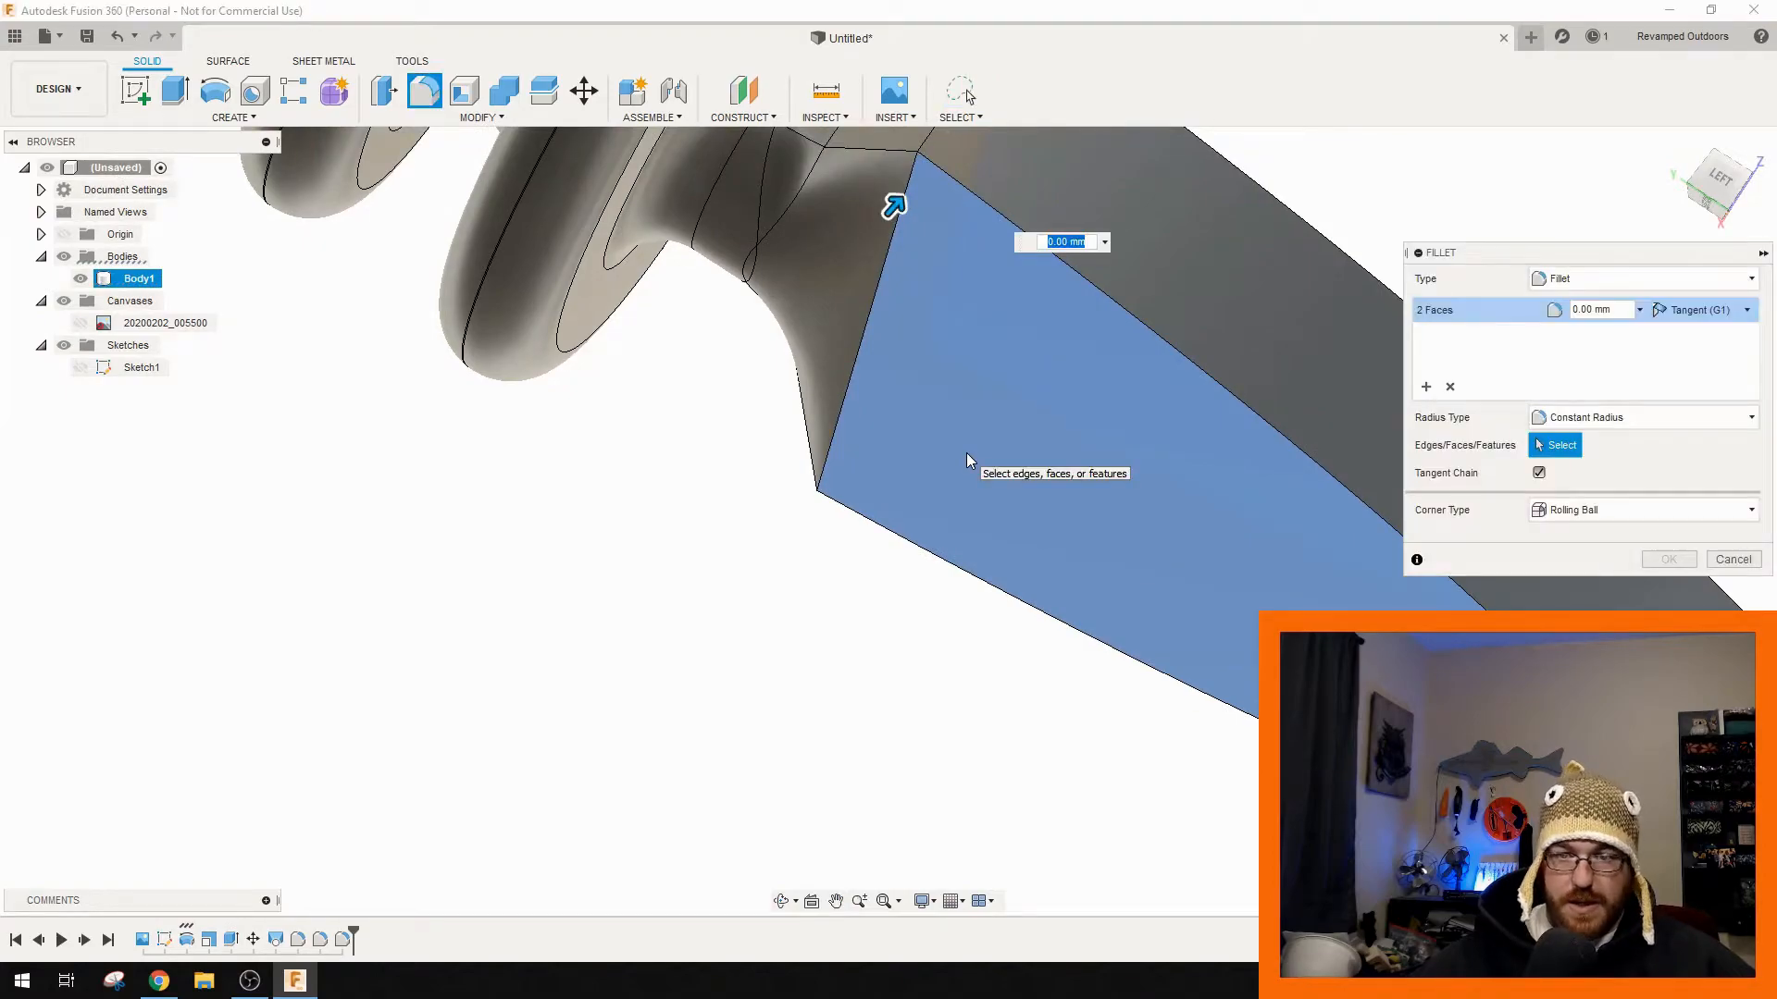
{"action": "type", "text": ".6"}
{"action": "scroll", "coordinate": [796, 592], "scroll_direction": "down", "scroll_amount": 5}
{"action": "middle_click_drag", "start_coordinate": [796, 592], "coordinate": [874, 620], "text": "shift"}
- Add the tail's upper corner edges and the edges of the loft towards the core to the 0.6 mm fillet
{"action": "left_click", "coordinate": [904, 383]}
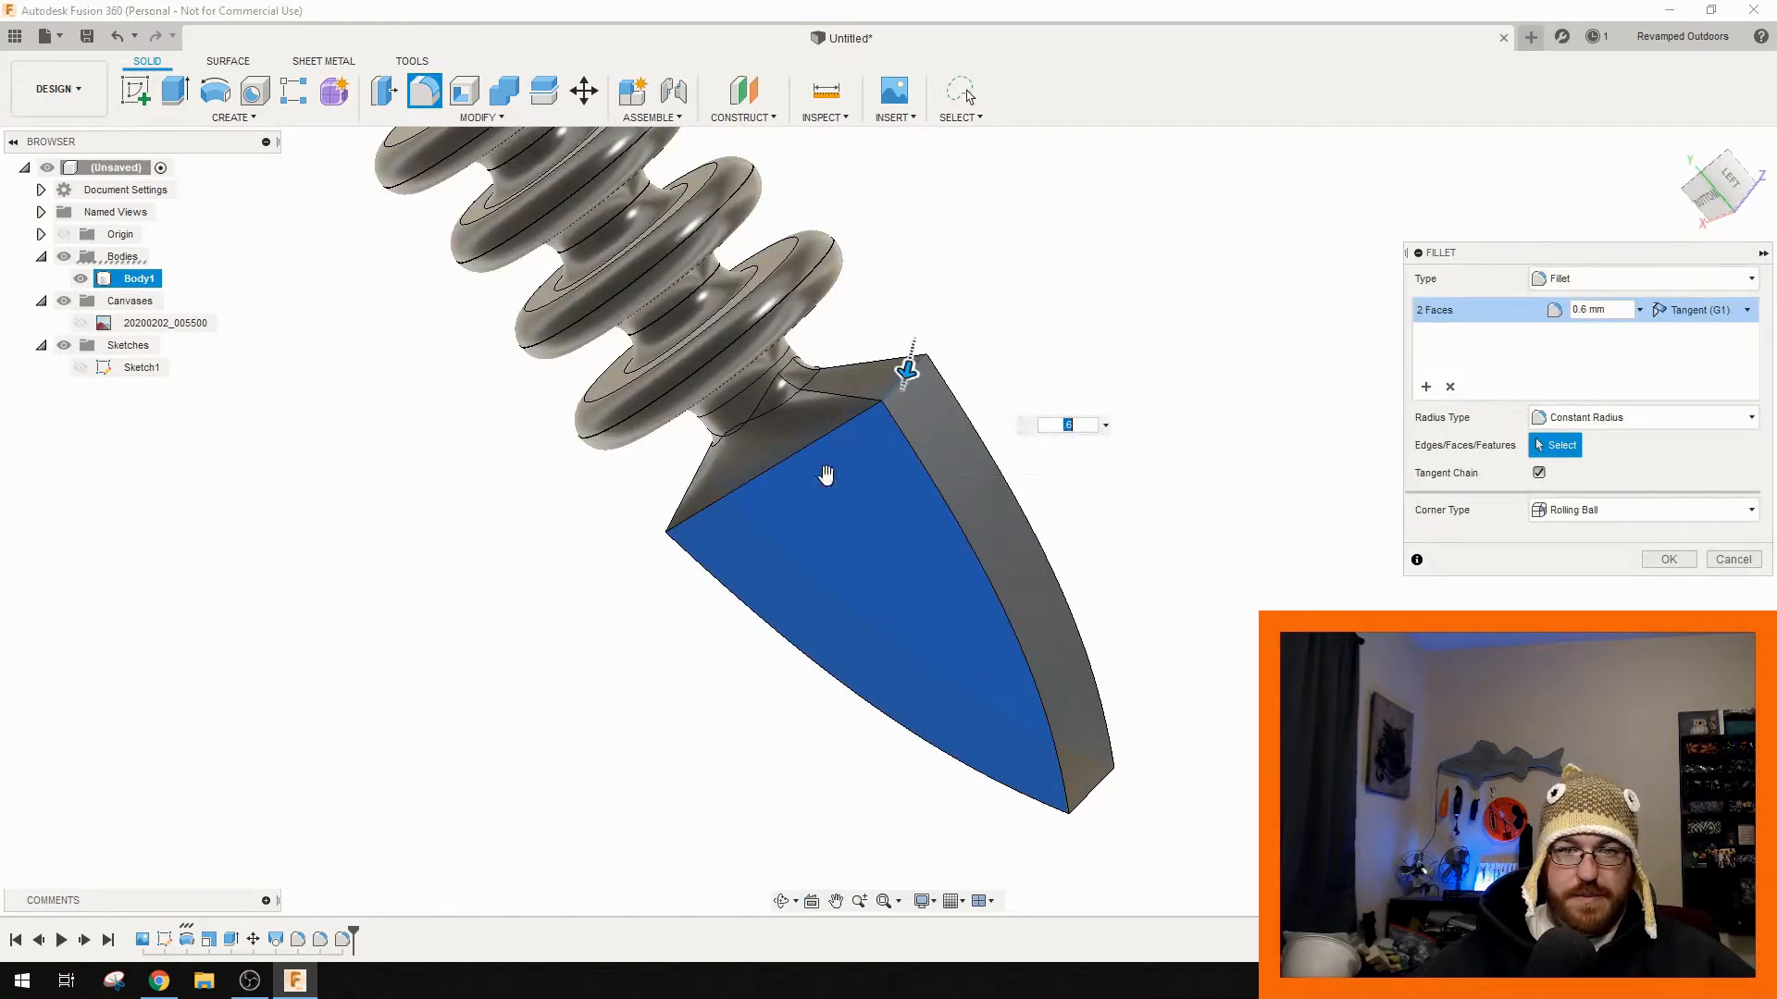
{"action": "middle_click_drag", "start_coordinate": [646, 627], "coordinate": [696, 513], "text": "shift"}
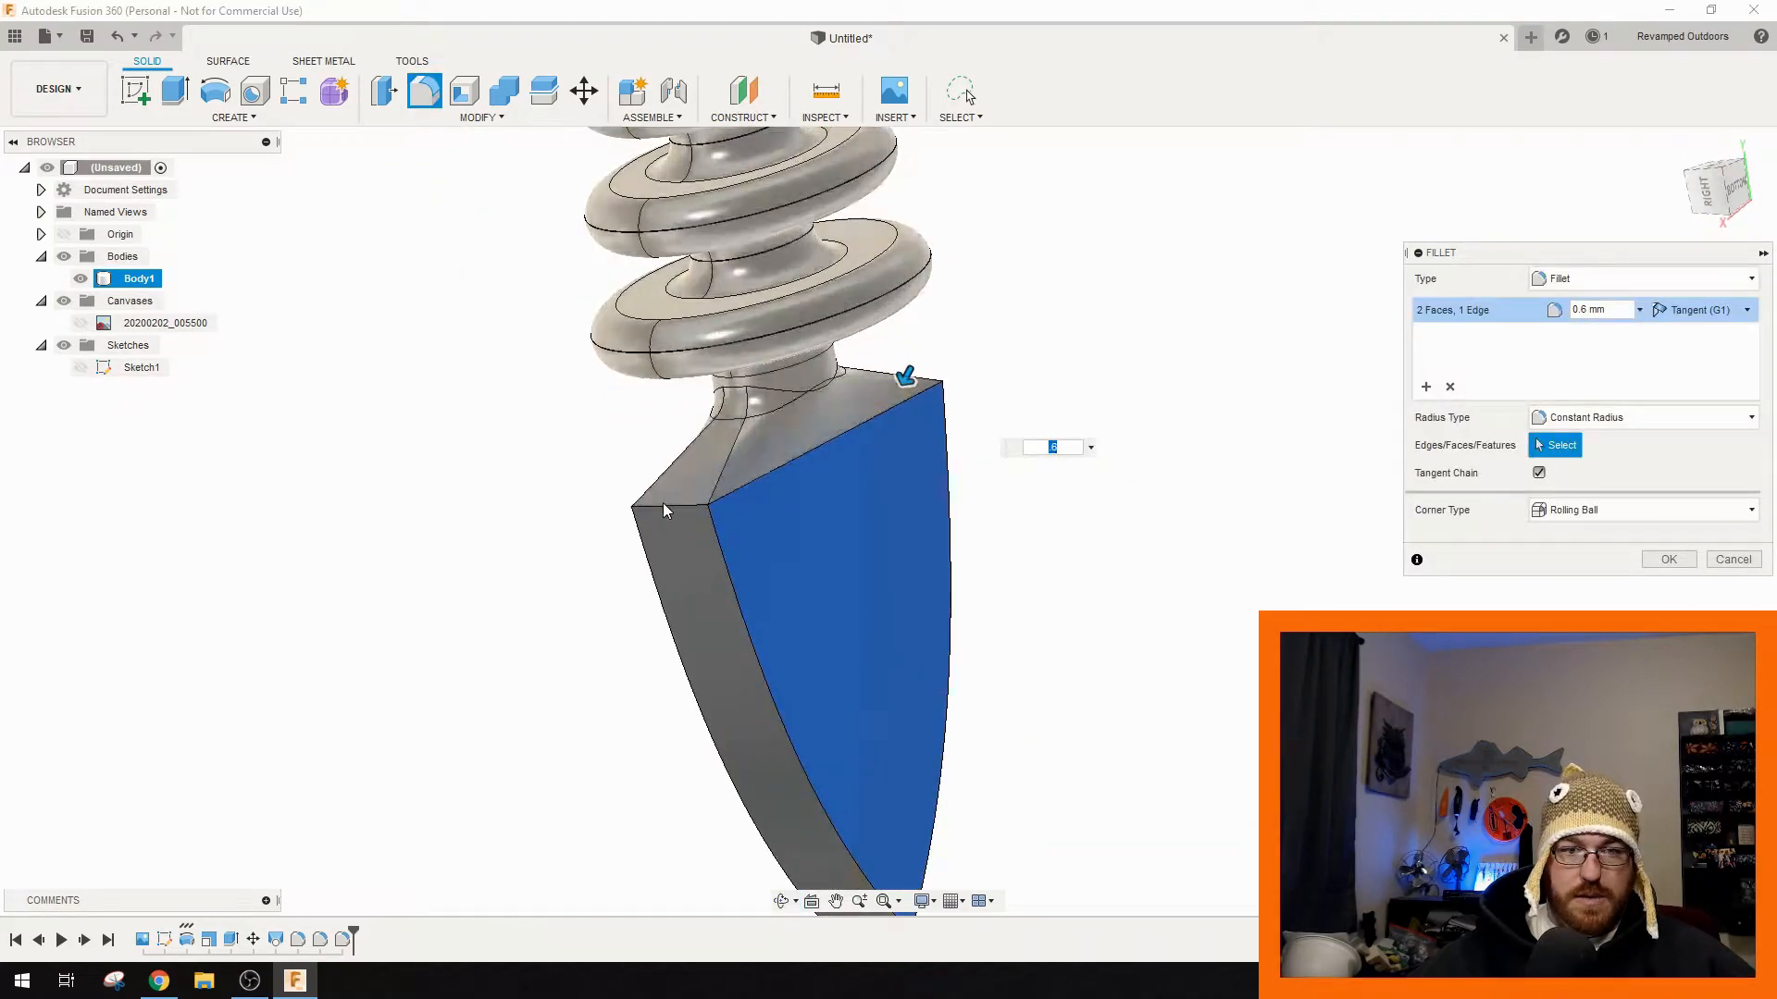
{"action": "left_click", "coordinate": [662, 503]}
{"action": "left_click", "coordinate": [729, 458]}
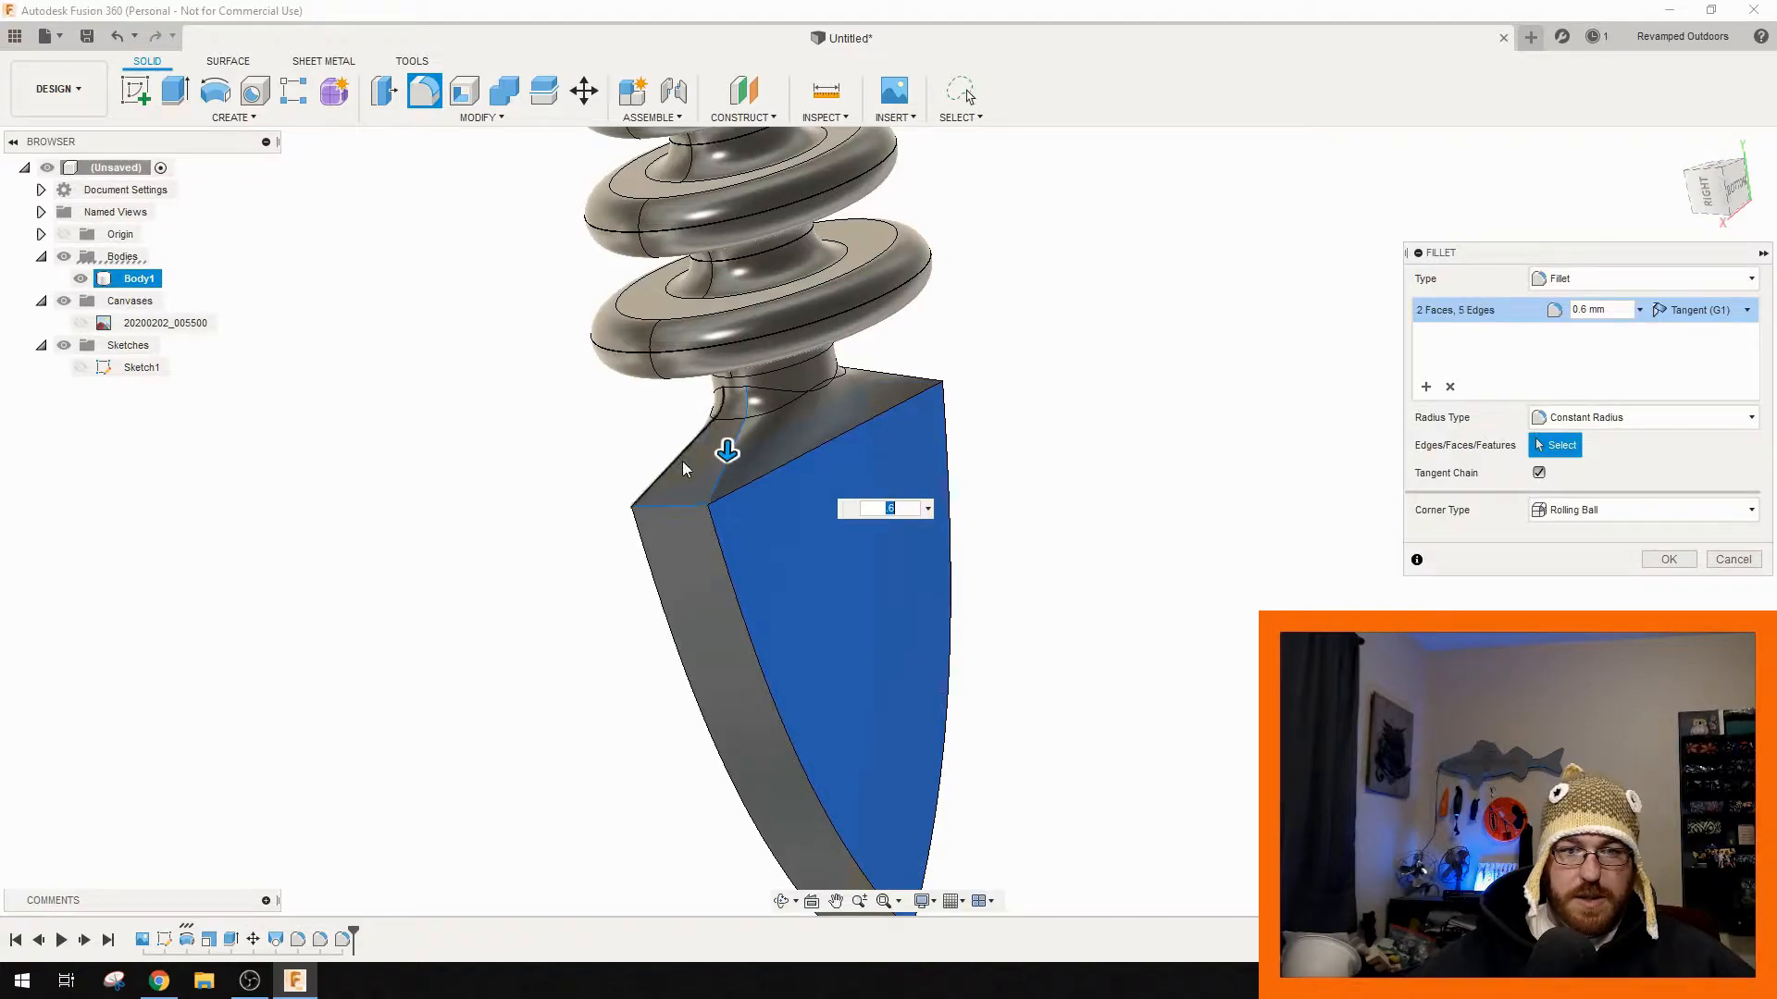
{"action": "left_click", "coordinate": [681, 461]}
{"action": "middle_click_drag", "start_coordinate": [992, 396], "coordinate": [870, 409], "text": "shift"}
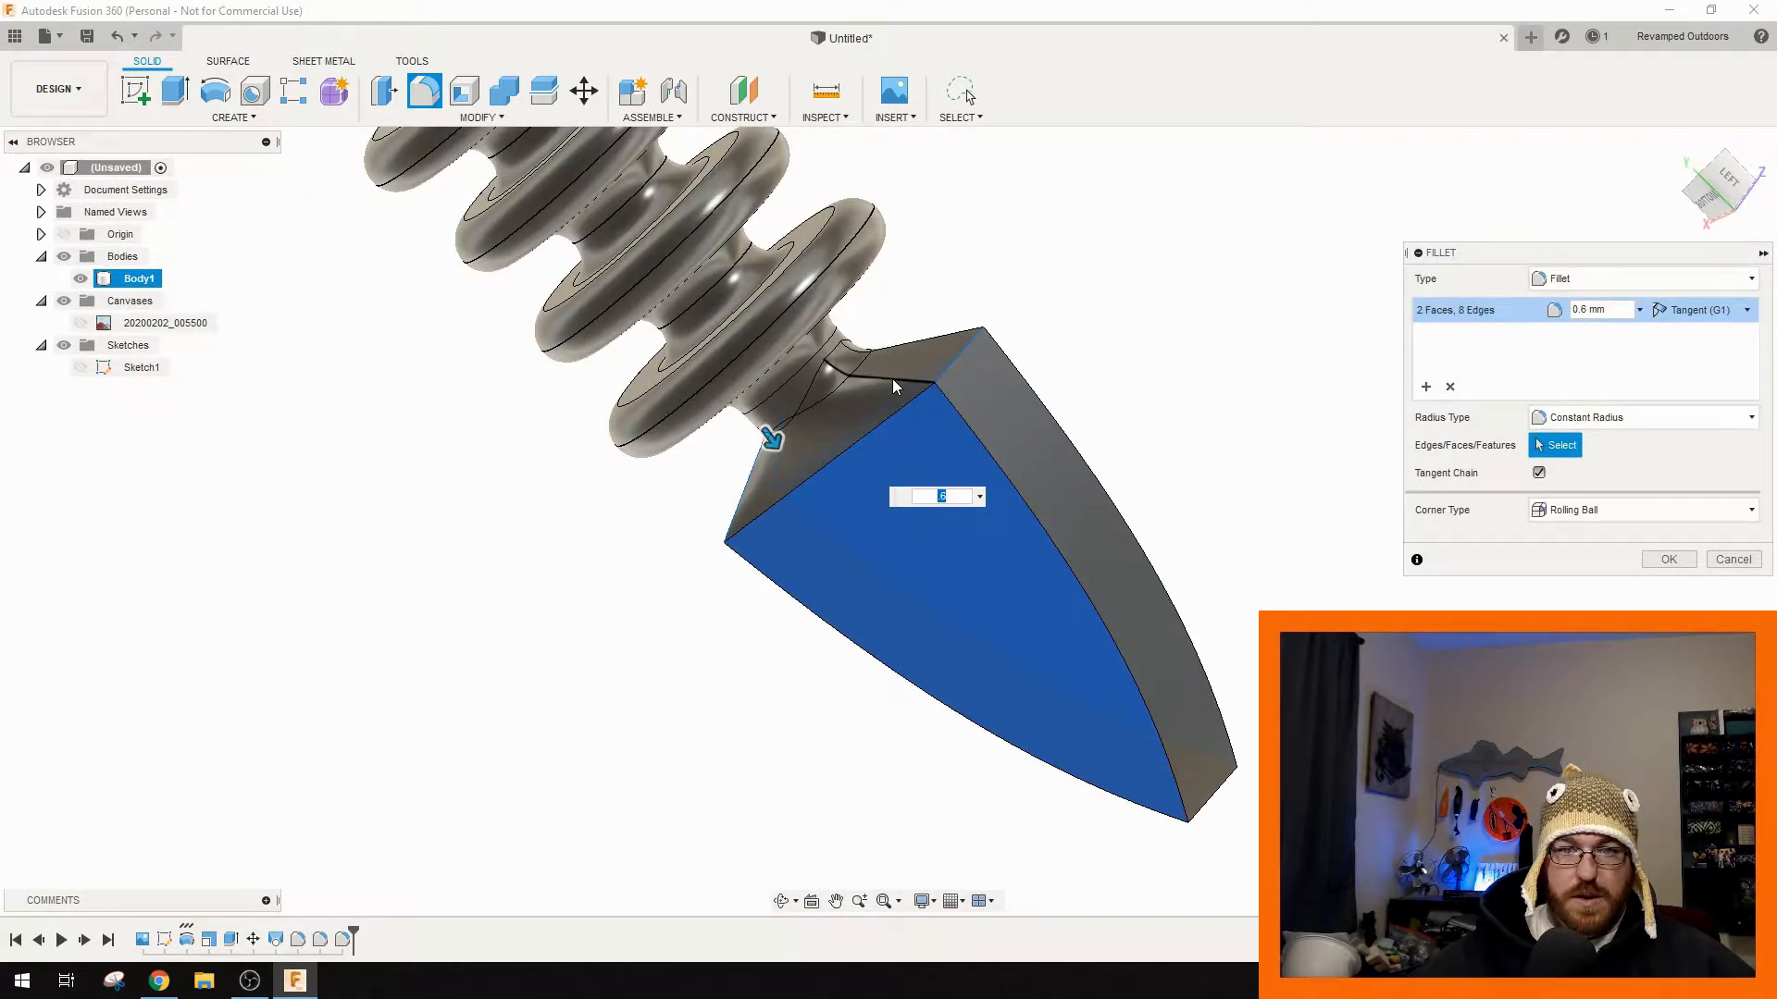
{"action": "left_click", "coordinate": [893, 382]}
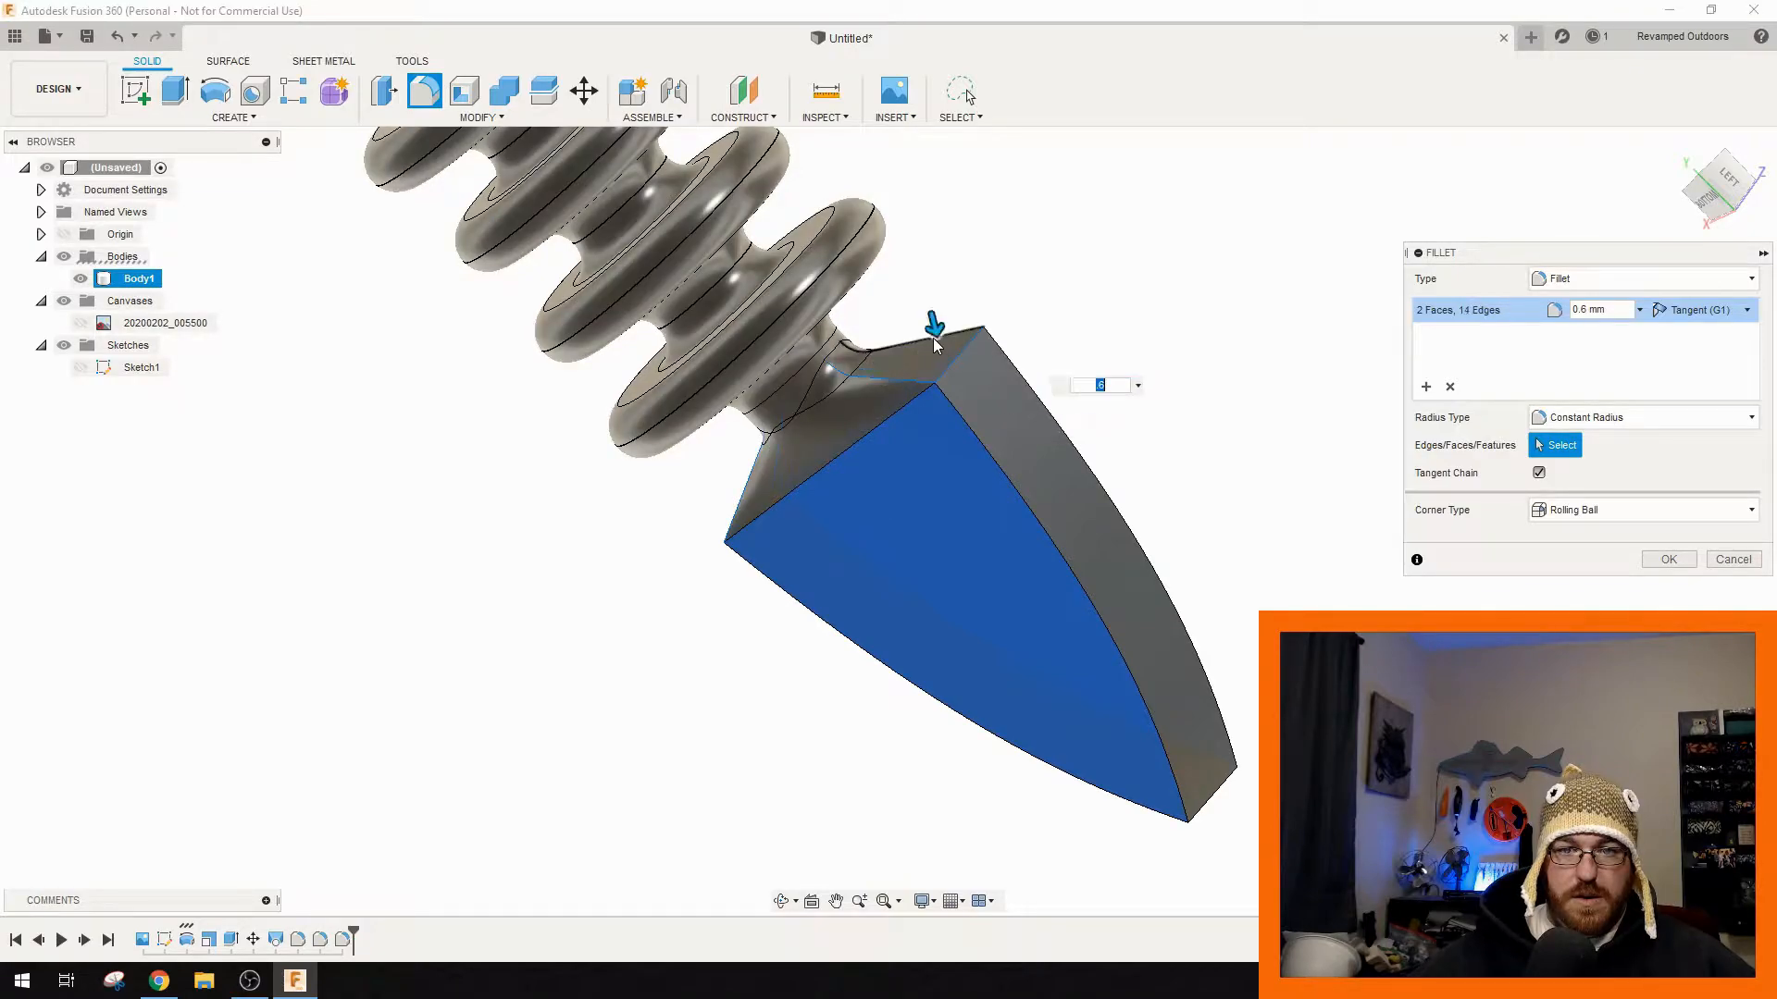
{"action": "middle_click_drag", "start_coordinate": [1286, 596], "coordinate": [1148, 569], "text": "shift"}
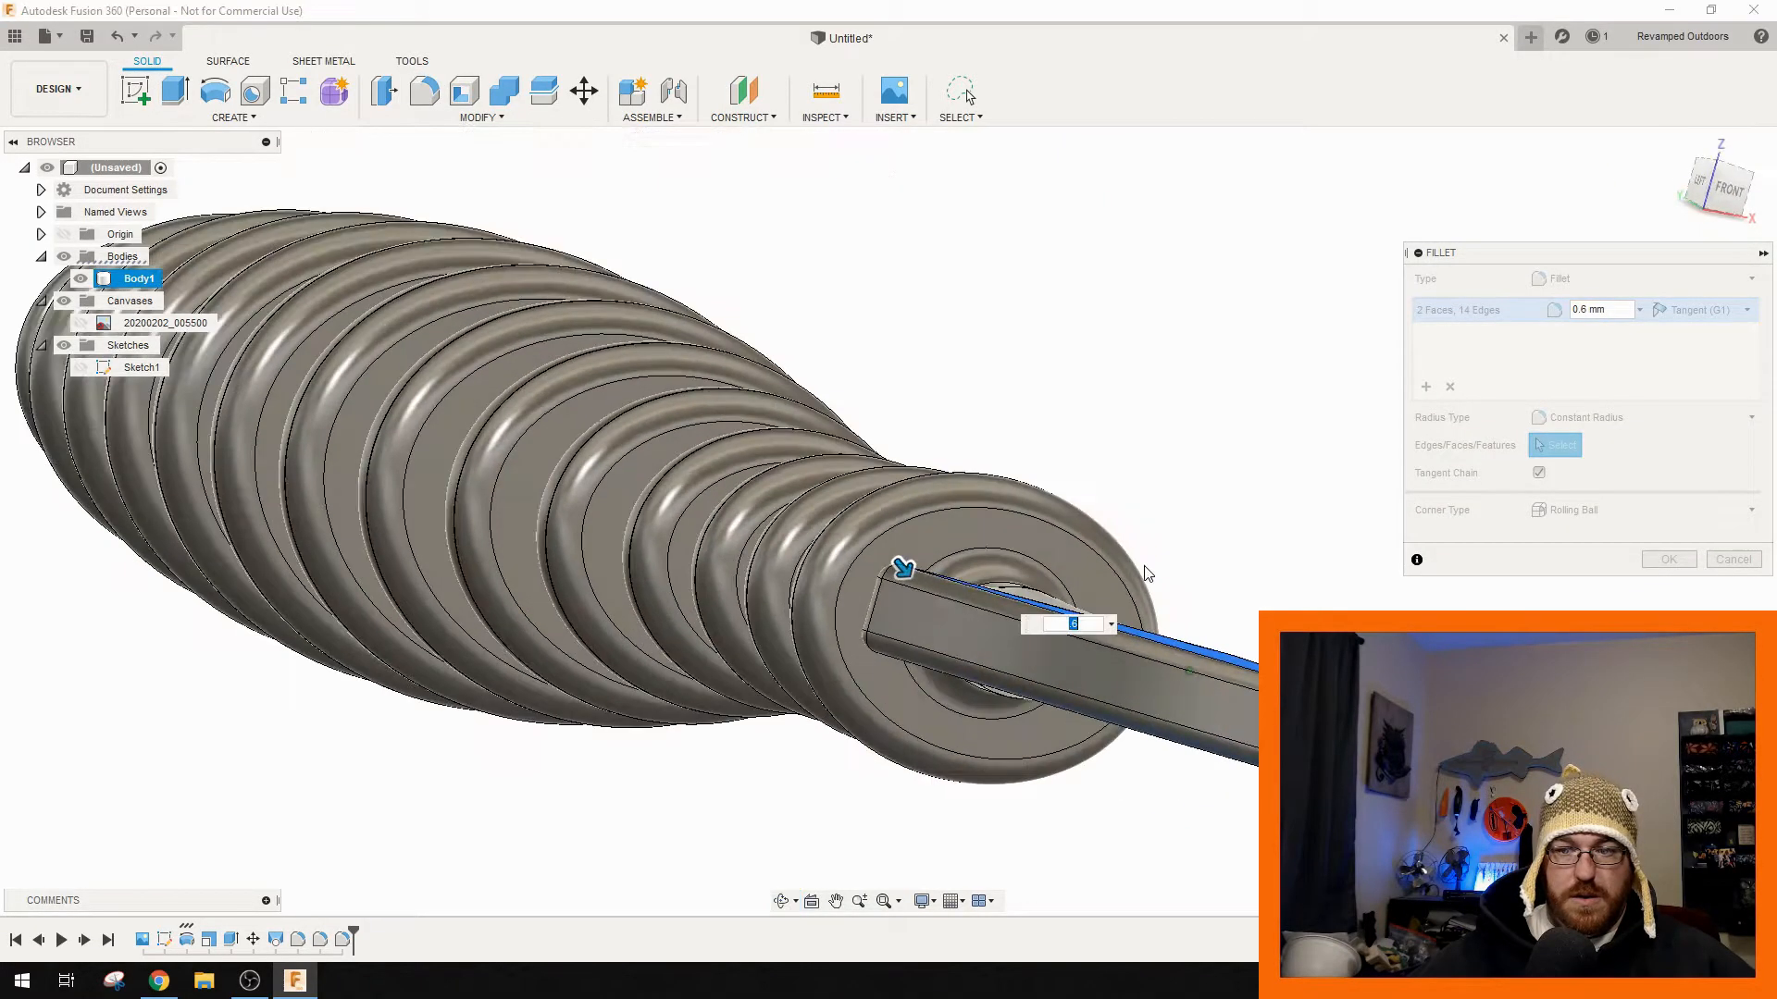
- Try including the short edge at the tail's pointed tip in the 0.6 mm fillet
{"action": "left_click", "coordinate": [1310, 727]}
{"action": "middle_click_drag", "start_coordinate": [1293, 548], "coordinate": [1155, 463]}
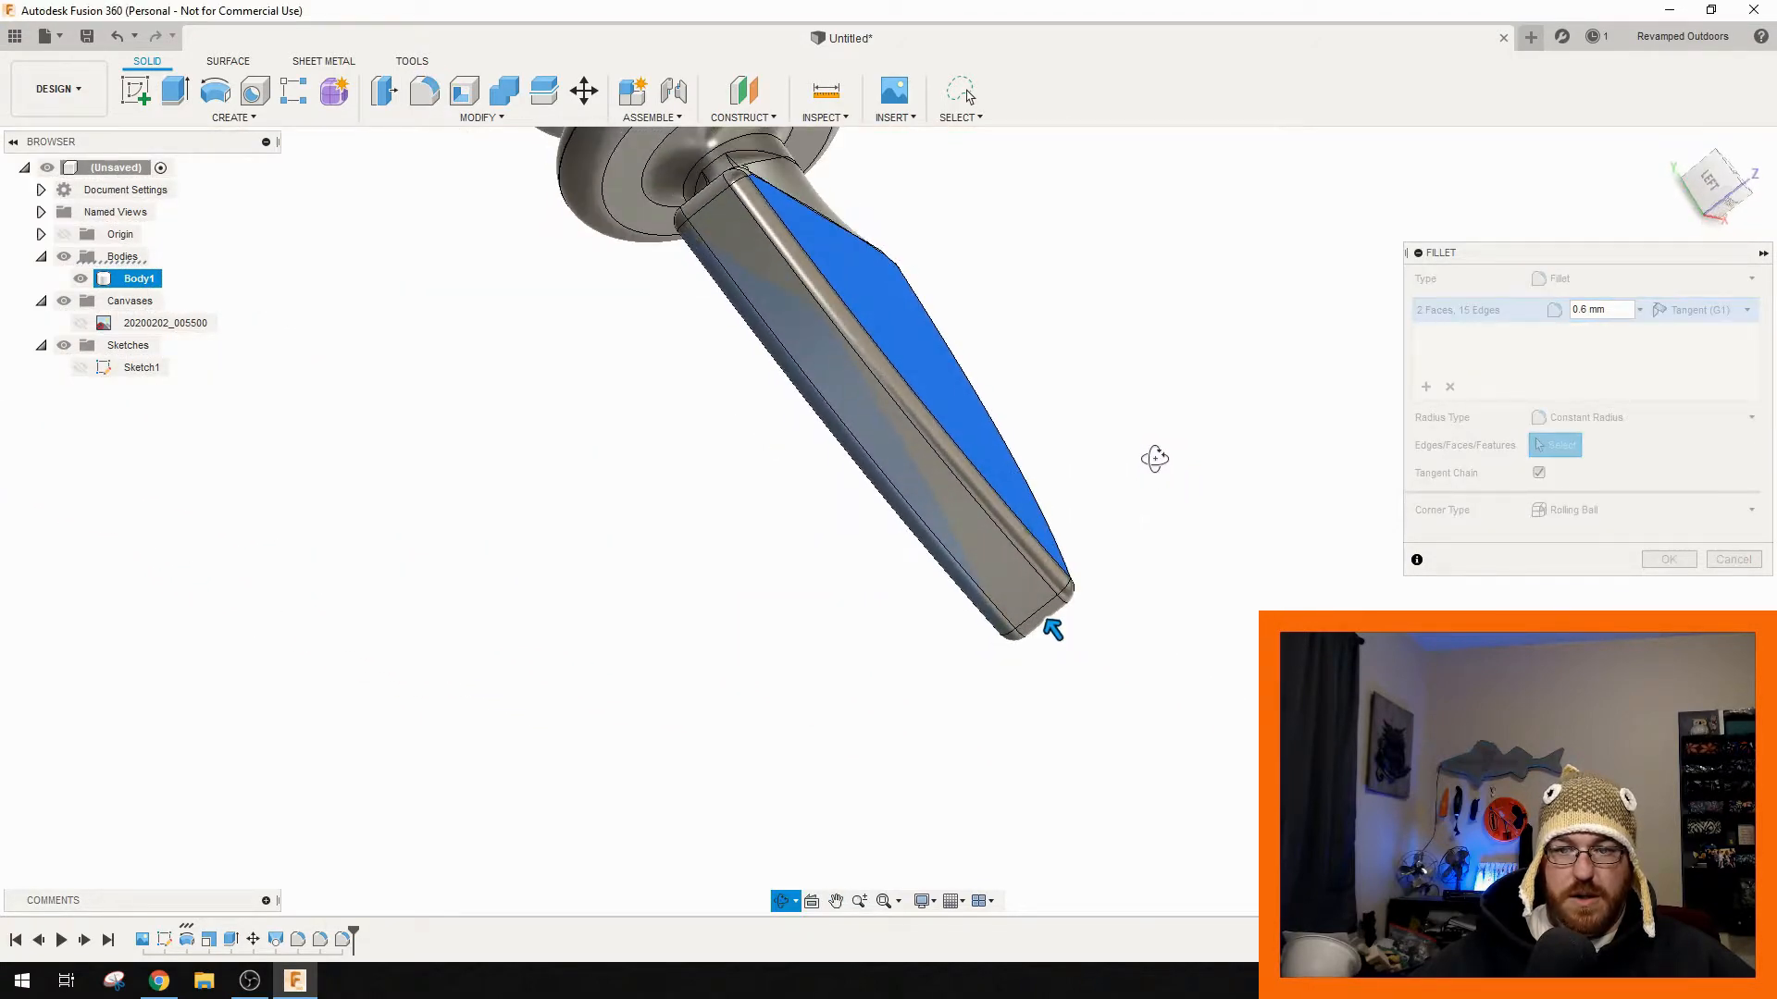
{"action": "left_click", "coordinate": [1085, 618]}
{"action": "middle_click_drag", "start_coordinate": [1073, 622], "coordinate": [1206, 610], "text": "shift"}
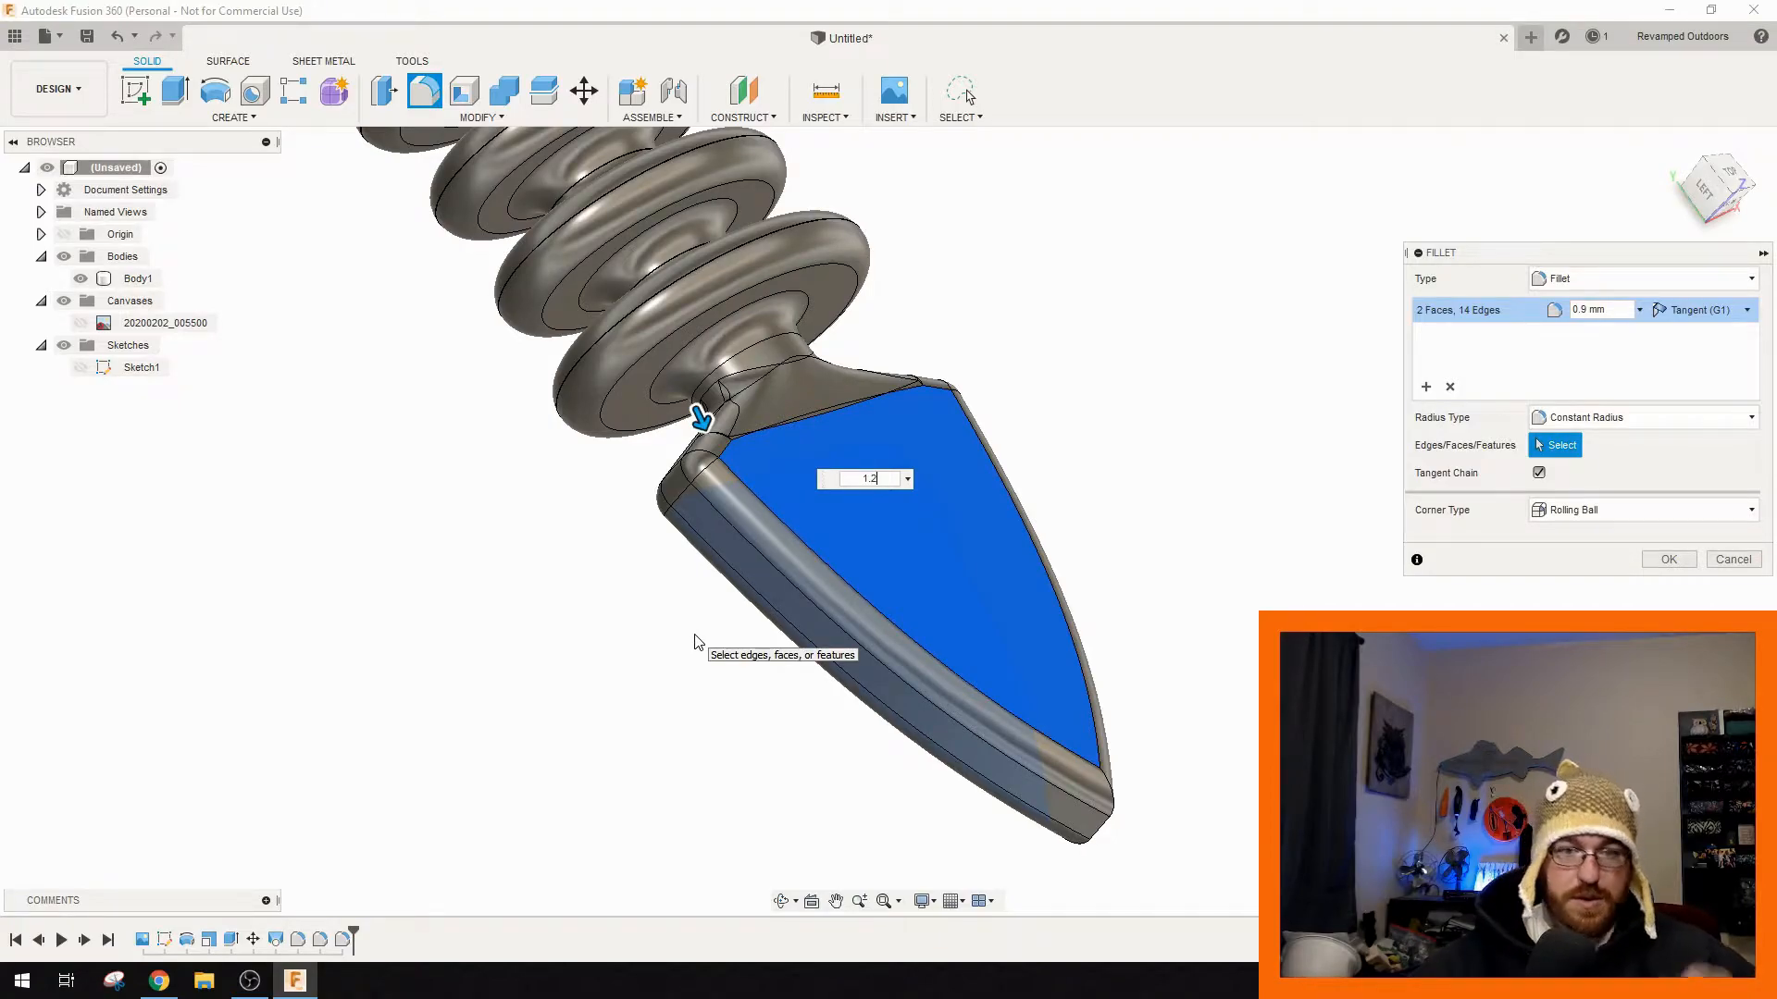
- Try the tail fillet with the tip edge included at radii of 0.99, 1.1, 1.0, 0.9 and 0.952 mm
{"action": "key", "text": "BackSpace"}
{"action": "key", "text": "BackSpace"}
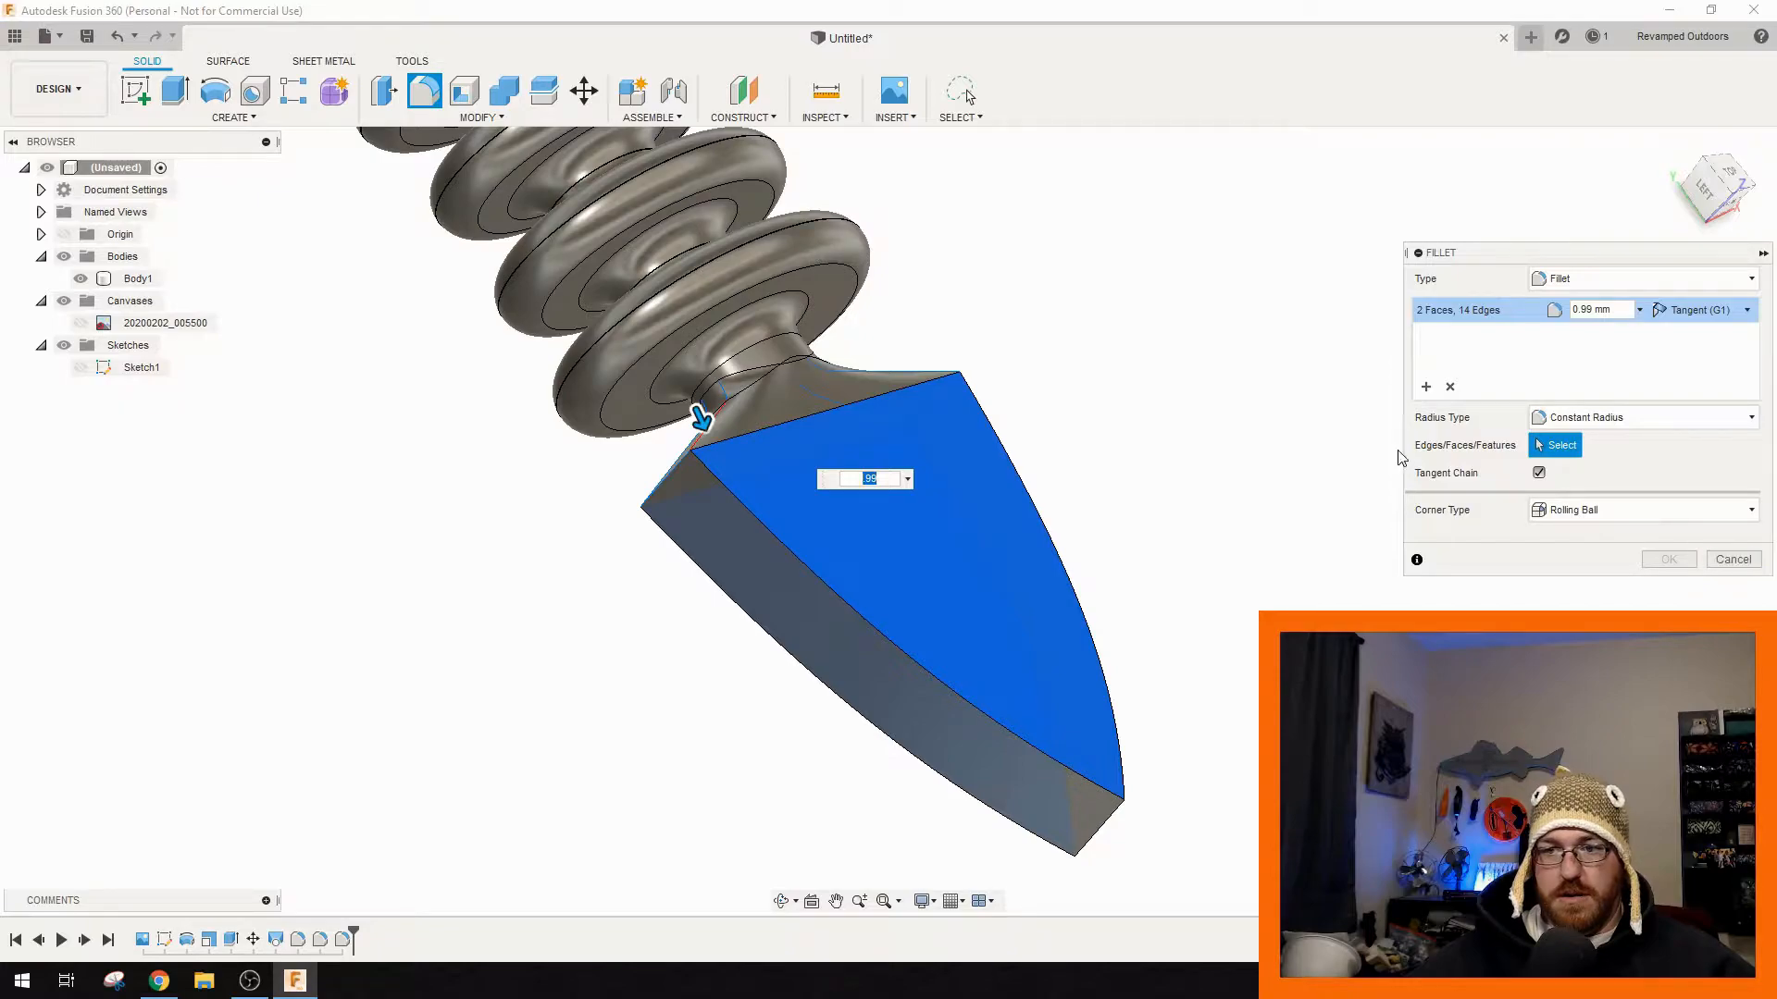
{"action": "left_click", "coordinate": [1105, 827]}
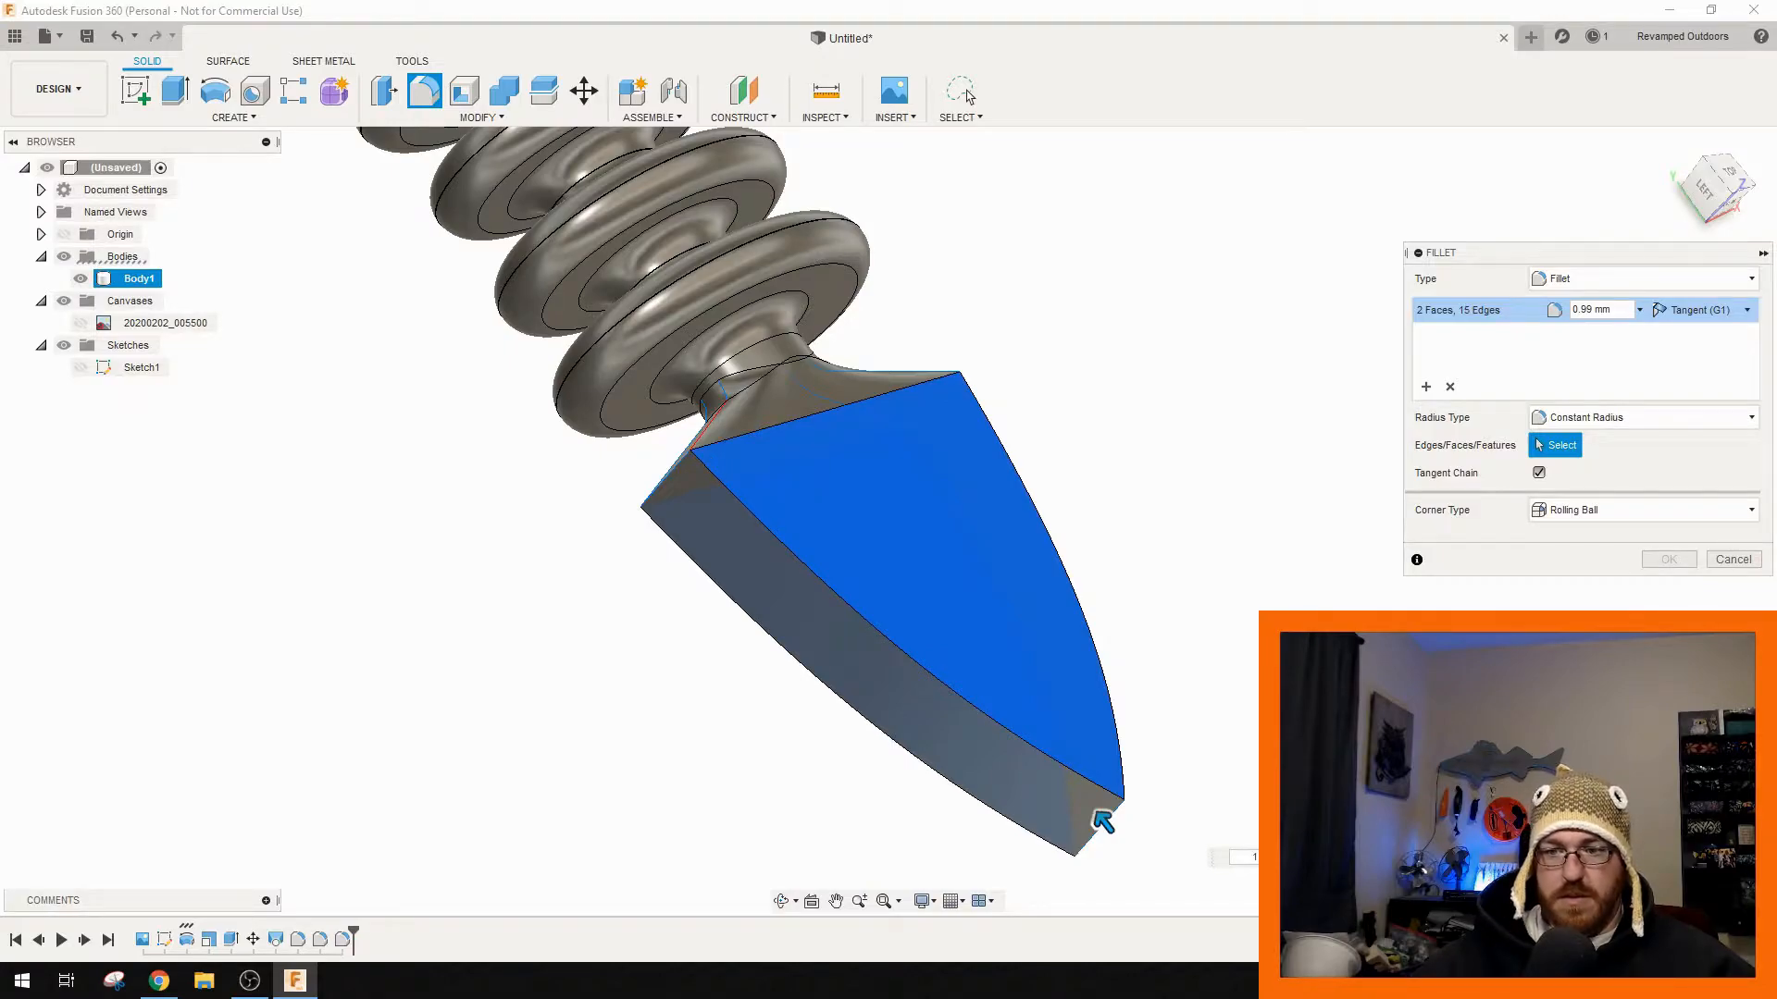
{"action": "left_click_drag", "start_coordinate": [1103, 822], "coordinate": [1101, 820]}
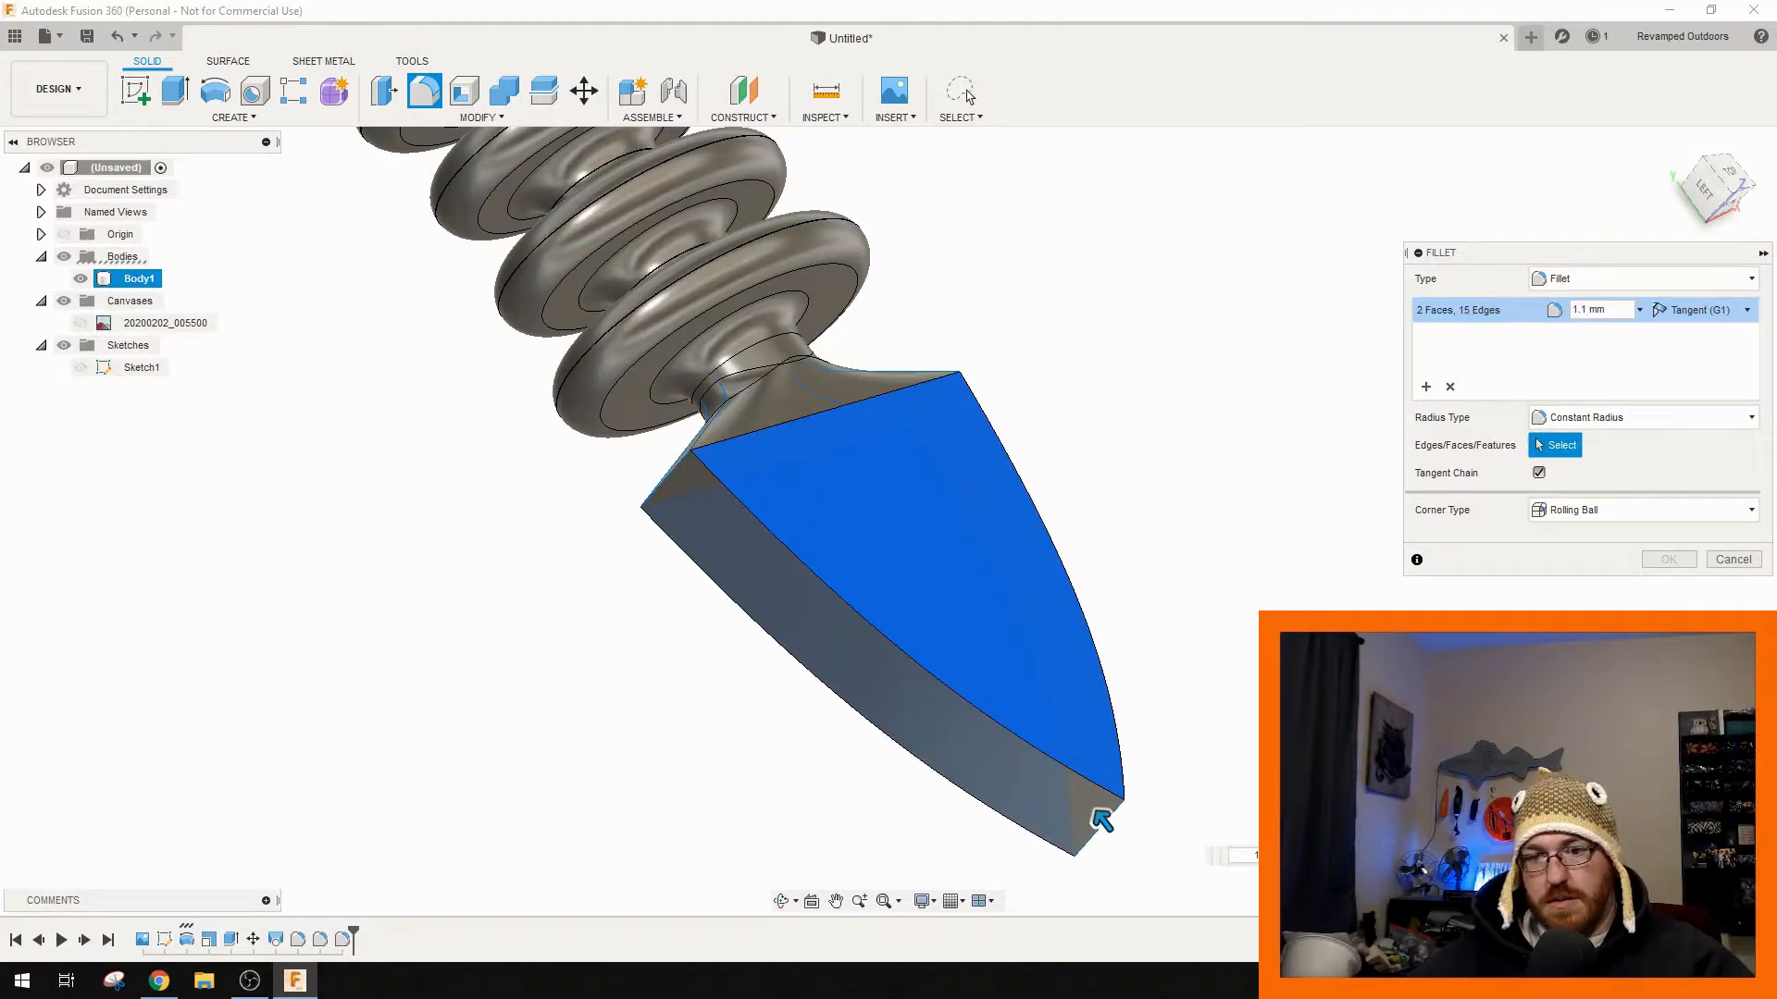
{"action": "left_click_drag", "start_coordinate": [1102, 820], "coordinate": [1103, 821]}
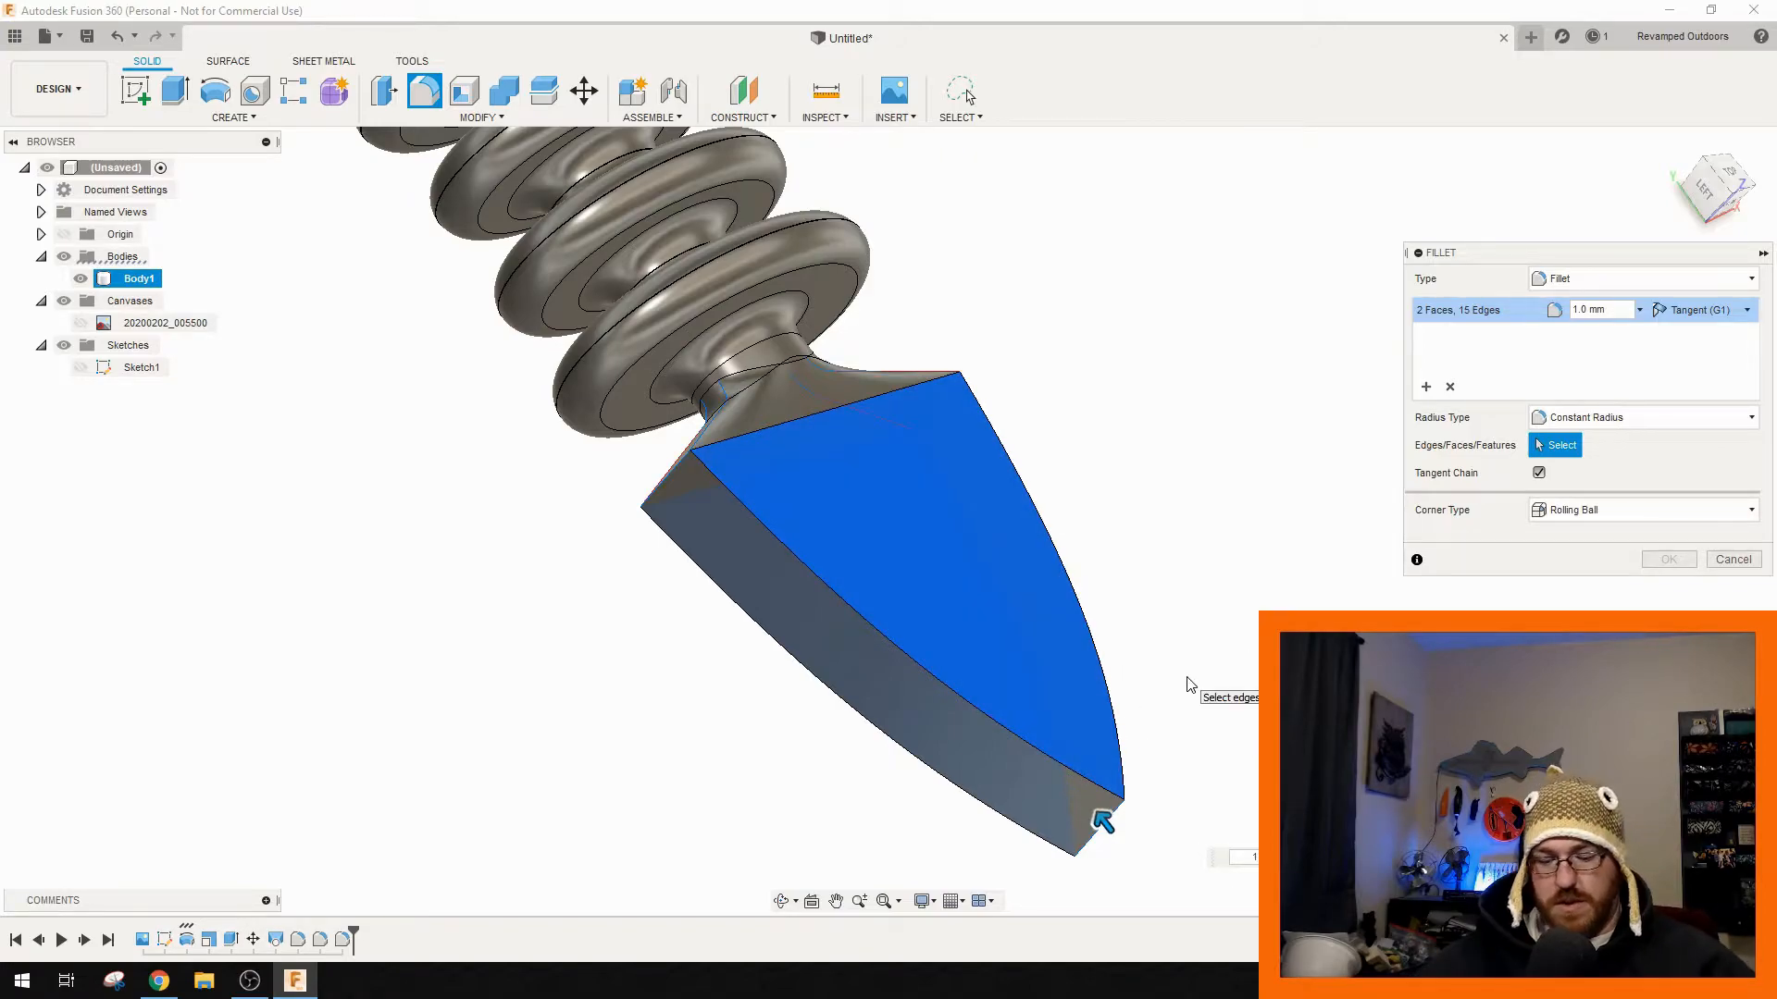
{"action": "type", "text": ".9"}
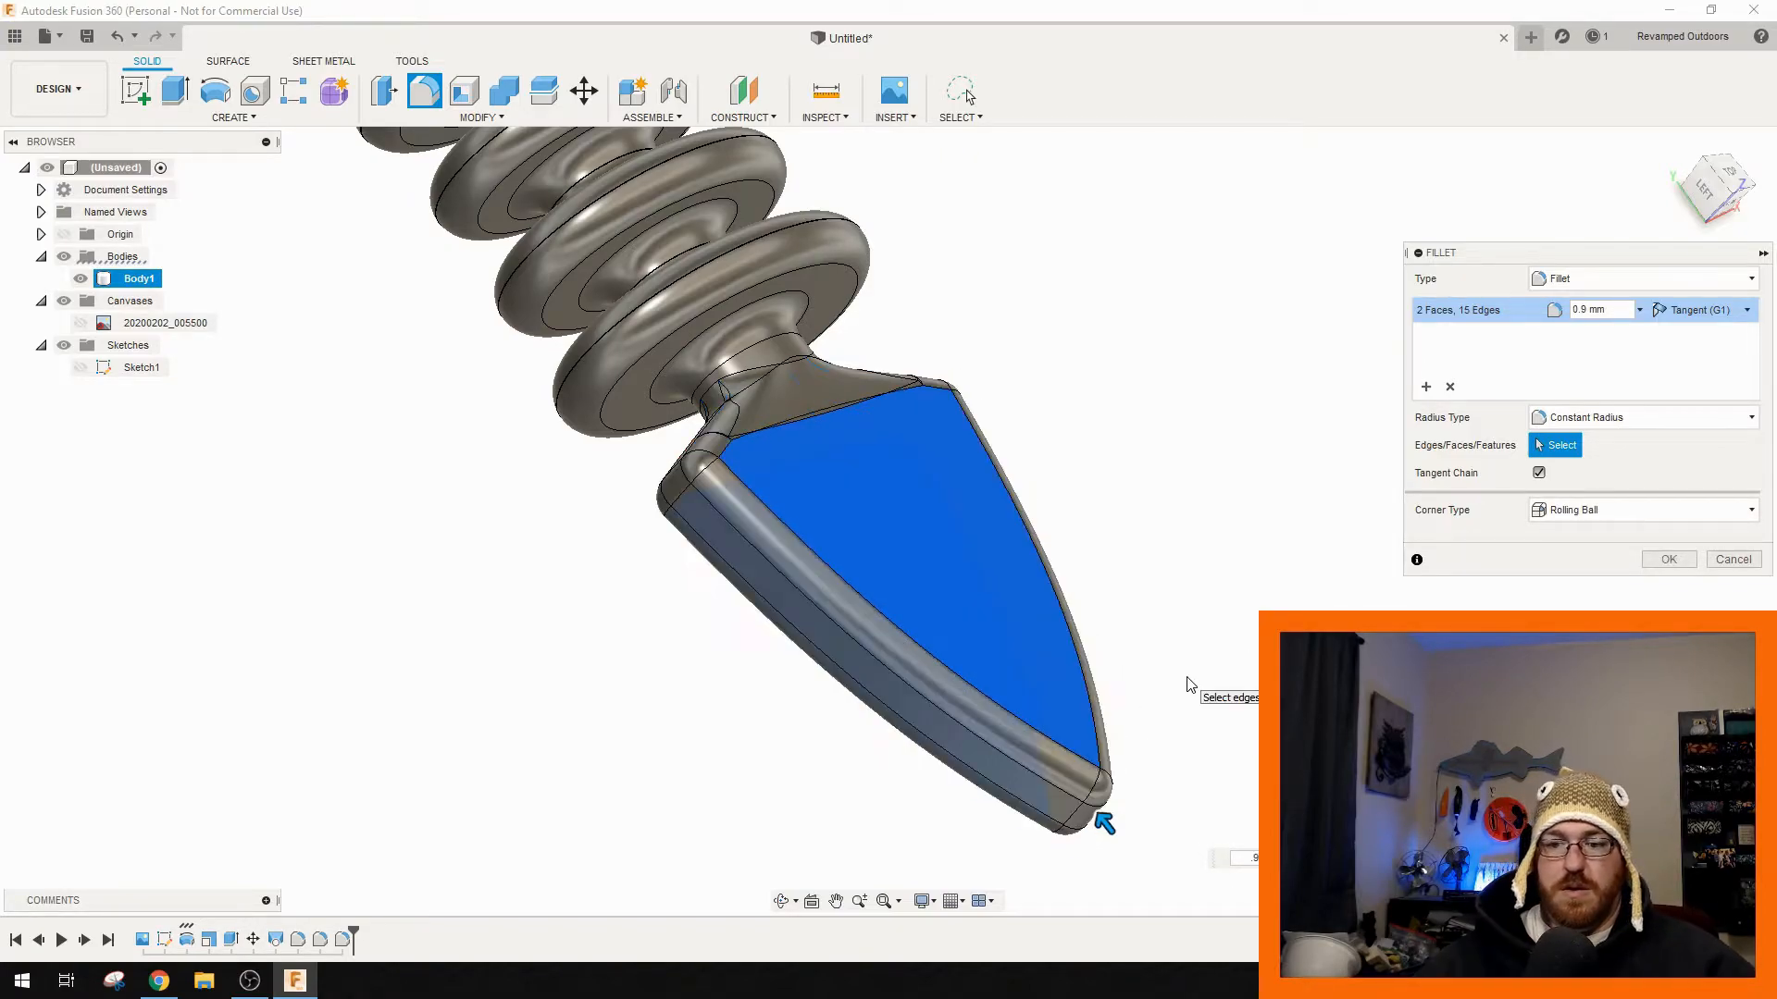
{"action": "type", "text": "52"}
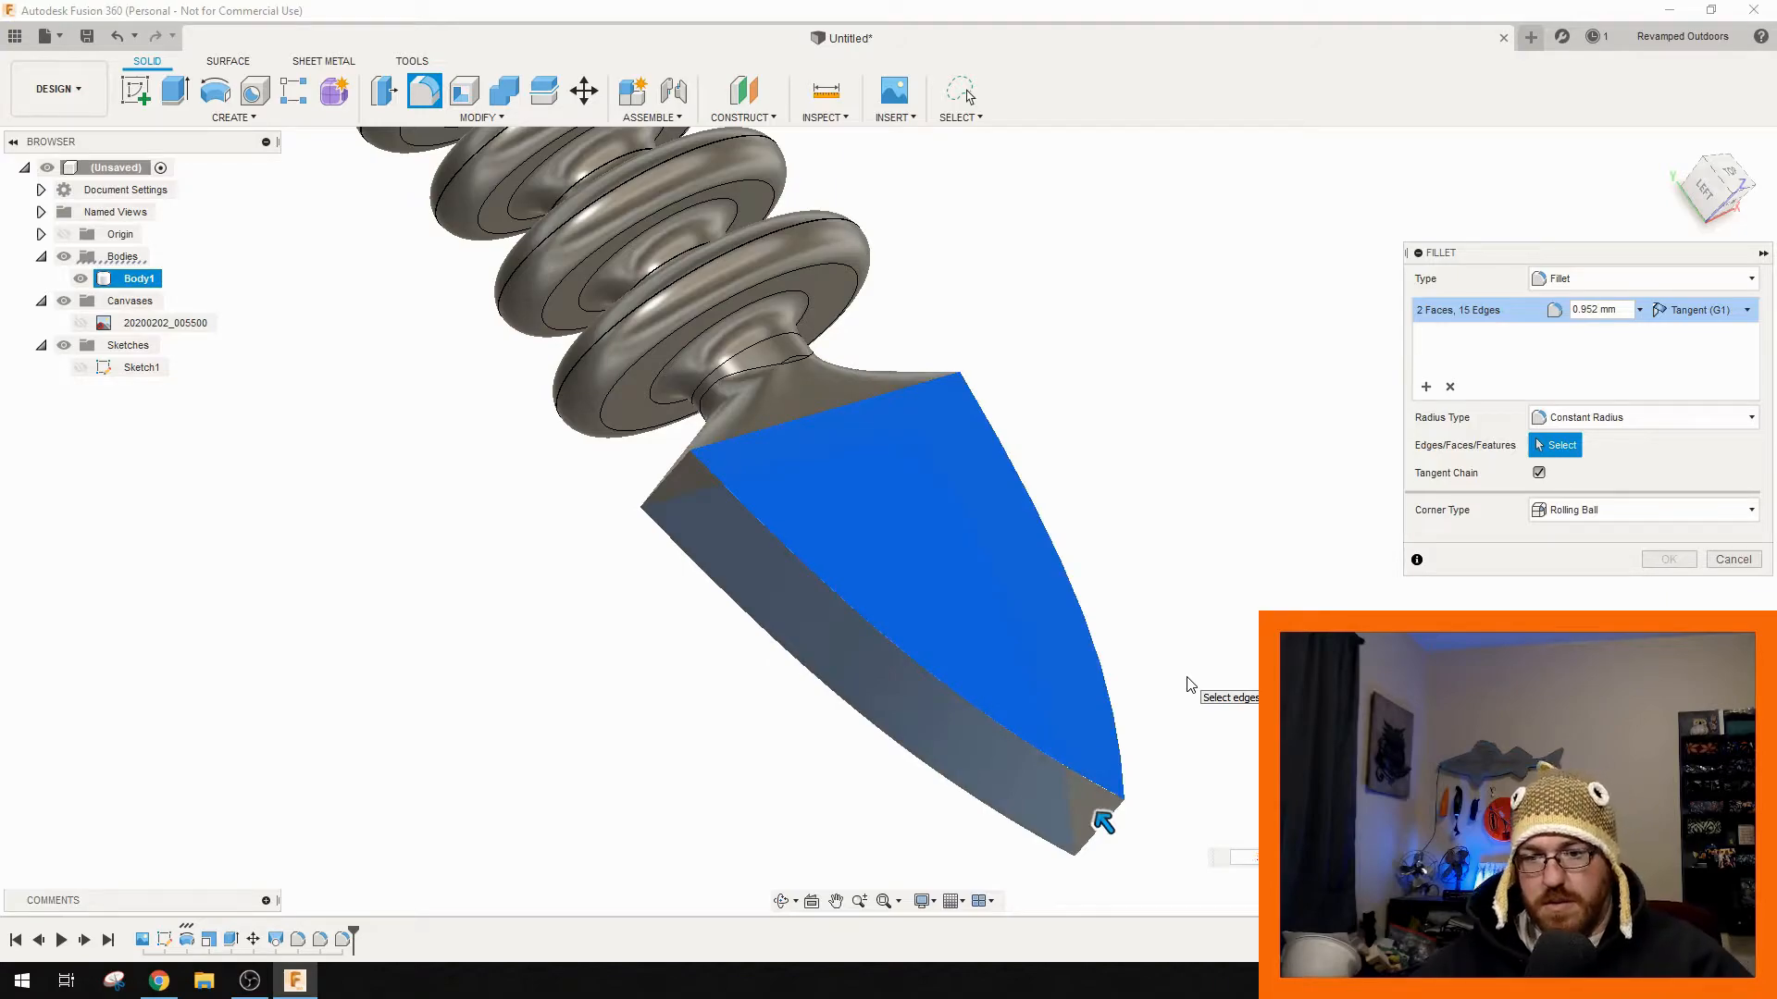
- Set the tail fillet radius to 0.92 mm, exclude the tip edge and apply the fillet
{"action": "key", "text": "BackSpace"}
{"action": "key", "text": "BackSpace"}
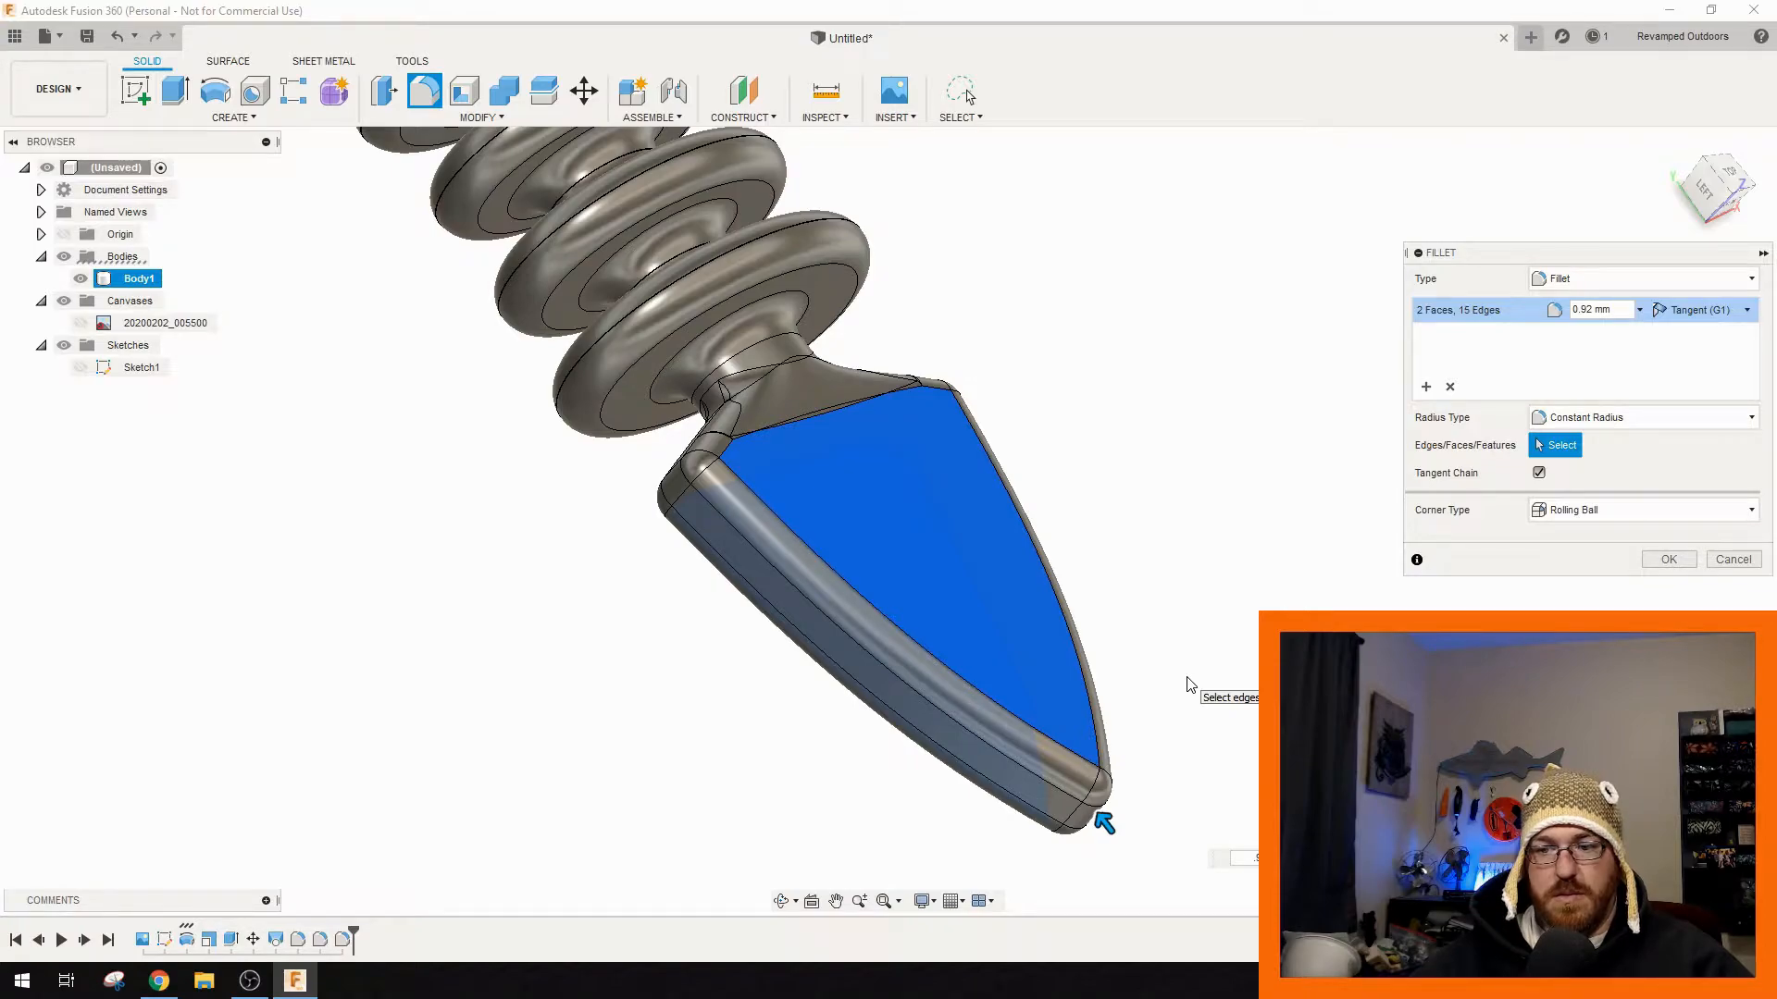
{"action": "key", "text": "BackSpace"}
{"action": "type", "text": "3"}
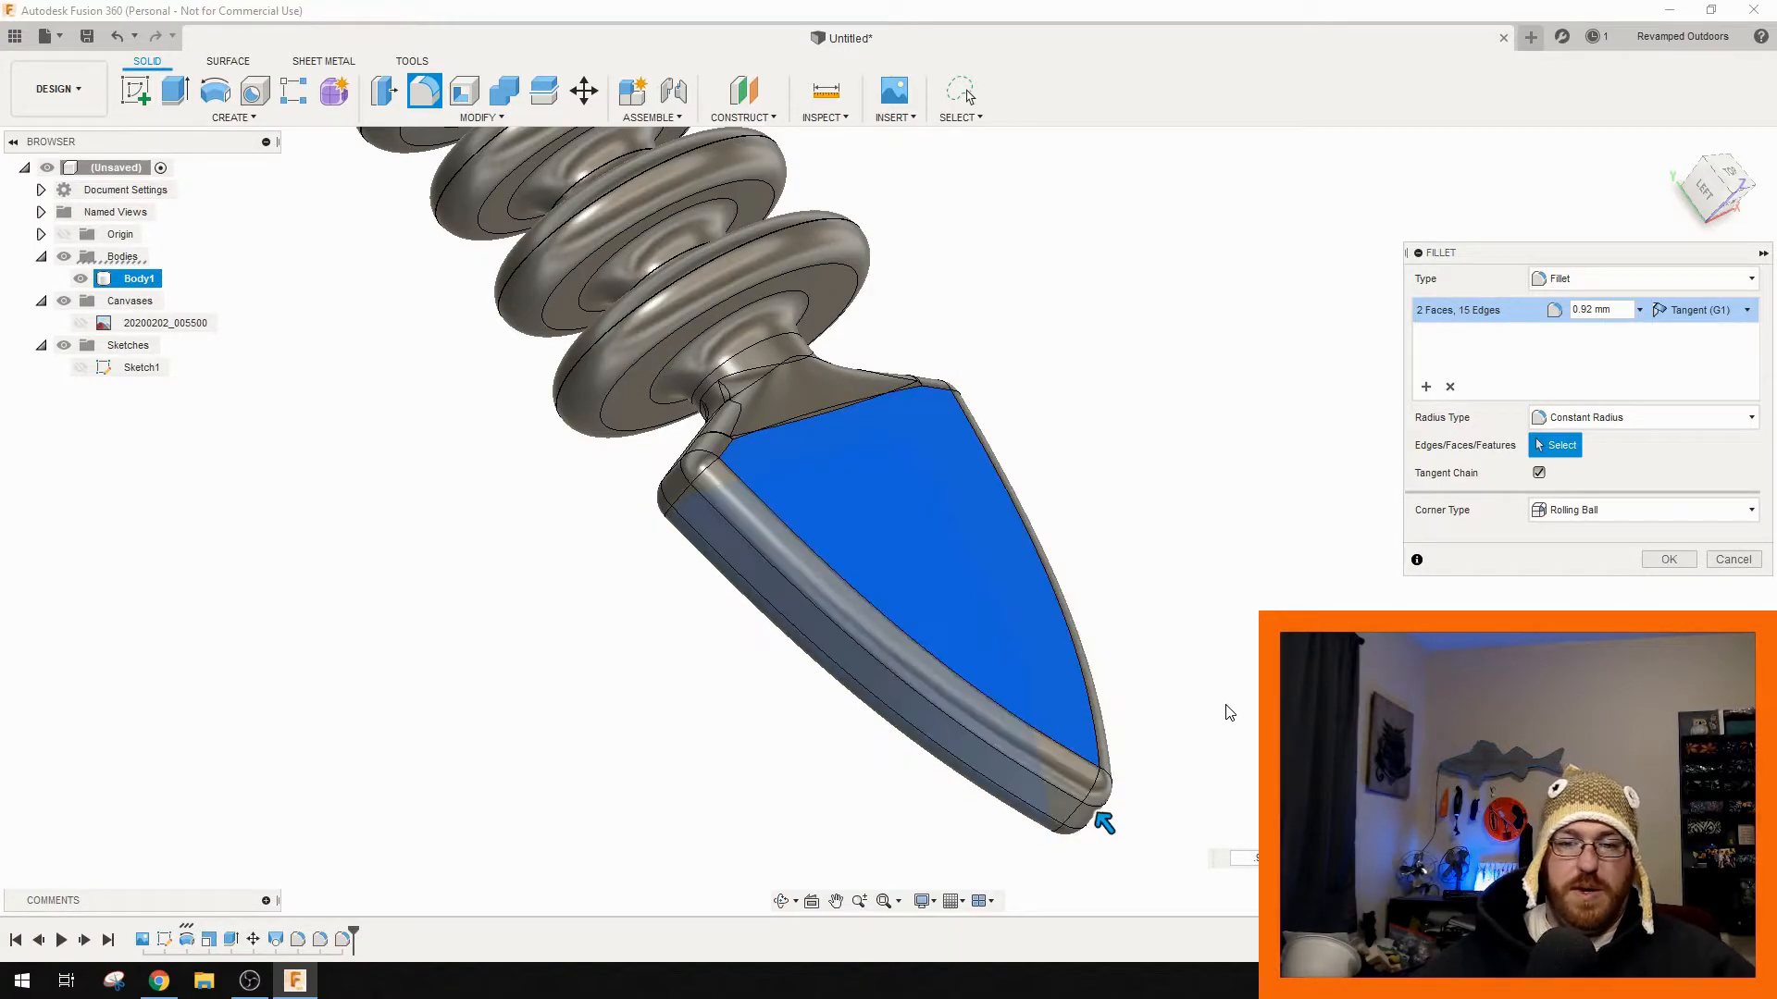
{"action": "left_click", "coordinate": [1090, 848]}
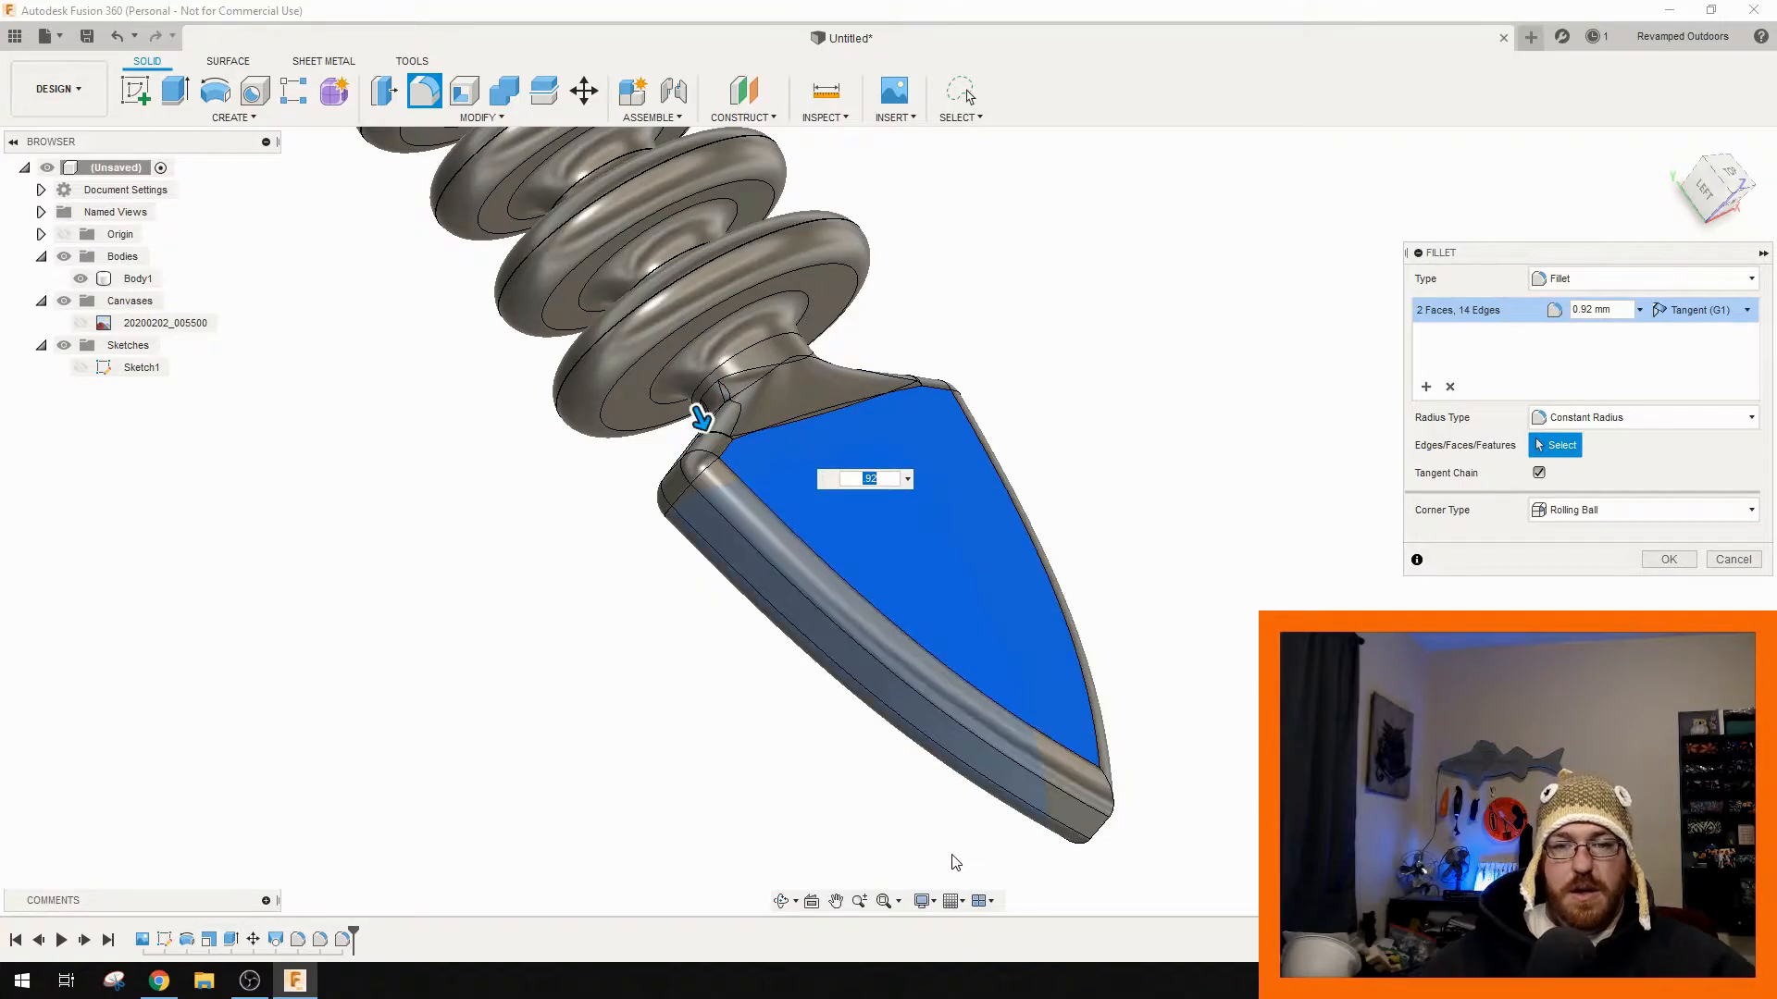
{"action": "middle_click_drag", "start_coordinate": [748, 783], "coordinate": [1064, 787], "text": "shift"}
{"action": "scroll", "coordinate": [820, 793], "scroll_direction": "down", "scroll_amount": 7}
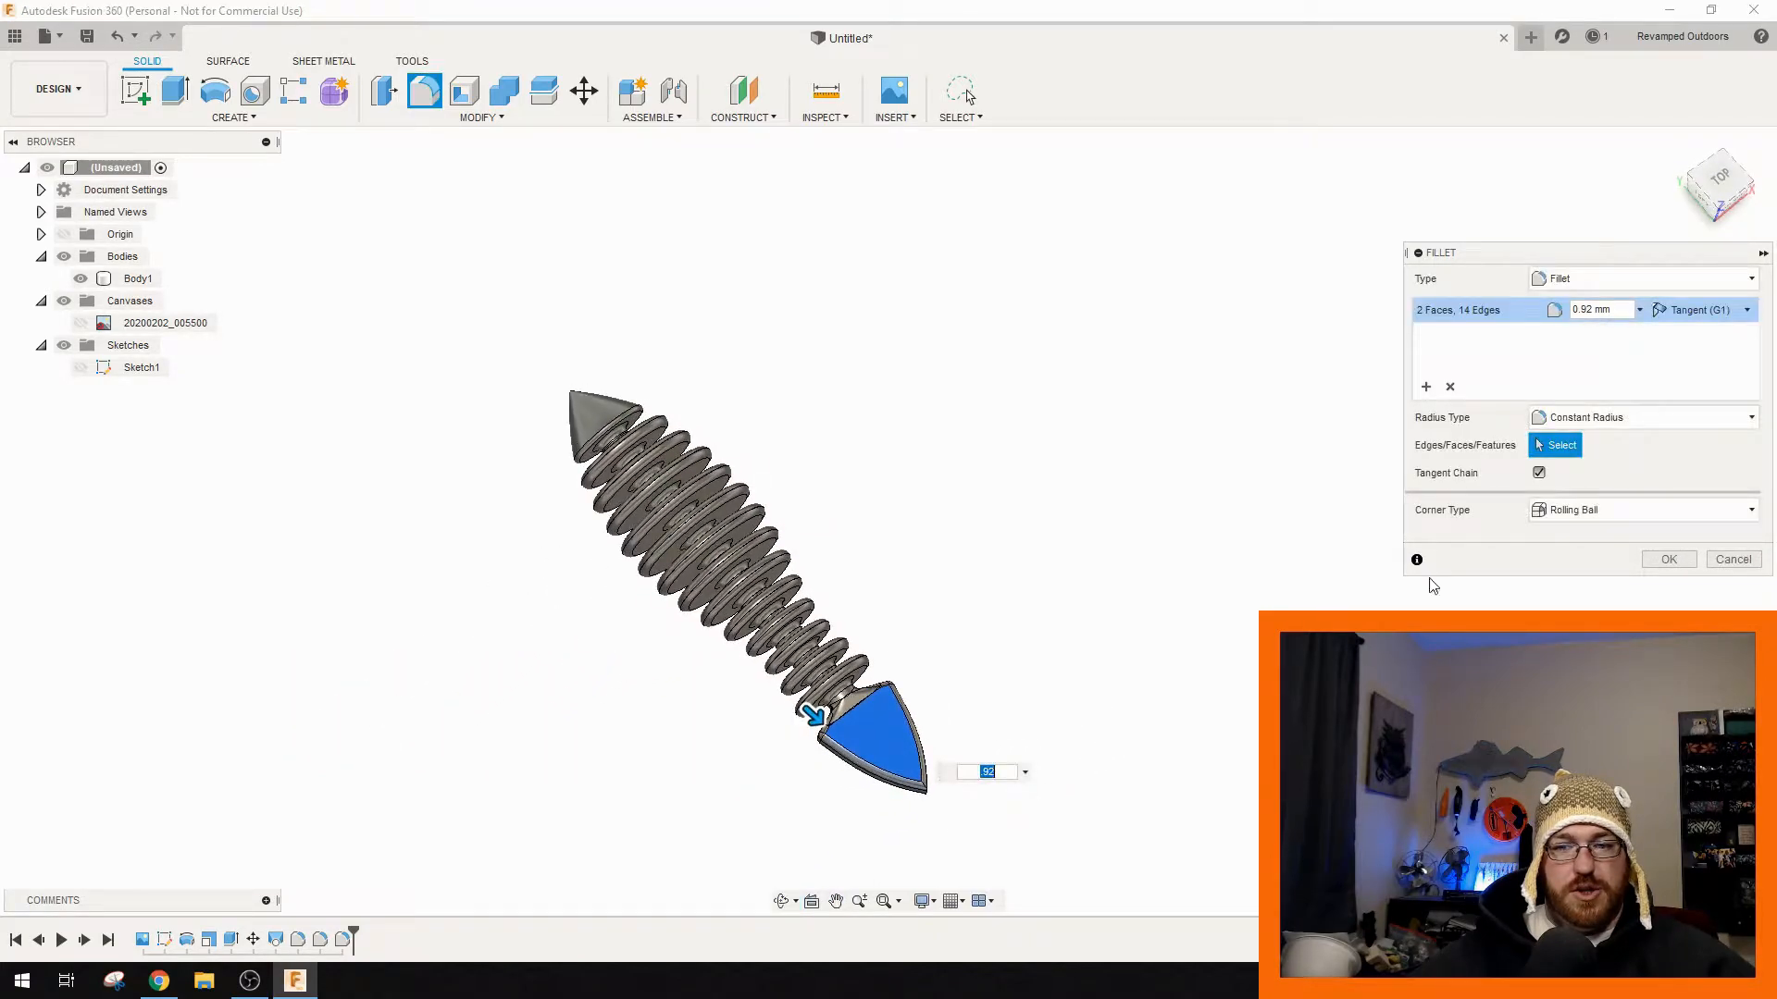
{"action": "left_click", "coordinate": [1669, 559]}
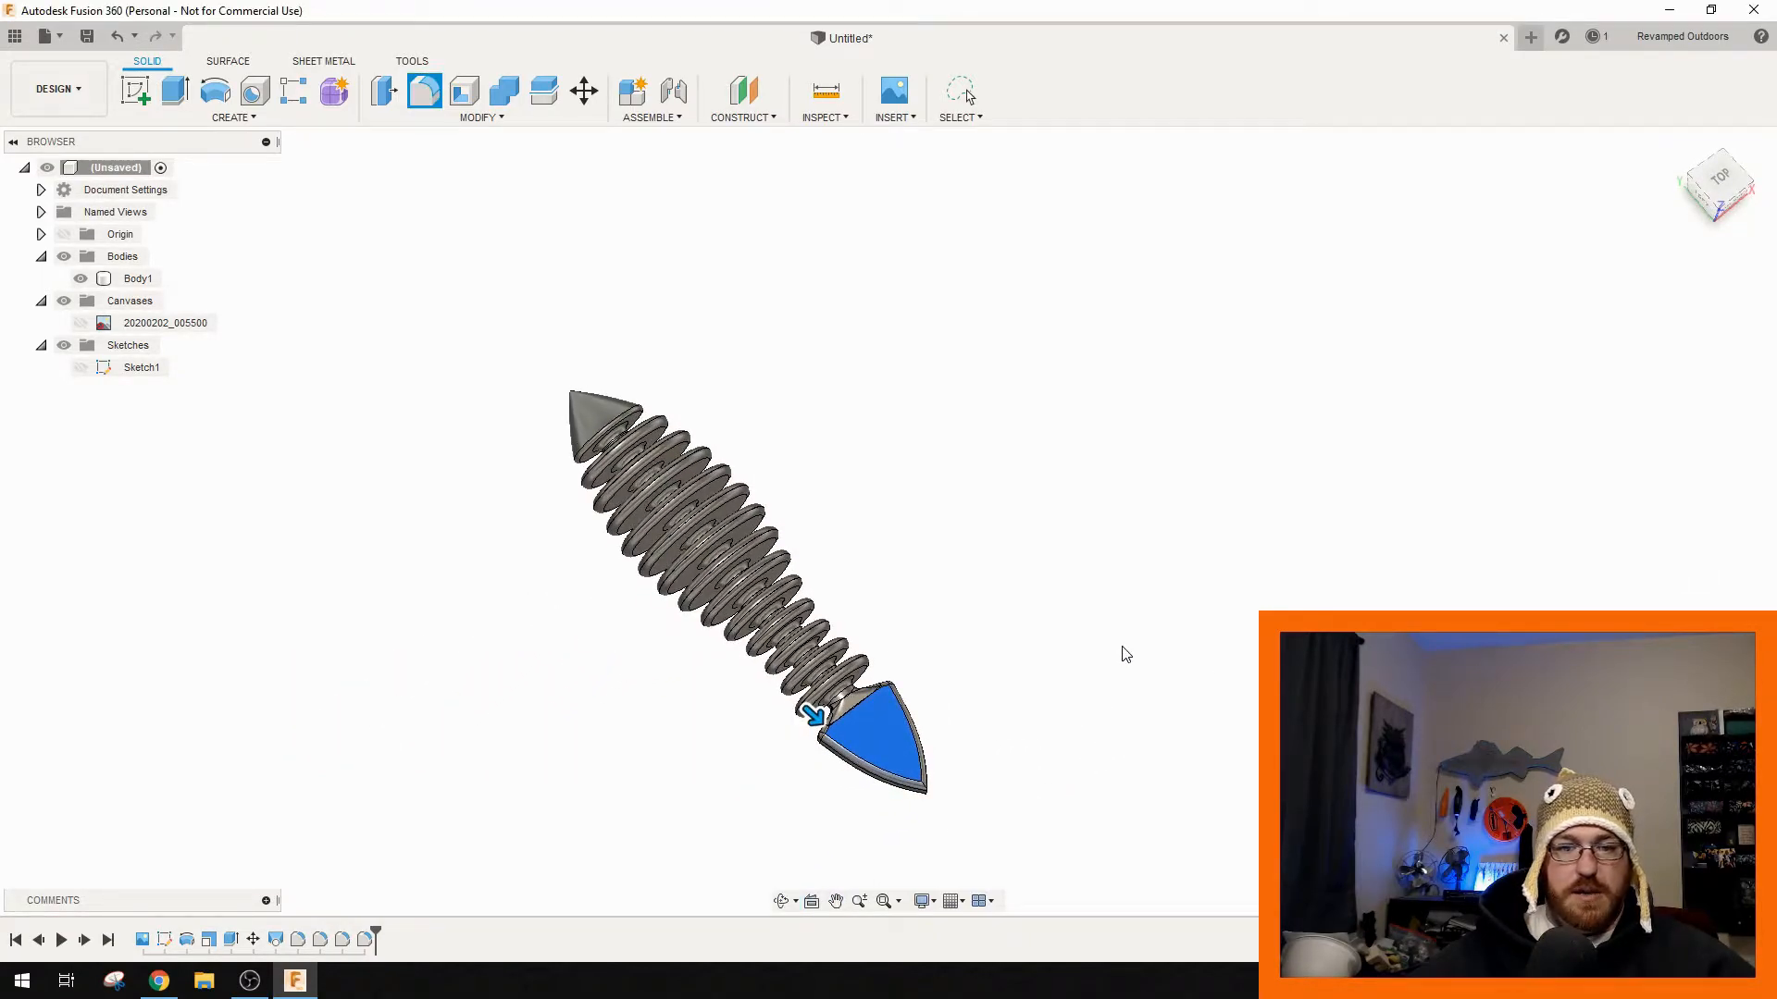
{"action": "left_click", "coordinate": [1144, 694]}
- Save the finished lure design as cada_ned_rig in the 3D printer parts project
{"action": "middle_click_drag", "start_coordinate": [1126, 686], "coordinate": [539, 625], "text": "shift"}
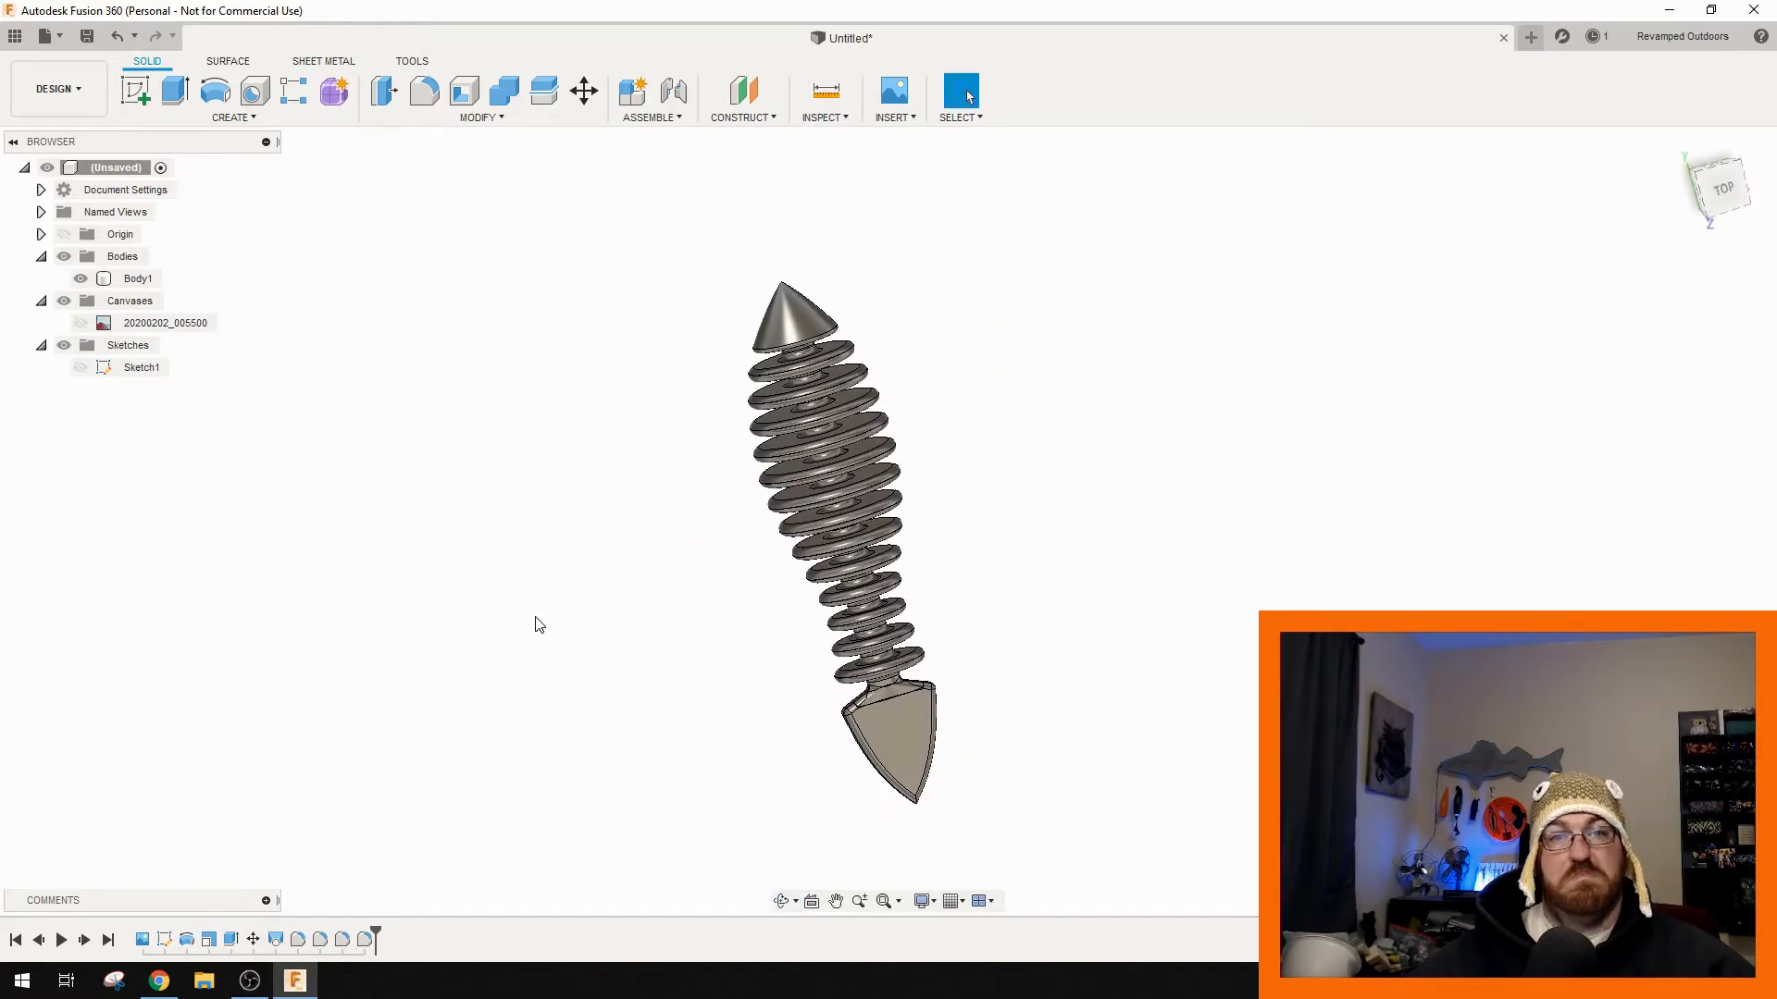
{"action": "middle_click_drag", "start_coordinate": [1011, 464], "coordinate": [902, 452]}
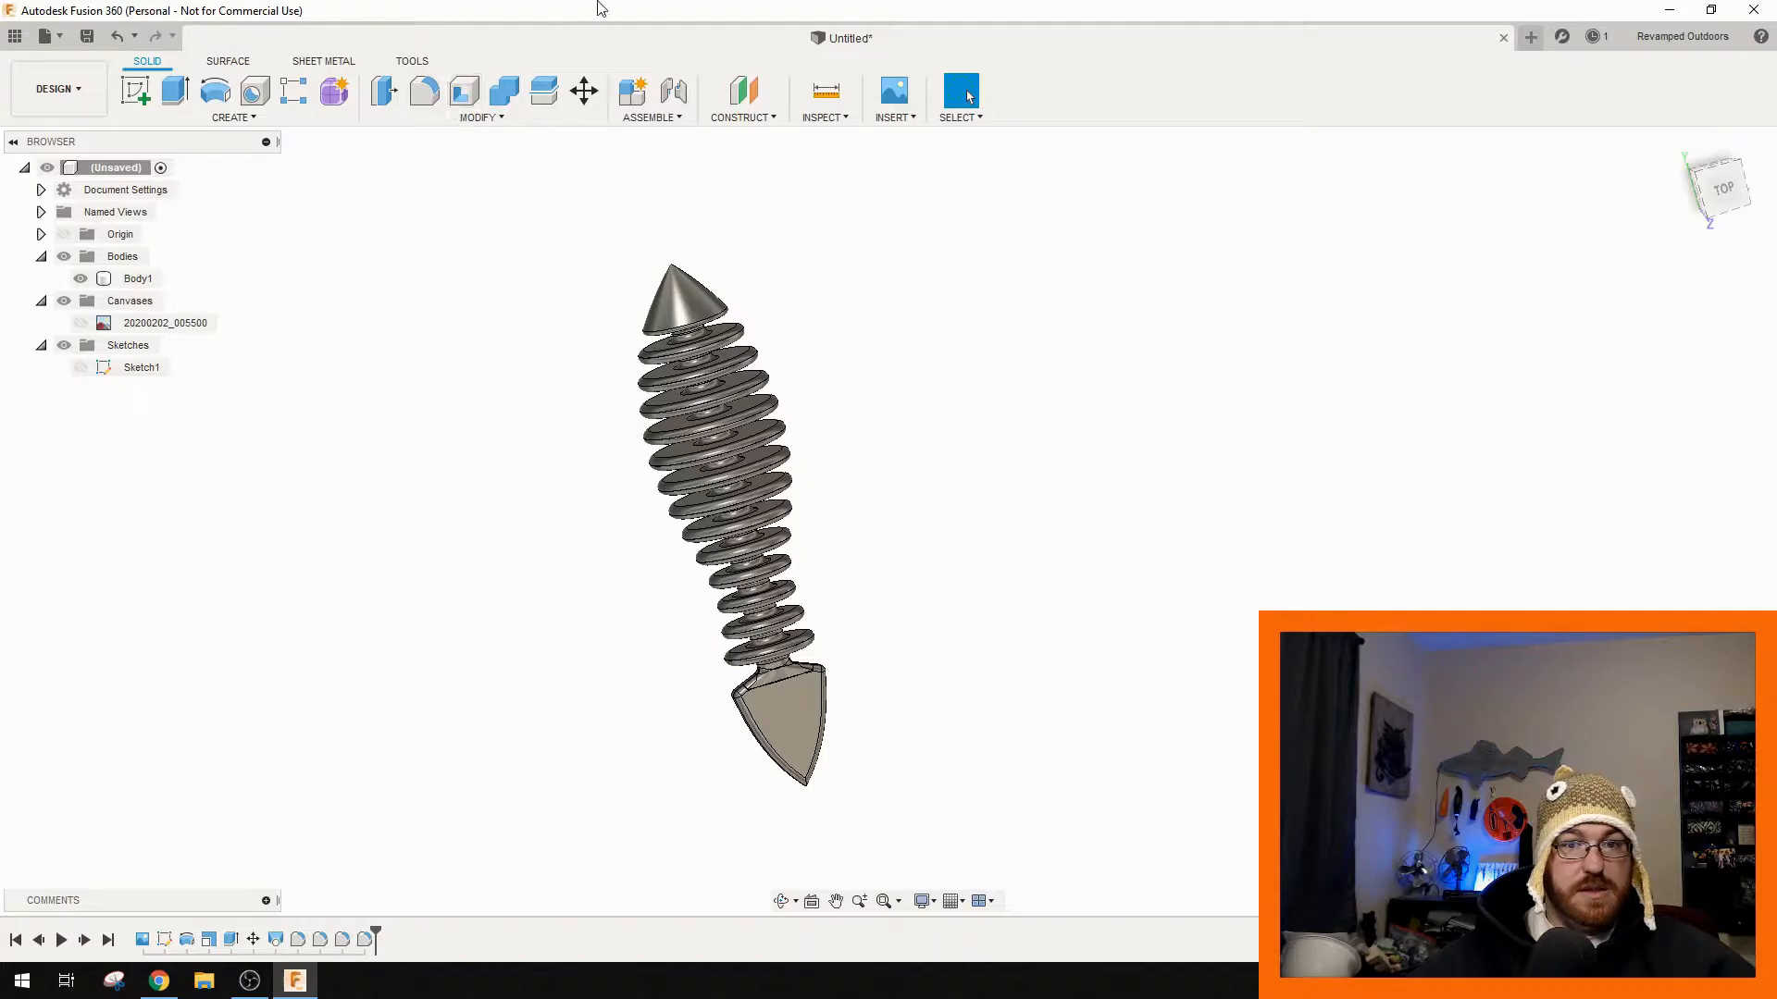
{"action": "left_click", "coordinate": [44, 35]}
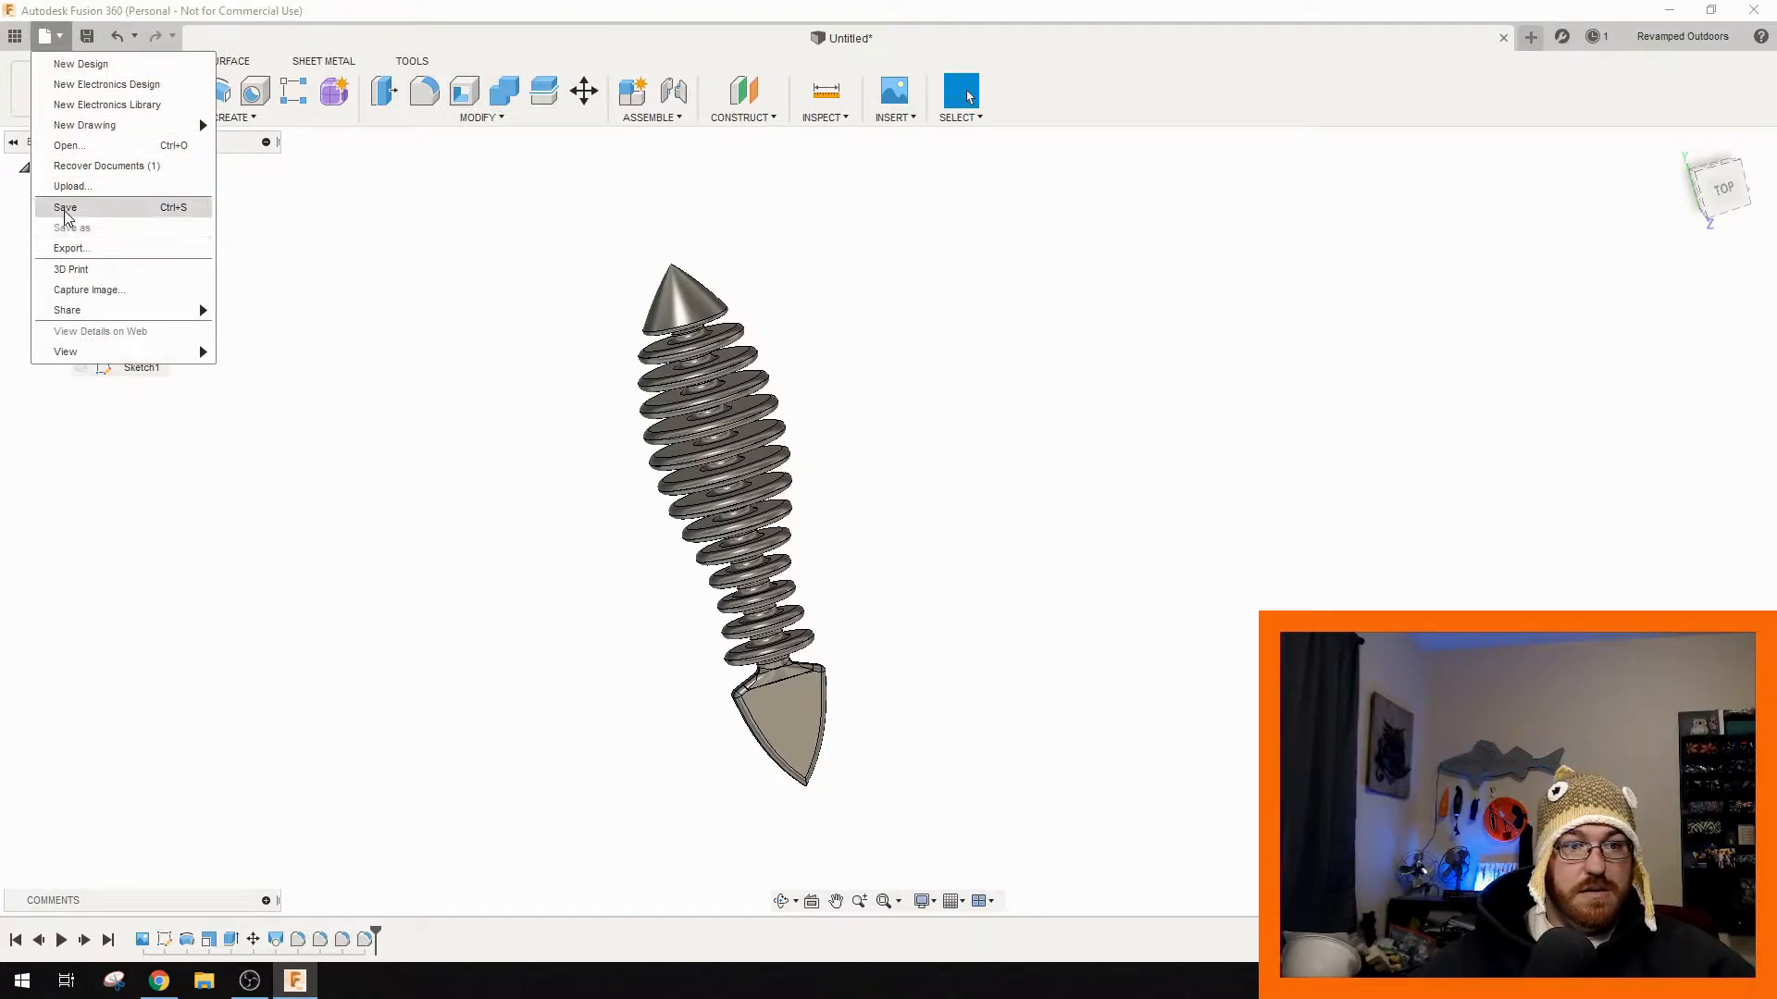
{"action": "left_click", "coordinate": [563, 4]}
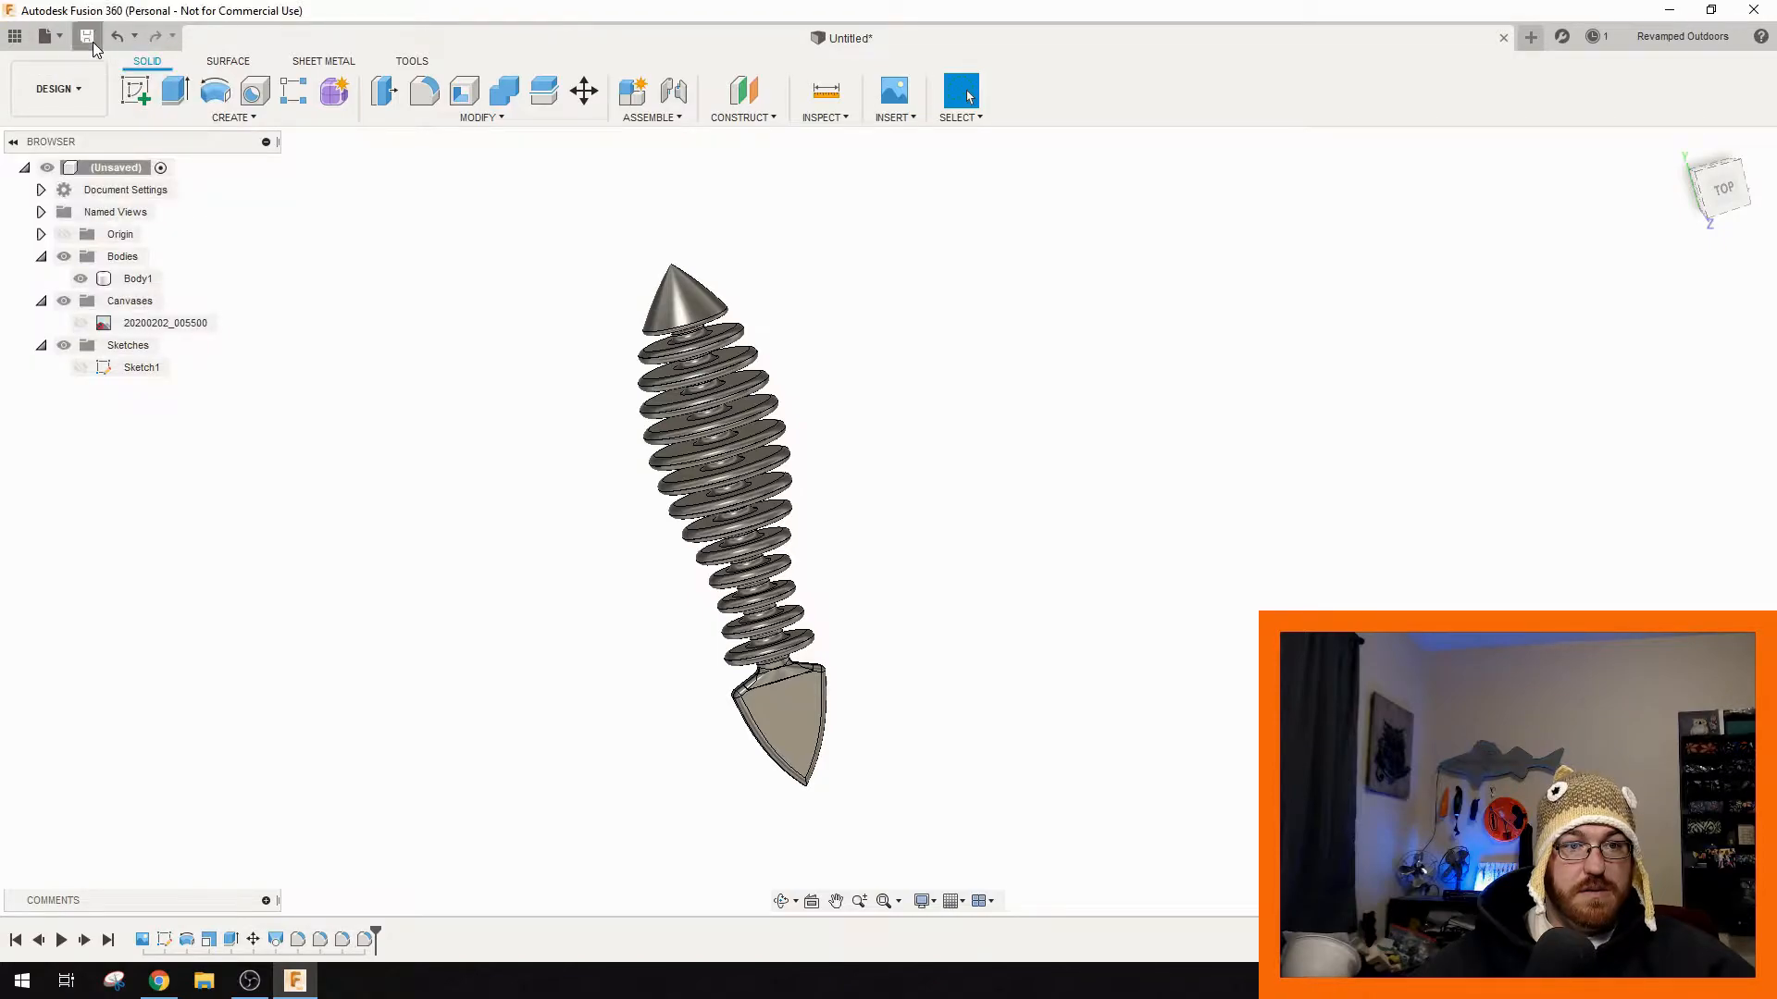
{"action": "left_click", "coordinate": [88, 39]}
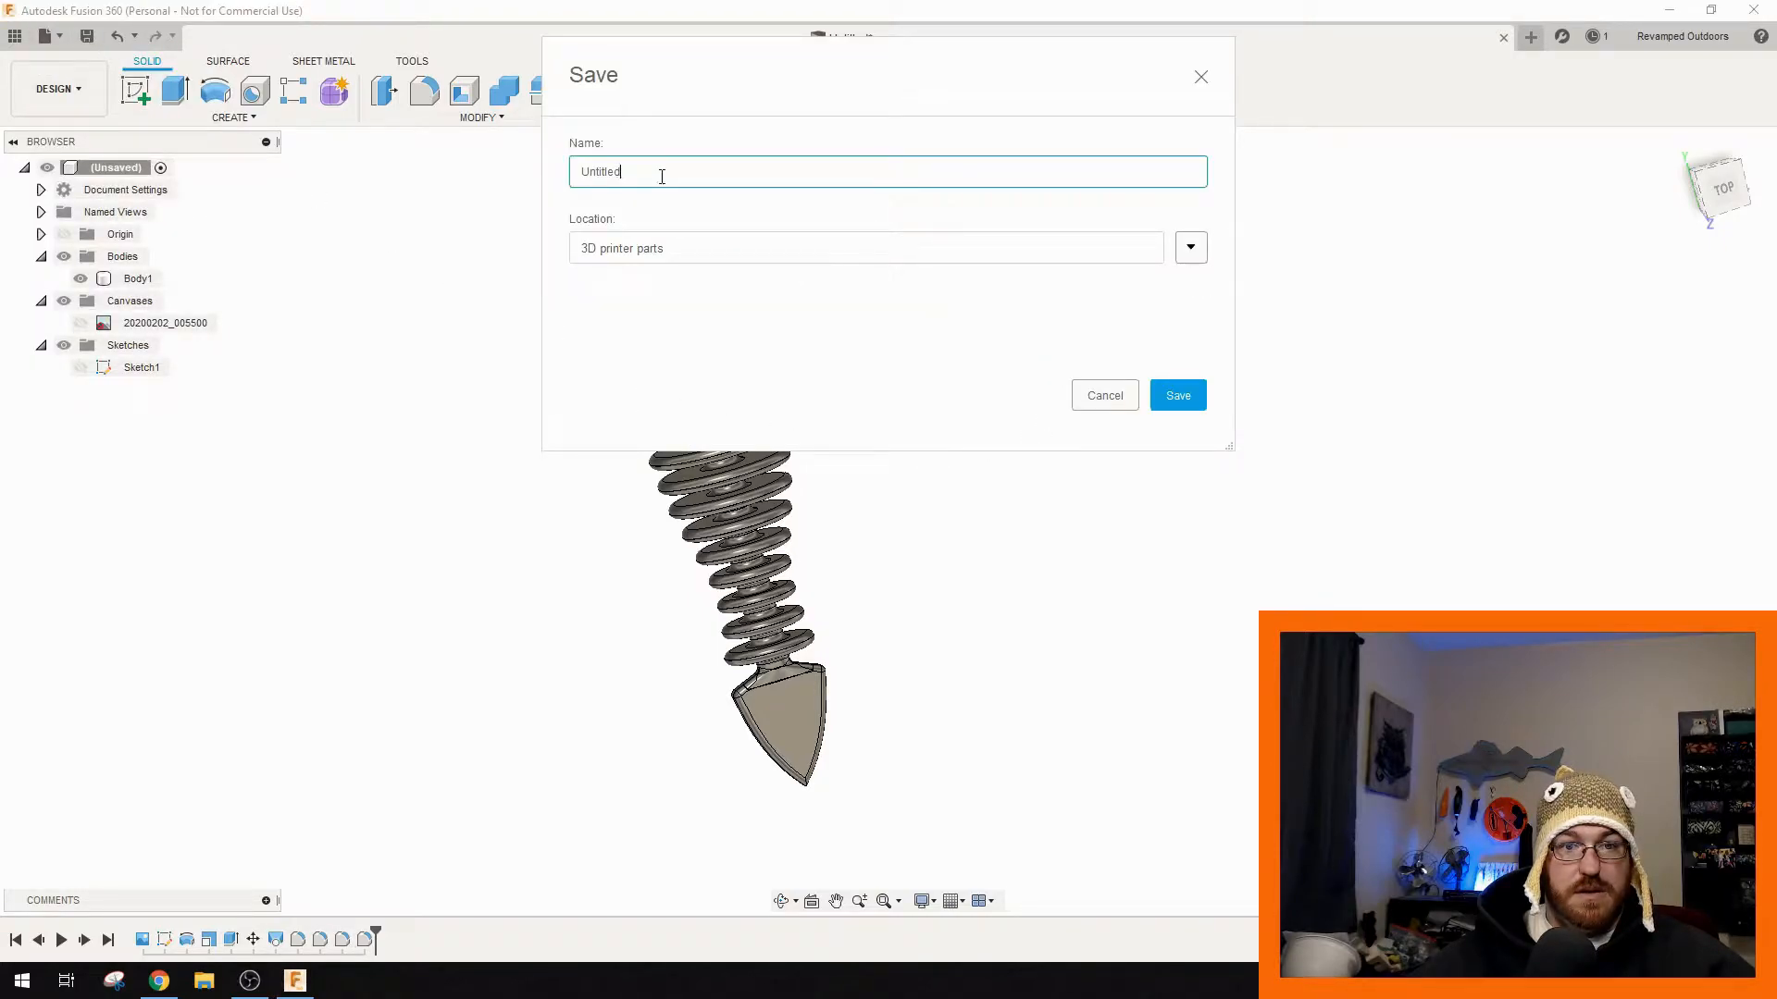
{"action": "type", "text": "cada_ned_rig"}
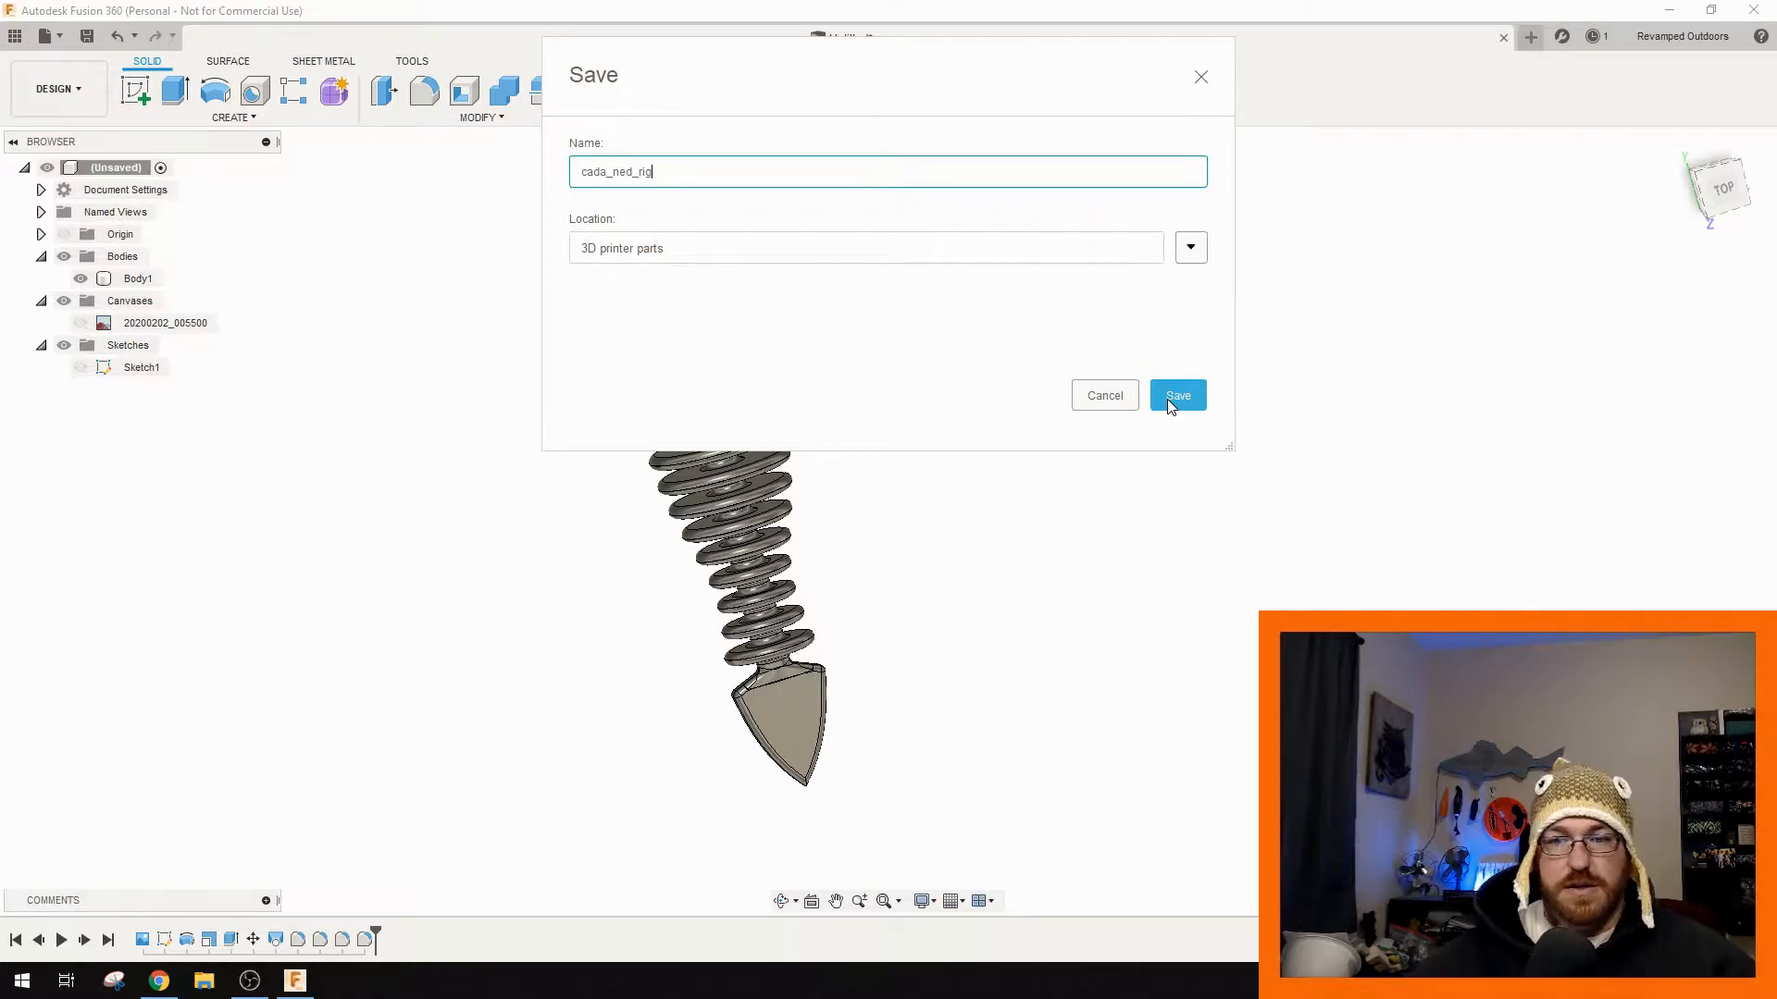
{"action": "left_click", "coordinate": [1170, 397]}
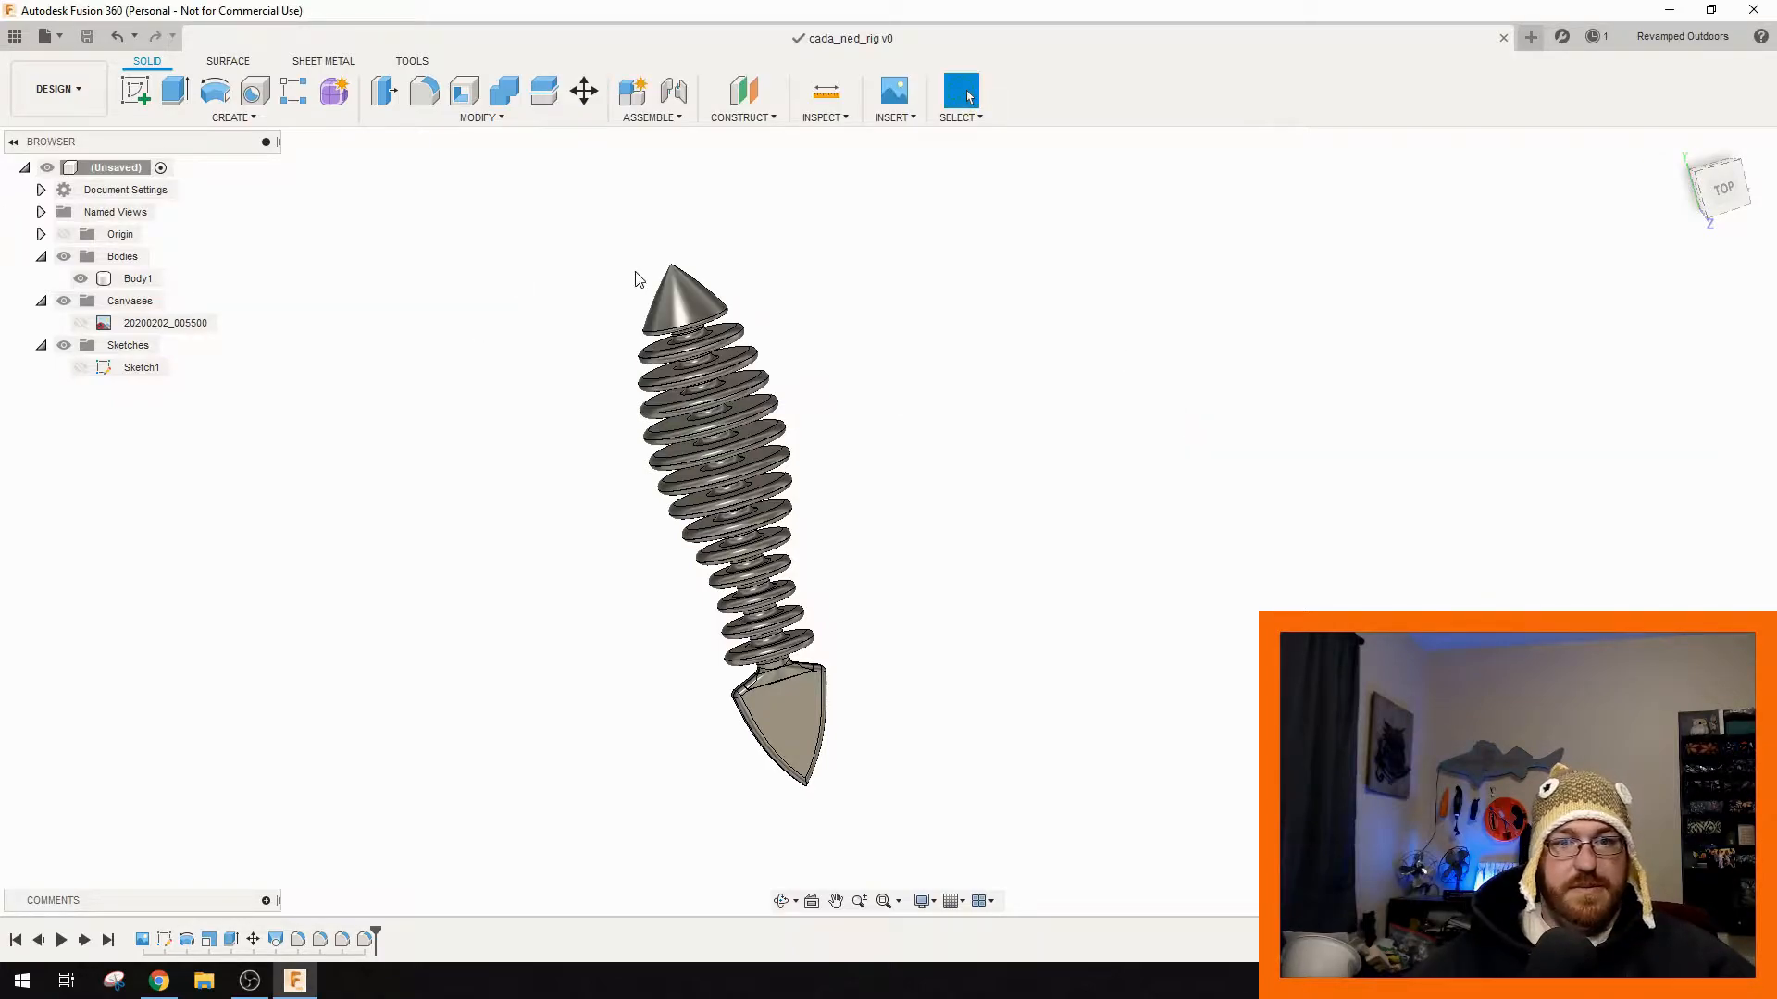
- Create a new empty design and close the saved cada_ned_rig document
{"action": "left_click", "coordinate": [1529, 37]}
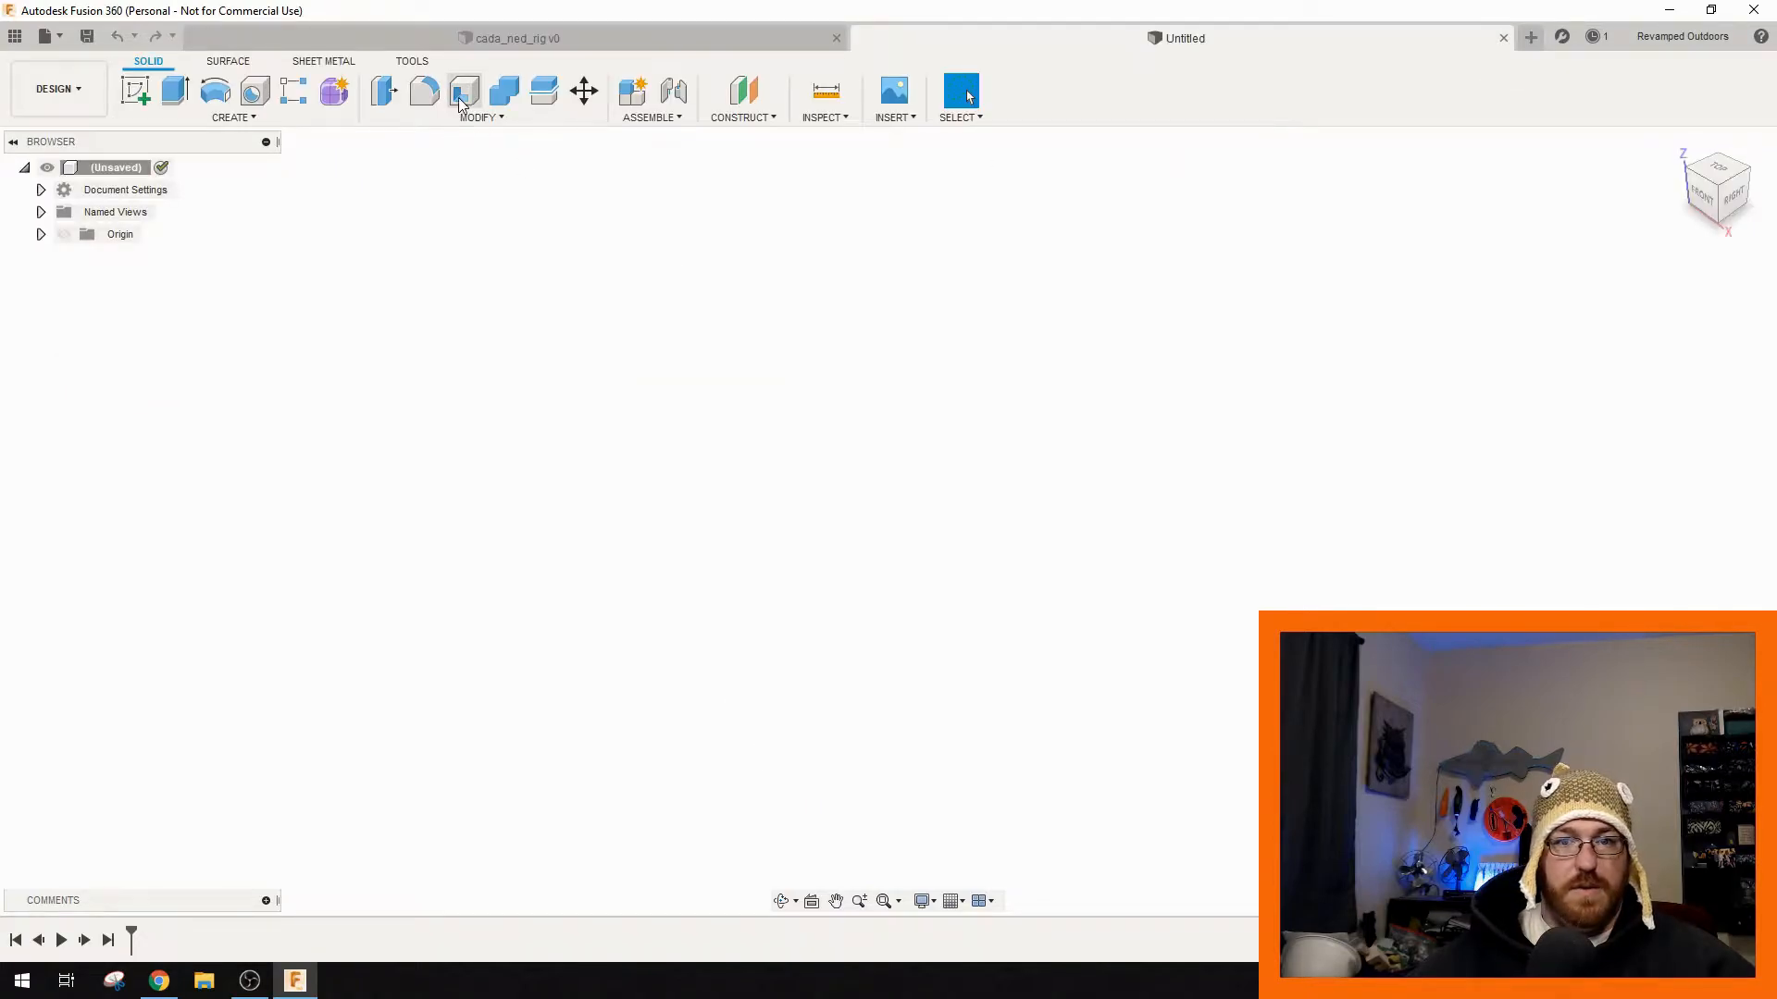
{"action": "left_click", "coordinate": [784, 44]}
{"action": "left_click", "coordinate": [835, 37]}
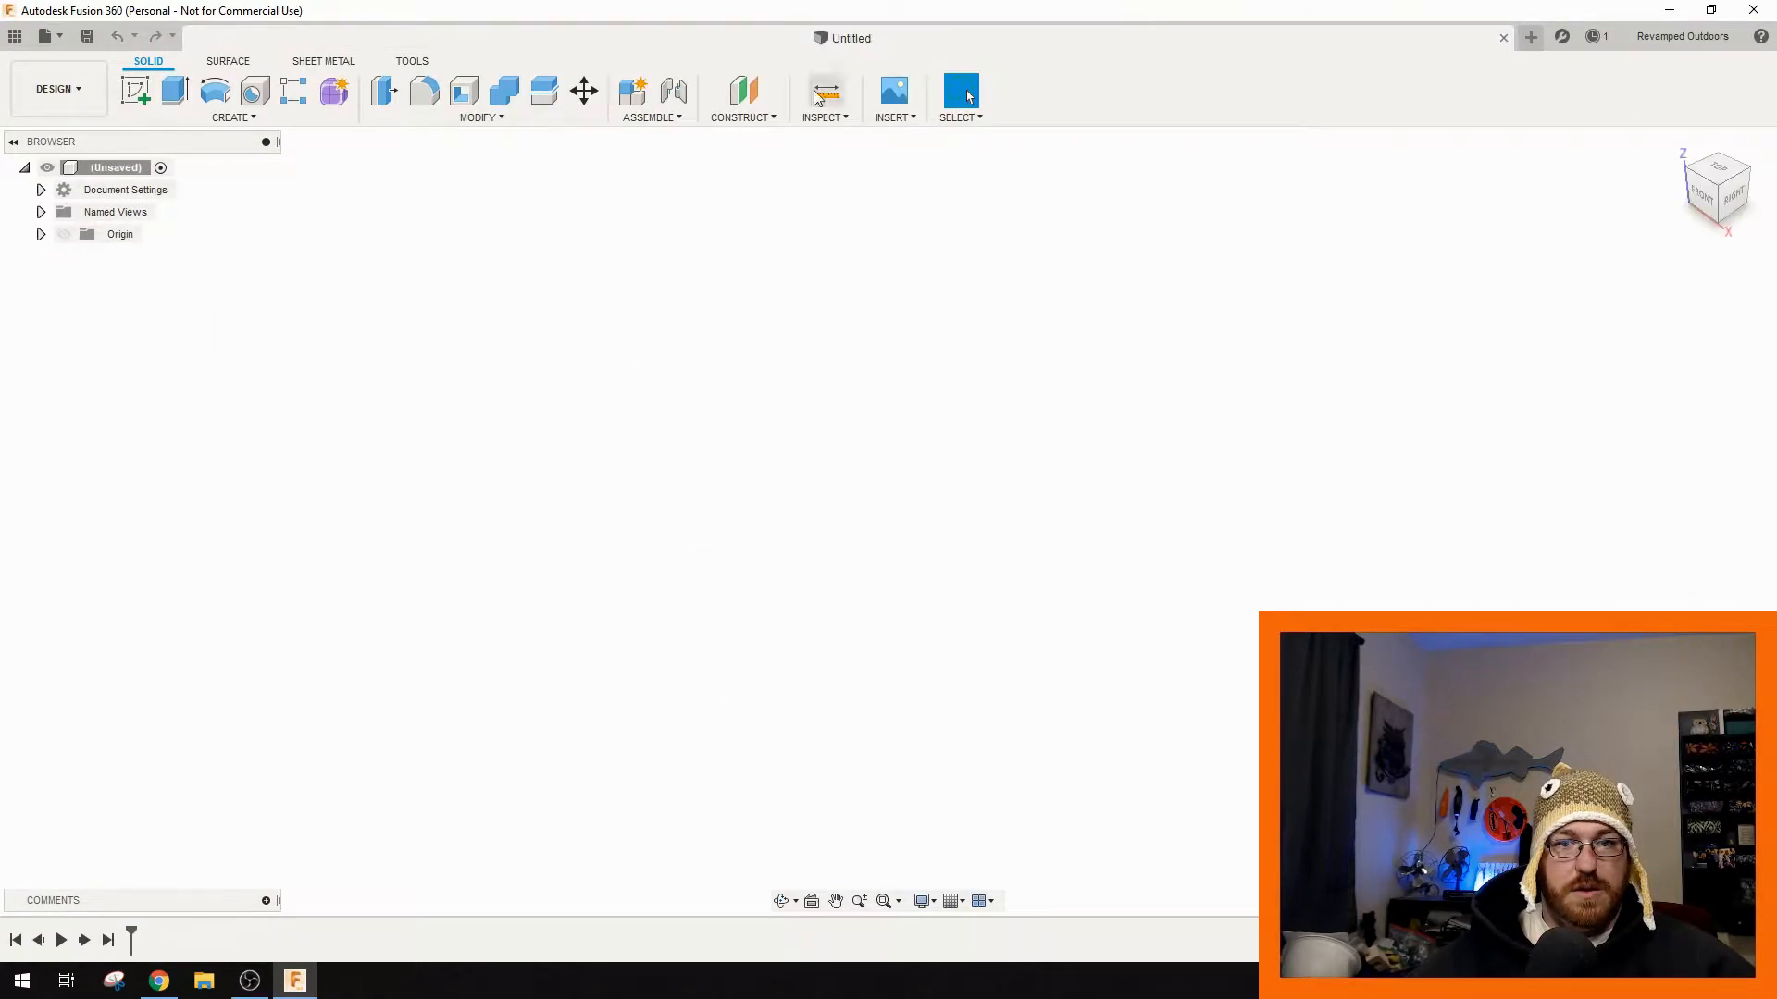
{"action": "left_click", "coordinate": [879, 110]}
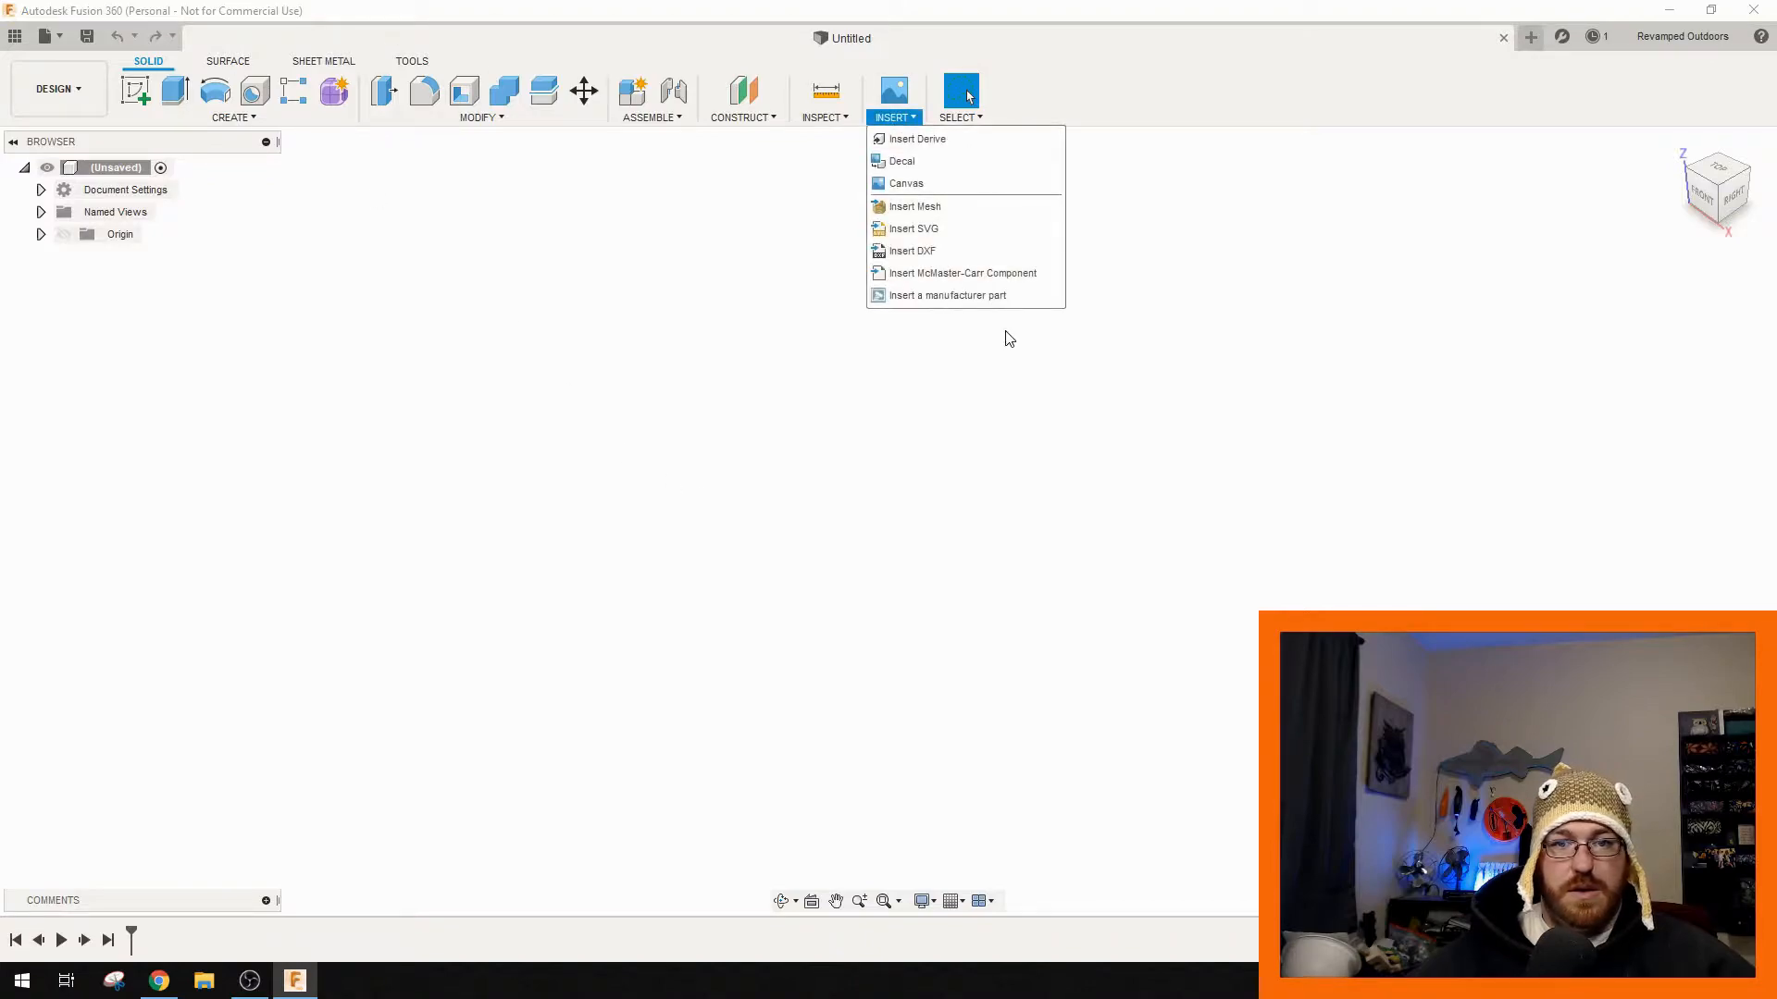
{"action": "left_click", "coordinate": [936, 208]}
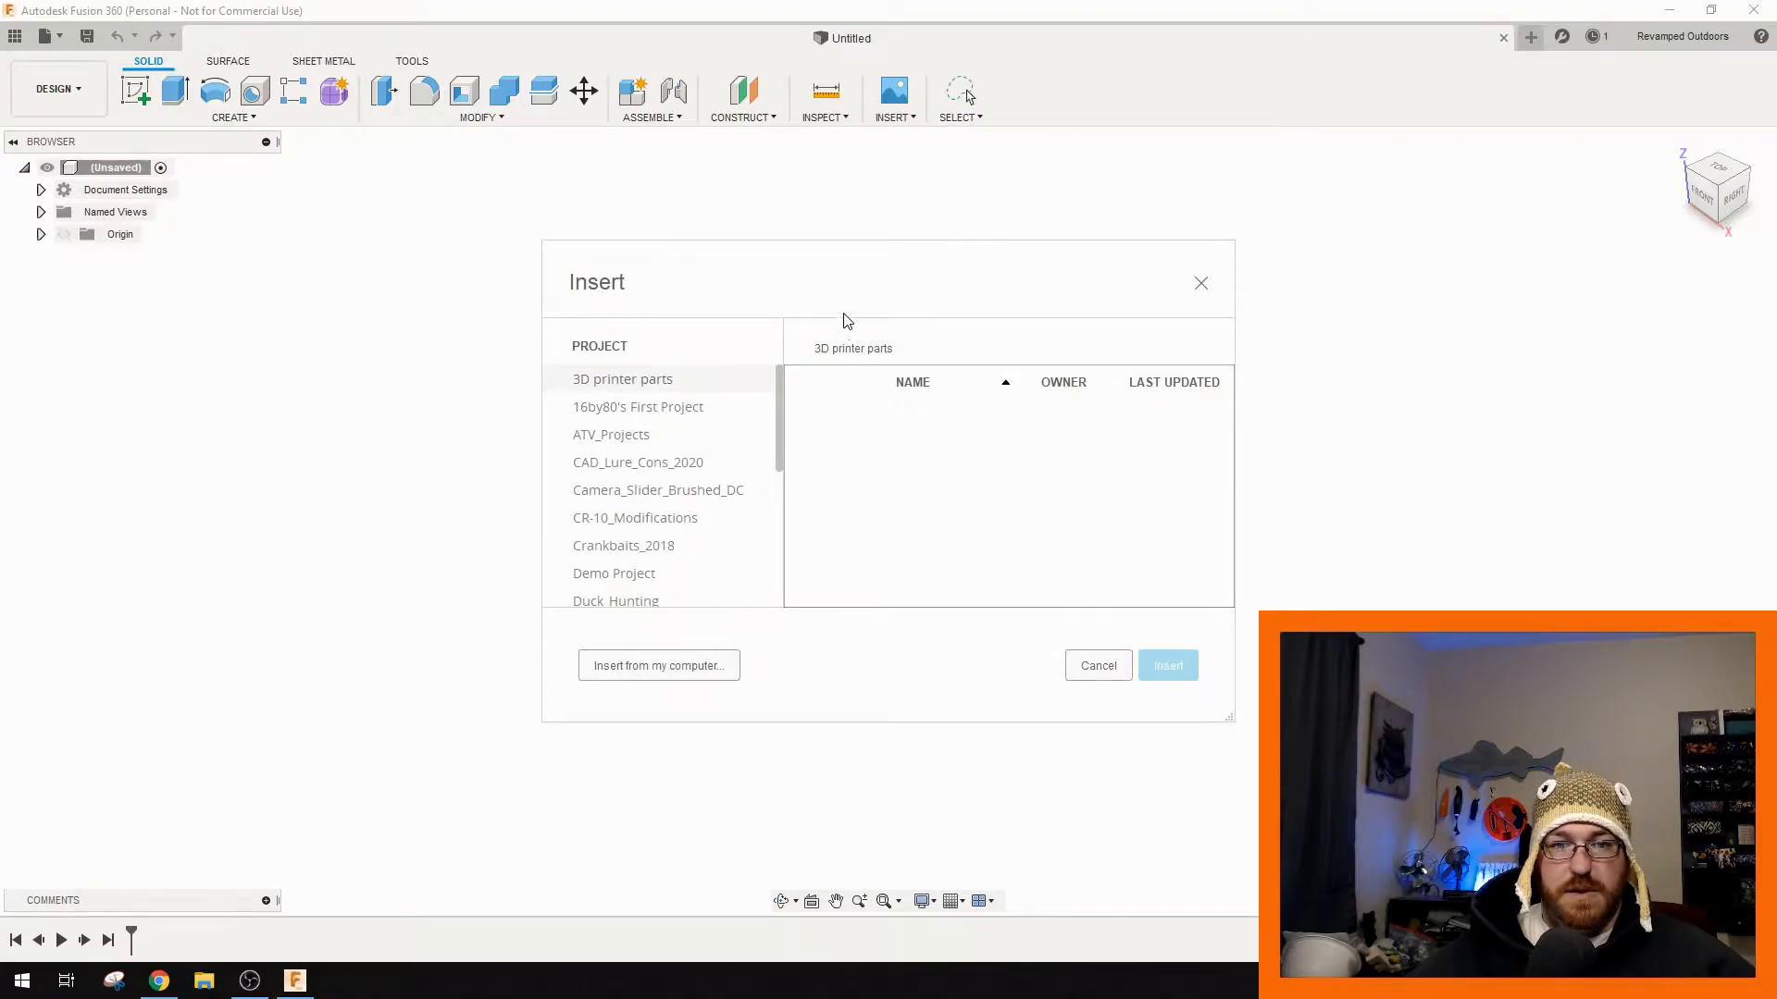
{"action": "key", "text": "Escape"}
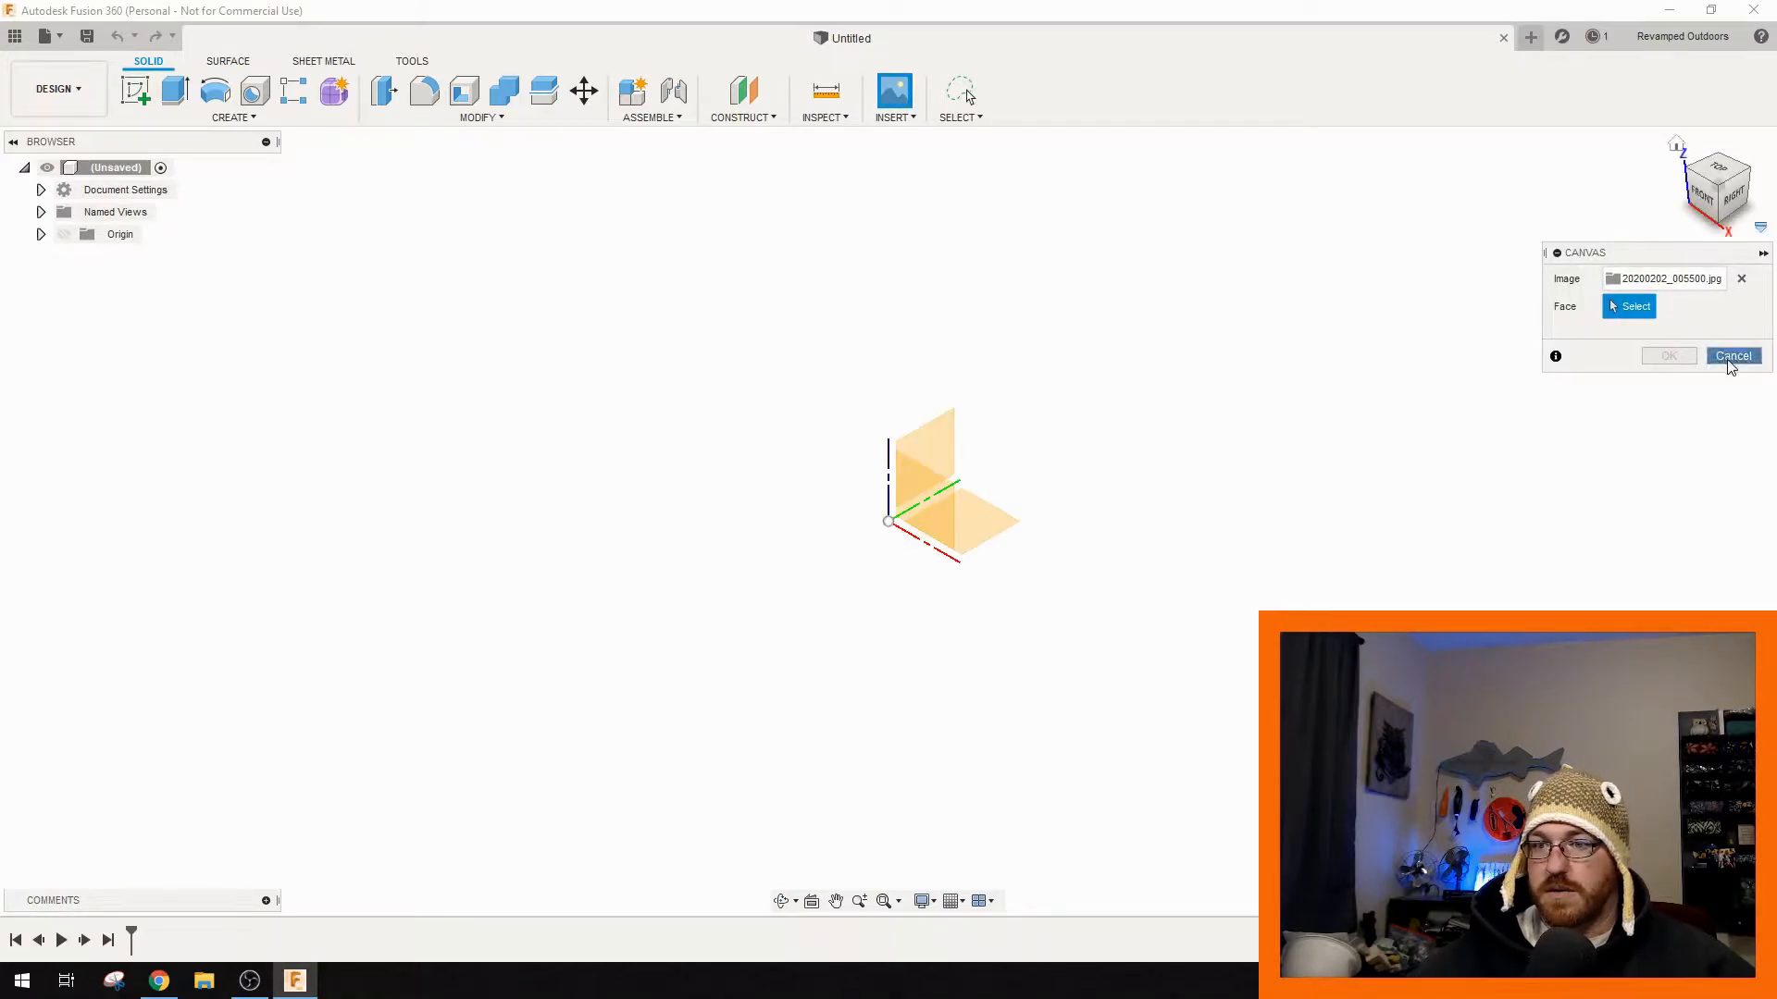
{"action": "left_click", "coordinate": [1730, 357]}
- Insert the paddle-tail sketch screenshot as a canvas on the XY plane, viewed from the top
{"action": "left_click", "coordinate": [893, 117]}
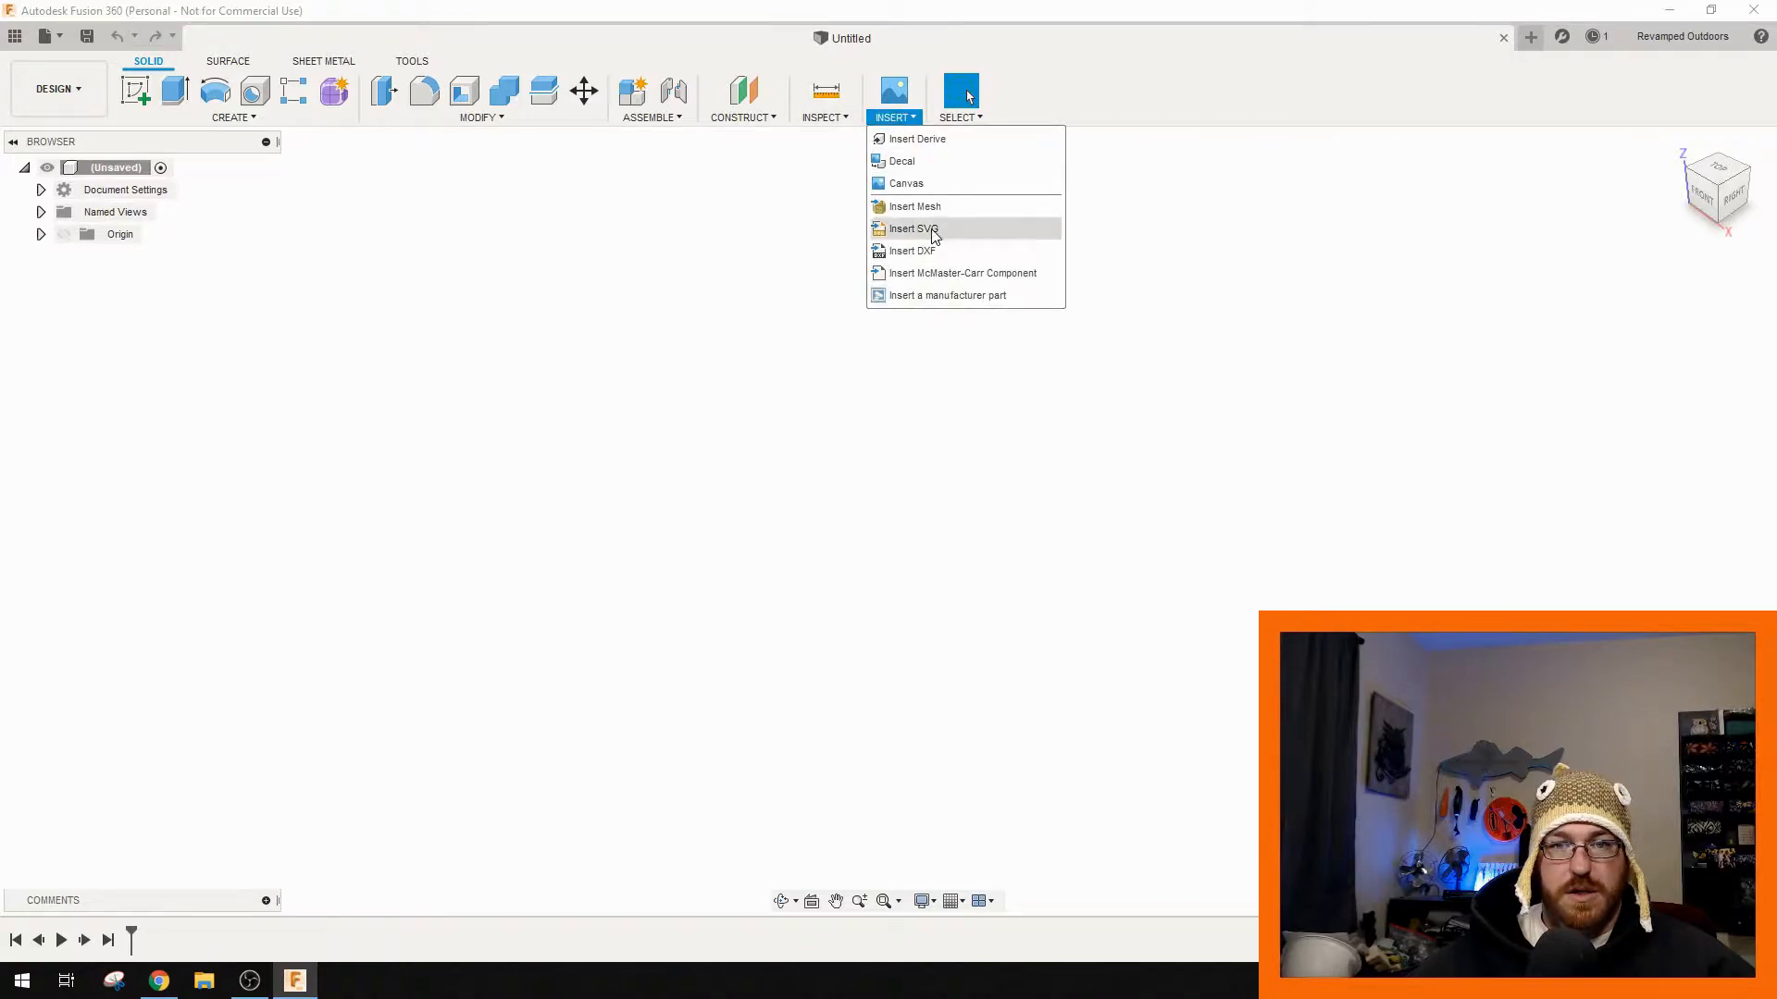
{"action": "left_click", "coordinate": [911, 183]}
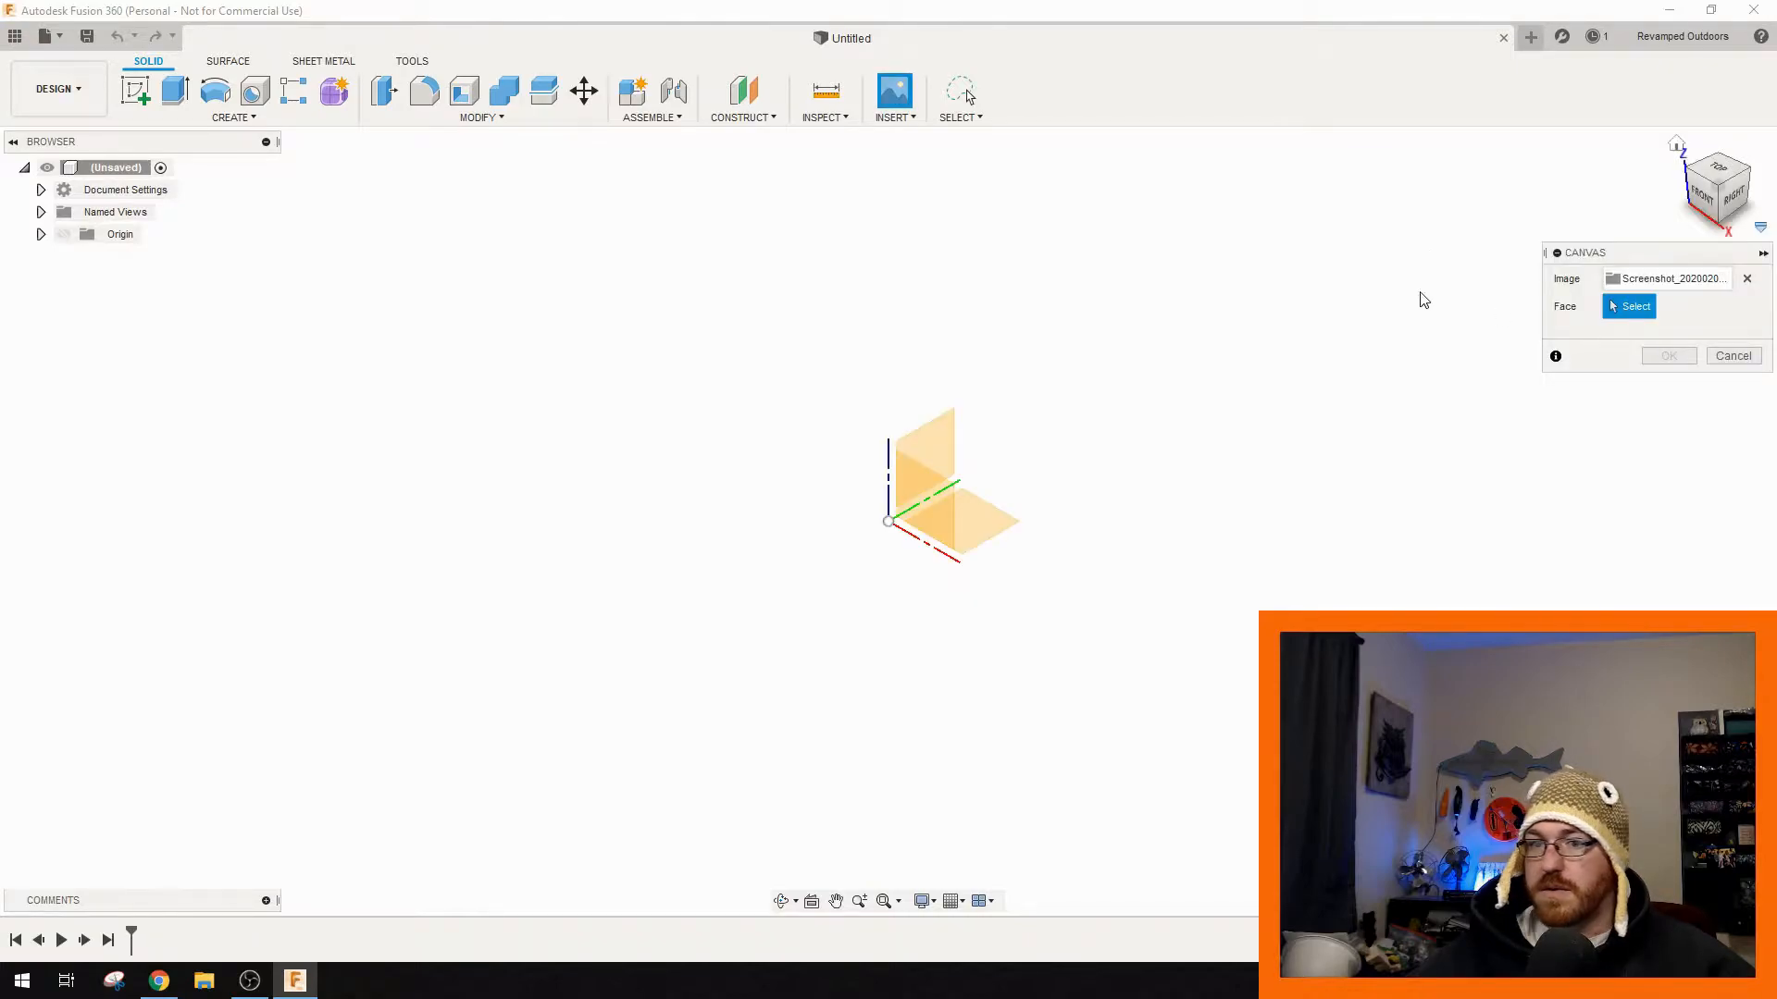
{"action": "left_click", "coordinate": [950, 471]}
{"action": "key", "text": "Return"}
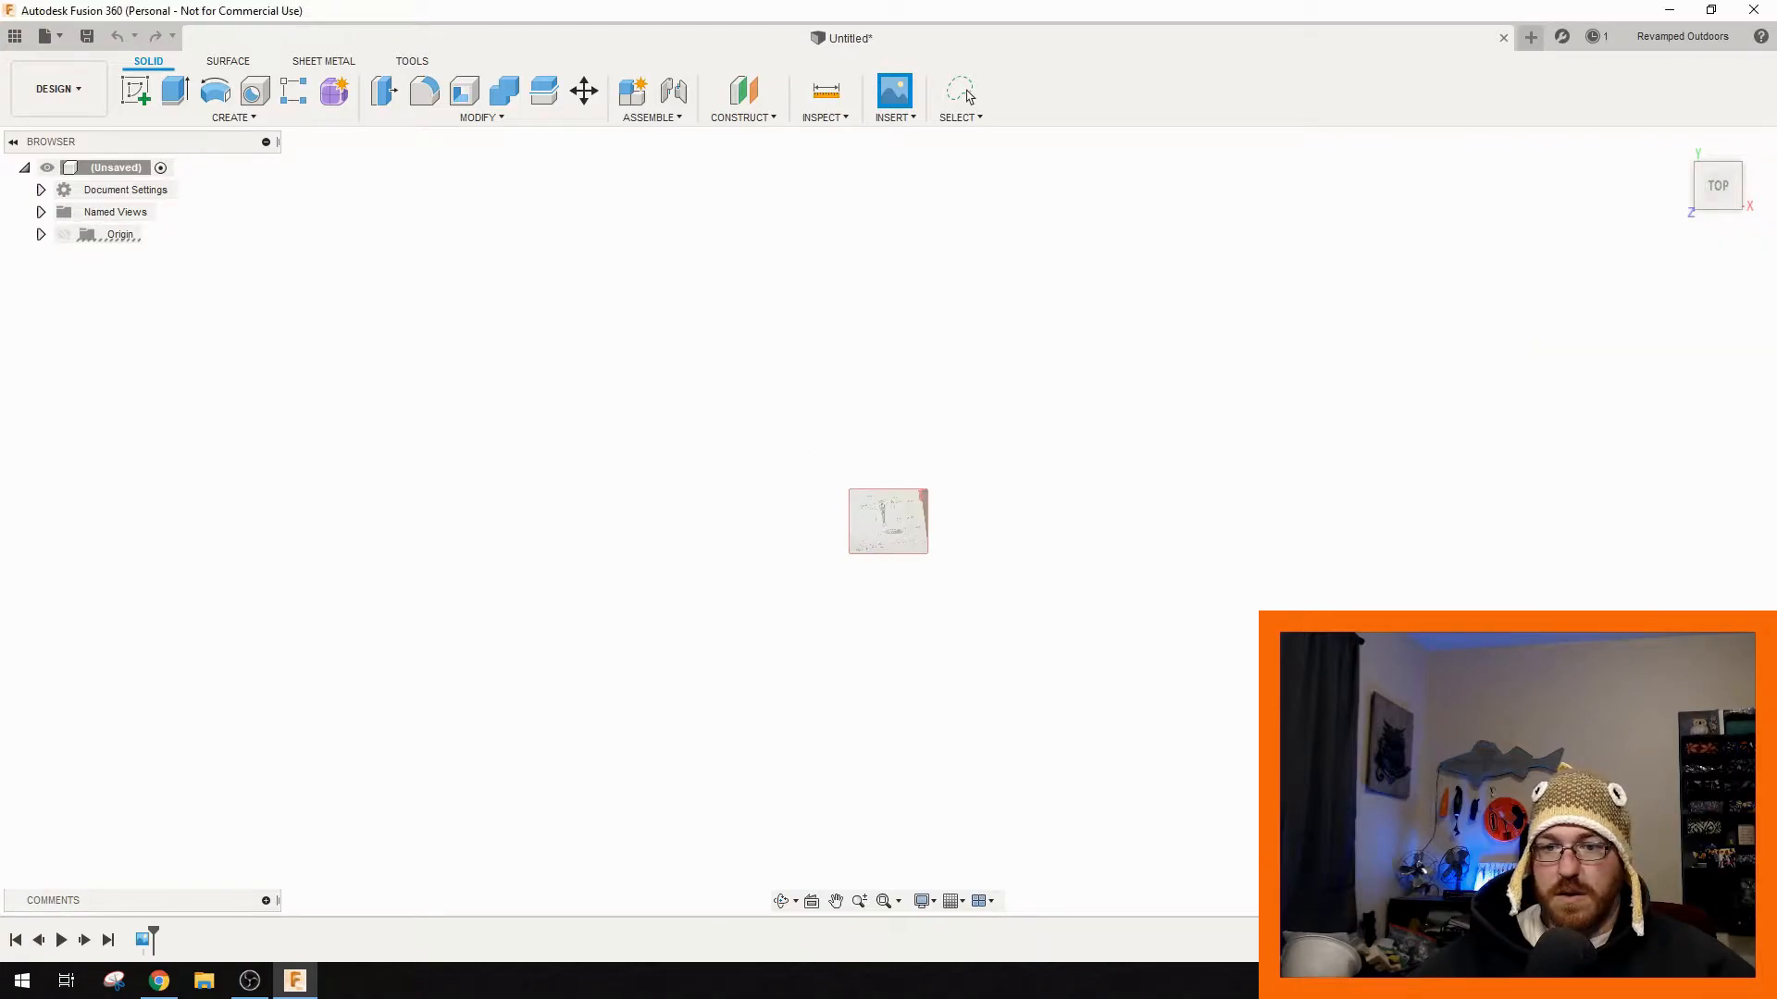
{"action": "scroll", "coordinate": [940, 503], "scroll_direction": "up", "scroll_amount": 10}
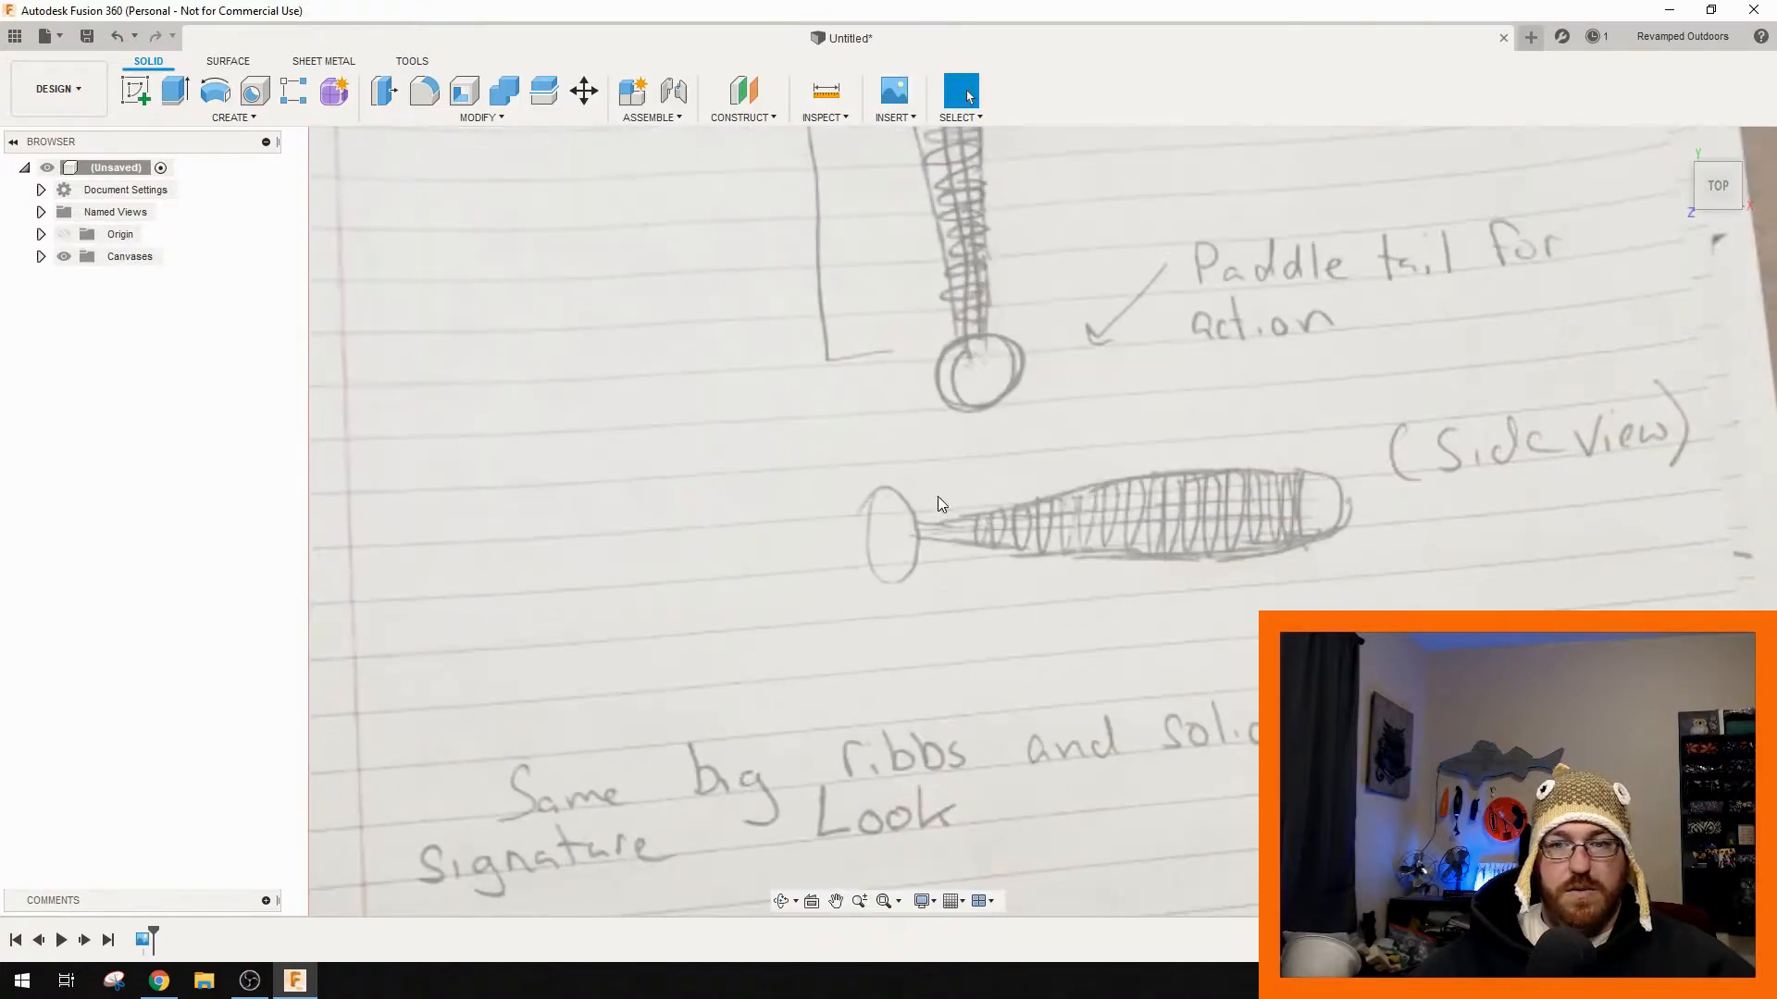
- Calibrate the sketch canvas to 88 mm between the tip of the lure's head and the far end of the paddle tail
{"action": "mouse_move", "coordinate": [1170, 522]}
{"action": "middle_mouse_down"}
{"action": "mouse_move", "coordinate": [1026, 597]}
{"action": "mouse_move", "coordinate": [813, 823]}
{"action": "middle_mouse_up"}
{"action": "middle_click_drag", "start_coordinate": [677, 461], "coordinate": [785, 653]}
{"action": "mouse_move", "coordinate": [967, 602]}
{"action": "middle_mouse_down"}
{"action": "mouse_move", "coordinate": [1023, 535]}
{"action": "mouse_move", "coordinate": [967, 377]}
{"action": "mouse_move", "coordinate": [1048, 380]}
{"action": "middle_mouse_up"}
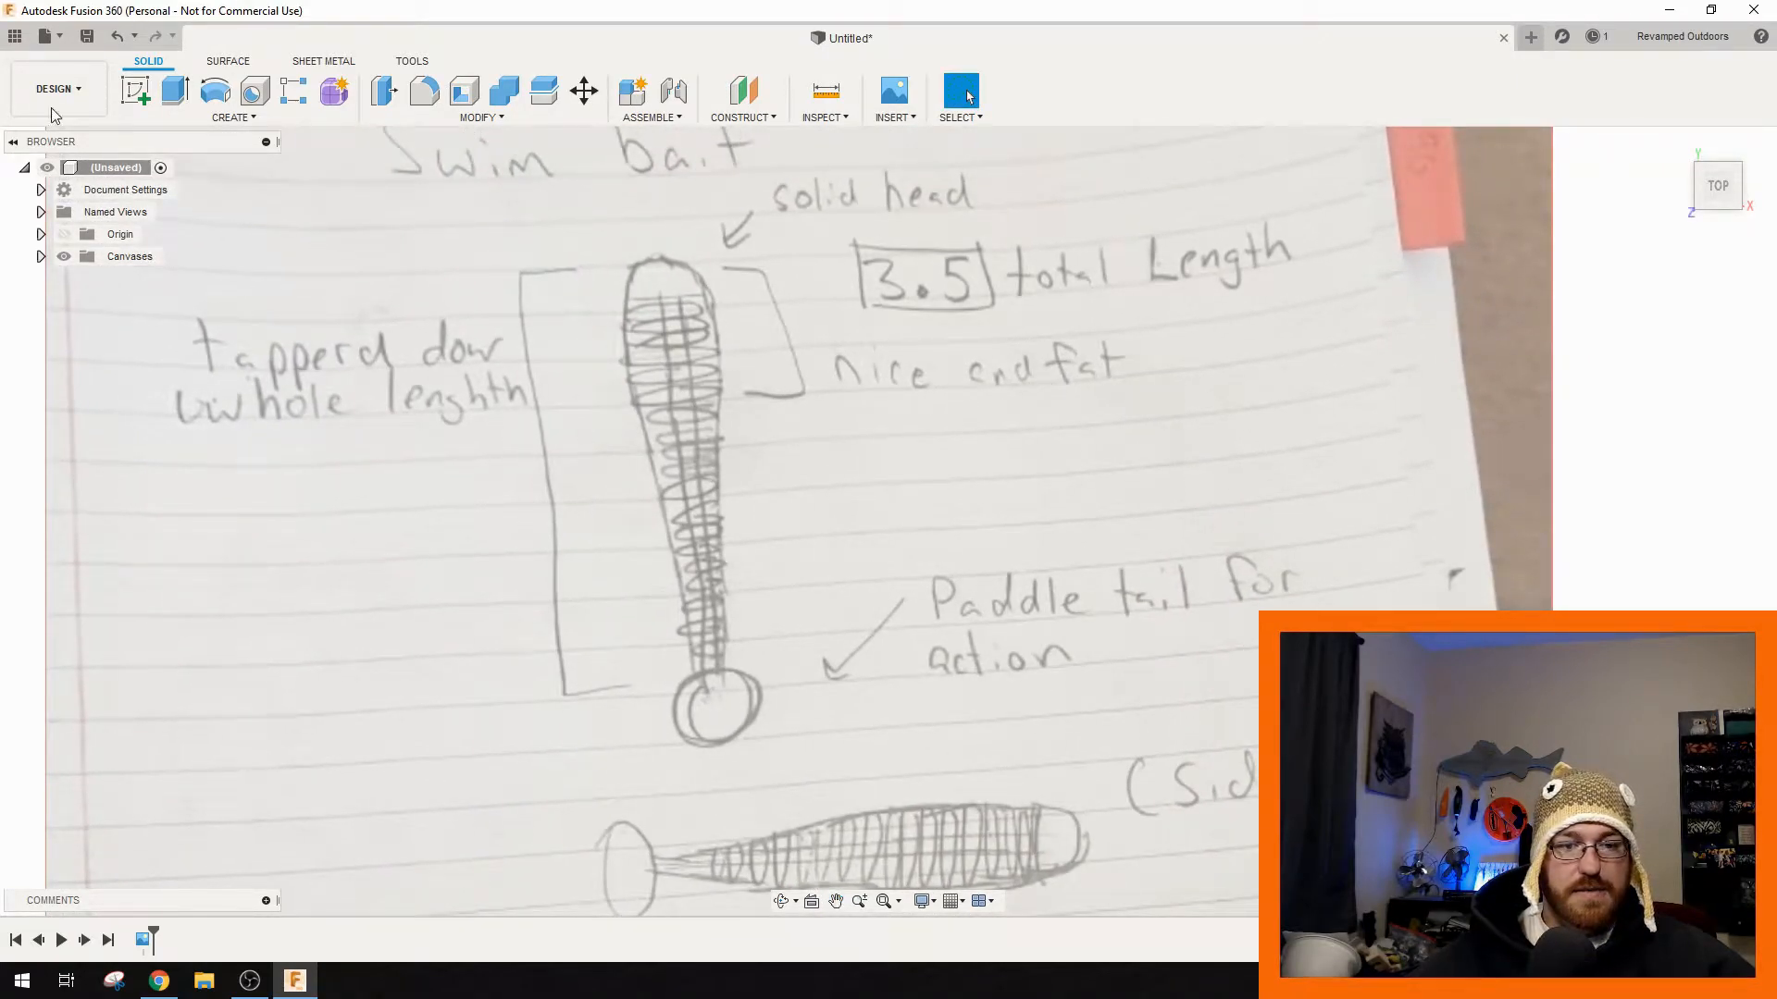
{"action": "left_click", "coordinate": [235, 118]}
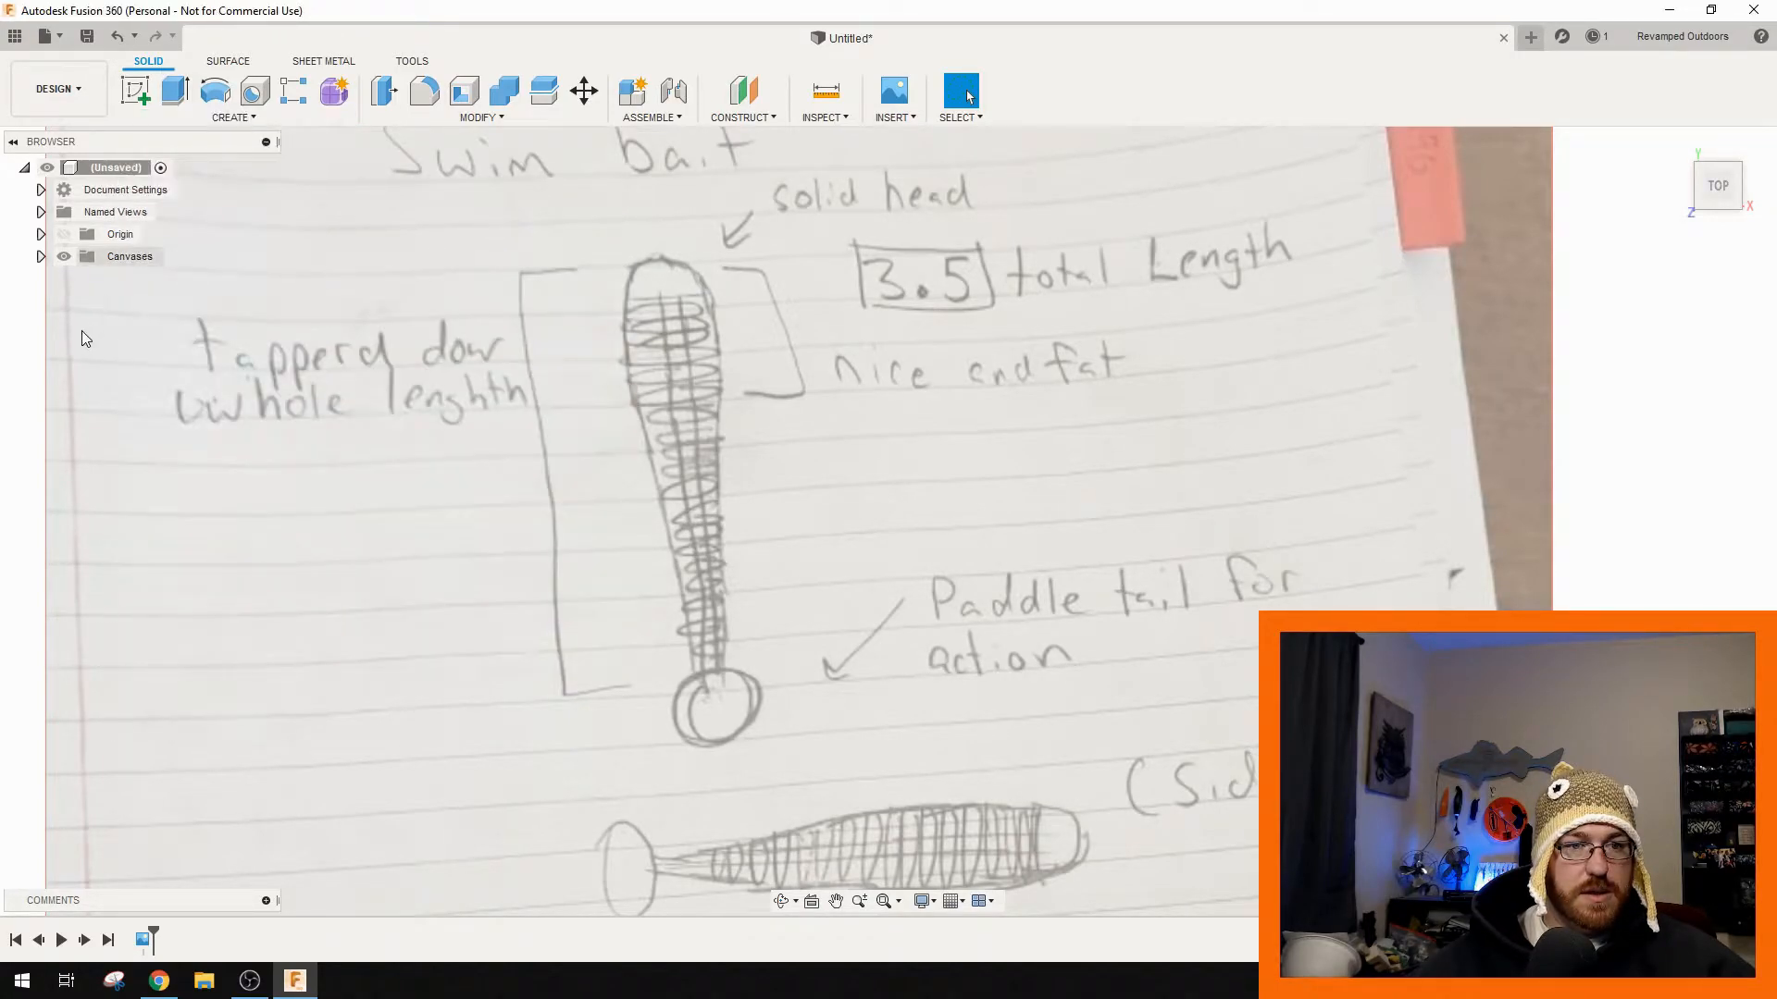
{"action": "left_click", "coordinate": [41, 257]}
{"action": "left_click", "coordinate": [152, 278]}
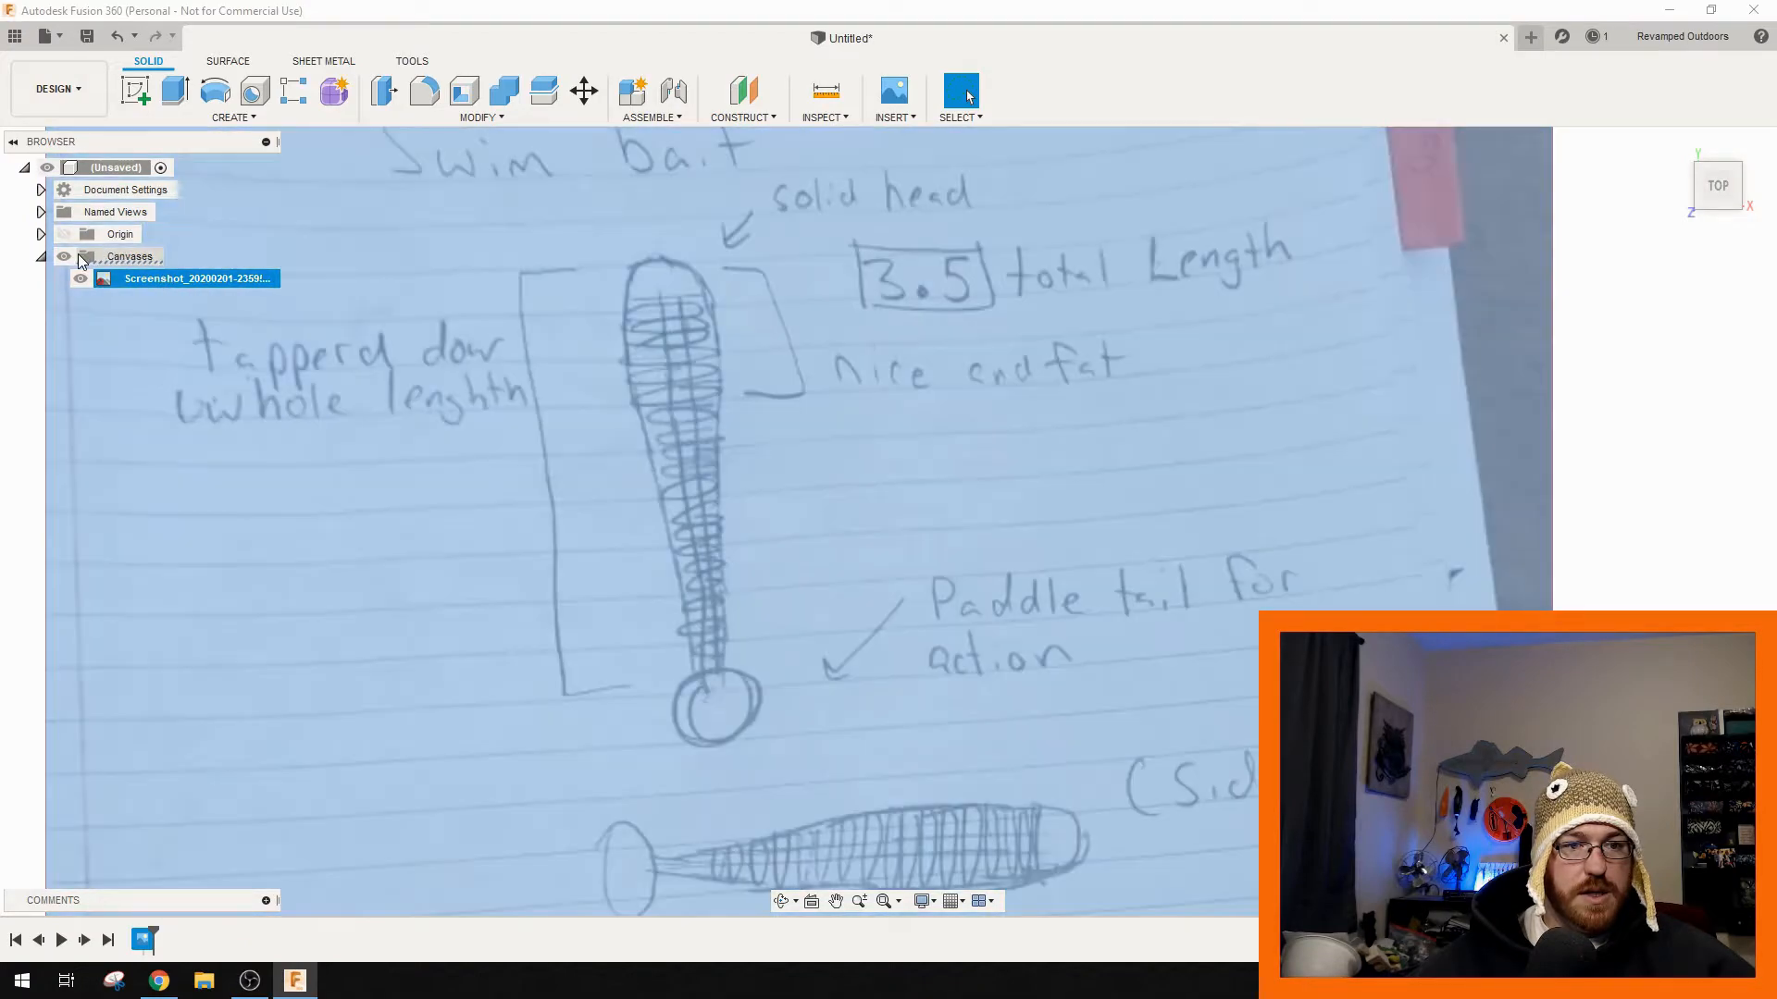
{"action": "right_click", "coordinate": [149, 280]}
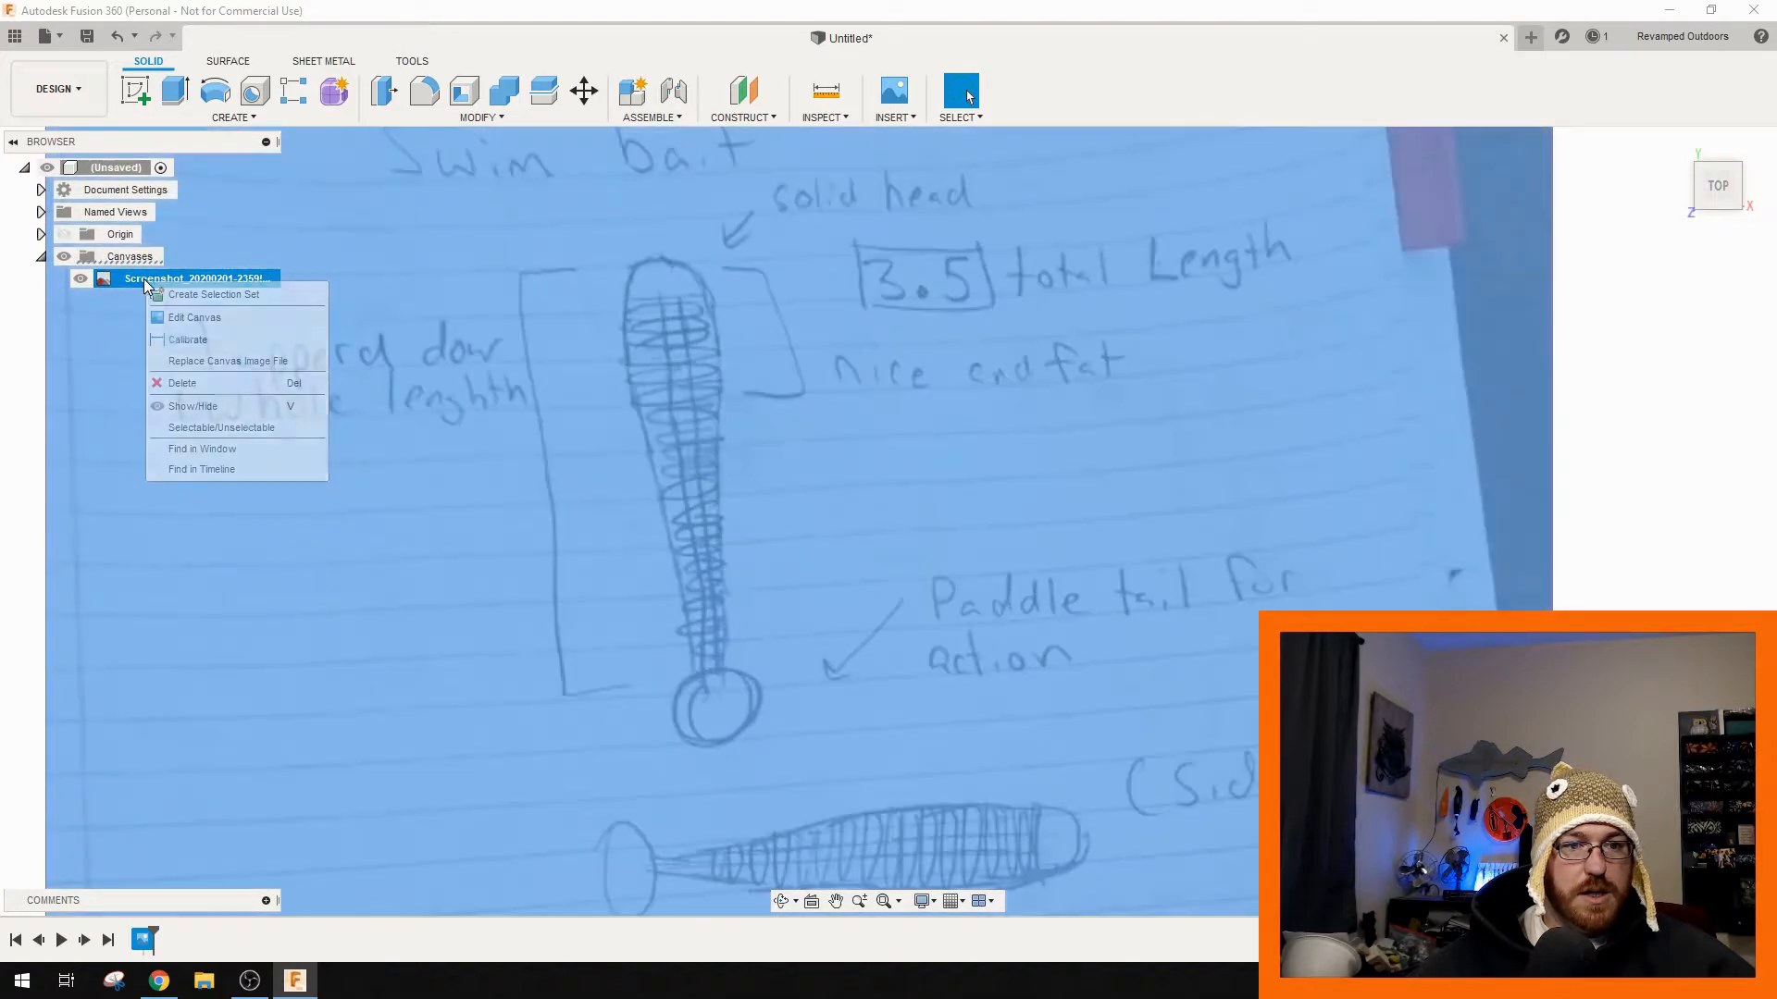
{"action": "left_click", "coordinate": [191, 337]}
{"action": "mouse_move", "coordinate": [723, 441]}
{"action": "middle_mouse_down"}
{"action": "mouse_move", "coordinate": [892, 463]}
{"action": "mouse_move", "coordinate": [833, 439]}
{"action": "mouse_move", "coordinate": [791, 469]}
{"action": "middle_mouse_up"}
{"action": "scroll", "coordinate": [789, 463], "scroll_direction": "up", "scroll_amount": 1}
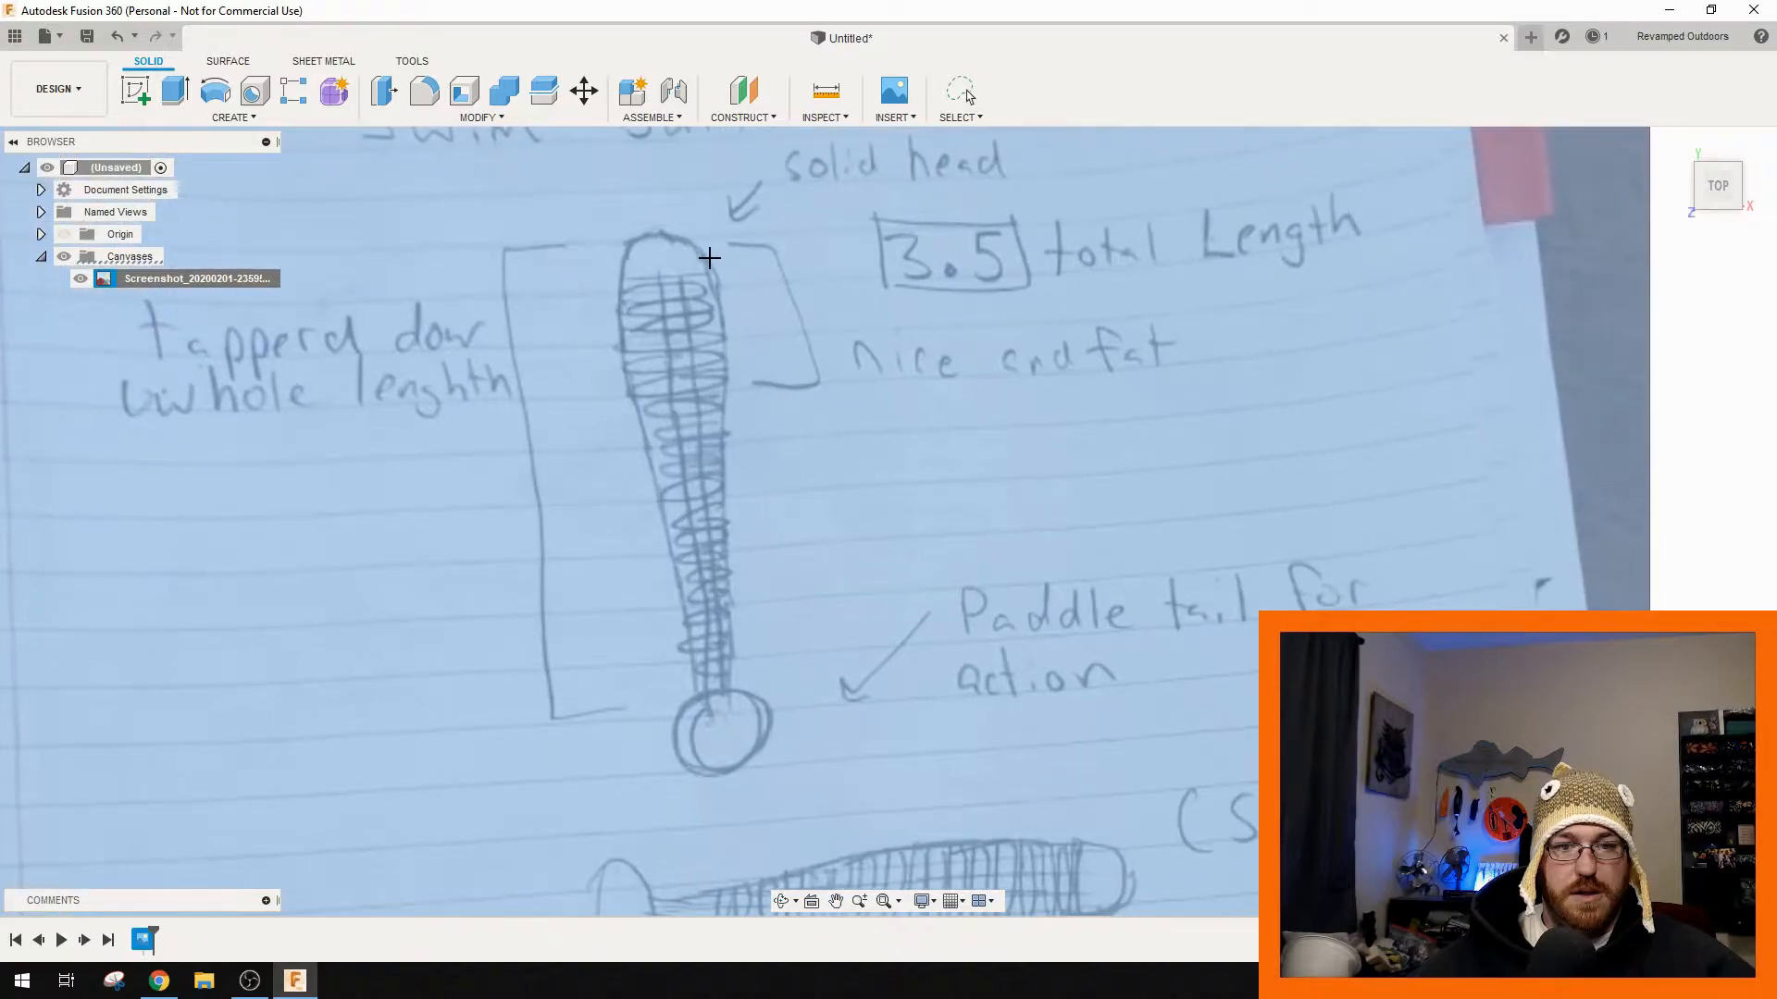
{"action": "middle_click_drag", "start_coordinate": [753, 397], "coordinate": [734, 269]}
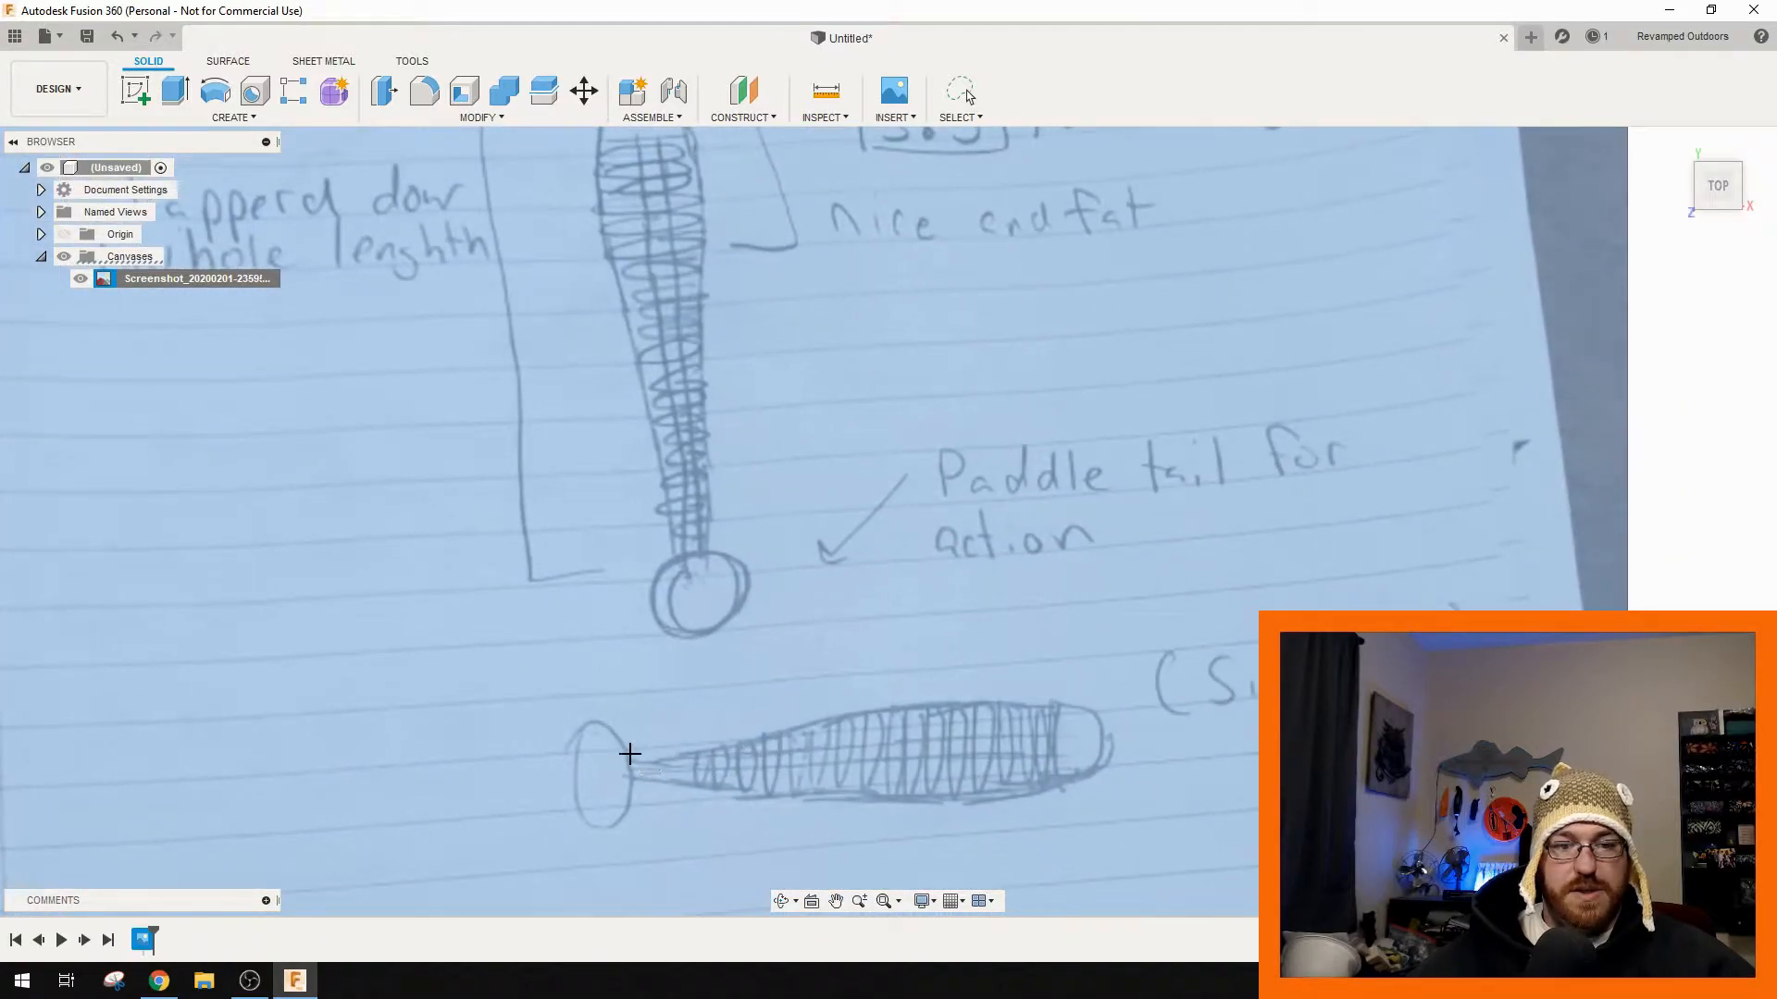
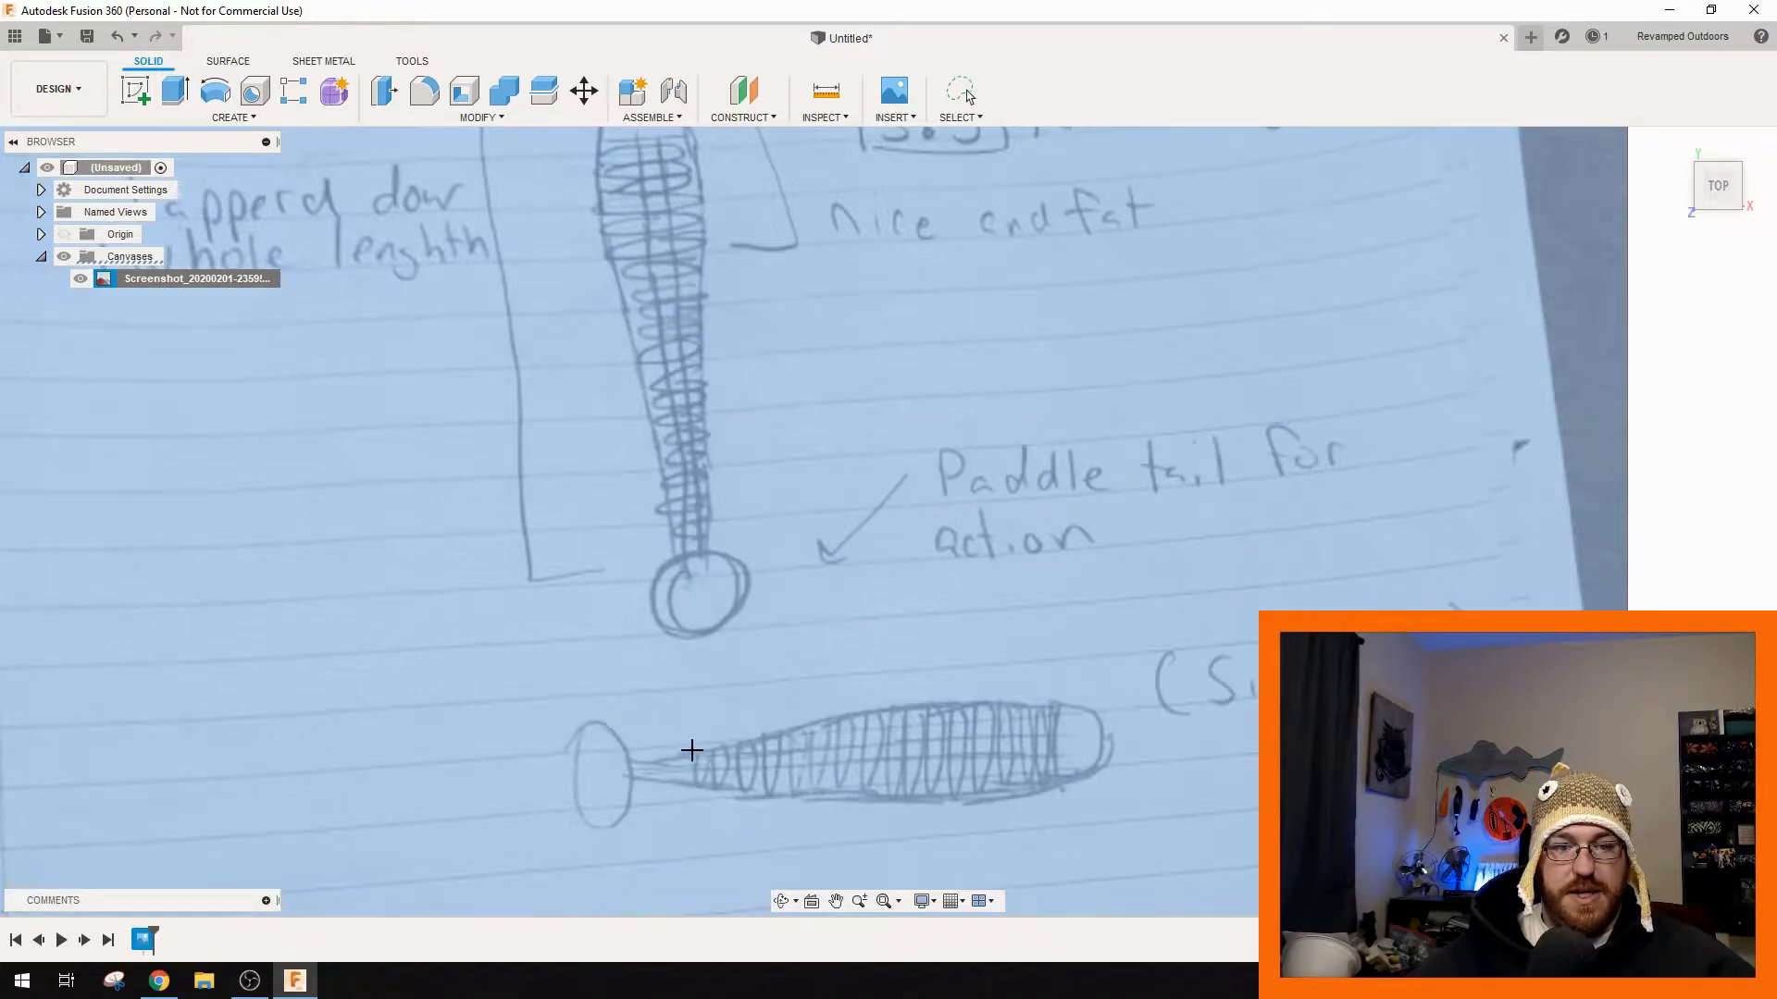
{"action": "middle_click_drag", "start_coordinate": [481, 455], "coordinate": [433, 576]}
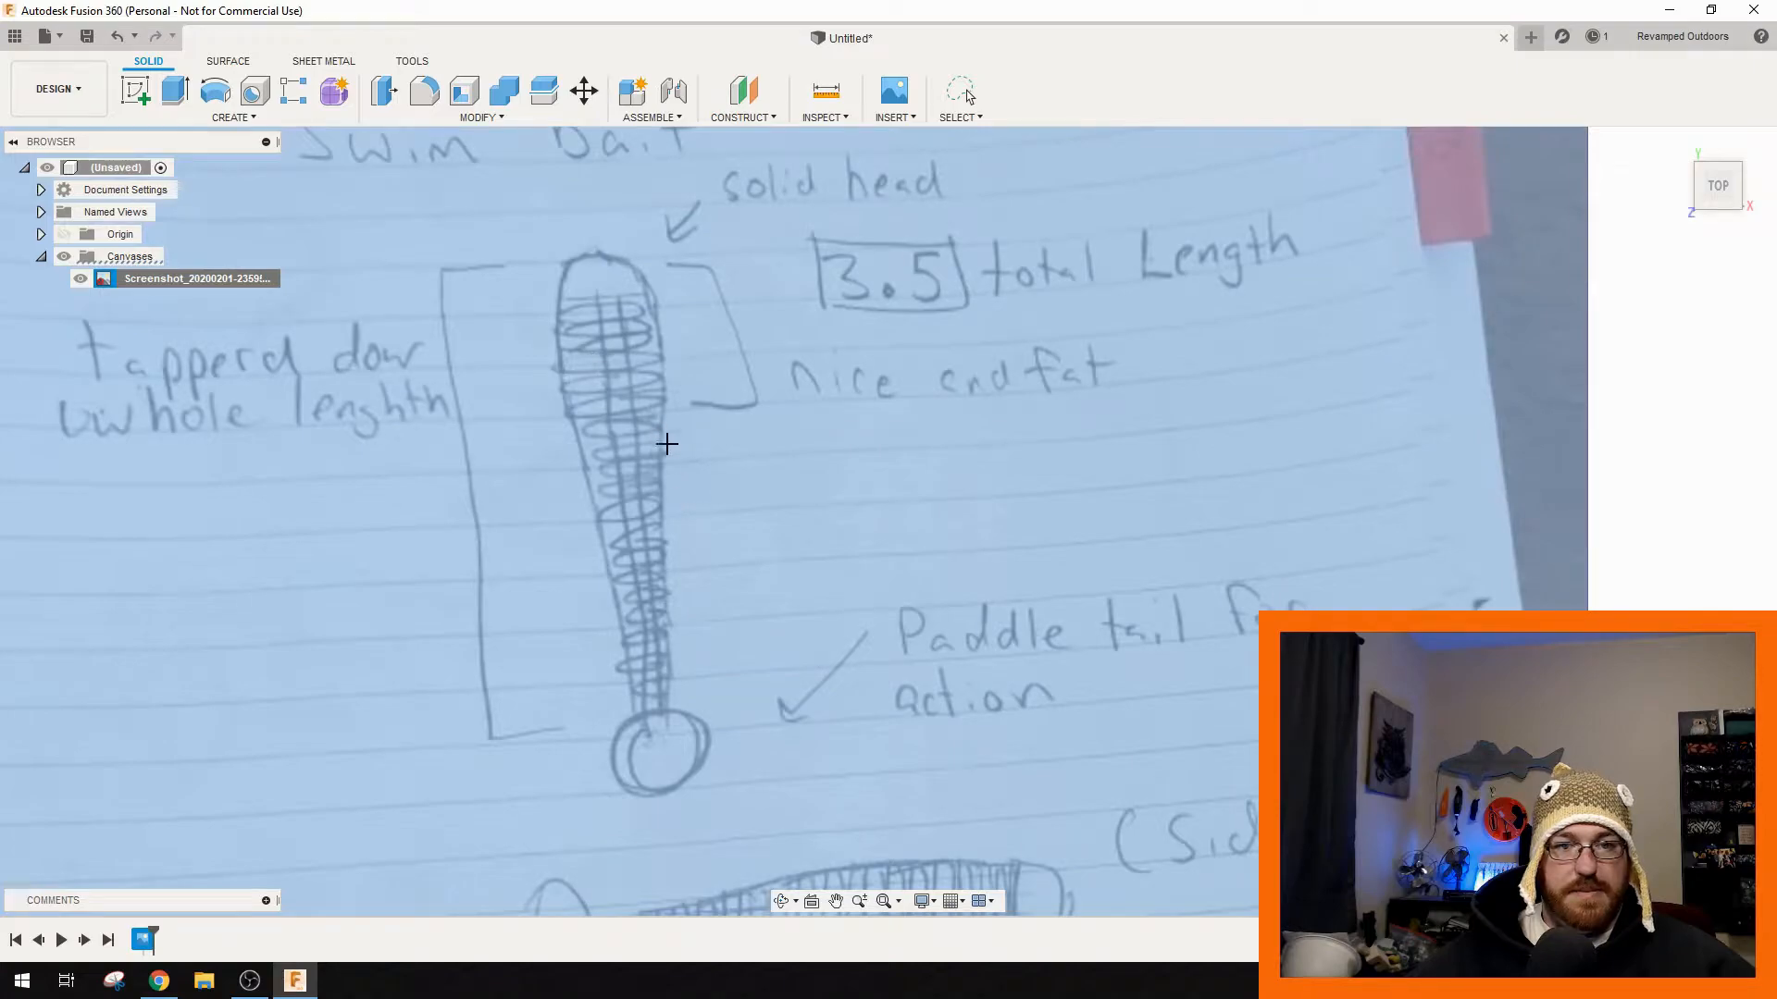
{"action": "left_click", "coordinate": [598, 250]}
{"action": "left_click", "coordinate": [666, 793]}
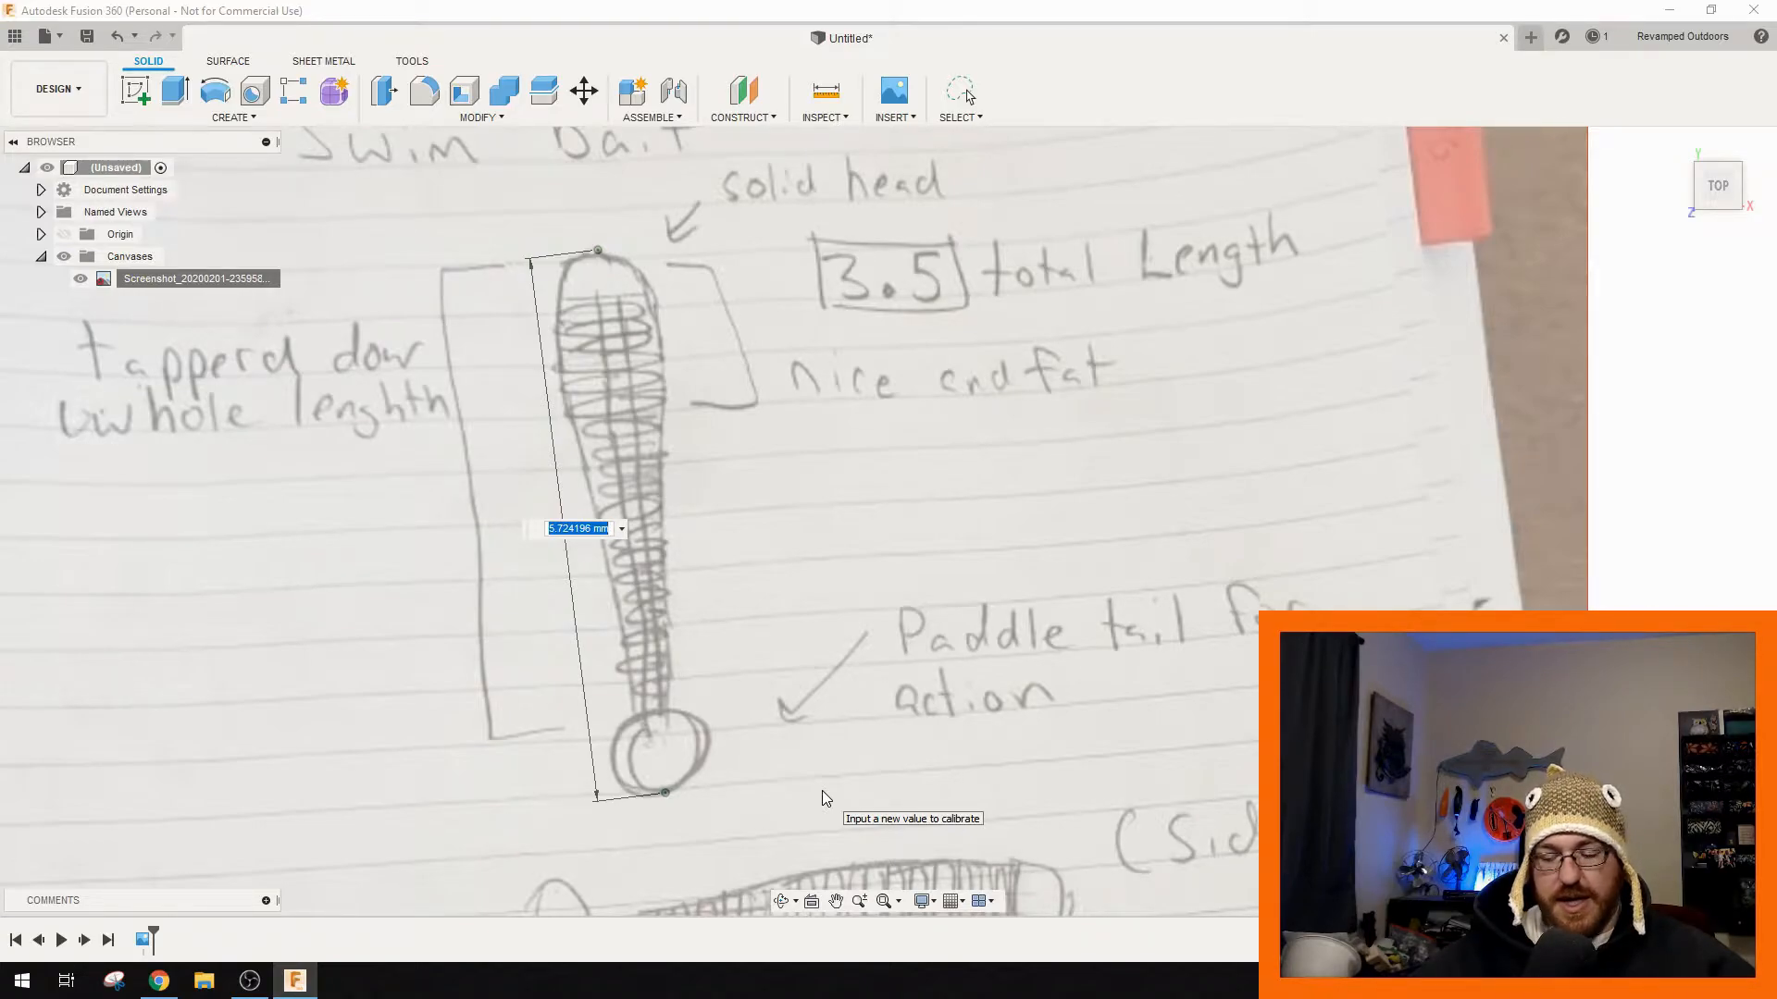
{"action": "key", "text": "Return"}
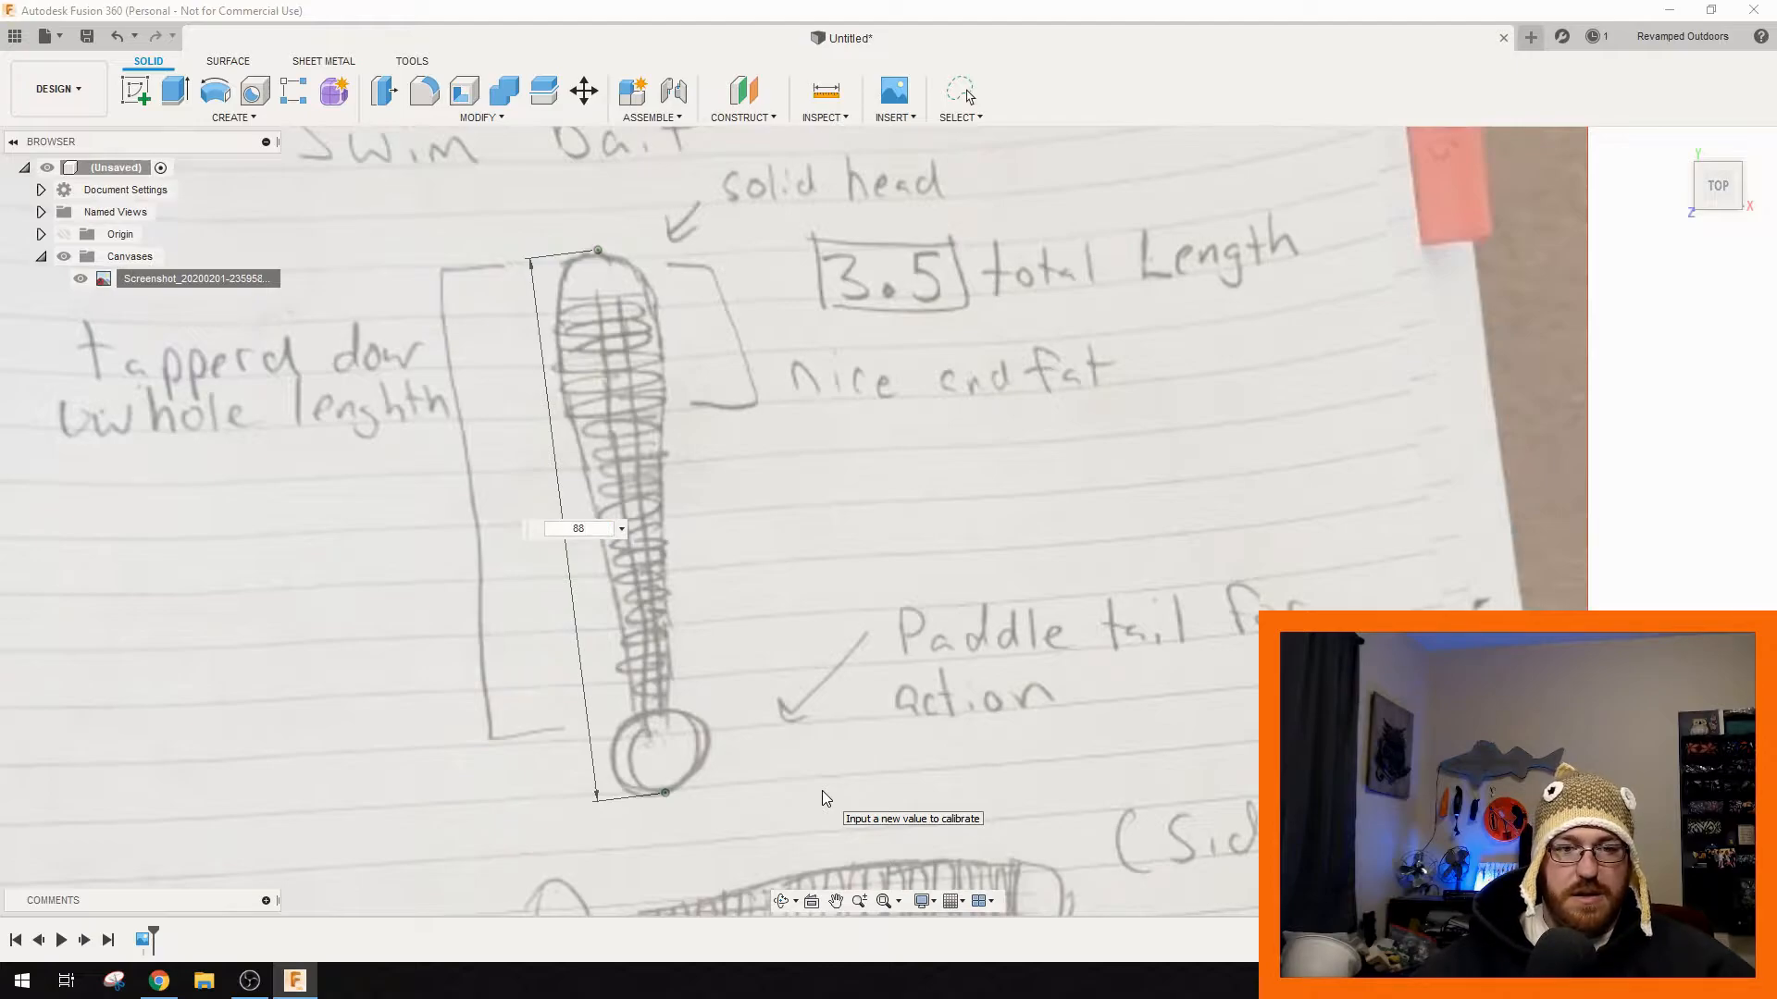
{"action": "scroll", "coordinate": [770, 719], "scroll_direction": "down", "scroll_amount": 3}
{"action": "scroll", "coordinate": [785, 709], "scroll_direction": "down", "scroll_amount": 5}
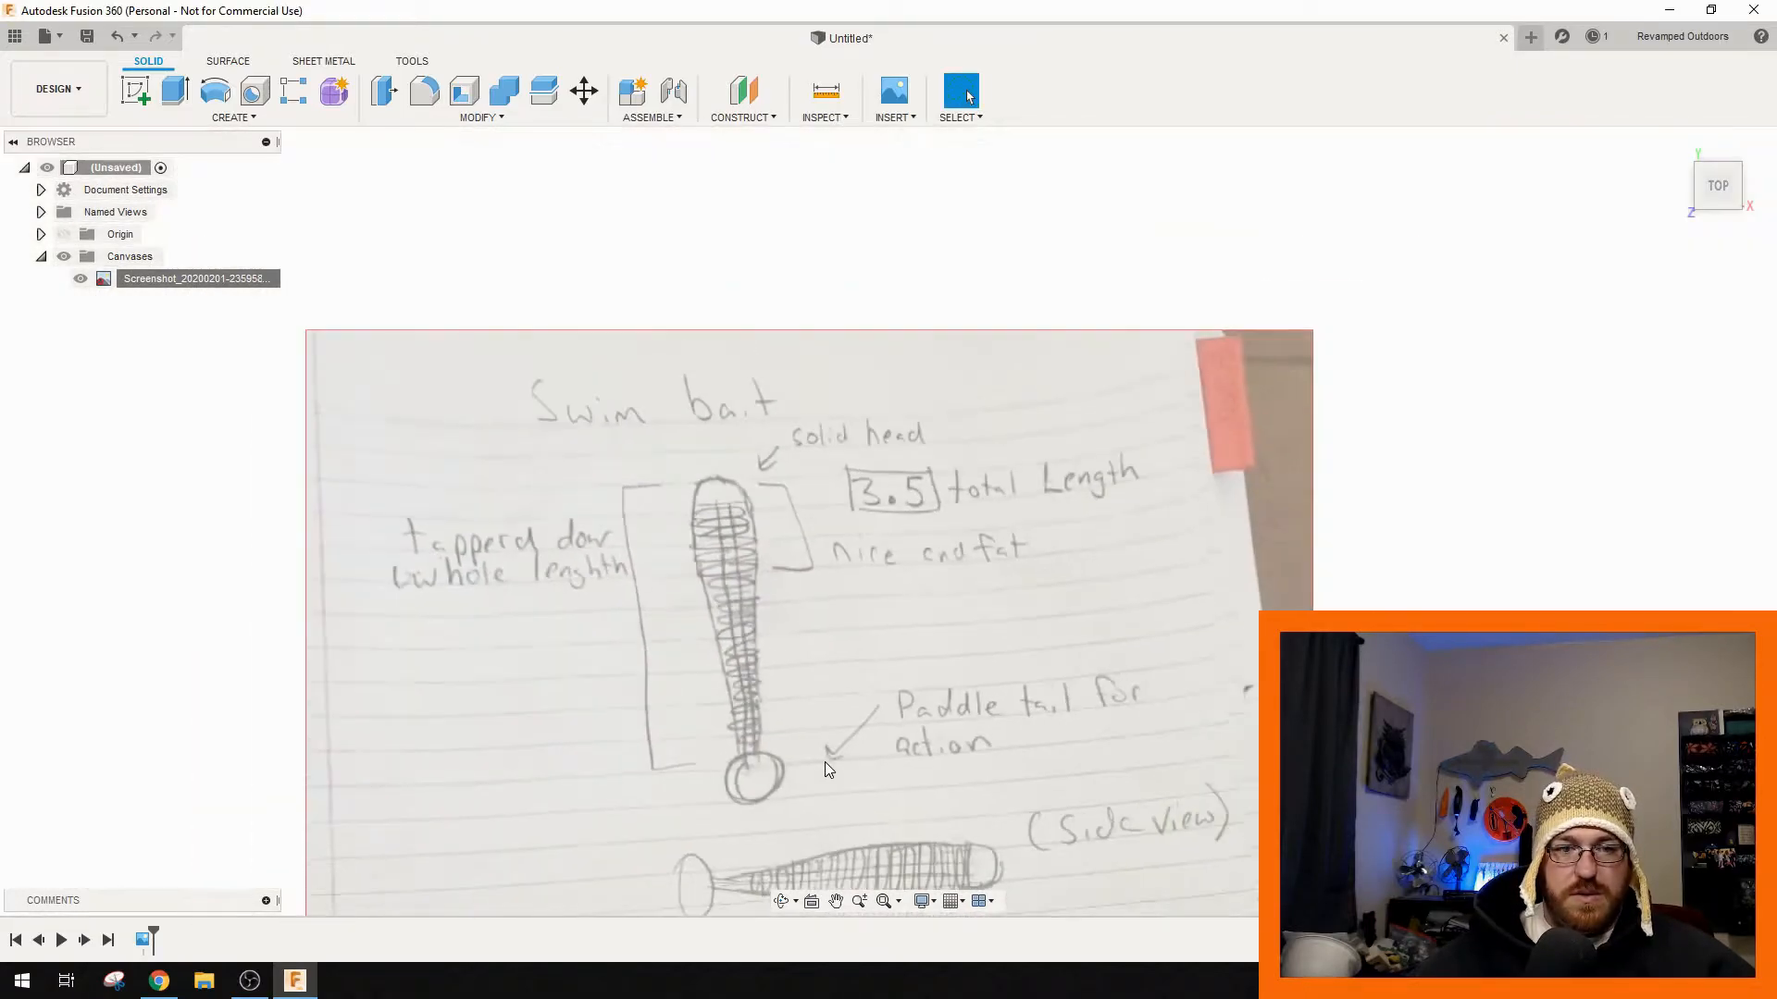
- Edit the canvas with the origin shown, rotating it by -5 degrees and moving it 17.358 mm in X and -15.668 mm in Y
{"action": "left_click", "coordinate": [195, 277]}
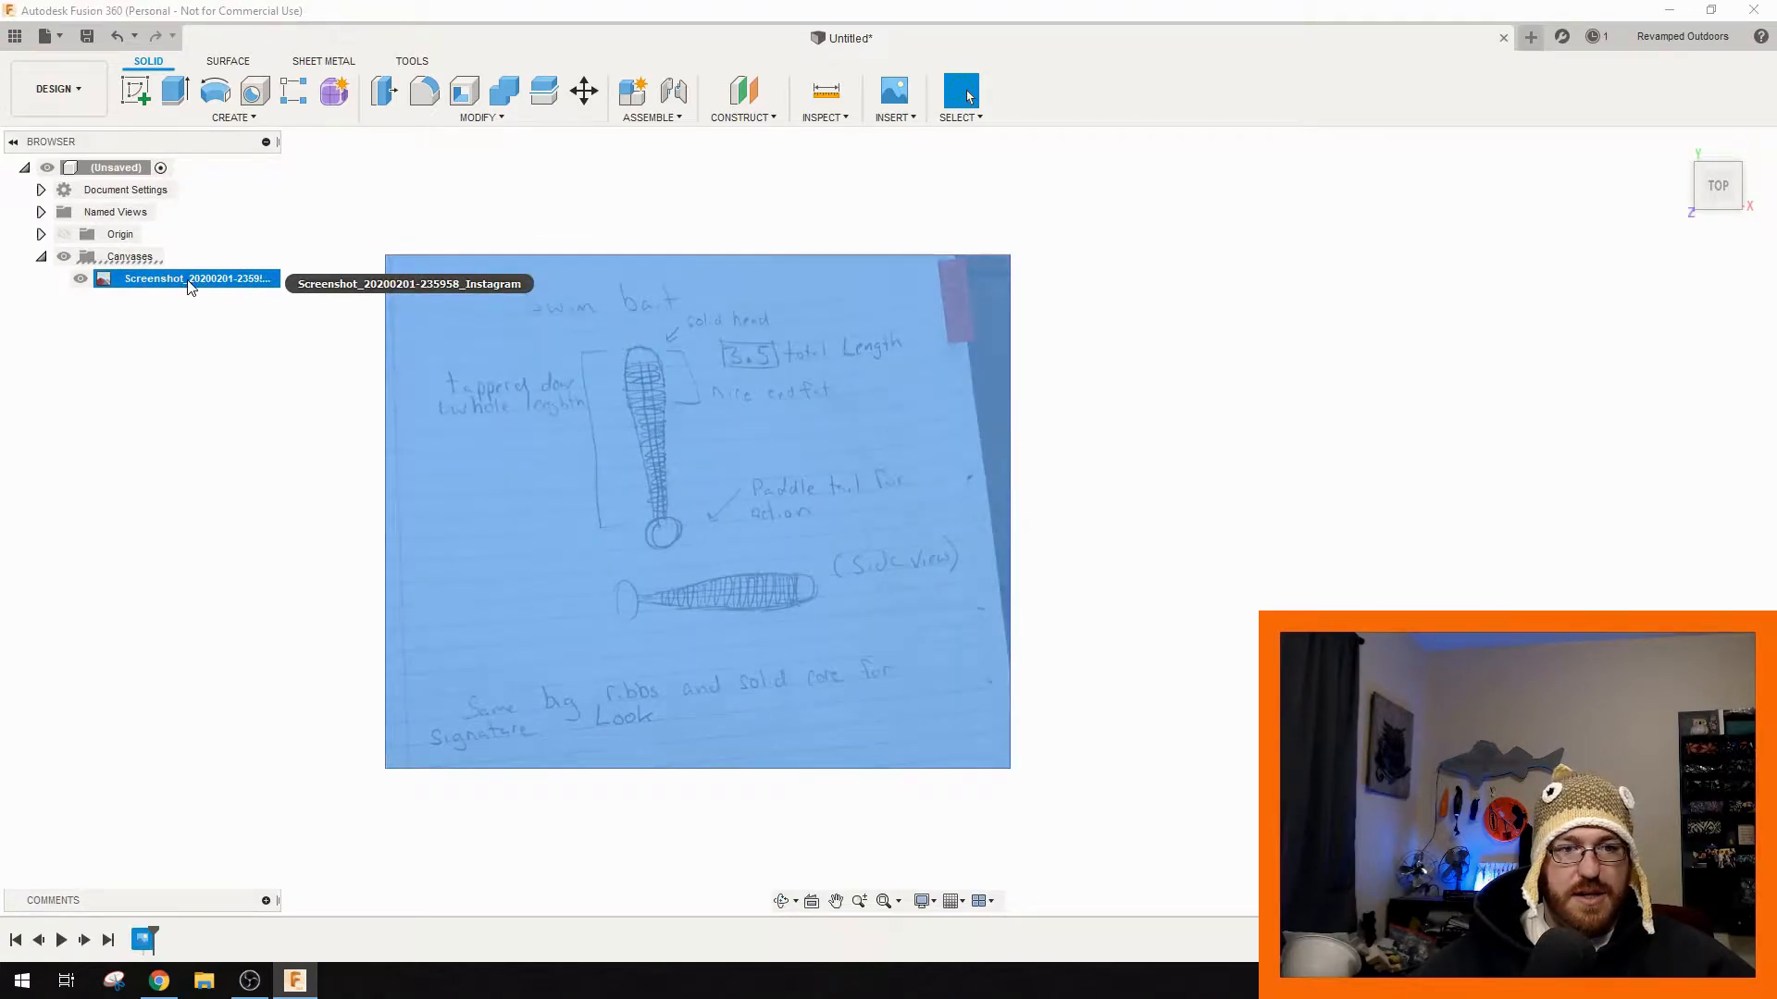
{"action": "right_click", "coordinate": [190, 282]}
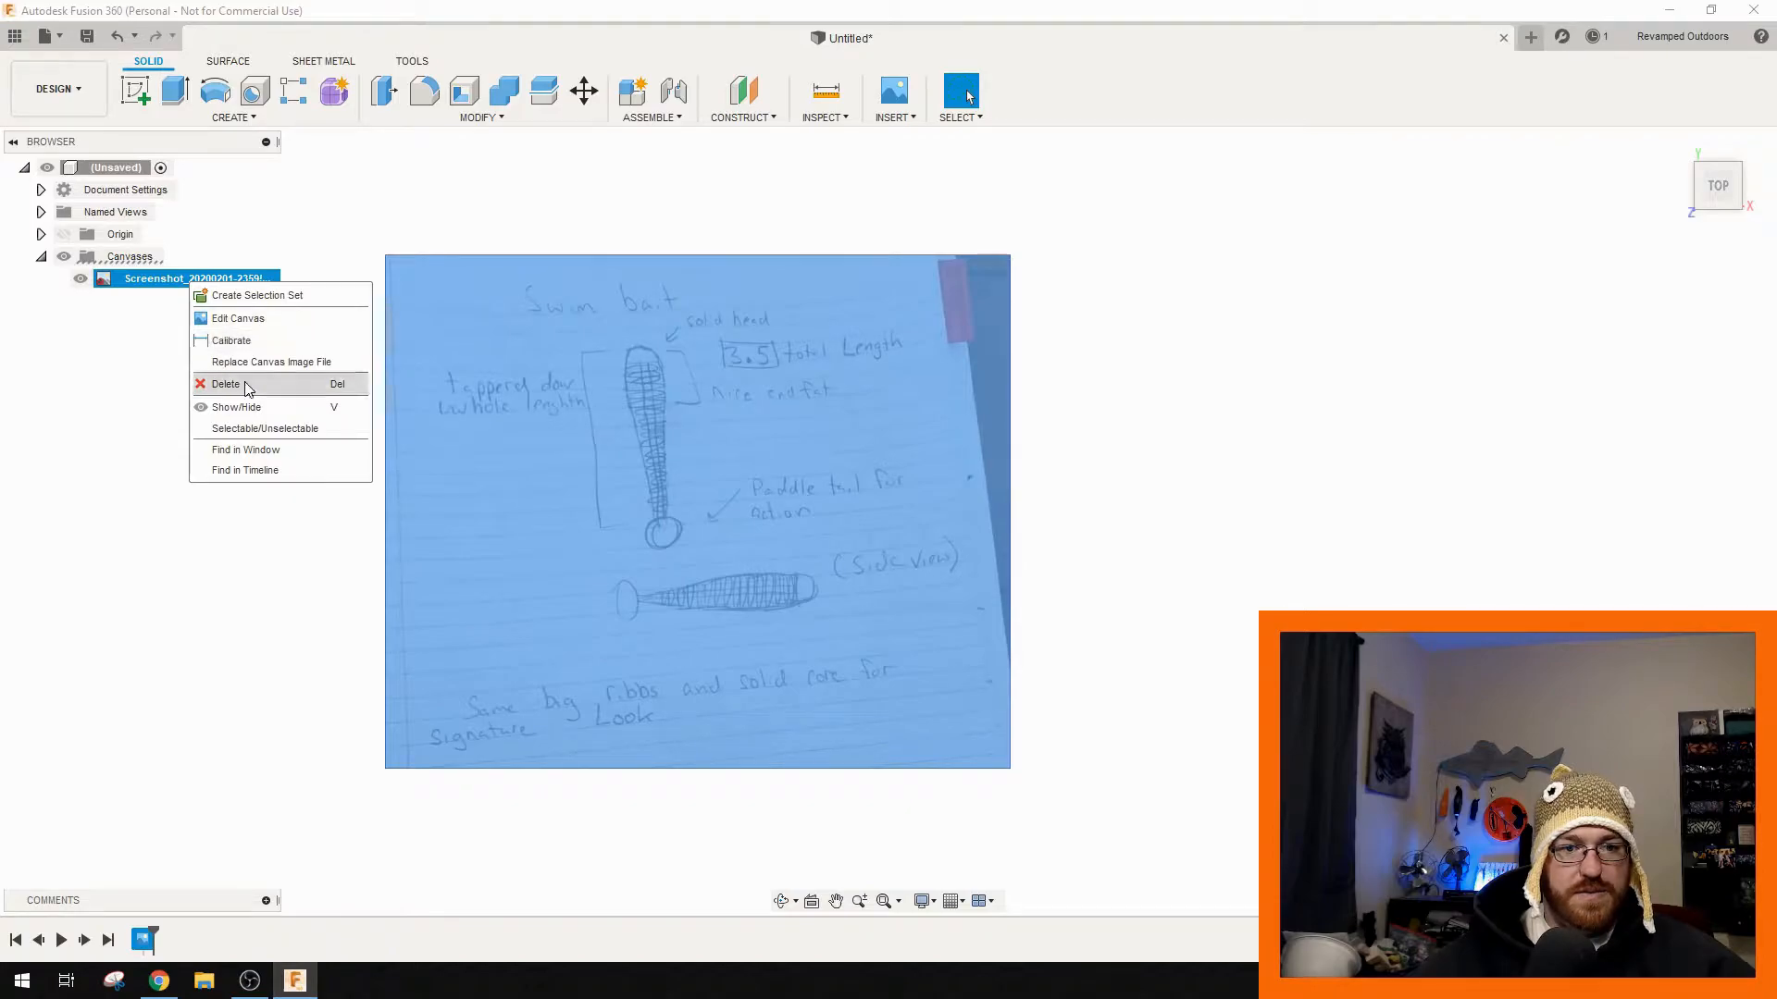
{"action": "left_click", "coordinate": [238, 319]}
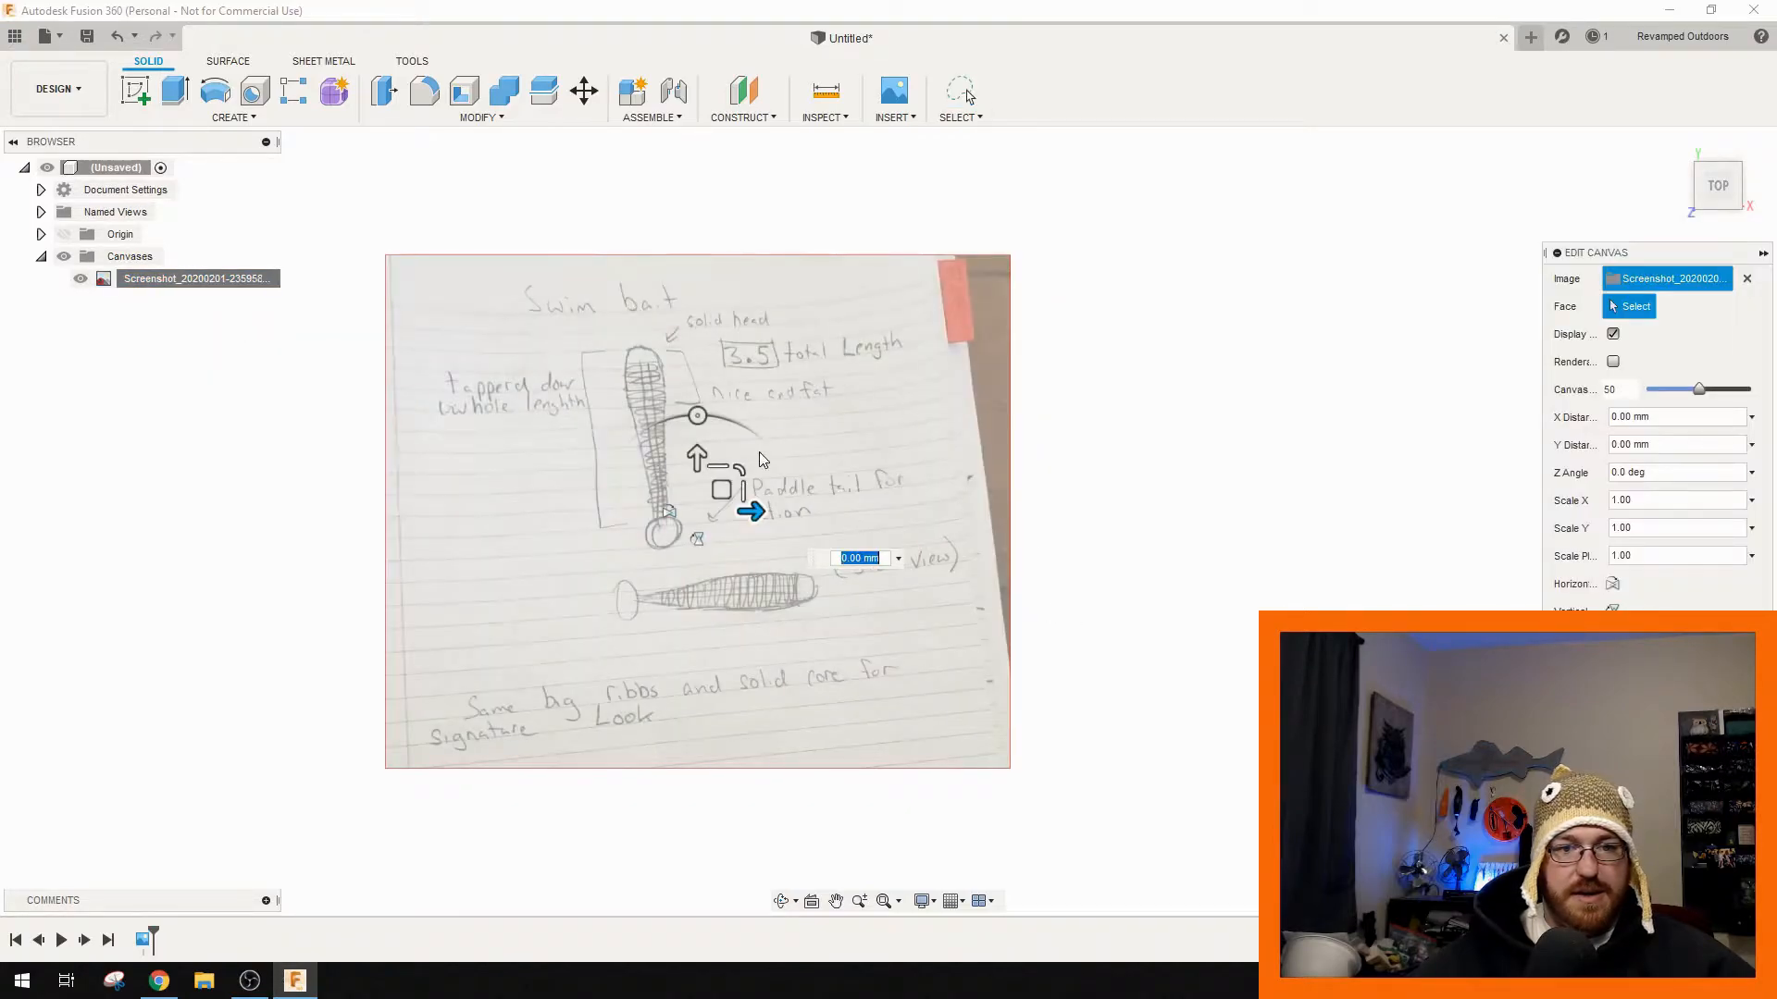
{"action": "left_click", "coordinate": [65, 236]}
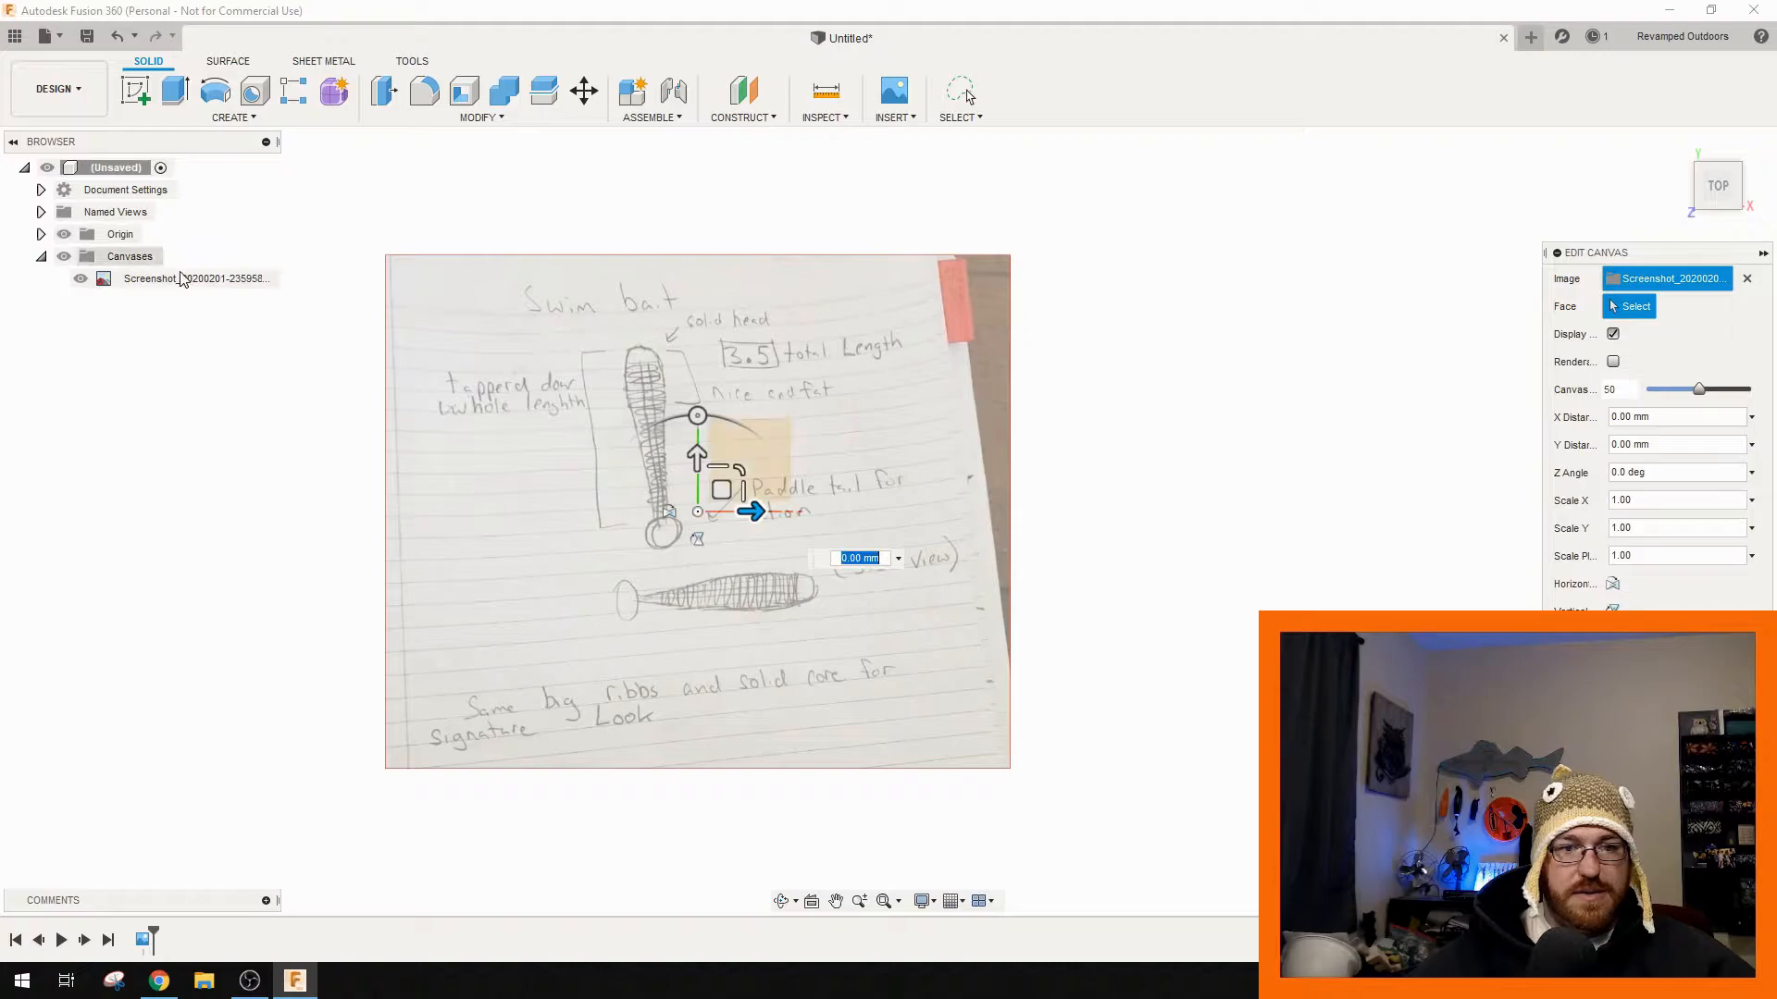
{"action": "left_click_drag", "start_coordinate": [697, 416], "coordinate": [706, 416]}
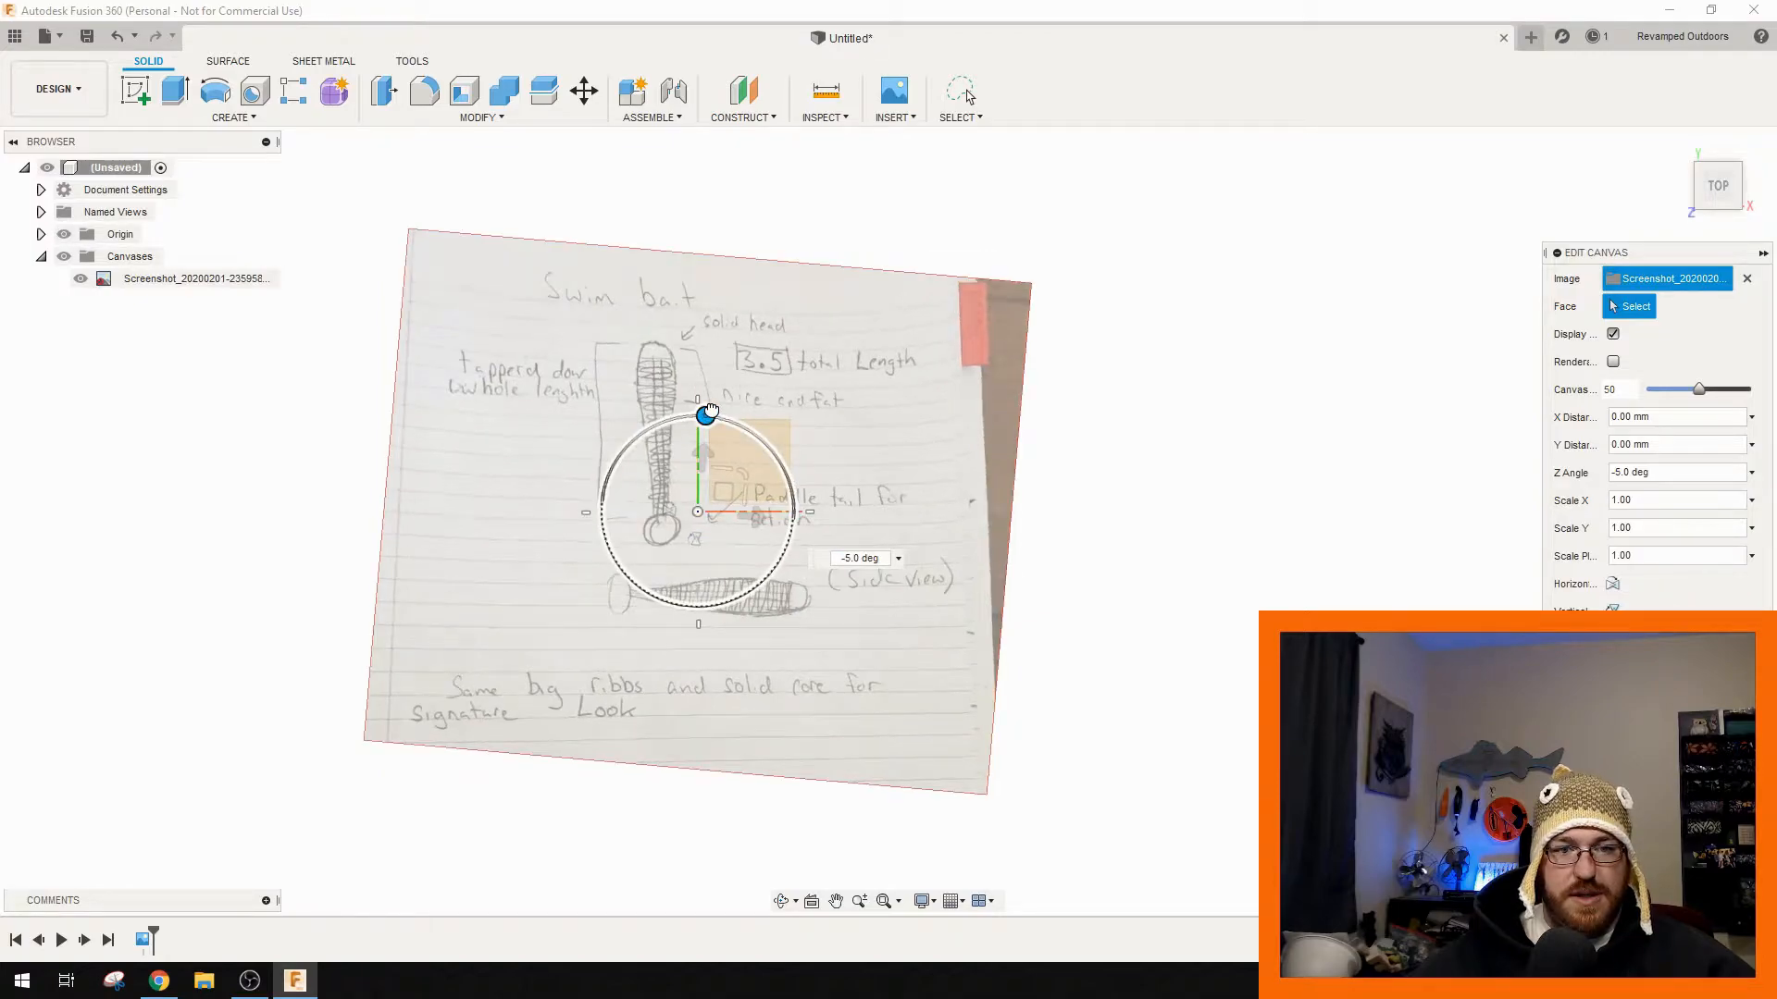
{"action": "left_click_drag", "start_coordinate": [721, 316], "coordinate": [728, 252]}
{"action": "left_click_drag", "start_coordinate": [730, 505], "coordinate": [761, 537]}
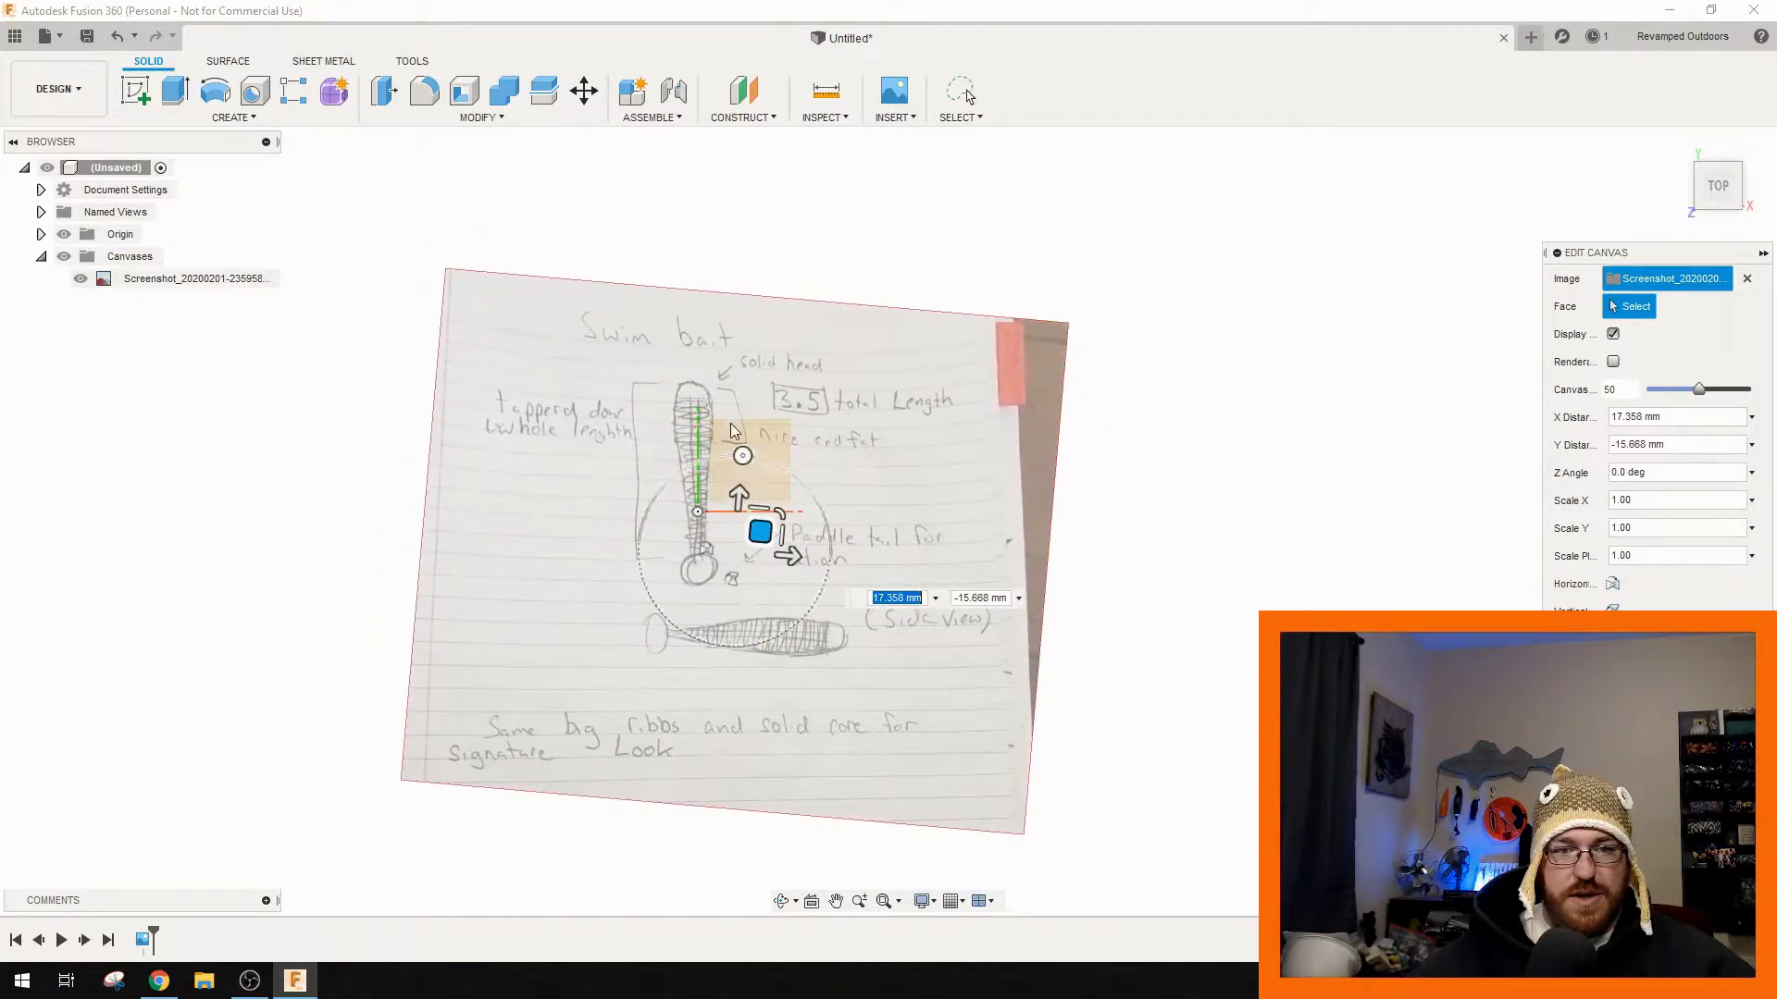
- Rotate the canvas another -2 degrees, shift it downward to centre the lure drawing on the origin, and apply the edit
{"action": "left_click_drag", "start_coordinate": [742, 453], "coordinate": [759, 327]}
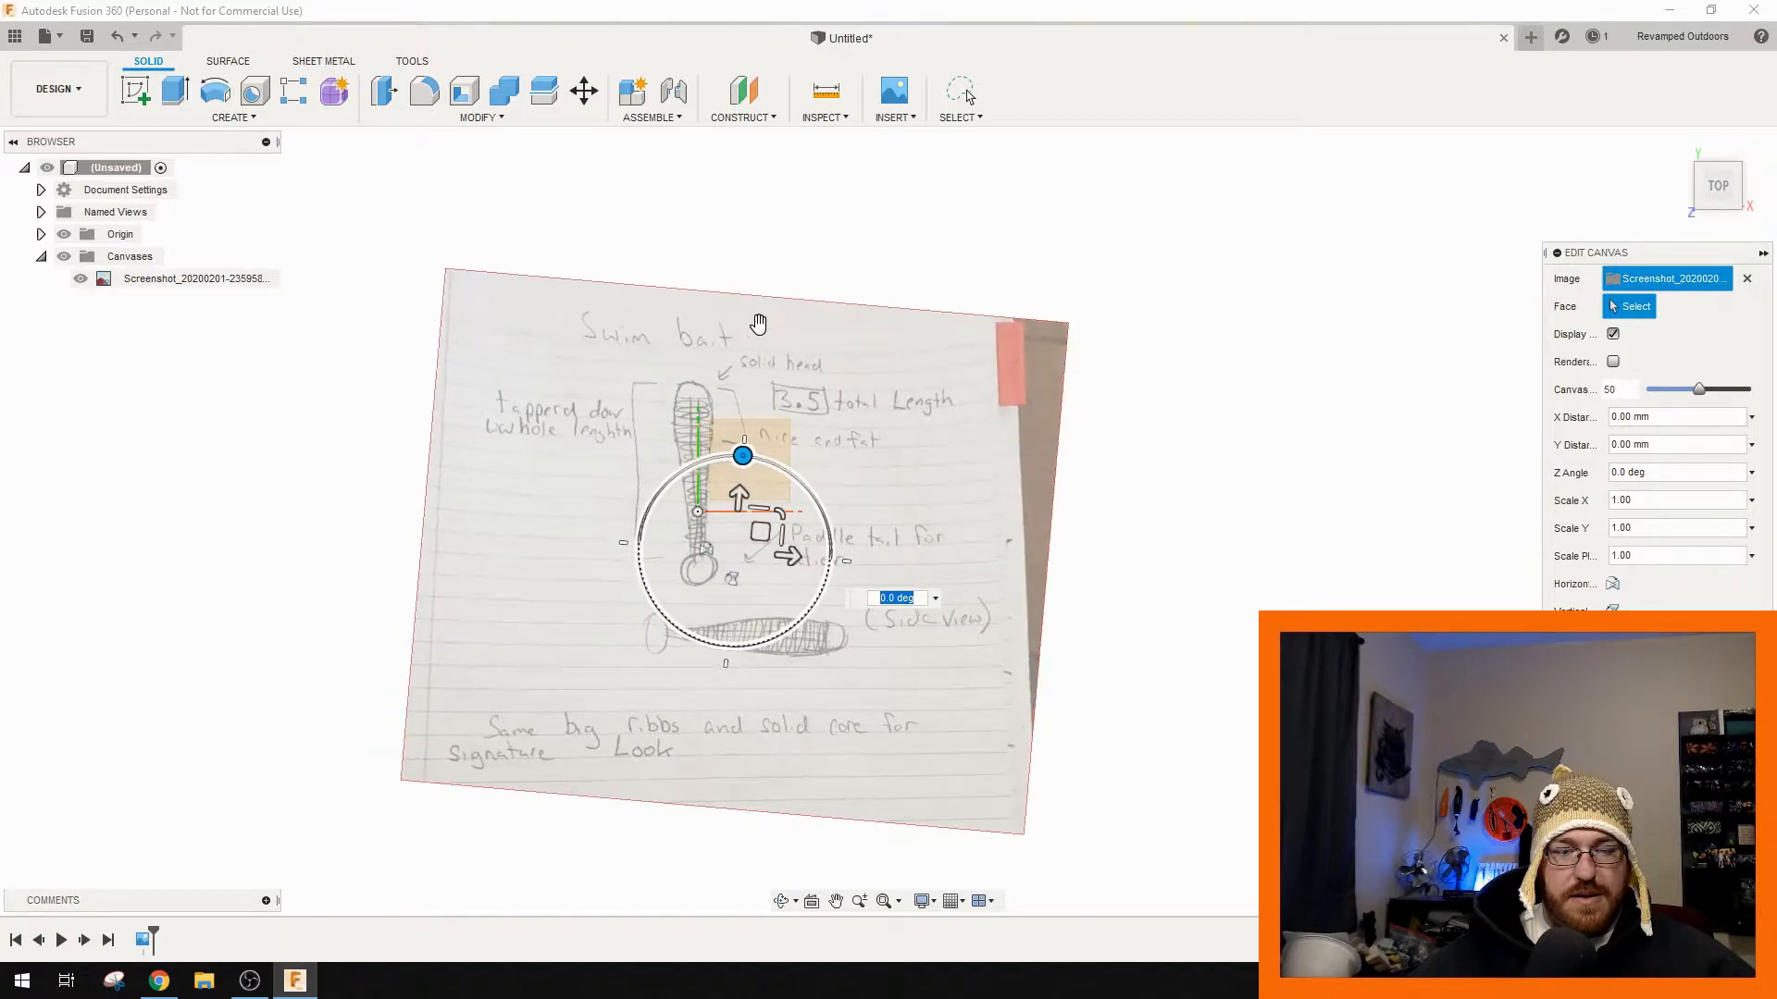
{"action": "scroll", "coordinate": [722, 458], "scroll_direction": "up", "scroll_amount": 6}
{"action": "middle_click_drag", "start_coordinate": [755, 645], "coordinate": [771, 470]}
{"action": "left_click_drag", "start_coordinate": [814, 651], "coordinate": [818, 588]}
{"action": "type", "text": "-"}
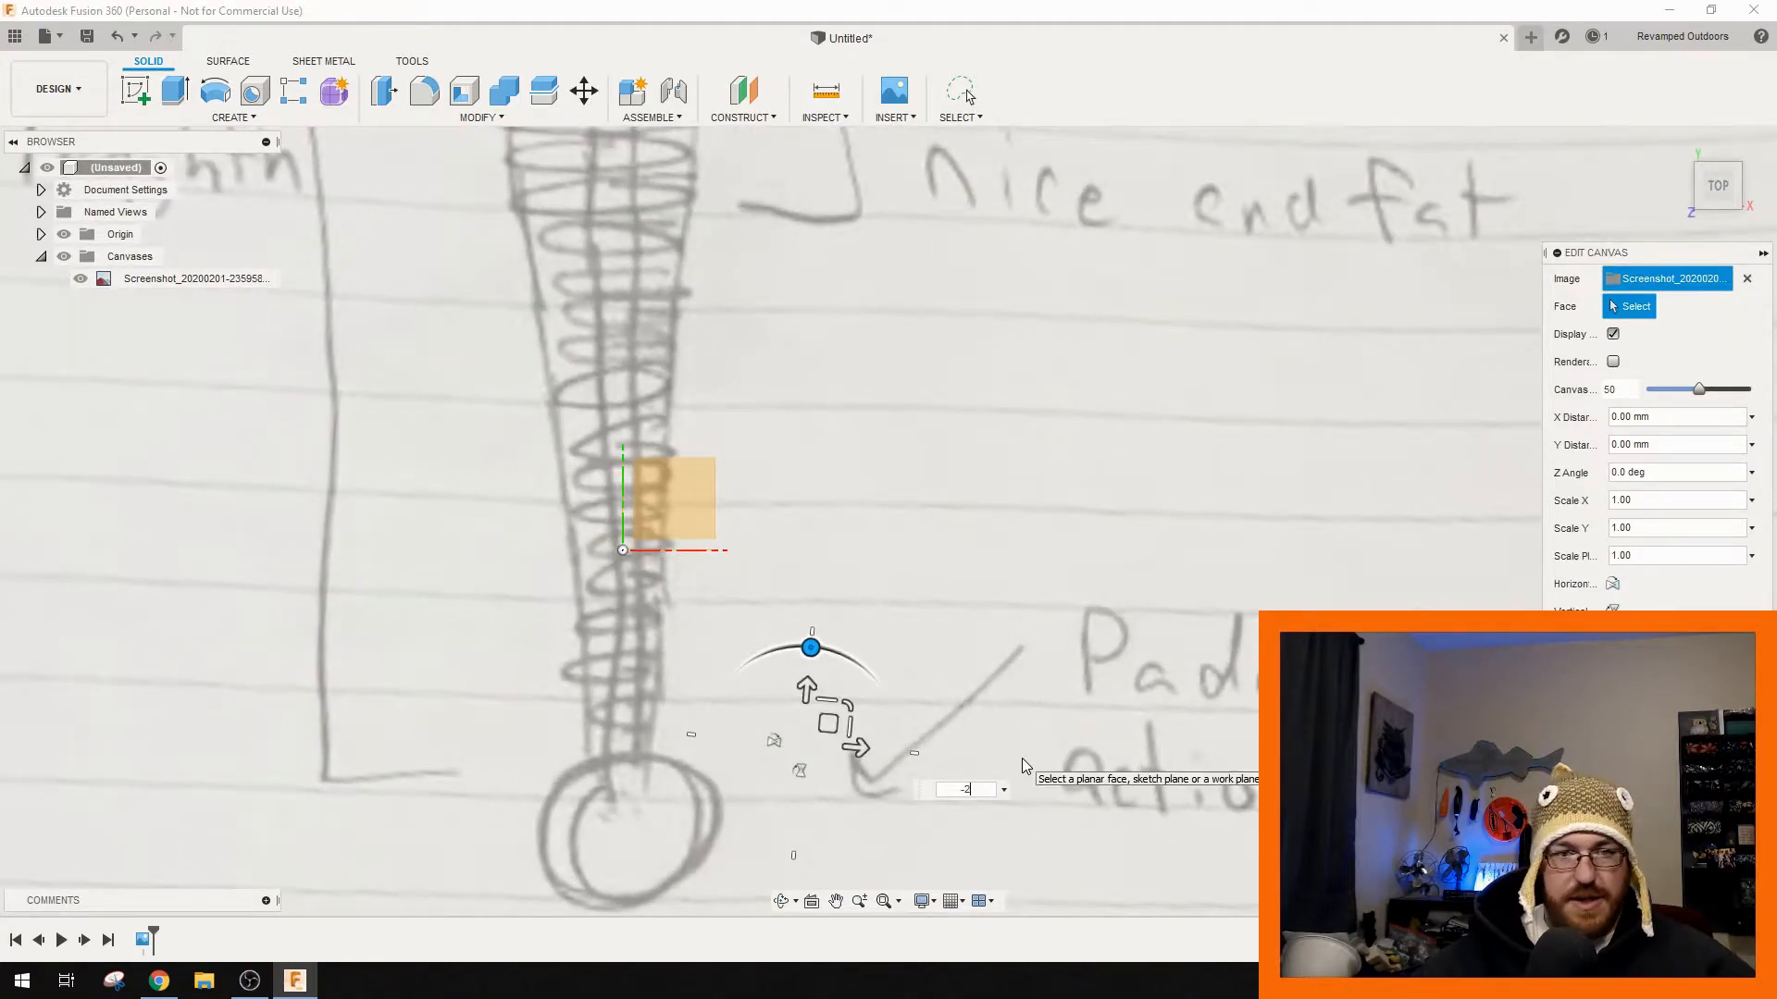
{"action": "type", "text": "2"}
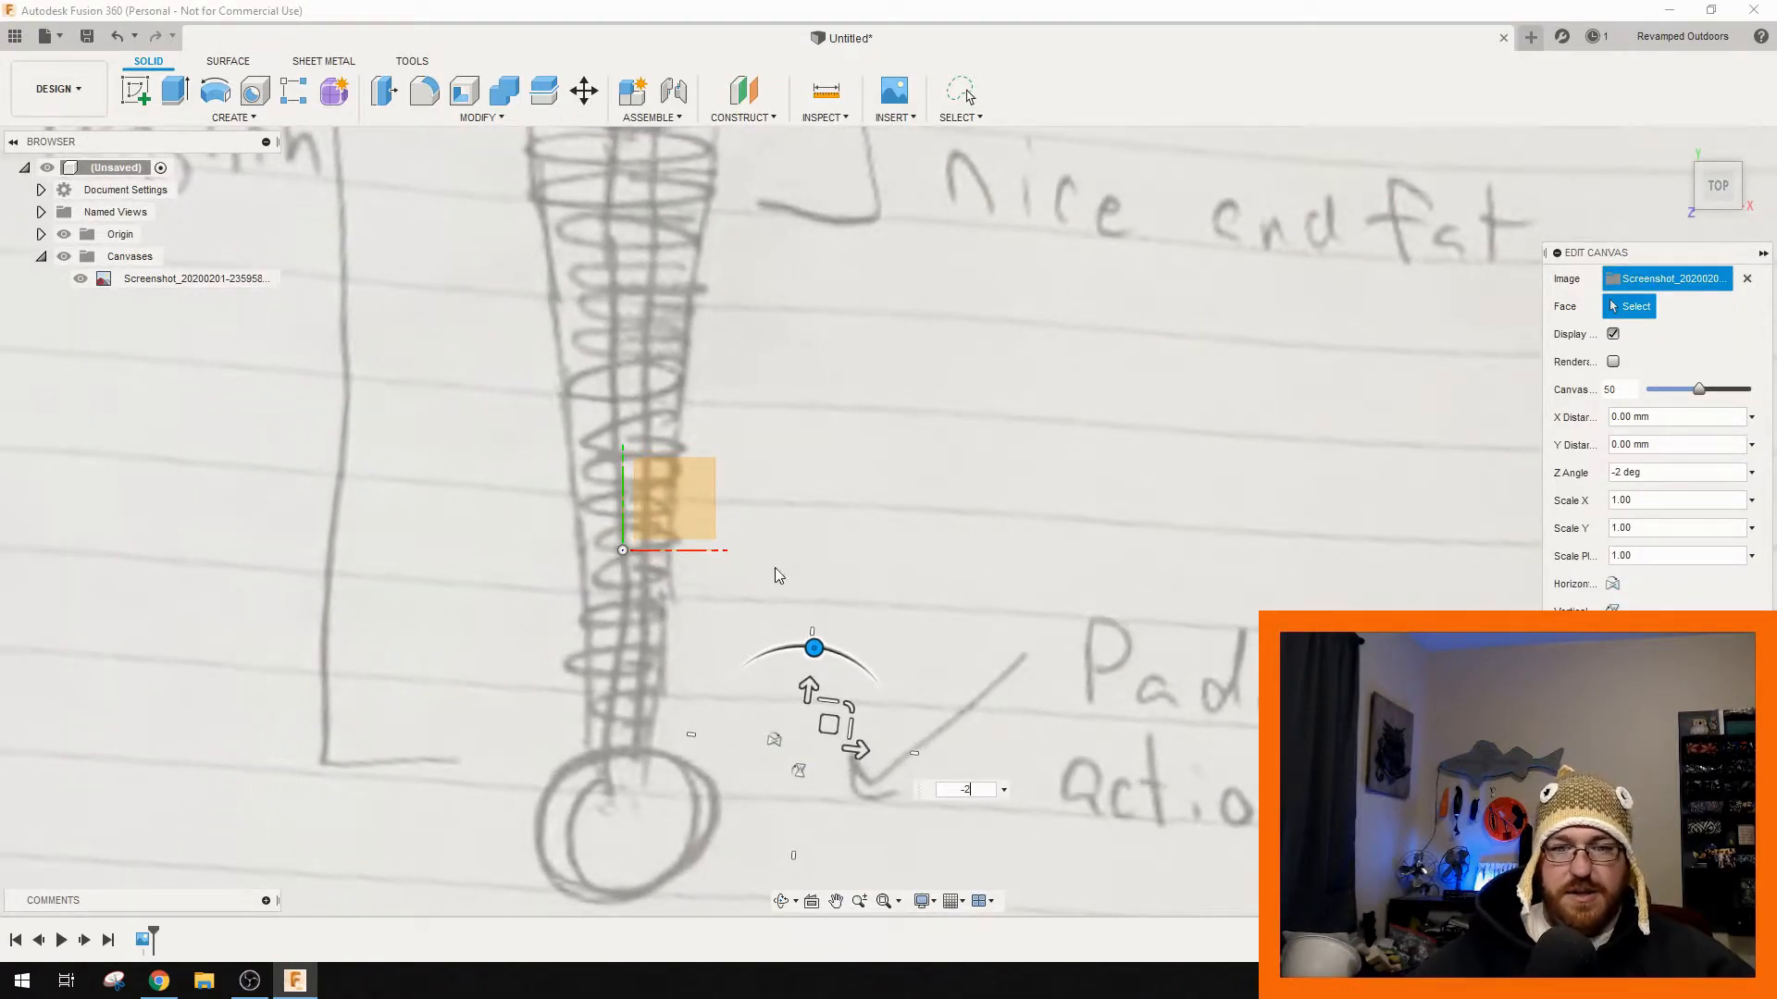
{"action": "scroll", "coordinate": [680, 631], "scroll_direction": "down", "scroll_amount": 4}
{"action": "left_click_drag", "start_coordinate": [760, 661], "coordinate": [756, 750]}
{"action": "left_click", "coordinate": [1677, 642]}
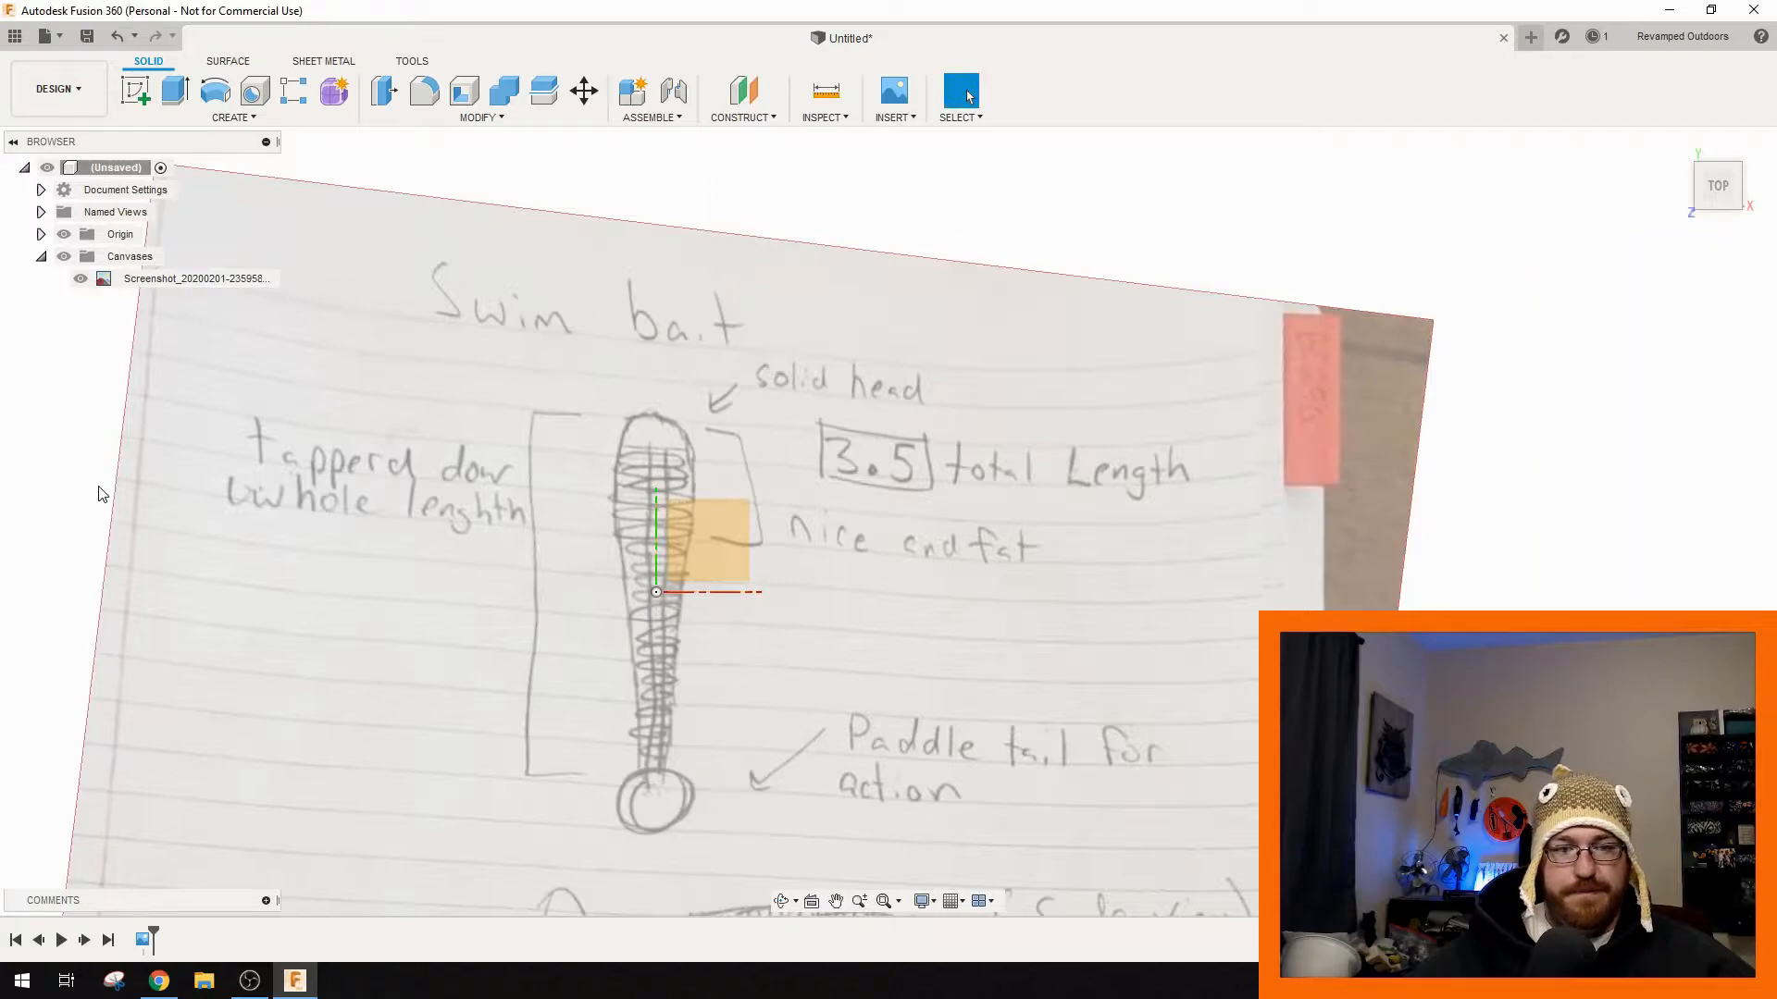
- Hide the origin geometry and start a new sketch on the XY plane
{"action": "scroll", "coordinate": [689, 563], "scroll_direction": "down", "scroll_amount": 4}
{"action": "scroll", "coordinate": [731, 568], "scroll_direction": "up", "scroll_amount": 5}
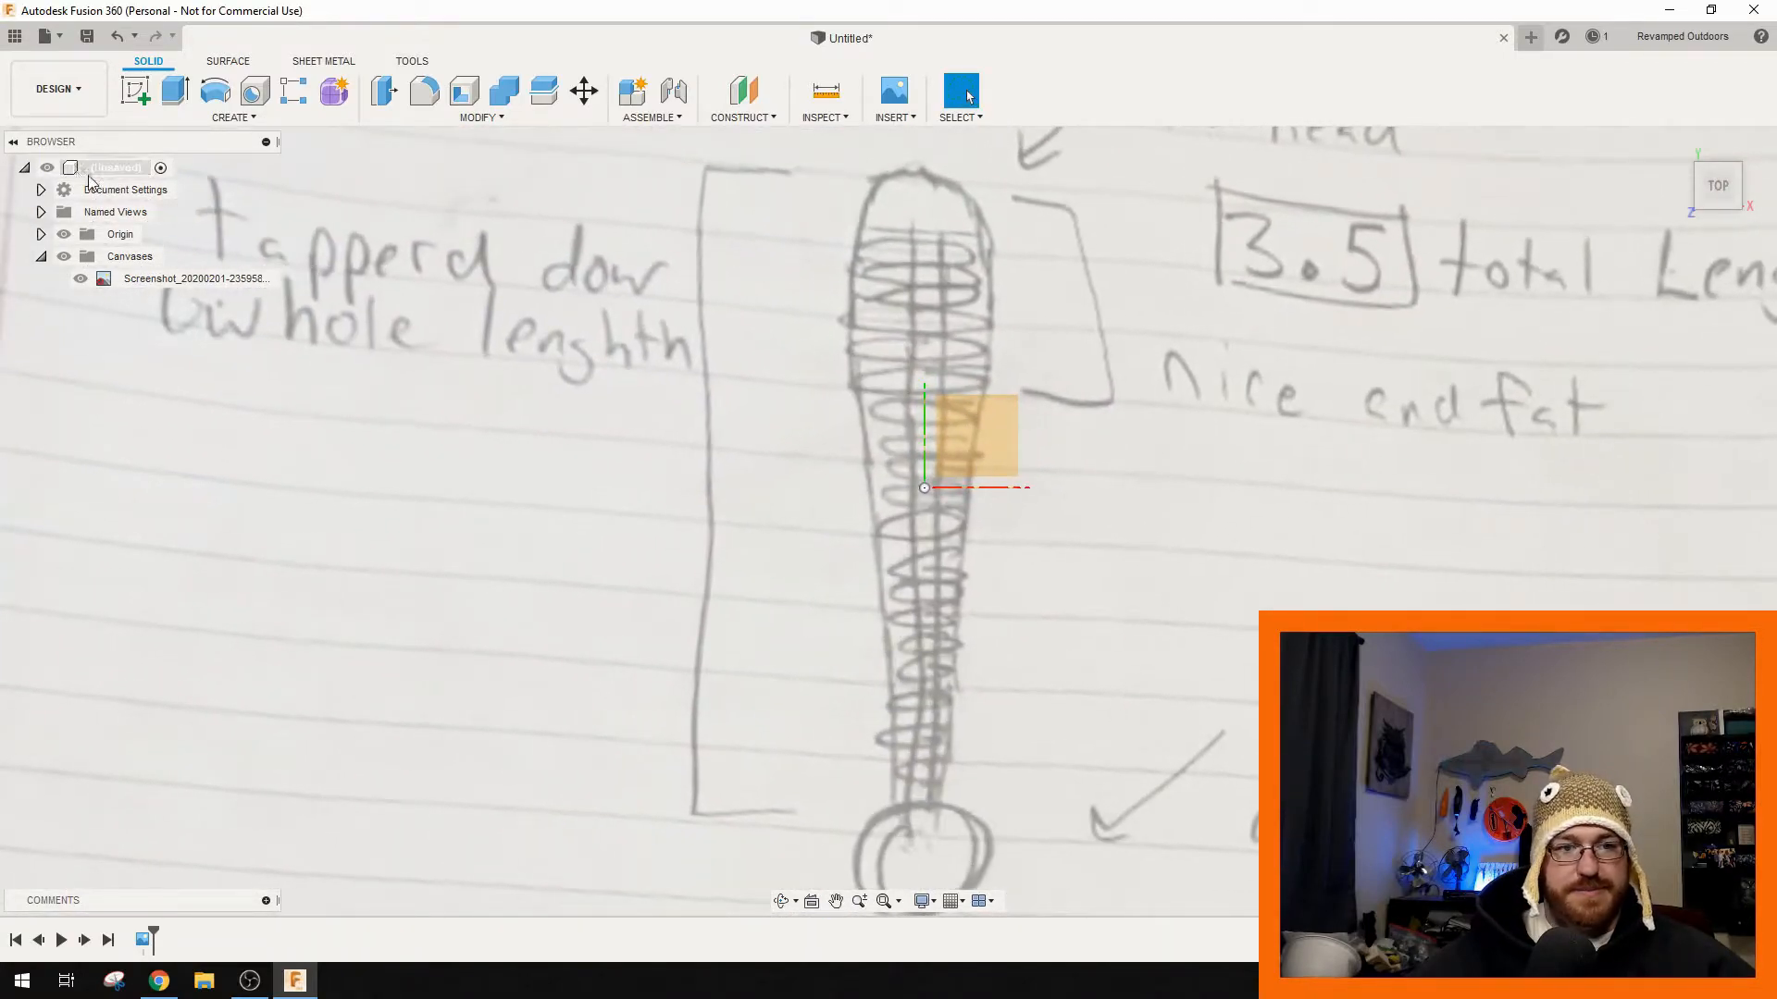
{"action": "left_click", "coordinate": [63, 234]}
{"action": "scroll", "coordinate": [805, 393], "scroll_direction": "down", "scroll_amount": 4}
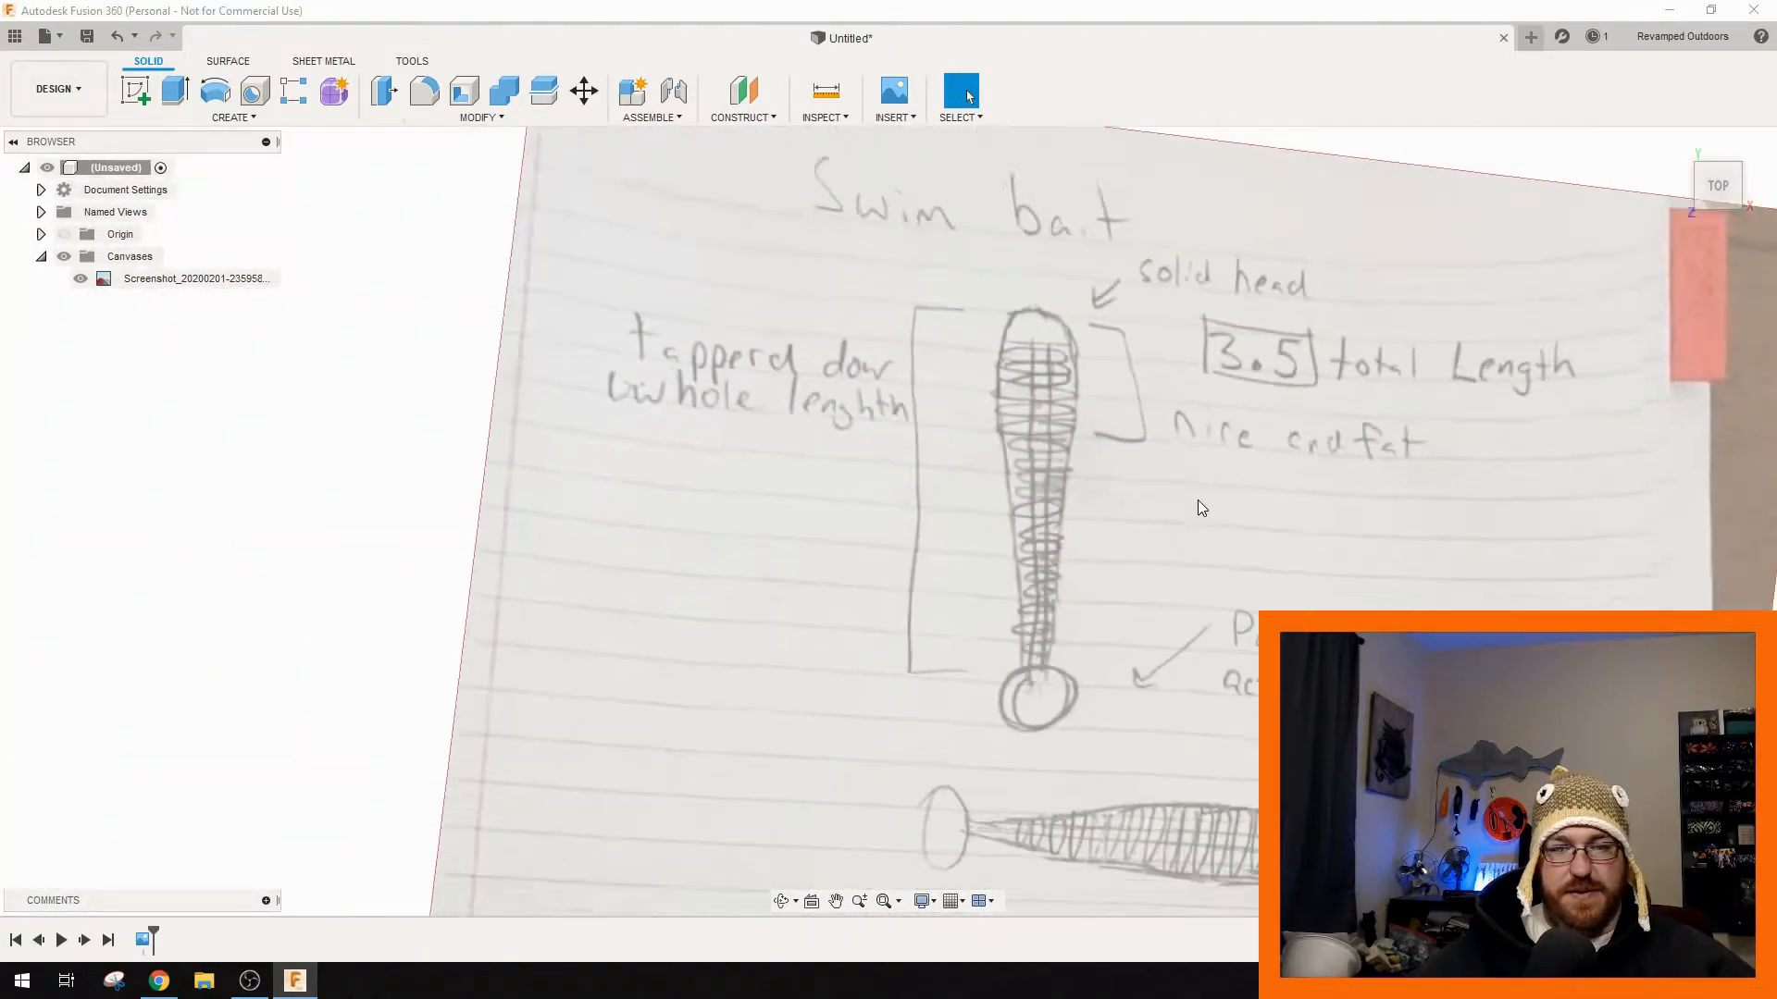
{"action": "scroll", "coordinate": [816, 421], "scroll_direction": "up", "scroll_amount": 4}
{"action": "mouse_move", "coordinate": [817, 432]}
{"action": "middle_mouse_down"}
{"action": "mouse_move", "coordinate": [971, 655]}
{"action": "mouse_move", "coordinate": [867, 540]}
{"action": "middle_mouse_up"}
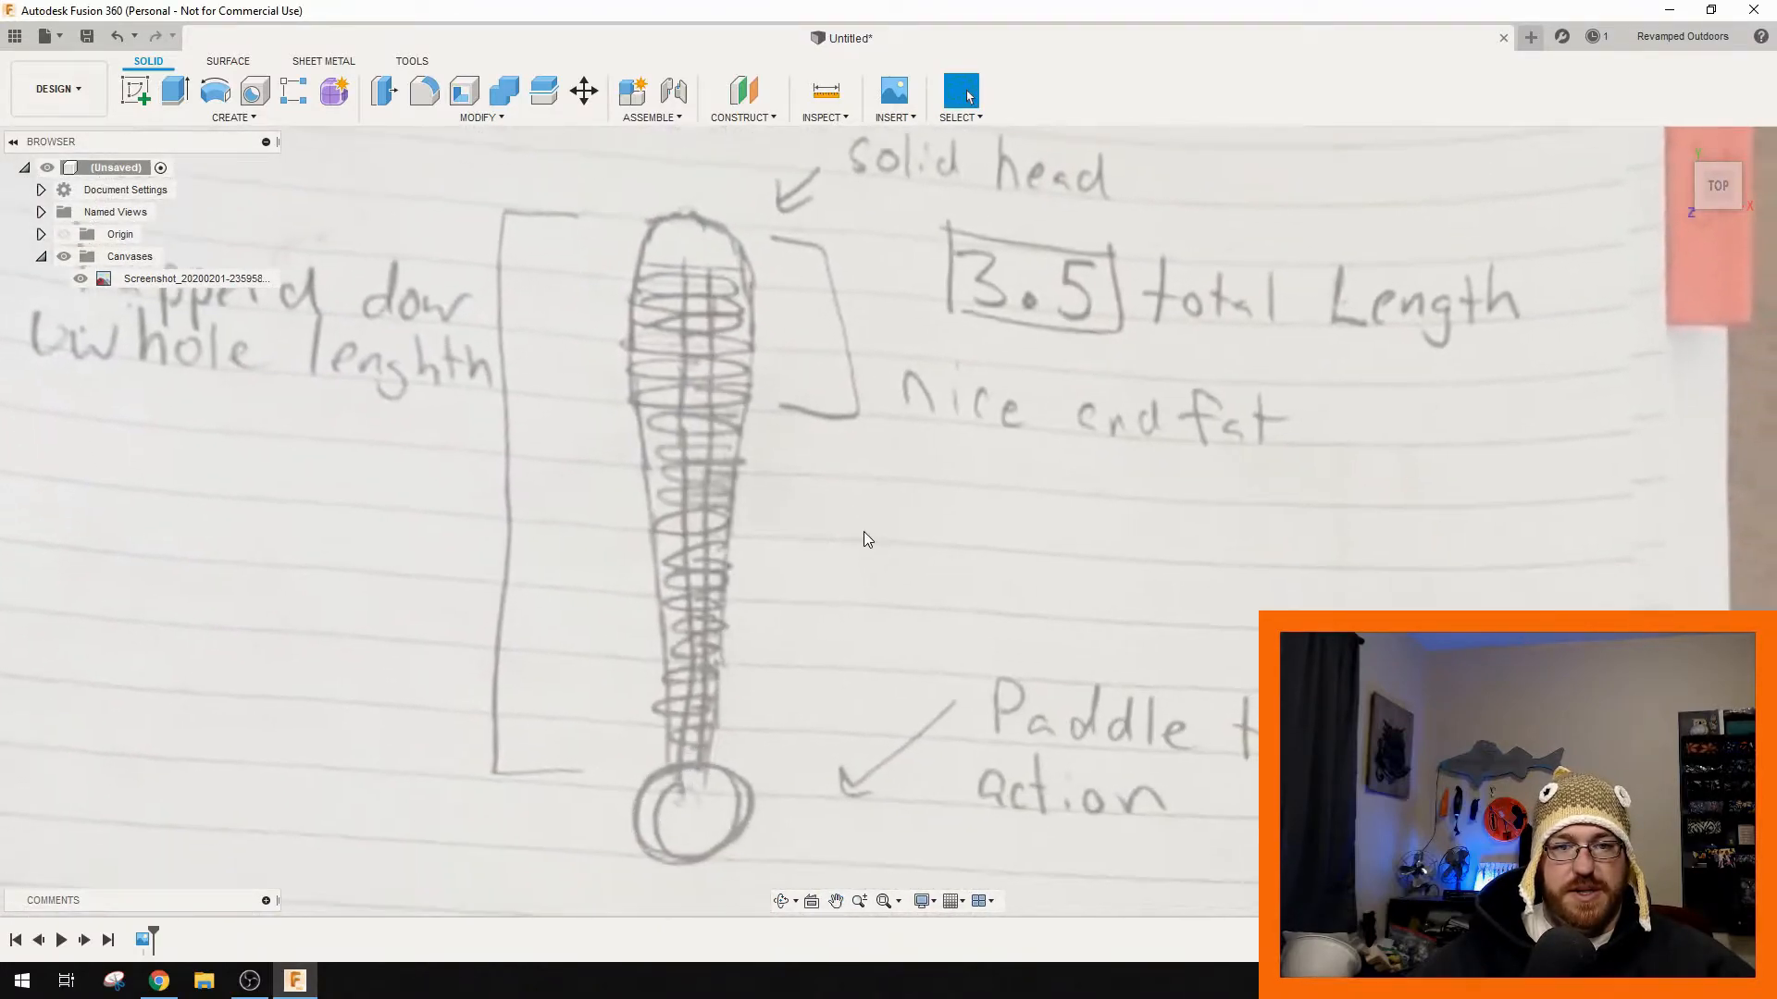
{"action": "left_click", "coordinate": [196, 118]}
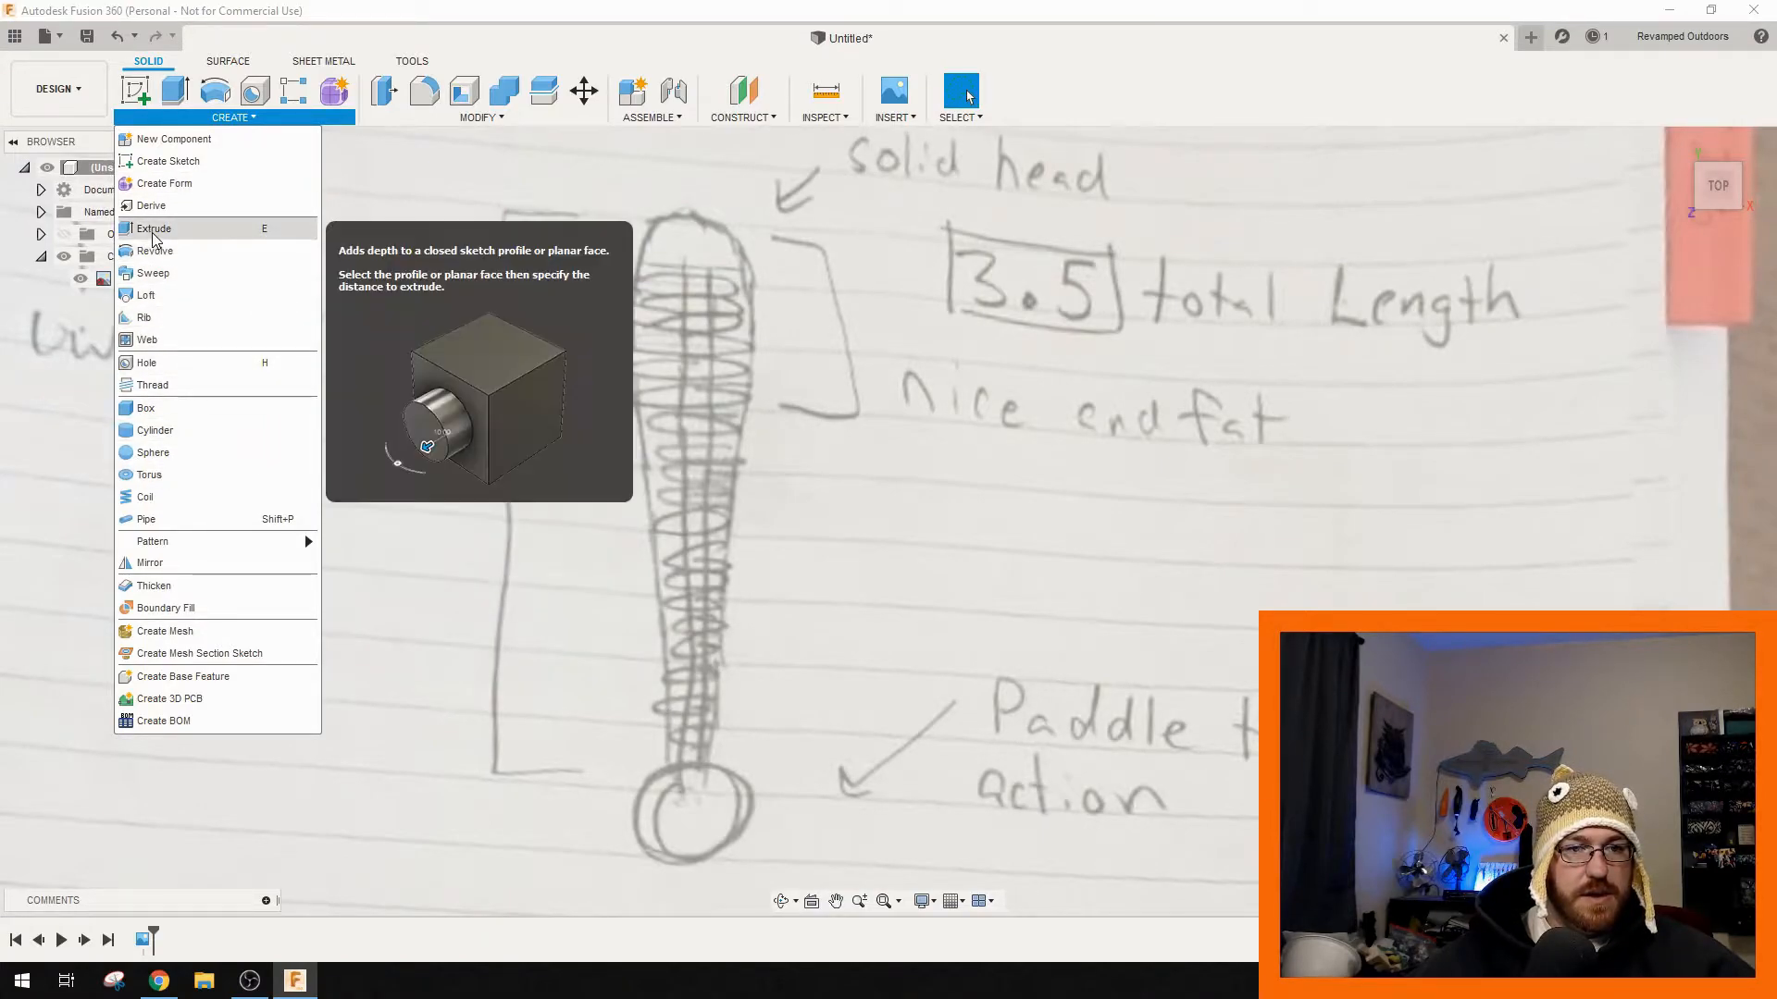
{"action": "left_click", "coordinate": [169, 171]}
{"action": "left_click", "coordinate": [746, 424]}
- Draw a vertical centreline about 78 mm long from the lure's head tip through the origin into the paddle tail circle
{"action": "mouse_move", "coordinate": [746, 425]}
{"action": "middle_mouse_down"}
{"action": "mouse_move", "coordinate": [953, 660]}
{"action": "mouse_move", "coordinate": [810, 456]}
{"action": "mouse_move", "coordinate": [934, 236]}
{"action": "middle_mouse_up"}
{"action": "scroll", "coordinate": [770, 505], "scroll_direction": "up", "scroll_amount": 4}
{"action": "key", "text": "l"}
{"action": "scroll", "coordinate": [638, 593], "scroll_direction": "down", "scroll_amount": 6}
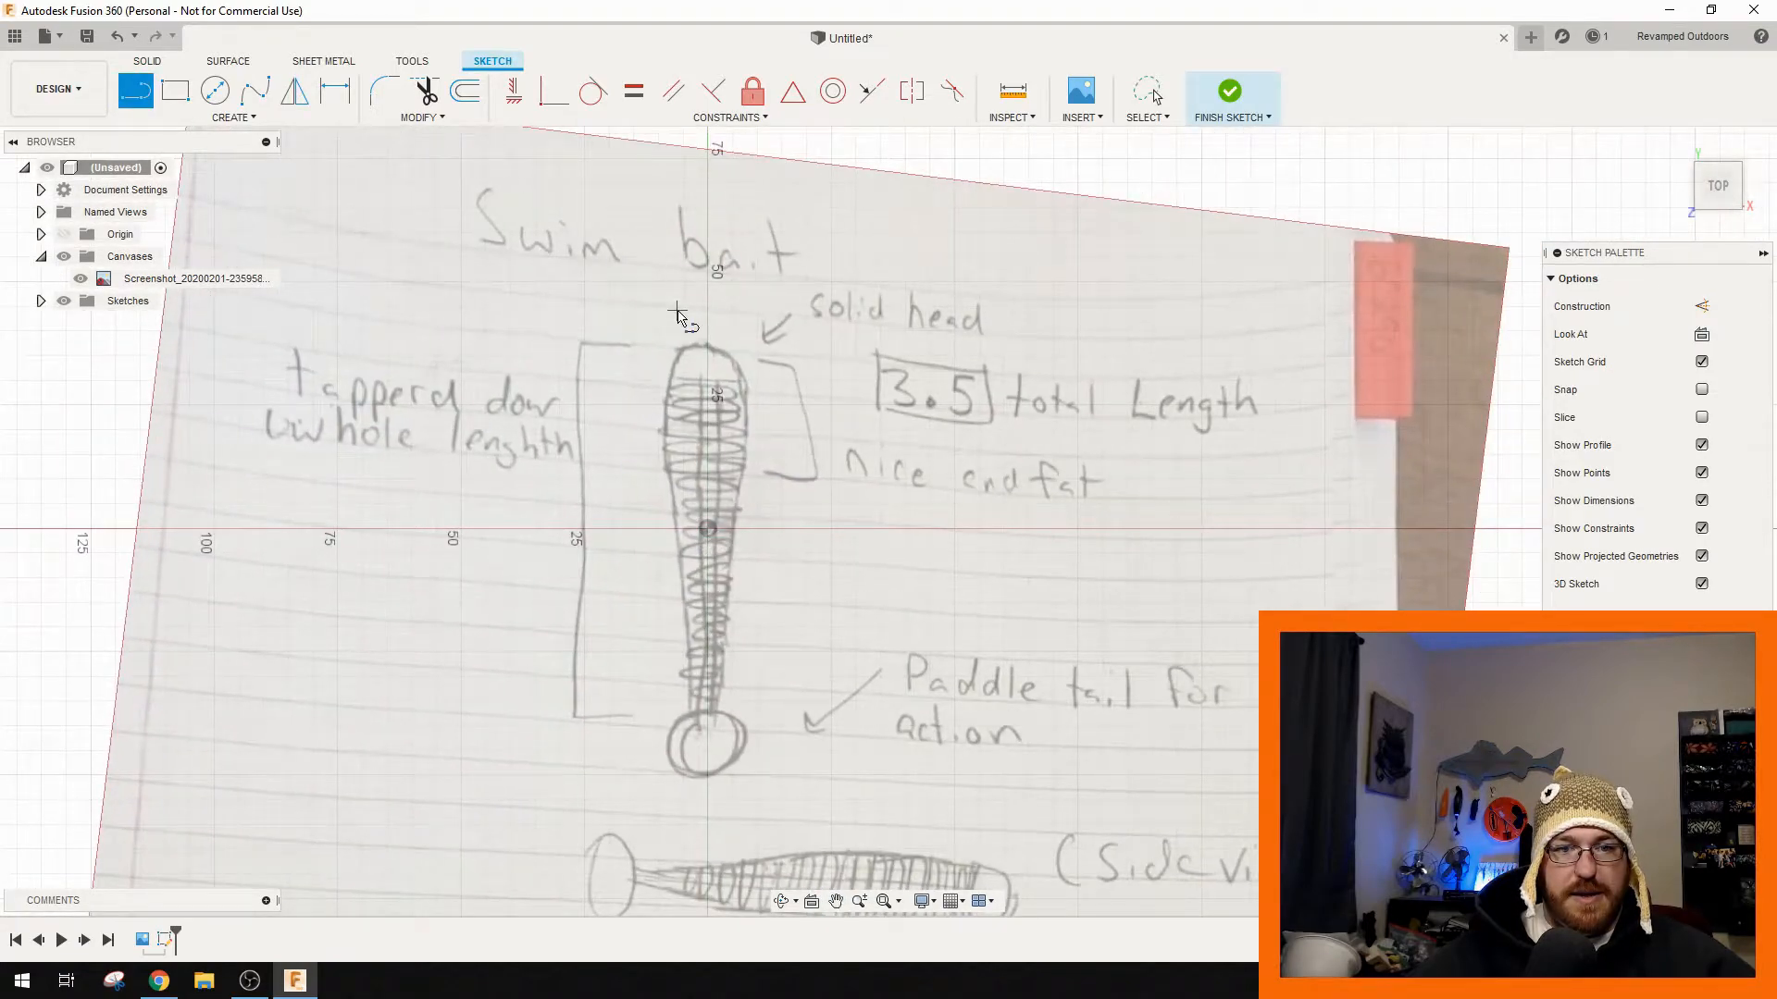
{"action": "scroll", "coordinate": [699, 352], "scroll_direction": "up", "scroll_amount": 3}
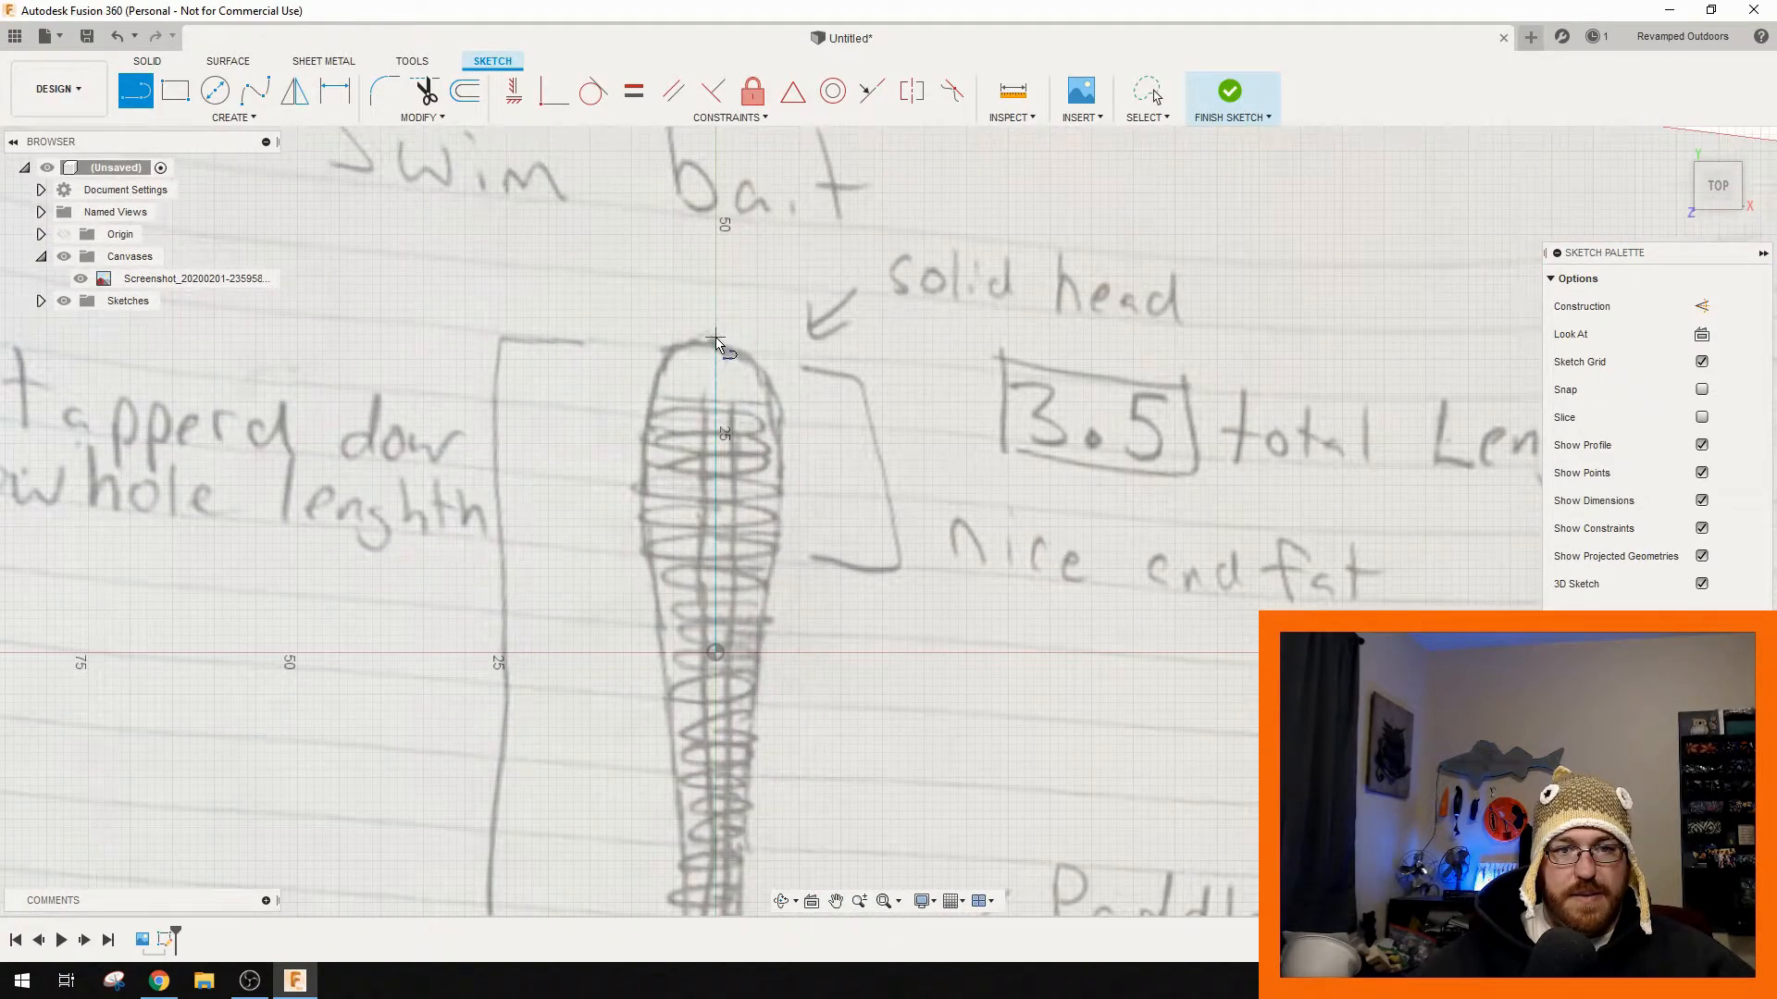
{"action": "left_click", "coordinate": [715, 337]}
{"action": "middle_click_drag", "start_coordinate": [810, 715], "coordinate": [740, 391]}
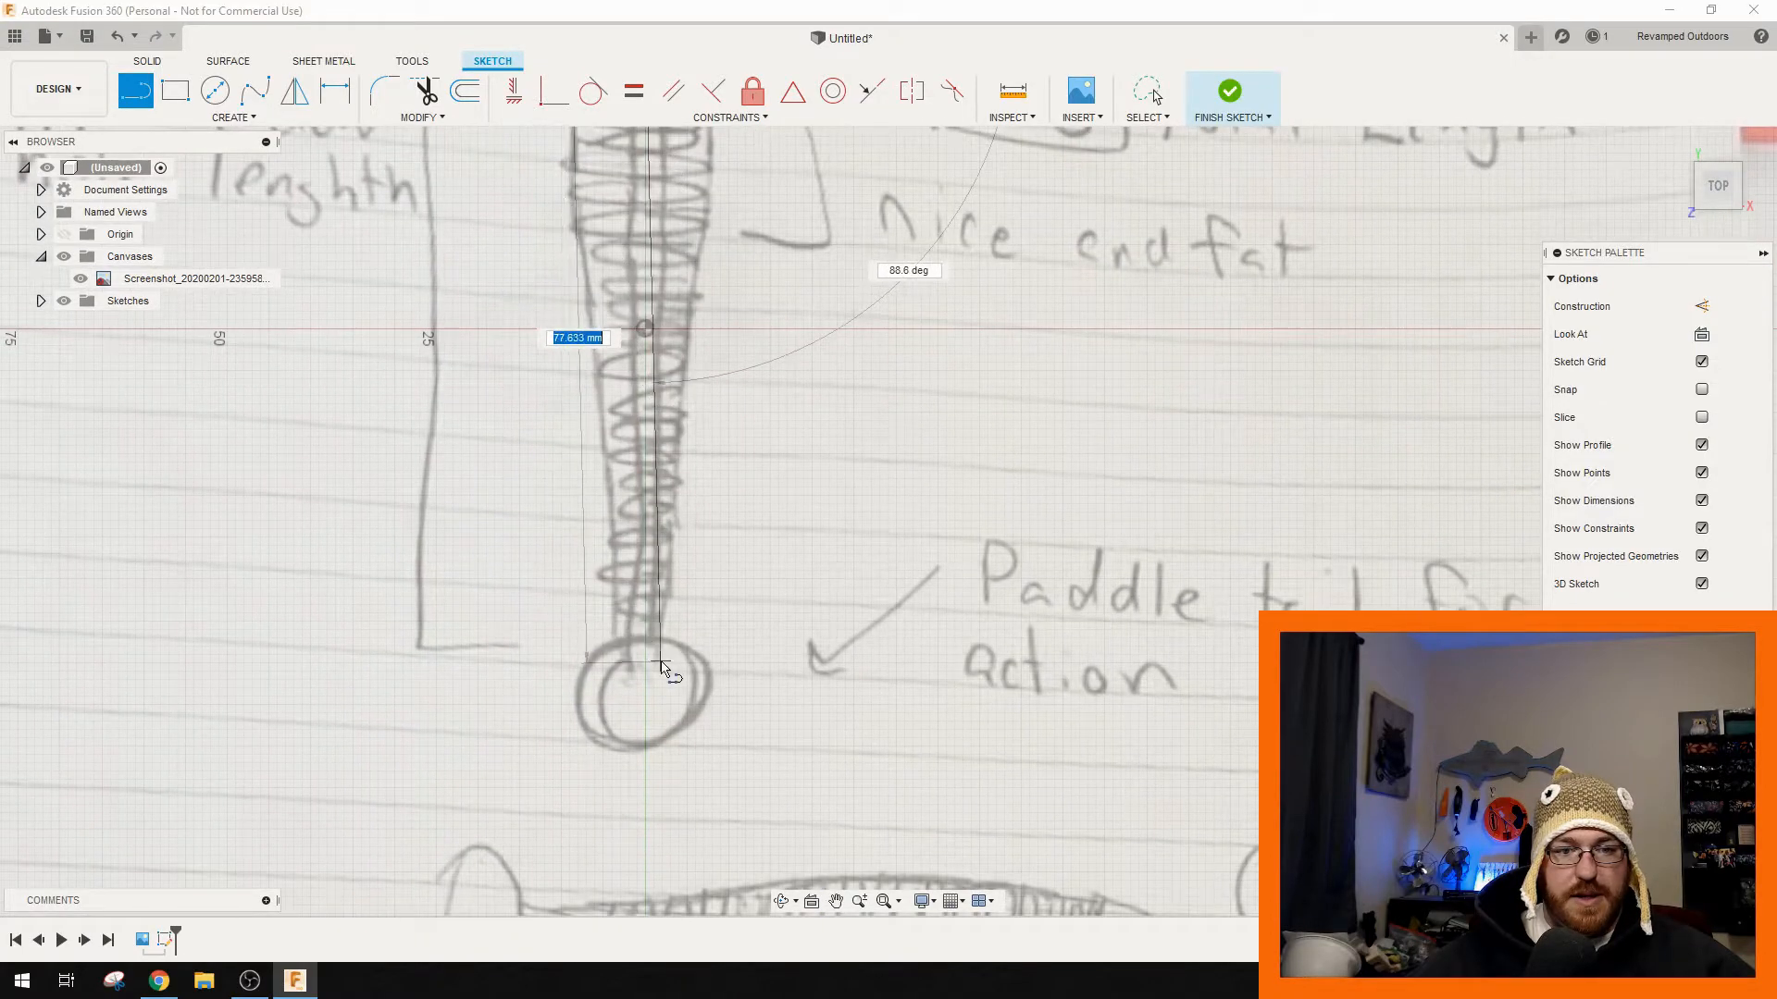
{"action": "left_click", "coordinate": [648, 666]}
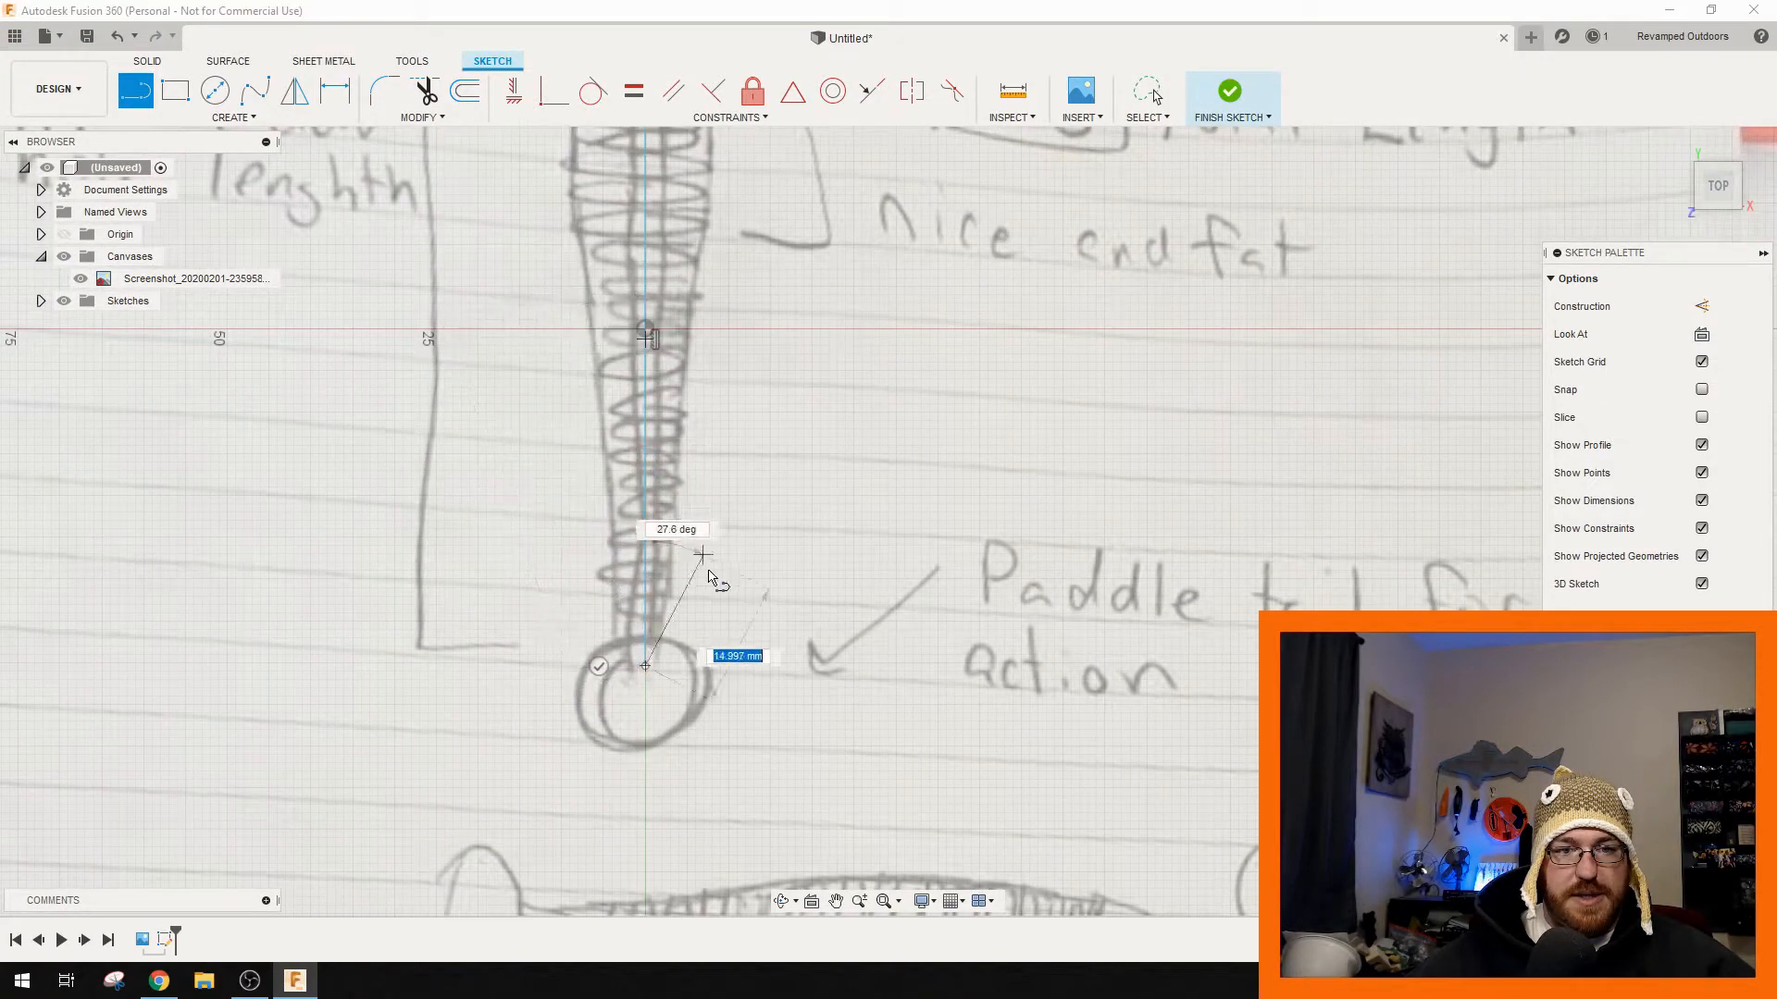
{"action": "left_click", "coordinate": [599, 666]}
{"action": "middle_click_drag", "start_coordinate": [733, 366], "coordinate": [865, 590]}
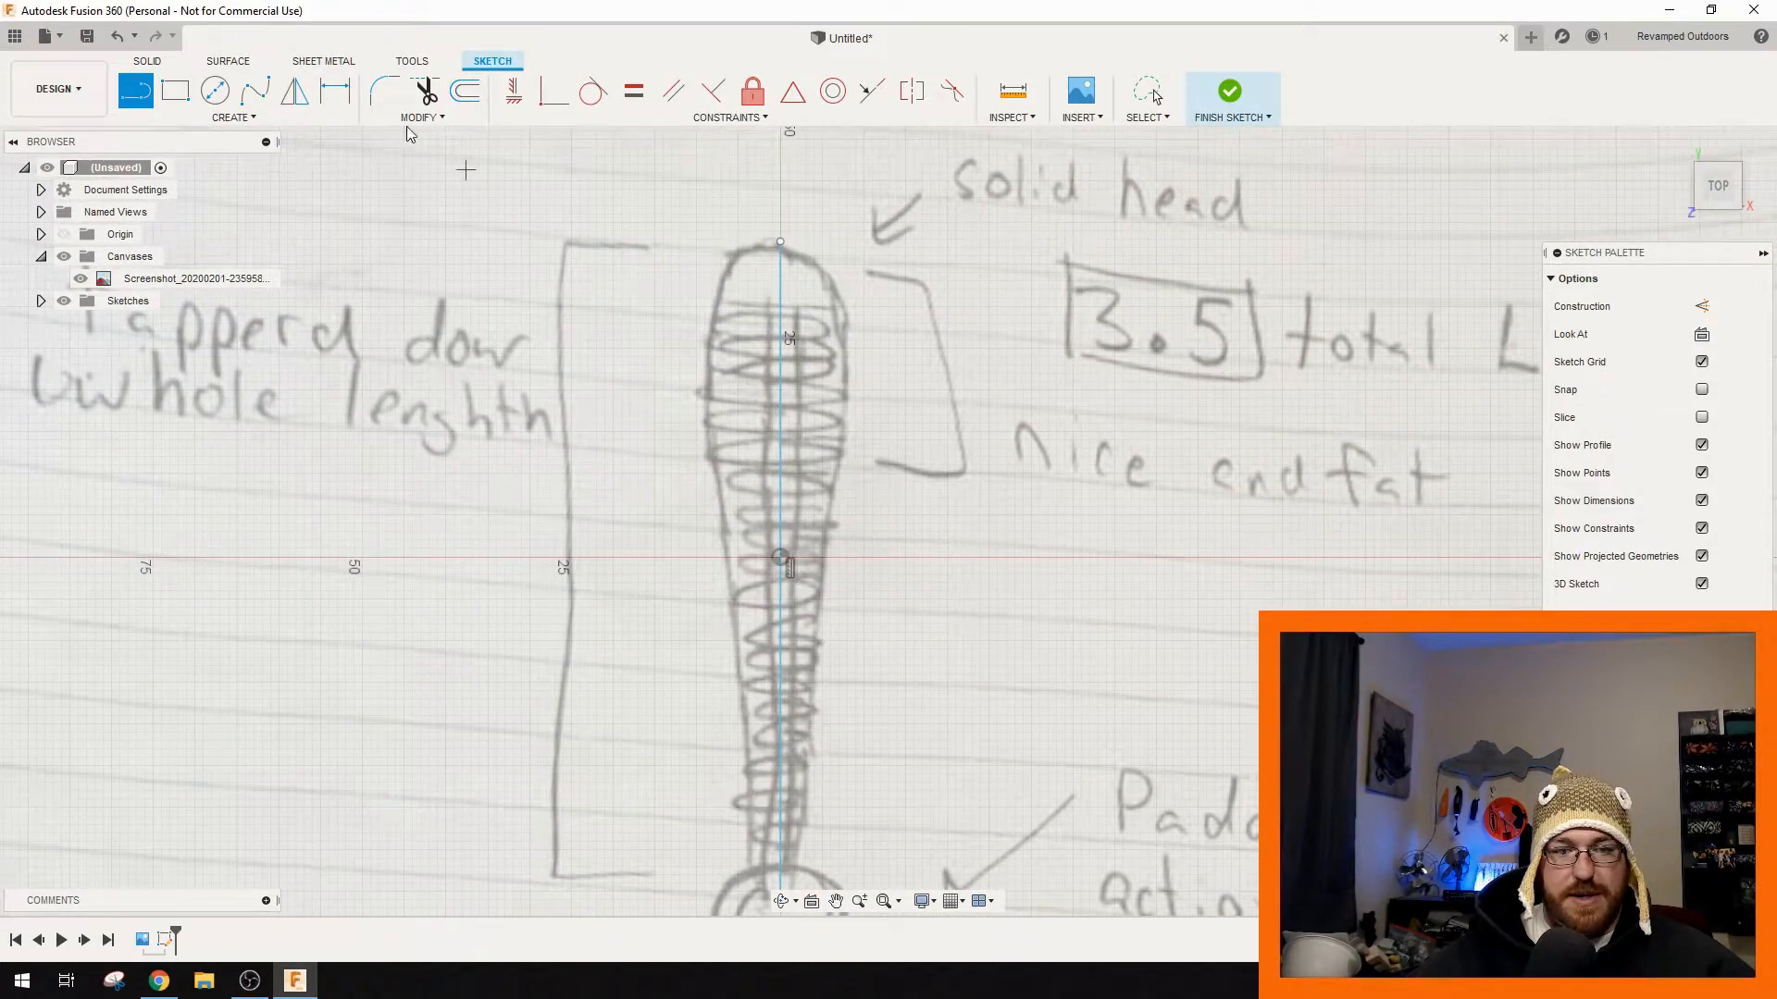
- Start a control point spline at the centreline's upper end and trace the left half of the rounded head
{"action": "left_click", "coordinate": [233, 118]}
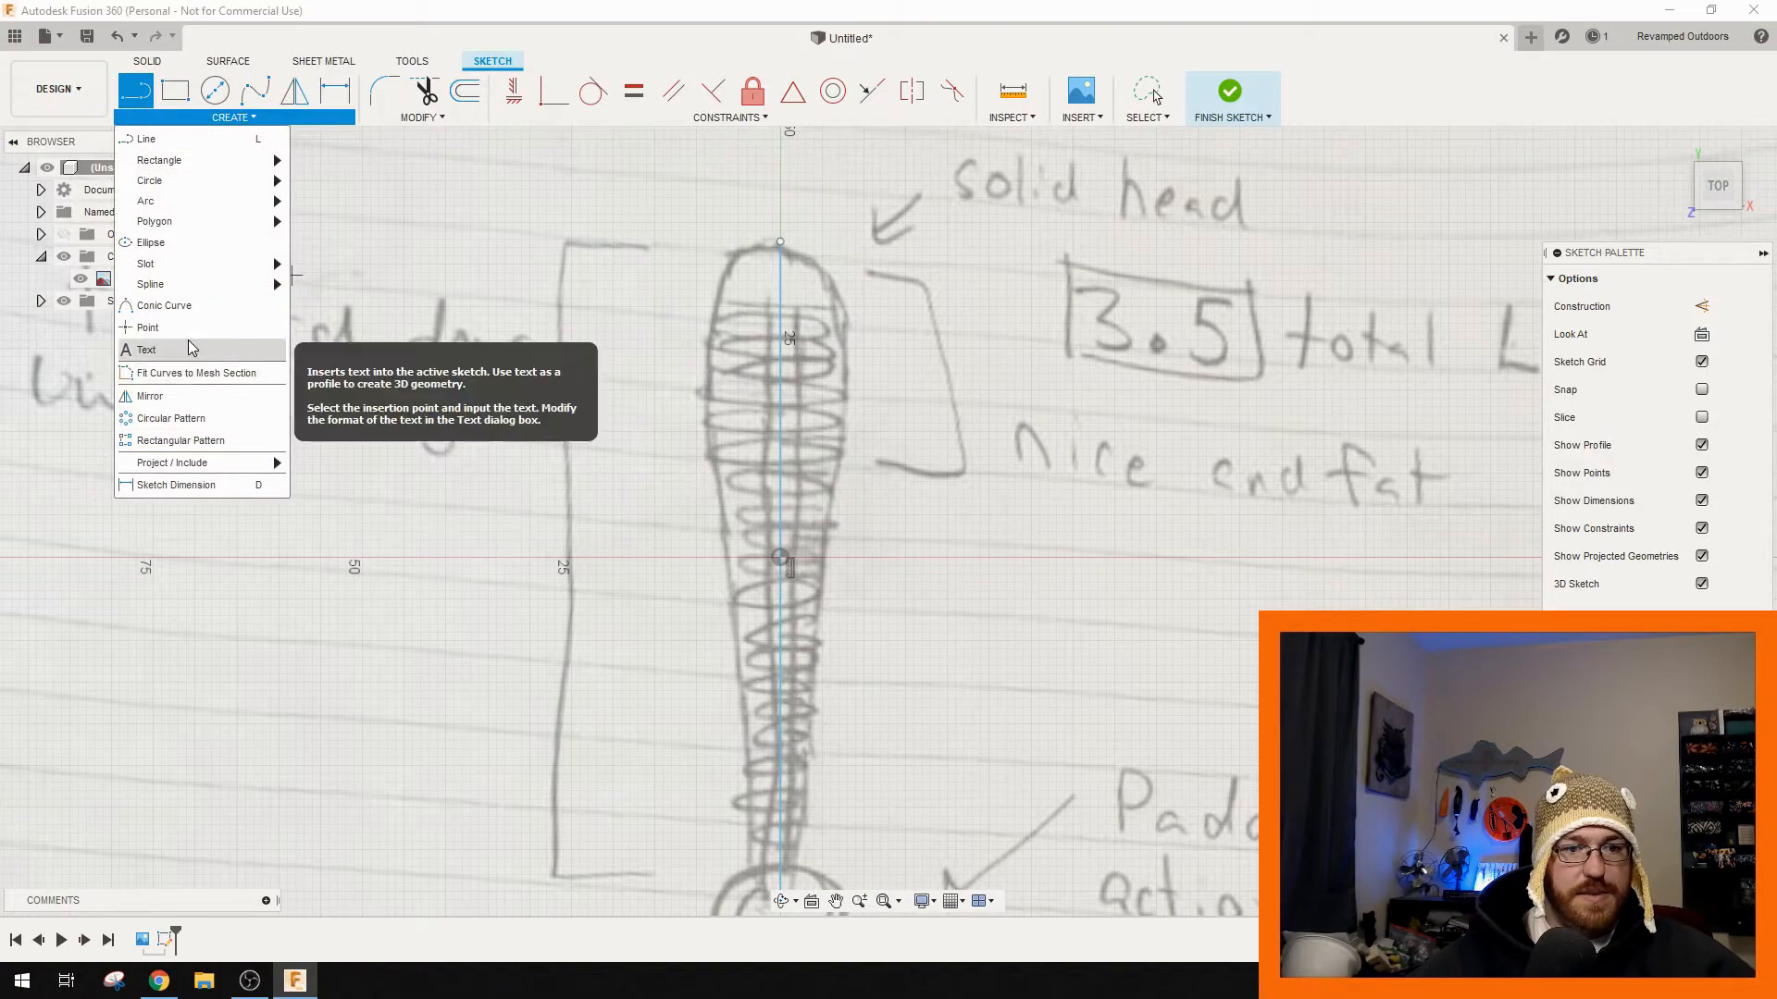
{"action": "mouse_move", "coordinate": [185, 284]}
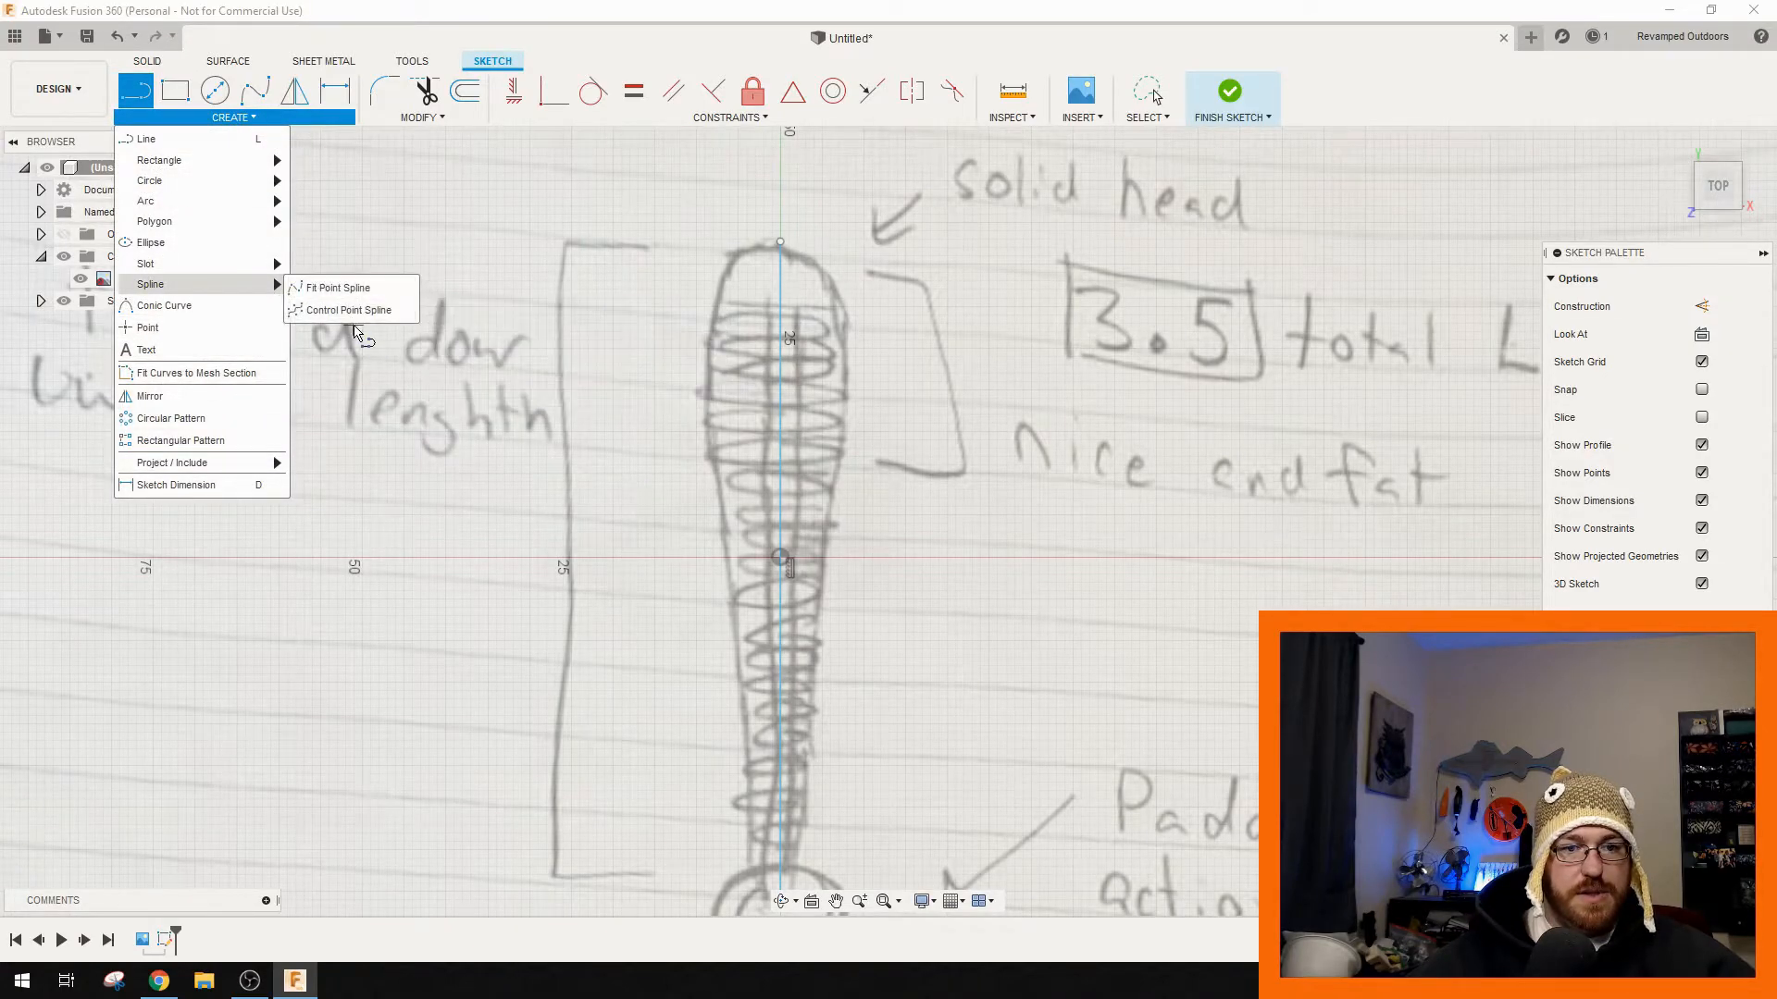
{"action": "left_click", "coordinate": [349, 310]}
{"action": "scroll", "coordinate": [765, 297], "scroll_direction": "up", "scroll_amount": 8}
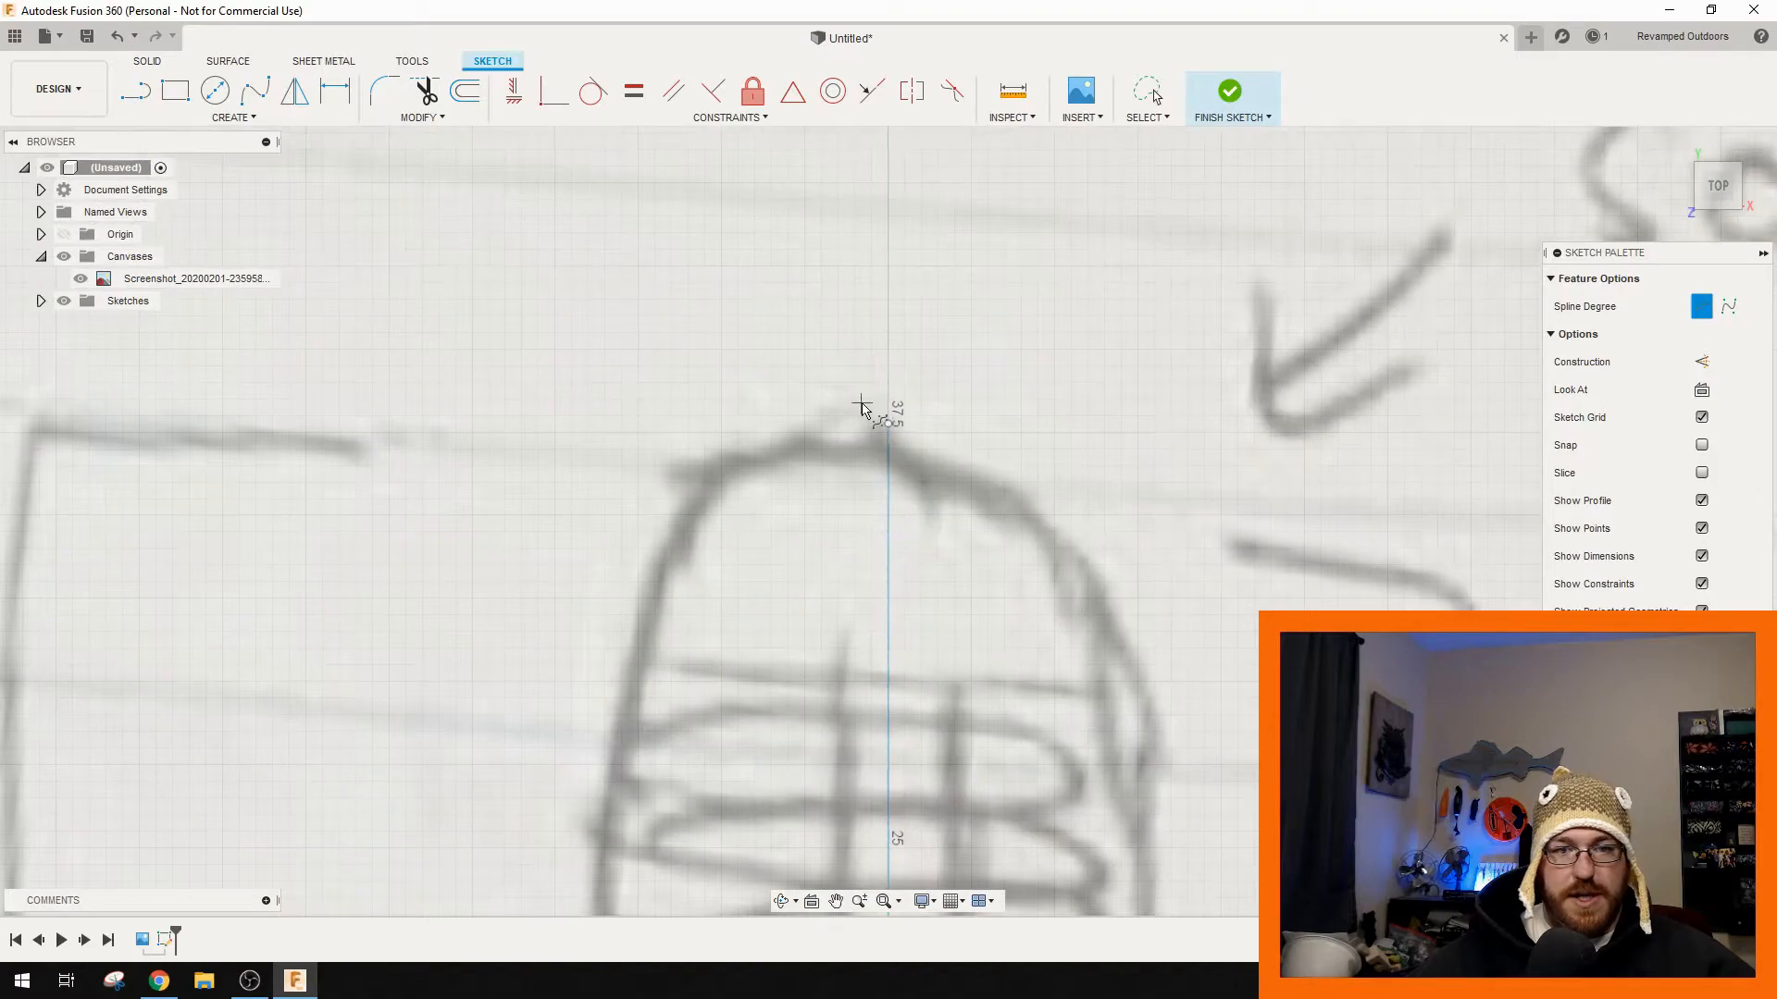
{"action": "left_click", "coordinate": [888, 424]}
{"action": "left_click", "coordinate": [814, 424]}
{"action": "left_click", "coordinate": [747, 449]}
{"action": "left_click", "coordinate": [693, 495]}
{"action": "left_click", "coordinate": [654, 572]}
{"action": "left_click", "coordinate": [625, 705]}
- Continue the control point spline from the head down the upper body's left edge to the start of the taper
{"action": "scroll", "coordinate": [625, 705], "scroll_direction": "down", "scroll_amount": 1}
{"action": "mouse_move", "coordinate": [625, 705]}
{"action": "middle_mouse_down"}
{"action": "mouse_move", "coordinate": [599, 528]}
{"action": "mouse_move", "coordinate": [637, 166]}
{"action": "middle_mouse_up"}
{"action": "scroll", "coordinate": [637, 167], "scroll_direction": "up", "scroll_amount": 1}
{"action": "left_click", "coordinate": [612, 372]}
{"action": "left_click", "coordinate": [605, 546]}
{"action": "left_click", "coordinate": [620, 720]}
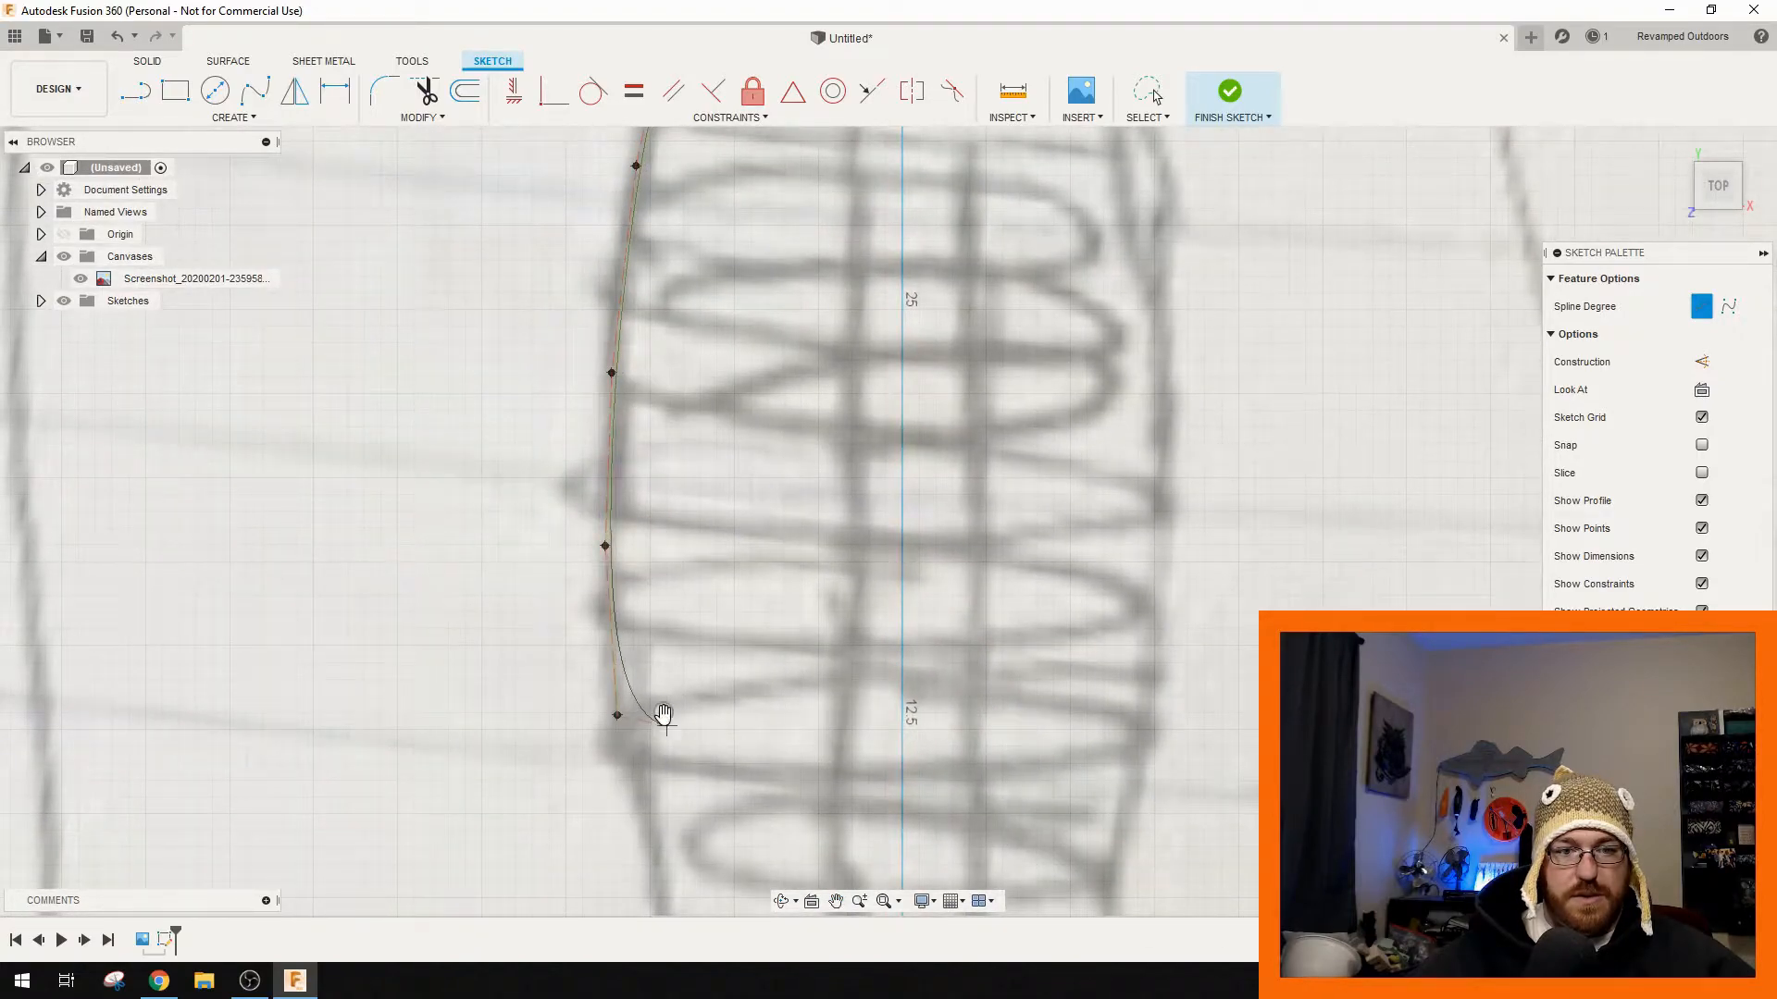
{"action": "middle_click_drag", "start_coordinate": [666, 721], "coordinate": [574, 167]}
{"action": "scroll", "coordinate": [574, 167], "scroll_direction": "down", "scroll_amount": 1}
{"action": "left_click", "coordinate": [564, 305]}
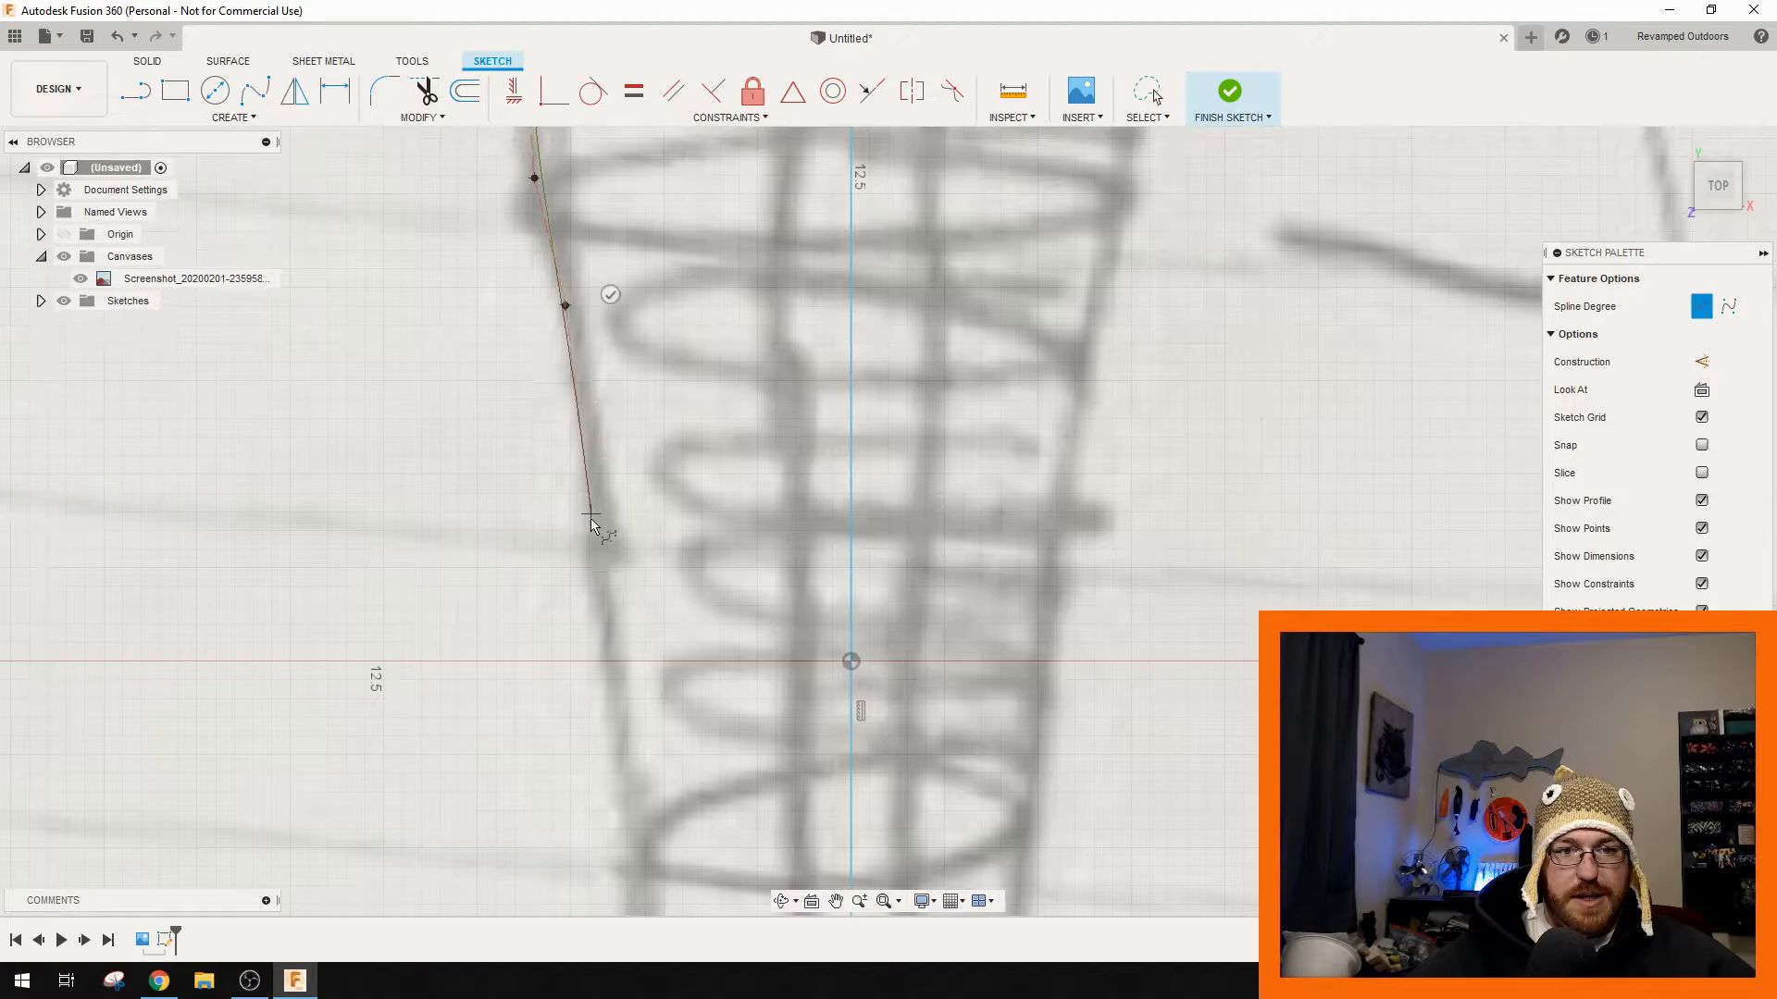
- Trace the tapering lower body's left edge into the paddle tail and end the spline level with the centreline's lower end
{"action": "middle_click_drag", "start_coordinate": [597, 562], "coordinate": [585, 153]}
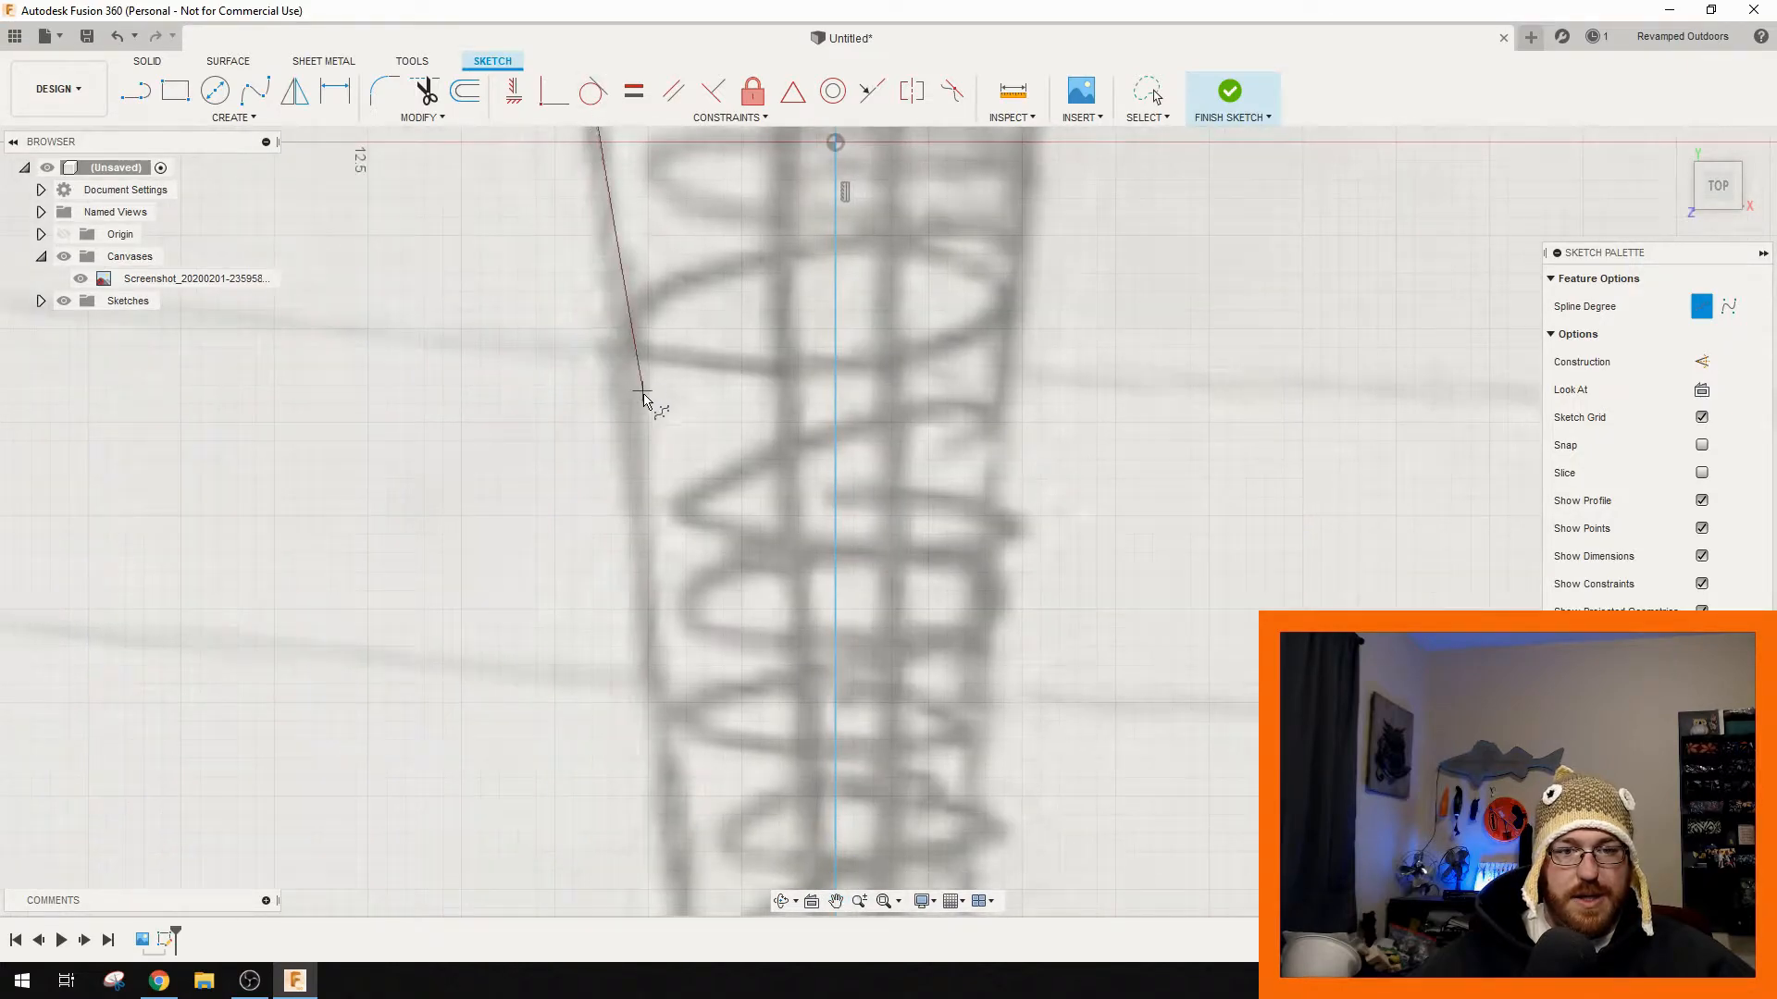
{"action": "scroll", "coordinate": [647, 407], "scroll_direction": "up", "scroll_amount": 5}
{"action": "middle_click_drag", "start_coordinate": [636, 446], "coordinate": [646, 307]}
{"action": "scroll", "coordinate": [674, 385], "scroll_direction": "down", "scroll_amount": 5}
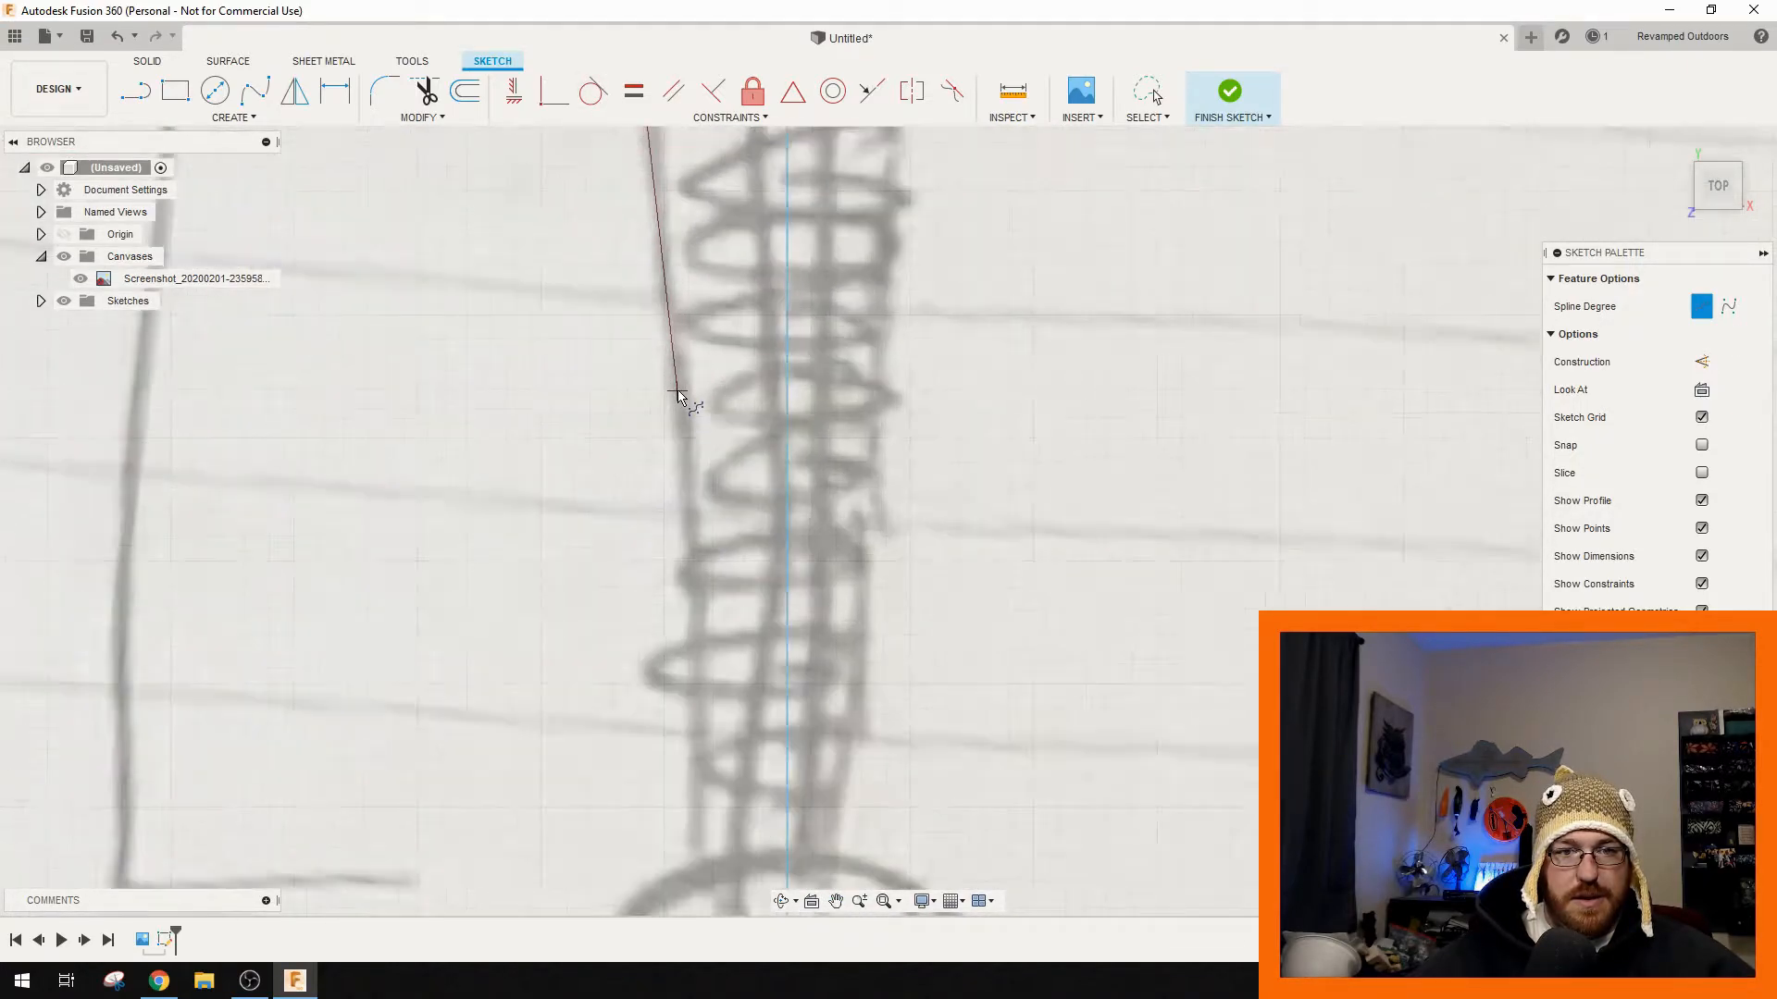
{"action": "left_click", "coordinate": [668, 351]}
{"action": "middle_click_drag", "start_coordinate": [767, 687], "coordinate": [742, 536]}
{"action": "left_click", "coordinate": [662, 417]}
{"action": "mouse_move", "coordinate": [725, 667]}
{"action": "middle_mouse_down"}
{"action": "mouse_move", "coordinate": [696, 478]}
{"action": "mouse_move", "coordinate": [706, 369]}
{"action": "middle_mouse_up"}
{"action": "left_click", "coordinate": [689, 374]}
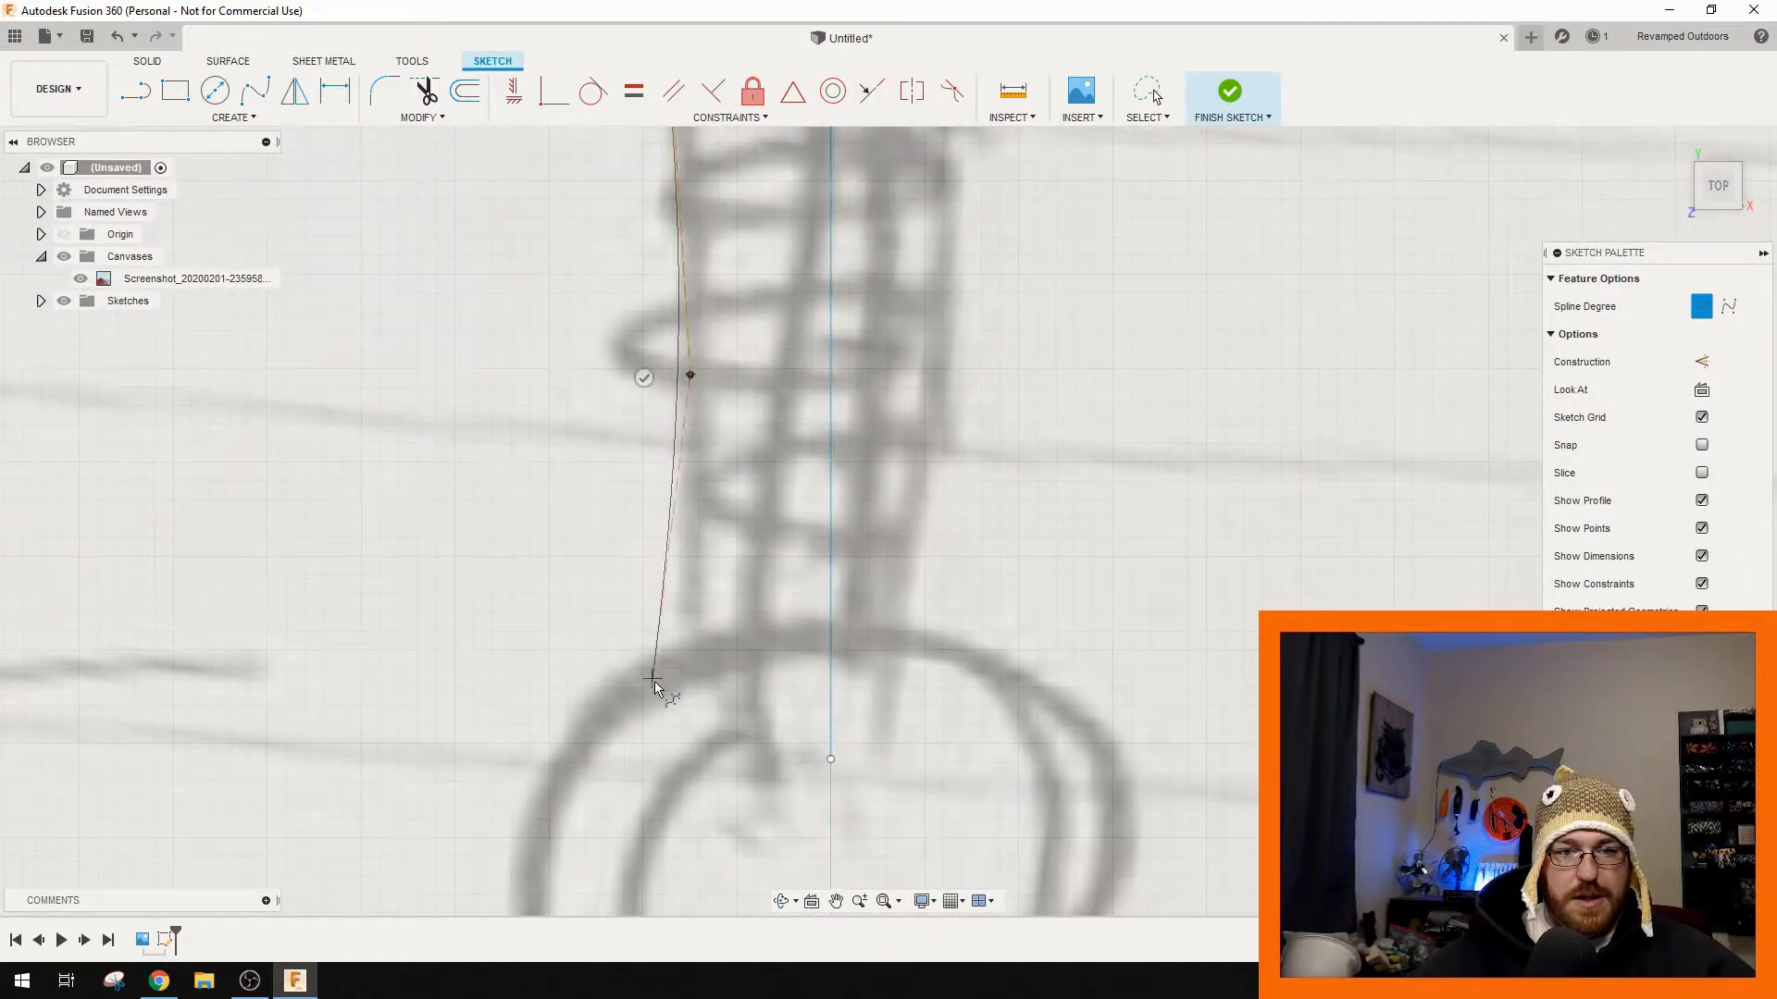
{"action": "left_click", "coordinate": [684, 632]}
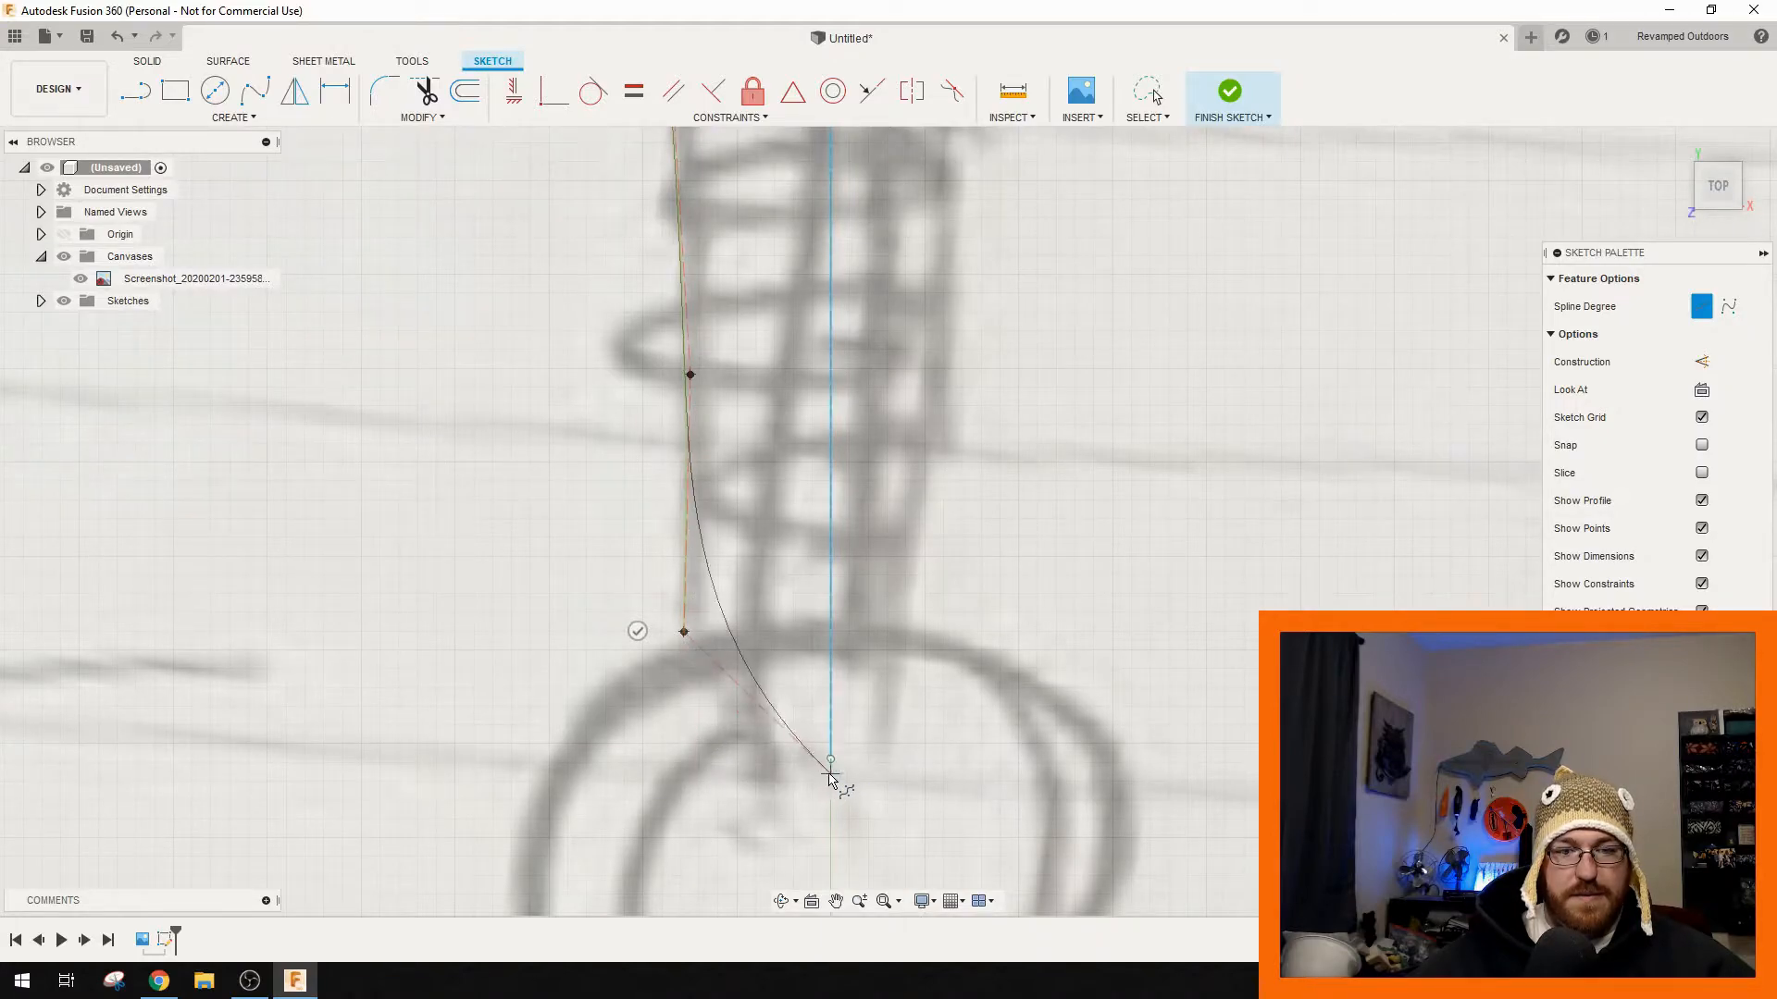
{"action": "left_click", "coordinate": [684, 759]}
{"action": "left_click", "coordinate": [727, 757]}
{"action": "key", "text": "Escape"}
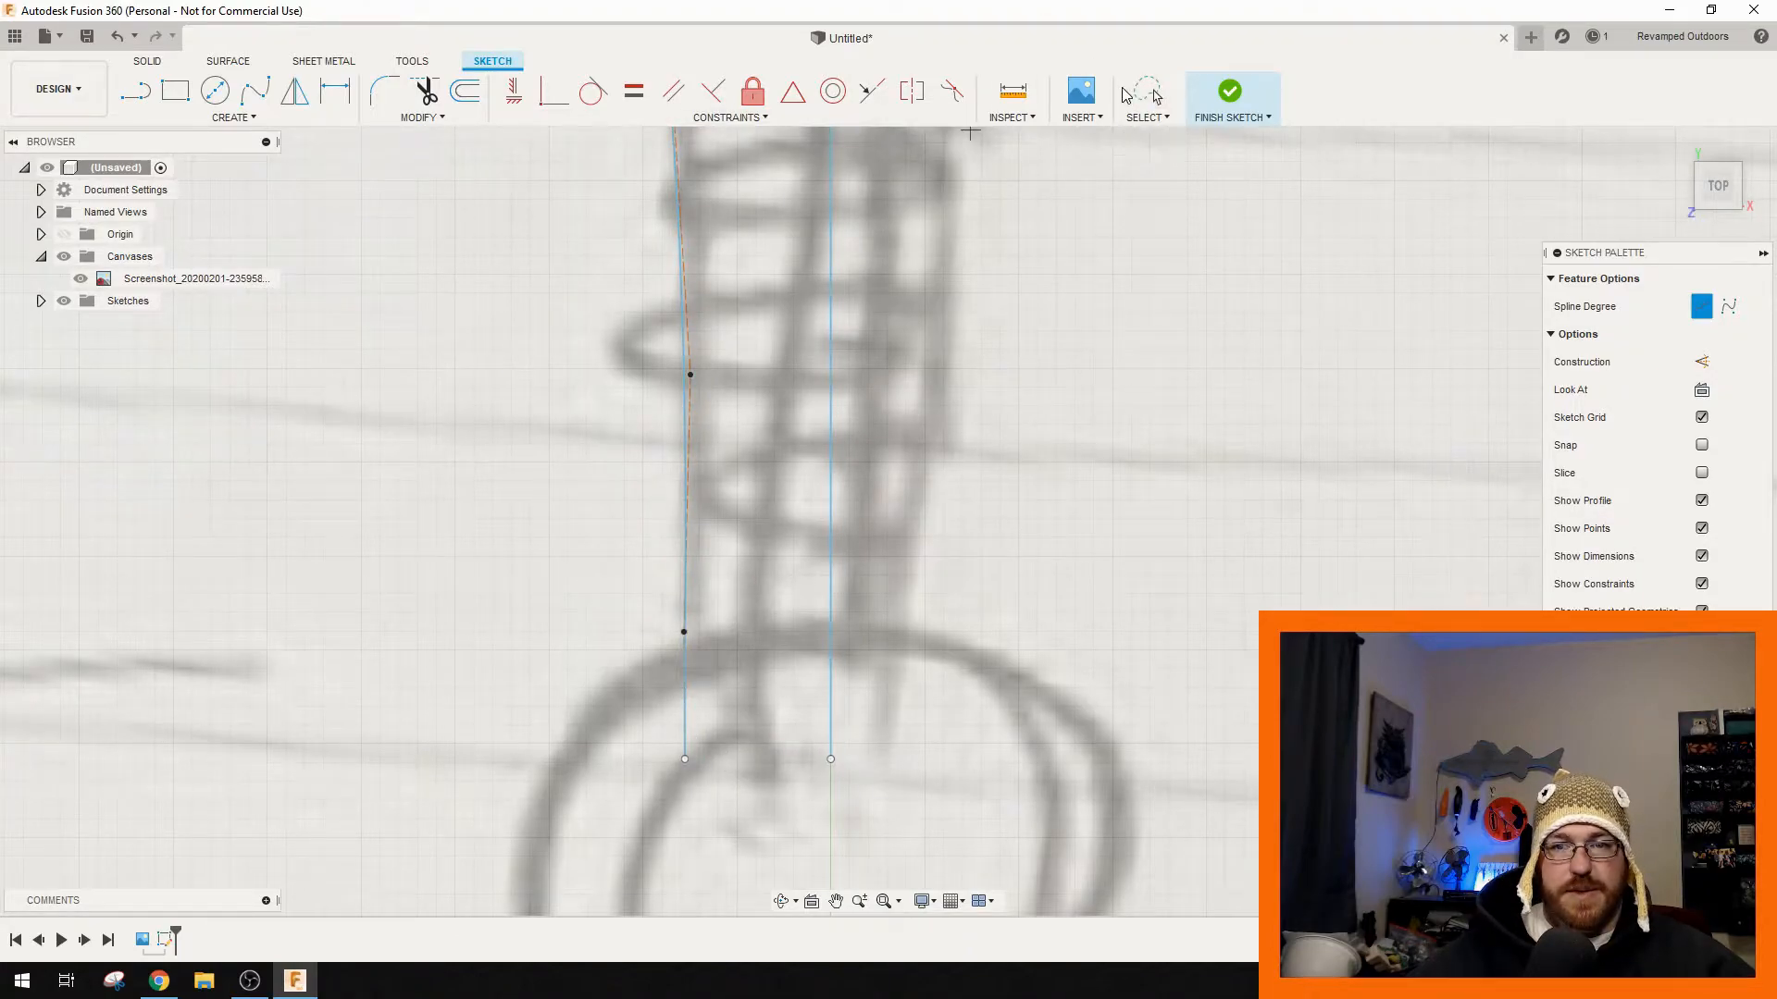
- Fine-tune the spline's control point near the tail and draw a closing line from the spline's lower end to the centreline
{"action": "left_click_drag", "start_coordinate": [686, 637], "coordinate": [690, 633]}
{"action": "scroll", "coordinate": [604, 419], "scroll_direction": "down", "scroll_amount": 5}
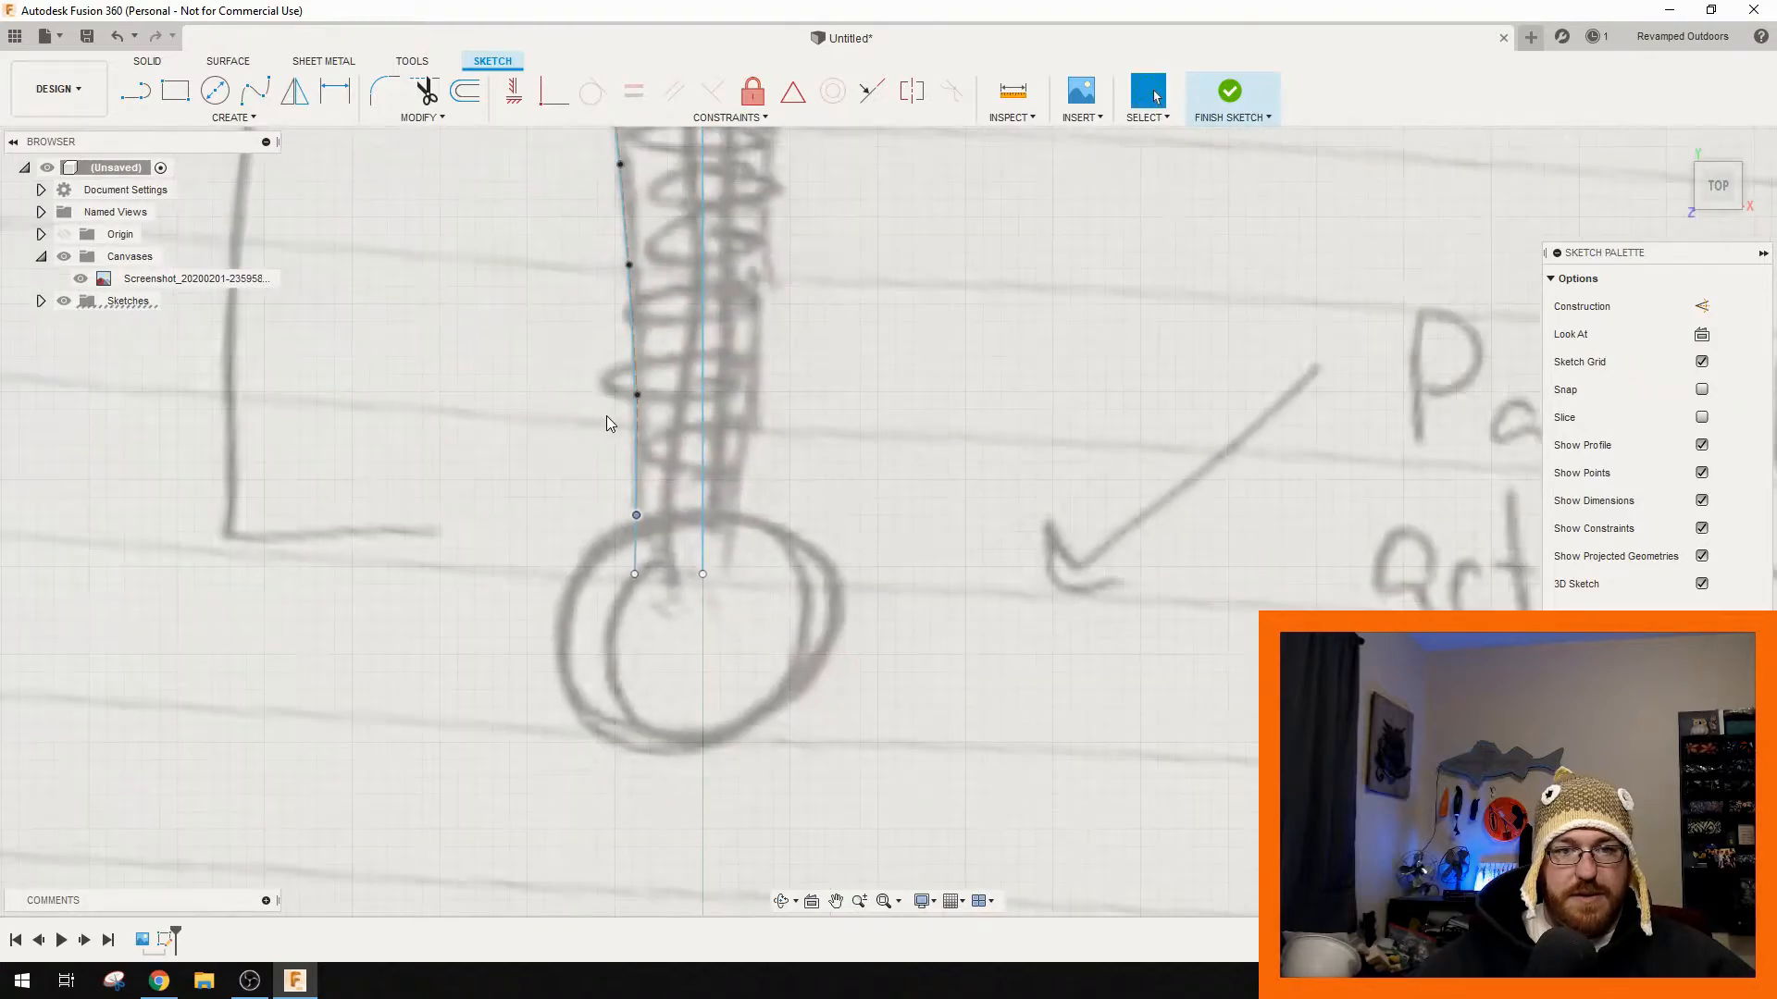
{"action": "key", "text": "l"}
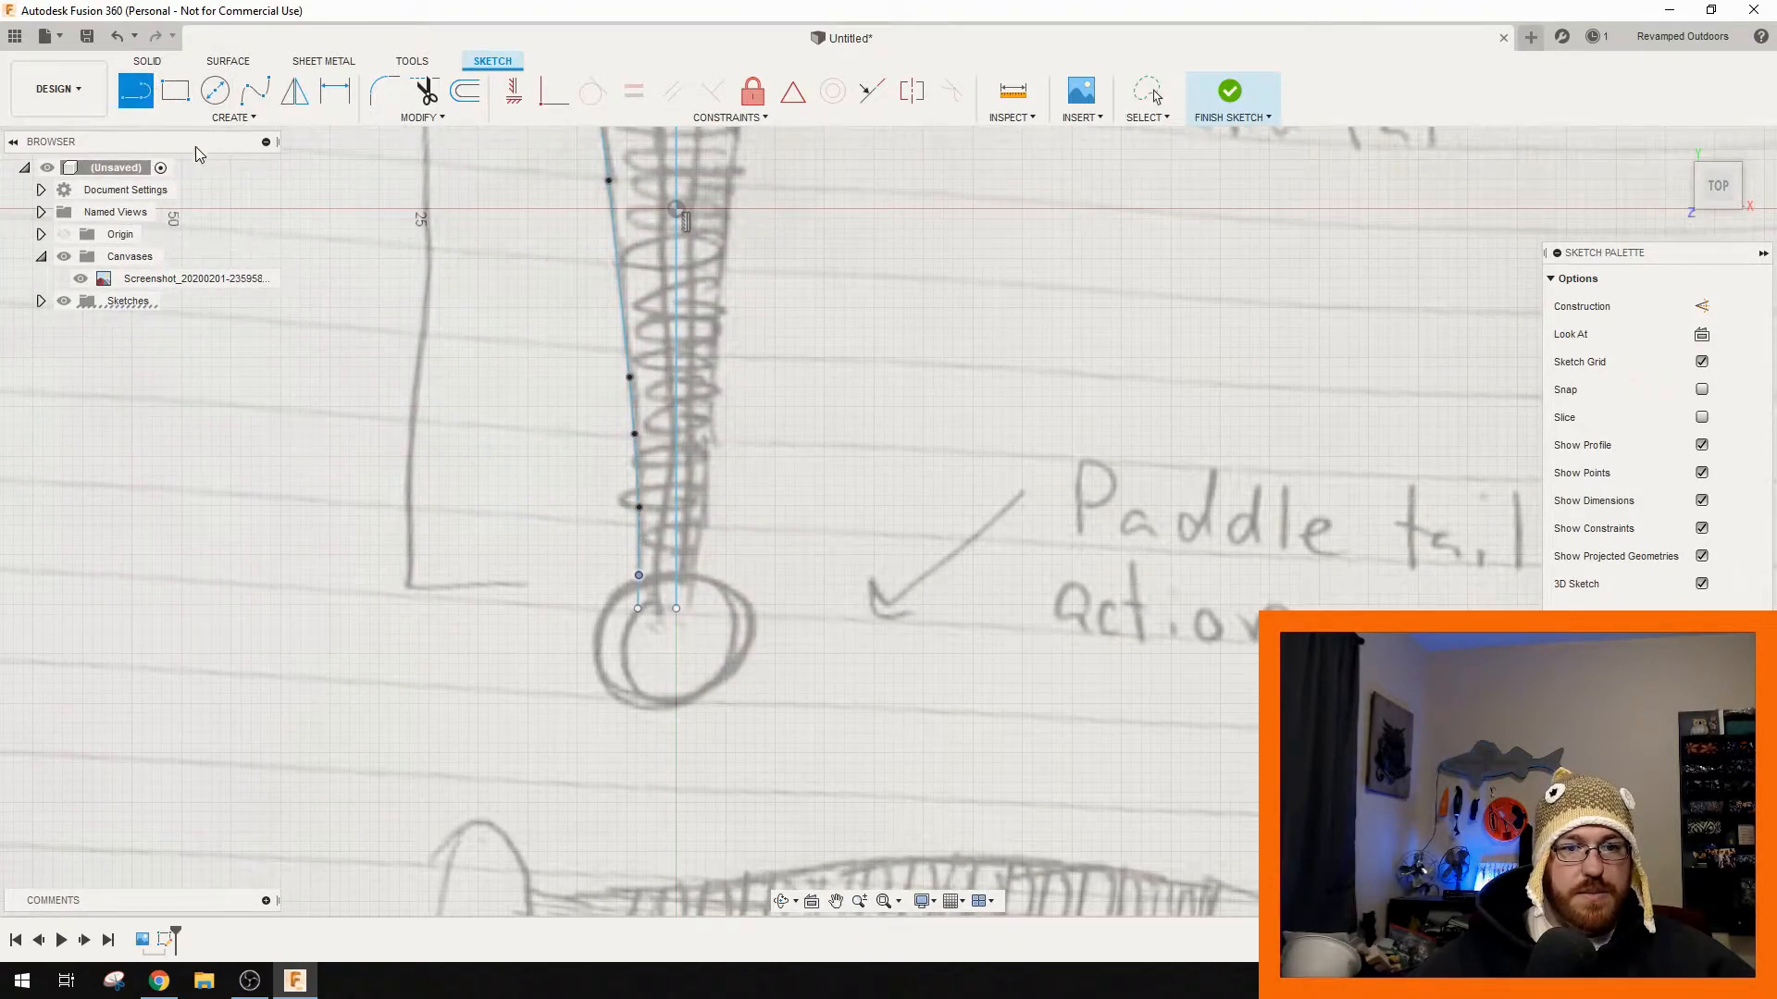
{"action": "left_click", "coordinate": [635, 610]}
{"action": "left_click", "coordinate": [676, 609]}
- Draw a horizontal line about 7.7 mm long below the head from the centreline to the spline
{"action": "middle_click_drag", "start_coordinate": [797, 181], "coordinate": [902, 822]}
{"action": "scroll", "coordinate": [729, 601], "scroll_direction": "up", "scroll_amount": 4}
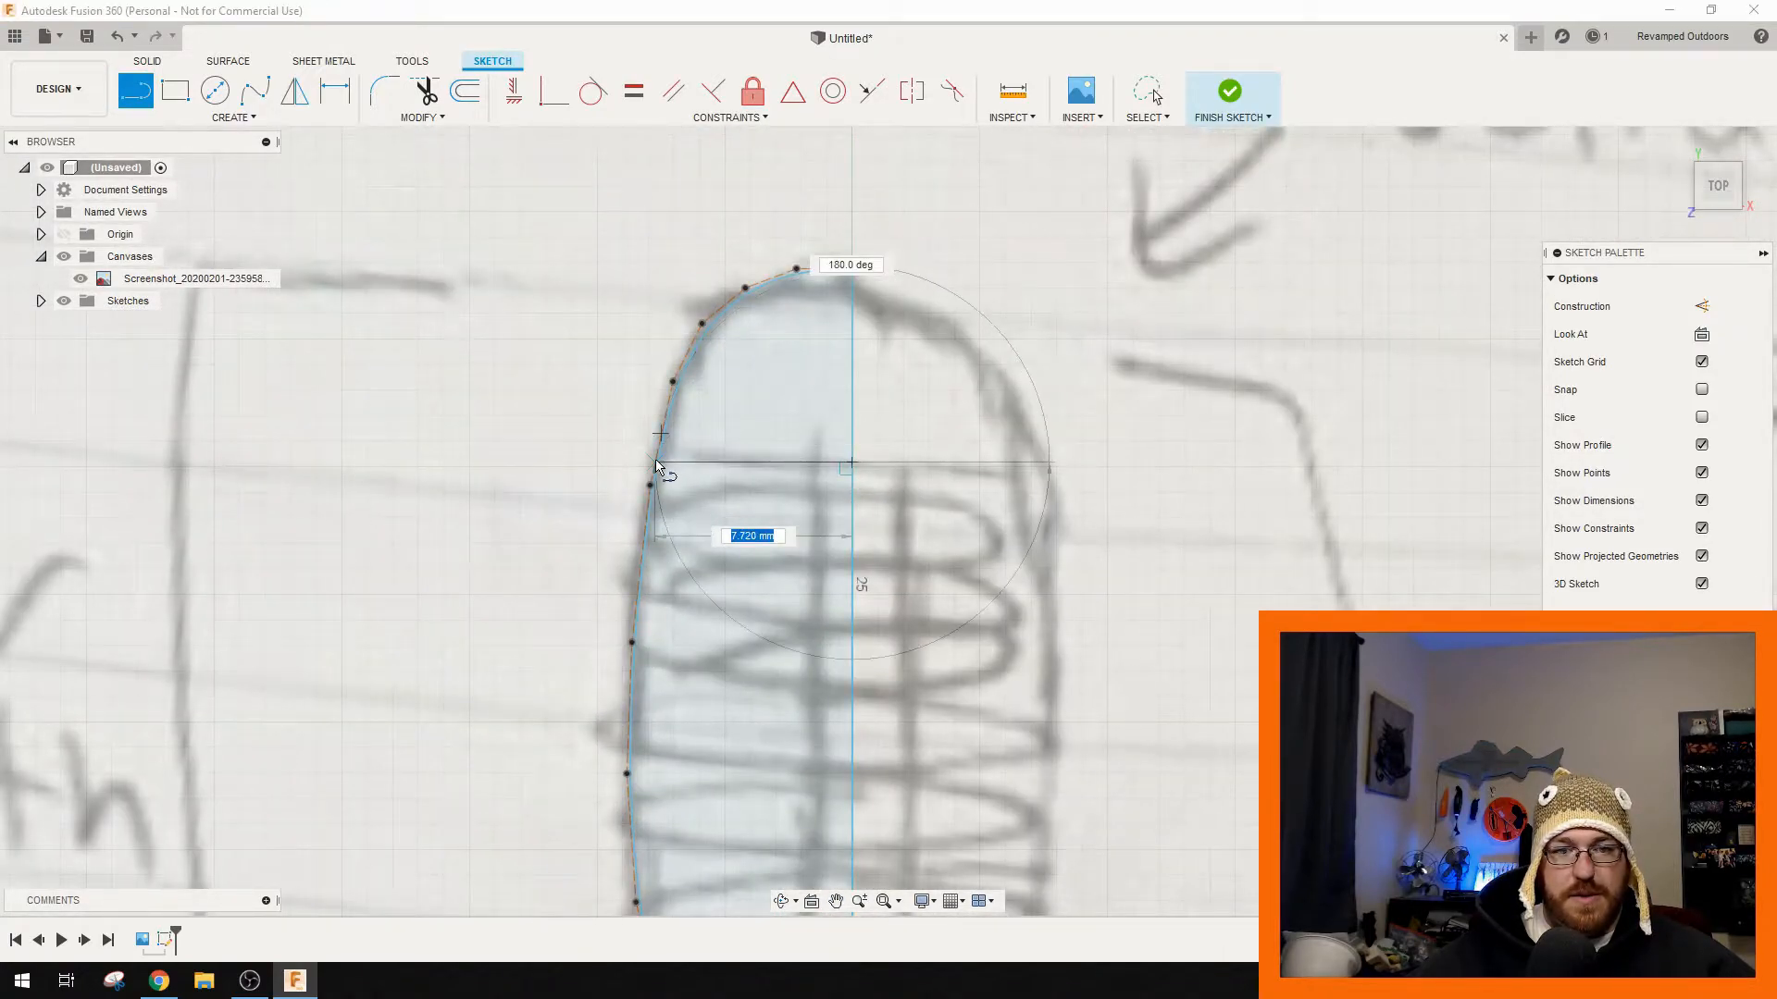
{"action": "scroll", "coordinate": [662, 463], "scroll_direction": "up", "scroll_amount": 5}
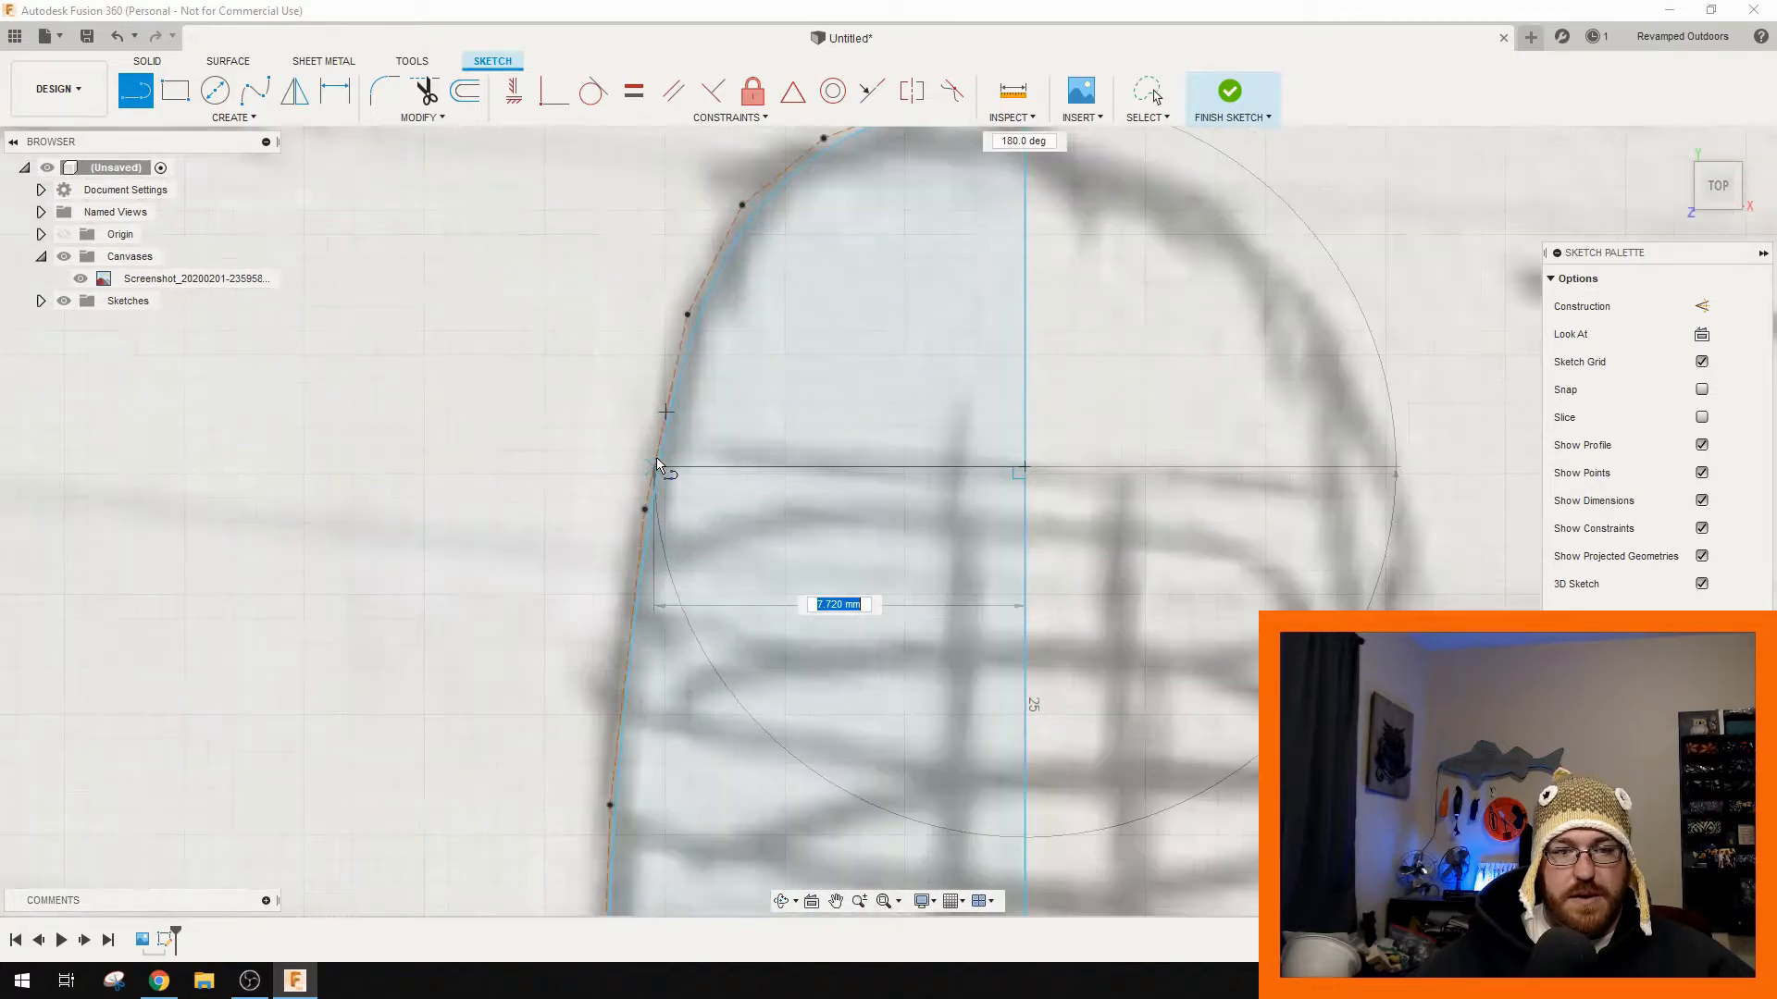
{"action": "left_click", "coordinate": [663, 470]}
- Draw a 2 mm vertical line up the centreline from the closing line's end in the tail
{"action": "scroll", "coordinate": [662, 470], "scroll_direction": "down", "scroll_amount": 5}
{"action": "middle_click_drag", "start_coordinate": [940, 650], "coordinate": [749, 435]}
{"action": "scroll", "coordinate": [752, 437], "scroll_direction": "down", "scroll_amount": 1}
{"action": "mouse_move", "coordinate": [818, 793]}
{"action": "middle_mouse_down"}
{"action": "mouse_move", "coordinate": [753, 714]}
{"action": "mouse_move", "coordinate": [630, 421]}
{"action": "middle_mouse_up"}
{"action": "scroll", "coordinate": [626, 479], "scroll_direction": "up", "scroll_amount": 1}
{"action": "scroll", "coordinate": [625, 479], "scroll_direction": "down", "scroll_amount": 4}
{"action": "middle_click_drag", "start_coordinate": [630, 638], "coordinate": [643, 356]}
{"action": "scroll", "coordinate": [648, 219], "scroll_direction": "down", "scroll_amount": 1}
{"action": "scroll", "coordinate": [761, 674], "scroll_direction": "down", "scroll_amount": 4}
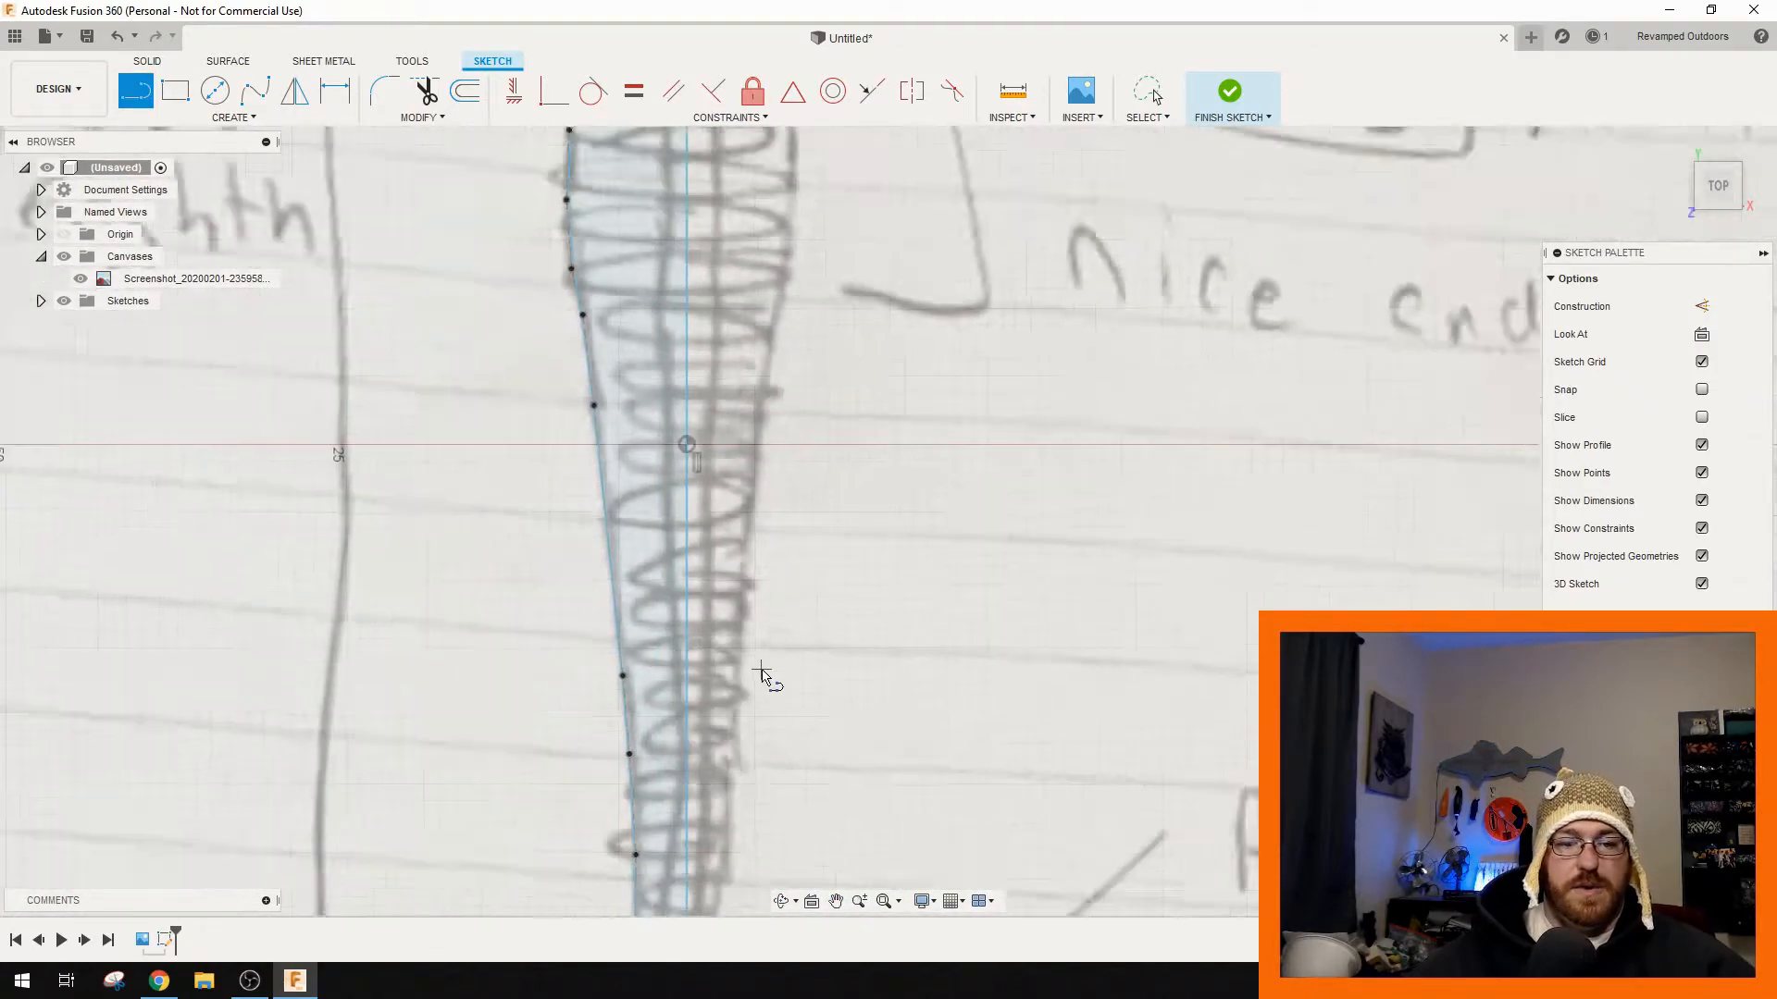
{"action": "scroll", "coordinate": [706, 364], "scroll_direction": "up", "scroll_amount": 8}
{"action": "left_click", "coordinate": [673, 795]}
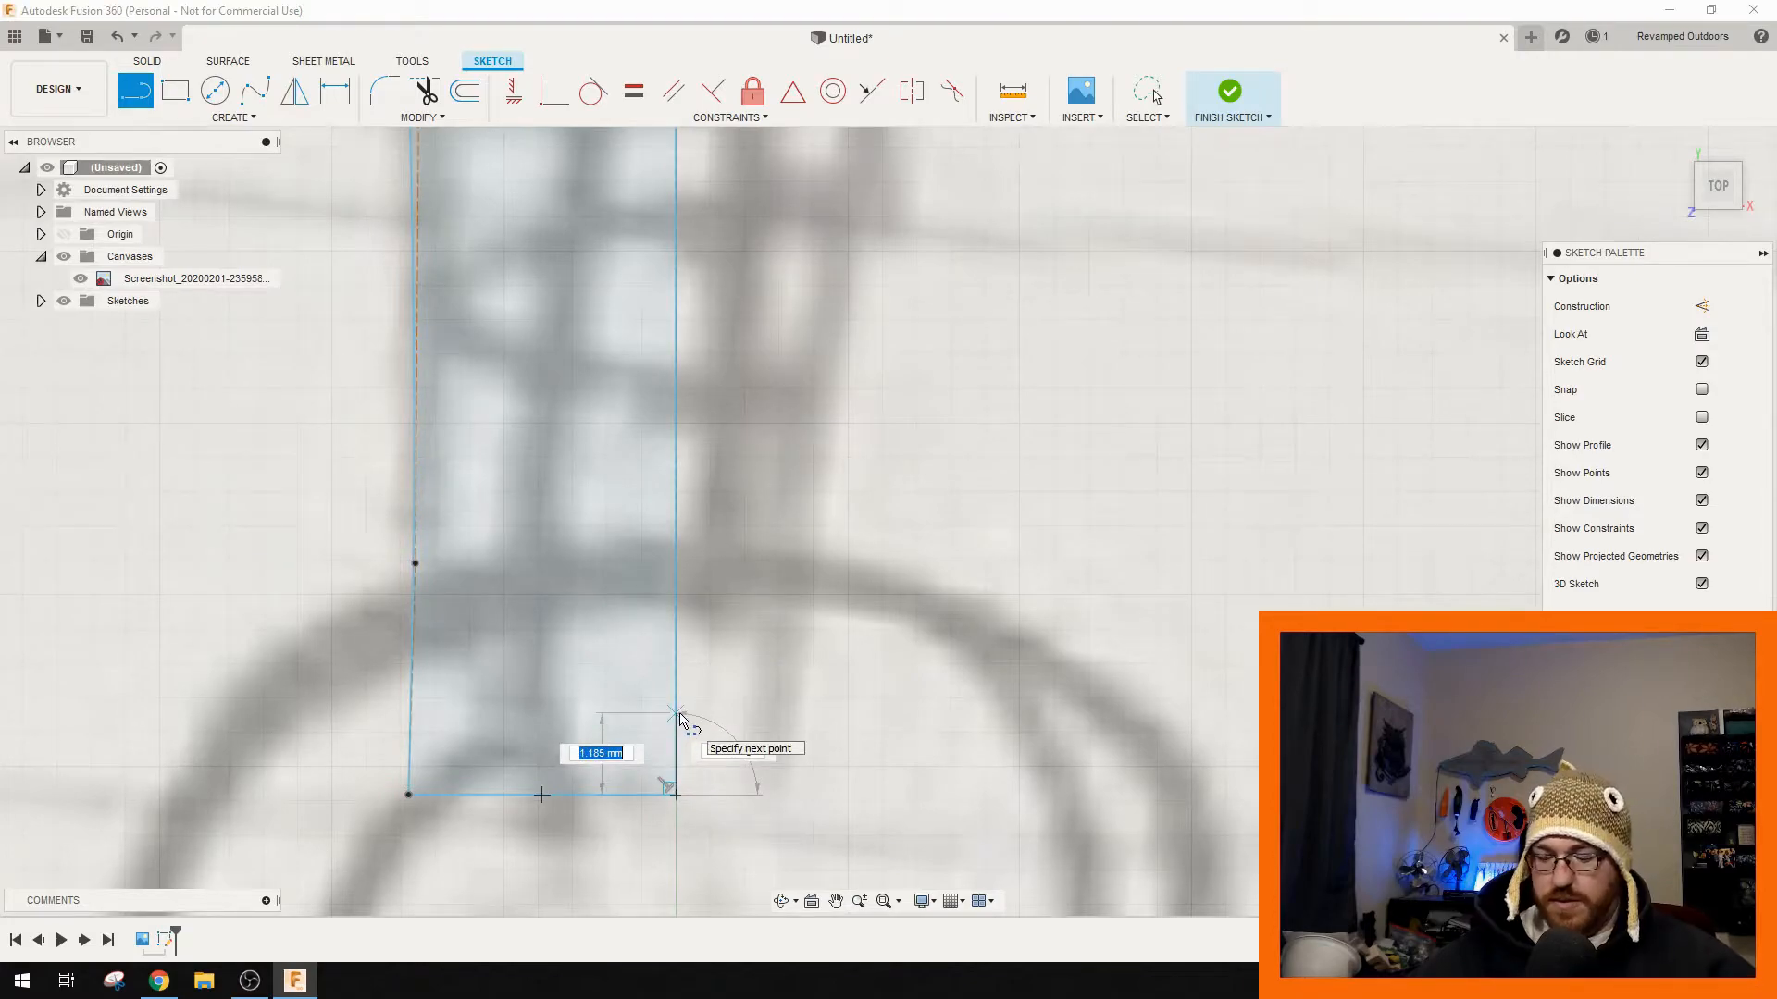
{"action": "type", "text": "2"}
{"action": "key", "text": "Return"}
{"action": "key", "text": "Escape"}
{"action": "scroll", "coordinate": [648, 685], "scroll_direction": "down", "scroll_amount": 3}
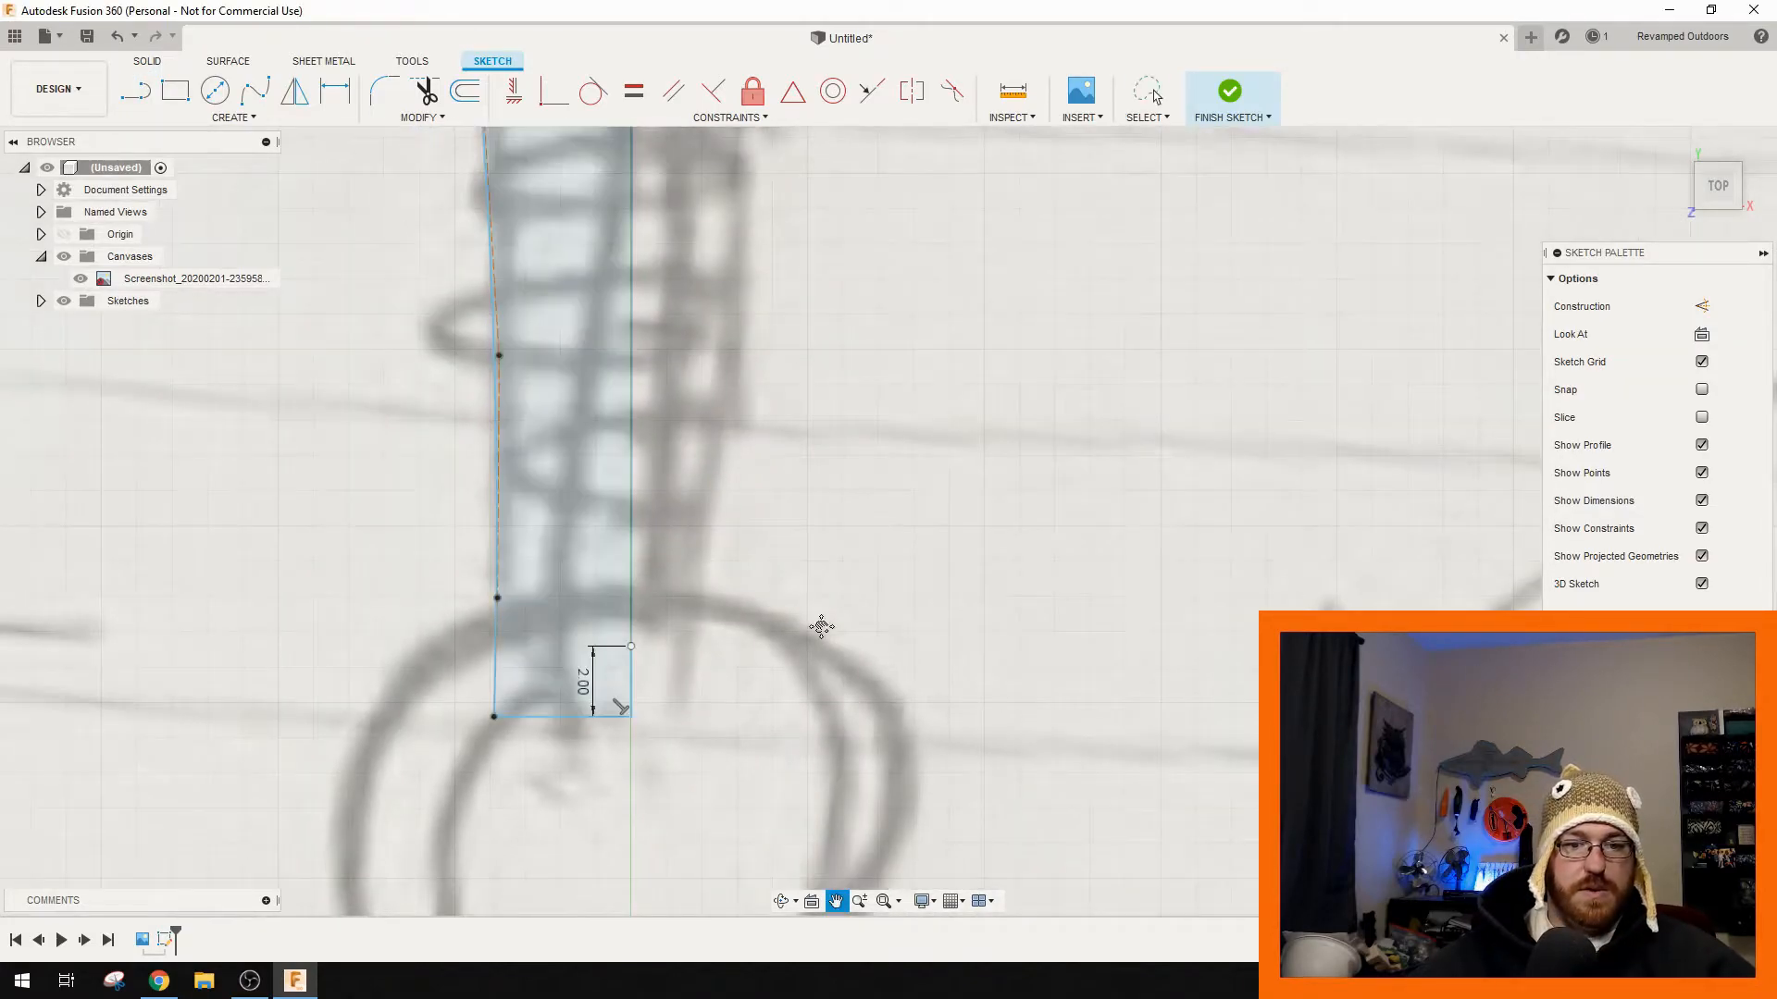
- Undo the 2 mm line on the centreline
{"action": "scroll", "coordinate": [296, 548], "scroll_direction": "down", "scroll_amount": 2}
{"action": "middle_click_drag", "start_coordinate": [515, 417], "coordinate": [590, 524]}
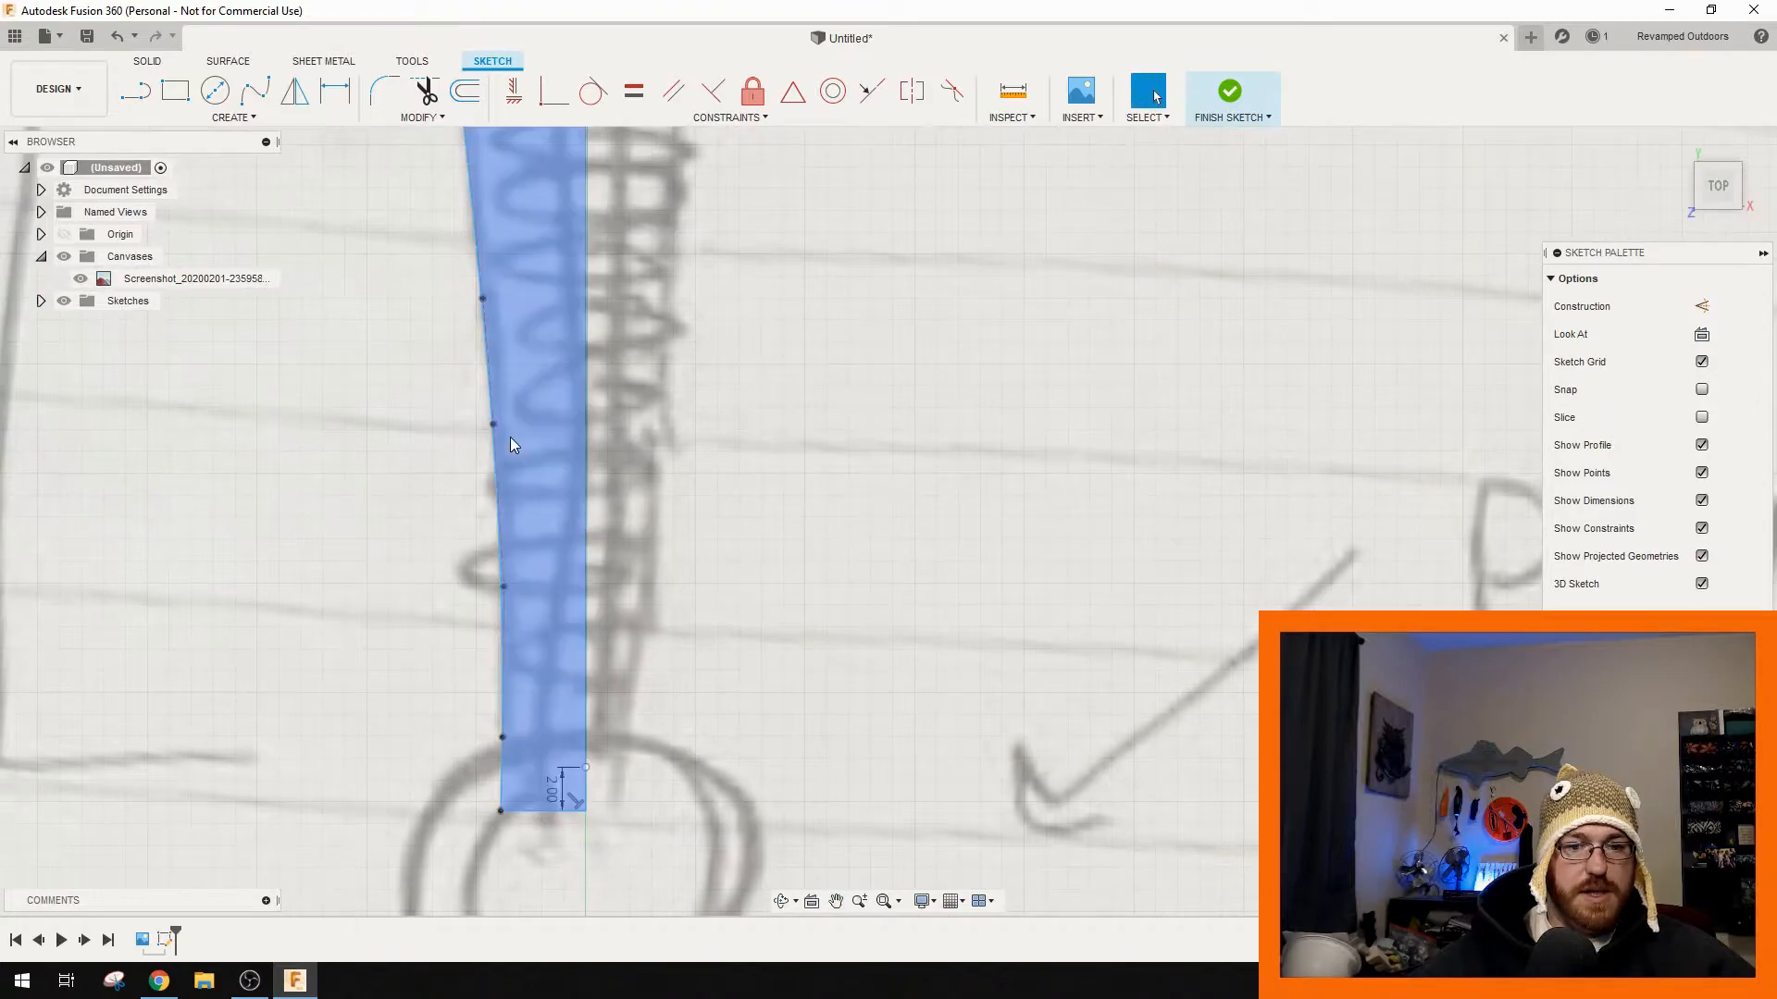
{"action": "scroll", "coordinate": [596, 510], "scroll_direction": "down", "scroll_amount": 8}
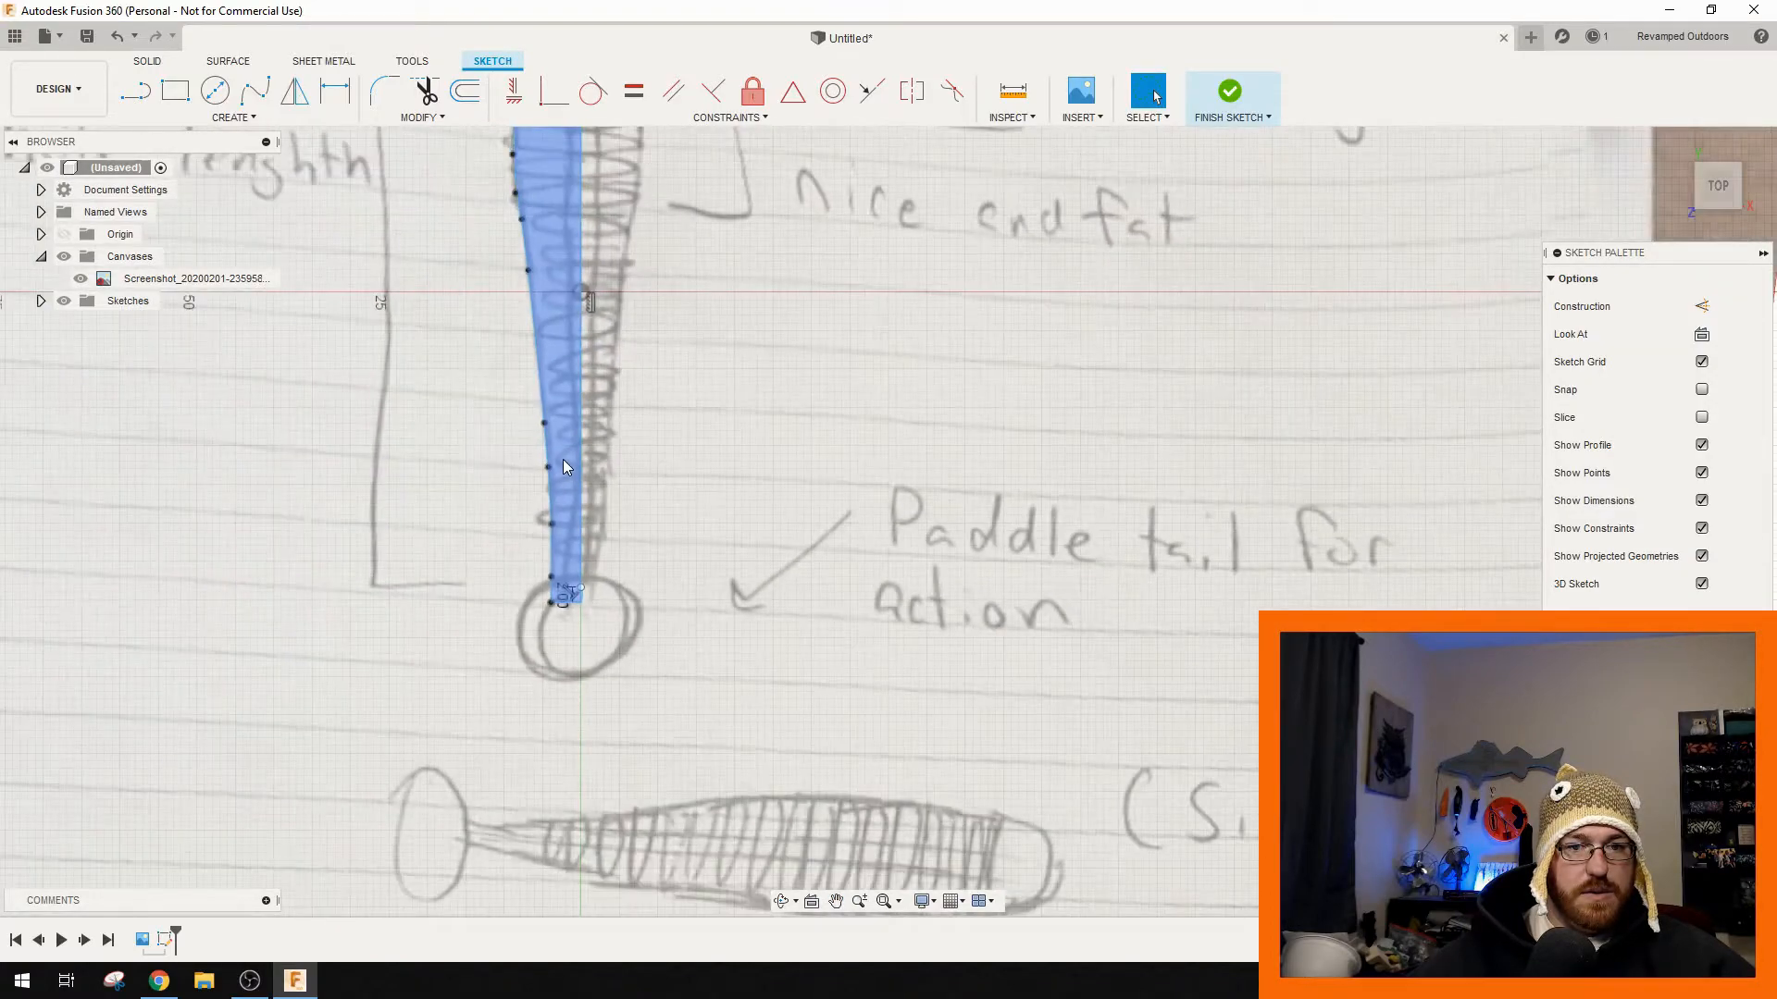
{"action": "scroll", "coordinate": [601, 800], "scroll_direction": "up", "scroll_amount": 8}
{"action": "scroll", "coordinate": [597, 809], "scroll_direction": "up", "scroll_amount": 2}
{"action": "mouse_move", "coordinate": [597, 809]}
{"action": "middle_mouse_down"}
{"action": "mouse_move", "coordinate": [769, 276]}
{"action": "mouse_move", "coordinate": [766, 855]}
{"action": "middle_mouse_up"}
{"action": "key", "text": "ctrl+z"}
{"action": "key", "text": "ctrl+z"}
- Draw a 90° vertical line from the midpoint of the head's horizontal line down to the closing line in the tail
{"action": "scroll", "coordinate": [629, 406], "scroll_direction": "down", "scroll_amount": 6}
{"action": "left_click", "coordinate": [136, 91]}
{"action": "middle_click_drag", "start_coordinate": [743, 230], "coordinate": [807, 551]}
{"action": "scroll", "coordinate": [739, 478], "scroll_direction": "up", "scroll_amount": 4}
{"action": "scroll", "coordinate": [740, 482], "scroll_direction": "up", "scroll_amount": 2}
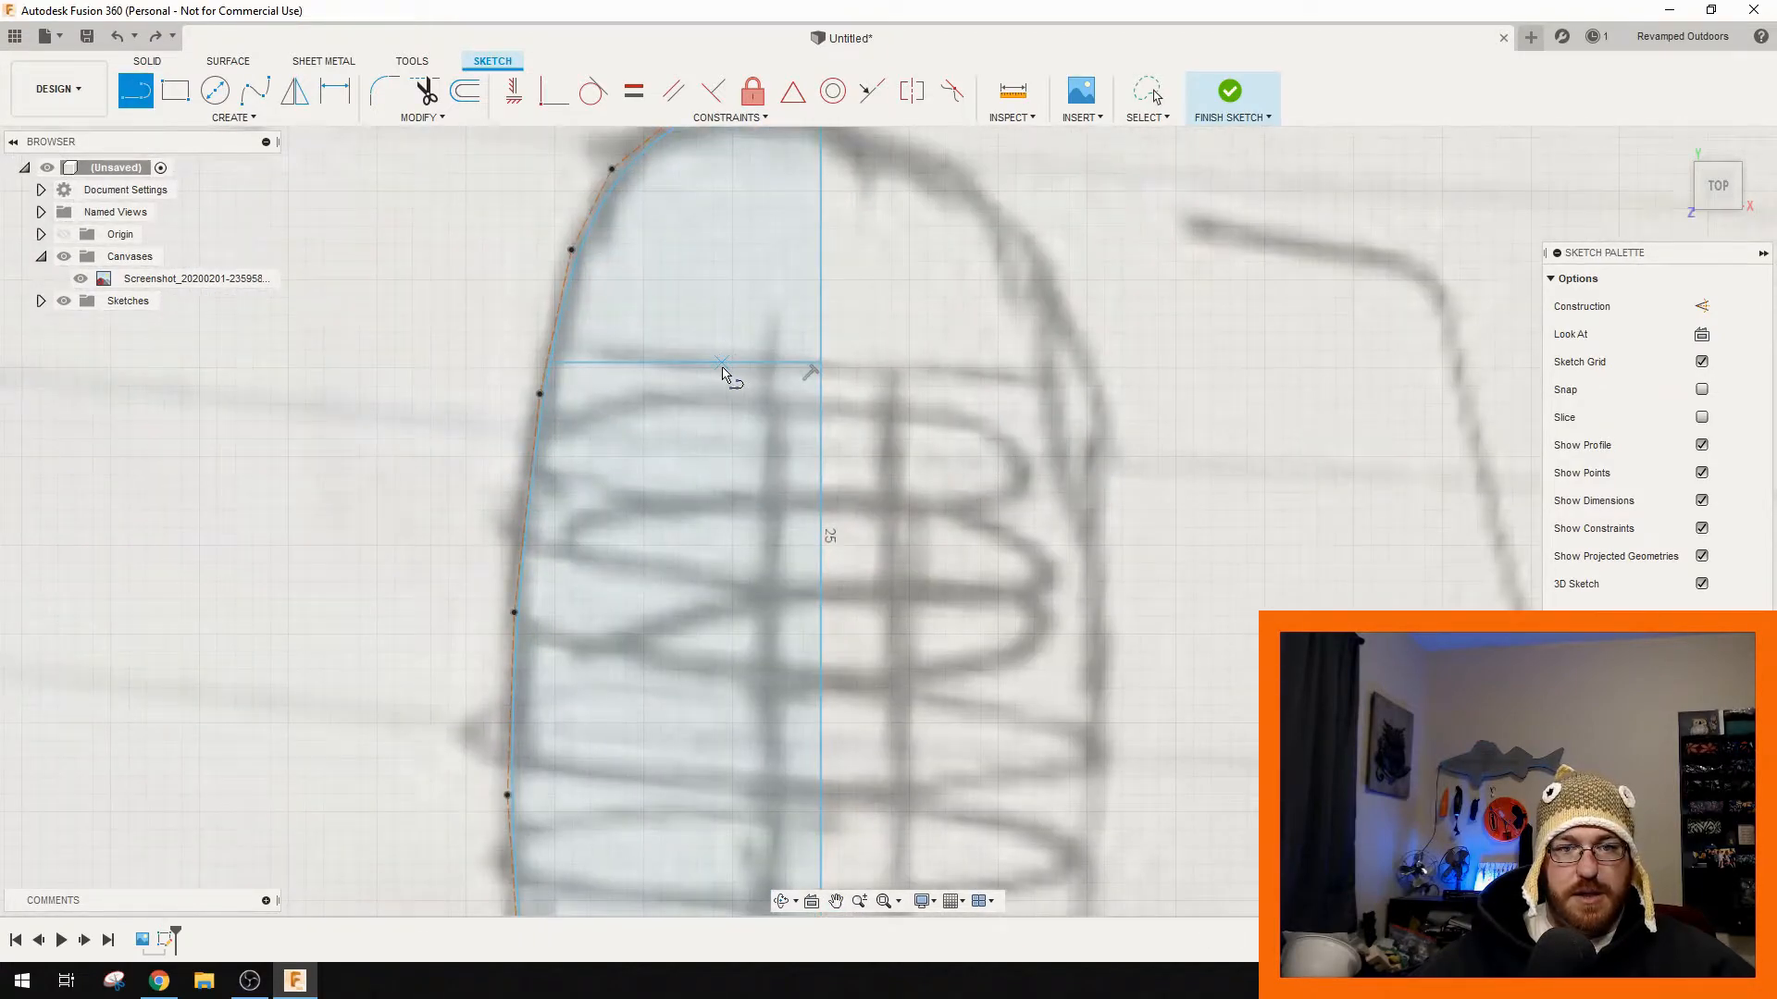
{"action": "left_click", "coordinate": [729, 367]}
{"action": "scroll", "coordinate": [736, 803], "scroll_direction": "down", "scroll_amount": 6}
{"action": "middle_click_drag", "start_coordinate": [736, 805], "coordinate": [781, 259]}
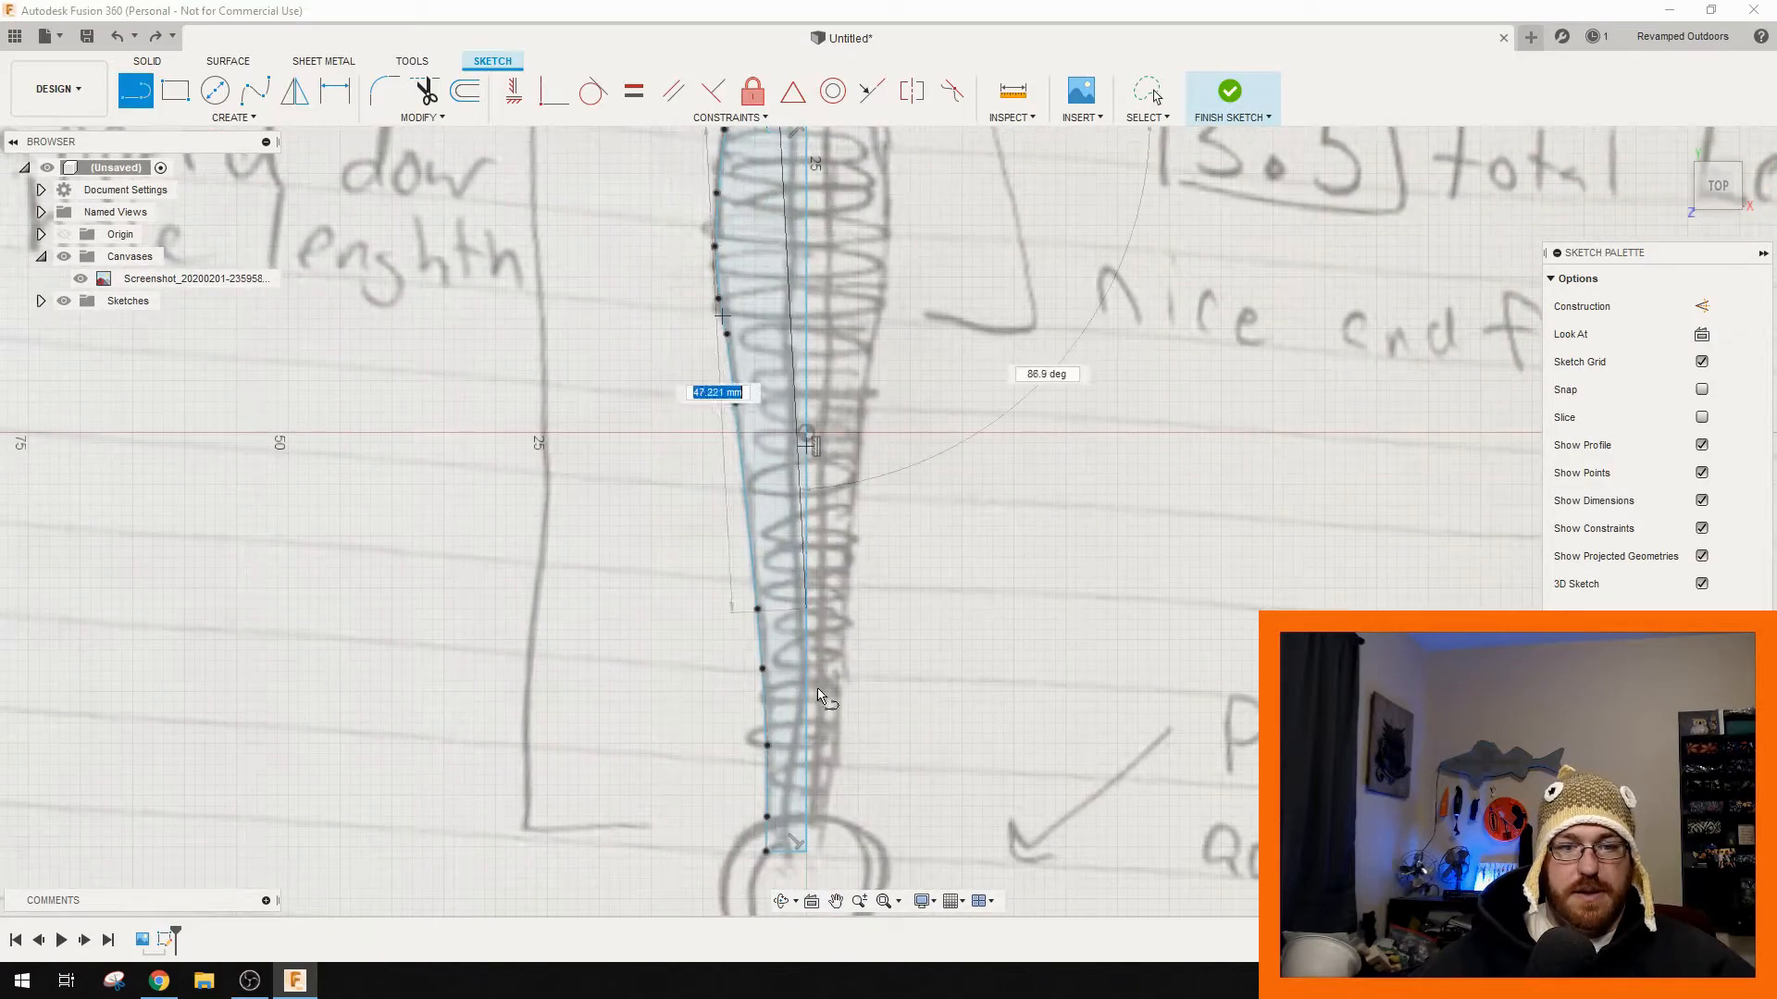
{"action": "scroll", "coordinate": [775, 703], "scroll_direction": "up", "scroll_amount": 2}
{"action": "scroll", "coordinate": [777, 708], "scroll_direction": "up", "scroll_amount": 3}
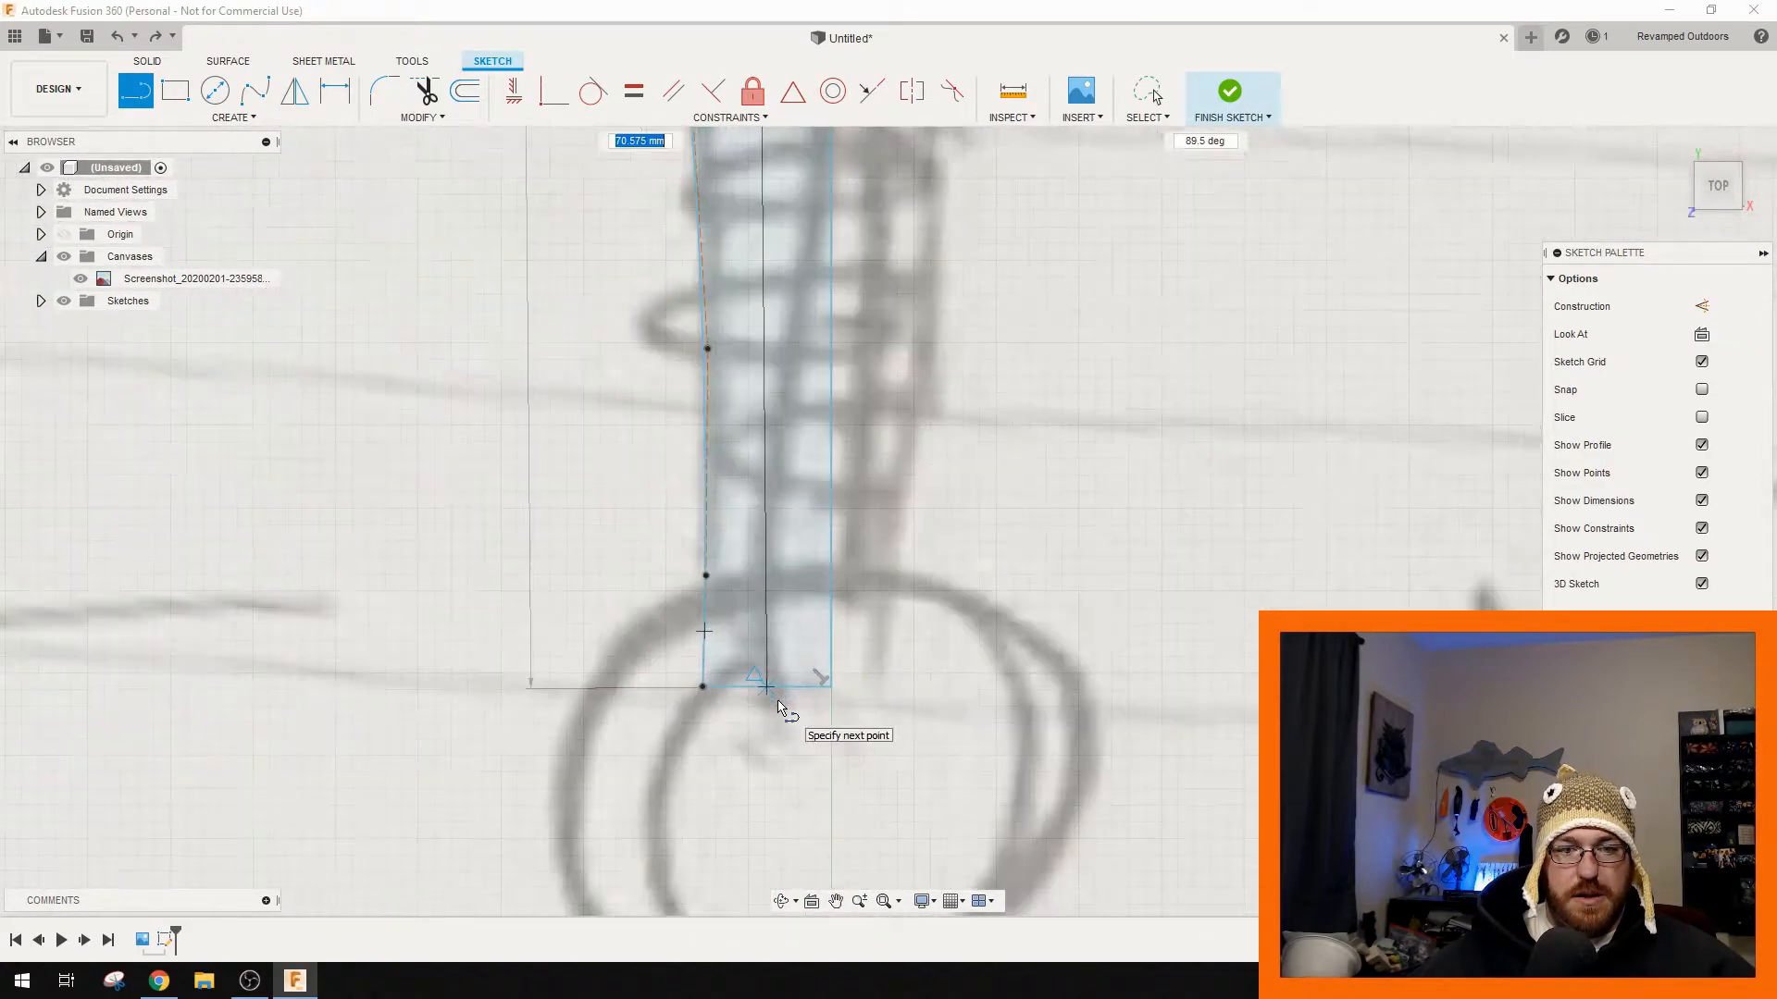
{"action": "scroll", "coordinate": [777, 708], "scroll_direction": "up", "scroll_amount": 3}
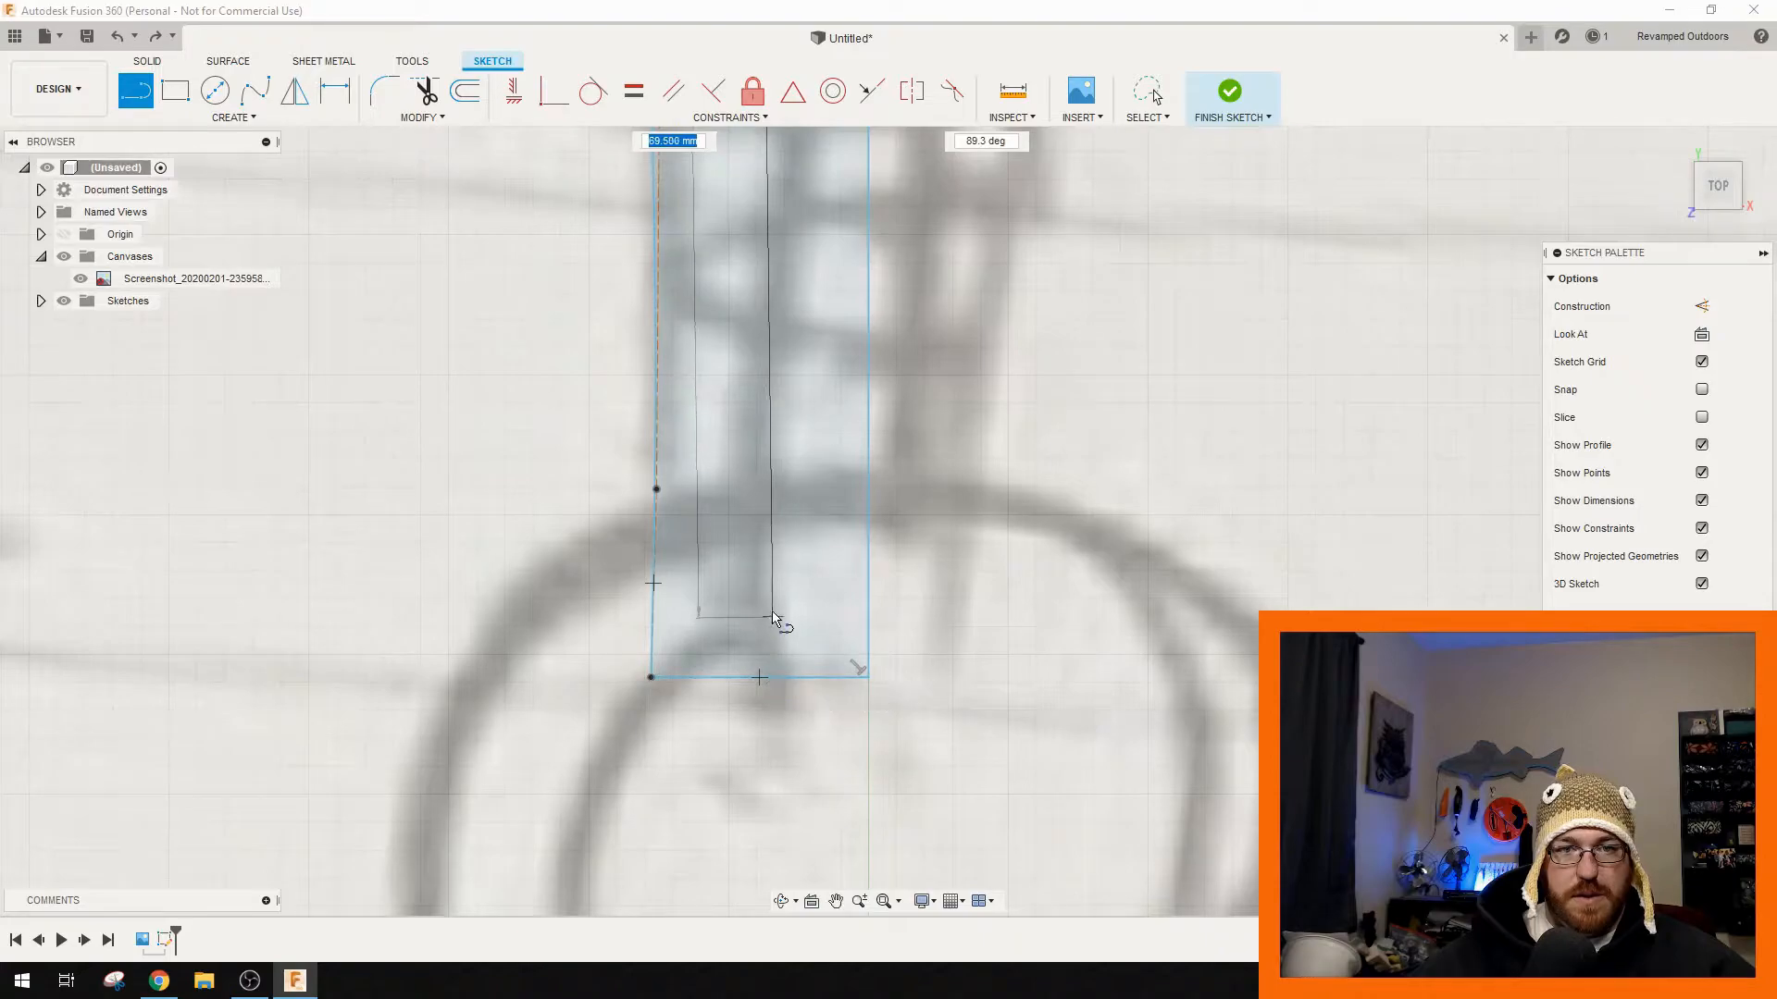
{"action": "key", "text": "Tab"}
{"action": "type", "text": "90"}
{"action": "left_click", "coordinate": [727, 676]}
{"action": "scroll", "coordinate": [760, 633], "scroll_direction": "down", "scroll_amount": 3}
{"action": "middle_click_drag", "start_coordinate": [748, 533], "coordinate": [777, 664]}
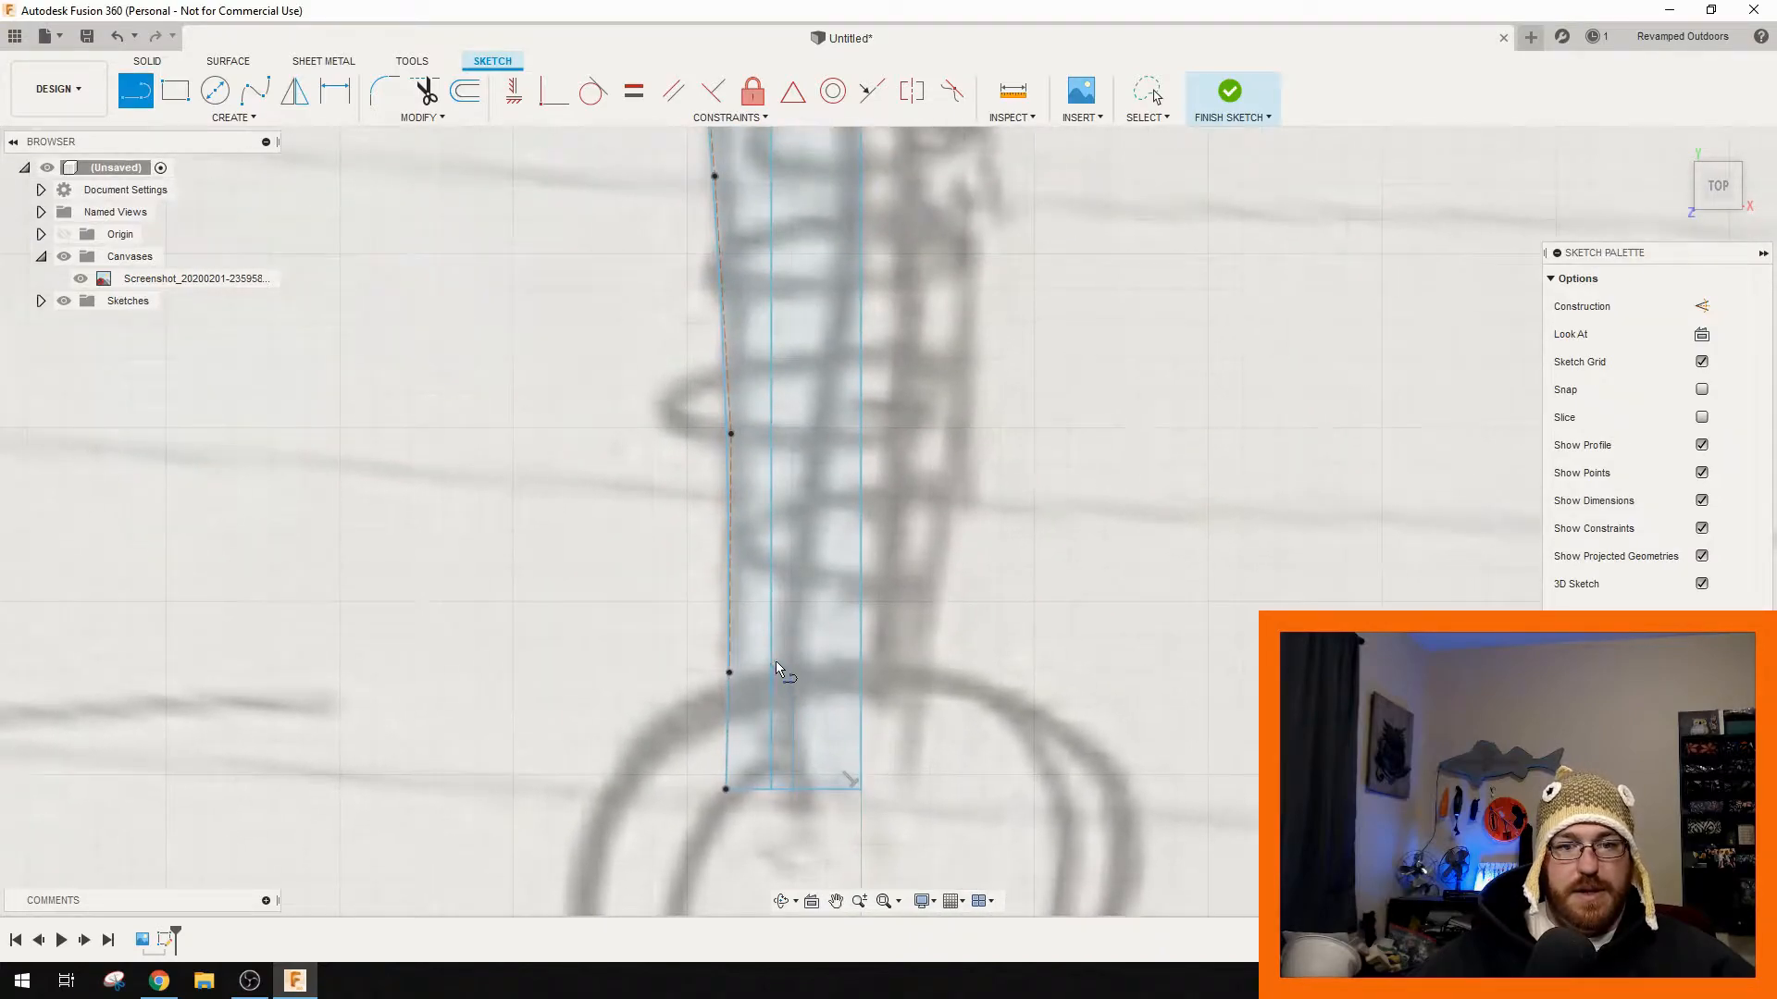
- Draw a short 180° horizontal line about 1.3 mm long from the inner vertical line to the outer spline at the lowest rib
{"action": "middle_click_drag", "start_coordinate": [822, 571], "coordinate": [713, 602]}
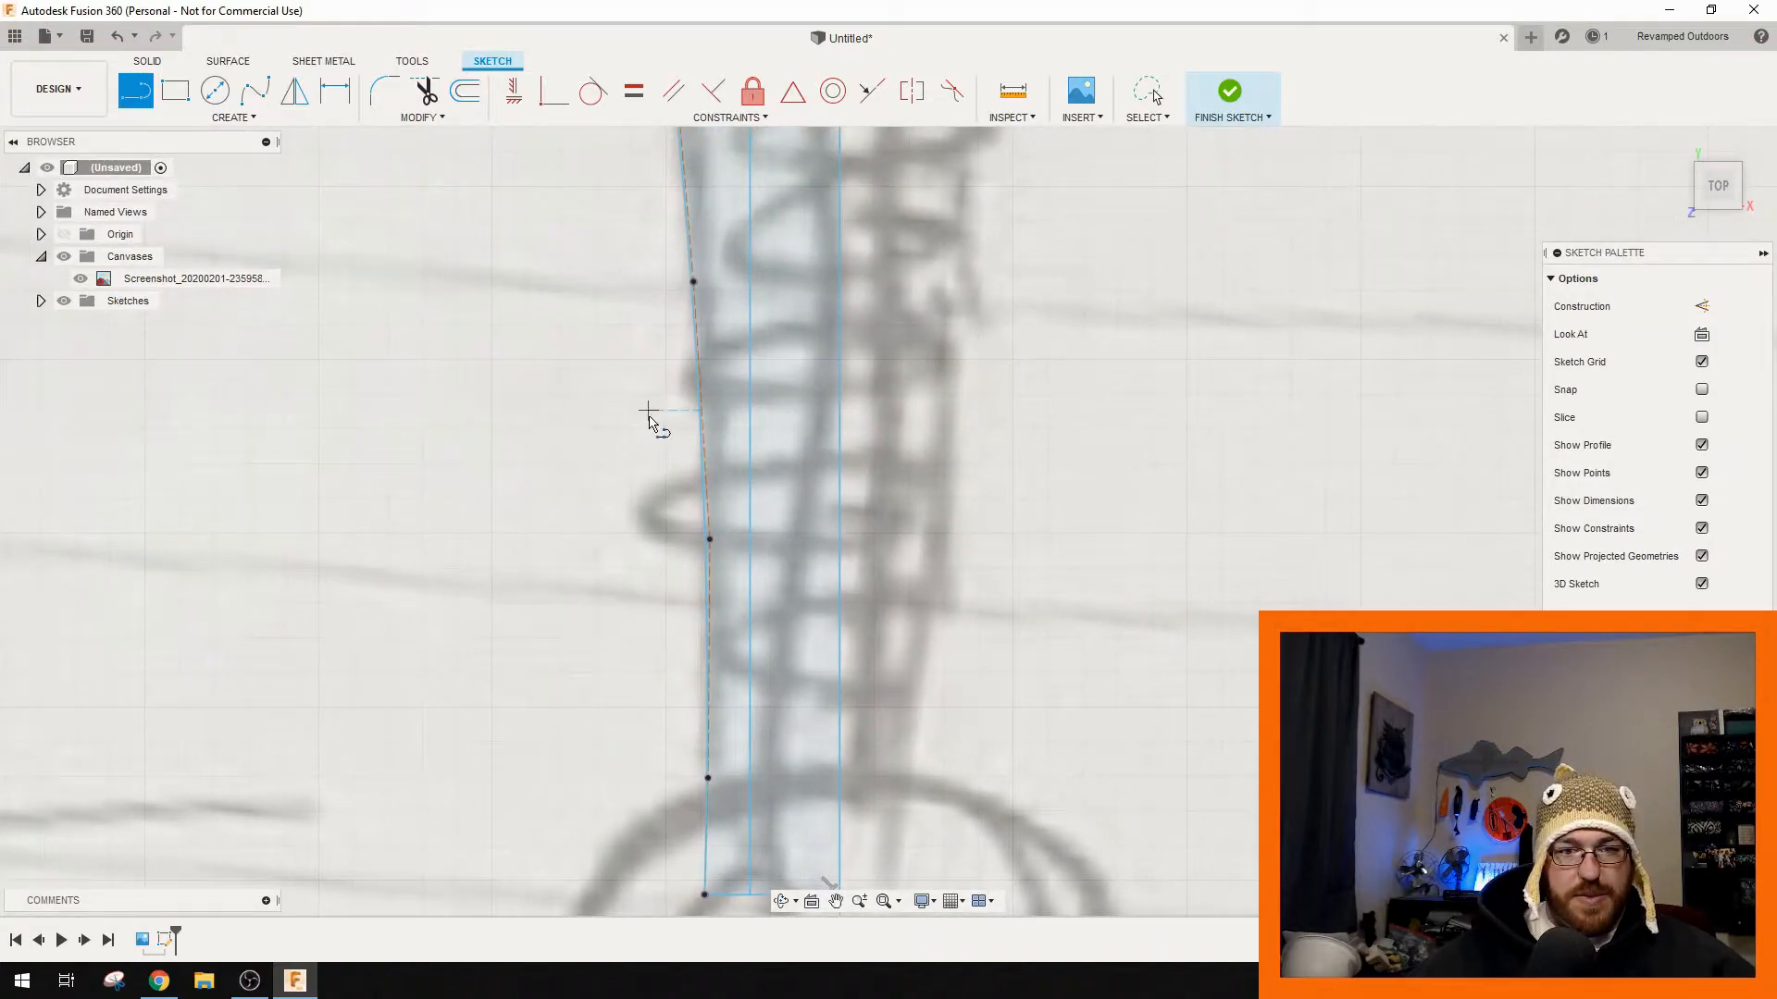
{"action": "middle_click_drag", "start_coordinate": [716, 359], "coordinate": [760, 619]}
{"action": "mouse_move", "coordinate": [773, 706]}
{"action": "middle_mouse_down"}
{"action": "mouse_move", "coordinate": [747, 562]}
{"action": "mouse_move", "coordinate": [734, 798]}
{"action": "mouse_move", "coordinate": [722, 516]}
{"action": "mouse_move", "coordinate": [731, 536]}
{"action": "middle_mouse_up"}
{"action": "key", "text": "l"}
{"action": "middle_click_drag", "start_coordinate": [716, 616], "coordinate": [718, 476]}
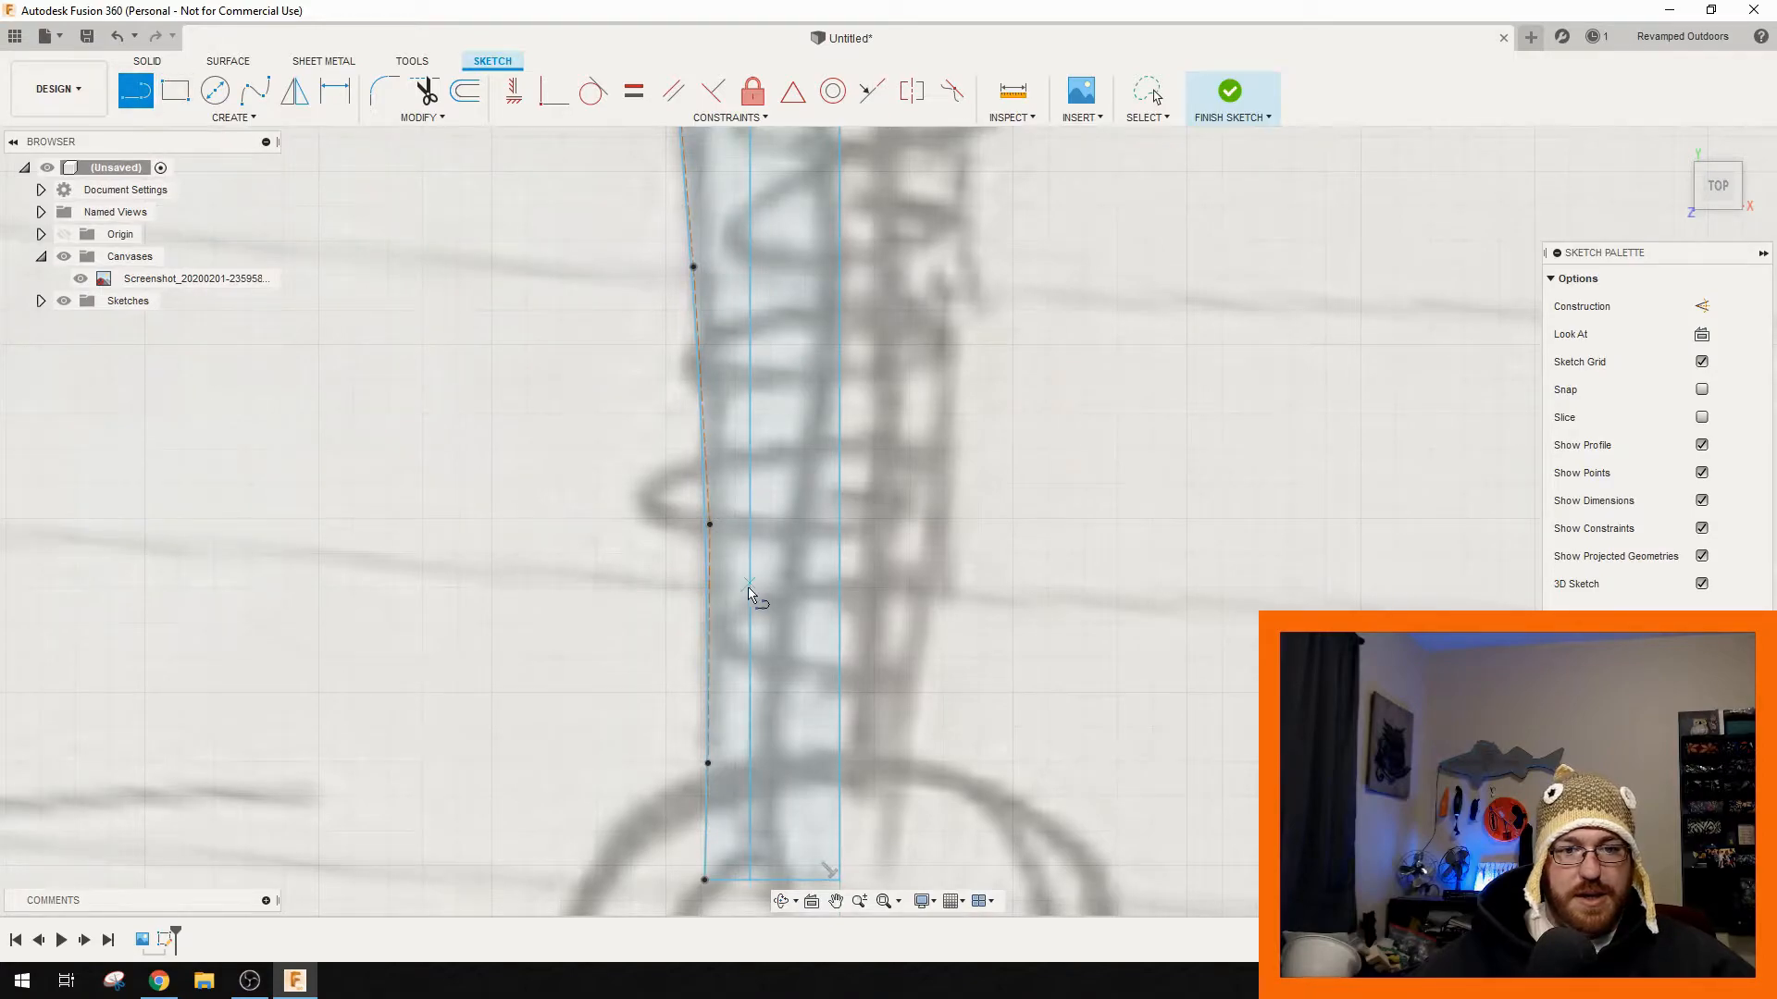
{"action": "middle_click_drag", "start_coordinate": [776, 813], "coordinate": [764, 653]}
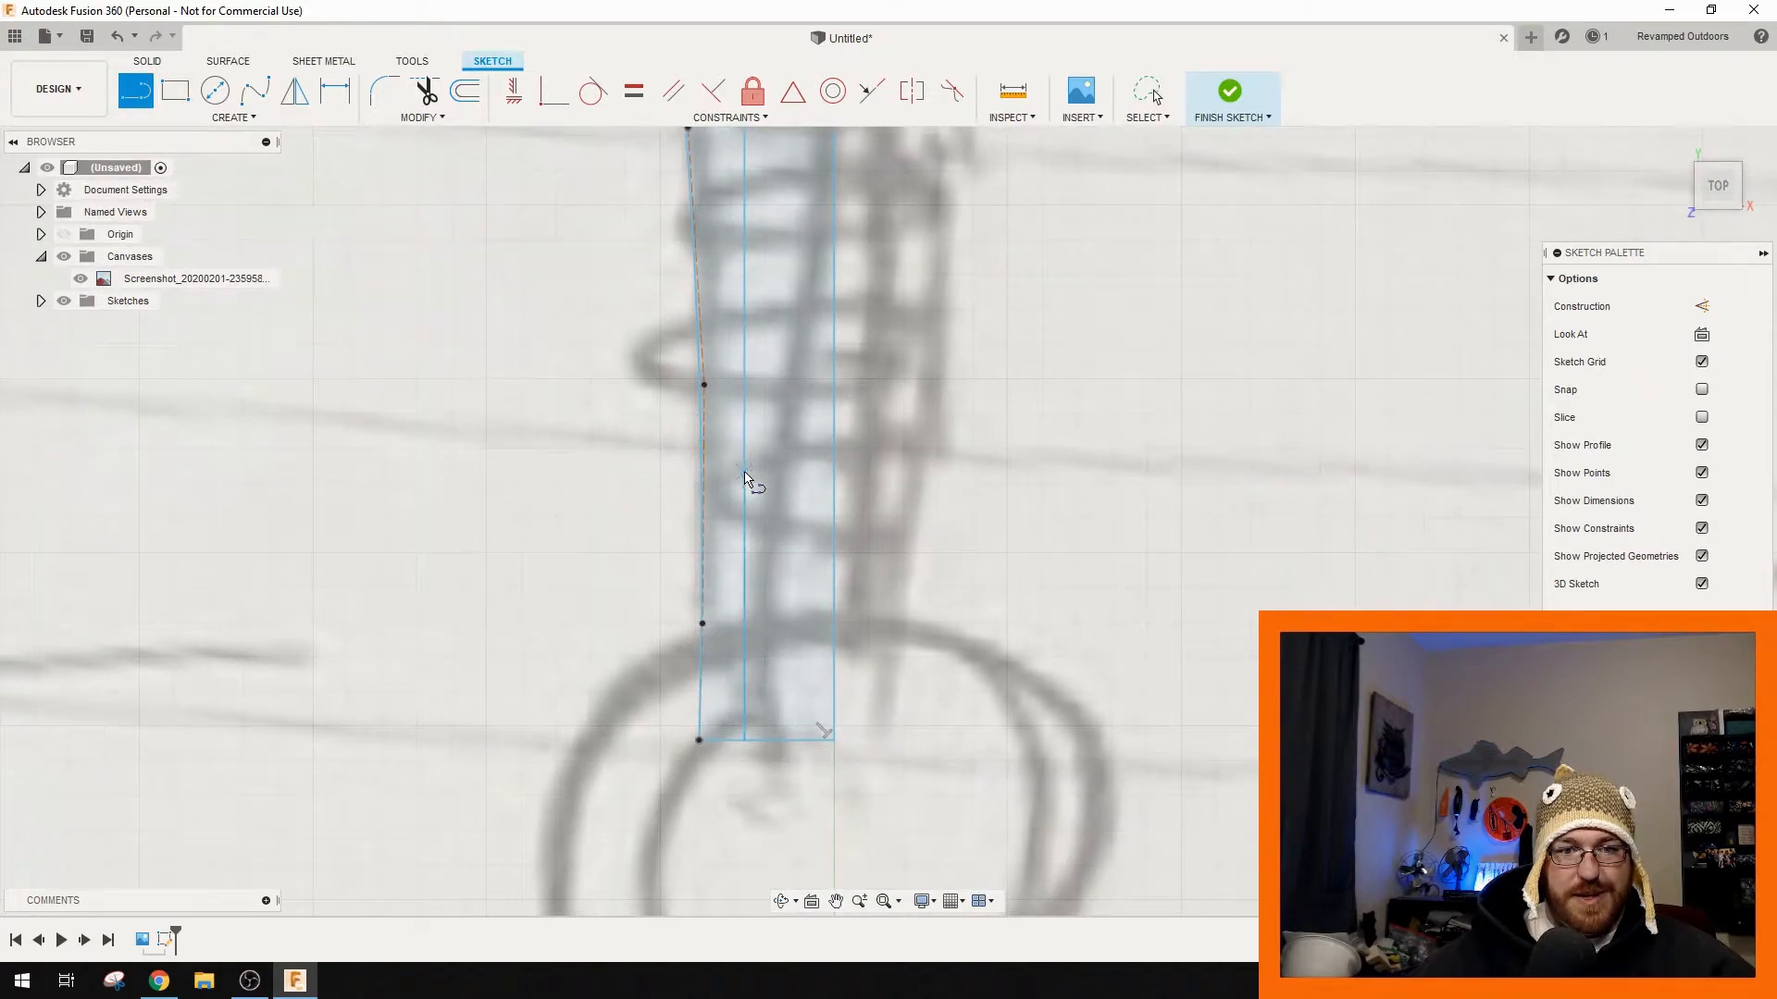
{"action": "left_click", "coordinate": [744, 396]}
{"action": "middle_click_drag", "start_coordinate": [713, 399], "coordinate": [711, 572]}
{"action": "scroll", "coordinate": [707, 574], "scroll_direction": "up", "scroll_amount": 6}
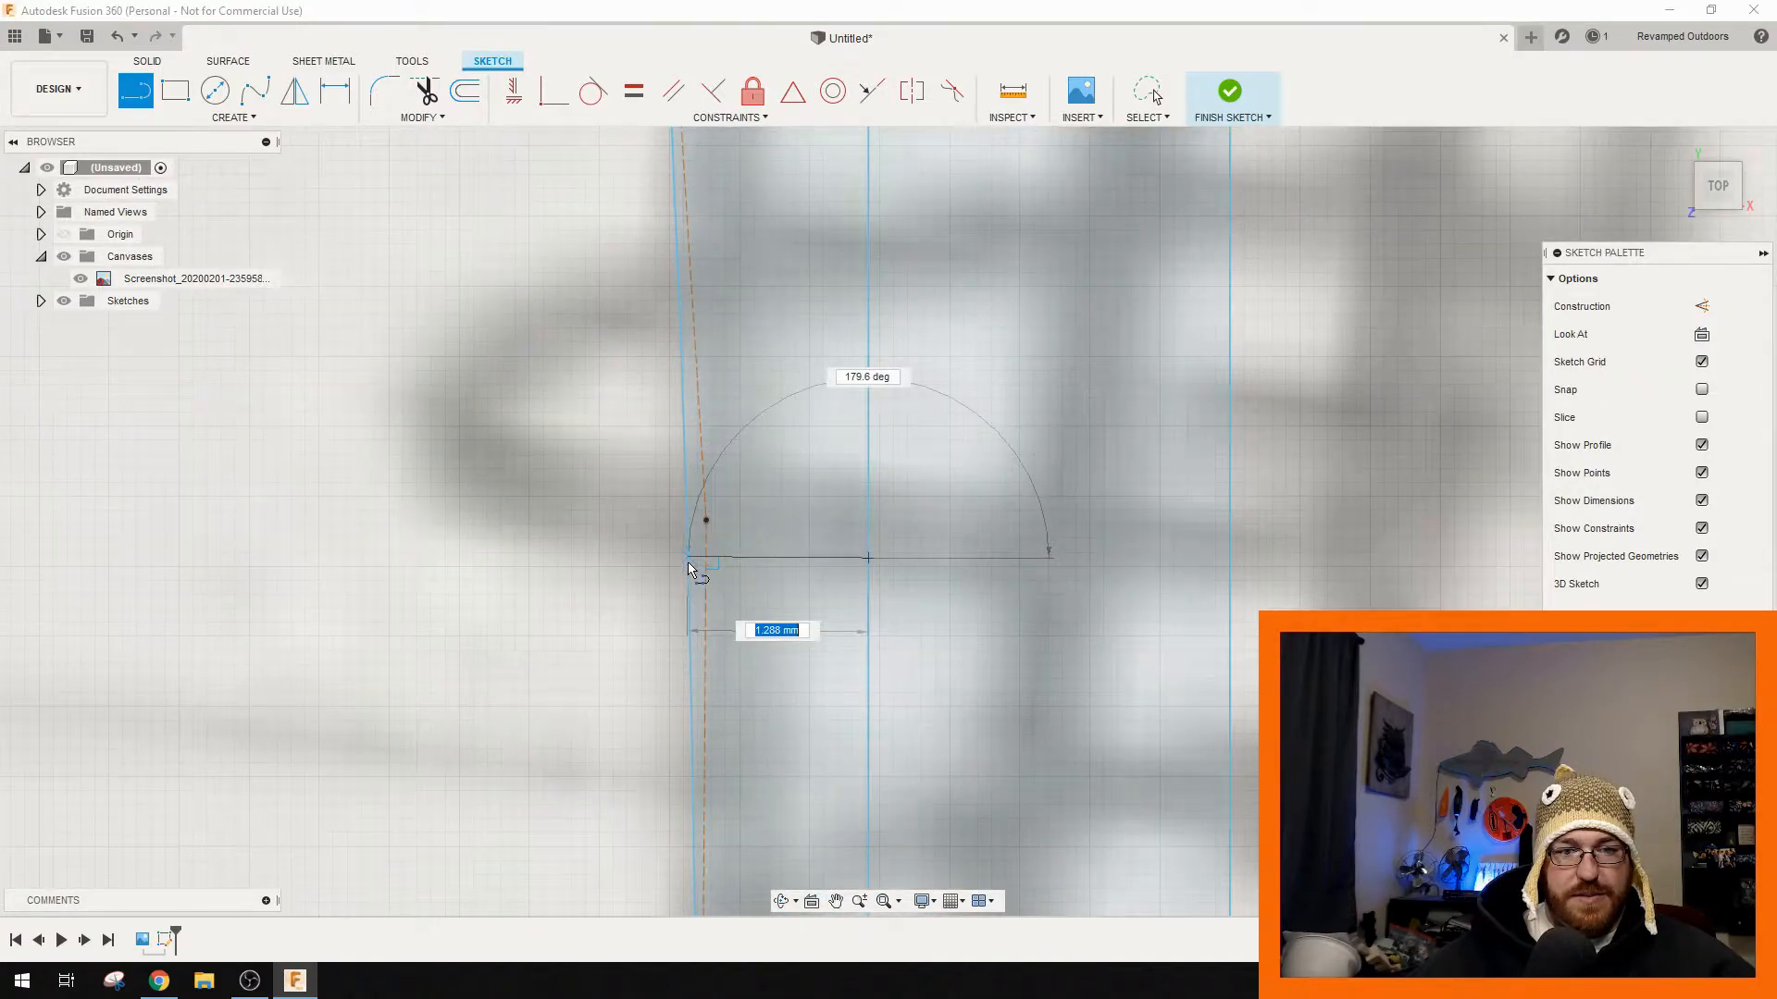
{"action": "scroll", "coordinate": [687, 563], "scroll_direction": "up", "scroll_amount": 5}
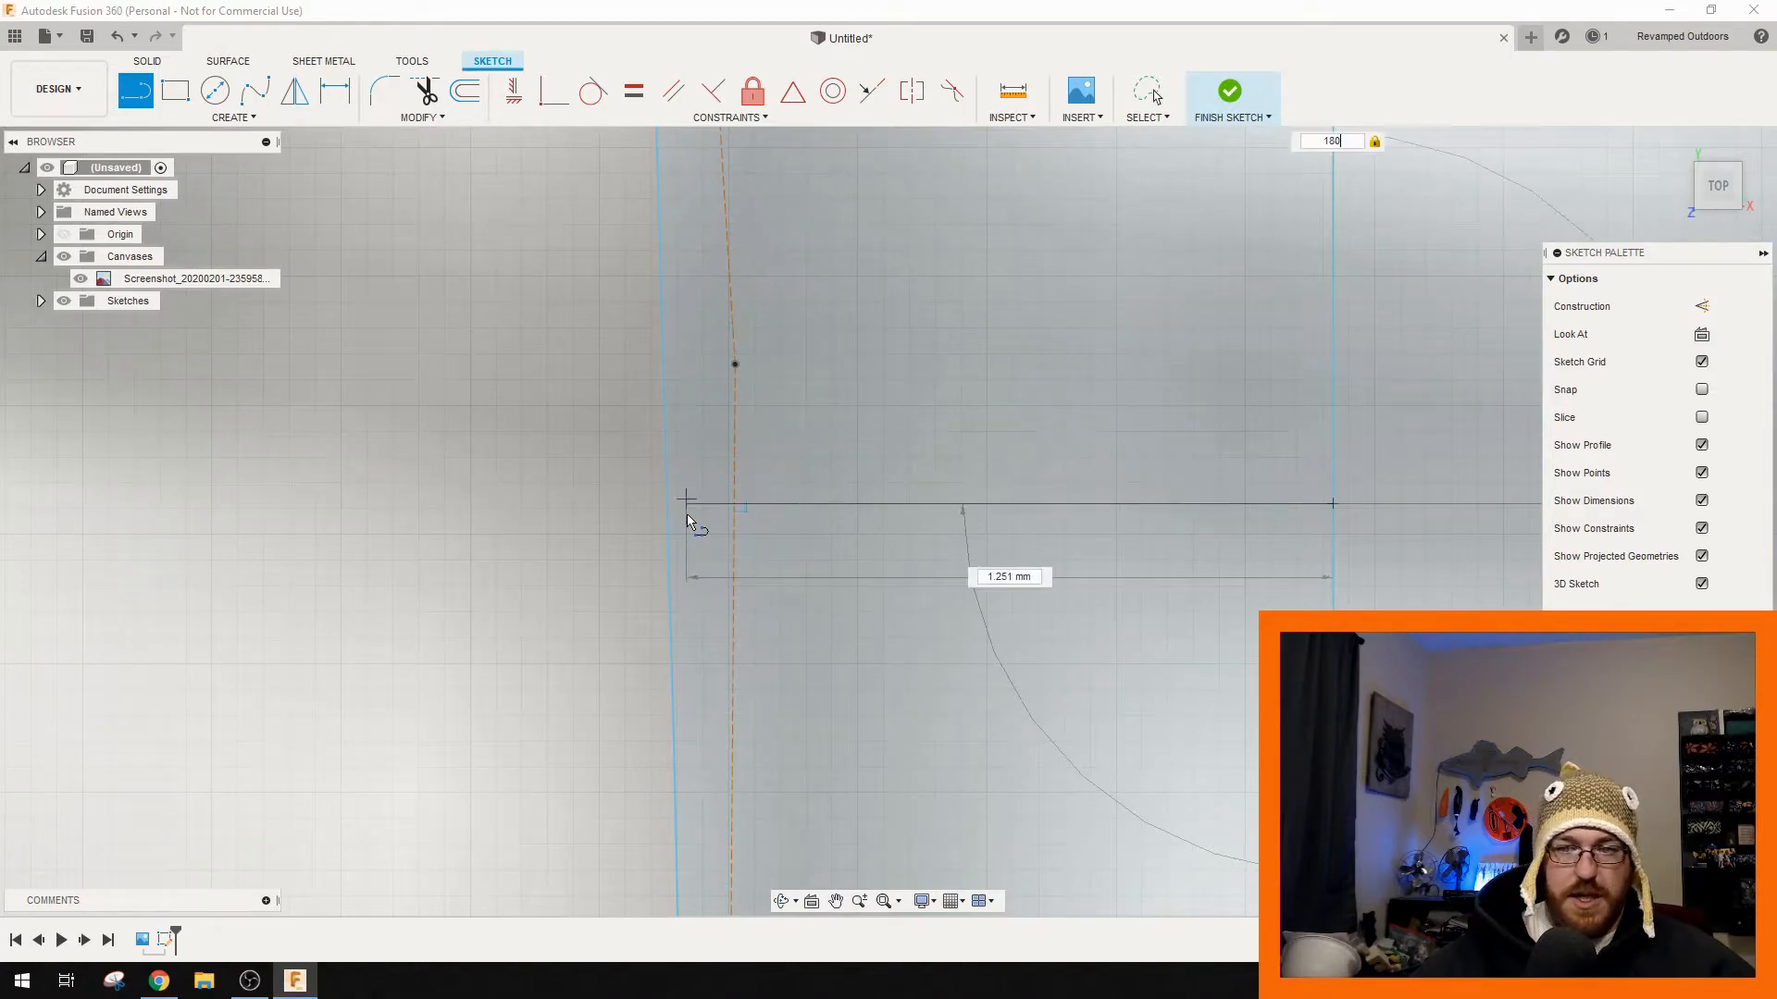
{"action": "left_click", "coordinate": [674, 507]}
- Draw a 2 mm line up along the inner vertical line from the short rib line's inner end
{"action": "scroll", "coordinate": [762, 745], "scroll_direction": "down", "scroll_amount": 5}
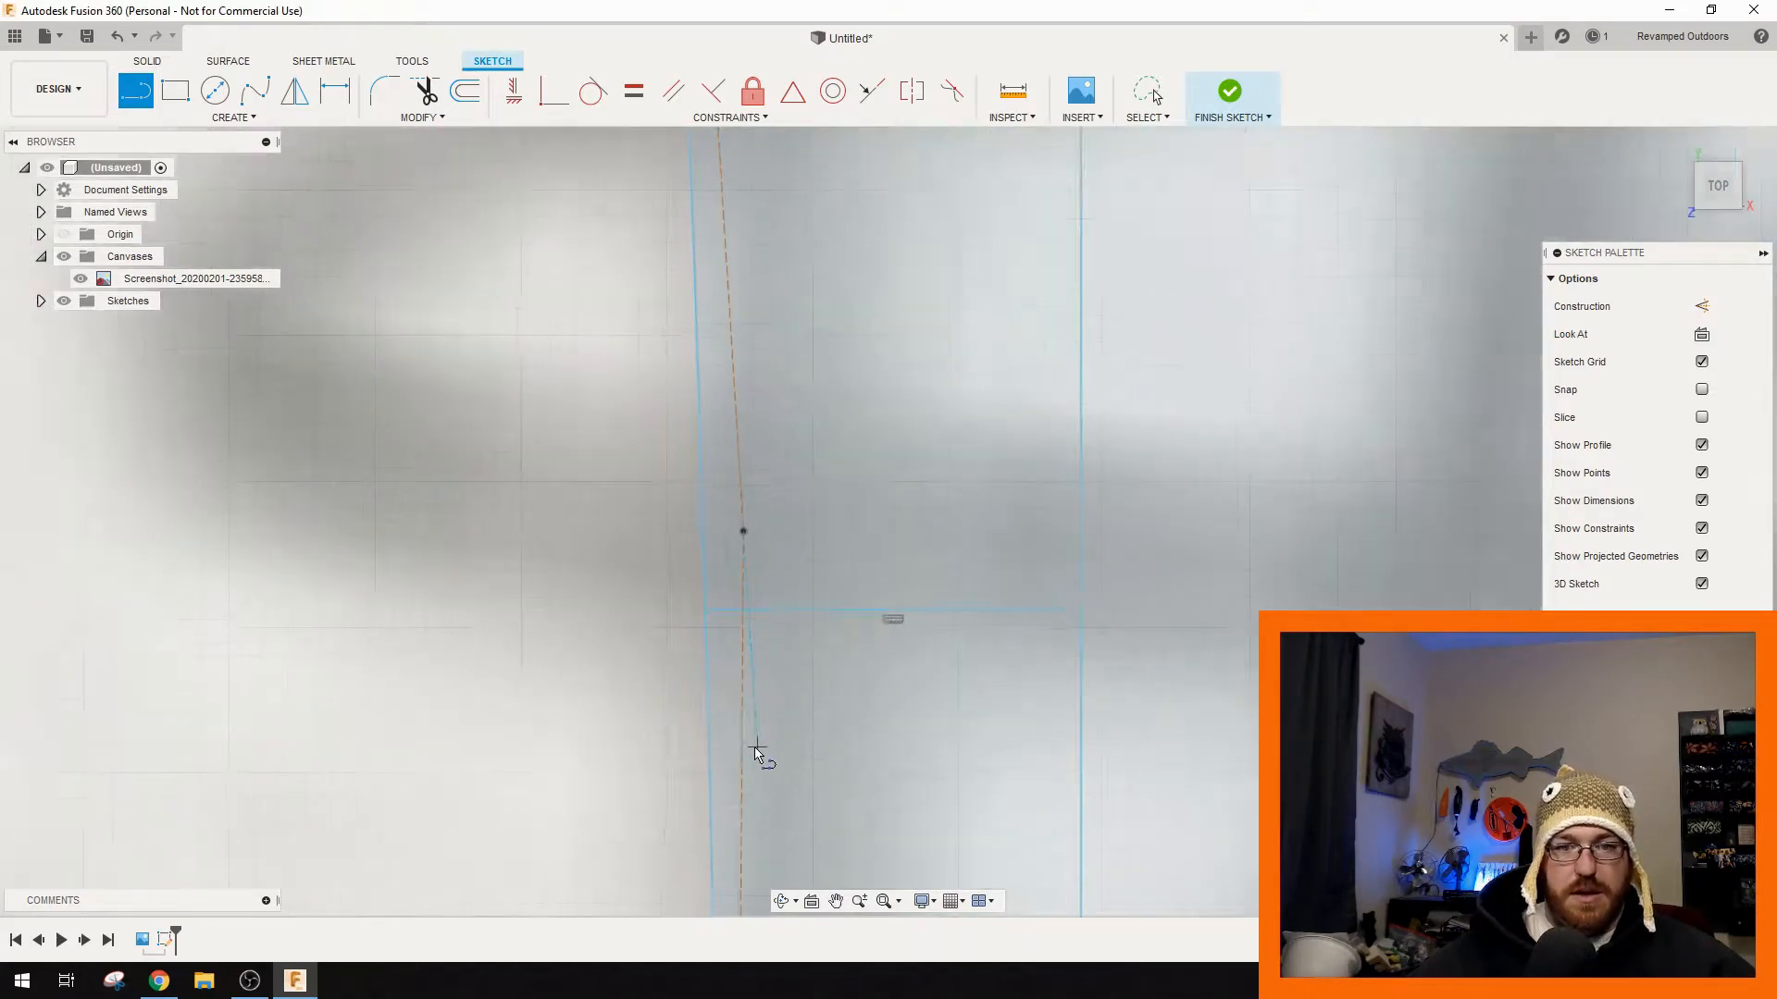
{"action": "scroll", "coordinate": [884, 824], "scroll_direction": "down", "scroll_amount": 4}
{"action": "middle_click_drag", "start_coordinate": [971, 727], "coordinate": [730, 571]}
{"action": "scroll", "coordinate": [768, 495], "scroll_direction": "down", "scroll_amount": 2}
{"action": "key", "text": "l"}
{"action": "left_click", "coordinate": [664, 584]}
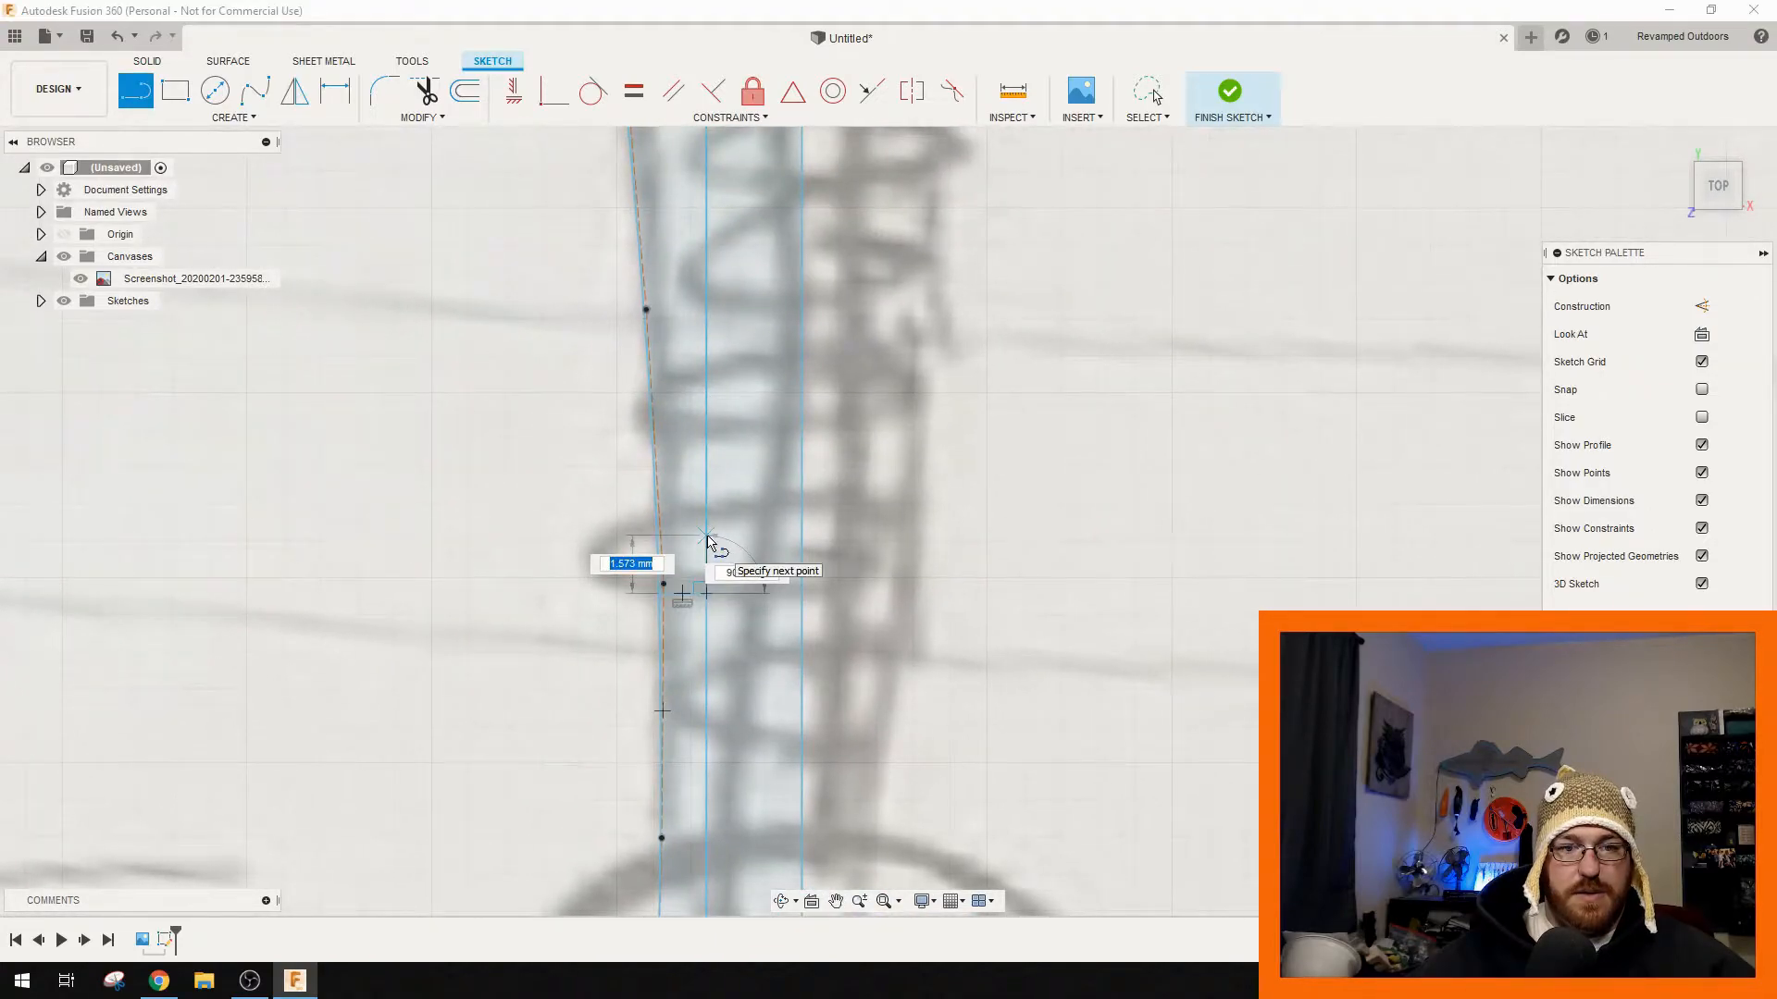
{"action": "key", "text": "Return"}
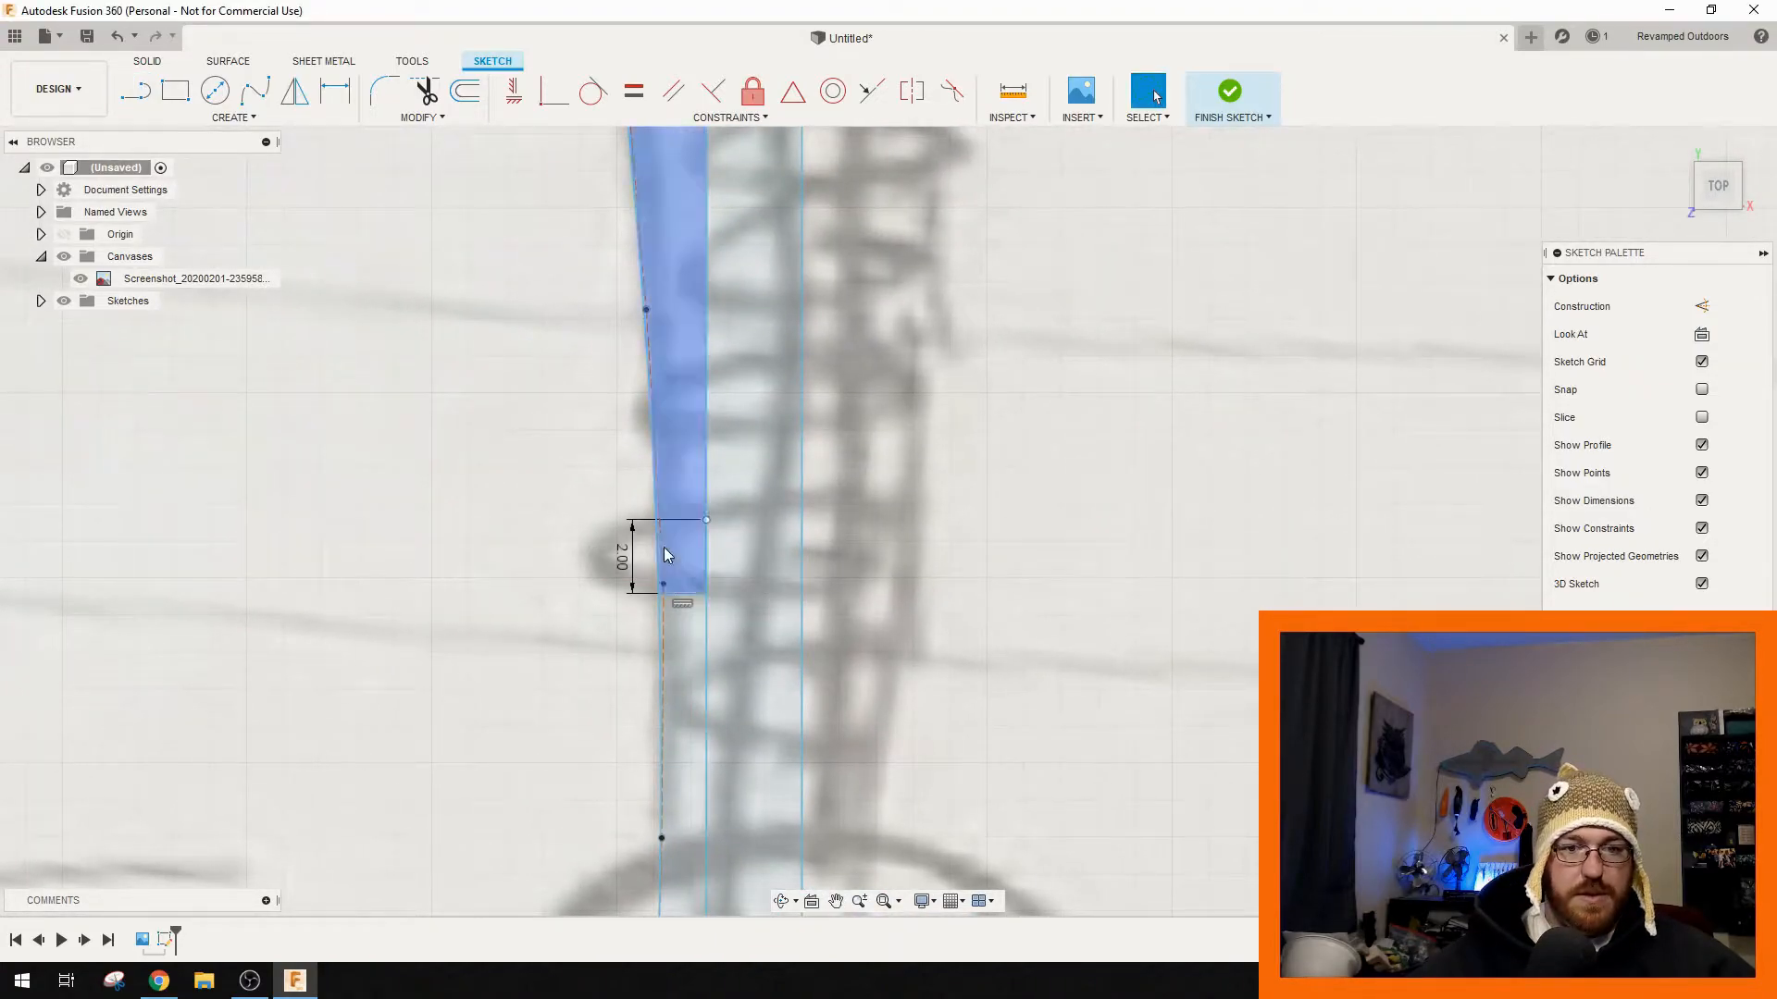
- Place a sketch point at the 2 mm line's upper end and delete the line, keeping the point
{"action": "left_click", "coordinate": [231, 118]}
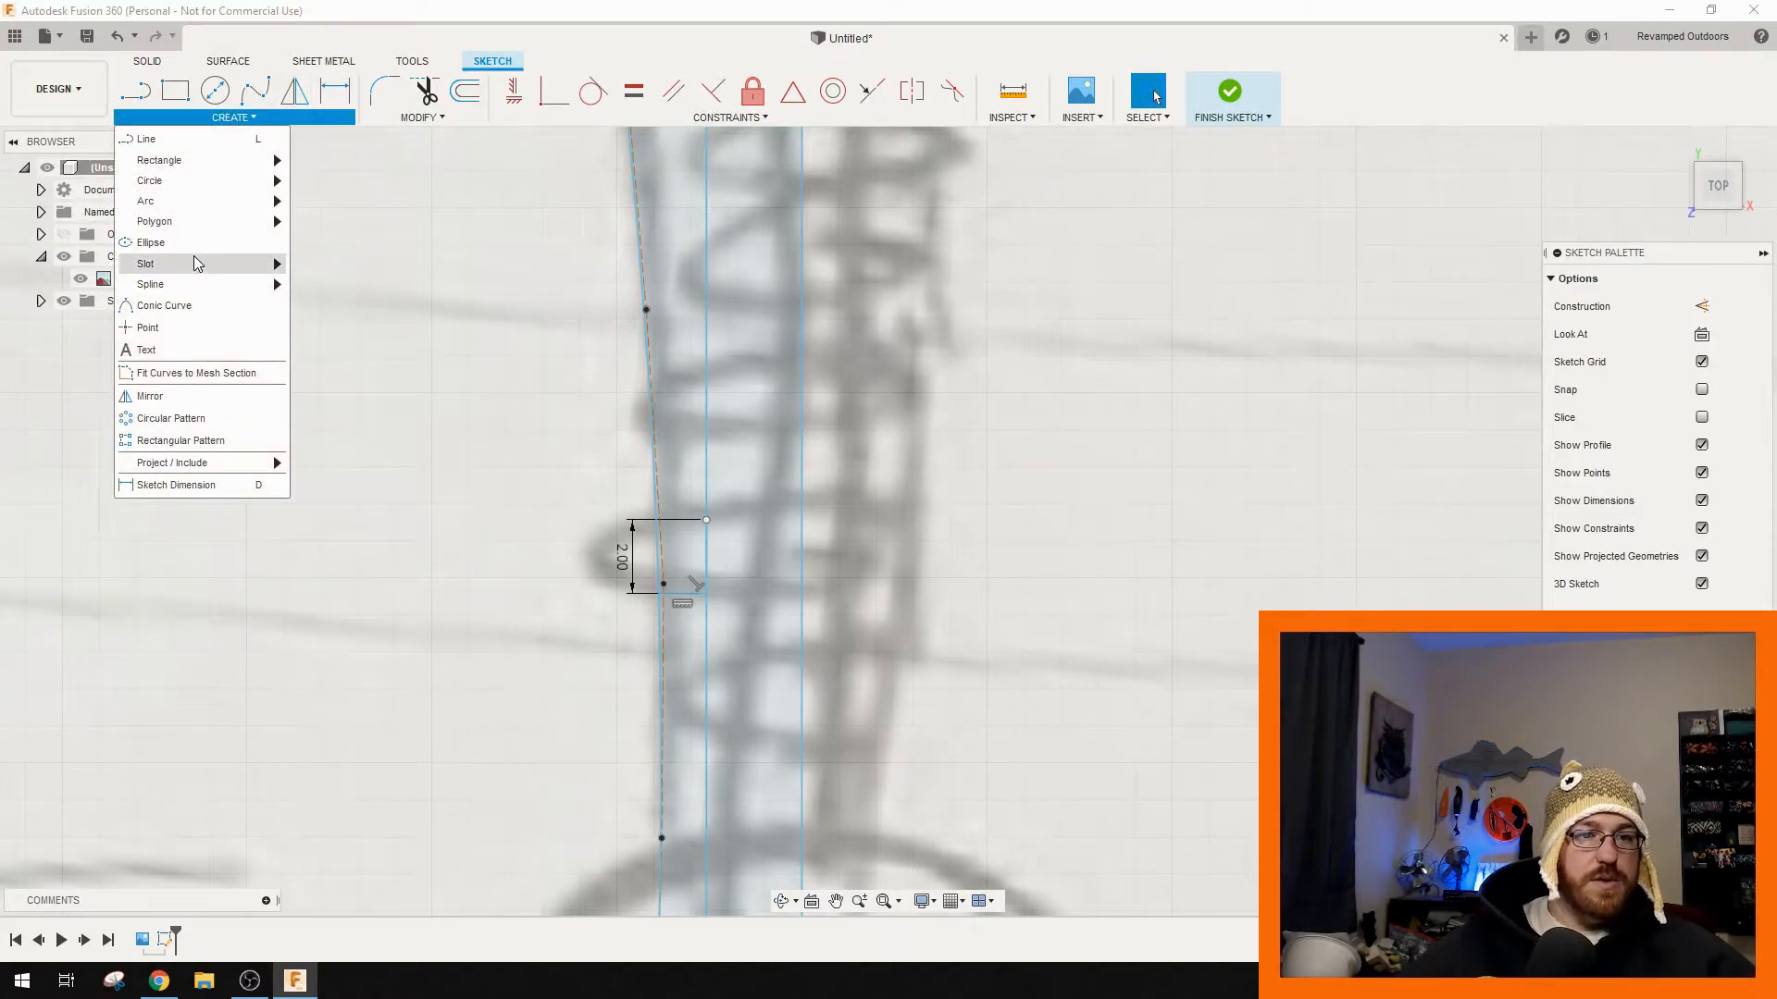
{"action": "left_click", "coordinate": [164, 305]}
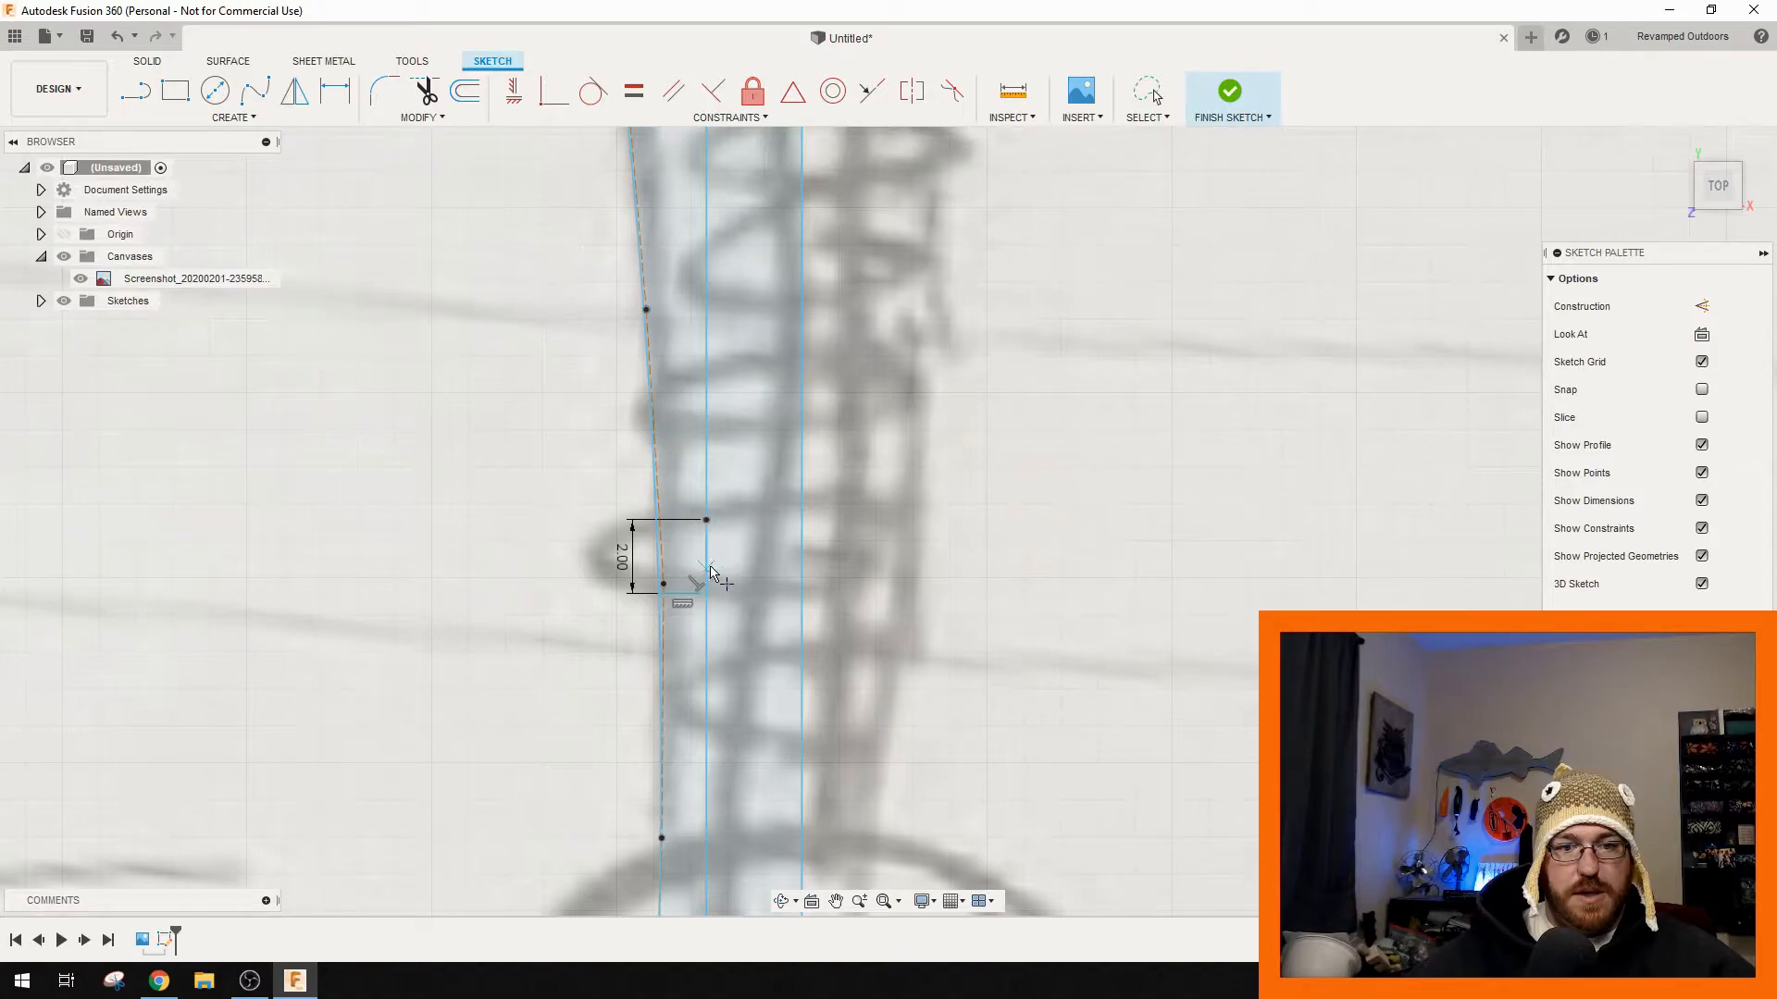
{"action": "key", "text": "Escape"}
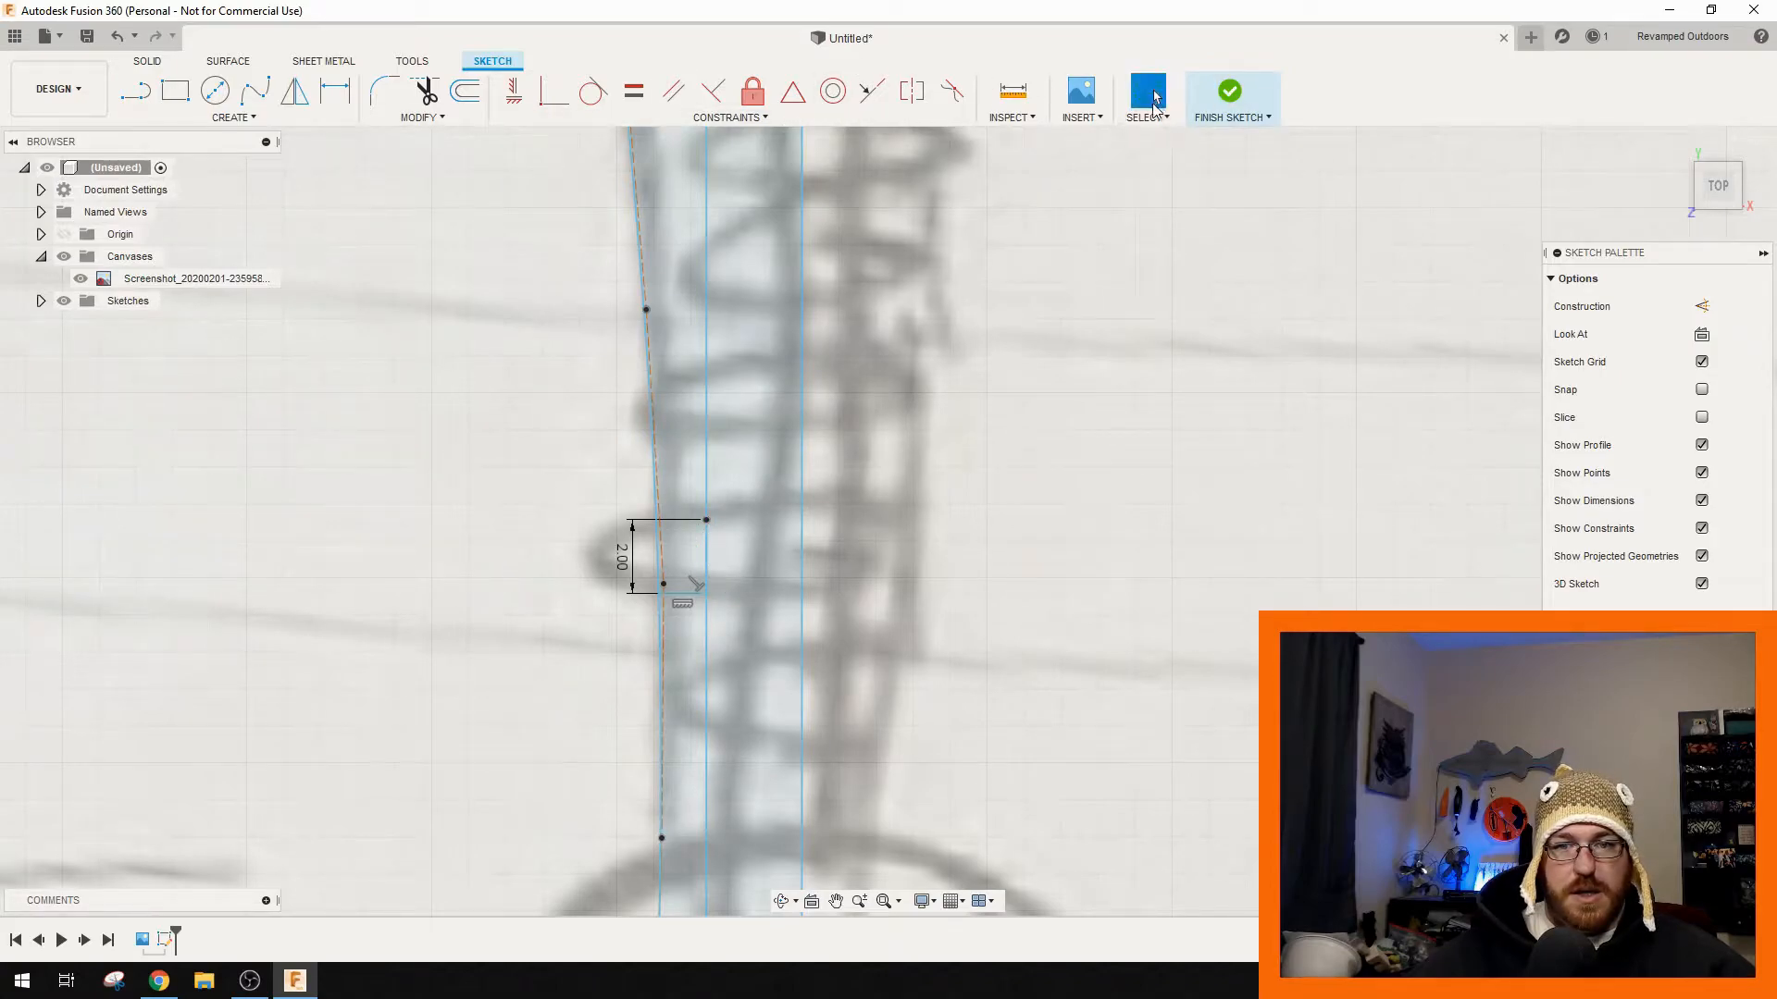
{"action": "right_click", "coordinate": [705, 559]}
{"action": "left_click", "coordinate": [642, 532]}
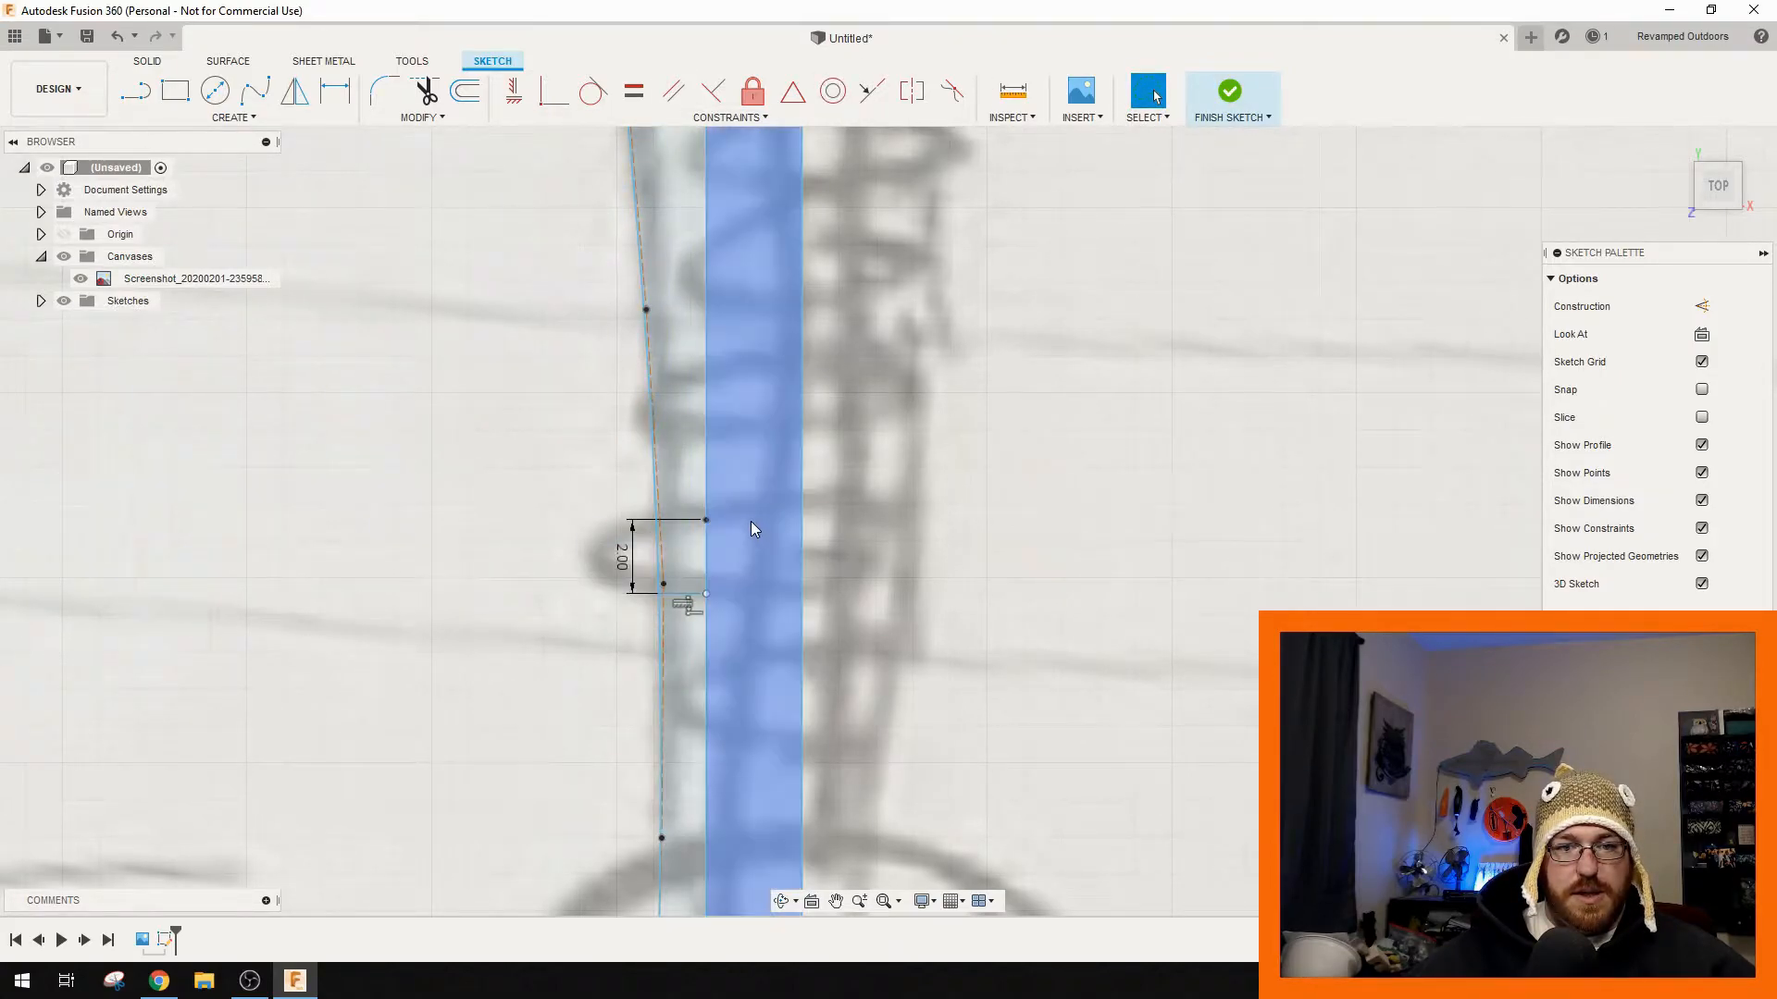
- Start a Rectangular Pattern of the sketch point 2 mm above the short rib line
{"action": "scroll", "coordinate": [698, 506], "scroll_direction": "up", "scroll_amount": 5}
{"action": "scroll", "coordinate": [701, 502], "scroll_direction": "down", "scroll_amount": 1}
{"action": "middle_click_drag", "start_coordinate": [713, 487], "coordinate": [668, 589]}
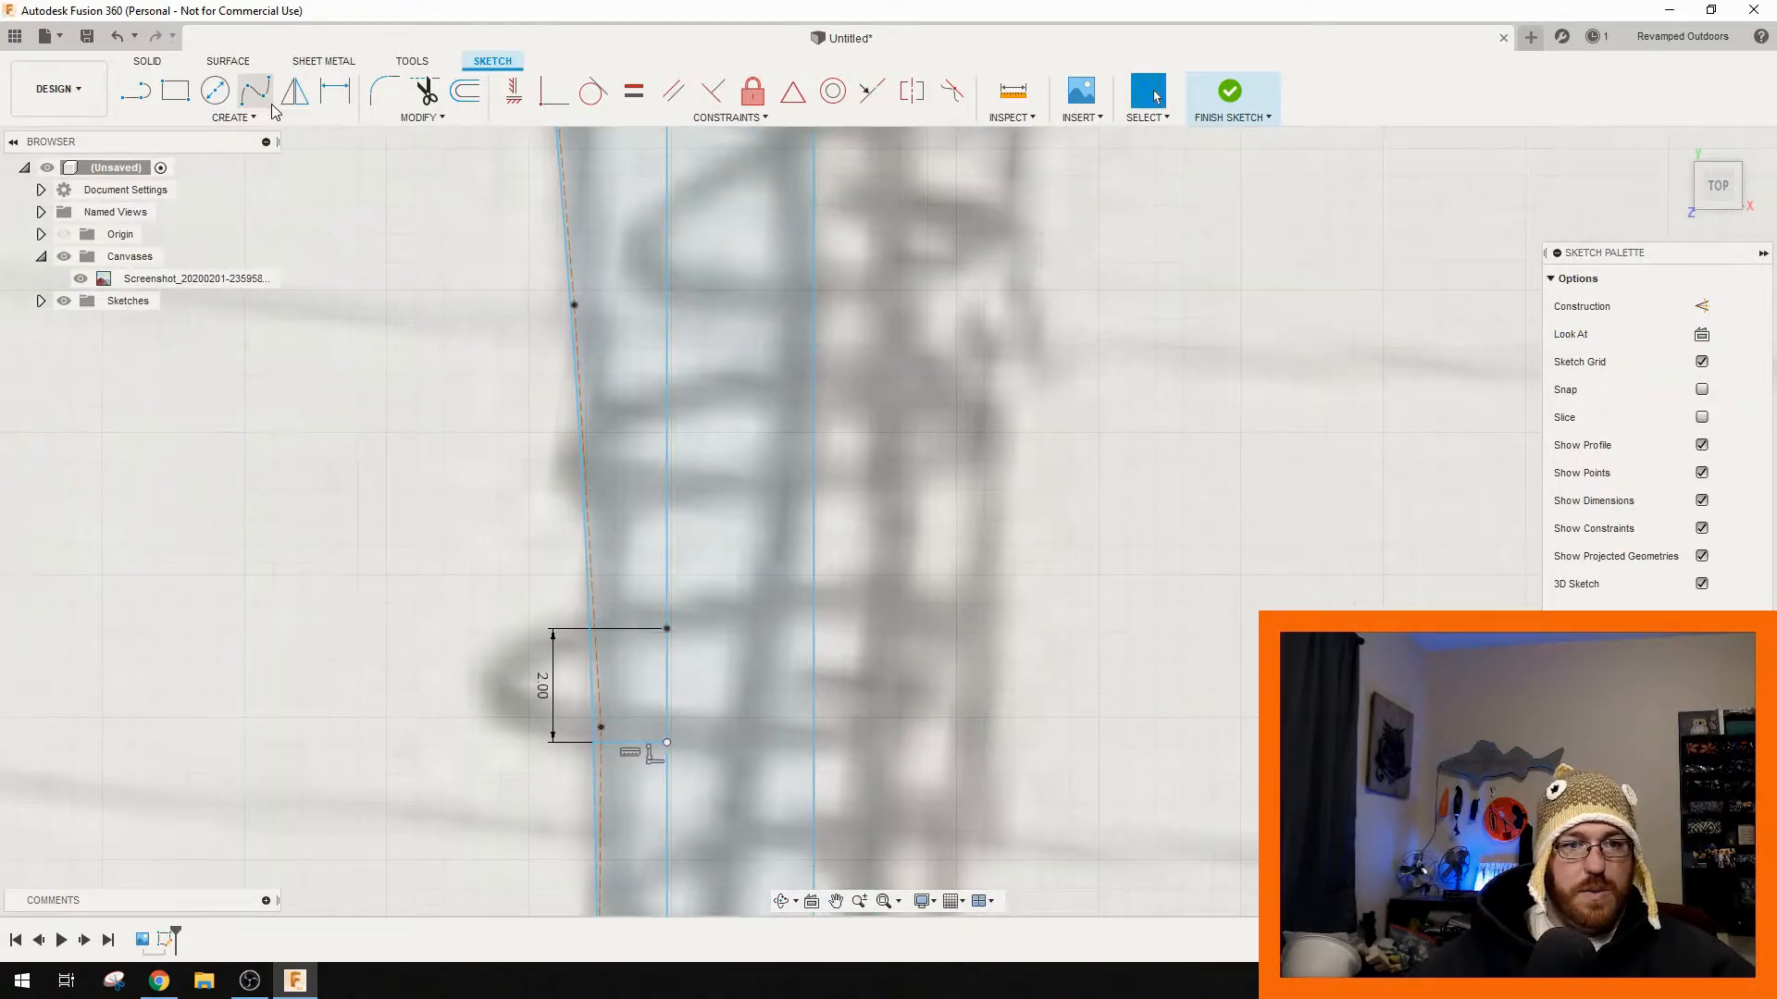
{"action": "left_click", "coordinate": [233, 118]}
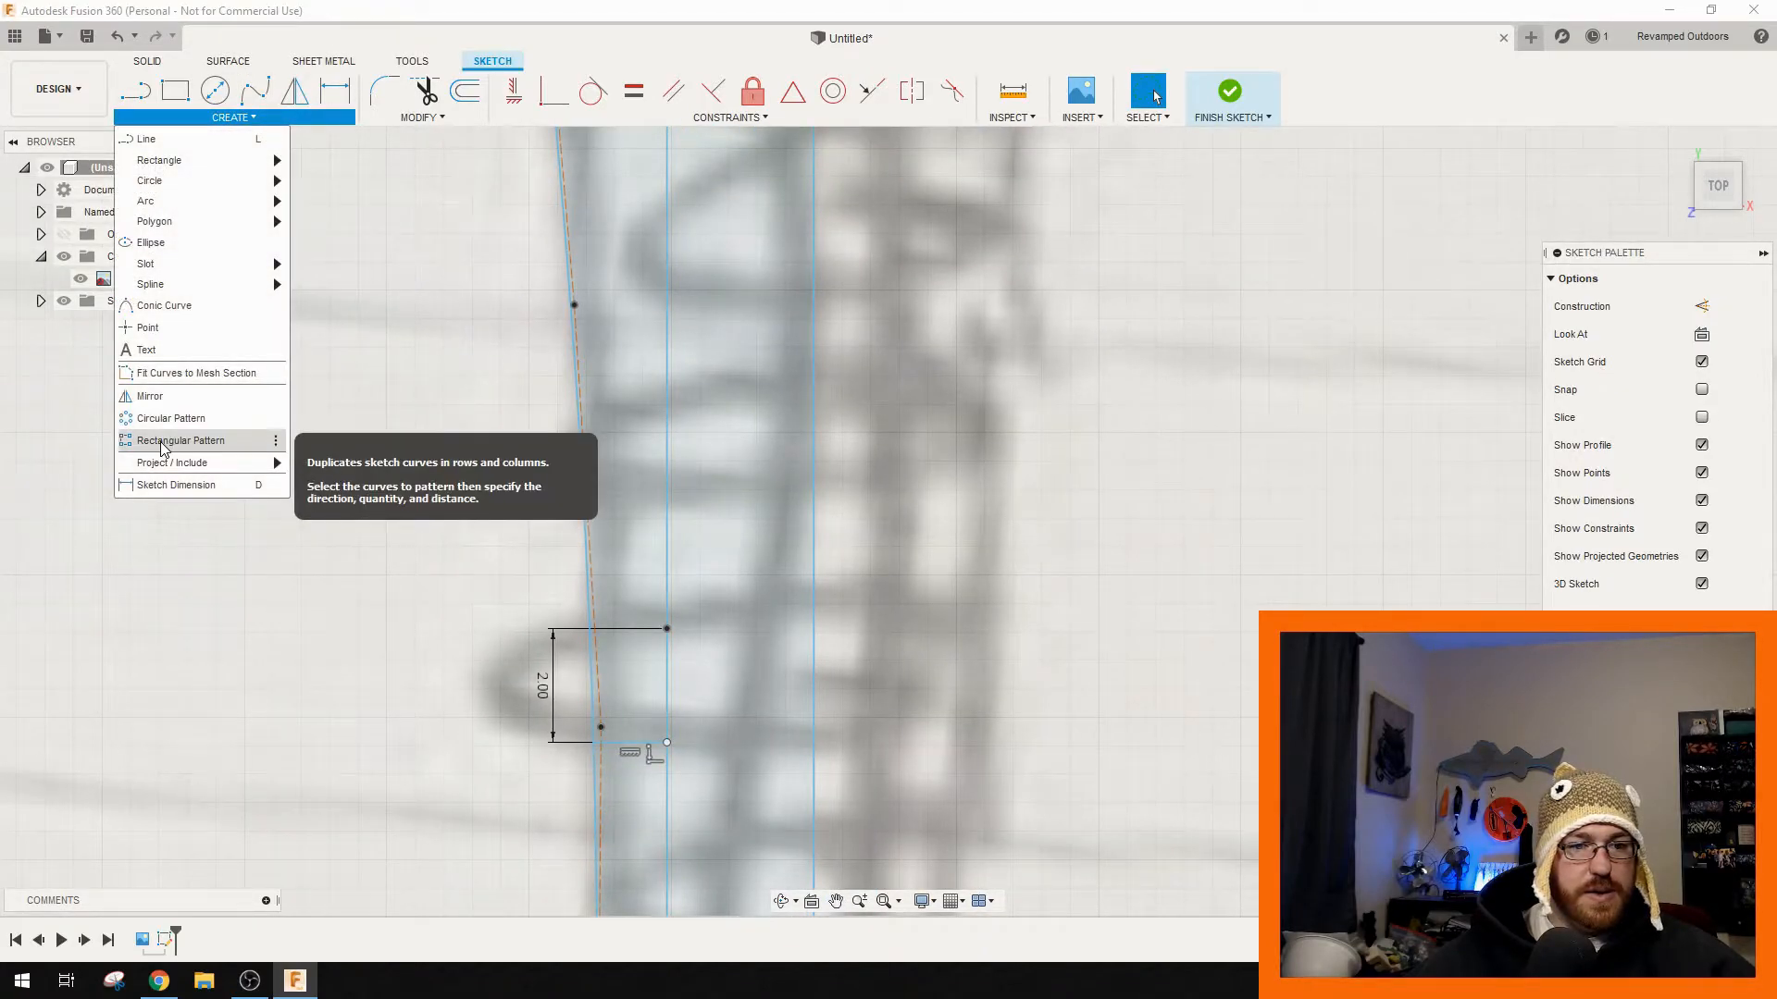
{"action": "left_click", "coordinate": [185, 440]}
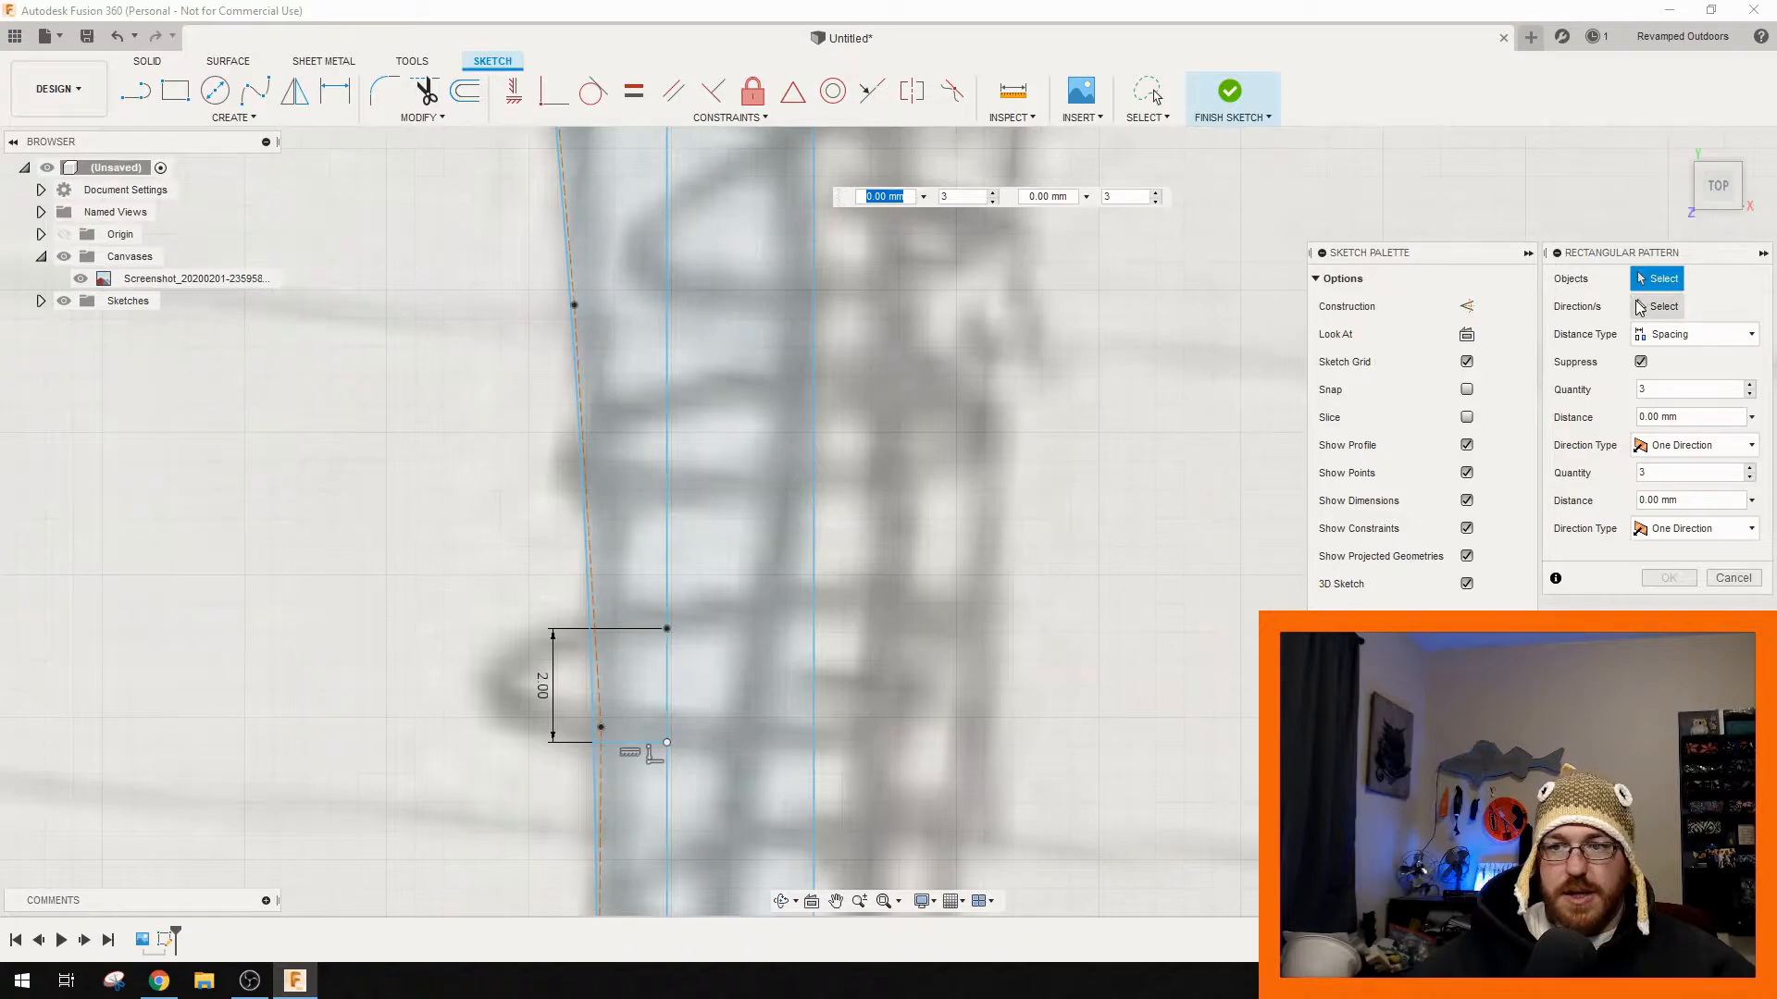
{"action": "left_click", "coordinate": [674, 633]}
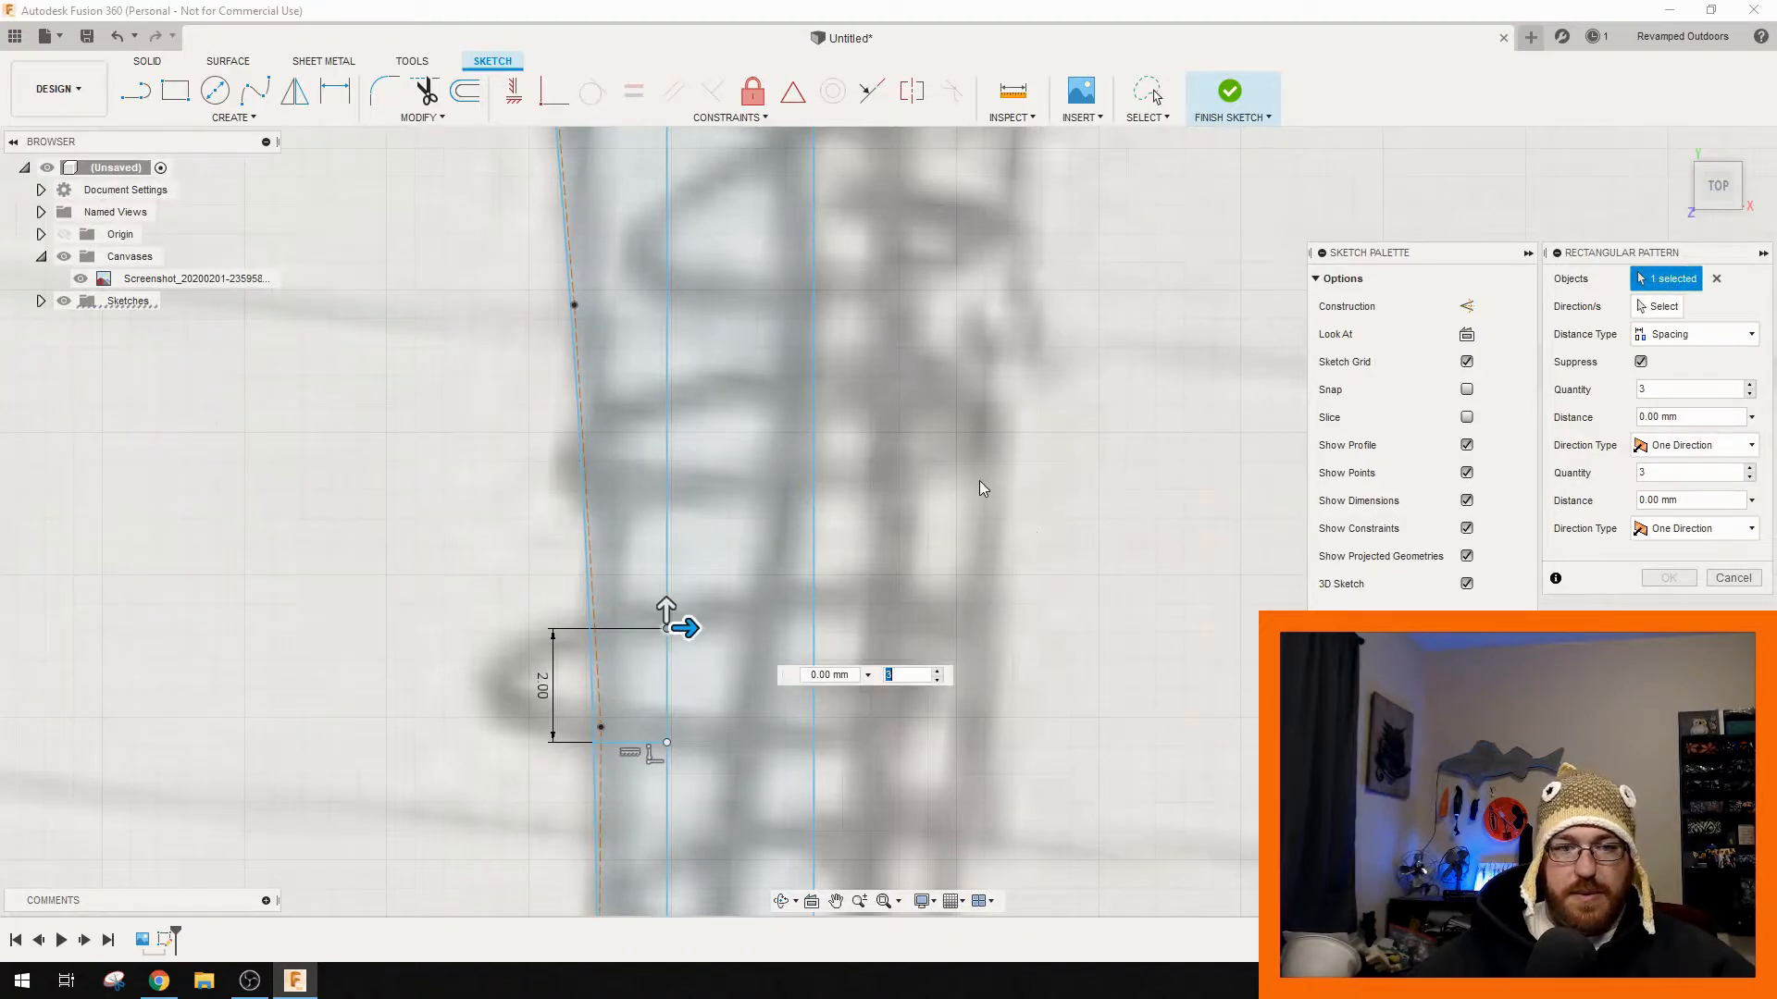
- Stretch the pattern of 5 points upward along the inner vertical line to a 58 mm spacing near the head line
{"action": "left_click_drag", "start_coordinate": [665, 606], "coordinate": [669, 300]}
{"action": "scroll", "coordinate": [819, 473], "scroll_direction": "down", "scroll_amount": 4}
{"action": "middle_click_drag", "start_coordinate": [789, 467], "coordinate": [609, 698]}
{"action": "left_click_drag", "start_coordinate": [557, 680], "coordinate": [567, 184]}
{"action": "middle_click_drag", "start_coordinate": [593, 262], "coordinate": [518, 687]}
{"action": "scroll", "coordinate": [518, 687], "scroll_direction": "down", "scroll_amount": 6}
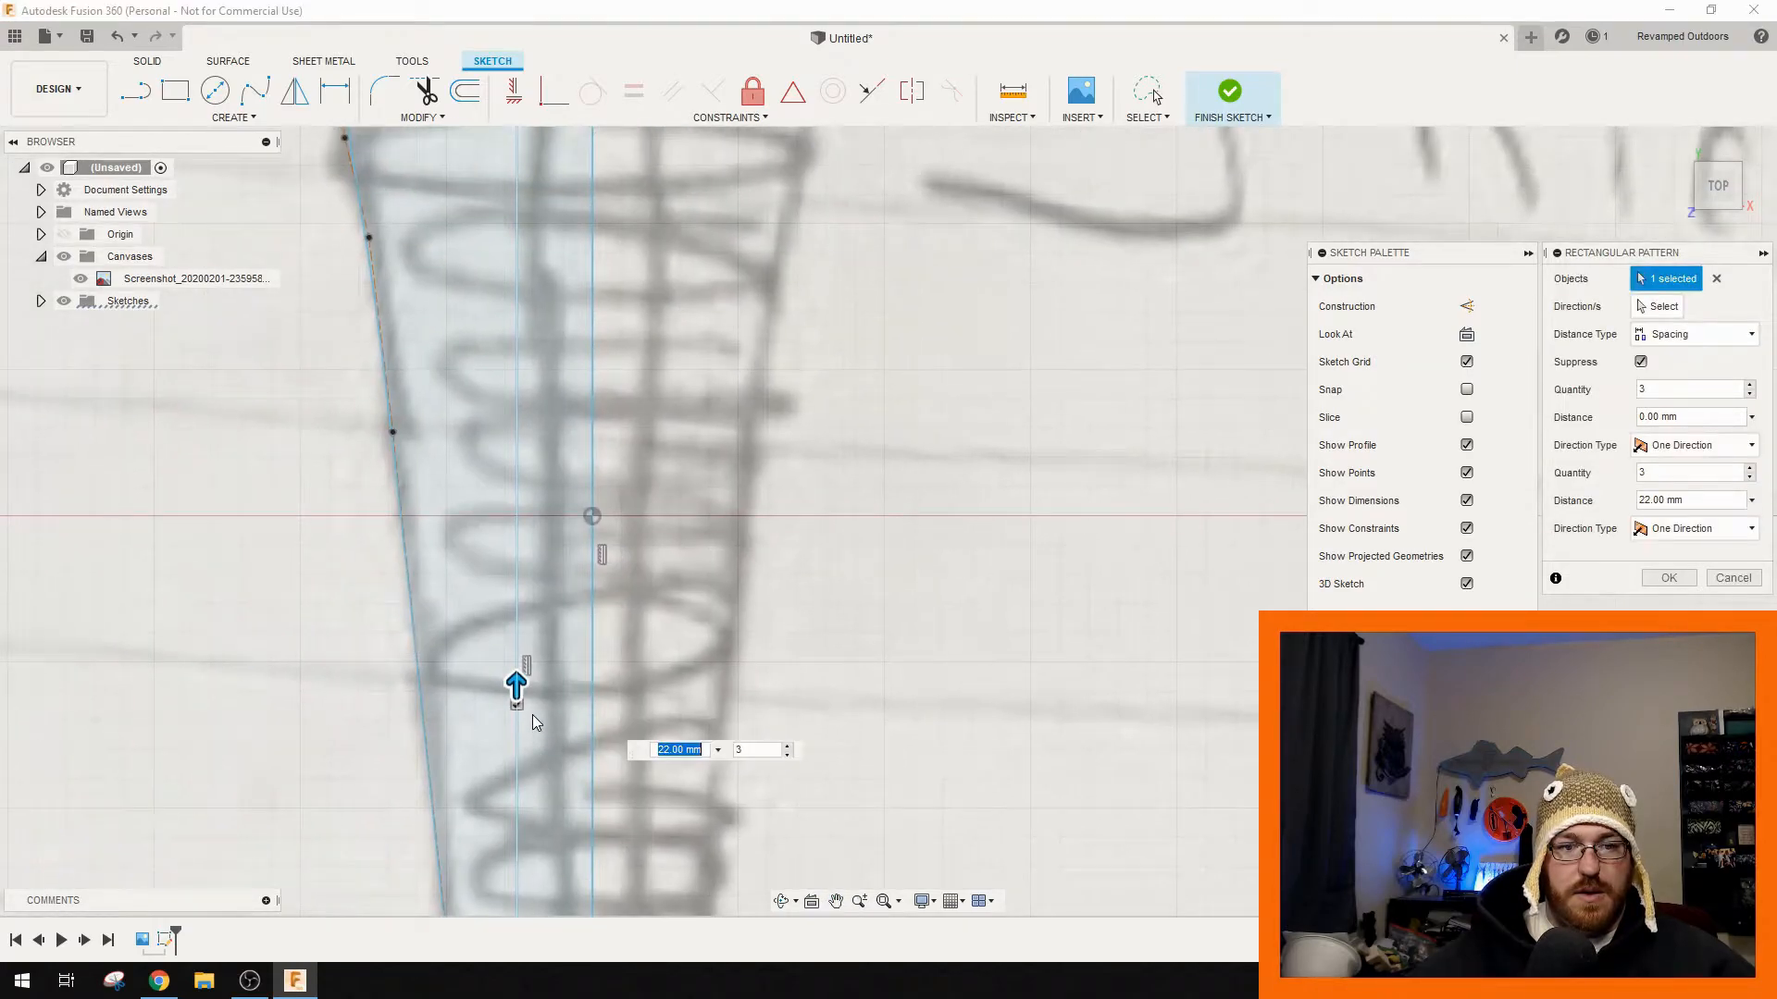
{"action": "key", "text": "Tab"}
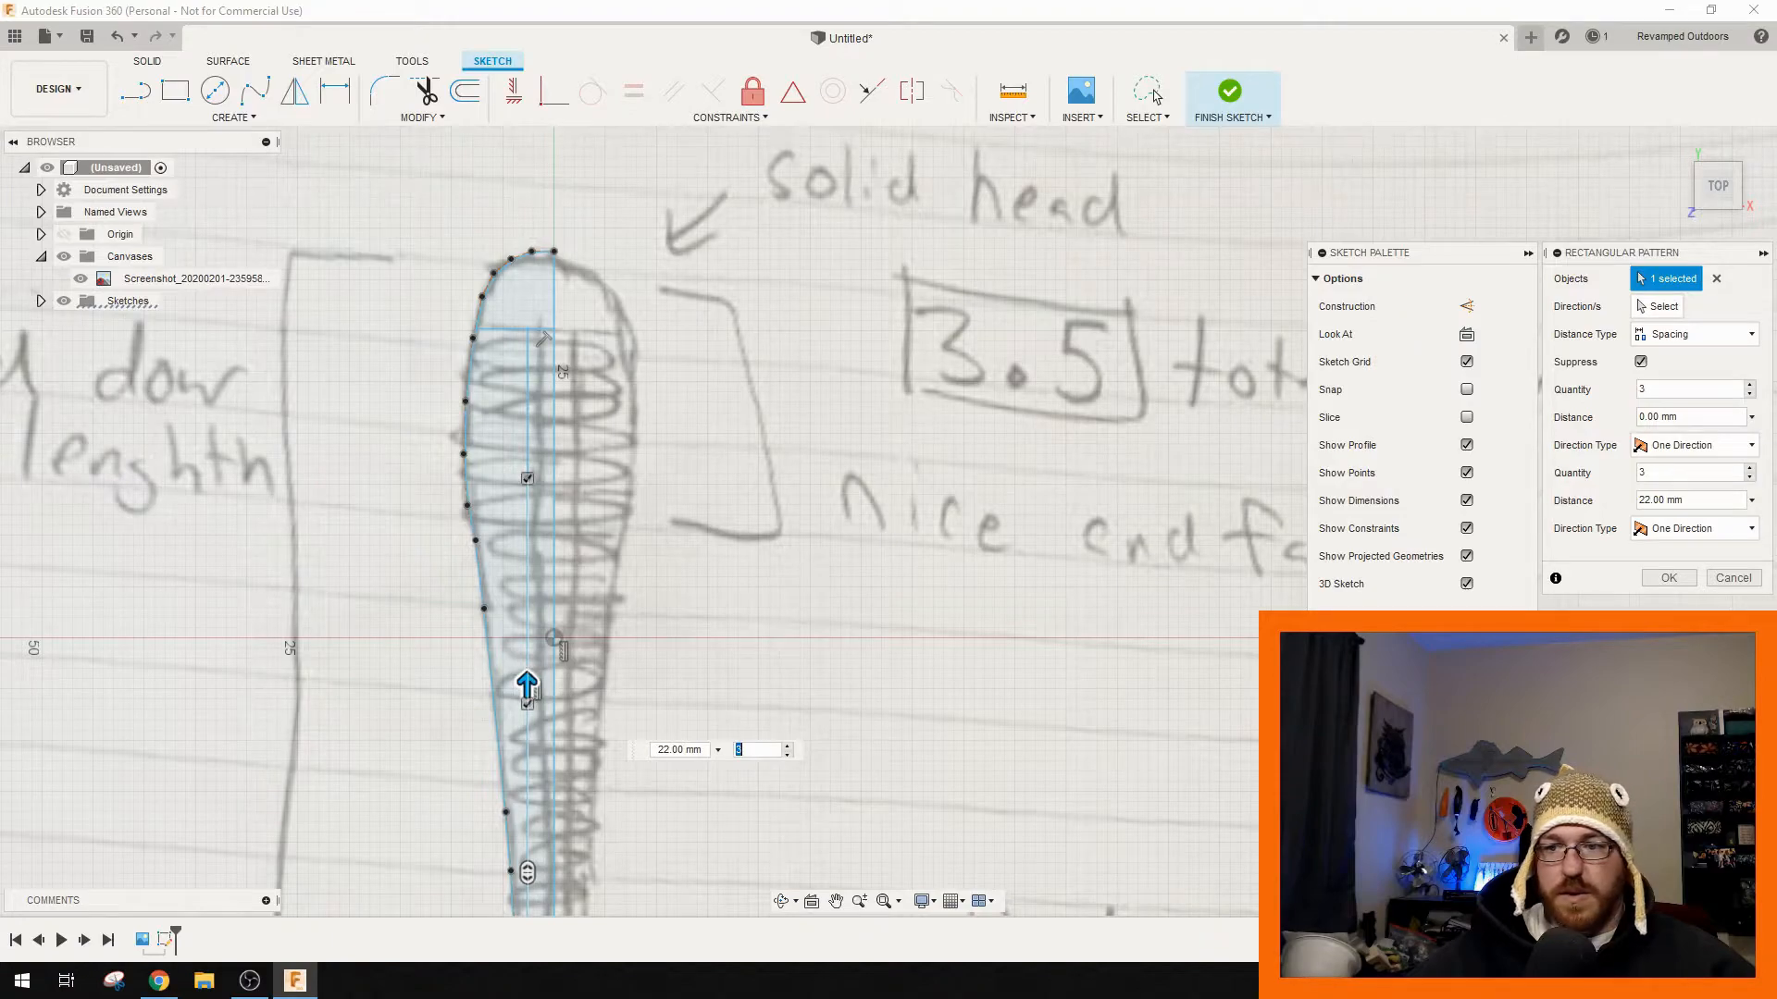
{"action": "mouse_move", "coordinate": [526, 685]}
{"action": "left_mouse_down"}
{"action": "mouse_move", "coordinate": [518, 328]}
{"action": "mouse_move", "coordinate": [558, 326]}
{"action": "mouse_move", "coordinate": [567, 293]}
{"action": "mouse_move", "coordinate": [564, 881]}
{"action": "mouse_move", "coordinate": [589, 316]}
{"action": "left_mouse_up"}
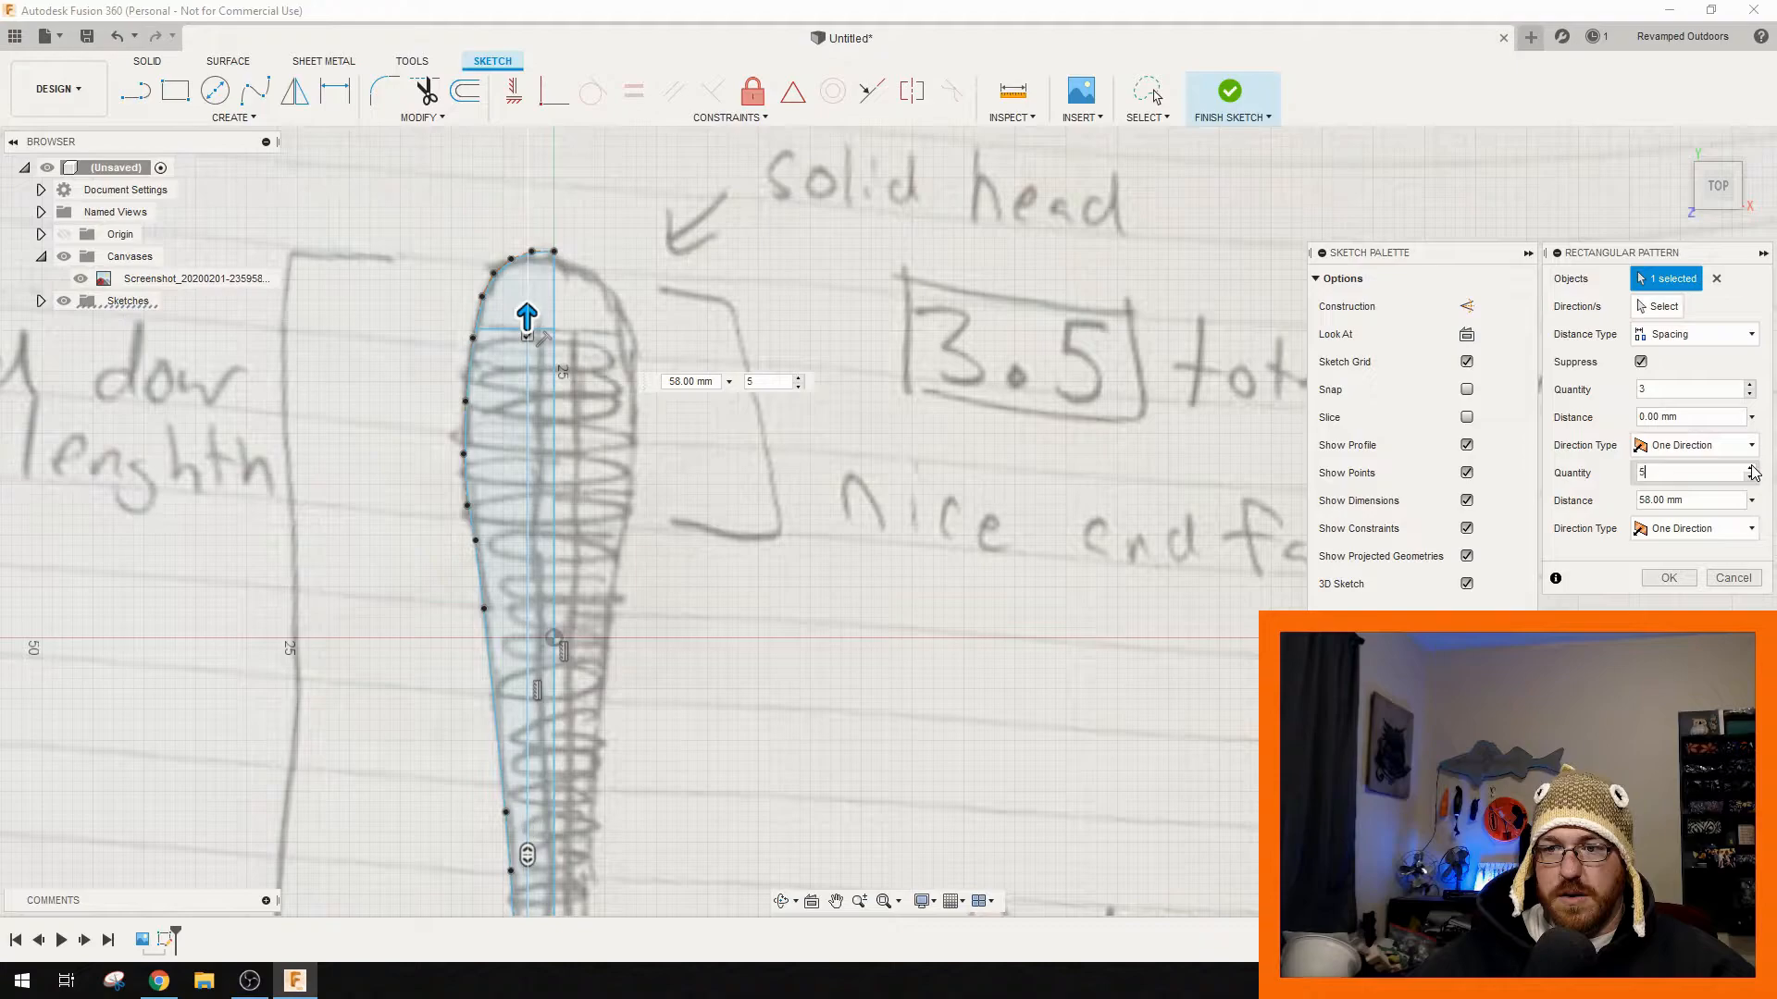
- Set the upward pattern to a quantity of 30 points spaced 2 mm apart and create it
{"action": "key", "text": "Tab"}
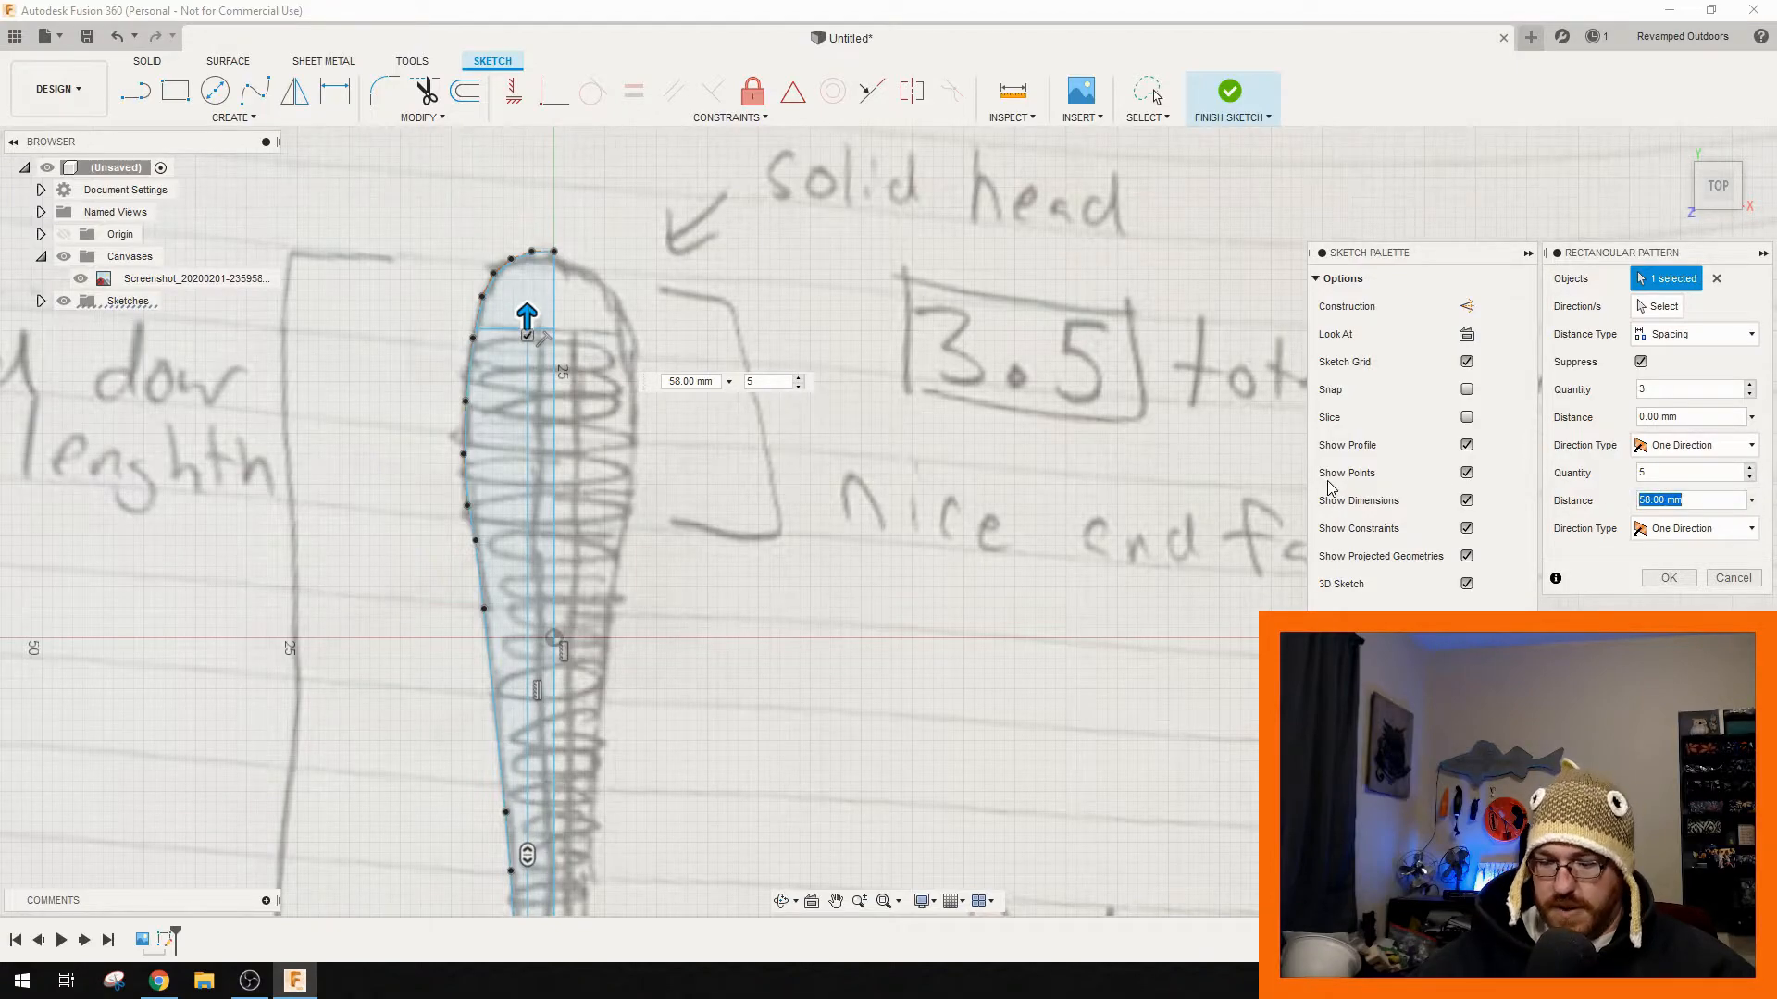
{"action": "mouse_move", "coordinate": [682, 680]}
{"action": "middle_mouse_down"}
{"action": "mouse_move", "coordinate": [777, 543]}
{"action": "mouse_move", "coordinate": [744, 586]}
{"action": "middle_mouse_up"}
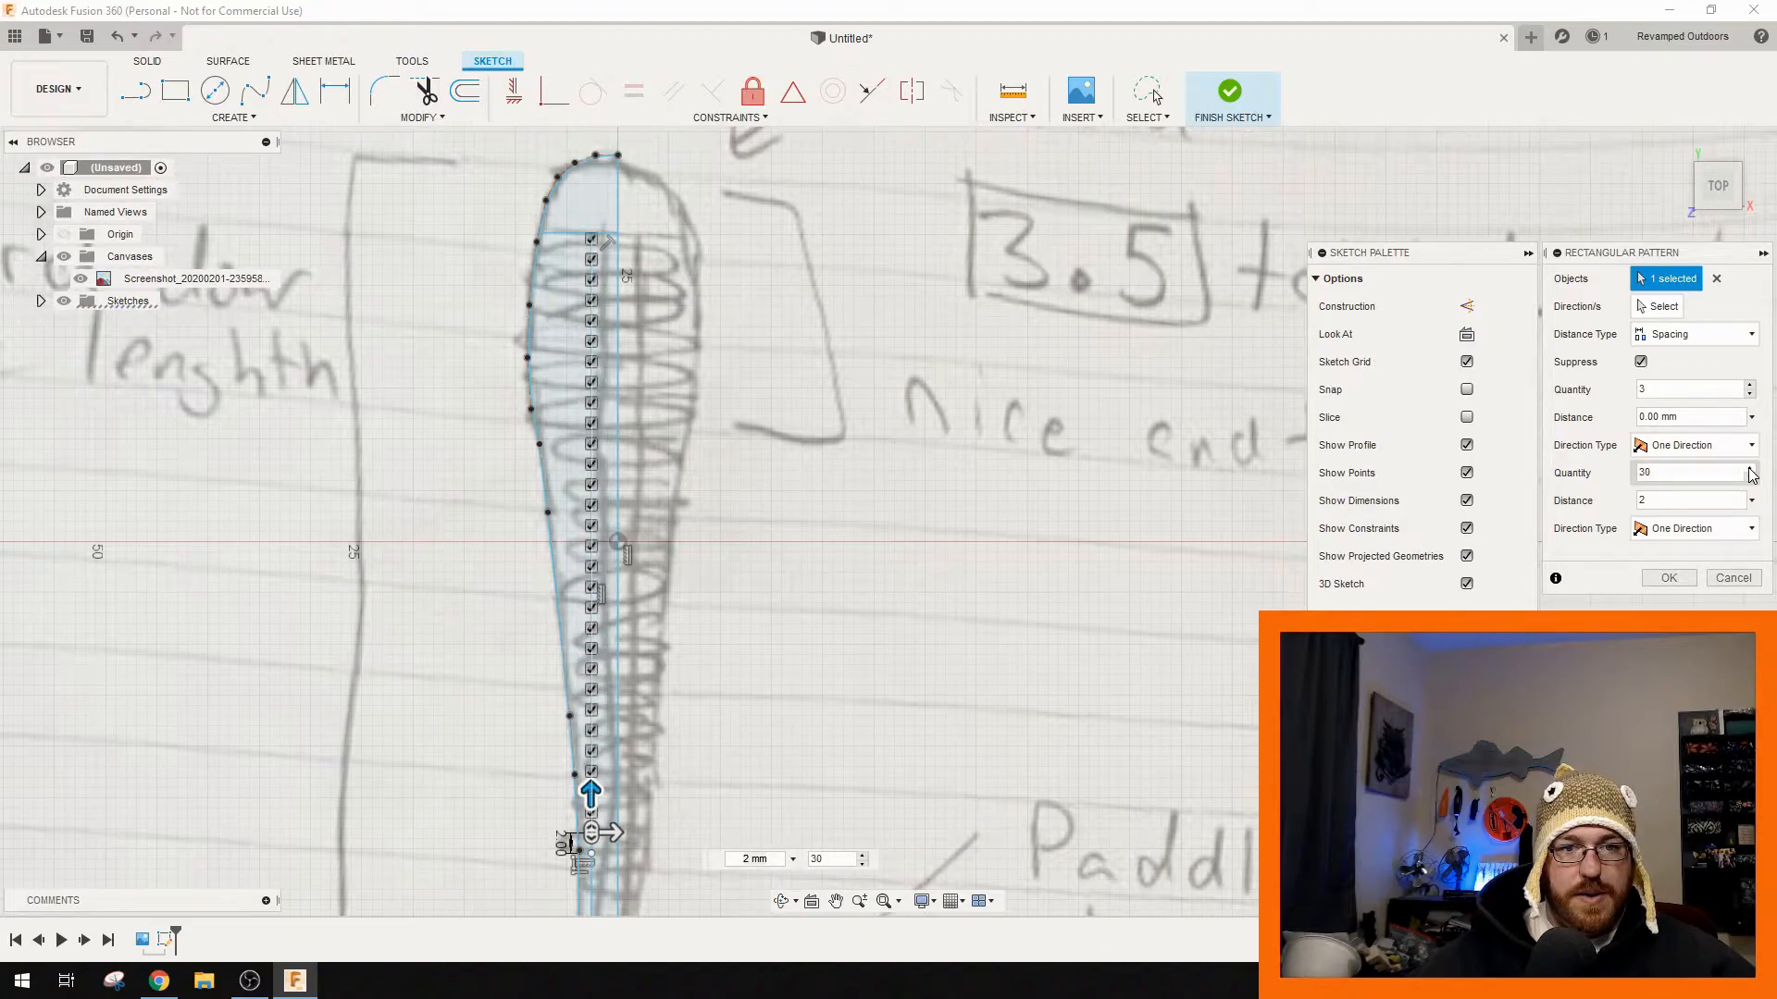
{"action": "scroll", "coordinate": [838, 574], "scroll_direction": "down", "scroll_amount": 2}
{"action": "scroll", "coordinate": [580, 568], "scroll_direction": "up", "scroll_amount": 8}
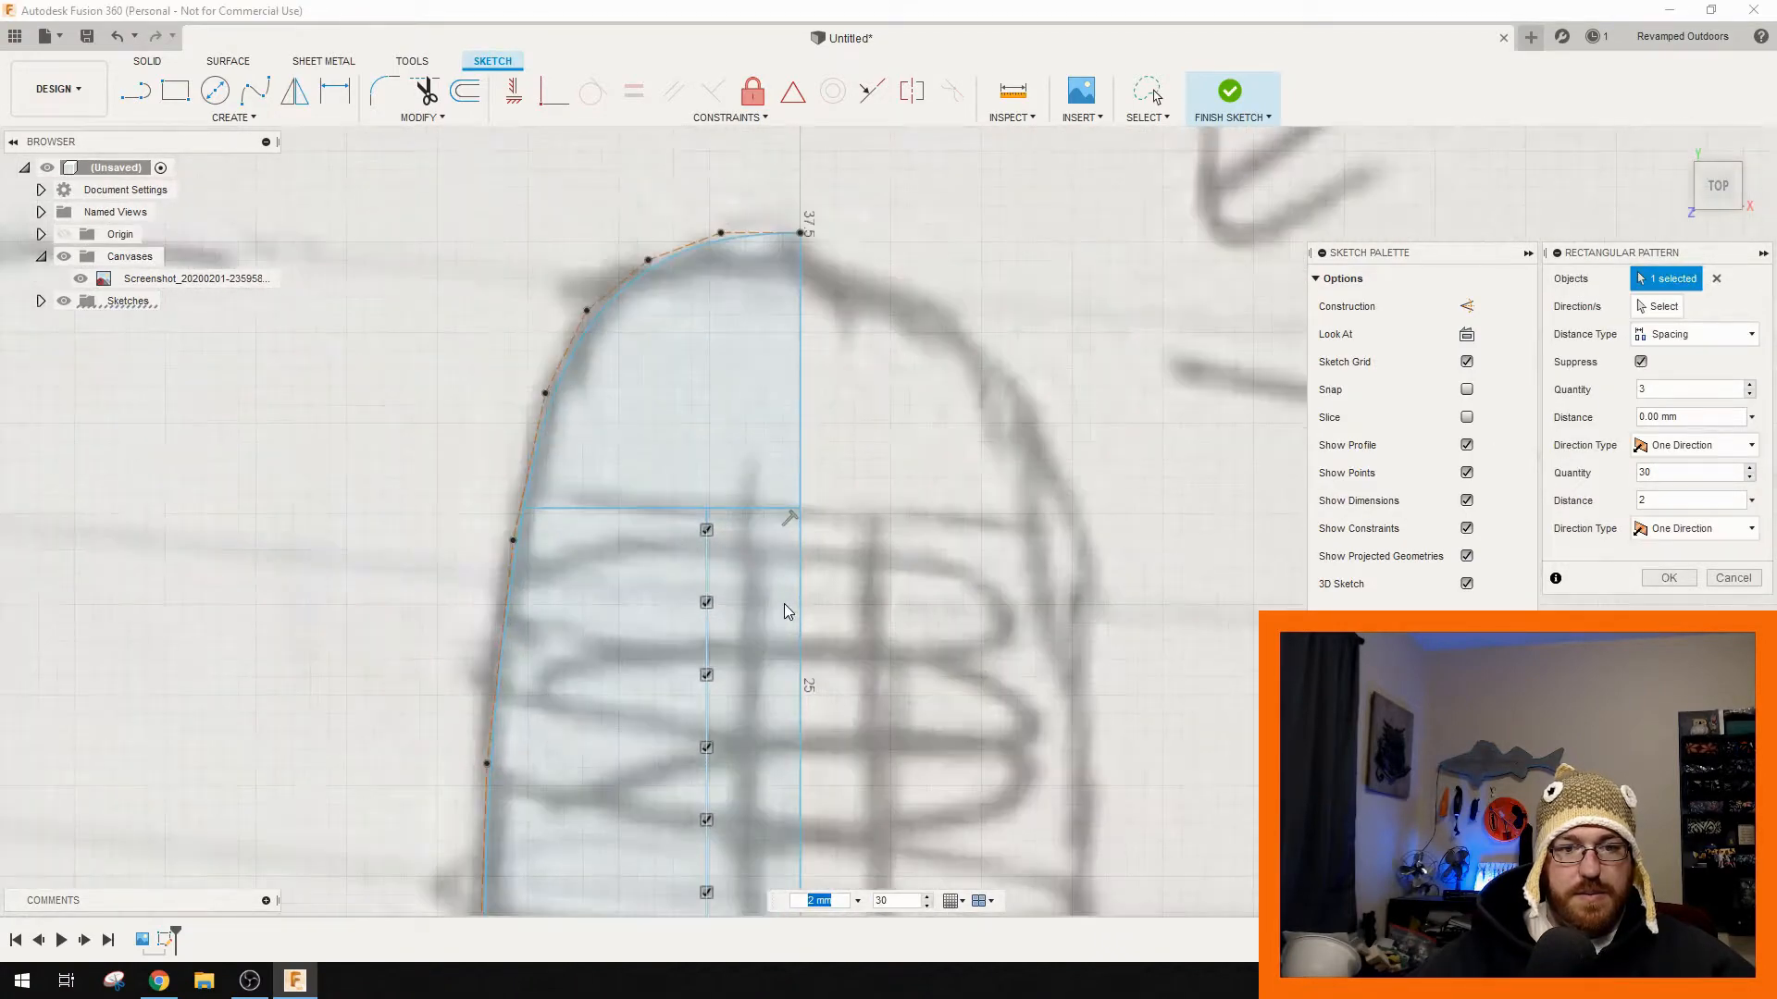
{"action": "scroll", "coordinate": [701, 526], "scroll_direction": "down", "scroll_amount": 8}
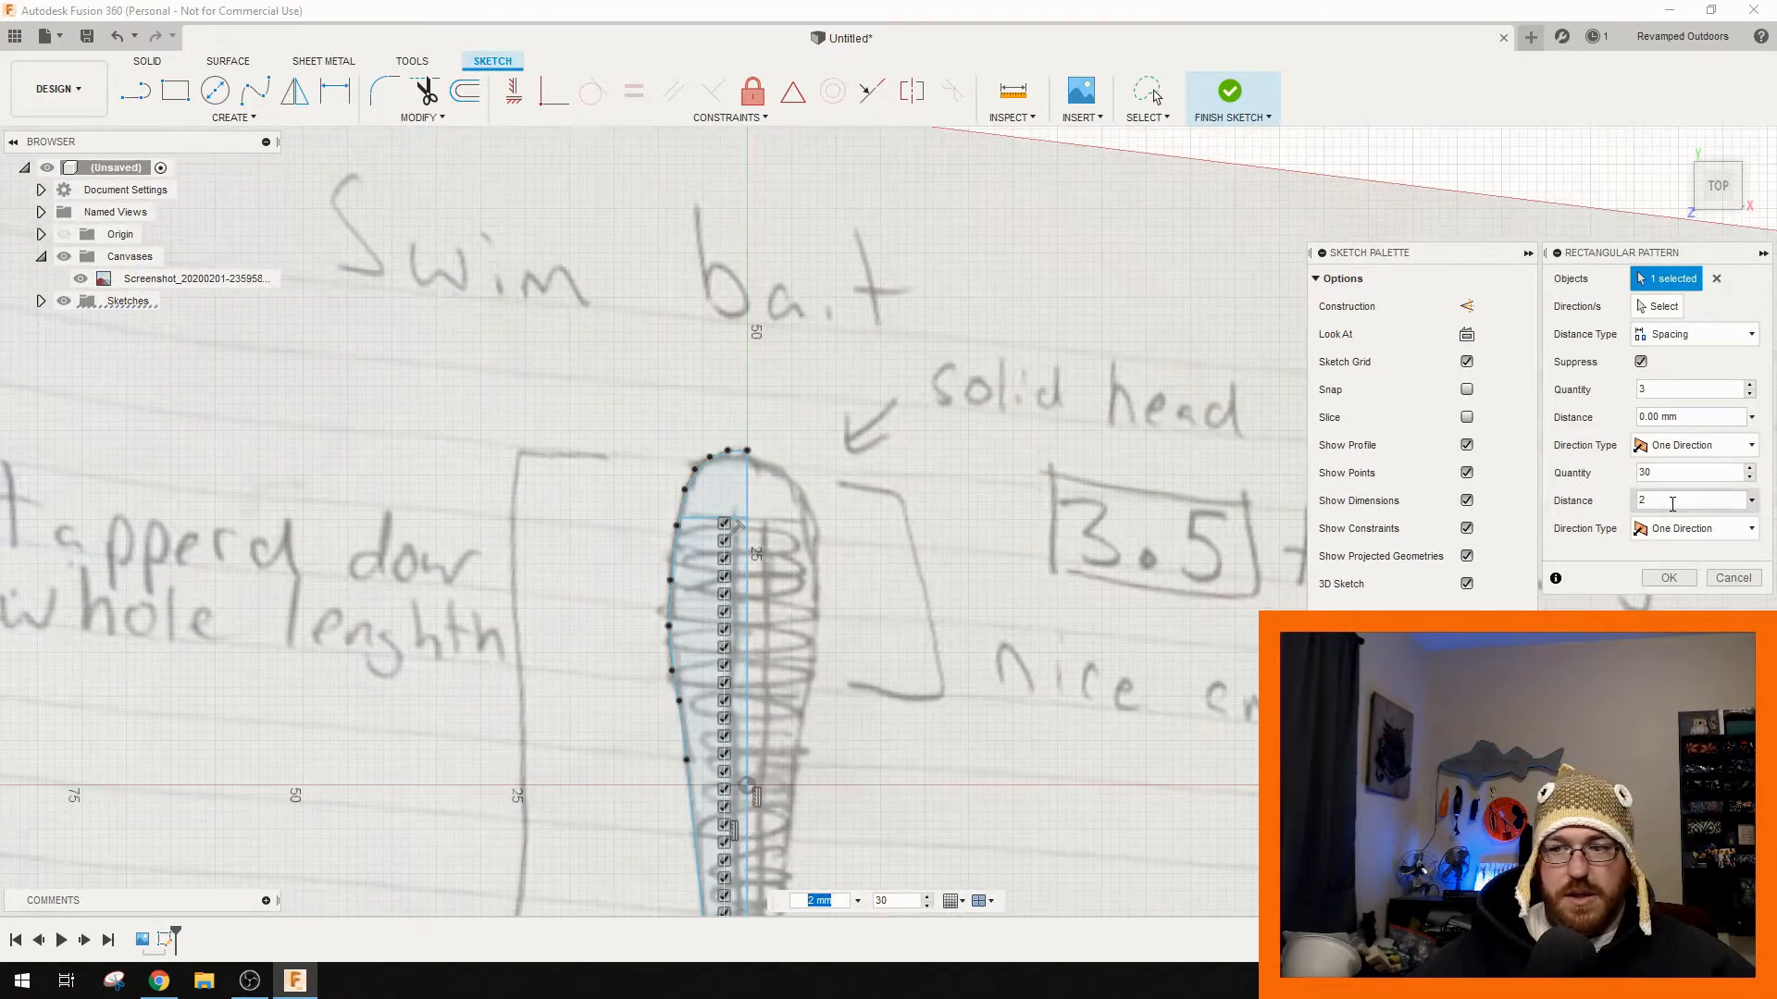
{"action": "left_click", "coordinate": [1668, 577]}
- Draw a horizontal 180° rib line from the second pattern point below the head line to the outer blue spline
{"action": "scroll", "coordinate": [595, 666], "scroll_direction": "up", "scroll_amount": 6}
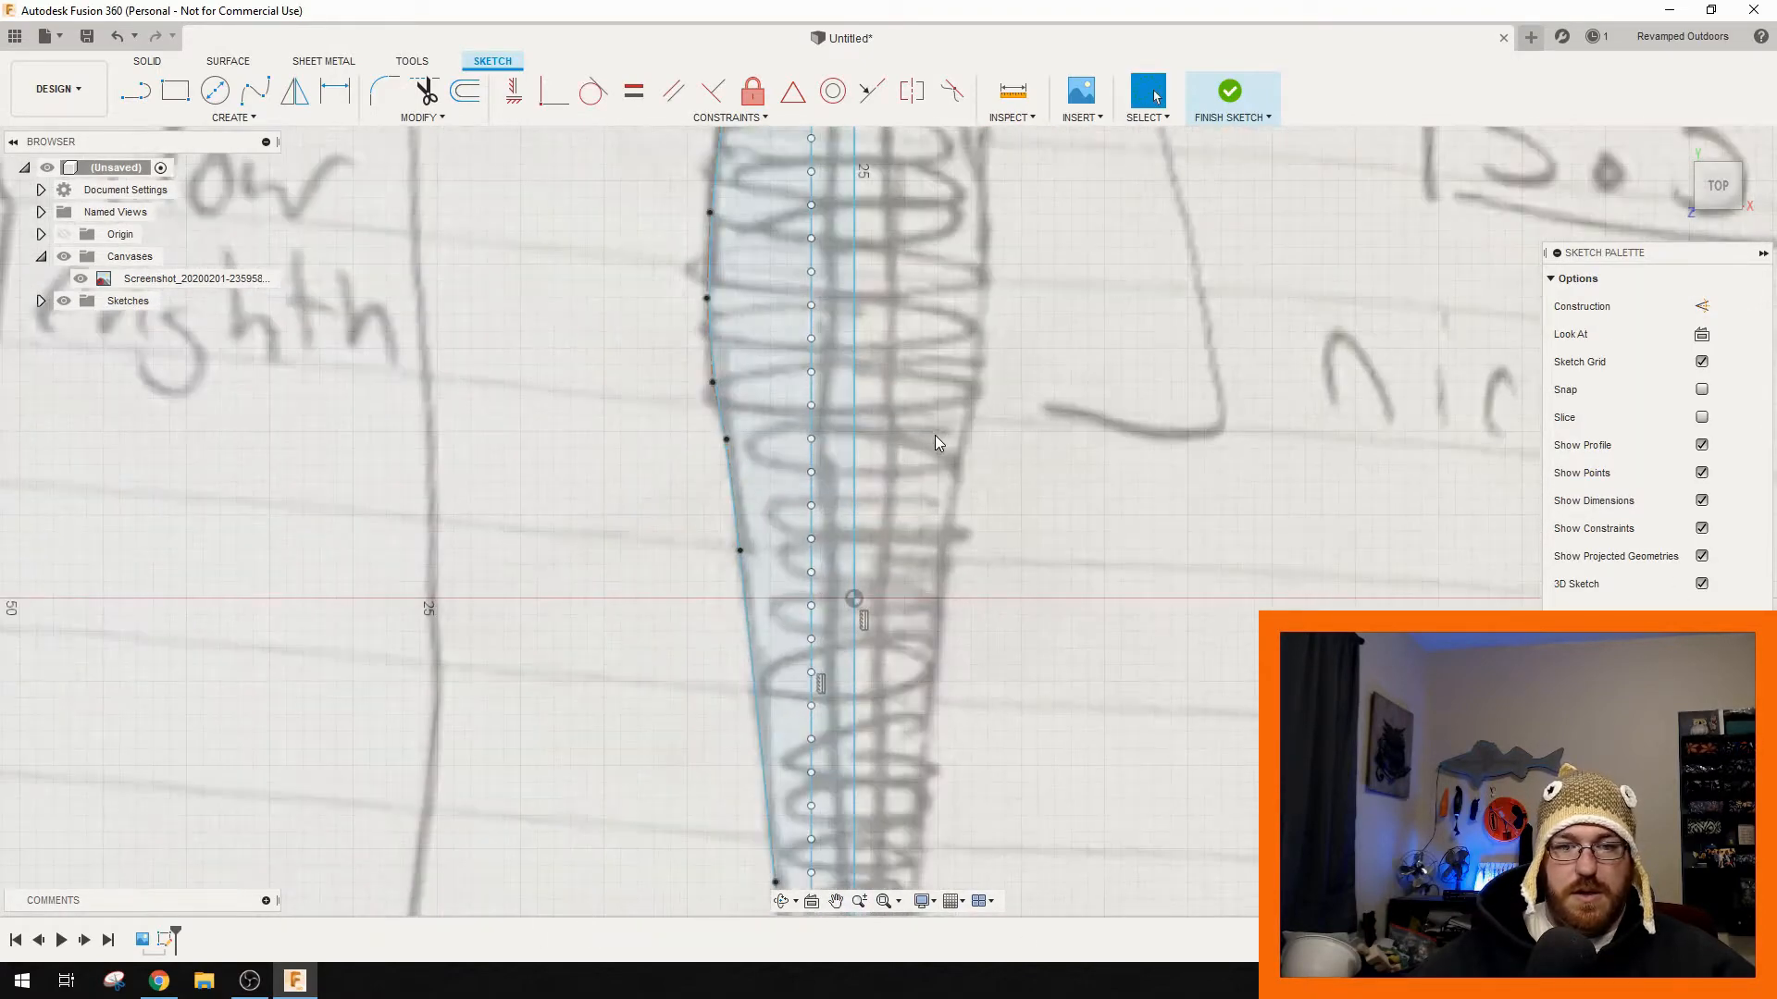
{"action": "middle_click_drag", "start_coordinate": [889, 381], "coordinate": [915, 885]}
{"action": "key", "text": "l"}
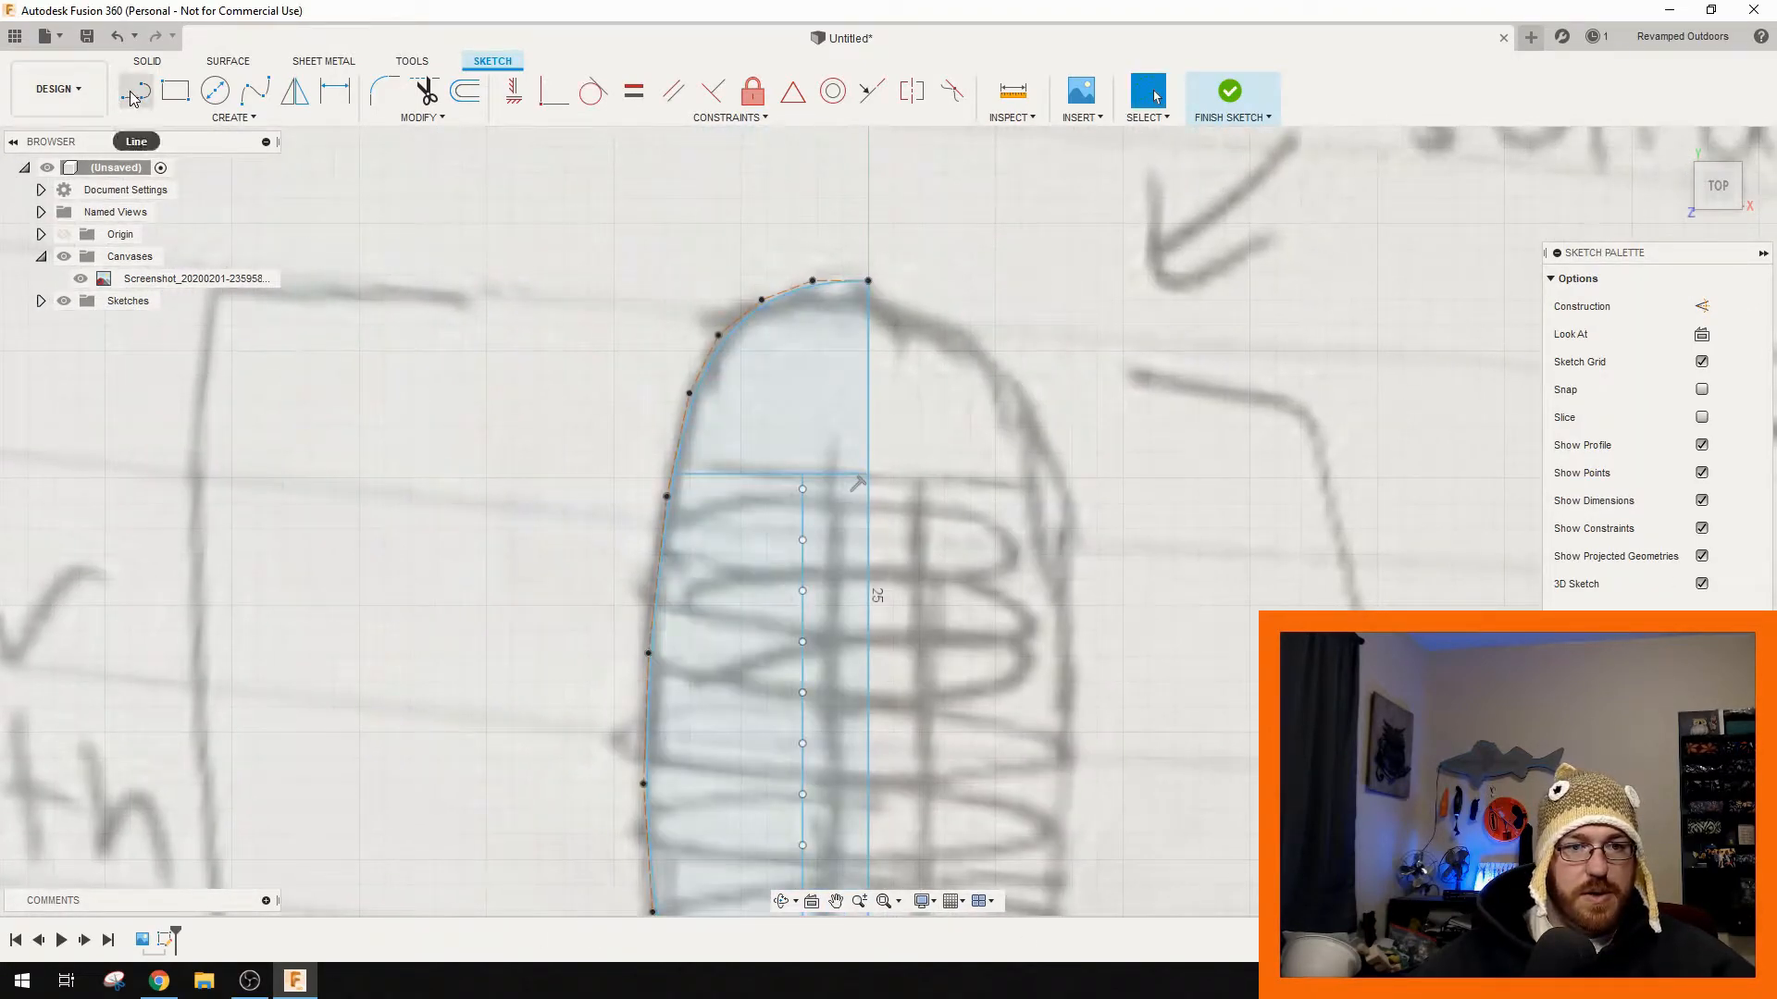
{"action": "left_click", "coordinate": [802, 540]}
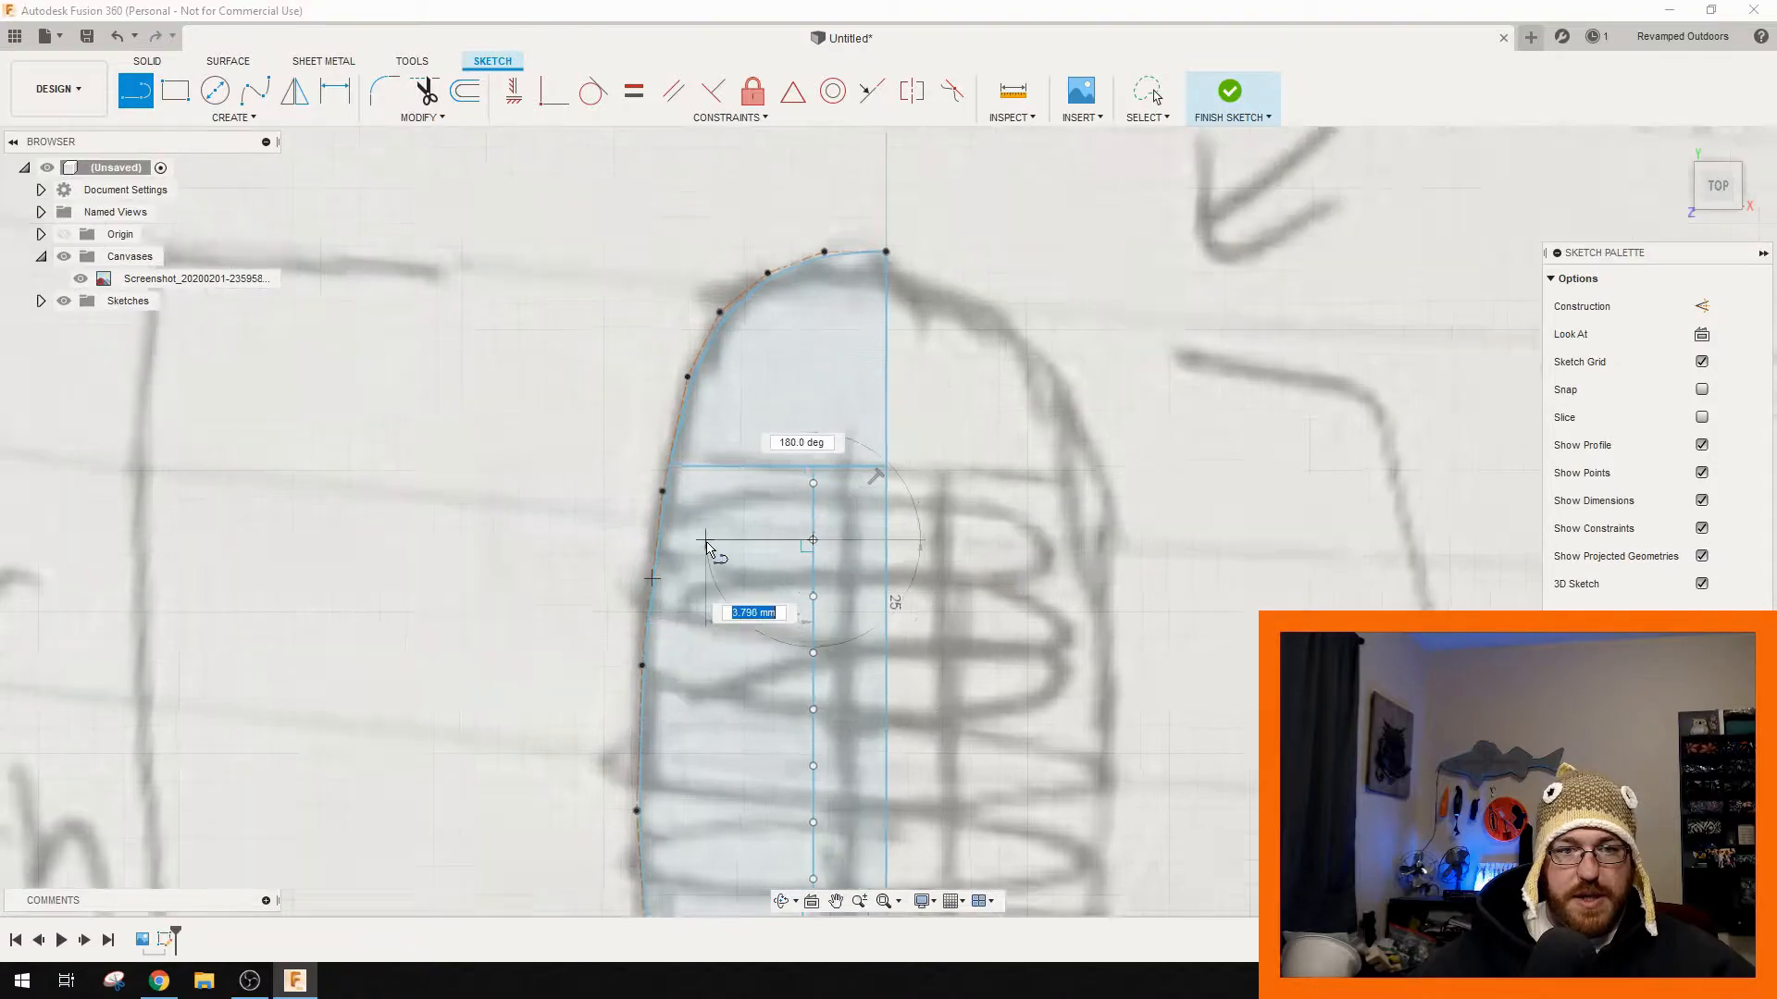
{"action": "scroll", "coordinate": [692, 540], "scroll_direction": "up", "scroll_amount": 5}
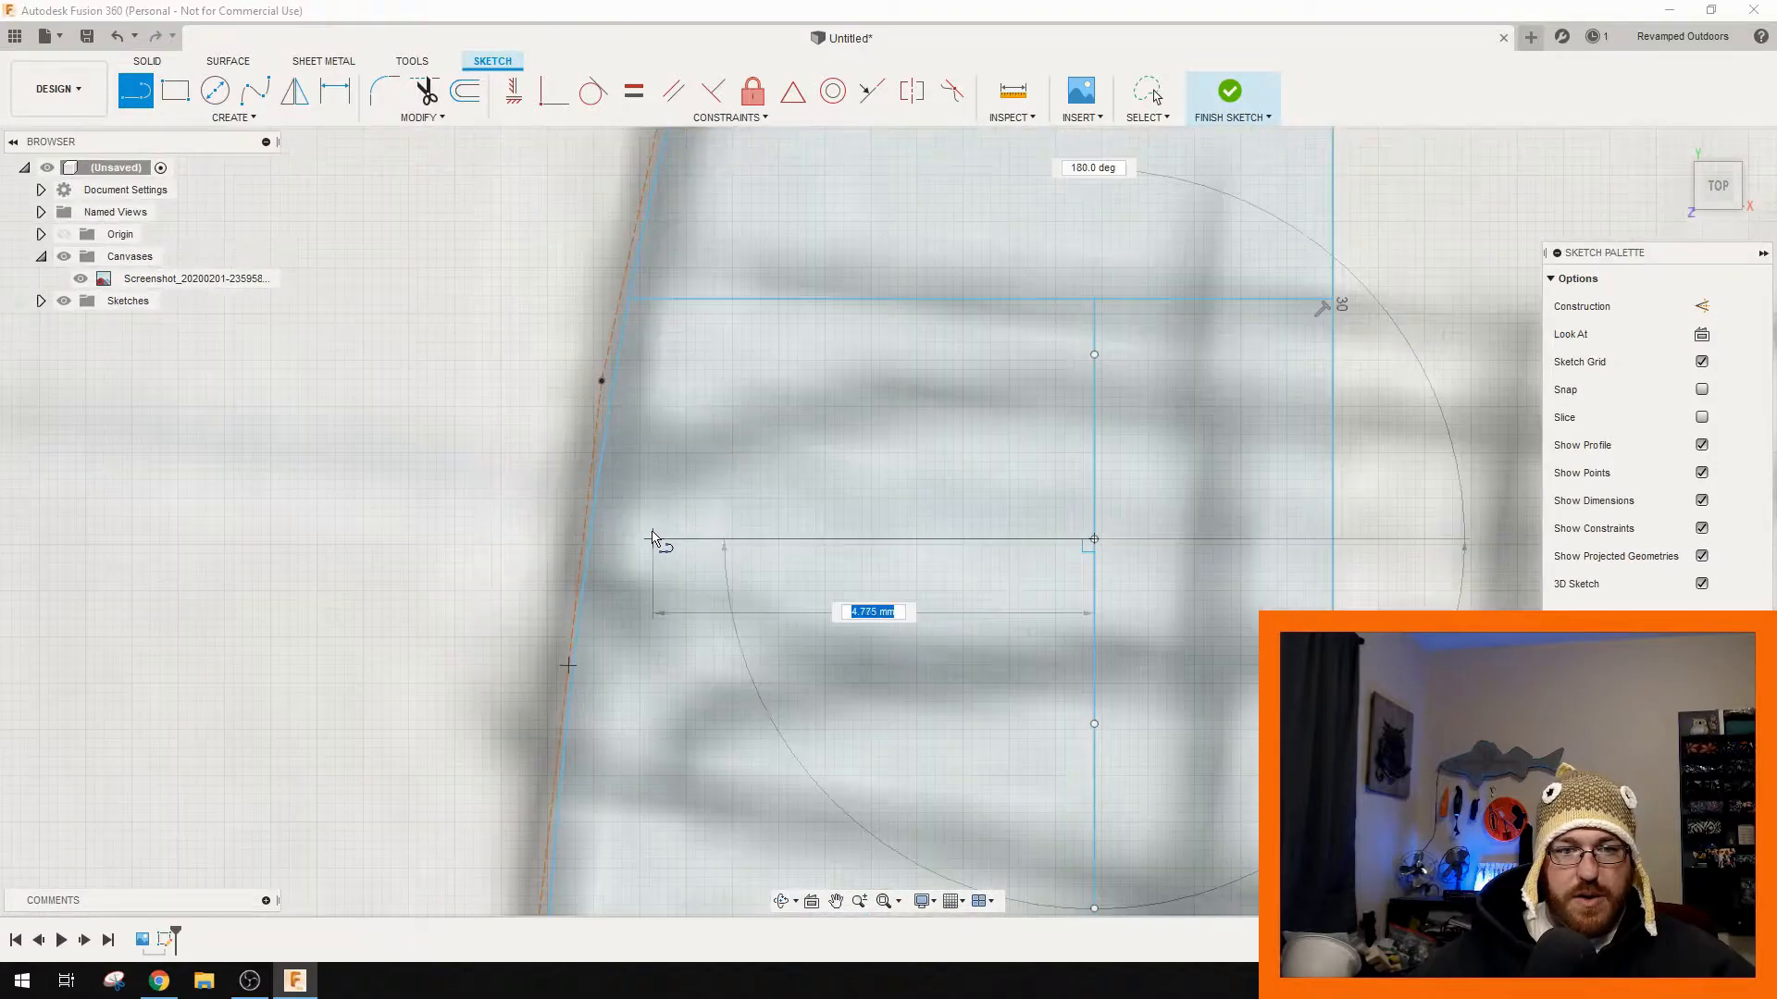
{"action": "left_click", "coordinate": [591, 541]}
- Draw horizontal rib lines from the third and fourth pattern points below the head line to the outer spline
{"action": "middle_click_drag", "start_coordinate": [700, 611], "coordinate": [807, 236]}
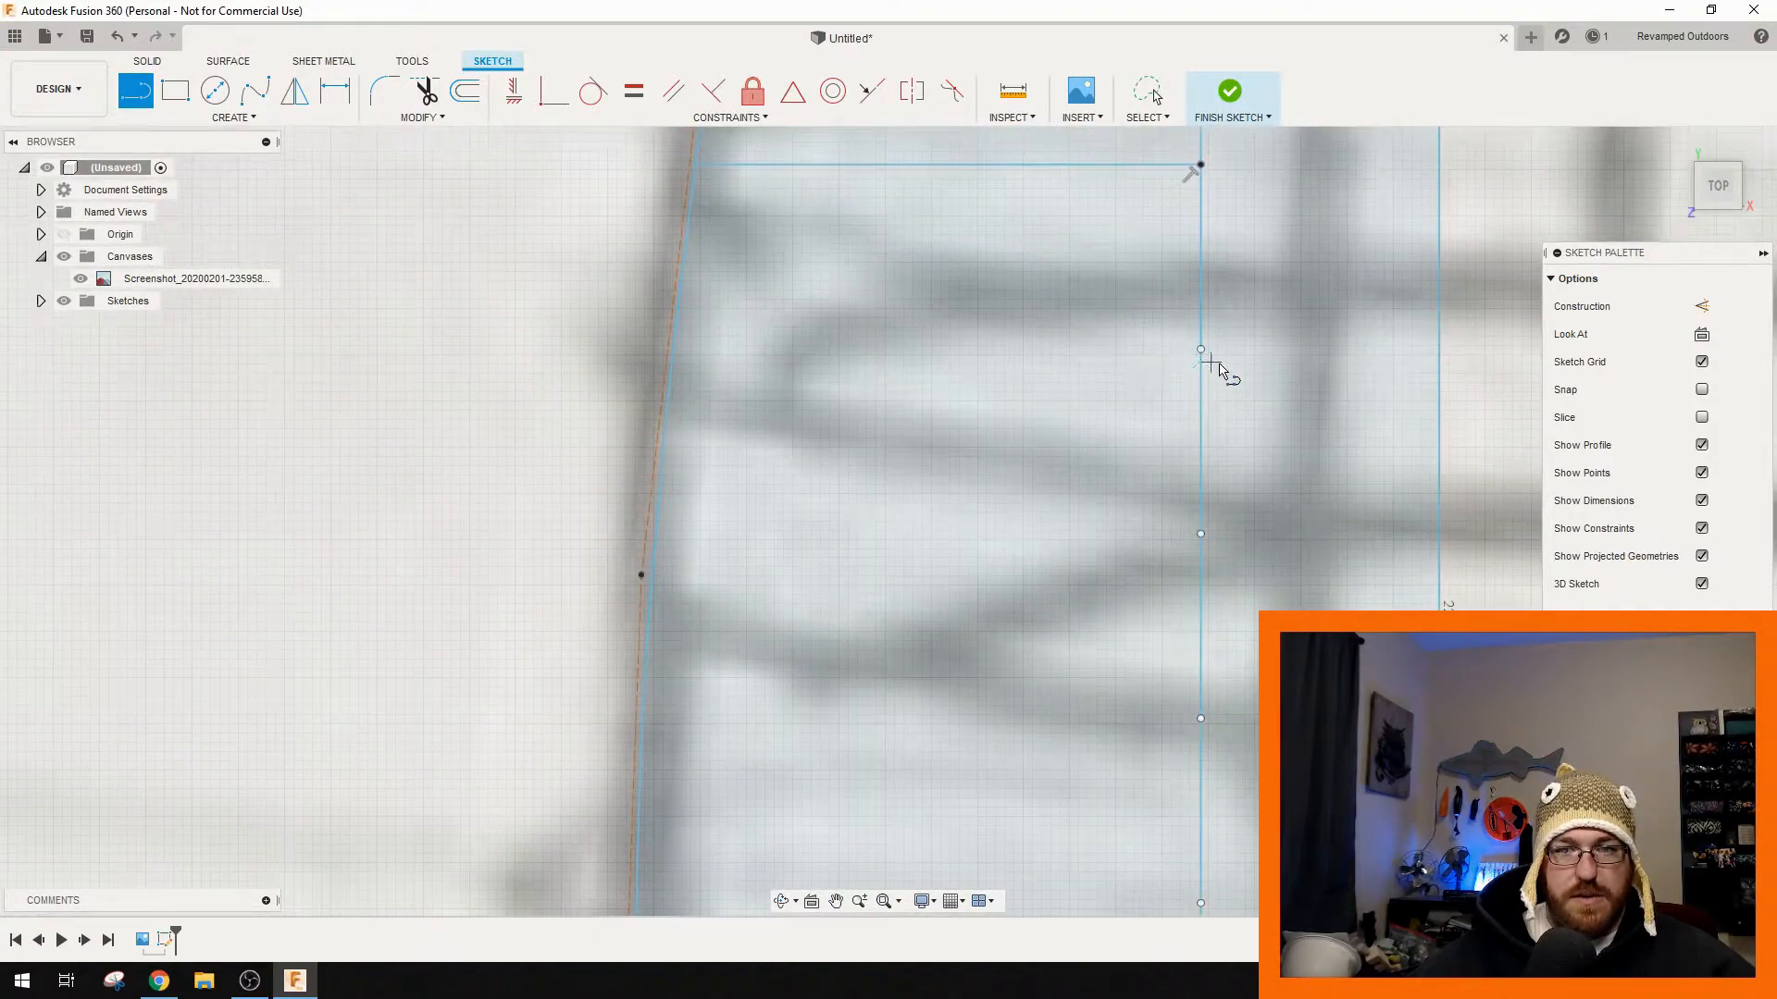
{"action": "left_click", "coordinate": [1201, 350]}
{"action": "left_click", "coordinate": [672, 351]}
{"action": "middle_click_drag", "start_coordinate": [888, 505], "coordinate": [929, 407]}
{"action": "left_click", "coordinate": [1183, 420]}
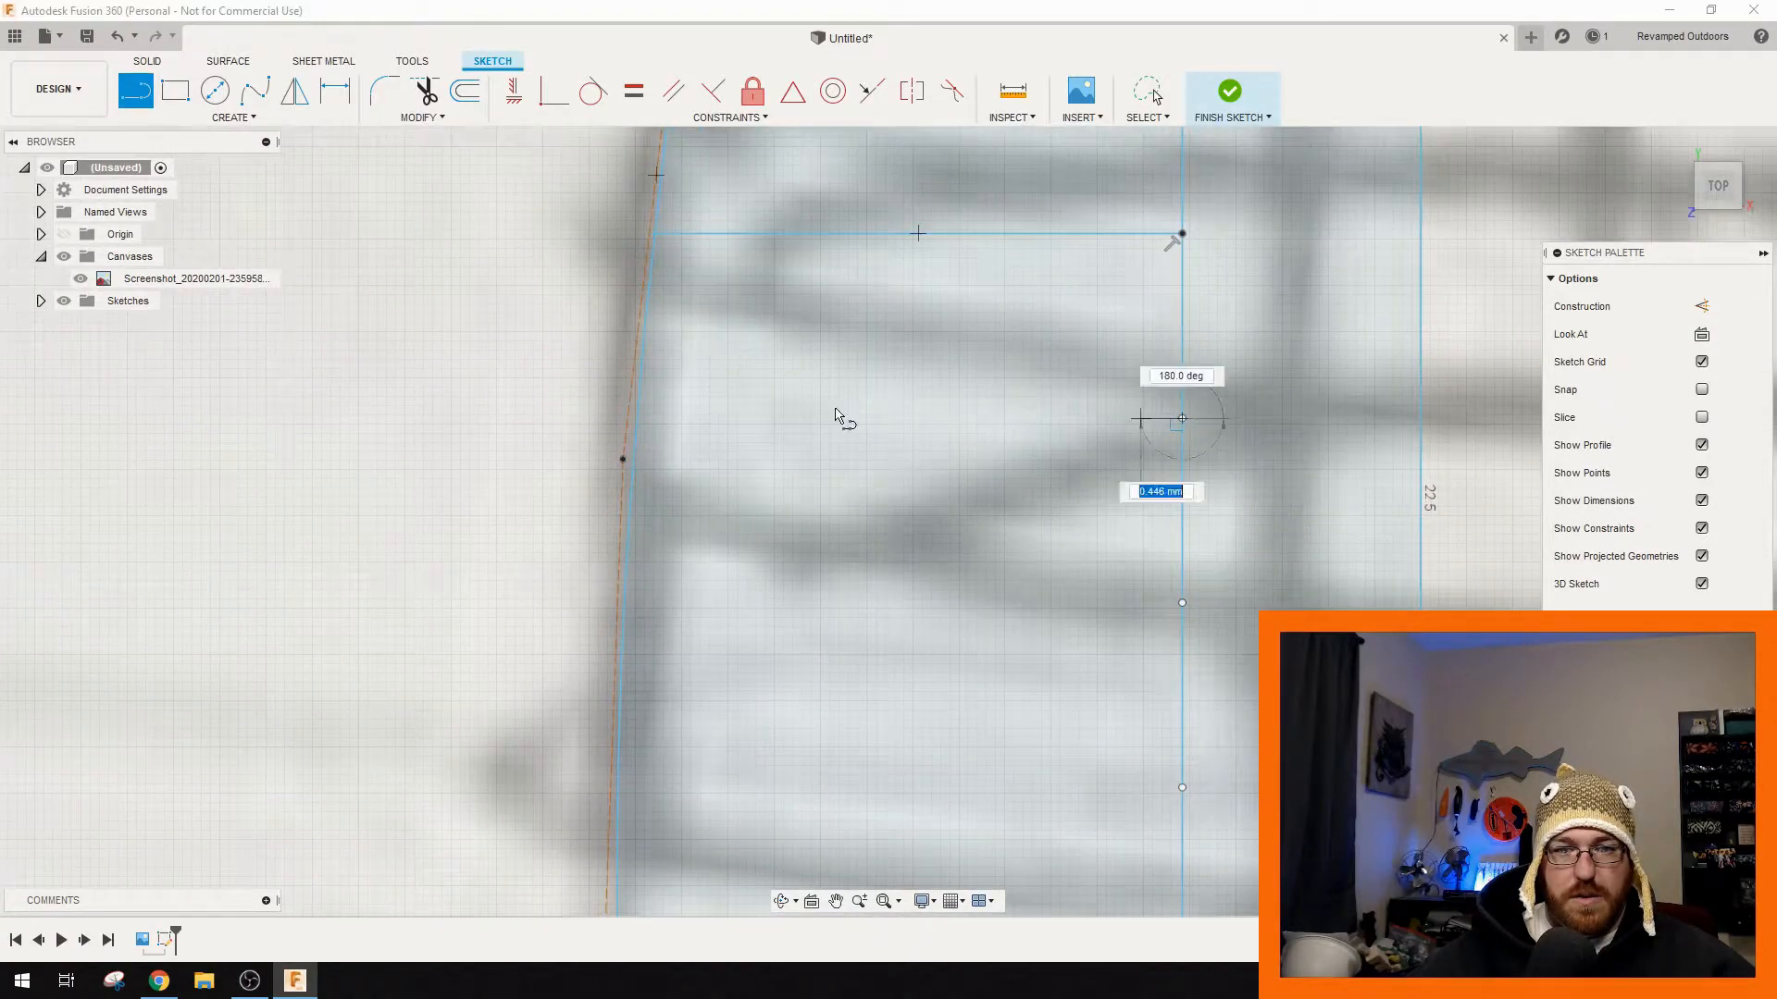
{"action": "left_click", "coordinate": [640, 419]}
- Draw horizontal rib lines, the upper about 6 mm long, from the fifth and sixth pattern points to the outer spline
{"action": "middle_click_drag", "start_coordinate": [886, 534], "coordinate": [860, 358]}
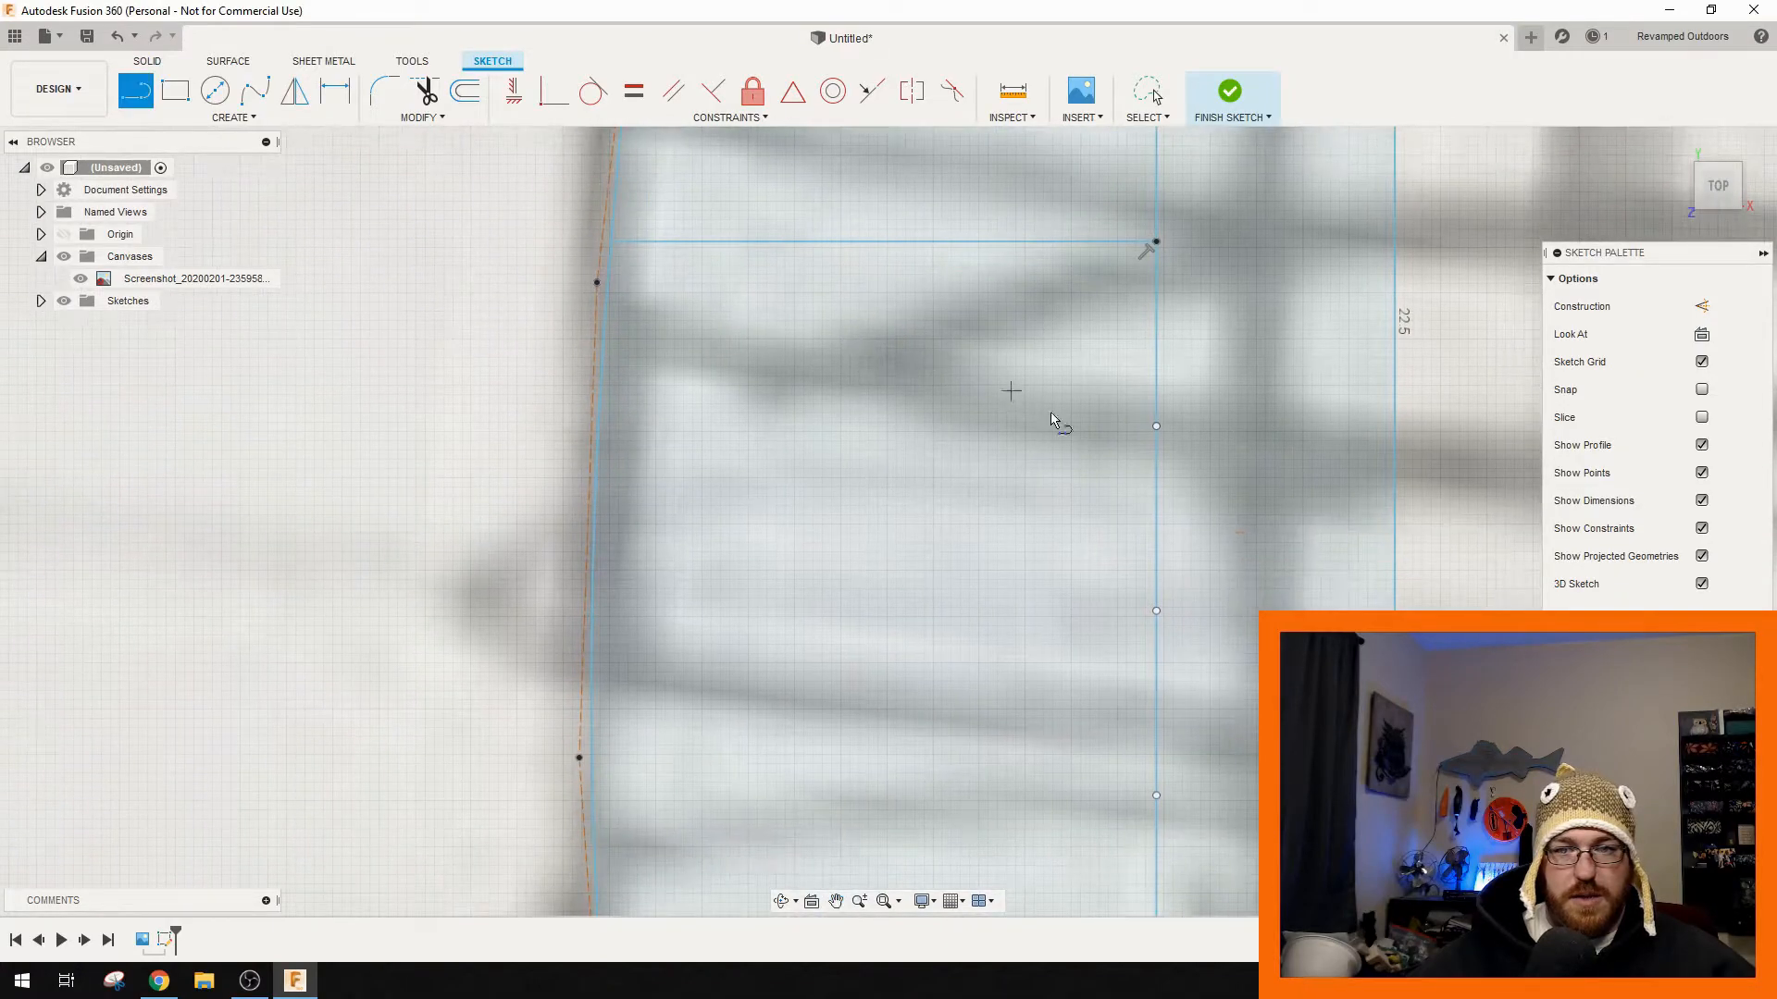
{"action": "left_click", "coordinate": [1157, 427]}
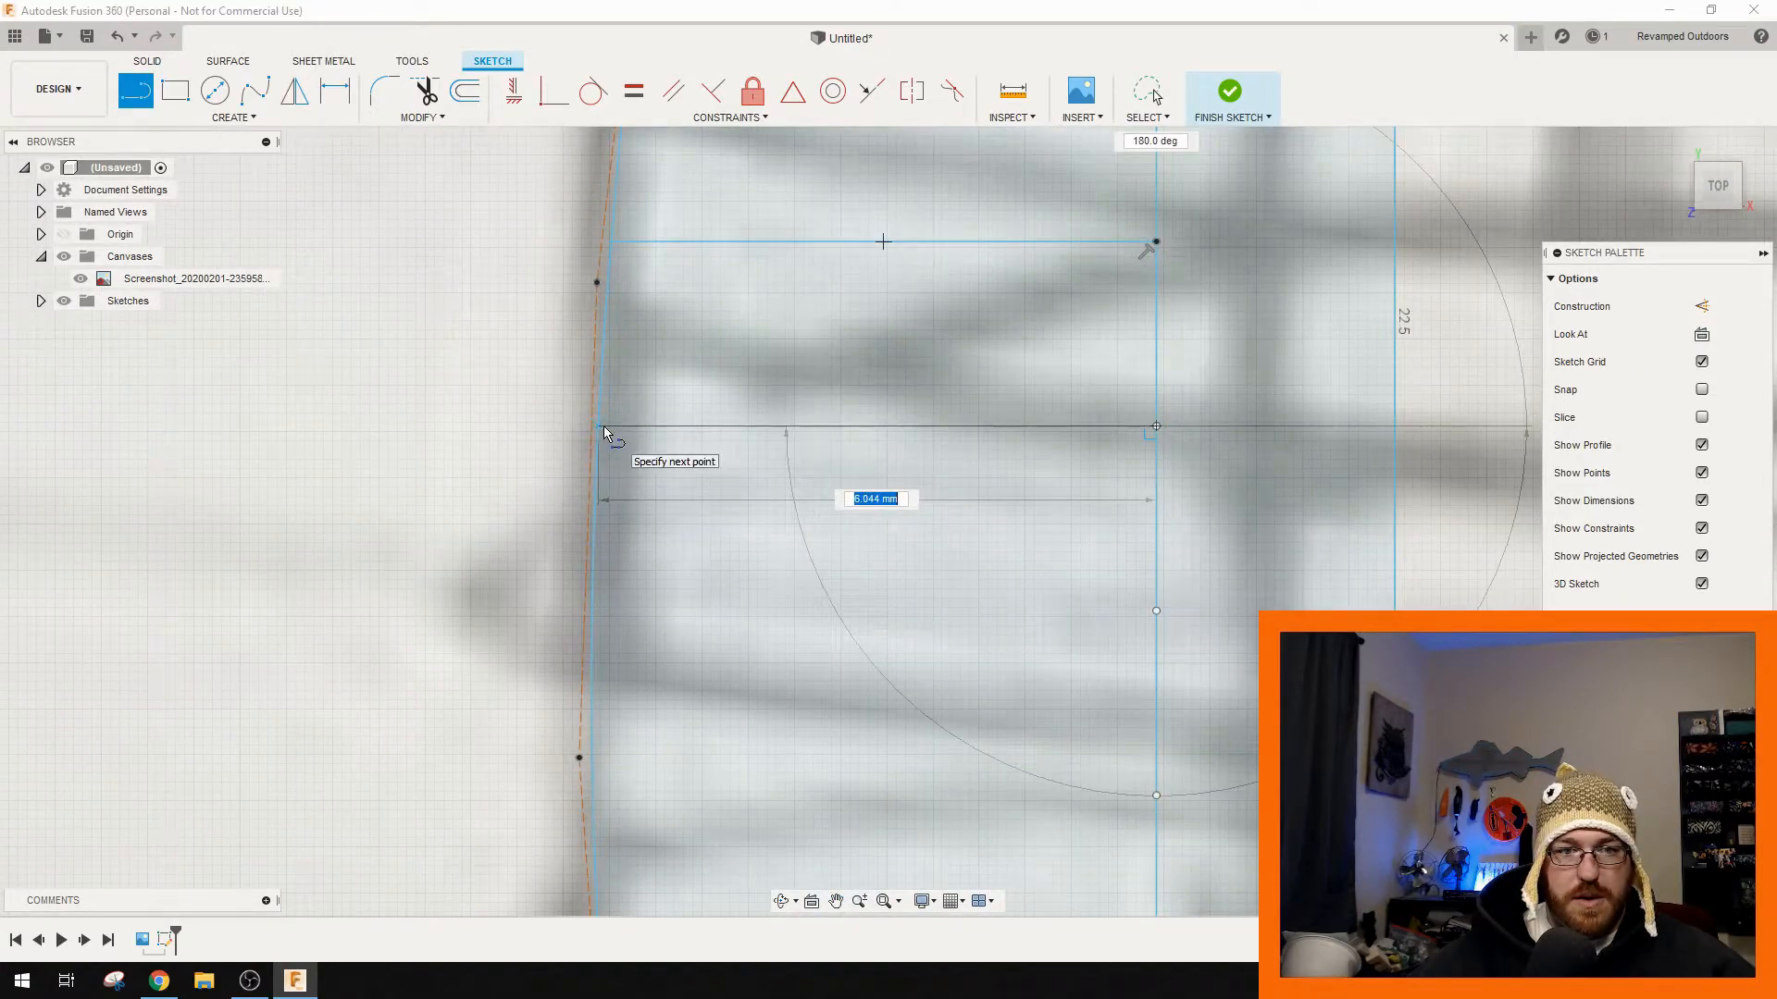
{"action": "left_click", "coordinate": [603, 427]}
{"action": "middle_click_drag", "start_coordinate": [849, 569], "coordinate": [802, 355]}
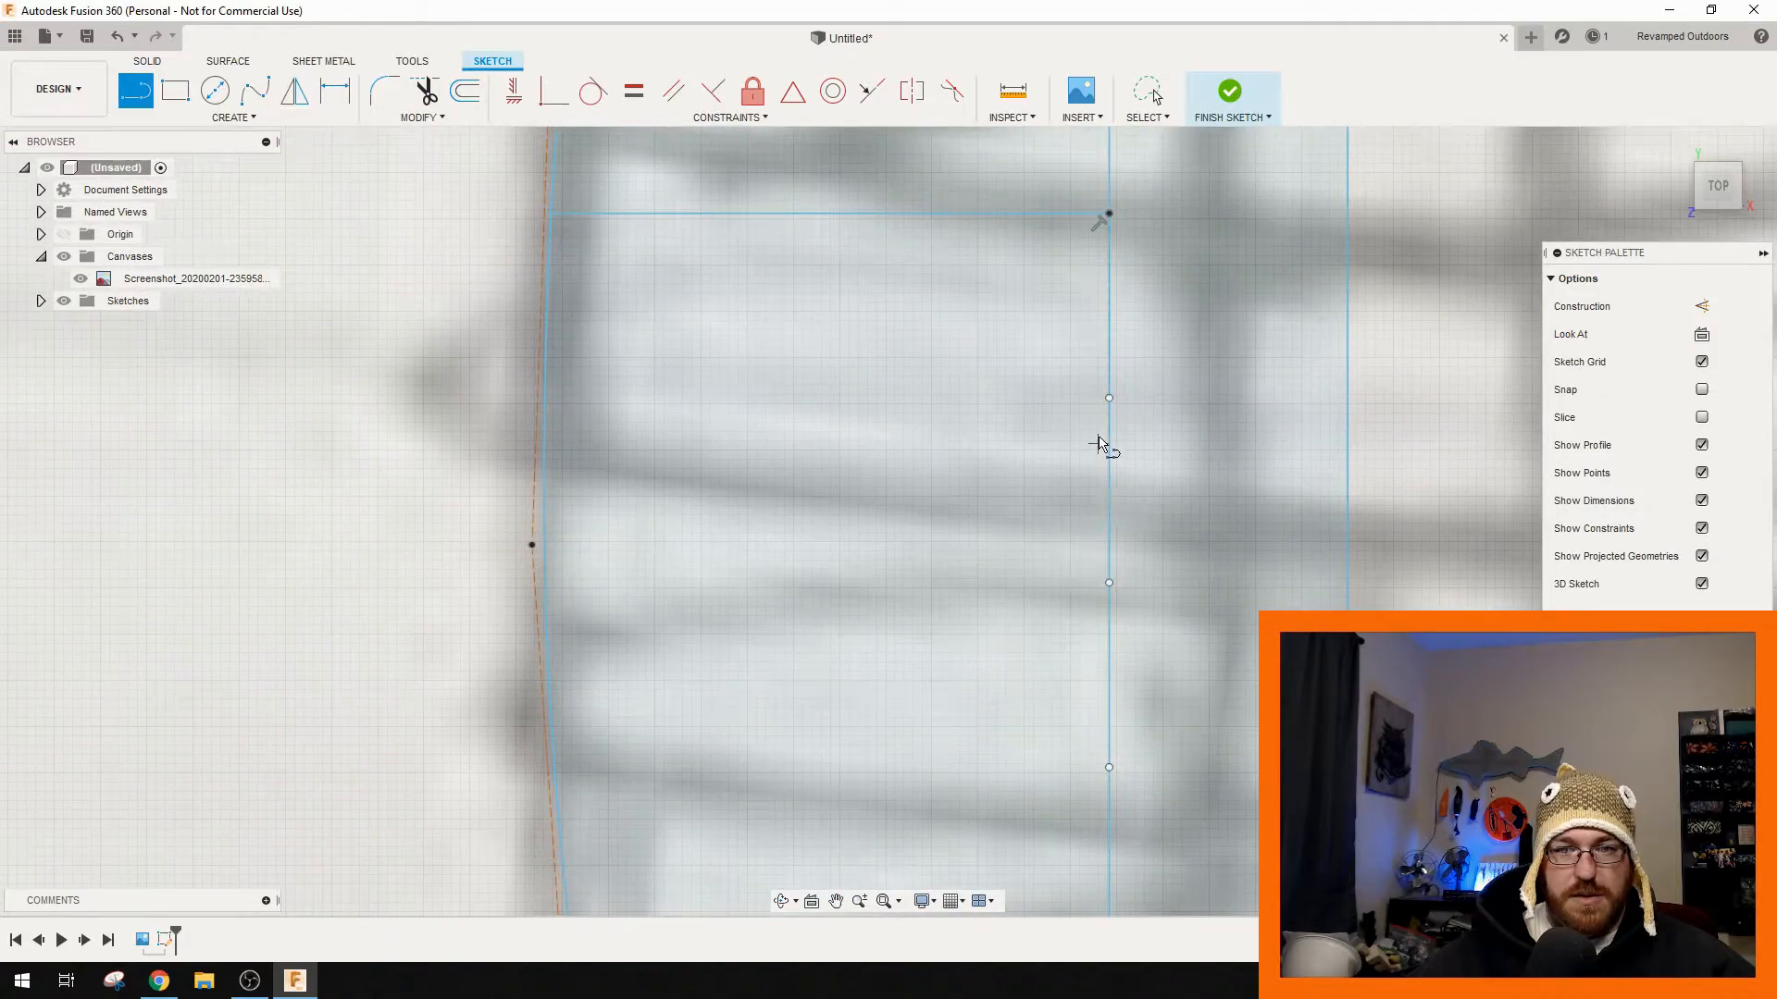
{"action": "left_click", "coordinate": [546, 401]}
{"action": "middle_click_drag", "start_coordinate": [931, 701], "coordinate": [922, 528]}
- Draw horizontal rib lines from the seventh, eighth and ninth pattern points to the outer spline, the first about 6.1 mm long
{"action": "left_click", "coordinate": [1099, 410]}
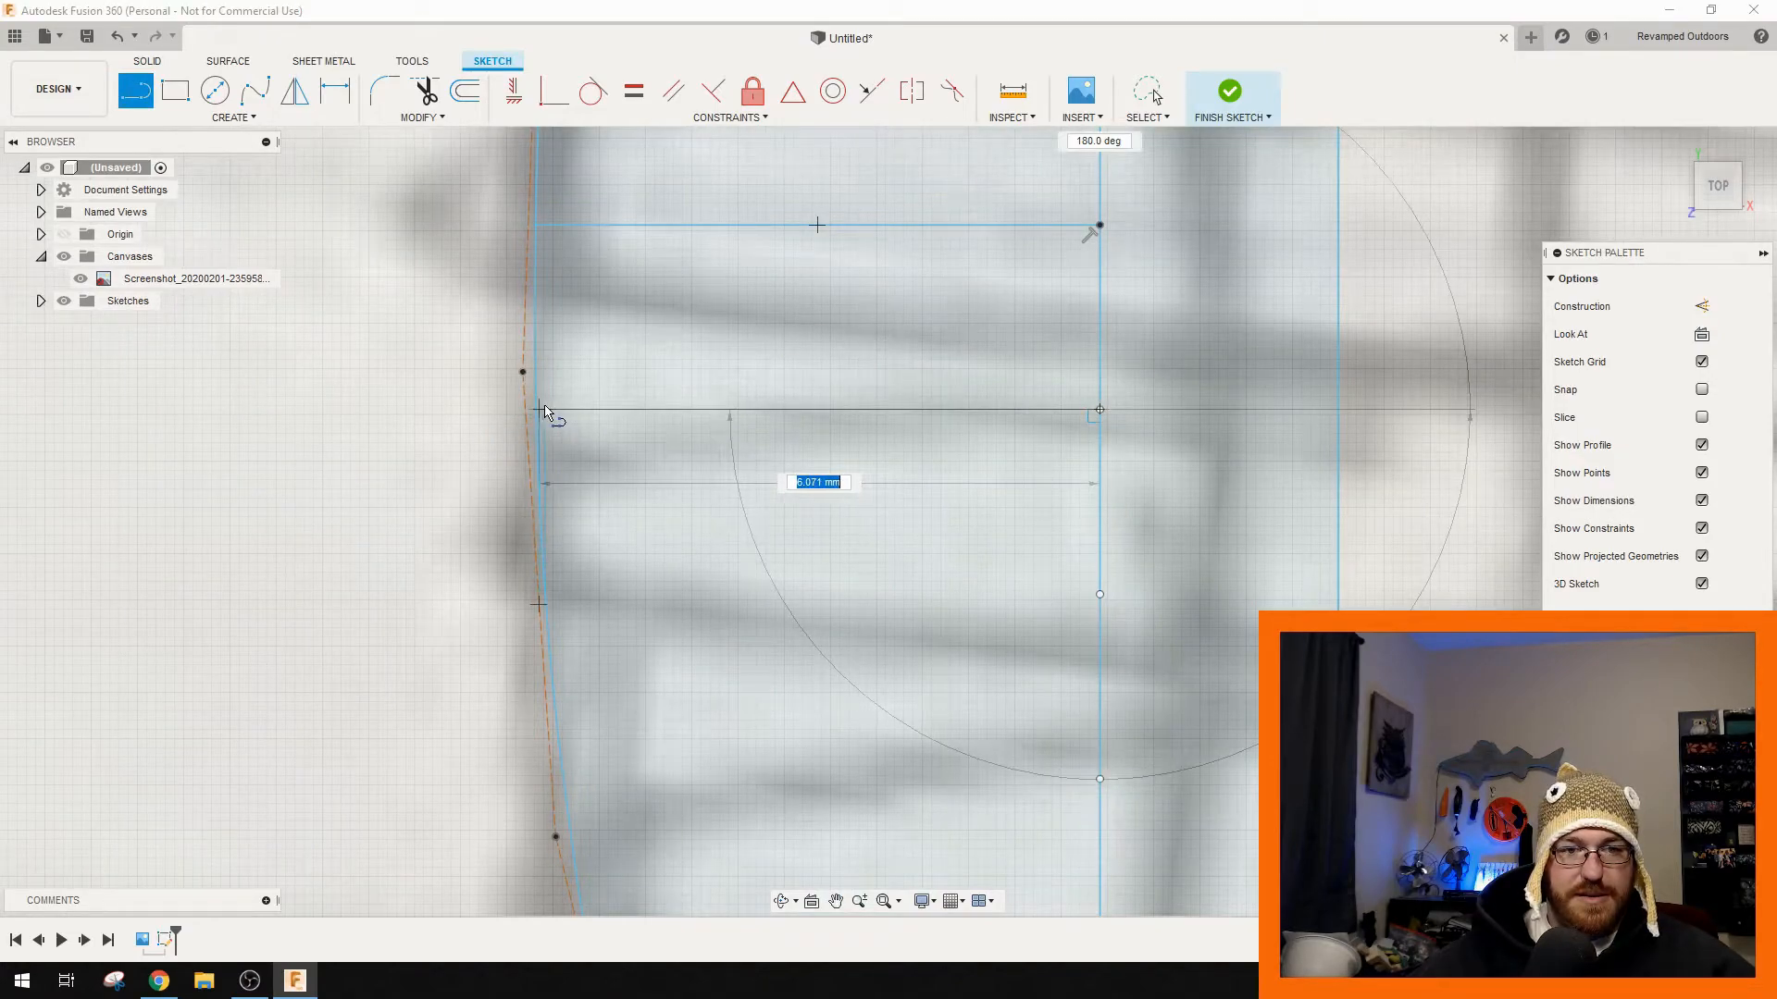
{"action": "left_click", "coordinate": [540, 410]}
{"action": "middle_click_drag", "start_coordinate": [811, 622], "coordinate": [797, 454]}
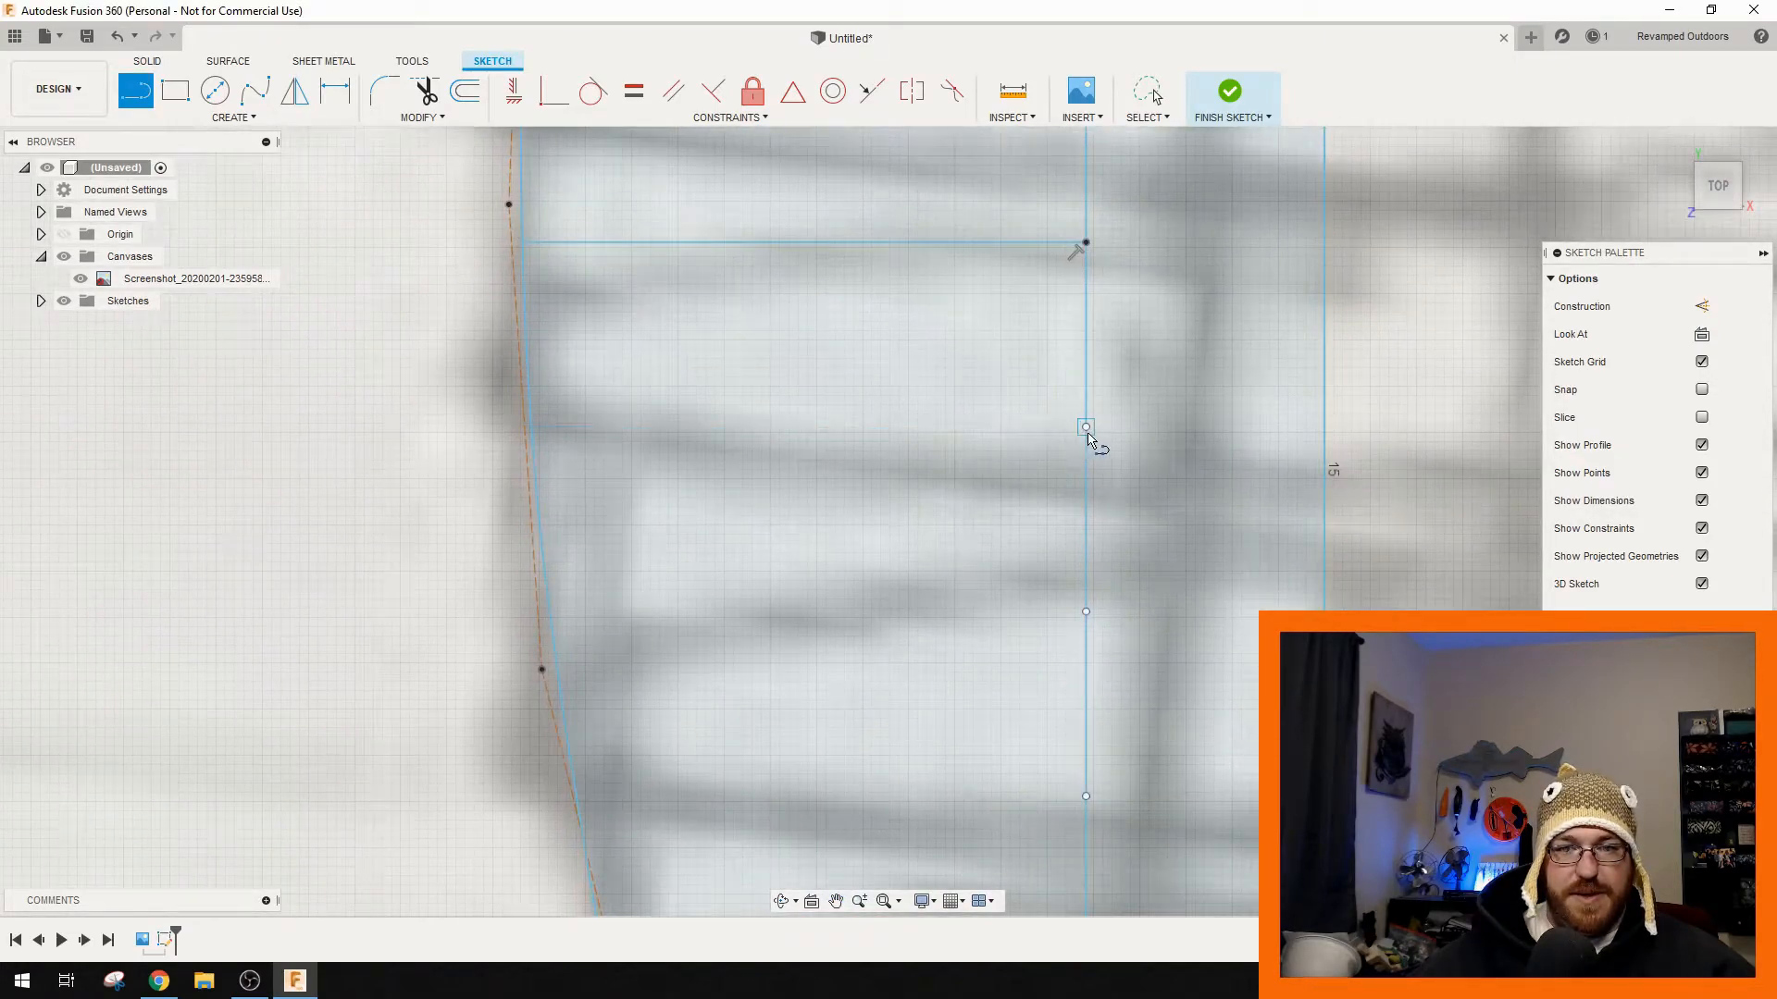
{"action": "left_click", "coordinate": [535, 427]}
{"action": "middle_click_drag", "start_coordinate": [851, 685], "coordinate": [776, 495]}
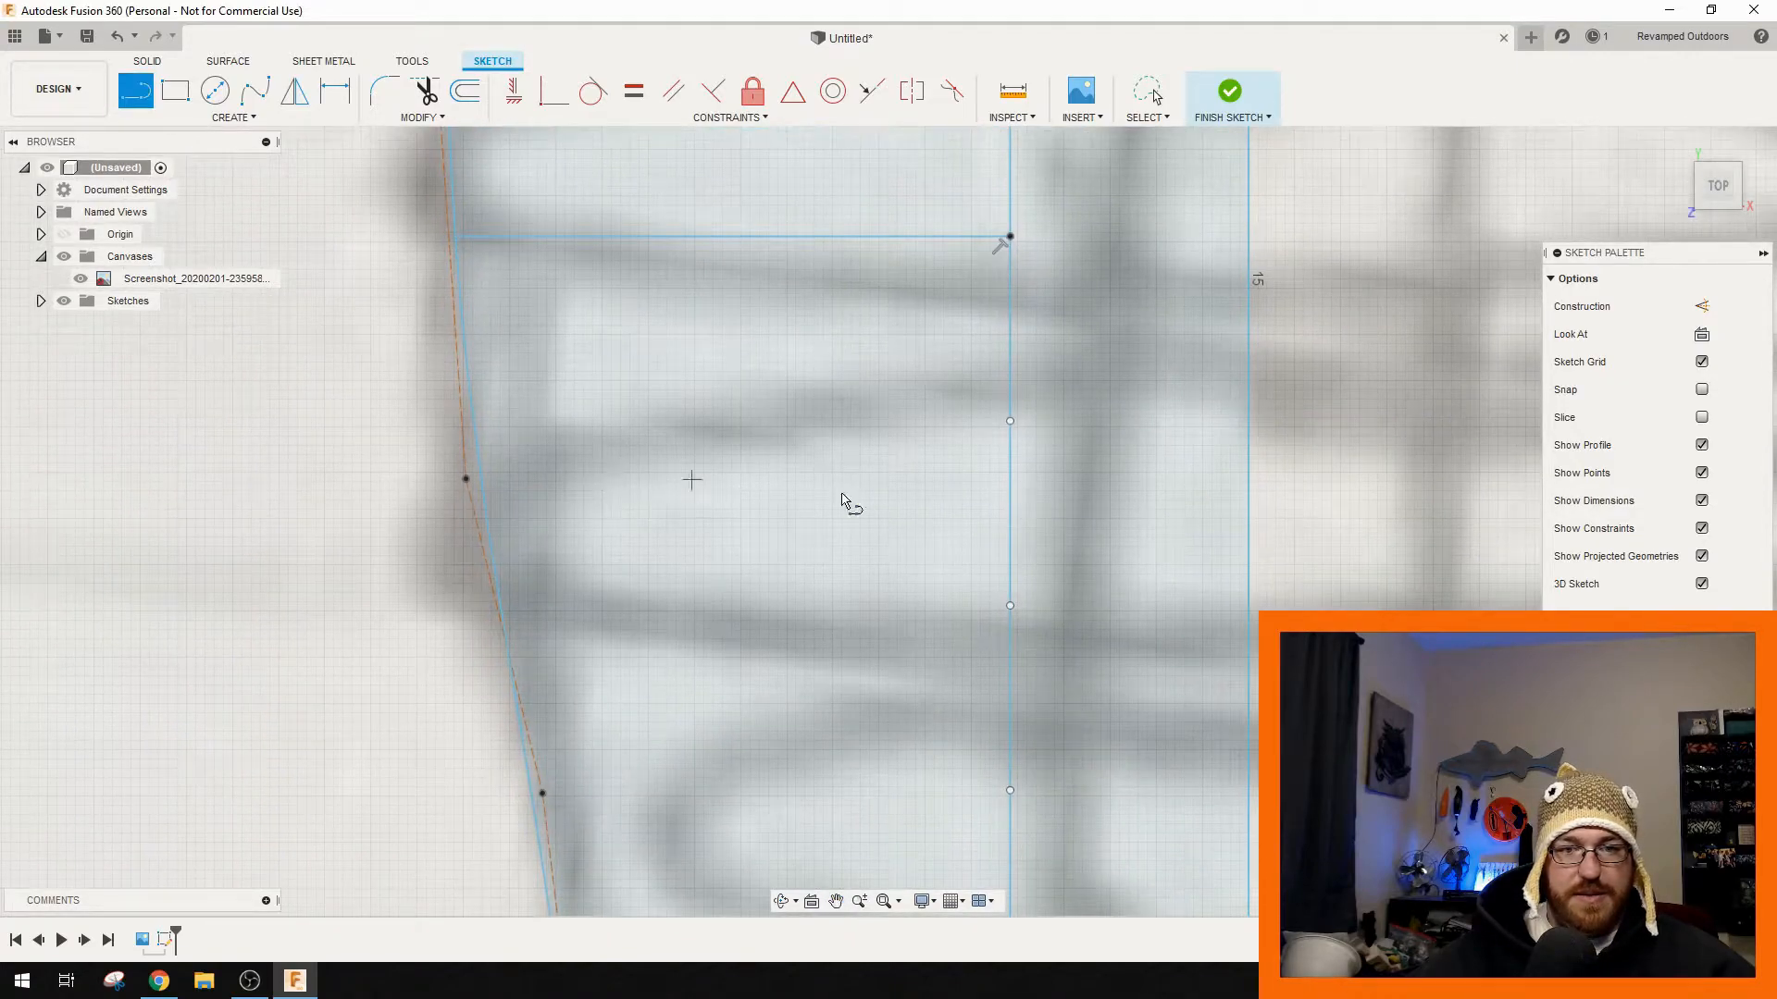
{"action": "left_click", "coordinate": [1009, 423]}
{"action": "left_click", "coordinate": [474, 423]}
- Draw a horizontal rib line about 5.5 mm long from the tenth pattern point to the outer spline
{"action": "middle_click_drag", "start_coordinate": [690, 643], "coordinate": [797, 544]}
{"action": "scroll", "coordinate": [796, 544], "scroll_direction": "up", "scroll_amount": 1}
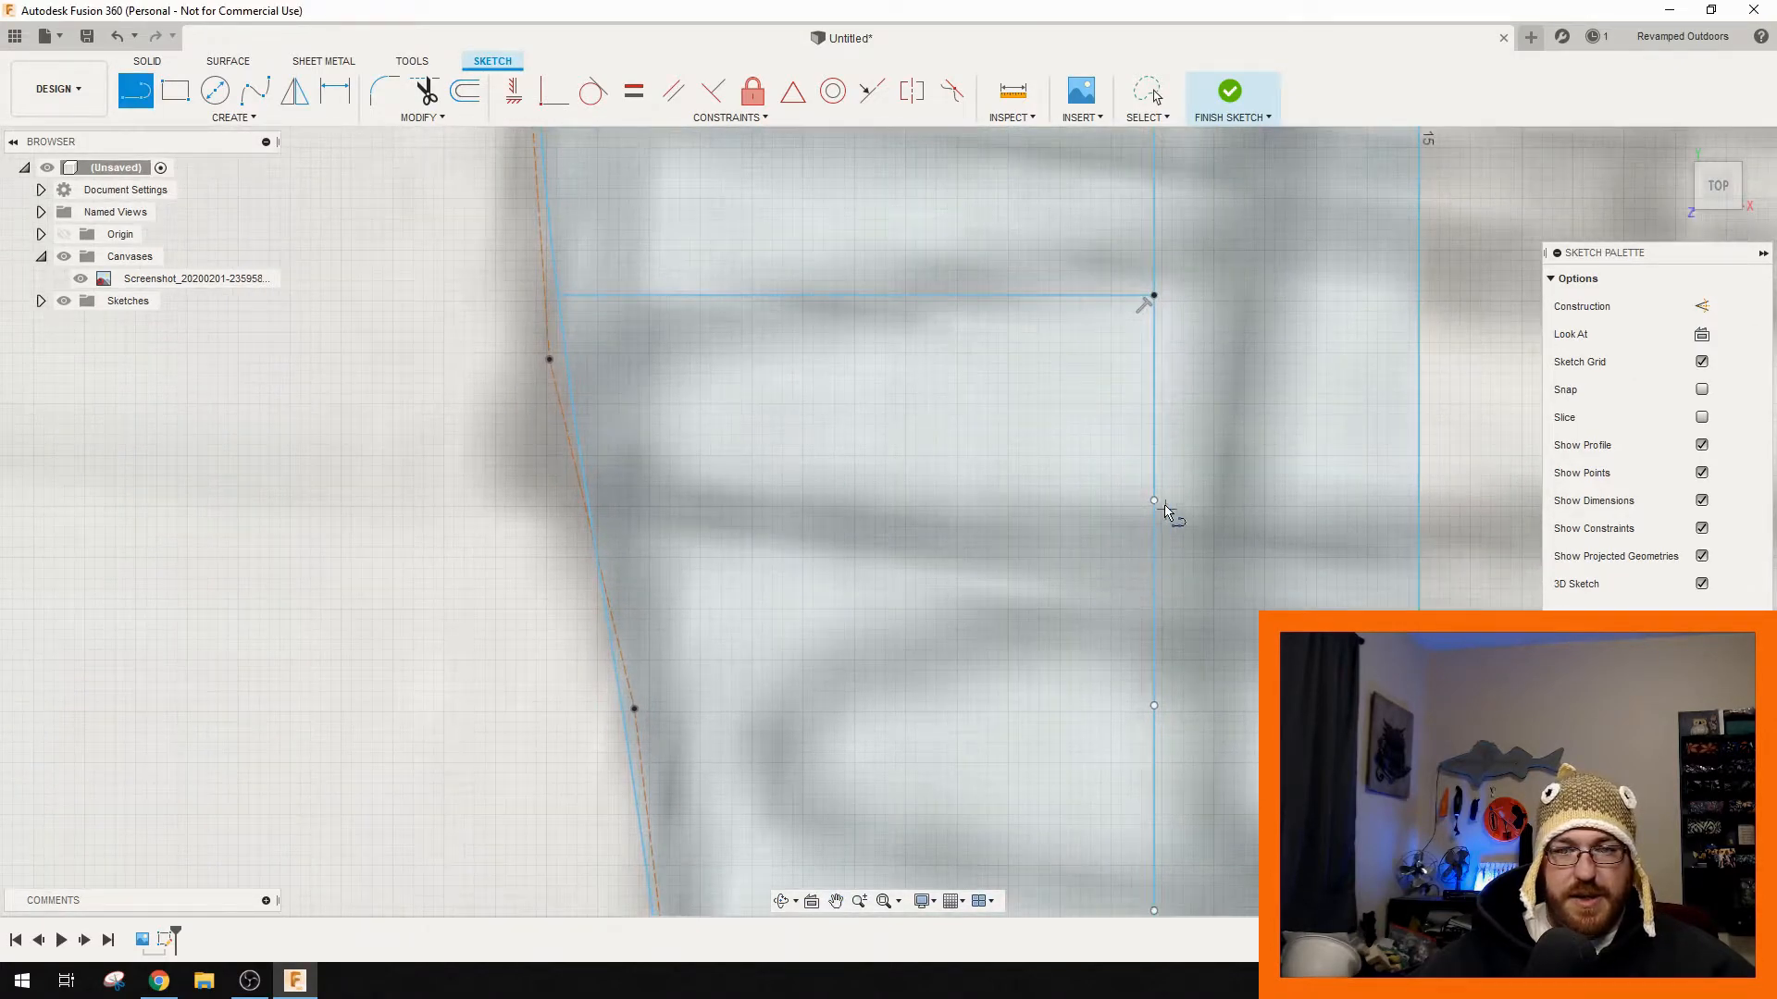
{"action": "left_click", "coordinate": [1155, 501]}
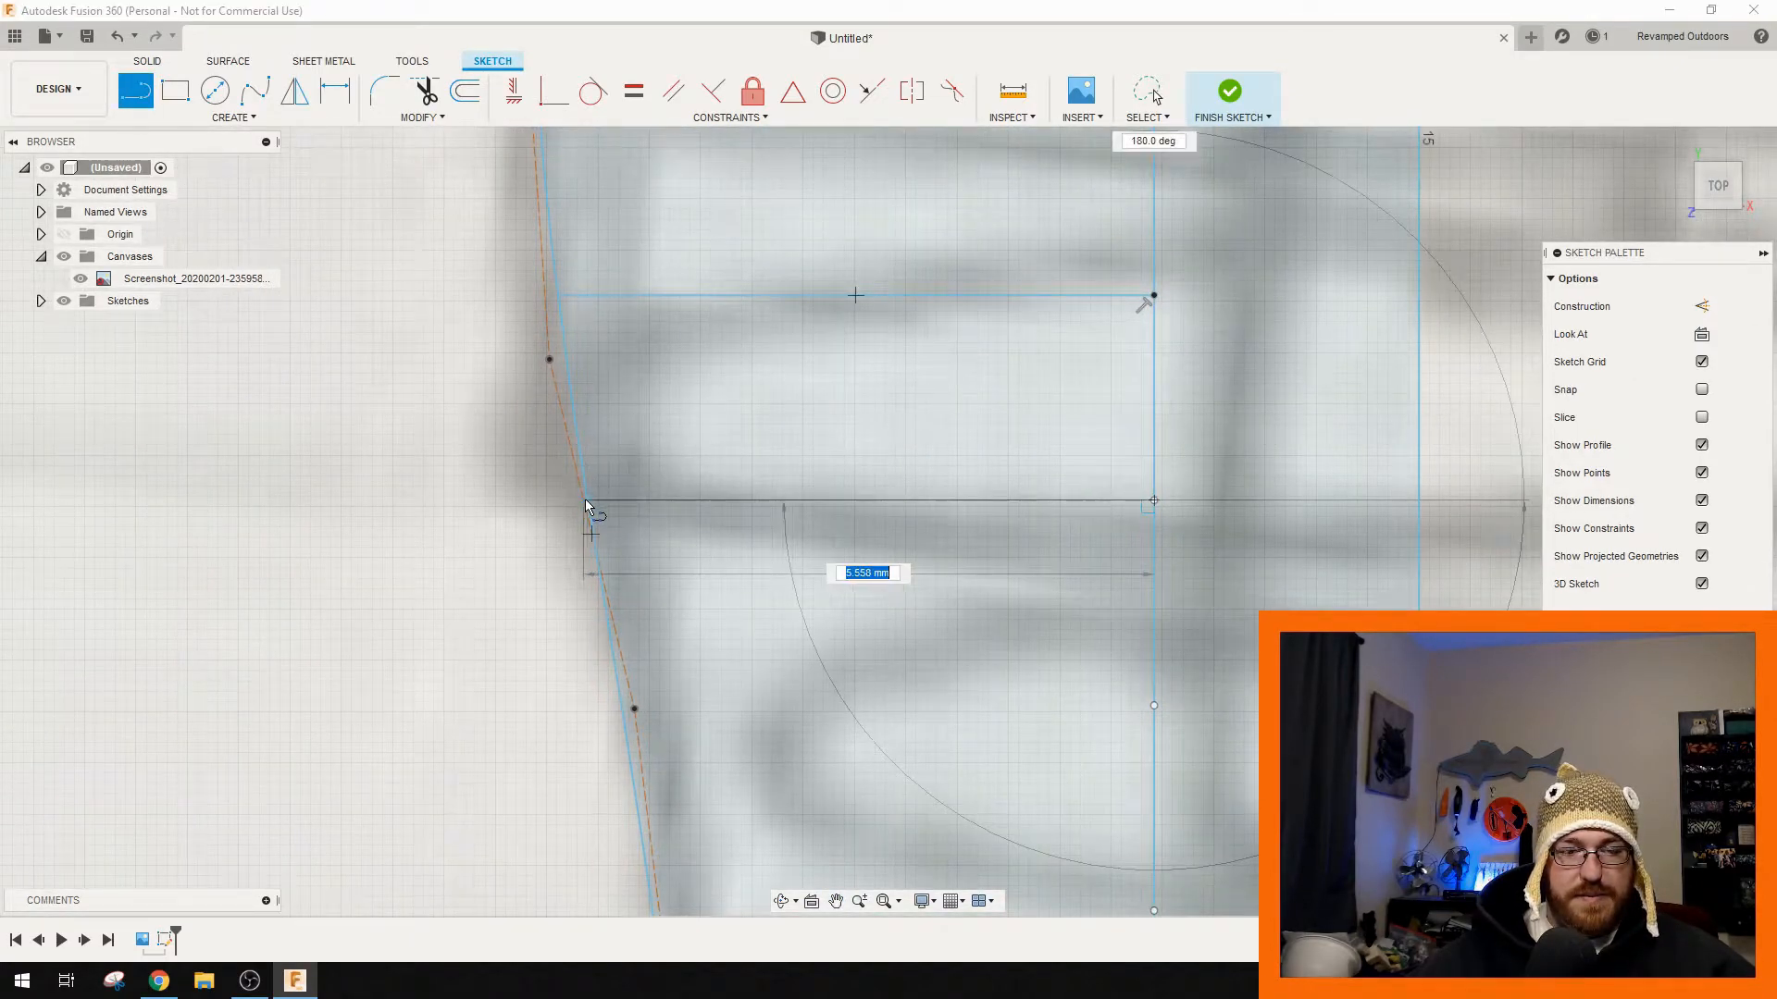
{"action": "scroll", "coordinate": [597, 497], "scroll_direction": "up", "scroll_amount": 2}
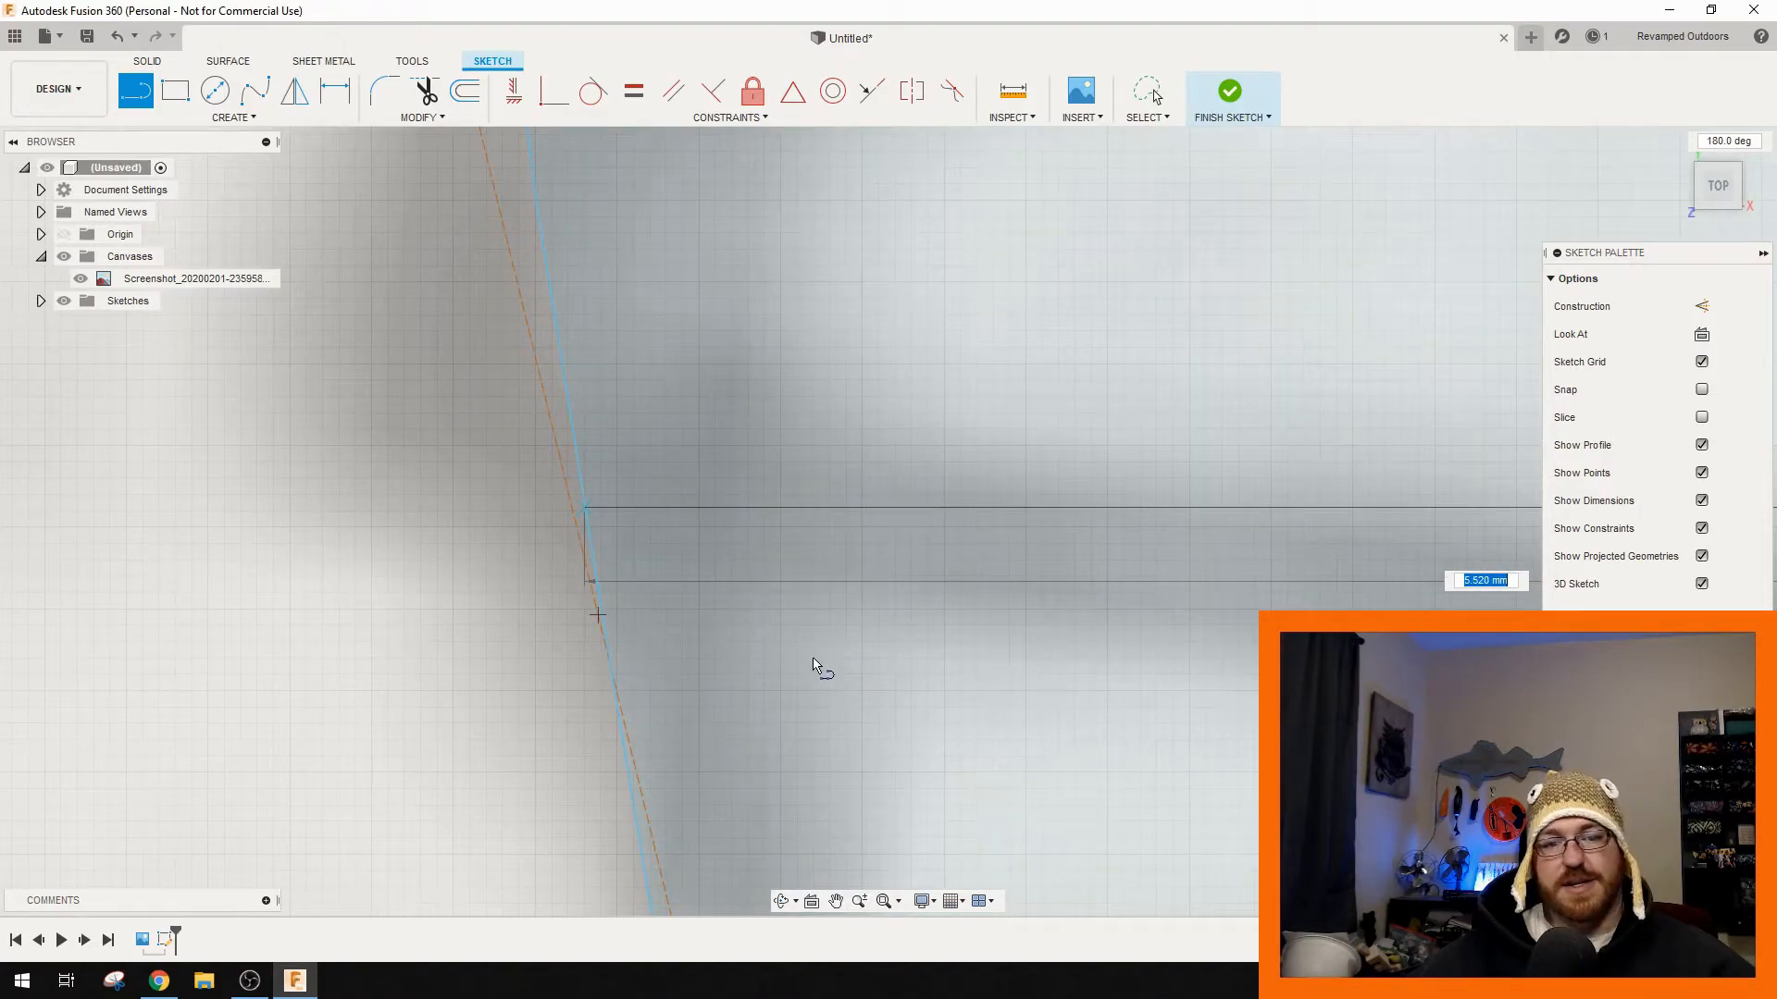
{"action": "scroll", "coordinate": [916, 748], "scroll_direction": "down", "scroll_amount": 4}
- Draw a horizontal rib line about 5.2 mm long from the eleventh pattern point to the outer spline
{"action": "middle_click_drag", "start_coordinate": [1168, 761], "coordinate": [940, 334]}
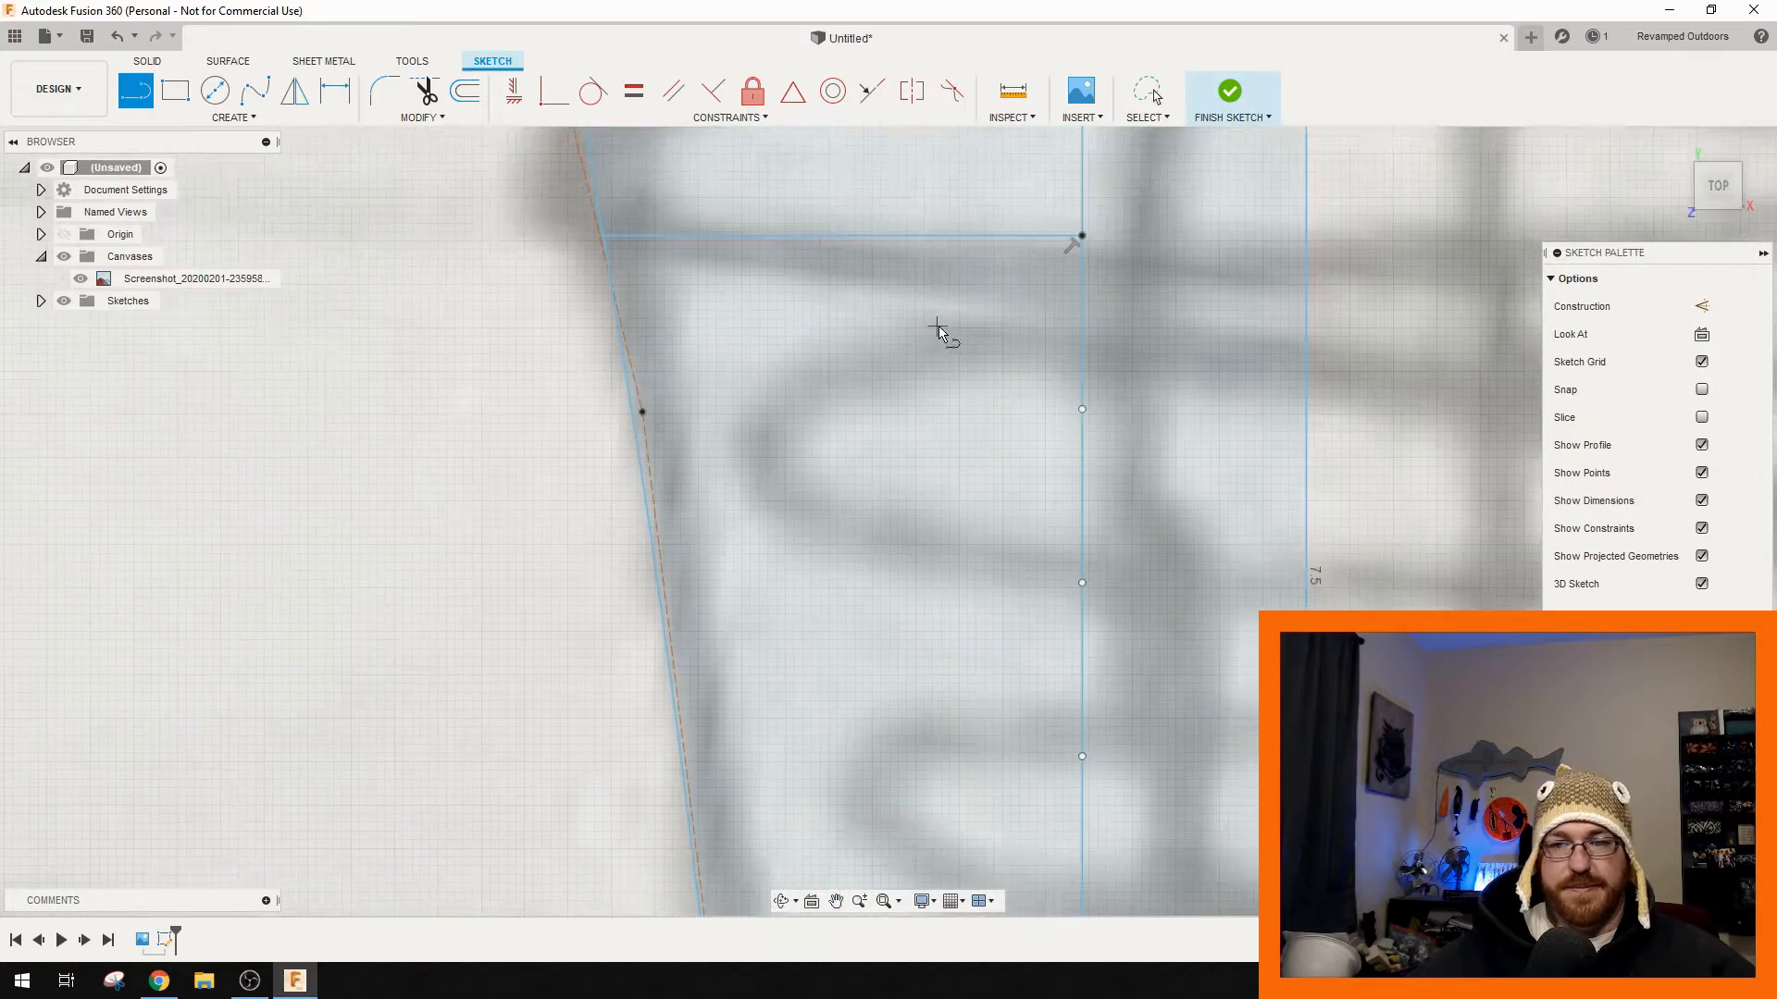
{"action": "left_click", "coordinate": [1083, 413]}
{"action": "scroll", "coordinate": [647, 412], "scroll_direction": "up", "scroll_amount": 6}
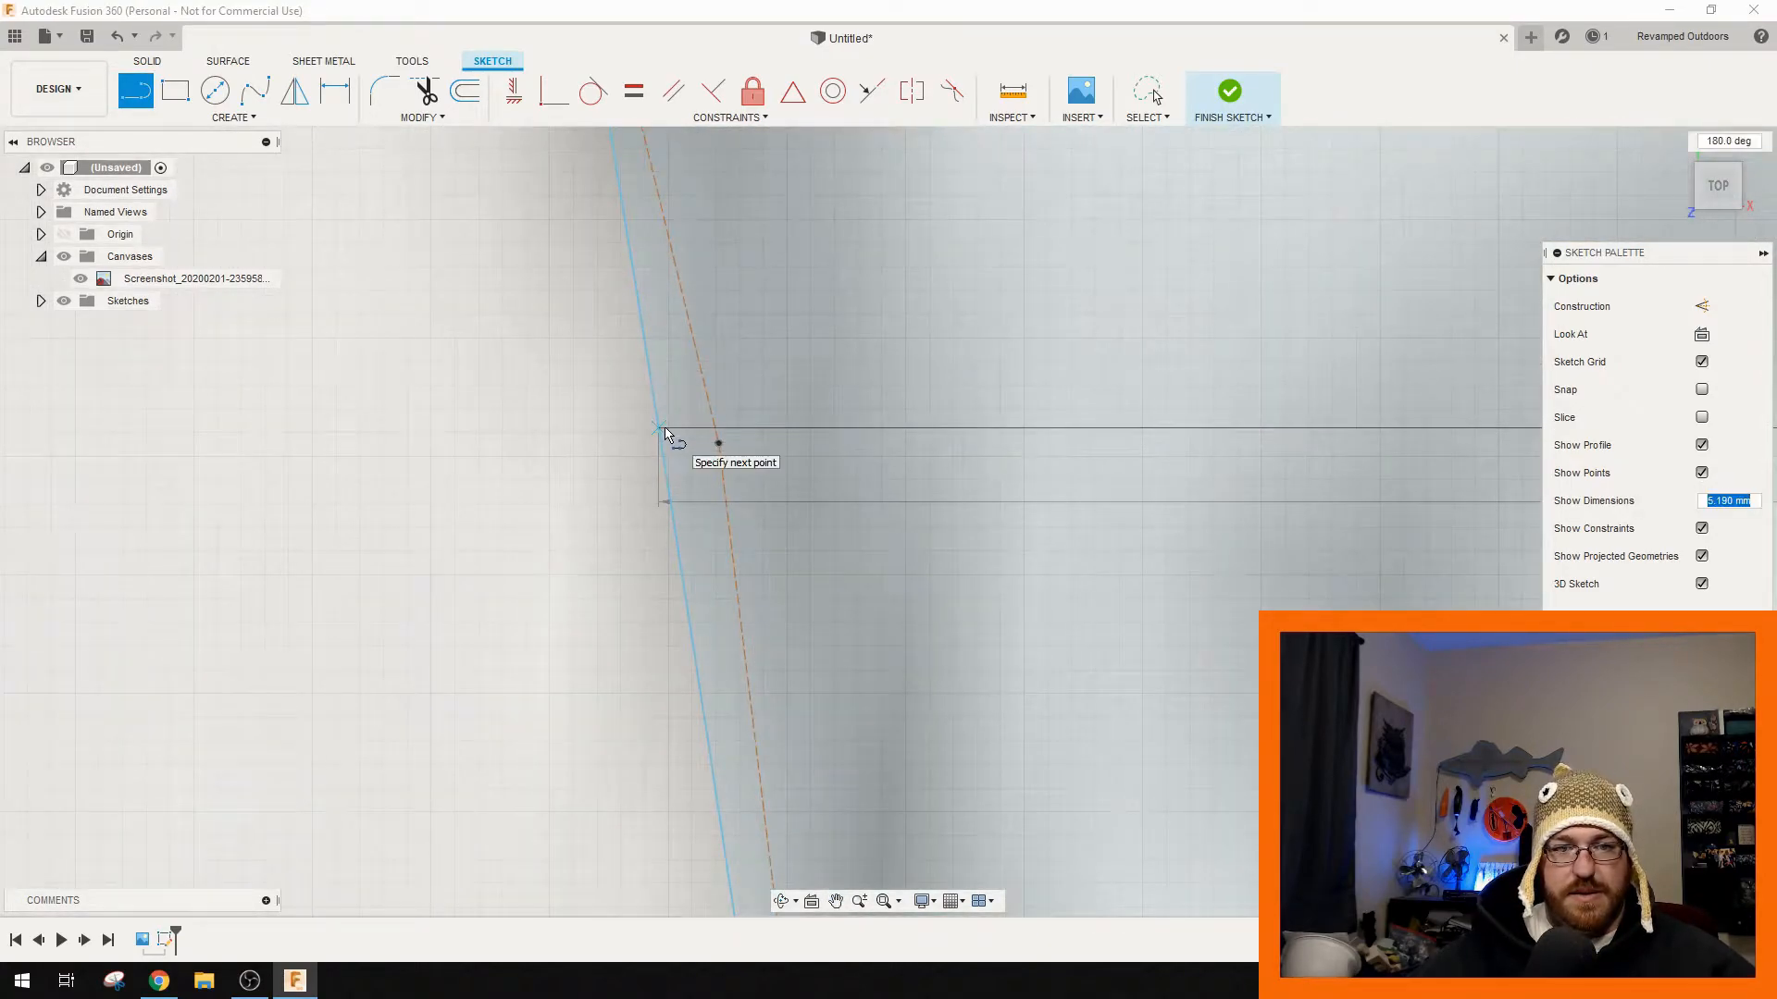
{"action": "left_click", "coordinate": [659, 430]}
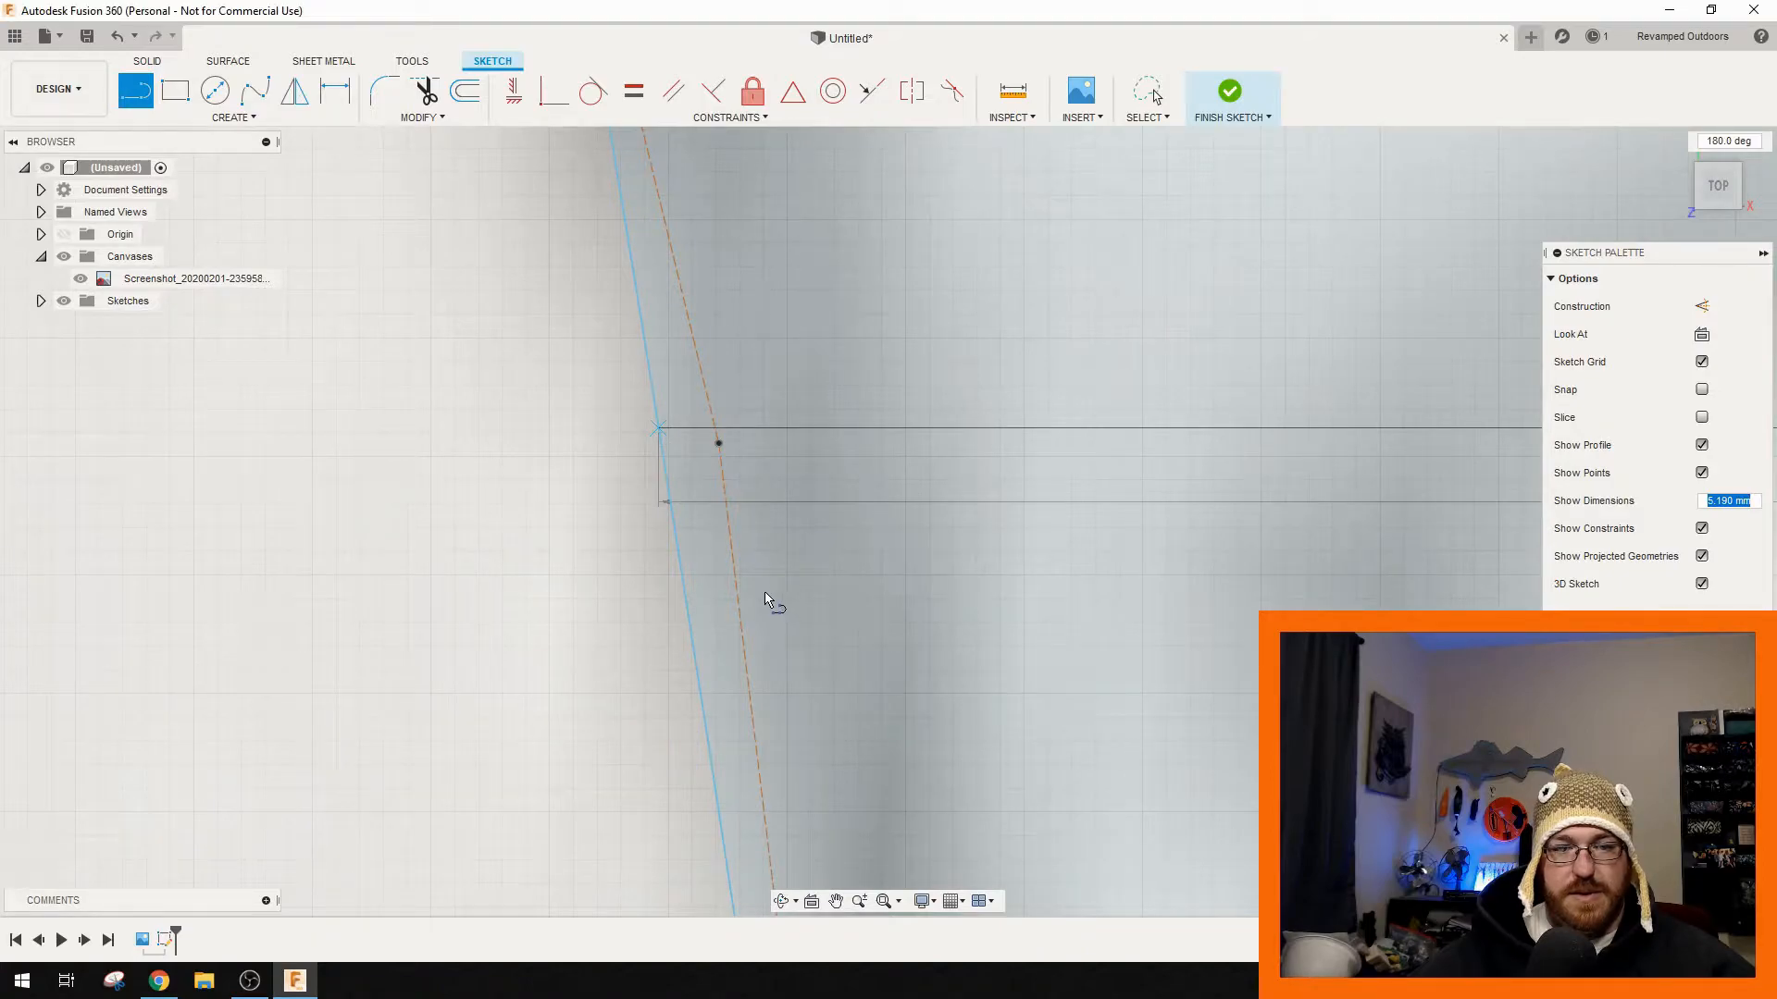
{"action": "key", "text": "Escape"}
- Draw a horizontal rib line about 4.9 mm long from the twelfth pattern point to the outer spline
{"action": "scroll", "coordinate": [766, 588], "scroll_direction": "down", "scroll_amount": 8}
{"action": "middle_click_drag", "start_coordinate": [926, 609], "coordinate": [851, 283]}
{"action": "left_click", "coordinate": [1095, 381]}
{"action": "scroll", "coordinate": [710, 393], "scroll_direction": "up", "scroll_amount": 5}
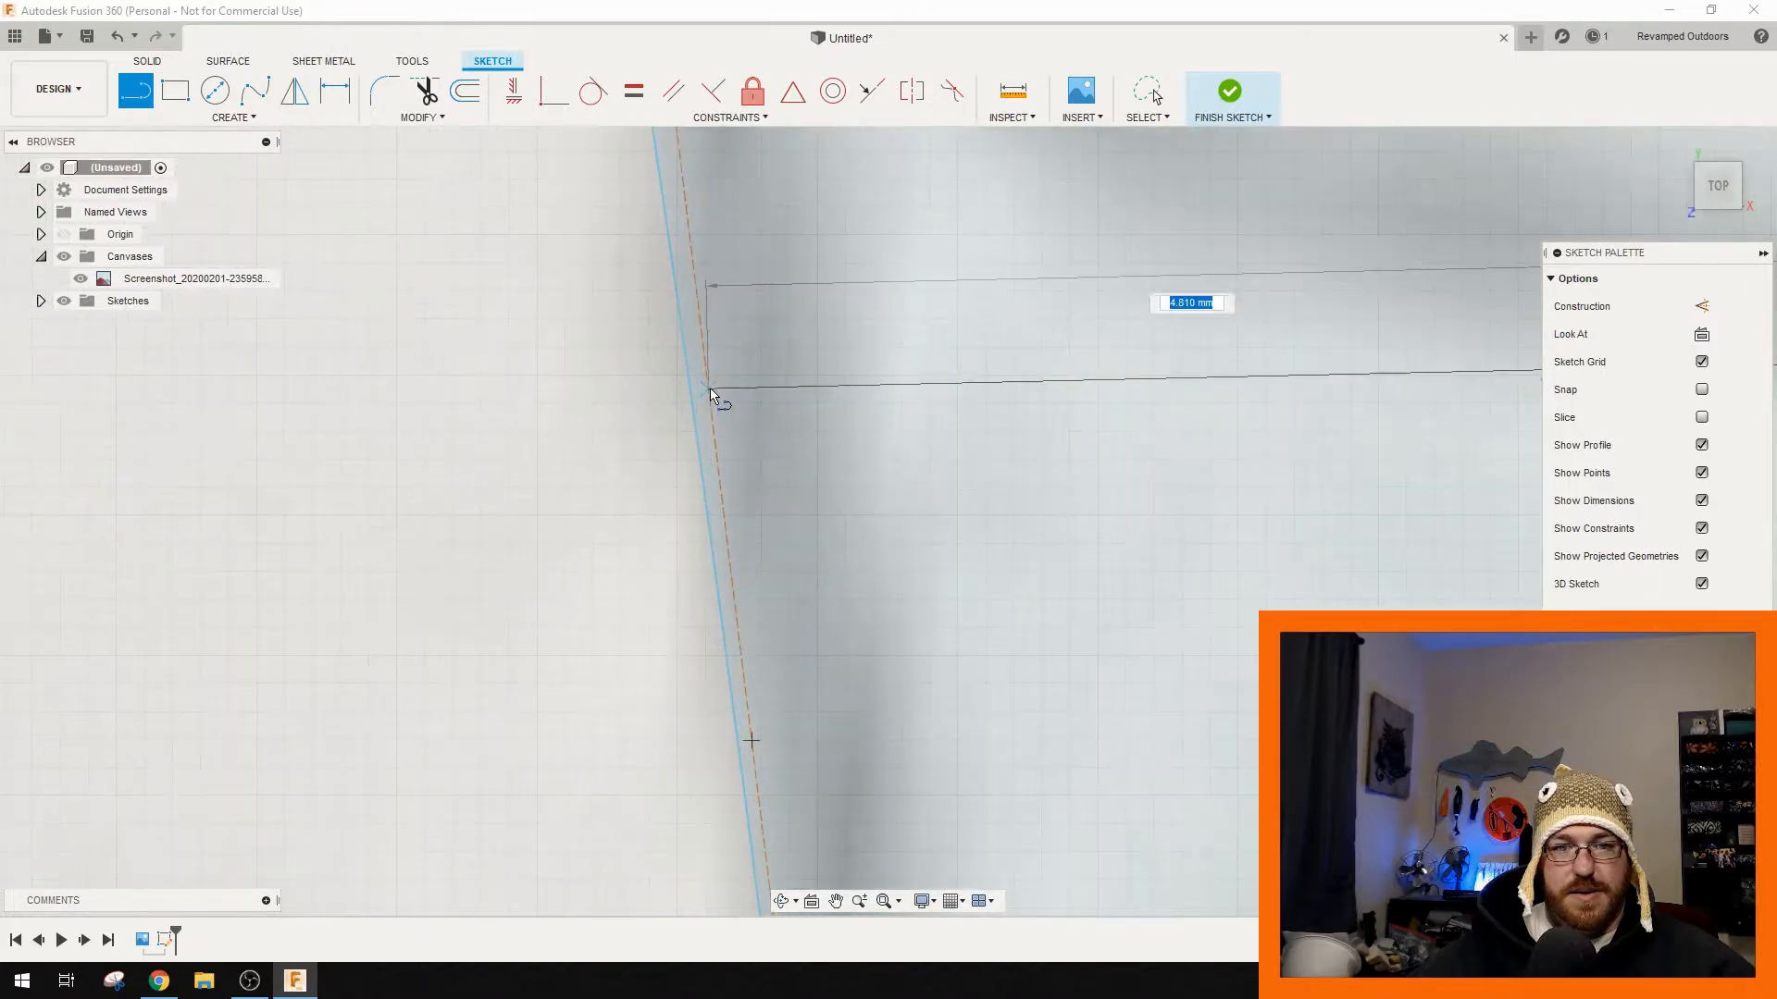
{"action": "left_click", "coordinate": [669, 343]}
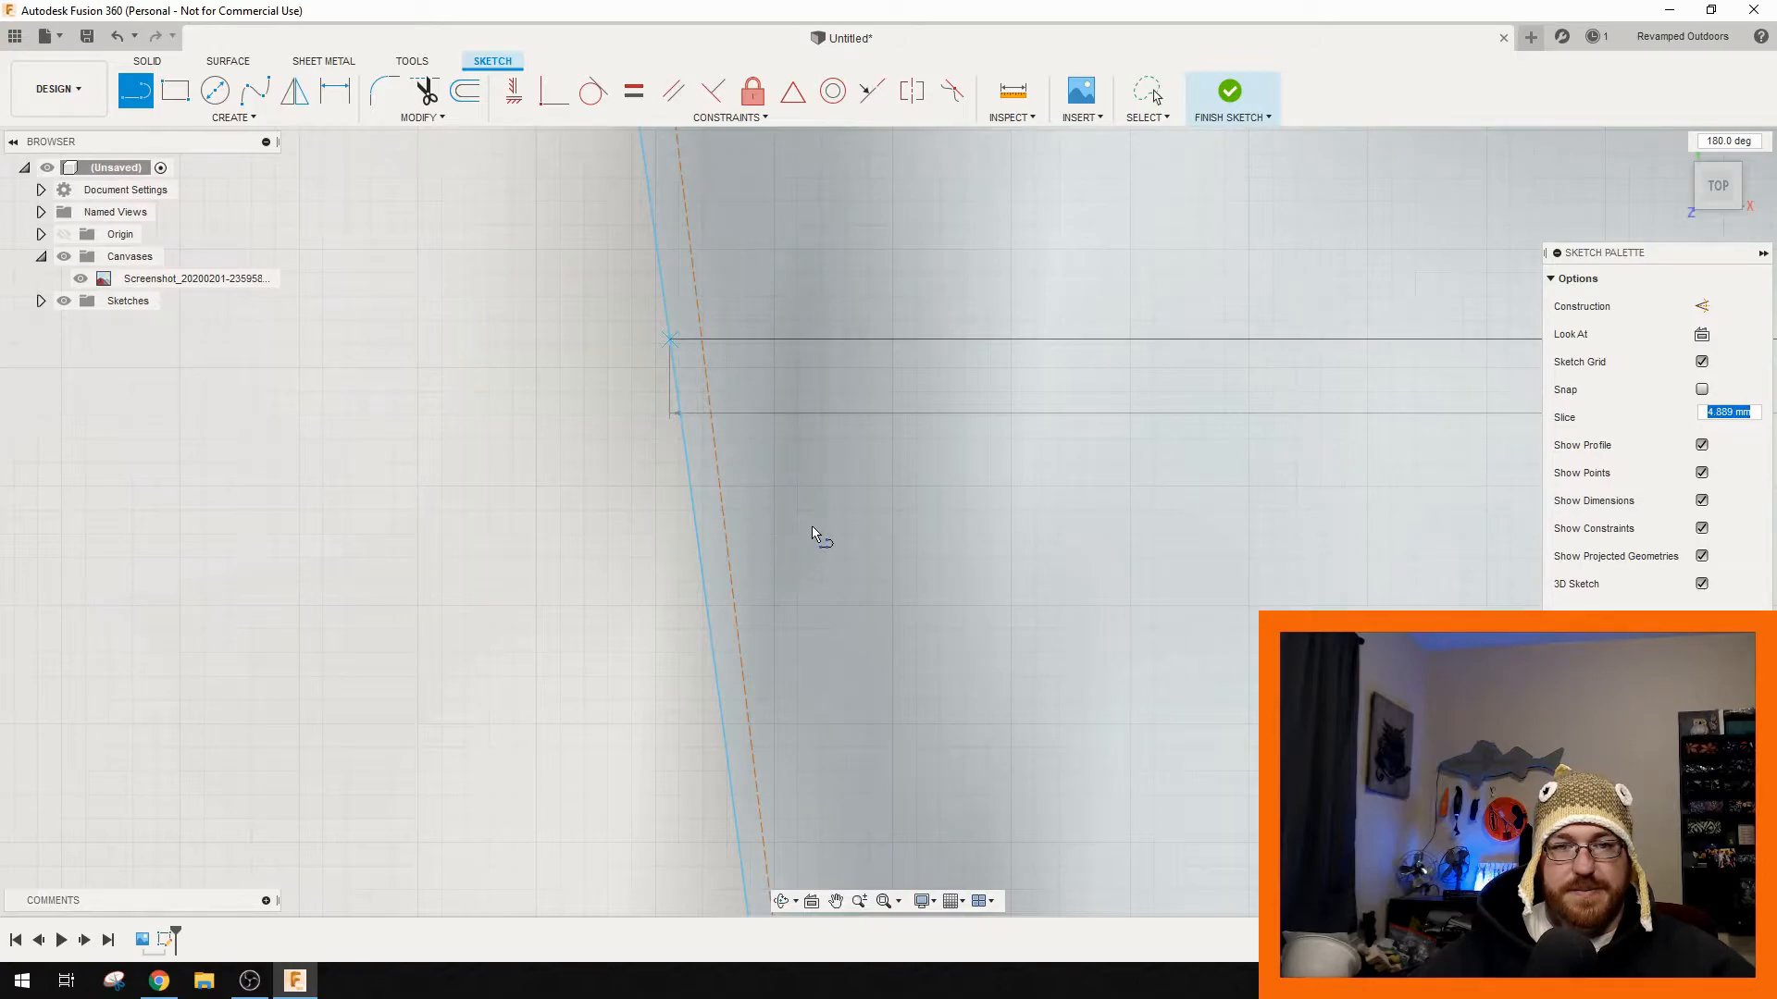
{"action": "key", "text": "Escape"}
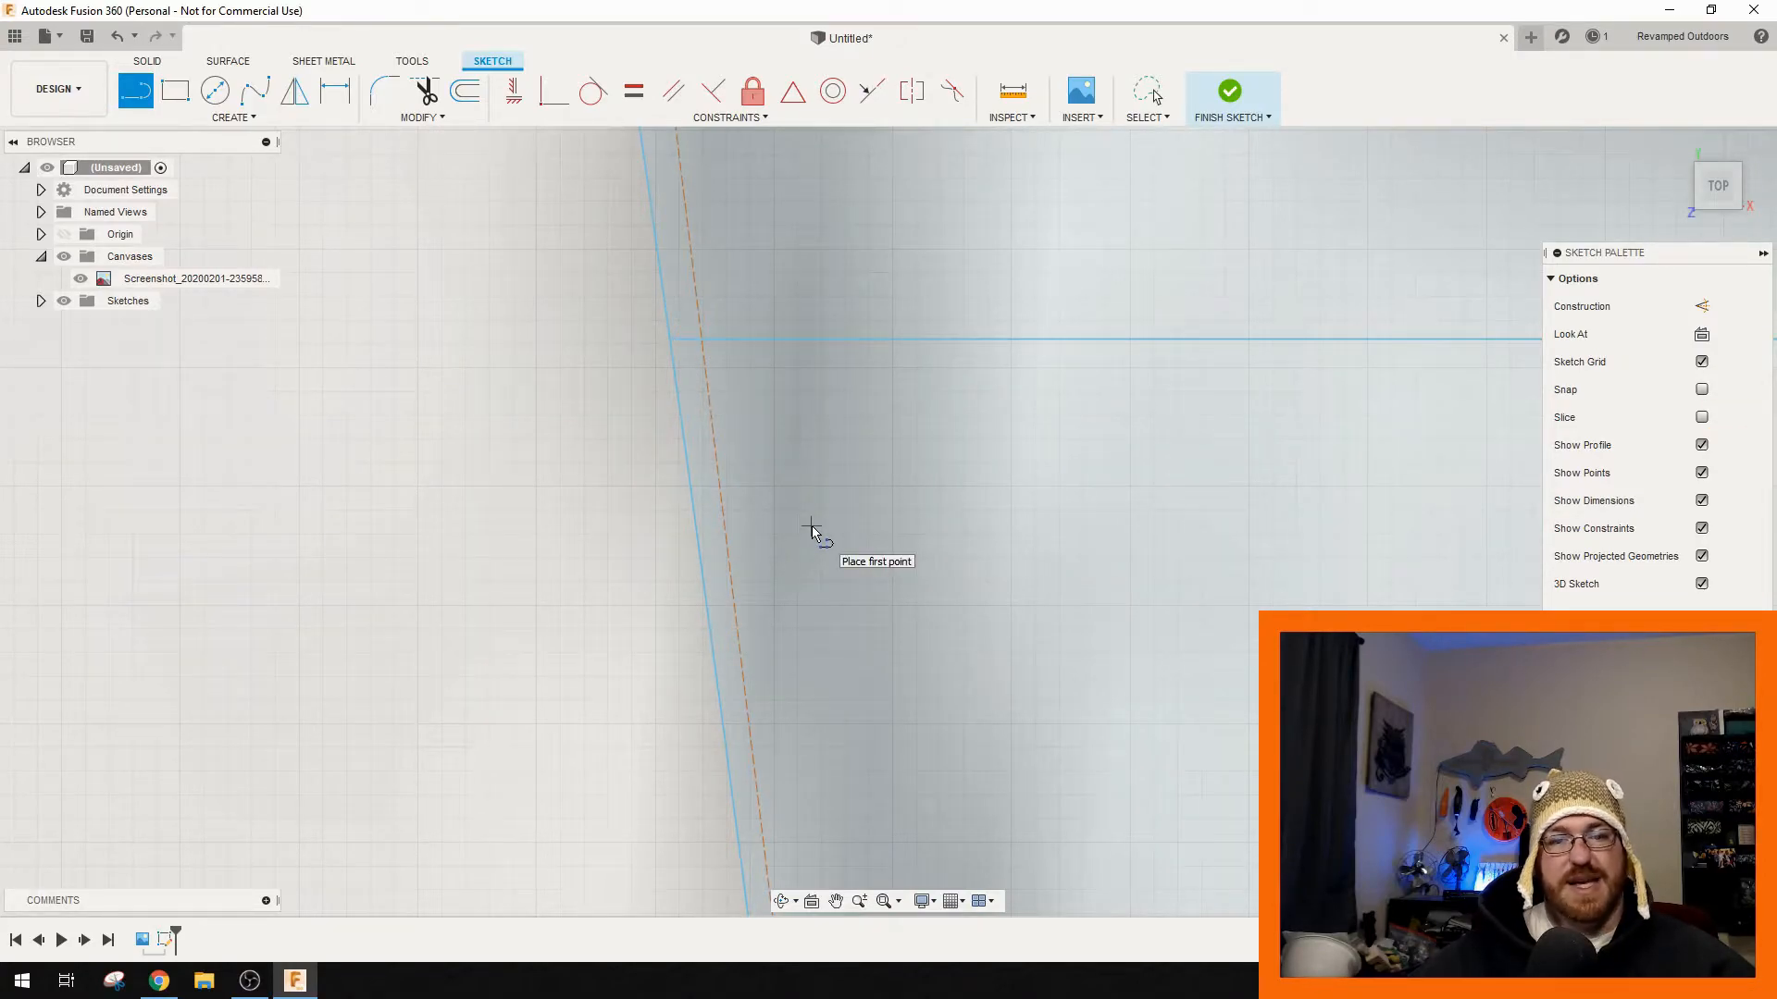
- Draw horizontal rib lines about 4.6 mm and 4.4 mm long from the thirteenth and fourteenth pattern points to the outer spline
{"action": "scroll", "coordinate": [946, 568], "scroll_direction": "down", "scroll_amount": 5}
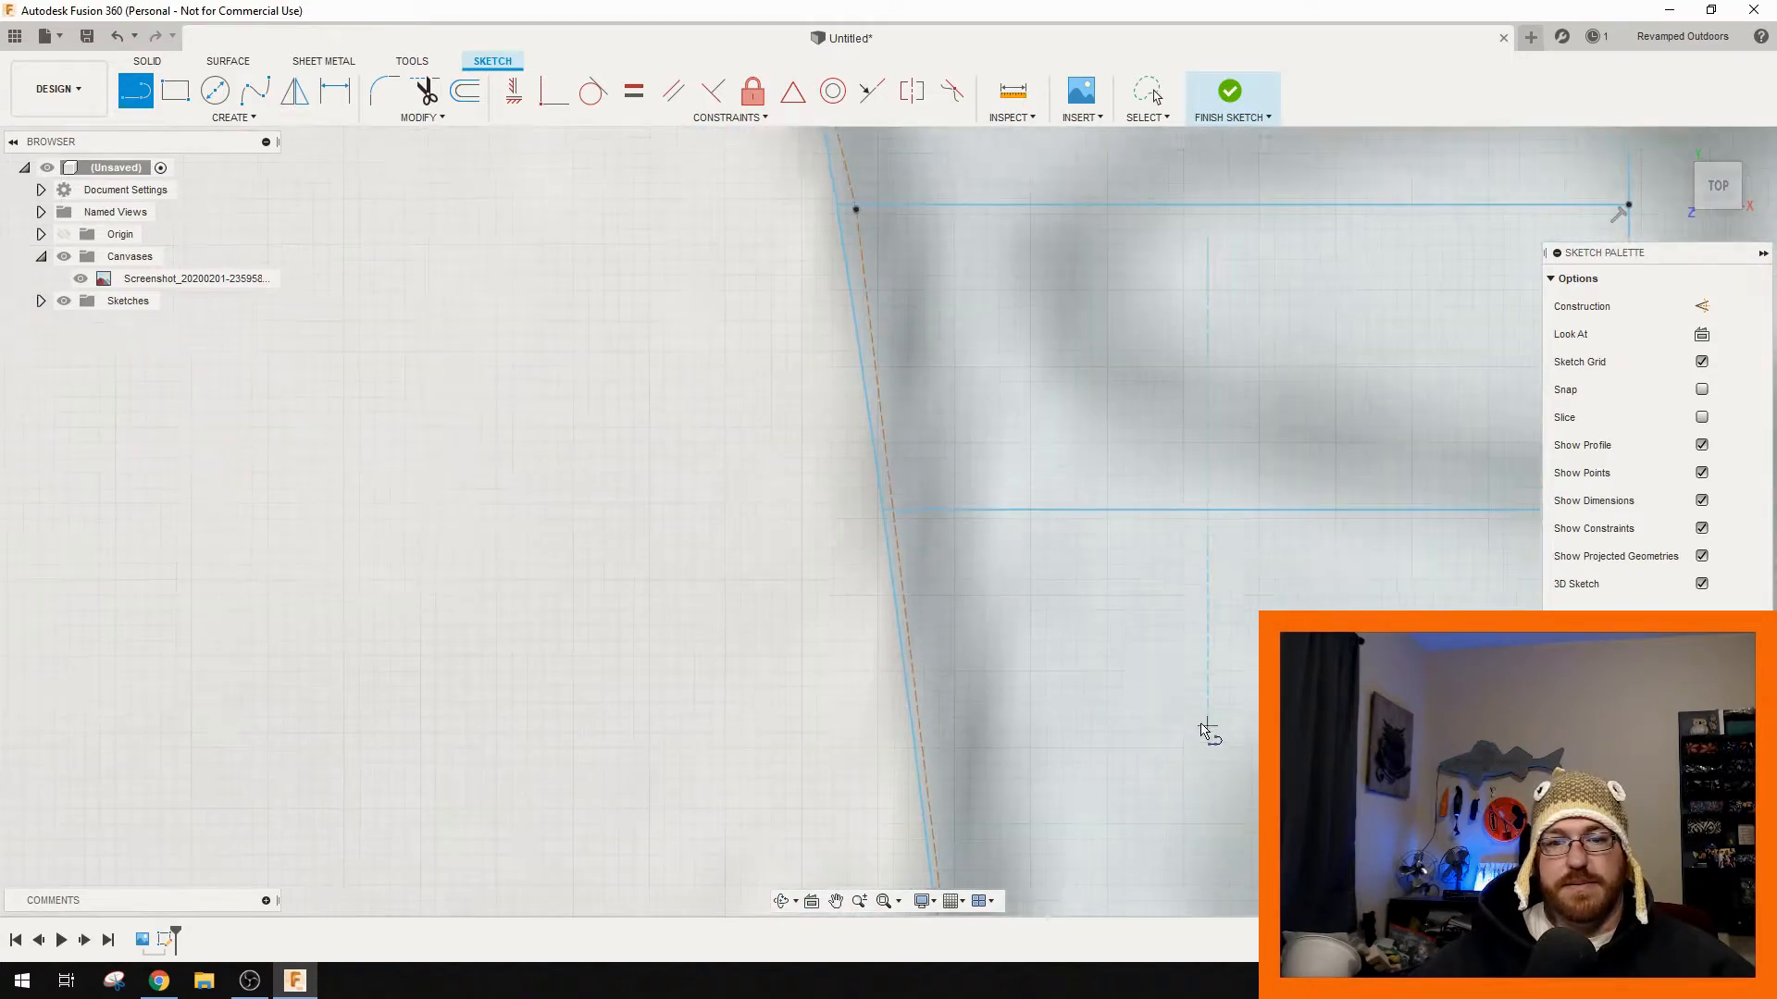
{"action": "middle_click_drag", "start_coordinate": [1205, 734], "coordinate": [709, 275]}
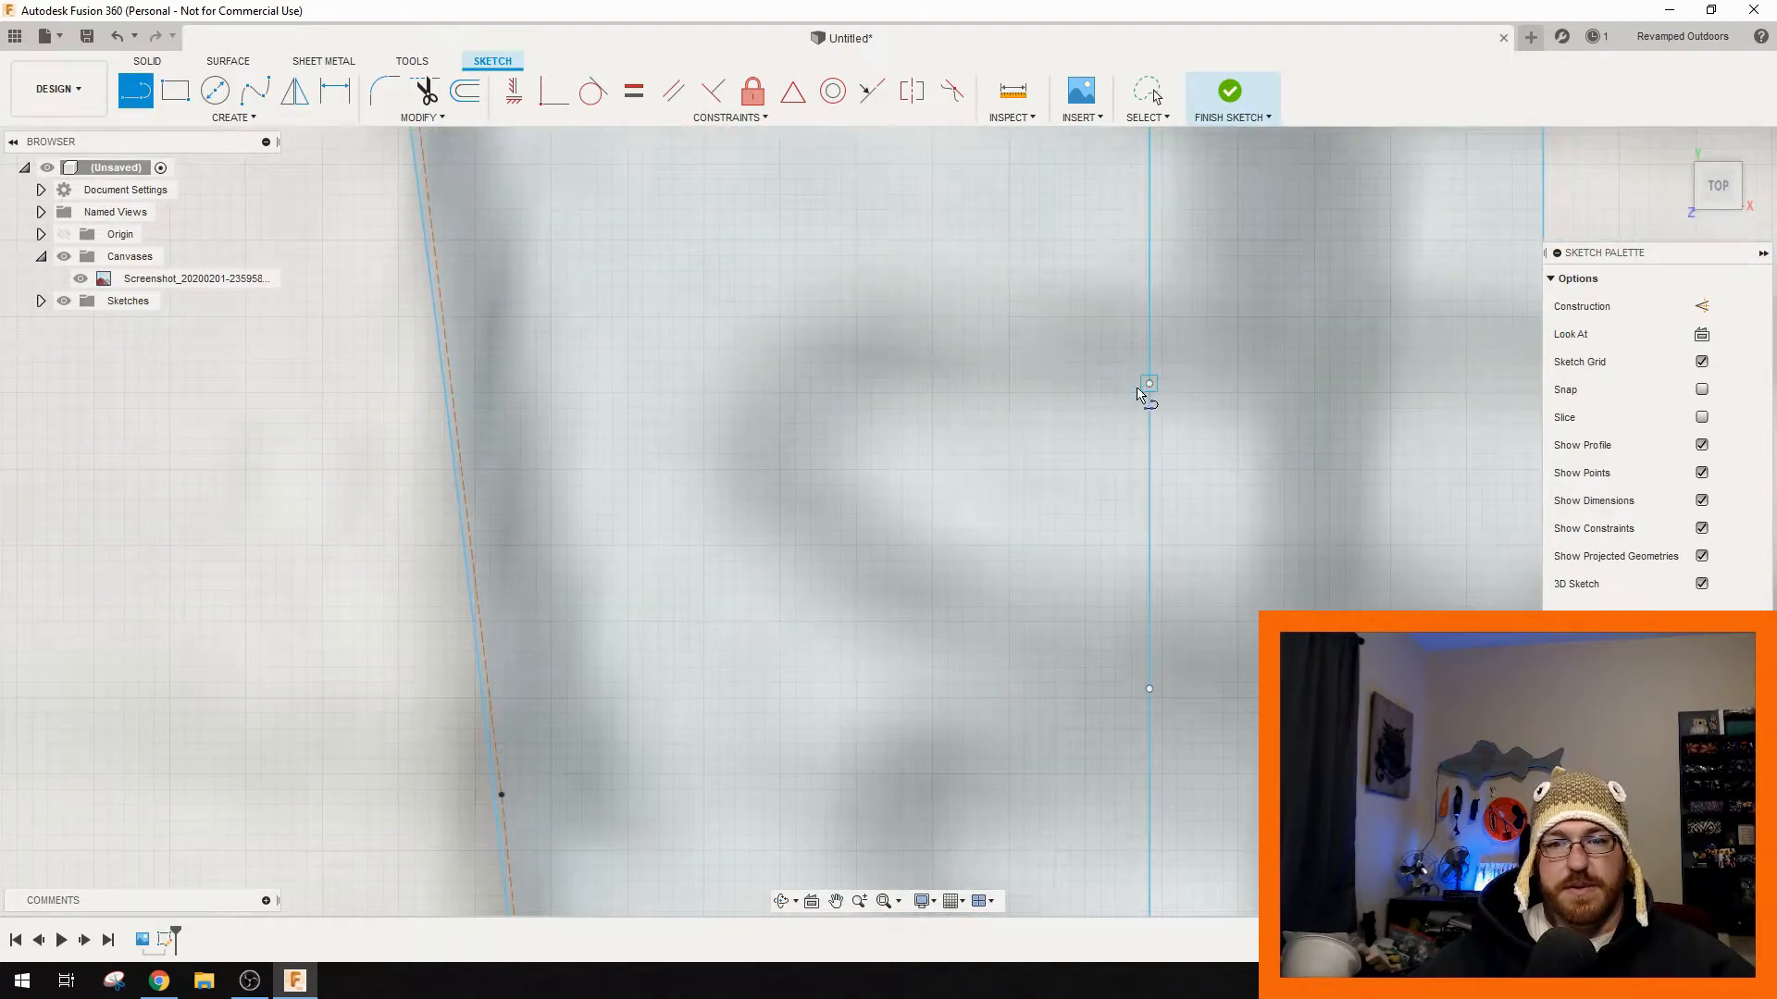
{"action": "left_click", "coordinate": [1149, 384]}
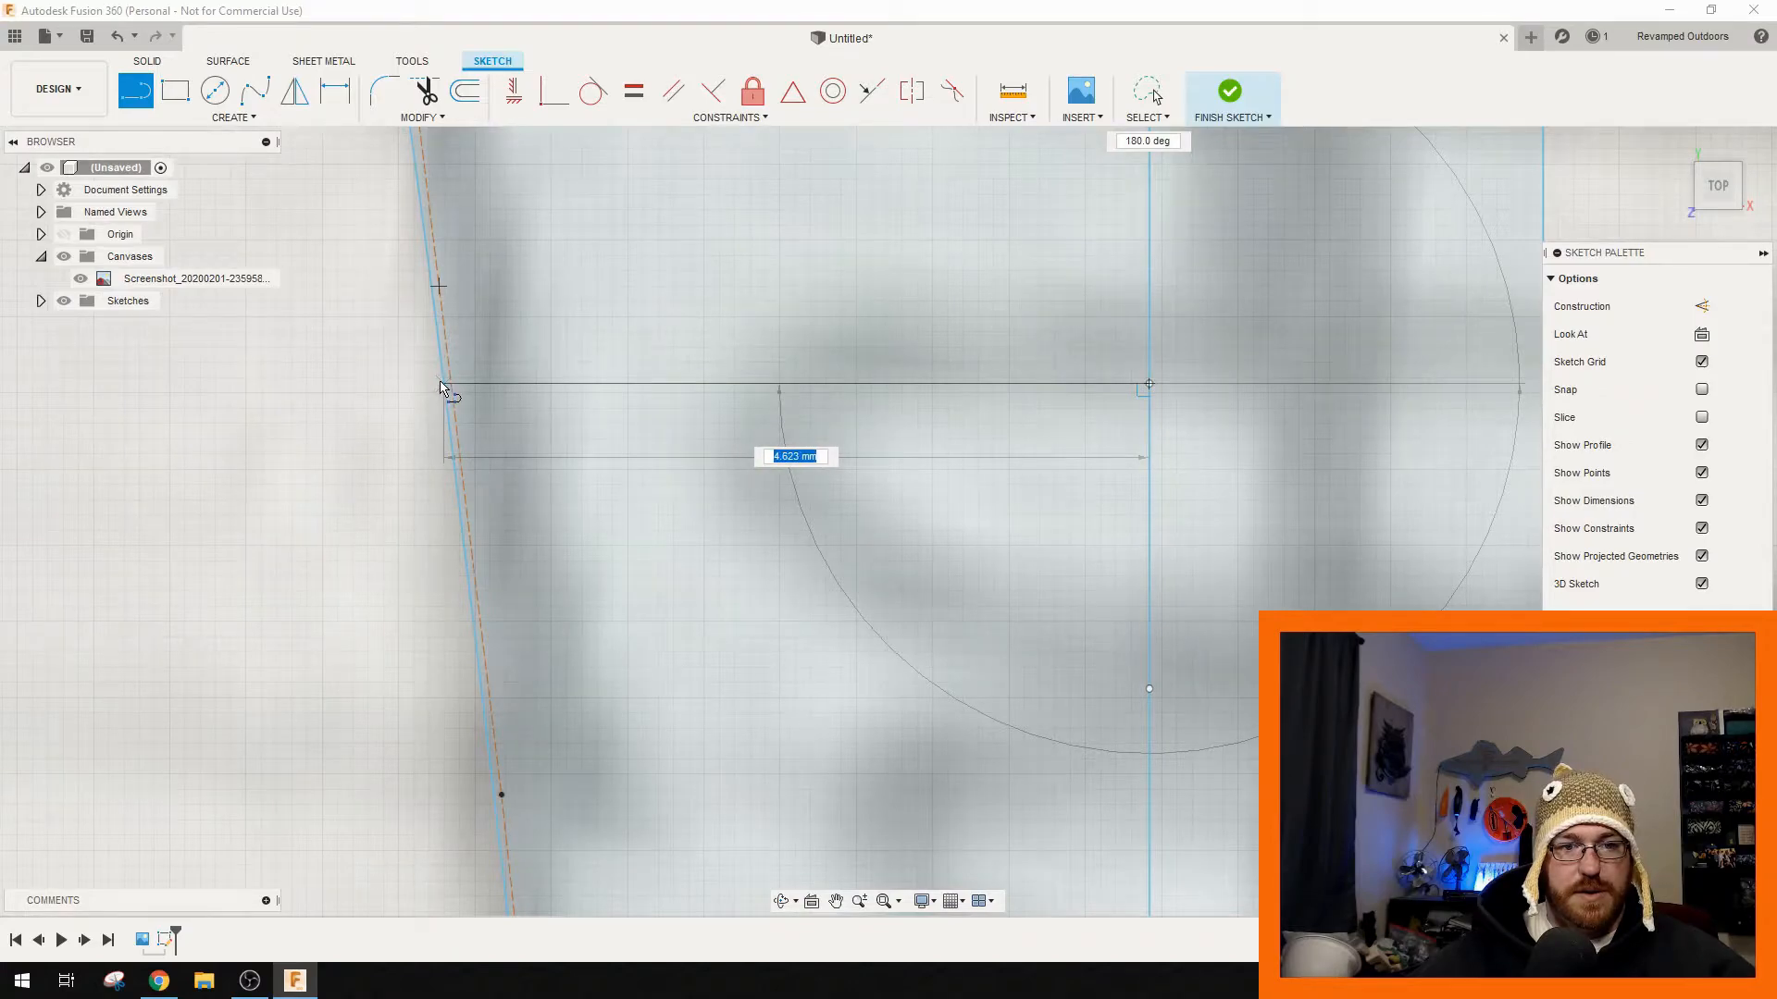
{"action": "left_click", "coordinate": [442, 383]}
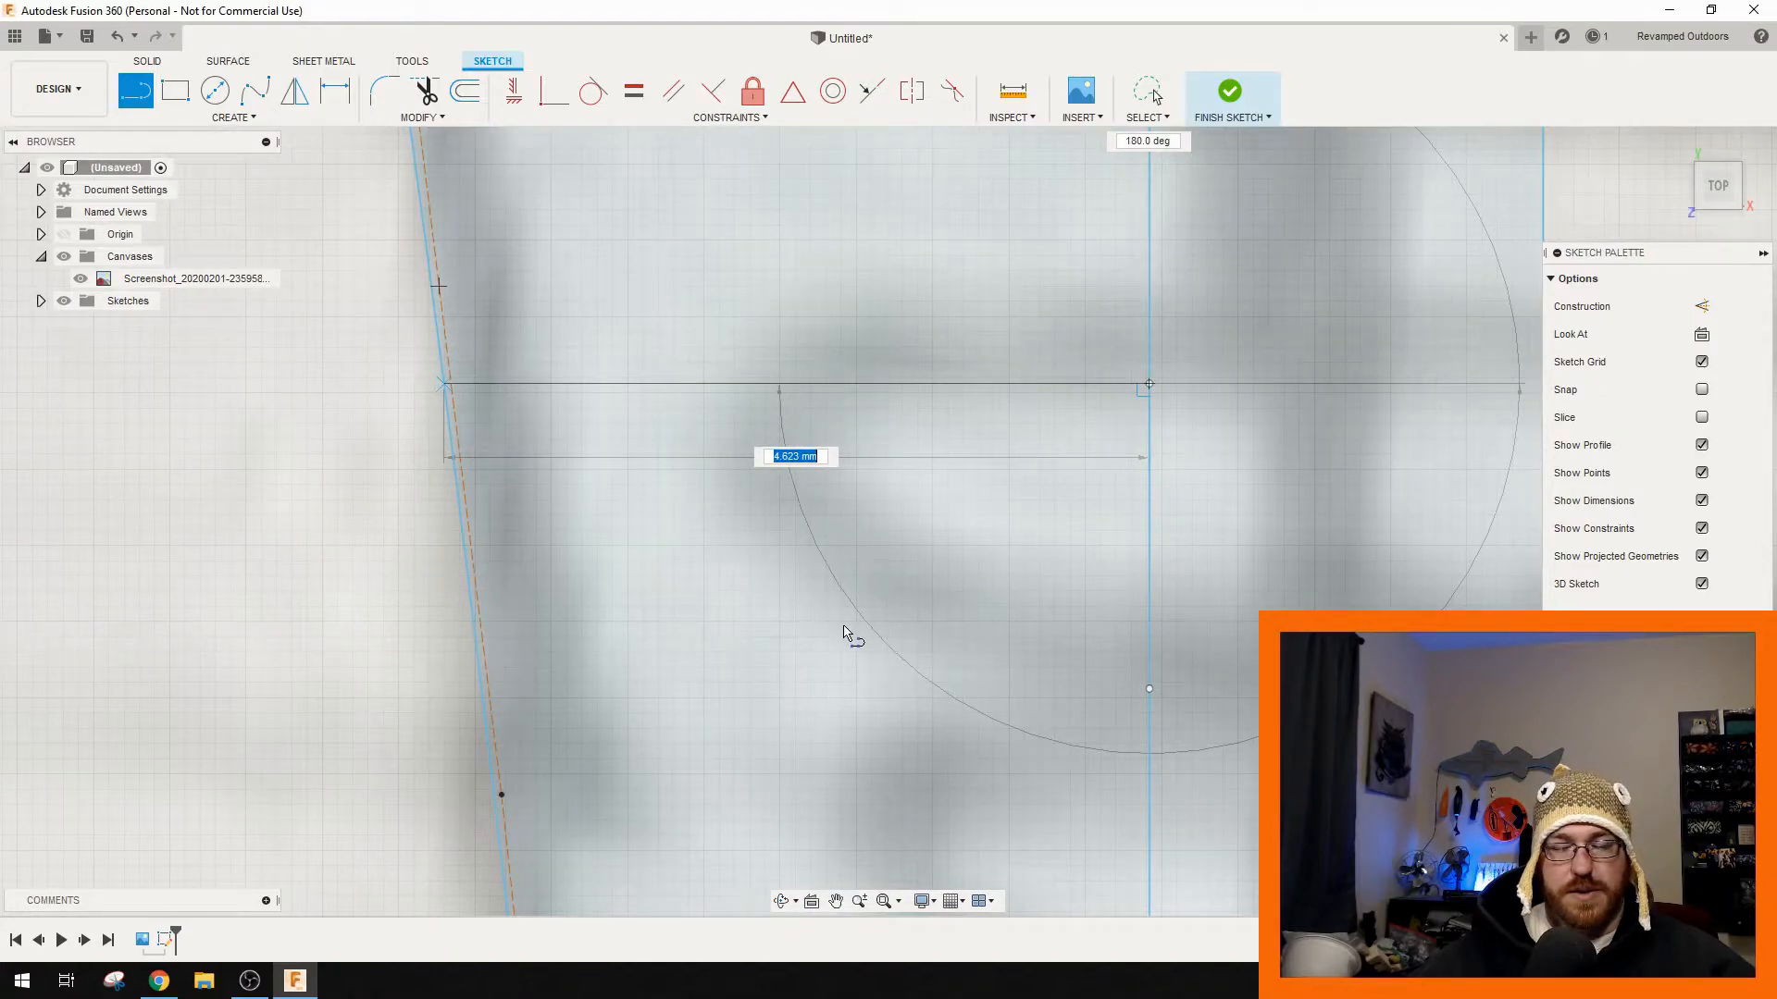
{"action": "left_click", "coordinate": [1149, 690]}
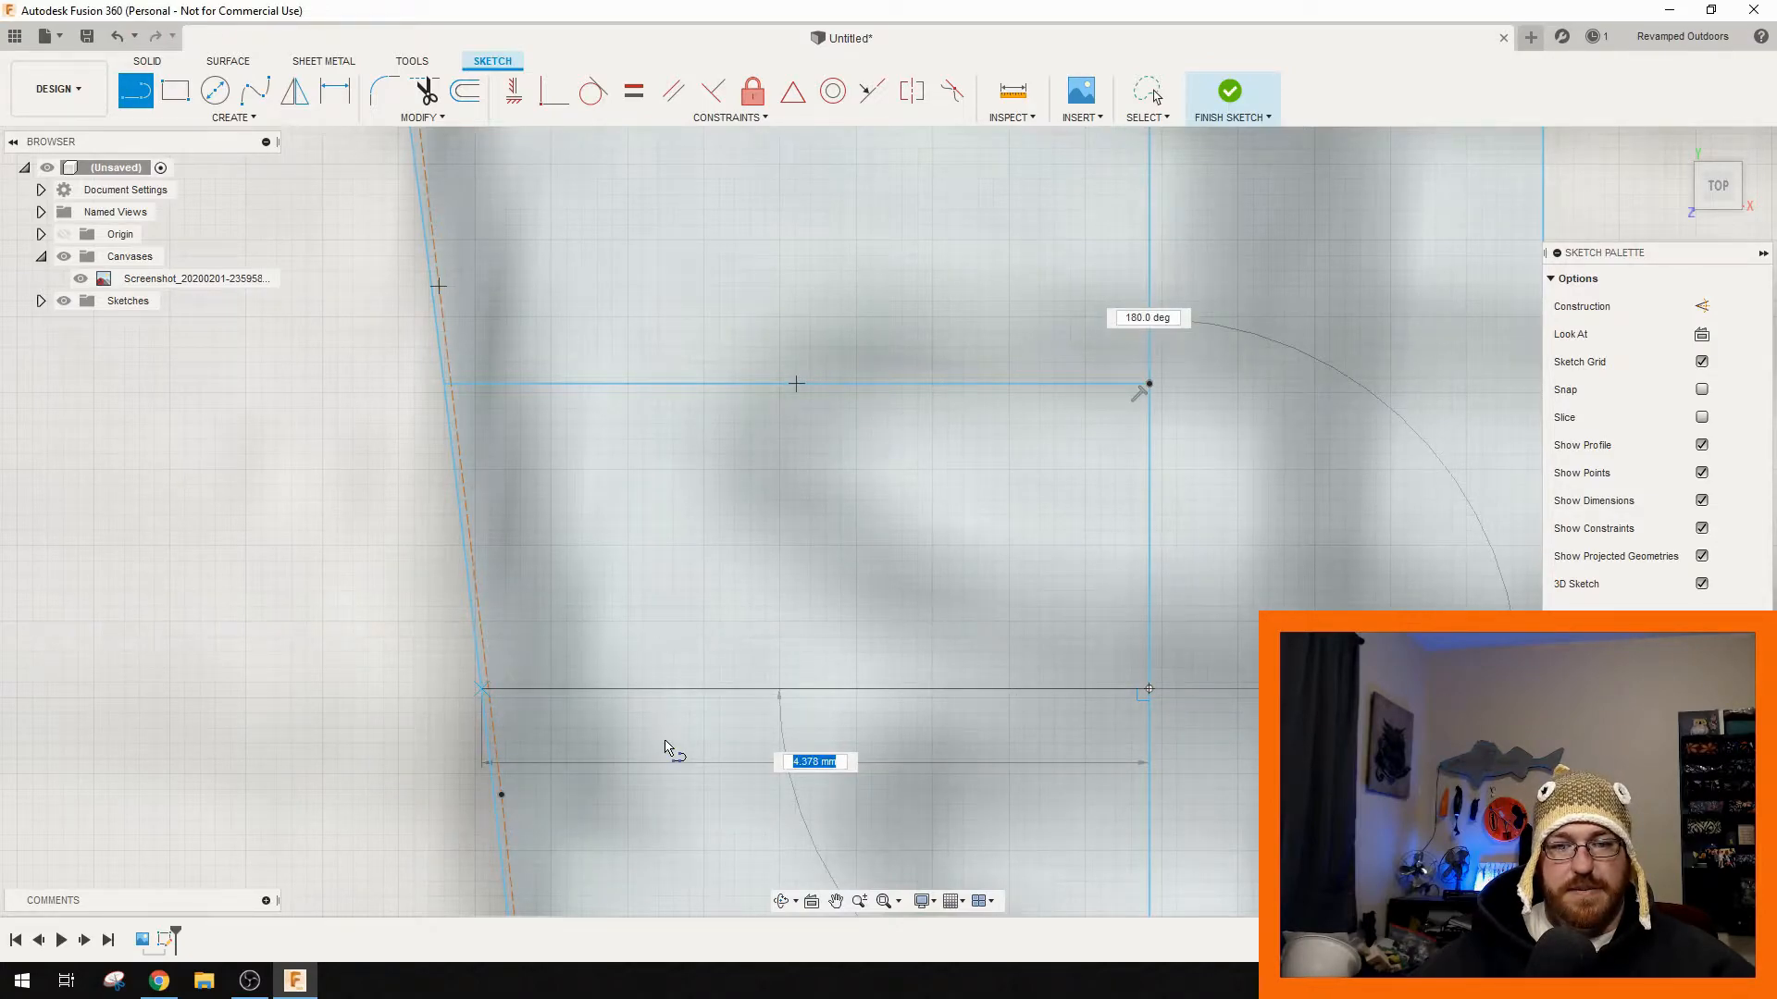
- Draw horizontal rib lines about 4.1 mm and 3.9 mm long from the fifteenth and sixteenth pattern points to the outer spline
{"action": "mouse_move", "coordinate": [728, 751]}
{"action": "middle_mouse_down"}
{"action": "mouse_move", "coordinate": [719, 623]}
{"action": "mouse_move", "coordinate": [693, 600]}
{"action": "middle_mouse_up"}
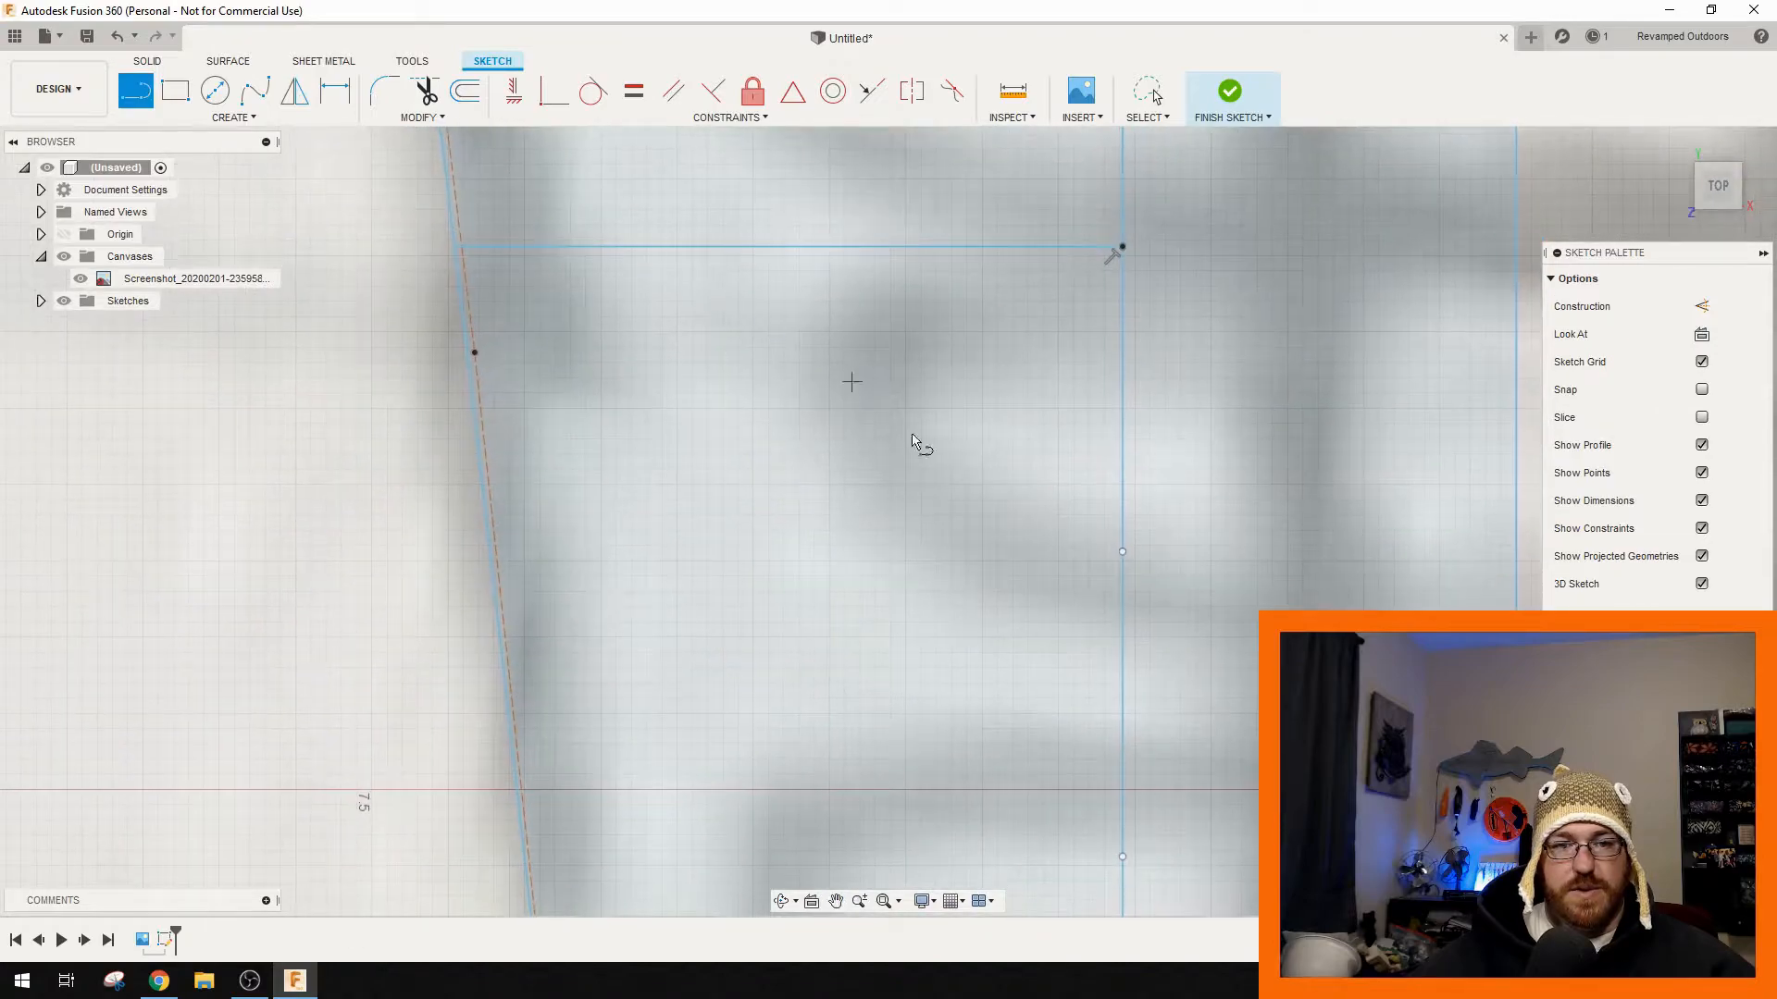
{"action": "left_click", "coordinate": [490, 556]}
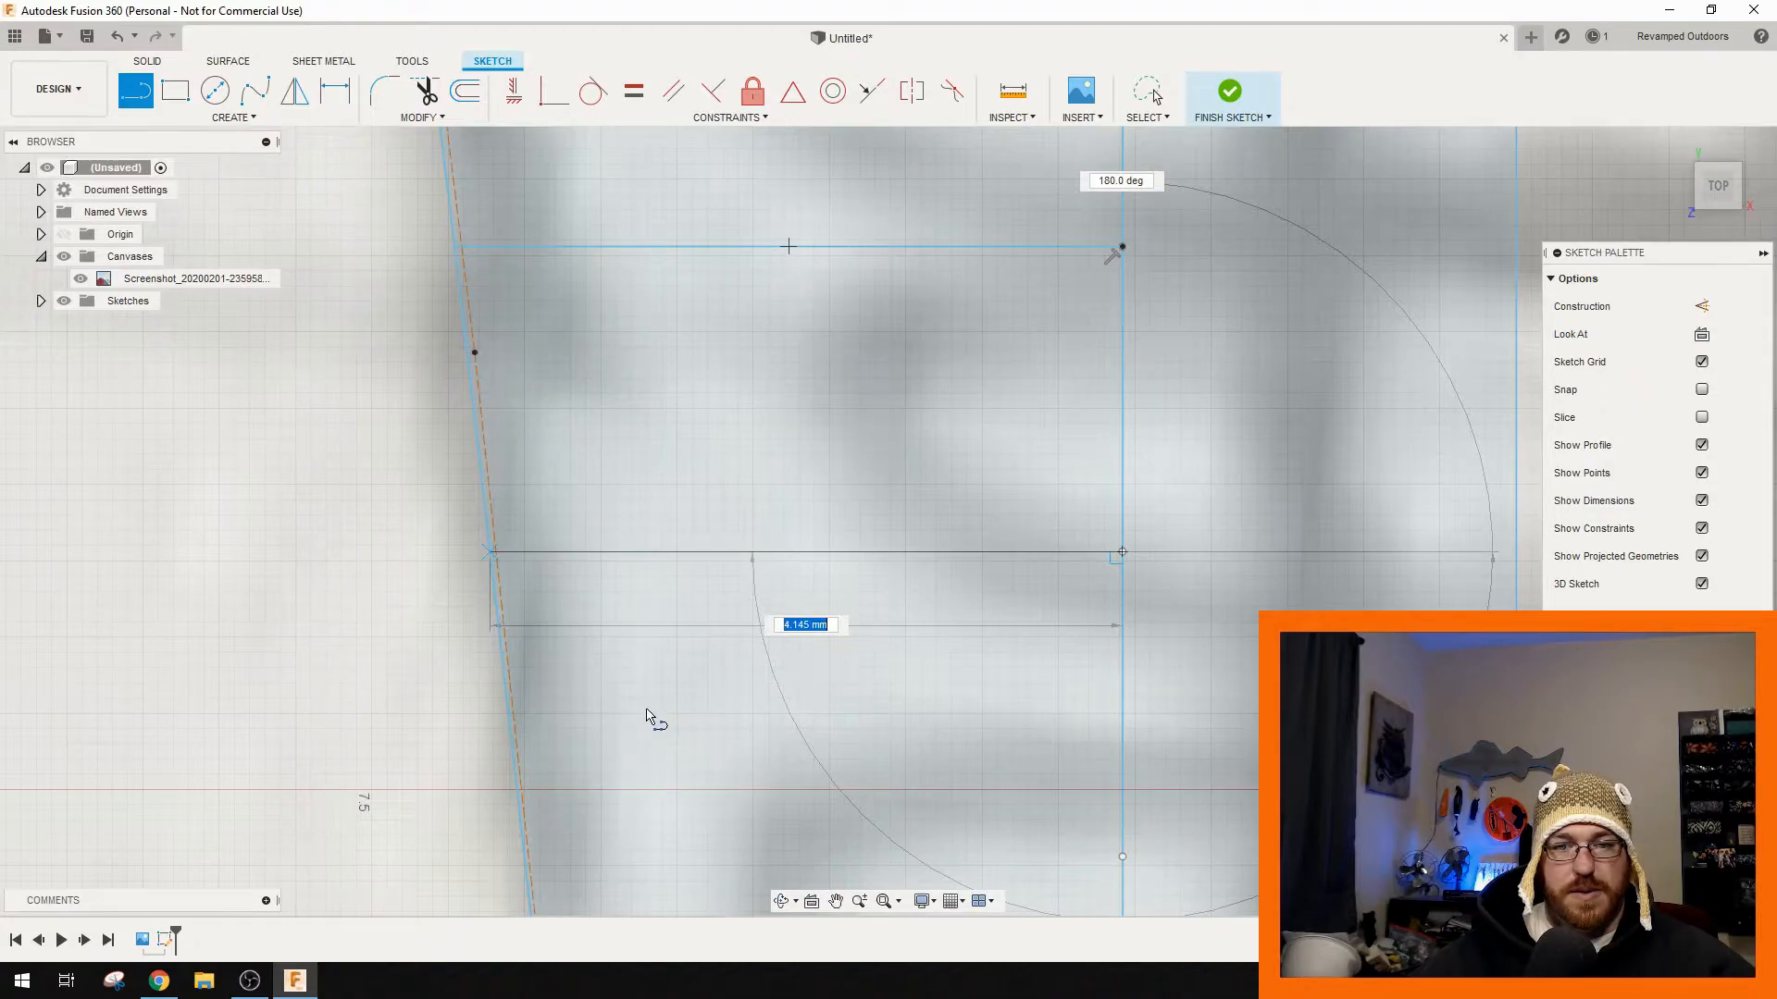
{"action": "key", "text": "Escape"}
{"action": "middle_click_drag", "start_coordinate": [669, 706], "coordinate": [652, 386]}
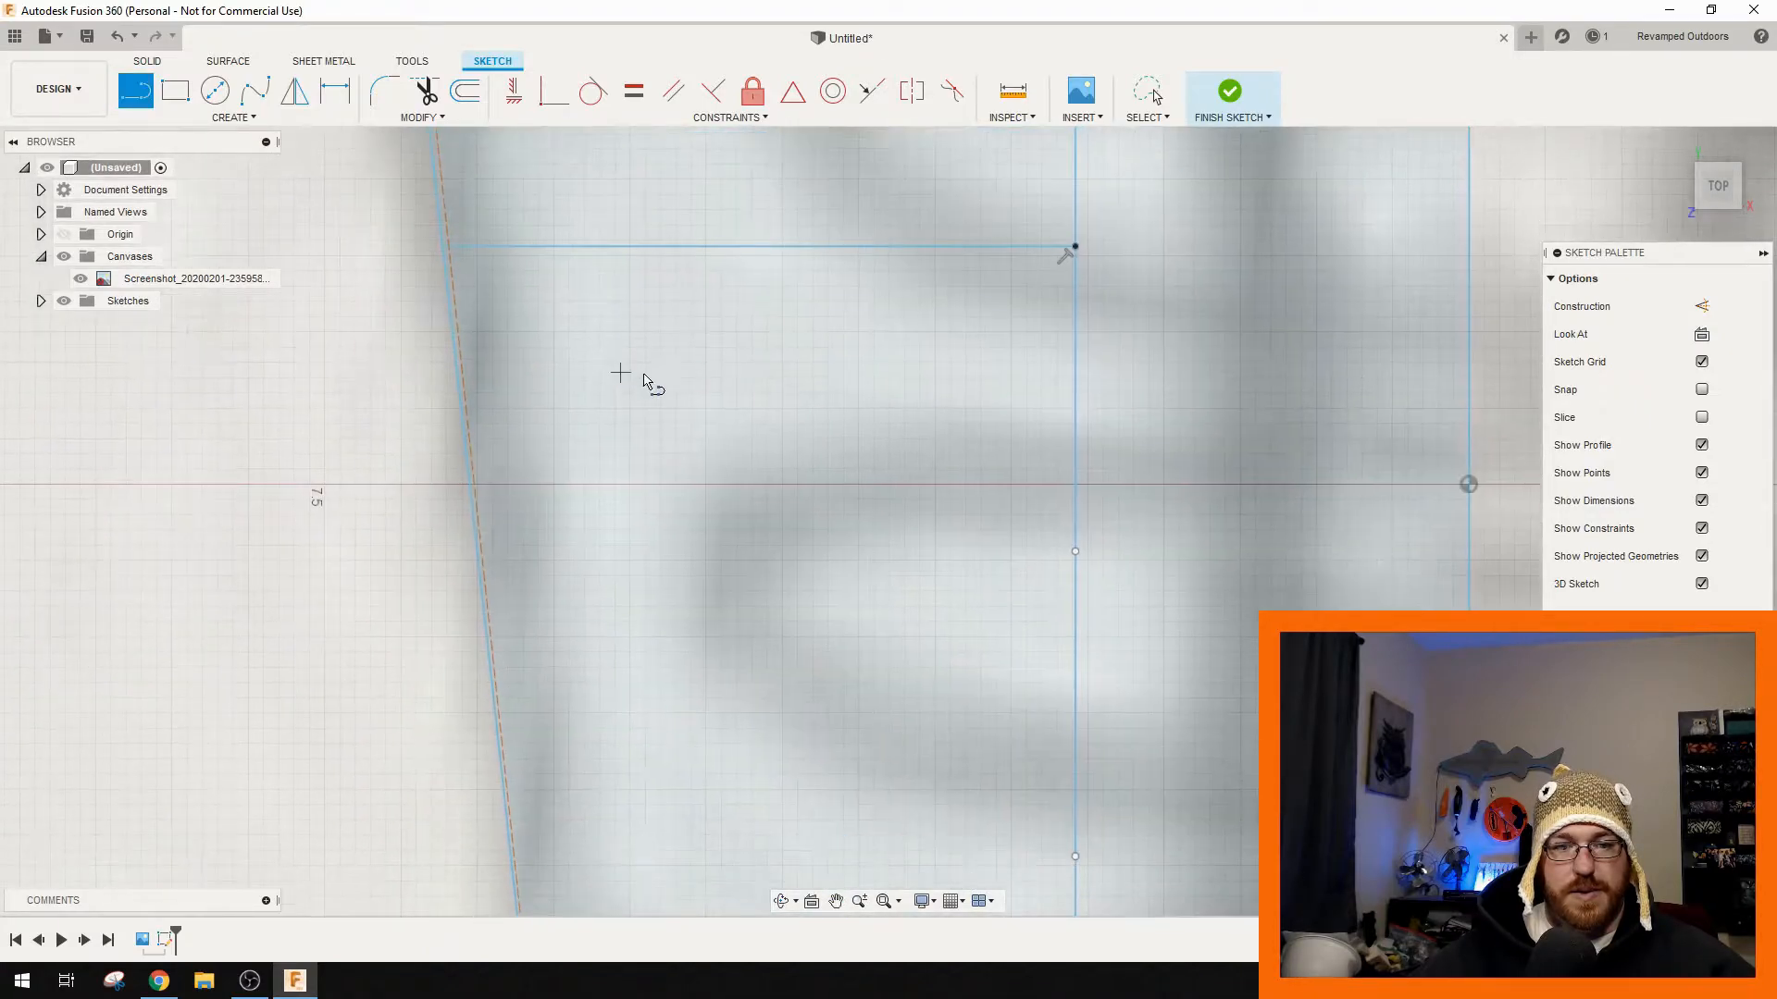
{"action": "left_click", "coordinate": [1075, 552]}
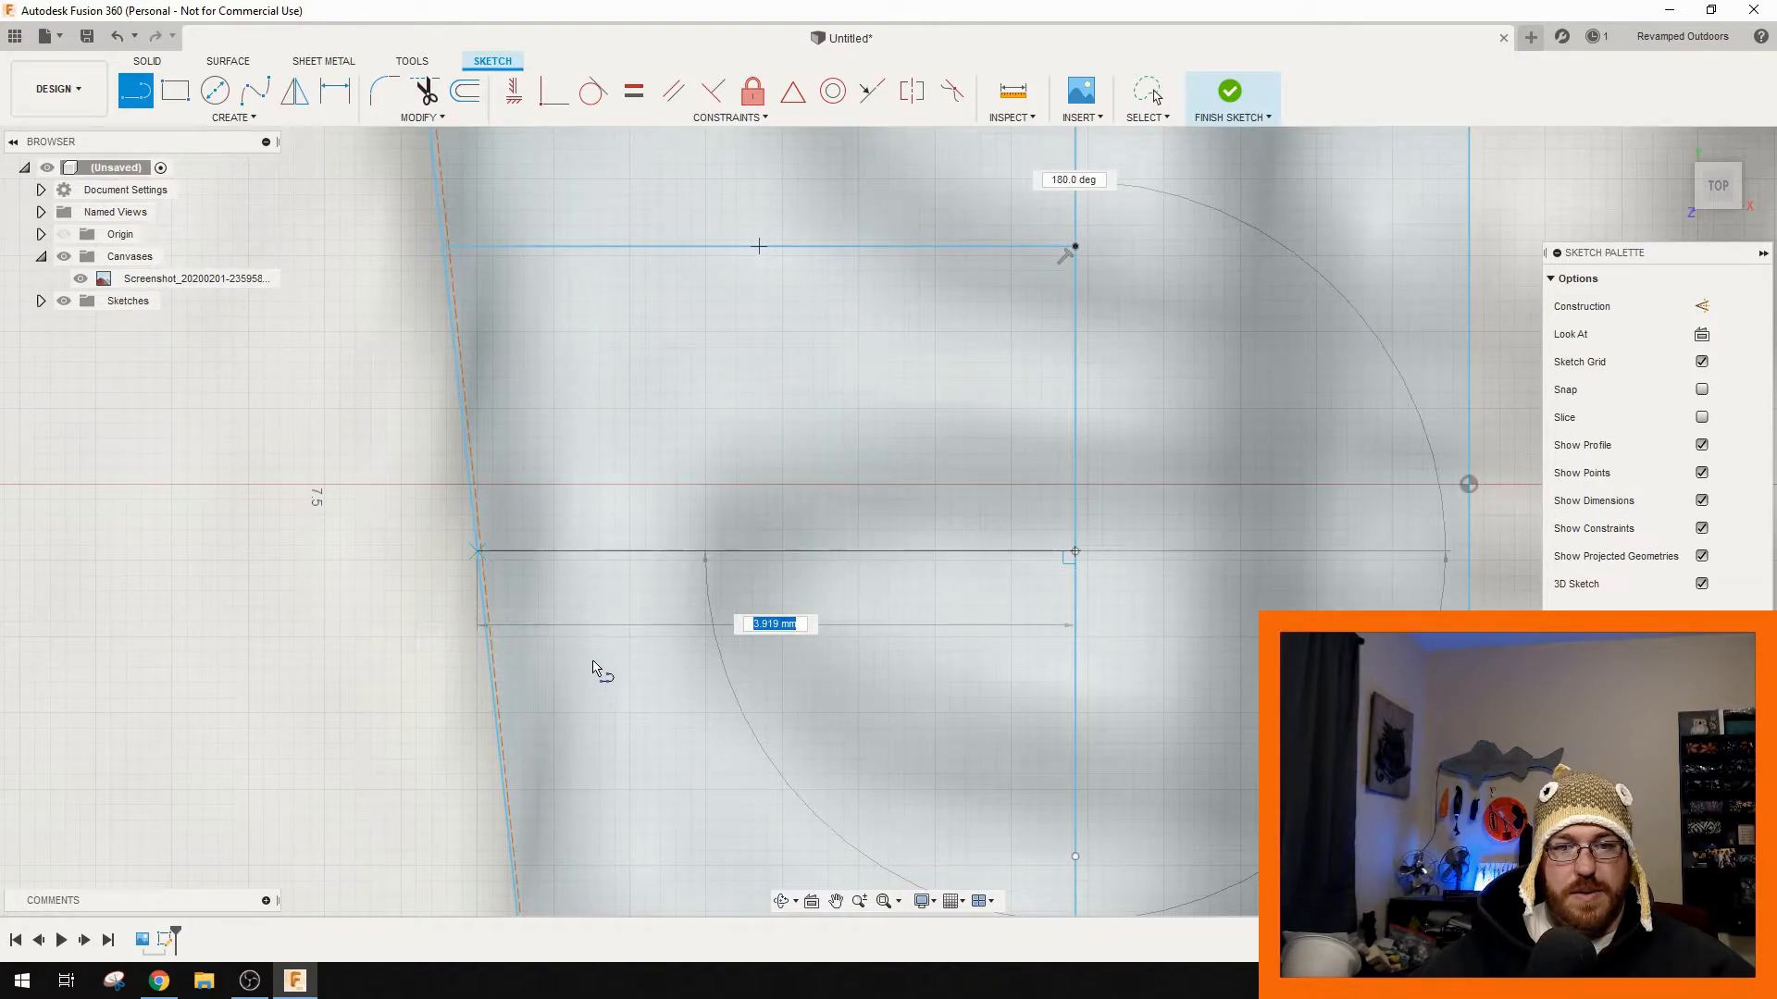
- Draw a horizontal rib line from the seventeenth pattern point to the outer spline
{"action": "middle_click_drag", "start_coordinate": [663, 687], "coordinate": [607, 426]}
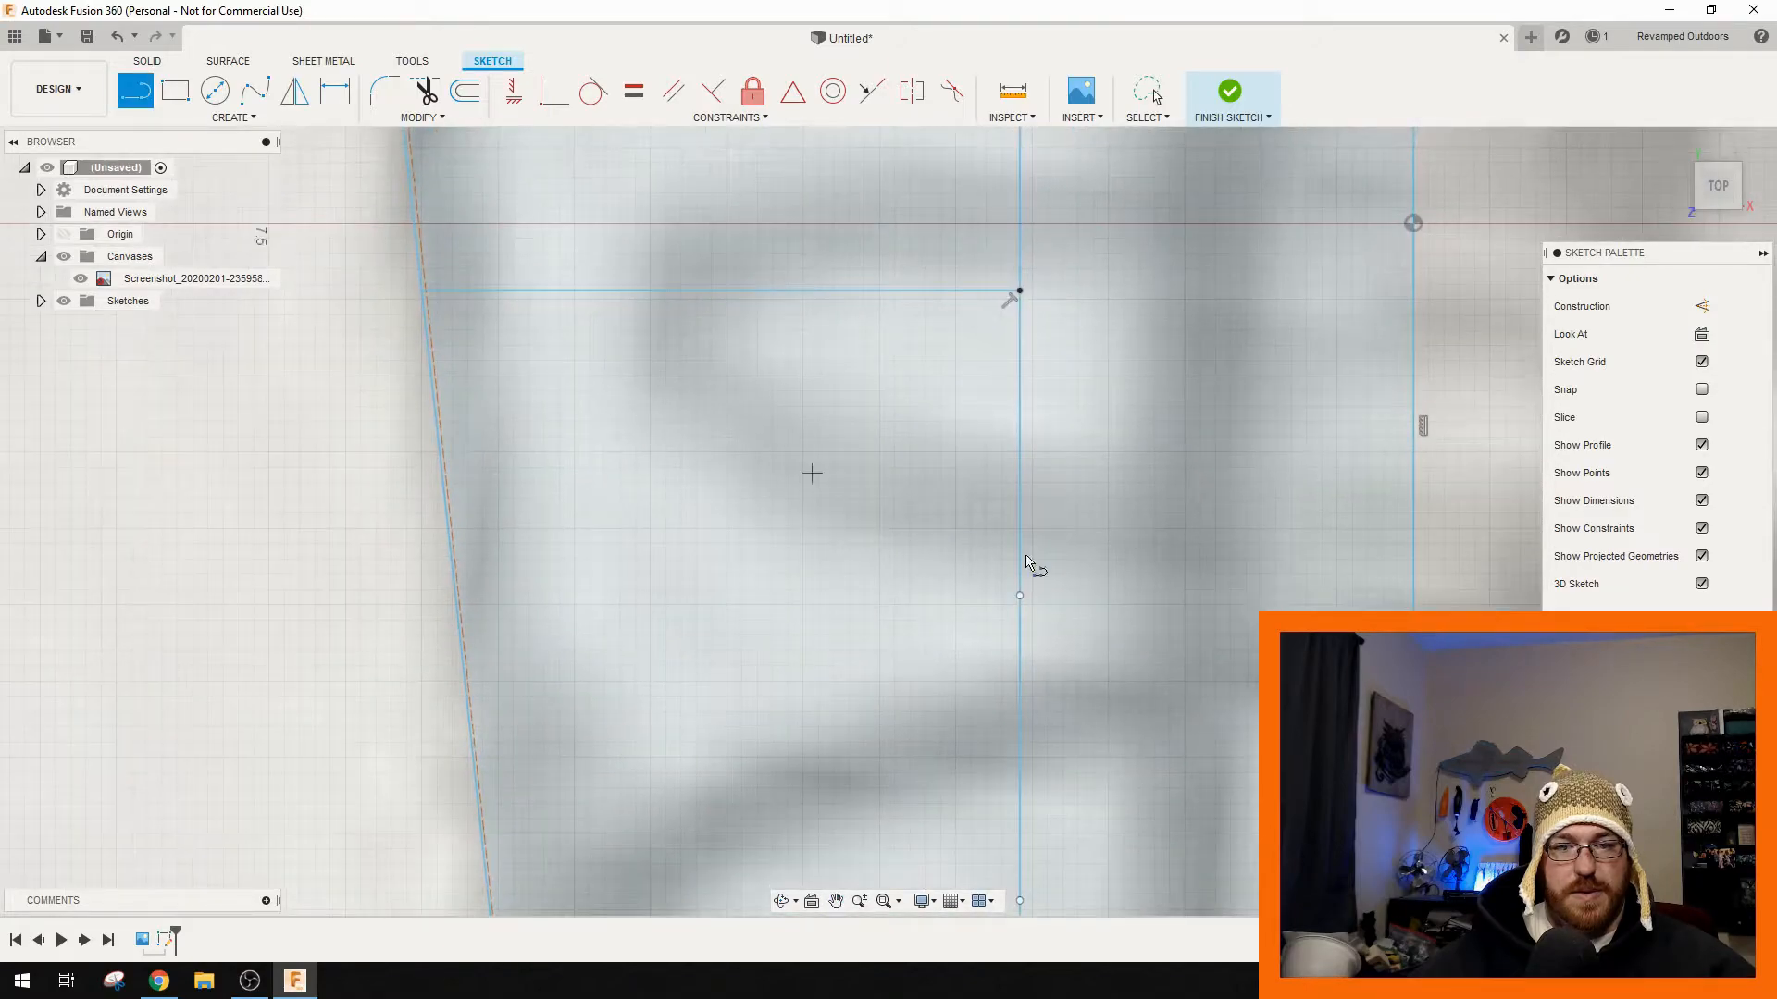
{"action": "left_click", "coordinate": [1018, 597]}
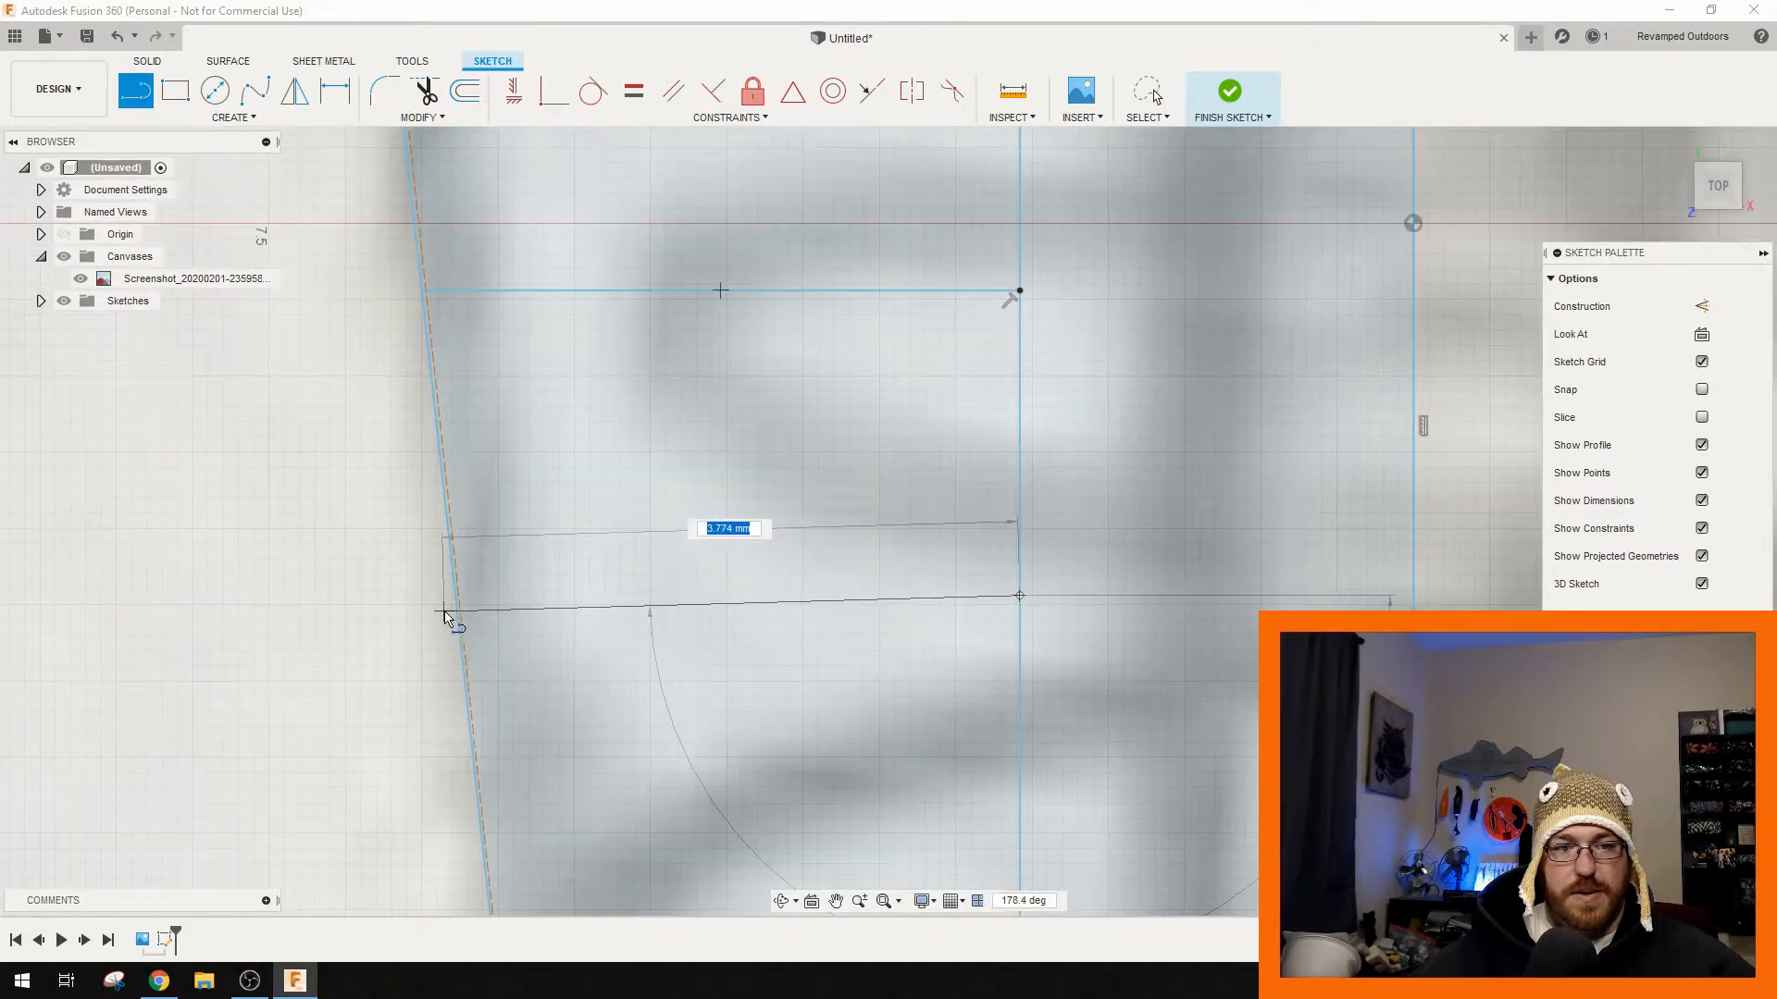
{"action": "scroll", "coordinate": [451, 612], "scroll_direction": "up", "scroll_amount": 3}
{"action": "scroll", "coordinate": [451, 609], "scroll_direction": "up", "scroll_amount": 3}
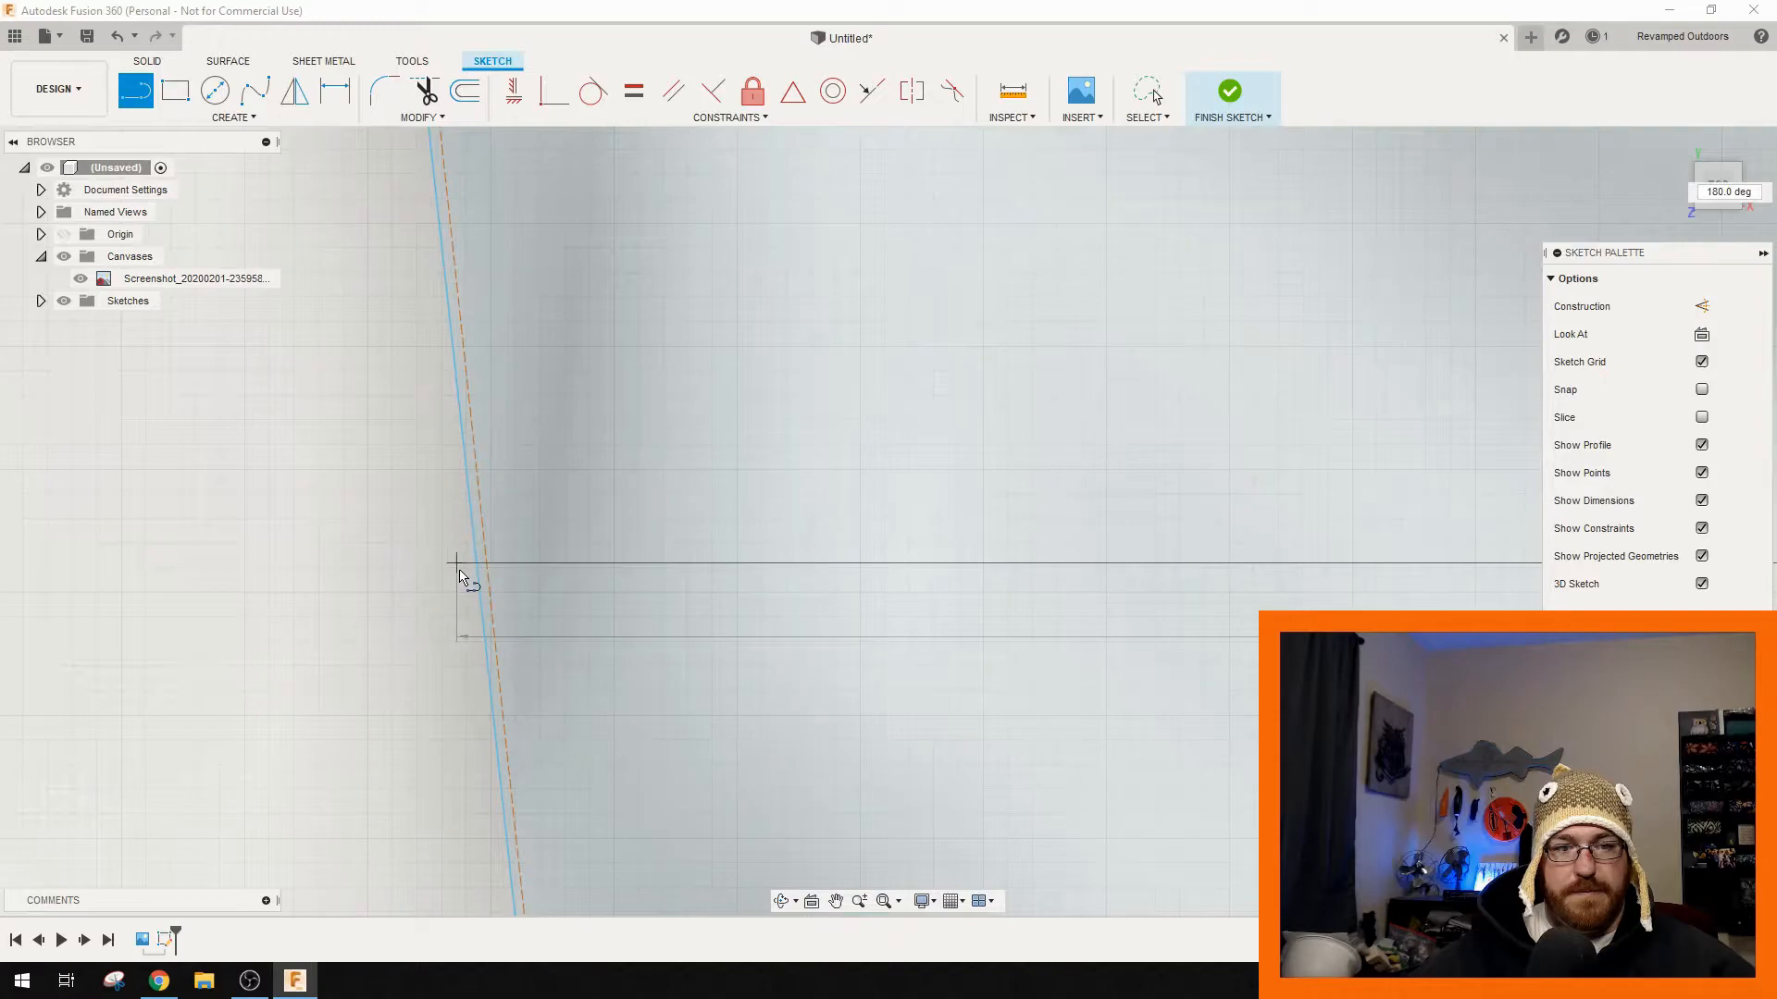
{"action": "left_click", "coordinate": [478, 564]}
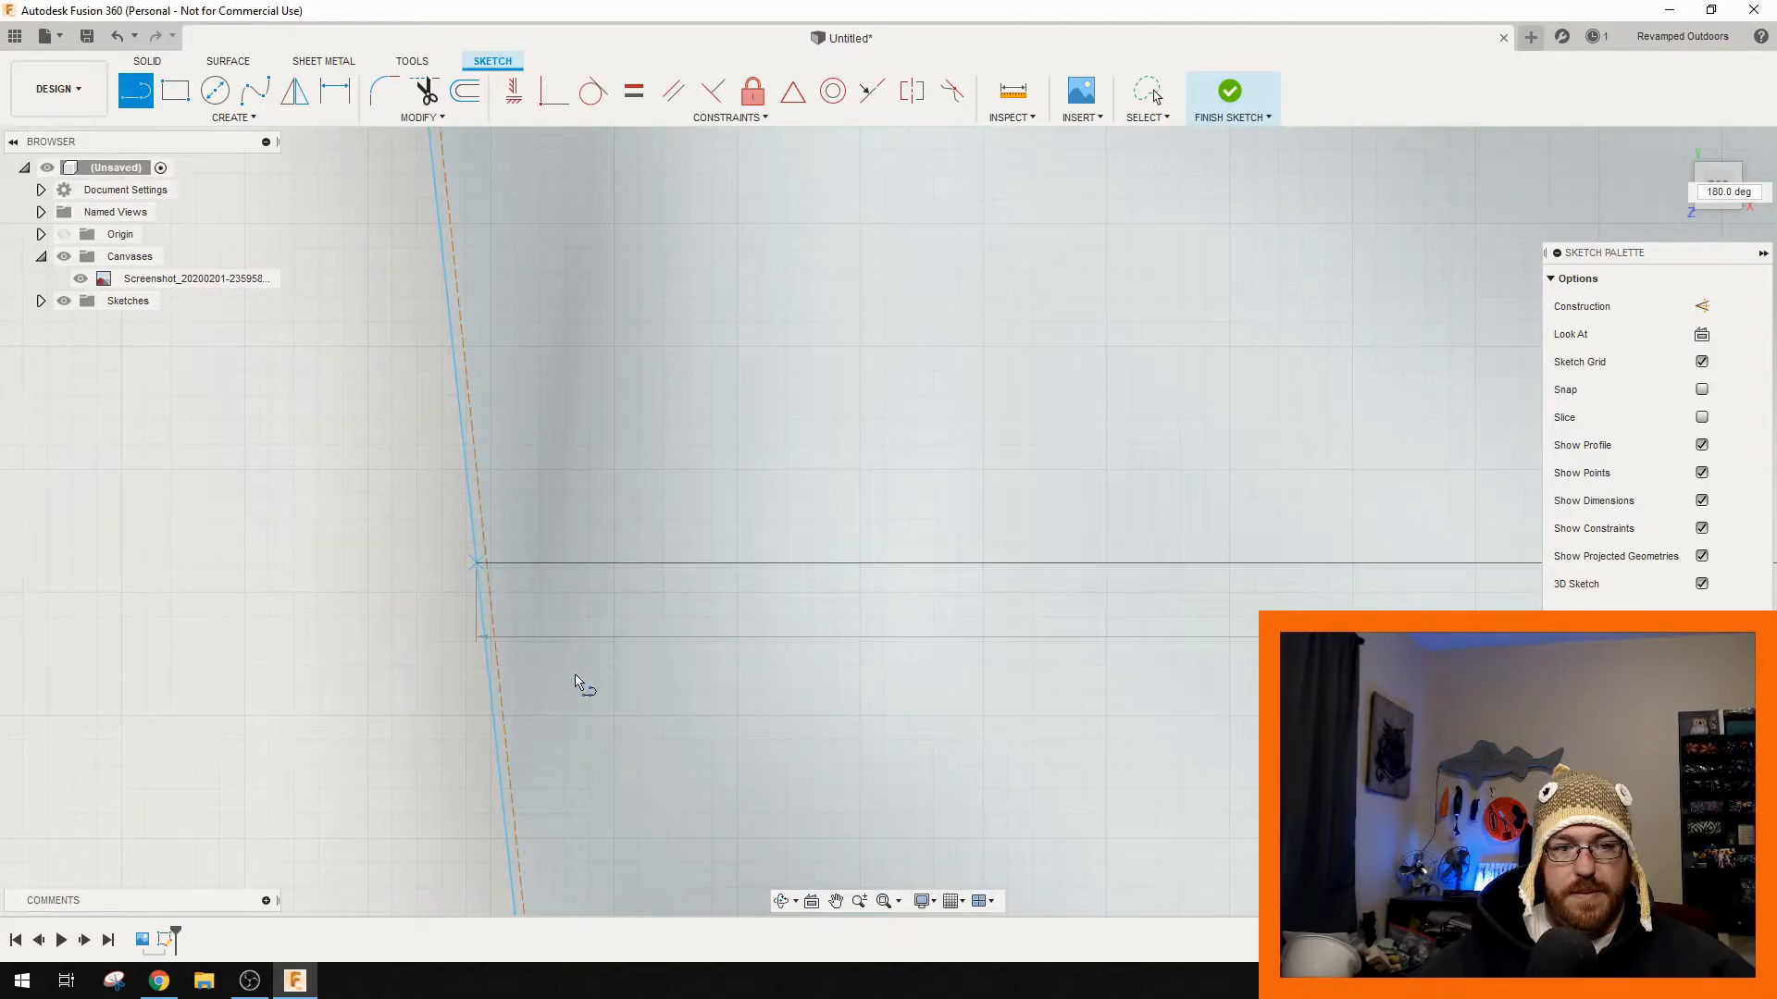
- Draw a horizontal rib line about 3.5 mm long from the eighteenth pattern point to the outer spline
{"action": "scroll", "coordinate": [575, 683], "scroll_direction": "down", "scroll_amount": 5}
{"action": "middle_click_drag", "start_coordinate": [746, 733], "coordinate": [618, 316]}
{"action": "left_click", "coordinate": [1165, 630]}
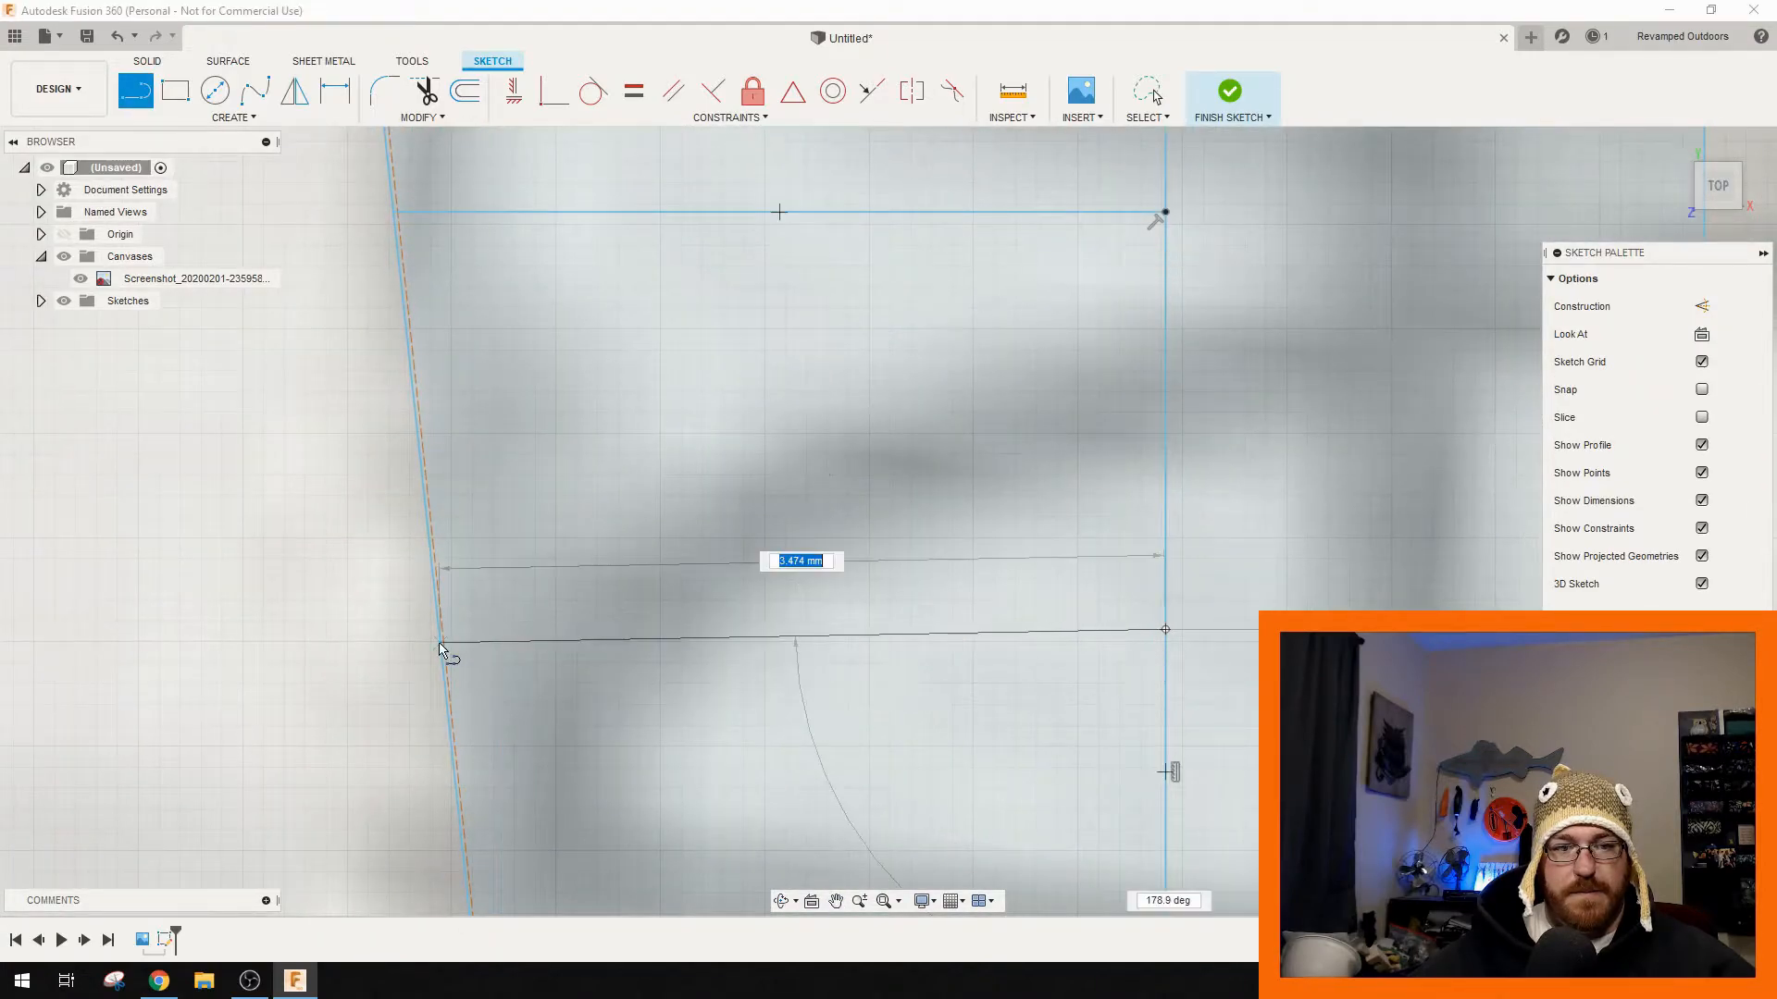
{"action": "scroll", "coordinate": [440, 648], "scroll_direction": "up", "scroll_amount": 4}
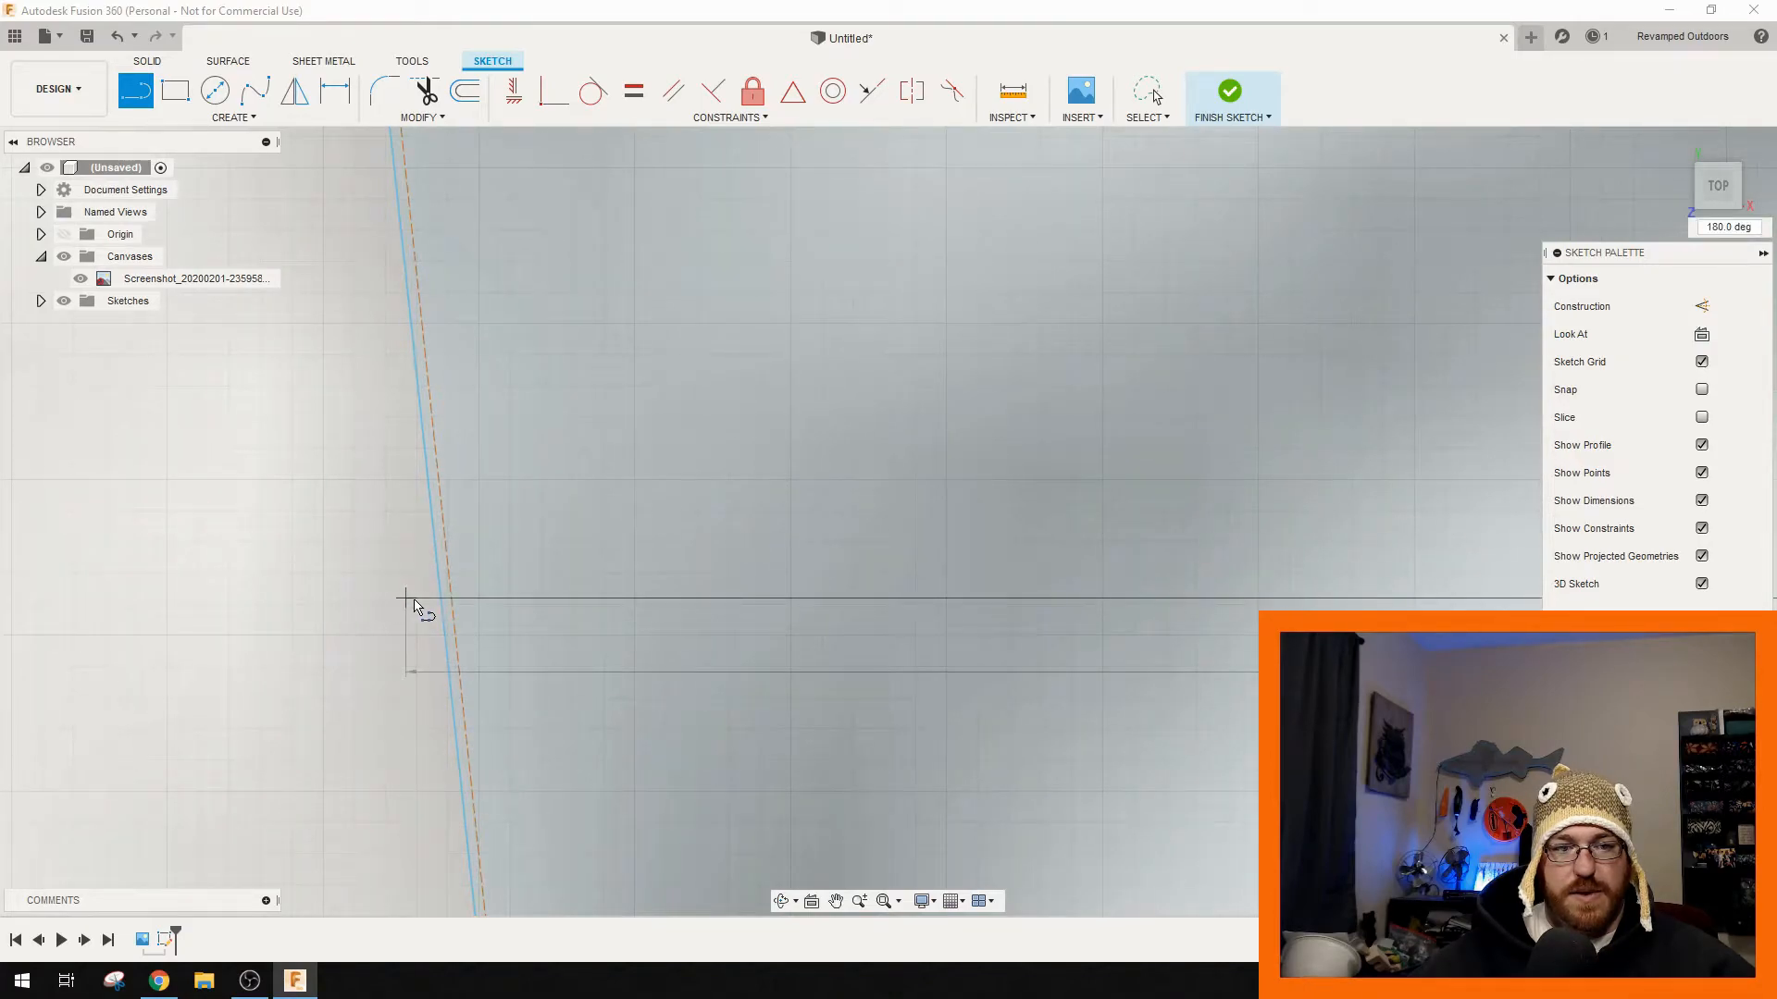
{"action": "left_click", "coordinate": [442, 599]}
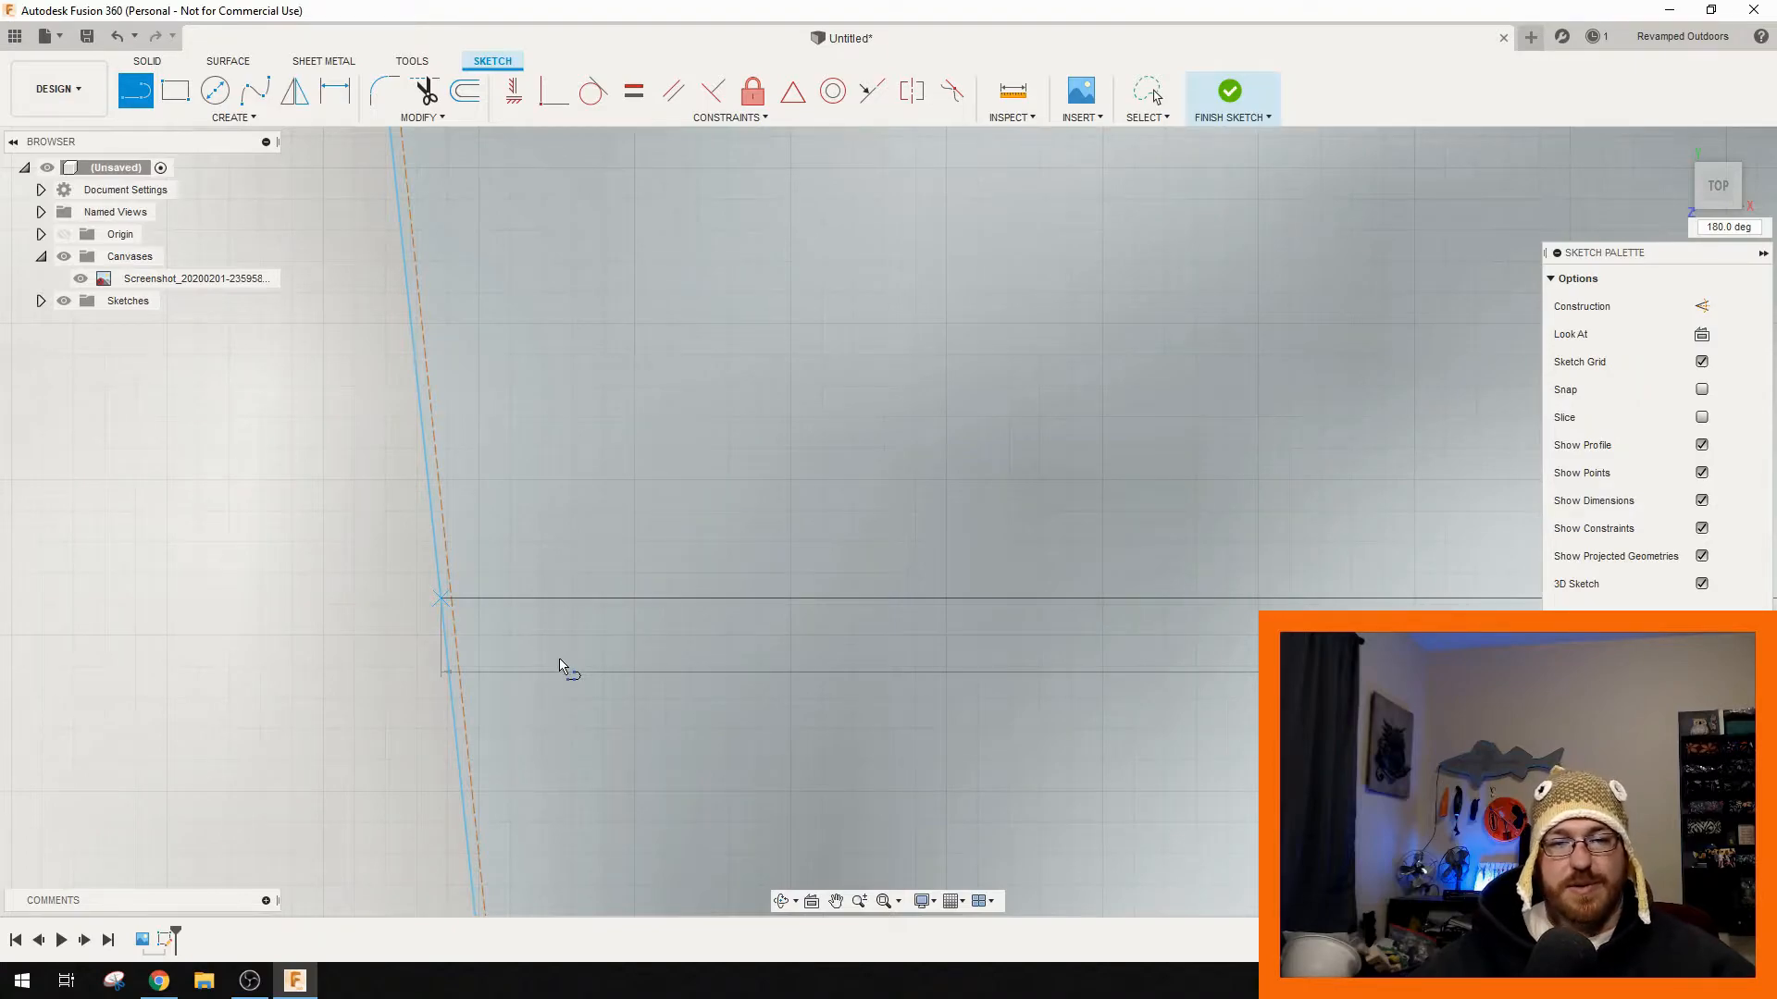
- Draw a horizontal rib line from the nineteenth pattern point to the outer spline
{"action": "scroll", "coordinate": [560, 666], "scroll_direction": "down", "scroll_amount": 6}
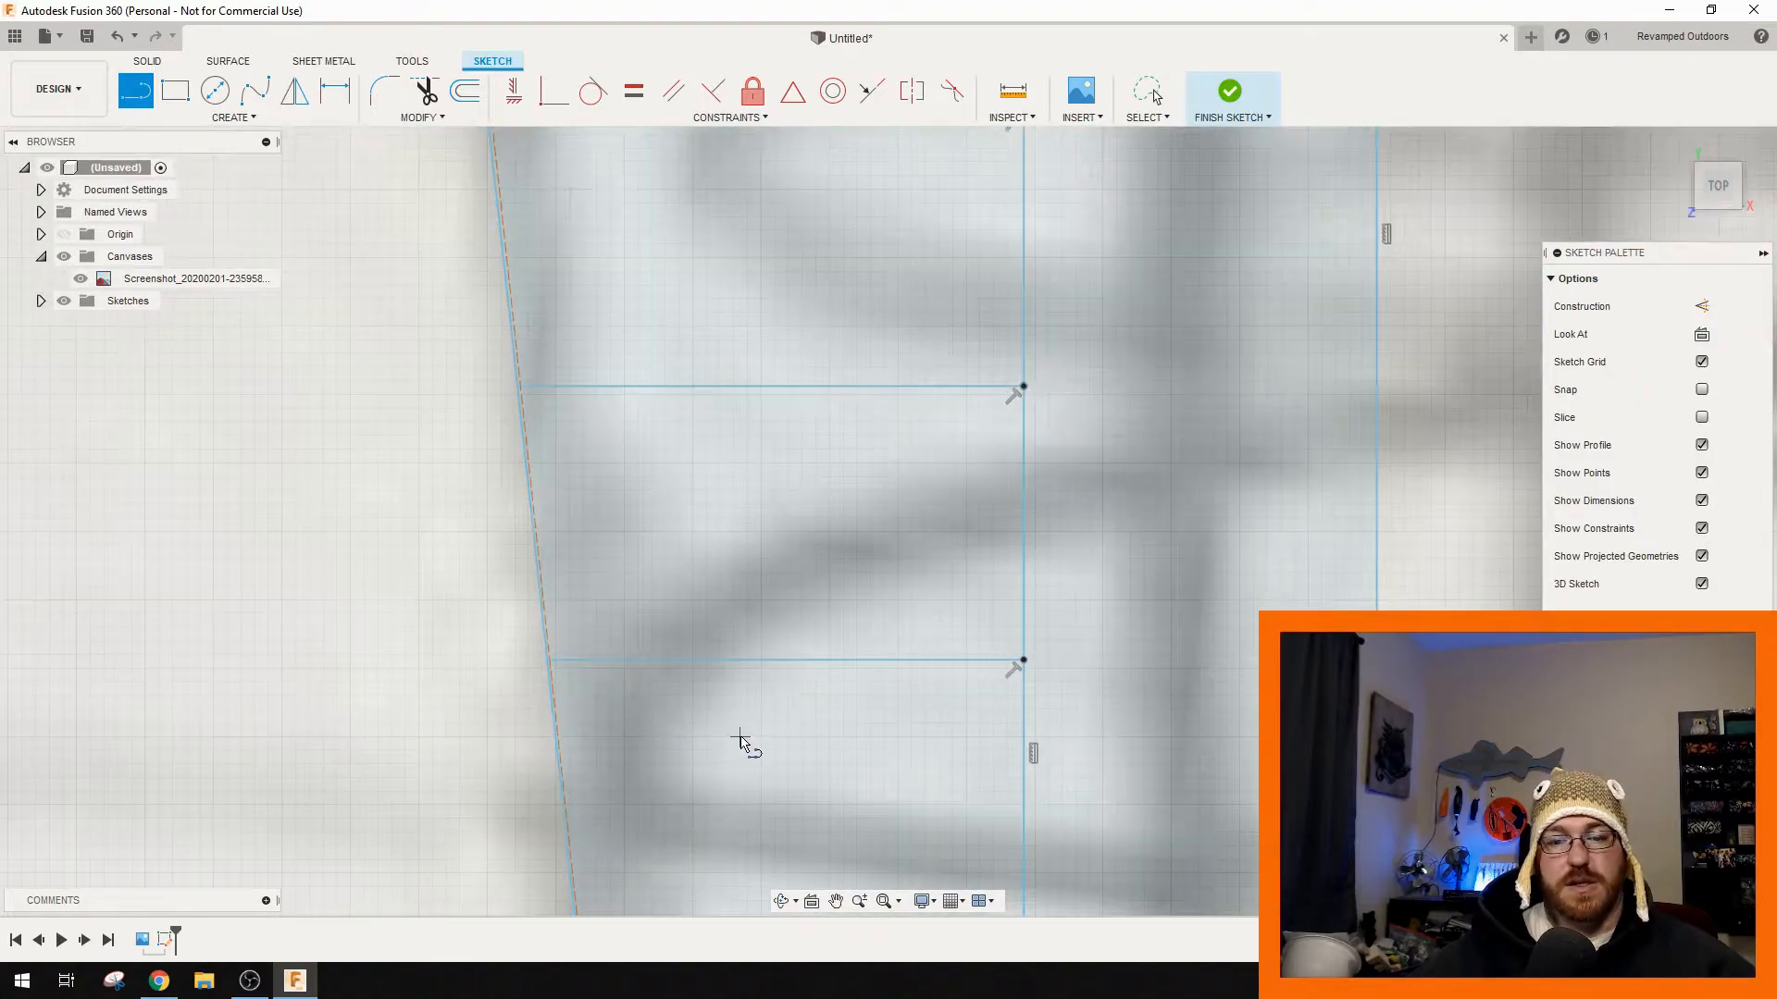
{"action": "middle_click_drag", "start_coordinate": [741, 738], "coordinate": [618, 314]}
{"action": "left_click", "coordinate": [899, 511]}
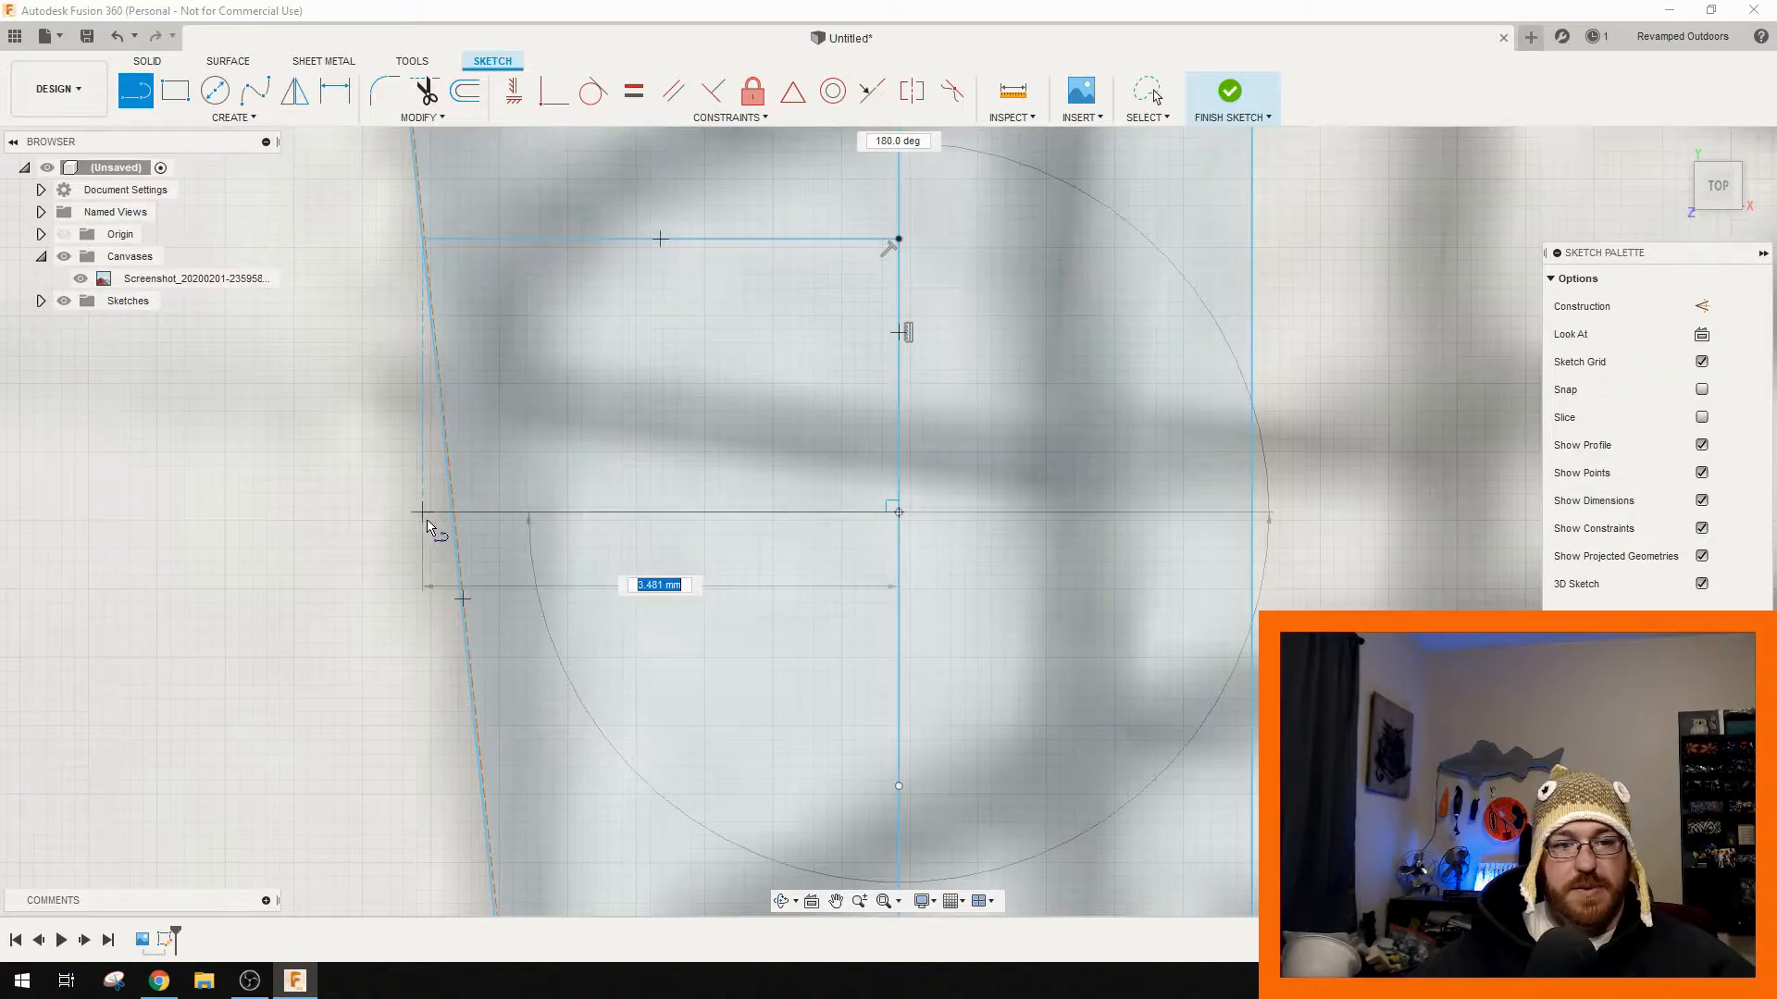
- Draw two horizontal rib lines from the points on the inner vertical line to the body's curved outline, the lower one about 3.05 mm long
{"action": "scroll", "coordinate": [426, 521], "scroll_direction": "up", "scroll_amount": 3}
{"action": "scroll", "coordinate": [422, 524], "scroll_direction": "up", "scroll_amount": 3}
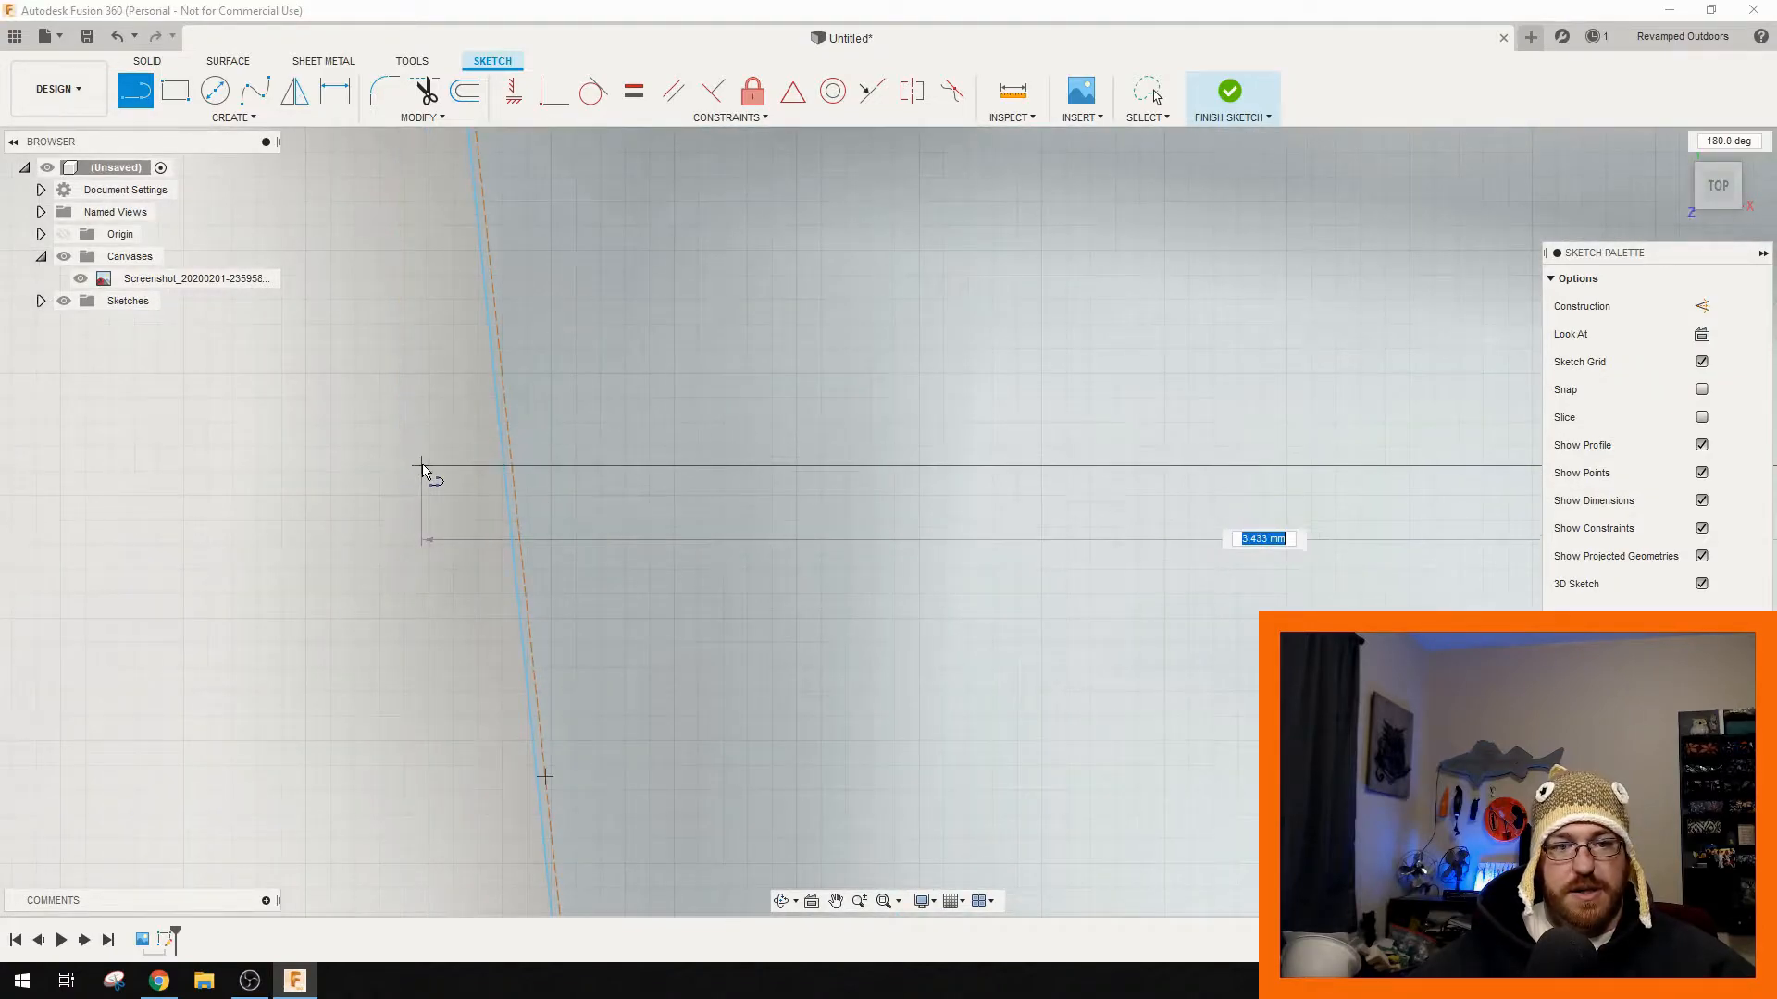
{"action": "left_click", "coordinate": [505, 561]}
{"action": "scroll", "coordinate": [791, 638], "scroll_direction": "down", "scroll_amount": 4}
{"action": "middle_click_drag", "start_coordinate": [1078, 684], "coordinate": [967, 379]}
{"action": "left_click", "coordinate": [1205, 626]}
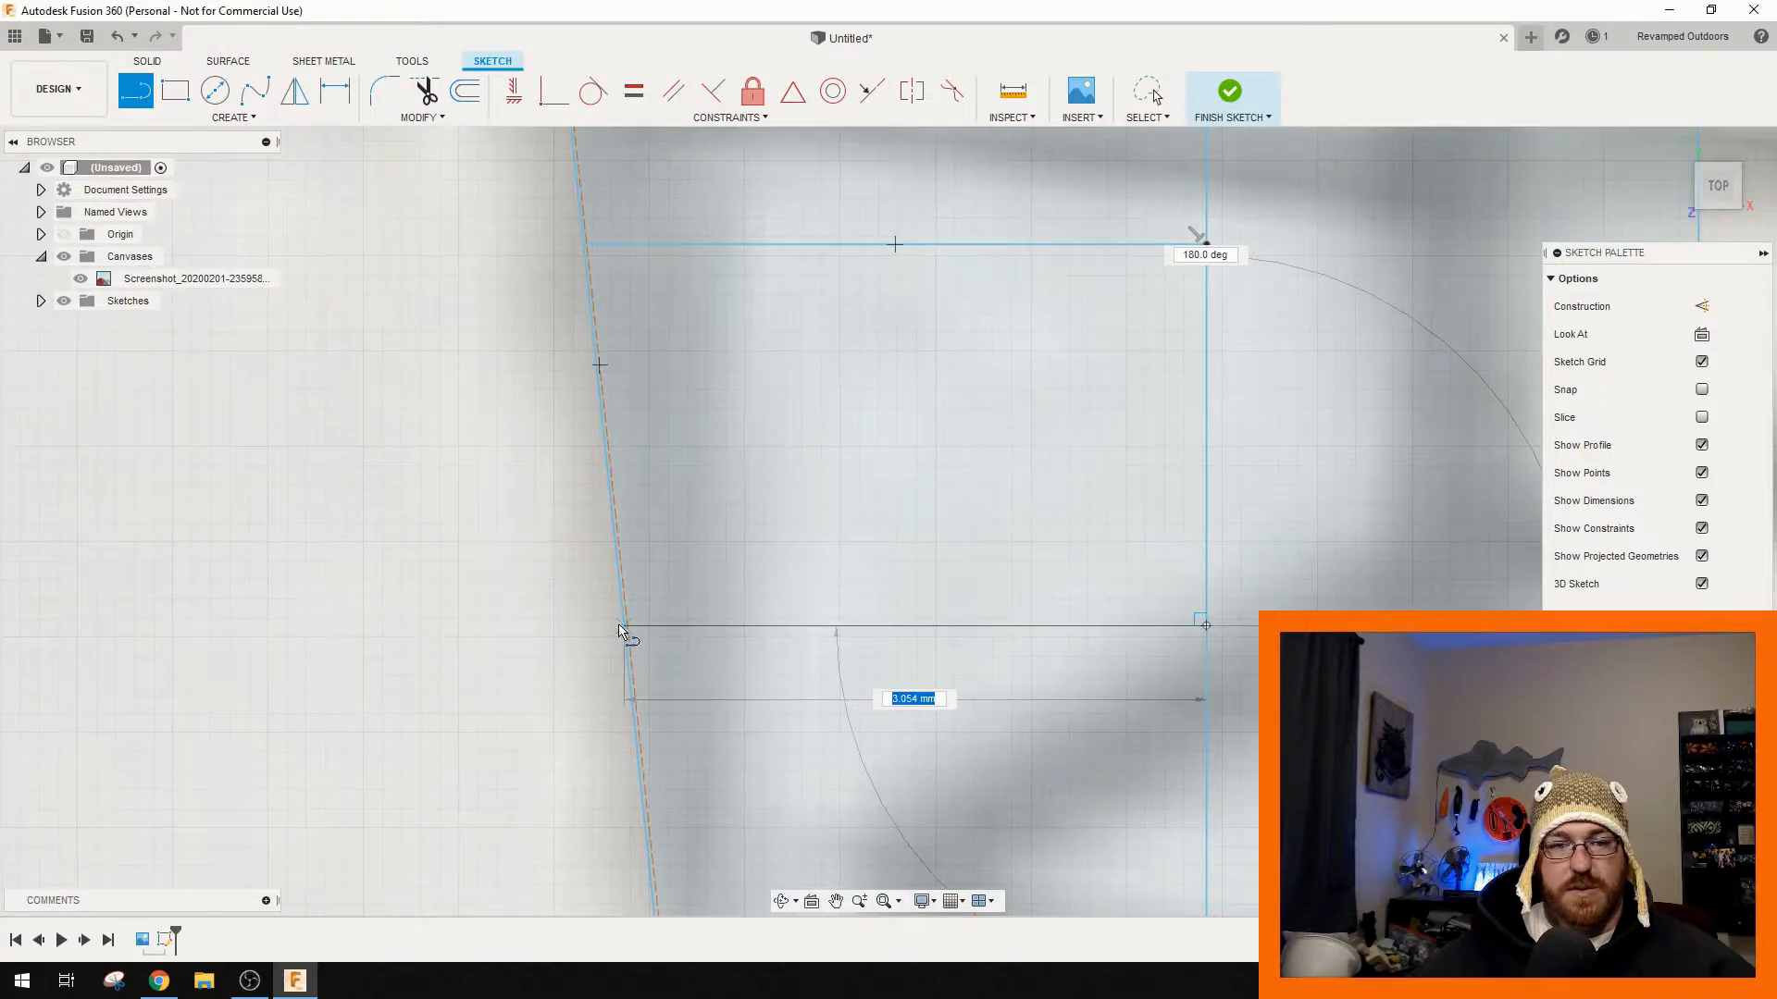
{"action": "left_click", "coordinate": [574, 648]}
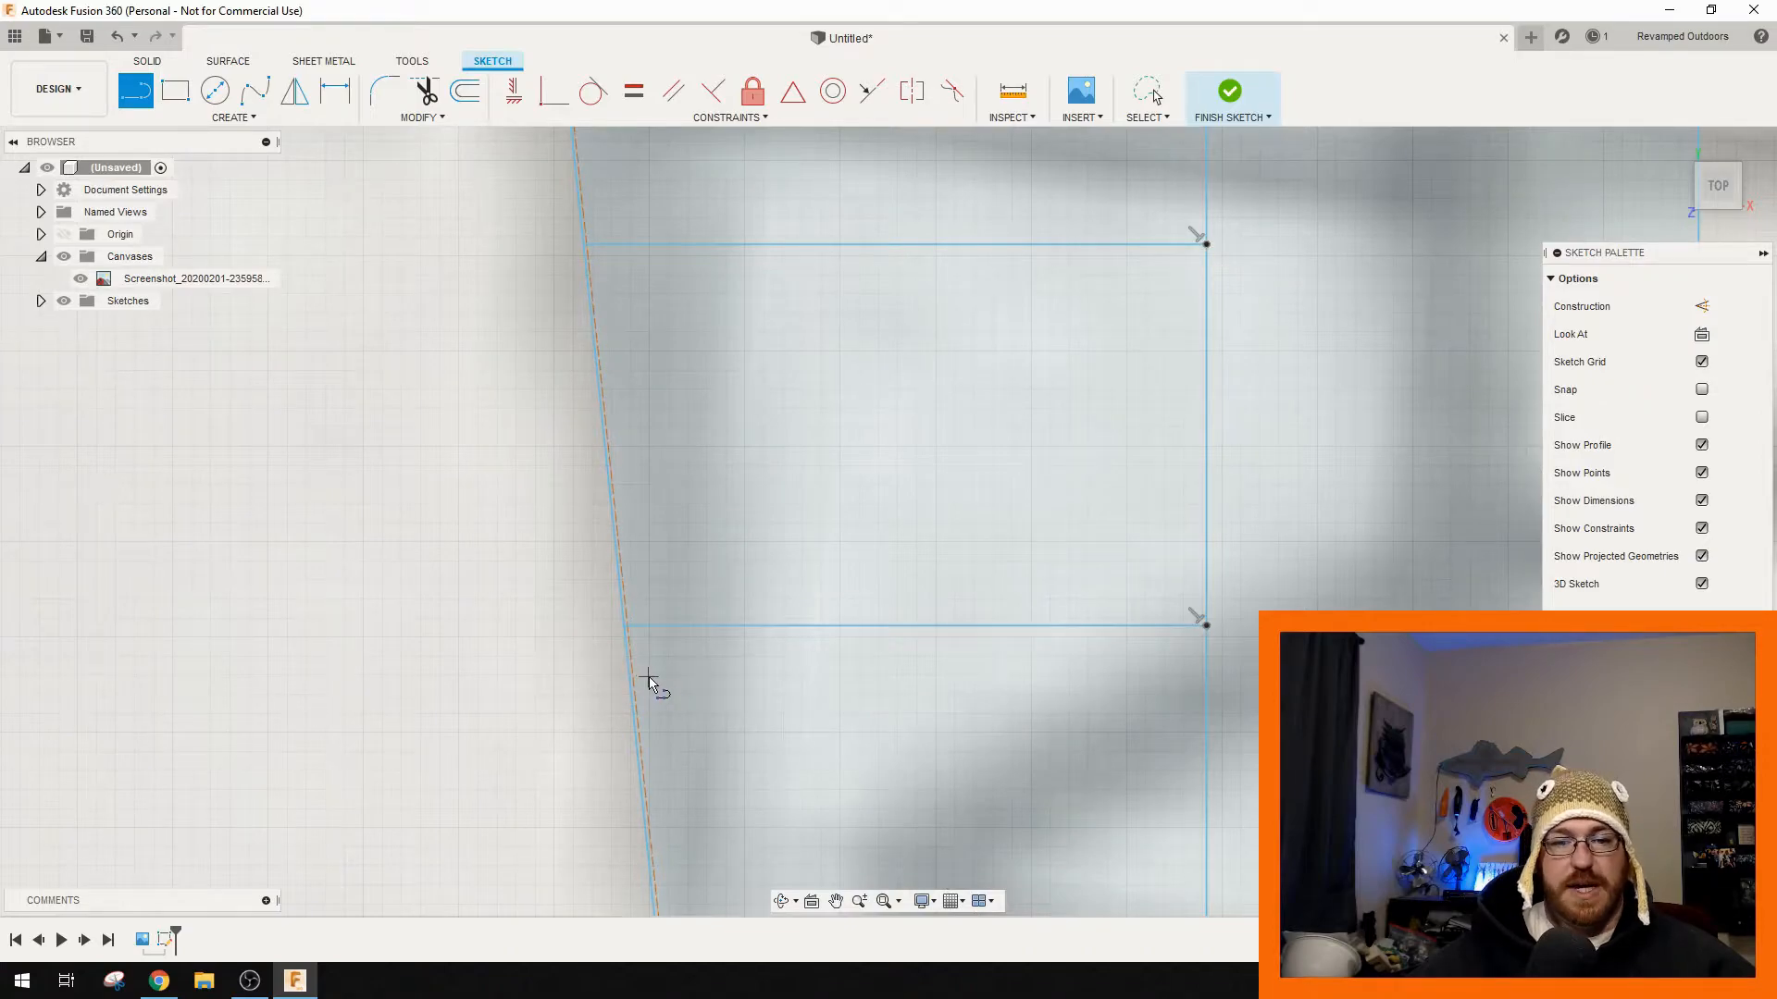
- Draw the next two rib lines down the body, about 2.84 mm and 2.64 mm long, from the inner vertical line to the outline
{"action": "scroll", "coordinate": [722, 677], "scroll_direction": "down", "scroll_amount": 3}
{"action": "middle_click_drag", "start_coordinate": [857, 715], "coordinate": [640, 290]}
{"action": "scroll", "coordinate": [640, 290], "scroll_direction": "up", "scroll_amount": 1}
{"action": "left_click", "coordinate": [830, 478]}
{"action": "scroll", "coordinate": [463, 500], "scroll_direction": "up", "scroll_amount": 4}
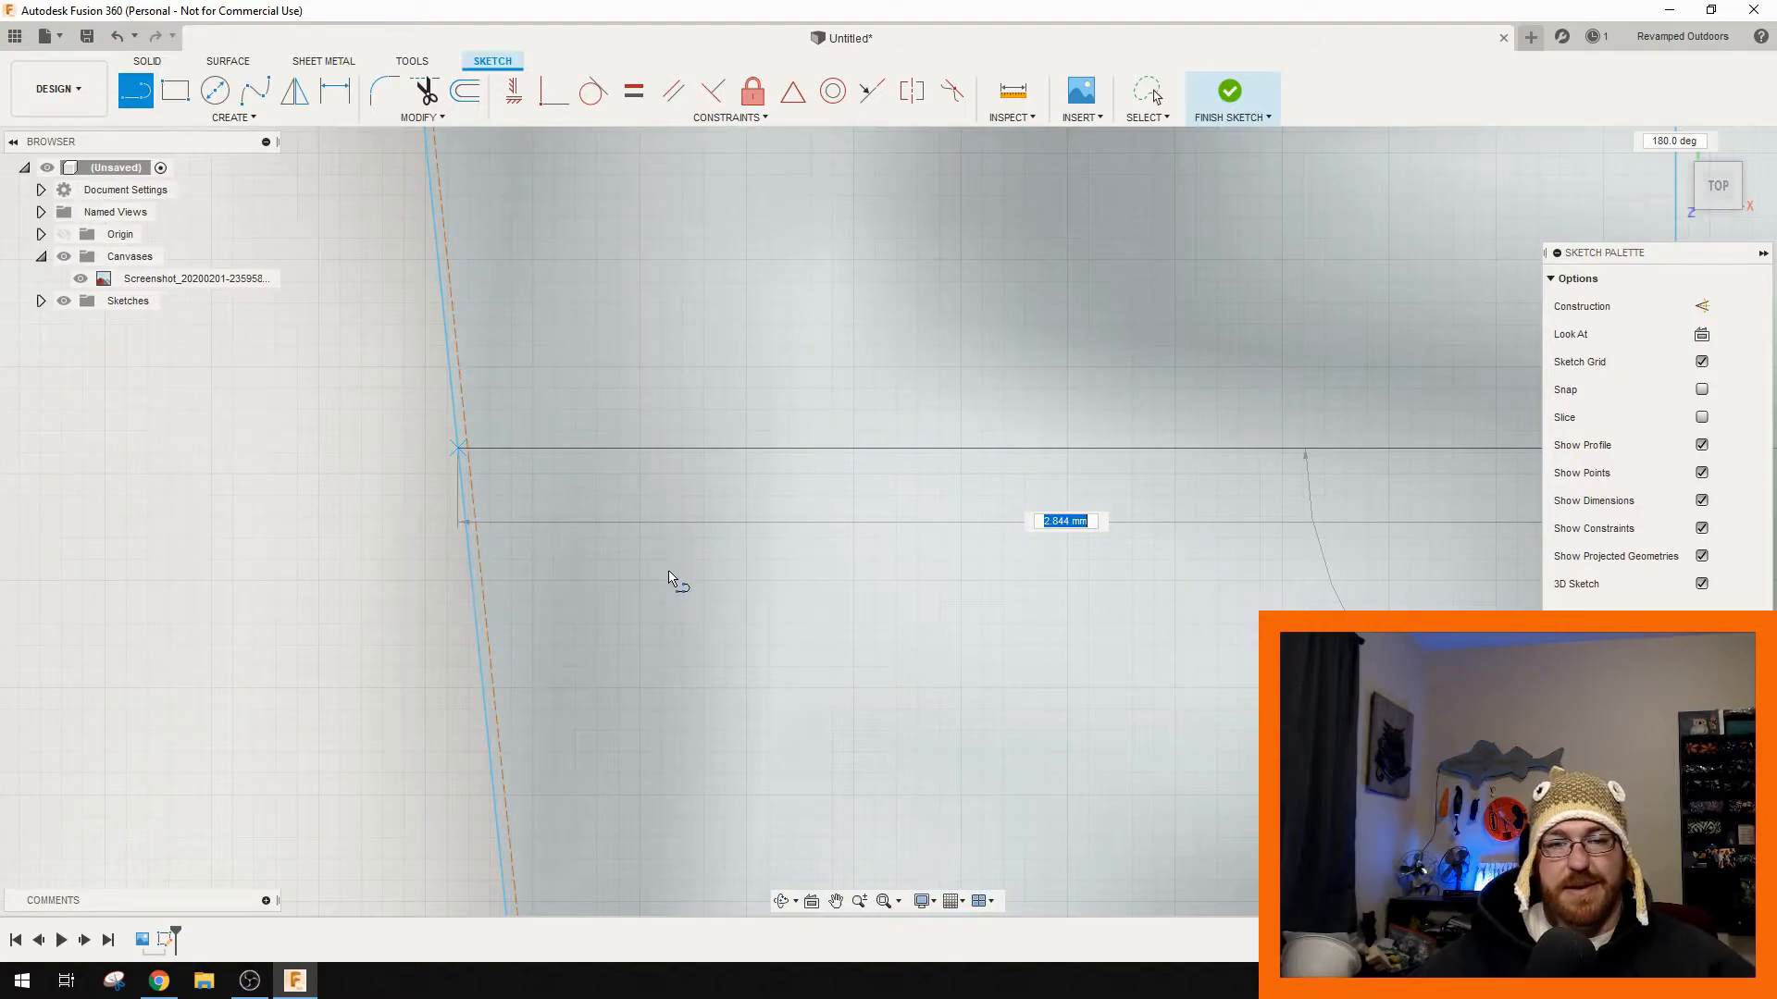
{"action": "scroll", "coordinate": [651, 593], "scroll_direction": "down", "scroll_amount": 5}
{"action": "middle_click_drag", "start_coordinate": [751, 651], "coordinate": [781, 315]}
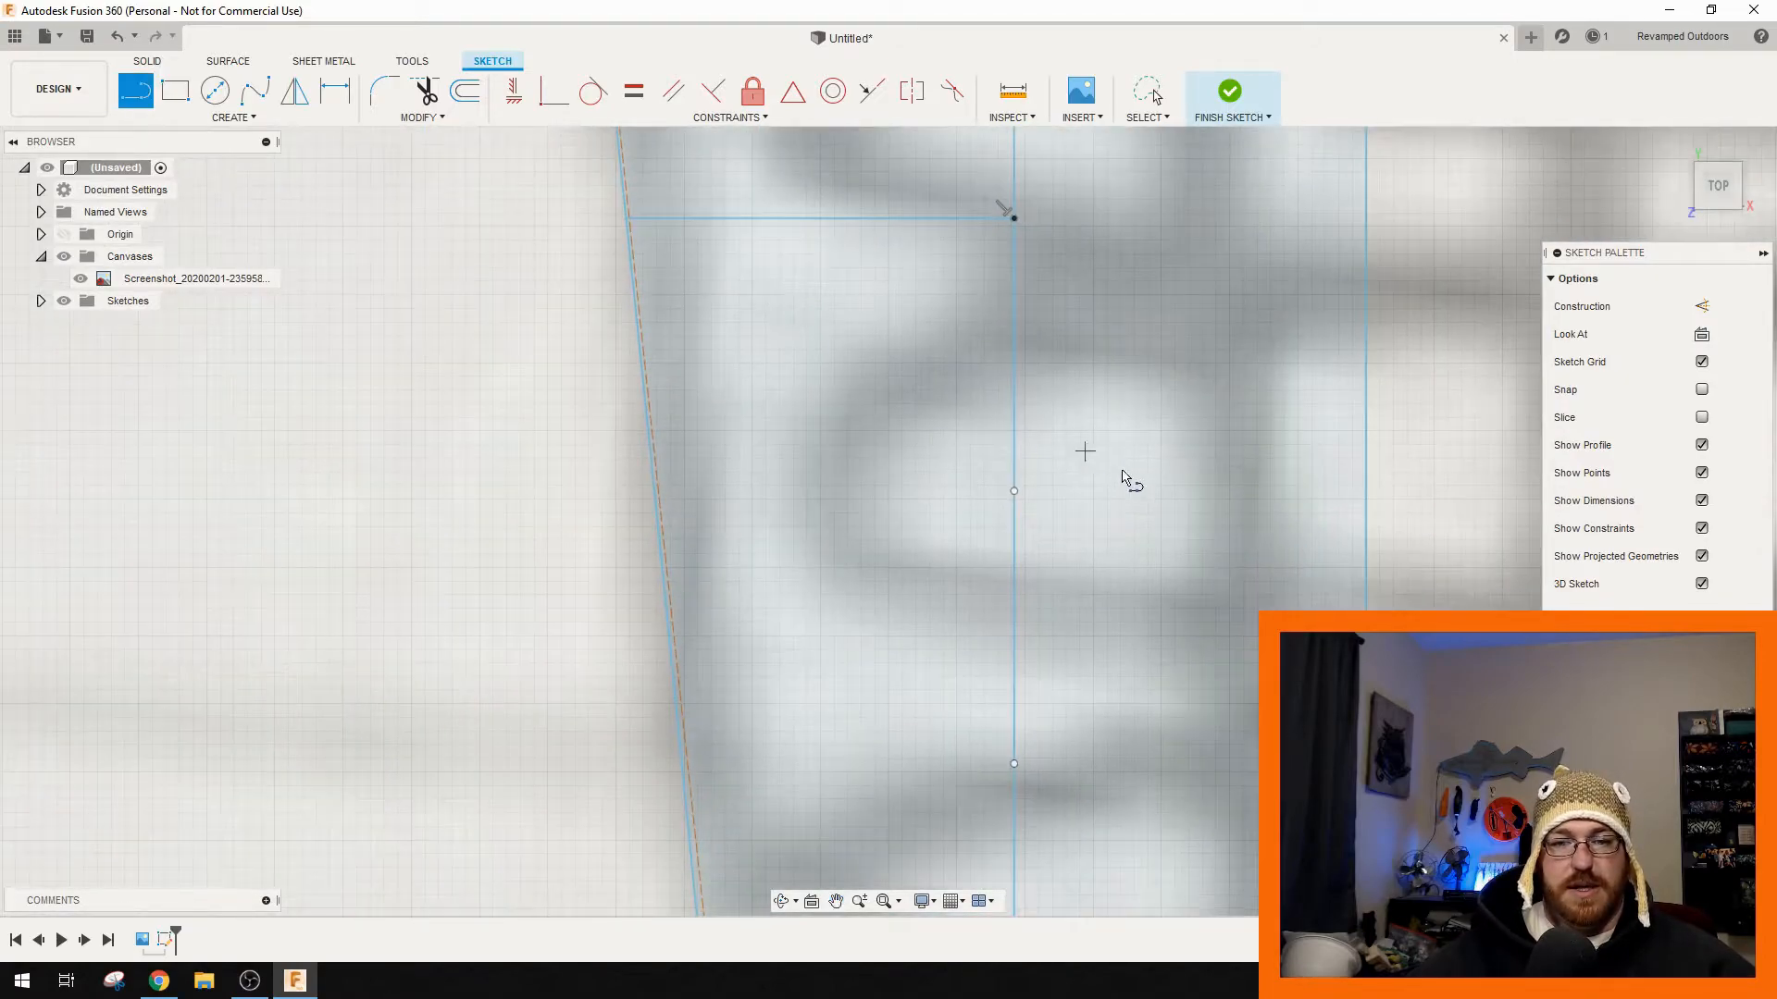
{"action": "left_click", "coordinate": [1019, 495]}
{"action": "scroll", "coordinate": [623, 496], "scroll_direction": "up", "scroll_amount": 5}
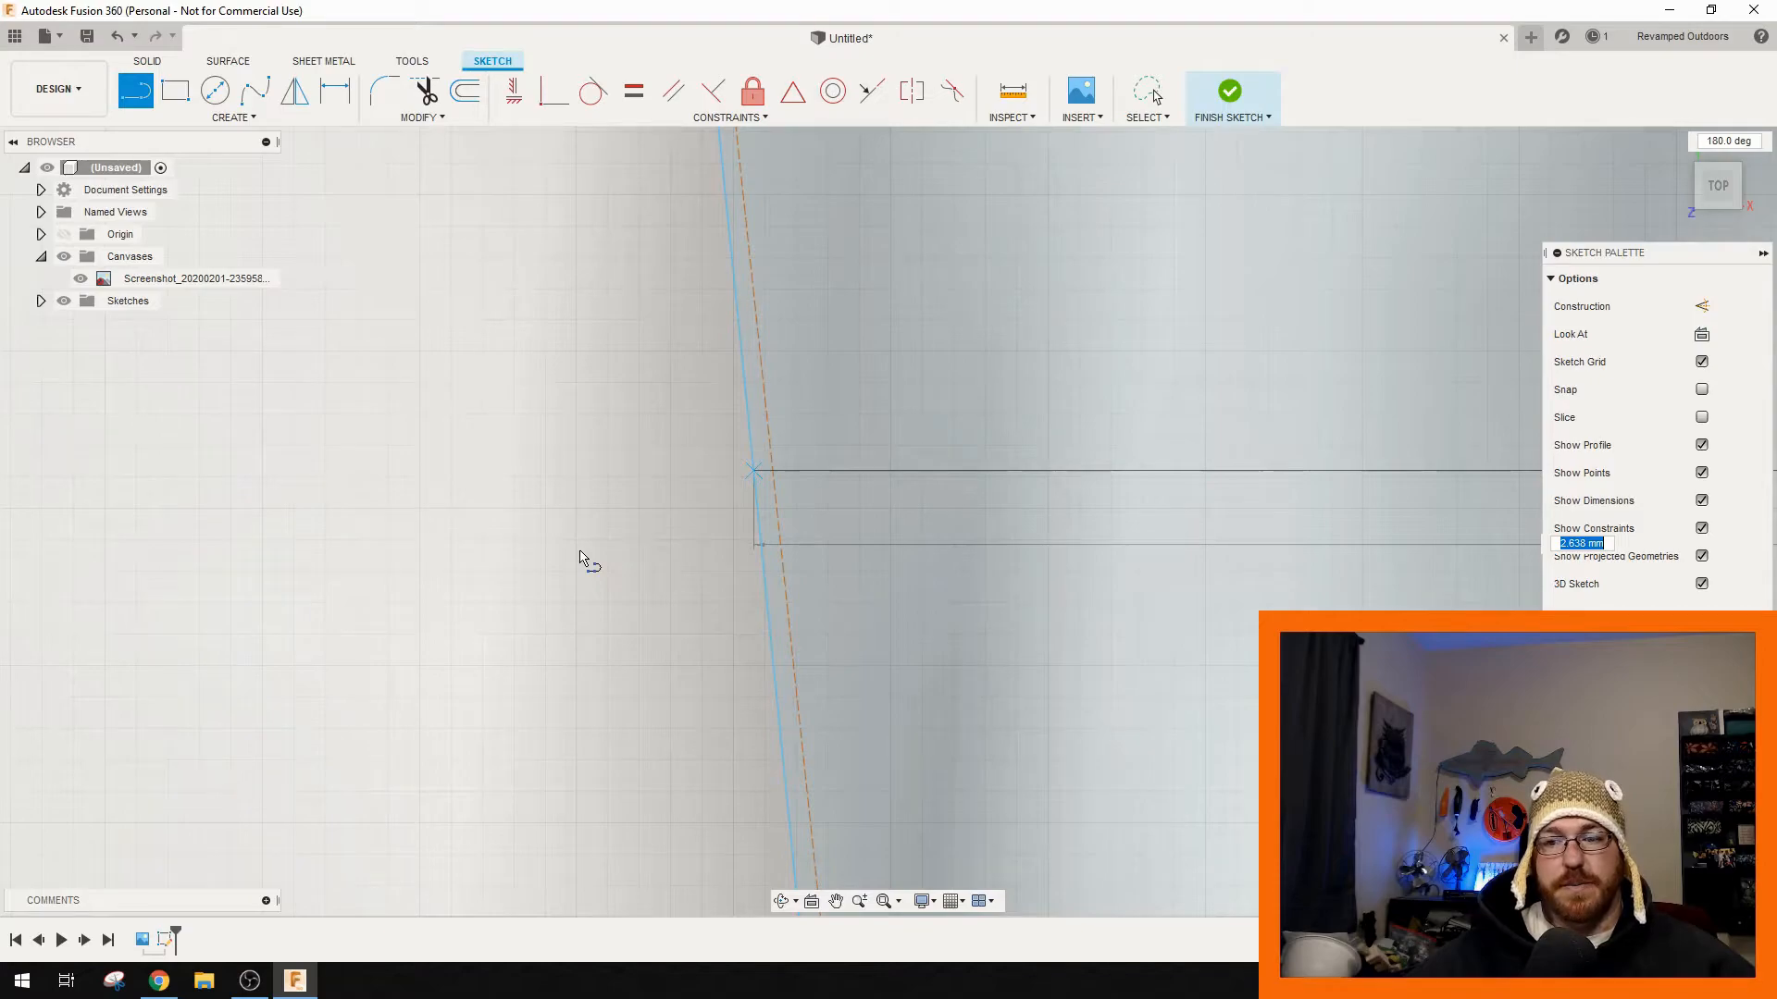
{"action": "key", "text": "Escape"}
- Continue down the body with two more horizontal rib lines to the curved outline, the lower one about 2.24 mm long
{"action": "scroll", "coordinate": [1111, 690], "scroll_direction": "down", "scroll_amount": 5}
{"action": "middle_click_drag", "start_coordinate": [1200, 758], "coordinate": [732, 315]}
{"action": "left_click", "coordinate": [1019, 585]}
{"action": "scroll", "coordinate": [515, 595], "scroll_direction": "up", "scroll_amount": 5}
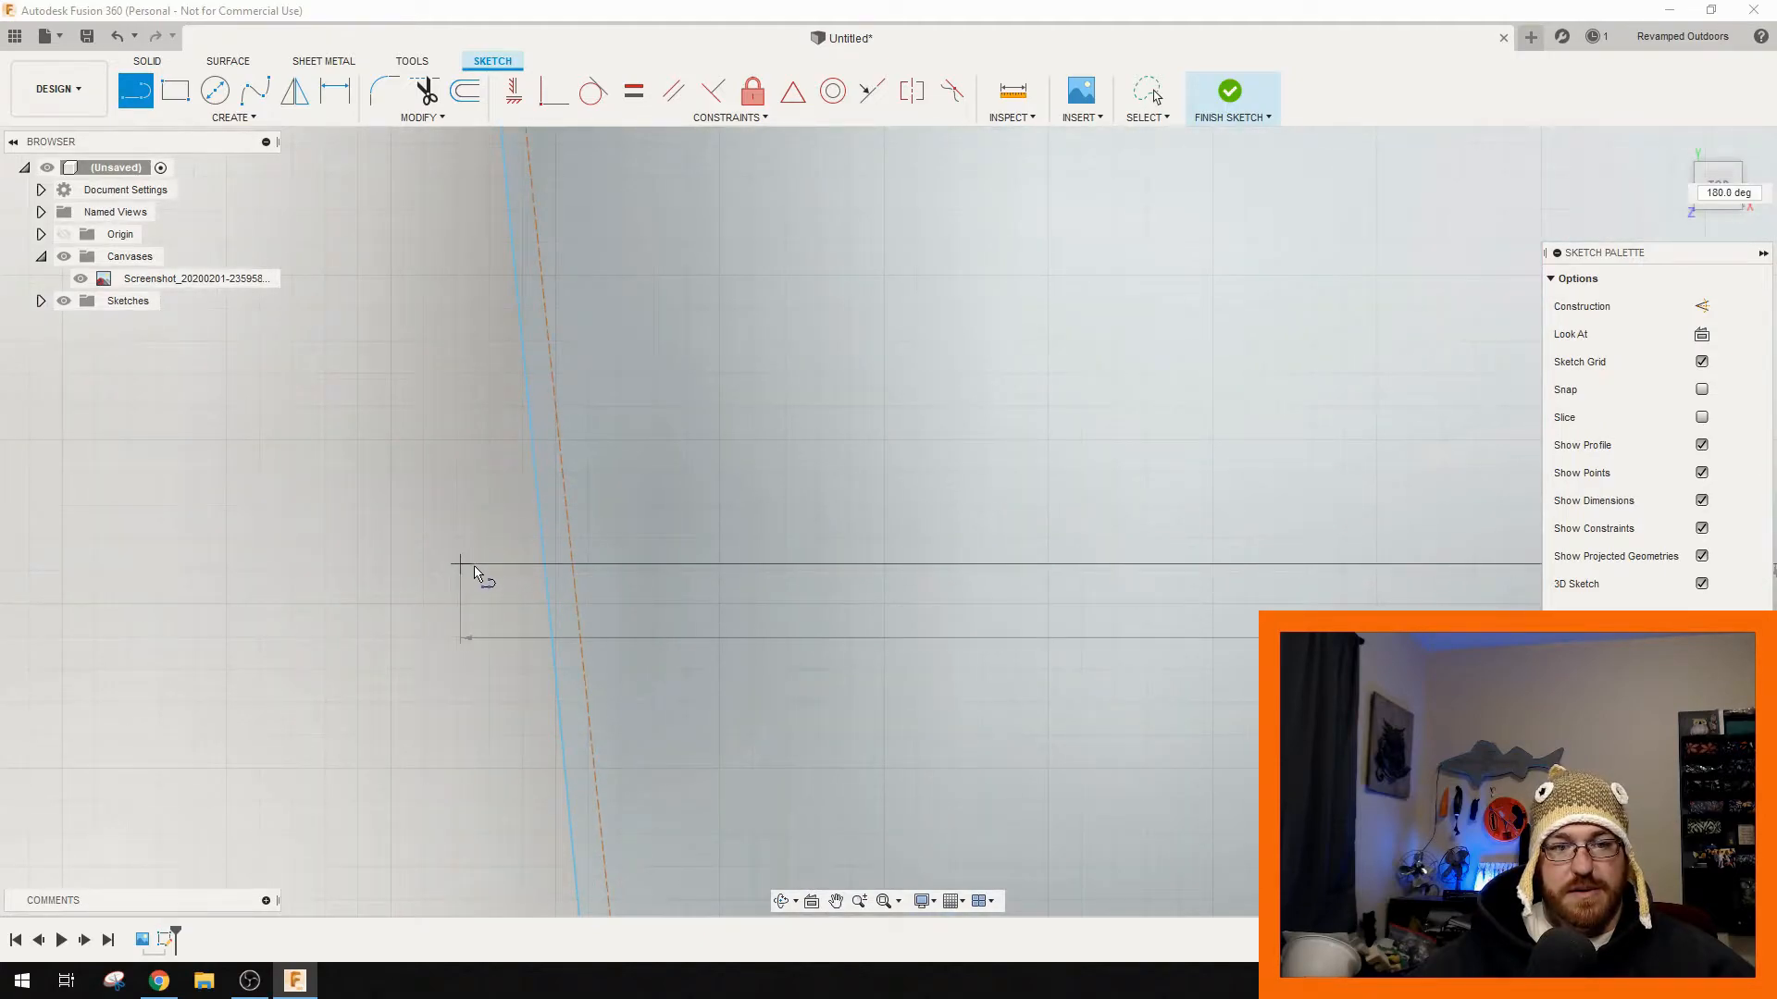
{"action": "left_click", "coordinate": [544, 566]}
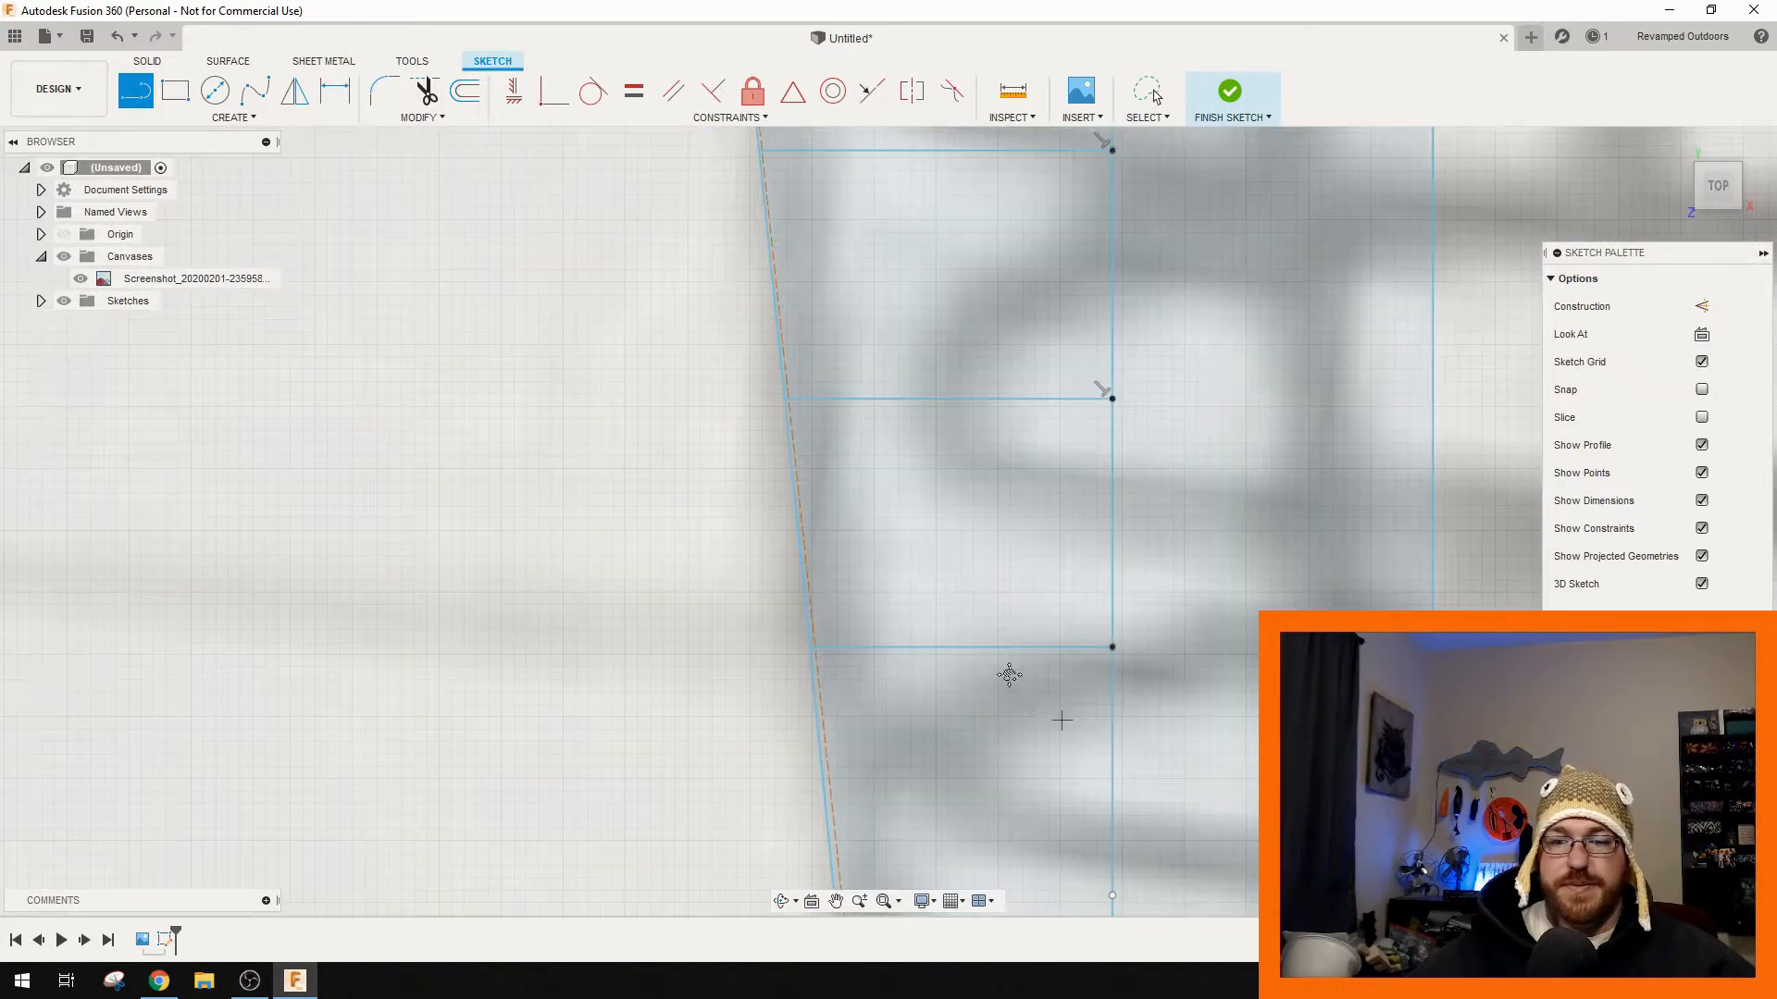
{"action": "scroll", "coordinate": [967, 449], "scroll_direction": "down", "scroll_amount": 5}
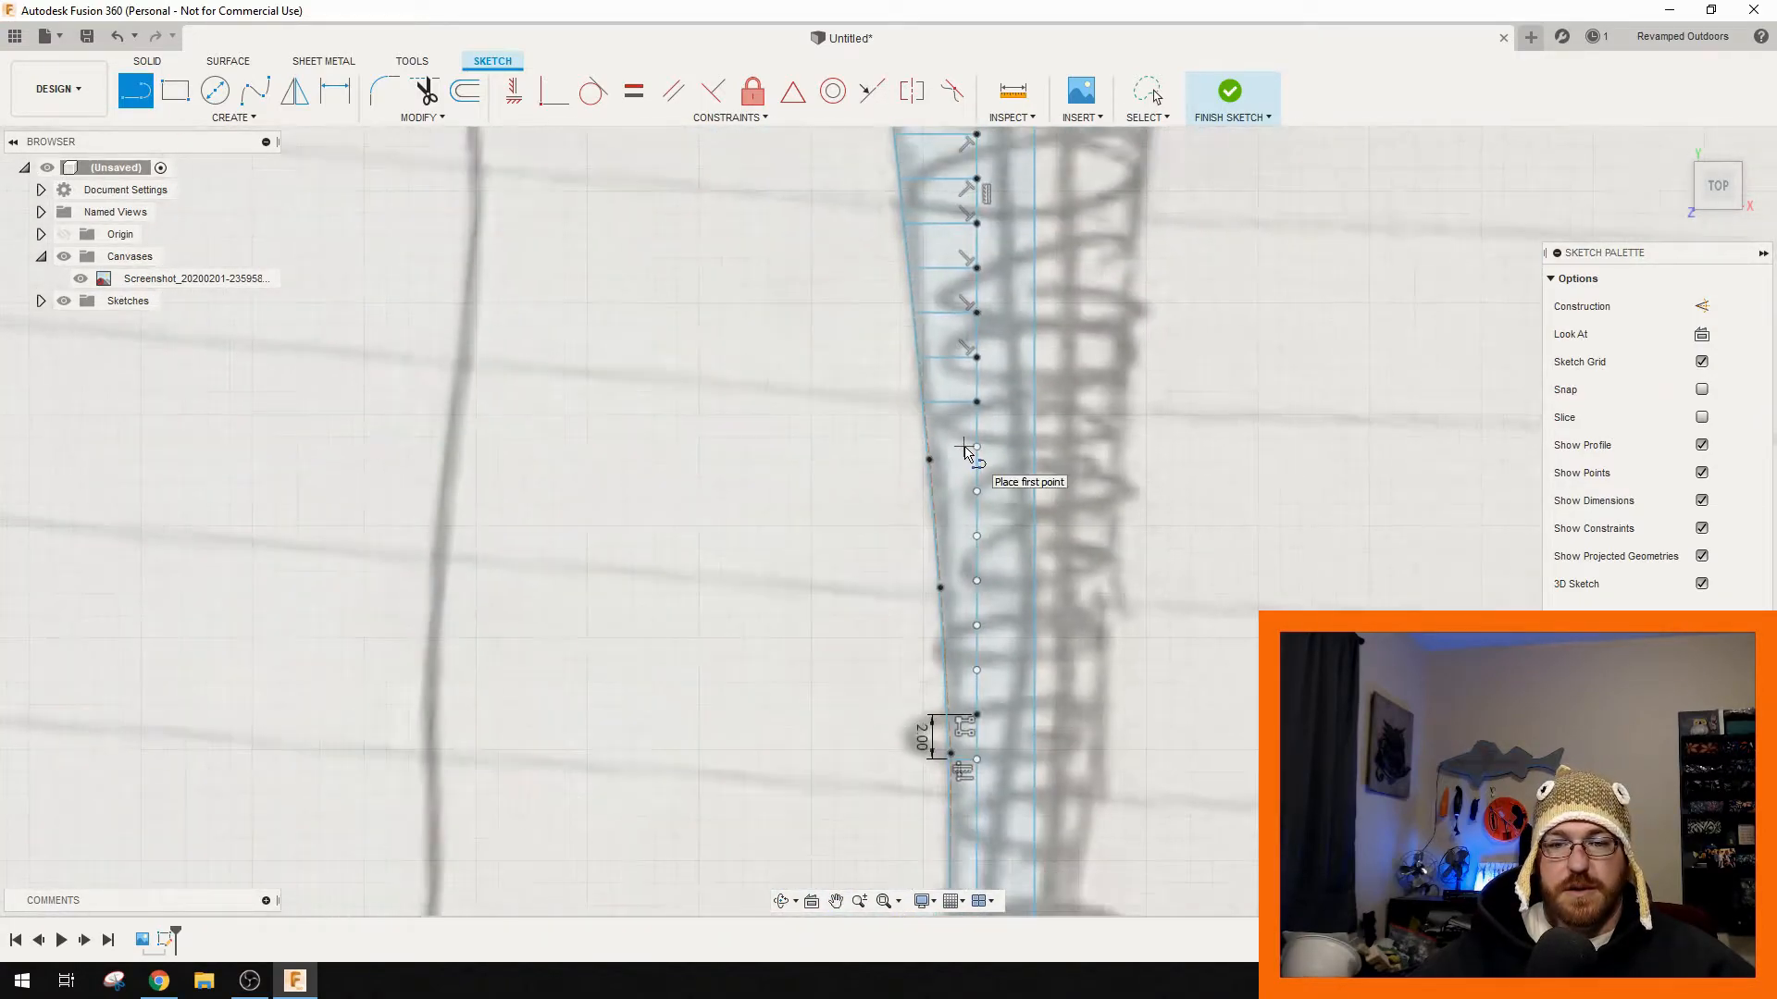
{"action": "scroll", "coordinate": [962, 453], "scroll_direction": "up", "scroll_amount": 10}
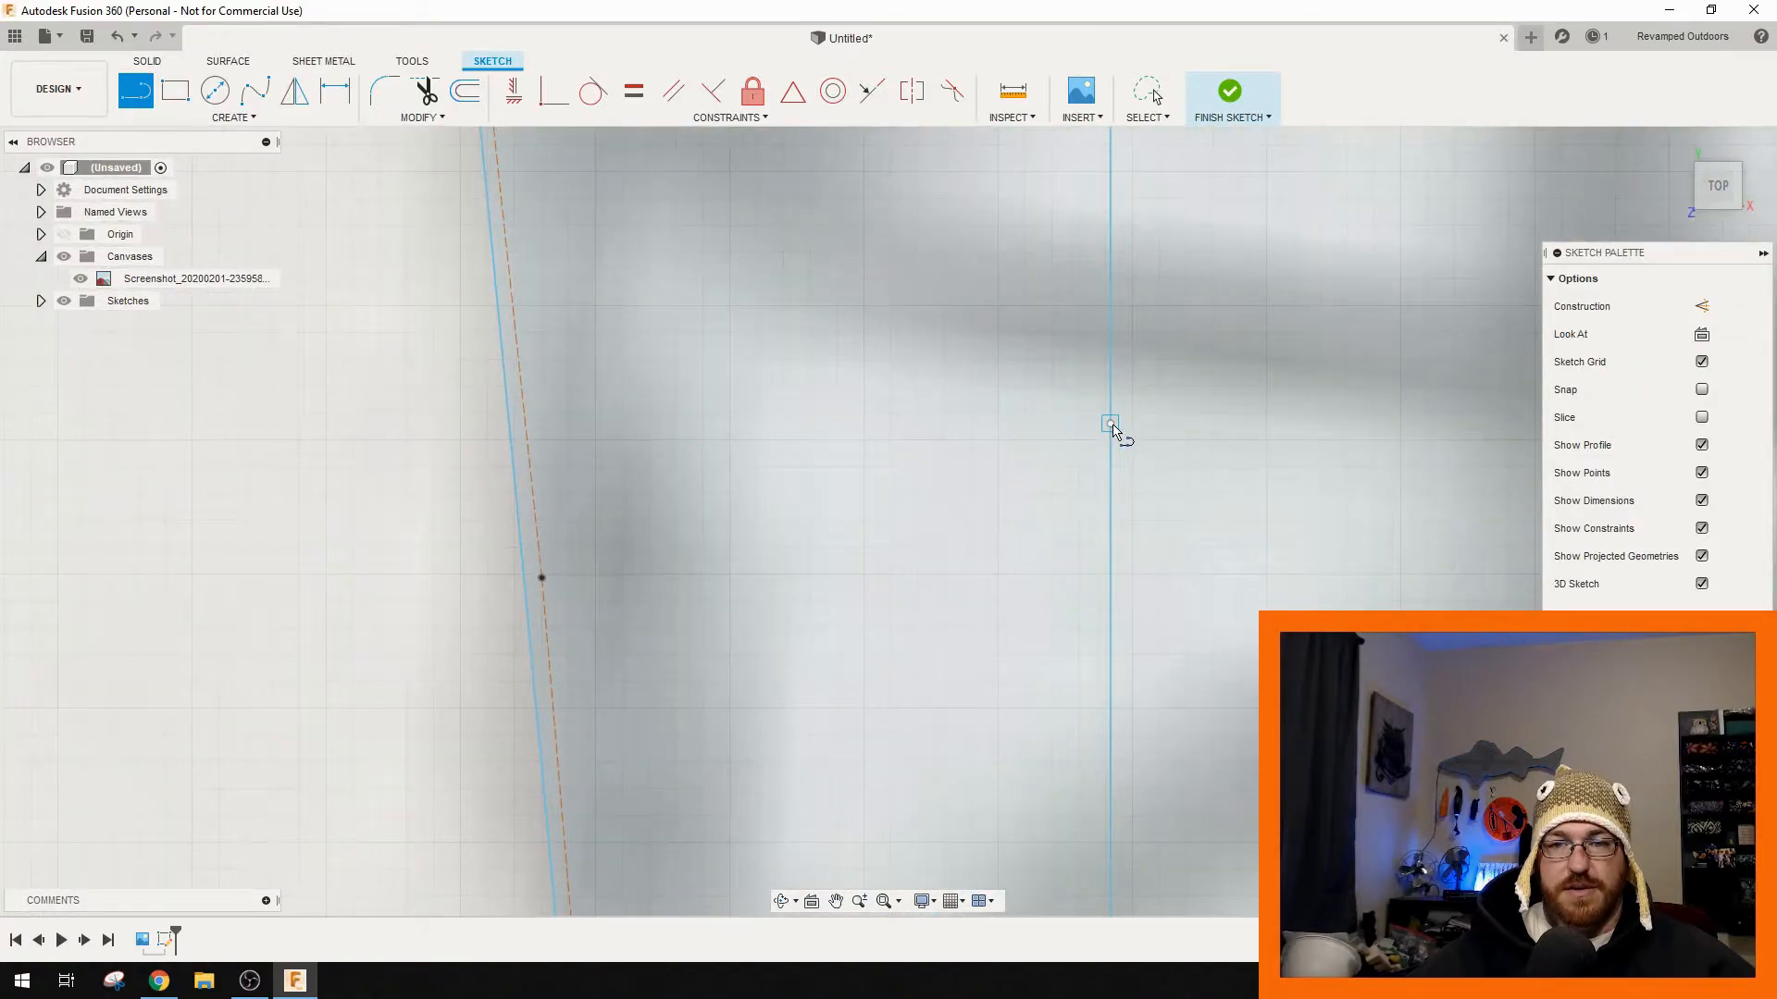
{"action": "left_click", "coordinate": [1111, 425]}
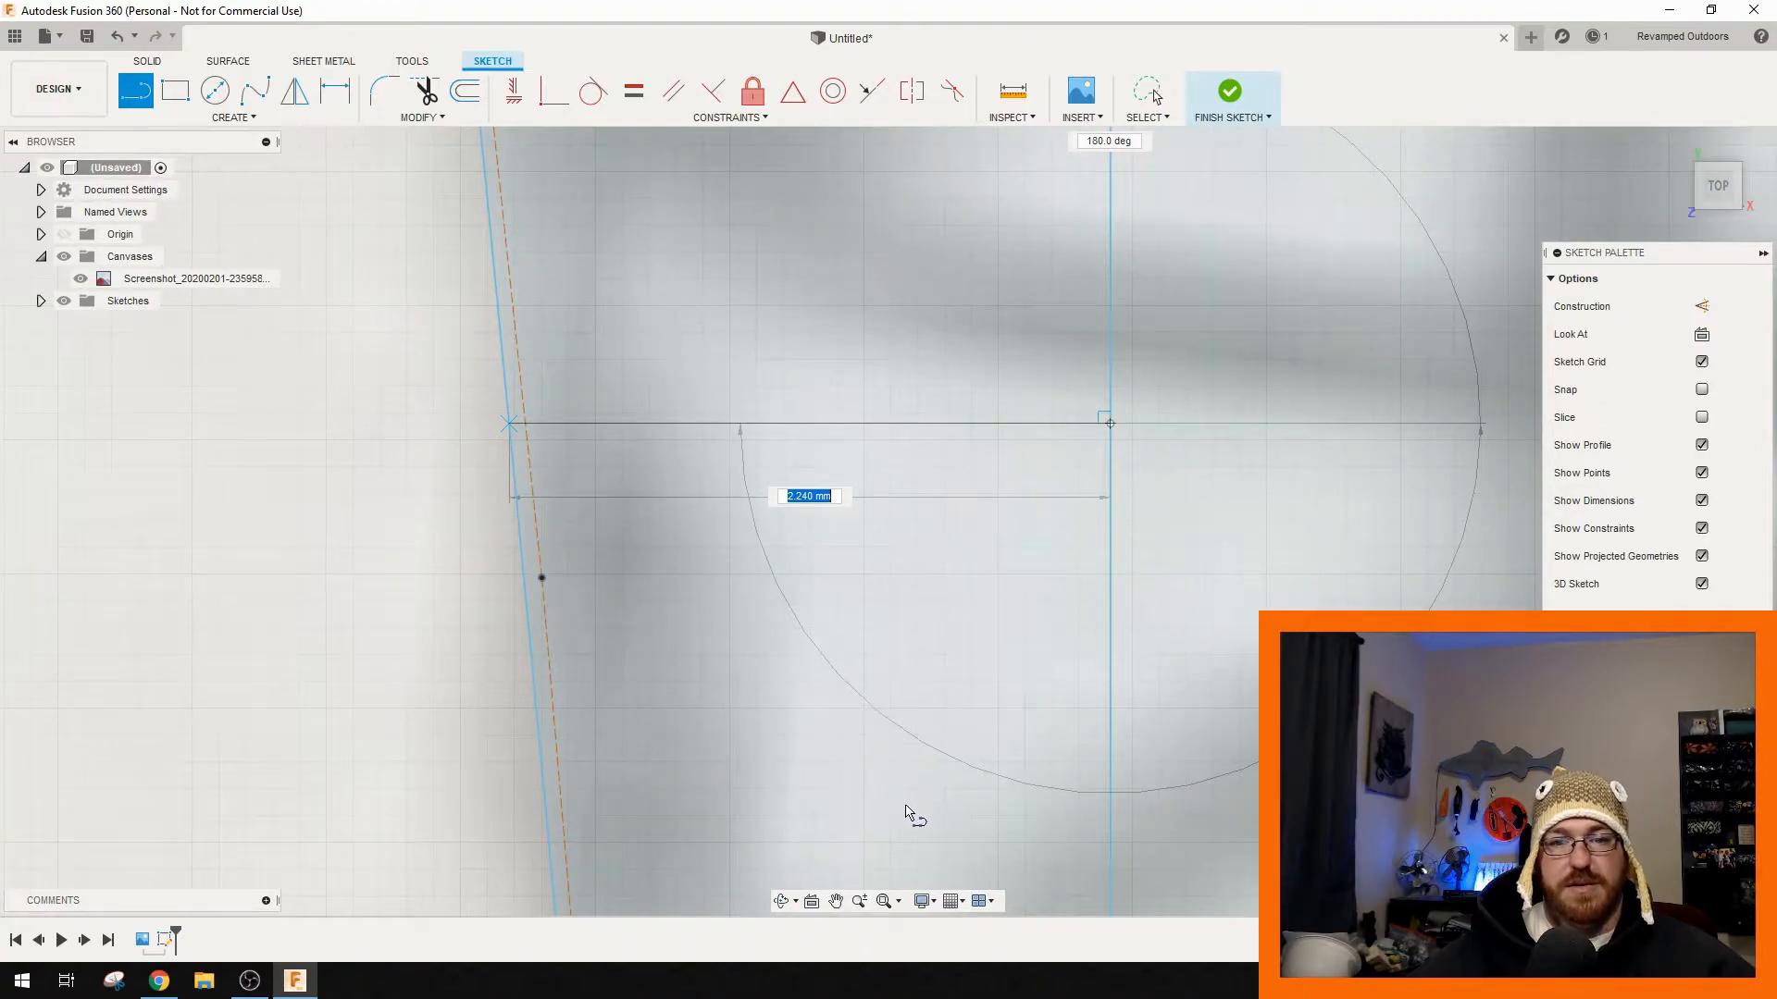
- Draw horizontal rib lines about 2.05 mm and 1.88 mm long from the next two points on the inner vertical line to the outline
{"action": "middle_click_drag", "start_coordinate": [904, 759], "coordinate": [902, 317]}
{"action": "left_click", "coordinate": [1084, 517]}
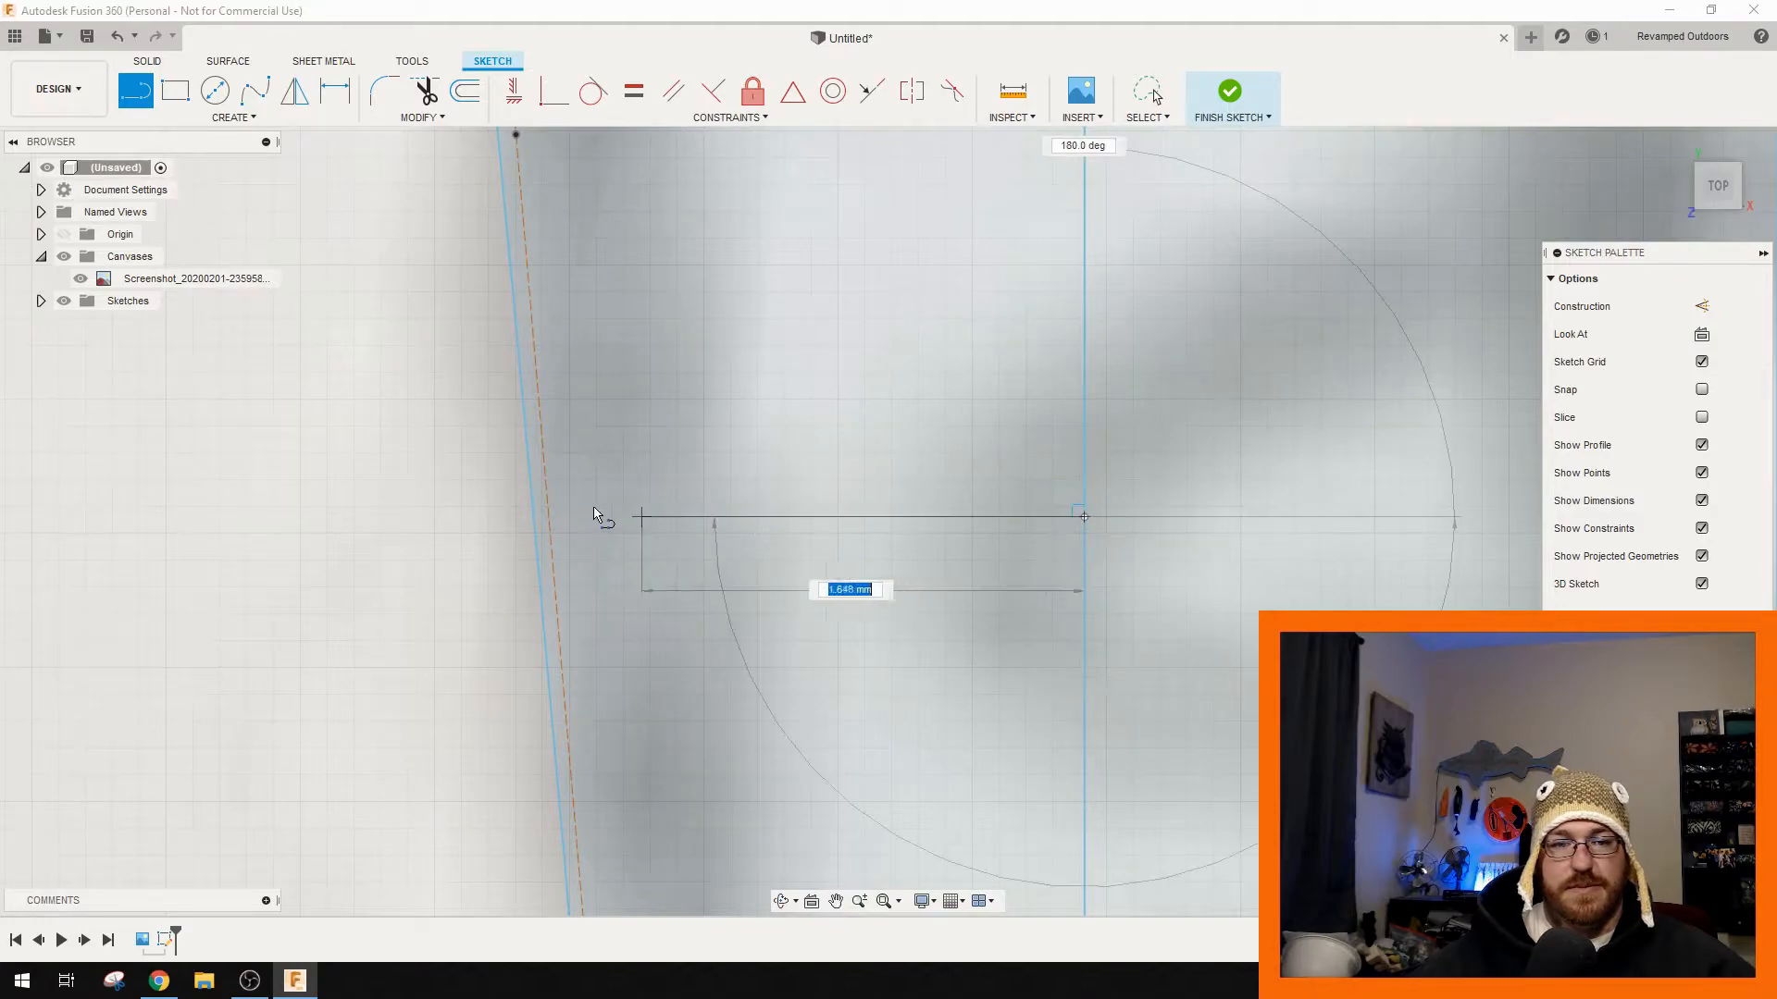
{"action": "left_click", "coordinate": [540, 519]}
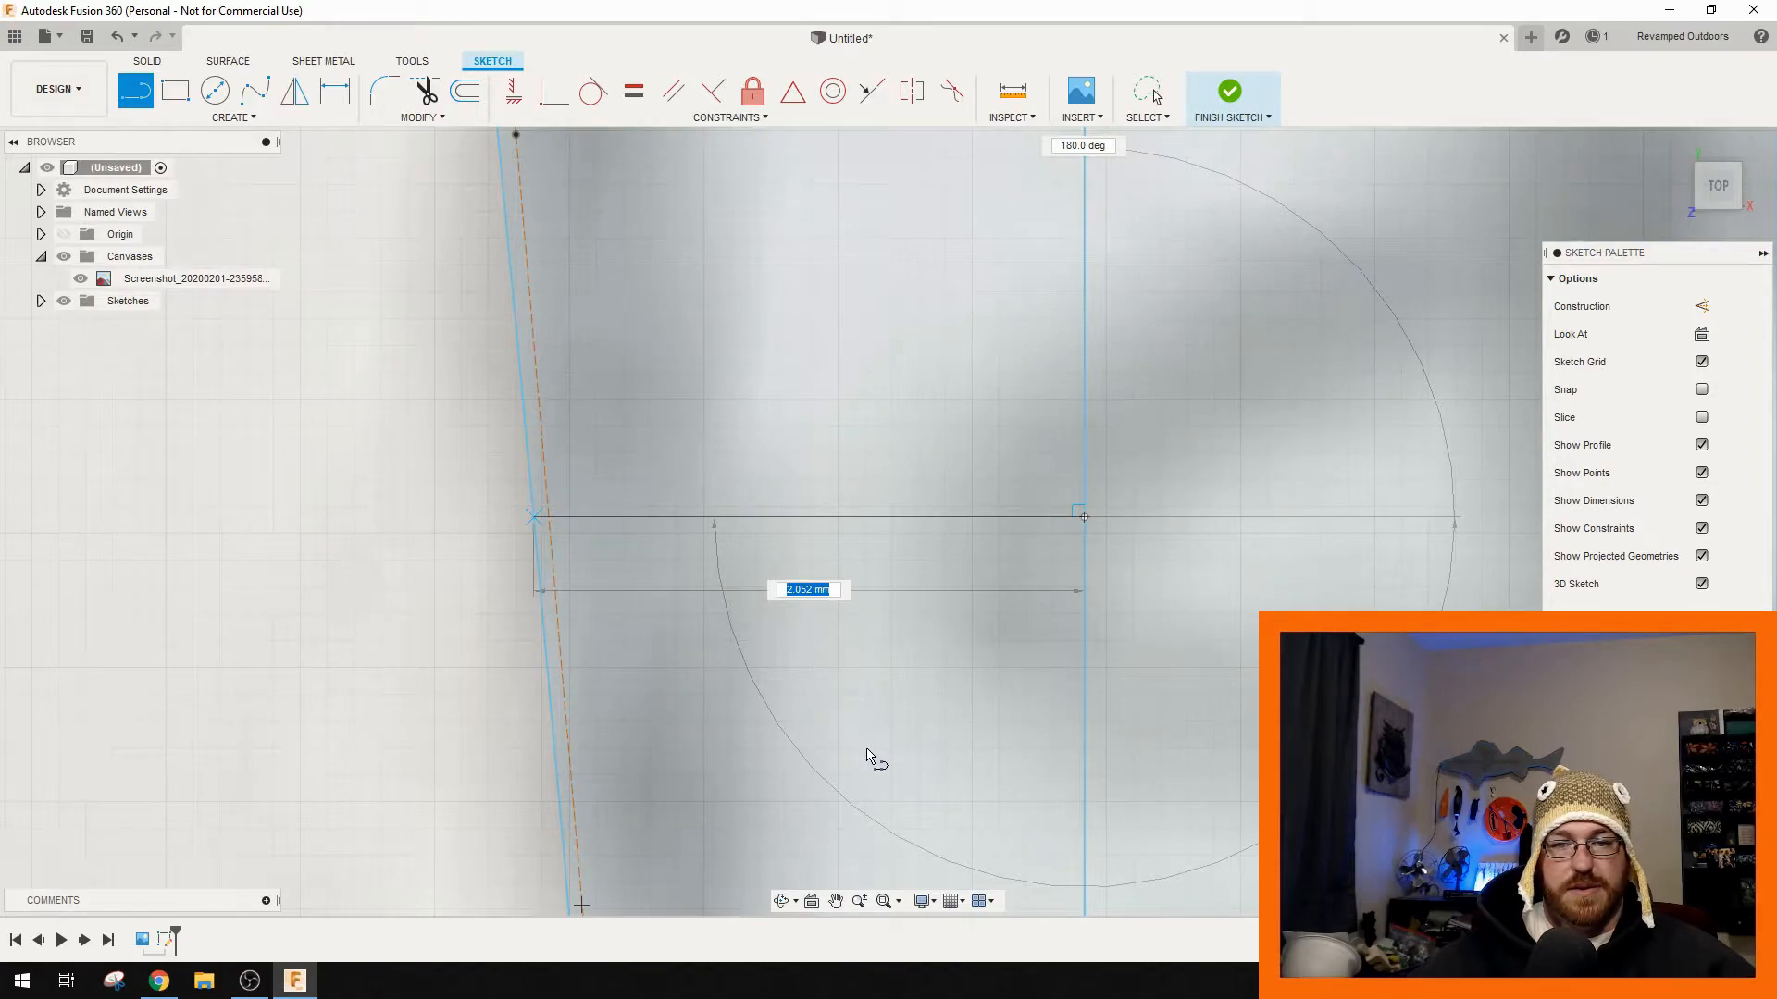
{"action": "key", "text": "Return"}
{"action": "middle_click_drag", "start_coordinate": [905, 779], "coordinate": [753, 281]}
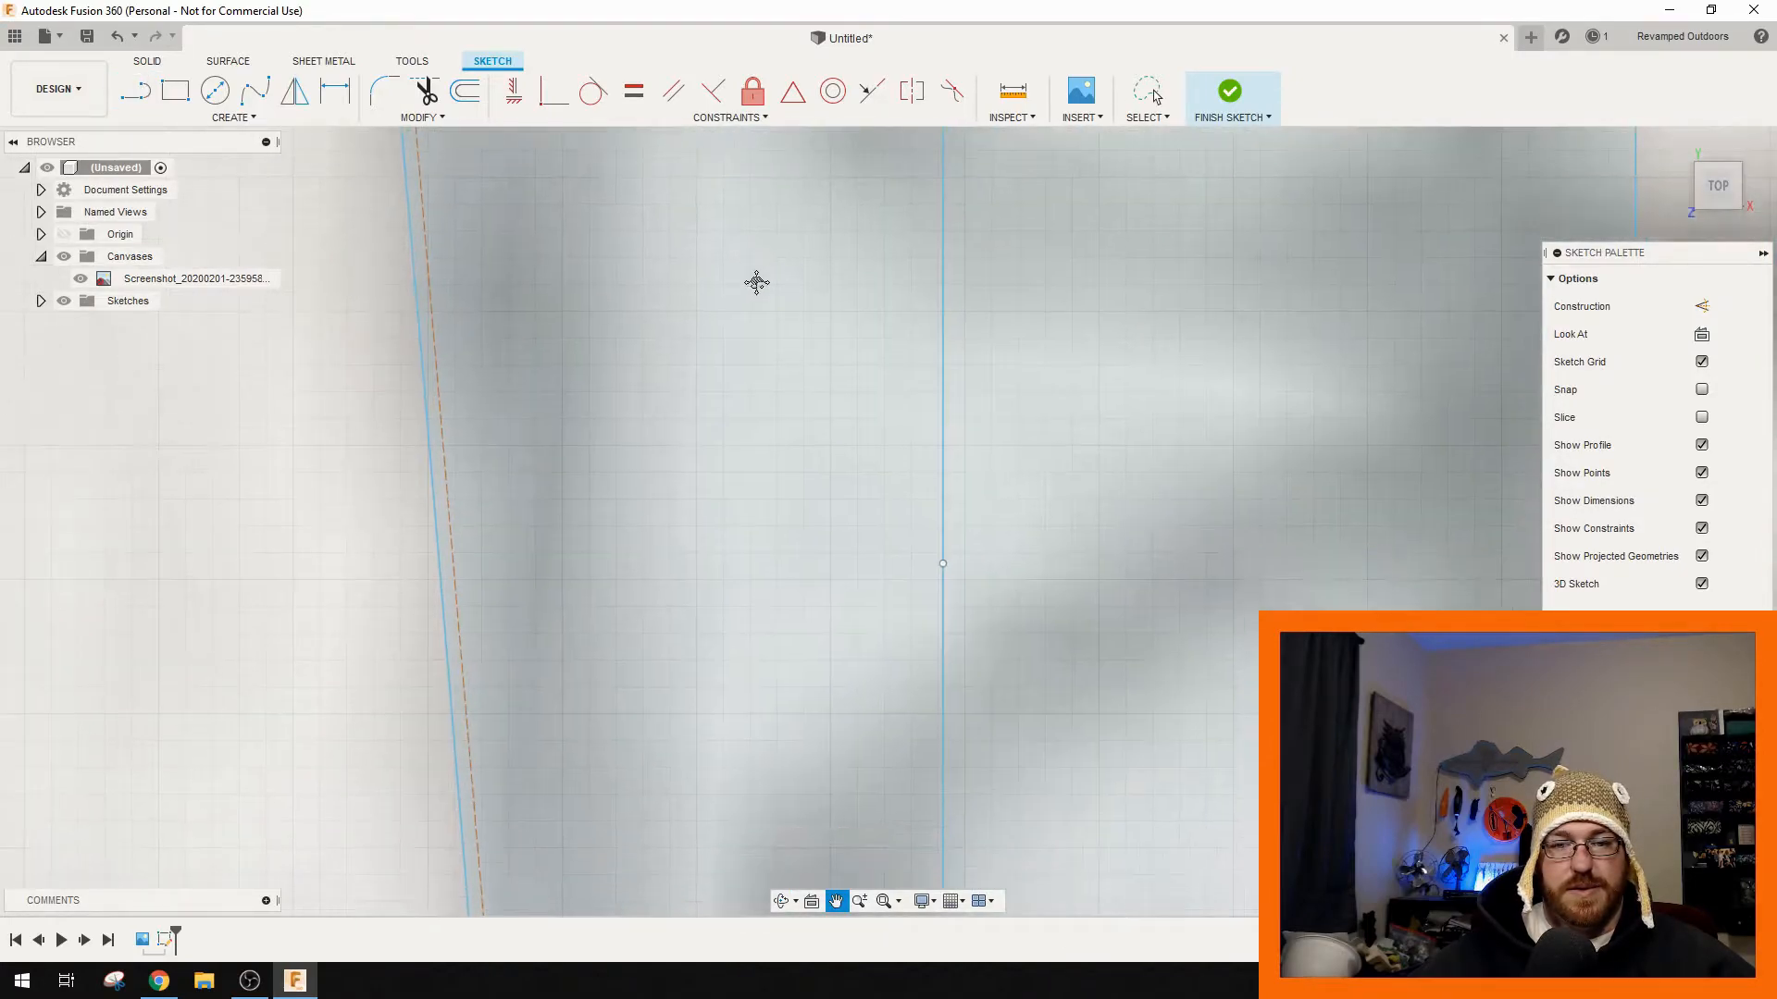
{"action": "left_click", "coordinate": [943, 563]}
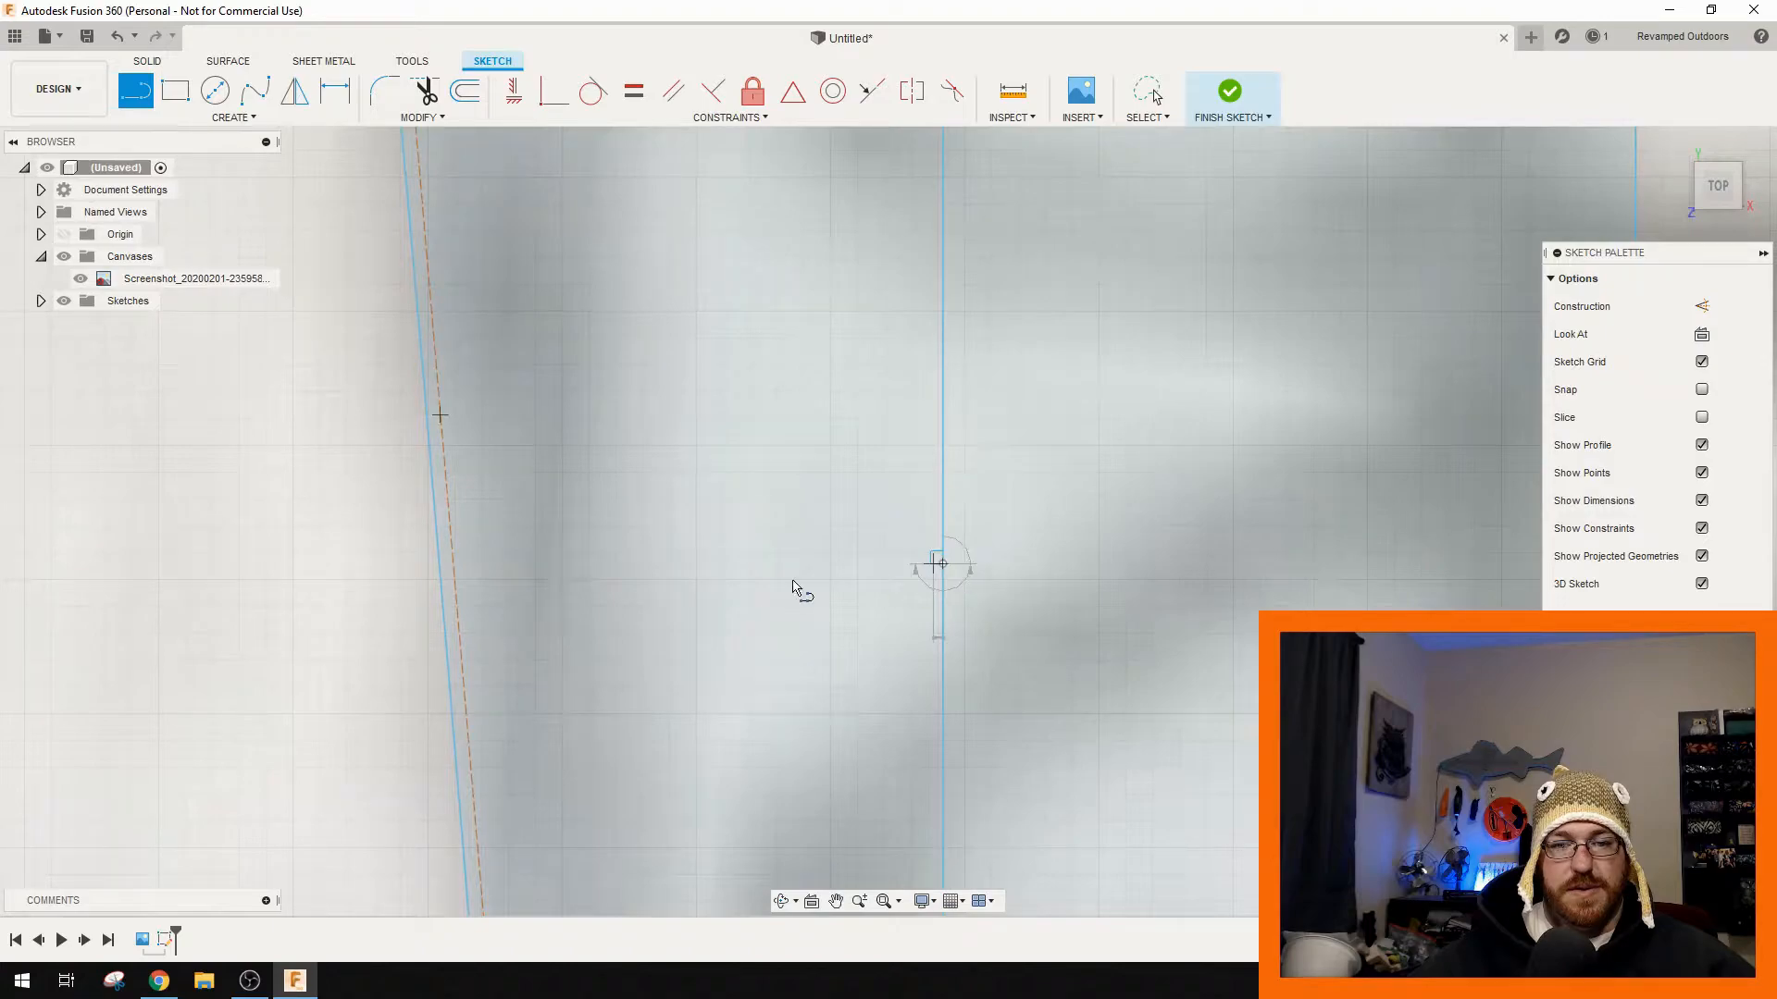
{"action": "left_click", "coordinate": [440, 564]}
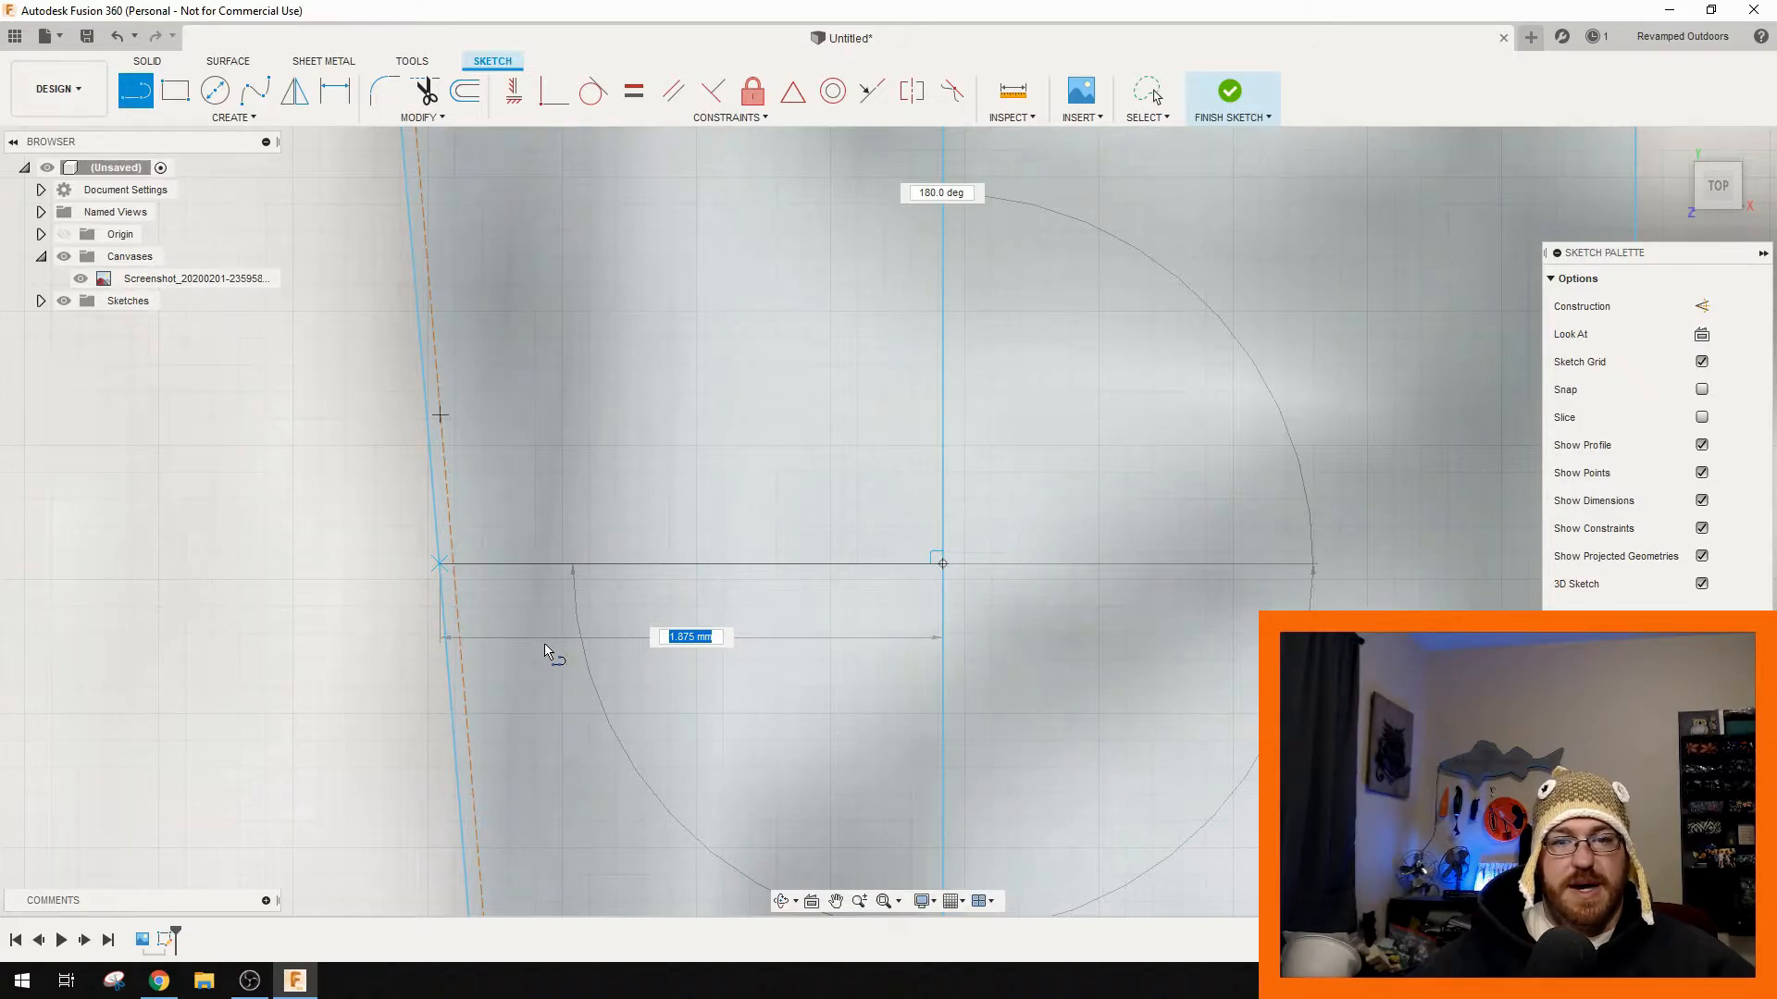
{"action": "key", "text": "Escape"}
- Draw the following two rib lines toward the tail, about 1.71 mm and 1.57 mm long, ending on the curved outline
{"action": "middle_click_drag", "start_coordinate": [682, 682], "coordinate": [701, 269]}
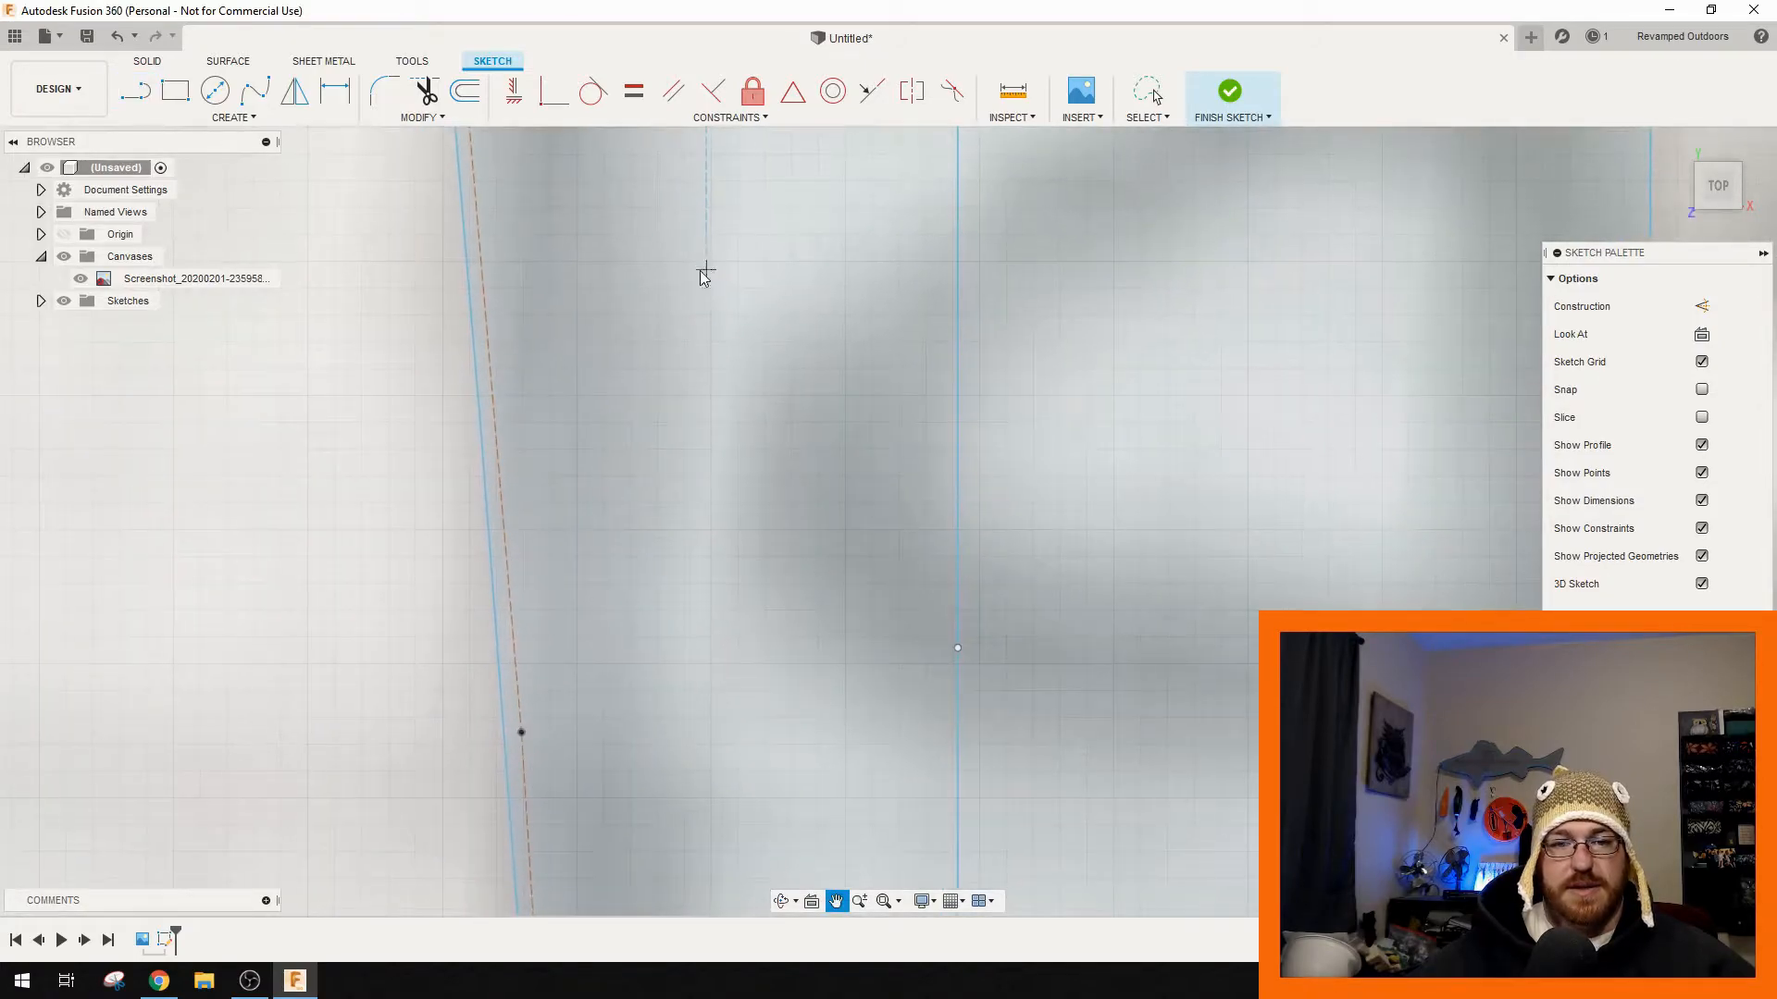
{"action": "key", "text": "l"}
{"action": "left_click", "coordinate": [959, 650]}
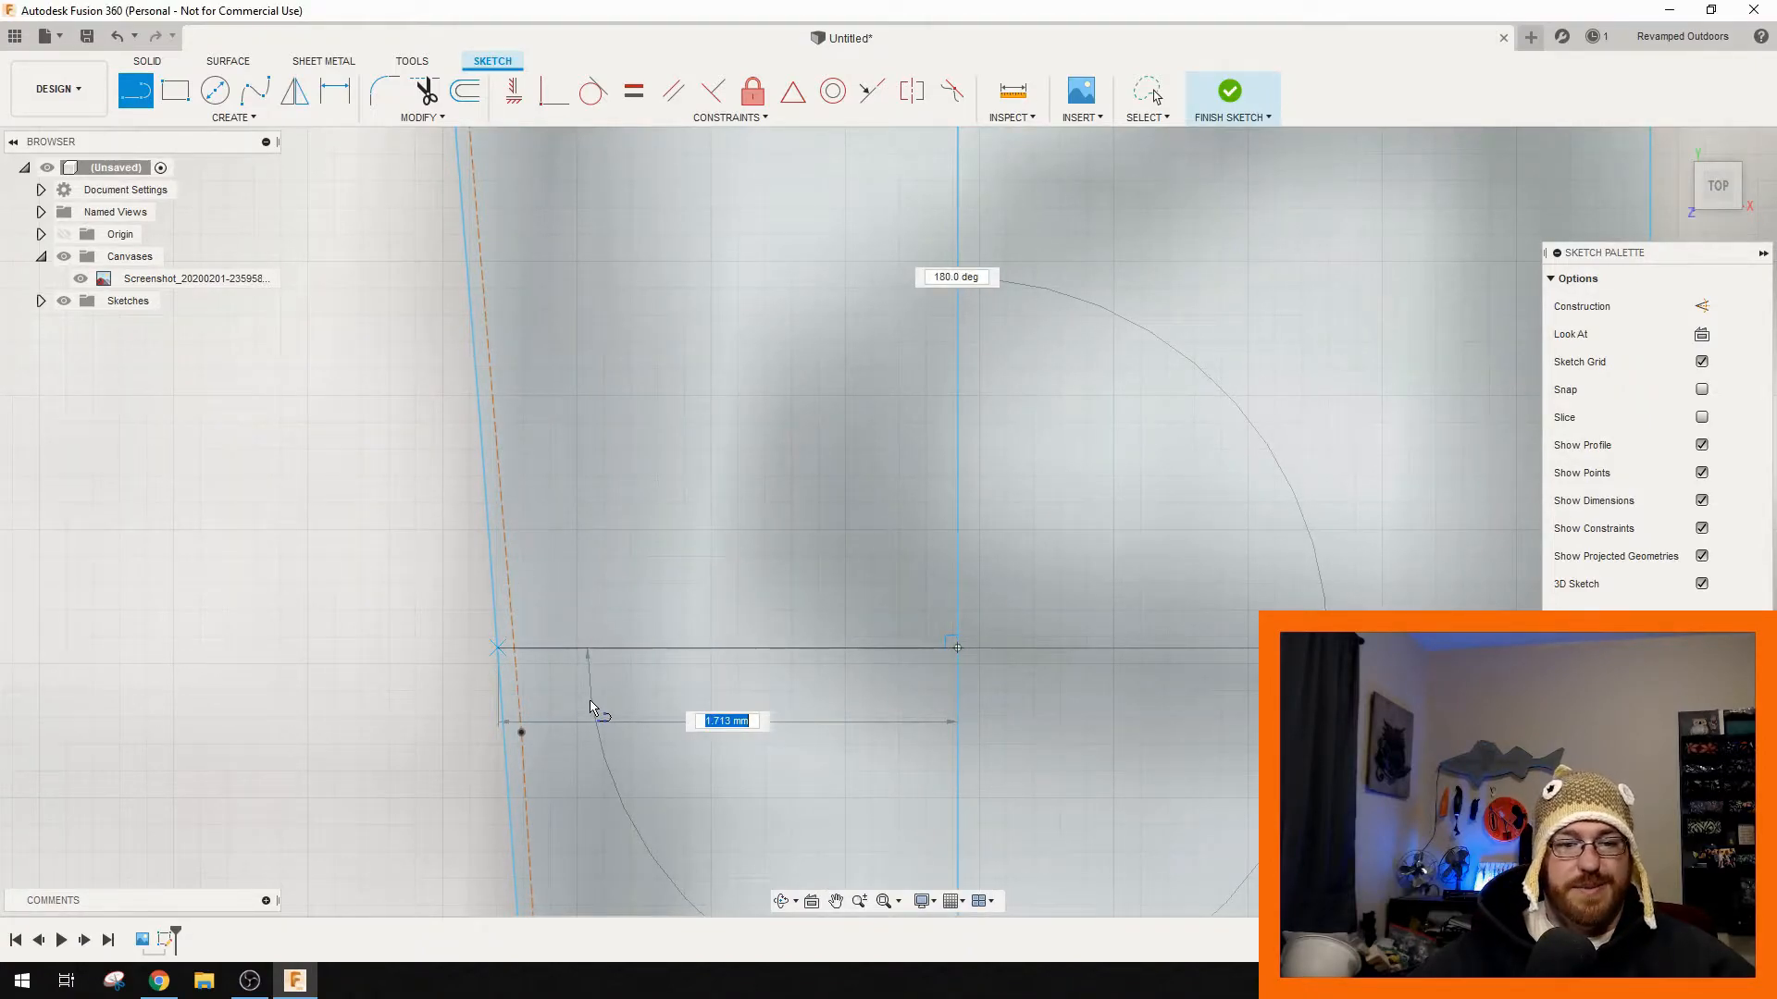
{"action": "mouse_move", "coordinate": [786, 680]}
{"action": "middle_mouse_down"}
{"action": "mouse_move", "coordinate": [730, 405]}
{"action": "mouse_move", "coordinate": [755, 227]}
{"action": "mouse_move", "coordinate": [765, 469]}
{"action": "middle_mouse_up"}
{"action": "key", "text": "l"}
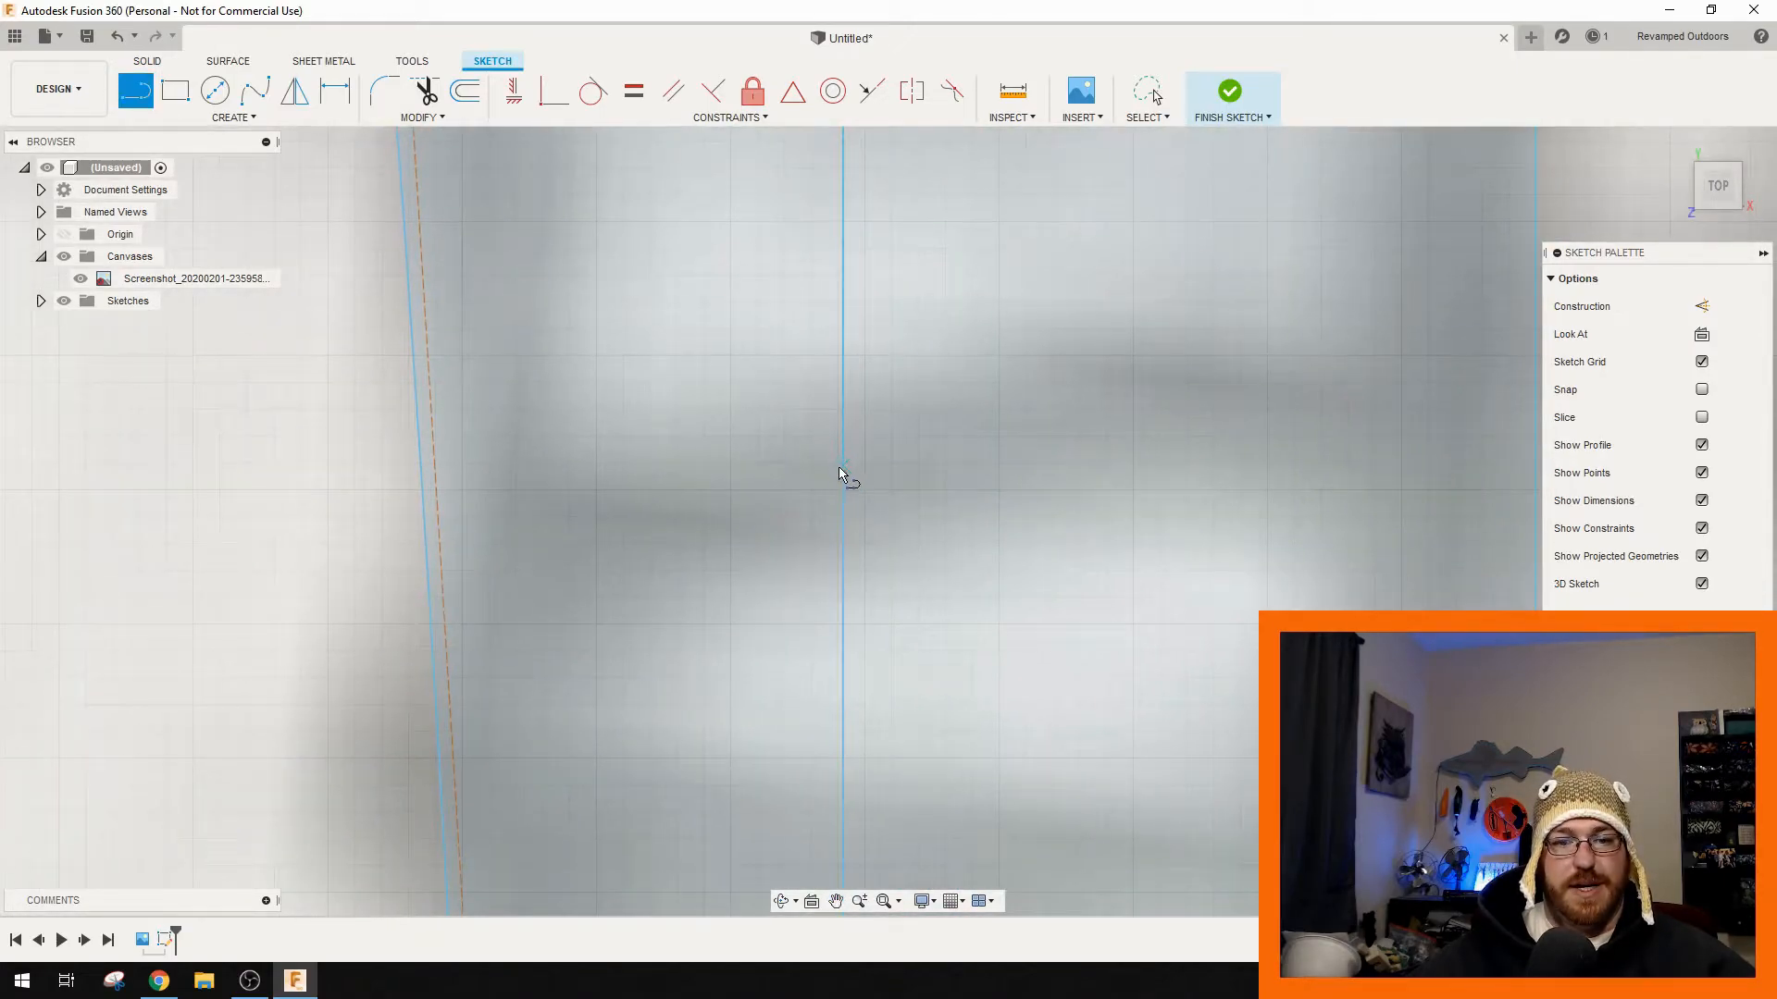
{"action": "left_click", "coordinate": [843, 475]}
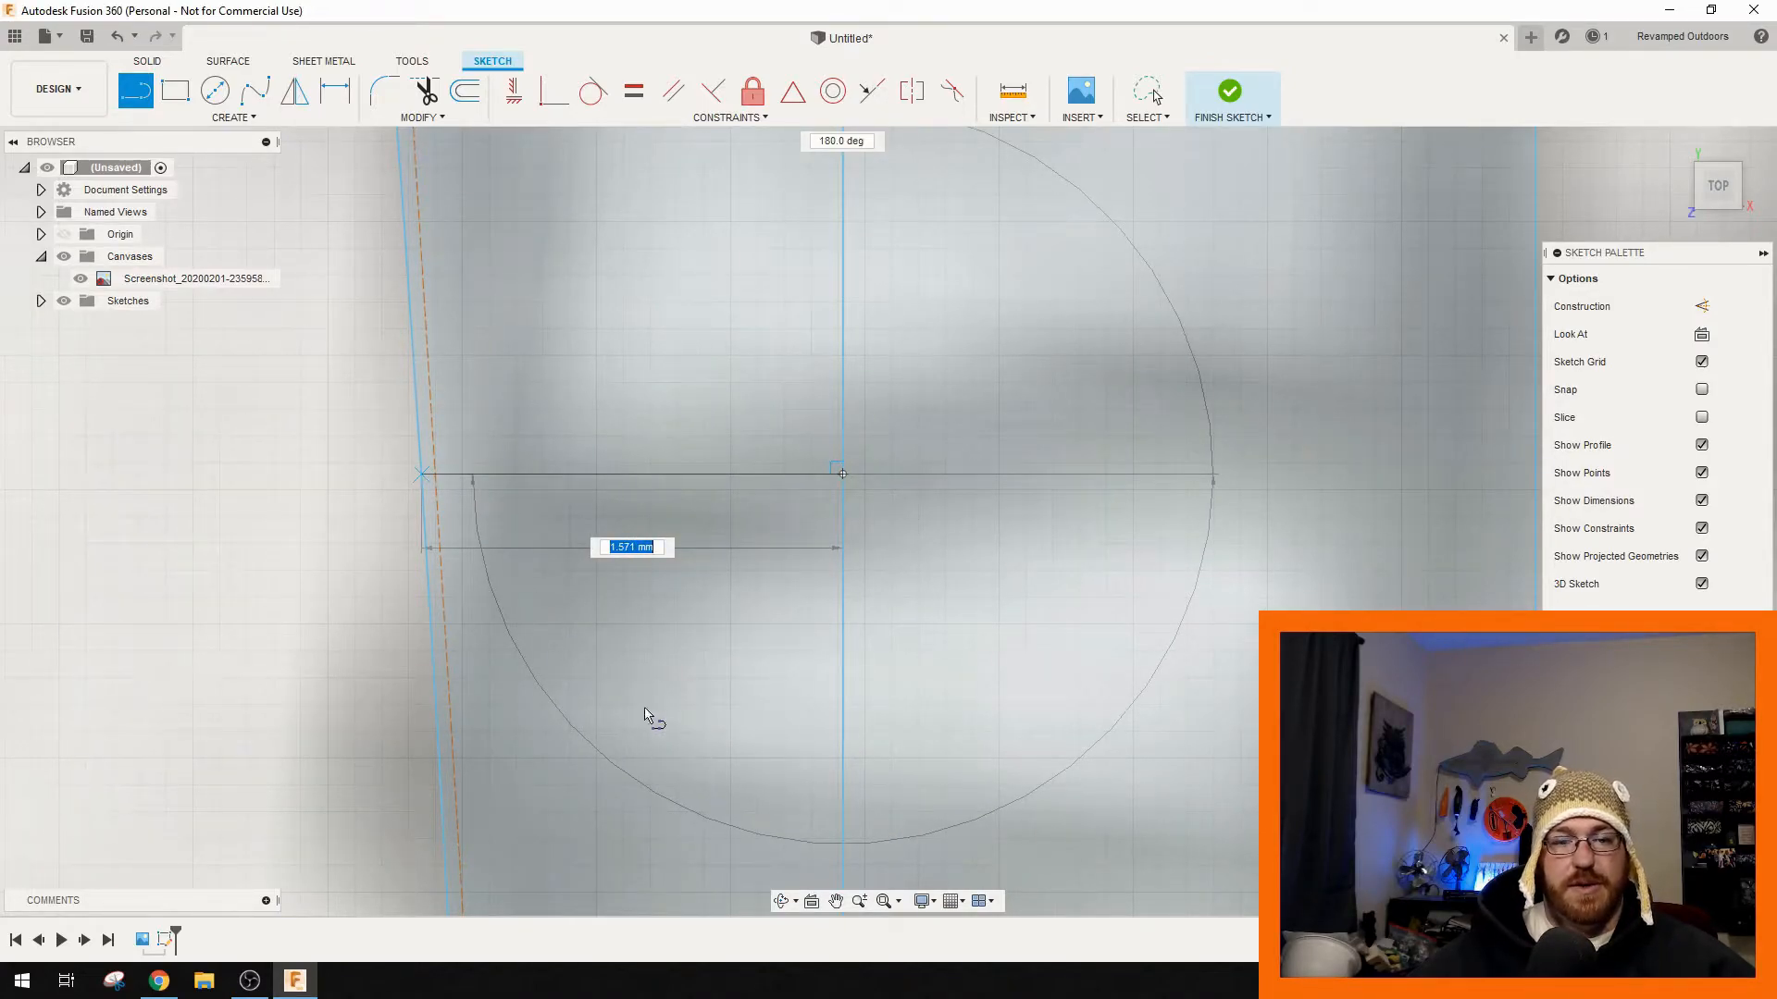
{"action": "key", "text": "Escape"}
- Draw the last two rib lines, about 1.45 mm and 1.36 mm long, ending at the upper point of the 2.00 mm dimension
{"action": "middle_click_drag", "start_coordinate": [713, 744], "coordinate": [811, 214]}
{"action": "left_click", "coordinate": [941, 482]}
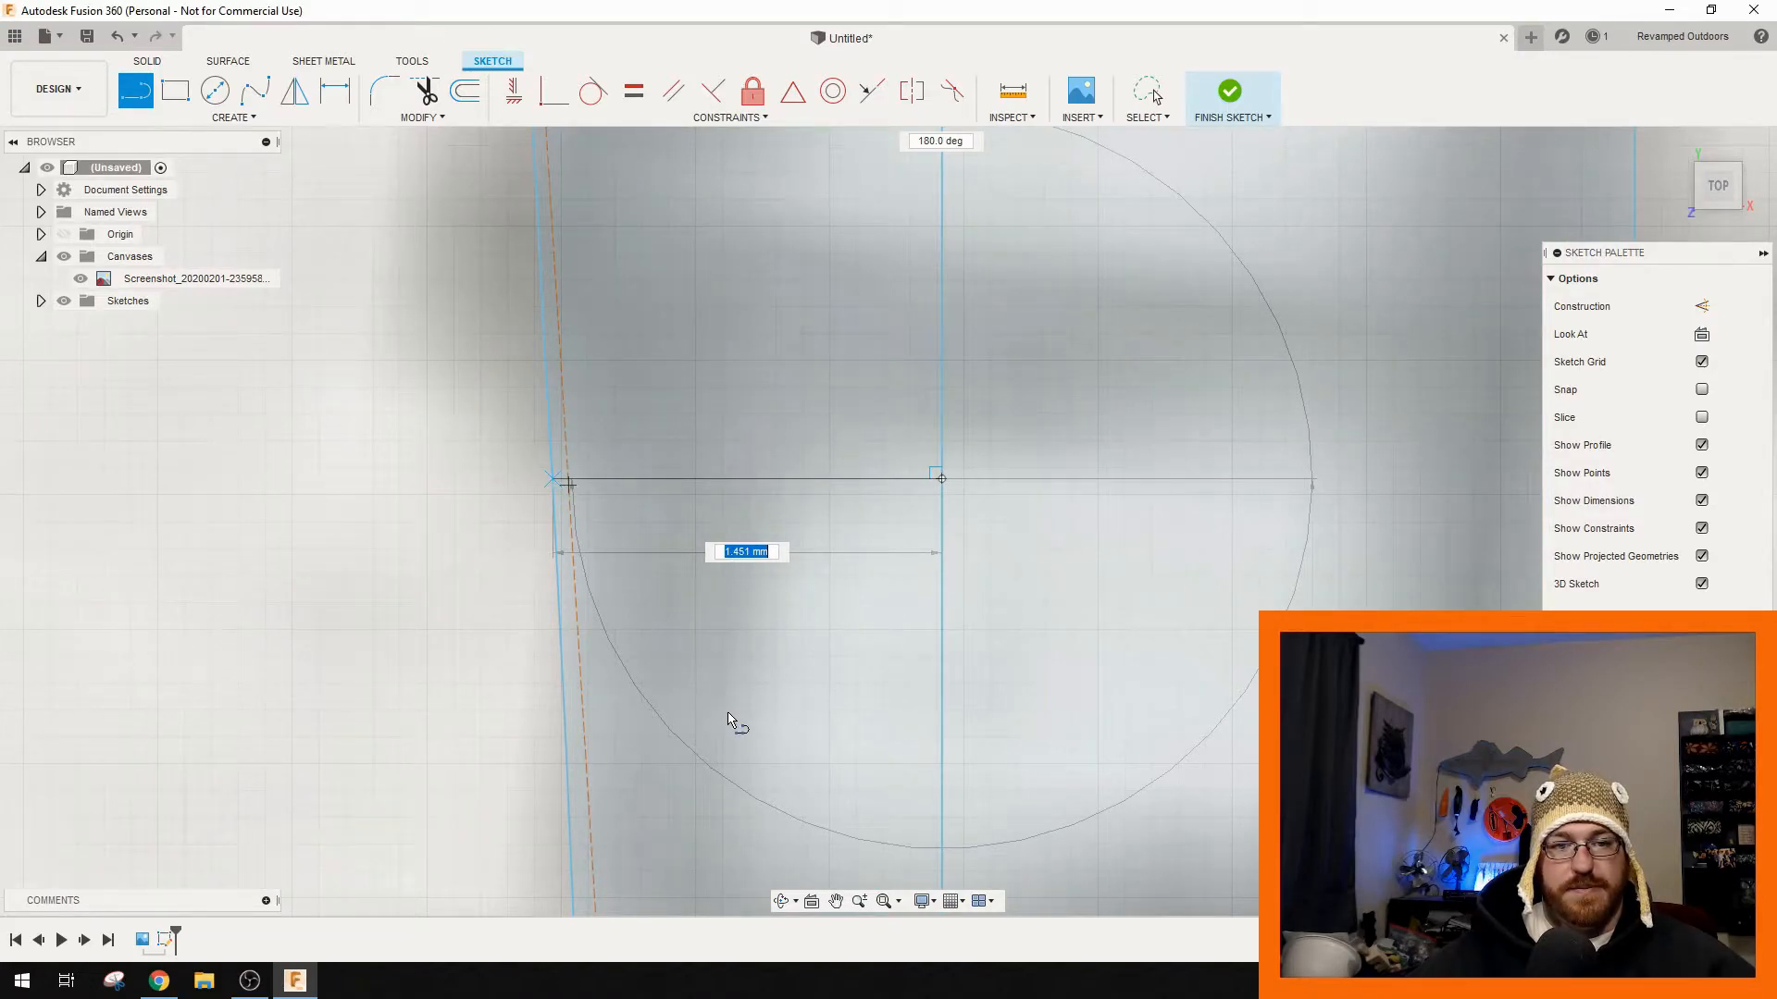
{"action": "key", "text": "Return"}
{"action": "mouse_move", "coordinate": [838, 772]}
{"action": "middle_mouse_down"}
{"action": "mouse_move", "coordinate": [815, 457]}
{"action": "mouse_move", "coordinate": [837, 334]}
{"action": "middle_mouse_up"}
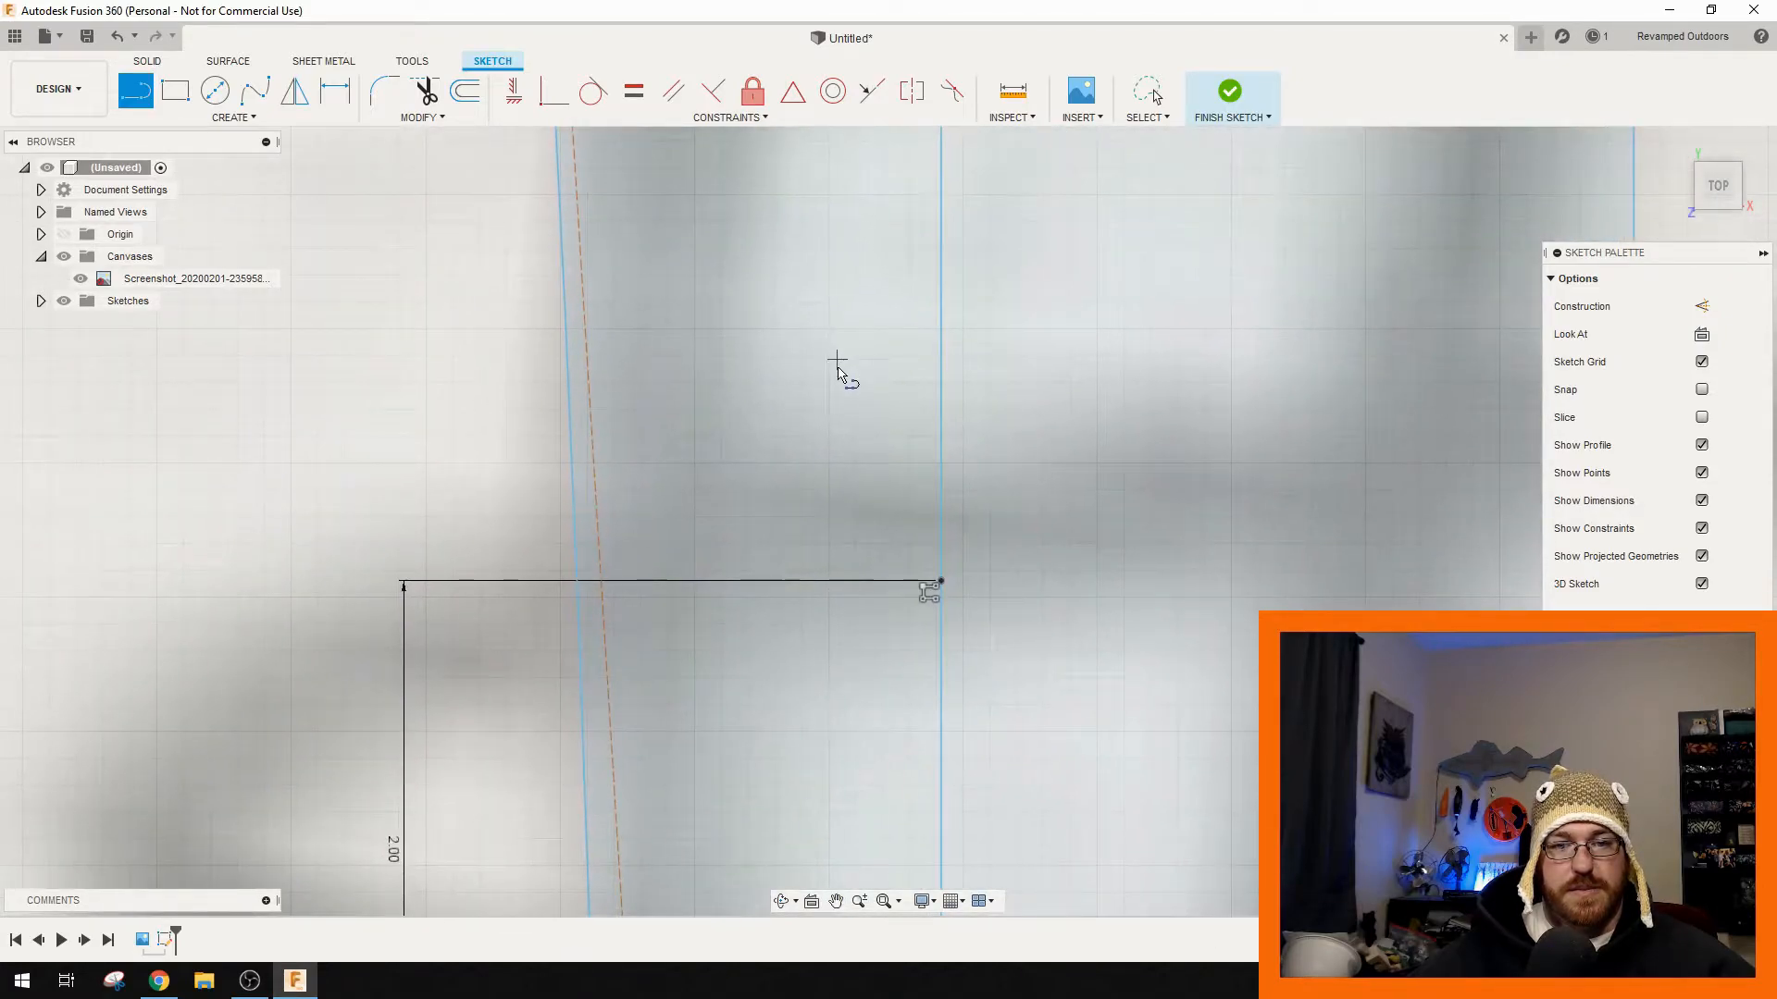
{"action": "mouse_move", "coordinate": [885, 537]}
{"action": "middle_mouse_down"}
{"action": "mouse_move", "coordinate": [900, 111]}
{"action": "mouse_move", "coordinate": [916, 288]}
{"action": "middle_mouse_up"}
{"action": "key", "text": "l"}
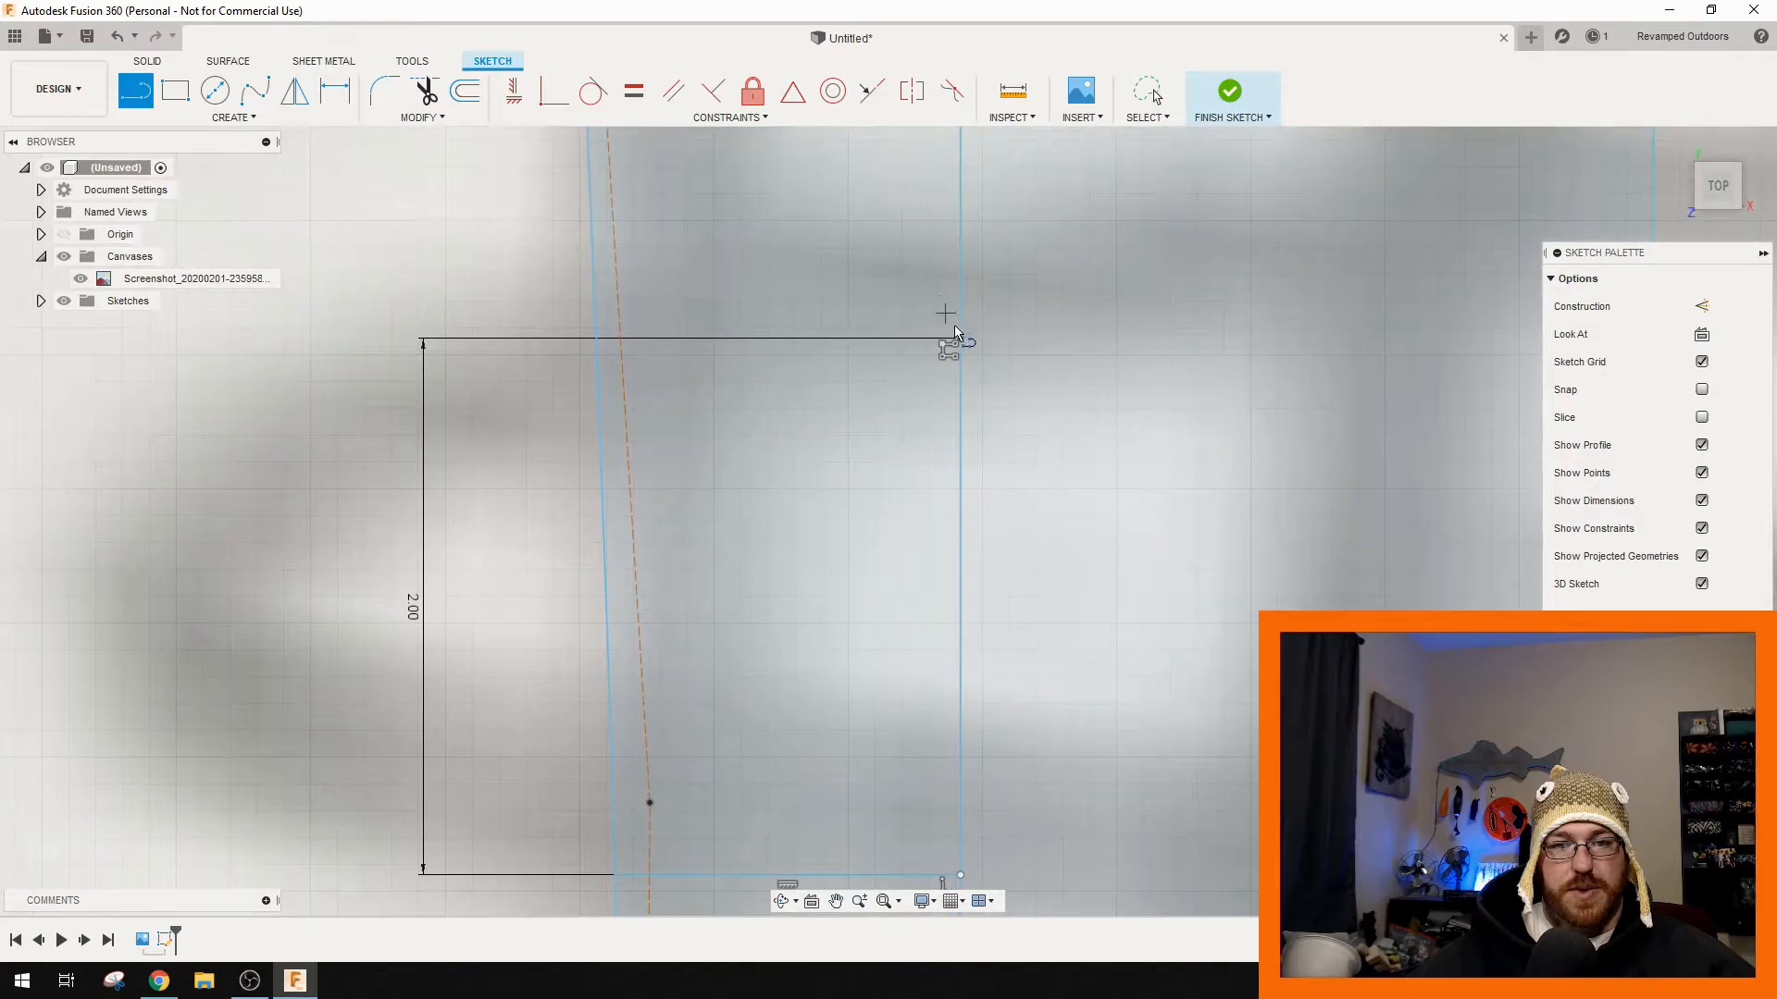
{"action": "left_click", "coordinate": [960, 339]}
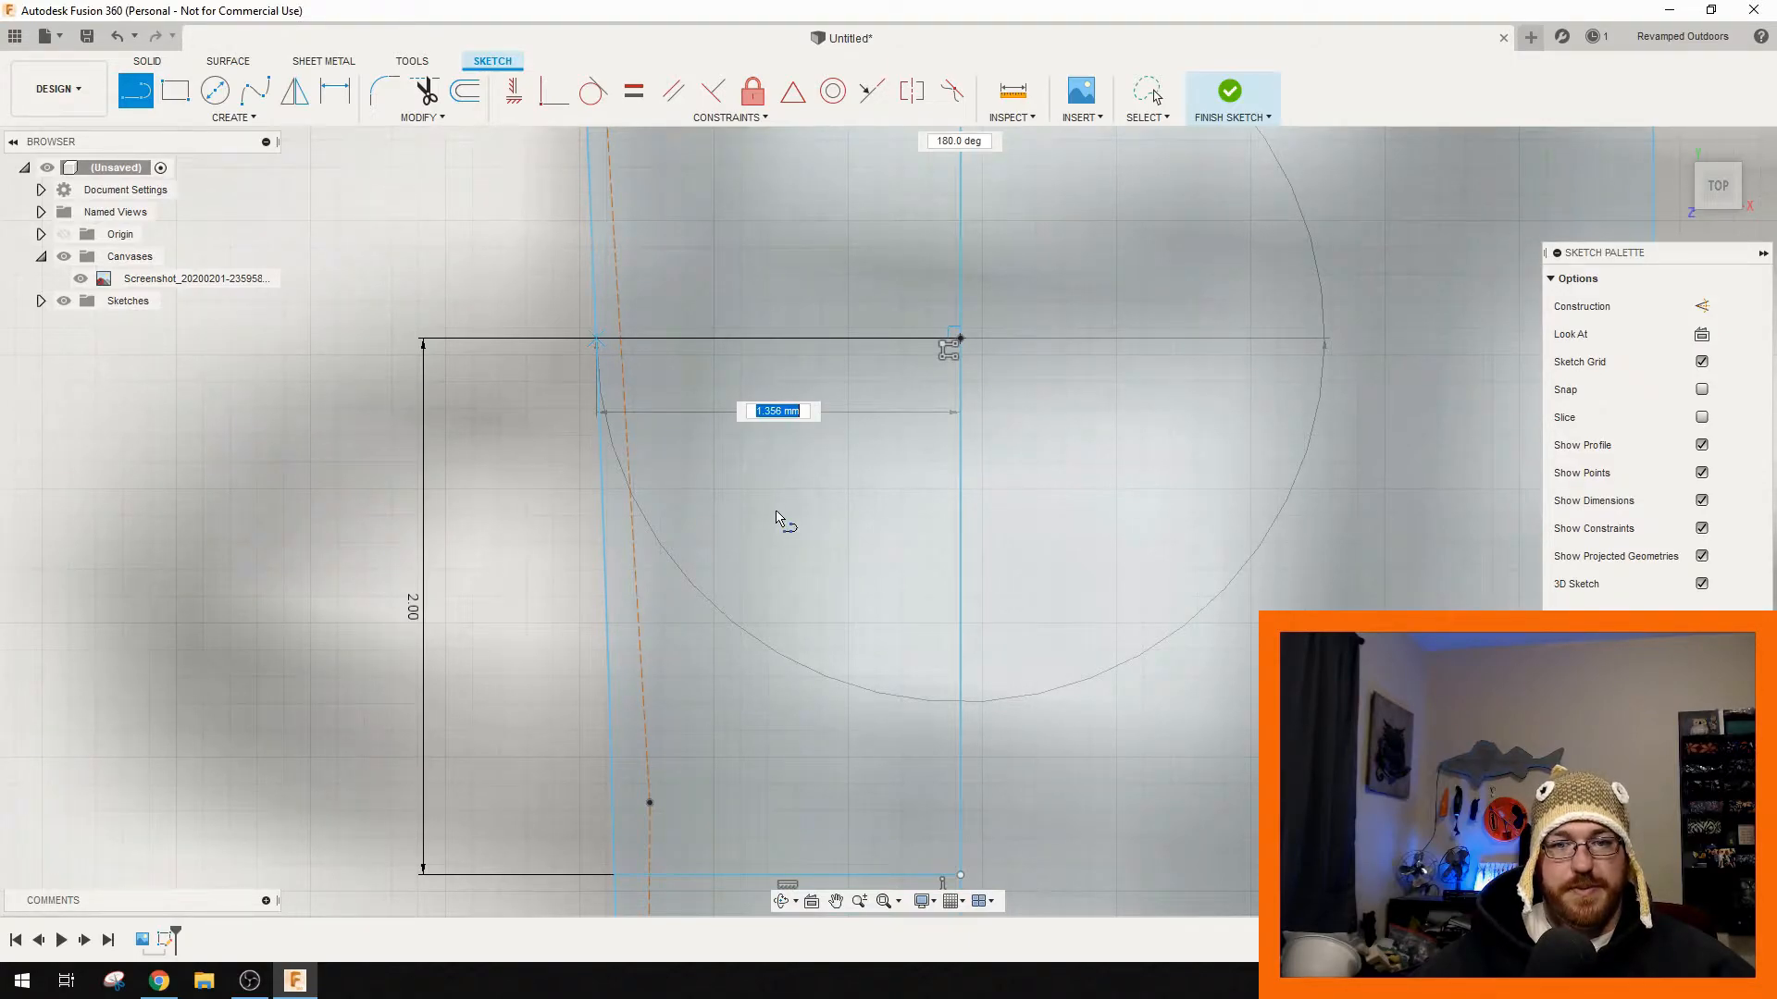
{"action": "key", "text": "Escape"}
- Finish the sketch and hide the reference drawing canvas
{"action": "scroll", "coordinate": [780, 532], "scroll_direction": "down", "scroll_amount": 10}
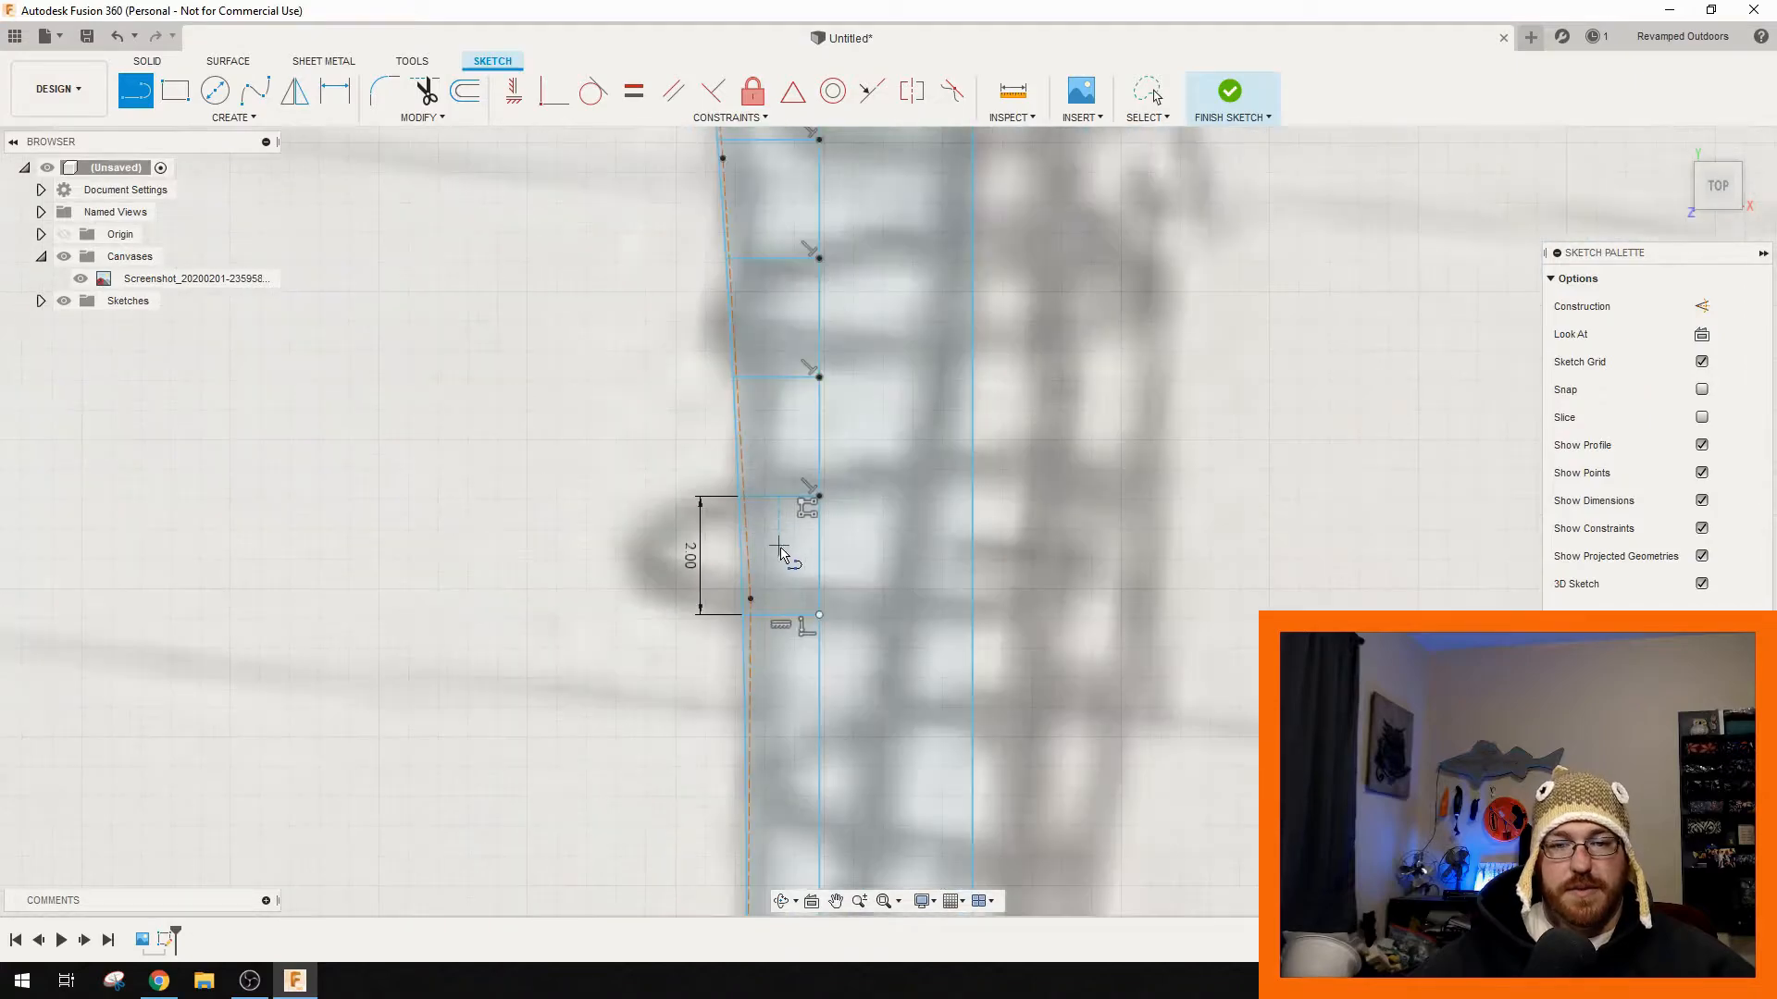
{"action": "scroll", "coordinate": [754, 574], "scroll_direction": "up", "scroll_amount": 3}
{"action": "mouse_move", "coordinate": [766, 603]}
{"action": "middle_mouse_down"}
{"action": "mouse_move", "coordinate": [851, 757]}
{"action": "mouse_move", "coordinate": [746, 910]}
{"action": "middle_mouse_up"}
{"action": "scroll", "coordinate": [794, 709], "scroll_direction": "down", "scroll_amount": 1}
{"action": "mouse_move", "coordinate": [806, 673]}
{"action": "middle_mouse_down"}
{"action": "mouse_move", "coordinate": [907, 572]}
{"action": "mouse_move", "coordinate": [948, 405]}
{"action": "mouse_move", "coordinate": [891, 471]}
{"action": "middle_mouse_up"}
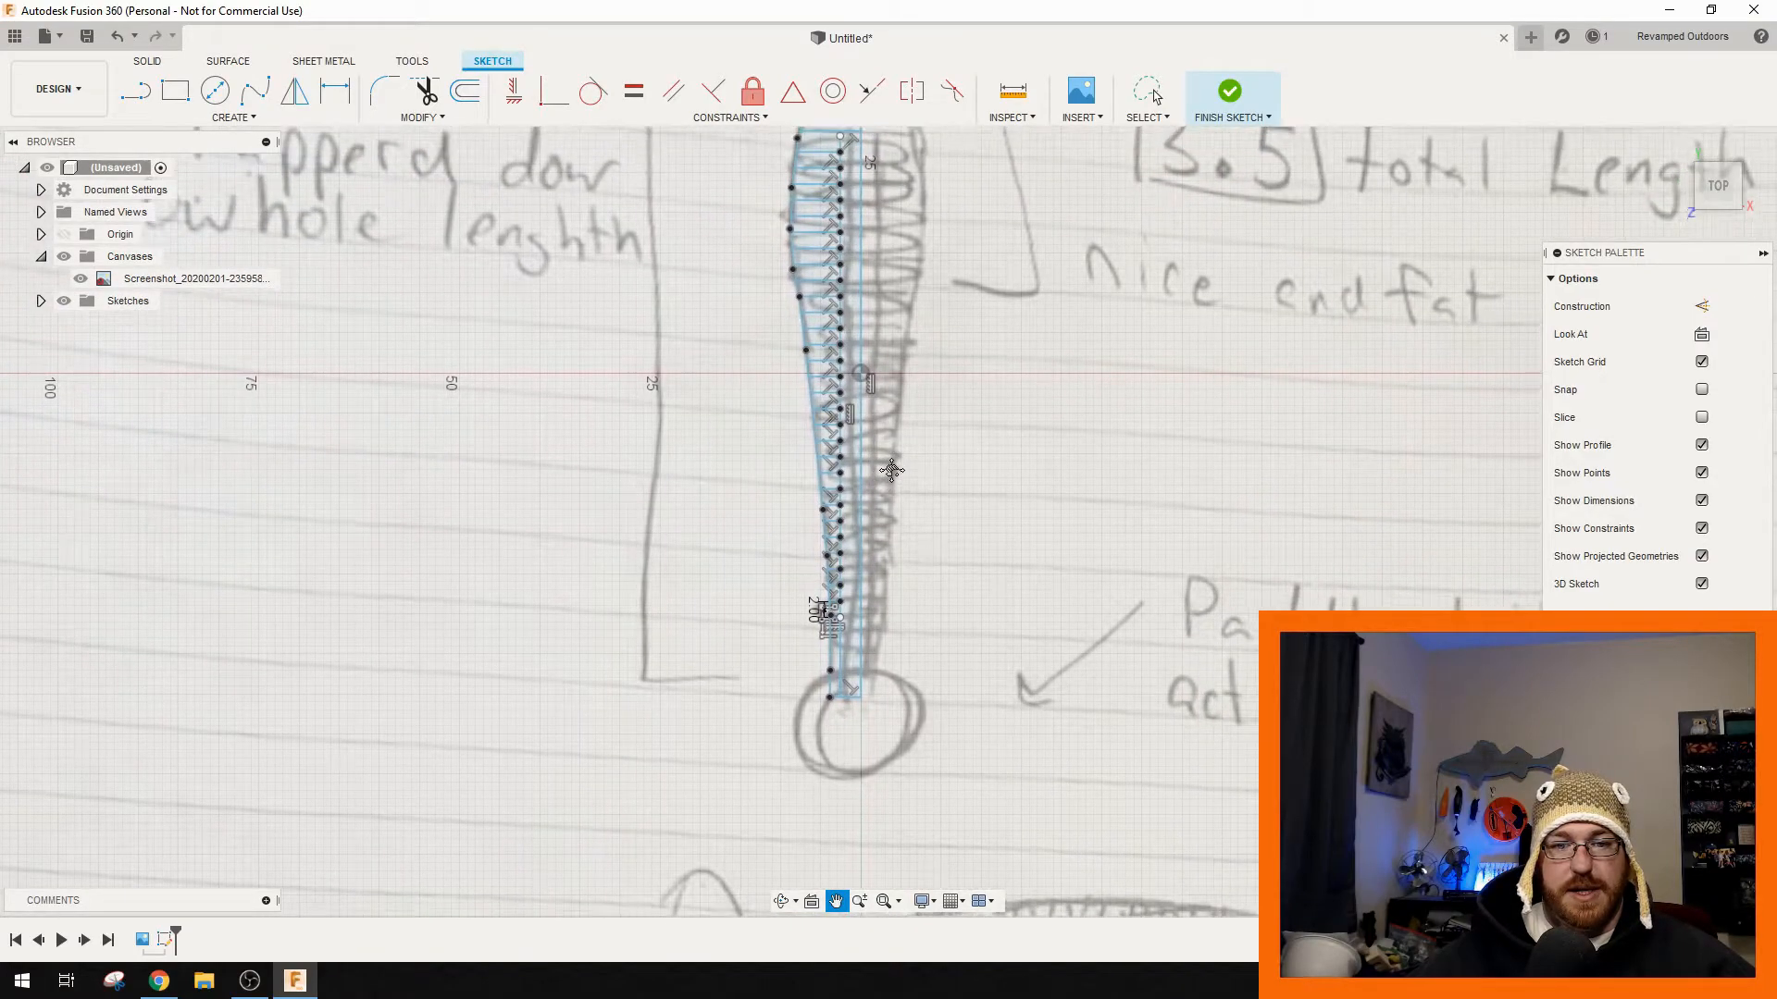
{"action": "mouse_move", "coordinate": [884, 740]}
{"action": "middle_mouse_down"}
{"action": "mouse_move", "coordinate": [853, 623]}
{"action": "mouse_move", "coordinate": [852, 688]}
{"action": "middle_mouse_up"}
{"action": "key", "text": "l"}
{"action": "left_click", "coordinate": [808, 632]}
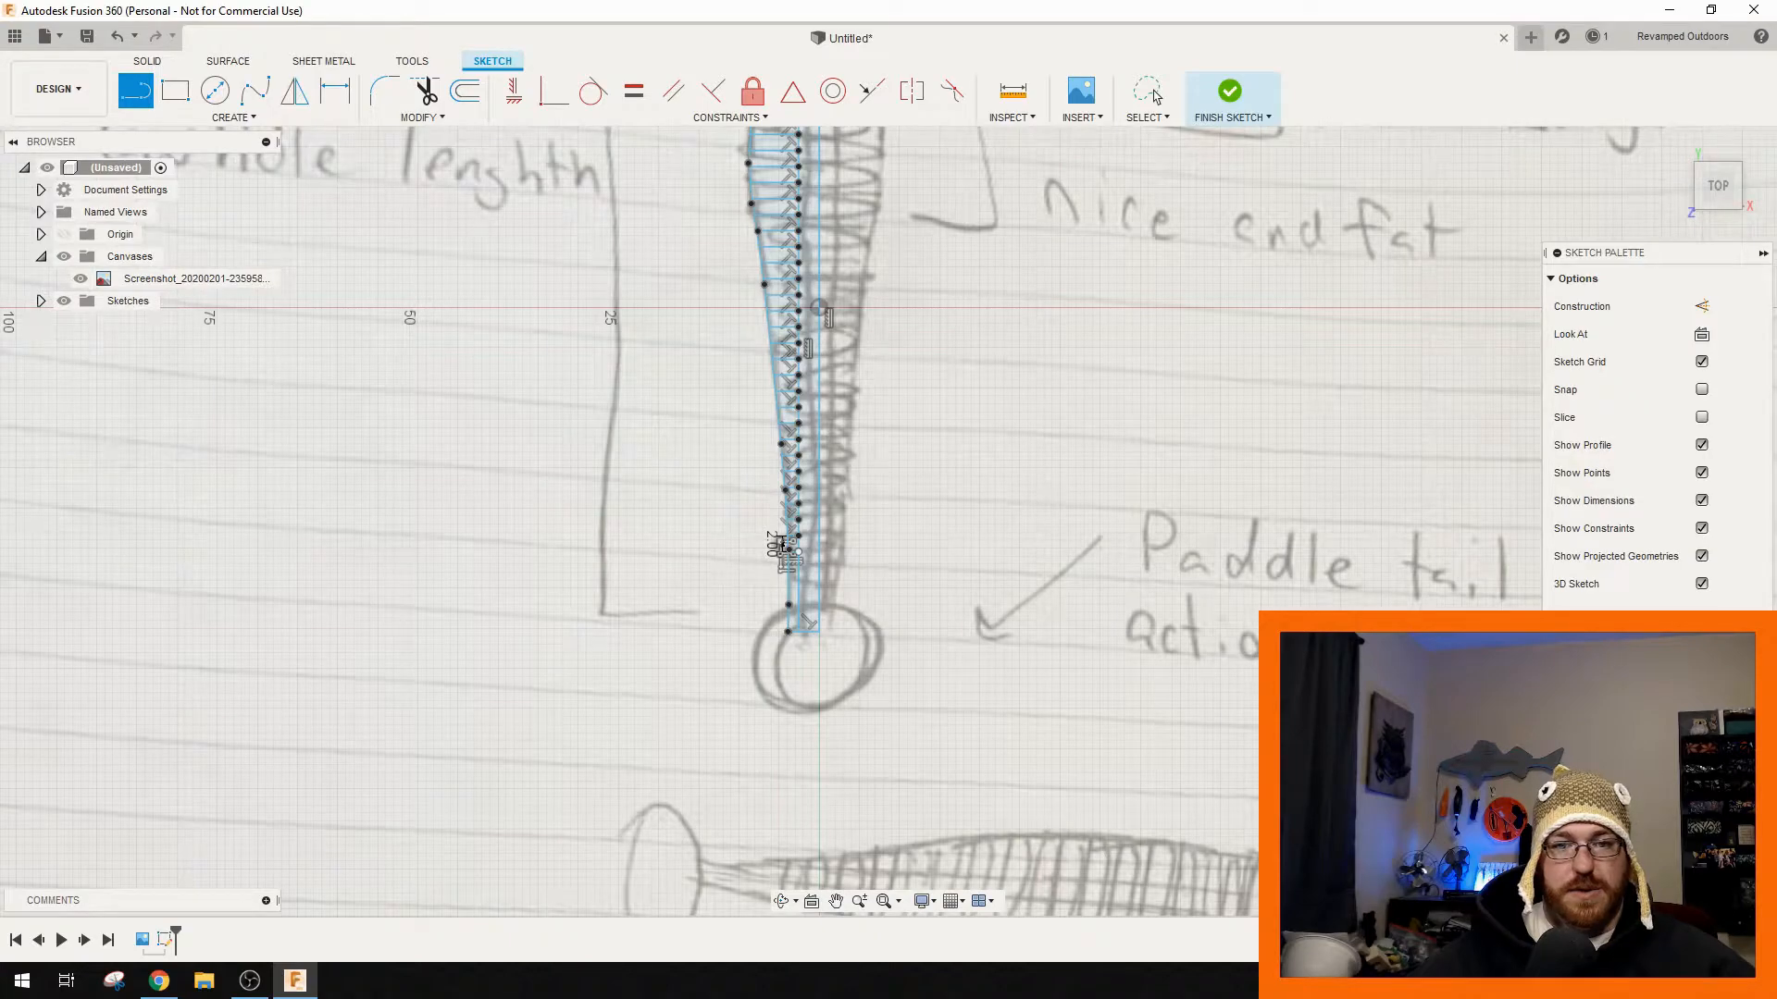
{"action": "left_click", "coordinate": [1229, 93]}
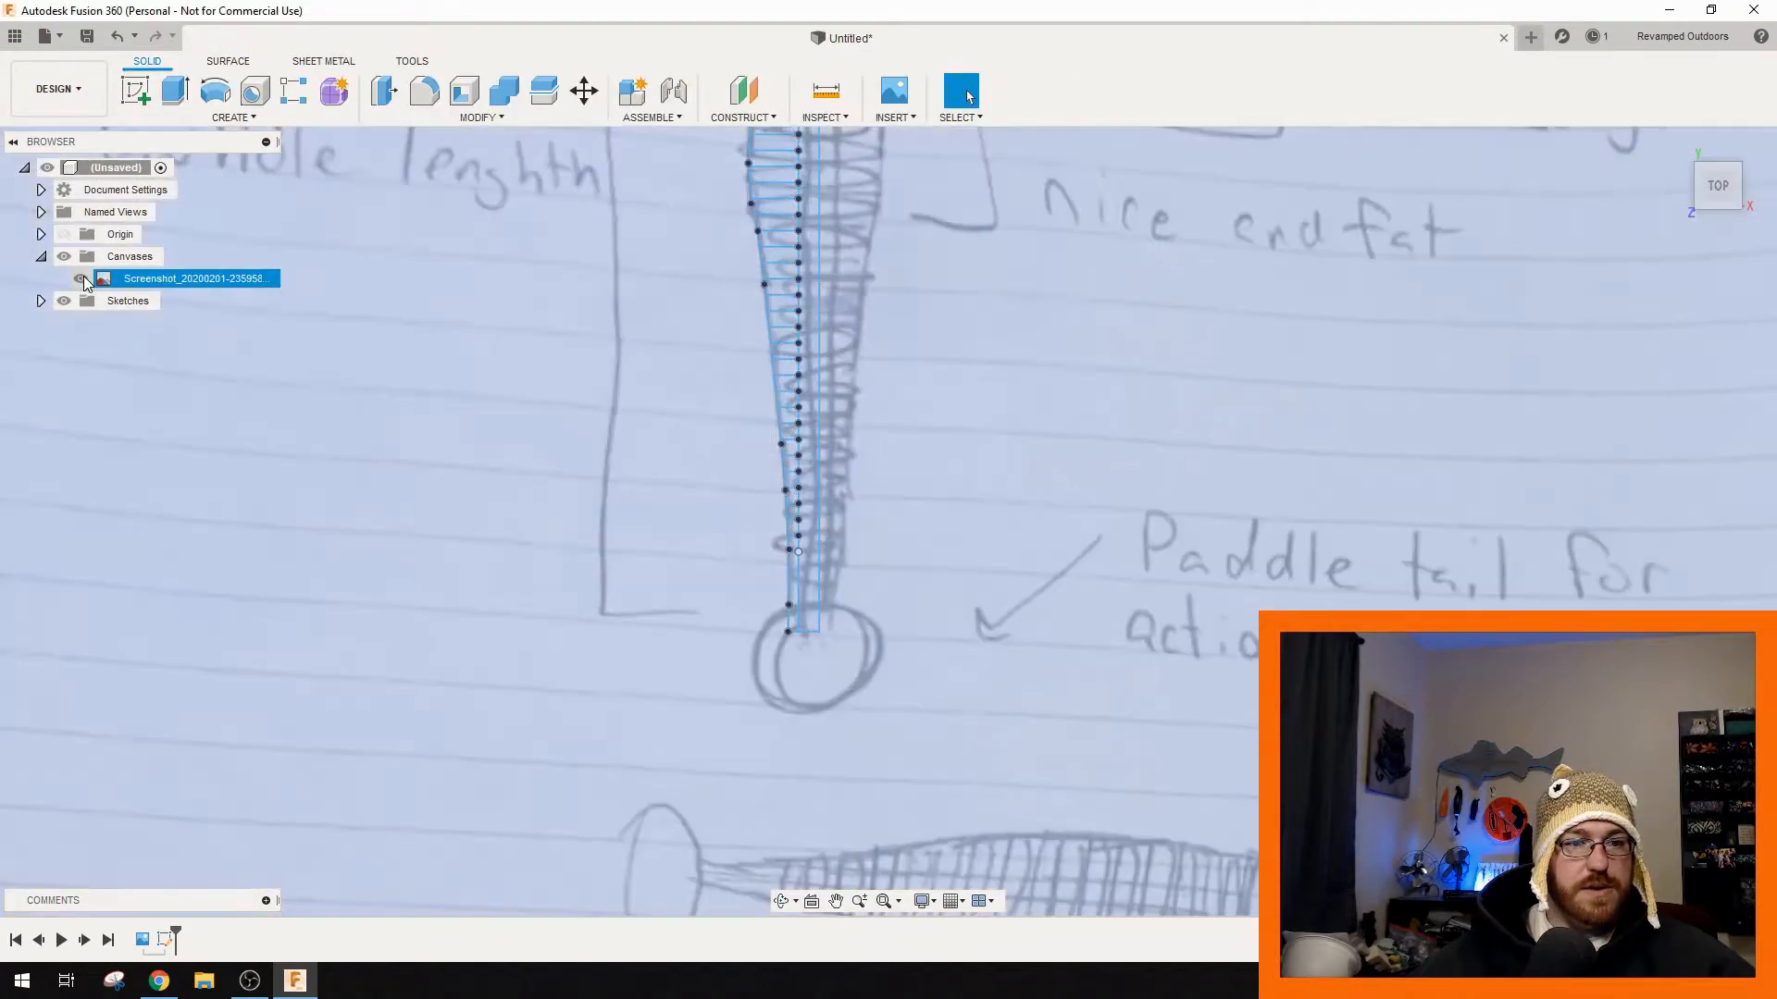
{"action": "left_click", "coordinate": [81, 278]}
- Select the central core strip, every other rib profile from tail to head, and the rounded nose profile
{"action": "scroll", "coordinate": [944, 547], "scroll_direction": "up", "scroll_amount": 5}
{"action": "left_click", "coordinate": [775, 595]}
{"action": "scroll", "coordinate": [720, 481], "scroll_direction": "up", "scroll_amount": 3}
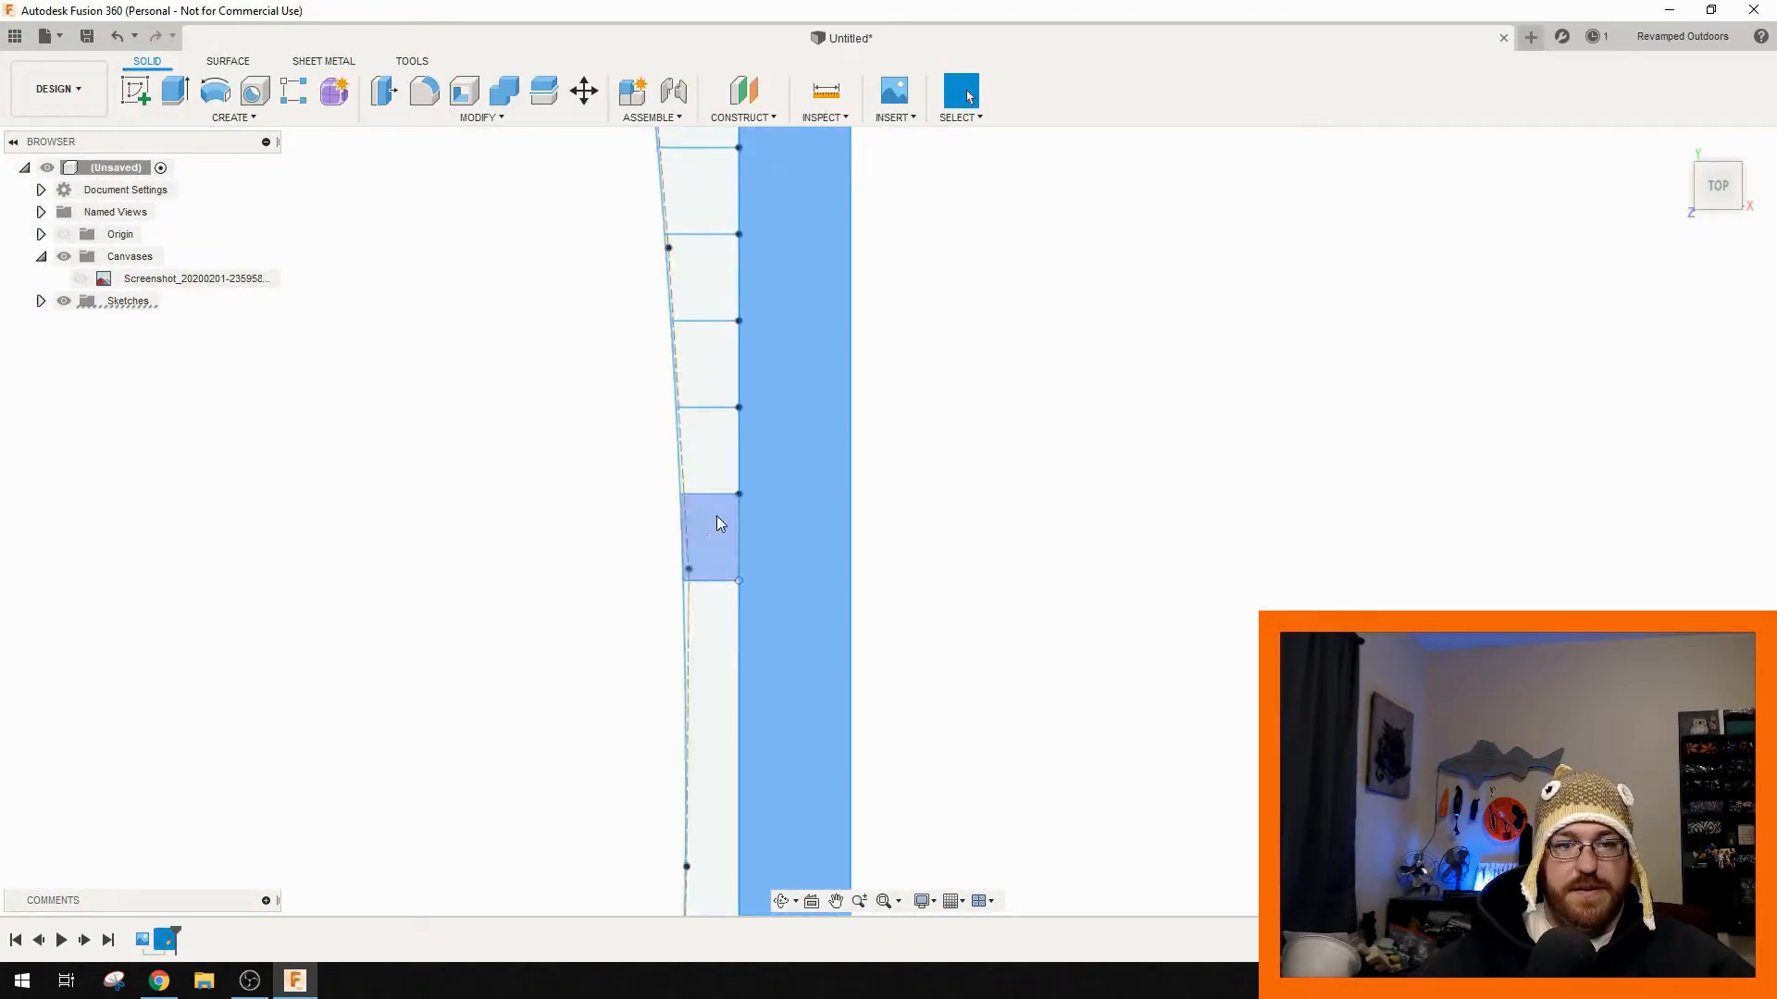
{"action": "scroll", "coordinate": [725, 369], "scroll_direction": "down", "scroll_amount": 4}
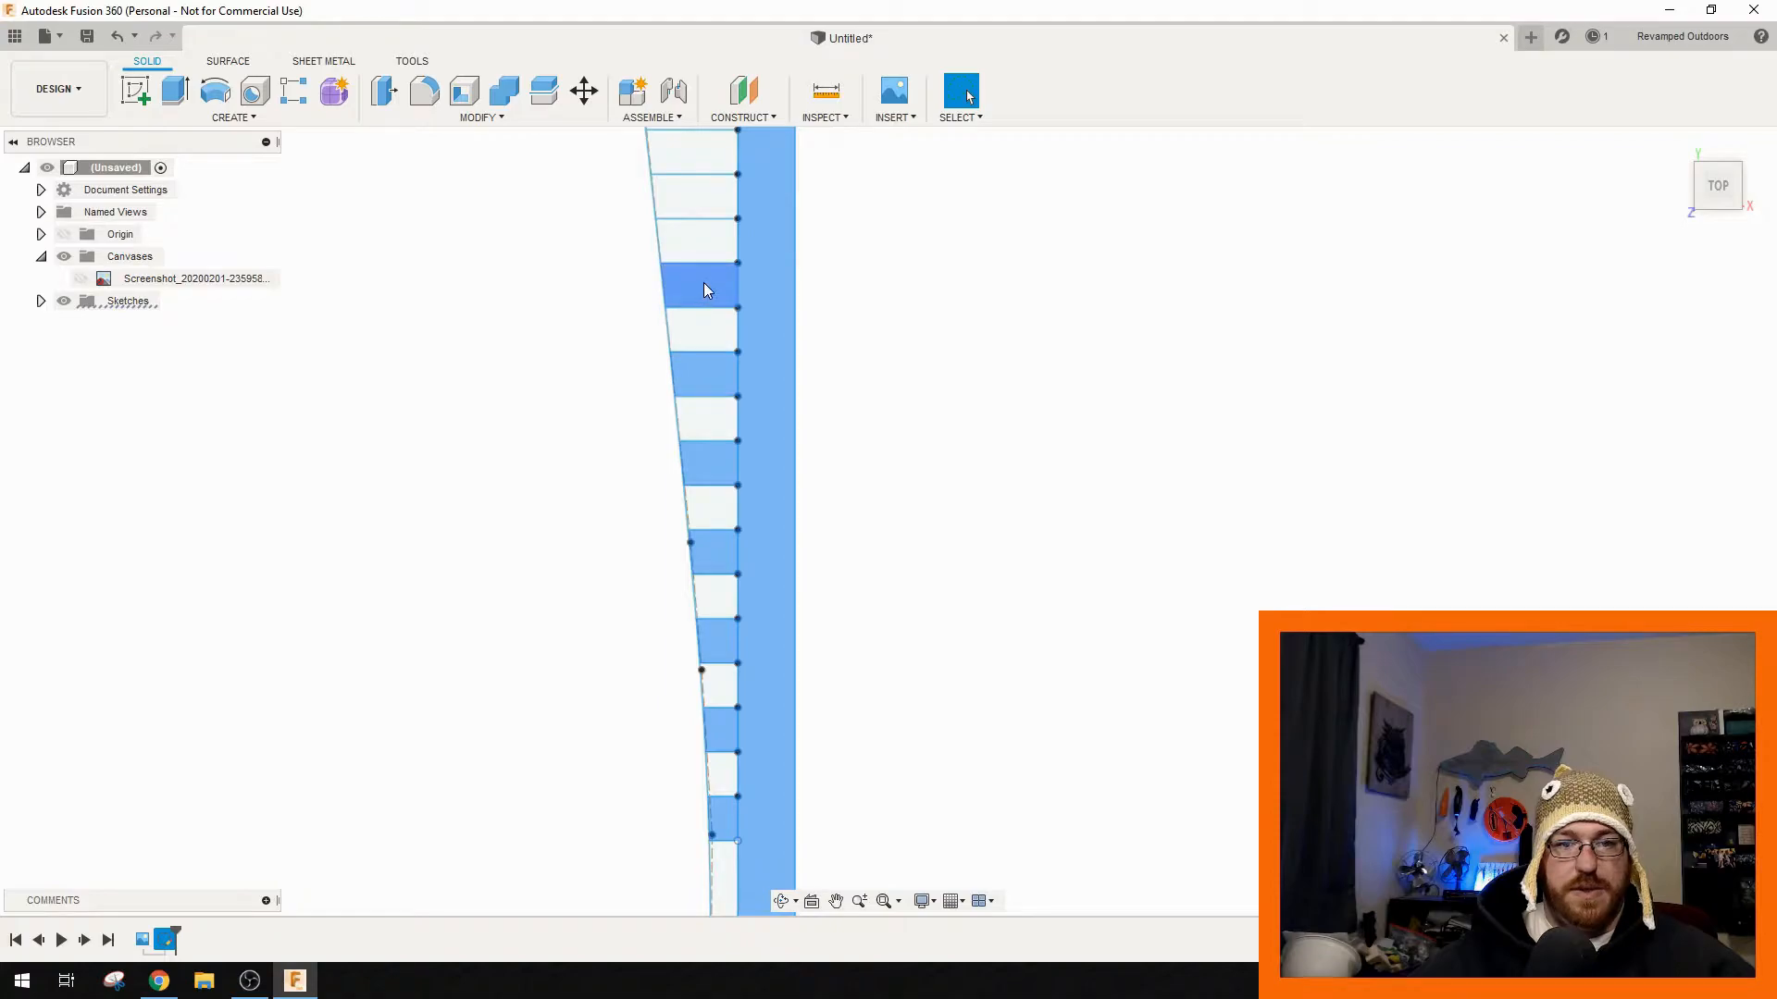
{"action": "middle_click_drag", "start_coordinate": [705, 285], "coordinate": [802, 761]}
{"action": "left_click", "coordinate": [779, 583]}
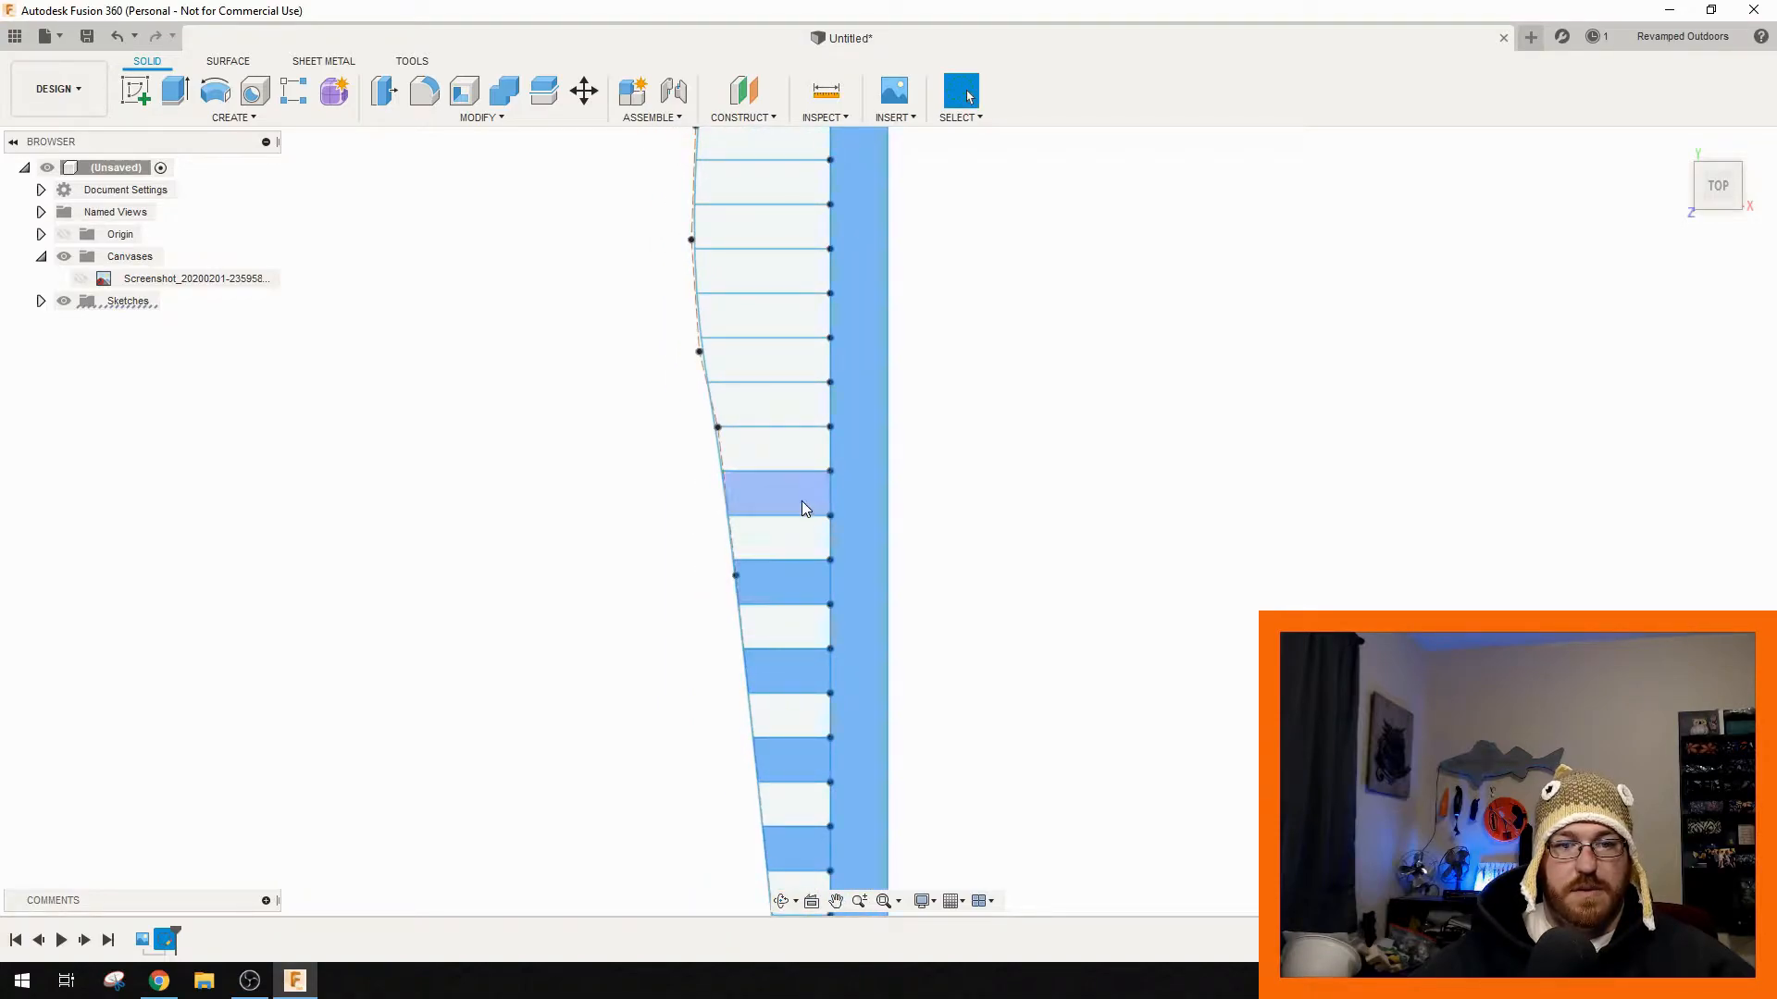
{"action": "left_click", "coordinate": [797, 481]}
{"action": "left_click", "coordinate": [779, 408]}
{"action": "left_click", "coordinate": [762, 319]}
{"action": "middle_click_drag", "start_coordinate": [782, 265], "coordinate": [785, 701]}
{"action": "left_click", "coordinate": [746, 563]}
{"action": "left_click", "coordinate": [768, 470]}
{"action": "left_click", "coordinate": [784, 345]}
- Revolve the selected core, rib and nose profiles 360 degrees about the straight centre line as a new body
{"action": "scroll", "coordinate": [979, 821], "scroll_direction": "down", "scroll_amount": 5}
{"action": "middle_click_drag", "start_coordinate": [984, 893], "coordinate": [1009, 465]}
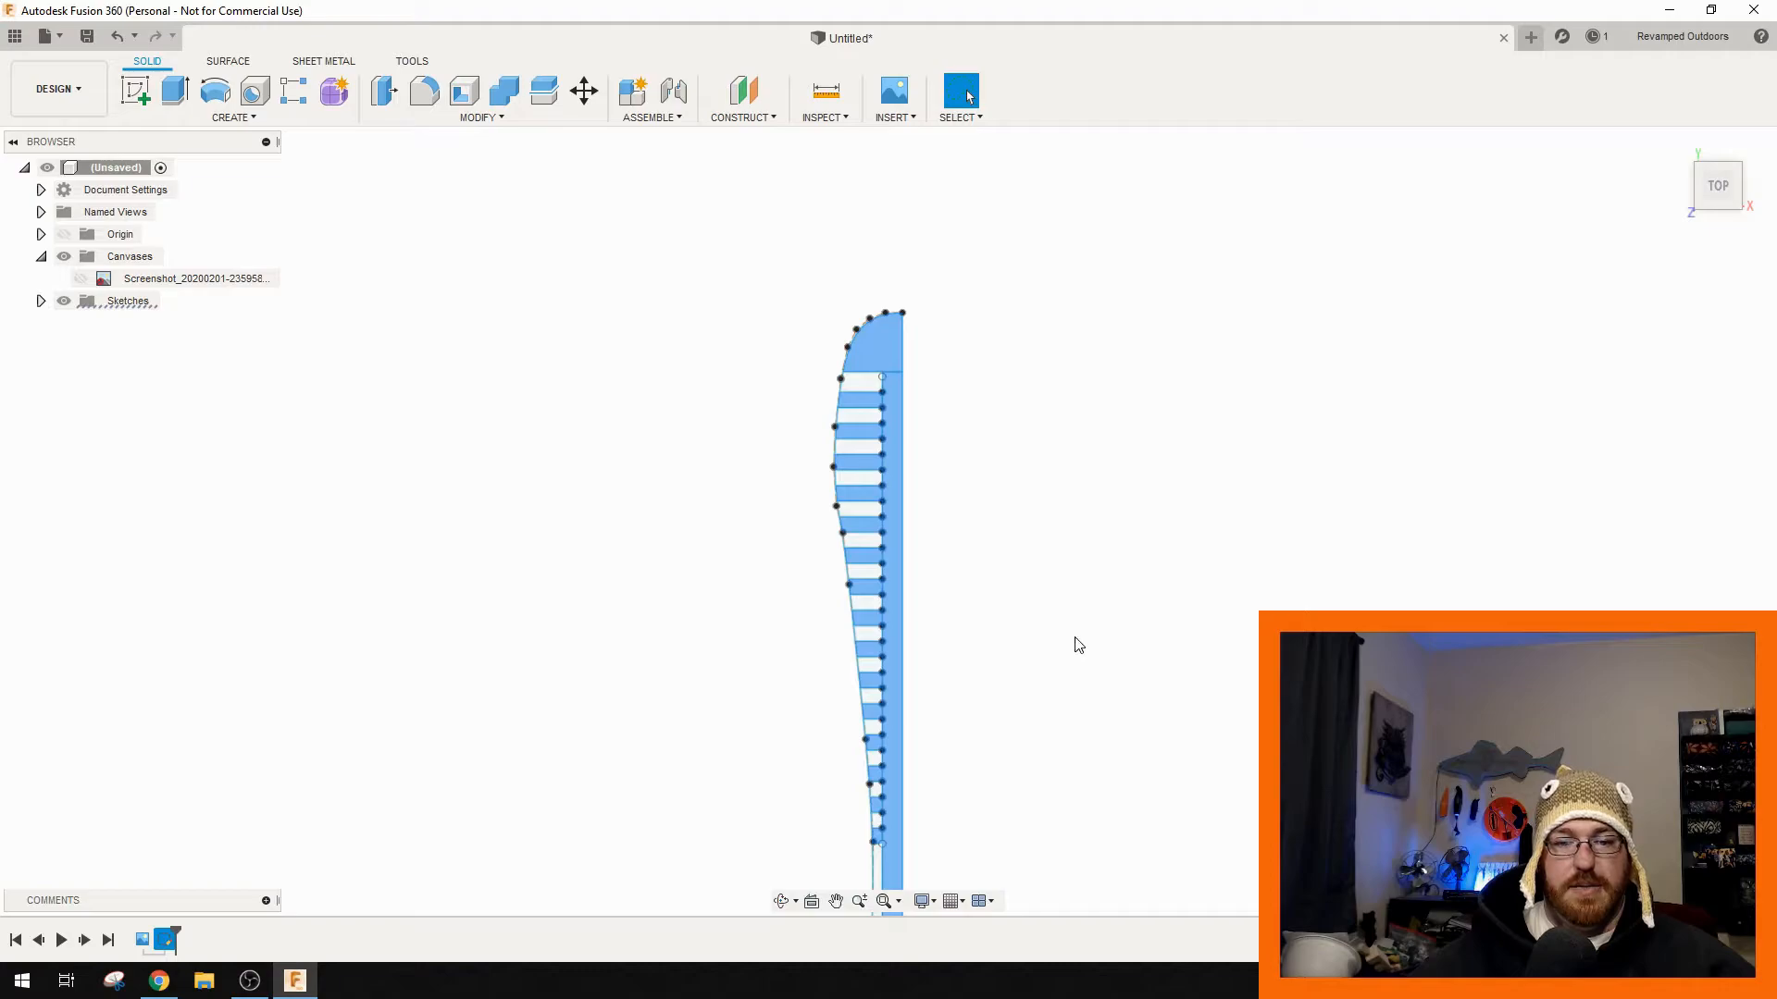
{"action": "scroll", "coordinate": [1077, 635], "scroll_direction": "down", "scroll_amount": 2}
{"action": "middle_click_drag", "start_coordinate": [988, 720], "coordinate": [933, 494]}
{"action": "scroll", "coordinate": [928, 495], "scroll_direction": "up", "scroll_amount": 6}
{"action": "mouse_move", "coordinate": [745, 806]}
{"action": "middle_mouse_down"}
{"action": "mouse_move", "coordinate": [803, 546]}
{"action": "mouse_move", "coordinate": [892, 753]}
{"action": "middle_mouse_up"}
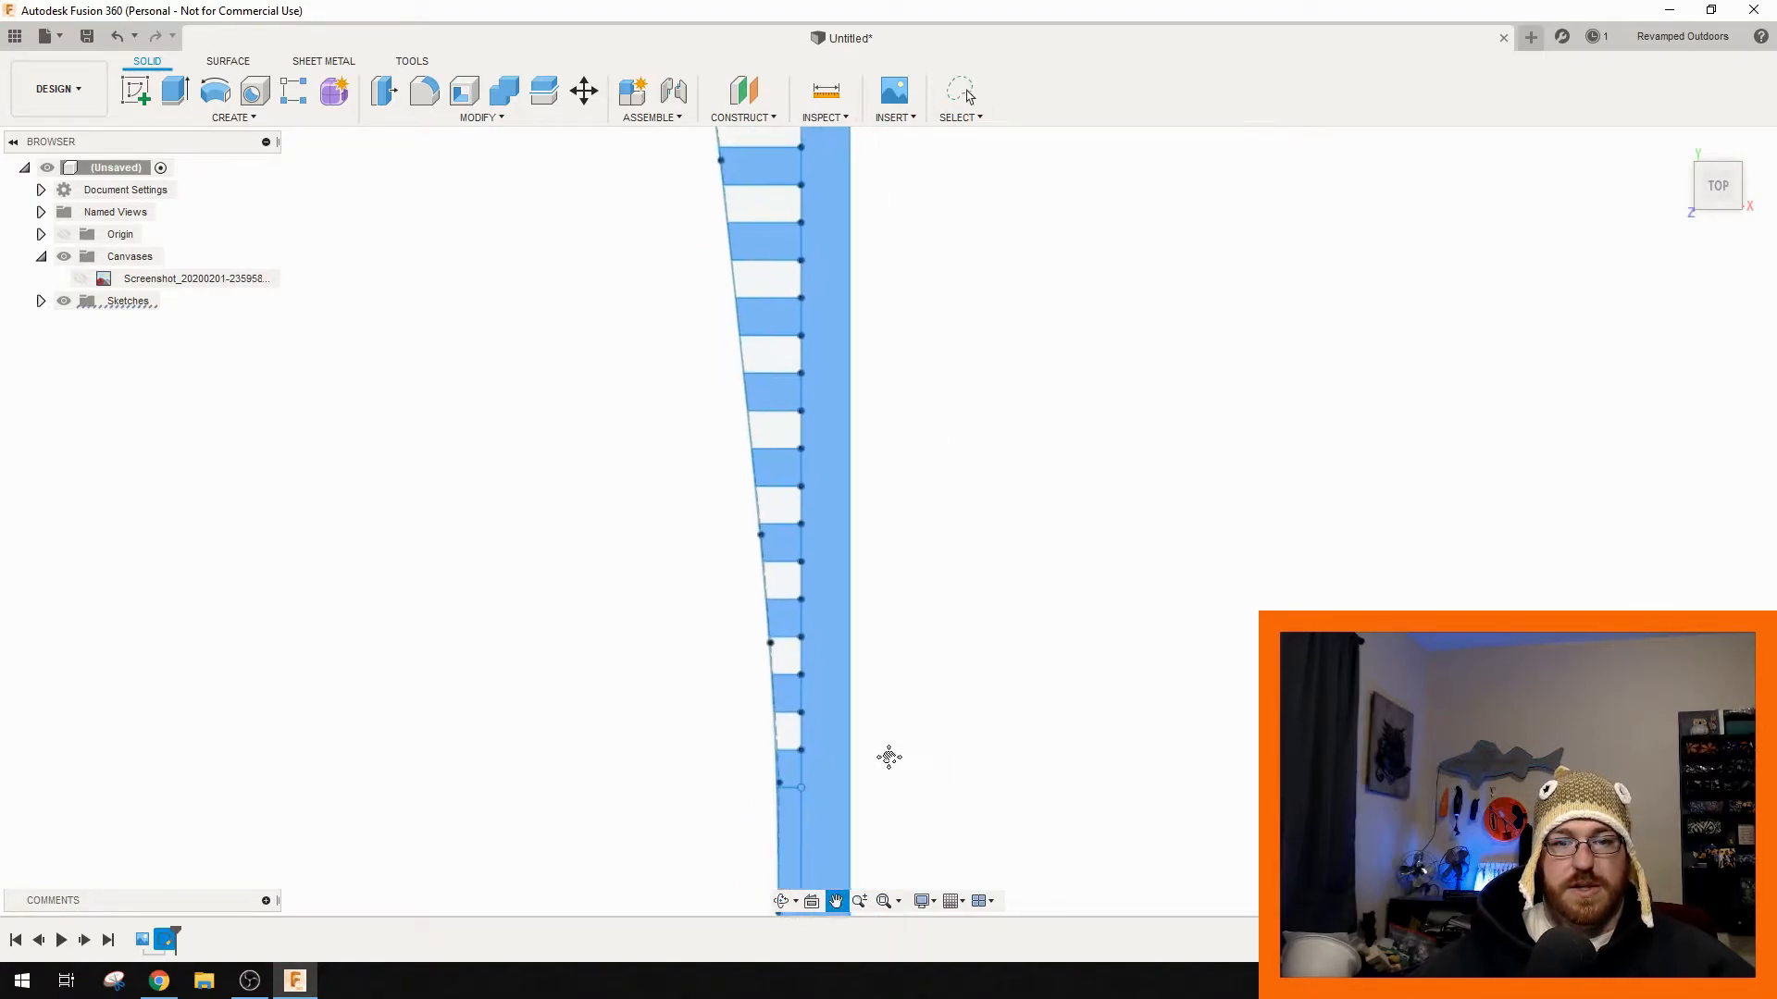
{"action": "mouse_move", "coordinate": [952, 349]}
{"action": "middle_mouse_down"}
{"action": "mouse_move", "coordinate": [1088, 323]}
{"action": "mouse_move", "coordinate": [1034, 676]}
{"action": "middle_mouse_up"}
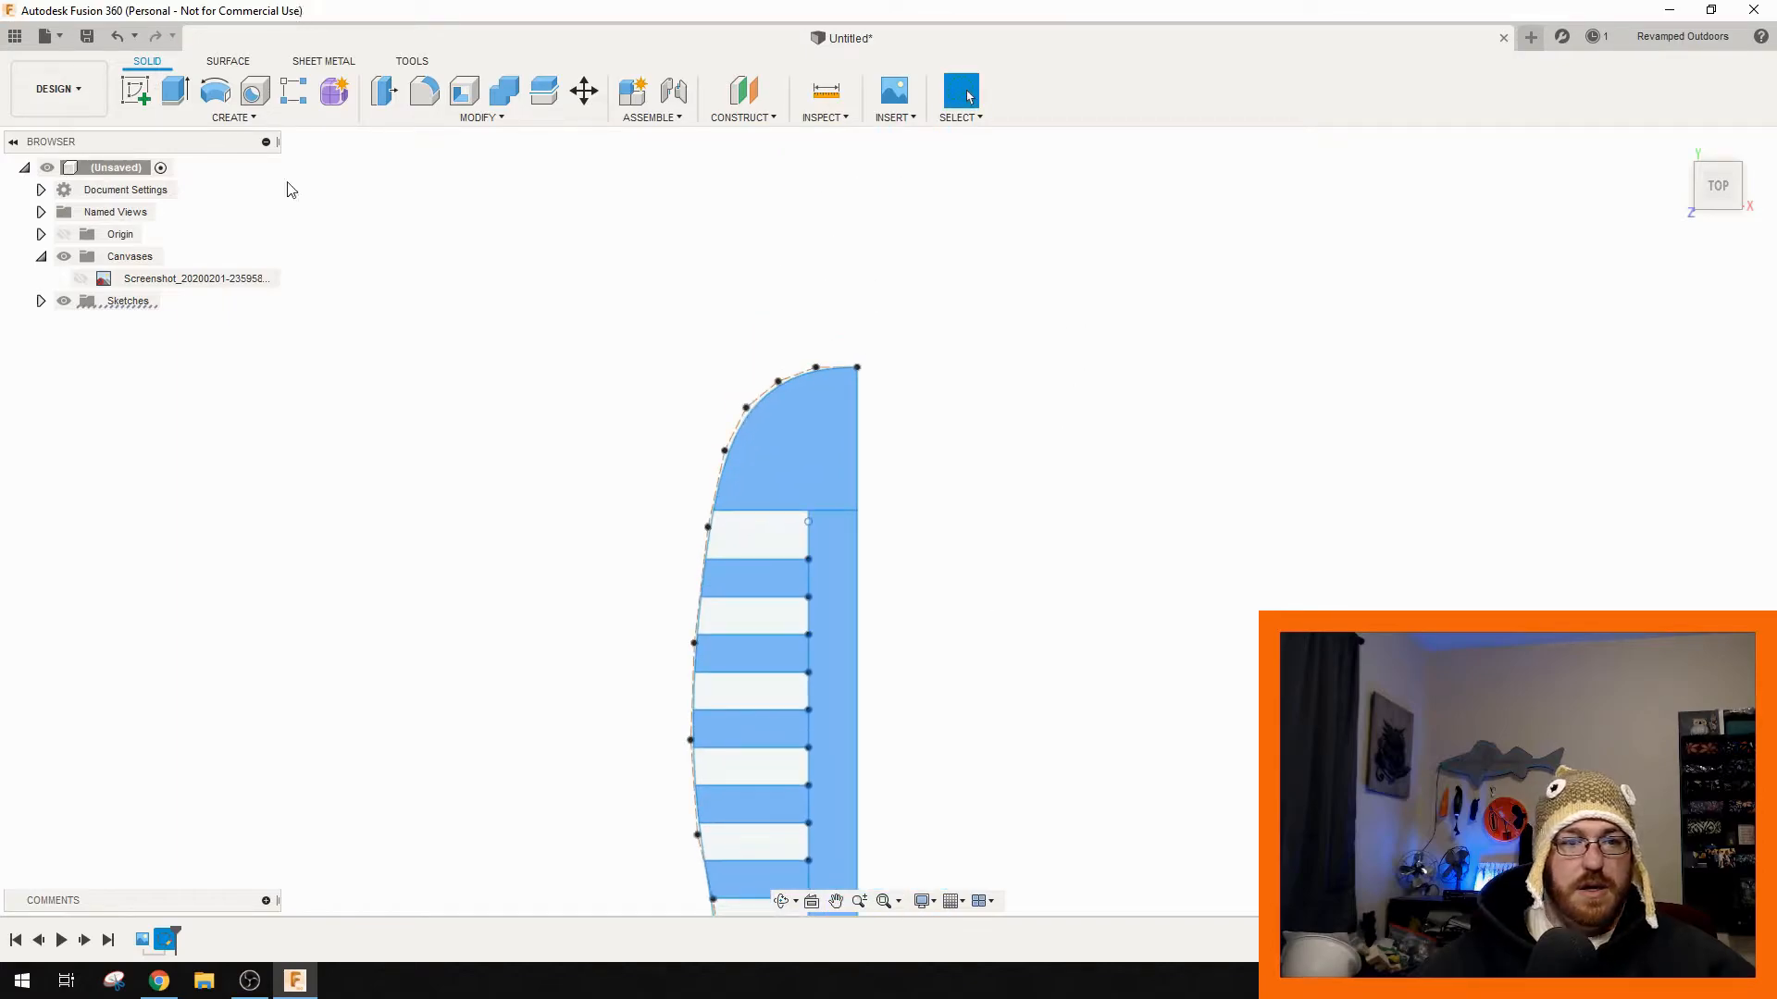
{"action": "left_click", "coordinate": [250, 118]}
{"action": "left_click", "coordinate": [238, 250]}
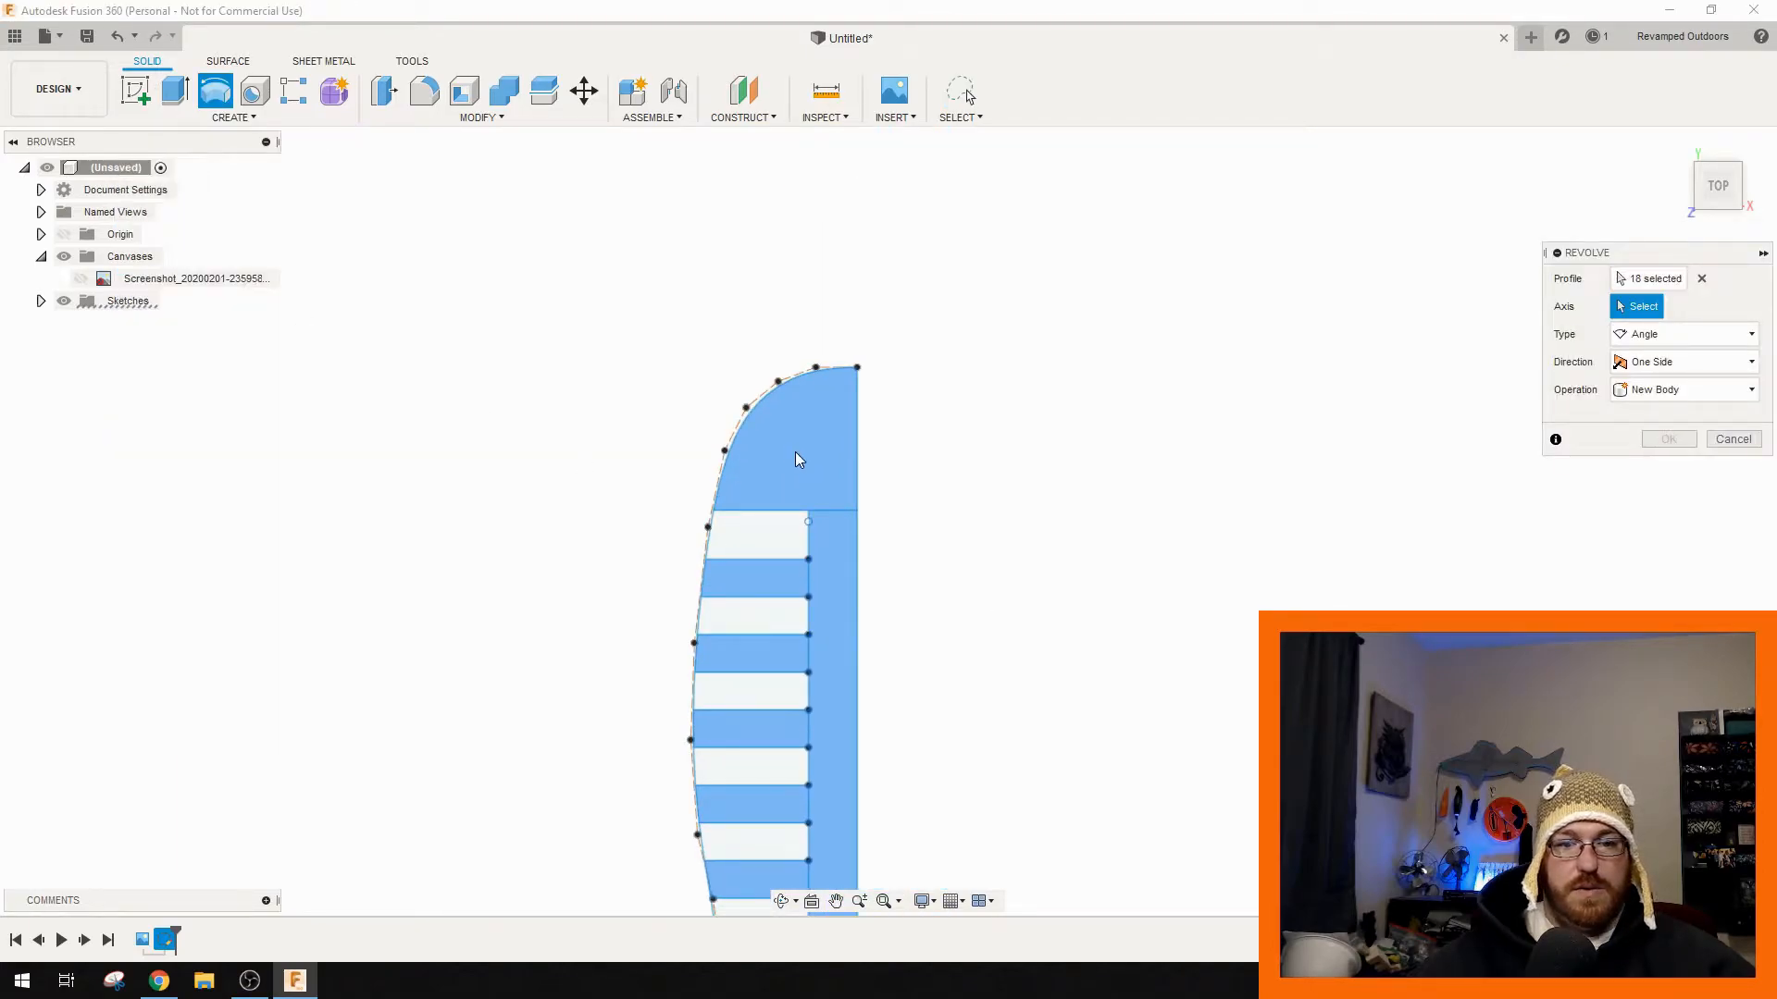
{"action": "left_click", "coordinate": [856, 613]}
{"action": "scroll", "coordinate": [1000, 713], "scroll_direction": "down", "scroll_amount": 5}
{"action": "middle_click_drag", "start_coordinate": [1351, 700], "coordinate": [1008, 668]}
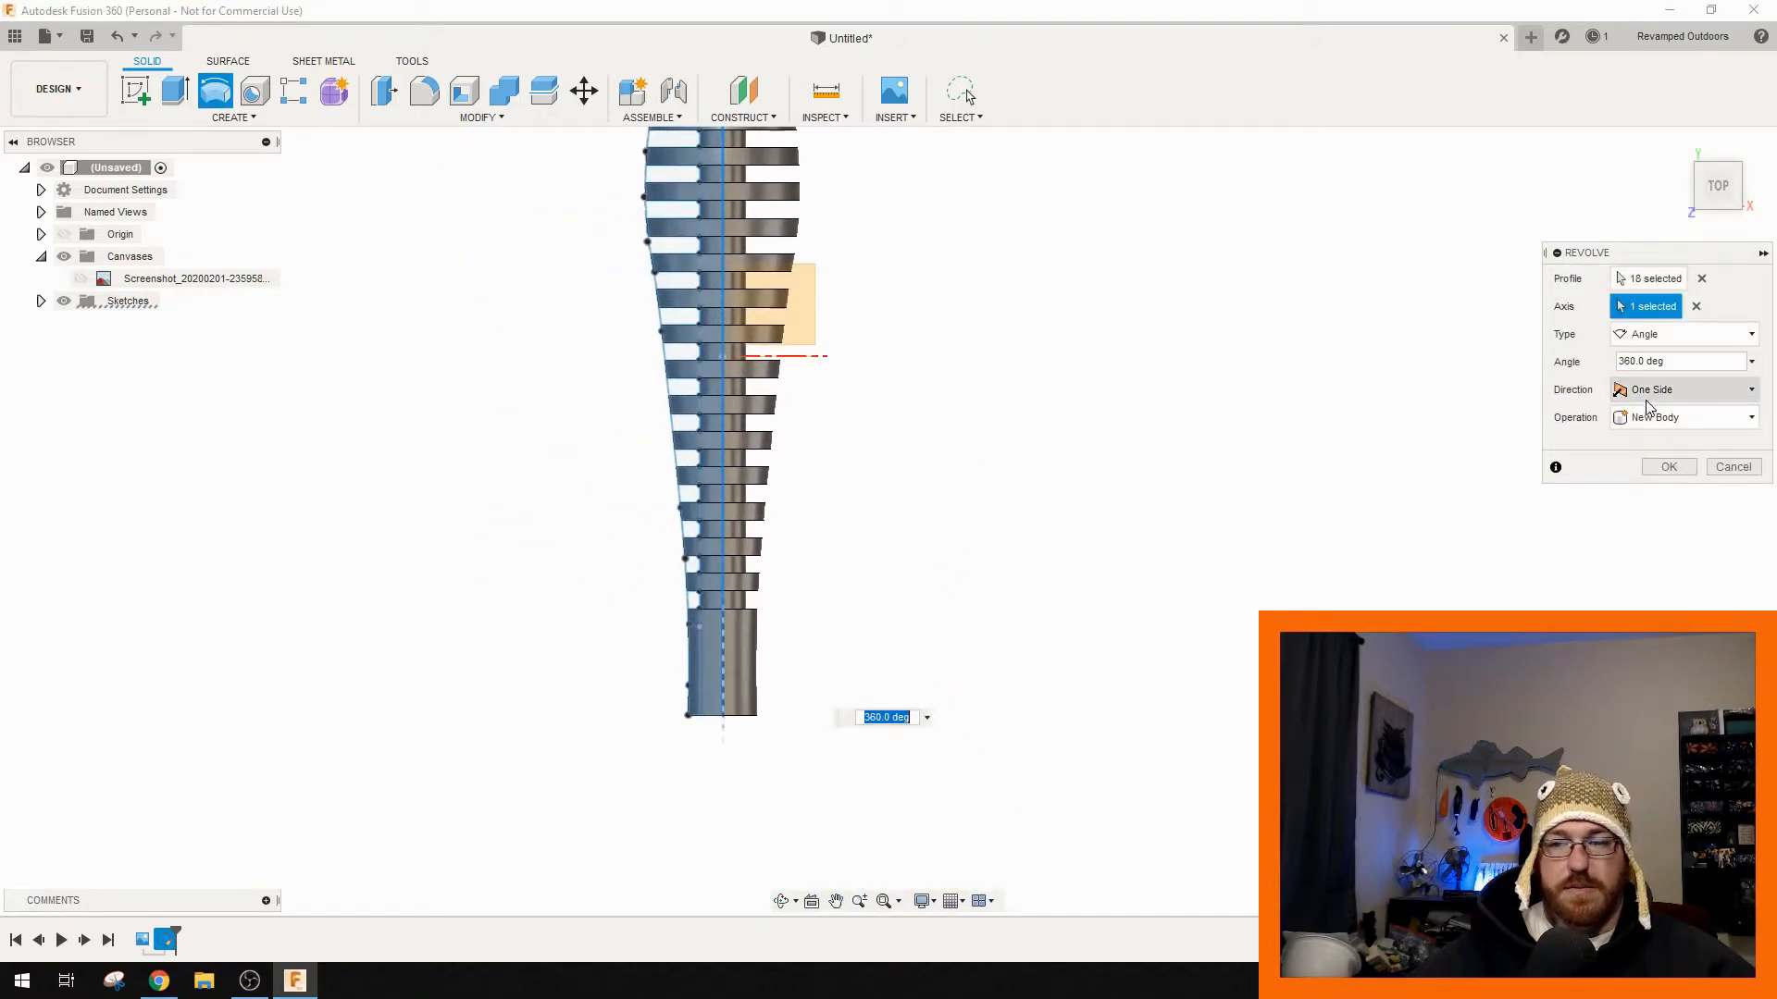
{"action": "left_click", "coordinate": [1668, 468]}
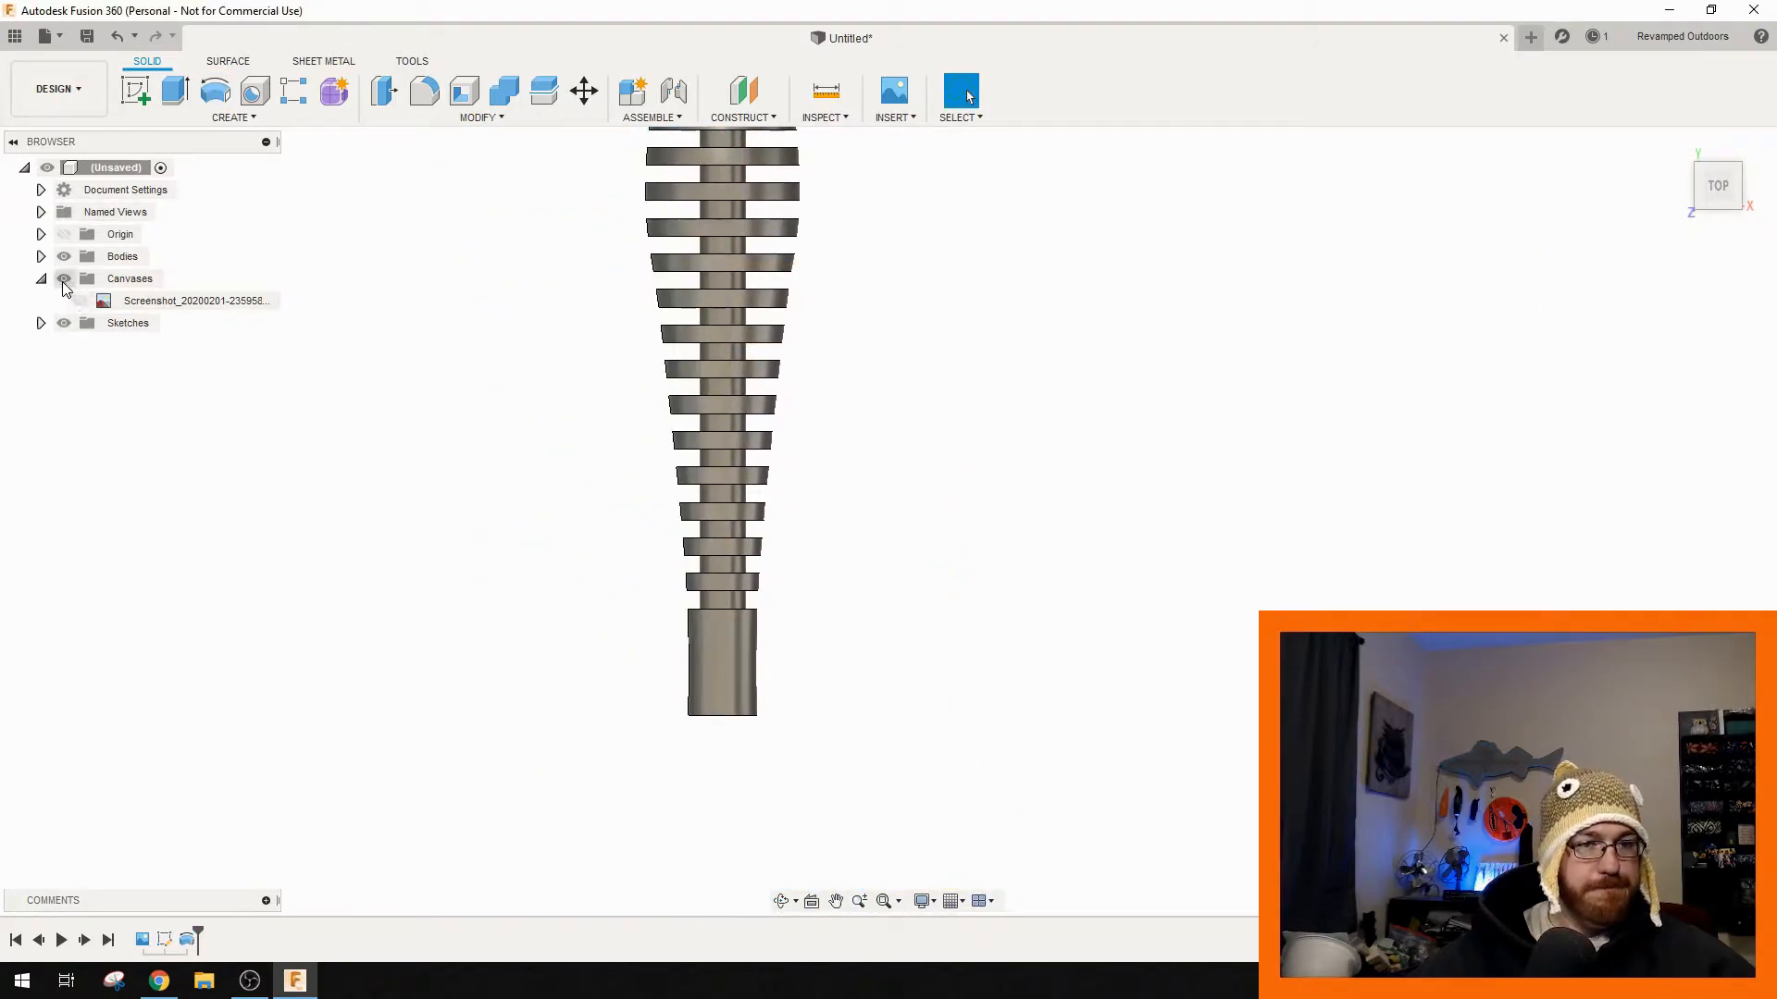
- Examine the revolved body from the side, checking the ribs and the central core between them
{"action": "scroll", "coordinate": [811, 520], "scroll_direction": "down", "scroll_amount": 3}
{"action": "middle_click_drag", "start_coordinate": [811, 520], "coordinate": [1067, 619]}
{"action": "scroll", "coordinate": [807, 546], "scroll_direction": "up", "scroll_amount": 7}
{"action": "middle_click_drag", "start_coordinate": [862, 546], "coordinate": [1009, 577]}
{"action": "scroll", "coordinate": [868, 413], "scroll_direction": "up", "scroll_amount": 5}
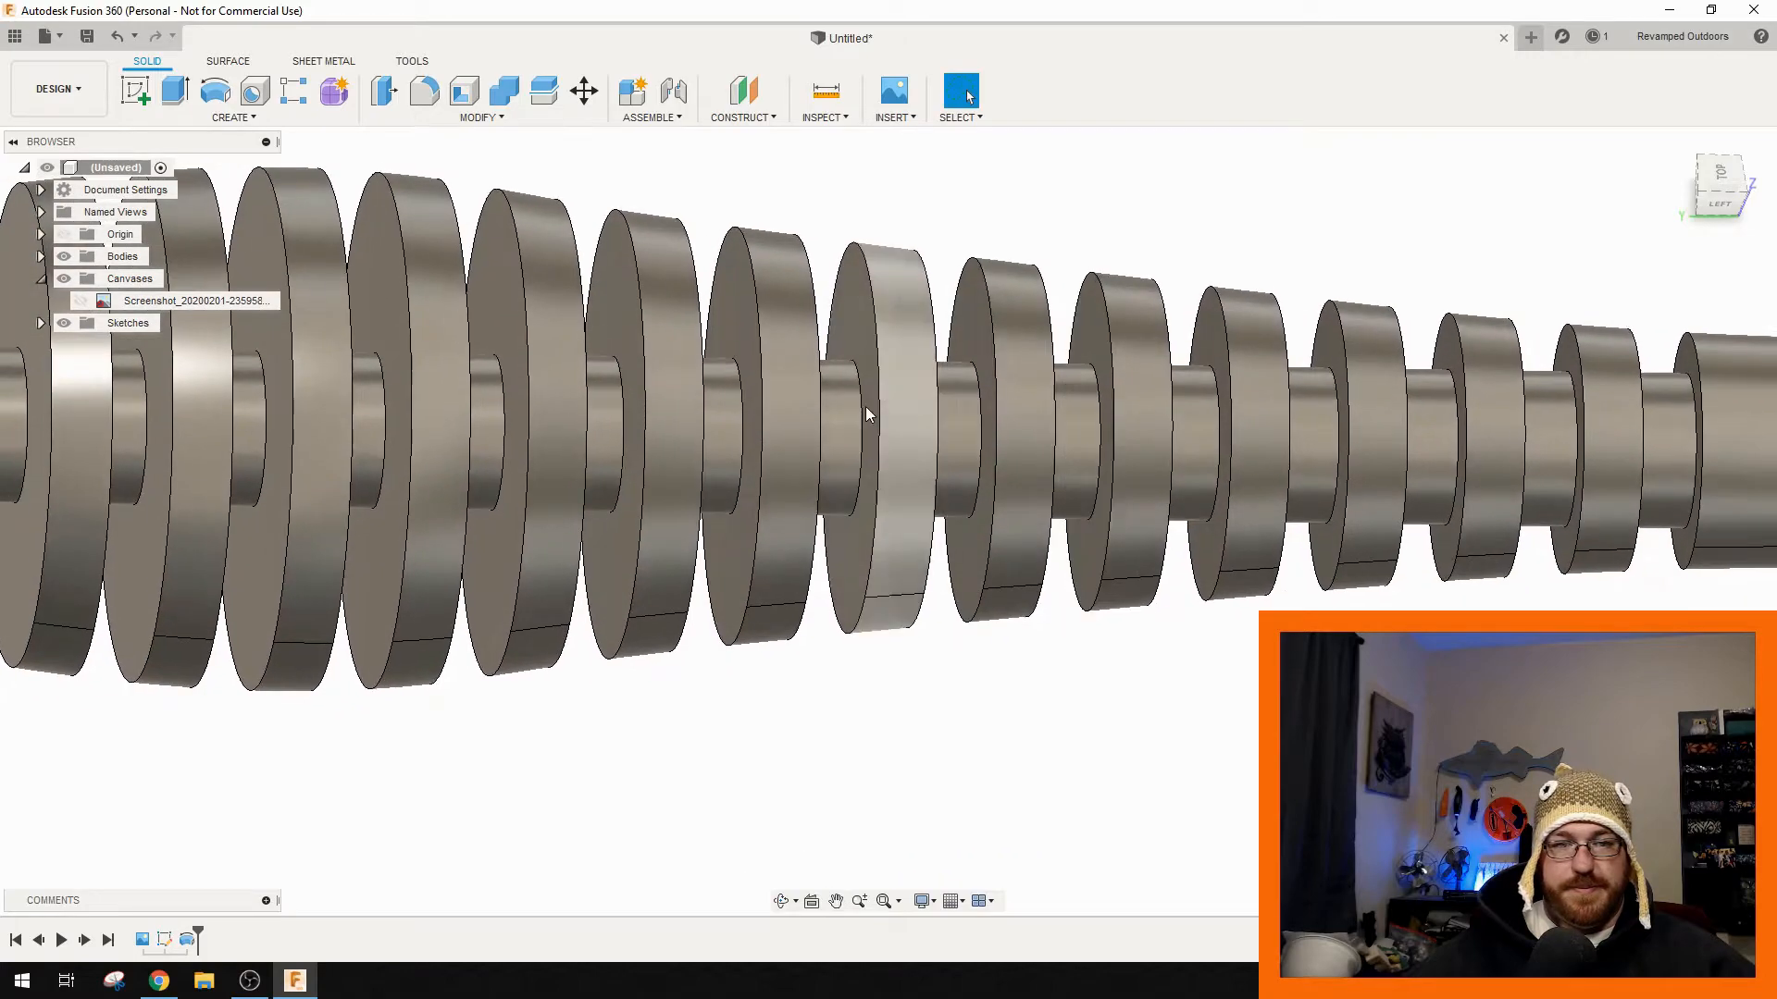
{"action": "scroll", "coordinate": [868, 414], "scroll_direction": "down", "scroll_amount": 3}
{"action": "middle_click_drag", "start_coordinate": [868, 414], "coordinate": [831, 479]}
{"action": "middle_click_drag", "start_coordinate": [915, 345], "coordinate": [995, 356], "text": "shift"}
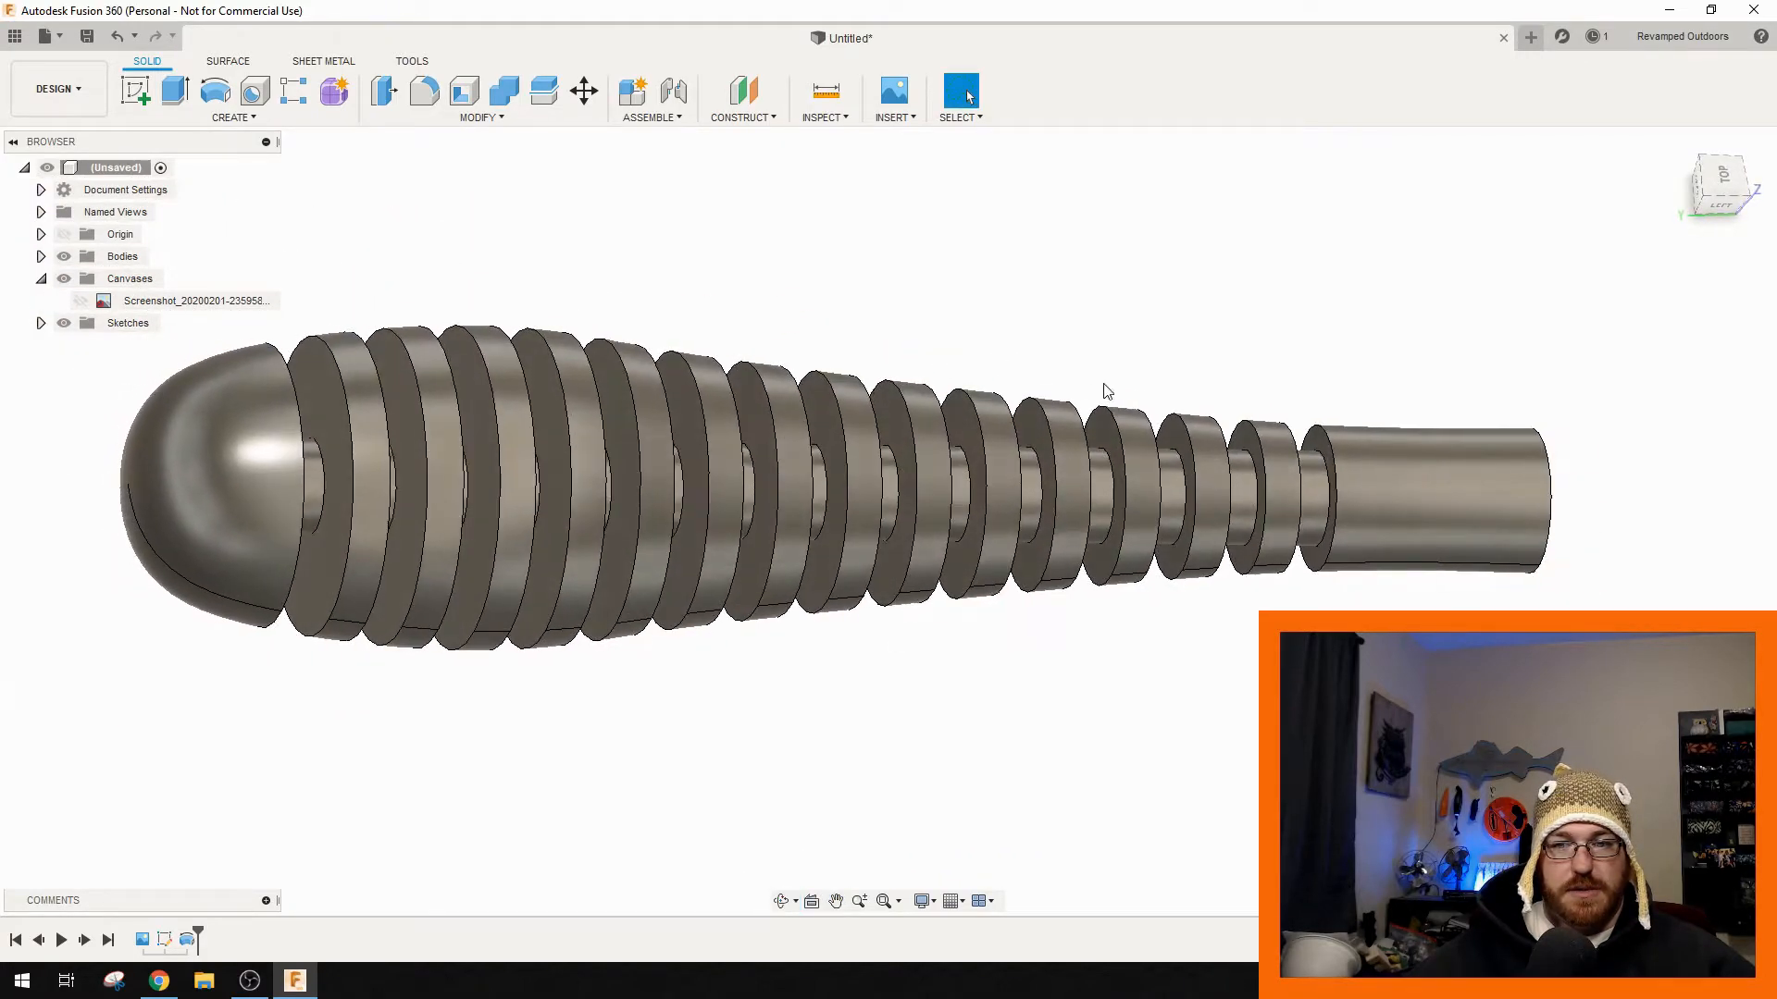
- Select the outer rib faces and the core faces between them along the tail half of the body
{"action": "scroll", "coordinate": [1301, 465], "scroll_direction": "up", "scroll_amount": 3}
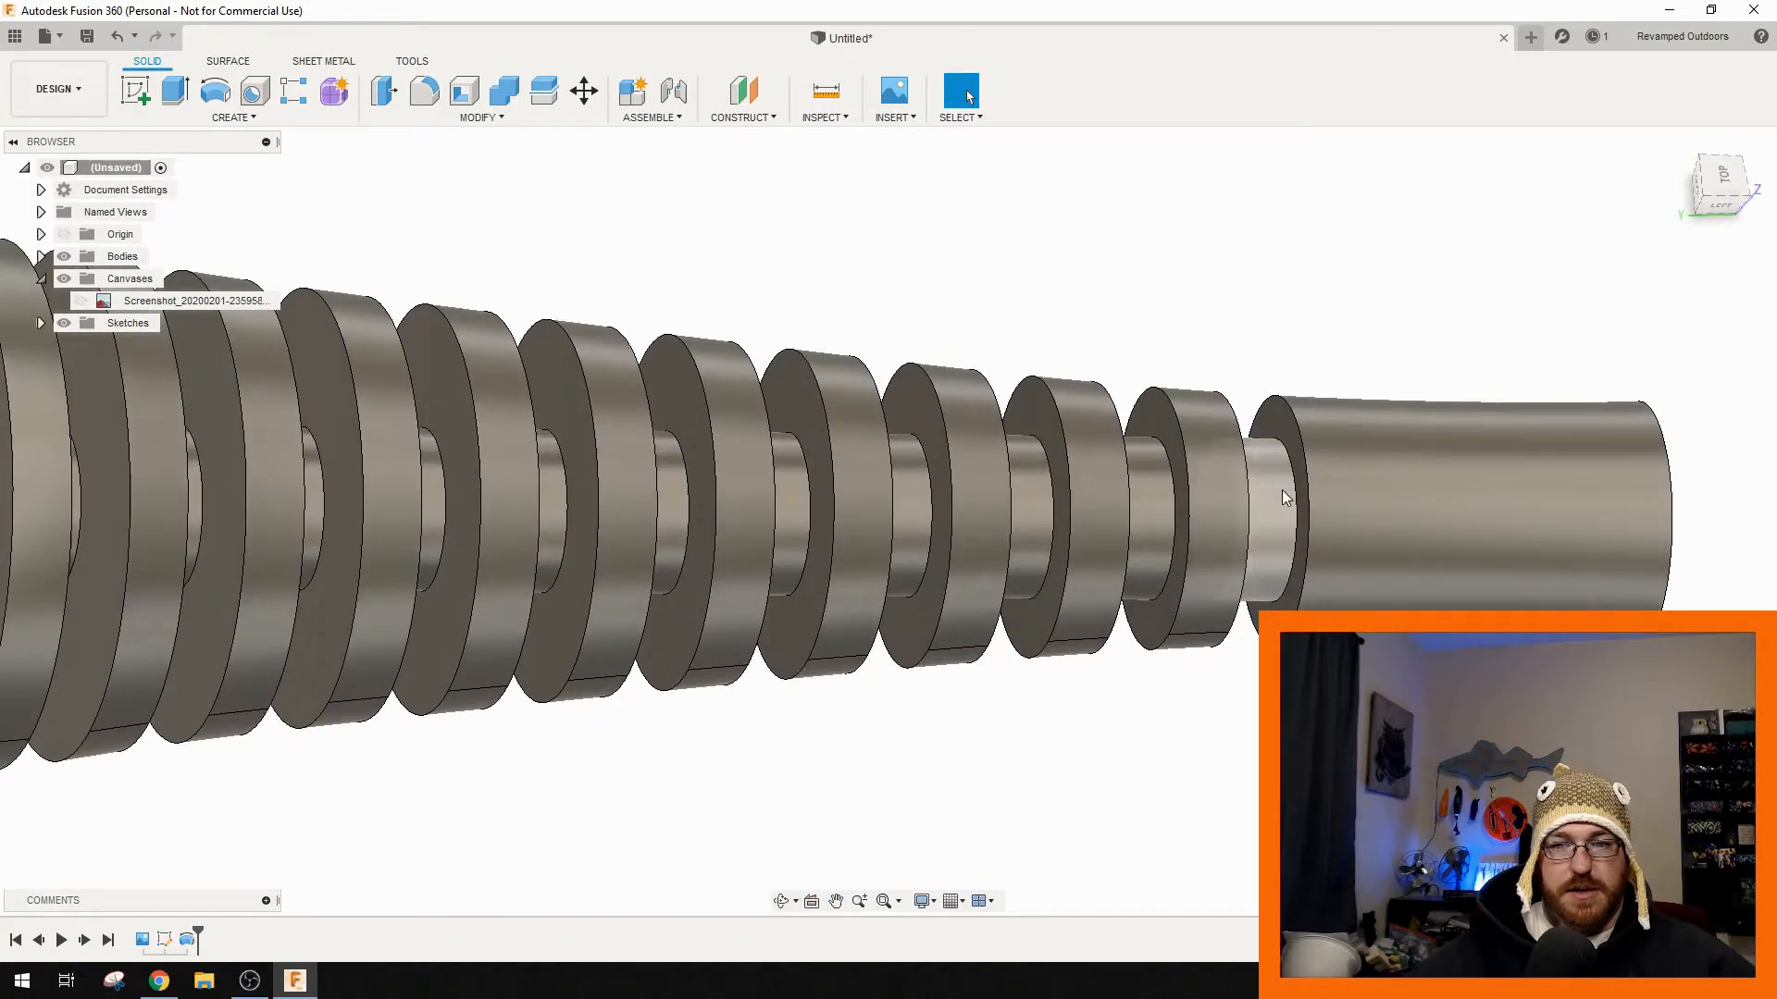
{"action": "left_click", "coordinate": [1280, 490]}
{"action": "left_click", "coordinate": [1203, 463]}
{"action": "left_click", "coordinate": [1046, 474], "text": "shift"}
{"action": "left_click", "coordinate": [977, 470], "text": "shift"}
{"action": "left_click", "coordinate": [869, 478], "text": "shift"}
{"action": "left_click", "coordinate": [694, 504], "text": "shift"}
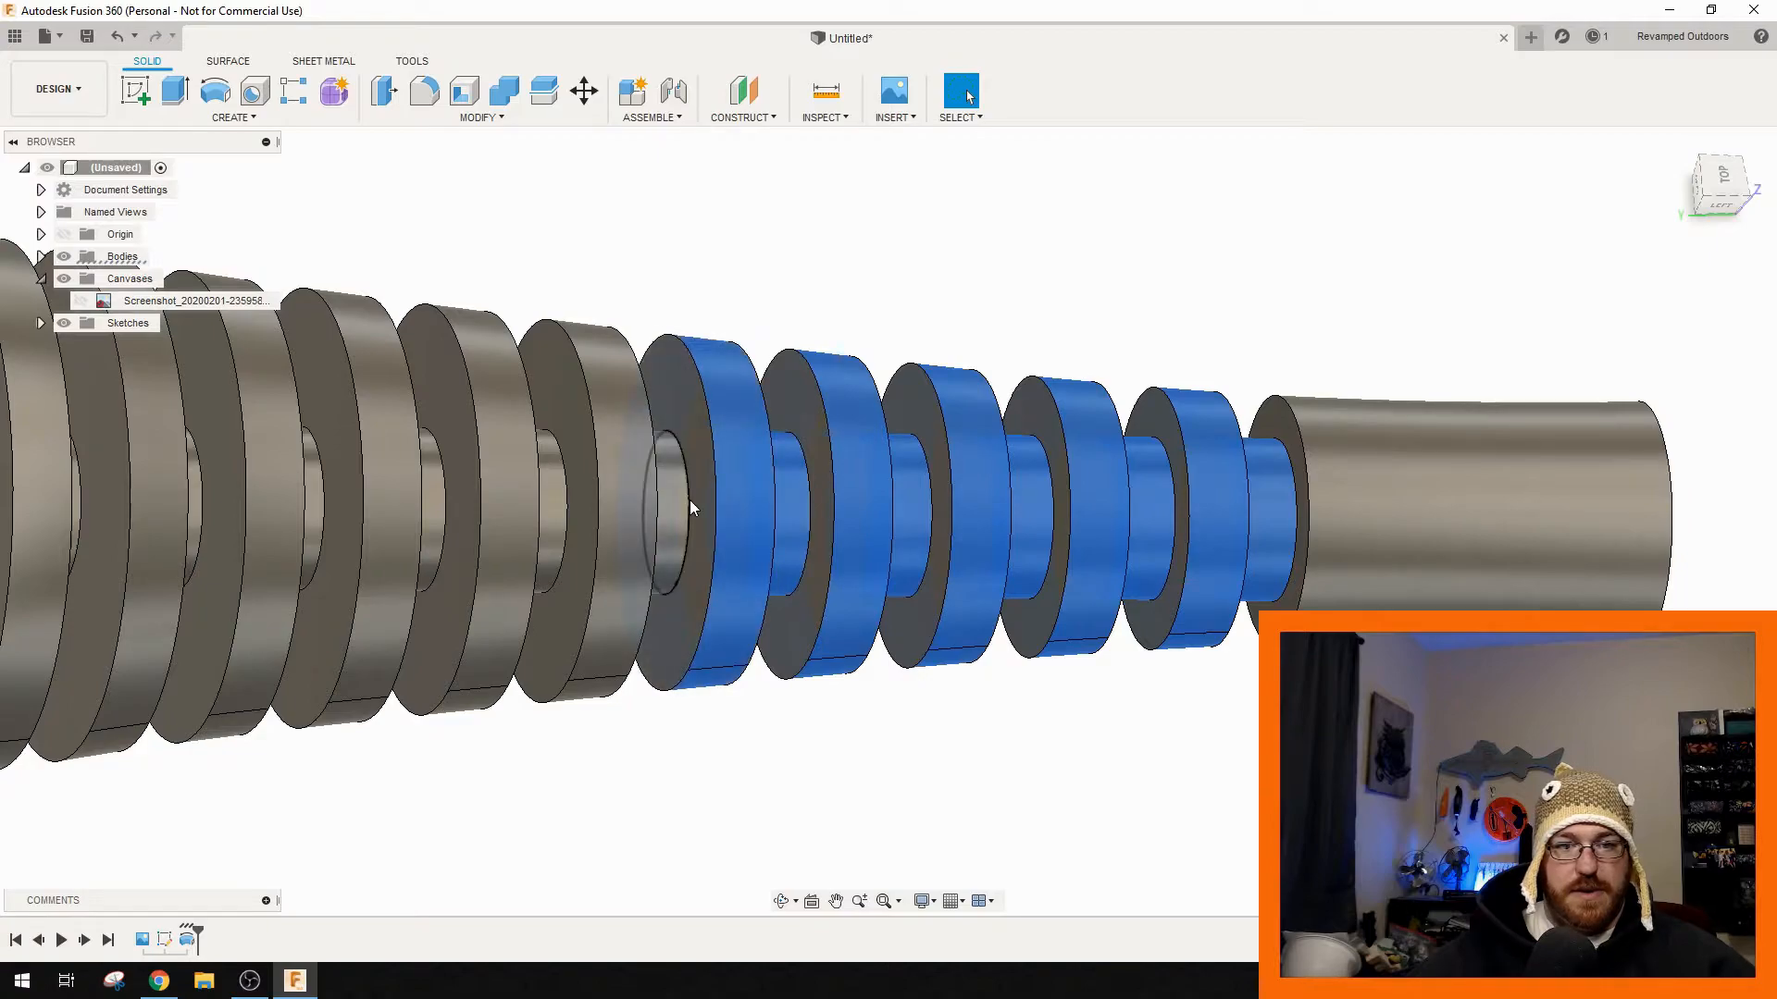
{"action": "left_click", "coordinate": [548, 495], "text": "shift"}
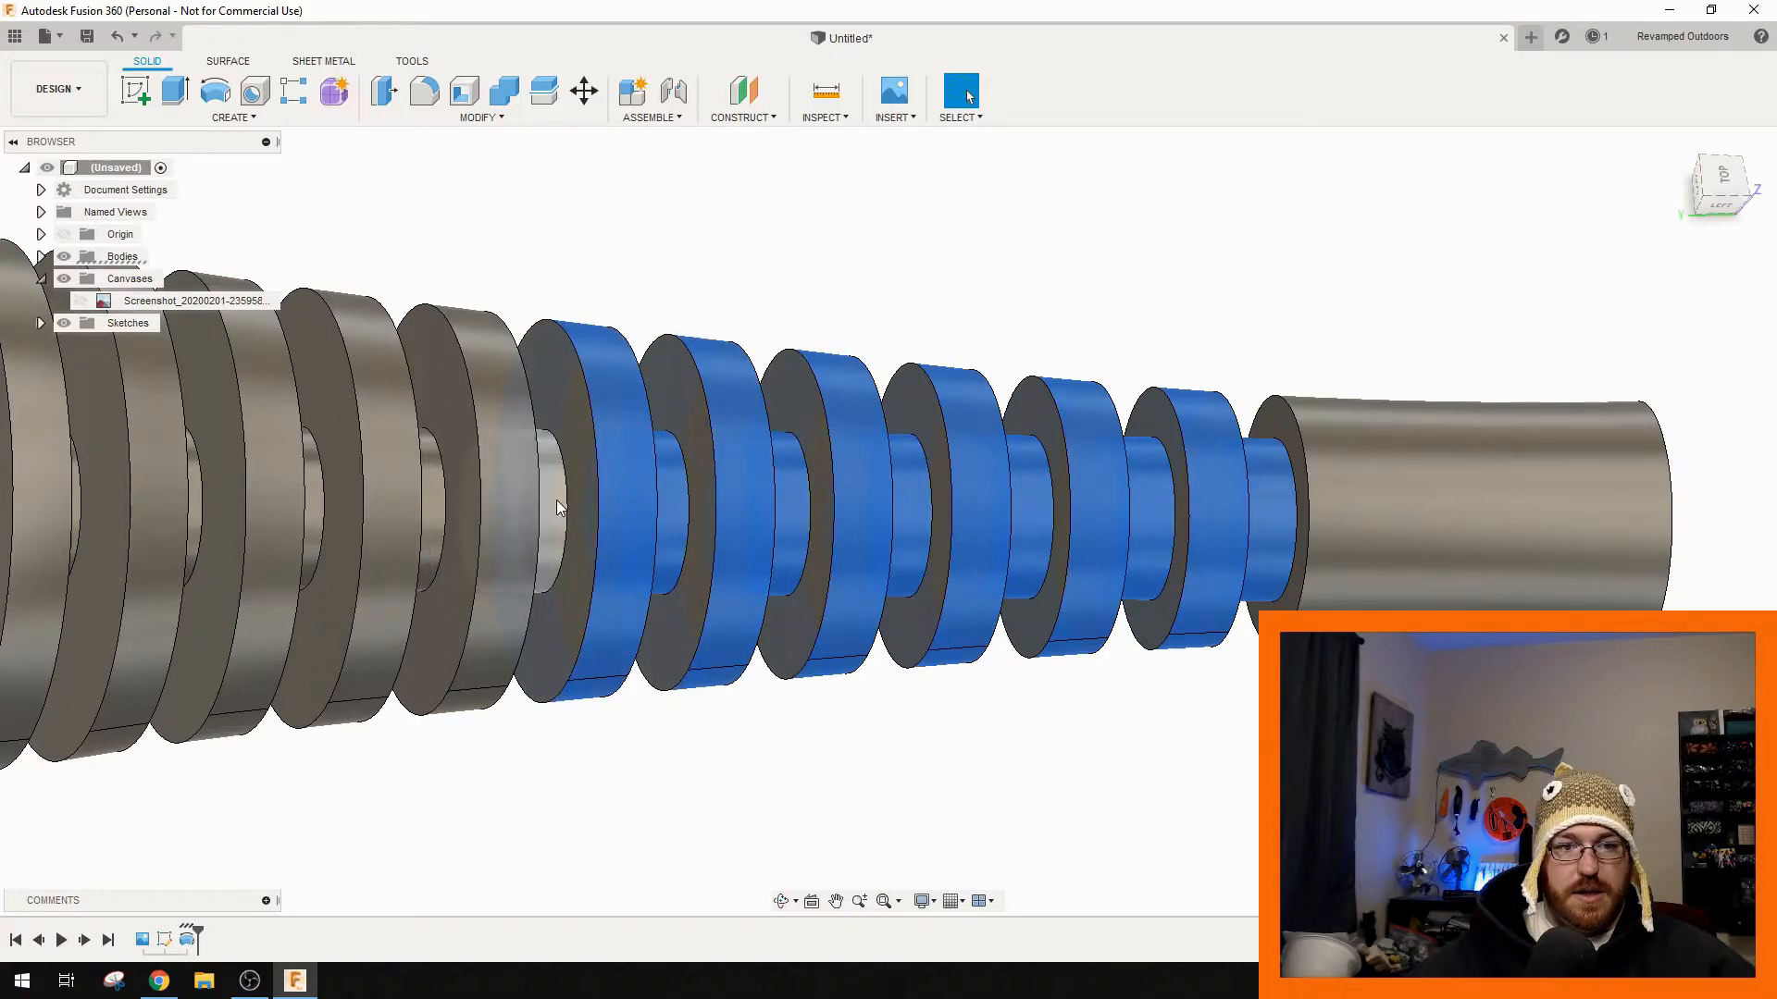
{"action": "left_click", "coordinate": [442, 469], "text": "shift"}
- Add the outer faces of the remaining ribs up to the head to the selection
{"action": "middle_click_drag", "start_coordinate": [442, 469], "coordinate": [1191, 446]}
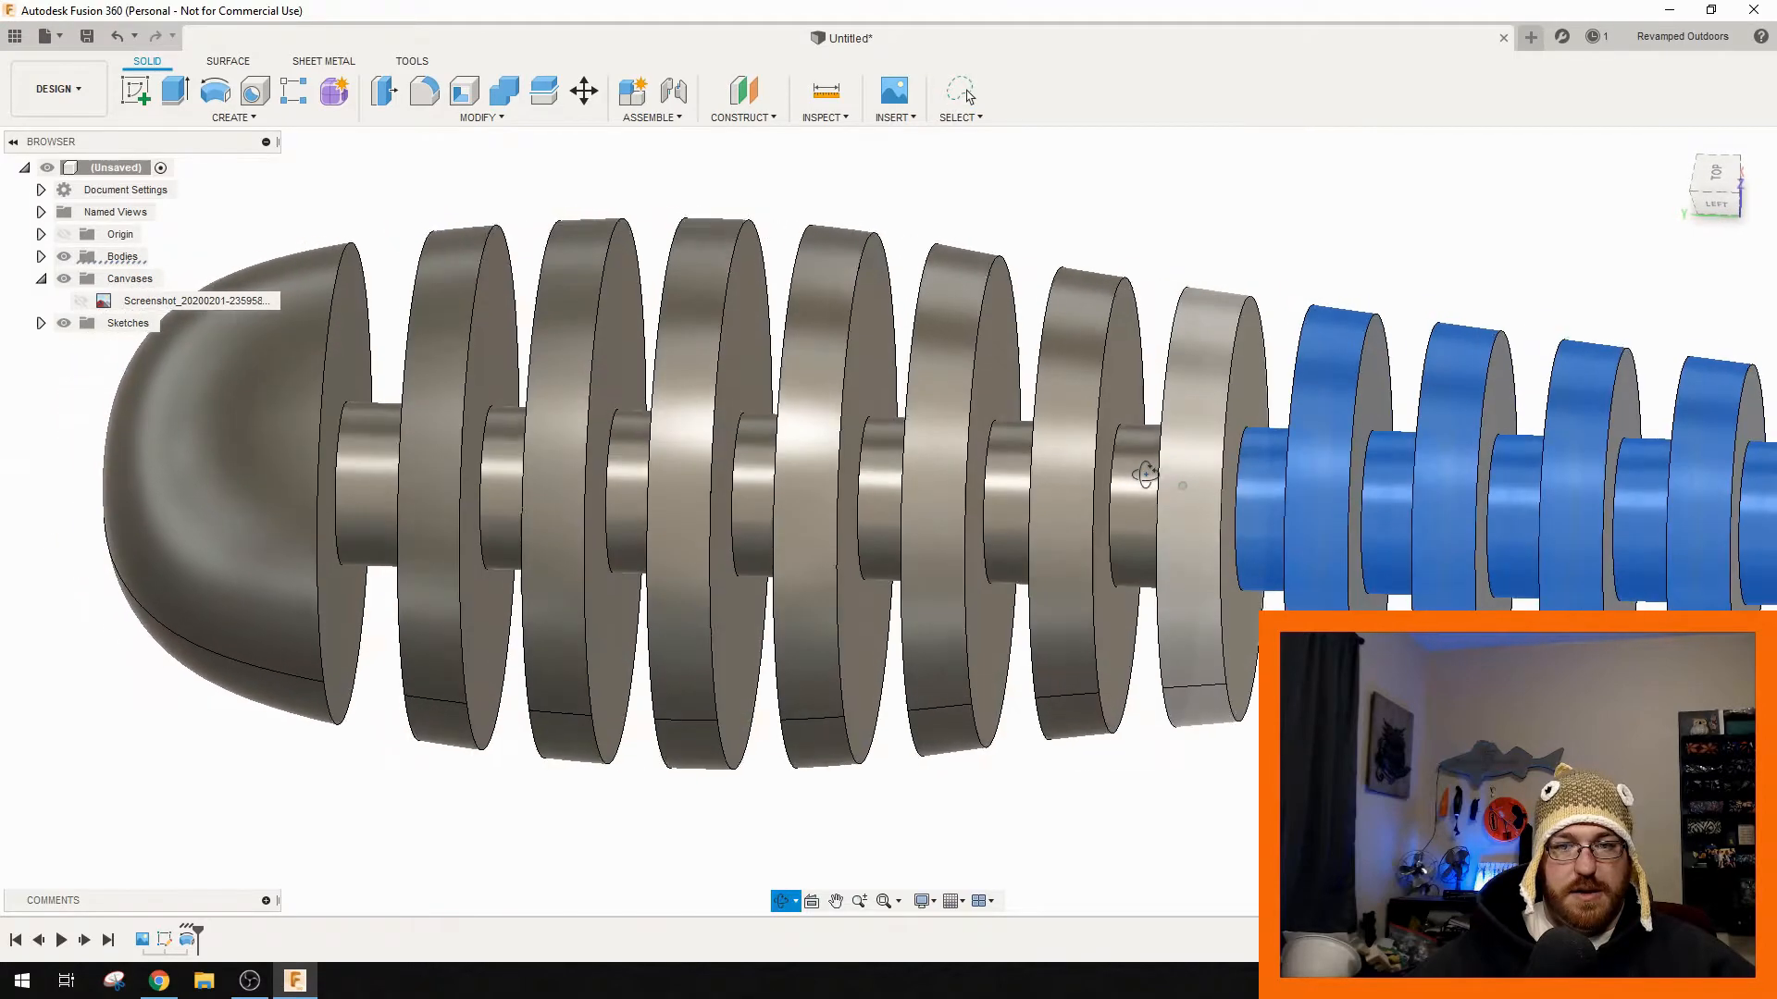
{"action": "left_click", "coordinate": [1195, 444], "text": "shift"}
{"action": "left_click", "coordinate": [1075, 438], "text": "shift"}
{"action": "left_click", "coordinate": [944, 444], "text": "shift"}
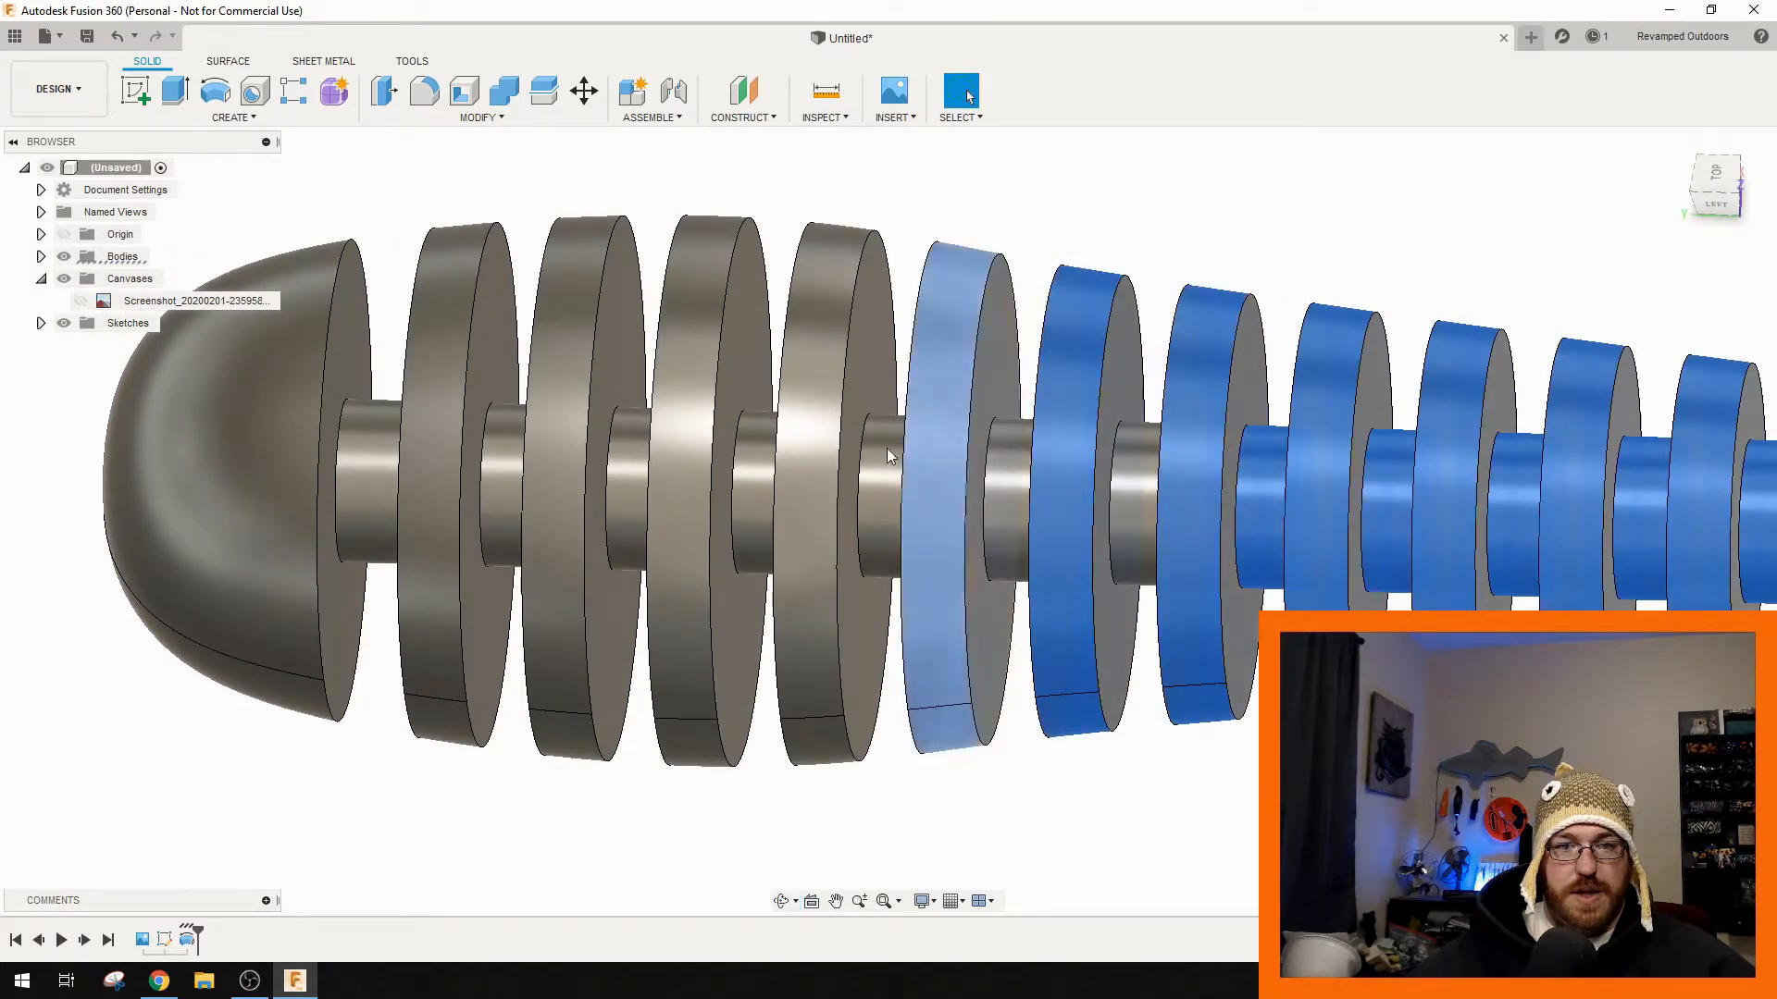
{"action": "left_click", "coordinate": [811, 442], "text": "shift"}
{"action": "left_click", "coordinate": [690, 443], "text": "shift"}
{"action": "left_click", "coordinate": [566, 447], "text": "shift"}
{"action": "left_click", "coordinate": [452, 443], "text": "shift"}
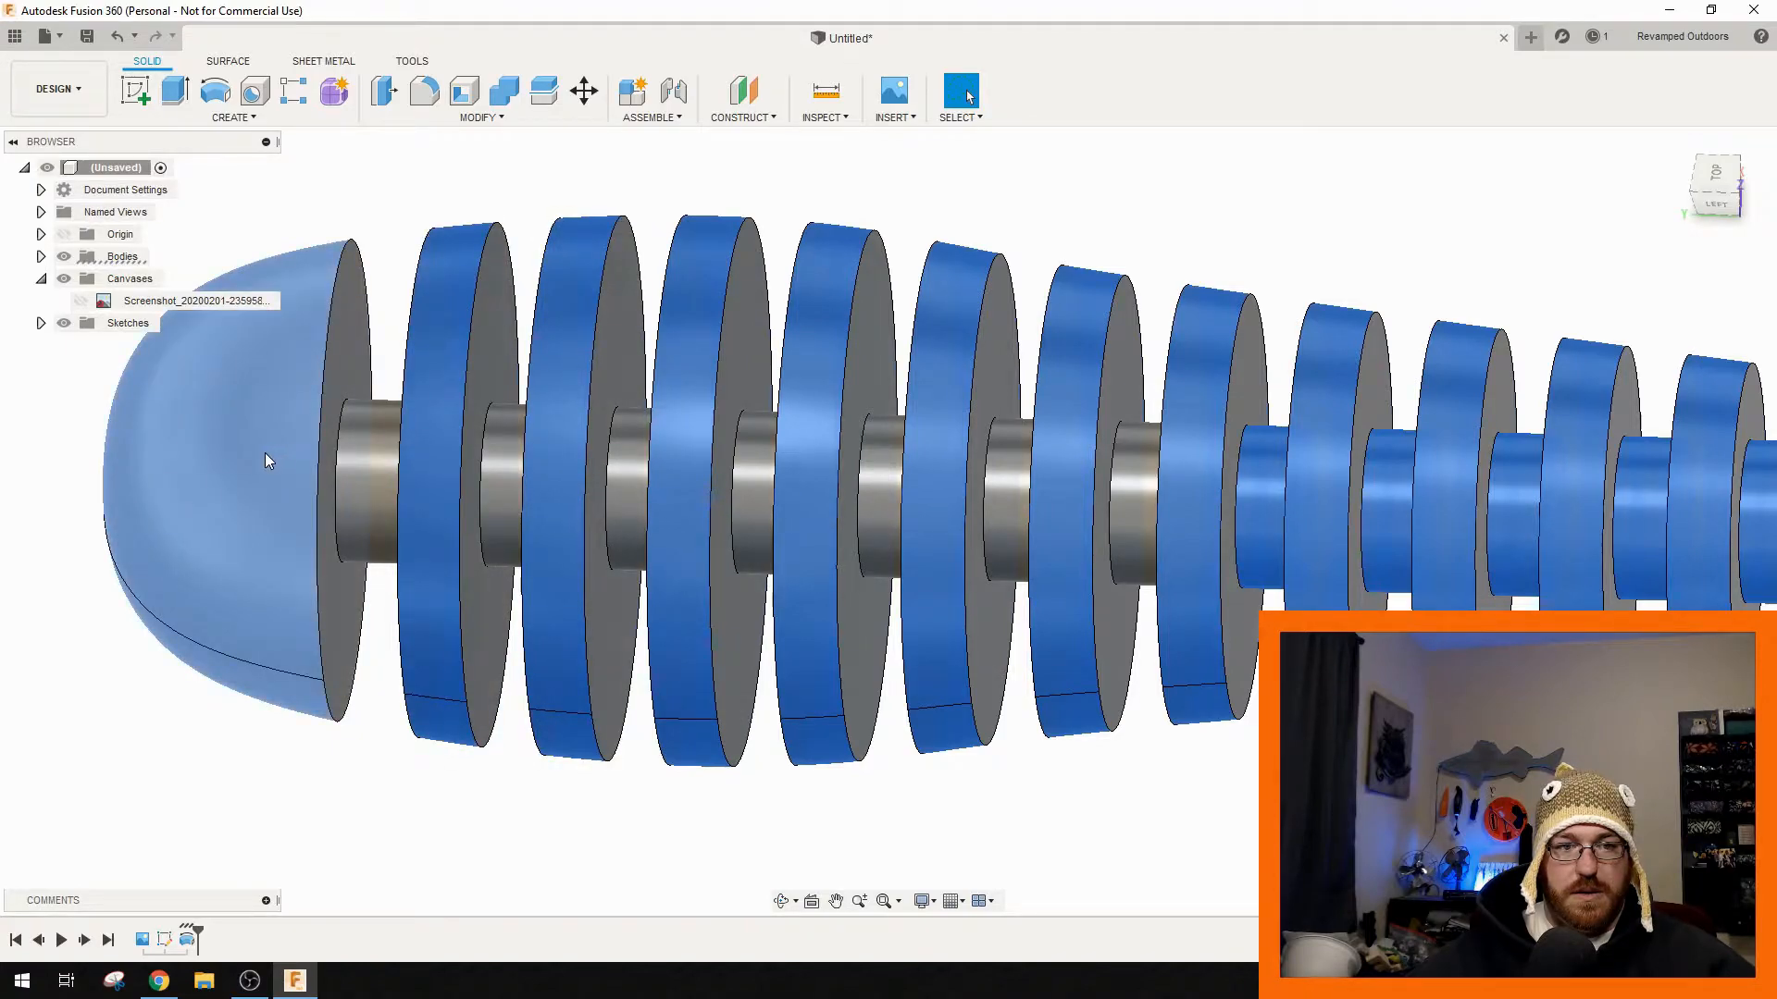
- Add the core faces between the head and the larger ribs to the selection
{"action": "left_click", "coordinate": [368, 474], "text": "shift"}
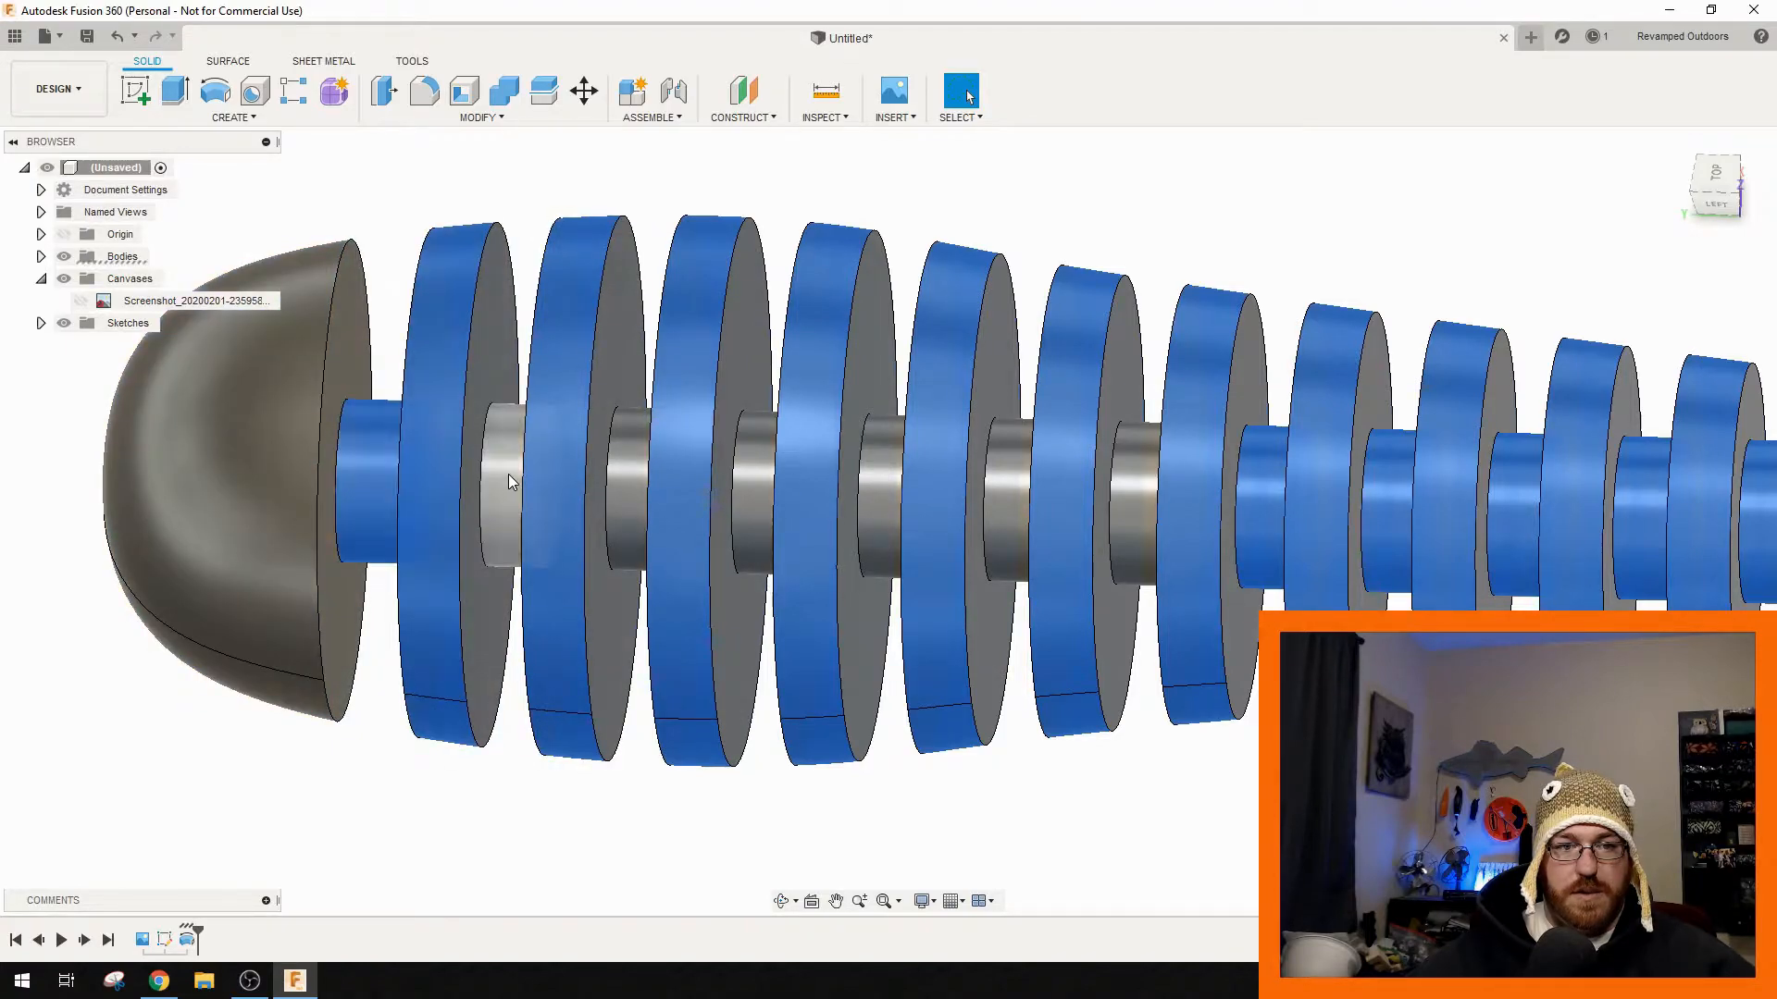
{"action": "left_click", "coordinate": [624, 469], "text": "shift"}
{"action": "left_click", "coordinate": [762, 468], "text": "shift"}
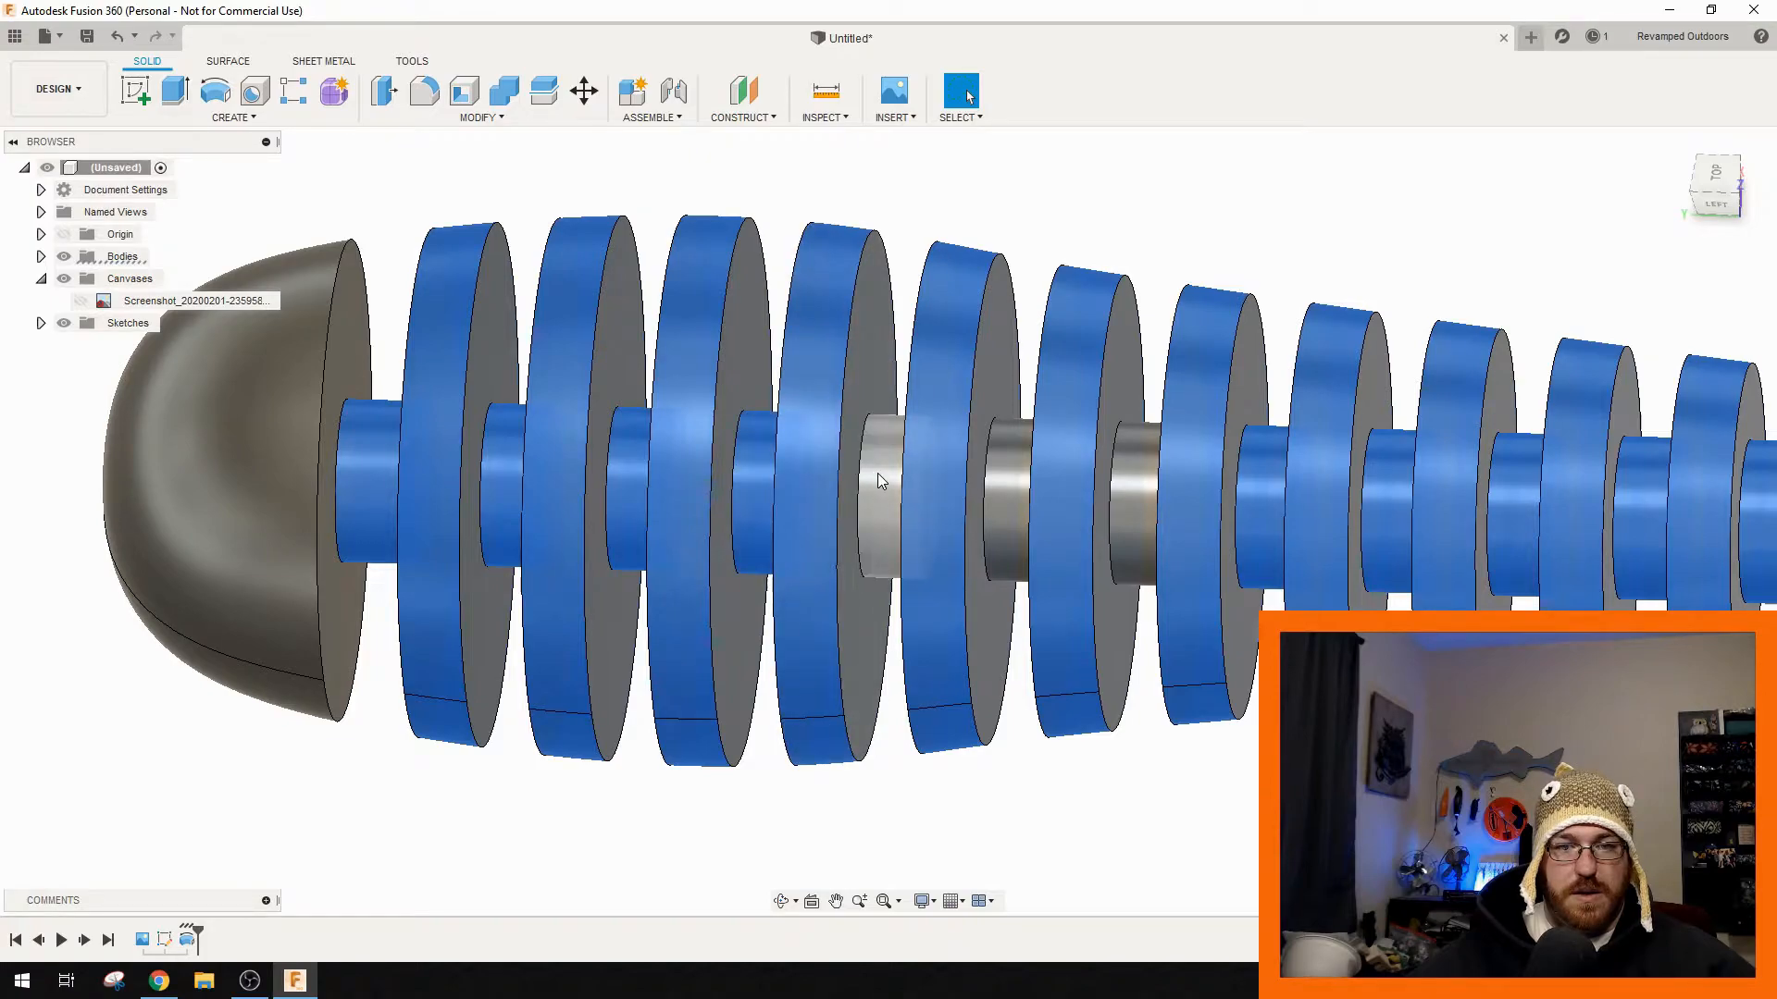
{"action": "left_click", "coordinate": [1007, 486], "text": "shift"}
{"action": "left_click", "coordinate": [1130, 491], "text": "shift"}
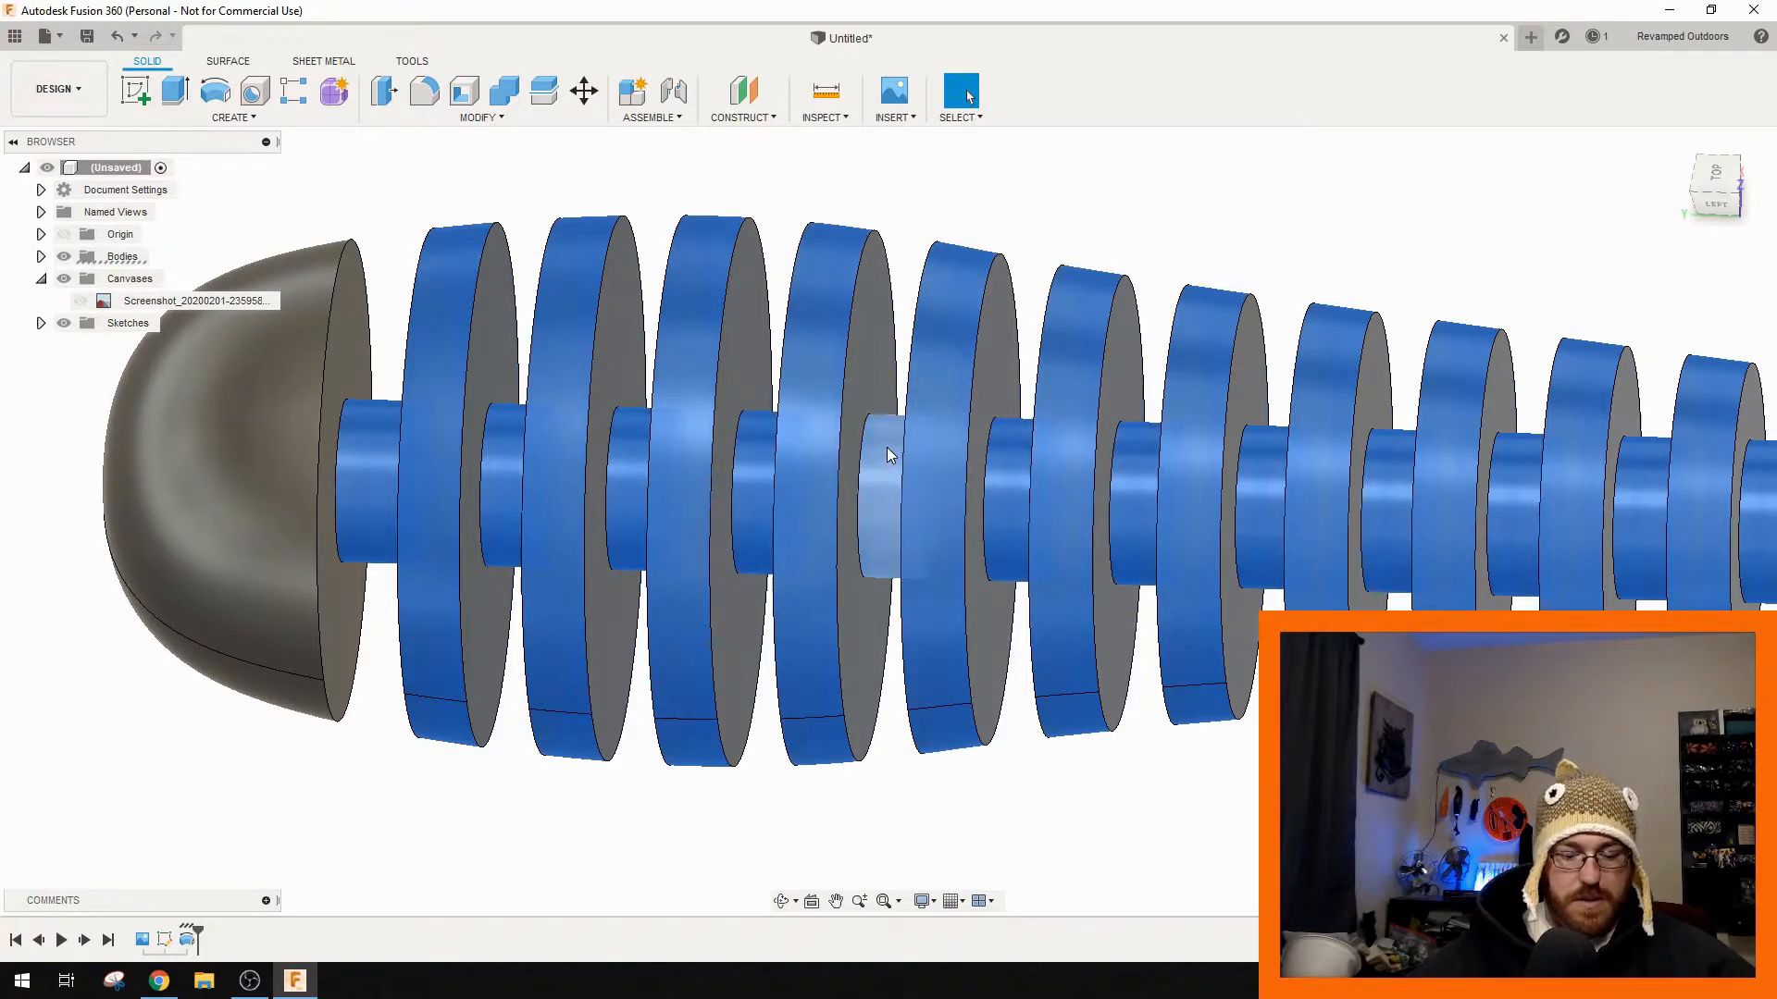
- Fillet the selected rib and core faces with a 0.99 mm radius
{"action": "key", "text": "f"}
{"action": "type", "text": ".99"}
{"action": "key", "text": "Return"}
{"action": "scroll", "coordinate": [858, 491], "scroll_direction": "down", "scroll_amount": 5}
{"action": "mouse_move", "coordinate": [837, 584]}
{"action": "middle_mouse_down", "text": "shift"}
{"action": "mouse_move", "coordinate": [967, 597]}
{"action": "mouse_move", "coordinate": [840, 614]}
{"action": "middle_mouse_up", "text": "shift"}
{"action": "middle_click_drag", "start_coordinate": [1112, 734], "coordinate": [948, 631]}
{"action": "left_click", "coordinate": [1666, 560]}
- Fillet the rear edge of the rounded head with a 0.6 mm radius
{"action": "scroll", "coordinate": [548, 522], "scroll_direction": "up", "scroll_amount": 5}
{"action": "middle_click_drag", "start_coordinate": [548, 523], "coordinate": [495, 508], "text": "shift"}
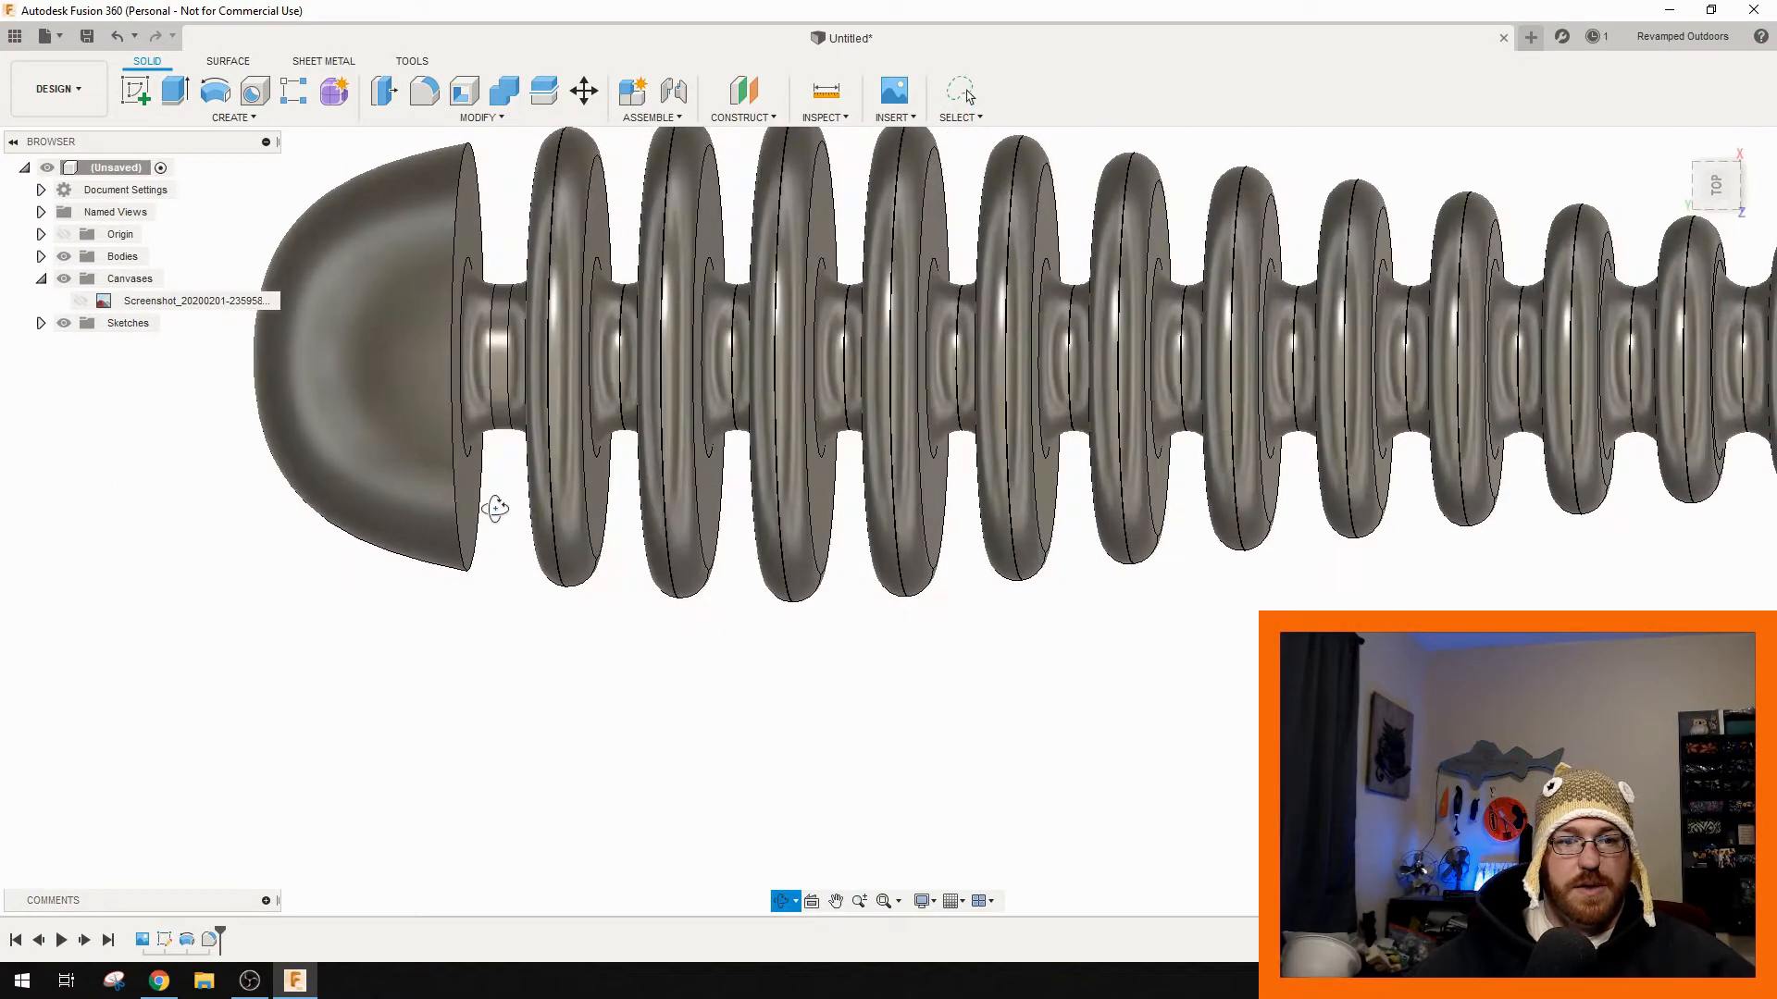
{"action": "left_click", "coordinate": [453, 381]}
{"action": "type", "text": "f"}
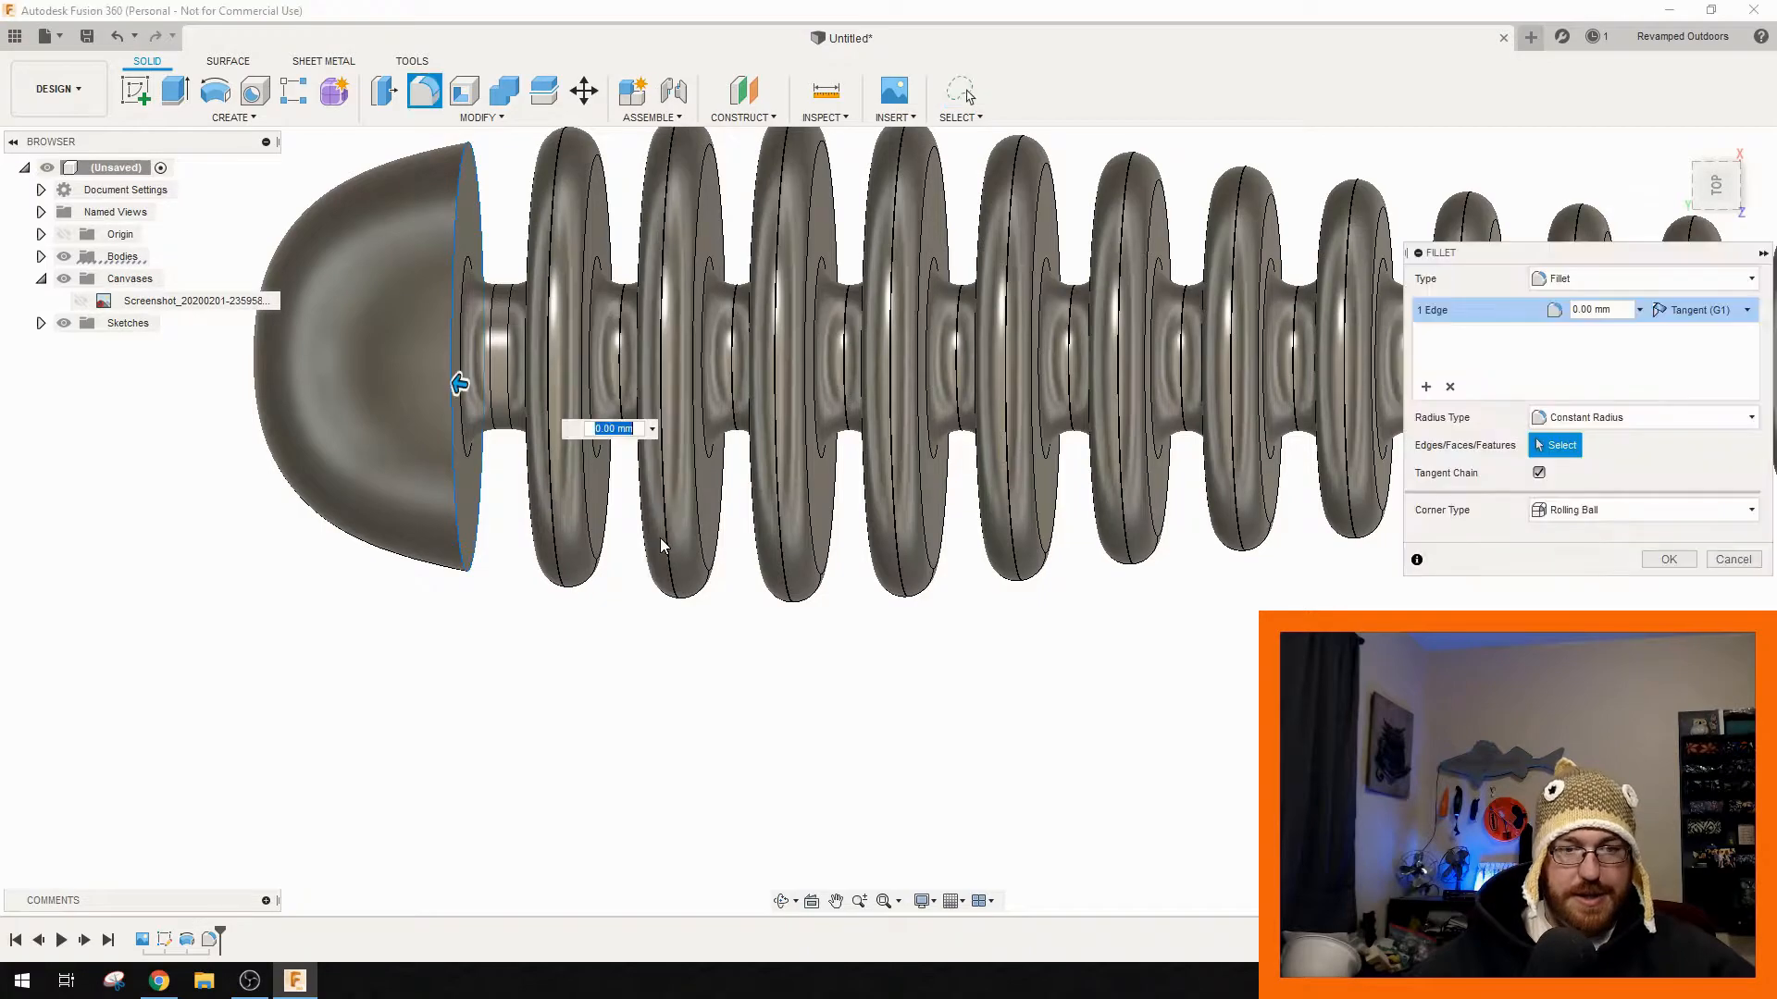
{"action": "type", "text": "1"}
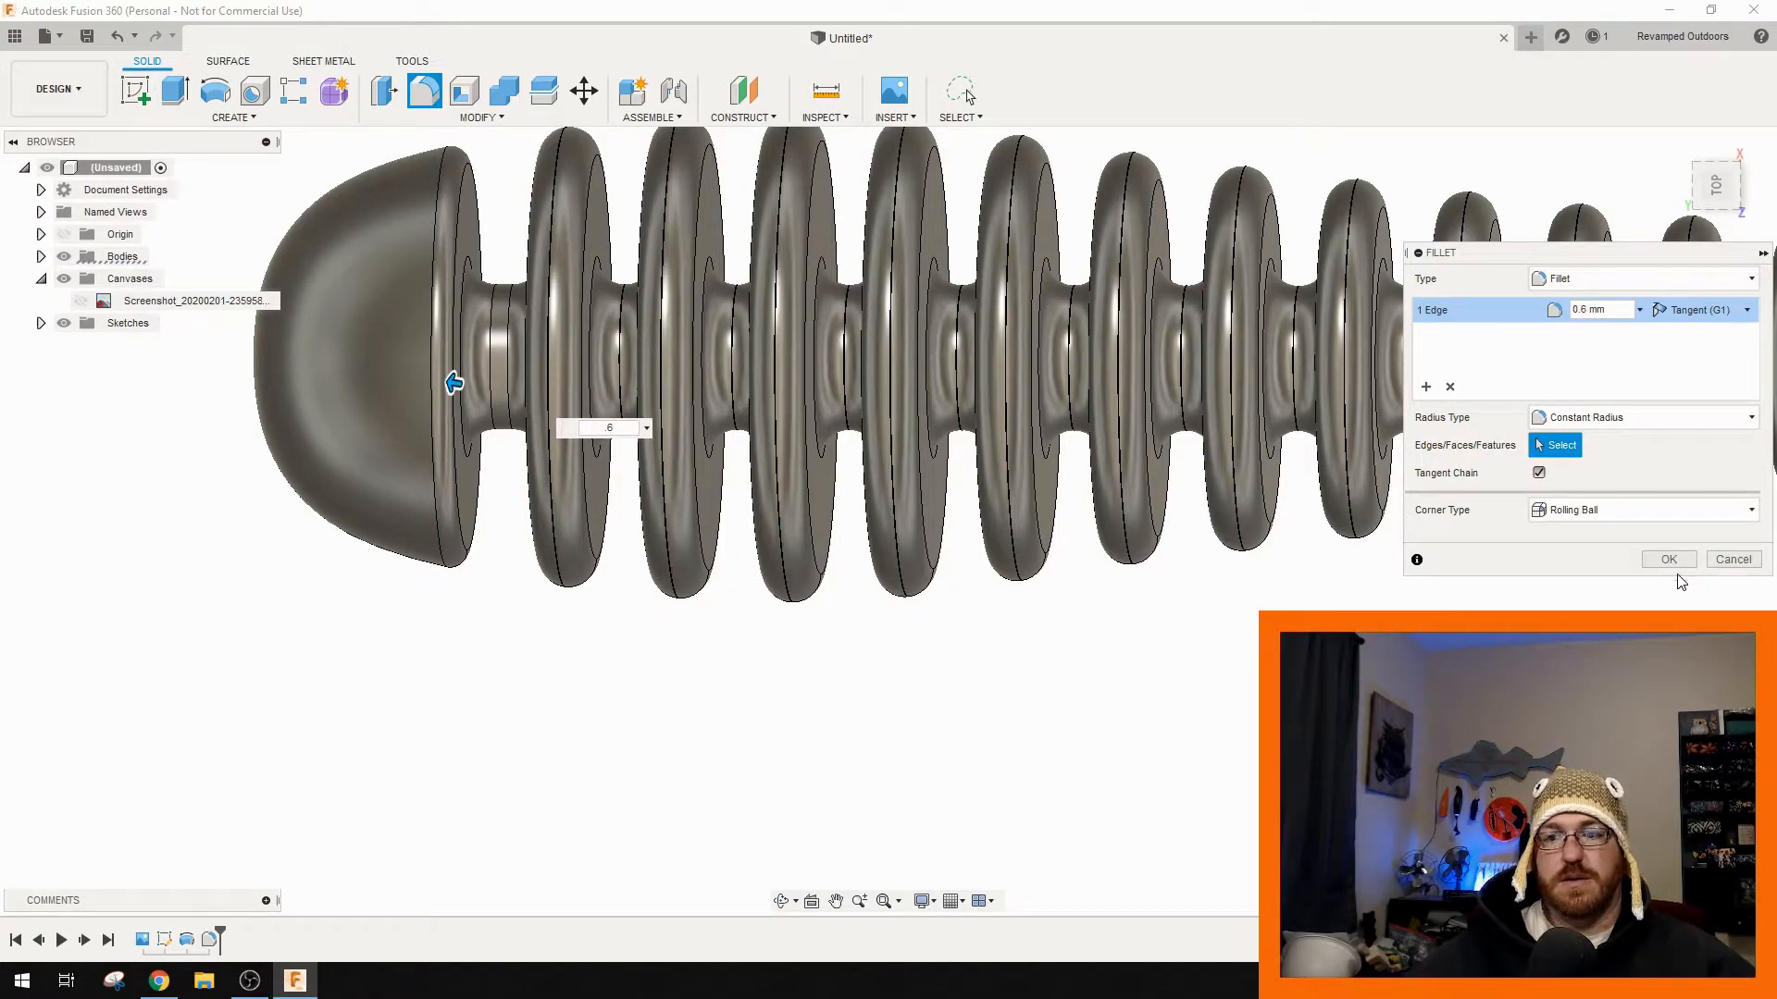
{"action": "left_click", "coordinate": [1671, 563]}
- Fillet the rib-side edge of the plain tail cylinder with a 0.6 mm radius
{"action": "scroll", "coordinate": [1554, 605], "scroll_direction": "down", "scroll_amount": 4}
{"action": "middle_click_drag", "start_coordinate": [1555, 607], "coordinate": [789, 631]}
{"action": "middle_click_drag", "start_coordinate": [1025, 654], "coordinate": [1043, 666], "text": "shift"}
{"action": "scroll", "coordinate": [1144, 420], "scroll_direction": "up", "scroll_amount": 5}
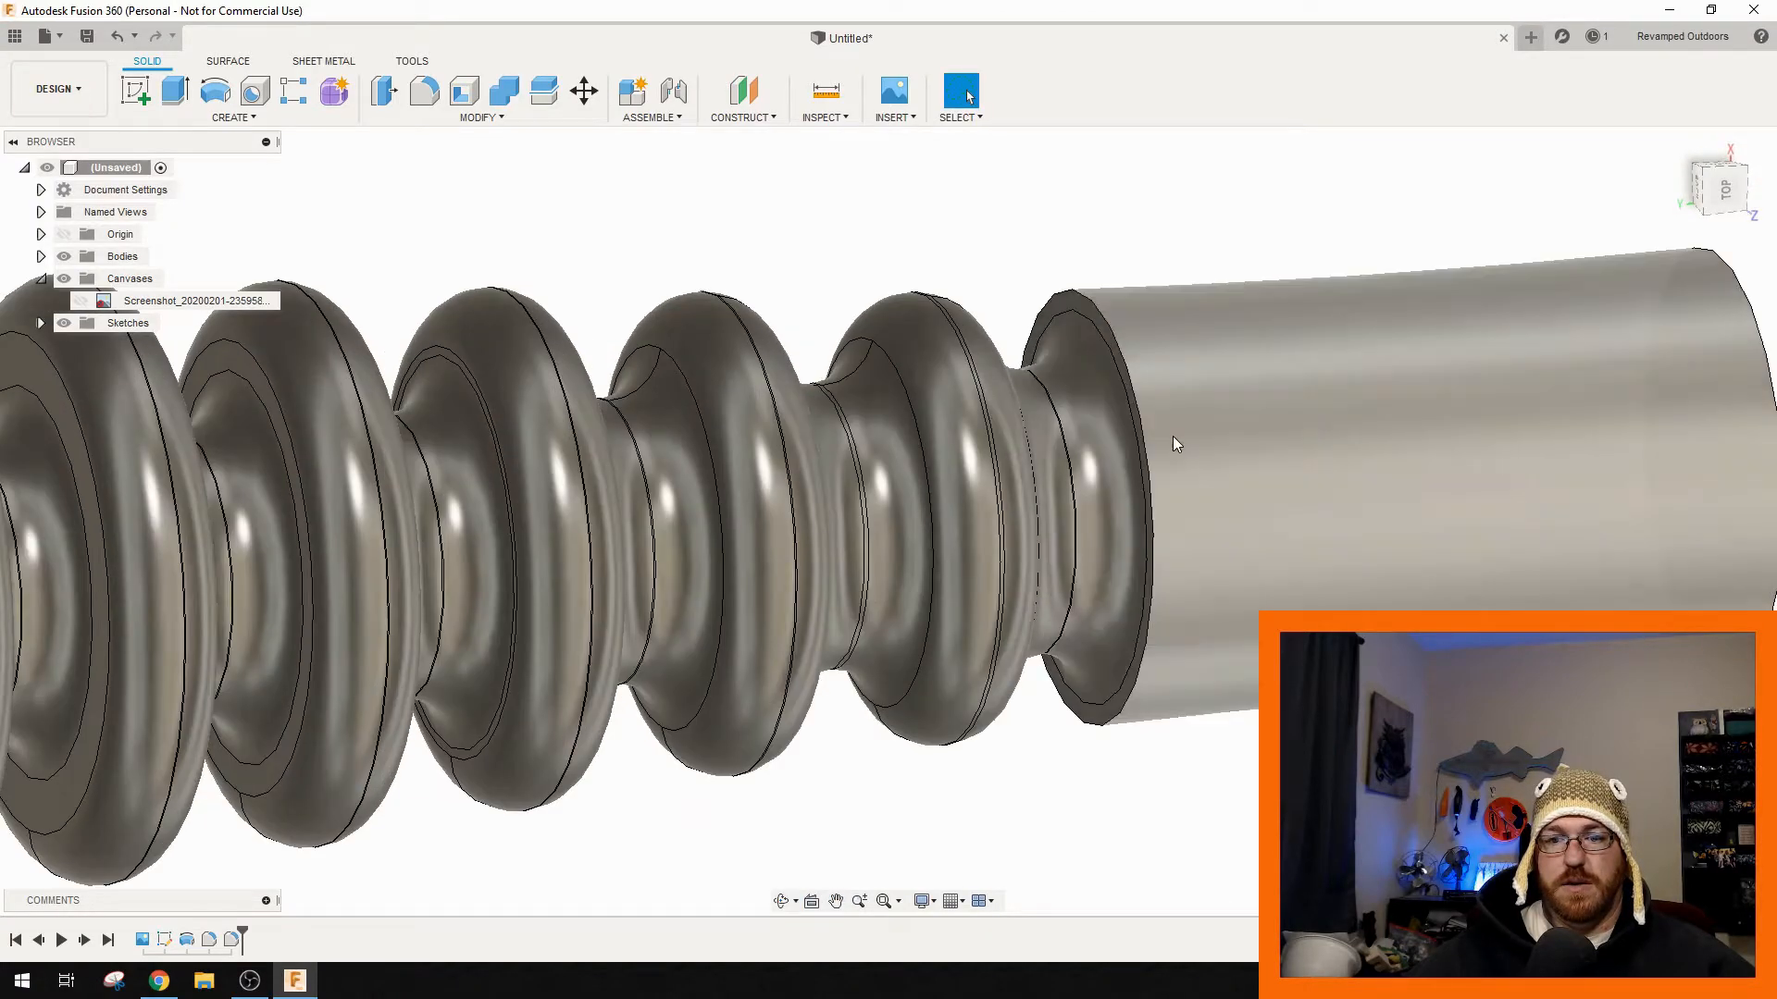
{"action": "left_click", "coordinate": [1143, 444]}
{"action": "type", "text": "f"}
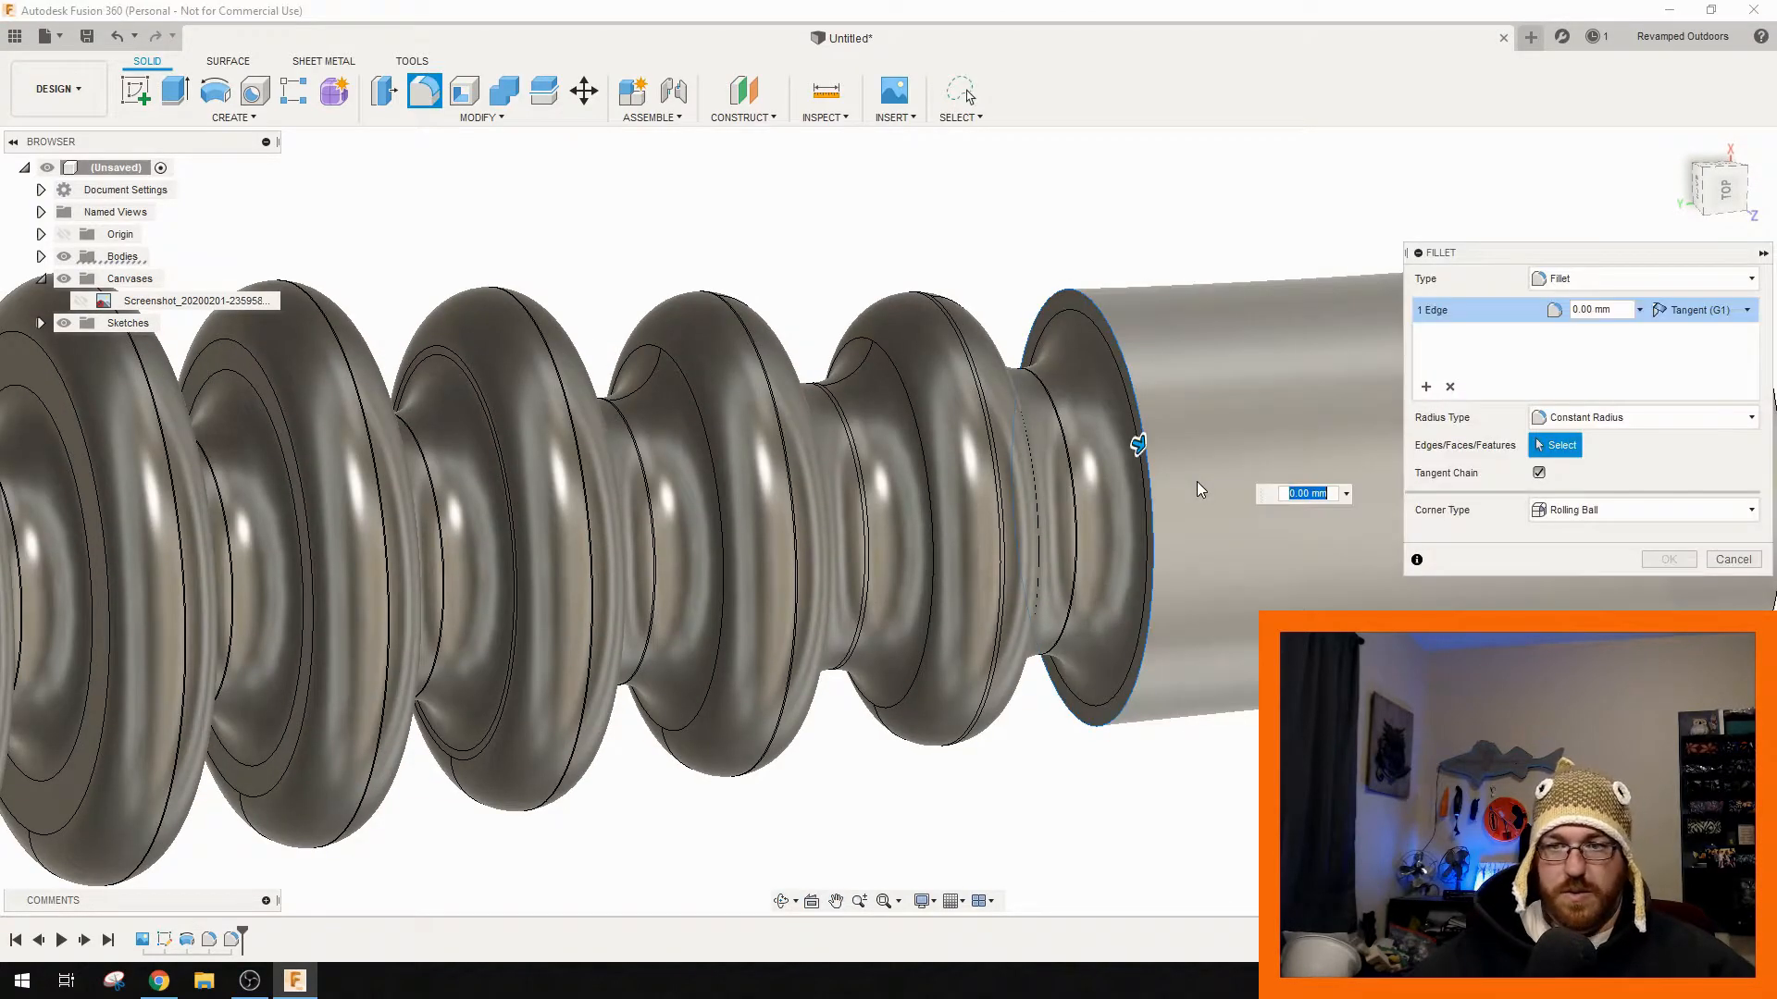
{"action": "type", "text": ".6"}
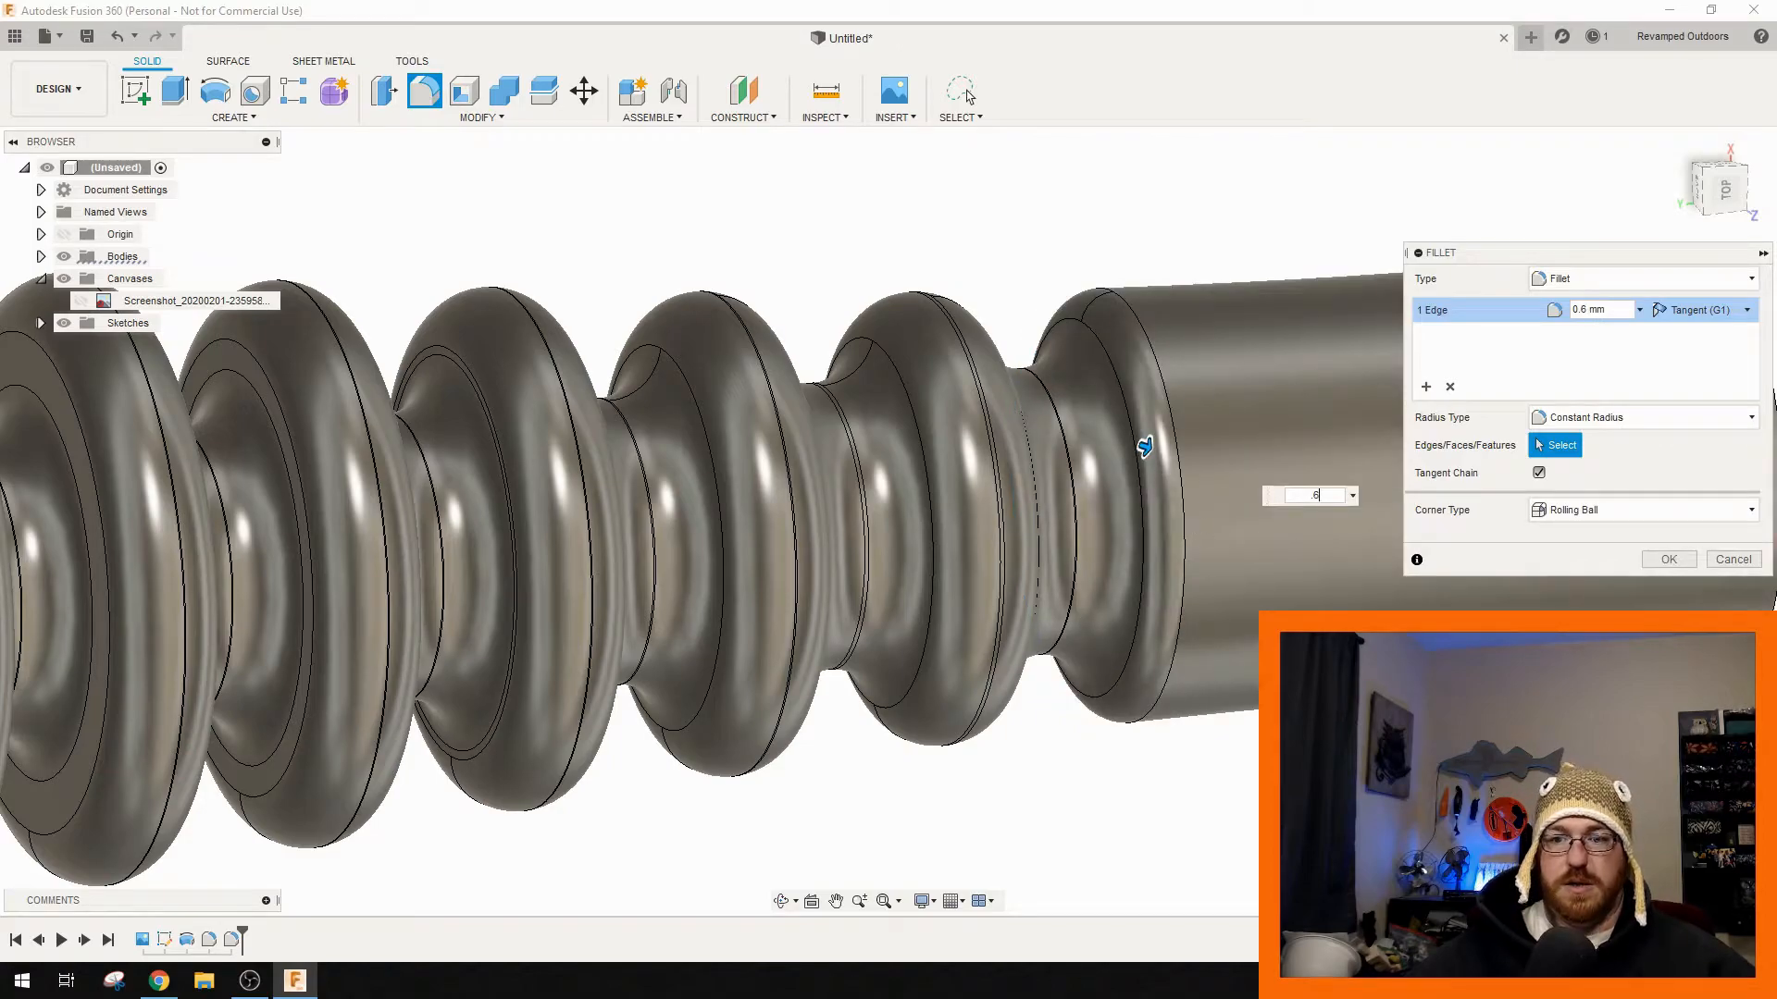
{"action": "left_click", "coordinate": [1656, 566]}
- Start a non-uniform Scale on the lure body and narrow it to an X scale of about 0.743
{"action": "scroll", "coordinate": [1079, 706], "scroll_direction": "down", "scroll_amount": 10}
{"action": "middle_click_drag", "start_coordinate": [1079, 706], "coordinate": [1152, 578], "text": "shift"}
{"action": "middle_click_drag", "start_coordinate": [1289, 620], "coordinate": [1134, 566]}
{"action": "left_click", "coordinate": [1725, 177]}
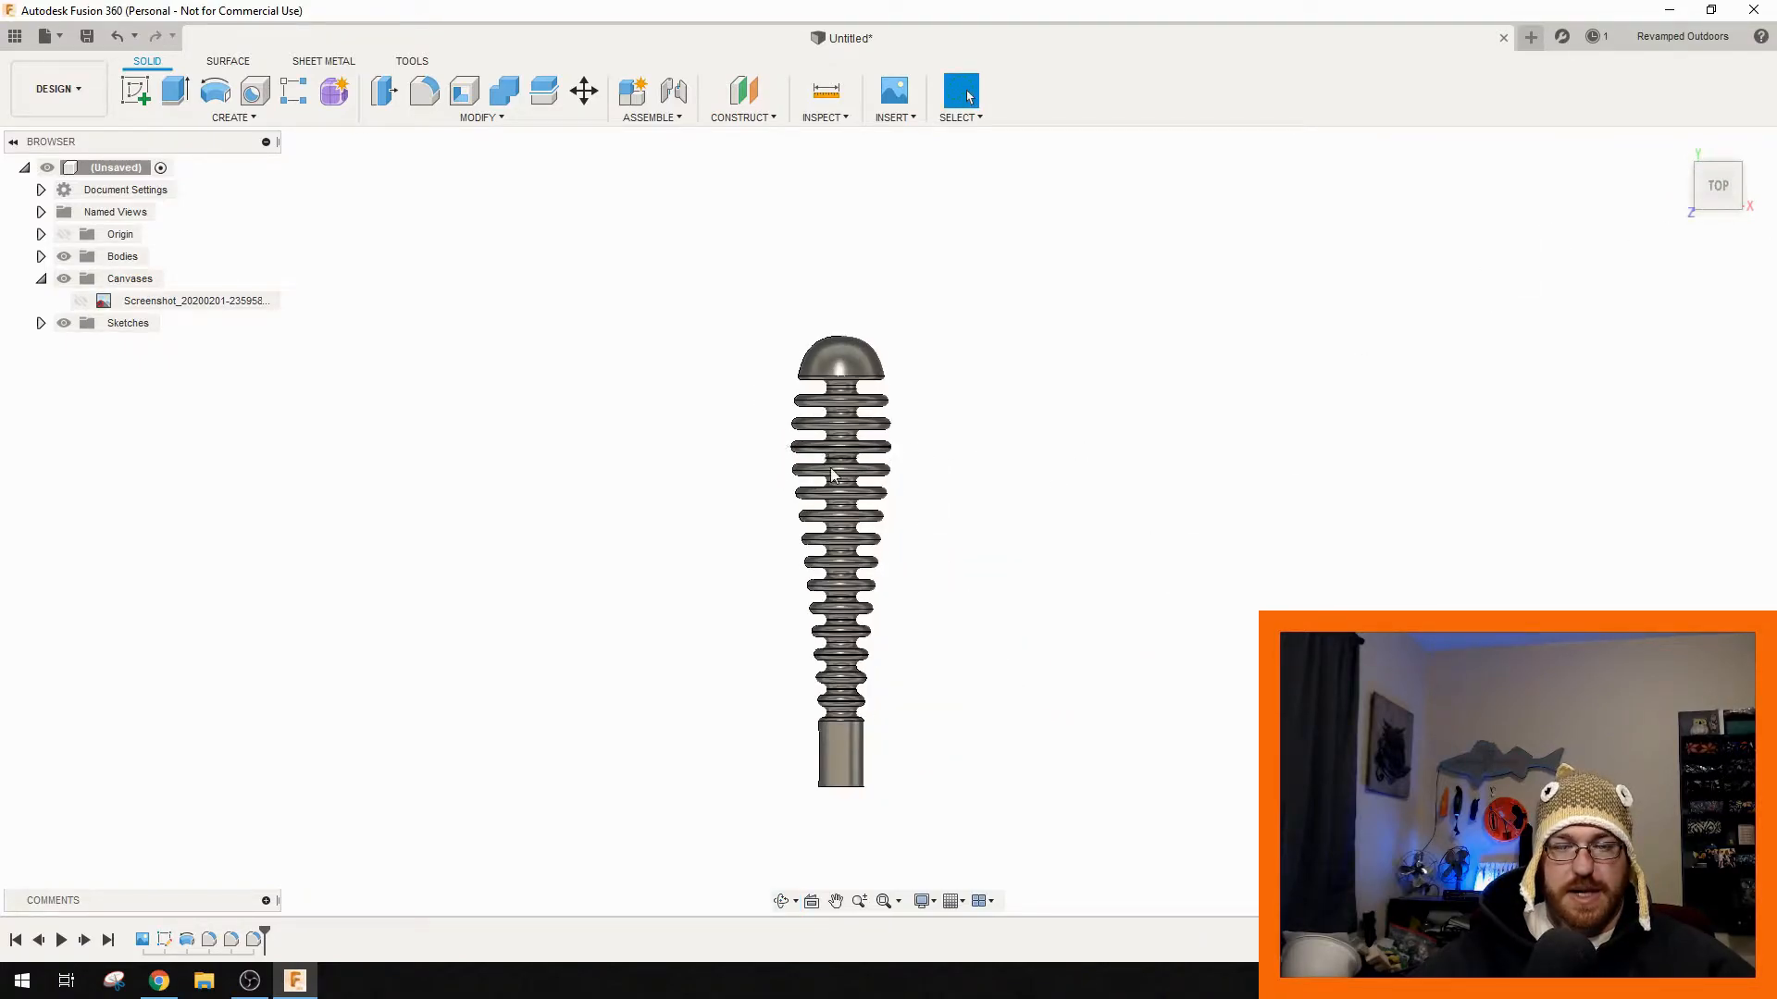
{"action": "middle_click_drag", "start_coordinate": [917, 636], "coordinate": [1174, 466], "text": "shift"}
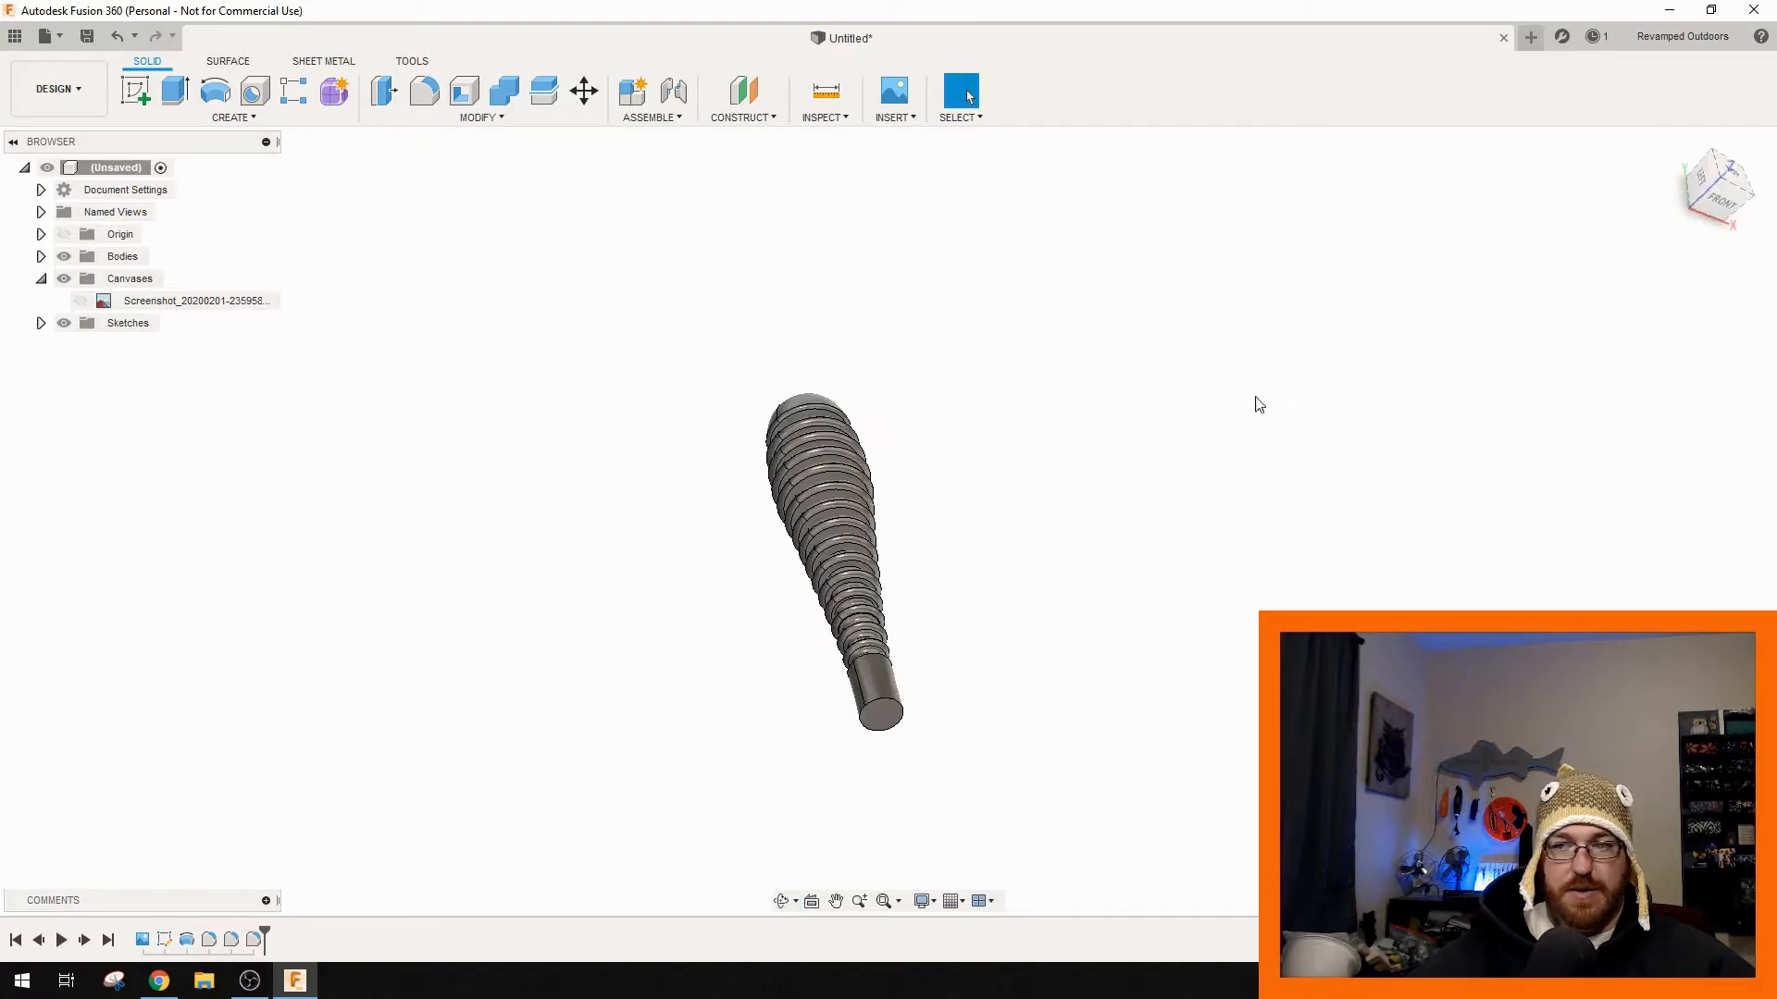
{"action": "left_click", "coordinate": [1735, 178]}
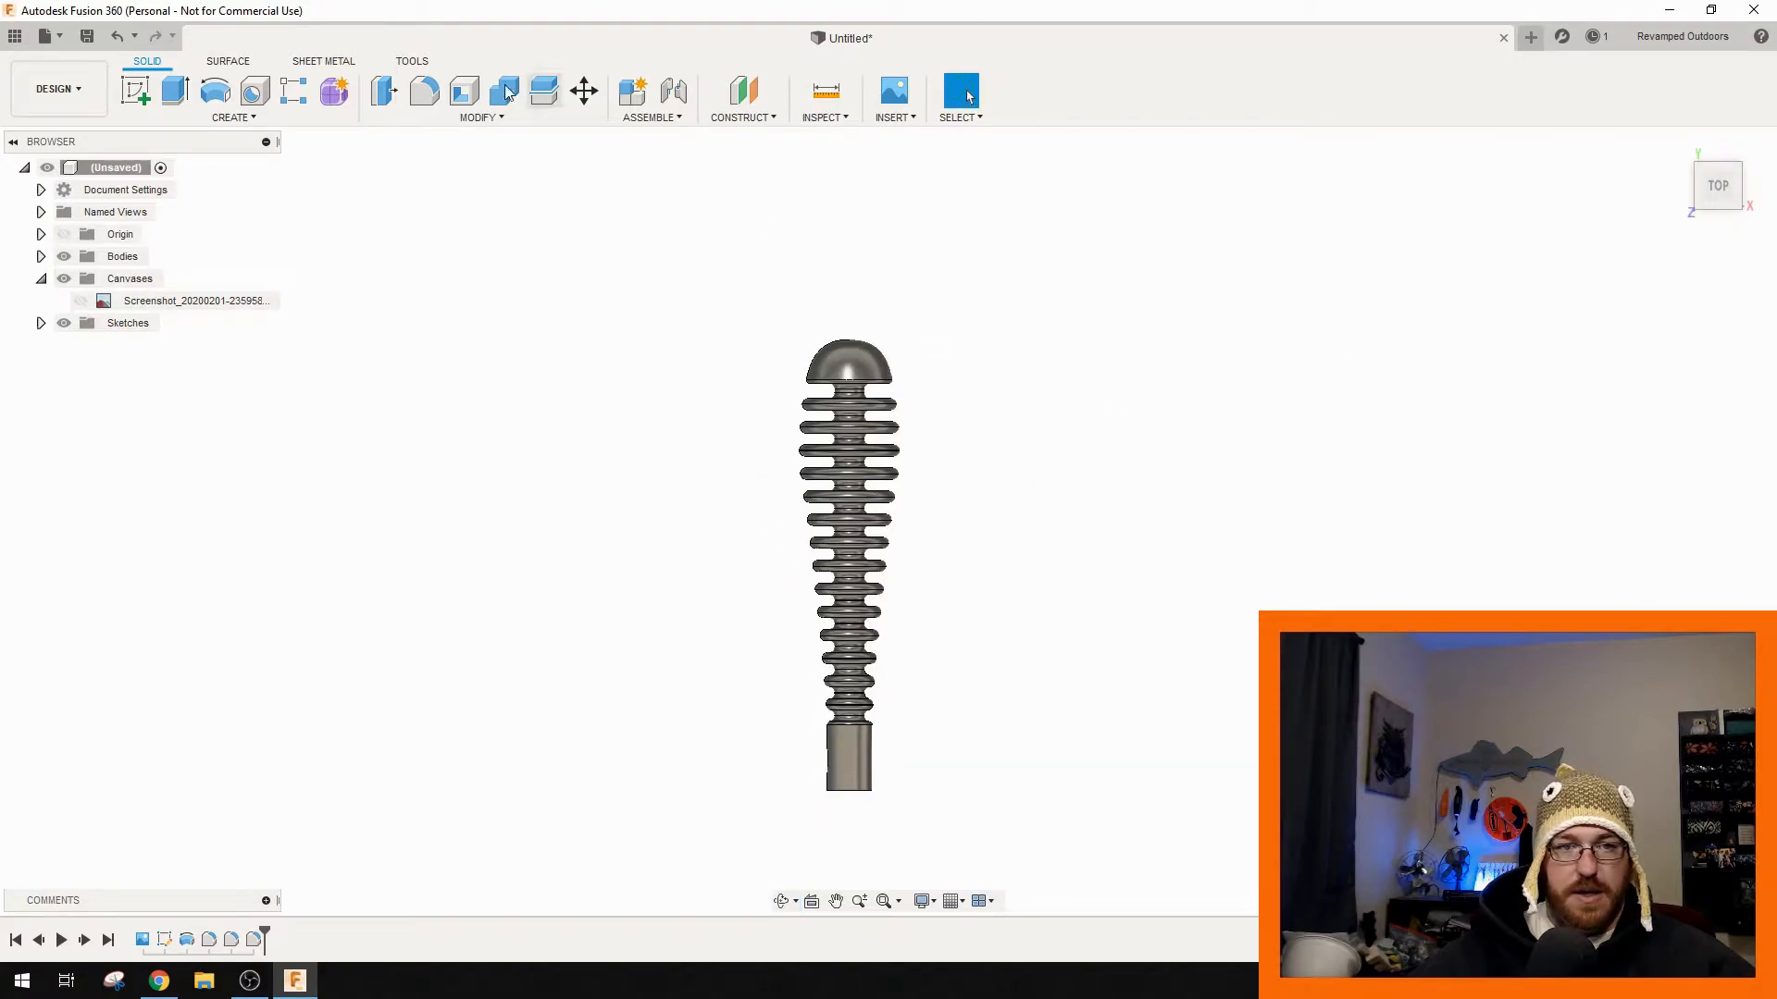
{"action": "left_click", "coordinate": [40, 256]}
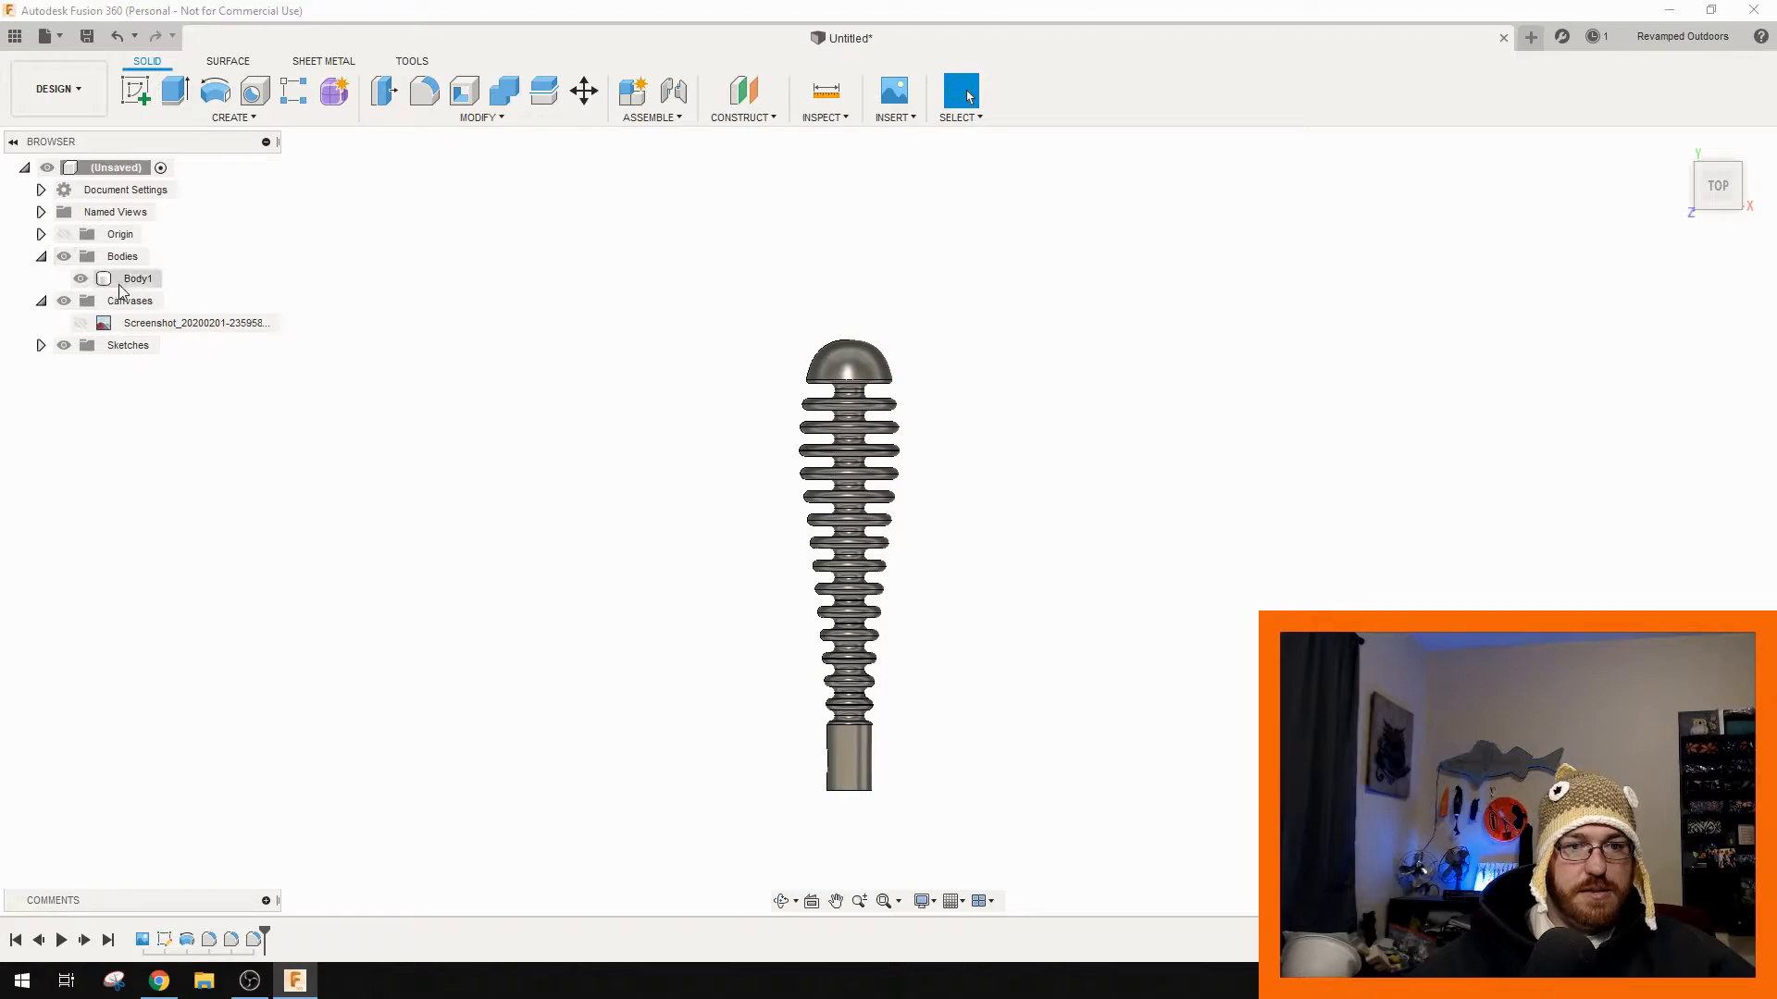
{"action": "left_click", "coordinate": [137, 278]}
{"action": "left_click", "coordinate": [481, 118]}
{"action": "left_click", "coordinate": [430, 253]}
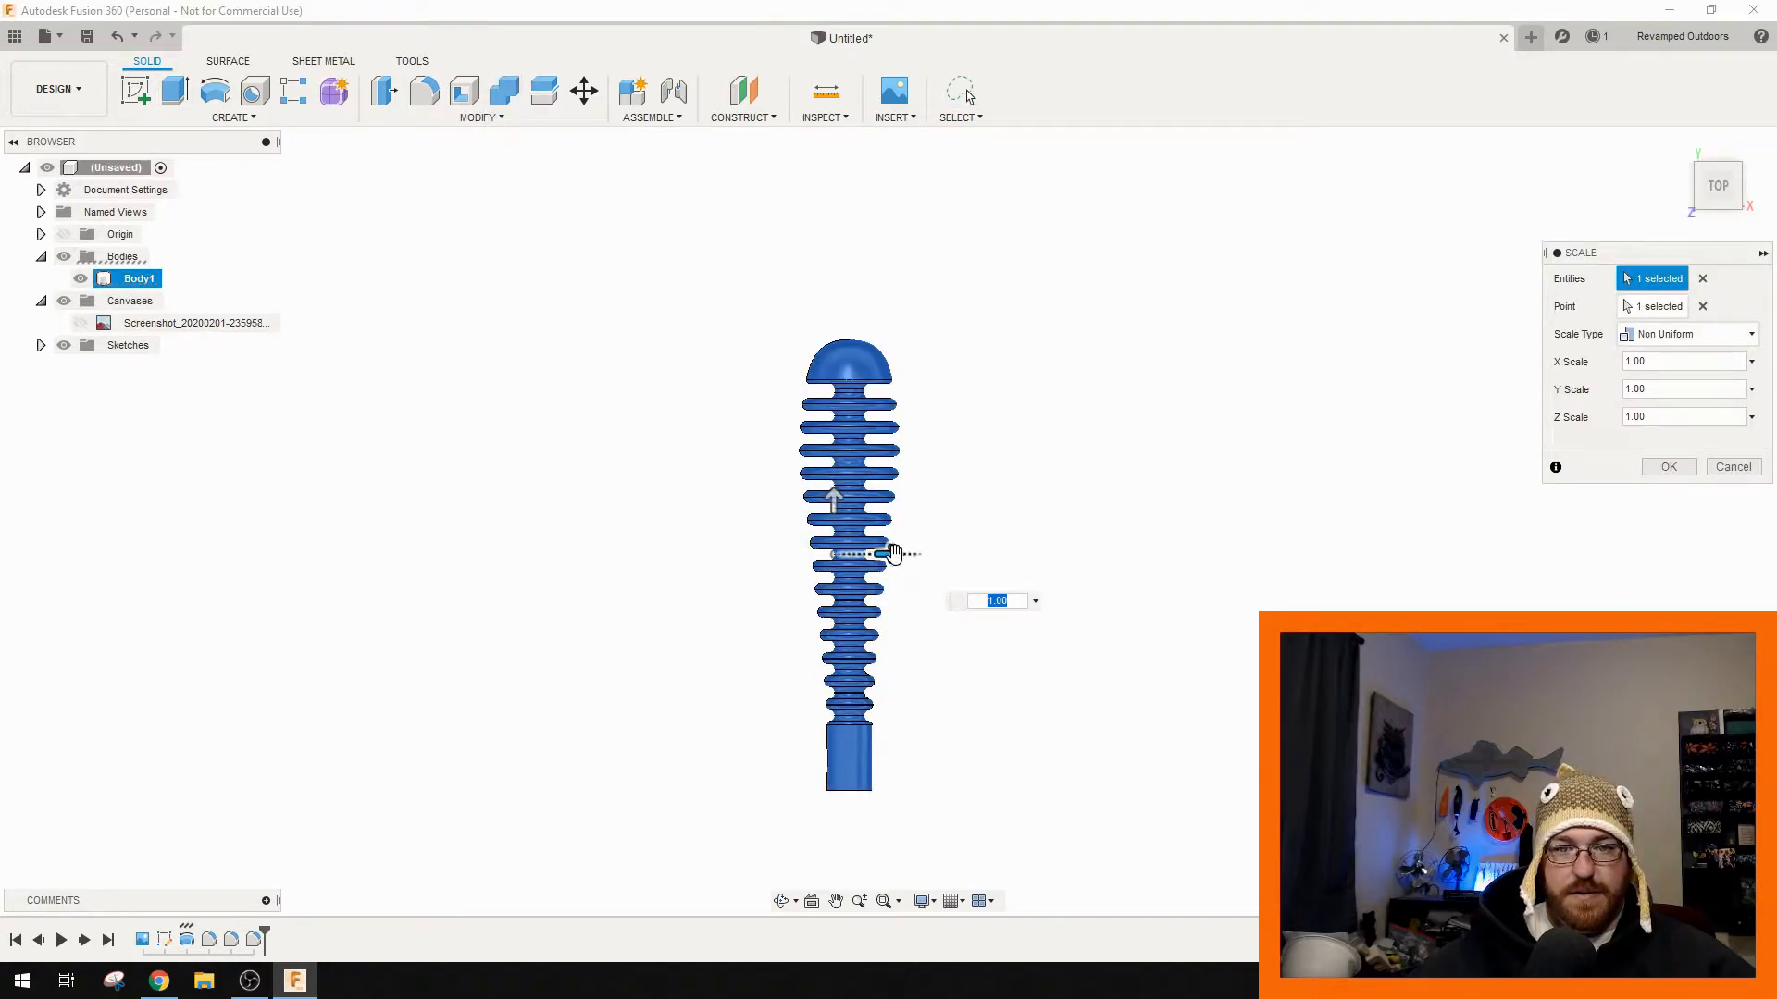
{"action": "left_click_drag", "start_coordinate": [891, 554], "coordinate": [859, 563]}
{"action": "scroll", "coordinate": [858, 563], "scroll_direction": "up", "scroll_amount": 6}
{"action": "scroll", "coordinate": [674, 518], "scroll_direction": "down", "scroll_amount": 6}
{"action": "middle_click_drag", "start_coordinate": [647, 595], "coordinate": [670, 654], "text": "shift"}
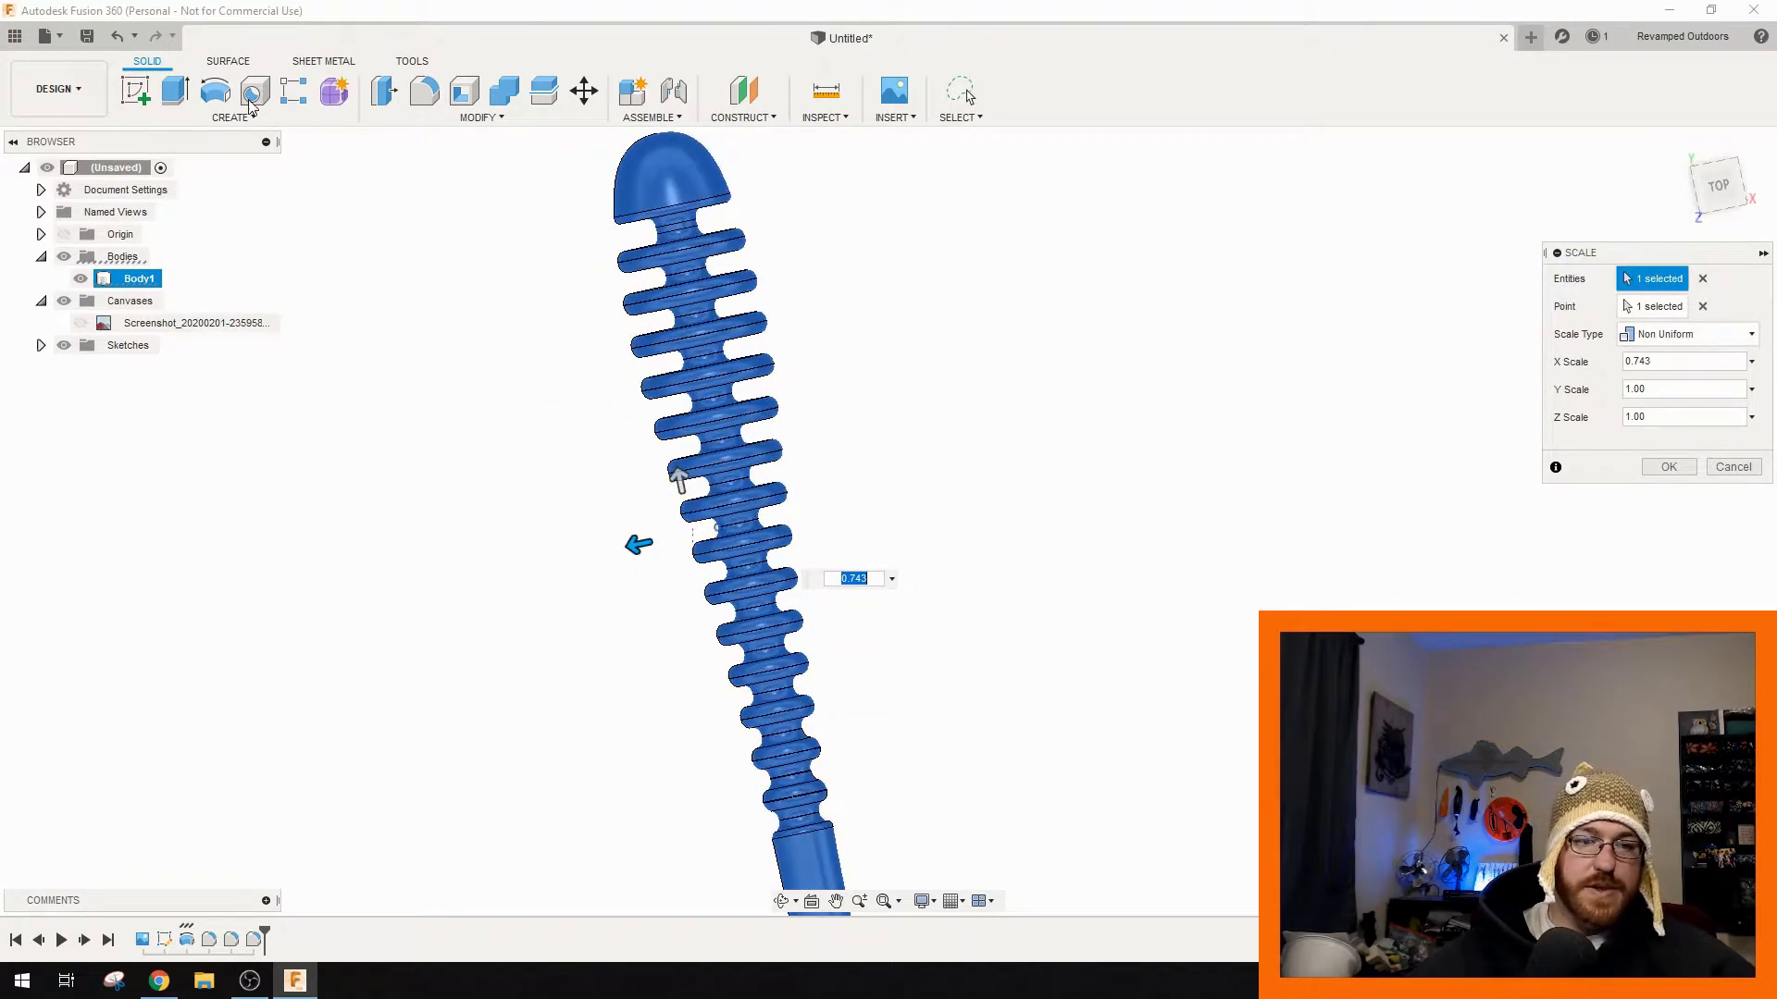
- Show the reference drawing canvas and compare the narrowed body with the drawn outline from the side and the top
{"action": "mouse_move", "coordinate": [594, 614]}
{"action": "middle_mouse_down", "text": "shift"}
{"action": "mouse_move", "coordinate": [468, 535]}
{"action": "mouse_move", "coordinate": [350, 590]}
{"action": "mouse_move", "coordinate": [388, 457]}
{"action": "mouse_move", "coordinate": [335, 490]}
{"action": "mouse_move", "coordinate": [380, 500]}
{"action": "mouse_move", "coordinate": [413, 540]}
{"action": "mouse_move", "coordinate": [401, 552]}
{"action": "mouse_move", "coordinate": [409, 503]}
{"action": "mouse_move", "coordinate": [401, 568]}
{"action": "mouse_move", "coordinate": [399, 552]}
{"action": "middle_mouse_up", "text": "shift"}
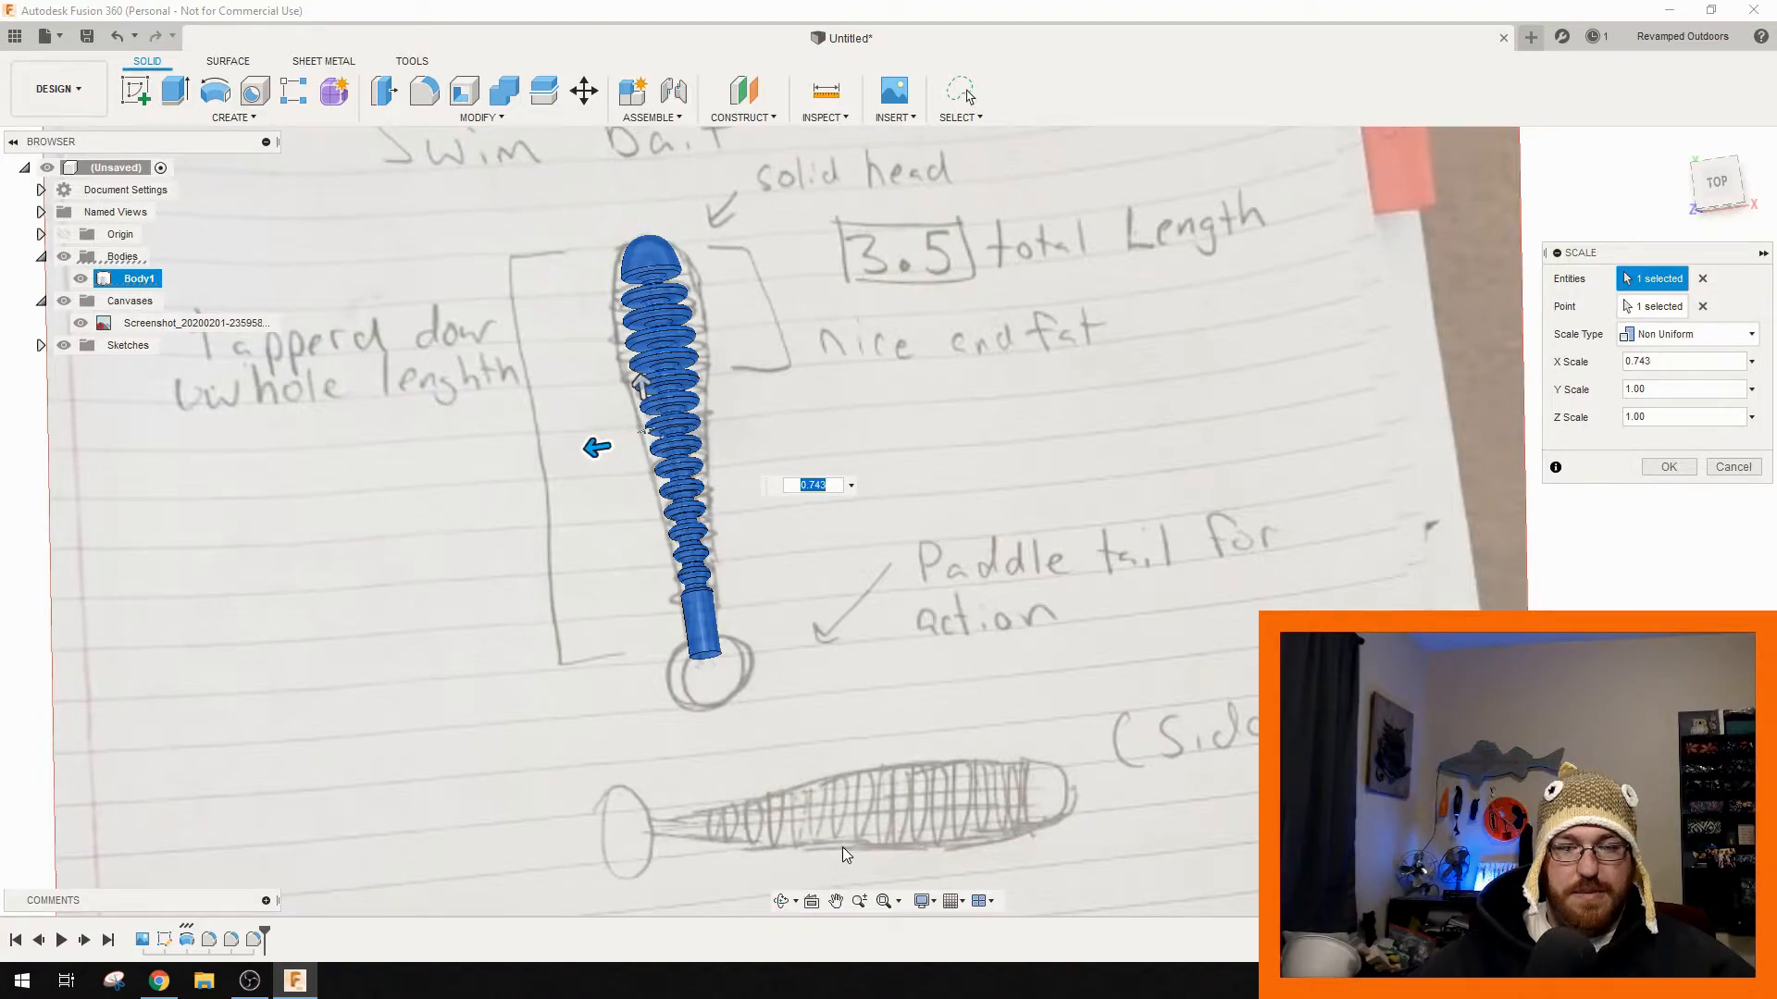
{"action": "middle_click_drag", "start_coordinate": [615, 775], "coordinate": [404, 534], "text": "shift"}
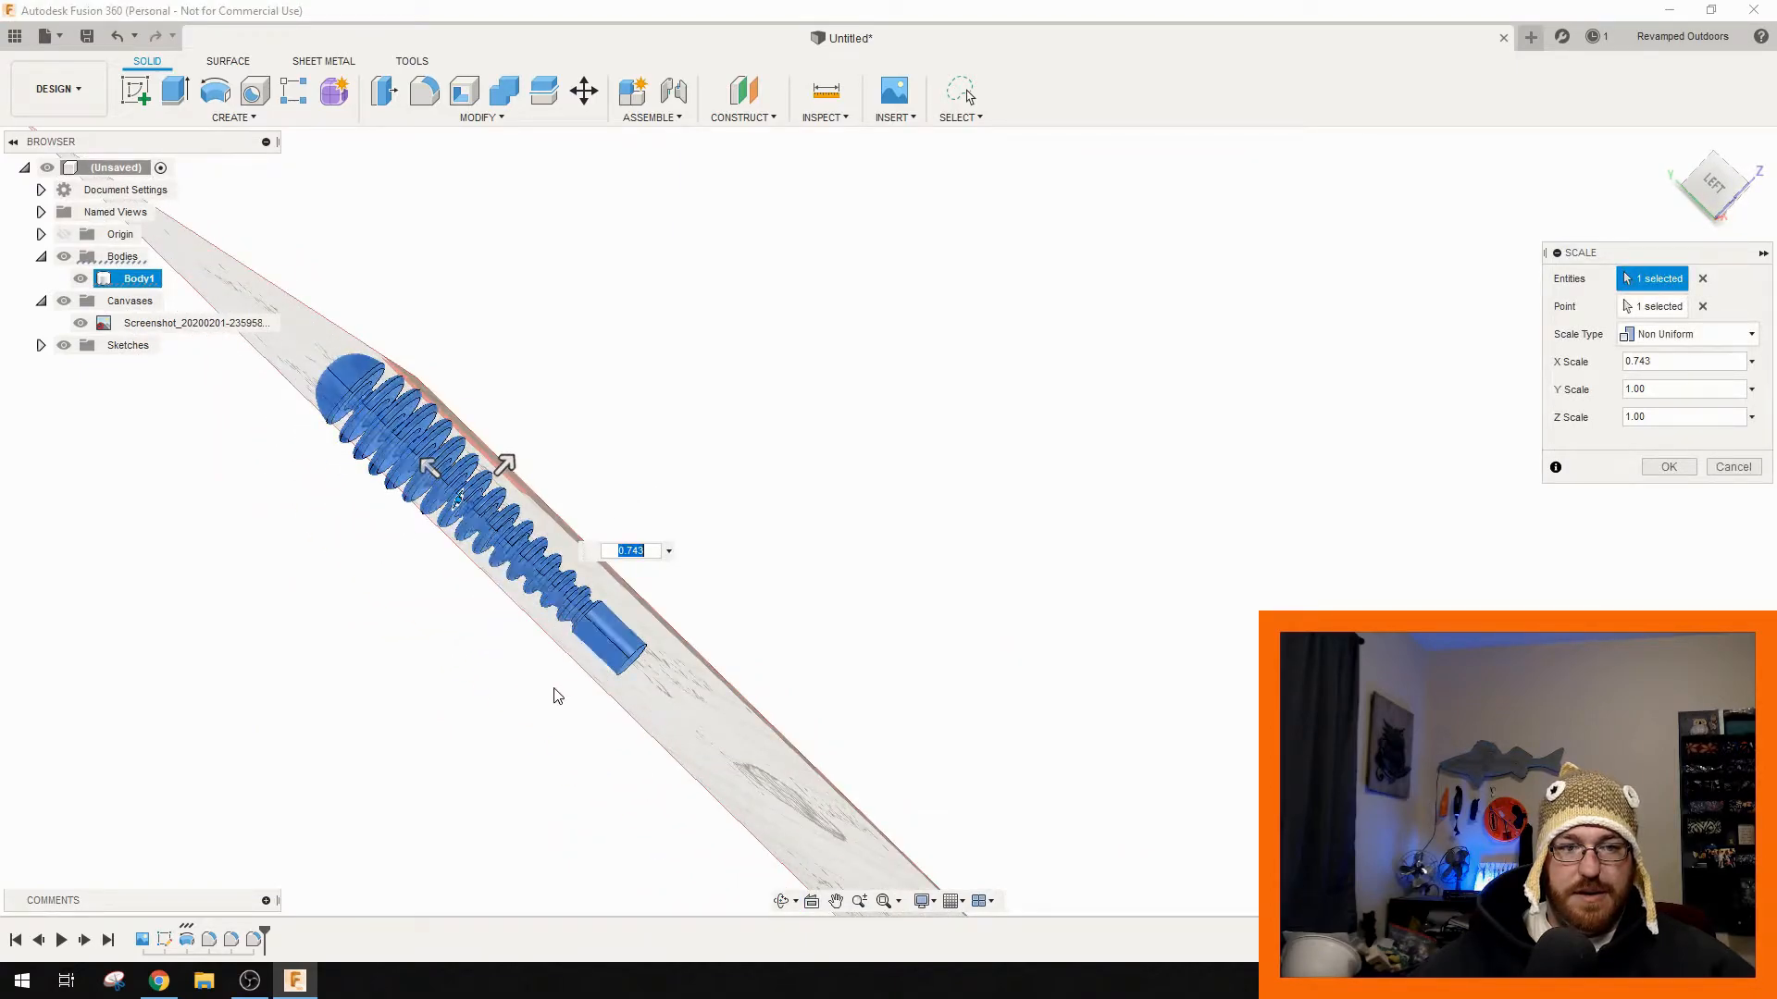
{"action": "mouse_move", "coordinate": [579, 657]}
{"action": "middle_mouse_down", "text": "shift"}
{"action": "mouse_move", "coordinate": [512, 663]}
{"action": "mouse_move", "coordinate": [461, 714]}
{"action": "middle_mouse_up", "text": "shift"}
{"action": "middle_click_drag", "start_coordinate": [781, 635], "coordinate": [188, 847]}
{"action": "left_click", "coordinate": [1727, 171]}
{"action": "scroll", "coordinate": [708, 440], "scroll_direction": "up", "scroll_amount": 3}
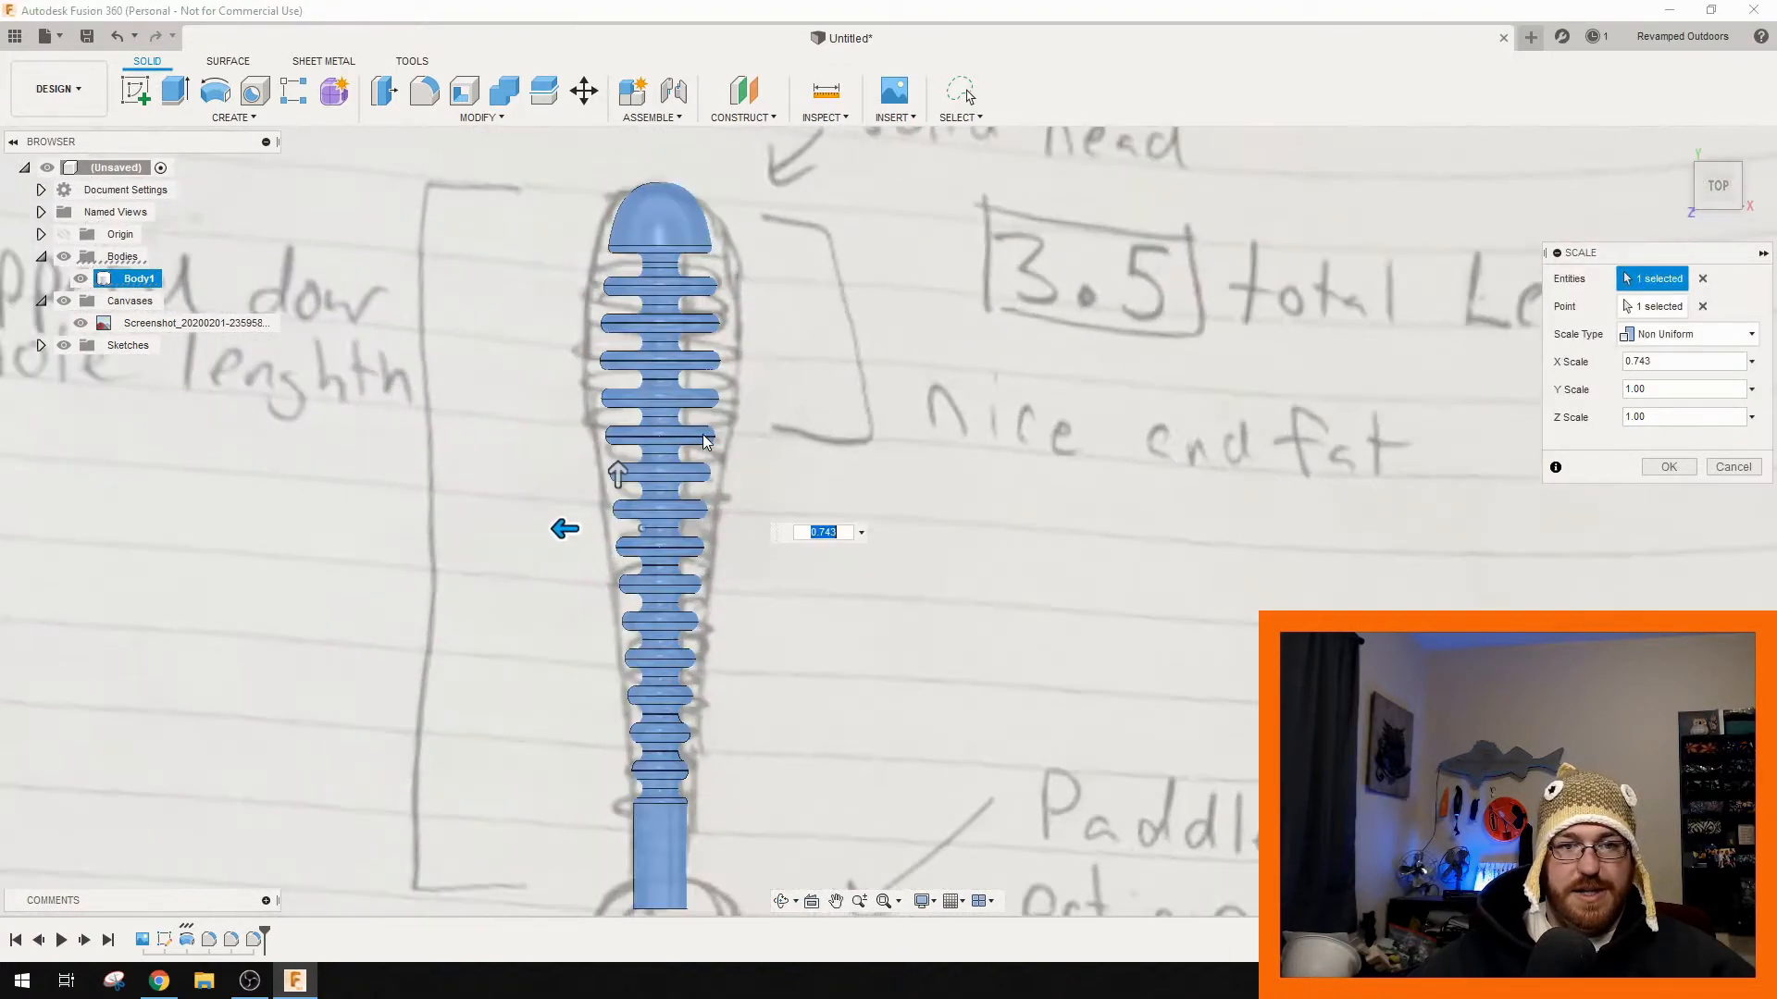
- Widen the body to an X scale of about 0.801 and apply the non-uniform scaling
{"action": "scroll", "coordinate": [620, 463], "scroll_direction": "up", "scroll_amount": 2}
{"action": "left_click_drag", "start_coordinate": [537, 562], "coordinate": [557, 562]}
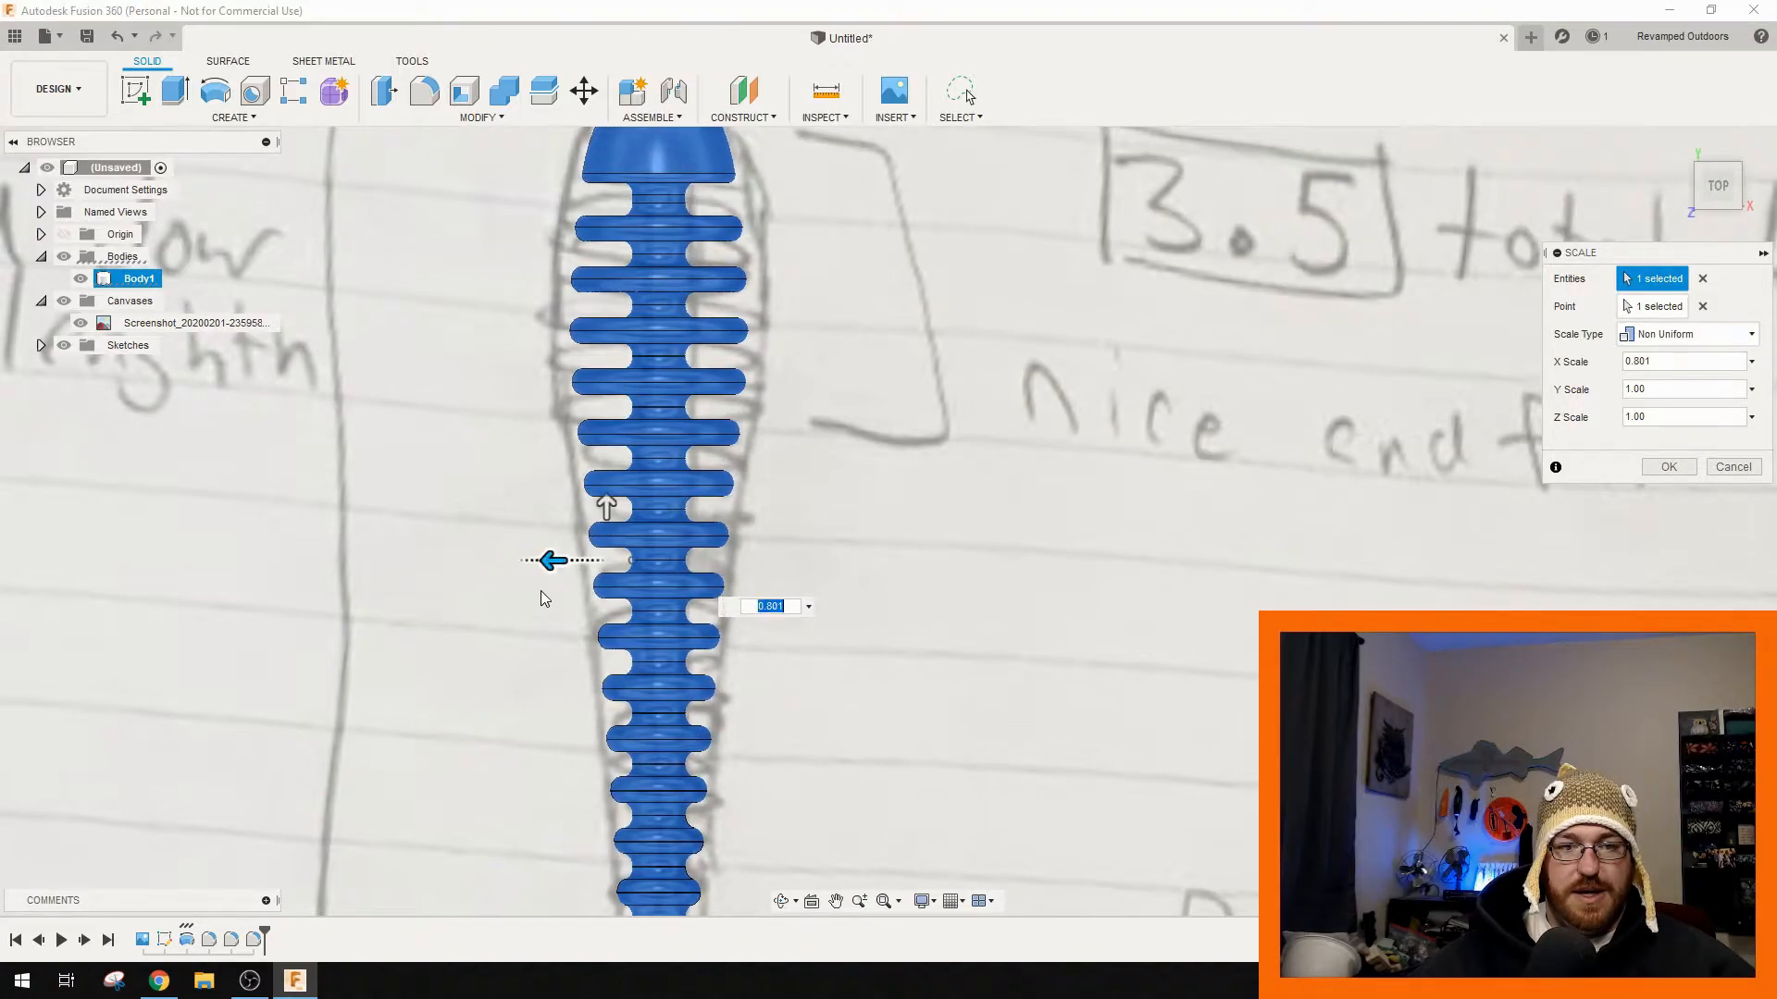
{"action": "scroll", "coordinate": [500, 657], "scroll_direction": "down", "scroll_amount": 4}
{"action": "mouse_move", "coordinate": [437, 683]}
{"action": "middle_mouse_down", "text": "shift"}
{"action": "mouse_move", "coordinate": [579, 591]}
{"action": "mouse_move", "coordinate": [592, 639]}
{"action": "mouse_move", "coordinate": [488, 793]}
{"action": "mouse_move", "coordinate": [575, 626]}
{"action": "mouse_move", "coordinate": [585, 699]}
{"action": "middle_mouse_up", "text": "shift"}
{"action": "left_click", "coordinate": [1661, 467]}
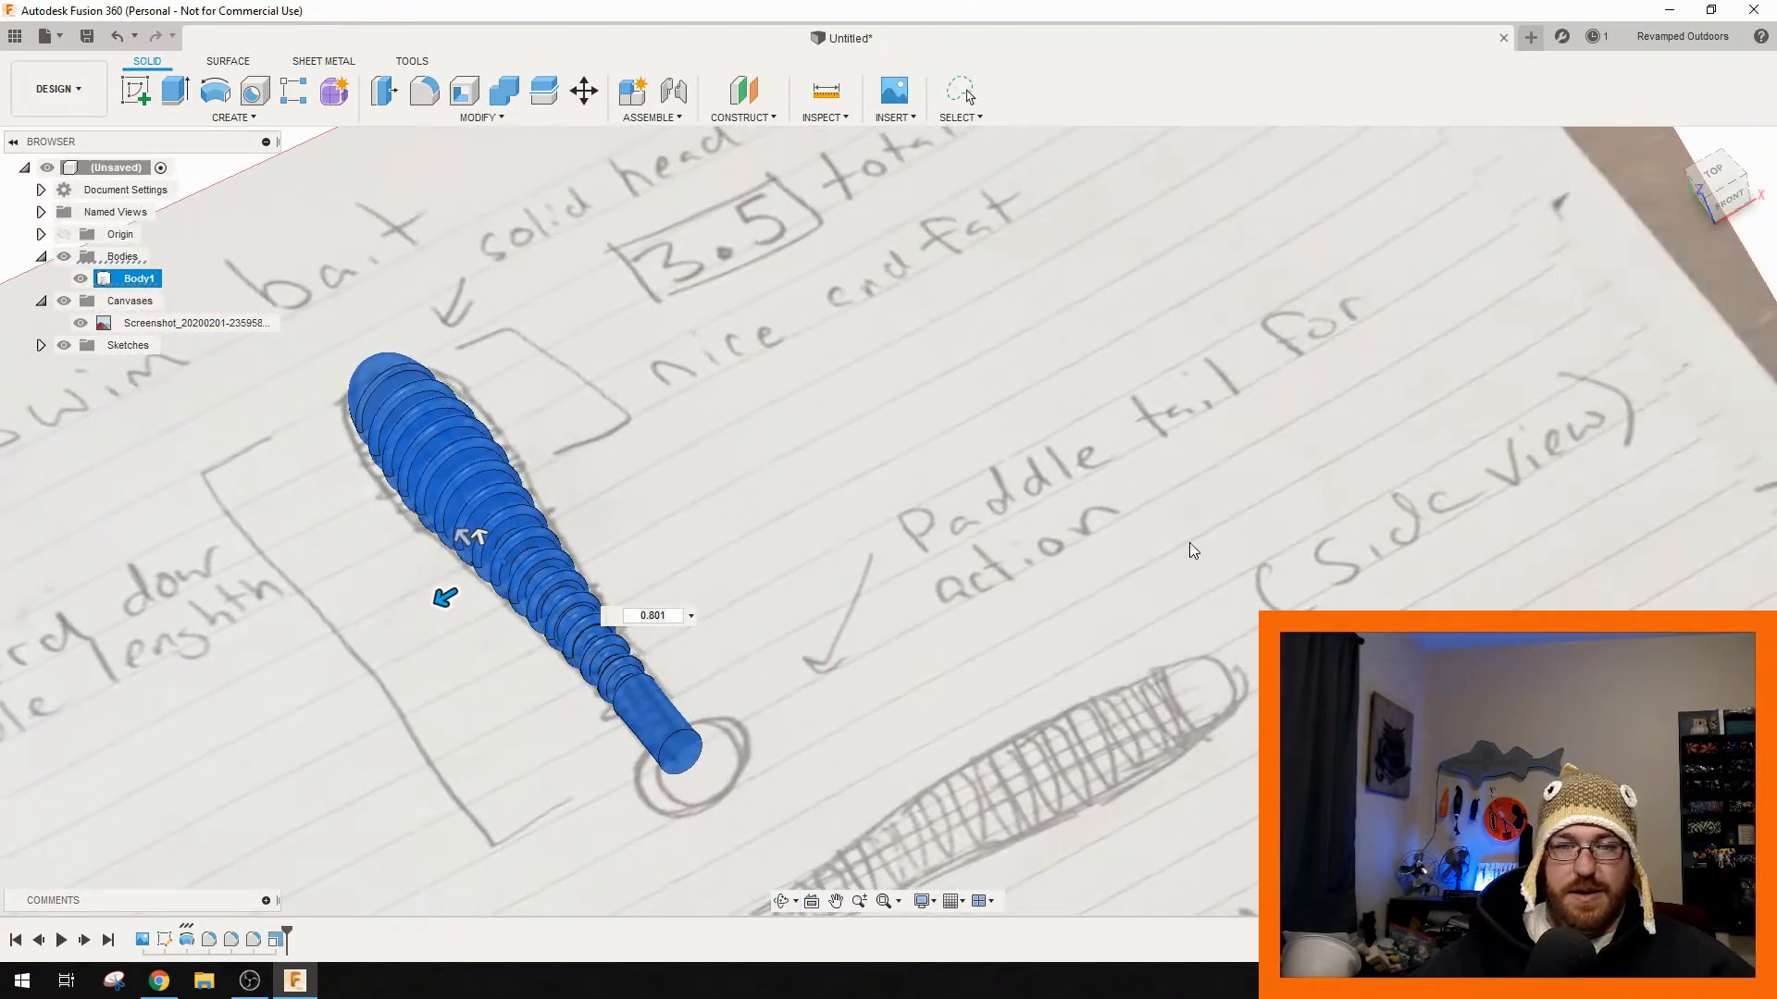
{"action": "left_click", "coordinate": [80, 323]}
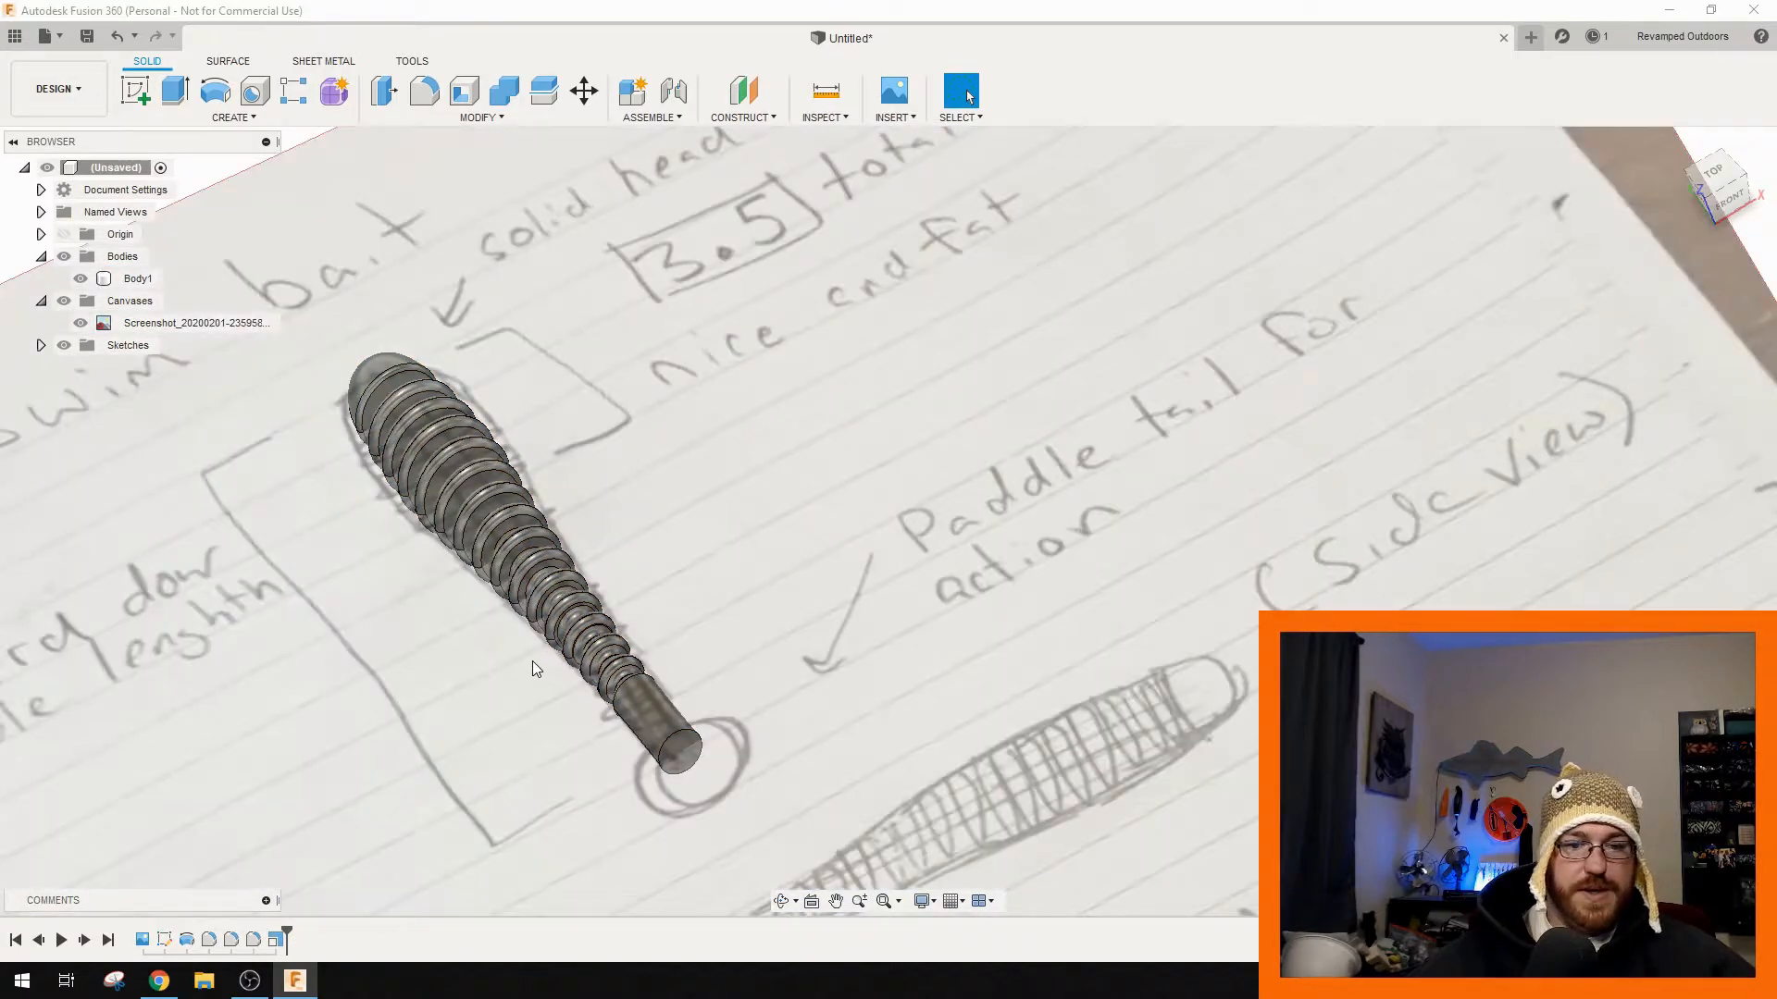
- Examine the lure body's tail against the drawn paddle tail from the top and the side, with the canvas shown and hidden
{"action": "middle_click_drag", "start_coordinate": [532, 663], "coordinate": [791, 514]}
{"action": "left_click", "coordinate": [1710, 181]}
{"action": "middle_click_drag", "start_coordinate": [999, 710], "coordinate": [1010, 356]}
{"action": "scroll", "coordinate": [907, 591], "scroll_direction": "up", "scroll_amount": 2}
{"action": "middle_click_drag", "start_coordinate": [906, 591], "coordinate": [922, 535]}
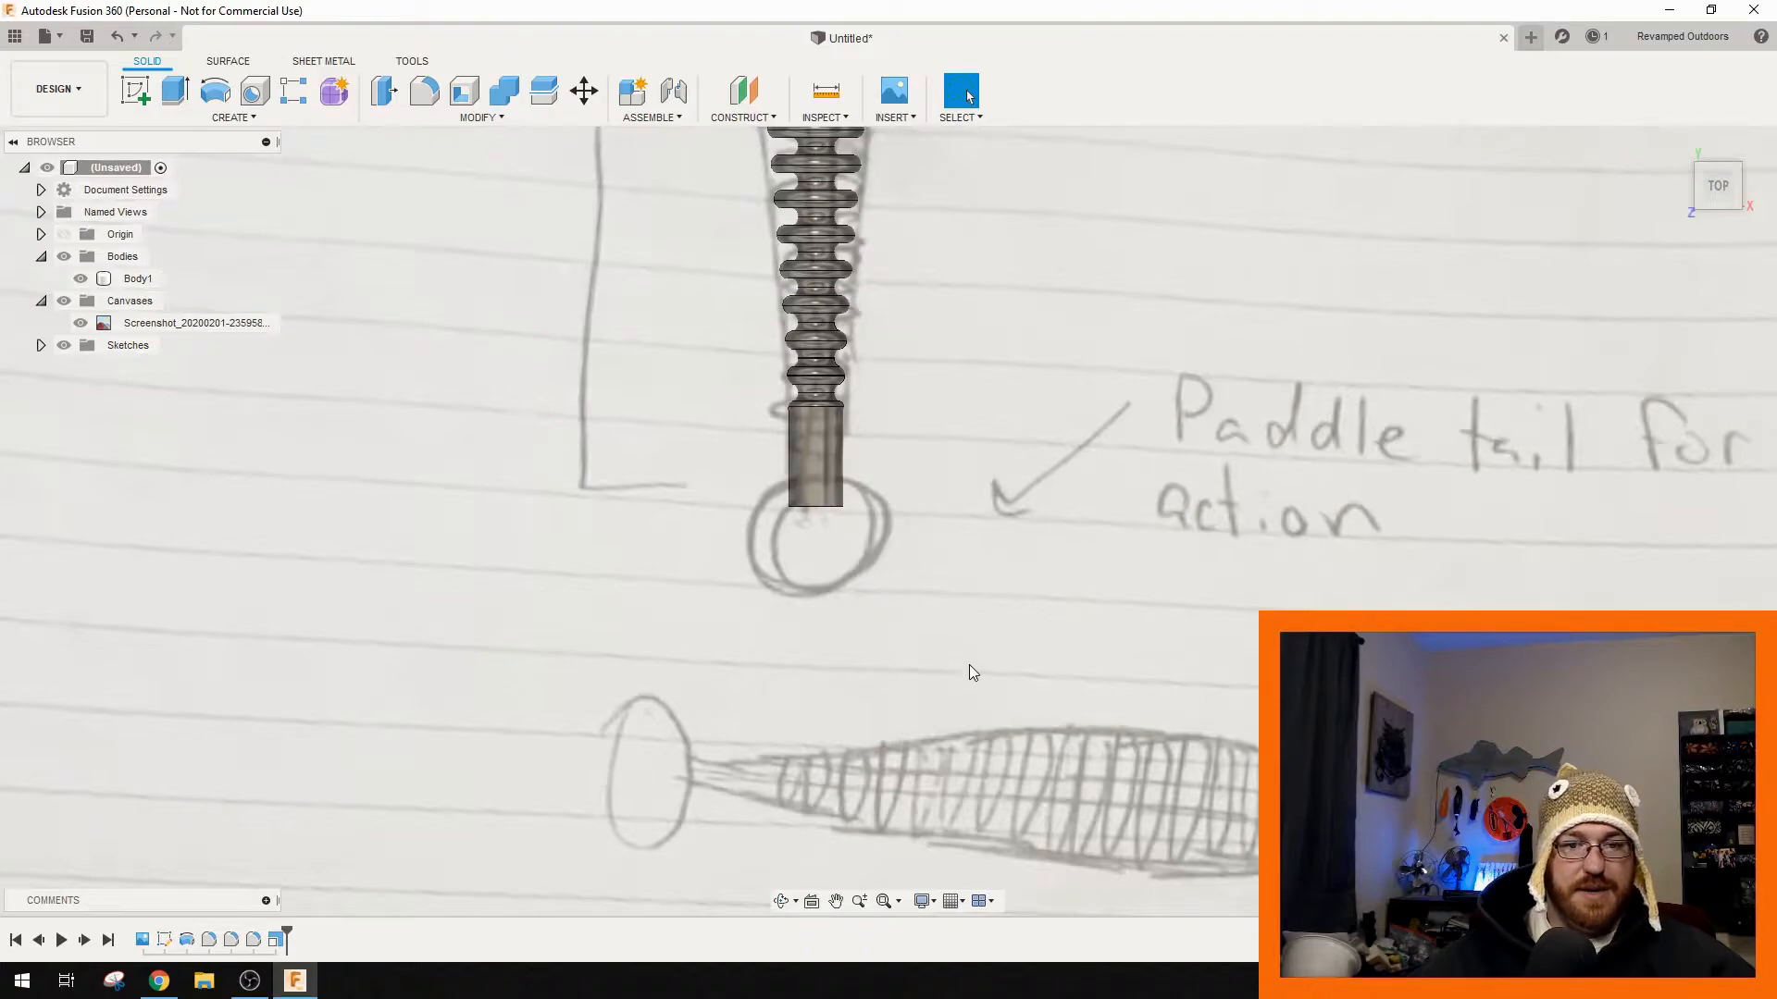
{"action": "left_click", "coordinate": [77, 281]}
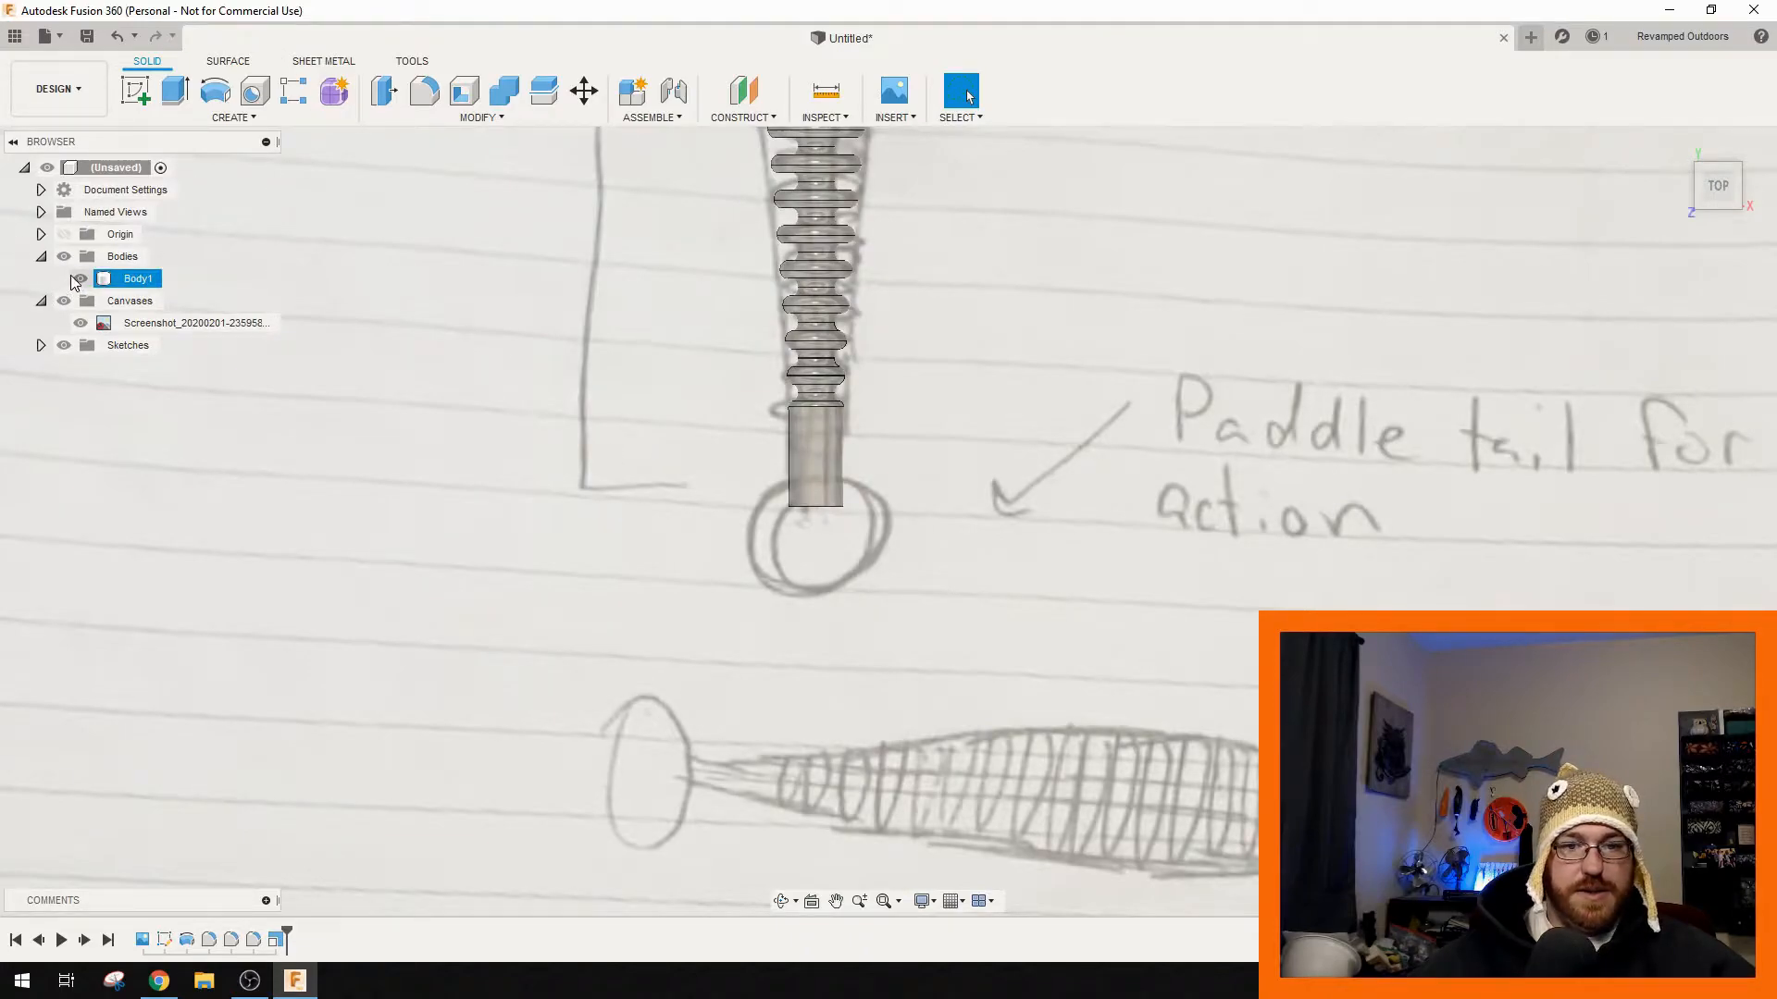
{"action": "middle_click_drag", "start_coordinate": [879, 571], "coordinate": [932, 521]}
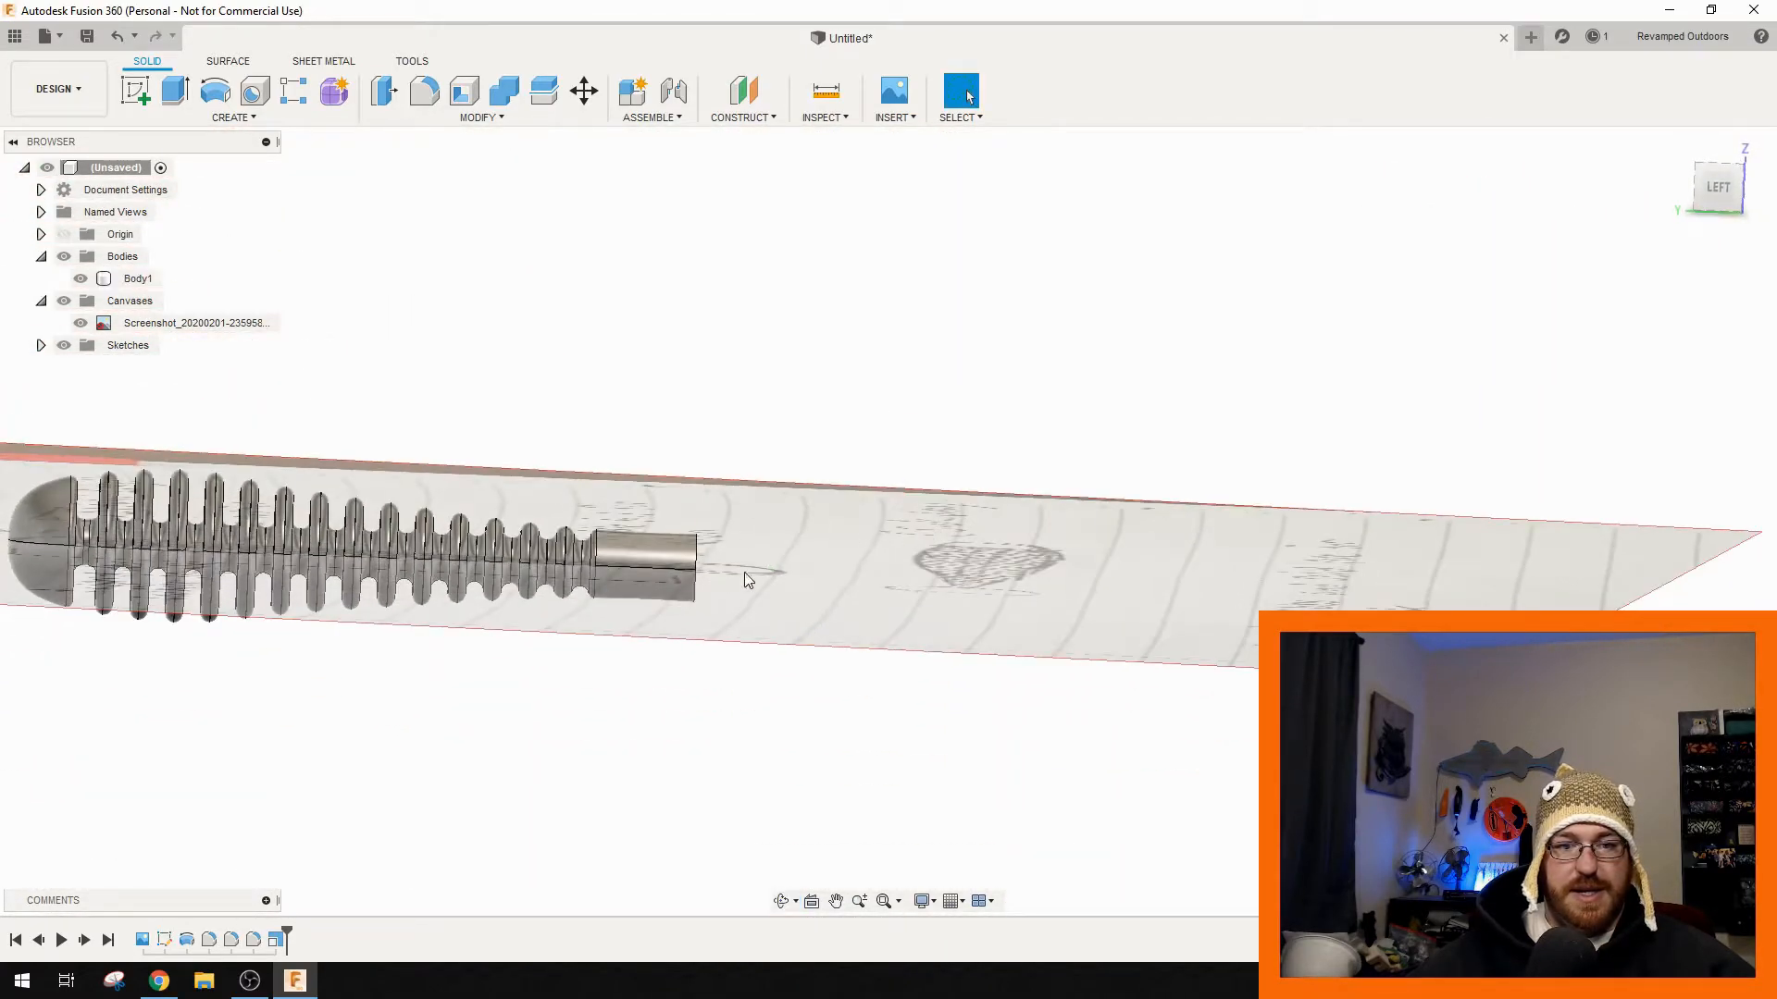
{"action": "left_click", "coordinate": [1710, 189]}
{"action": "left_click", "coordinate": [81, 323]}
{"action": "middle_click_drag", "start_coordinate": [815, 602], "coordinate": [983, 534]}
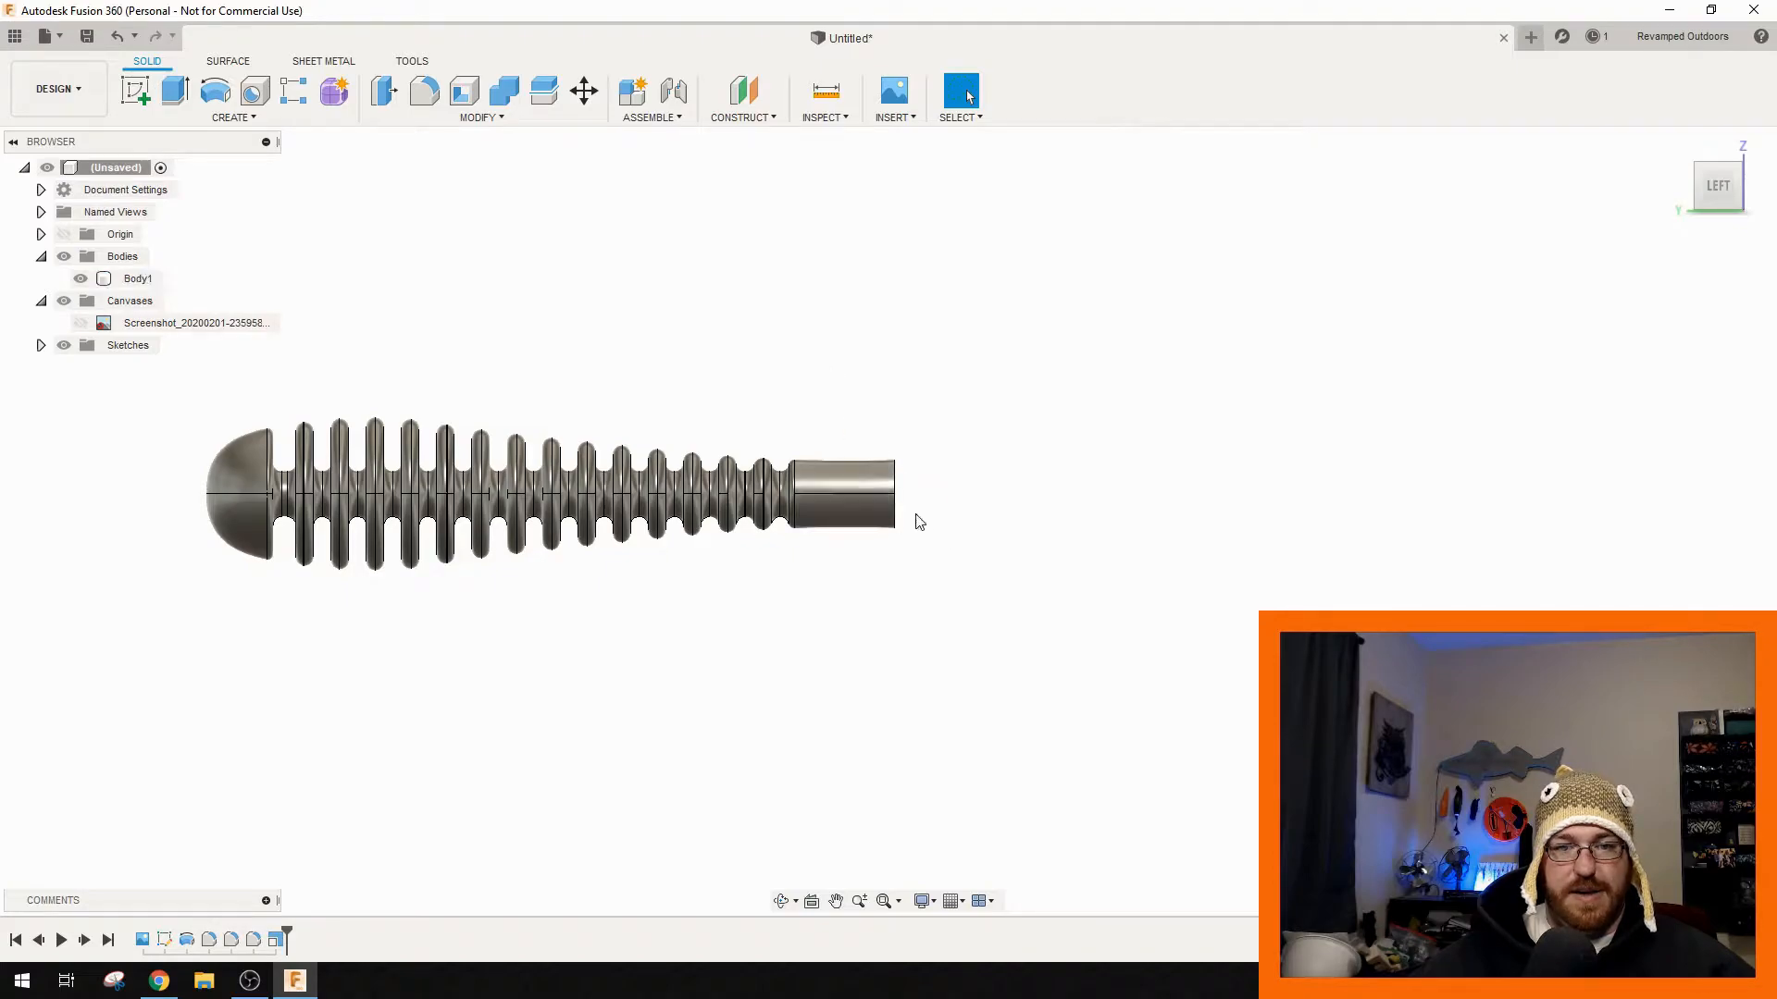
{"action": "left_click", "coordinate": [81, 322]}
{"action": "mouse_move", "coordinate": [703, 361]}
{"action": "middle_mouse_down", "text": "shift"}
{"action": "mouse_move", "coordinate": [1003, 376]}
{"action": "mouse_move", "coordinate": [1029, 526]}
{"action": "mouse_move", "coordinate": [652, 499]}
{"action": "middle_mouse_up", "text": "shift"}
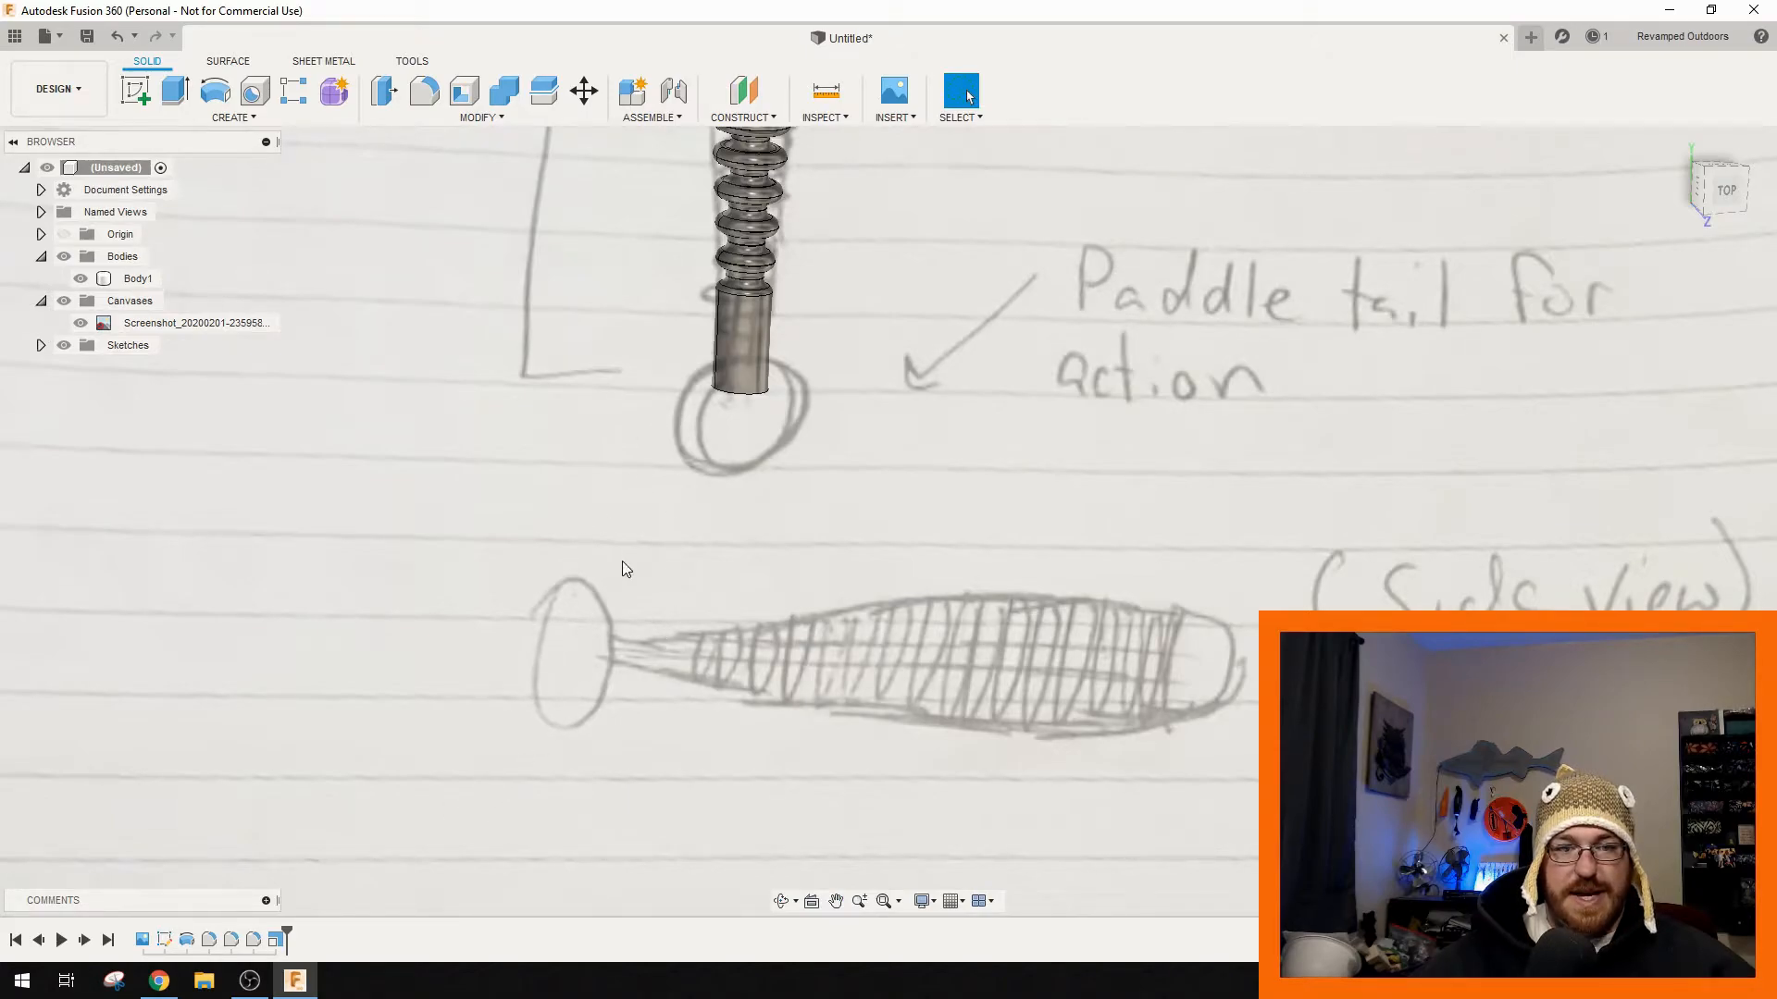
{"action": "middle_click_drag", "start_coordinate": [691, 553], "coordinate": [953, 443], "text": "shift"}
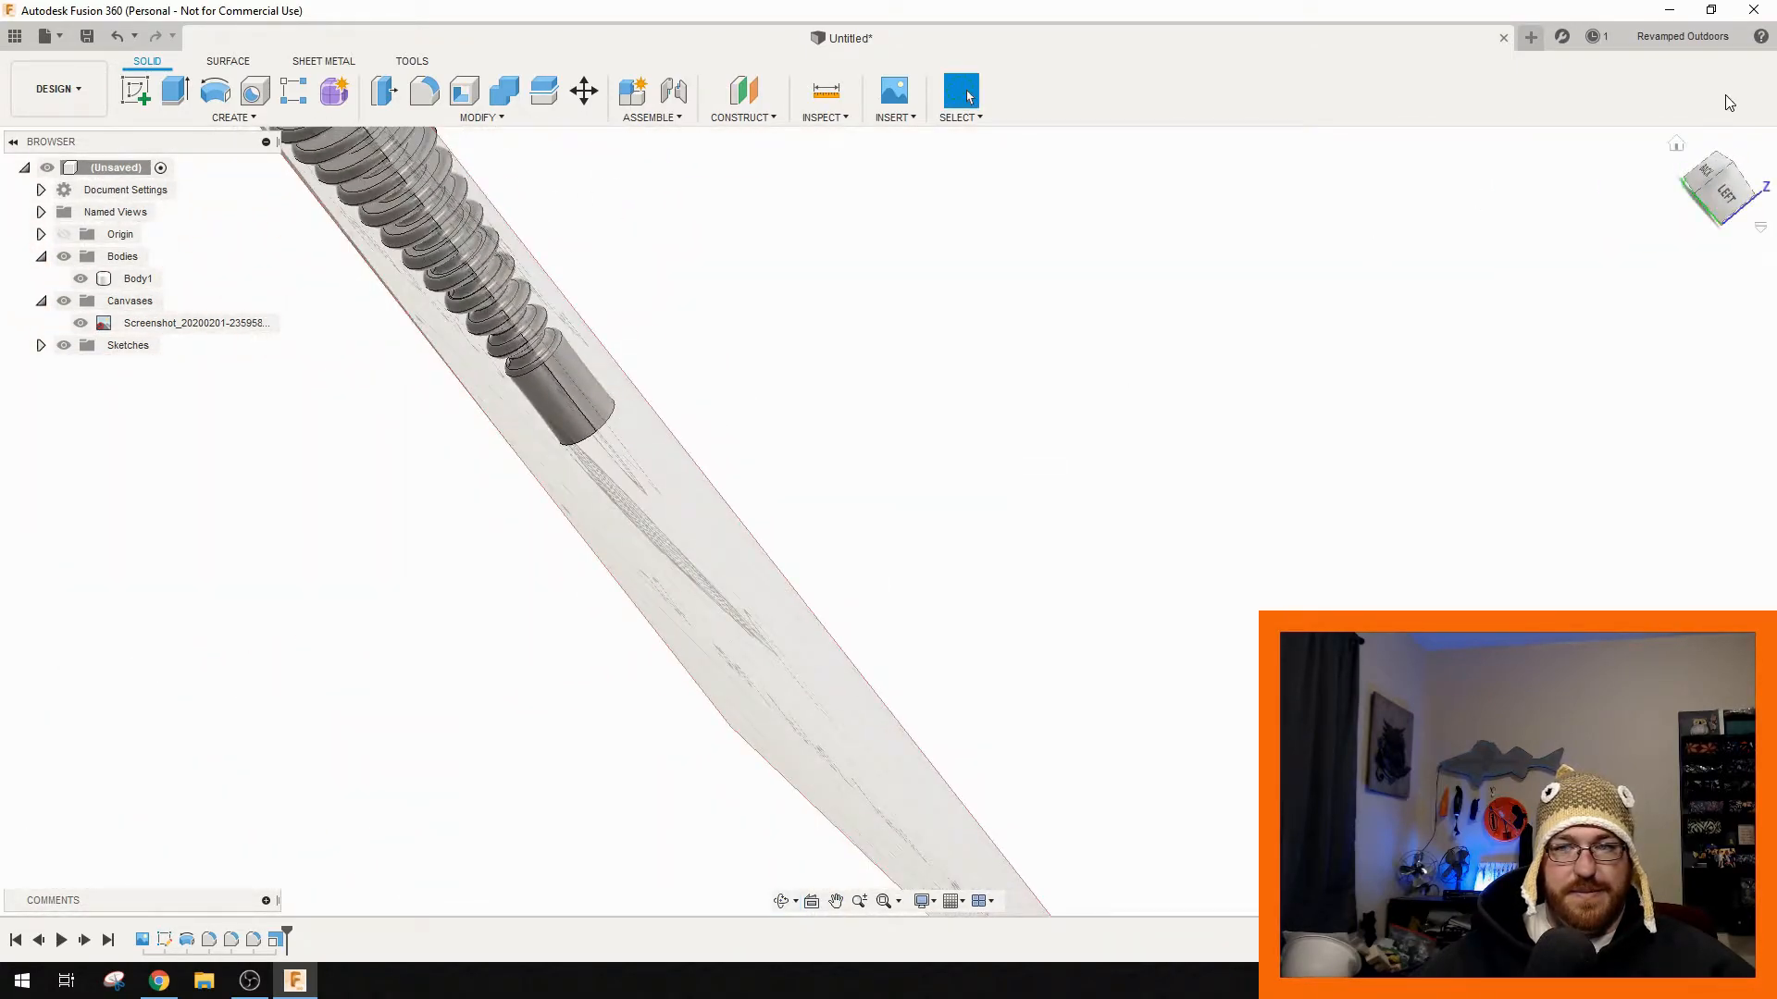
{"action": "left_click", "coordinate": [1737, 203]}
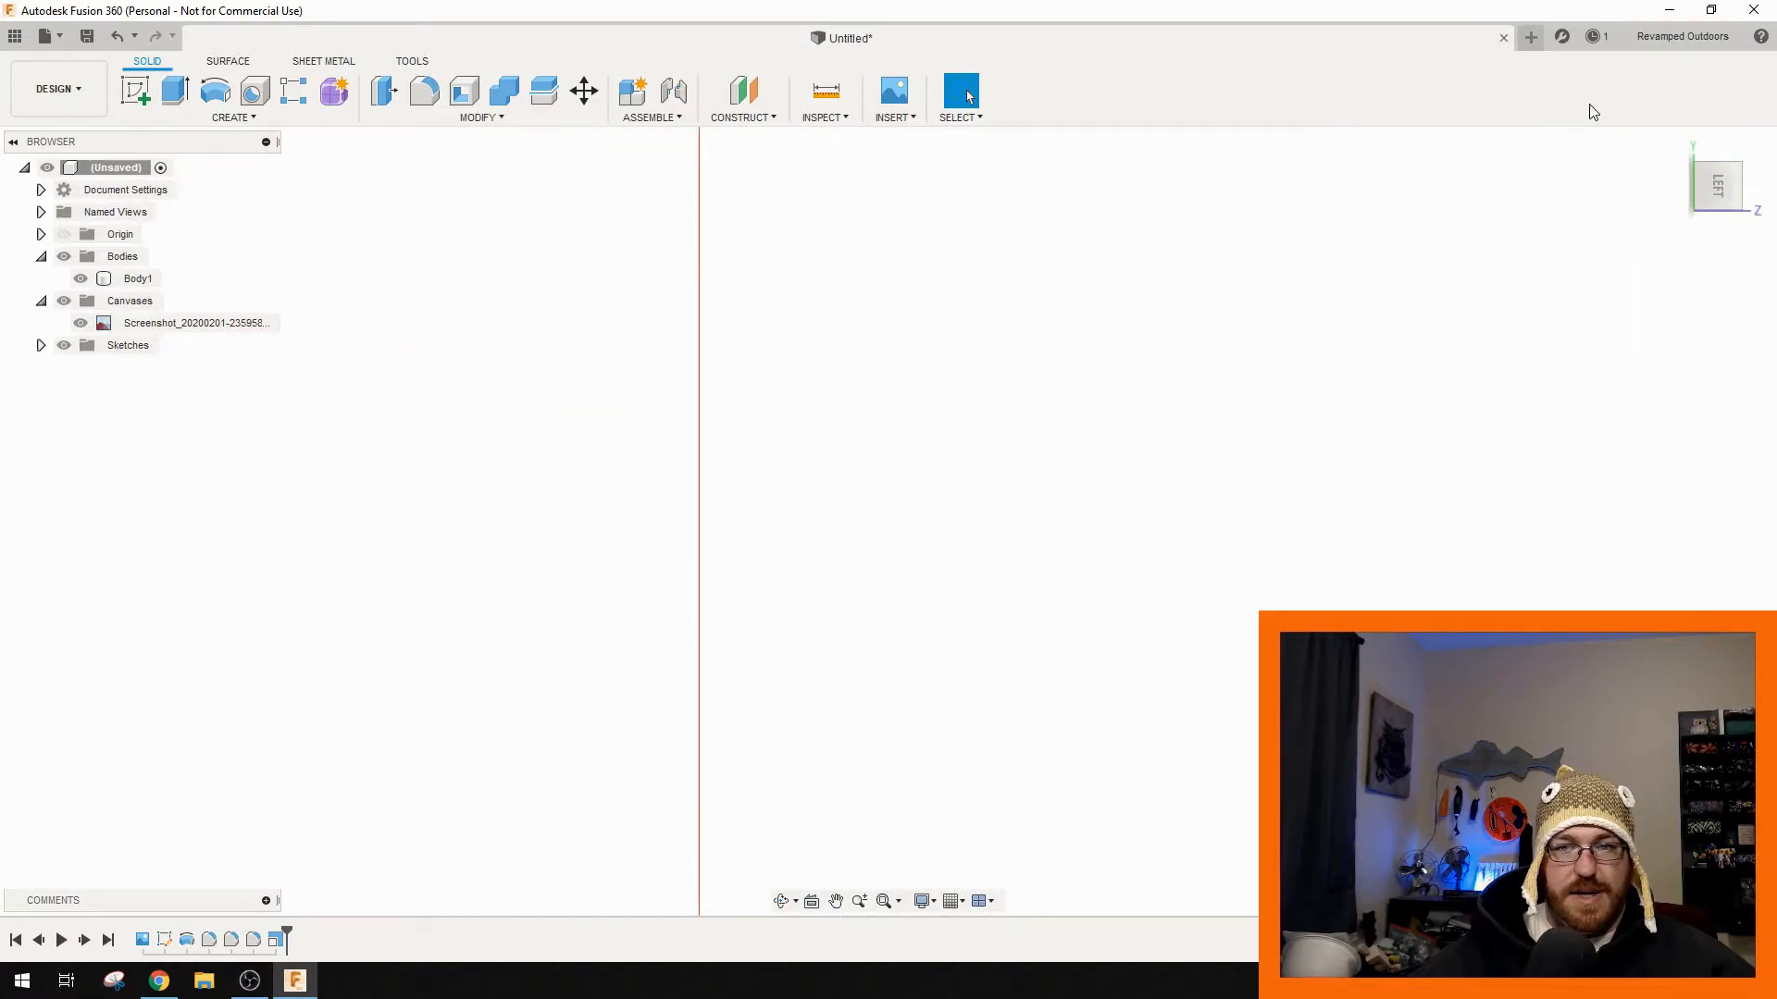
{"action": "left_click", "coordinate": [1749, 150]}
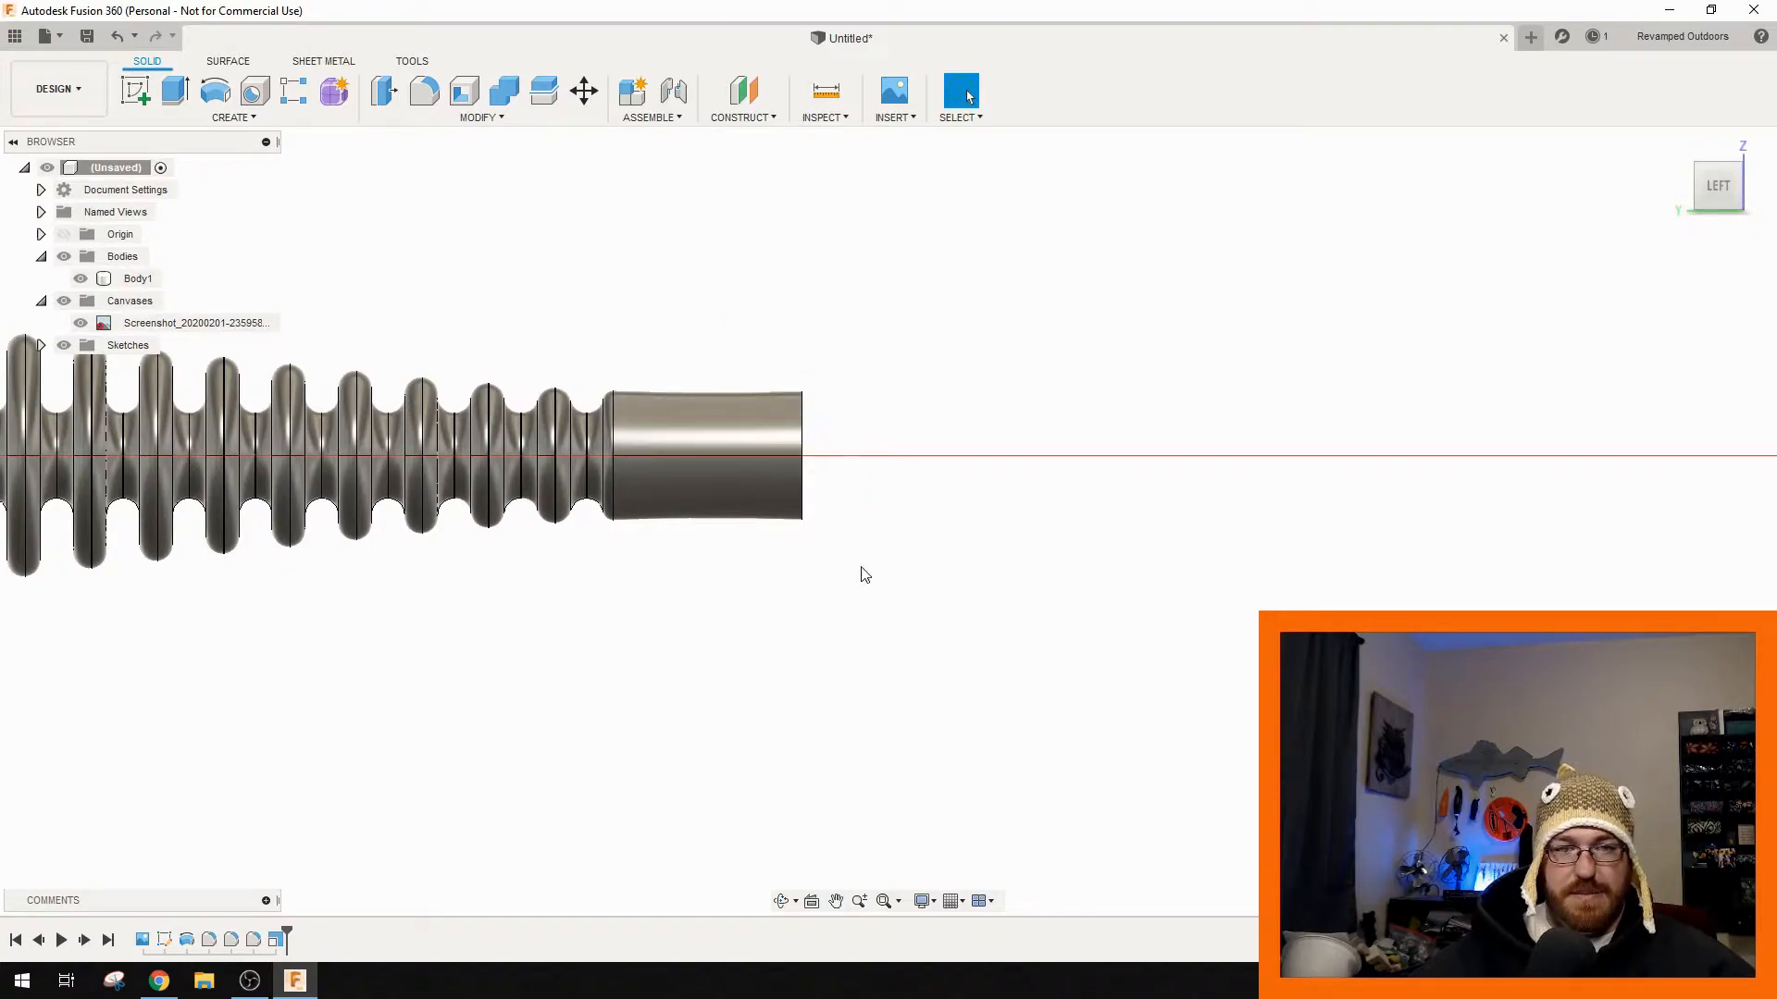
- Hide the reference canvas and start a sketch on the vertical origin plane running lengthwise through the lure body
{"action": "left_click", "coordinate": [80, 323]}
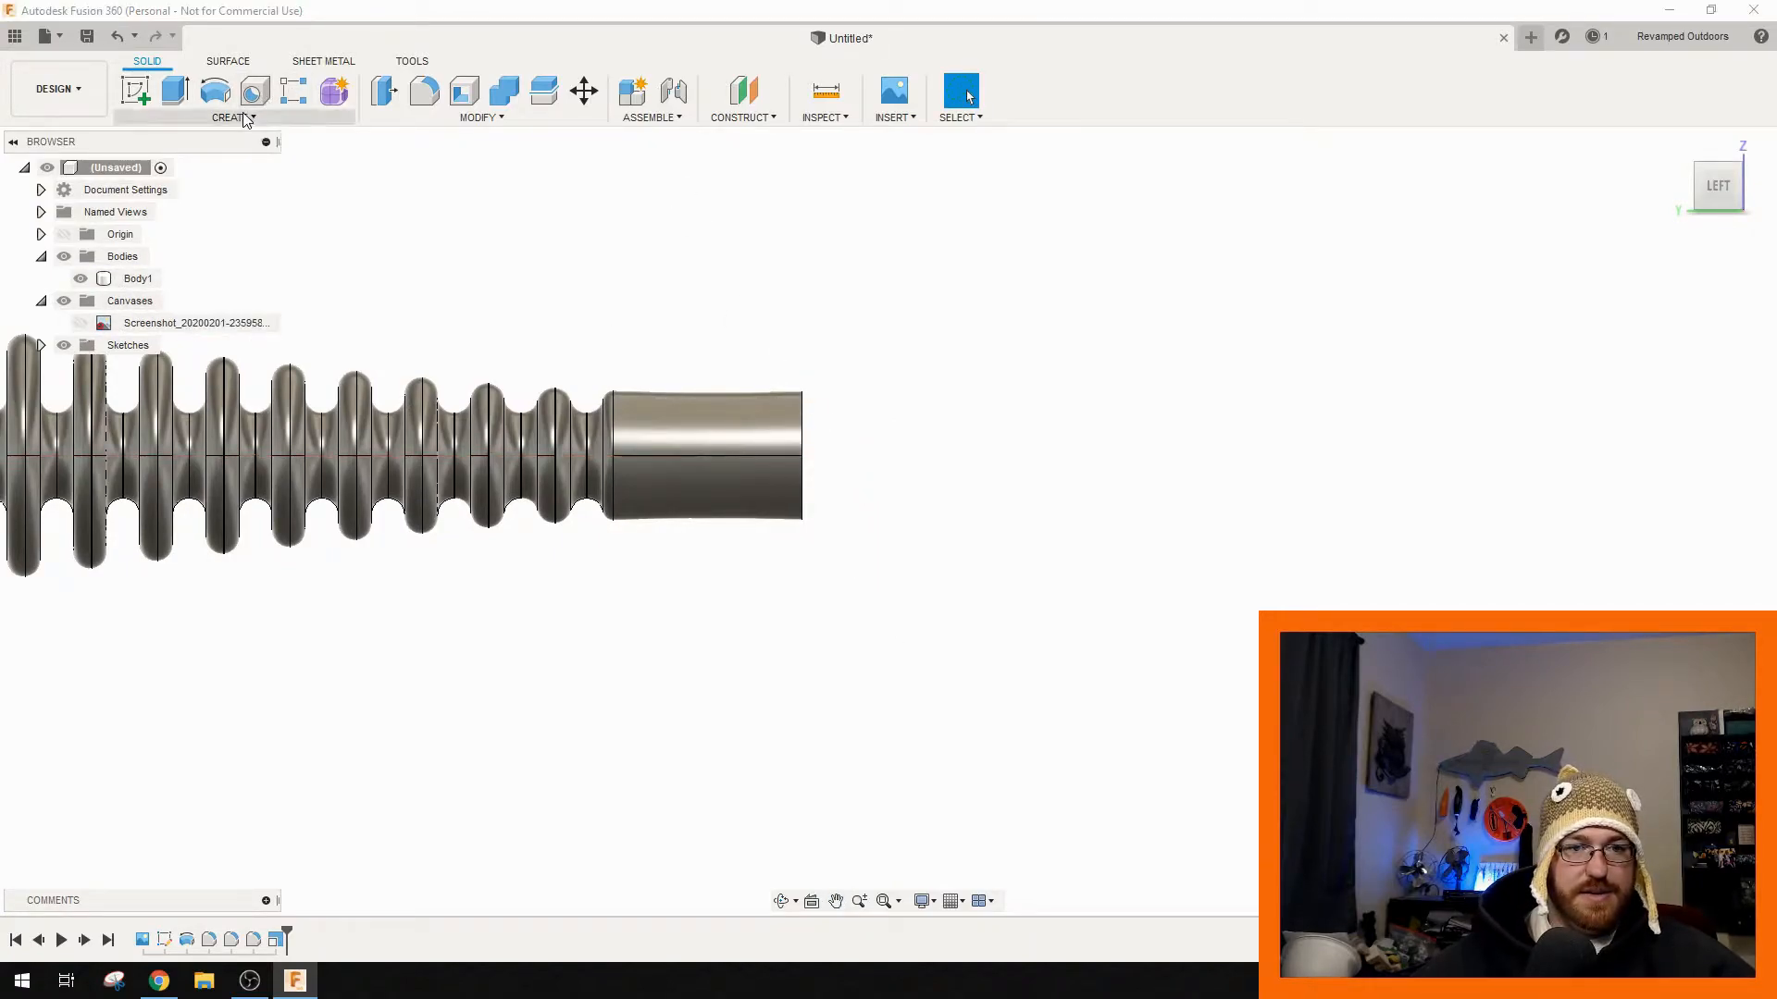
{"action": "left_click", "coordinate": [247, 118]}
{"action": "left_click", "coordinate": [175, 163]}
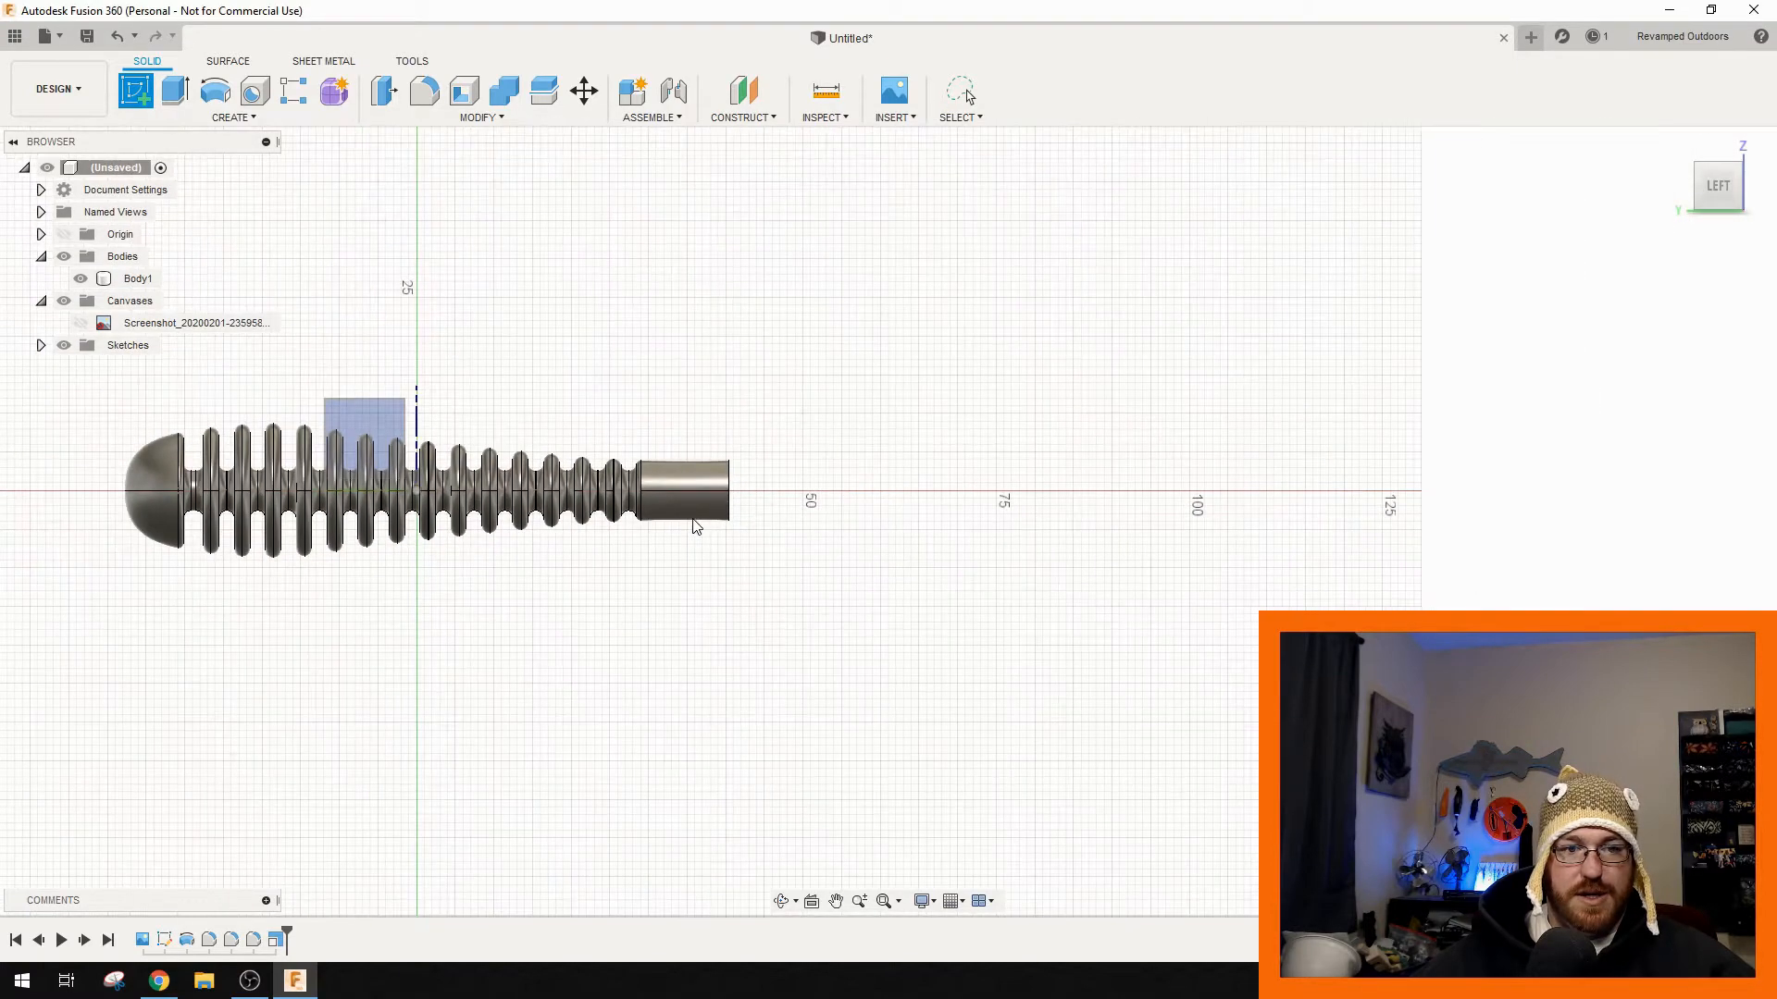
{"action": "left_click", "coordinate": [361, 387]}
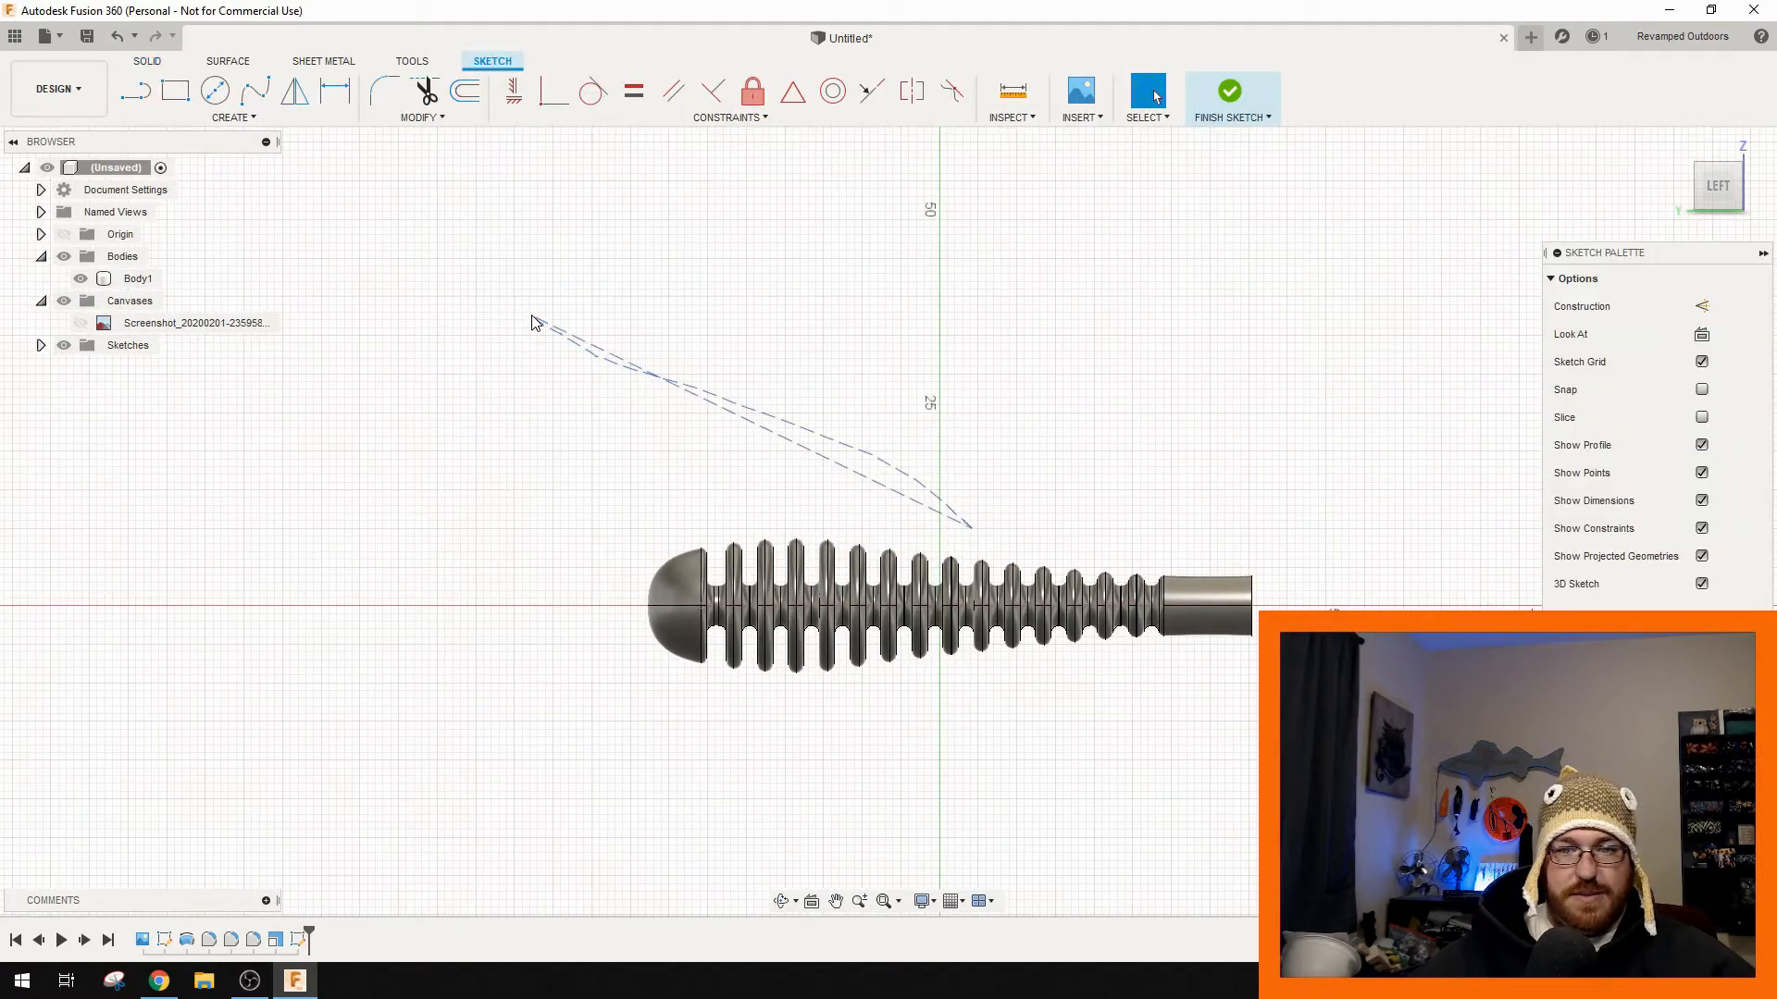
{"action": "middle_click_drag", "start_coordinate": [1063, 486], "coordinate": [520, 250]}
{"action": "scroll", "coordinate": [599, 277], "scroll_direction": "up", "scroll_amount": 4}
{"action": "middle_click_drag", "start_coordinate": [755, 307], "coordinate": [706, 397]}
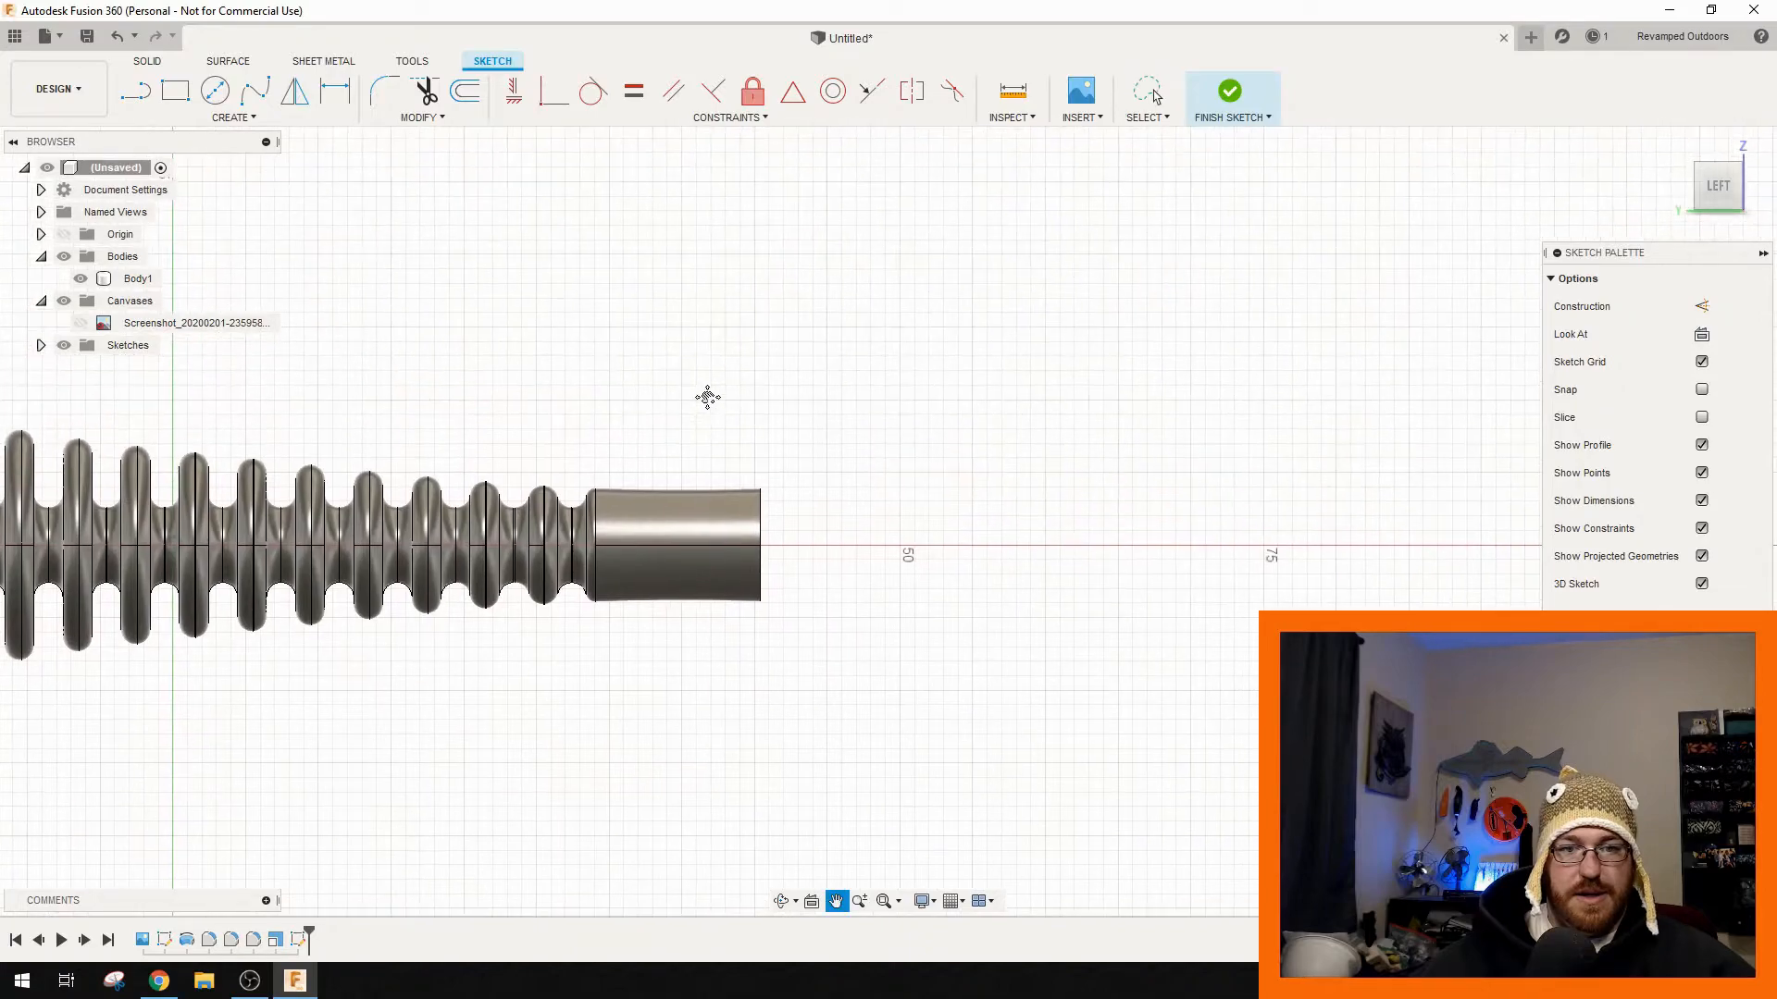
- Sketch a slanted line about 39 mm long across the tail cylinder's end, tilted about 10° from vertical
{"action": "key", "text": "l"}
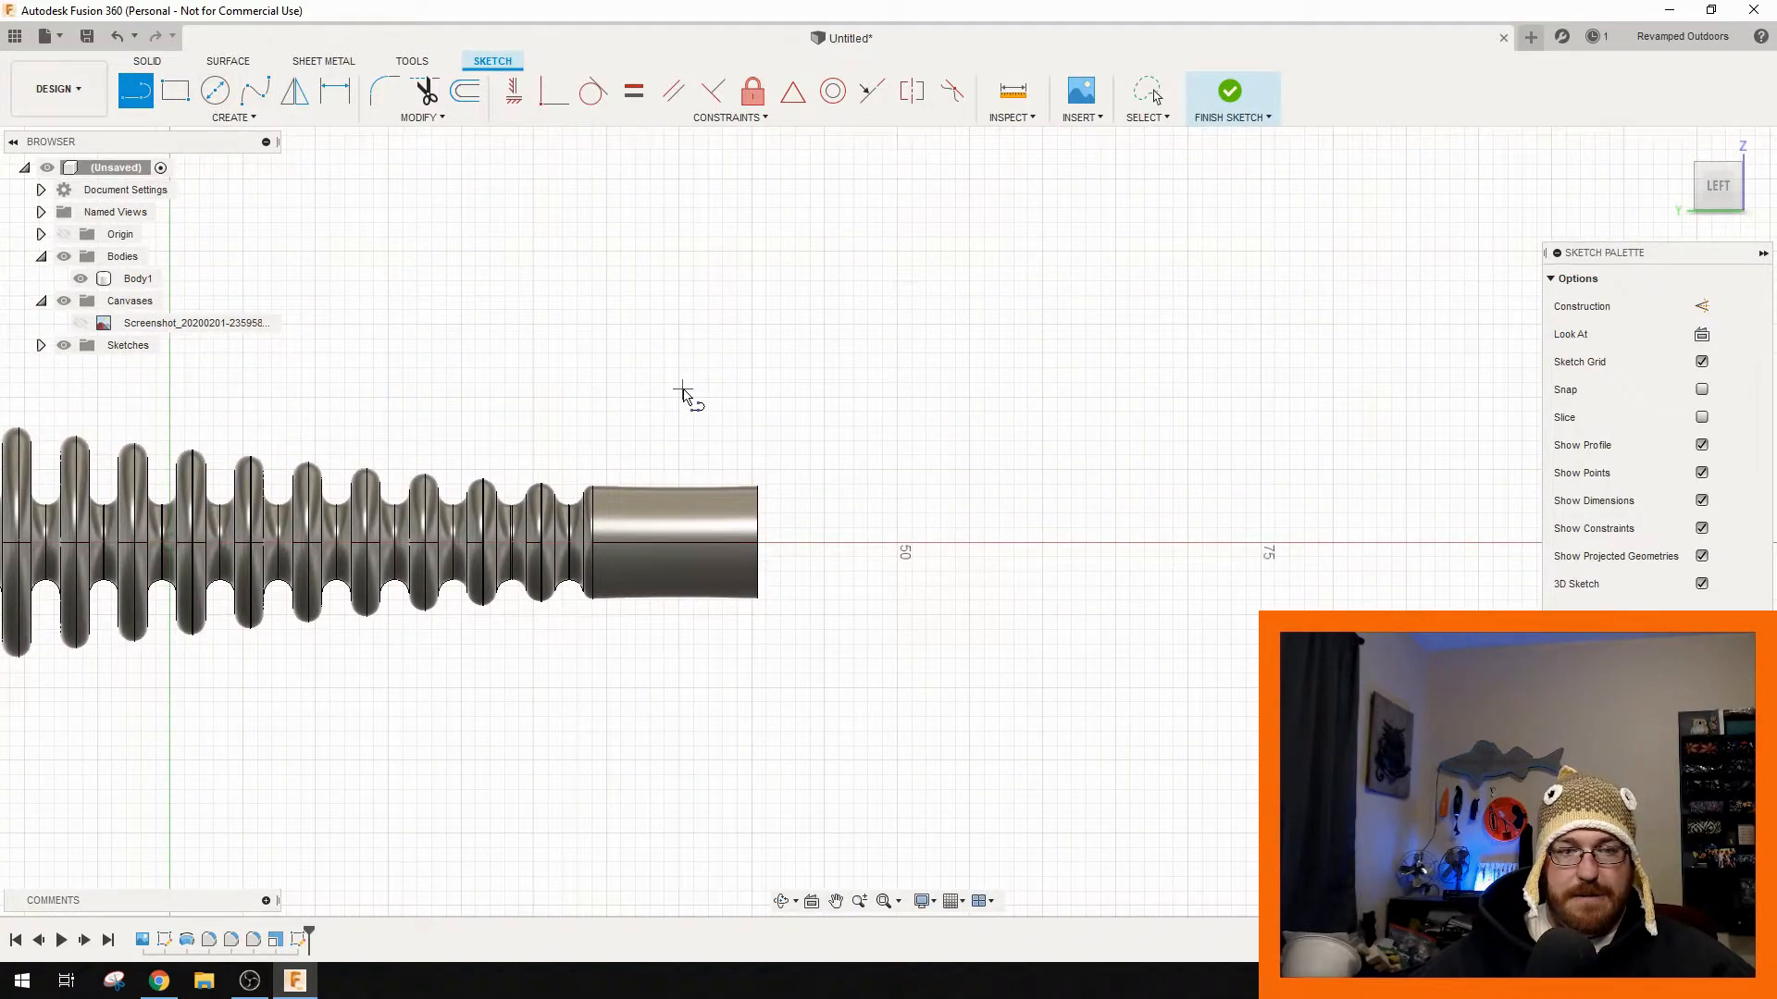
{"action": "left_click", "coordinate": [706, 326]}
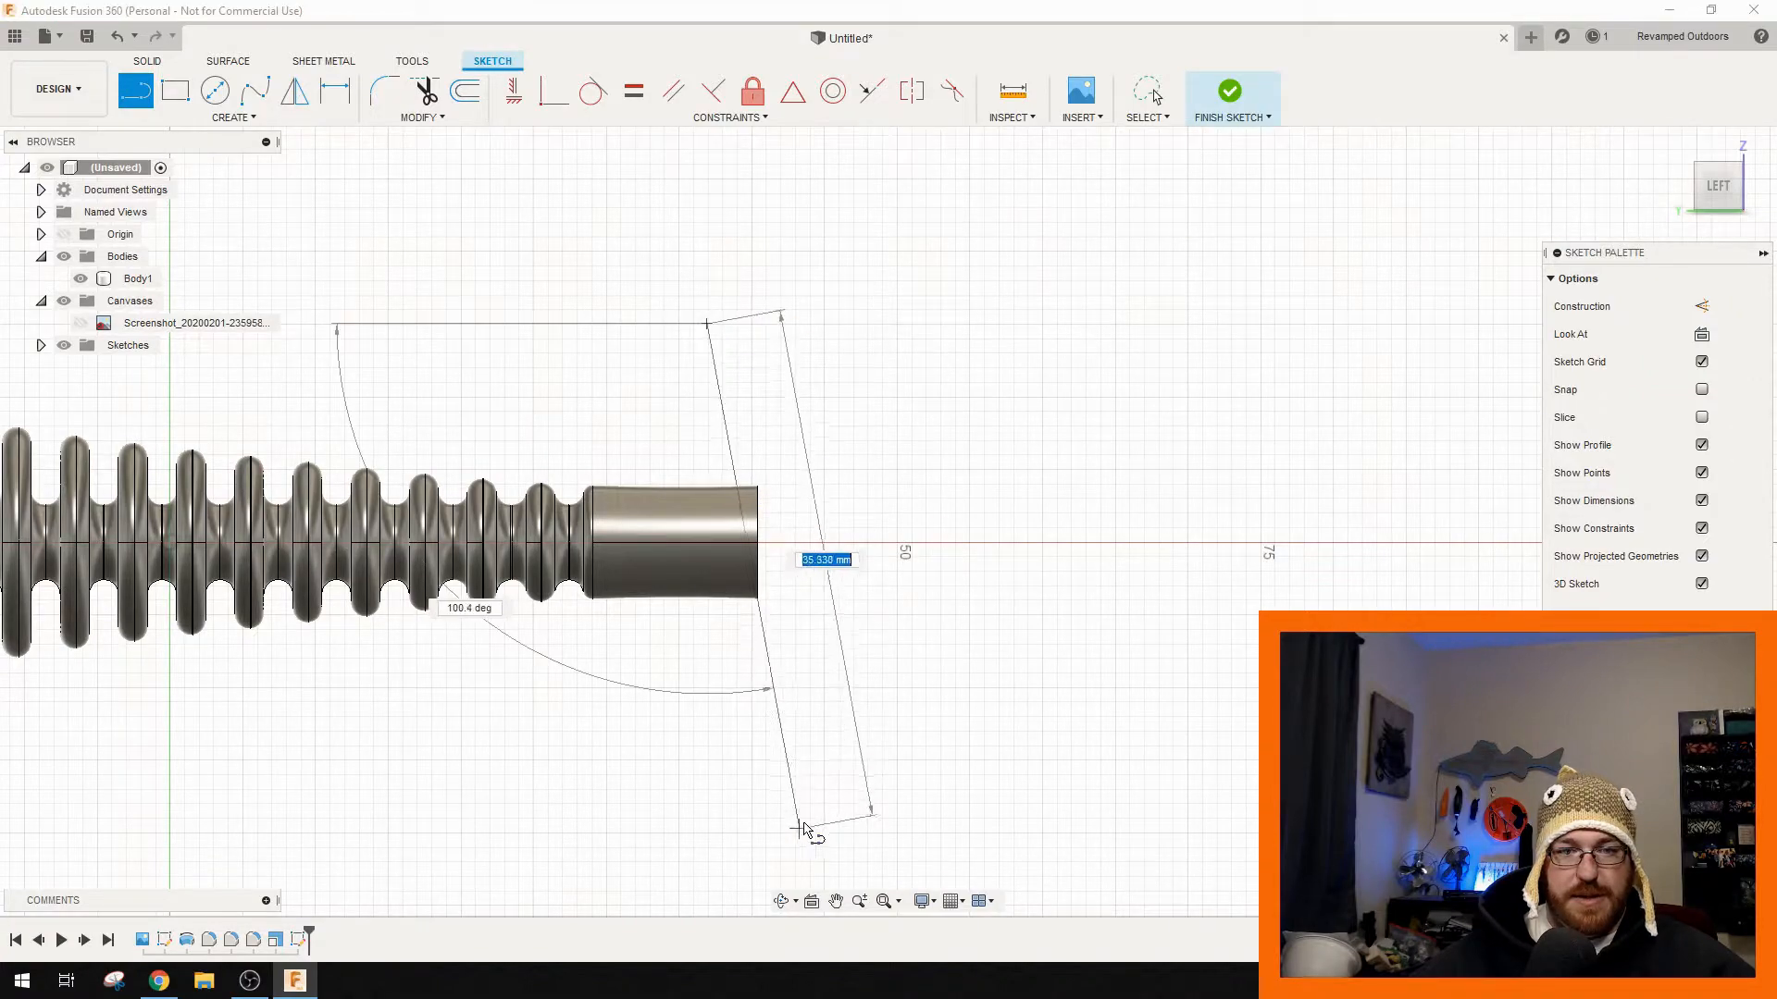
{"action": "middle_click_drag", "start_coordinate": [805, 837], "coordinate": [822, 683]}
{"action": "key", "text": "Tab"}
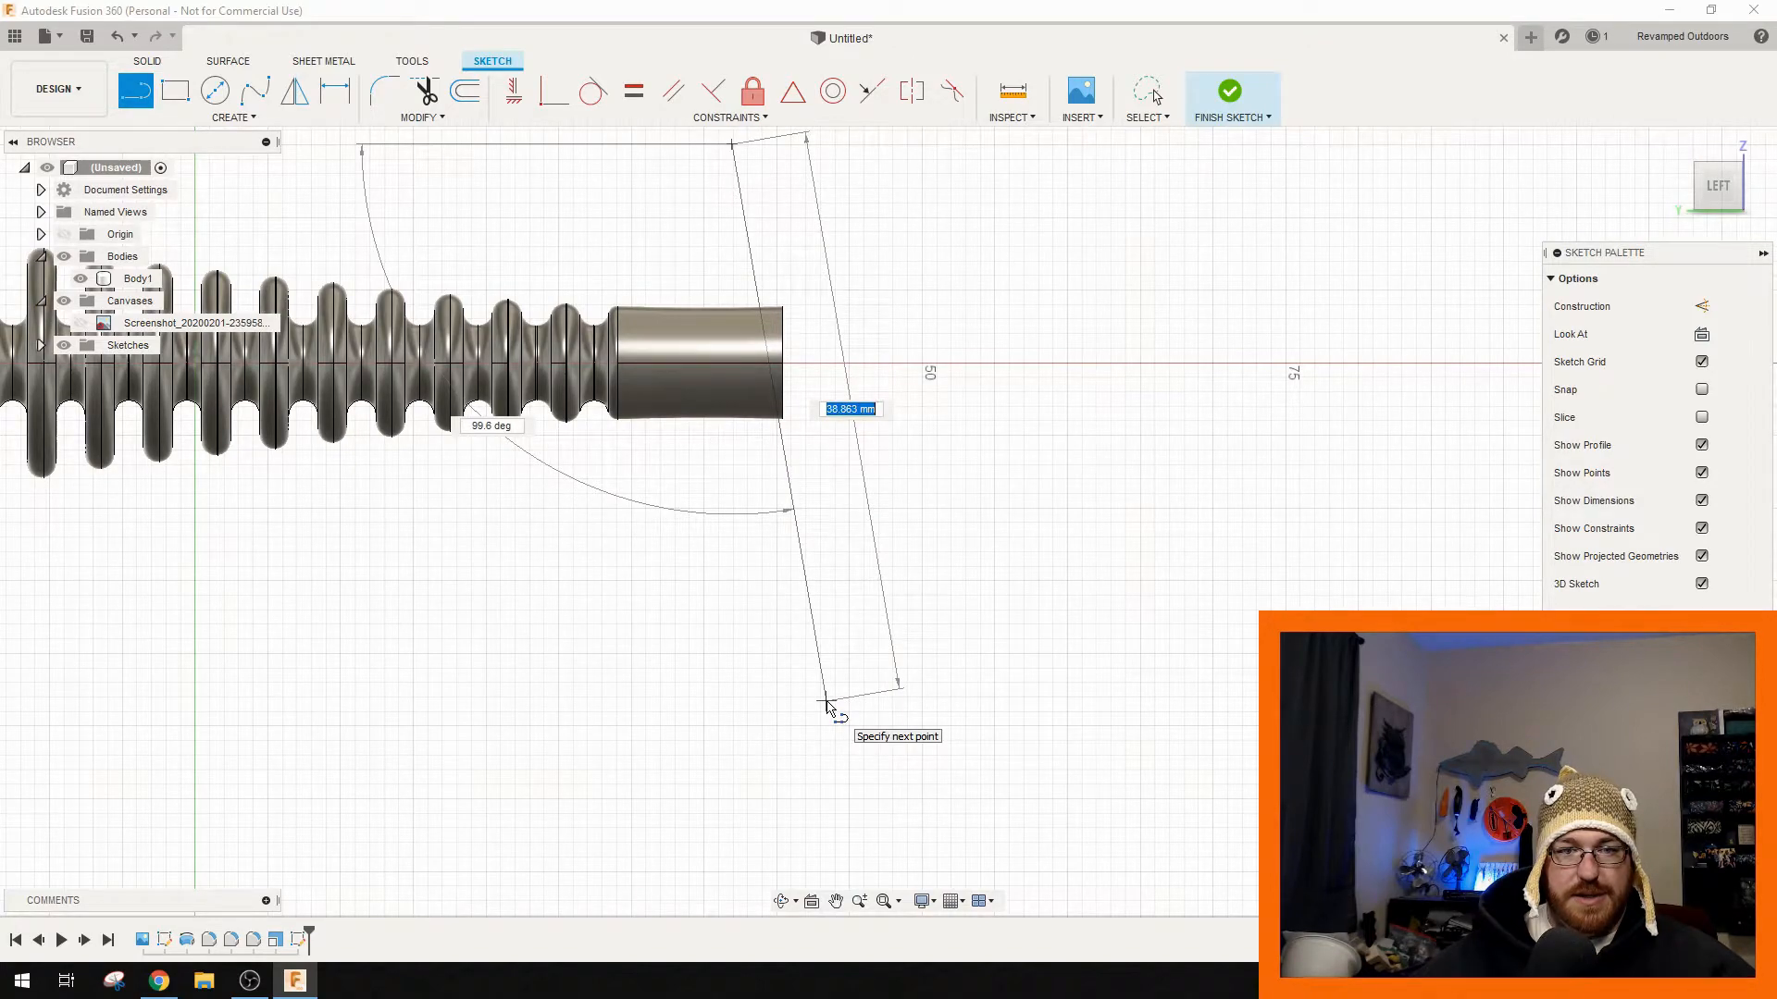
{"action": "left_click", "coordinate": [827, 705]}
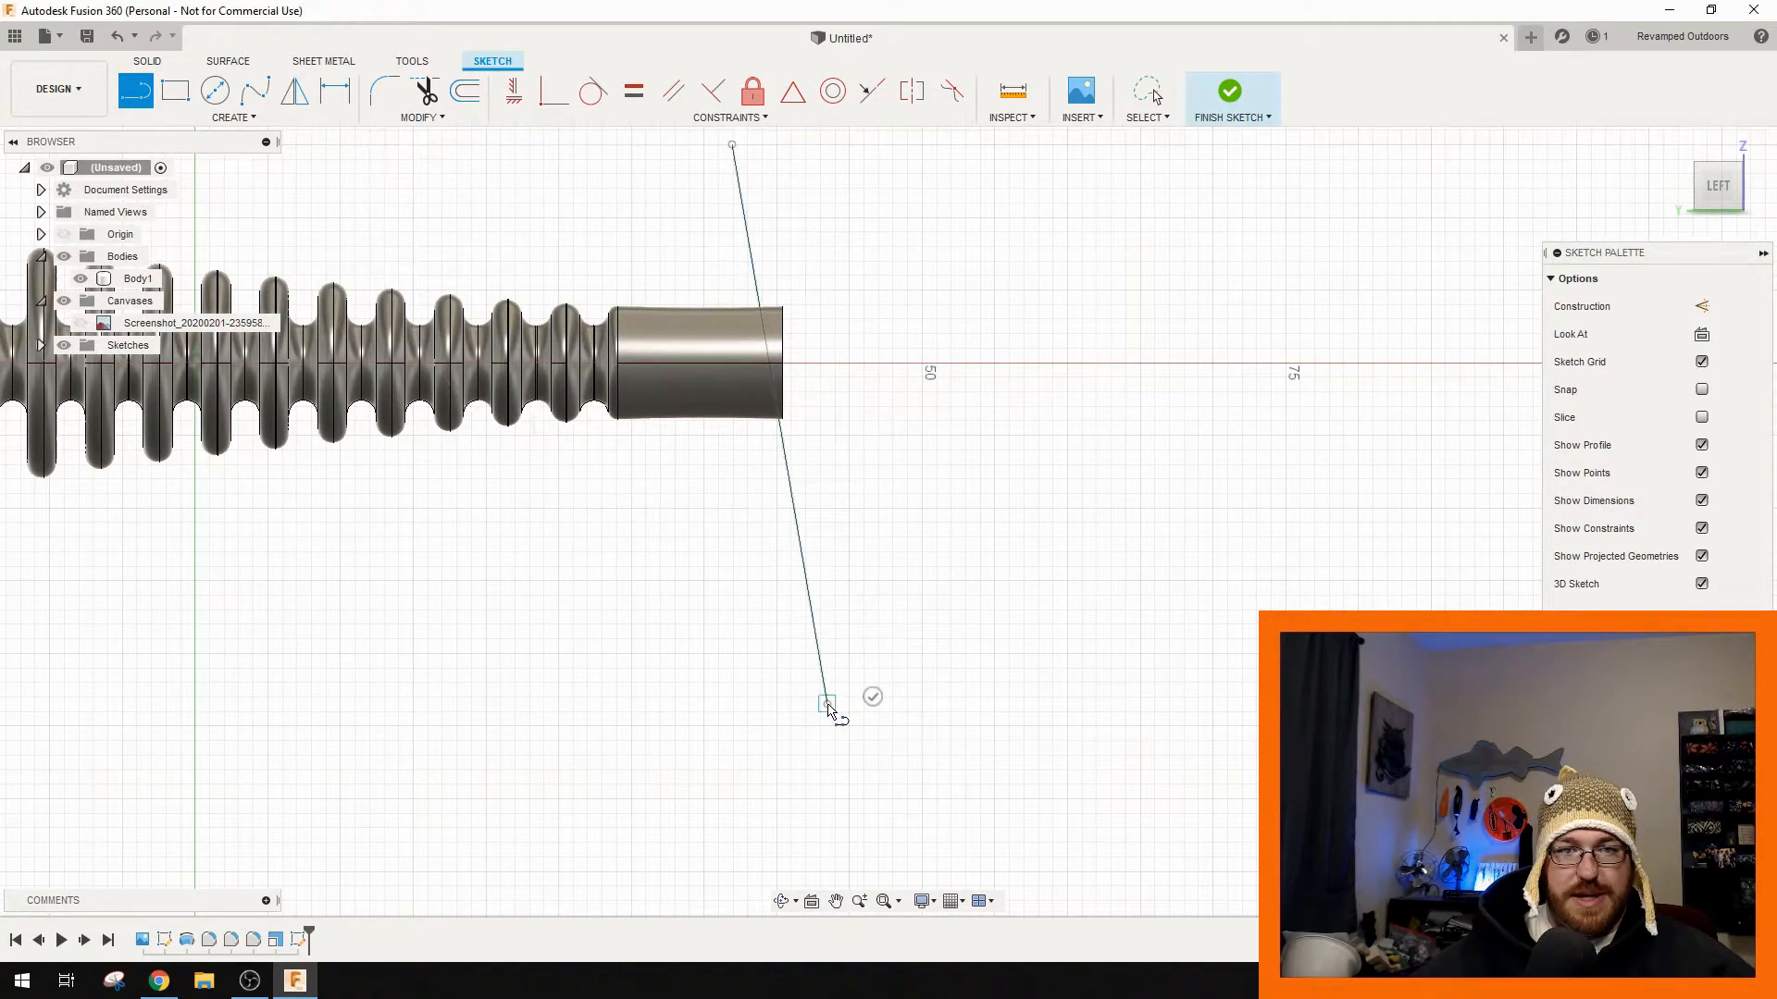
{"action": "key", "text": "Escape"}
- Close the slanted line into a four-sided profile extending beyond the tail's end, using three more lines
{"action": "mouse_move", "coordinate": [519, 459]}
{"action": "middle_mouse_down"}
{"action": "mouse_move", "coordinate": [497, 710]}
{"action": "mouse_move", "coordinate": [435, 535]}
{"action": "middle_mouse_up"}
{"action": "left_click", "coordinate": [175, 90]}
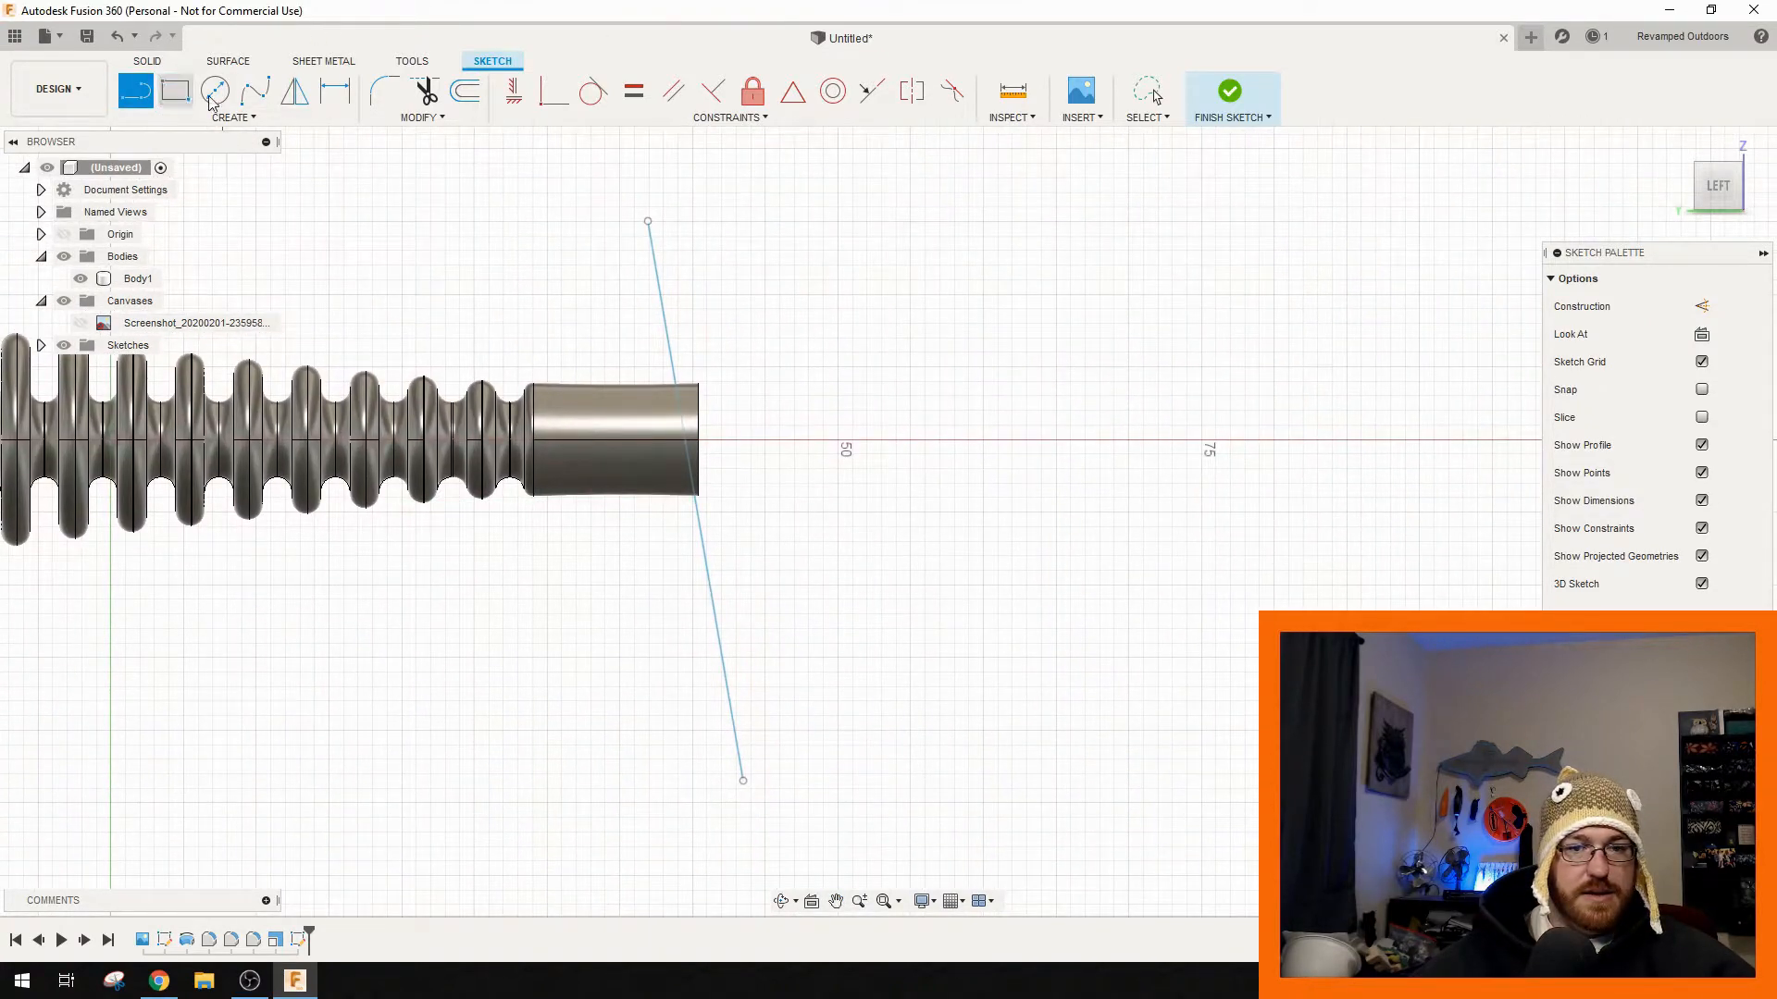
{"action": "left_click", "coordinate": [136, 92]}
{"action": "left_click", "coordinate": [648, 222]}
{"action": "left_click", "coordinate": [775, 199]}
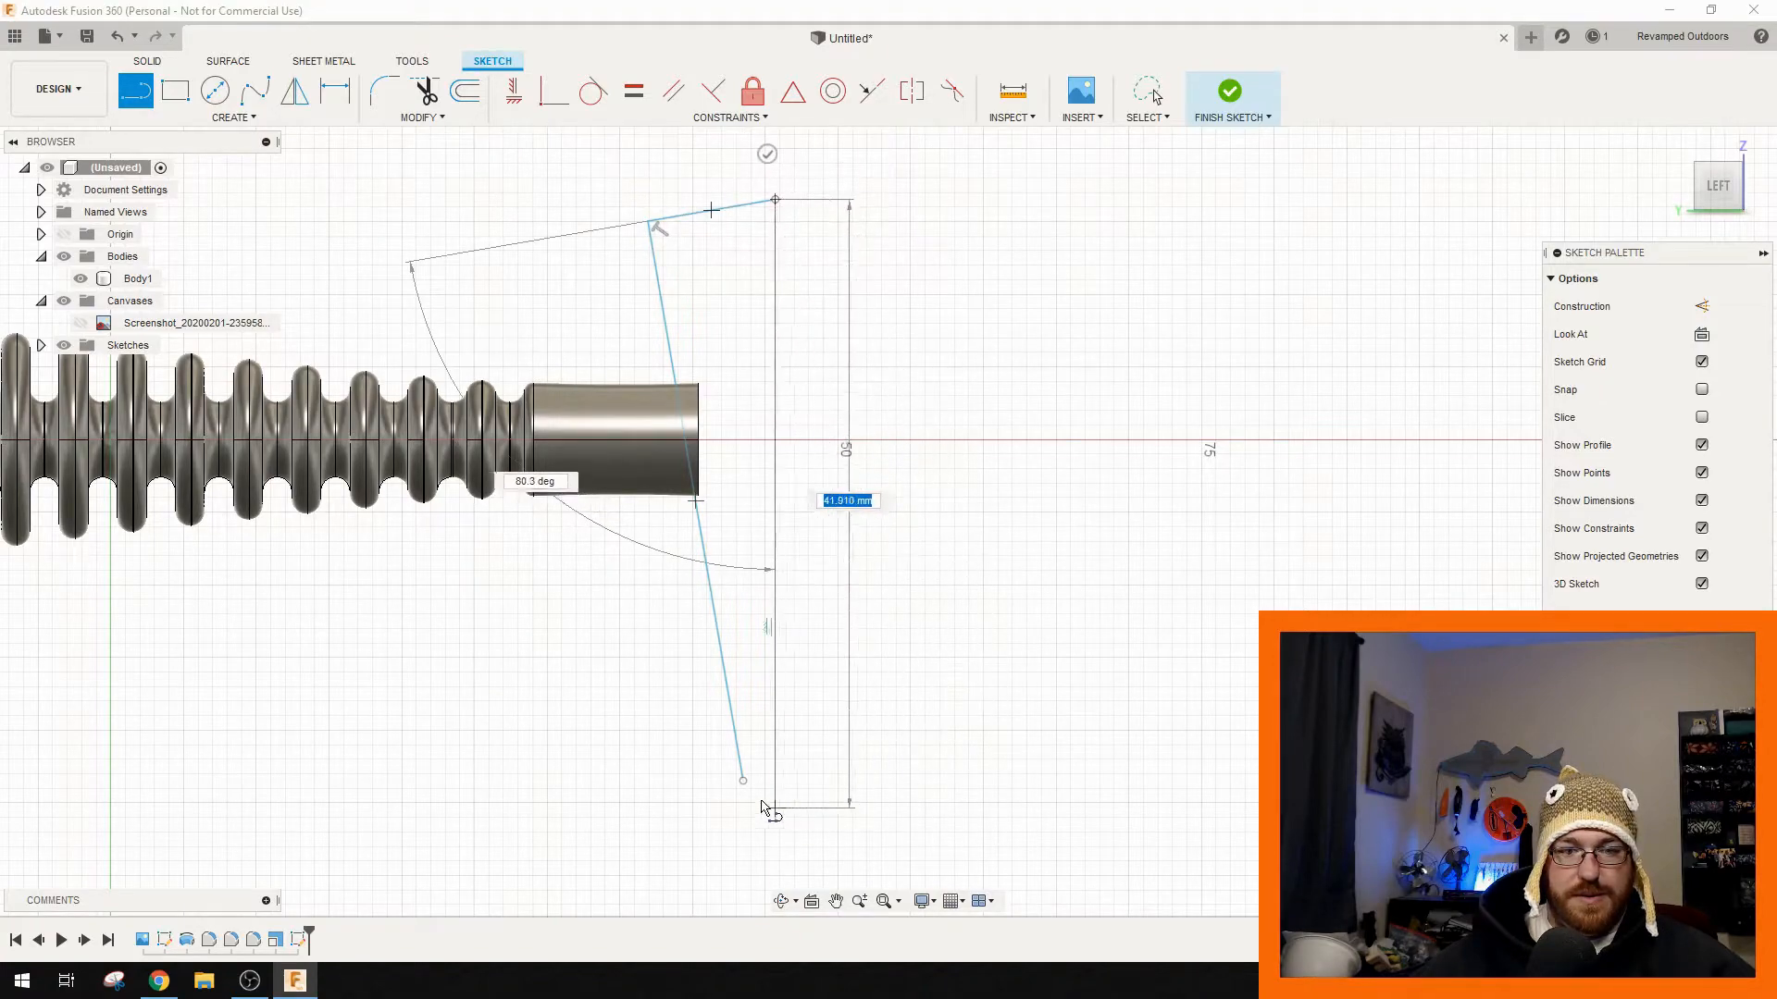
{"action": "left_click", "coordinate": [870, 749]}
{"action": "left_click", "coordinate": [743, 780]}
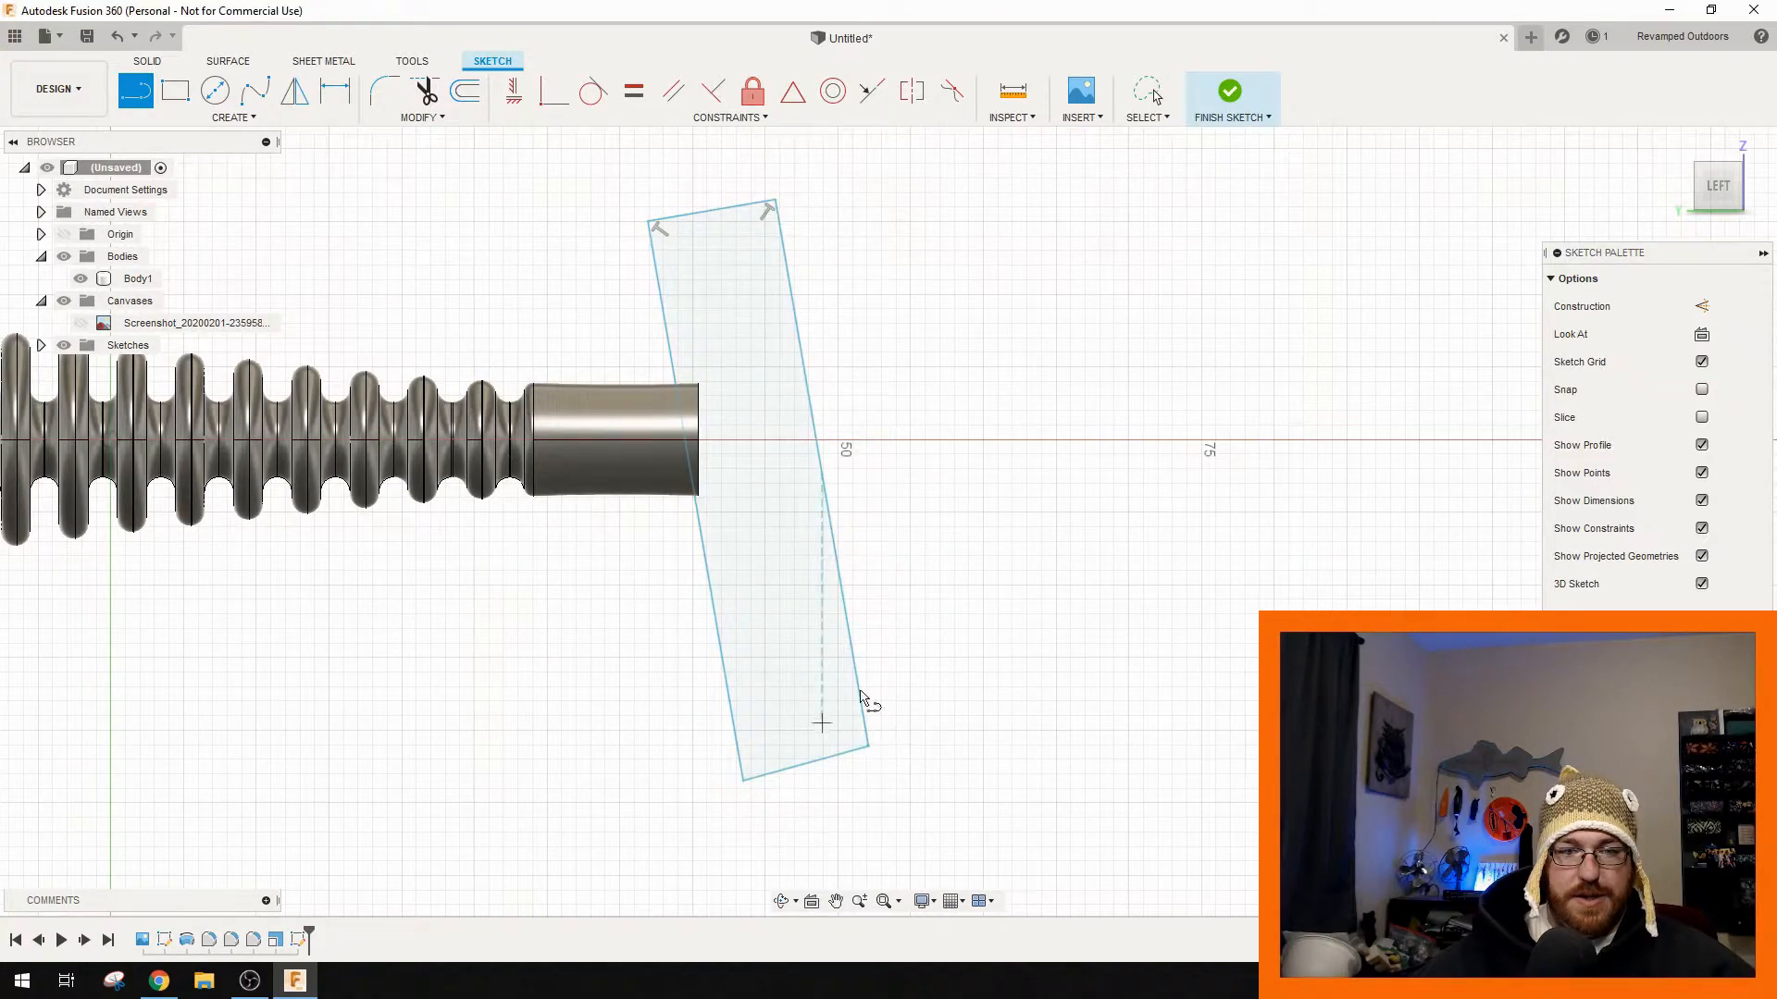
- Finish the sketch and extrude the slanted profile symmetrically through the tail cylinder to cut its end at an angle
{"action": "left_click", "coordinate": [1728, 611]}
{"action": "middle_click_drag", "start_coordinate": [927, 592], "coordinate": [980, 468]}
{"action": "left_click", "coordinate": [829, 362]}
{"action": "right_click", "coordinate": [829, 363]}
{"action": "left_click", "coordinate": [890, 339]}
{"action": "left_click", "coordinate": [1660, 335]}
{"action": "left_click", "coordinate": [1667, 404]}
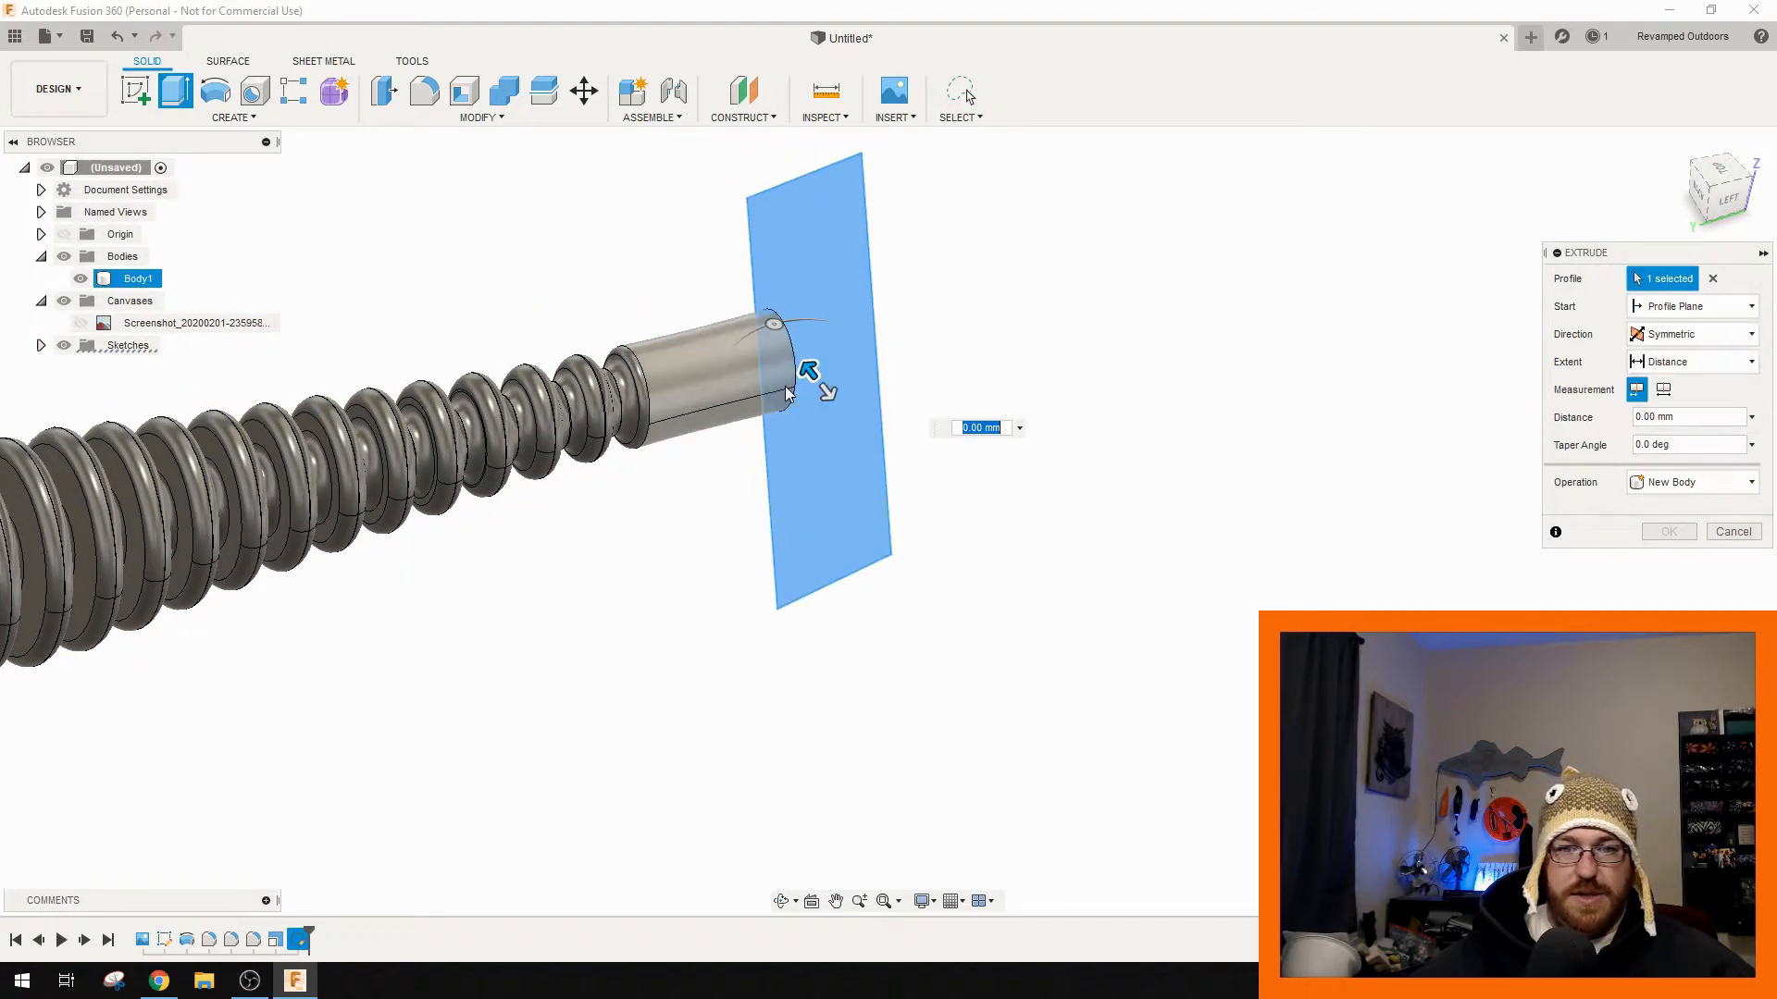
{"action": "left_click_drag", "start_coordinate": [813, 377], "coordinate": [983, 413]}
{"action": "left_click", "coordinate": [1672, 559]}
- Start a new sketch on the slanted end face of the tail
{"action": "middle_click_drag", "start_coordinate": [1109, 505], "coordinate": [873, 400], "text": "shift"}
{"action": "left_click", "coordinate": [842, 374]}
{"action": "right_click", "coordinate": [841, 375]}
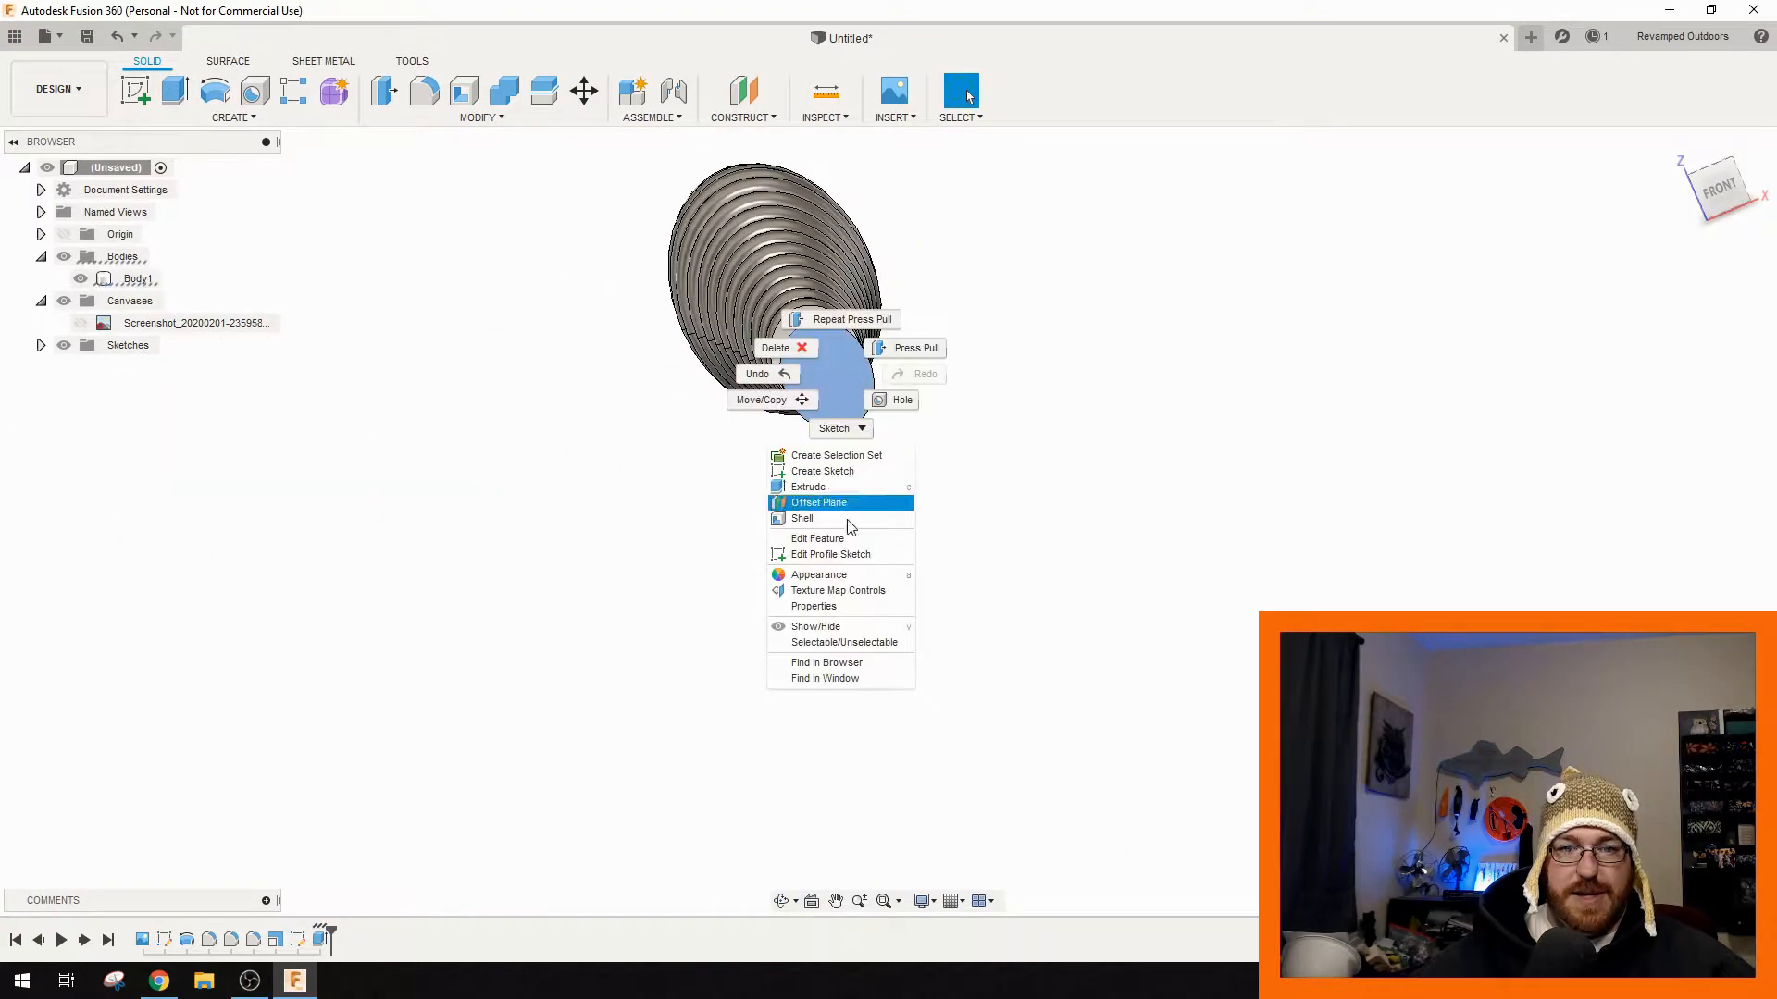
{"action": "left_click", "coordinate": [817, 473]}
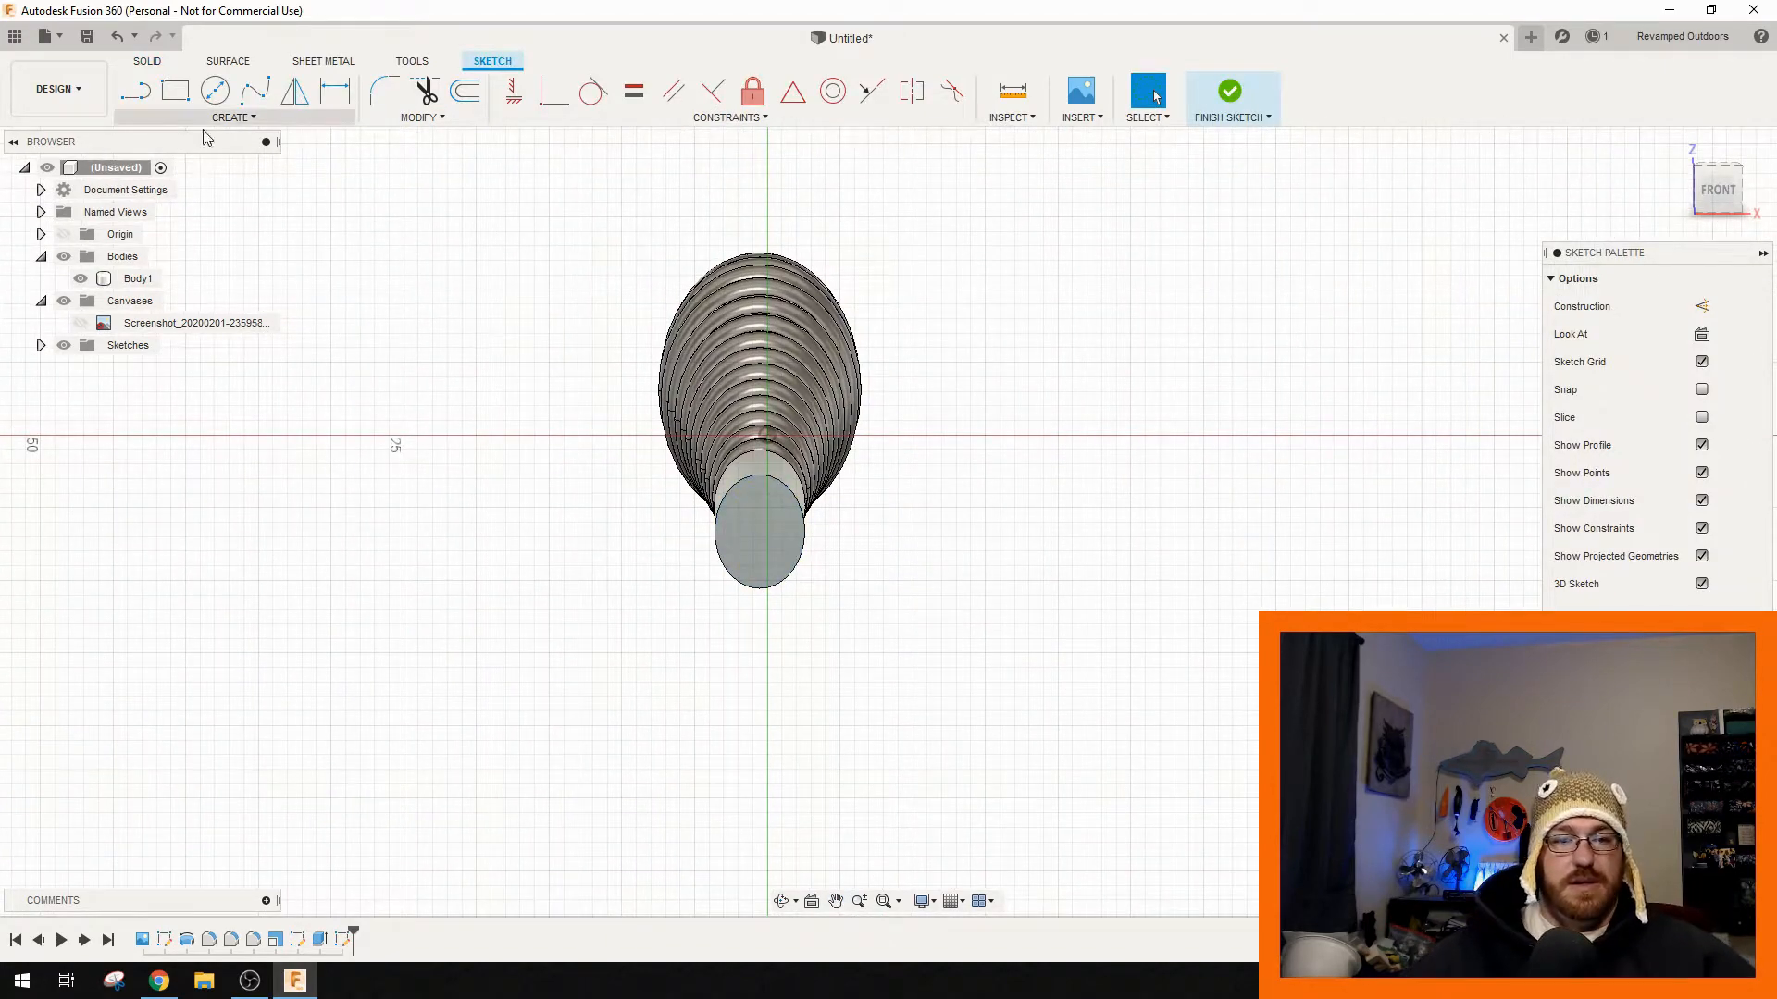
{"action": "key", "text": "l"}
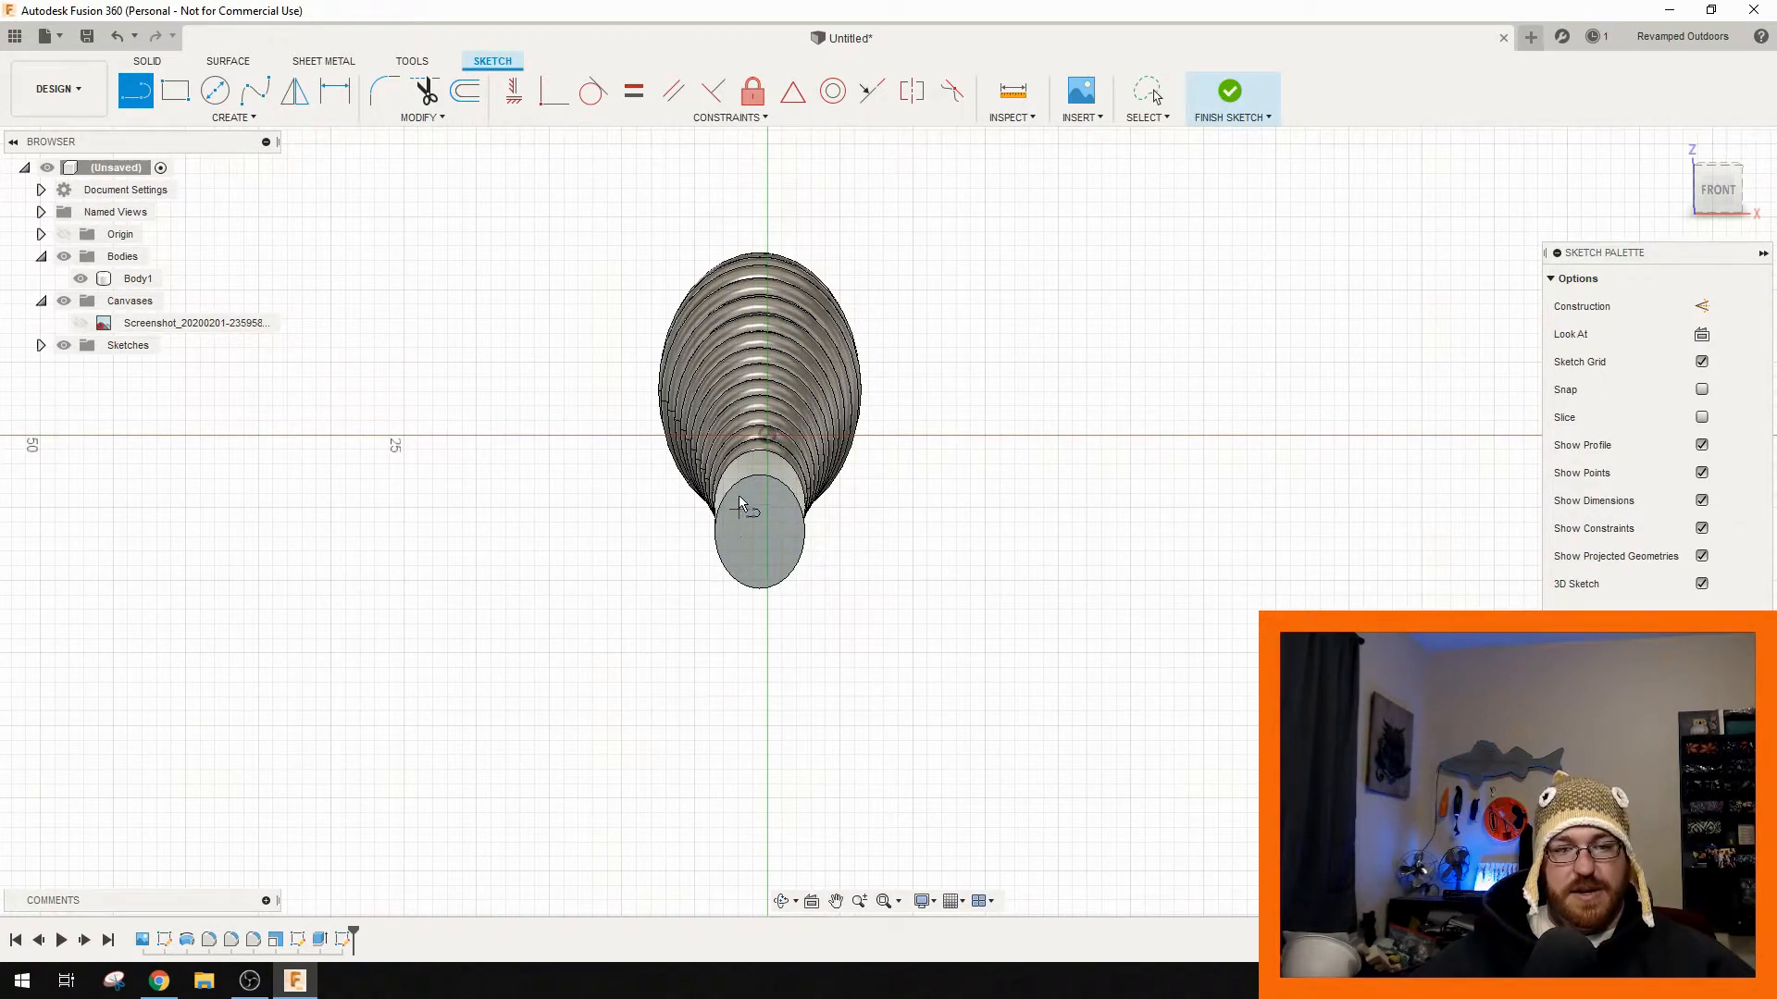
{"action": "scroll", "coordinate": [751, 579], "scroll_direction": "up", "scroll_amount": 8}
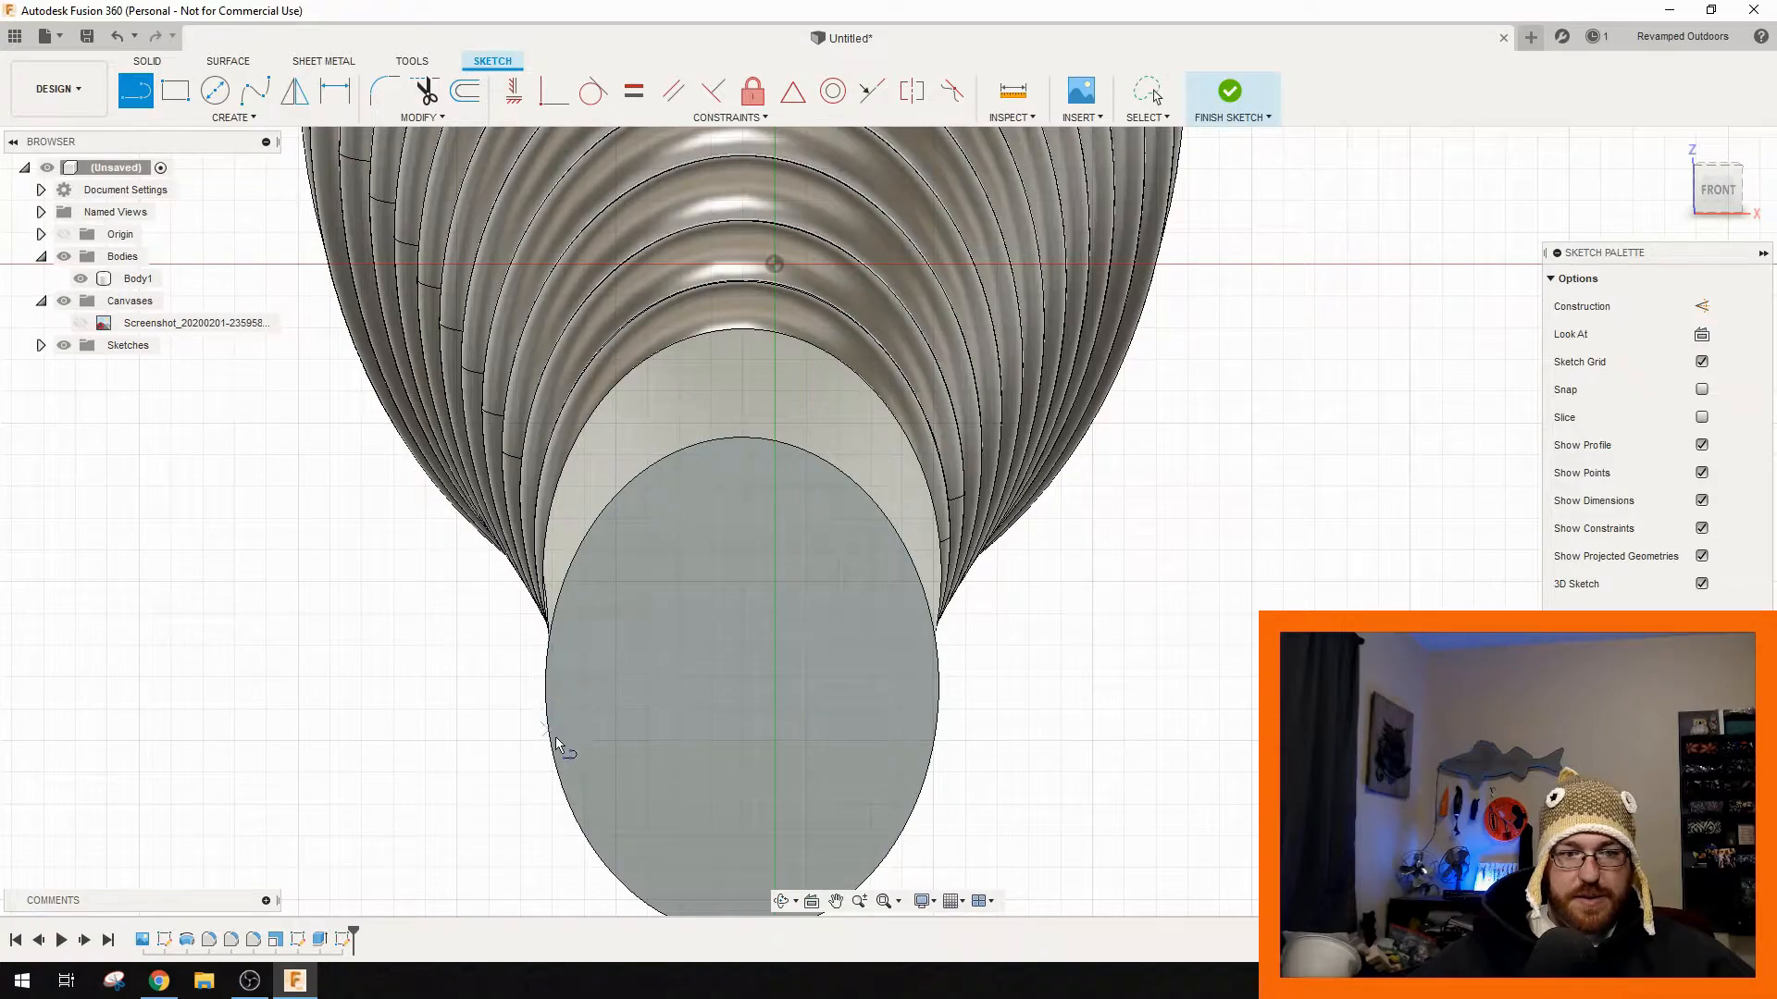
{"action": "middle_click_drag", "start_coordinate": [782, 679], "coordinate": [754, 504]}
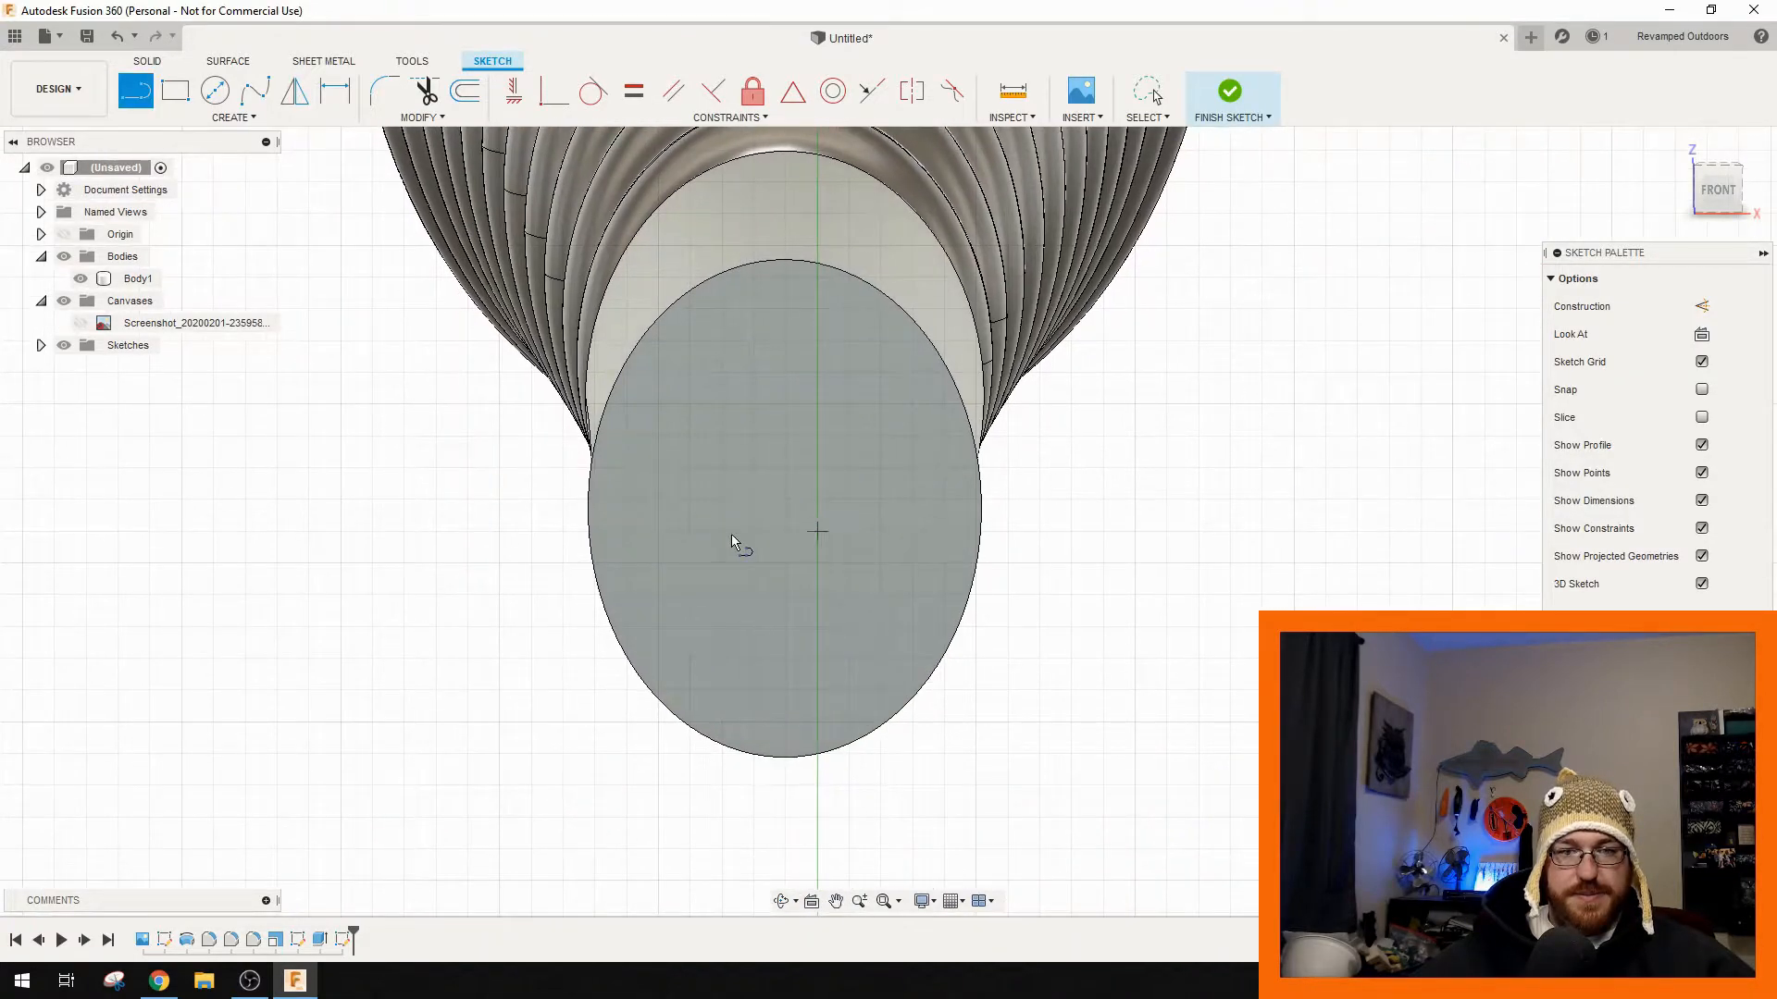
{"action": "left_click", "coordinate": [226, 118]}
{"action": "left_click", "coordinate": [151, 243]}
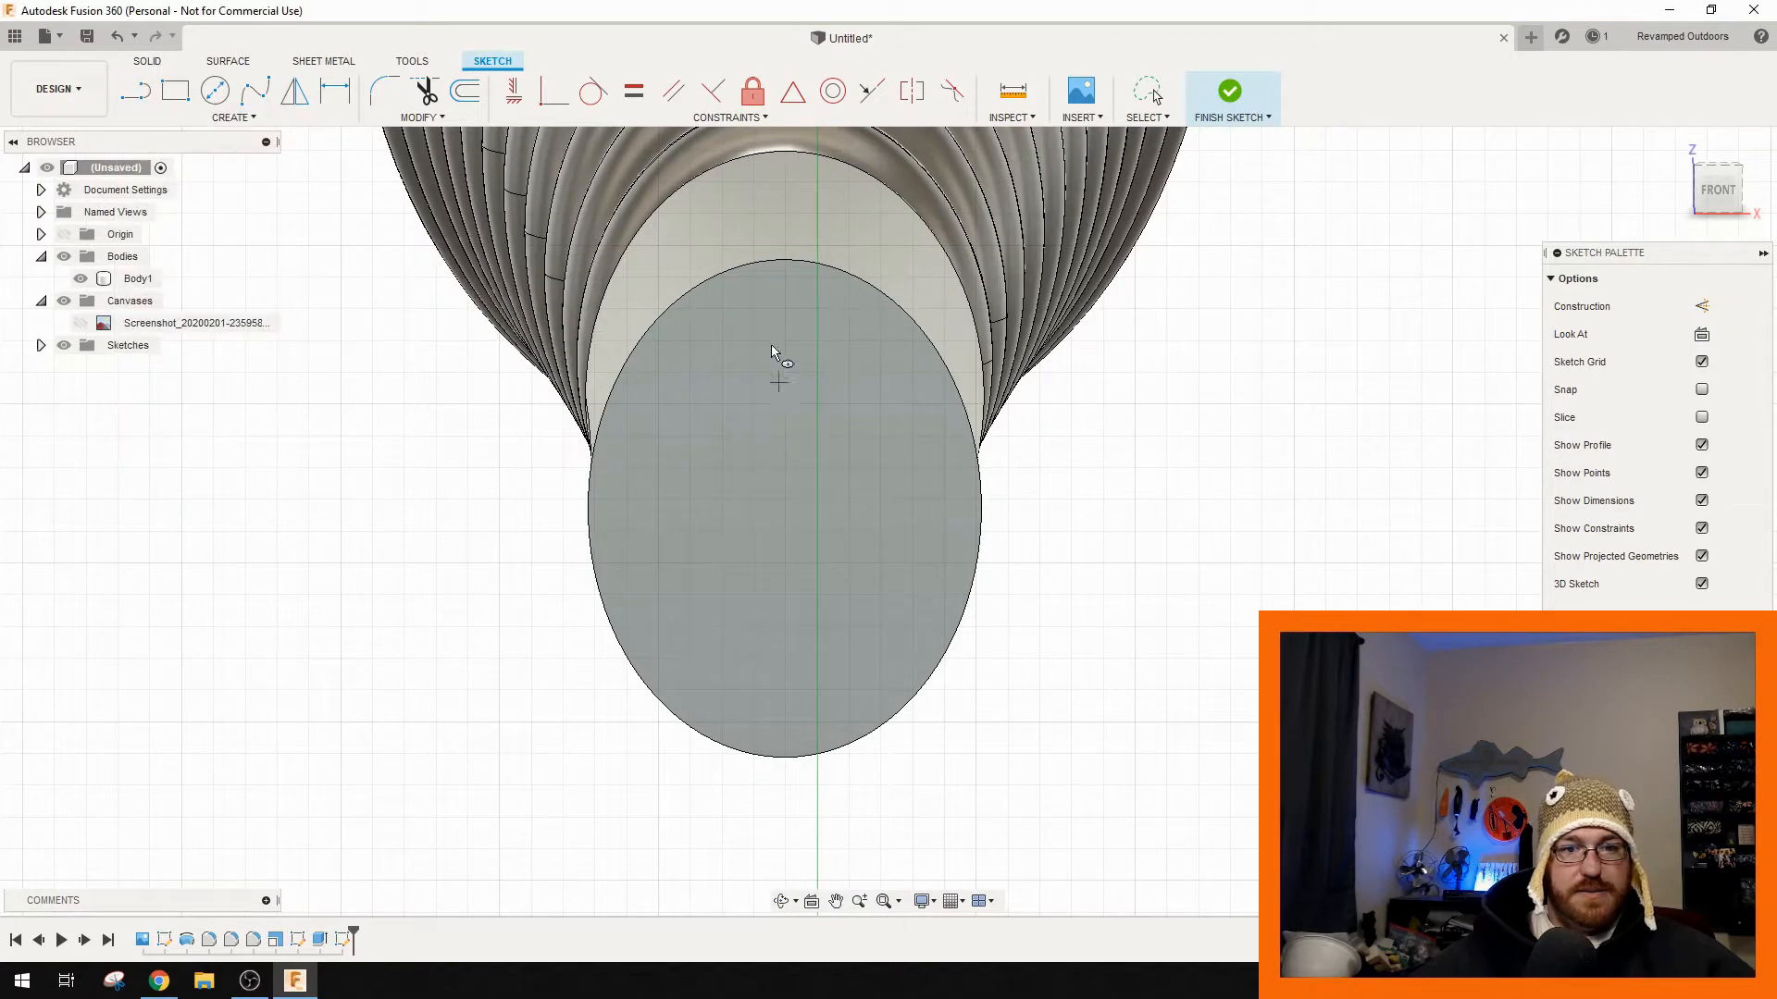
{"action": "left_click", "coordinate": [786, 262]}
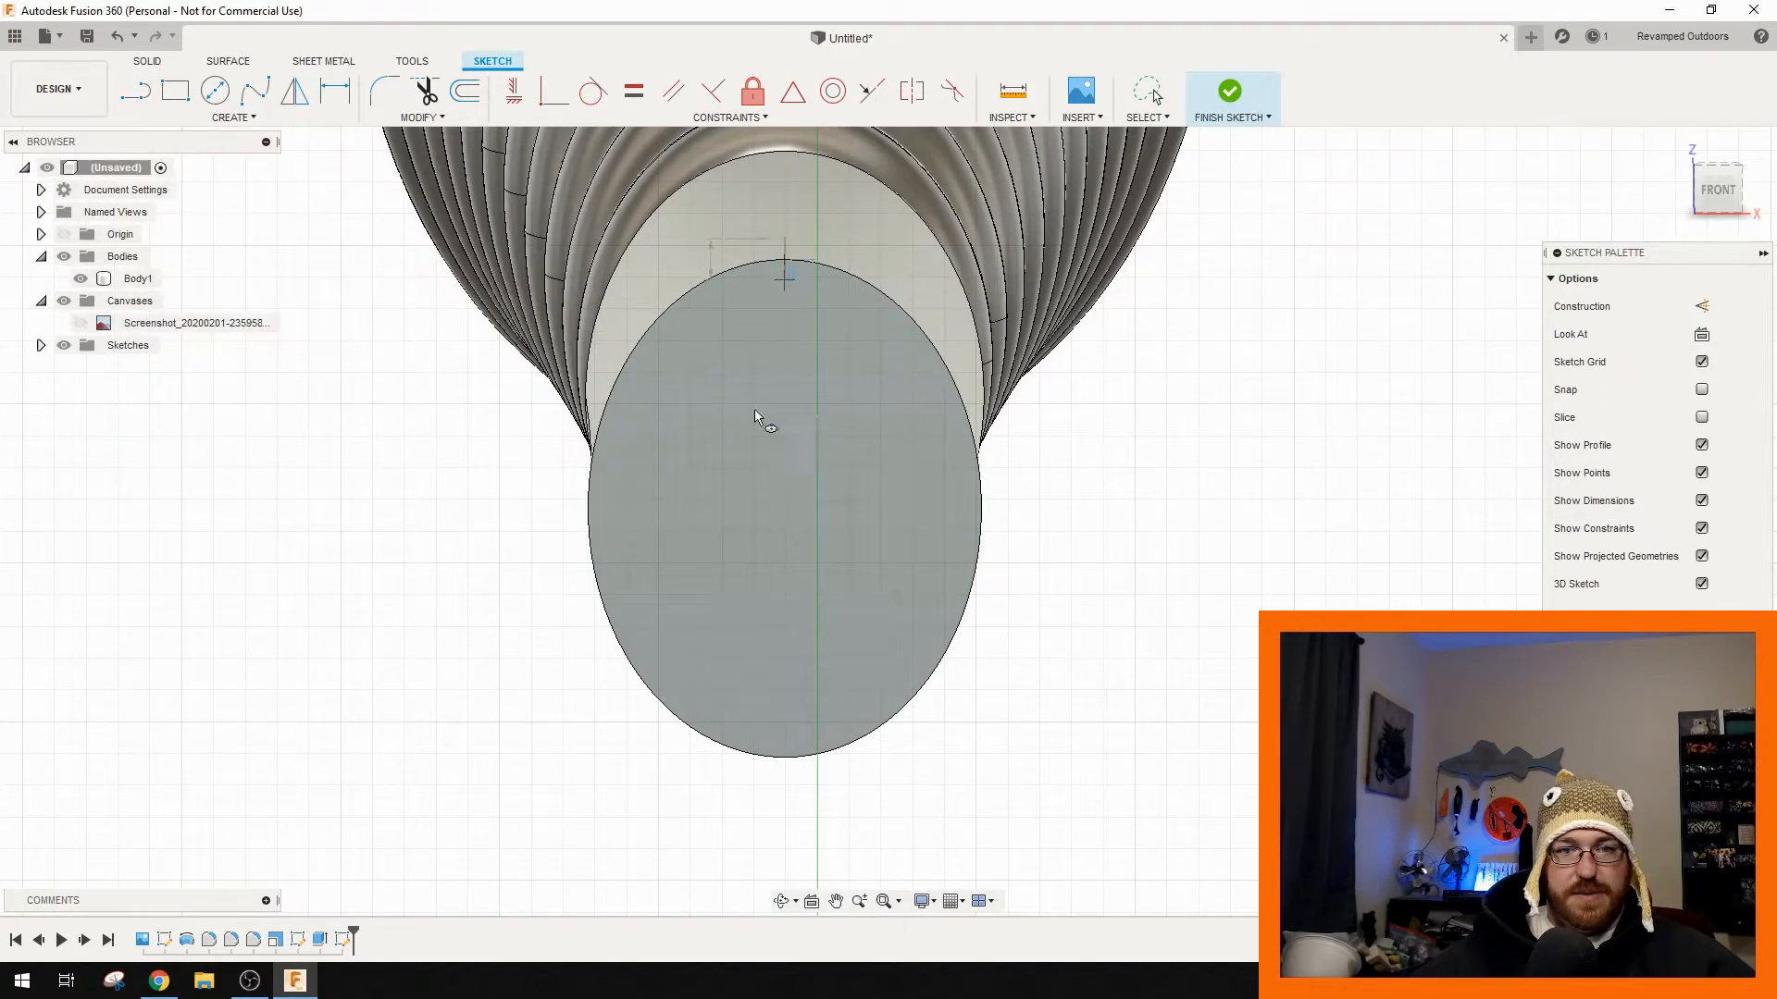
{"action": "left_click", "coordinate": [782, 759]}
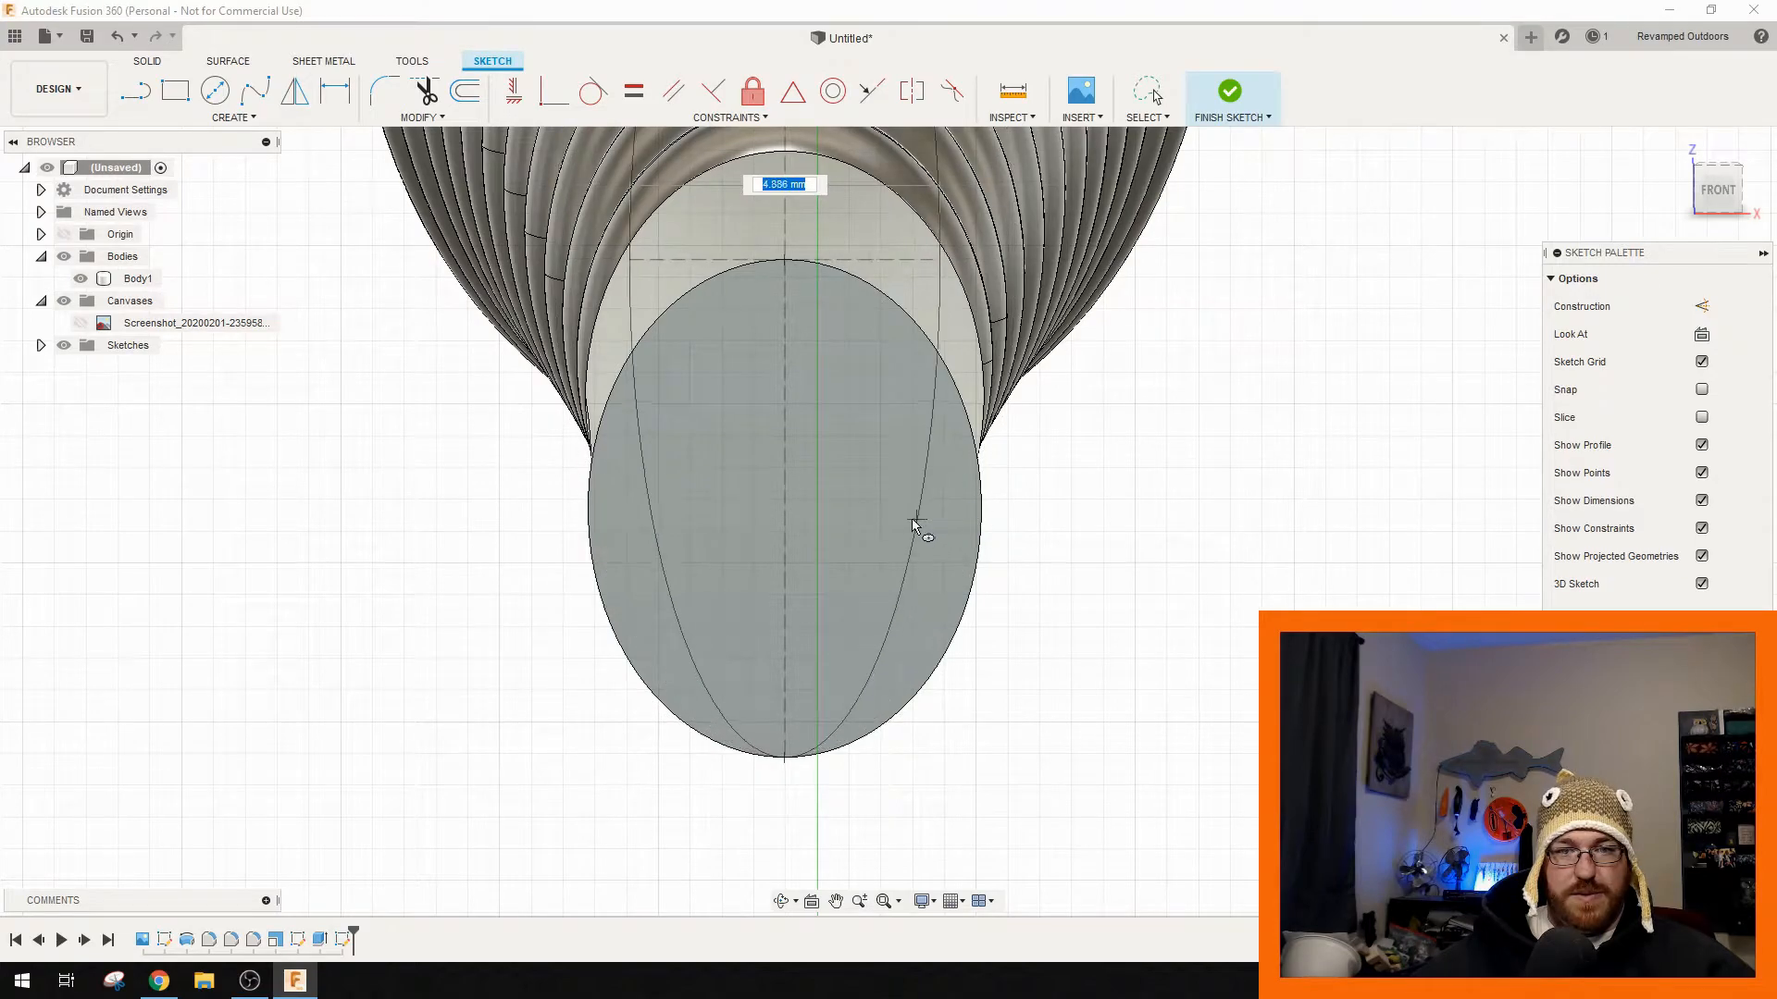
{"action": "right_click", "coordinate": [895, 494]}
{"action": "left_click", "coordinate": [813, 494]}
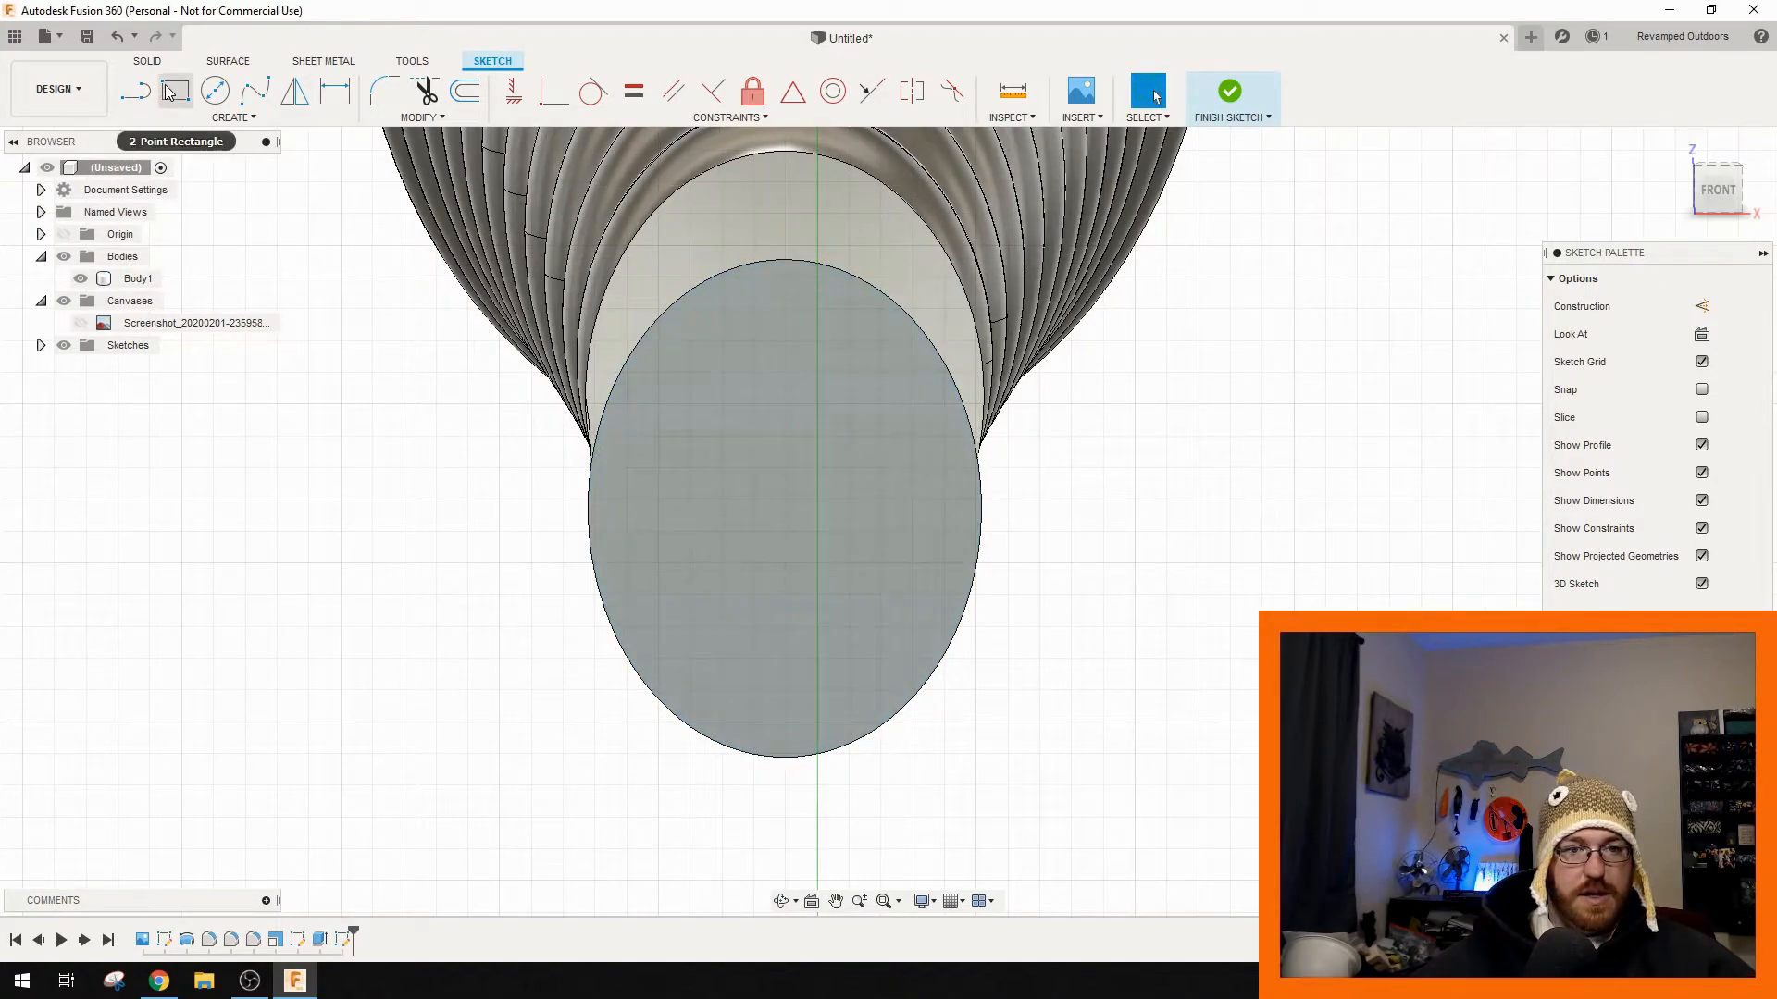
- Select the oval end-face profile within the sketch and finish the sketch
{"action": "left_click", "coordinate": [750, 252]}
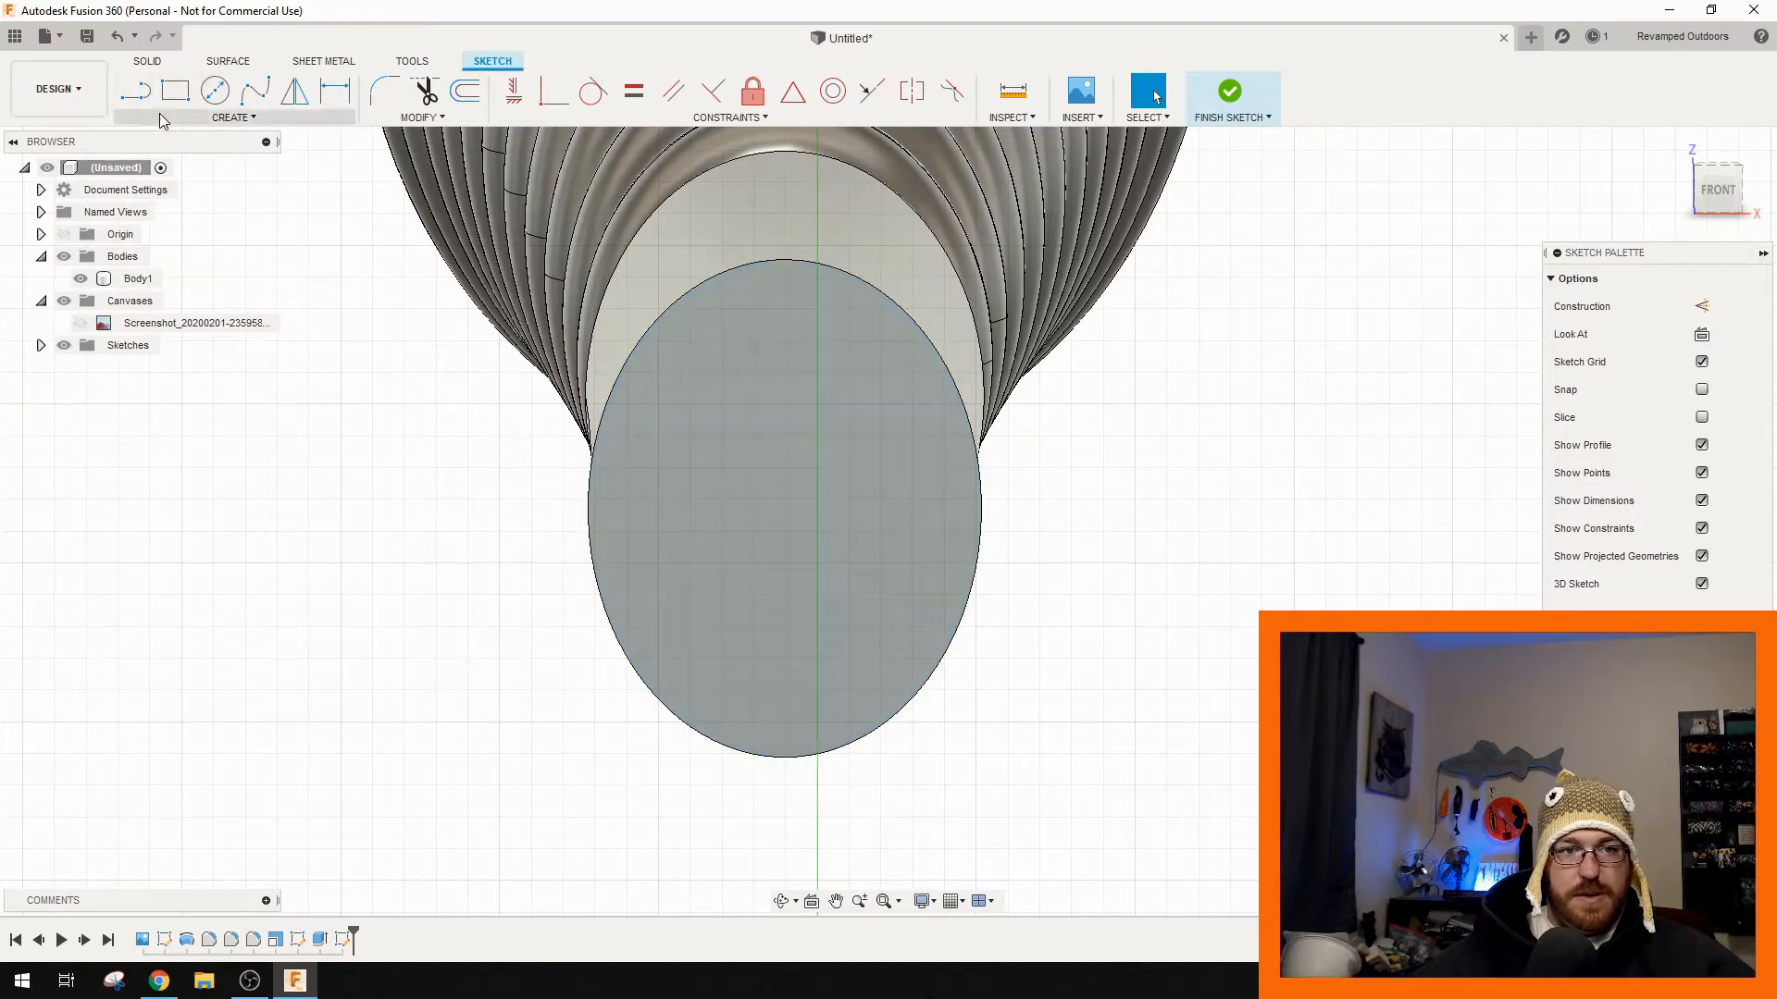
{"action": "left_click", "coordinate": [757, 503]}
{"action": "middle_click_drag", "start_coordinate": [790, 507], "coordinate": [1242, 269], "text": "shift"}
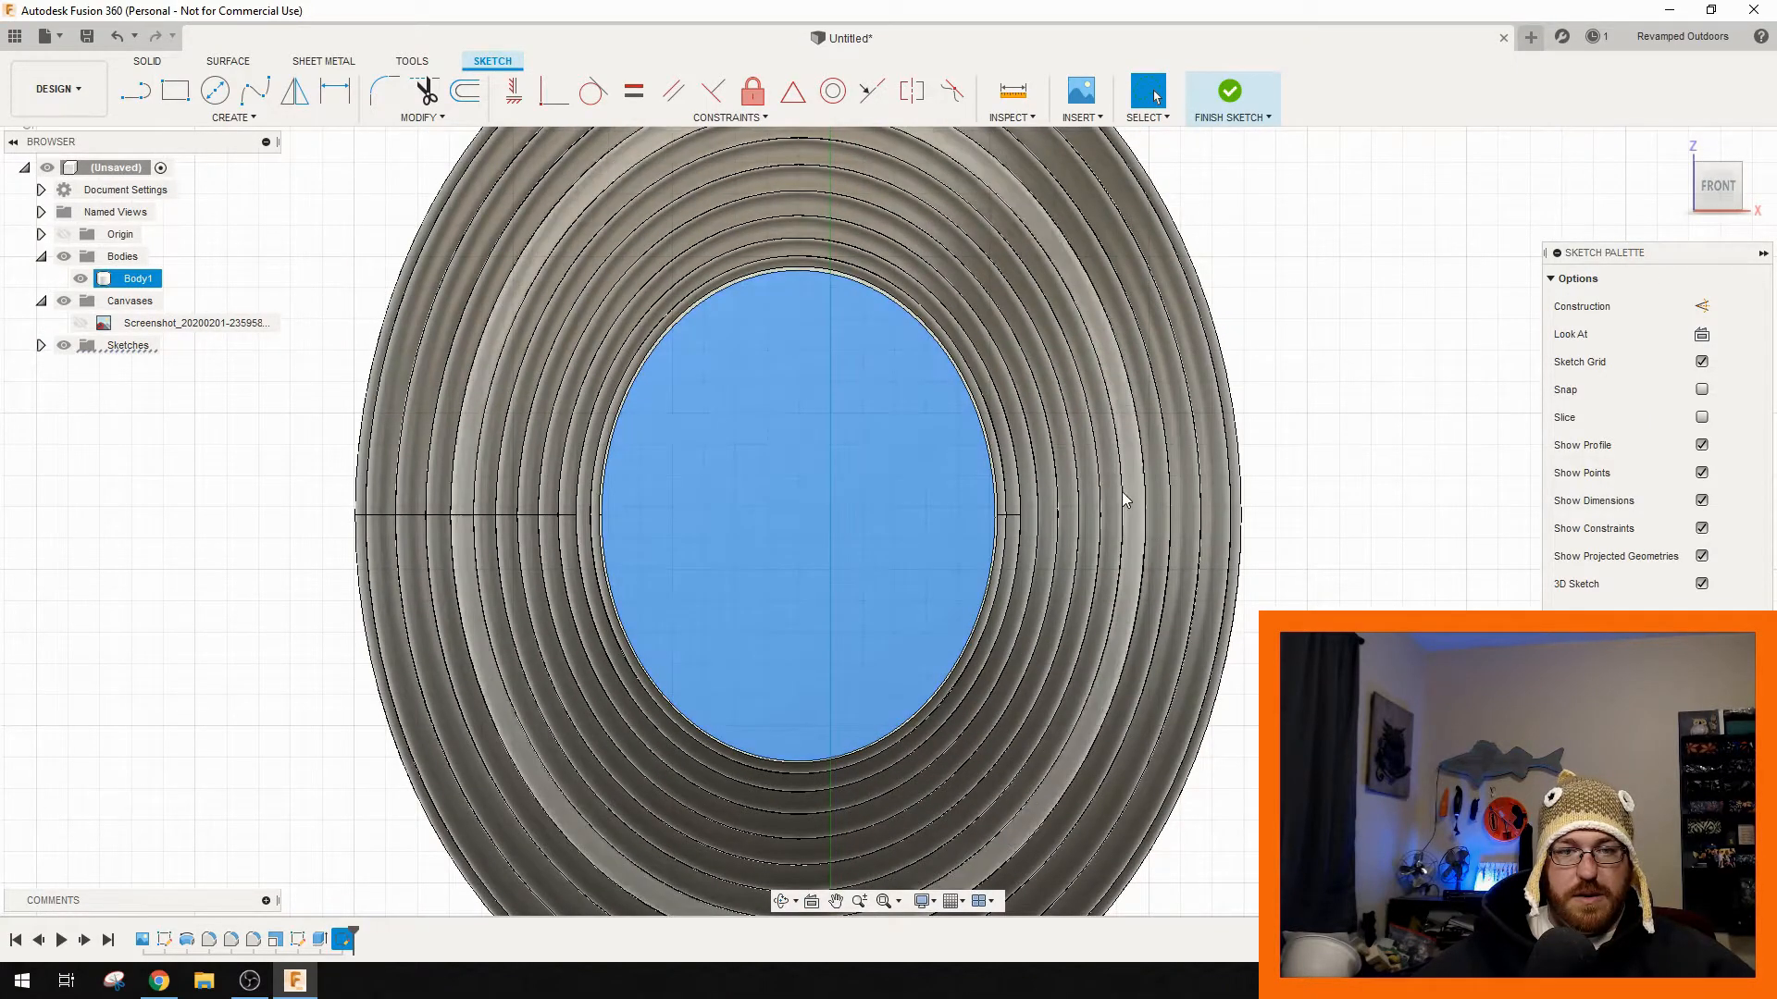
{"action": "middle_click_drag", "start_coordinate": [1094, 458], "coordinate": [1064, 458], "text": "shift"}
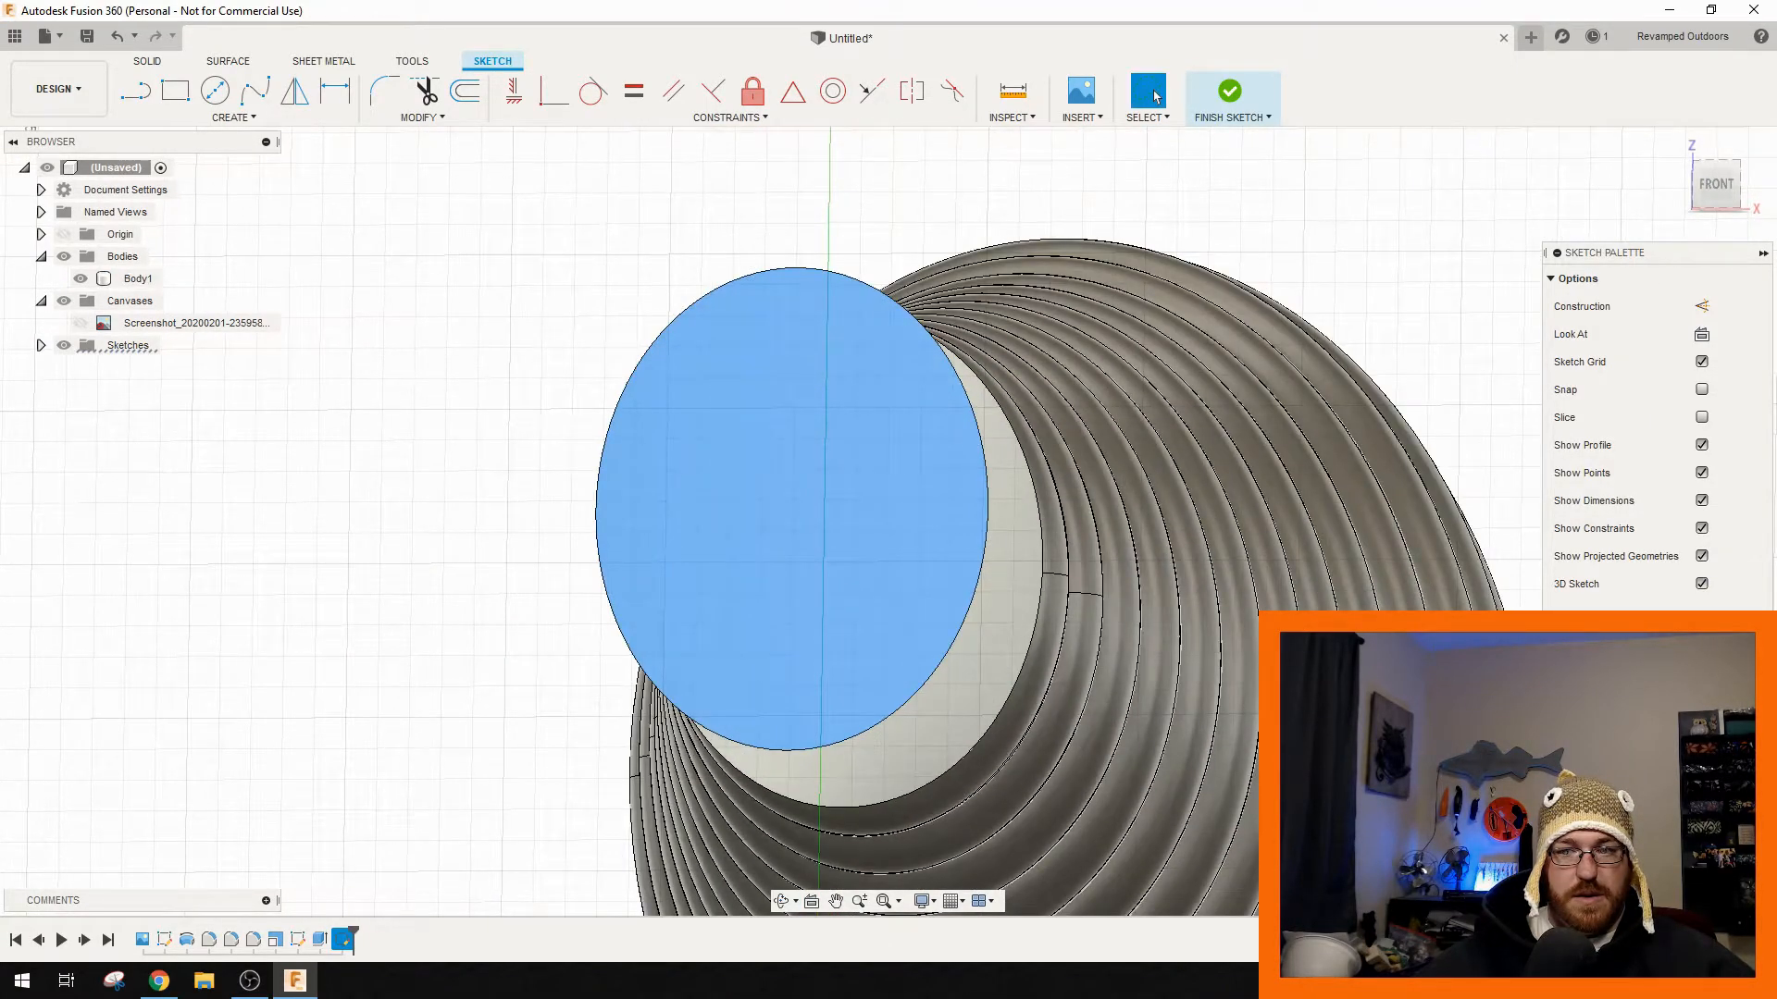
{"action": "left_click", "coordinate": [1726, 618]}
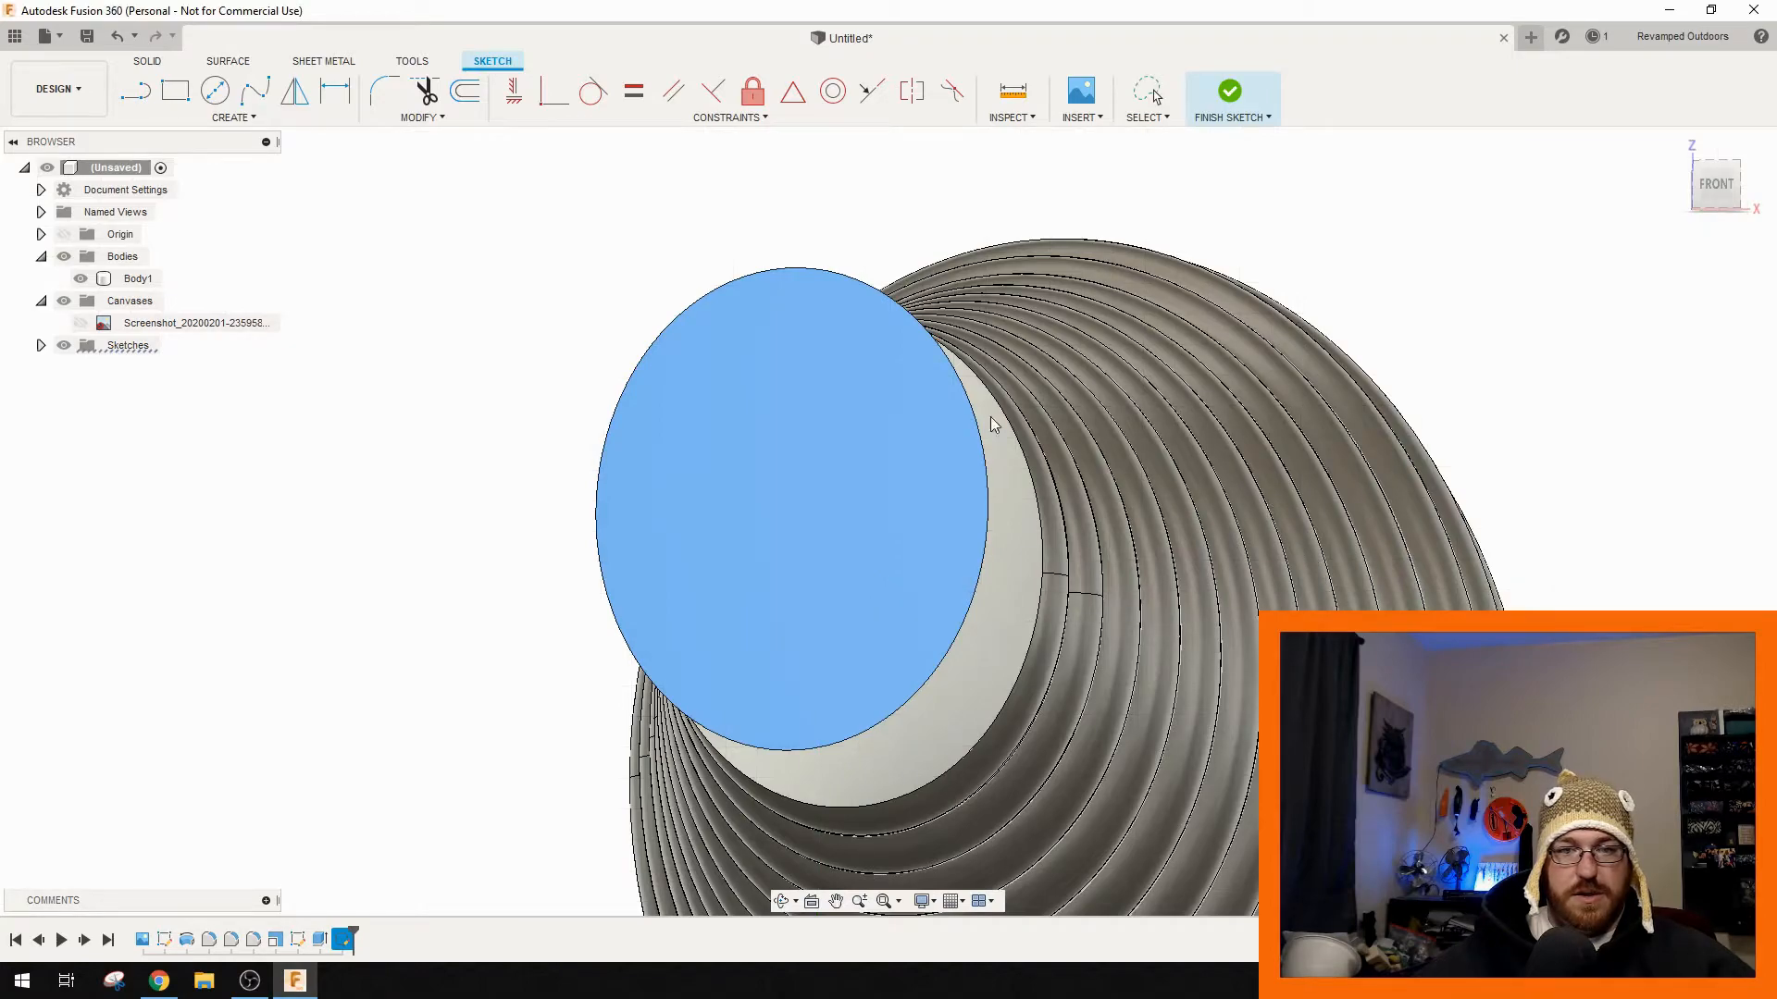
{"action": "scroll", "coordinate": [1571, 511], "scroll_direction": "down", "scroll_amount": 5}
{"action": "mouse_move", "coordinate": [1273, 408]}
{"action": "middle_mouse_down", "text": "shift"}
{"action": "mouse_move", "coordinate": [1360, 515]}
{"action": "mouse_move", "coordinate": [1341, 460]}
{"action": "mouse_move", "coordinate": [1258, 496]}
{"action": "mouse_move", "coordinate": [1135, 499]}
{"action": "mouse_move", "coordinate": [1203, 444]}
{"action": "middle_mouse_up", "text": "shift"}
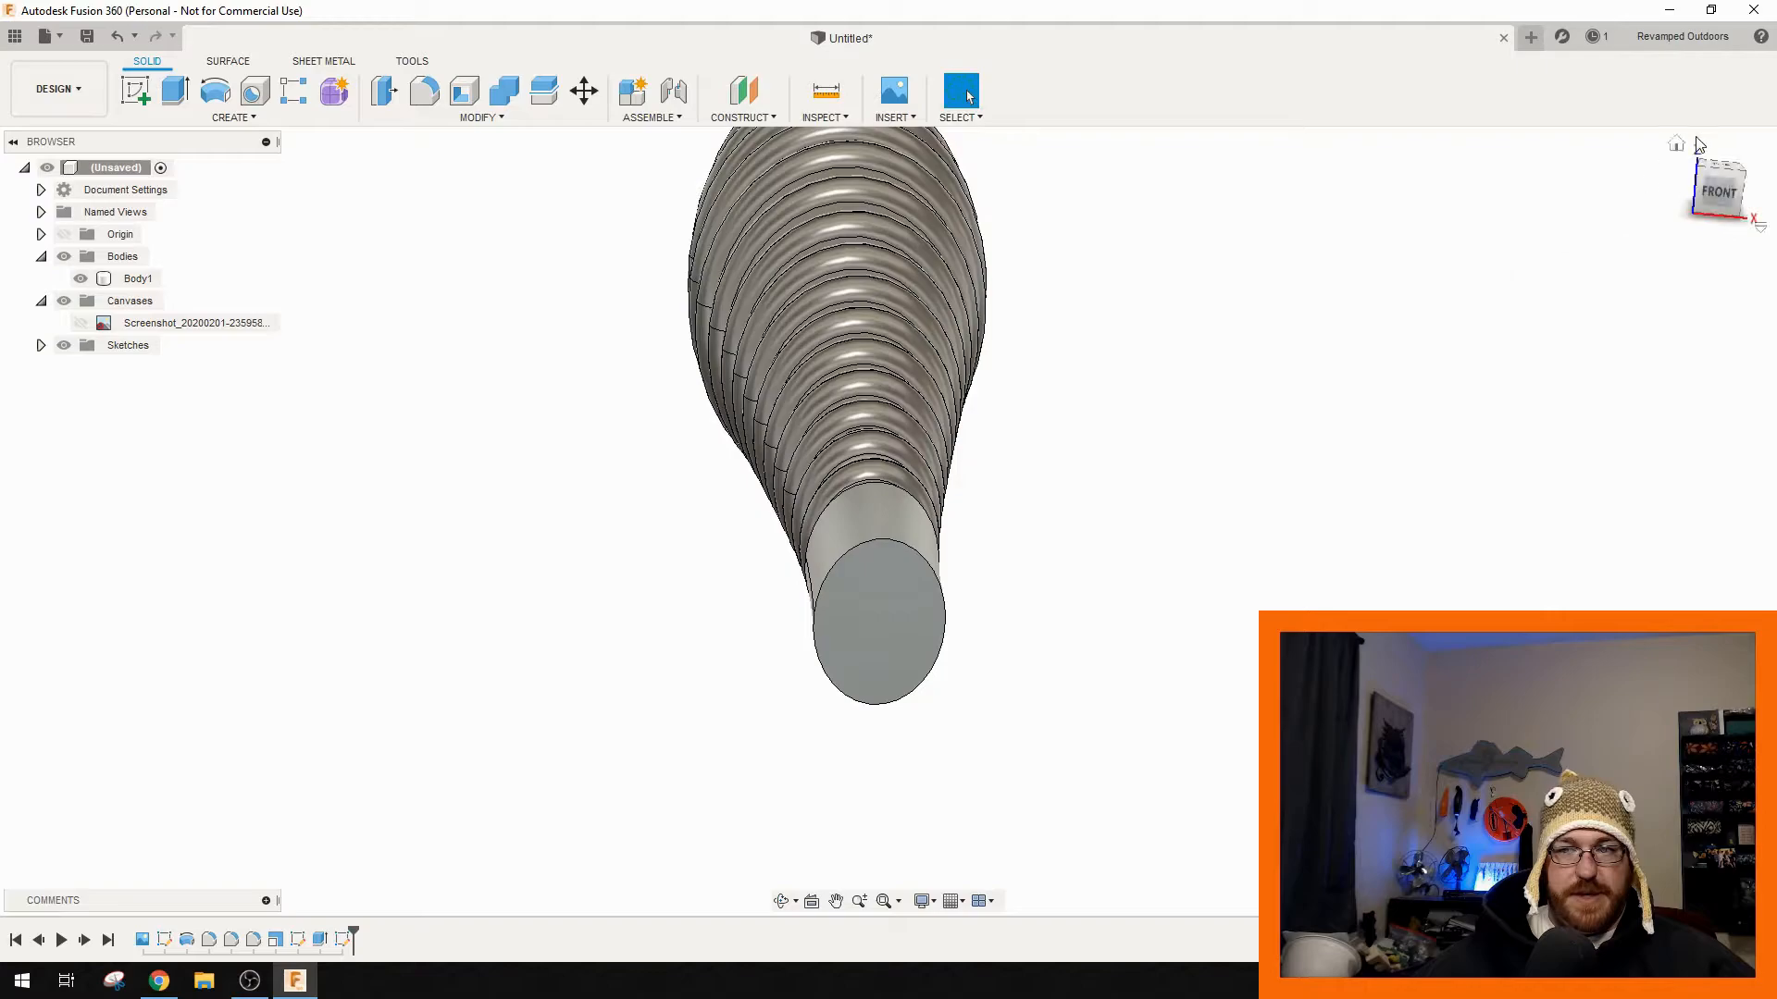
{"action": "left_click", "coordinate": [1726, 202]}
{"action": "scroll", "coordinate": [1319, 500], "scroll_direction": "down", "scroll_amount": 3}
{"action": "middle_click_drag", "start_coordinate": [1312, 496], "coordinate": [1169, 457], "text": "shift"}
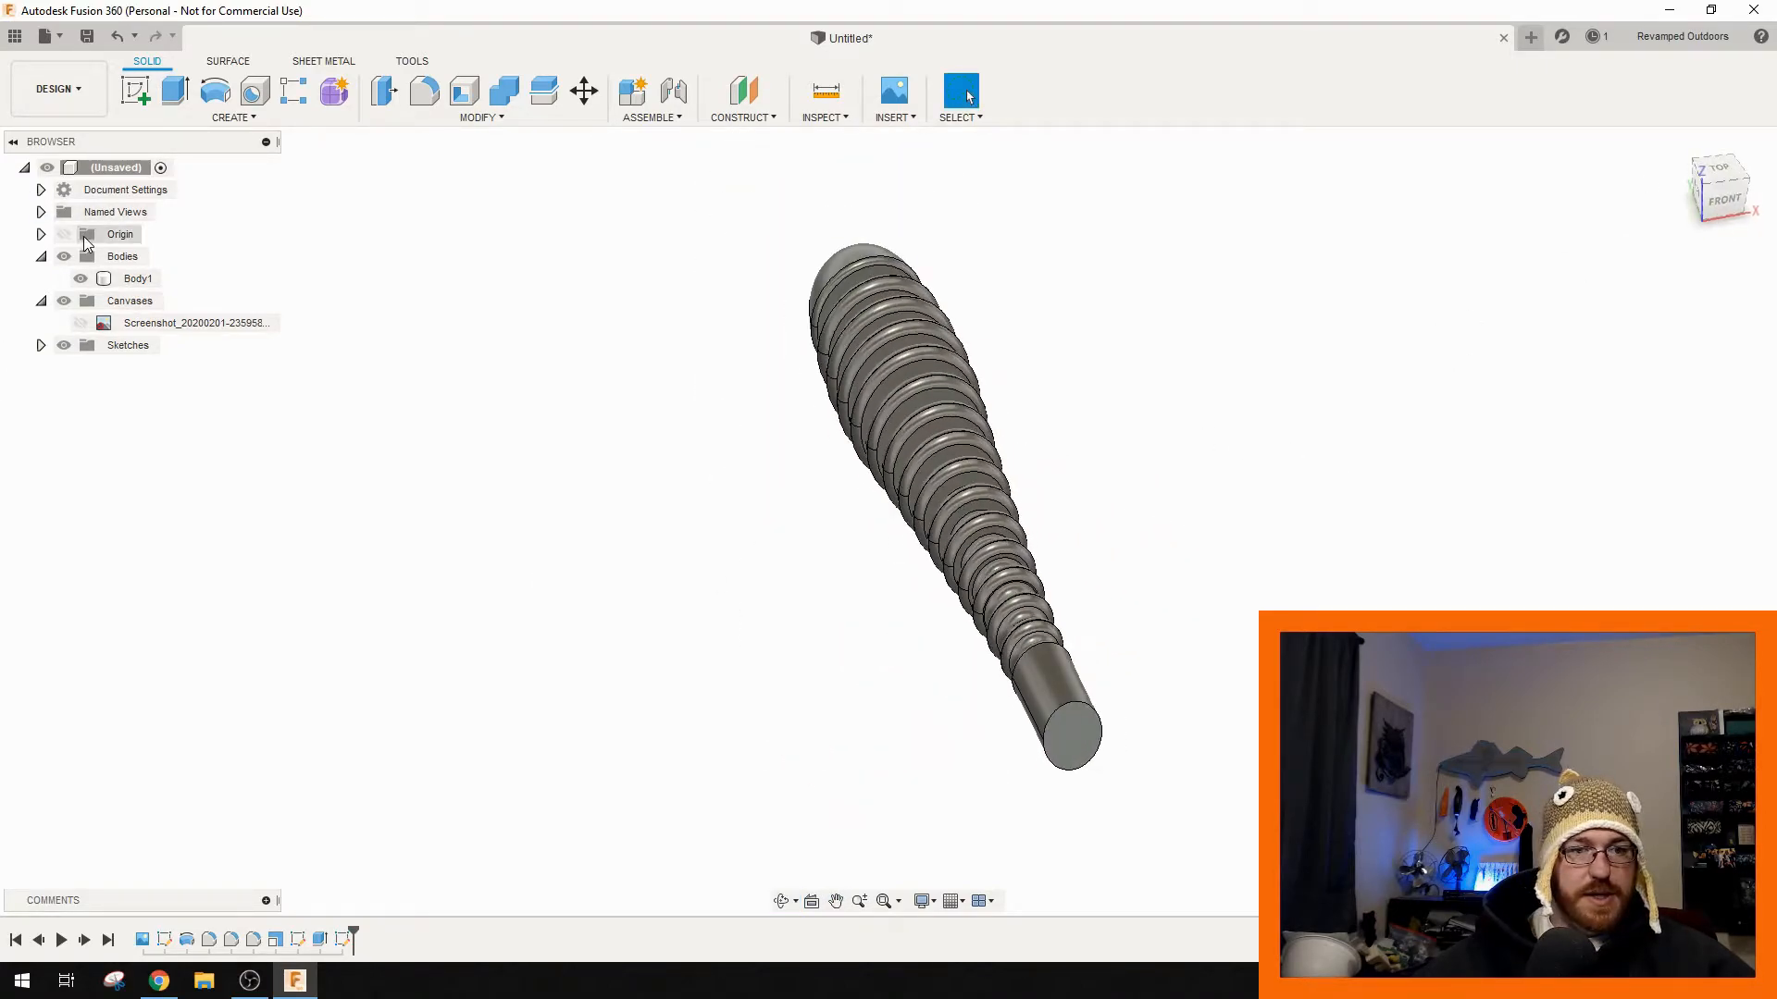
- Show the origin and move the body point to point, from the centre of the slanted tail end face to the origin point
{"action": "left_click", "coordinate": [63, 234]}
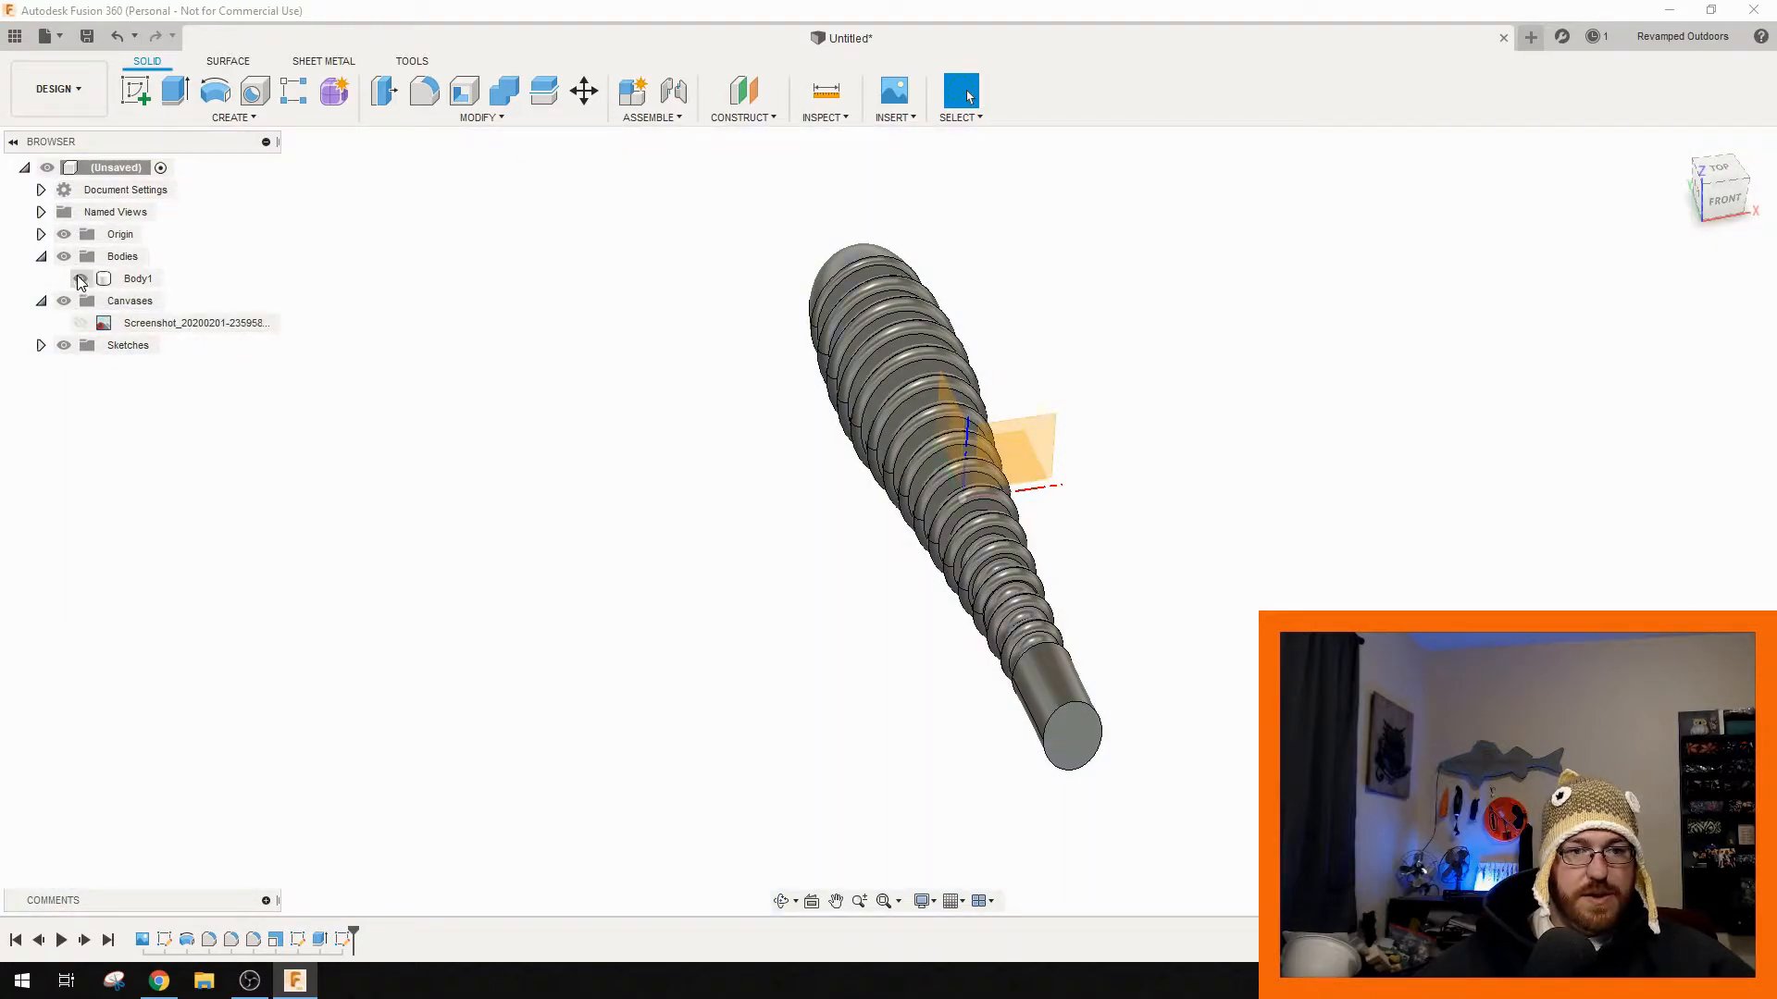
{"action": "left_click", "coordinate": [80, 279]}
{"action": "left_click", "coordinate": [81, 278]}
{"action": "right_click", "coordinate": [129, 278]}
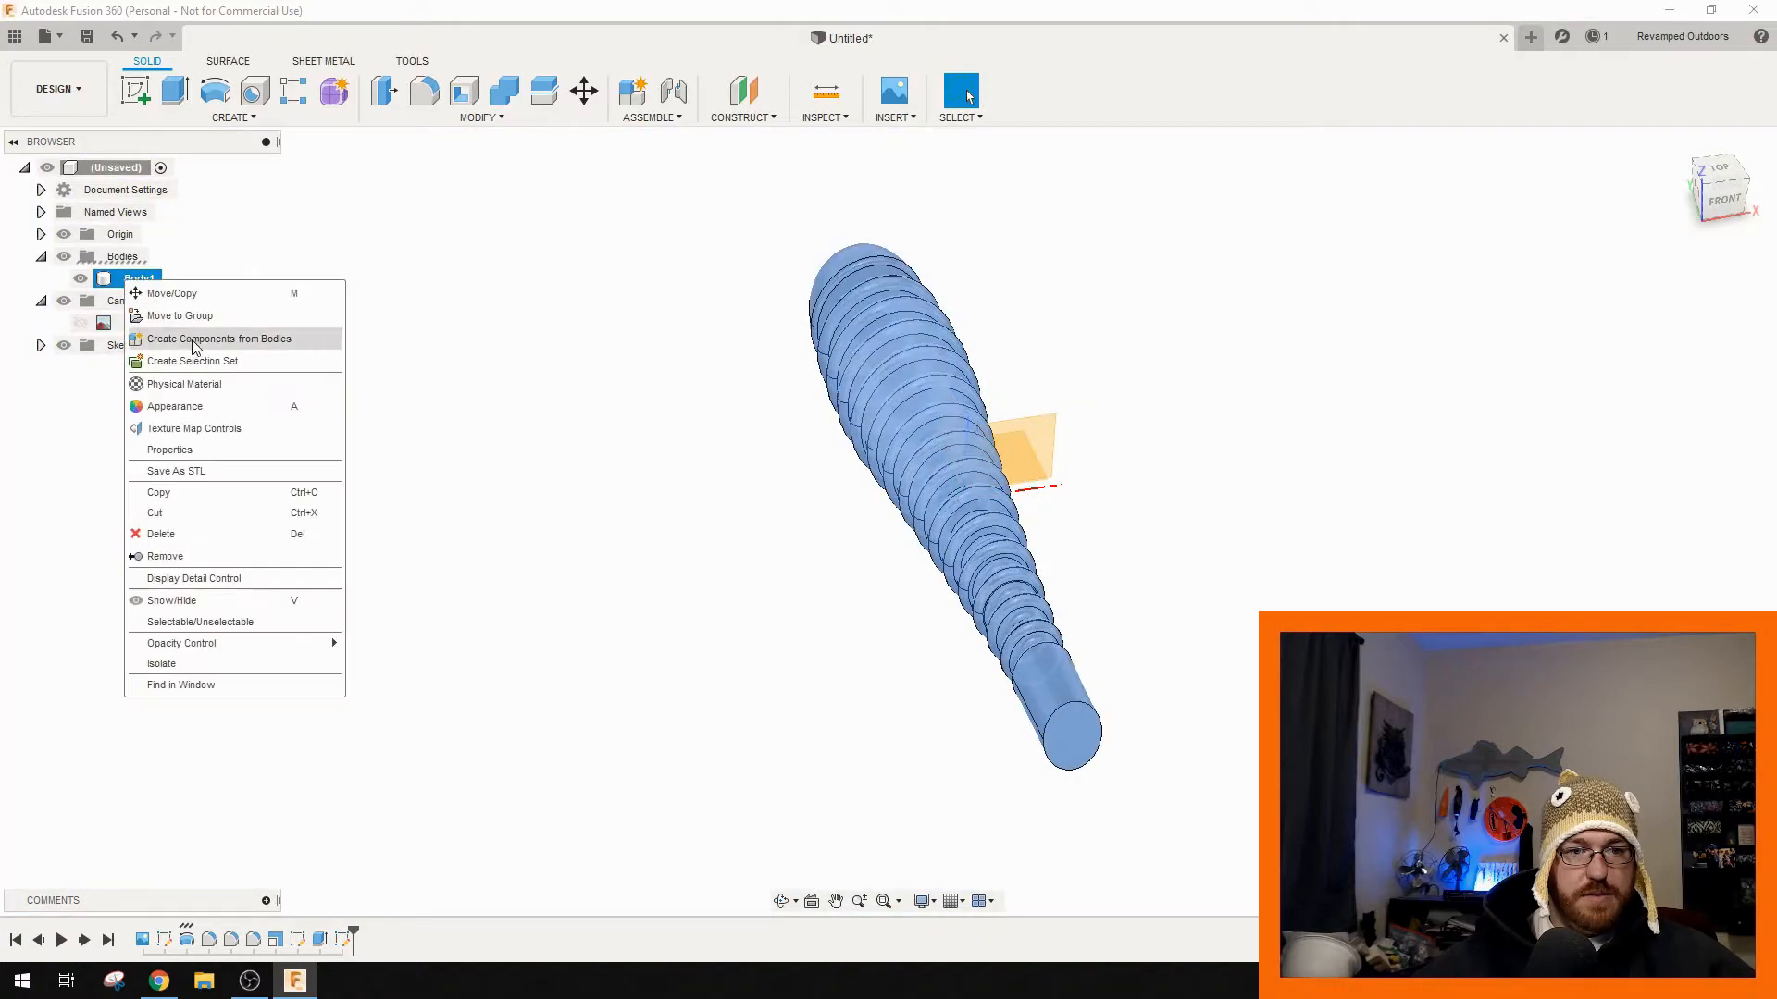
{"action": "left_click", "coordinate": [175, 294]}
{"action": "left_click", "coordinate": [1712, 335]}
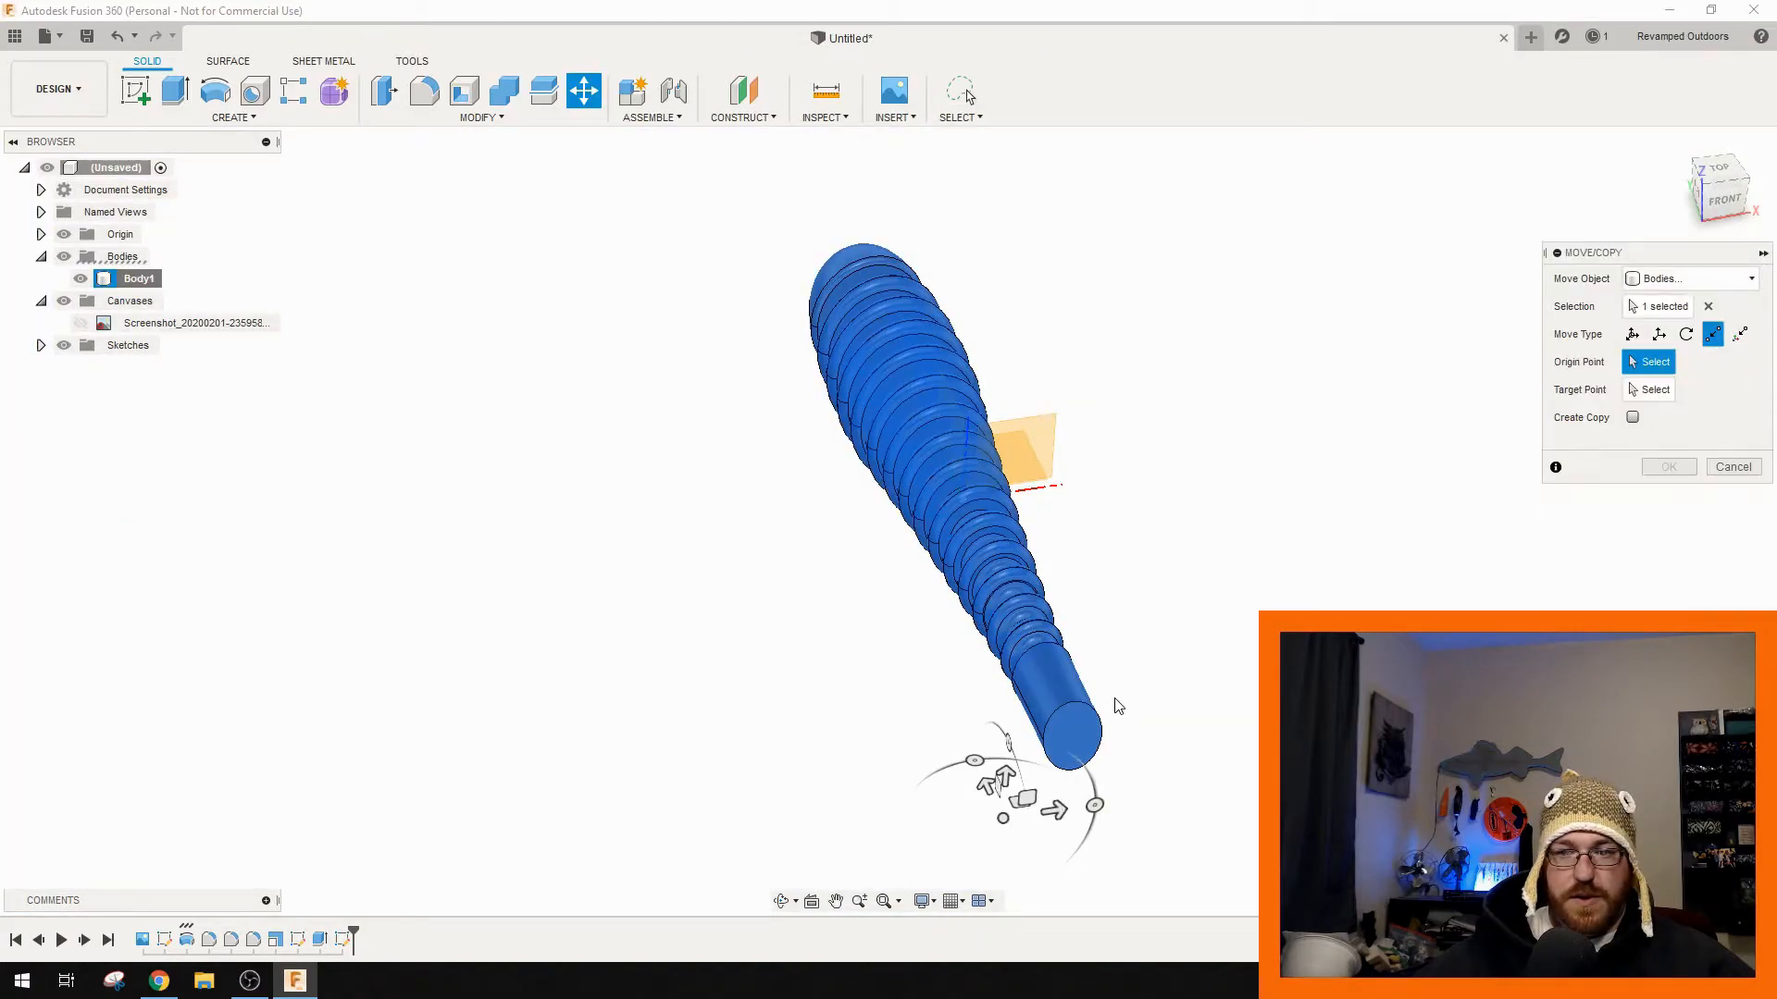
{"action": "left_click", "coordinate": [1071, 736]}
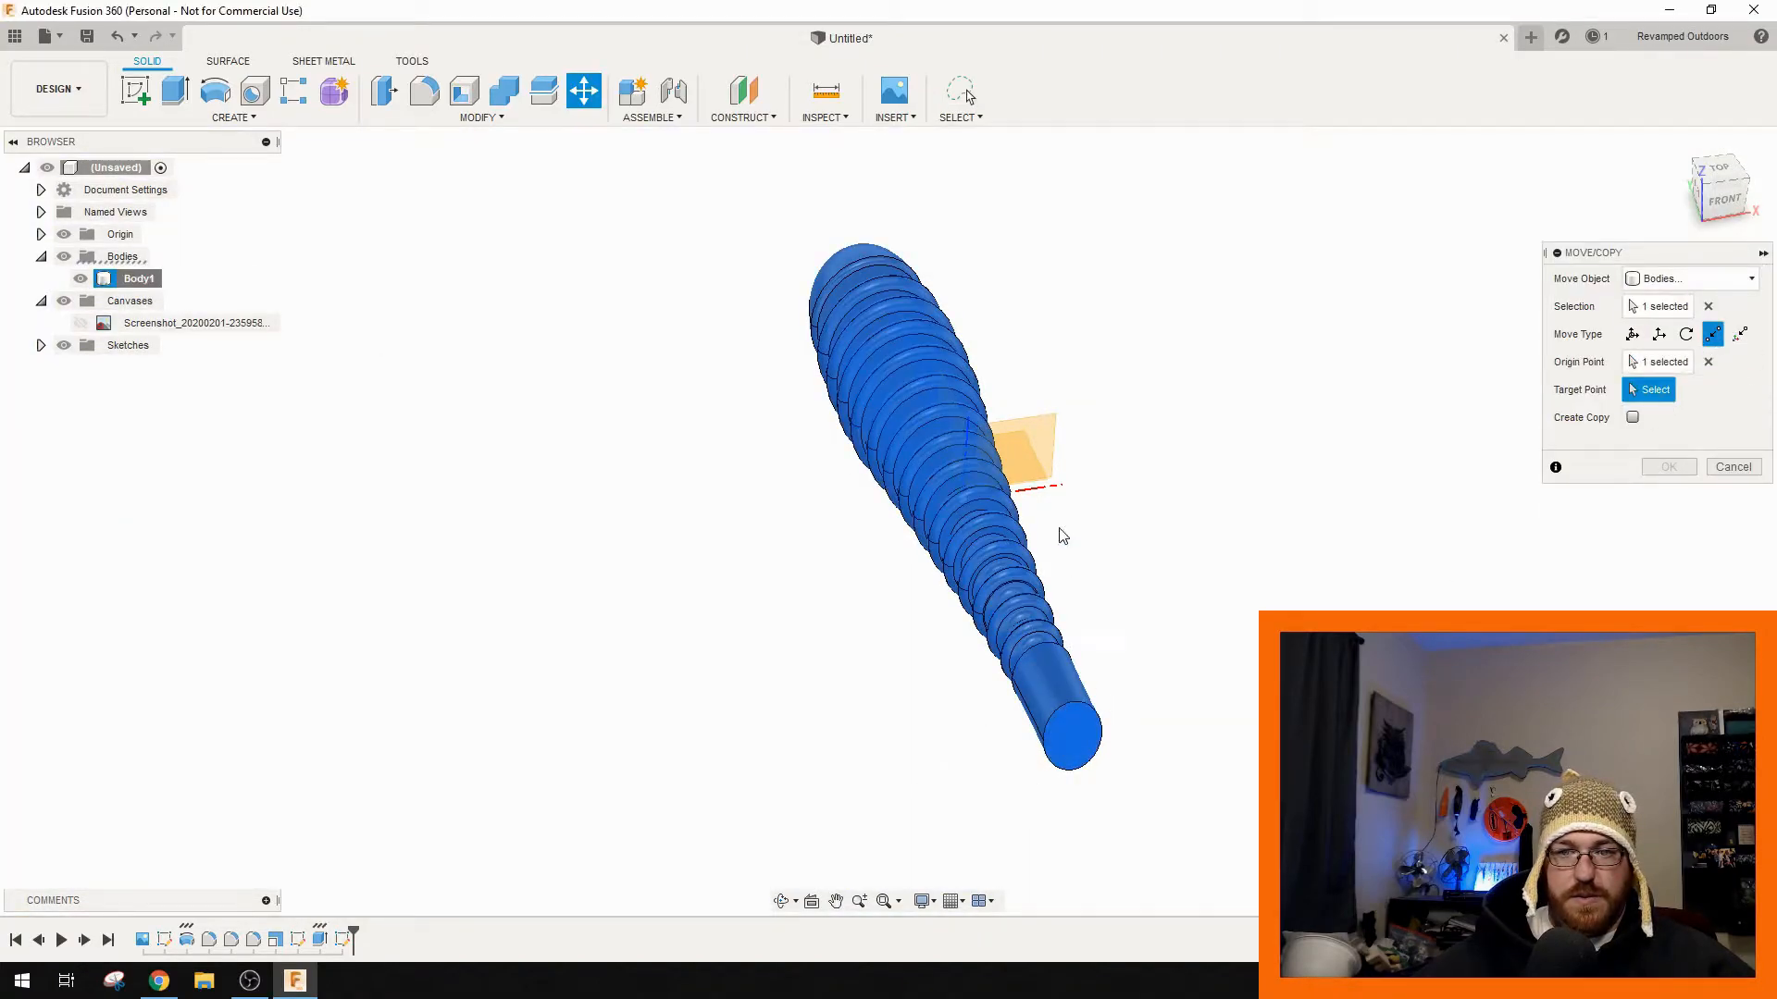
{"action": "left_click", "coordinate": [81, 279]}
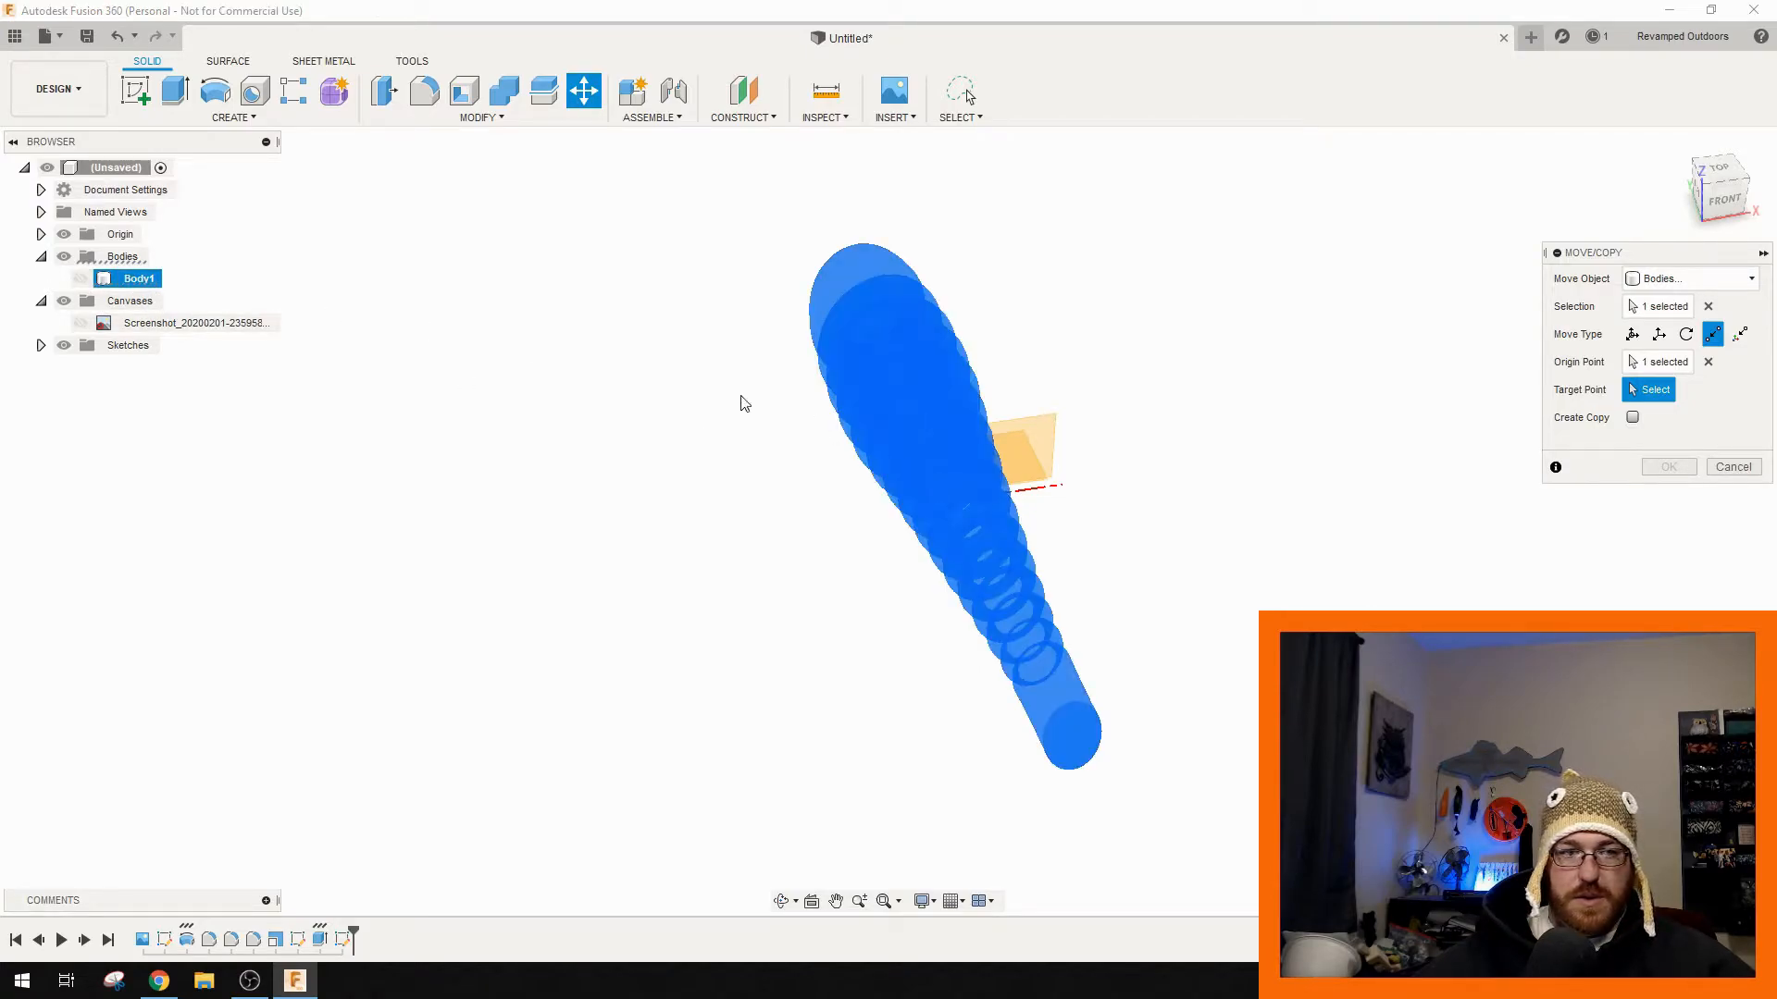
{"action": "left_click", "coordinate": [963, 500]}
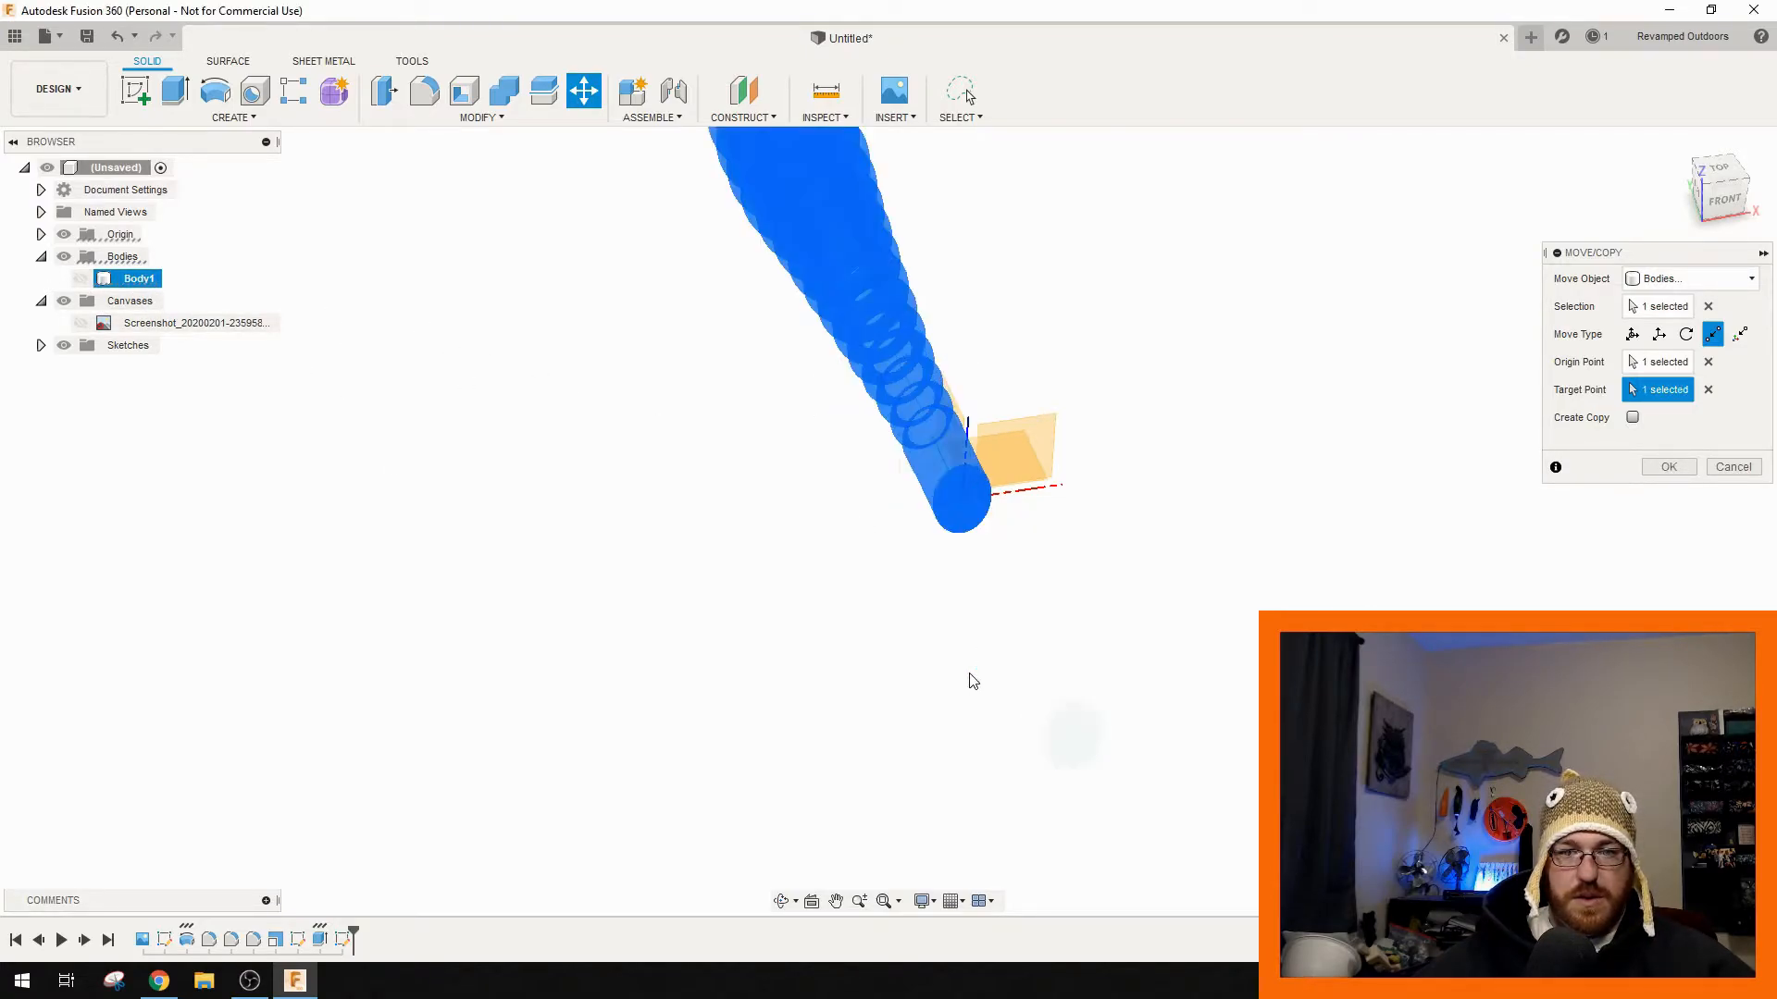
{"action": "middle_click_drag", "start_coordinate": [1104, 531], "coordinate": [1078, 555]}
{"action": "left_click", "coordinate": [1666, 468]}
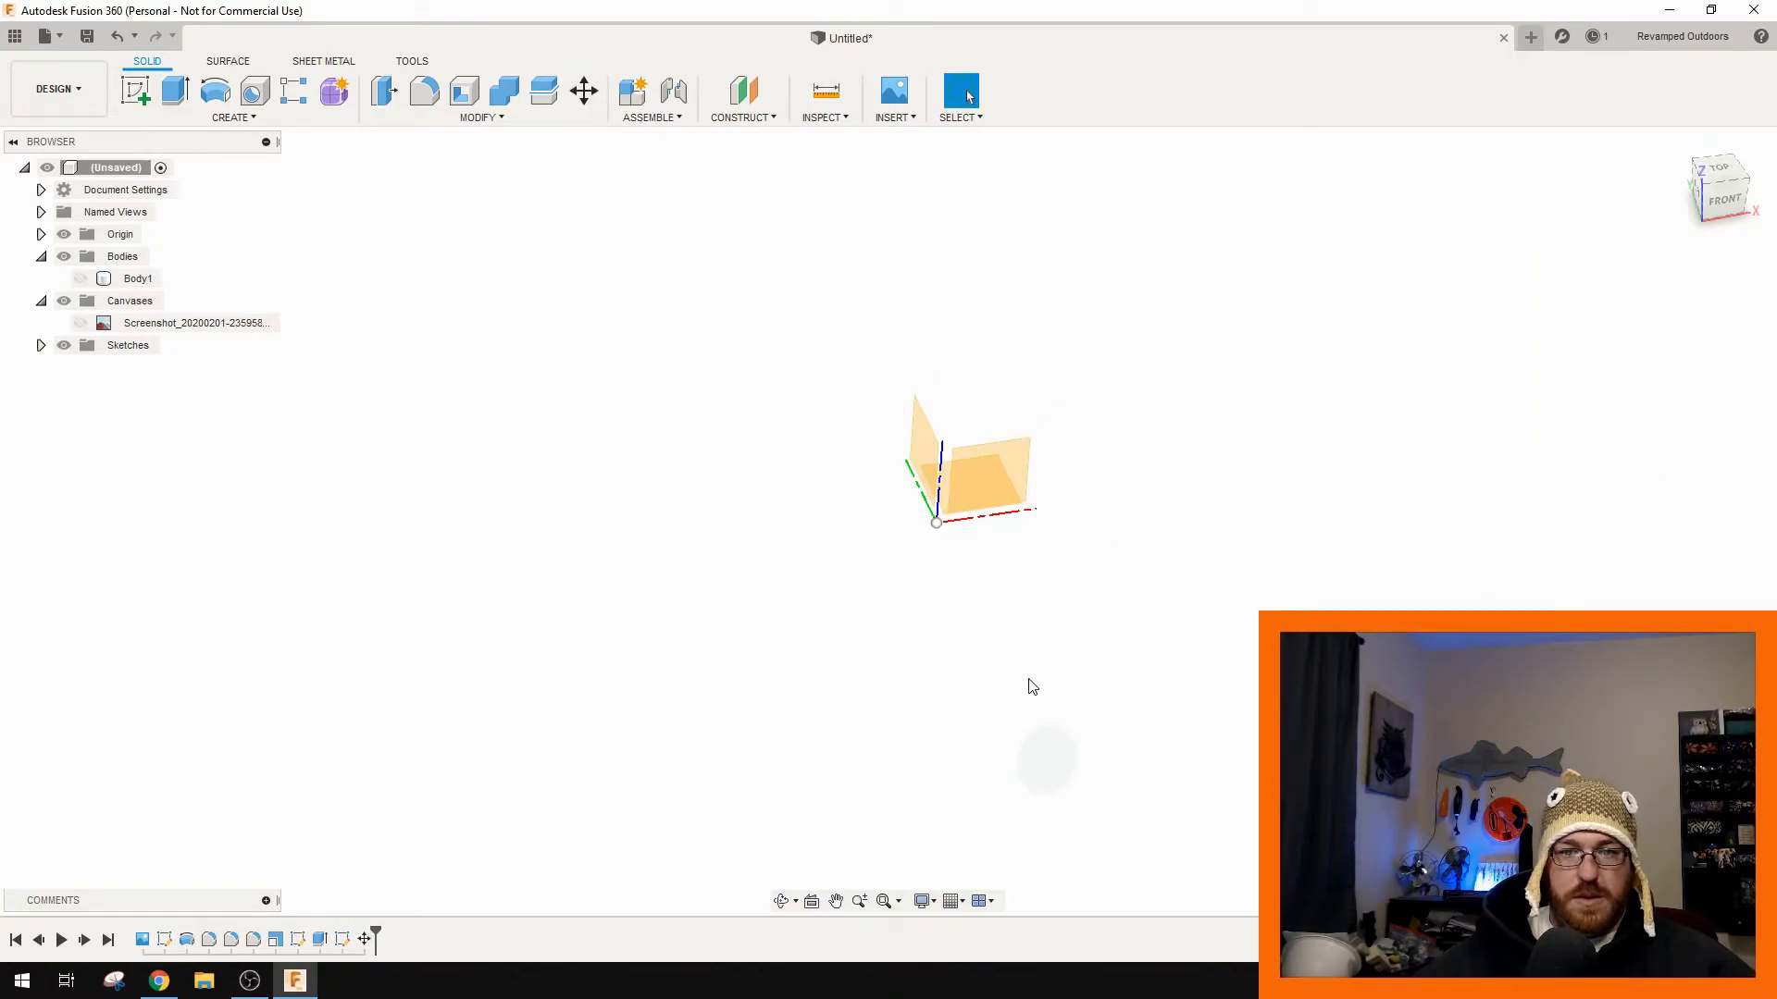
- Show the body again and hide the origin planes and axes
{"action": "middle_click_drag", "start_coordinate": [1052, 617], "coordinate": [1006, 559], "text": "shift"}
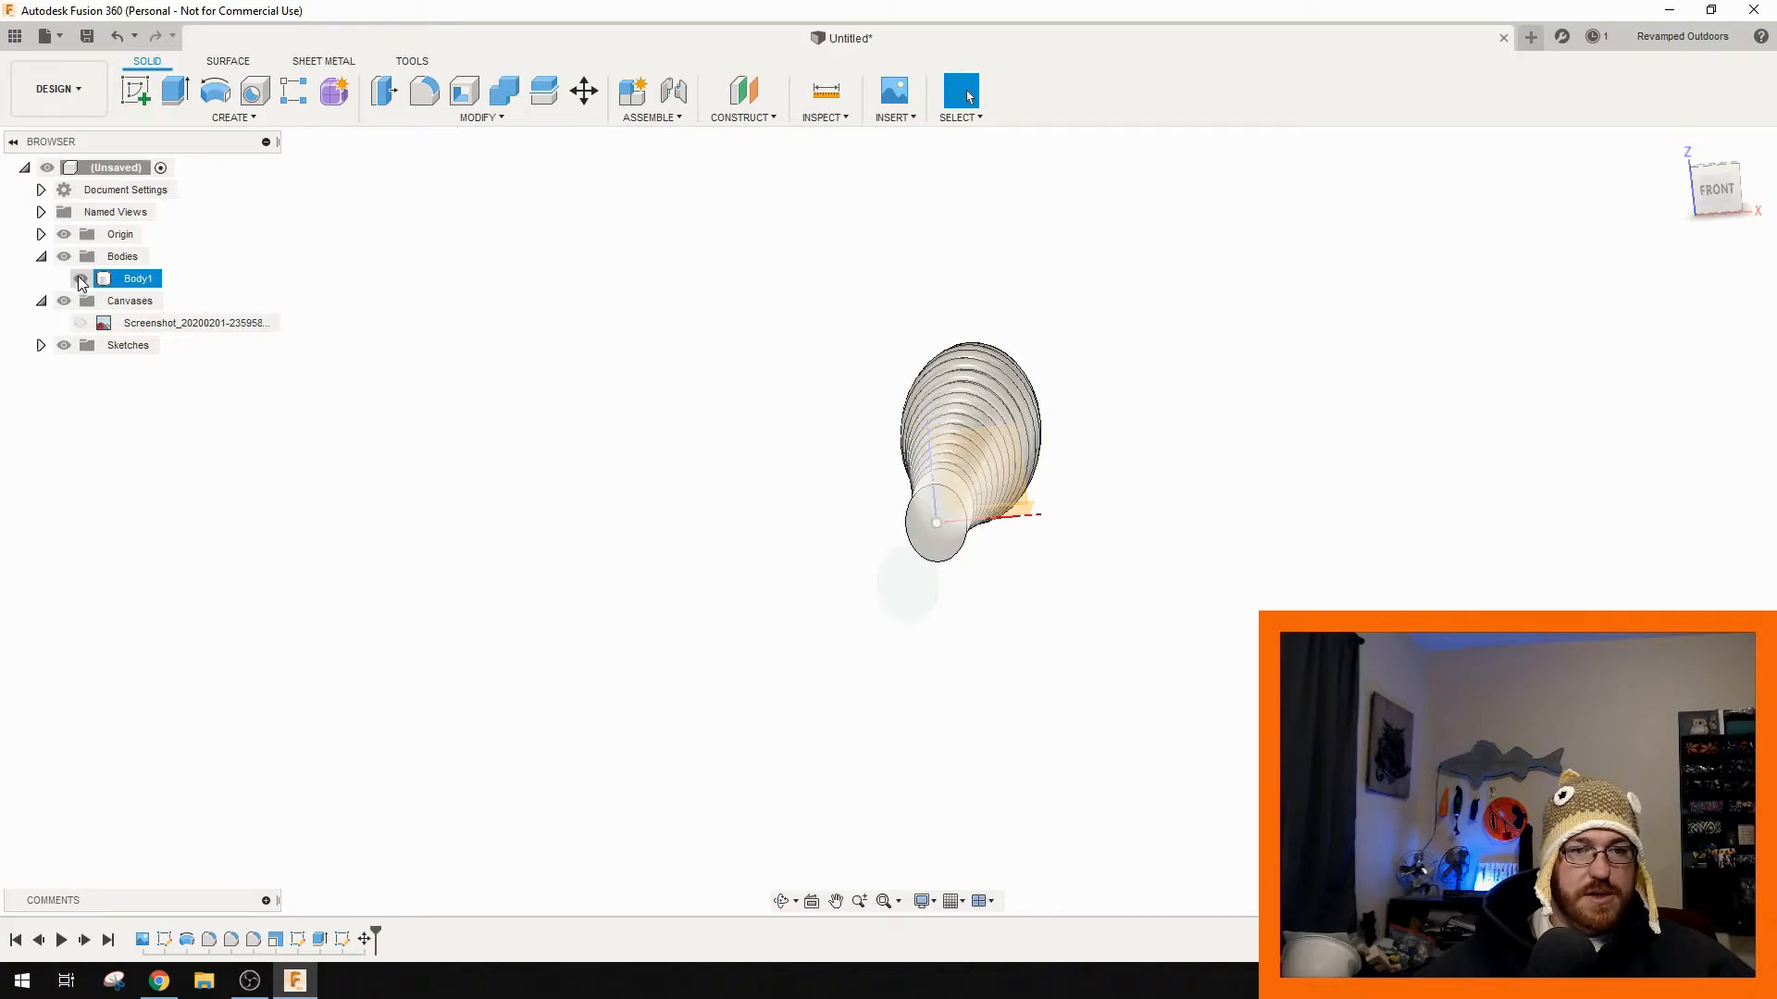
{"action": "left_click", "coordinate": [79, 277]}
{"action": "left_click", "coordinate": [81, 278]}
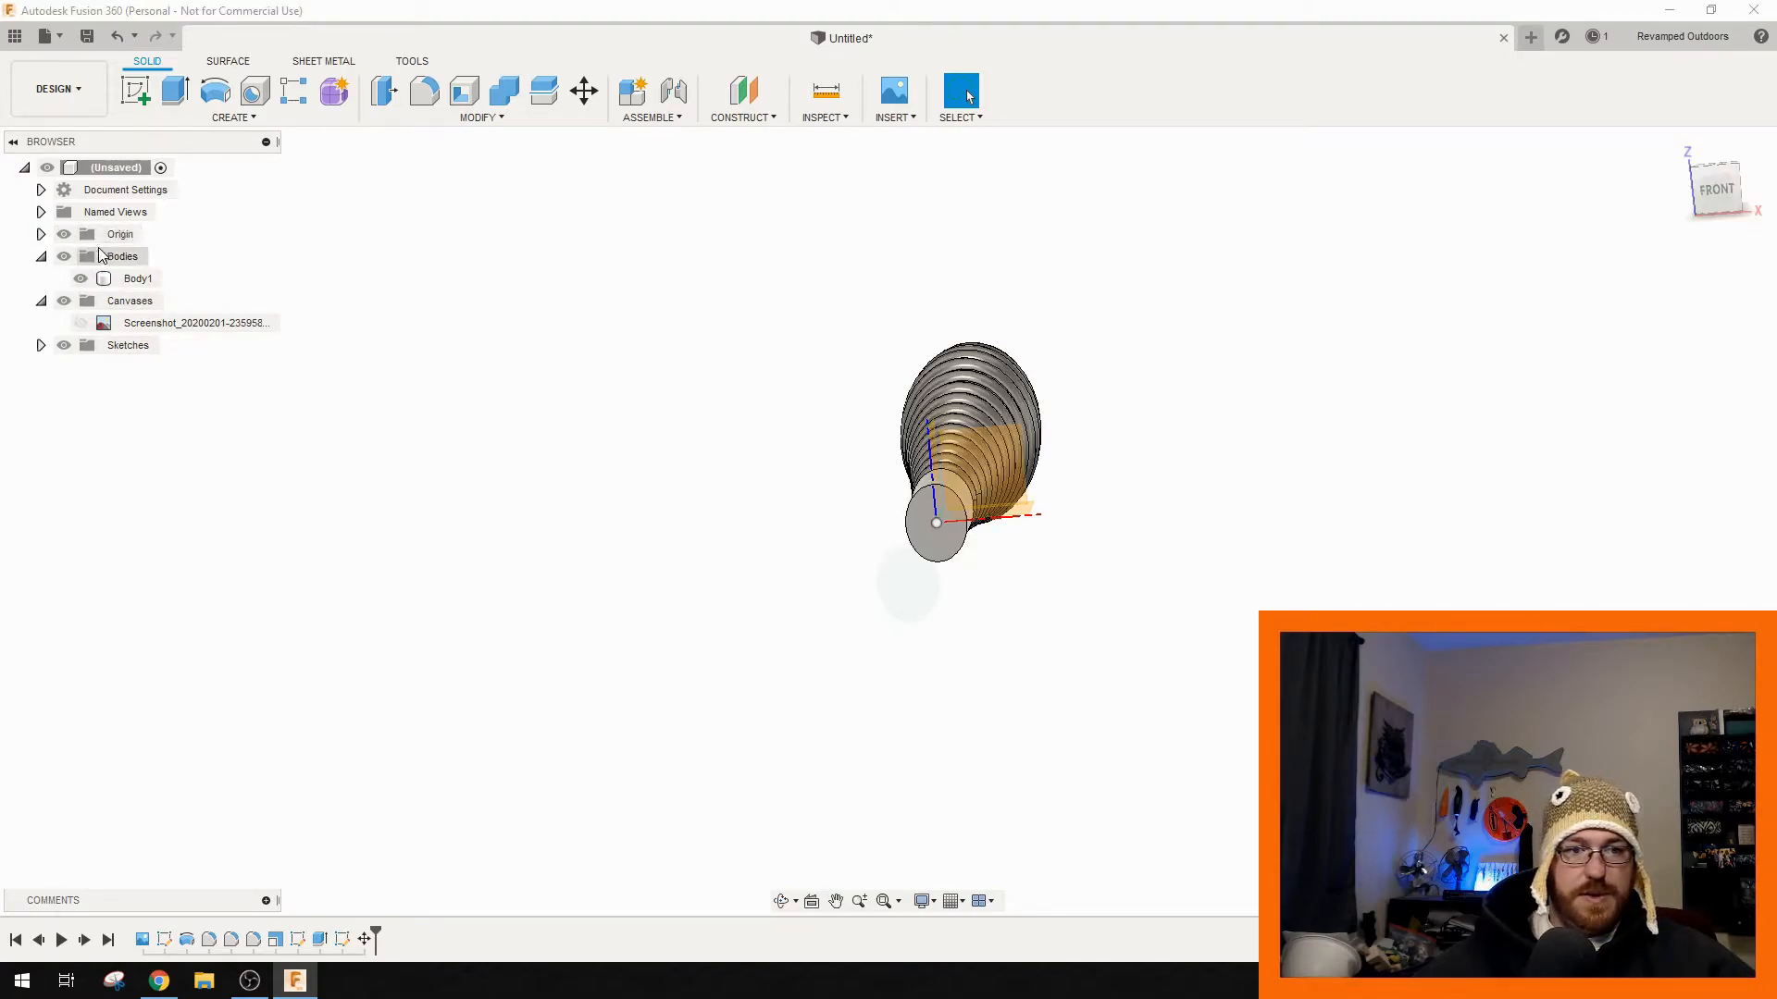
{"action": "left_click", "coordinate": [1712, 188]}
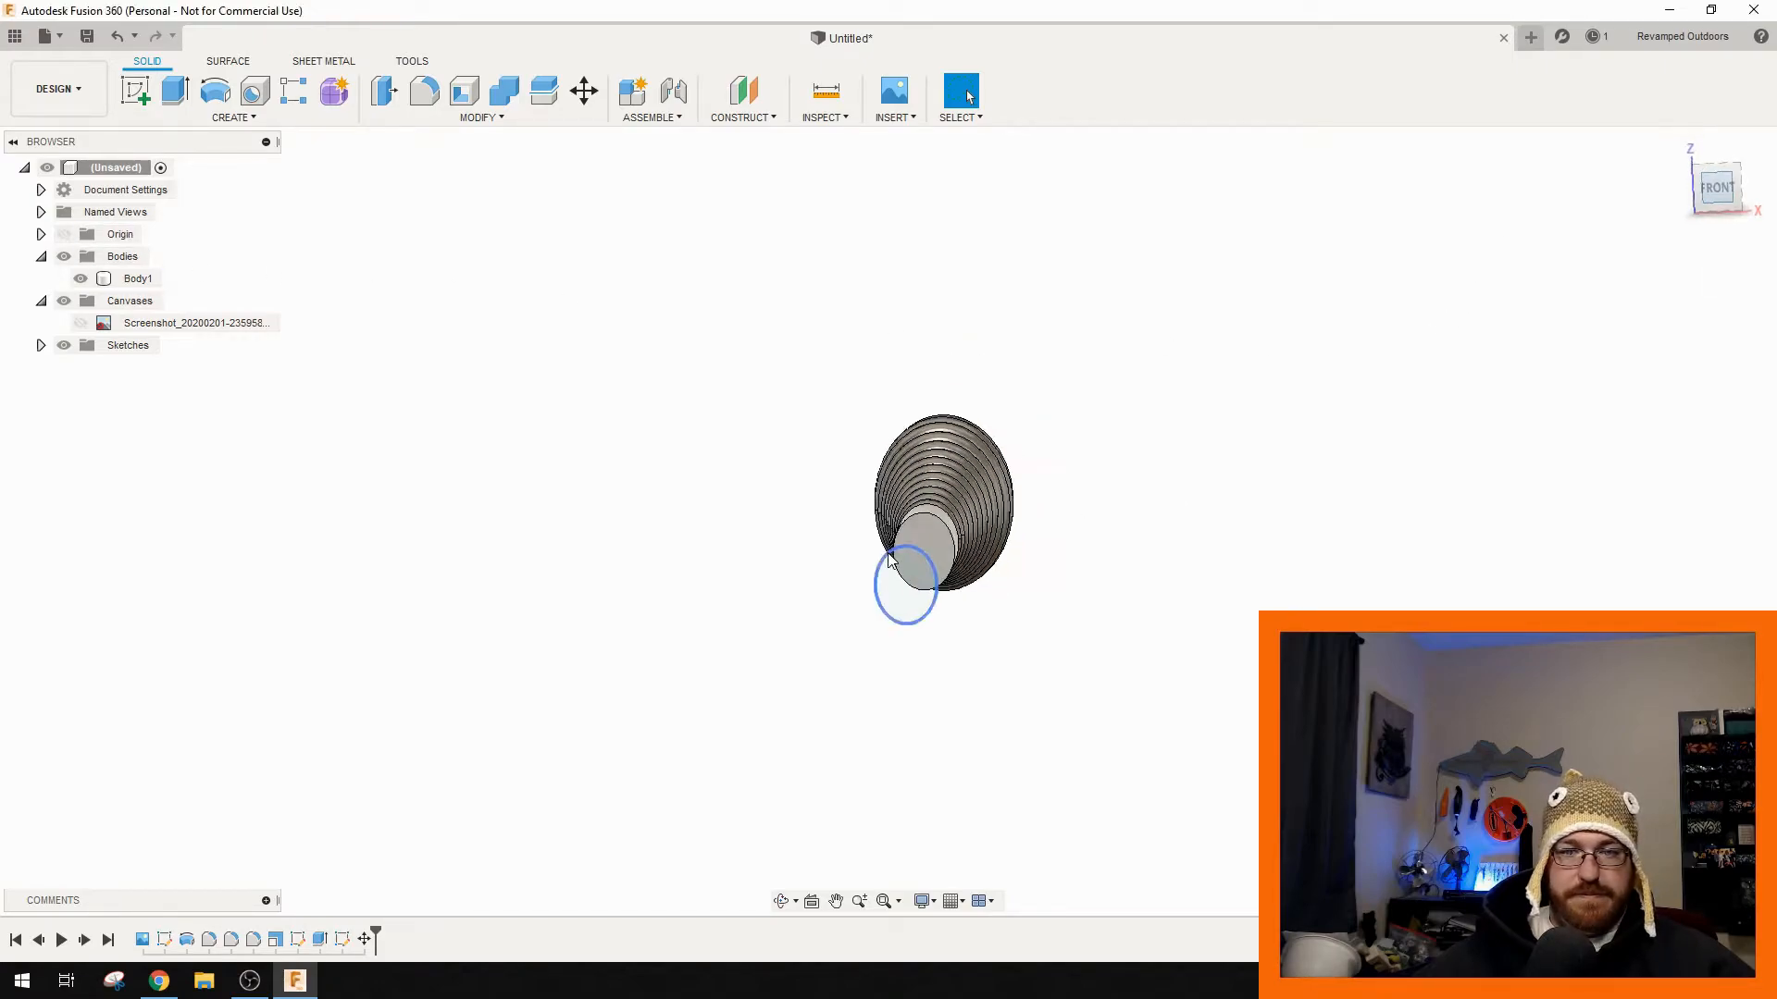
- Create a new sketch on the slanted end face of the tail
{"action": "scroll", "coordinate": [939, 573], "scroll_direction": "up", "scroll_amount": 3}
{"action": "middle_click_drag", "start_coordinate": [929, 587], "coordinate": [1157, 660], "text": "shift"}
{"action": "right_click", "coordinate": [951, 761]}
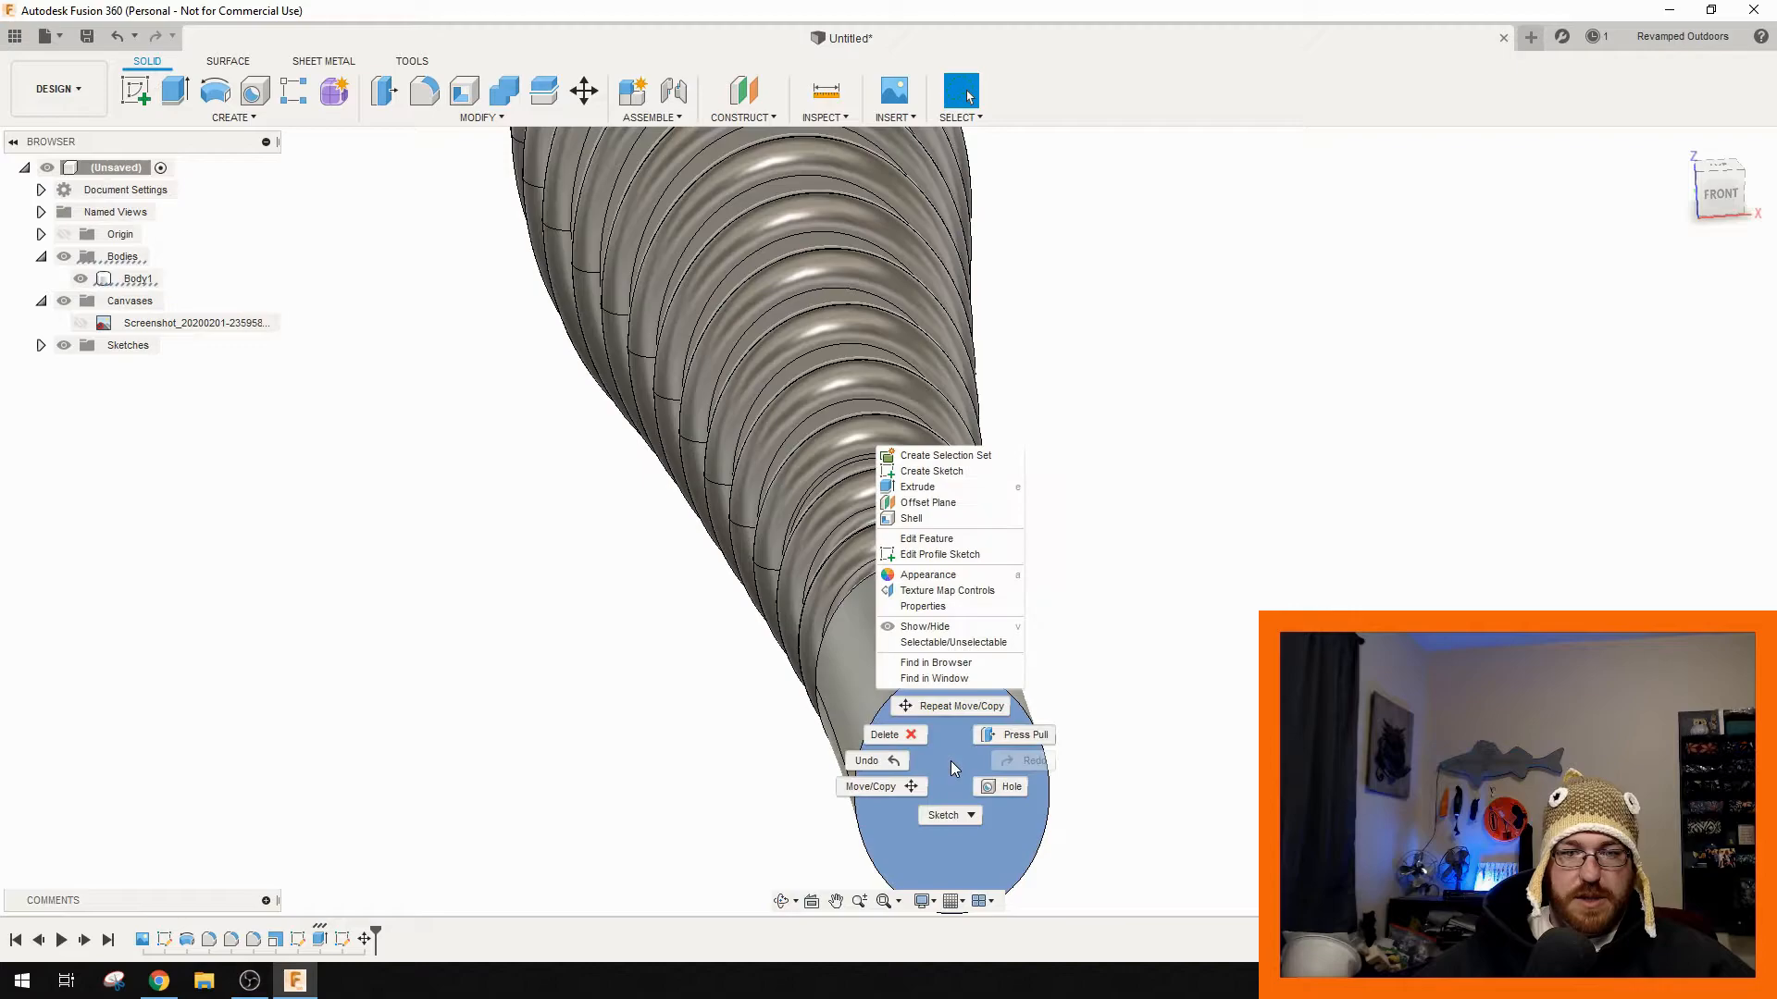
{"action": "left_click", "coordinate": [942, 480]}
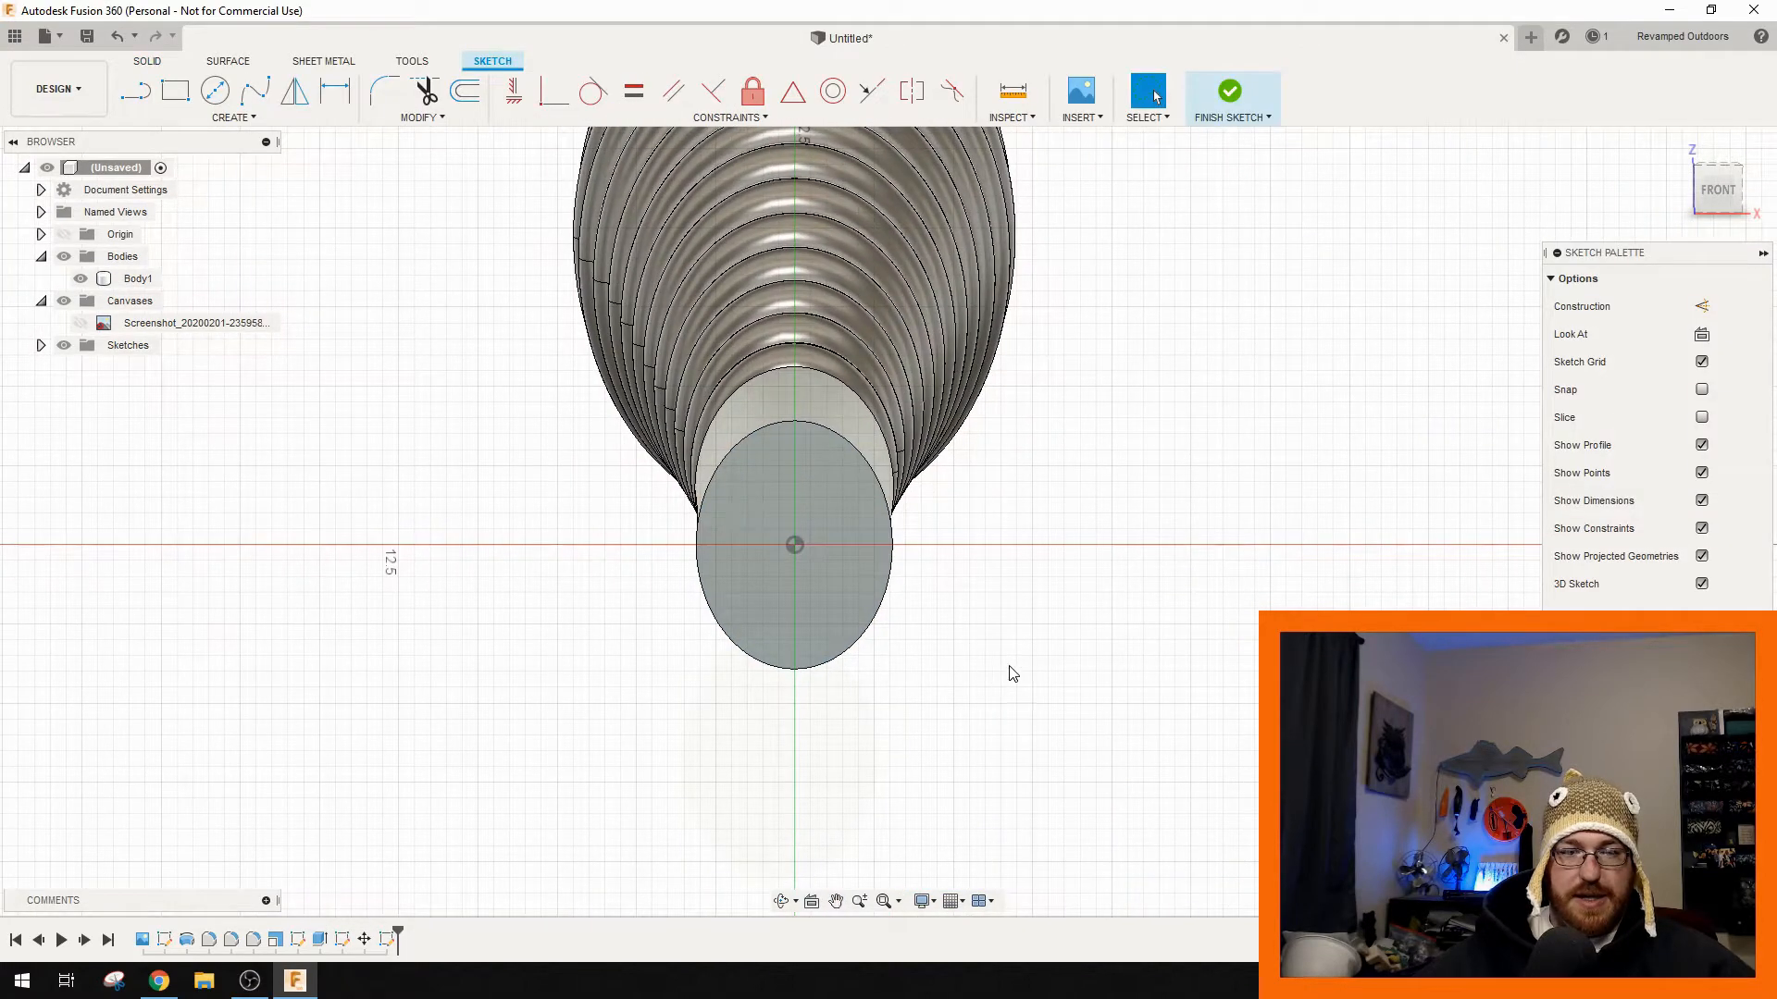
{"action": "left_click", "coordinate": [214, 90]}
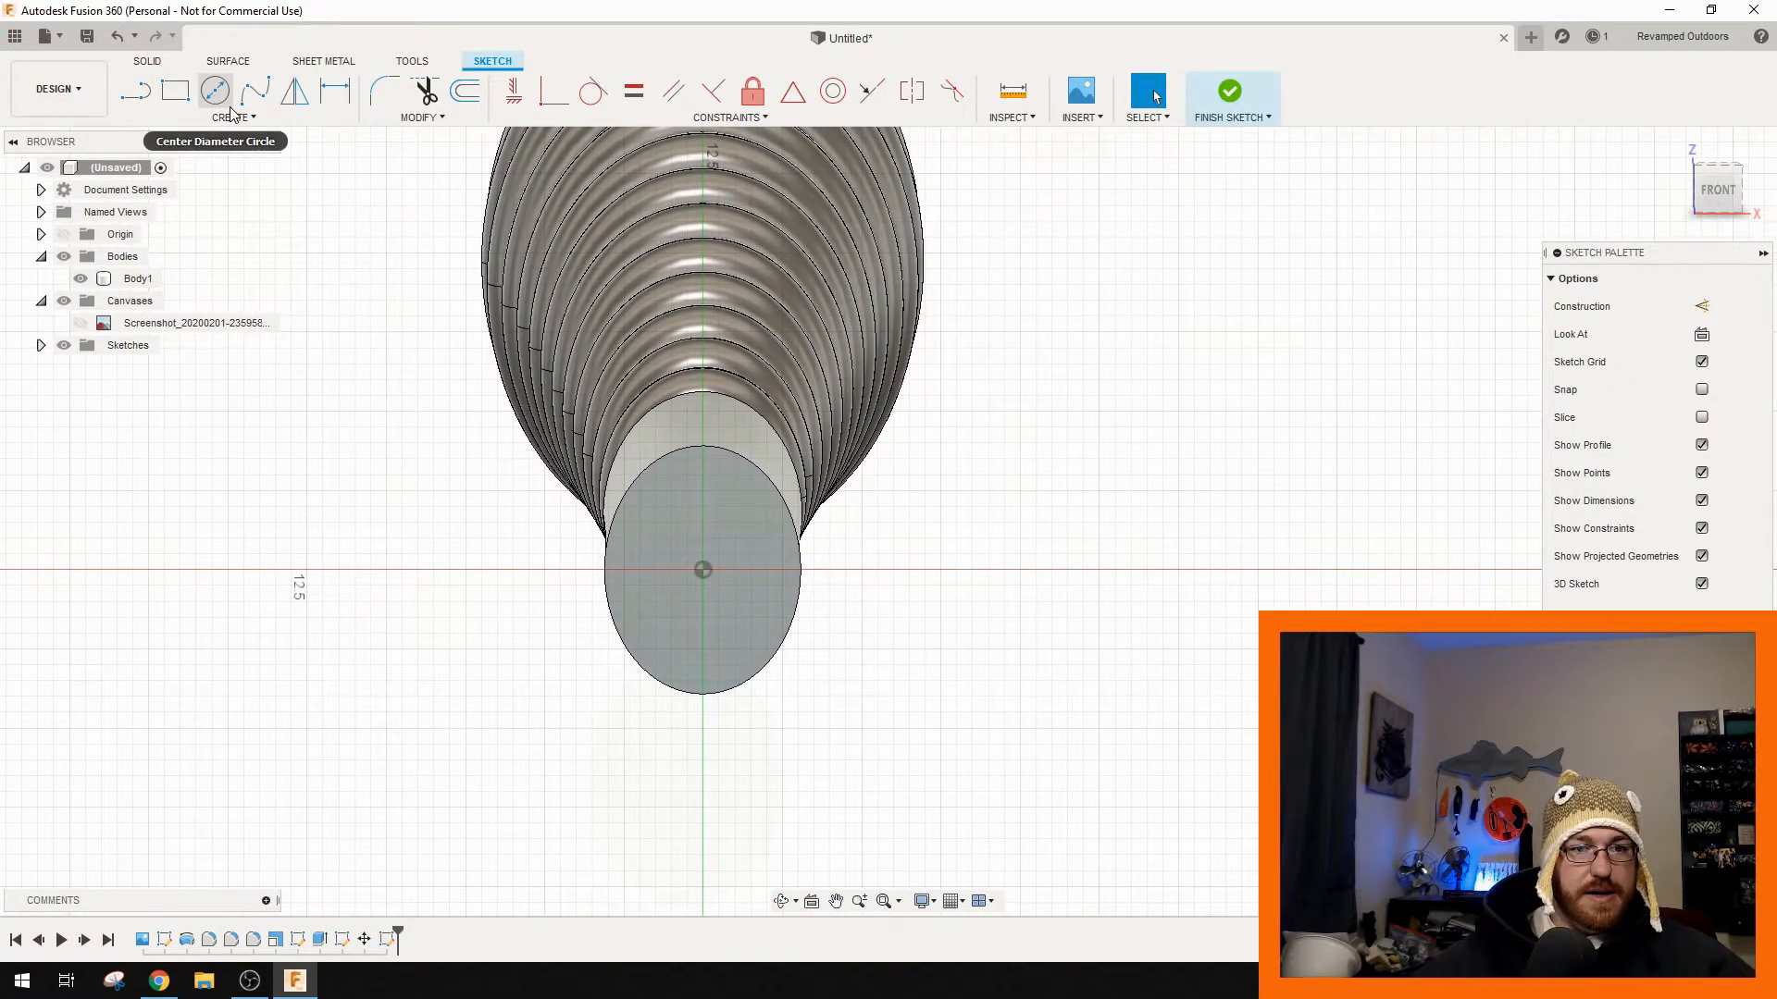
{"action": "left_click", "coordinate": [81, 323]}
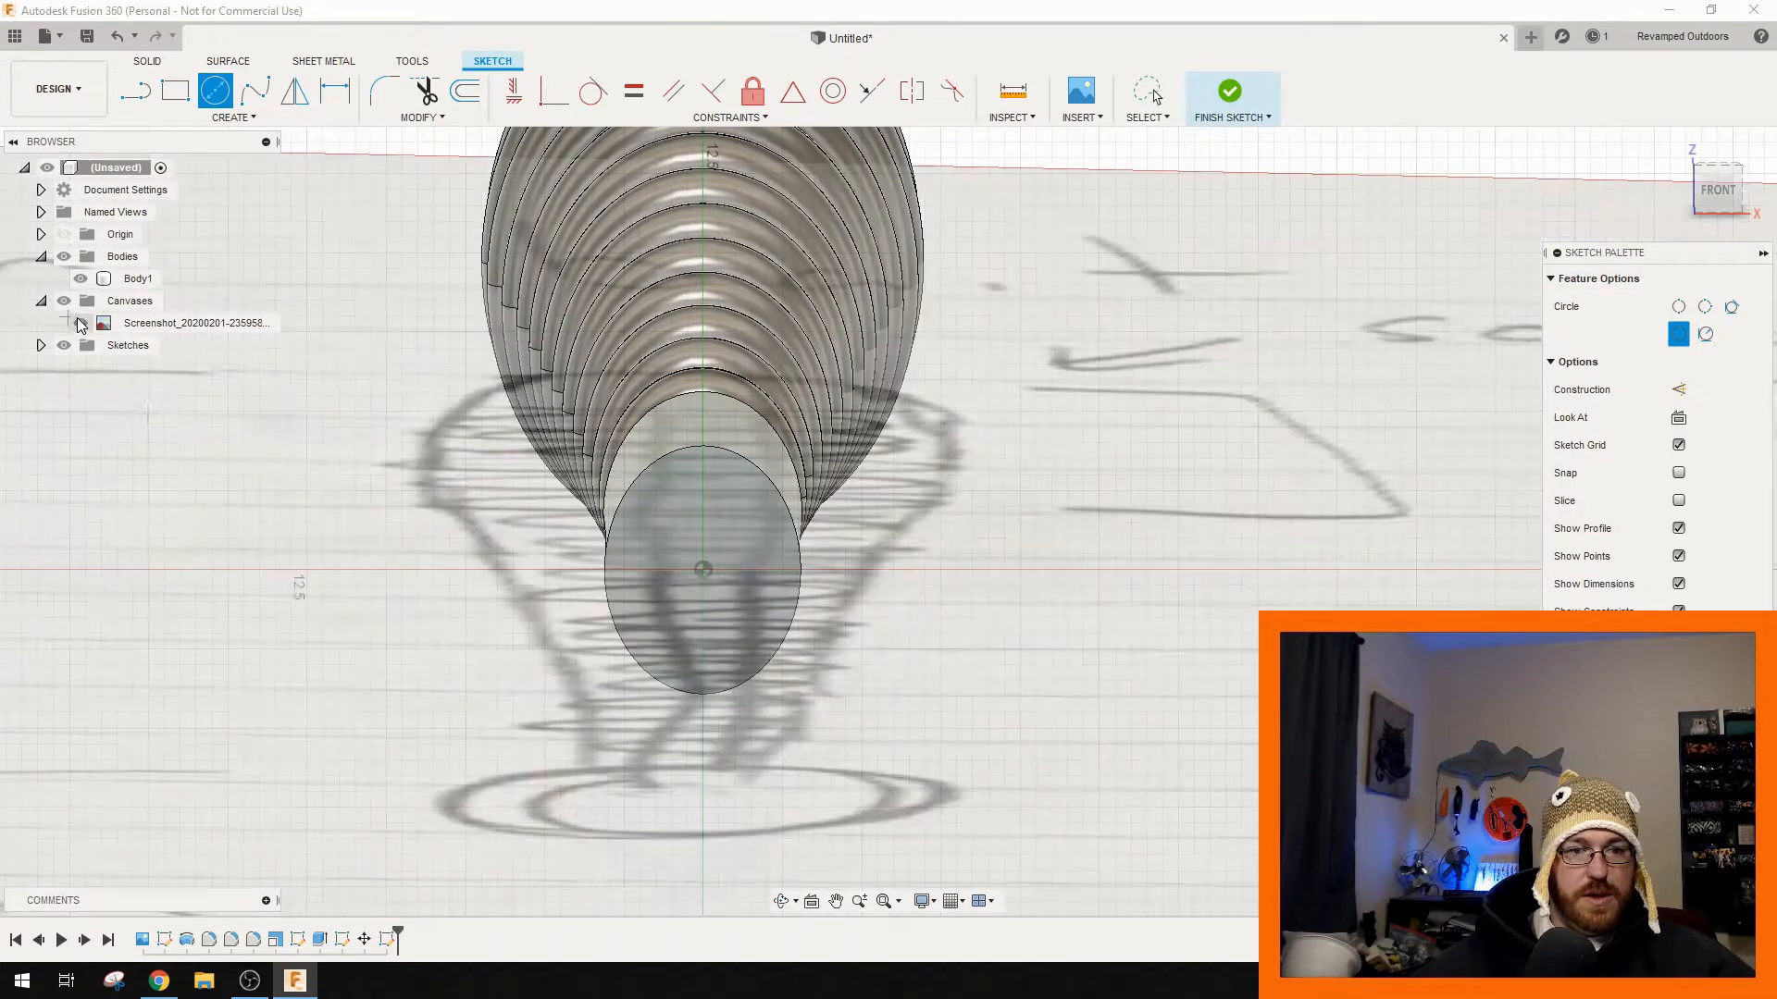
{"action": "scroll", "coordinate": [617, 659], "scroll_direction": "down", "scroll_amount": 5}
{"action": "mouse_move", "coordinate": [658, 305]}
{"action": "middle_mouse_down", "text": "shift"}
{"action": "mouse_move", "coordinate": [734, 730]}
{"action": "mouse_move", "coordinate": [843, 712]}
{"action": "mouse_move", "coordinate": [921, 432]}
{"action": "middle_mouse_up", "text": "shift"}
{"action": "scroll", "coordinate": [897, 717], "scroll_direction": "down", "scroll_amount": 2}
{"action": "left_click", "coordinate": [810, 593]}
{"action": "left_click", "coordinate": [827, 627]}
{"action": "right_click", "coordinate": [827, 628]}
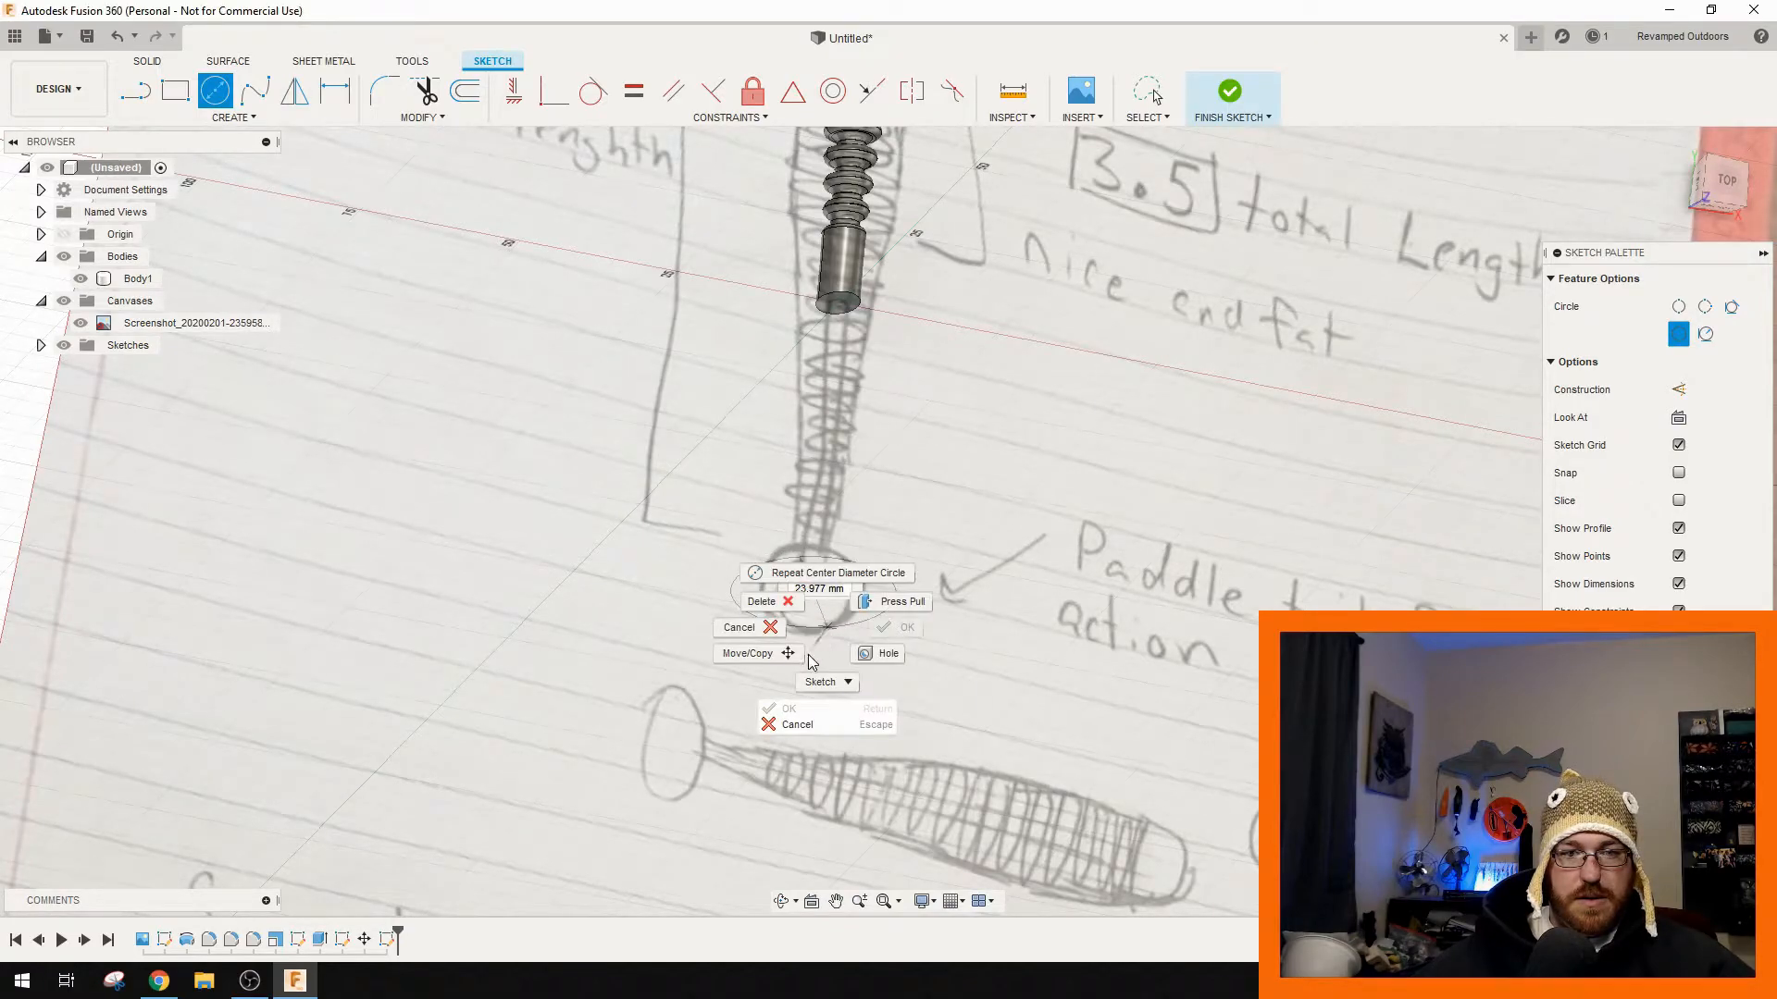
{"action": "left_click", "coordinate": [753, 626]}
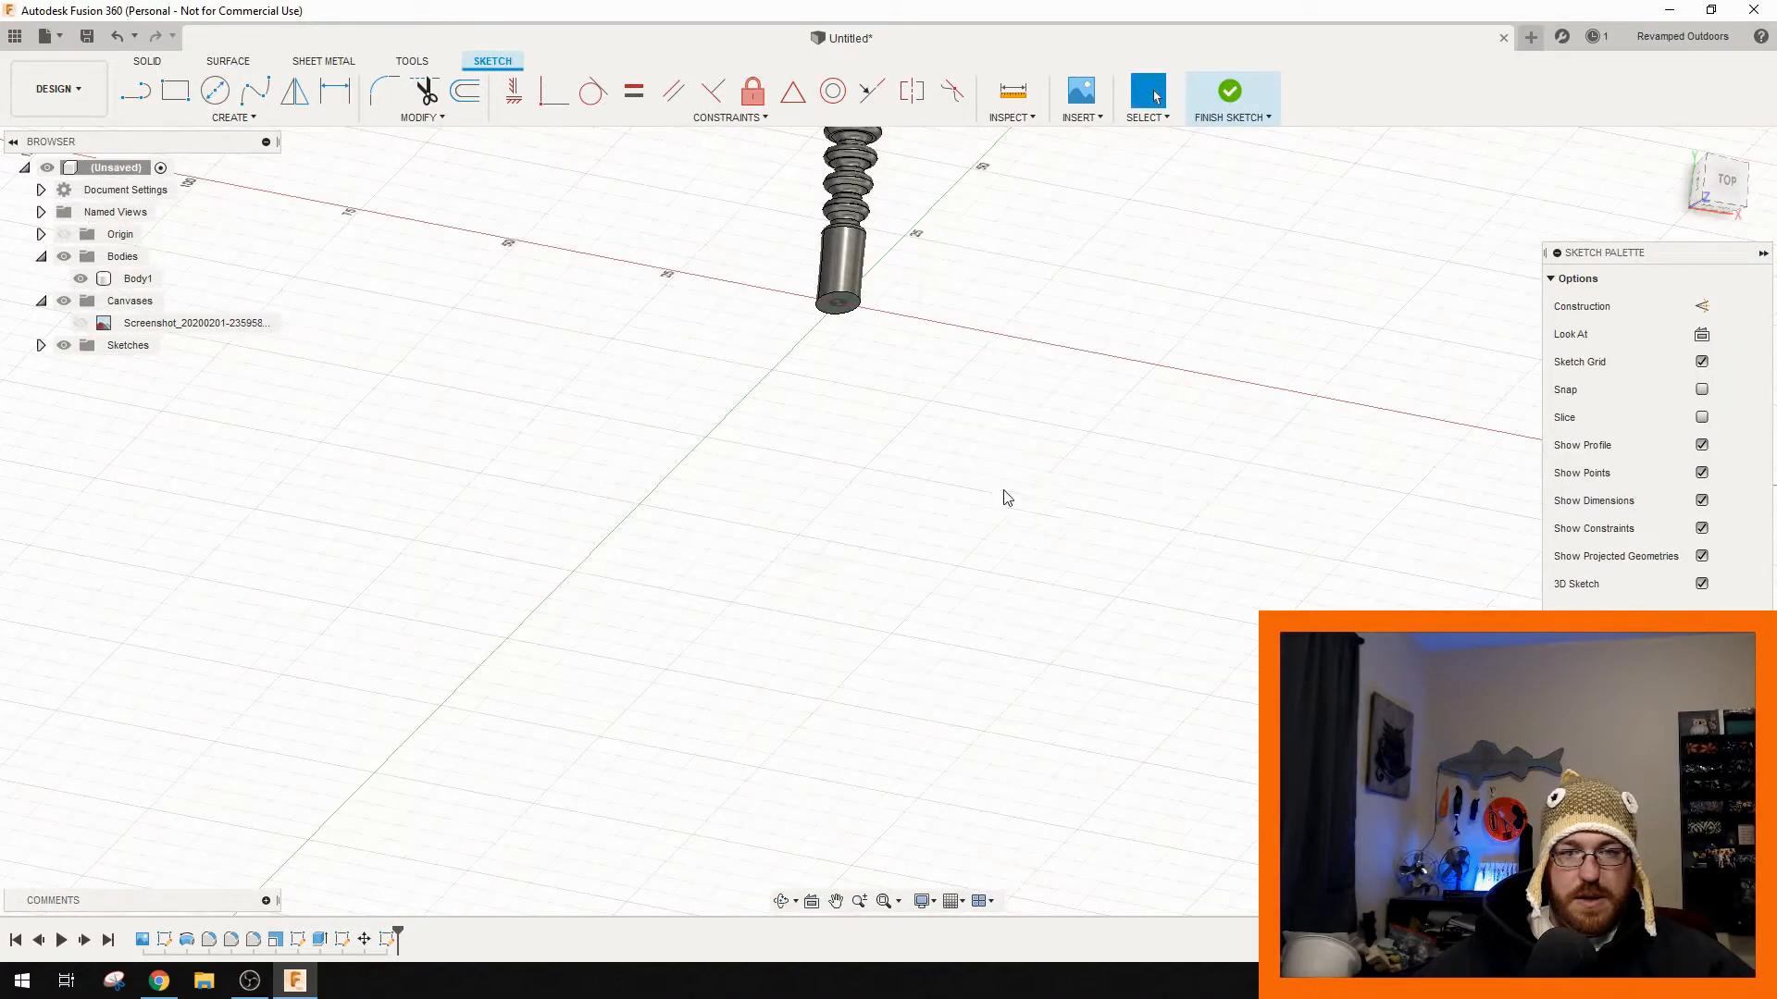
- Finish the empty end-face sketch and rename it "tail"
{"action": "scroll", "coordinate": [1180, 425], "scroll_direction": "down", "scroll_amount": 2}
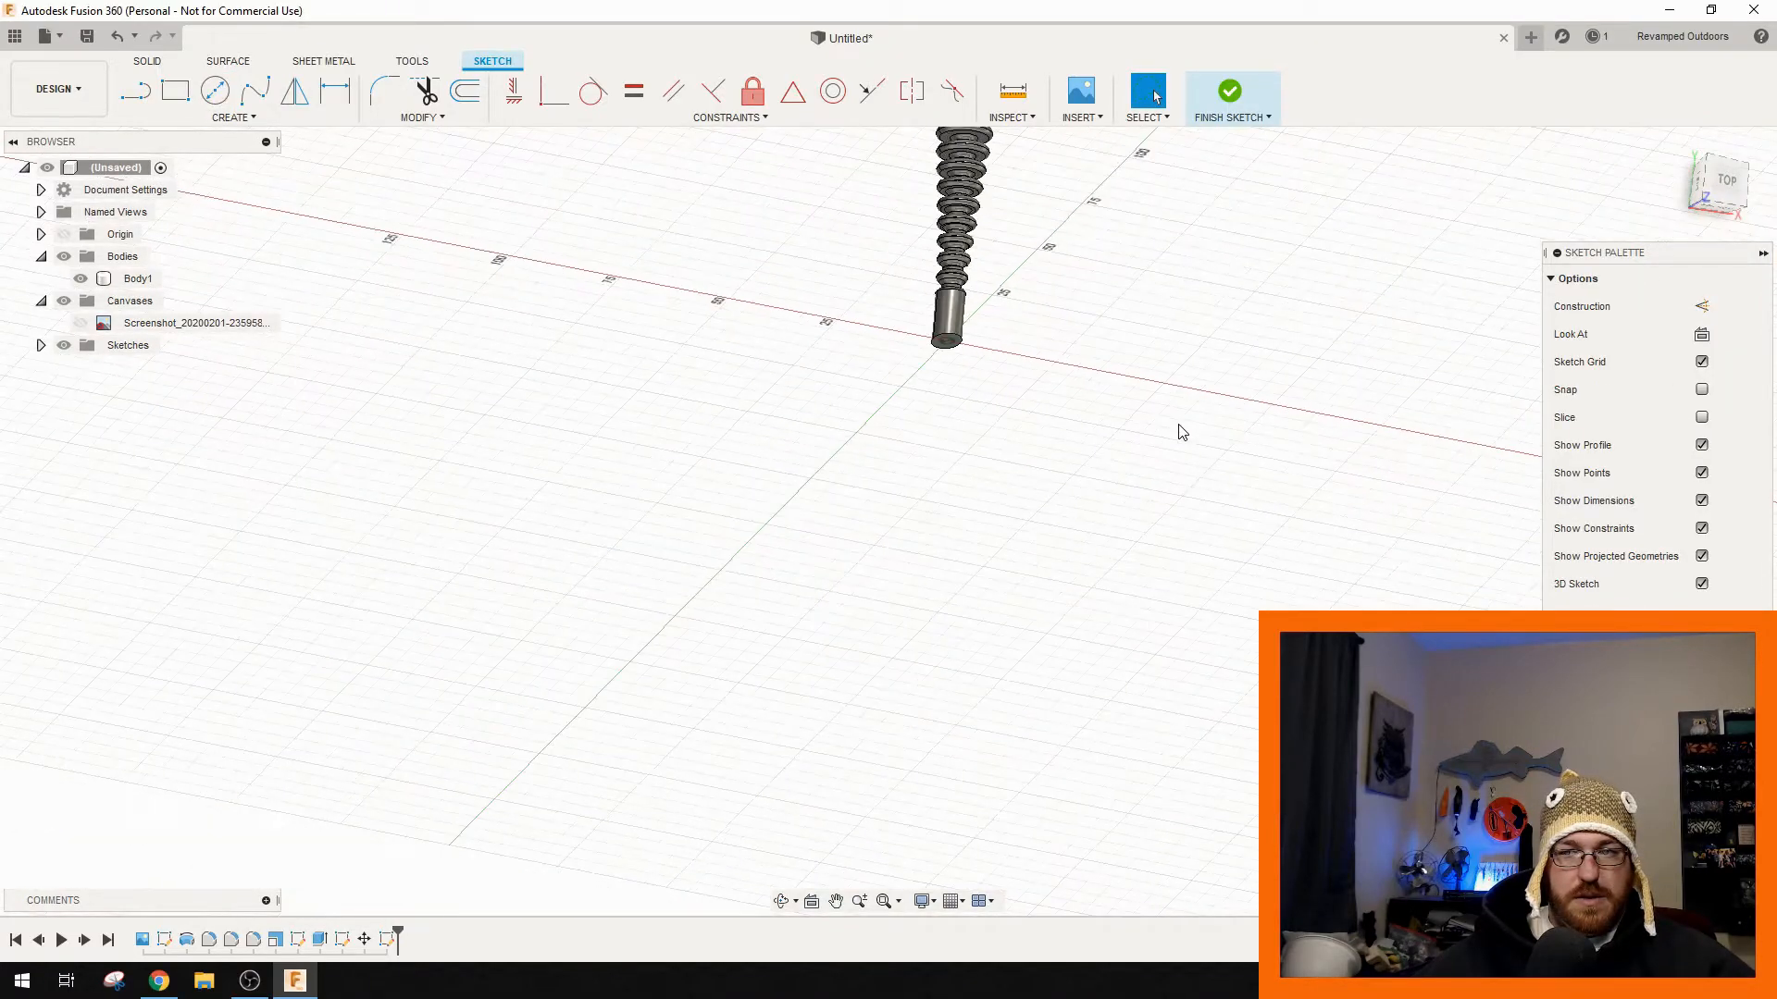
{"action": "left_click", "coordinate": [1631, 602]}
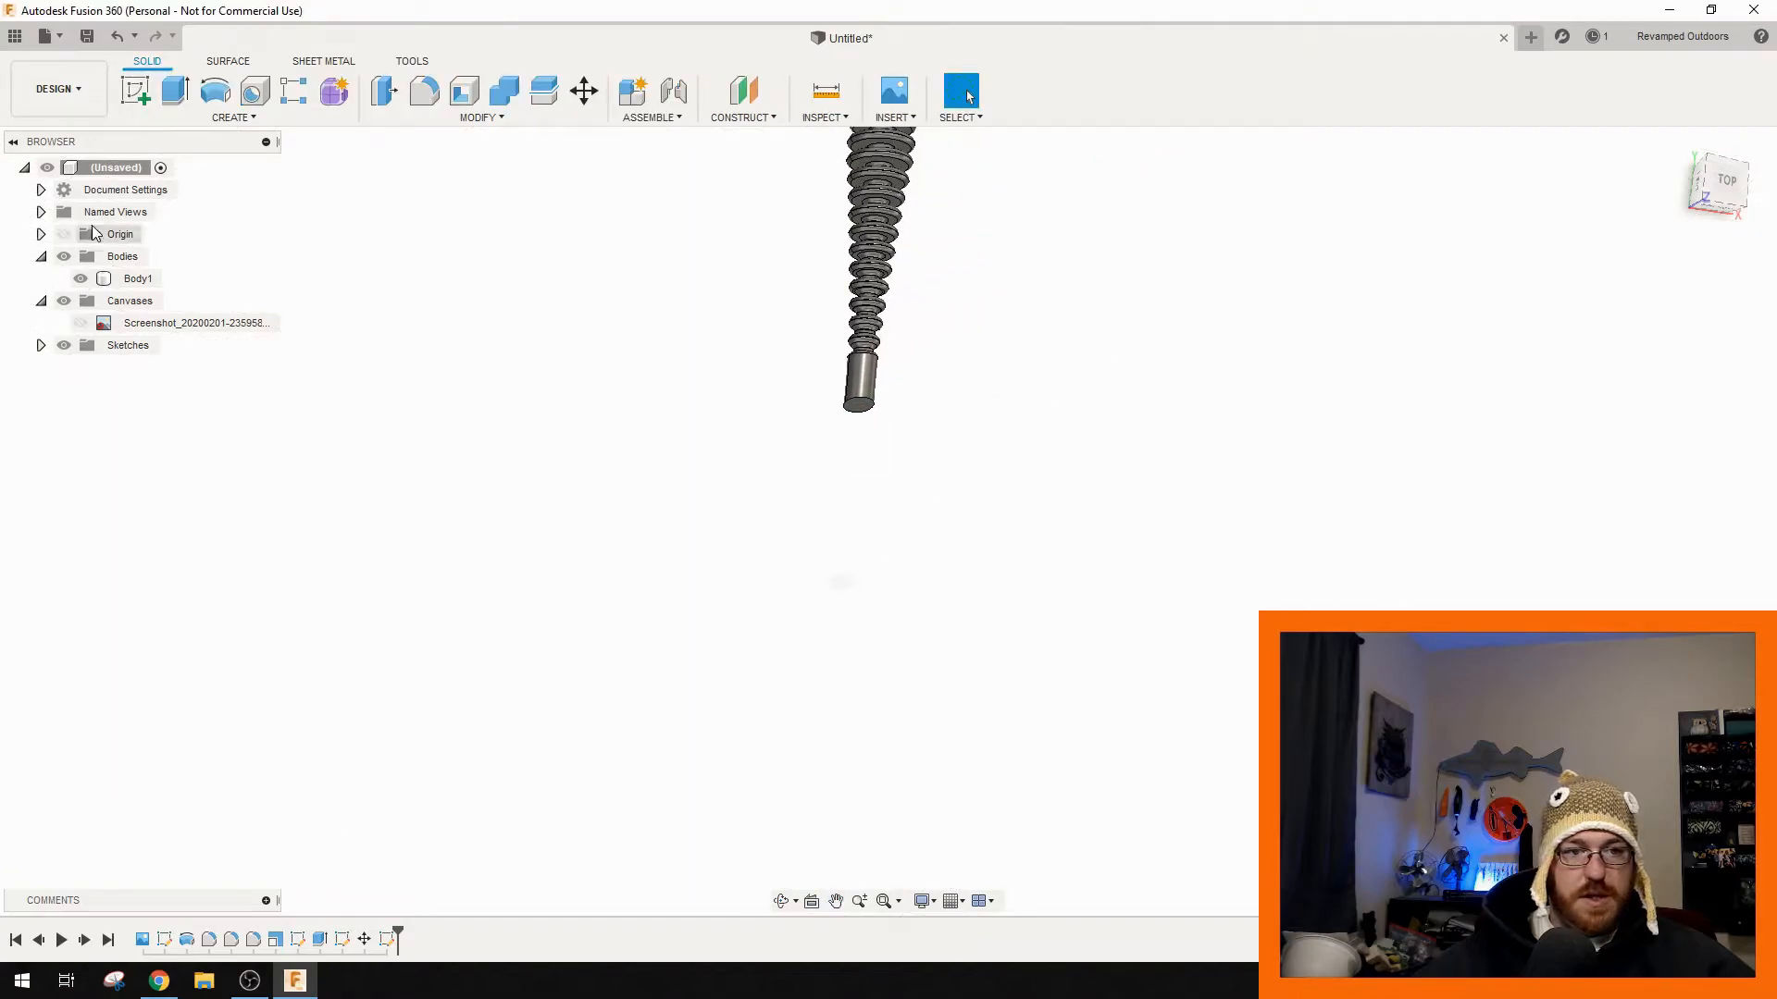
{"action": "left_click", "coordinate": [41, 346]}
{"action": "left_click", "coordinate": [139, 435]}
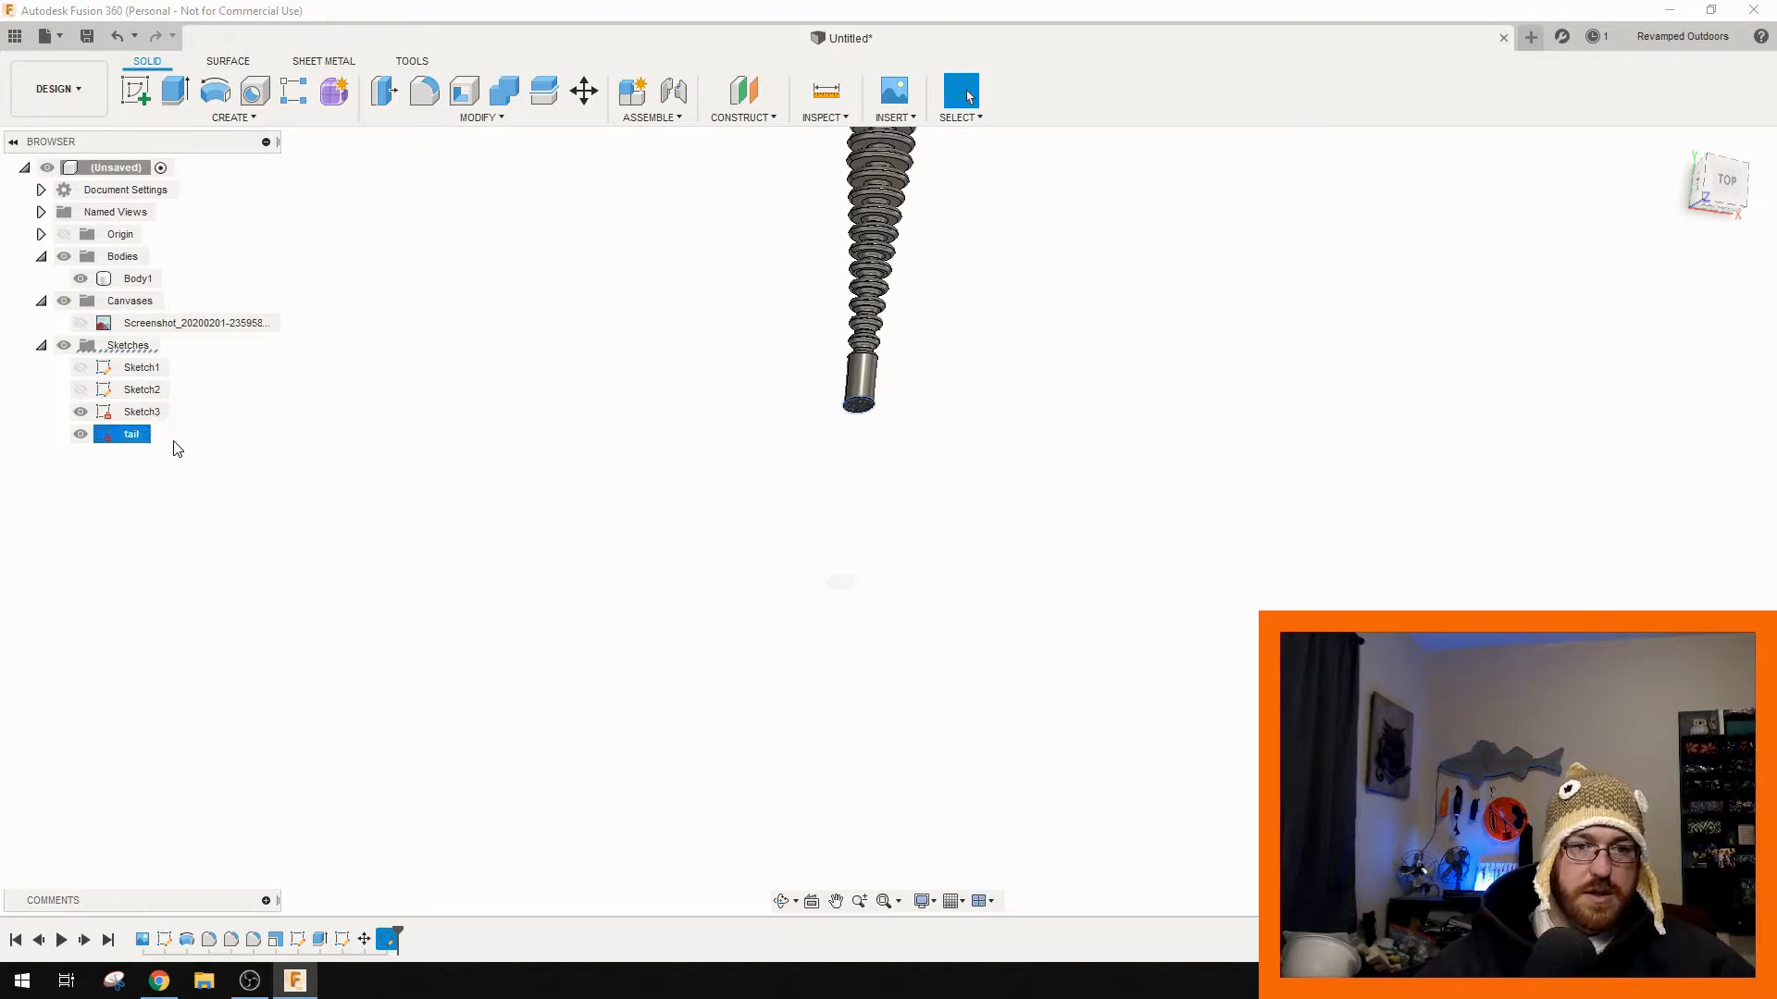
{"action": "left_click", "coordinate": [888, 528]}
- Hide Sketch3 and show the reference canvas to examine the drawn paddle tail from above
{"action": "mouse_move", "coordinate": [956, 527]}
{"action": "middle_mouse_down", "text": "shift"}
{"action": "mouse_move", "coordinate": [1013, 371]}
{"action": "mouse_move", "coordinate": [1078, 462]}
{"action": "mouse_move", "coordinate": [906, 475]}
{"action": "middle_mouse_up", "text": "shift"}
{"action": "left_click", "coordinate": [1714, 199]}
{"action": "mouse_move", "coordinate": [906, 476]}
{"action": "middle_mouse_down", "text": "shift"}
{"action": "mouse_move", "coordinate": [969, 481]}
{"action": "mouse_move", "coordinate": [953, 485]}
{"action": "middle_mouse_up", "text": "shift"}
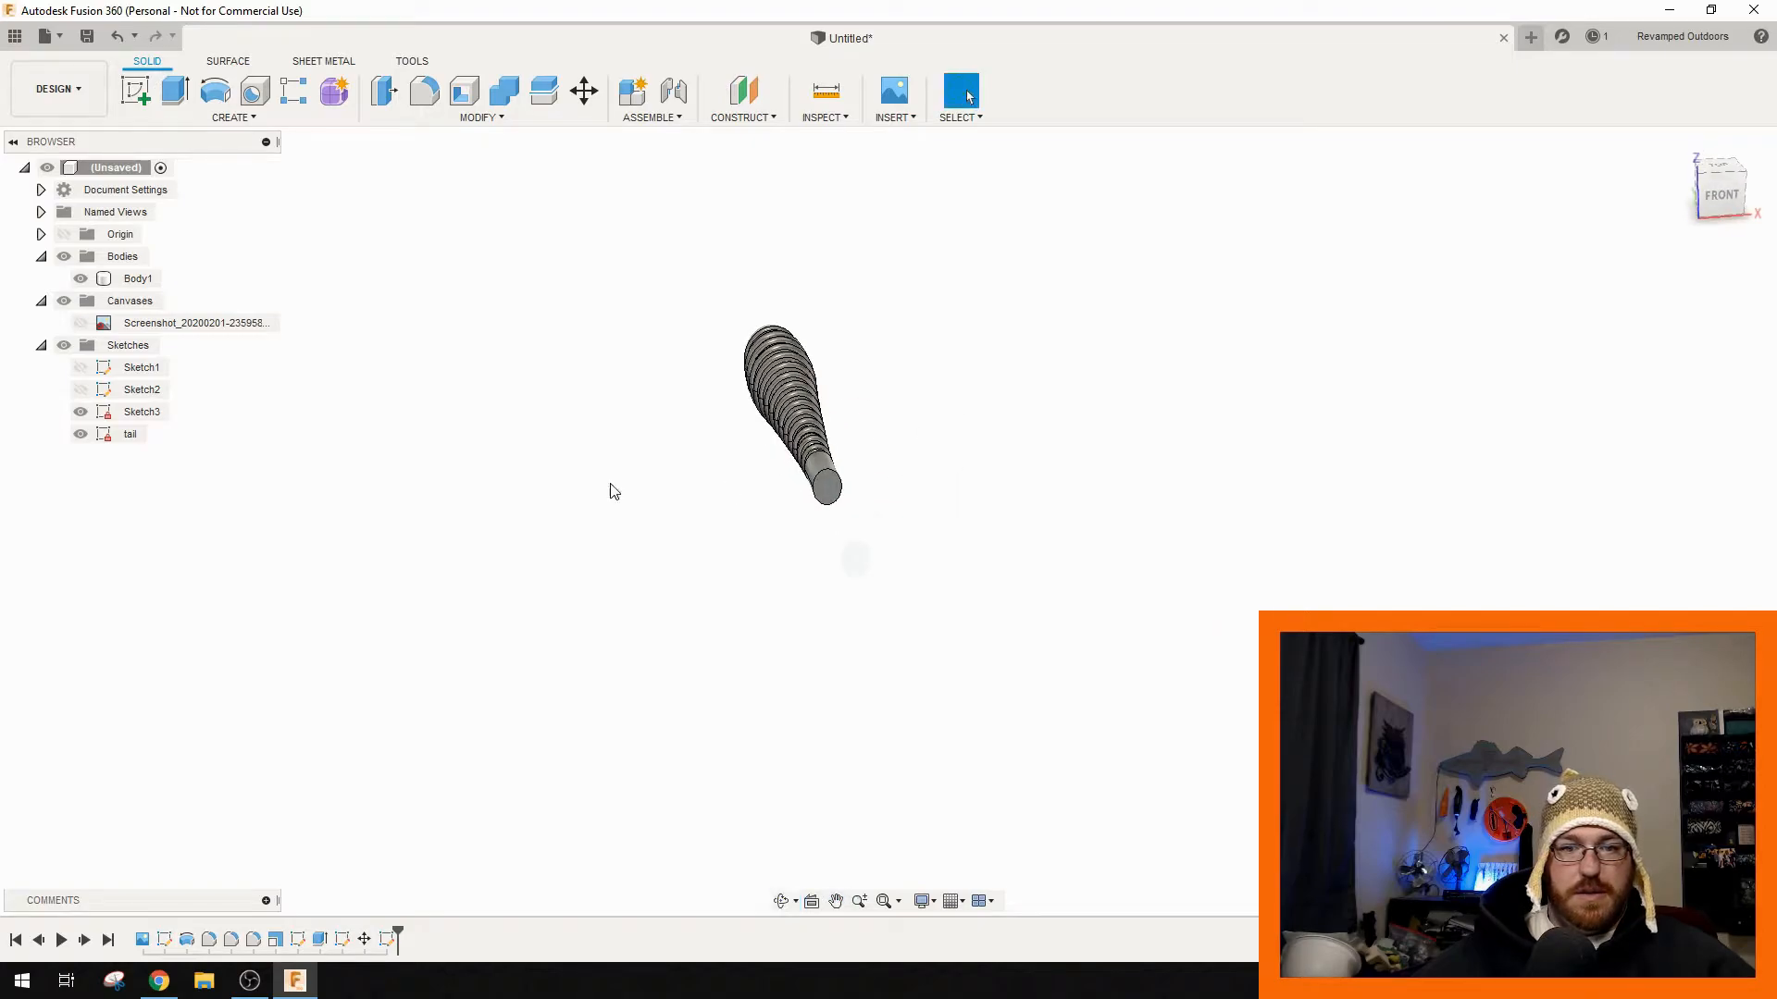
{"action": "left_click", "coordinate": [81, 412]}
{"action": "middle_click_drag", "start_coordinate": [738, 555], "coordinate": [638, 491]}
{"action": "left_click", "coordinate": [83, 323]}
{"action": "left_click", "coordinate": [83, 324]}
{"action": "middle_click_drag", "start_coordinate": [1009, 426], "coordinate": [971, 583], "text": "shift"}
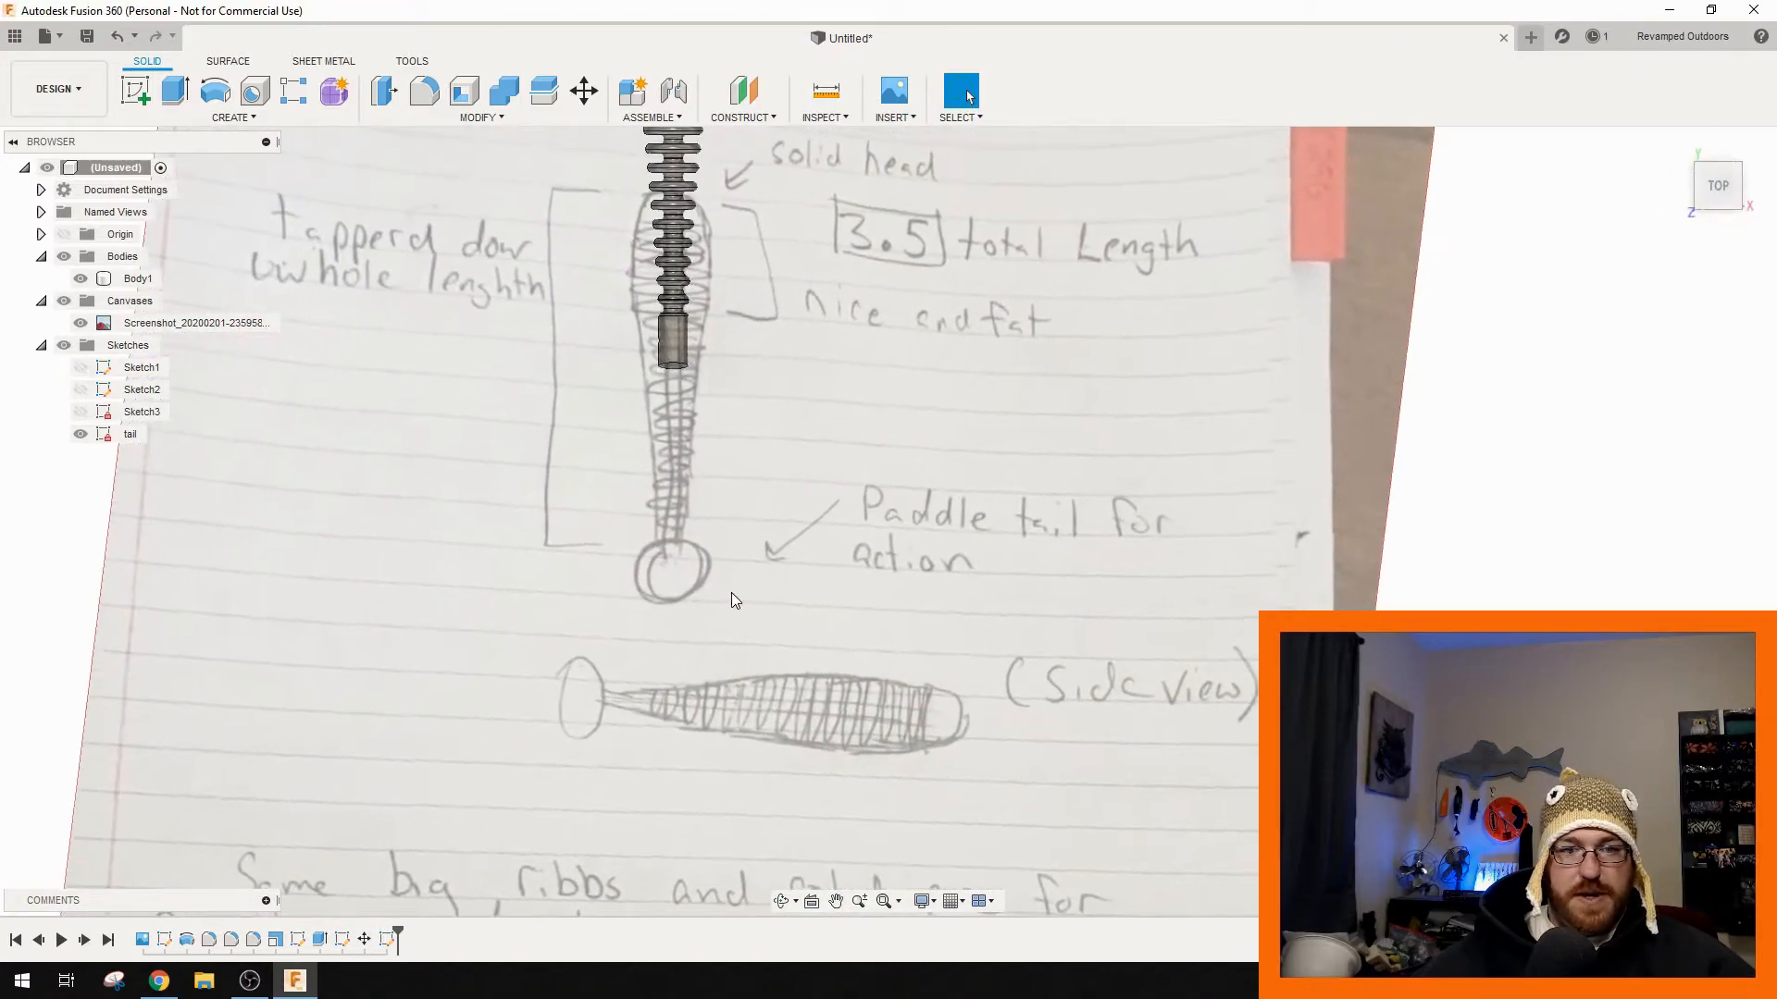
{"action": "scroll", "coordinate": [668, 548], "scroll_direction": "up", "scroll_amount": 5}
{"action": "middle_click_drag", "start_coordinate": [762, 430], "coordinate": [773, 393]}
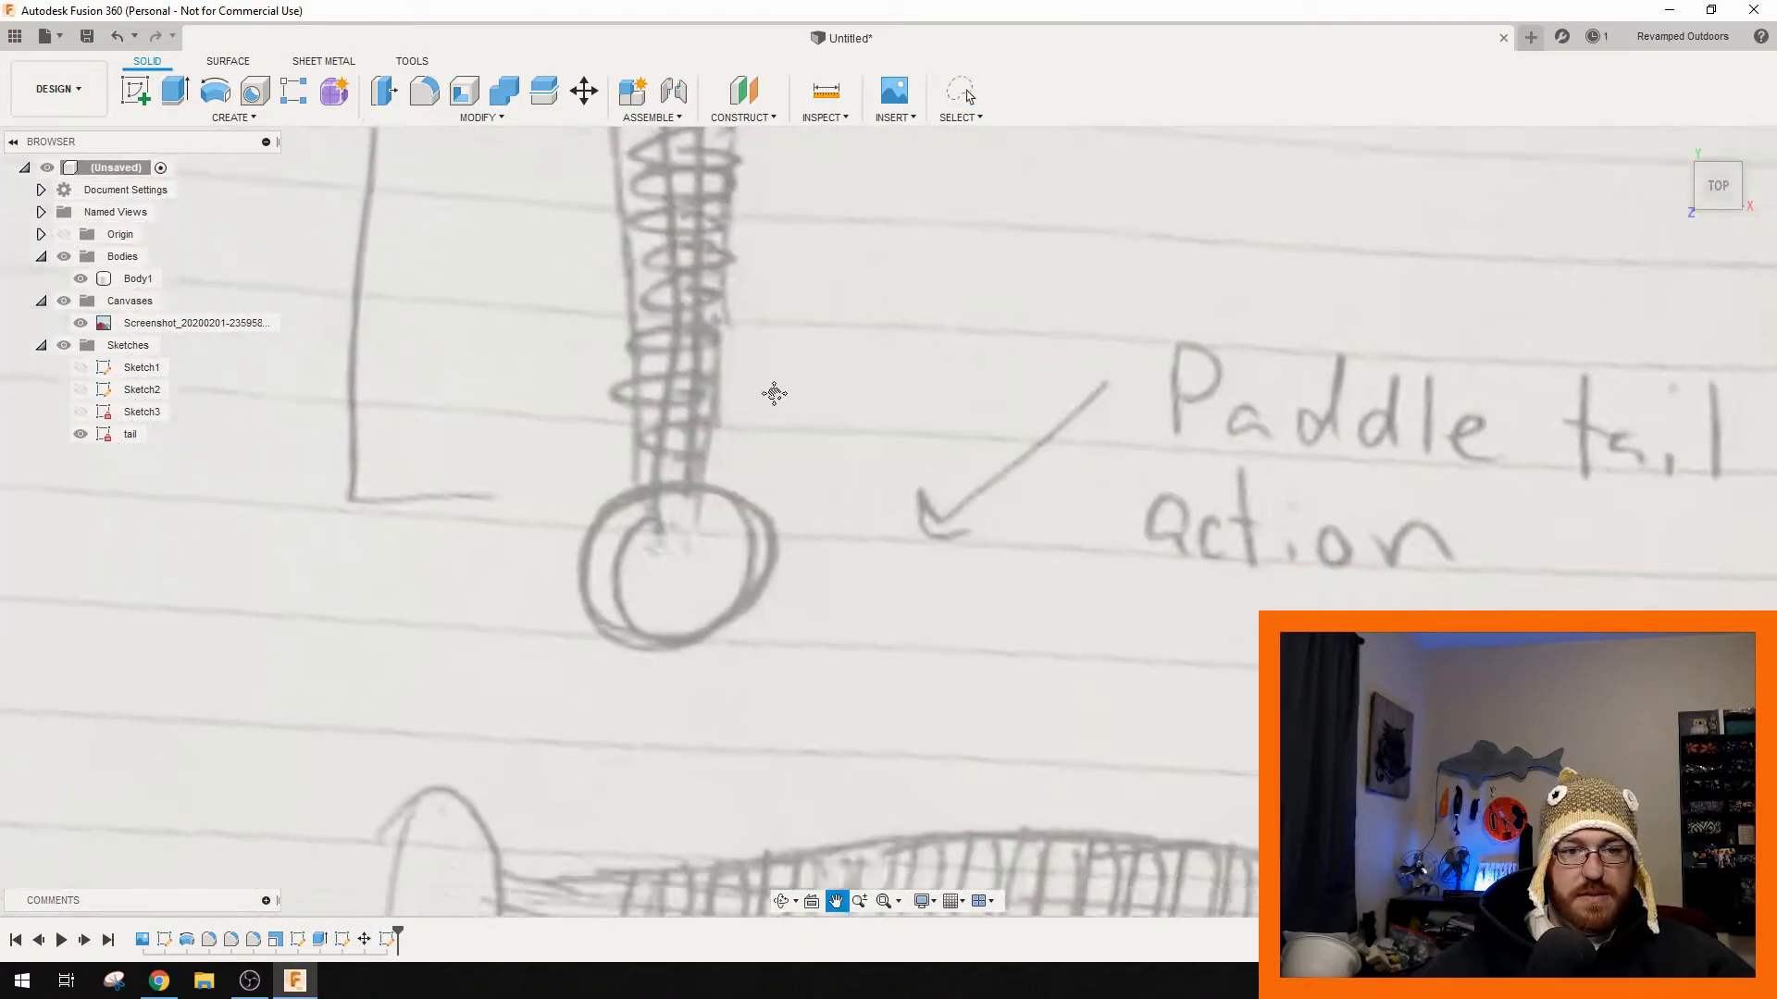
- Start a new trial sketch on the horizontal origin plane, parallel to the reference canvas
{"action": "left_click", "coordinate": [169, 125]}
{"action": "left_click", "coordinate": [176, 158]}
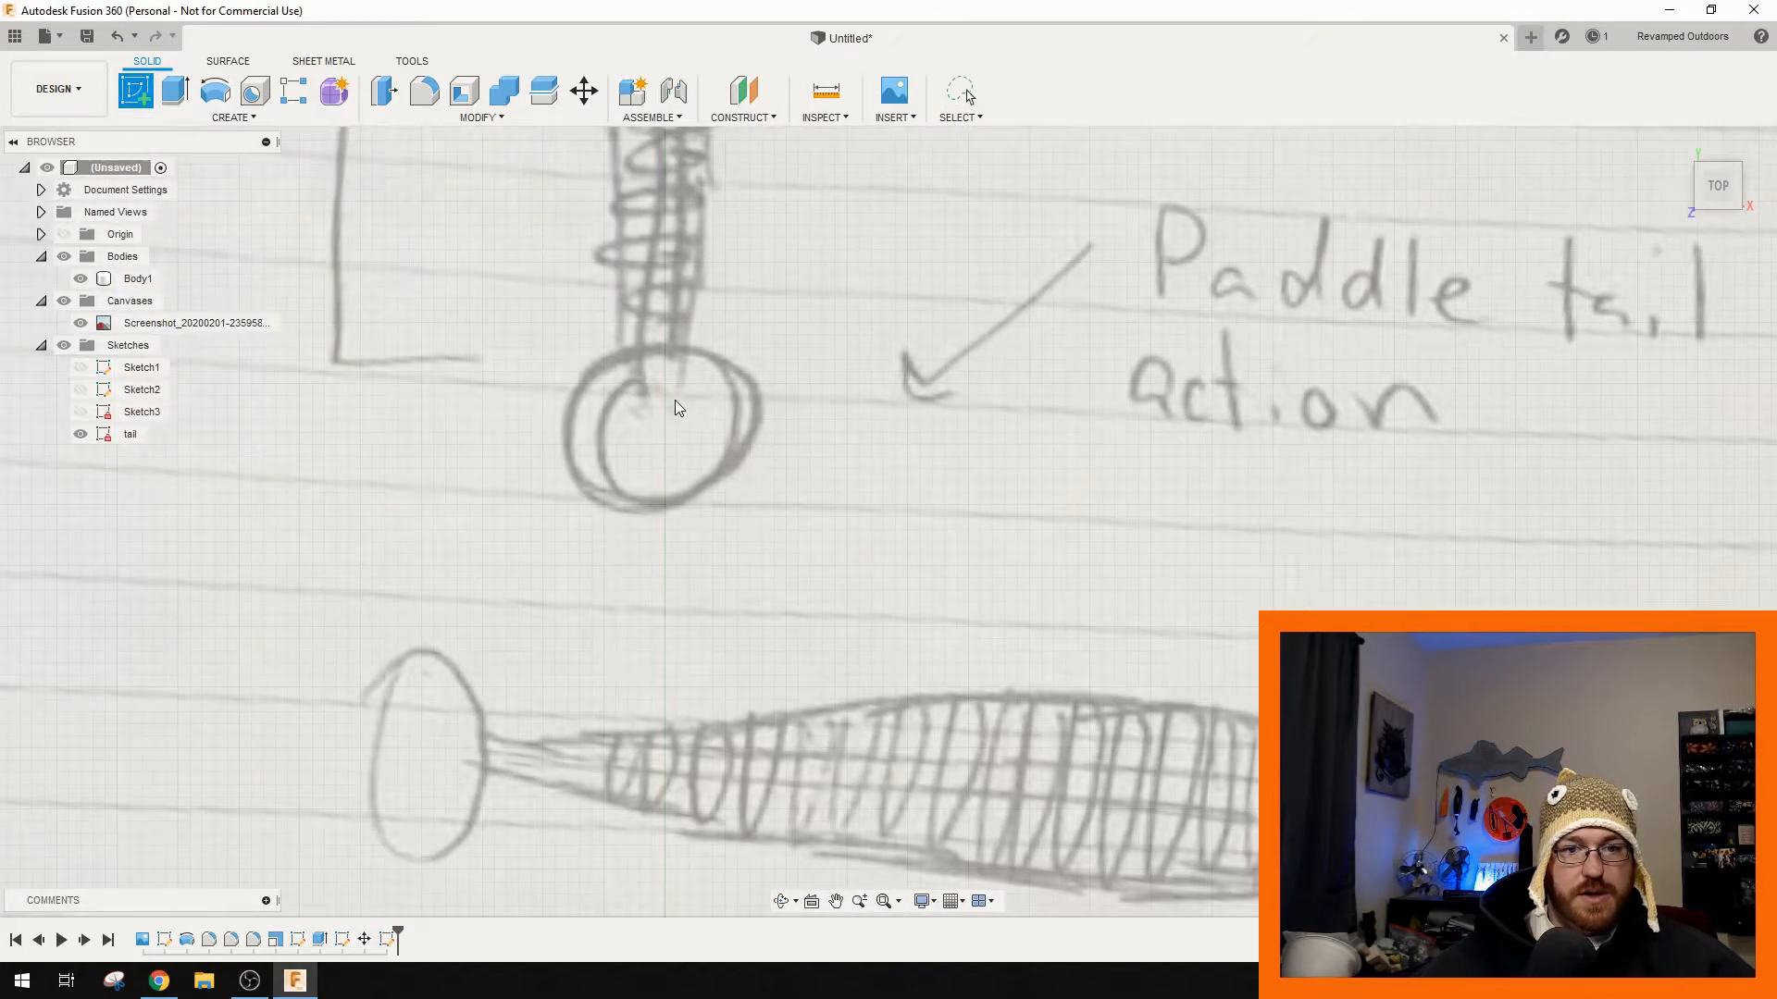
{"action": "scroll", "coordinate": [700, 462], "scroll_direction": "down", "scroll_amount": 5}
{"action": "middle_click_drag", "start_coordinate": [758, 175], "coordinate": [841, 393]}
{"action": "left_click", "coordinate": [847, 412]}
{"action": "mouse_move", "coordinate": [871, 451]}
{"action": "middle_mouse_down"}
{"action": "mouse_move", "coordinate": [916, 571]}
{"action": "mouse_move", "coordinate": [824, 138]}
{"action": "middle_mouse_up"}
- Gauge the diameter of the drawn paddle with a temporary centre-diameter circle over it, then cancel the circle
{"action": "left_click", "coordinate": [214, 90]}
{"action": "scroll", "coordinate": [717, 470], "scroll_direction": "up", "scroll_amount": 4}
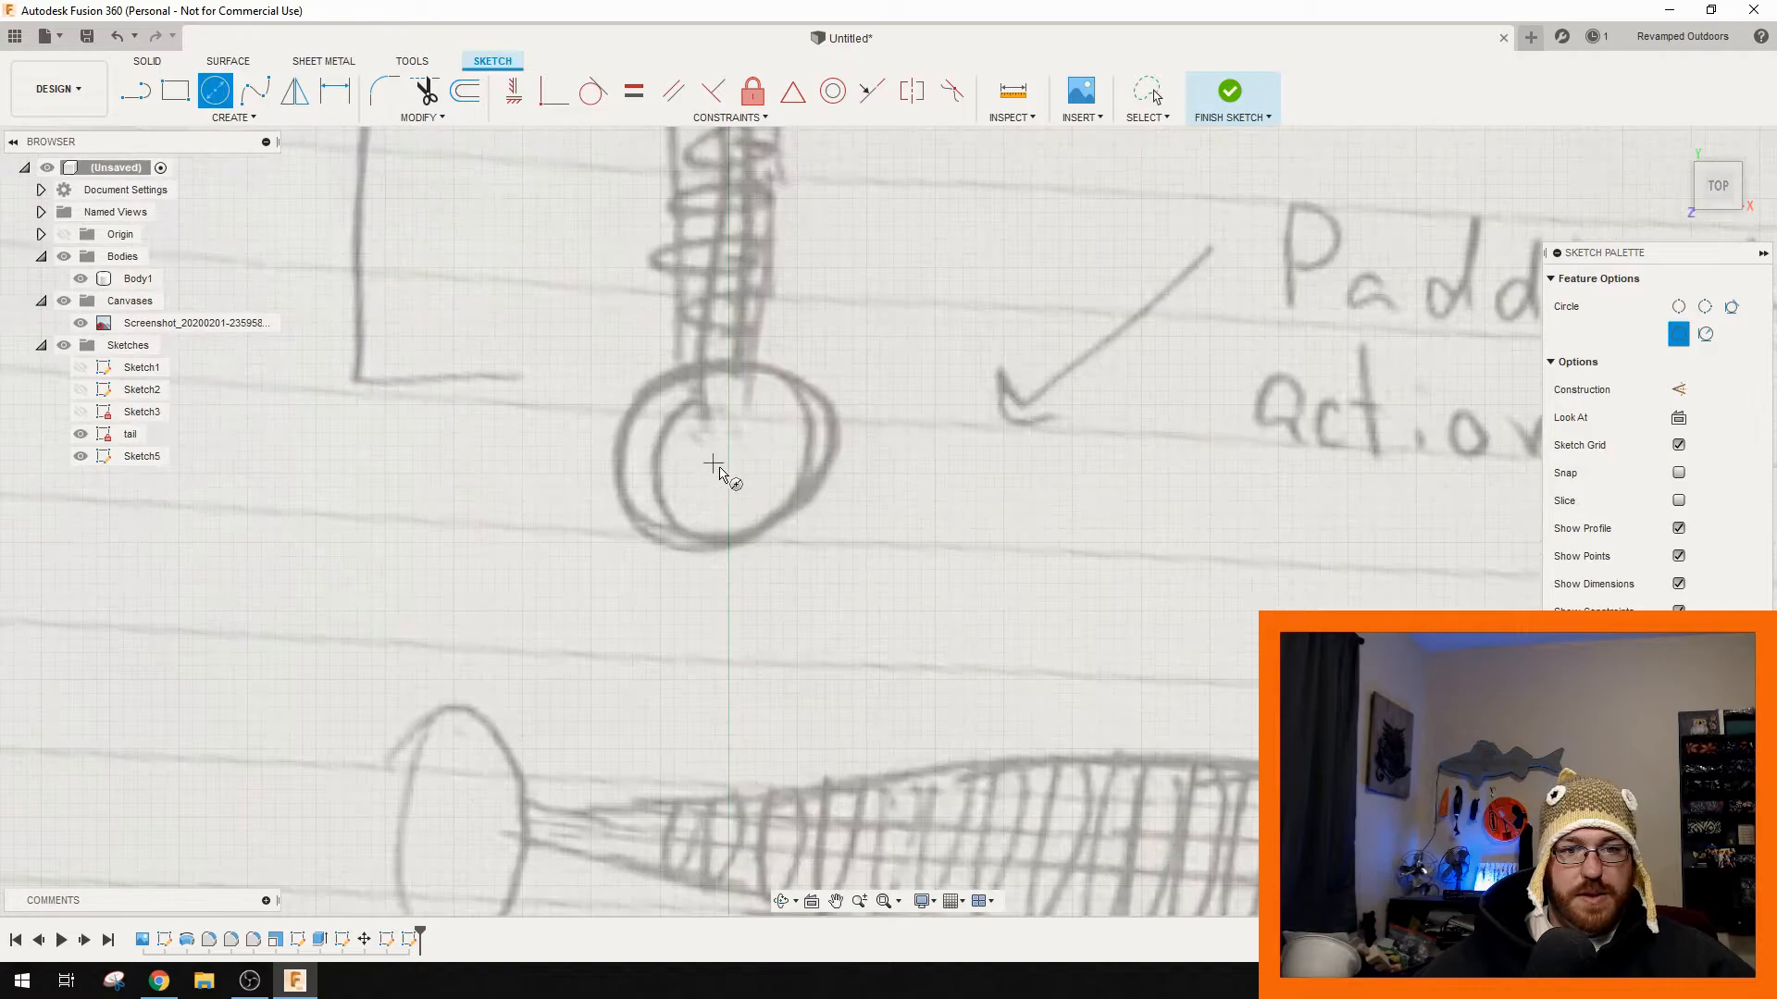
{"action": "left_click", "coordinate": [724, 455]}
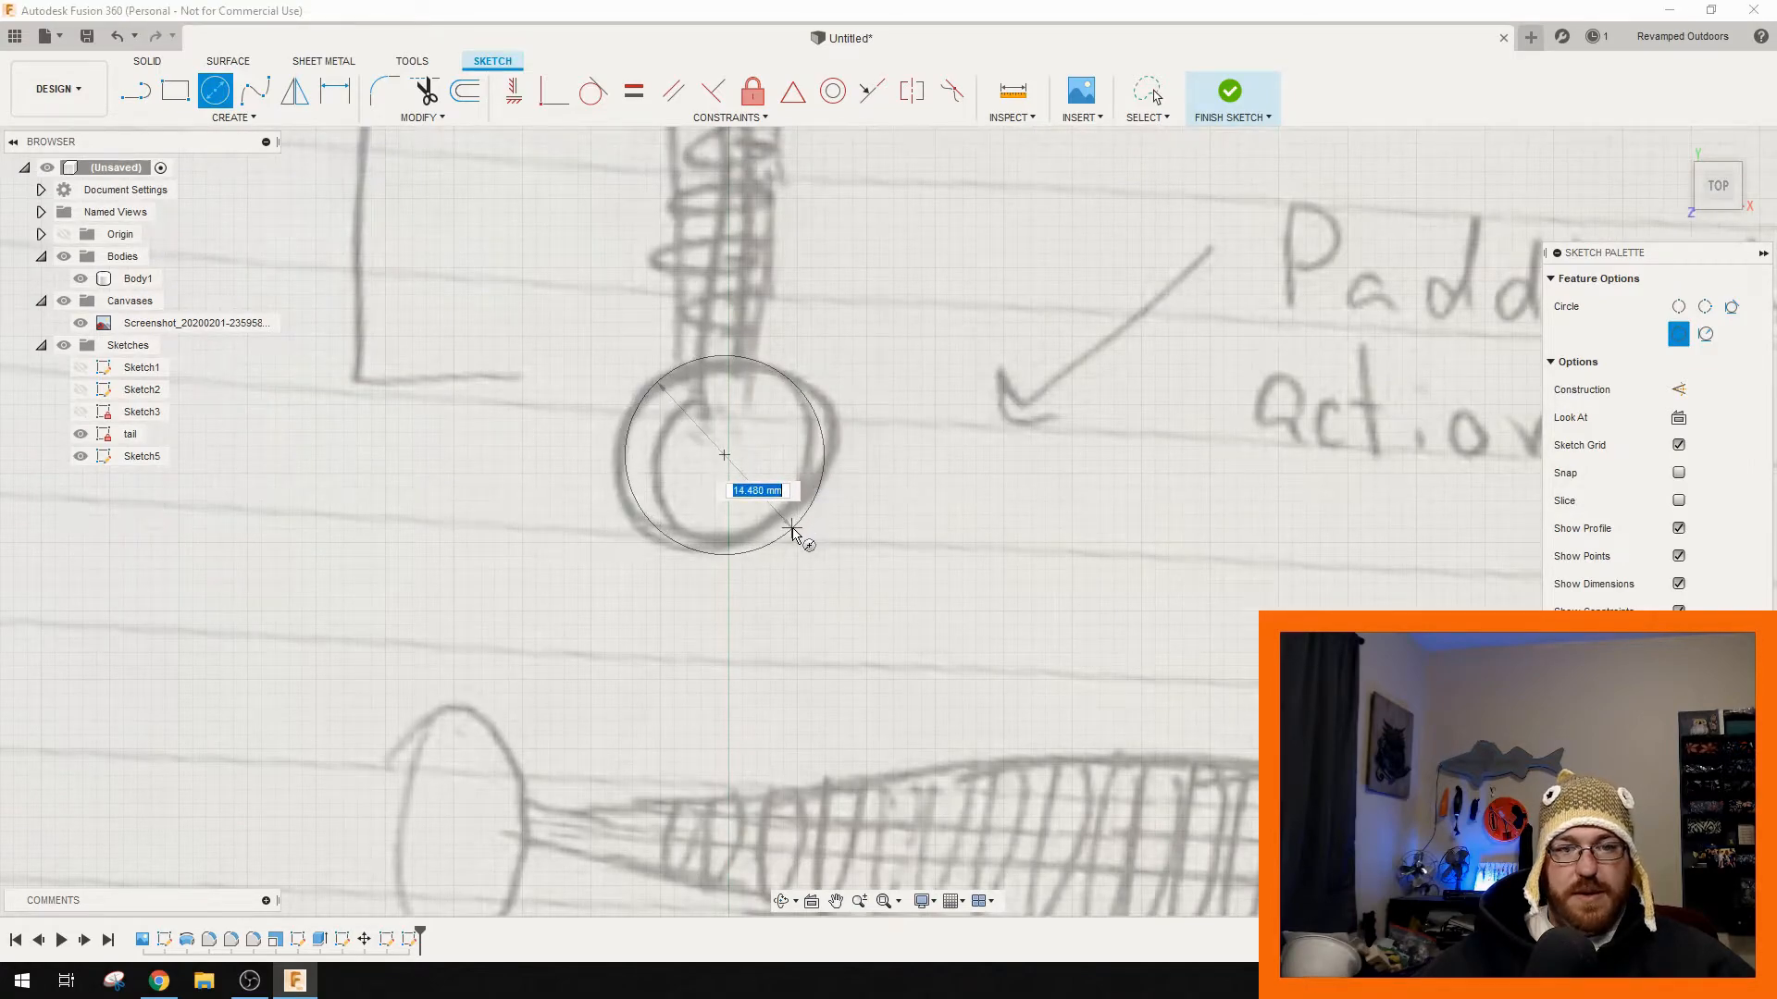
{"action": "right_click", "coordinate": [793, 533]}
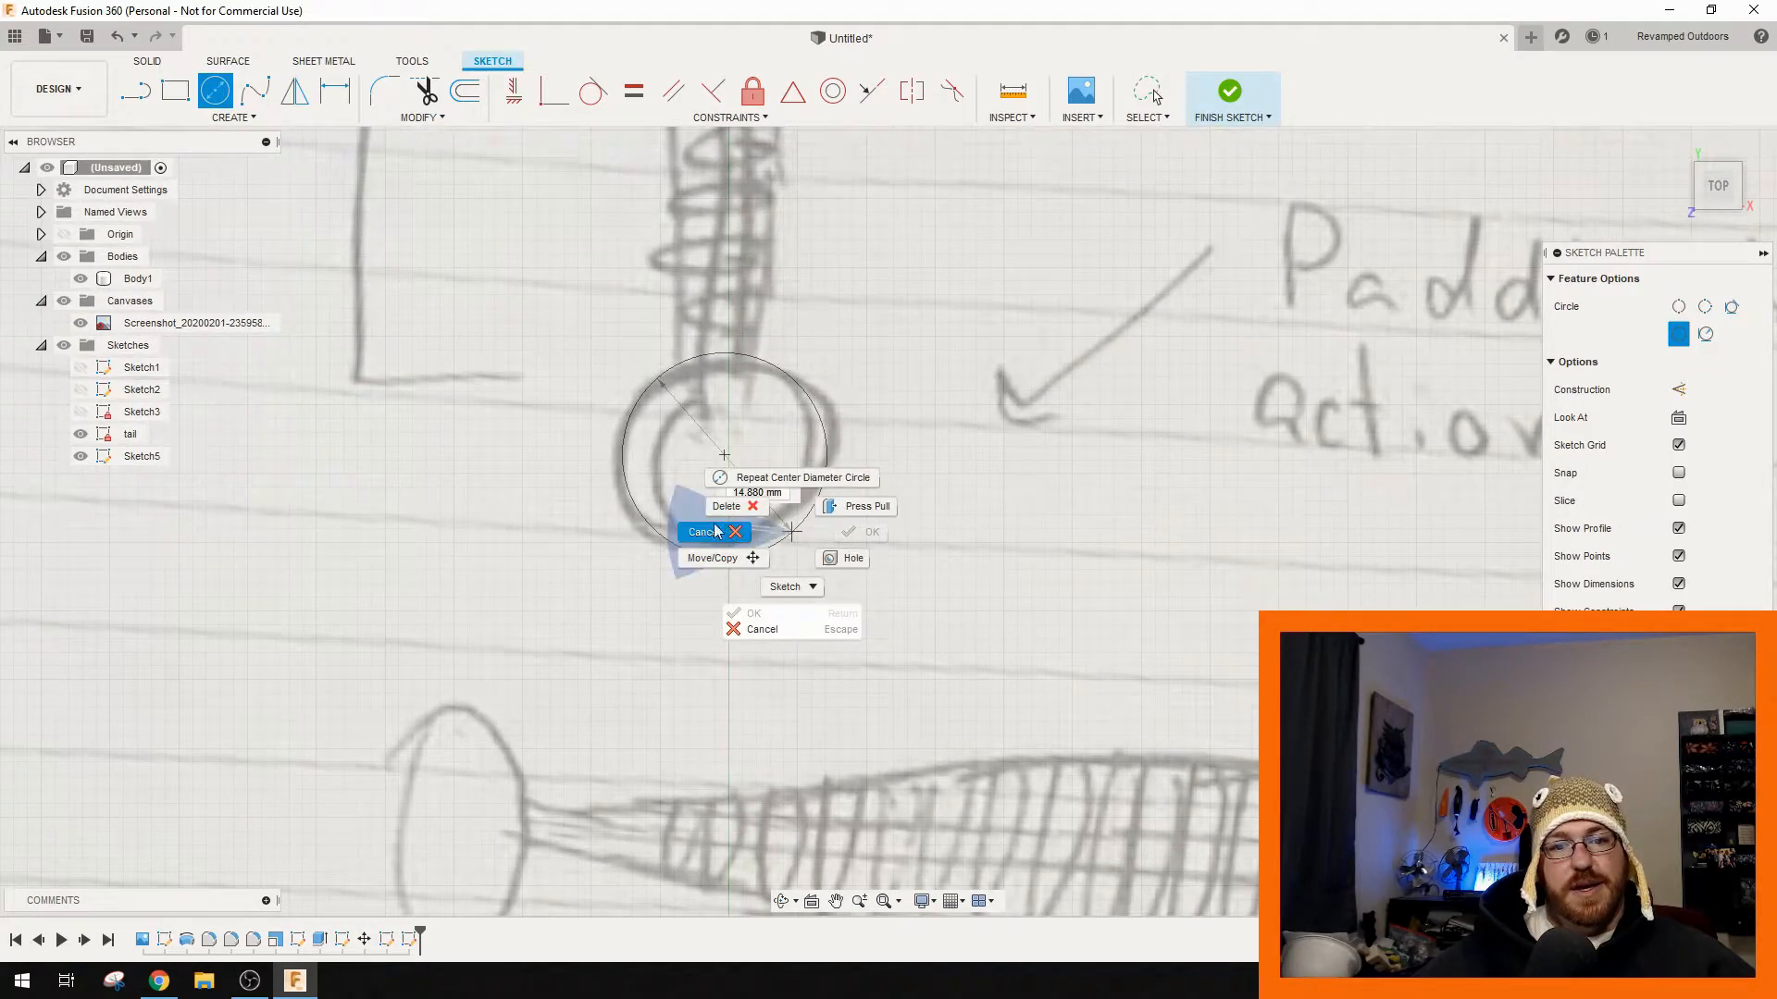
{"action": "left_click", "coordinate": [724, 534]}
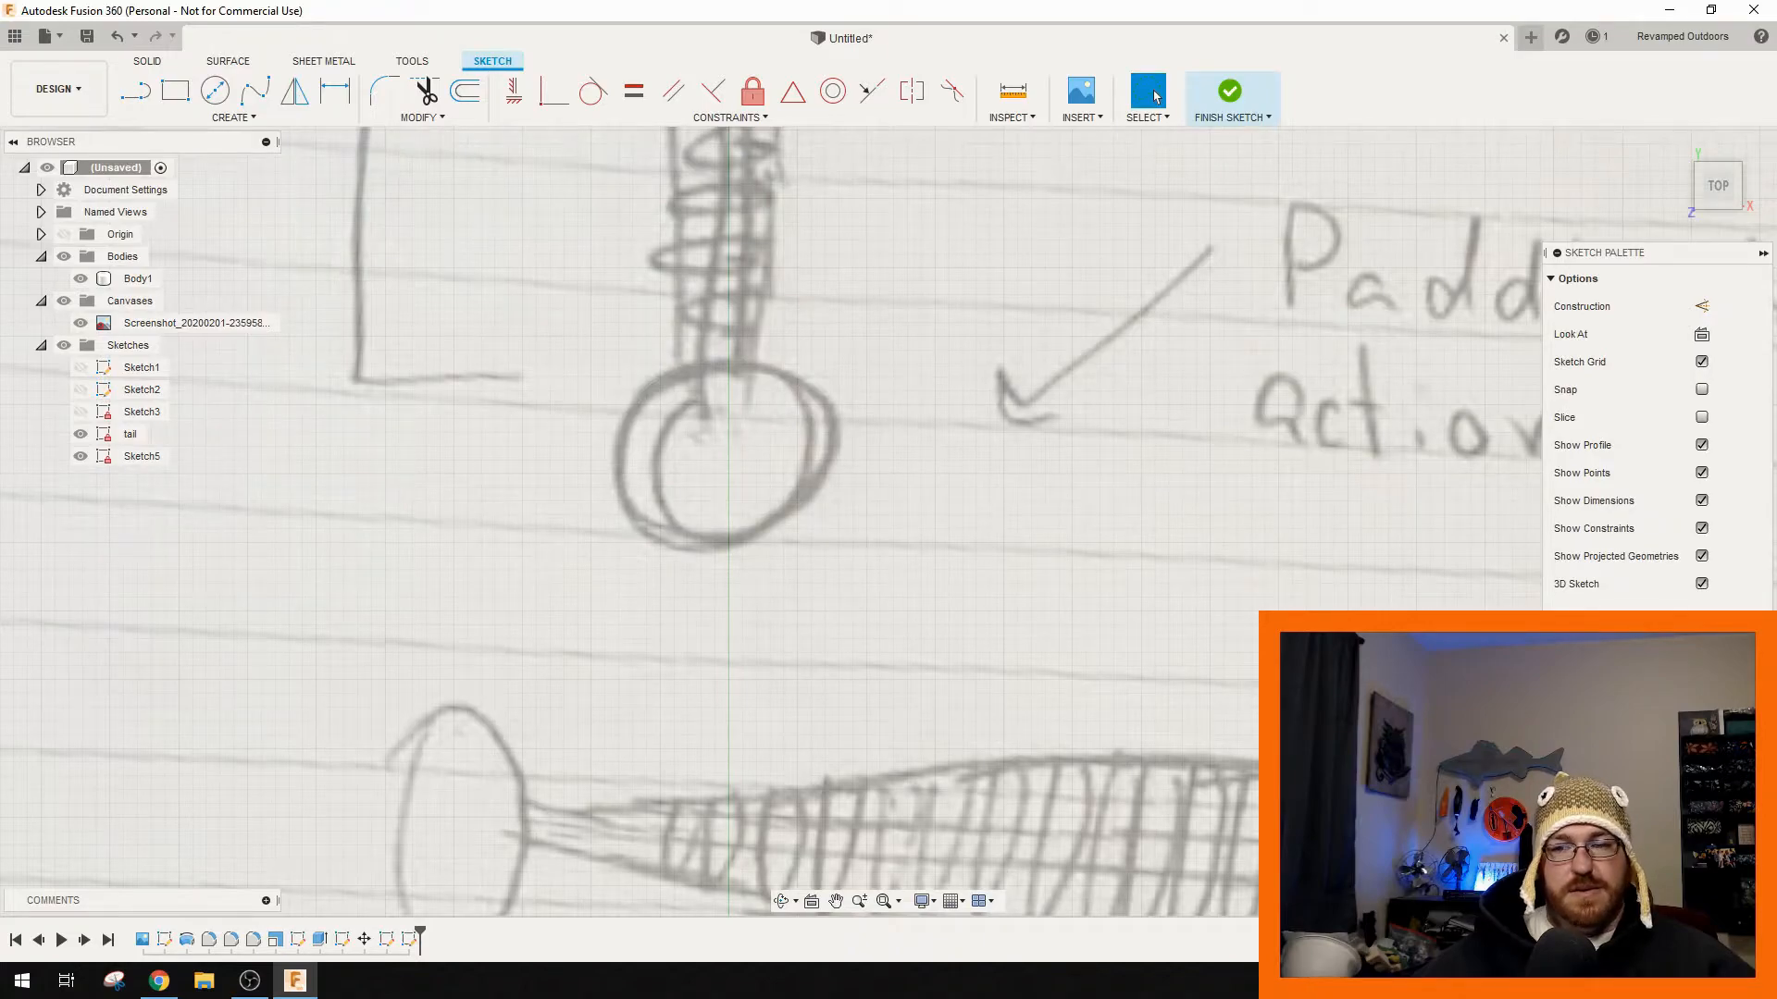
- Finish the trial sketch and delete it
{"action": "left_click", "coordinate": [1229, 91]}
{"action": "right_click", "coordinate": [139, 458]}
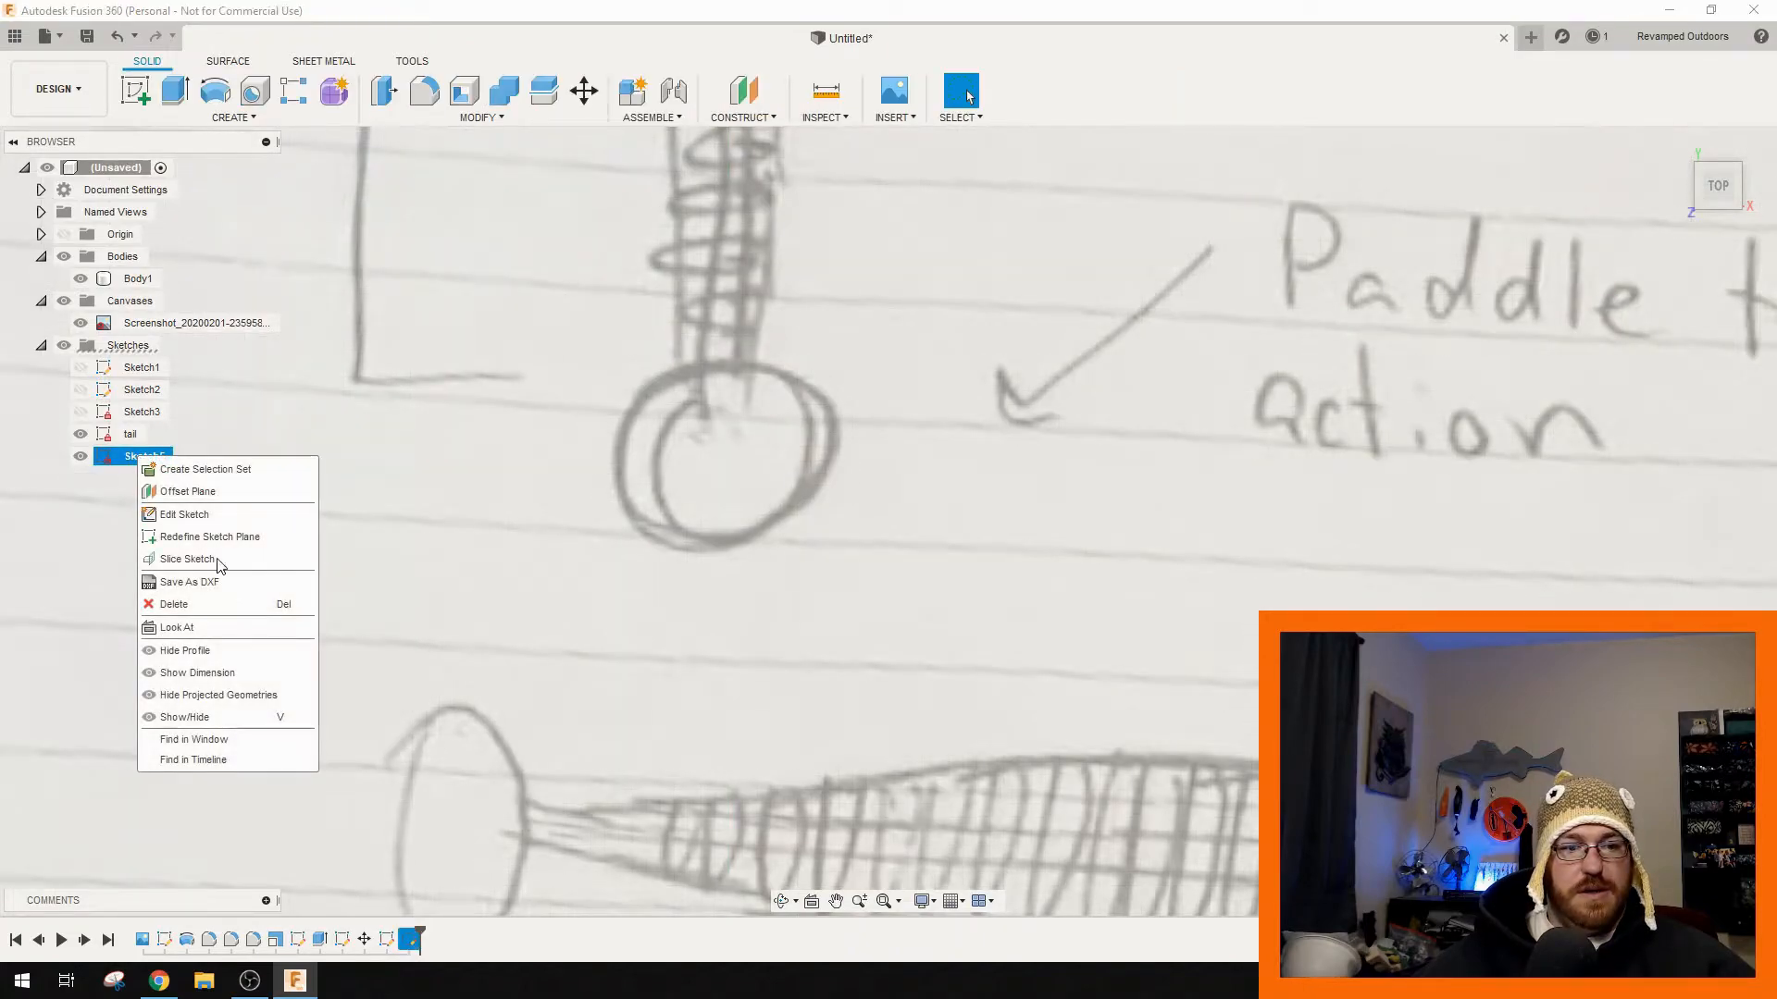
{"action": "left_click", "coordinate": [181, 606]}
- Reopen the tail sketch for editing and hide the reference canvas
{"action": "right_click", "coordinate": [122, 441]}
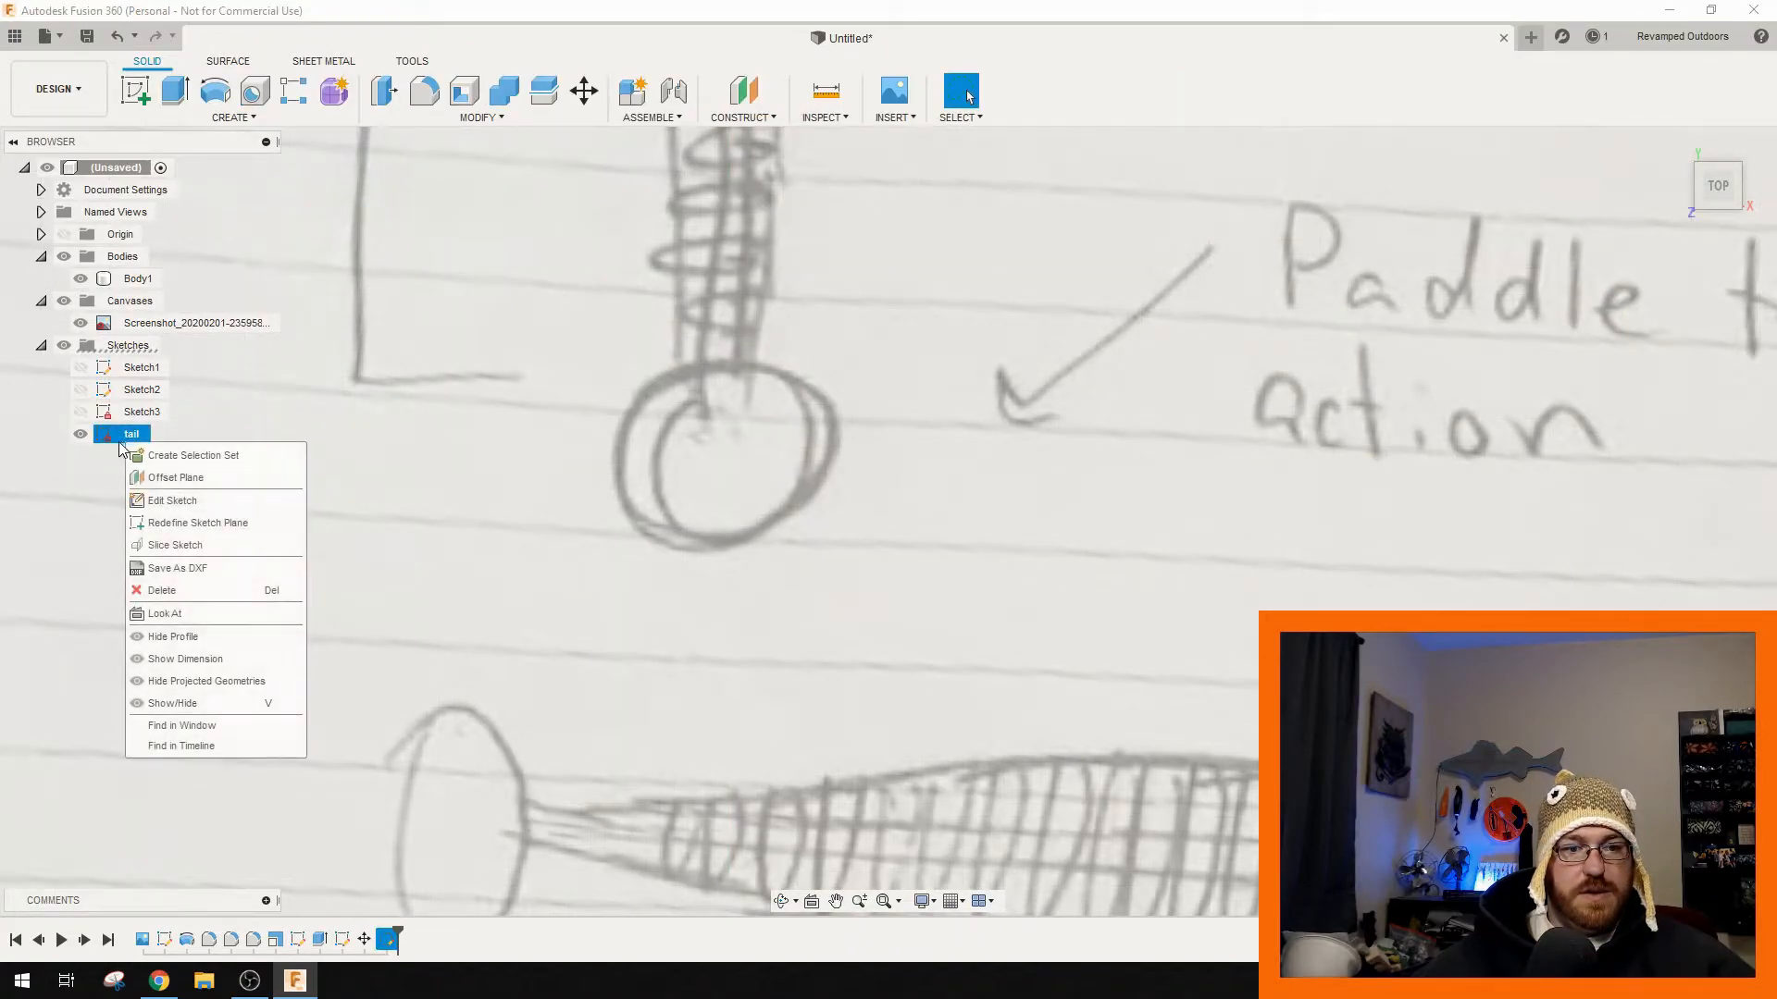
{"action": "left_click", "coordinate": [172, 500]}
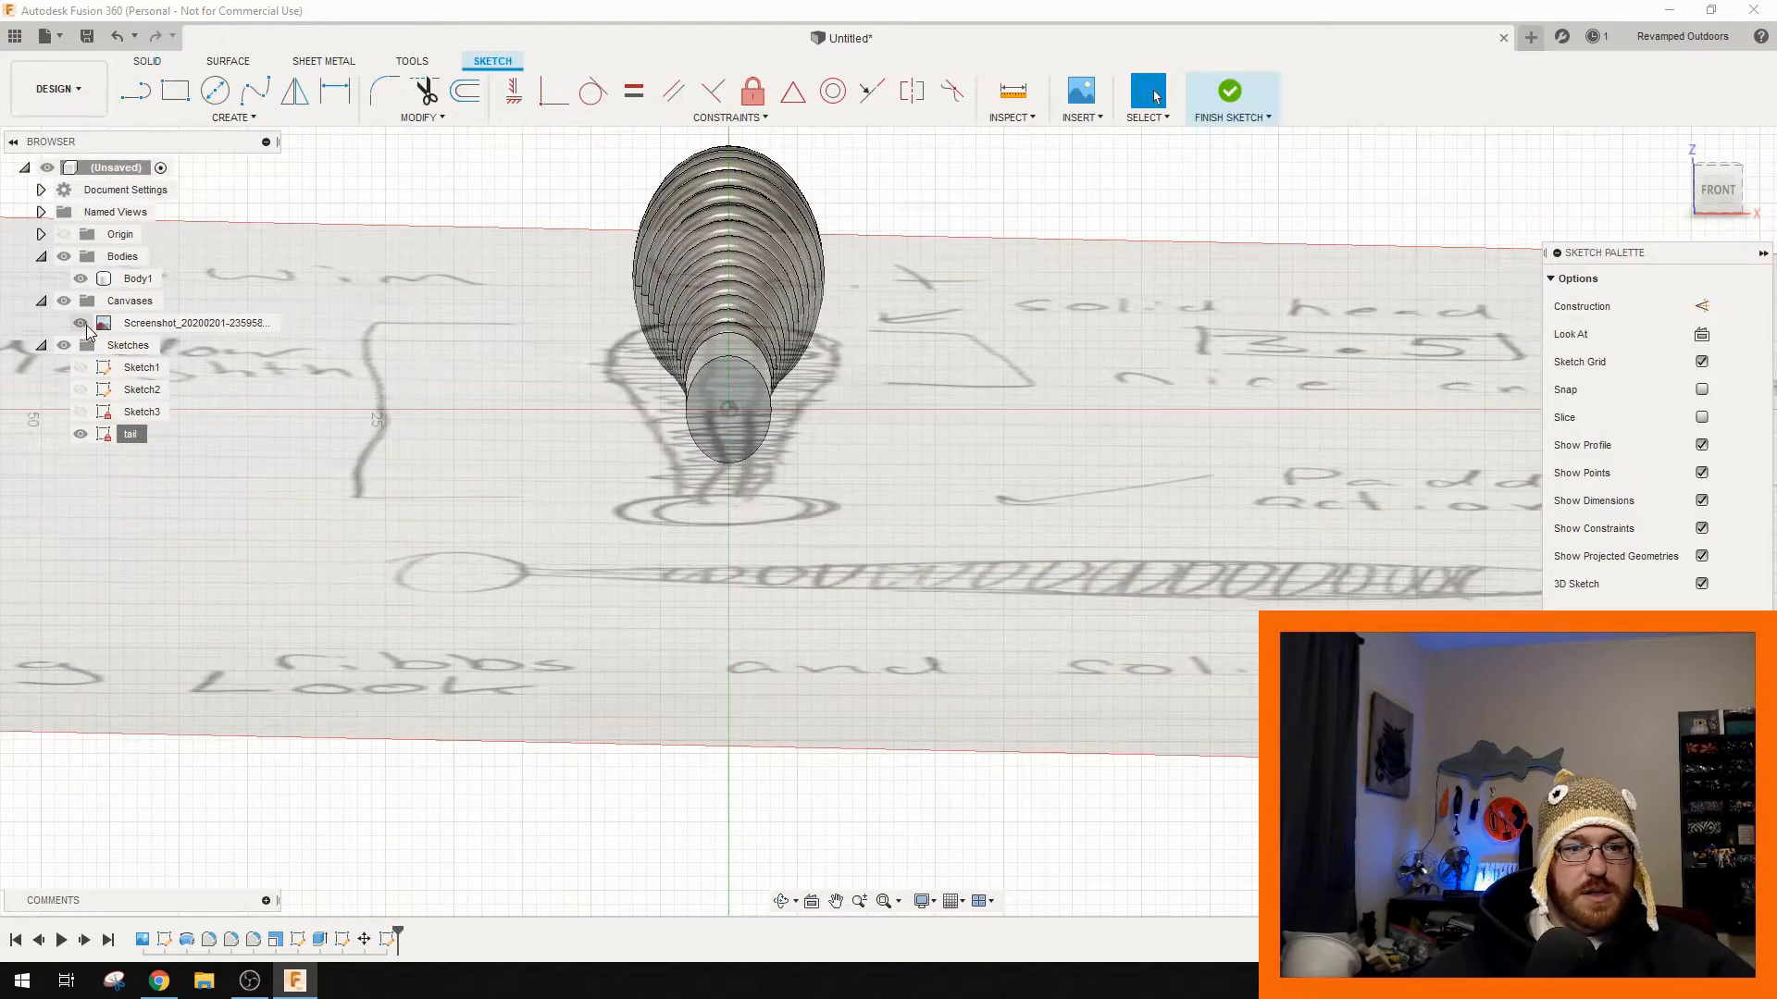
{"action": "left_click", "coordinate": [80, 323]}
{"action": "scroll", "coordinate": [814, 453], "scroll_direction": "up", "scroll_amount": 5}
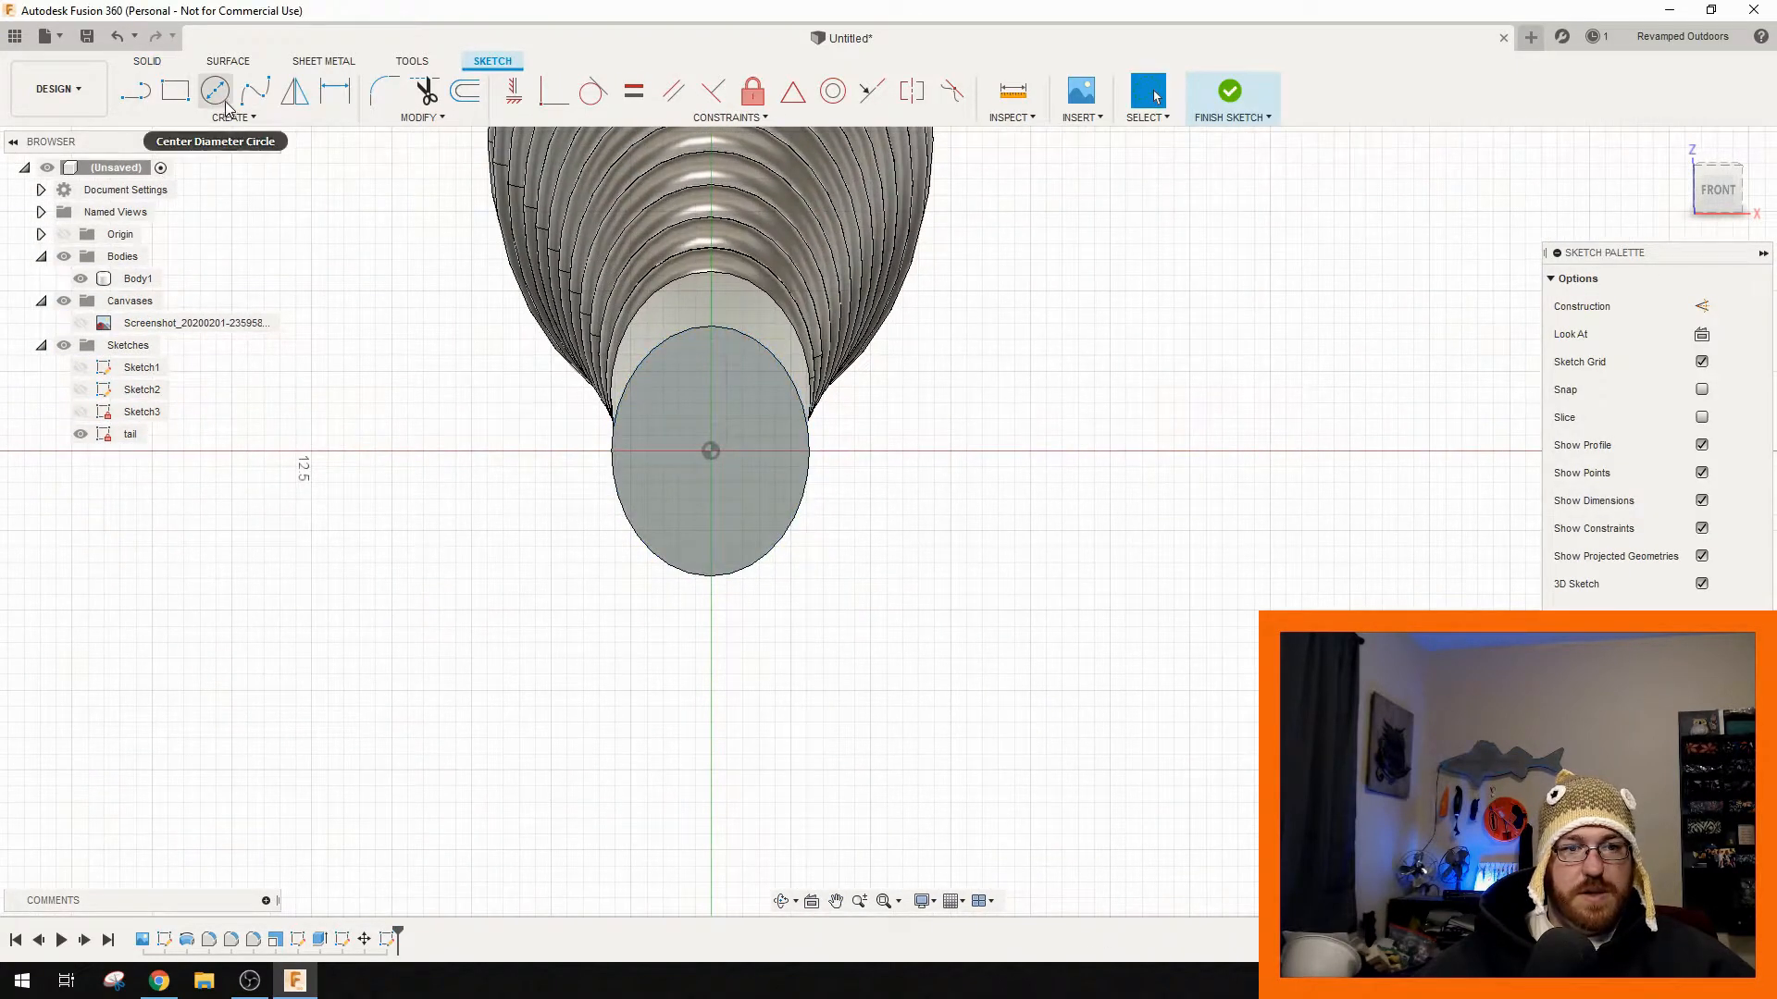
{"action": "left_click", "coordinate": [215, 91]}
{"action": "left_click", "coordinate": [710, 450]}
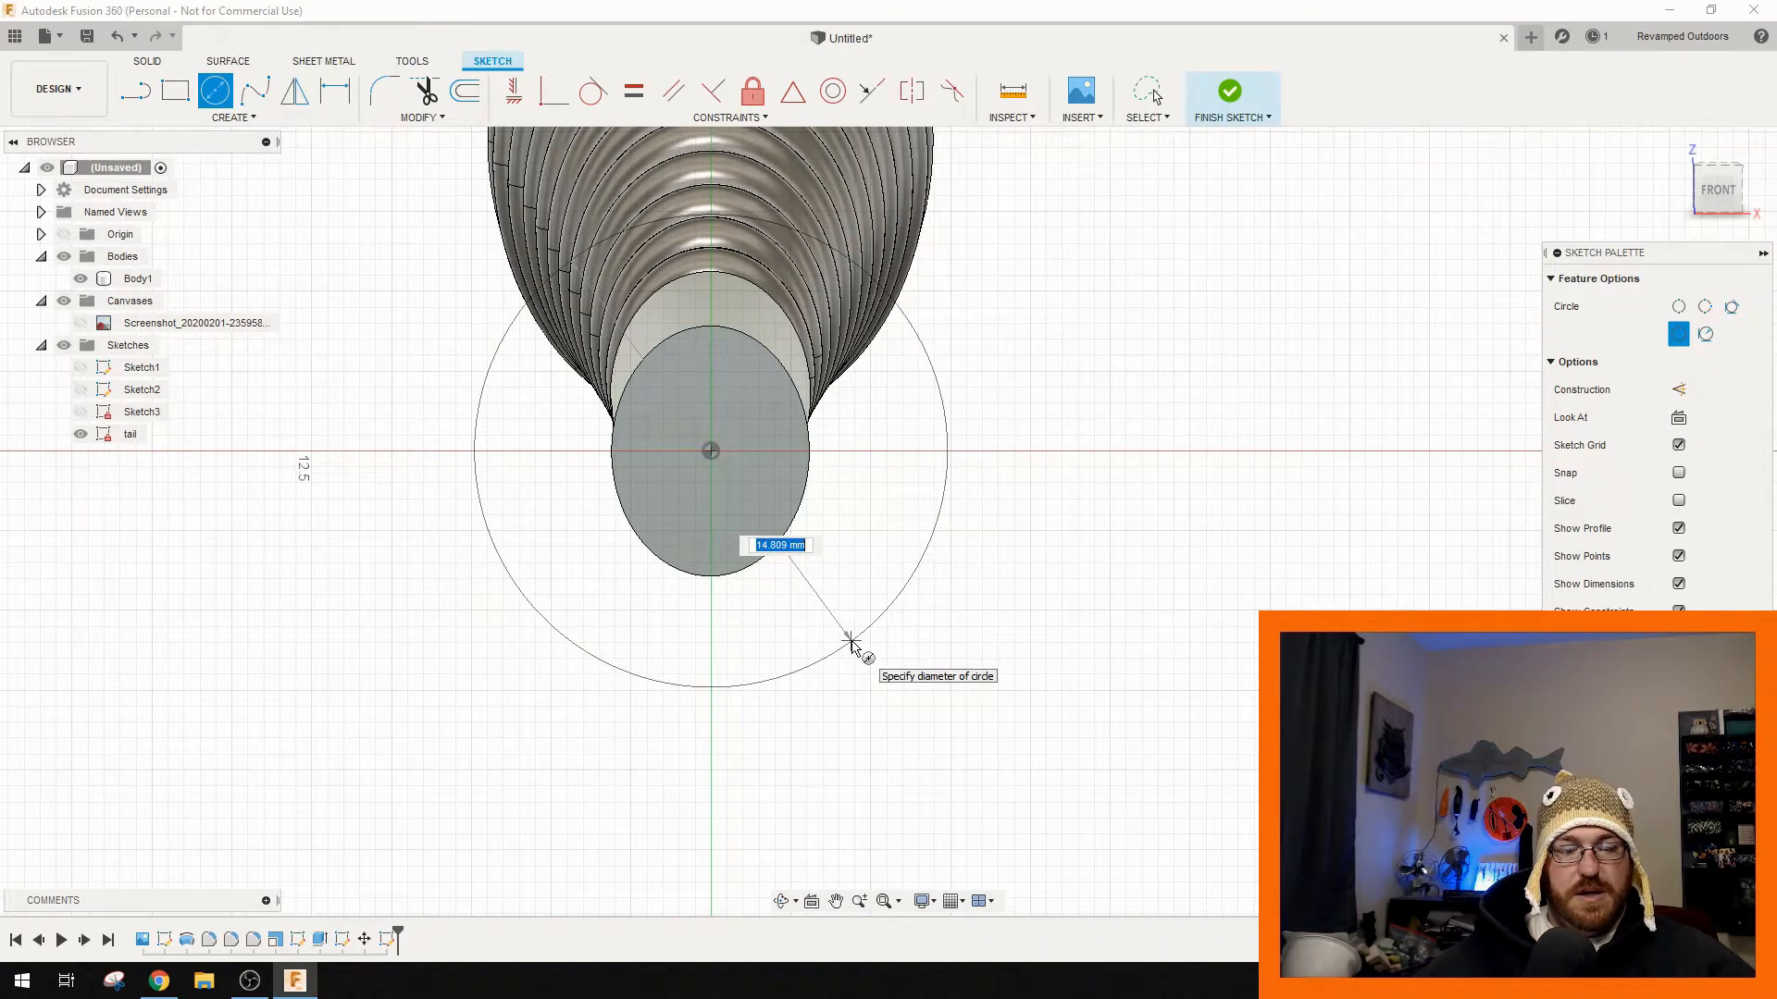
{"action": "right_click", "coordinate": [858, 664]}
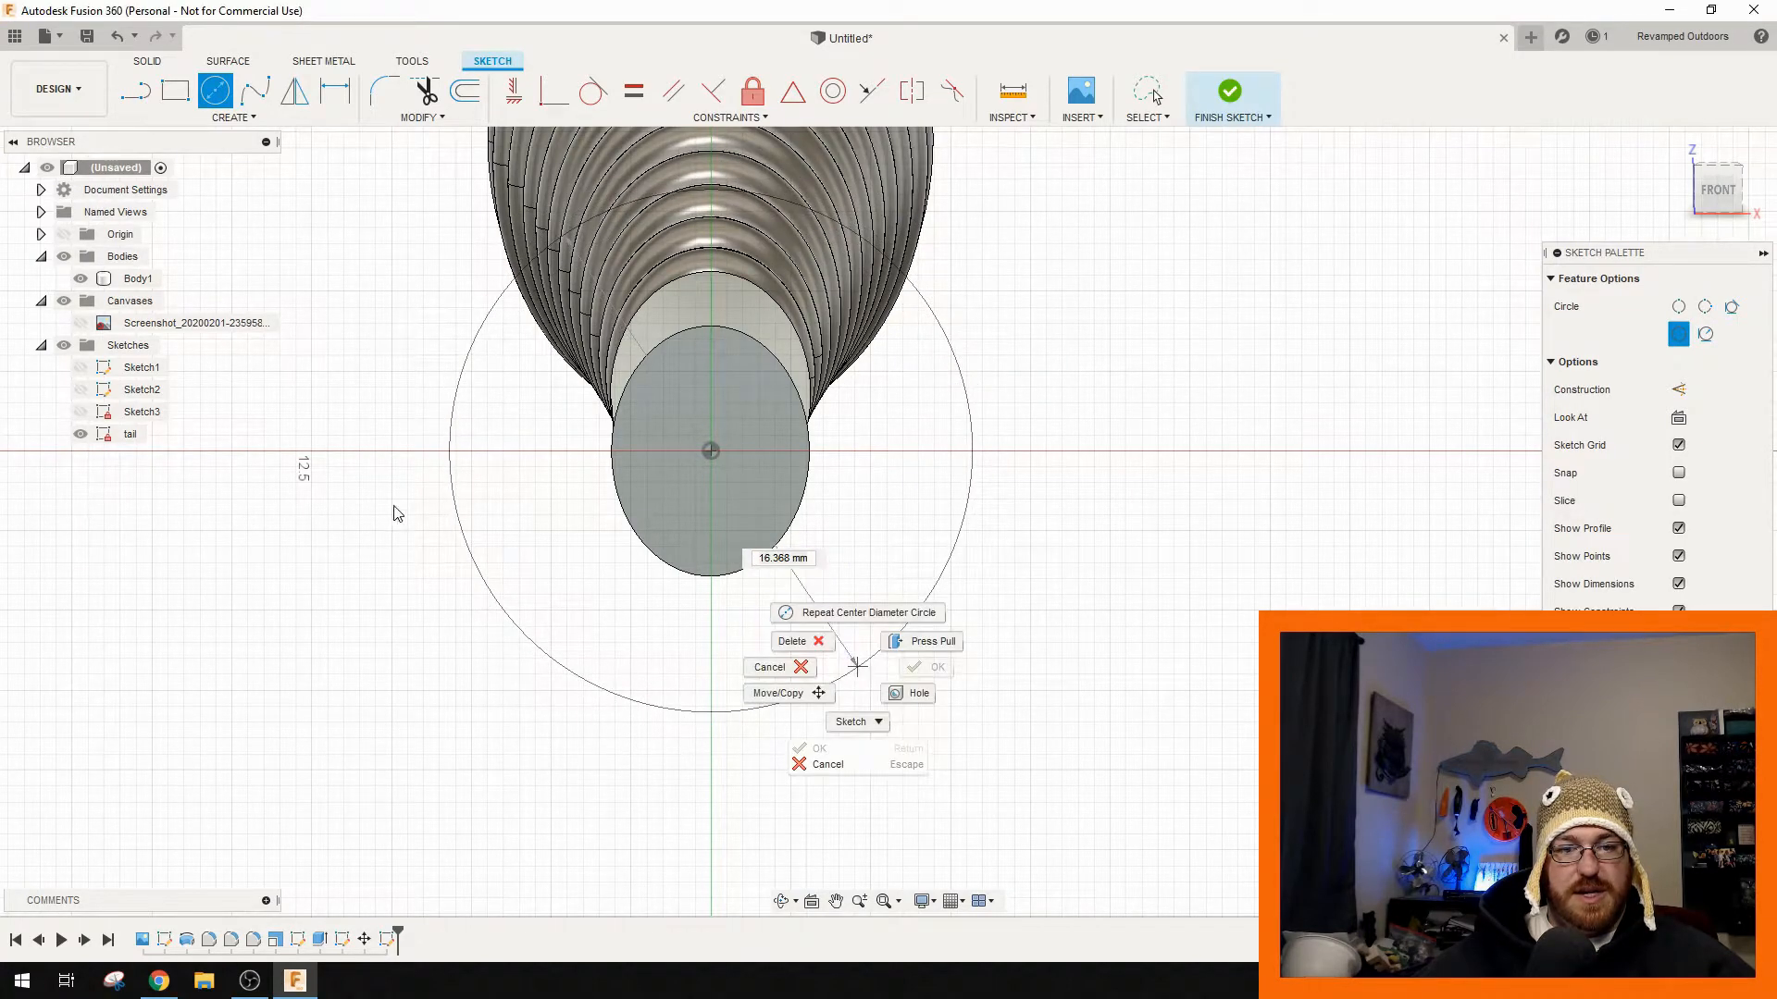
{"action": "key", "text": "Escape"}
{"action": "key", "text": "Escape"}
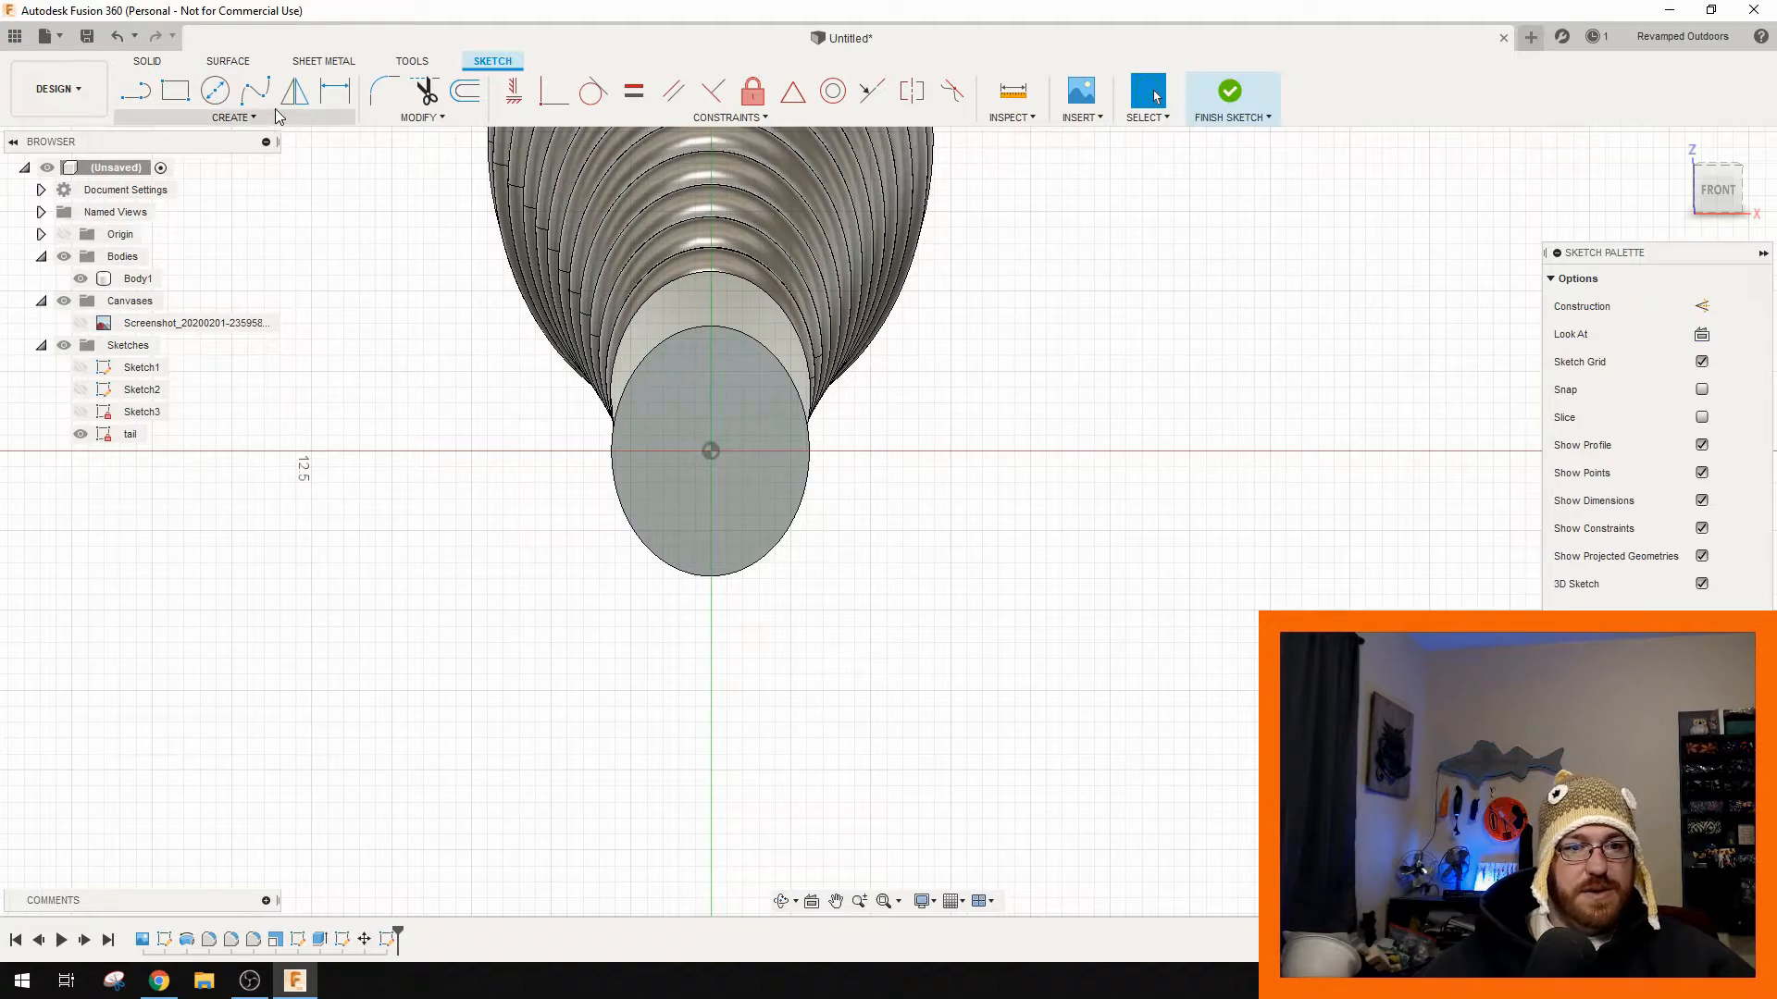
{"action": "left_click", "coordinate": [233, 118]}
{"action": "left_click", "coordinate": [162, 244]}
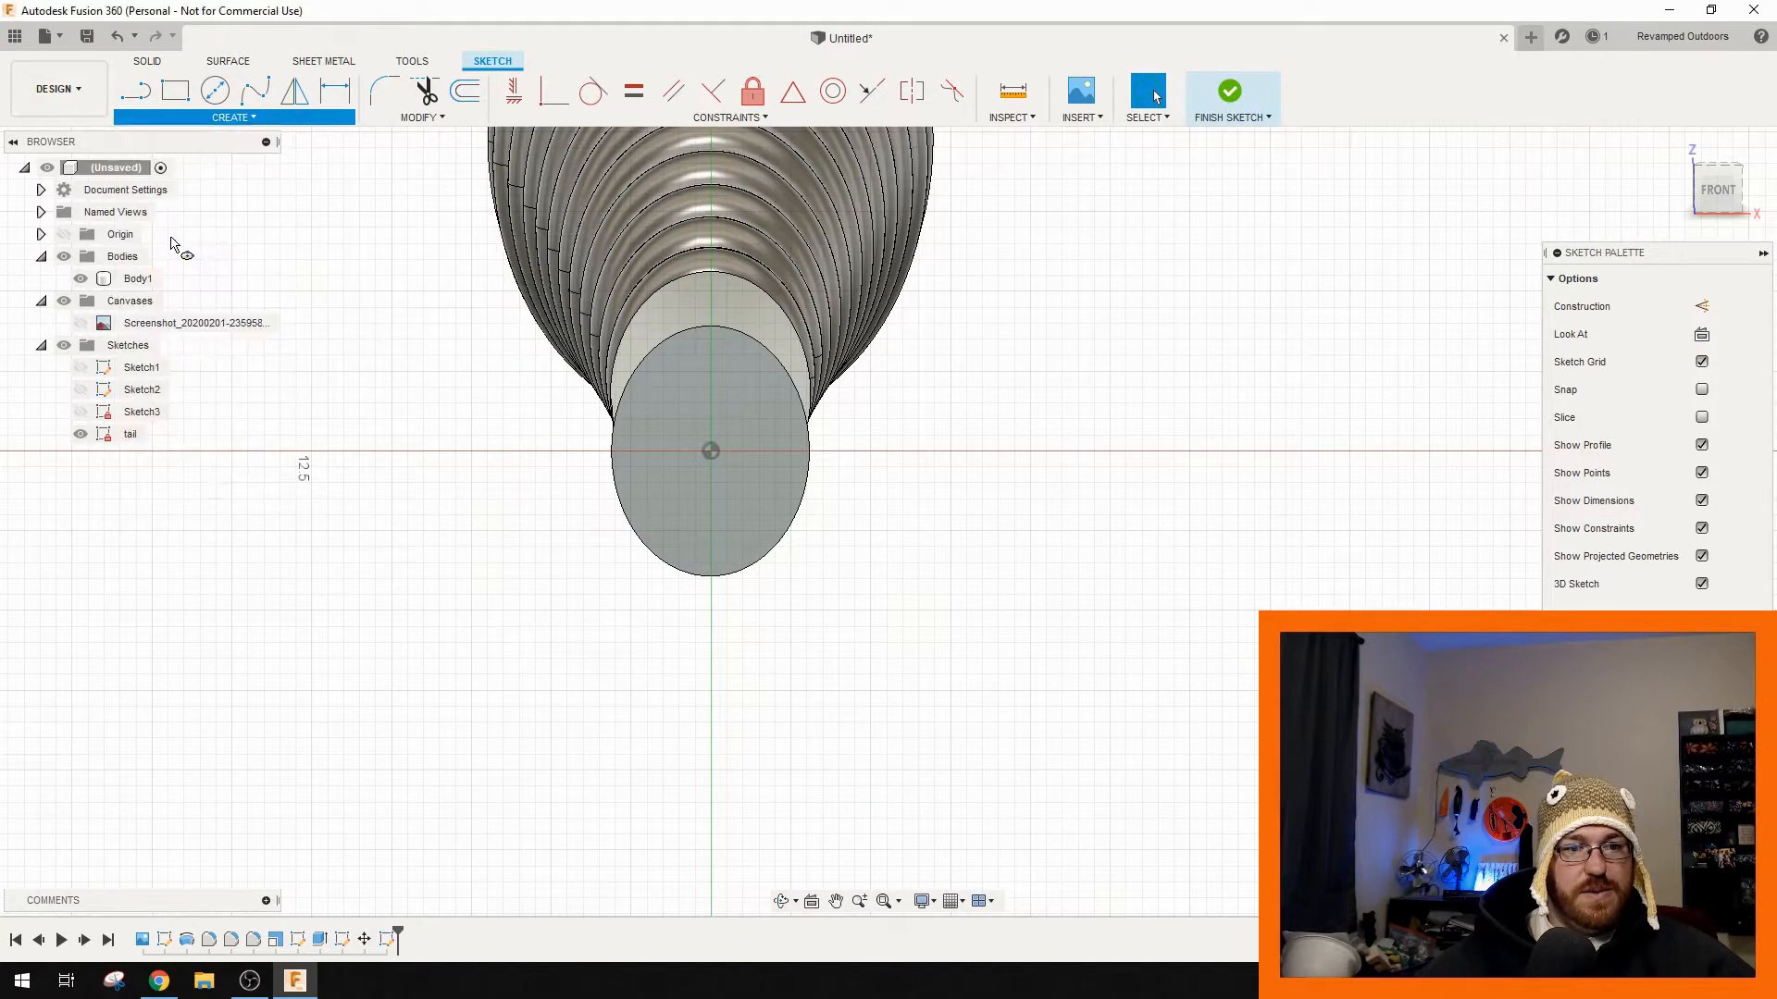
{"action": "left_click", "coordinate": [710, 452]}
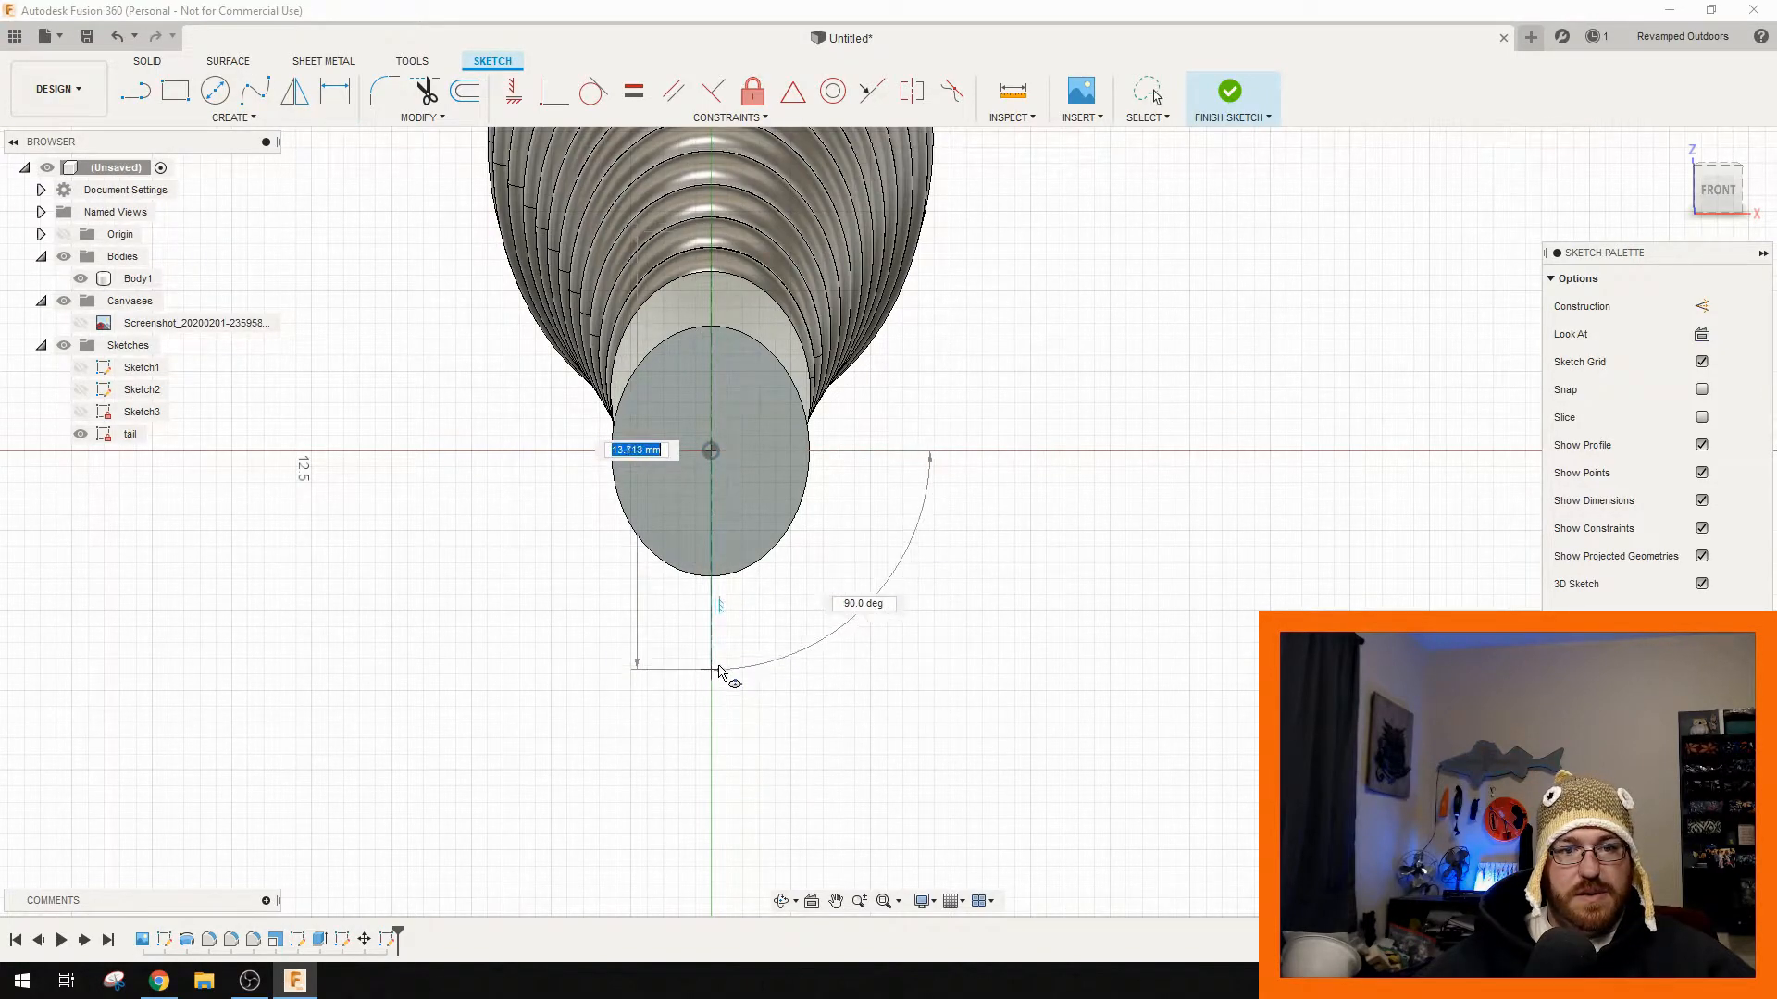
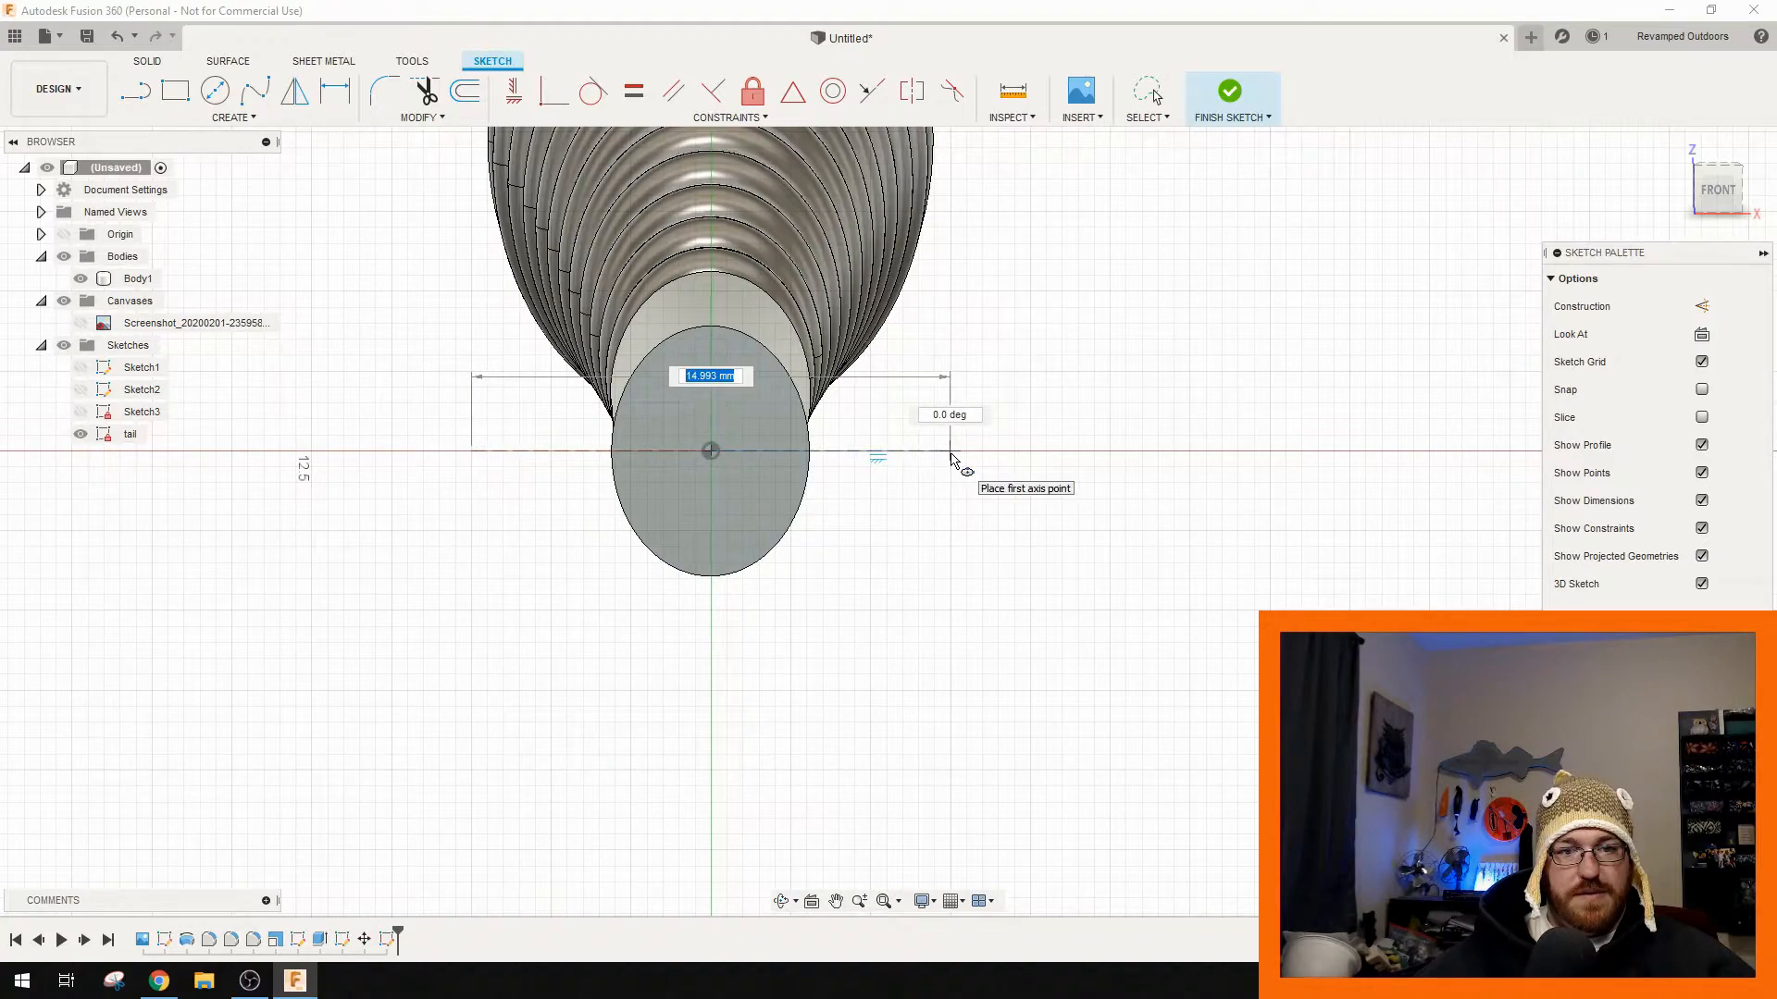
{"action": "type", "text": "15"}
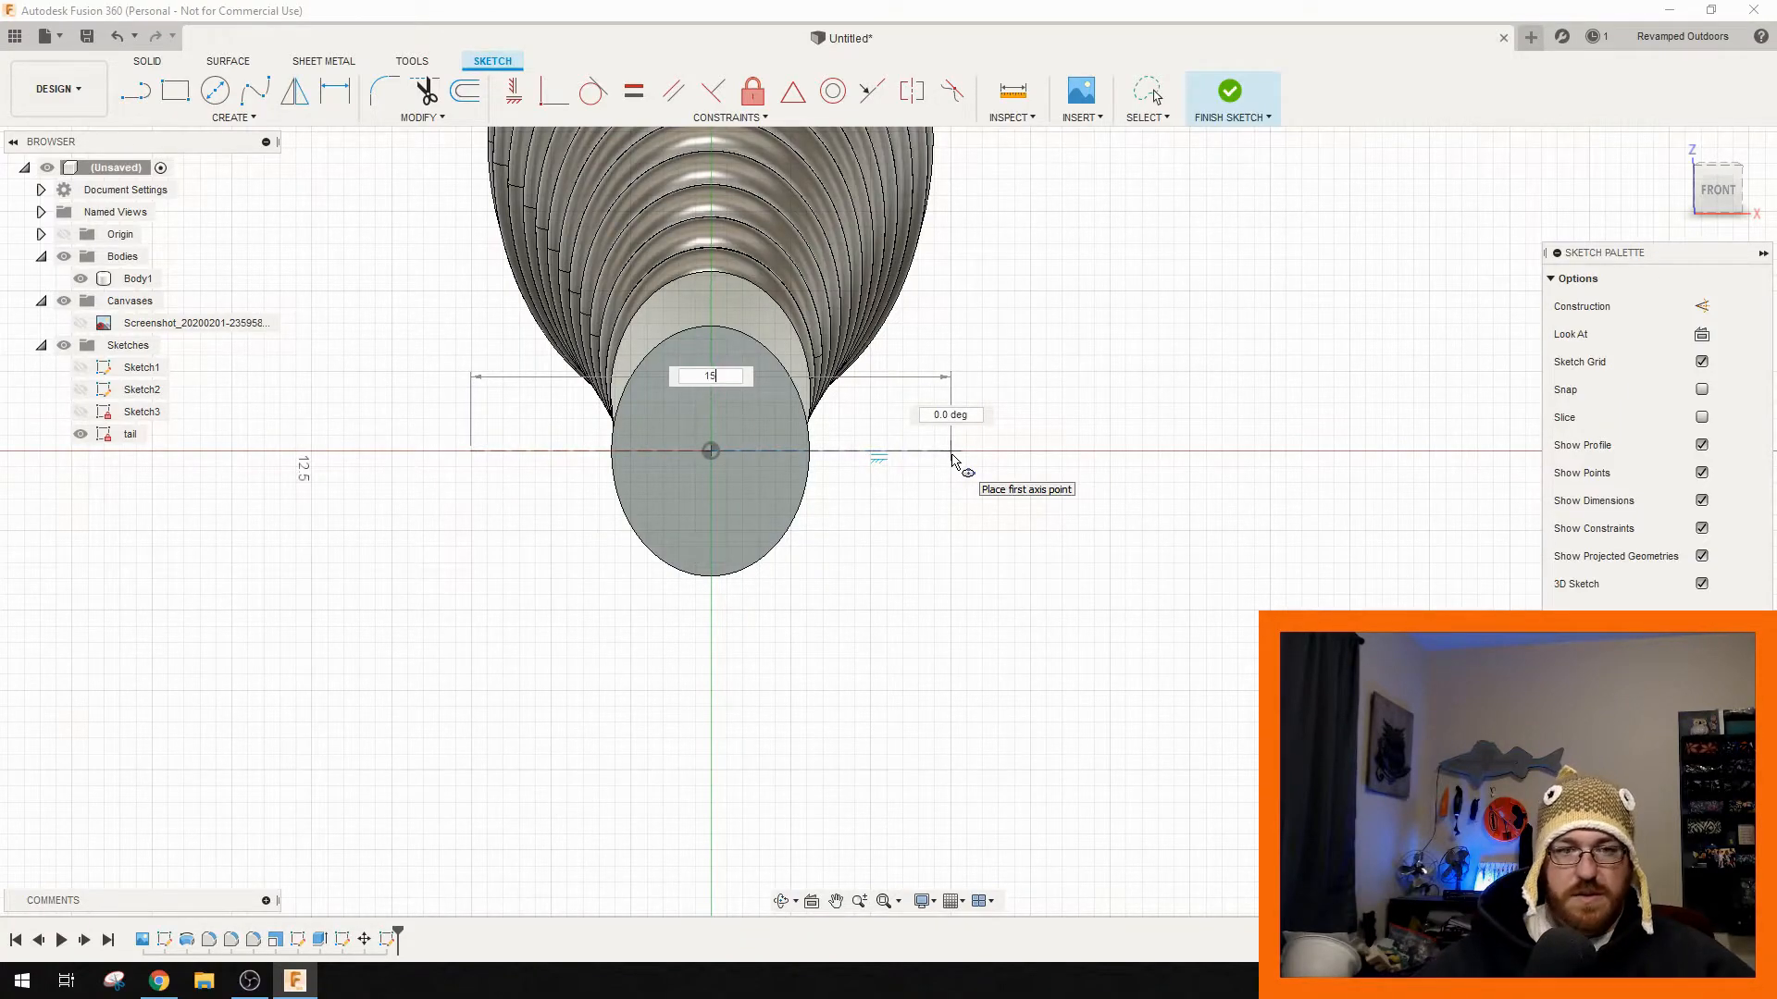
{"action": "key", "text": "Escape"}
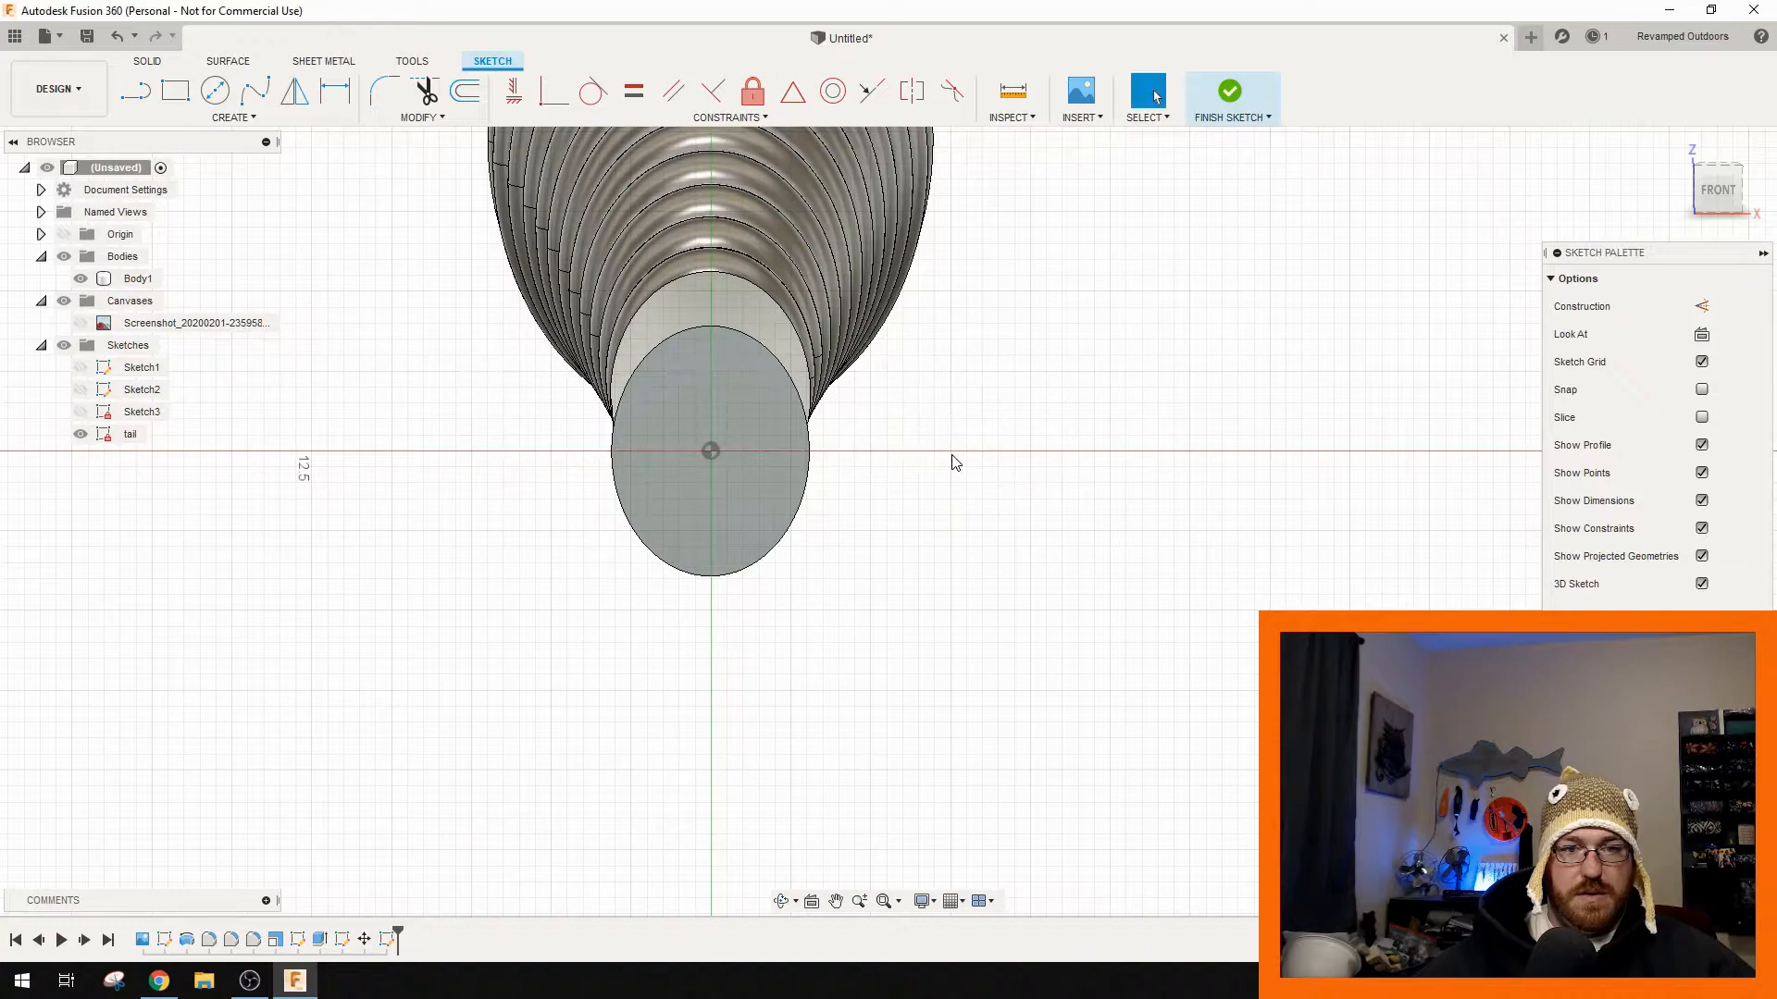
{"action": "left_click", "coordinate": [231, 118]}
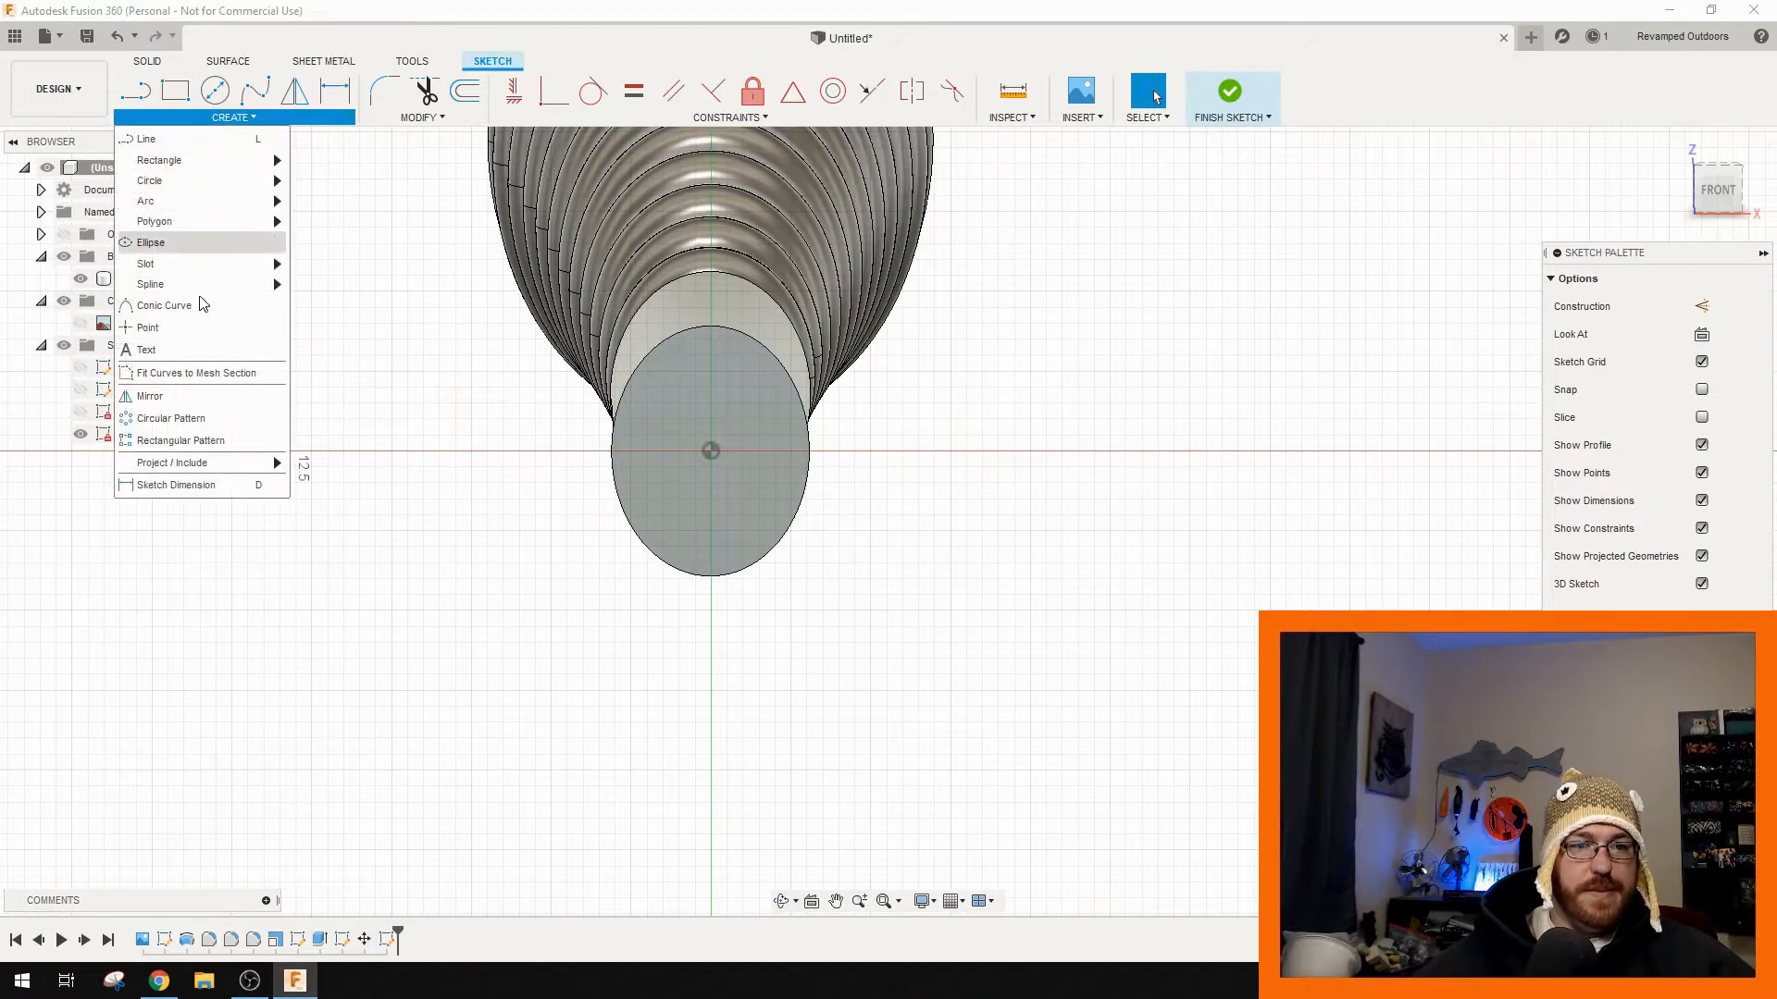
{"action": "left_click", "coordinate": [153, 239]}
{"action": "left_click", "coordinate": [710, 454]}
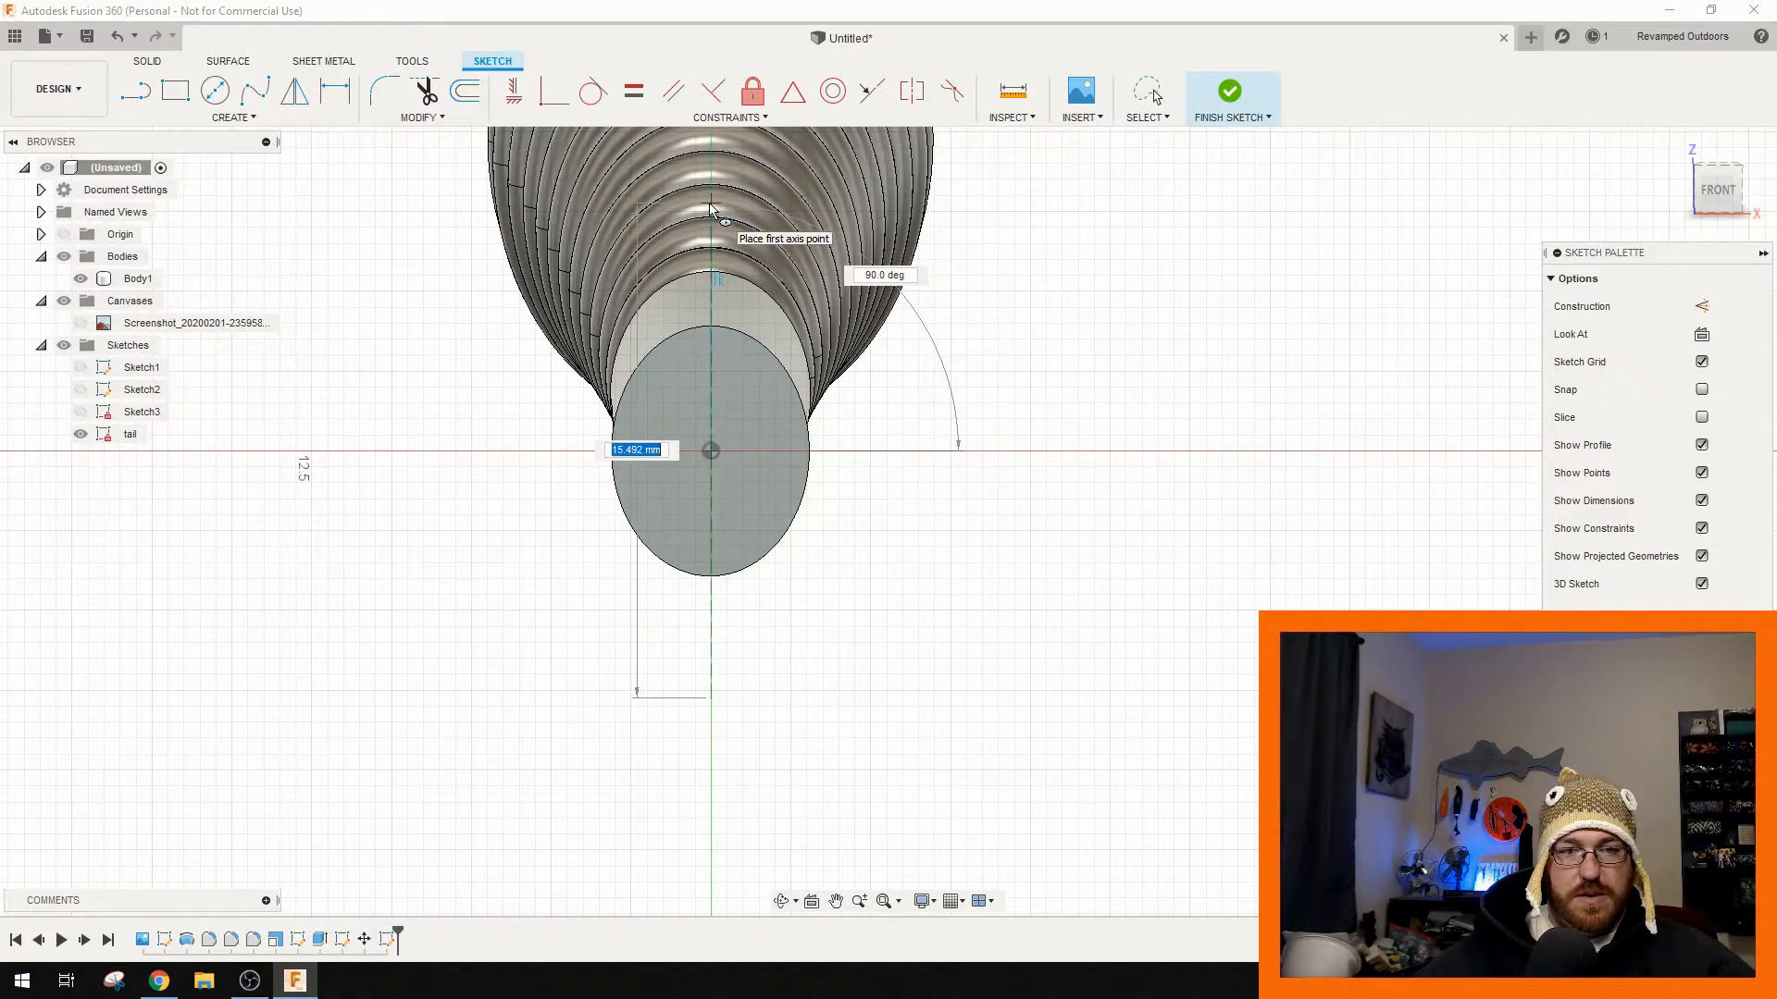
{"action": "right_click", "coordinate": [710, 210]}
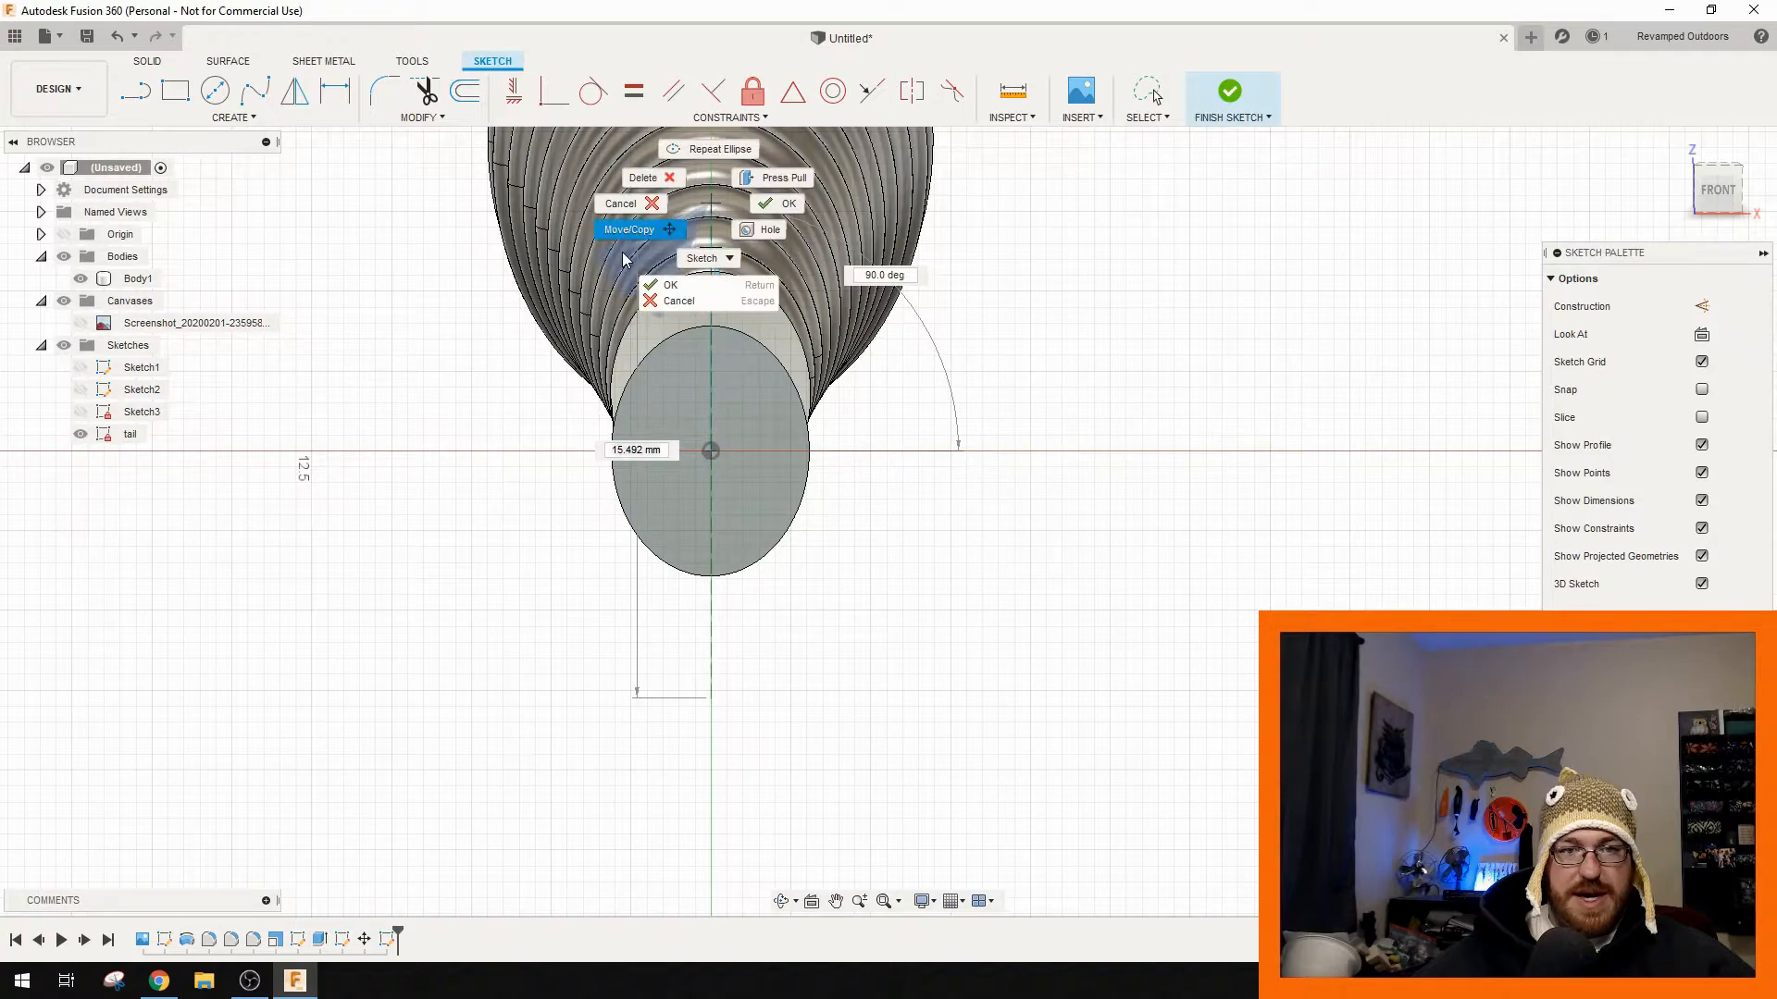
{"action": "left_click", "coordinate": [639, 207]}
- Draw a 2 mm vertical line straight down from the origin on the tail's end face
{"action": "key", "text": "l"}
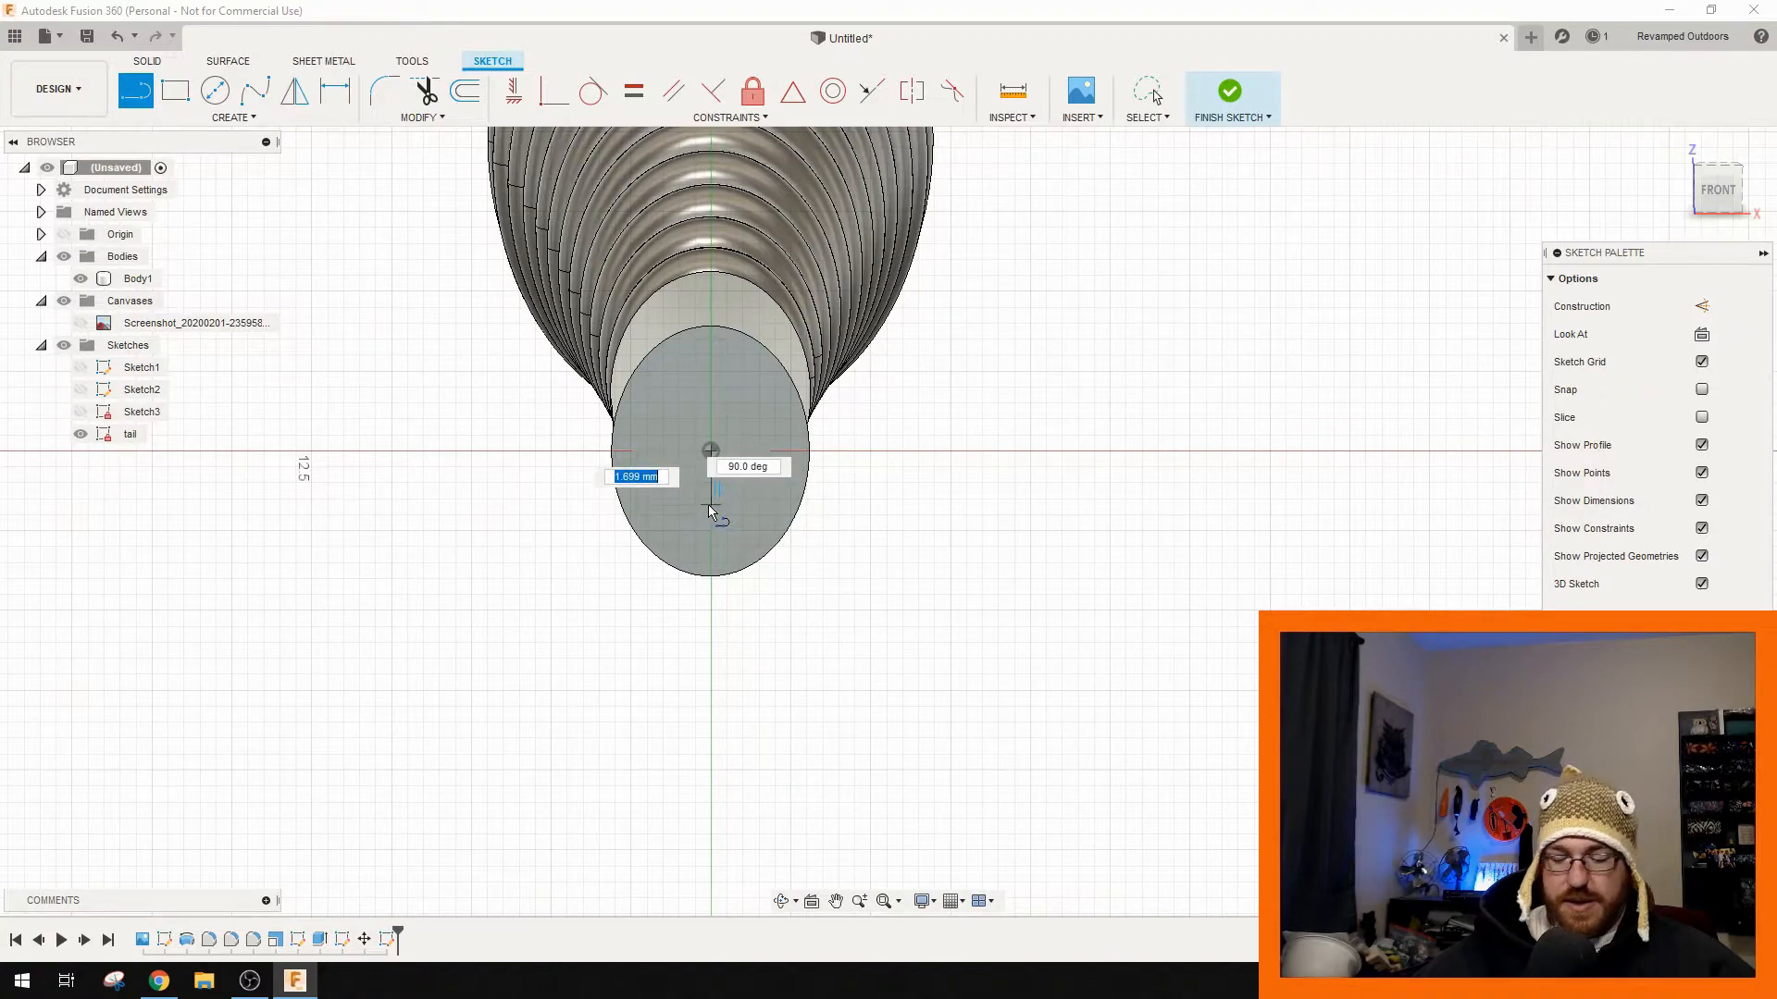
{"action": "type", "text": "2"}
{"action": "key", "text": "Return"}
{"action": "key", "text": "Escape"}
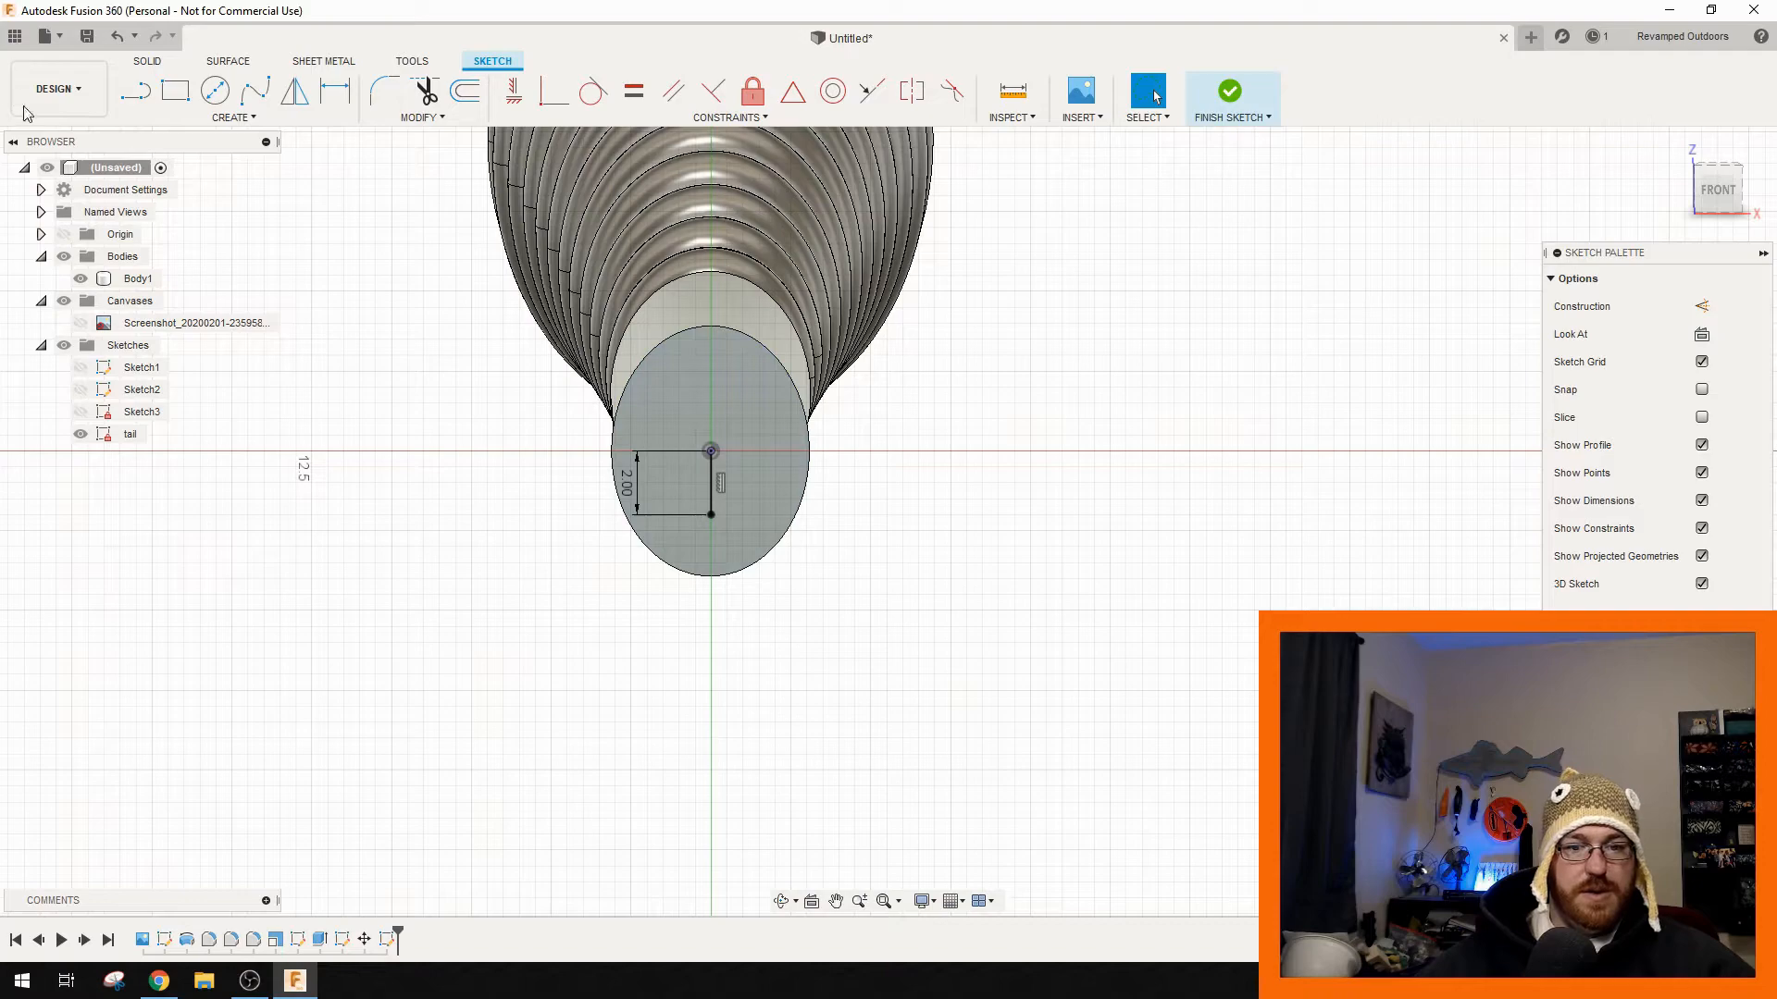
- Draw an ellipse centred on the line's lower end, 15 mm tall and 13 mm wide
{"action": "left_click", "coordinate": [242, 116]}
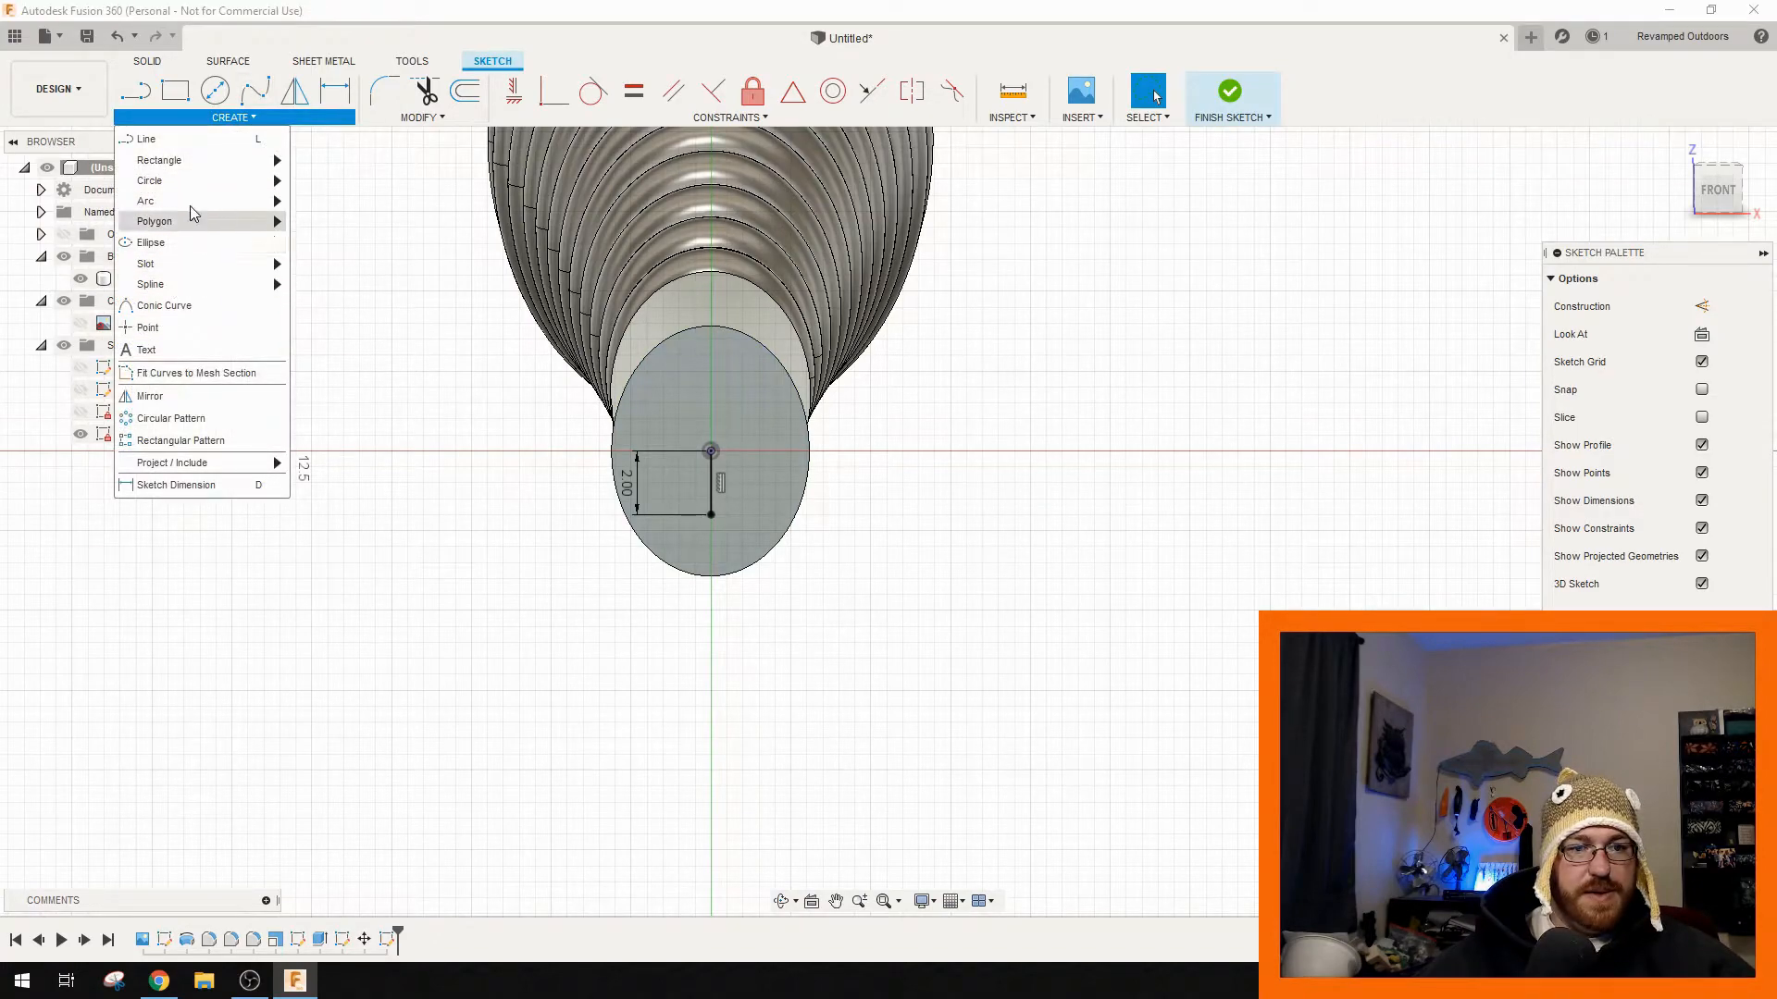
{"action": "left_click", "coordinate": [151, 243]}
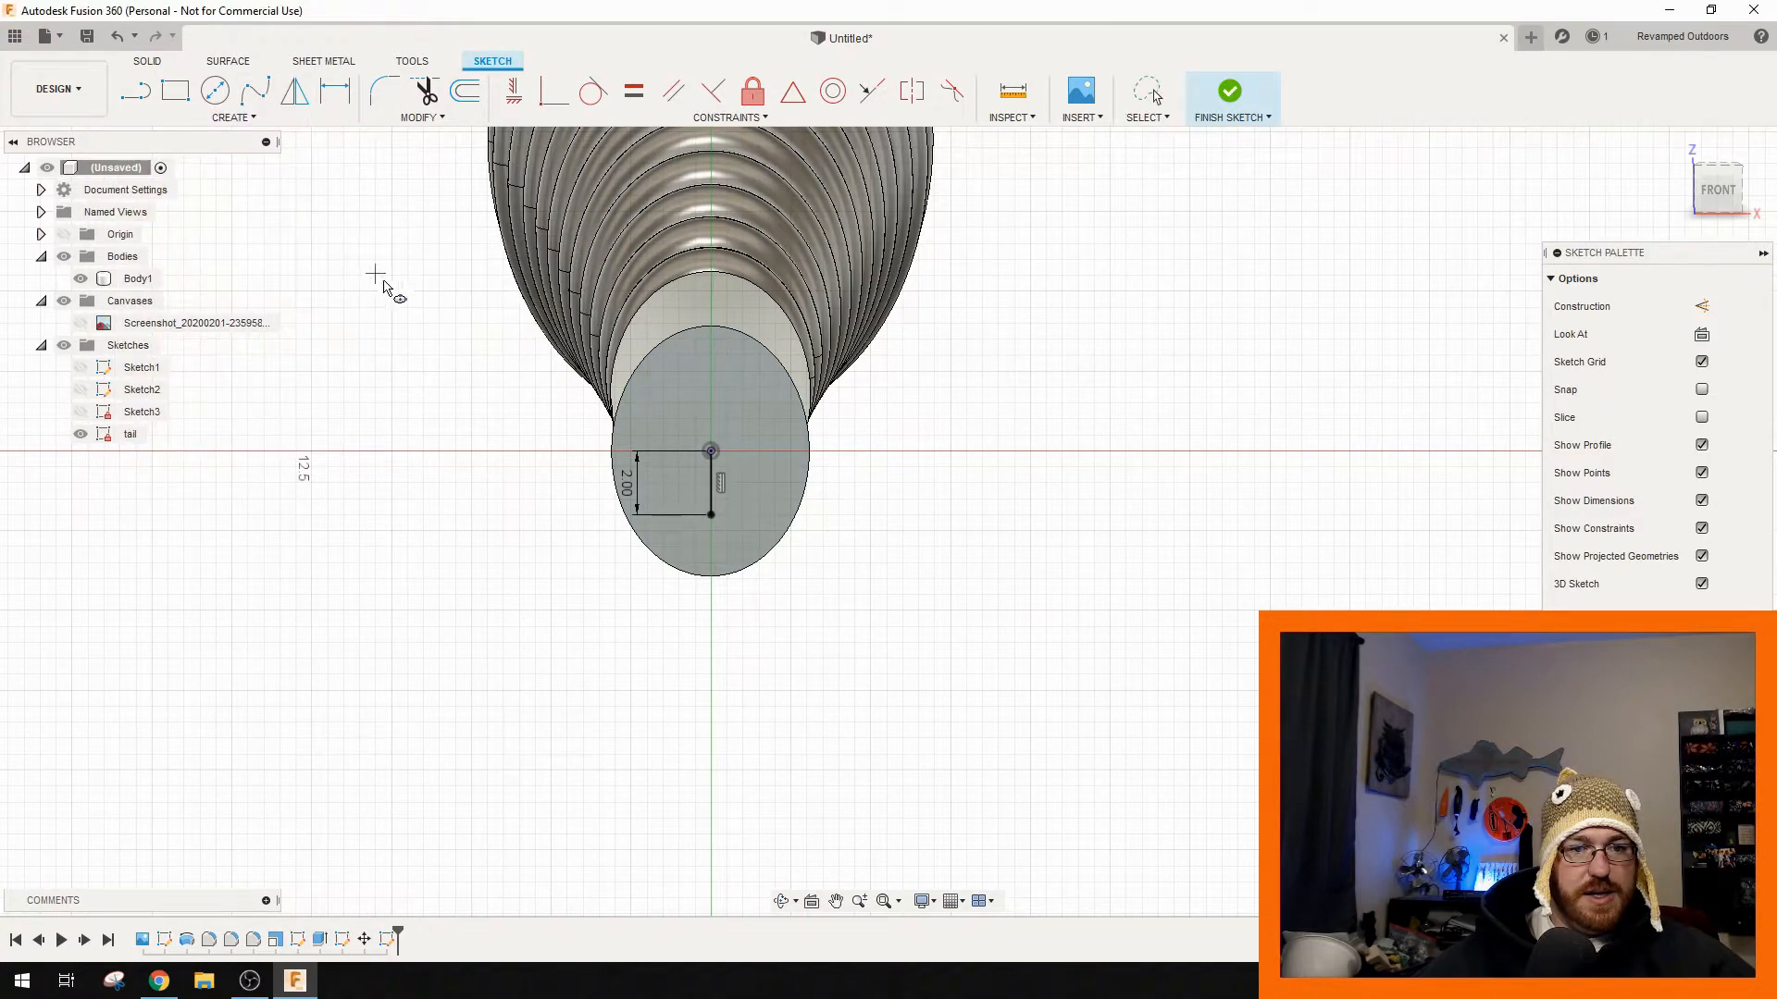
{"action": "left_click", "coordinate": [711, 515]}
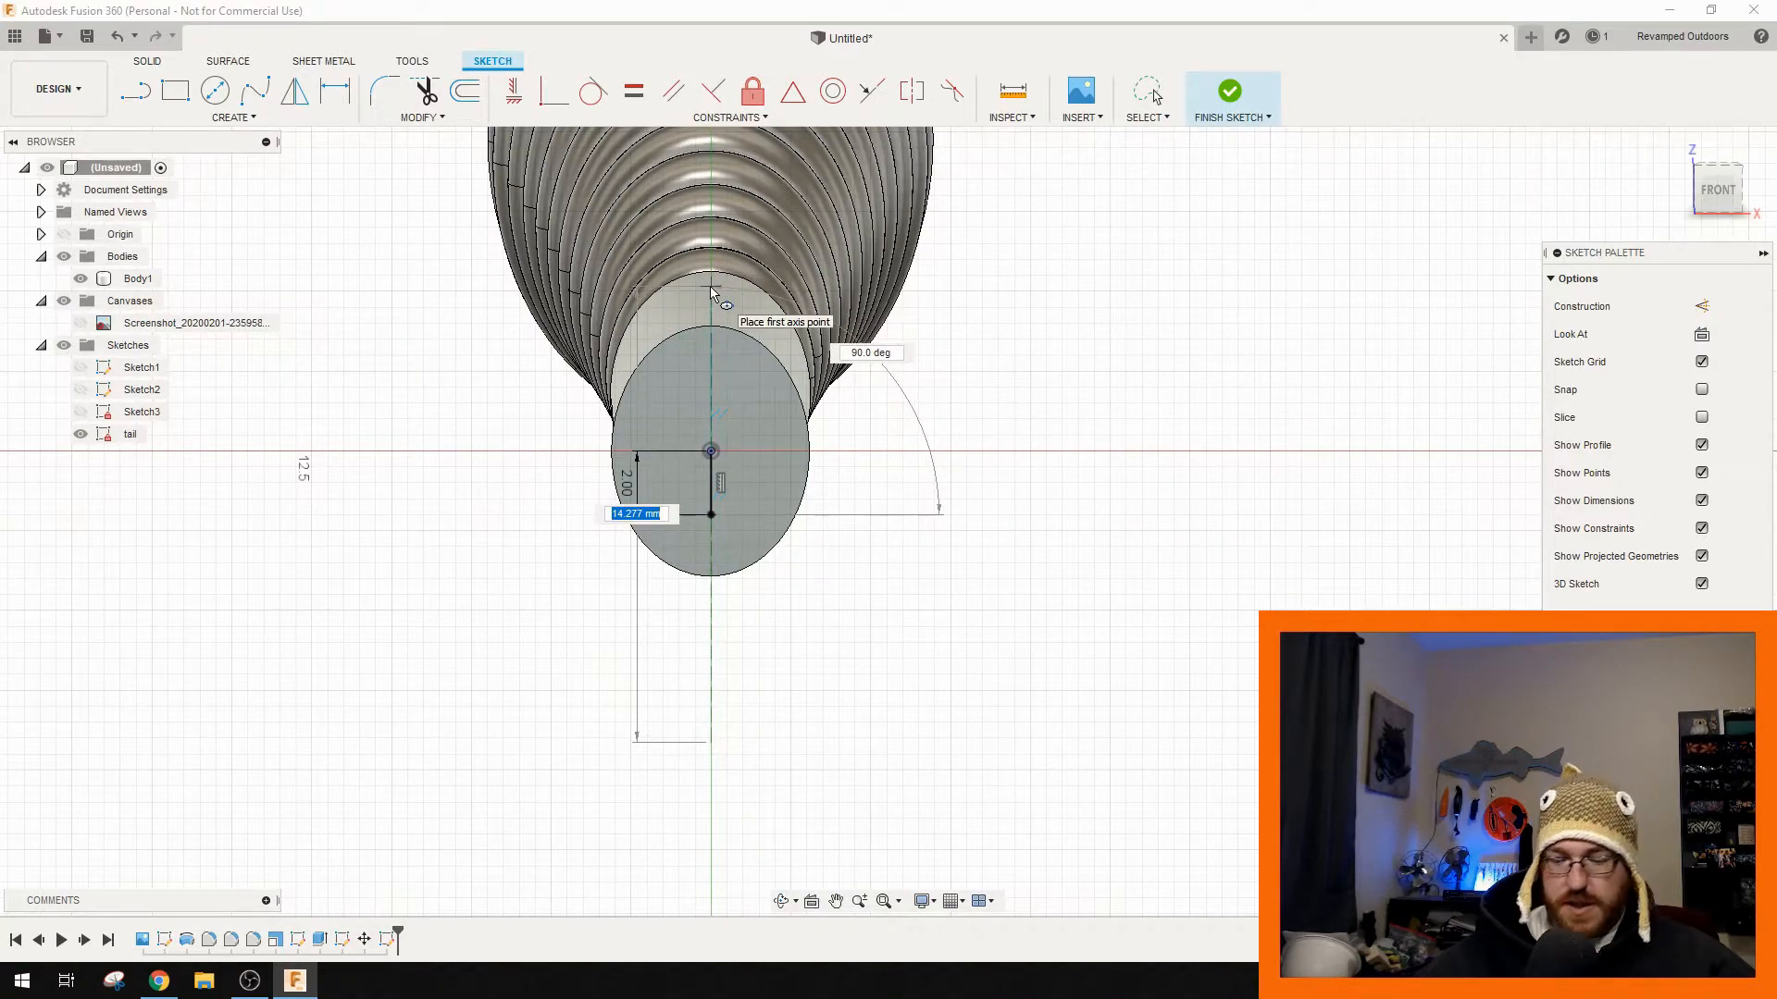
{"action": "type", "text": "15"}
{"action": "key", "text": "Tab"}
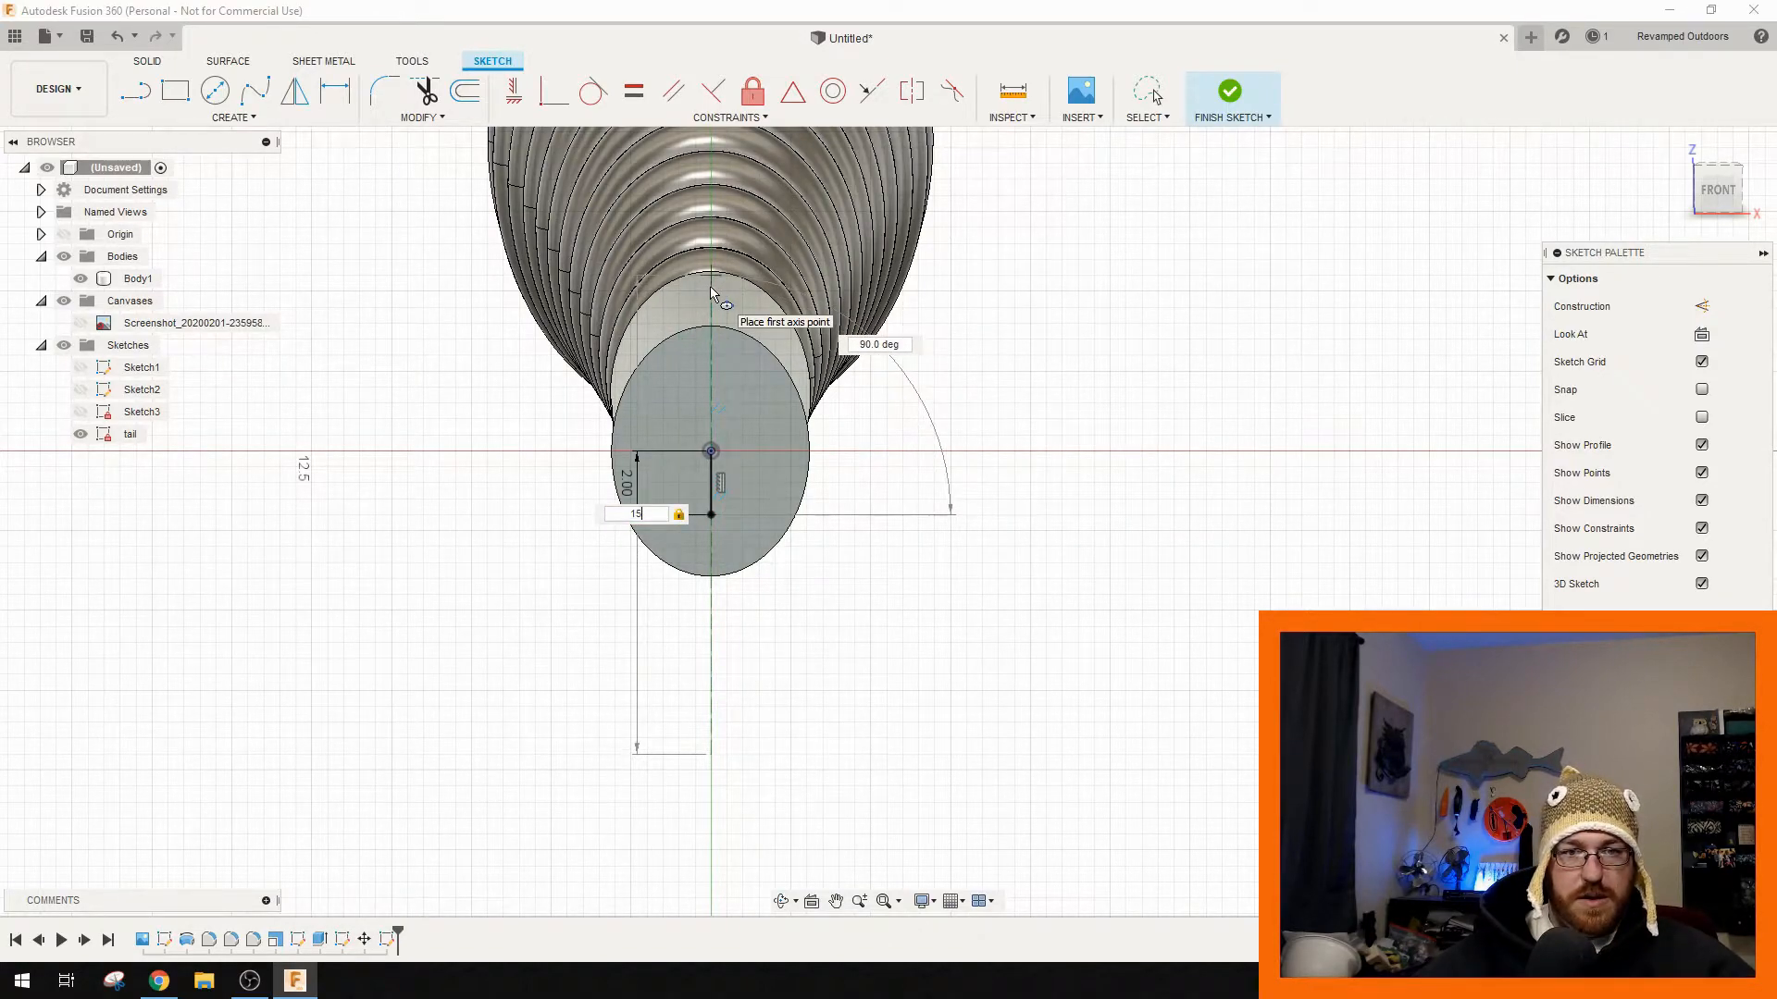
{"action": "left_click", "coordinate": [744, 370]}
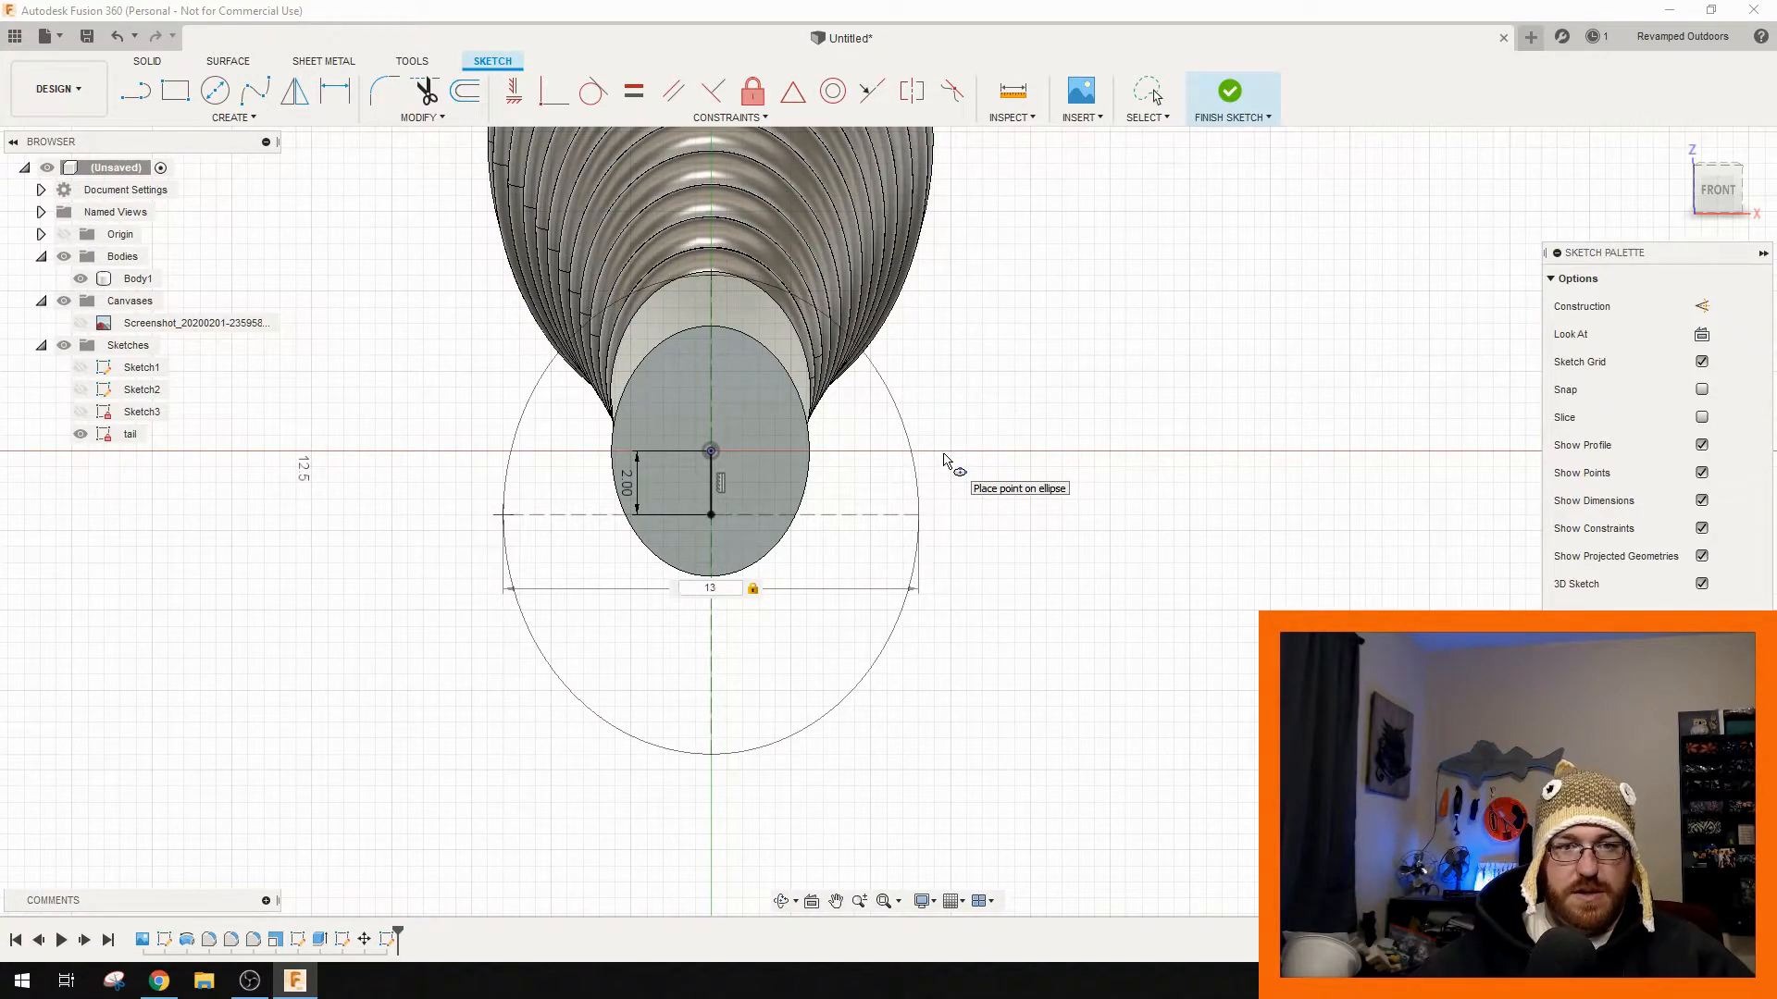
{"action": "key", "text": "Return"}
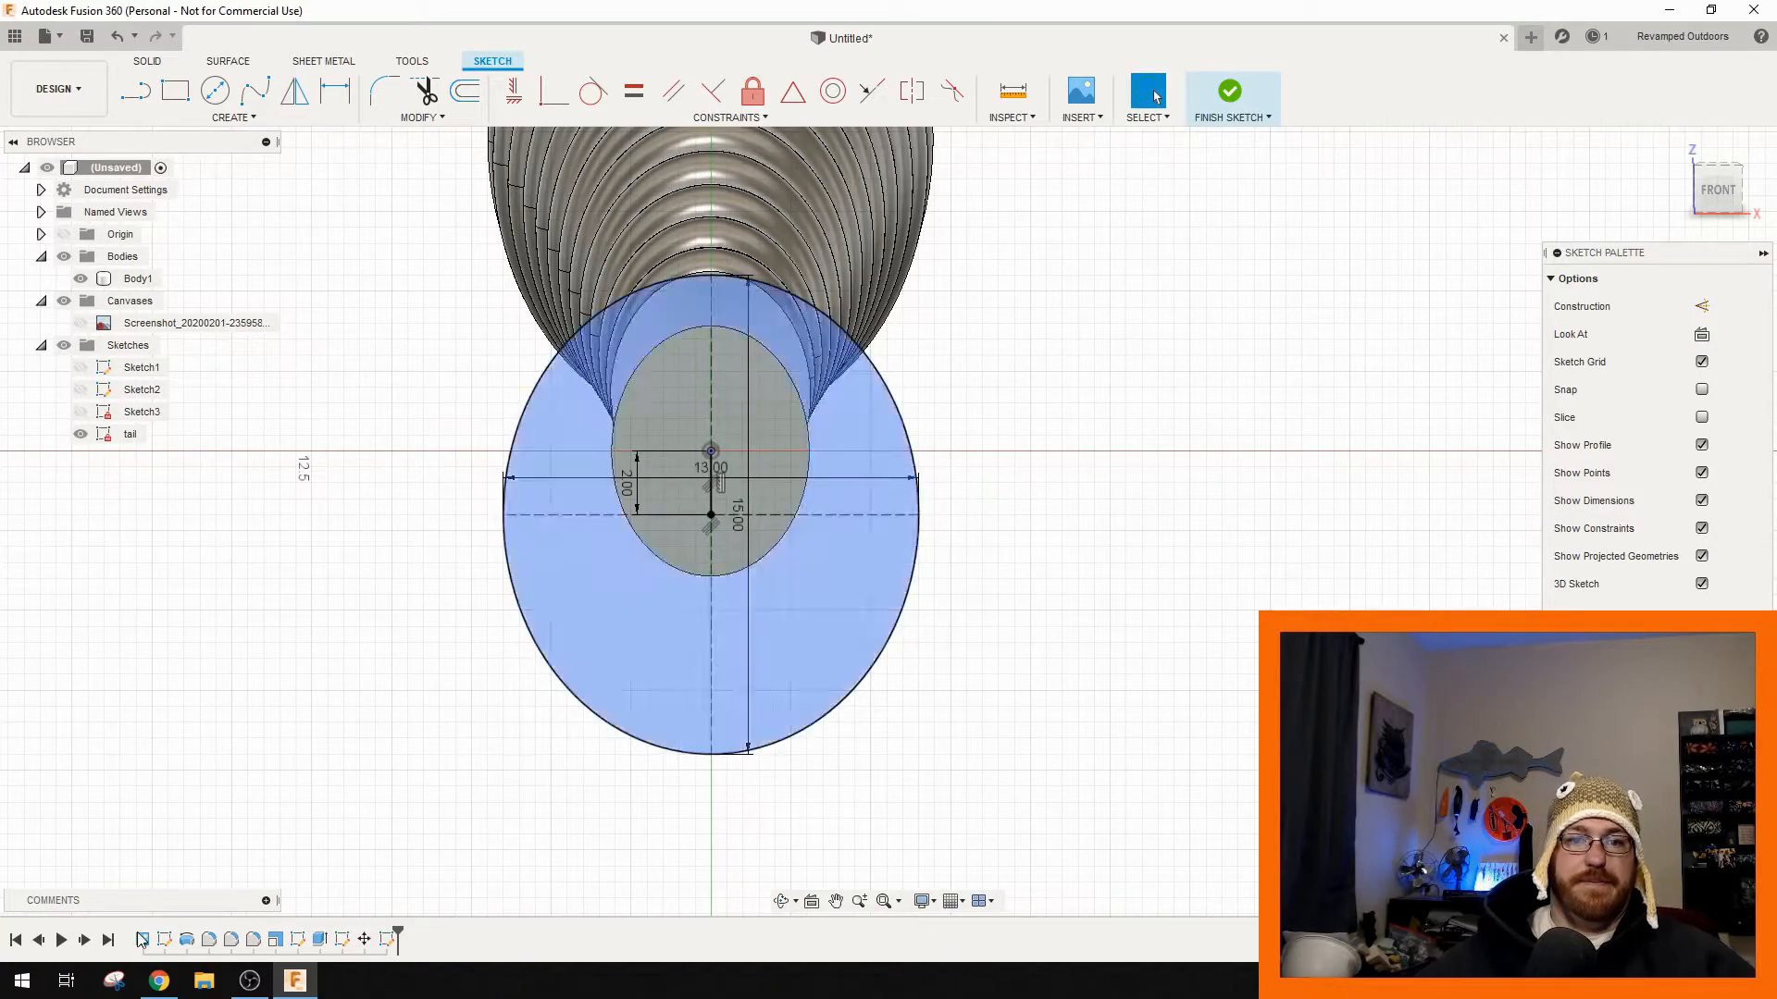
- Set the ellipse's vertical axis to 18 mm and finish the tail sketch
{"action": "scroll", "coordinate": [471, 767], "scroll_direction": "down", "scroll_amount": 4}
{"action": "middle_click_drag", "start_coordinate": [555, 753], "coordinate": [385, 812], "text": "shift"}
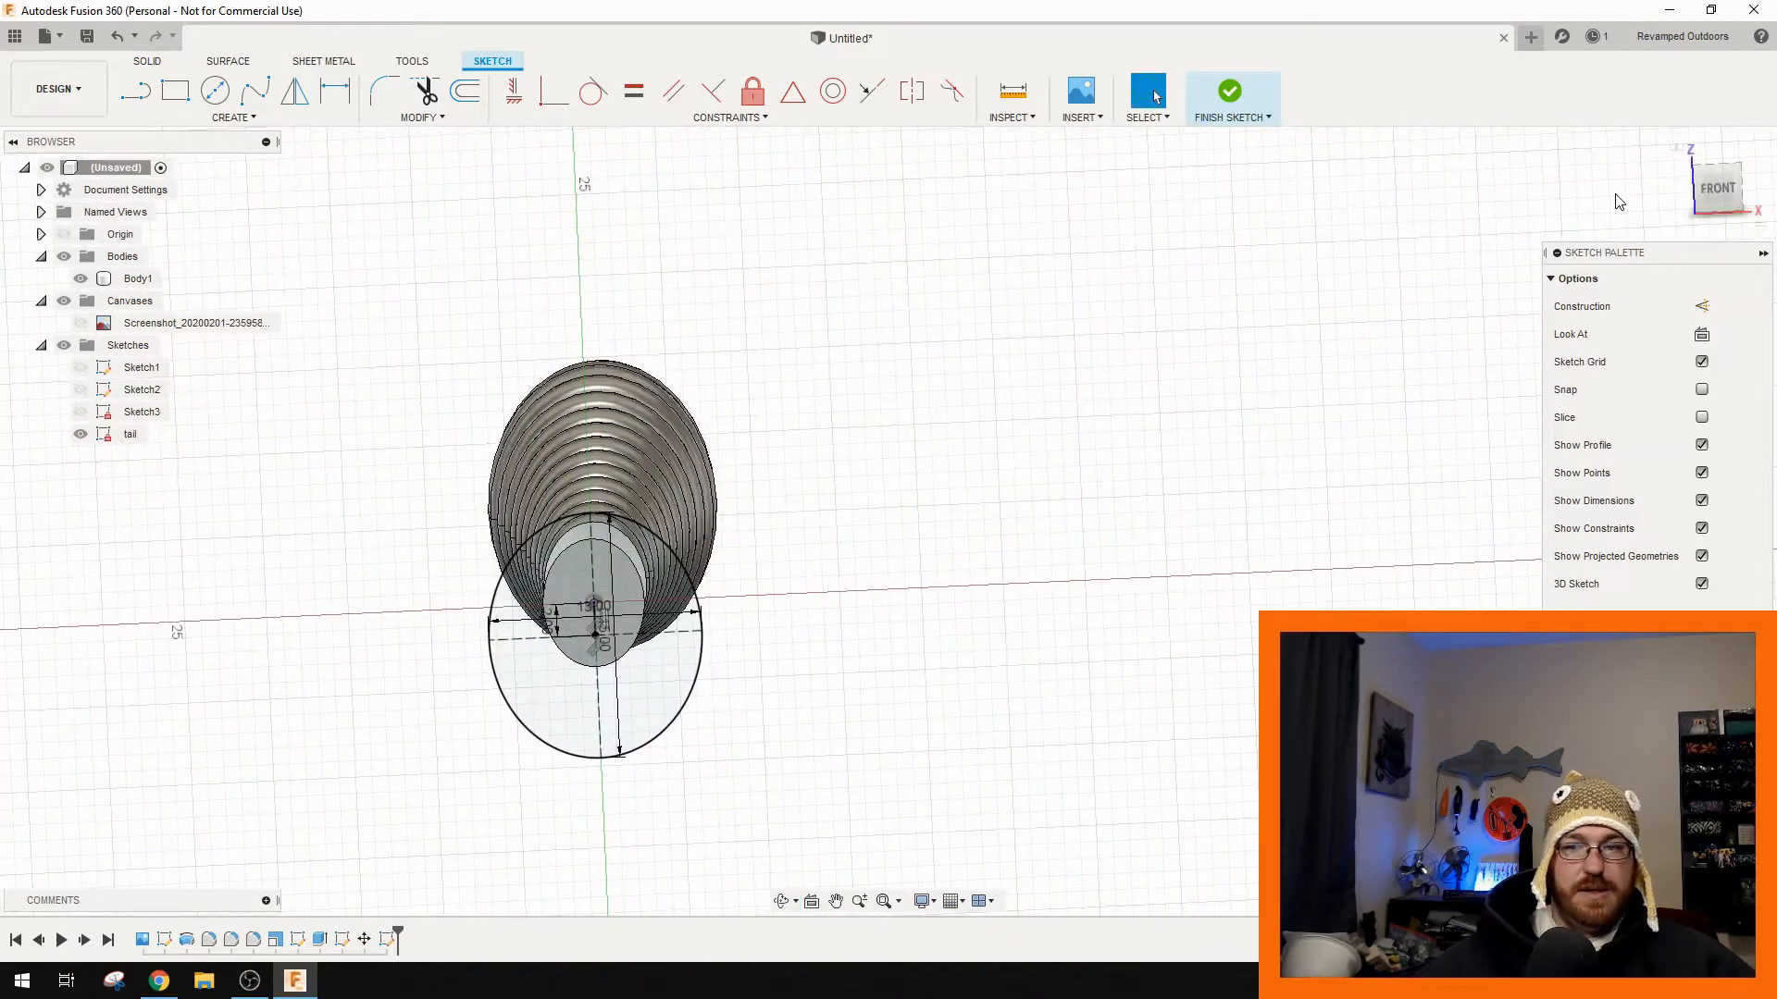
{"action": "middle_click_drag", "start_coordinate": [630, 731], "coordinate": [752, 625]}
{"action": "scroll", "coordinate": [752, 625], "scroll_direction": "up", "scroll_amount": 6}
{"action": "double_click", "coordinate": [654, 518]}
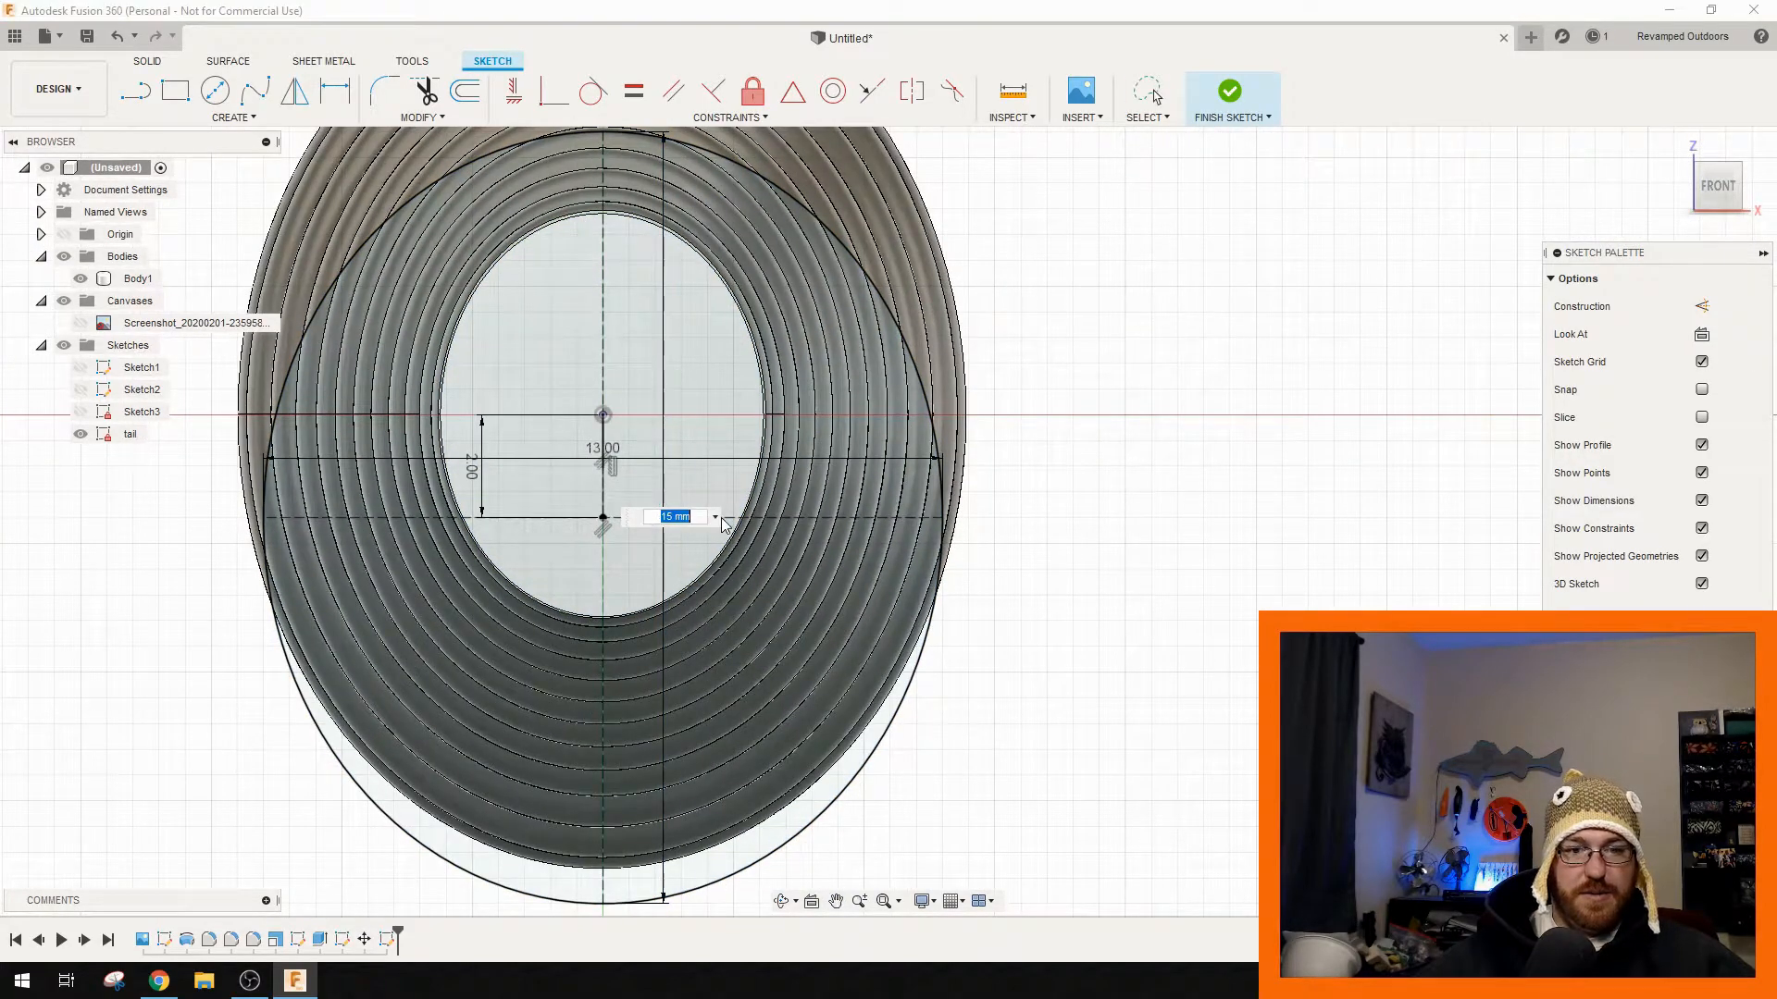
{"action": "key", "text": "Return"}
{"action": "scroll", "coordinate": [568, 644], "scroll_direction": "down", "scroll_amount": 6}
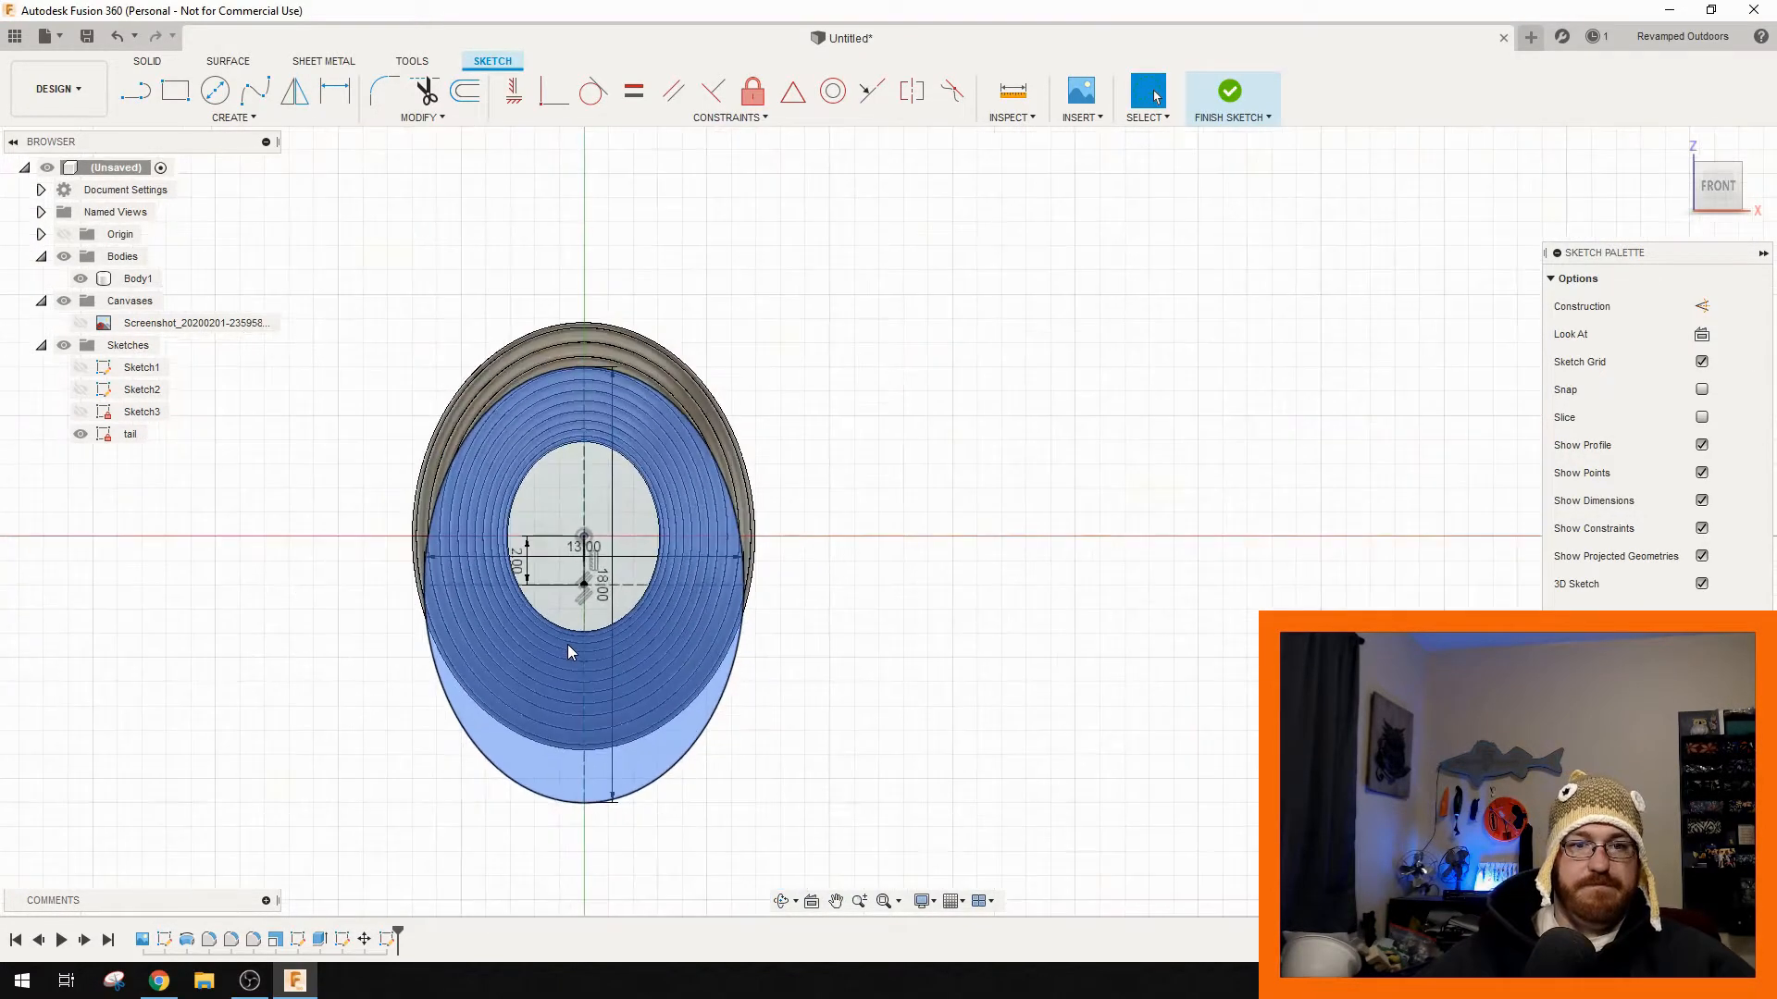
{"action": "mouse_move", "coordinate": [568, 644]}
{"action": "middle_mouse_down", "text": "shift"}
{"action": "mouse_move", "coordinate": [855, 581]}
{"action": "mouse_move", "coordinate": [916, 586]}
{"action": "mouse_move", "coordinate": [864, 611]}
{"action": "mouse_move", "coordinate": [808, 558]}
{"action": "mouse_move", "coordinate": [662, 557]}
{"action": "mouse_move", "coordinate": [753, 595]}
{"action": "mouse_move", "coordinate": [925, 568]}
{"action": "middle_mouse_up", "text": "shift"}
{"action": "left_click", "coordinate": [1230, 92]}
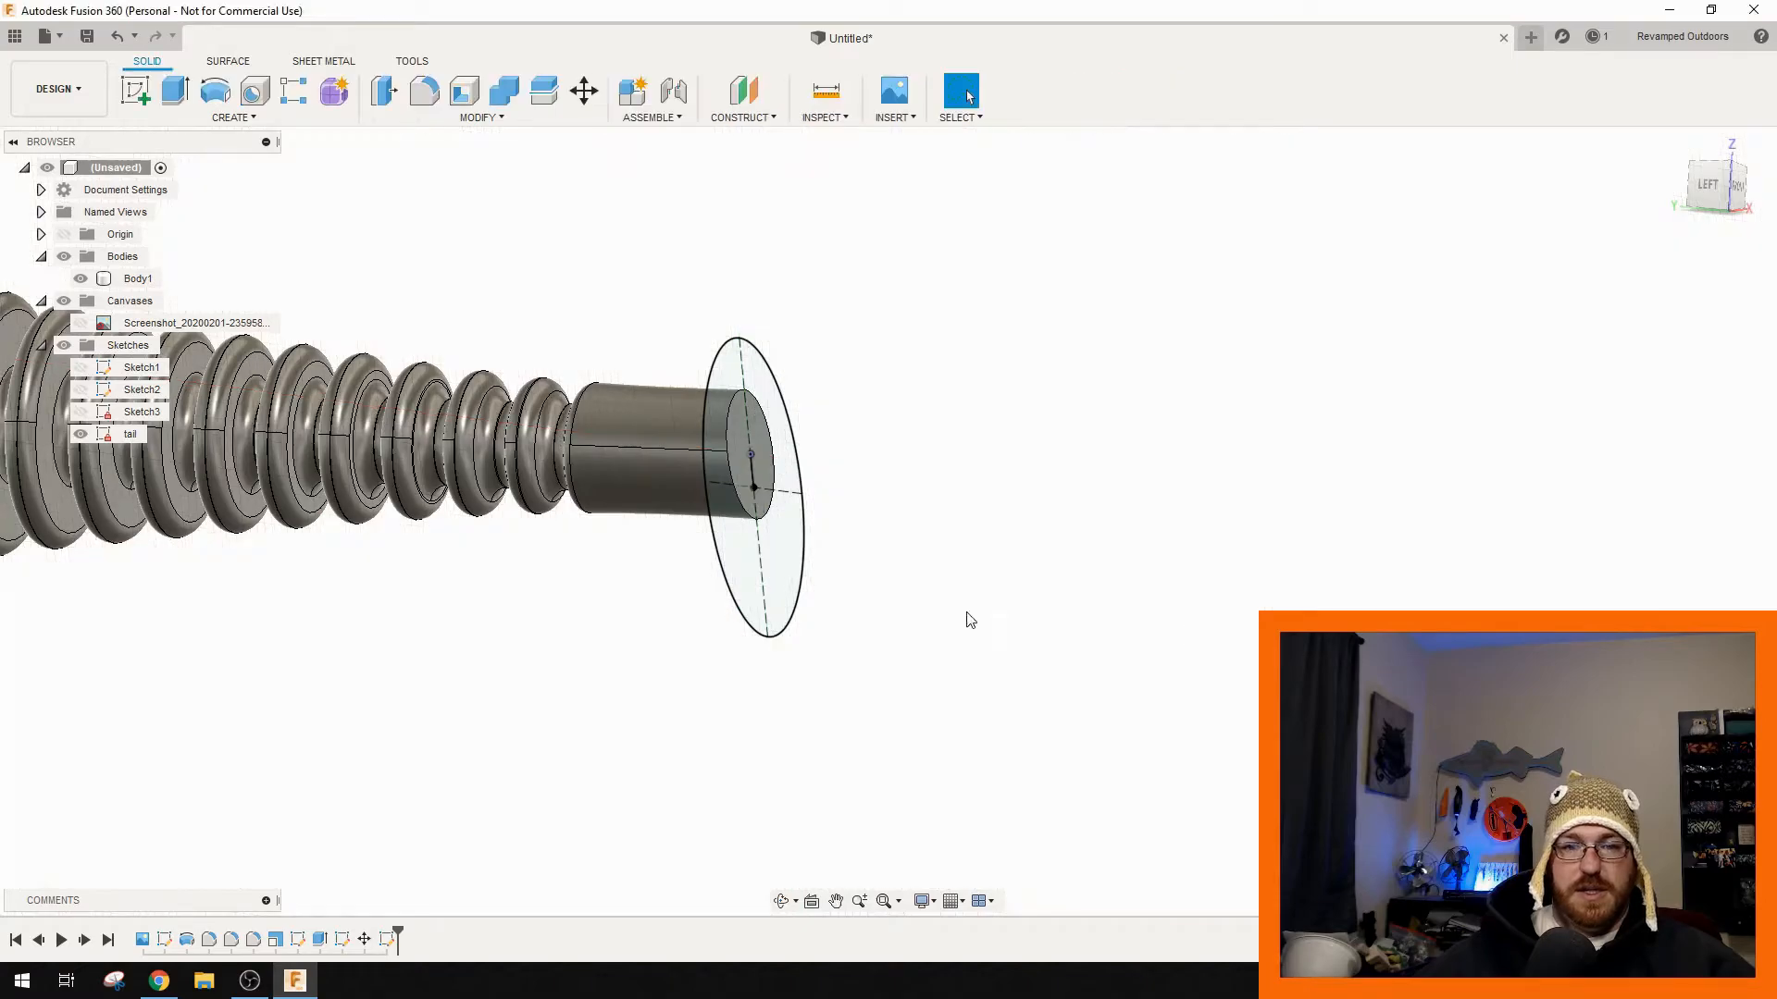
- Extrude both profiles of the tail sketch 3 mm away from the body, joined to the lure, to form the paddle
{"action": "left_click", "coordinate": [779, 511]}
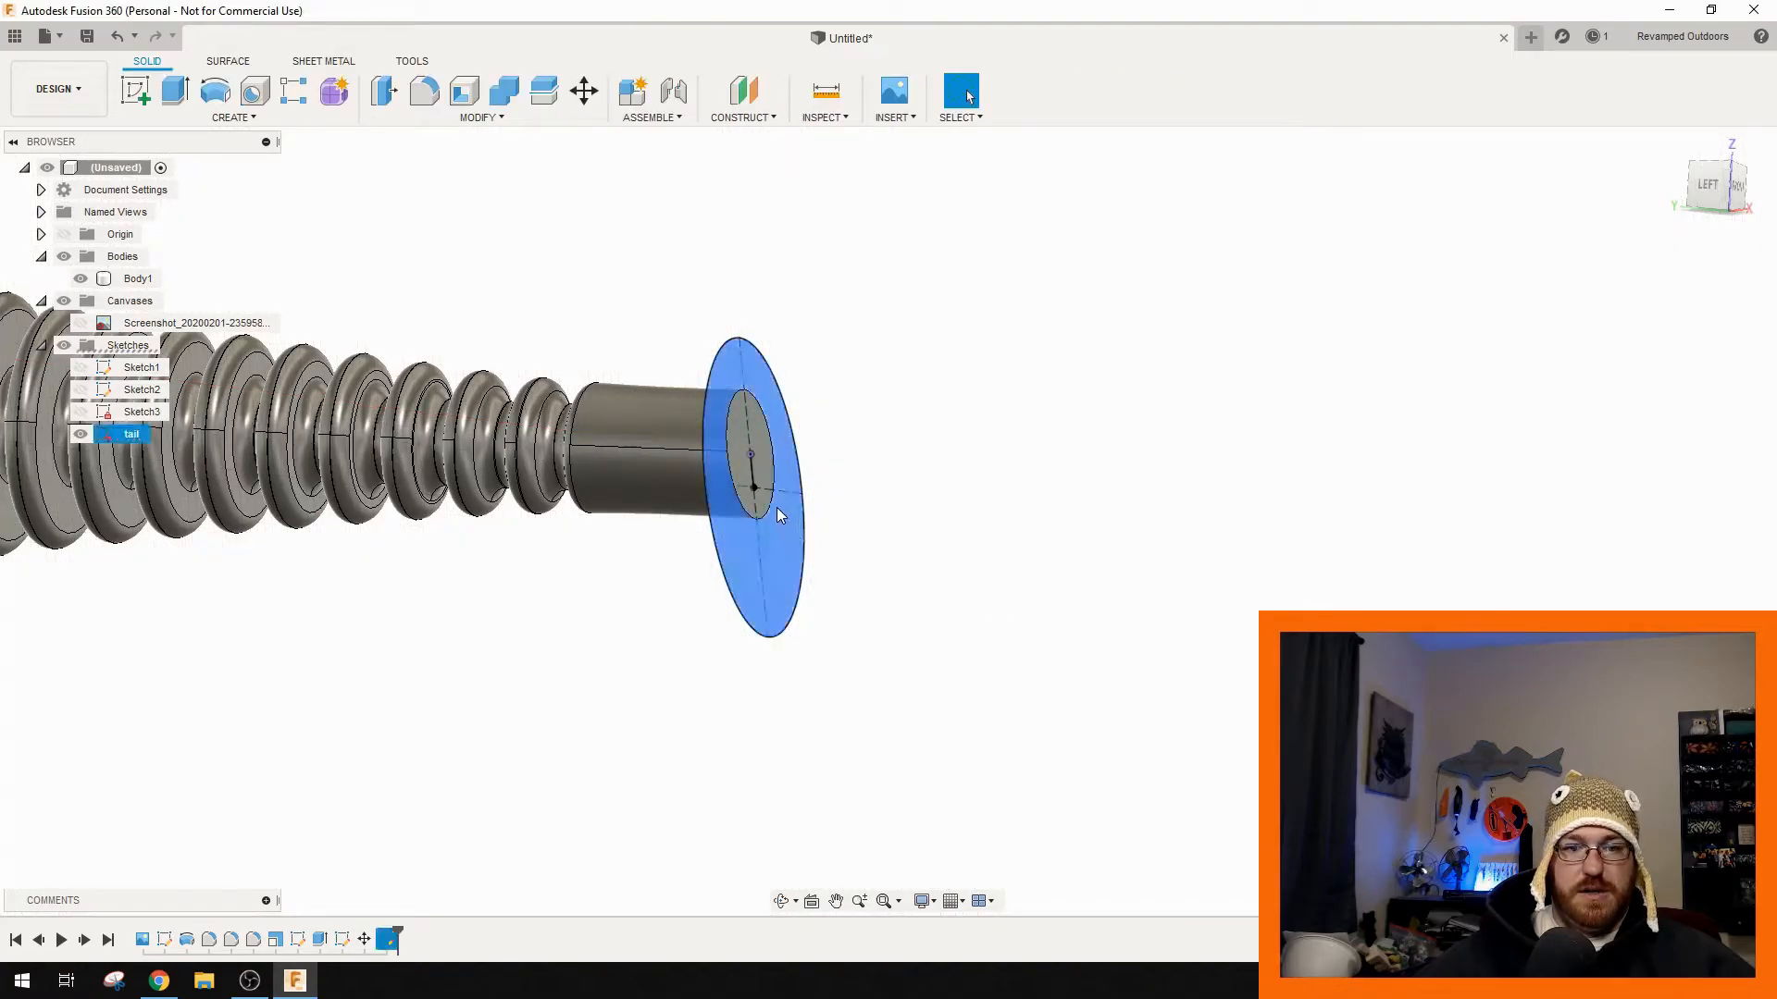
{"action": "scroll", "coordinate": [770, 444], "scroll_direction": "up", "scroll_amount": 6}
{"action": "left_click", "coordinate": [770, 438], "text": "ctrl"}
{"action": "right_click", "coordinate": [769, 438]}
{"action": "left_click", "coordinate": [818, 419]}
{"action": "left_click_drag", "start_coordinate": [746, 448], "coordinate": [886, 454]}
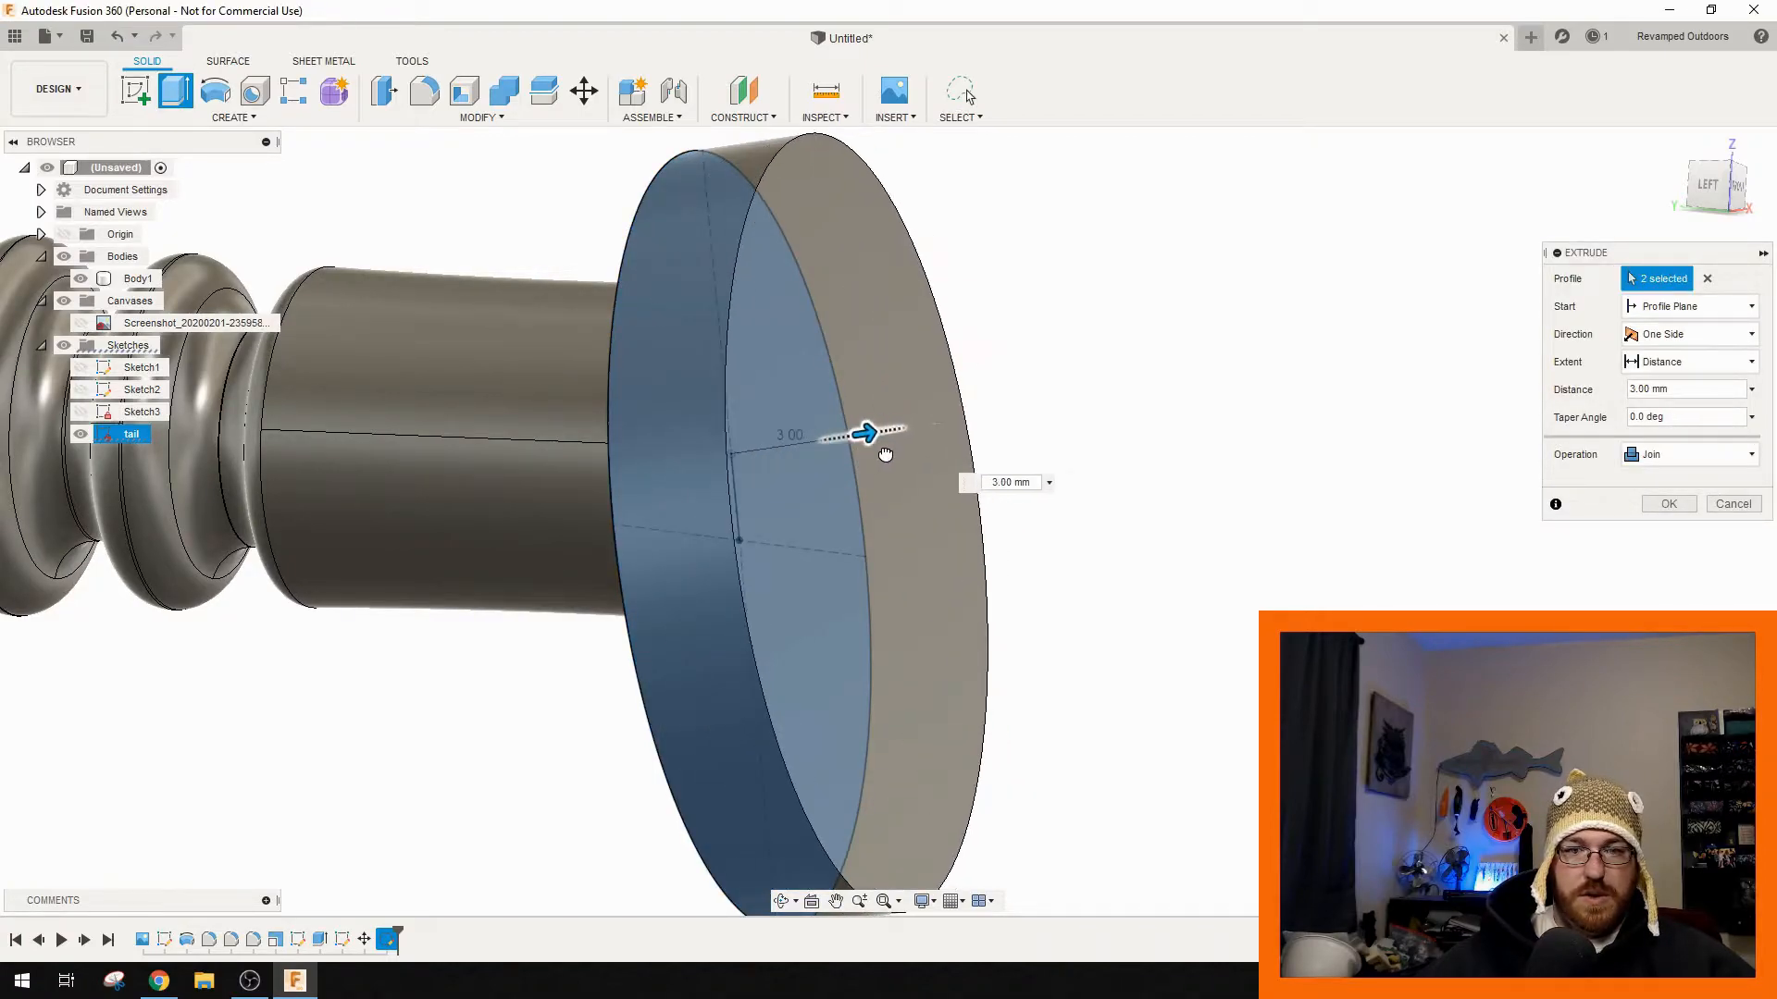
{"action": "scroll", "coordinate": [870, 470], "scroll_direction": "down", "scroll_amount": 6}
{"action": "middle_click_drag", "start_coordinate": [964, 492], "coordinate": [911, 572], "text": "shift"}
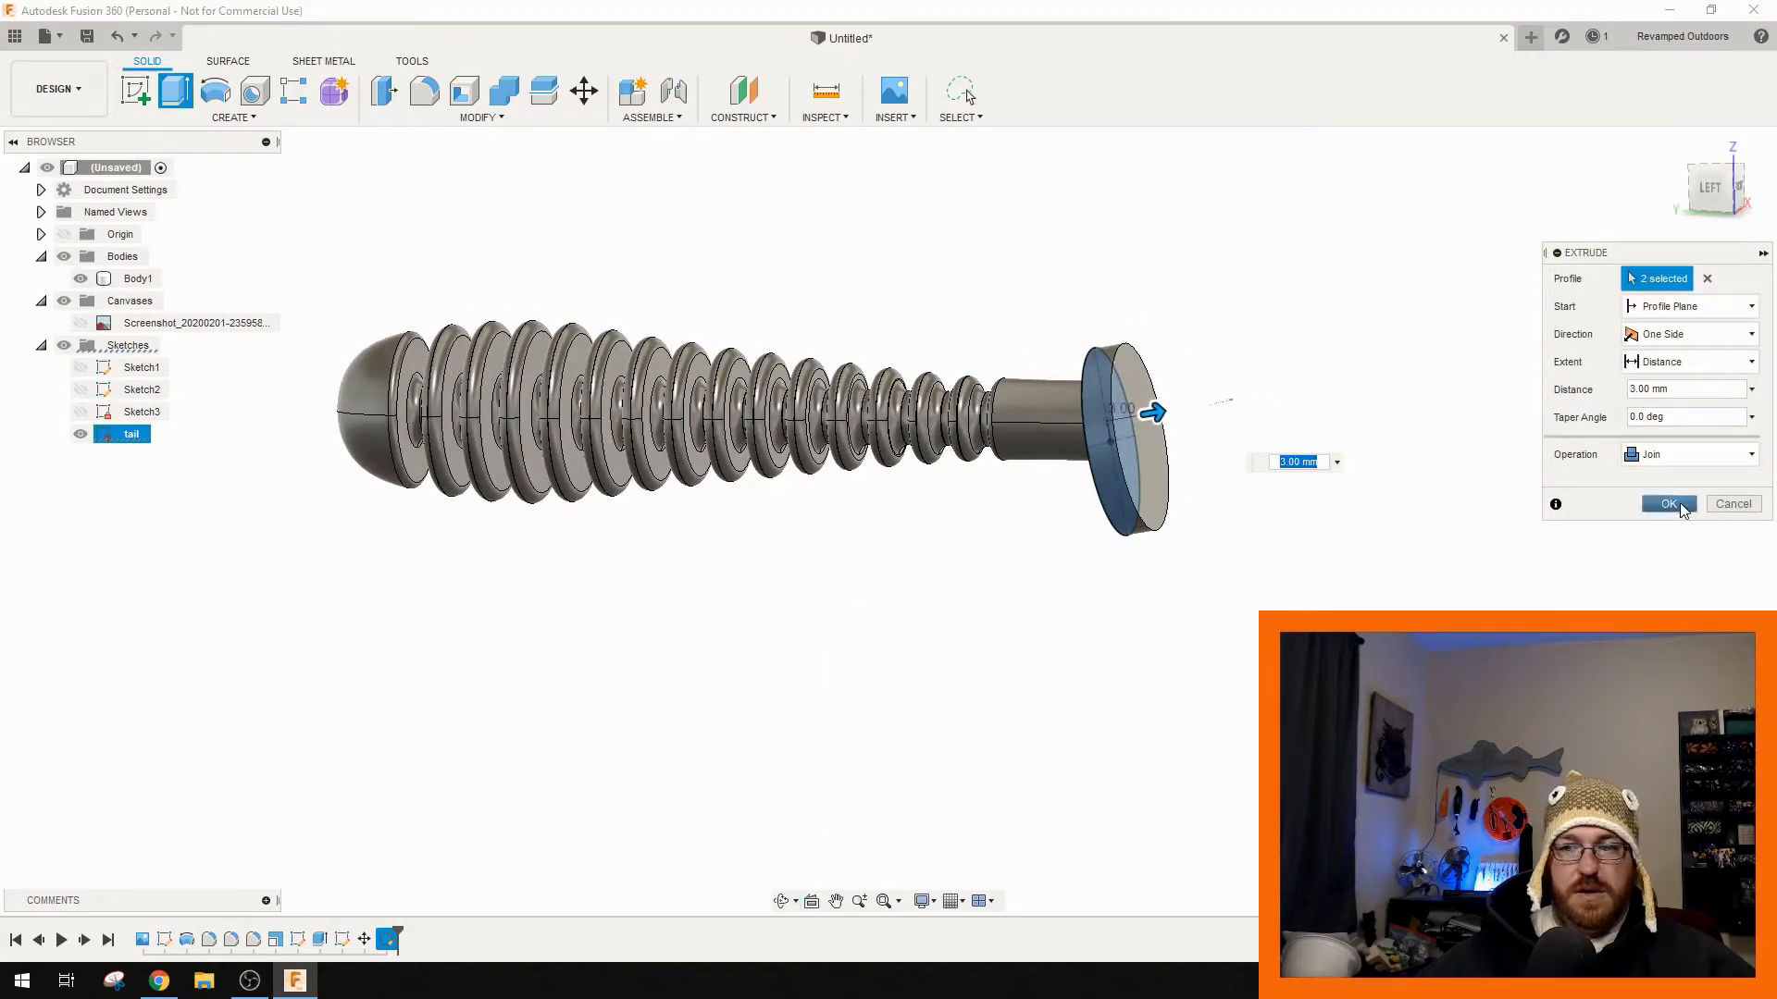
{"action": "left_click", "coordinate": [1668, 503]}
- Round the paddle's edges with a 1.5 mm fillet on its outer rim face and its body-side face
{"action": "middle_click_drag", "start_coordinate": [1194, 607], "coordinate": [1056, 421], "text": "shift"}
{"action": "scroll", "coordinate": [1020, 441], "scroll_direction": "up", "scroll_amount": 5}
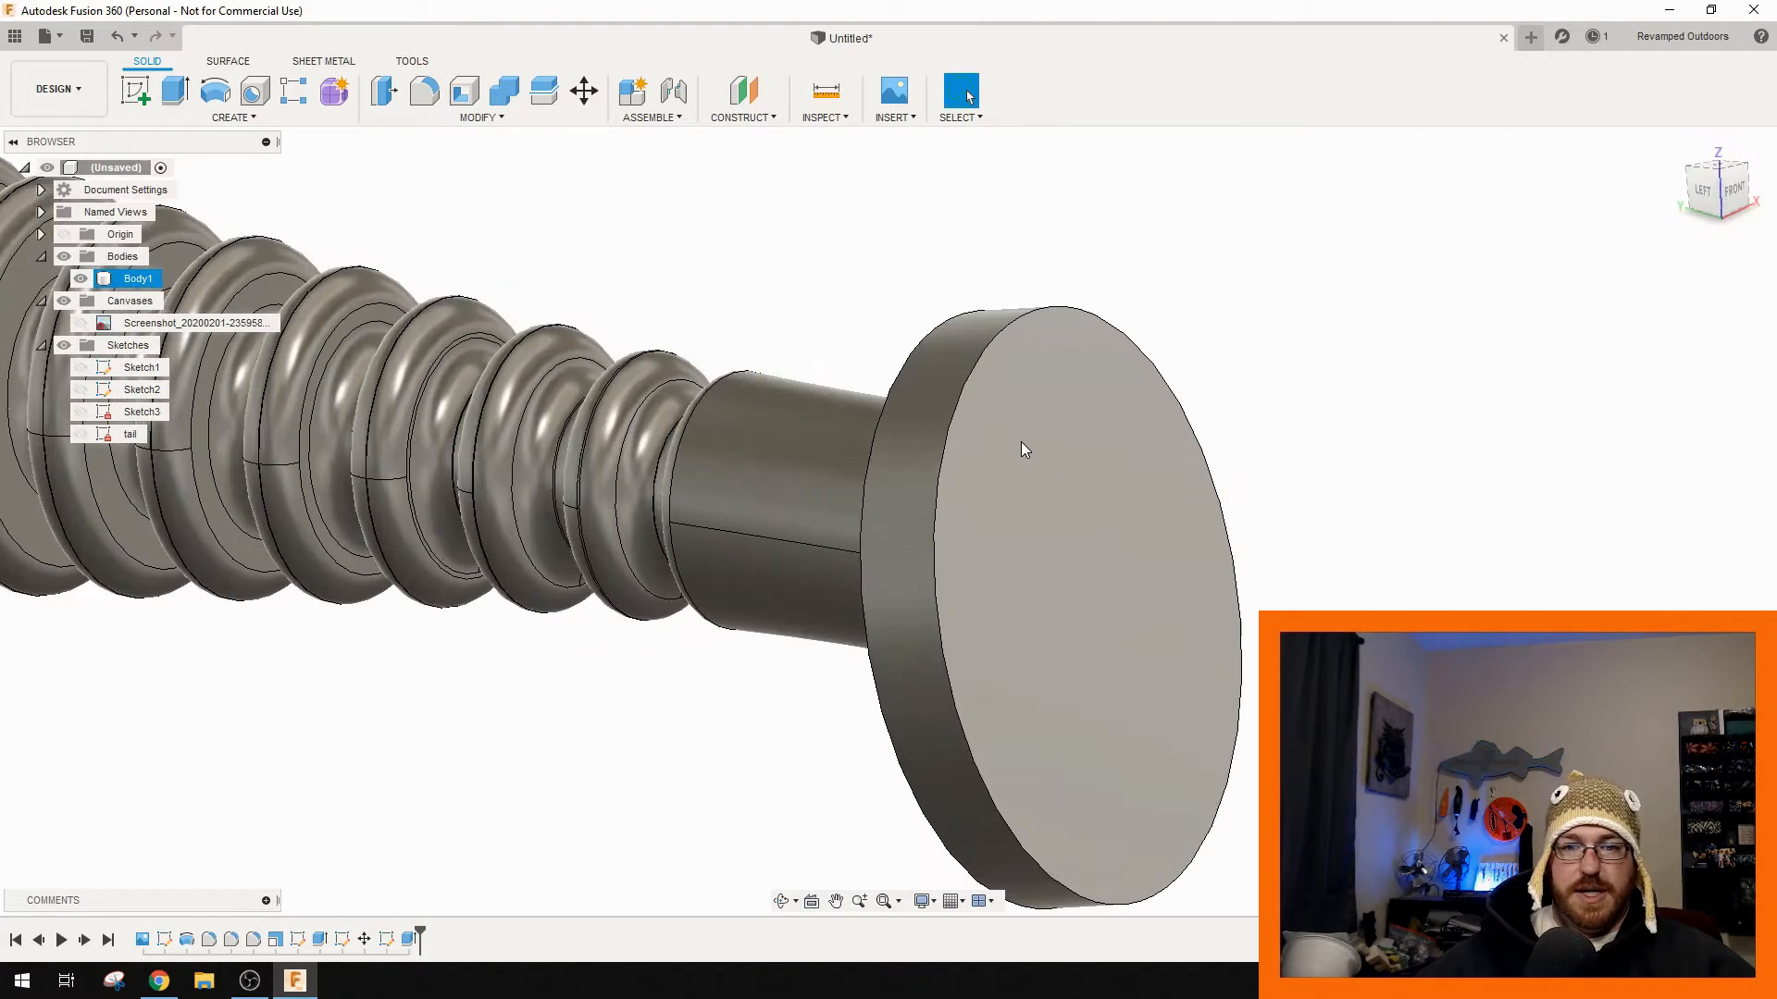
{"action": "middle_click_drag", "start_coordinate": [935, 430], "coordinate": [1054, 479], "text": "shift"}
{"action": "left_click", "coordinate": [941, 392]}
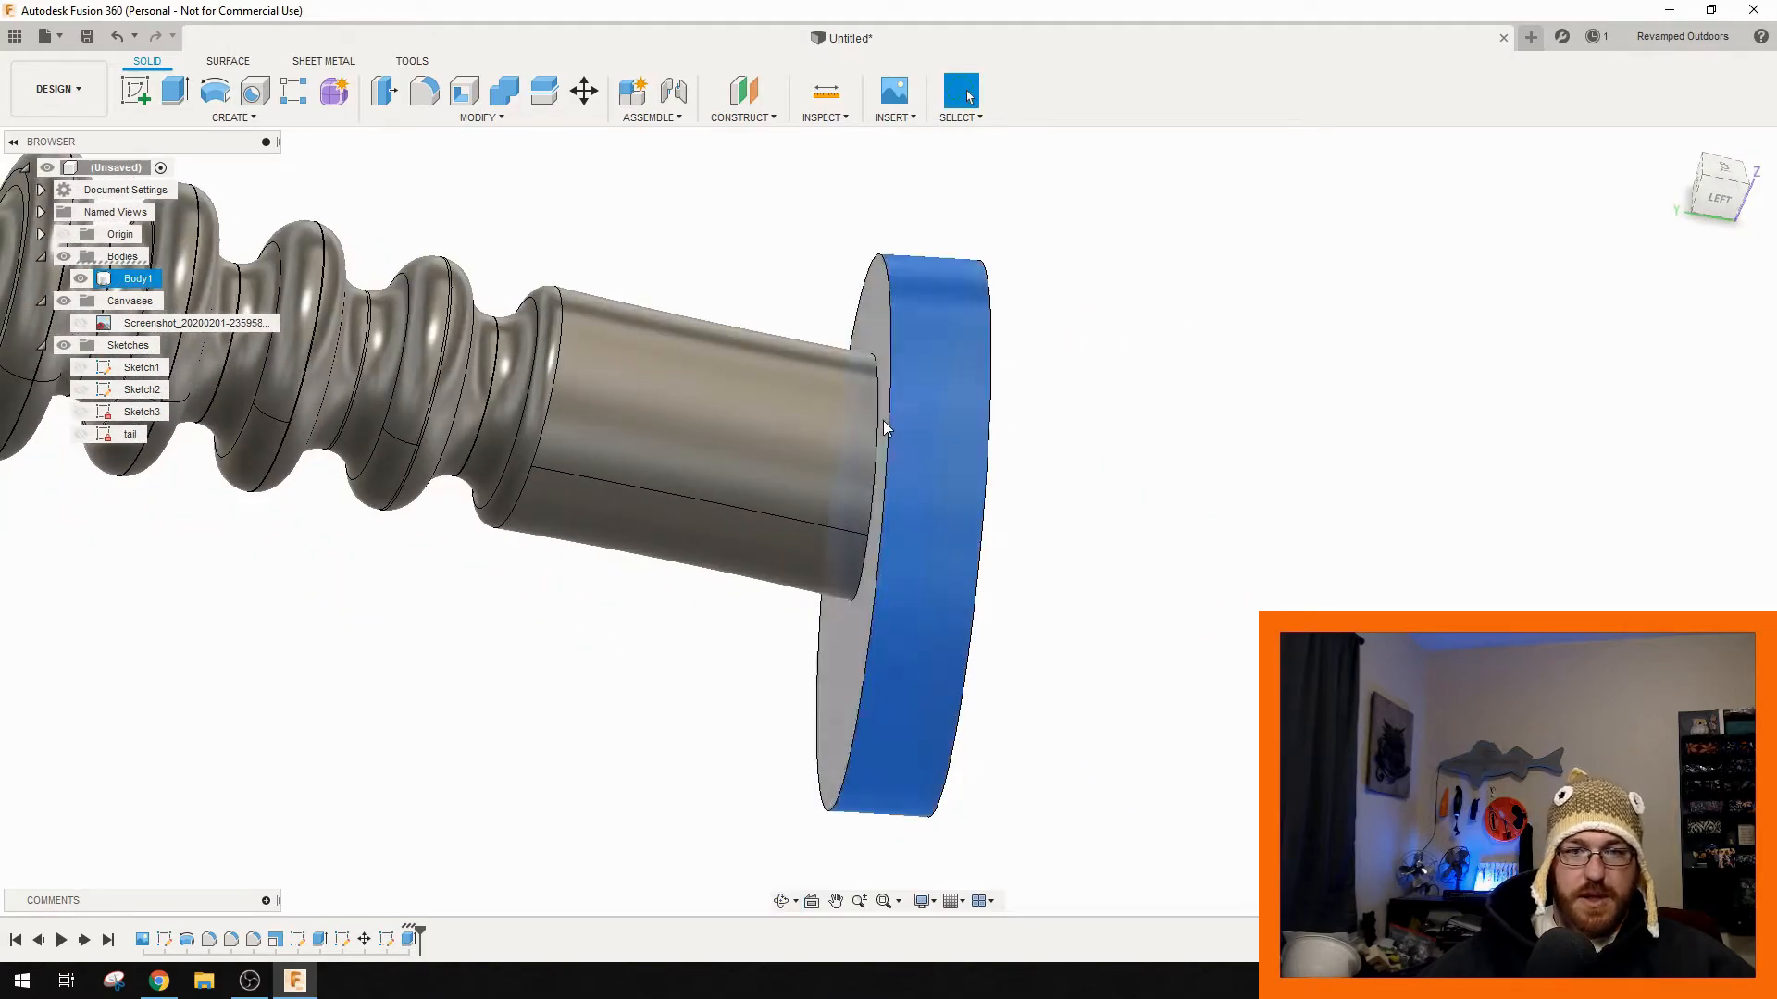
{"action": "middle_click_drag", "start_coordinate": [879, 400], "coordinate": [970, 454], "text": "shift"}
{"action": "left_click", "coordinate": [851, 337], "text": "ctrl"}
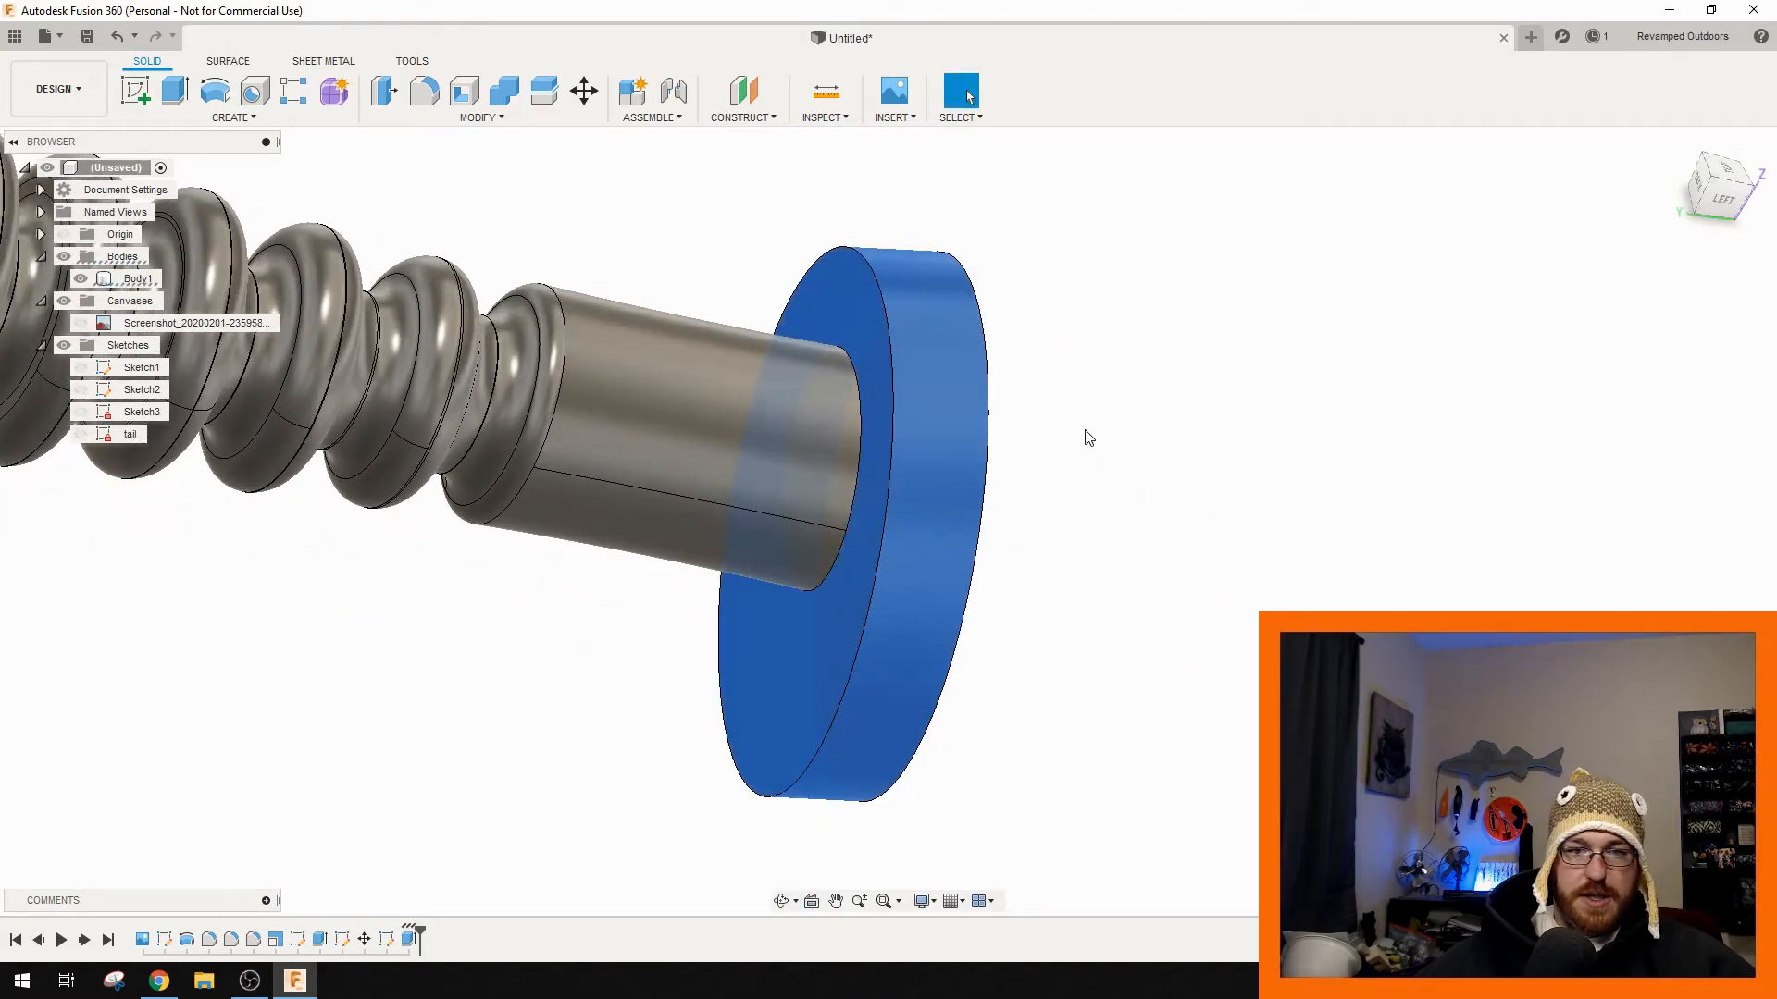
{"action": "middle_click_drag", "start_coordinate": [1089, 438], "coordinate": [1006, 467], "text": "shift"}
{"action": "key", "text": "f"}
{"action": "middle_click_drag", "start_coordinate": [1002, 544], "coordinate": [944, 647]}
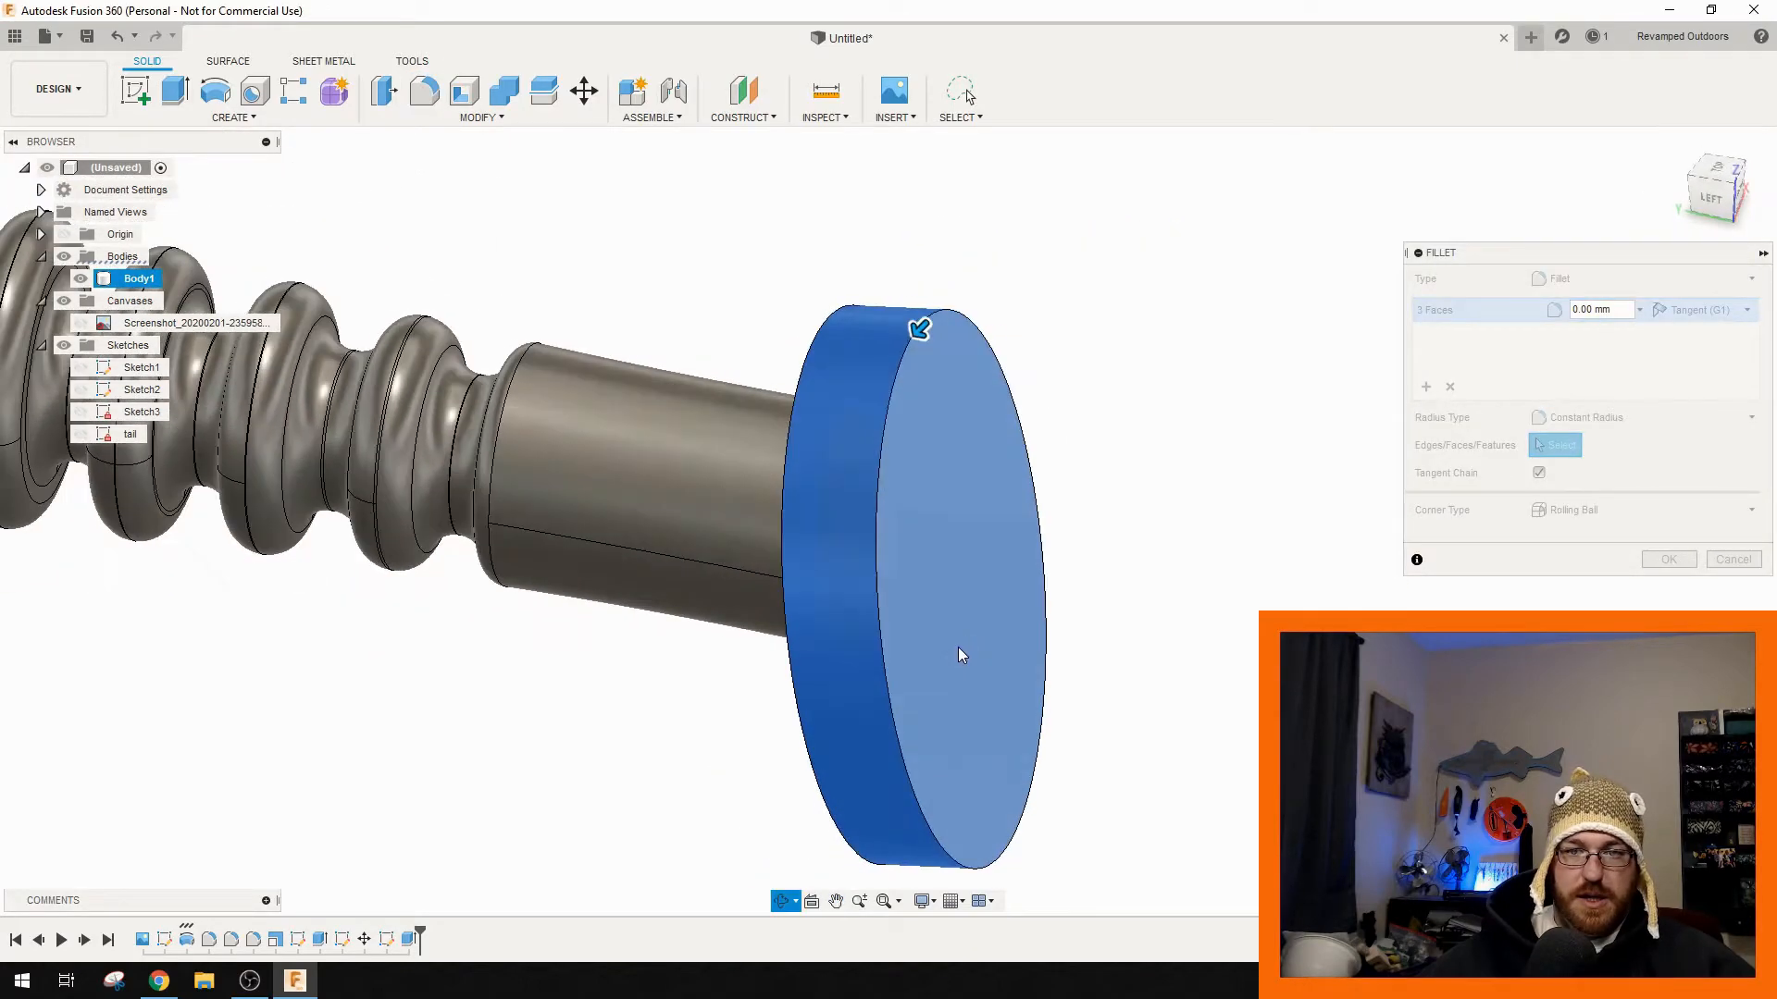
{"action": "type", "text": "1.5"}
{"action": "middle_click_drag", "start_coordinate": [598, 781], "coordinate": [986, 956], "text": "shift"}
{"action": "left_click", "coordinate": [1668, 559]}
- Save the design as cada_swim in 3D printer parts
{"action": "scroll", "coordinate": [1079, 623], "scroll_direction": "down", "scroll_amount": 5}
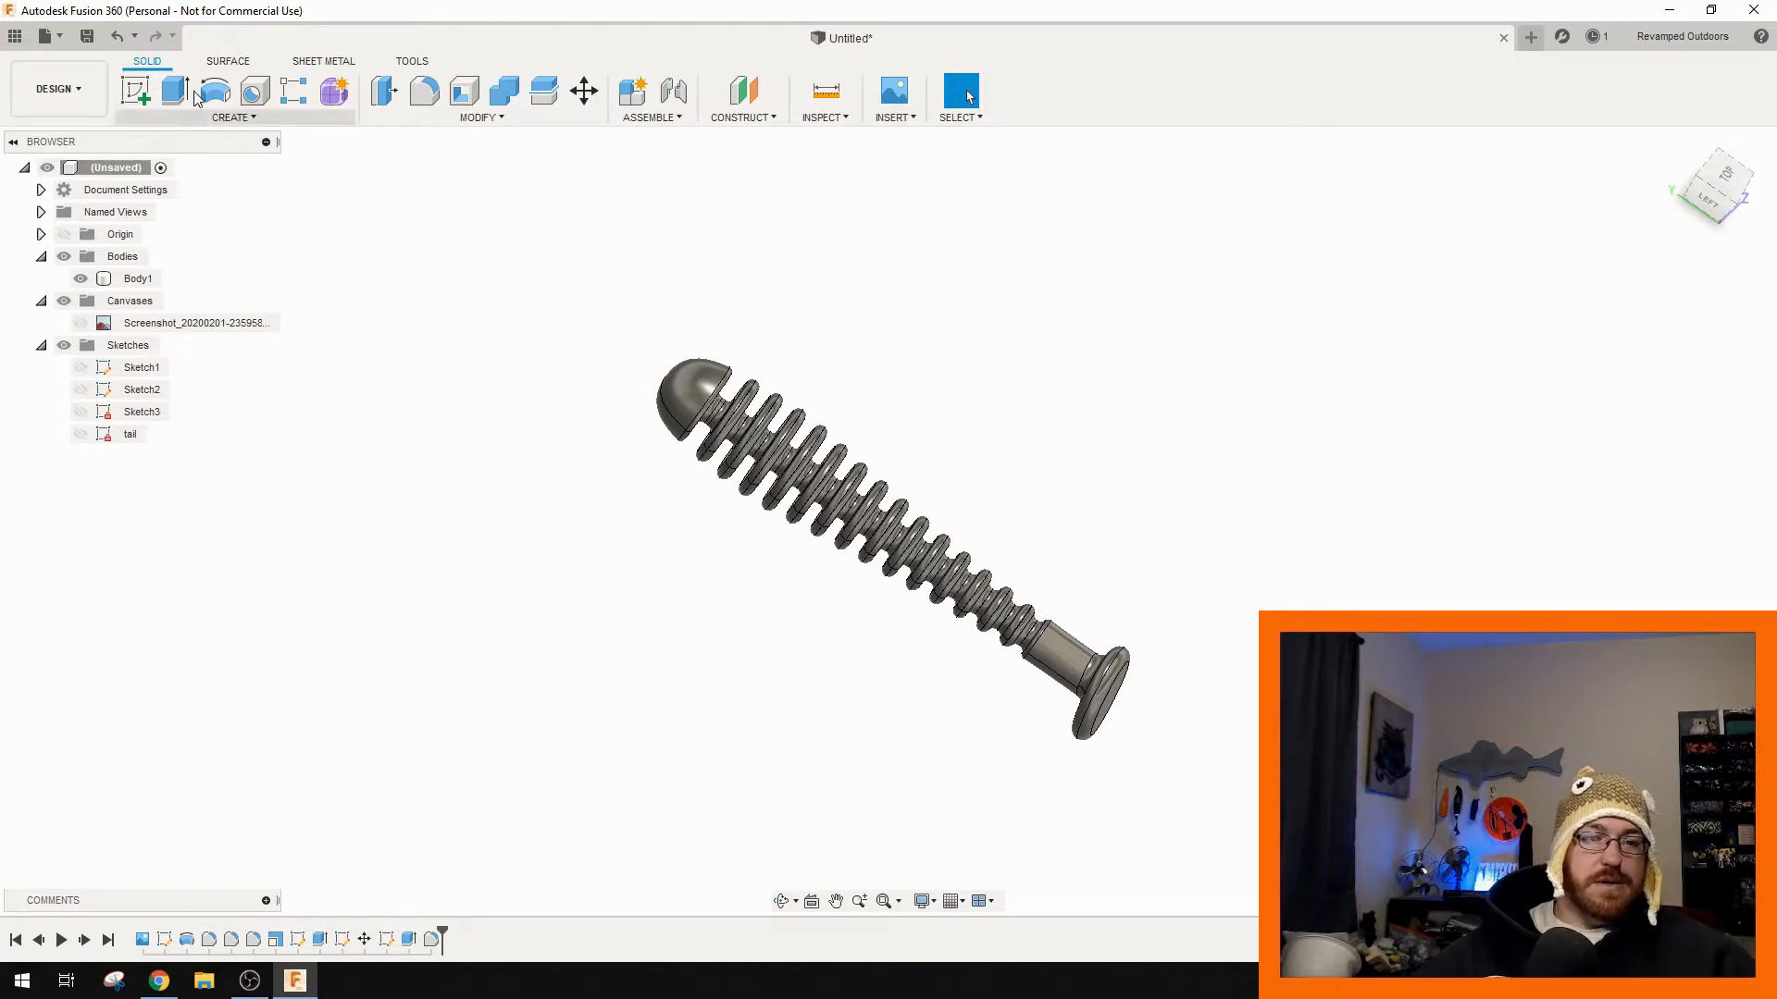
{"action": "left_click", "coordinate": [91, 97]}
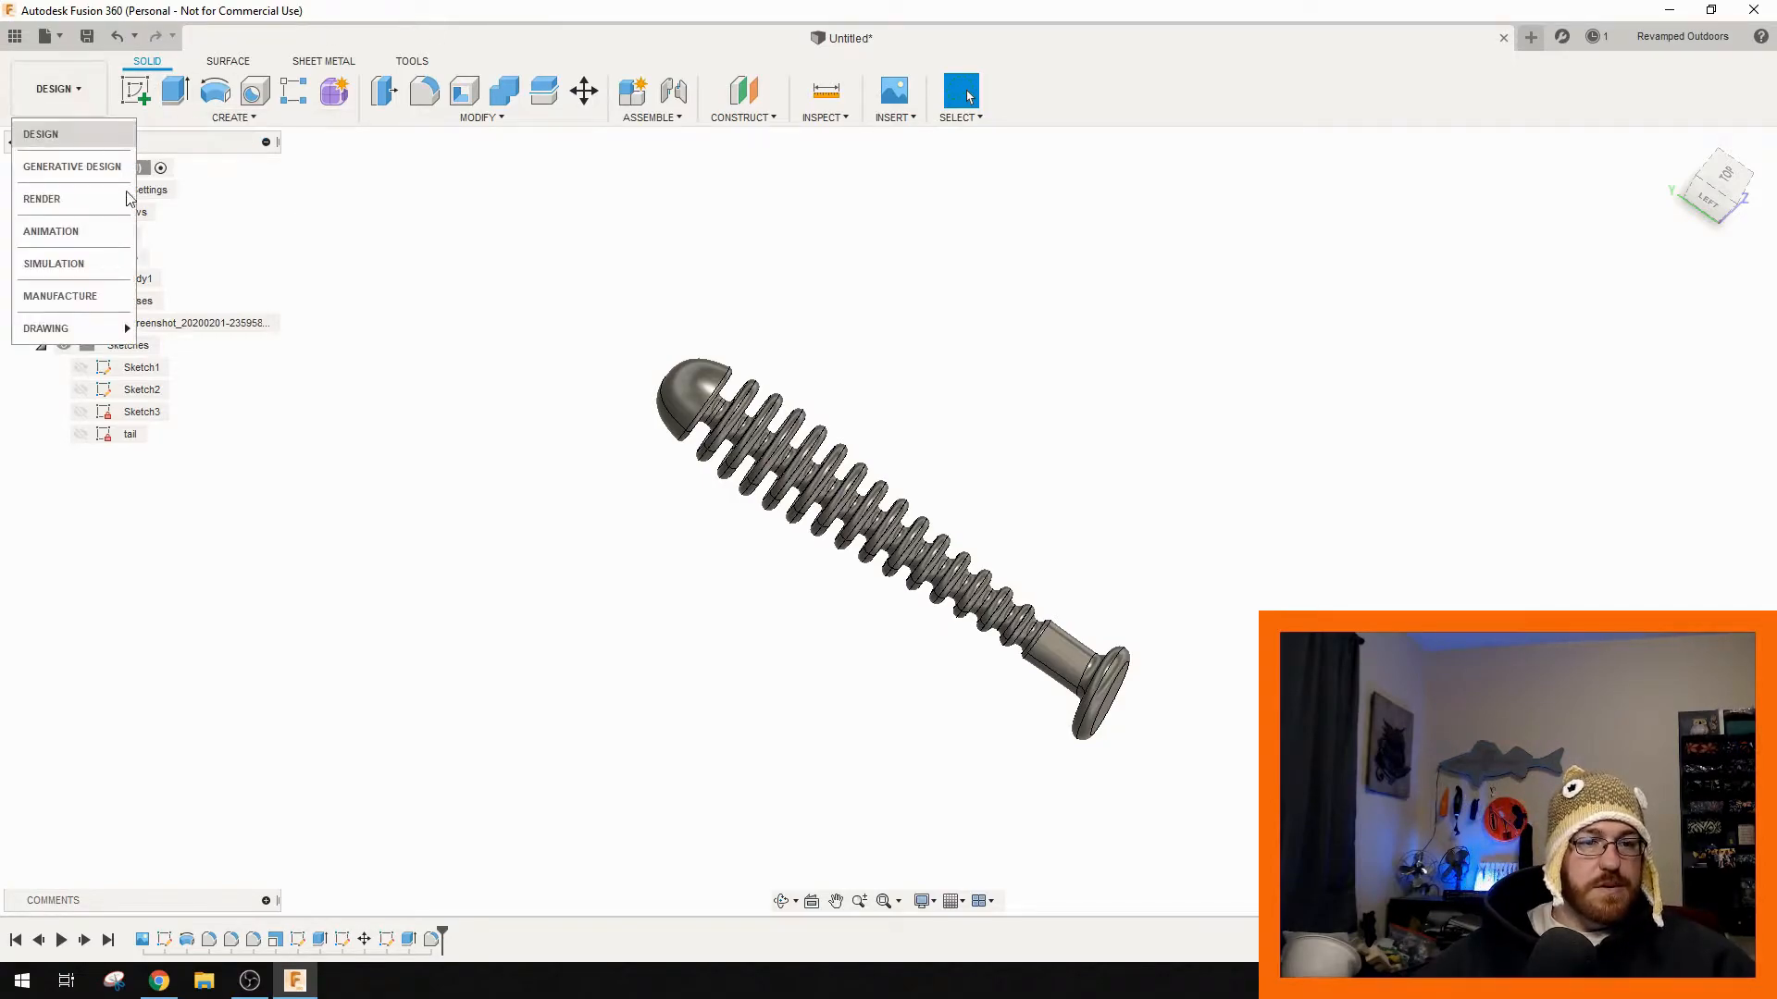
{"action": "left_click", "coordinate": [320, 6]}
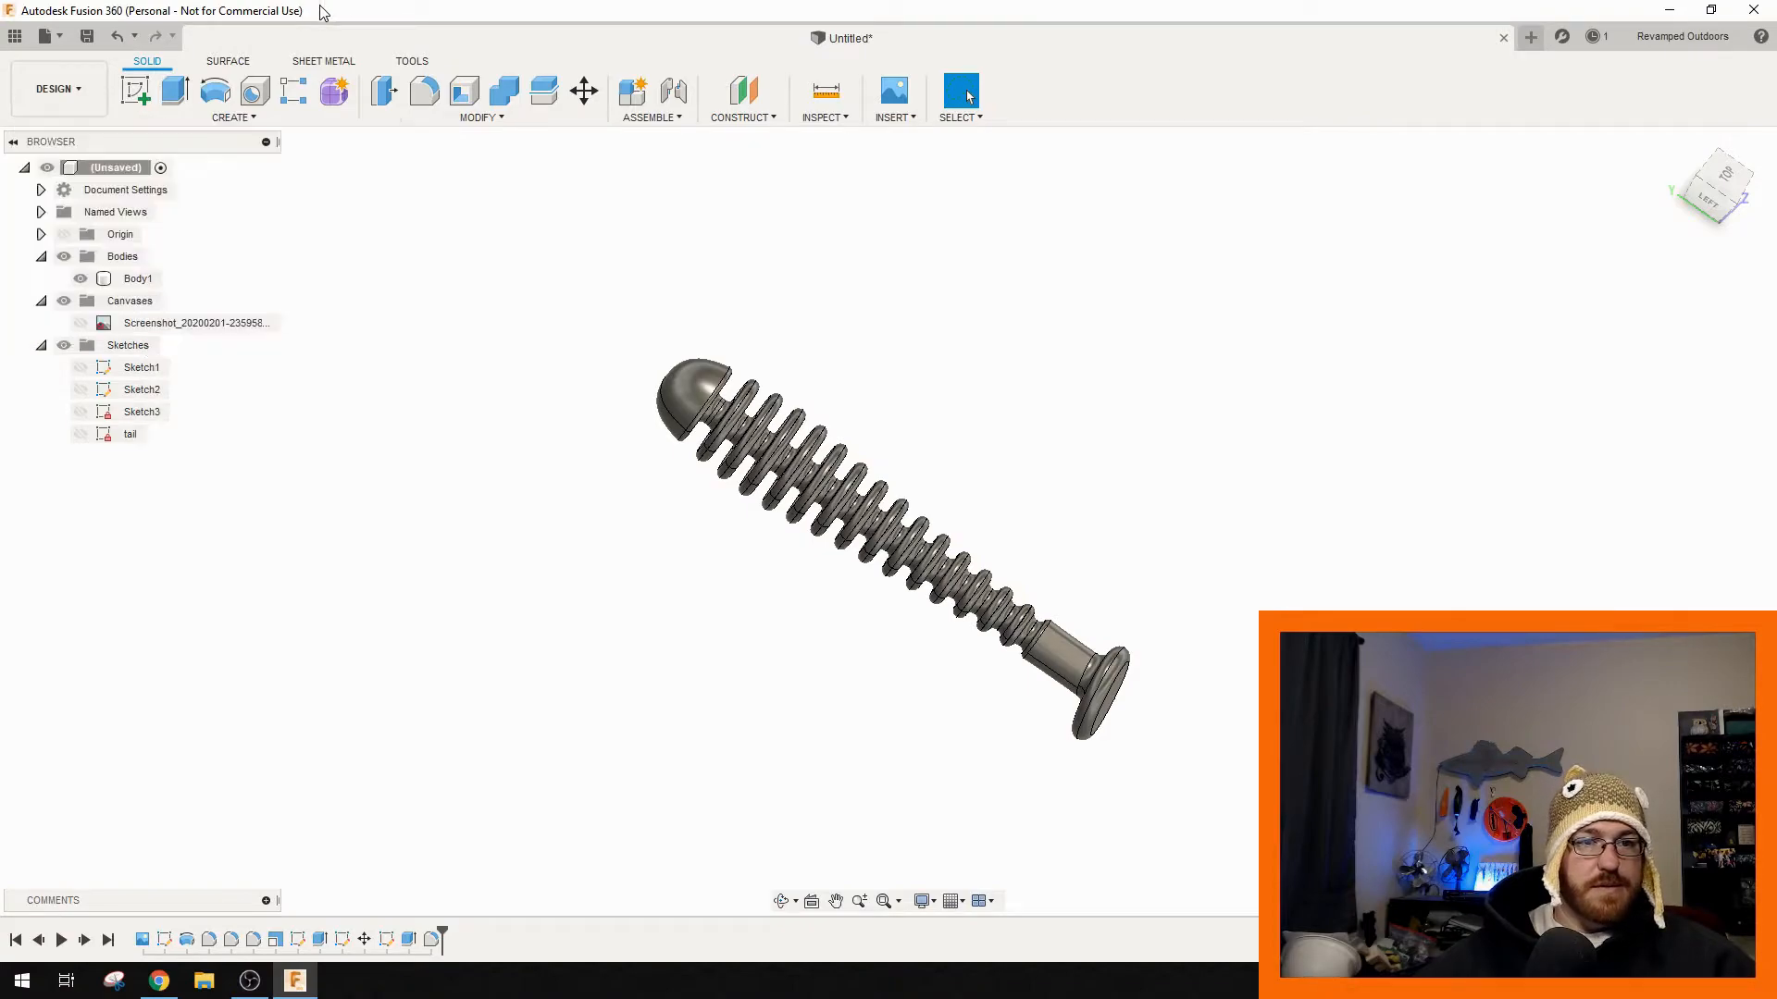
{"action": "left_click", "coordinate": [85, 35]}
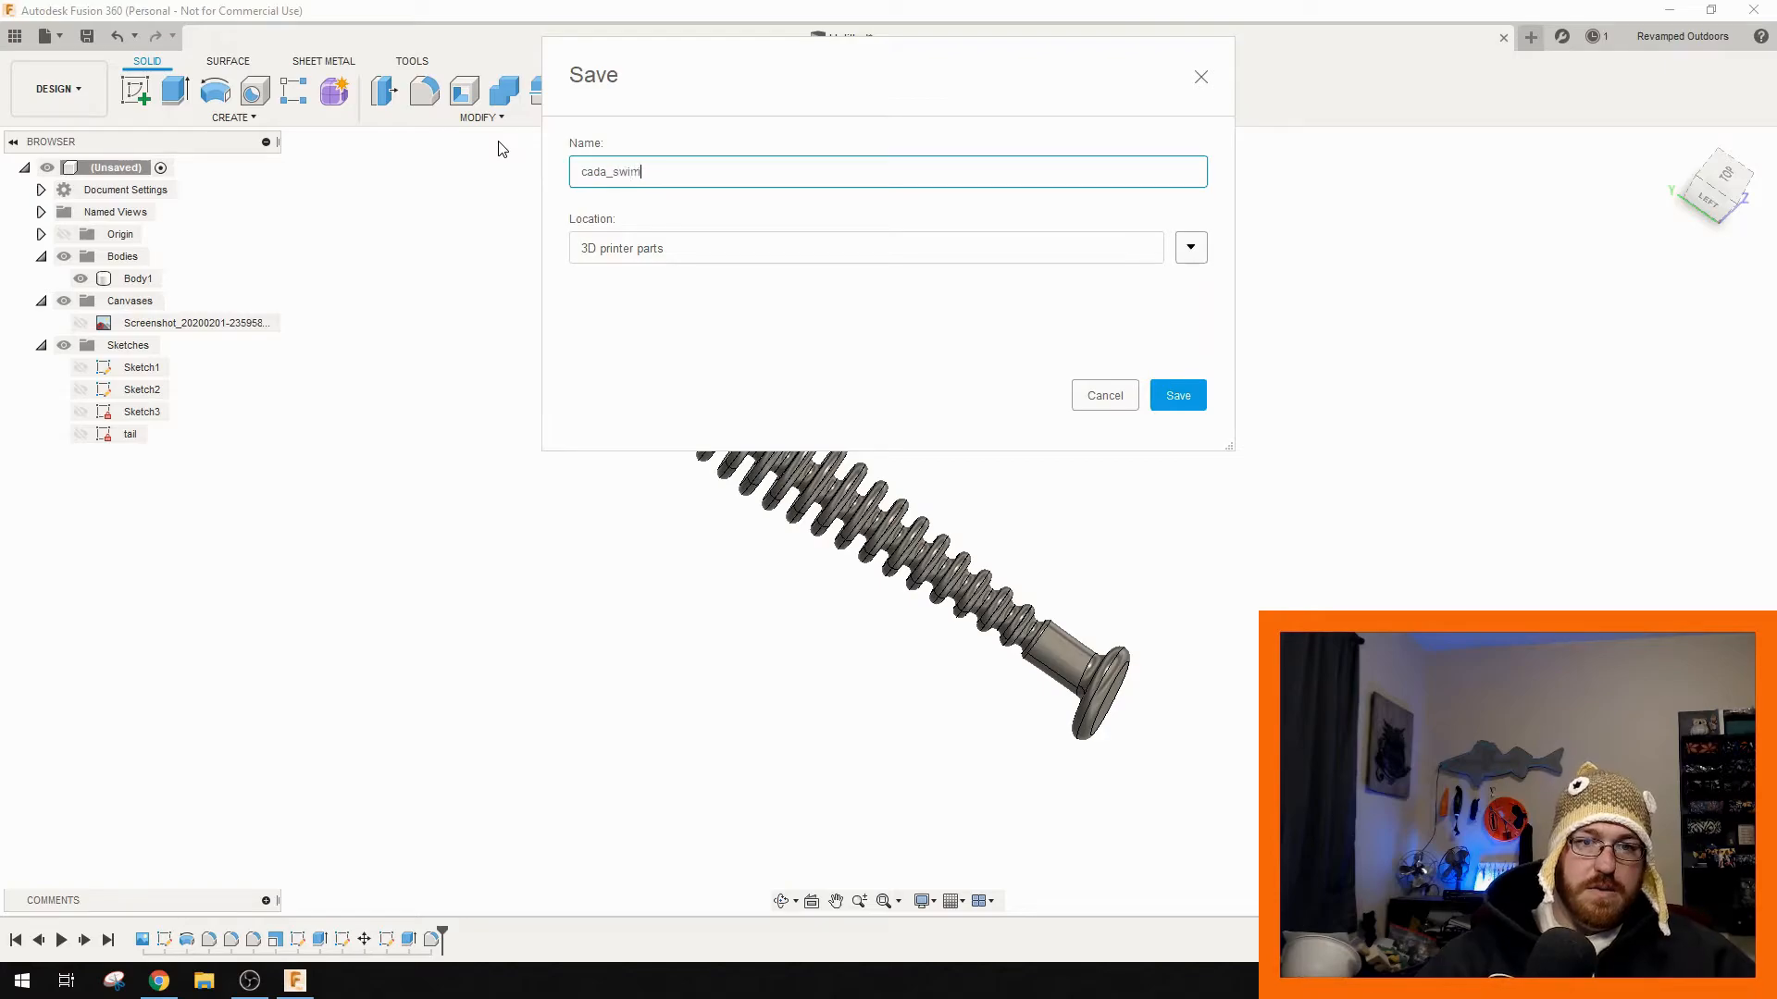
{"action": "left_click", "coordinate": [1196, 396]}
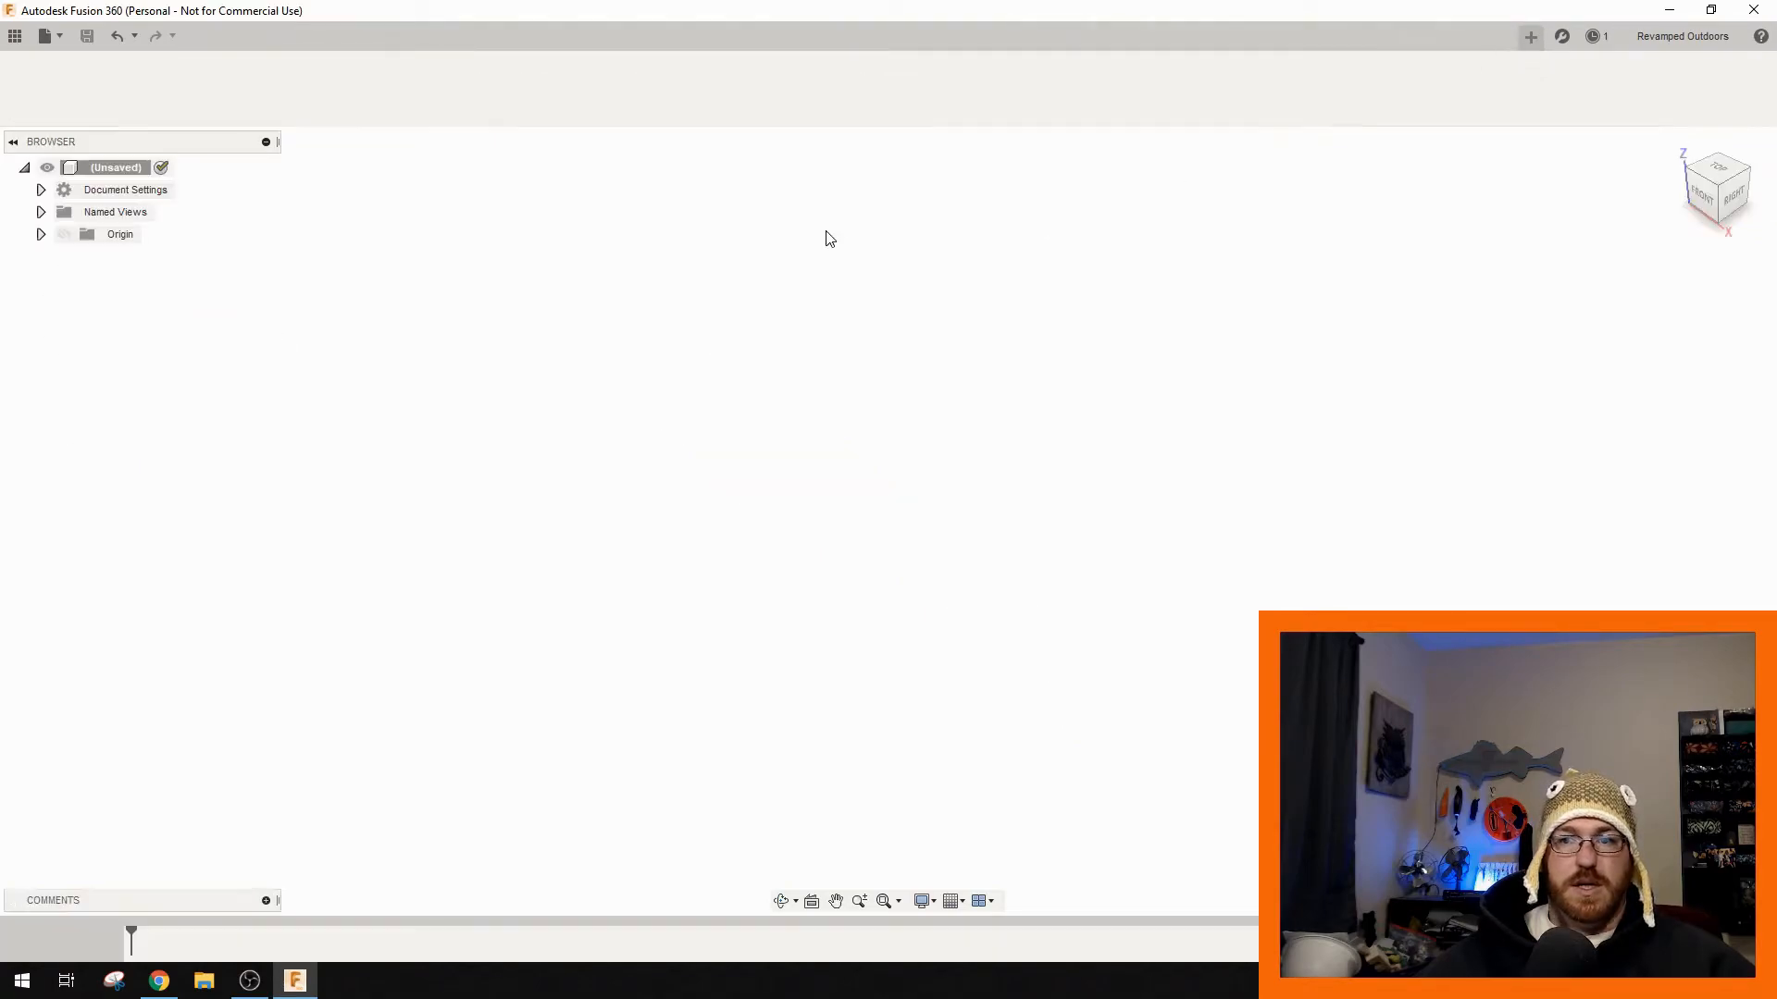
- Close the saved lure design and start a sketch on the horizontal origin plane of a blank design
{"action": "left_click", "coordinate": [1502, 38]}
{"action": "left_click", "coordinate": [1706, 164]}
{"action": "left_click", "coordinate": [194, 118]}
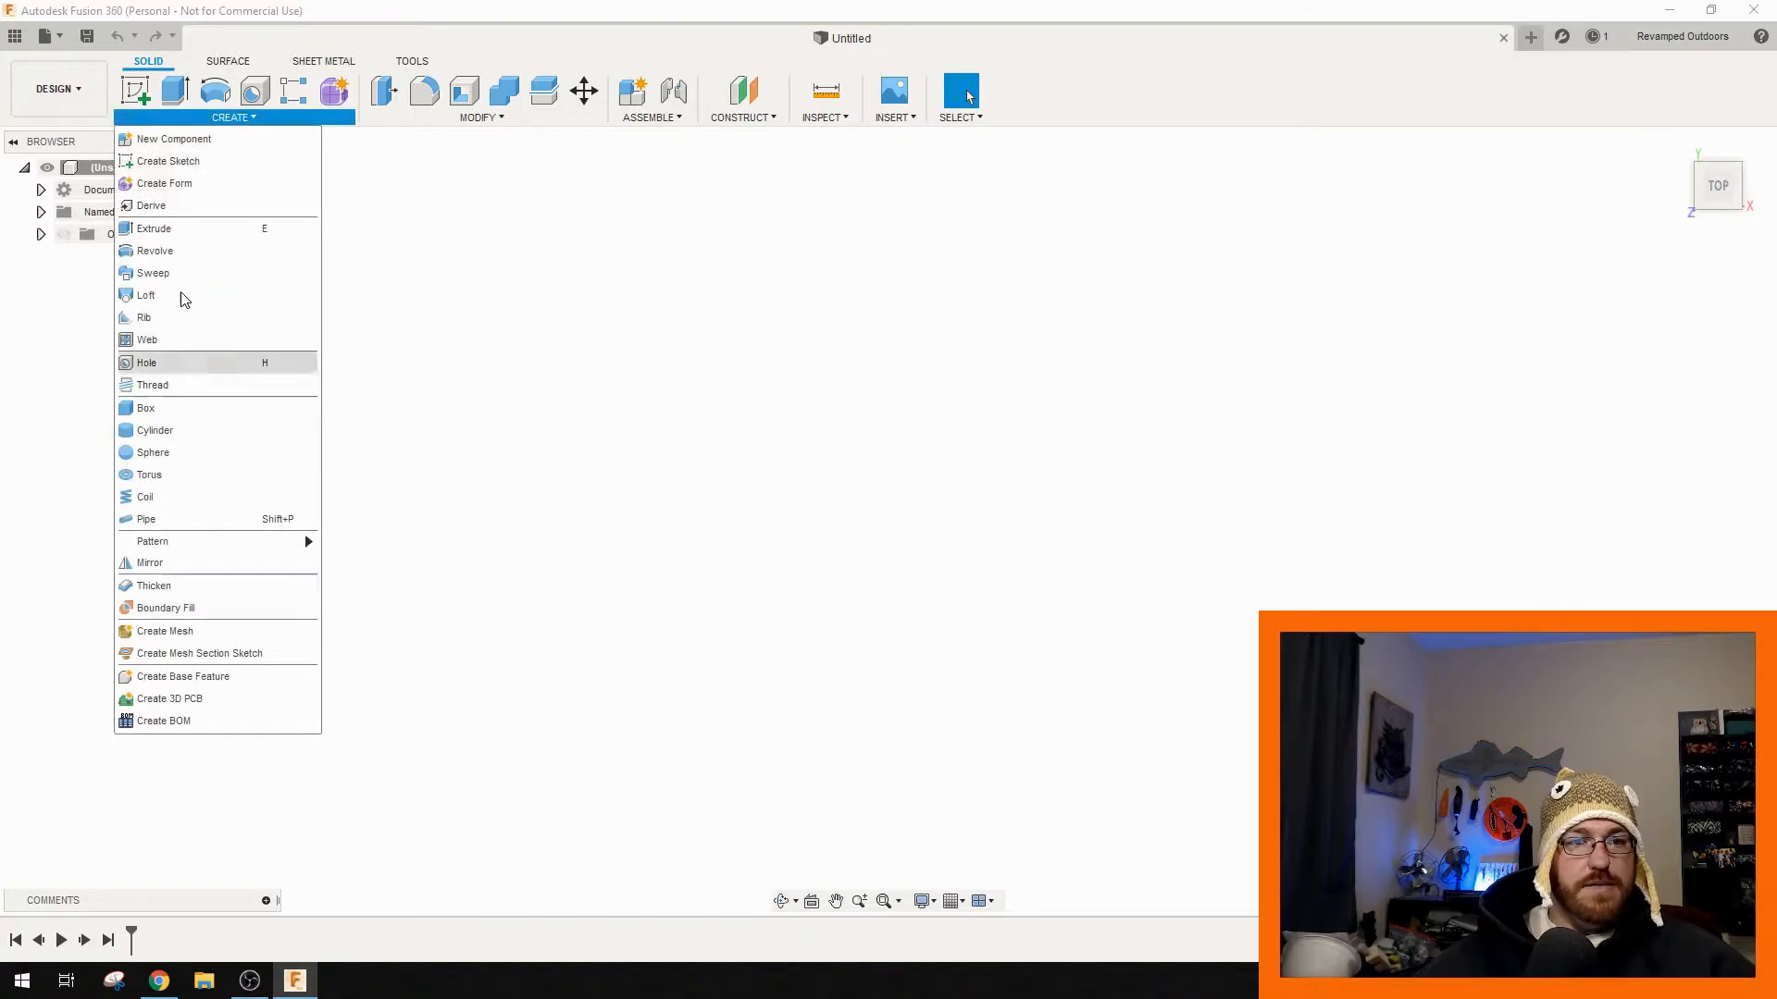
{"action": "left_click", "coordinate": [184, 165]}
{"action": "left_click", "coordinate": [958, 481]}
{"action": "mouse_move", "coordinate": [910, 558]}
{"action": "middle_mouse_down"}
{"action": "mouse_move", "coordinate": [876, 607]}
{"action": "mouse_move", "coordinate": [953, 550]}
{"action": "mouse_move", "coordinate": [1071, 377]}
{"action": "mouse_move", "coordinate": [1075, 341]}
{"action": "middle_mouse_up"}
{"action": "scroll", "coordinate": [953, 550], "scroll_direction": "up", "scroll_amount": 1}
{"action": "scroll", "coordinate": [953, 531], "scroll_direction": "up", "scroll_amount": 1}
{"action": "scroll", "coordinate": [1009, 561], "scroll_direction": "up", "scroll_amount": 3}
{"action": "scroll", "coordinate": [980, 544], "scroll_direction": "down", "scroll_amount": 5}
{"action": "middle_click_drag", "start_coordinate": [1026, 521], "coordinate": [914, 524]}
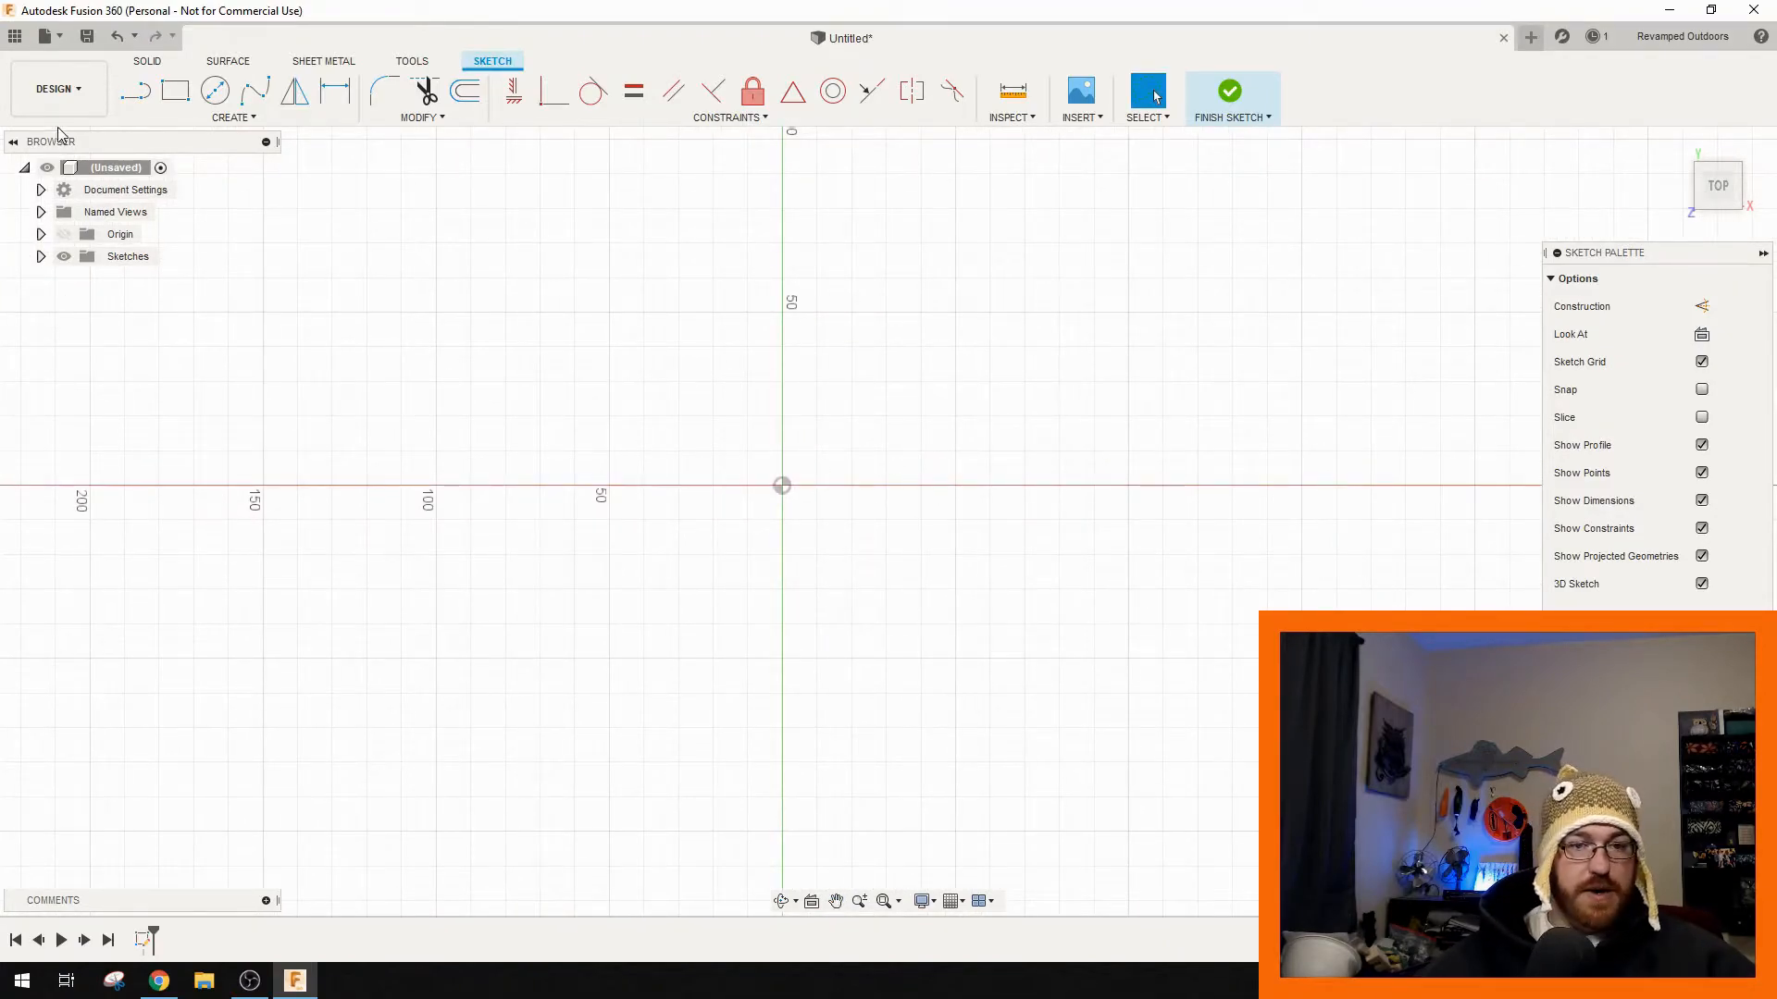
- Draw a 50 mm line from the origin up along the vertical axis
{"action": "key", "text": "l"}
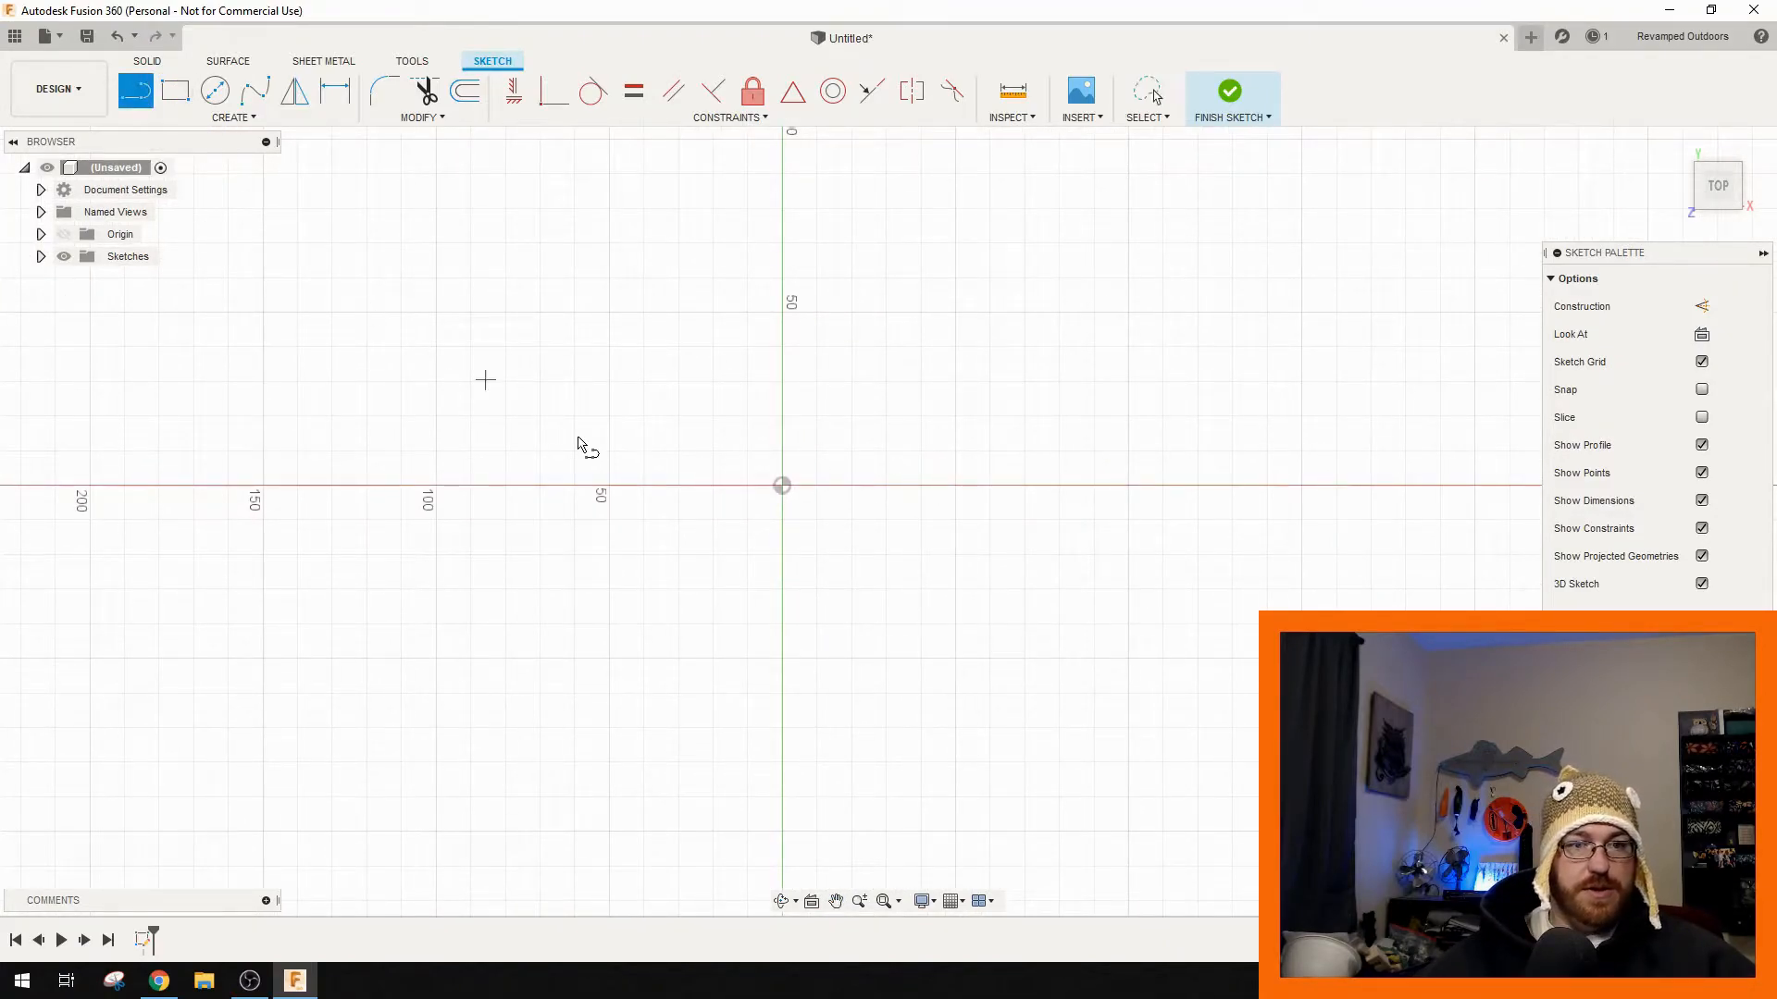
{"action": "left_click", "coordinate": [783, 486]}
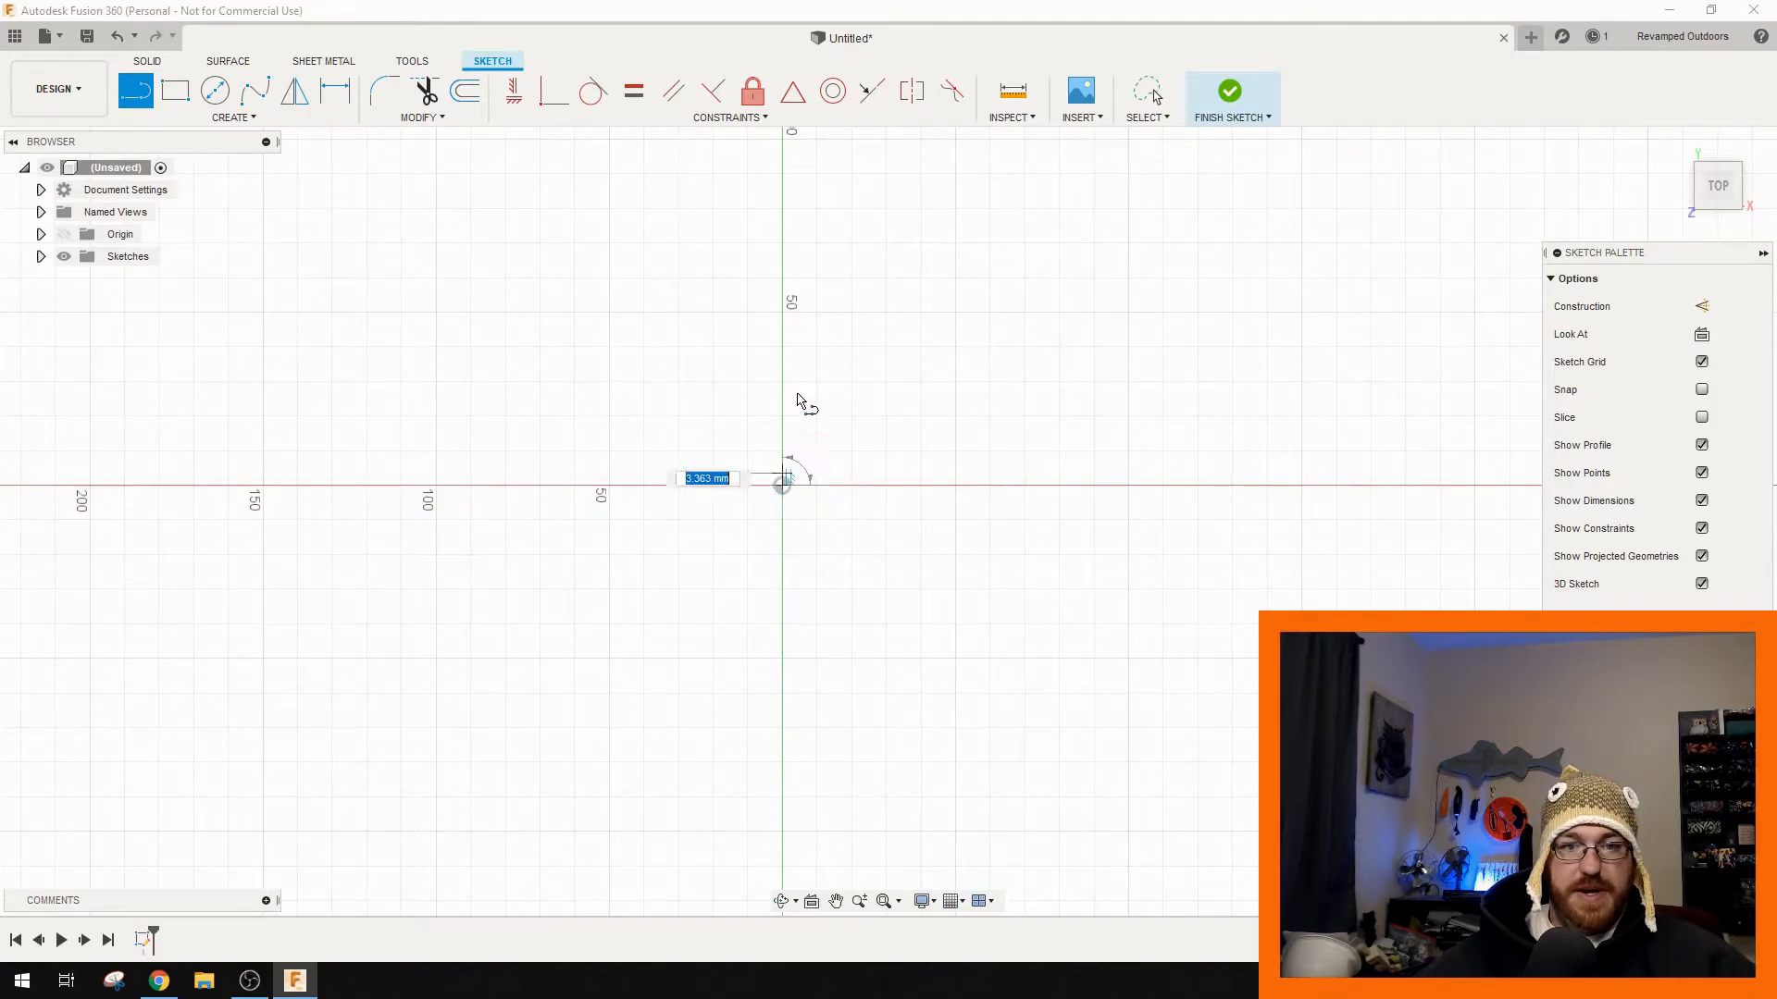
{"action": "scroll", "coordinate": [782, 217], "scroll_direction": "down", "scroll_amount": 3}
{"action": "middle_click_drag", "start_coordinate": [780, 219], "coordinate": [761, 309]}
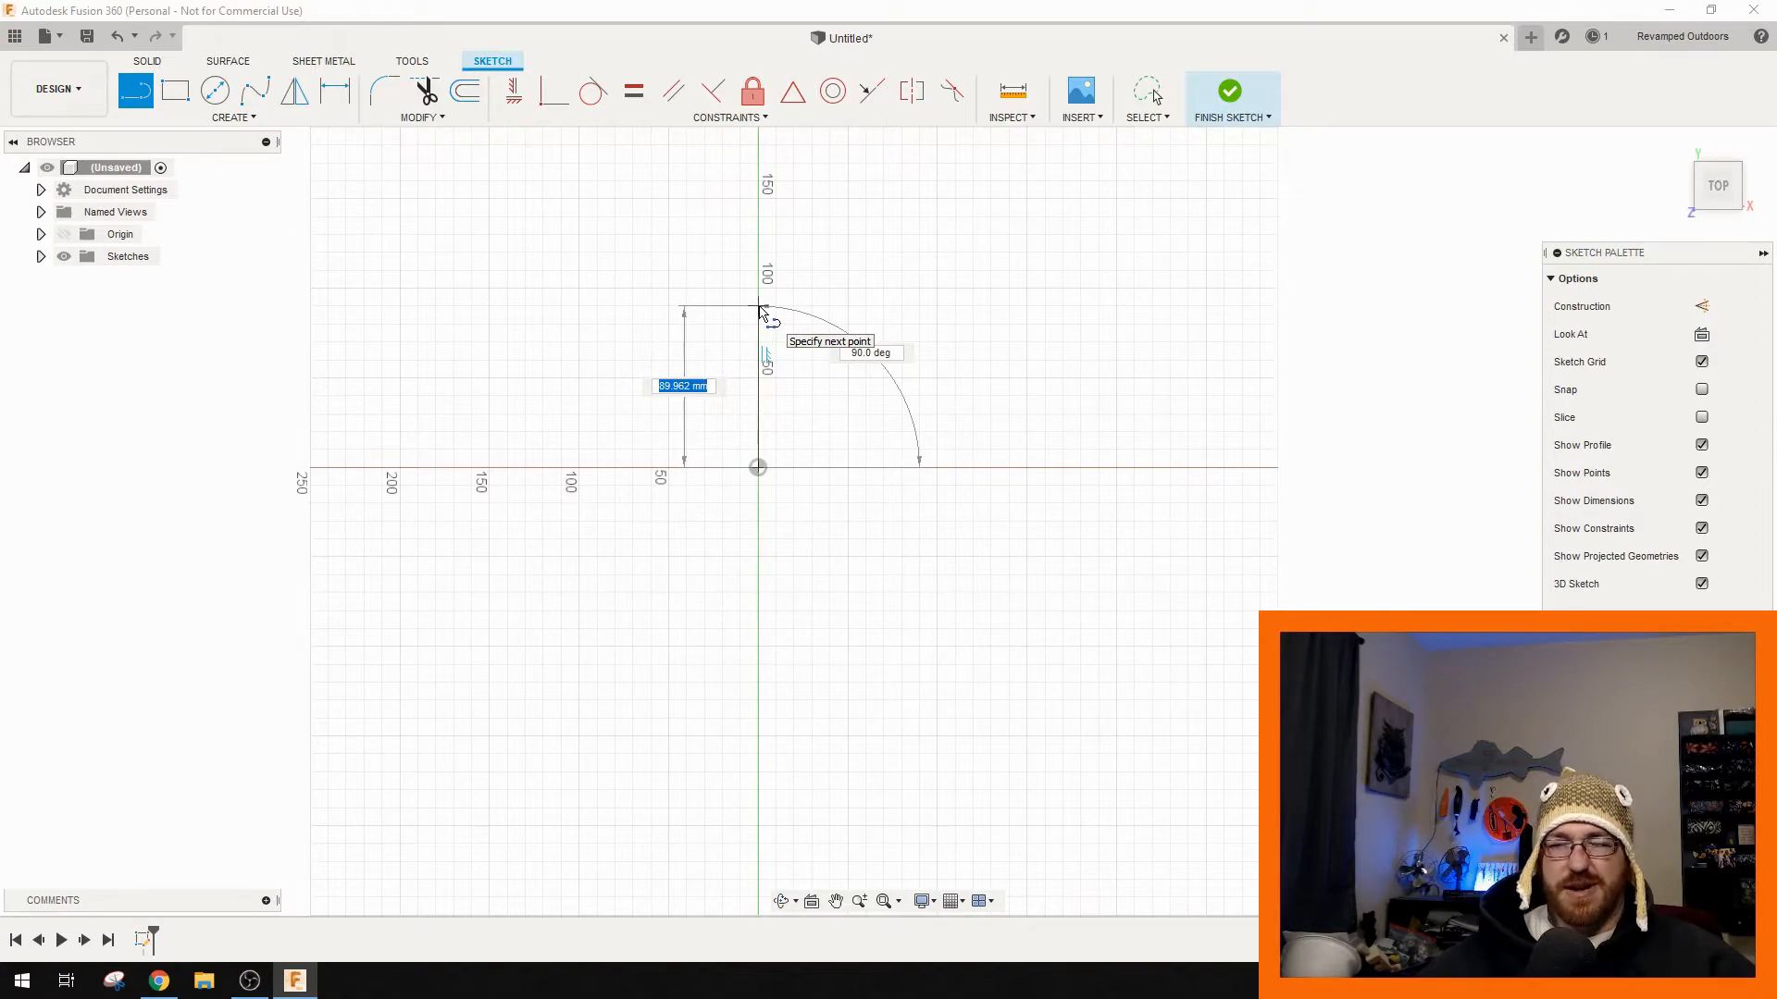
{"action": "type", "text": "0"}
{"action": "key", "text": "Return"}
{"action": "scroll", "coordinate": [939, 490], "scroll_direction": "down", "scroll_amount": 3}
{"action": "scroll", "coordinate": [890, 470], "scroll_direction": "up", "scroll_amount": 5}
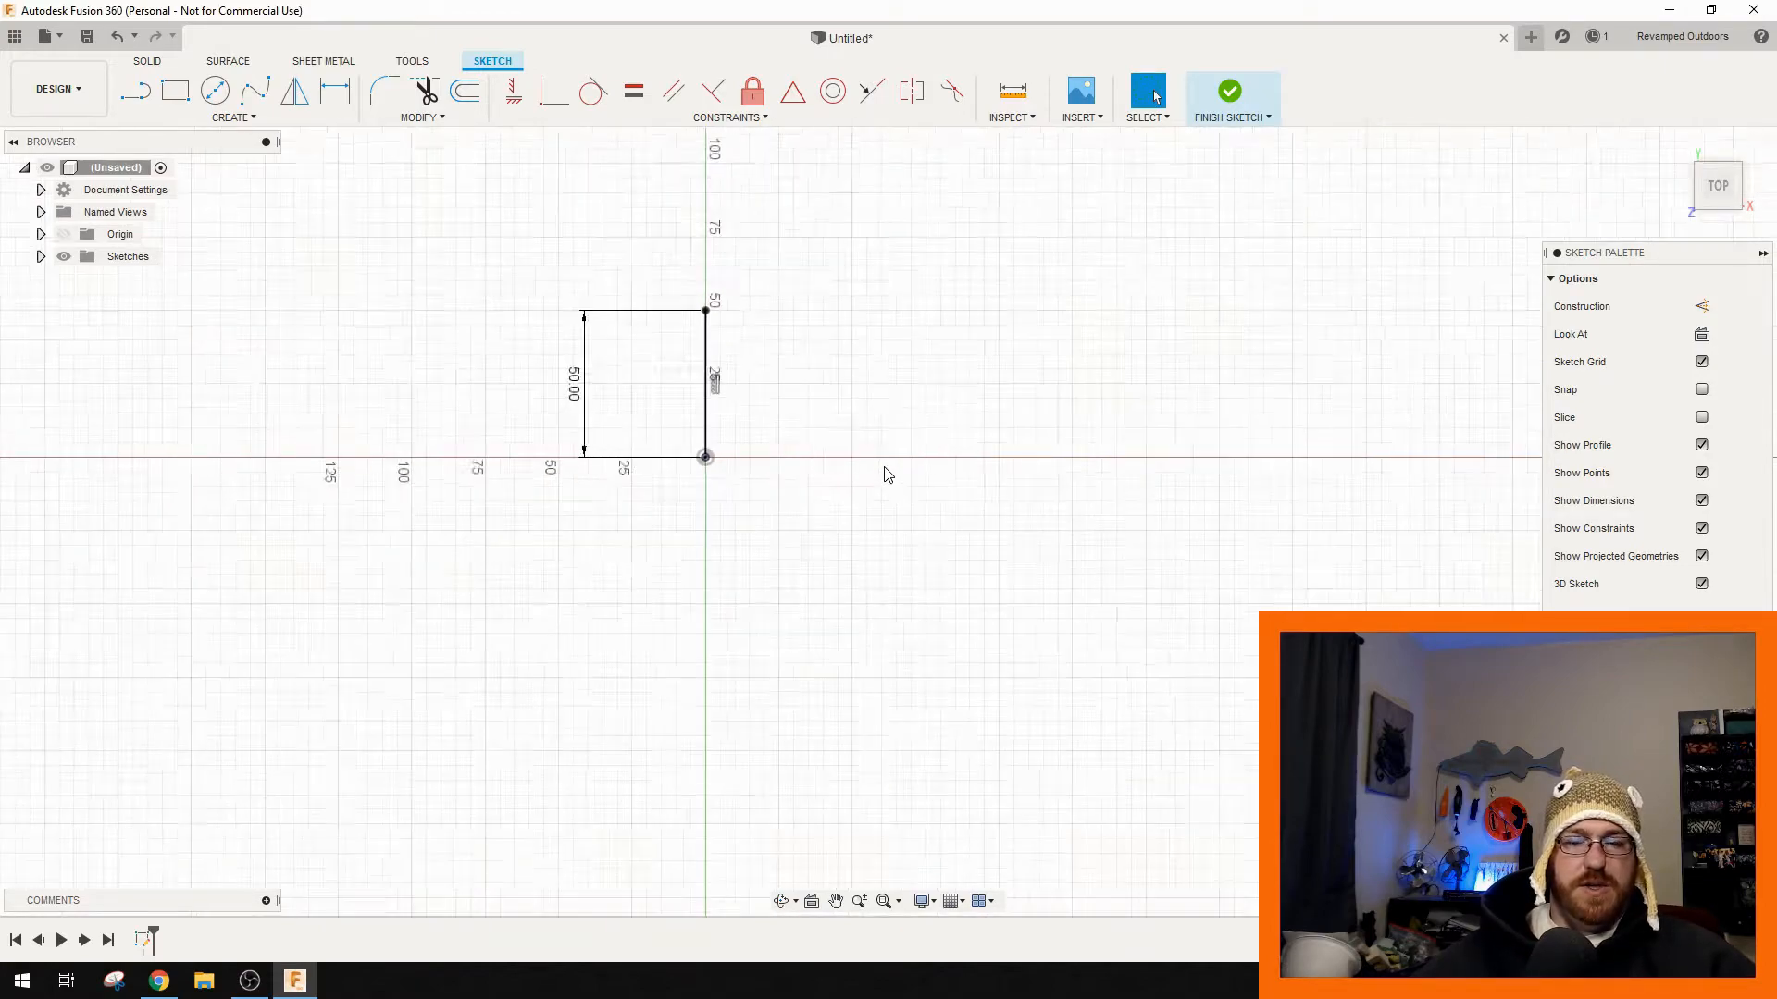
- Draw a 100 mm line straight down from the upper end of the 50 mm line, passing through the origin
{"action": "scroll", "coordinate": [907, 481], "scroll_direction": "up", "scroll_amount": 3}
{"action": "key", "text": "l"}
{"action": "mouse_move", "coordinate": [655, 283]}
{"action": "left_mouse_down"}
{"action": "mouse_move", "coordinate": [634, 667]}
{"action": "mouse_move", "coordinate": [655, 639]}
{"action": "left_mouse_up"}
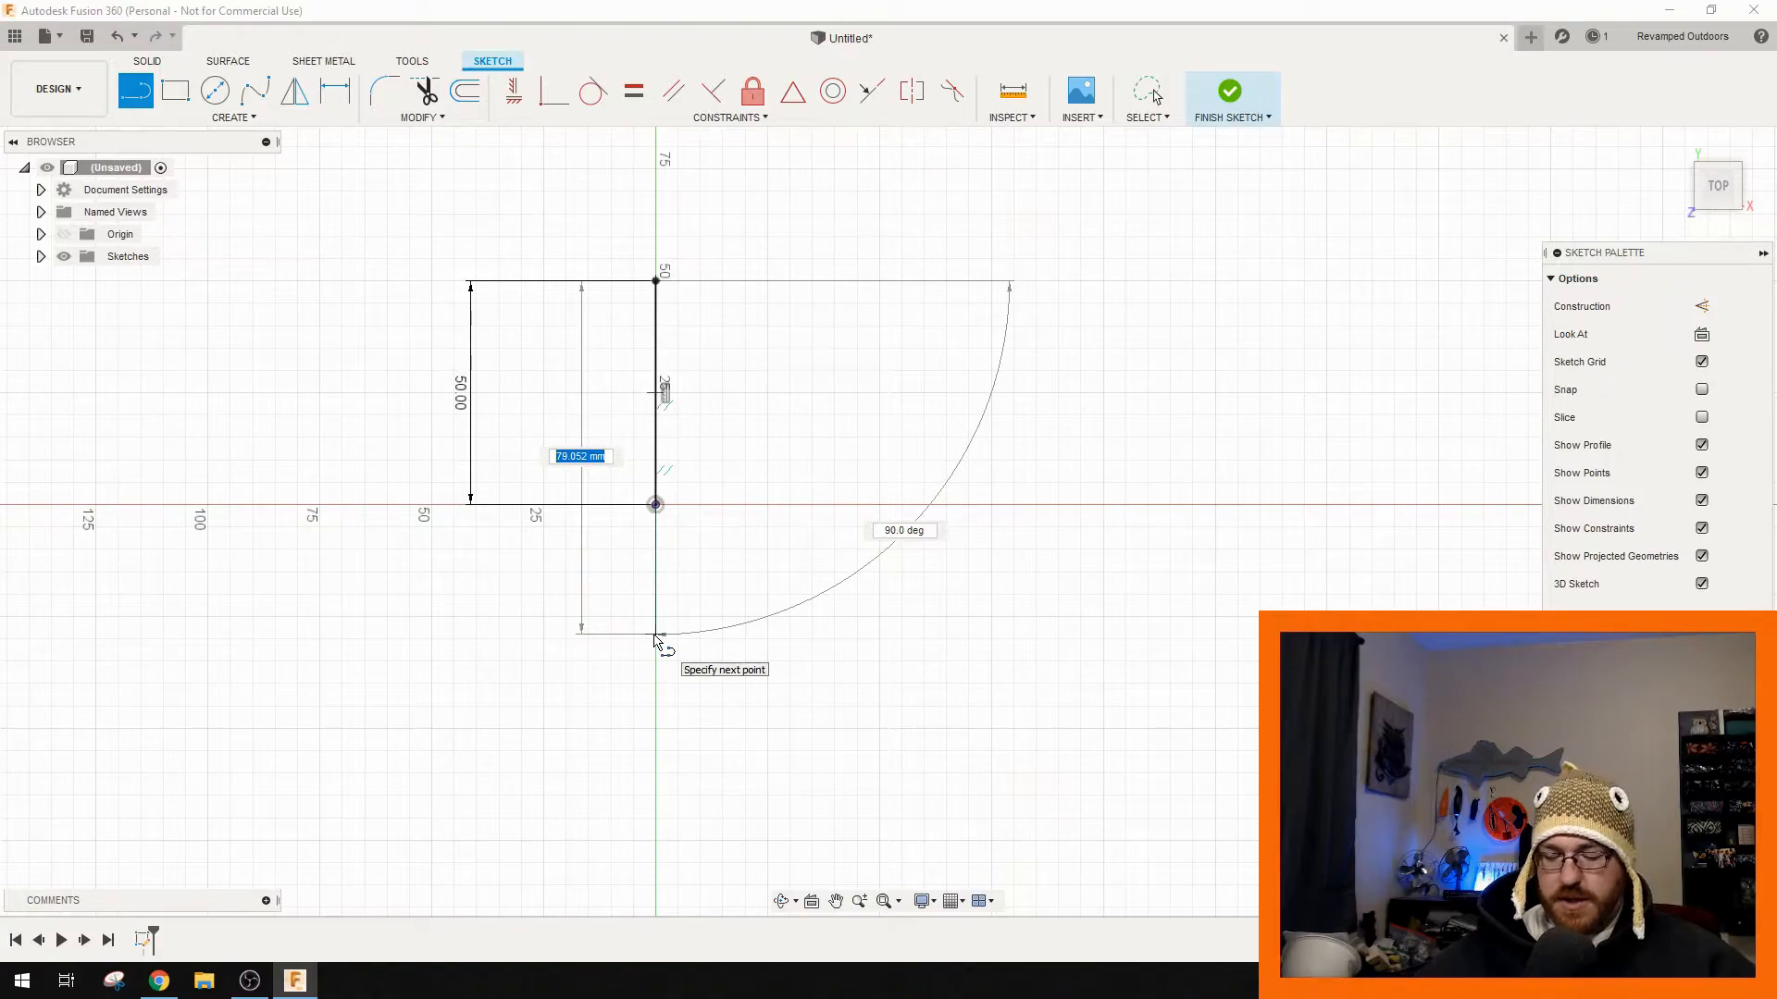
{"action": "type", "text": "100"}
{"action": "key", "text": "Return"}
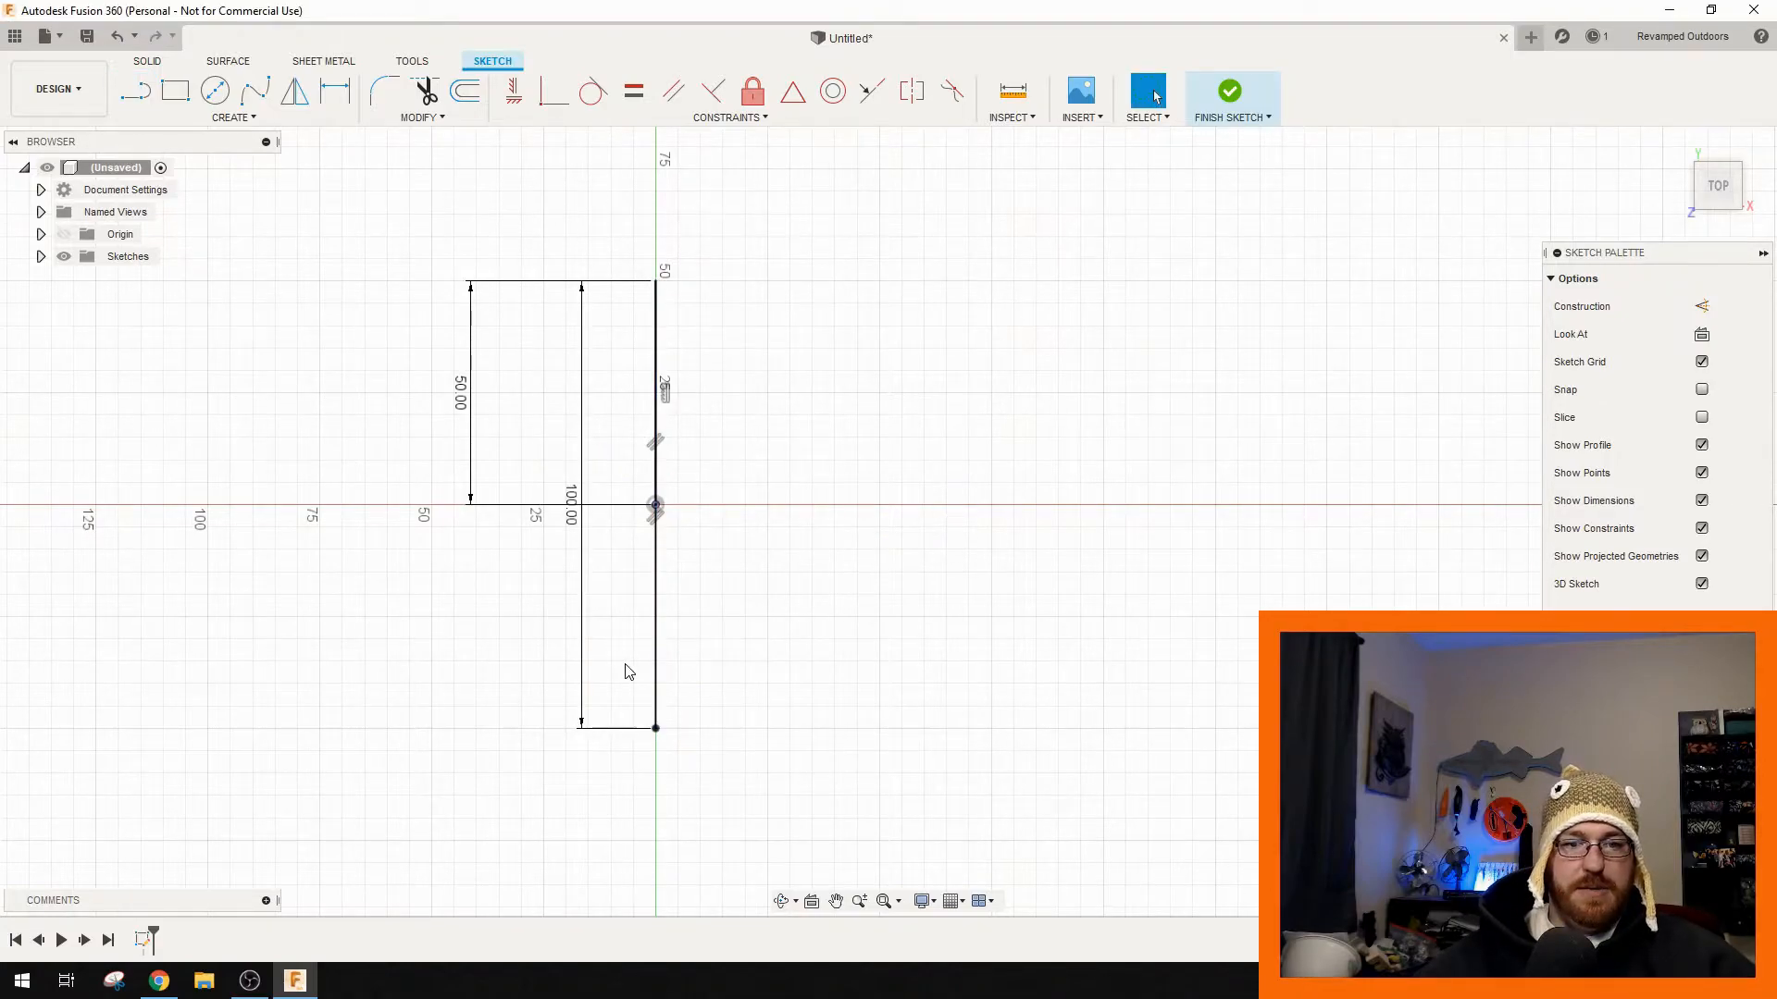
{"action": "key", "text": "Escape"}
{"action": "scroll", "coordinate": [623, 670], "scroll_direction": "down", "scroll_amount": 2}
{"action": "scroll", "coordinate": [677, 605], "scroll_direction": "up", "scroll_amount": 1}
{"action": "mouse_move", "coordinate": [743, 599]}
{"action": "middle_mouse_down"}
{"action": "mouse_move", "coordinate": [829, 622]}
{"action": "mouse_move", "coordinate": [911, 560]}
{"action": "middle_mouse_up"}
{"action": "scroll", "coordinate": [859, 573], "scroll_direction": "up", "scroll_amount": 3}
{"action": "scroll", "coordinate": [874, 580], "scroll_direction": "down", "scroll_amount": 2}
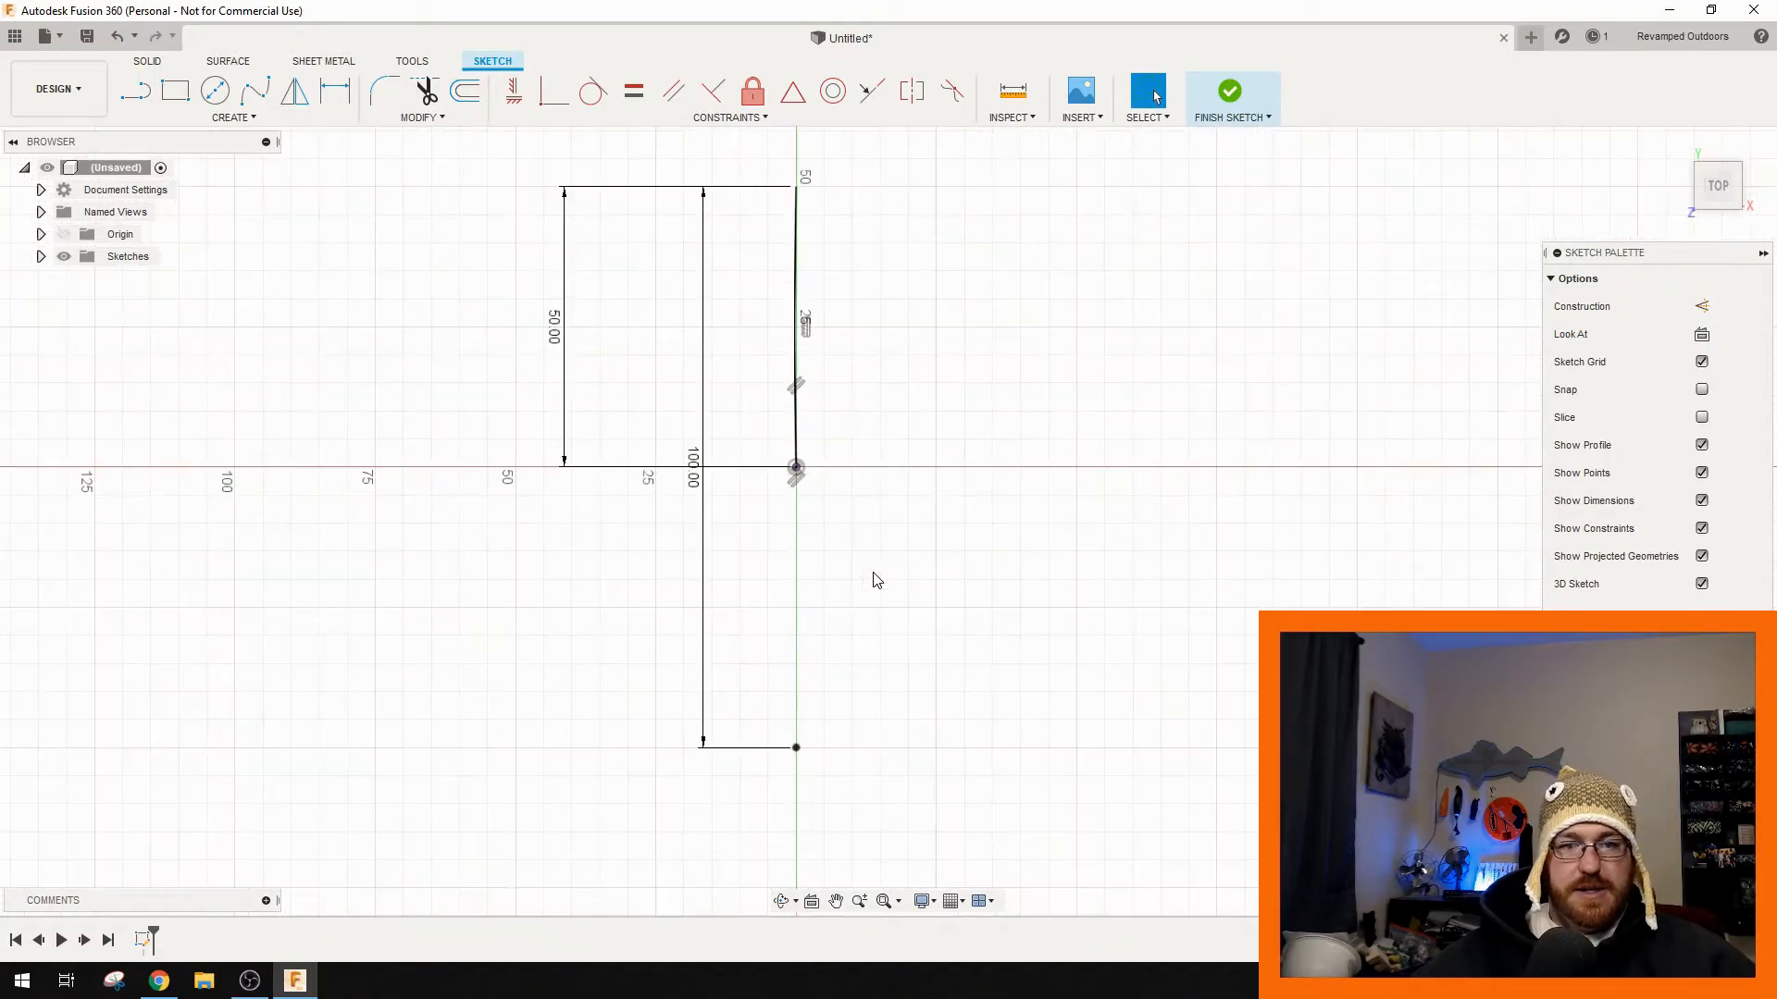
{"action": "left_click", "coordinate": [812, 389]}
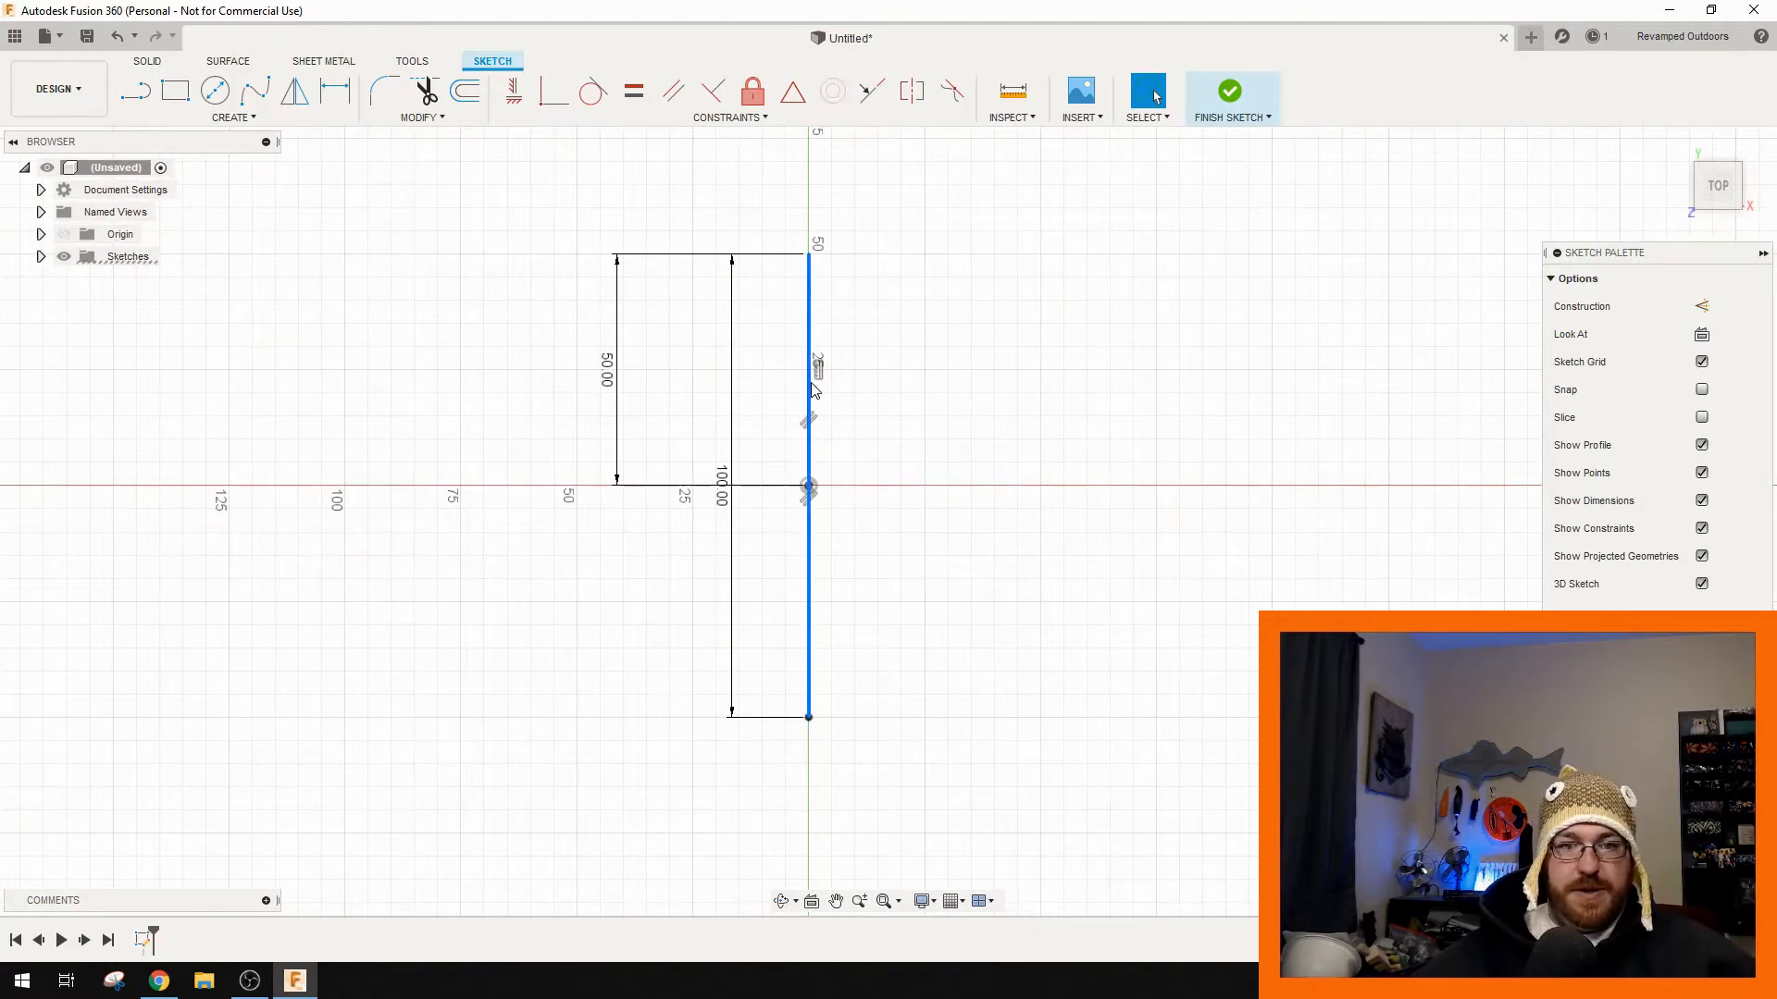
{"action": "left_click", "coordinate": [1037, 445]}
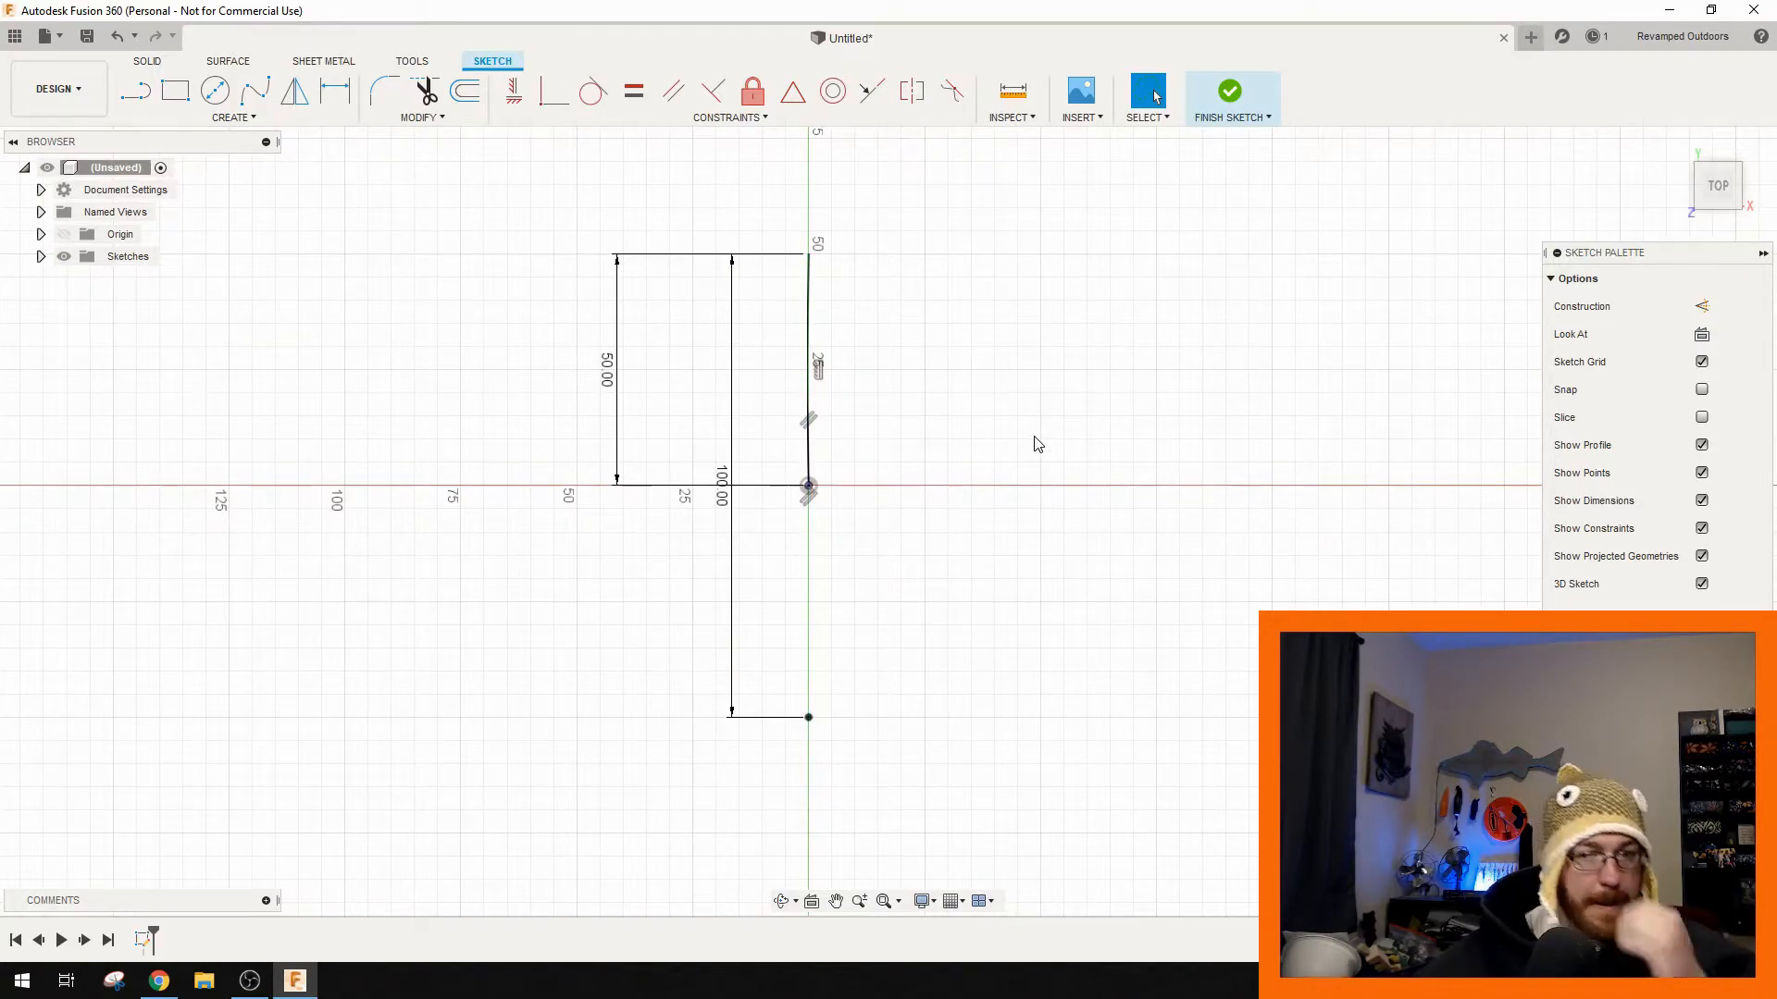
{"action": "scroll", "coordinate": [930, 415], "scroll_direction": "up", "scroll_amount": 2}
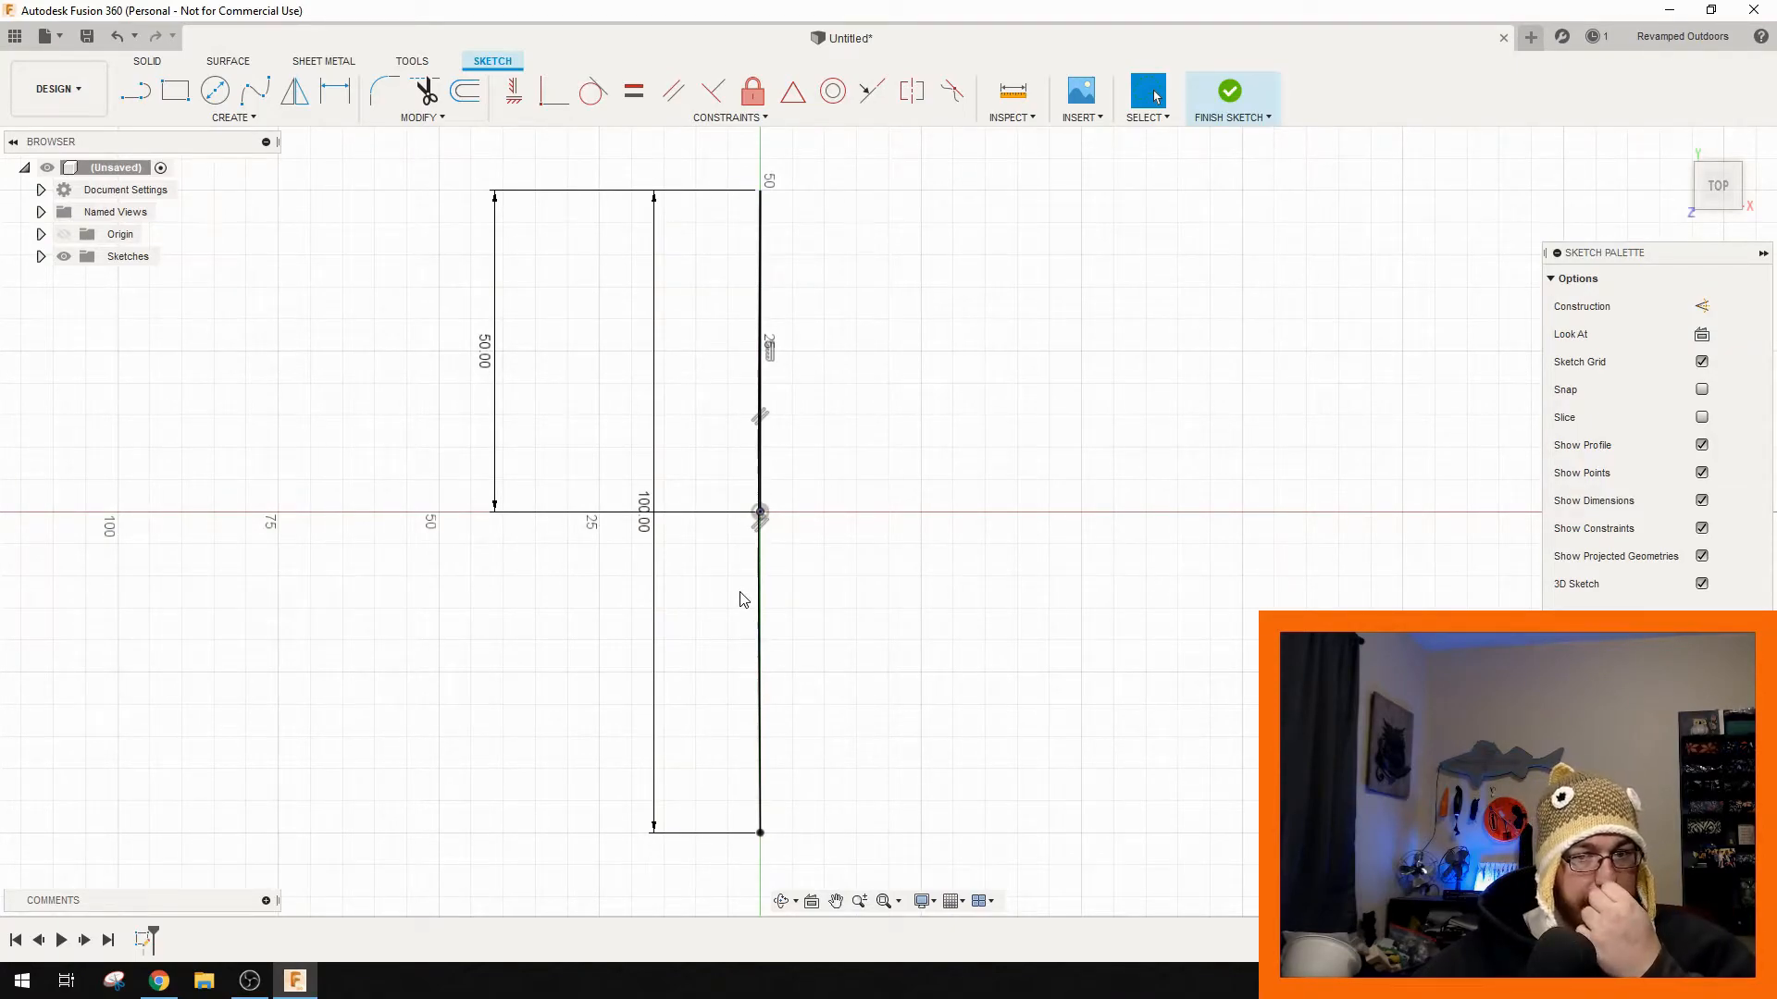
{"action": "left_click", "coordinate": [232, 117]}
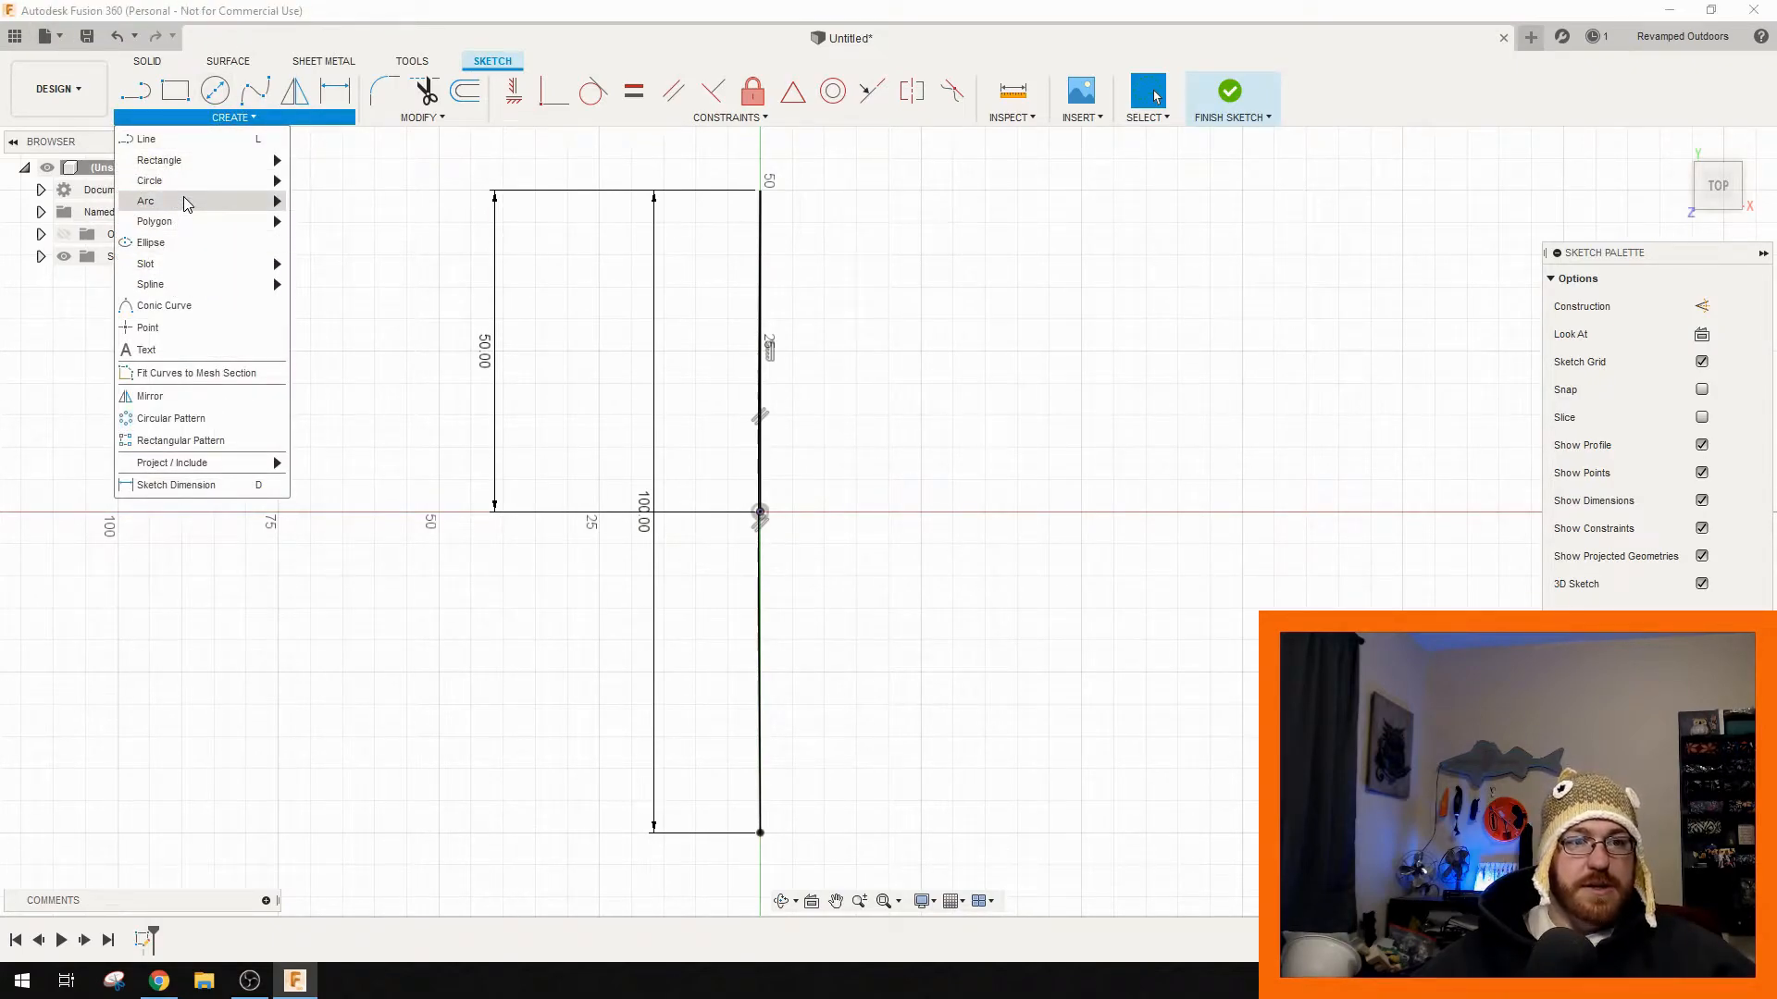
{"action": "mouse_move", "coordinate": [186, 201]}
{"action": "left_click", "coordinate": [328, 205]}
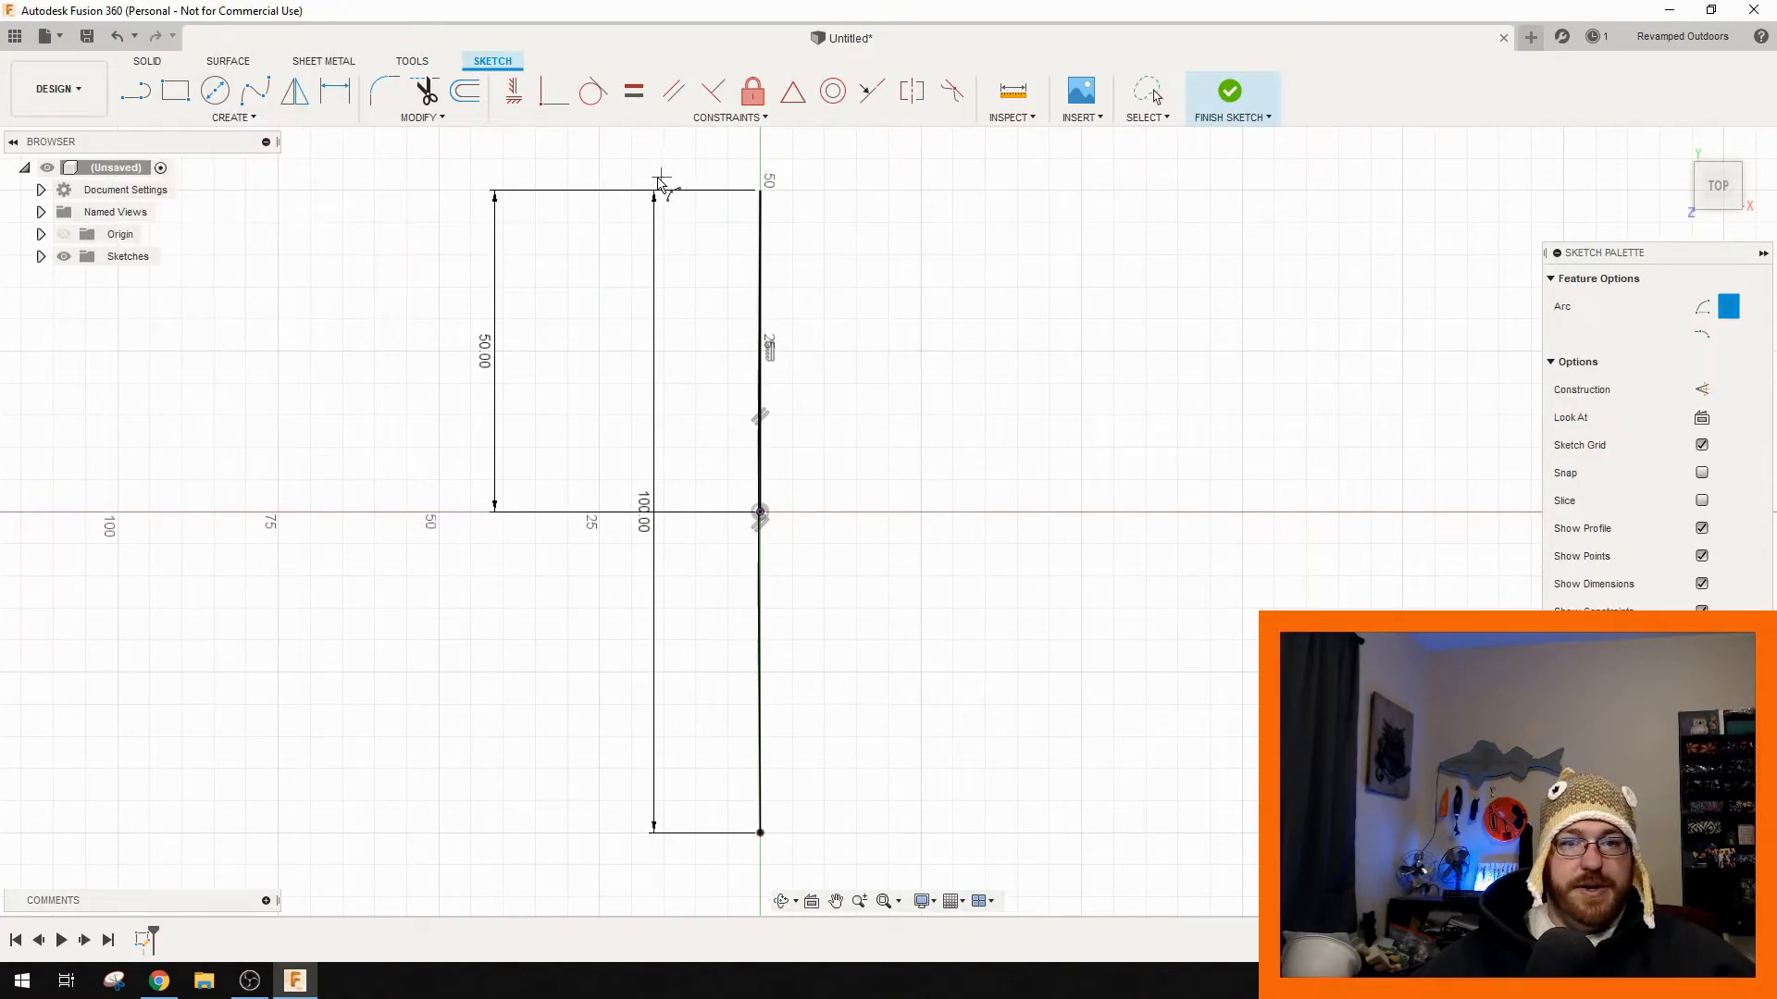
{"action": "left_click", "coordinate": [760, 192]}
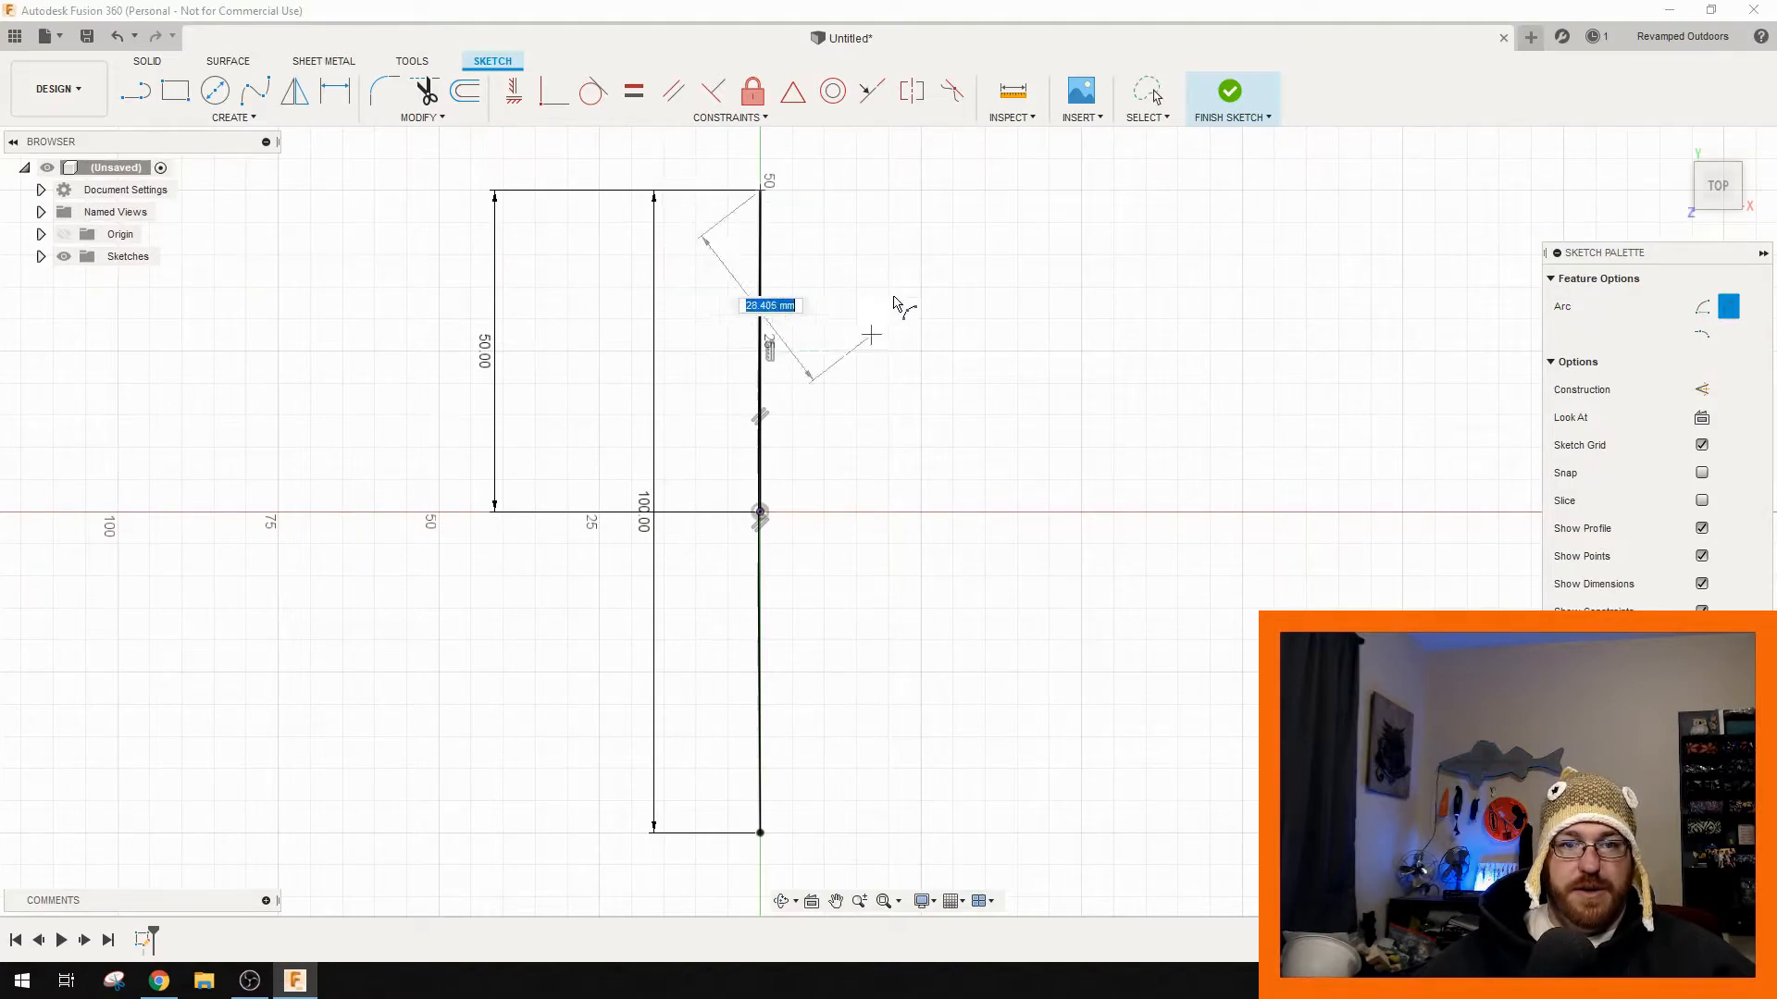
{"action": "right_click", "coordinate": [767, 251]}
{"action": "left_click", "coordinate": [711, 225]}
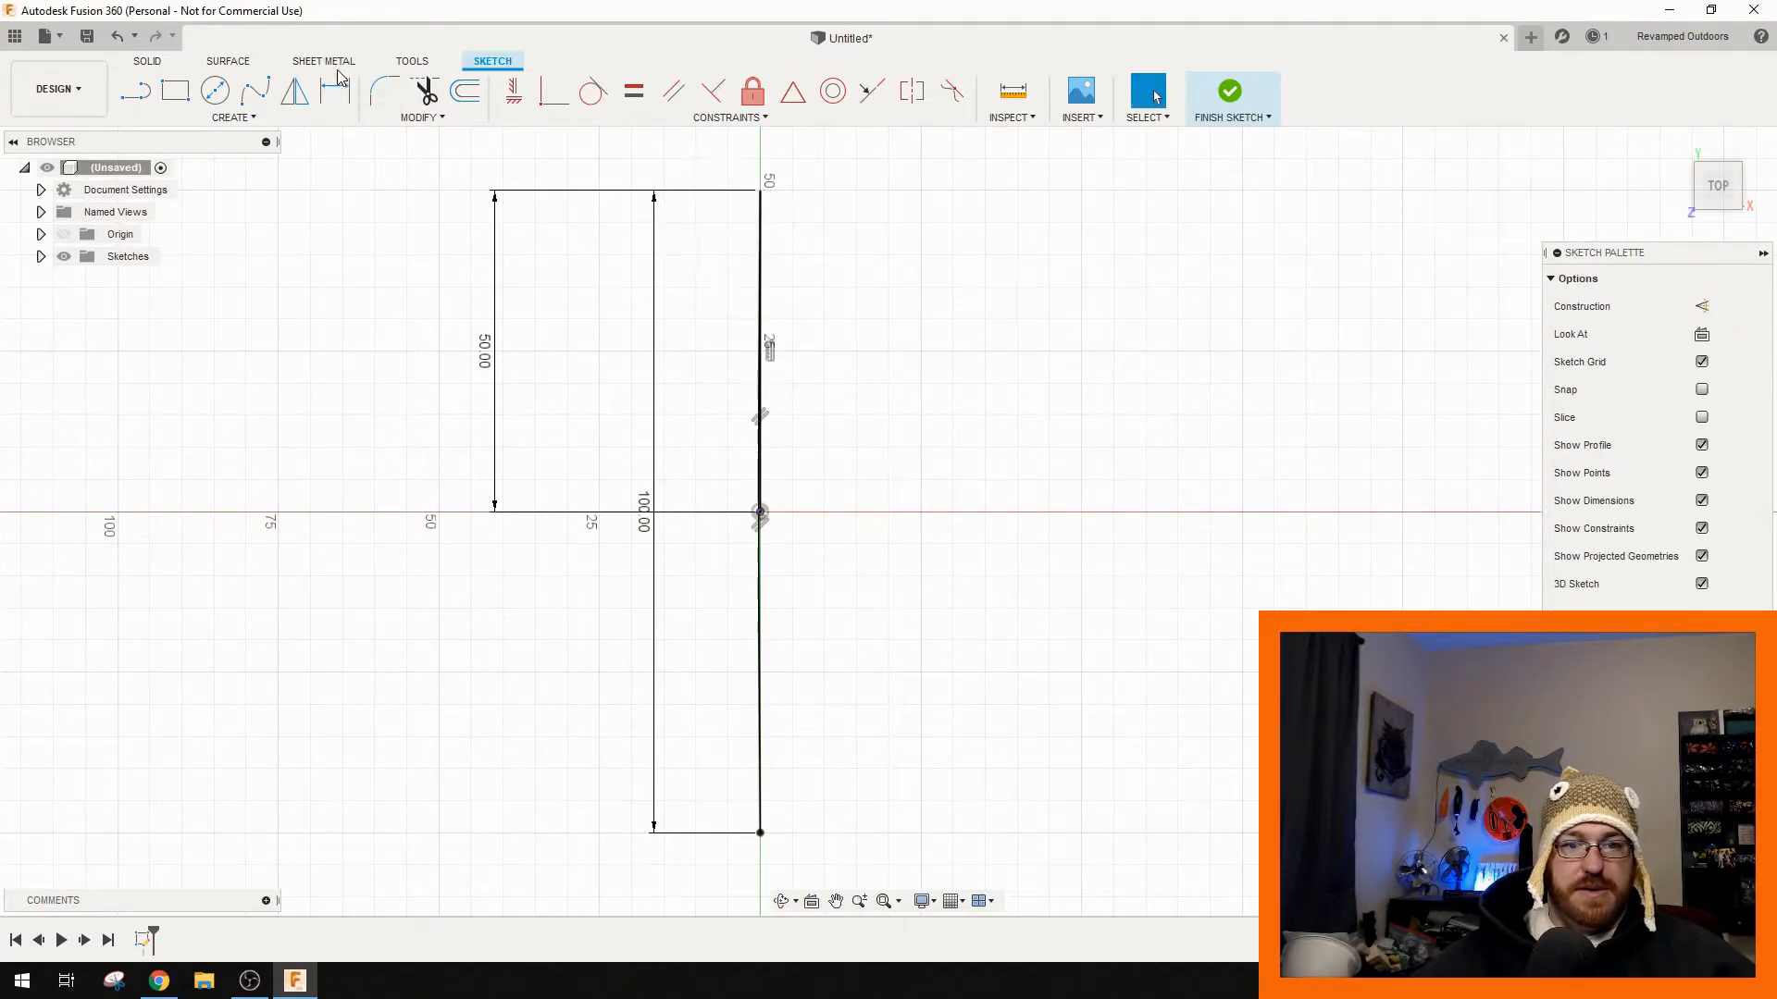
- Draw a 3-point arc from the line's upper end to a point 65 mm down the line, bulging shallowly toward positive X
{"action": "left_click", "coordinate": [231, 117]}
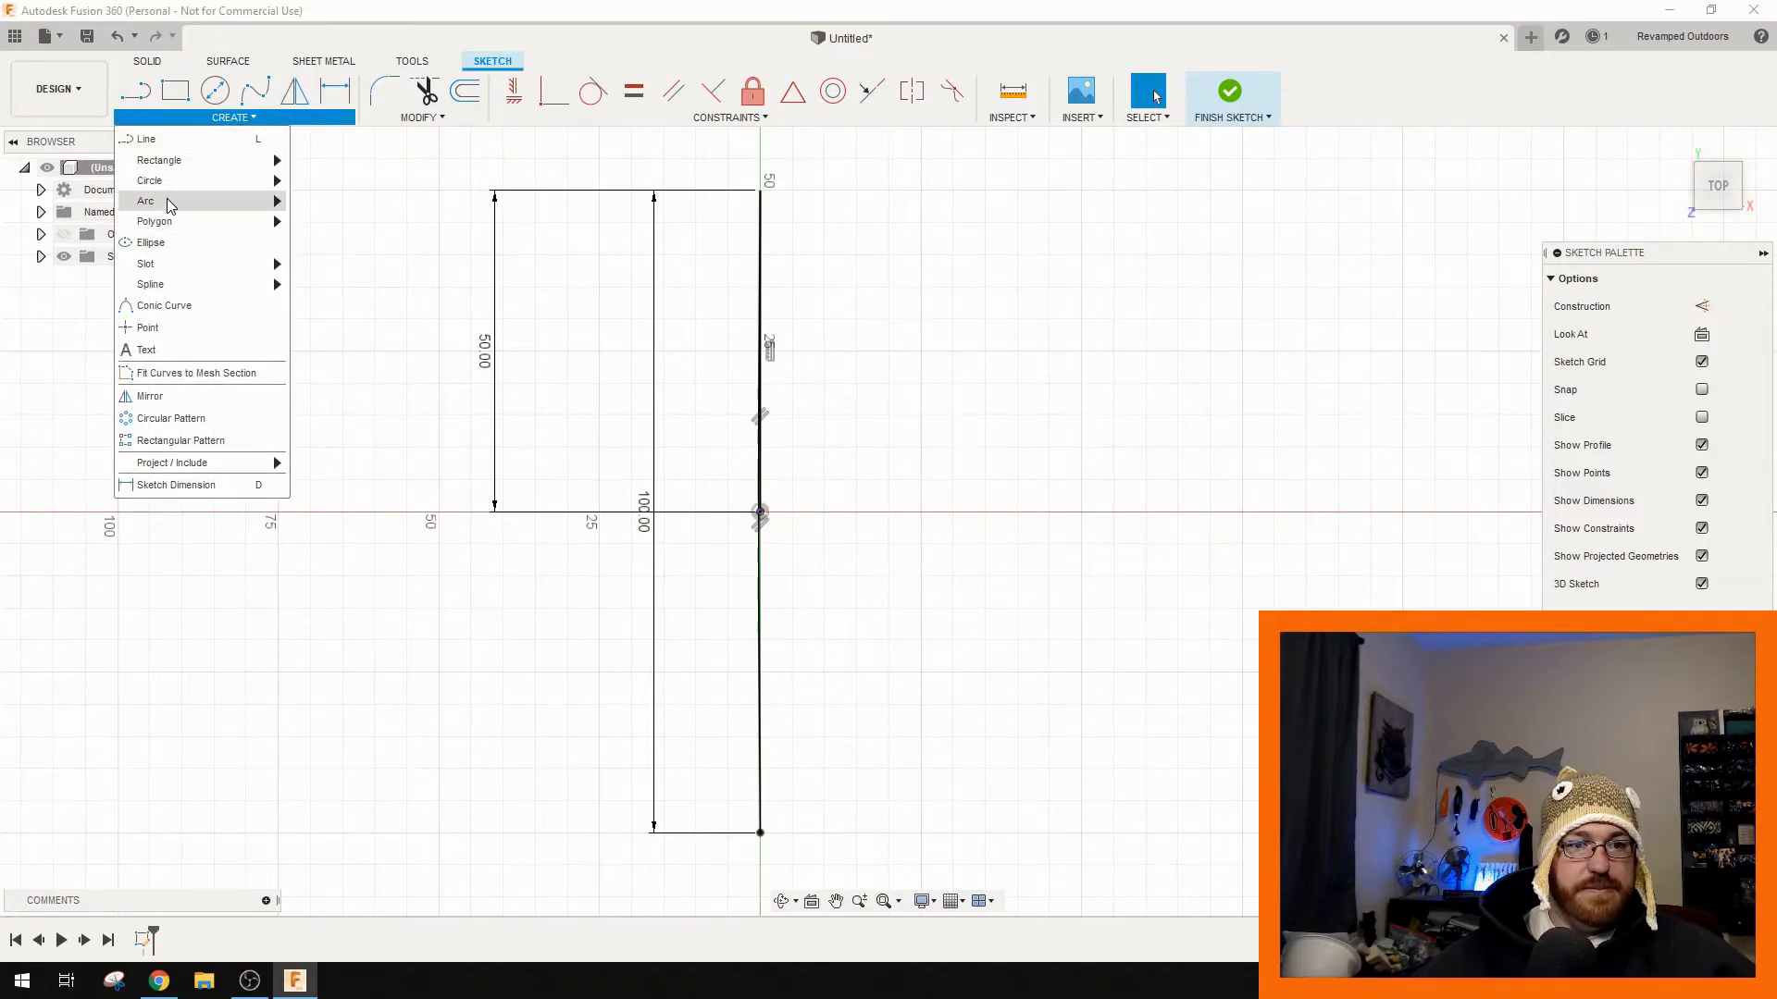
{"action": "mouse_move", "coordinate": [269, 201]}
{"action": "left_click", "coordinate": [350, 206]}
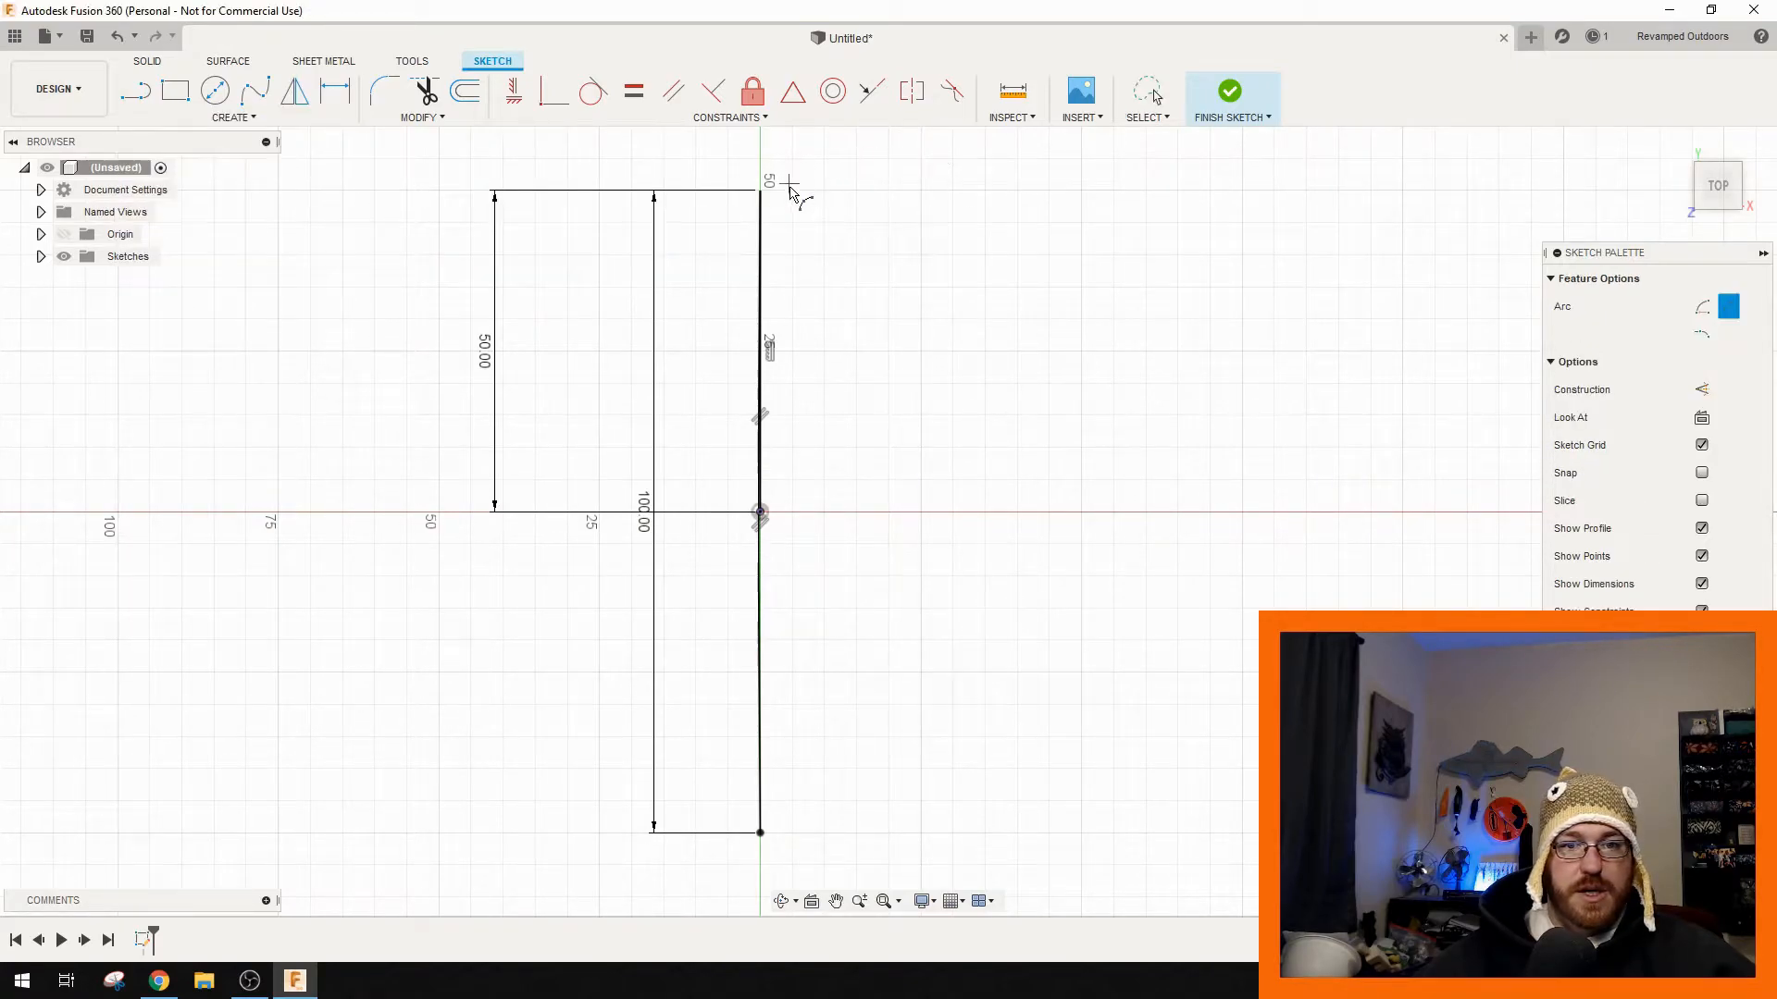
{"action": "left_click", "coordinate": [761, 194]}
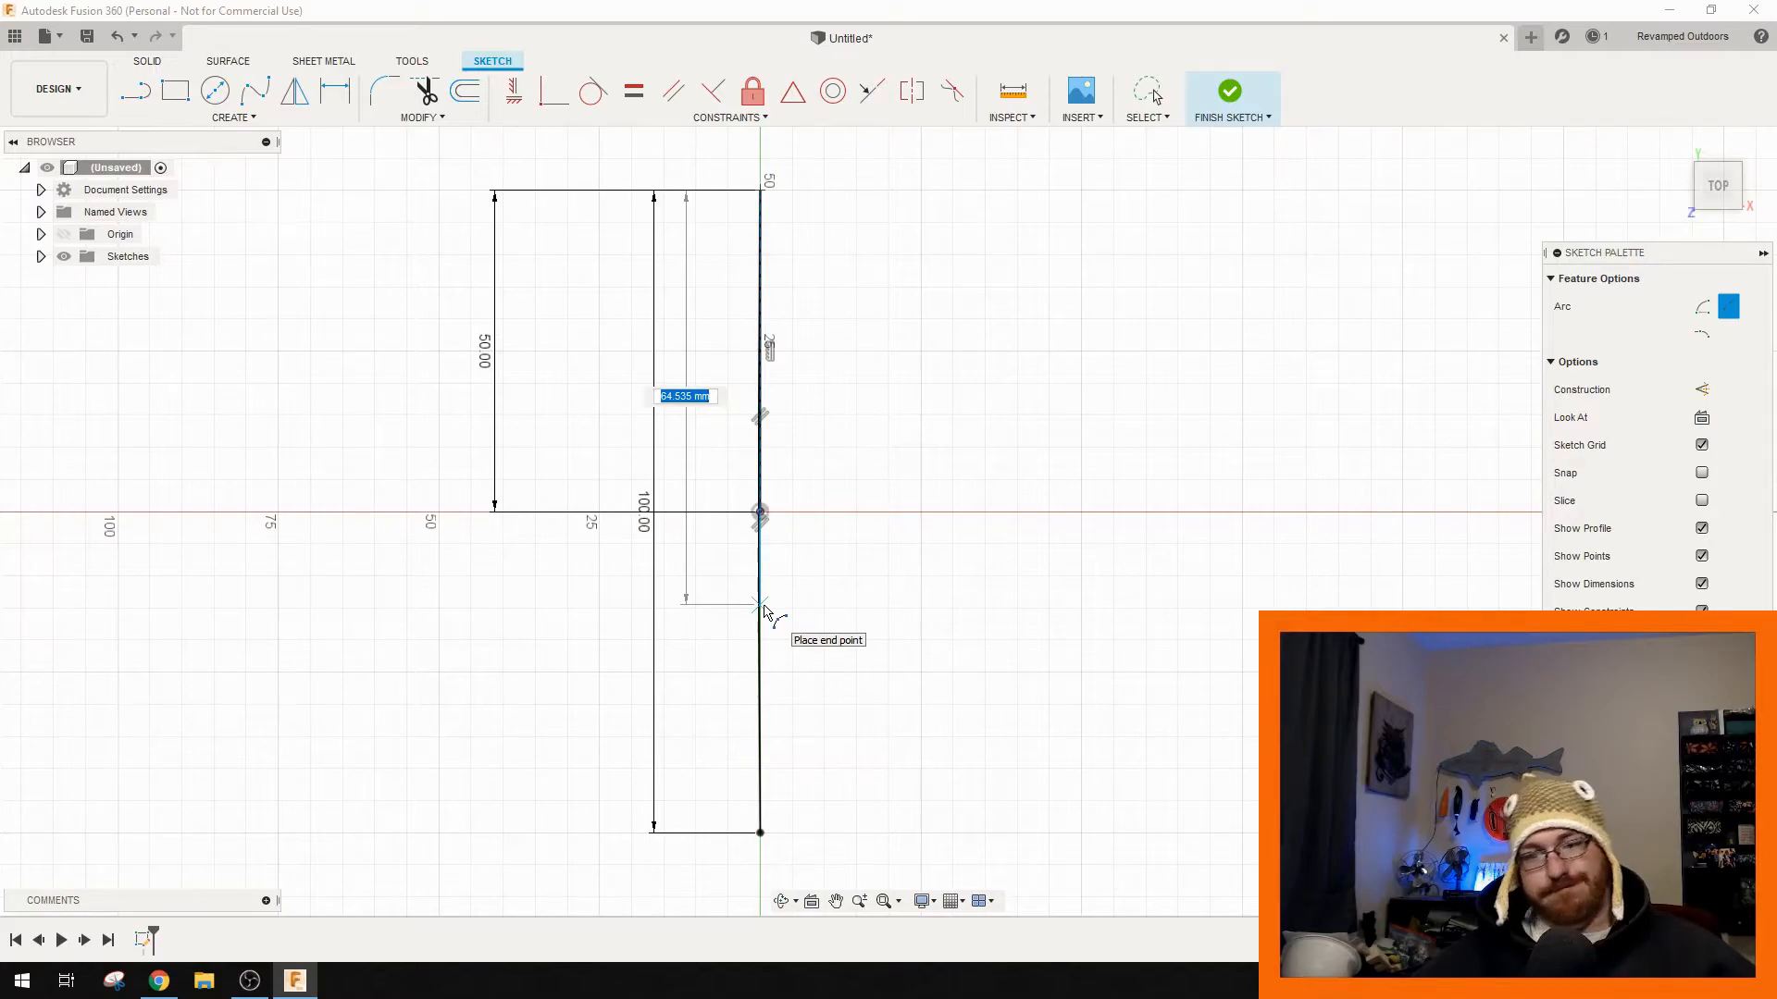
{"action": "key", "text": "Tab"}
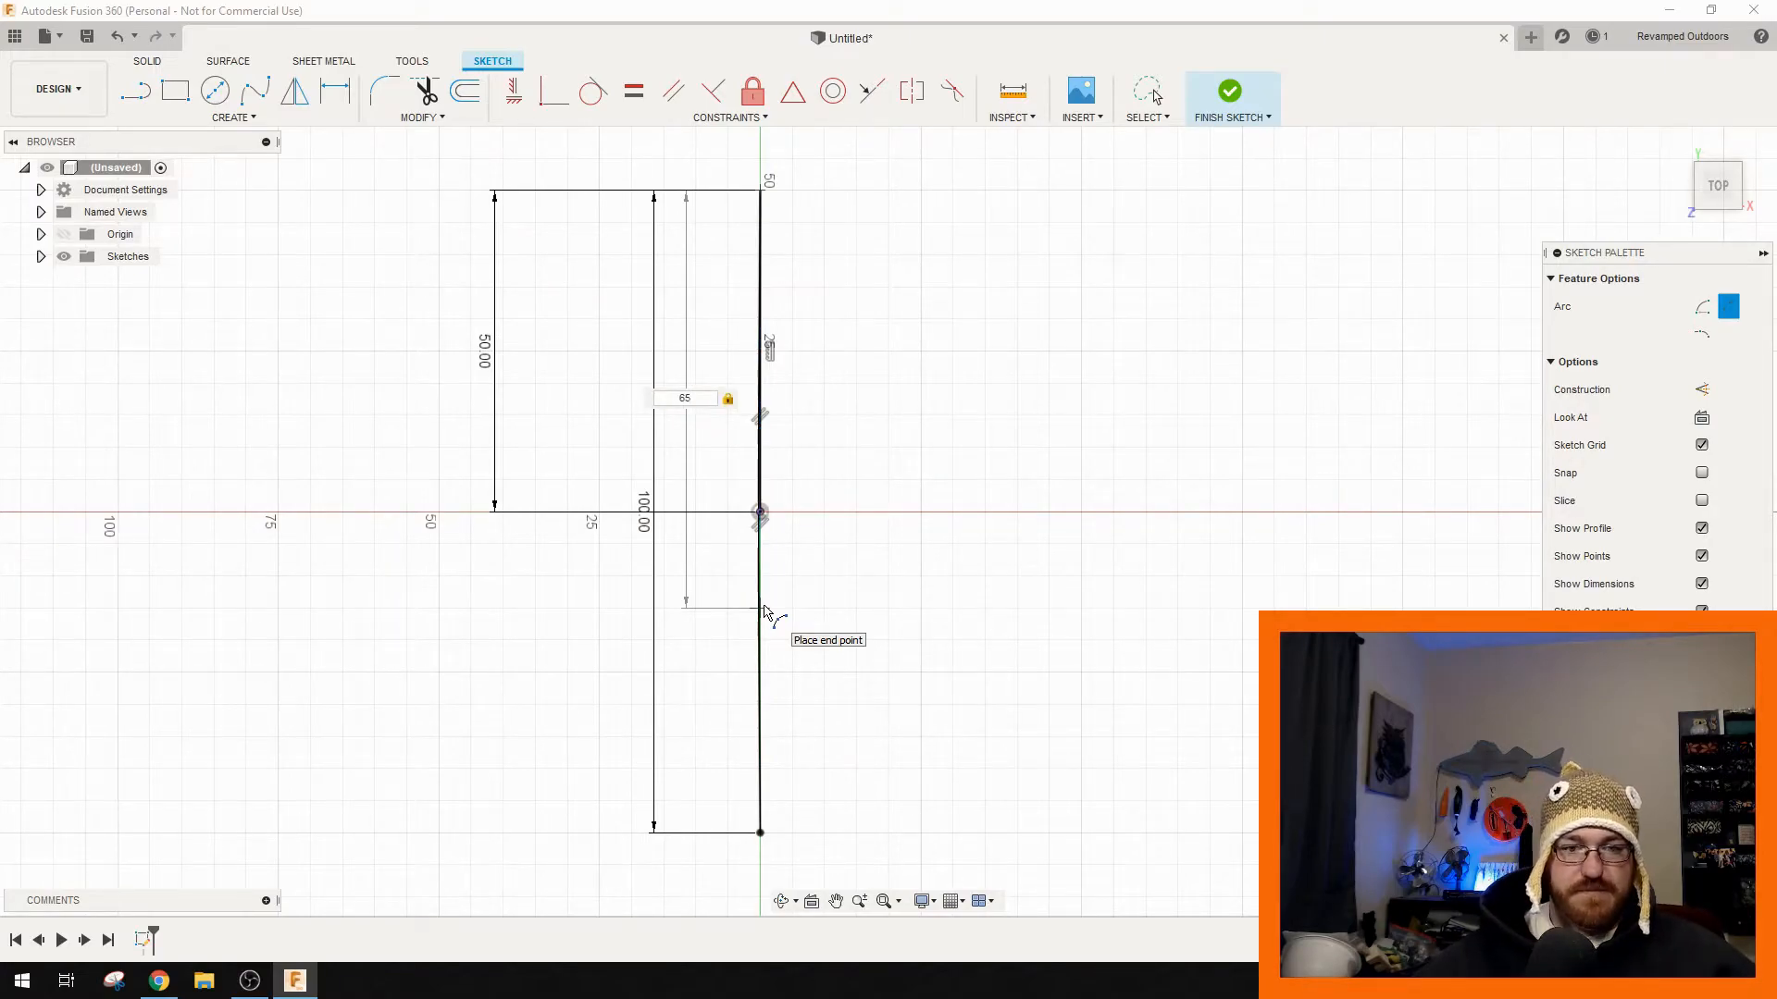
{"action": "left_click", "coordinate": [765, 610]}
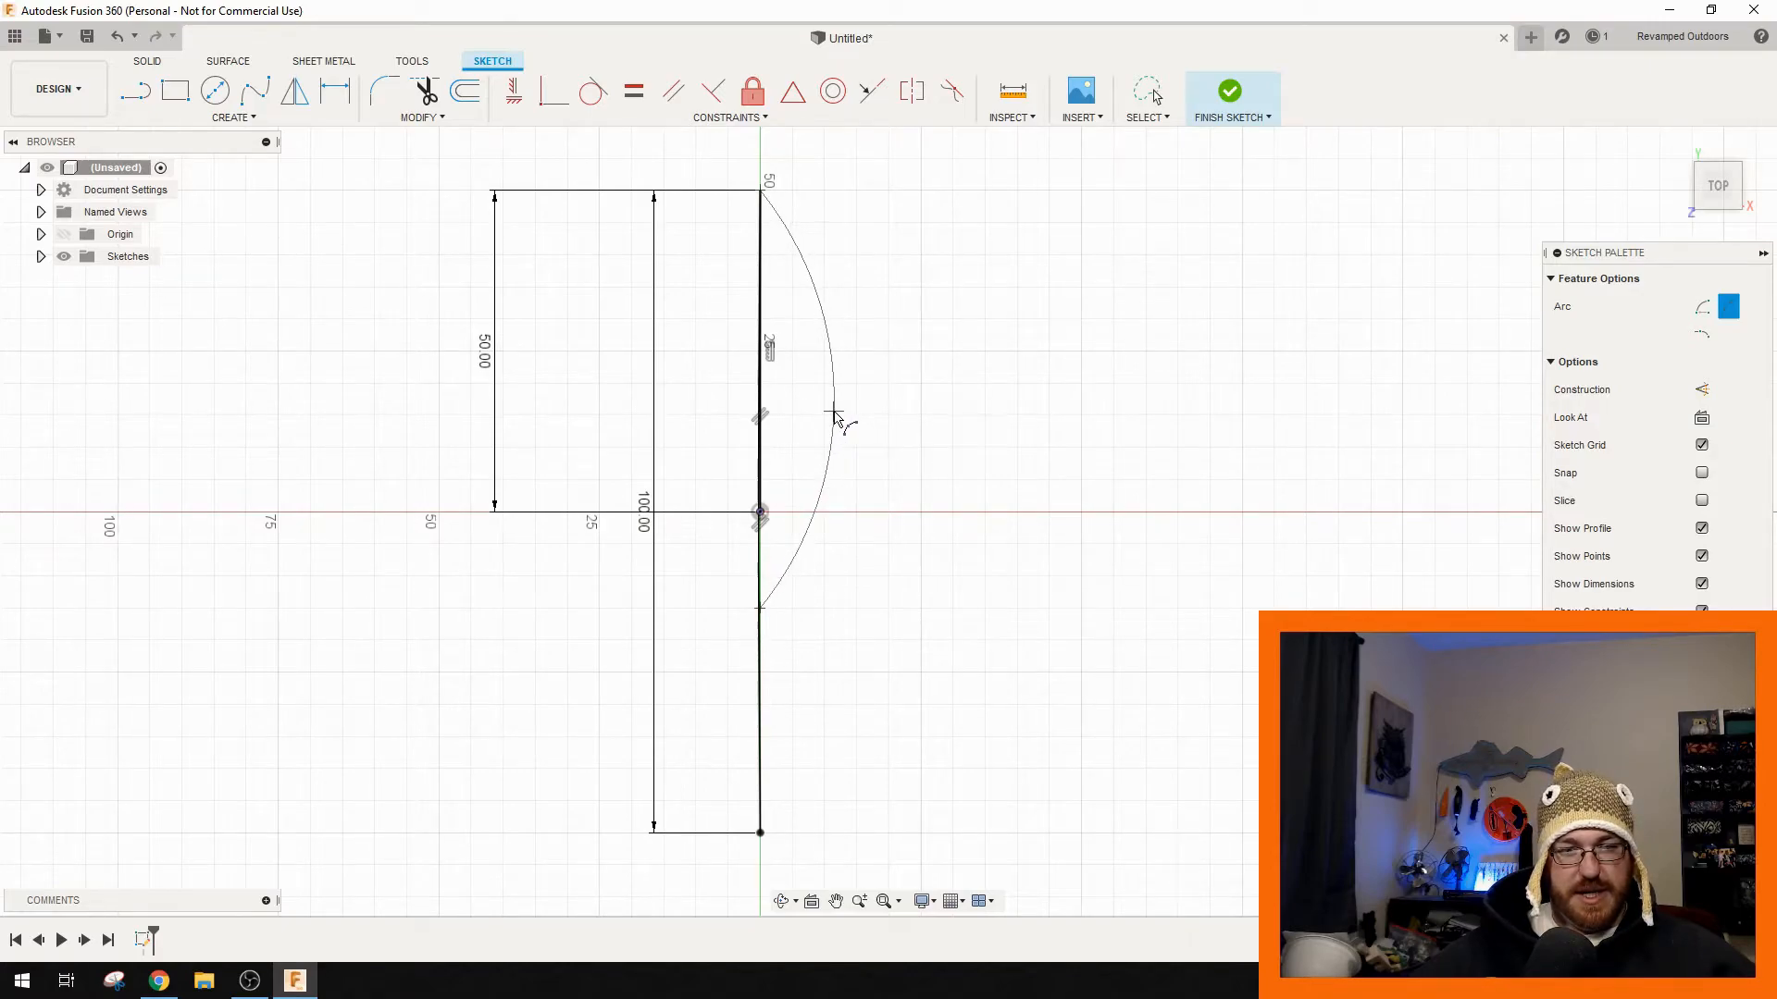
{"action": "left_click", "coordinate": [833, 415]}
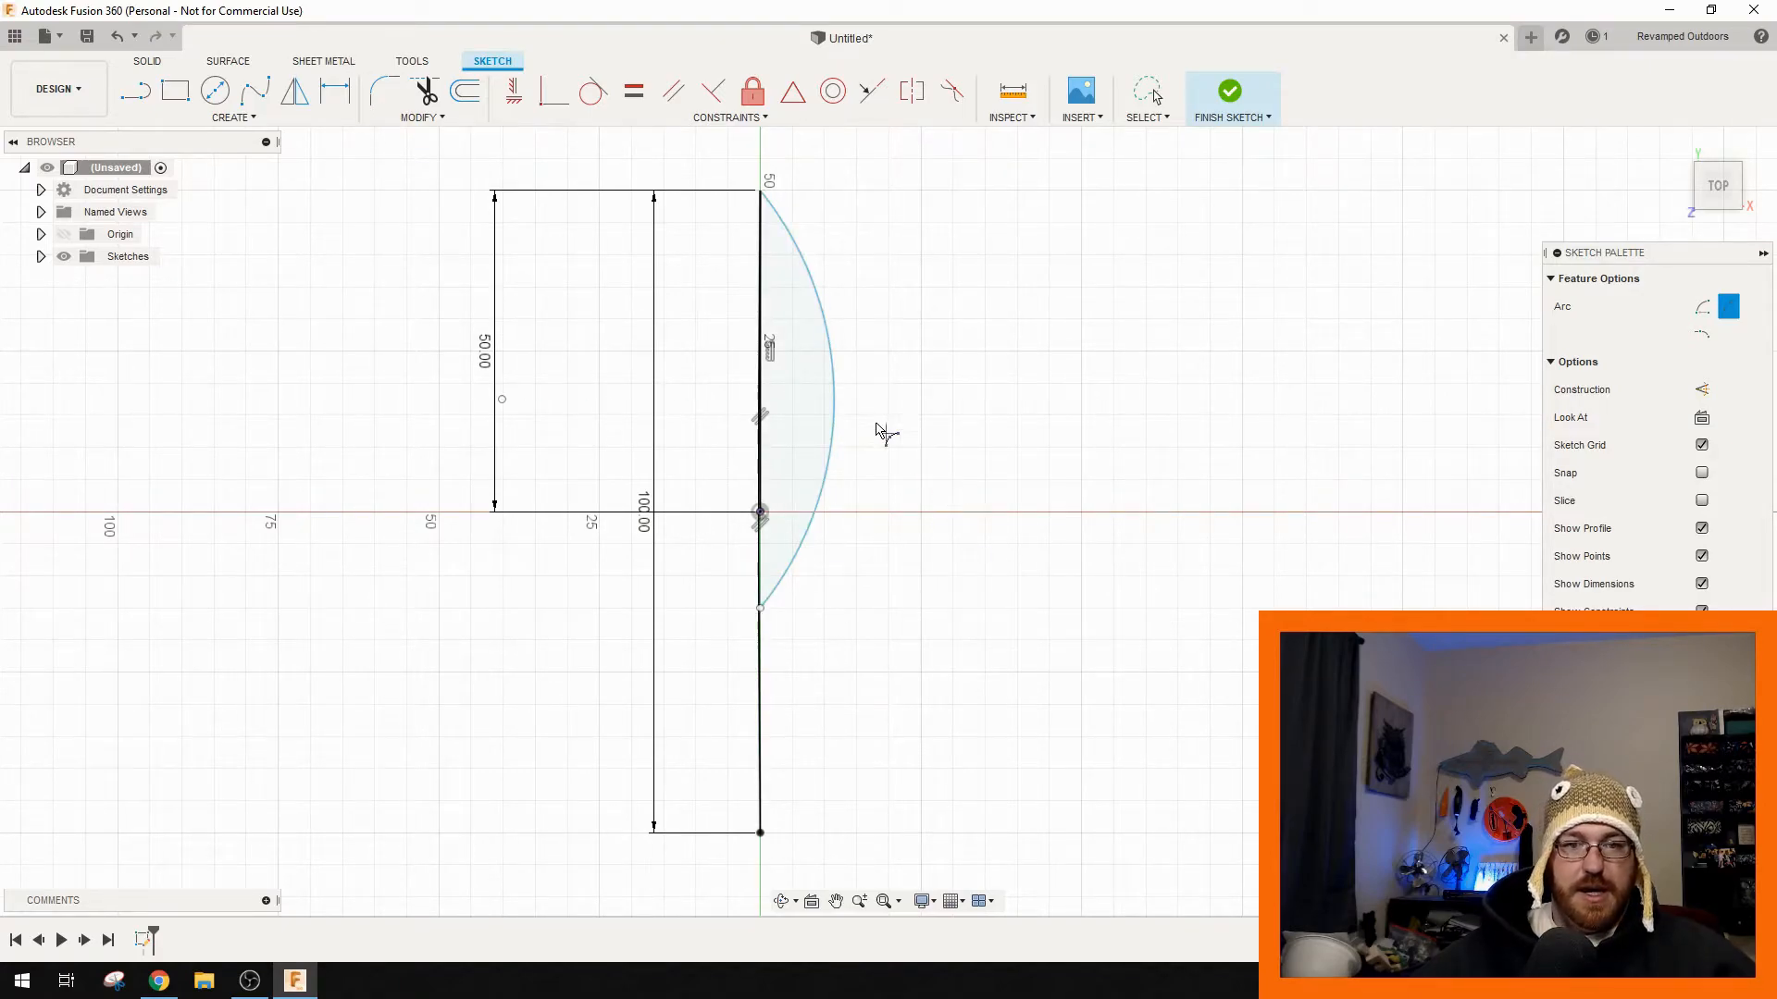
- Draw a 2.3 mm diameter circle centred on the arc near its lower end
{"action": "scroll", "coordinate": [860, 444], "scroll_direction": "up", "scroll_amount": 5}
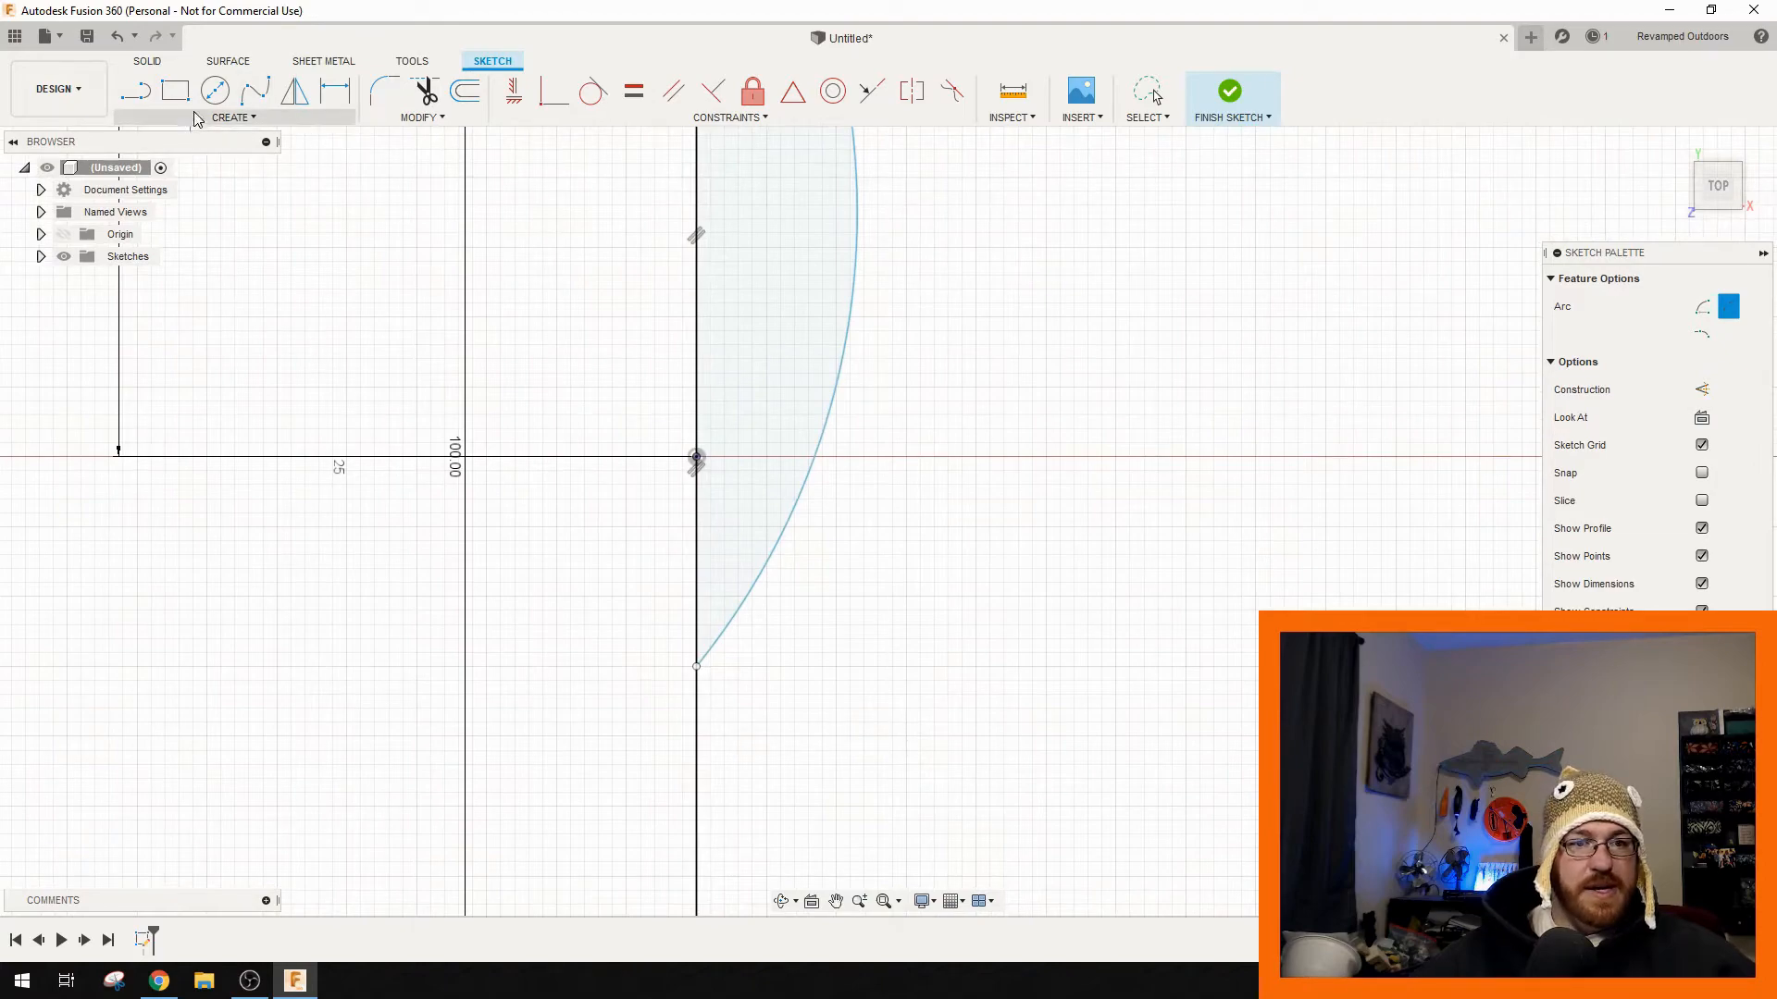
{"action": "key", "text": "c"}
{"action": "left_click", "coordinate": [758, 579]}
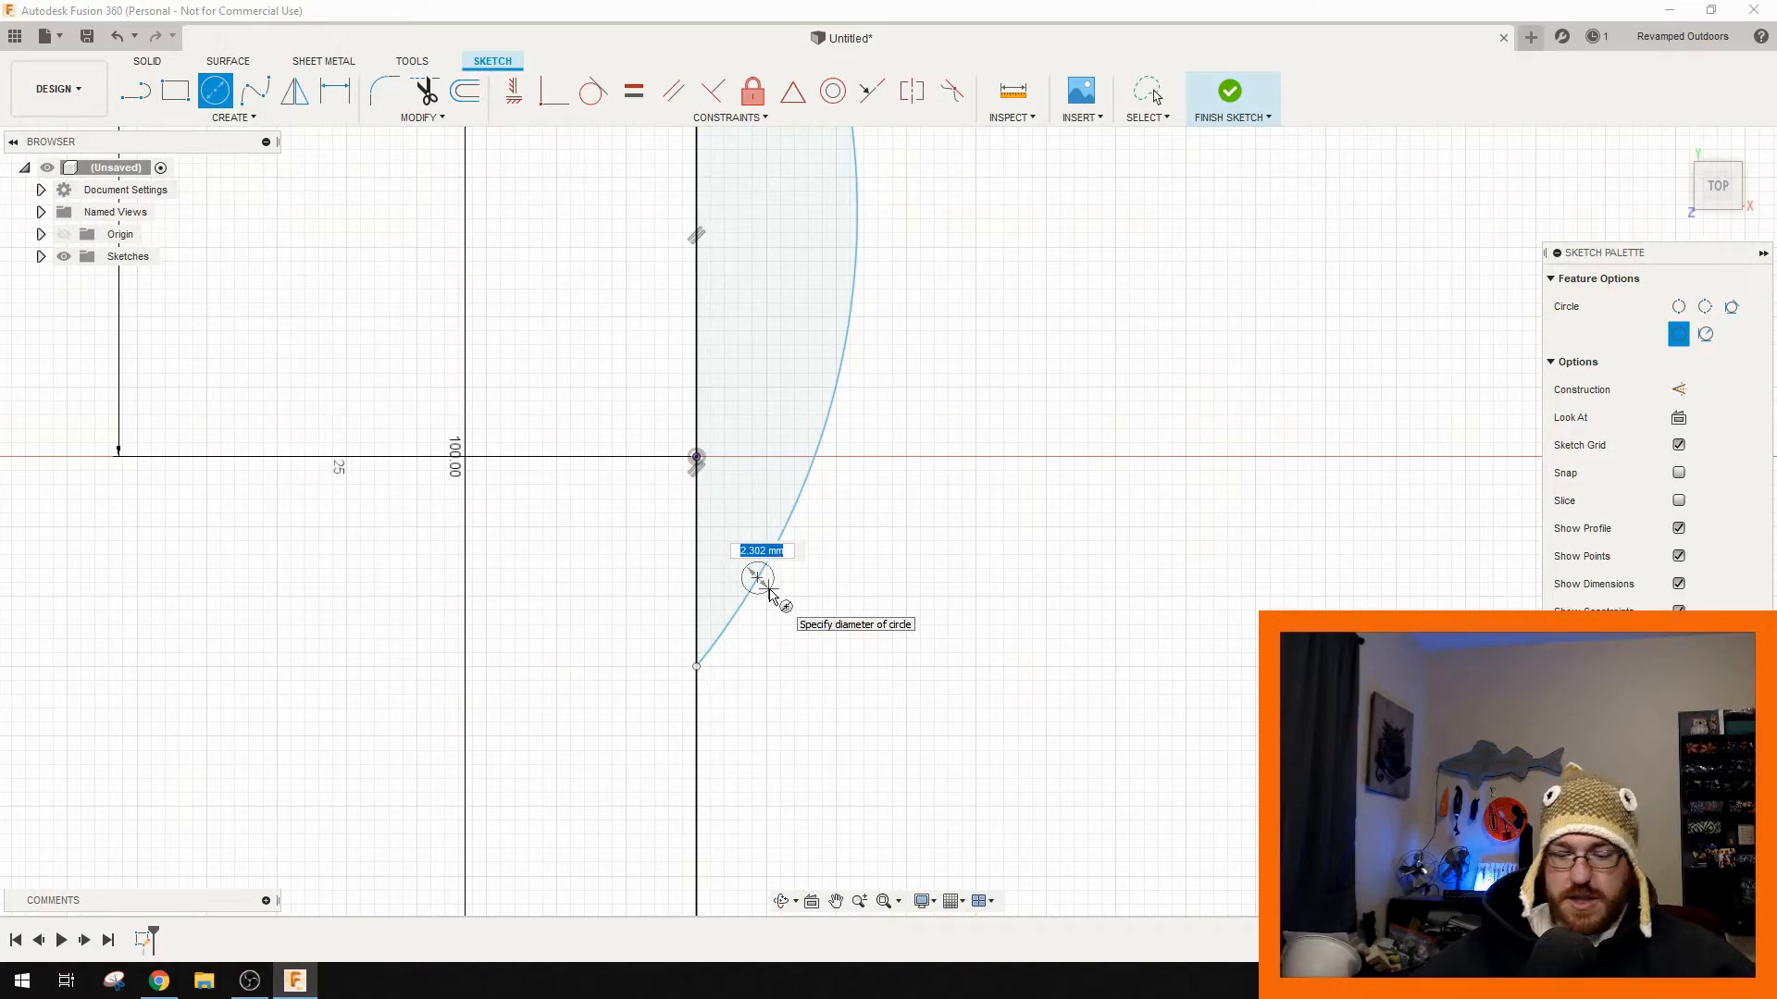
{"action": "type", "text": "2.3"}
{"action": "key", "text": "Return"}
{"action": "key", "text": "Escape"}
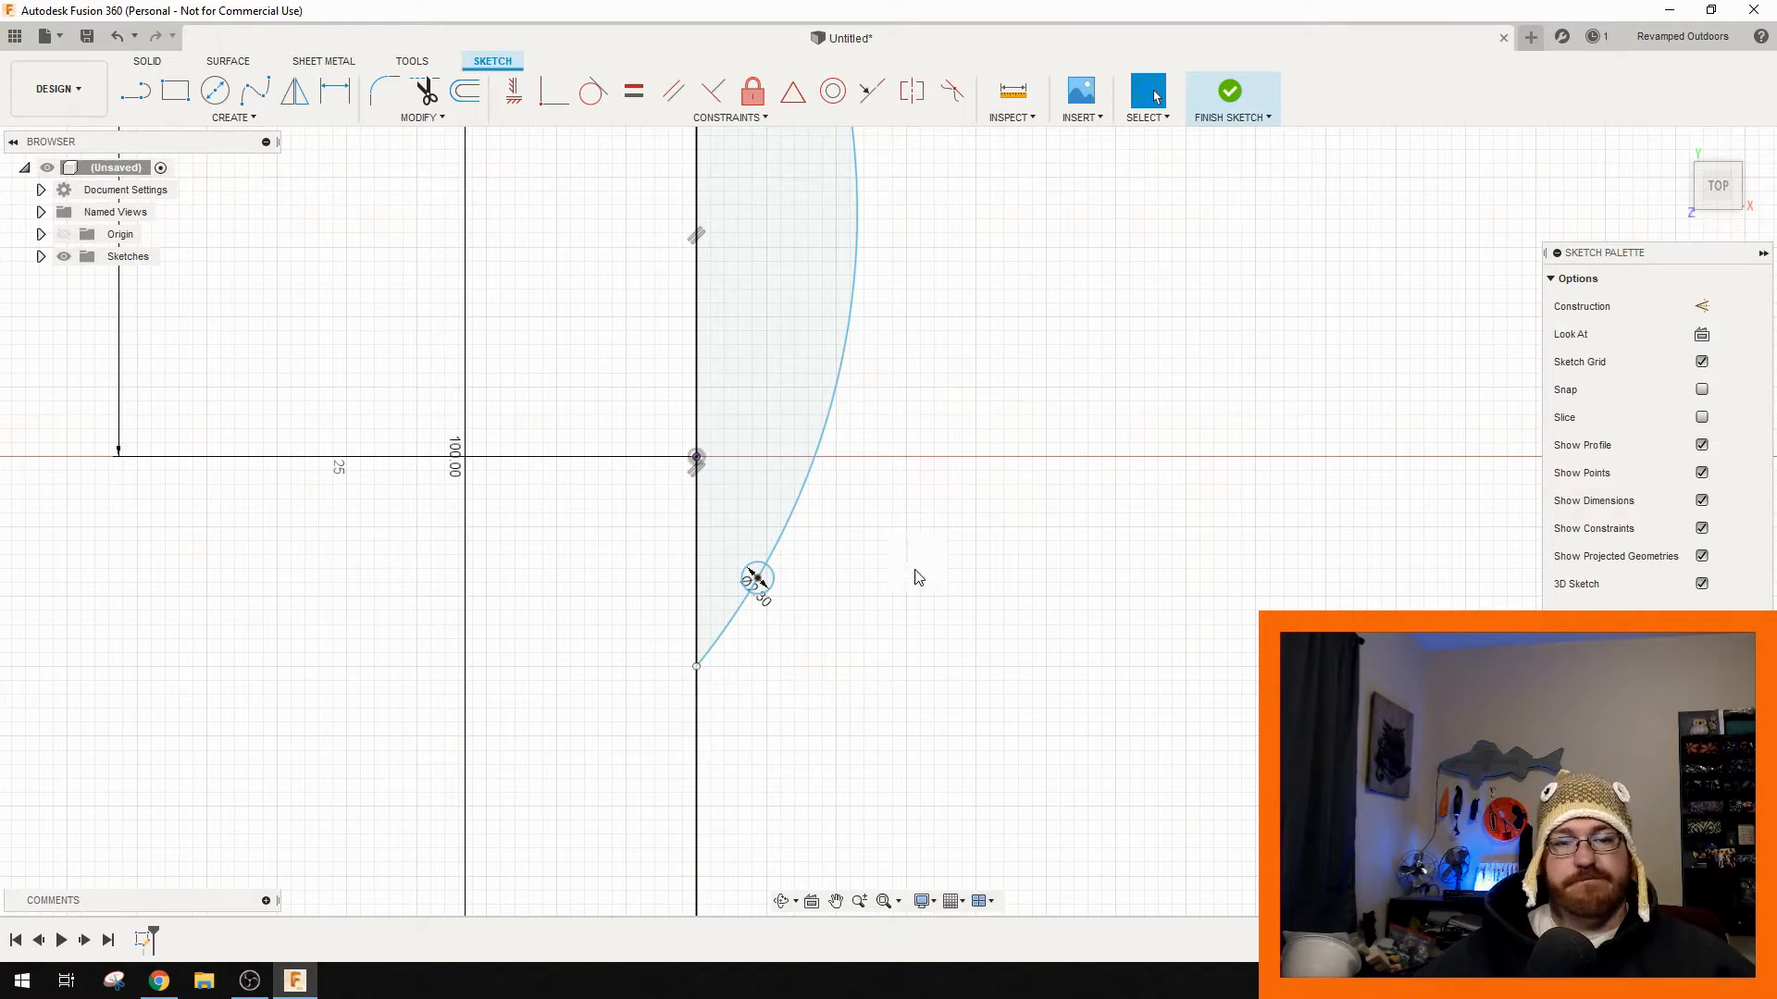
{"action": "left_click", "coordinate": [773, 582]}
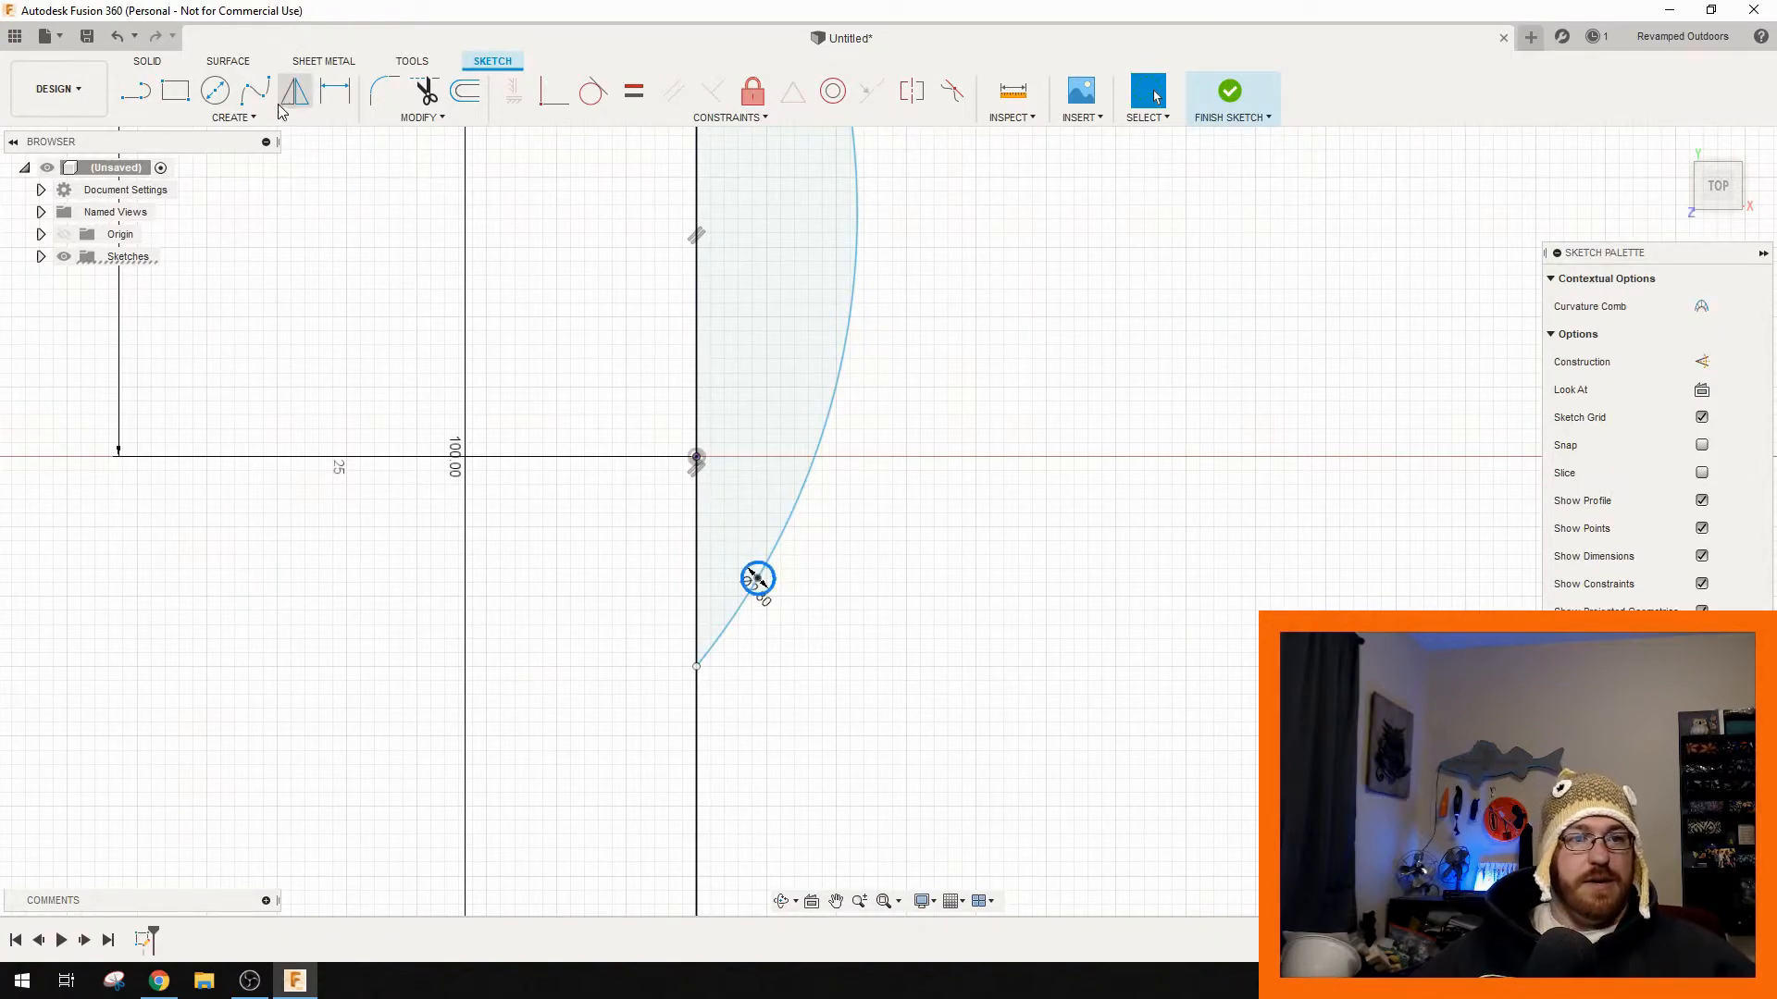
{"action": "left_click", "coordinate": [233, 117]}
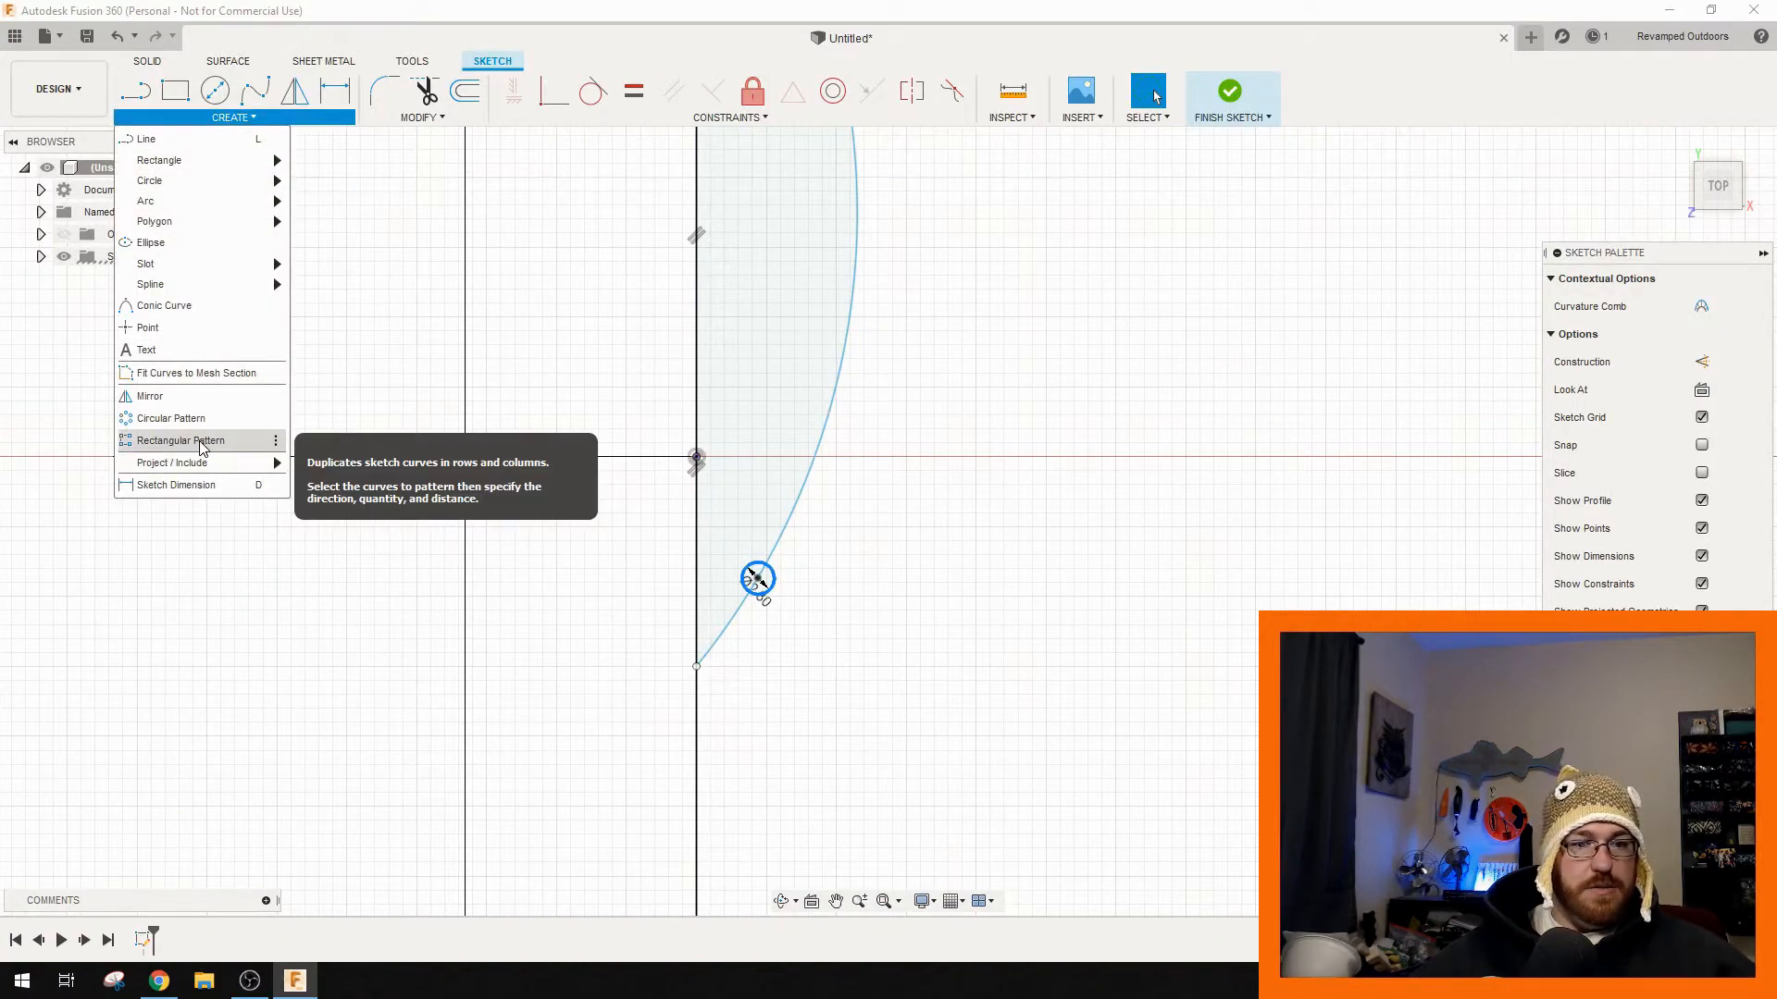
{"action": "left_click", "coordinate": [1007, 495]}
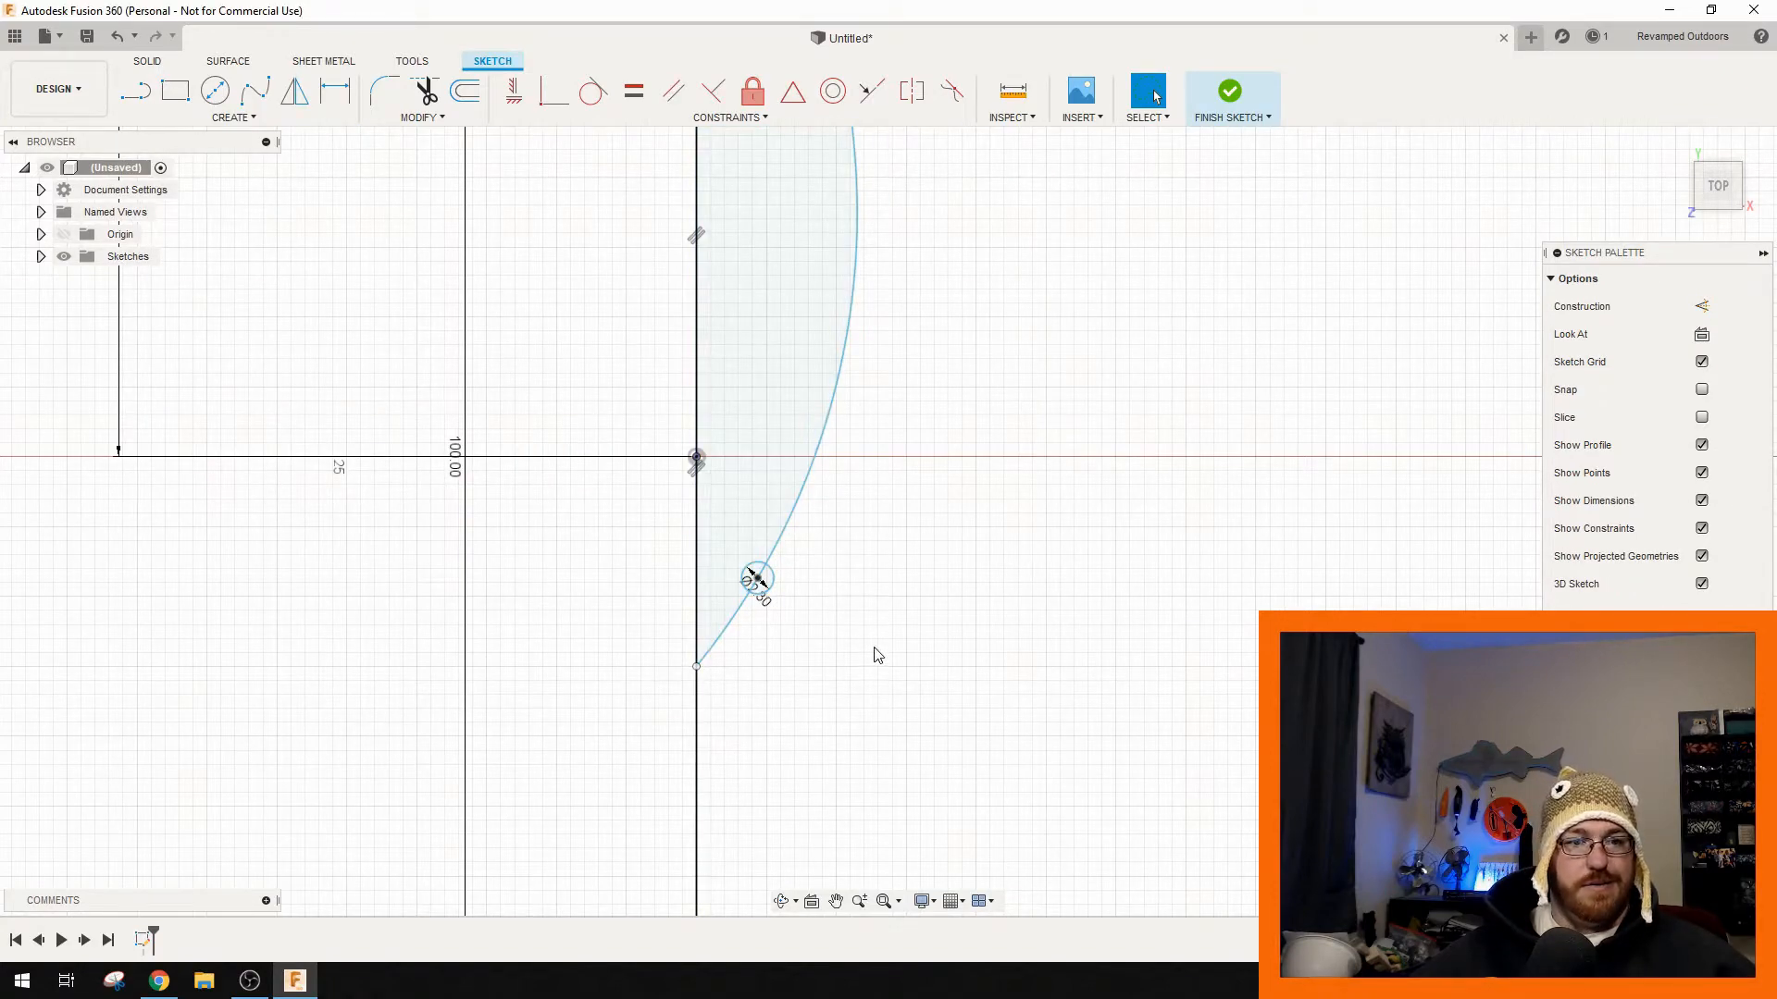
- Draw a horizontal line across the small circle's full diameter through its centre and finish the sketch
{"action": "scroll", "coordinate": [795, 610], "scroll_direction": "up", "scroll_amount": 8}
{"action": "middle_click_drag", "start_coordinate": [756, 506], "coordinate": [876, 602]}
{"action": "key", "text": "l"}
{"action": "left_click", "coordinate": [638, 564]}
{"action": "left_click", "coordinate": [815, 563]}
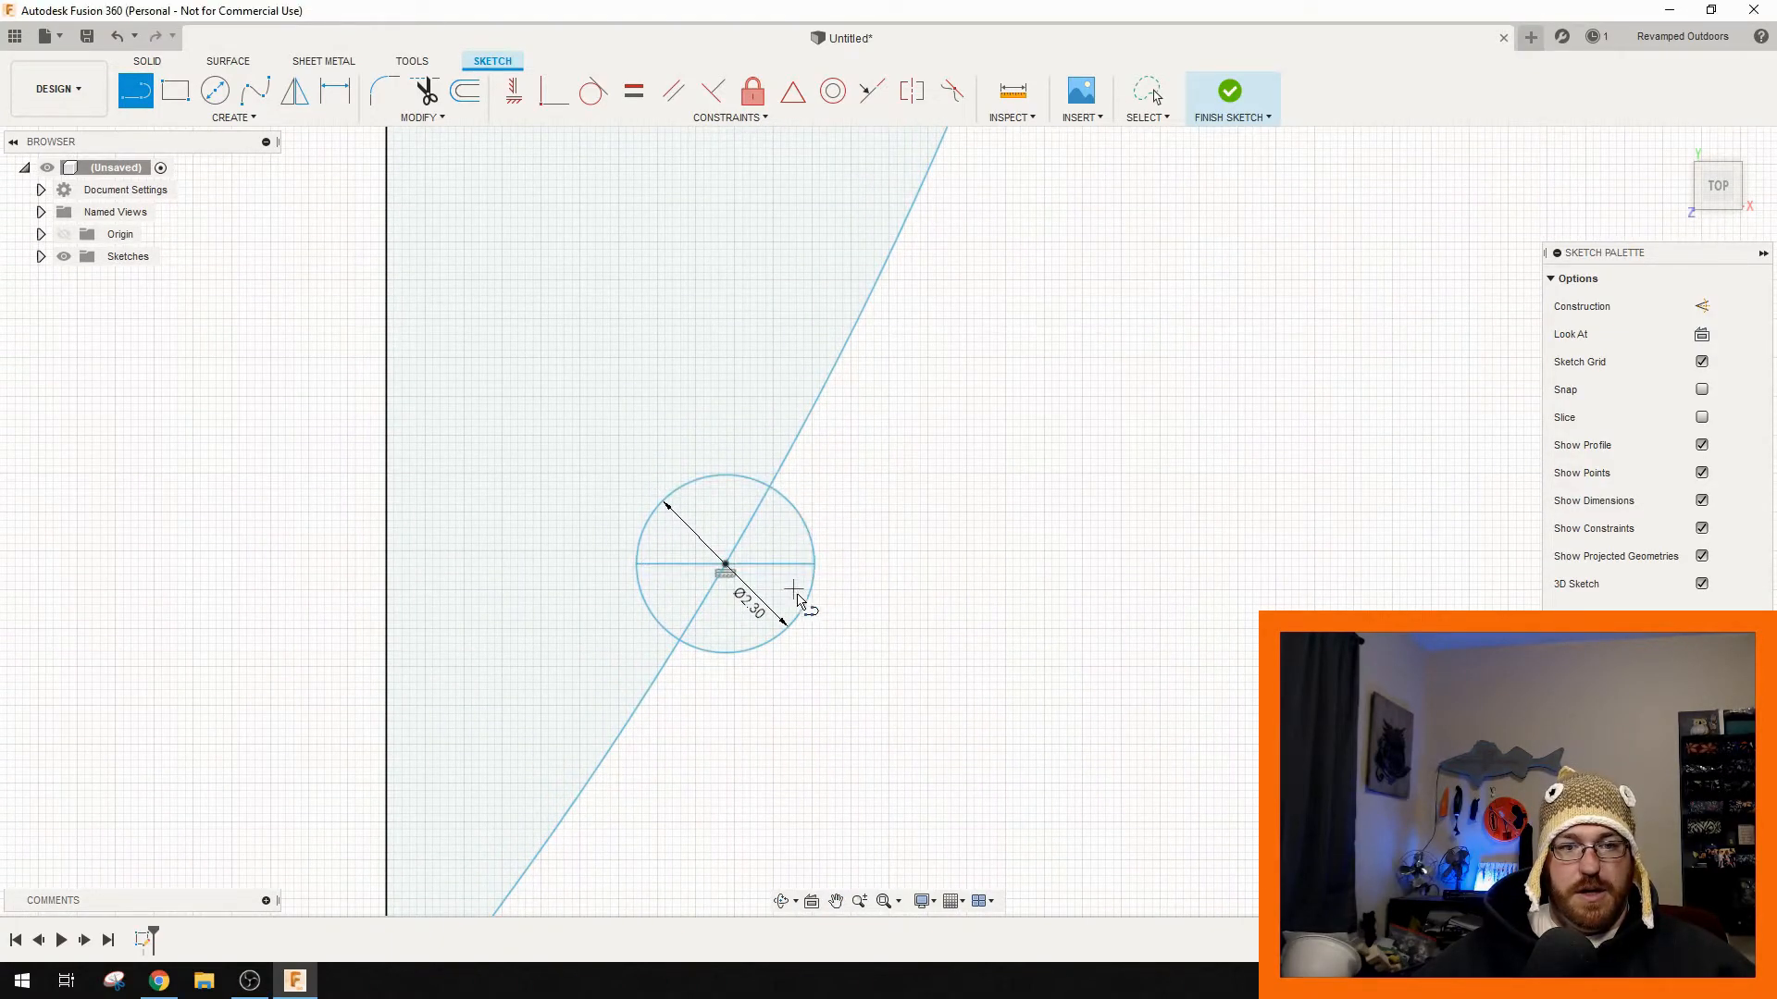
{"action": "middle_click_drag", "start_coordinate": [796, 598], "coordinate": [895, 485]}
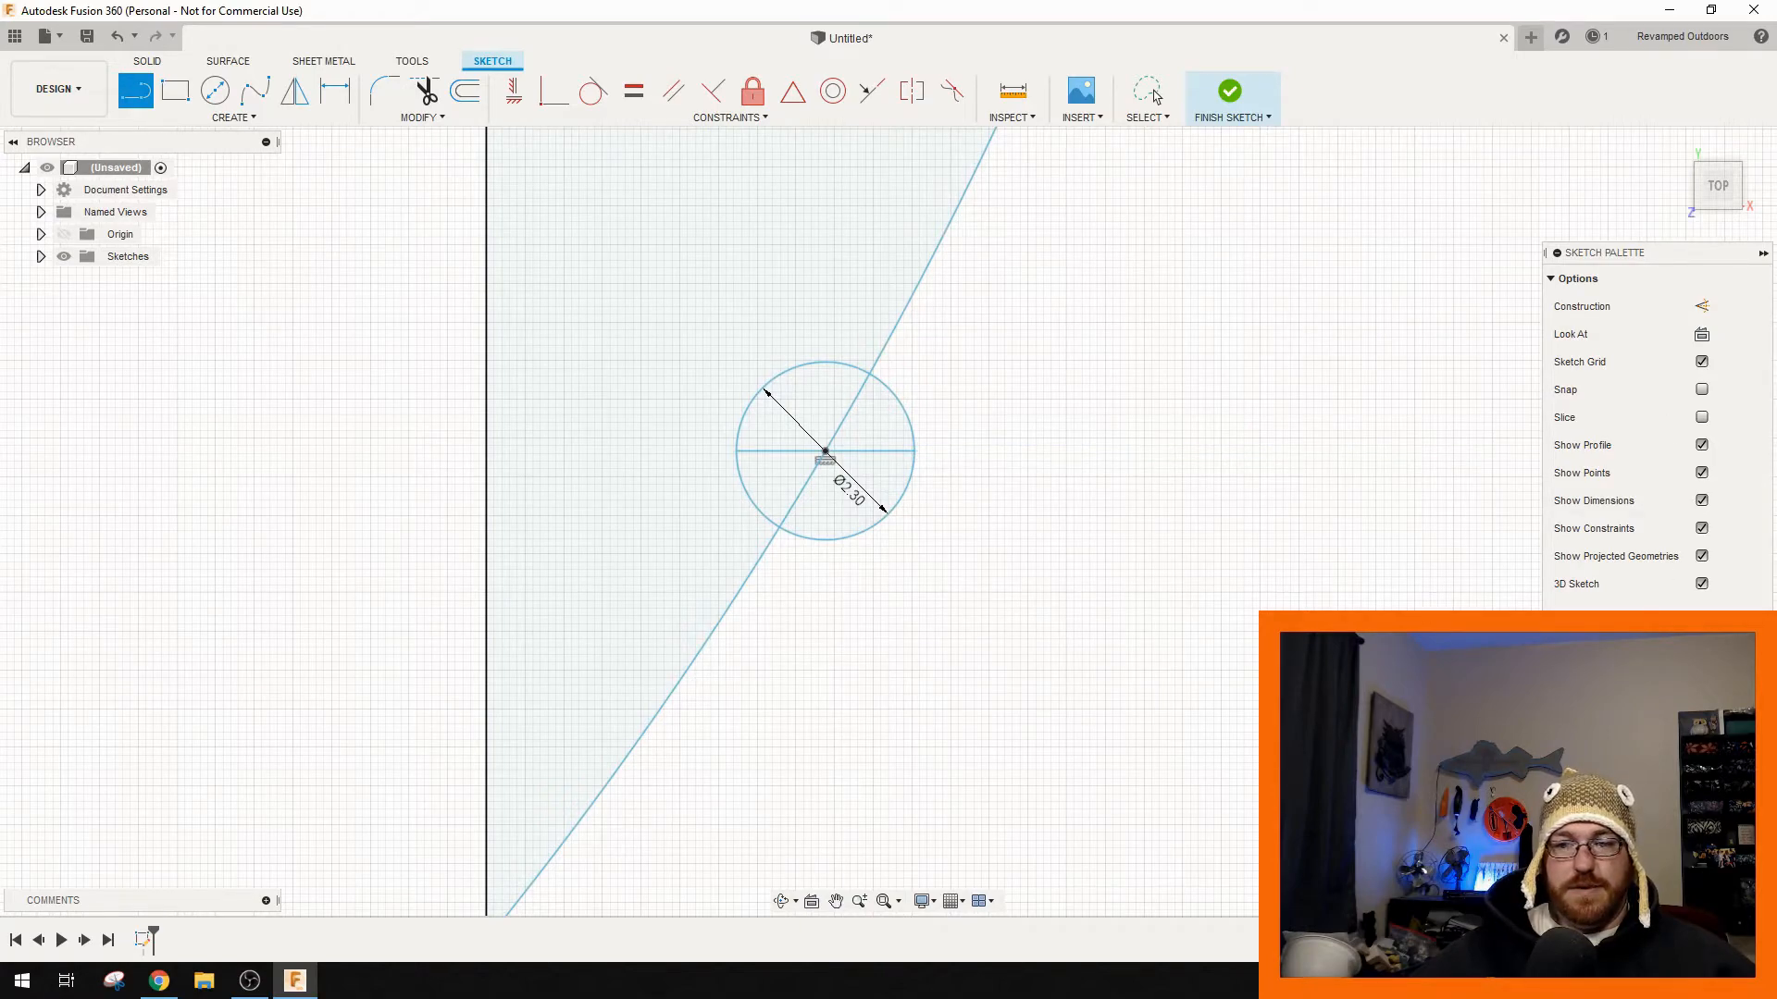
{"action": "left_click", "coordinate": [1230, 90]}
- Revolve the circle's two upper-half profiles 360 degrees about the diameter line as a new body to form a sphere
{"action": "left_click", "coordinate": [214, 120]}
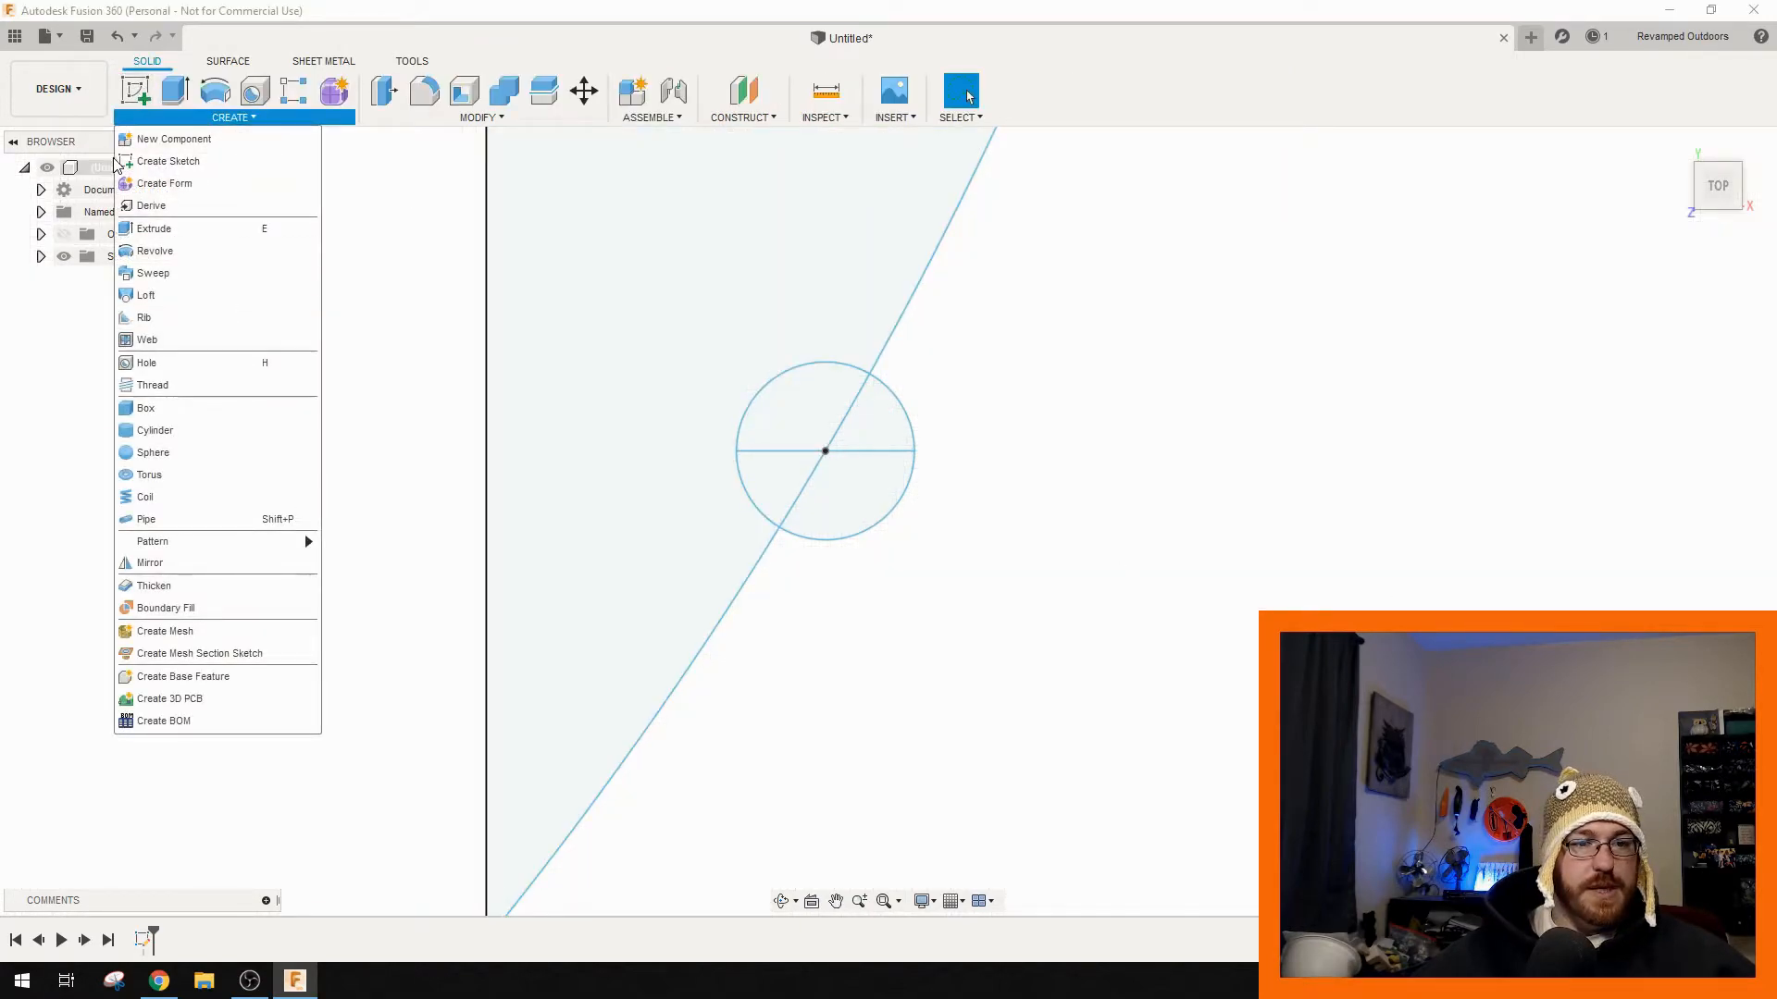
{"action": "left_click", "coordinate": [152, 246]}
{"action": "left_click", "coordinate": [775, 398]}
{"action": "left_click", "coordinate": [885, 429]}
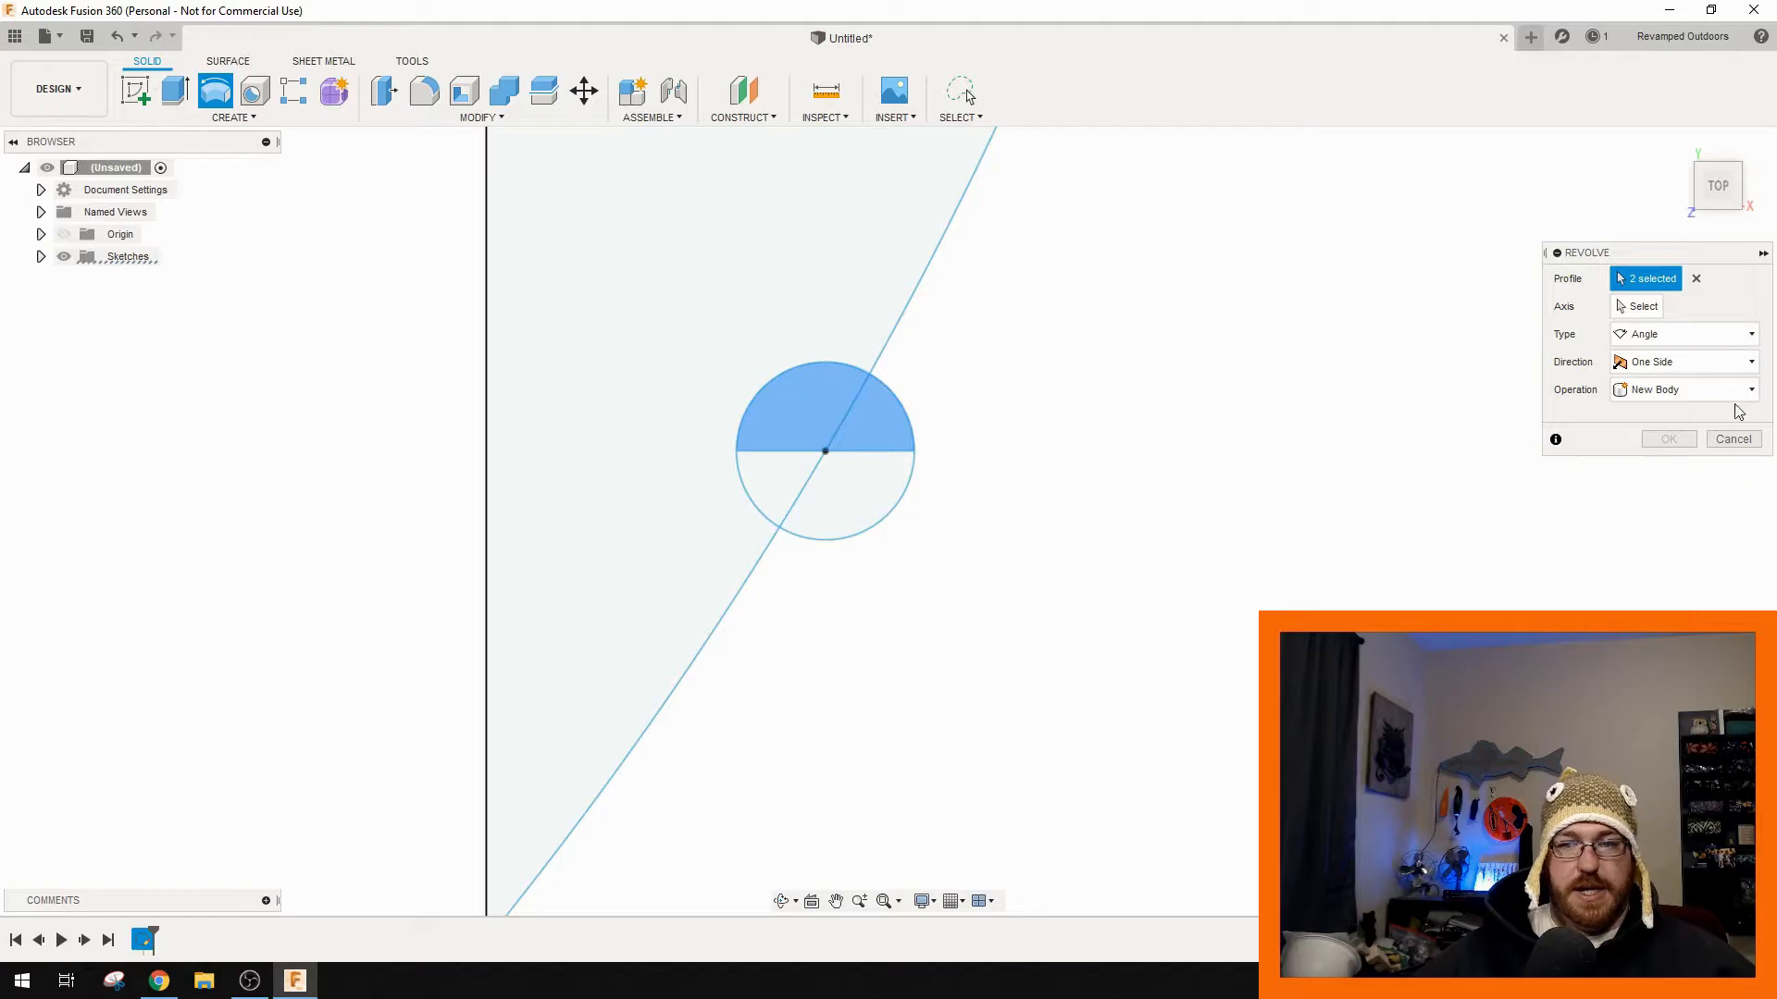
{"action": "left_click", "coordinate": [1638, 306]}
{"action": "left_click", "coordinate": [877, 453]}
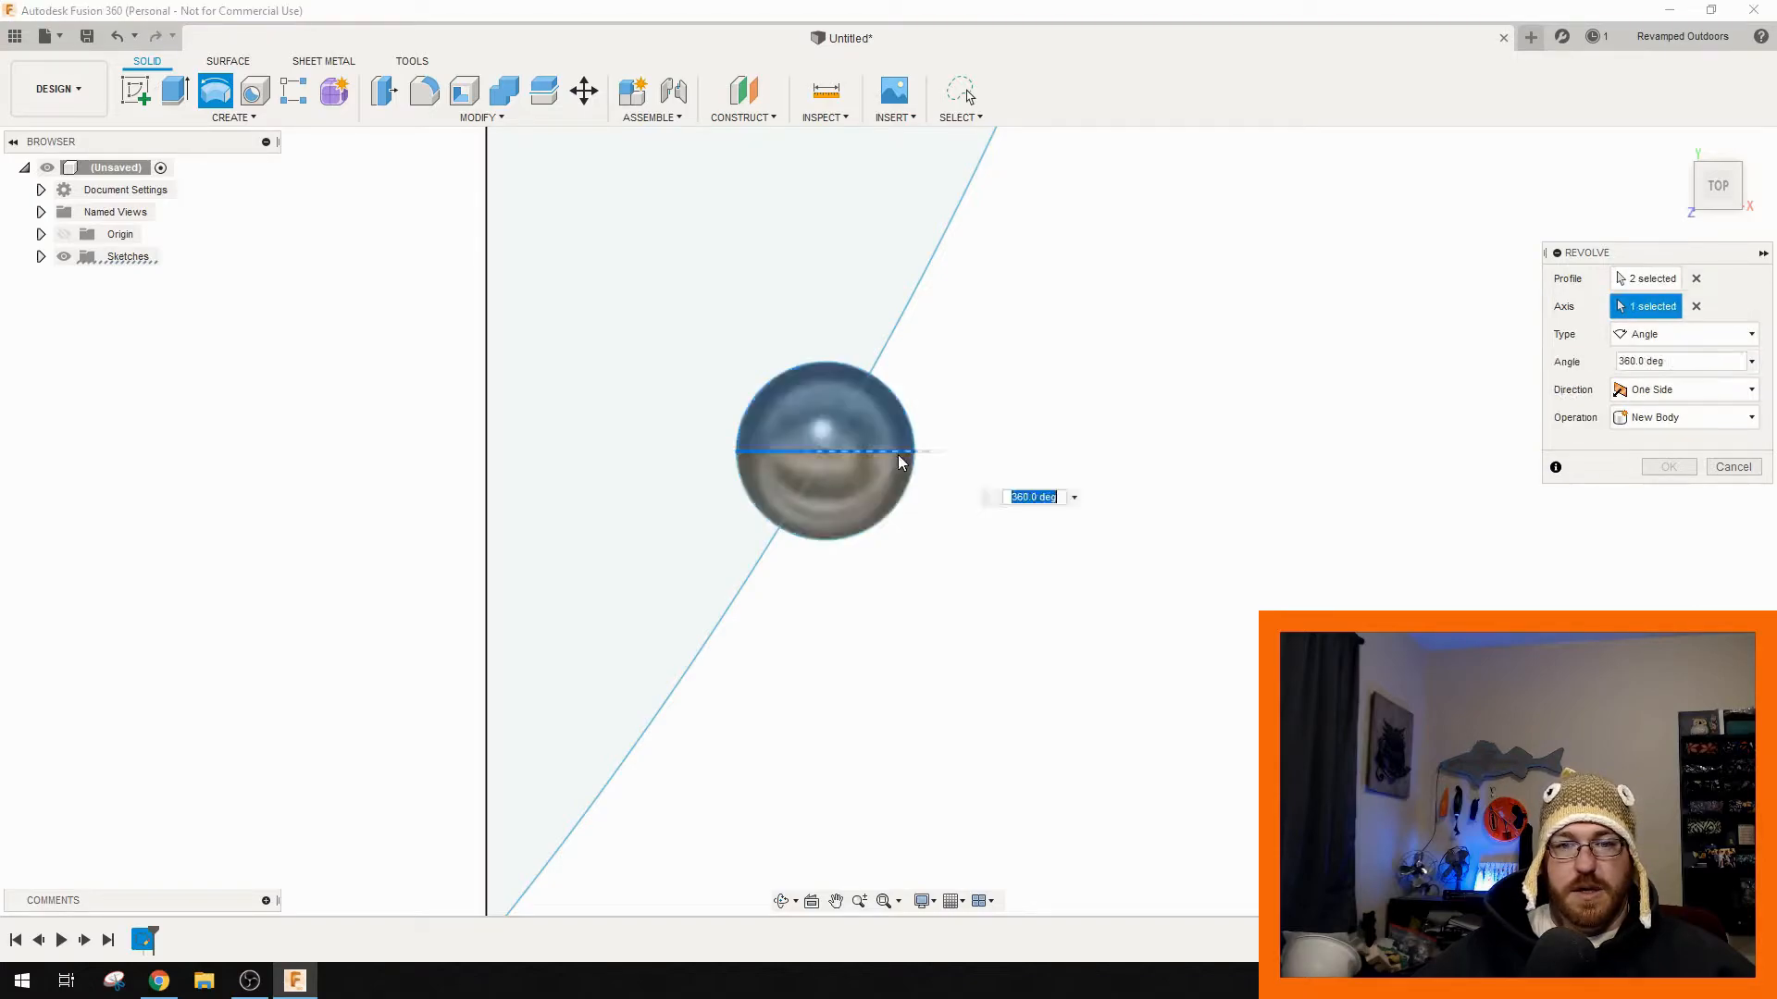
{"action": "left_click", "coordinate": [1668, 467]}
{"action": "scroll", "coordinate": [912, 464], "scroll_direction": "down", "scroll_amount": 4}
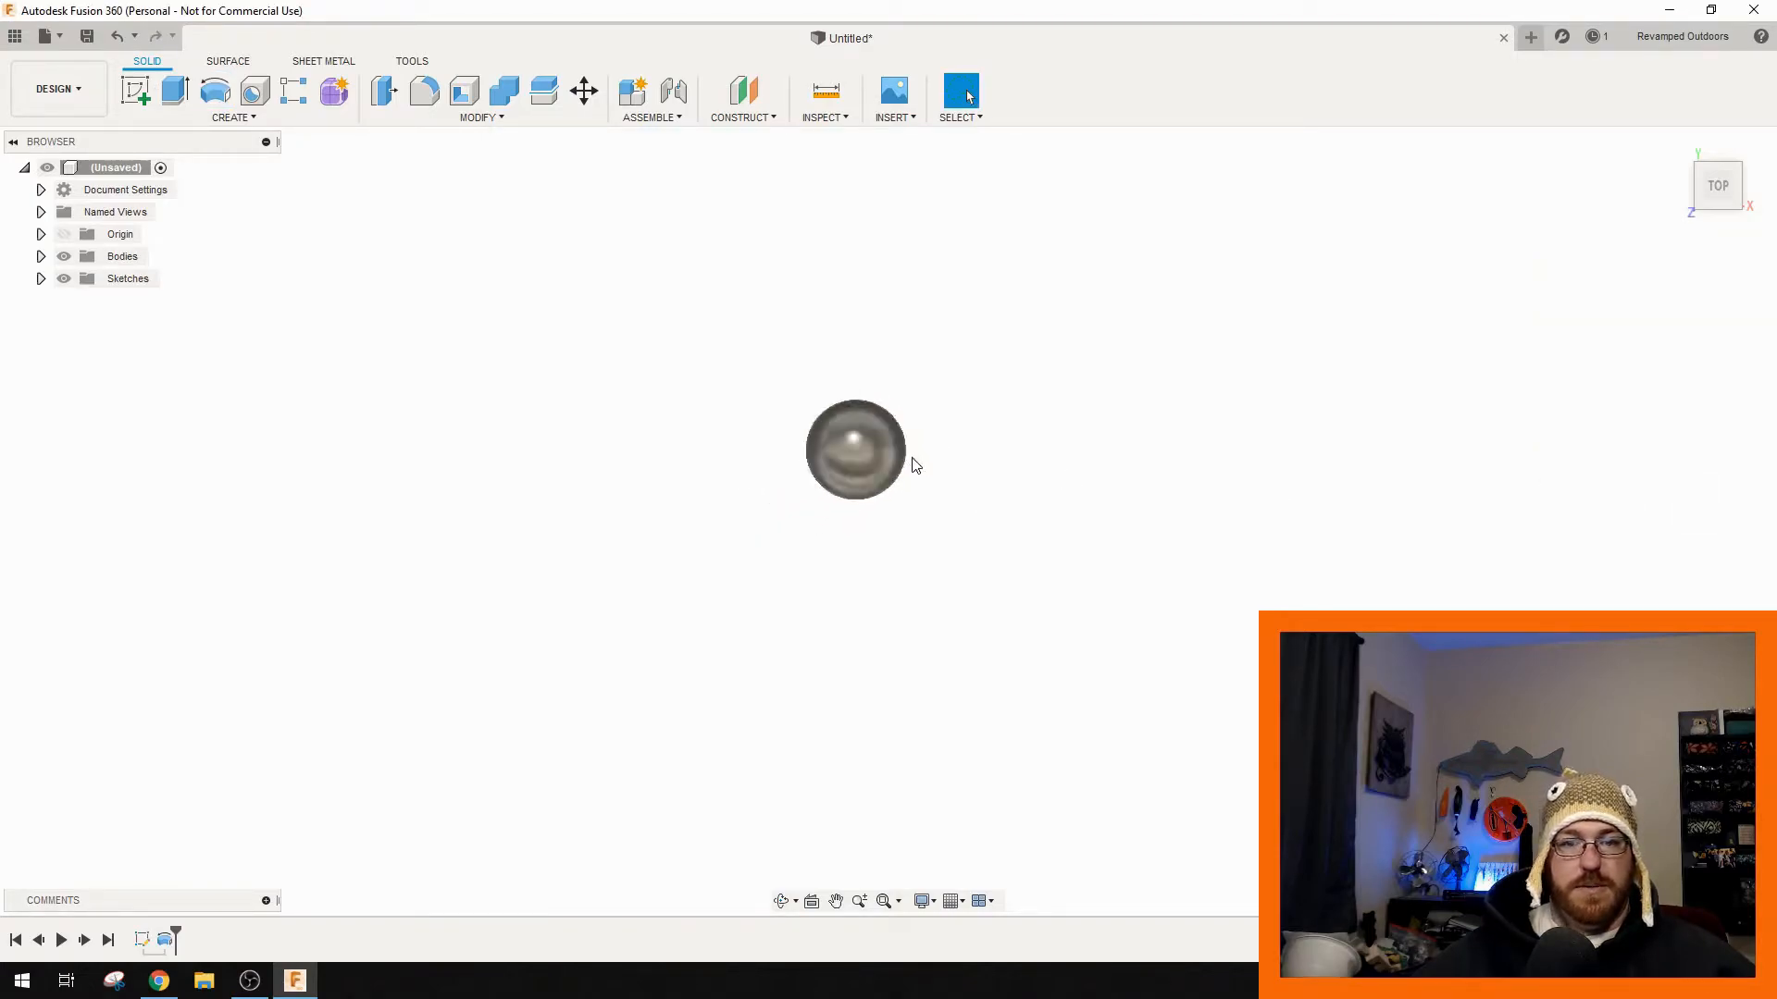
- Make the sketch with the centre line and arc visible again
{"action": "left_click", "coordinate": [65, 279]}
{"action": "left_click", "coordinate": [41, 279]}
{"action": "left_click", "coordinate": [80, 301]}
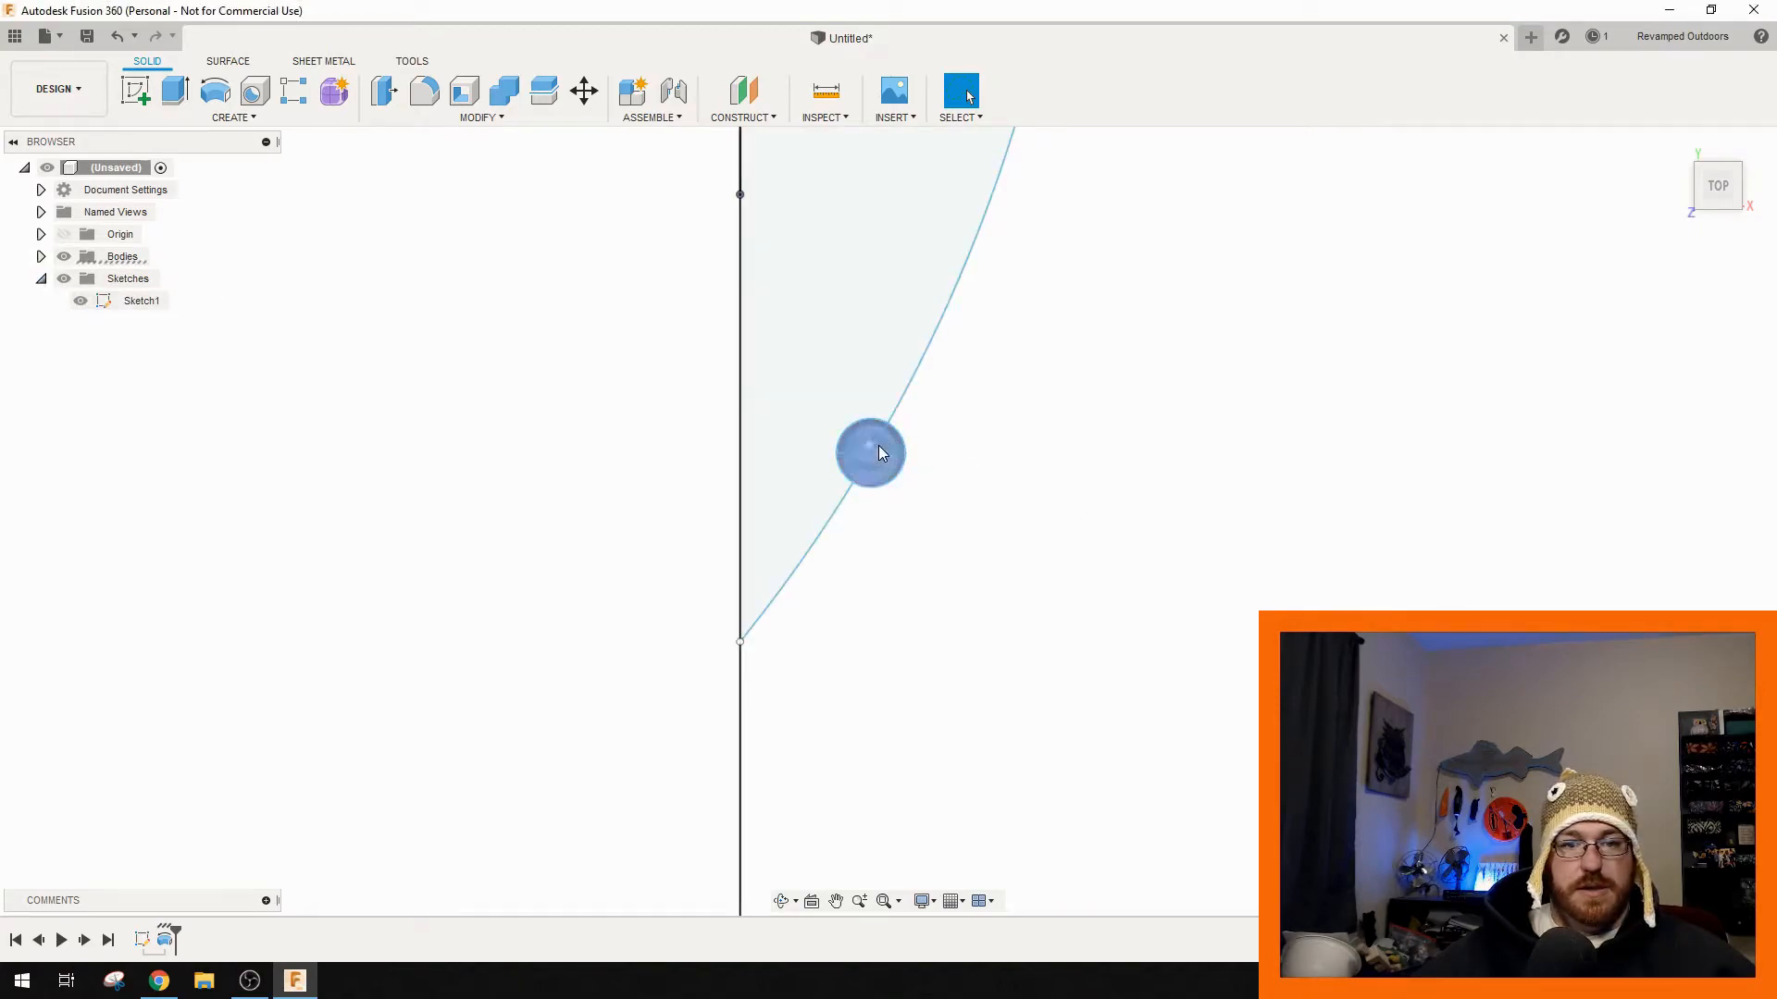
- Set up a Pattern on Path of type Bodies, with the small sphere as the object and the body arc as the path
{"action": "left_click", "coordinate": [478, 118]}
{"action": "left_click", "coordinate": [235, 117]}
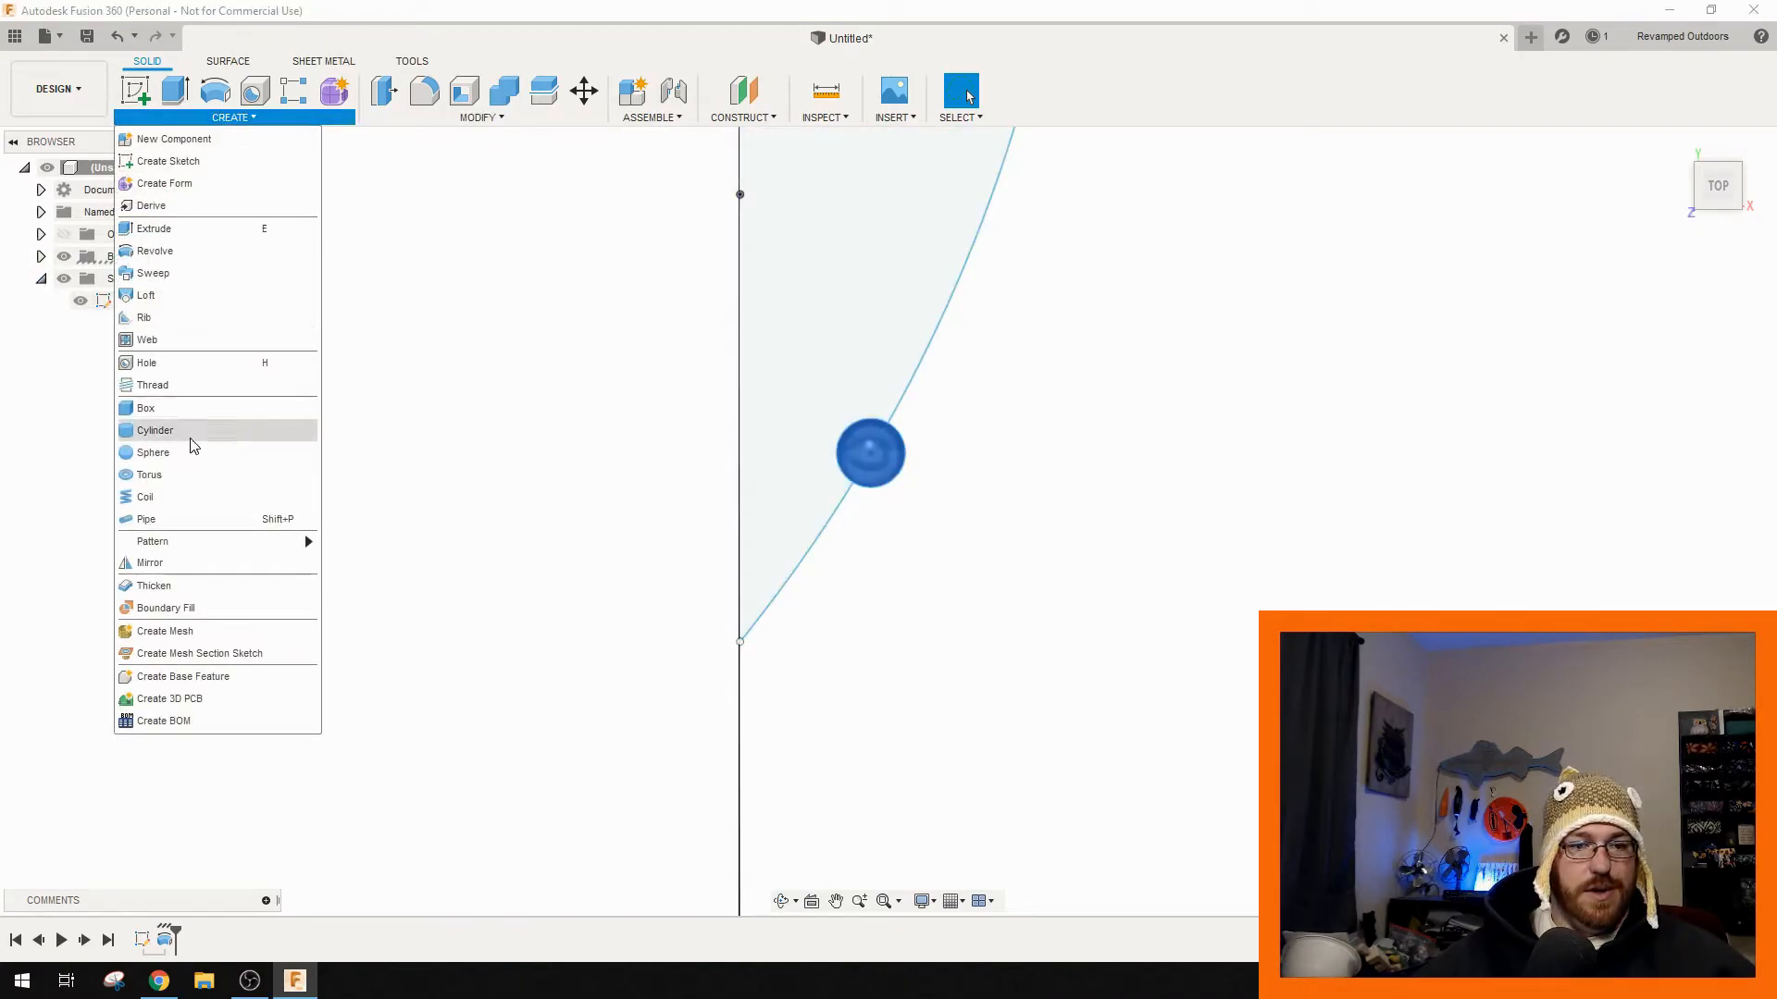
{"action": "mouse_move", "coordinate": [232, 541]}
{"action": "left_click", "coordinate": [356, 587]}
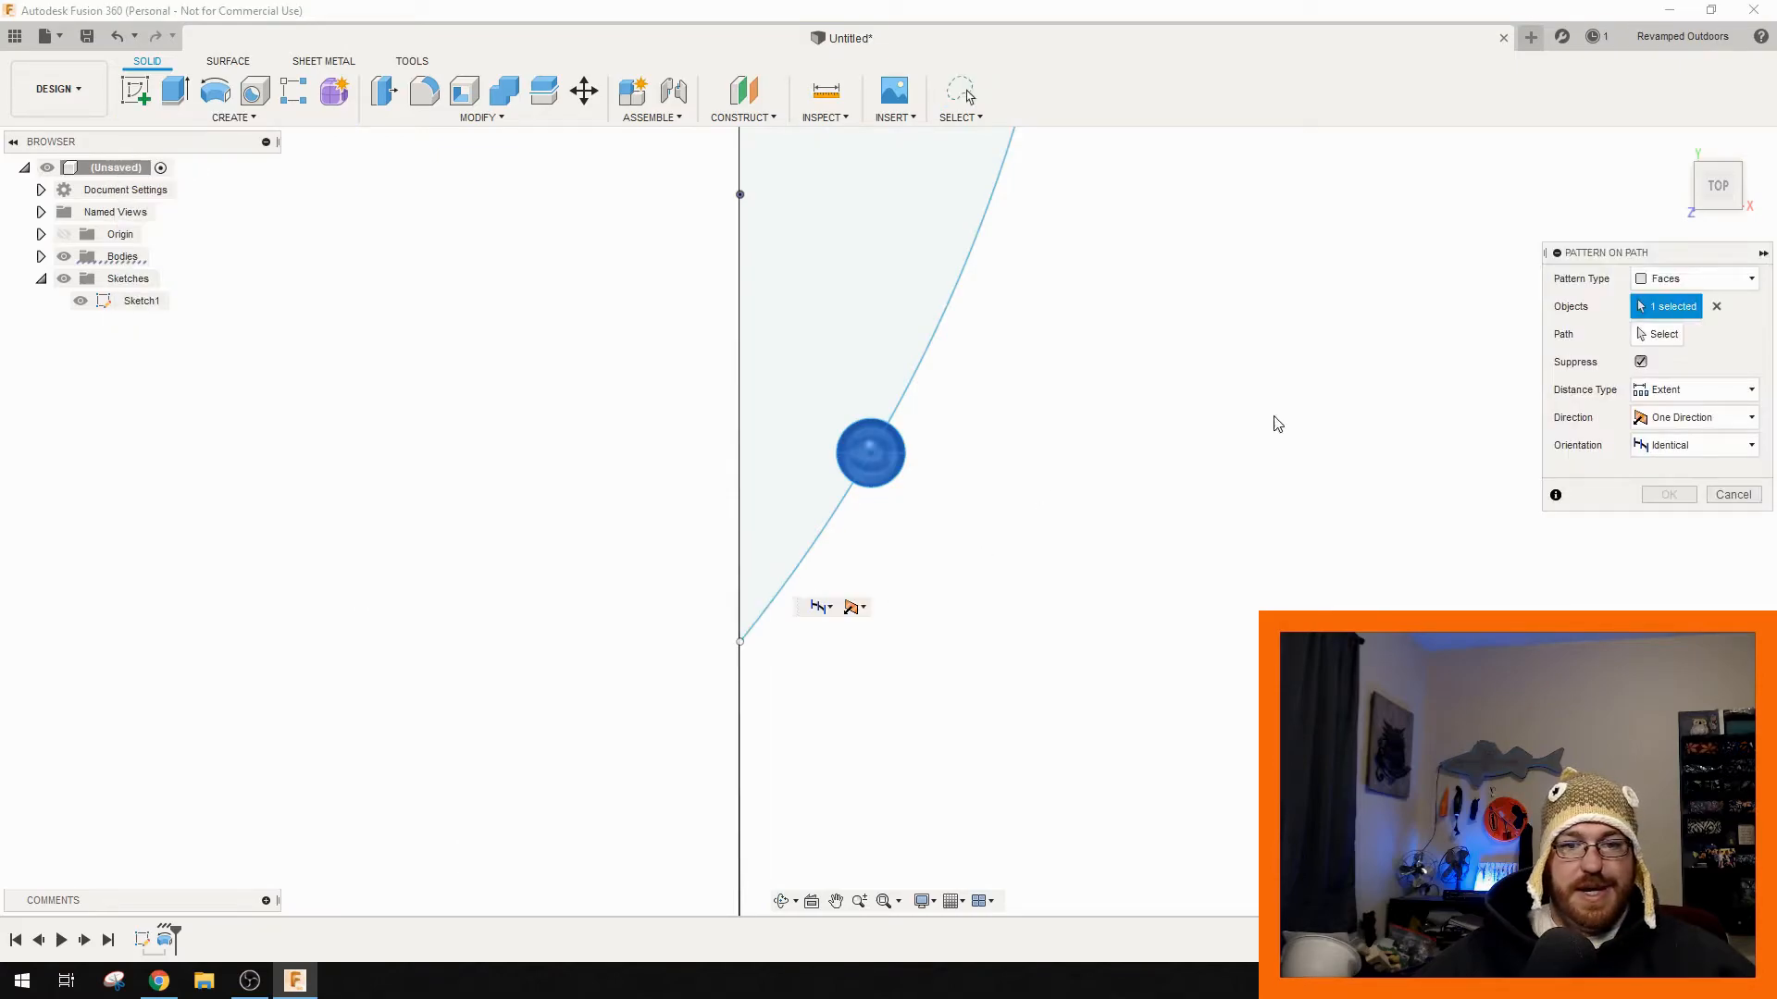
{"action": "left_click", "coordinate": [1712, 279]}
{"action": "left_click", "coordinate": [1666, 328]}
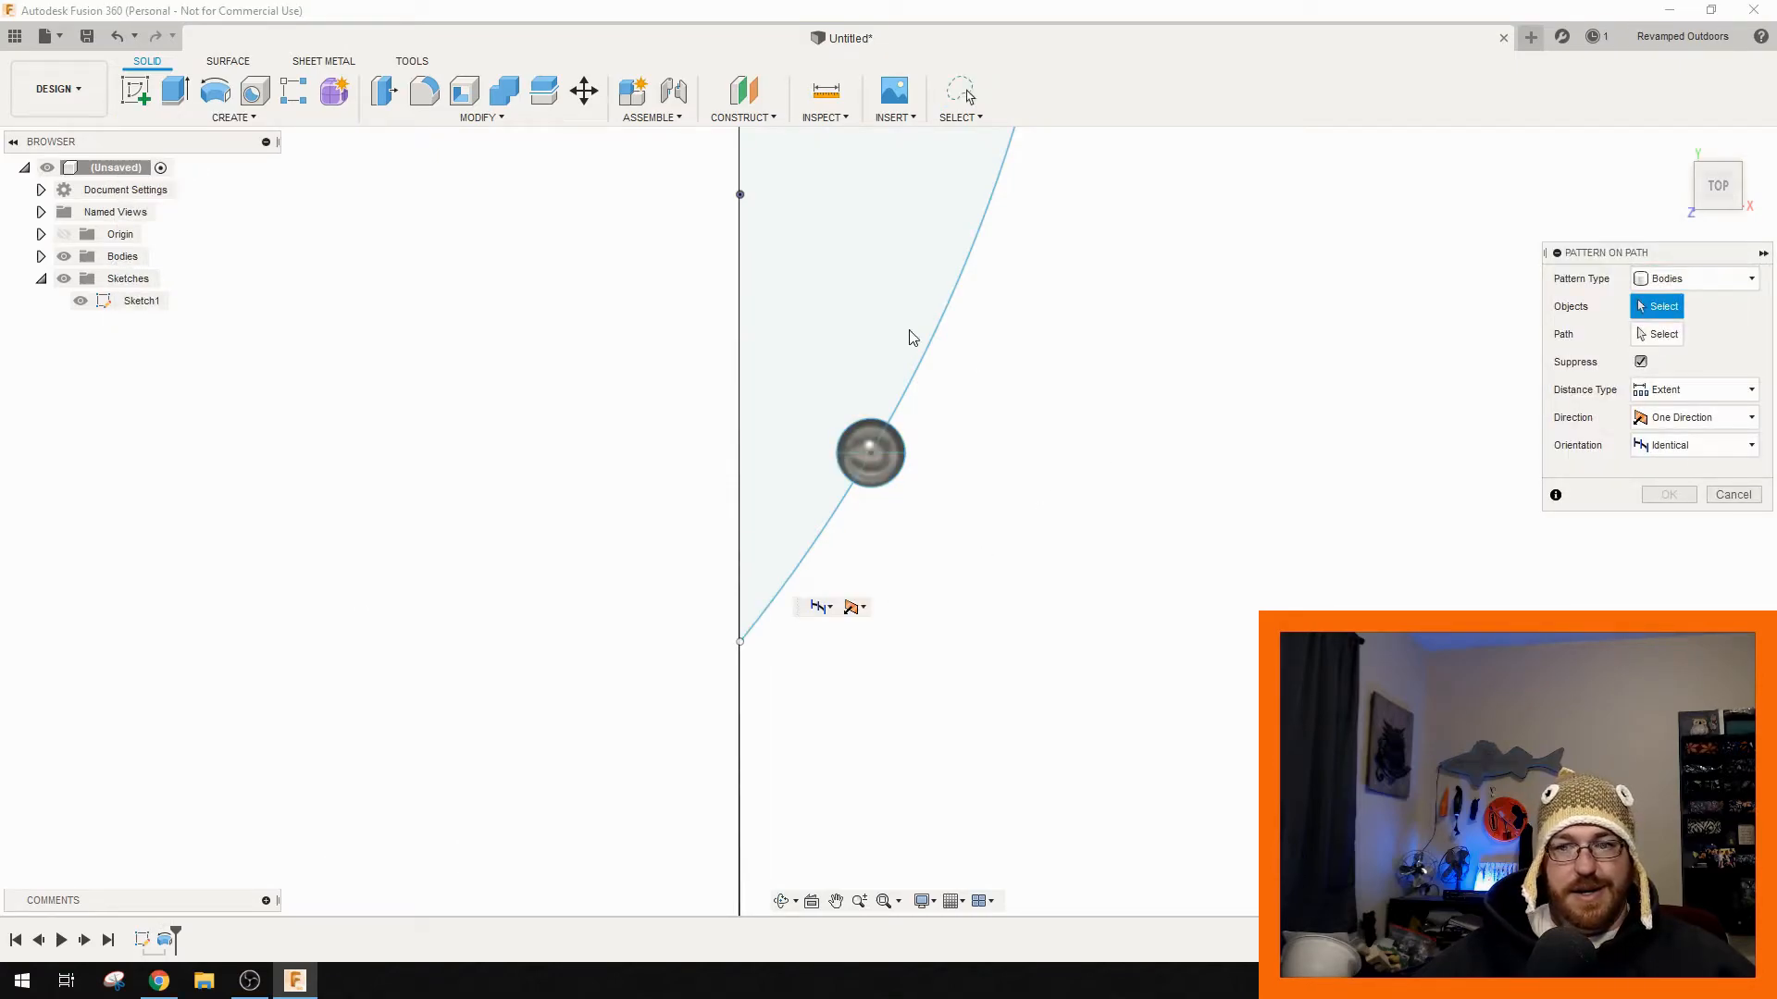
{"action": "middle_click_drag", "start_coordinate": [1028, 317], "coordinate": [765, 539]}
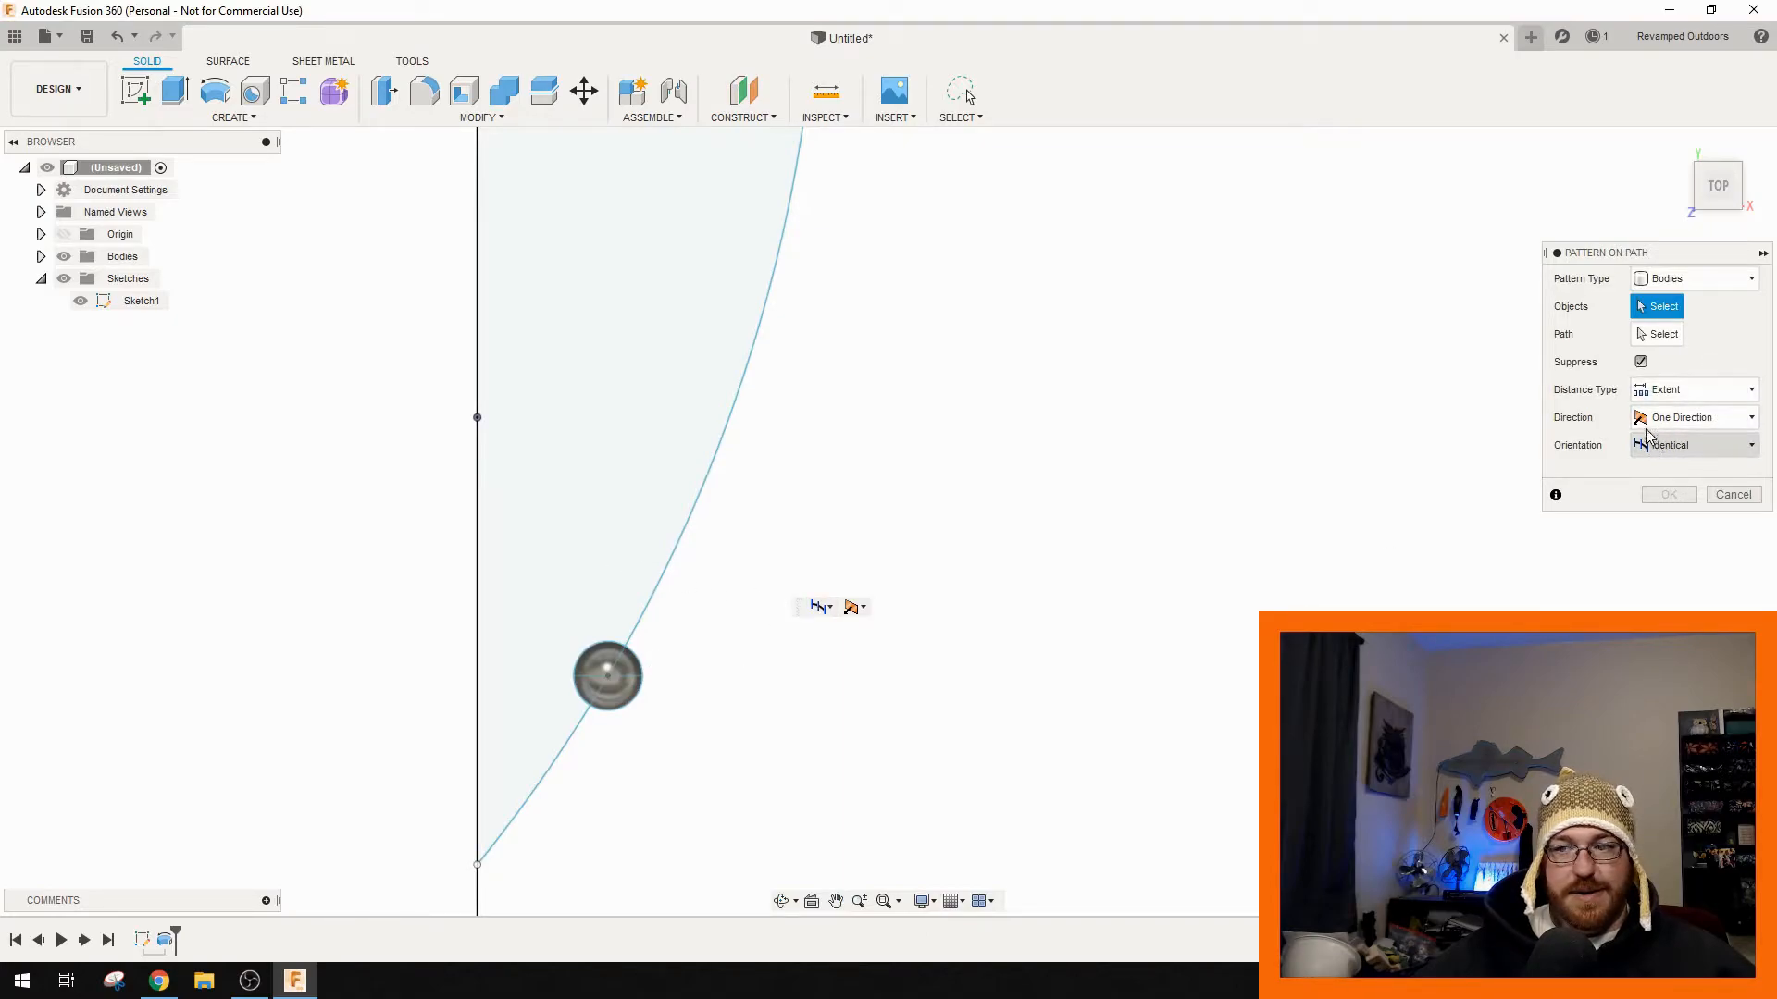
{"action": "left_click", "coordinate": [1663, 335]}
{"action": "left_click", "coordinate": [748, 386]}
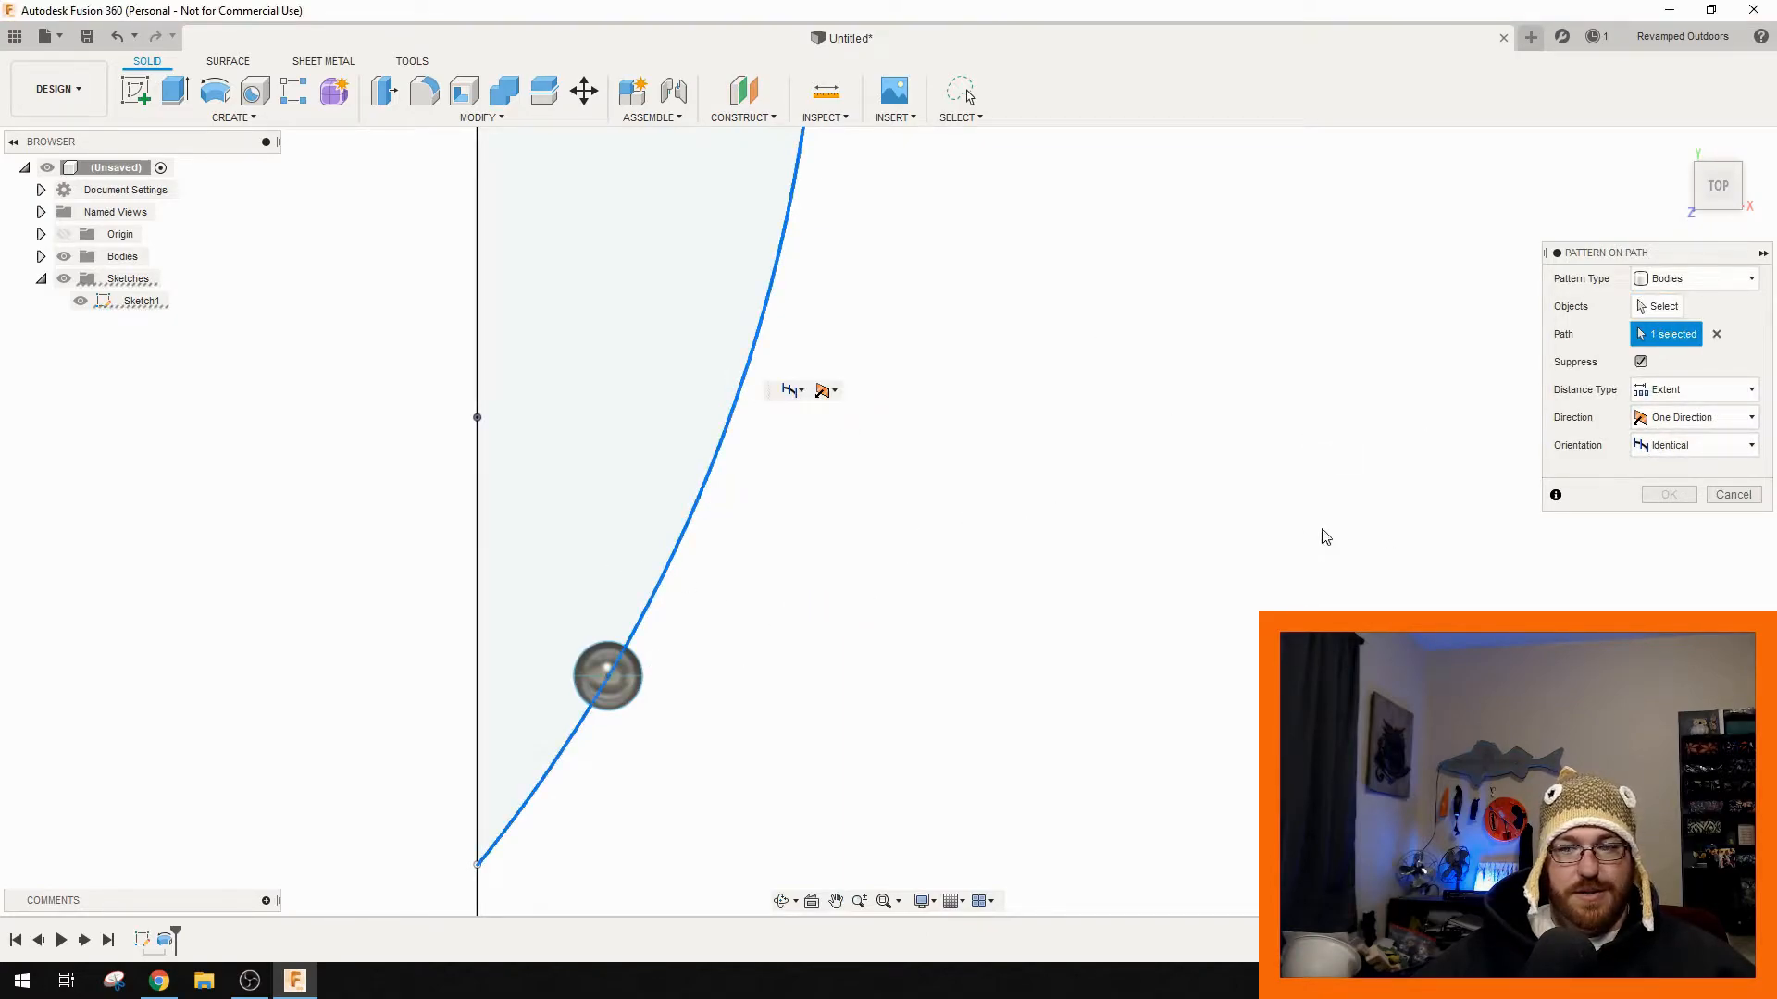
{"action": "scroll", "coordinate": [928, 516], "scroll_direction": "down", "scroll_amount": 5}
{"action": "middle_click_drag", "start_coordinate": [1023, 575], "coordinate": [1080, 387]}
{"action": "left_click", "coordinate": [1696, 390]}
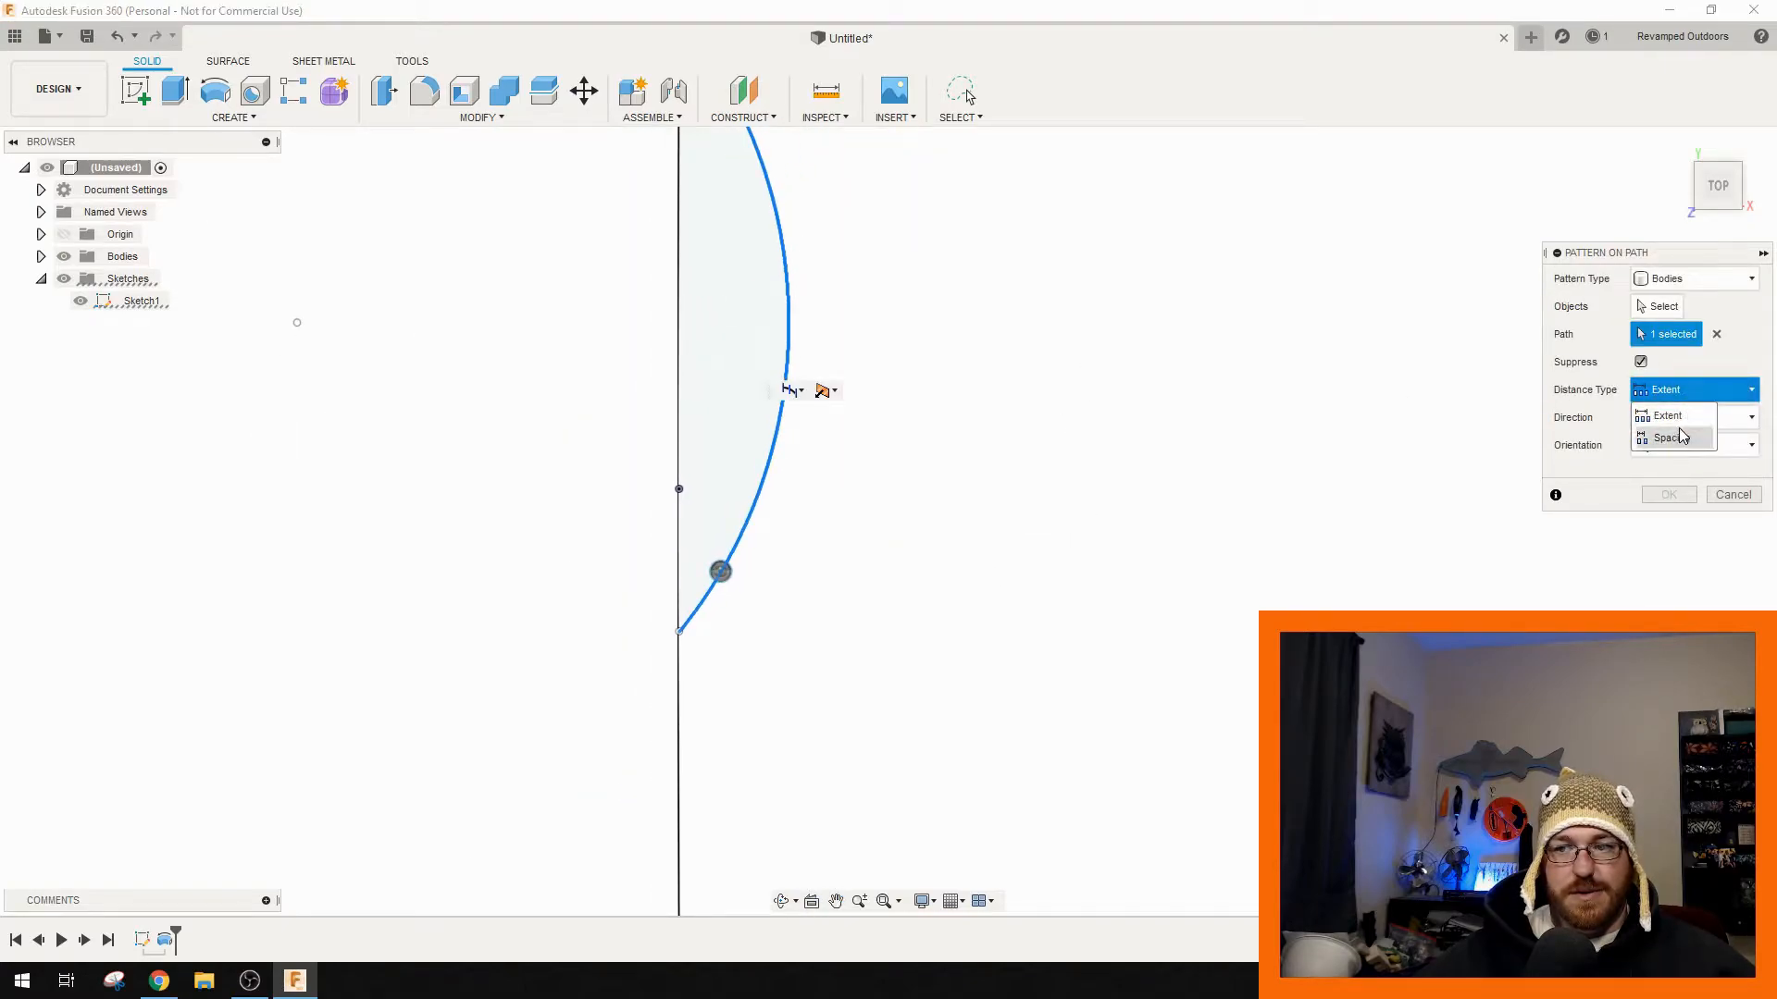
{"action": "left_click", "coordinate": [1655, 311]}
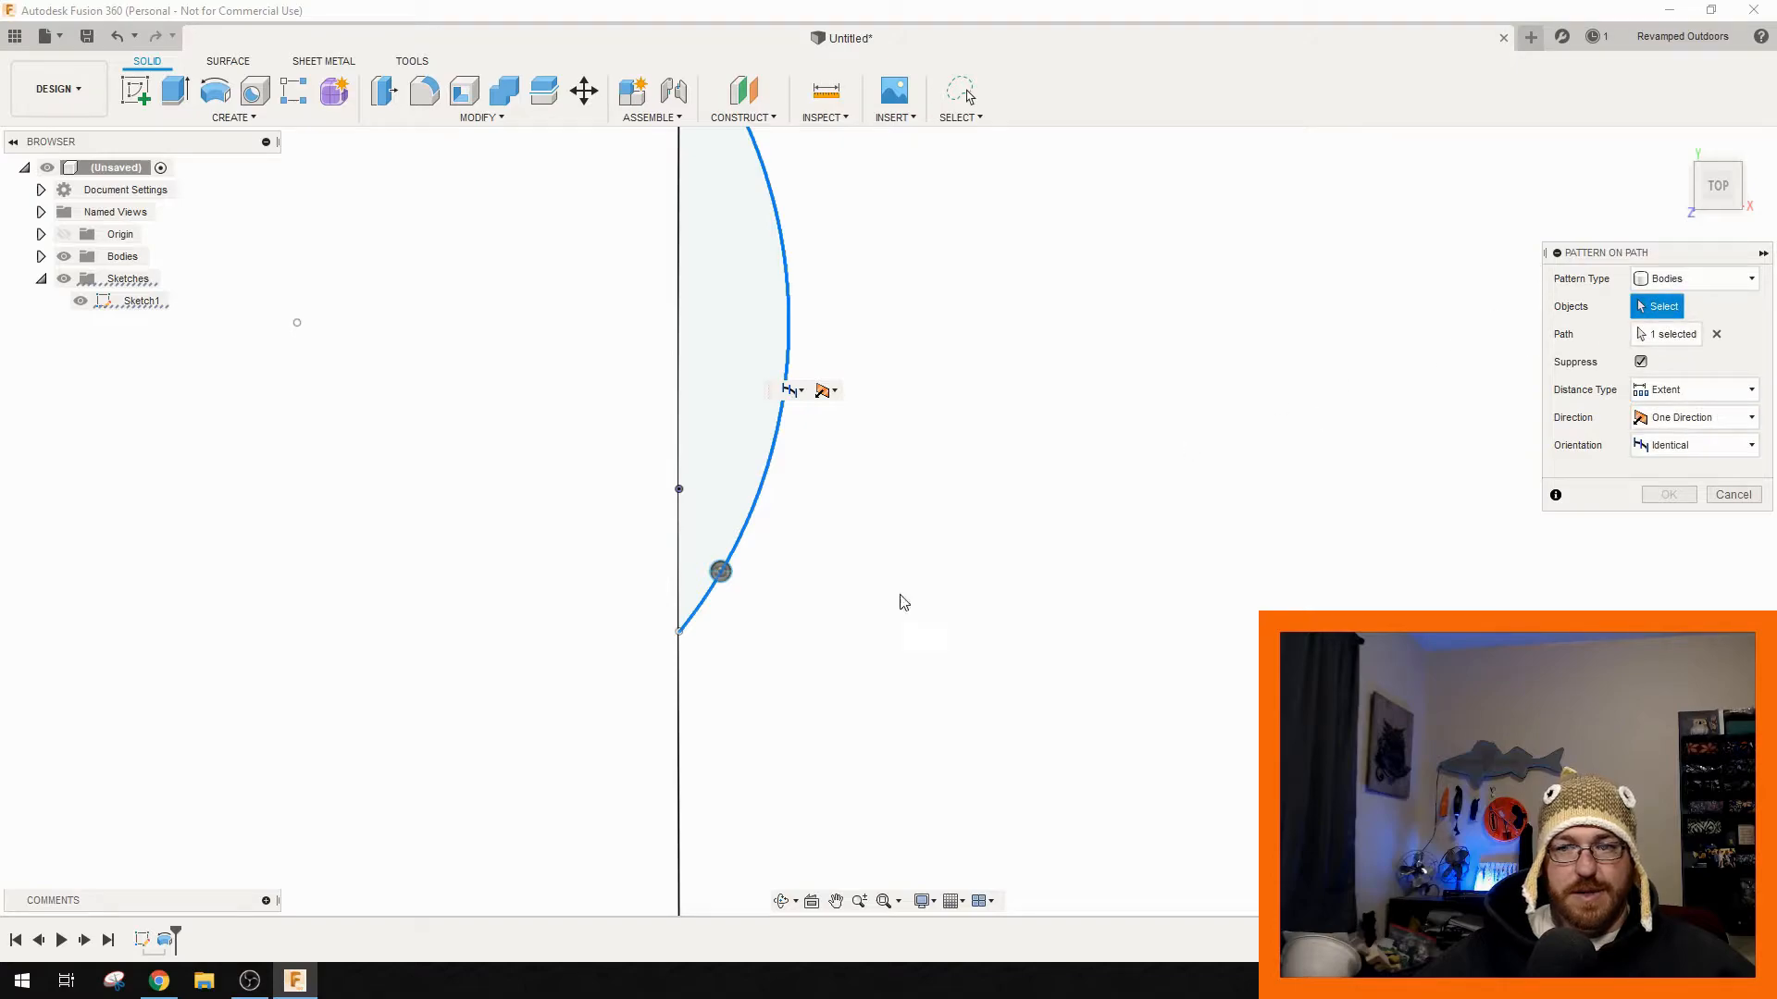
{"action": "left_click", "coordinate": [715, 574]}
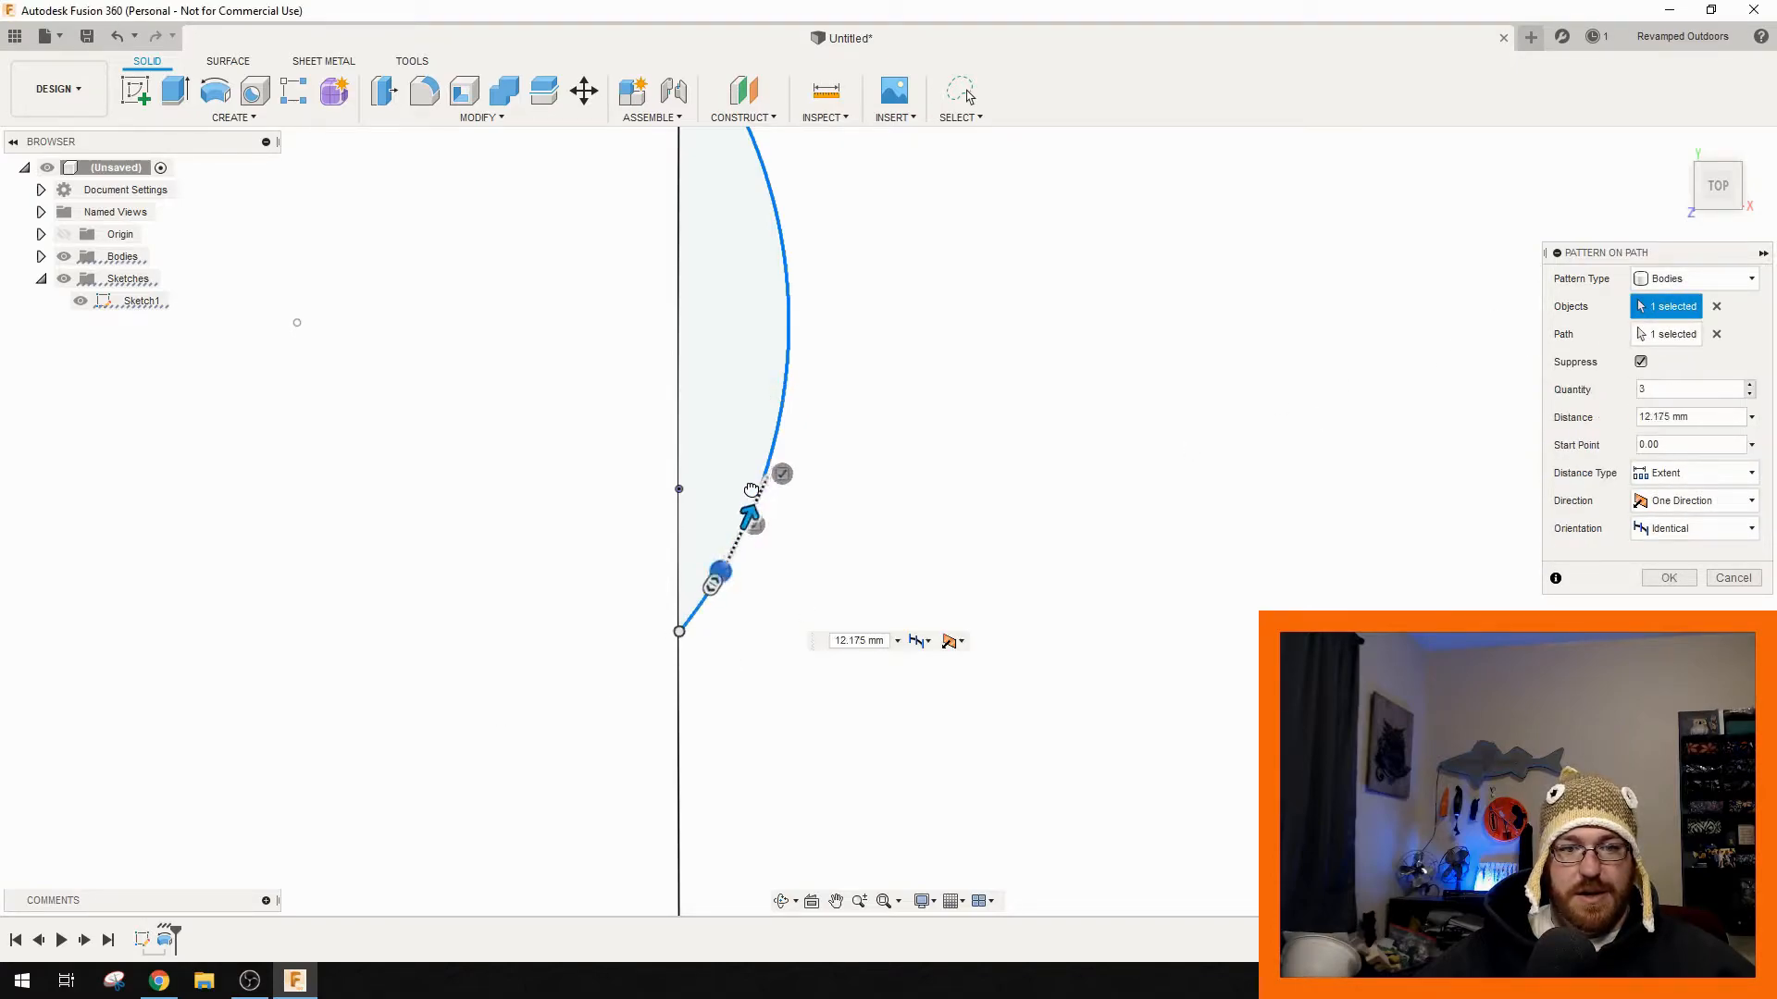
- Set the pattern's orientation to Path Direction and stretch its distance to about 60.3 mm, nearly to the arc's upper end
{"action": "left_click", "coordinate": [1695, 528]}
{"action": "left_click", "coordinate": [1684, 576]}
{"action": "middle_click_drag", "start_coordinate": [925, 480], "coordinate": [803, 440]}
{"action": "left_click_drag", "start_coordinate": [802, 440], "coordinate": [730, 290]}
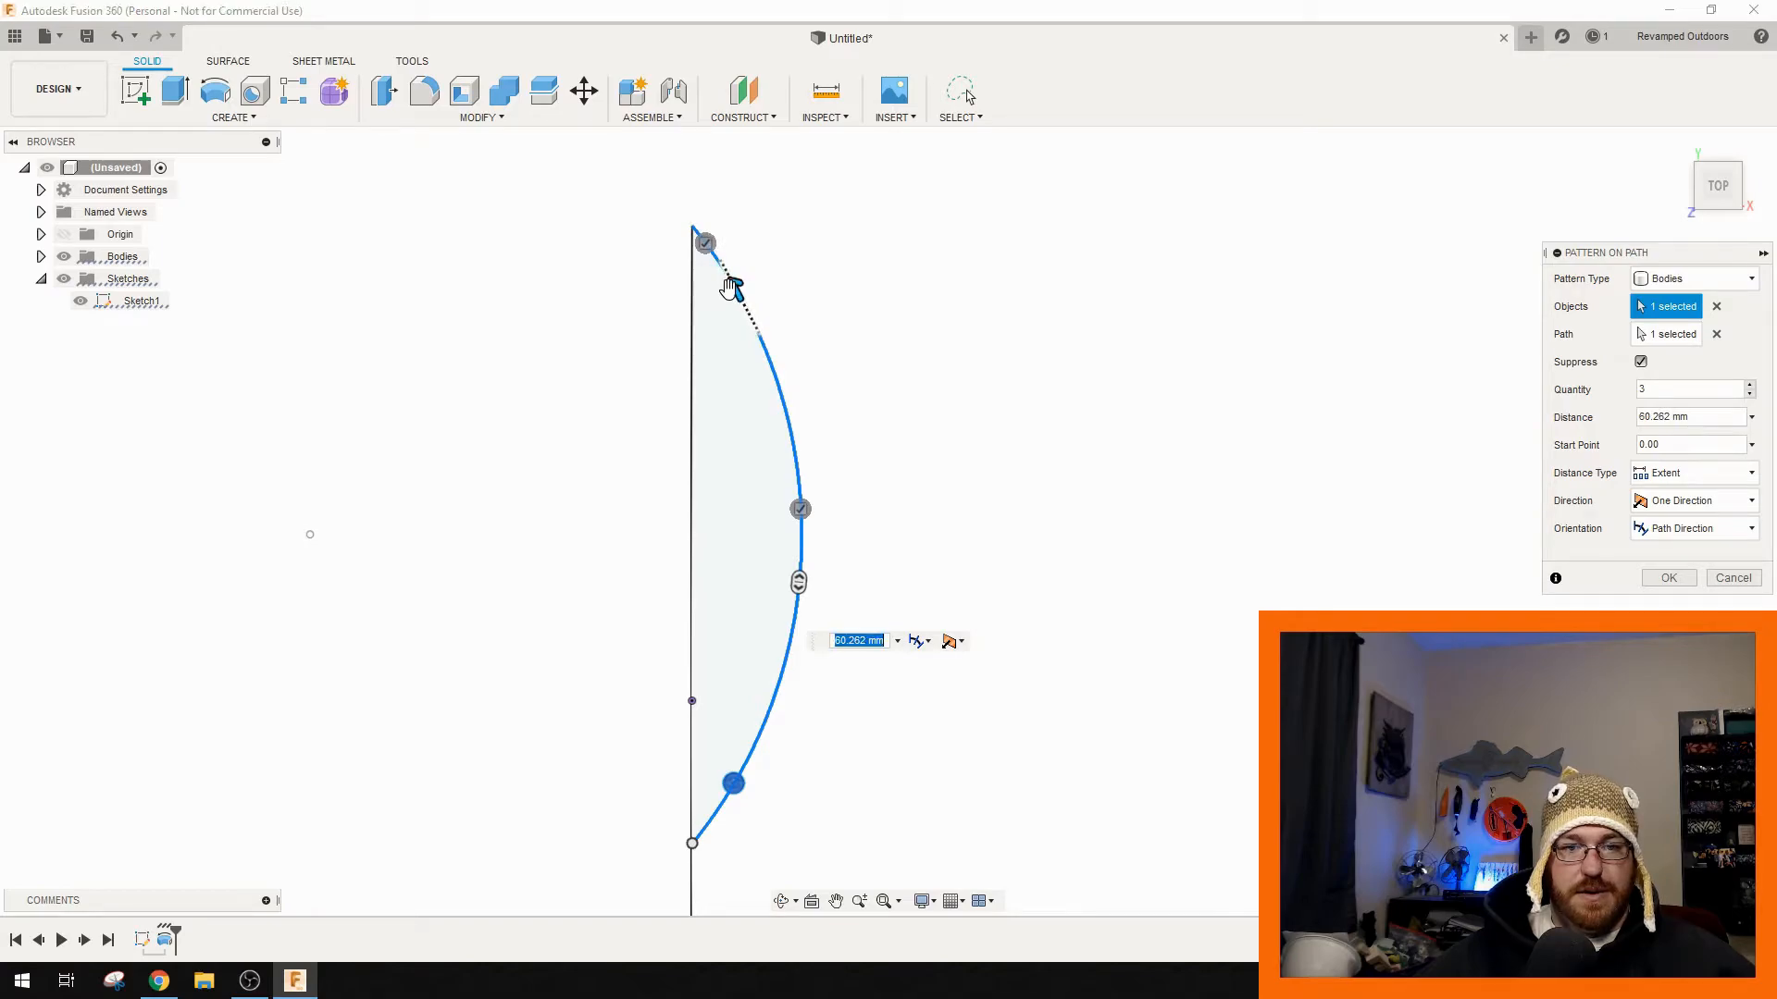
- Set the pattern quantity to 16 spheres and create the pattern
{"action": "left_click", "coordinate": [1751, 386]}
{"action": "left_click", "coordinate": [1752, 385]}
{"action": "left_click", "coordinate": [1752, 386]}
{"action": "left_click", "coordinate": [1751, 386]}
{"action": "left_click", "coordinate": [1752, 386]}
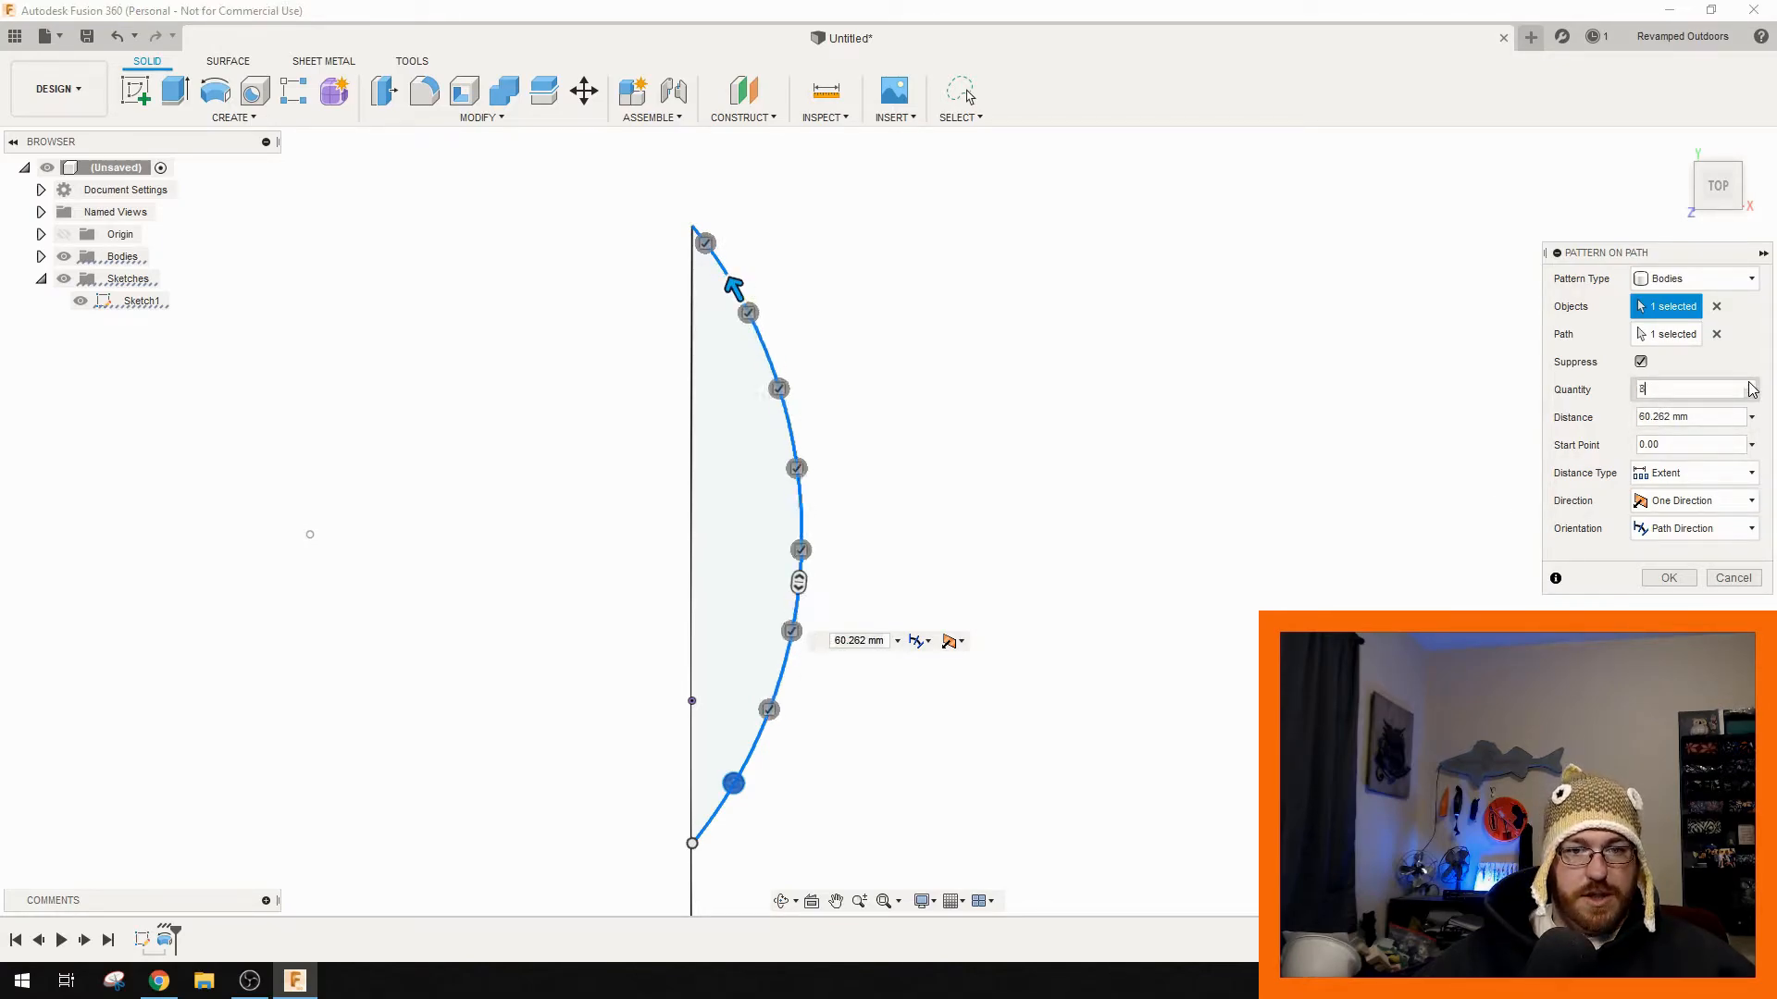
{"action": "left_click", "coordinate": [1751, 385]}
{"action": "left_click", "coordinate": [1752, 386]}
{"action": "left_click", "coordinate": [1752, 385]}
{"action": "left_click", "coordinate": [1751, 386]}
{"action": "left_click", "coordinate": [1752, 386]}
{"action": "left_click", "coordinate": [1752, 386]}
{"action": "left_click", "coordinate": [1752, 385]}
{"action": "left_click", "coordinate": [1751, 386]}
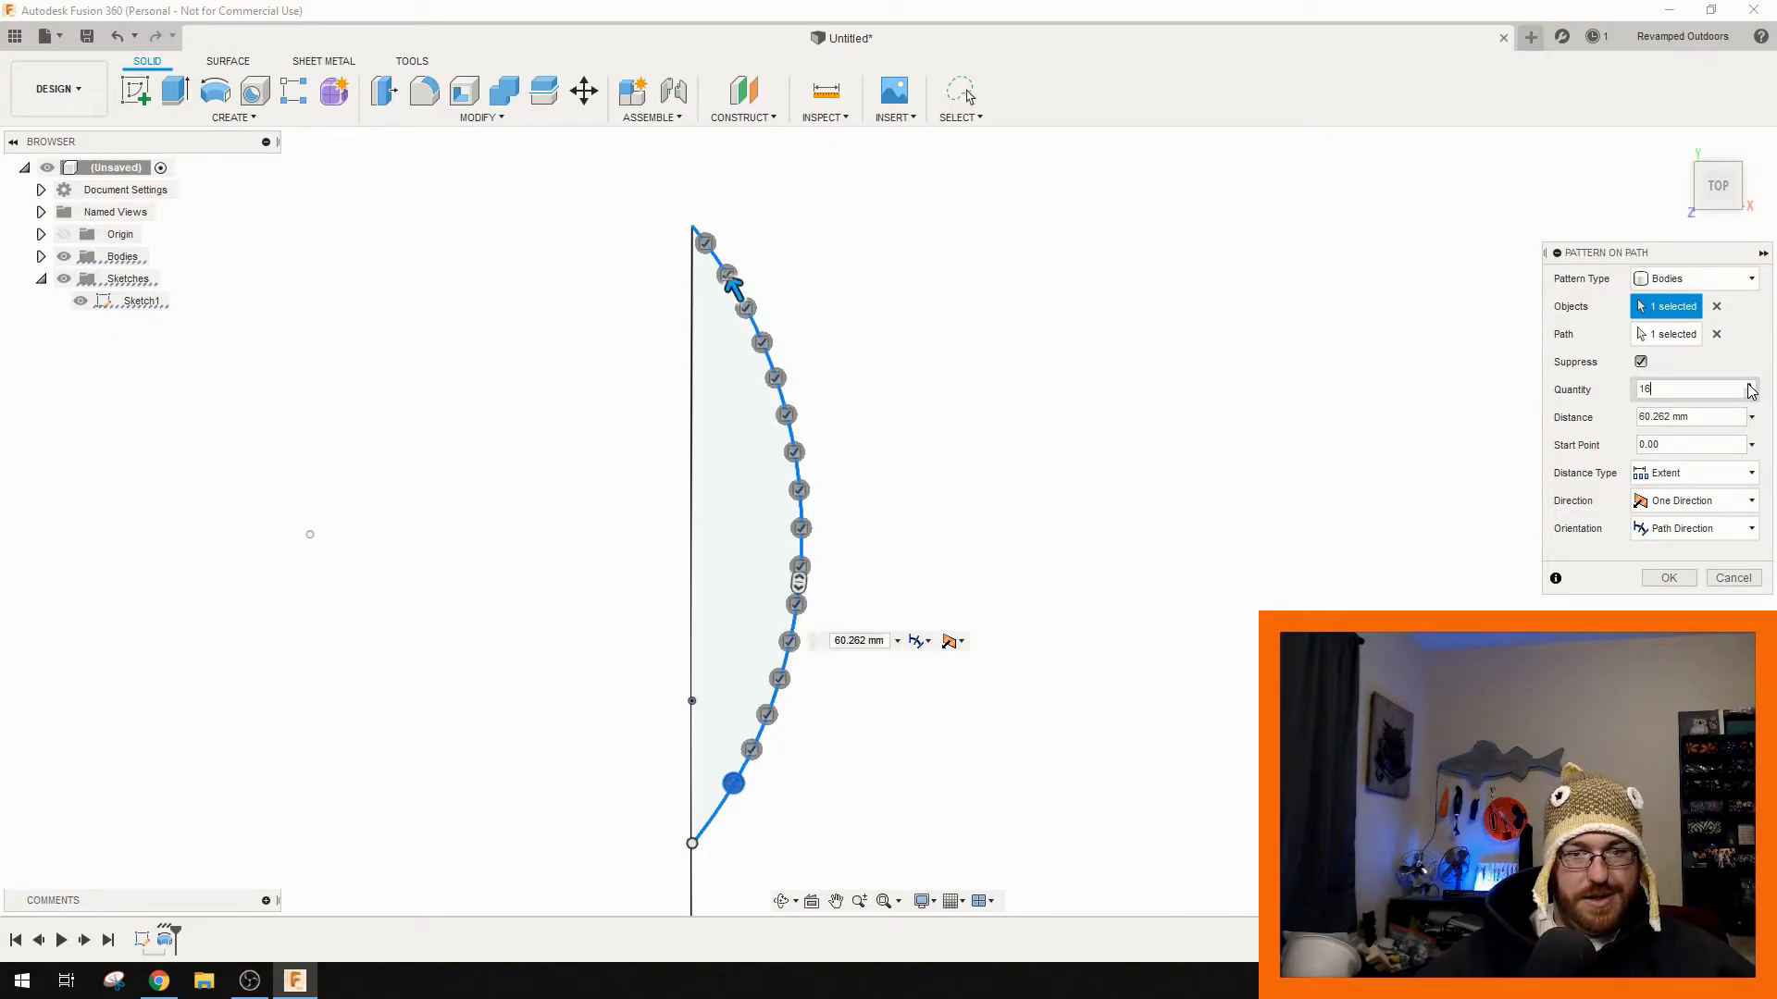
{"action": "left_click", "coordinate": [1668, 577]}
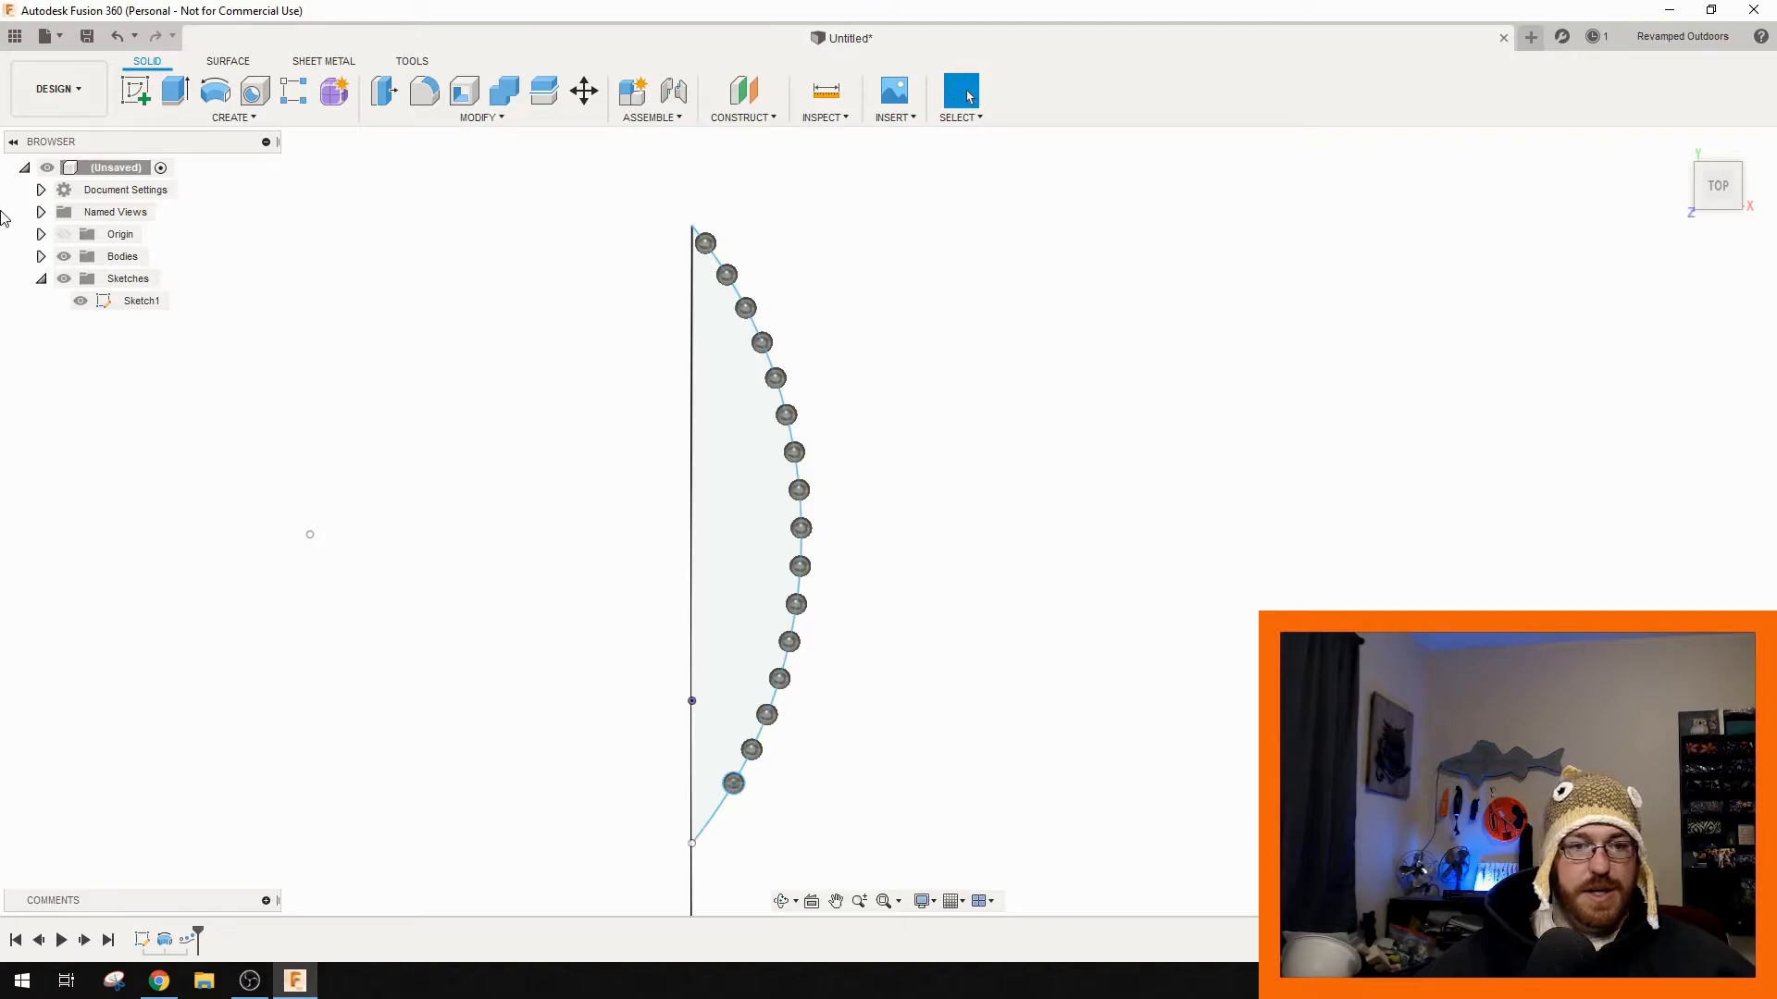
- Hide the first sketch and start a new sketch on the top plane
{"action": "middle_click_drag", "start_coordinate": [1050, 645], "coordinate": [1040, 553]}
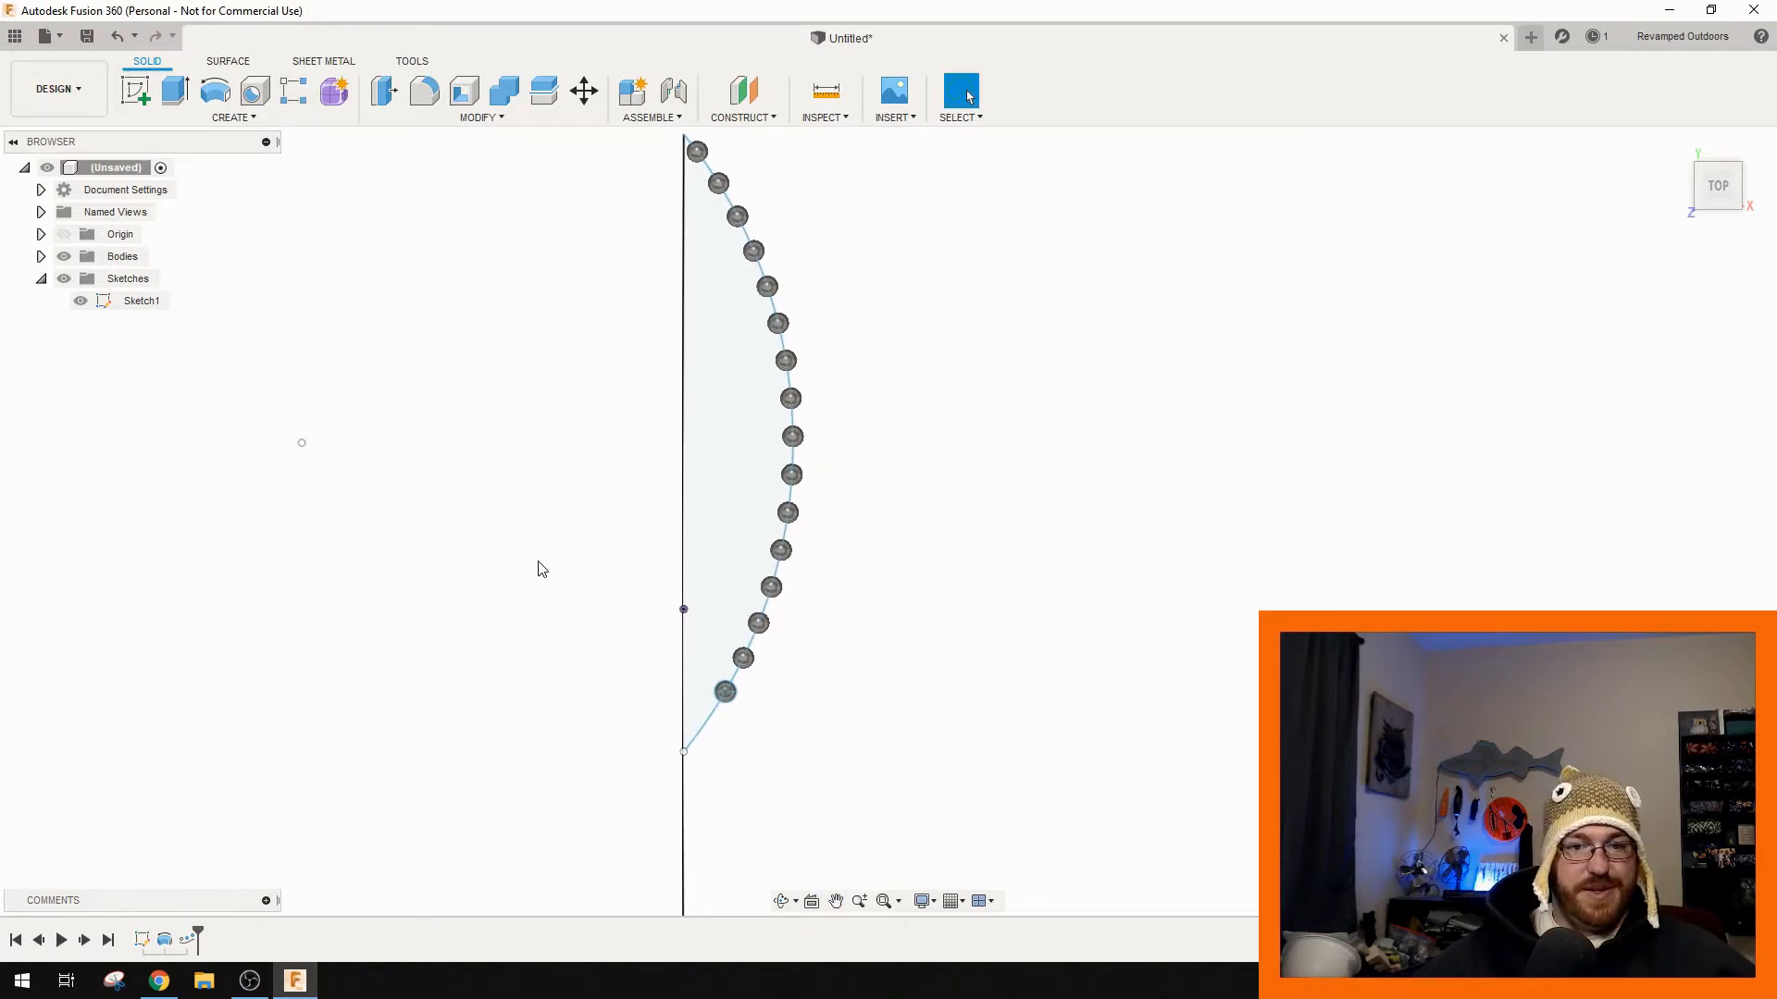
{"action": "left_click", "coordinate": [81, 301]}
{"action": "left_click", "coordinate": [233, 117]}
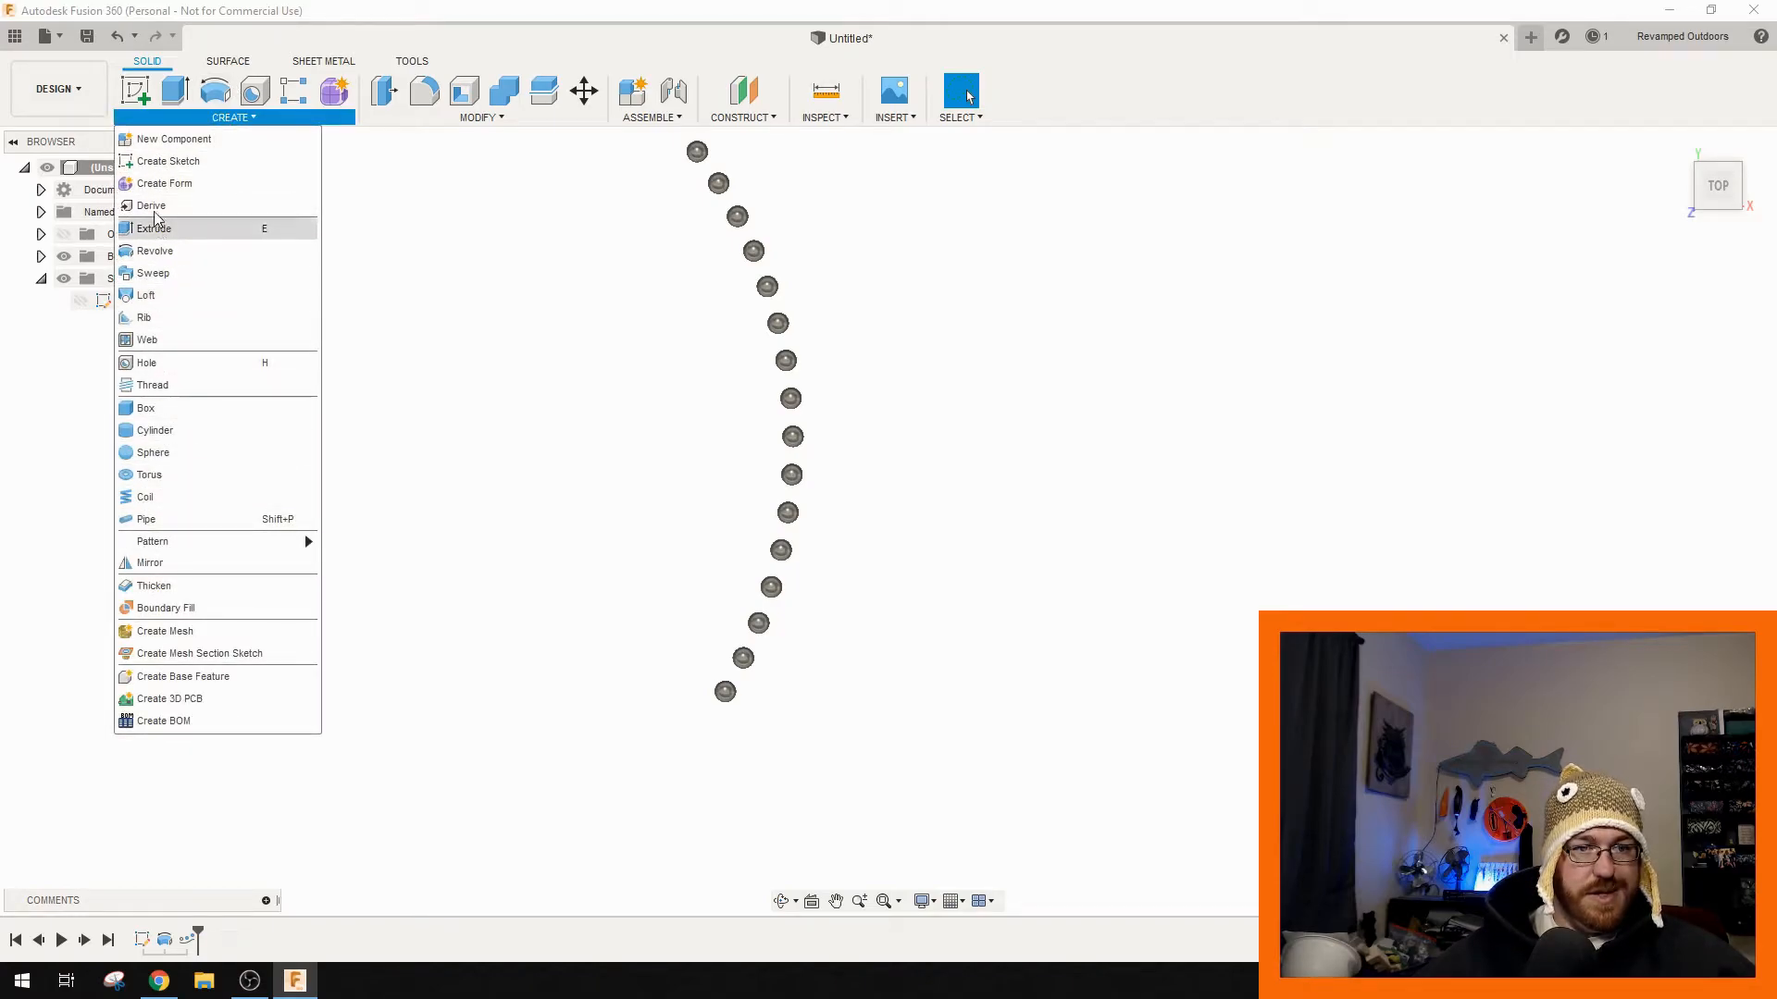
{"action": "left_click", "coordinate": [189, 161]}
{"action": "left_click", "coordinate": [706, 567]}
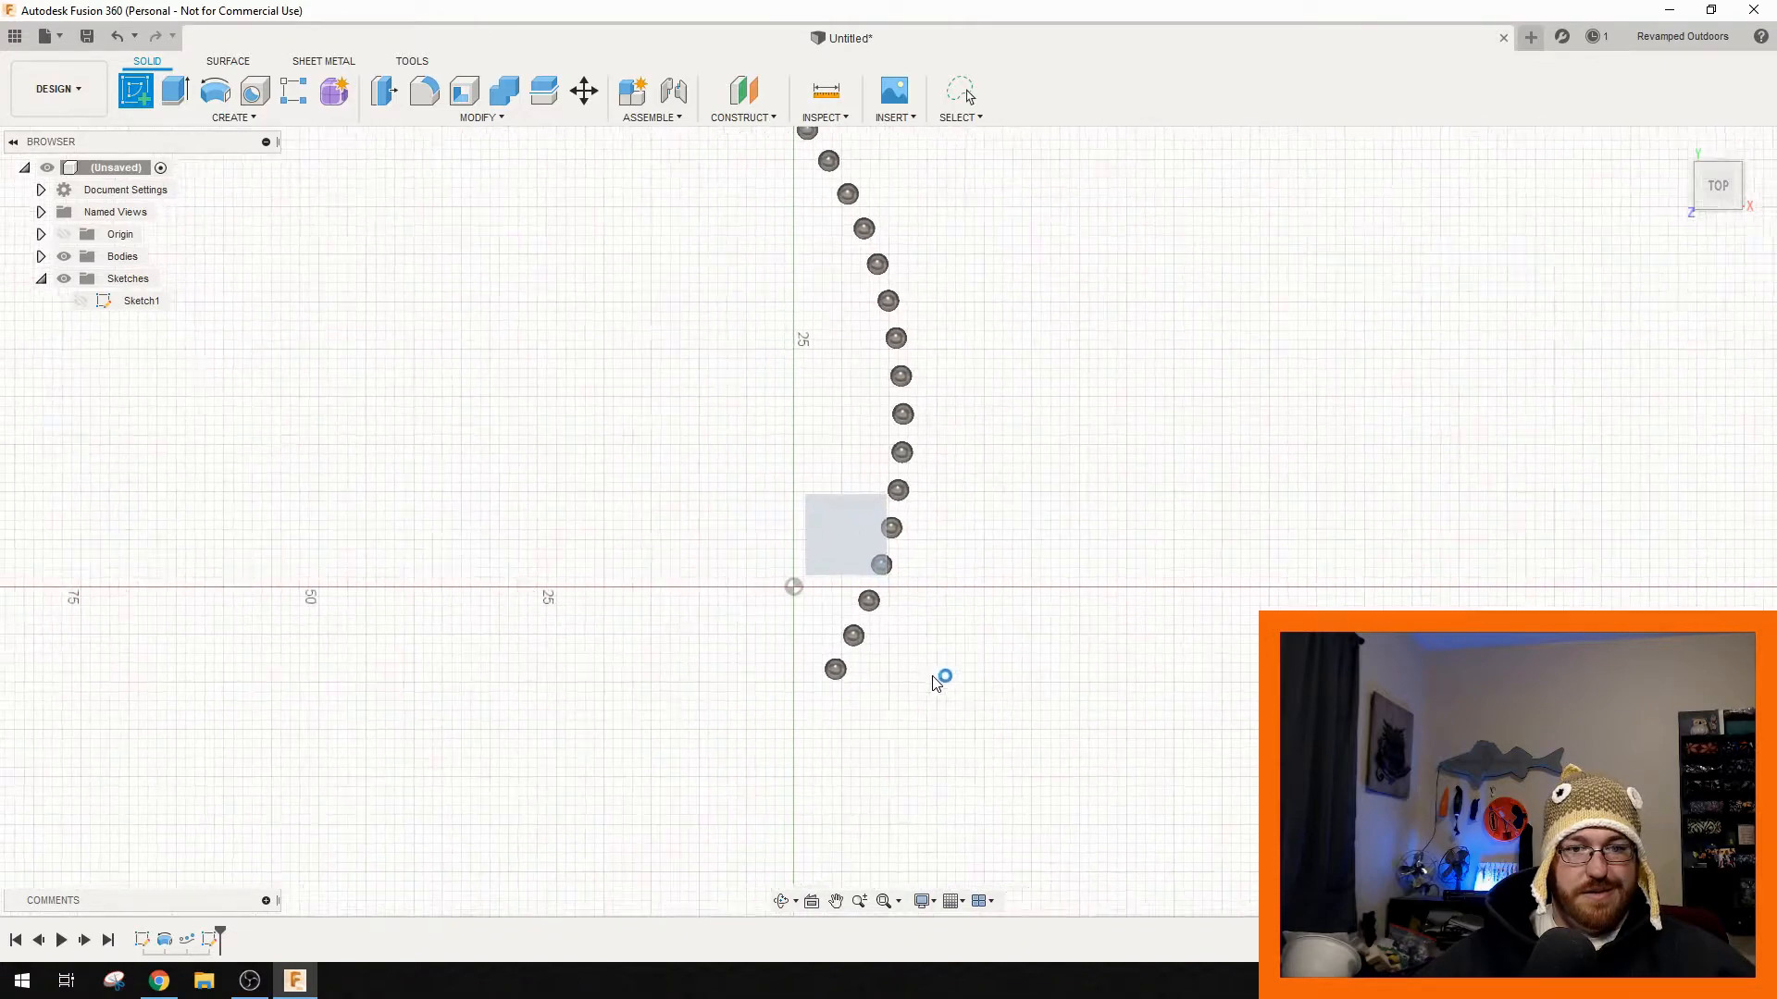
- Use Intersect to bring the cross-sections of all 16 spheres along the arc into the new sketch
{"action": "left_click", "coordinate": [236, 117]}
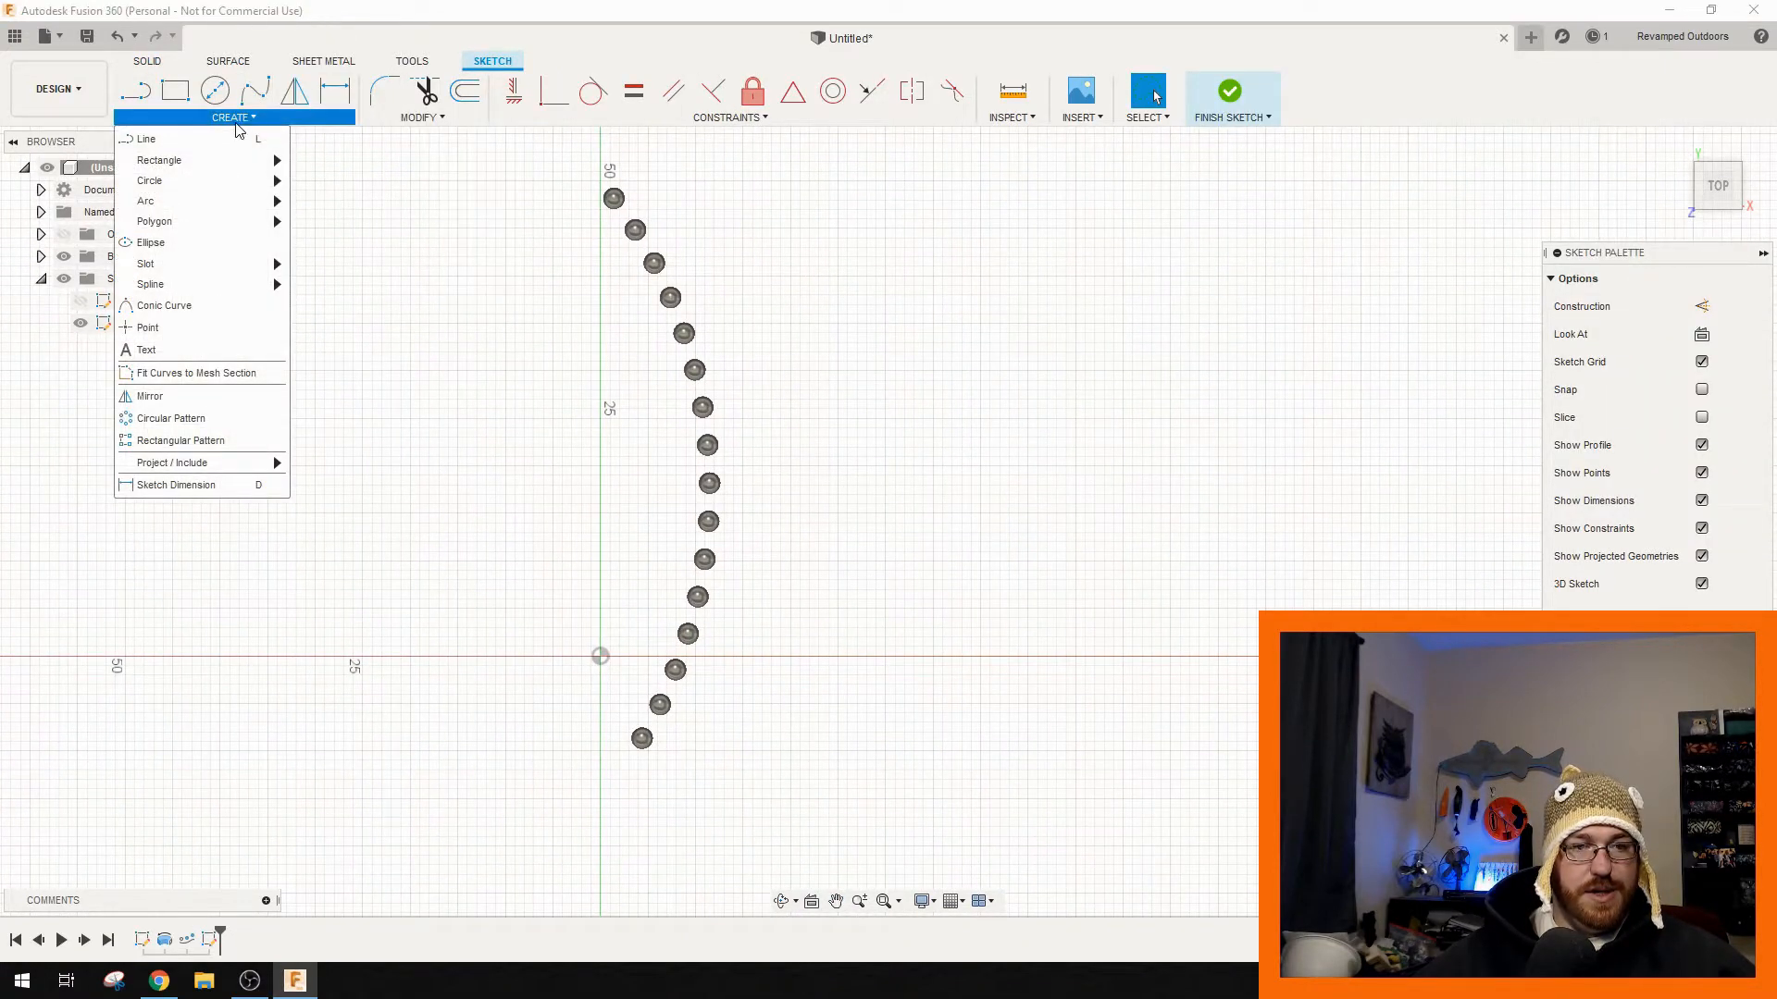
{"action": "mouse_move", "coordinate": [231, 462]}
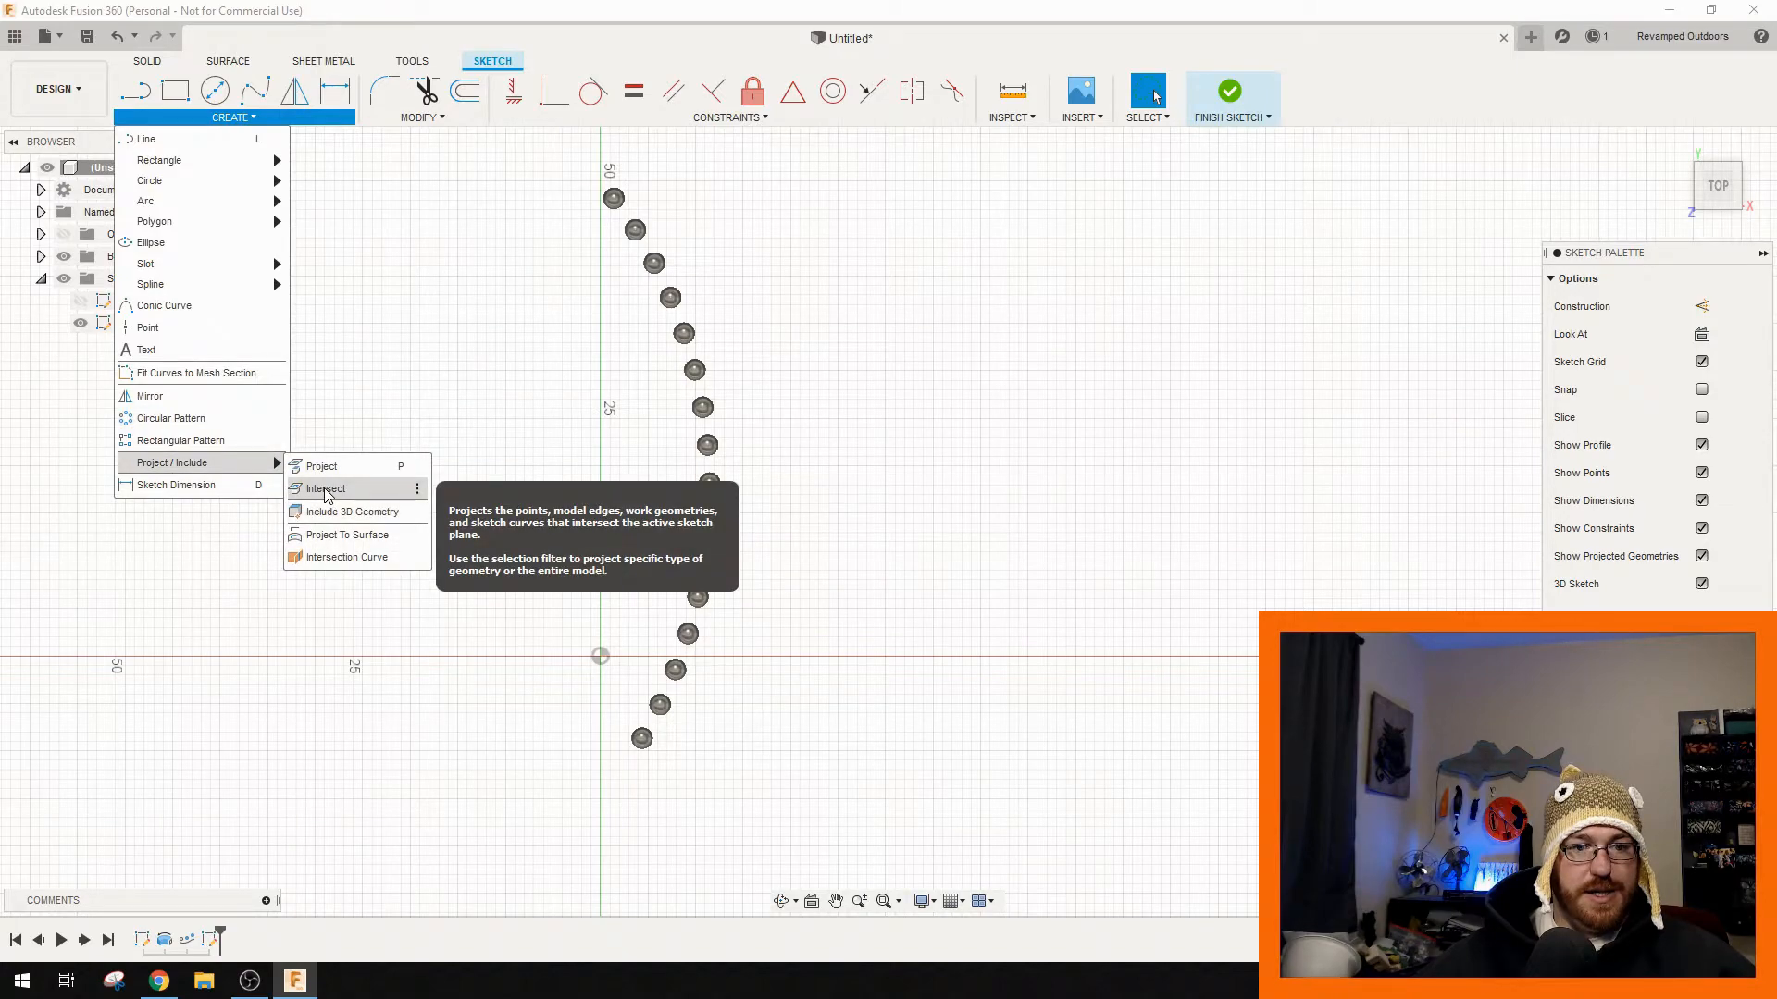
{"action": "left_click", "coordinate": [335, 489]}
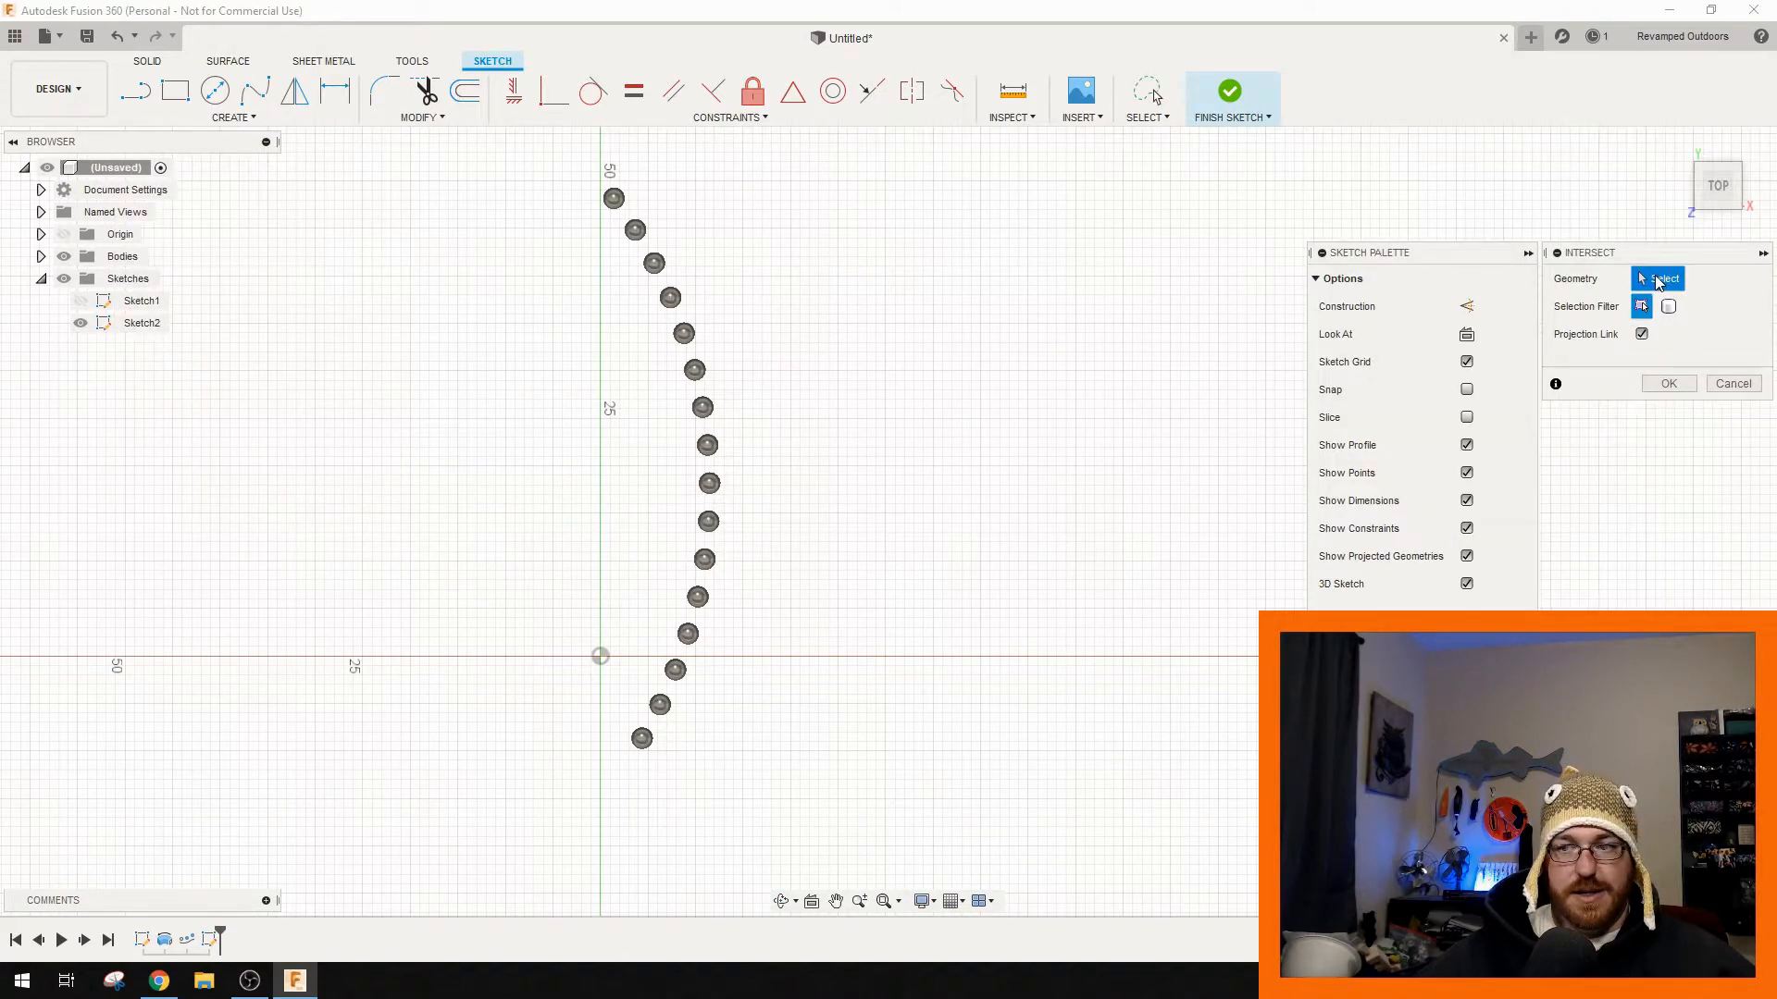
{"action": "left_click", "coordinate": [642, 738]}
{"action": "left_click", "coordinate": [660, 704]}
{"action": "left_click", "coordinate": [676, 669]}
{"action": "left_click", "coordinate": [704, 559]}
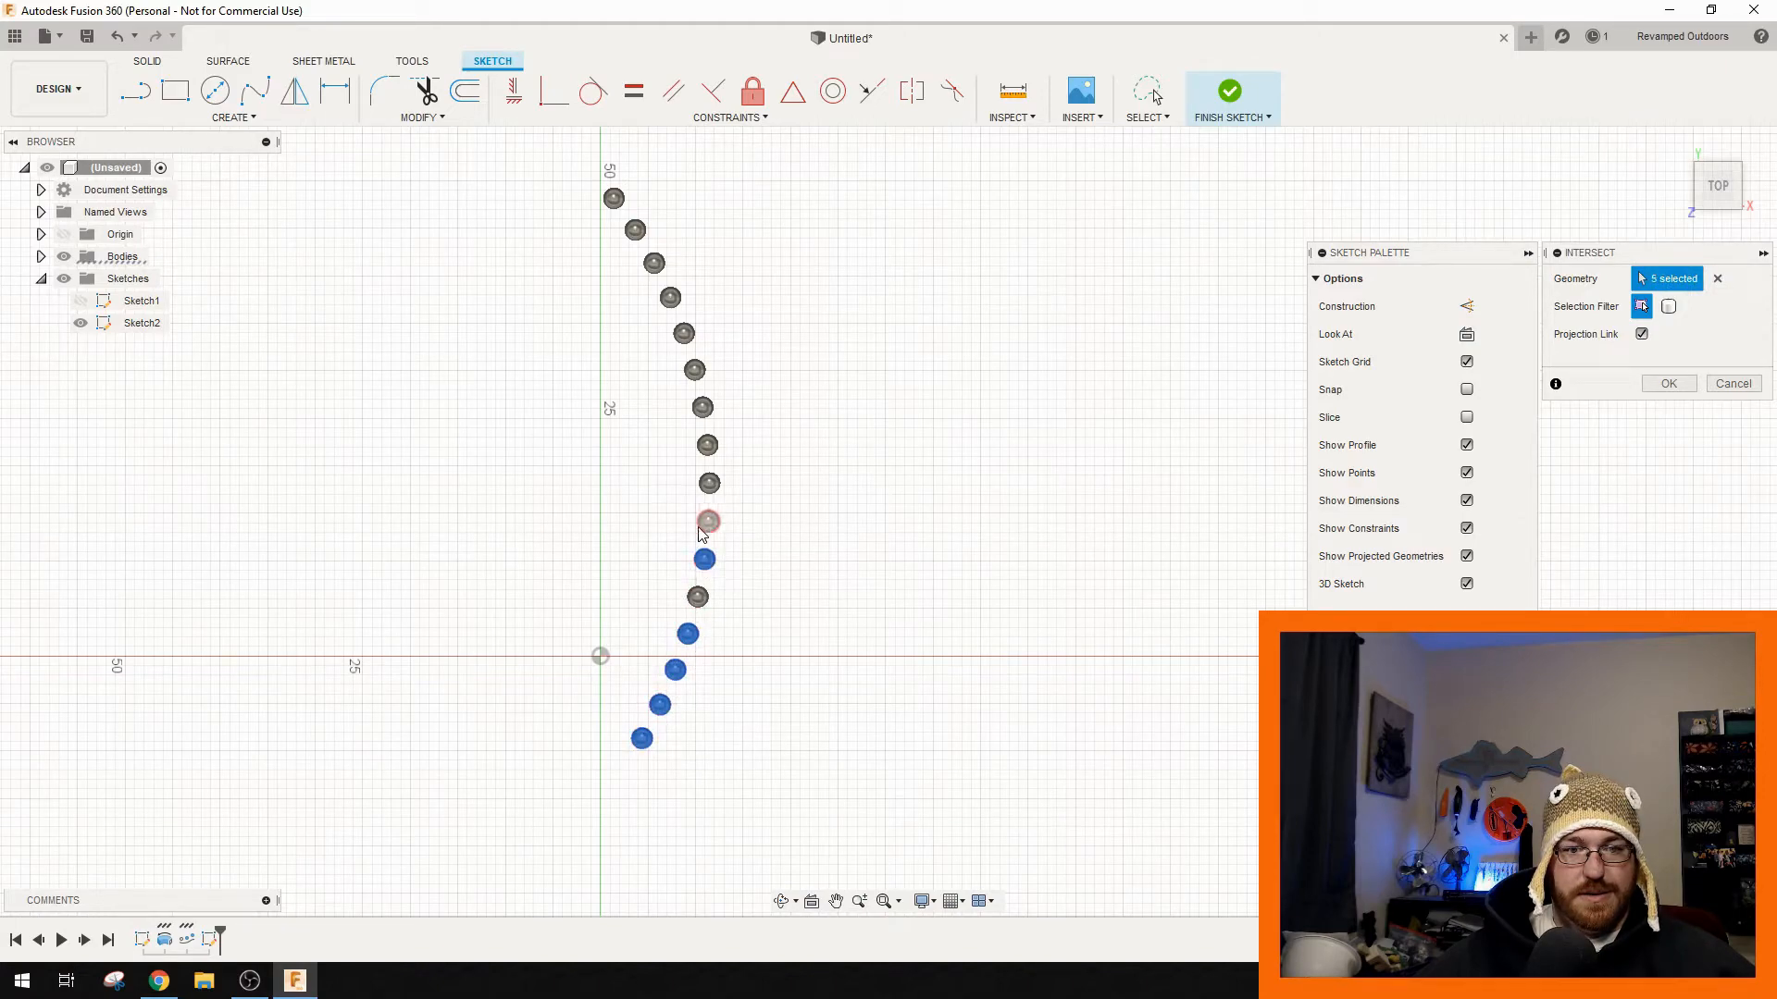
{"action": "left_click", "coordinate": [708, 521]}
{"action": "left_click", "coordinate": [709, 483]}
{"action": "left_click", "coordinate": [698, 596]}
{"action": "left_click", "coordinate": [706, 445]}
{"action": "left_click", "coordinate": [702, 407]}
{"action": "left_click", "coordinate": [694, 370]}
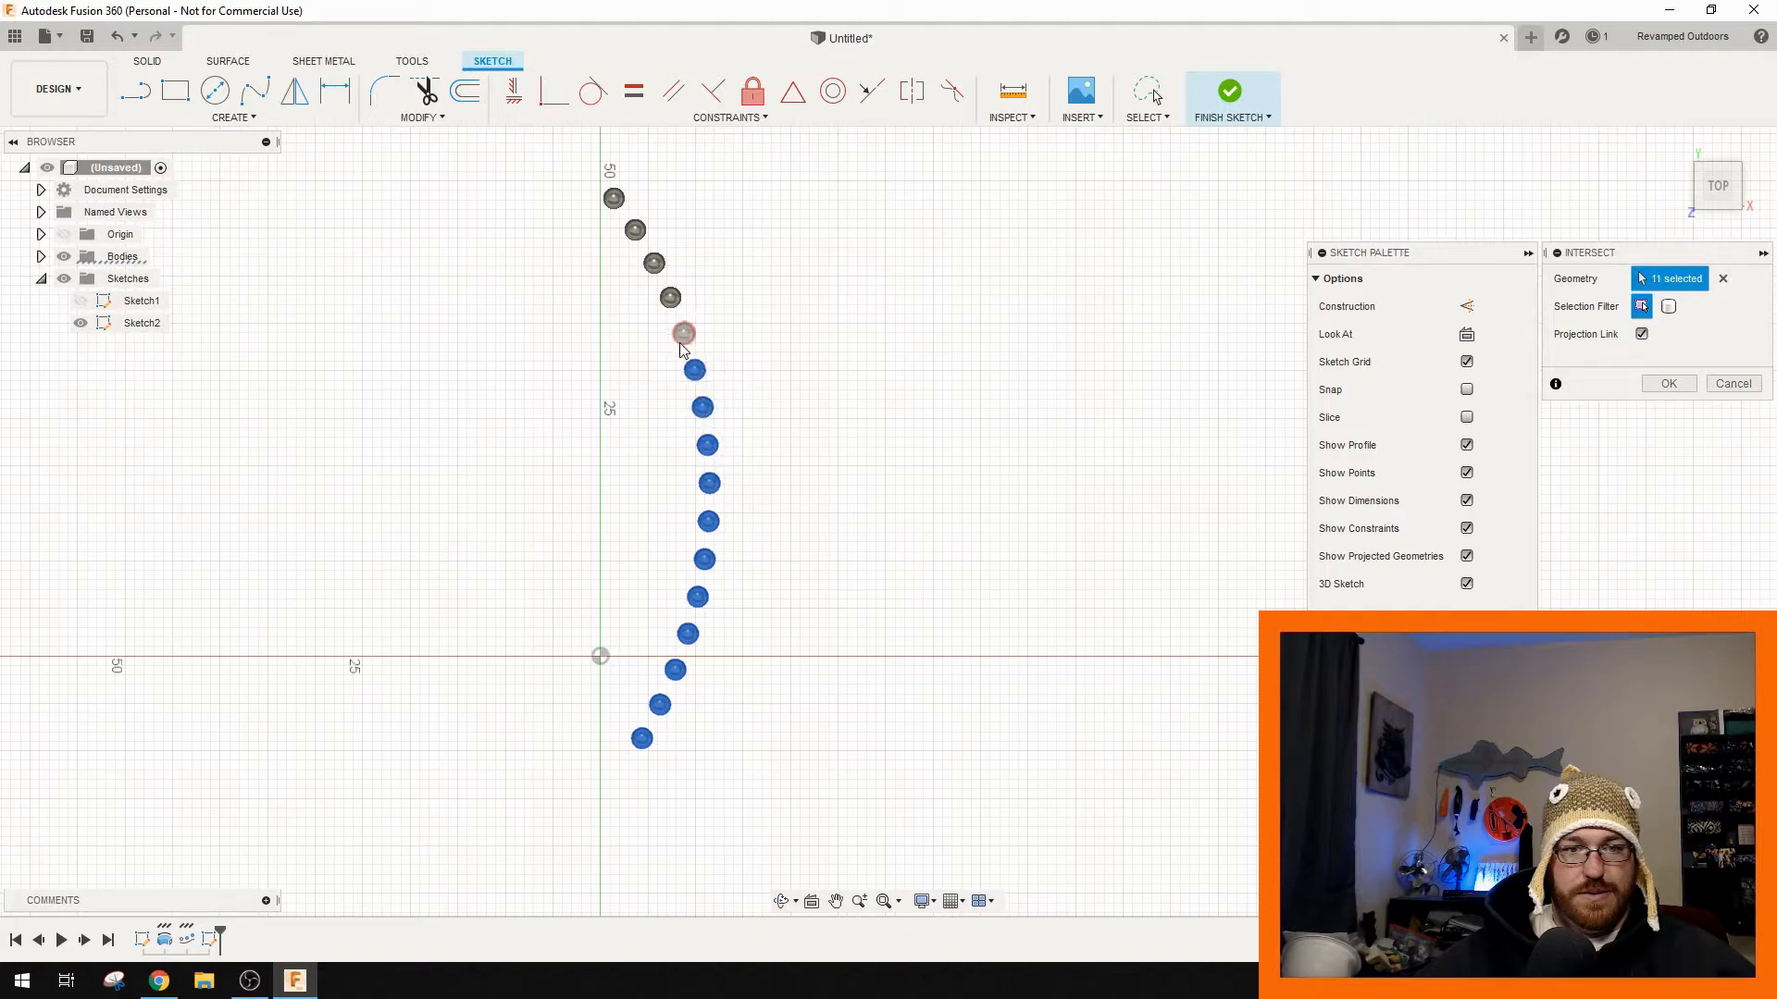
{"action": "left_click", "coordinate": [670, 297]}
{"action": "left_click", "coordinate": [653, 262]}
{"action": "left_click", "coordinate": [635, 230]}
{"action": "left_click", "coordinate": [1666, 383]}
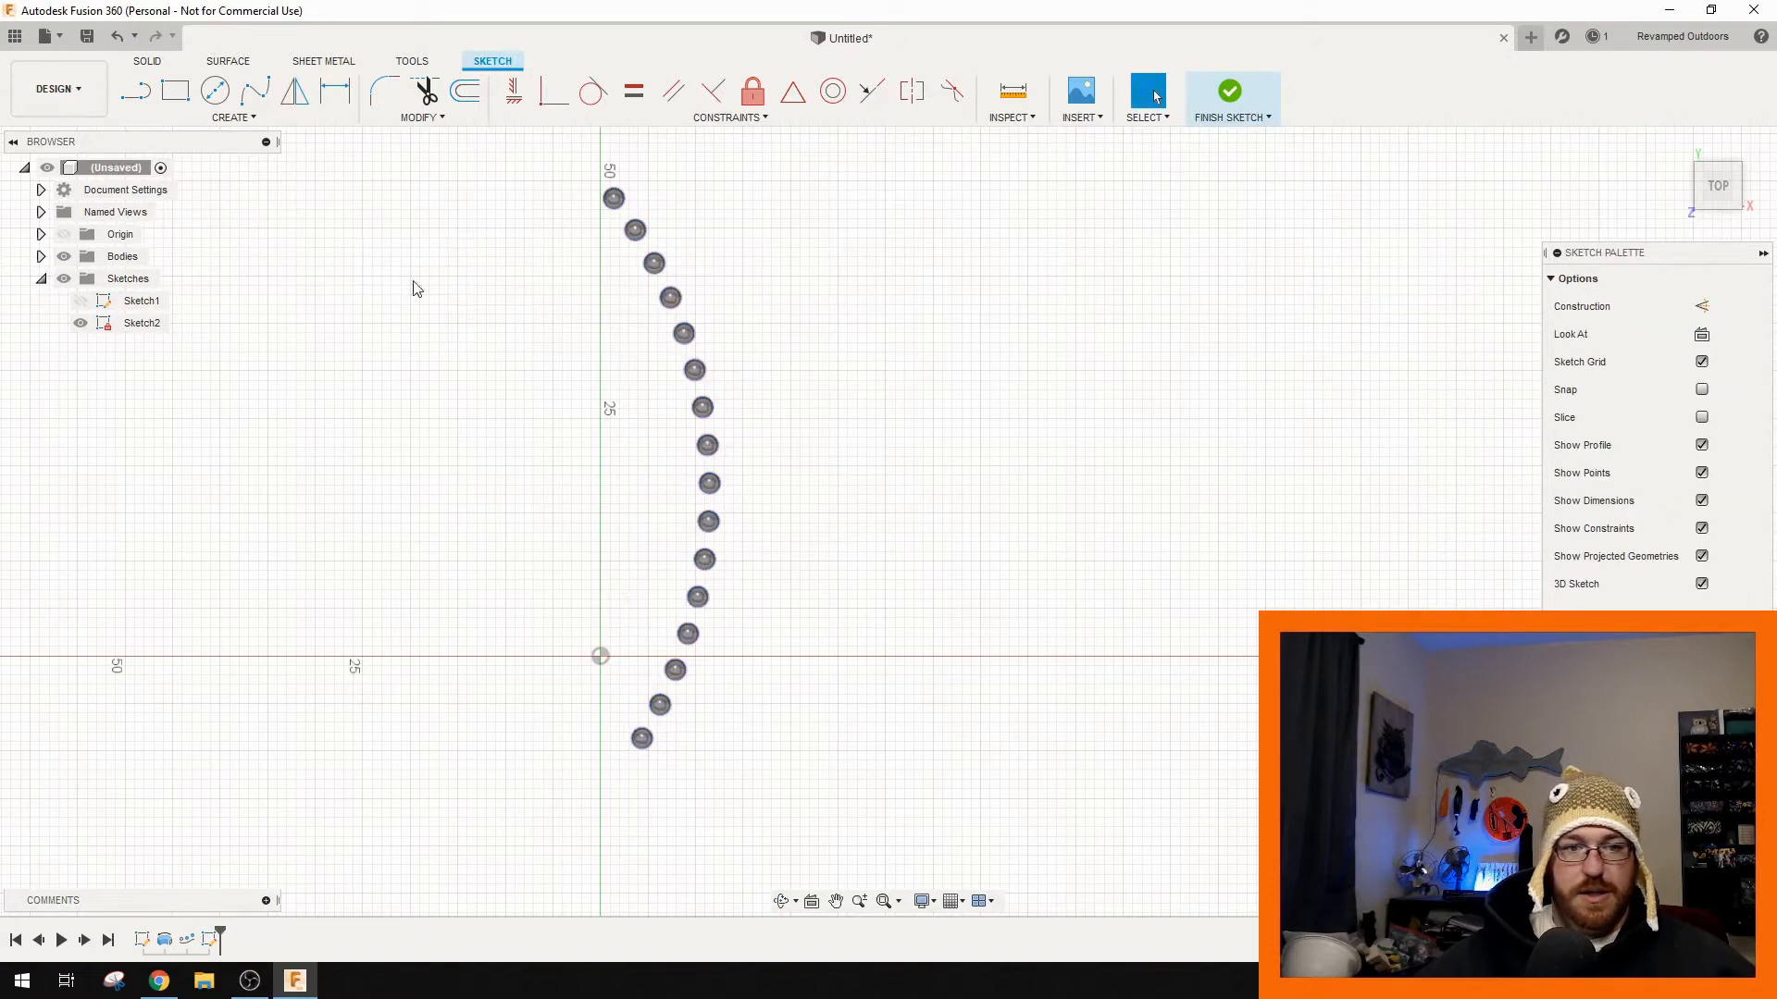
- Hide the sphere bodies and show the first sketch with the centreline and arc
{"action": "left_click", "coordinate": [64, 258]}
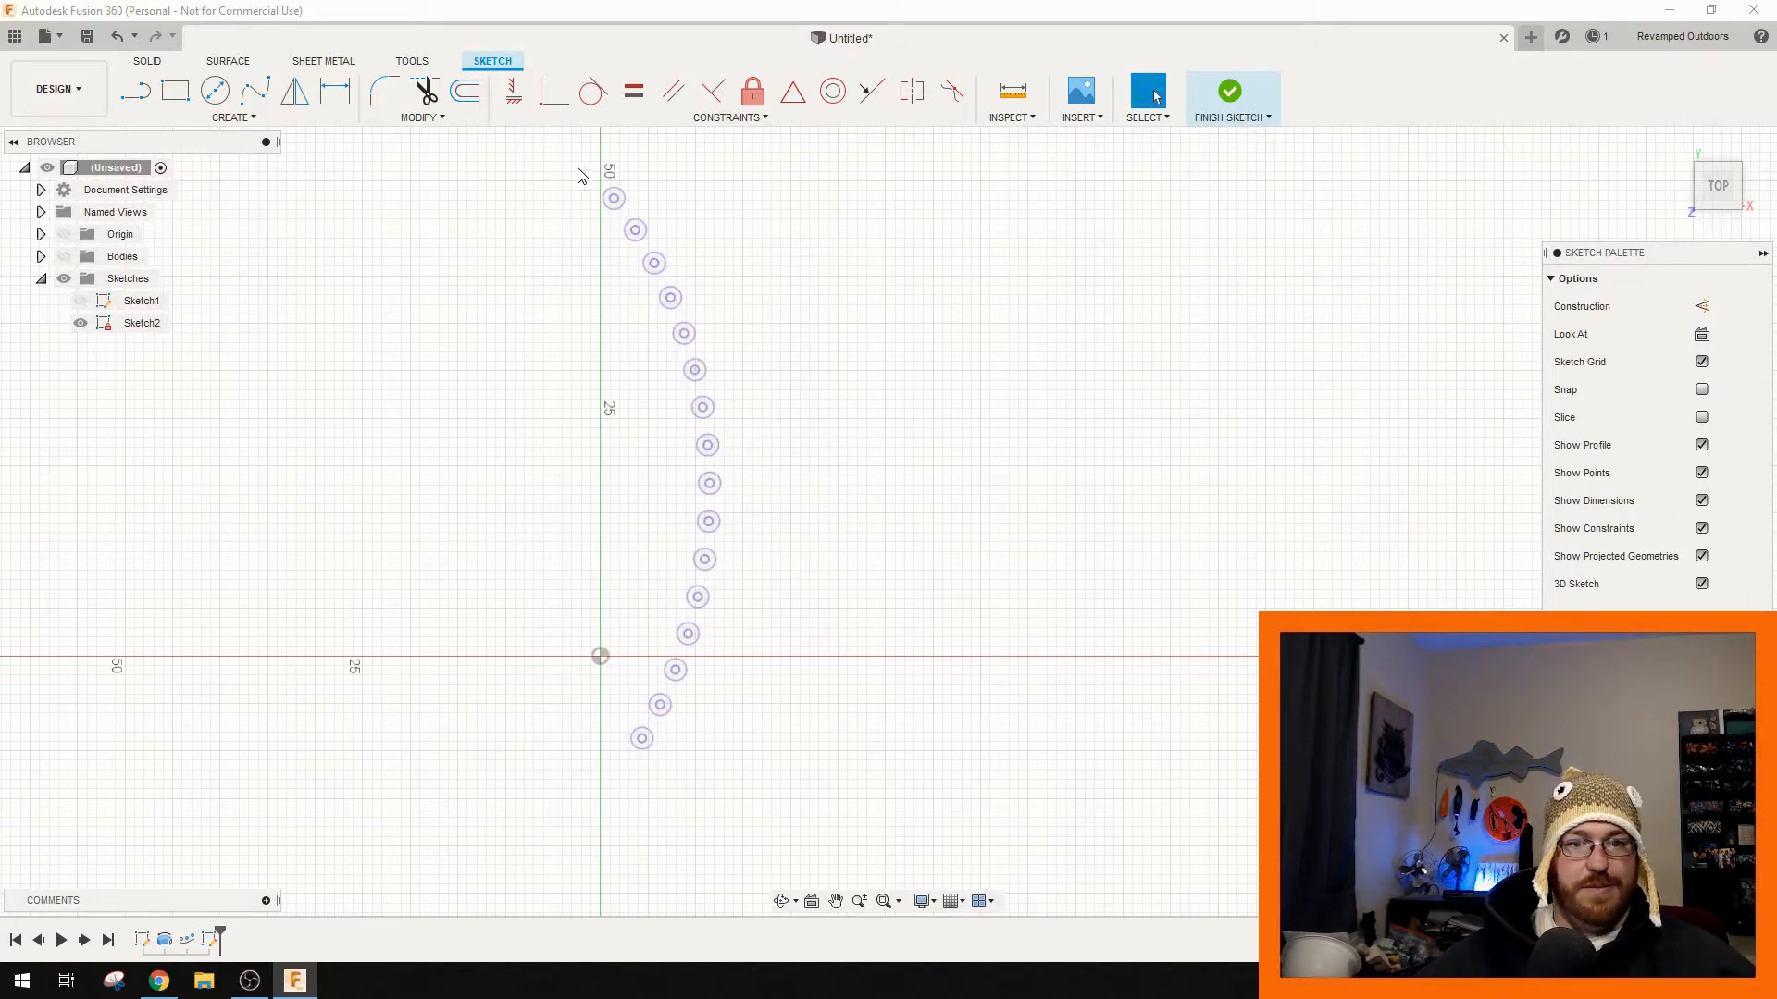
{"action": "left_click", "coordinate": [80, 301]}
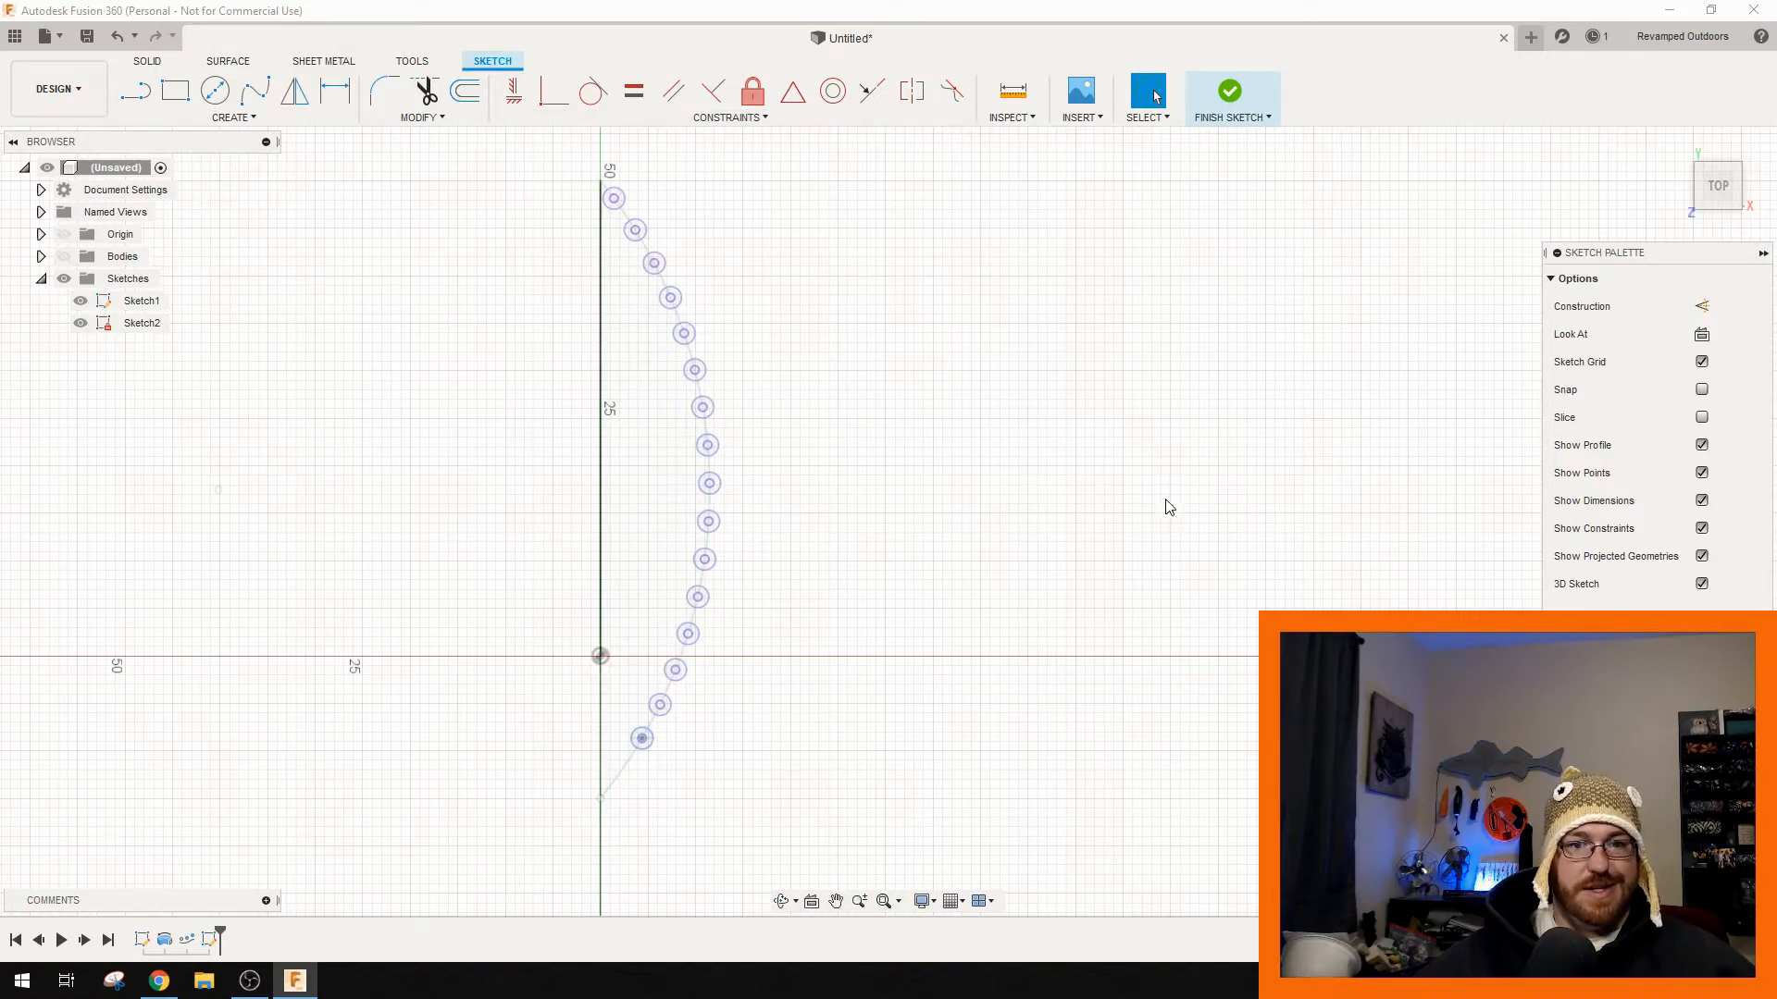
{"action": "middle_click_drag", "start_coordinate": [1069, 424], "coordinate": [1135, 595]}
{"action": "scroll", "coordinate": [719, 344], "scroll_direction": "up", "scroll_amount": 5}
{"action": "left_click", "coordinate": [139, 117]}
{"action": "mouse_move", "coordinate": [268, 202]}
{"action": "left_click", "coordinate": [350, 227]}
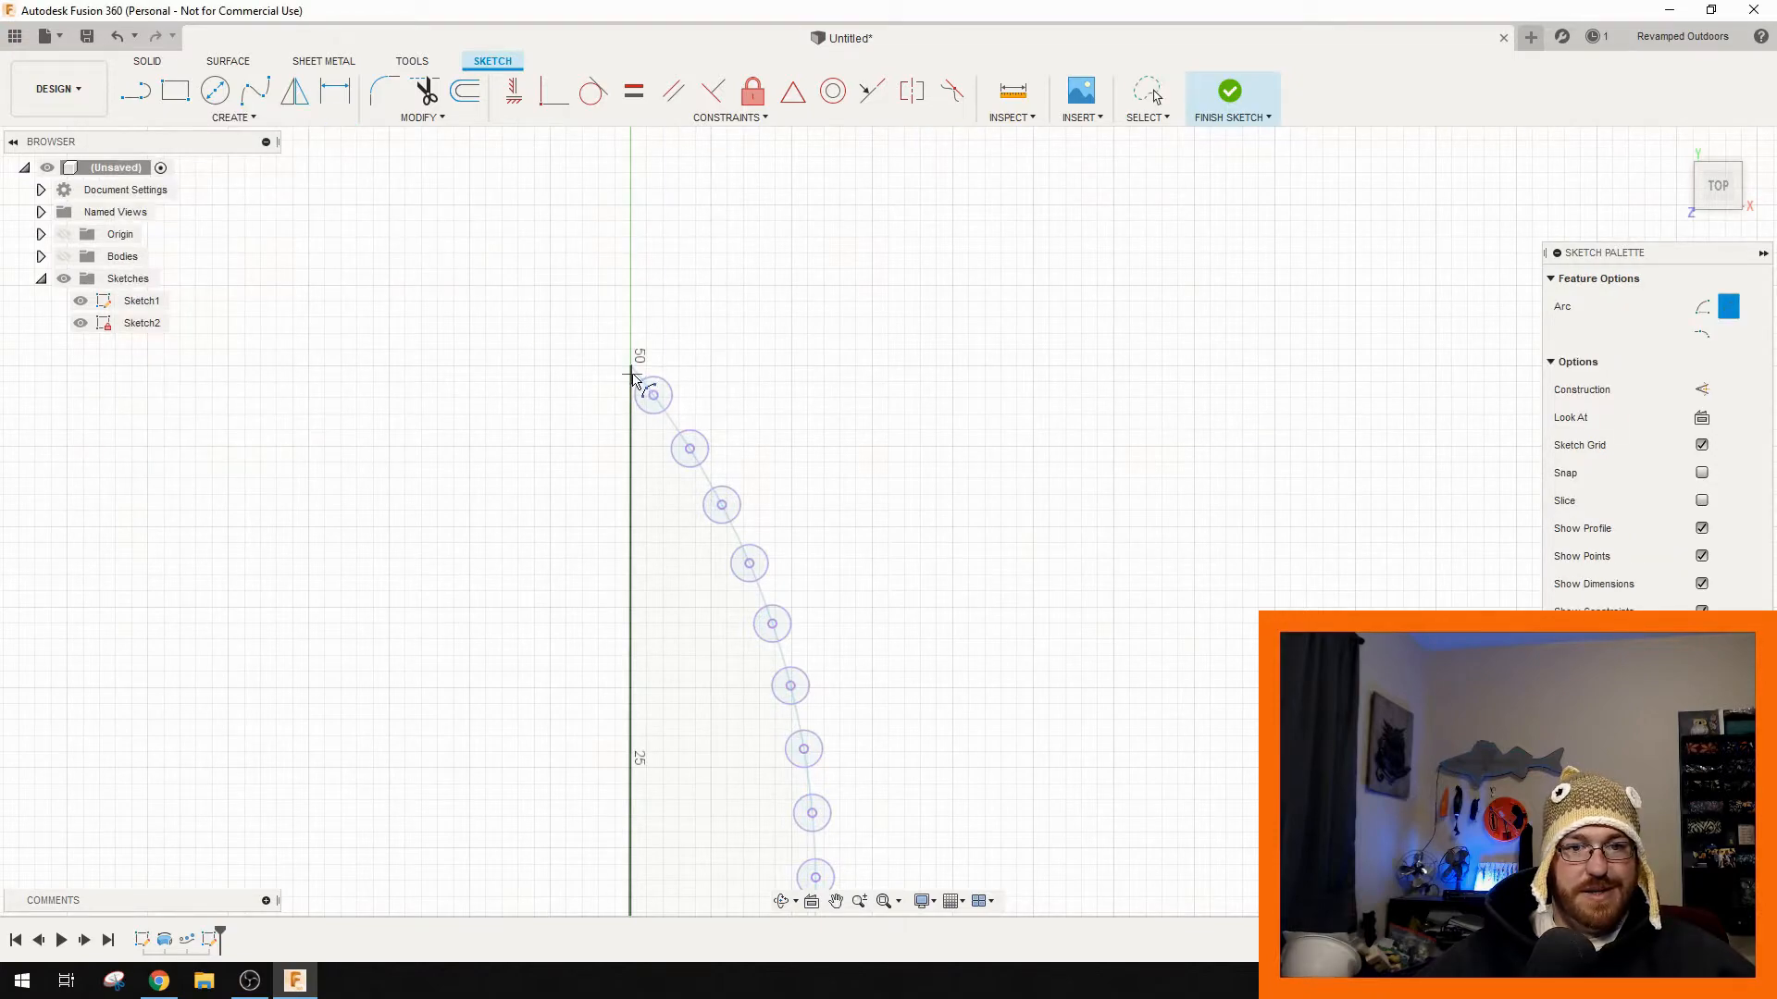
{"action": "scroll", "coordinate": [635, 371], "scroll_direction": "up", "scroll_amount": 3}
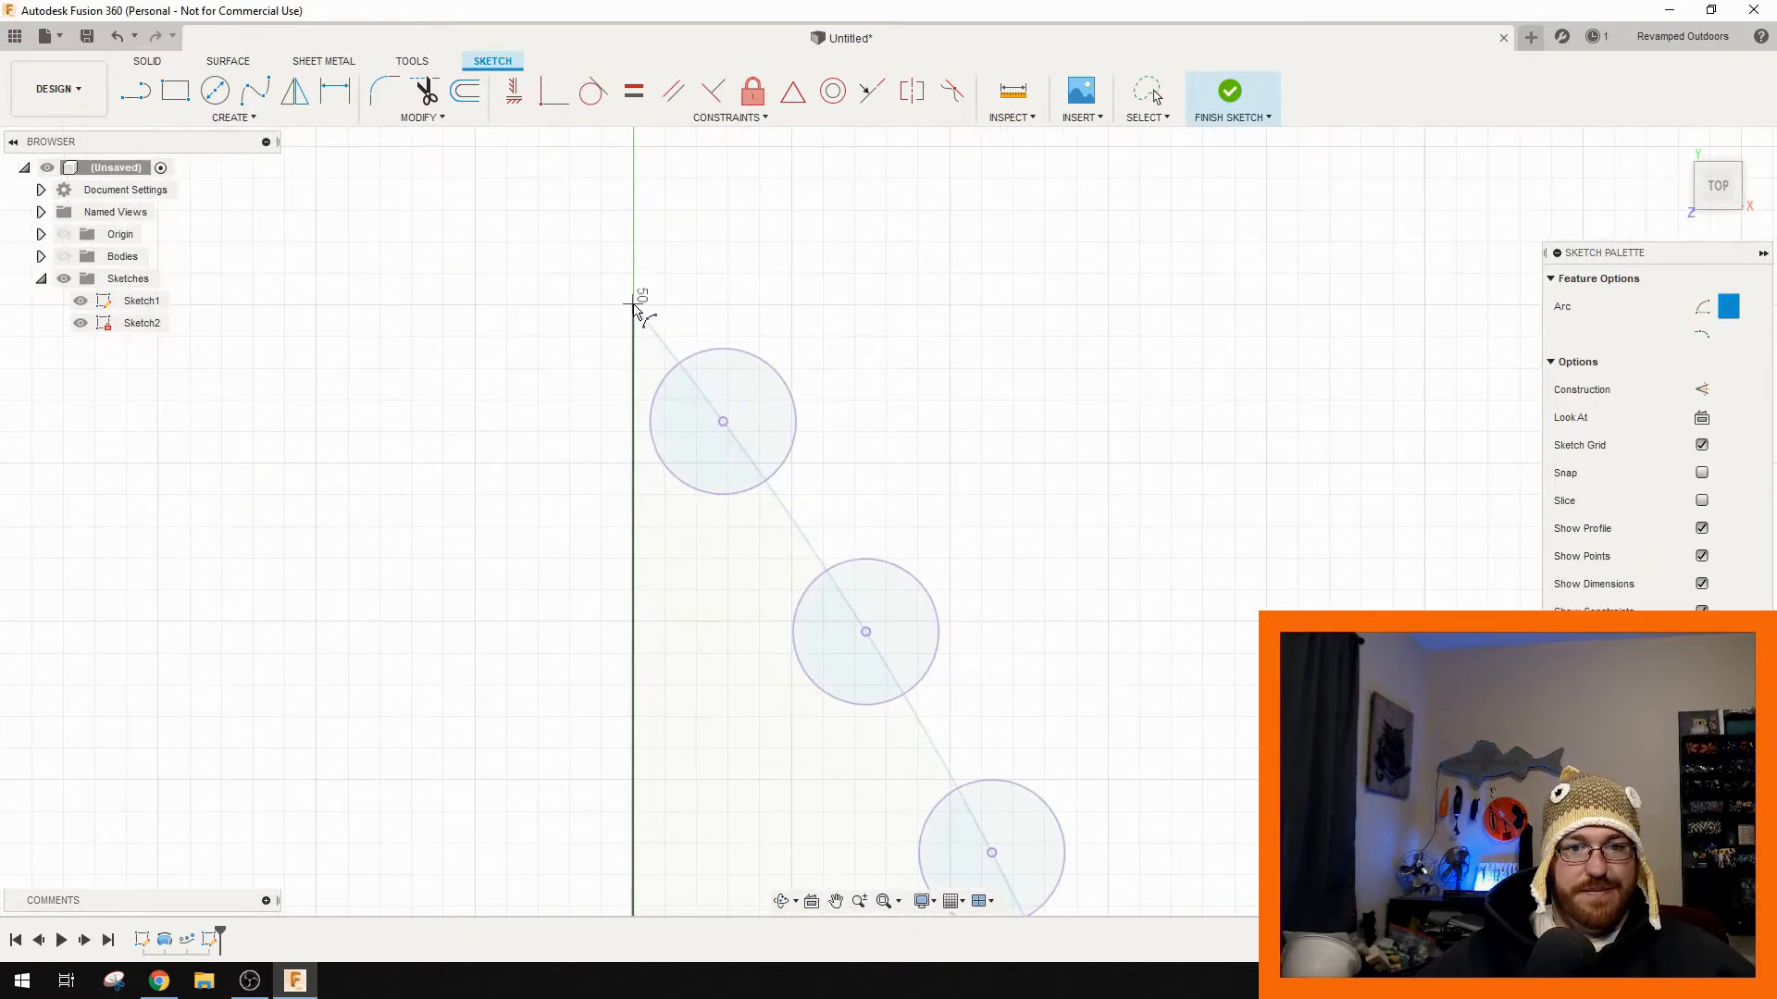
{"action": "scroll", "coordinate": [647, 463], "scroll_direction": "down", "scroll_amount": 5}
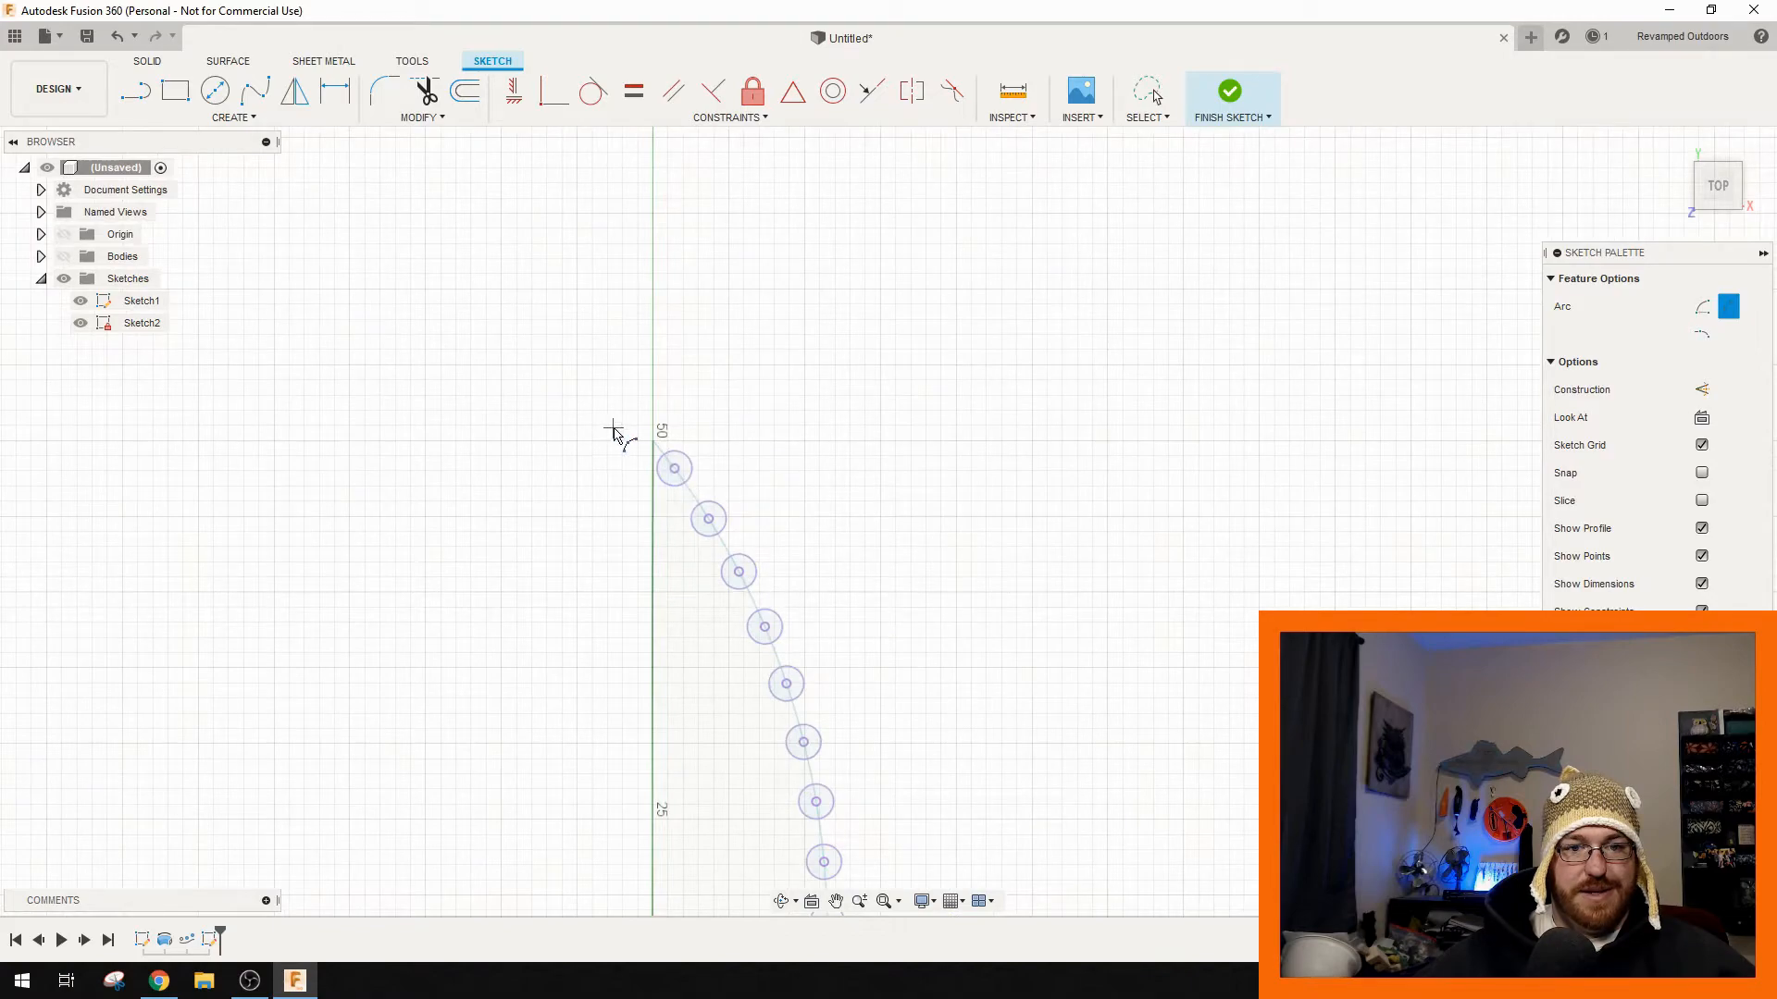
{"action": "middle_click_drag", "start_coordinate": [534, 558], "coordinate": [657, 420]}
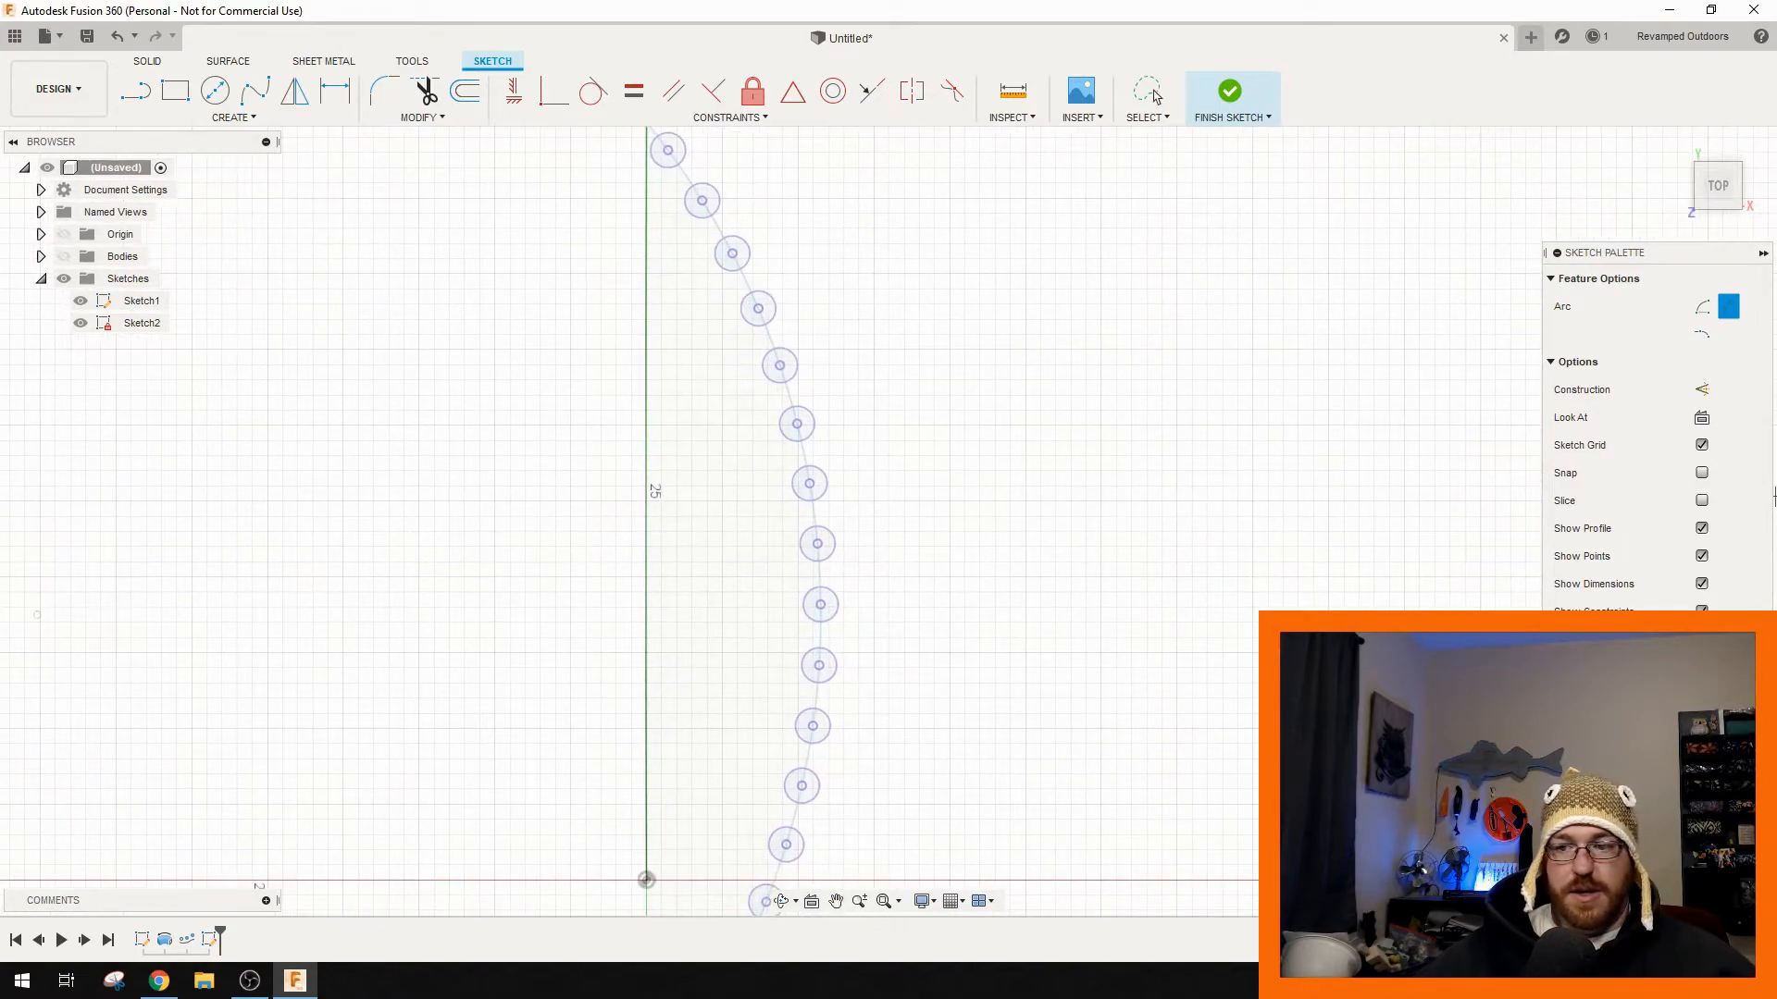
- Finish the sketch with the intersected circles and hide it
{"action": "left_click", "coordinate": [1230, 92]}
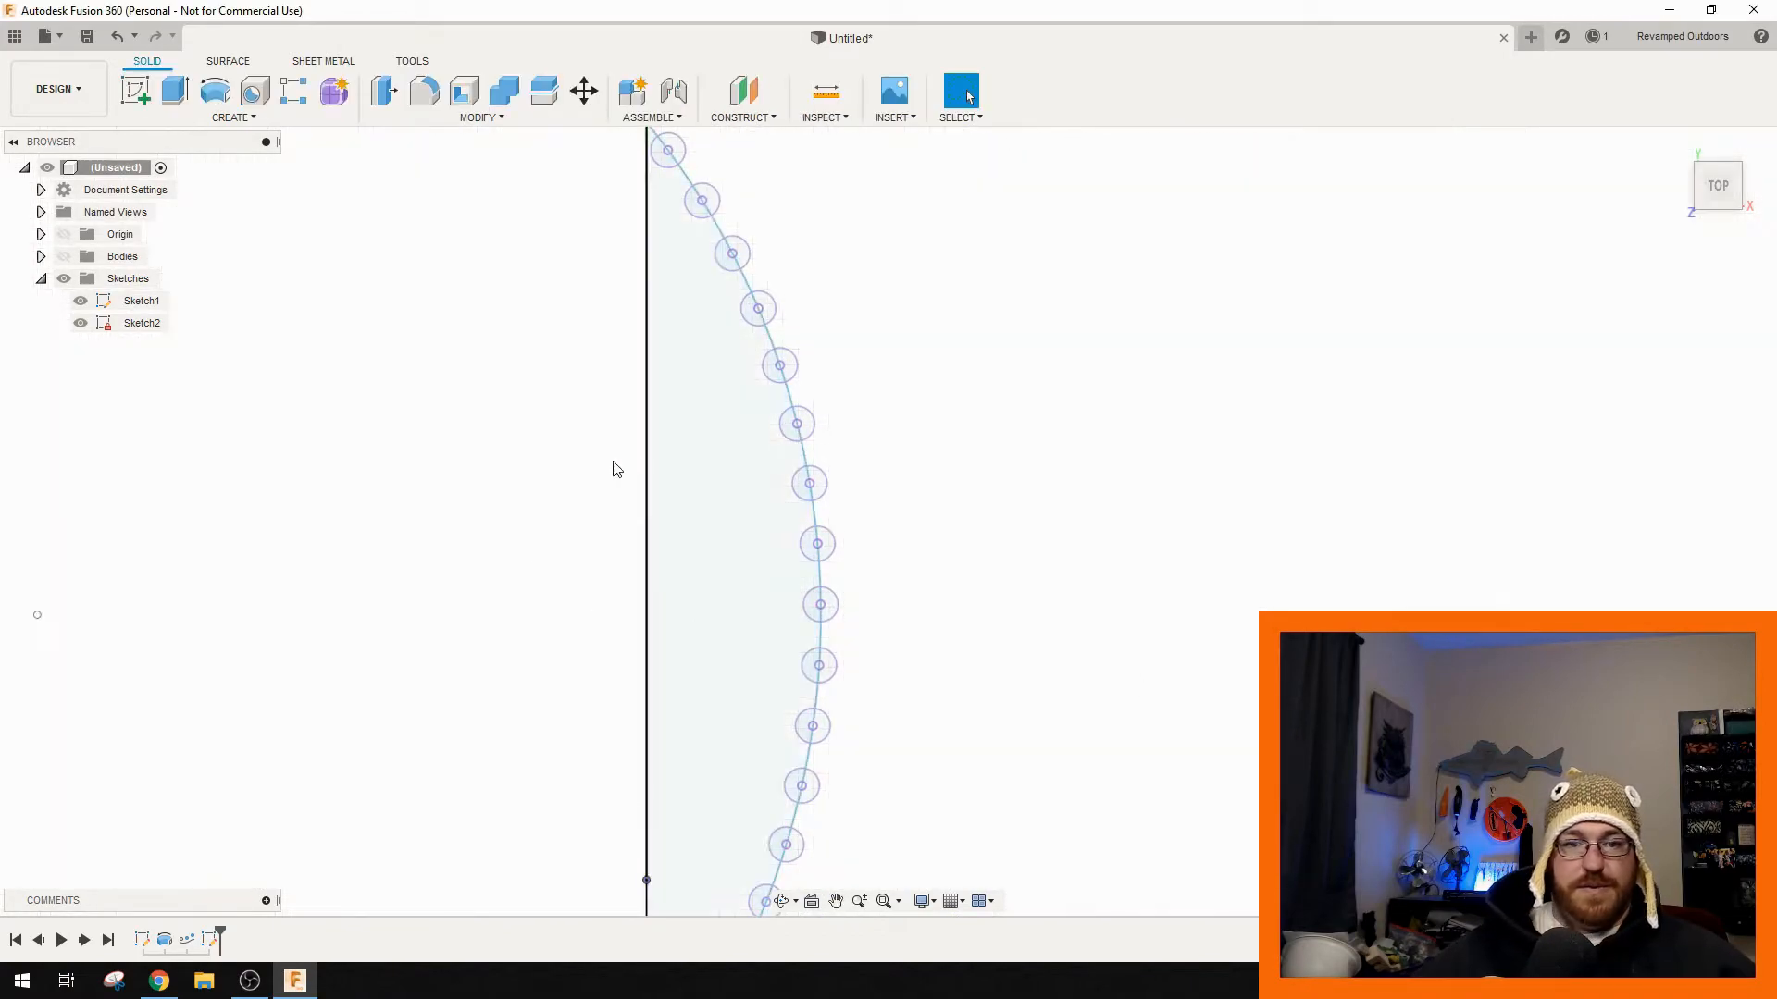
{"action": "left_click", "coordinate": [81, 323]}
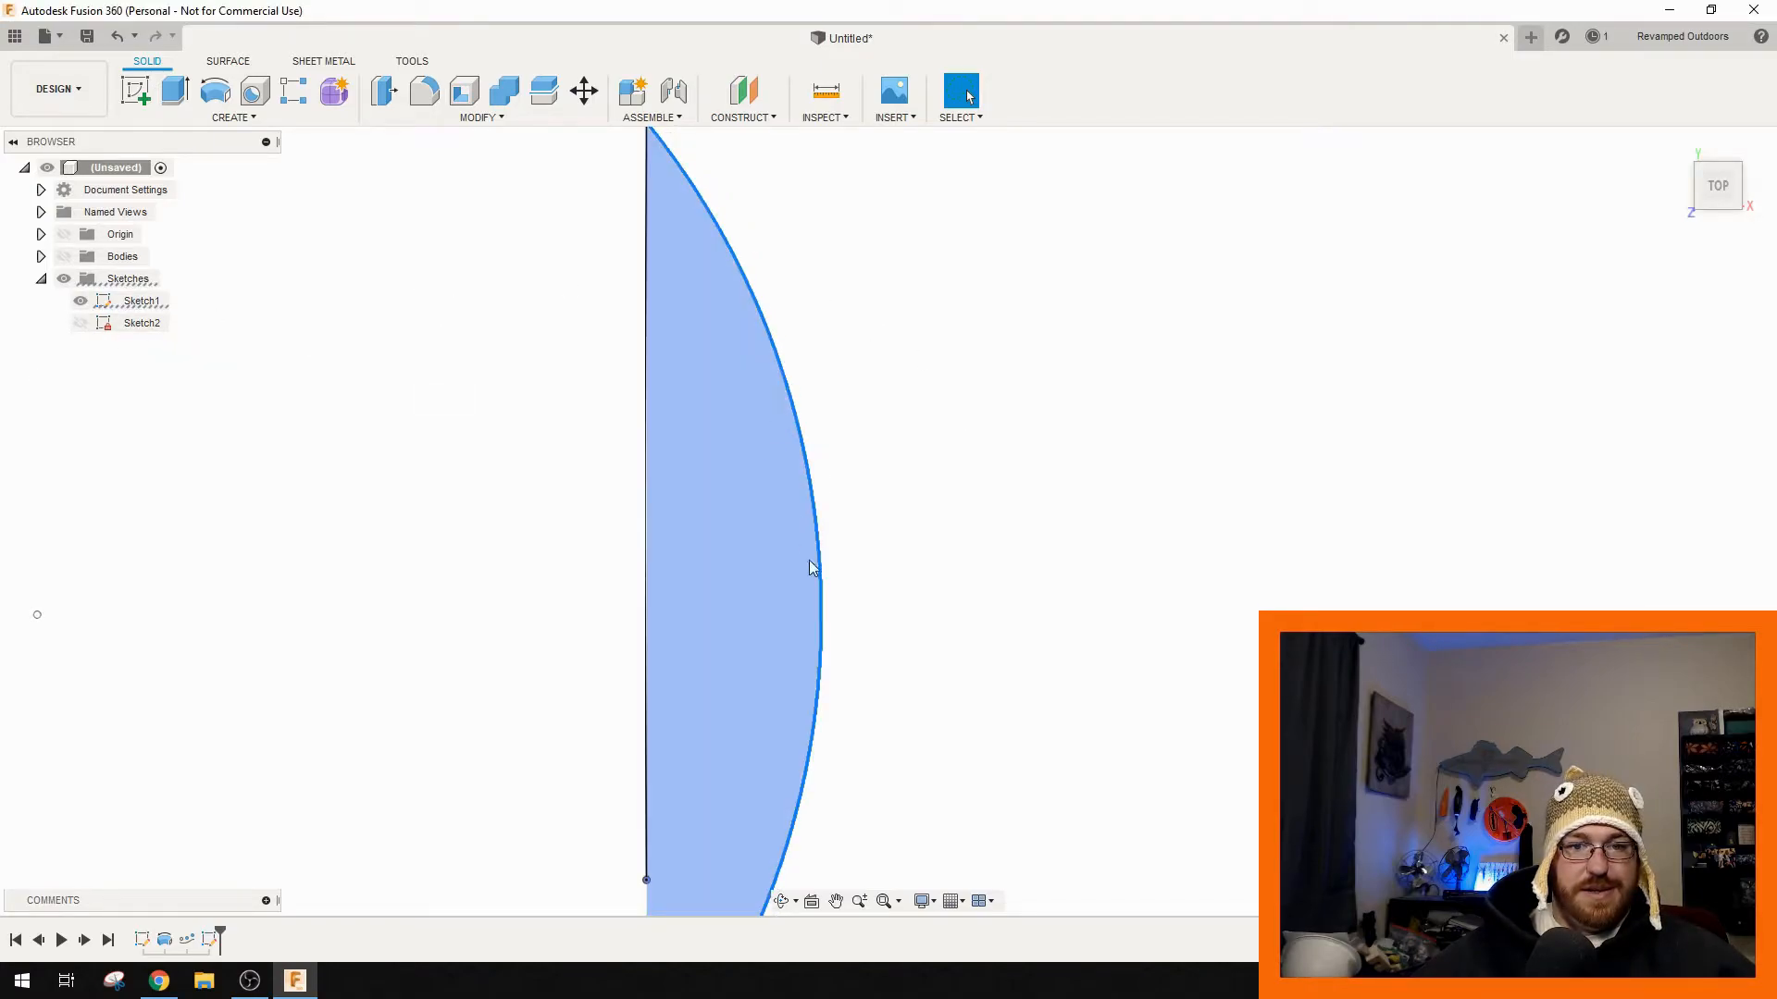
- Open the first sketch with the centreline and body arc for editing
{"action": "scroll", "coordinate": [803, 552], "scroll_direction": "down", "scroll_amount": 3}
{"action": "middle_click_drag", "start_coordinate": [710, 607], "coordinate": [746, 236]}
{"action": "scroll", "coordinate": [758, 453], "scroll_direction": "up", "scroll_amount": 1}
{"action": "left_click", "coordinate": [760, 459]}
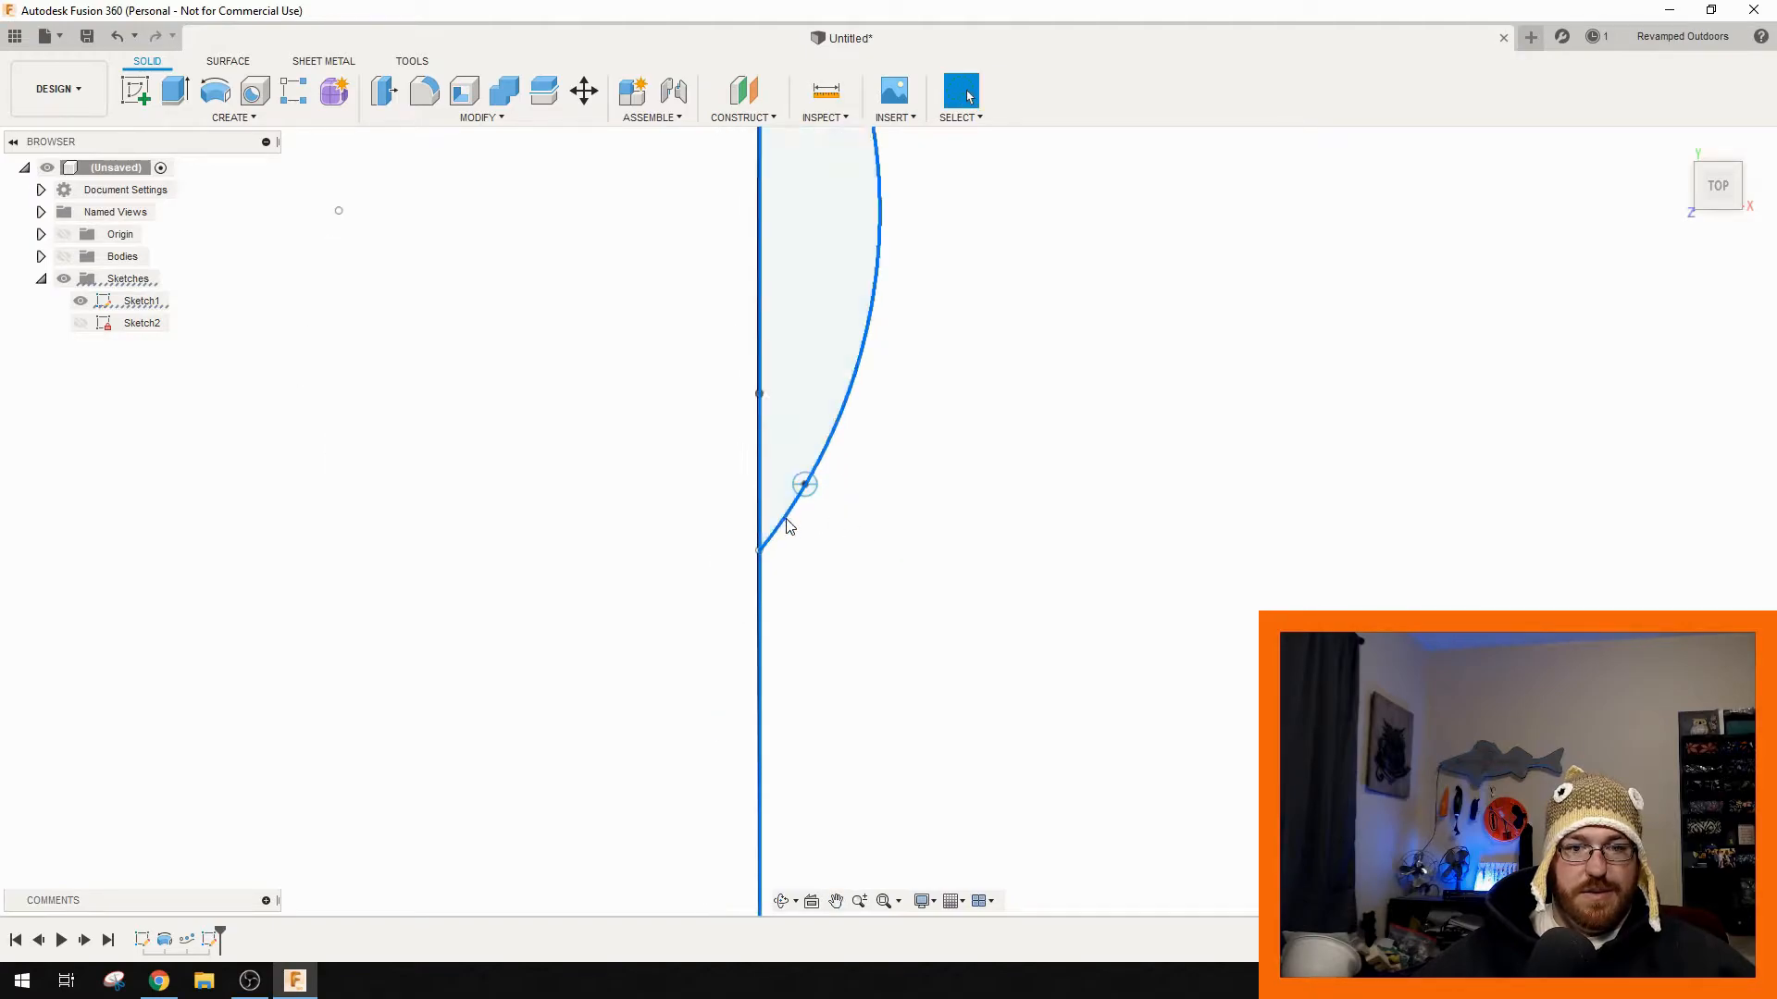
{"action": "right_click", "coordinate": [786, 519]}
{"action": "left_click", "coordinate": [750, 629]}
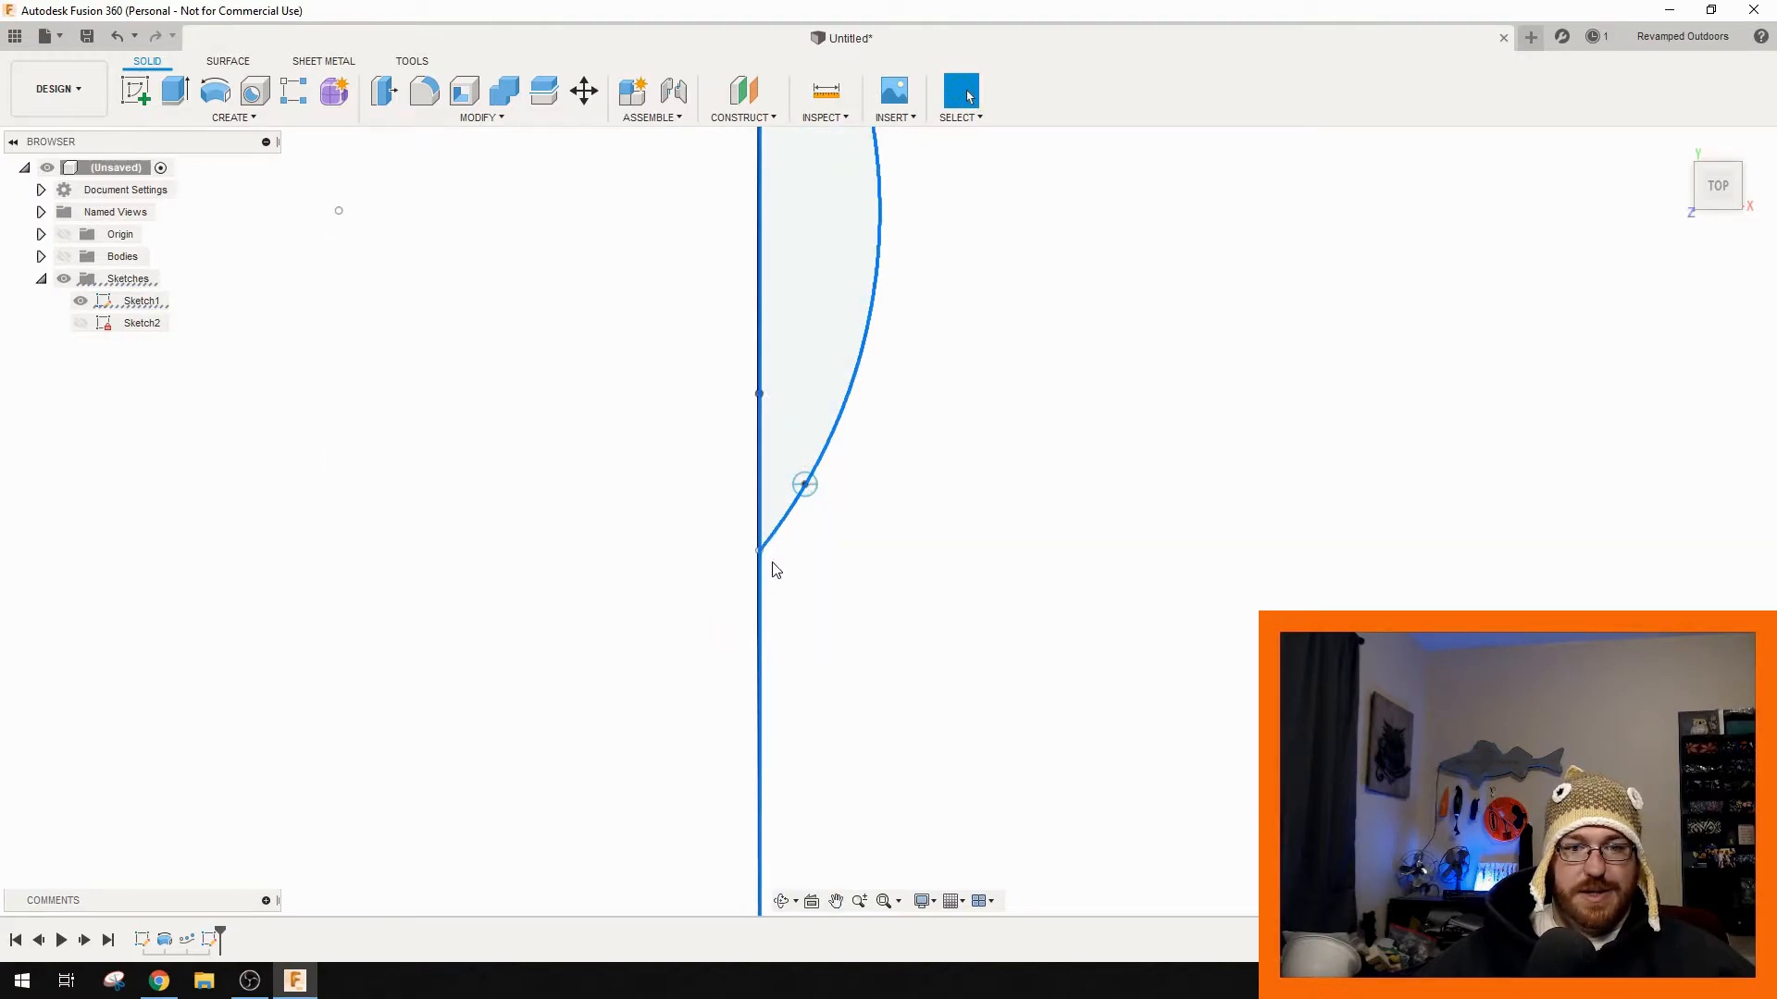
{"action": "right_click", "coordinate": [782, 534]}
{"action": "left_click", "coordinate": [773, 633]}
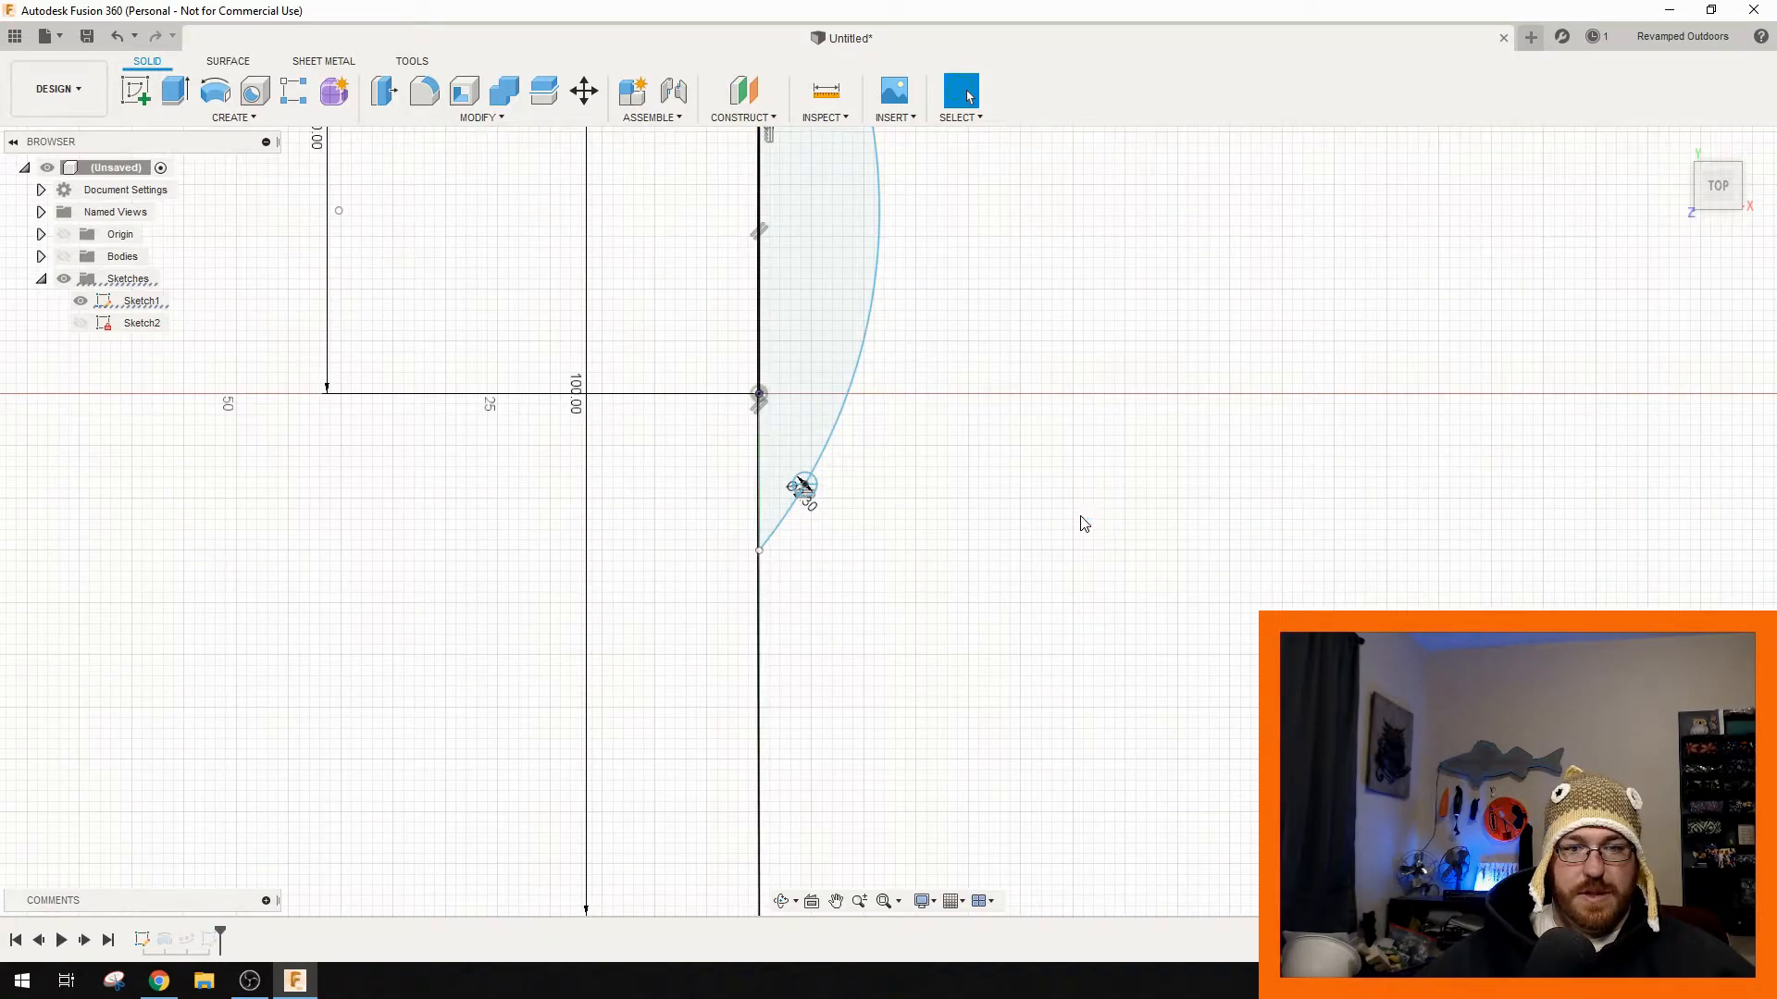
- Select the body arc together with the vertical centreline, and finish editing the sketch
{"action": "left_click", "coordinate": [826, 437]}
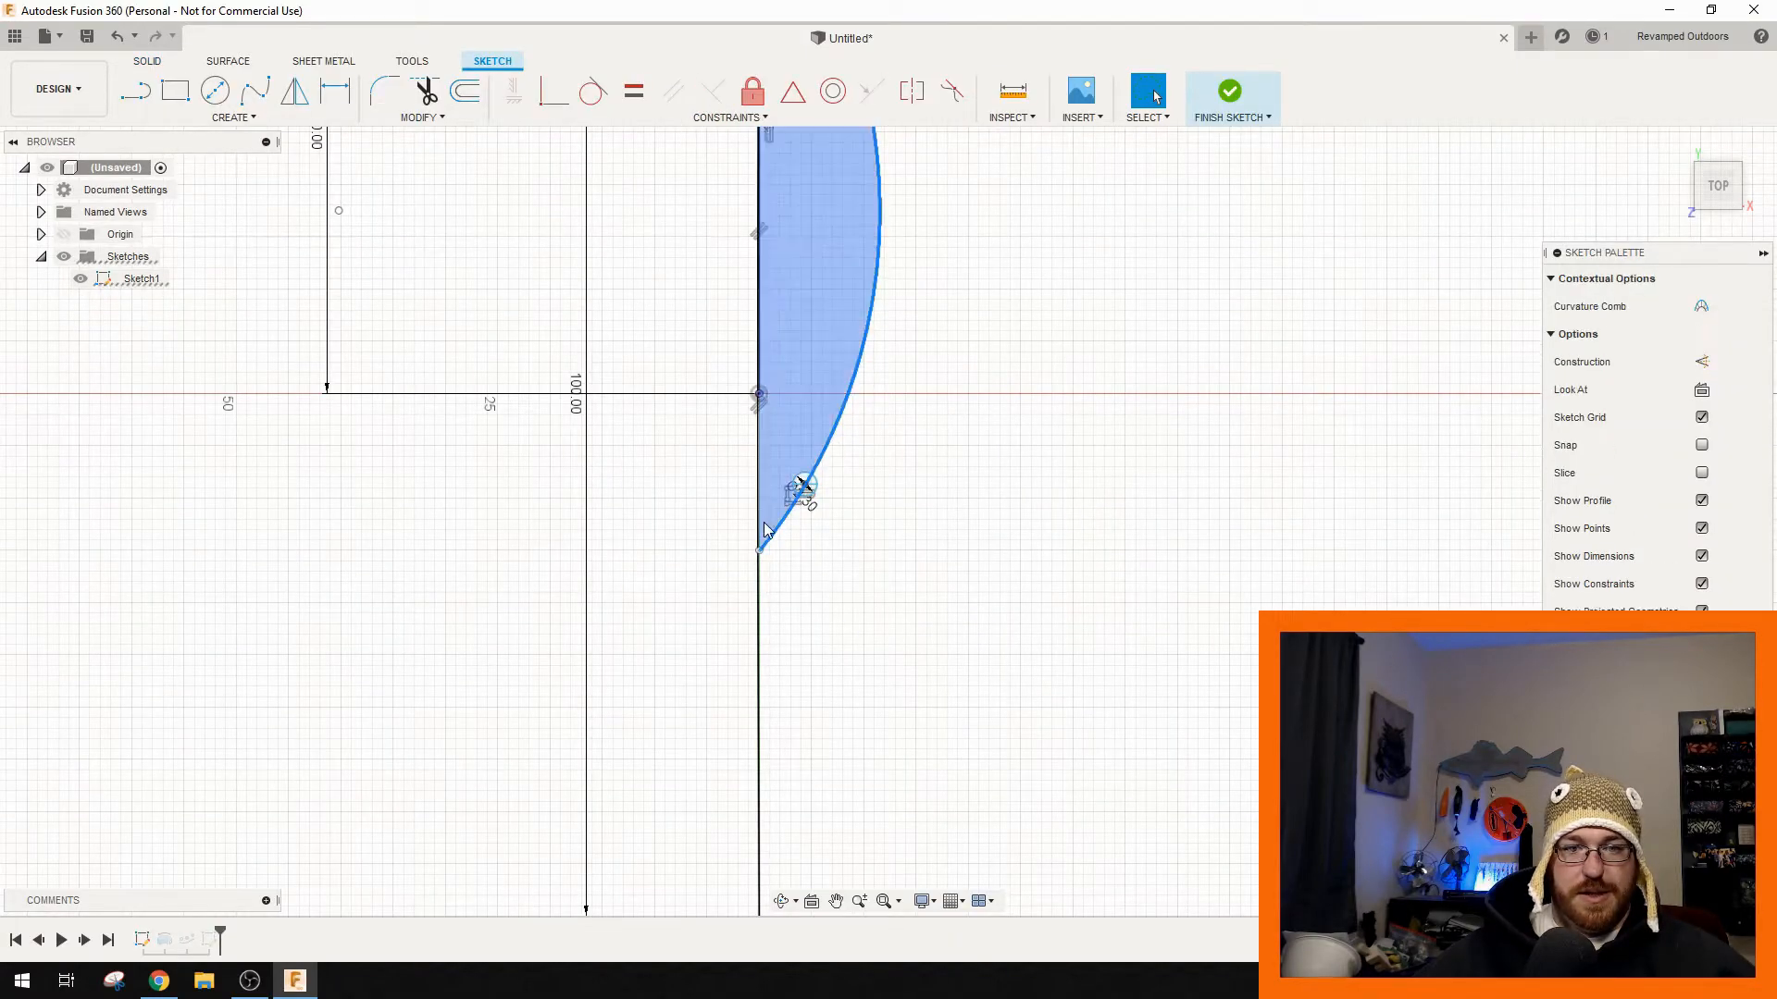
{"action": "left_click", "coordinate": [758, 593], "text": "ctrl"}
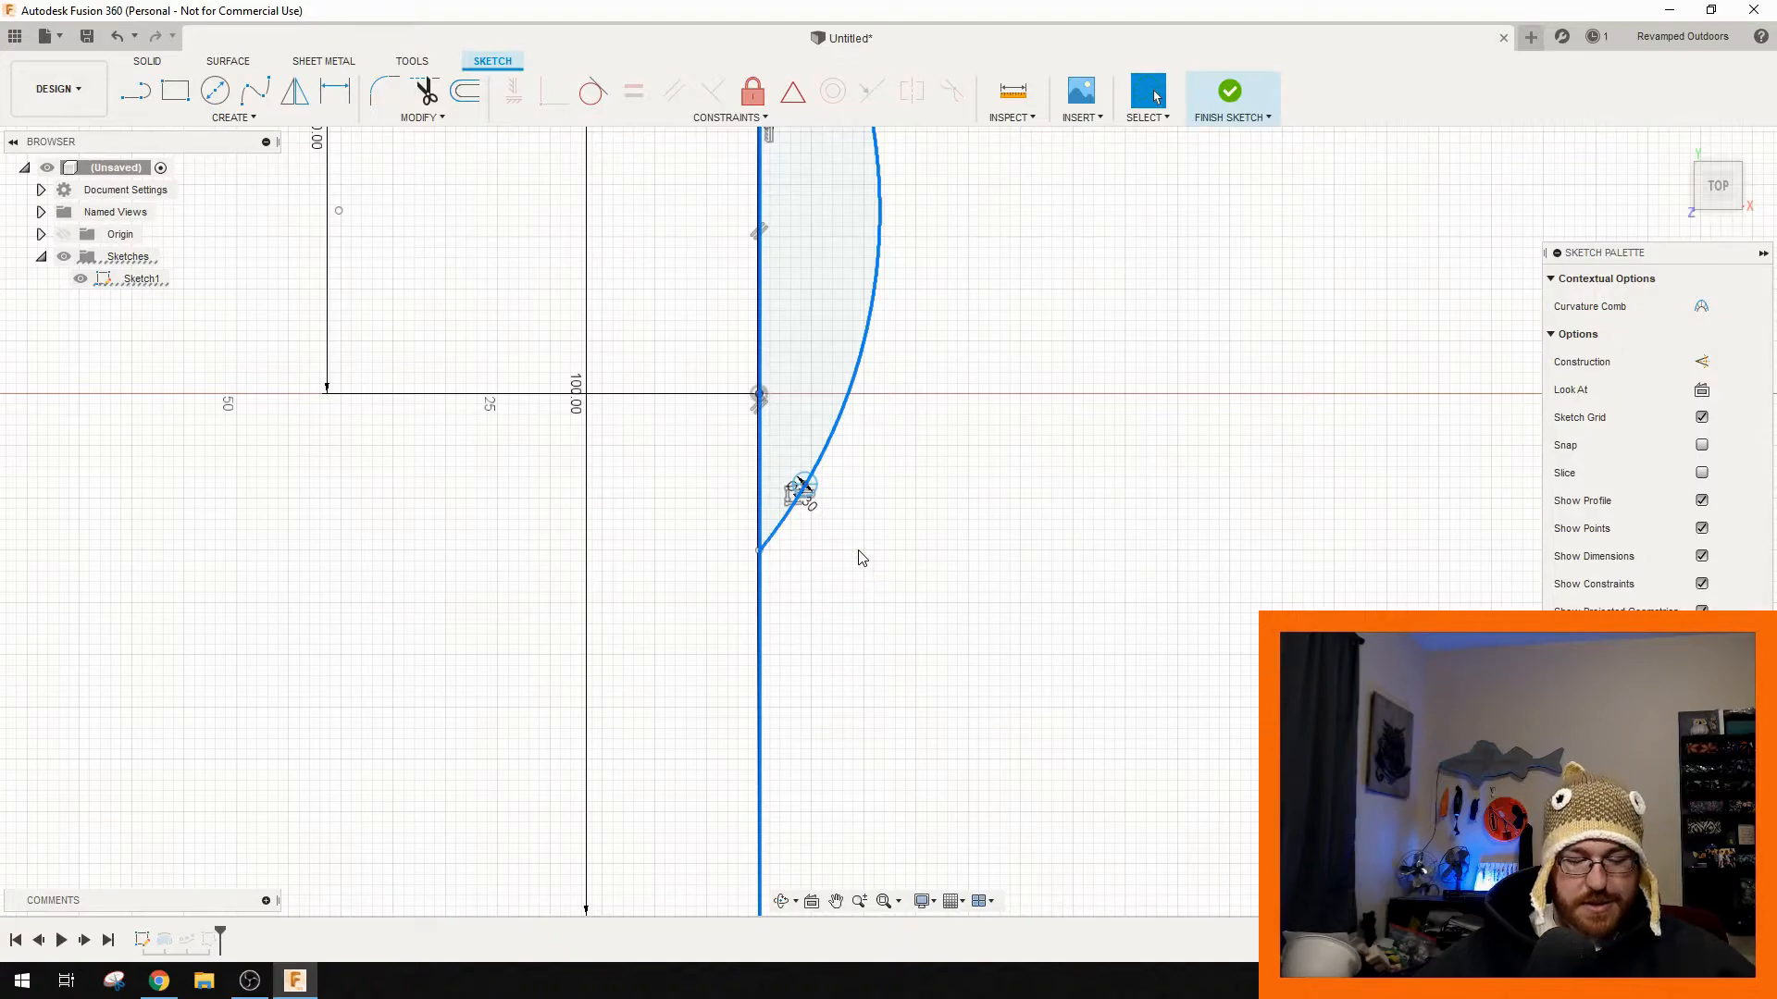
{"action": "left_click", "coordinate": [1723, 668]}
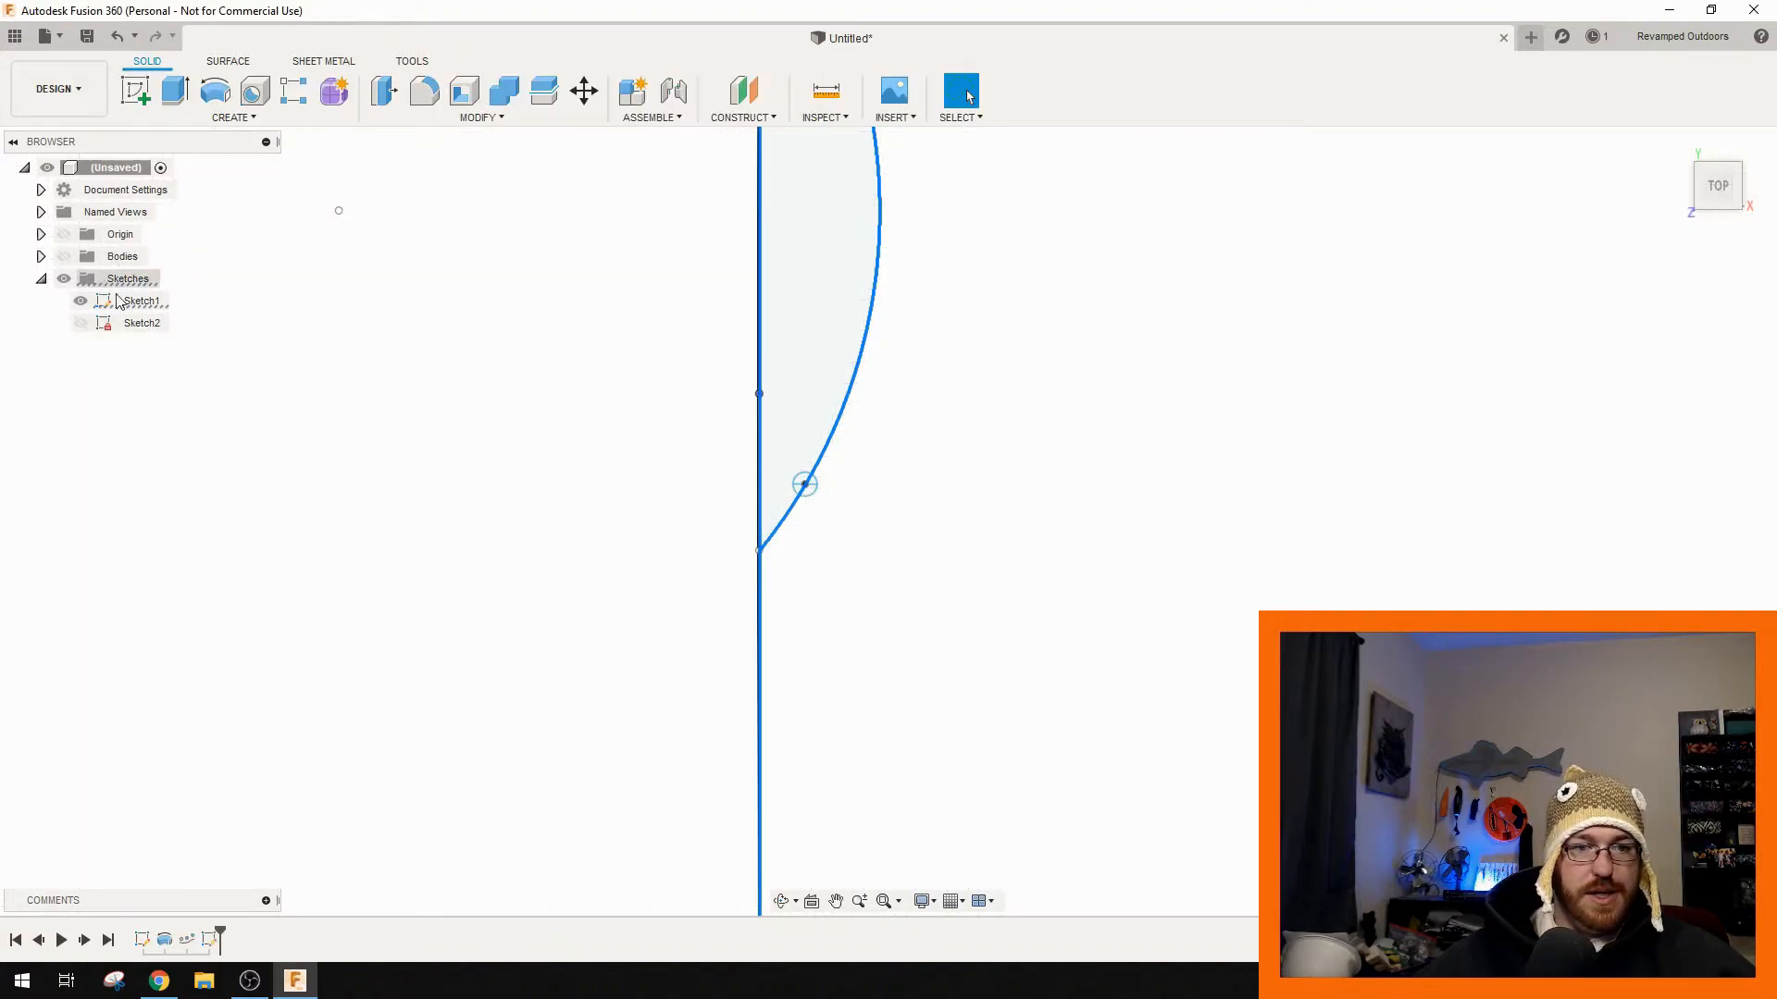
- Hide the first sketch, paste the copied body arc and centreline into the sketch with the circles, and finish editing it
{"action": "left_click", "coordinate": [80, 301]}
{"action": "left_click", "coordinate": [80, 323]}
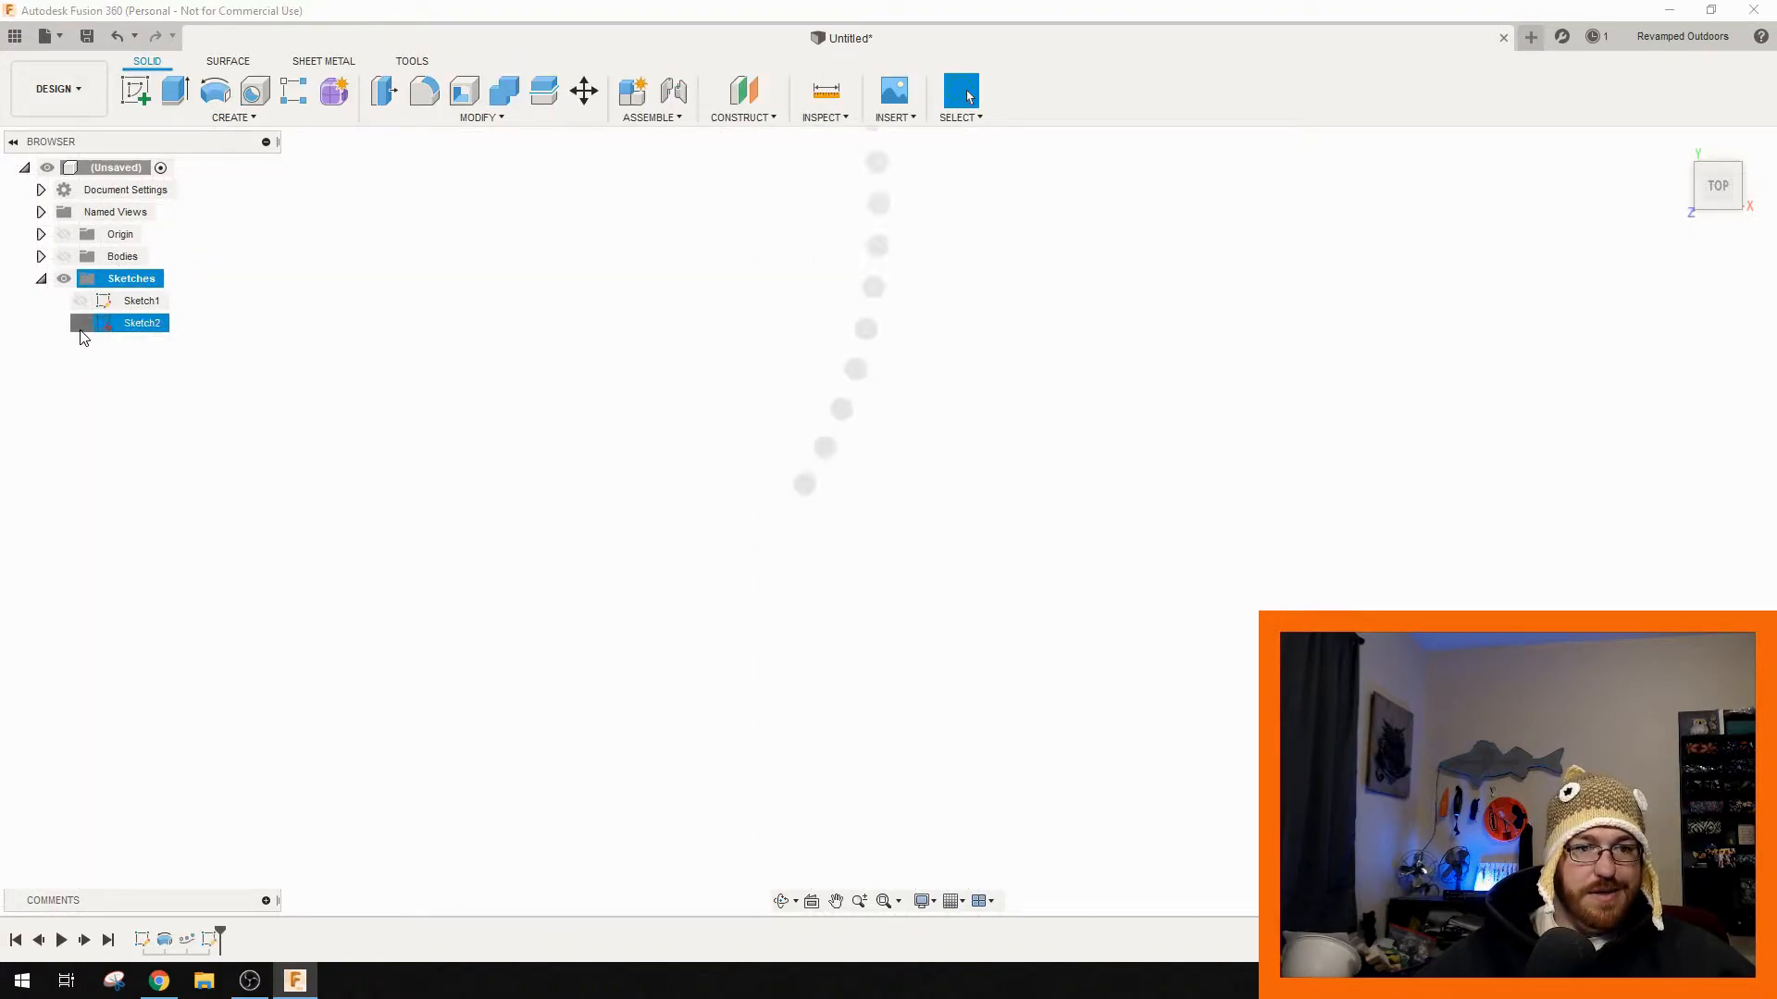
{"action": "right_click", "coordinate": [118, 326]}
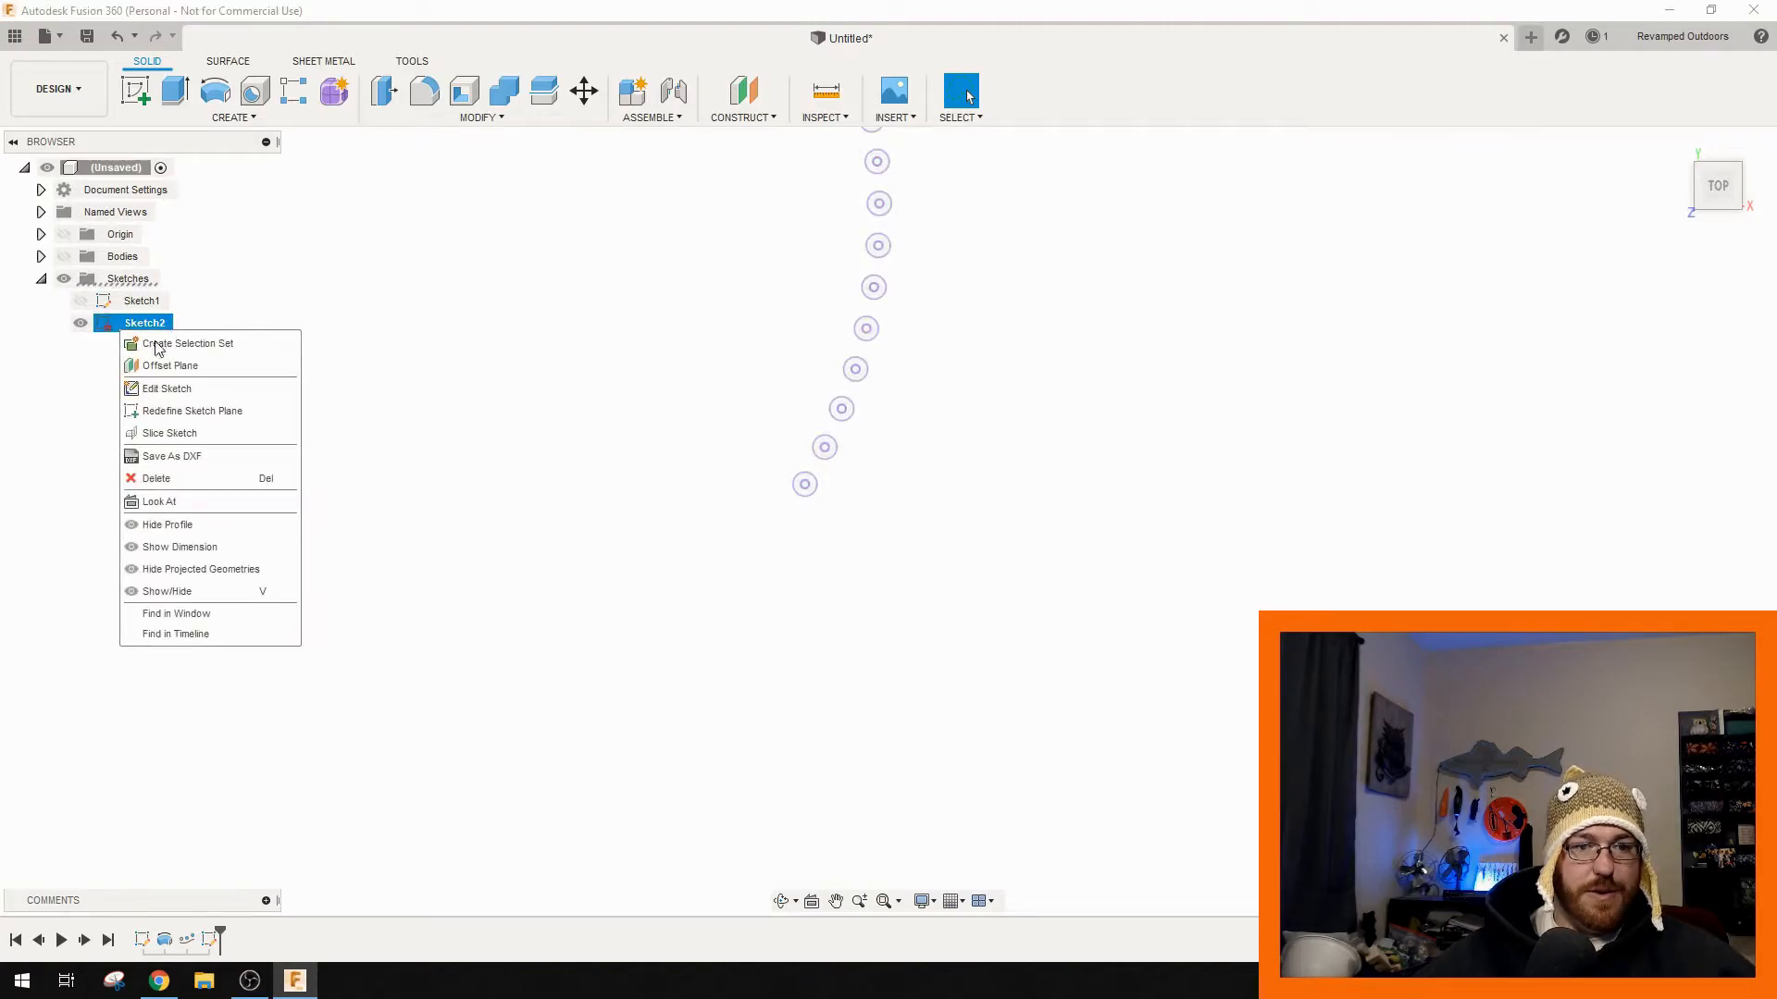
{"action": "left_click", "coordinate": [155, 390]}
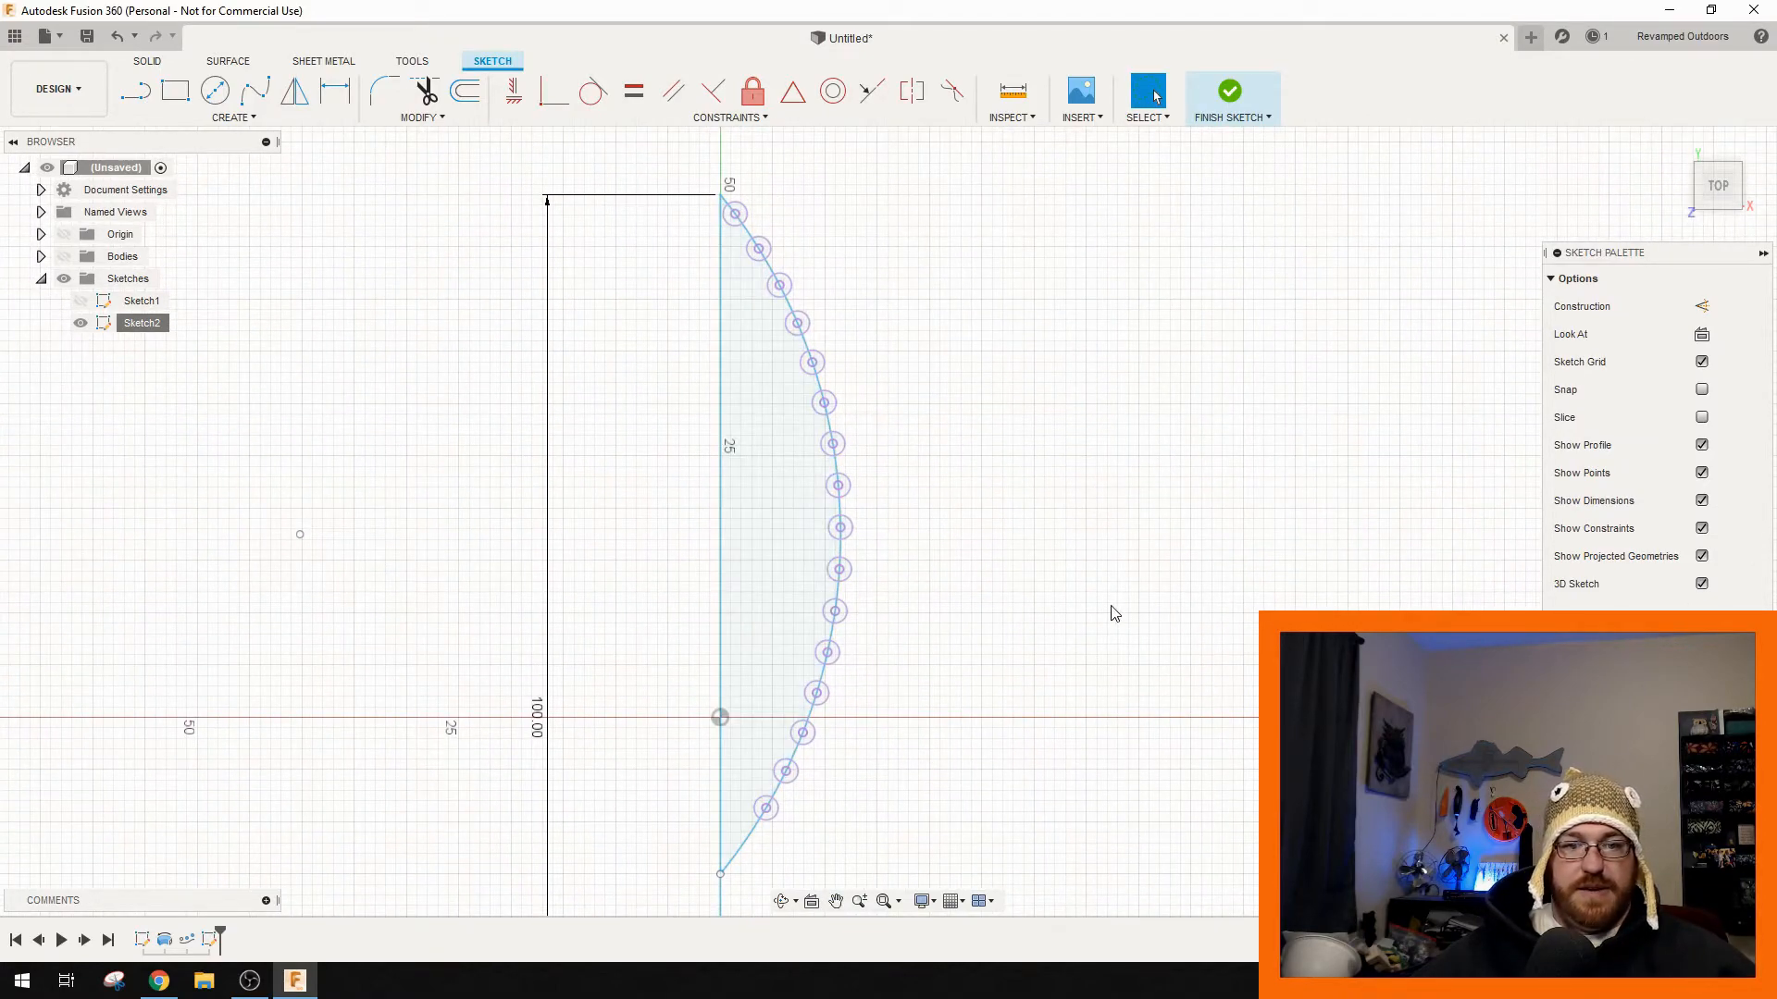
{"action": "middle_click_drag", "start_coordinate": [1113, 606], "coordinate": [1280, 493]}
{"action": "left_click", "coordinate": [1728, 618]}
{"action": "mouse_move", "coordinate": [1263, 430]}
{"action": "middle_mouse_down"}
{"action": "mouse_move", "coordinate": [1073, 354]}
{"action": "mouse_move", "coordinate": [1113, 421]}
{"action": "mouse_move", "coordinate": [1114, 728]}
{"action": "middle_mouse_up"}
{"action": "scroll", "coordinate": [778, 433], "scroll_direction": "up", "scroll_amount": 4}
{"action": "scroll", "coordinate": [731, 418], "scroll_direction": "up", "scroll_amount": 3}
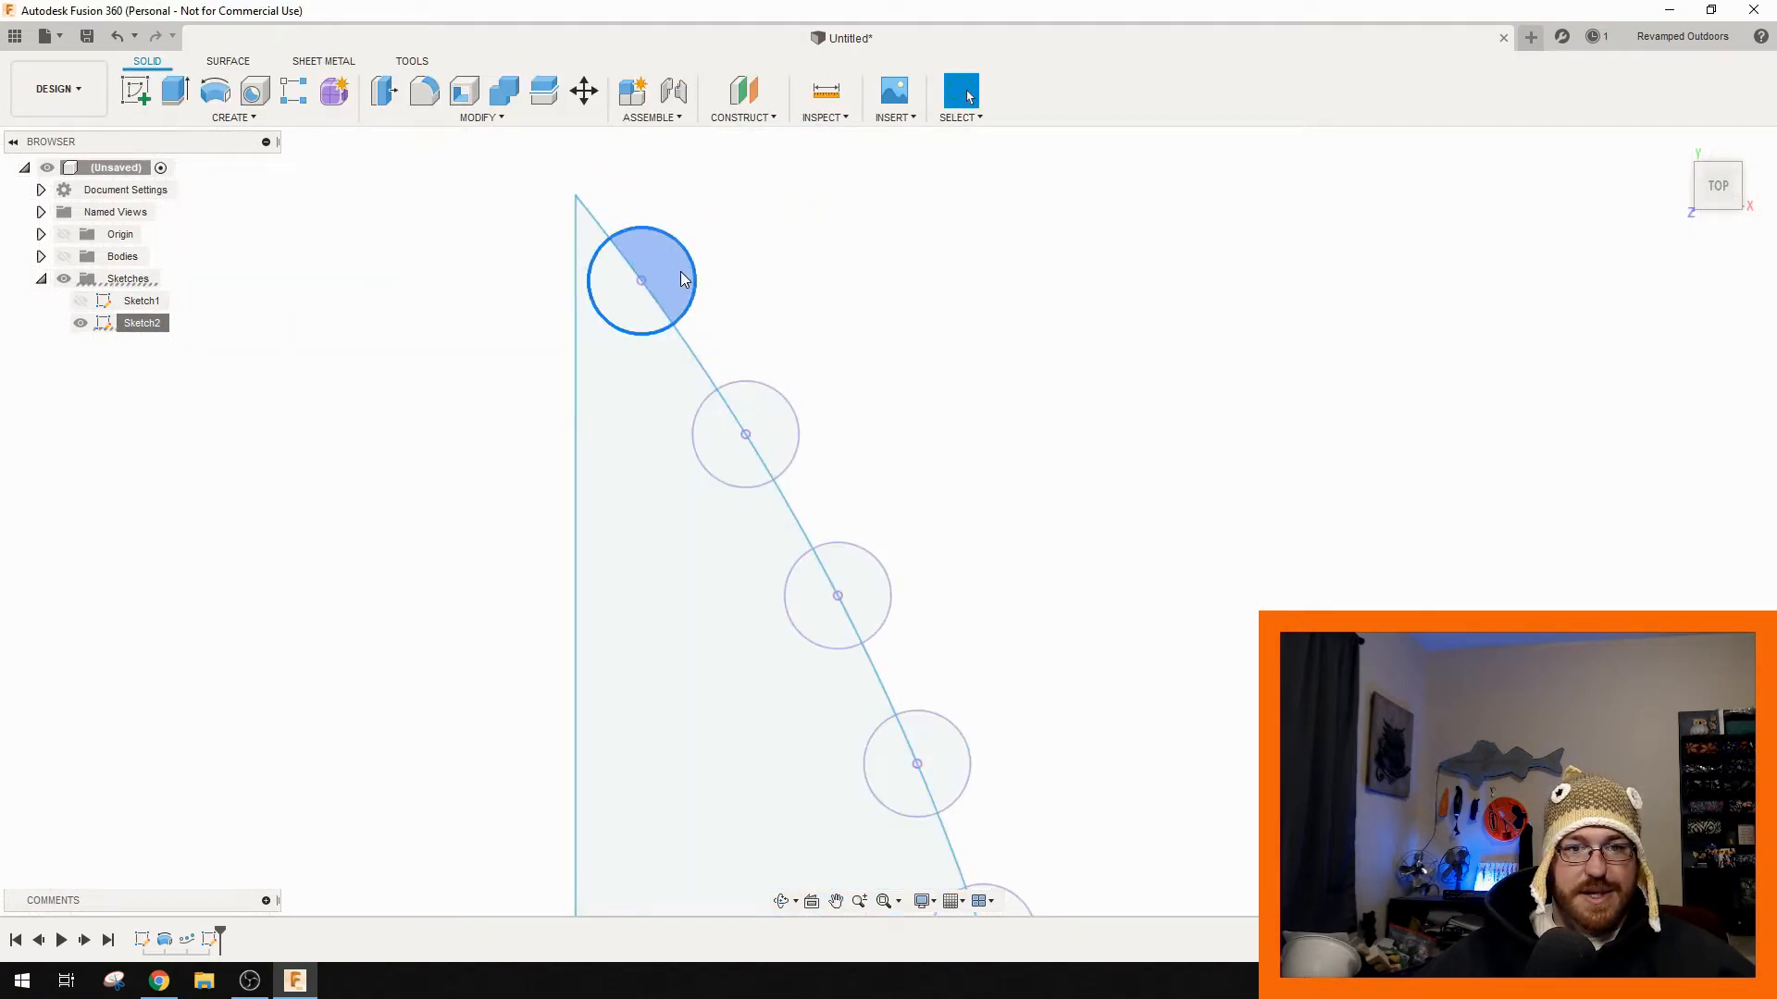
{"action": "left_click", "coordinate": [680, 270]}
{"action": "left_click", "coordinate": [628, 427], "text": "ctrl"}
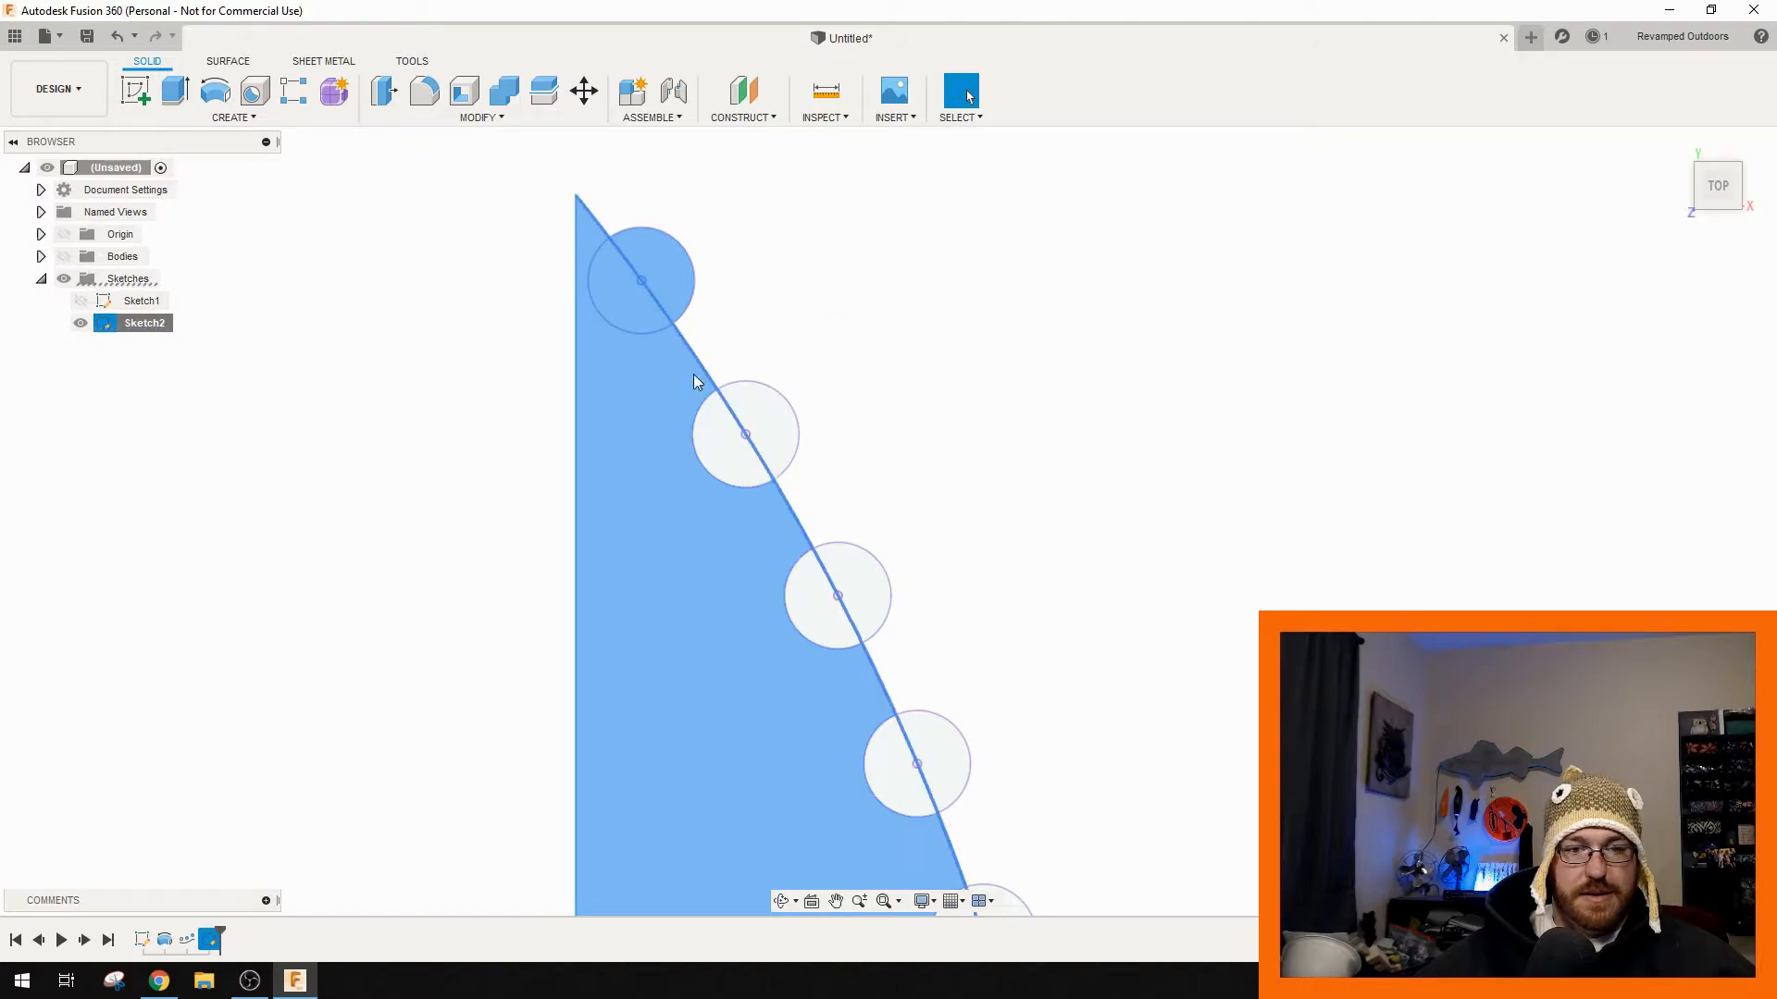
{"action": "left_click", "coordinate": [771, 436], "text": "ctrl"}
{"action": "left_click", "coordinate": [802, 592], "text": "ctrl"}
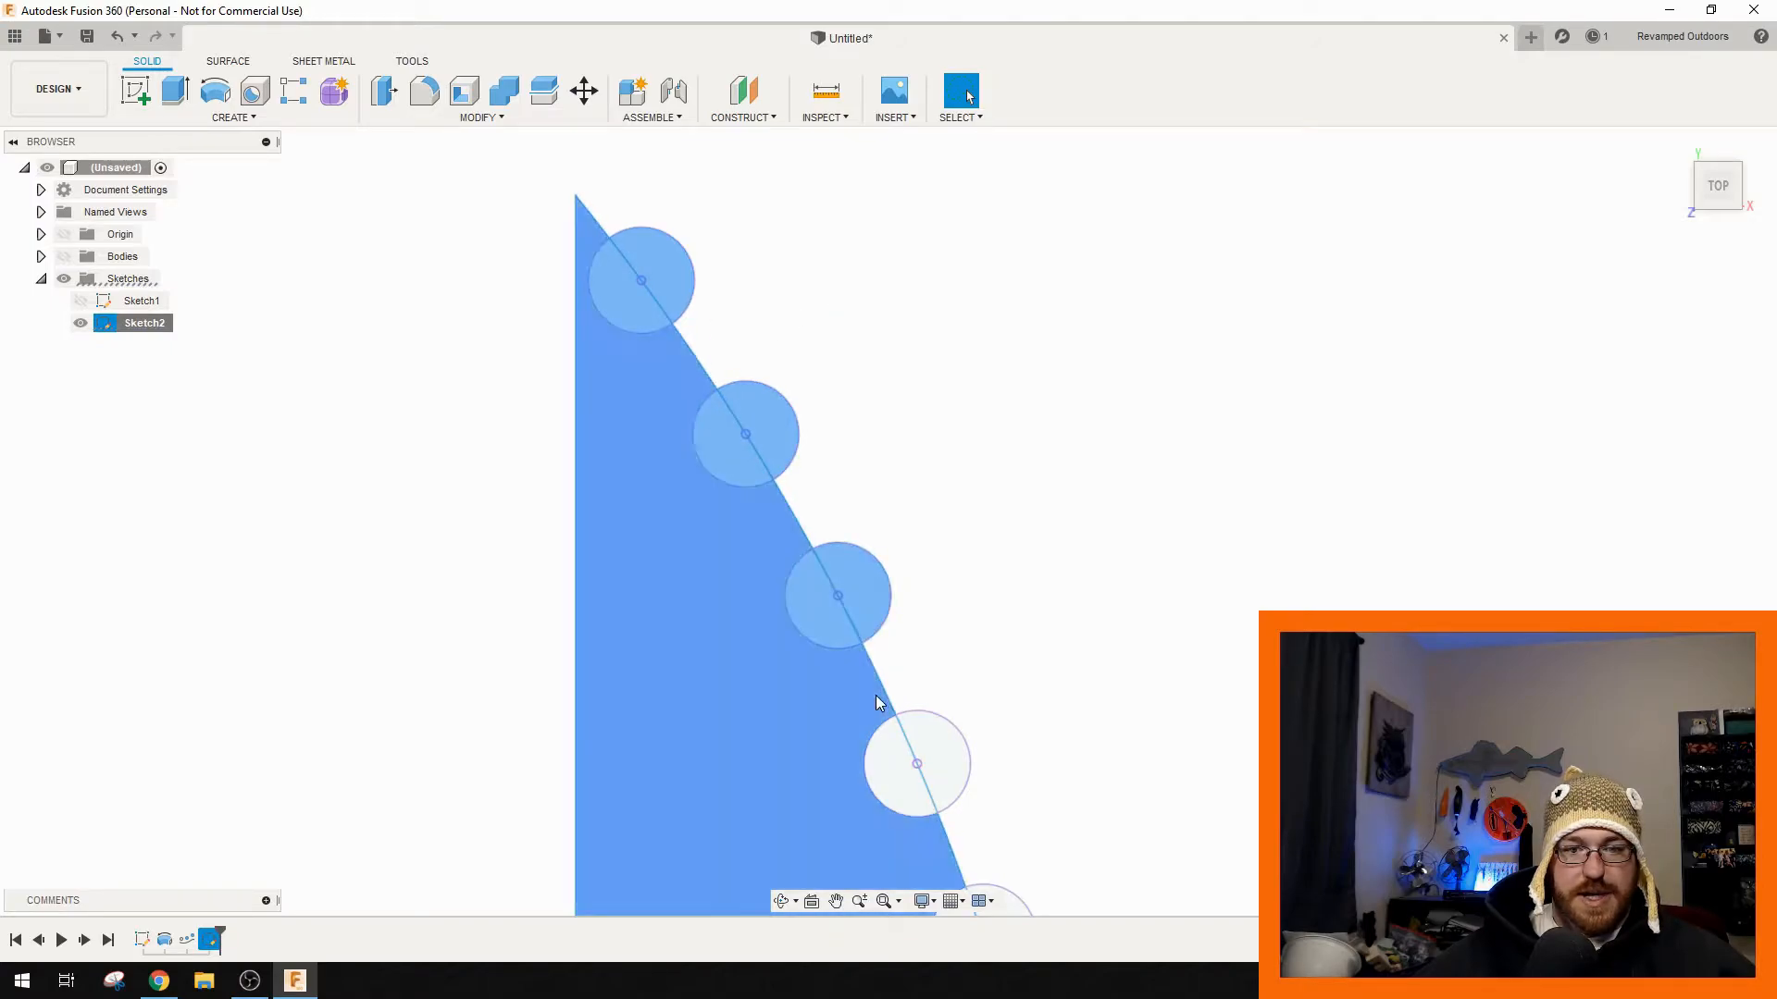
{"action": "left_click", "coordinate": [942, 754], "text": "ctrl"}
{"action": "scroll", "coordinate": [1064, 647], "scroll_direction": "down", "scroll_amount": 5}
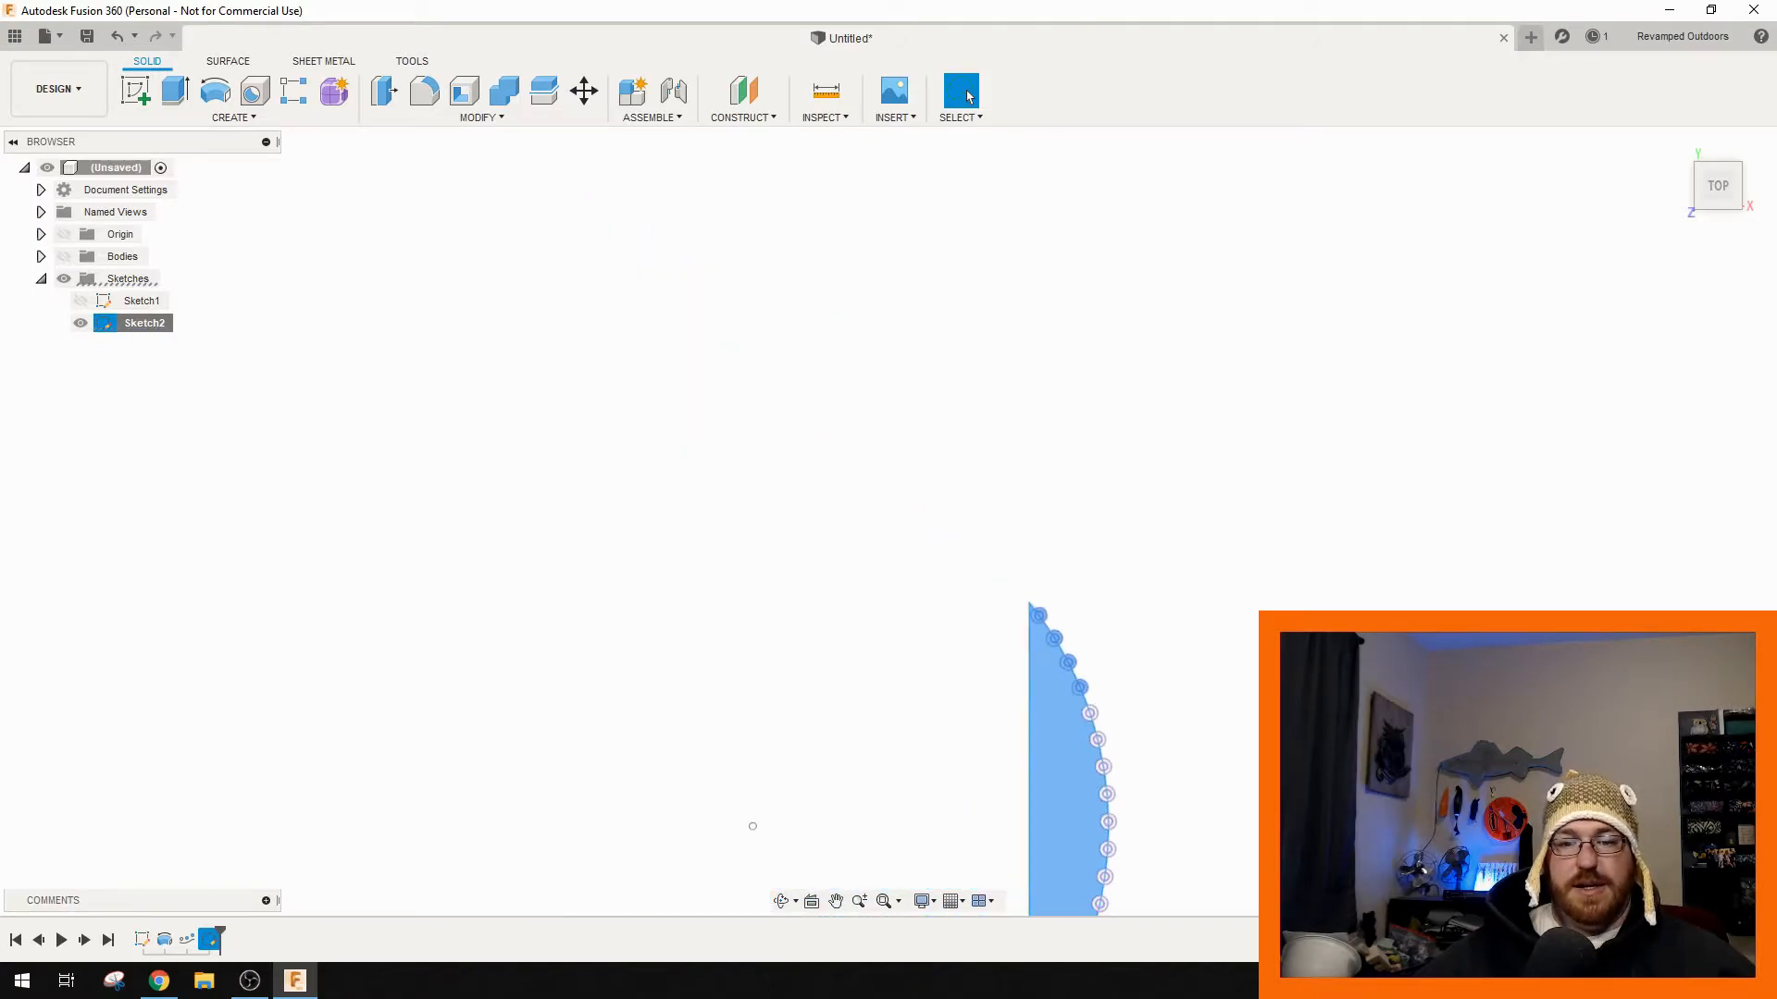
{"action": "left_click", "coordinate": [1363, 732]}
- Select all the body and circle profiles together and set up a Revolve of them about the vertical centreline
{"action": "middle_click_drag", "start_coordinate": [1363, 733], "coordinate": [1151, 261]}
{"action": "scroll", "coordinate": [1138, 396], "scroll_direction": "down", "scroll_amount": 3}
{"action": "left_click_drag", "start_coordinate": [908, 196], "coordinate": [1035, 561]}
{"action": "left_click", "coordinate": [1201, 510]}
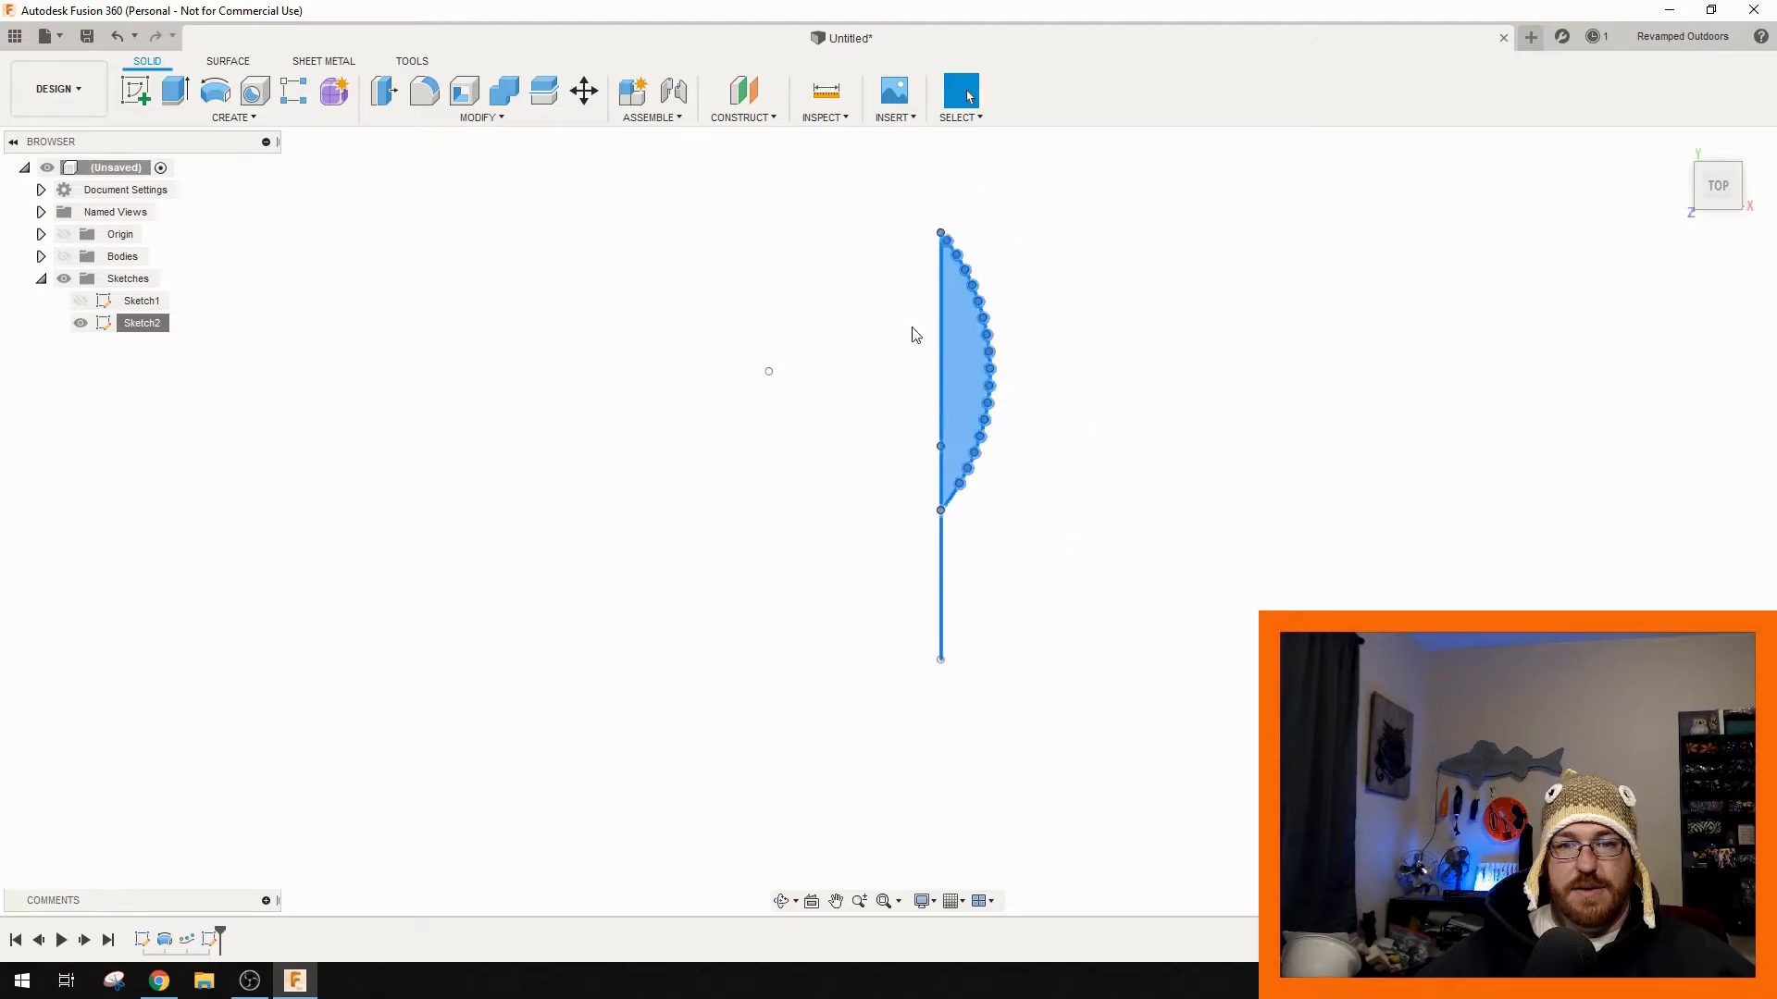
{"action": "left_click_drag", "start_coordinate": [886, 274], "coordinate": [881, 282]}
{"action": "scroll", "coordinate": [968, 507], "scroll_direction": "up", "scroll_amount": 6}
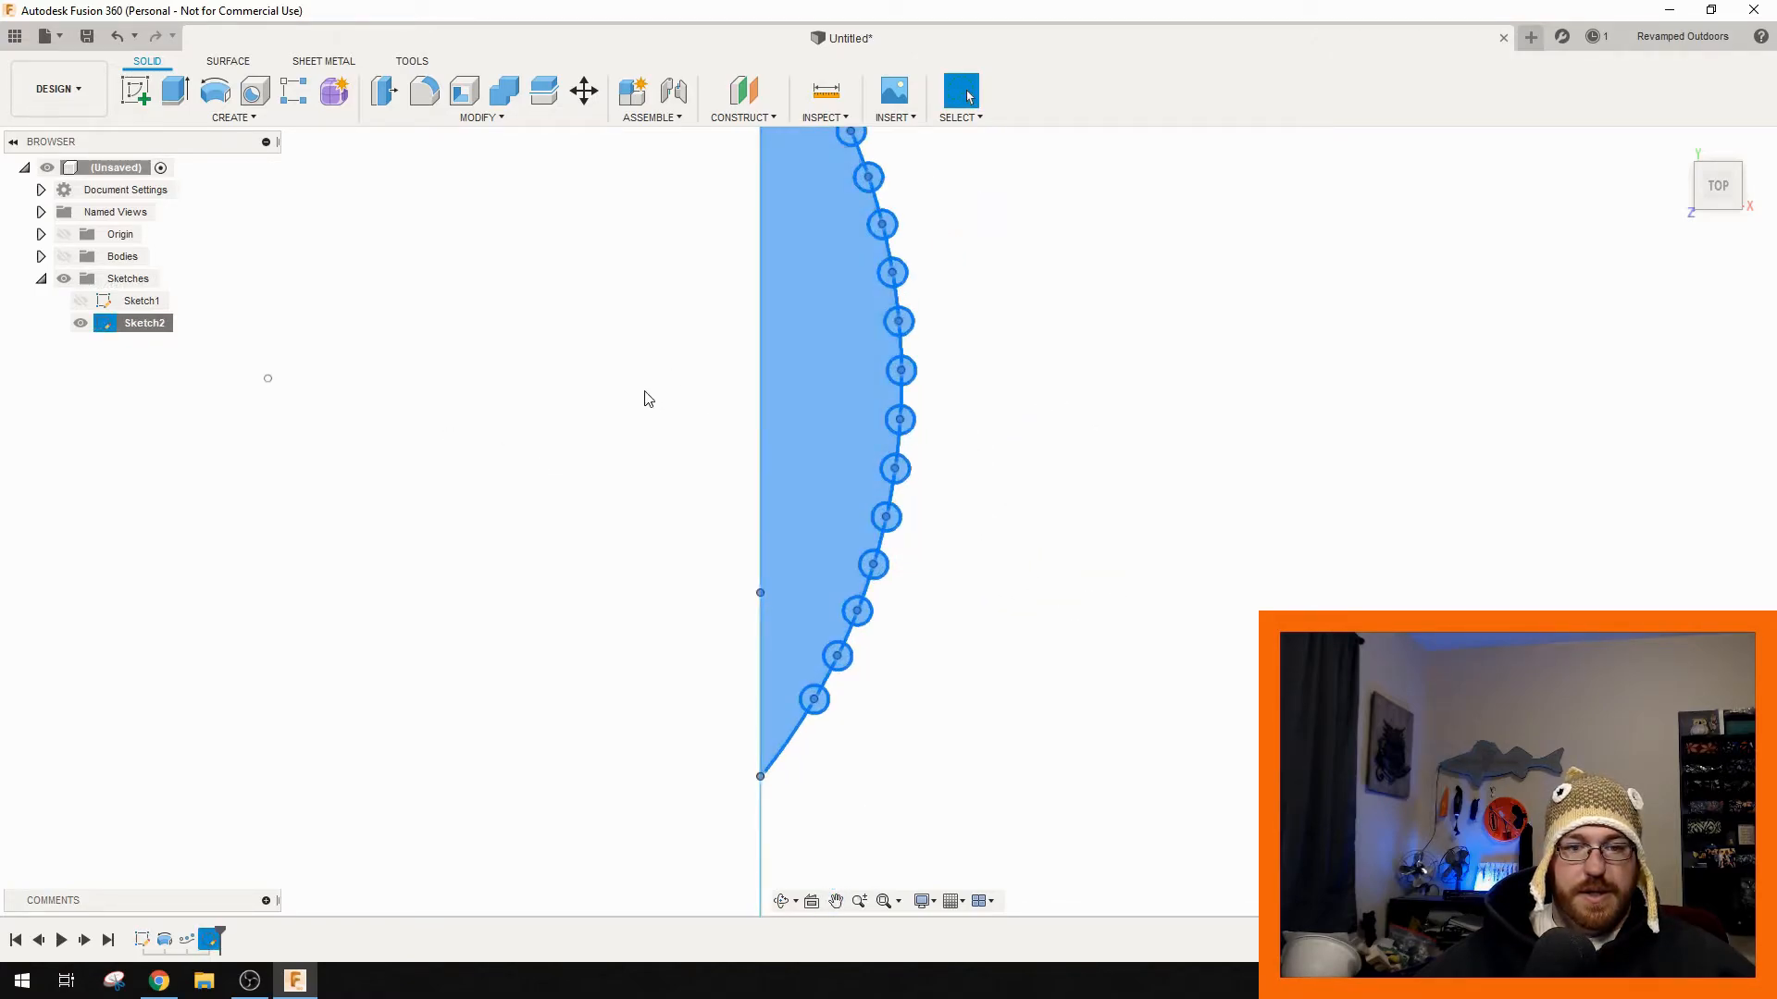
{"action": "left_click", "coordinate": [234, 117]}
{"action": "left_click", "coordinate": [157, 239]}
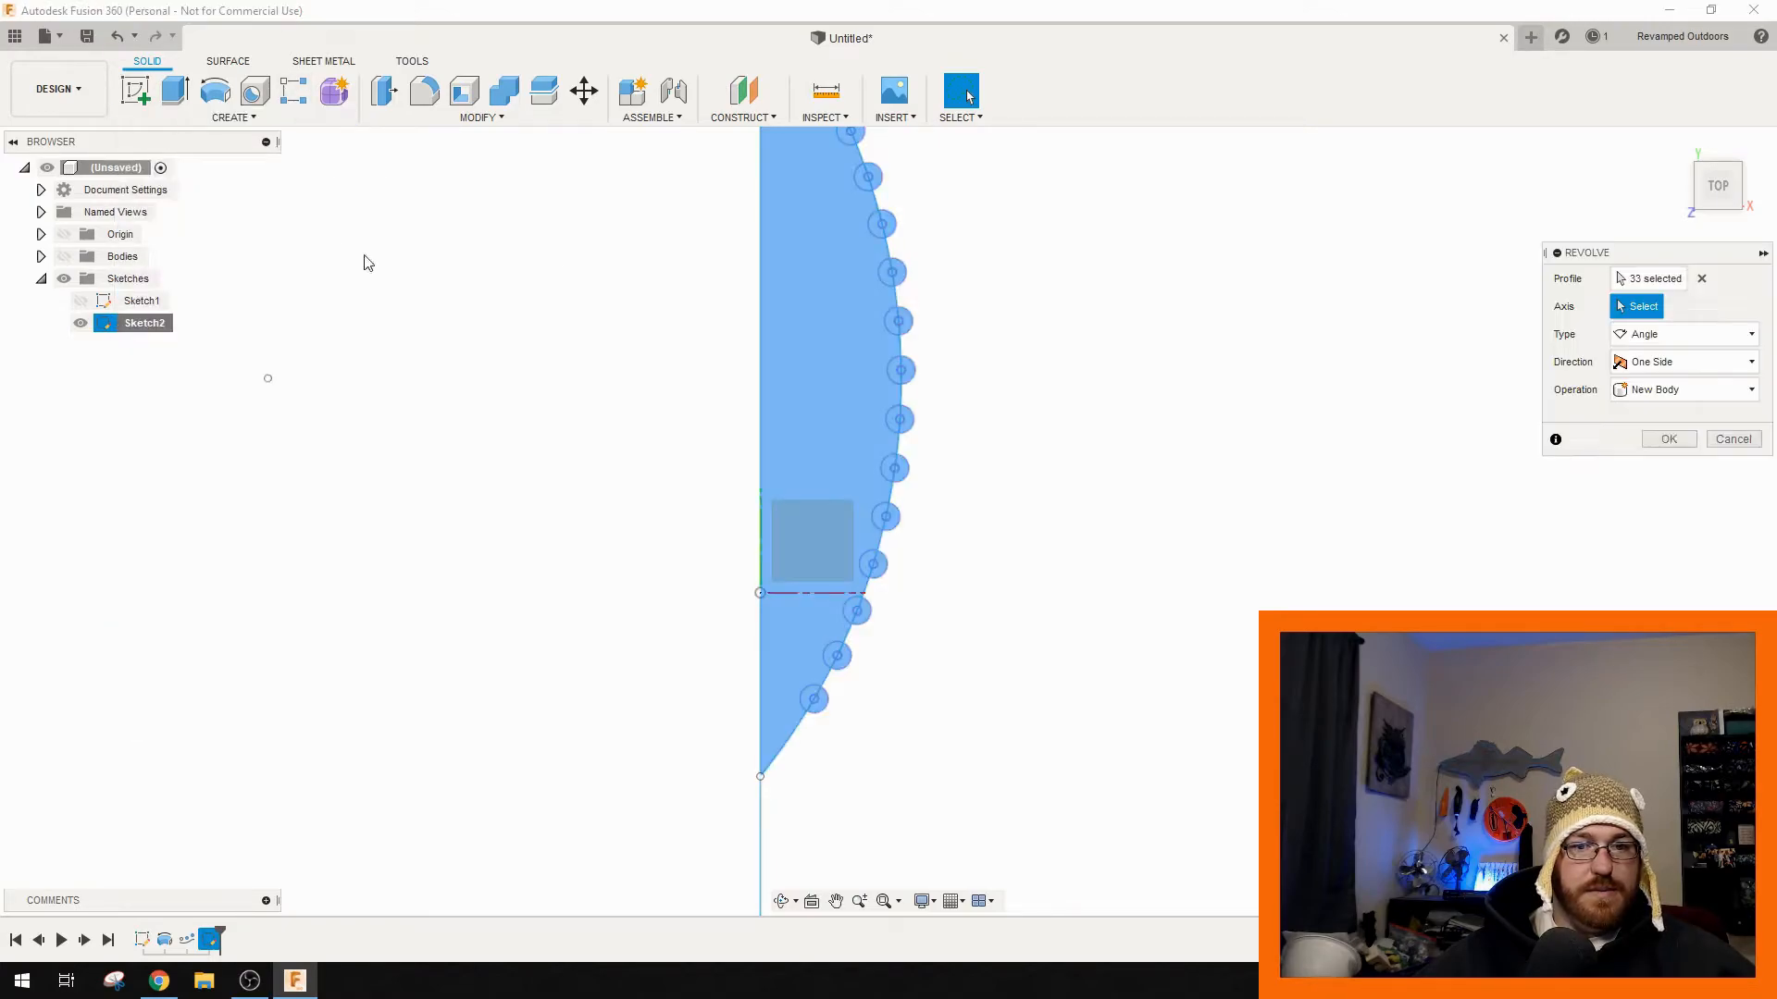
{"action": "left_click", "coordinate": [761, 354]}
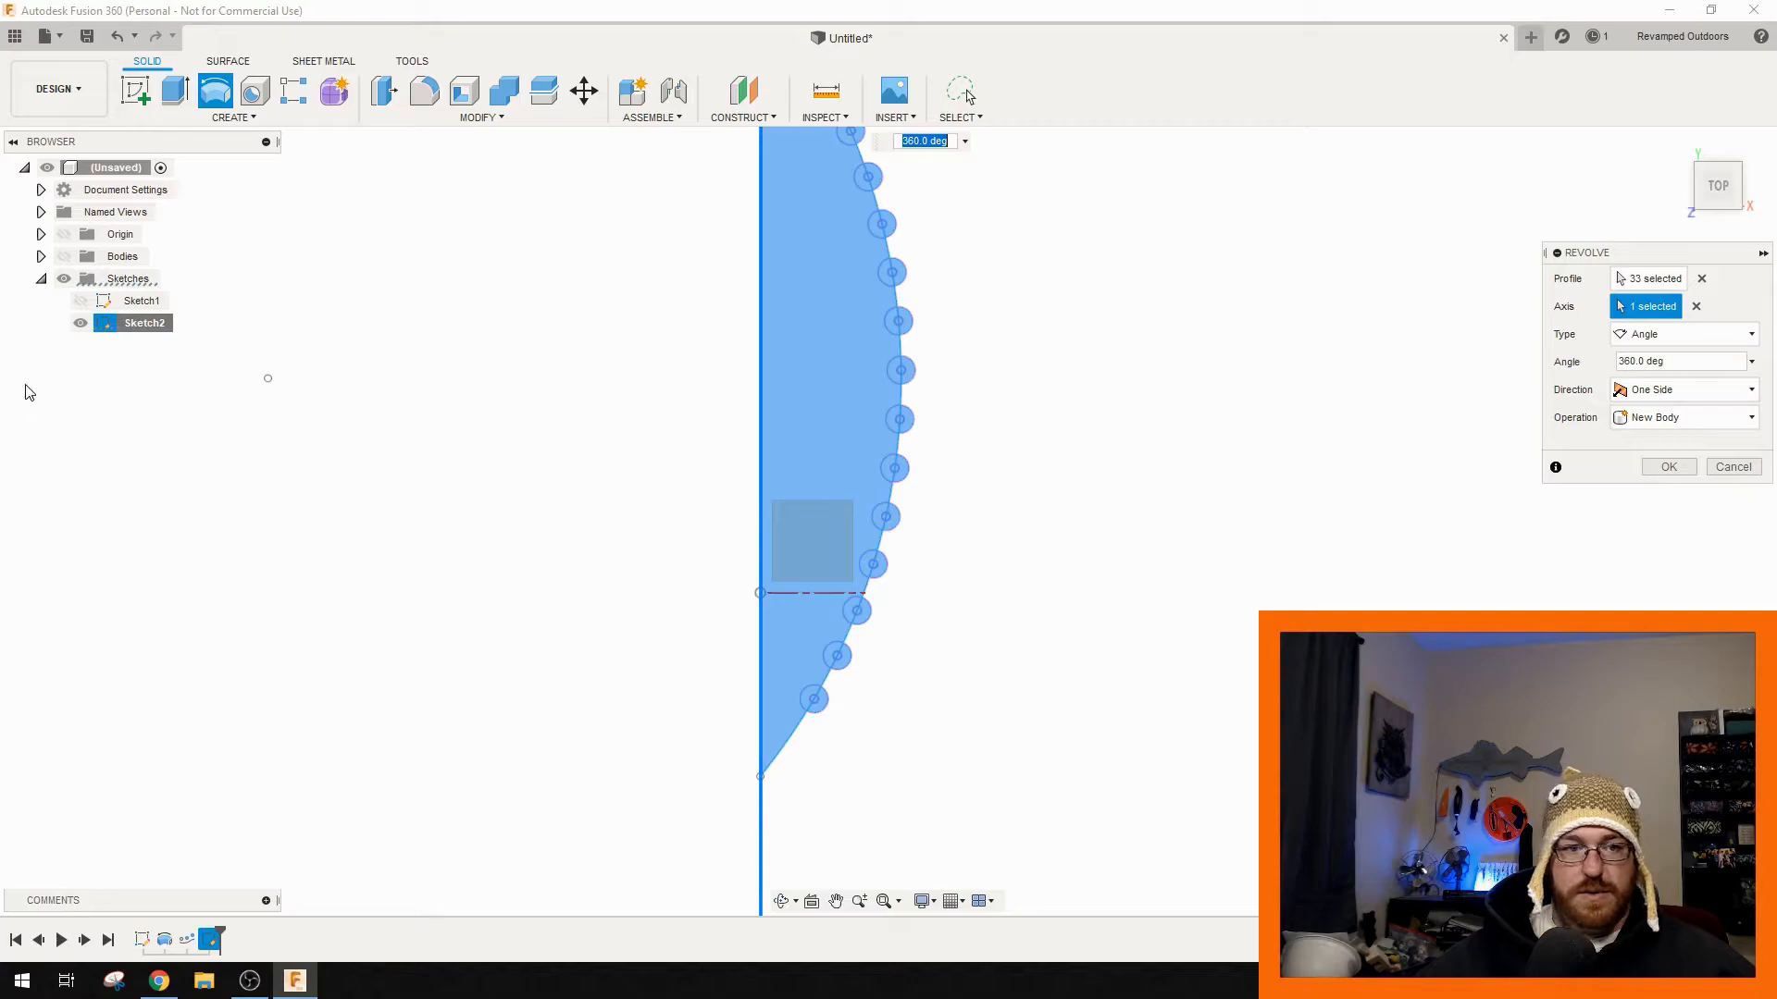
- Hide the small sphere bodies Body1 to Body15 individually so the revolve does not cut them
{"action": "left_click", "coordinate": [41, 258]}
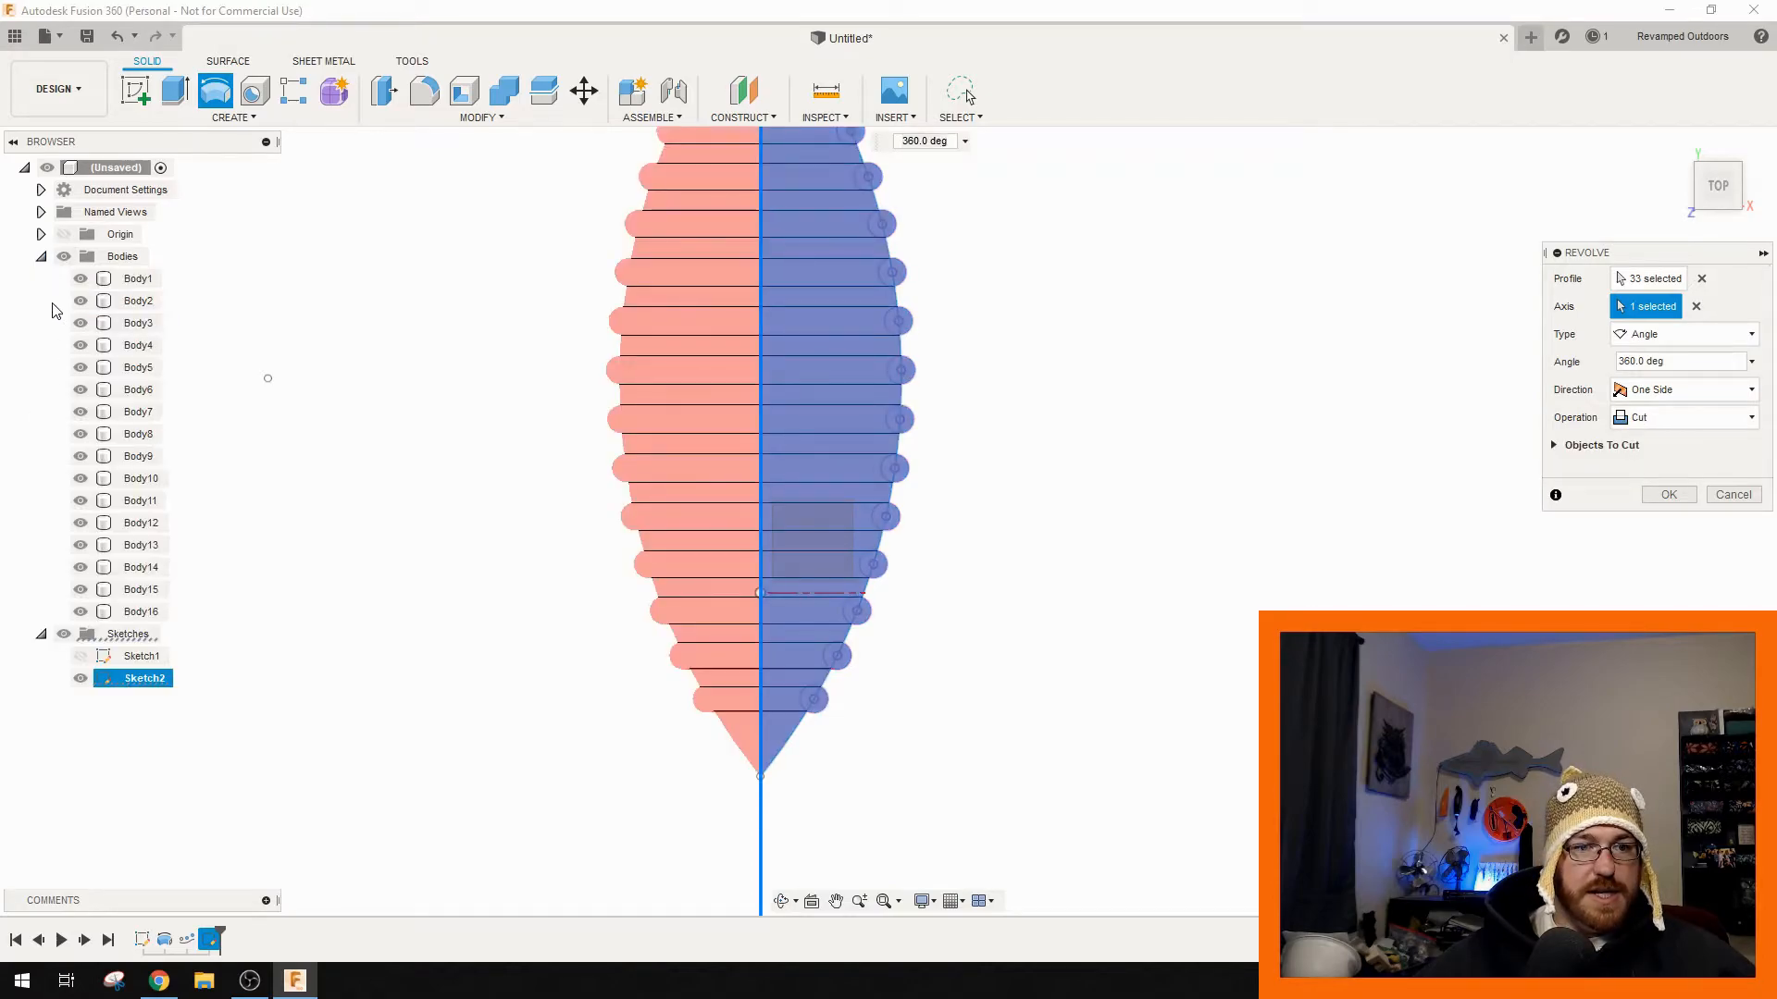
{"action": "left_click", "coordinate": [81, 278]}
{"action": "left_click", "coordinate": [81, 301]}
{"action": "left_click", "coordinate": [81, 323]}
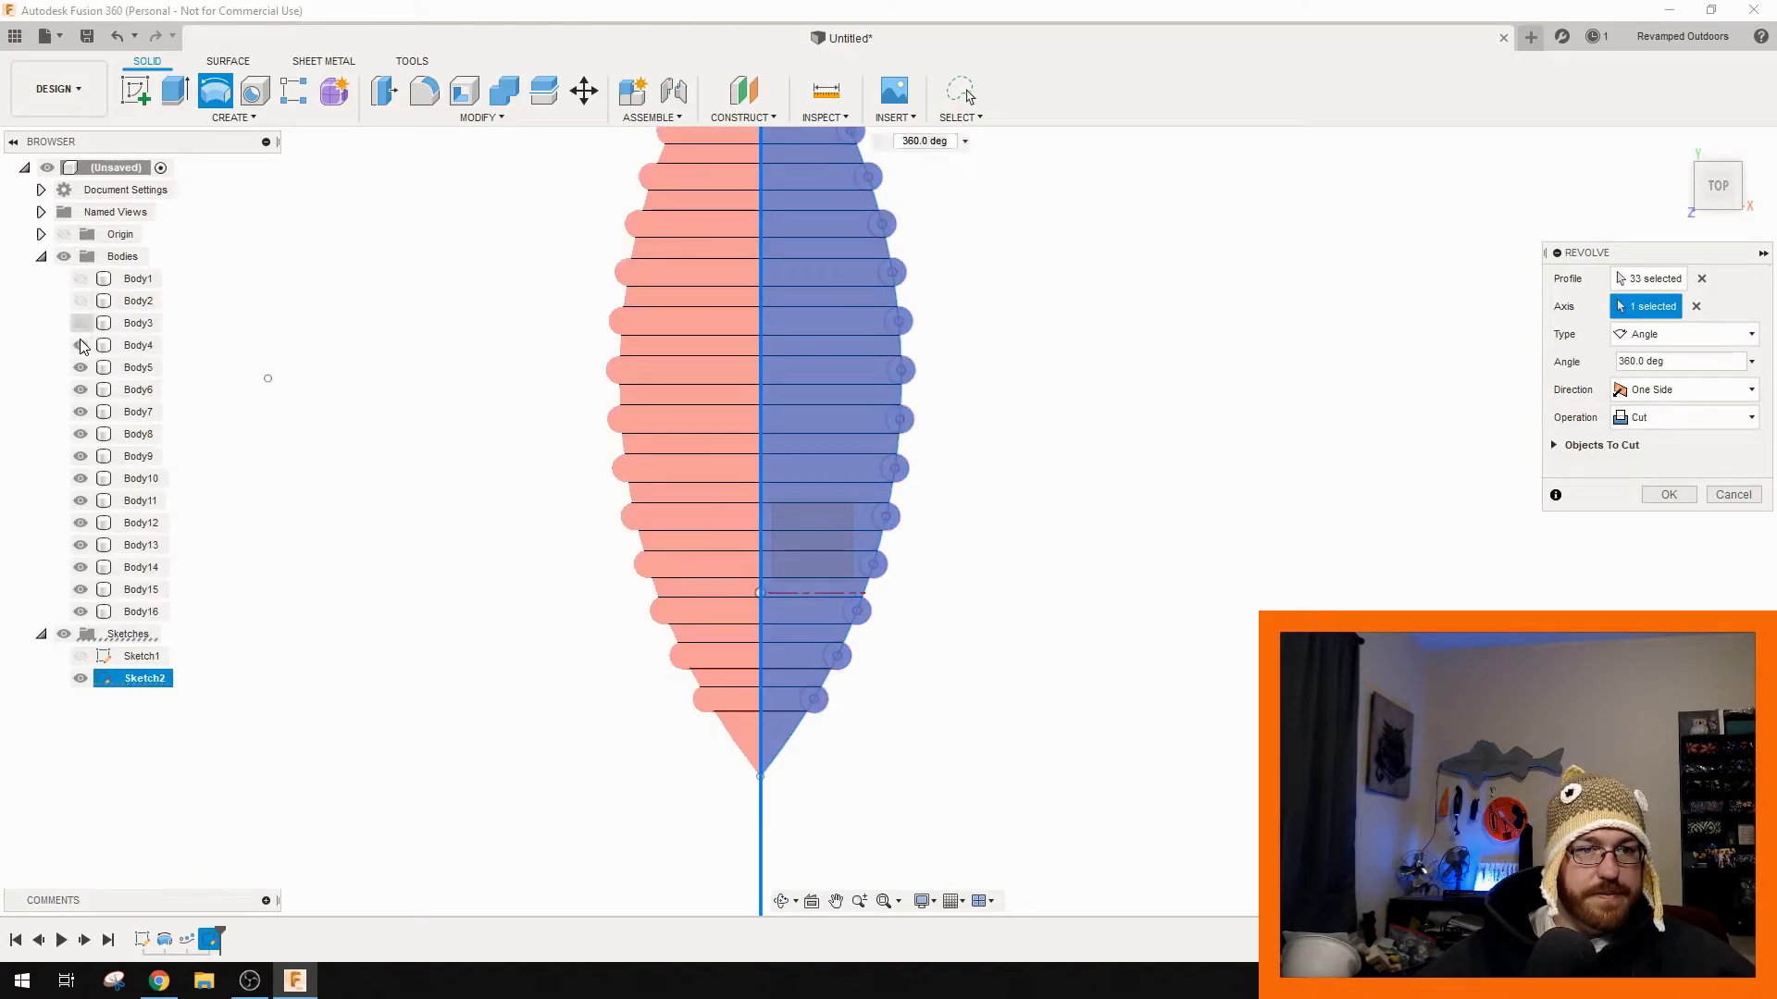
{"action": "left_click", "coordinate": [81, 390]}
{"action": "left_click", "coordinate": [80, 411]}
{"action": "left_click", "coordinate": [80, 434]}
{"action": "left_click", "coordinate": [81, 456]}
{"action": "left_click", "coordinate": [81, 478]}
{"action": "left_click", "coordinate": [80, 500]}
{"action": "left_click", "coordinate": [80, 522]}
{"action": "left_click", "coordinate": [81, 545]}
{"action": "left_click", "coordinate": [81, 567]}
{"action": "left_click", "coordinate": [80, 589]}
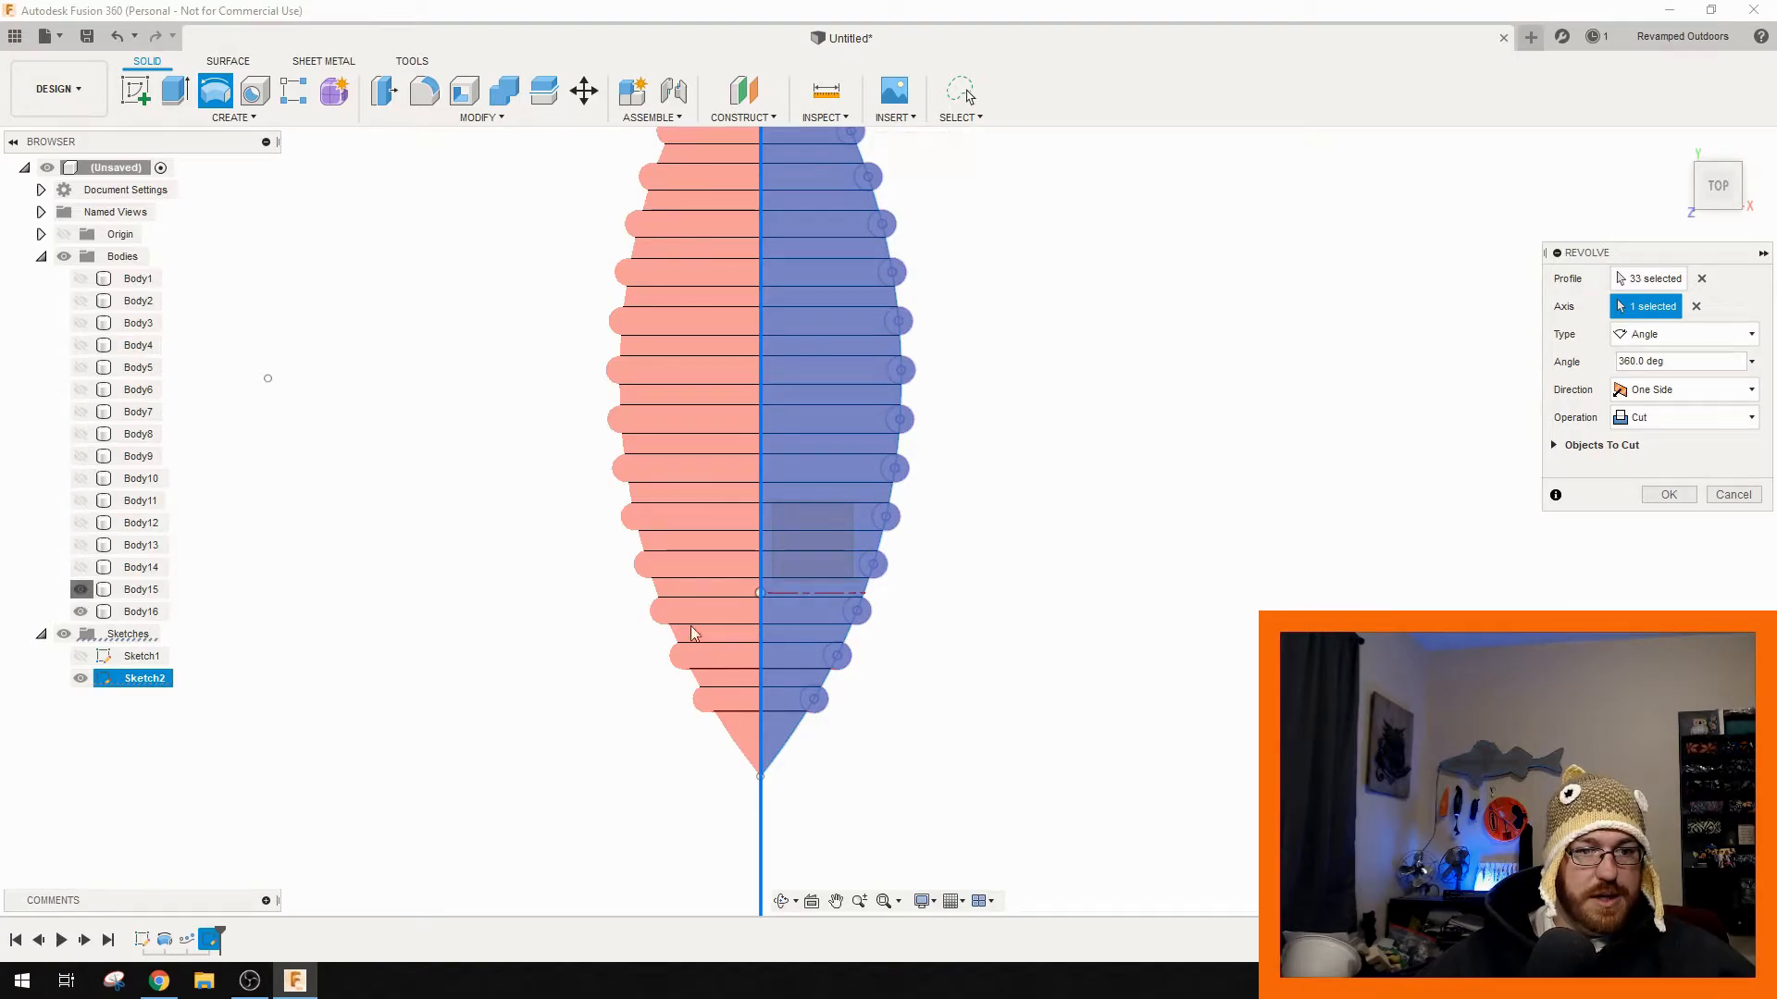
- Set the revolve operation to New Body and create the ribbed lure body with a full 360° revolve
{"action": "left_click", "coordinate": [1732, 424]}
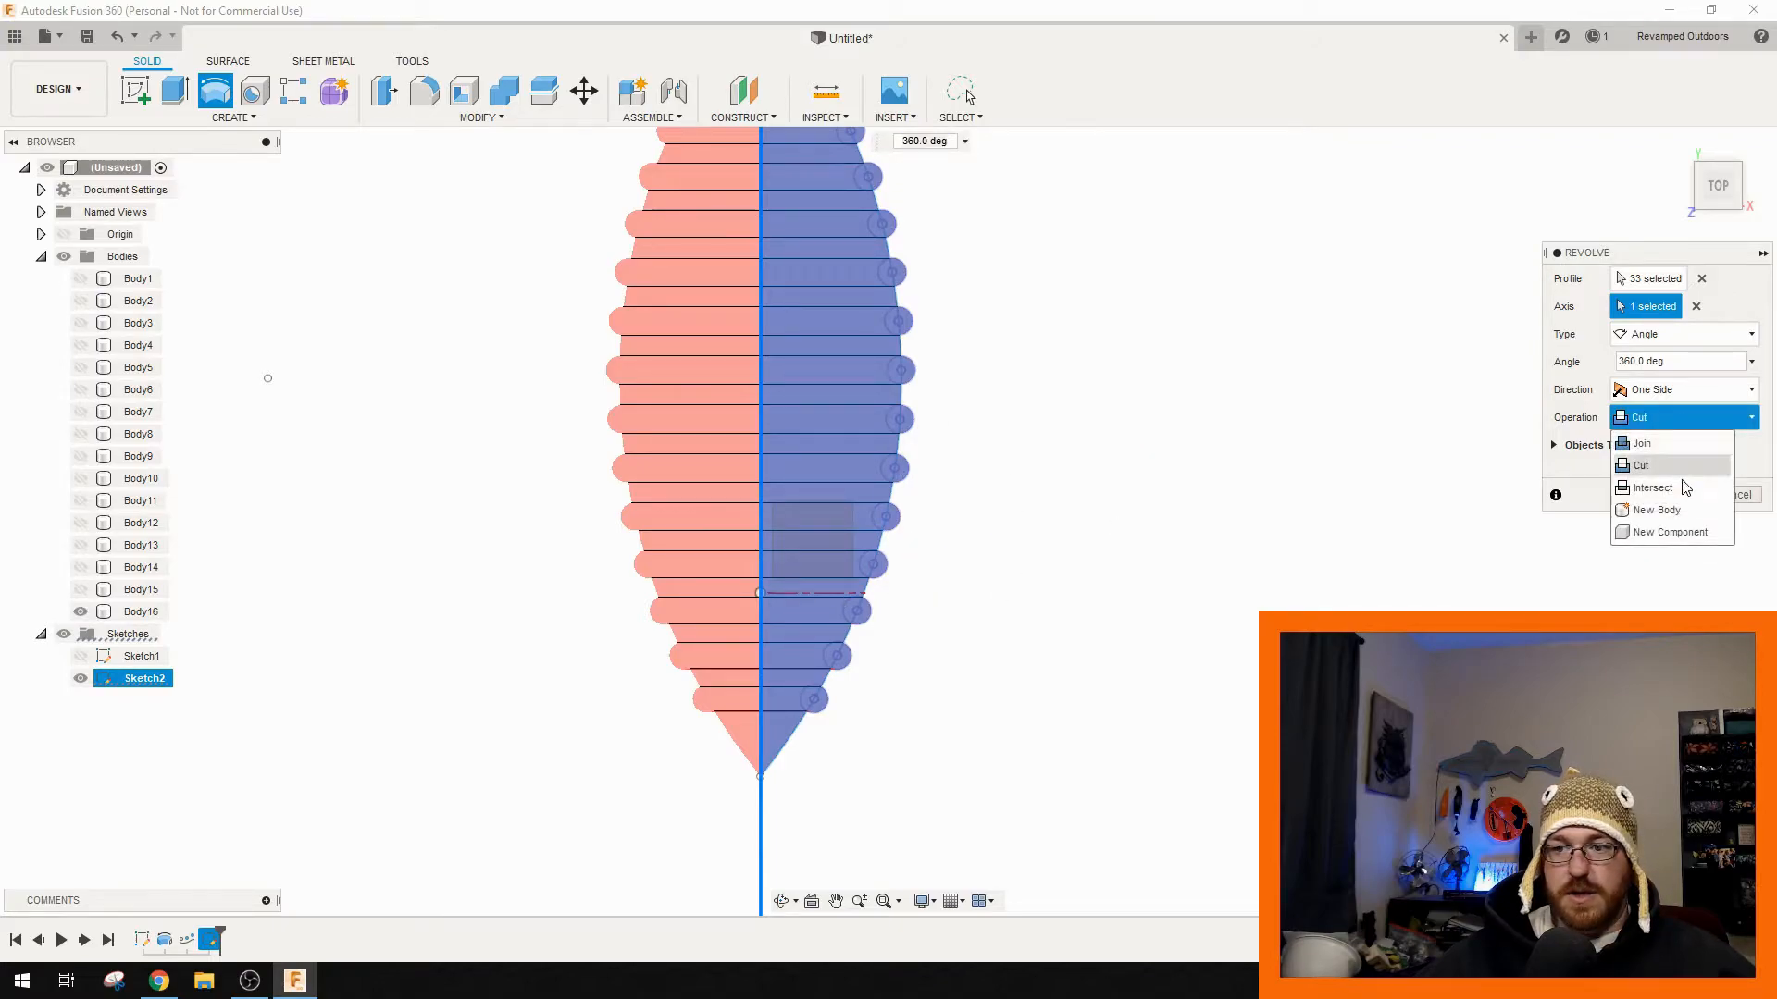
{"action": "left_click", "coordinate": [1656, 509]}
{"action": "middle_click_drag", "start_coordinate": [1172, 490], "coordinate": [1367, 485], "text": "shift"}
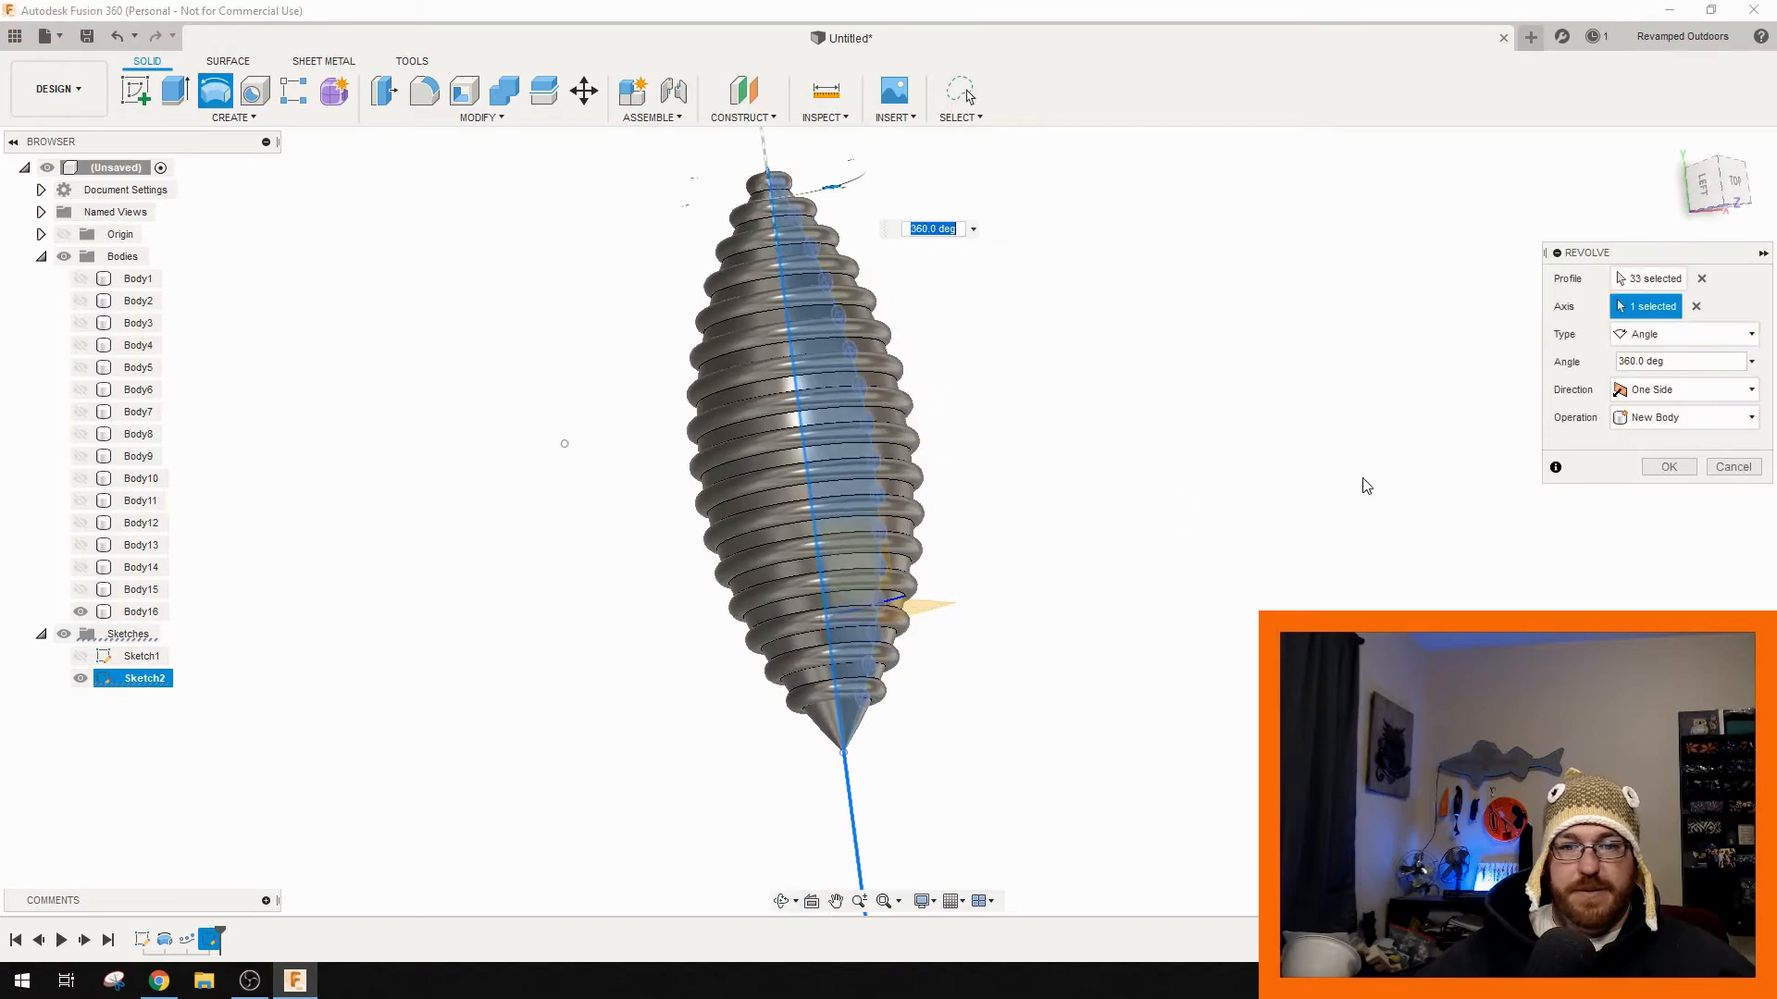
{"action": "left_click", "coordinate": [1670, 467]}
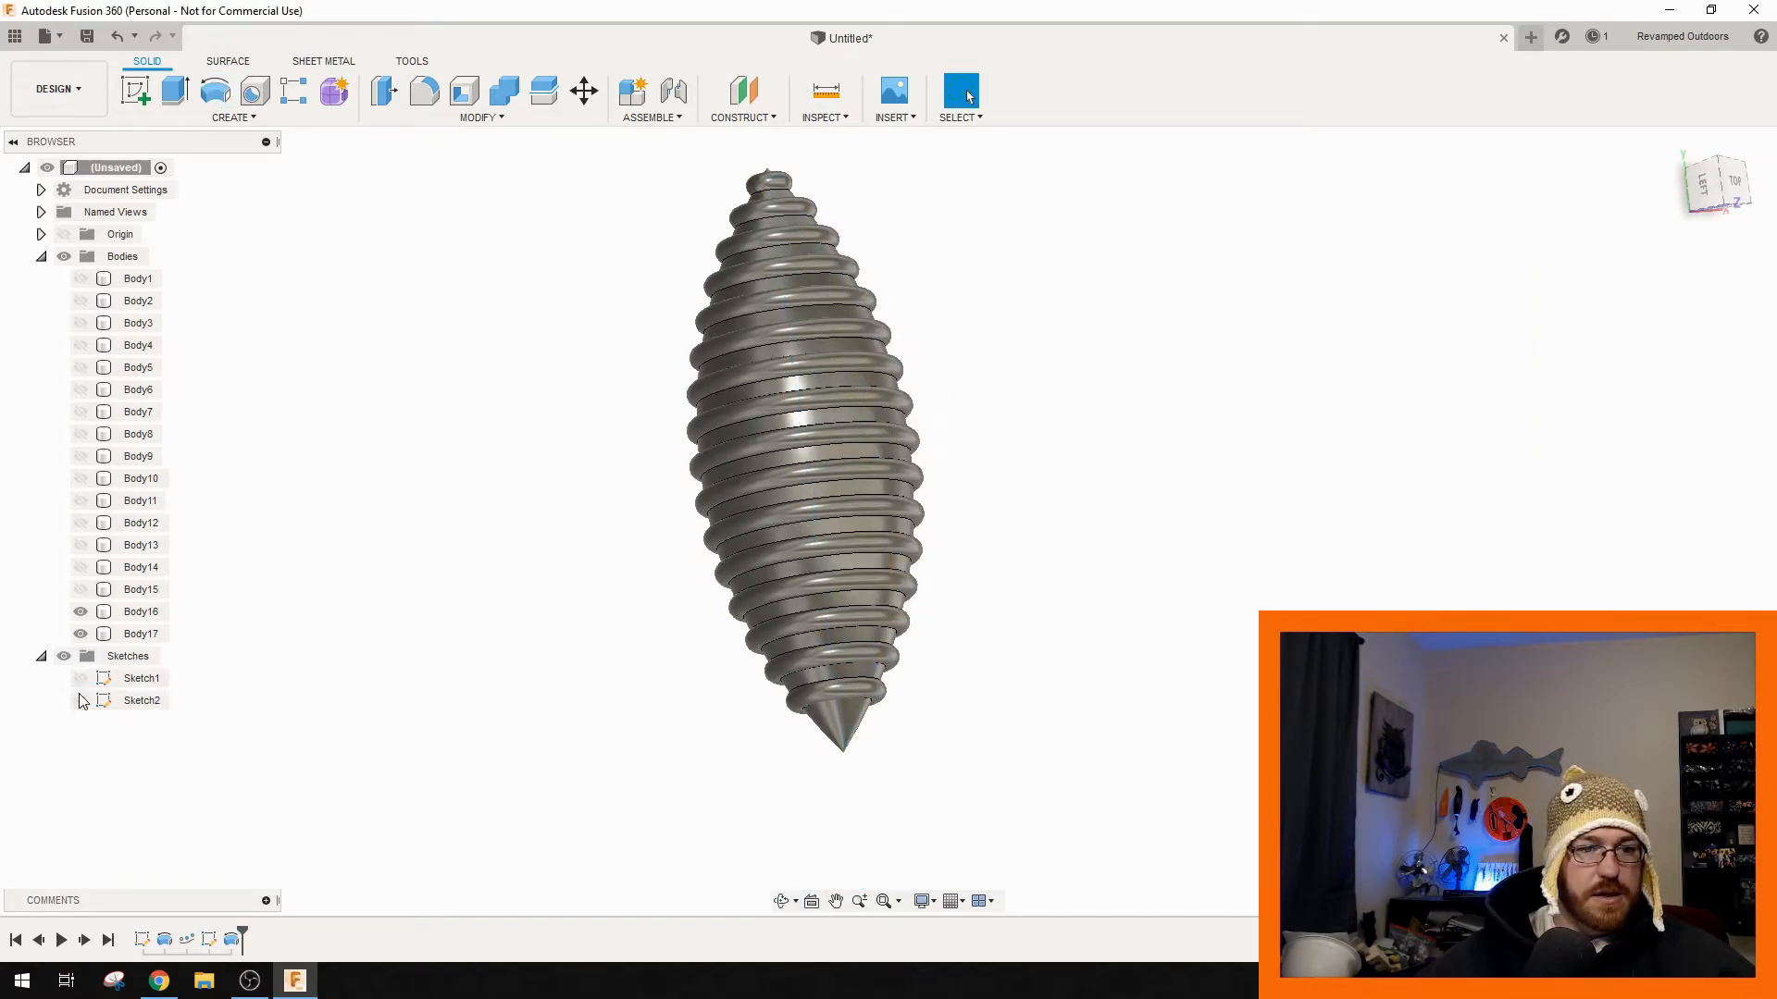
- Hide the remaining sphere body, Body16, leaving only the revolved lure body shown
{"action": "scroll", "coordinate": [516, 676], "scroll_direction": "down", "scroll_amount": 3}
{"action": "middle_click_drag", "start_coordinate": [517, 653], "coordinate": [611, 575], "text": "shift"}
{"action": "middle_click_drag", "start_coordinate": [1469, 323], "coordinate": [1293, 356], "text": "shift"}
{"action": "middle_click_drag", "start_coordinate": [1169, 503], "coordinate": [1000, 542], "text": "shift"}
{"action": "left_click", "coordinate": [141, 612]}
{"action": "left_click", "coordinate": [81, 612]}
- Flatten the revolved lure body with a Non Uniform Scale, reducing the Z scale to about 0.467
{"action": "left_click", "coordinate": [129, 634]}
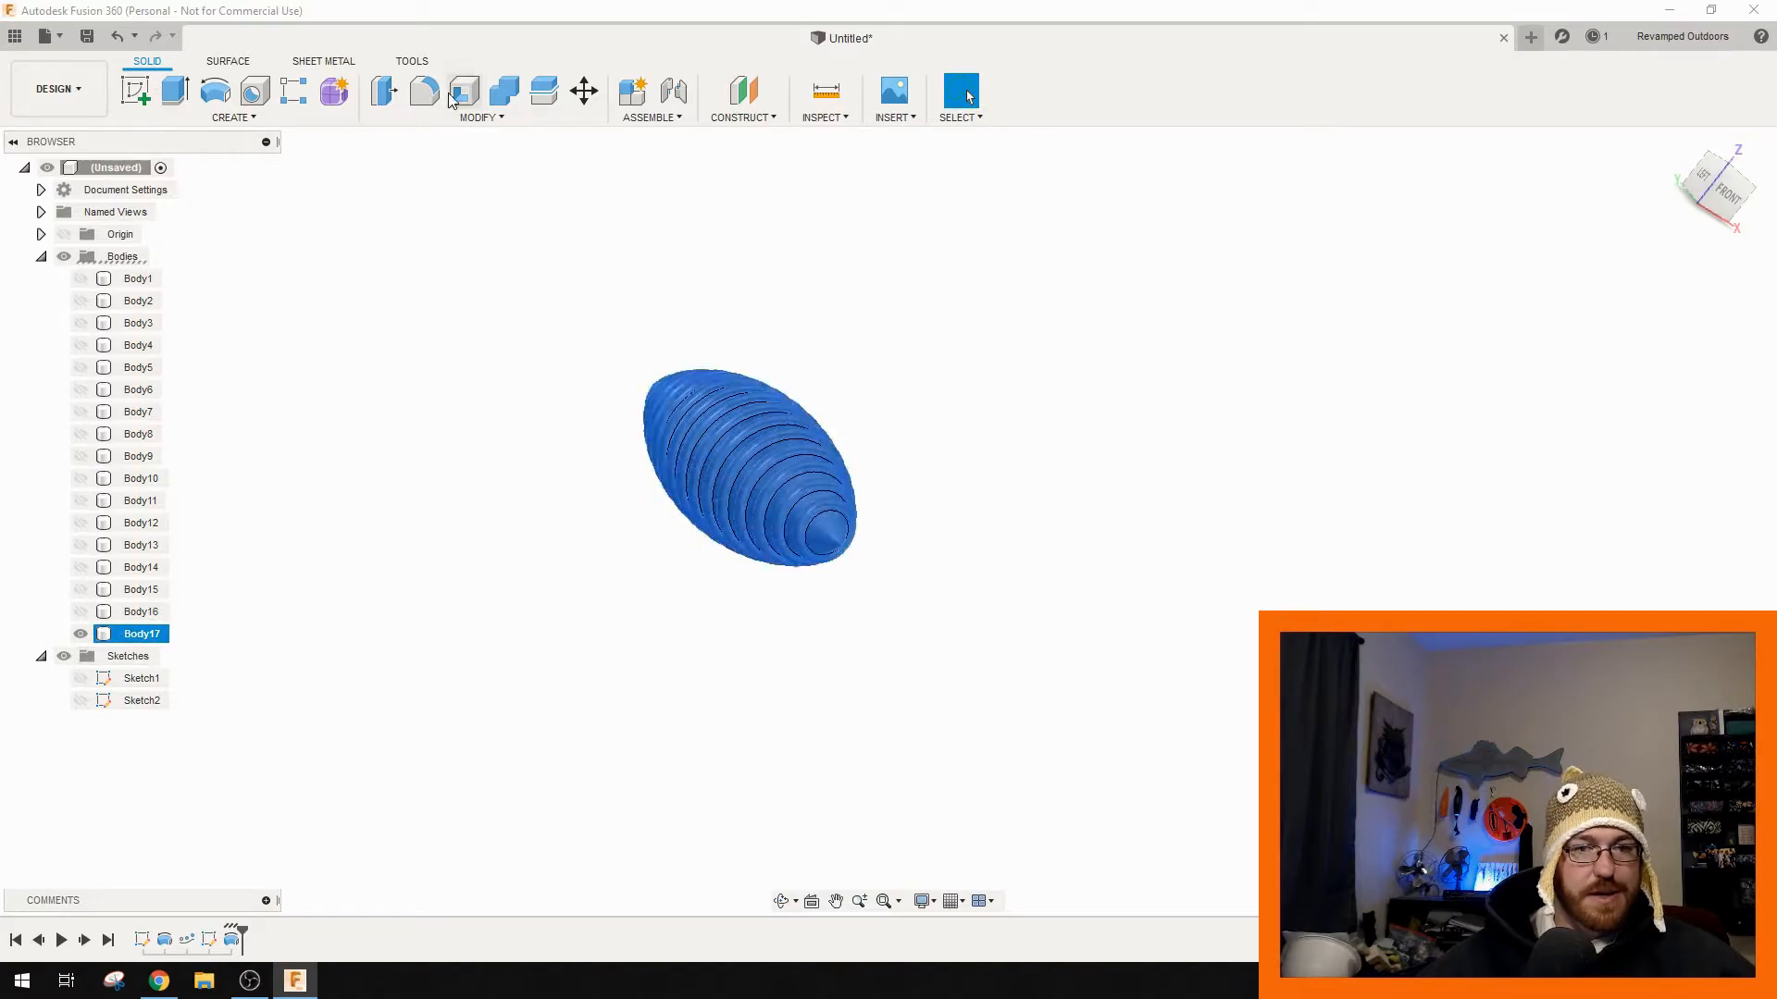
{"action": "left_click", "coordinate": [472, 117]}
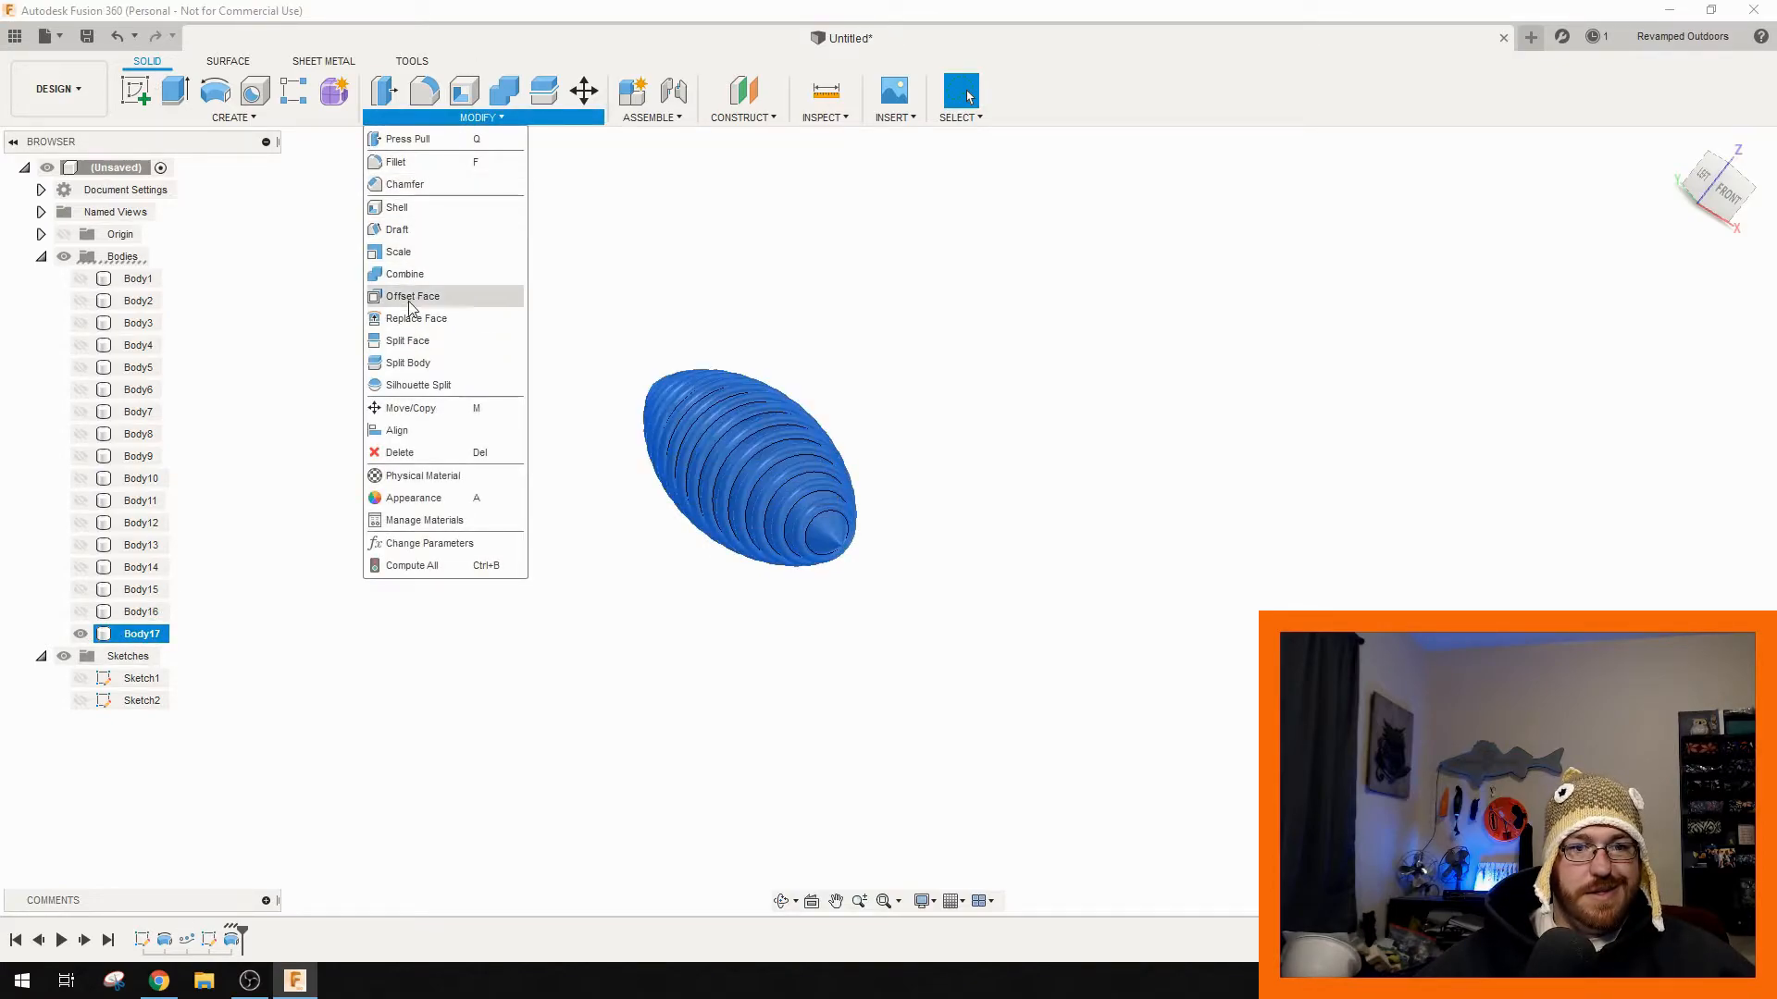
{"action": "left_click", "coordinate": [400, 251]}
{"action": "scroll", "coordinate": [828, 467], "scroll_direction": "up", "scroll_amount": 5}
{"action": "left_click", "coordinate": [1727, 192]}
{"action": "middle_click_drag", "start_coordinate": [1028, 394], "coordinate": [1073, 357]}
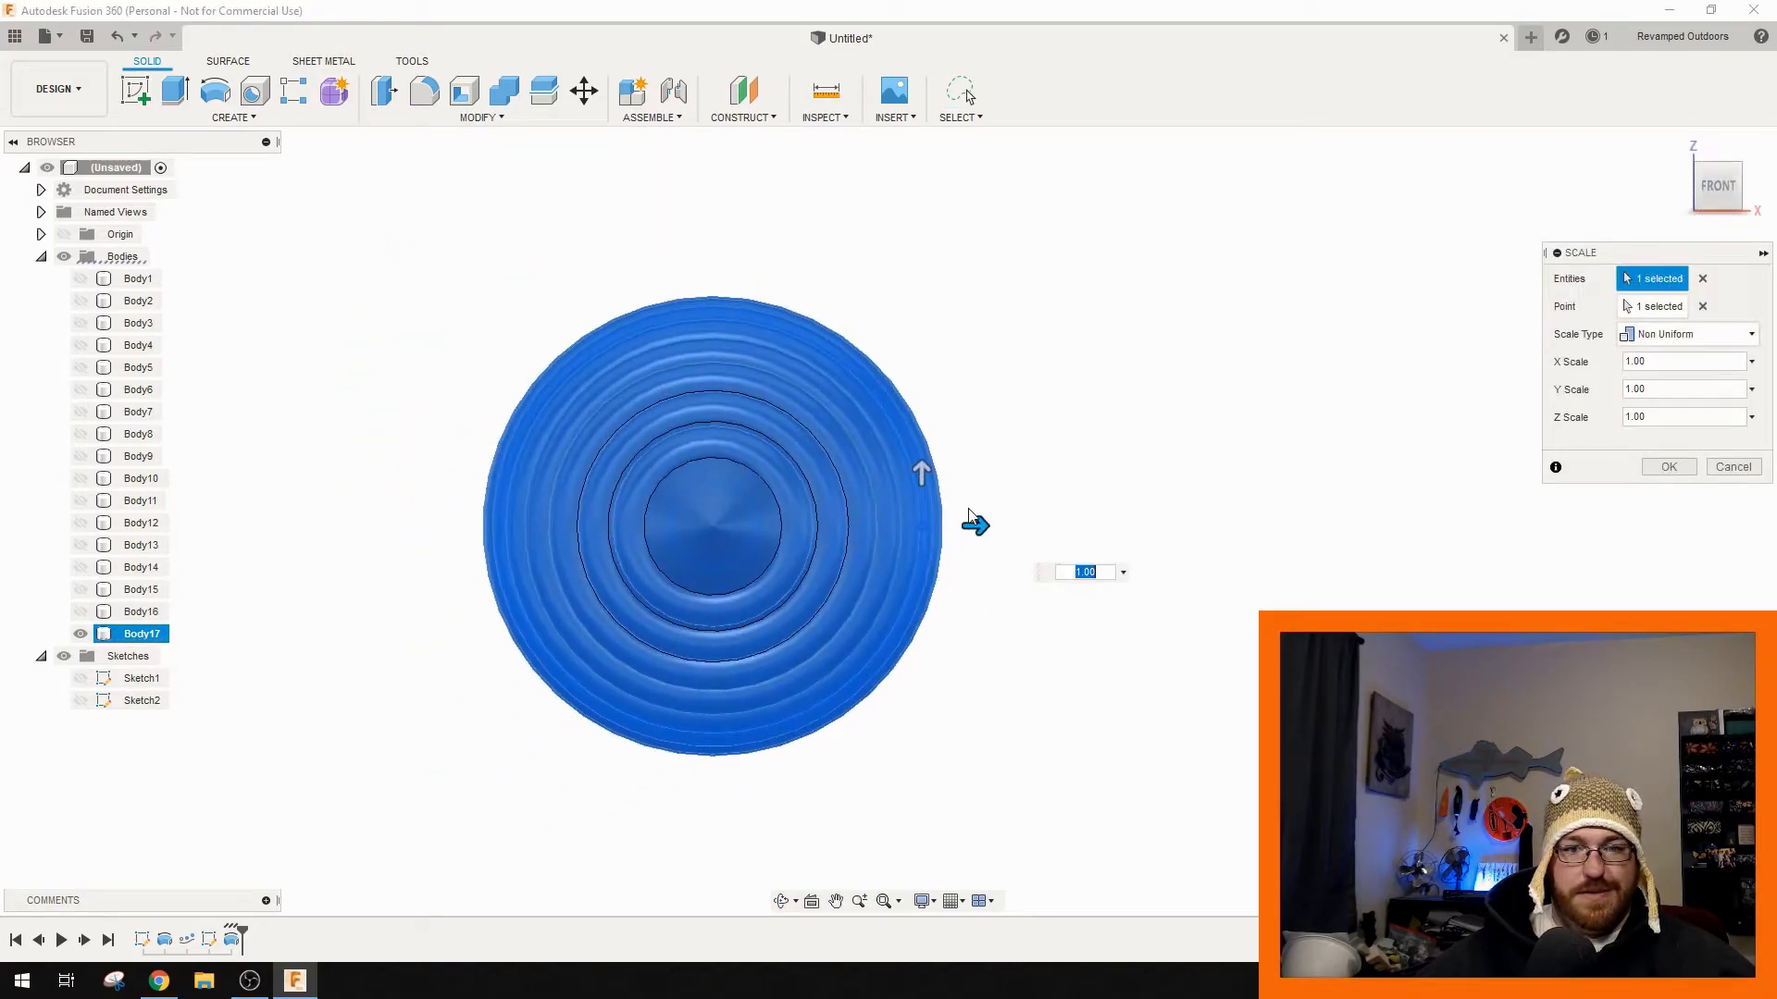
{"action": "left_click_drag", "start_coordinate": [921, 475], "coordinate": [928, 583]}
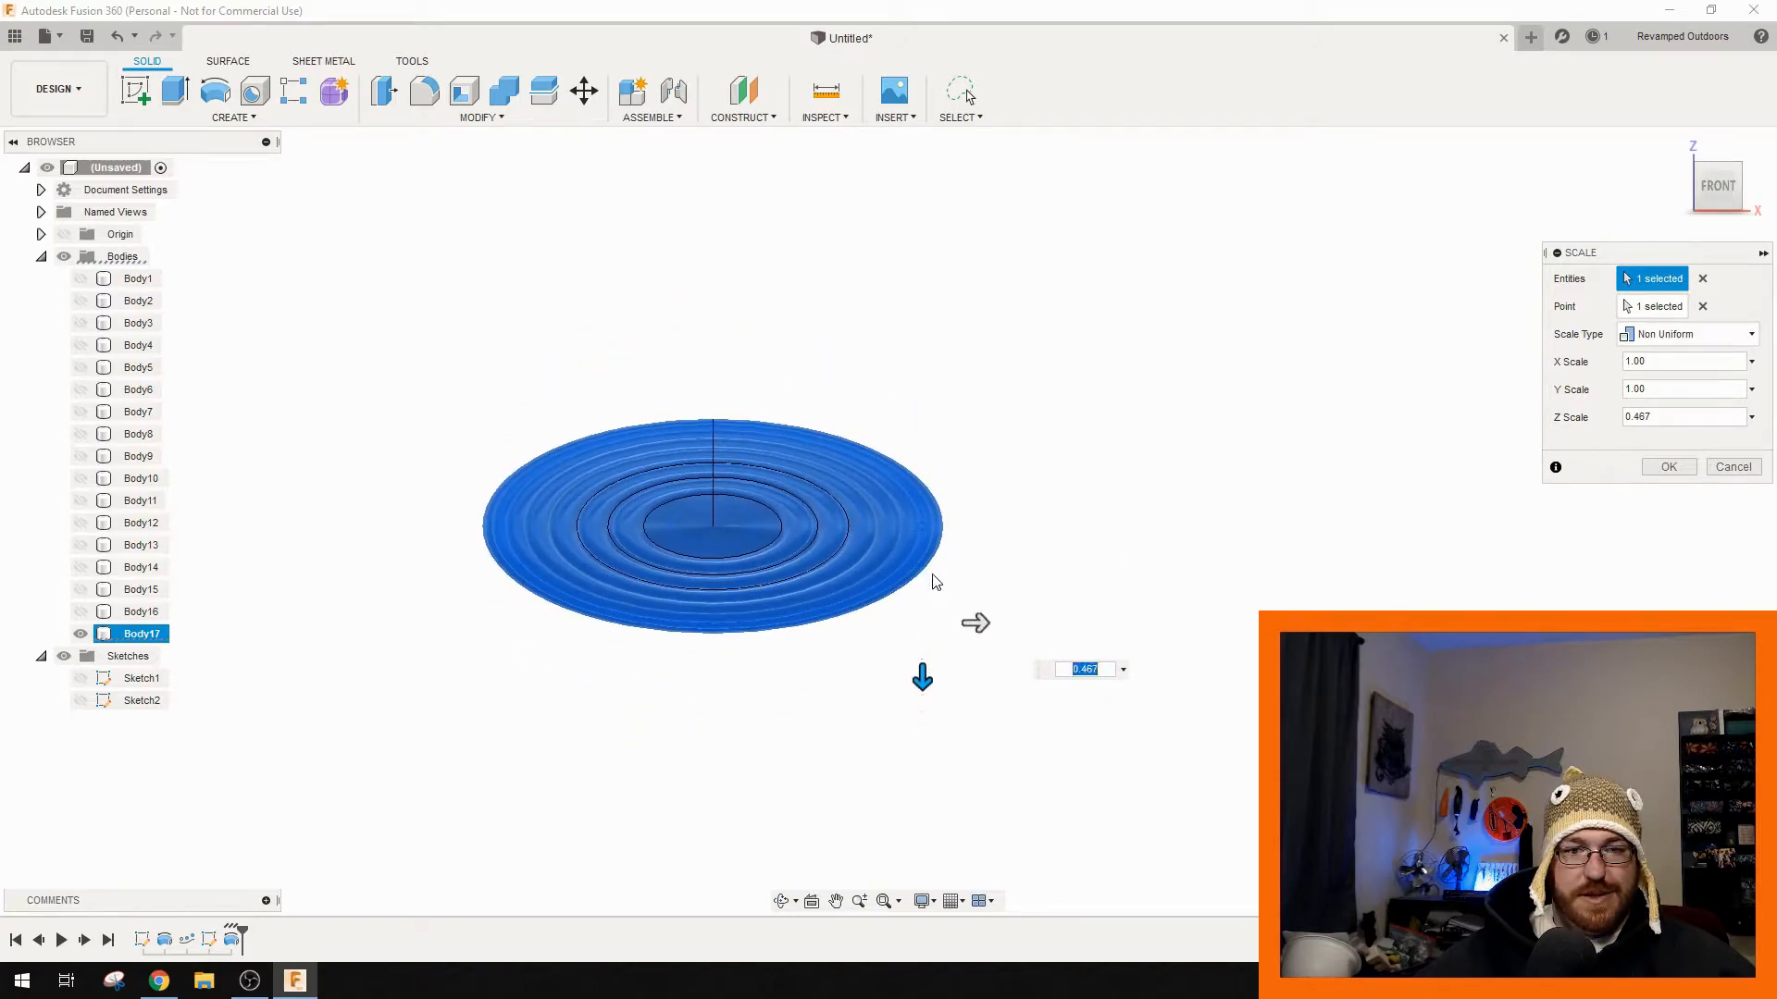
{"action": "left_click", "coordinate": [1656, 467]}
- Start a new sketch on the horizontal origin plane seen from the top of the lure
{"action": "middle_click_drag", "start_coordinate": [1074, 456], "coordinate": [1040, 396], "text": "shift"}
{"action": "left_click", "coordinate": [1726, 183]}
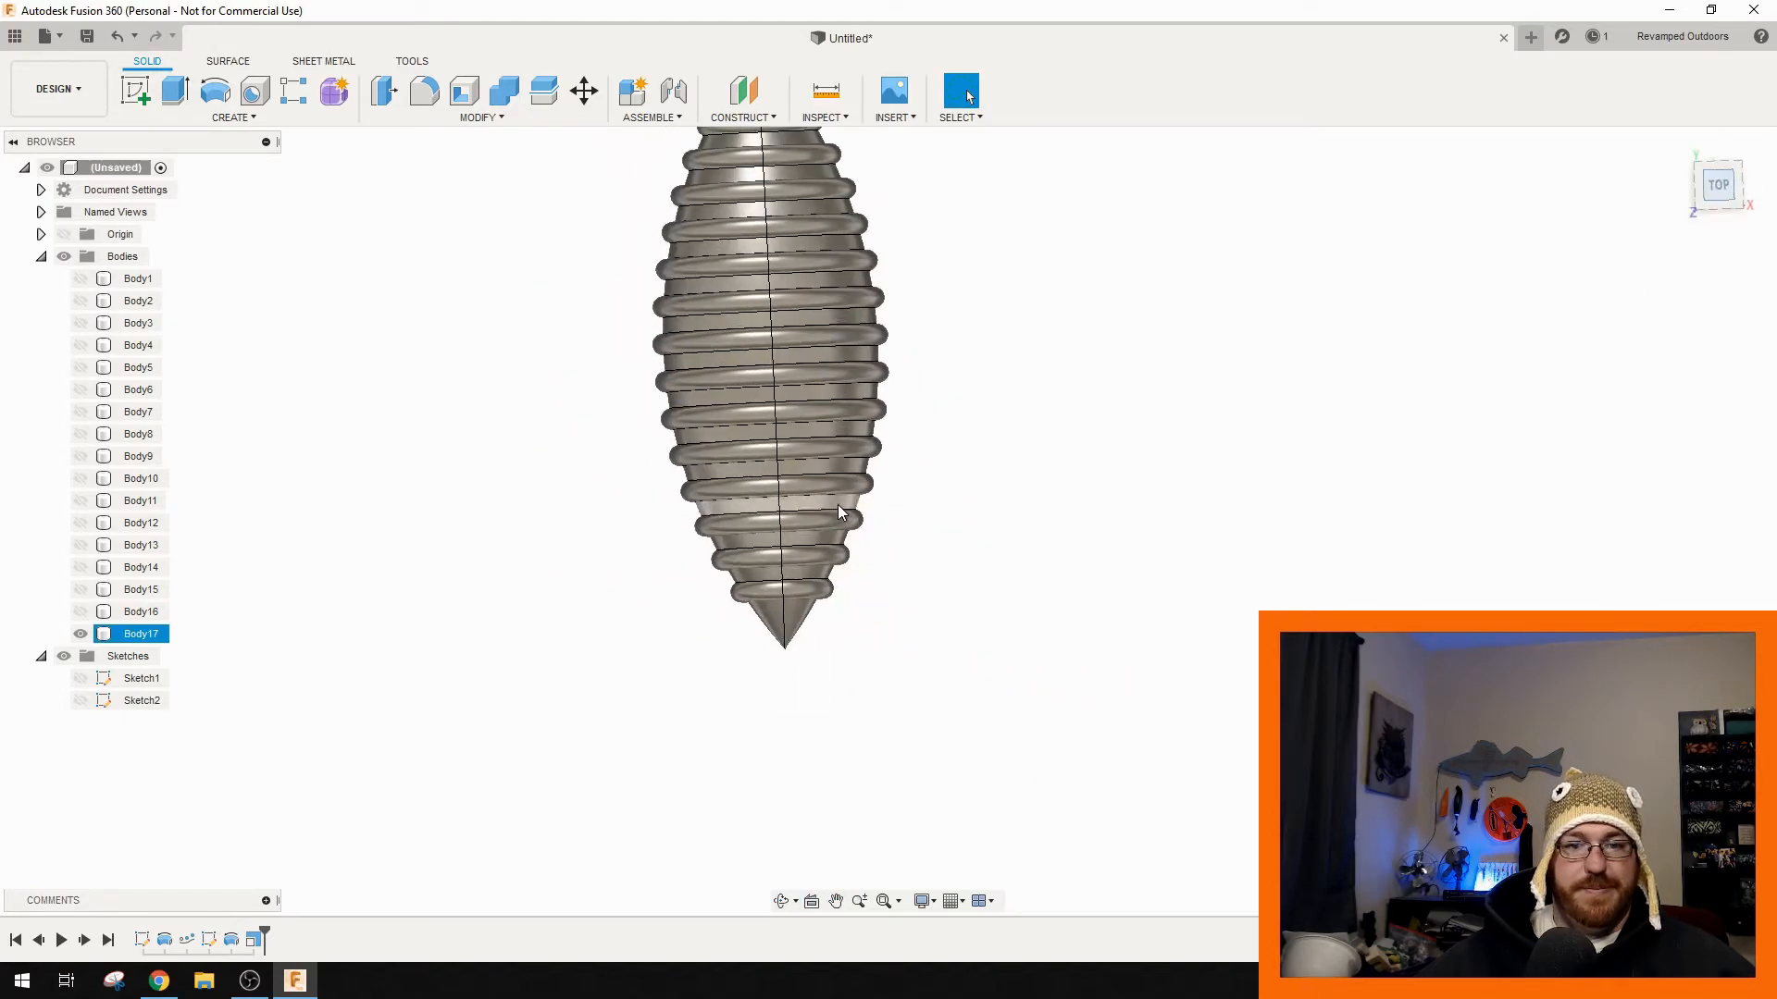
{"action": "left_click", "coordinate": [80, 701]}
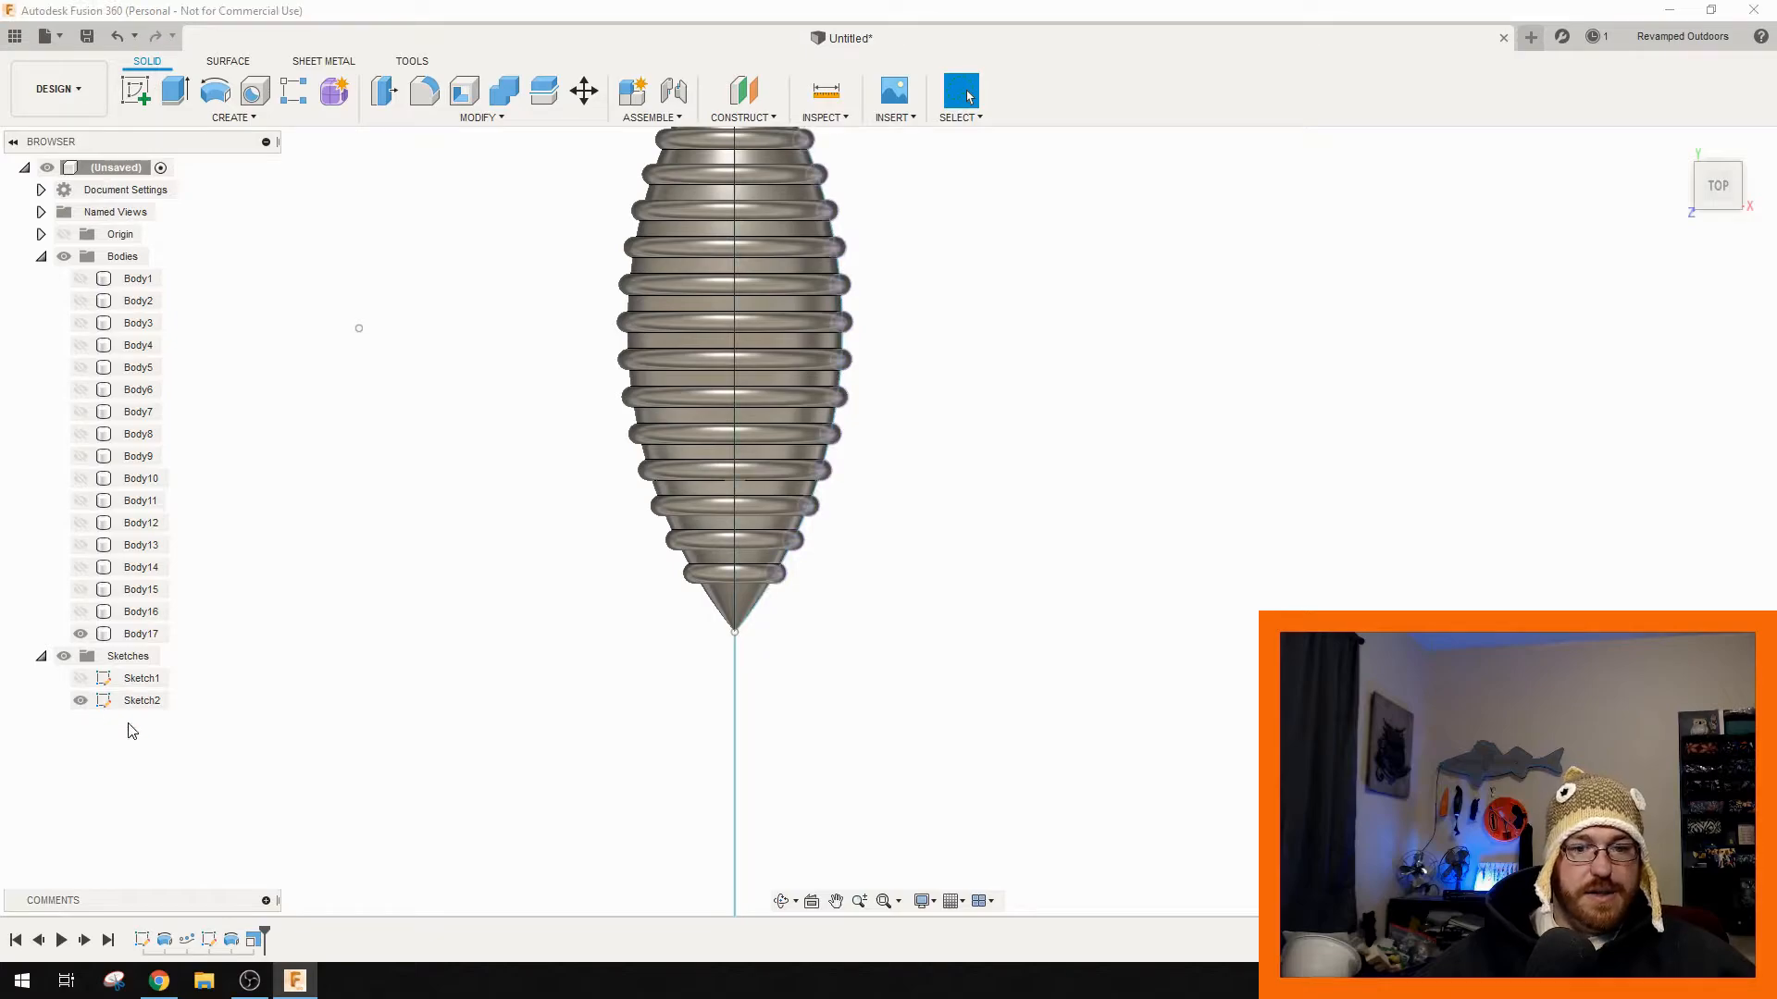
{"action": "left_click", "coordinate": [80, 701]}
{"action": "left_click", "coordinate": [233, 118]}
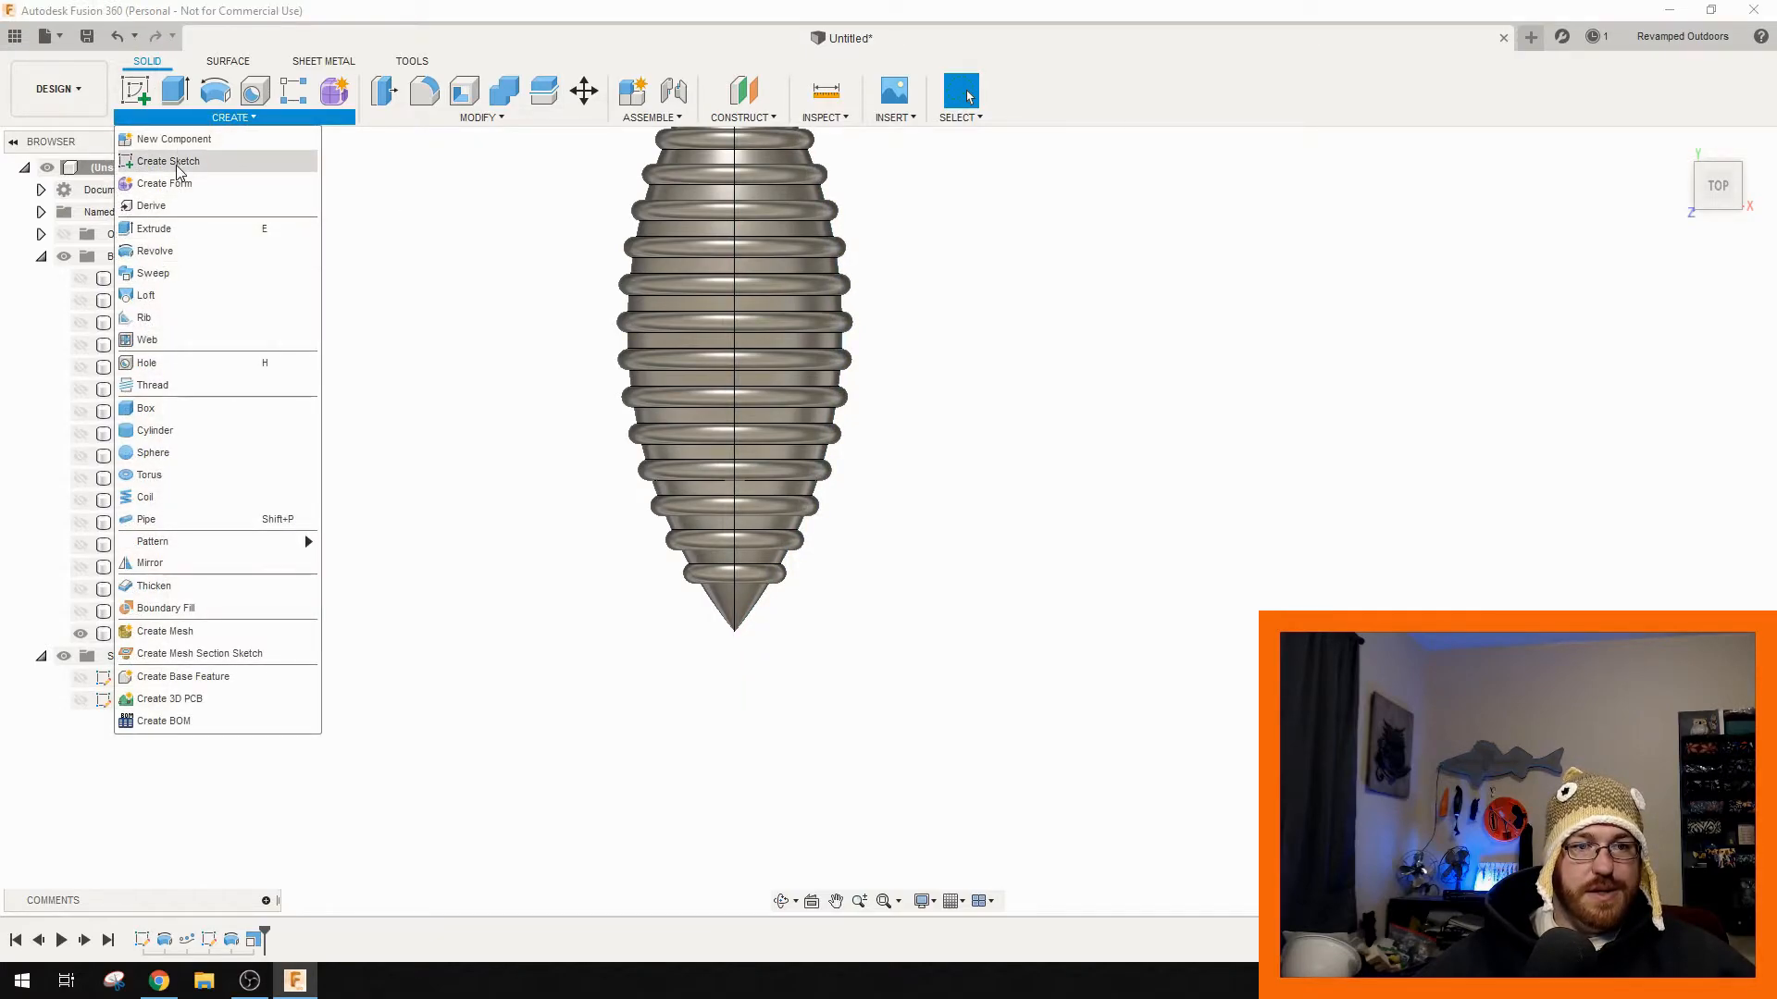
{"action": "left_click", "coordinate": [178, 165]}
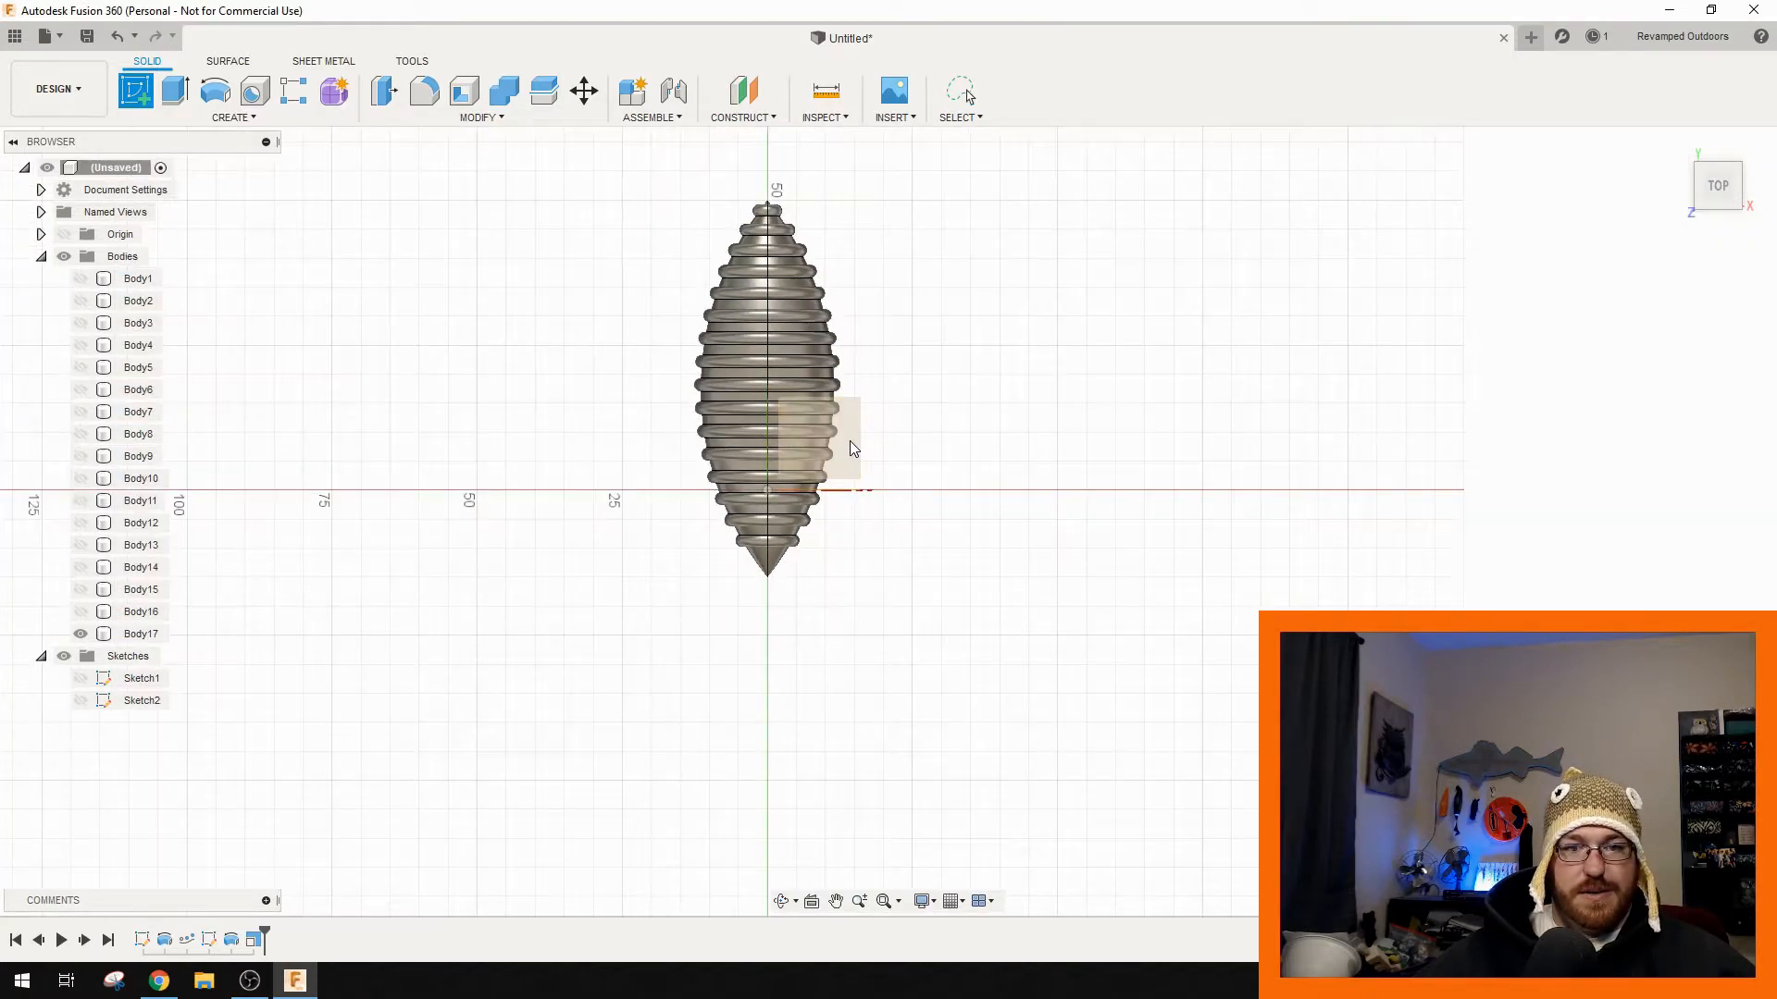
{"action": "left_click", "coordinate": [850, 442]}
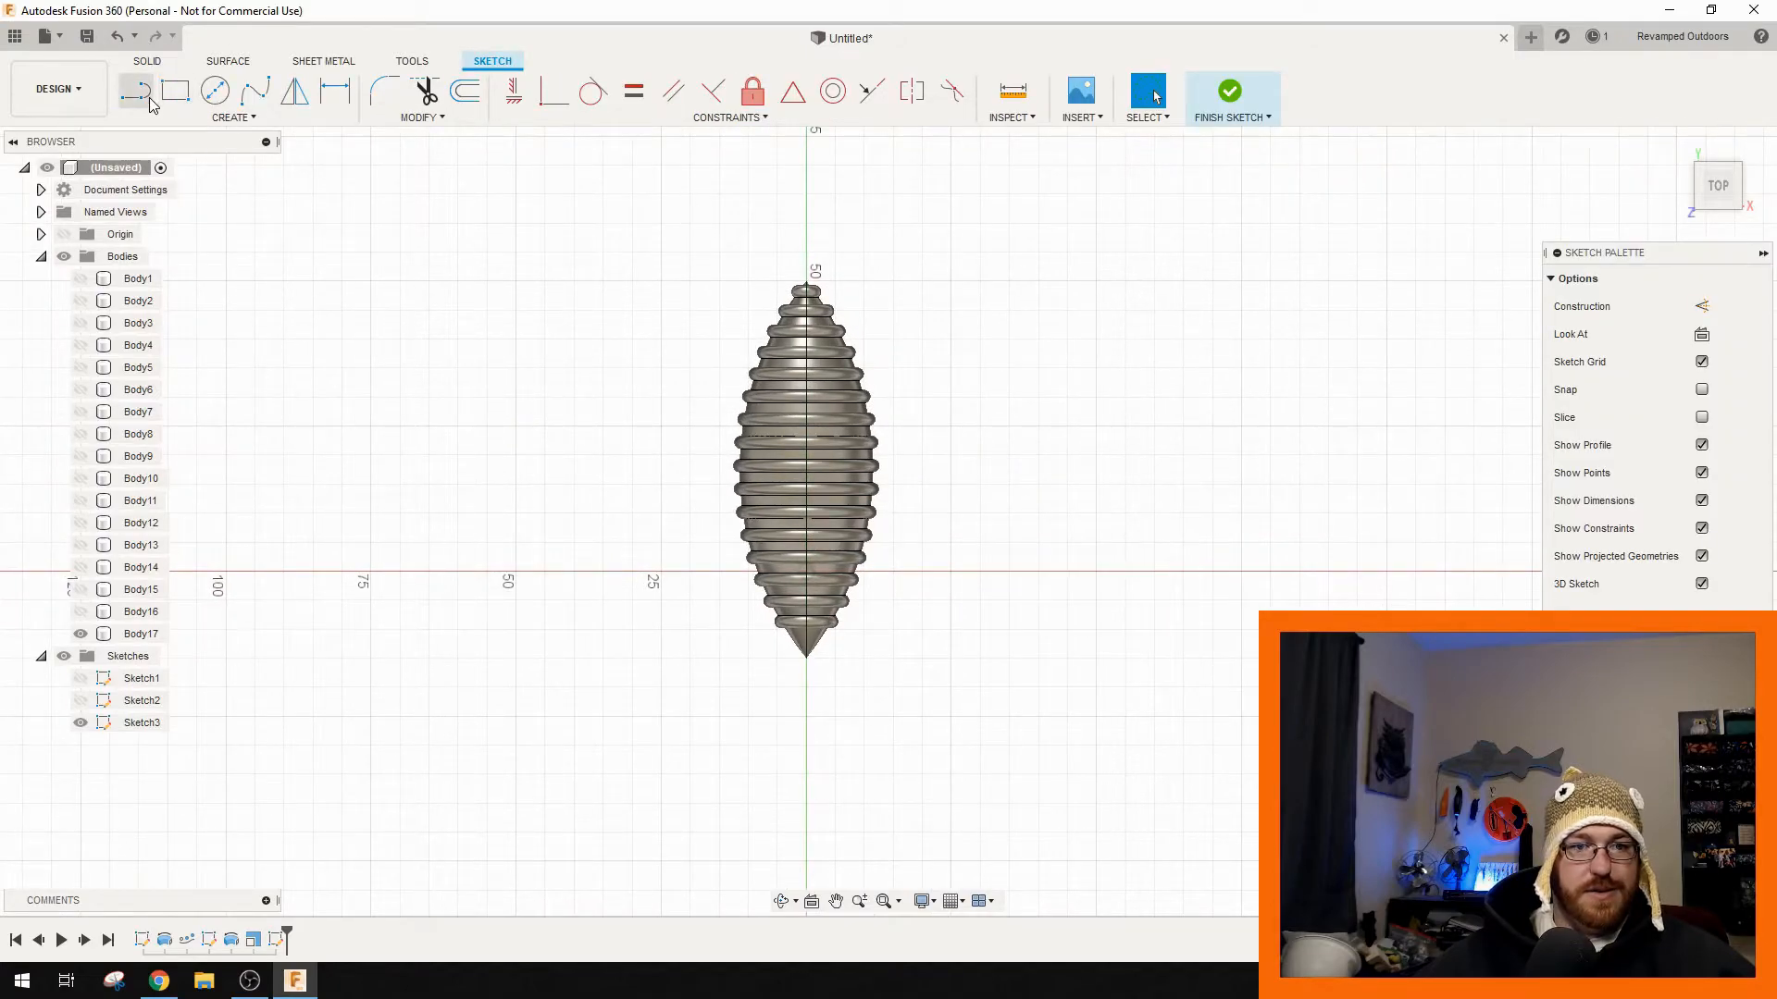
- Draw a vertical line along the lure's central axis, extending past the nose and well beyond the pointed tail end
{"action": "left_click", "coordinate": [150, 97]}
{"action": "left_click", "coordinate": [806, 218]}
{"action": "left_click", "coordinate": [805, 852]}
{"action": "left_click", "coordinate": [835, 900]}
{"action": "left_click_drag", "start_coordinate": [980, 670], "coordinate": [1005, 603]}
{"action": "key", "text": "l"}
- Start a control point spline inside the lure's tail end and bow it outward, then back toward the centreline's lower end, as the fin's inner edge
{"action": "scroll", "coordinate": [992, 583], "scroll_direction": "up", "scroll_amount": 5}
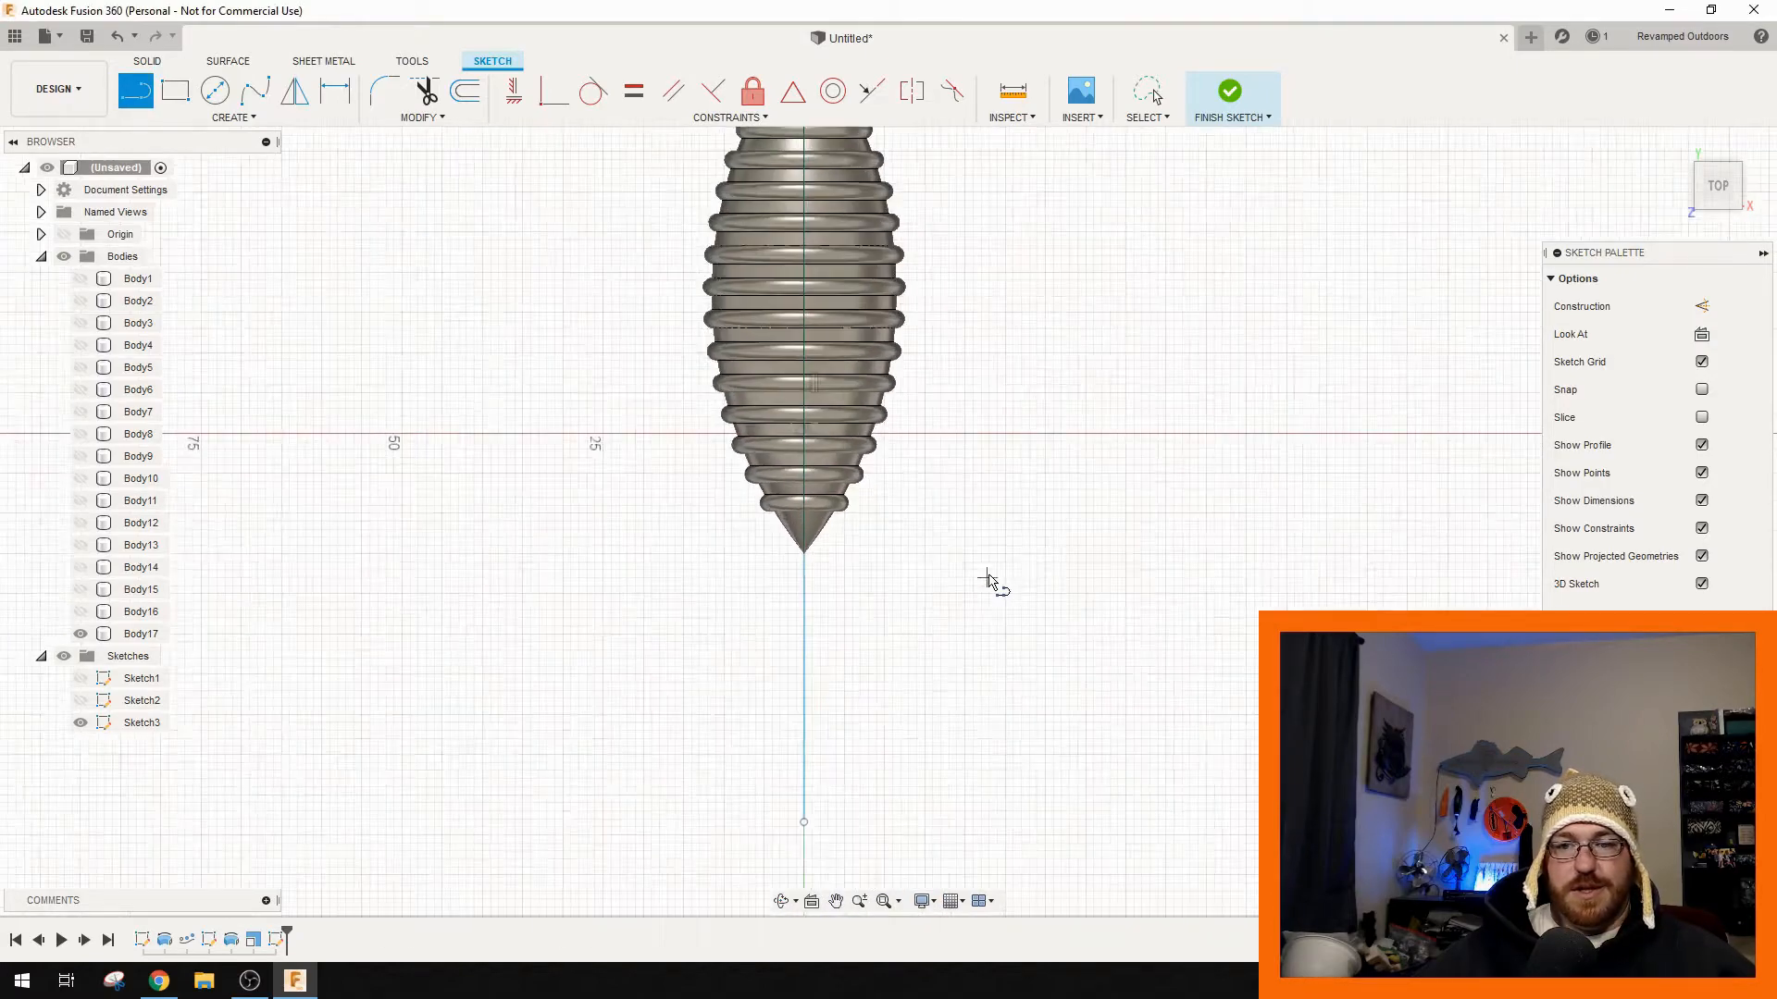
{"action": "left_click", "coordinate": [199, 119]}
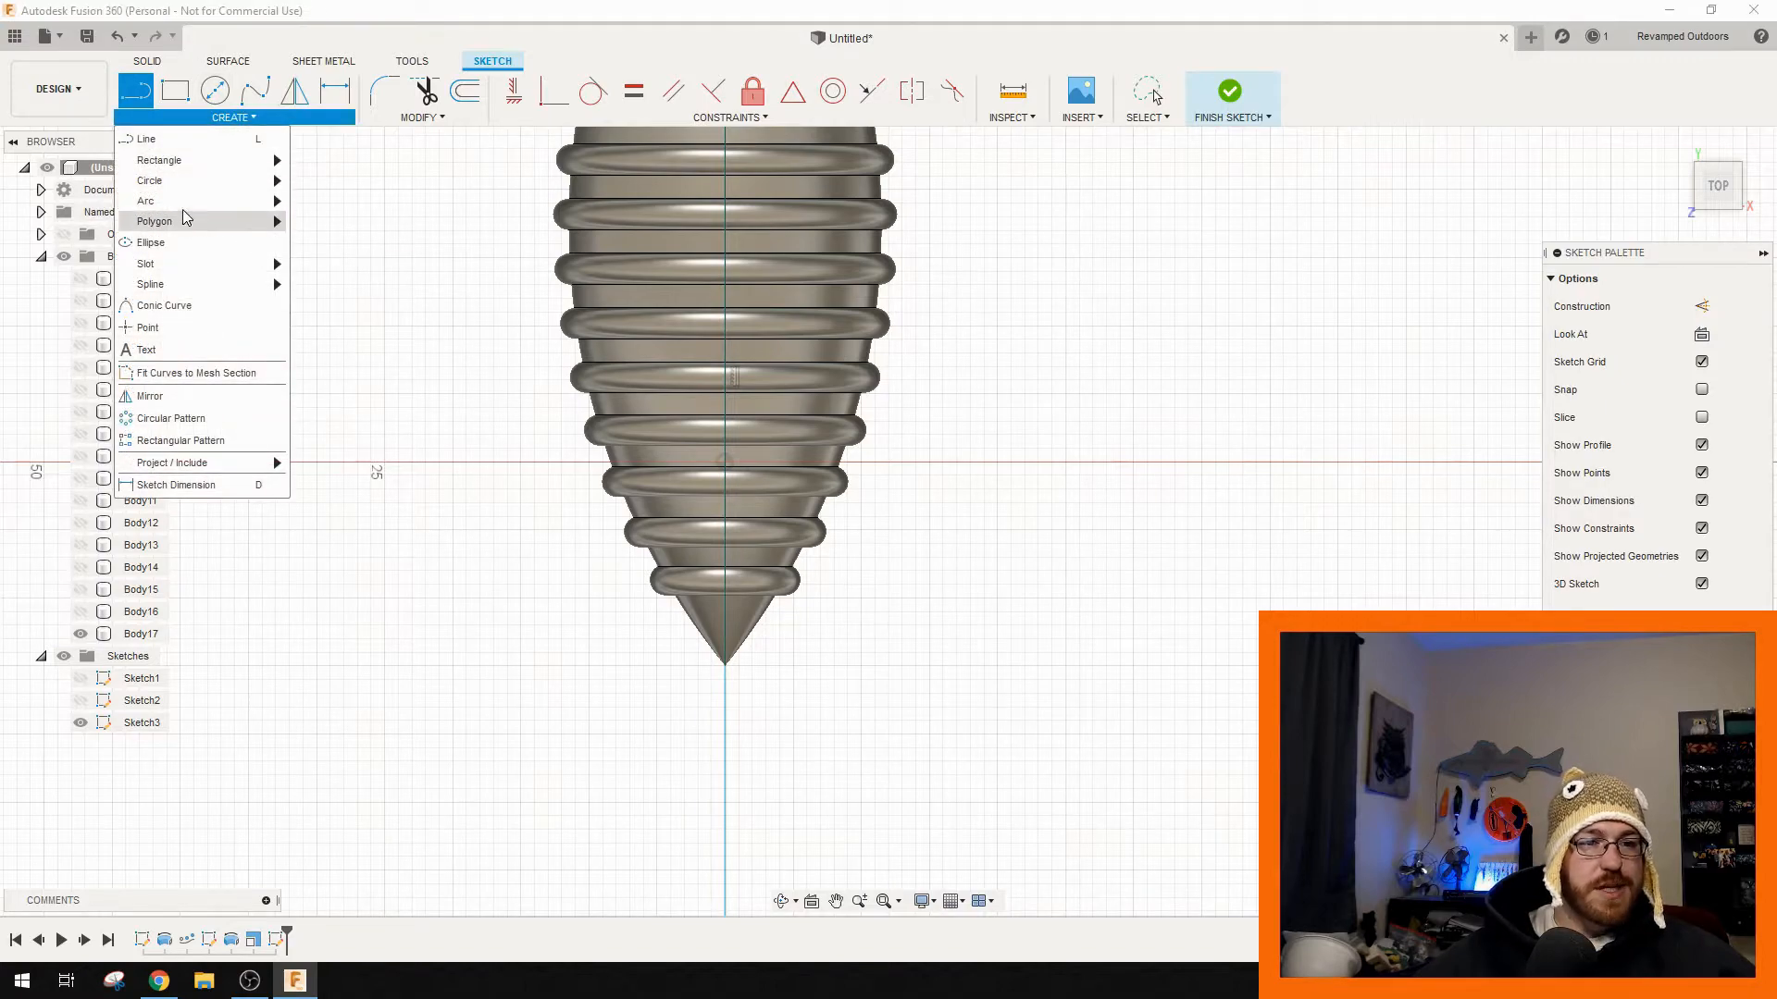
{"action": "mouse_move", "coordinate": [270, 284]}
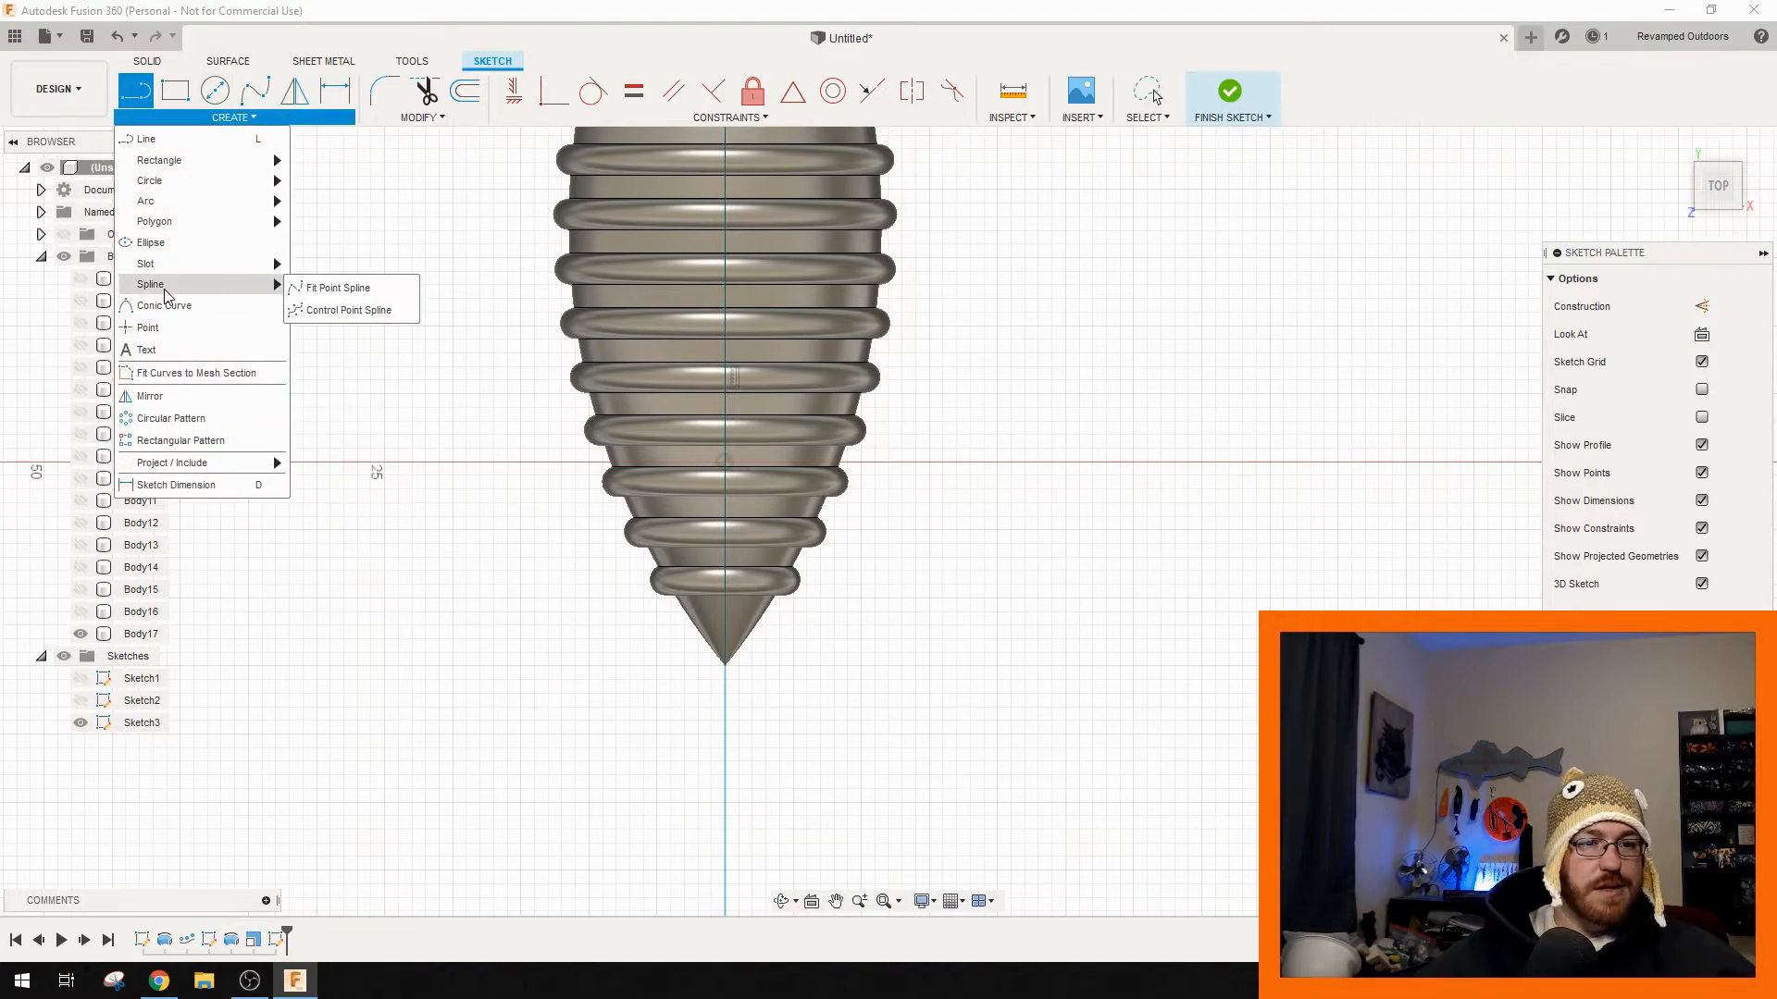
{"action": "left_click", "coordinate": [314, 311]}
{"action": "middle_click_drag", "start_coordinate": [922, 533], "coordinate": [861, 340]}
{"action": "scroll", "coordinate": [720, 344], "scroll_direction": "up", "scroll_amount": 3}
{"action": "left_click", "coordinate": [709, 313]}
{"action": "mouse_move", "coordinate": [857, 515]}
{"action": "middle_mouse_down"}
{"action": "mouse_move", "coordinate": [825, 322]}
{"action": "mouse_move", "coordinate": [741, 413]}
{"action": "middle_mouse_up"}
{"action": "scroll", "coordinate": [804, 379], "scroll_direction": "down", "scroll_amount": 5}
{"action": "scroll", "coordinate": [804, 377], "scroll_direction": "down", "scroll_amount": 2}
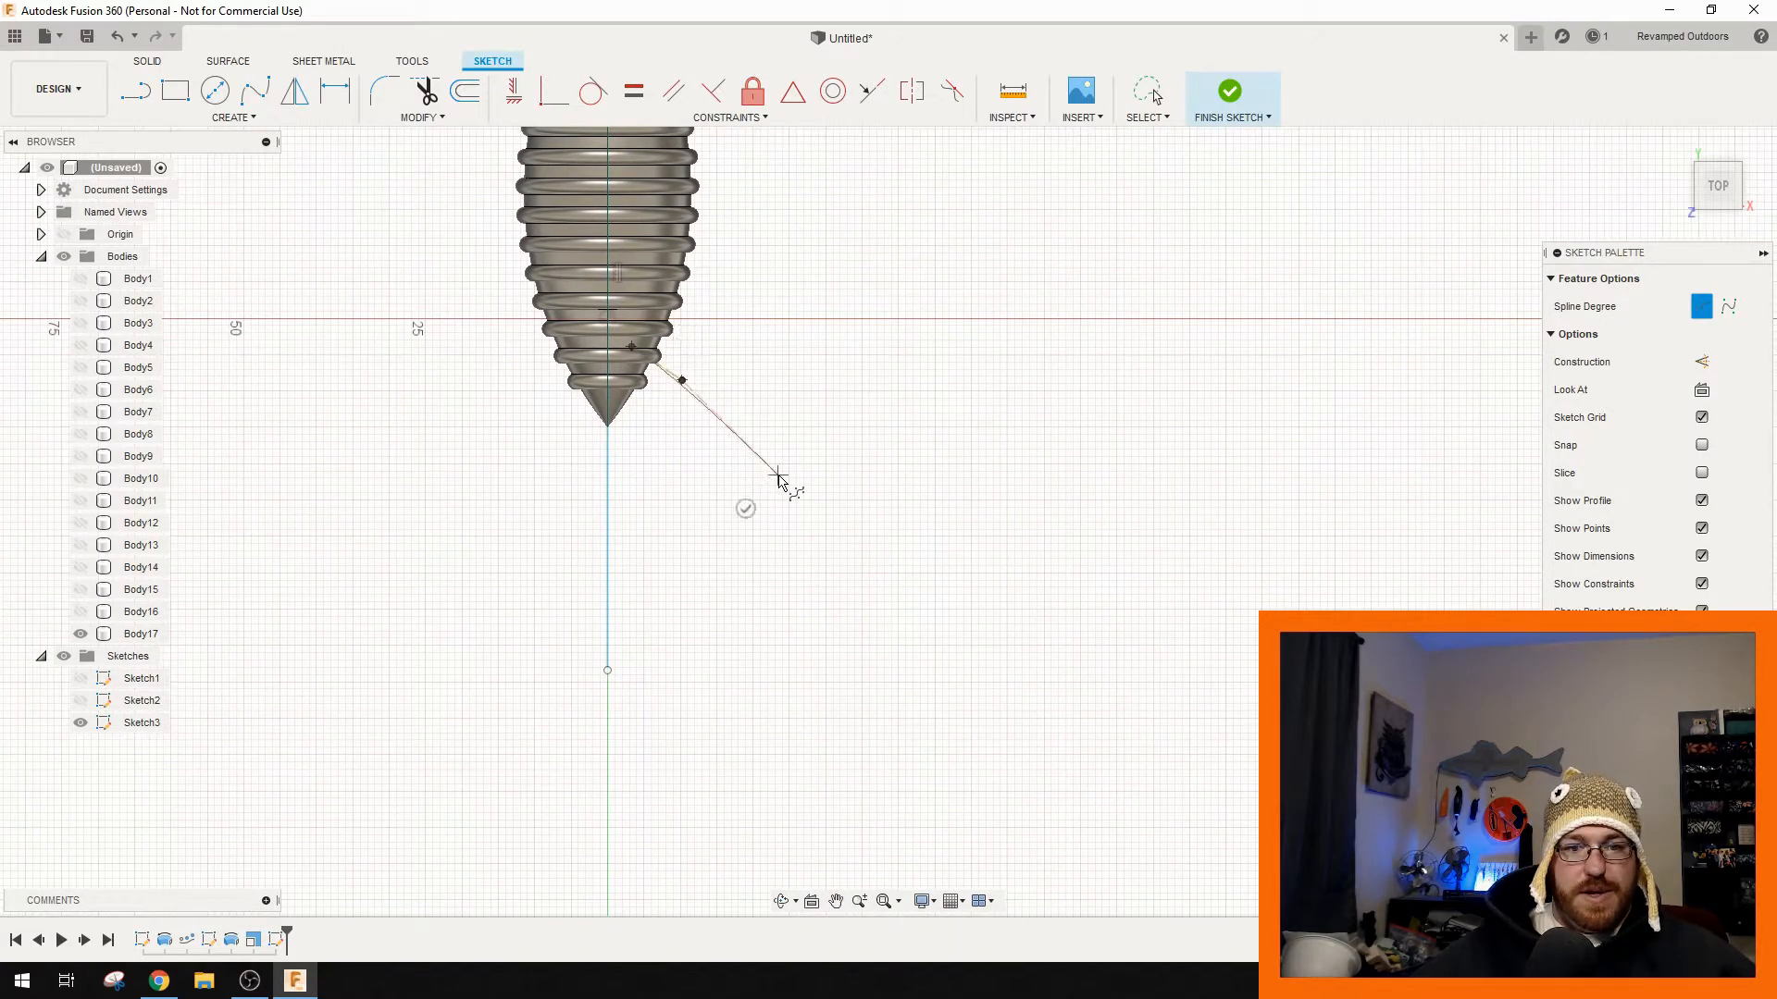
{"action": "left_click", "coordinate": [758, 559]}
{"action": "left_click", "coordinate": [703, 608]}
{"action": "left_click", "coordinate": [653, 641]}
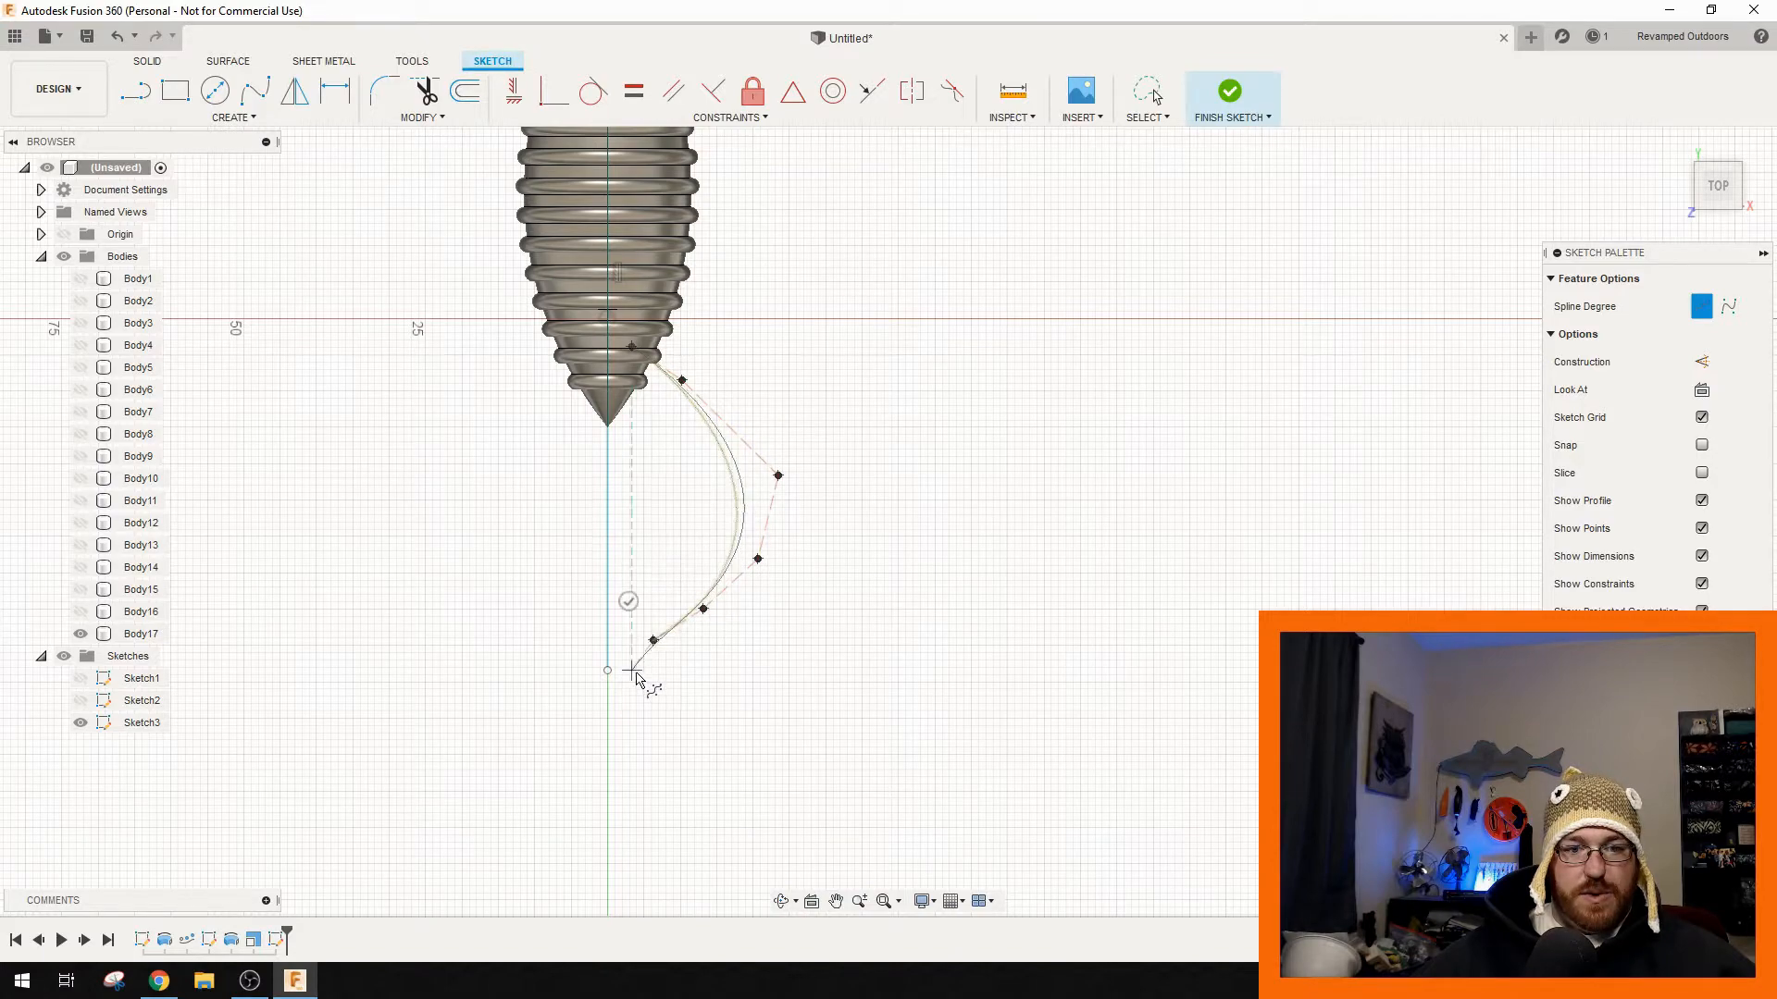
{"action": "left_click", "coordinate": [632, 675]}
- Continue the spline through the notched fin tips and up a wide outer curve into the lure body, closing it at its start point
{"action": "left_click", "coordinate": [672, 656]}
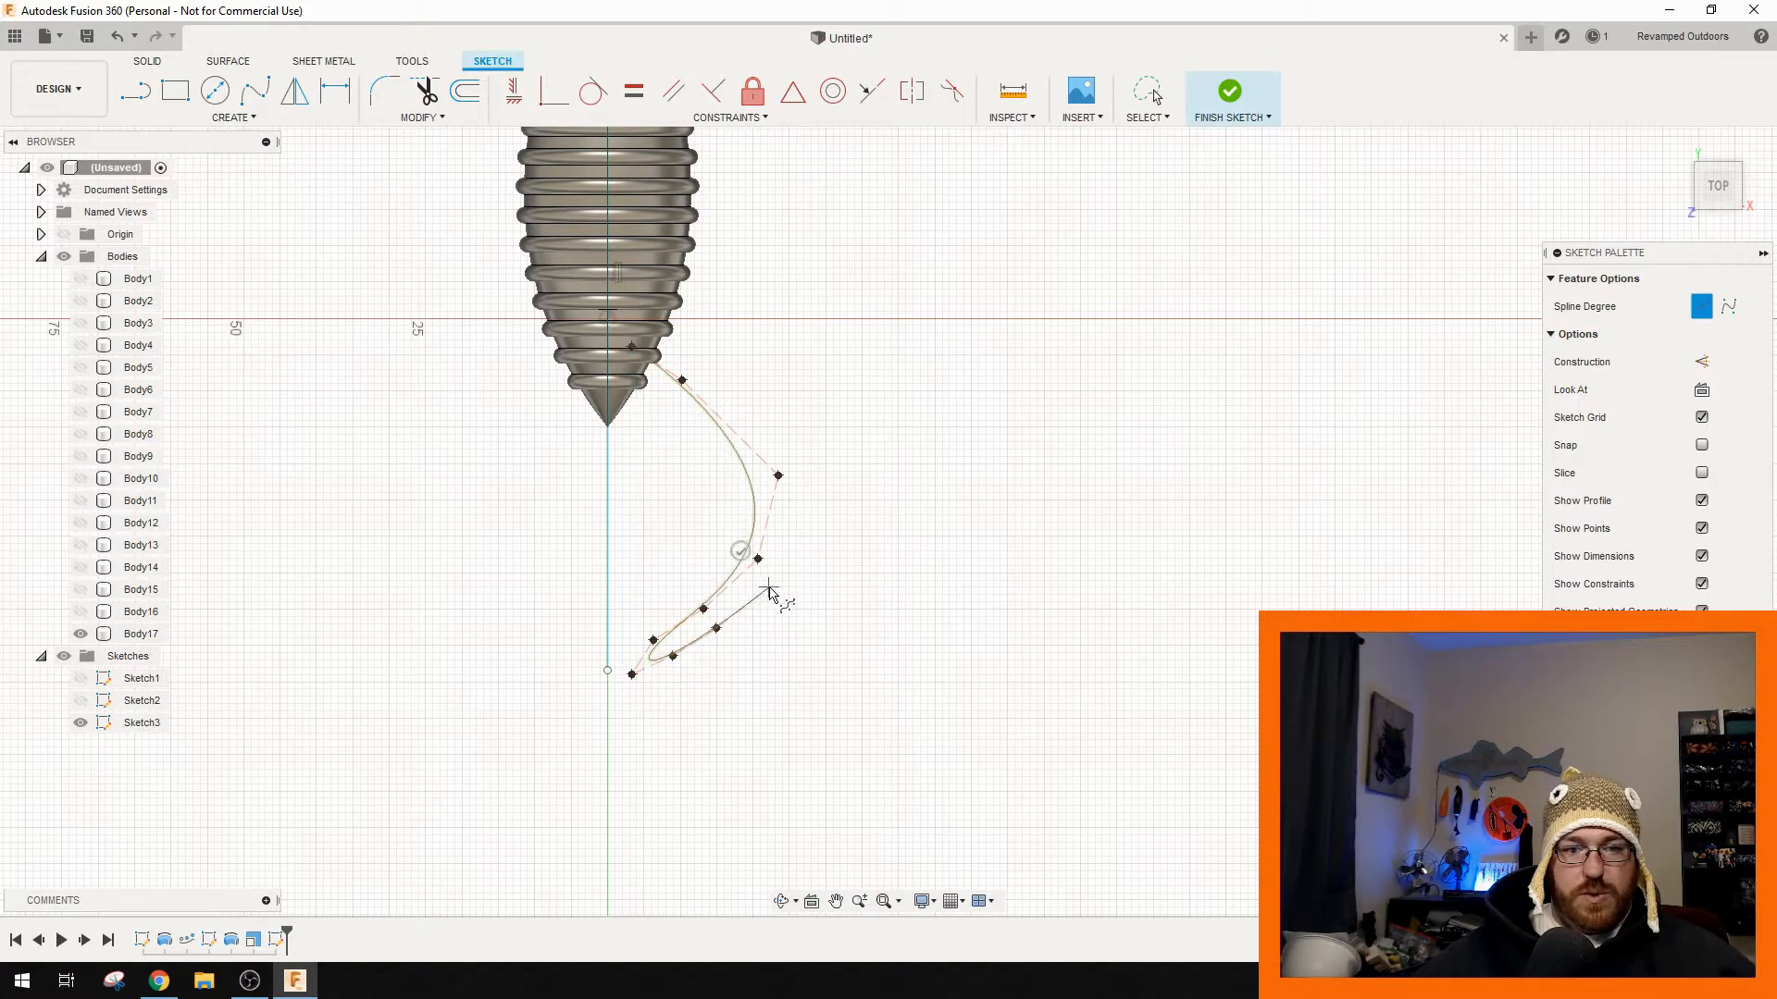
{"action": "left_click", "coordinate": [738, 683]}
{"action": "left_click", "coordinate": [702, 726]}
{"action": "left_click", "coordinate": [763, 732]}
{"action": "left_click", "coordinate": [864, 694]}
{"action": "left_click", "coordinate": [936, 626]}
{"action": "left_click", "coordinate": [978, 544]}
{"action": "left_click", "coordinate": [925, 473]}
{"action": "left_click", "coordinate": [875, 411]}
{"action": "left_click", "coordinate": [814, 347]}
{"action": "left_click", "coordinate": [754, 326]}
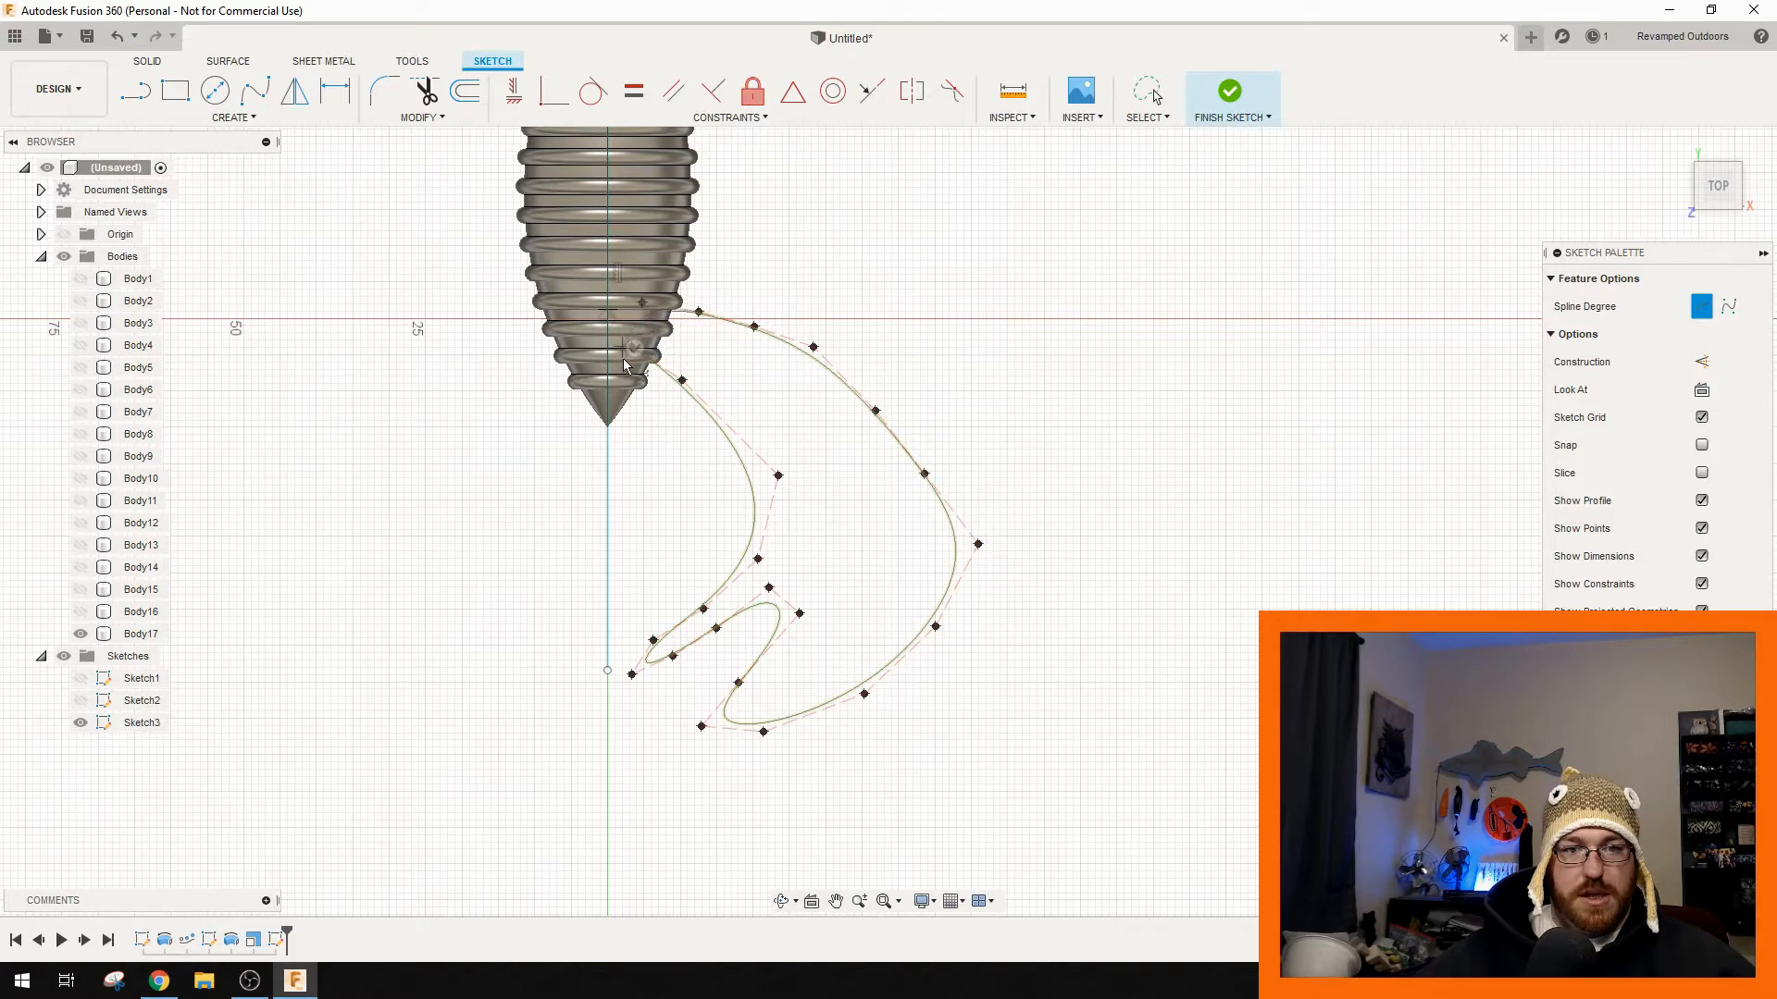
{"action": "left_click", "coordinate": [630, 348]}
- Move the spline's lower outer control points inward and upward, shaping a concave edge between the fin's outer corner and its second tip
{"action": "left_click", "coordinate": [1152, 99]}
{"action": "mouse_move", "coordinate": [834, 508]}
{"action": "left_mouse_down"}
{"action": "mouse_move", "coordinate": [807, 412]}
{"action": "mouse_move", "coordinate": [802, 440]}
{"action": "mouse_move", "coordinate": [762, 433]}
{"action": "mouse_move", "coordinate": [833, 524]}
{"action": "left_mouse_up"}
{"action": "left_click_drag", "start_coordinate": [888, 578], "coordinate": [848, 594]}
{"action": "left_click_drag", "start_coordinate": [838, 657], "coordinate": [833, 673]}
{"action": "left_click_drag", "start_coordinate": [774, 728], "coordinate": [753, 652]}
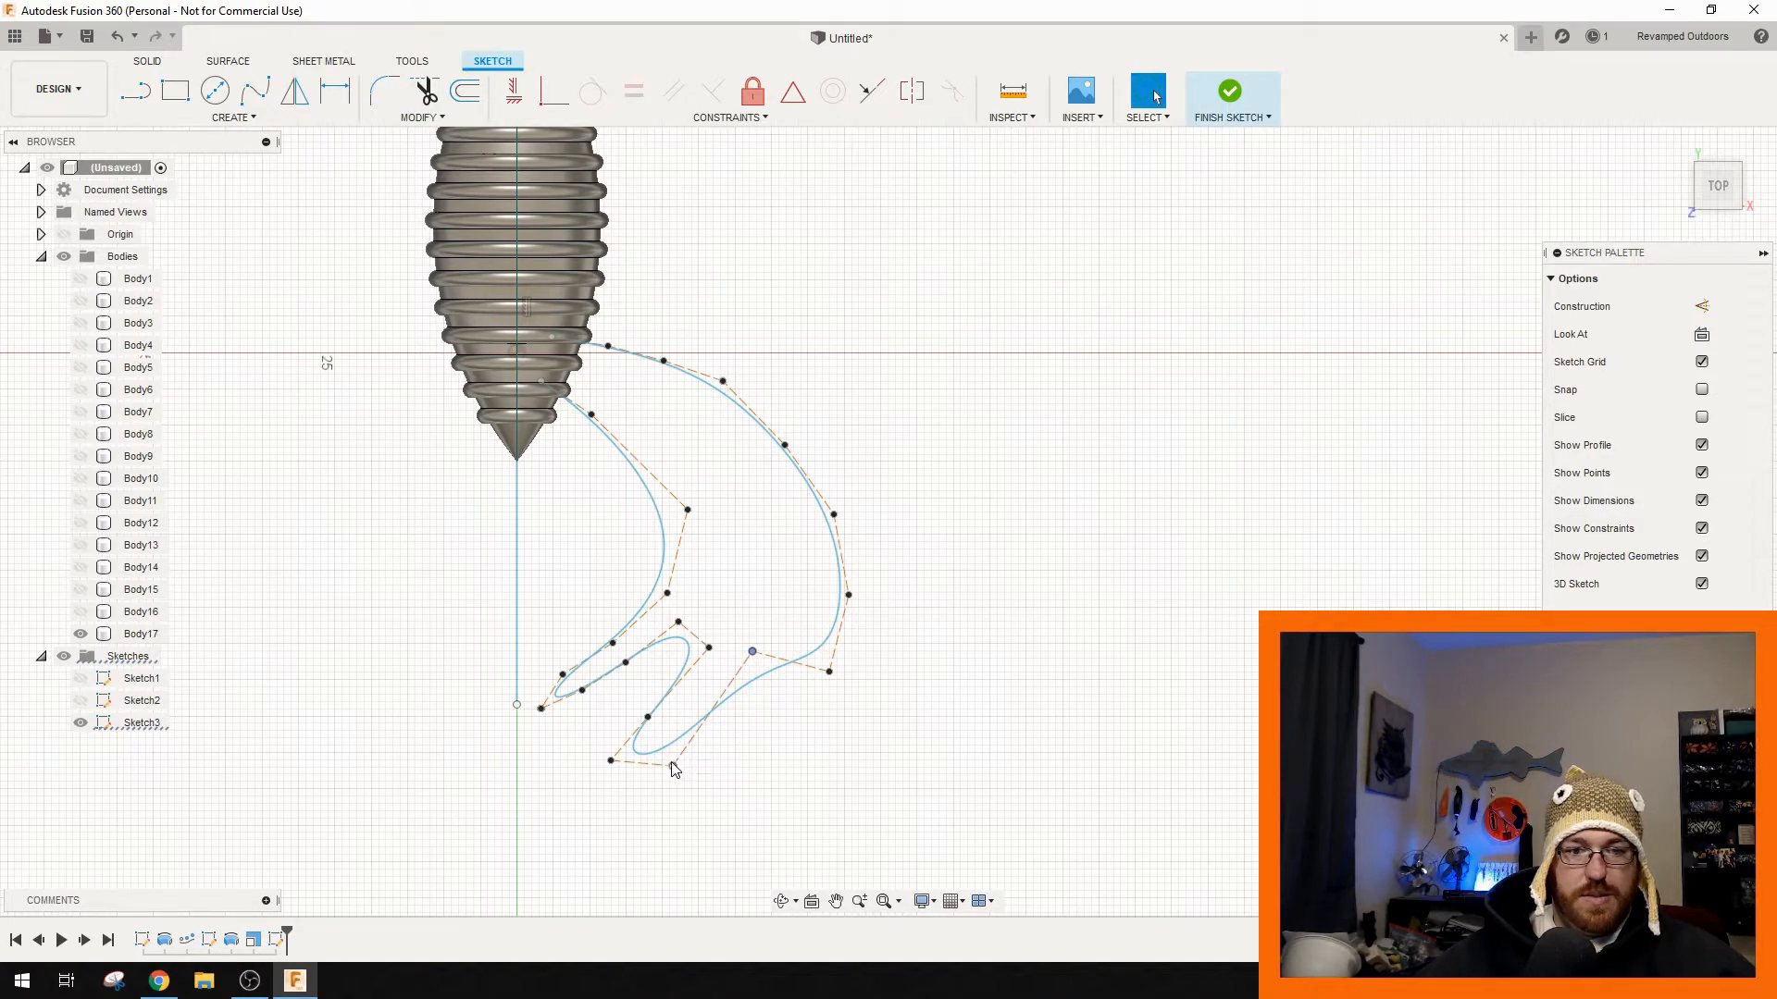
{"action": "left_click_drag", "start_coordinate": [676, 767], "coordinate": [699, 732]}
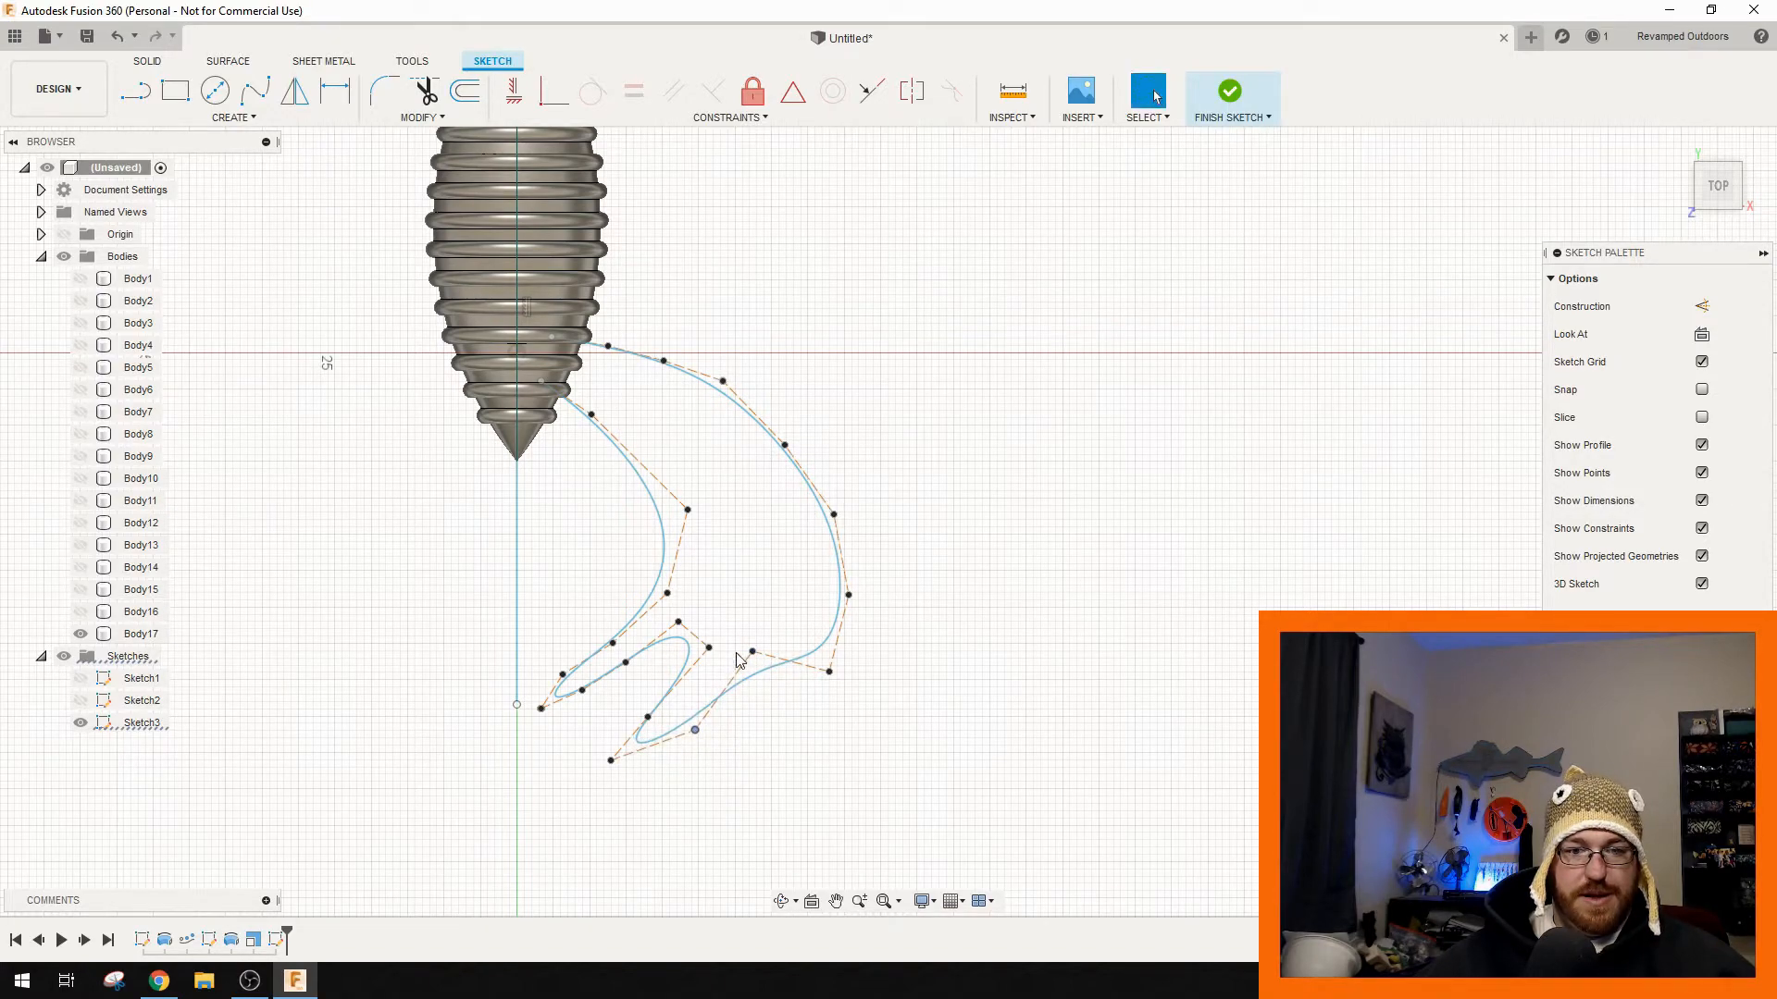
{"action": "left_click_drag", "start_coordinate": [754, 654], "coordinate": [753, 639]}
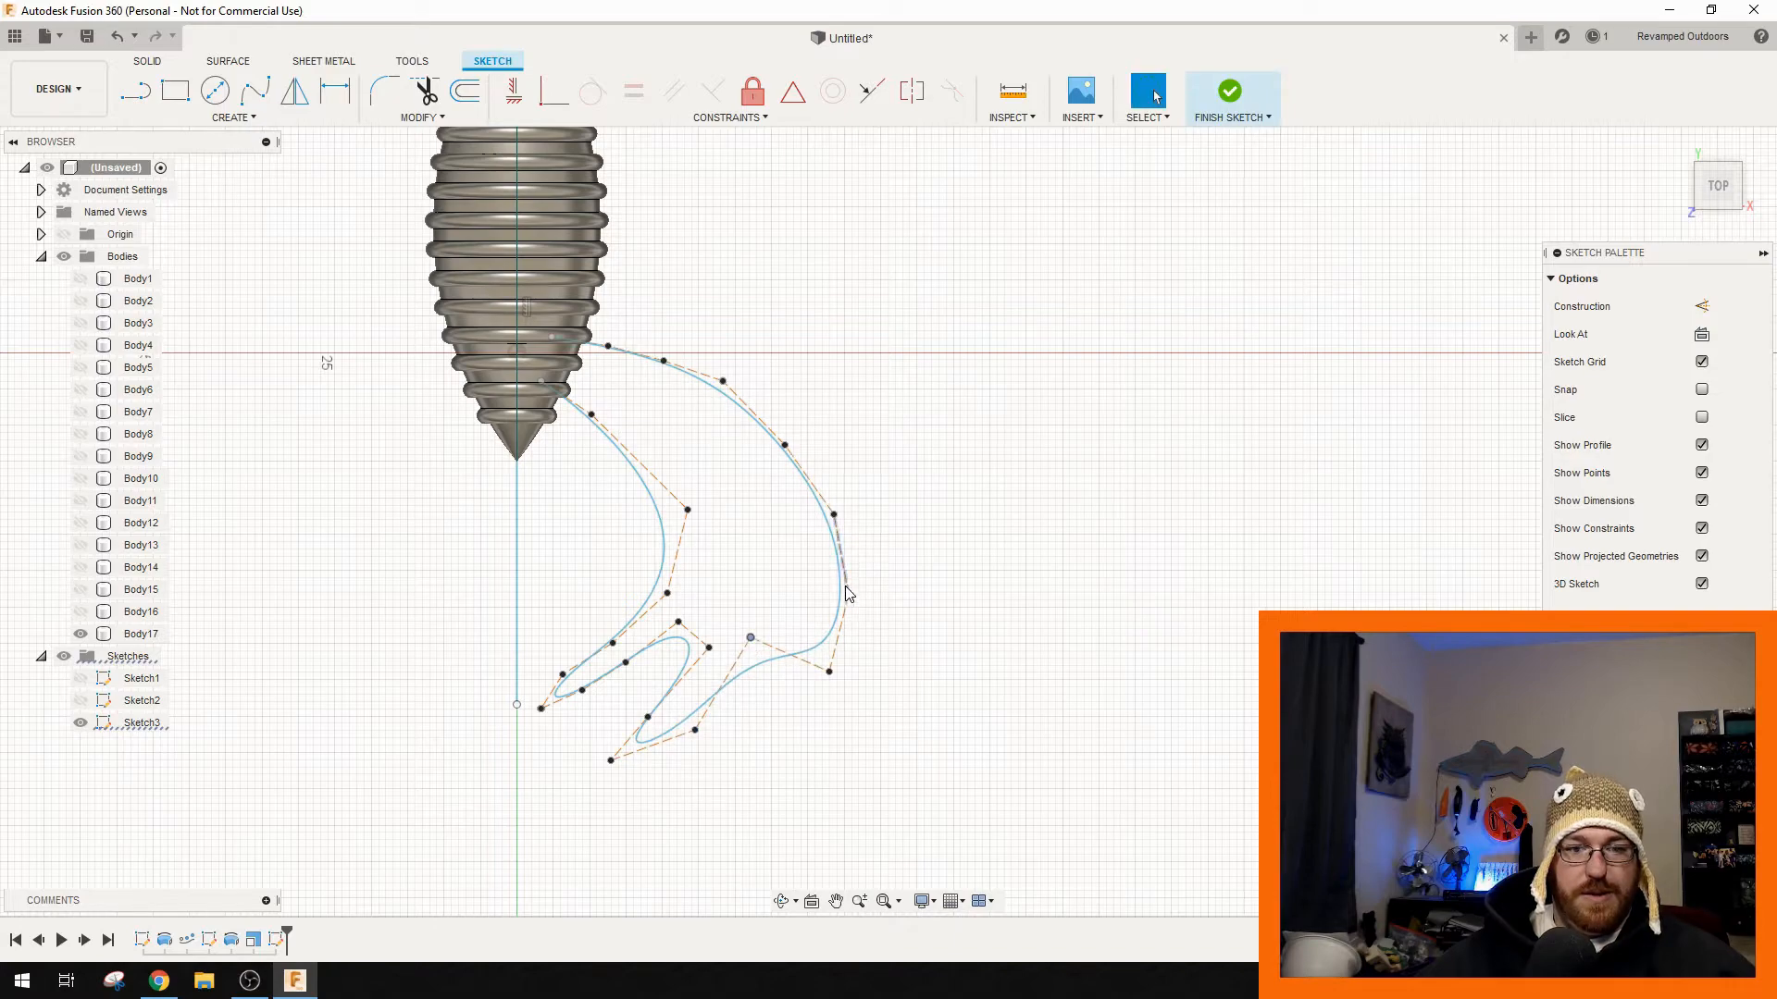
- Shift the control points along the fin's upper outer curve slightly inward to slim and smooth the fin
{"action": "left_click_drag", "start_coordinate": [836, 518], "coordinate": [812, 515]}
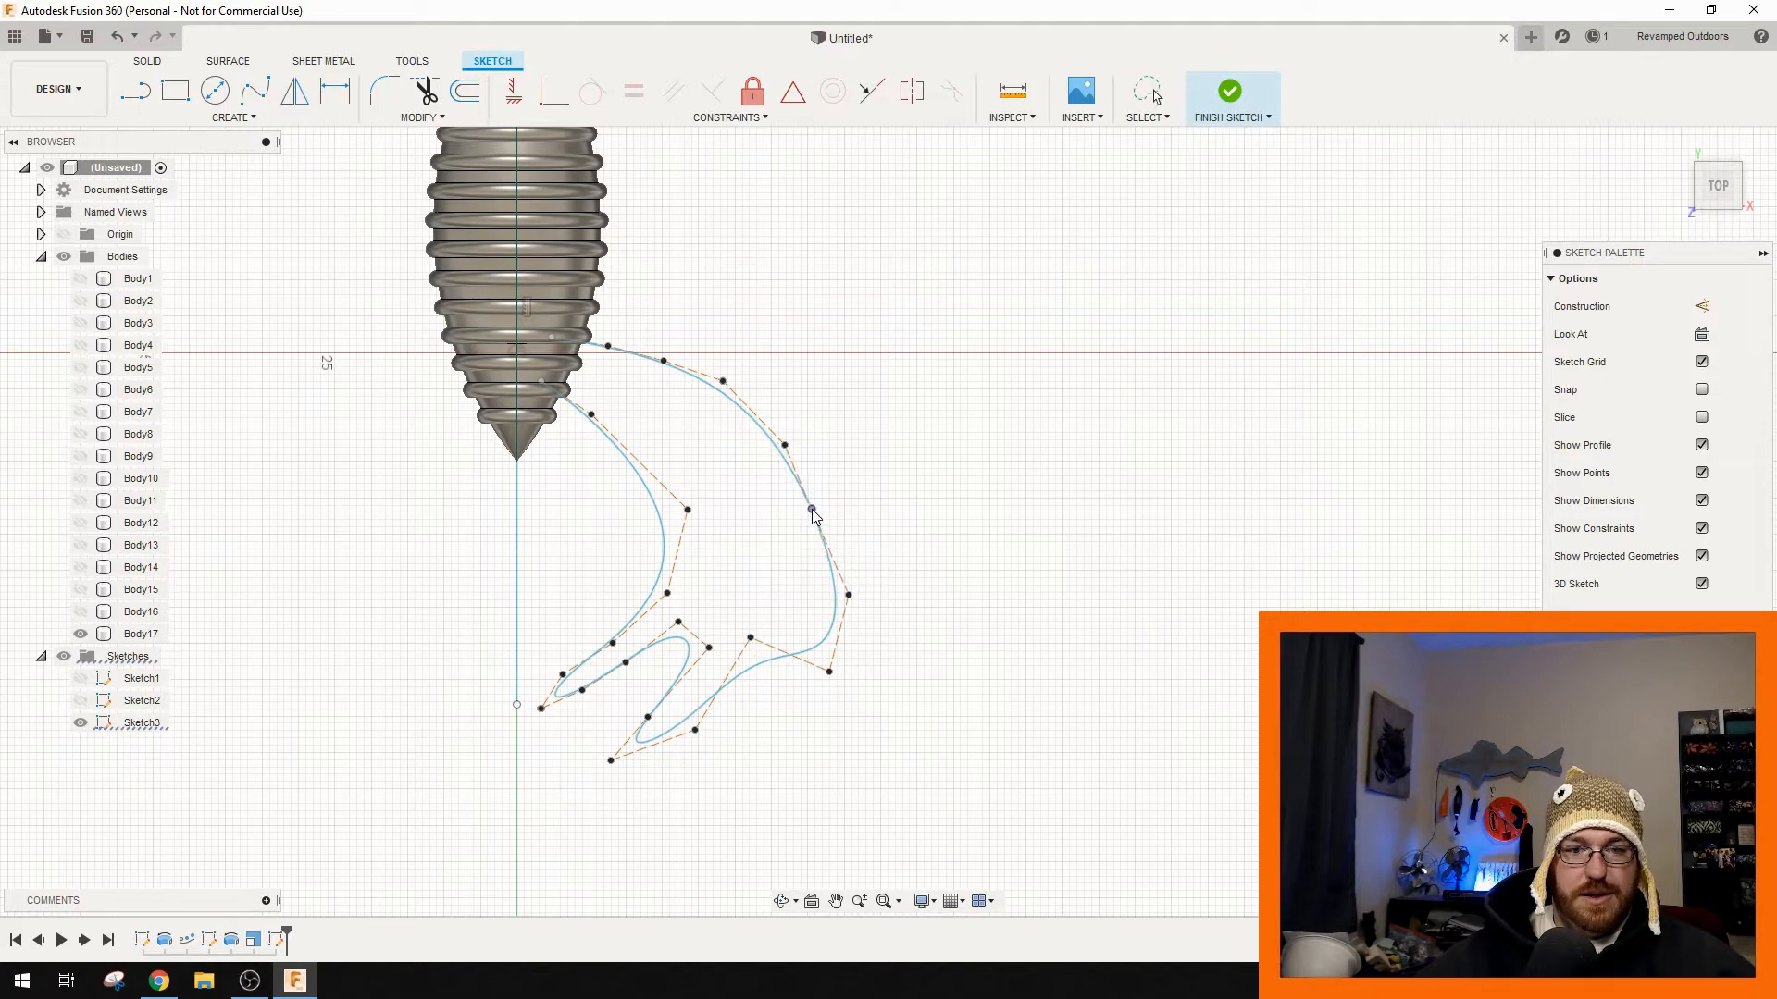
{"action": "left_click_drag", "start_coordinate": [784, 449], "coordinate": [774, 452]}
{"action": "mouse_move", "coordinate": [724, 387]}
{"action": "left_mouse_down"}
{"action": "mouse_move", "coordinate": [654, 371]}
{"action": "mouse_move", "coordinate": [697, 387]}
{"action": "left_mouse_up"}
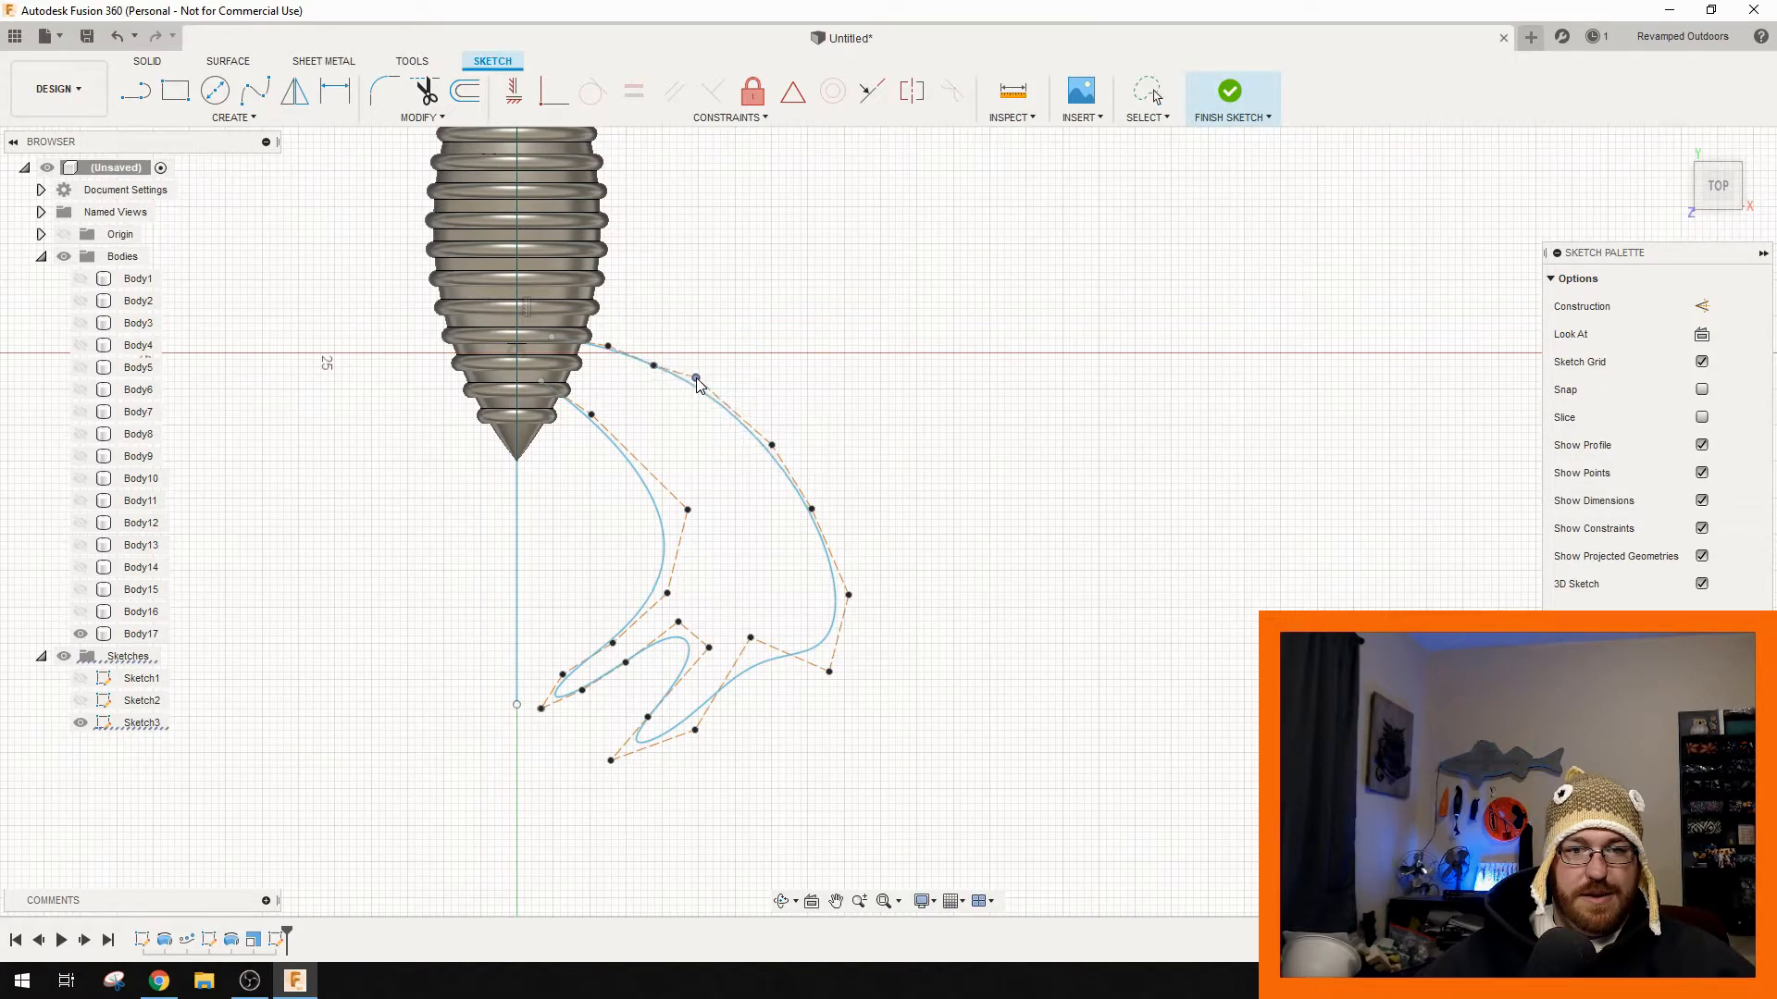
{"action": "left_click_drag", "start_coordinate": [774, 450], "coordinate": [762, 453]}
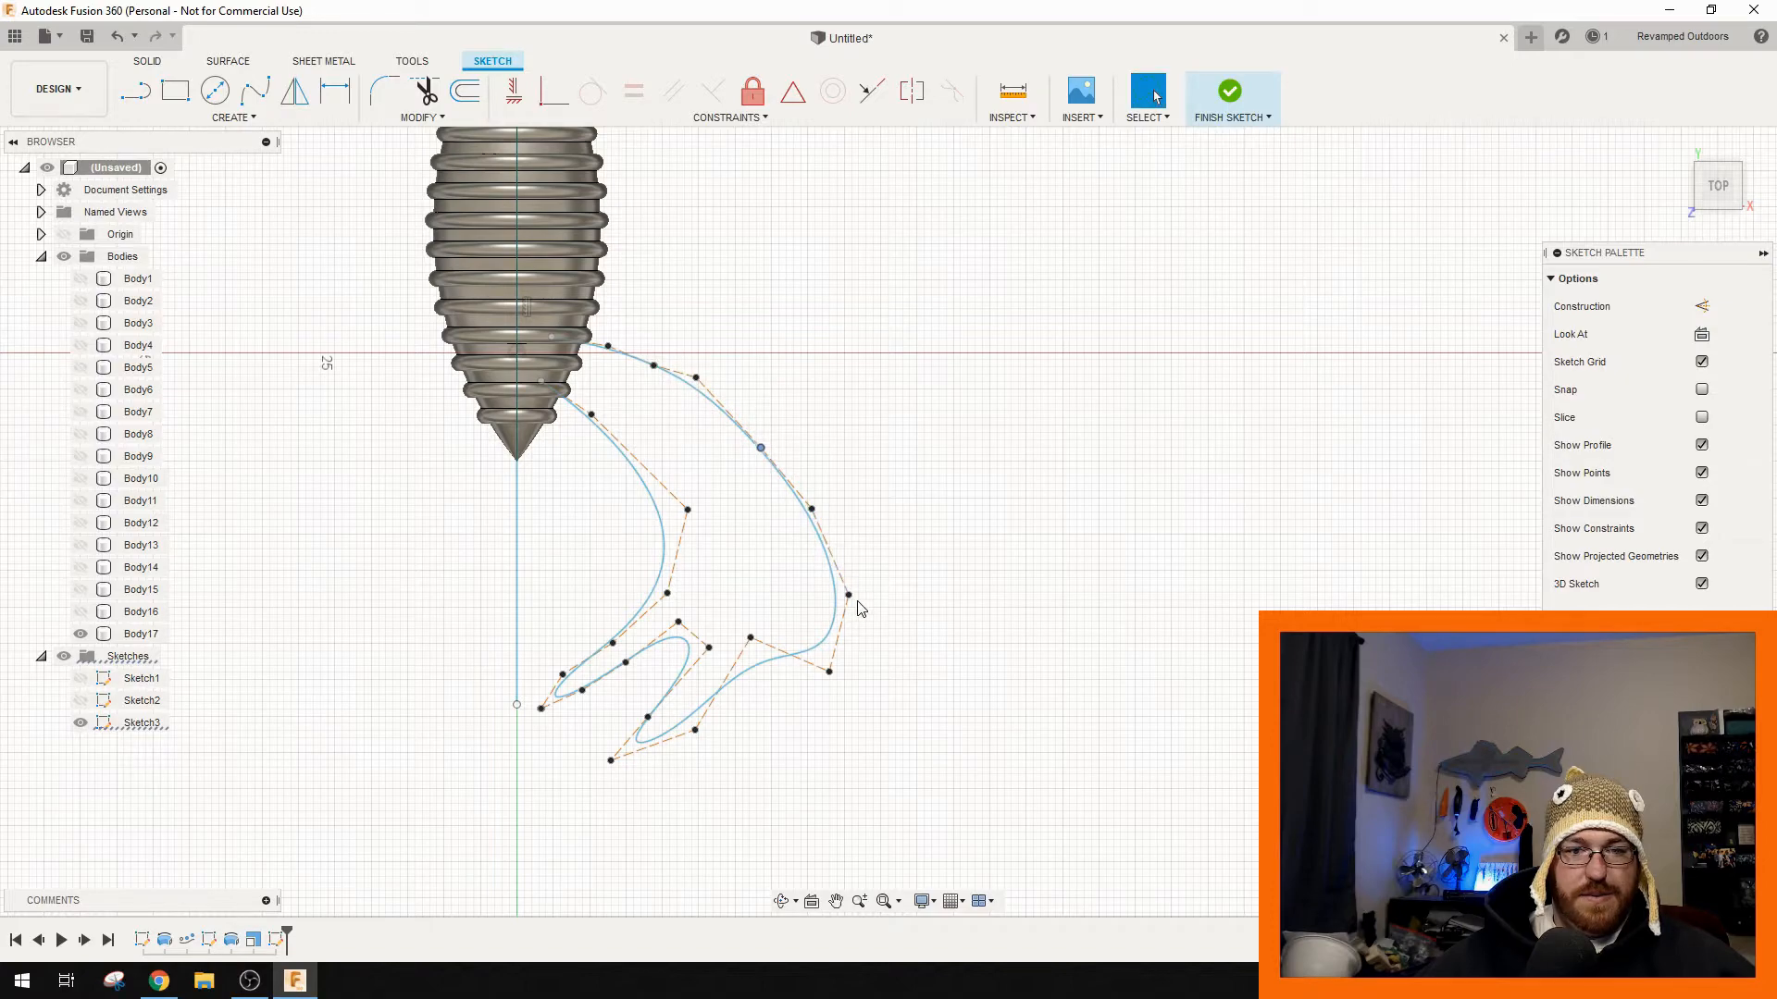
{"action": "left_click_drag", "start_coordinate": [845, 599], "coordinate": [817, 594]}
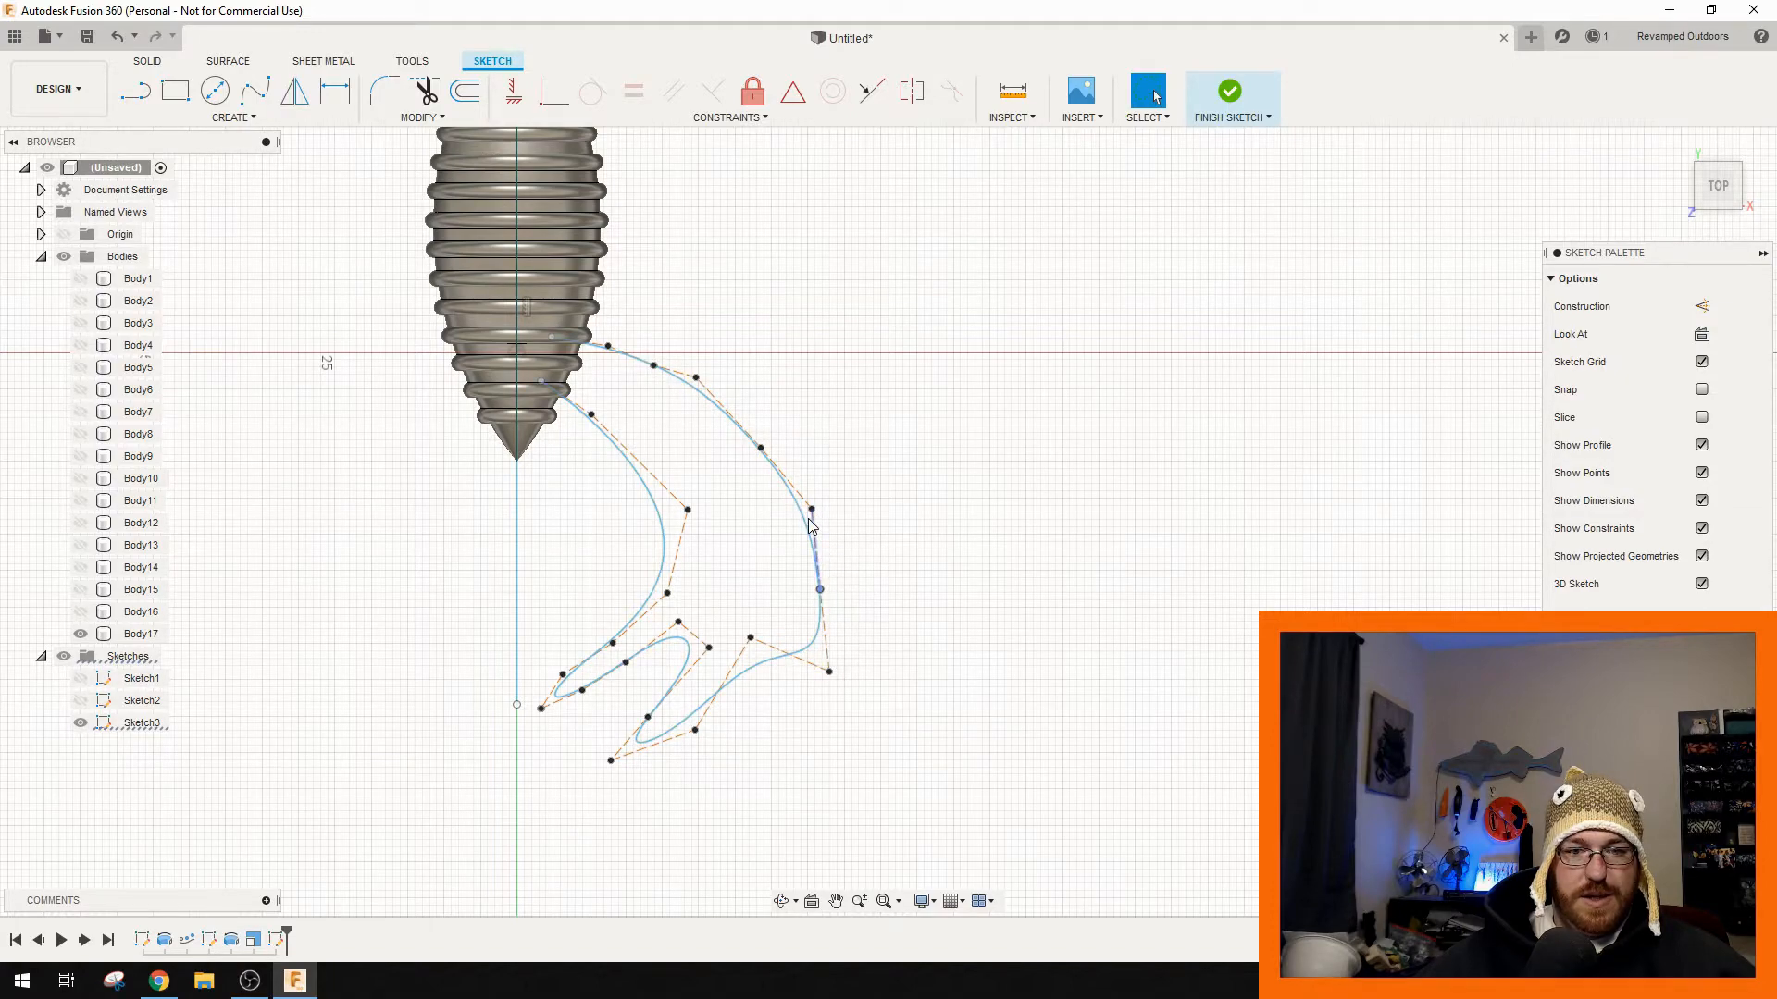
{"action": "left_click_drag", "start_coordinate": [816, 512], "coordinate": [810, 517]}
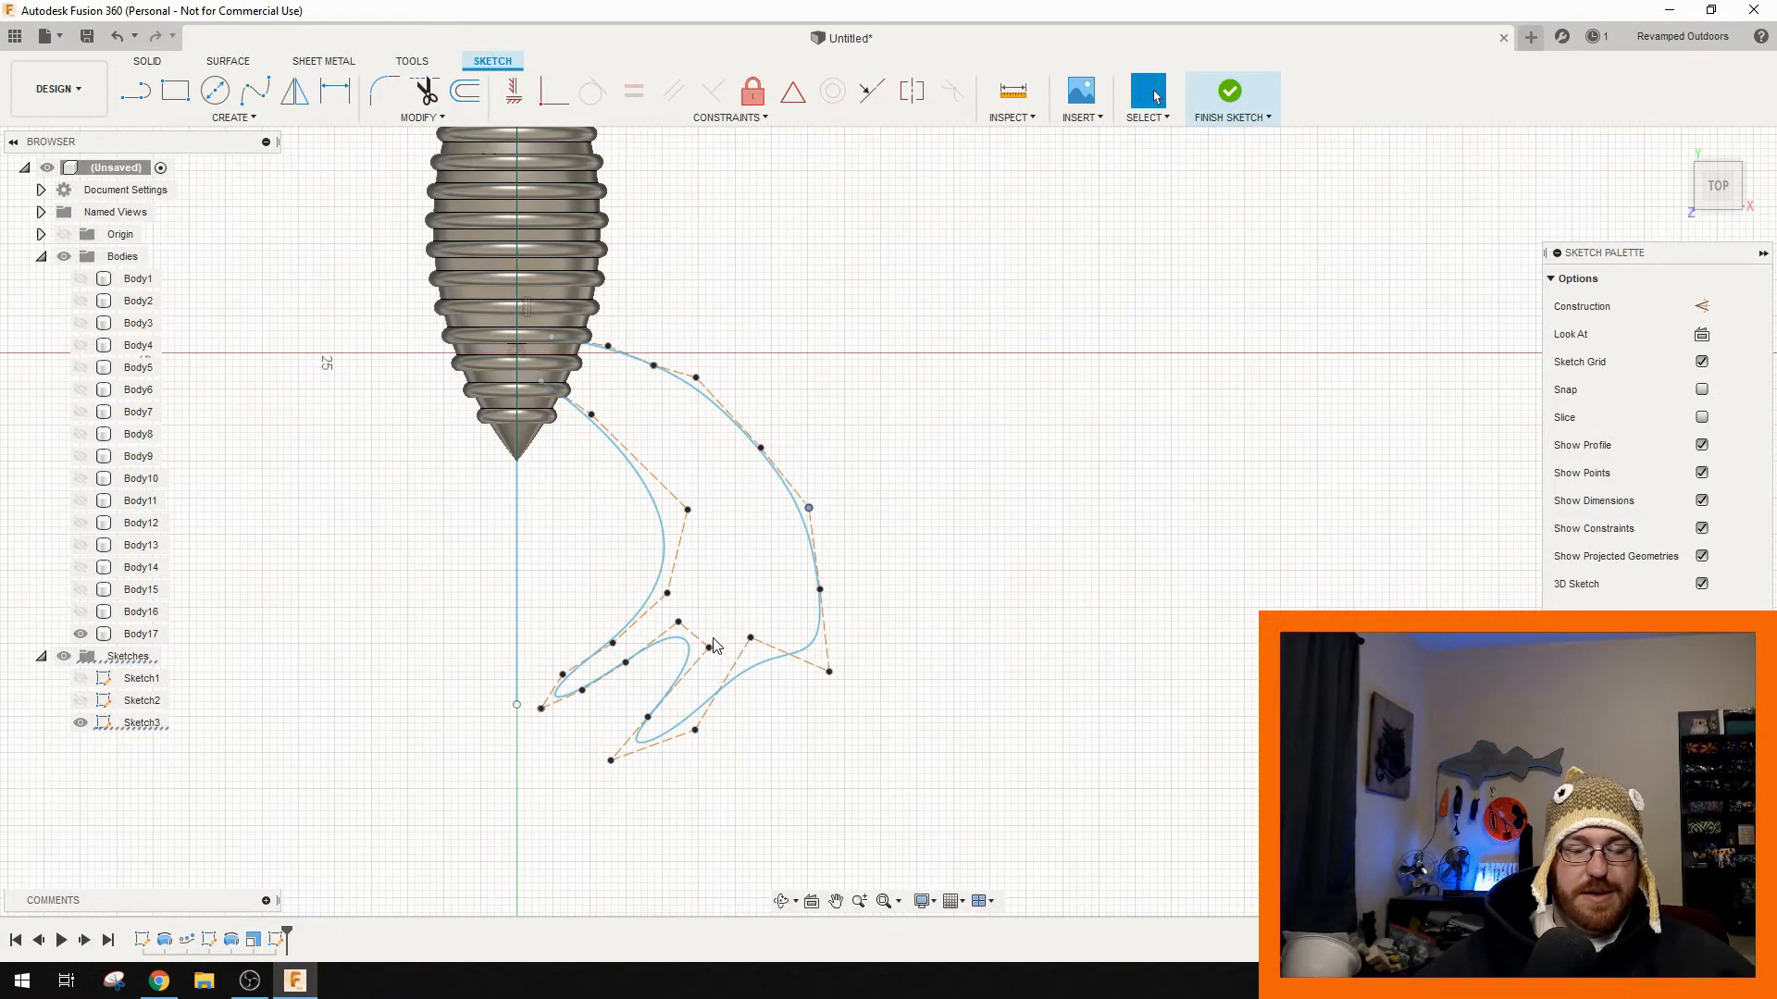
- Hide the lure body, join the spline's two ends with a line, and connect each end horizontally to the centreline
{"action": "middle_click_drag", "start_coordinate": [724, 595], "coordinate": [916, 694]}
{"action": "scroll", "coordinate": [770, 462], "scroll_direction": "up", "scroll_amount": 4}
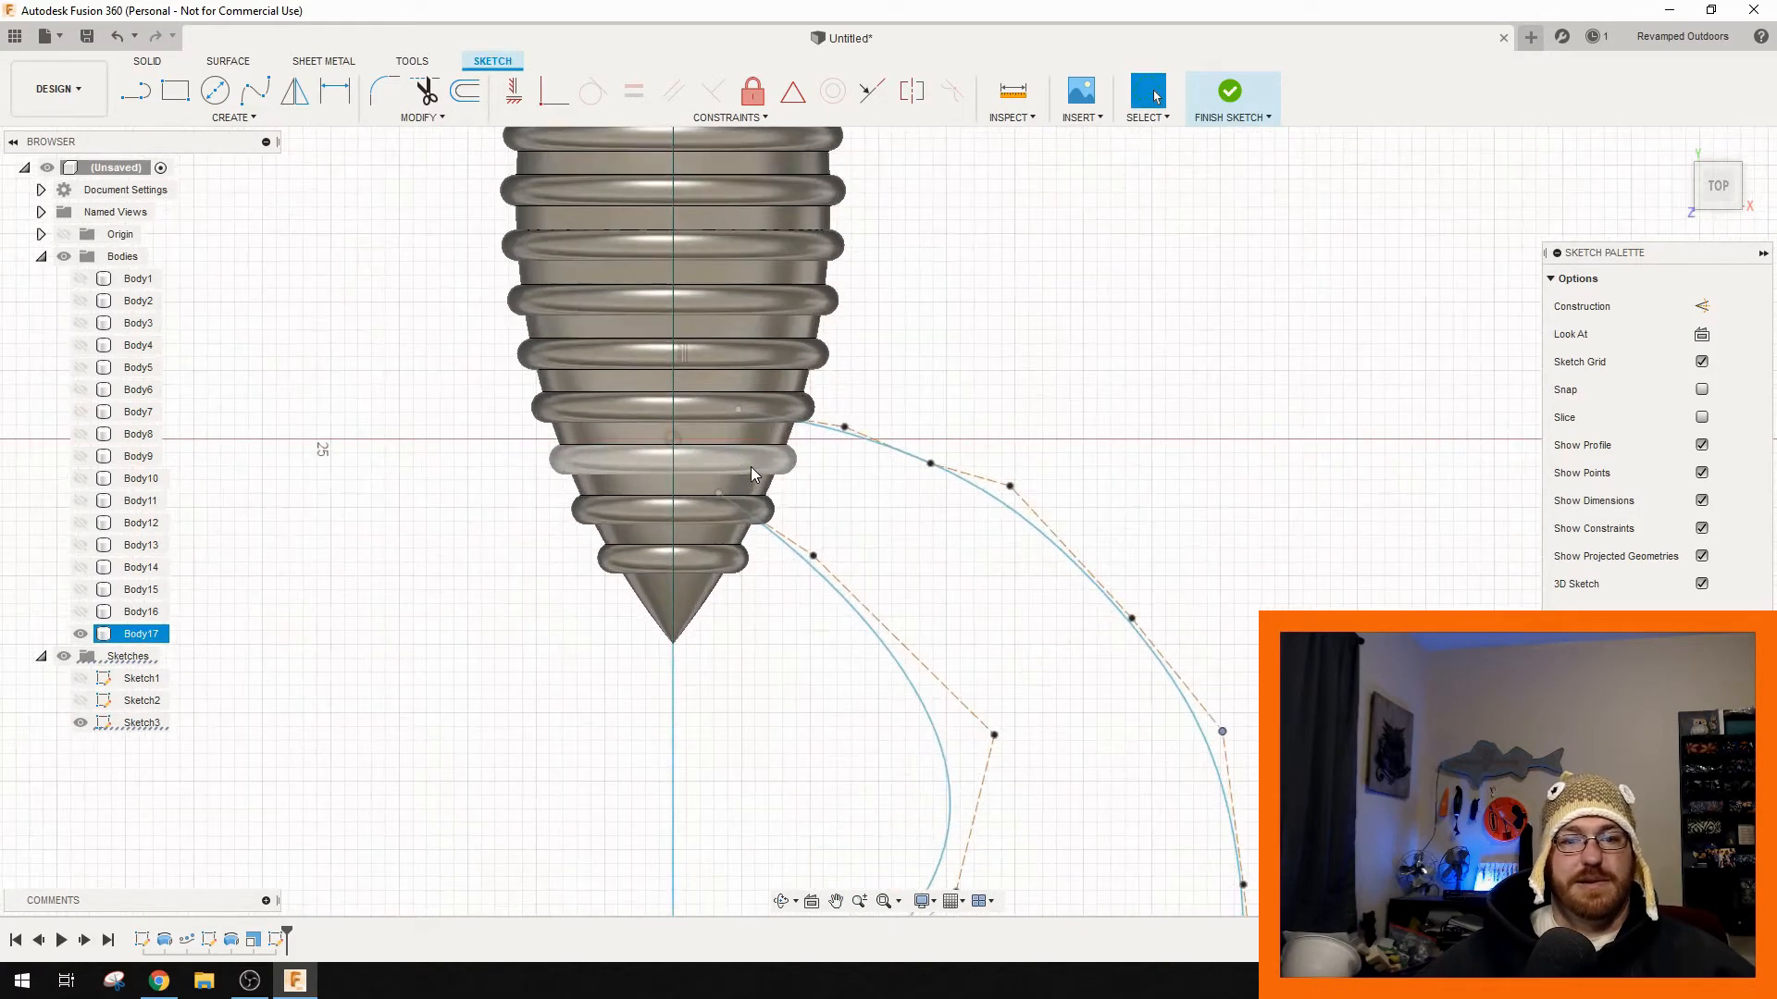
{"action": "left_click", "coordinate": [80, 634]}
{"action": "key", "text": "l"}
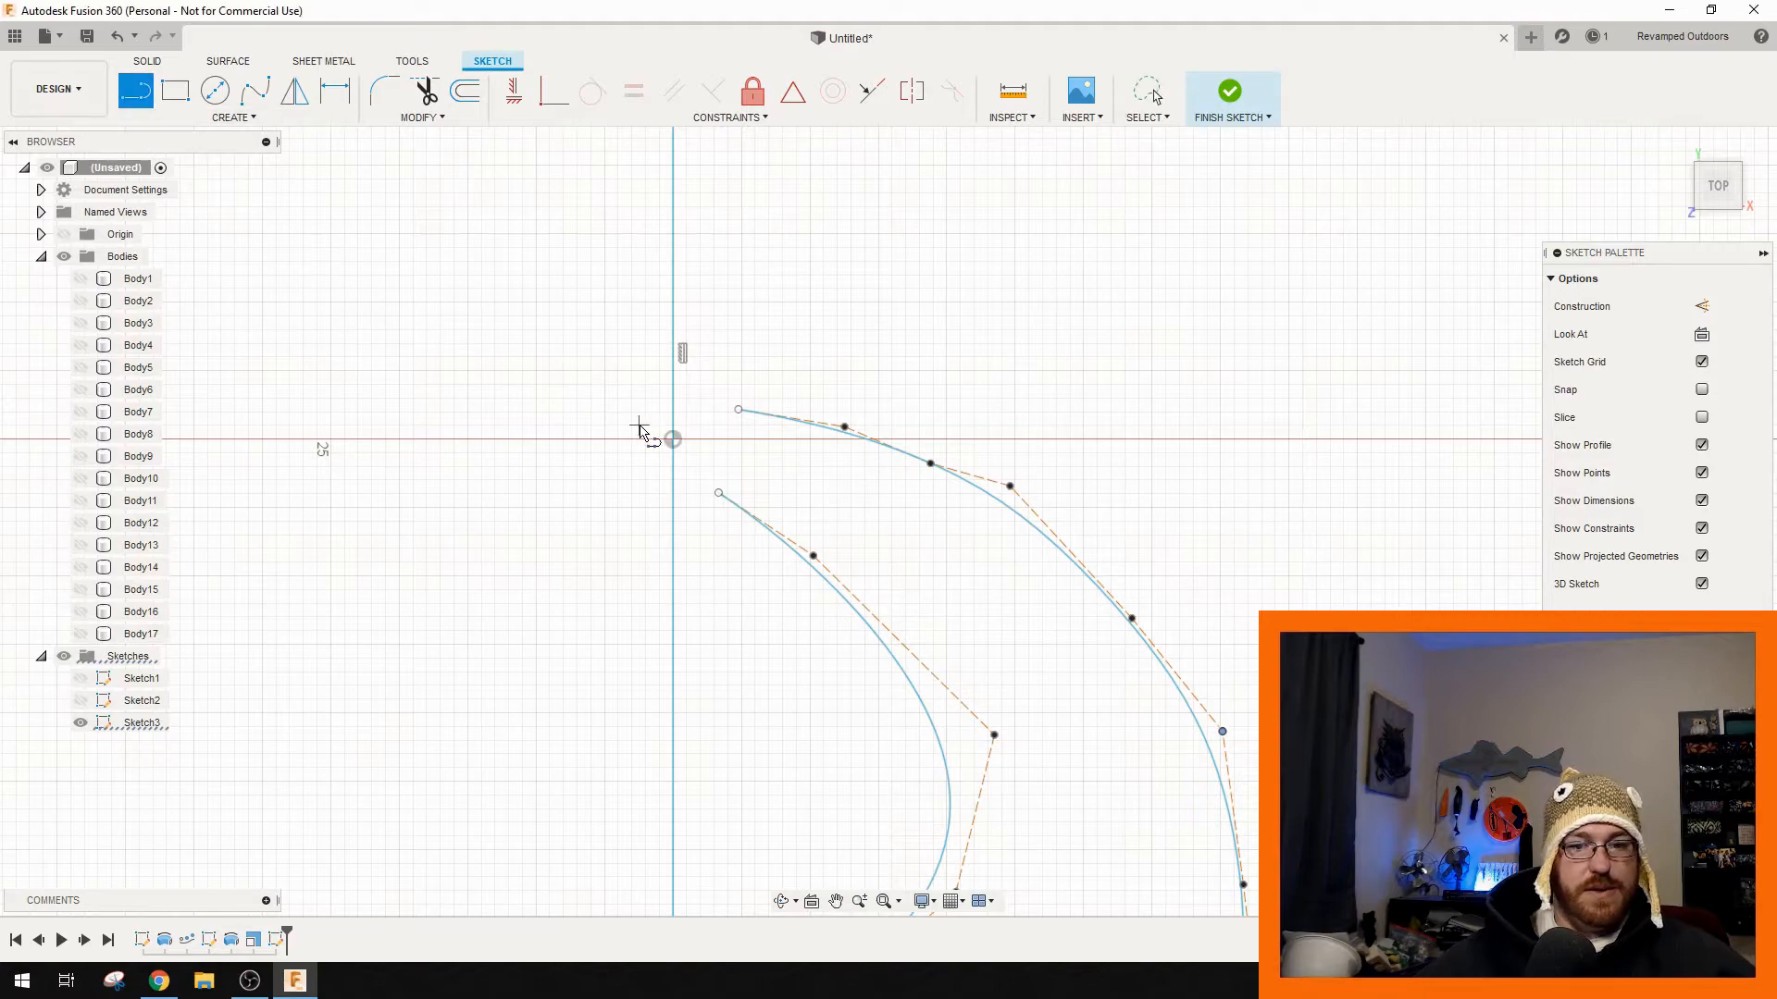
{"action": "left_click", "coordinate": [718, 493]}
{"action": "left_click", "coordinate": [737, 410]}
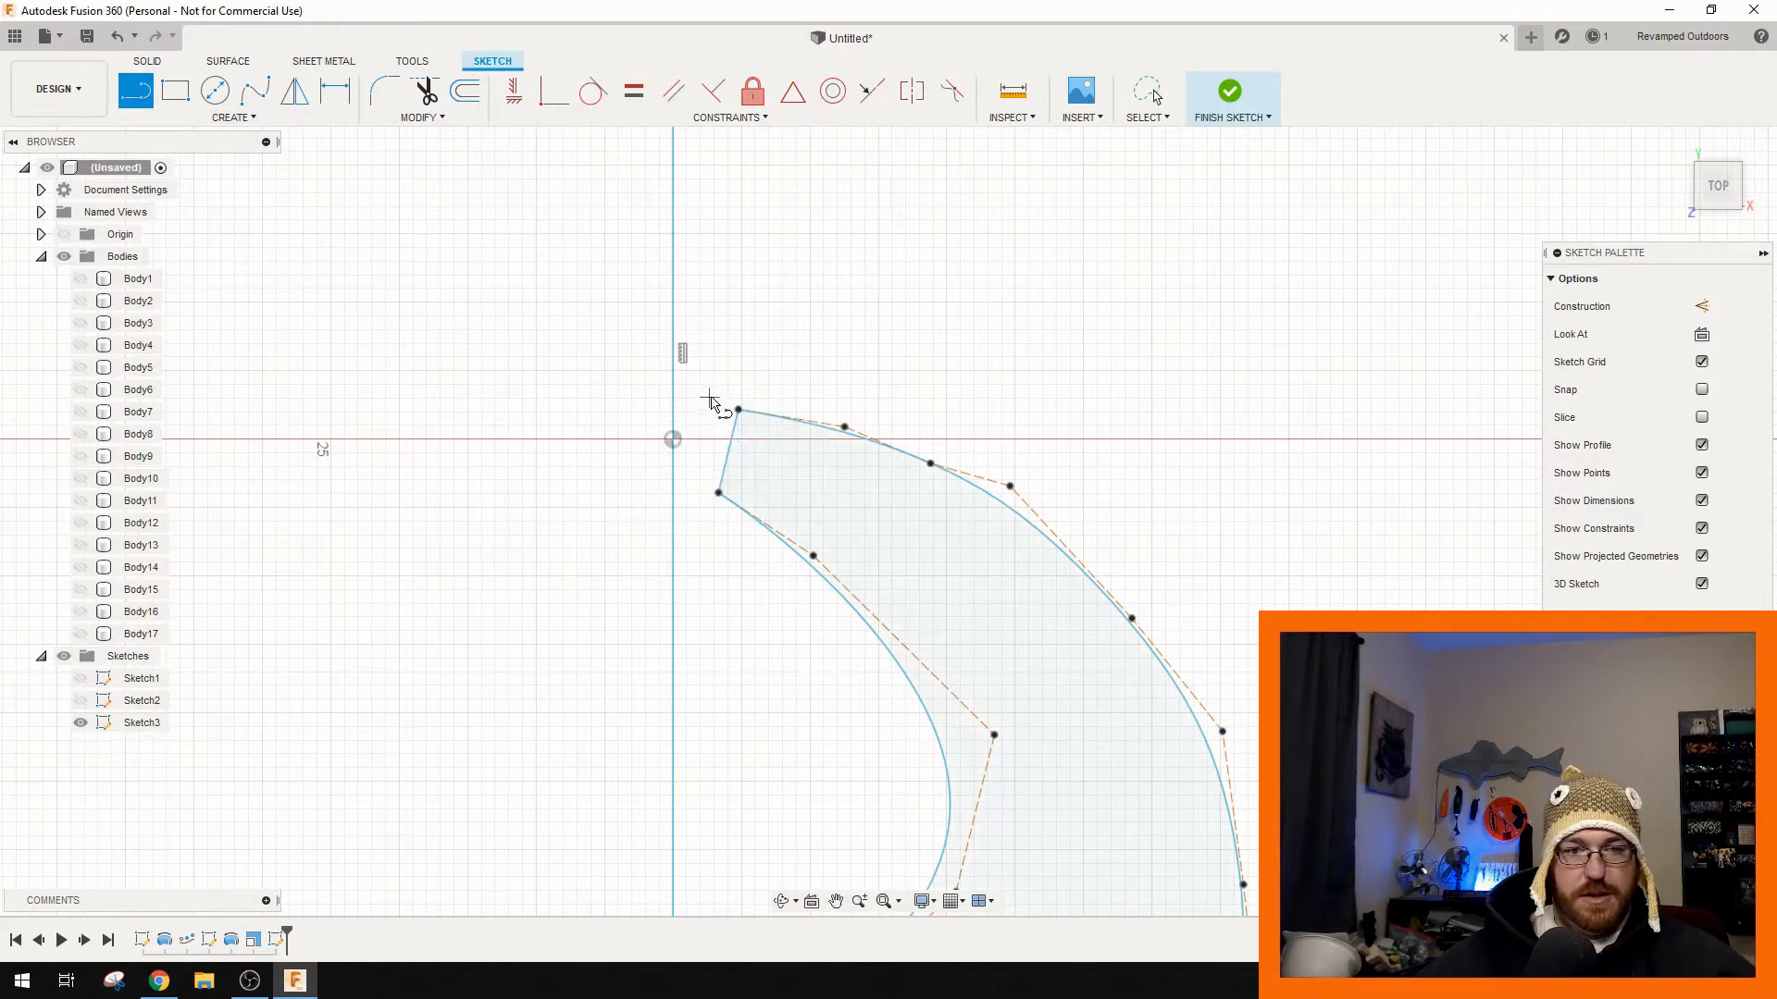
{"action": "left_click", "coordinate": [675, 413]}
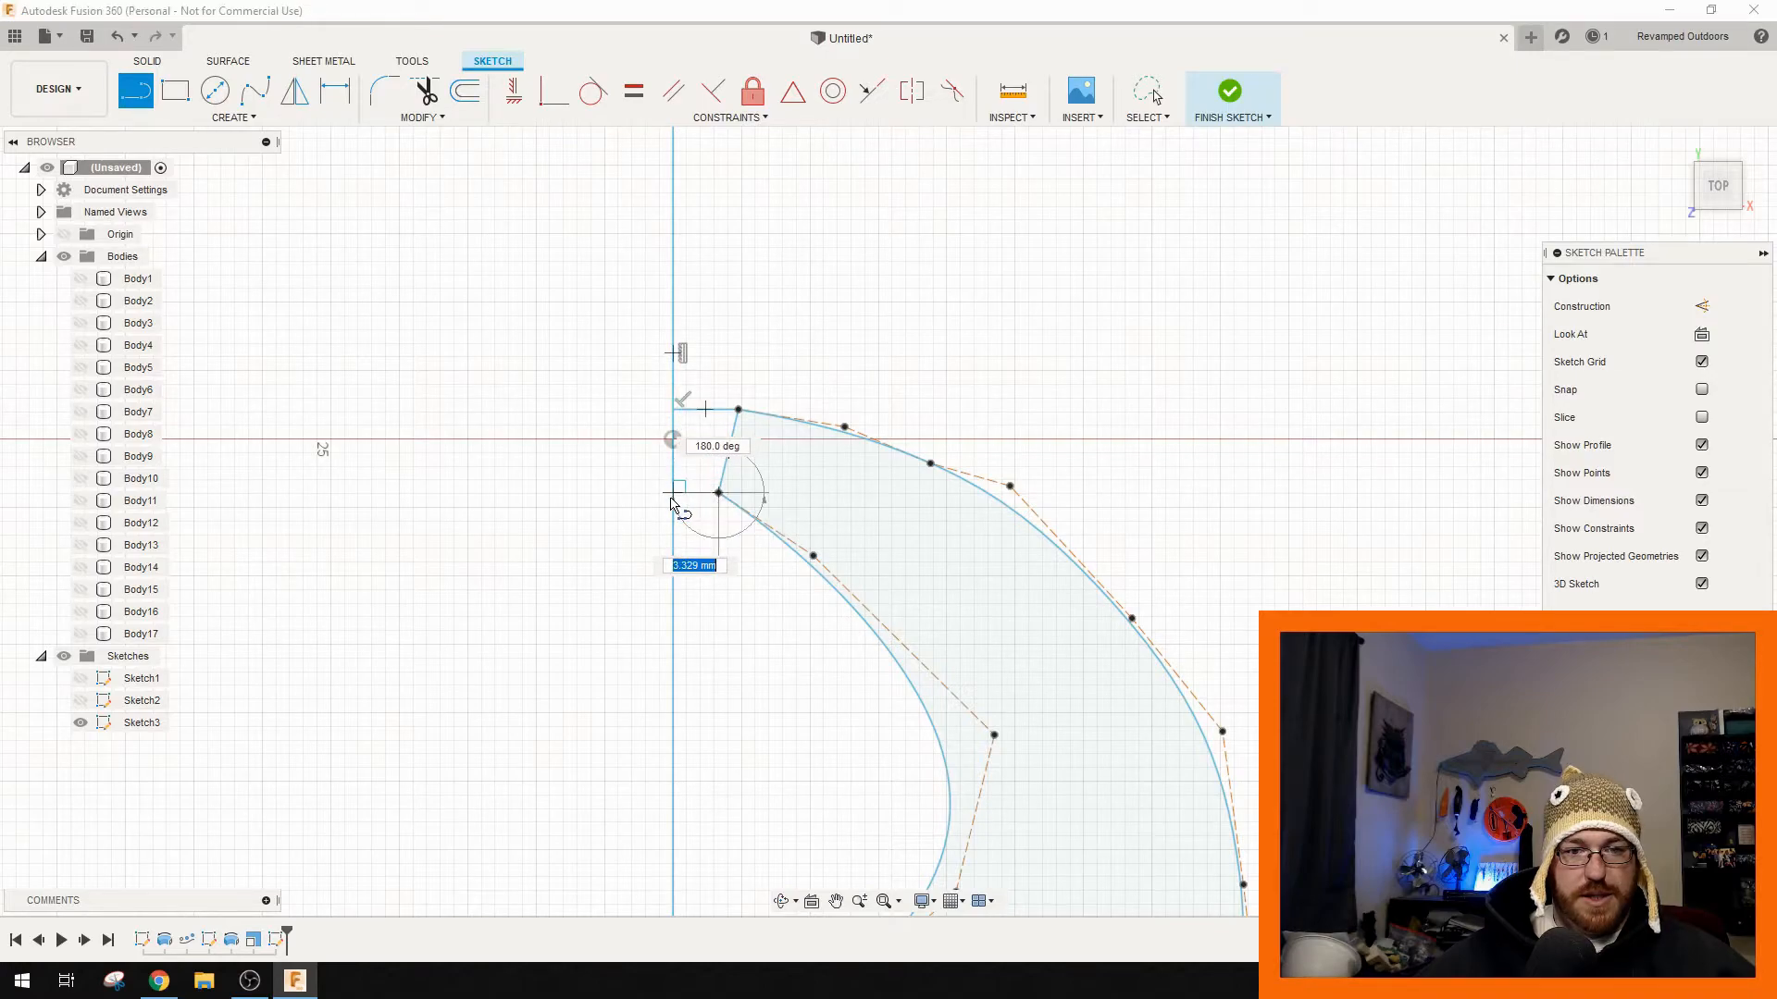
{"action": "scroll", "coordinate": [781, 627], "scroll_direction": "down", "scroll_amount": 5}
{"action": "middle_click_drag", "start_coordinate": [802, 466], "coordinate": [659, 512]}
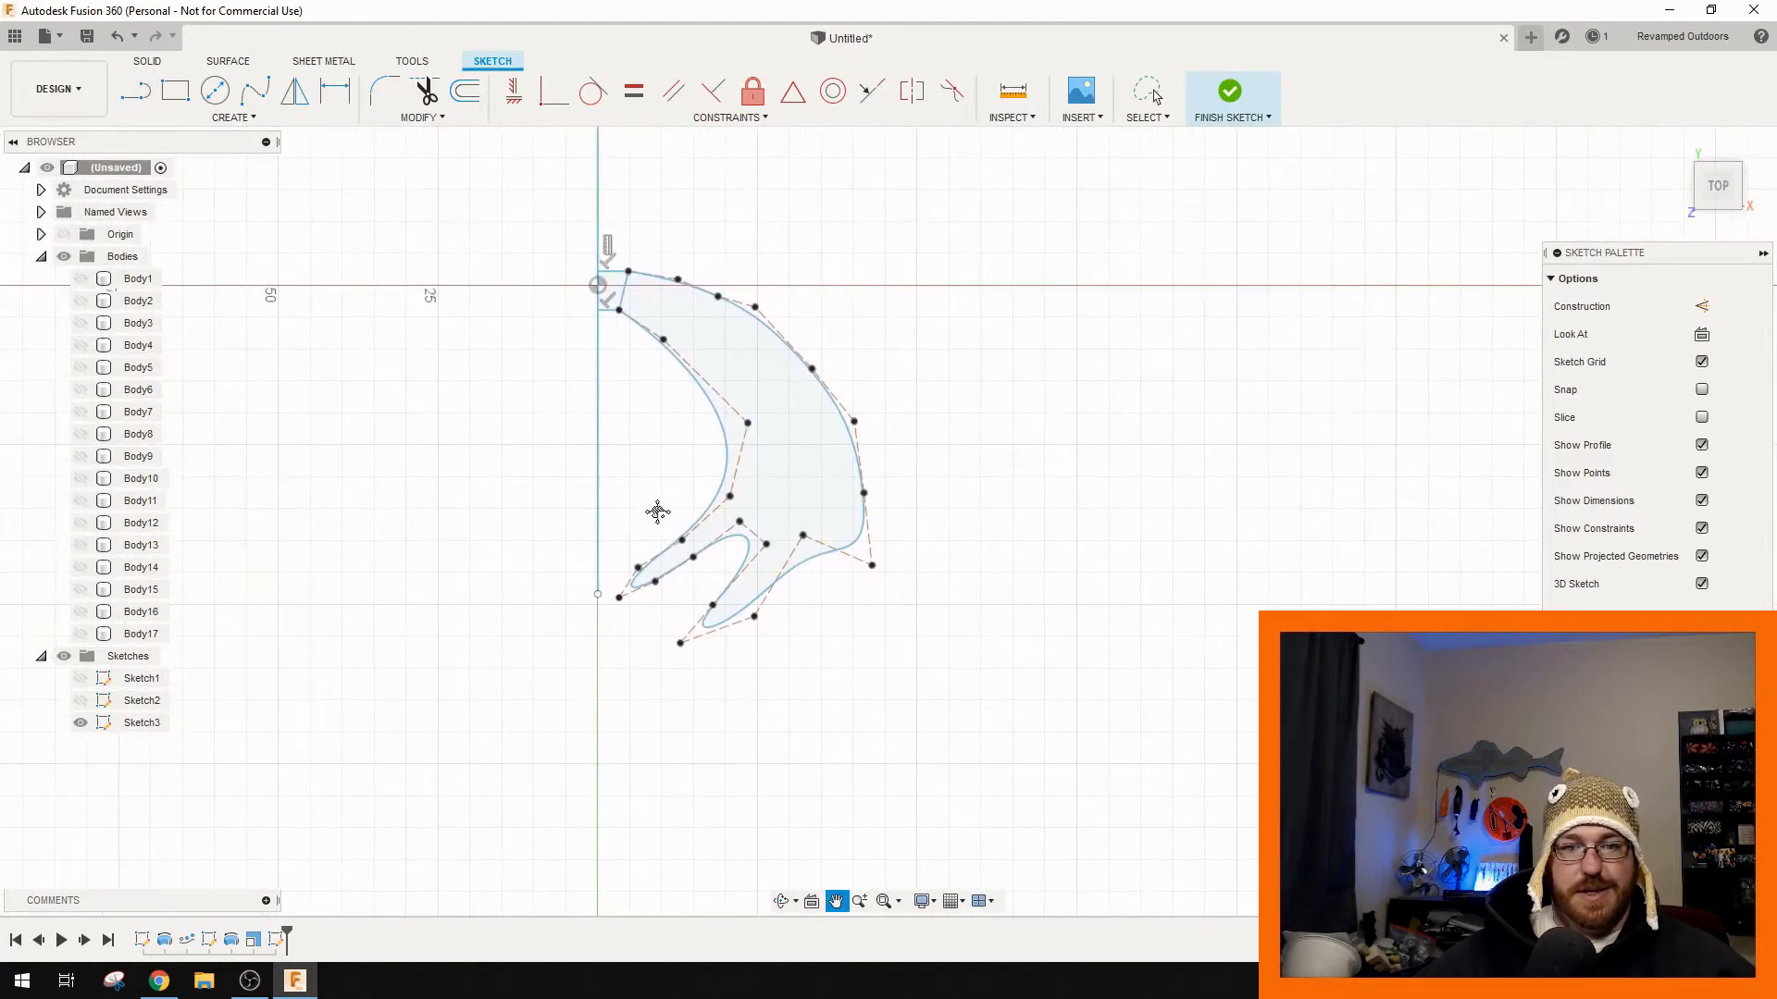
{"action": "scroll", "coordinate": [774, 522], "scroll_direction": "up", "scroll_amount": 5}
{"action": "middle_click_drag", "start_coordinate": [855, 584], "coordinate": [761, 455]}
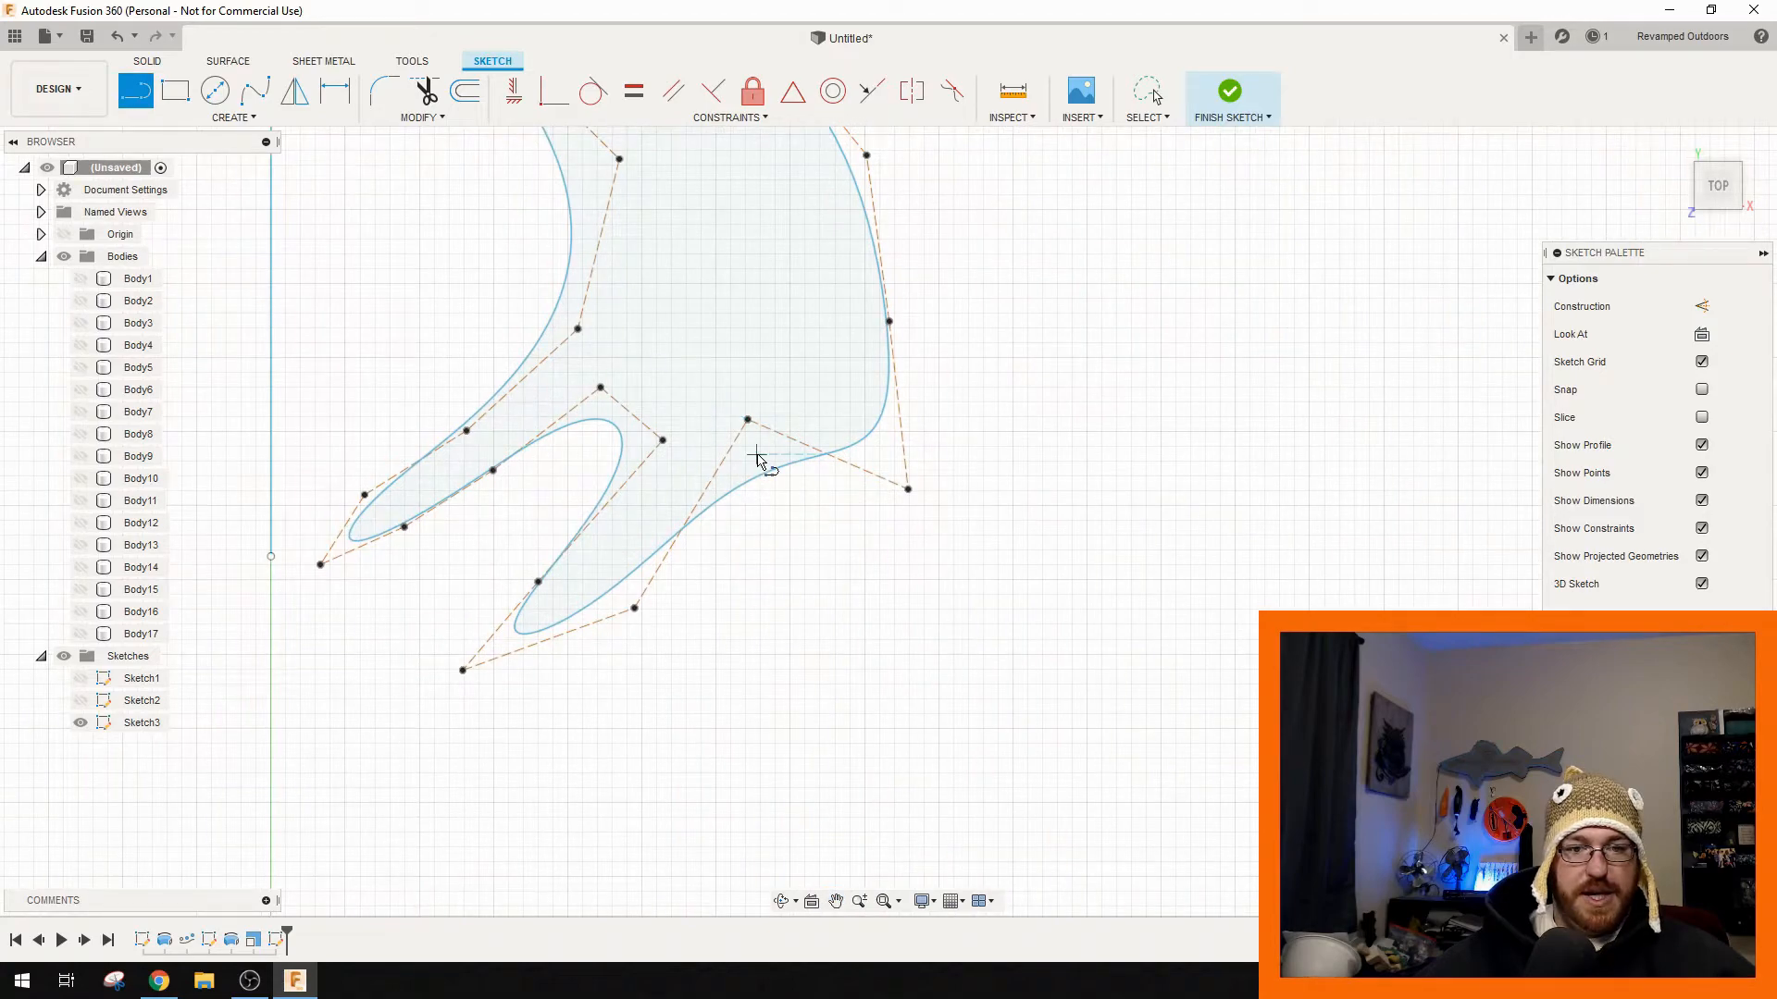
{"action": "middle_click_drag", "start_coordinate": [706, 380], "coordinate": [686, 540]}
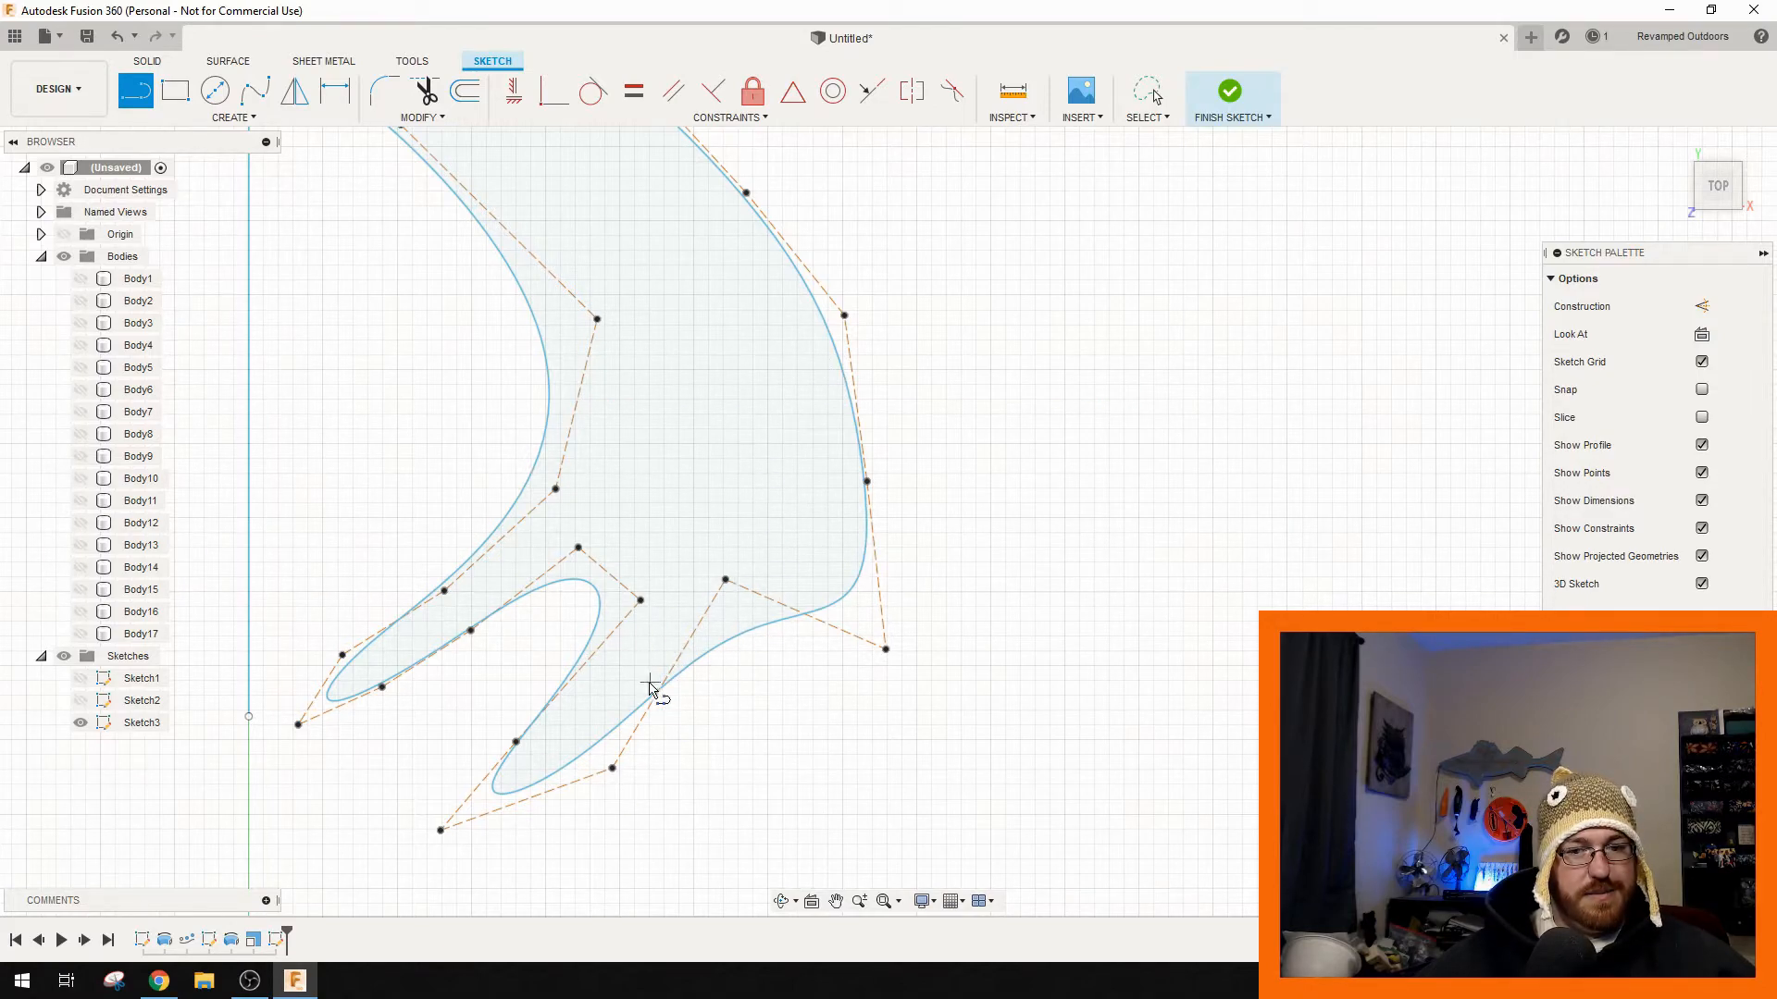
{"action": "middle_click_drag", "start_coordinate": [727, 312], "coordinate": [703, 372]}
{"action": "scroll", "coordinate": [747, 350], "scroll_direction": "up", "scroll_amount": 5}
{"action": "left_click", "coordinate": [812, 262]}
{"action": "left_click", "coordinate": [687, 291]}
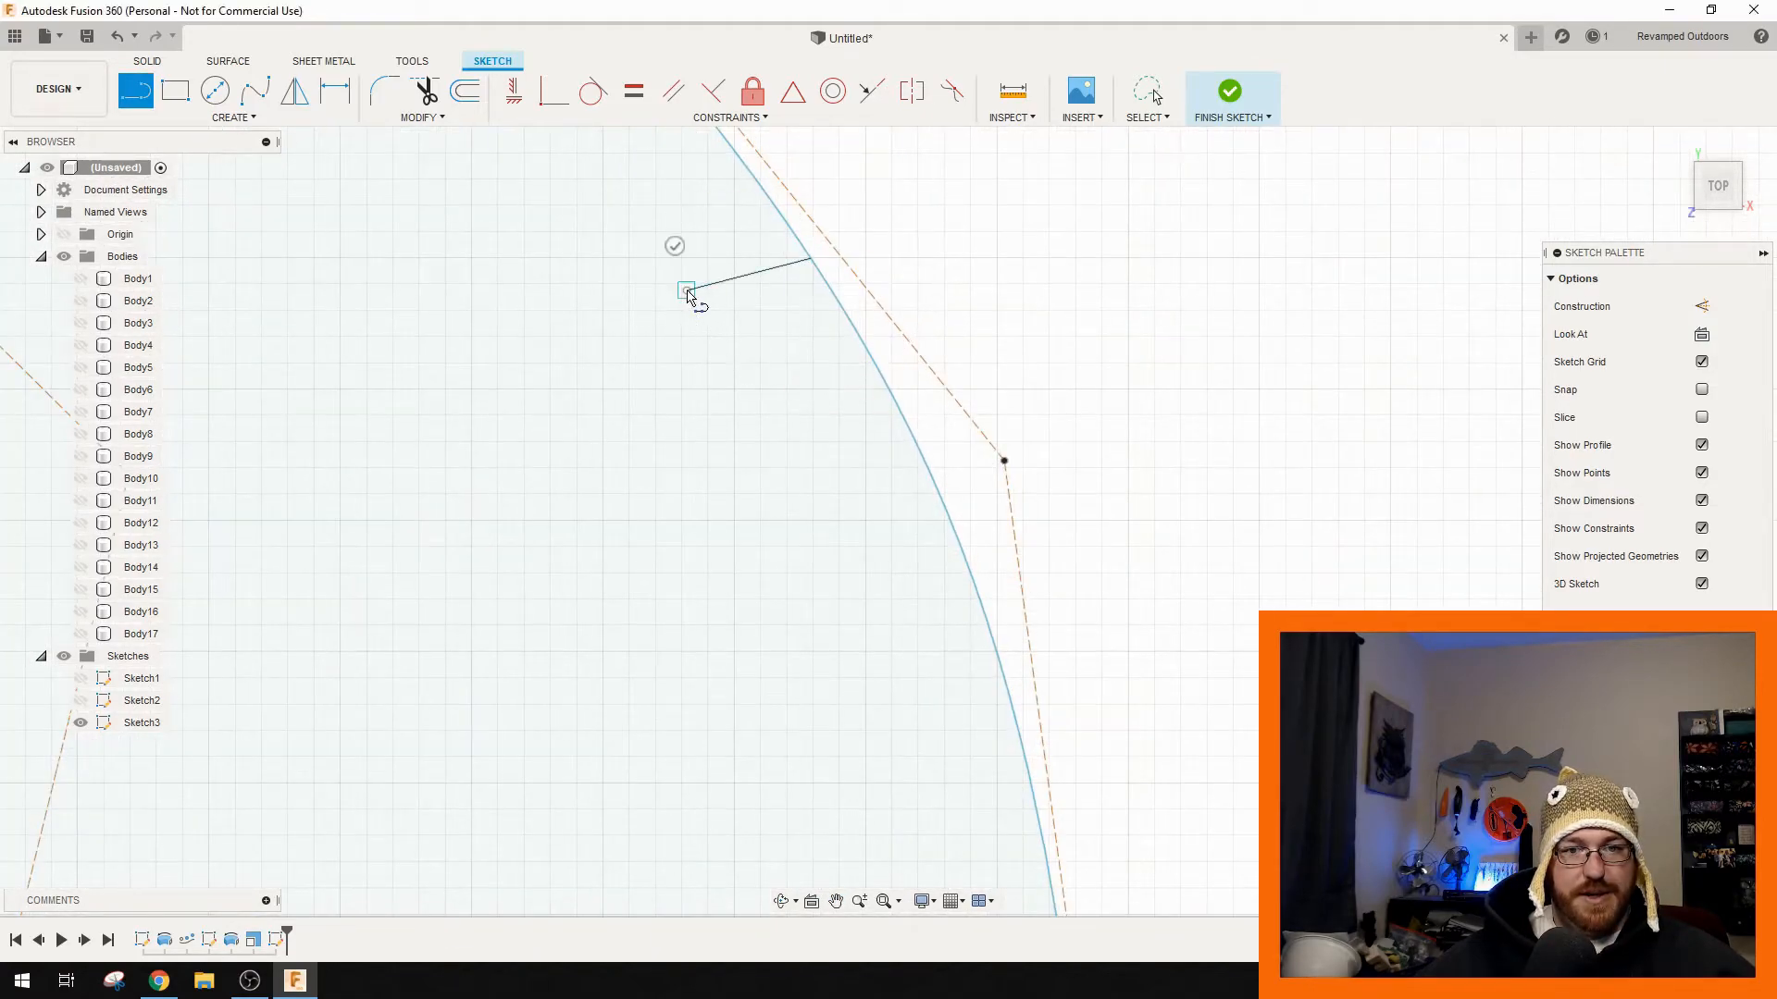
{"action": "left_click", "coordinate": [636, 360]}
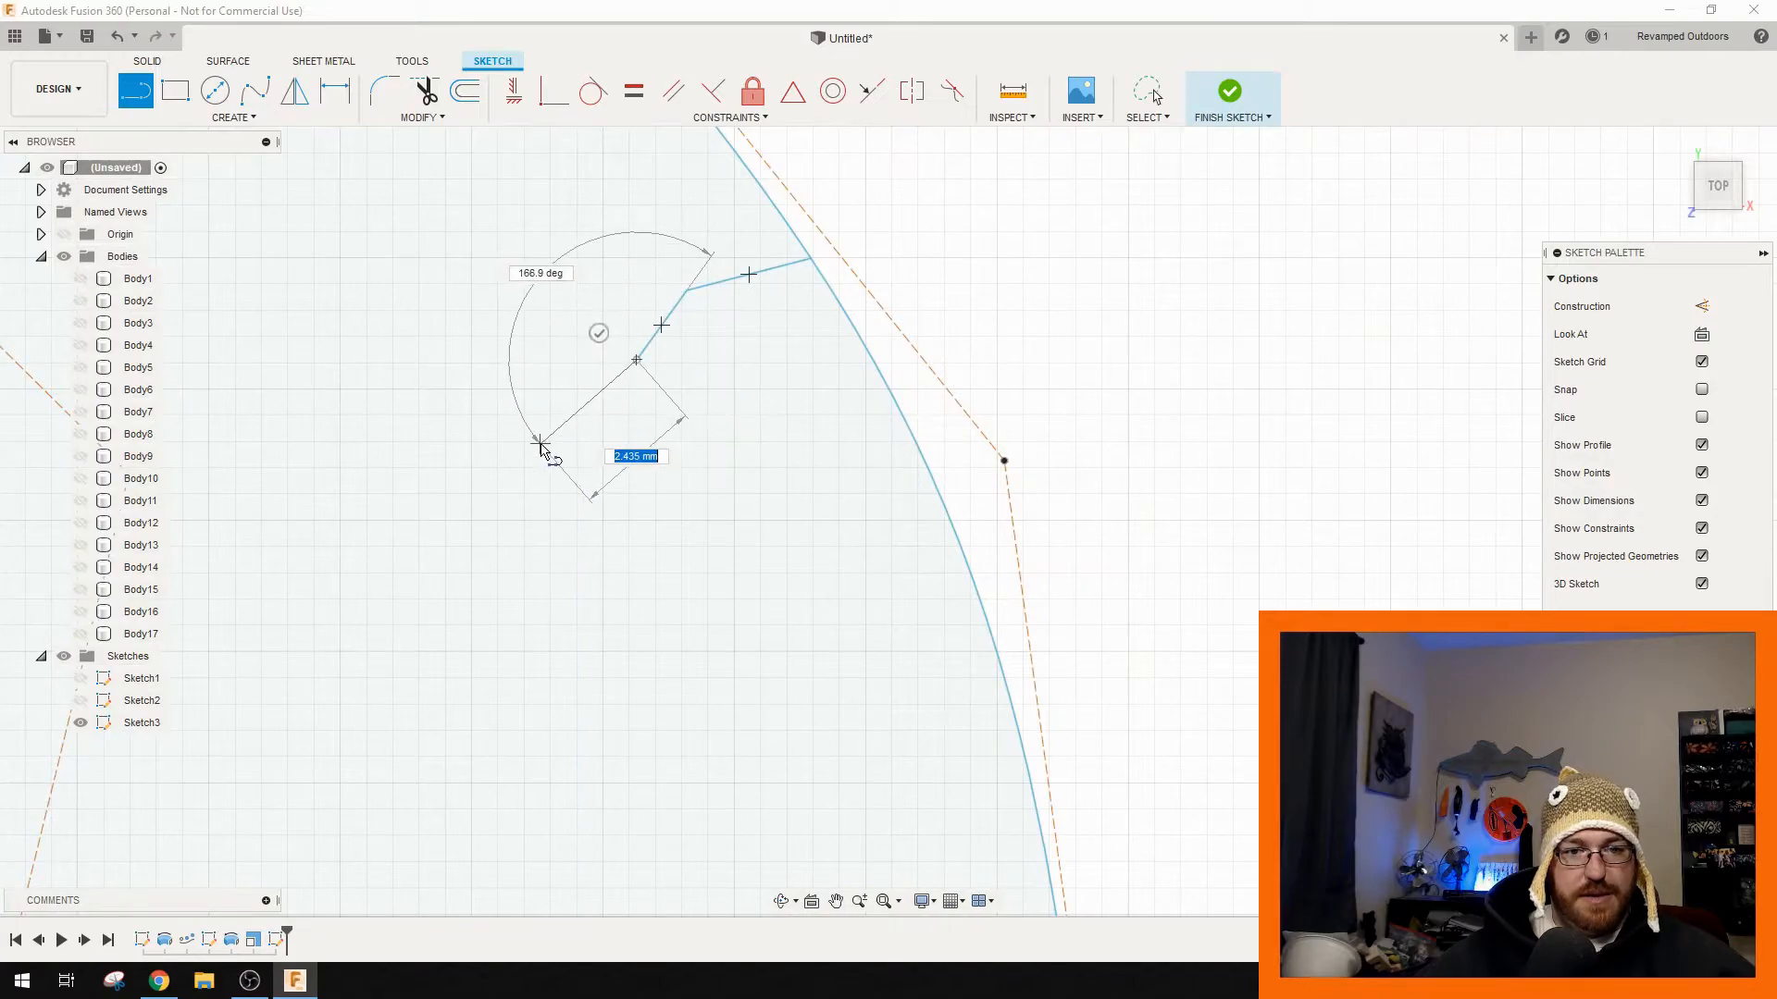
{"action": "right_click", "coordinate": [542, 414]}
{"action": "left_click", "coordinate": [606, 385]}
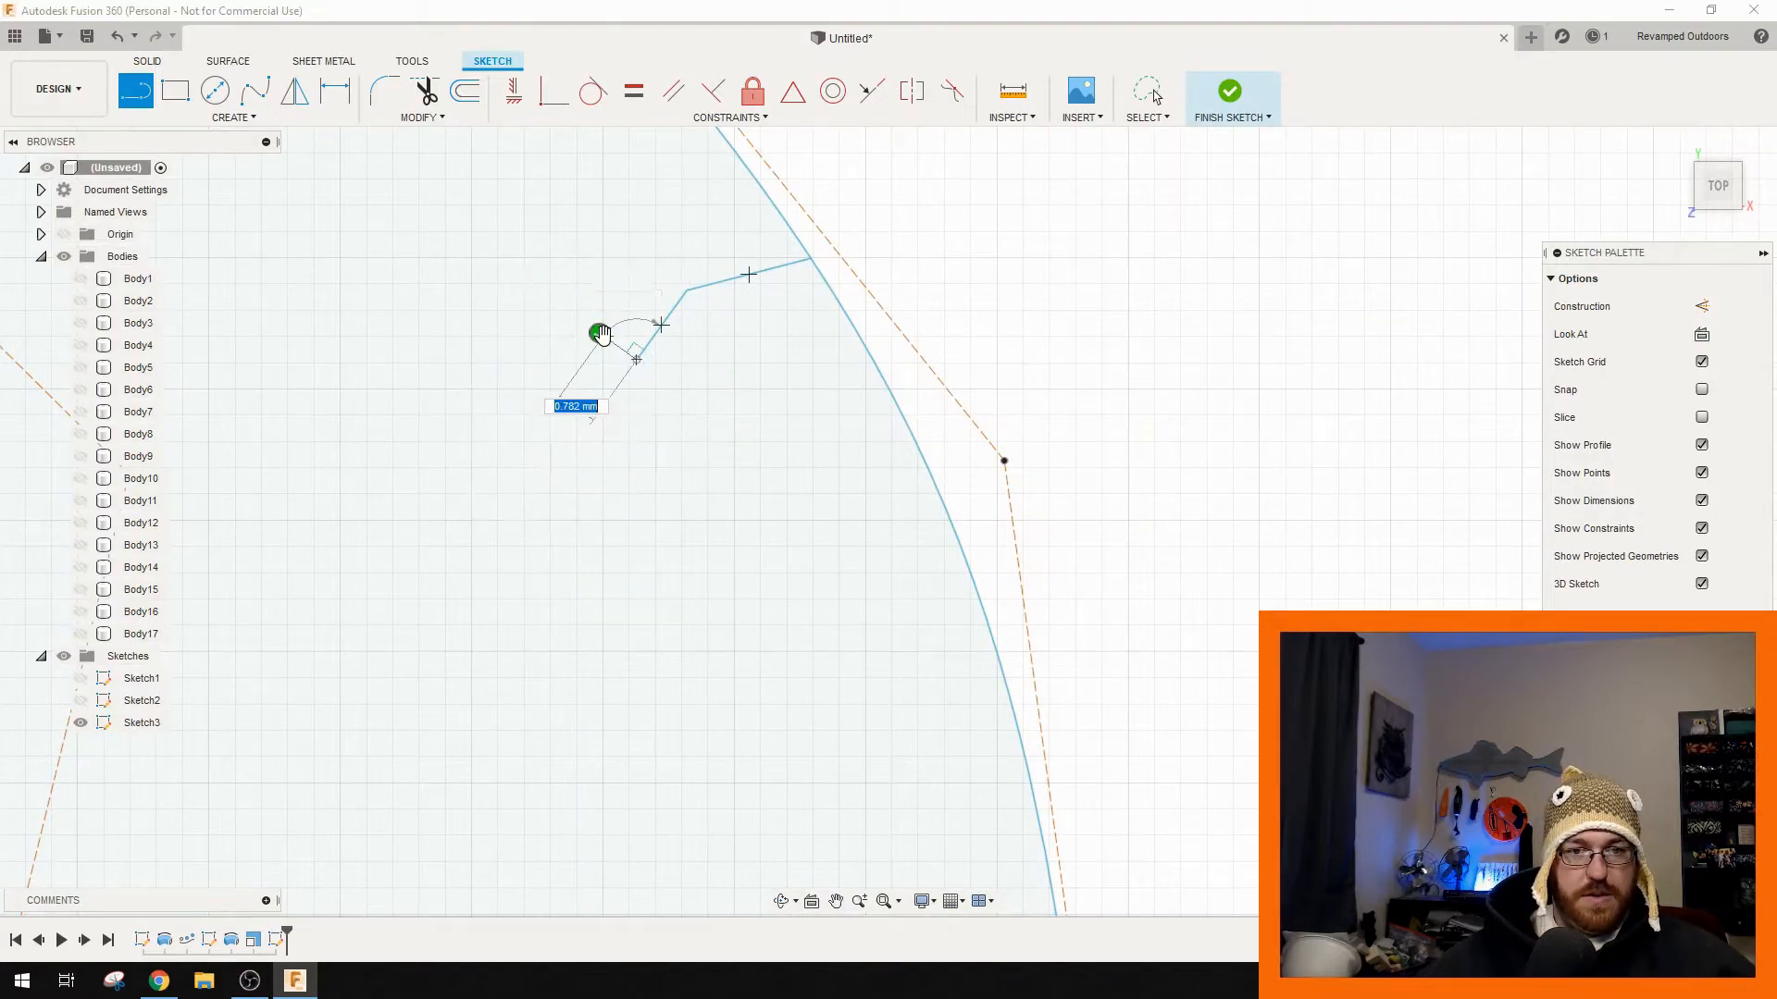
{"action": "scroll", "coordinate": [1093, 485], "scroll_direction": "down", "scroll_amount": 5}
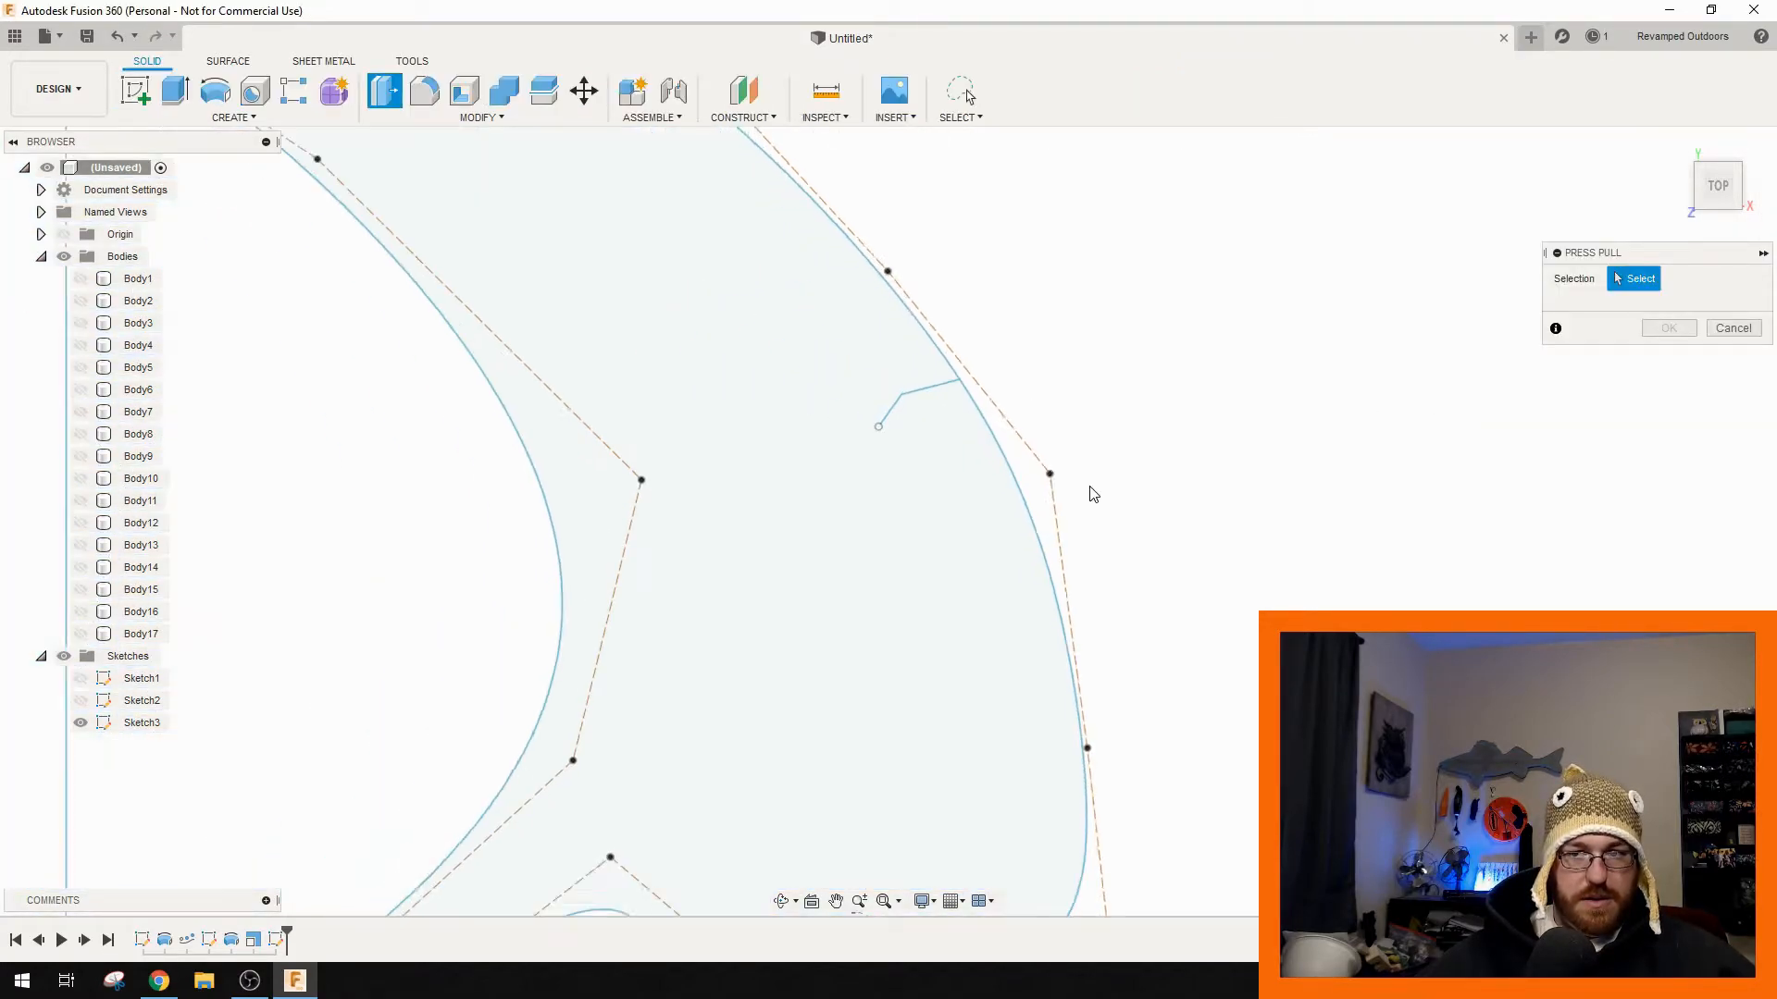
{"action": "left_click", "coordinate": [1733, 331]}
{"action": "middle_click_drag", "start_coordinate": [666, 306], "coordinate": [793, 587]}
{"action": "middle_click_drag", "start_coordinate": [996, 181], "coordinate": [1206, 662]}
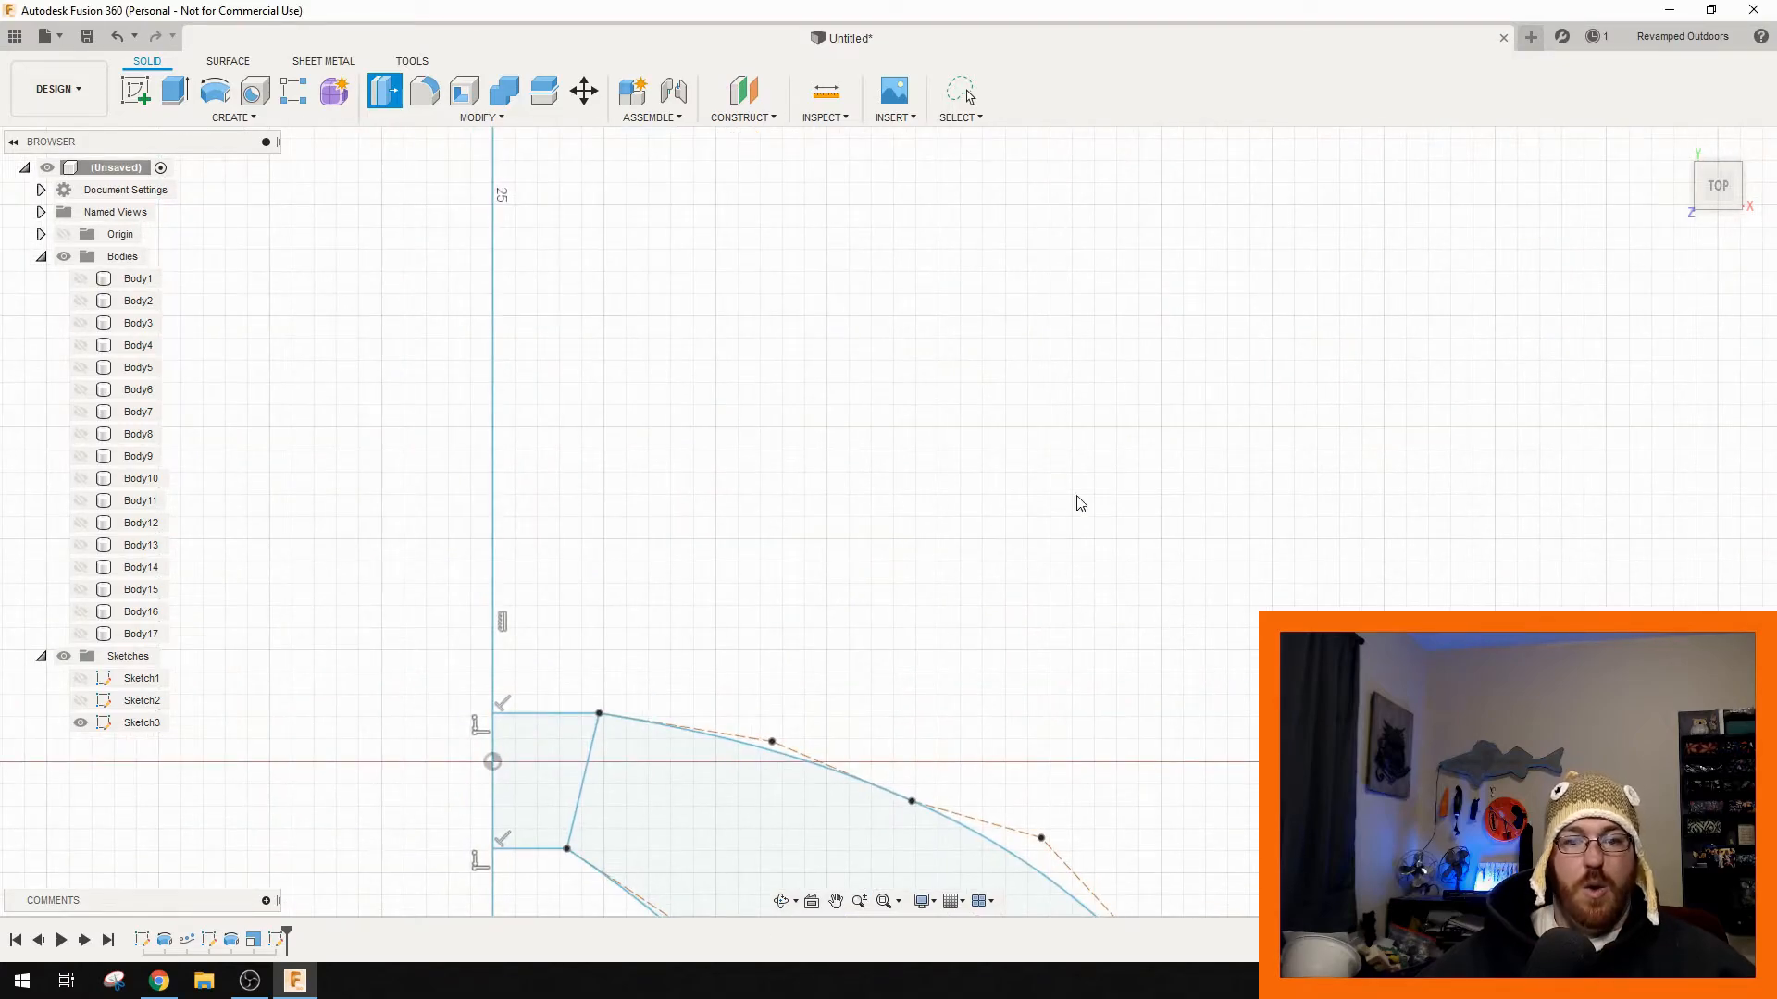
{"action": "key", "text": "ctrl+z"}
{"action": "scroll", "coordinate": [1136, 535], "scroll_direction": "down", "scroll_amount": 4}
{"action": "middle_click_drag", "start_coordinate": [1097, 539], "coordinate": [1034, 489]}
{"action": "scroll", "coordinate": [1032, 487], "scroll_direction": "up", "scroll_amount": 5}
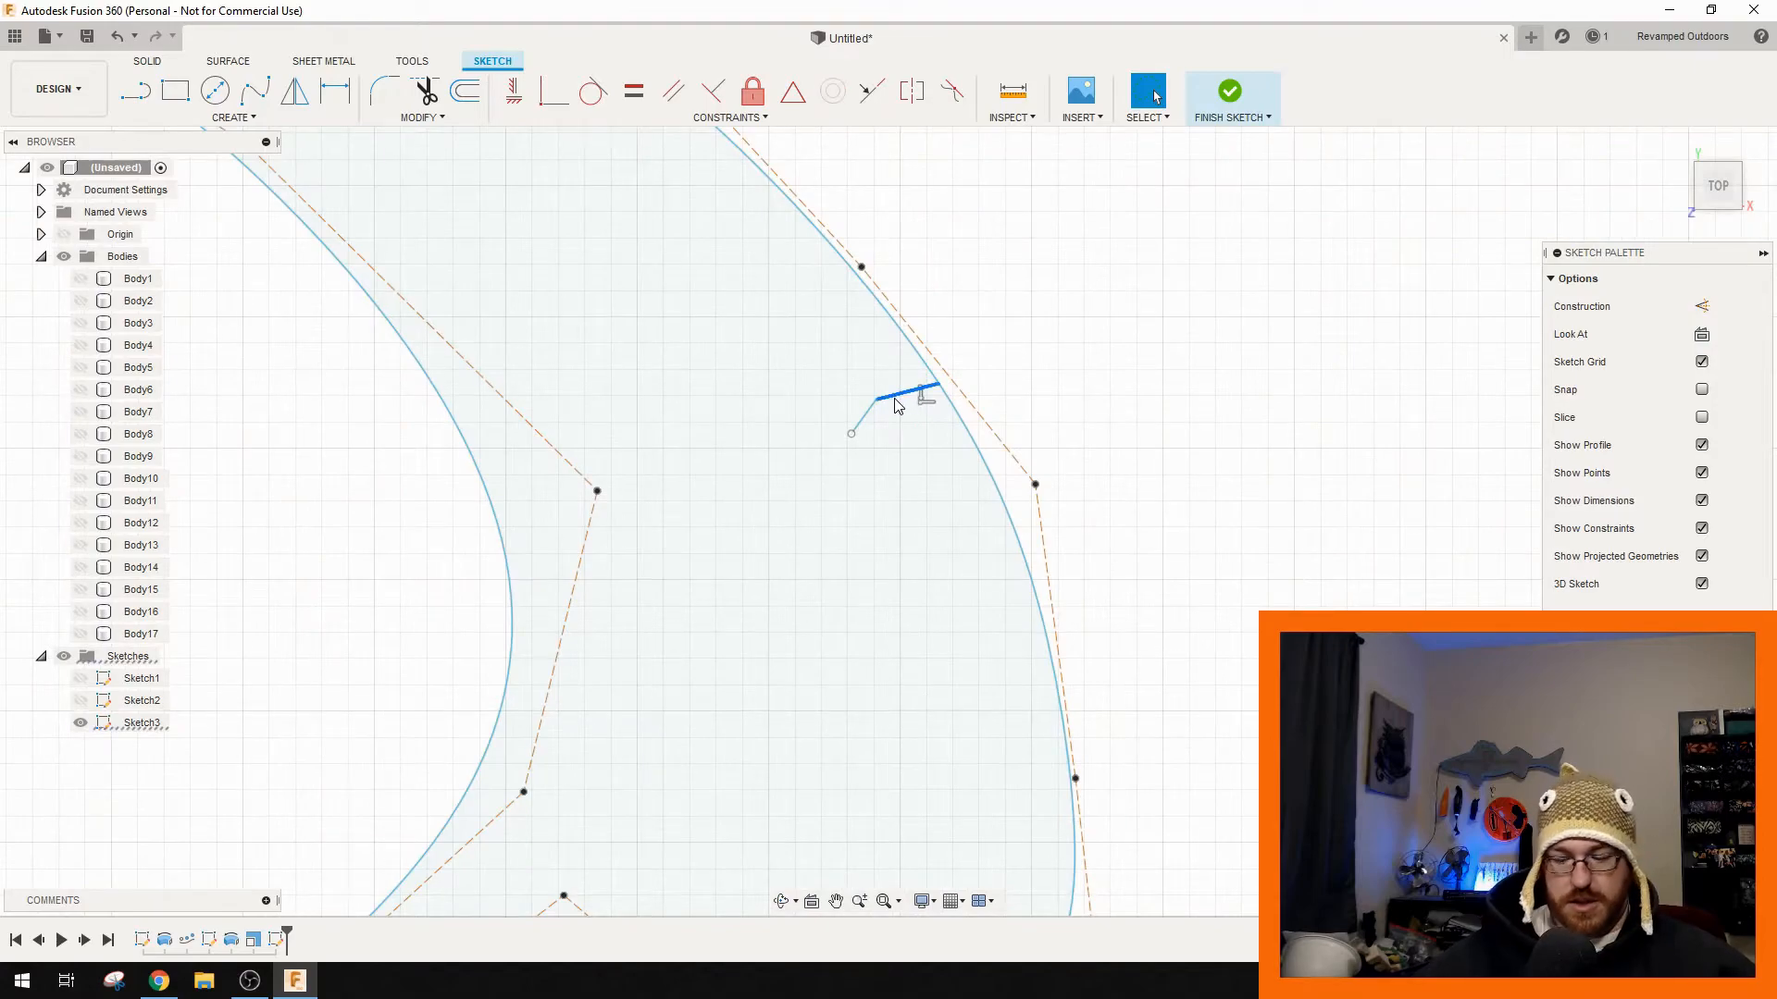
- Draw a wavy control point spline inside the fin, from its outer edge down to the concave lower edge above the second tip
{"action": "scroll", "coordinate": [964, 556], "scroll_direction": "down", "scroll_amount": 5}
{"action": "scroll", "coordinate": [407, 176], "scroll_direction": "up", "scroll_amount": 2}
{"action": "left_click", "coordinate": [232, 117]}
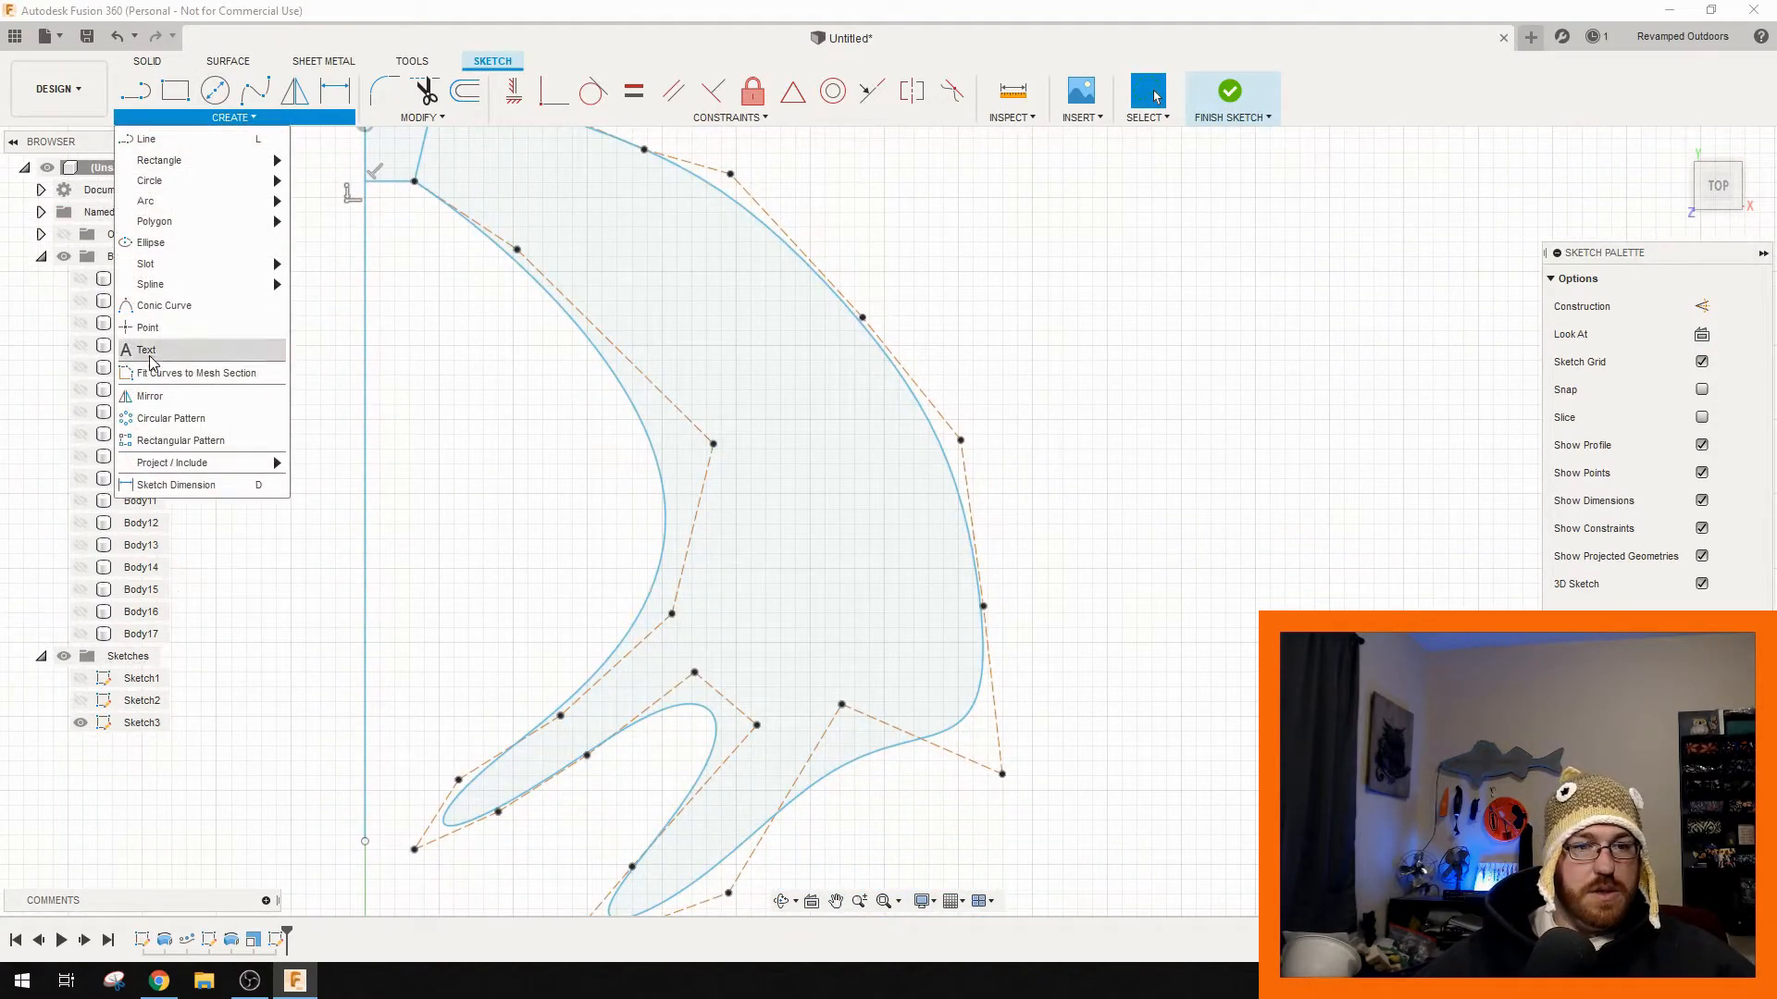
{"action": "mouse_move", "coordinate": [277, 285]}
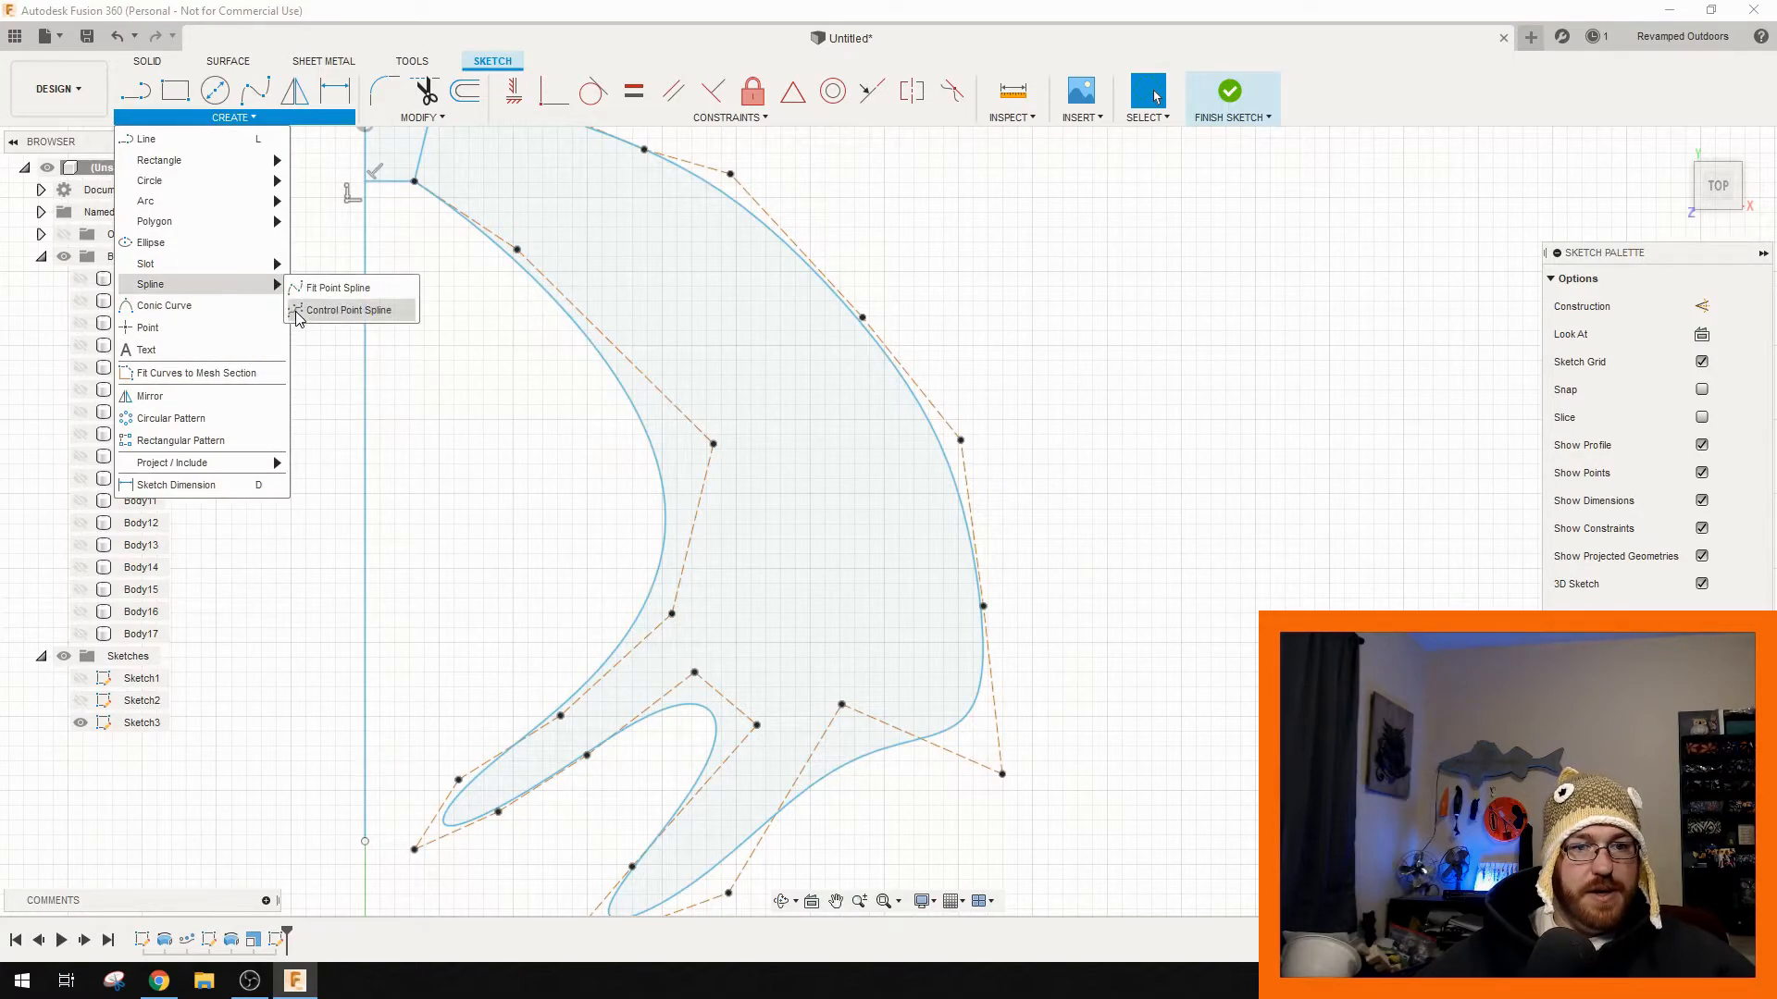
{"action": "left_click", "coordinate": [348, 310]}
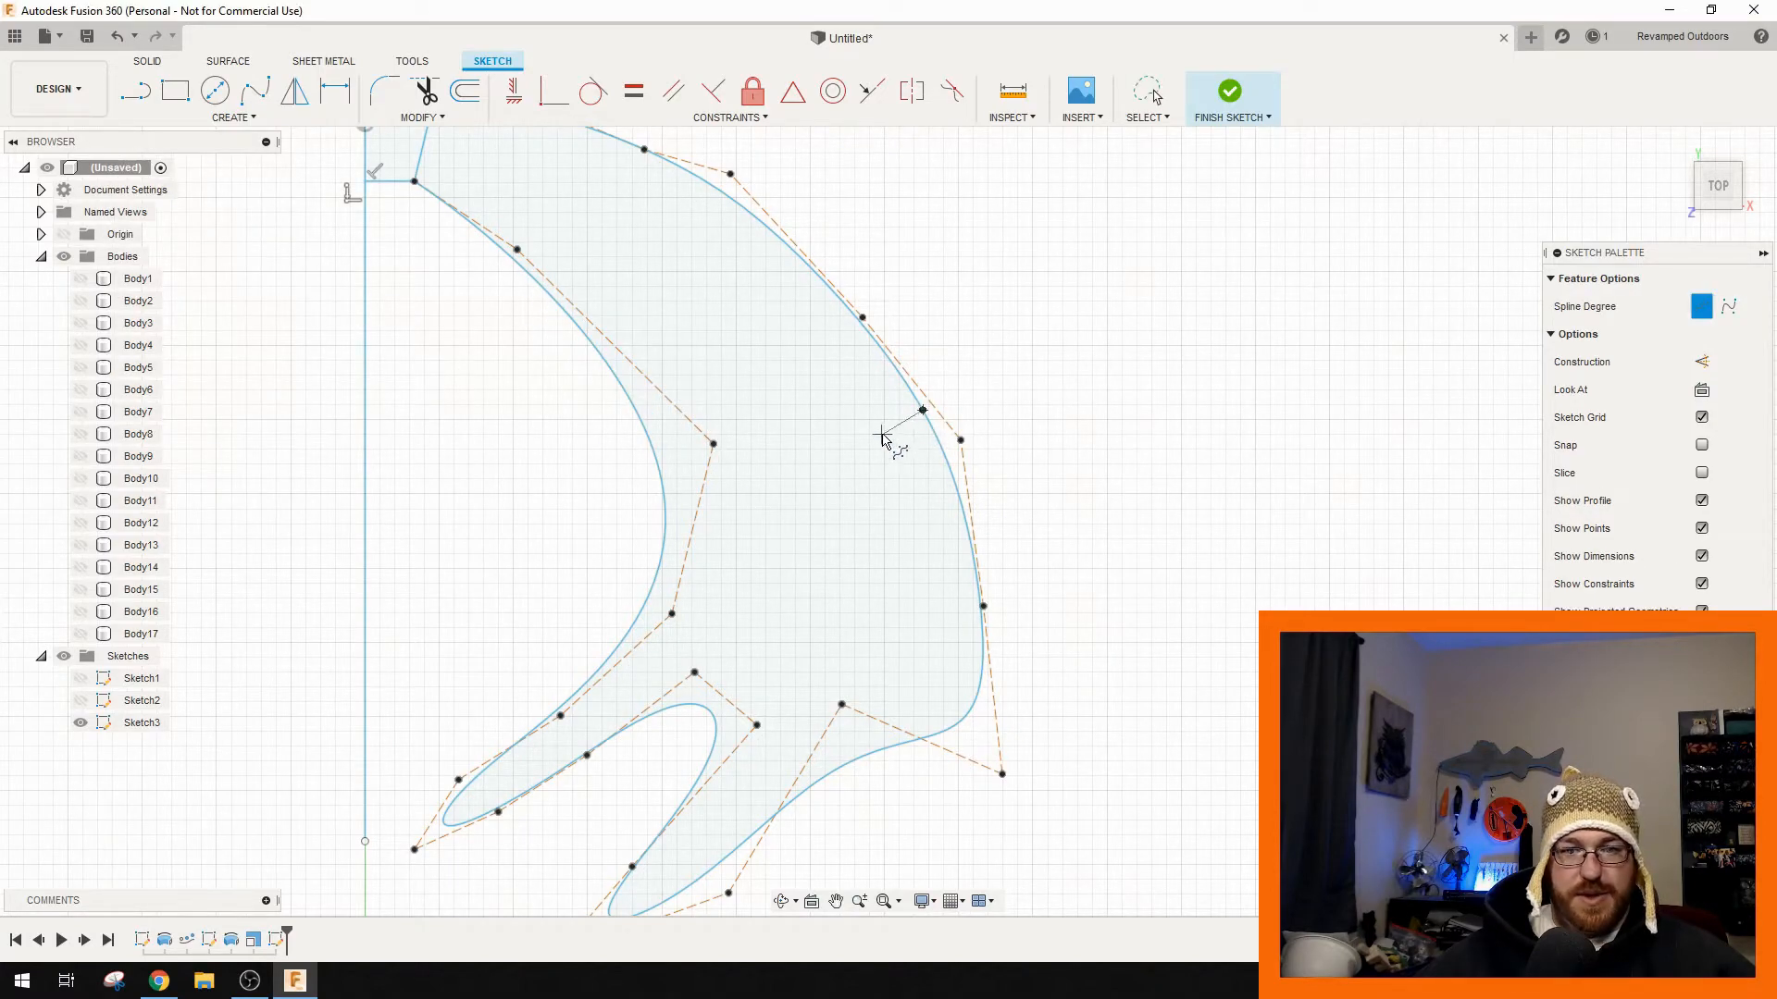
{"action": "left_click", "coordinate": [854, 526]}
{"action": "left_click", "coordinate": [923, 601]}
{"action": "left_click", "coordinate": [897, 666]}
{"action": "left_click", "coordinate": [837, 688]}
{"action": "left_click", "coordinate": [784, 729]}
{"action": "left_click", "coordinate": [760, 790]}
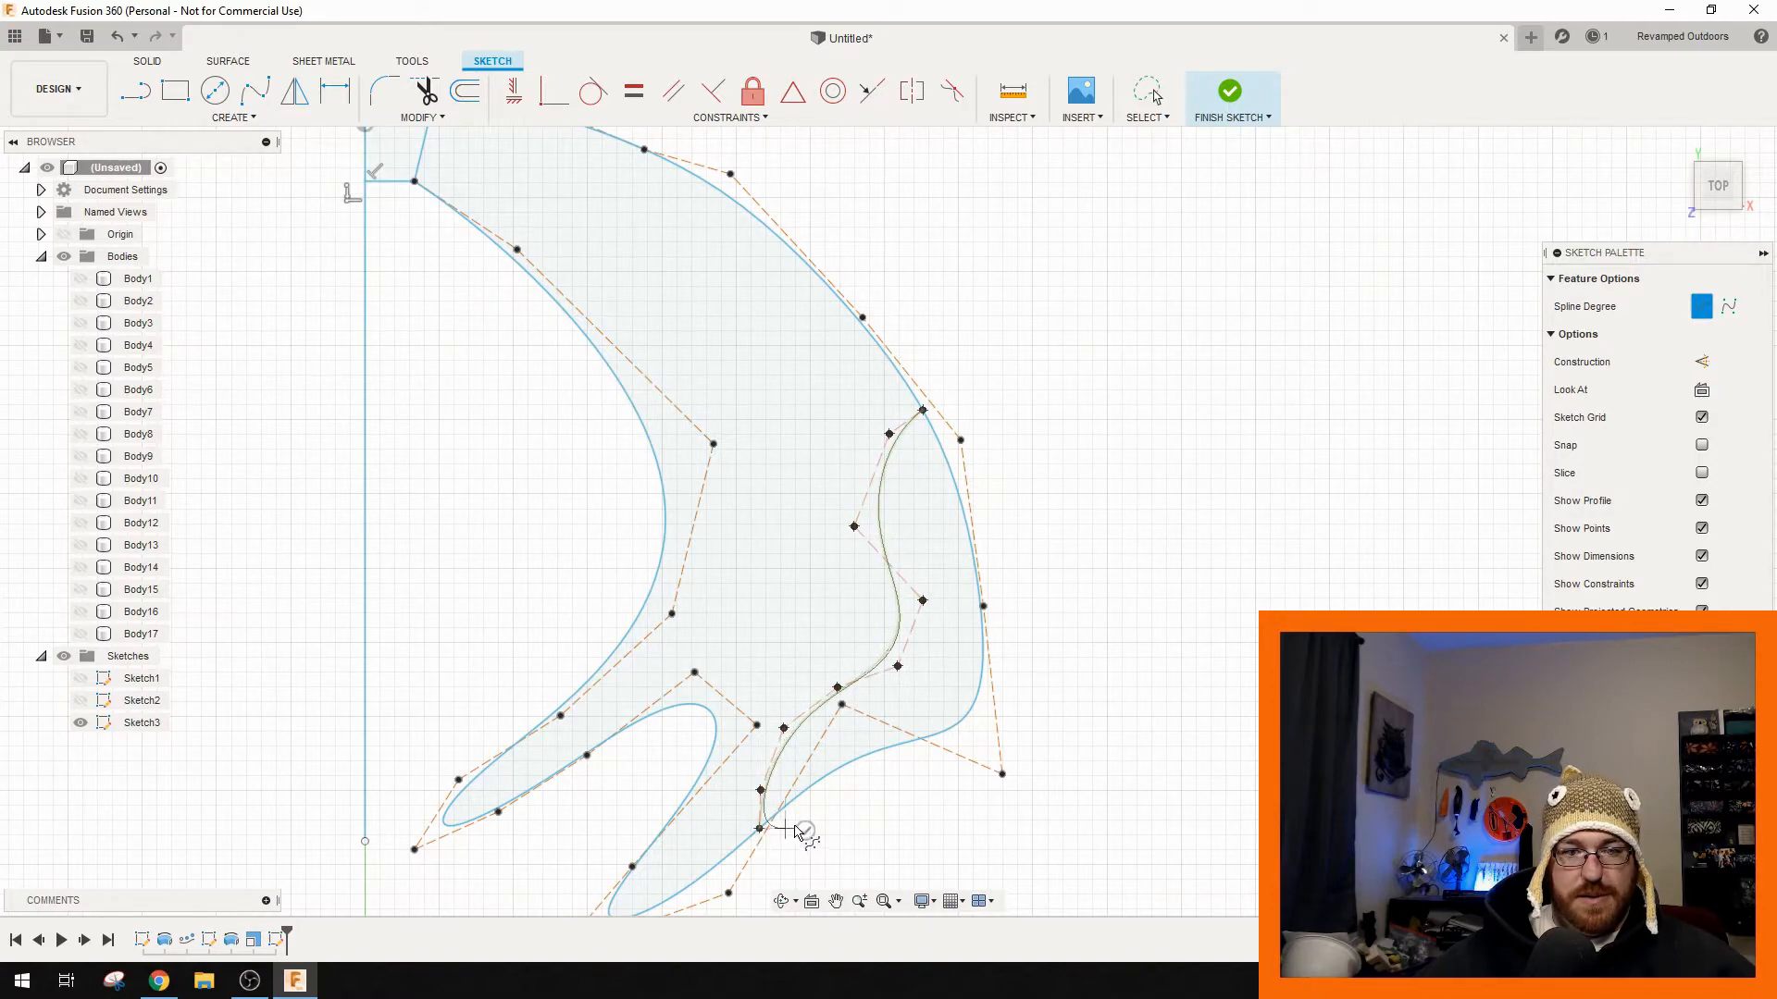
{"action": "left_click", "coordinate": [802, 829]}
{"action": "scroll", "coordinate": [994, 701], "scroll_direction": "down", "scroll_amount": 2}
{"action": "middle_click_drag", "start_coordinate": [1094, 592], "coordinate": [1125, 556]}
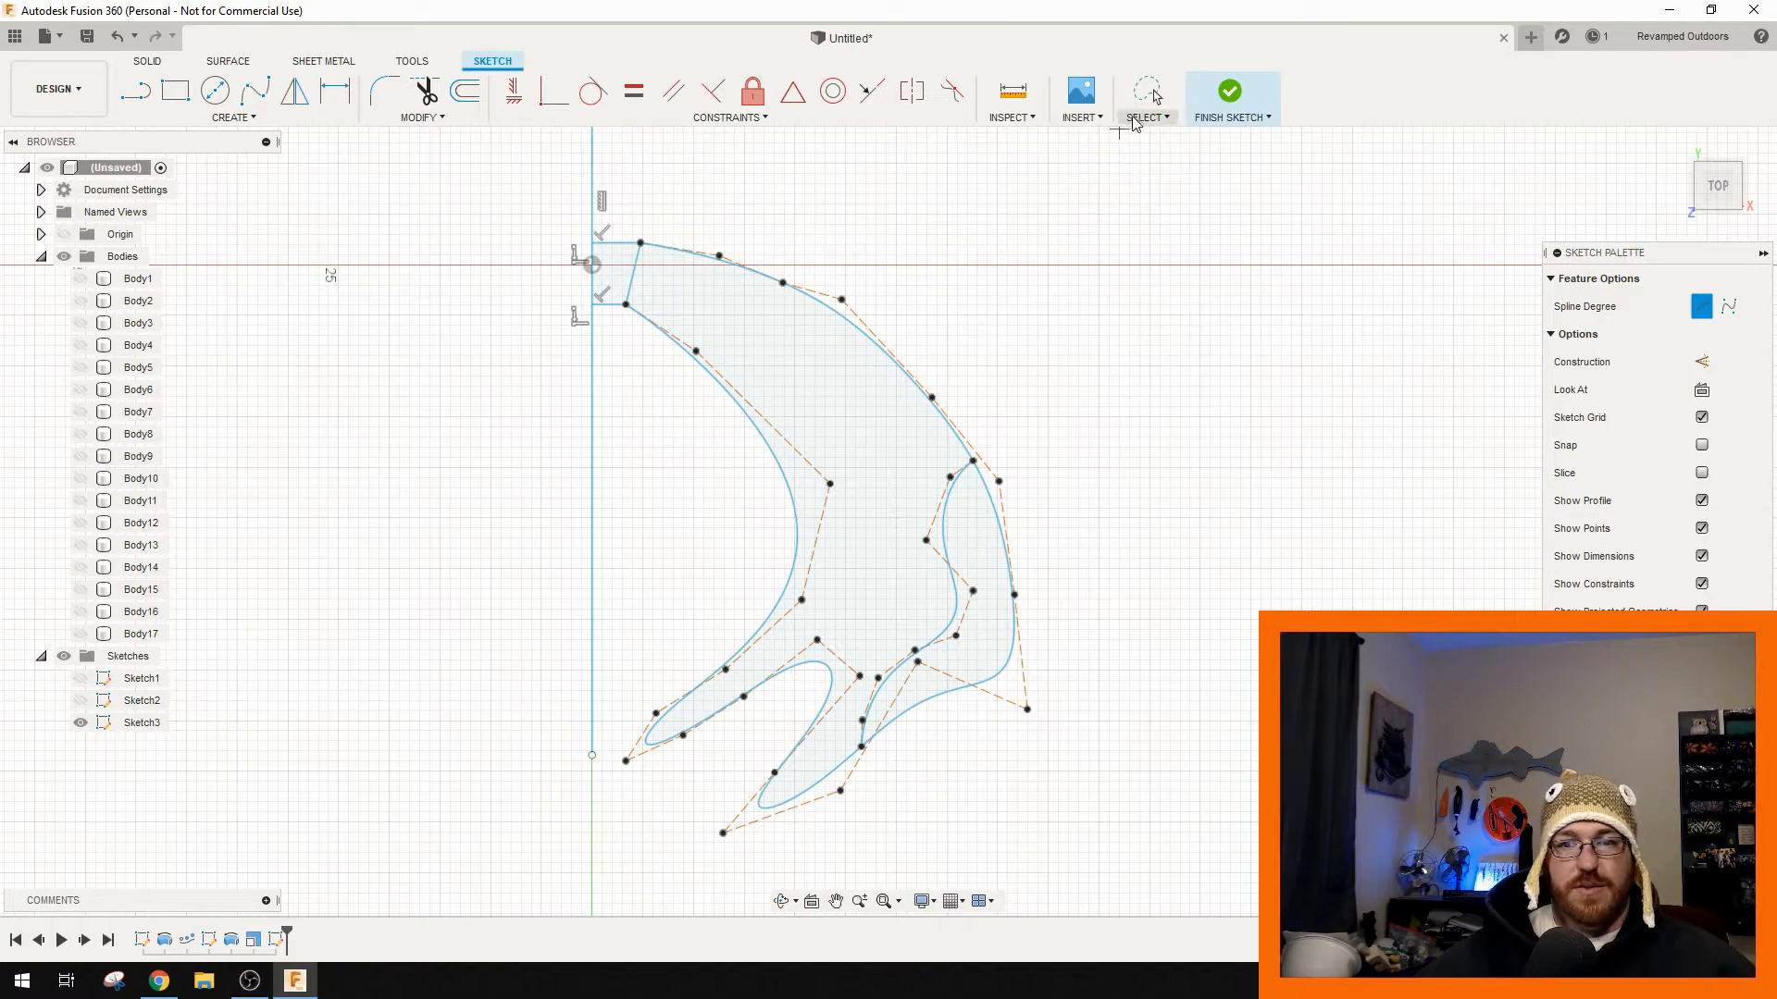
{"action": "key", "text": "Escape"}
- Mirror the fin outline, inner wavy spline and root lines about the vertical centreline, and finish the sketch
{"action": "scroll", "coordinate": [629, 232], "scroll_direction": "up", "scroll_amount": 5}
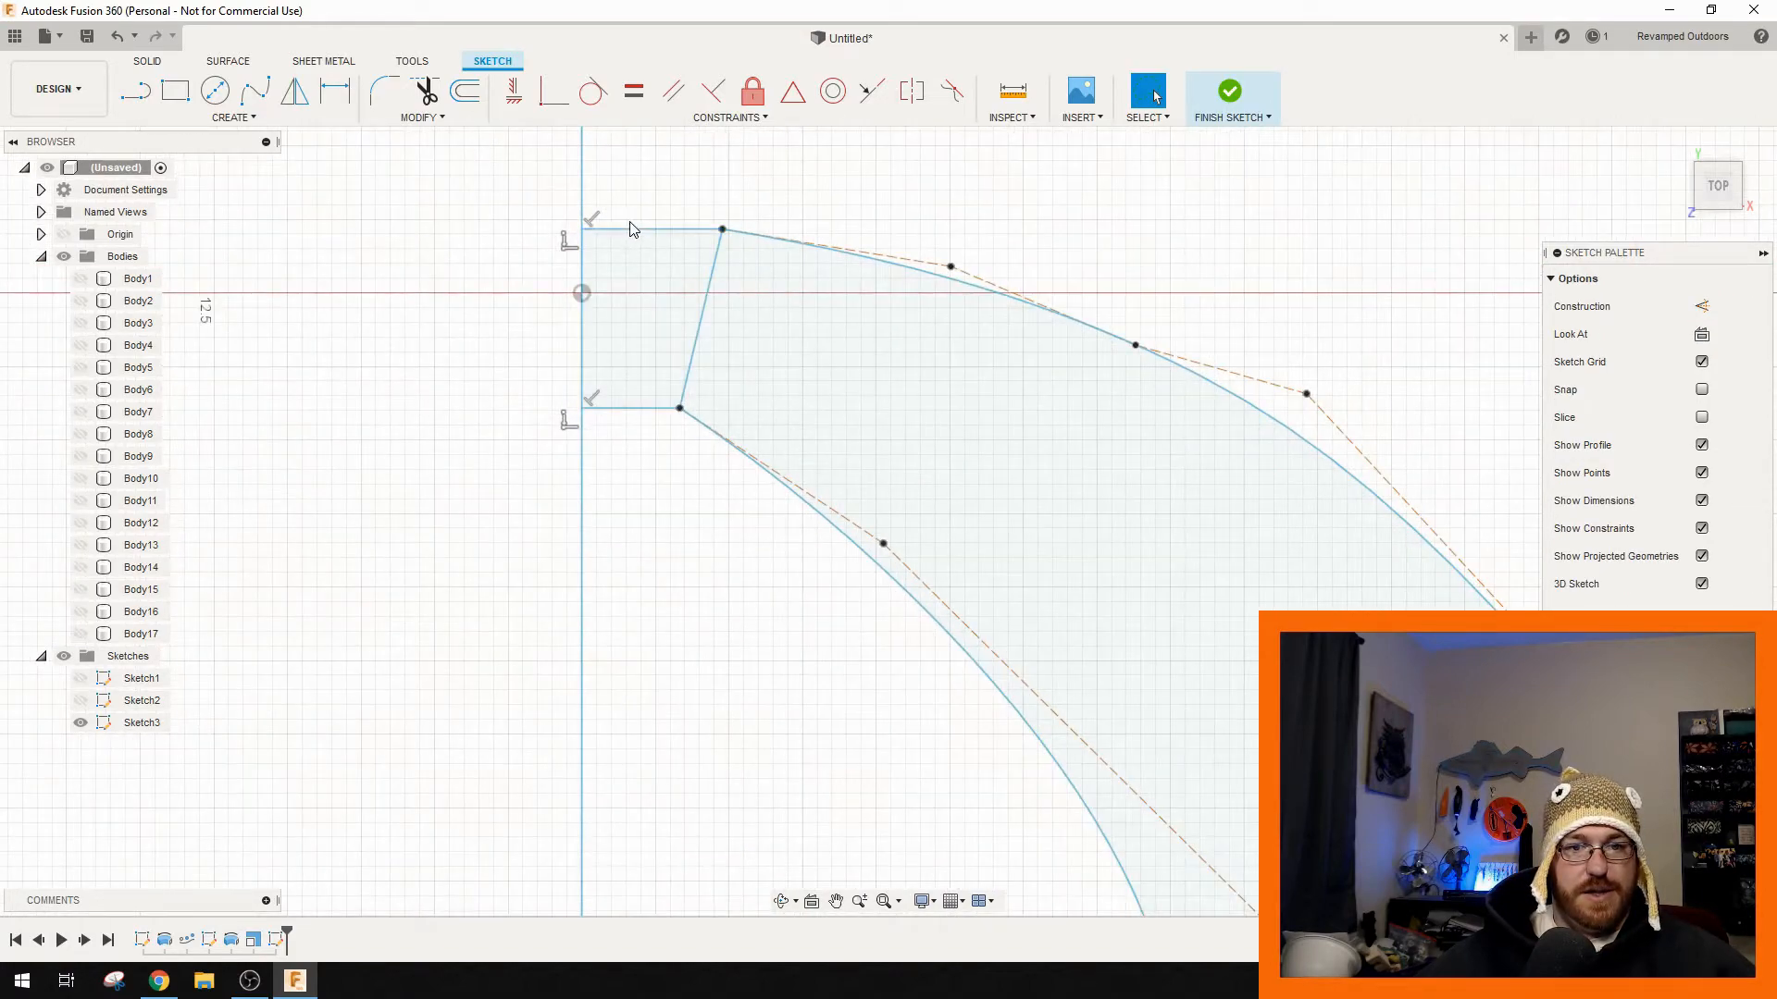
{"action": "left_click", "coordinate": [646, 407], "text": "shift"}
{"action": "left_click", "coordinate": [701, 331], "text": "shift"}
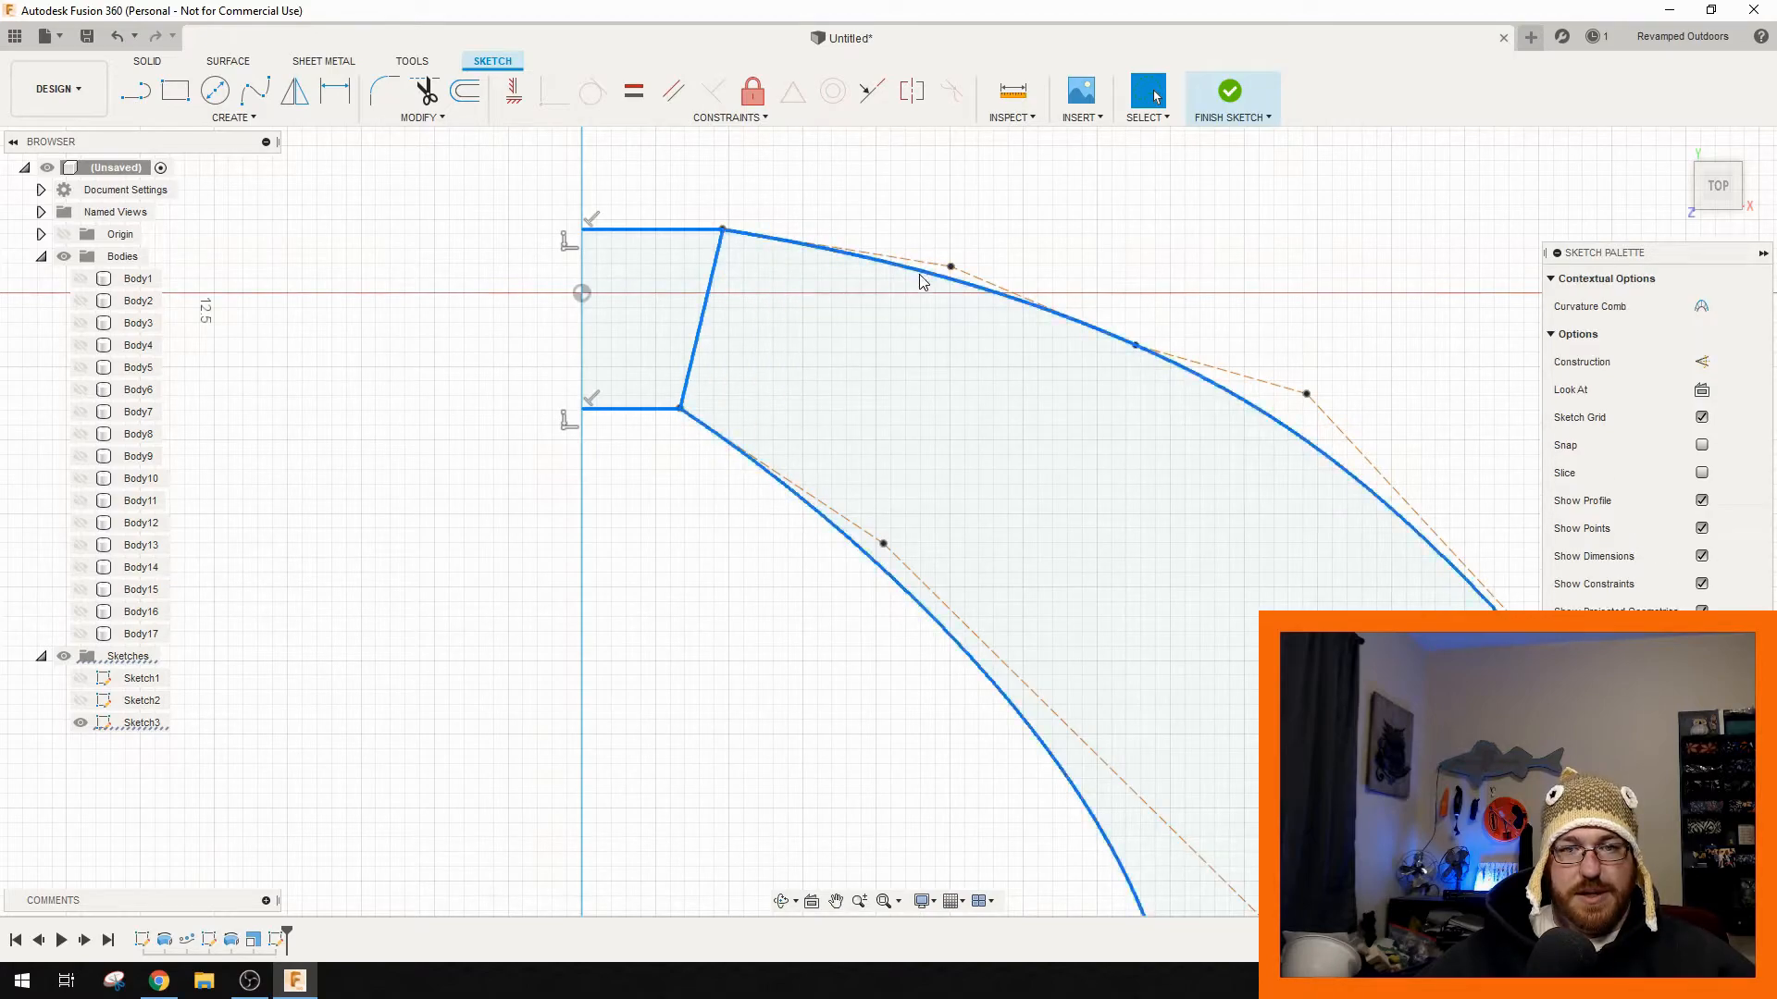
{"action": "left_click", "coordinate": [920, 276], "text": "shift"}
{"action": "scroll", "coordinate": [1030, 558], "scroll_direction": "down", "scroll_amount": 5}
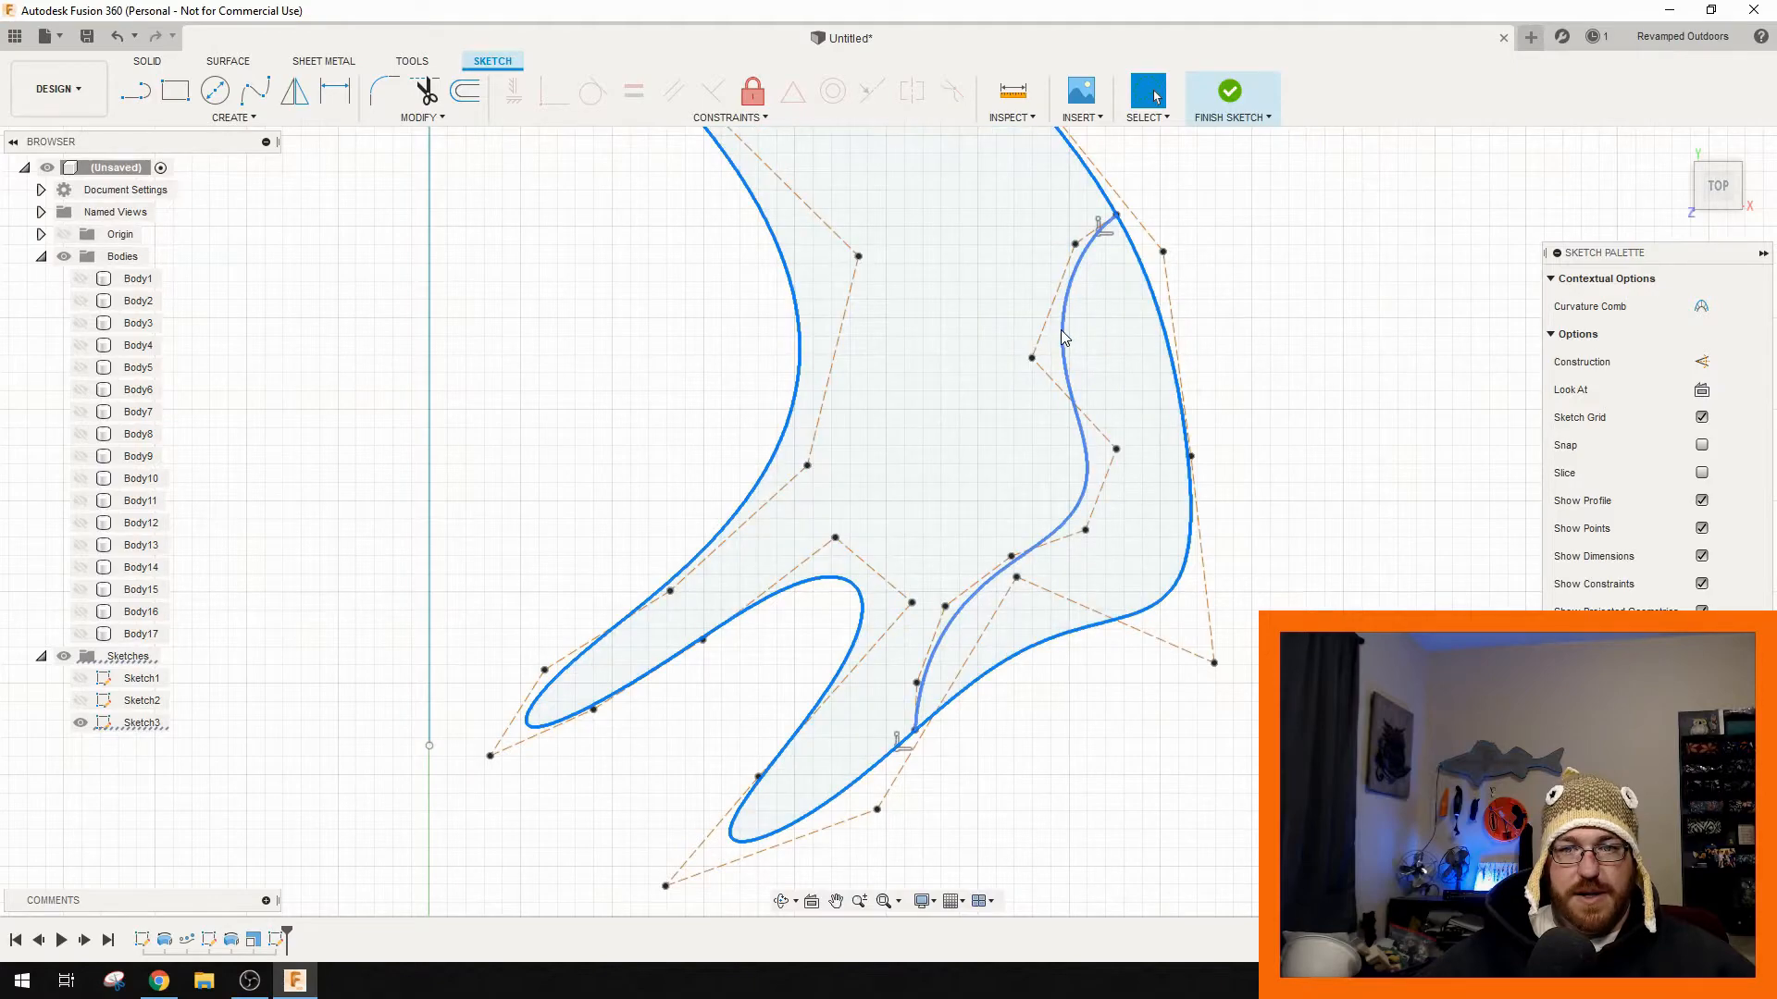
{"action": "scroll", "coordinate": [690, 444], "scroll_direction": "down", "scroll_amount": 5}
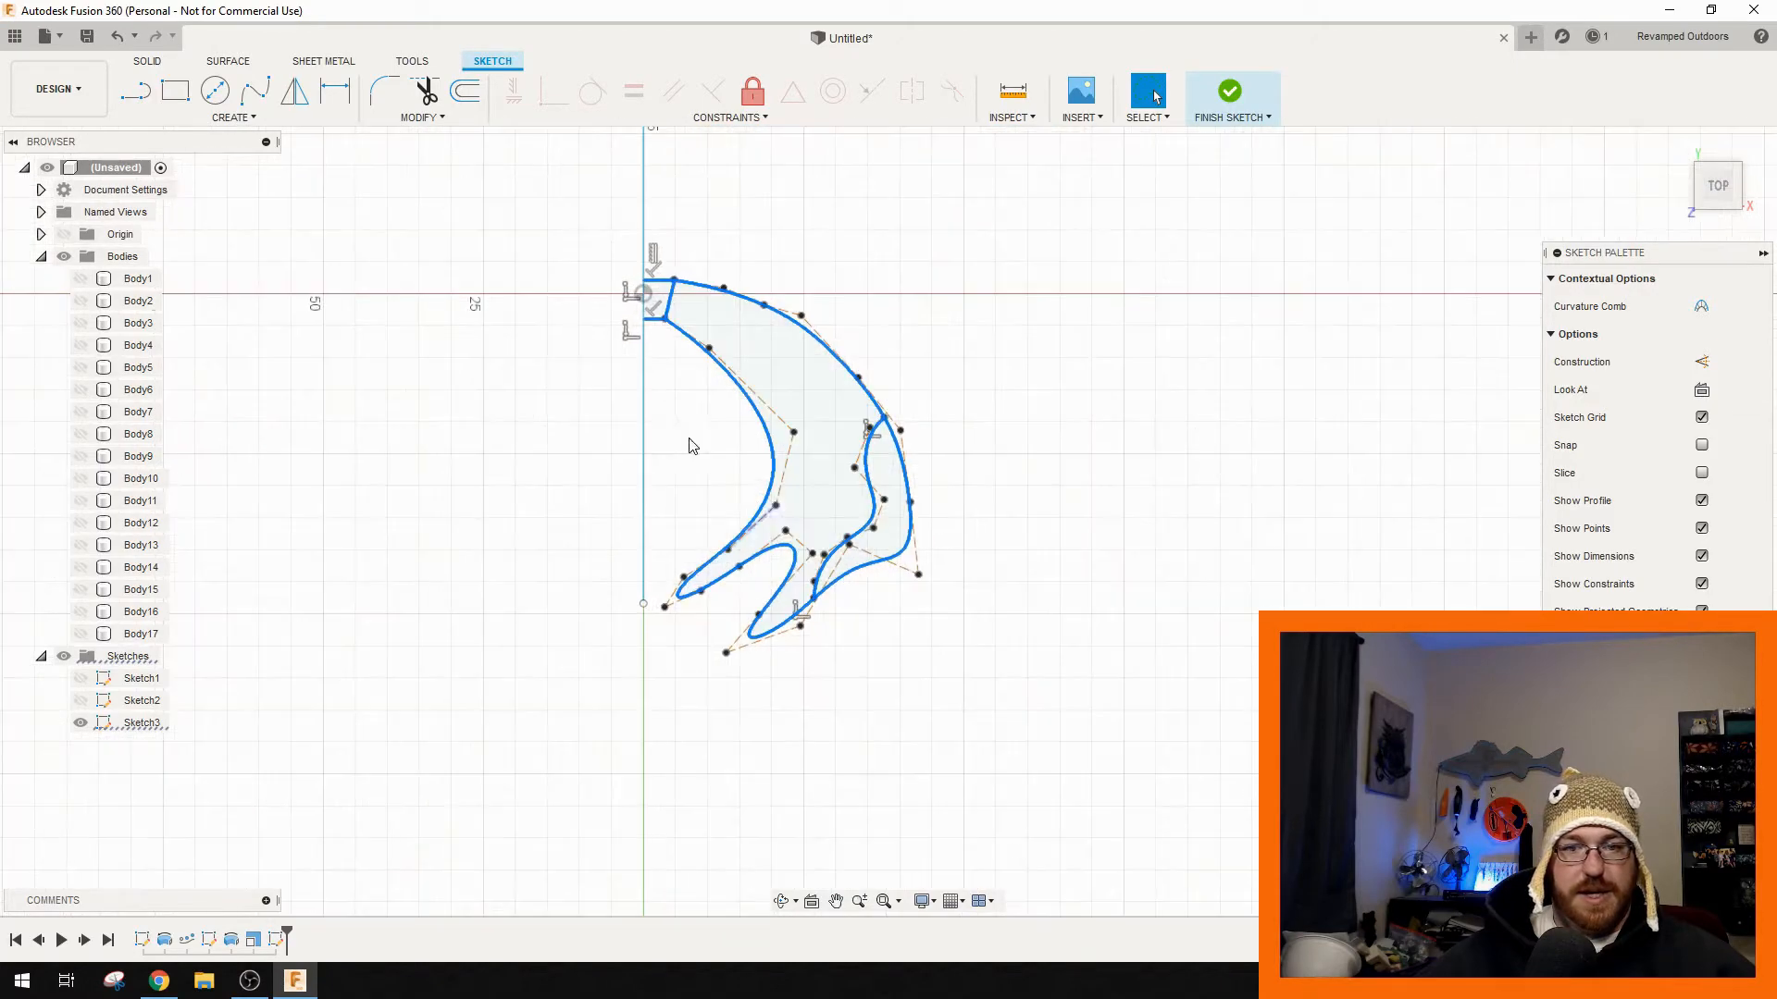
{"action": "left_click", "coordinate": [233, 119]}
{"action": "left_click", "coordinate": [185, 395]}
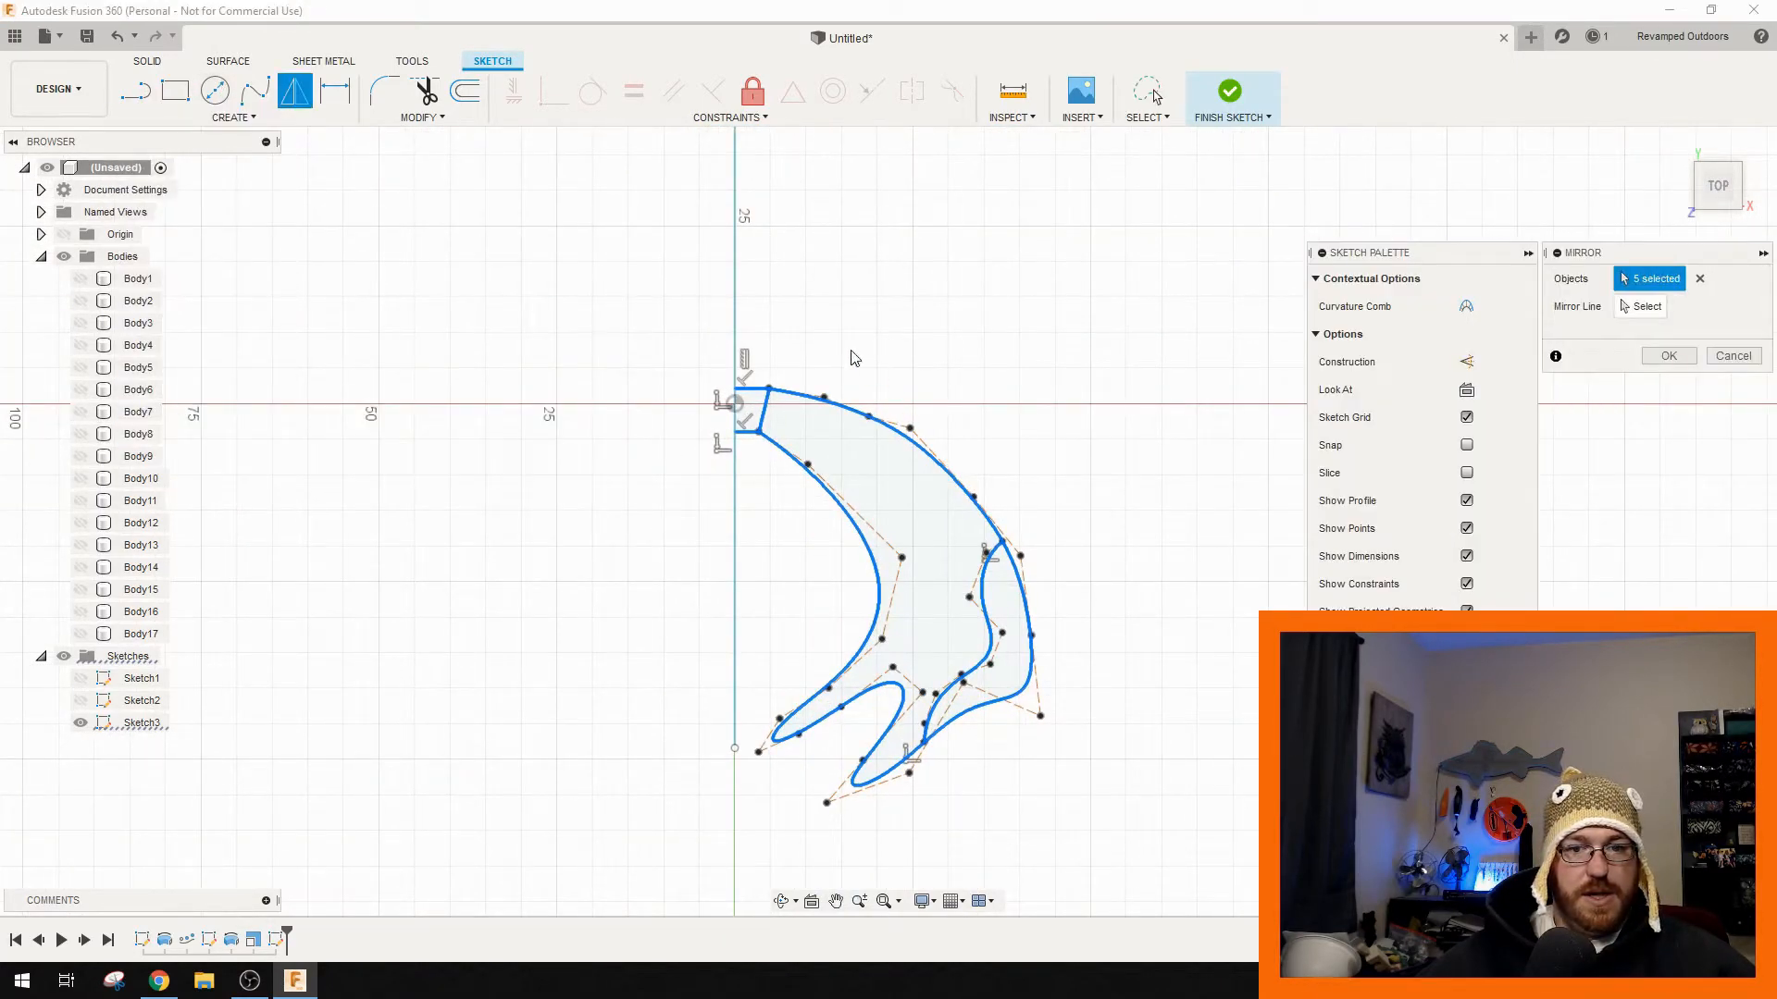
{"action": "left_click", "coordinate": [735, 344]}
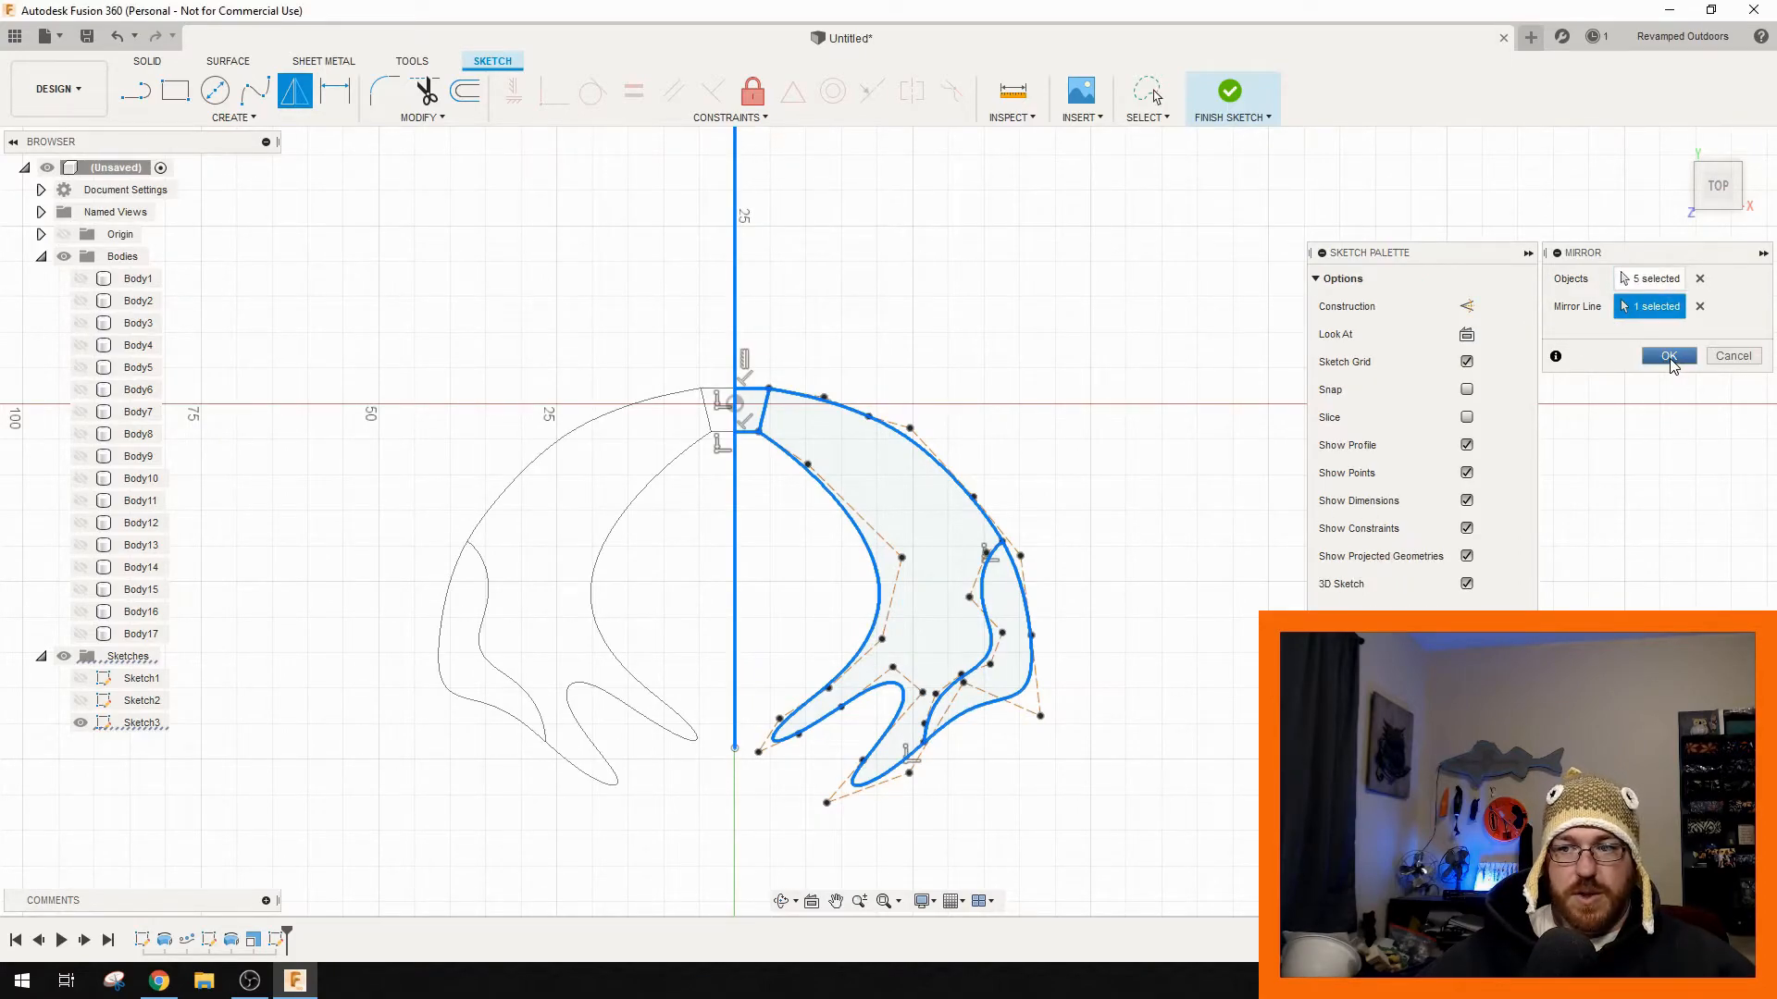
{"action": "left_click", "coordinate": [1670, 357]}
{"action": "left_click", "coordinate": [1728, 615]}
- Show the lure body and try selecting the profiles of both tail fins, including the wavy outer lobes
{"action": "left_click", "coordinate": [81, 634]}
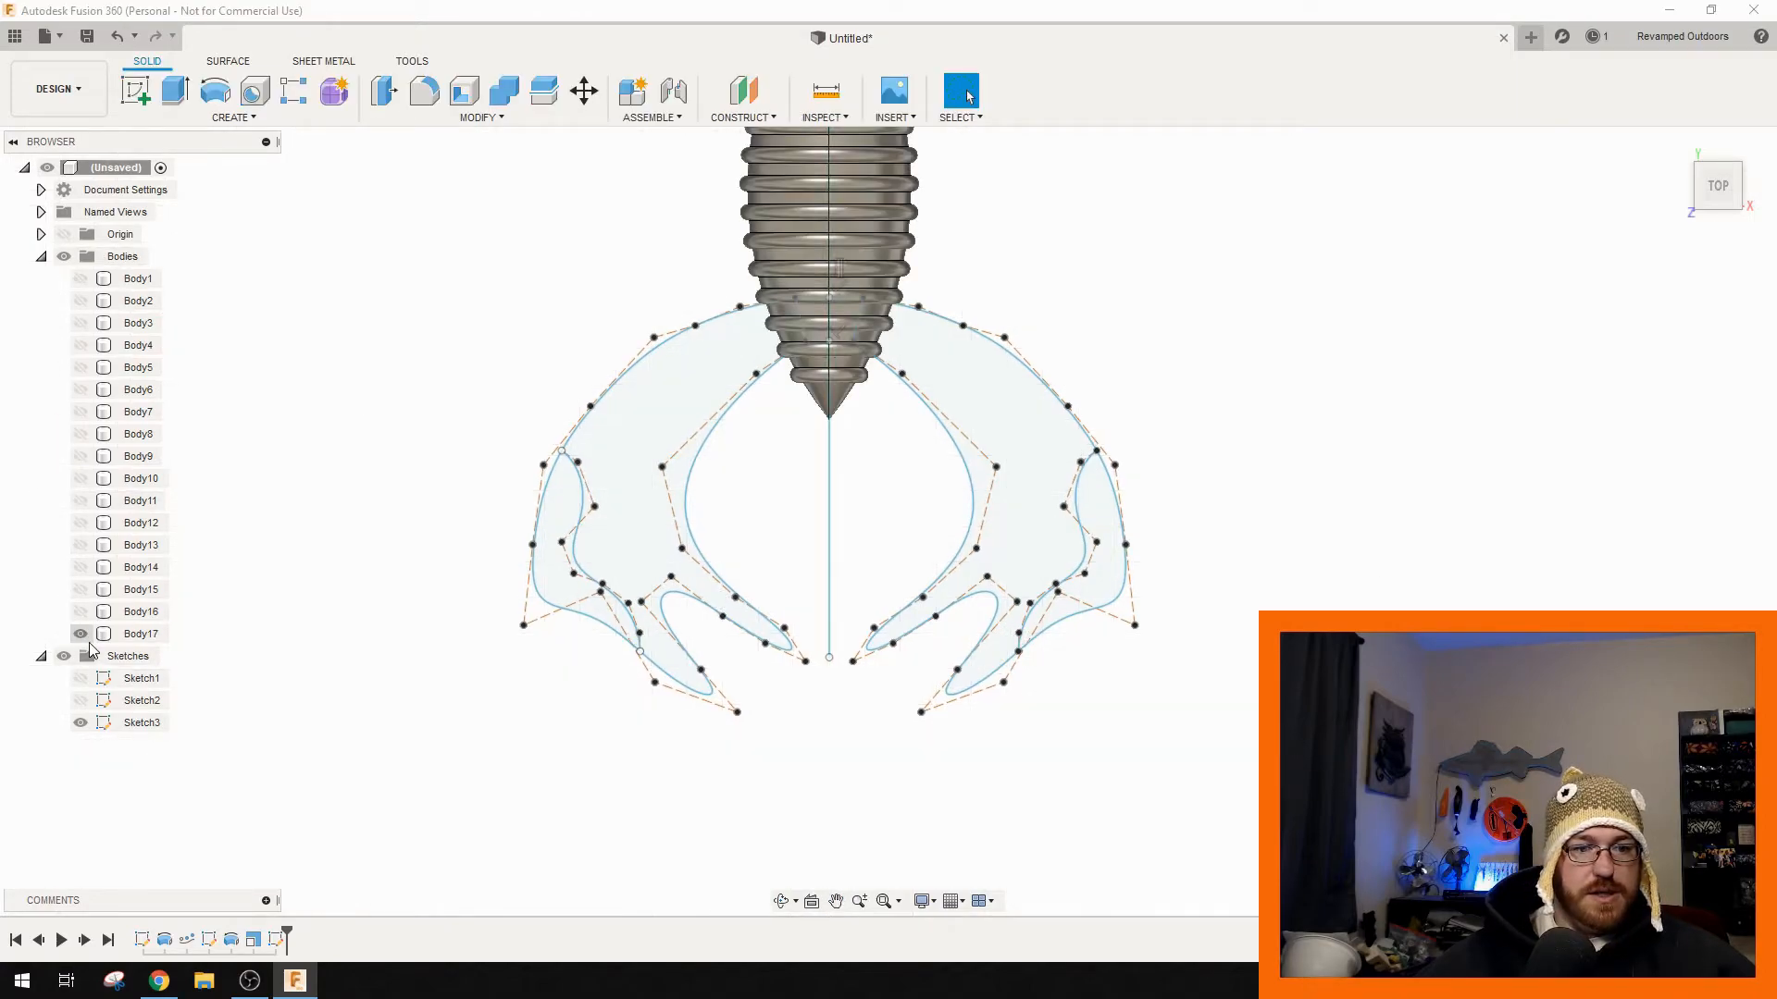
{"action": "mouse_move", "coordinate": [659, 524]}
{"action": "middle_mouse_down", "text": "shift"}
{"action": "mouse_move", "coordinate": [781, 508]}
{"action": "mouse_move", "coordinate": [658, 545]}
{"action": "mouse_move", "coordinate": [674, 555]}
{"action": "mouse_move", "coordinate": [805, 478]}
{"action": "mouse_move", "coordinate": [643, 624]}
{"action": "middle_mouse_up", "text": "shift"}
{"action": "scroll", "coordinate": [569, 602], "scroll_direction": "up", "scroll_amount": 6}
{"action": "left_click", "coordinate": [547, 516]}
{"action": "left_click", "coordinate": [386, 576], "text": "shift"}
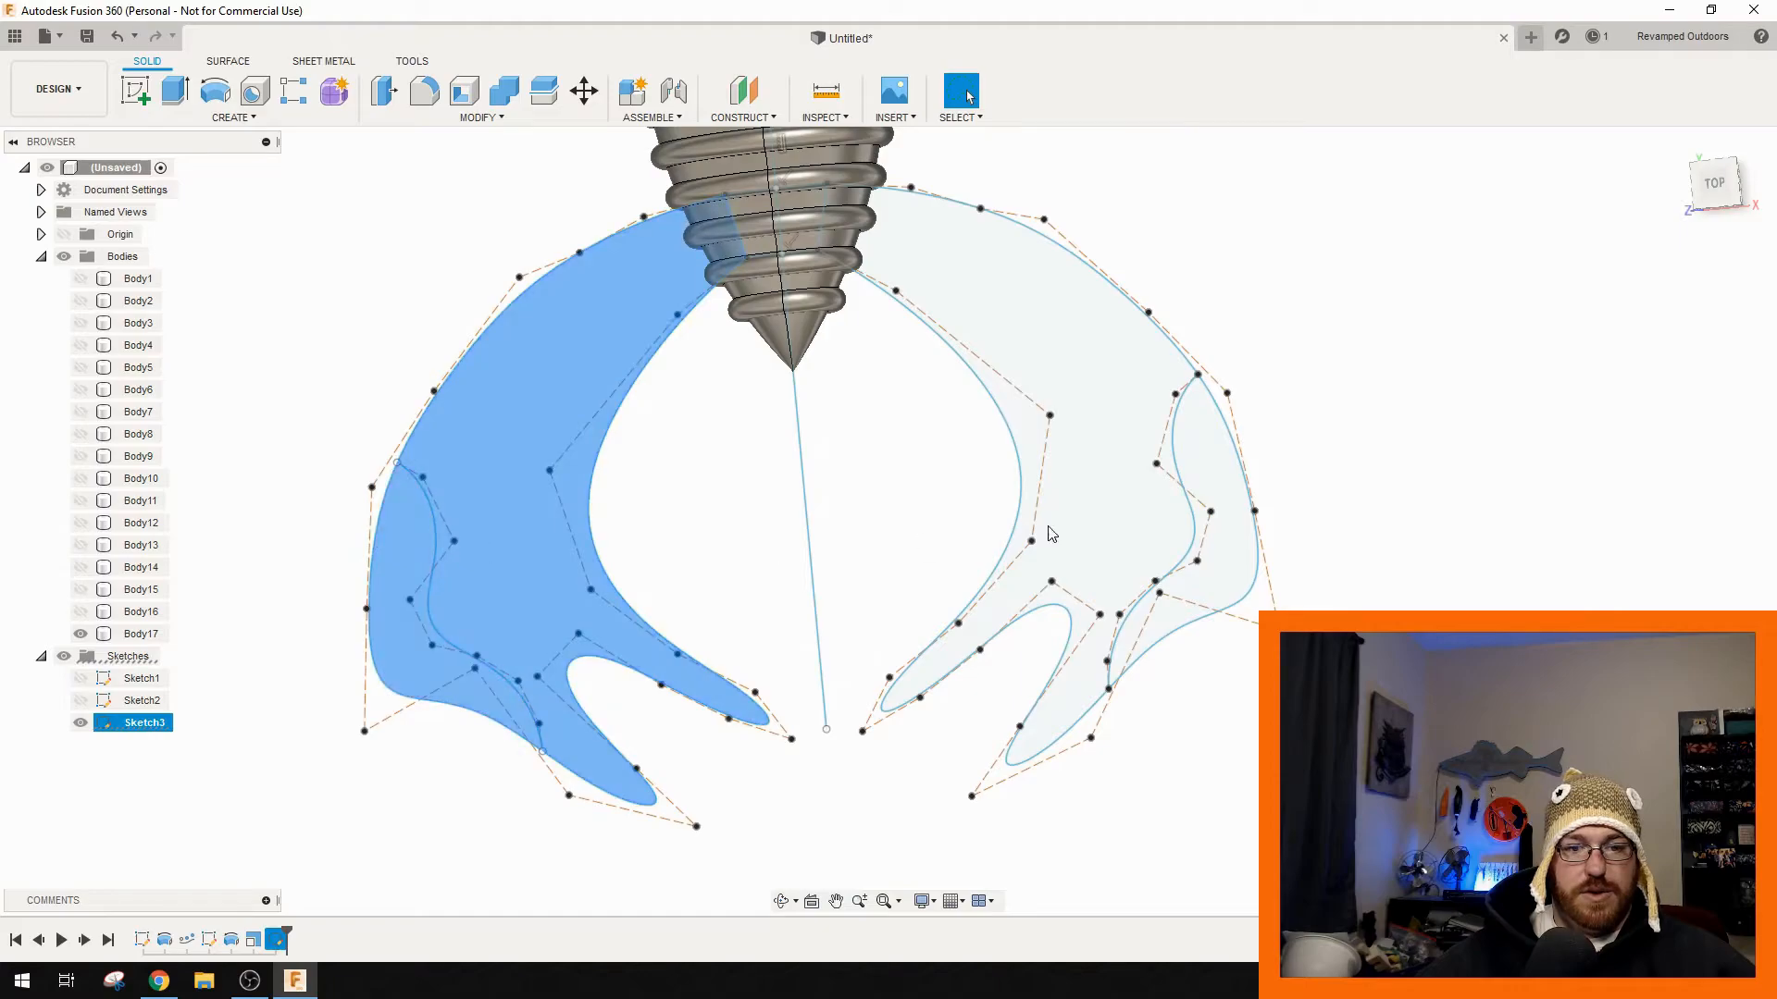
{"action": "left_click", "coordinate": [1108, 422], "text": "shift"}
{"action": "left_click", "coordinate": [1202, 448], "text": "shift"}
{"action": "middle_click_drag", "start_coordinate": [917, 584], "coordinate": [936, 424], "text": "shift"}
{"action": "right_click", "coordinate": [913, 416]}
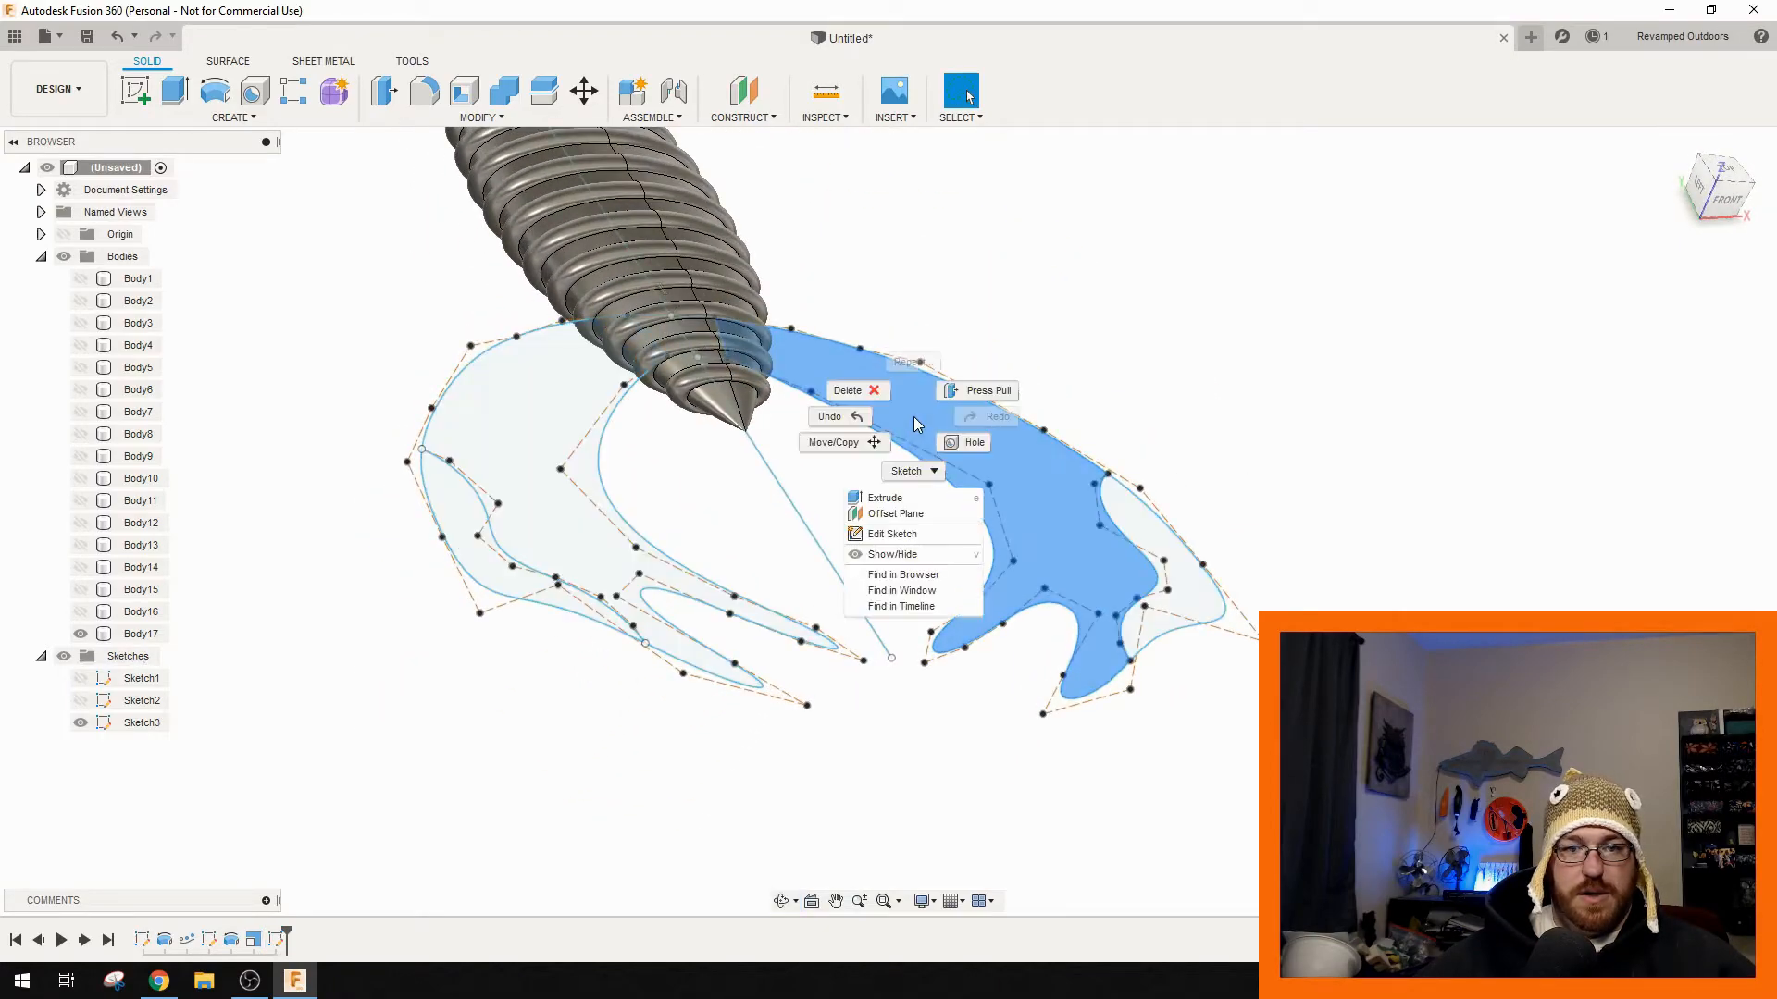
{"action": "left_click", "coordinate": [1416, 370]}
- Extrude the four tail fin profiles symmetrically by 1.5 mm and join them to the lure body
{"action": "left_click", "coordinate": [1188, 572]}
{"action": "left_click", "coordinate": [1056, 541], "text": "shift"}
{"action": "left_click", "coordinate": [519, 494], "text": "shift"}
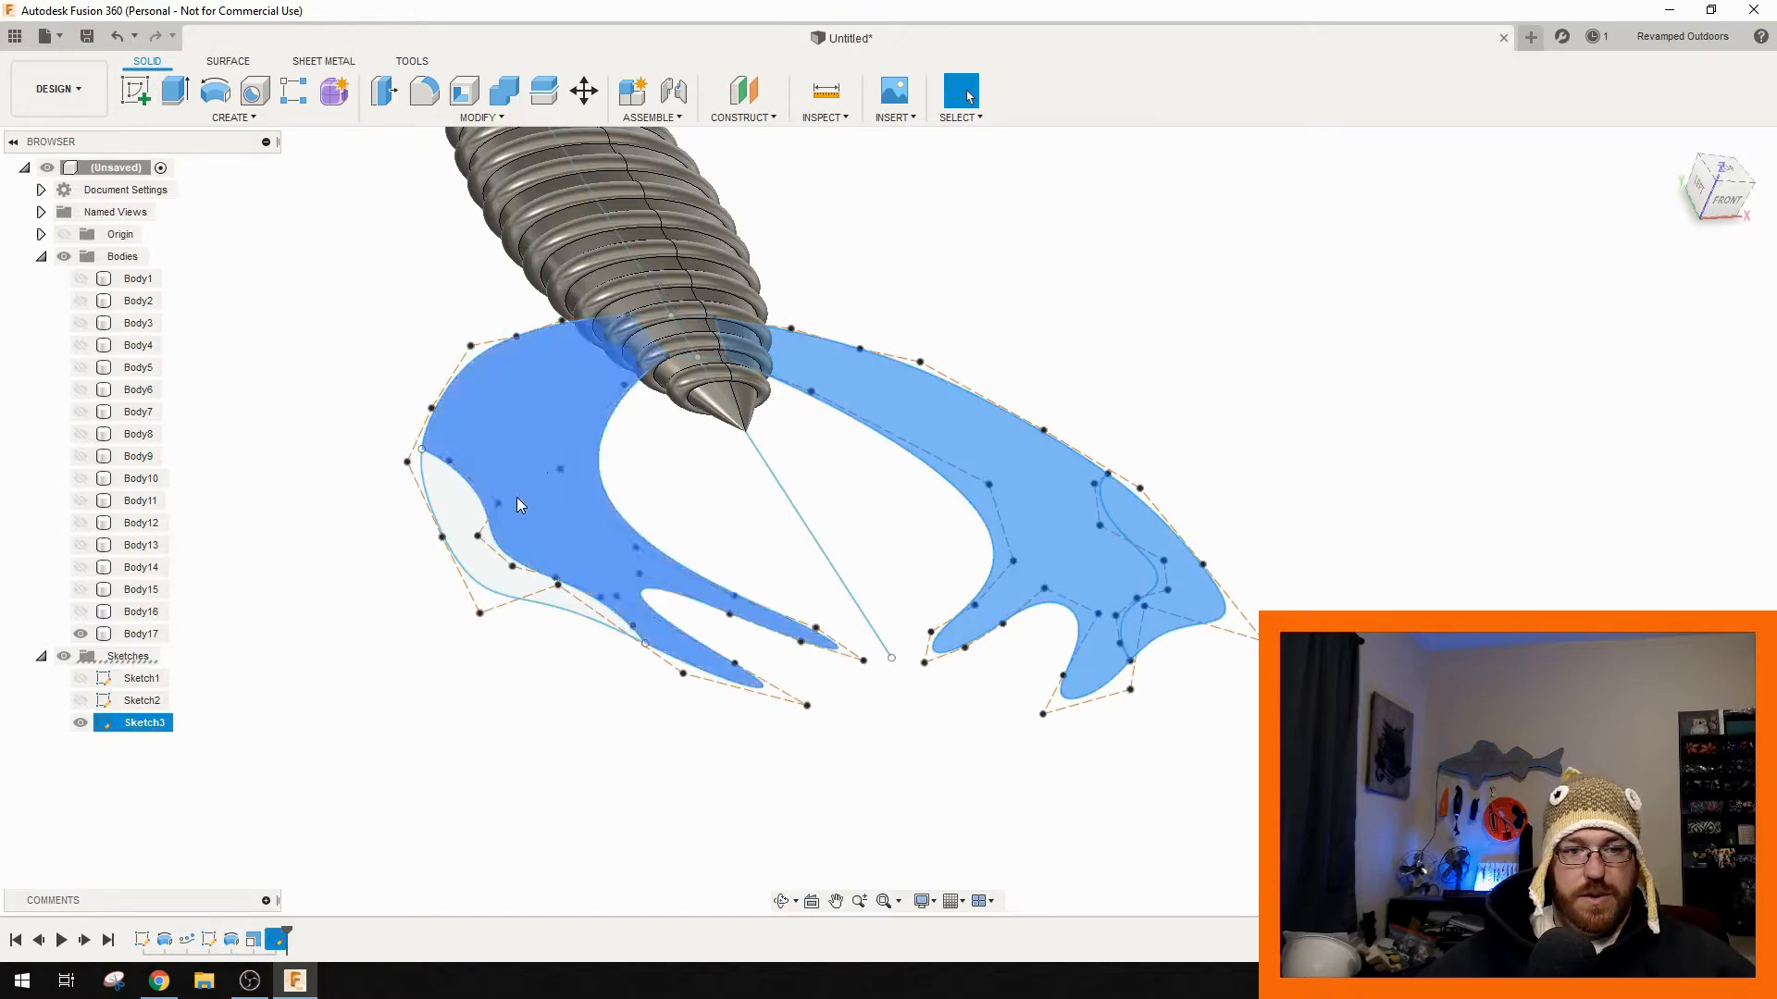
{"action": "left_click", "coordinate": [459, 515], "text": "shift"}
{"action": "right_click", "coordinate": [497, 474]}
{"action": "left_click", "coordinate": [544, 455]}
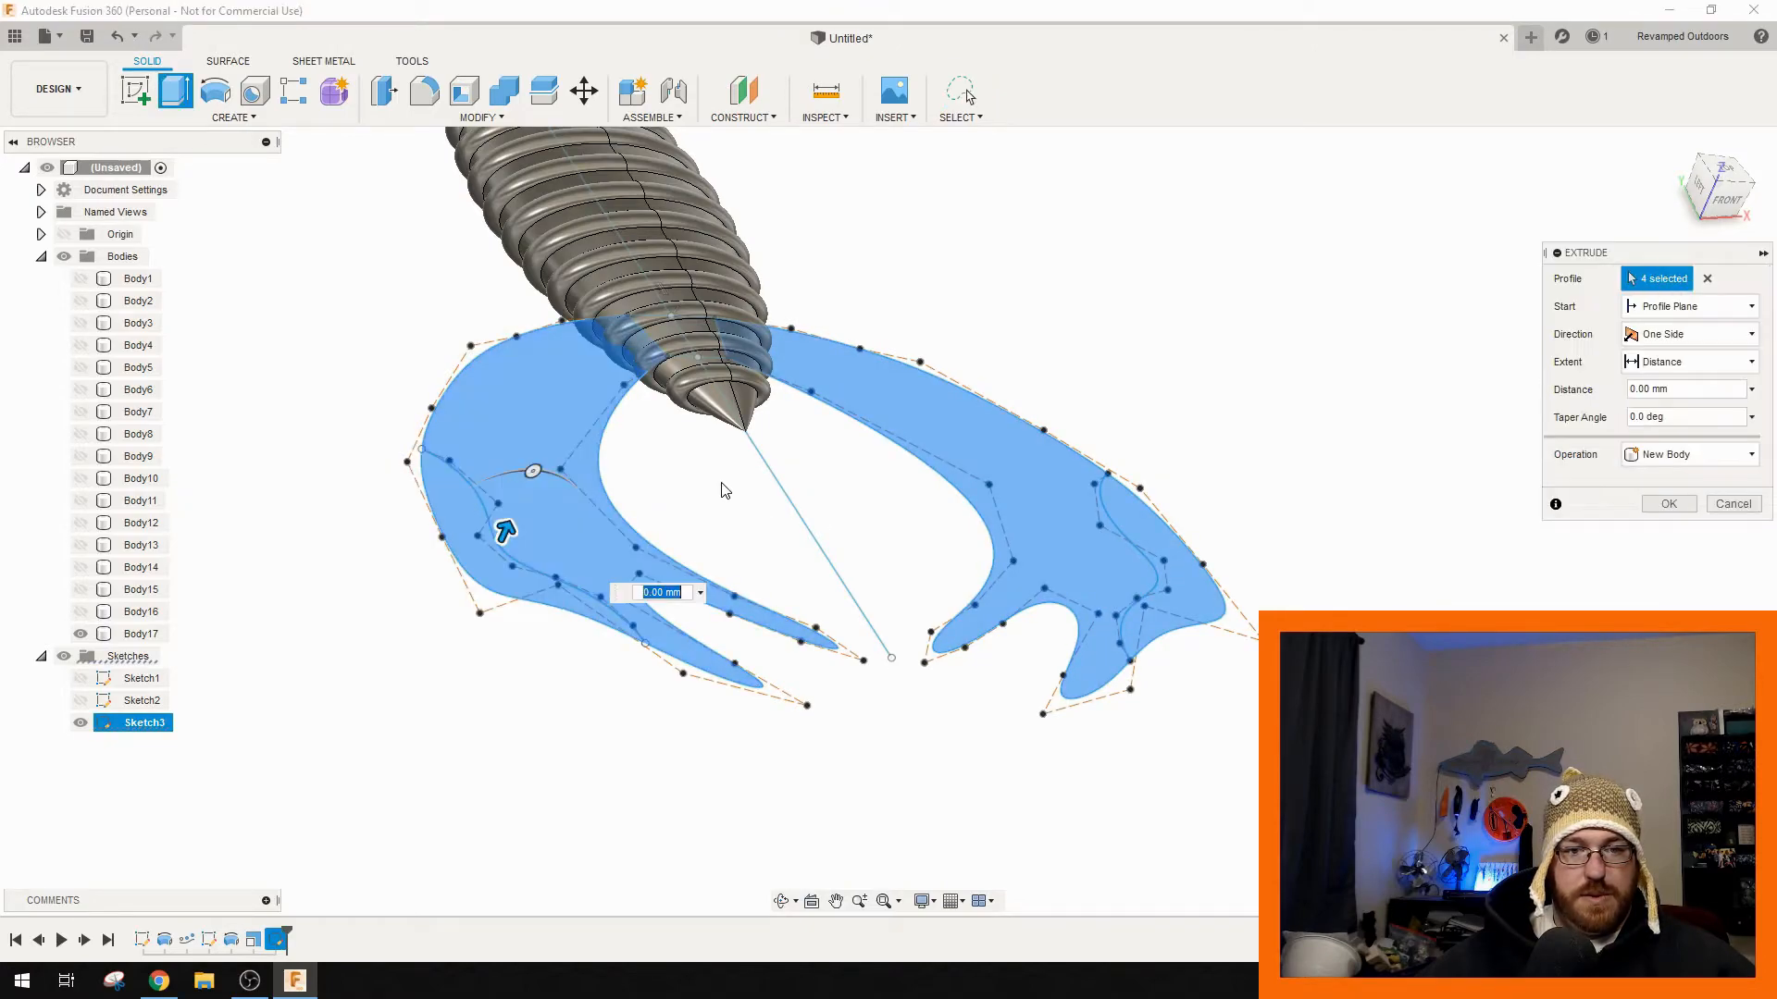
{"action": "mouse_move", "coordinate": [686, 553]}
{"action": "middle_mouse_down", "text": "shift"}
{"action": "mouse_move", "coordinate": [741, 491]}
{"action": "mouse_move", "coordinate": [705, 546]}
{"action": "middle_mouse_up", "text": "shift"}
{"action": "left_click", "coordinate": [1675, 334]}
{"action": "left_click", "coordinate": [1684, 410]}
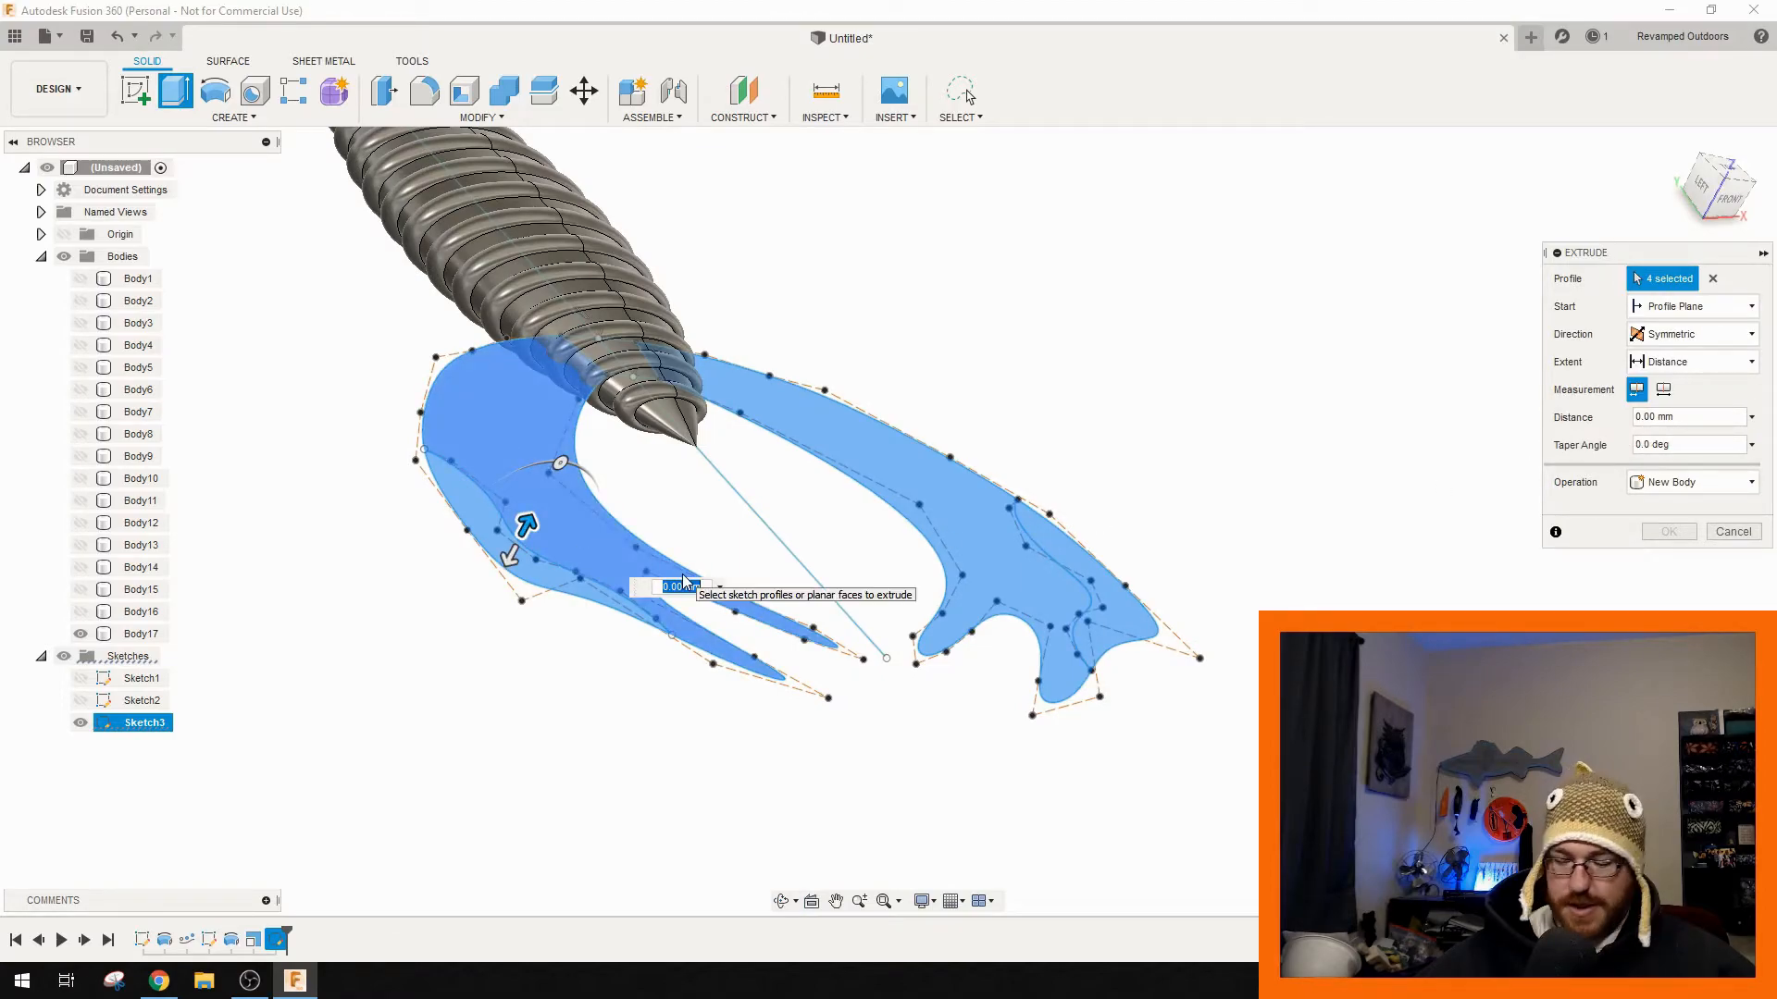
{"action": "type", "text": "3"}
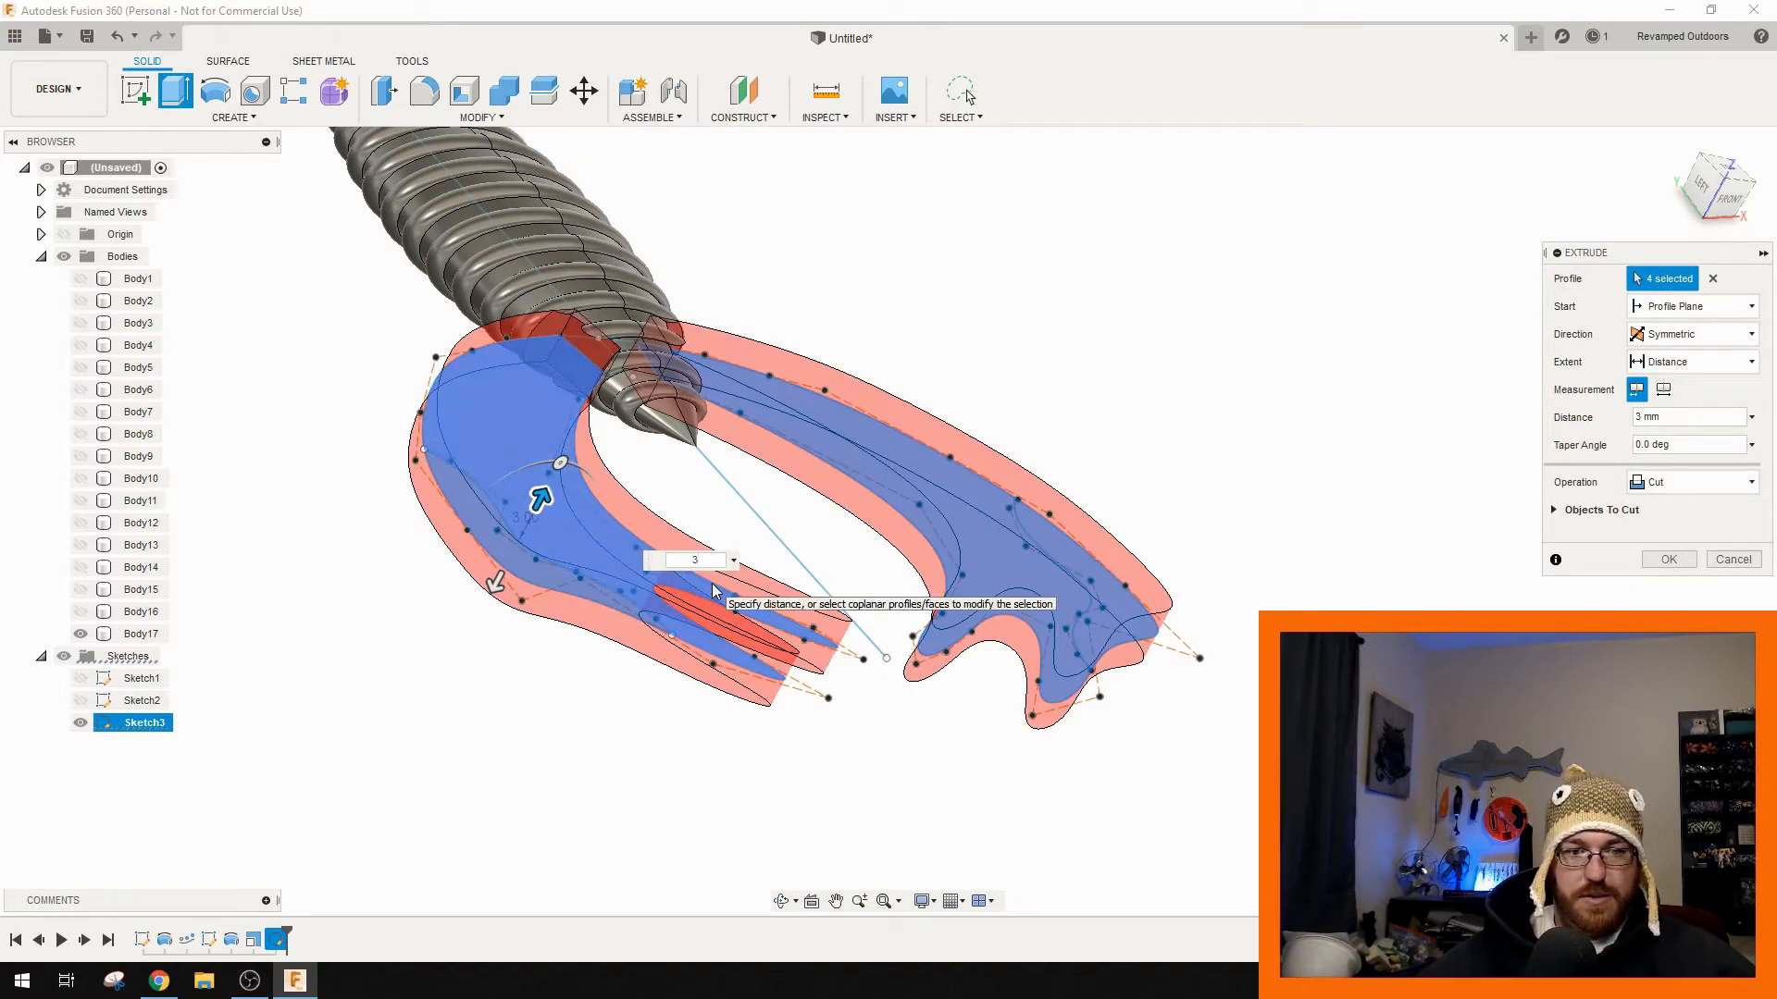
{"action": "type", "text": "1.5"}
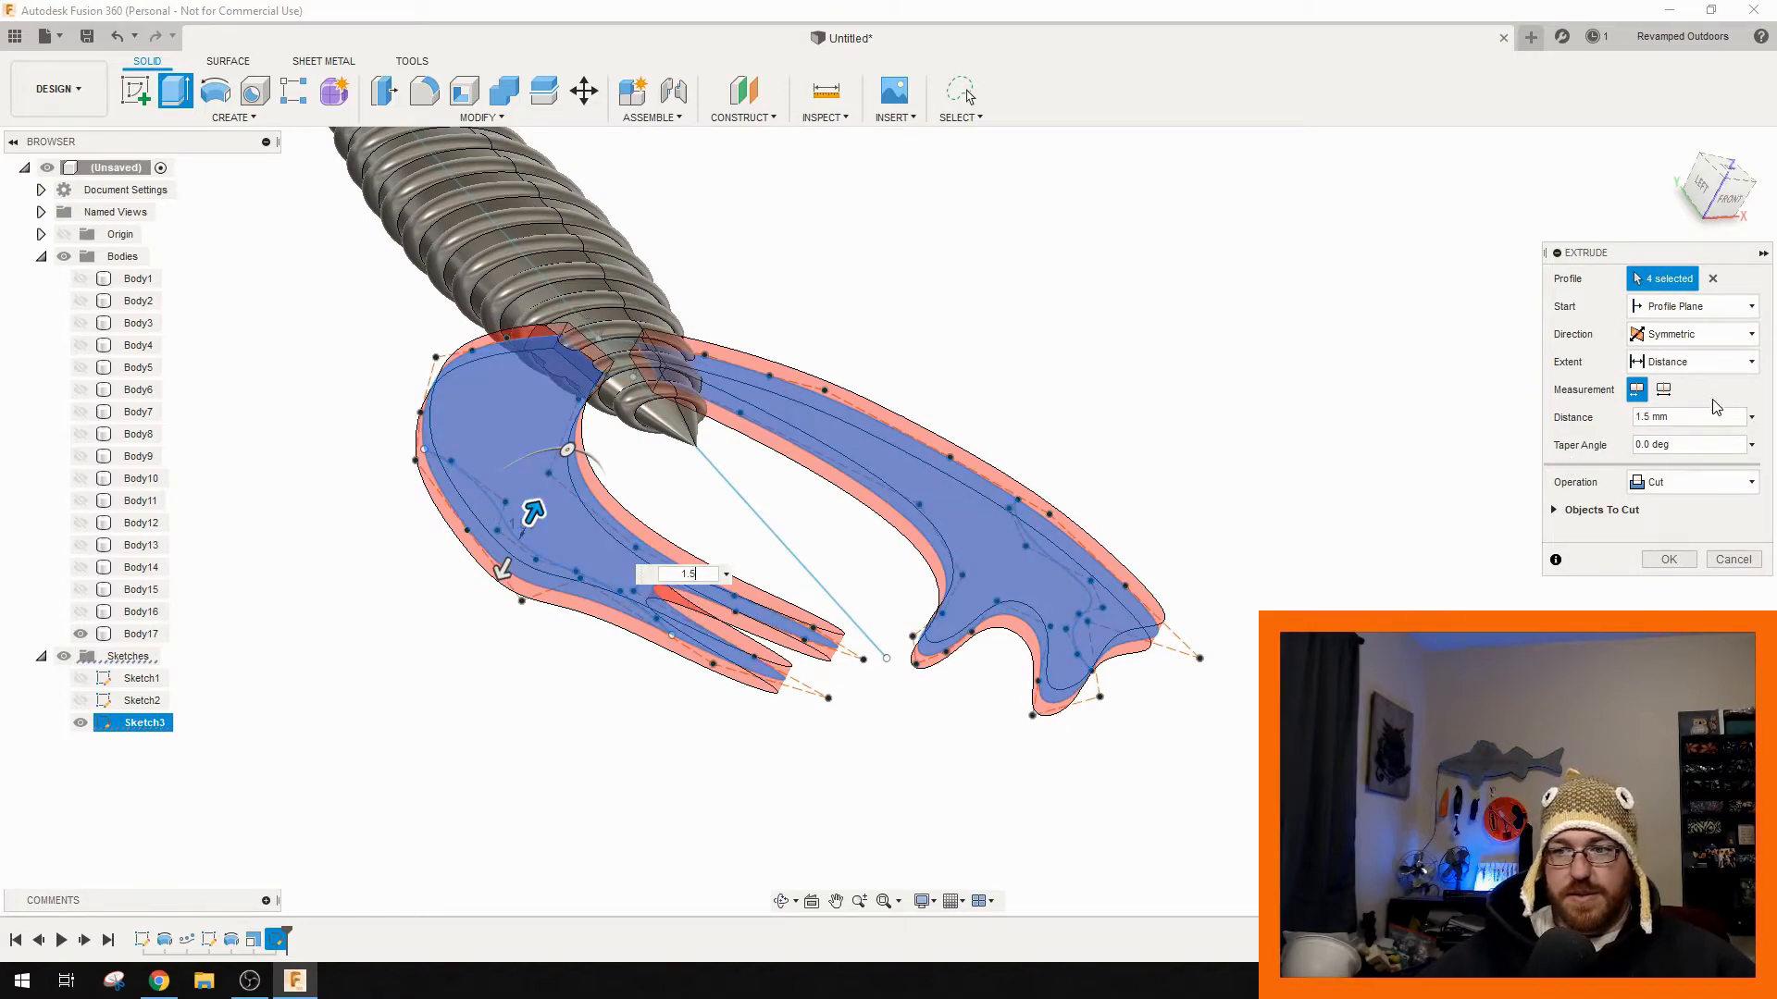
{"action": "left_click", "coordinate": [1740, 482]}
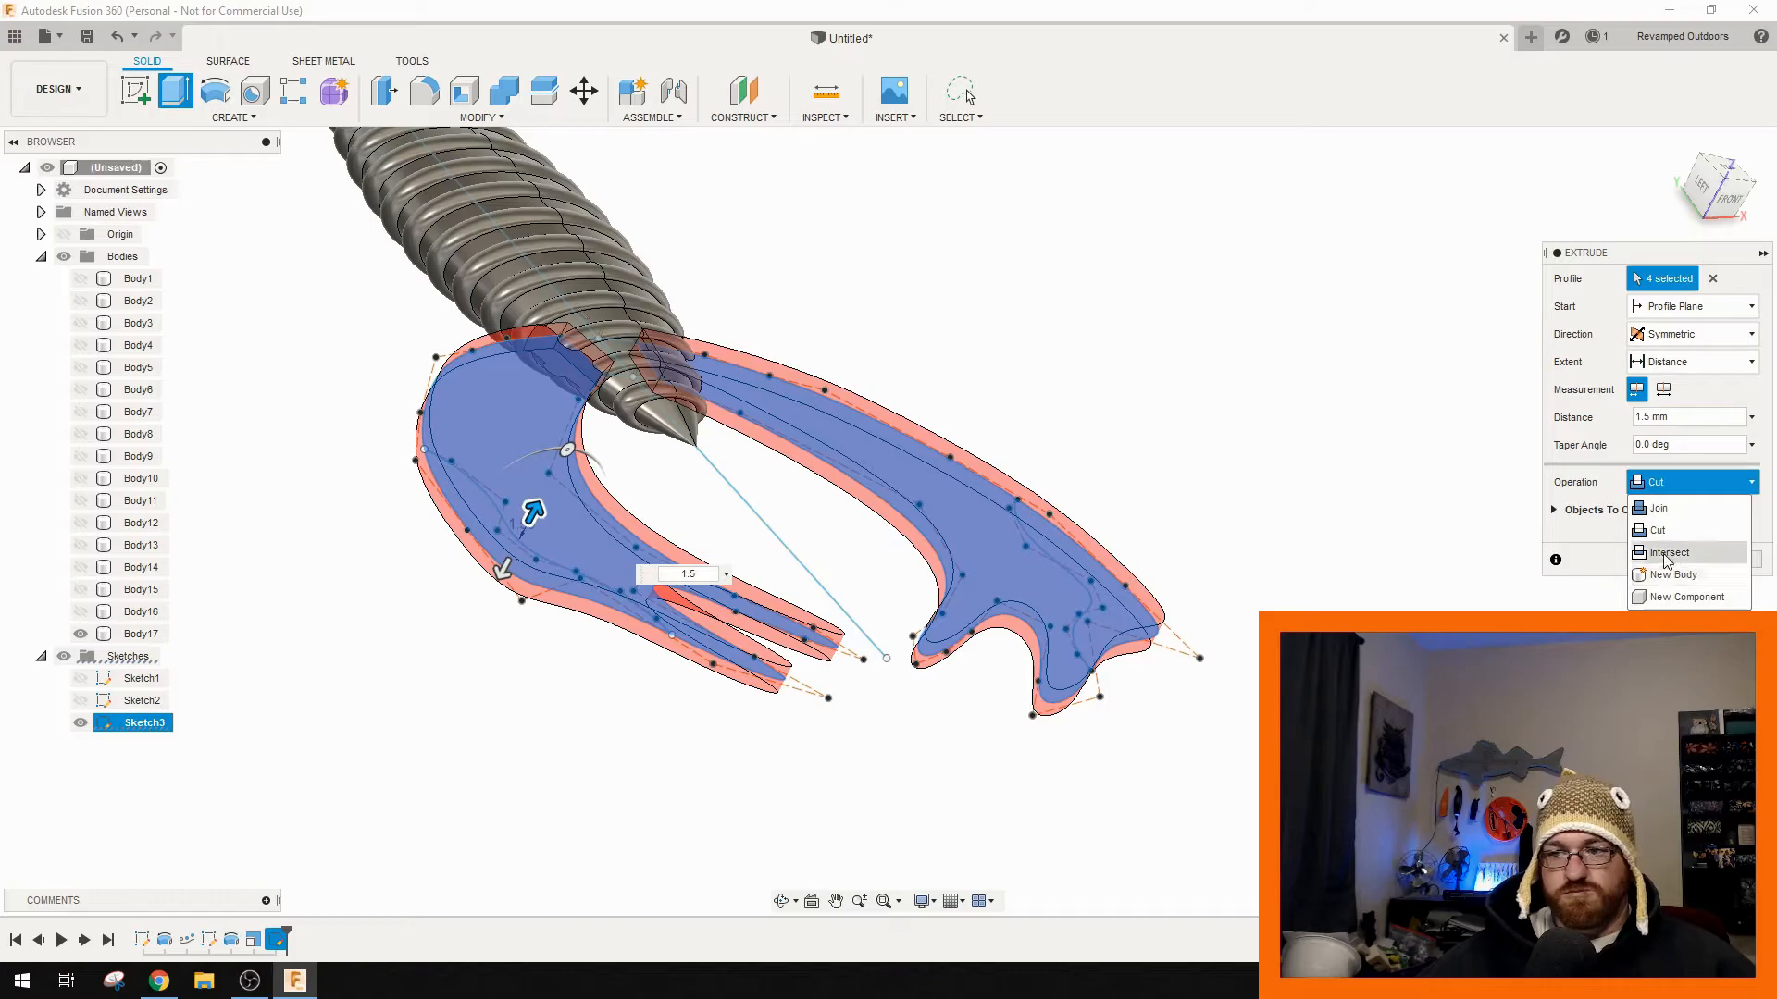
{"action": "left_click", "coordinate": [1658, 508]}
{"action": "middle_click_drag", "start_coordinate": [1234, 504], "coordinate": [1060, 431], "text": "shift"}
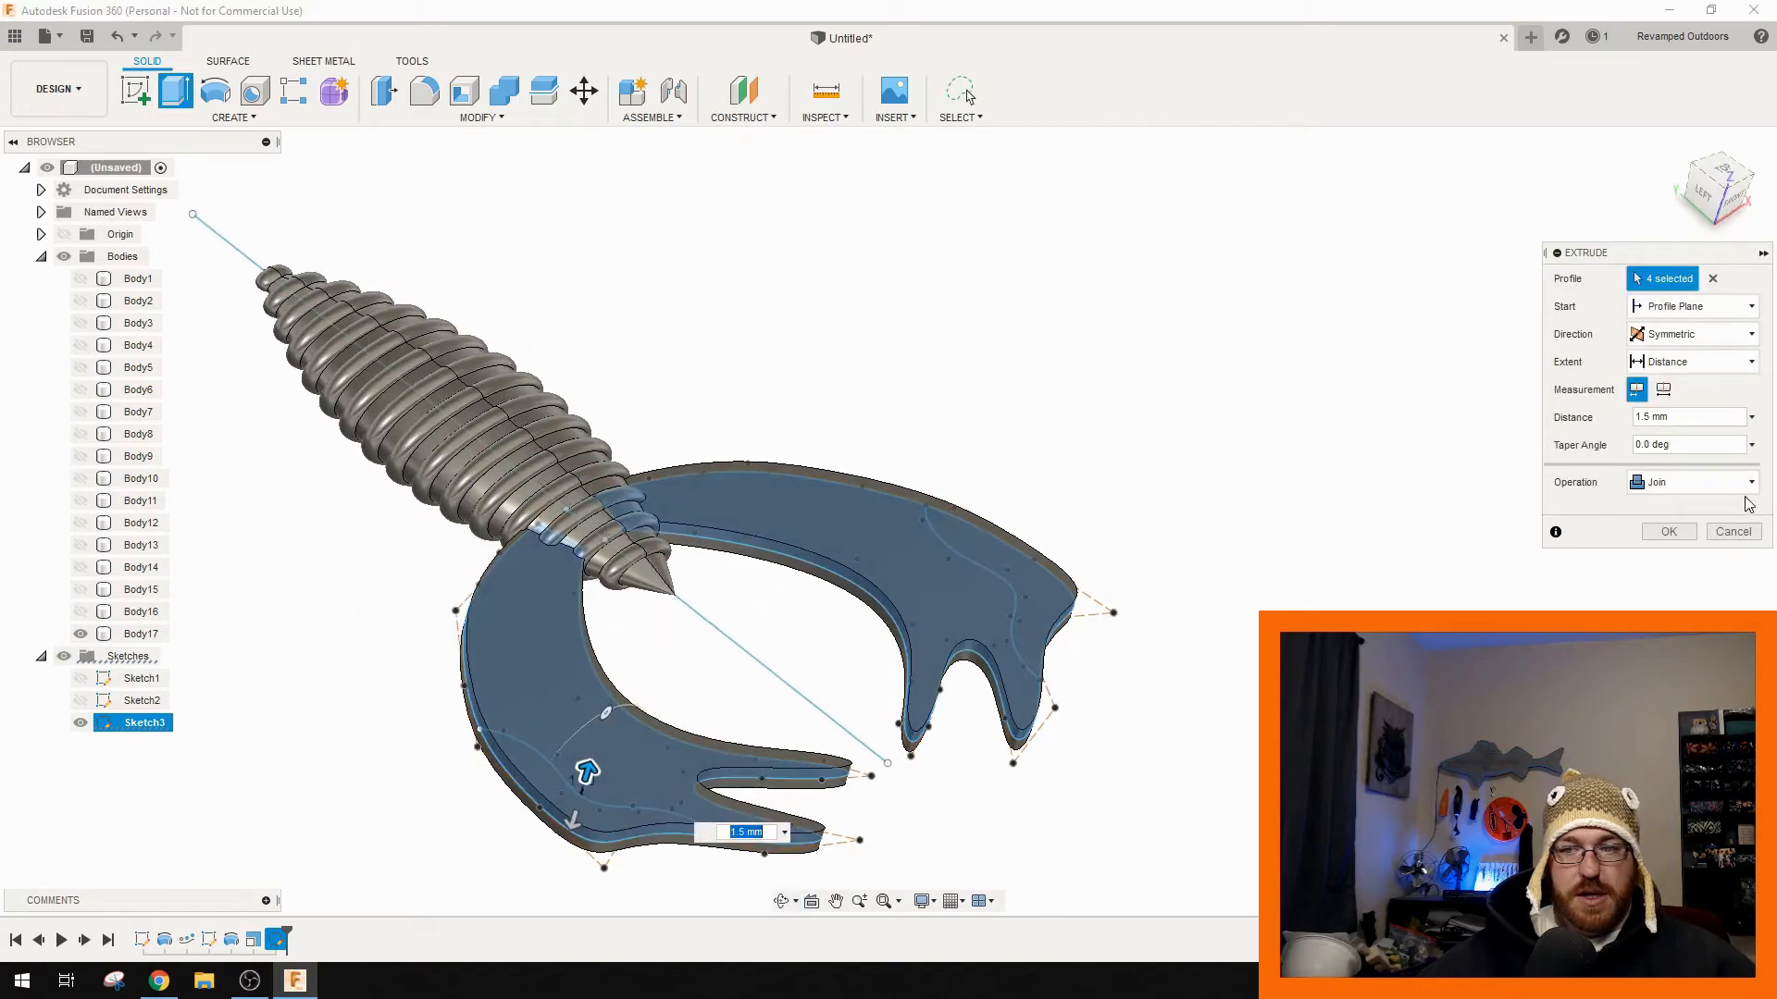
{"action": "key", "text": "Return"}
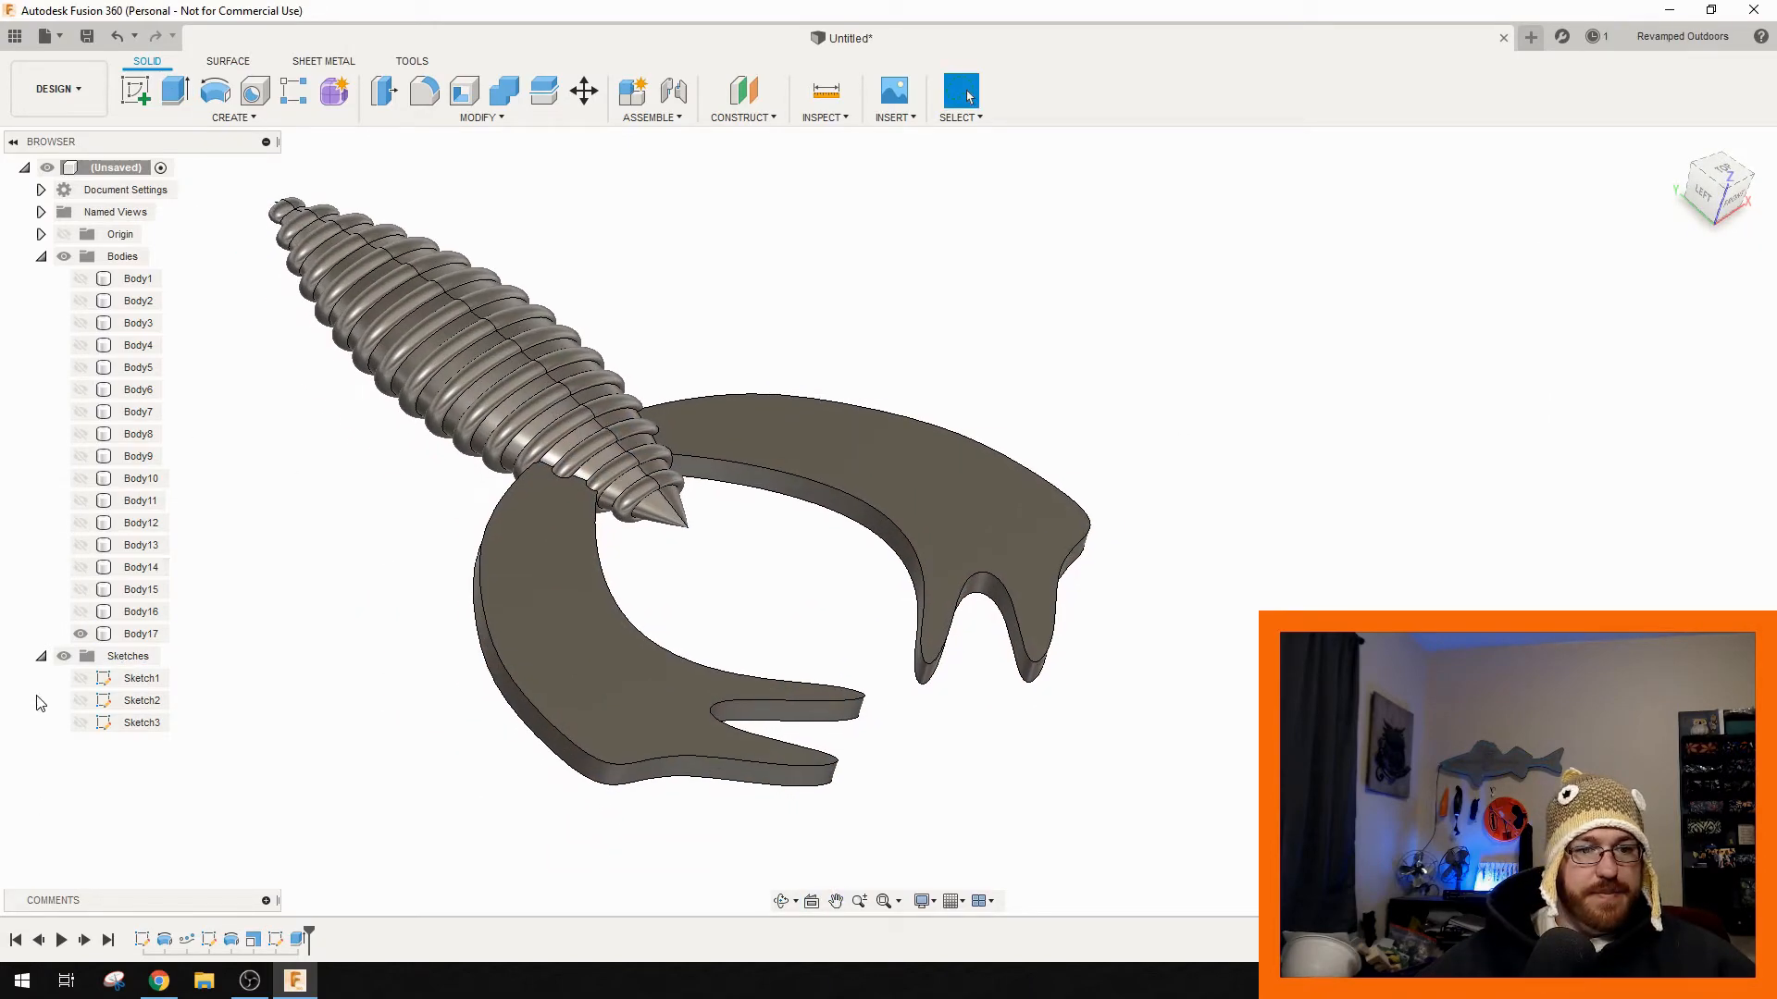
- Hide the lure body, show the fin sketch, and start extruding the wavy outer profile of each fin
{"action": "left_click", "coordinate": [83, 639]}
{"action": "left_click", "coordinate": [80, 636]}
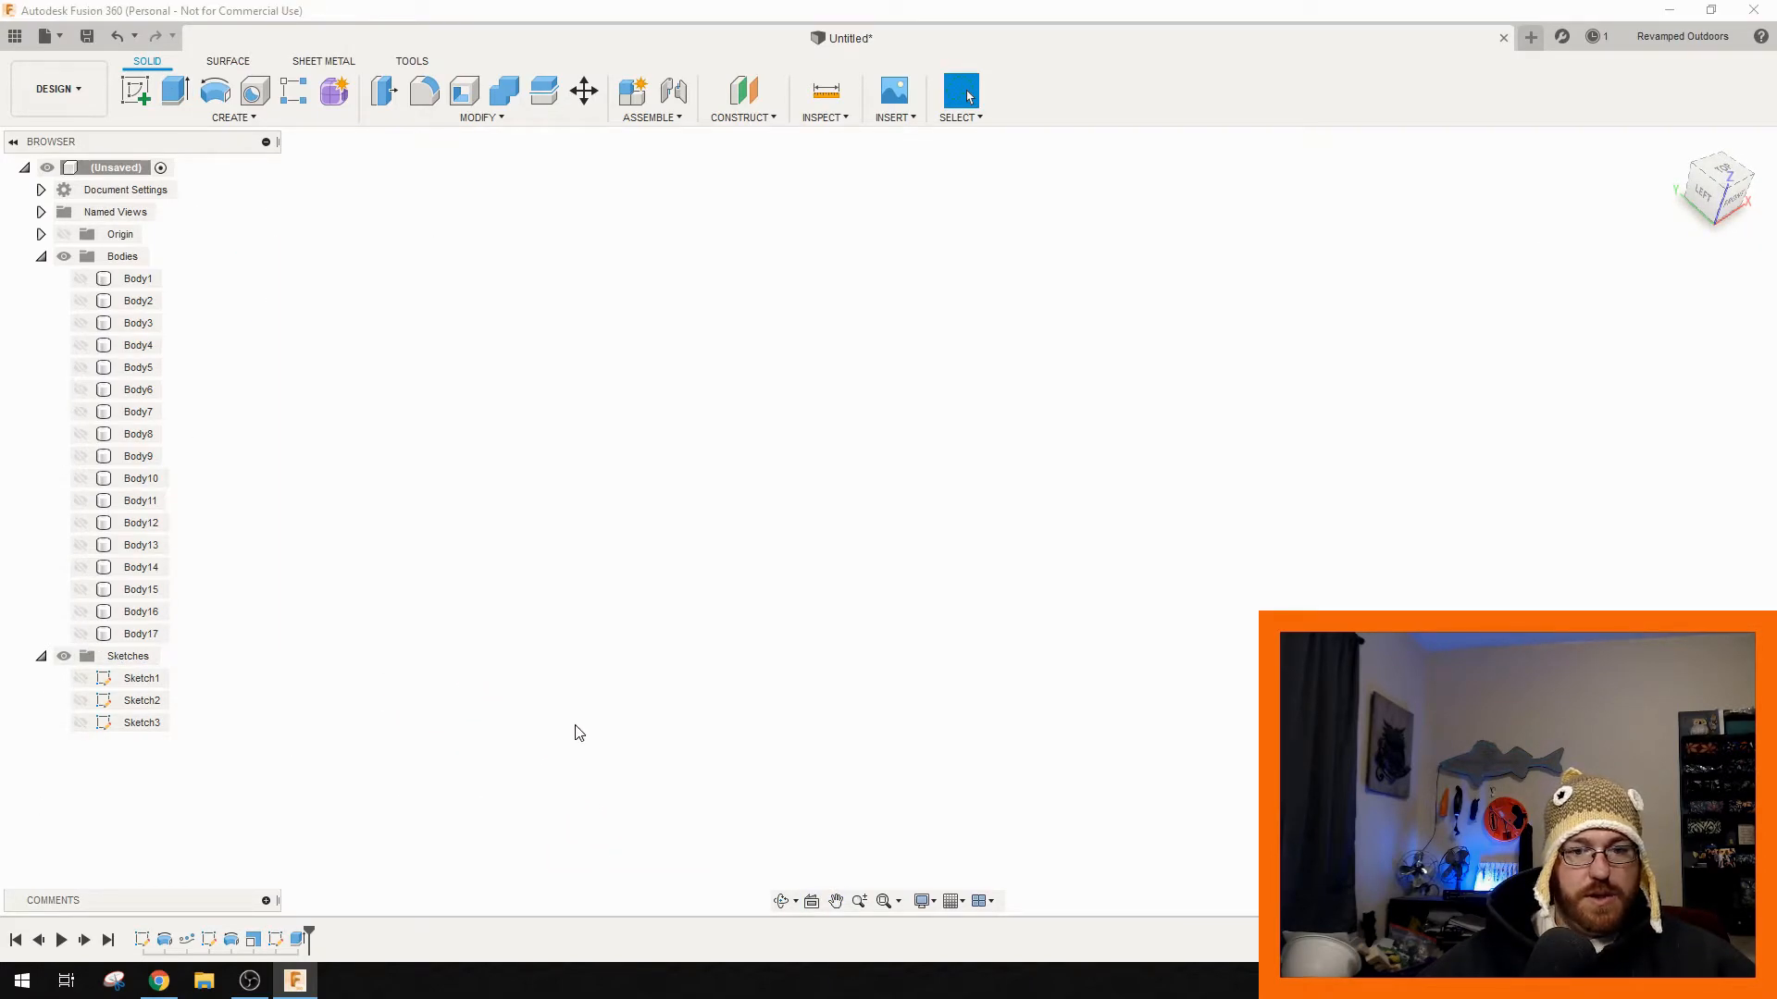
{"action": "left_click", "coordinate": [80, 723]}
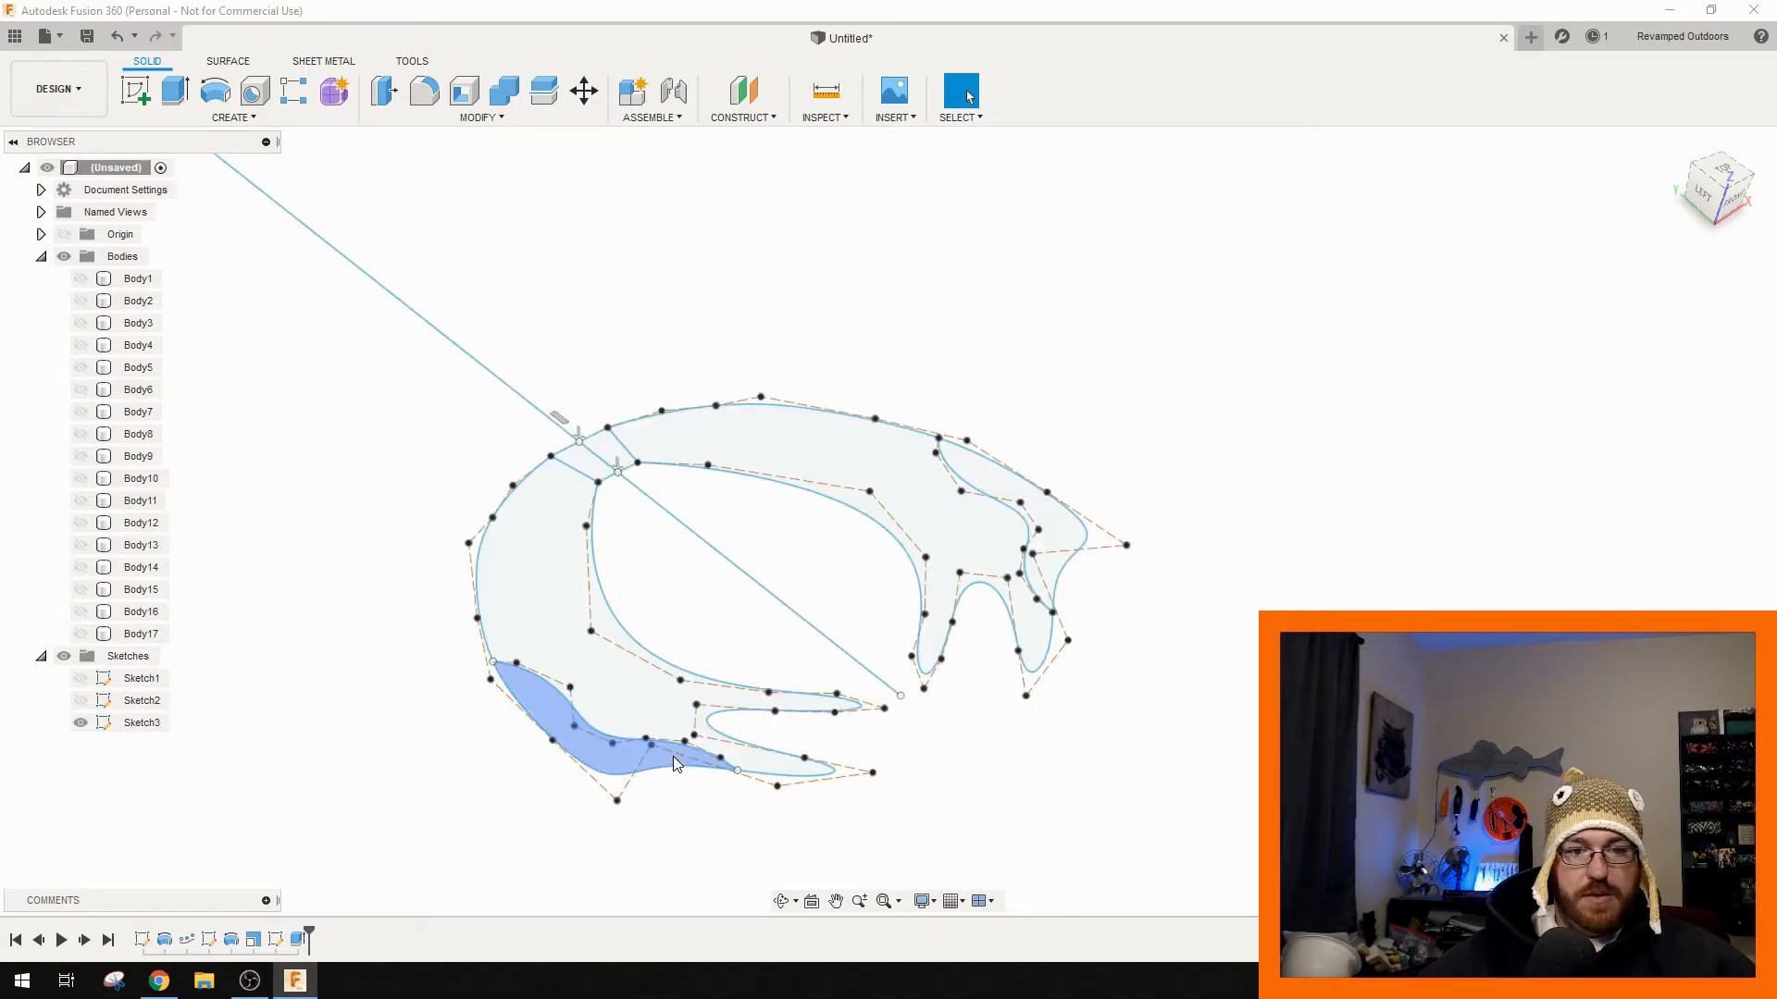
{"action": "left_click", "coordinate": [597, 762]}
{"action": "left_click", "coordinate": [1064, 531], "text": "shift"}
{"action": "right_click", "coordinate": [1064, 531]}
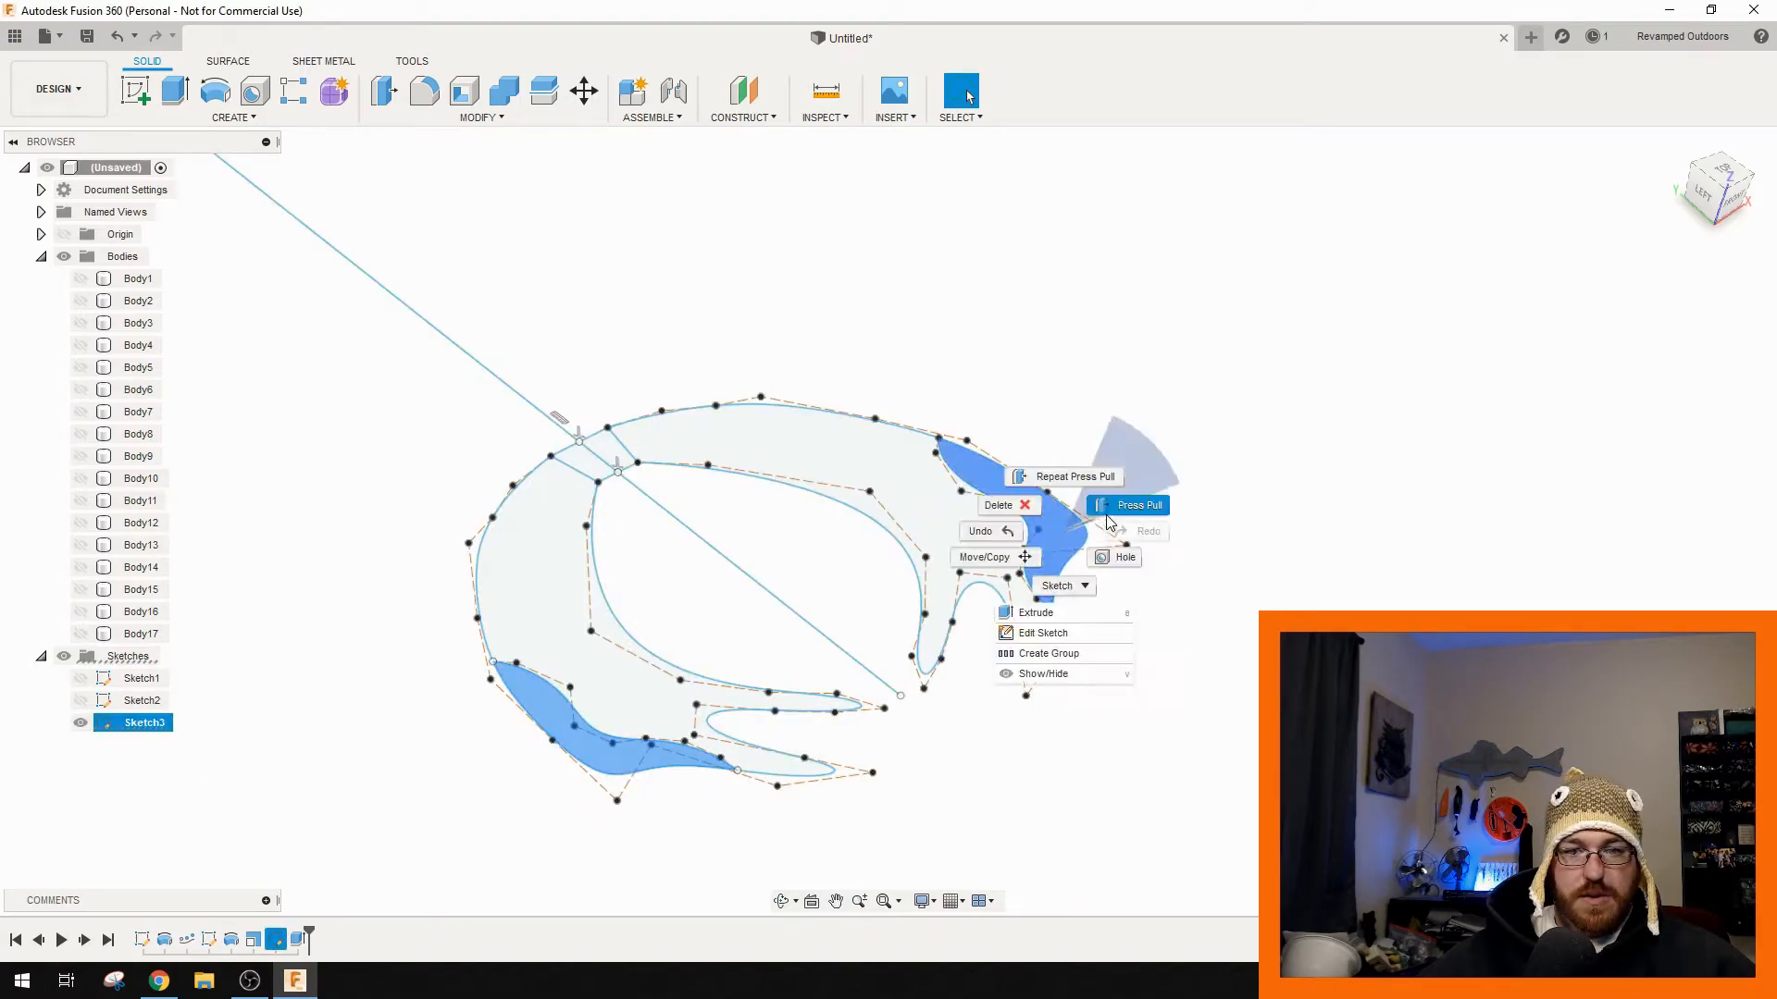
{"action": "left_click", "coordinate": [1117, 581]}
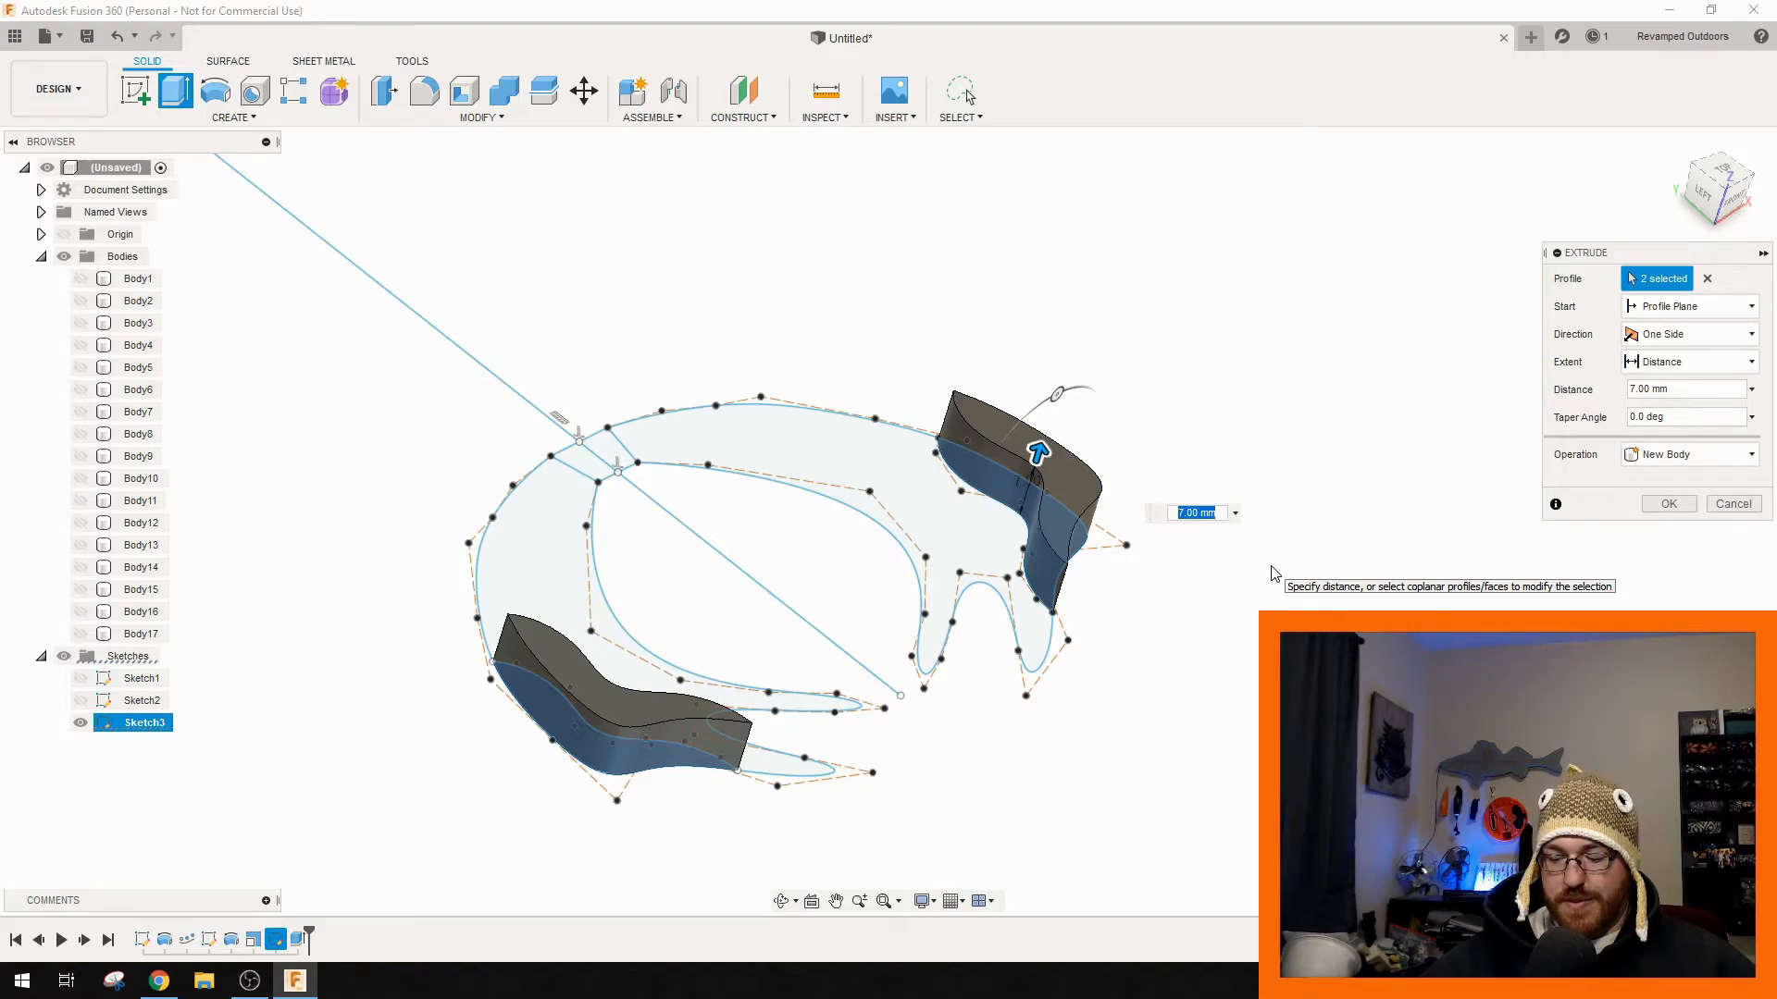
- Show the lure body, extrude the two outer fin profiles 3.5 mm joined to it, and hide the fin sketch
{"action": "left_click", "coordinate": [80, 633]}
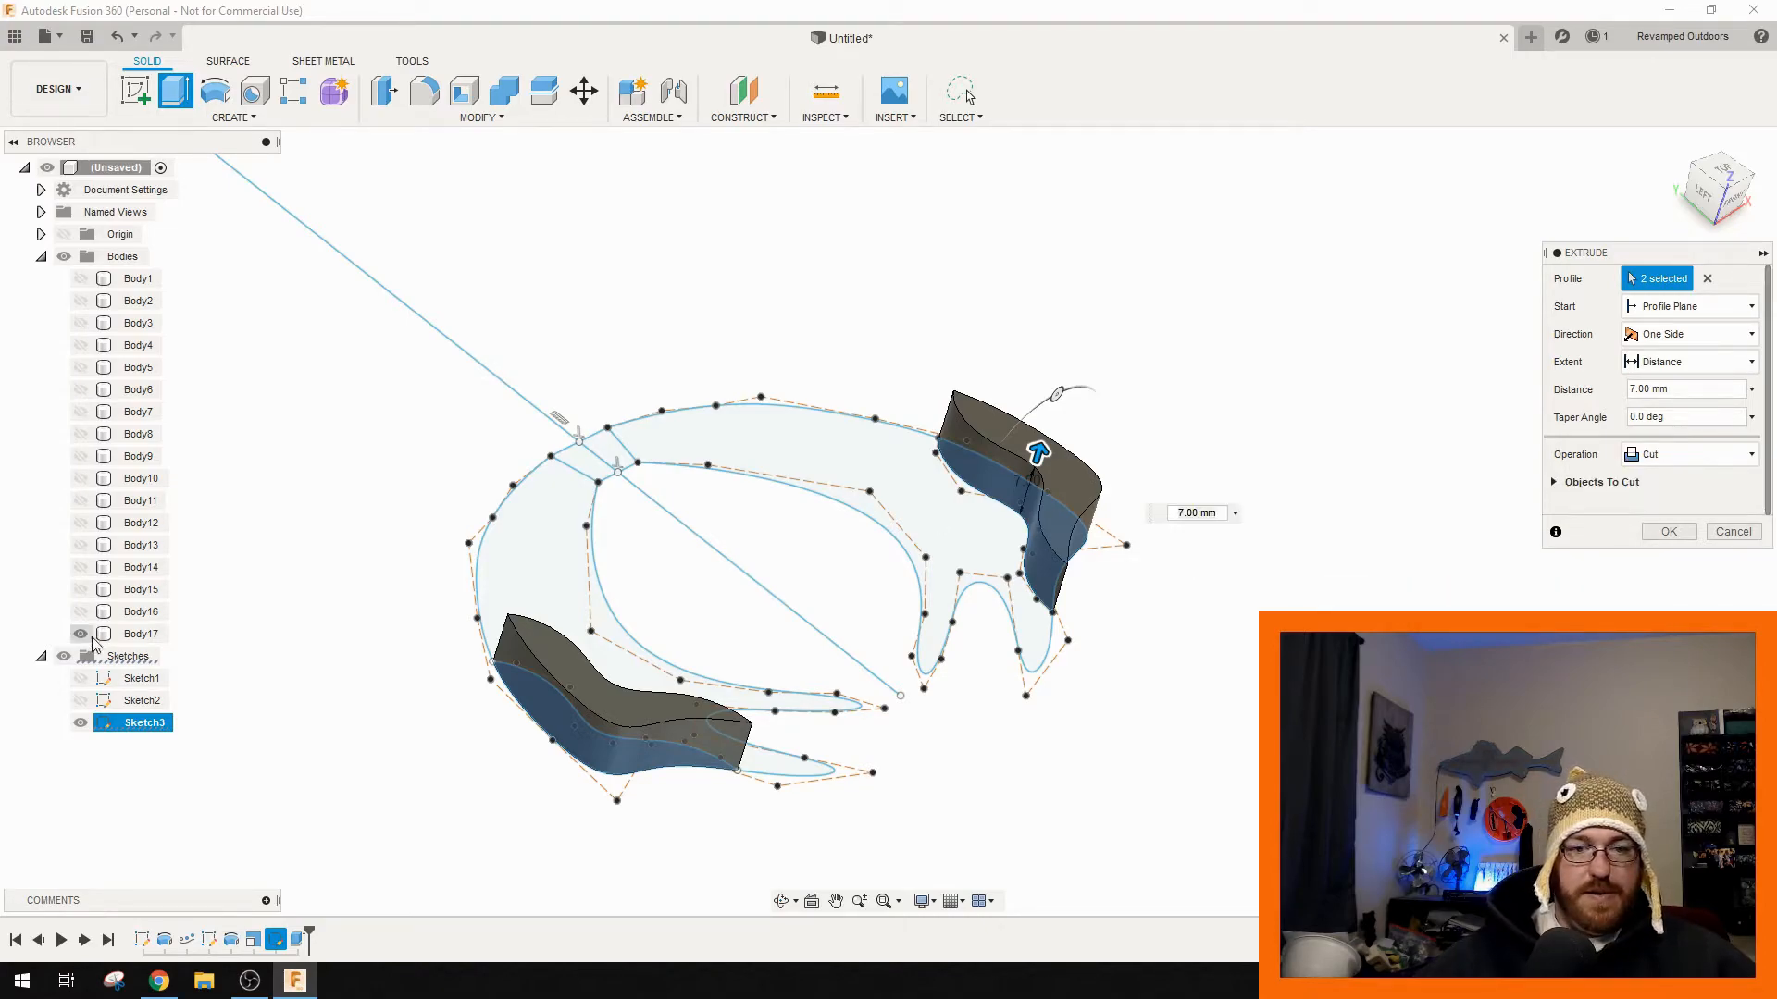
{"action": "middle_click_drag", "start_coordinate": [1060, 674], "coordinate": [1050, 681], "text": "shift"}
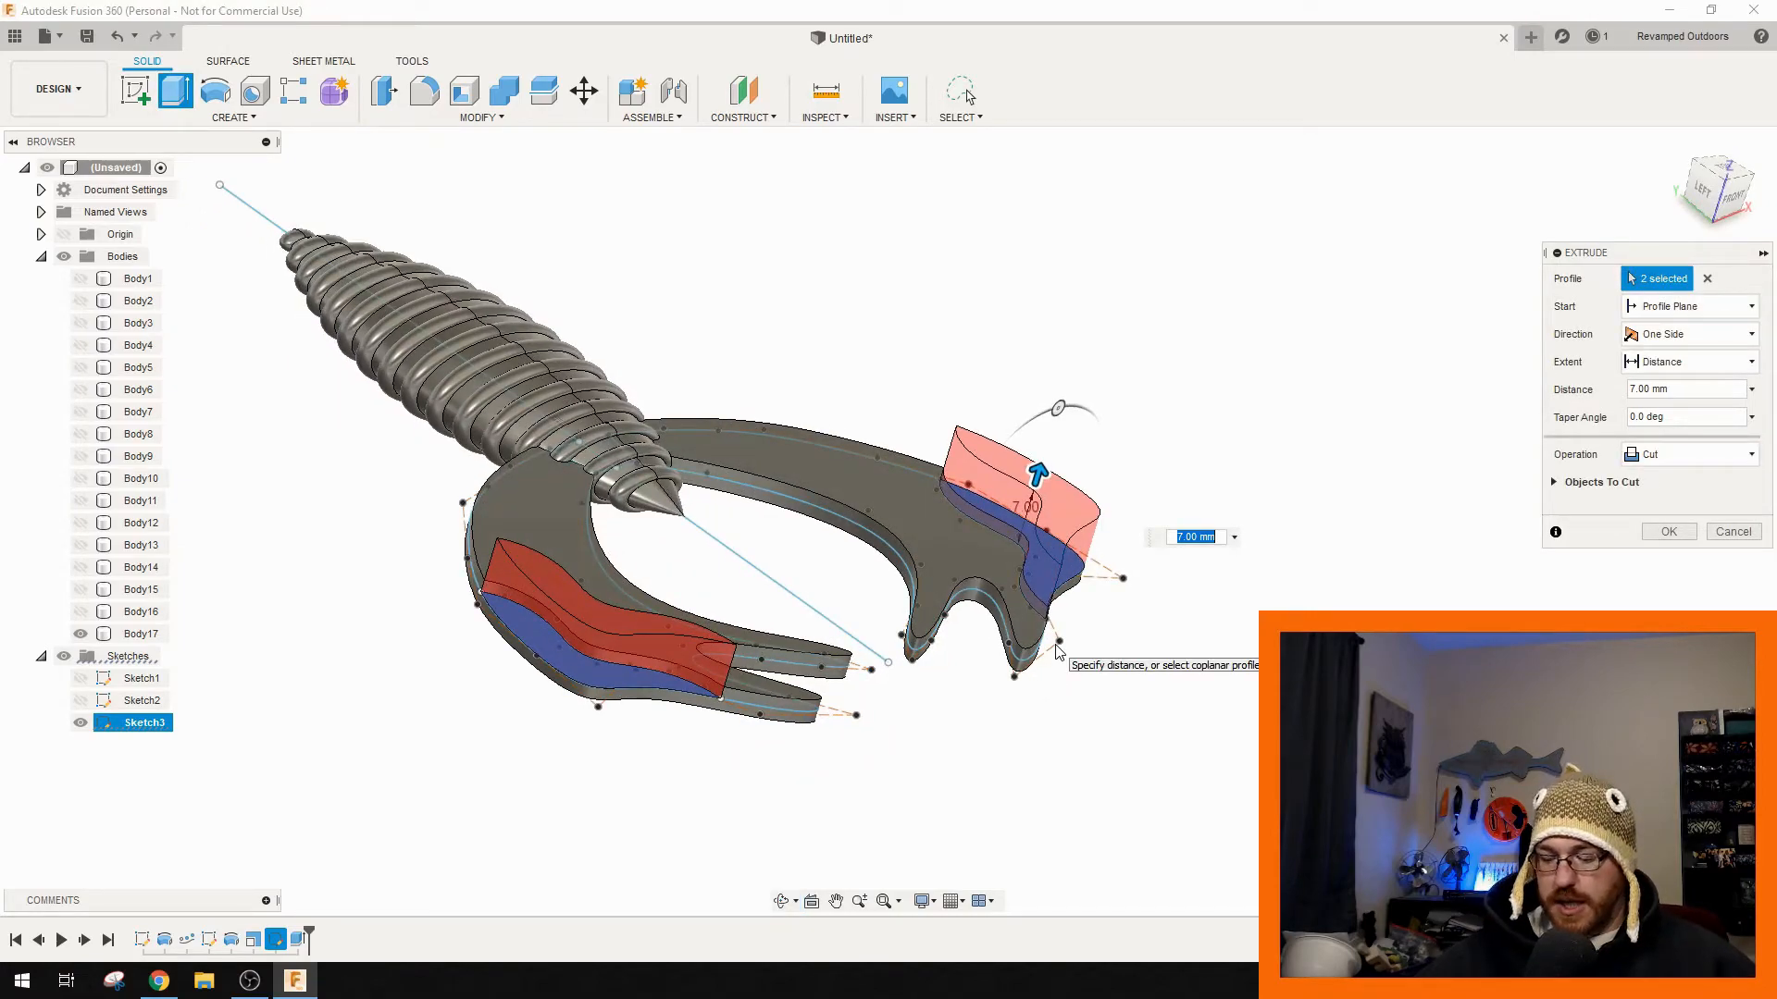
{"action": "type", "text": ".5"}
{"action": "key", "text": "Return"}
{"action": "middle_click_drag", "start_coordinate": [1059, 652], "coordinate": [1209, 690], "text": "shift"}
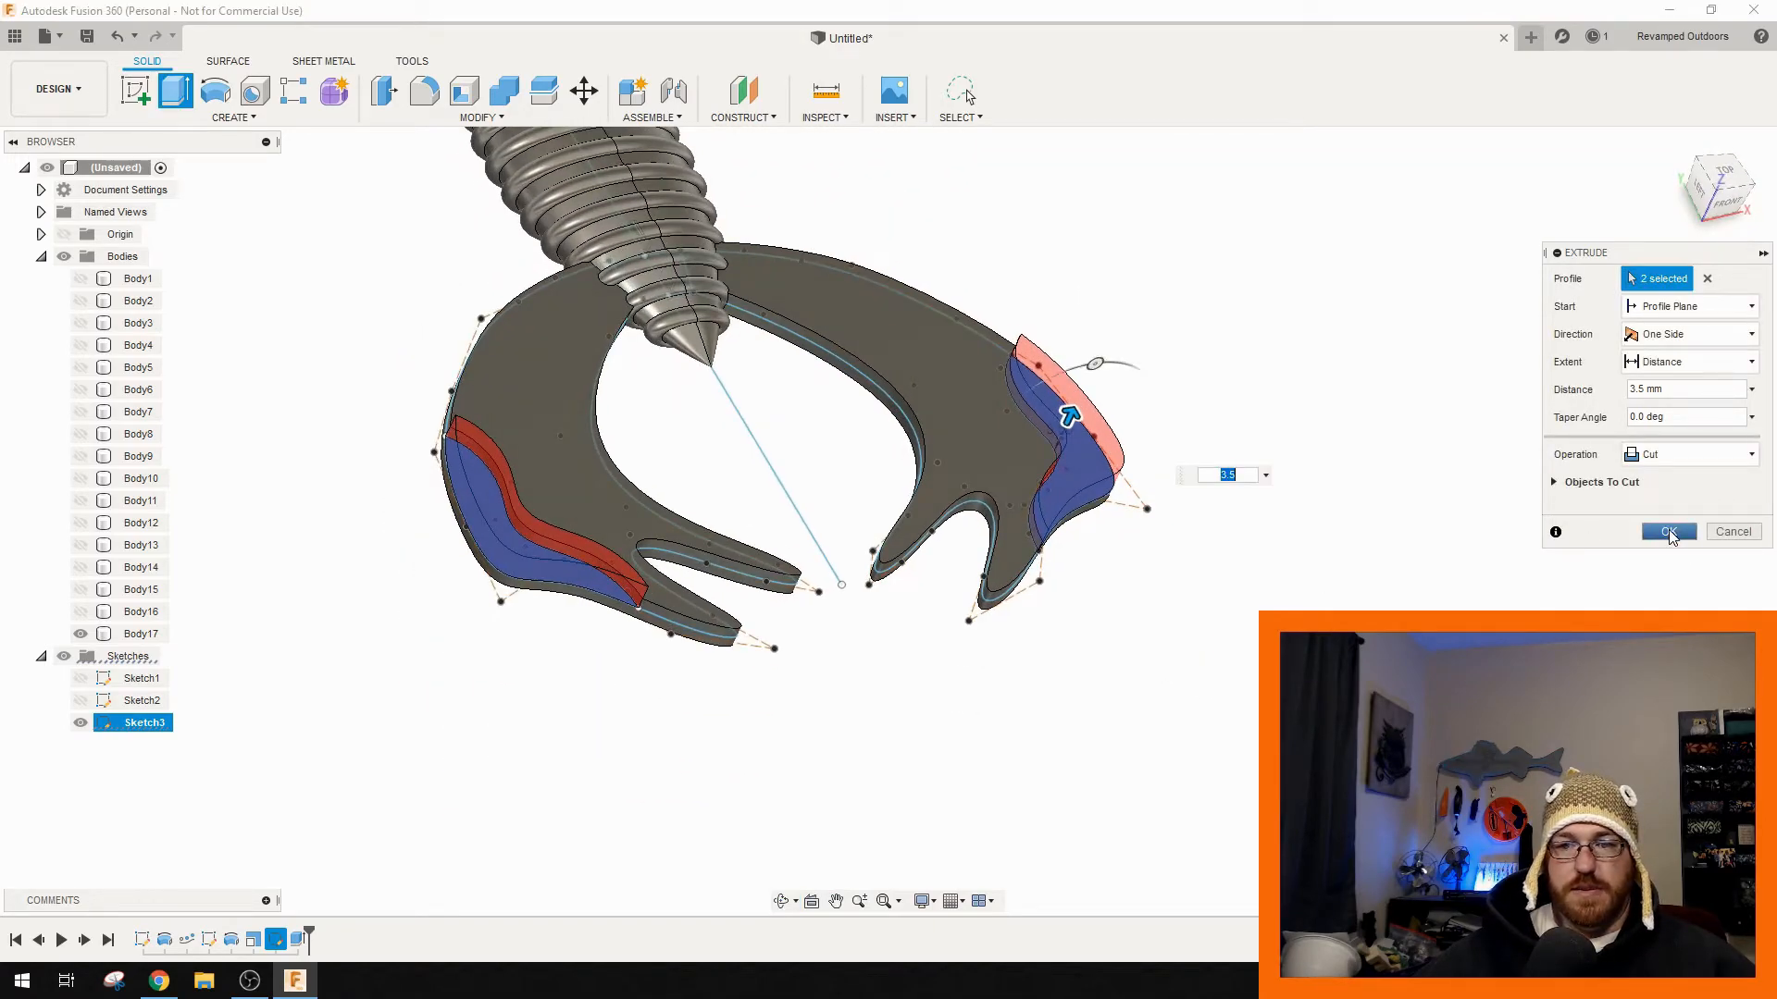
{"action": "left_click", "coordinate": [1663, 455]}
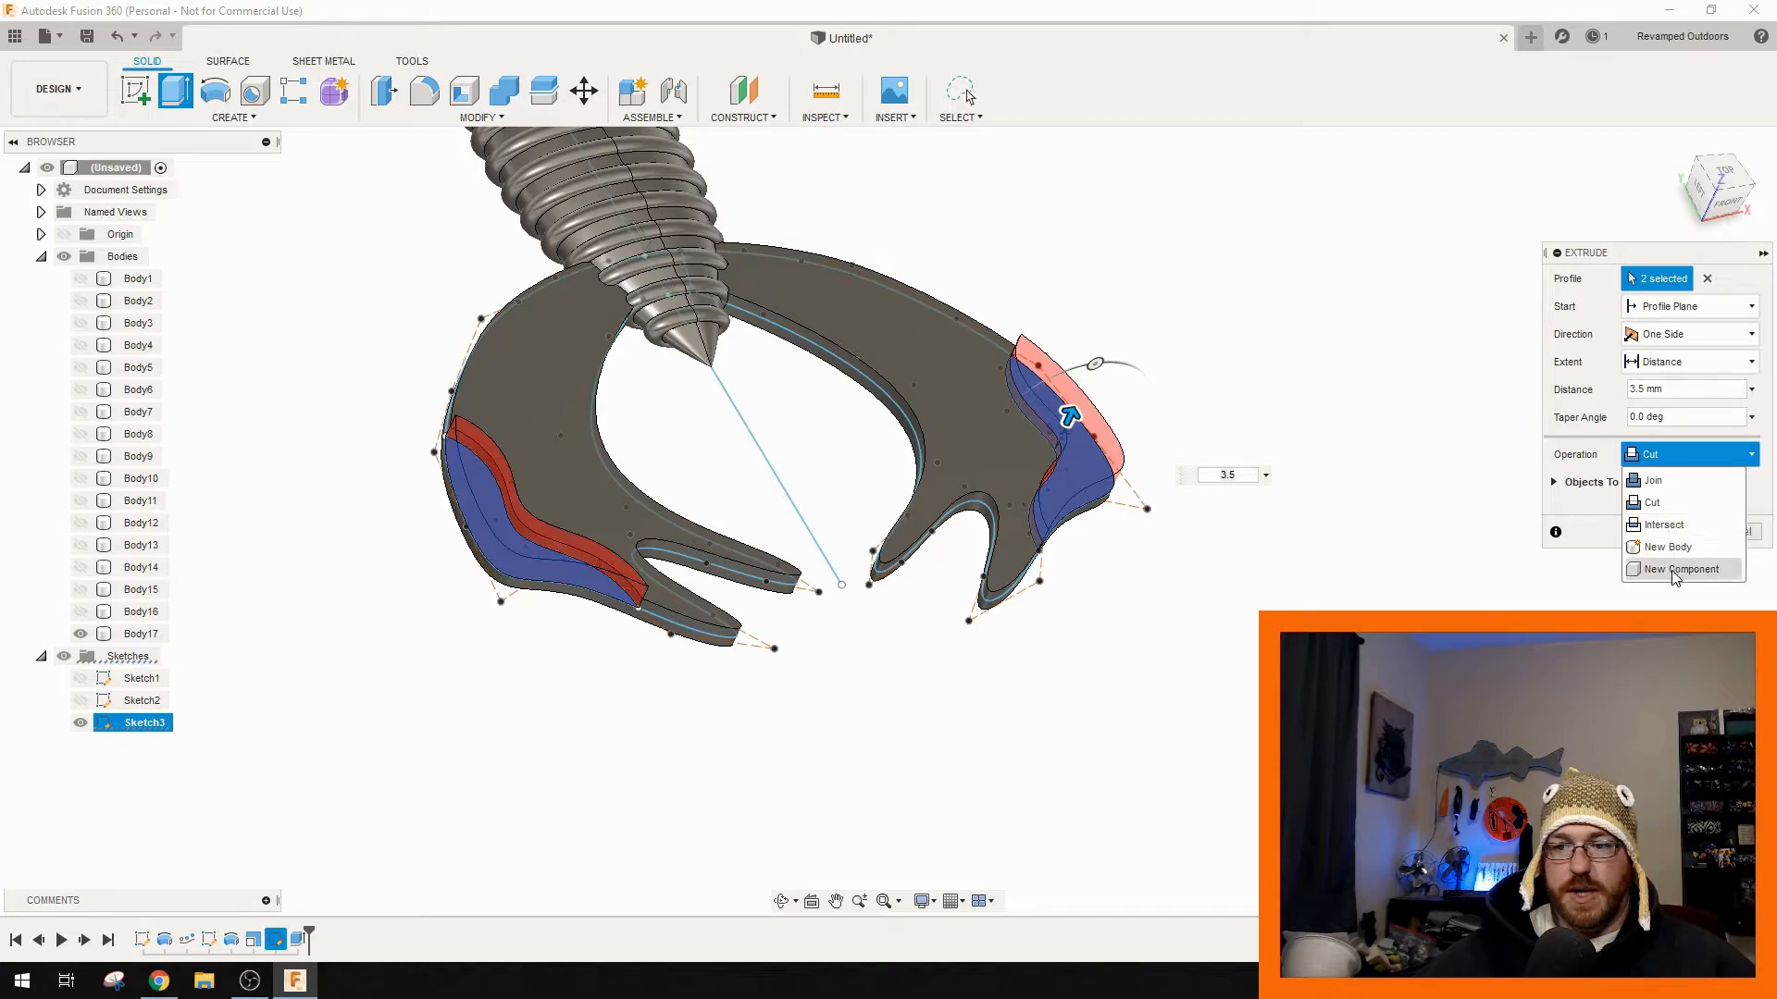
{"action": "left_click", "coordinate": [1671, 547]}
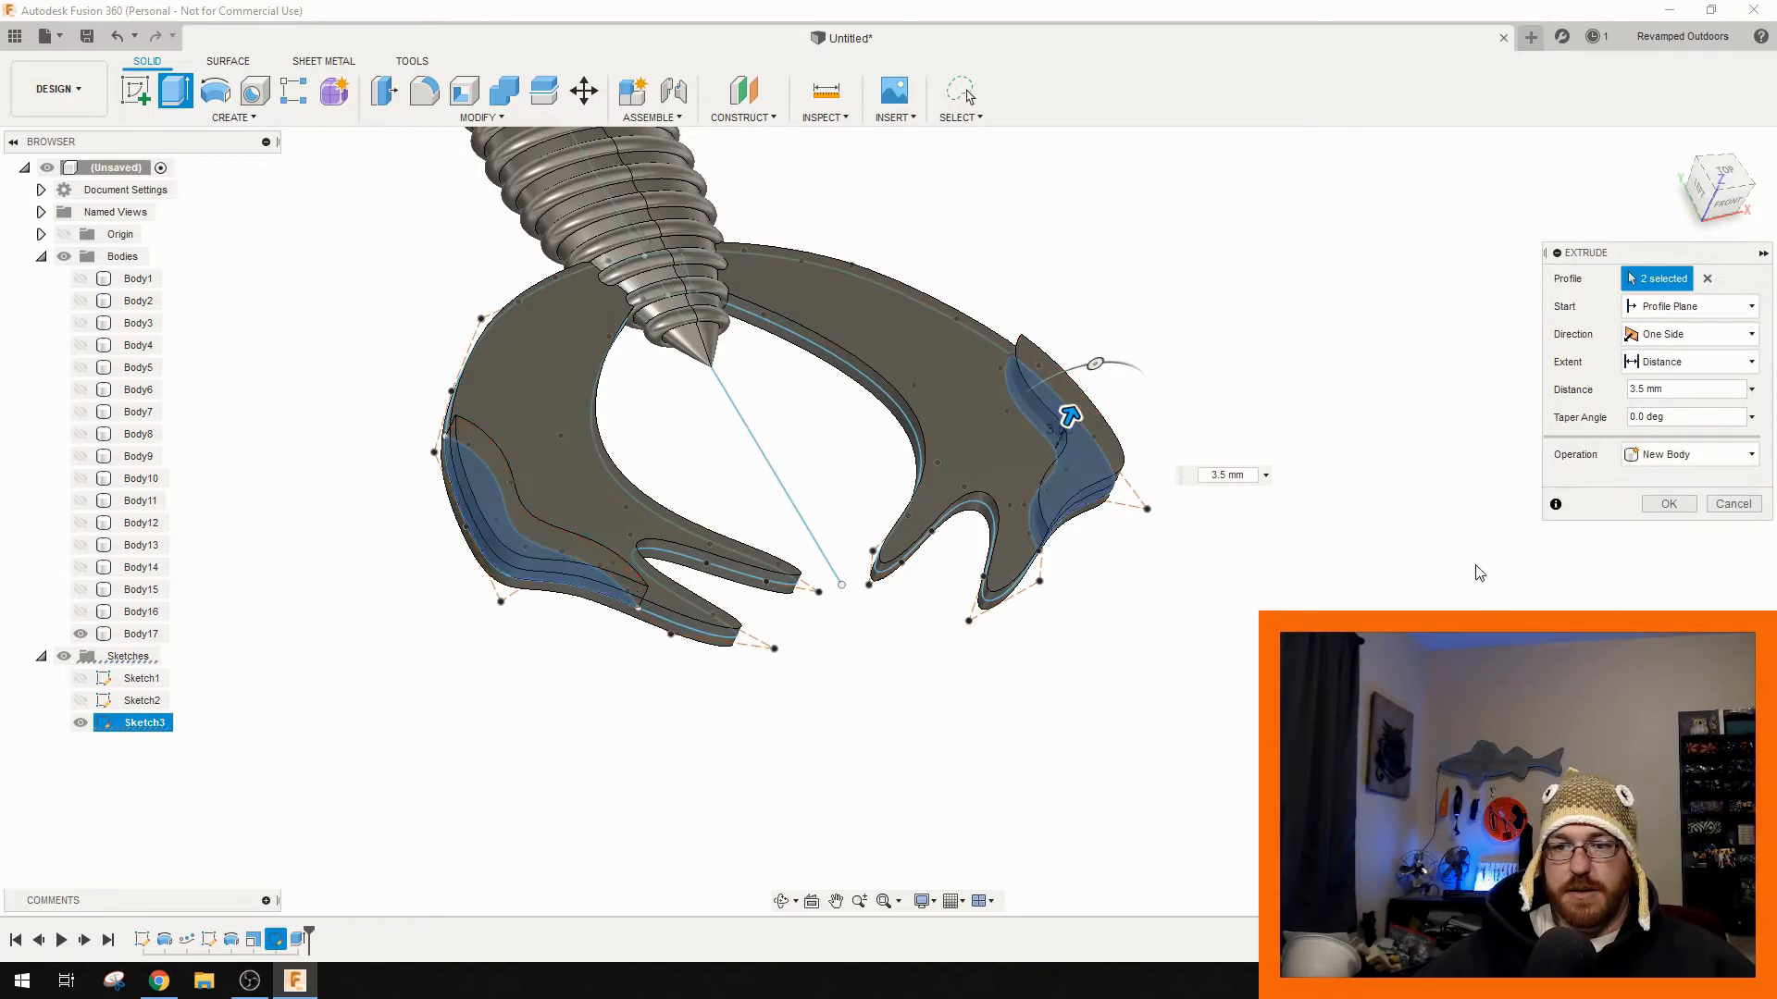
{"action": "left_click", "coordinate": [1633, 454]}
{"action": "left_click", "coordinate": [1657, 476]}
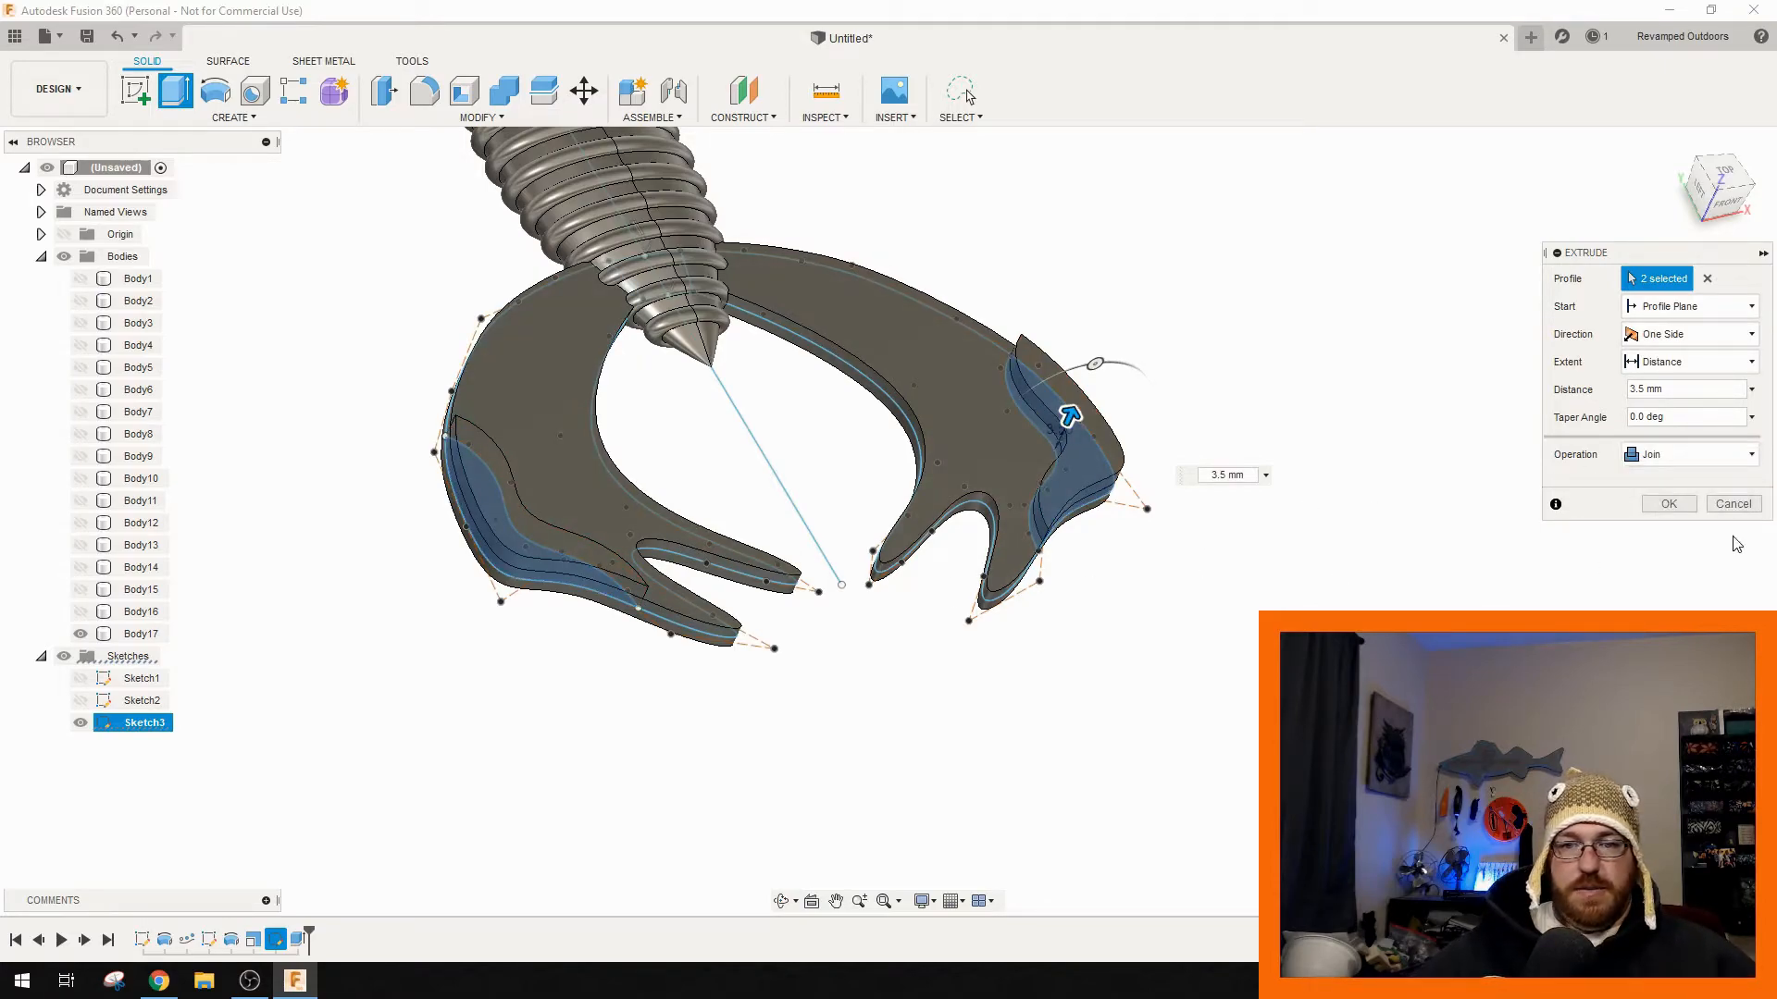
{"action": "left_click", "coordinate": [1659, 498]}
{"action": "middle_click_drag", "start_coordinate": [1253, 470], "coordinate": [1314, 491]}
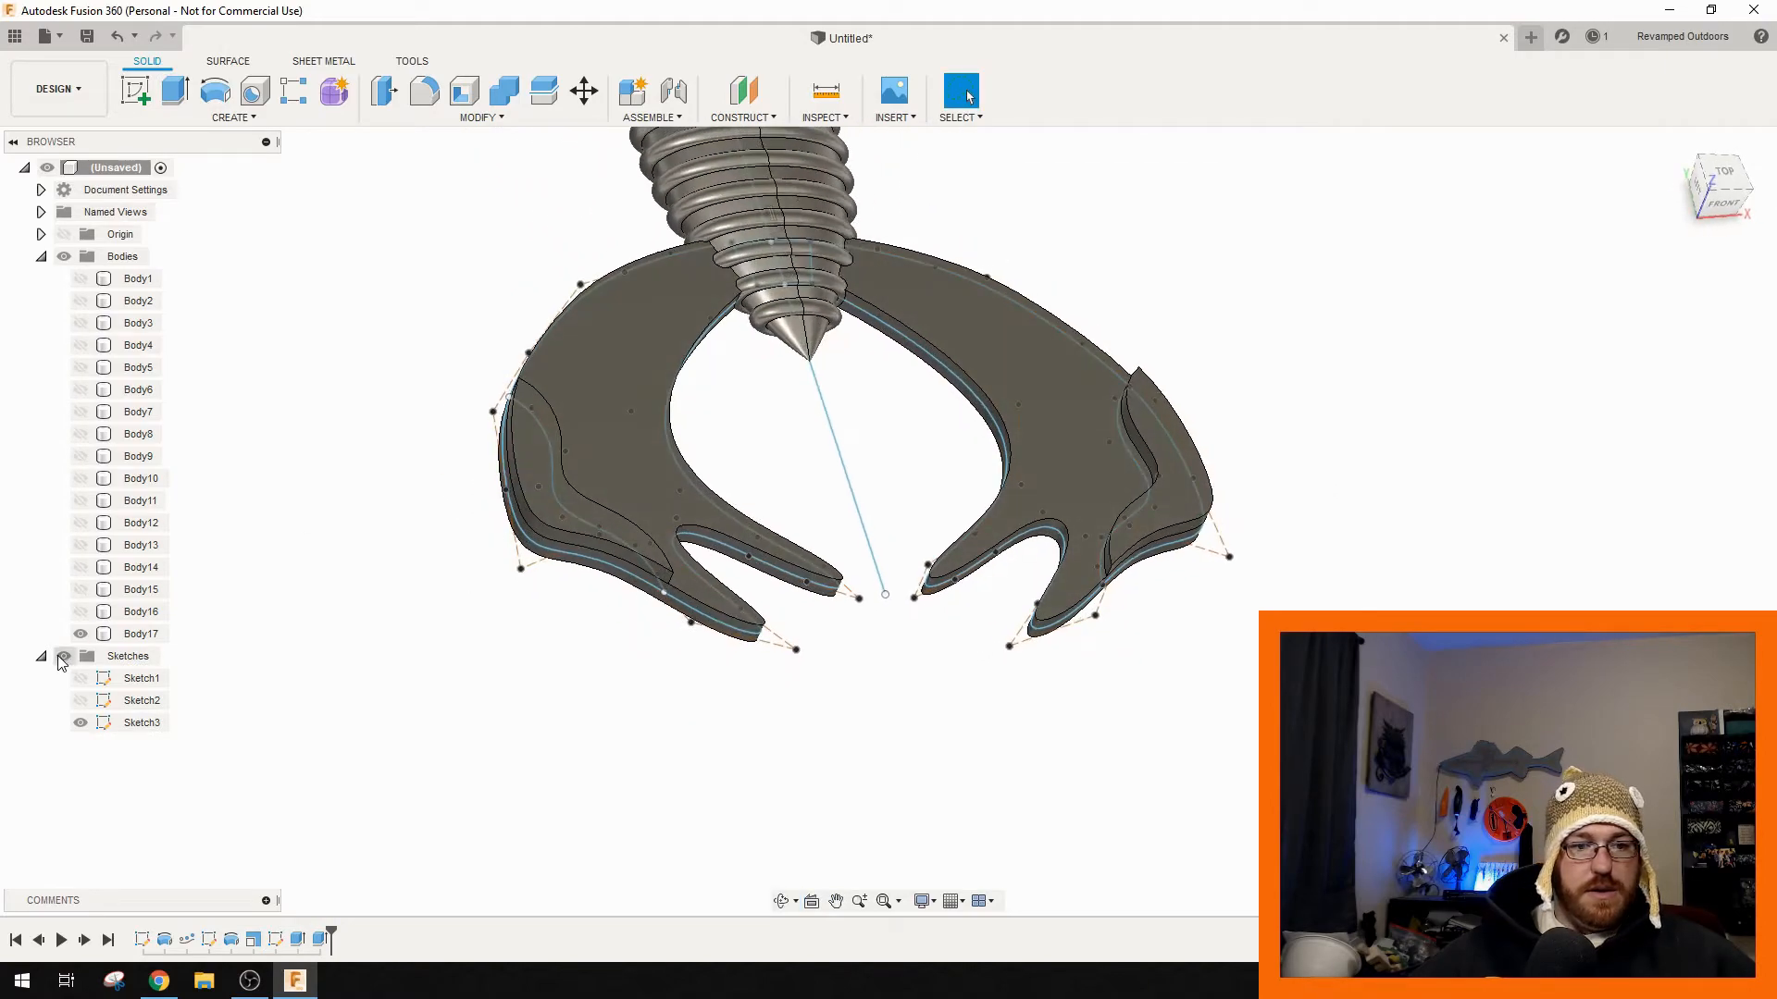
{"action": "left_click", "coordinate": [81, 723]}
- Try to fillet the edges of the flat faces on both sides of the fins with a 0.4 mm radius
{"action": "mouse_move", "coordinate": [305, 592]}
{"action": "middle_mouse_down", "text": "shift"}
{"action": "mouse_move", "coordinate": [341, 555]}
{"action": "mouse_move", "coordinate": [477, 569]}
{"action": "mouse_move", "coordinate": [365, 575]}
{"action": "mouse_move", "coordinate": [496, 662]}
{"action": "mouse_move", "coordinate": [606, 511]}
{"action": "mouse_move", "coordinate": [639, 512]}
{"action": "mouse_move", "coordinate": [597, 628]}
{"action": "middle_mouse_up", "text": "shift"}
{"action": "left_click", "coordinate": [728, 417]}
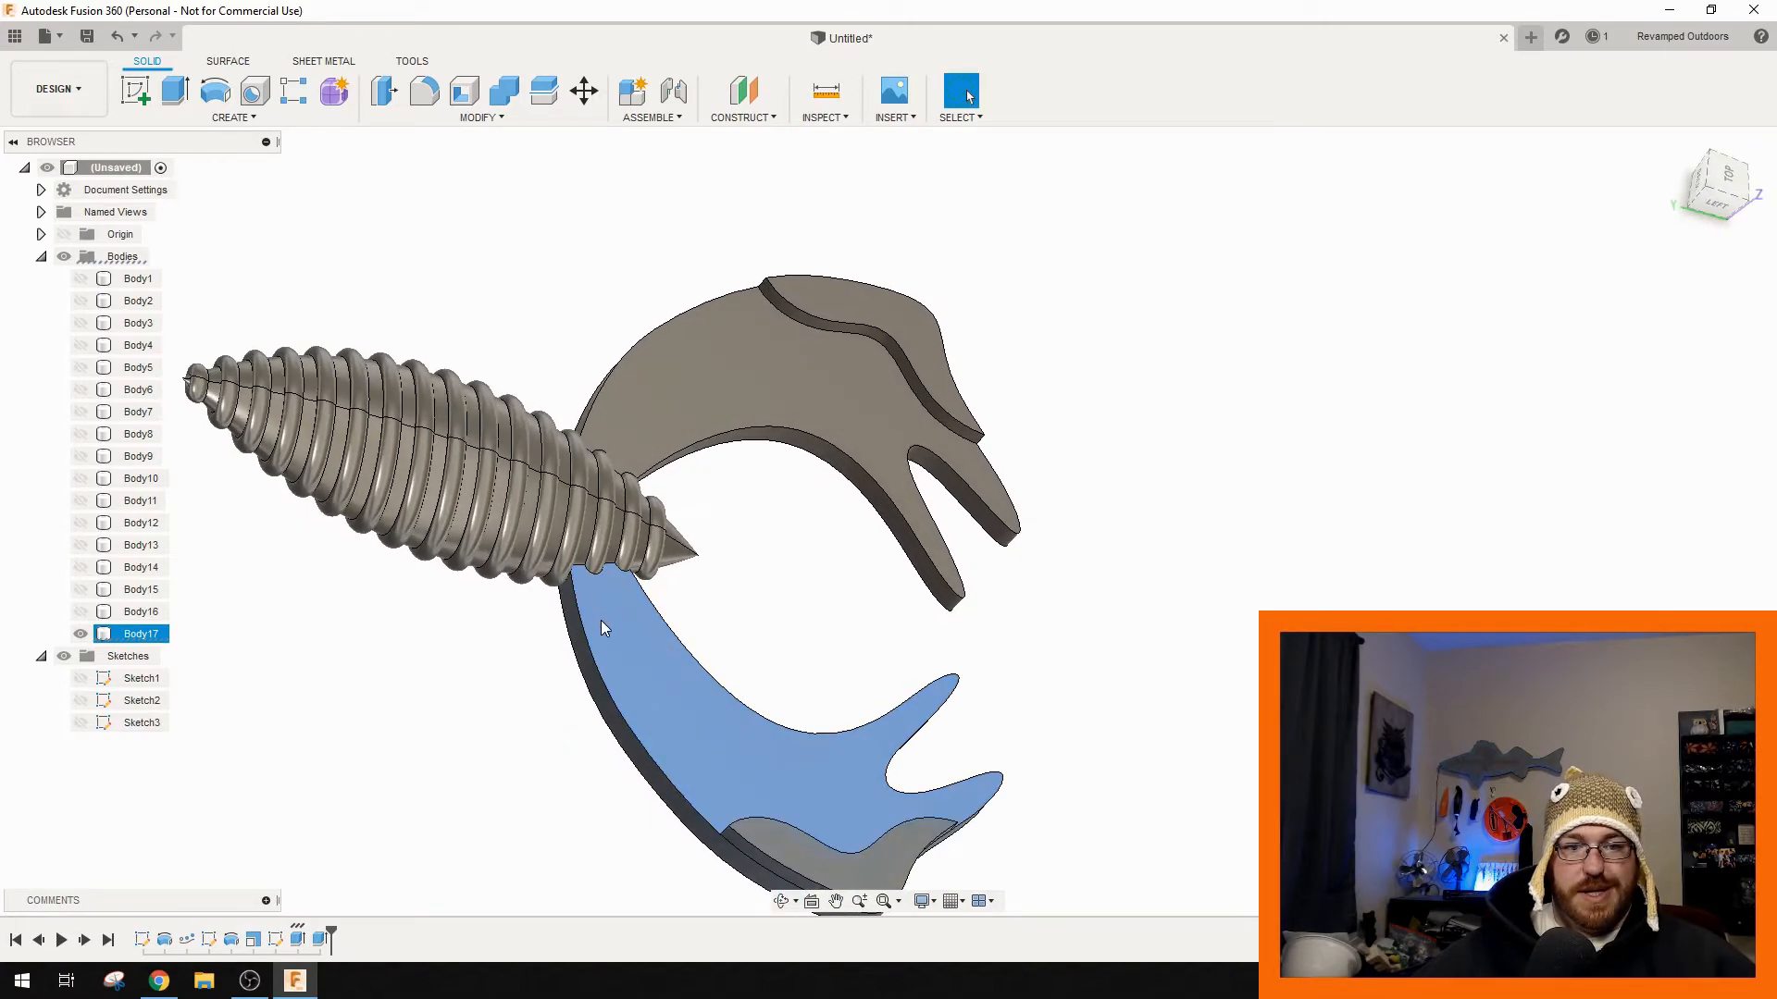
{"action": "left_click", "coordinate": [757, 368]}
{"action": "middle_click_drag", "start_coordinate": [757, 368], "coordinate": [642, 500], "text": "shift"}
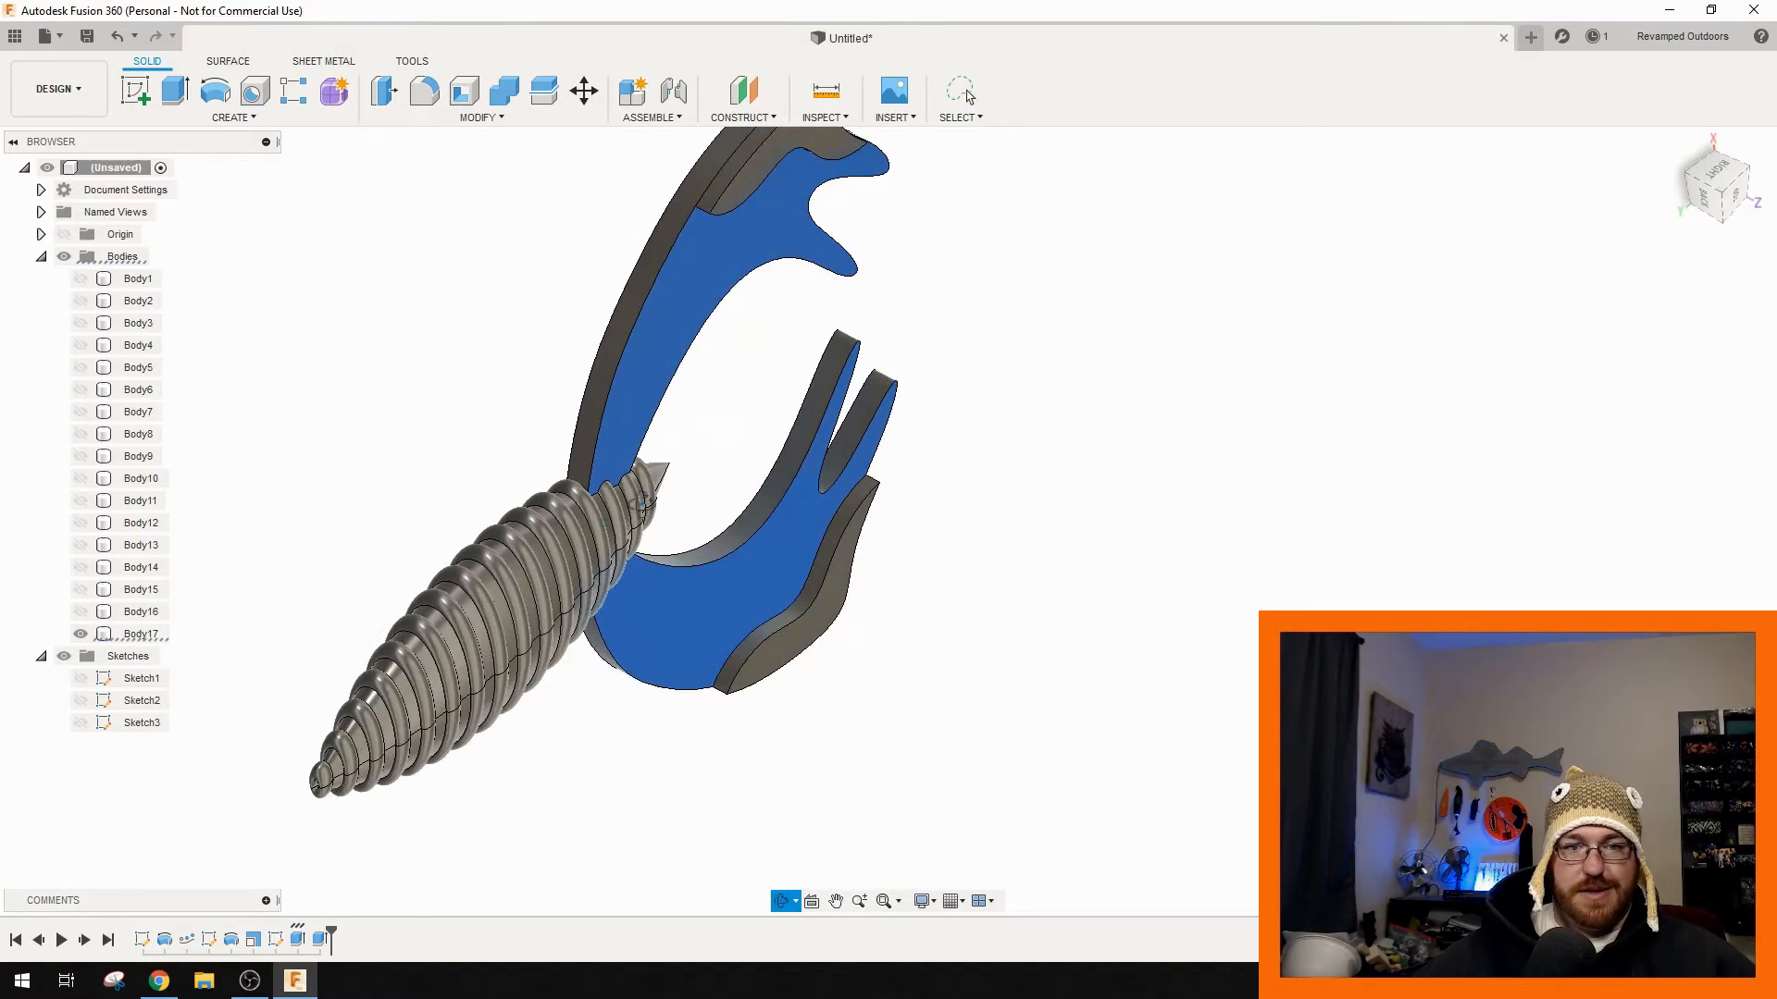
{"action": "middle_click_drag", "start_coordinate": [663, 380], "coordinate": [781, 349], "text": "shift"}
{"action": "left_click", "coordinate": [783, 347], "text": "shift"}
{"action": "middle_click_drag", "start_coordinate": [866, 424], "coordinate": [826, 416], "text": "shift"}
{"action": "left_click", "coordinate": [680, 421]}
{"action": "left_click", "coordinate": [513, 354], "text": "shift"}
{"action": "left_click", "coordinate": [1088, 370], "text": "shift"}
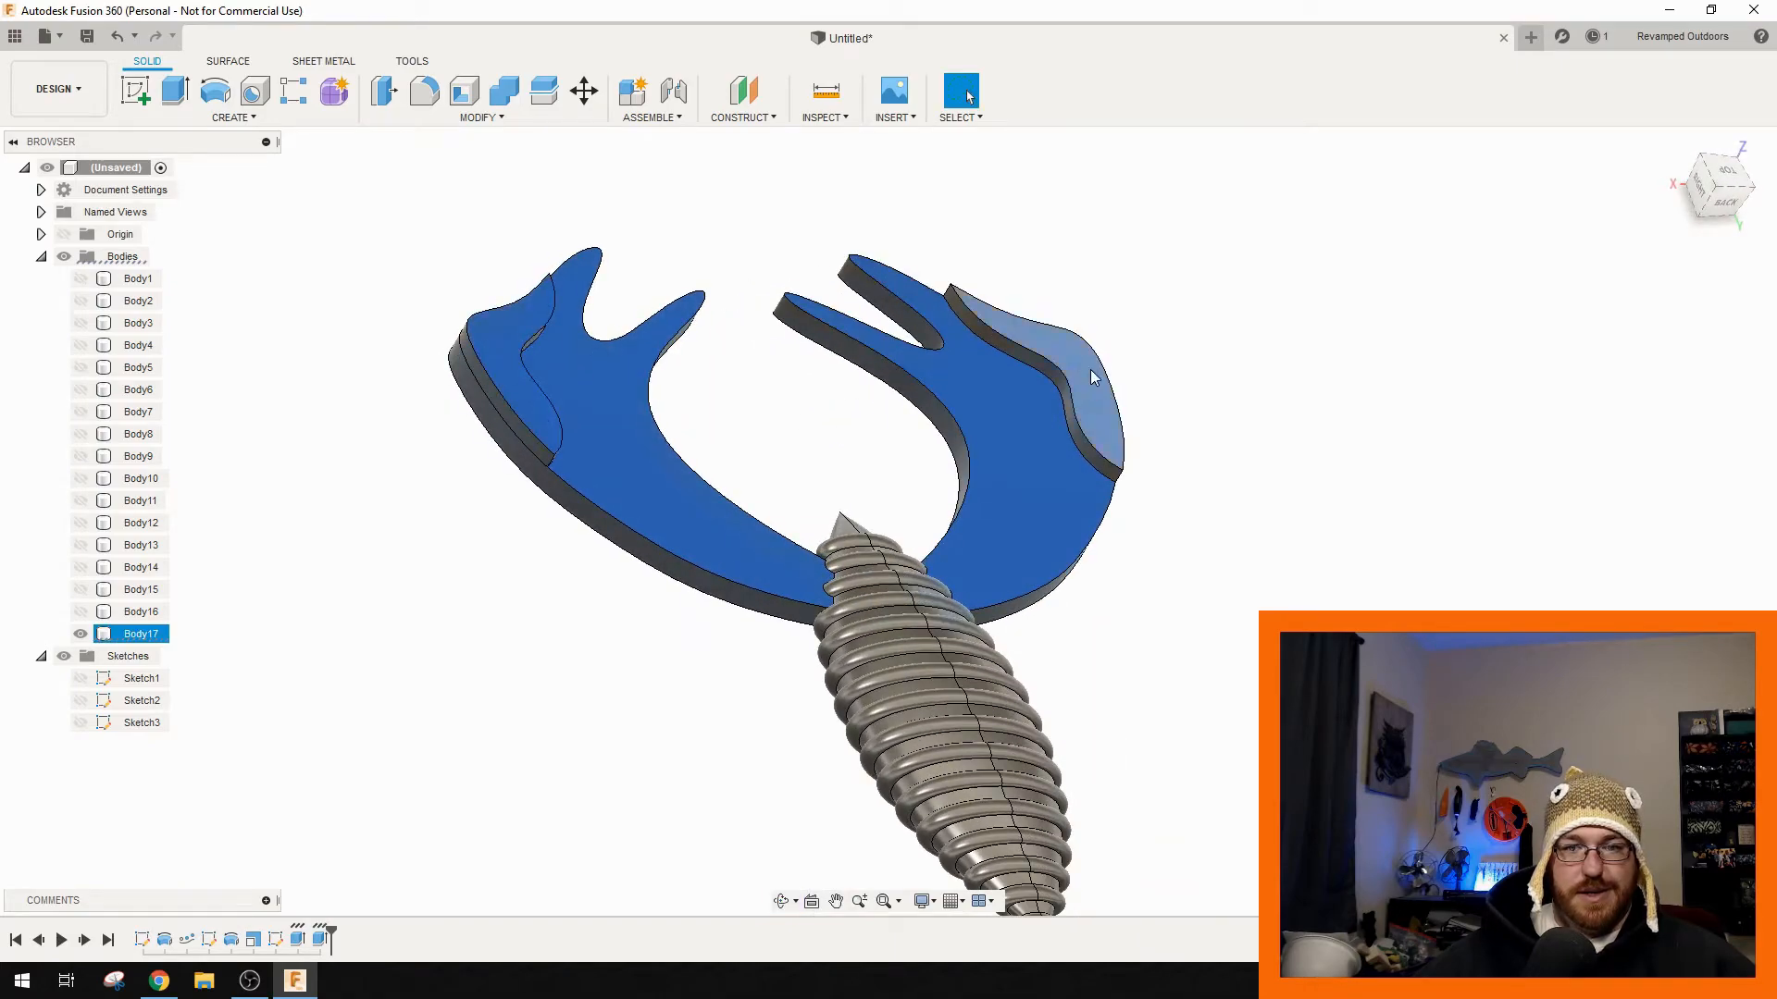
{"action": "key", "text": "f"}
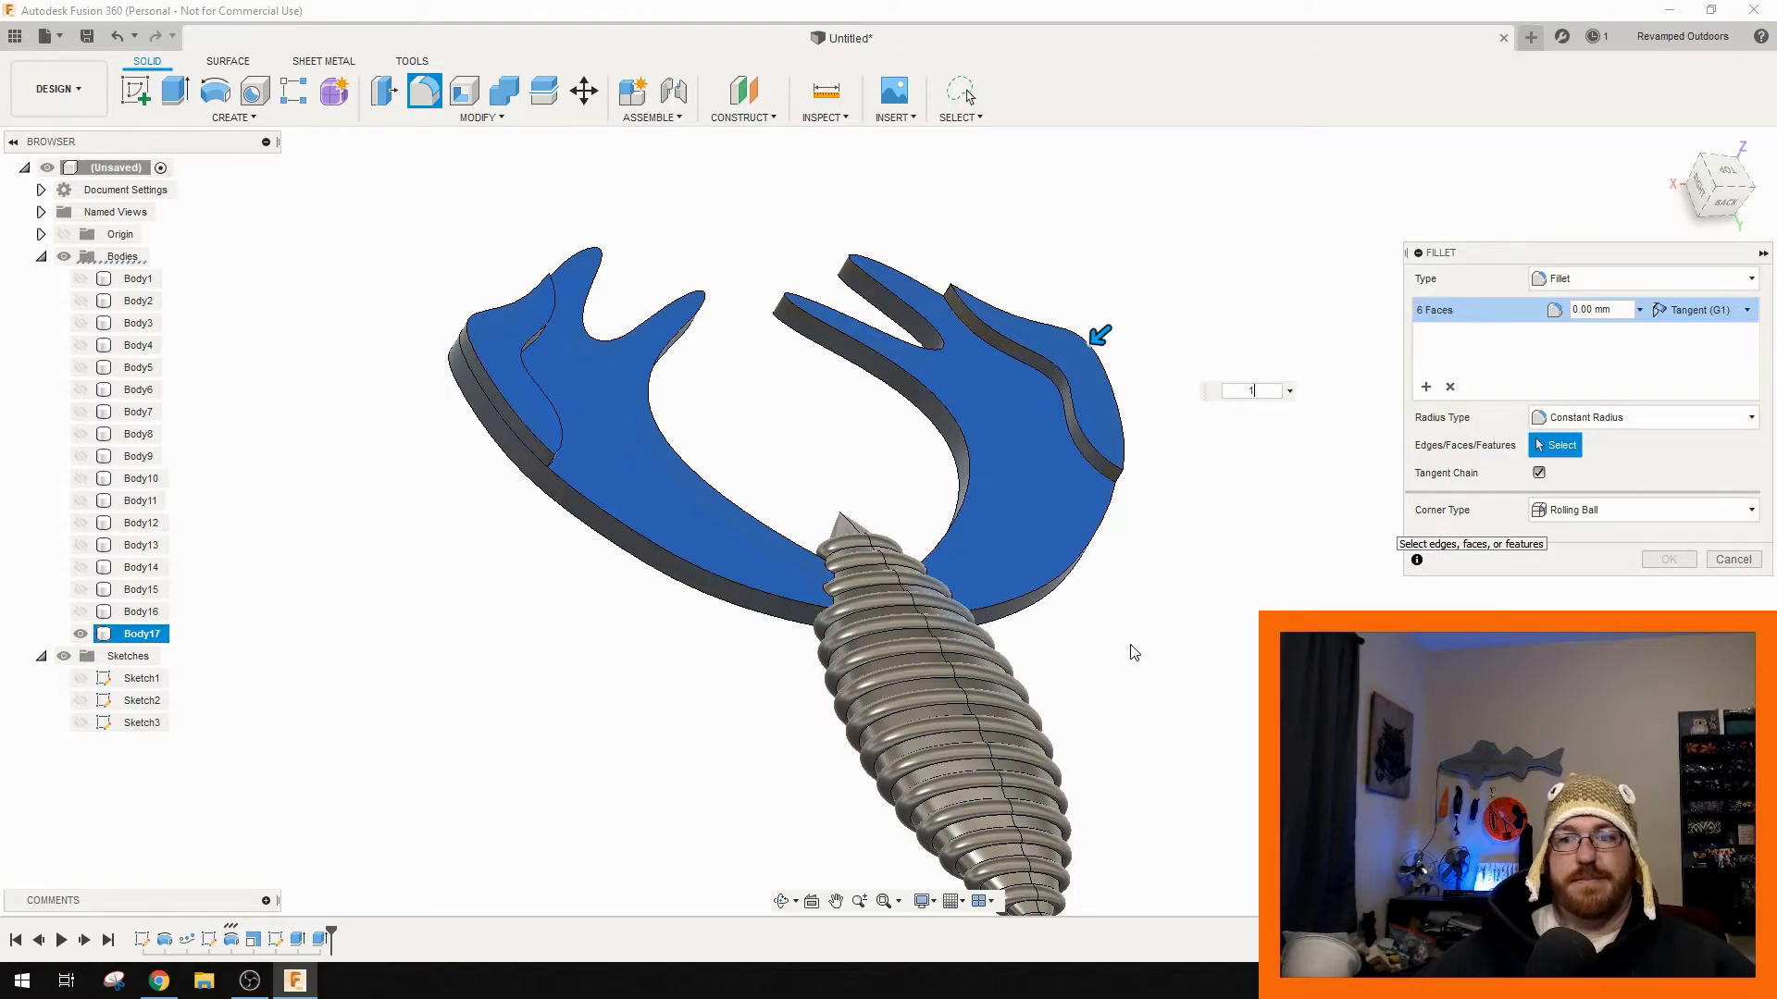
{"action": "scroll", "coordinate": [1134, 652], "scroll_direction": "up", "scroll_amount": 2}
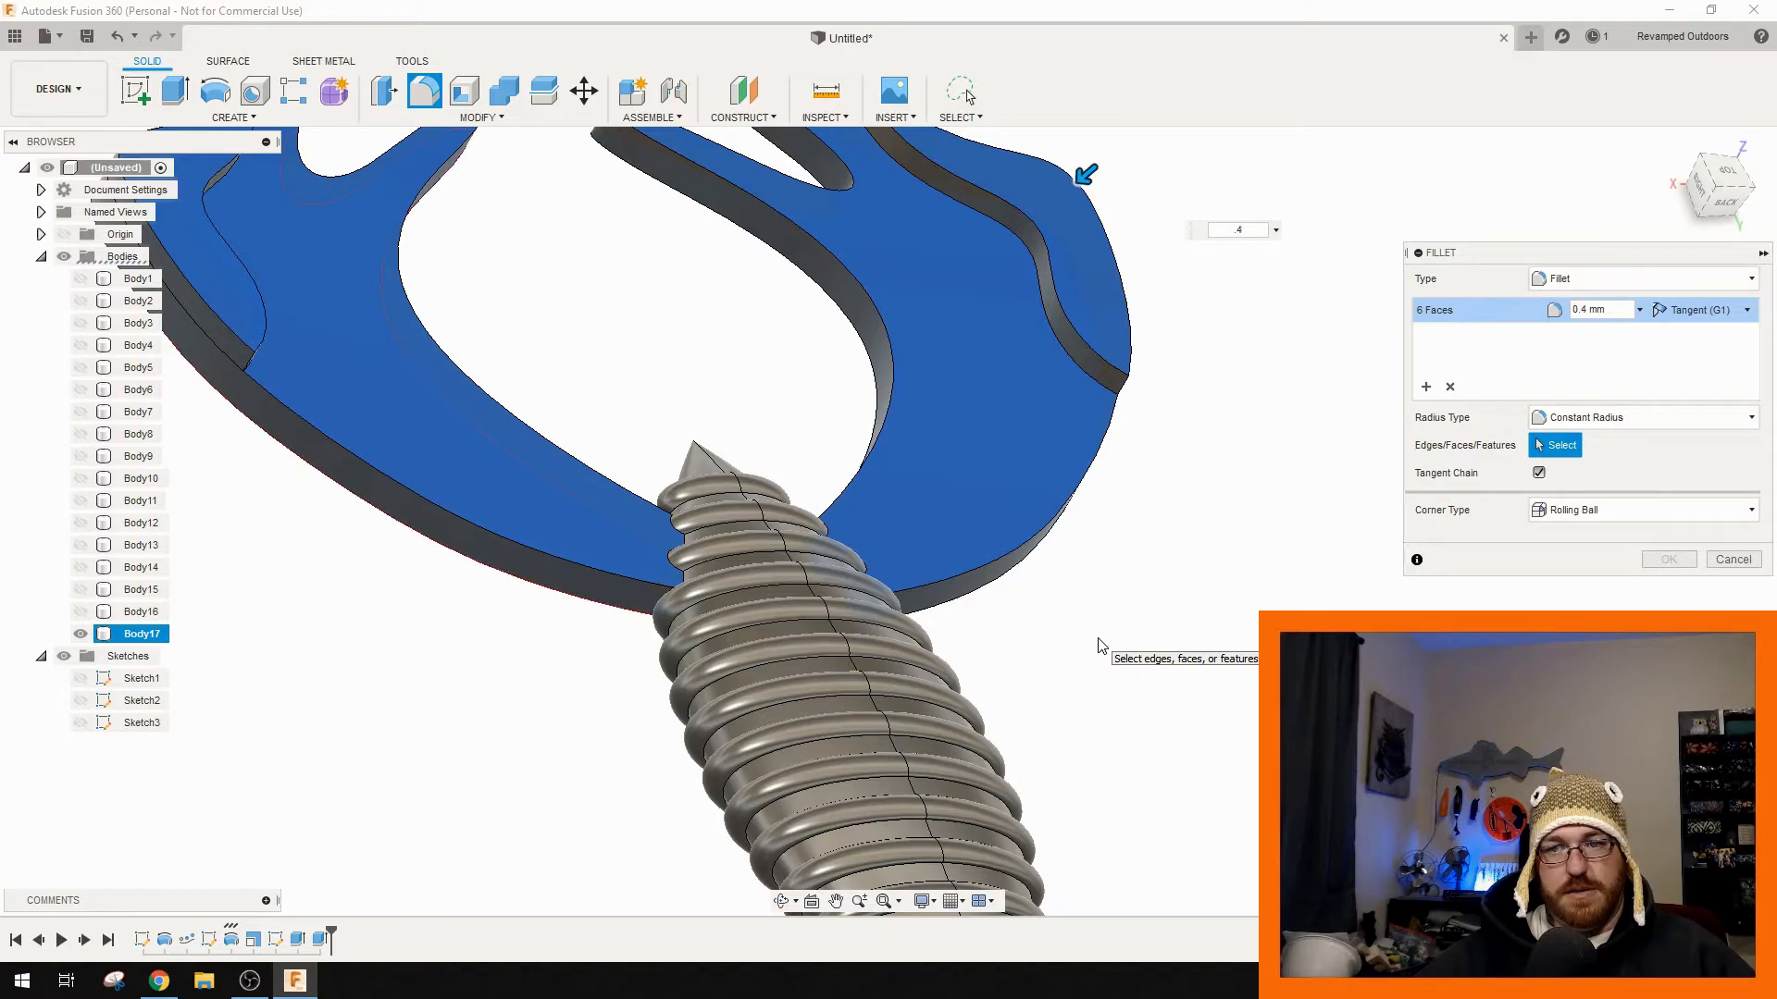
{"action": "left_click", "coordinate": [1730, 564]}
- Undo both fin extrusions and finish the reopened fin sketch, leaving the lure body hidden
{"action": "scroll", "coordinate": [1016, 634], "scroll_direction": "down", "scroll_amount": 5}
{"action": "middle_click_drag", "start_coordinate": [1203, 559], "coordinate": [1031, 690]}
{"action": "key", "text": "ctrl+z"}
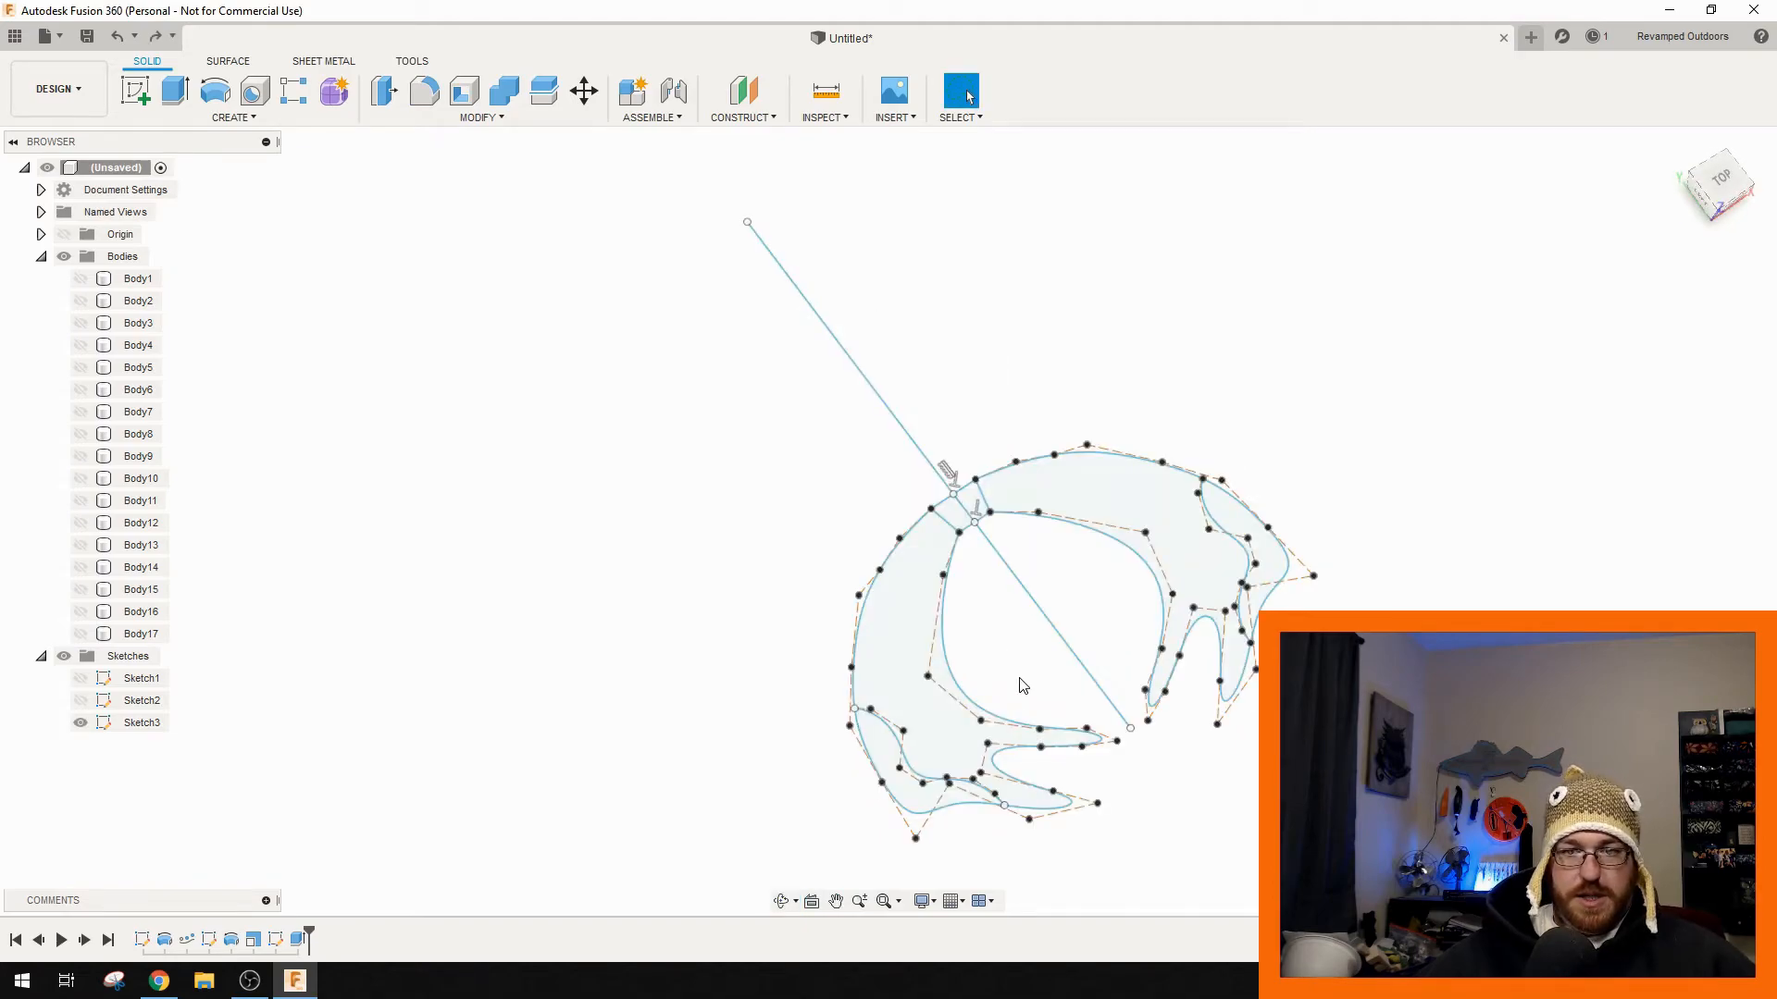
{"action": "key", "text": "ctrl+z"}
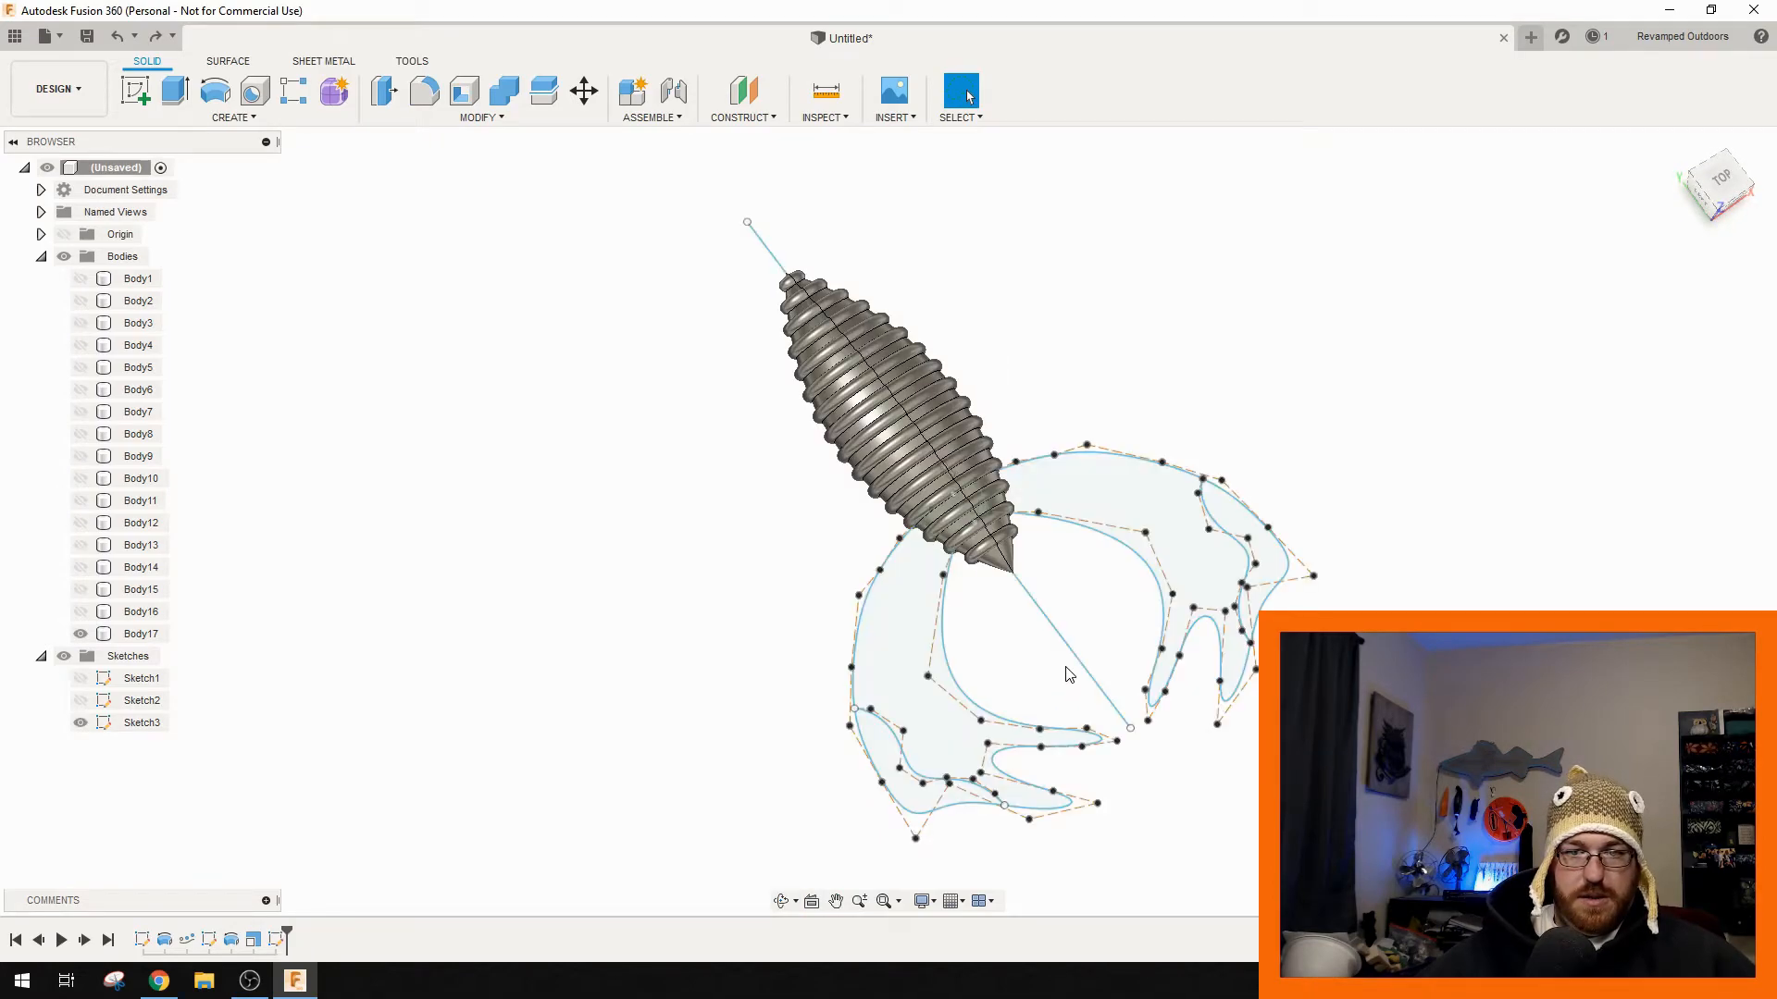
{"action": "key", "text": "ctrl+z"}
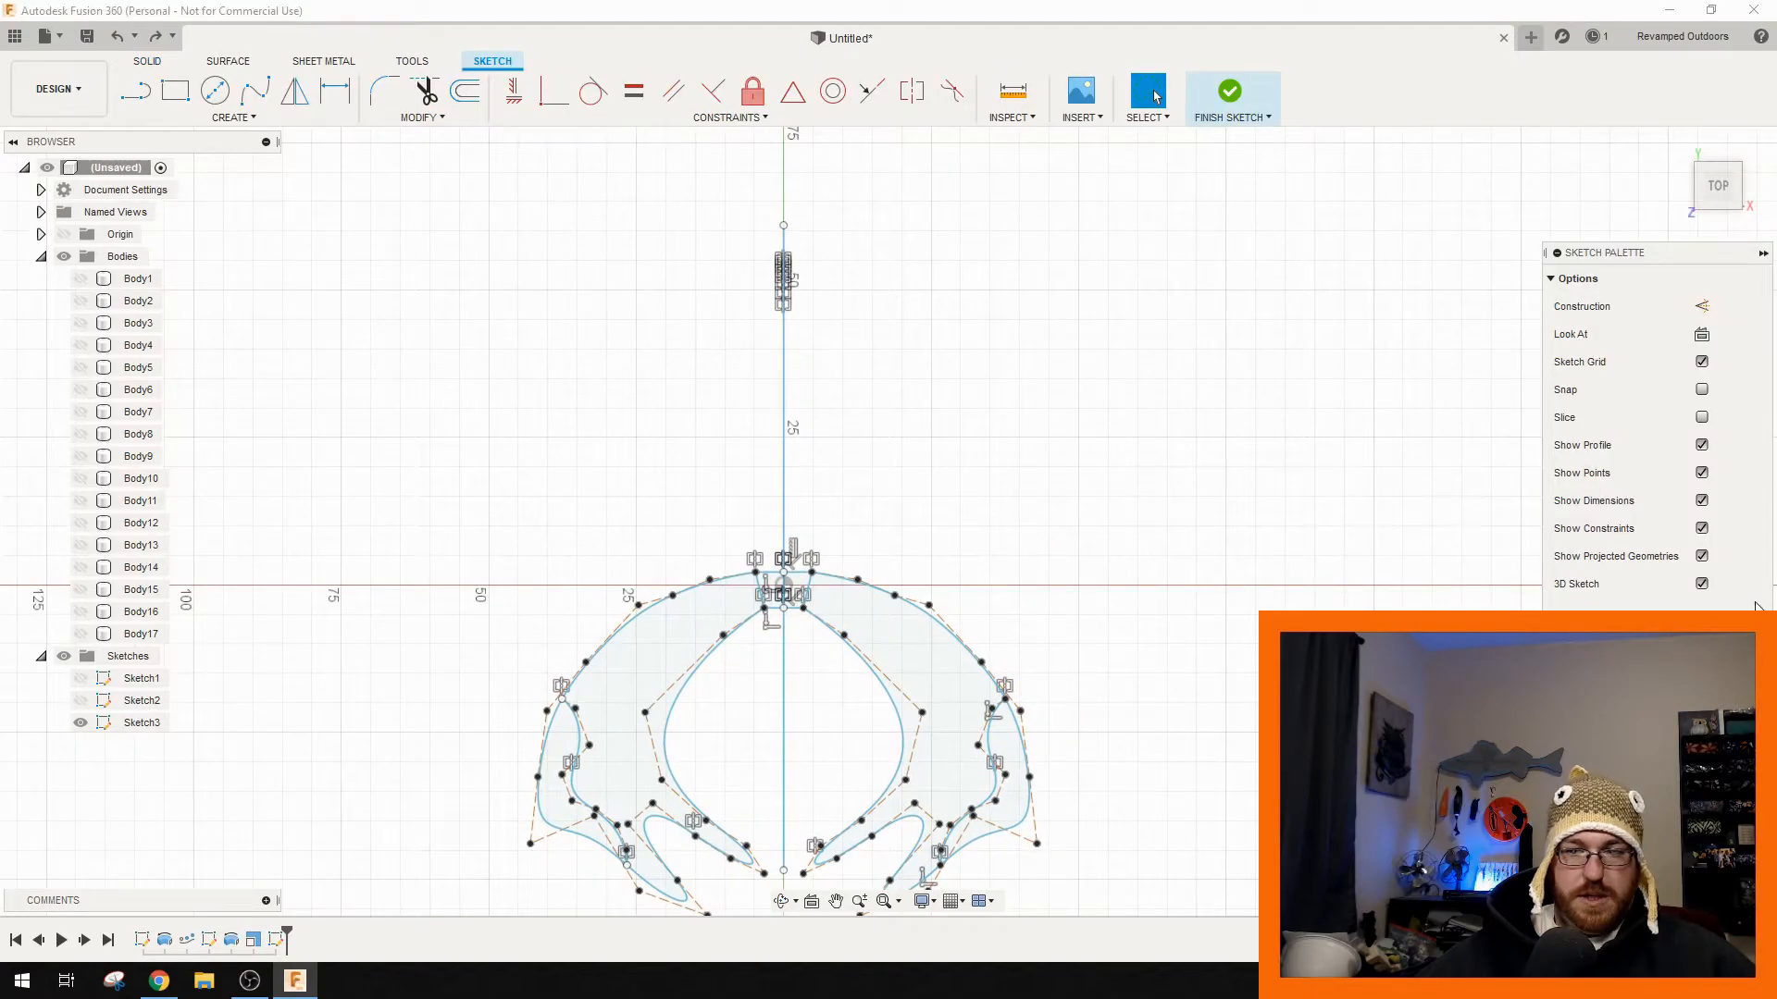
{"action": "left_click", "coordinate": [1230, 93]}
{"action": "middle_click_drag", "start_coordinate": [1064, 592], "coordinate": [1117, 458]}
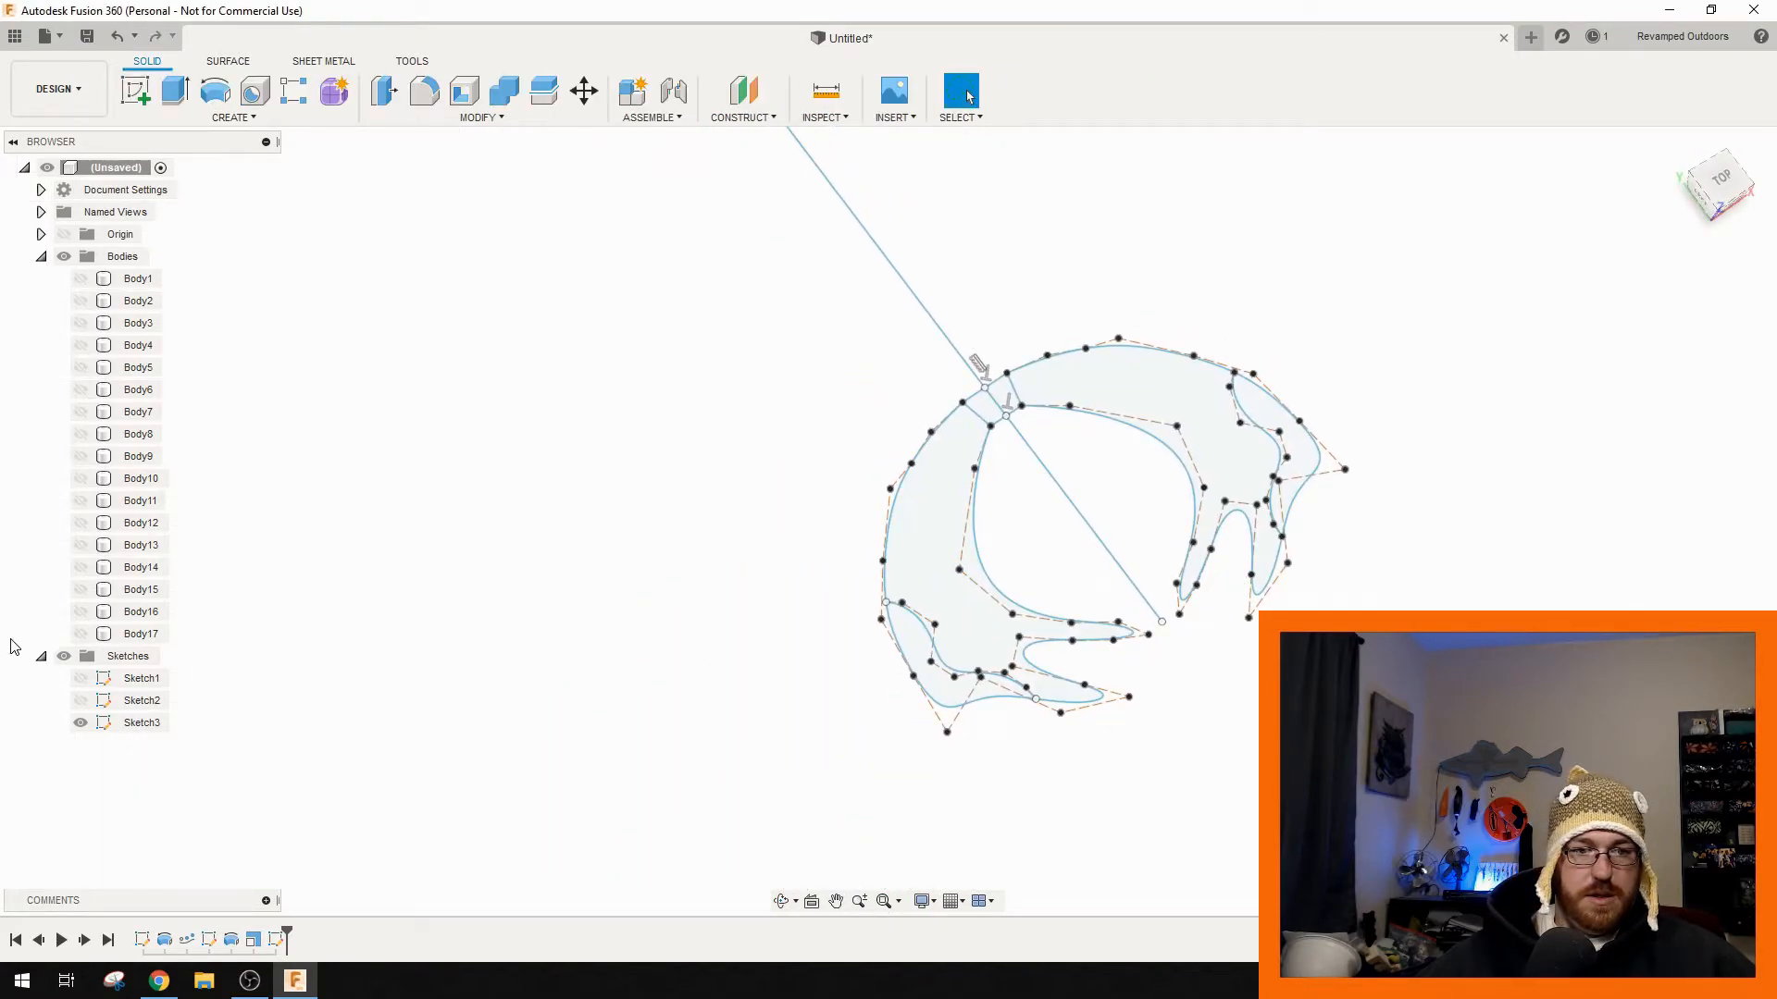
{"action": "left_click", "coordinate": [81, 613]}
{"action": "left_click", "coordinate": [80, 634]}
{"action": "left_click", "coordinate": [81, 634]}
- Extrude all six regions of the fin sketch symmetrically with a distance of 1.5 mm as a new body
{"action": "middle_click_drag", "start_coordinate": [819, 659], "coordinate": [604, 645]}
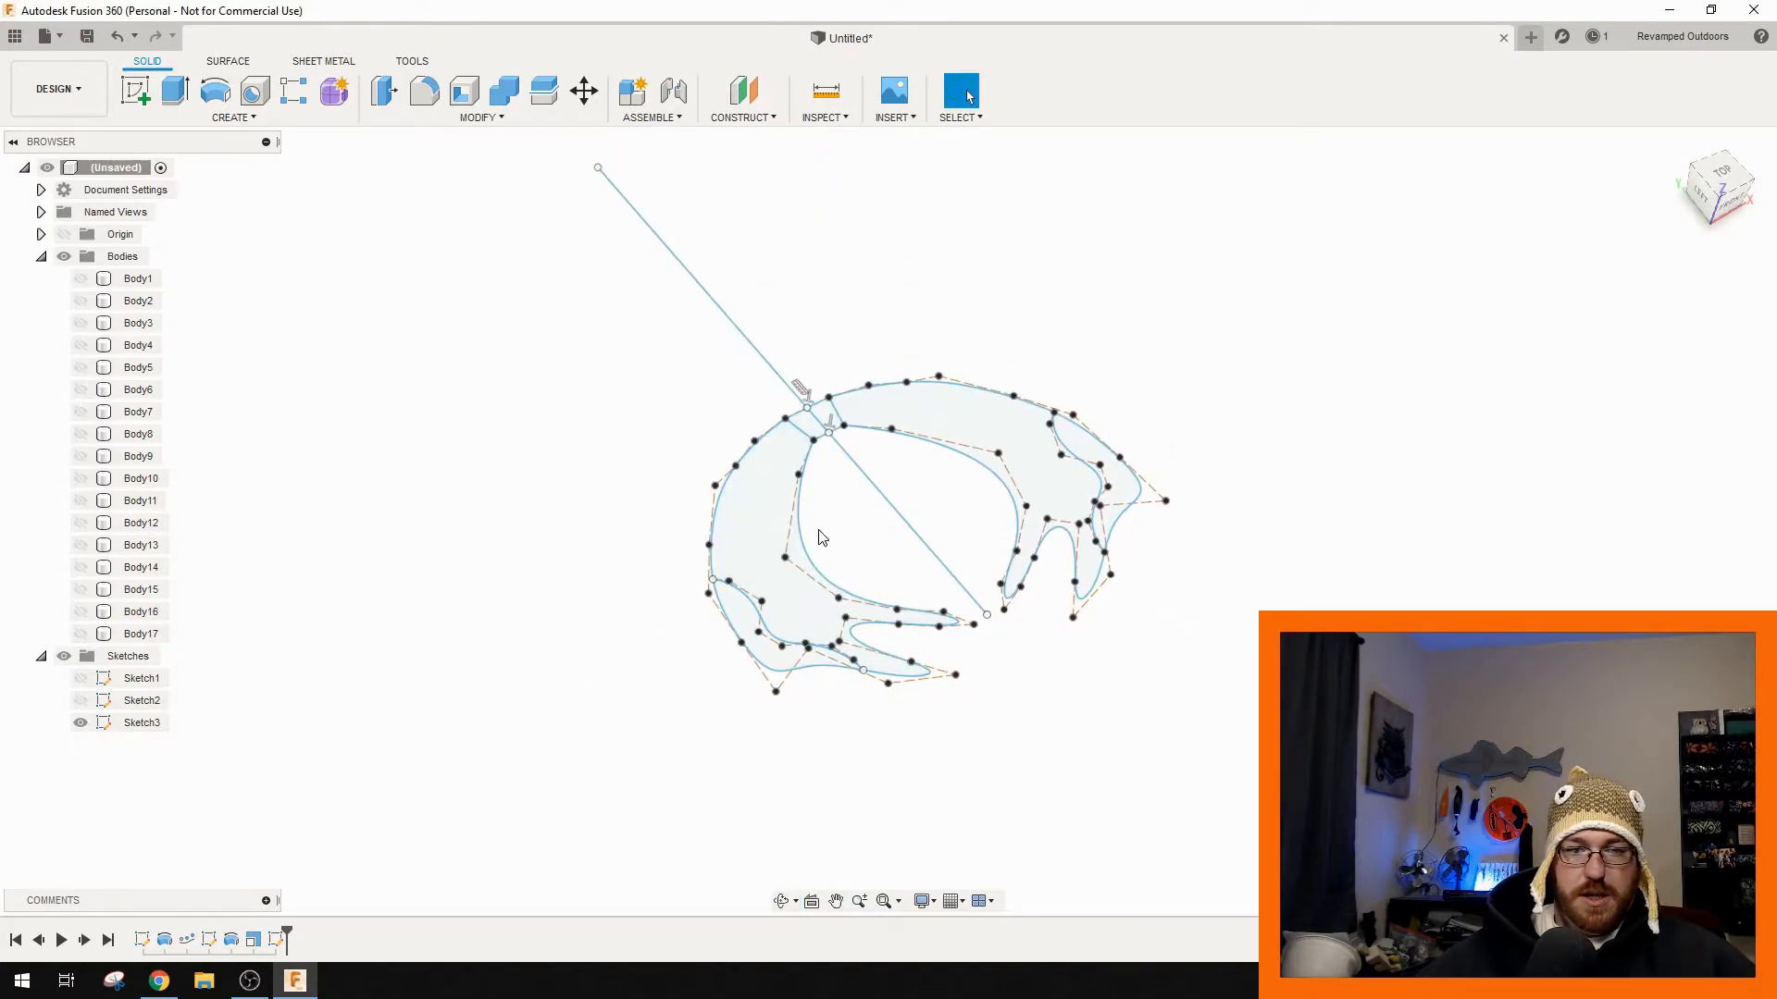
{"action": "left_click", "coordinate": [769, 539]}
{"action": "left_click", "coordinate": [726, 523]}
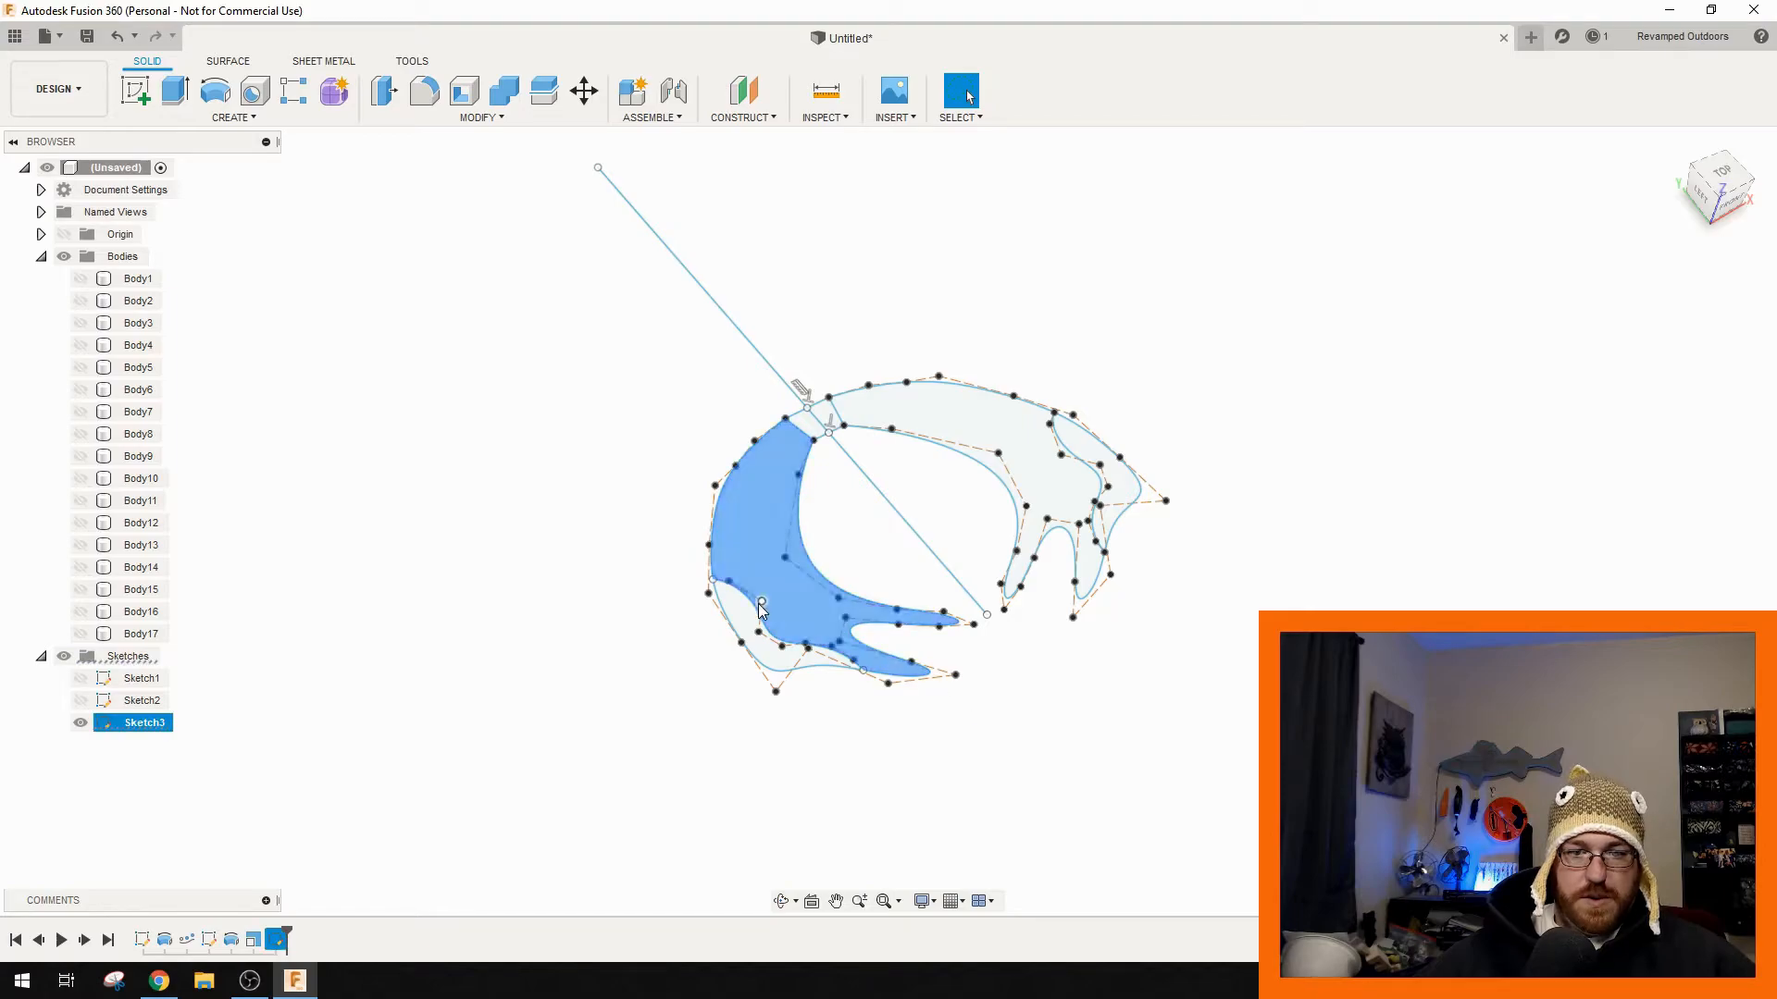
{"action": "left_click", "coordinate": [739, 618], "text": "ctrl"}
{"action": "left_click", "coordinate": [940, 425], "text": "ctrl"}
{"action": "scroll", "coordinate": [818, 424], "scroll_direction": "up", "scroll_amount": 3}
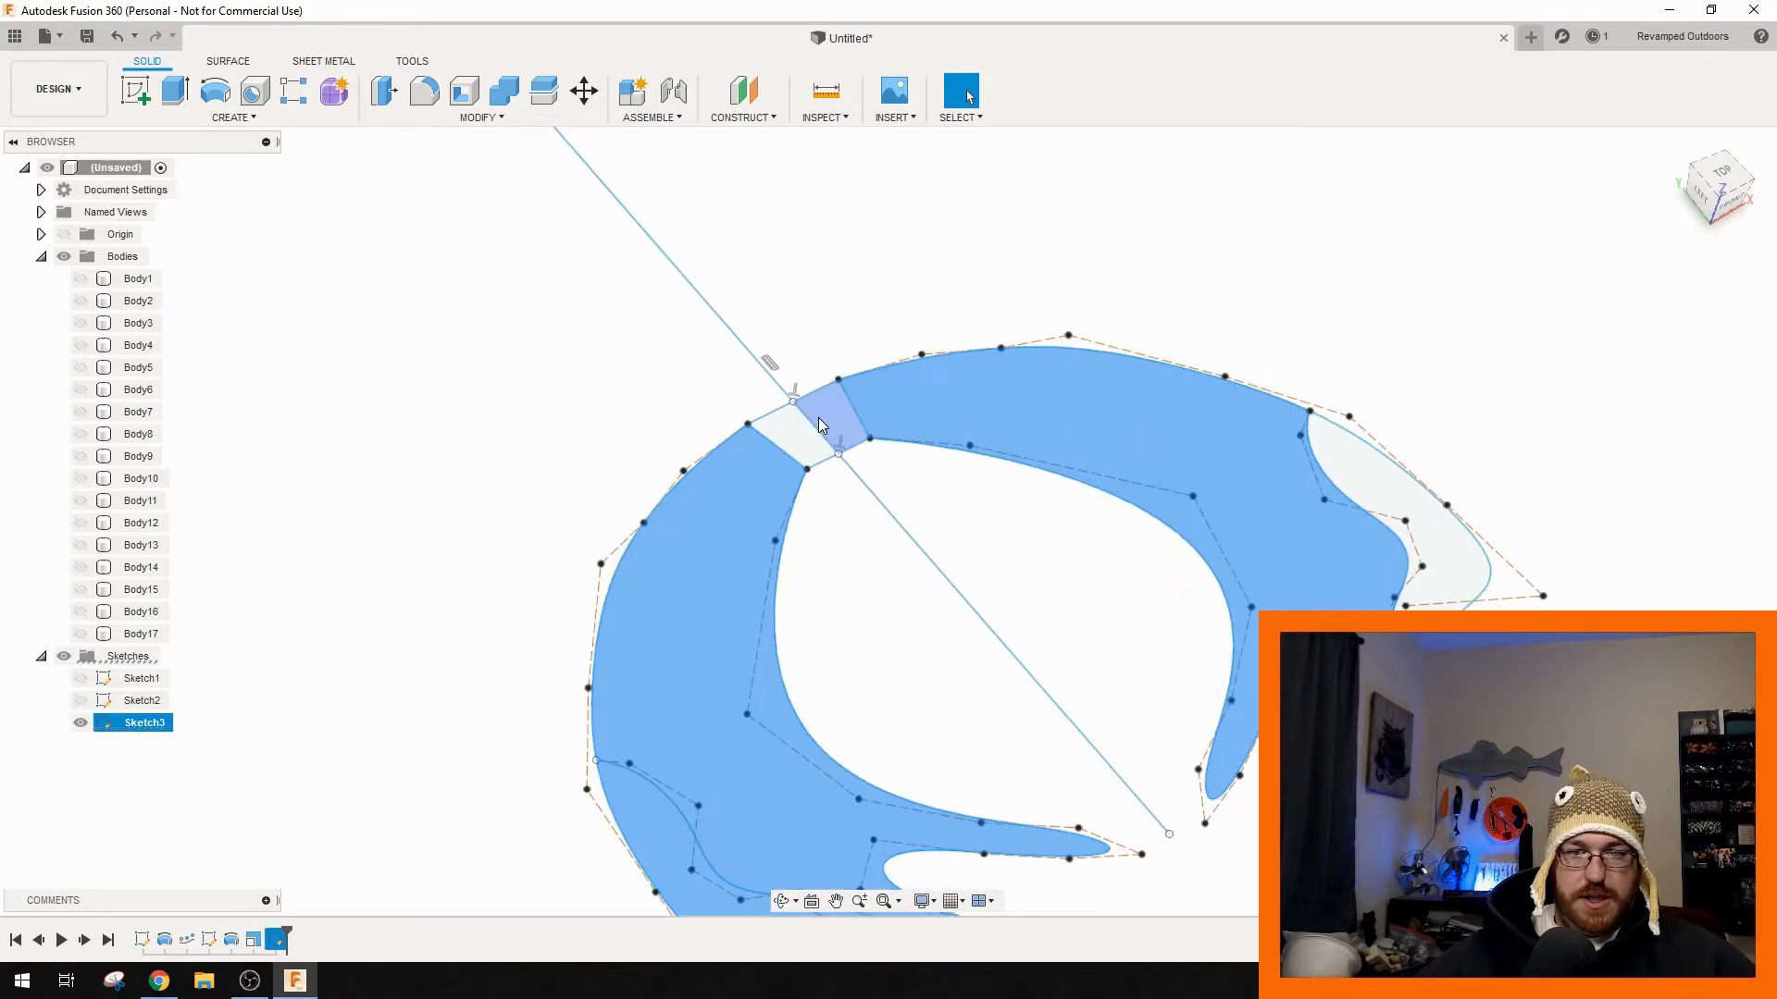
{"action": "left_click", "coordinate": [813, 433], "text": "ctrl"}
{"action": "left_click", "coordinate": [1364, 477], "text": "ctrl"}
{"action": "mouse_move", "coordinate": [1156, 555]}
{"action": "middle_mouse_down", "text": "shift"}
{"action": "mouse_move", "coordinate": [1158, 627]}
{"action": "mouse_move", "coordinate": [1113, 607]}
{"action": "mouse_move", "coordinate": [1153, 627]}
{"action": "mouse_move", "coordinate": [1153, 647]}
{"action": "middle_mouse_up", "text": "shift"}
{"action": "right_click", "coordinate": [1174, 485]}
{"action": "left_click", "coordinate": [1240, 458]}
{"action": "left_click_drag", "start_coordinate": [1339, 502], "coordinate": [1343, 481]}
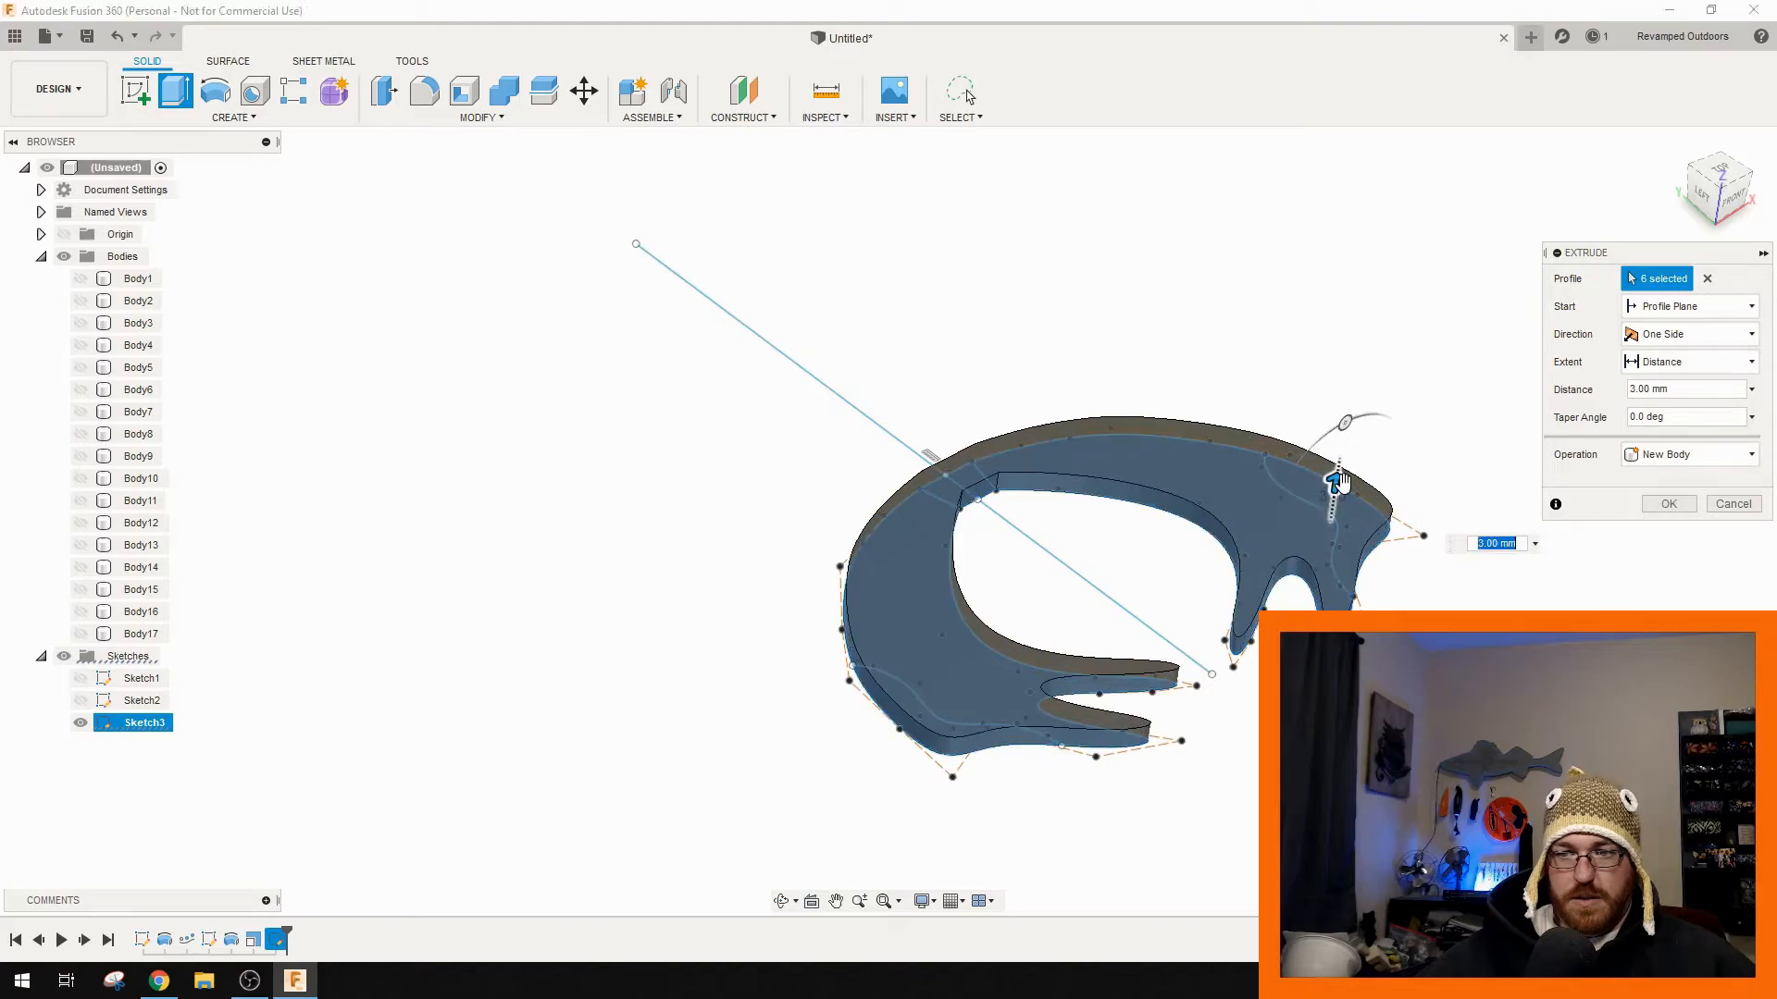
{"action": "left_click", "coordinate": [1693, 334]}
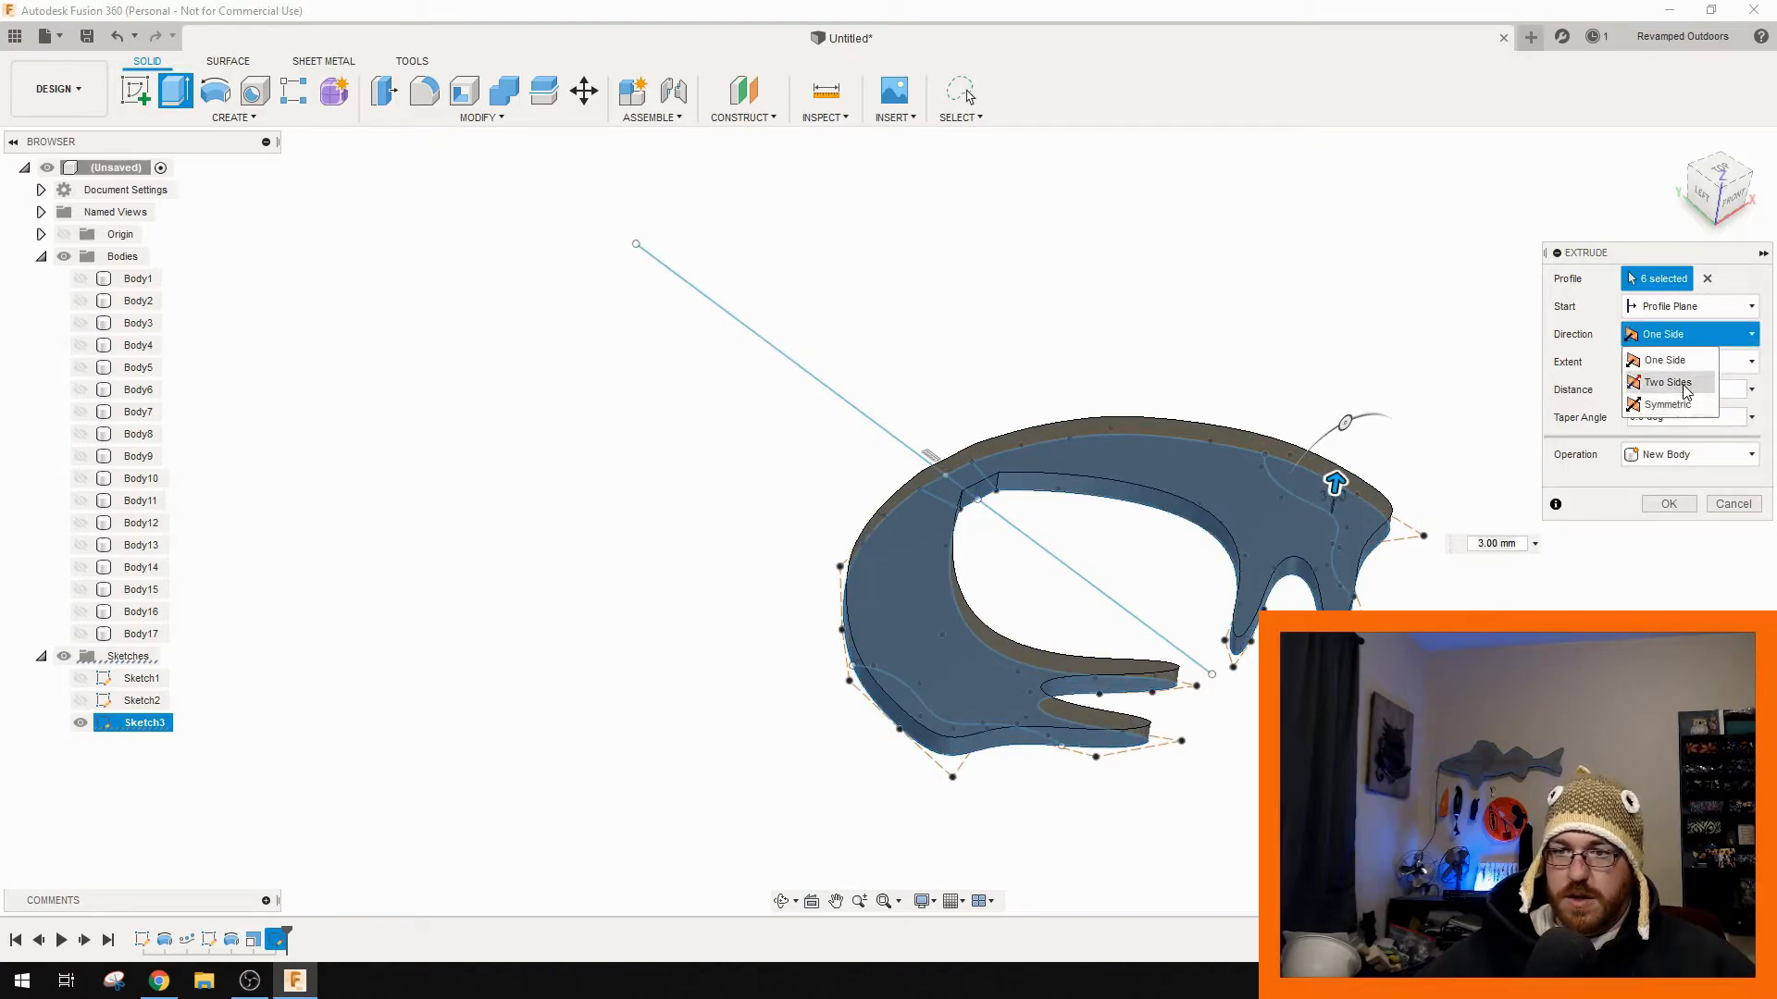
{"action": "left_click", "coordinate": [1684, 404]}
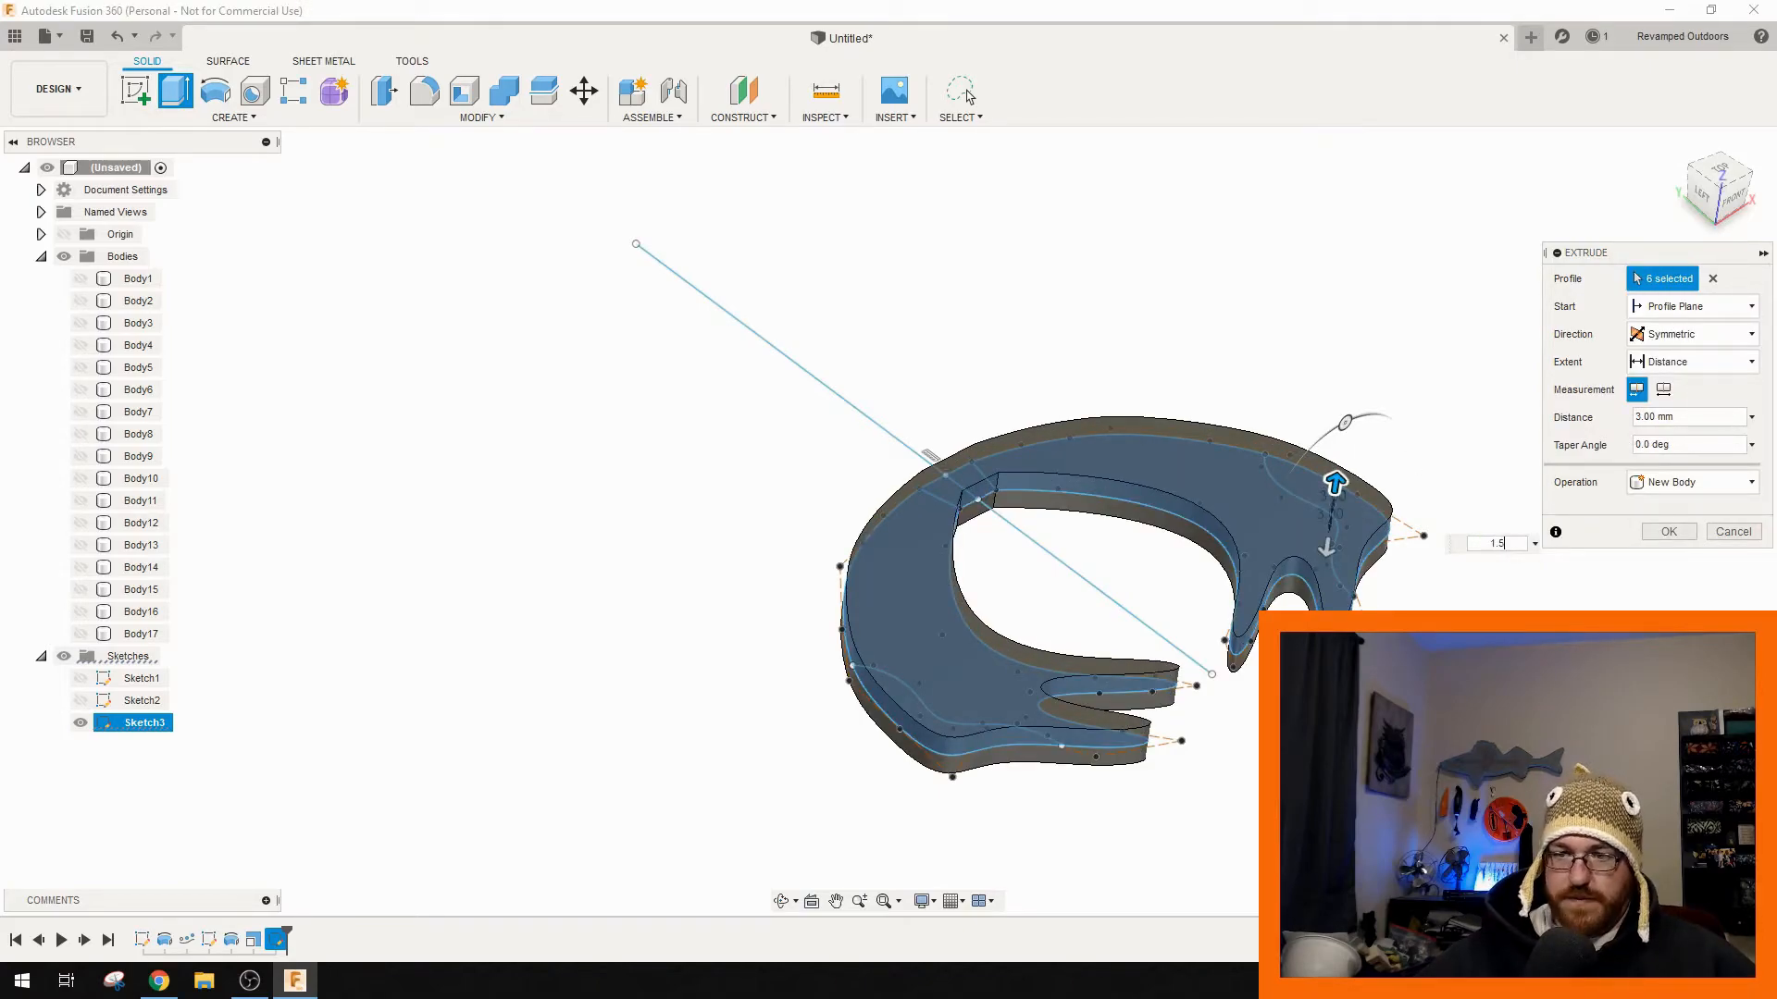
{"action": "middle_click_drag", "start_coordinate": [1181, 686], "coordinate": [1160, 670], "text": "shift"}
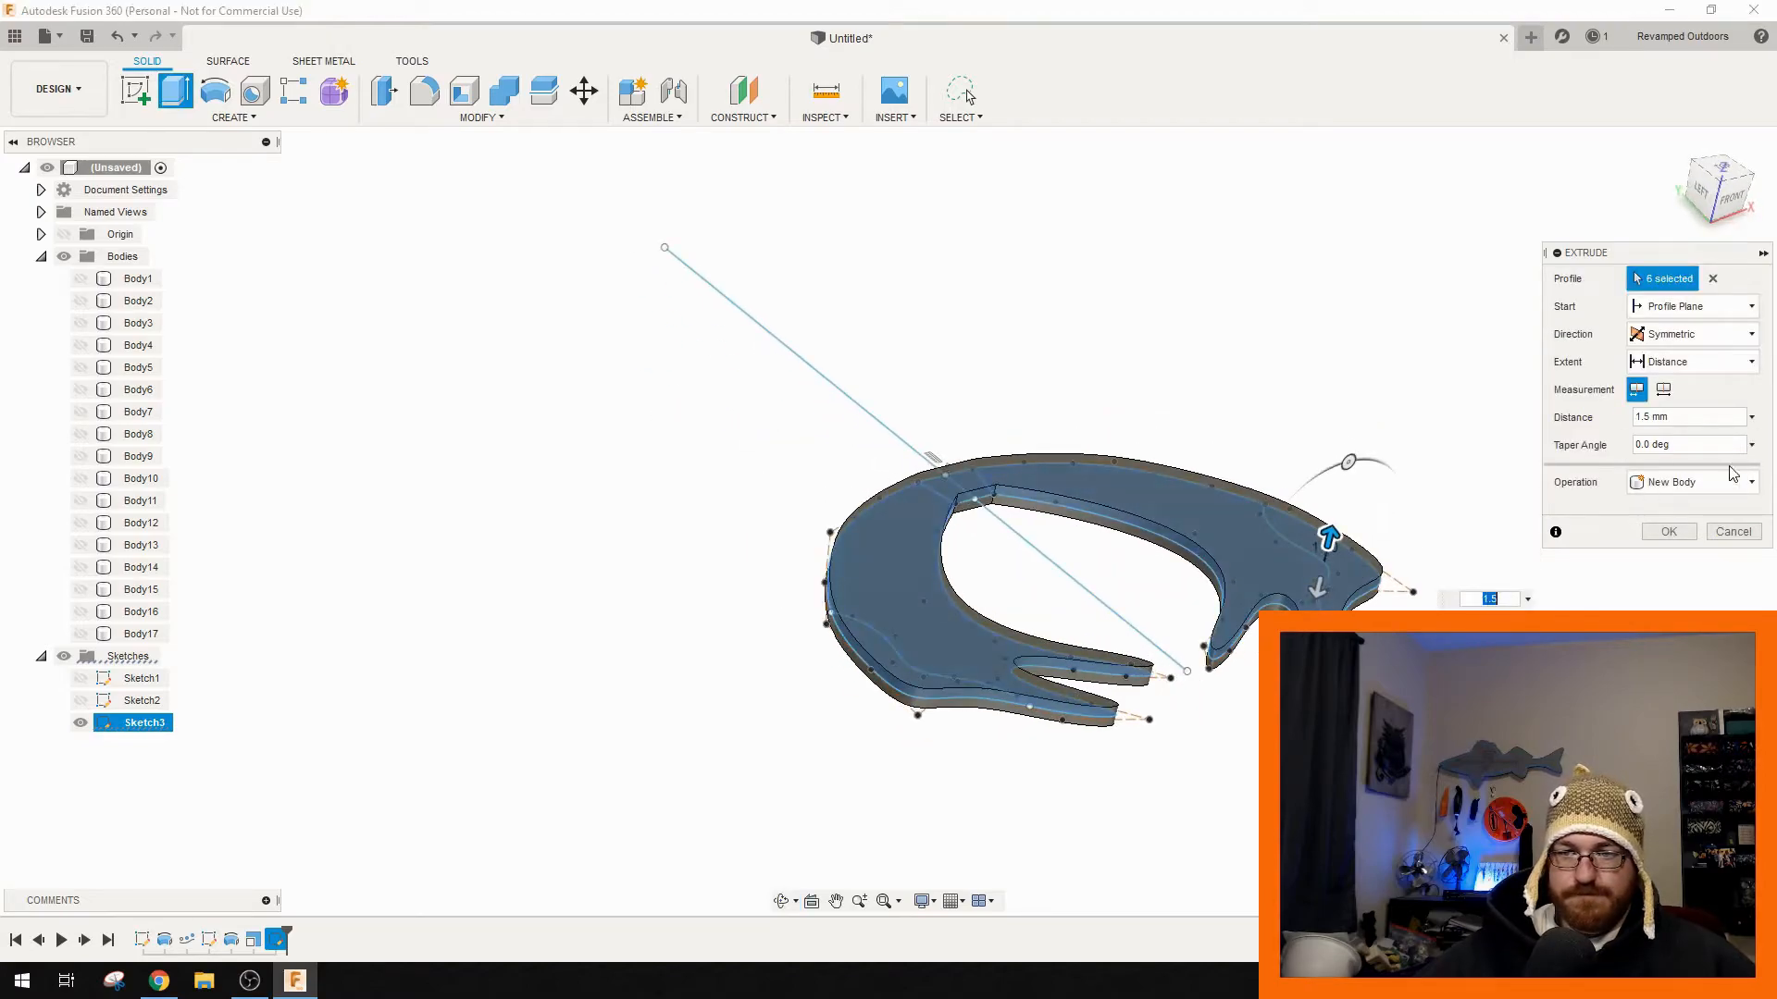
{"action": "left_click", "coordinate": [1670, 533]}
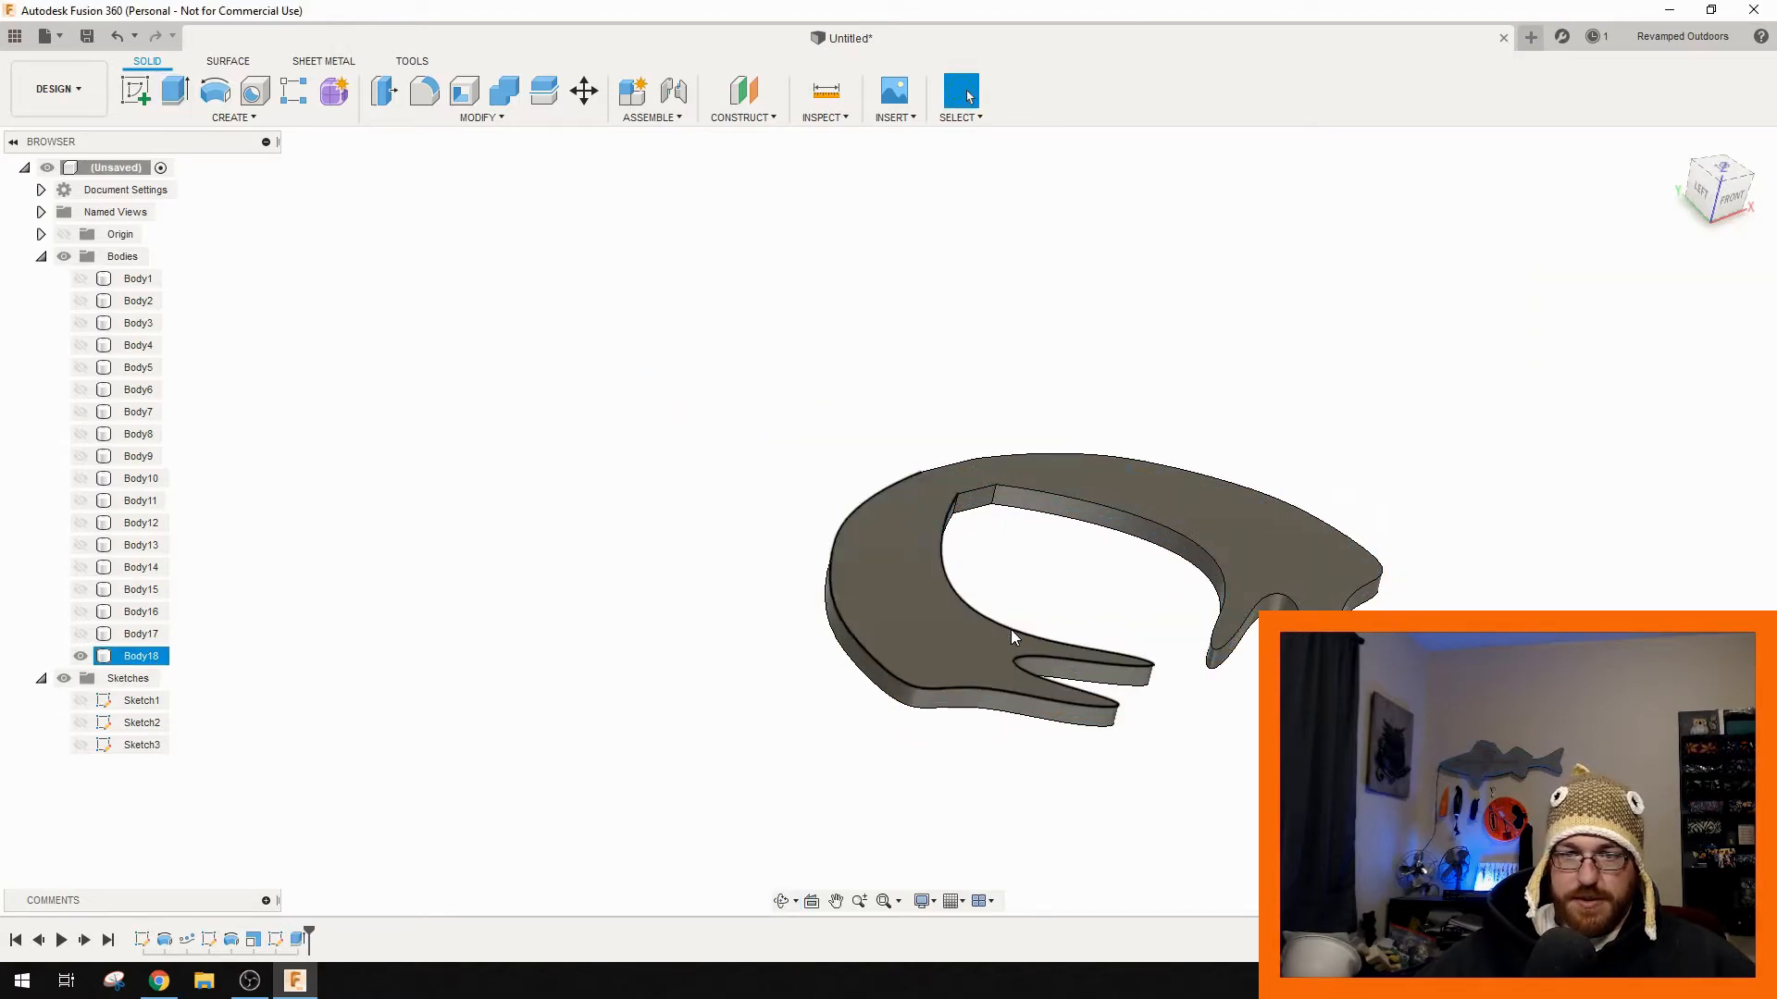
- Hide the new fin body, show the fin sketch, and start extruding the wavy outer profile of each fin
{"action": "left_click", "coordinate": [80, 656]}
{"action": "left_click", "coordinate": [80, 745]}
{"action": "scroll", "coordinate": [930, 708], "scroll_direction": "up", "scroll_amount": 4}
{"action": "left_click", "coordinate": [919, 663]}
{"action": "left_click", "coordinate": [1643, 480], "text": "ctrl"}
{"action": "right_click", "coordinate": [1643, 481]}
{"action": "left_click", "coordinate": [1682, 448]}
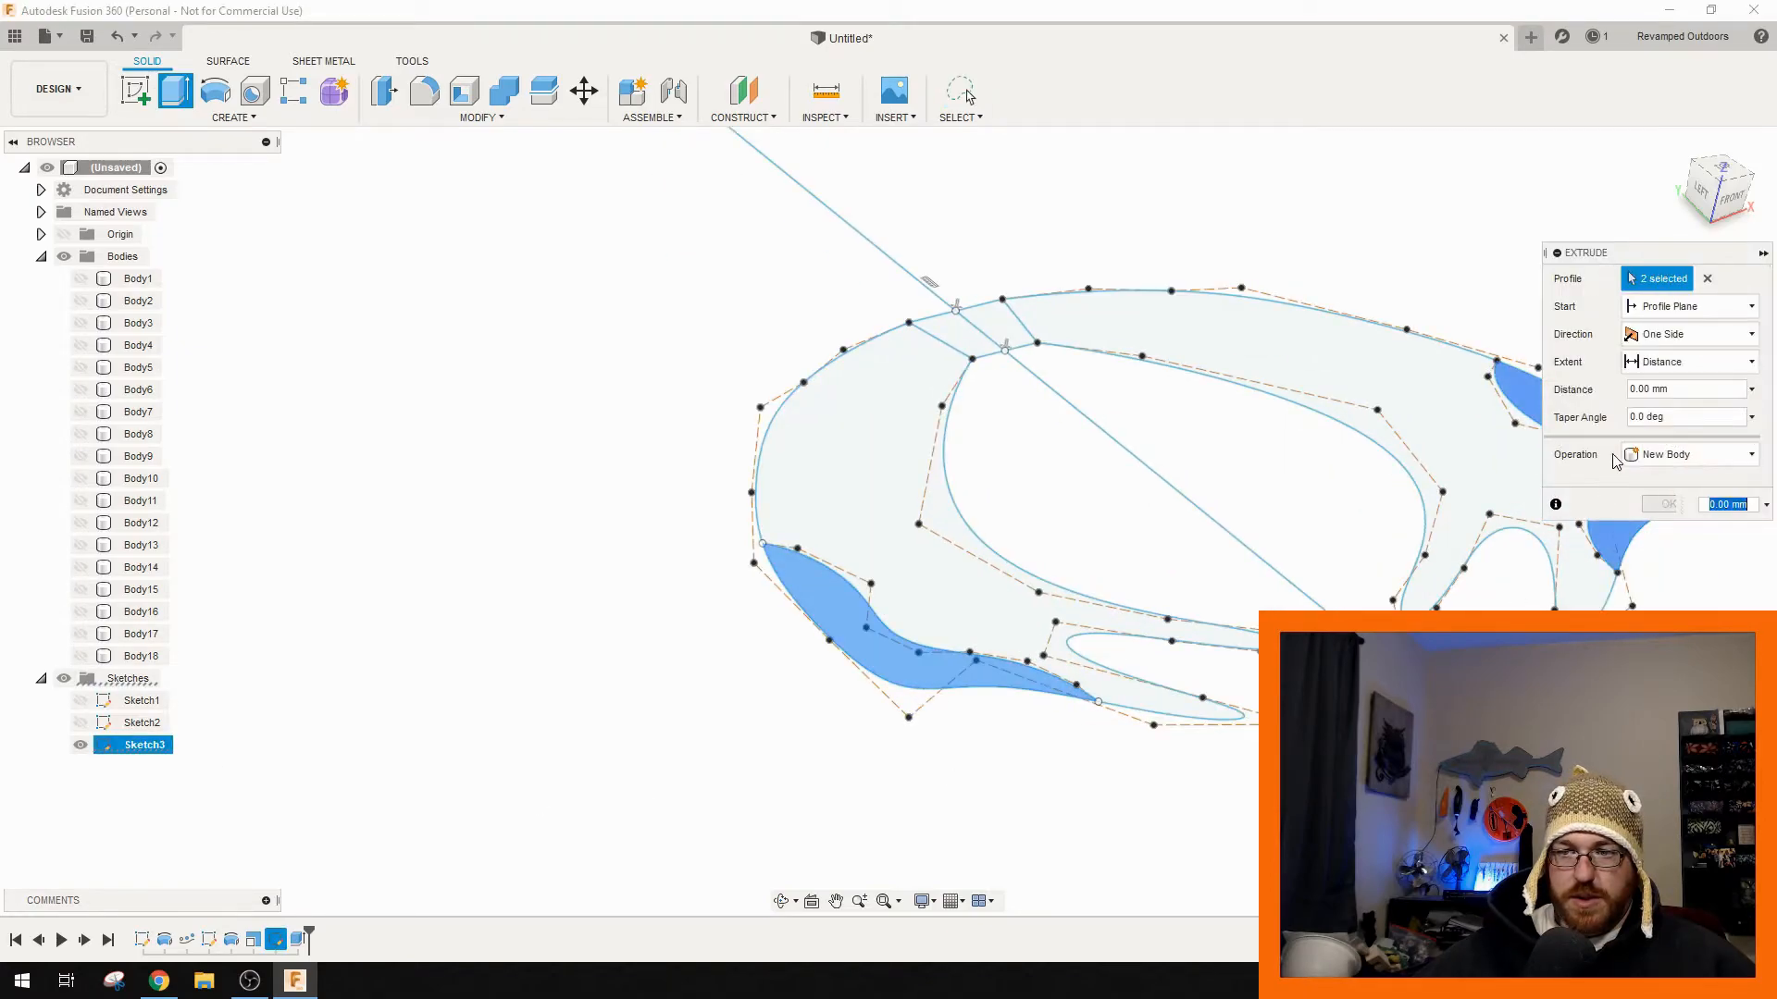
- Show the fin body and extrude the two outer profiles 3.5 mm to one side, joined to it
{"action": "middle_click_drag", "start_coordinate": [1420, 507], "coordinate": [1019, 552]}
{"action": "left_click_drag", "start_coordinate": [1203, 486], "coordinate": [1209, 463]}
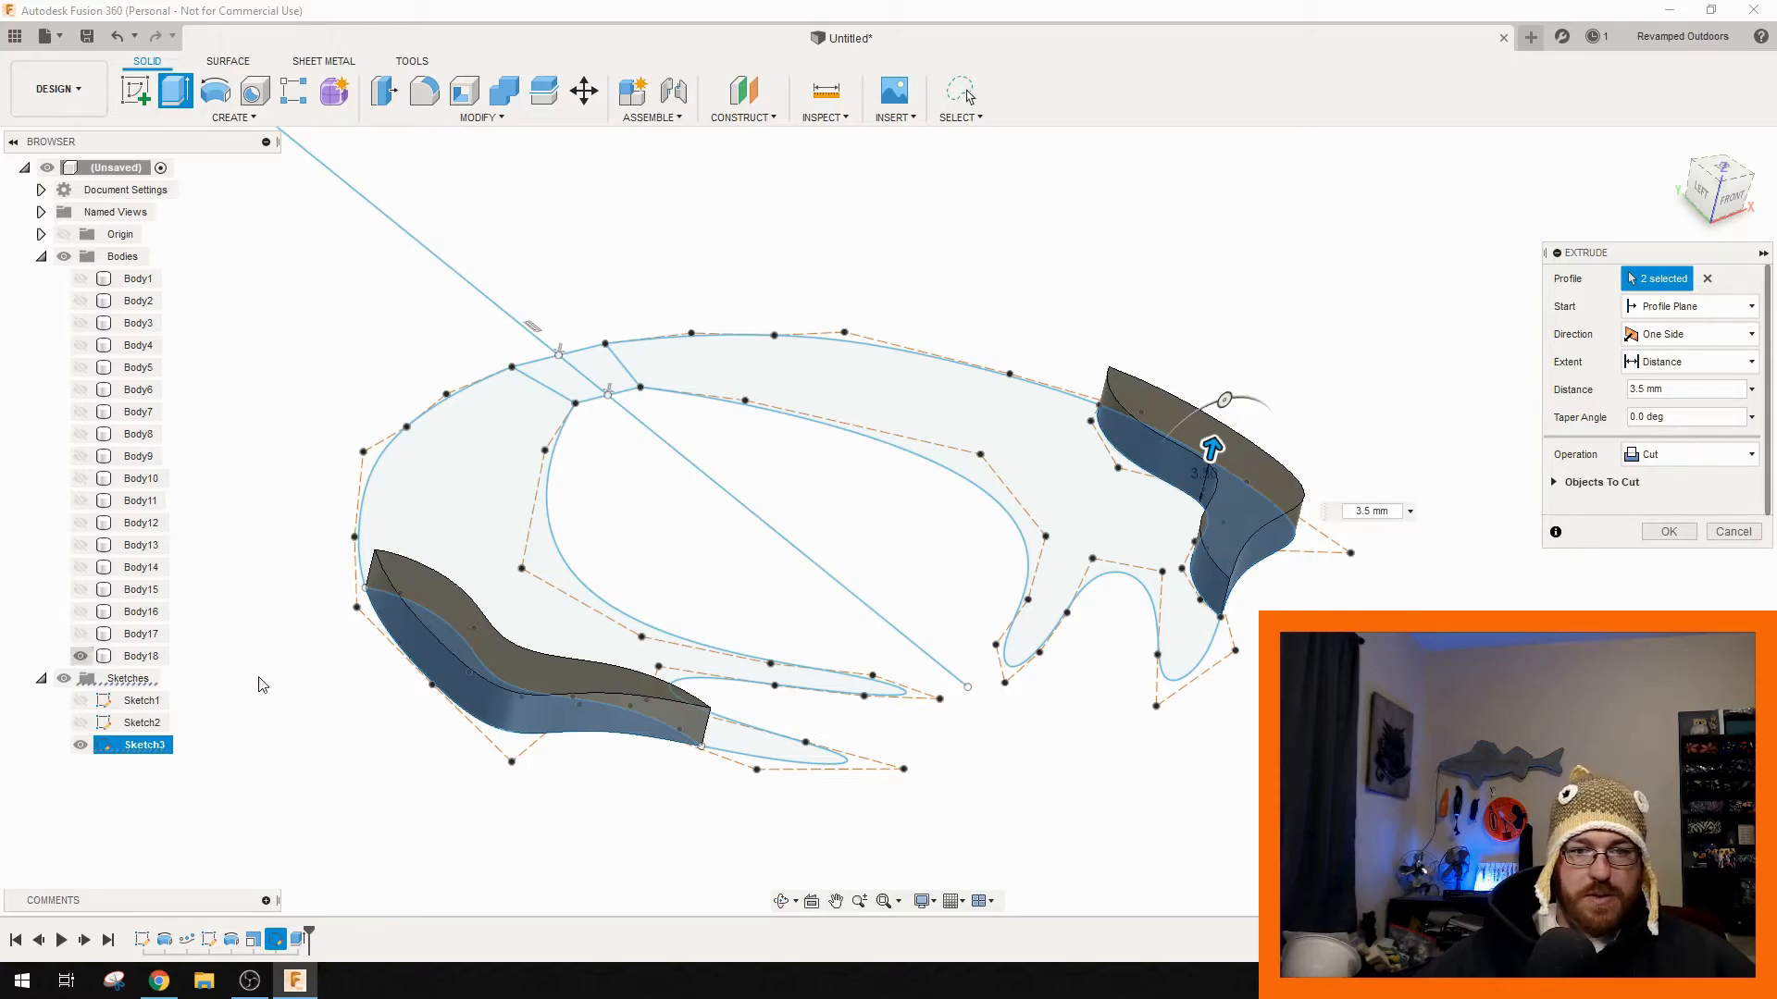
{"action": "scroll", "coordinate": [523, 881], "scroll_direction": "down", "scroll_amount": 2}
{"action": "middle_click_drag", "start_coordinate": [515, 825], "coordinate": [564, 782], "text": "shift"}
{"action": "left_click", "coordinate": [1701, 455]}
{"action": "left_click", "coordinate": [1665, 478]}
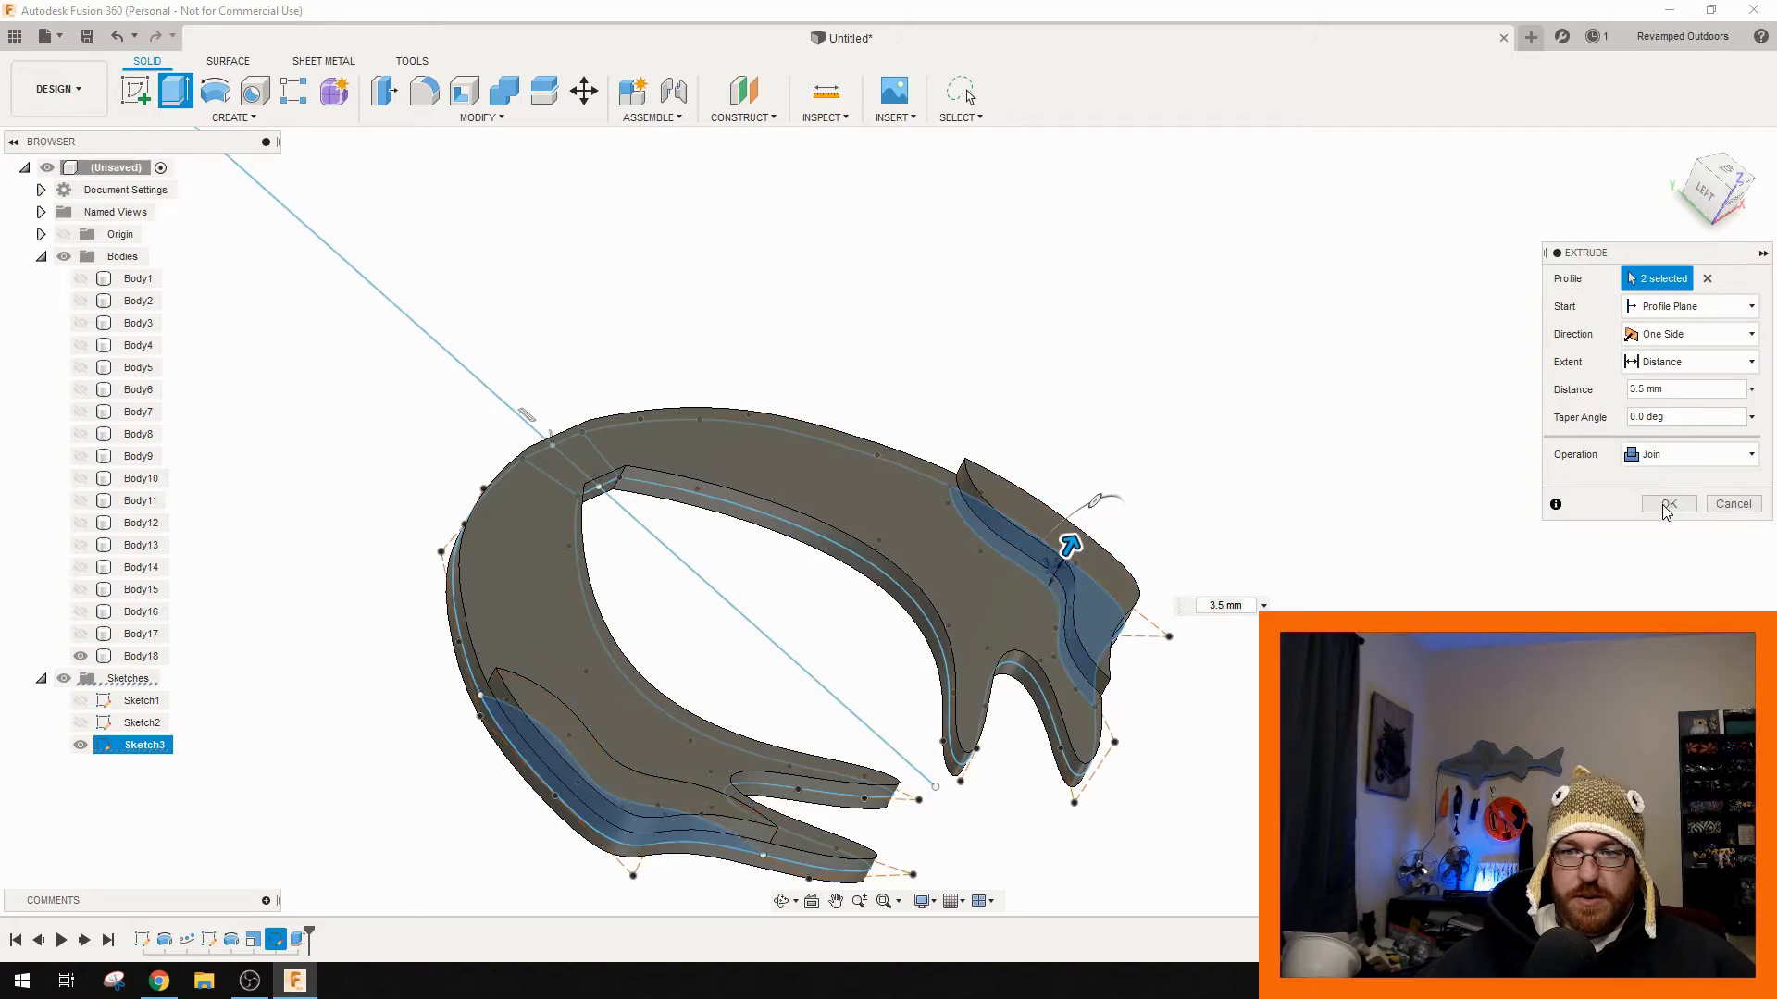
{"action": "left_click", "coordinate": [1669, 507]}
- Fillet the flat faces on both sides of the fin body with a 1 mm radius
{"action": "middle_click_drag", "start_coordinate": [1027, 402], "coordinate": [911, 377], "text": "shift"}
{"action": "left_click", "coordinate": [913, 448]}
{"action": "middle_click_drag", "start_coordinate": [492, 537], "coordinate": [324, 565], "text": "shift"}
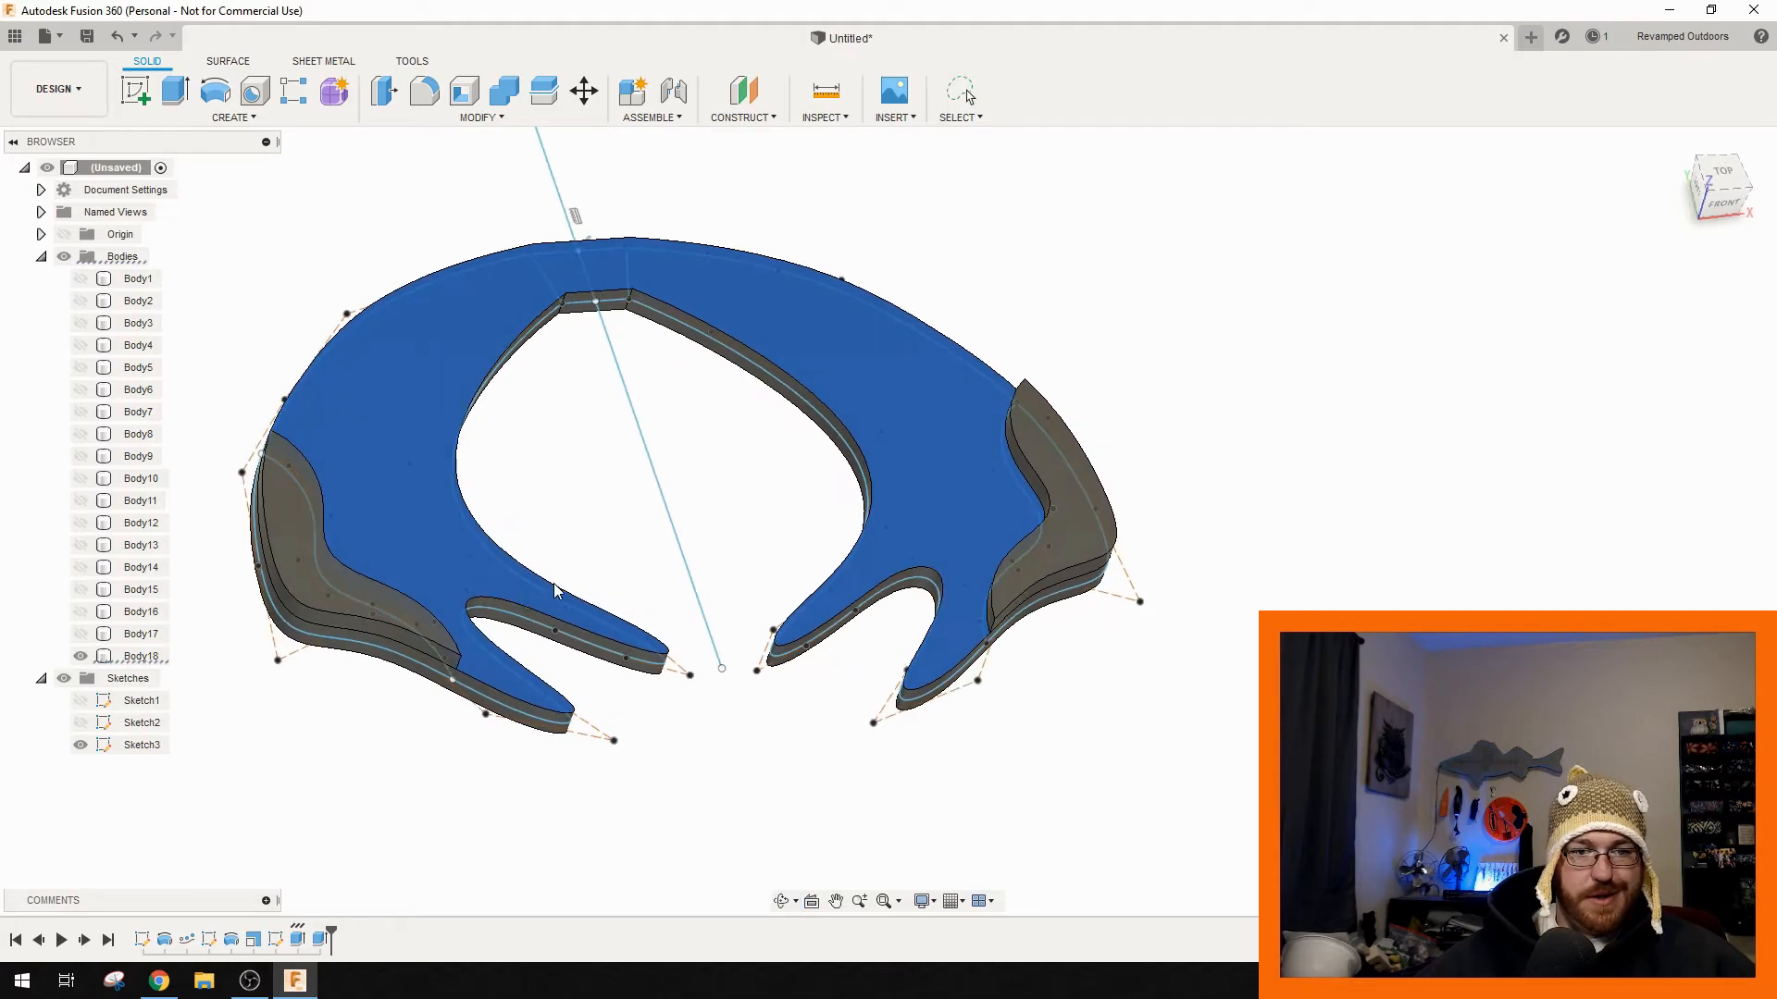
{"action": "middle_click_drag", "start_coordinate": [1190, 531], "coordinate": [1307, 519], "text": "shift"}
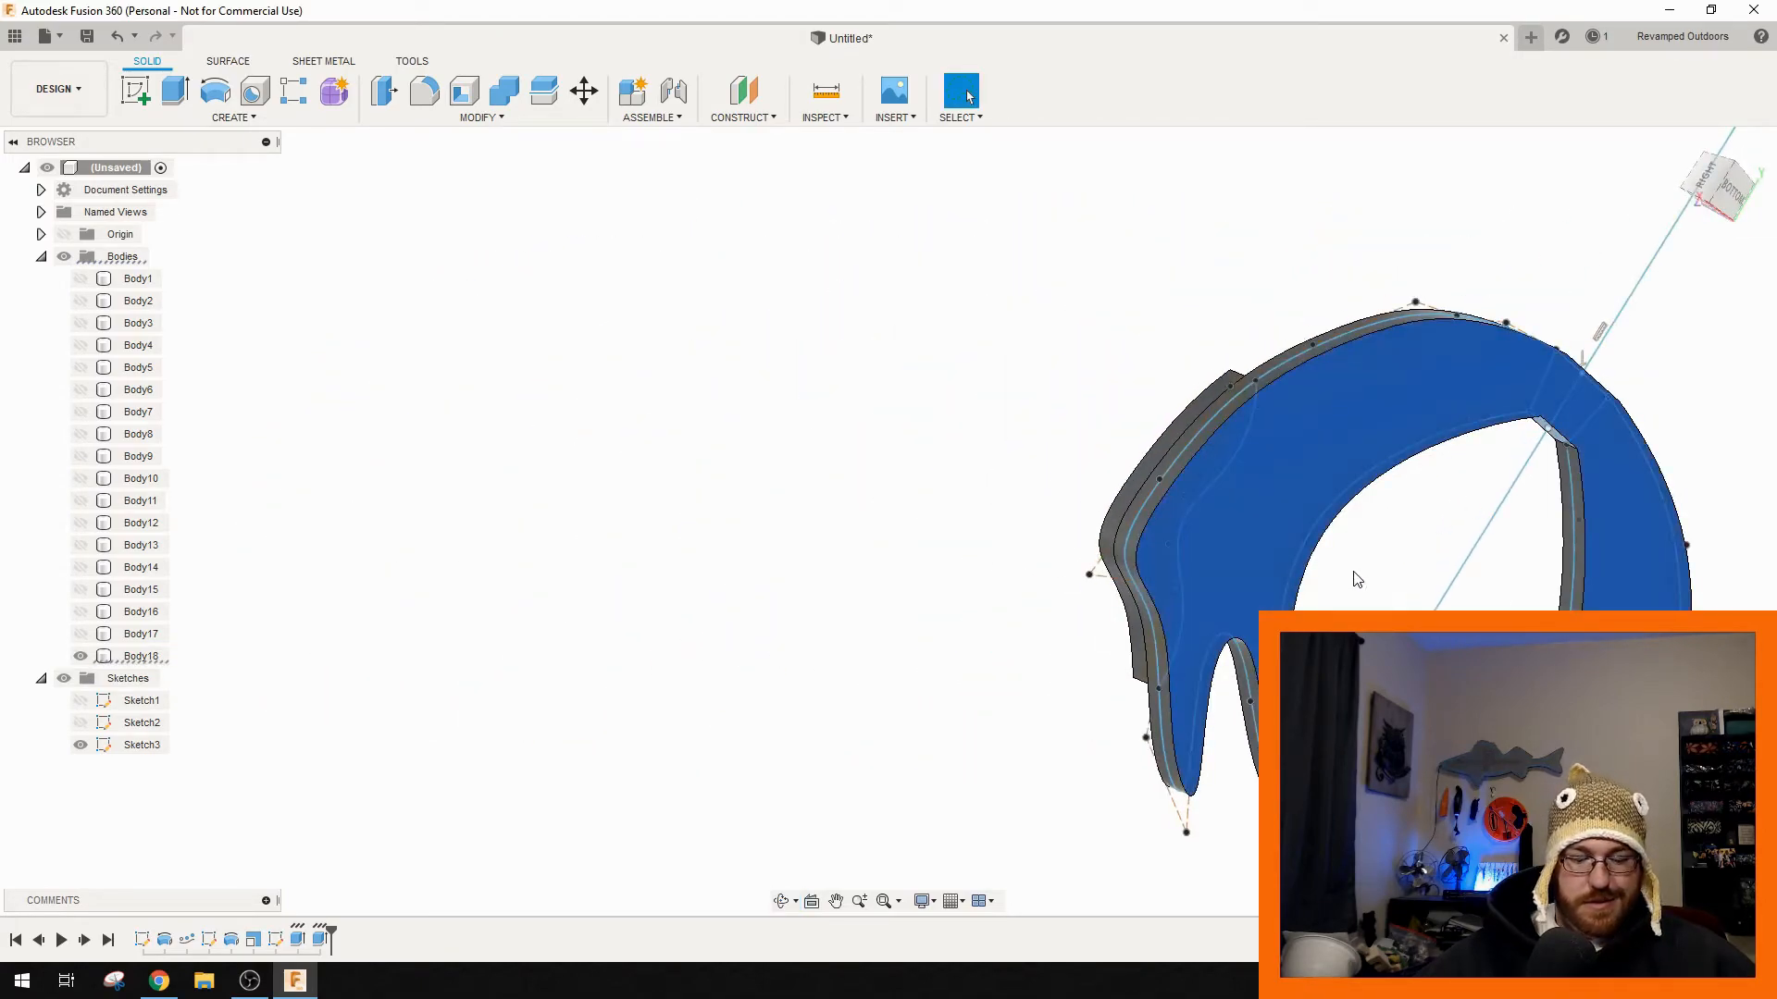
{"action": "type", "text": "f"}
{"action": "type", "text": "1"}
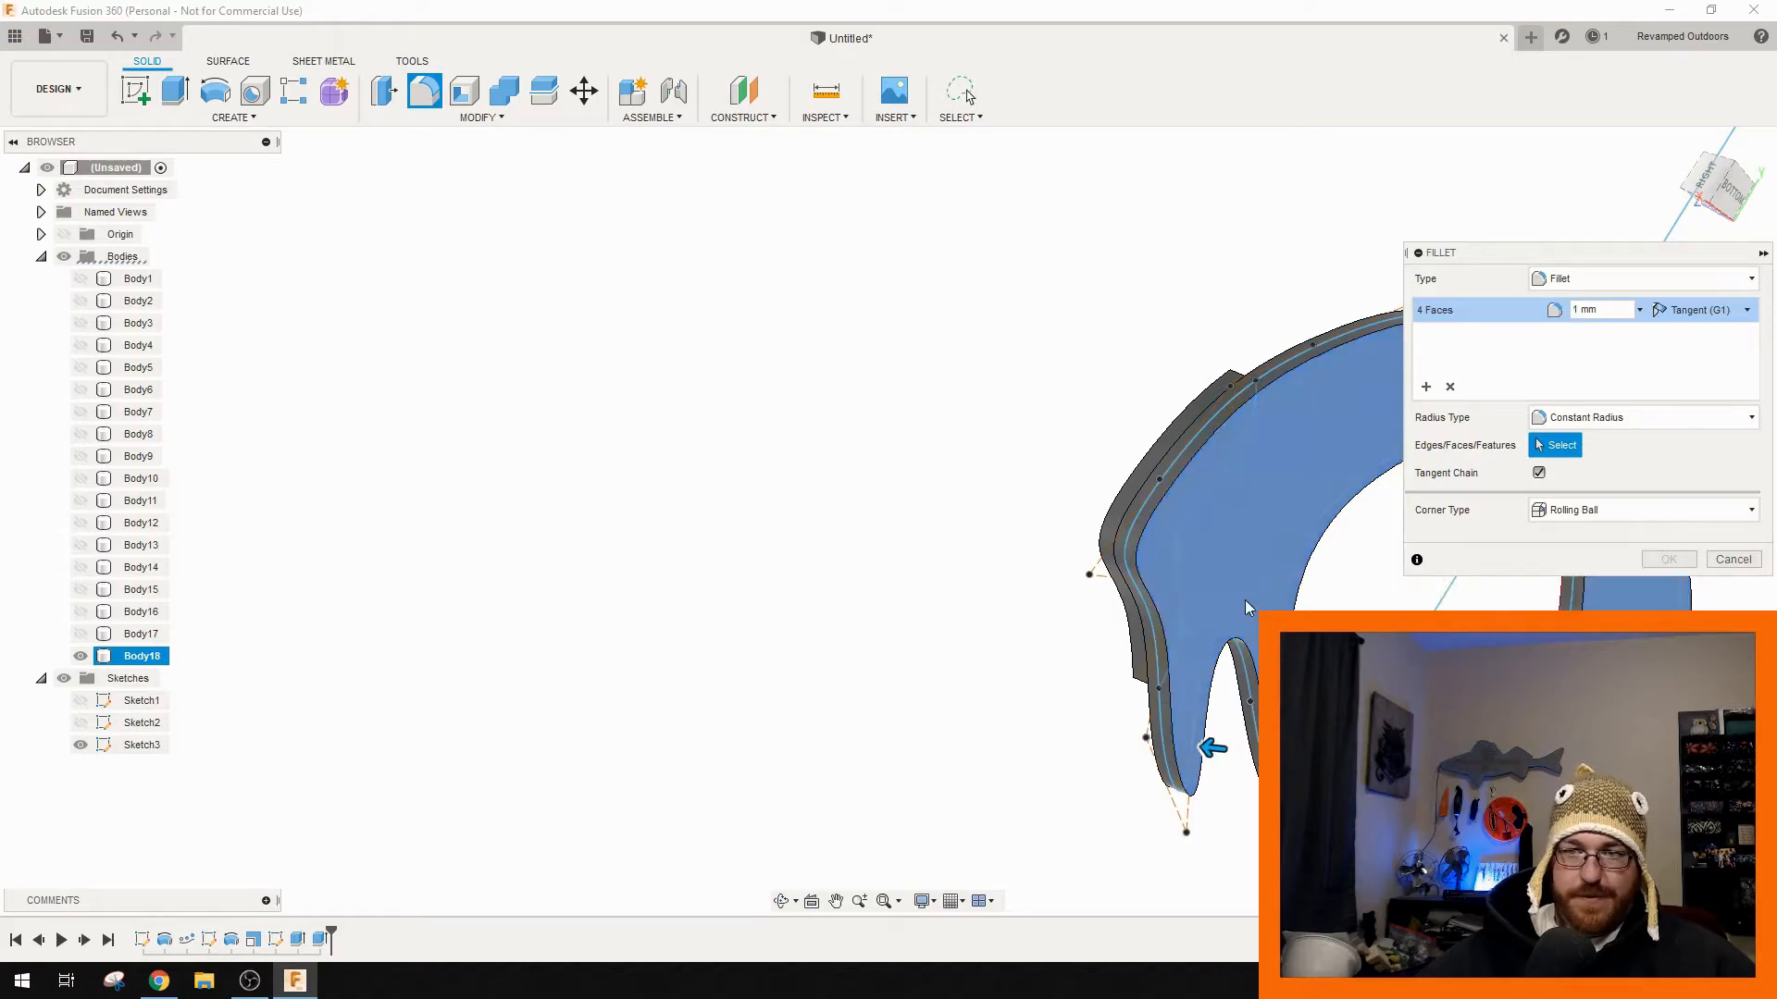
- Try to fillet the pincer body's four selected faces with radii of 0.9, 0.8 and finally 0.4 mm
{"action": "middle_click_drag", "start_coordinate": [1109, 611], "coordinate": [897, 746]}
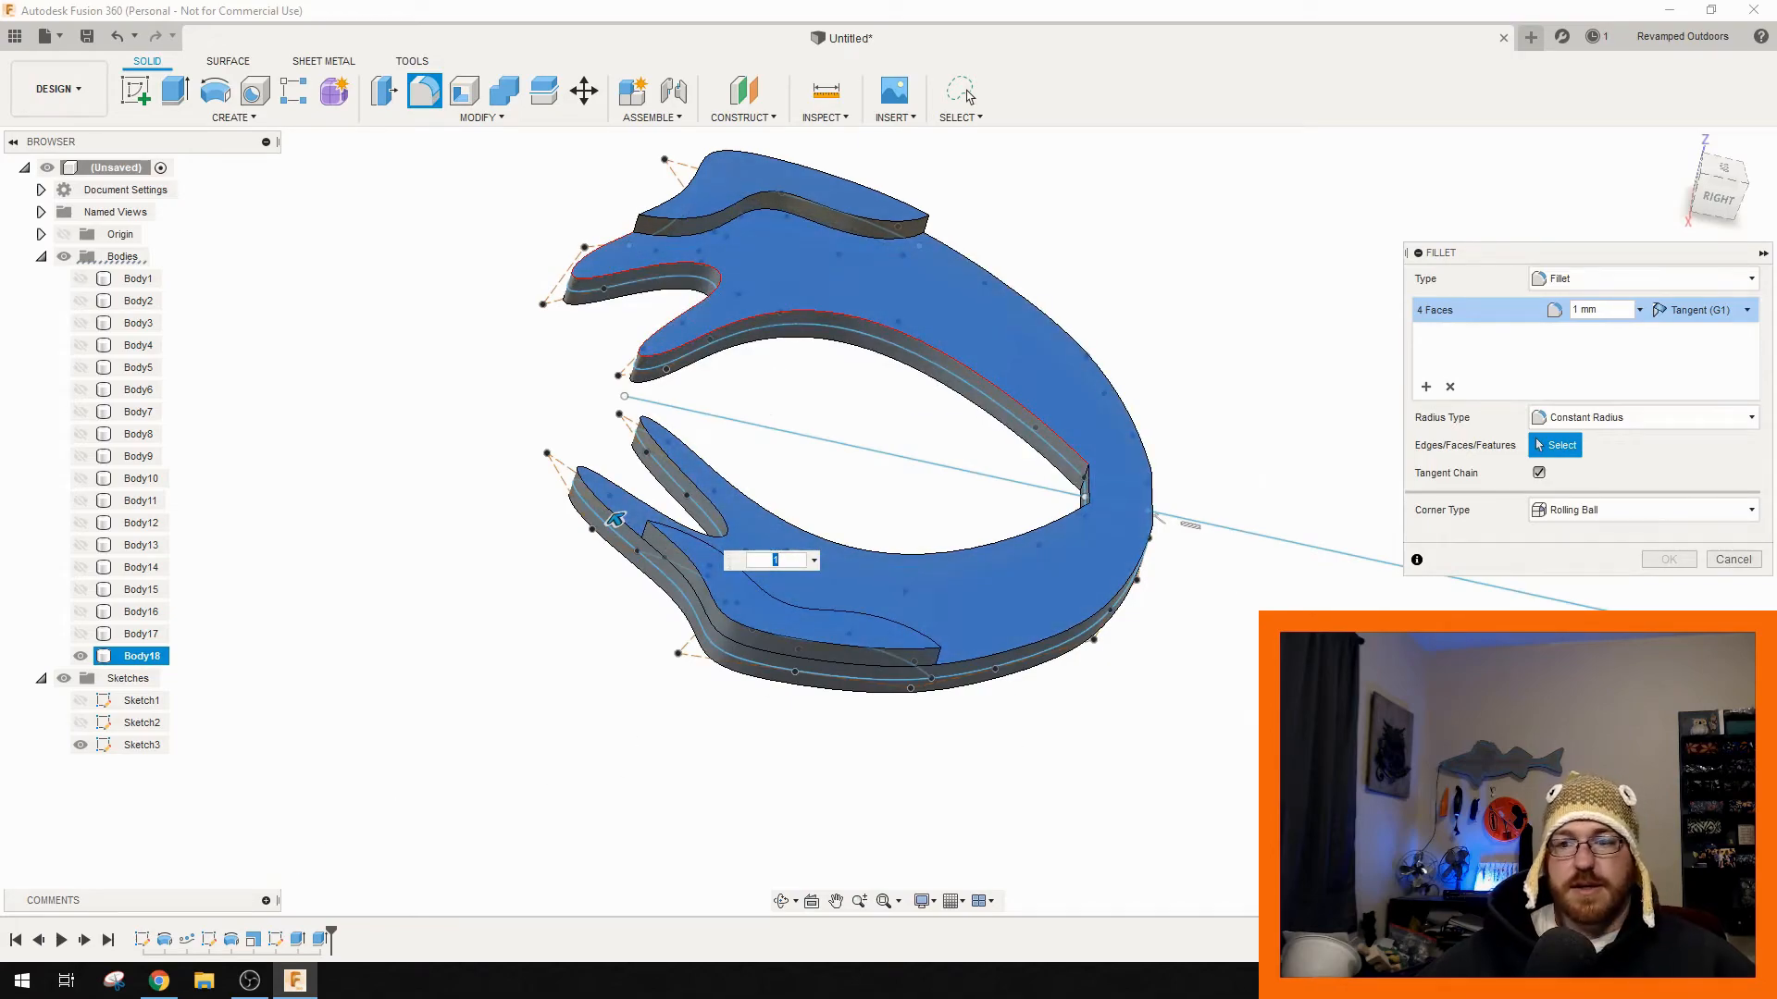
{"action": "middle_click_drag", "start_coordinate": [1233, 623], "coordinate": [1260, 447], "text": "shift"}
{"action": "type", "text": ".9"}
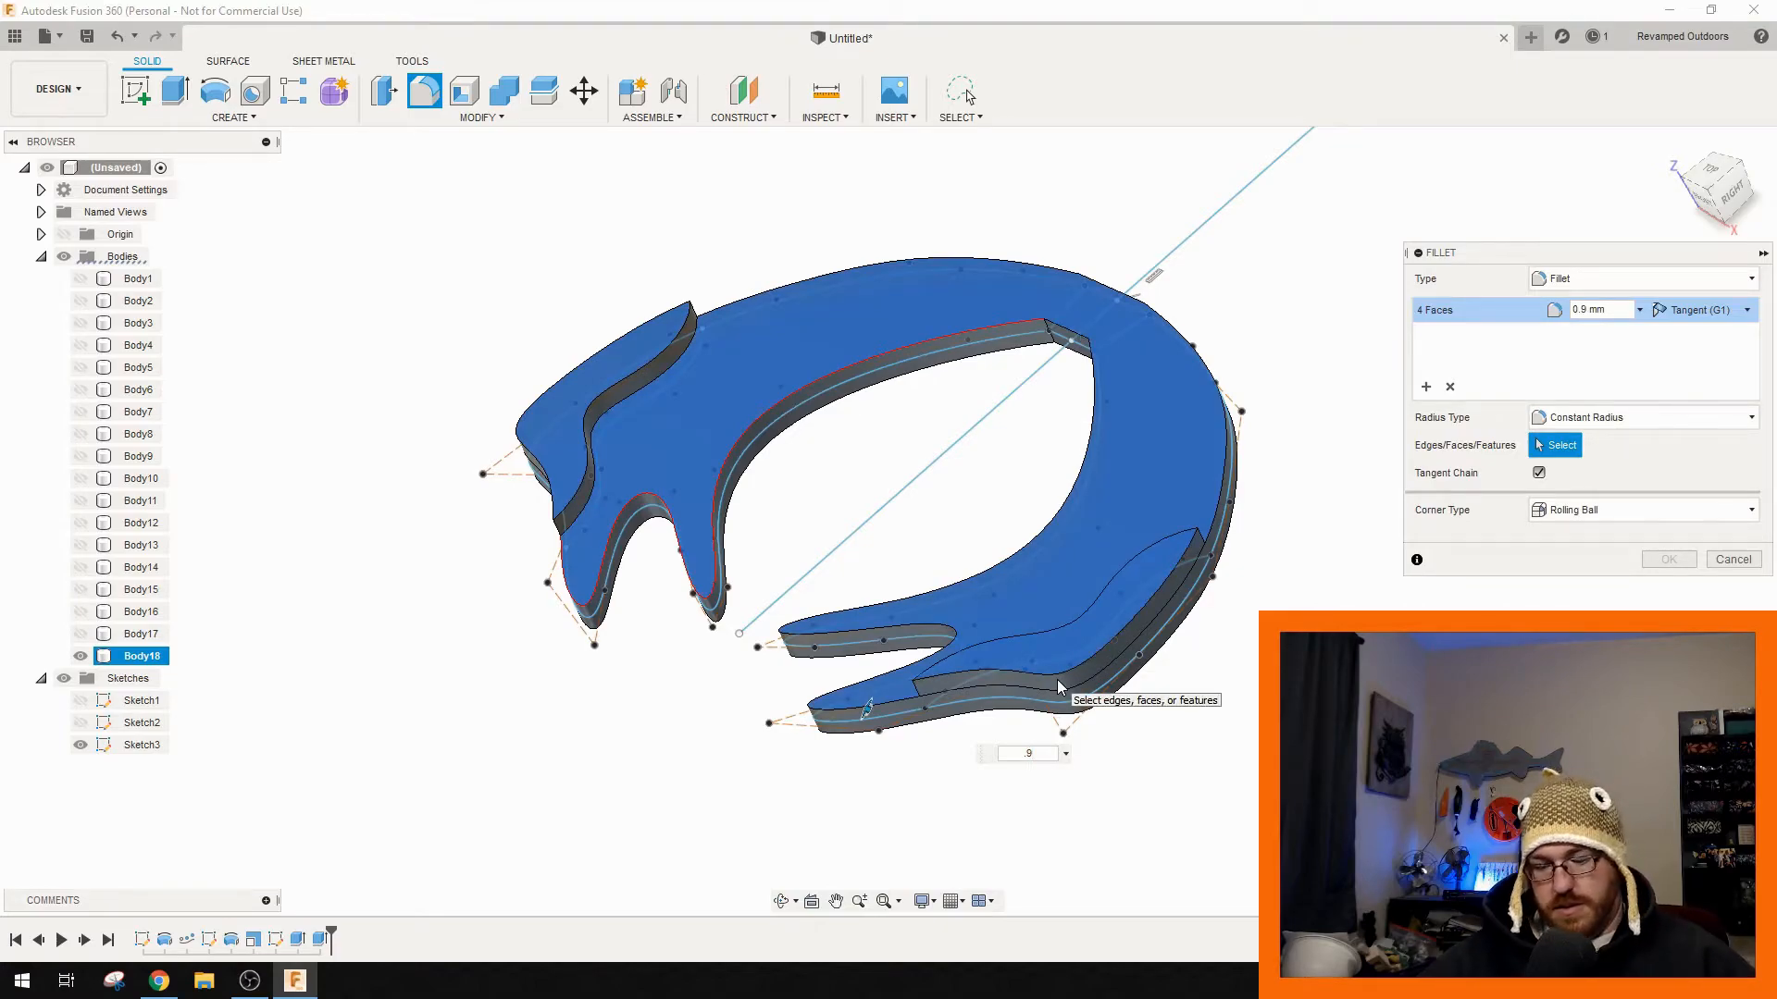
{"action": "key", "text": "BackSpace"}
{"action": "type", "text": "8"}
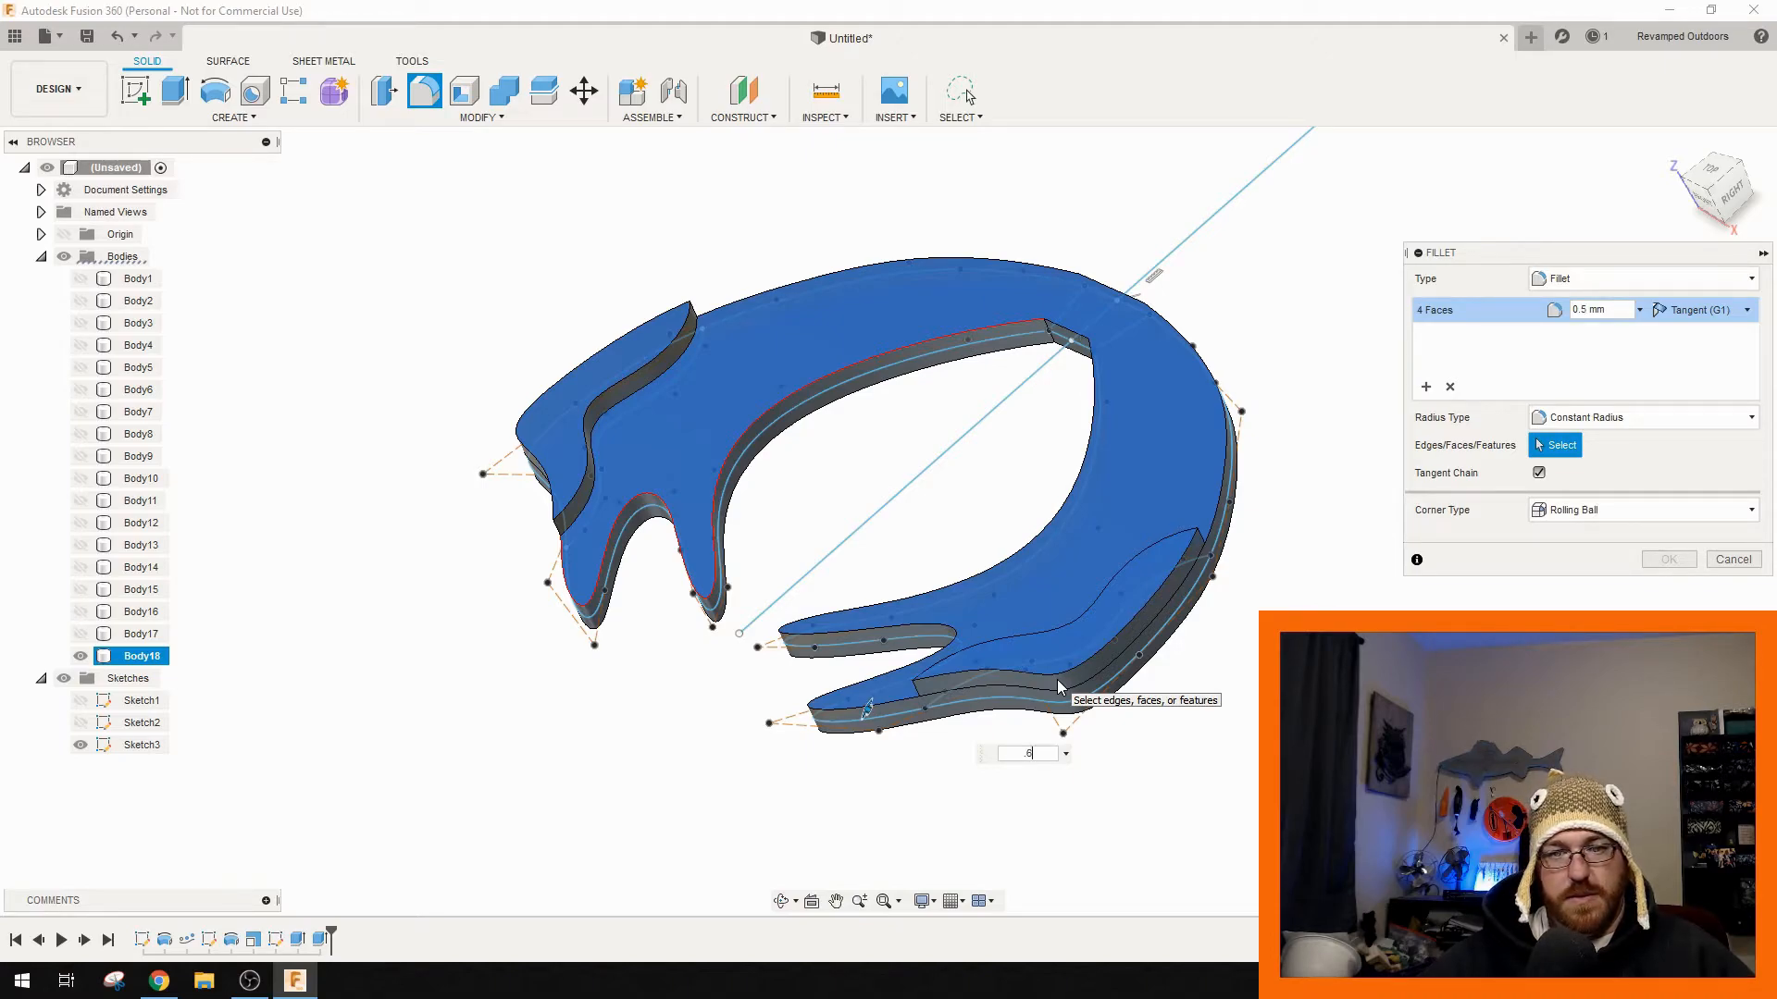
{"action": "key", "text": "BackSpace"}
{"action": "type", "text": "4"}
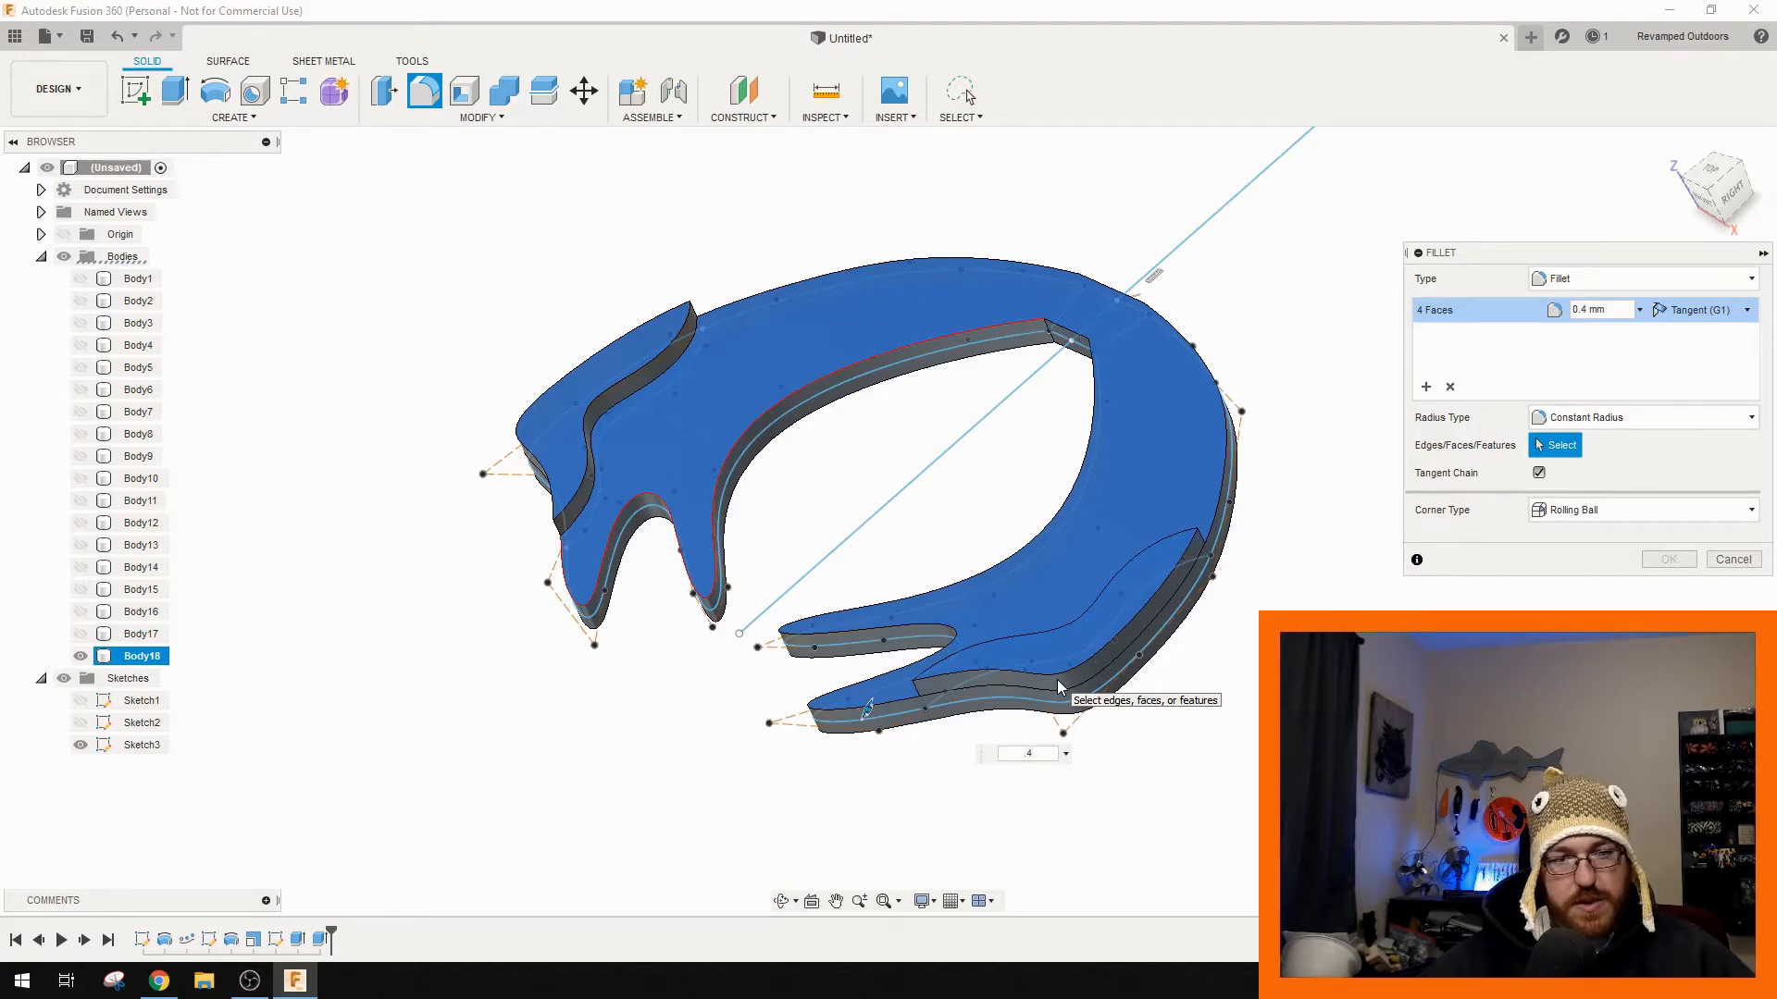
{"action": "left_click", "coordinate": [1733, 560]}
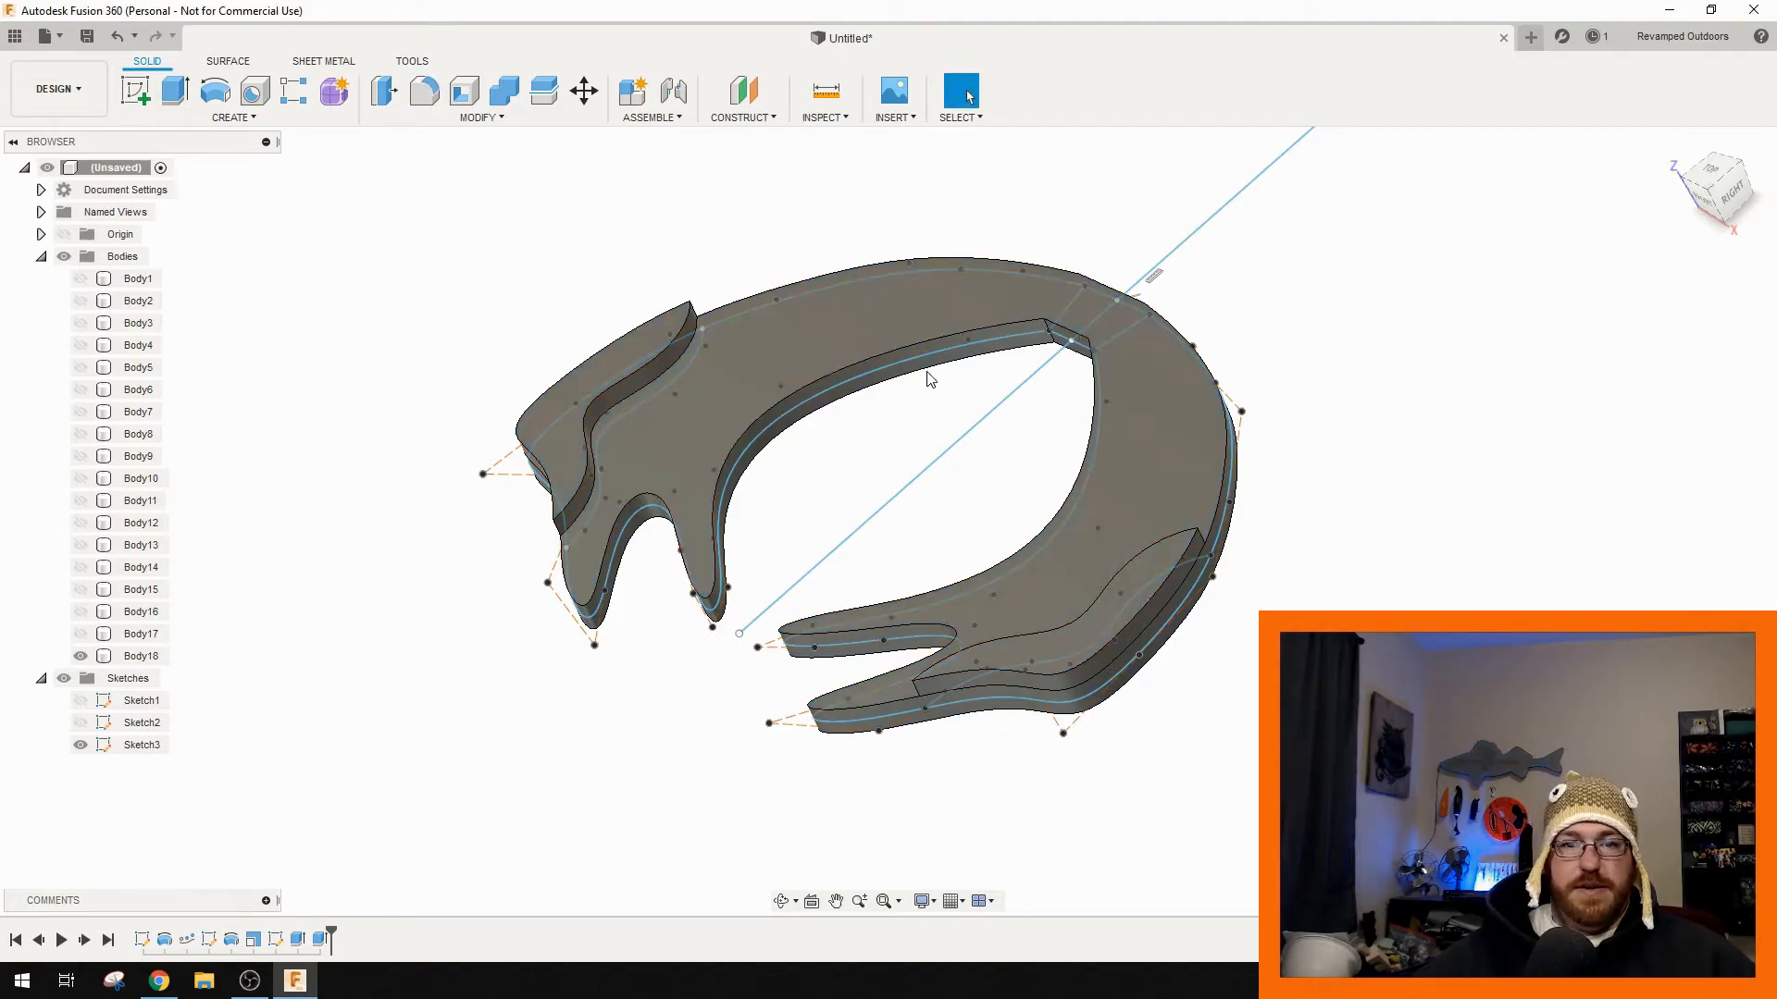
- Try to fillet the inner curved edge of the pincer body with a 0.6 mm radius
{"action": "left_click", "coordinate": [907, 347]}
{"action": "type", "text": "f"}
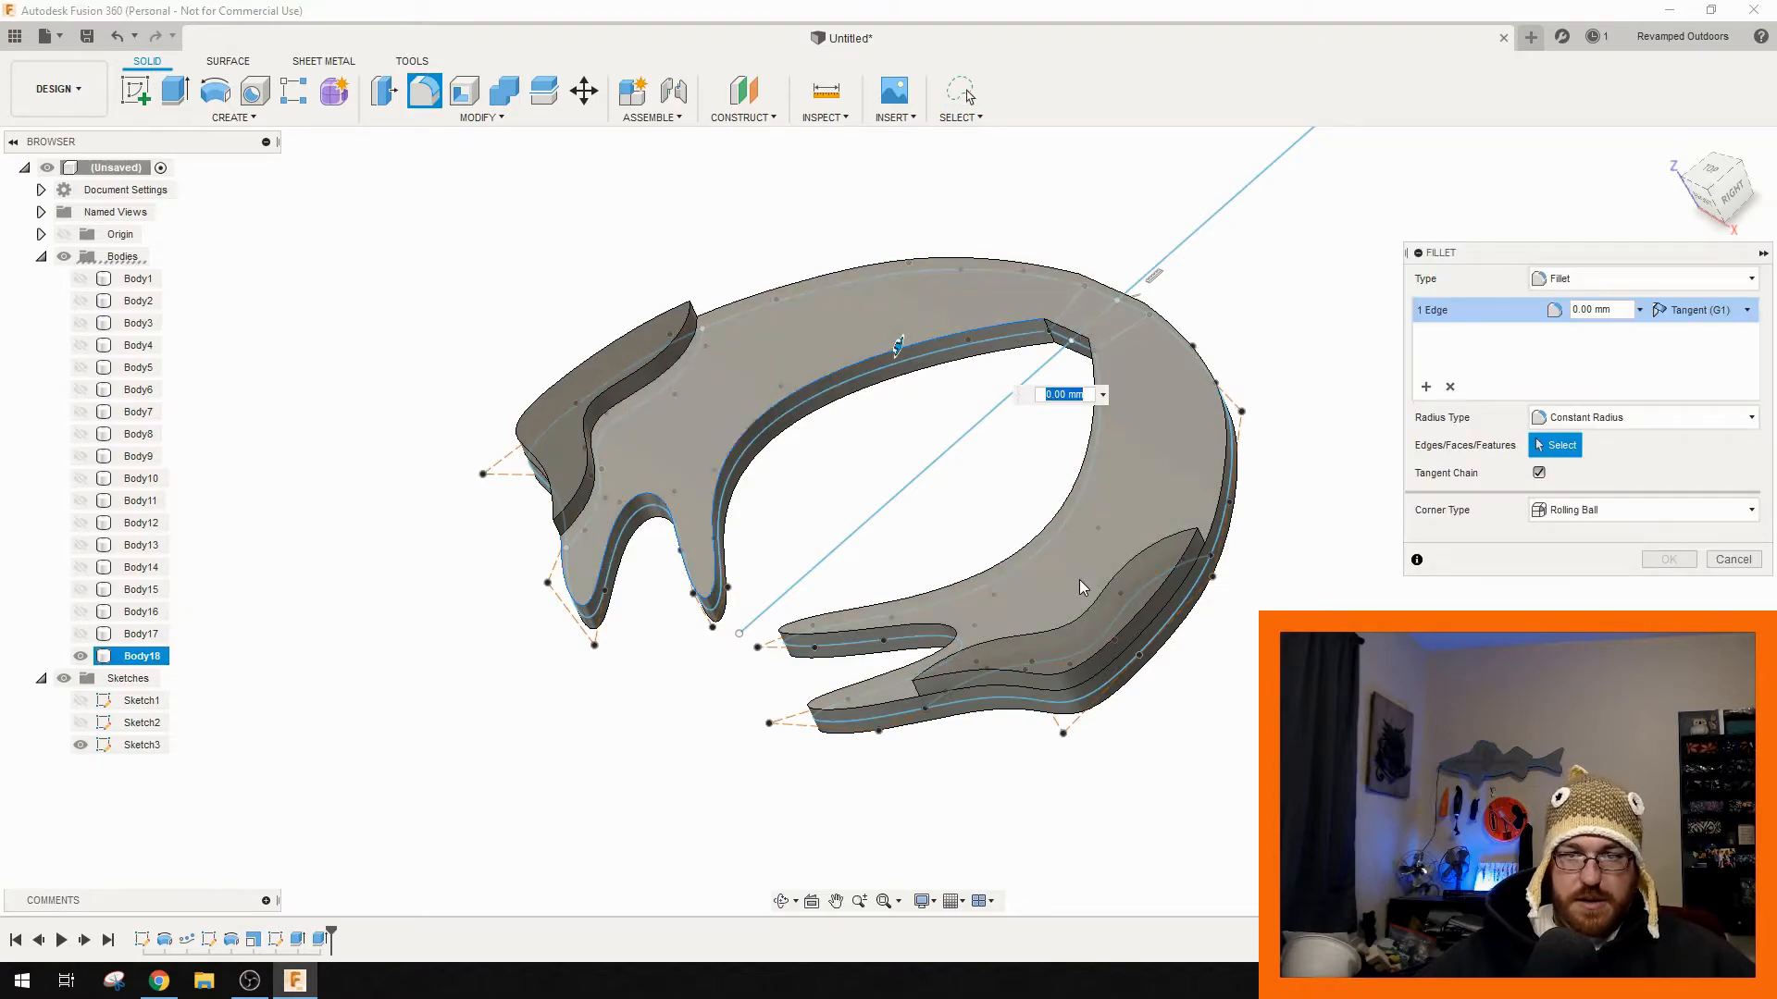
{"action": "type", "text": ".6"}
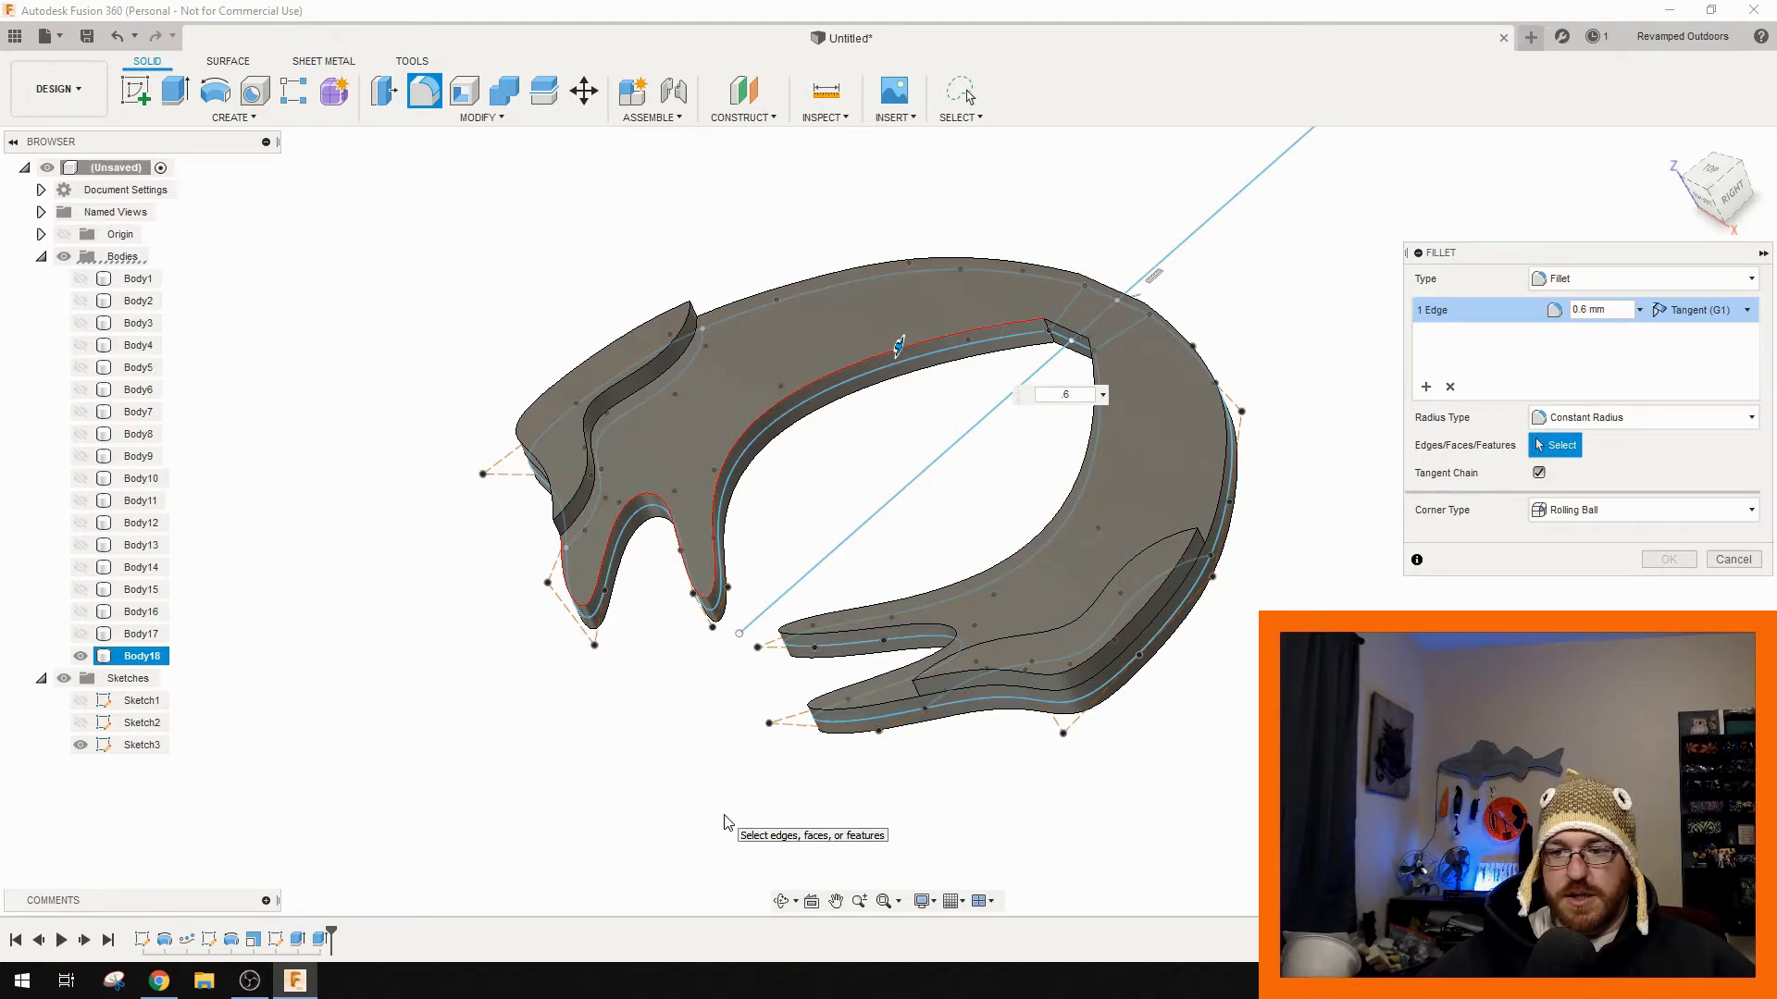
{"action": "middle_click_drag", "start_coordinate": [587, 700], "coordinate": [718, 702], "text": "shift"}
{"action": "left_click", "coordinate": [1733, 559]}
{"action": "middle_click_drag", "start_coordinate": [248, 531], "coordinate": [531, 578]}
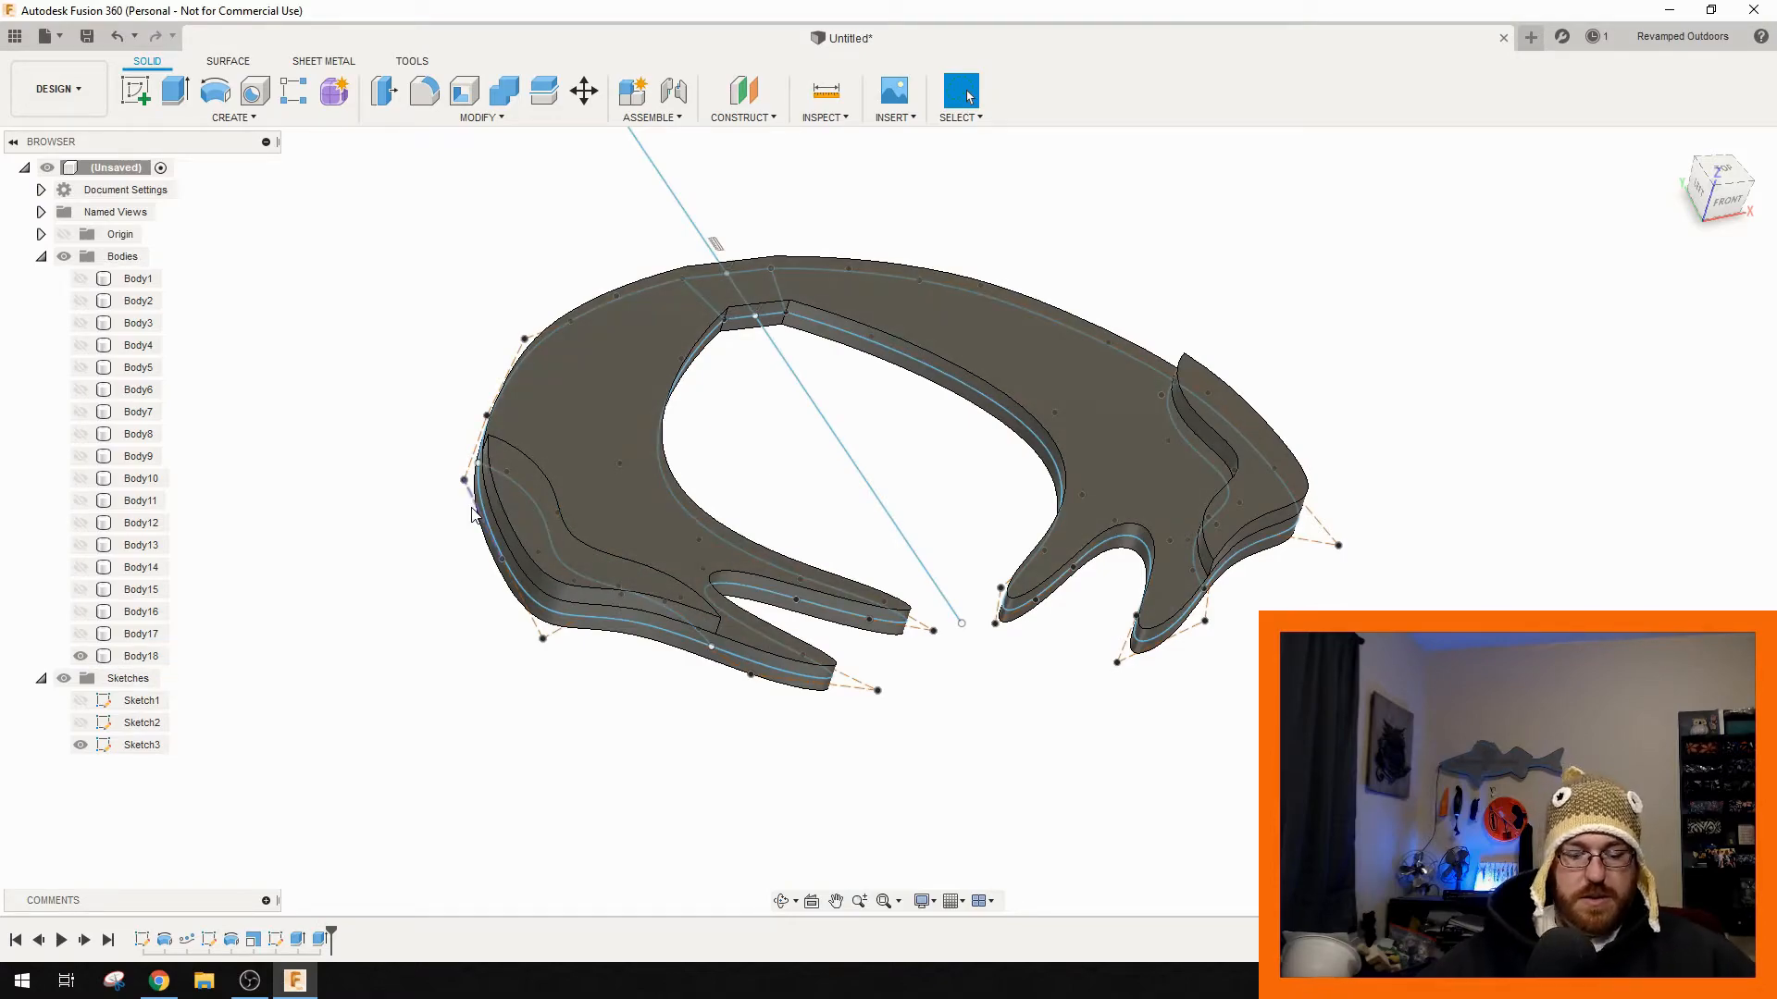
- Undo the last two extrusions and restore only the base extrusion of the pincers
{"action": "key", "text": "ctrl+z"}
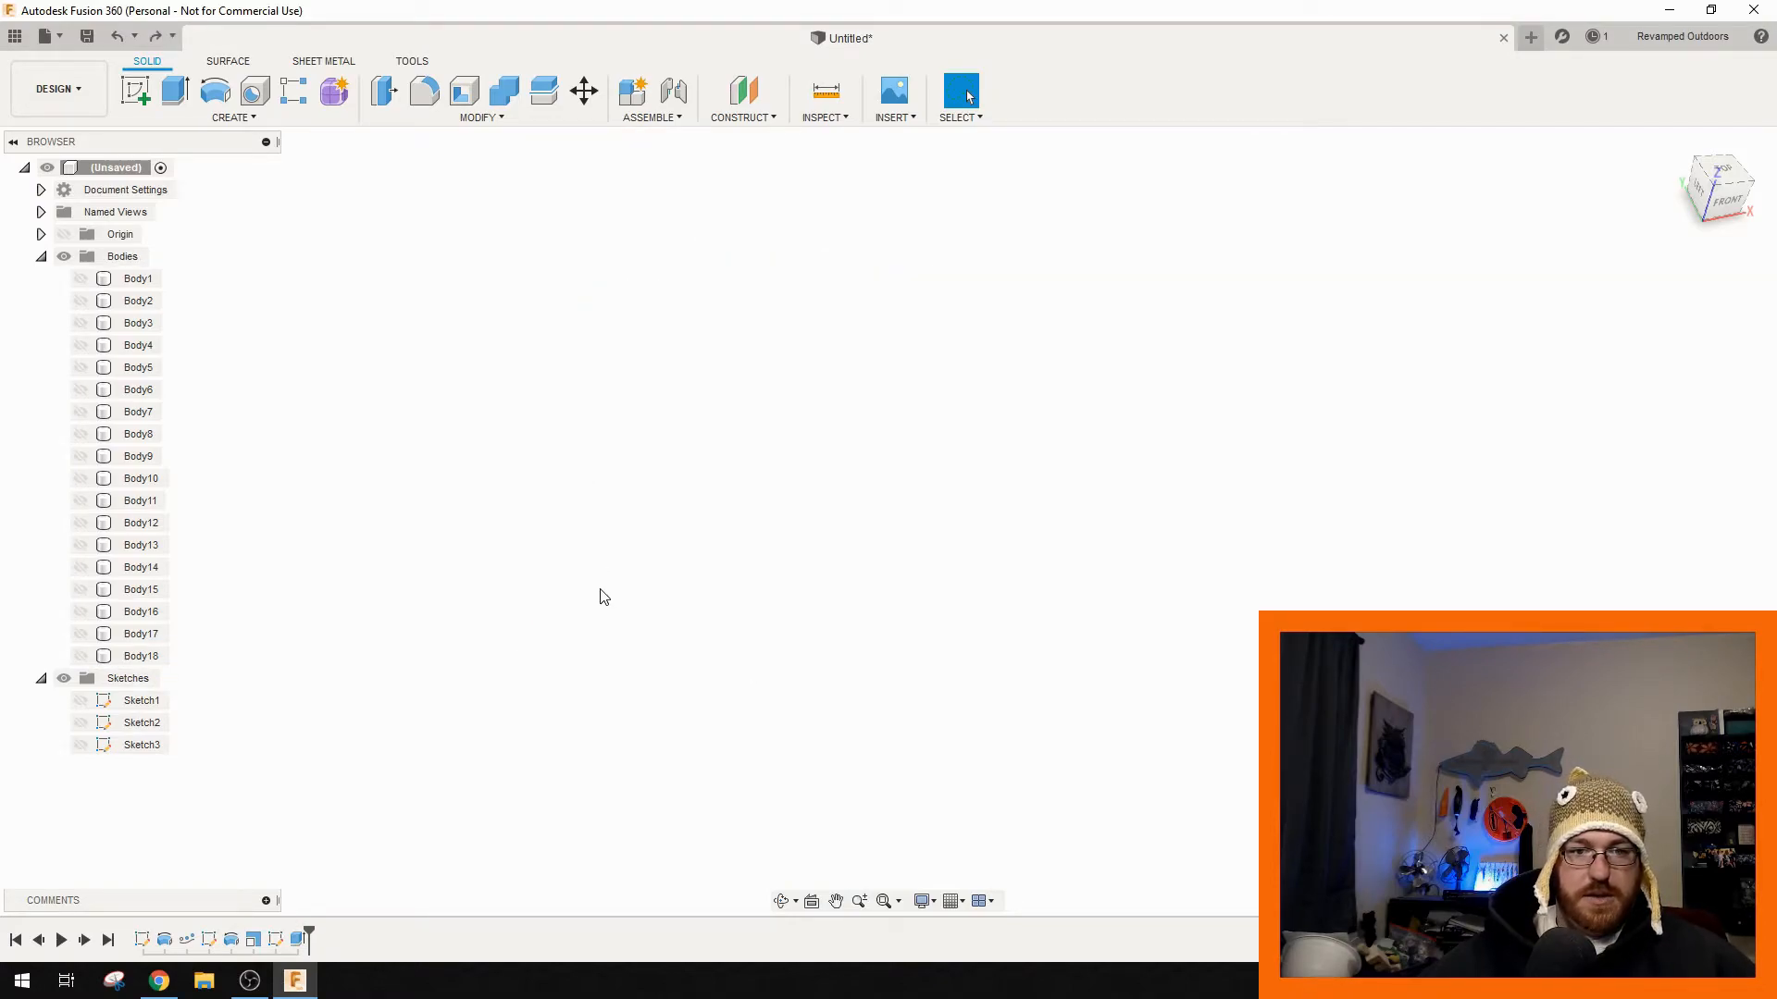
{"action": "key", "text": "ctrl+z"}
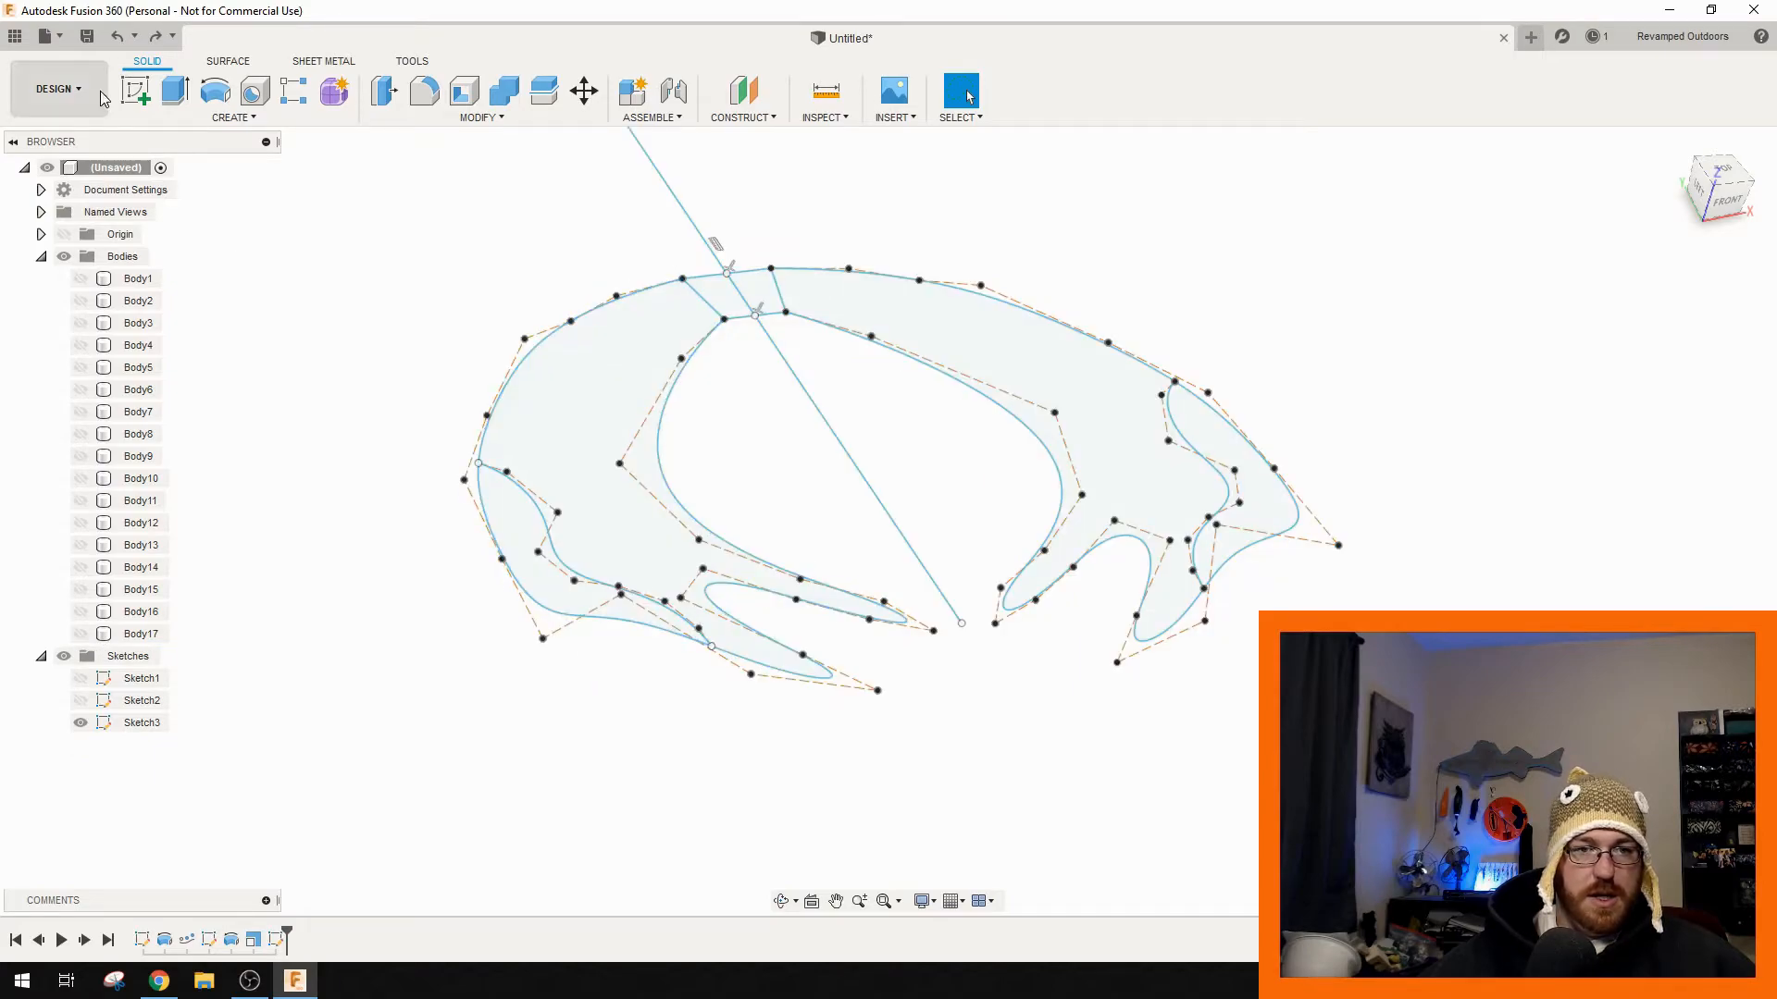
{"action": "key", "text": "ctrl+y"}
- Try to fillet the flat upper face of the base pincer body with a 1 mm radius
{"action": "left_click", "coordinate": [585, 523]}
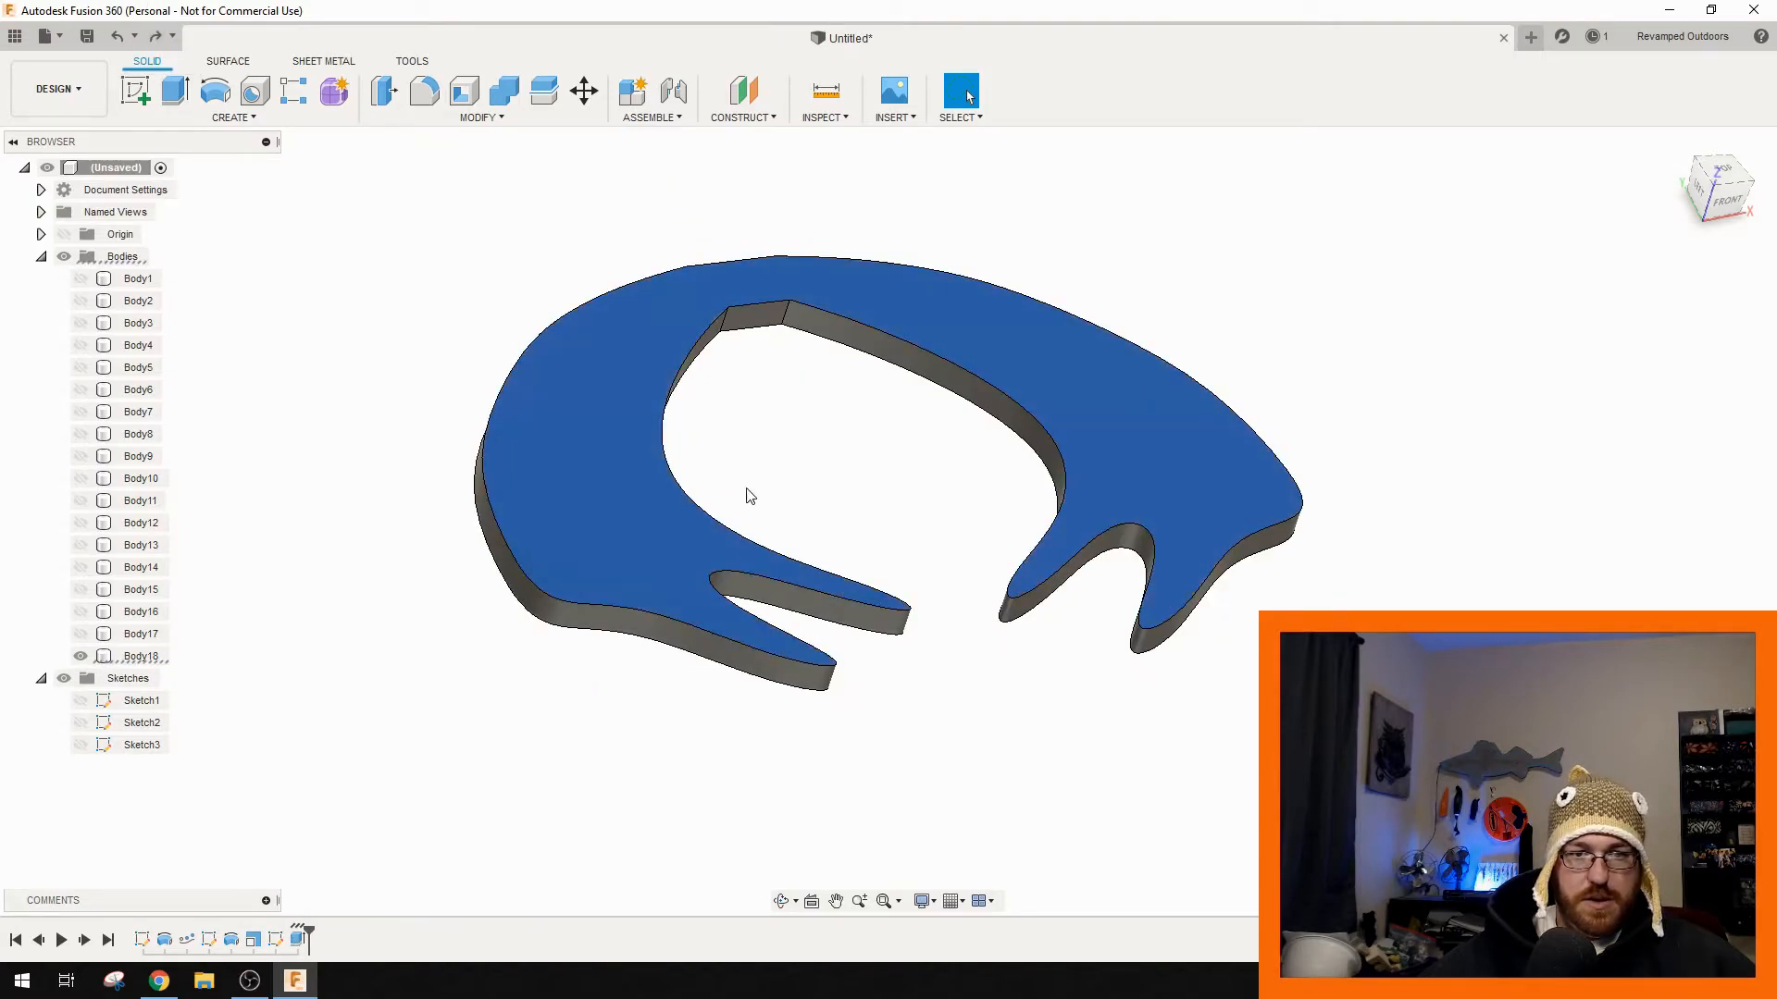
{"action": "key", "text": "f"}
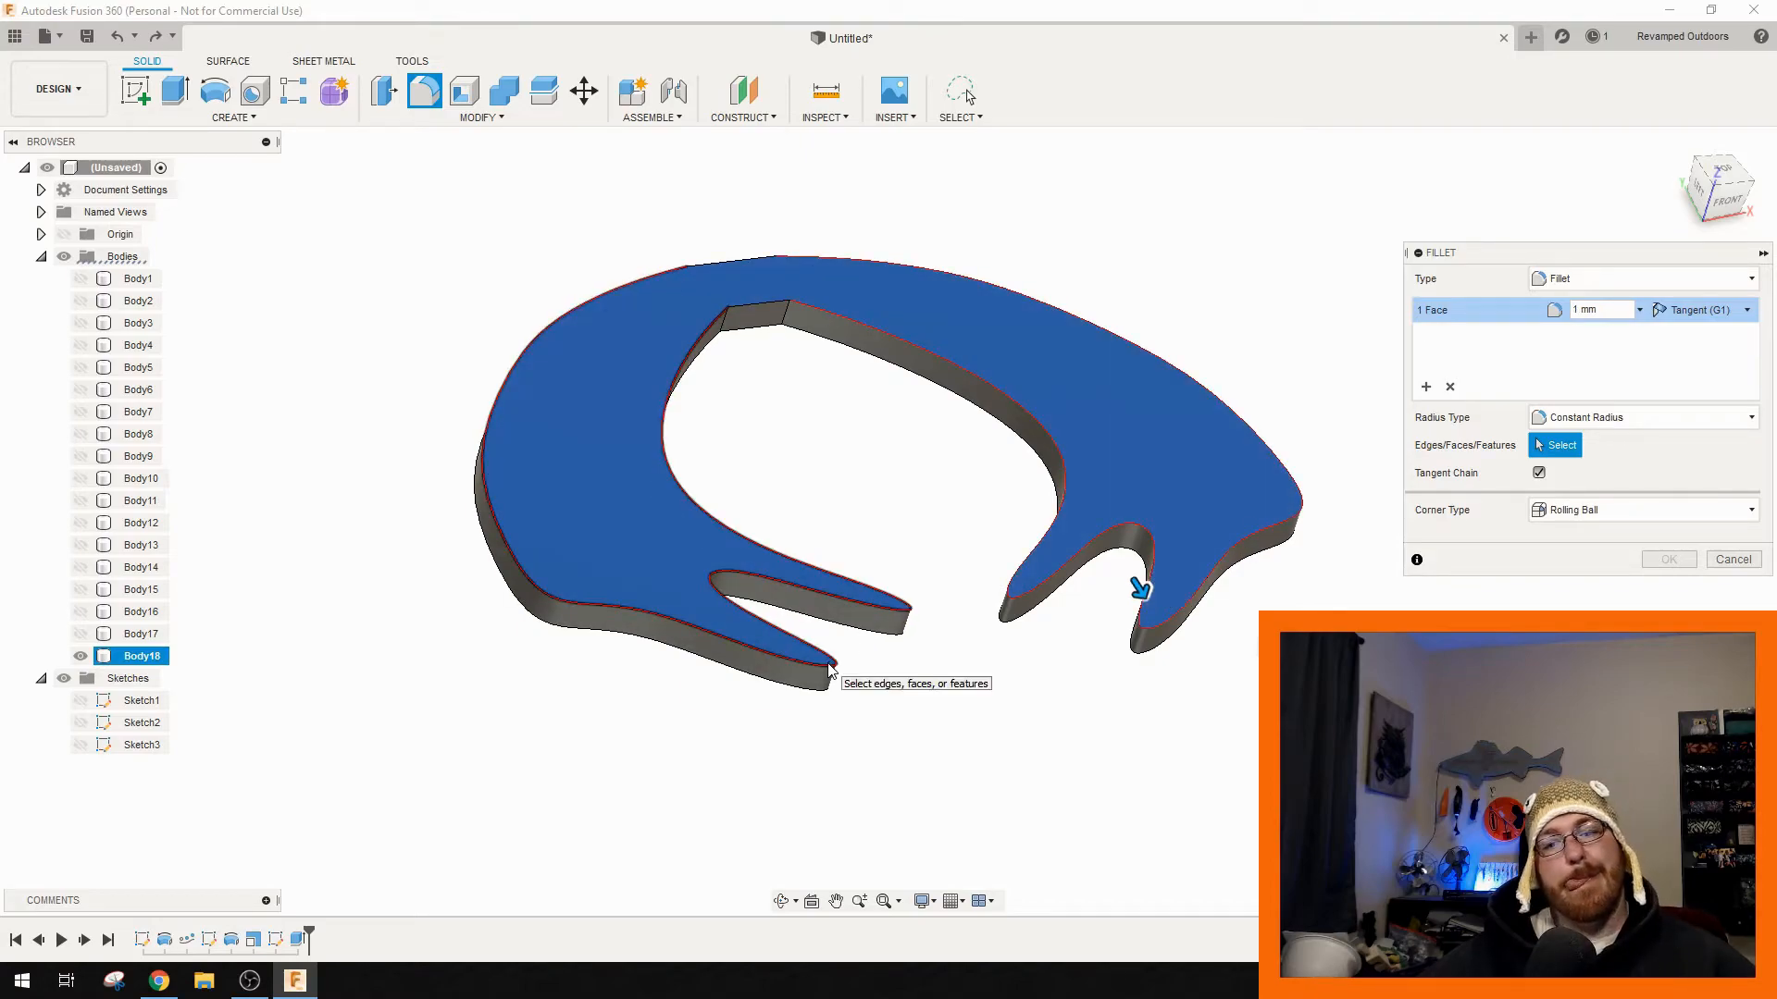
{"action": "middle_click_drag", "start_coordinate": [842, 692], "coordinate": [869, 782], "text": "shift"}
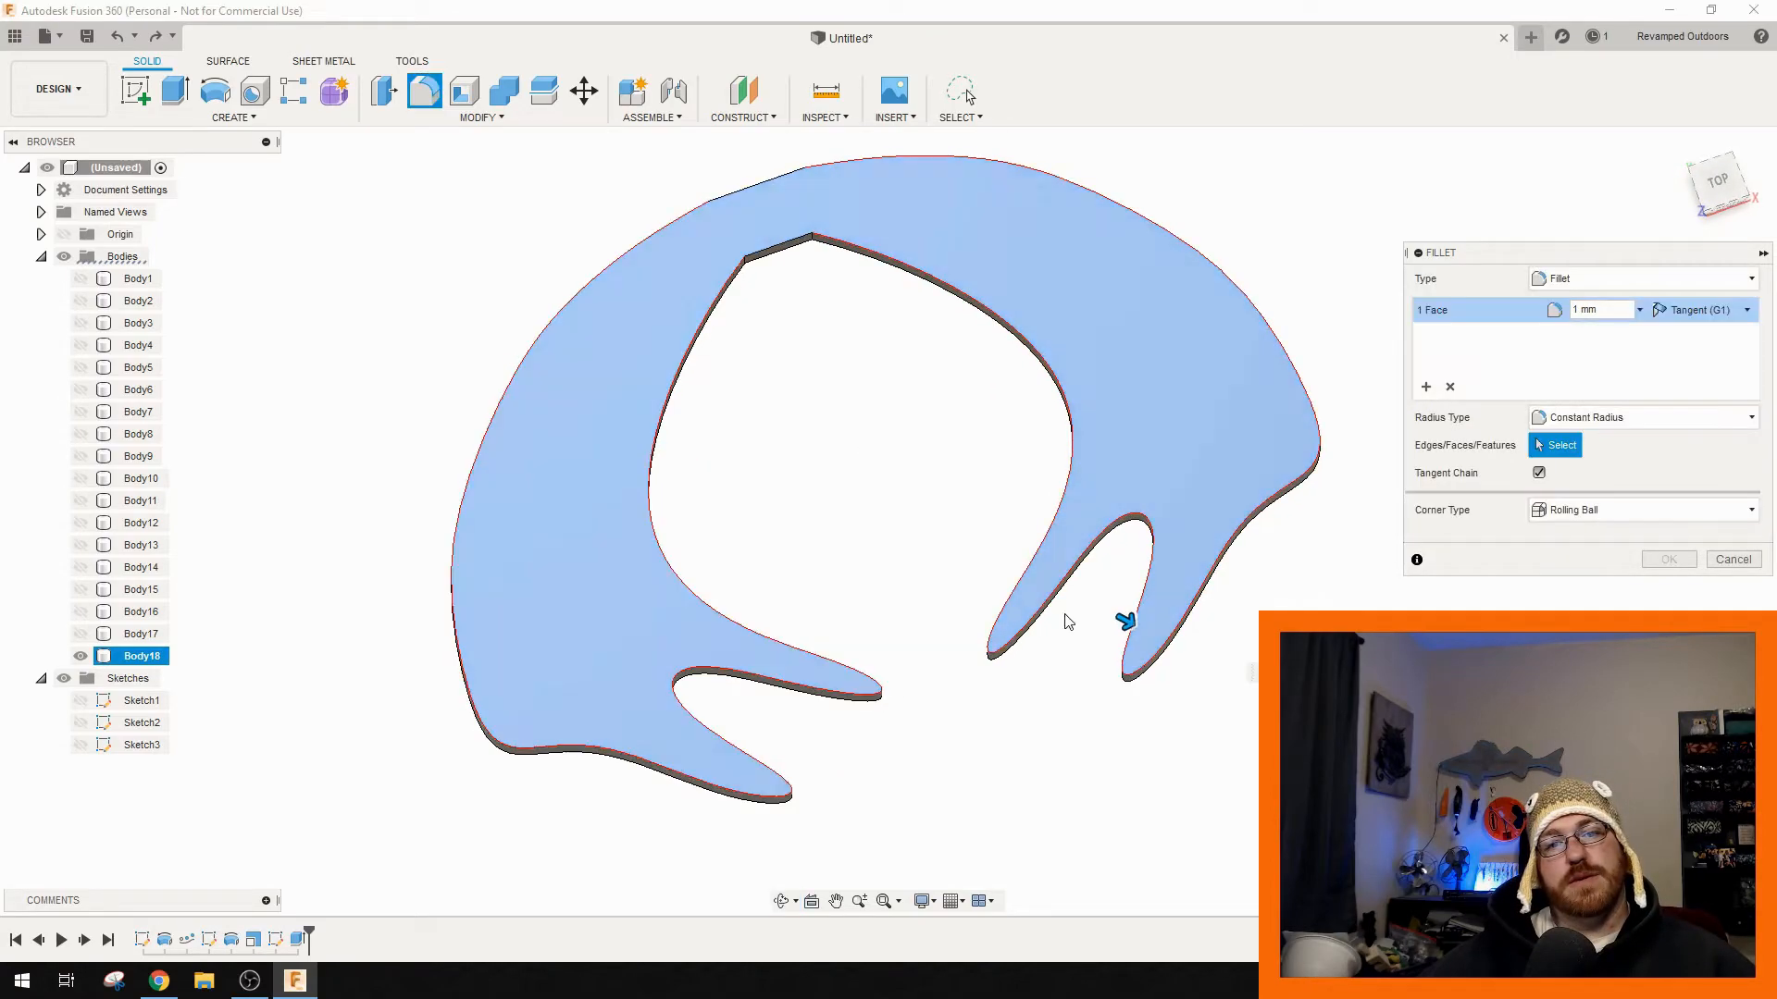
{"action": "left_click", "coordinate": [1743, 558]}
- Undo the base extrusion and extrude only the left pincer's two profiles symmetrically by 1.5 mm as a new body
{"action": "middle_click_drag", "start_coordinate": [754, 462], "coordinate": [711, 526]}
{"action": "key", "text": "ctrl+z"}
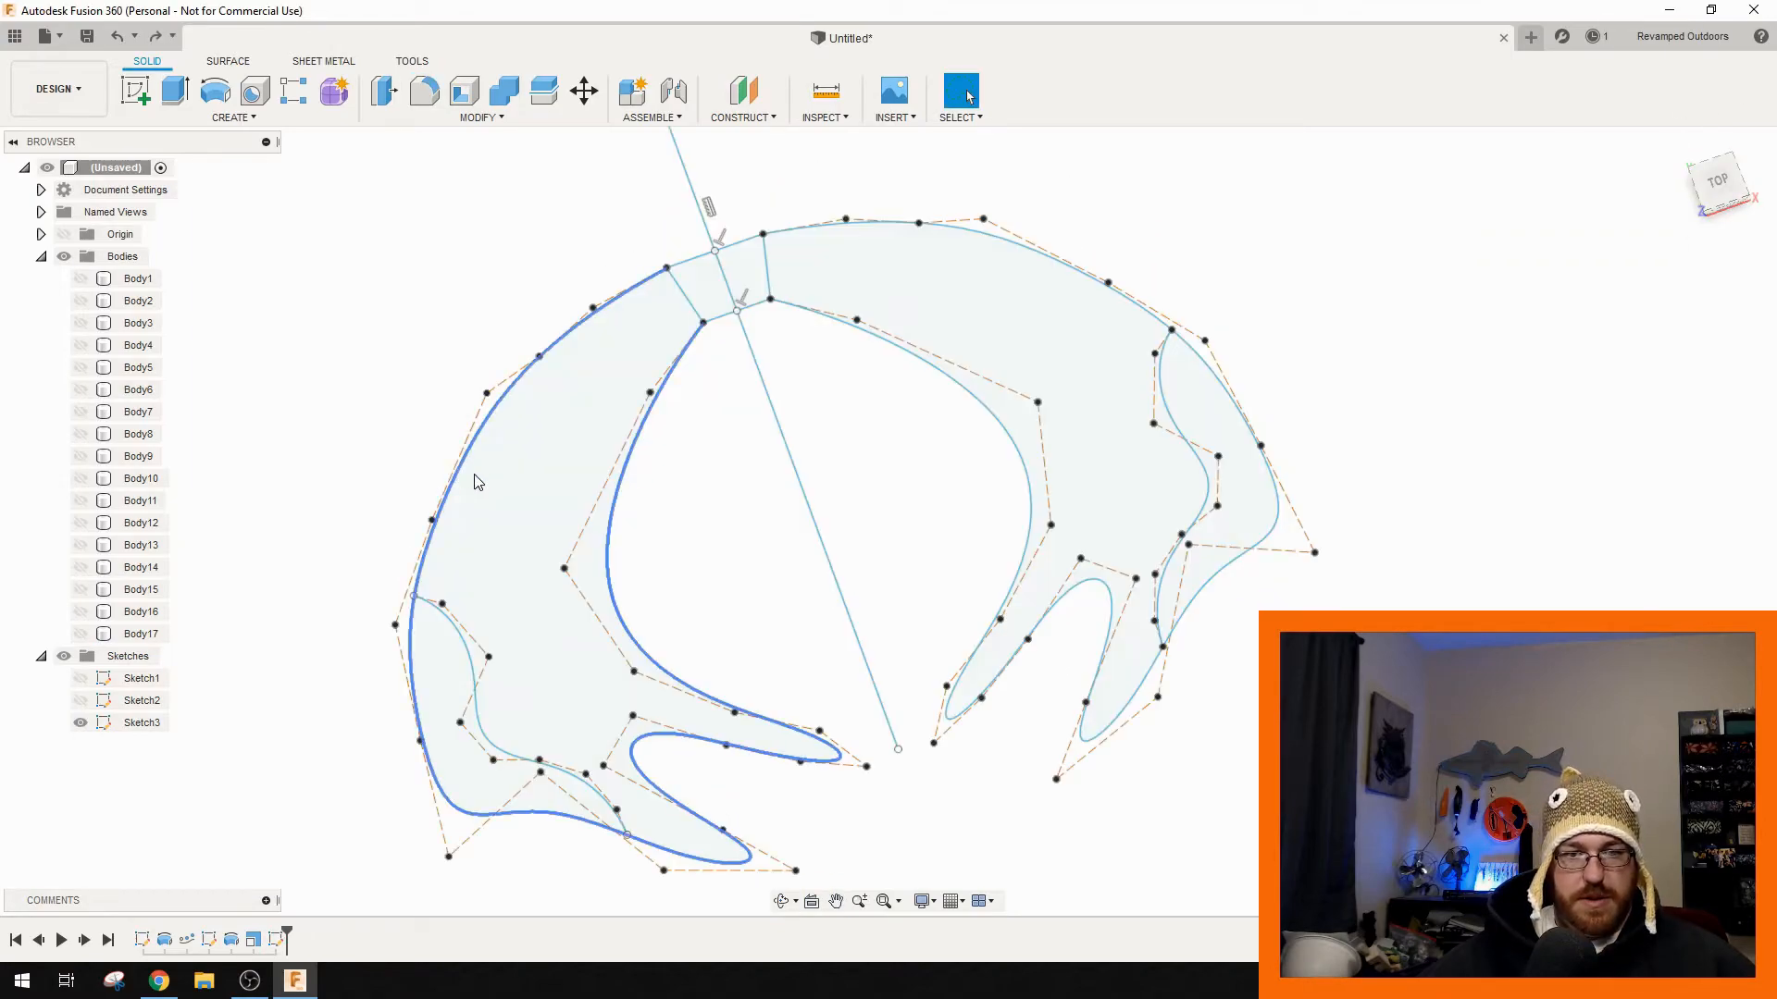
{"action": "left_click", "coordinate": [435, 670]}
{"action": "right_click", "coordinate": [547, 541]}
{"action": "left_click", "coordinate": [581, 514]}
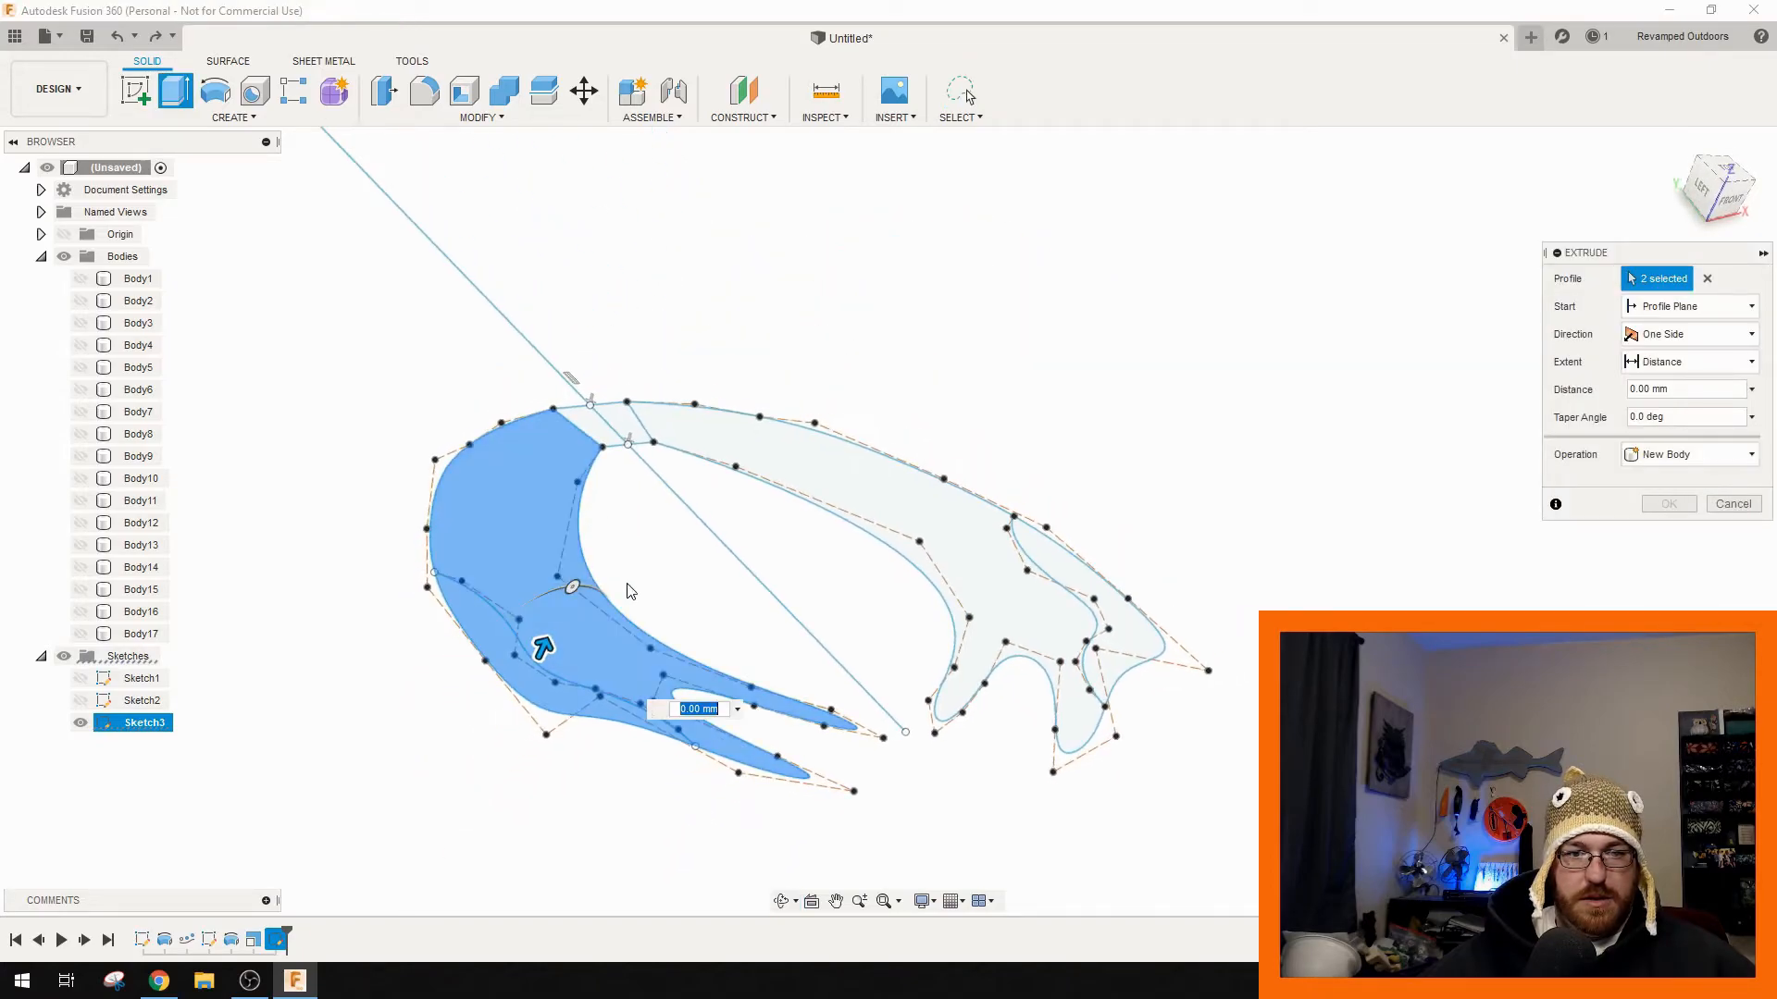
{"action": "left_click_drag", "start_coordinate": [546, 648], "coordinate": [556, 627]}
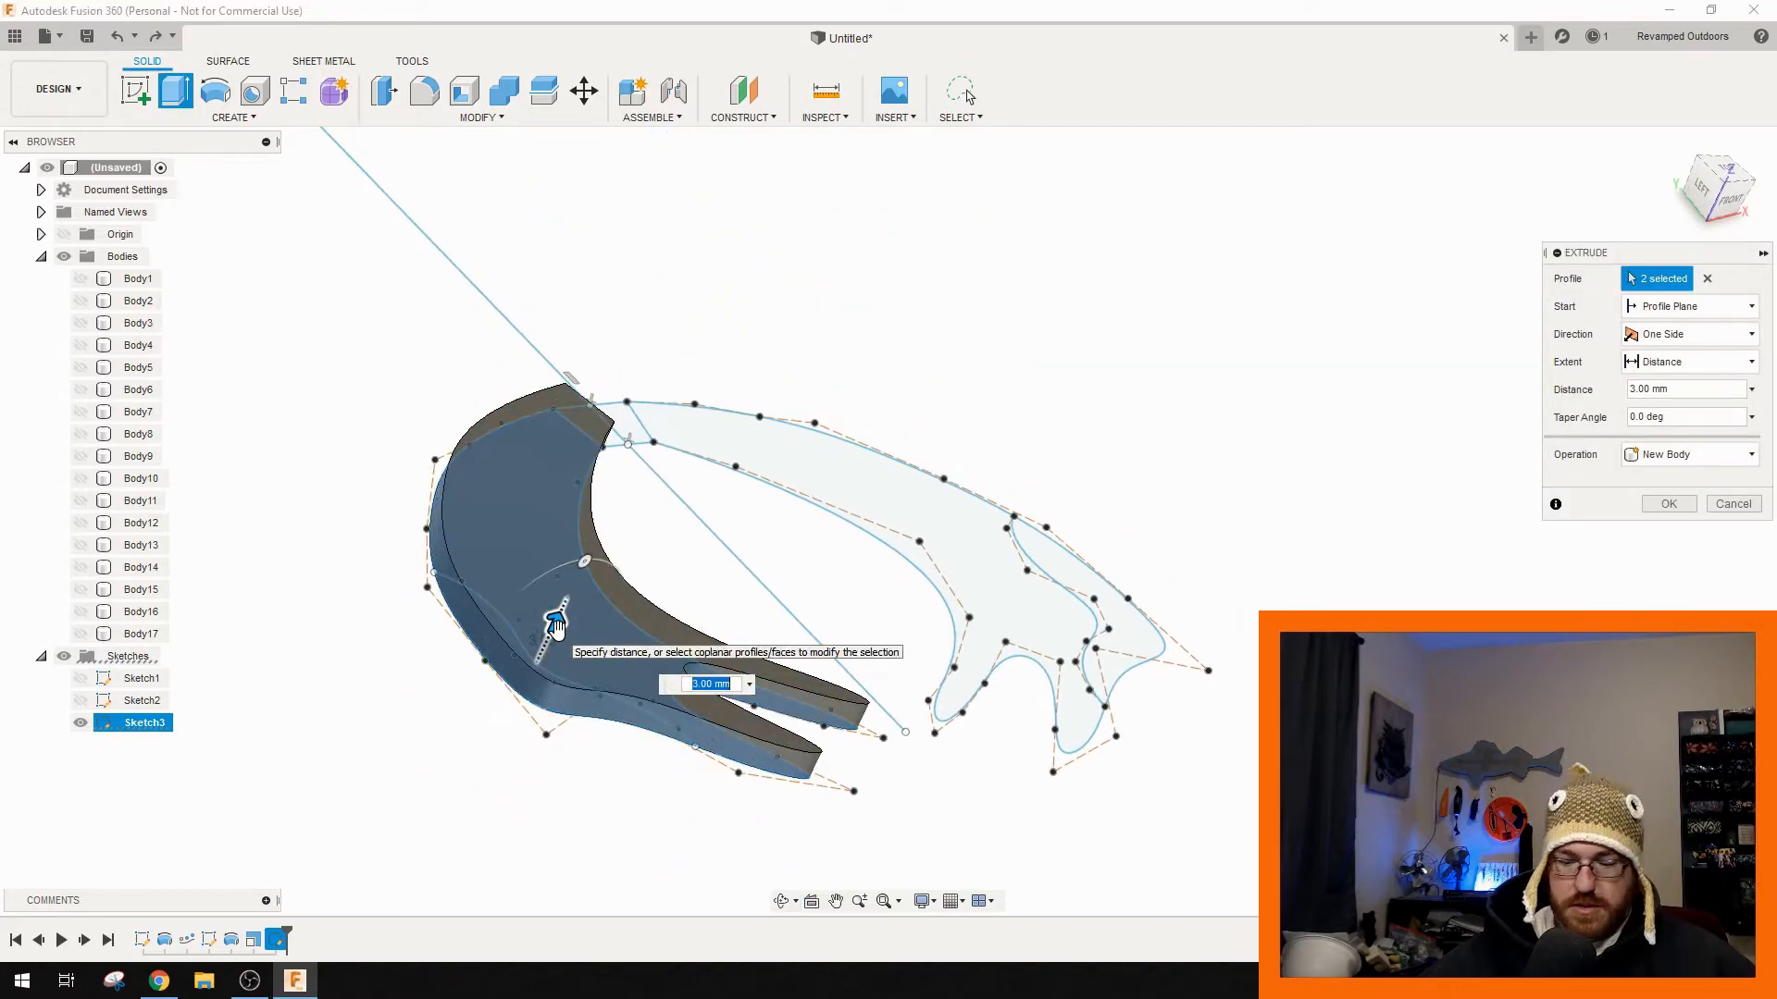
{"action": "type", "text": "1.5"}
{"action": "left_click", "coordinate": [1693, 334]}
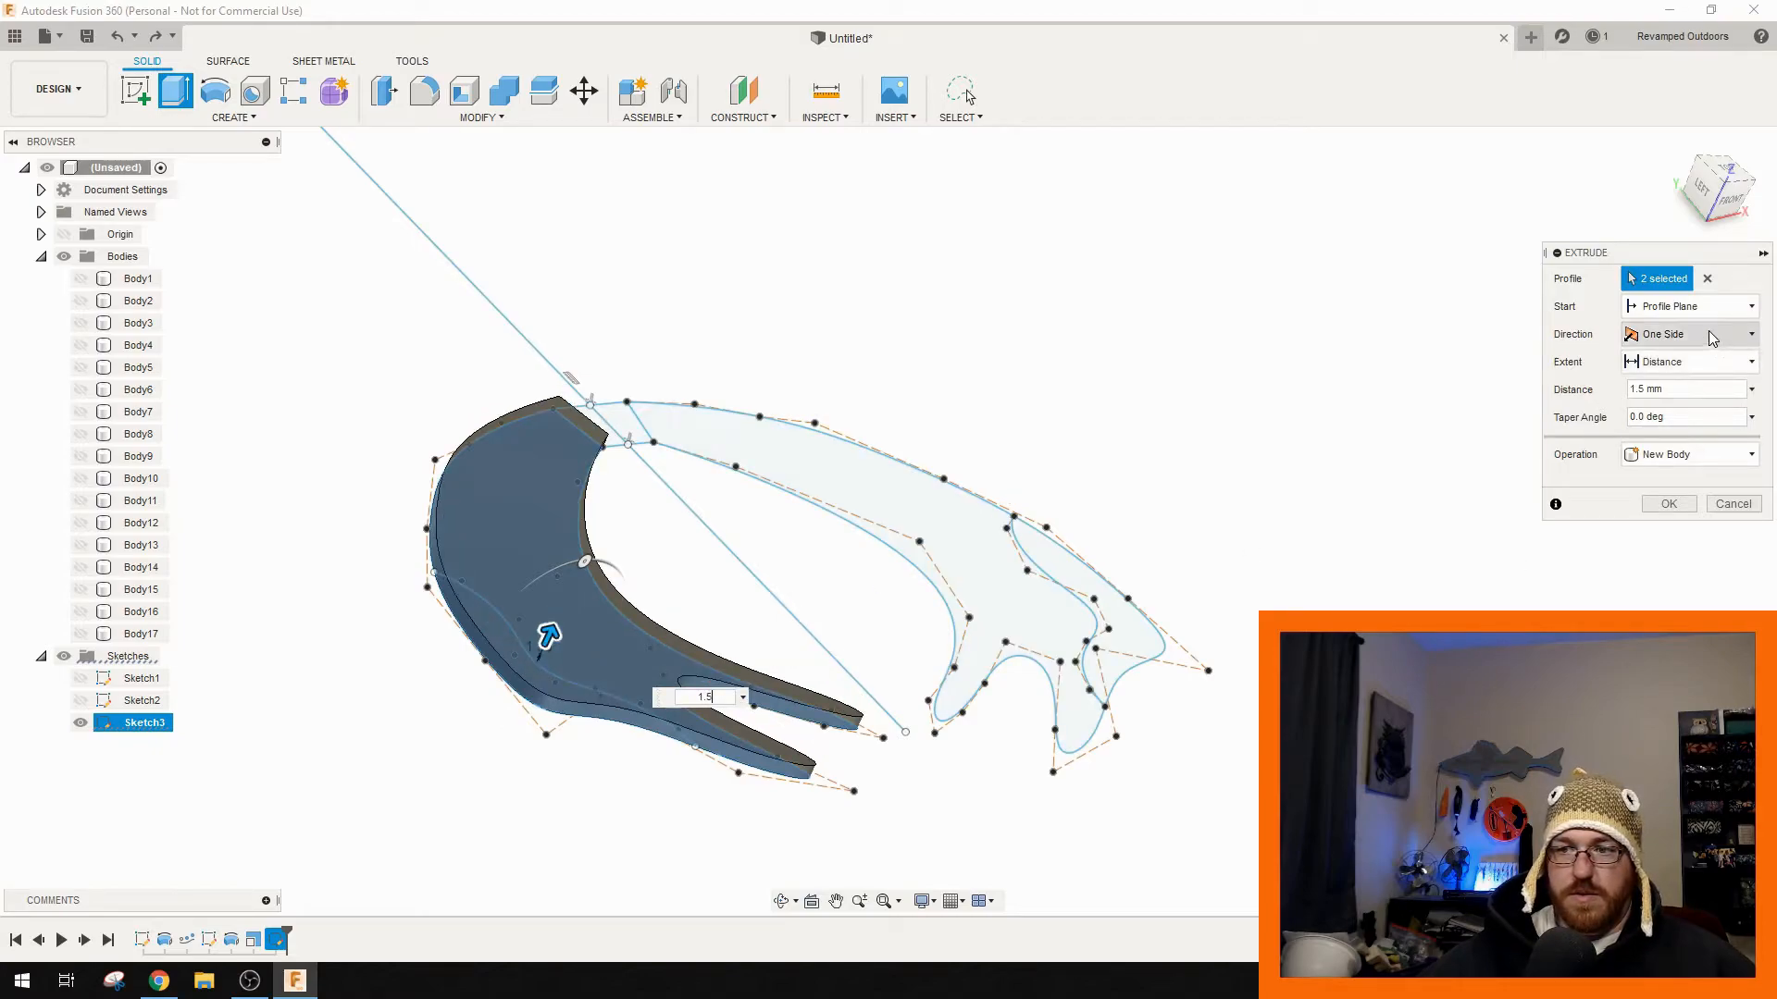
{"action": "left_click", "coordinate": [1666, 401]}
{"action": "left_click", "coordinate": [1668, 531]}
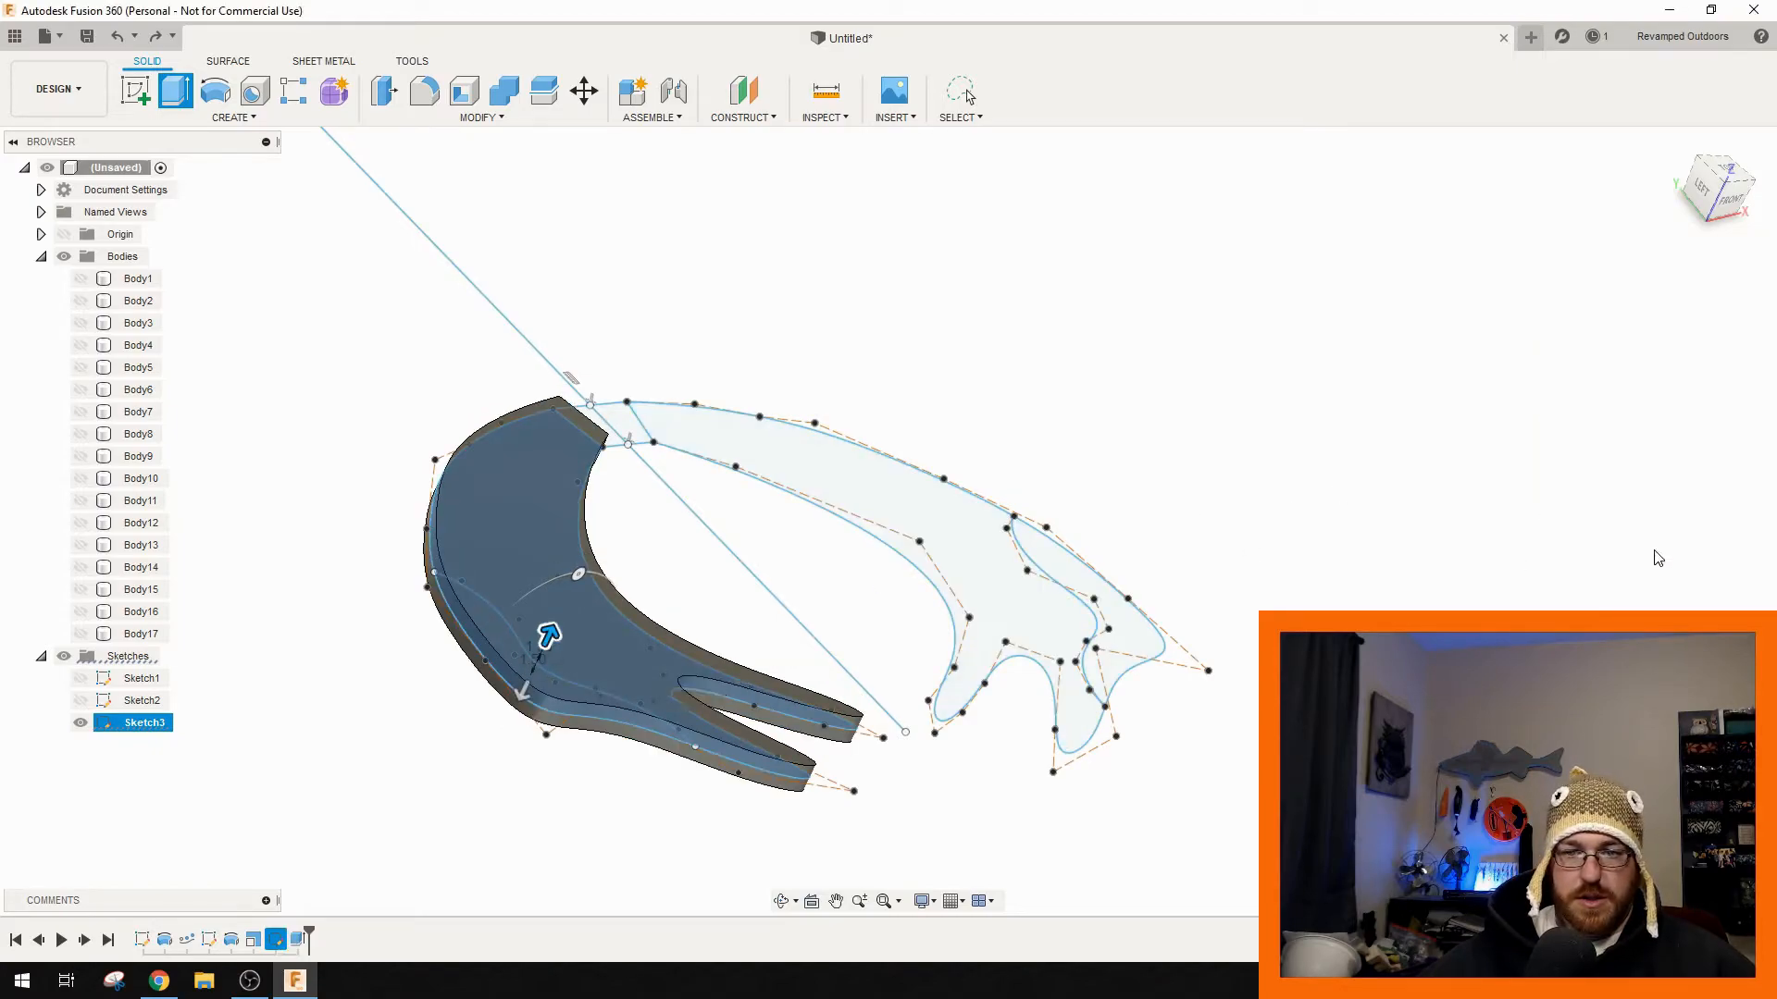
- Try to fillet the left pincer's upper face by 1 mm, testing the constant radius and chord length types
{"action": "left_click", "coordinate": [527, 525]}
{"action": "key", "text": "f"}
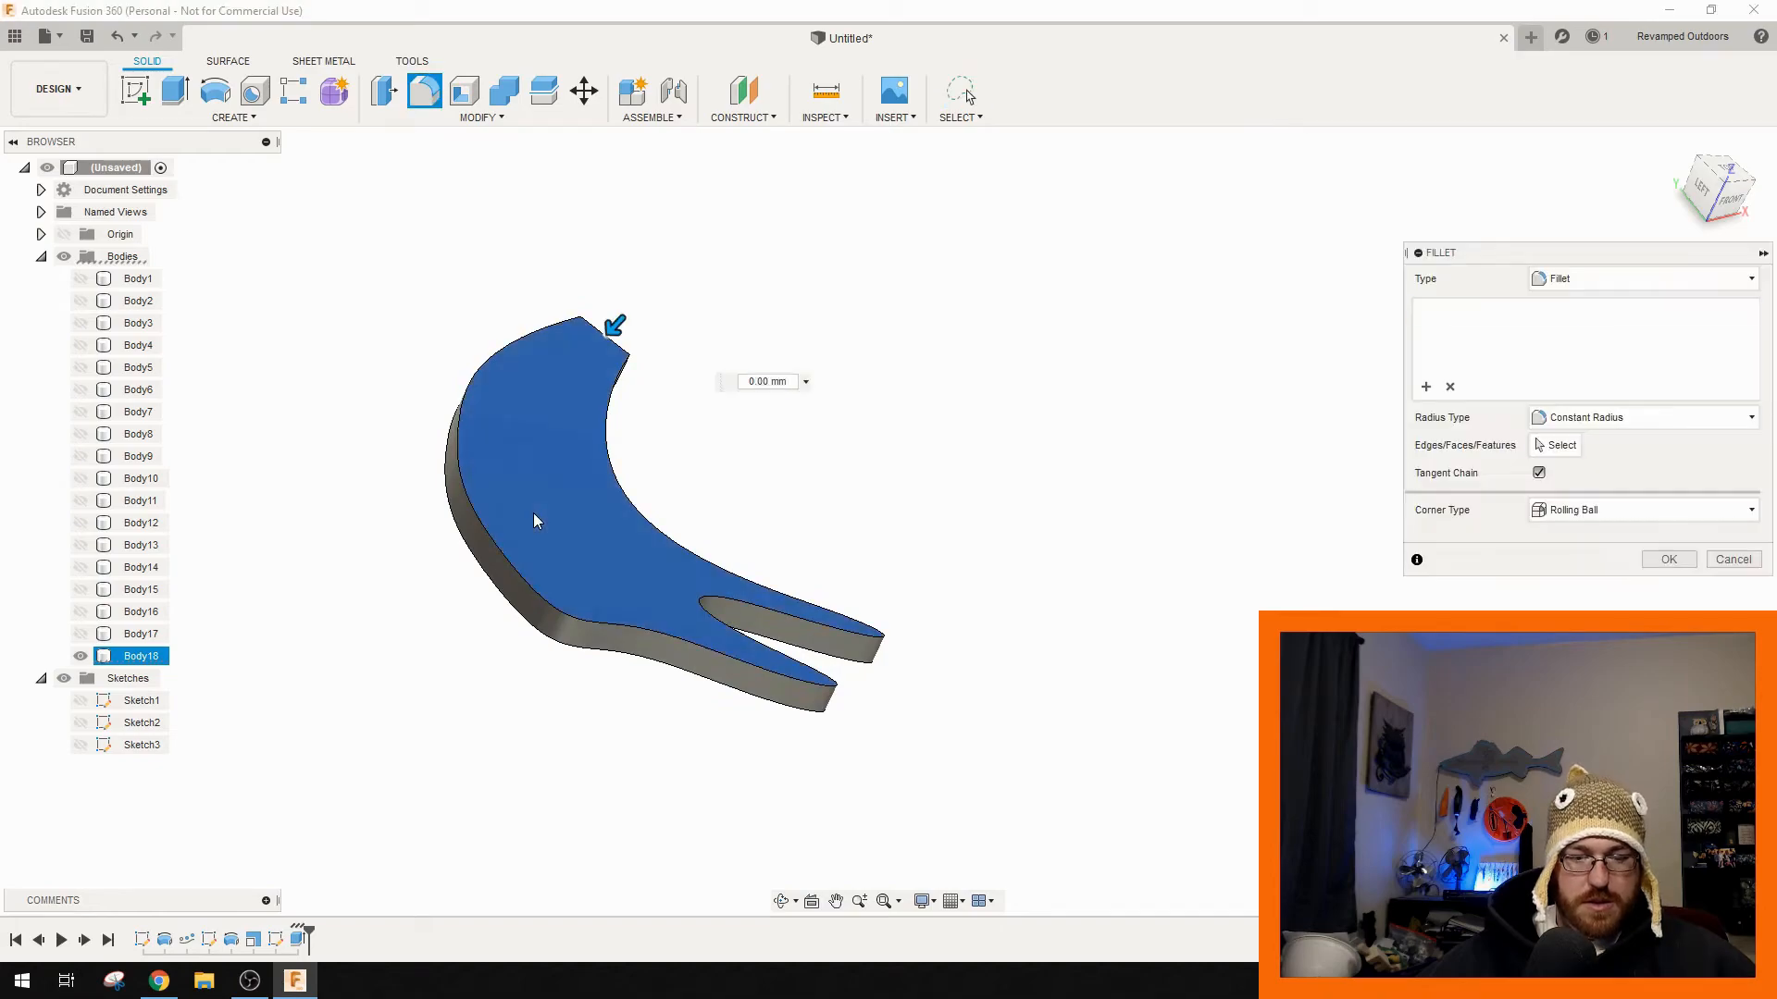
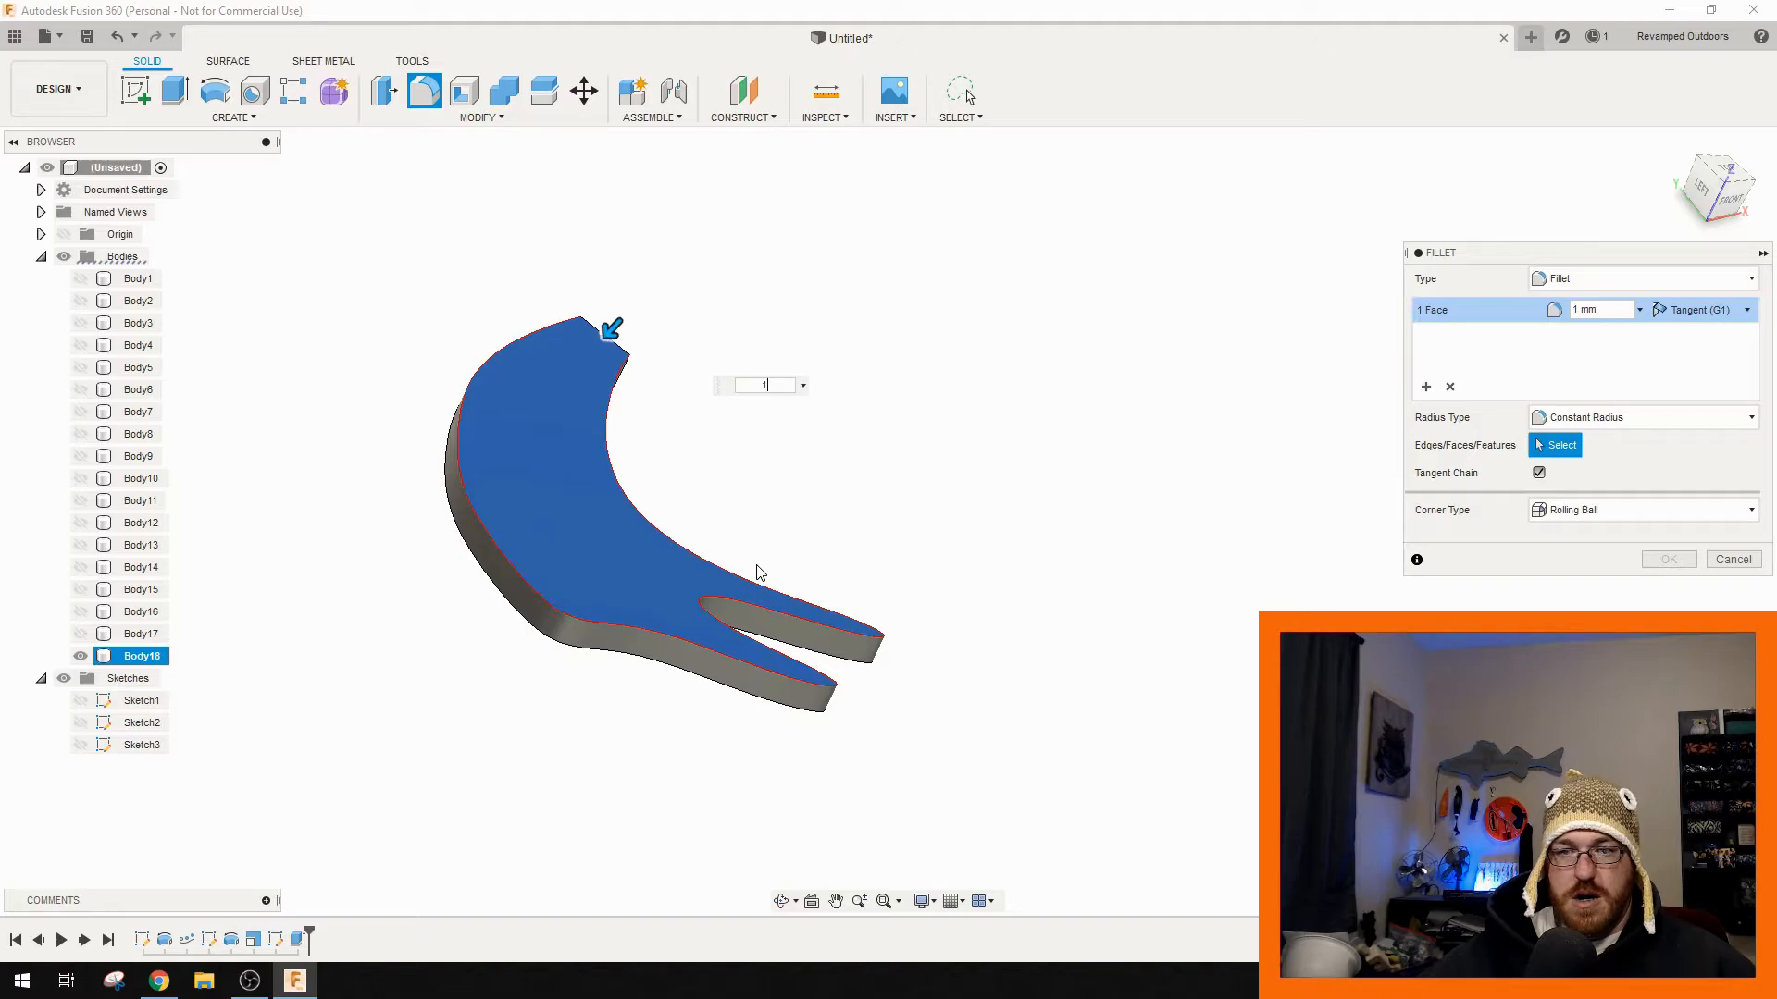
{"action": "left_click", "coordinate": [1593, 420]}
{"action": "left_click", "coordinate": [1610, 449]}
{"action": "left_click", "coordinate": [1611, 417]}
{"action": "left_click", "coordinate": [1608, 456]}
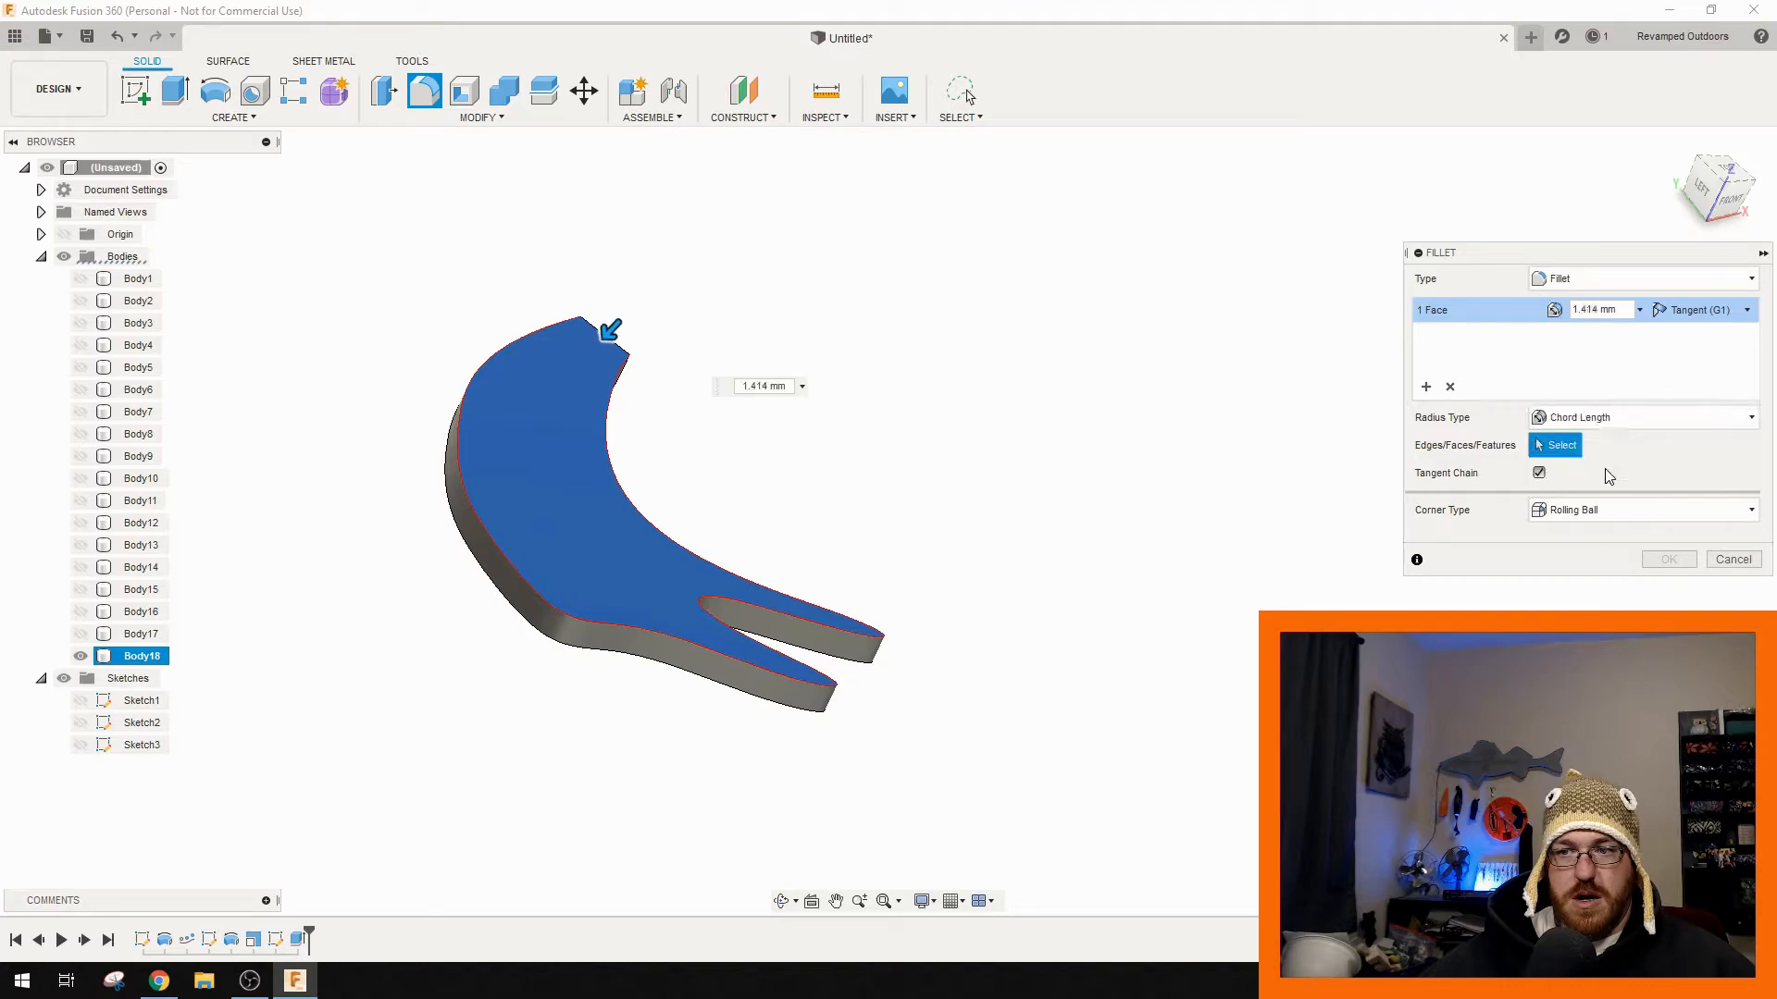
{"action": "left_click", "coordinate": [1607, 417]}
{"action": "left_click", "coordinate": [1563, 446]}
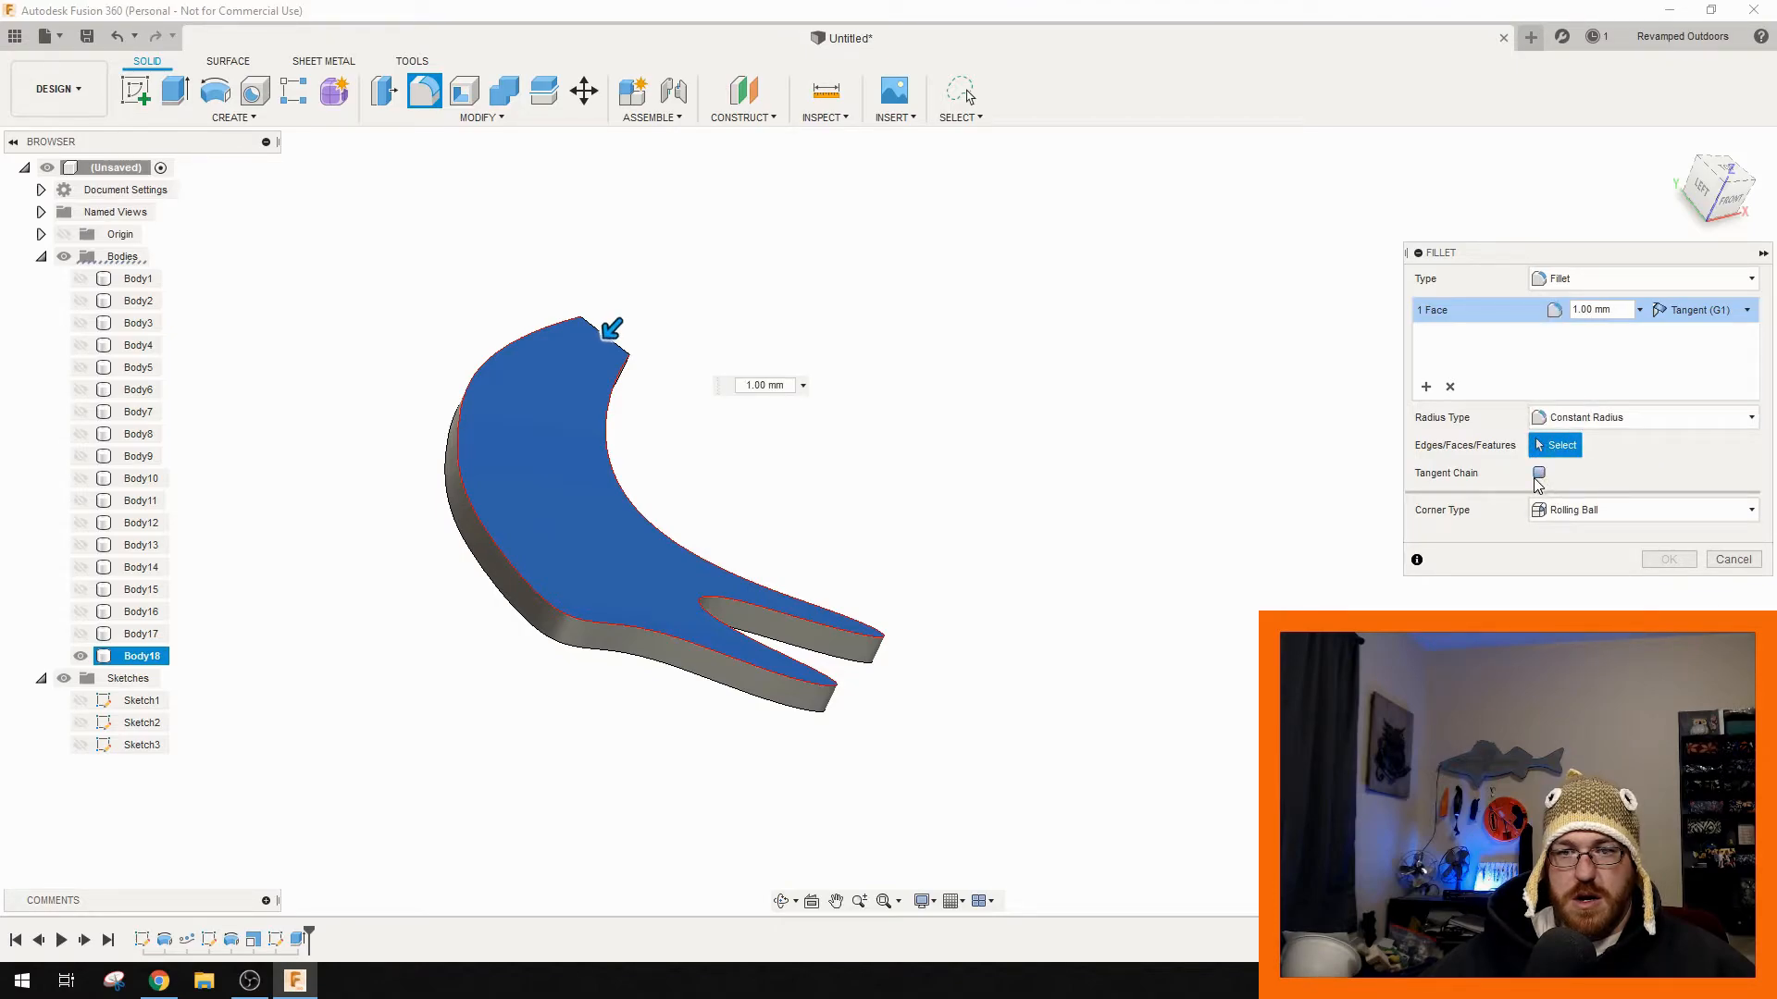
- Try a different corner type and tangent chain setting on the left pincer's 1 mm face fillet
{"action": "left_click", "coordinate": [1606, 512]}
{"action": "left_click", "coordinate": [1570, 557]}
{"action": "left_click", "coordinate": [1539, 473]}
{"action": "left_click", "coordinate": [1733, 559]}
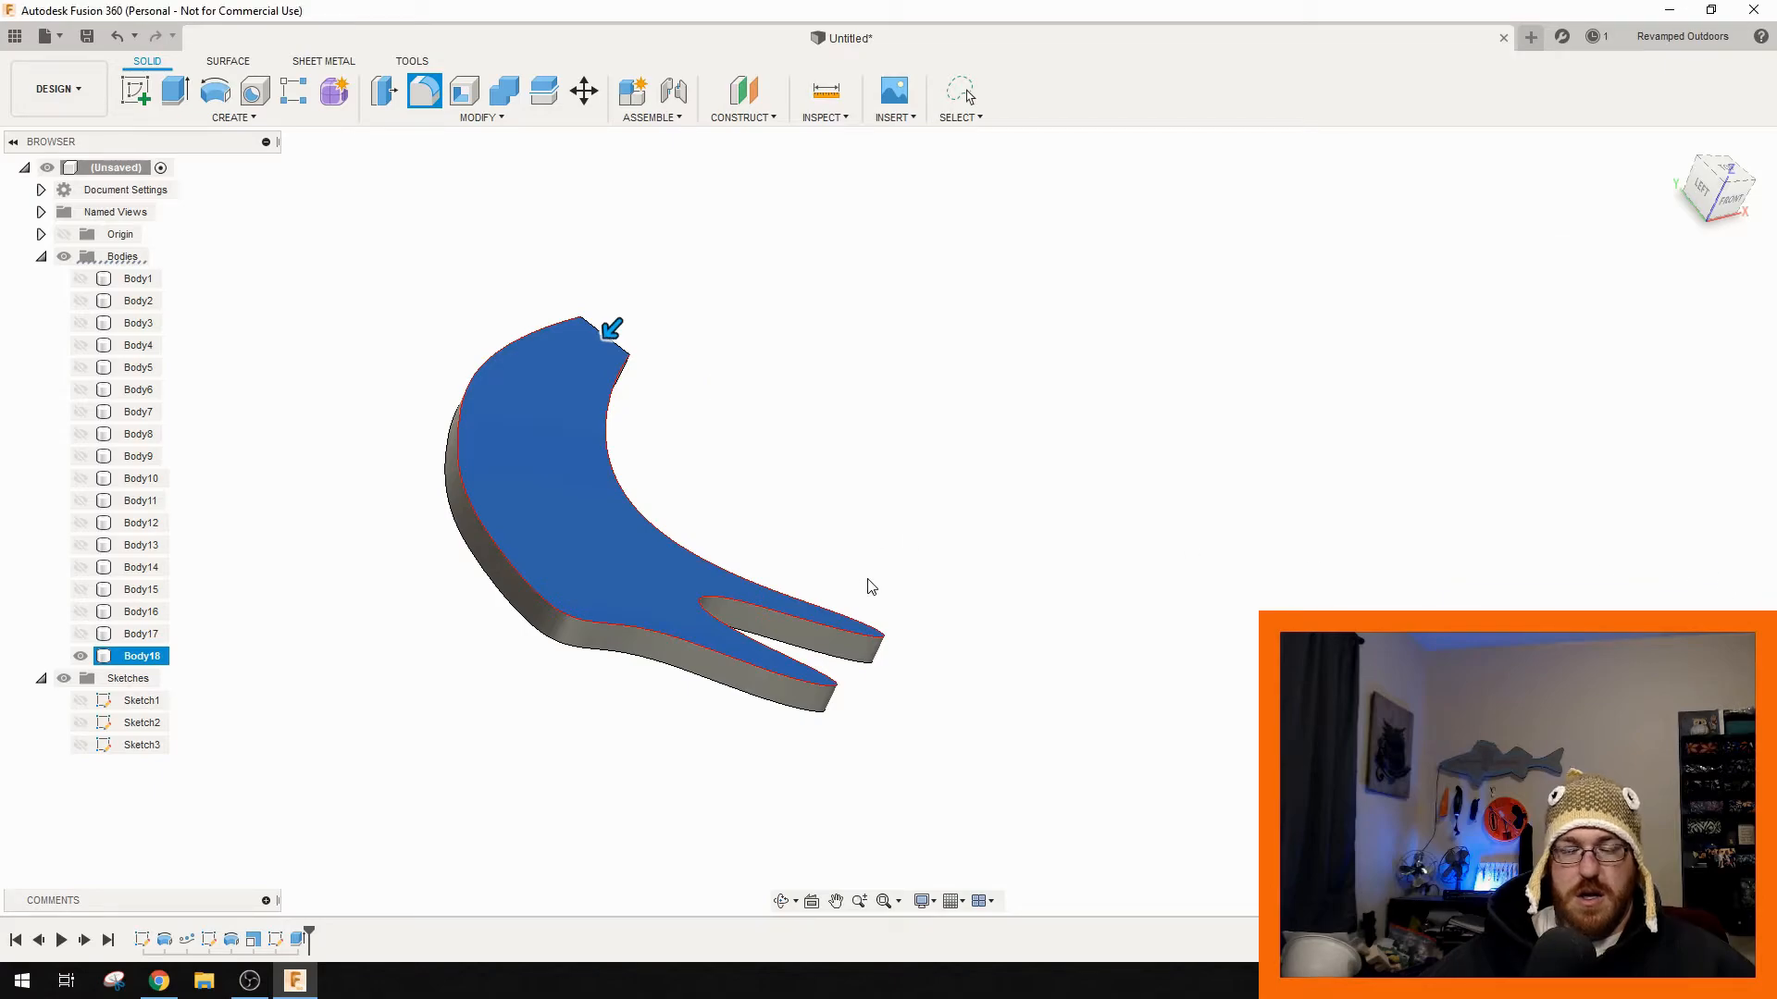
{"action": "left_click", "coordinate": [902, 577]}
- Try a 0.6 mm fillet on the long outer edge of the left pincer
{"action": "middle_click_drag", "start_coordinate": [889, 552], "coordinate": [511, 444], "text": "shift"}
{"action": "left_click", "coordinate": [564, 461]}
{"action": "key", "text": "f"}
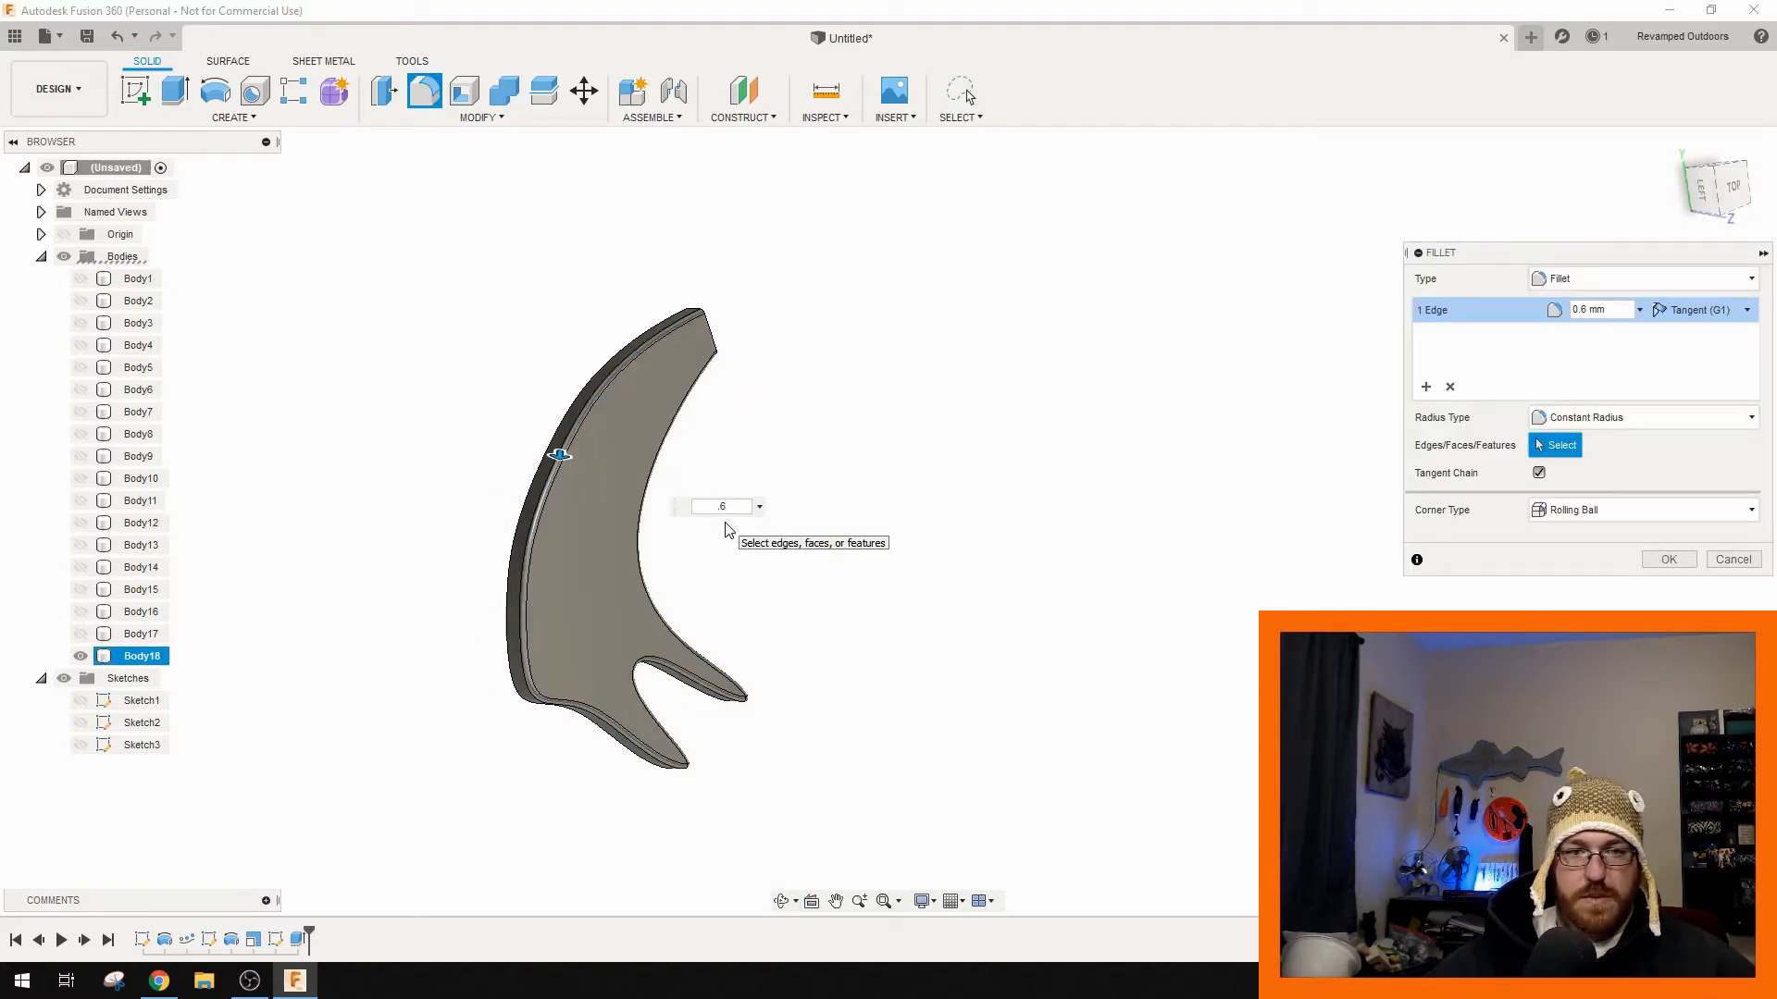
{"action": "left_click", "coordinate": [1733, 559]}
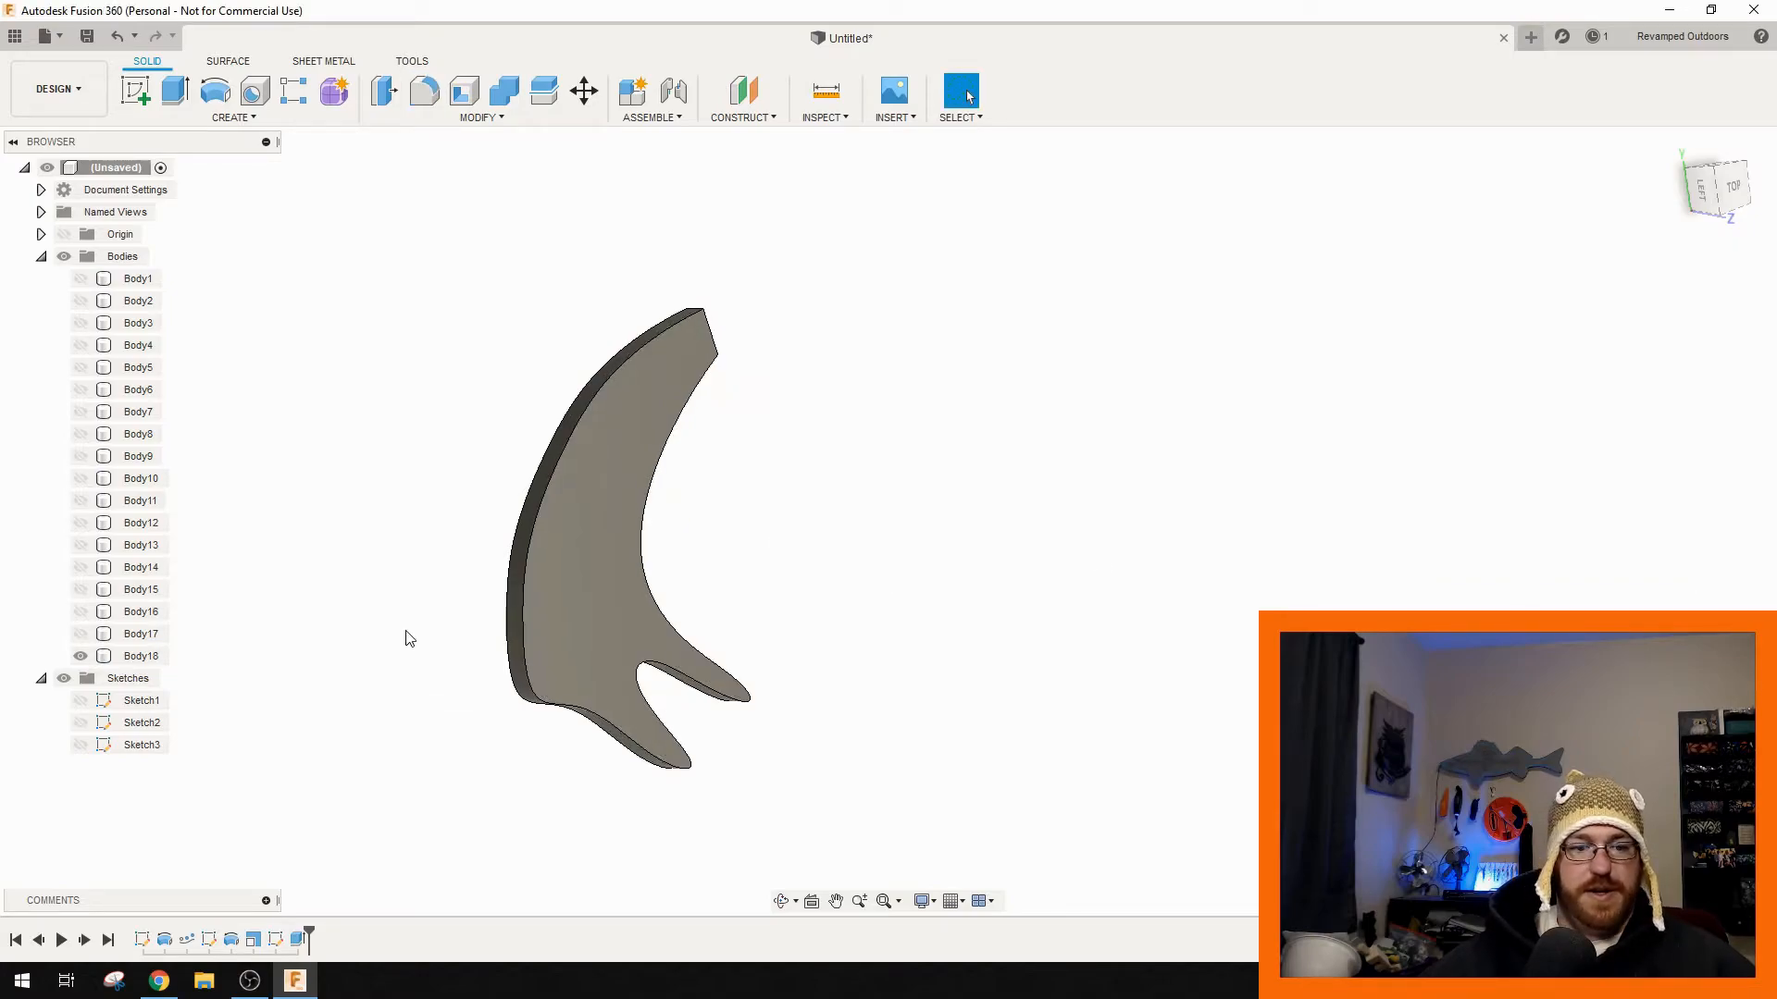
- Show Body17 briefly to check the left pincer against the threaded body, and inspect the pincer alone
{"action": "middle_click_drag", "start_coordinate": [875, 638], "coordinate": [867, 565], "text": "shift"}
{"action": "left_click", "coordinate": [80, 634]}
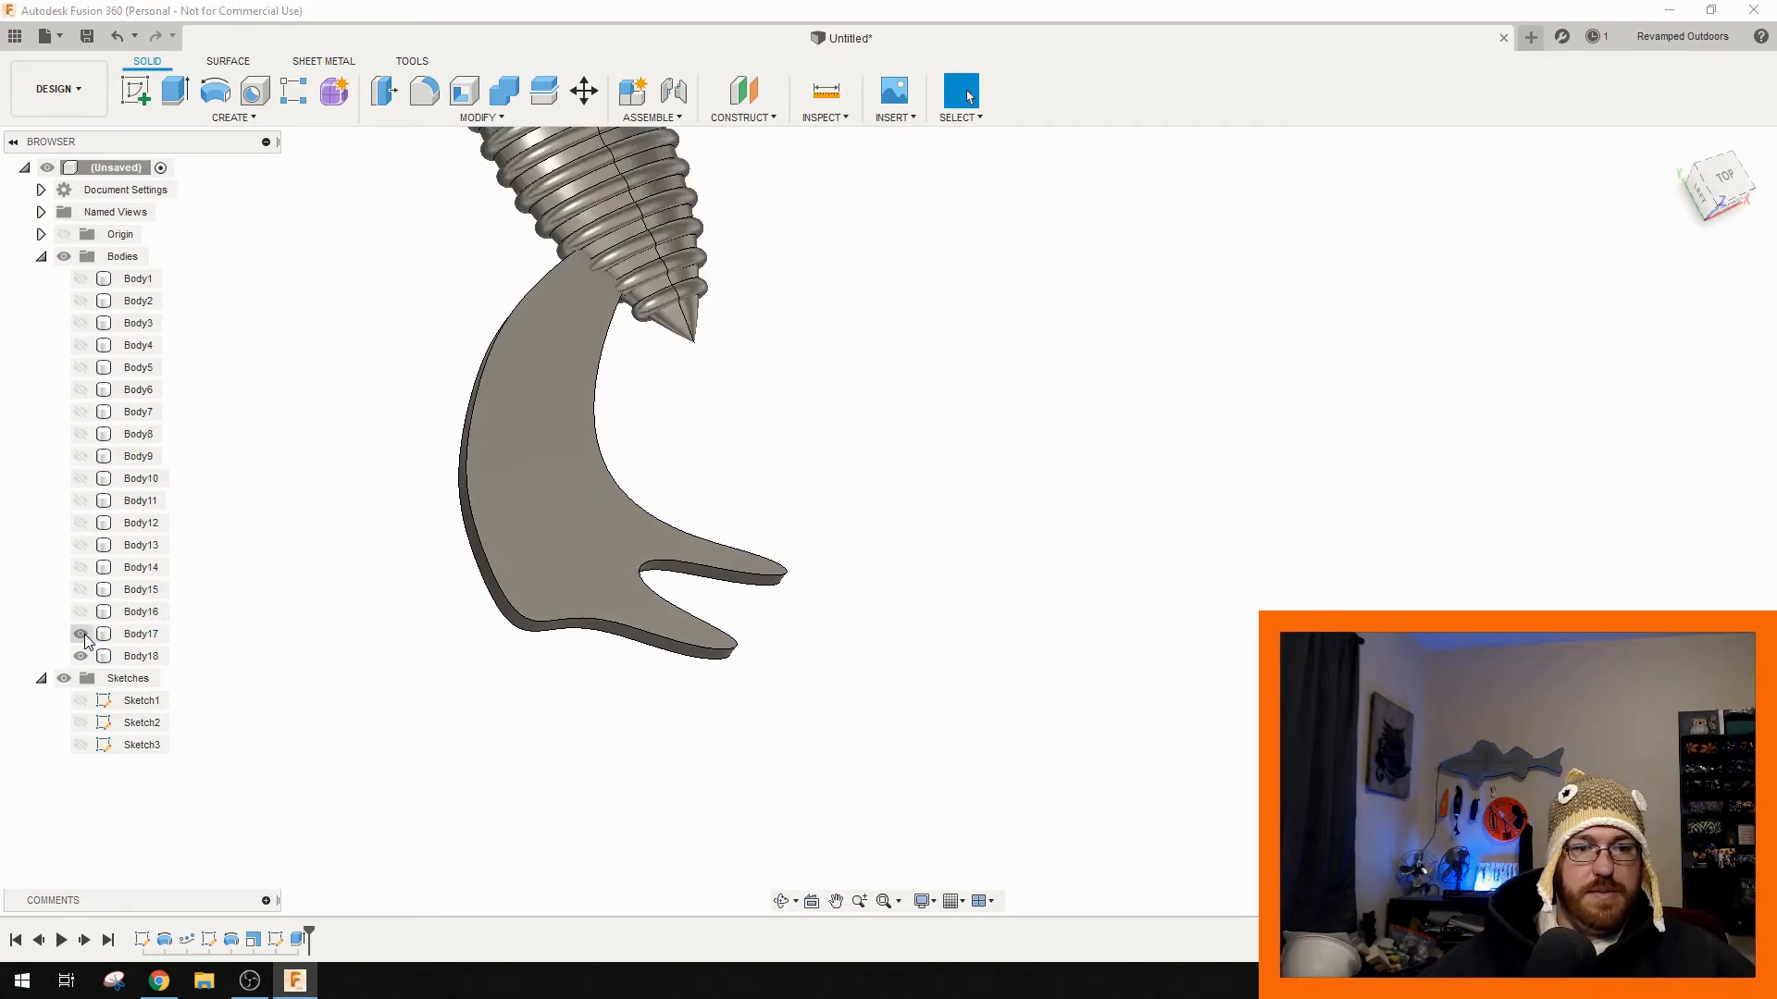
{"action": "left_click", "coordinate": [80, 634]}
{"action": "left_click", "coordinate": [585, 358]}
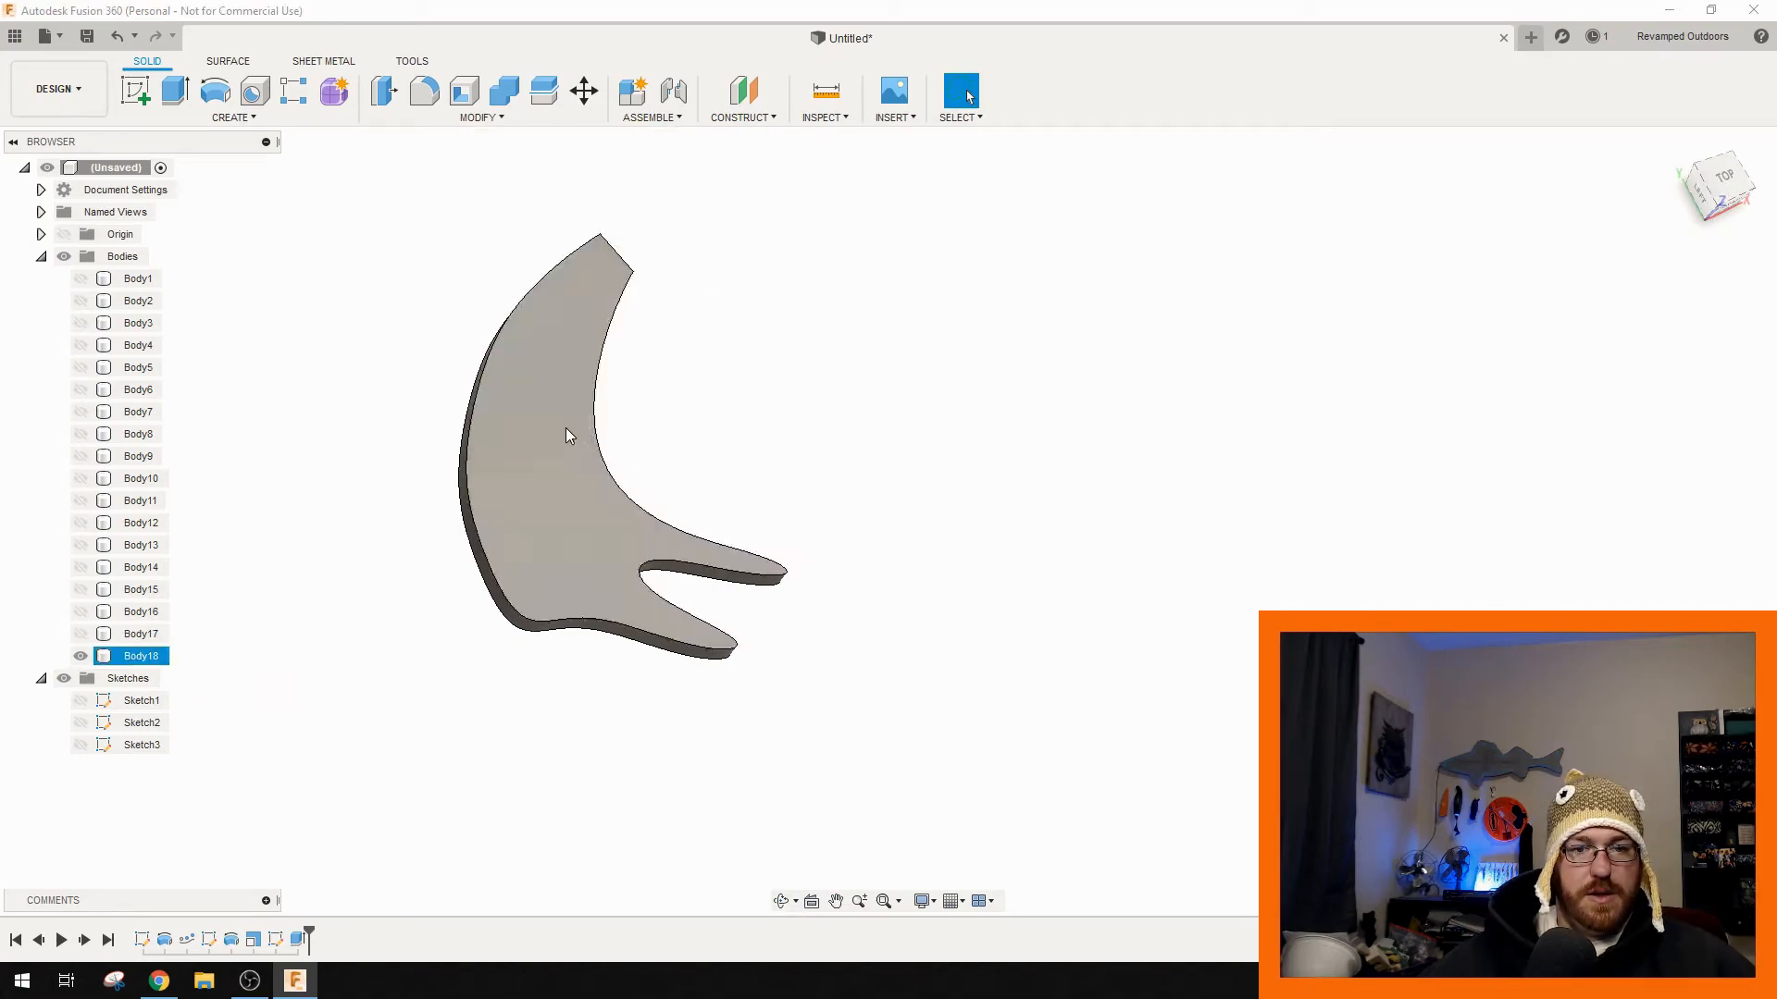
{"action": "middle_click_drag", "start_coordinate": [555, 479], "coordinate": [569, 630]}
{"action": "middle_click_drag", "start_coordinate": [568, 631], "coordinate": [592, 584], "text": "shift"}
{"action": "left_click", "coordinate": [447, 679]}
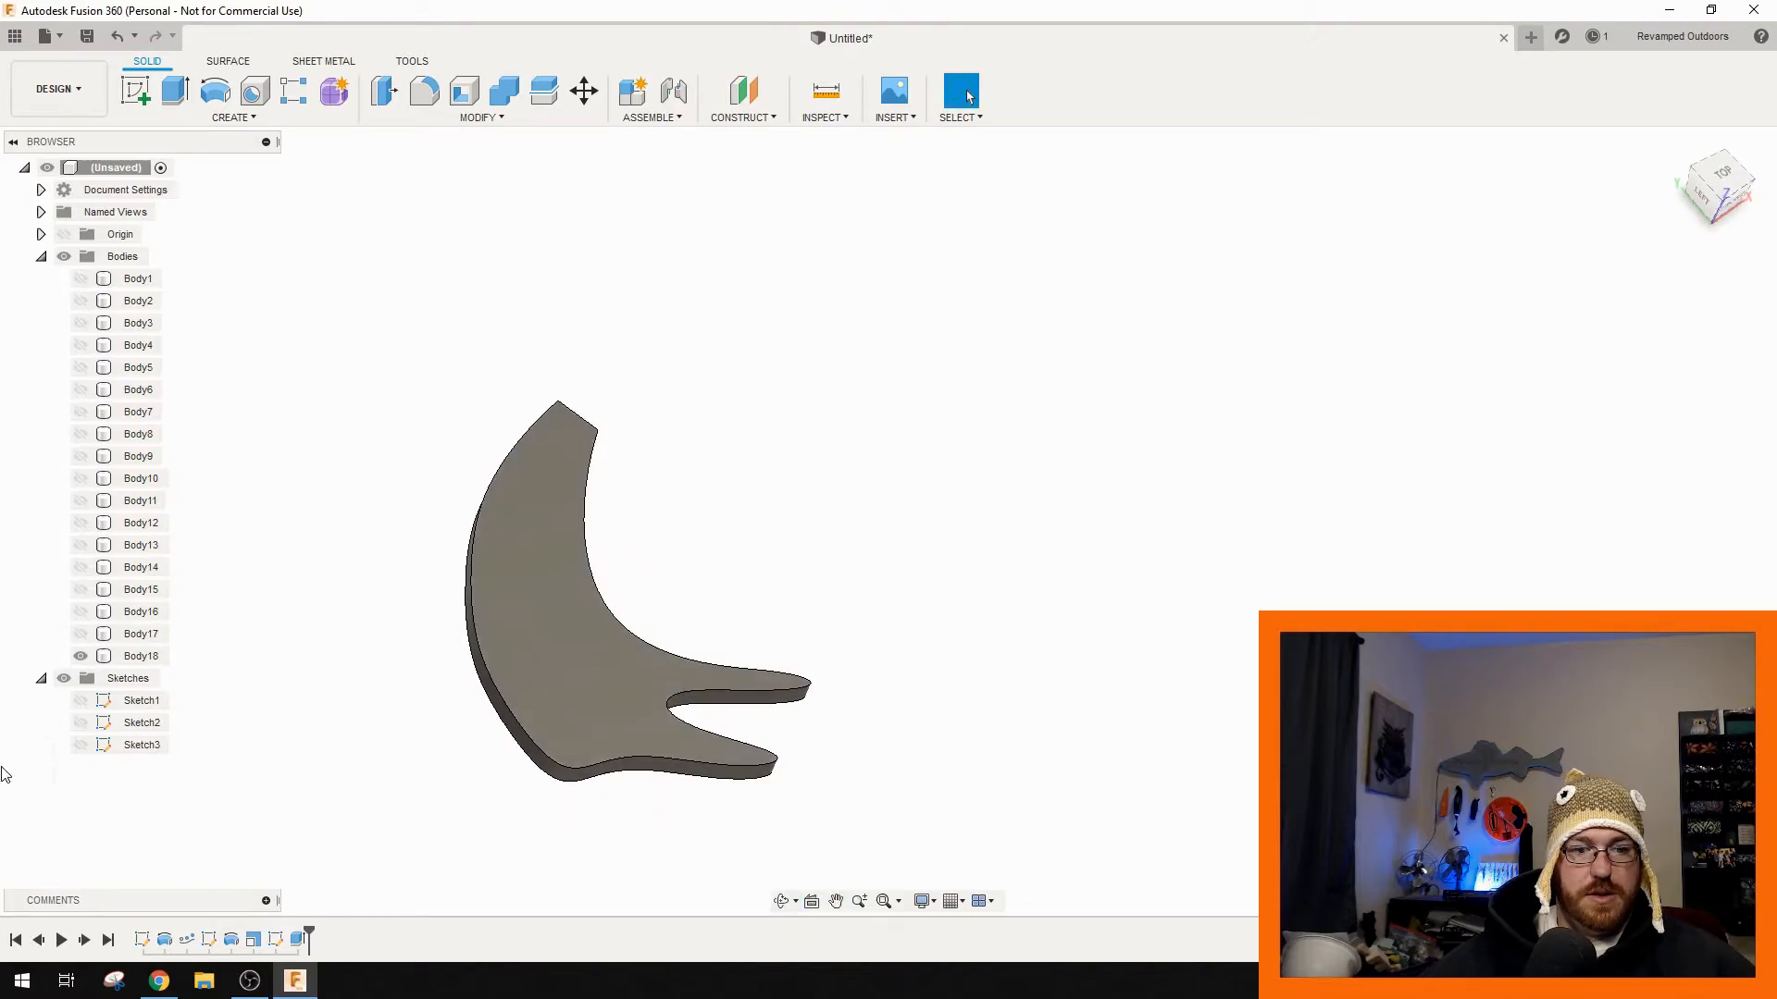
- Show Sketch3, hide the pincer body, and extrude the left pincer's outer pad profile 3.5 mm to one side, joined to the pincer
{"action": "left_click", "coordinate": [81, 743]}
{"action": "left_click", "coordinate": [80, 656]}
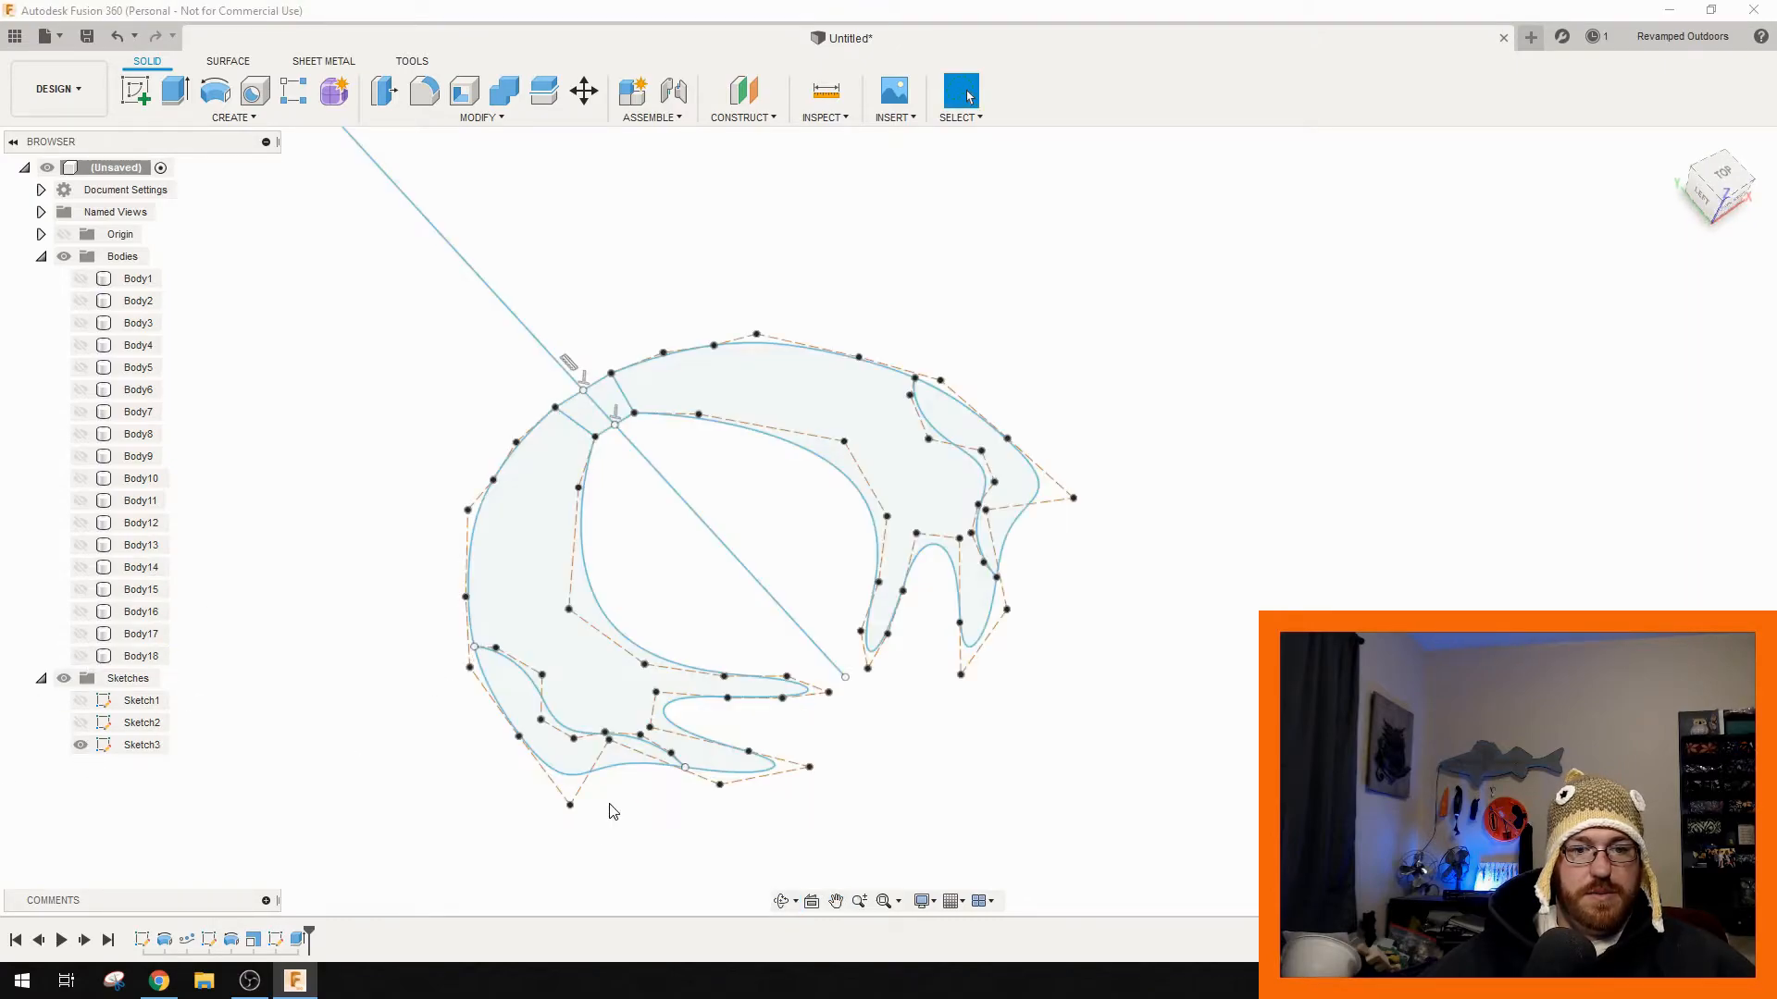
{"action": "right_click", "coordinate": [578, 758]}
{"action": "key", "text": "e"}
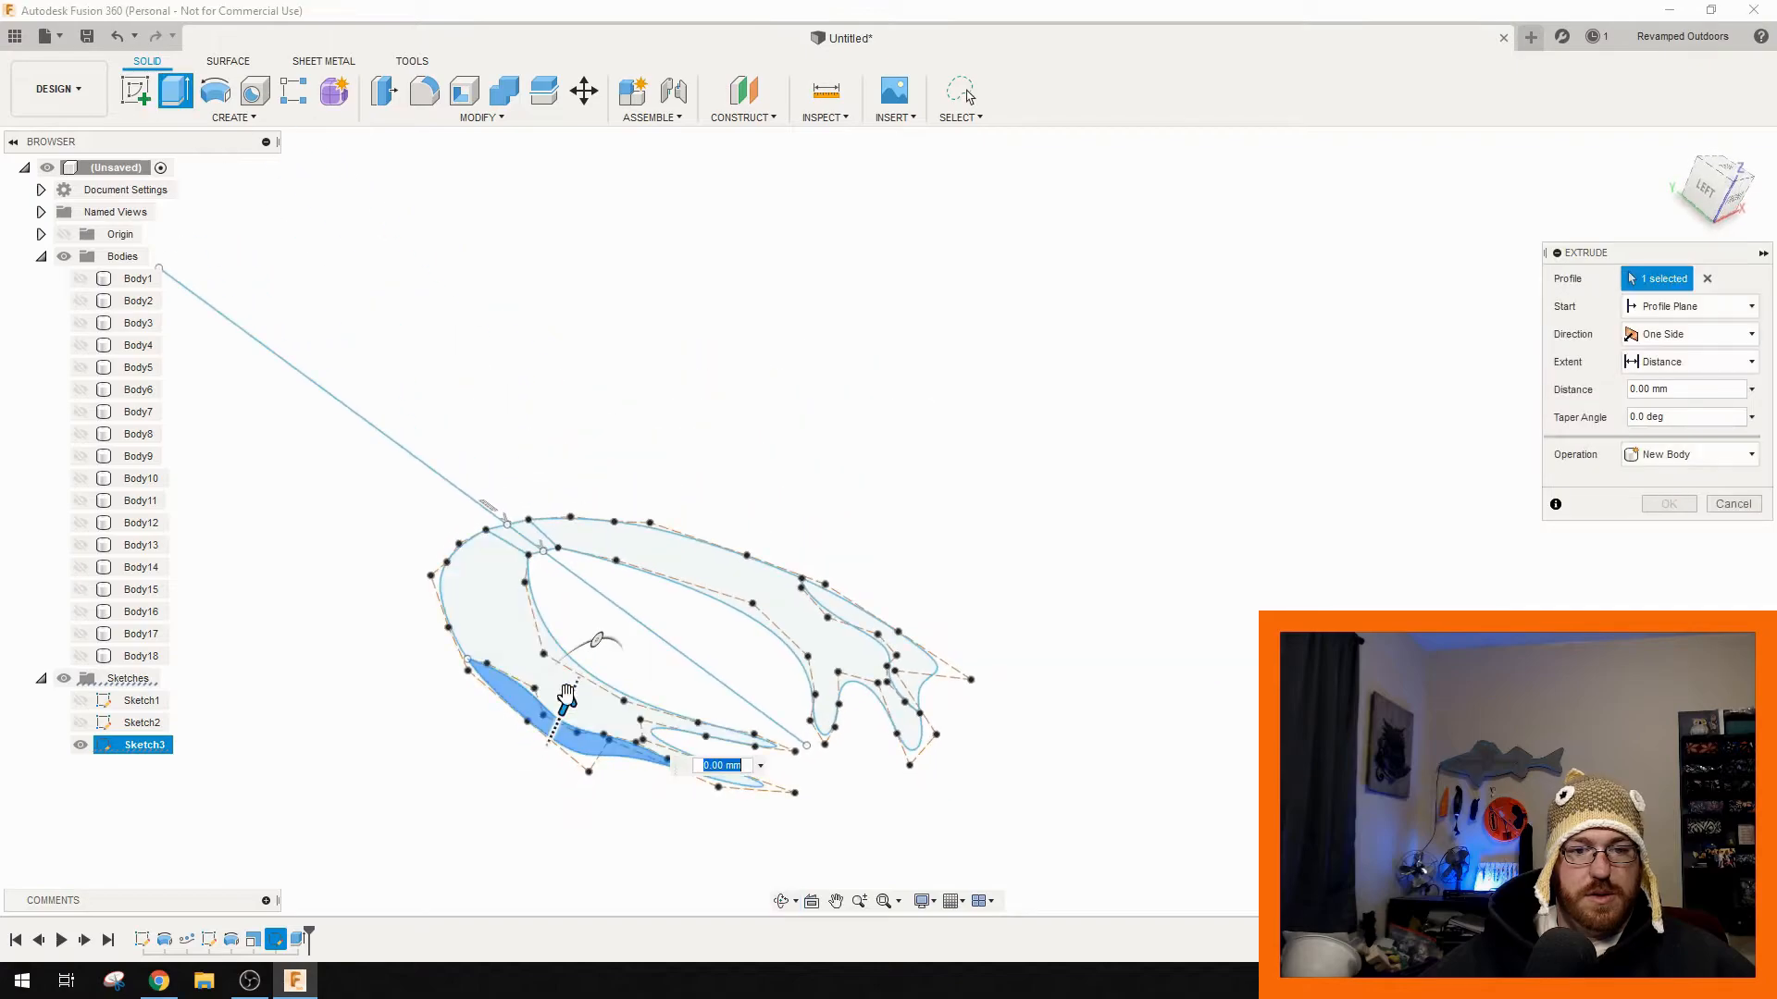
{"action": "left_click_drag", "start_coordinate": [581, 691], "coordinate": [583, 678]}
{"action": "type", "text": "3.5"}
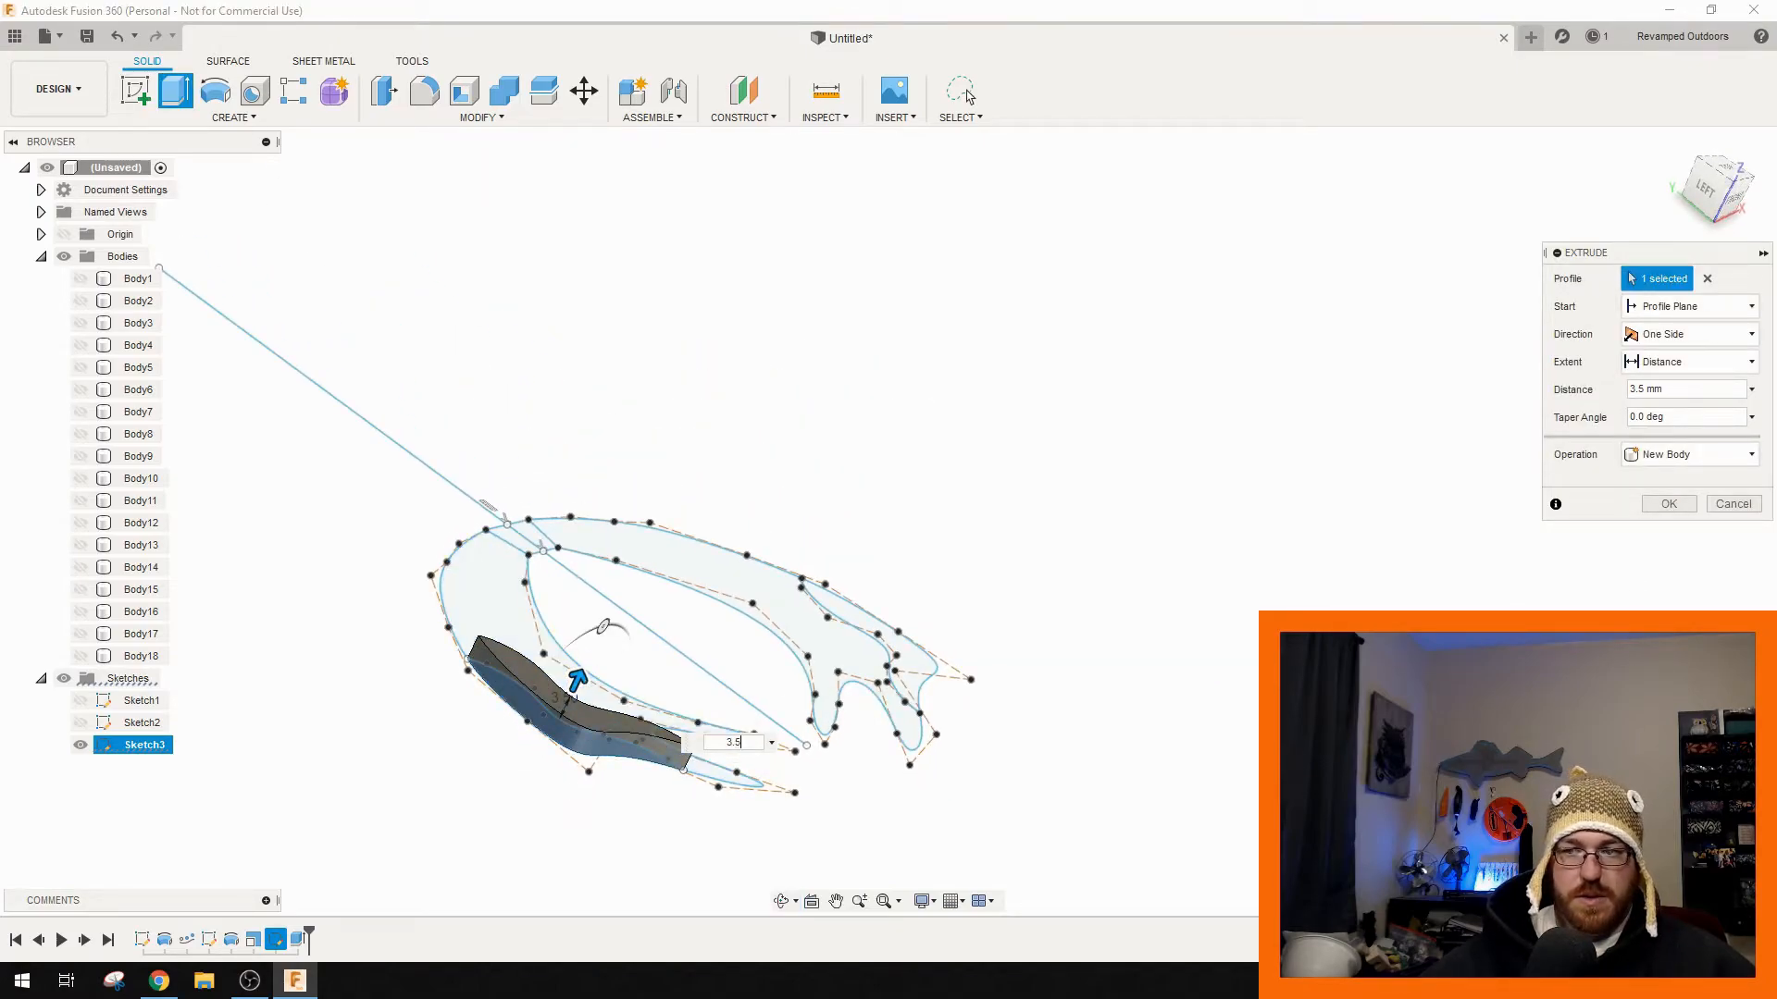
{"action": "left_click", "coordinate": [1675, 454]}
{"action": "left_click", "coordinate": [1656, 476]}
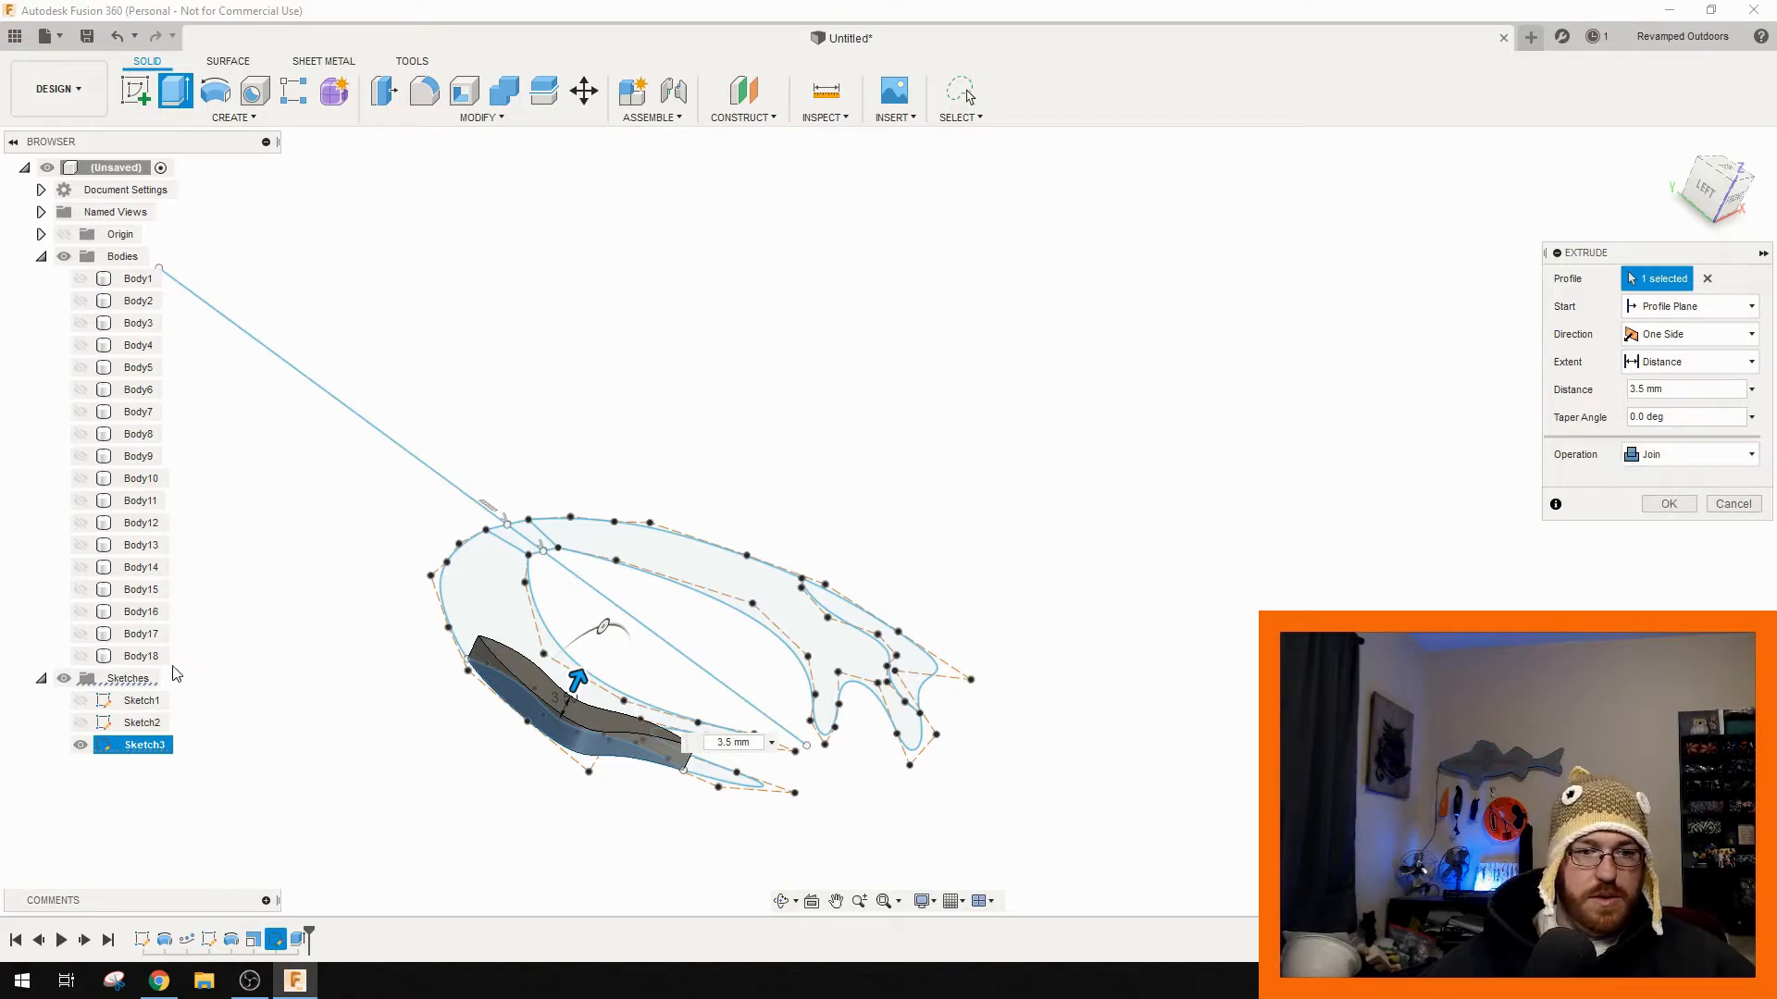
{"action": "left_click", "coordinate": [1682, 501]}
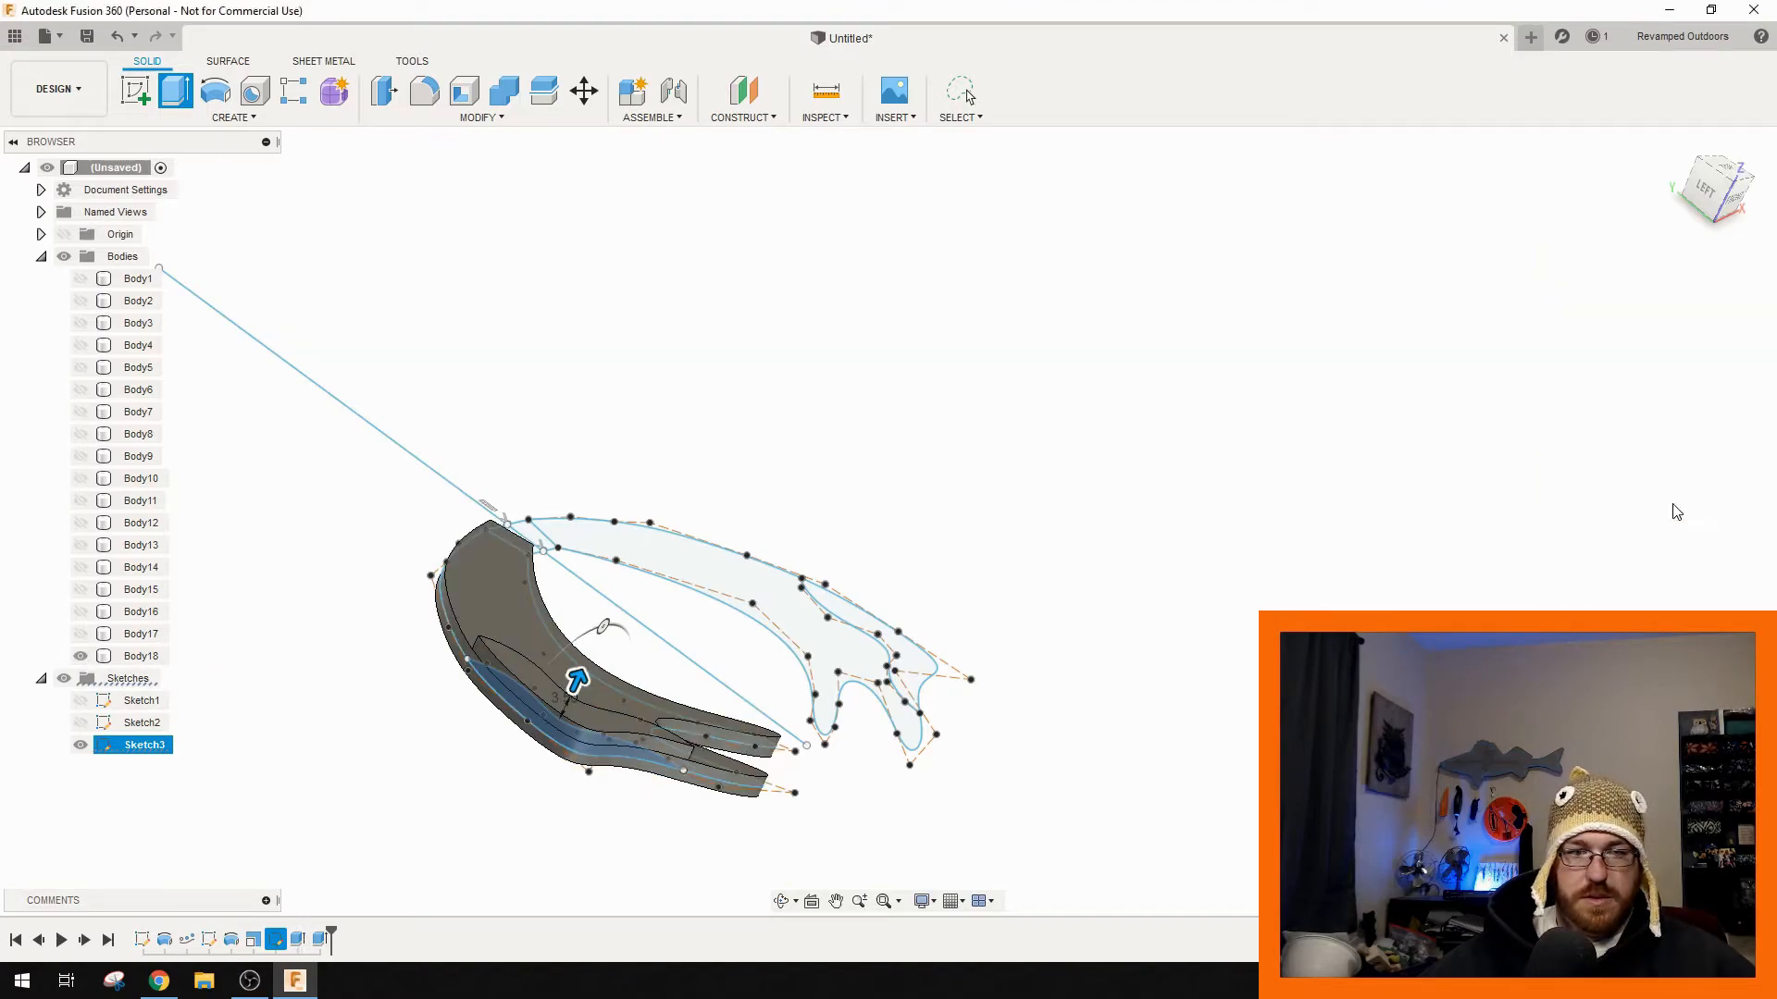
- Fillet the left pincer's main face, raised pad top and underside together with a 0.6 mm constant radius
{"action": "middle_click_drag", "start_coordinate": [796, 639], "coordinate": [851, 650], "text": "shift"}
{"action": "middle_click_drag", "start_coordinate": [589, 646], "coordinate": [709, 543]}
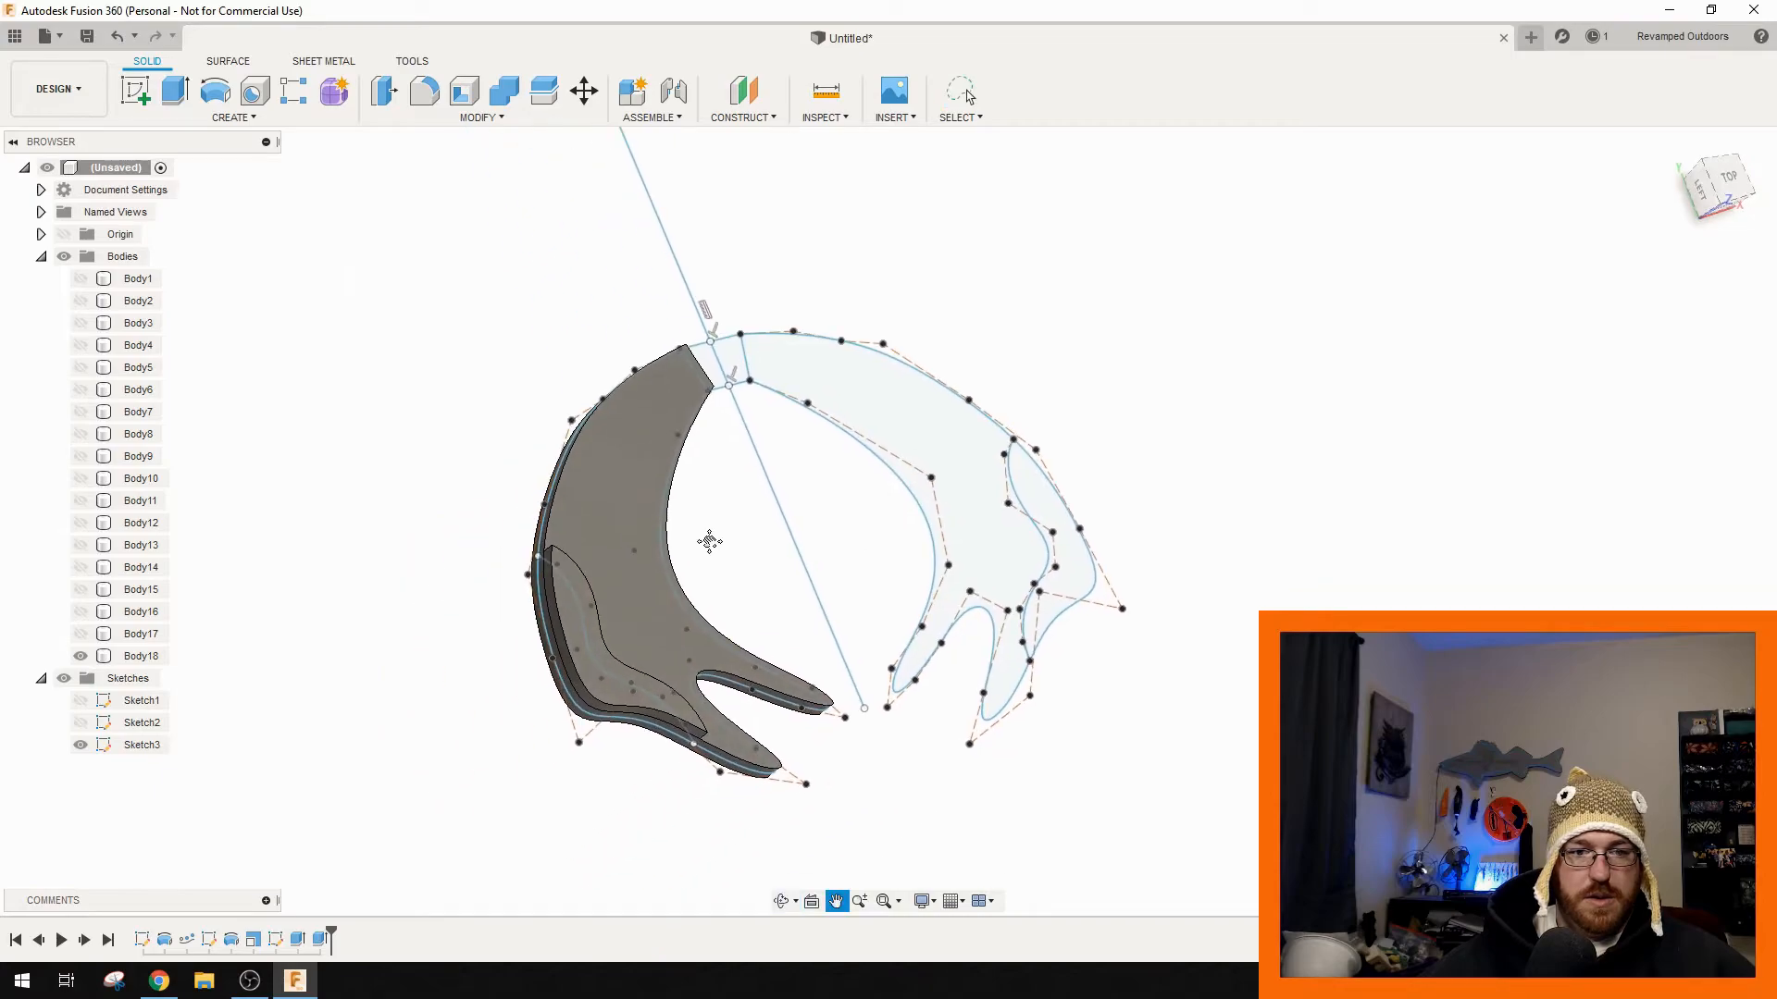
{"action": "scroll", "coordinate": [598, 569], "scroll_direction": "up", "scroll_amount": 4}
{"action": "left_click", "coordinate": [602, 471]}
{"action": "key", "text": "f"}
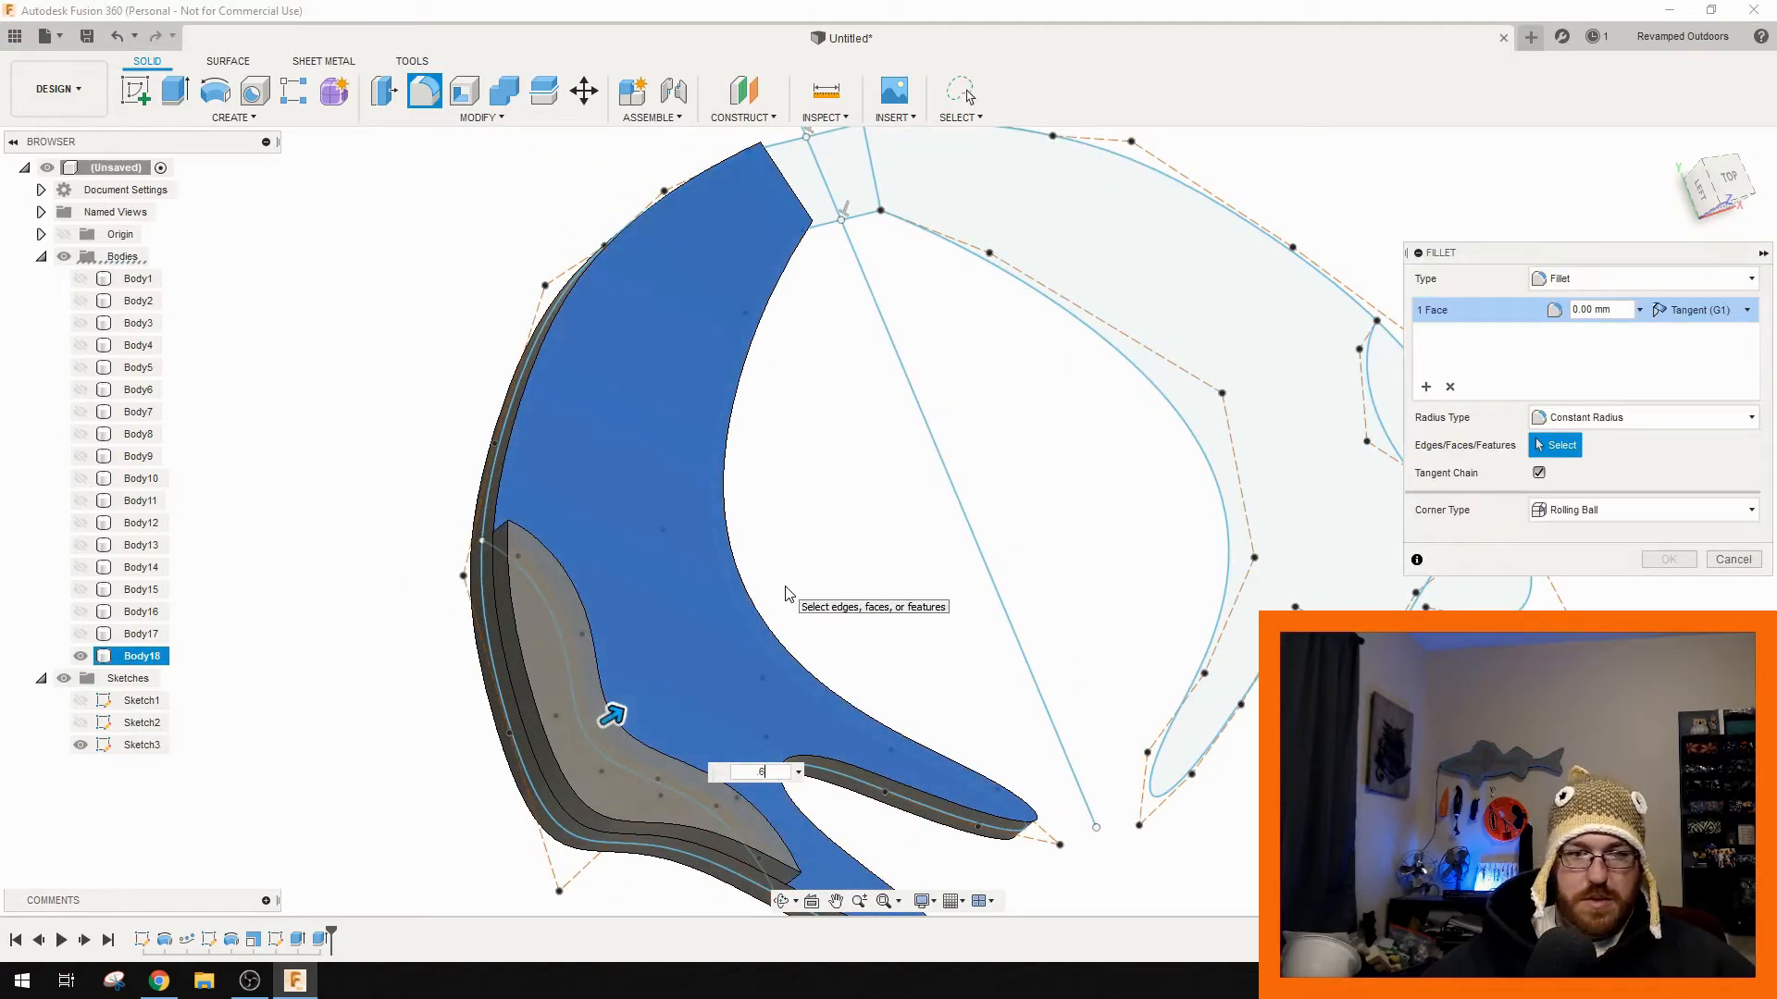
{"action": "middle_click_drag", "start_coordinate": [785, 593], "coordinate": [520, 512], "text": "shift"}
{"action": "left_click", "coordinate": [448, 580]}
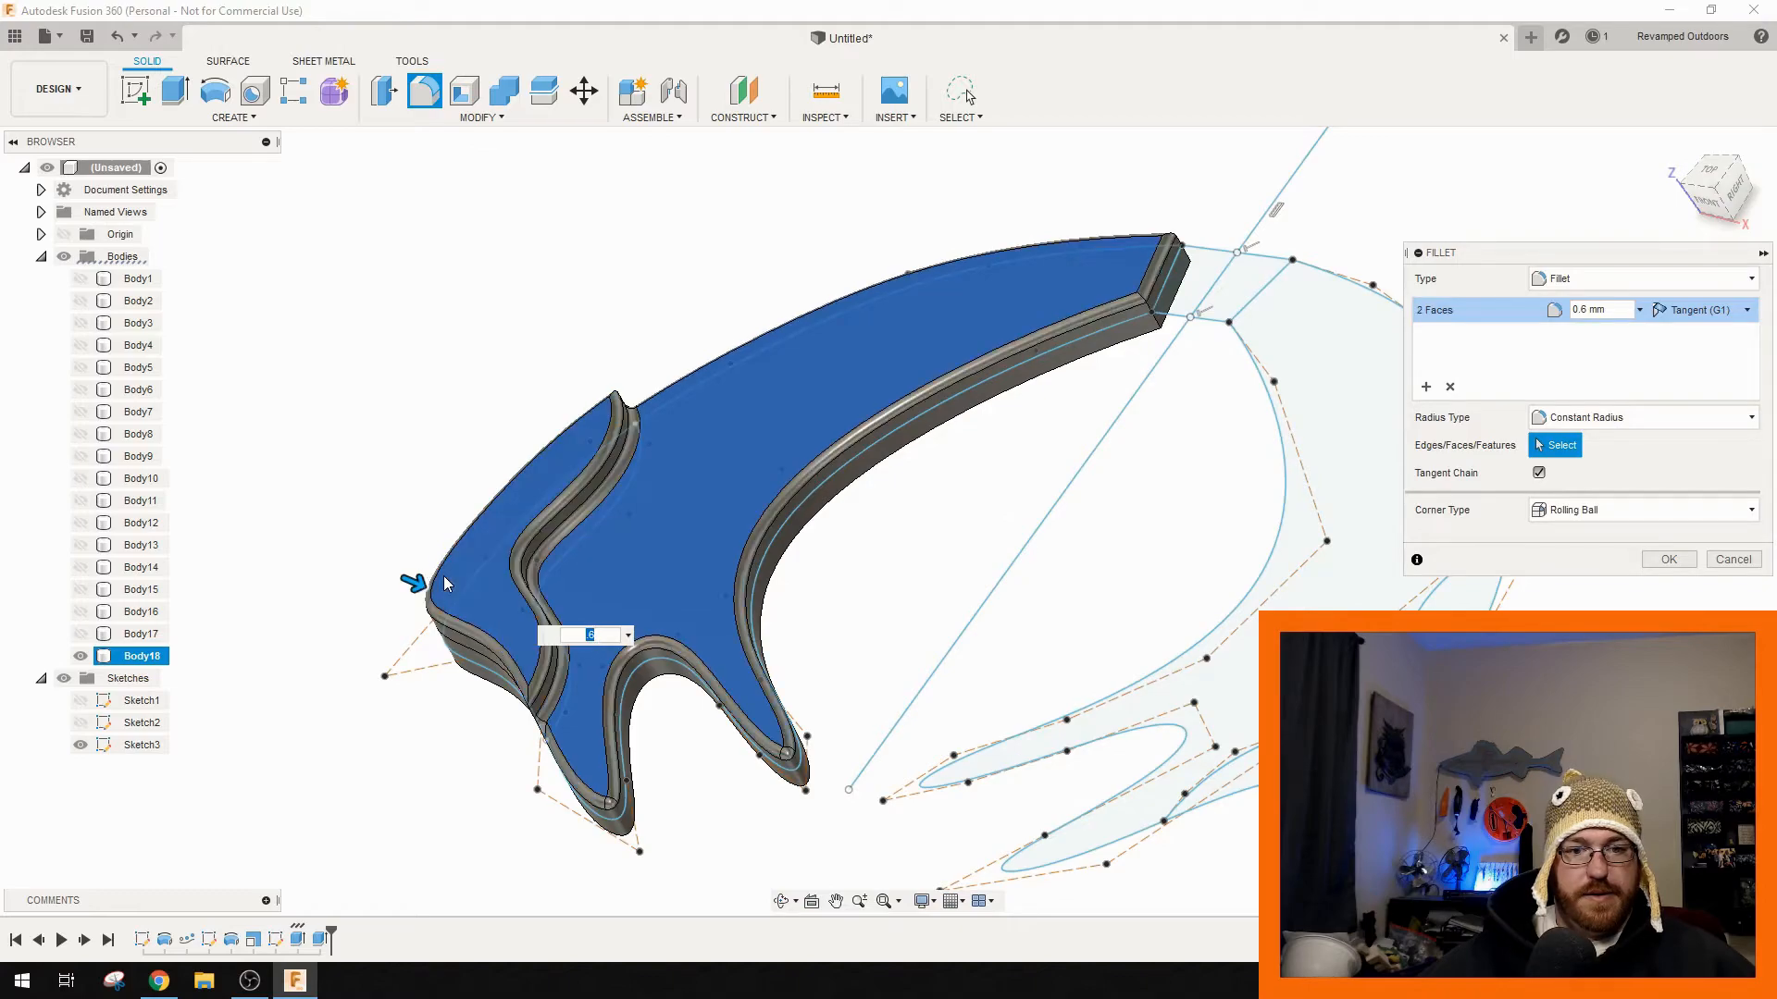
{"action": "middle_click_drag", "start_coordinate": [442, 576], "coordinate": [663, 673], "text": "shift"}
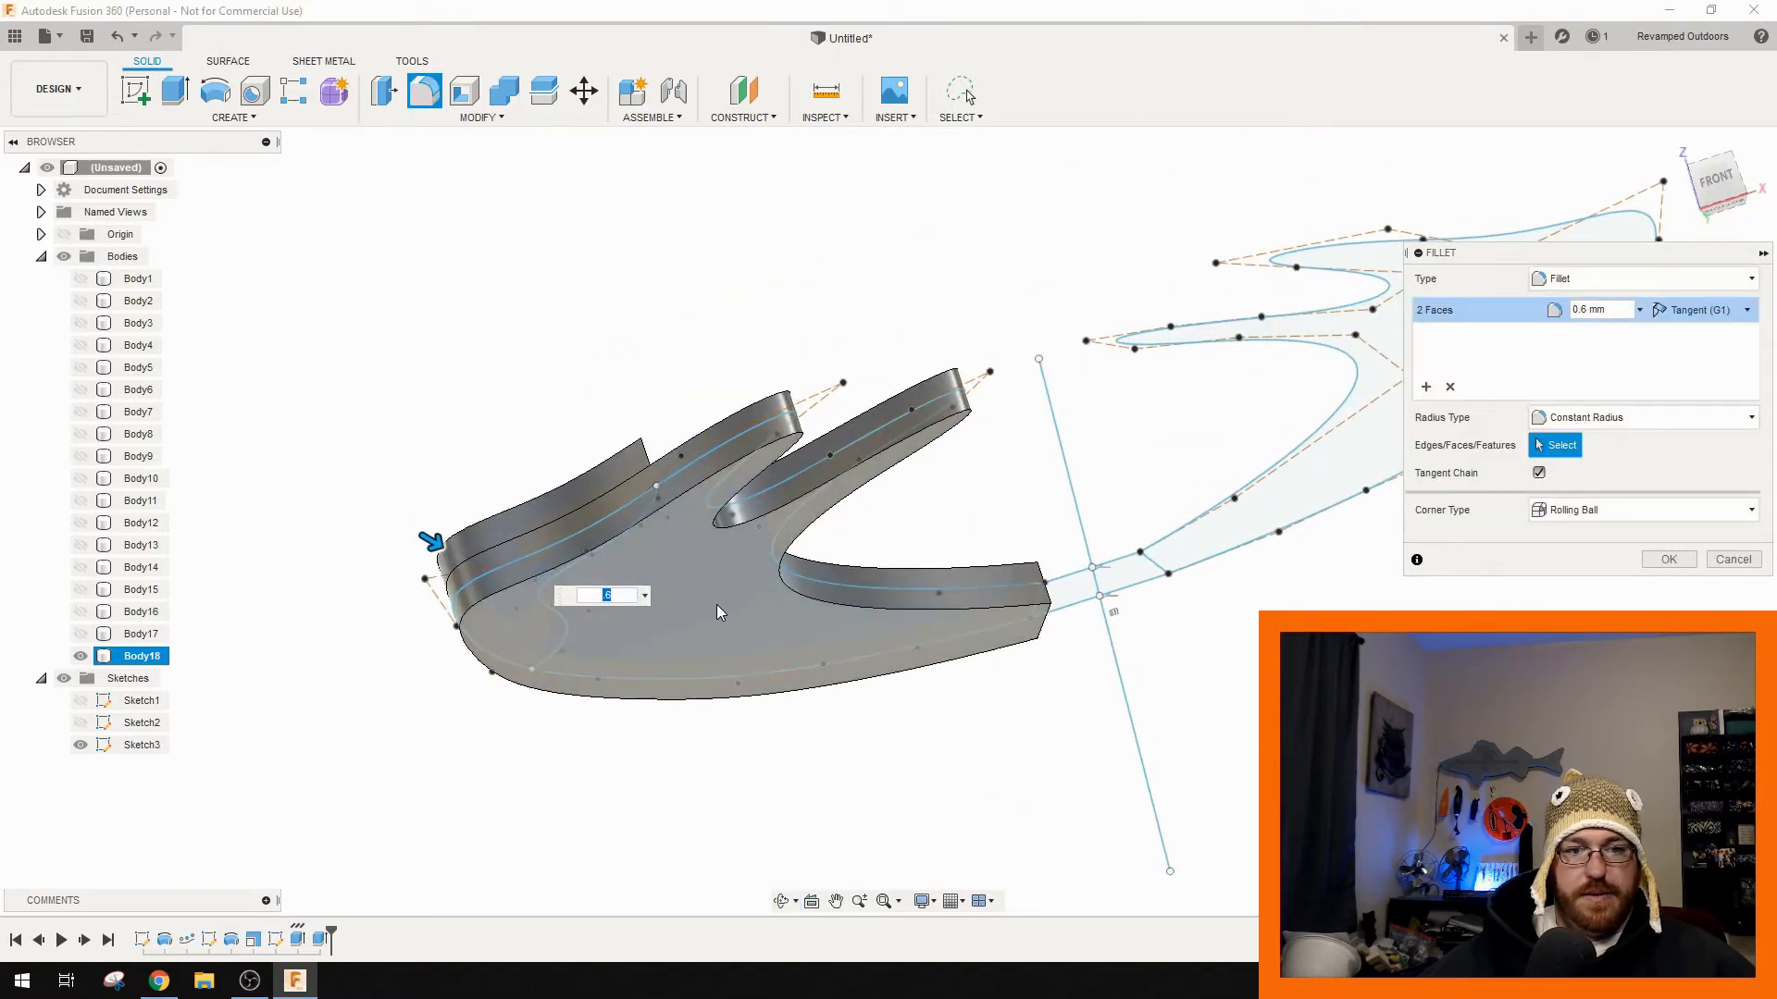
{"action": "left_click", "coordinate": [645, 684]}
{"action": "middle_click_drag", "start_coordinate": [602, 620], "coordinate": [558, 376], "text": "shift"}
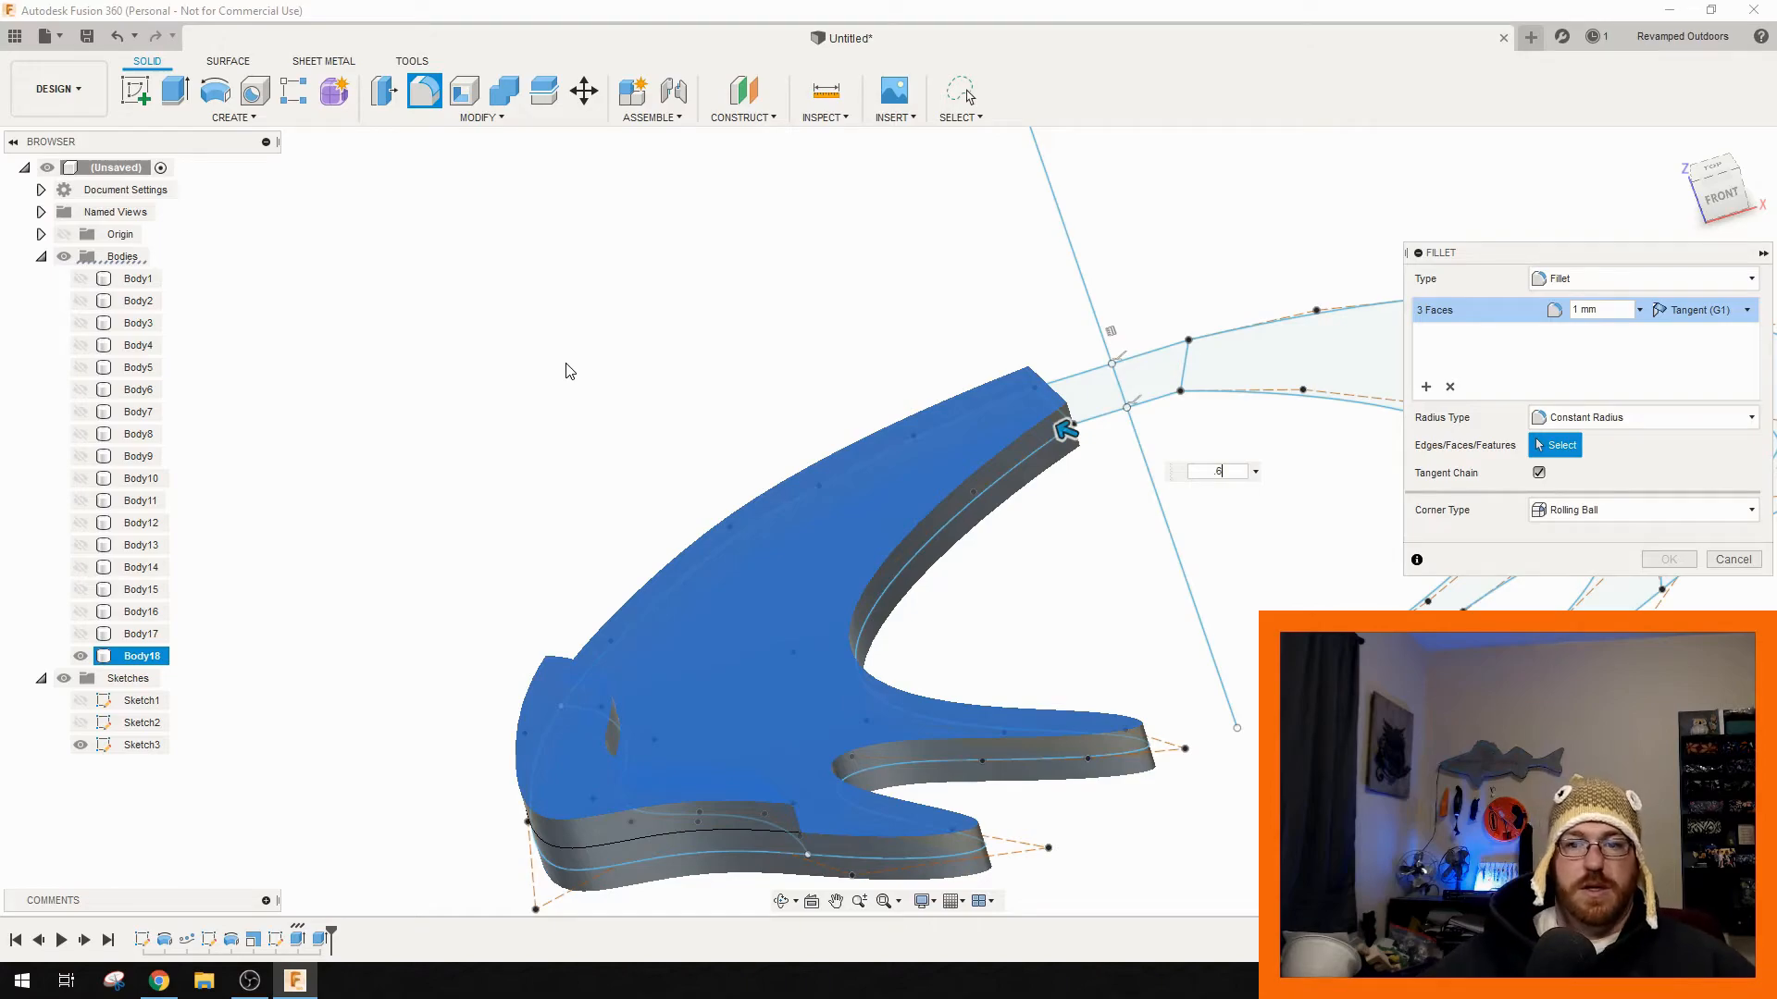
{"action": "middle_click_drag", "start_coordinate": [814, 599], "coordinate": [612, 476]}
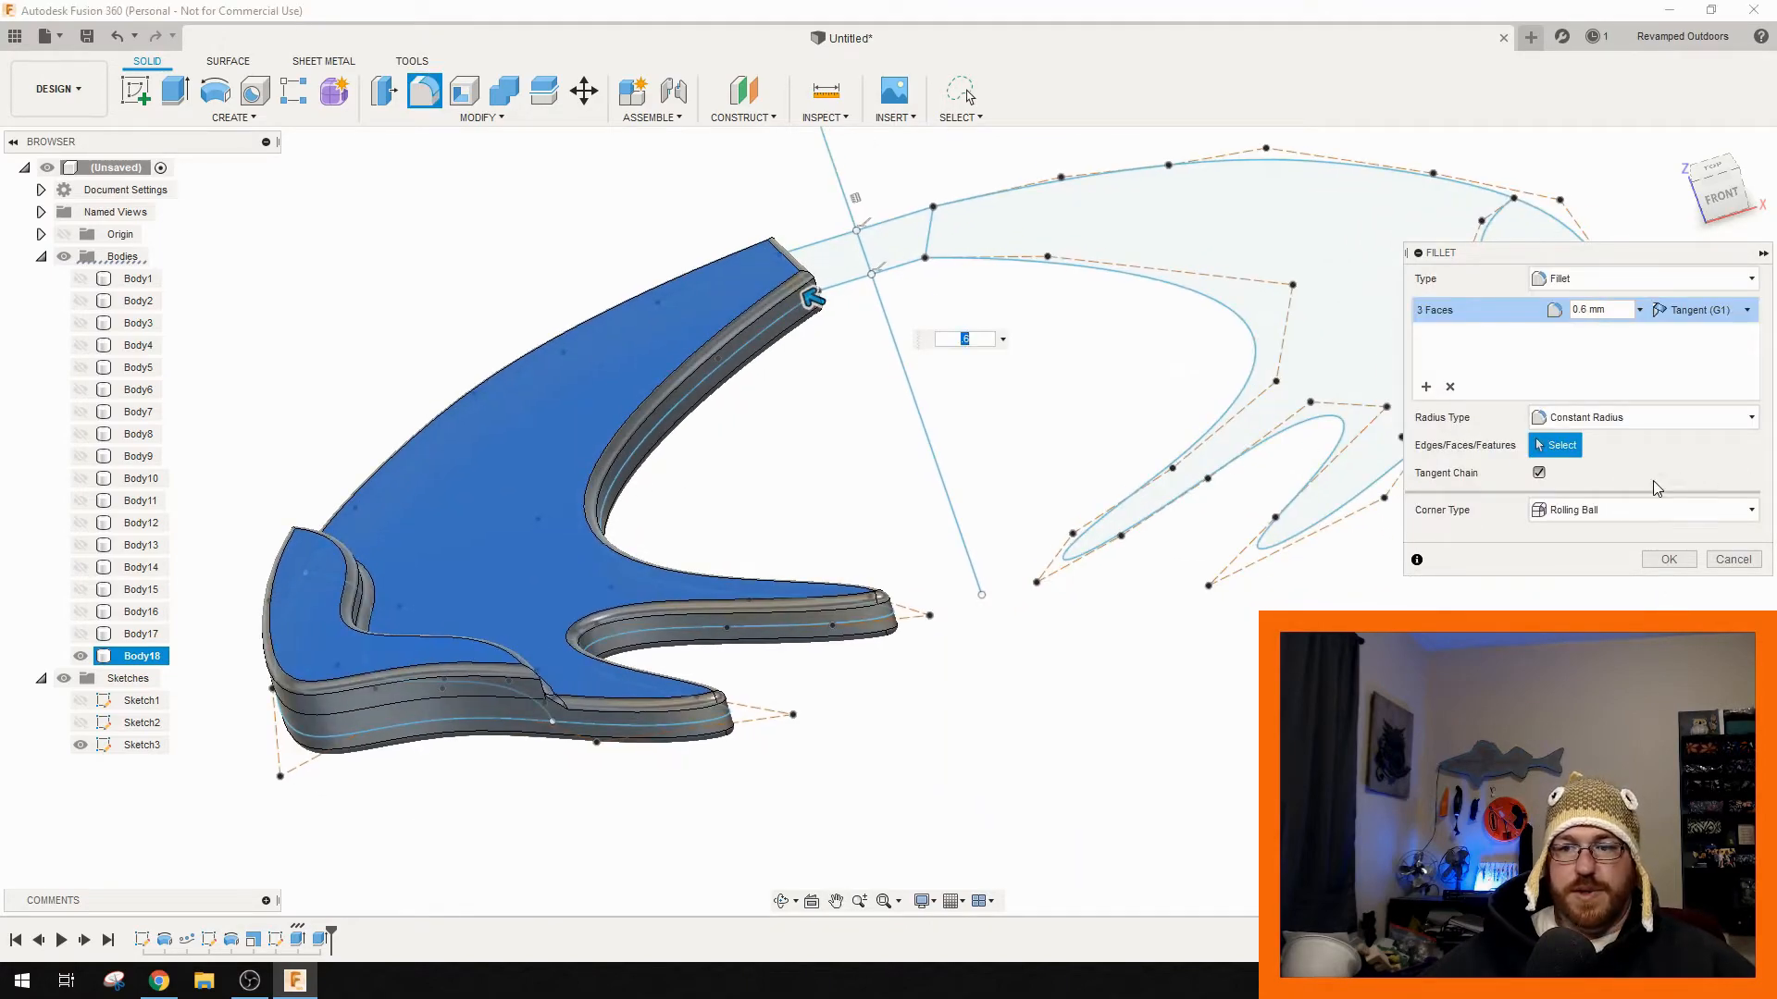
{"action": "left_click", "coordinate": [1665, 559]}
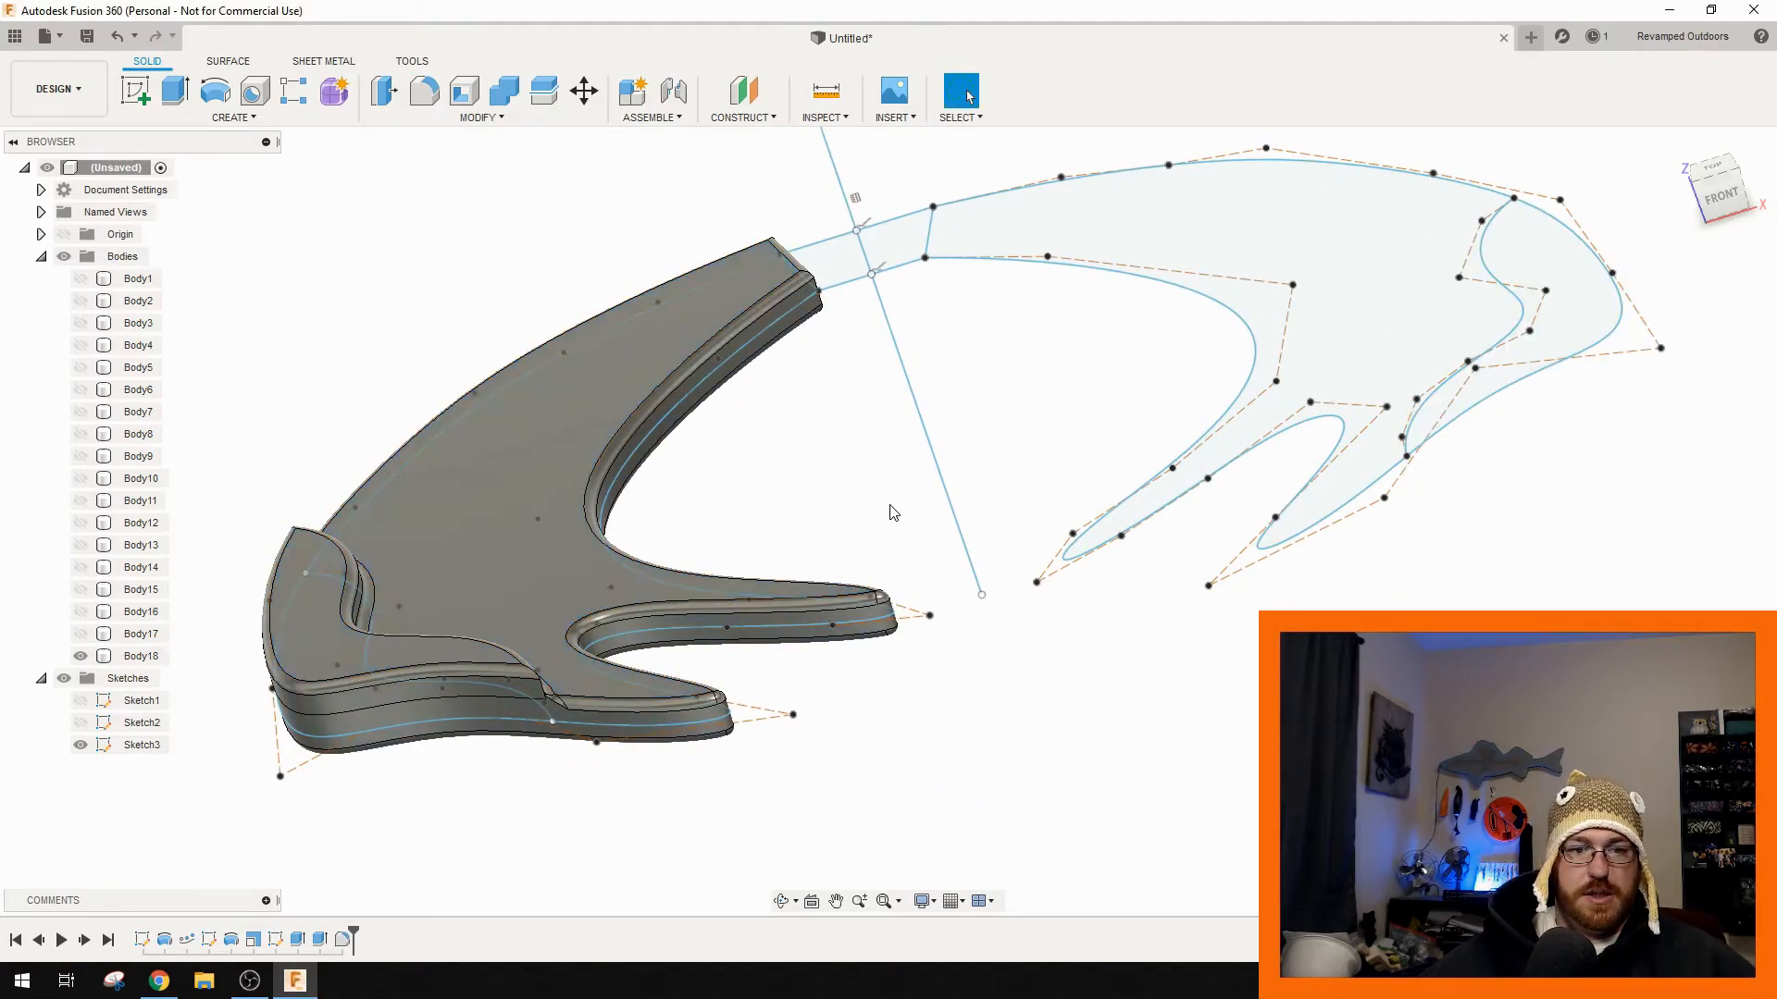
- Extrude the right pincer's main and outer pad profiles 1.5 mm symmetrically as a new body
{"action": "scroll", "coordinate": [892, 508], "scroll_direction": "down", "scroll_amount": 3}
{"action": "left_click", "coordinate": [1160, 383]}
{"action": "left_click", "coordinate": [1191, 404], "text": "shift"}
{"action": "right_click", "coordinate": [1106, 387]}
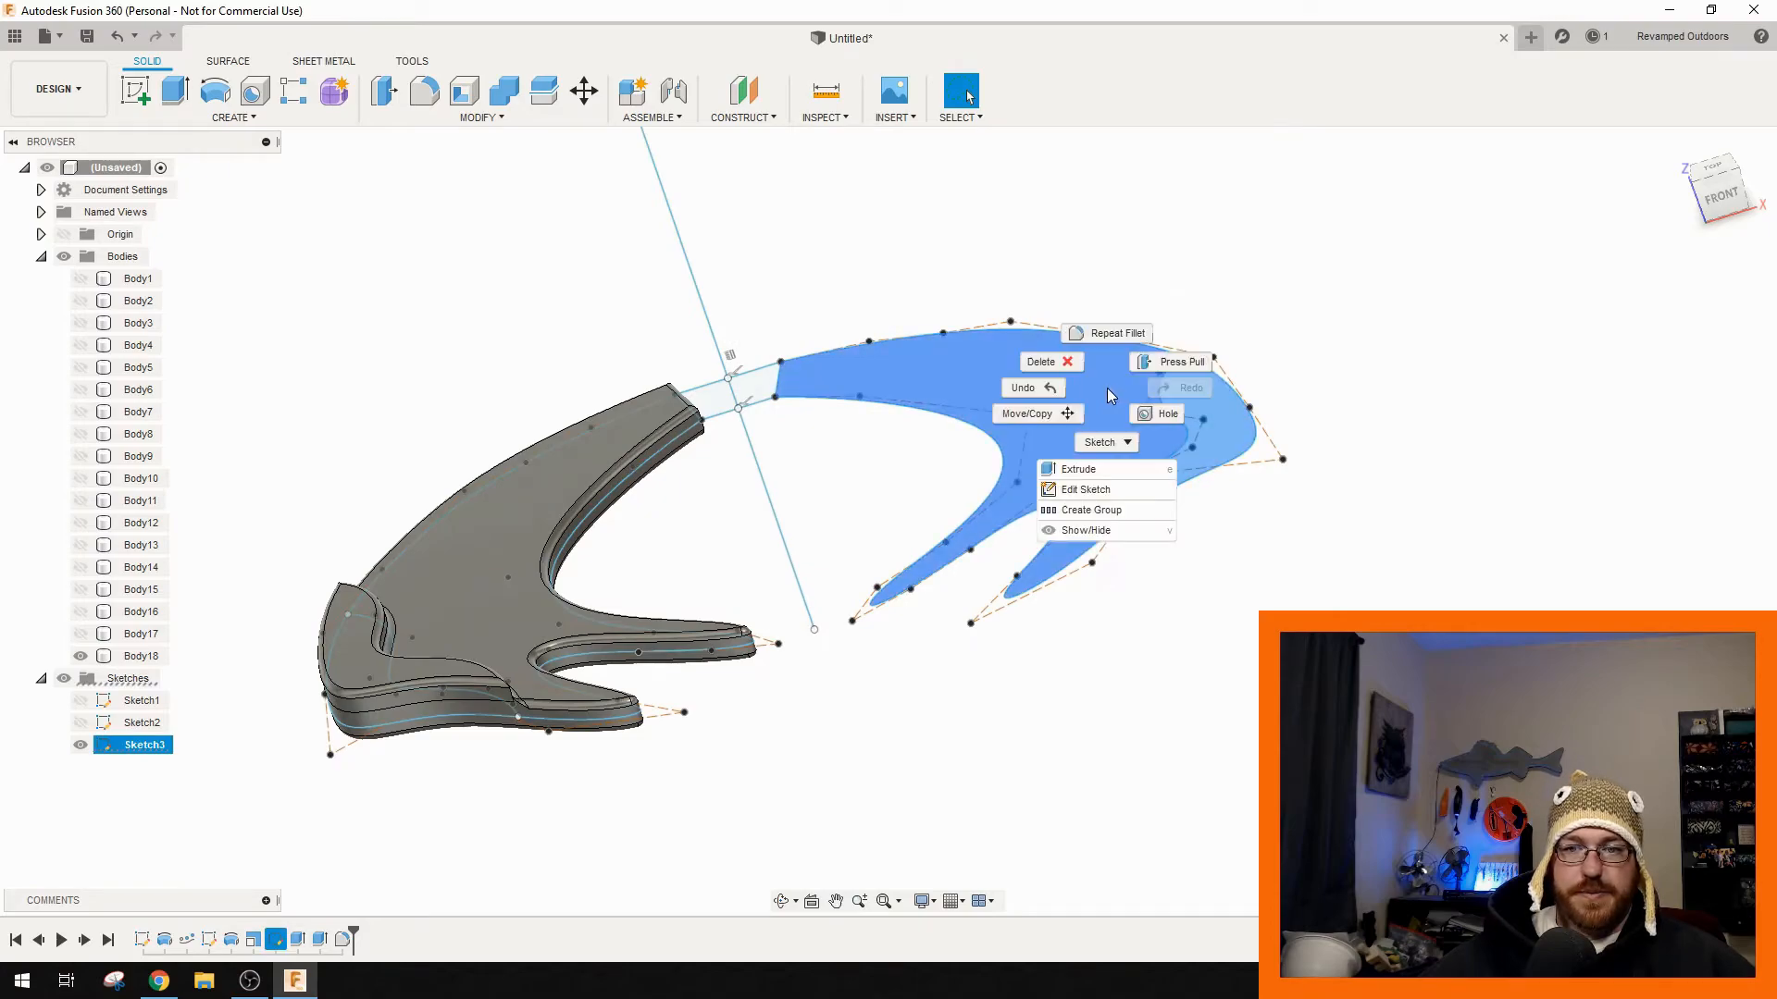
{"action": "left_click", "coordinate": [1177, 362]}
{"action": "left_click", "coordinate": [1693, 334]}
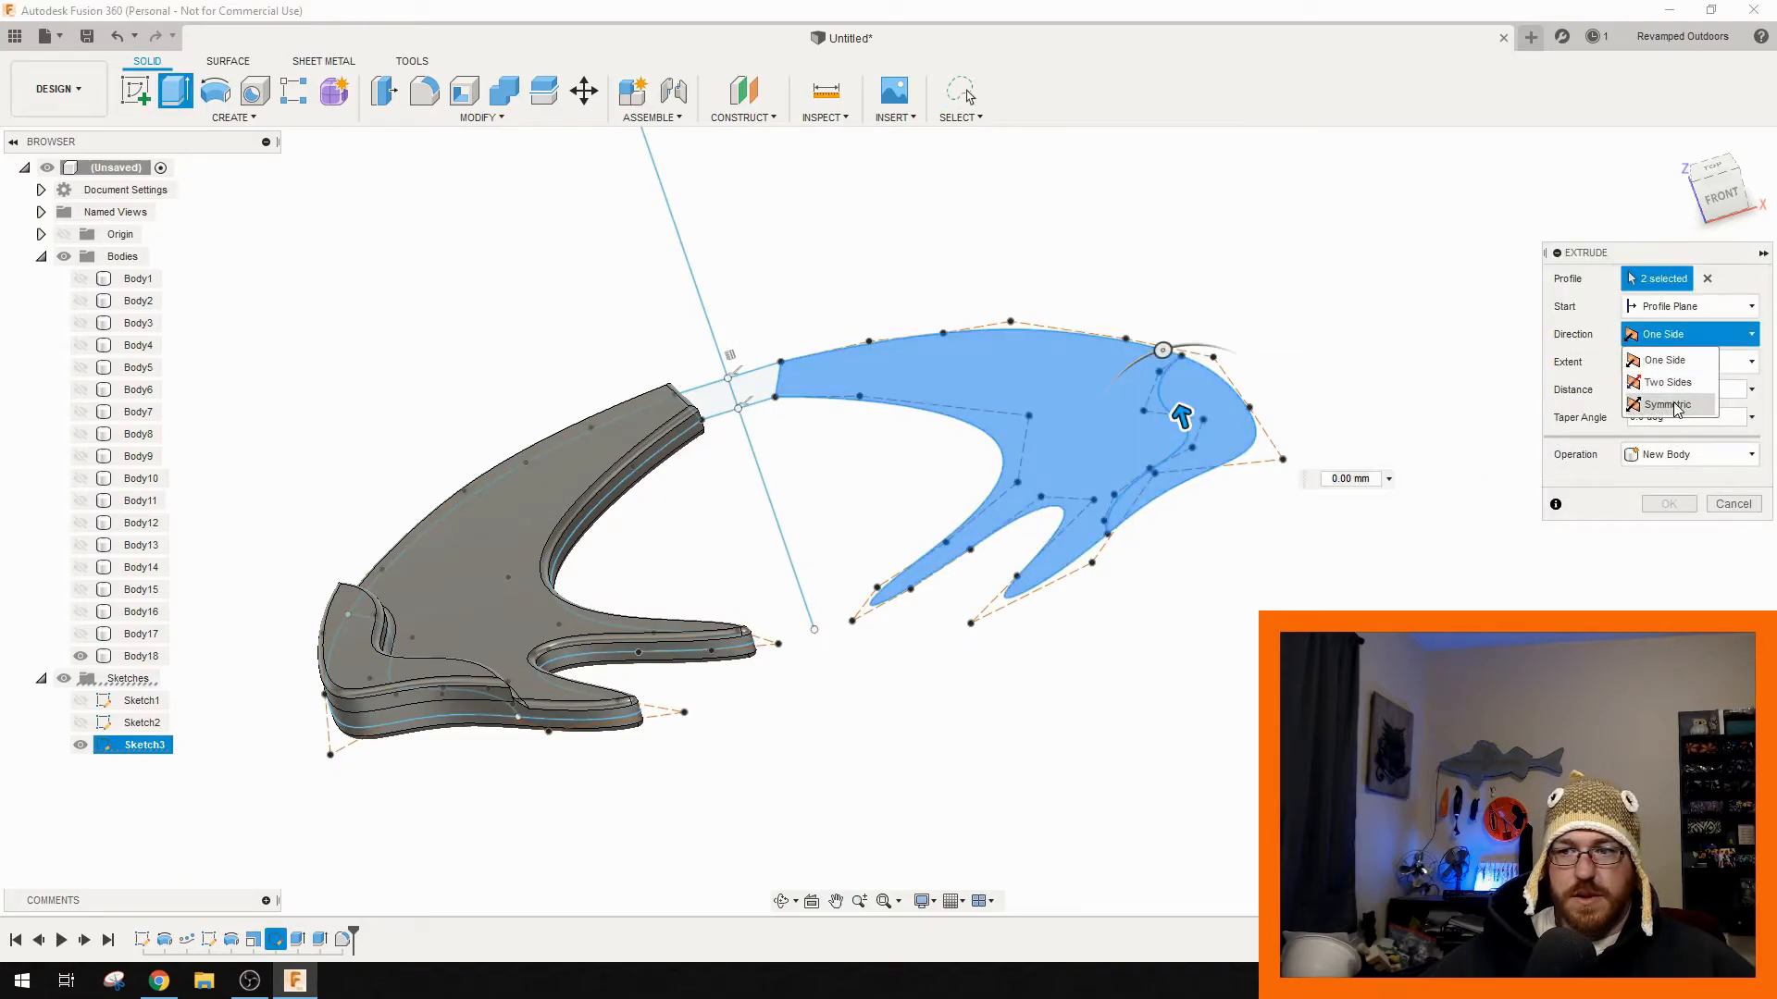
{"action": "left_click", "coordinate": [1679, 407]}
{"action": "type", "text": "1"}
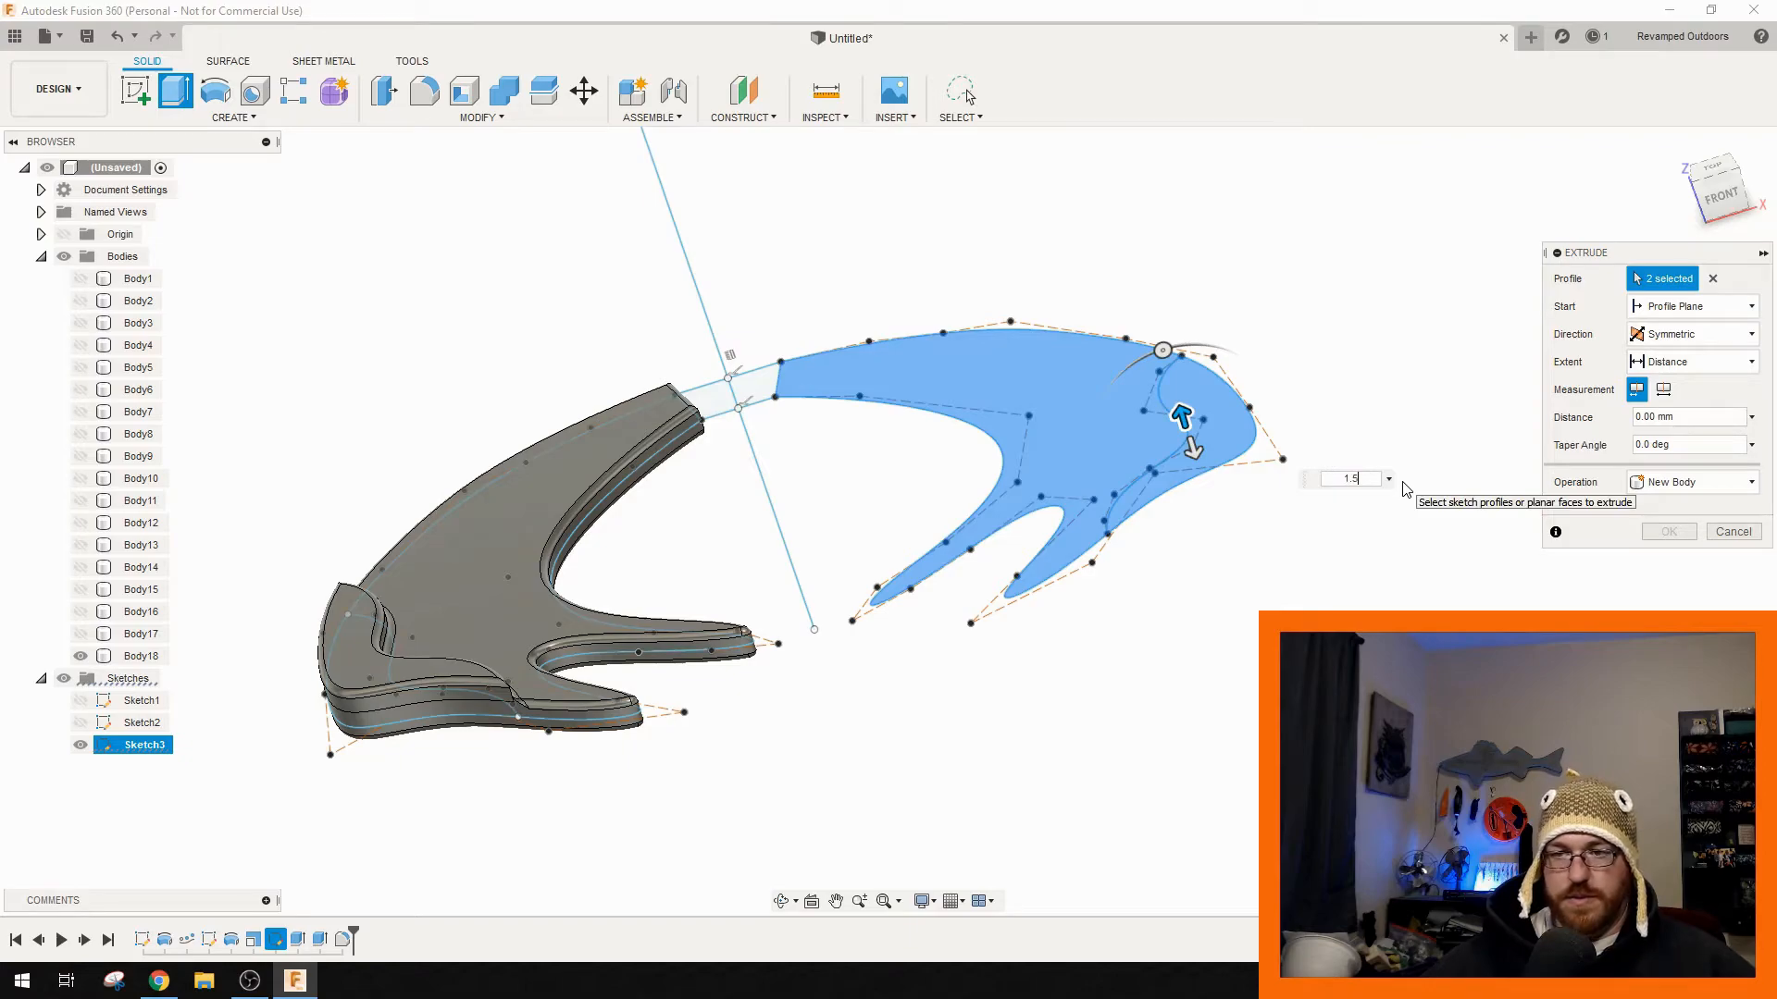
{"action": "type", "text": ".5"}
{"action": "key", "text": "Return"}
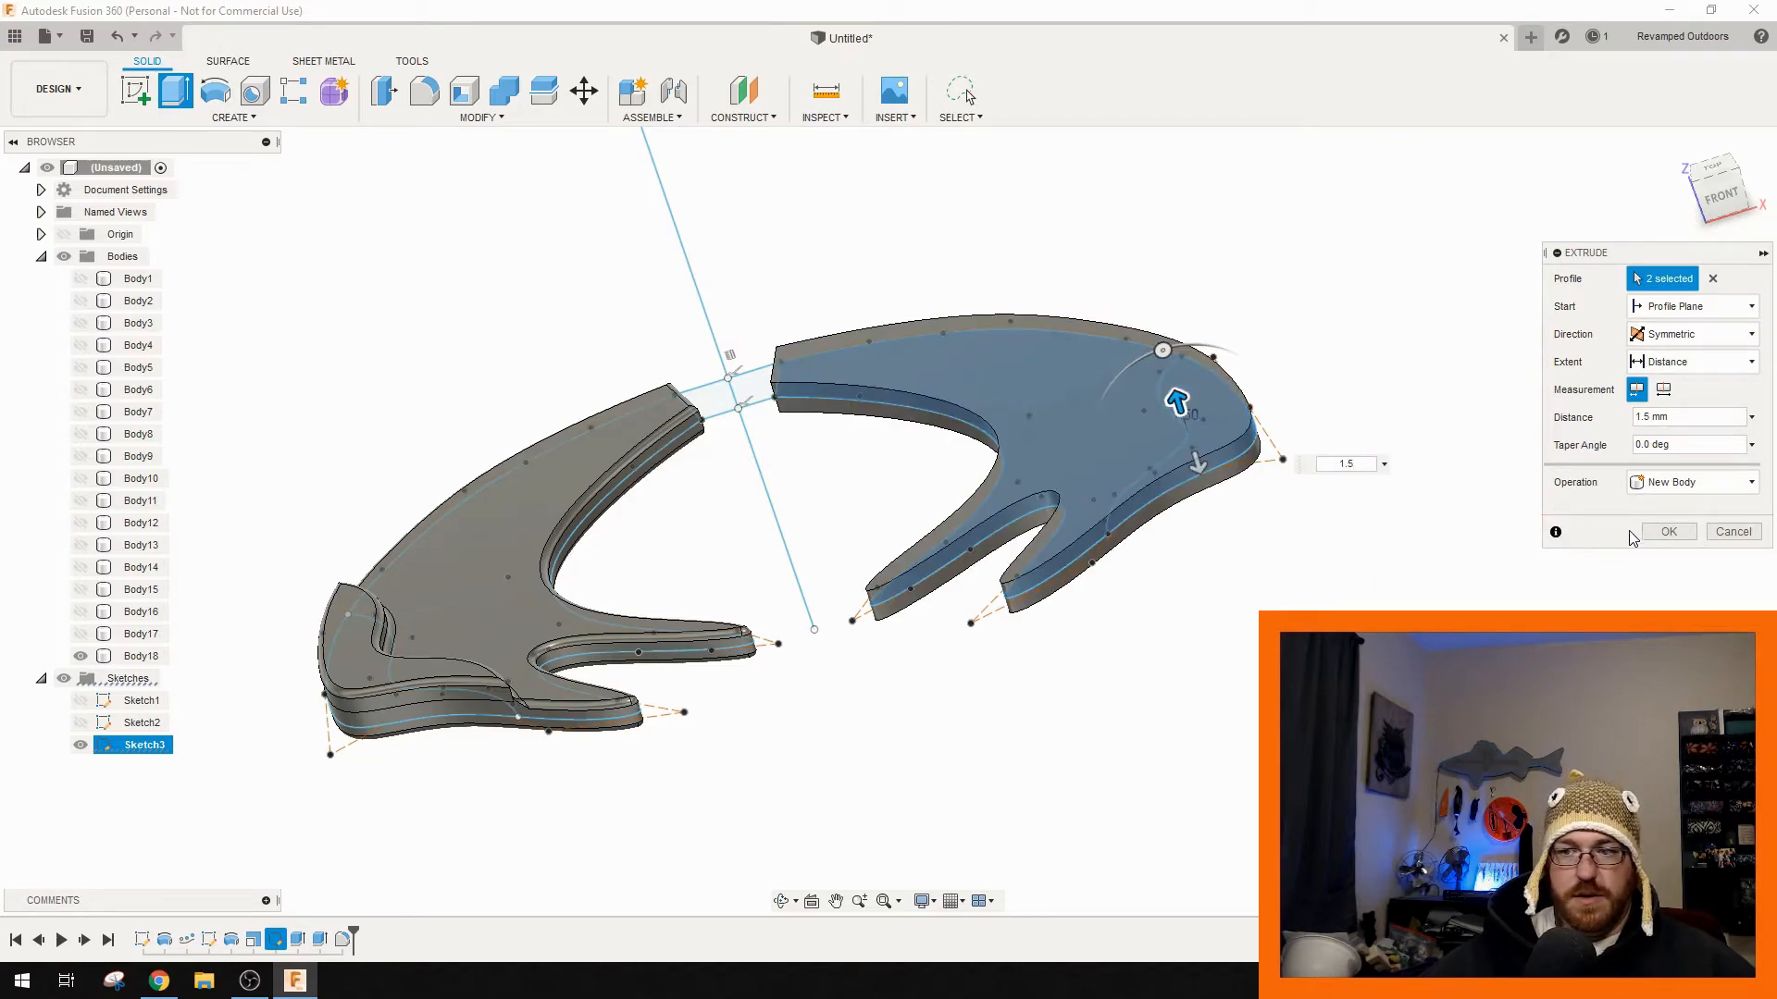
{"action": "left_click", "coordinate": [1668, 531]}
- Hide Body19 and extrude the right pincer's outer pad profile to one side as a new body
{"action": "left_click", "coordinate": [81, 678]}
{"action": "left_click", "coordinate": [1207, 421]}
{"action": "right_click", "coordinate": [1220, 416]}
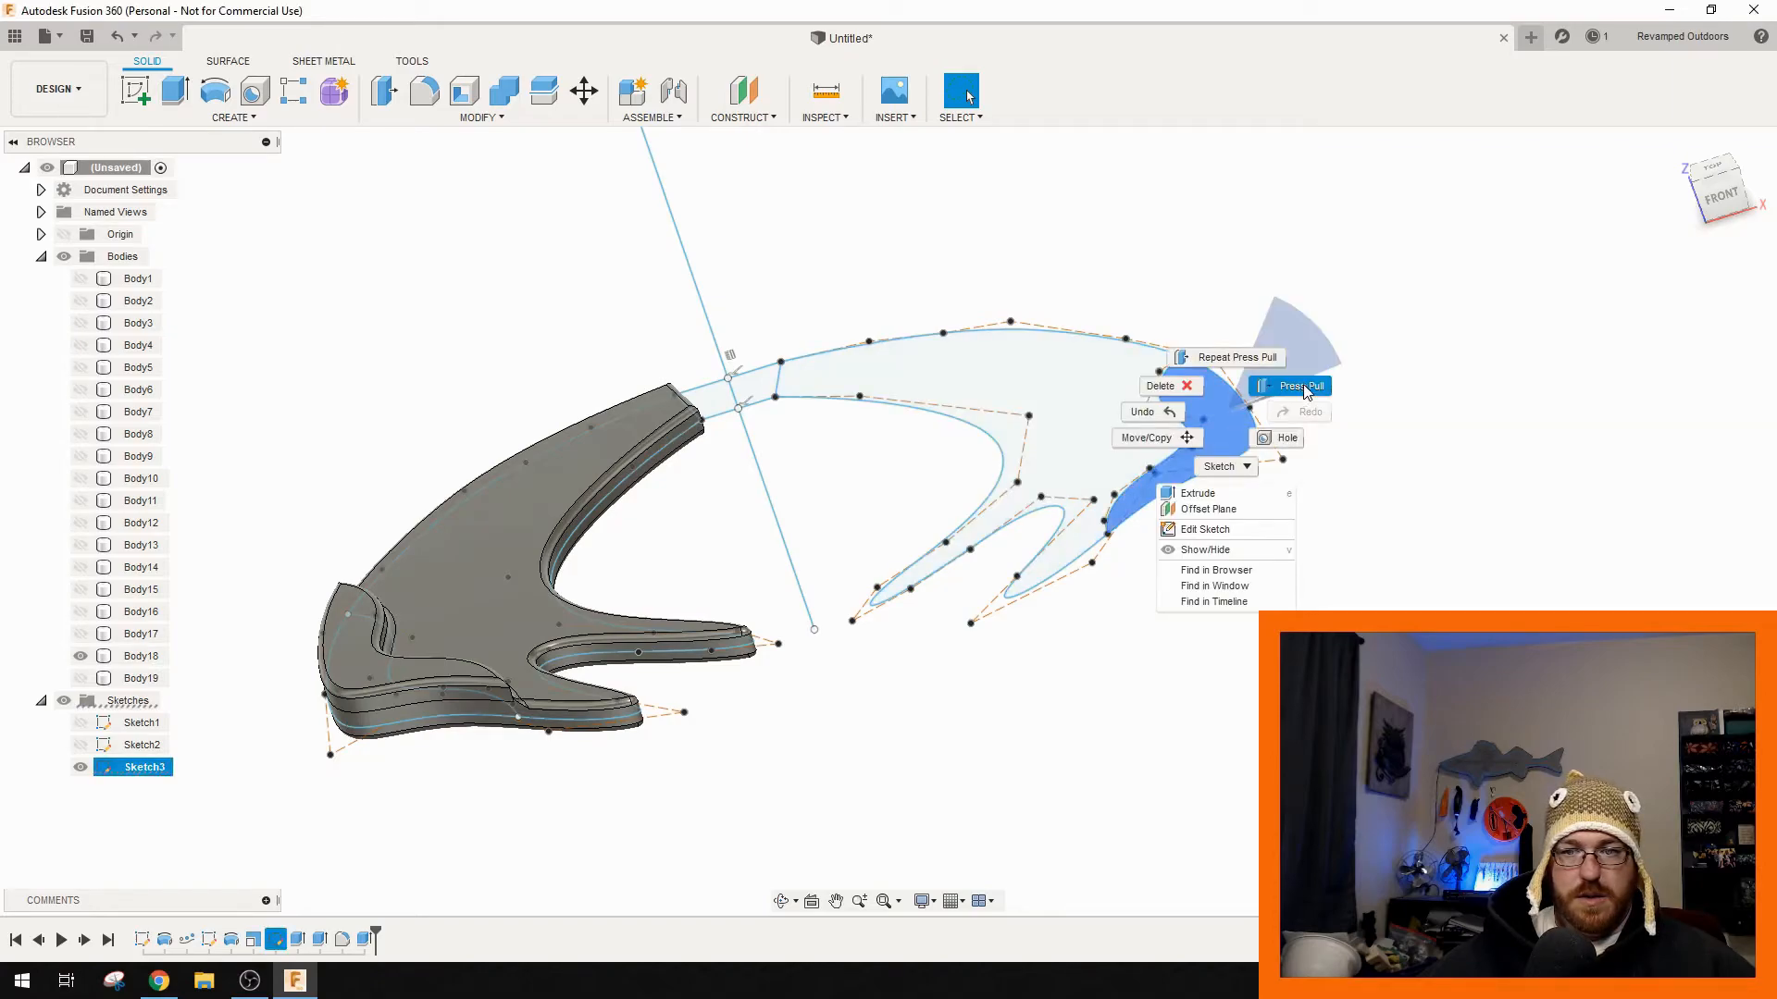
{"action": "left_click", "coordinate": [1306, 389]}
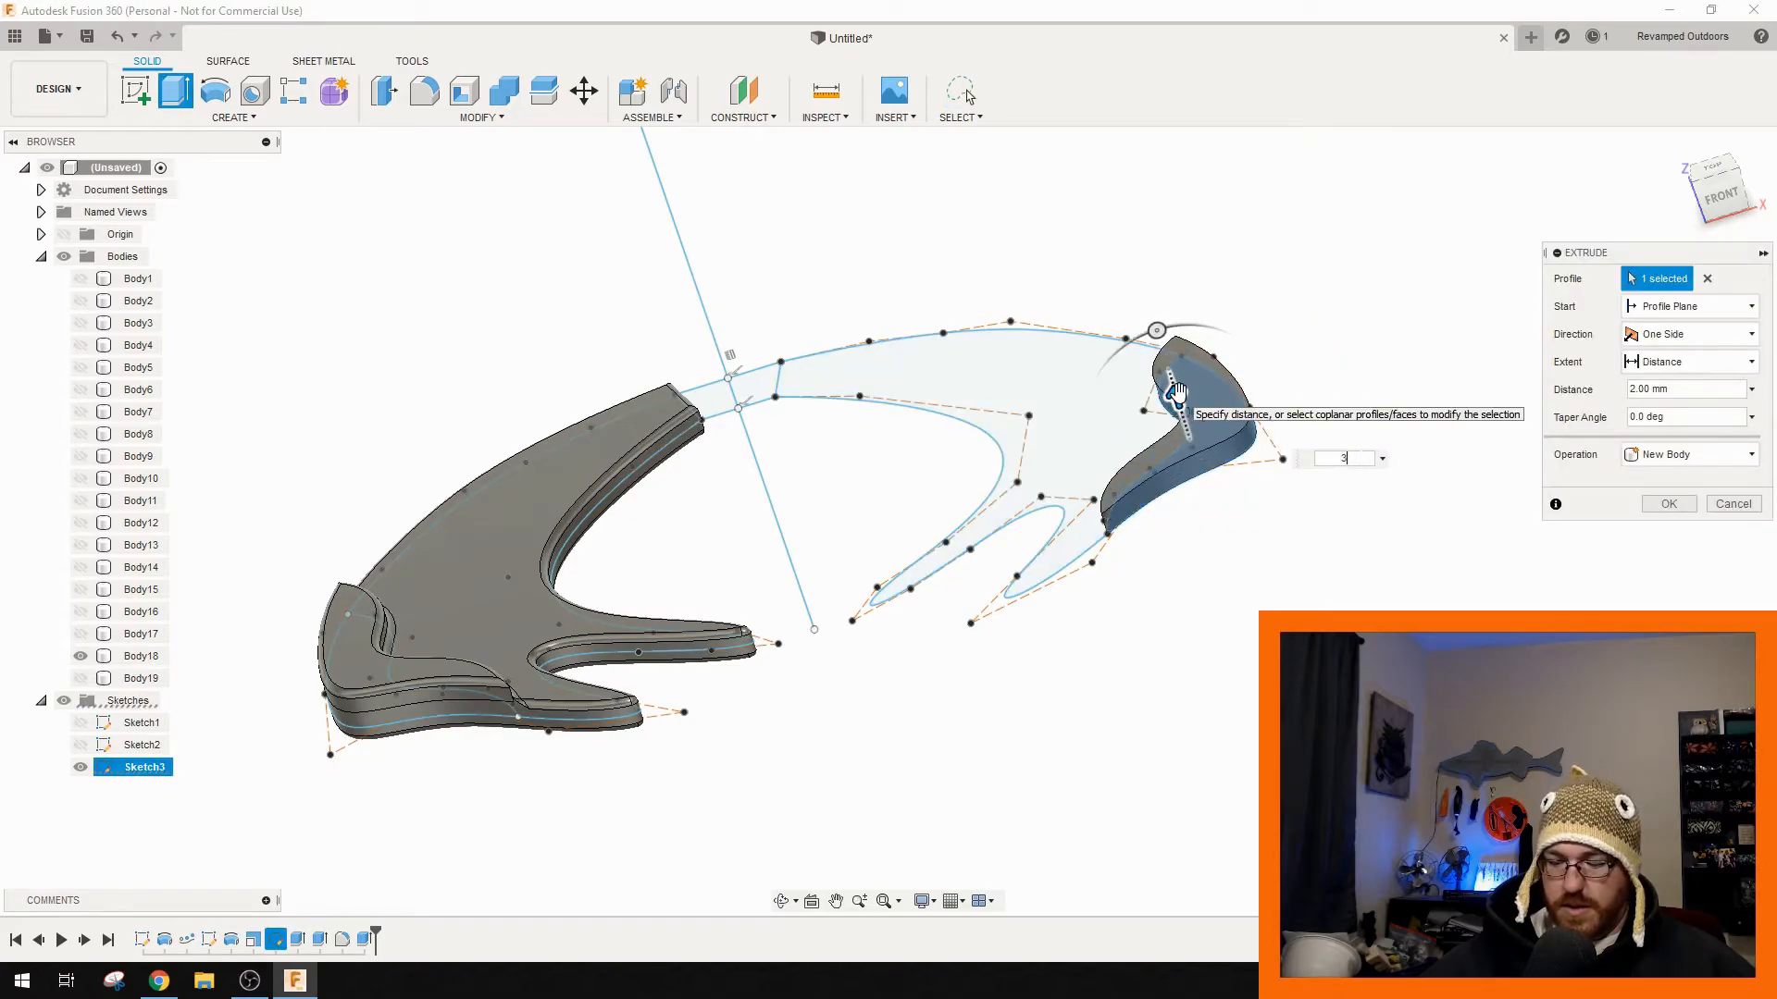
{"action": "left_click", "coordinate": [1668, 503]}
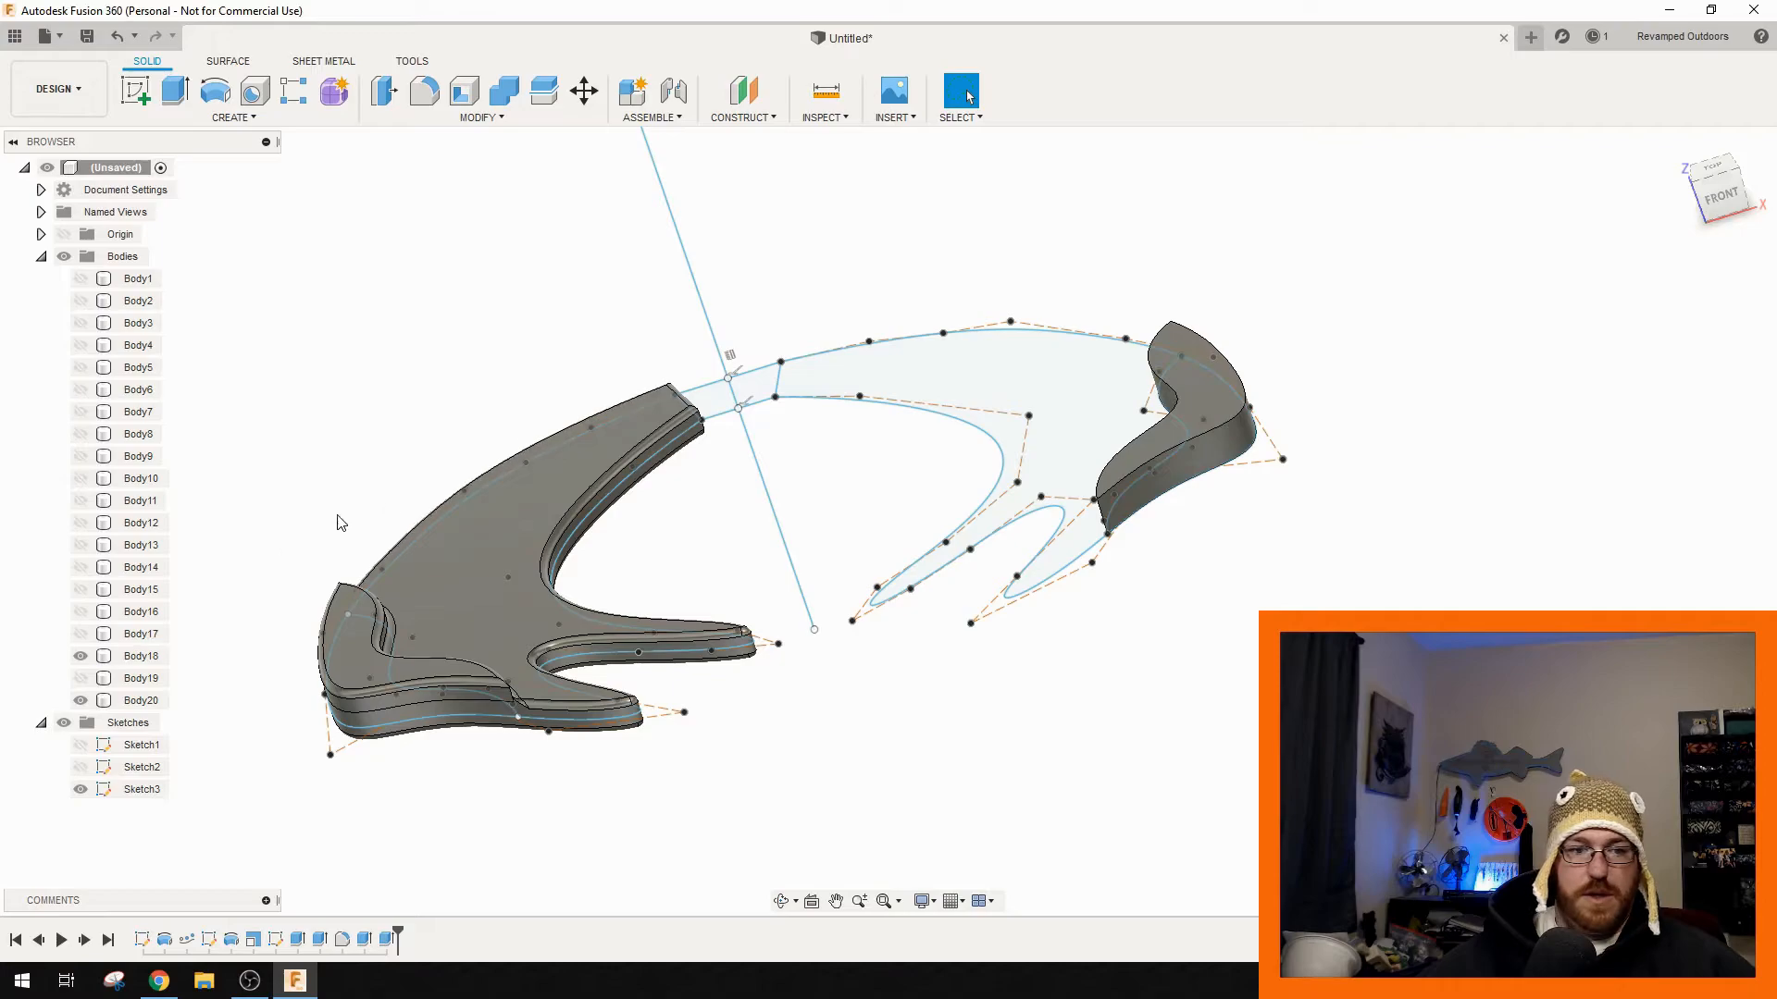
- Show Body19 and combine it with Body20 using the Join operation
{"action": "left_click", "coordinate": [80, 679]}
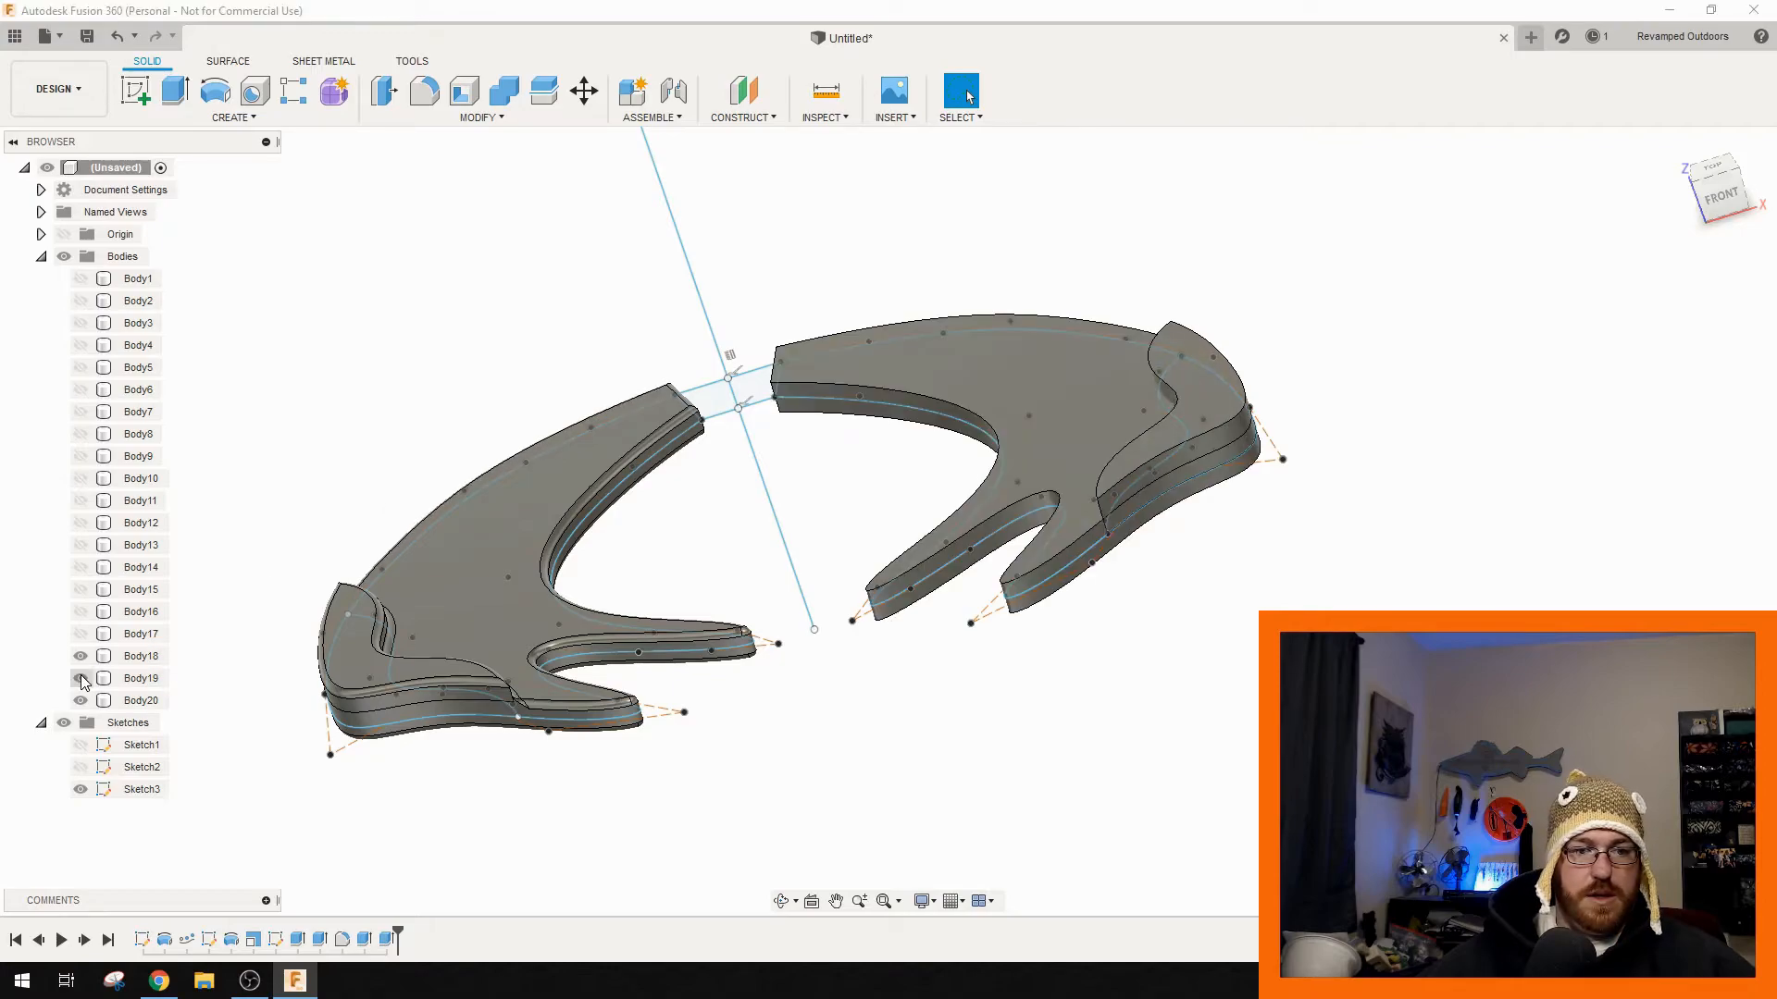
{"action": "left_click", "coordinate": [138, 680]}
{"action": "left_click", "coordinate": [140, 700], "text": "ctrl"}
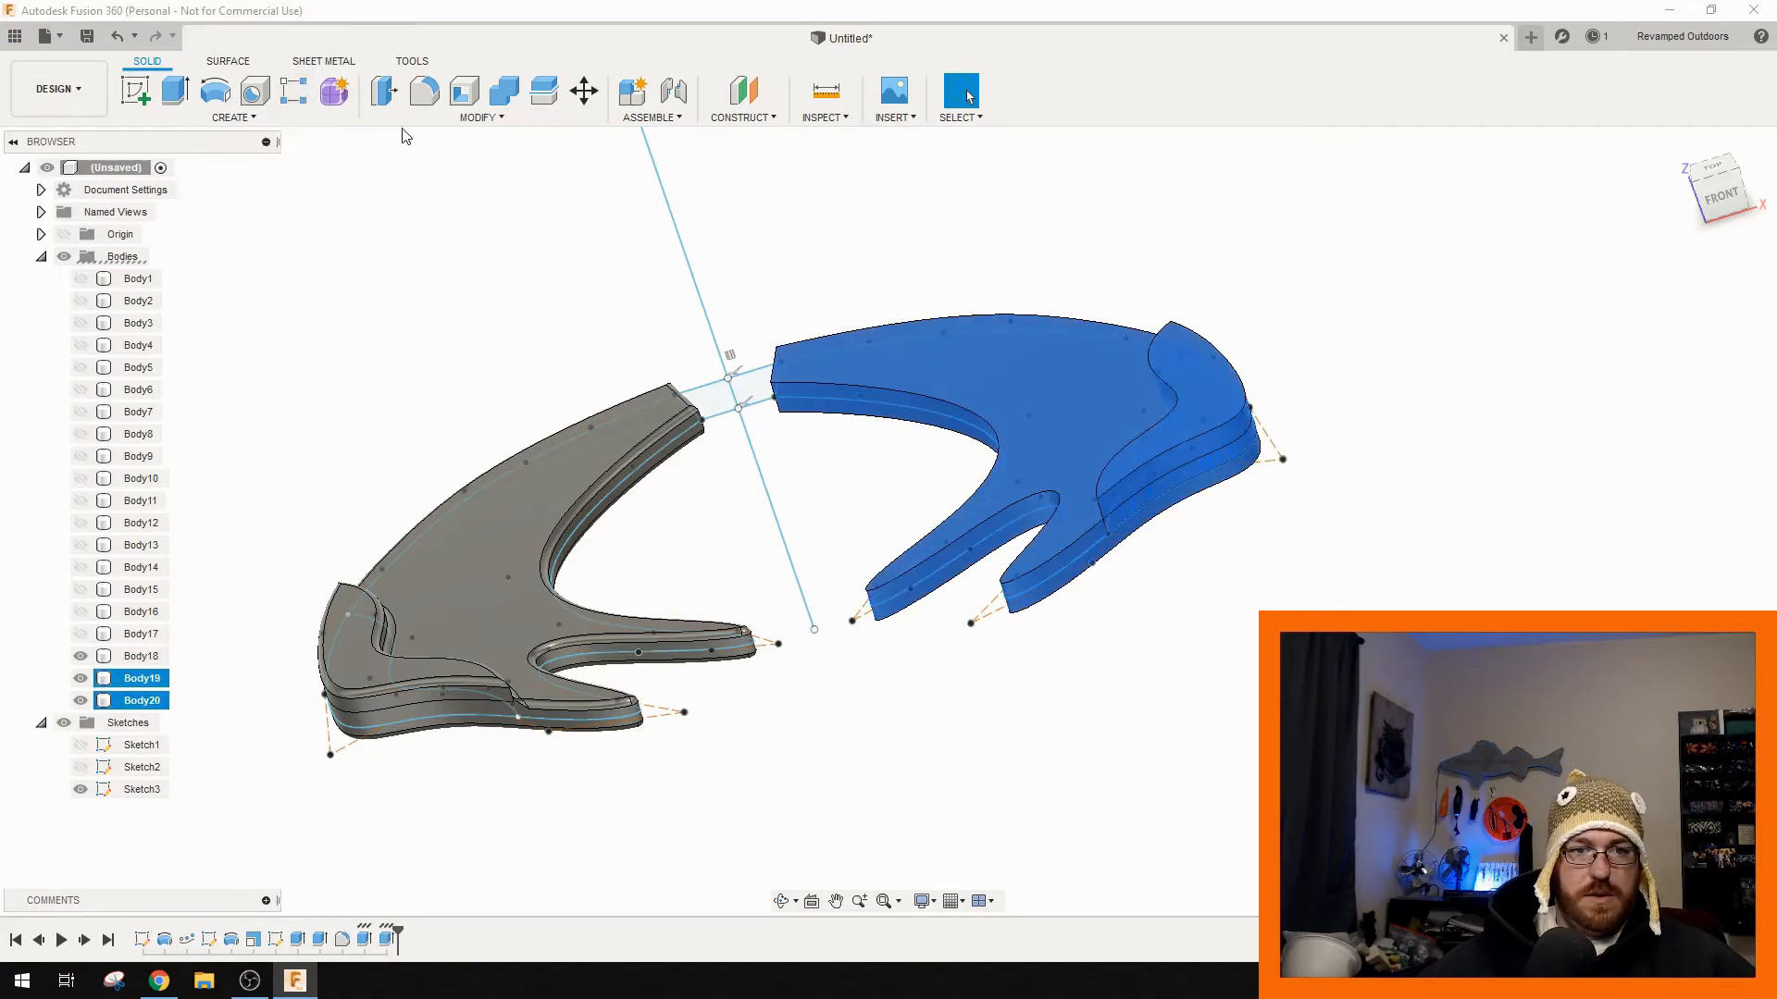
{"action": "left_click", "coordinate": [478, 117]}
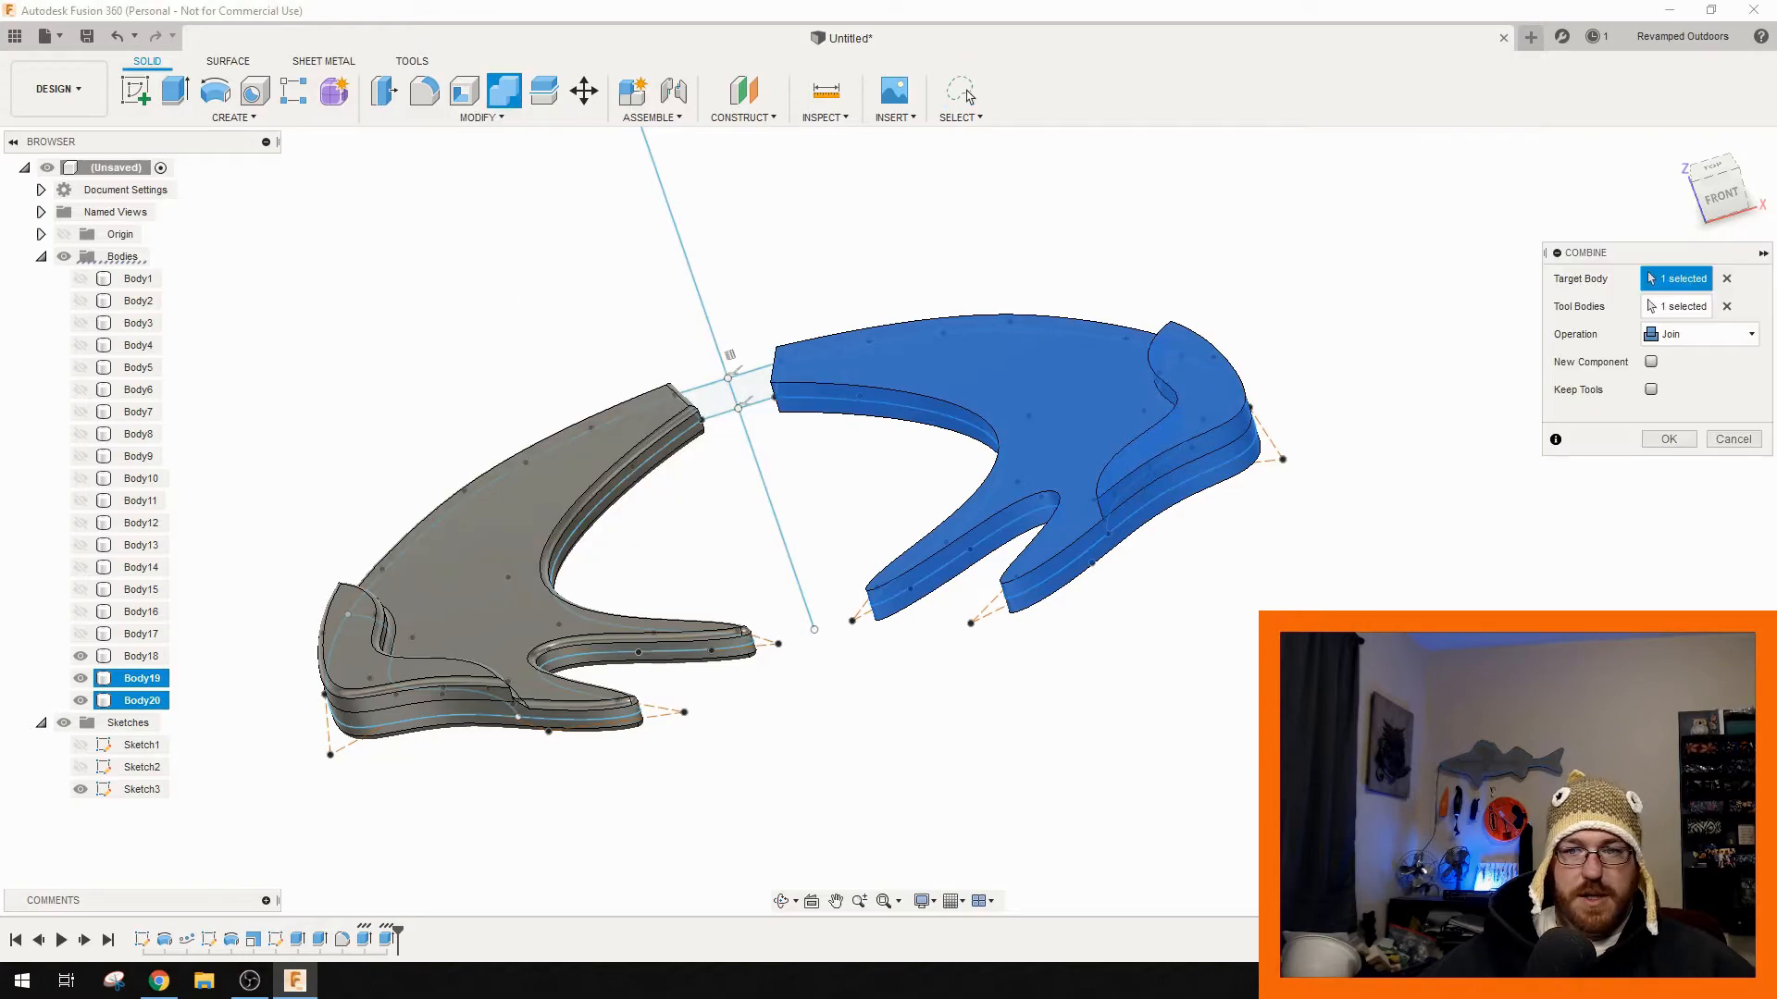
{"action": "left_click", "coordinate": [1668, 439]}
- Try a 0.6 mm fillet on the right pincer's main face, raised pad top and underside
{"action": "left_click", "coordinate": [996, 335]}
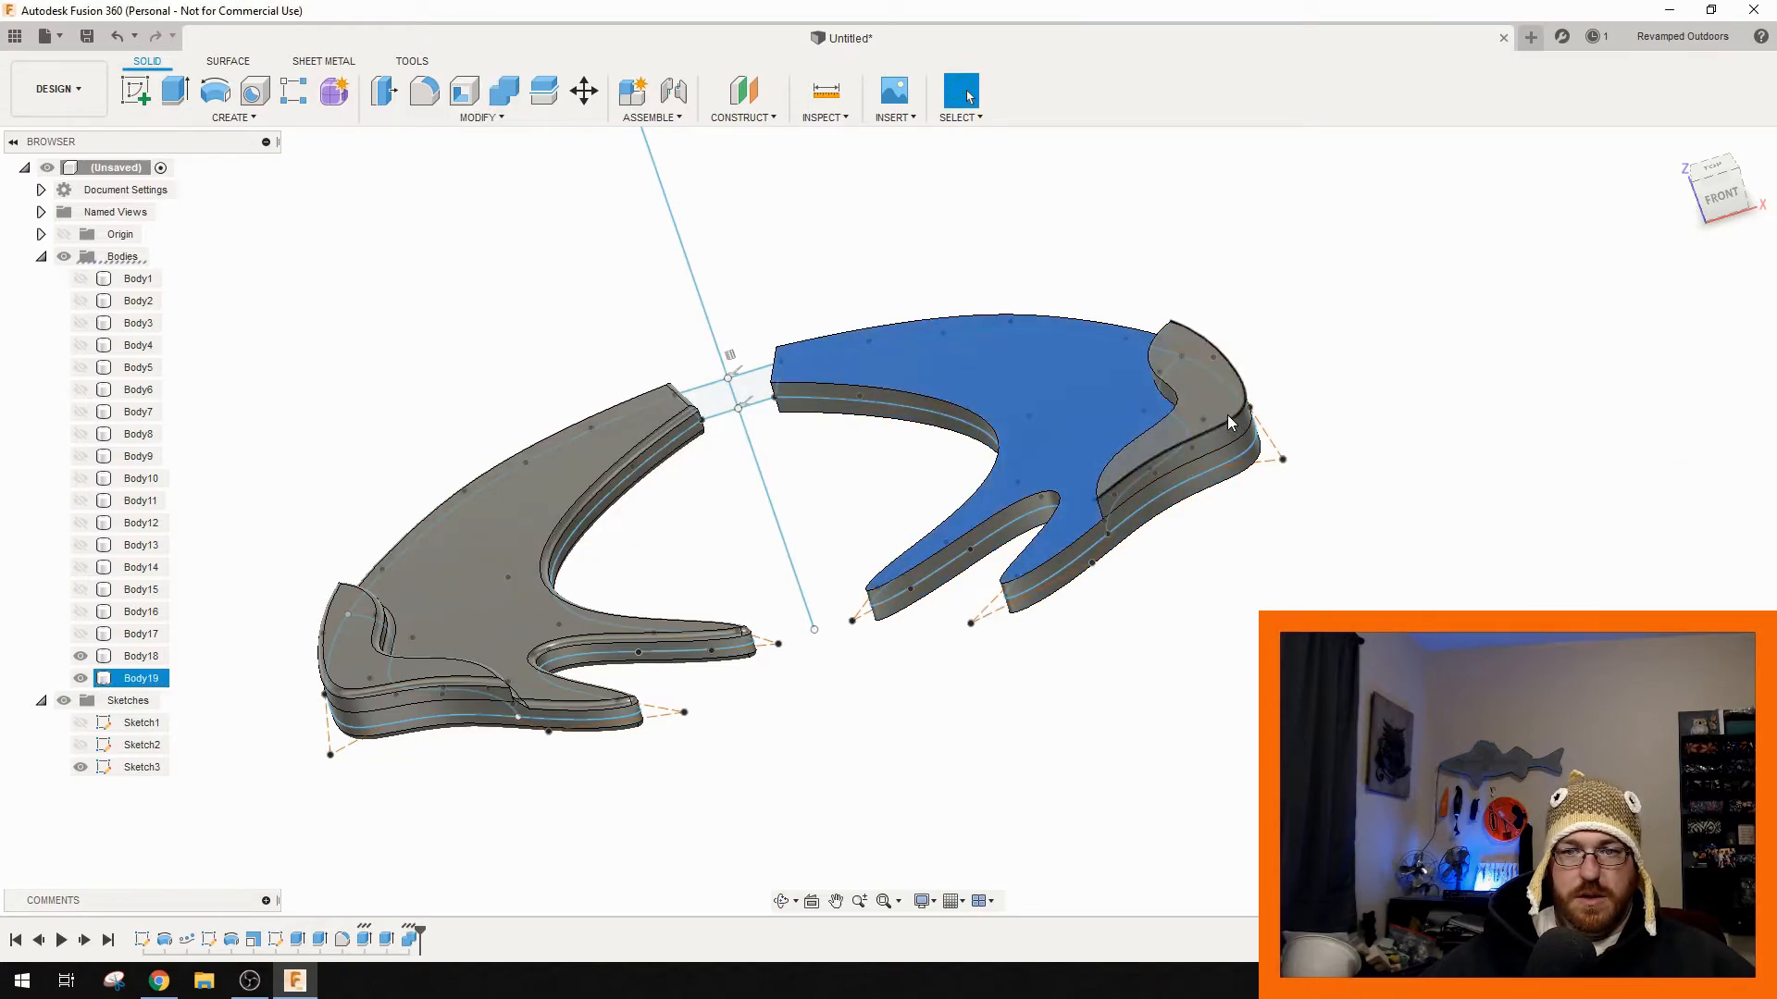
{"action": "left_click", "coordinate": [1208, 381]}
{"action": "left_click", "coordinate": [1079, 365], "text": "shift"}
{"action": "middle_click_drag", "start_coordinate": [1220, 576], "coordinate": [1220, 389], "text": "shift"}
{"action": "left_click", "coordinate": [1226, 683], "text": "shift"}
{"action": "key", "text": "f"}
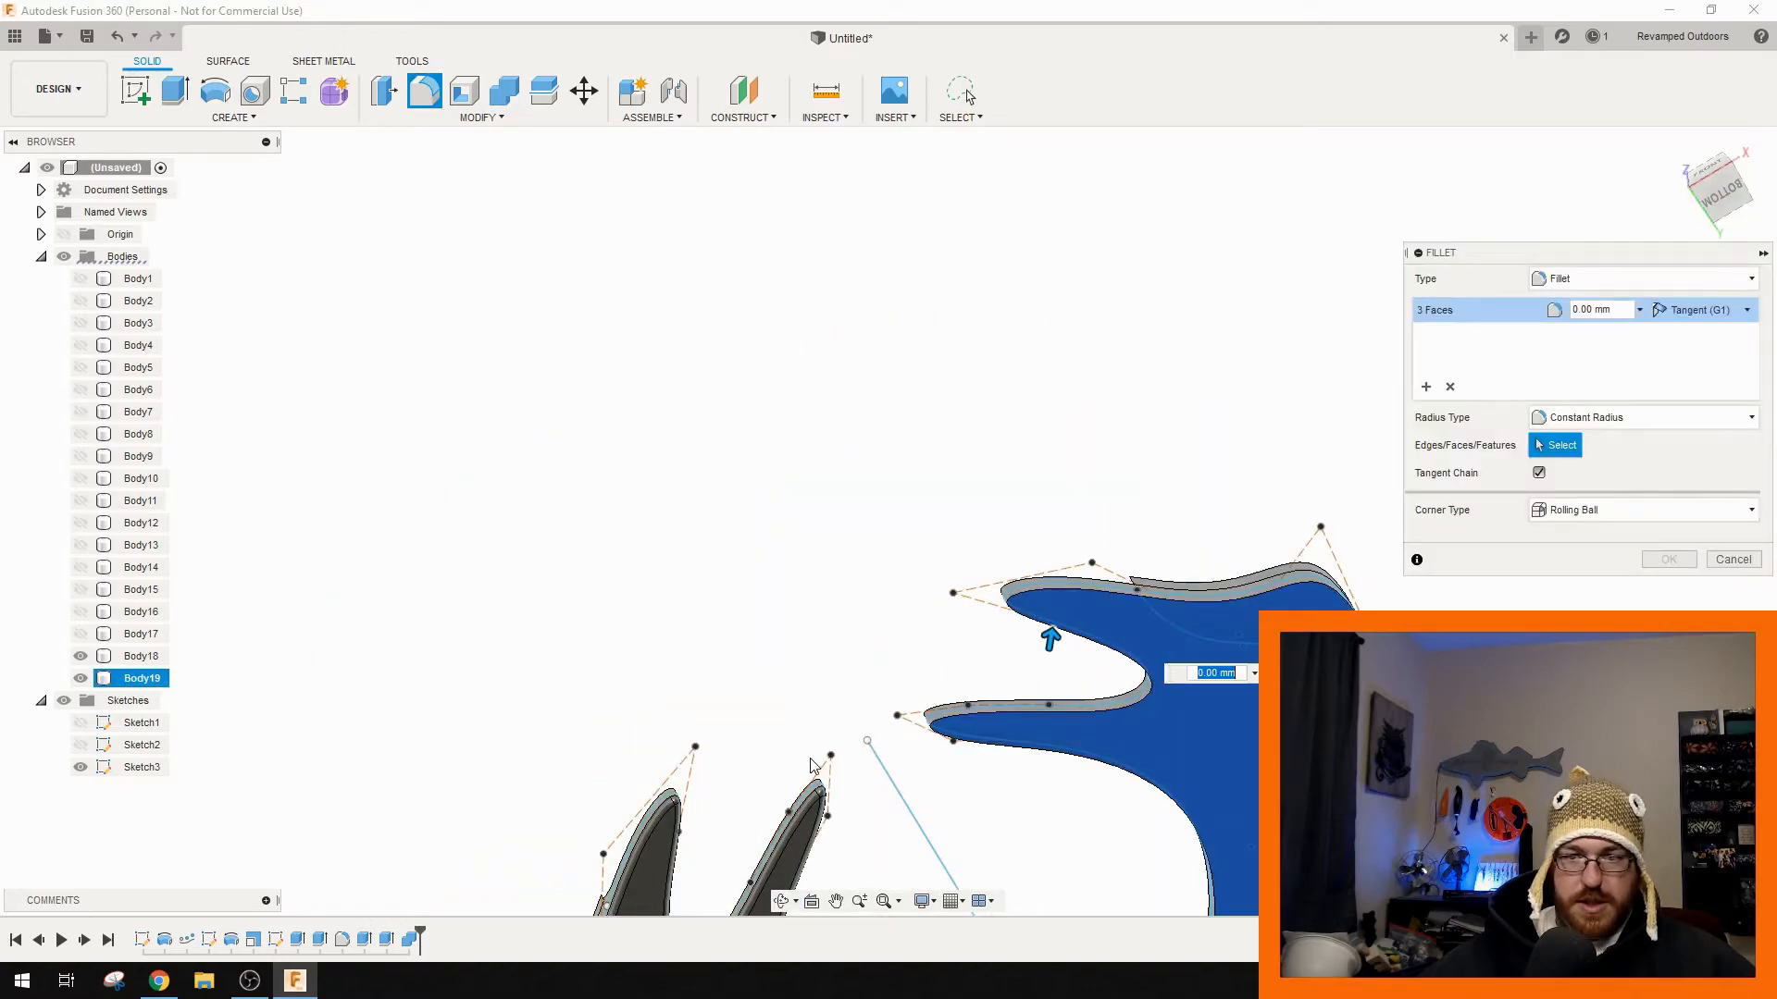
{"action": "middle_click_drag", "start_coordinate": [574, 706], "coordinate": [829, 638], "text": "shift"}
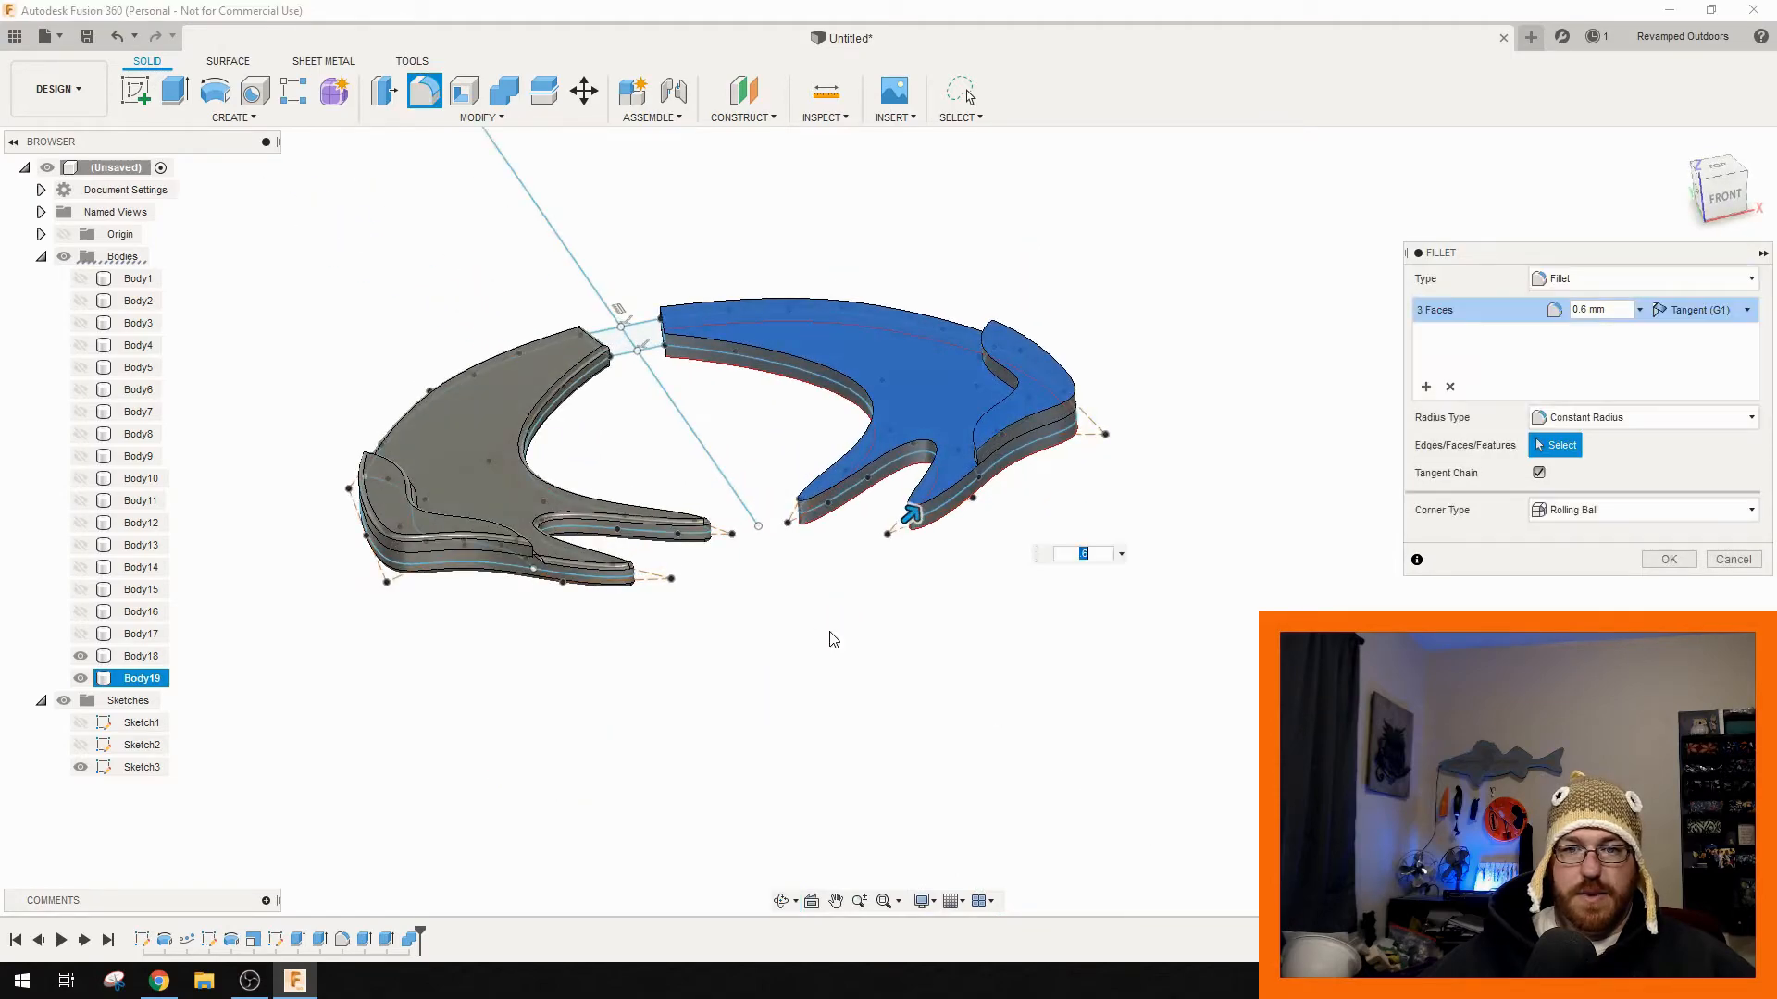
{"action": "middle_click_drag", "start_coordinate": [1169, 623], "coordinate": [1035, 699], "text": "shift"}
- Hide Sketch3, reselect the right pincer's main face, and try a 0.5 mm radius for the three-face fillet
{"action": "left_click", "coordinate": [81, 767]}
{"action": "scroll", "coordinate": [847, 590], "scroll_direction": "up", "scroll_amount": 4}
{"action": "middle_click_drag", "start_coordinate": [860, 599], "coordinate": [920, 702], "text": "shift"}
{"action": "left_click", "coordinate": [790, 220]}
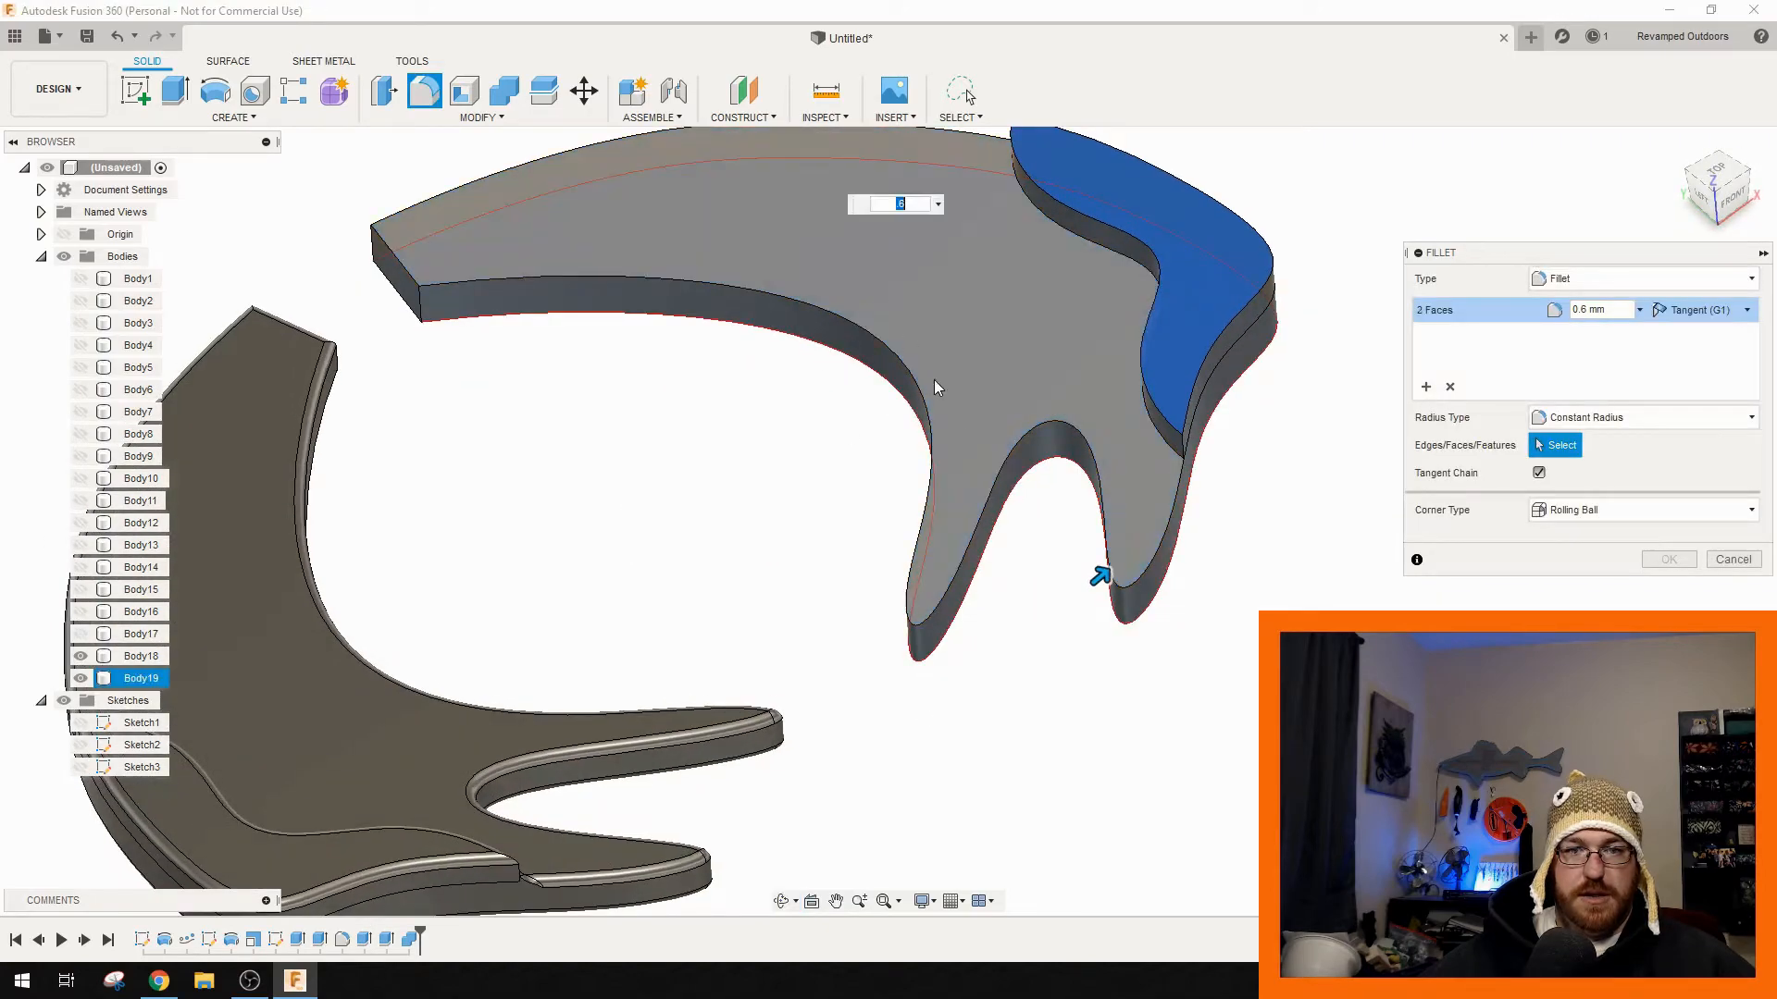
{"action": "left_click", "coordinate": [881, 285]}
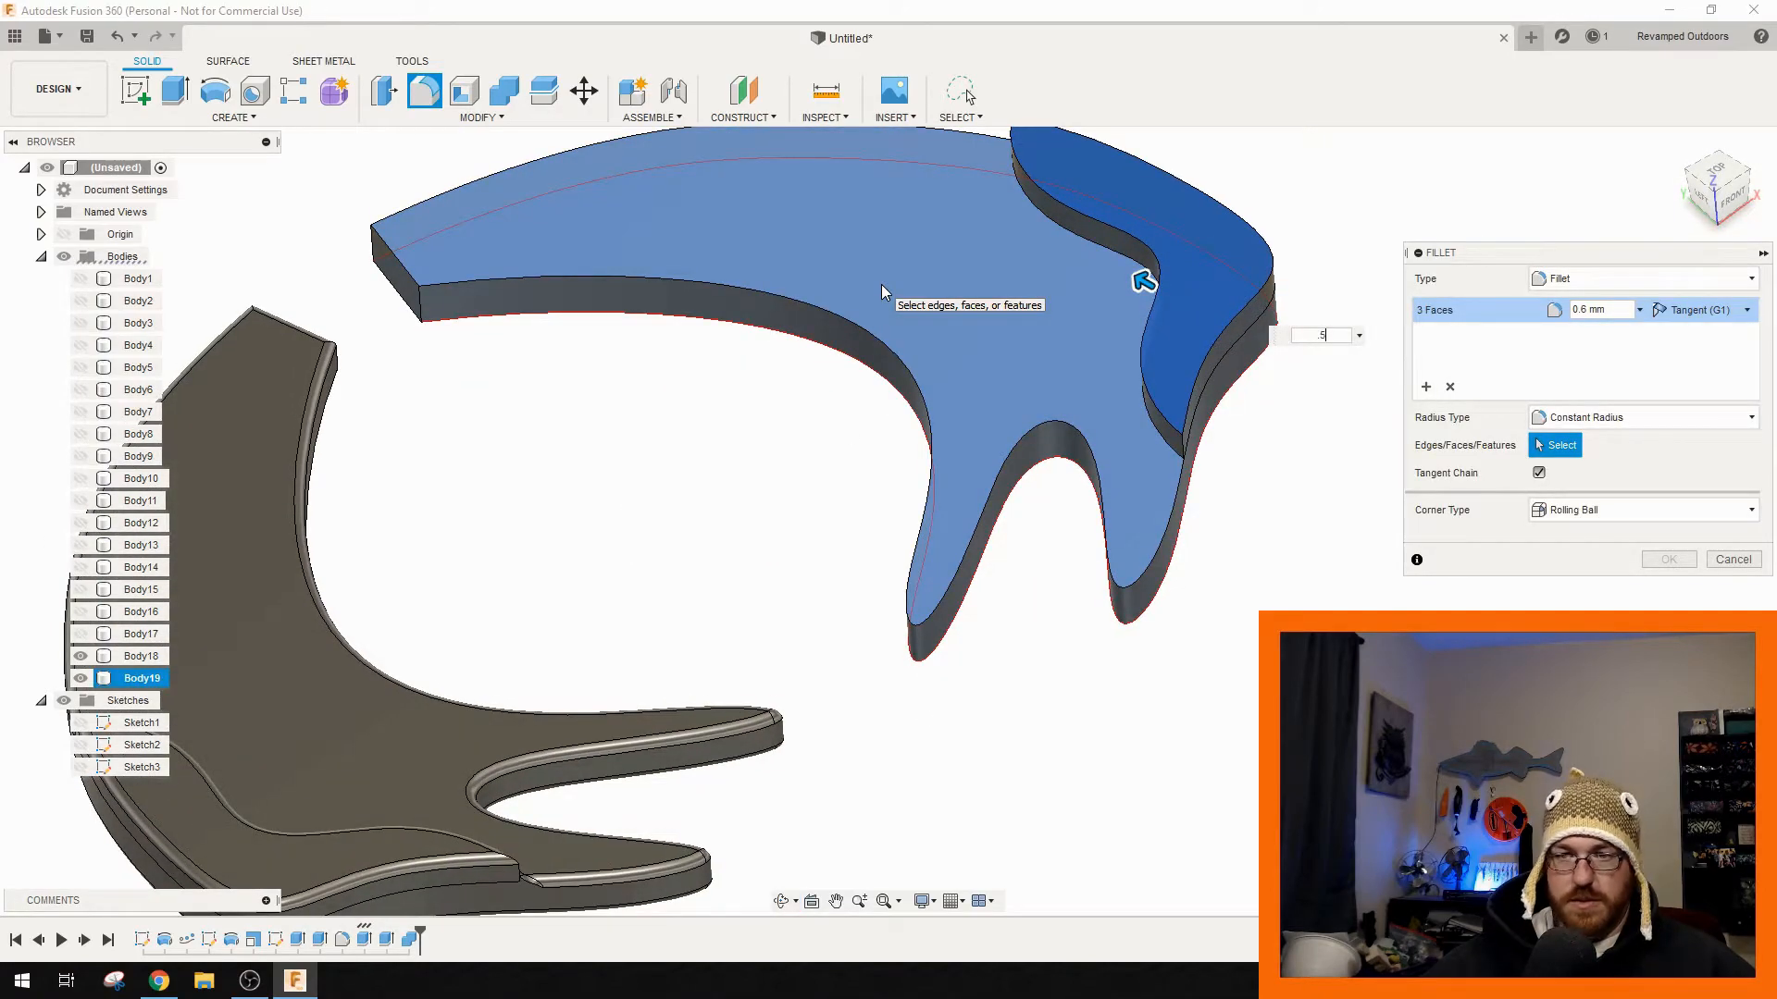
{"action": "key", "text": "Return"}
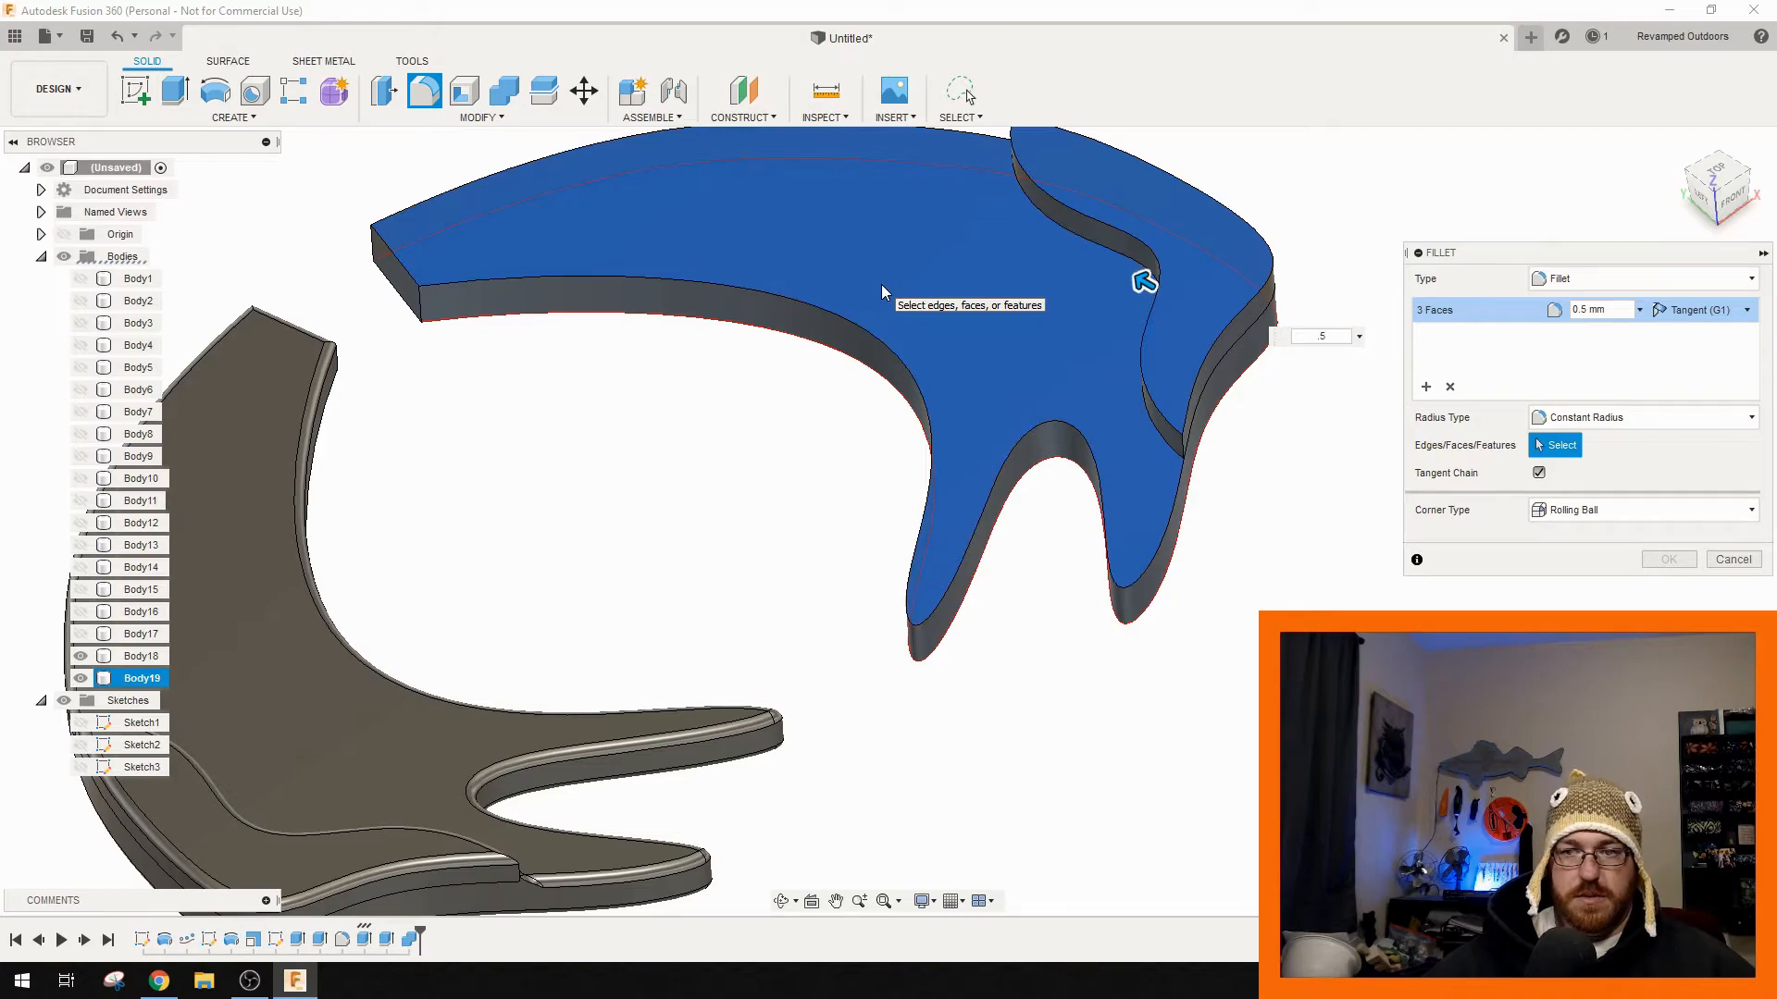
- Try the right pincer's fillet without the raised pad's top face, and abandon the fillet
{"action": "left_click", "coordinate": [1230, 235]}
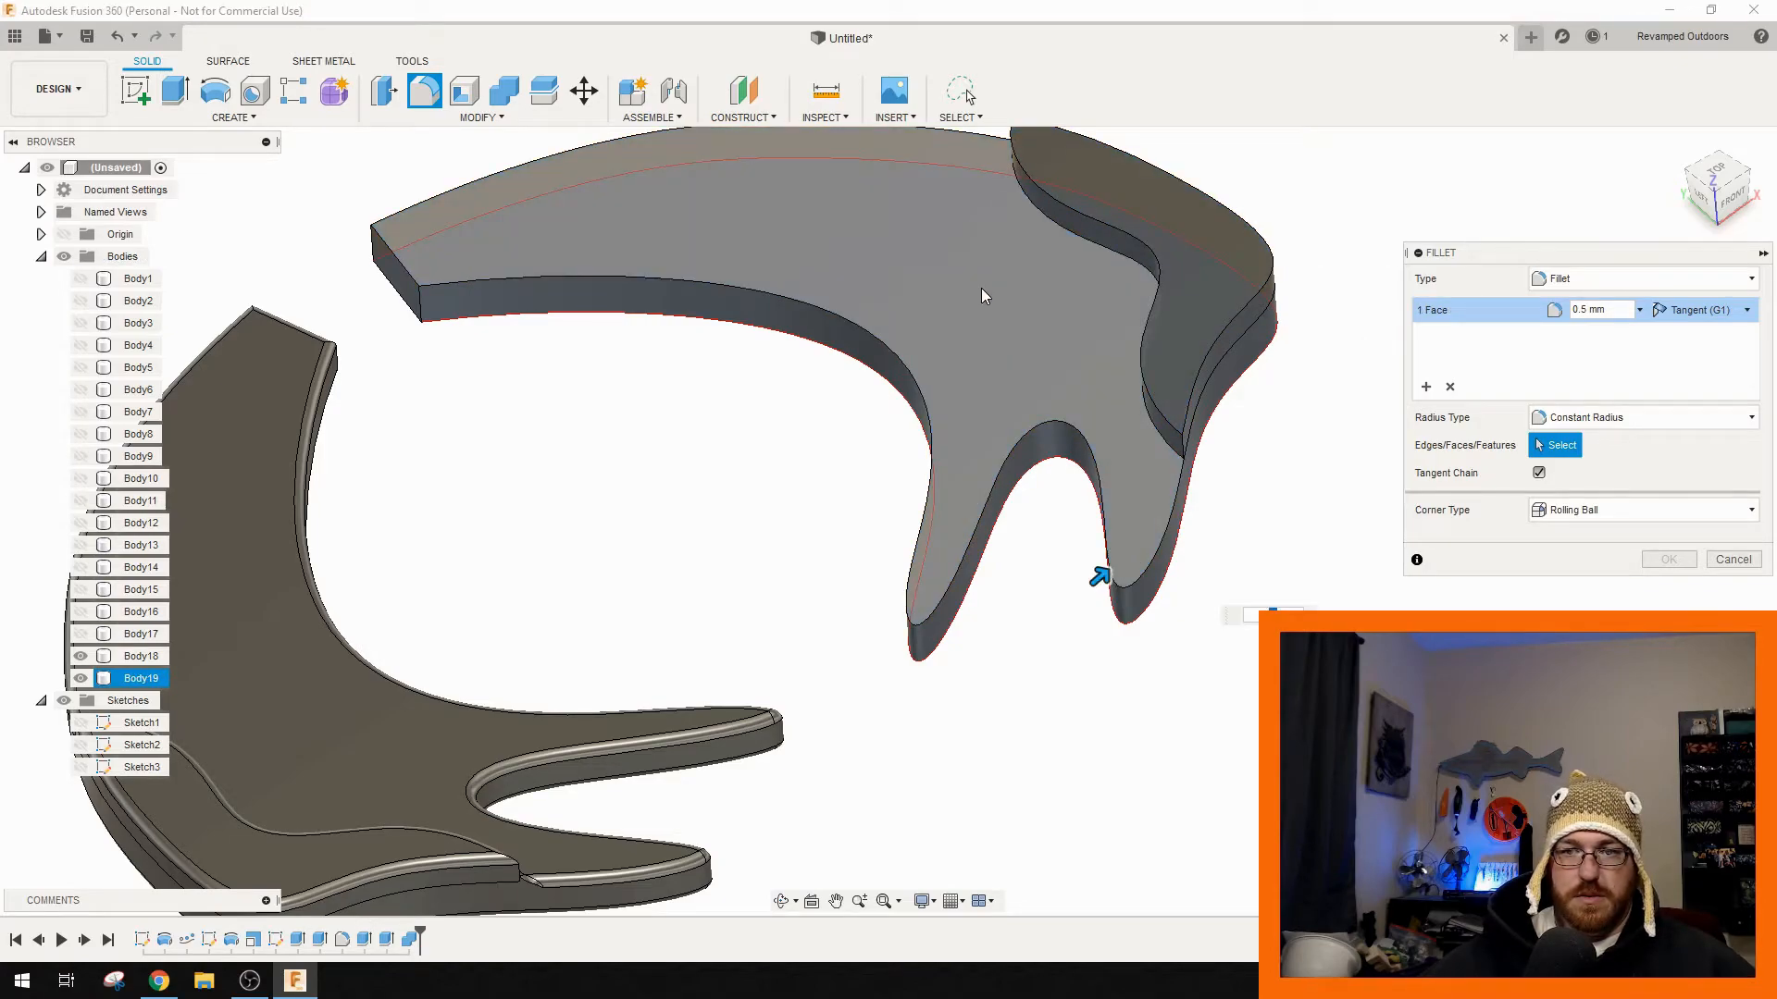
{"action": "type", "text": "1.63"}
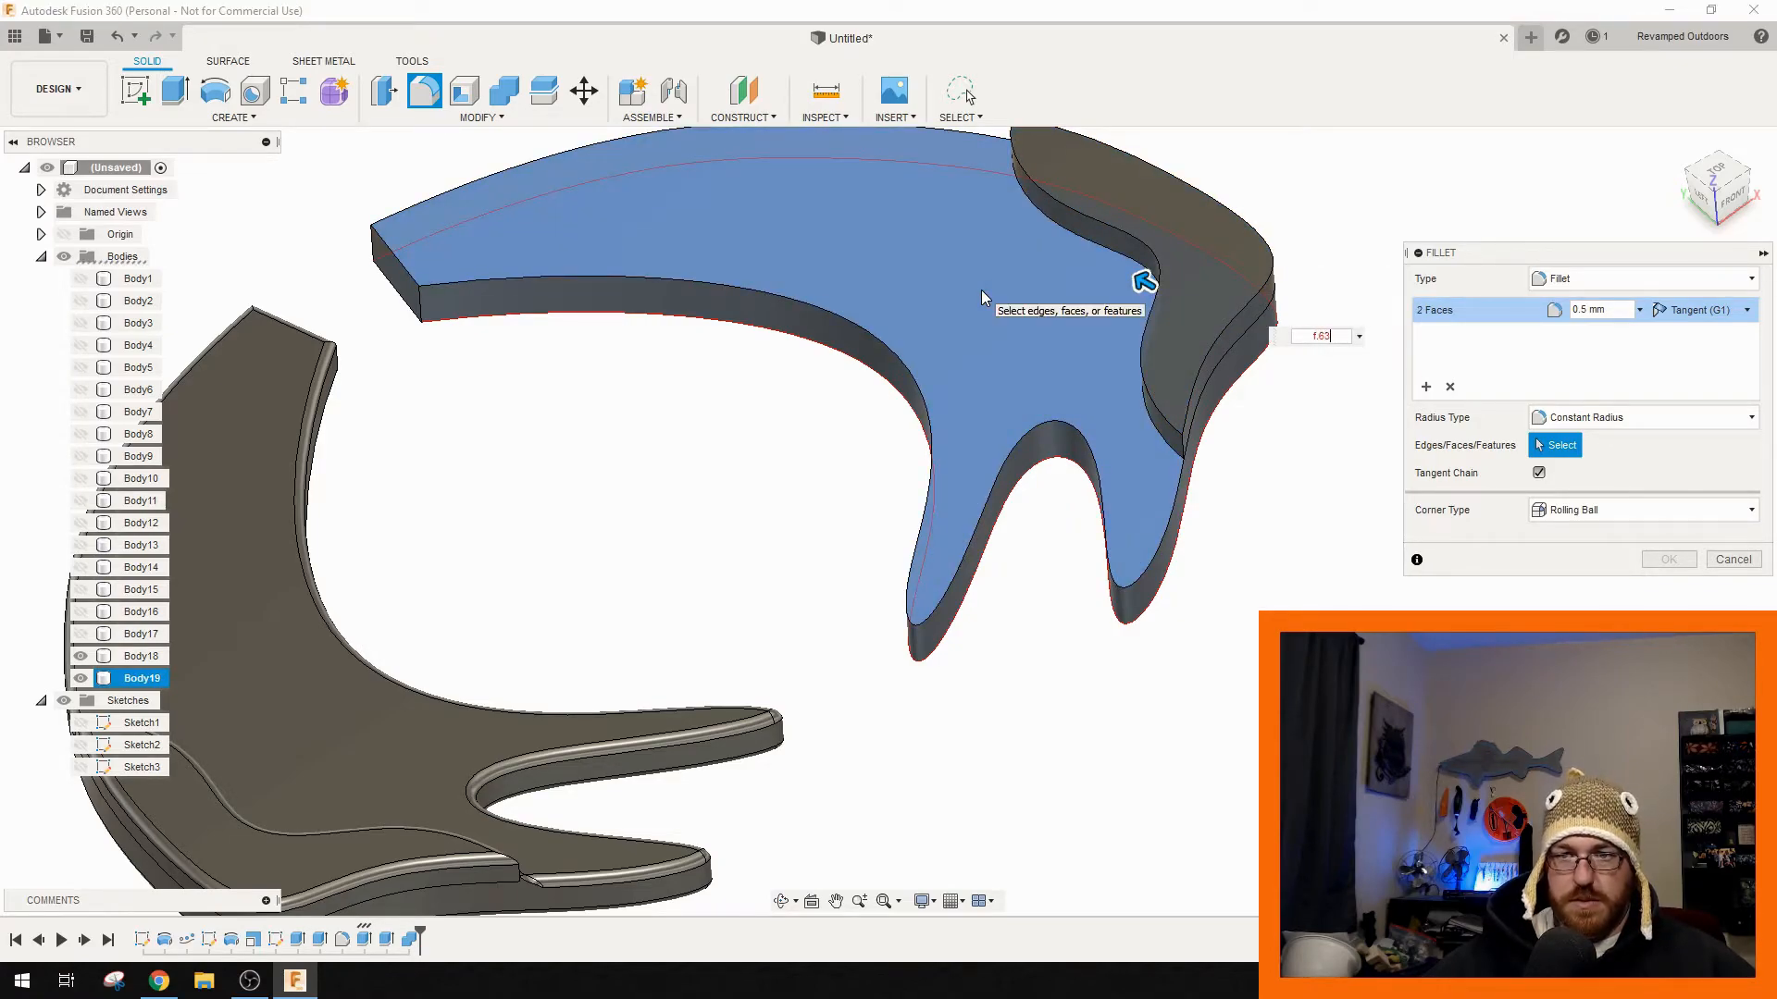
{"action": "key", "text": "BackSpace"}
{"action": "key", "text": "BackSpace"}
{"action": "key", "text": "BackSpace"}
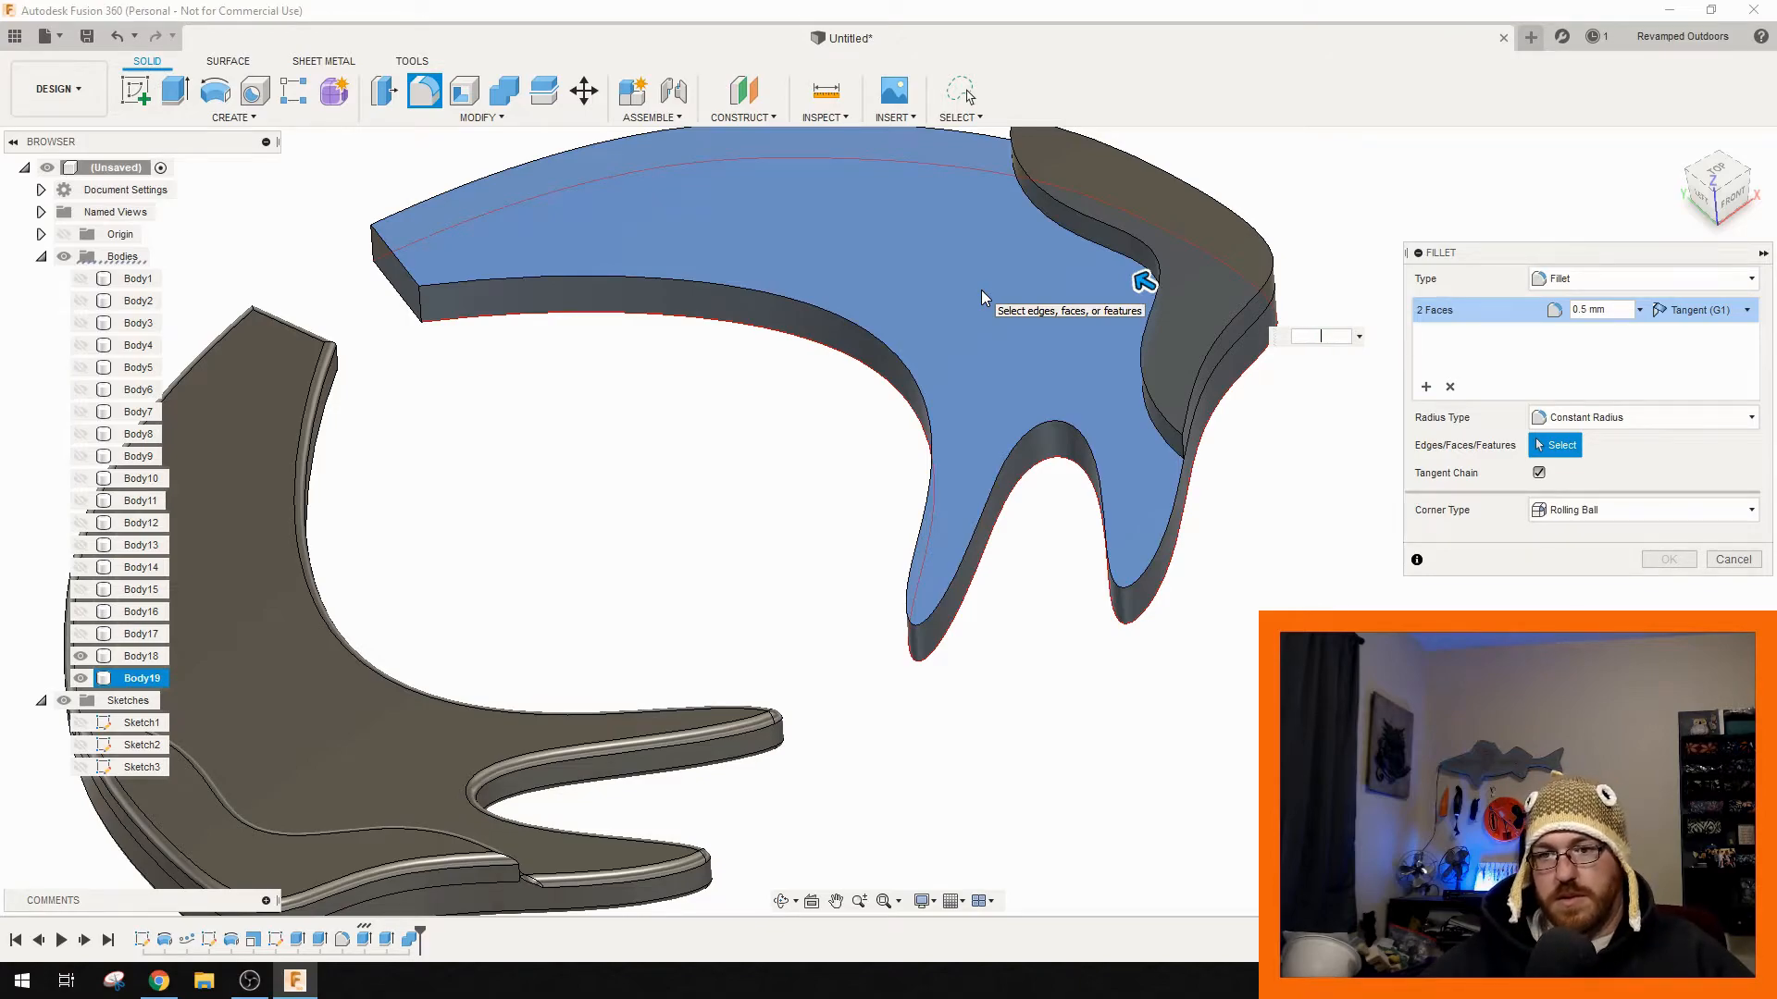
{"action": "left_click", "coordinate": [1714, 563]}
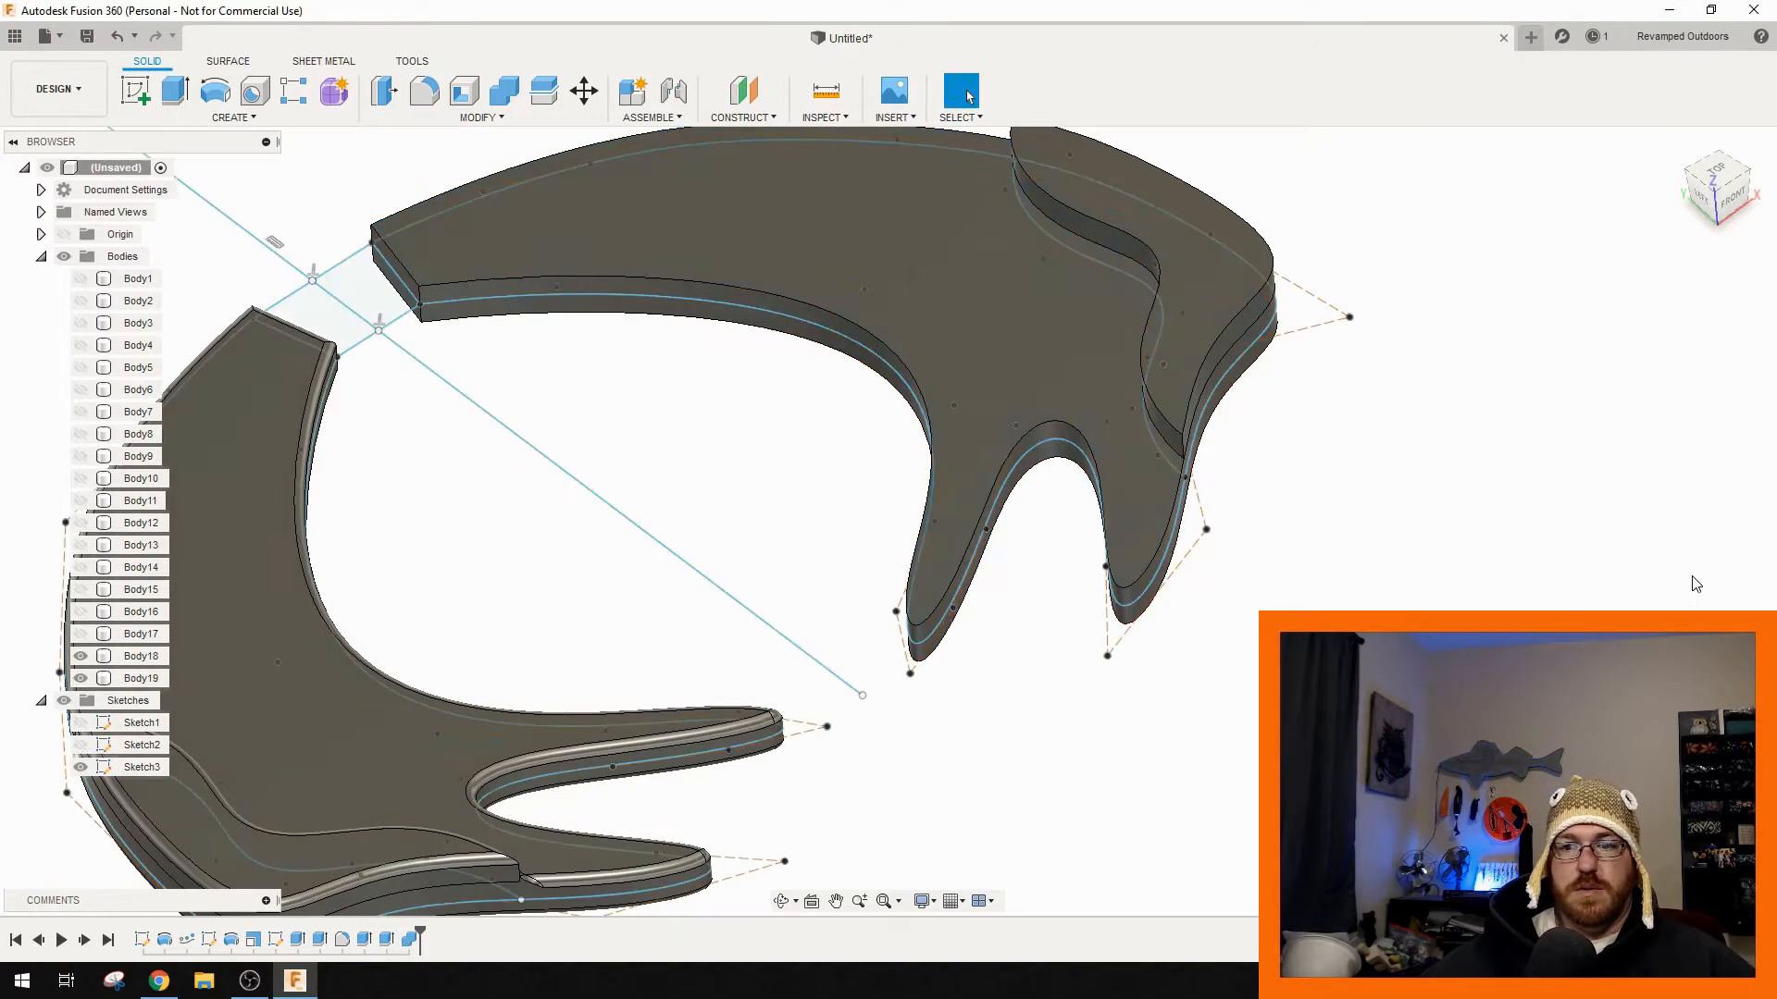
- Undo the body combine and the right pad extrusion, and show Body19
{"action": "scroll", "coordinate": [1192, 640], "scroll_direction": "down", "scroll_amount": 3}
{"action": "middle_click_drag", "start_coordinate": [1192, 640], "coordinate": [1181, 627]}
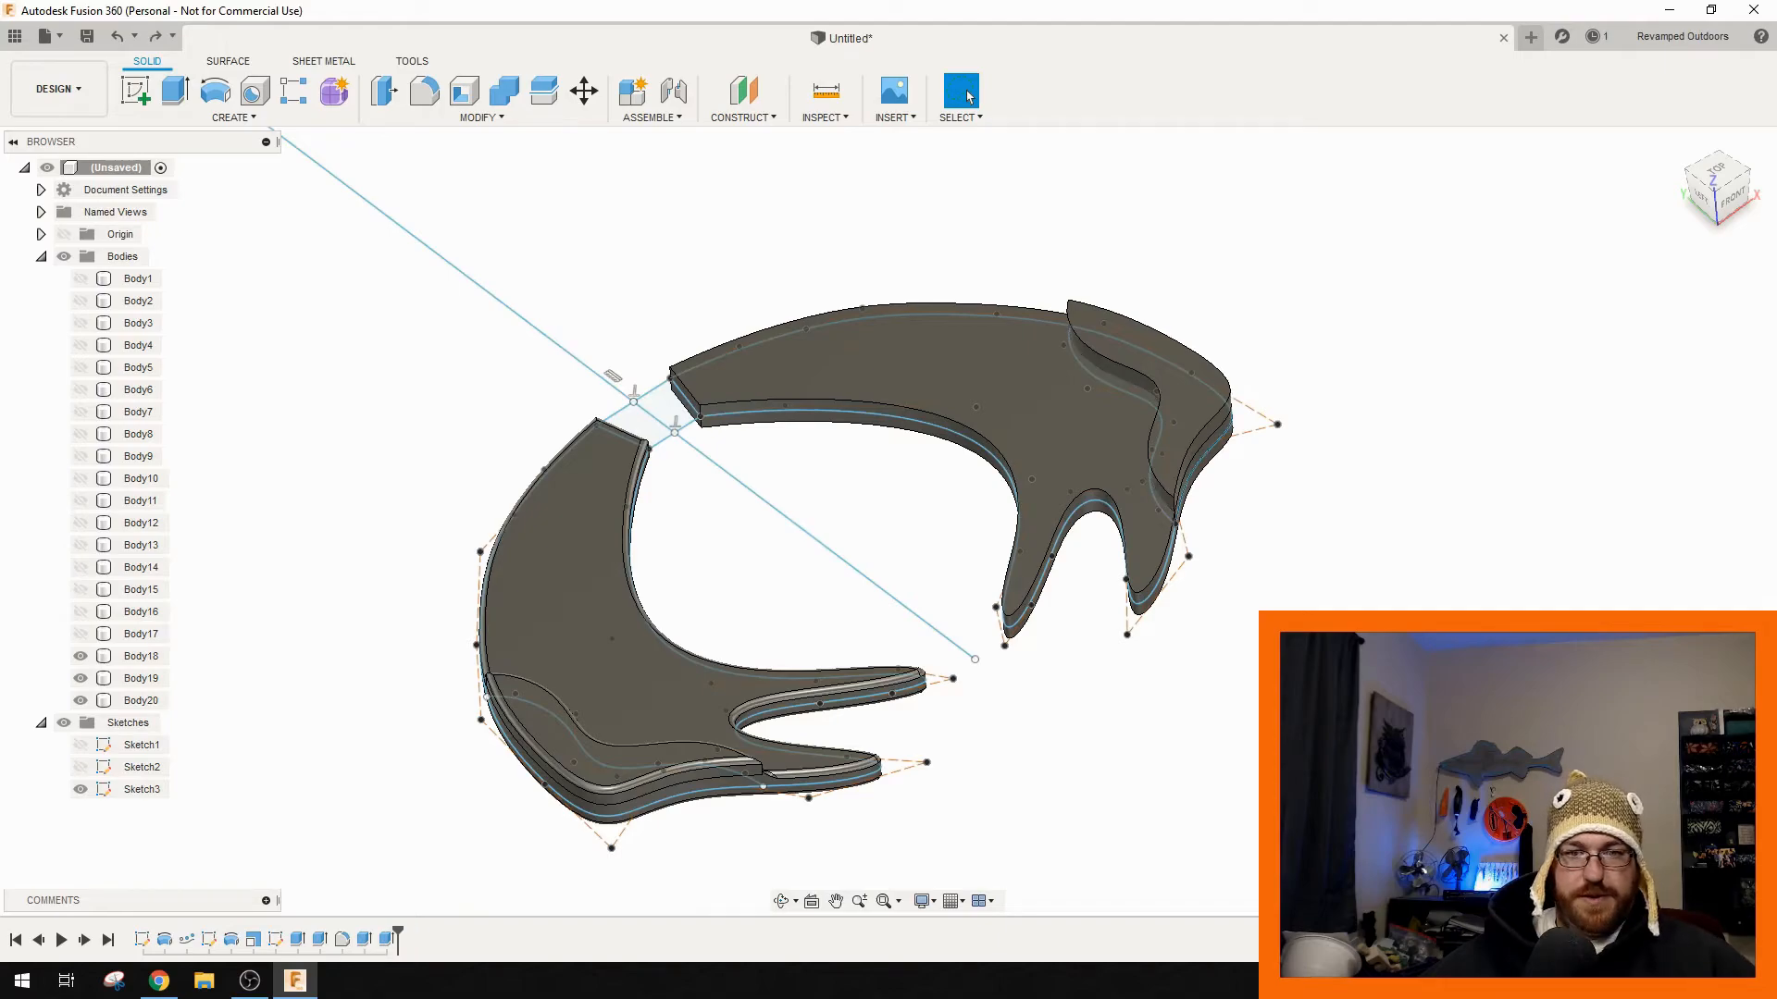
{"action": "left_click", "coordinate": [81, 678]}
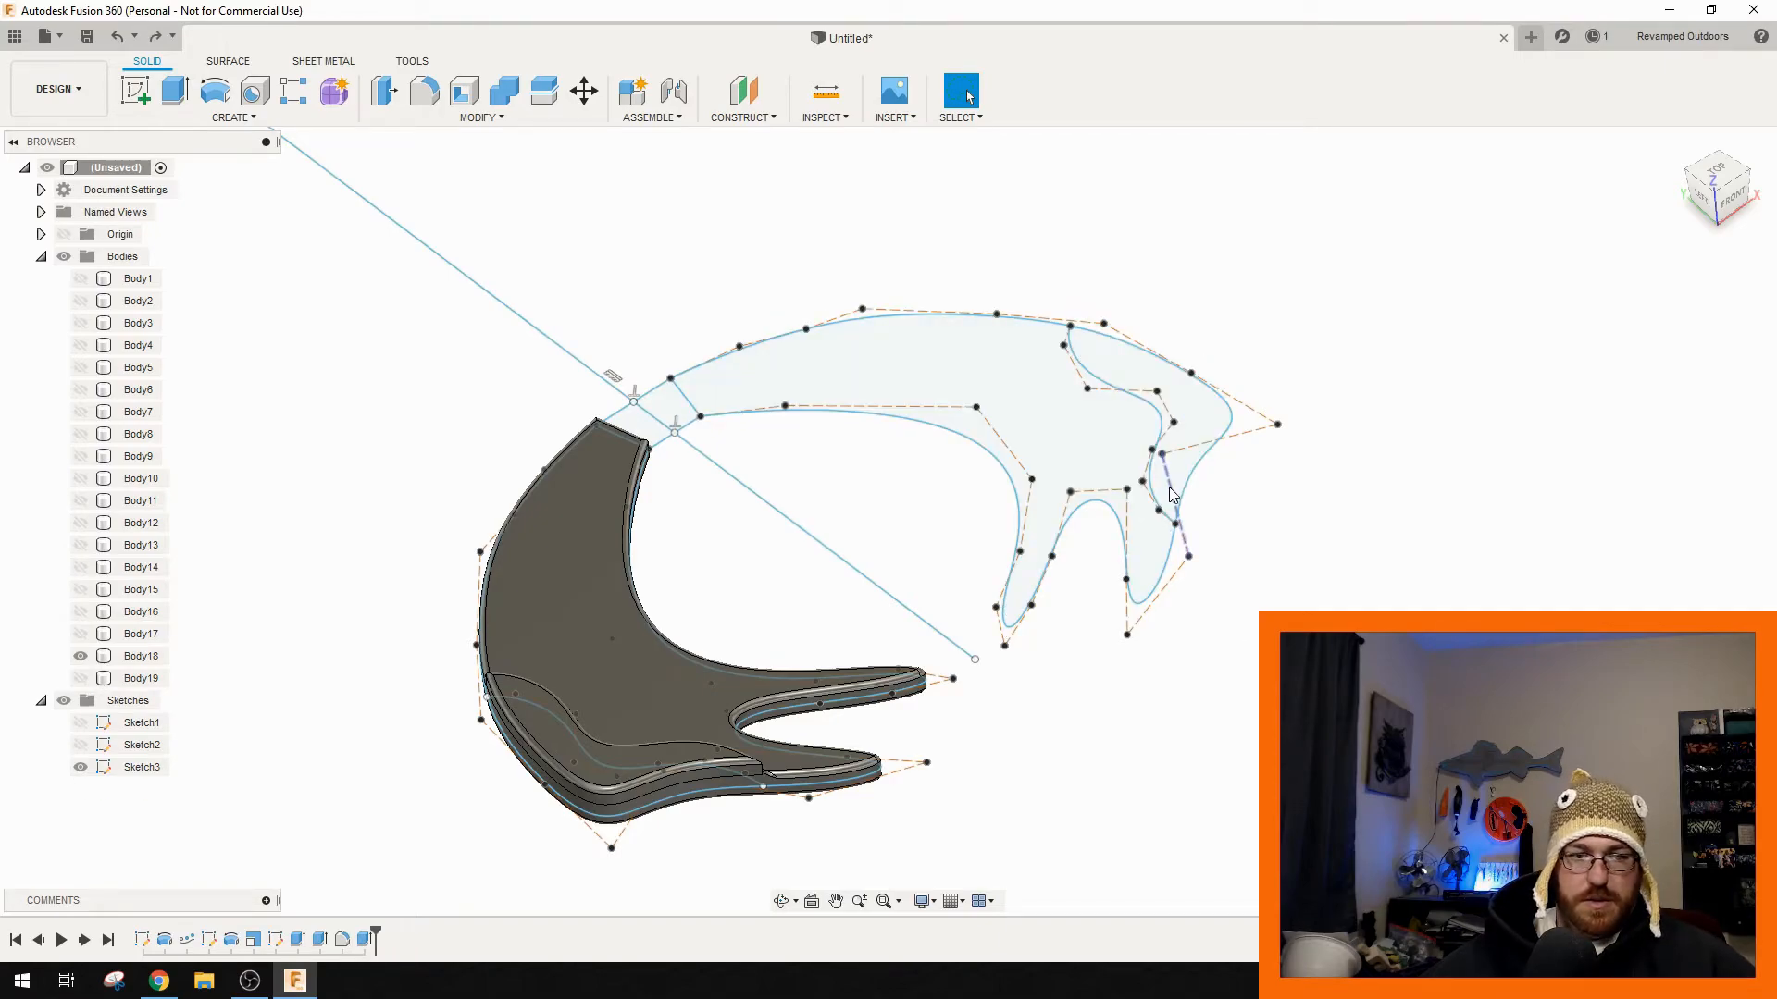
{"action": "left_click", "coordinate": [80, 656]}
{"action": "left_click", "coordinate": [80, 656]}
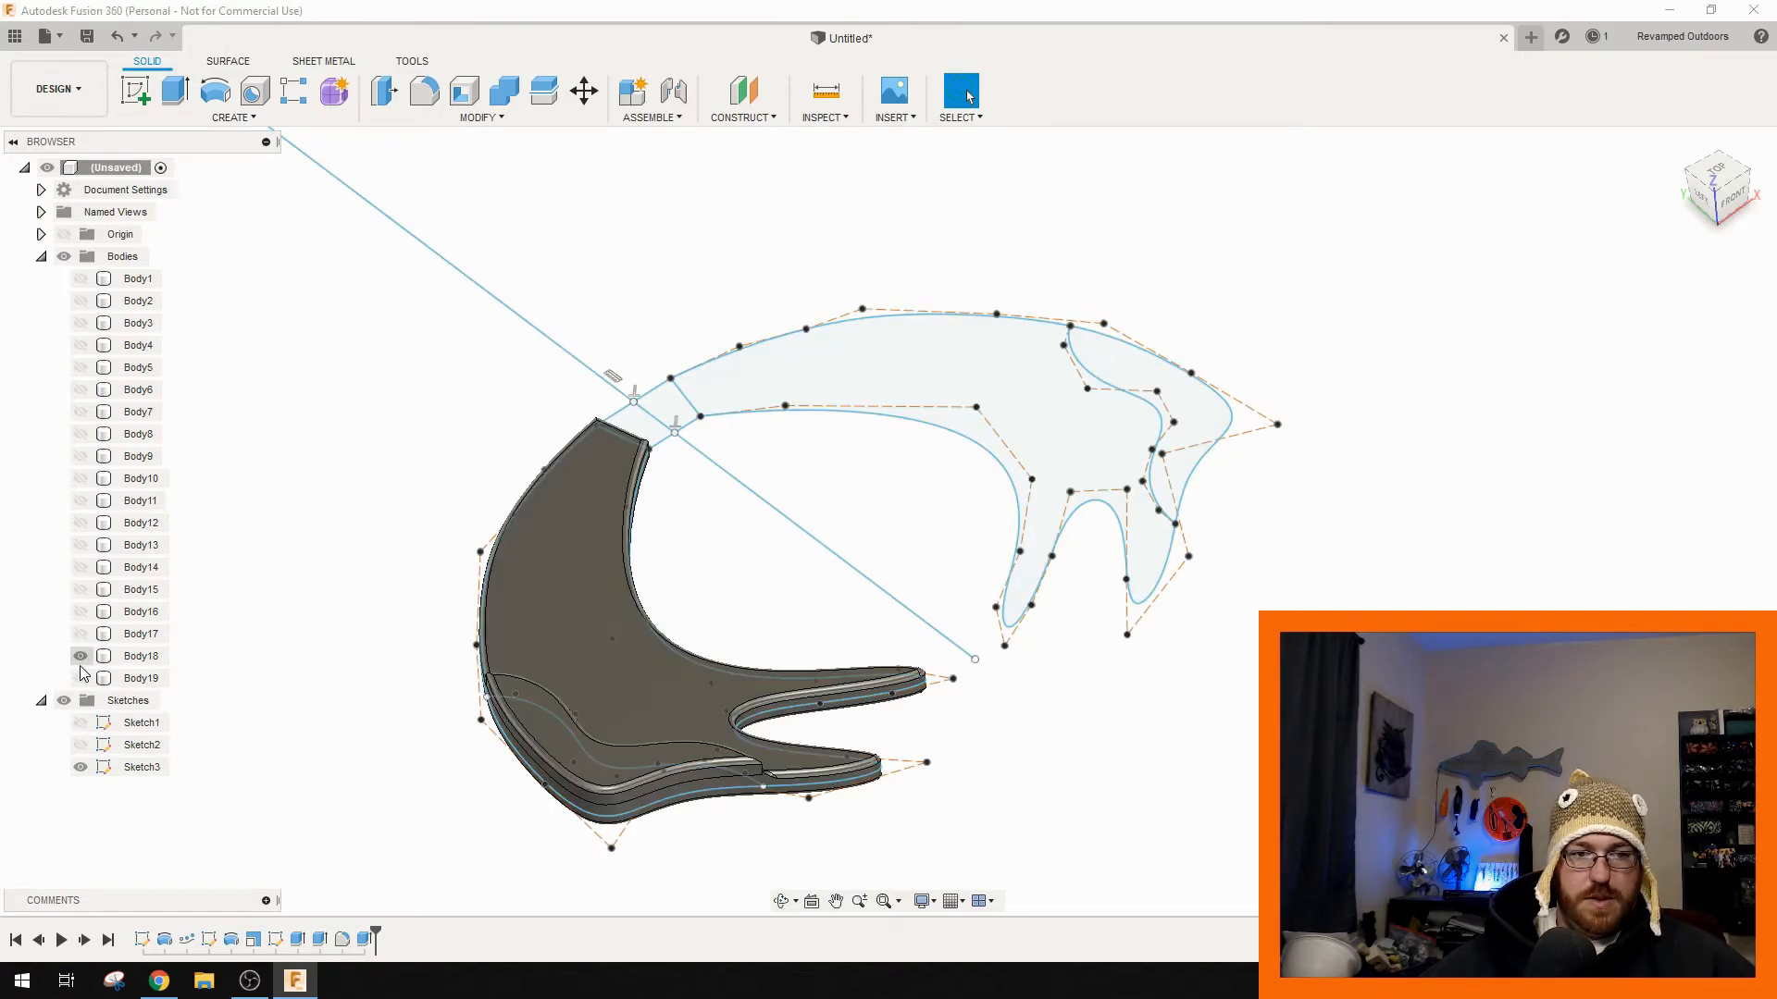
{"action": "left_click", "coordinate": [80, 679]}
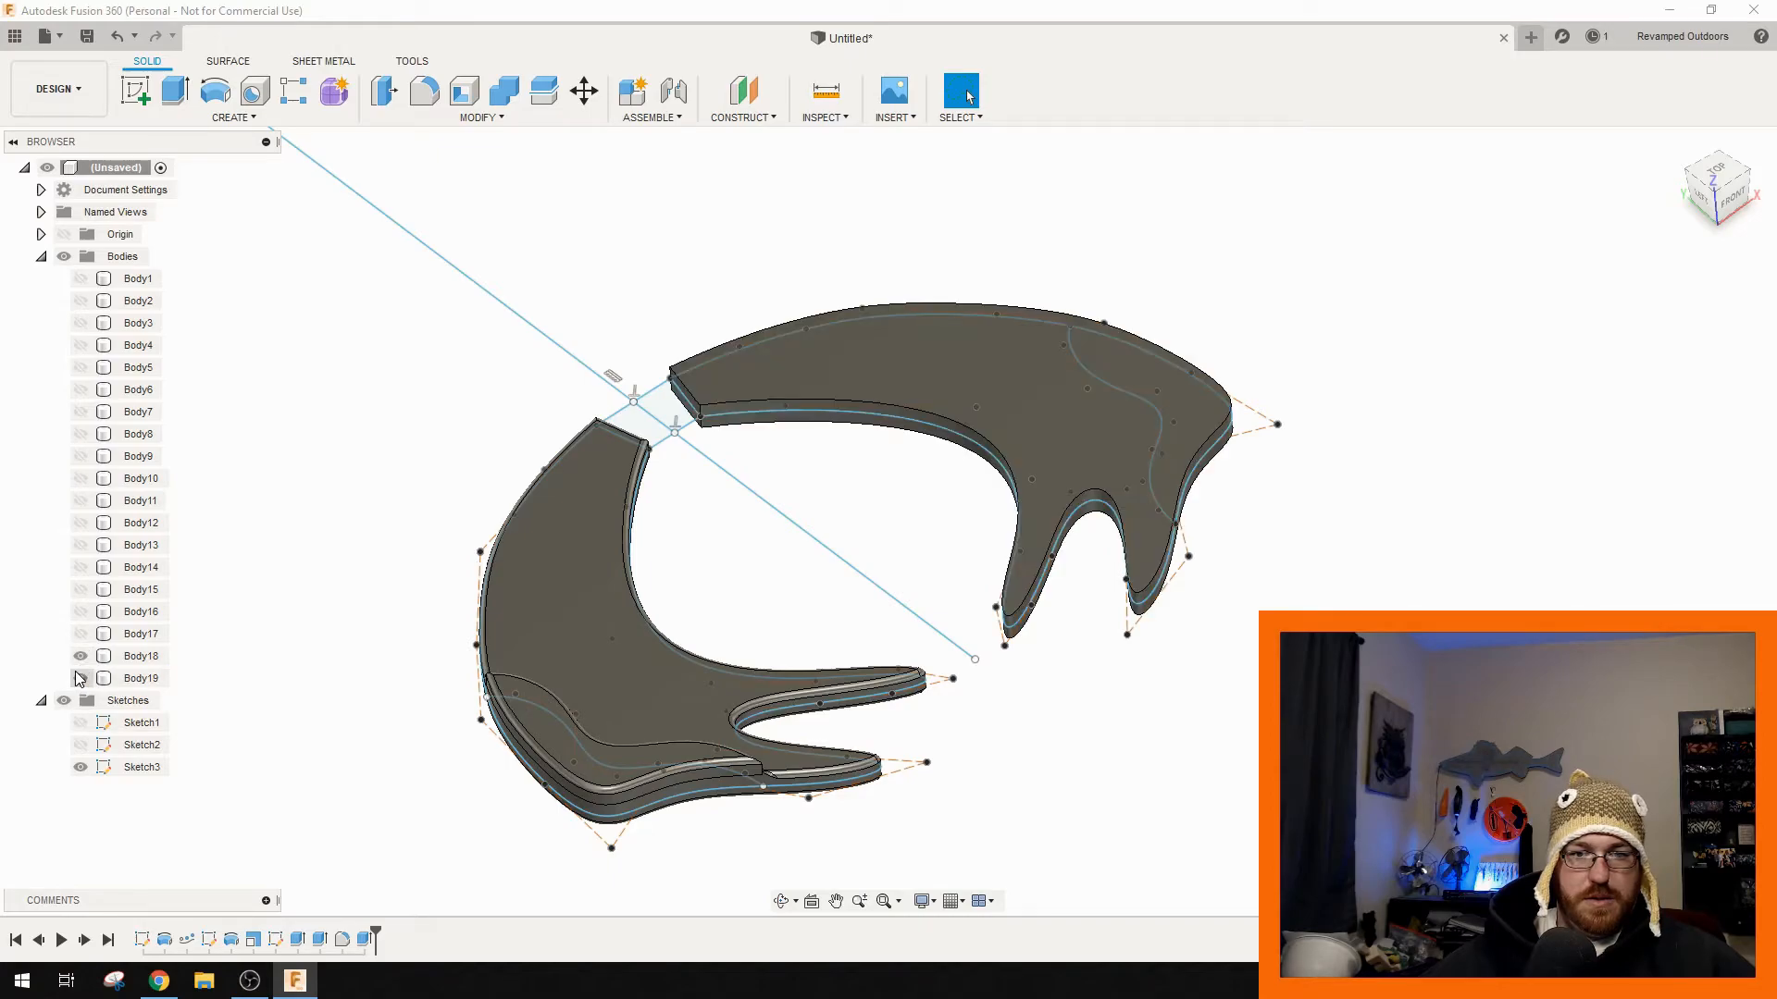
- Delete Body19, the right pincer's extruded body
{"action": "left_click", "coordinate": [139, 678]}
{"action": "right_click", "coordinate": [138, 678]}
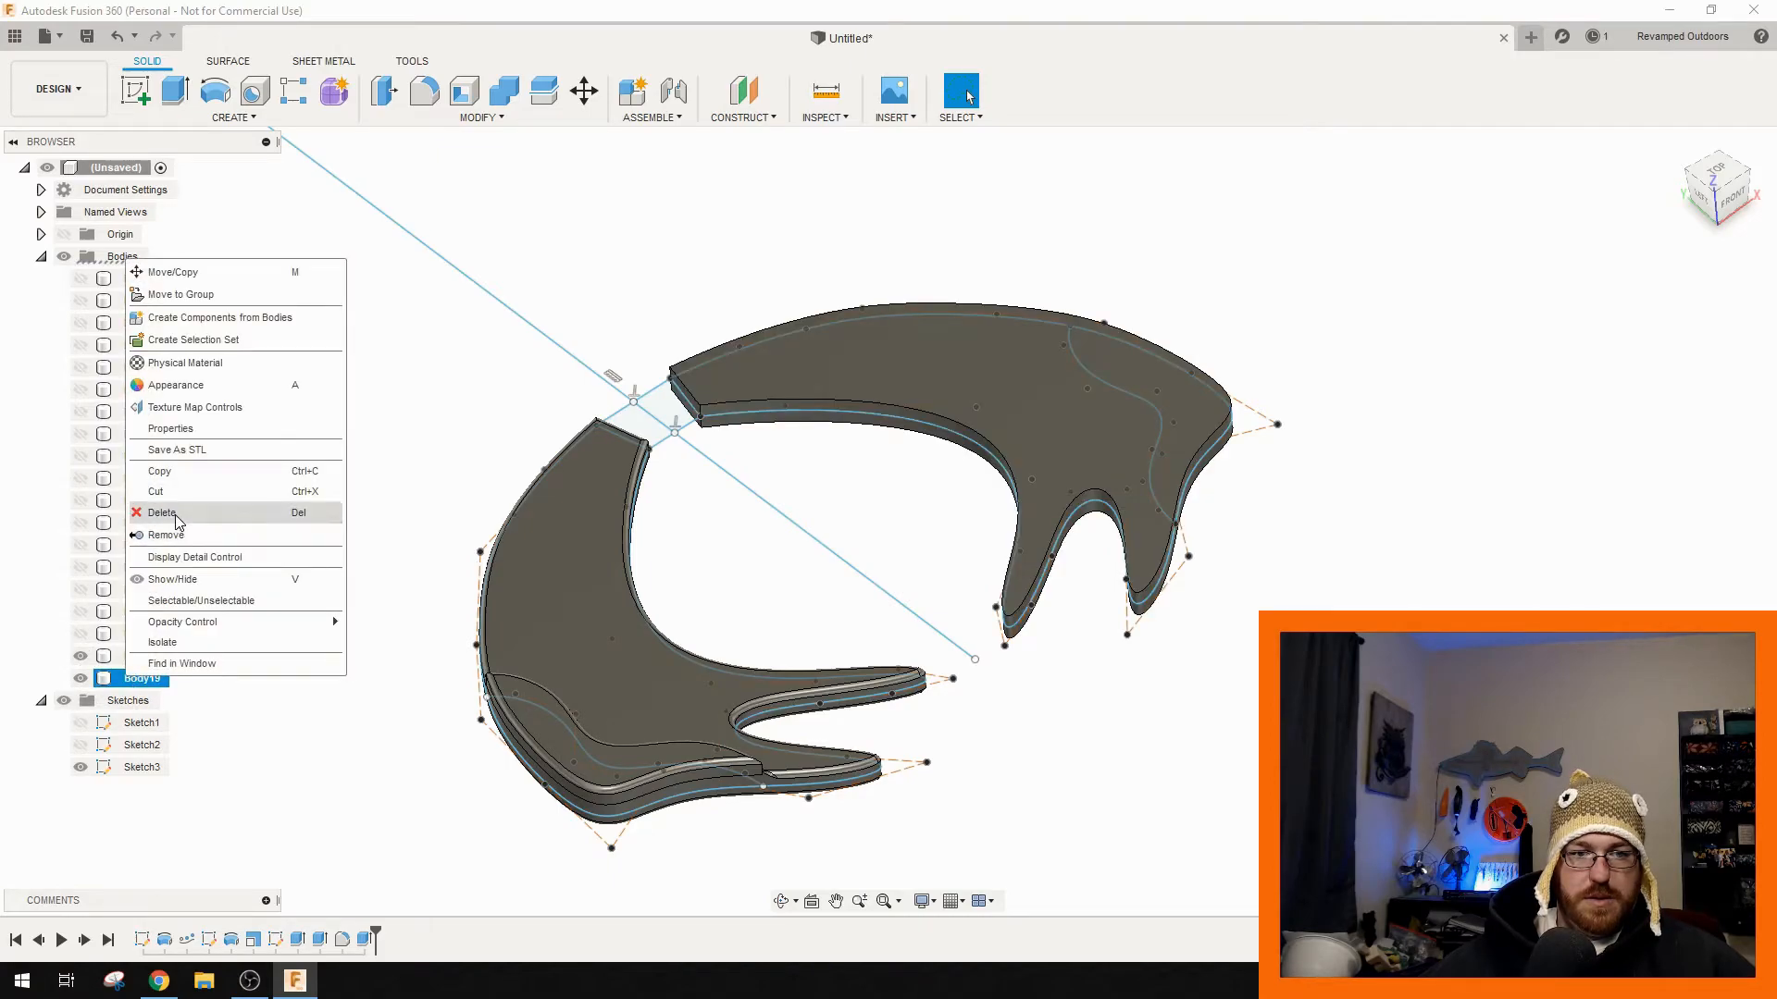
{"action": "left_click", "coordinate": [176, 514]}
- Extrude both right pincer profiles of Sketch3 by 1.5 mm symmetrically as a new body
{"action": "left_click", "coordinate": [1081, 404]}
{"action": "left_click", "coordinate": [1195, 411]}
{"action": "right_click", "coordinate": [1196, 412]}
{"action": "left_click", "coordinate": [1270, 393]}
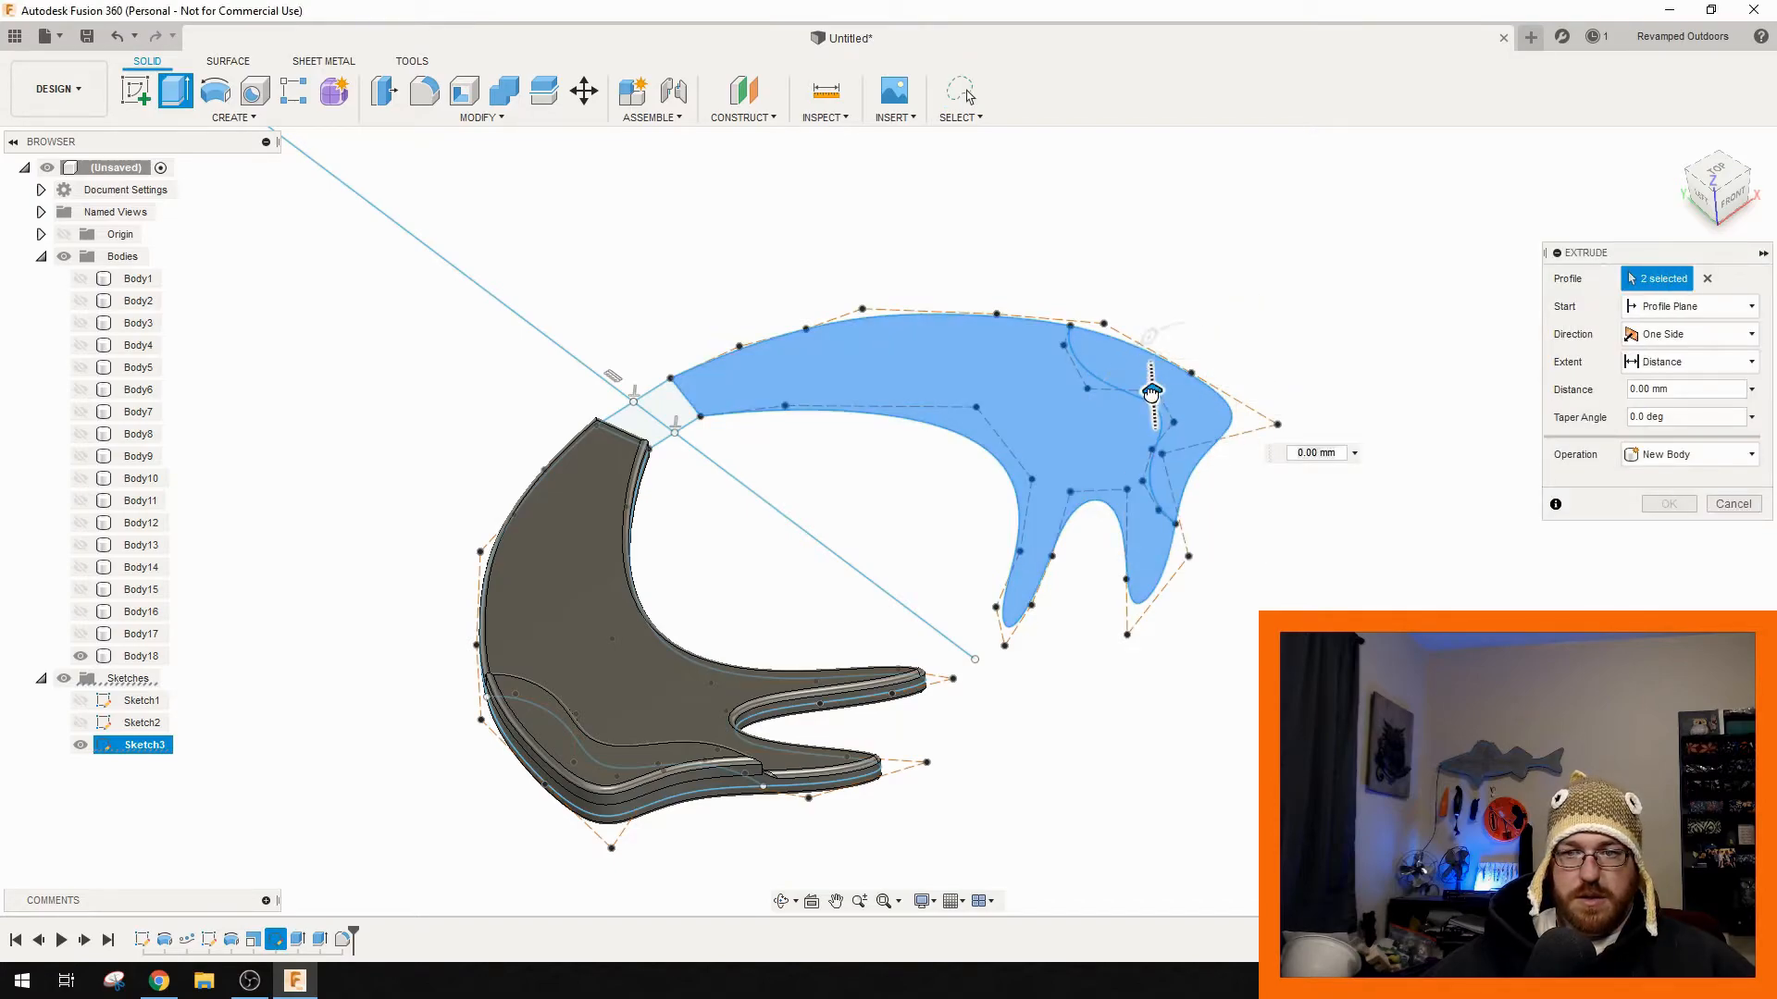
{"action": "type", "text": "1.5"}
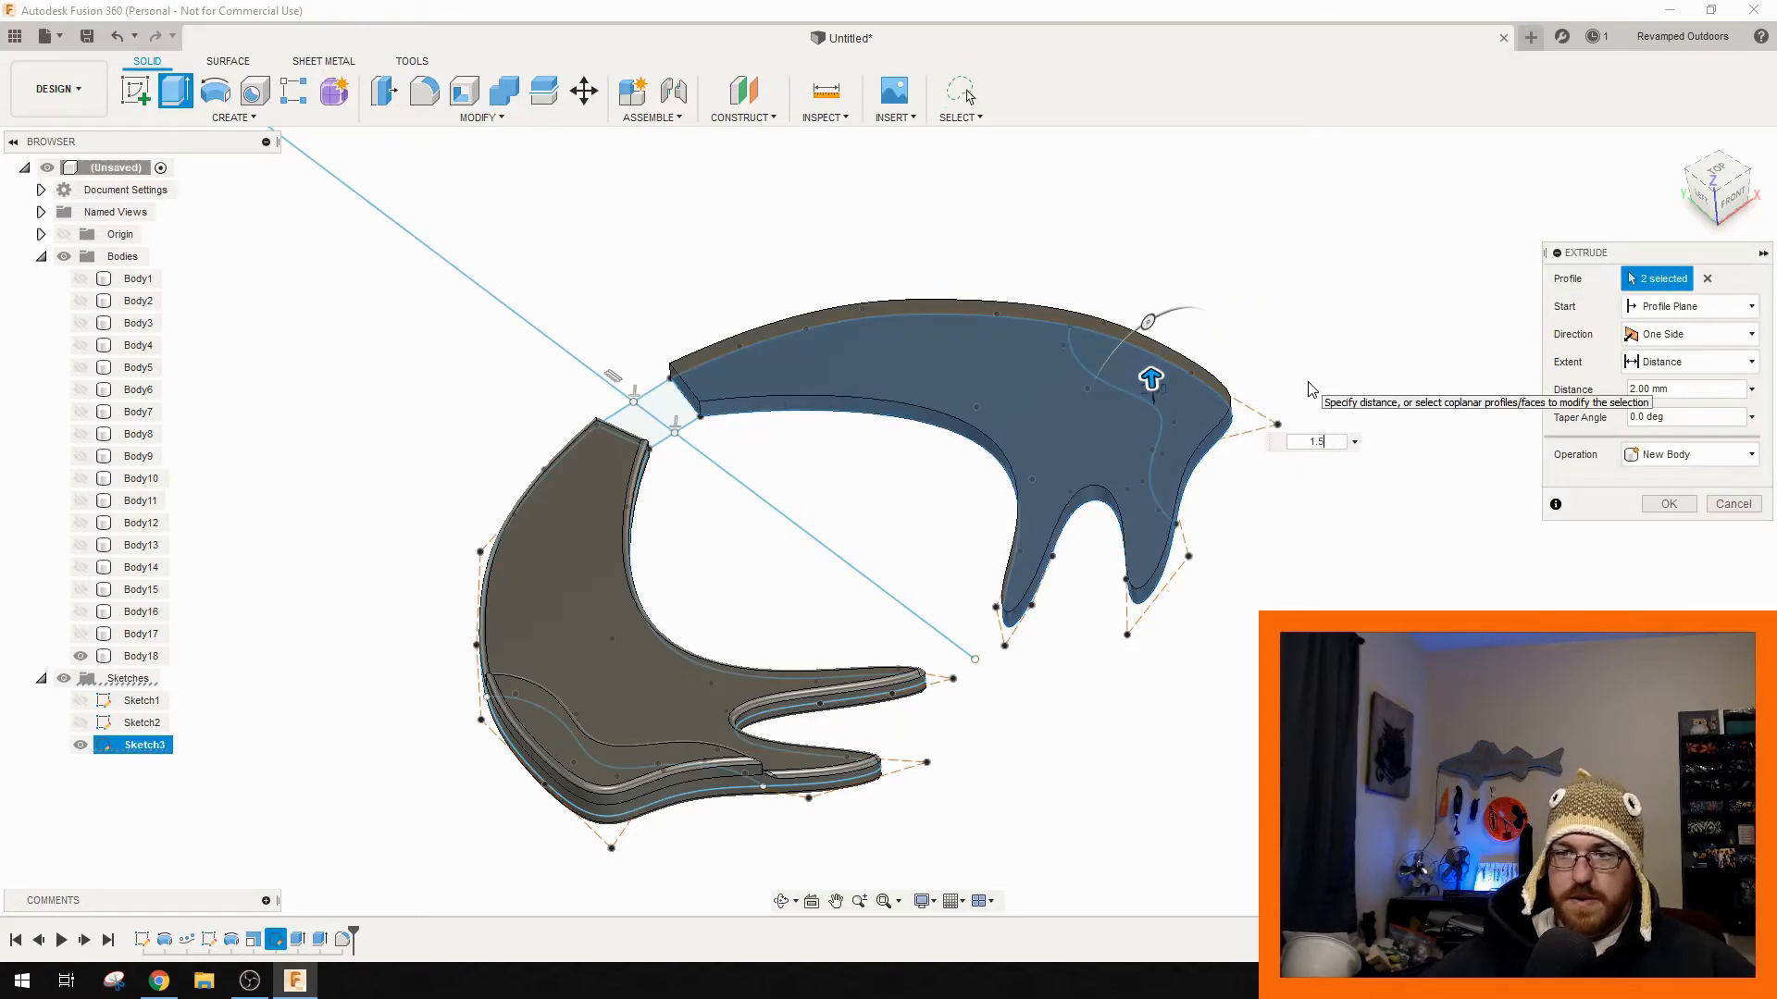
{"action": "left_click", "coordinate": [1670, 334]}
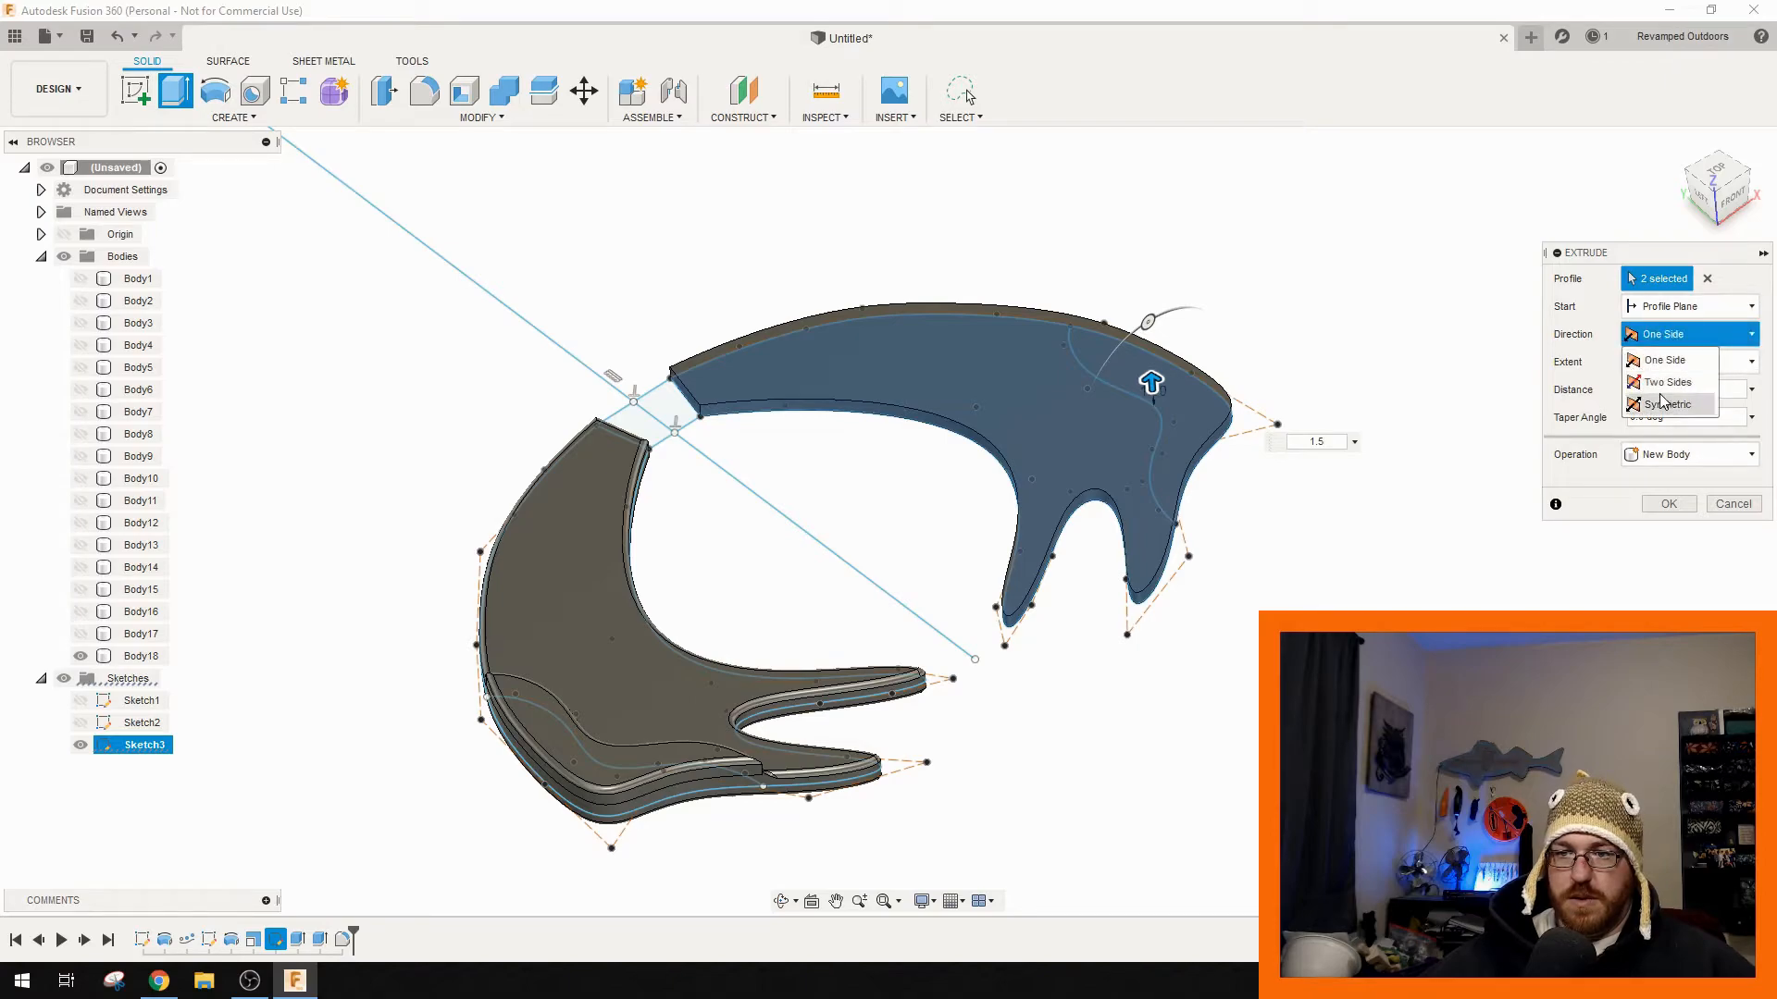
{"action": "left_click", "coordinate": [1664, 404]}
{"action": "left_click", "coordinate": [1669, 533]}
{"action": "left_click", "coordinate": [994, 388]}
{"action": "type", "text": "f"}
{"action": "type", "text": ".6"}
{"action": "middle_click_drag", "start_coordinate": [1203, 555], "coordinate": [981, 820], "text": "shift"}
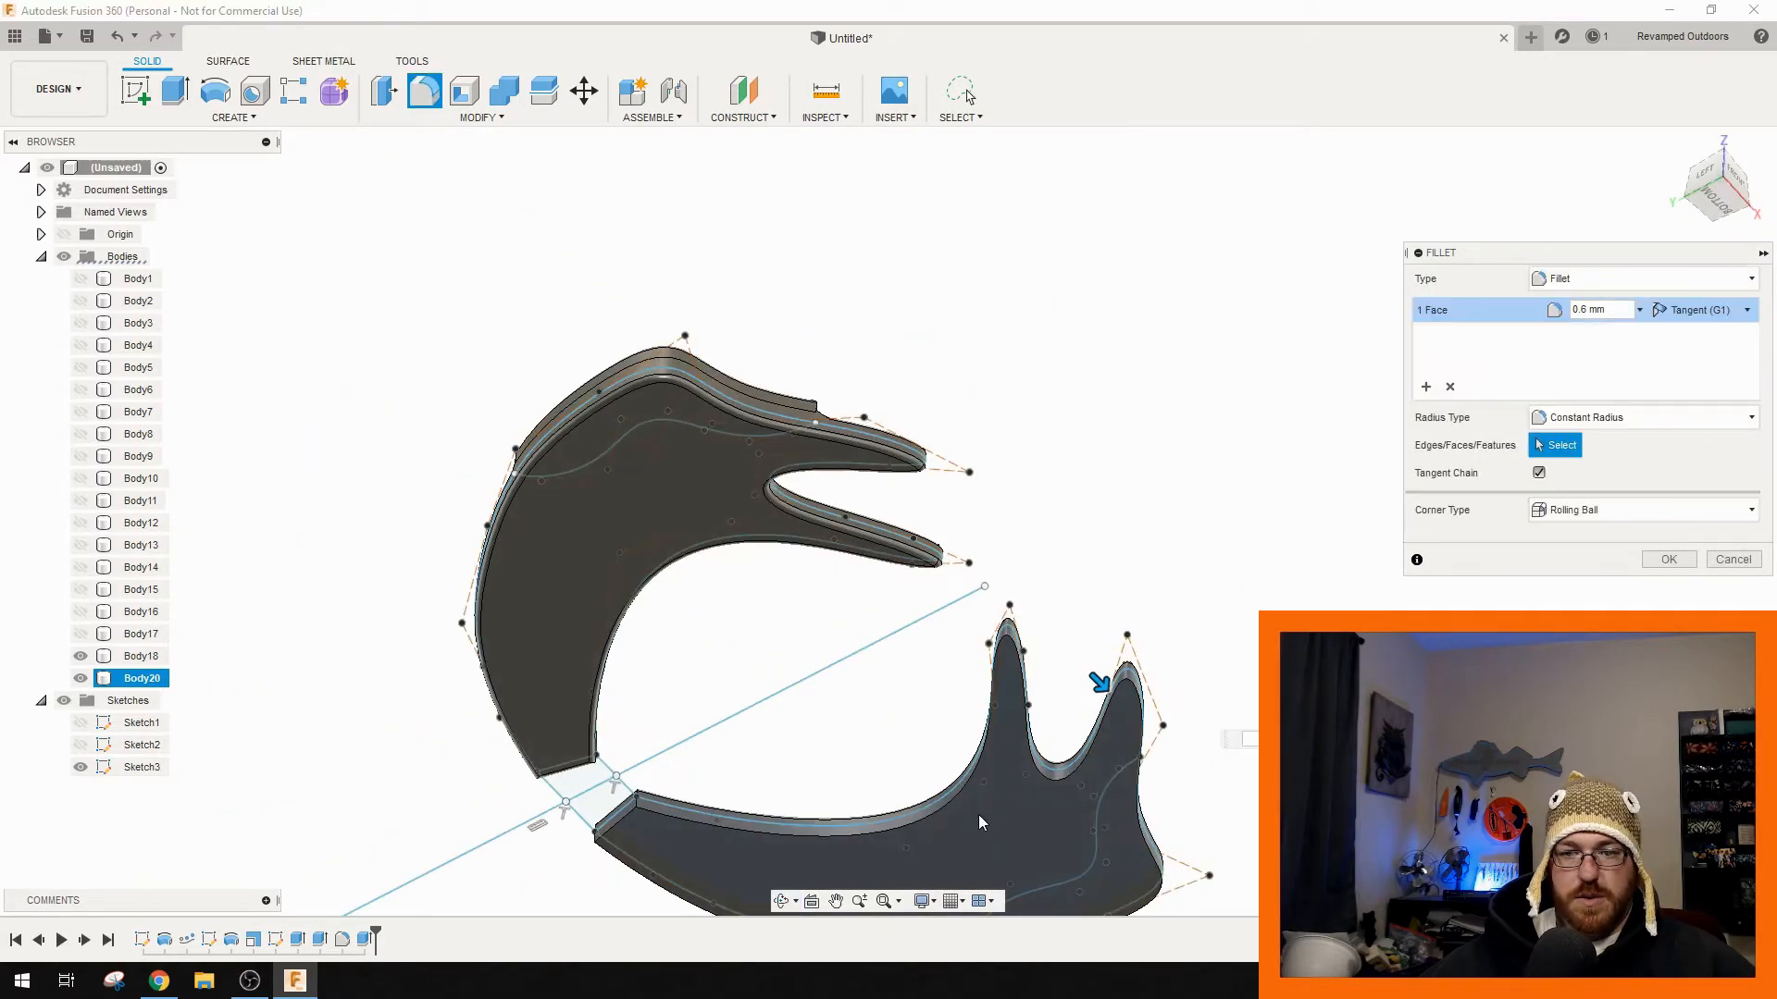
{"action": "middle_click_drag", "start_coordinate": [1178, 540], "coordinate": [1435, 581], "text": "shift"}
{"action": "left_click", "coordinate": [1733, 559]}
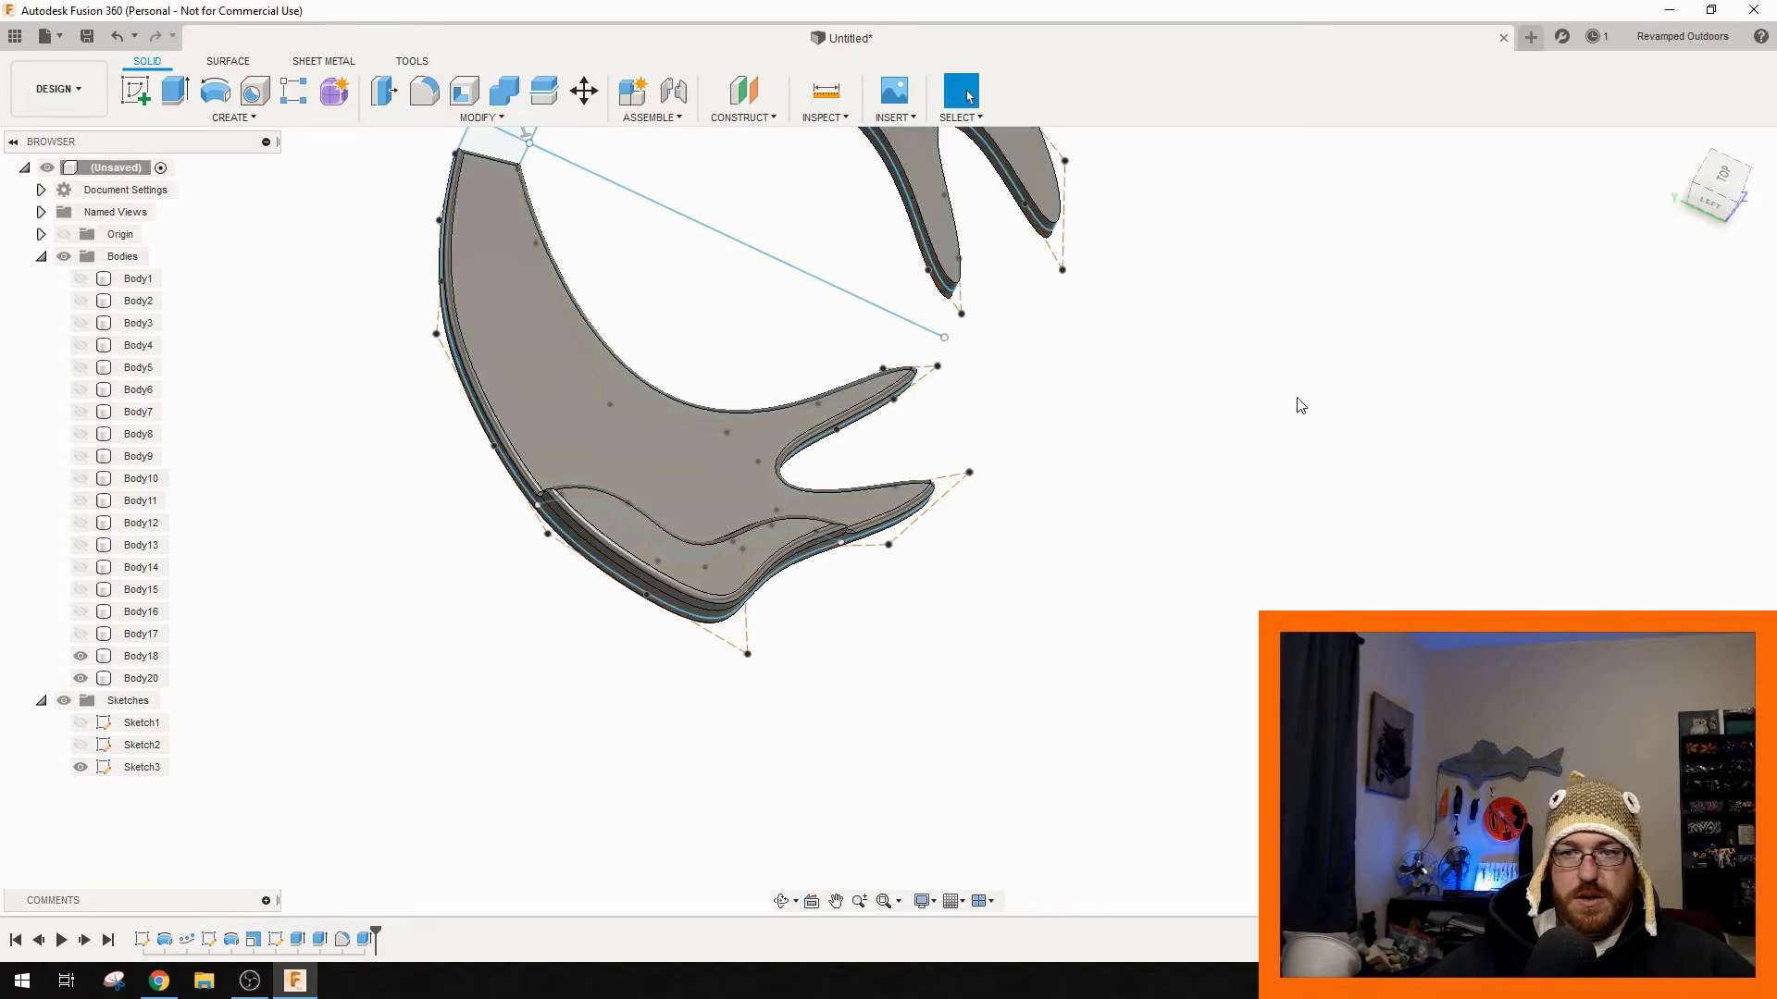
- Hide Body20 to reach the right pincer's pad profile, then extrude that profile 3.5 mm and join it to the pincer body
{"action": "middle_click_drag", "start_coordinate": [1038, 327], "coordinate": [907, 722]}
{"action": "left_click", "coordinate": [81, 678]}
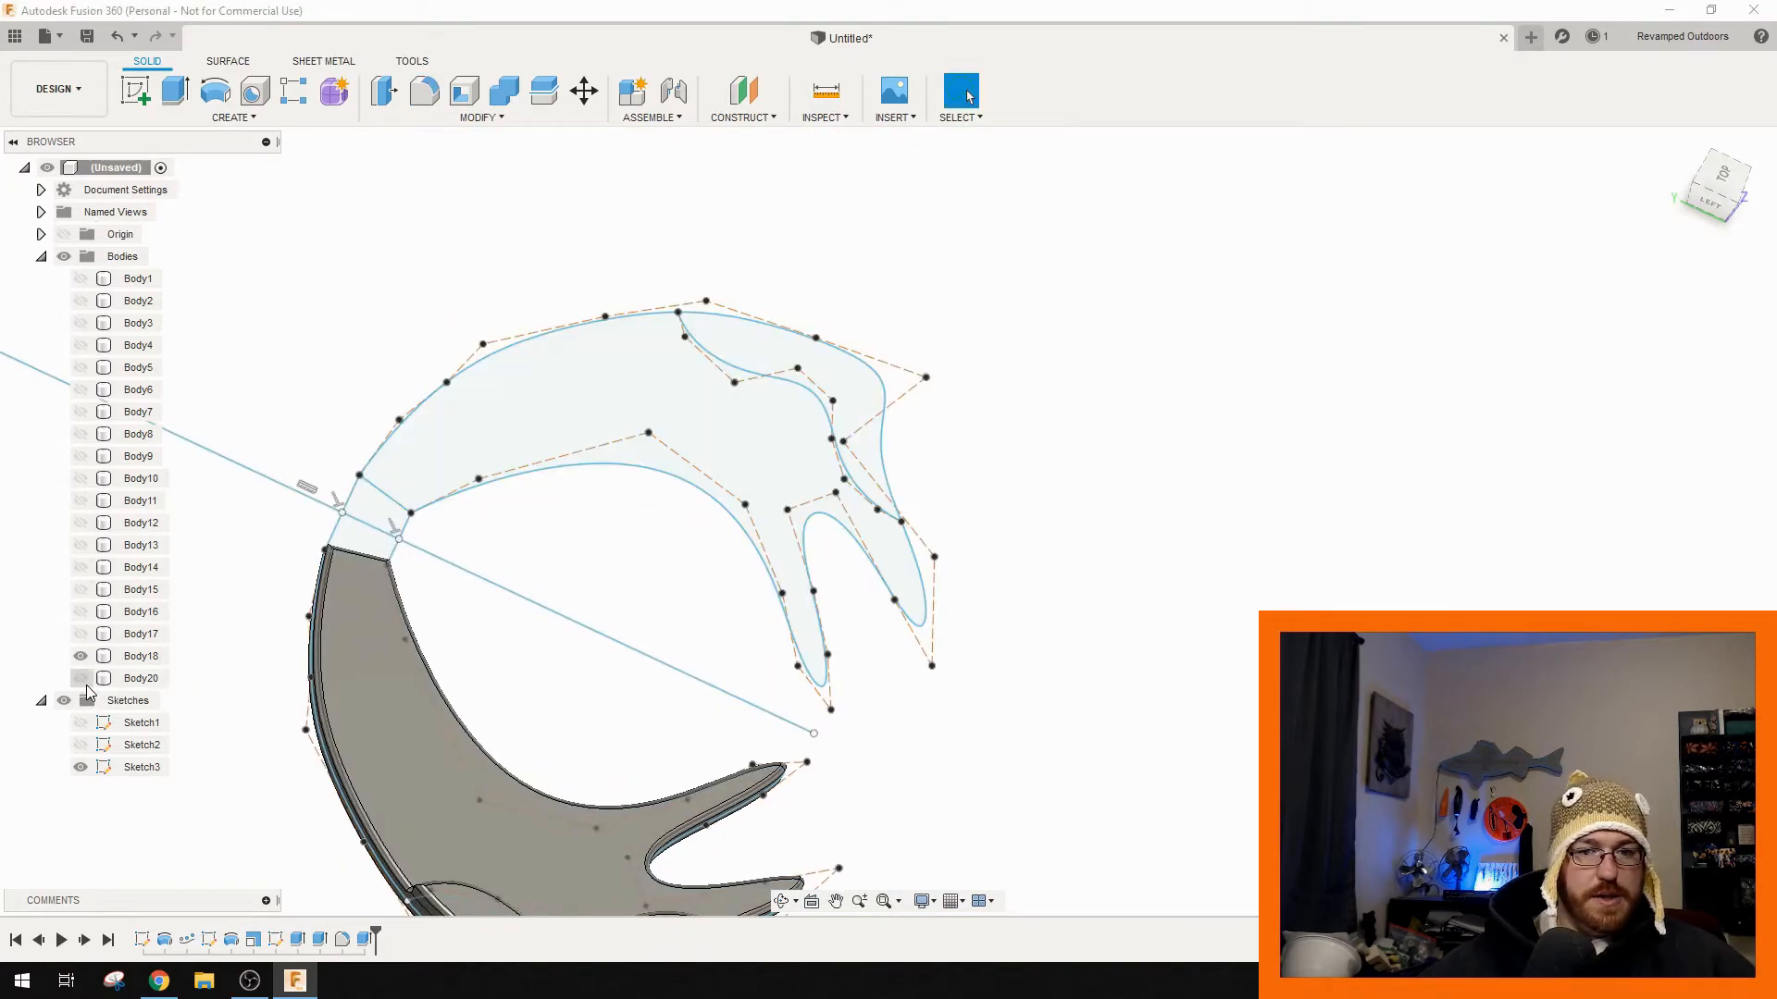
{"action": "right_click", "coordinate": [837, 379]}
{"action": "left_click", "coordinate": [902, 352]}
{"action": "middle_click_drag", "start_coordinate": [758, 504], "coordinate": [816, 433], "text": "shift"}
{"action": "left_click_drag", "start_coordinate": [827, 421], "coordinate": [837, 379]}
{"action": "type", "text": "3.5"}
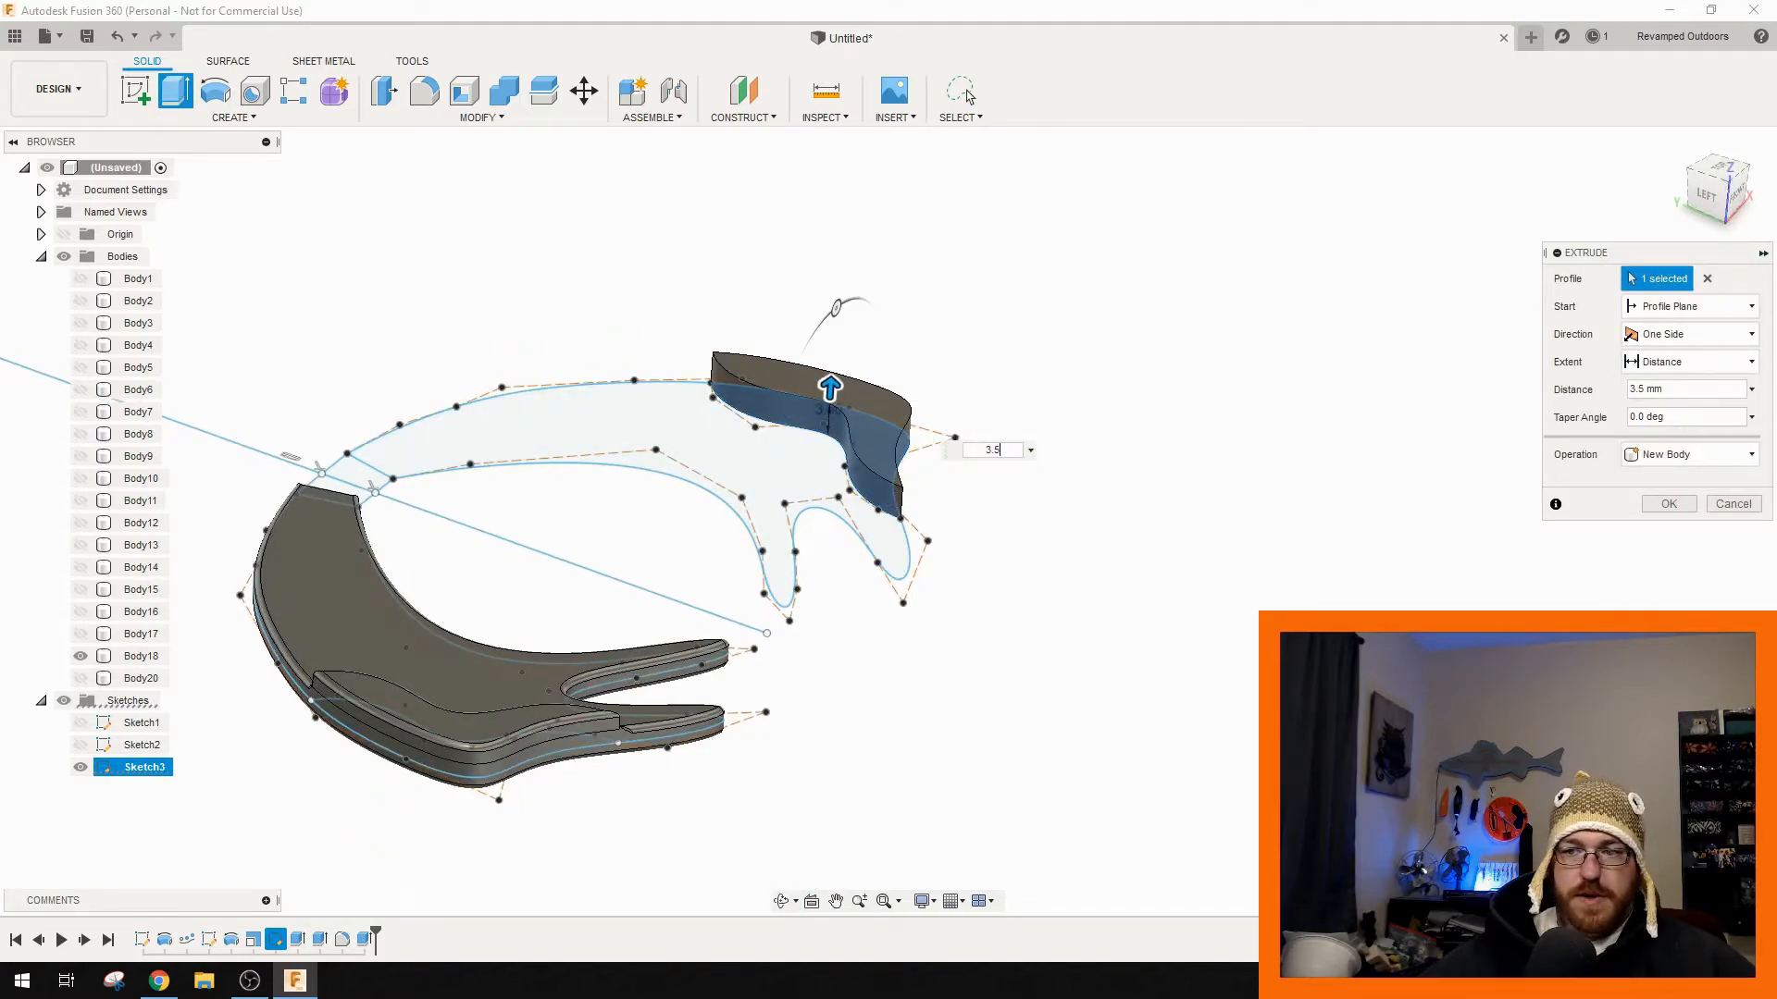
{"action": "left_click", "coordinate": [1684, 455]}
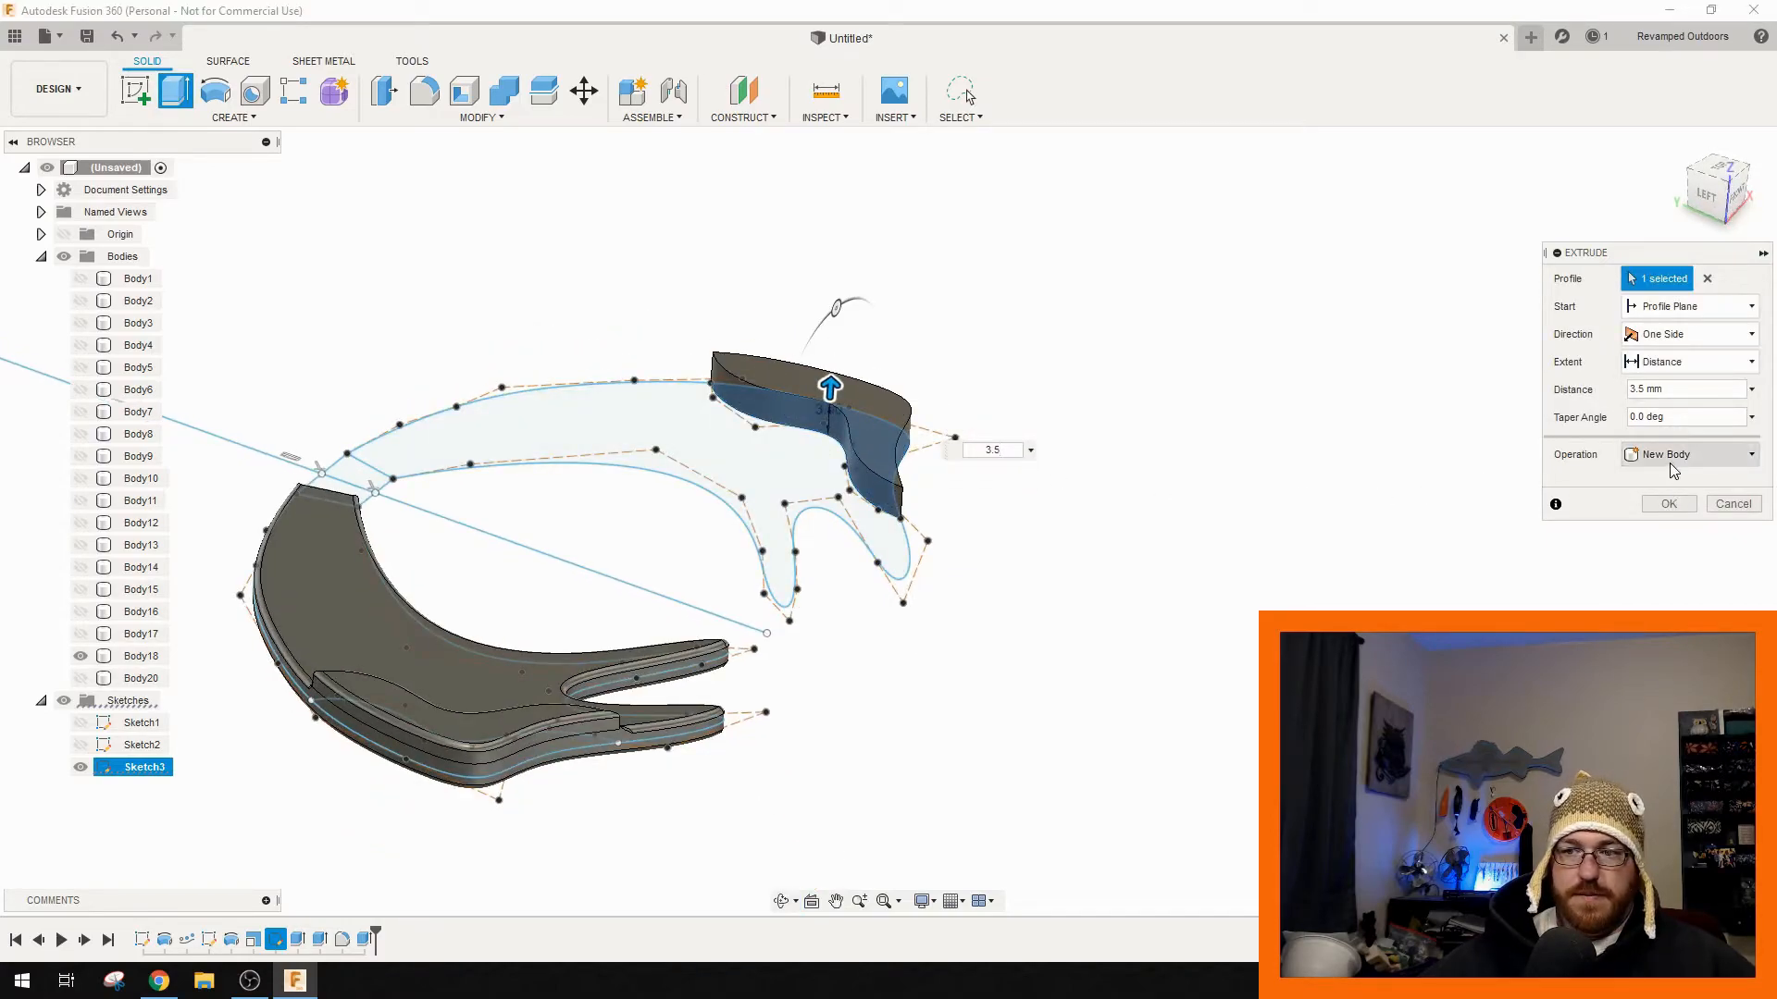
{"action": "left_click", "coordinate": [1677, 481]}
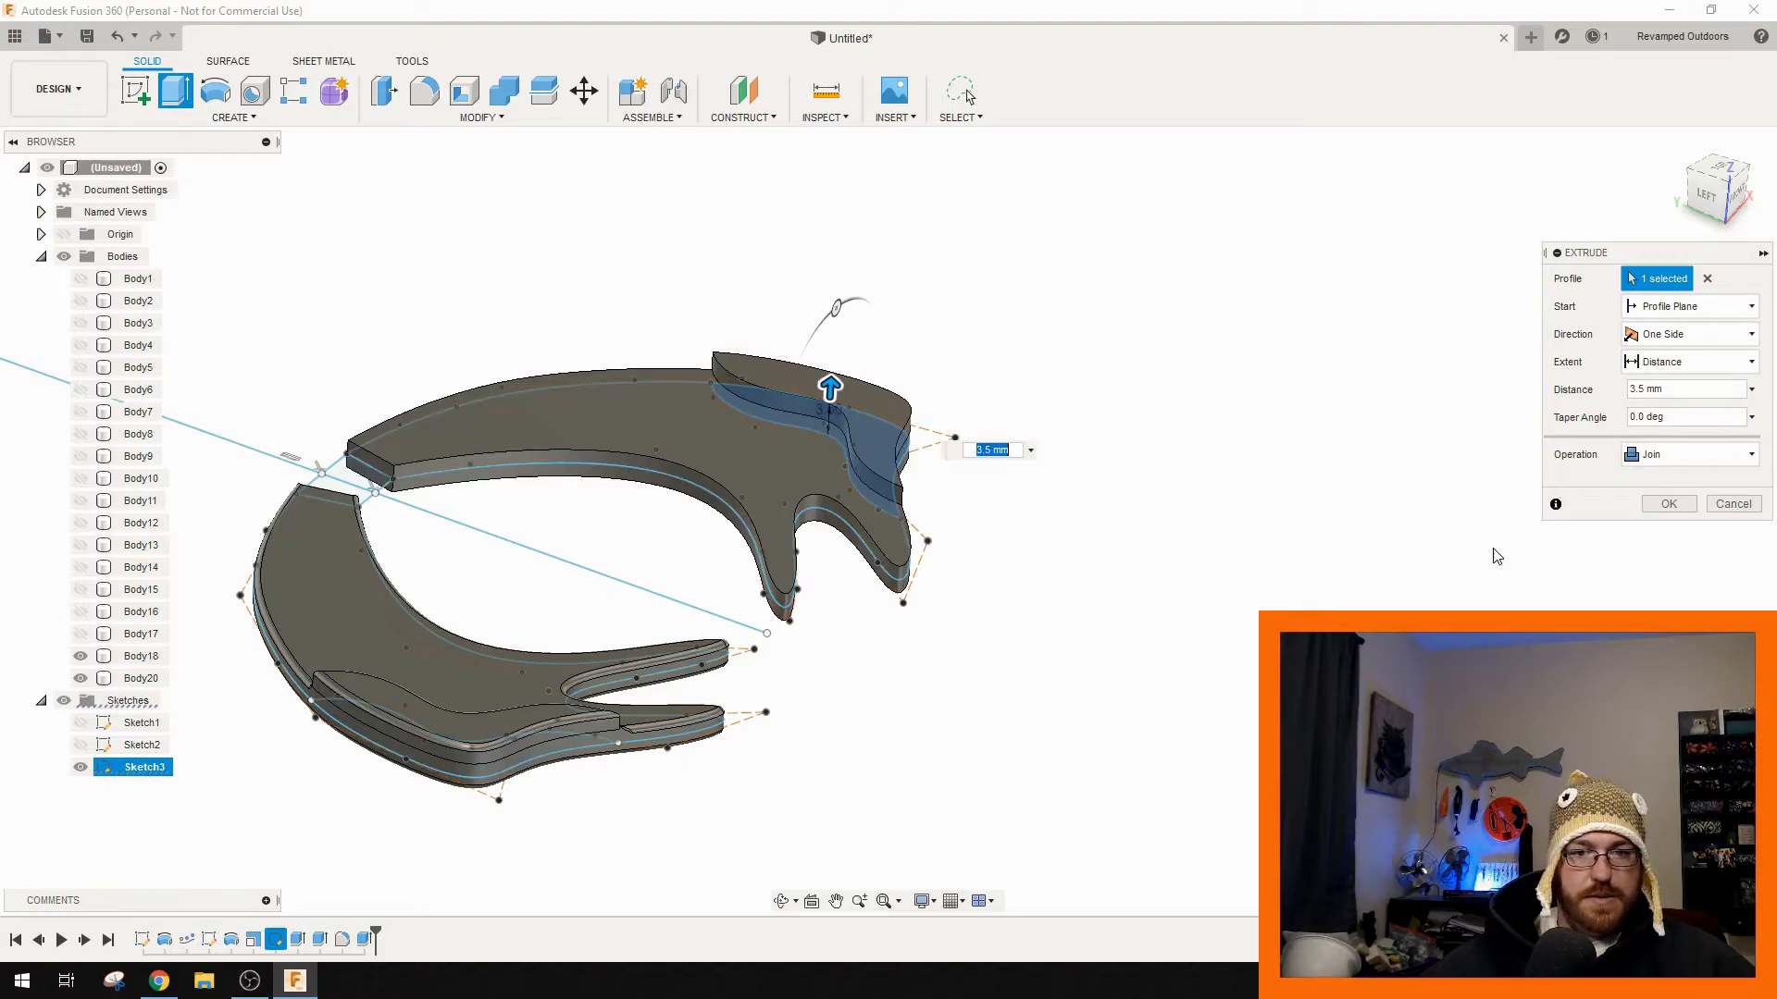
{"action": "left_click", "coordinate": [1673, 510]}
- Try a 0.6 mm fillet on the right pincer's main top face, underside and raised pad face together
{"action": "left_click", "coordinate": [567, 423]}
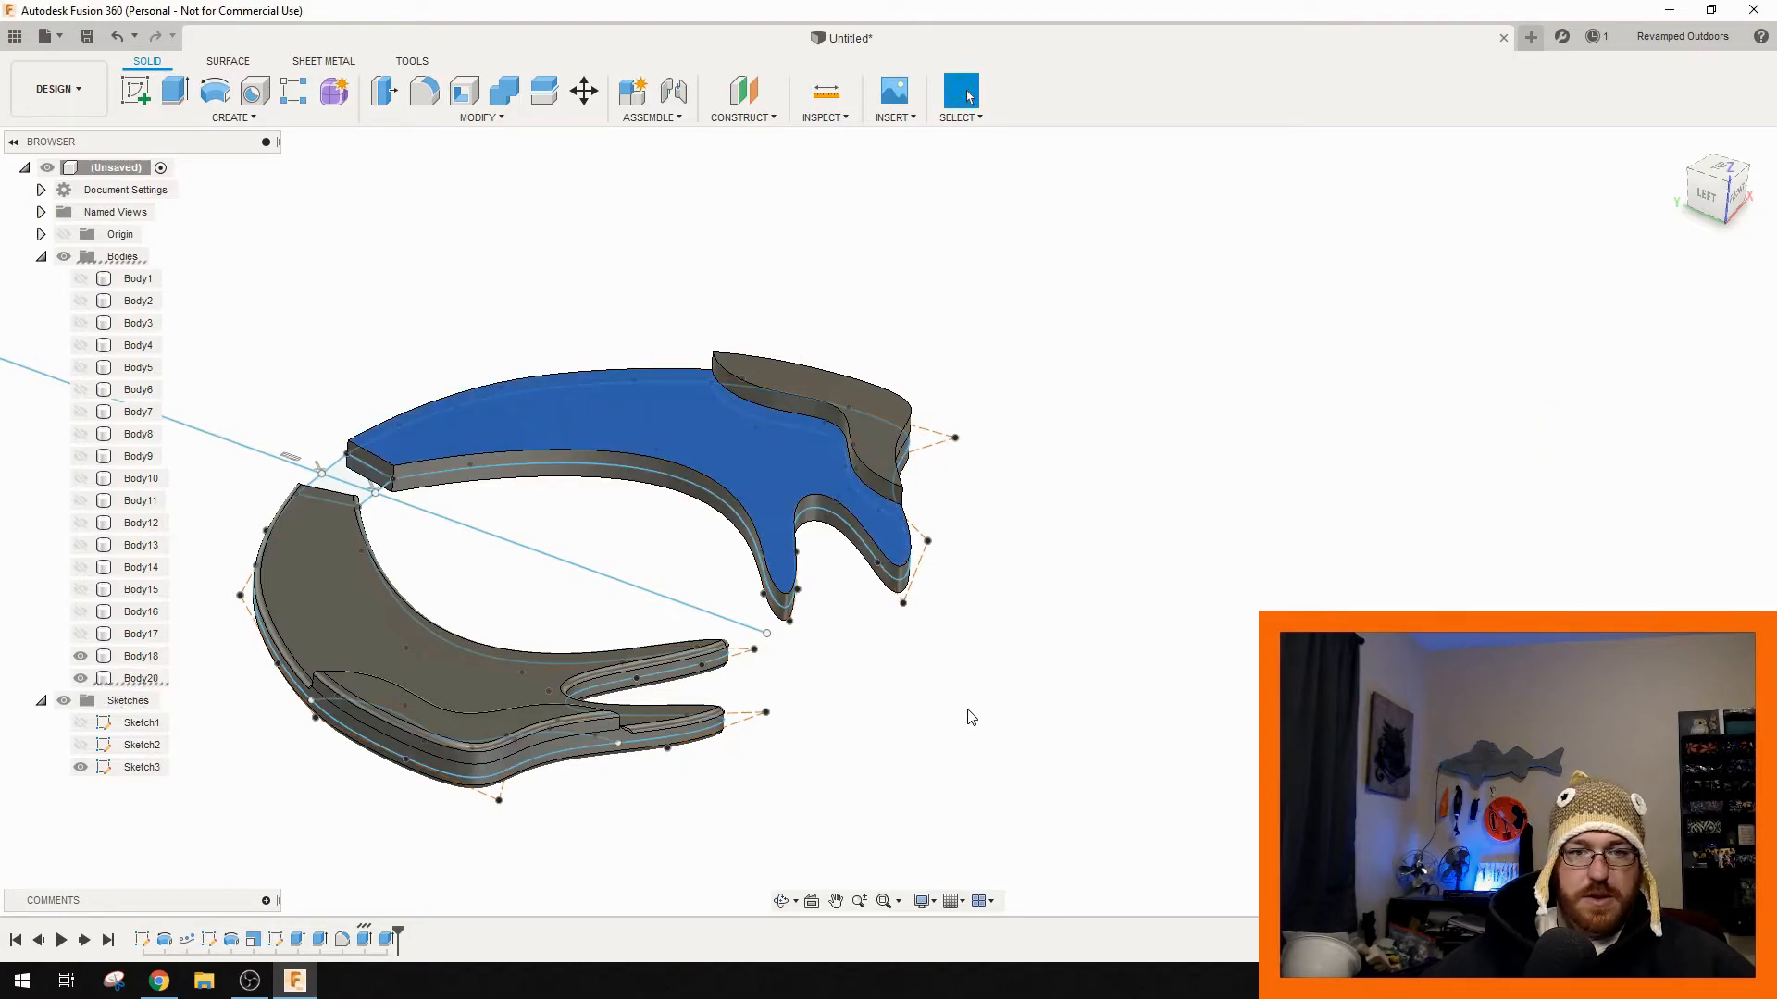
{"action": "middle_click_drag", "start_coordinate": [965, 712], "coordinate": [818, 779], "text": "shift"}
{"action": "left_click", "coordinate": [891, 819], "text": "ctrl"}
{"action": "middle_click_drag", "start_coordinate": [1115, 713], "coordinate": [1219, 697]}
{"action": "key", "text": "f"}
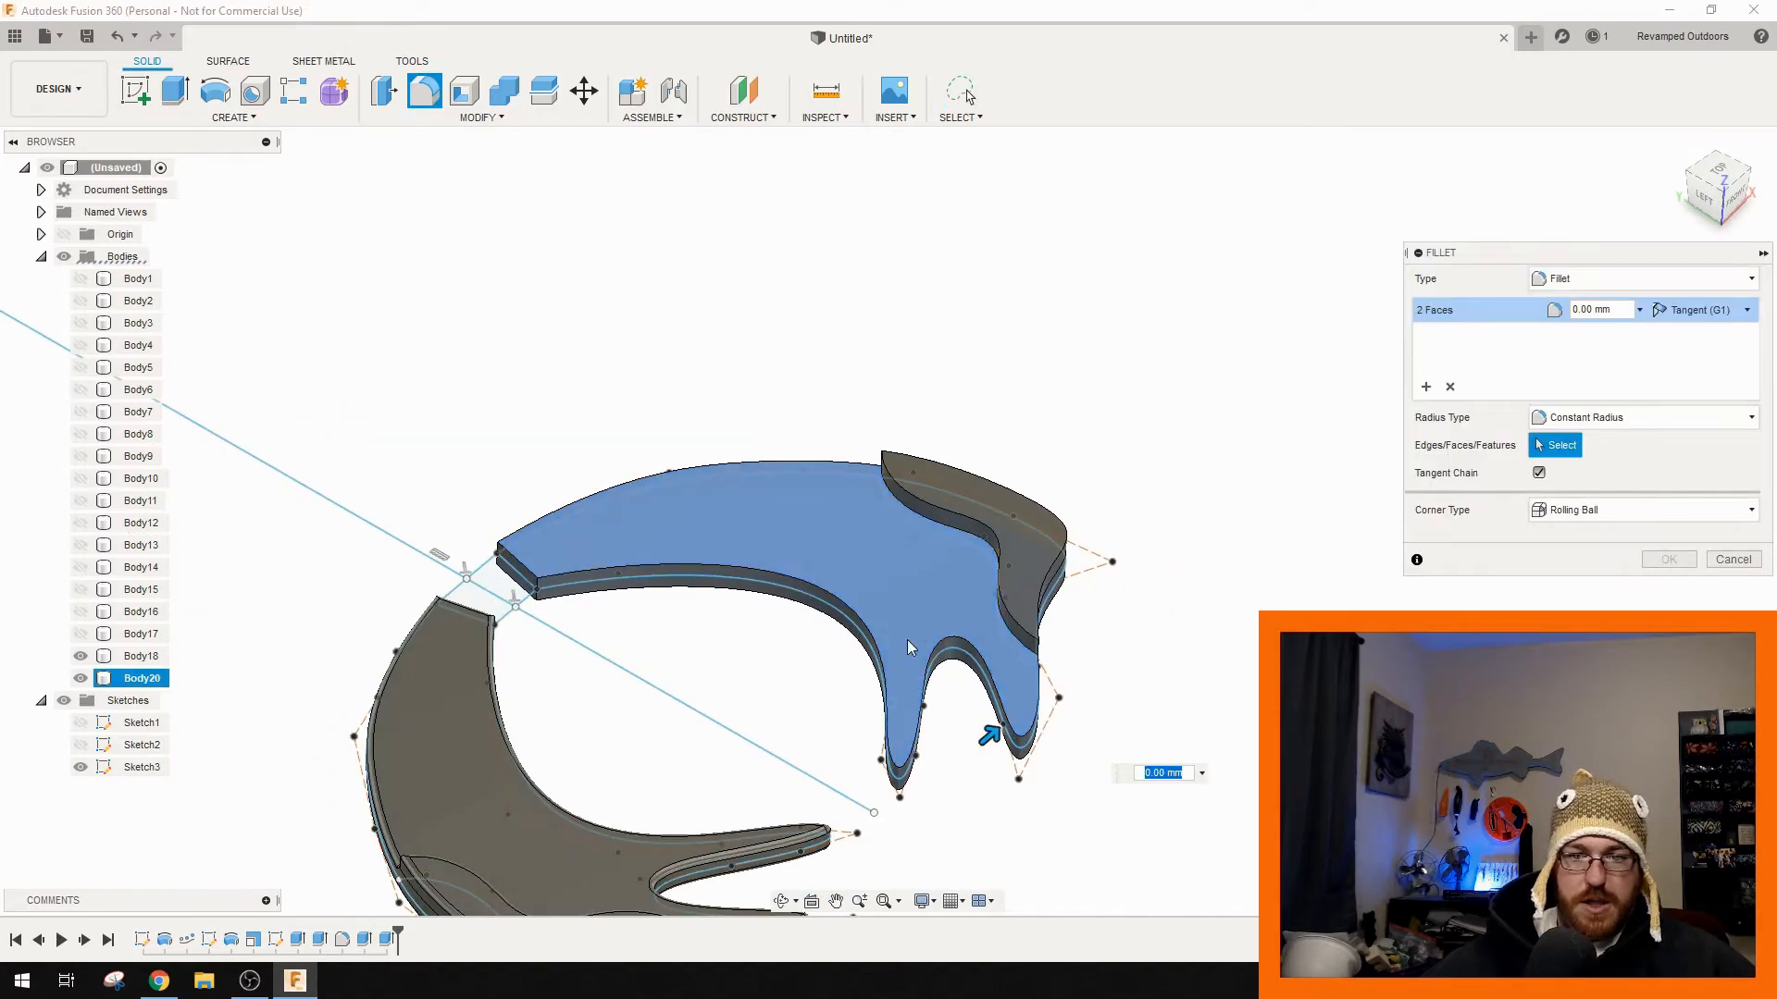
{"action": "left_click", "coordinate": [1008, 511]}
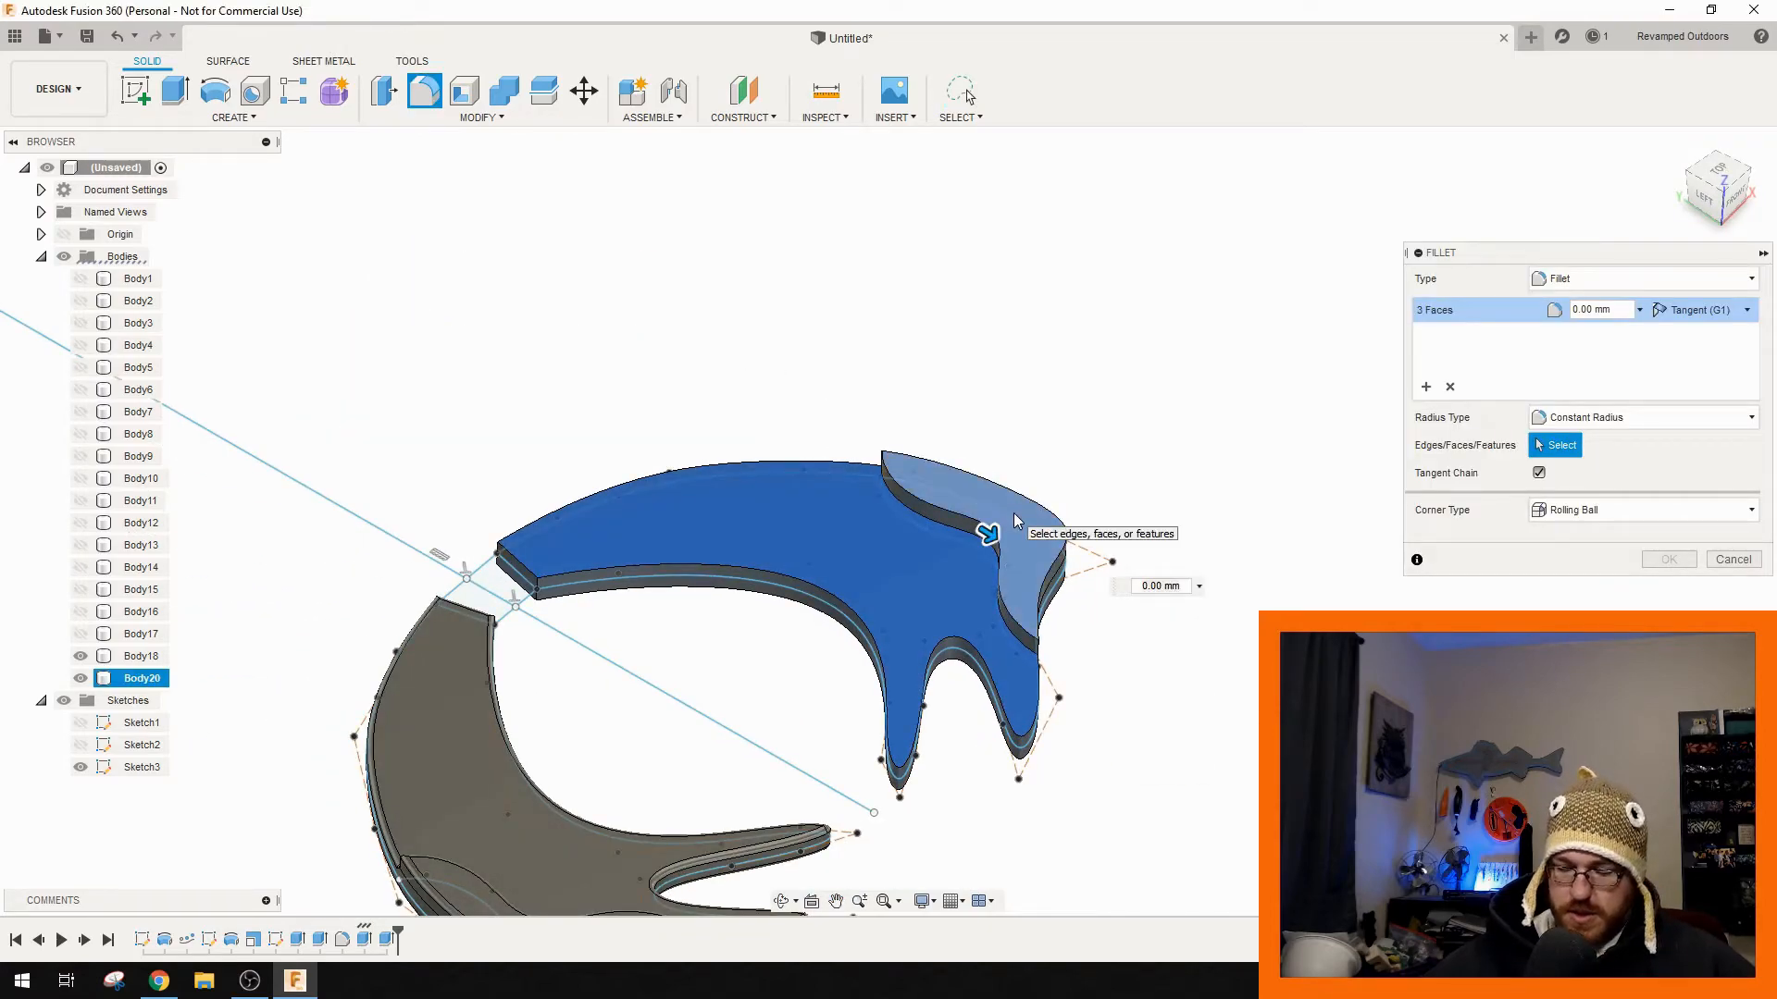
{"action": "left_click", "coordinate": [1162, 586]}
{"action": "type", "text": ".6"}
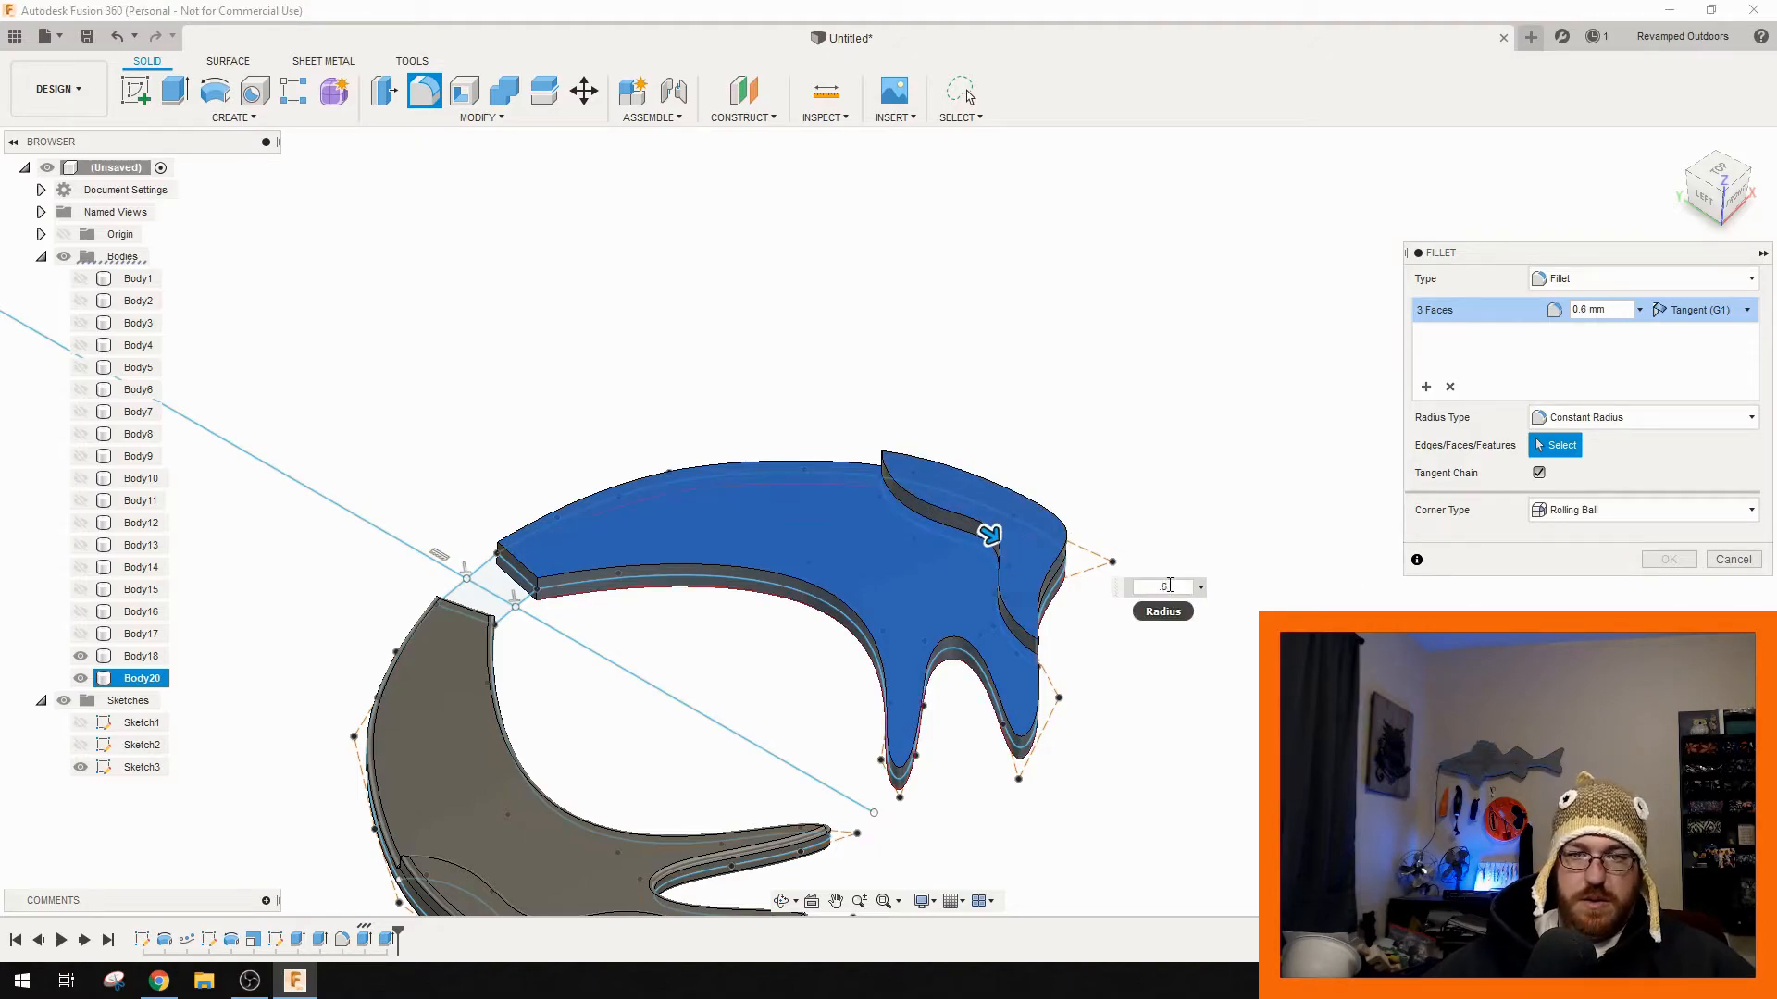
{"action": "left_click", "coordinate": [1686, 566]}
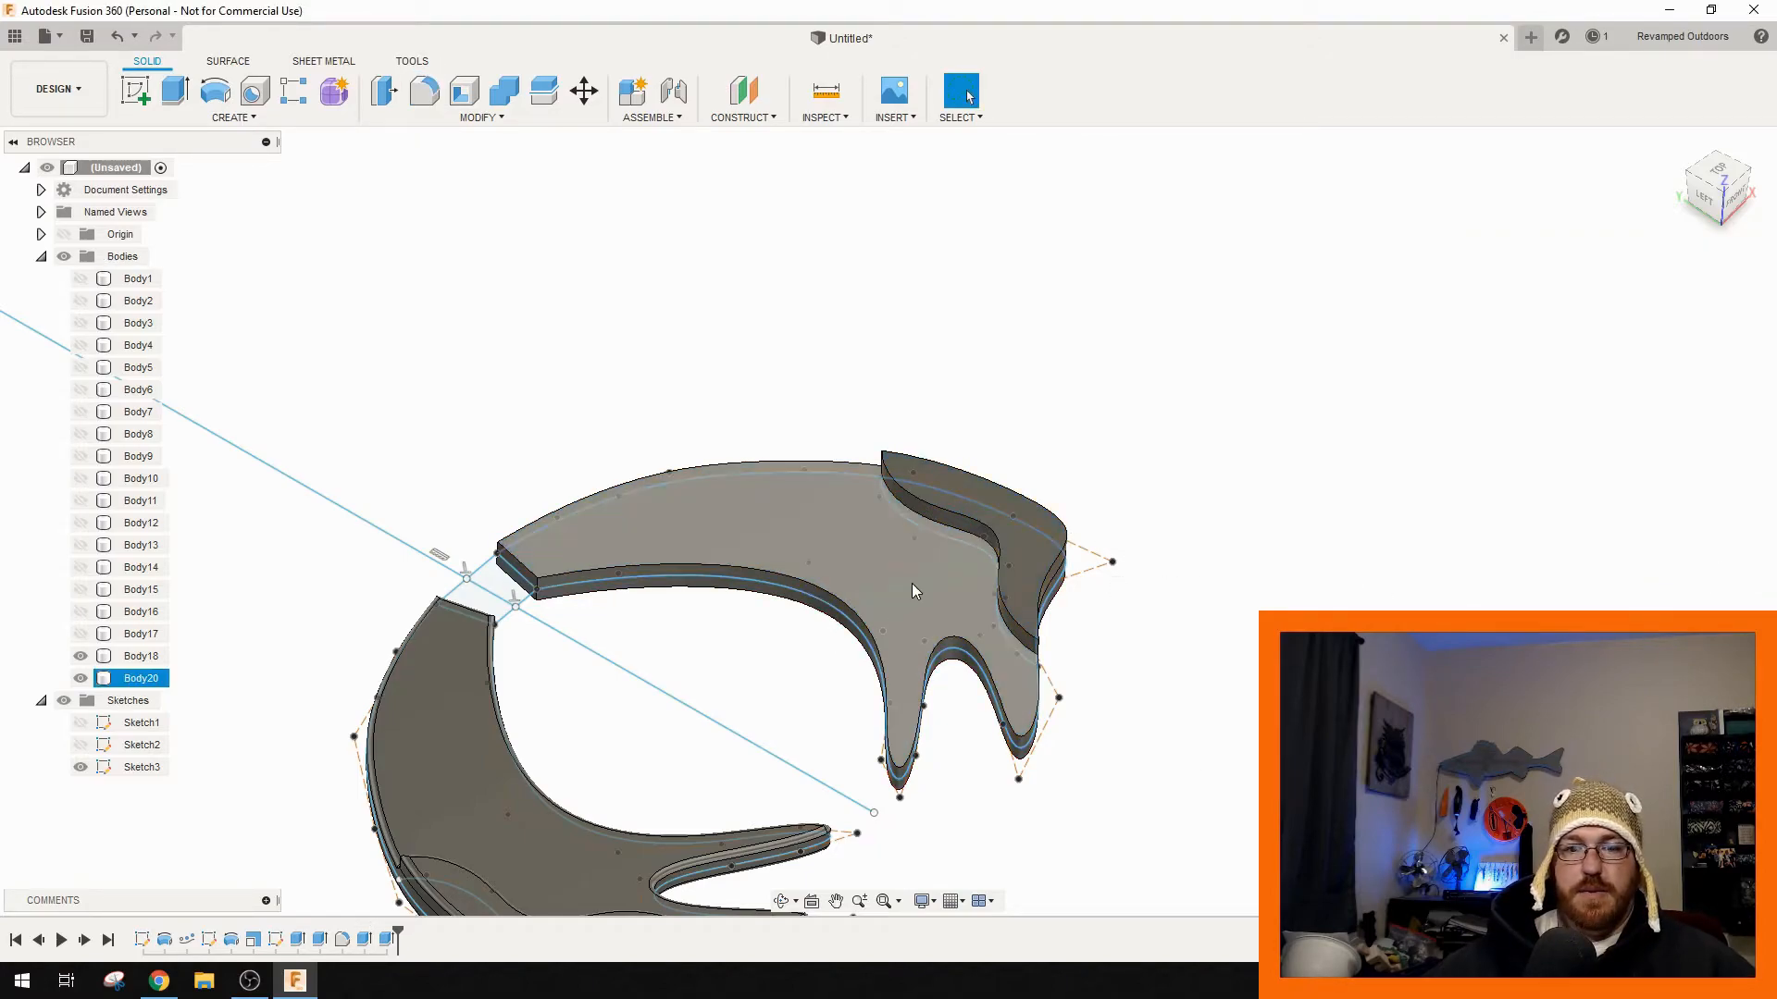
- Fillet the edges of the right pincer's main top face and raised pad top face with a 0.6 mm radius
{"action": "key", "text": "f"}
{"action": "left_click", "coordinate": [936, 597]}
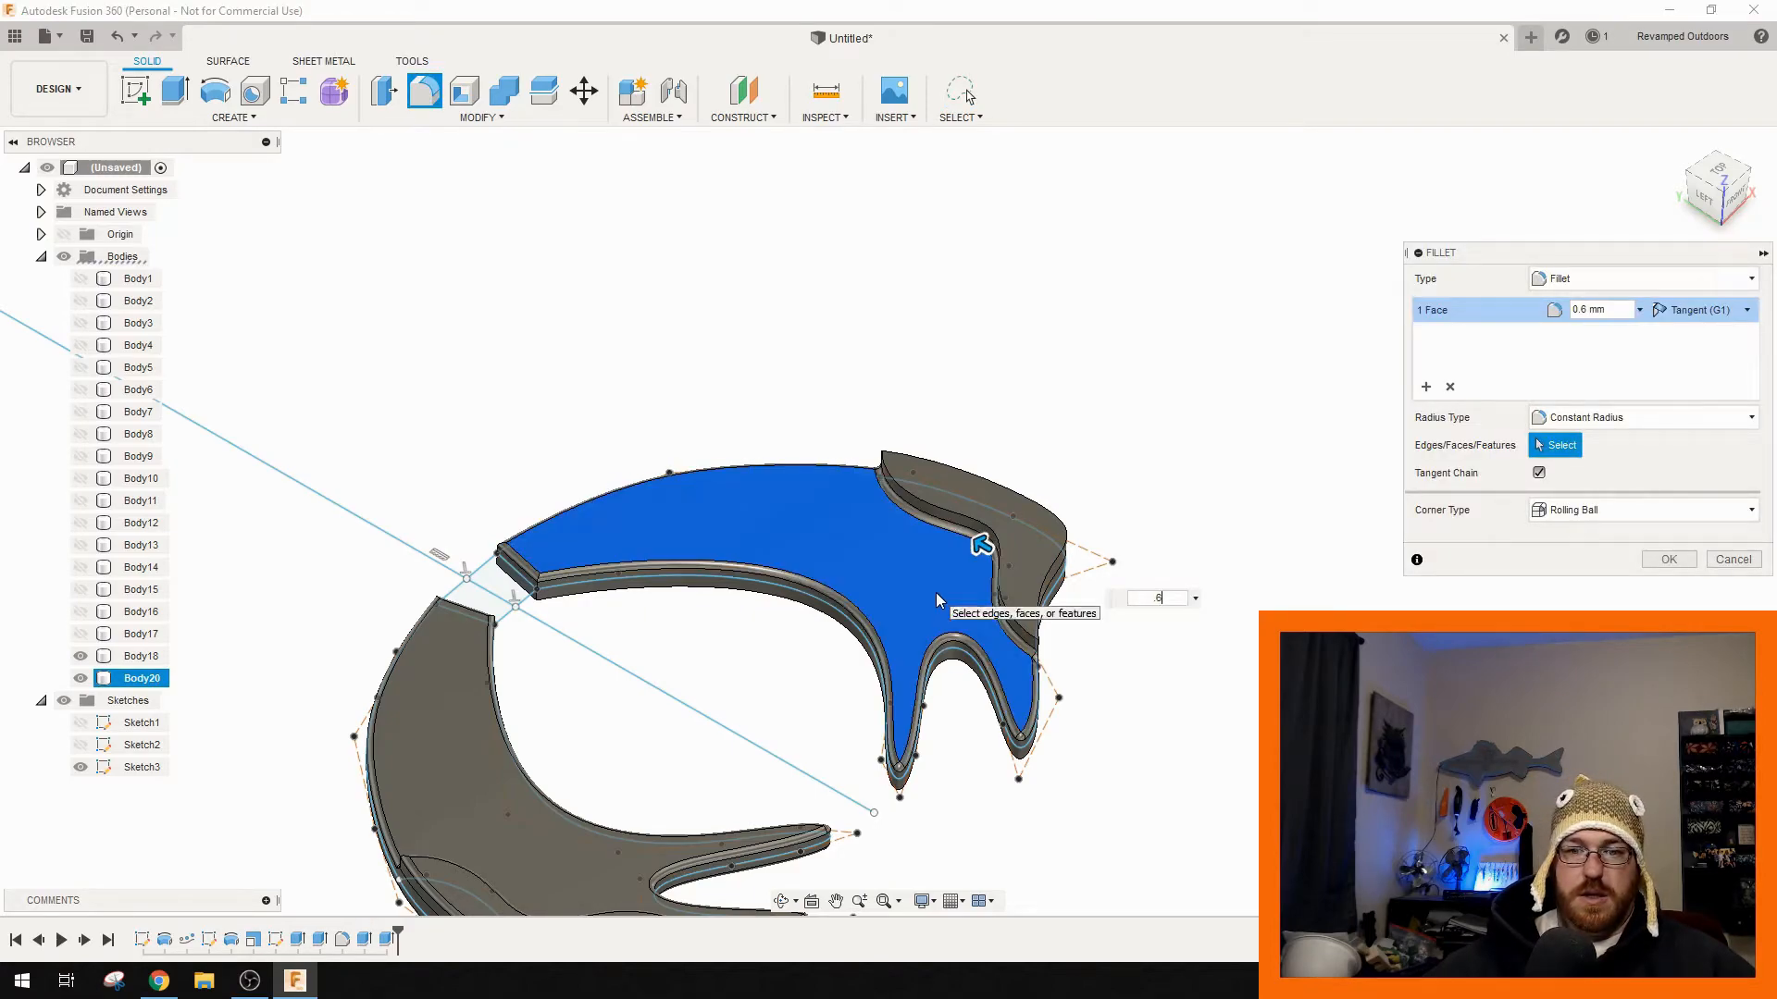
{"action": "left_click", "coordinate": [1031, 543]}
{"action": "middle_click_drag", "start_coordinate": [1029, 541], "coordinate": [911, 665], "text": "shift"}
{"action": "left_click", "coordinate": [943, 798]}
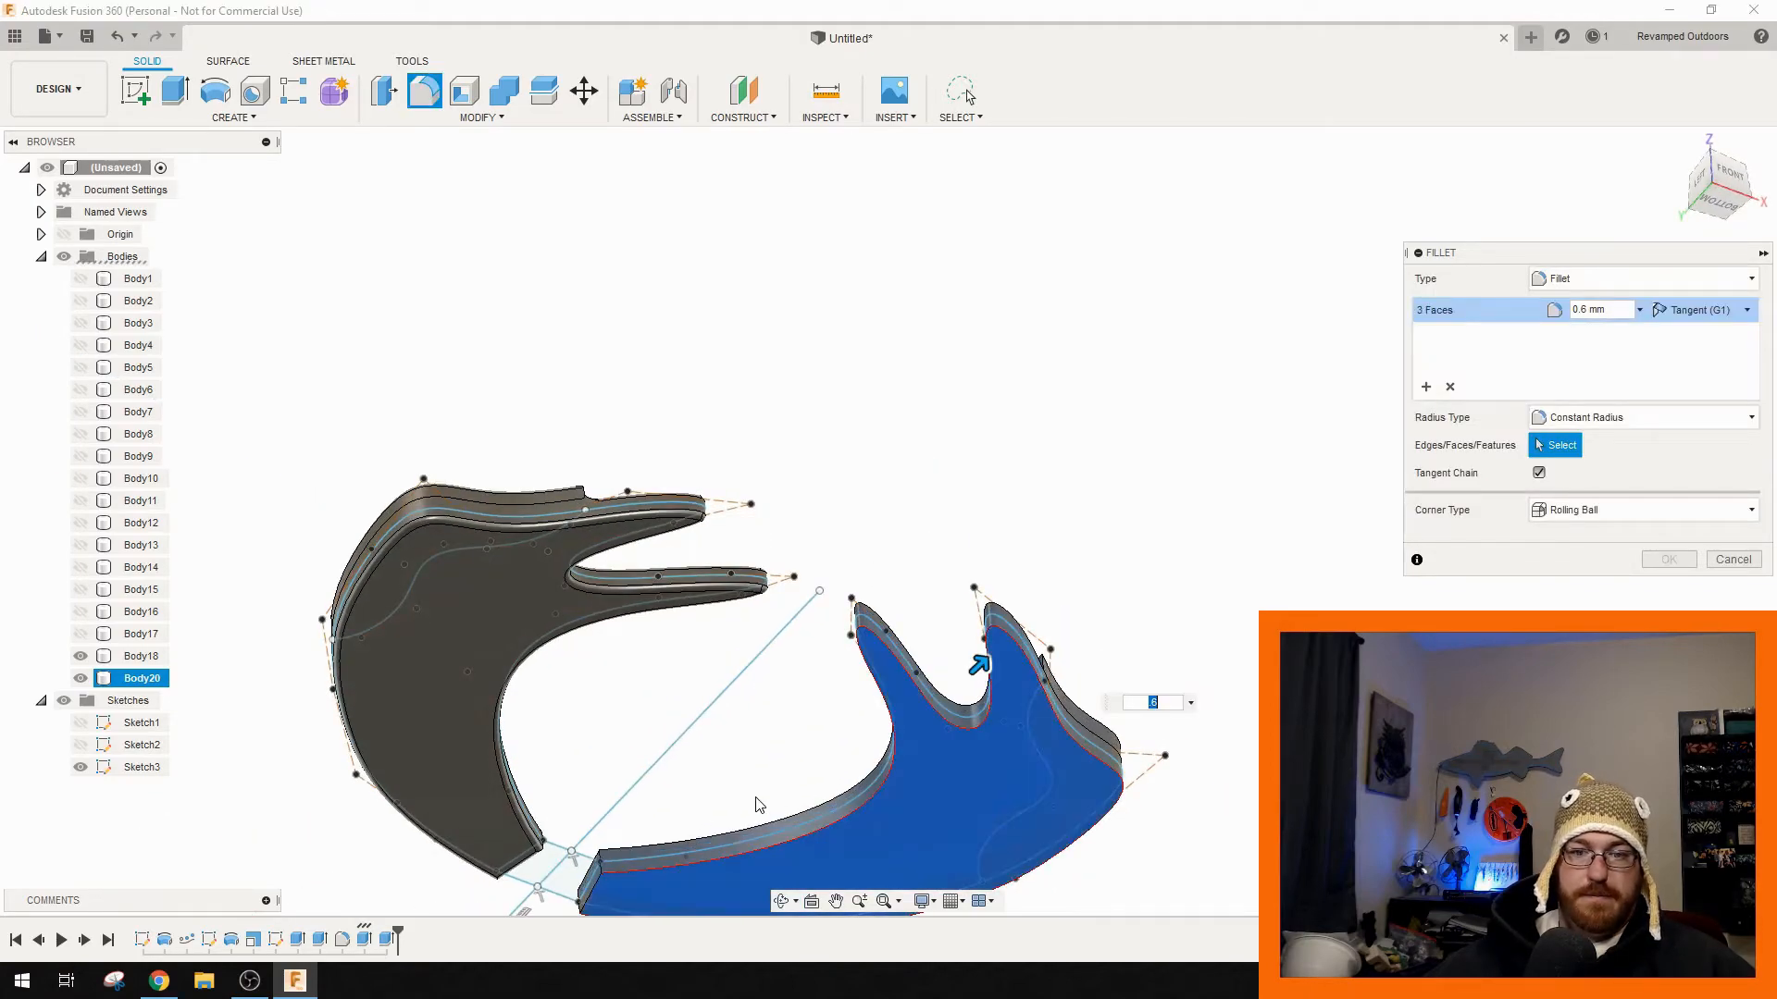
{"action": "left_click", "coordinate": [933, 787]}
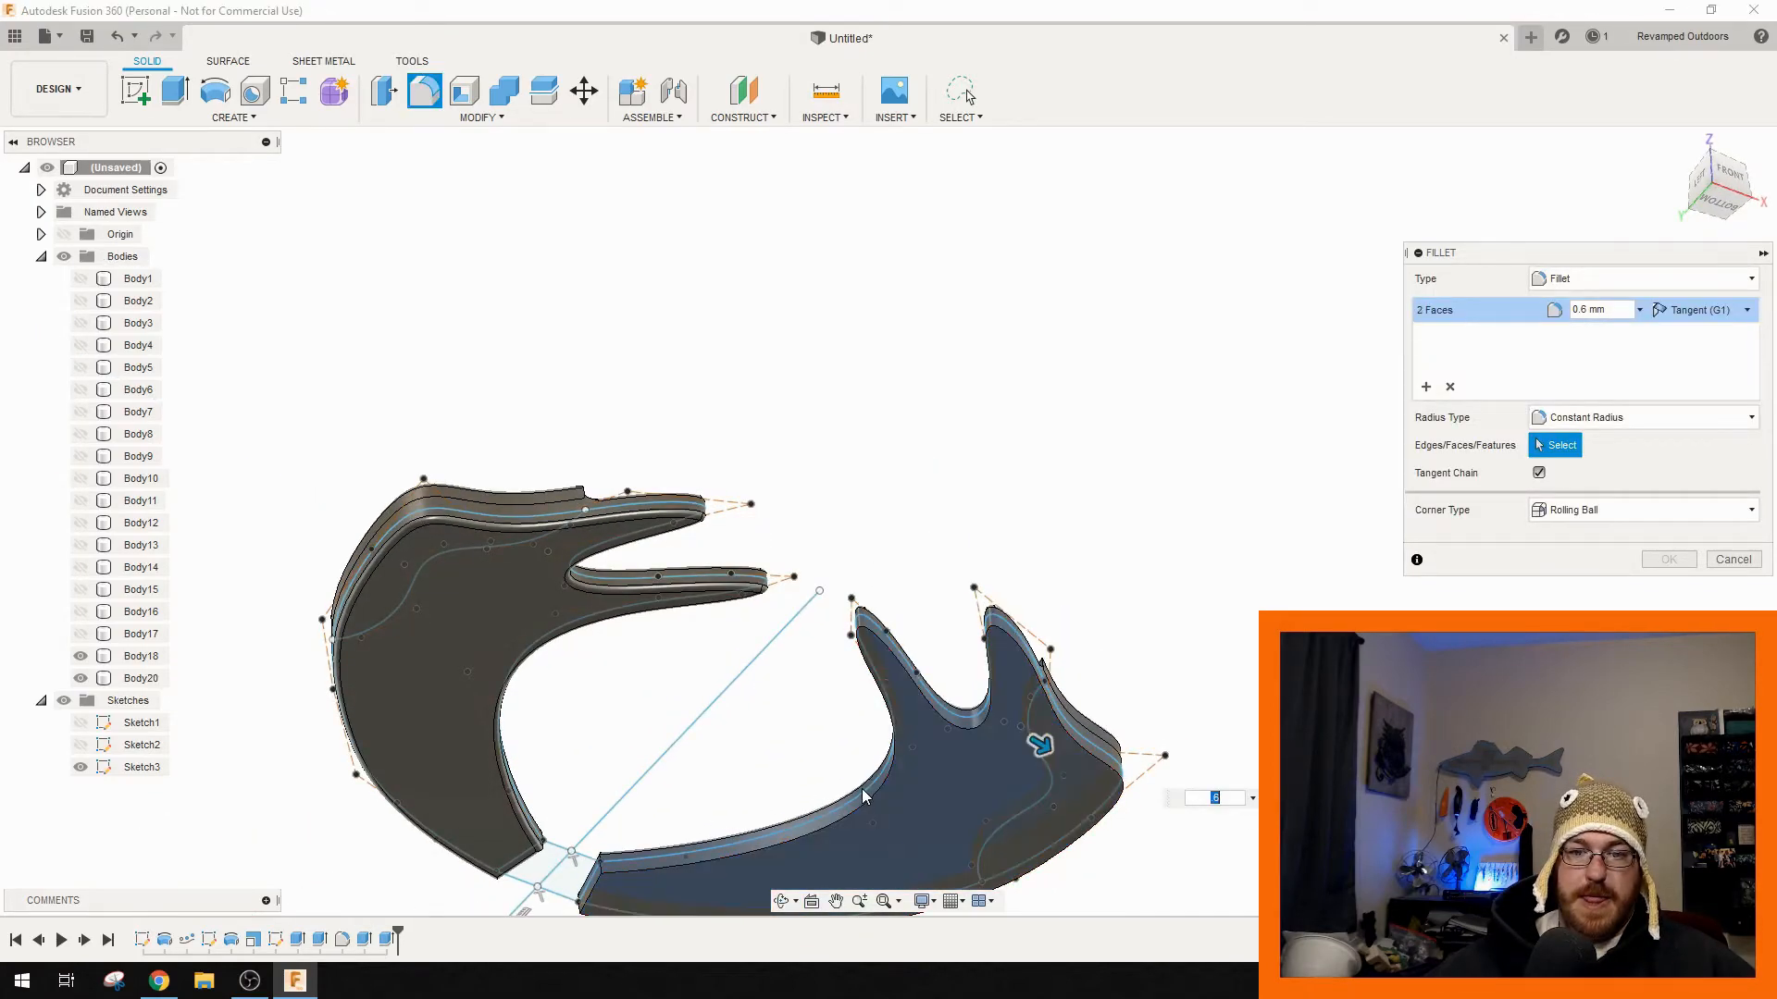
{"action": "middle_click_drag", "start_coordinate": [1228, 896], "coordinate": [1098, 523]}
{"action": "key", "text": "Return"}
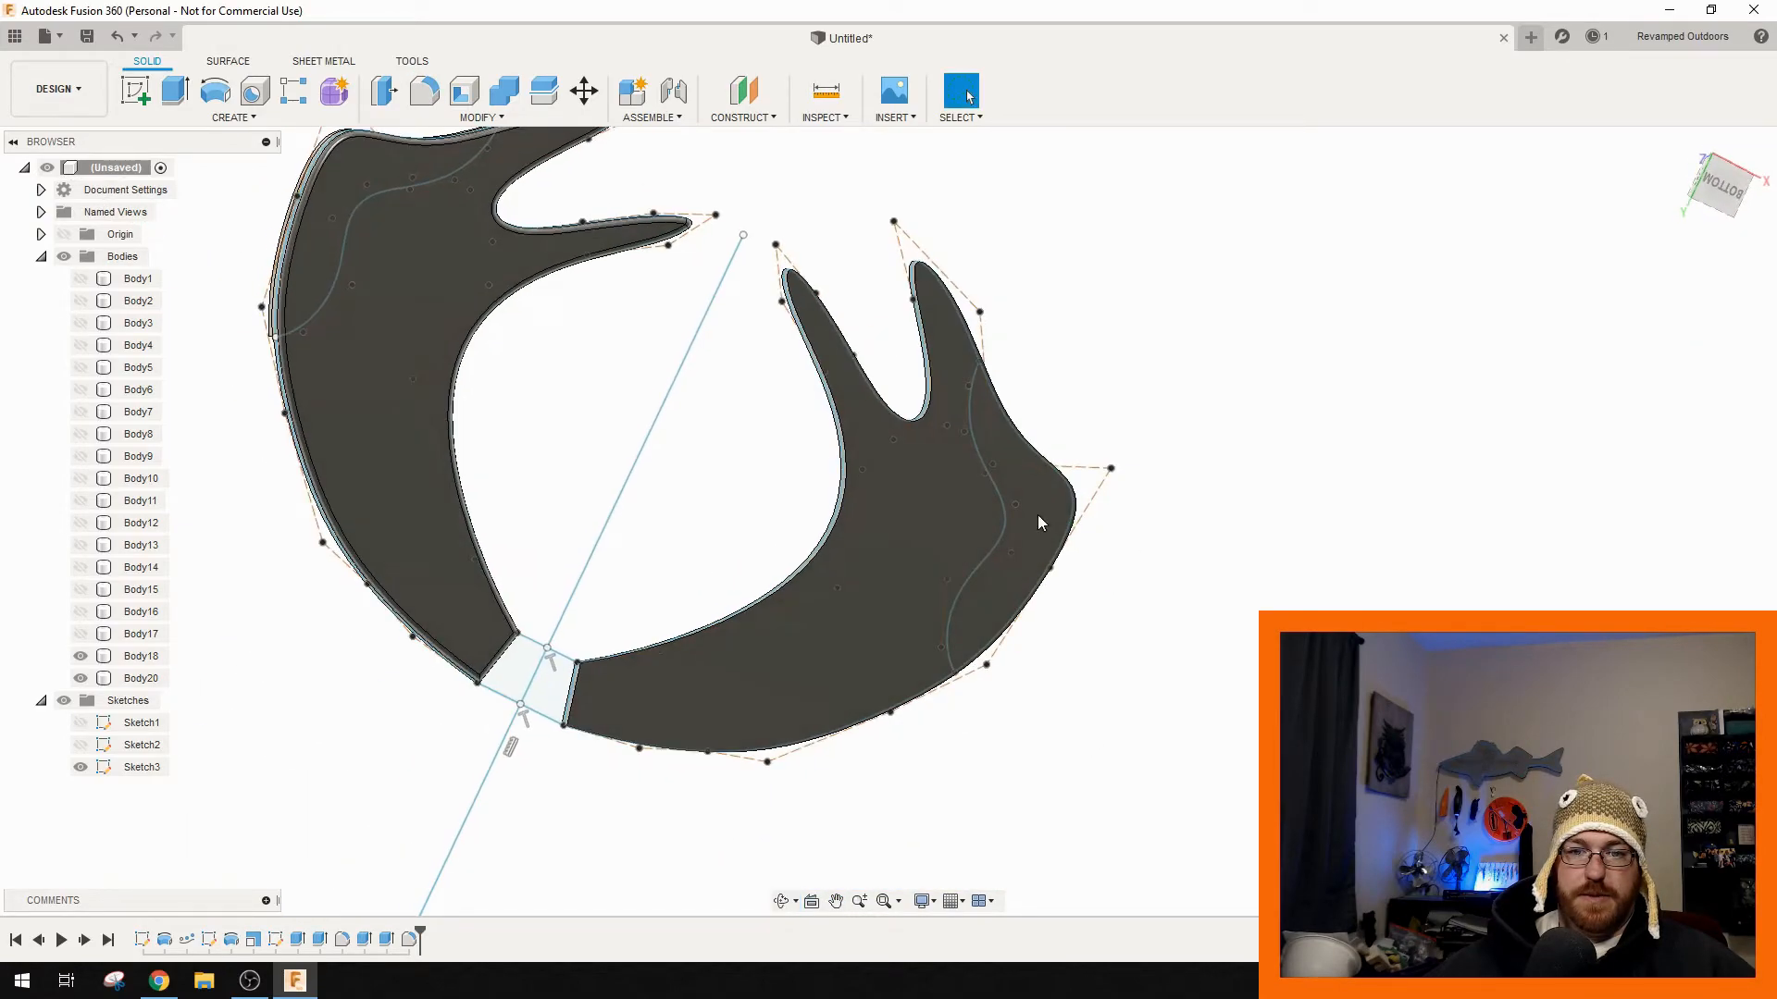
- Fillet the edges of the right pincer's underside, trying several radii and settling on 0.3 mm
{"action": "left_click", "coordinate": [782, 690]}
{"action": "type", "text": "f"}
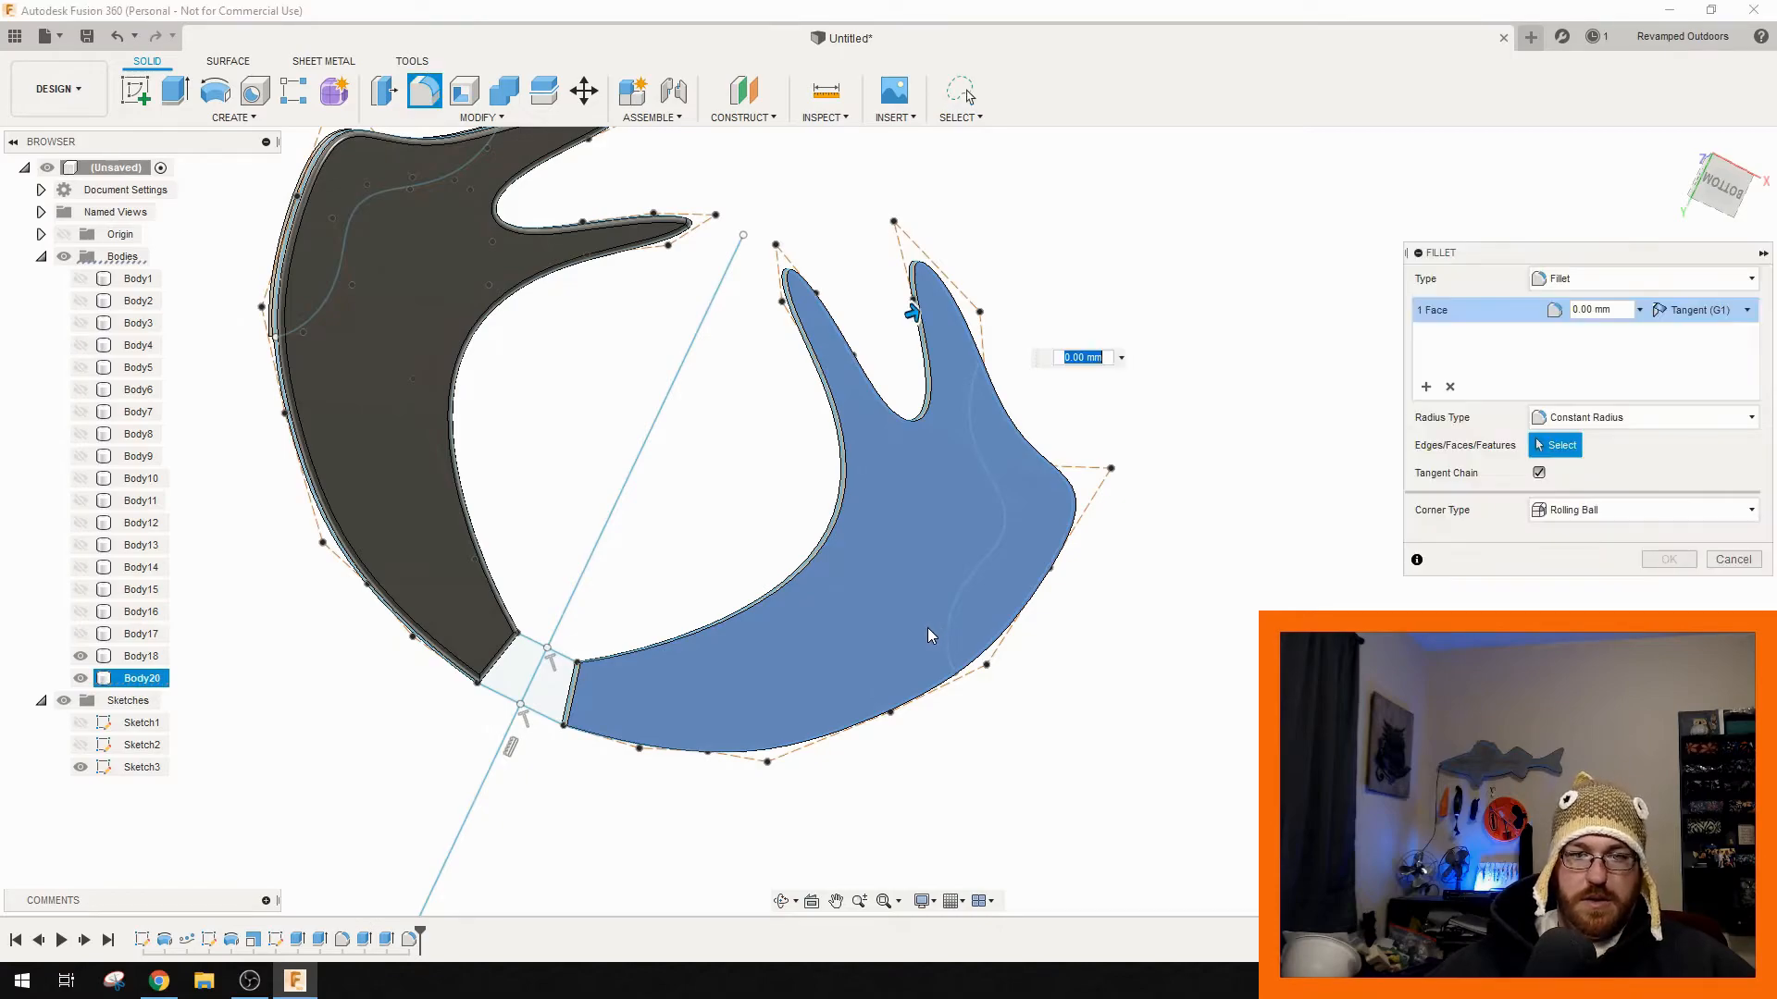
{"action": "type", "text": ".63"}
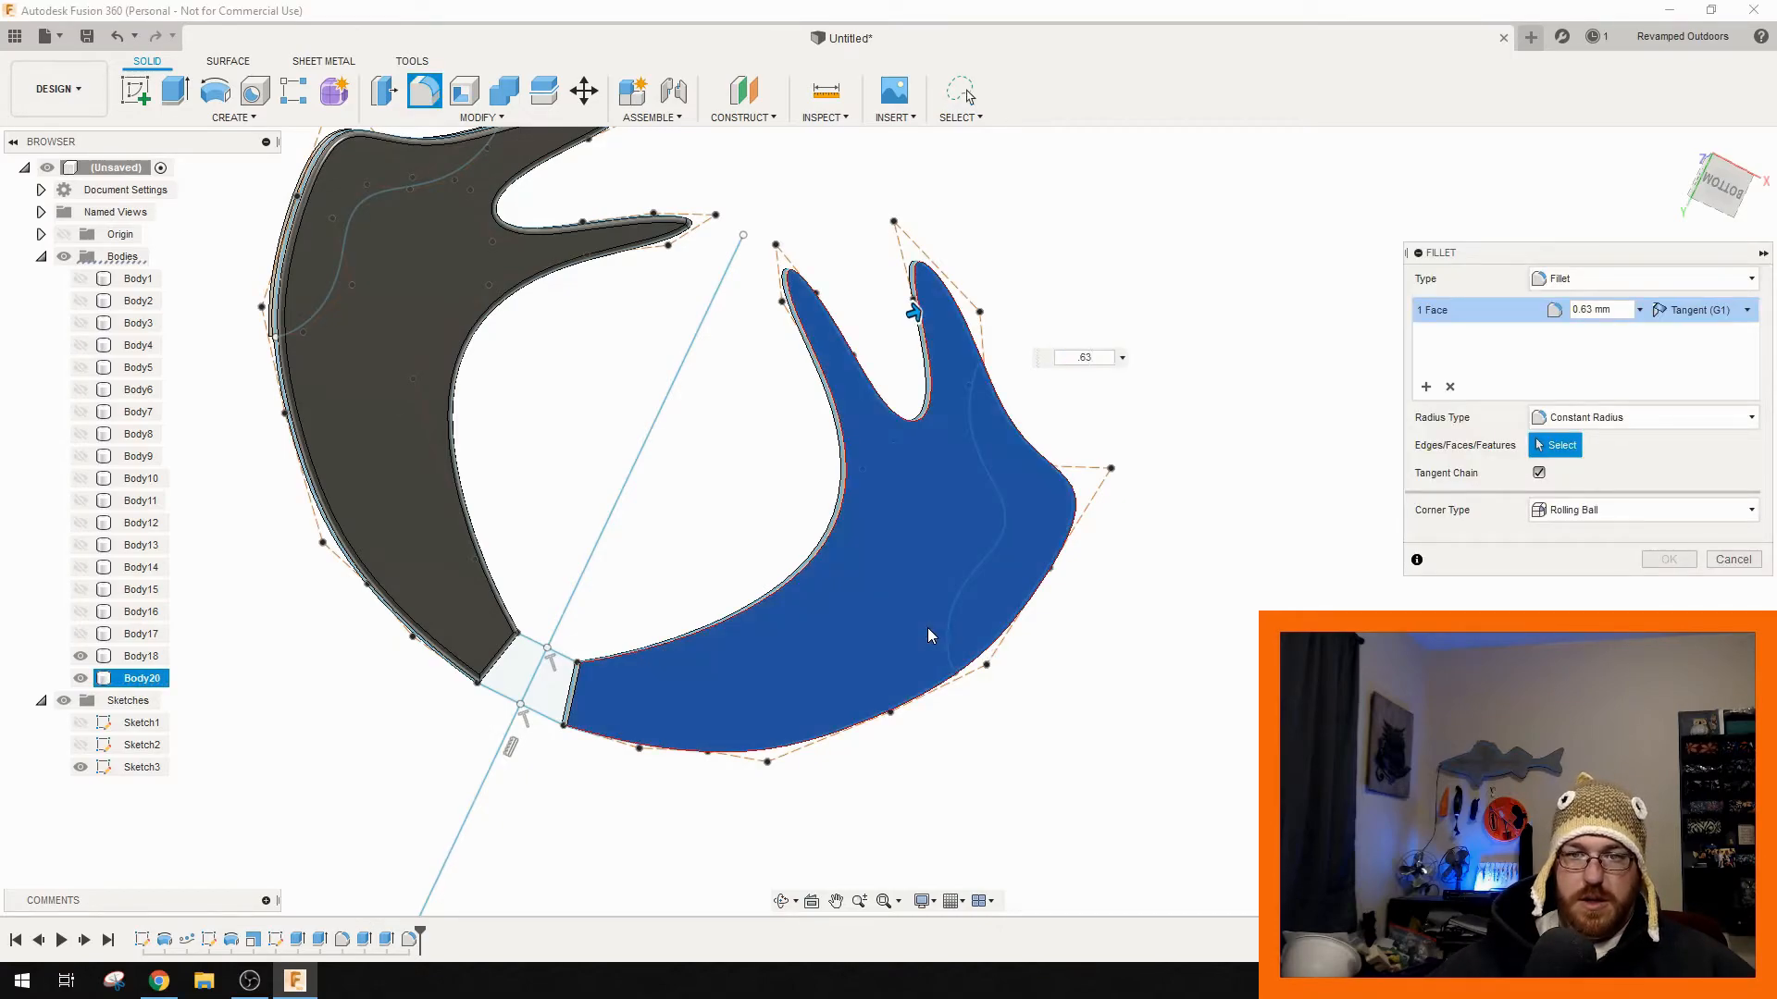
{"action": "key", "text": "BackSpace"}
{"action": "key", "text": "BackSpace"}
{"action": "key", "text": "BackSpace"}
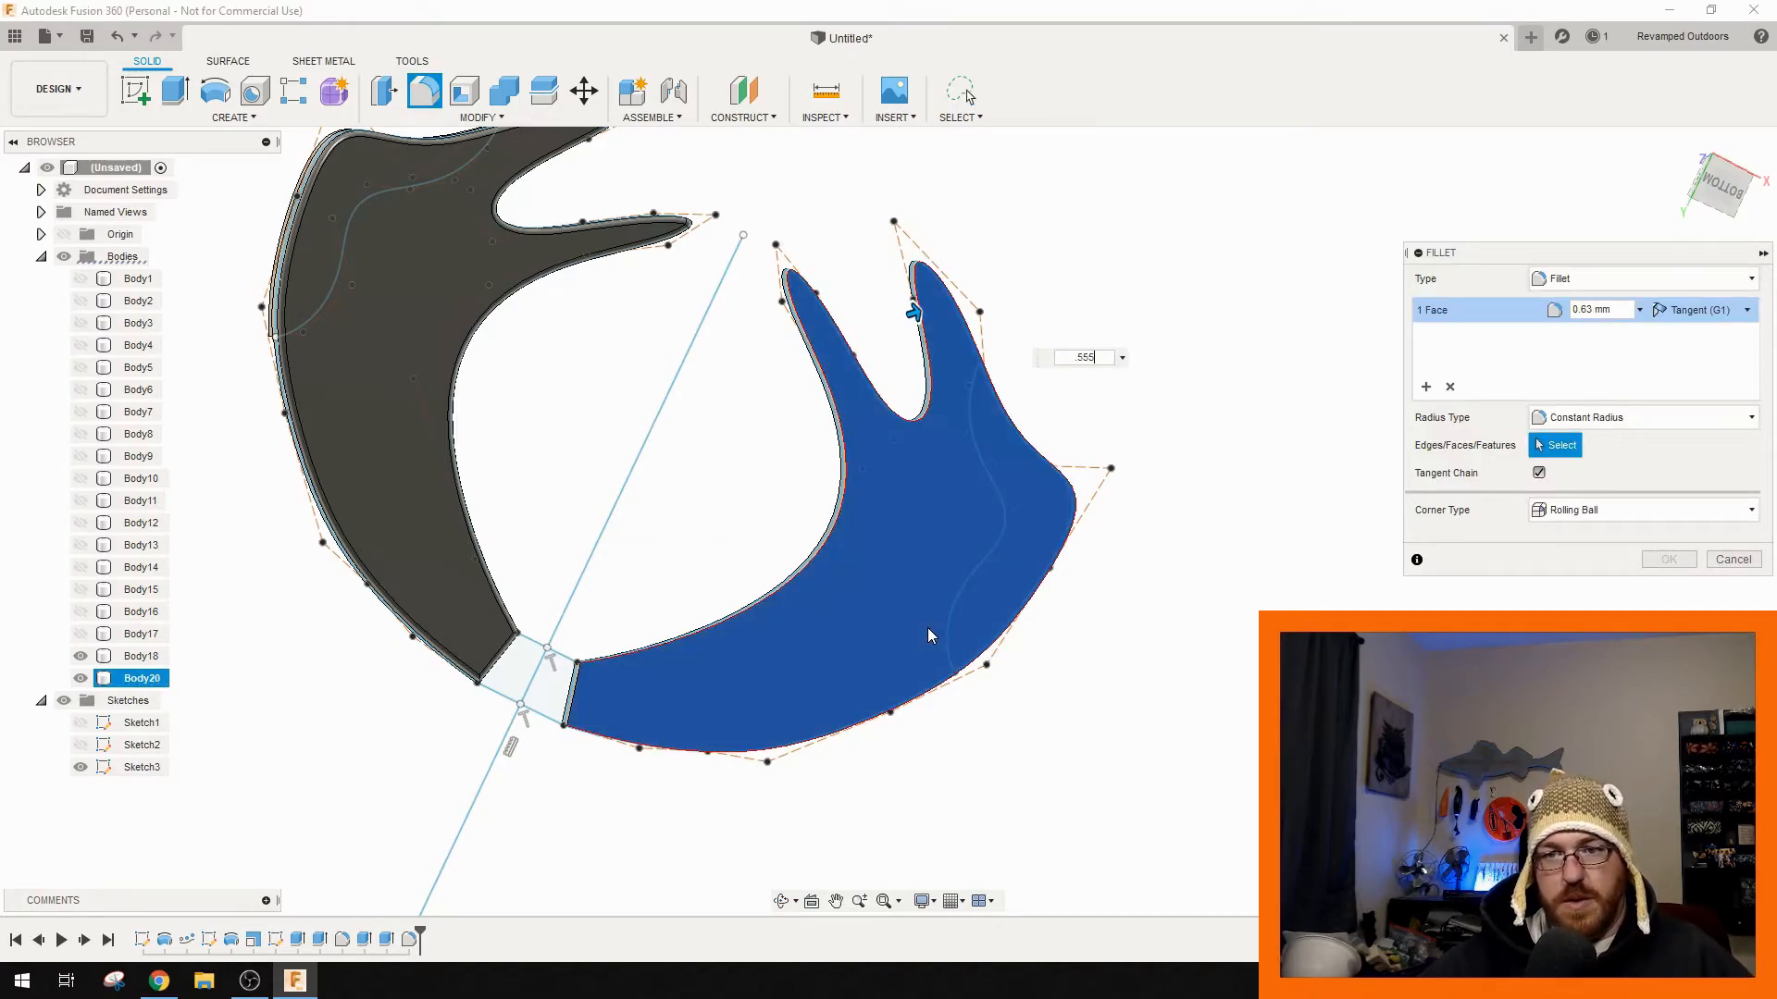
{"action": "key", "text": "BackSpace"}
{"action": "key", "text": "BackSpace"}
{"action": "key", "text": "BackSpace"}
{"action": "key", "text": "BackSpace"}
{"action": "type", "text": "4"}
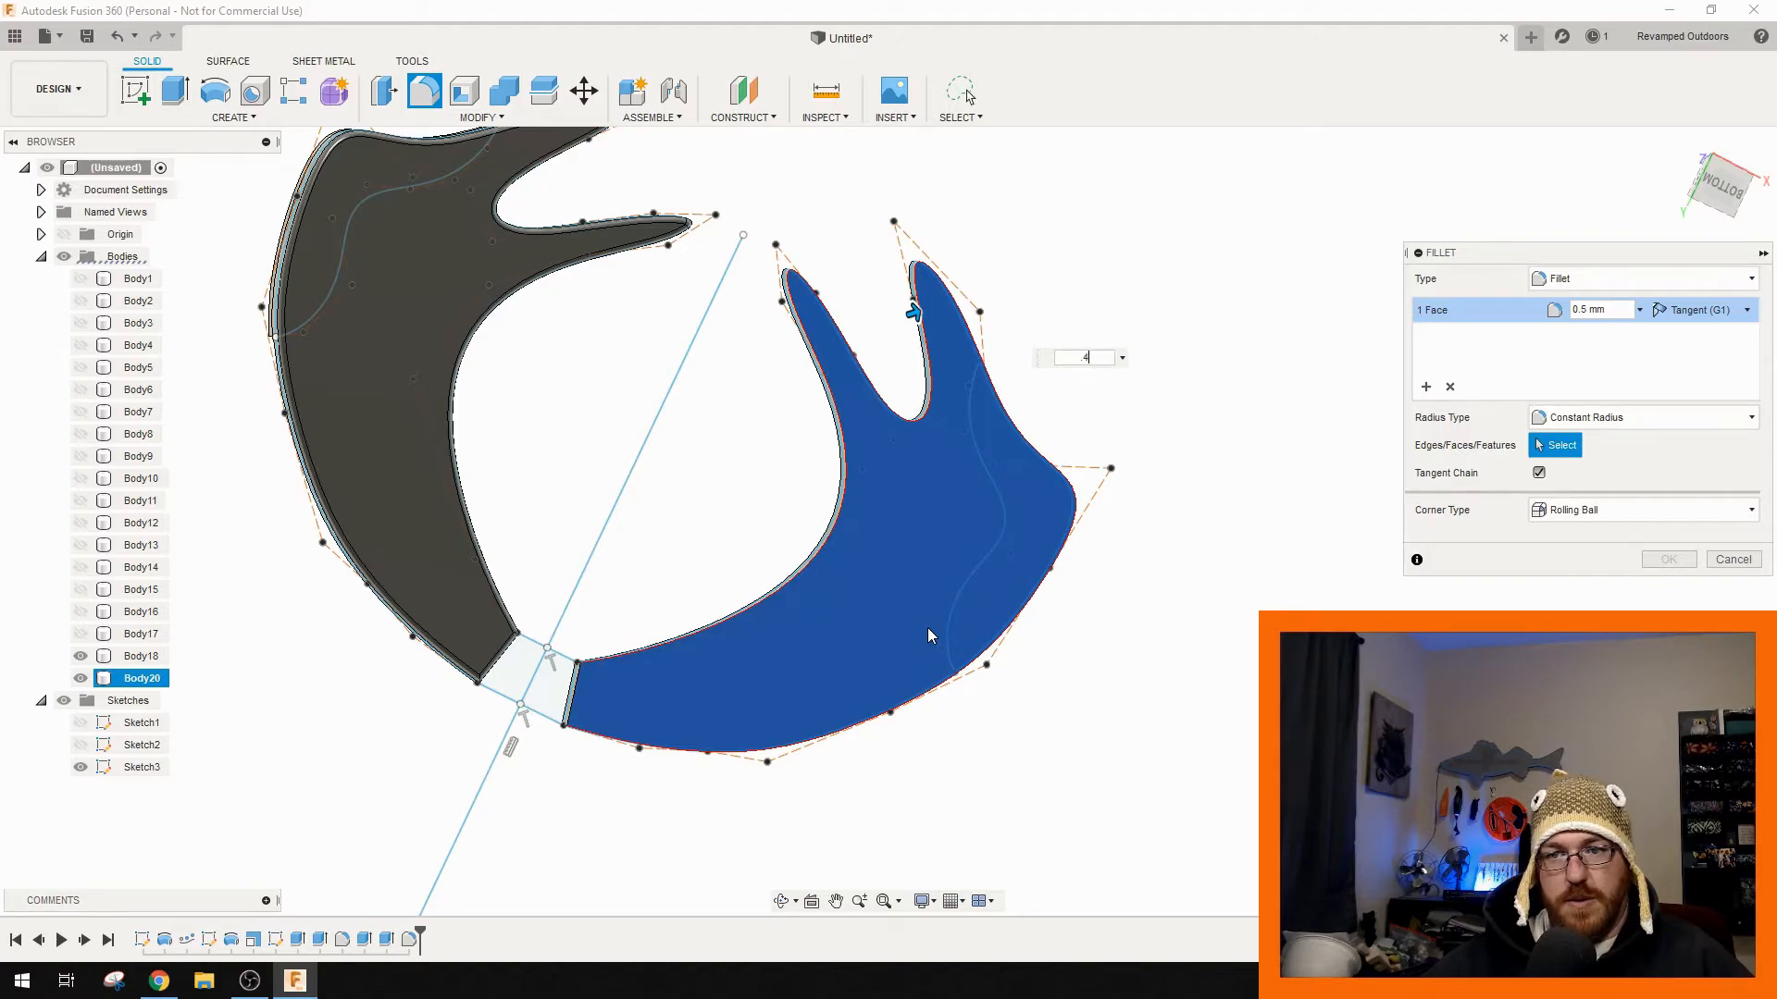
{"action": "type", "text": ".3"}
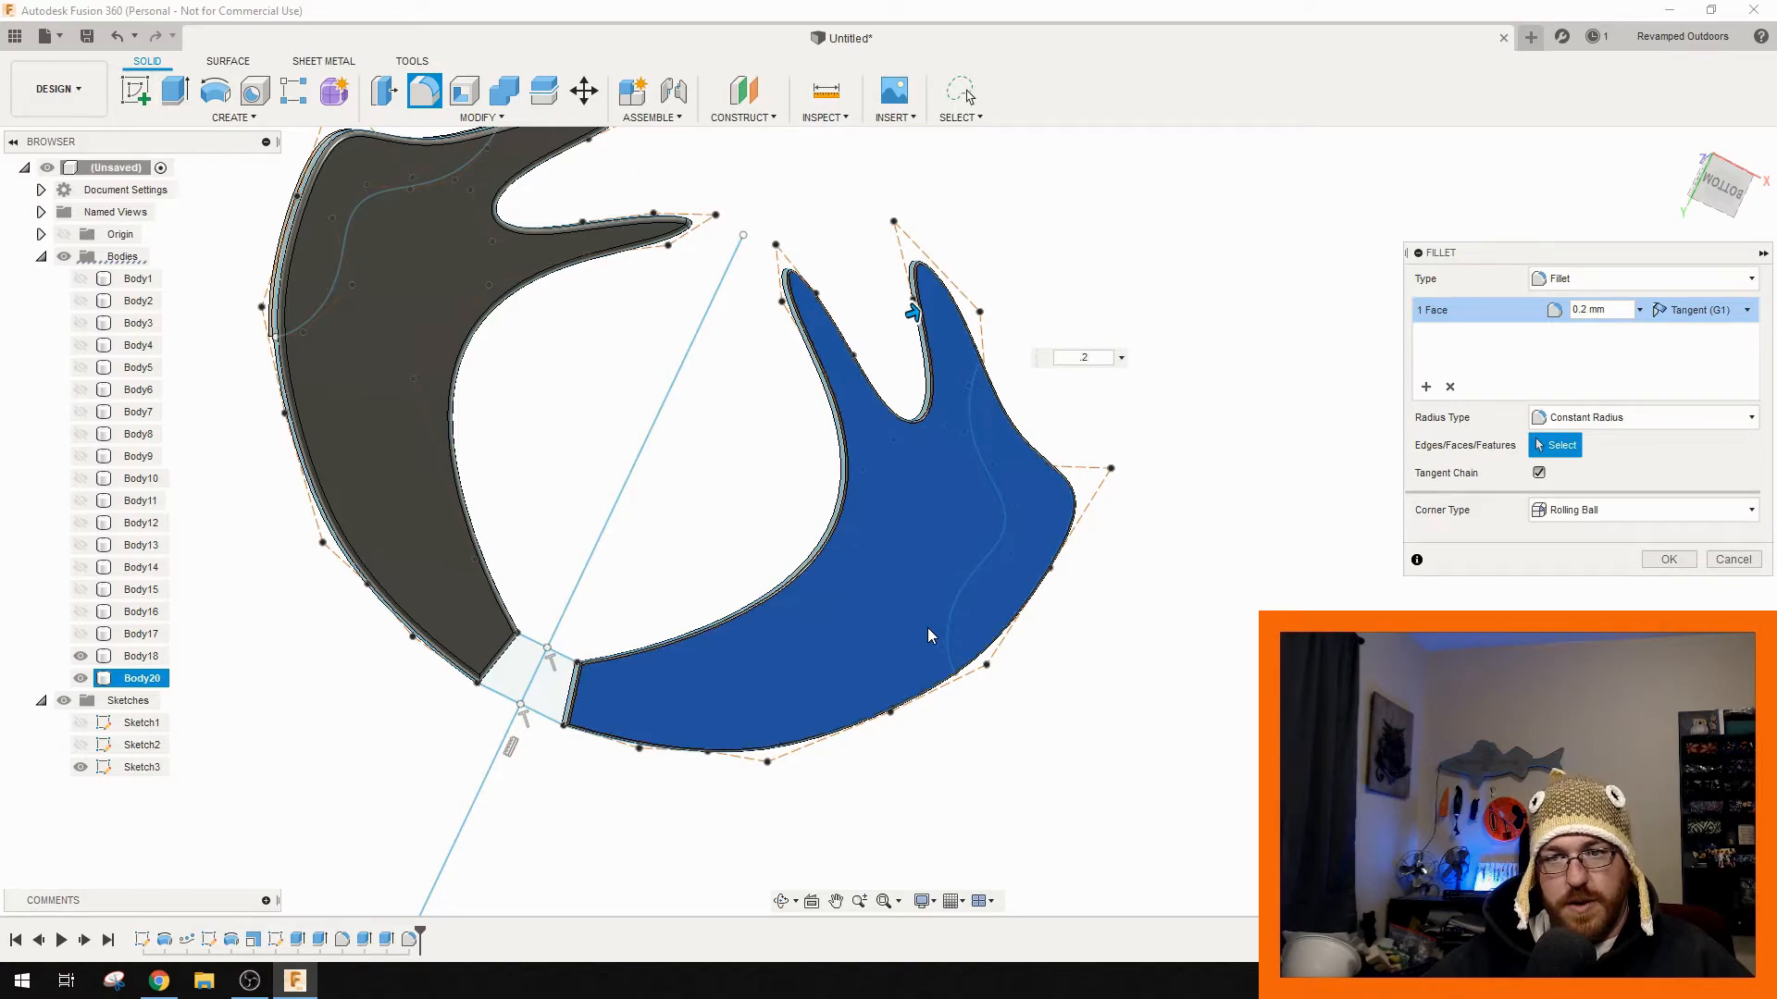
{"action": "type", "text": ".6"}
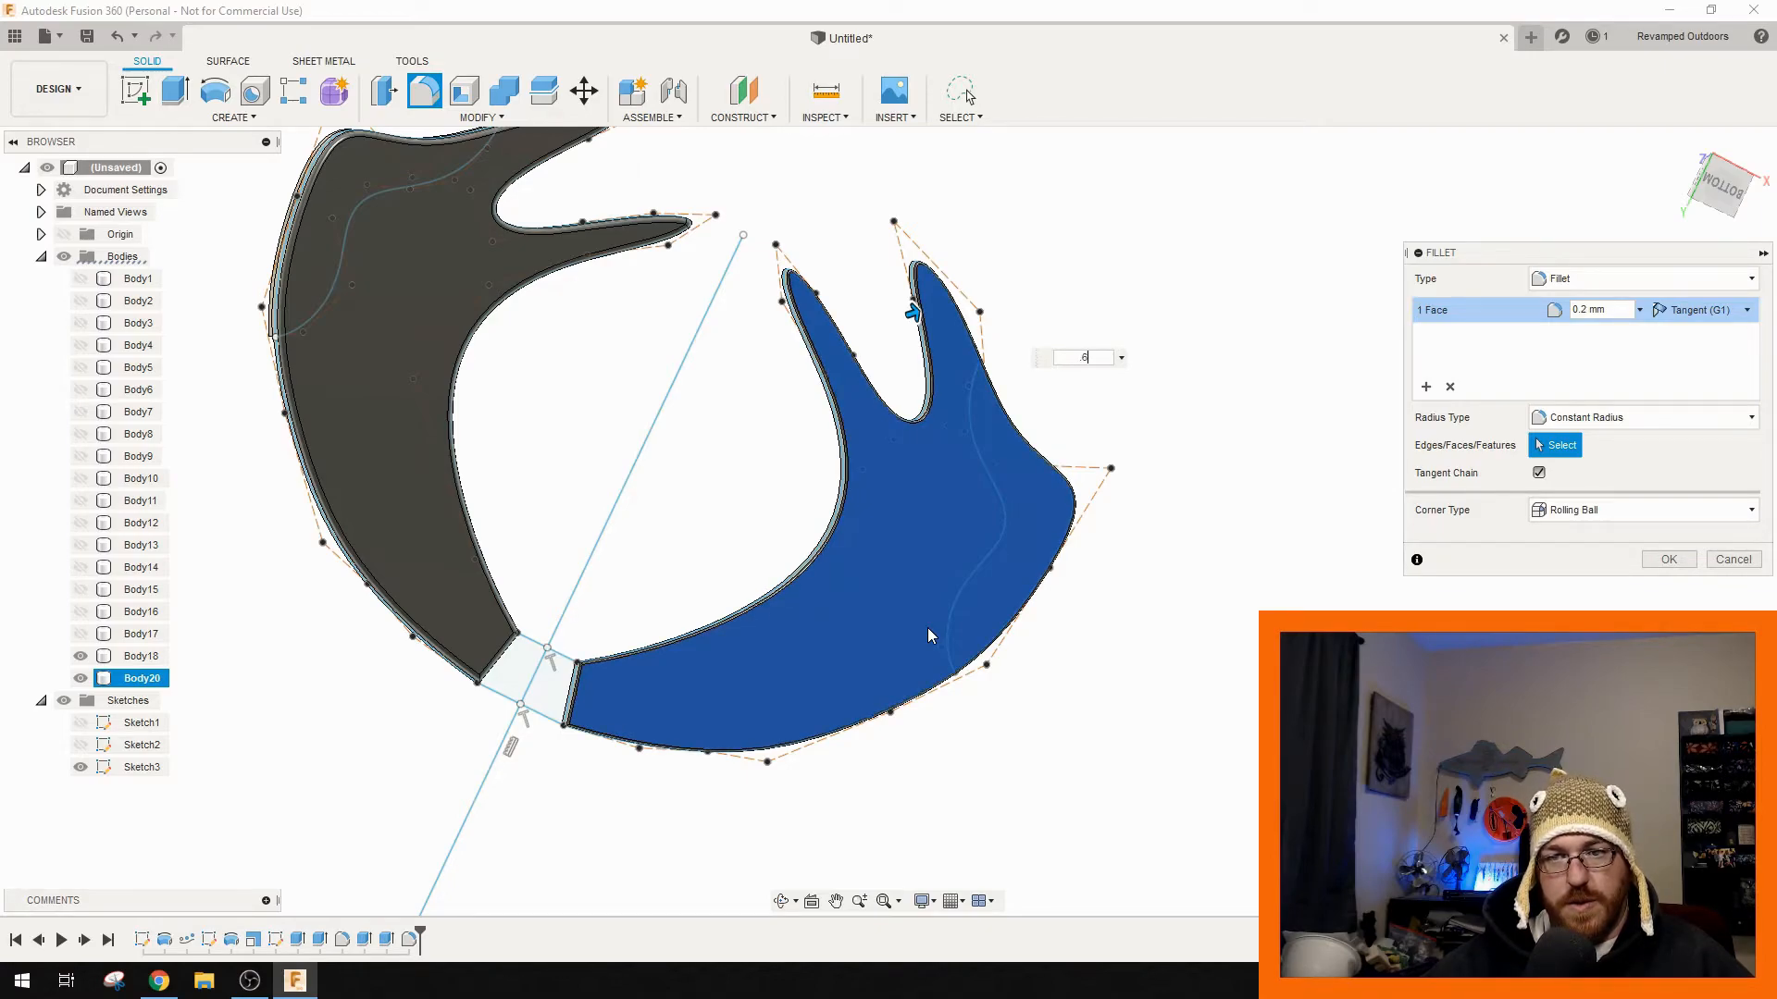
{"action": "type", "text": ".4"}
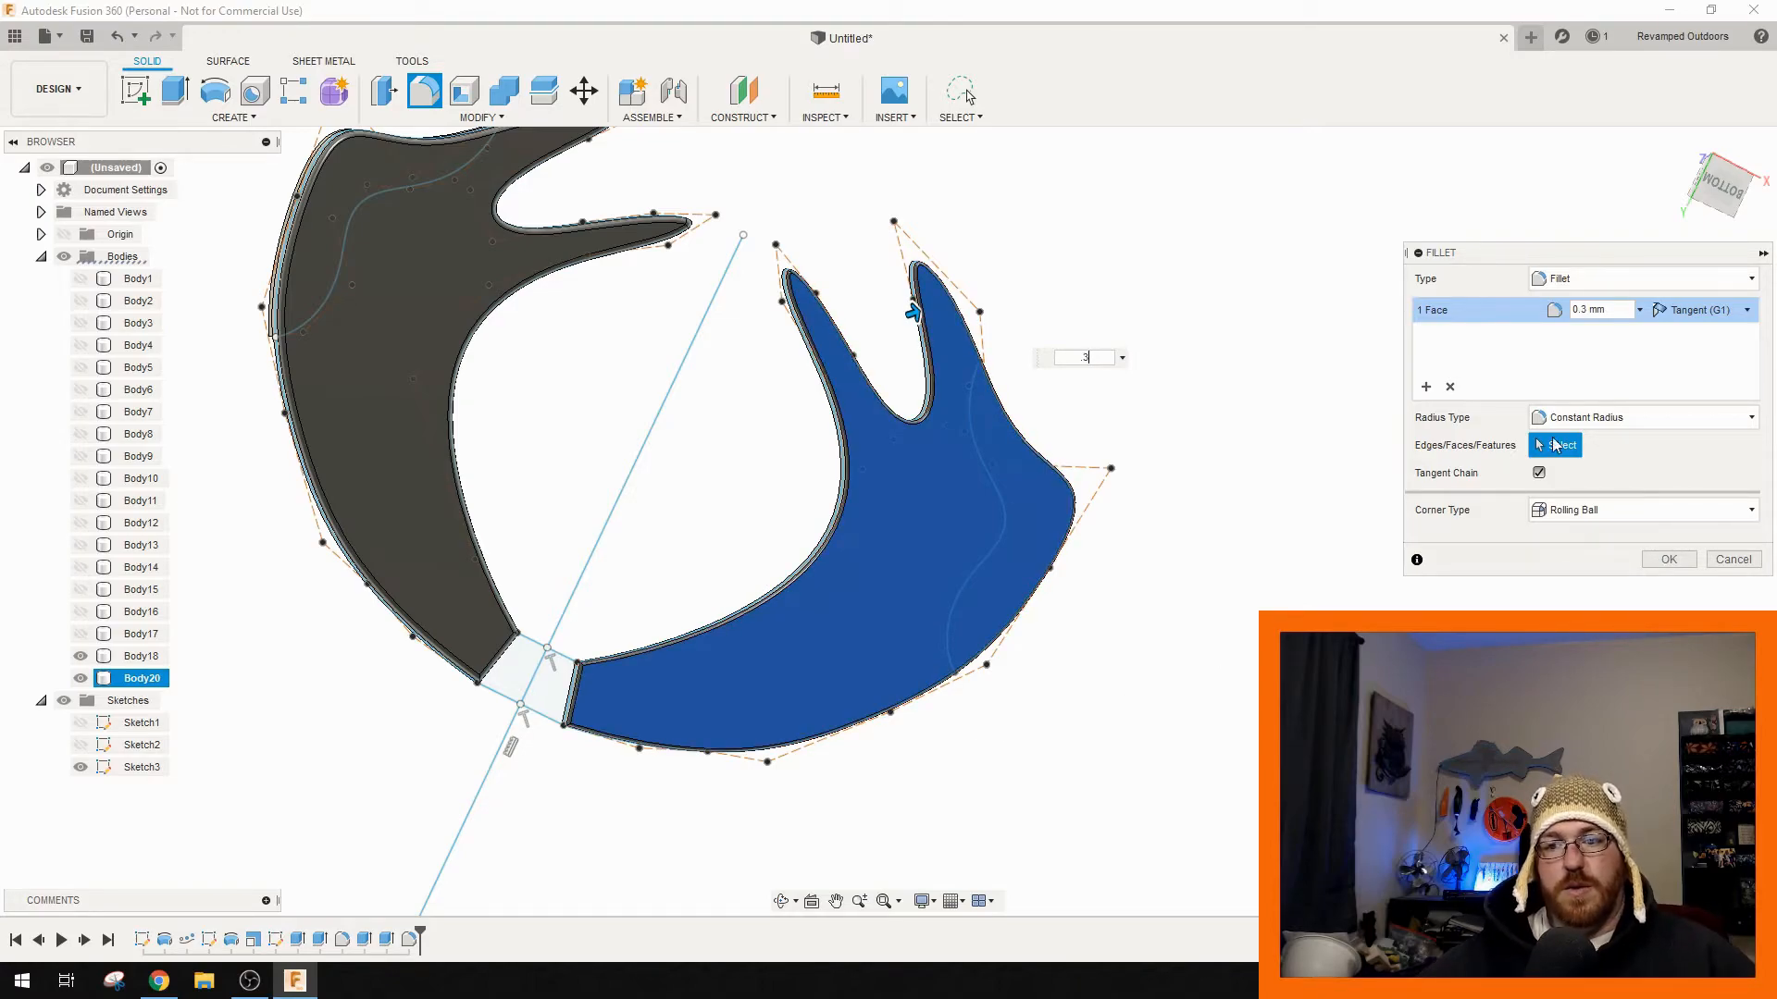
{"action": "left_click", "coordinate": [1668, 559]}
- Try to delete the fillet face along the outer underside edge of the left pincer
{"action": "scroll", "coordinate": [519, 474], "scroll_direction": "up", "scroll_amount": 10}
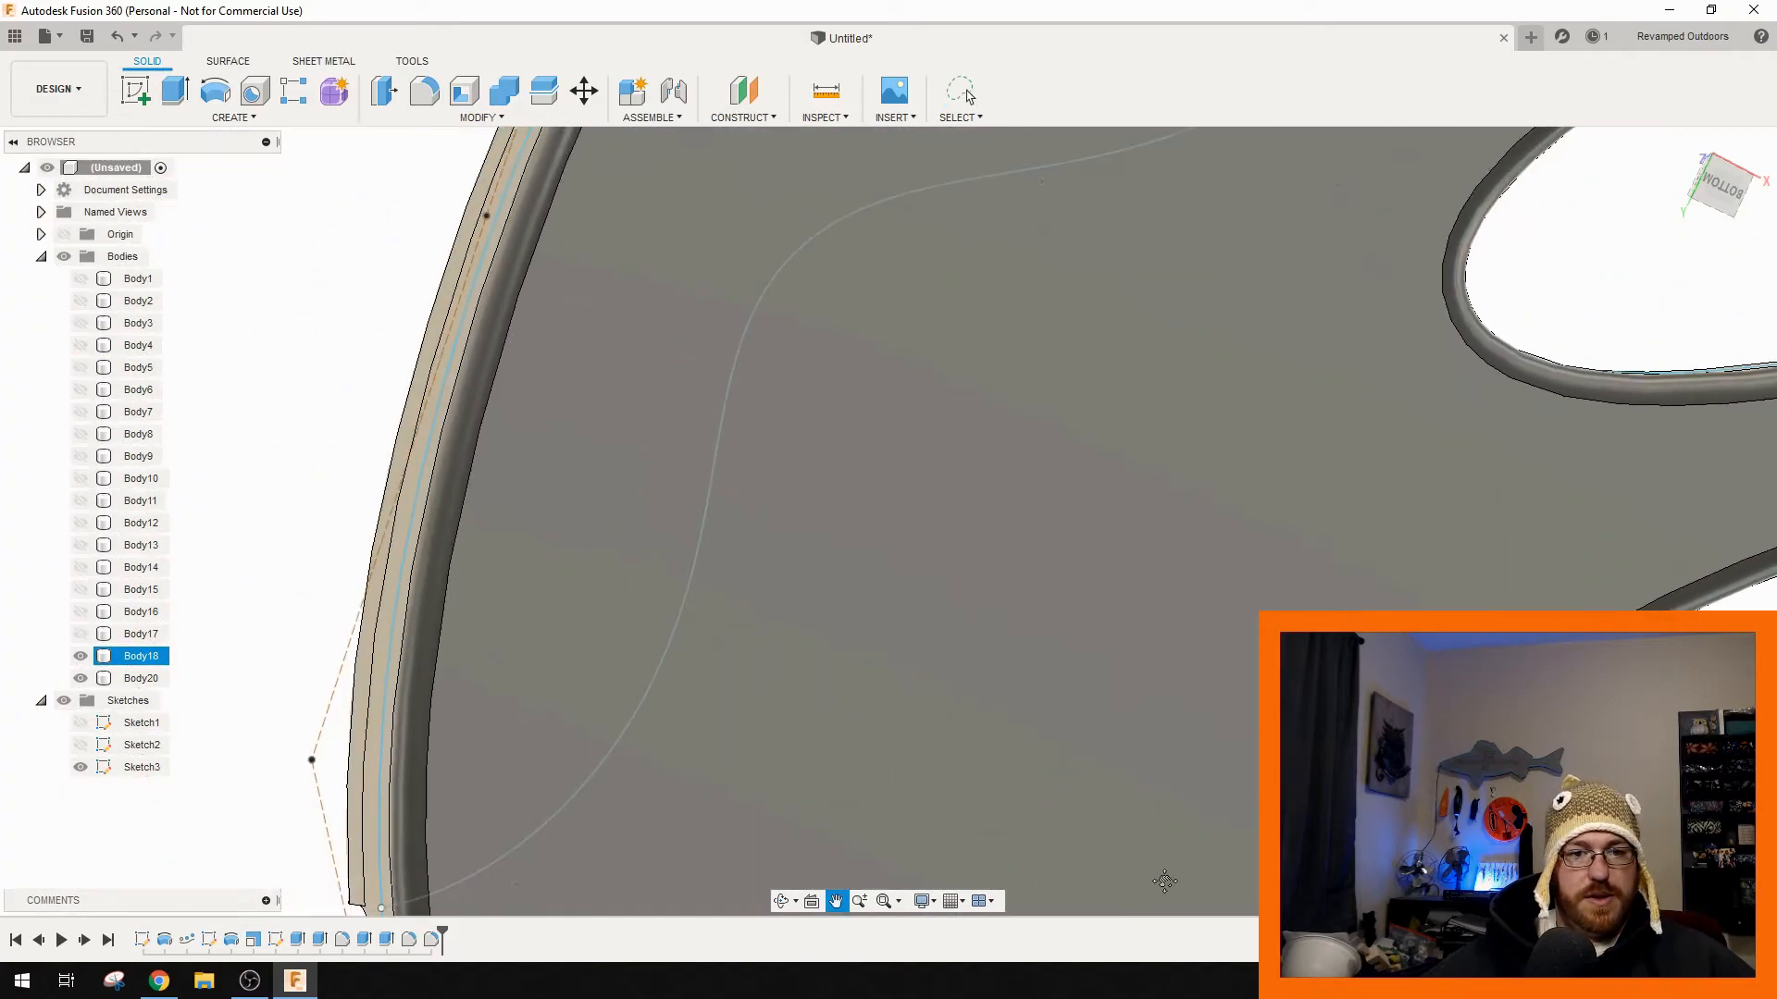
{"action": "middle_click_drag", "start_coordinate": [1164, 881], "coordinate": [1190, 865]}
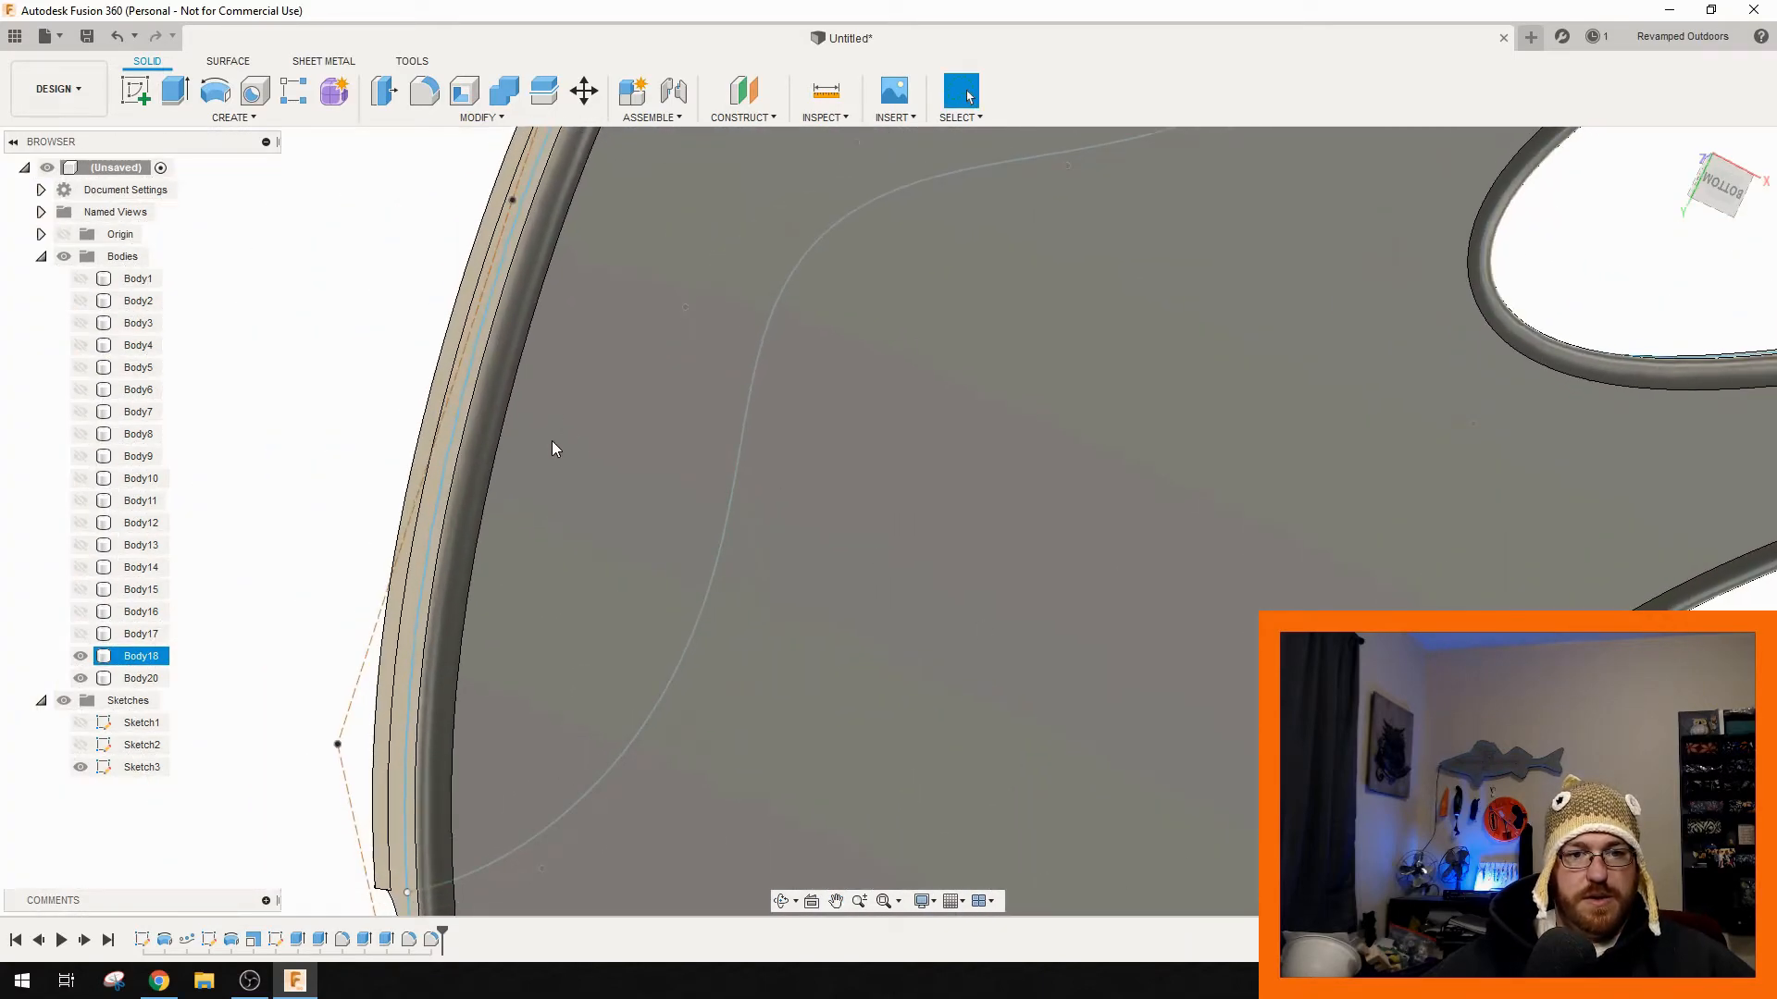
{"action": "left_click", "coordinate": [473, 449]}
{"action": "key", "text": "Delete"}
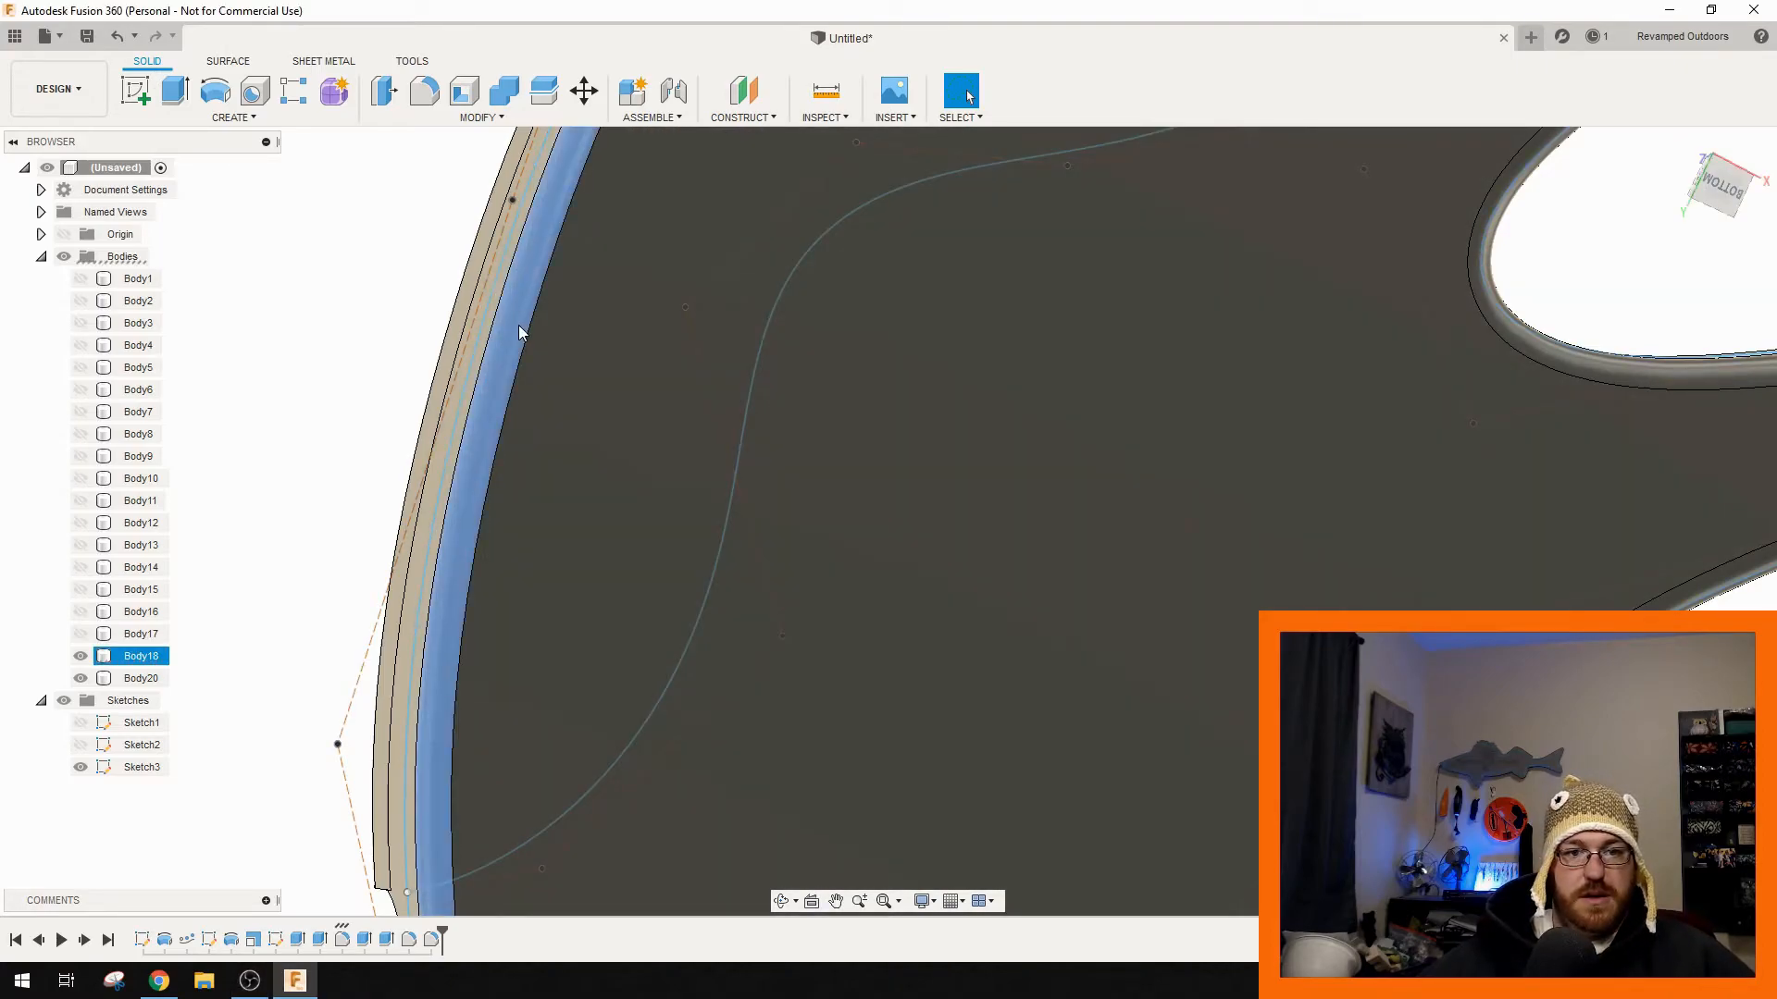
{"action": "right_click", "coordinate": [518, 325]}
{"action": "left_click", "coordinate": [513, 330]}
- Try a 0.3 mm fillet on all faces of the left pincer body
{"action": "left_click", "coordinate": [548, 357]}
{"action": "key", "text": "f"}
{"action": "scroll", "coordinate": [1134, 443], "scroll_direction": "down", "scroll_amount": 5}
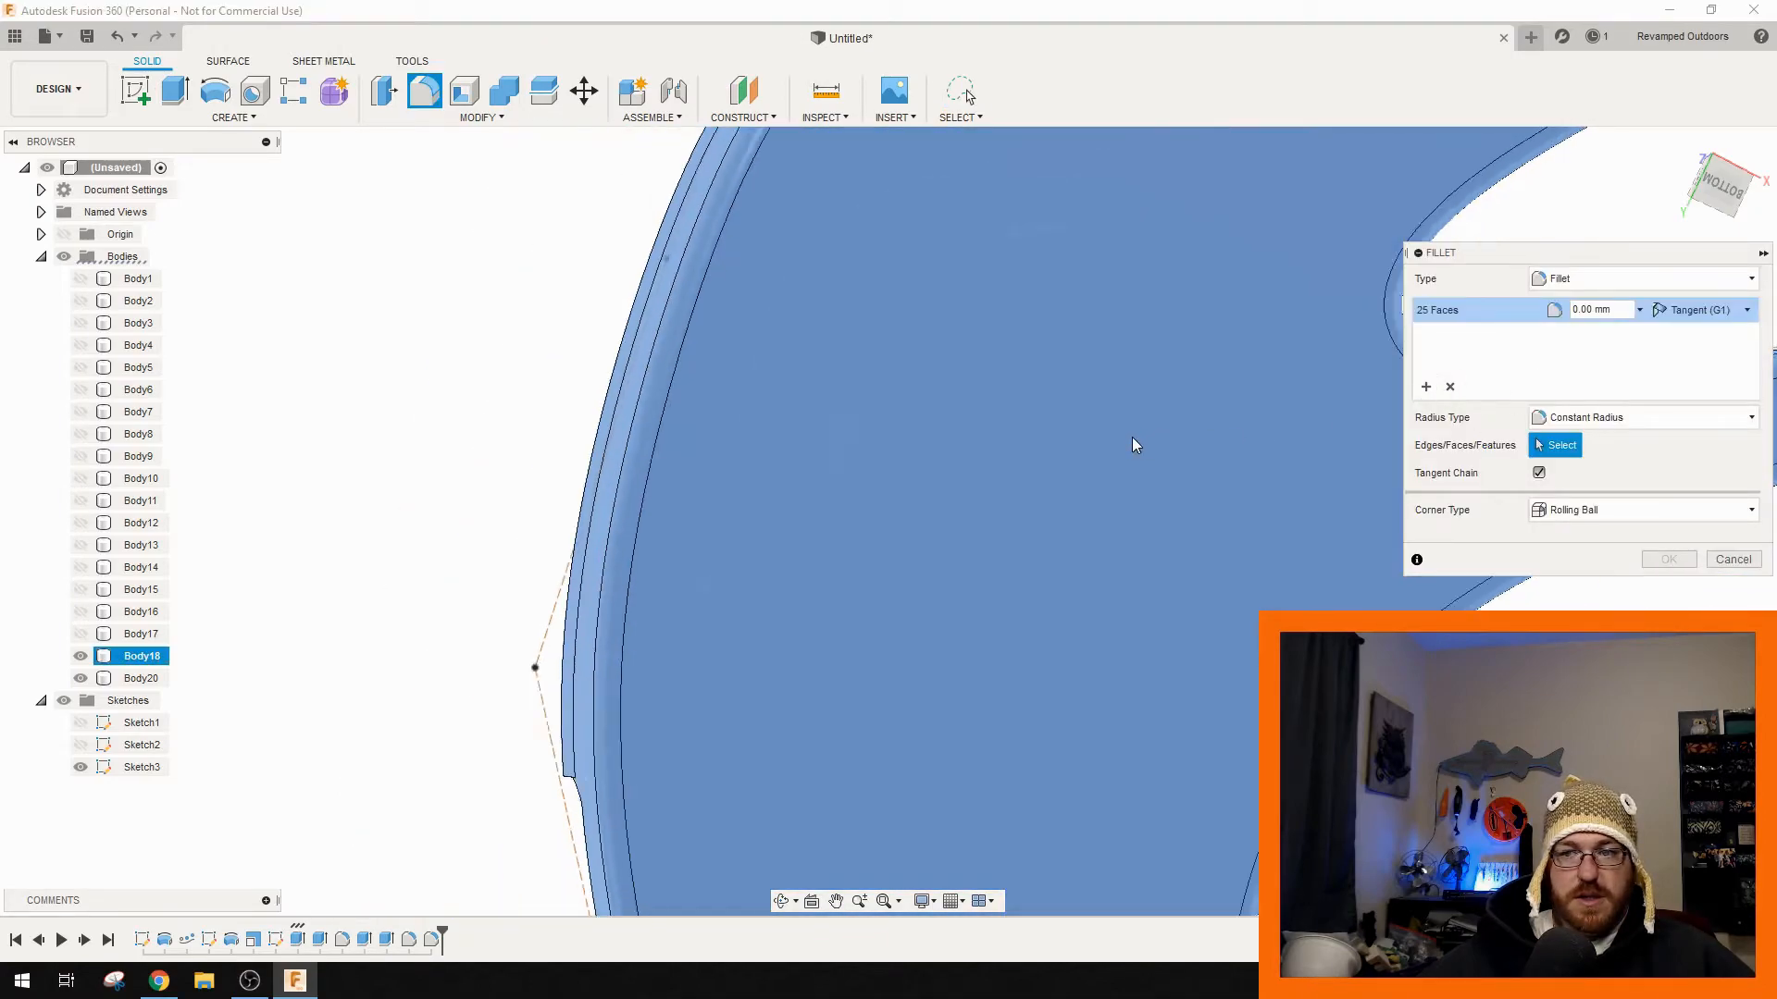
{"action": "left_click", "coordinate": [1733, 559]}
{"action": "left_click", "coordinate": [962, 412]}
{"action": "key", "text": "f"}
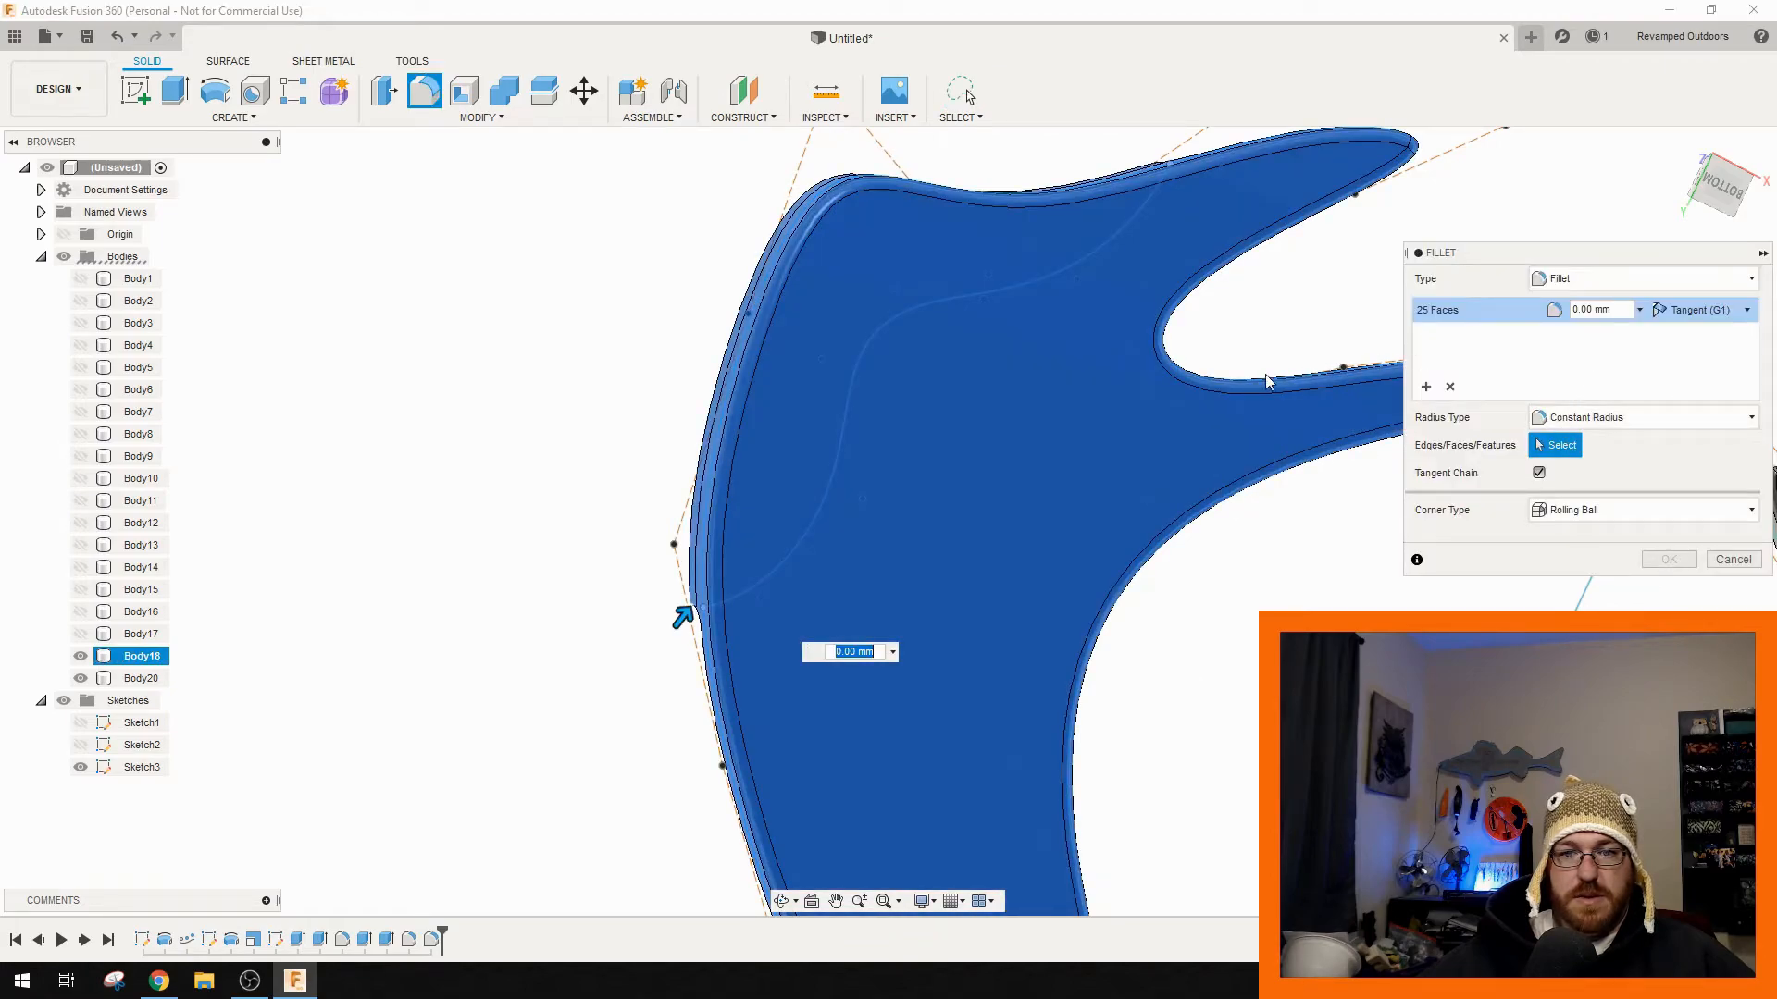
{"action": "type", "text": ".3"}
{"action": "scroll", "coordinate": [862, 543], "scroll_direction": "down", "scroll_amount": 2}
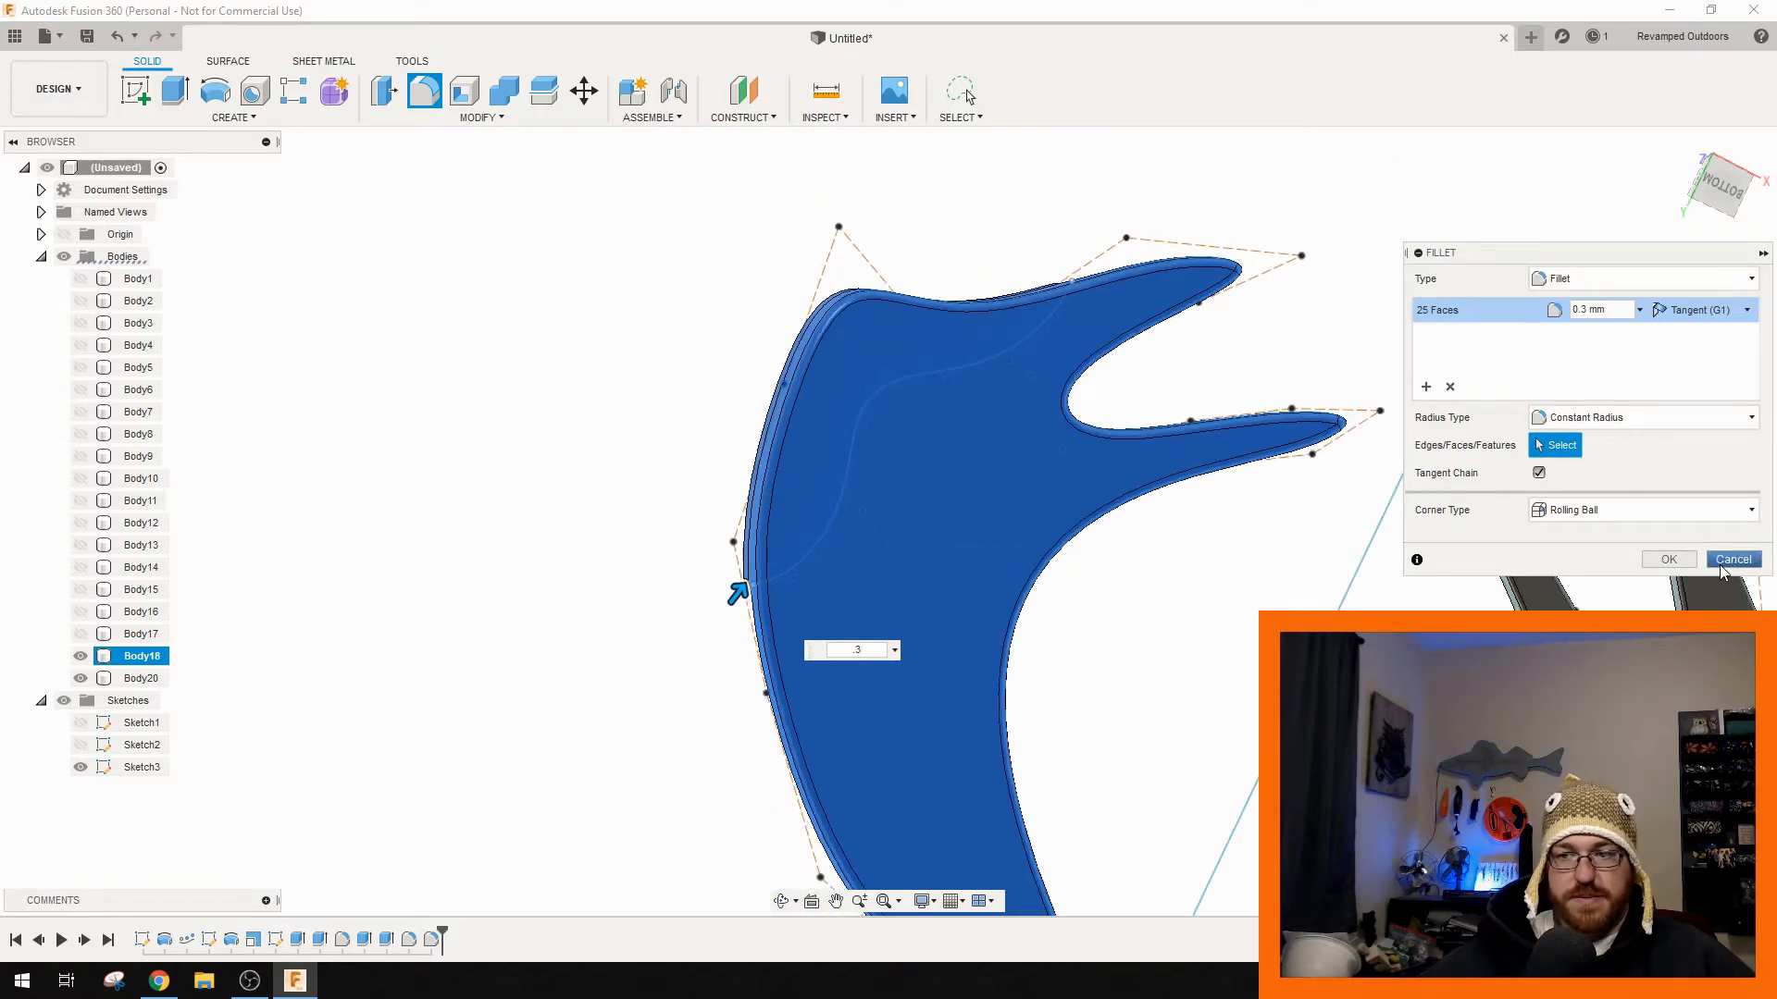
{"action": "left_click", "coordinate": [1668, 558]}
- Abandon the pending deletion of the left pincer's underside fillet face
{"action": "scroll", "coordinate": [959, 310], "scroll_direction": "up", "scroll_amount": 4}
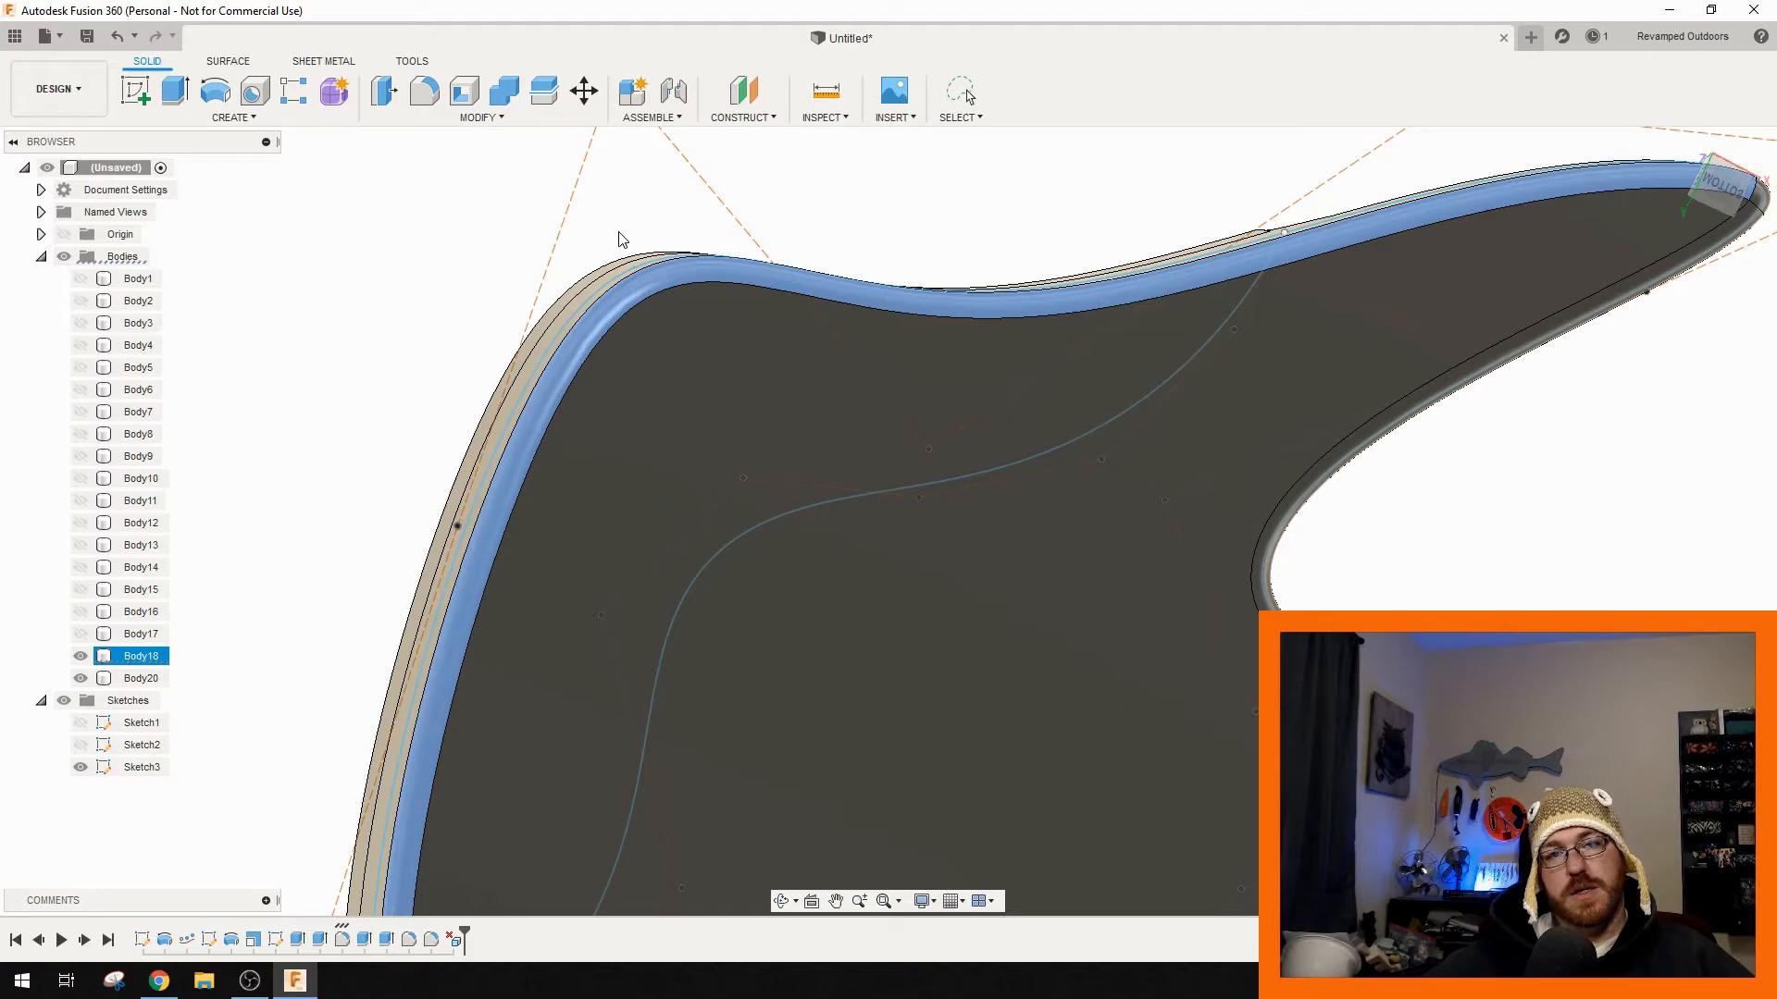
{"action": "key", "text": "Escape"}
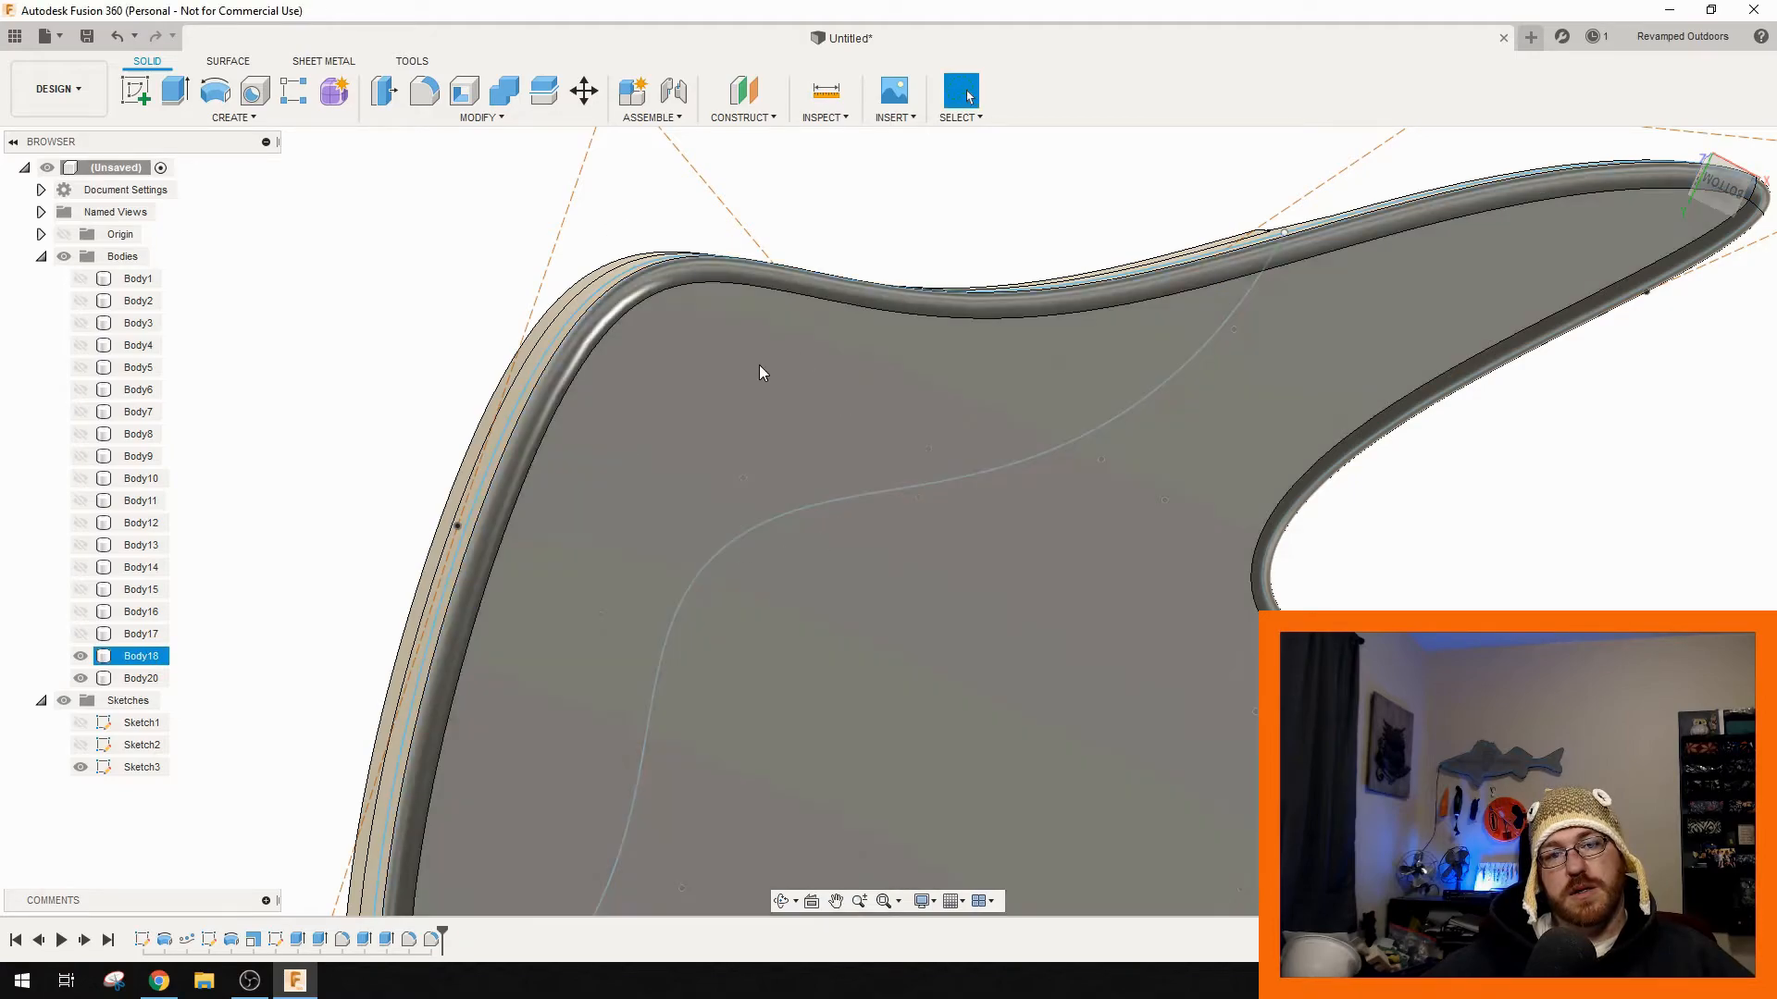
{"action": "middle_click_drag", "start_coordinate": [742, 427], "coordinate": [667, 195]}
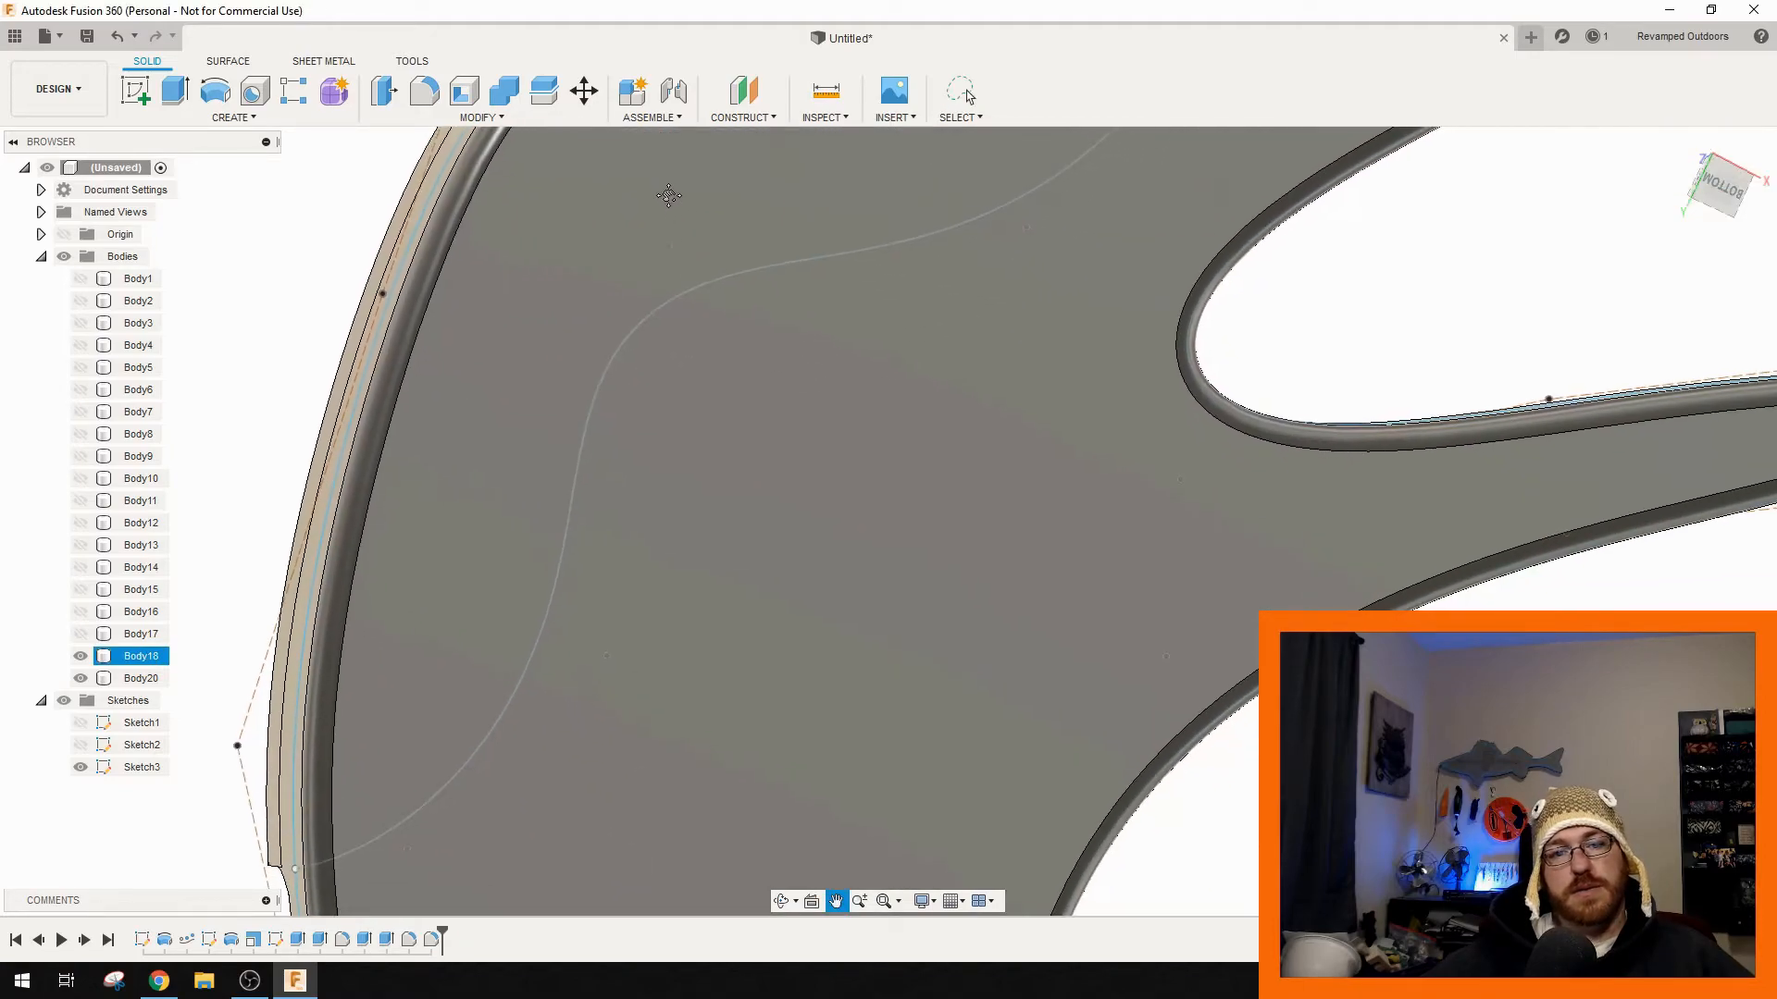
{"action": "scroll", "coordinate": [846, 418], "scroll_direction": "down", "scroll_amount": 4}
{"action": "middle_click_drag", "start_coordinate": [966, 480], "coordinate": [700, 288]}
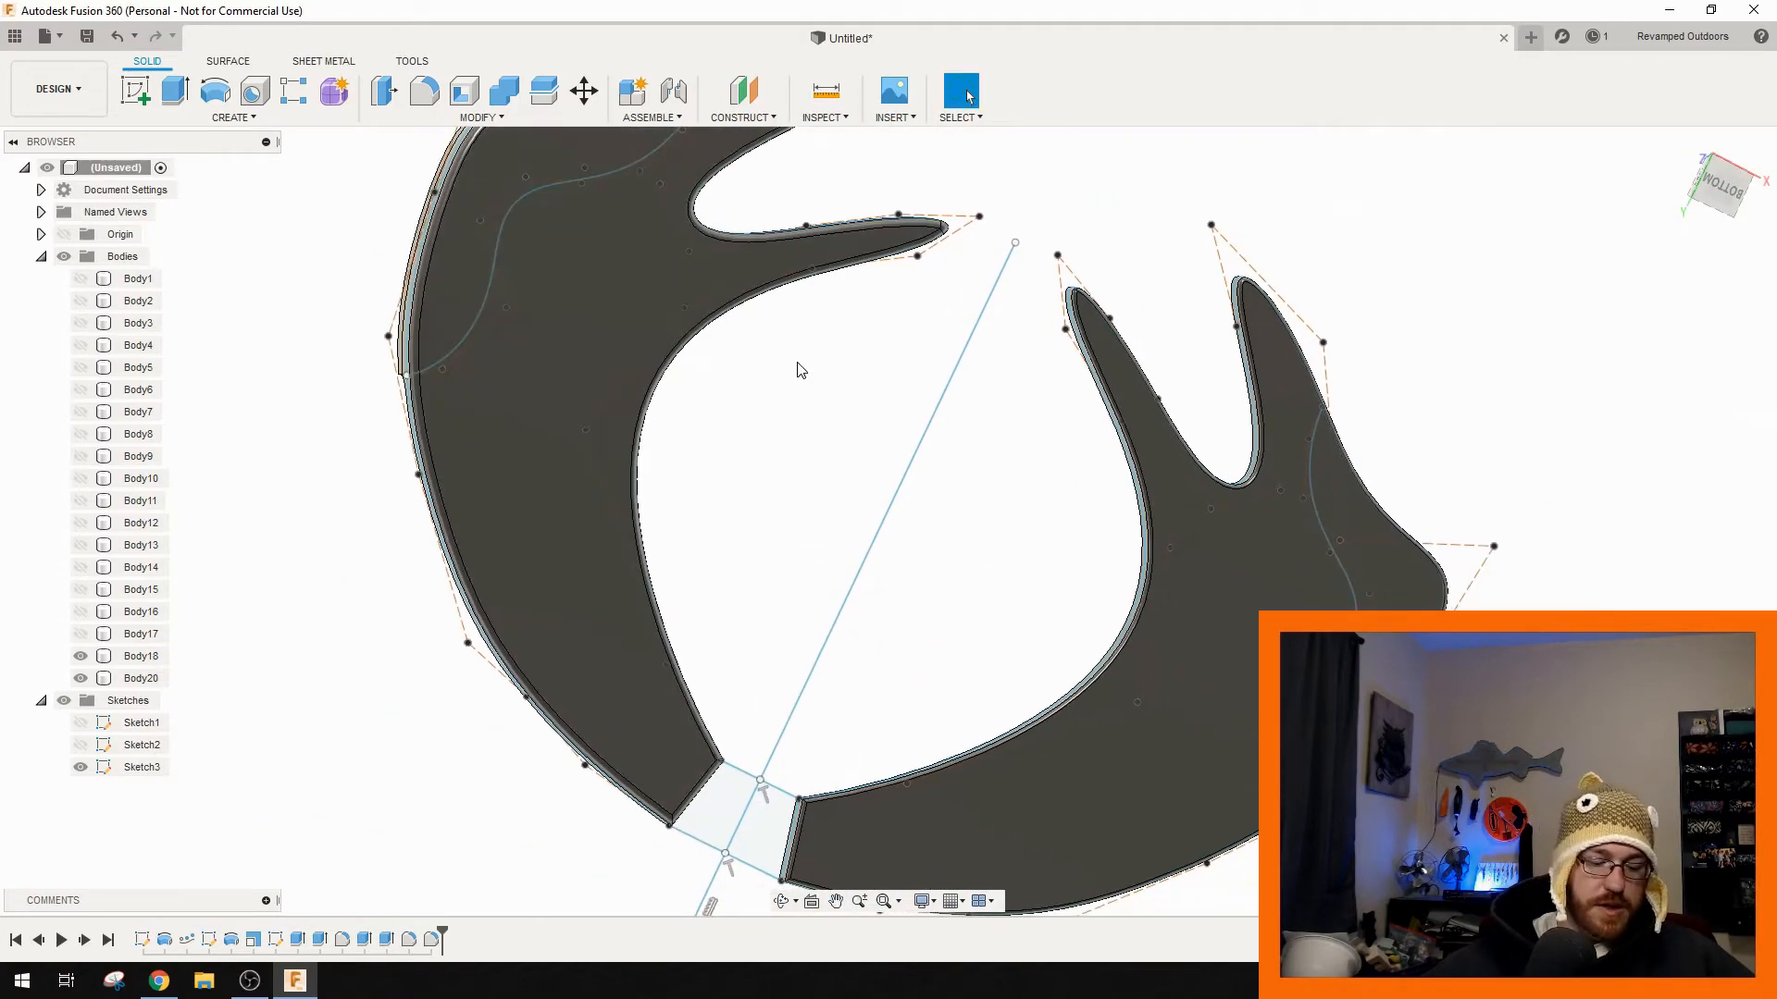
- Hide Sketch3 and show the threaded lure body, Body17, together with both pincers
{"action": "middle_click_drag", "start_coordinate": [887, 229], "coordinate": [774, 745], "text": "shift"}
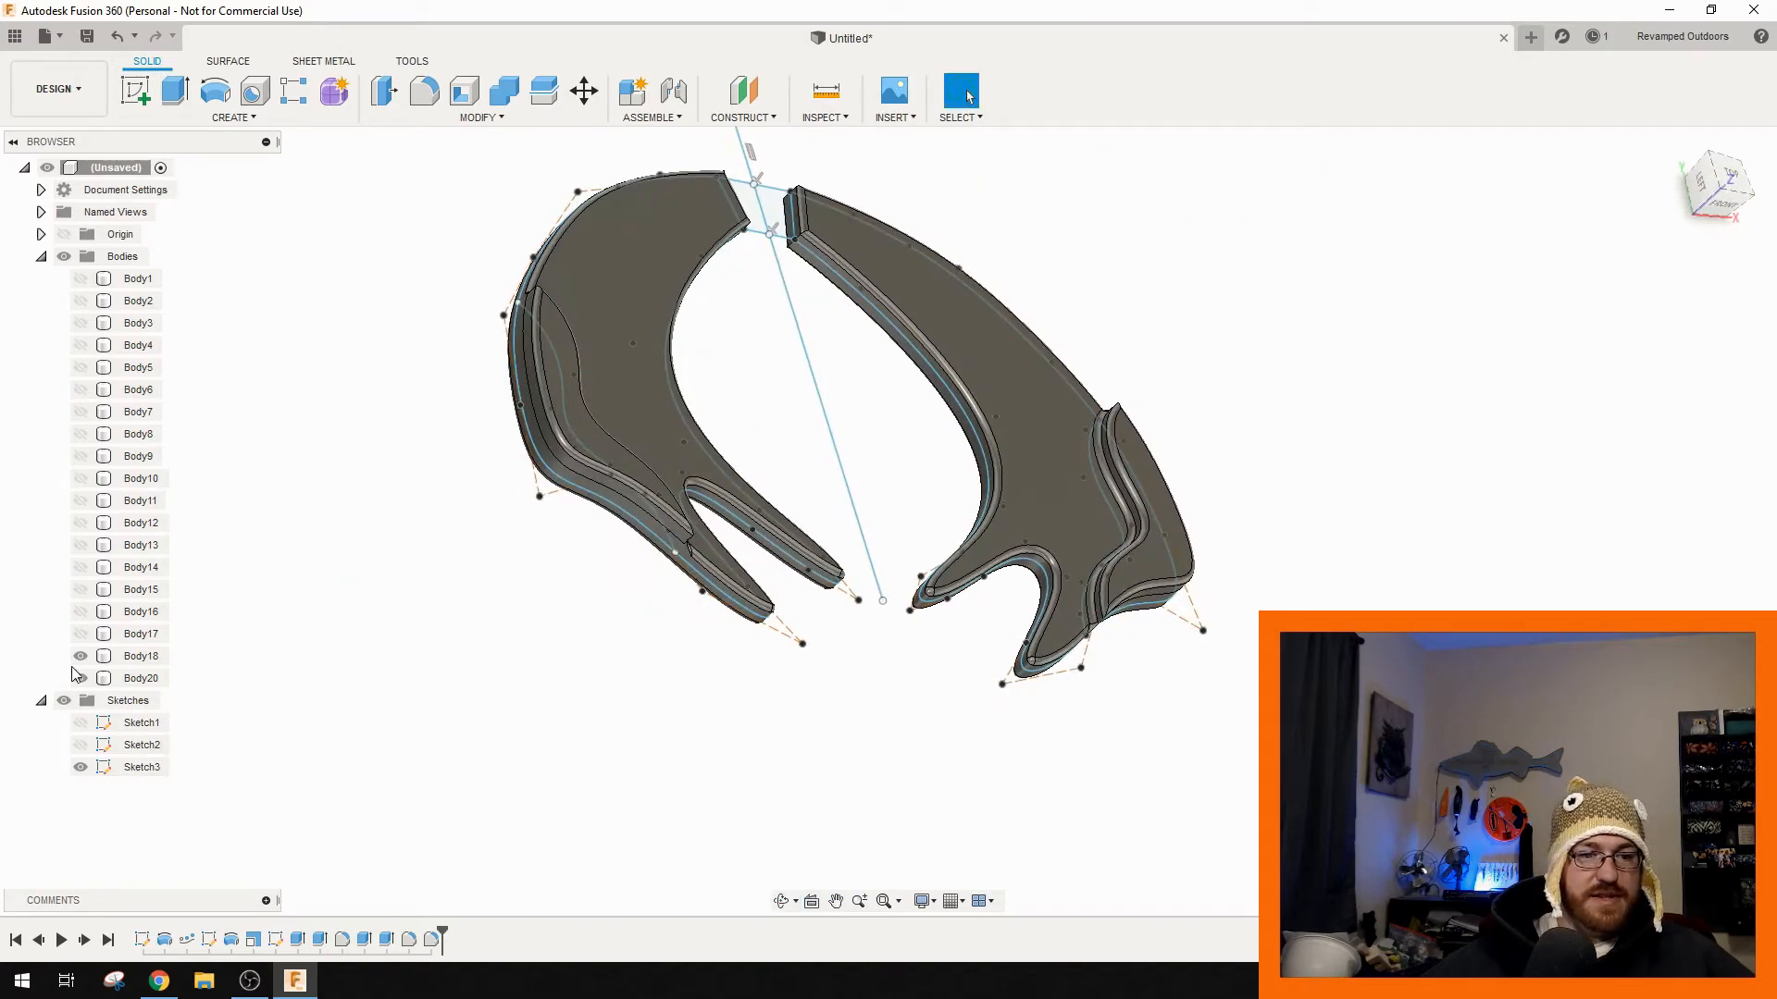
{"action": "left_click", "coordinate": [81, 768]}
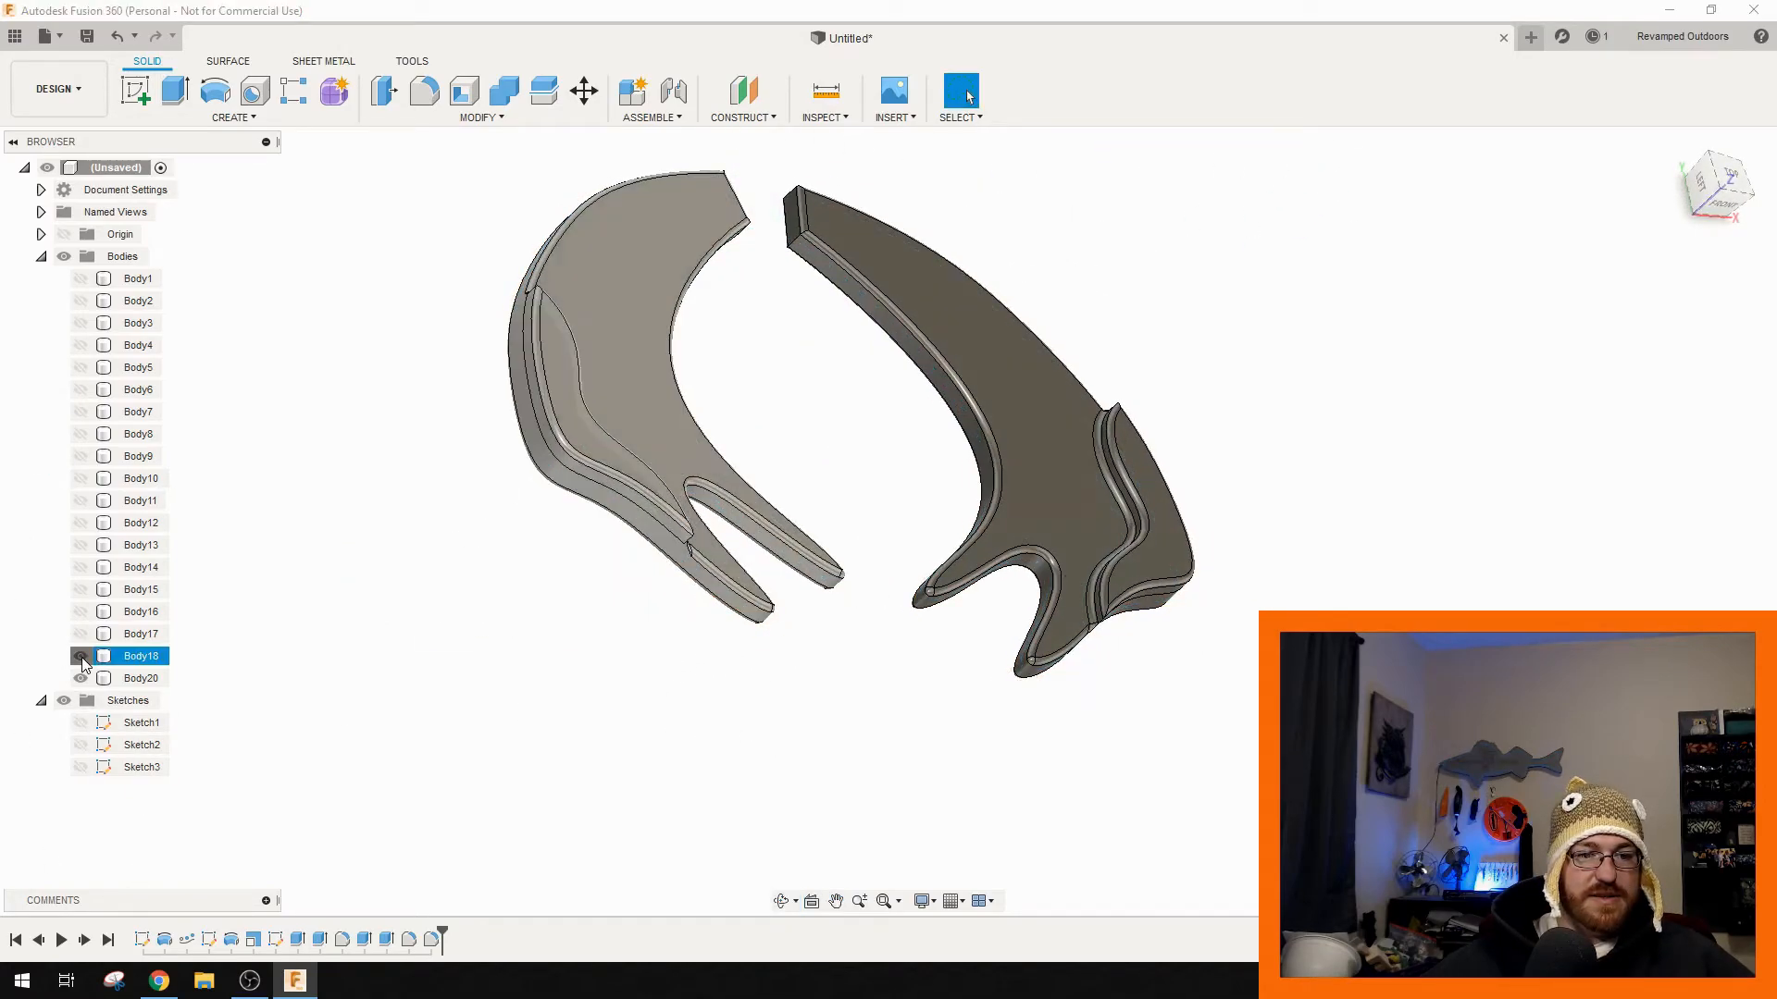
{"action": "left_click", "coordinate": [80, 635]}
{"action": "middle_click_drag", "start_coordinate": [357, 586], "coordinate": [403, 769]}
{"action": "scroll", "coordinate": [500, 642], "scroll_direction": "down", "scroll_amount": 5}
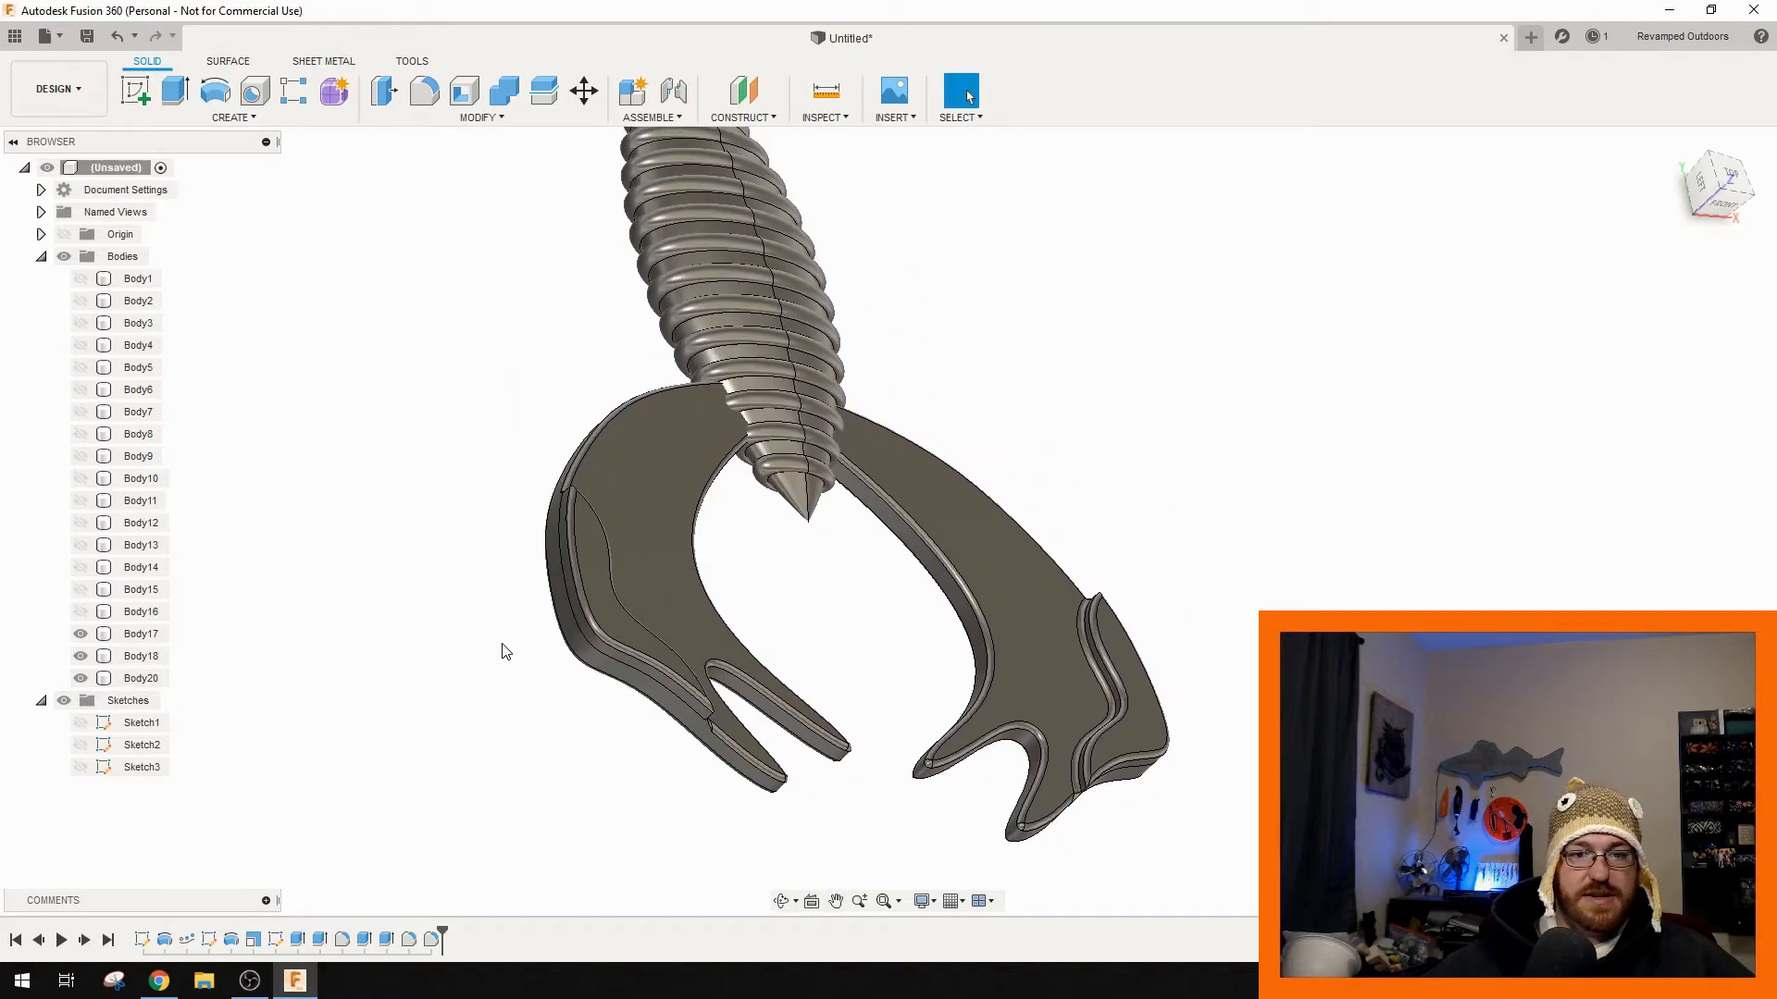
- Combine the threaded body with both pincer bodies, using Body17 as the target and Body18 and Body20 as tools
{"action": "left_click", "coordinate": [139, 633]}
{"action": "left_click", "coordinate": [139, 656], "text": "ctrl"}
{"action": "left_click", "coordinate": [139, 678], "text": "ctrl"}
{"action": "left_click", "coordinate": [475, 118]}
{"action": "left_click", "coordinate": [421, 270]}
{"action": "left_click", "coordinate": [1668, 439]}
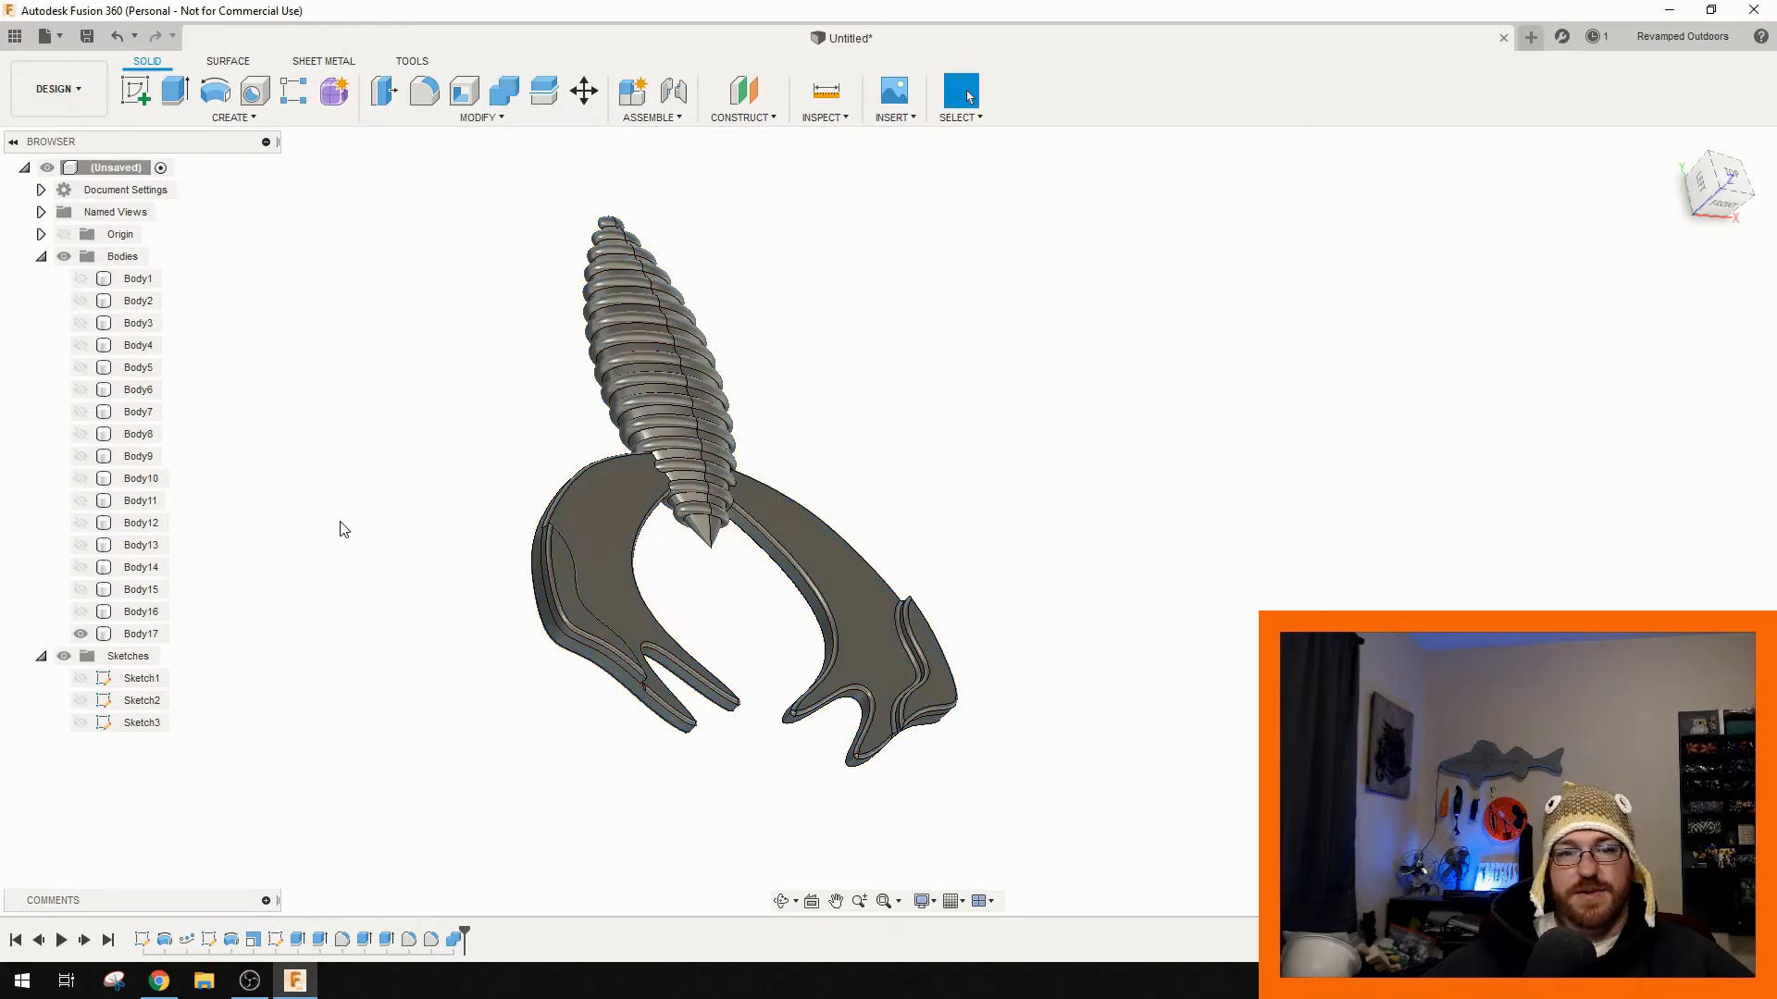
- Fillet all seam edges where the left pincer meets the threaded body, trying 0.4 mm and settling on 0.6 mm
{"action": "scroll", "coordinate": [647, 436], "scroll_direction": "up", "scroll_amount": 10}
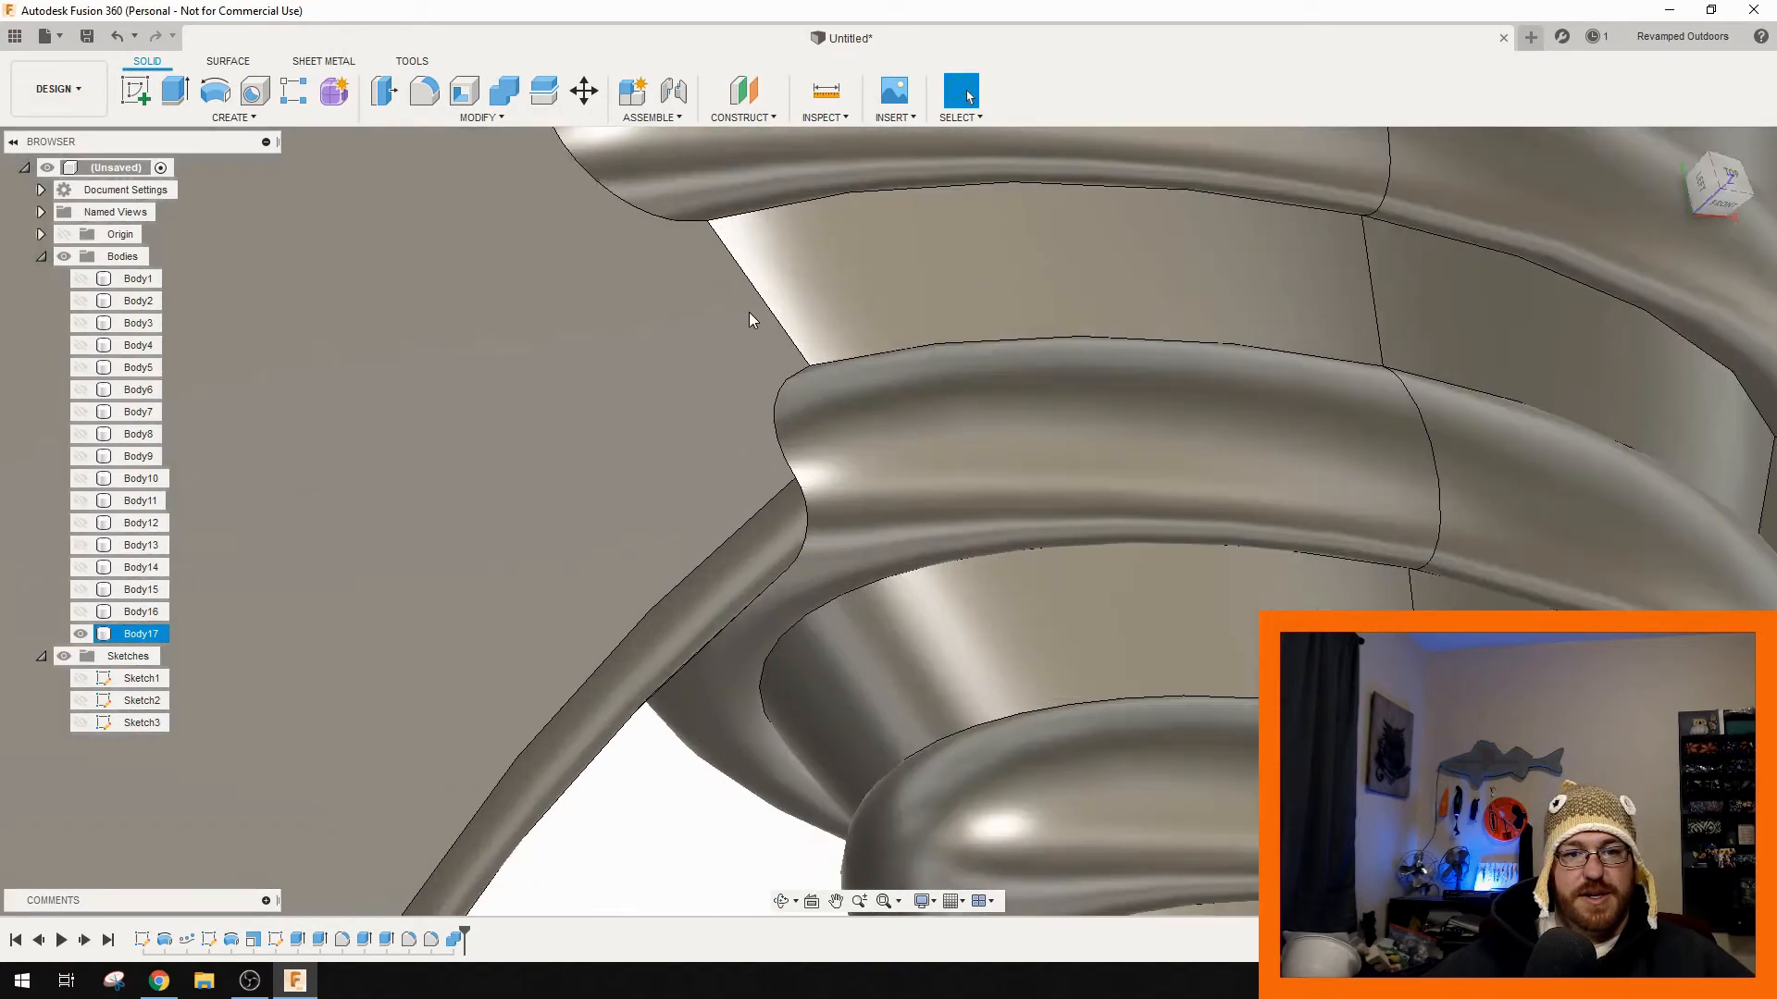
{"action": "middle_click_drag", "start_coordinate": [718, 349], "coordinate": [793, 607]}
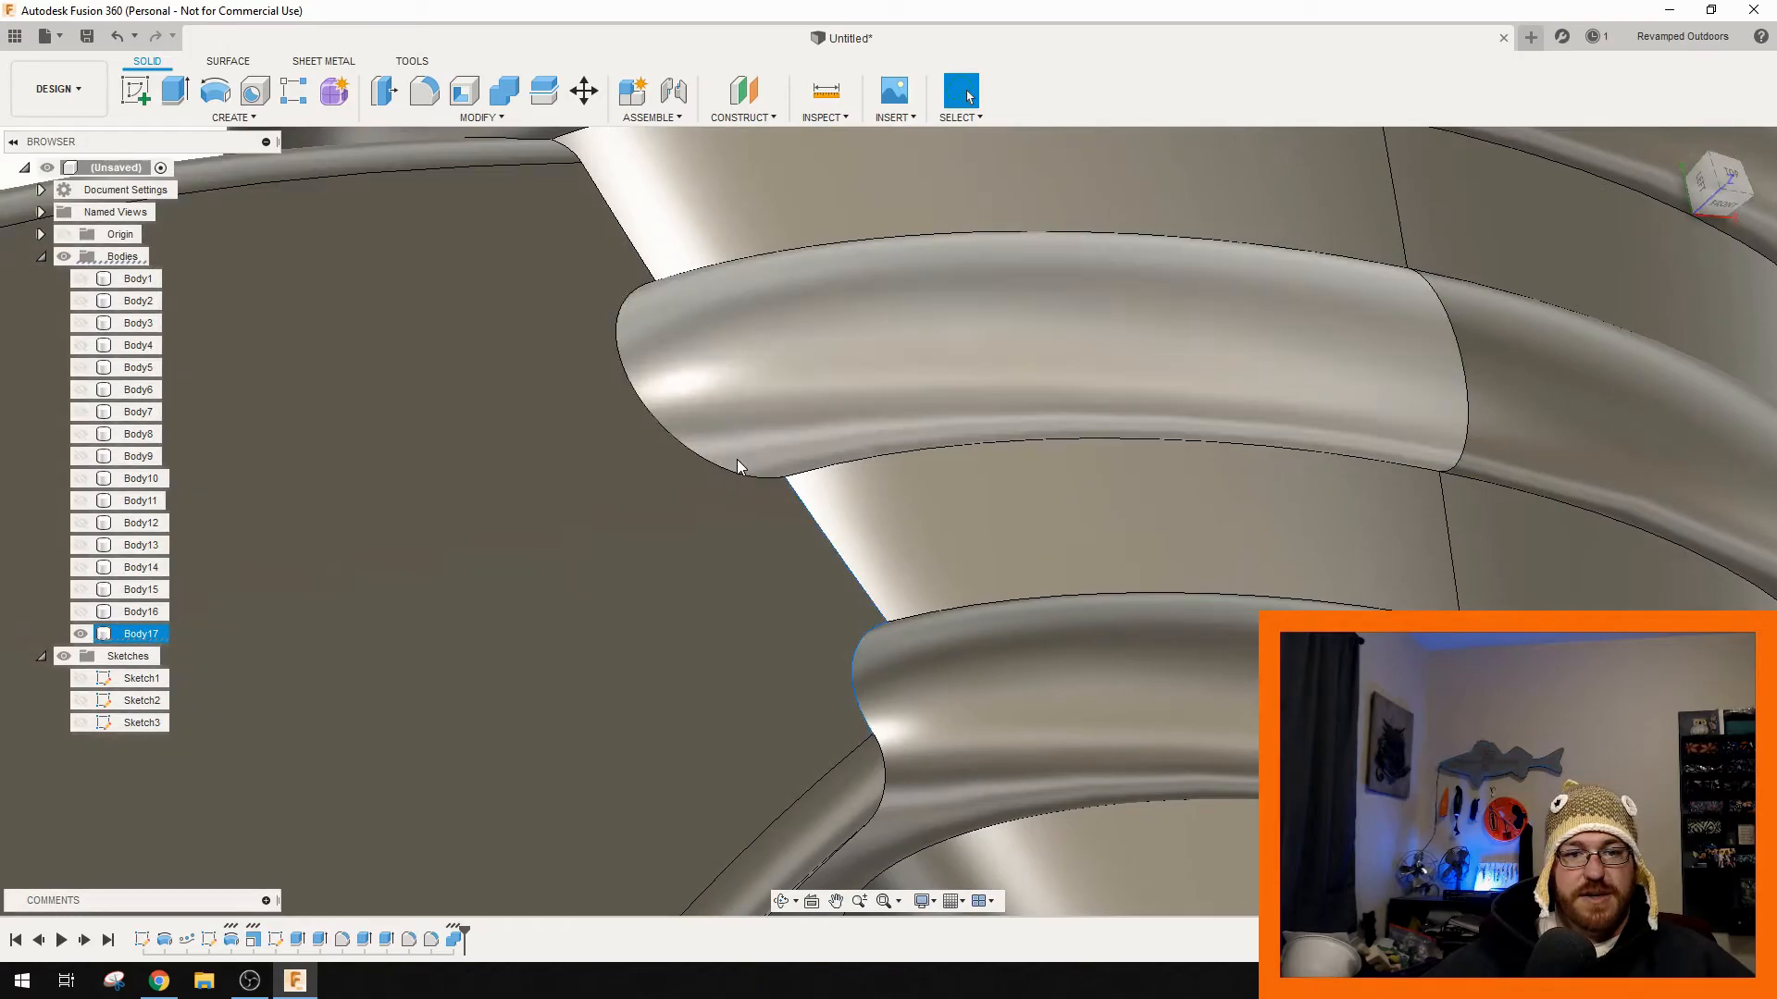
{"action": "left_click", "coordinate": [735, 472]}
{"action": "middle_click_drag", "start_coordinate": [883, 764], "coordinate": [713, 543], "text": "shift"}
{"action": "left_click", "coordinate": [692, 507], "text": "ctrl"}
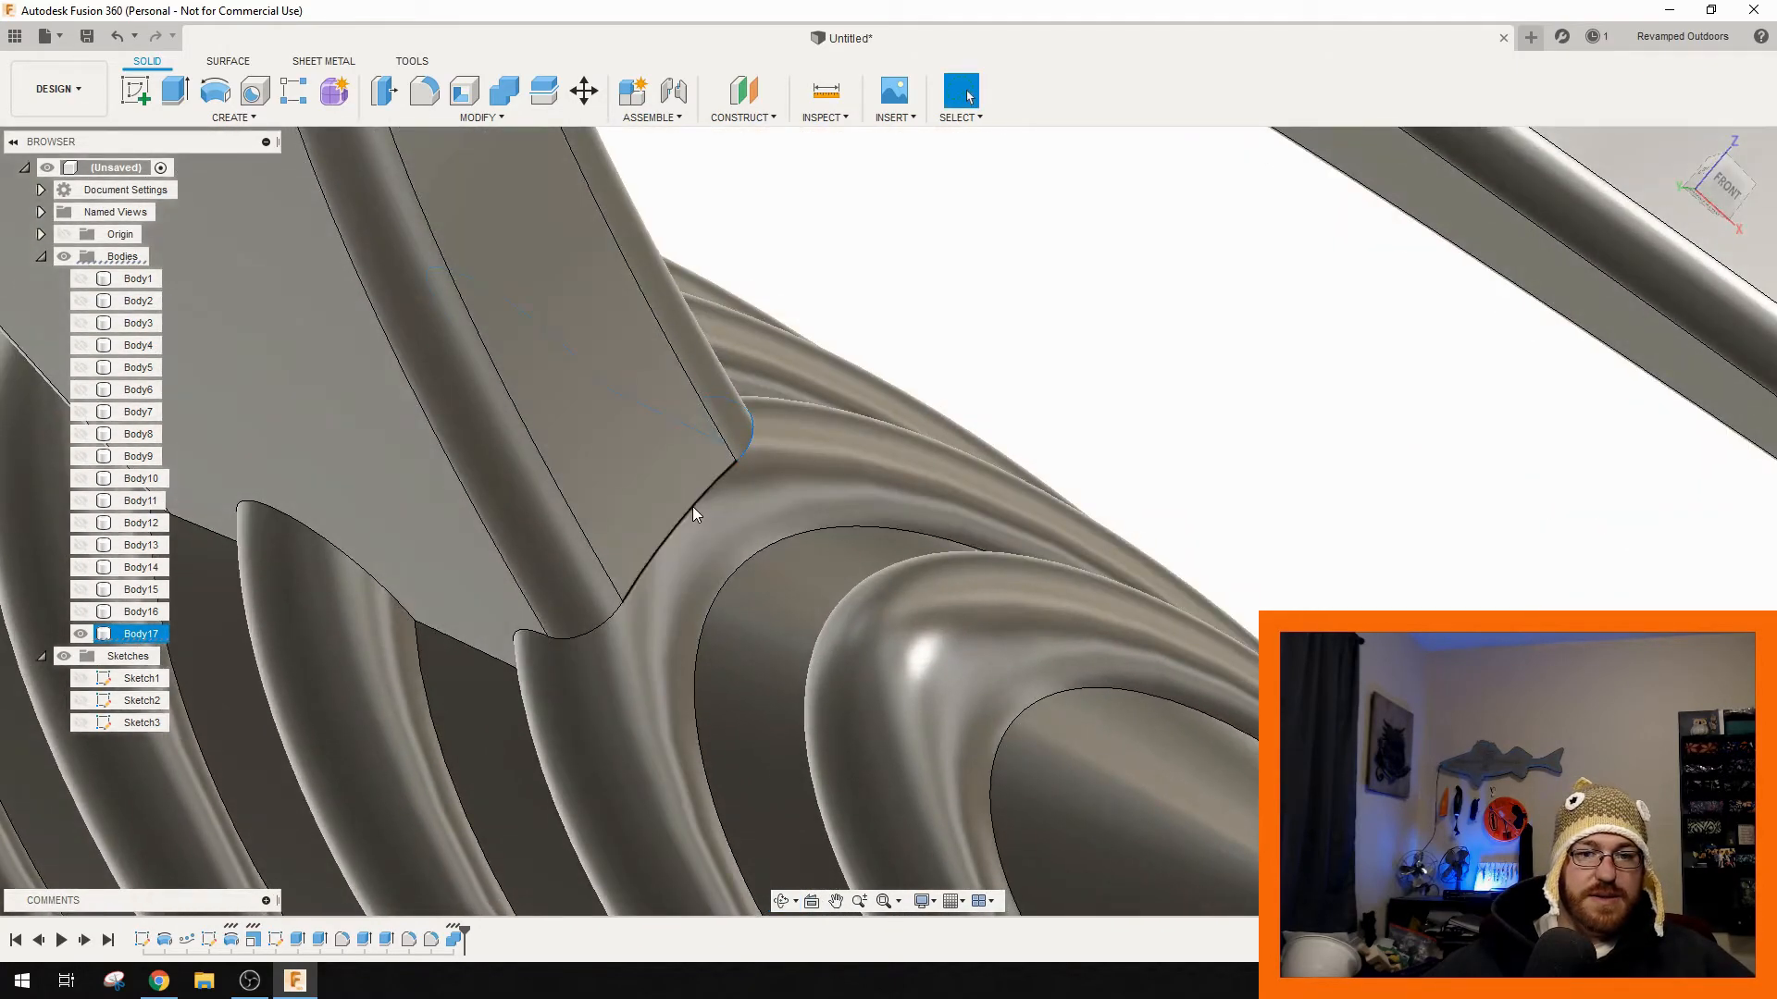
{"action": "left_click", "coordinate": [613, 612], "text": "ctrl"}
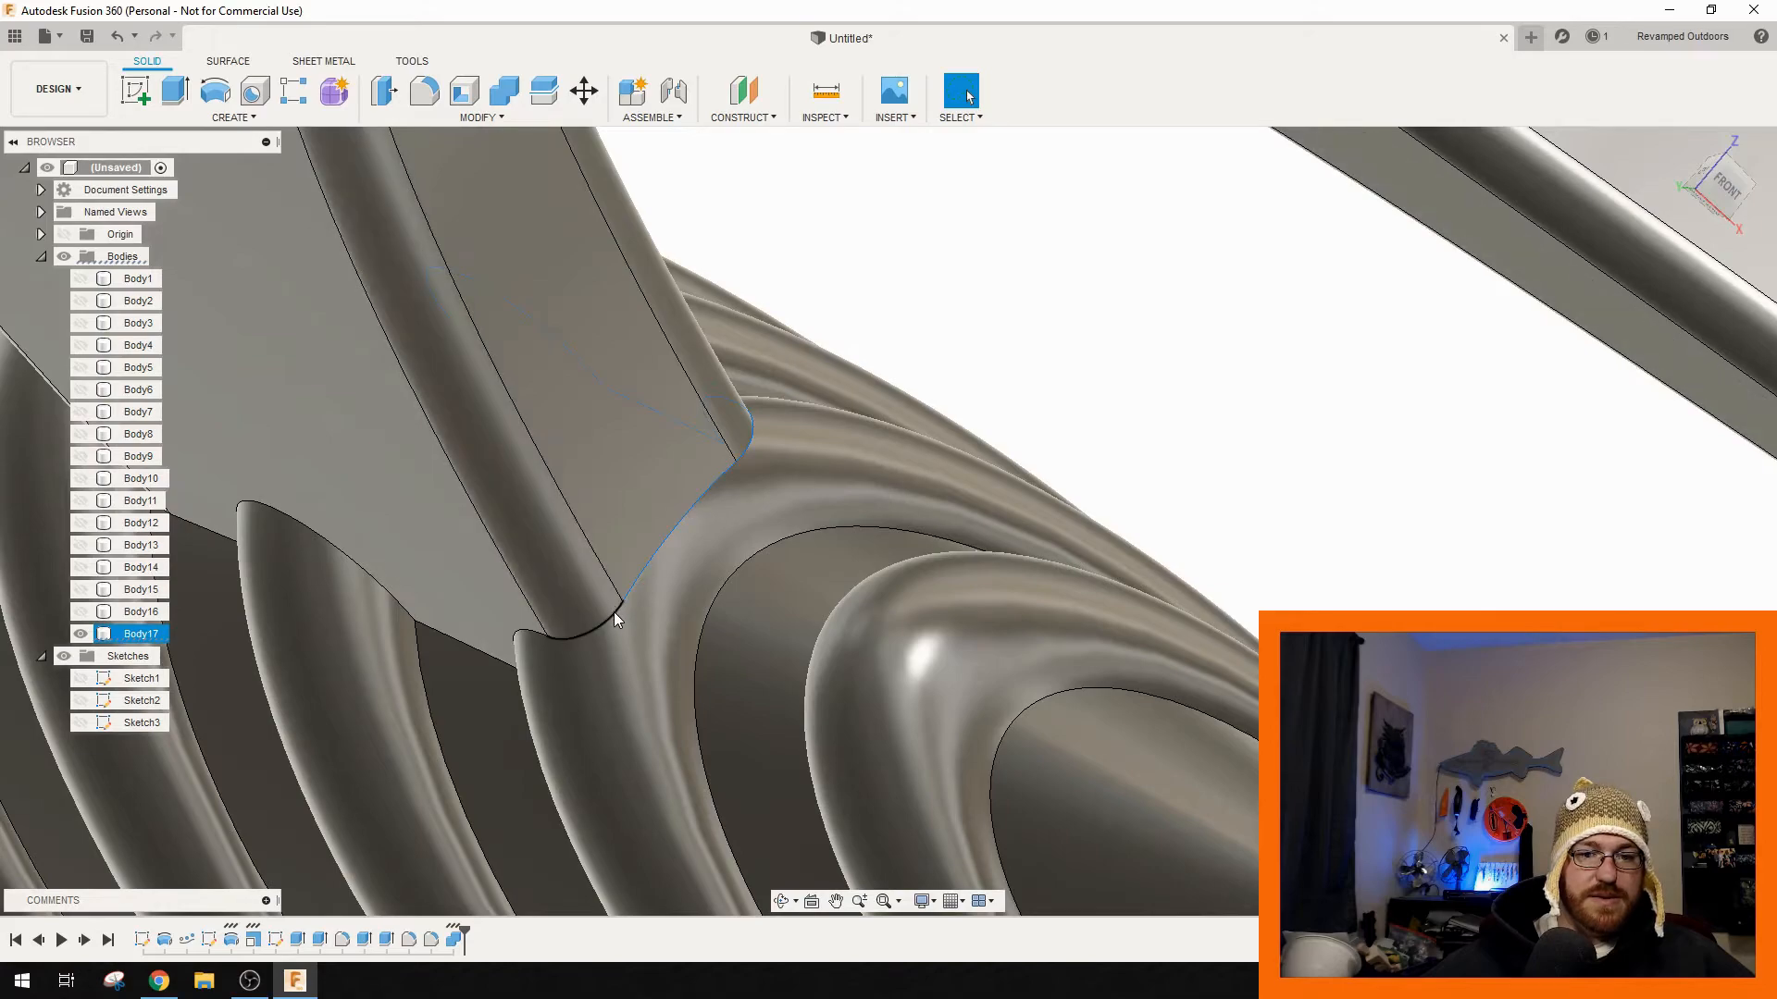
{"action": "left_click", "coordinate": [474, 650], "text": "ctrl"}
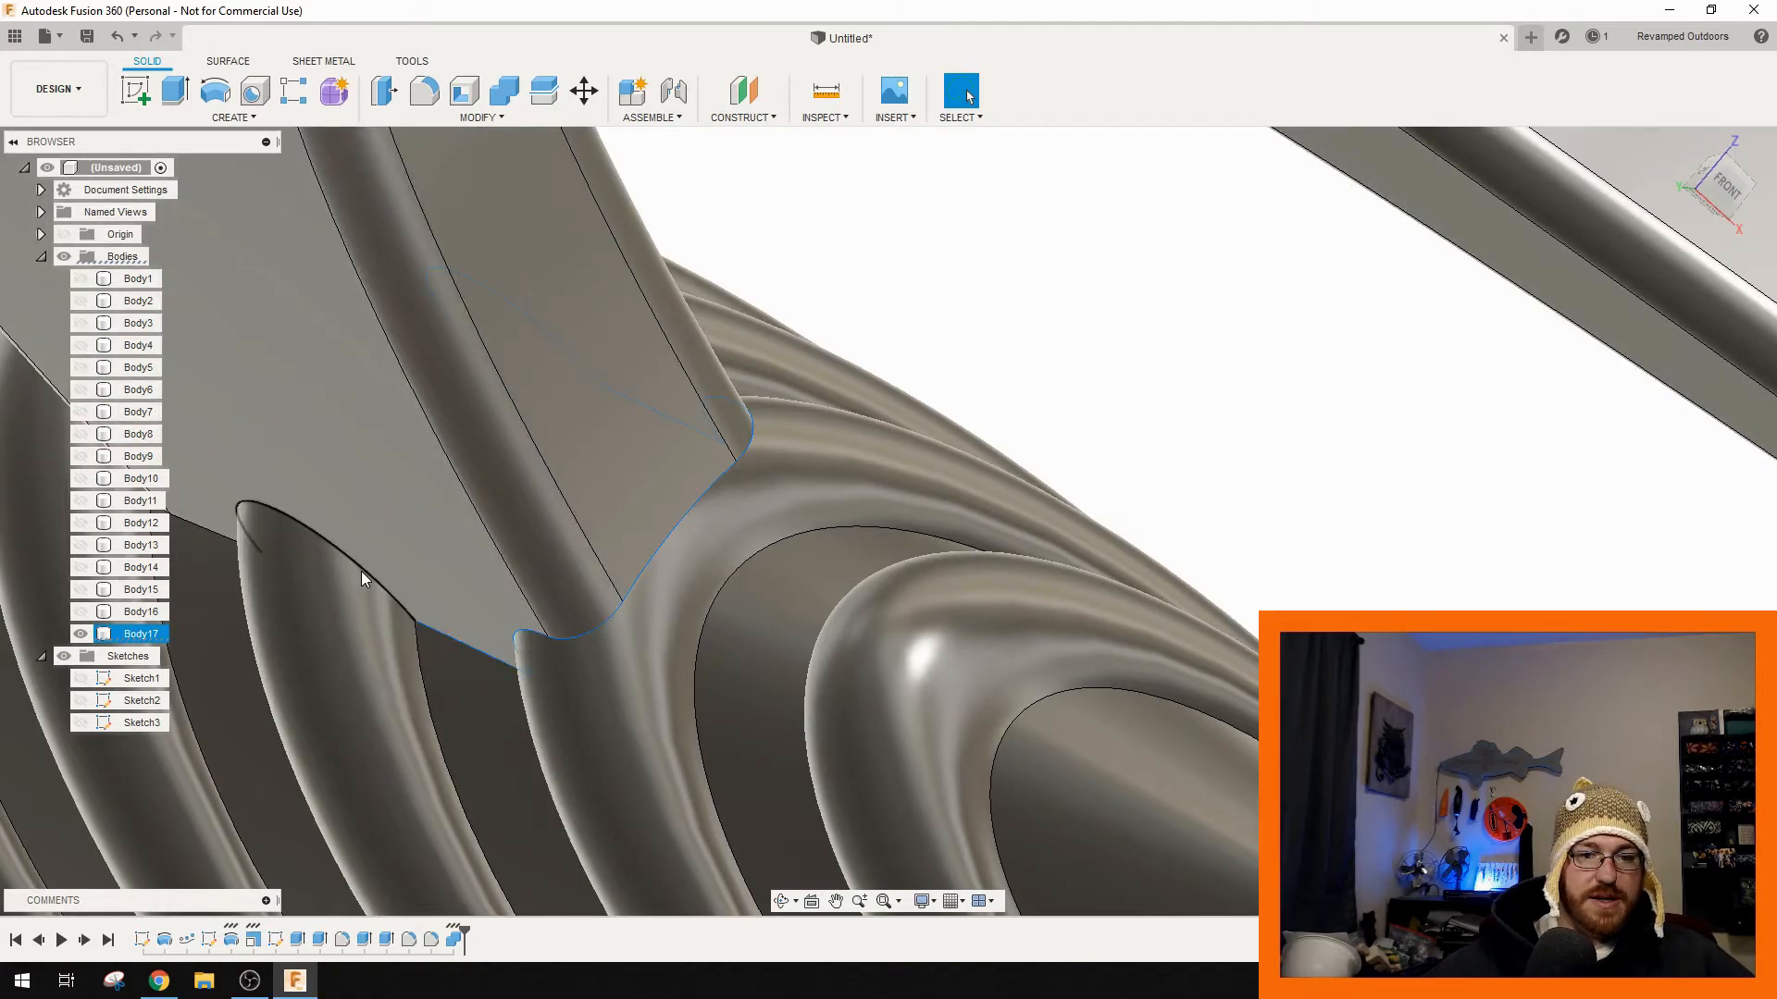
{"action": "middle_click_drag", "start_coordinate": [361, 570], "coordinate": [670, 542]}
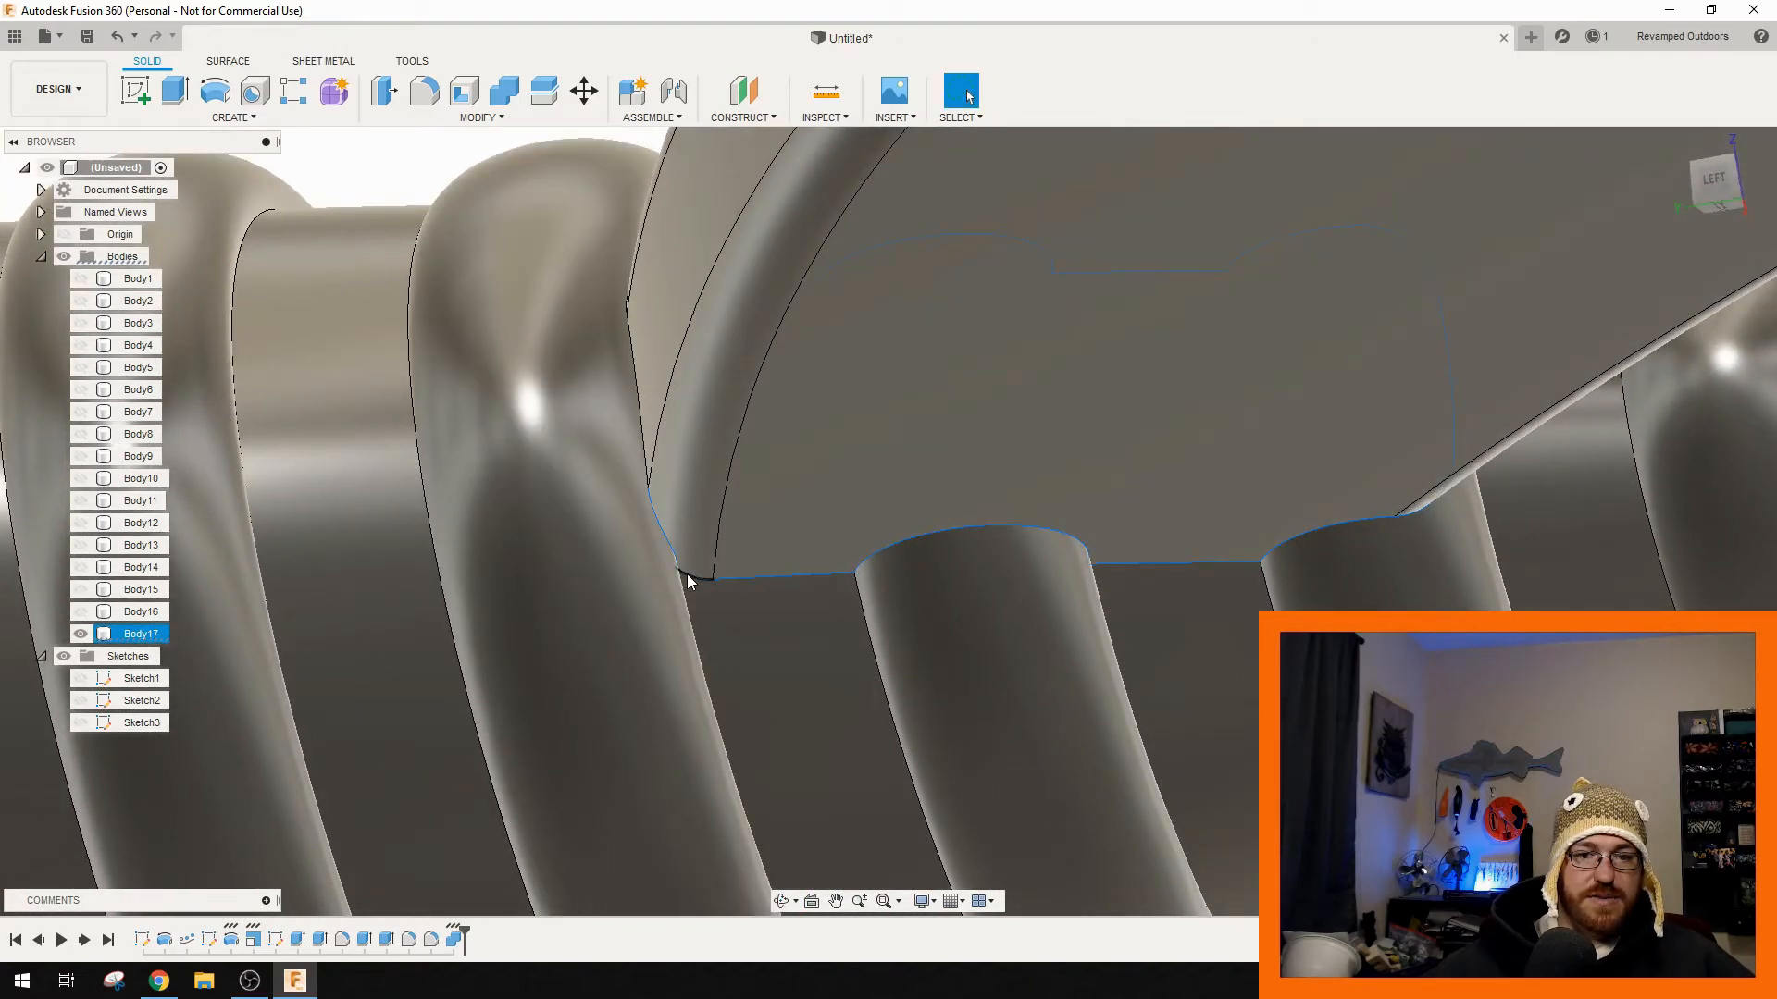
{"action": "middle_click_drag", "start_coordinate": [568, 385], "coordinate": [675, 459], "text": "shift"}
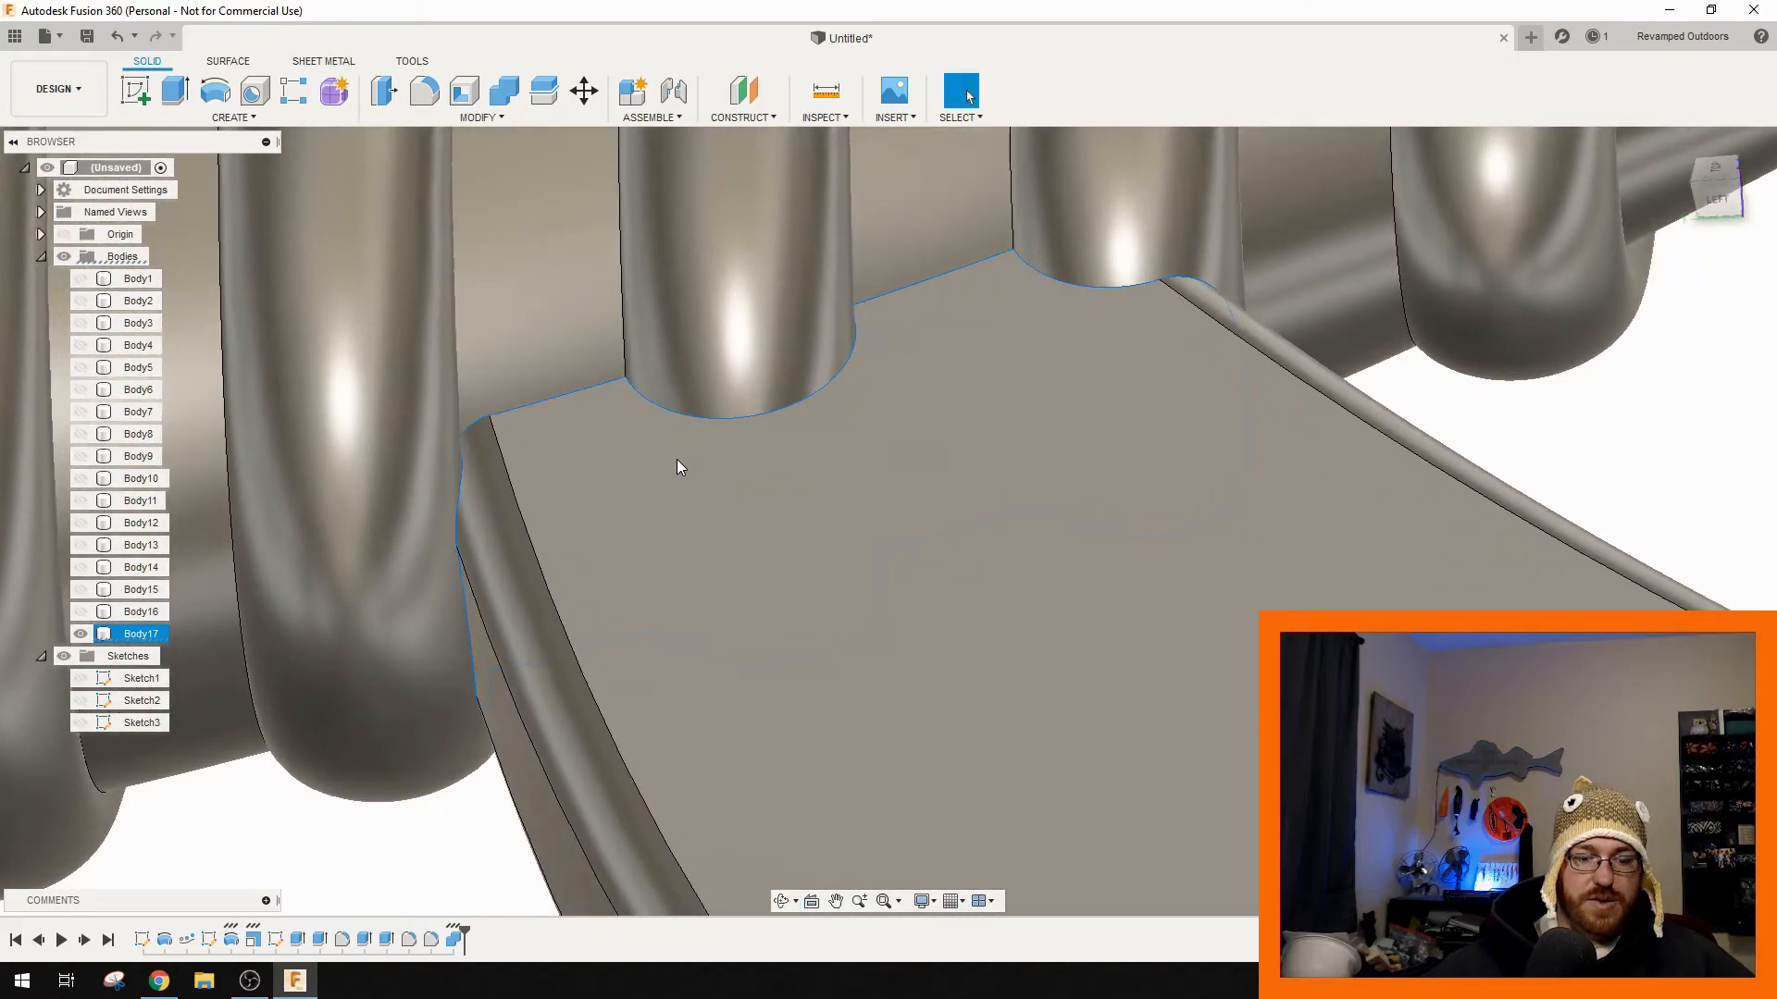
{"action": "type", "text": "f"}
{"action": "type", "text": "4"}
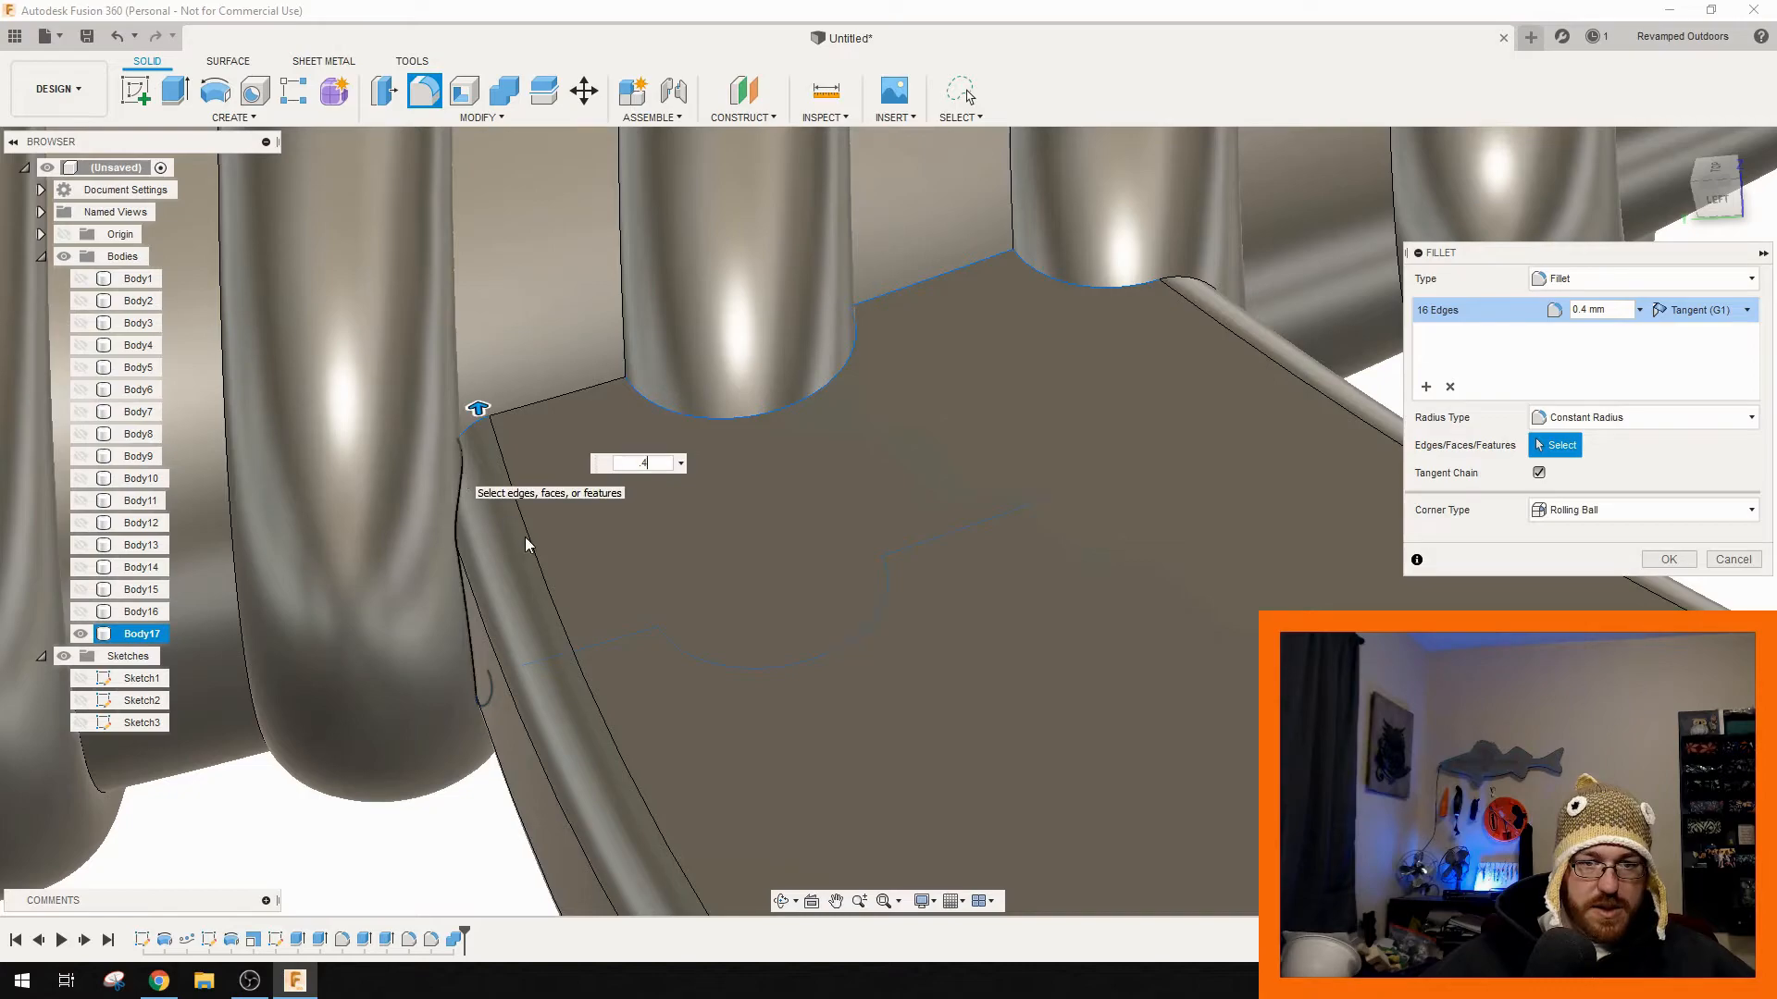
{"action": "middle_click_drag", "start_coordinate": [526, 526], "coordinate": [520, 462], "text": "shift"}
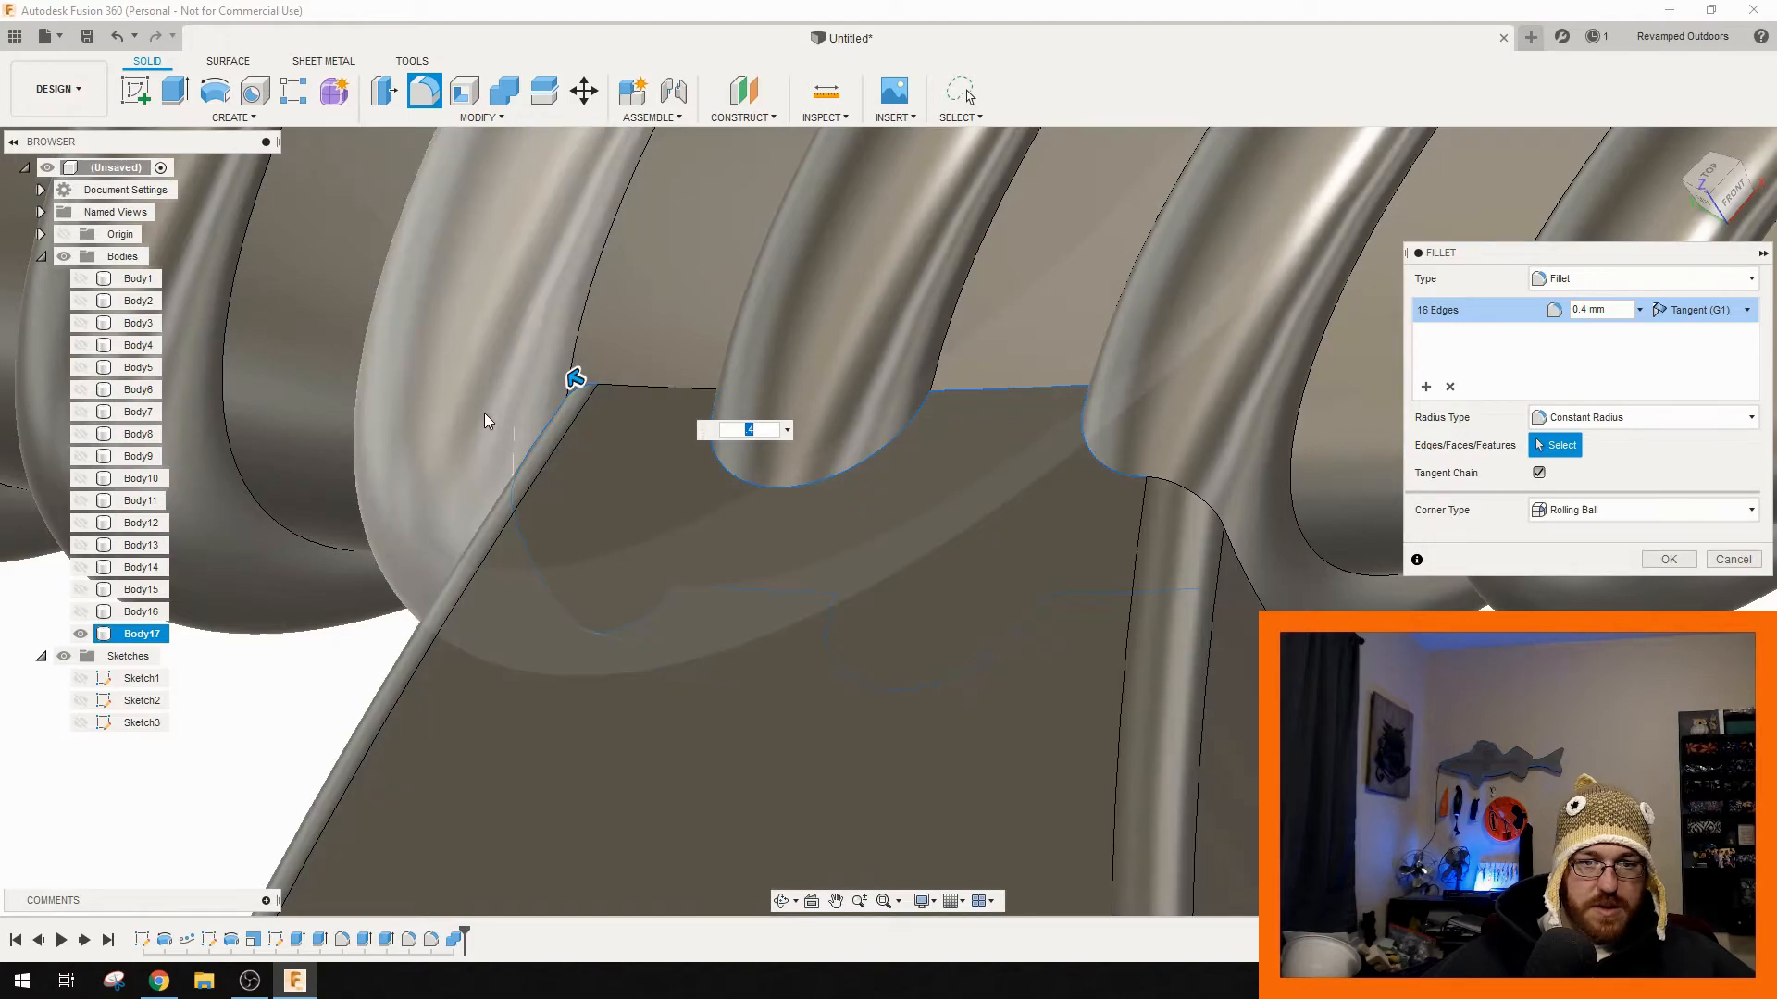
{"action": "middle_click_drag", "start_coordinate": [485, 413], "coordinate": [544, 425], "text": "shift"}
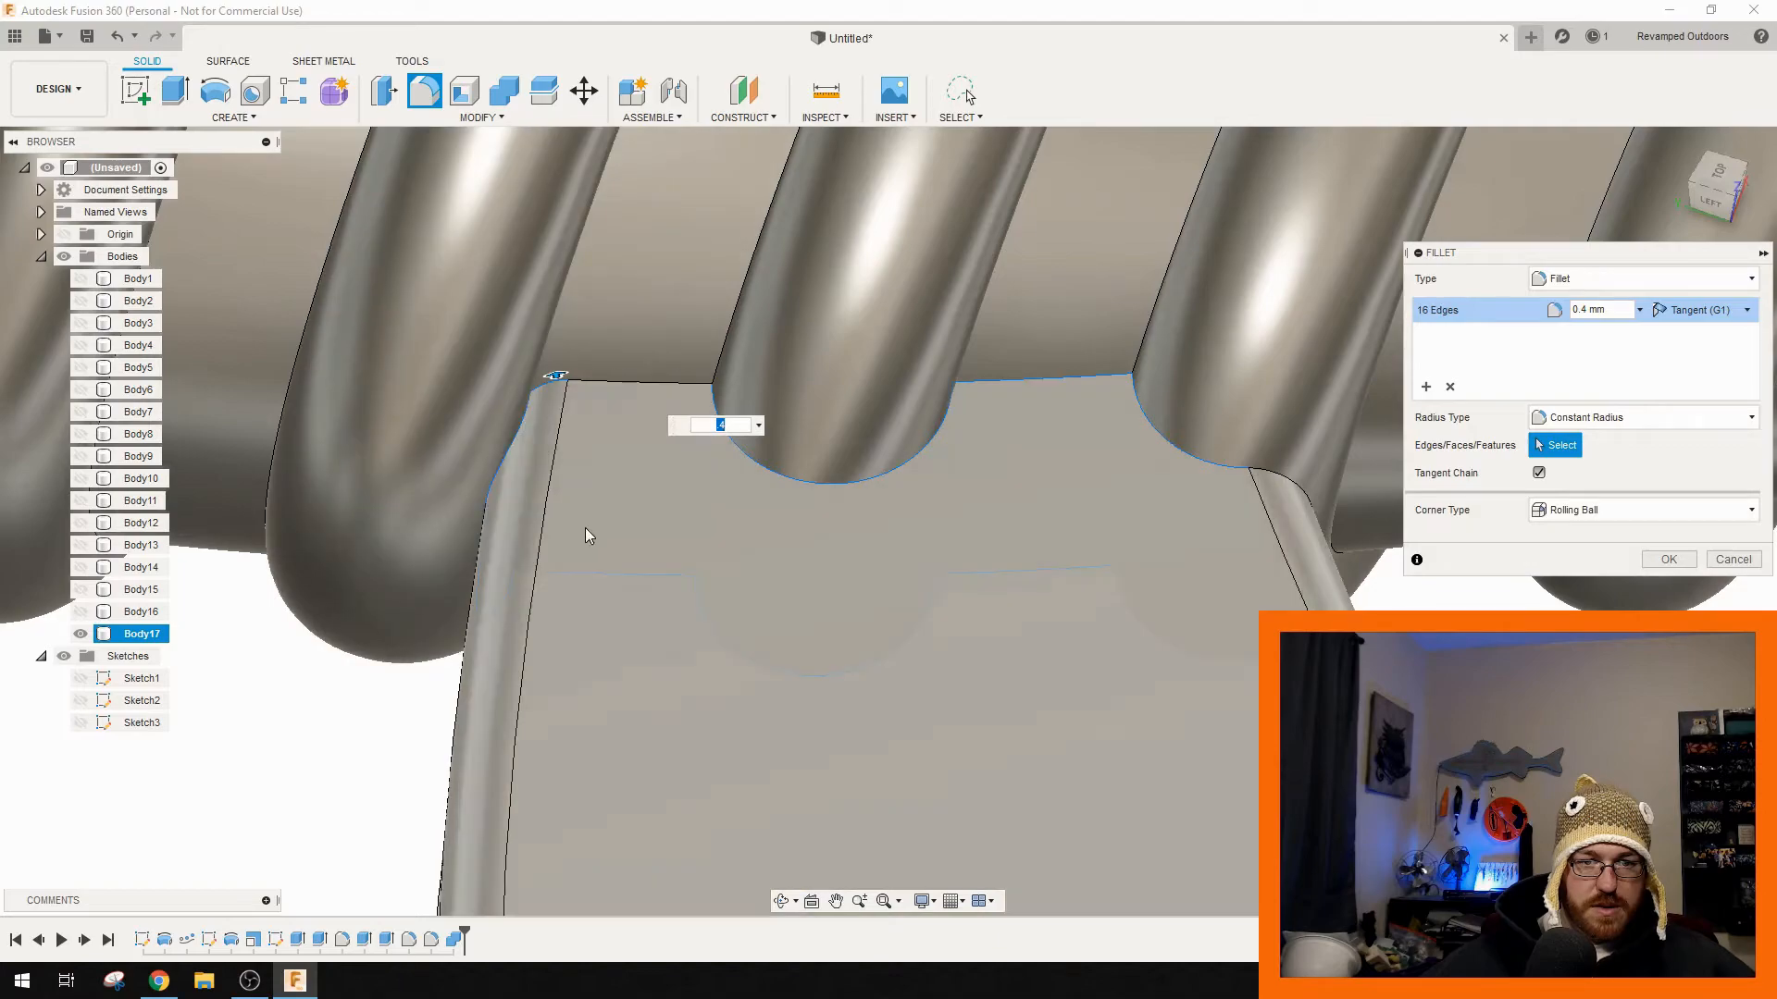
{"action": "type", "text": "."}
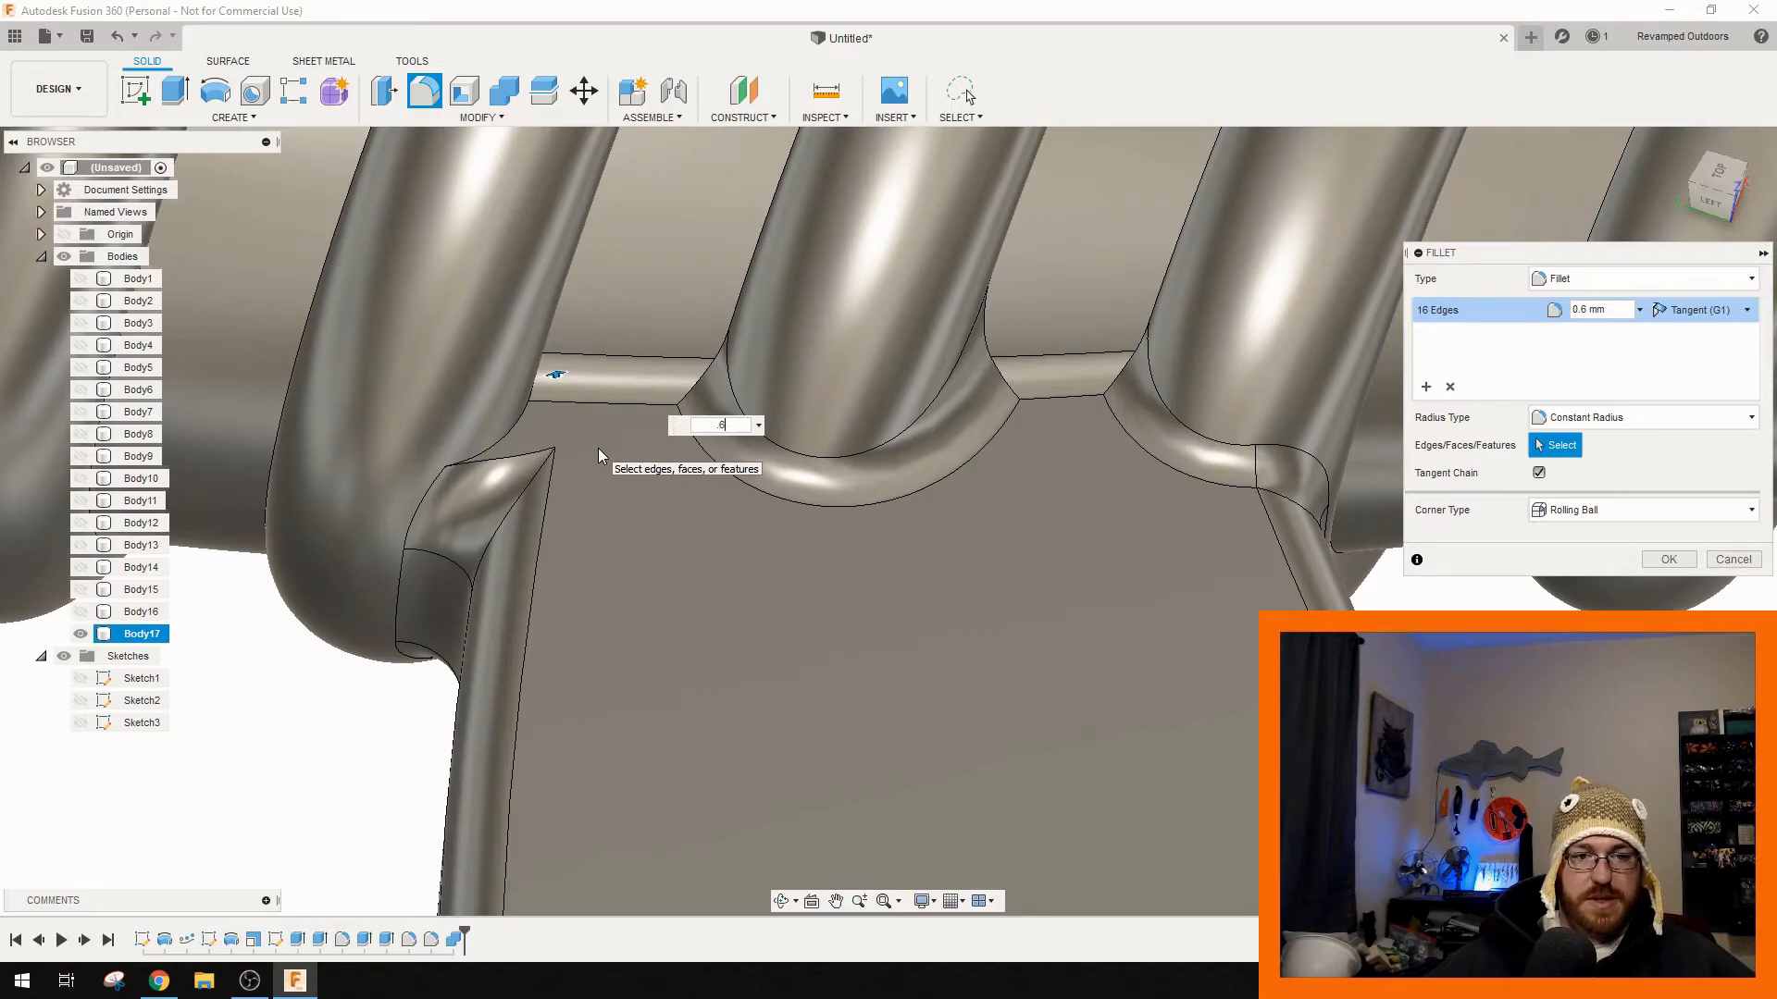
{"action": "scroll", "coordinate": [606, 472], "scroll_direction": "down", "scroll_amount": 8}
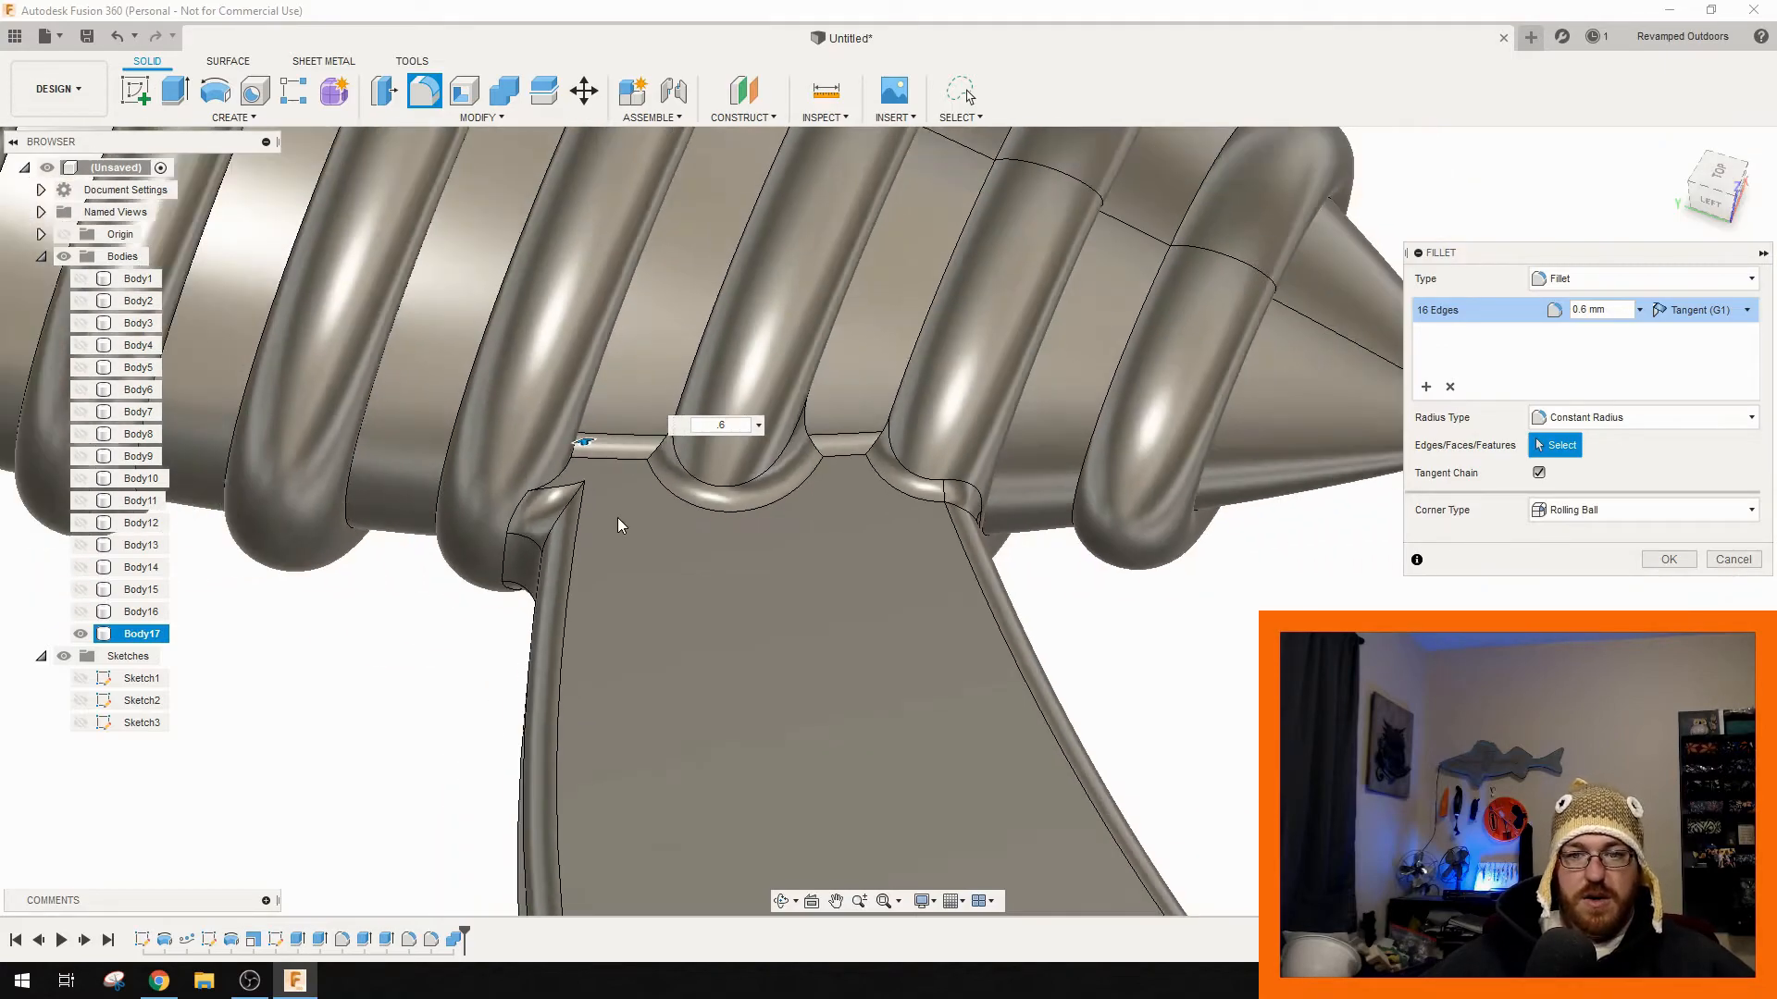
{"action": "left_click", "coordinate": [1648, 563]}
- Fillet all seam edges where the right pincer meets the threaded body with a 0.6 mm radius
{"action": "middle_click_drag", "start_coordinate": [1281, 448], "coordinate": [878, 406], "text": "shift"}
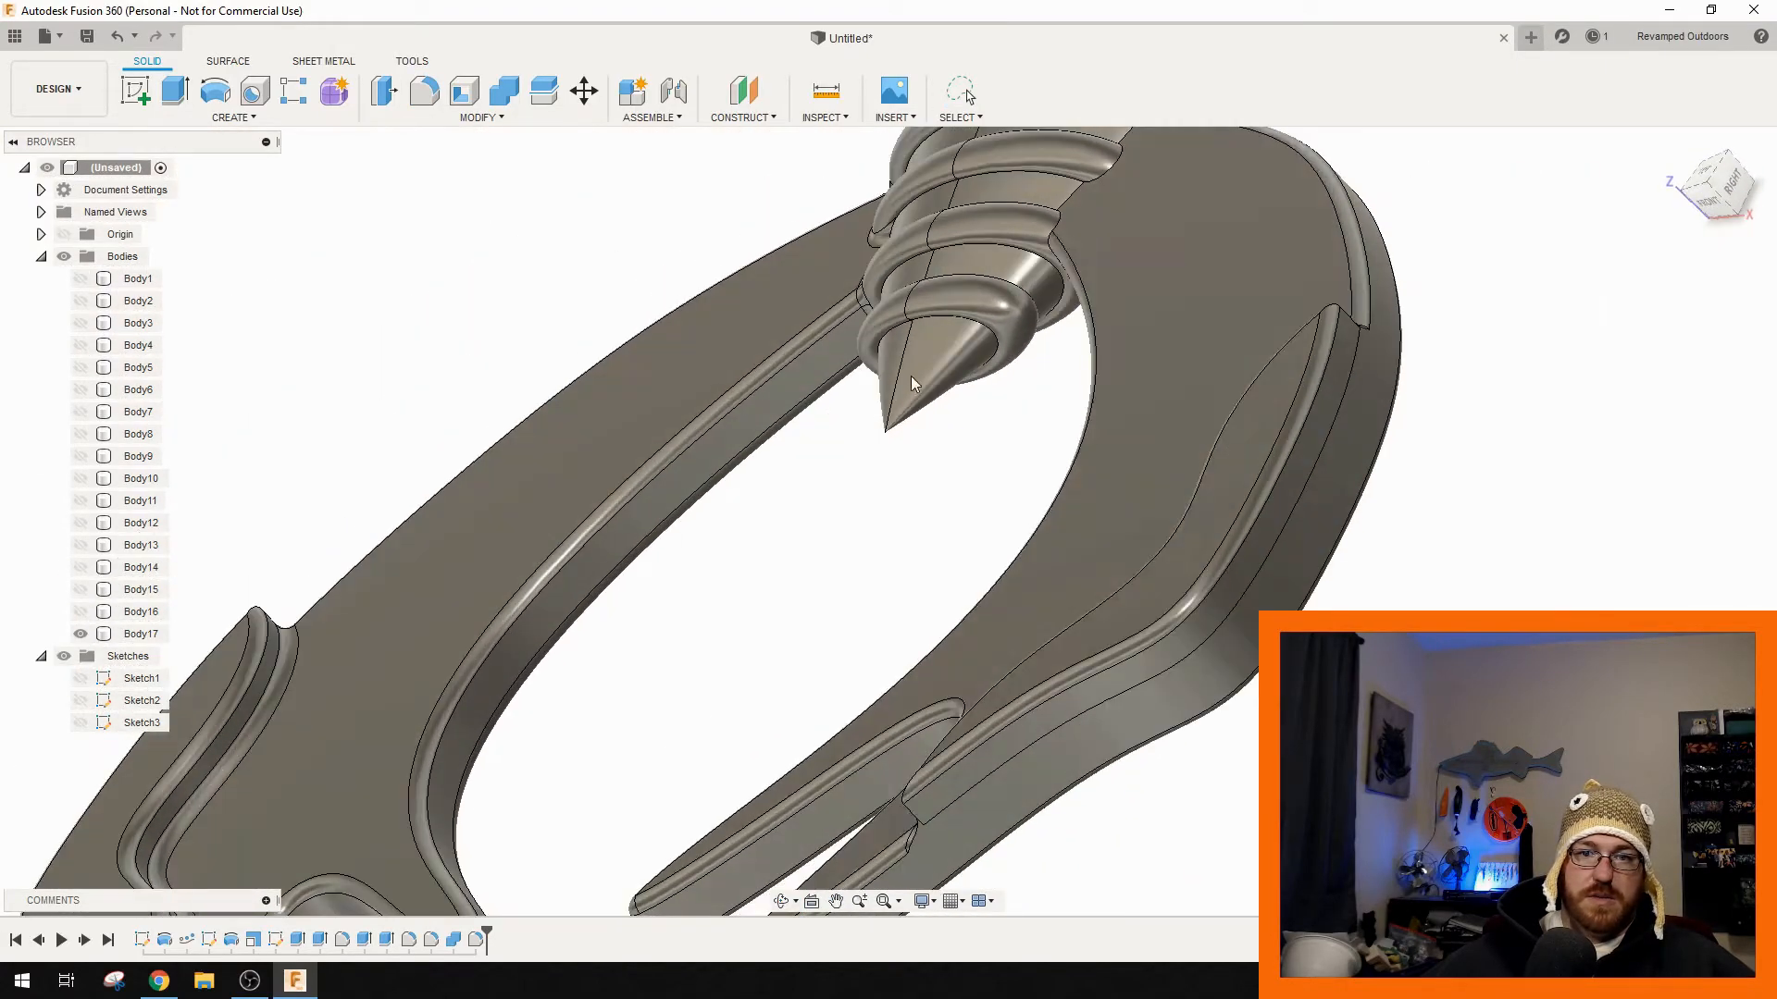
{"action": "scroll", "coordinate": [1055, 262], "scroll_direction": "up", "scroll_amount": 5}
{"action": "middle_click_drag", "start_coordinate": [1040, 287], "coordinate": [786, 759], "text": "shift"}
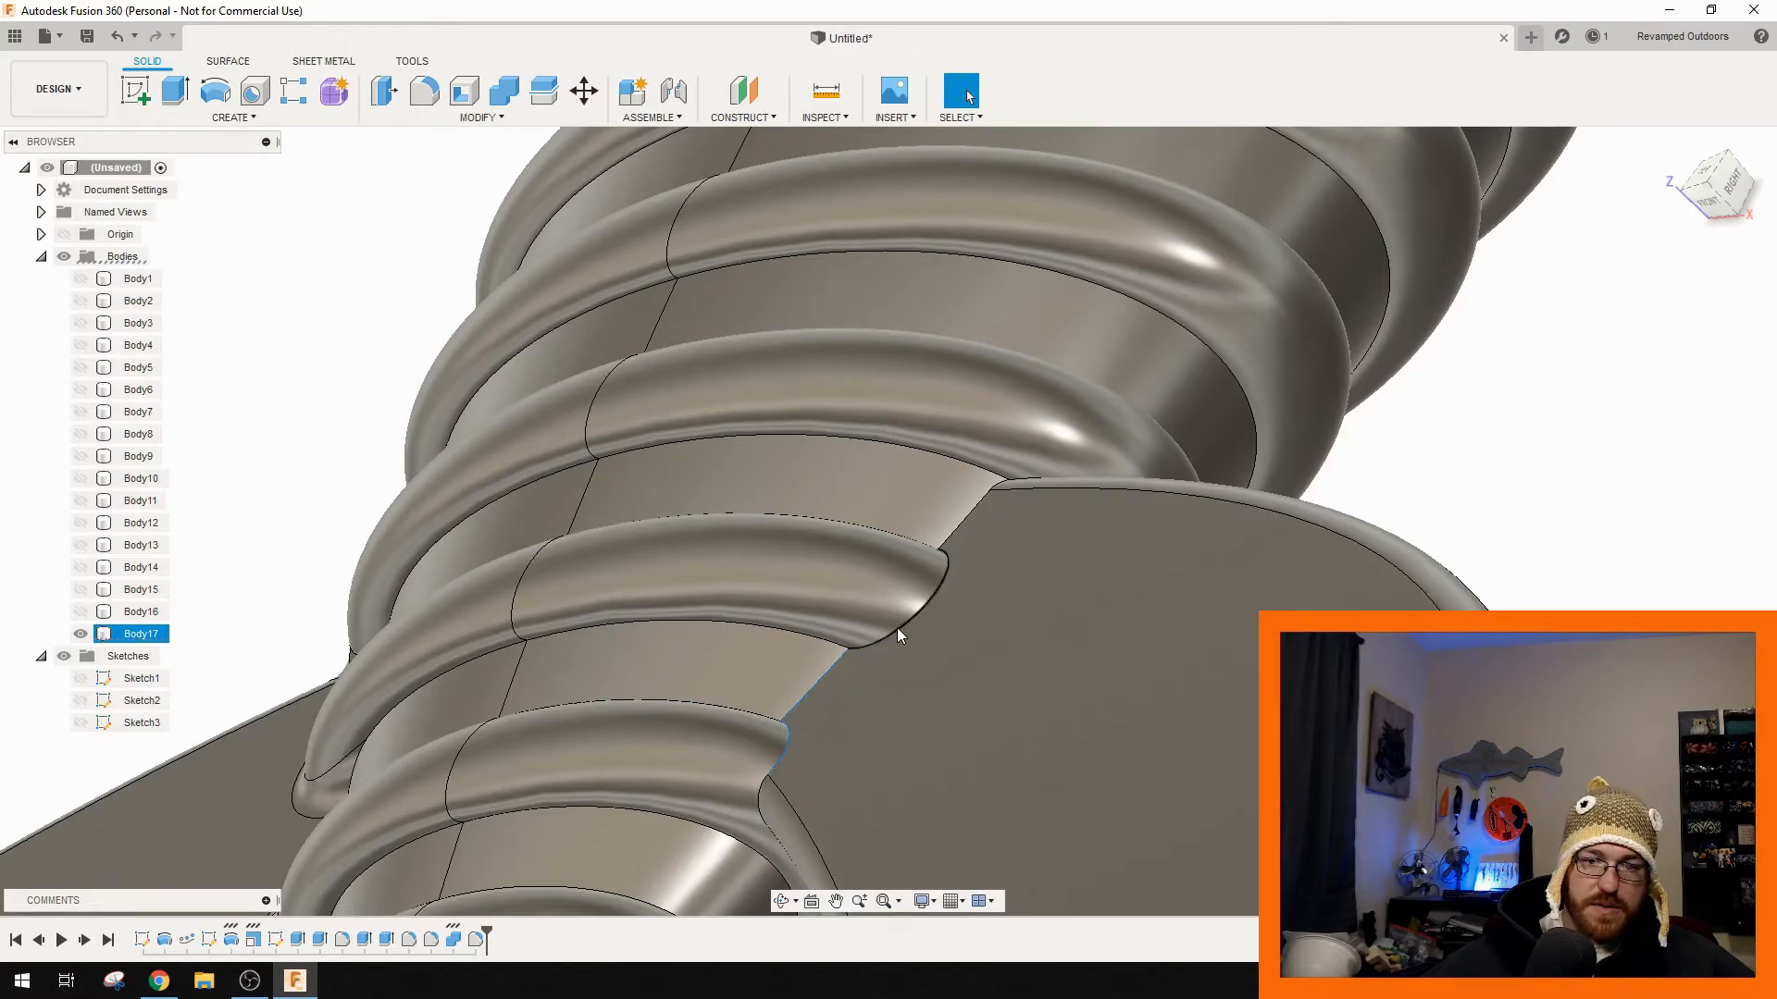
{"action": "middle_click_drag", "start_coordinate": [1015, 554], "coordinate": [829, 464], "text": "shift"}
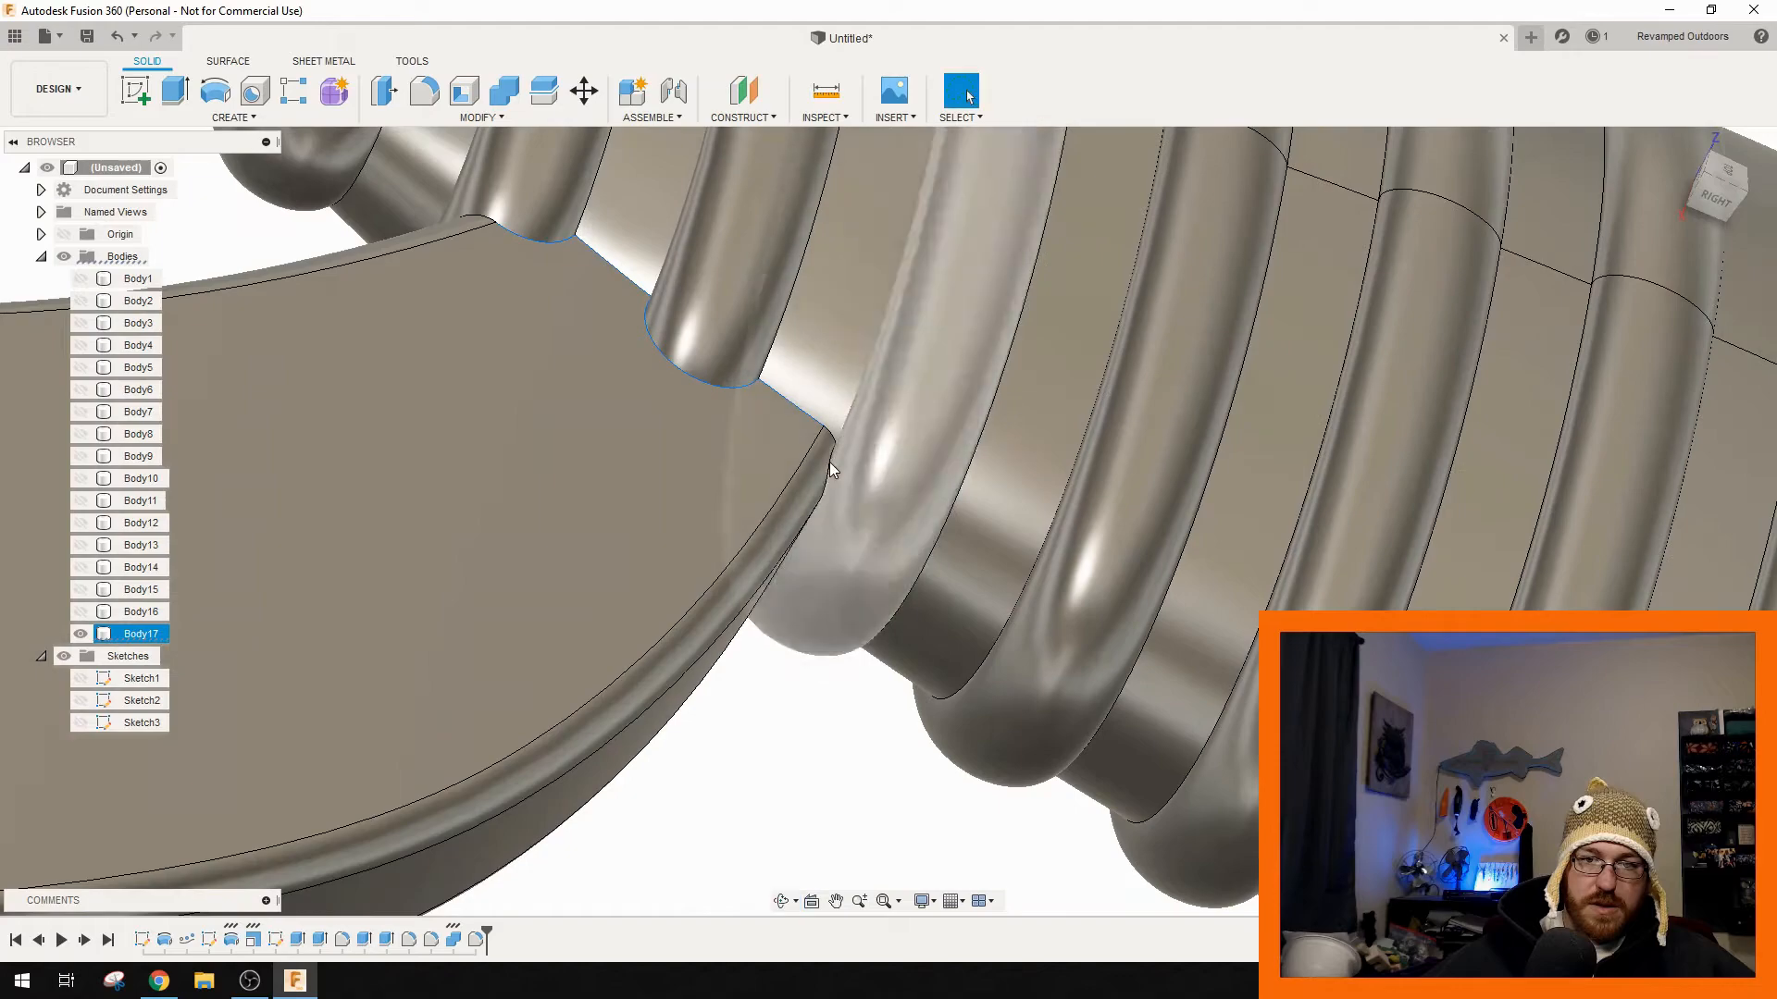
{"action": "scroll", "coordinate": [824, 429], "scroll_direction": "up", "scroll_amount": 5}
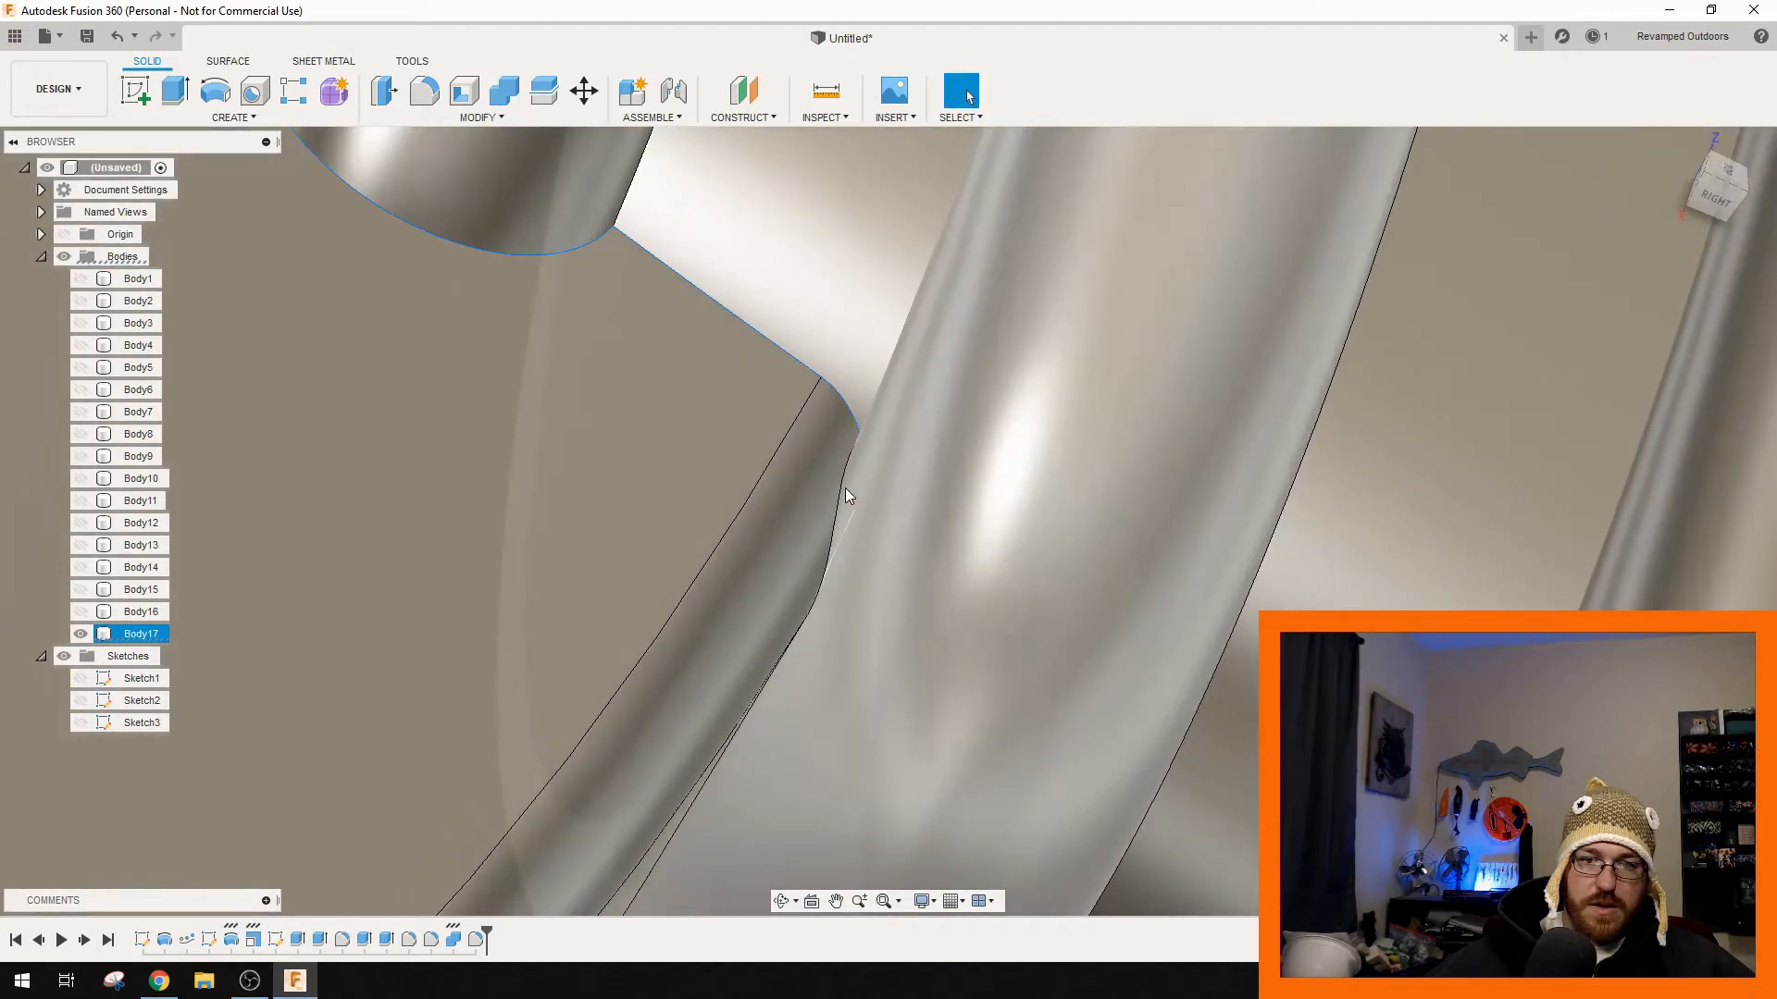
{"action": "left_click", "coordinate": [840, 487]}
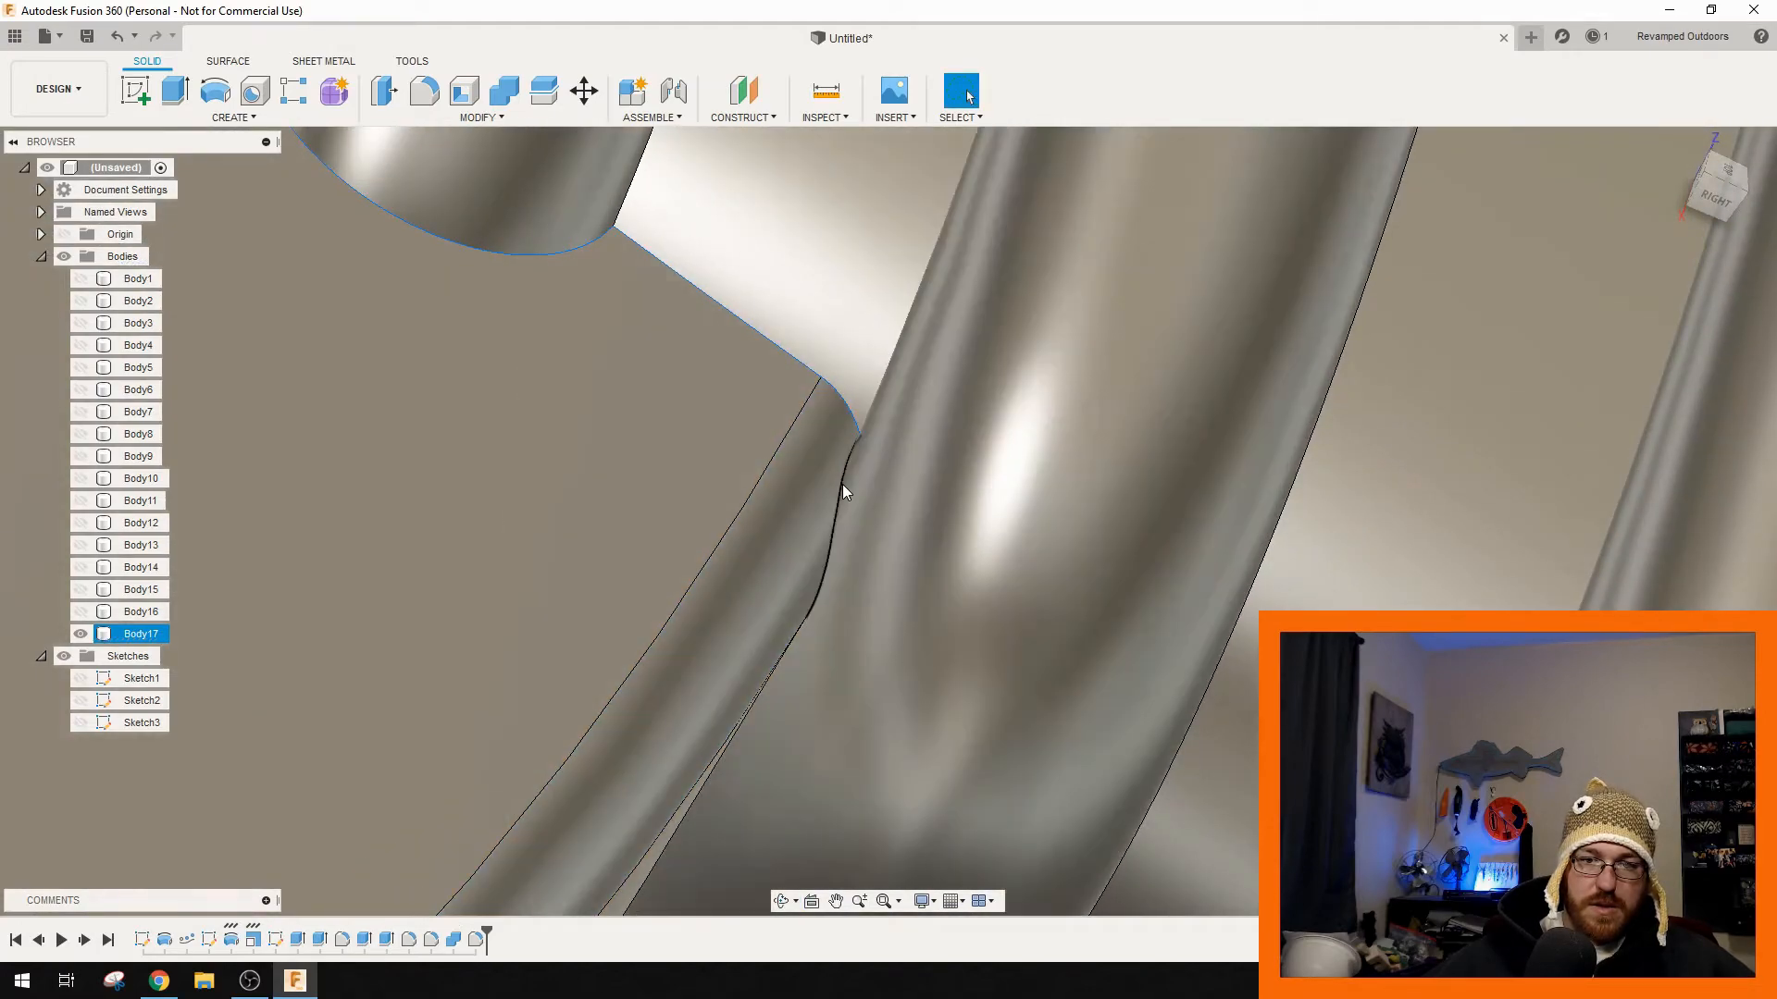
{"action": "scroll", "coordinate": [803, 620], "scroll_direction": "down", "scroll_amount": 3}
{"action": "scroll", "coordinate": [768, 634], "scroll_direction": "down", "scroll_amount": 3}
{"action": "middle_click_drag", "start_coordinate": [733, 622], "coordinate": [753, 567], "text": "shift"}
{"action": "scroll", "coordinate": [723, 608], "scroll_direction": "up", "scroll_amount": 8}
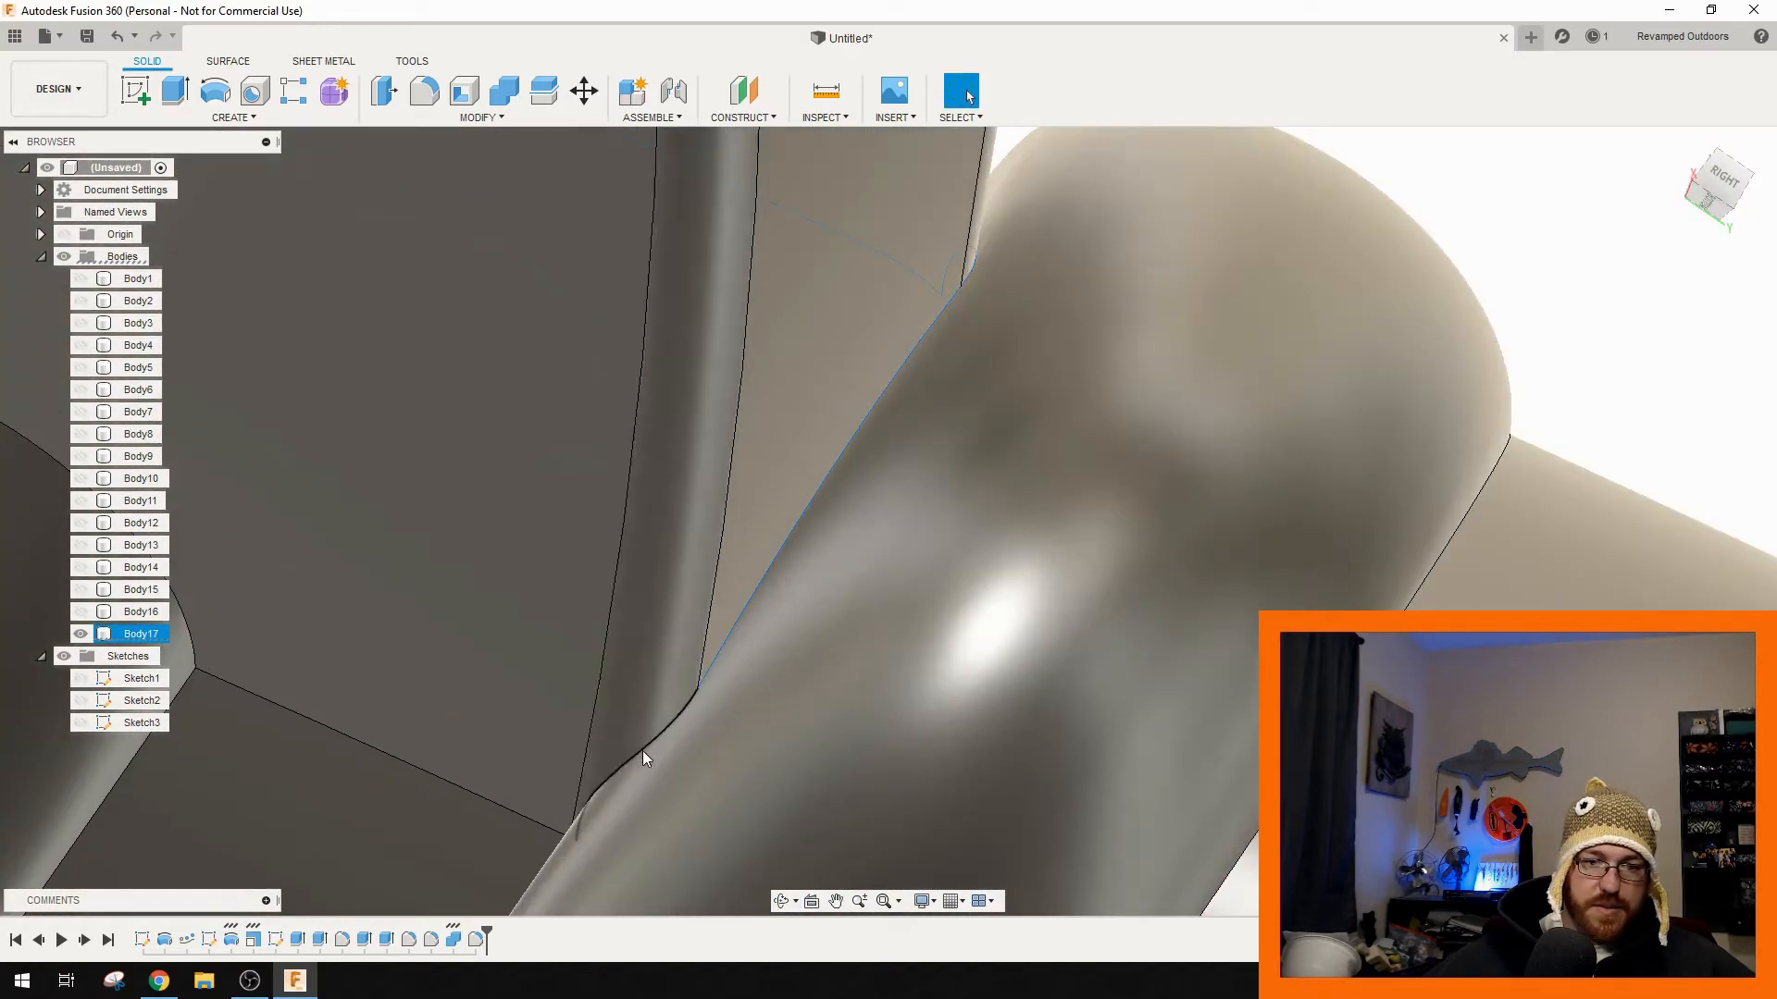
{"action": "left_click", "coordinate": [542, 826], "text": "ctrl"}
{"action": "middle_click_drag", "start_coordinate": [426, 720], "coordinate": [1132, 809]}
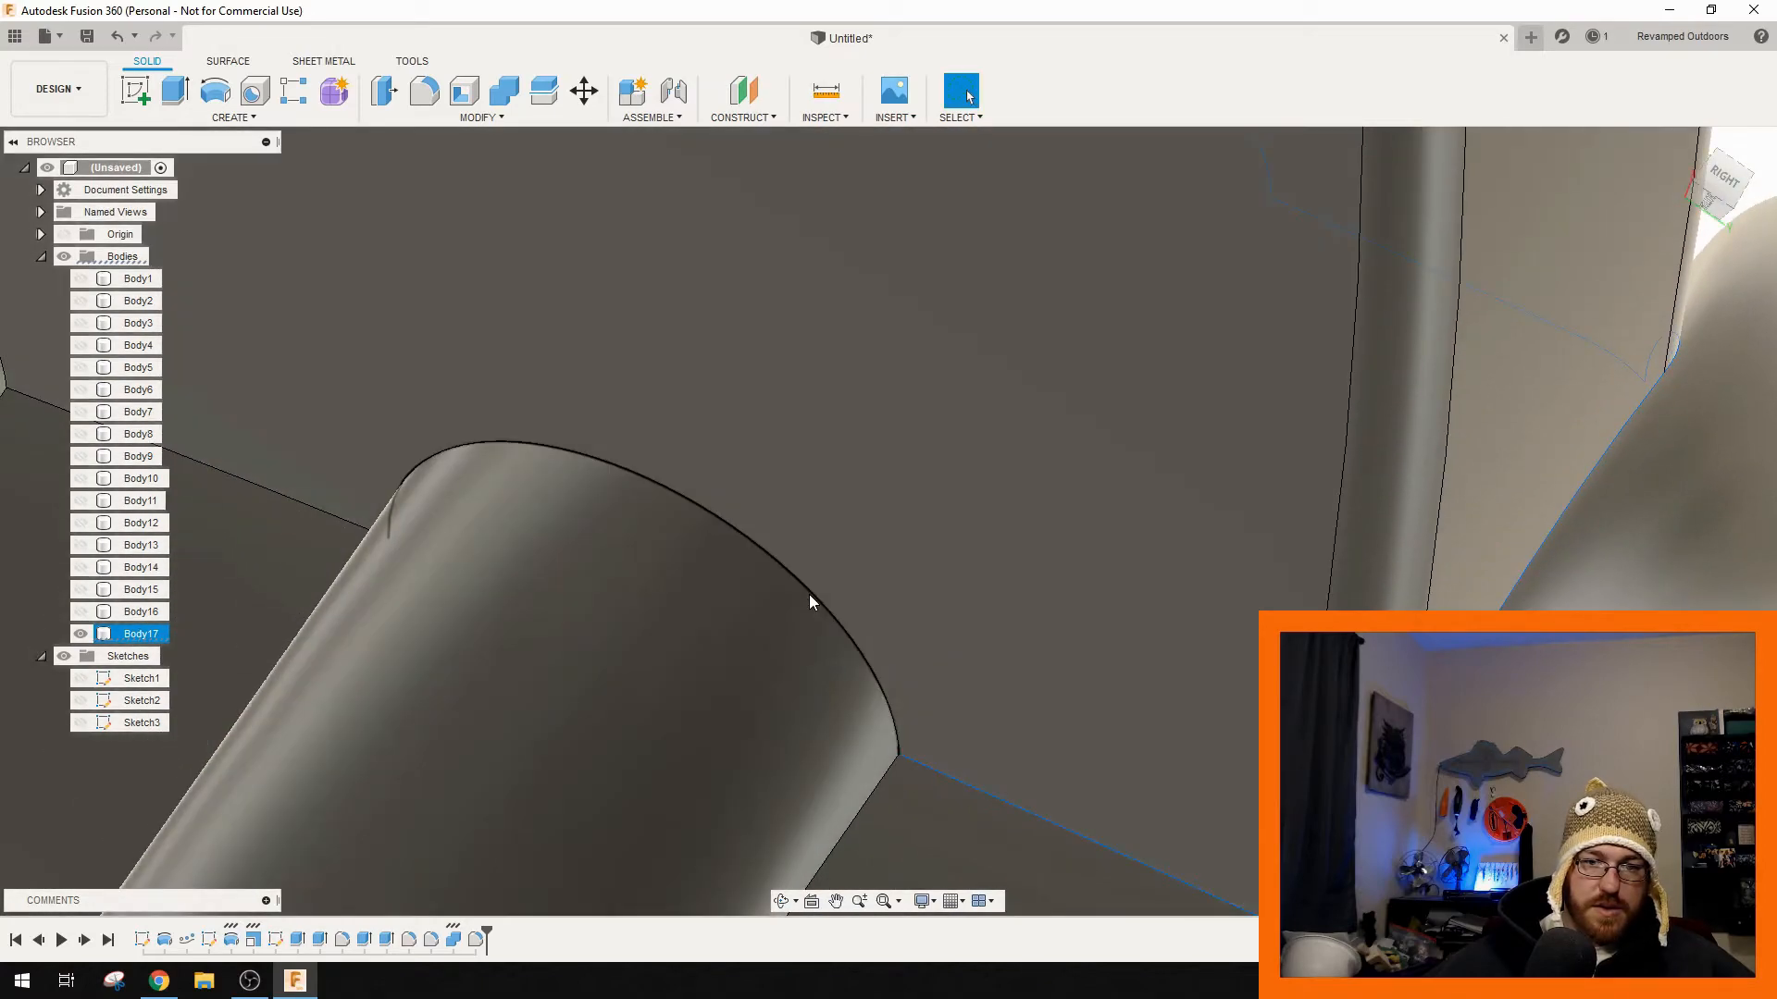
{"action": "left_click", "coordinate": [809, 594], "text": "ctrl"}
{"action": "middle_click_drag", "start_coordinate": [534, 553], "coordinate": [1121, 782]}
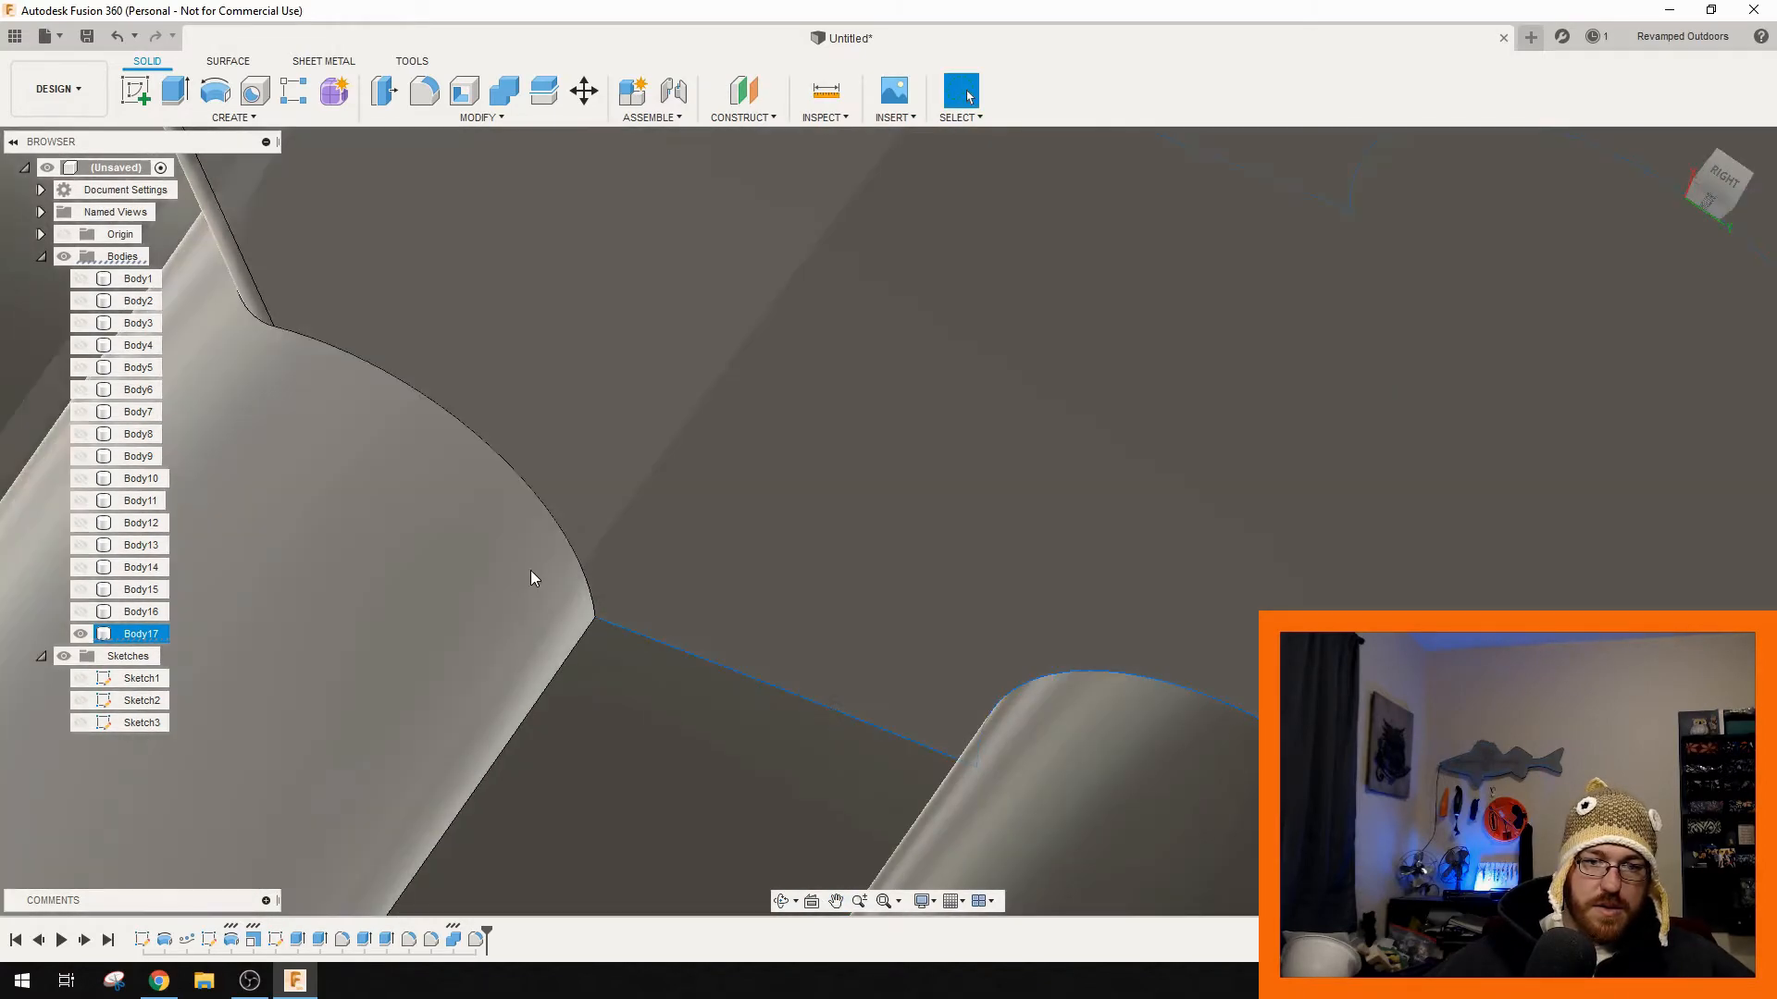
{"action": "left_click", "coordinate": [565, 536], "text": "ctrl"}
{"action": "middle_click_drag", "start_coordinate": [350, 402], "coordinate": [658, 588]}
{"action": "scroll", "coordinate": [686, 493], "scroll_direction": "down", "scroll_amount": 1}
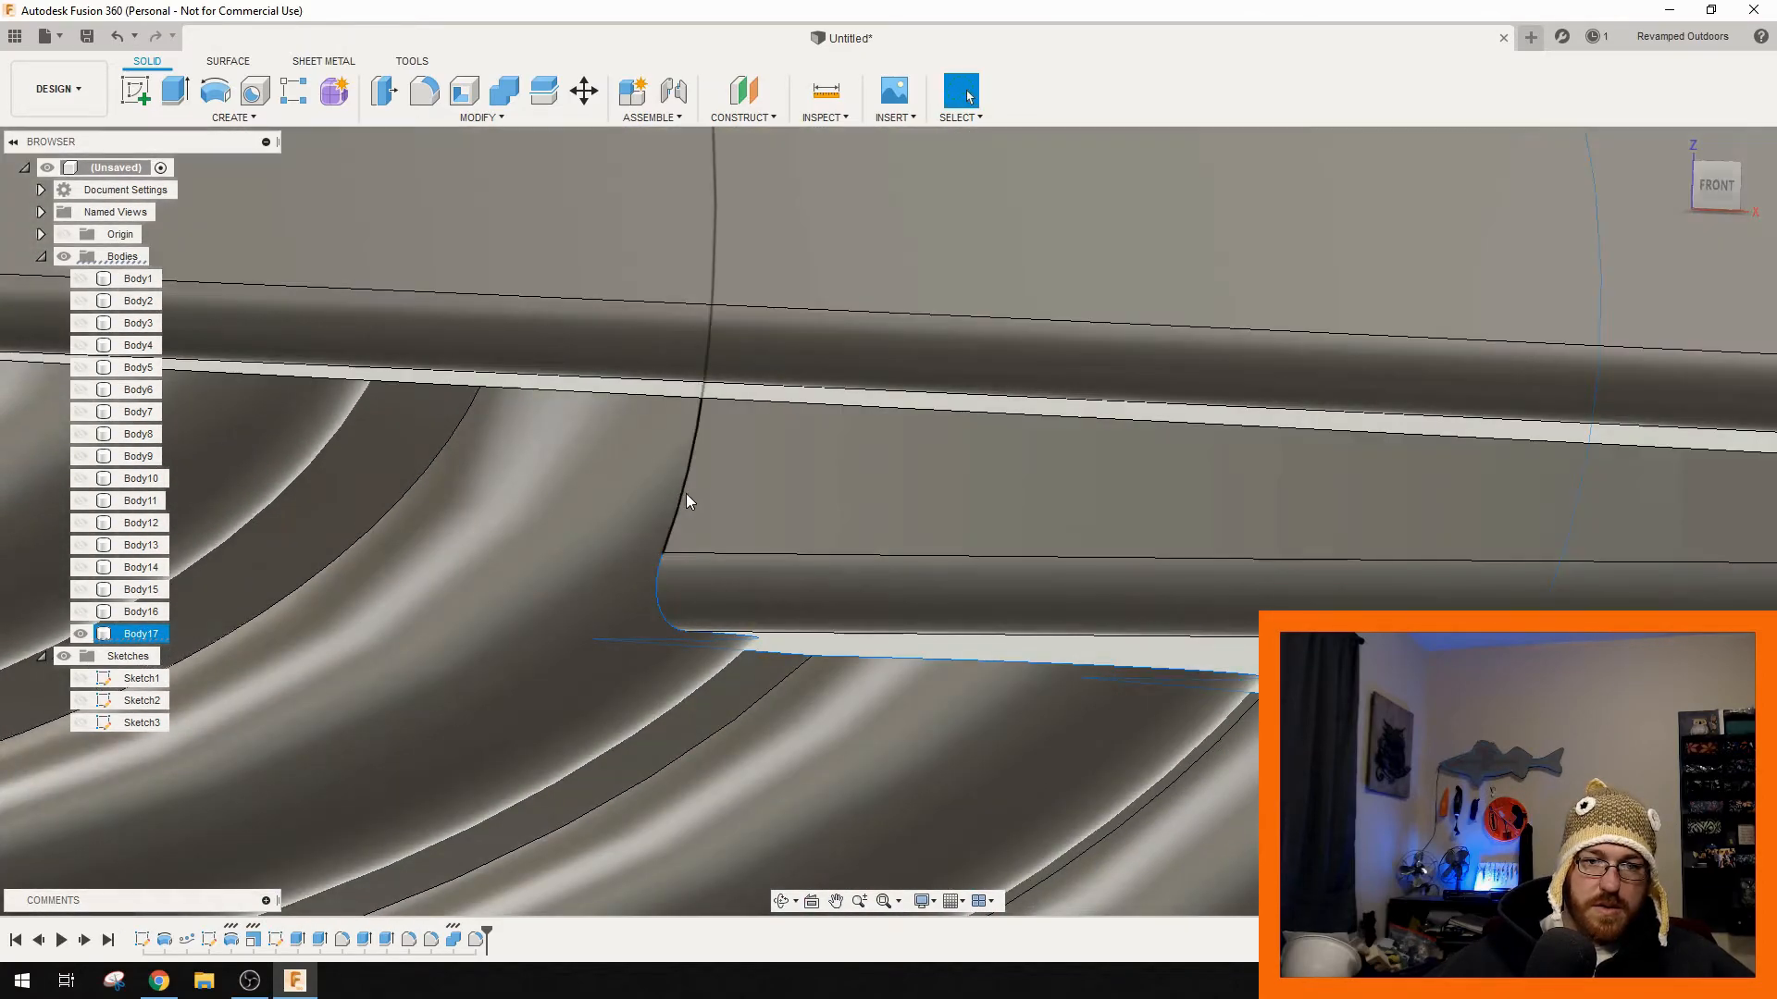
{"action": "scroll", "coordinate": [688, 485], "scroll_direction": "down", "scroll_amount": 3}
{"action": "middle_click_drag", "start_coordinate": [725, 529], "coordinate": [676, 347], "text": "shift"}
{"action": "key", "text": "f"}
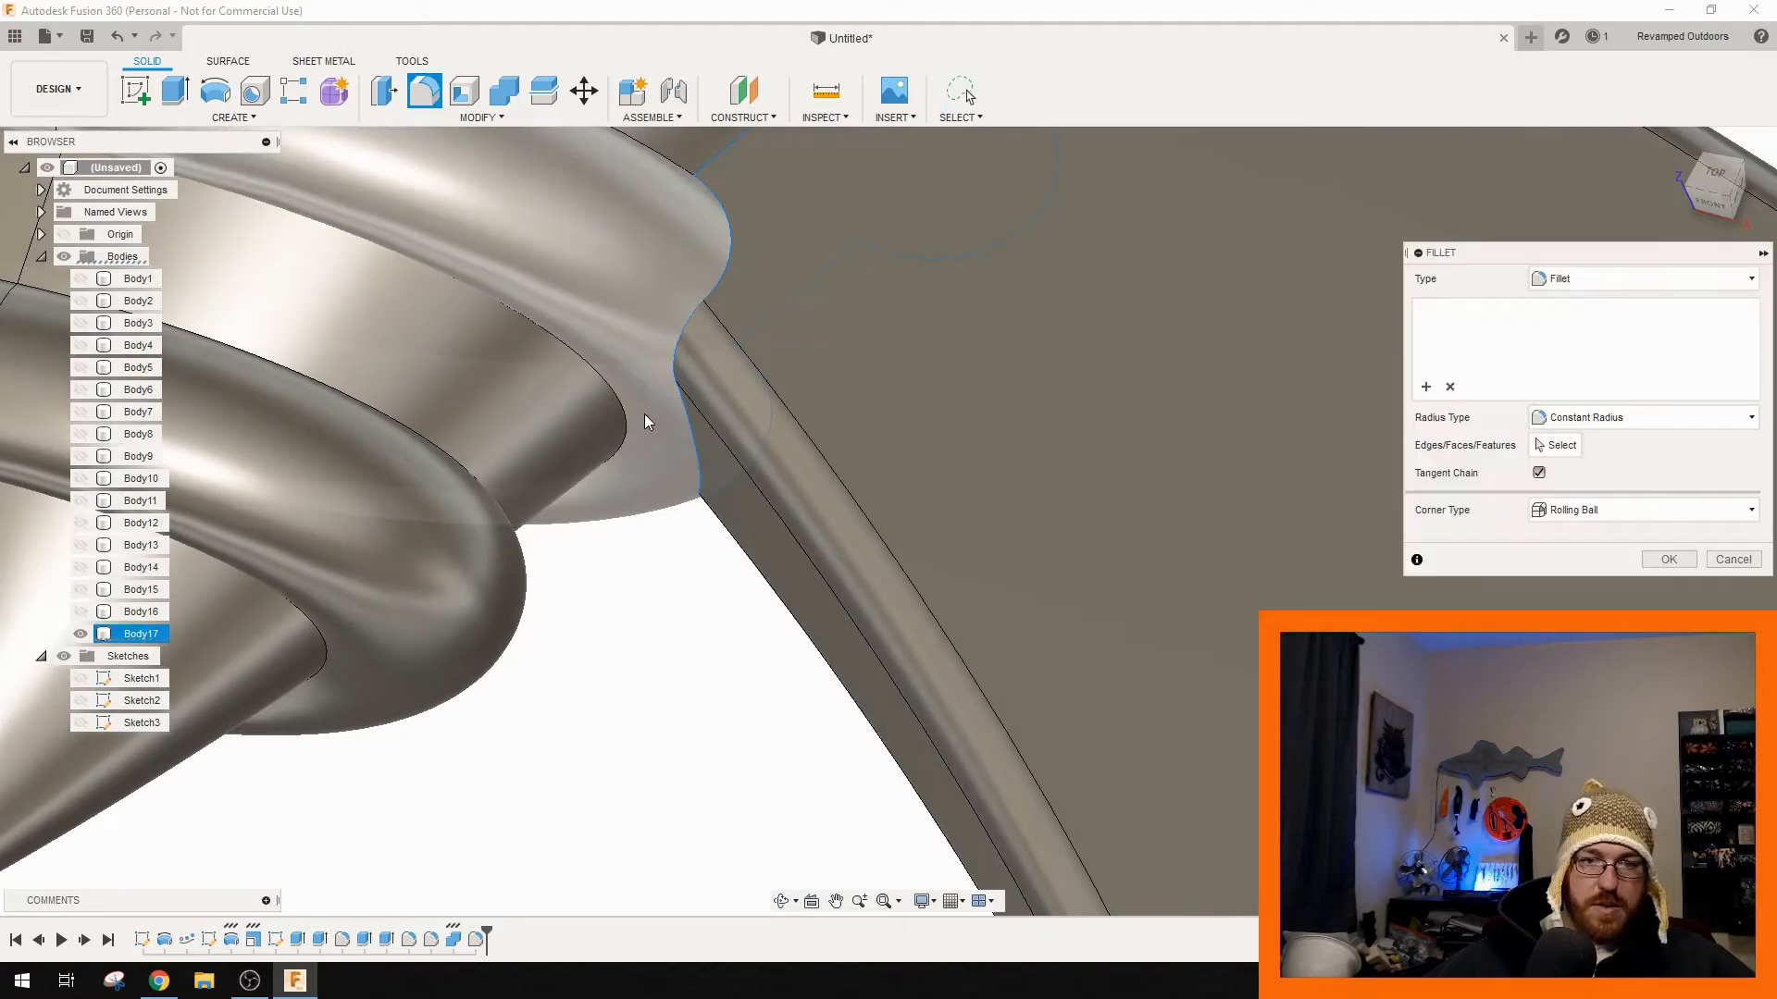
{"action": "left_click", "coordinate": [644, 421]}
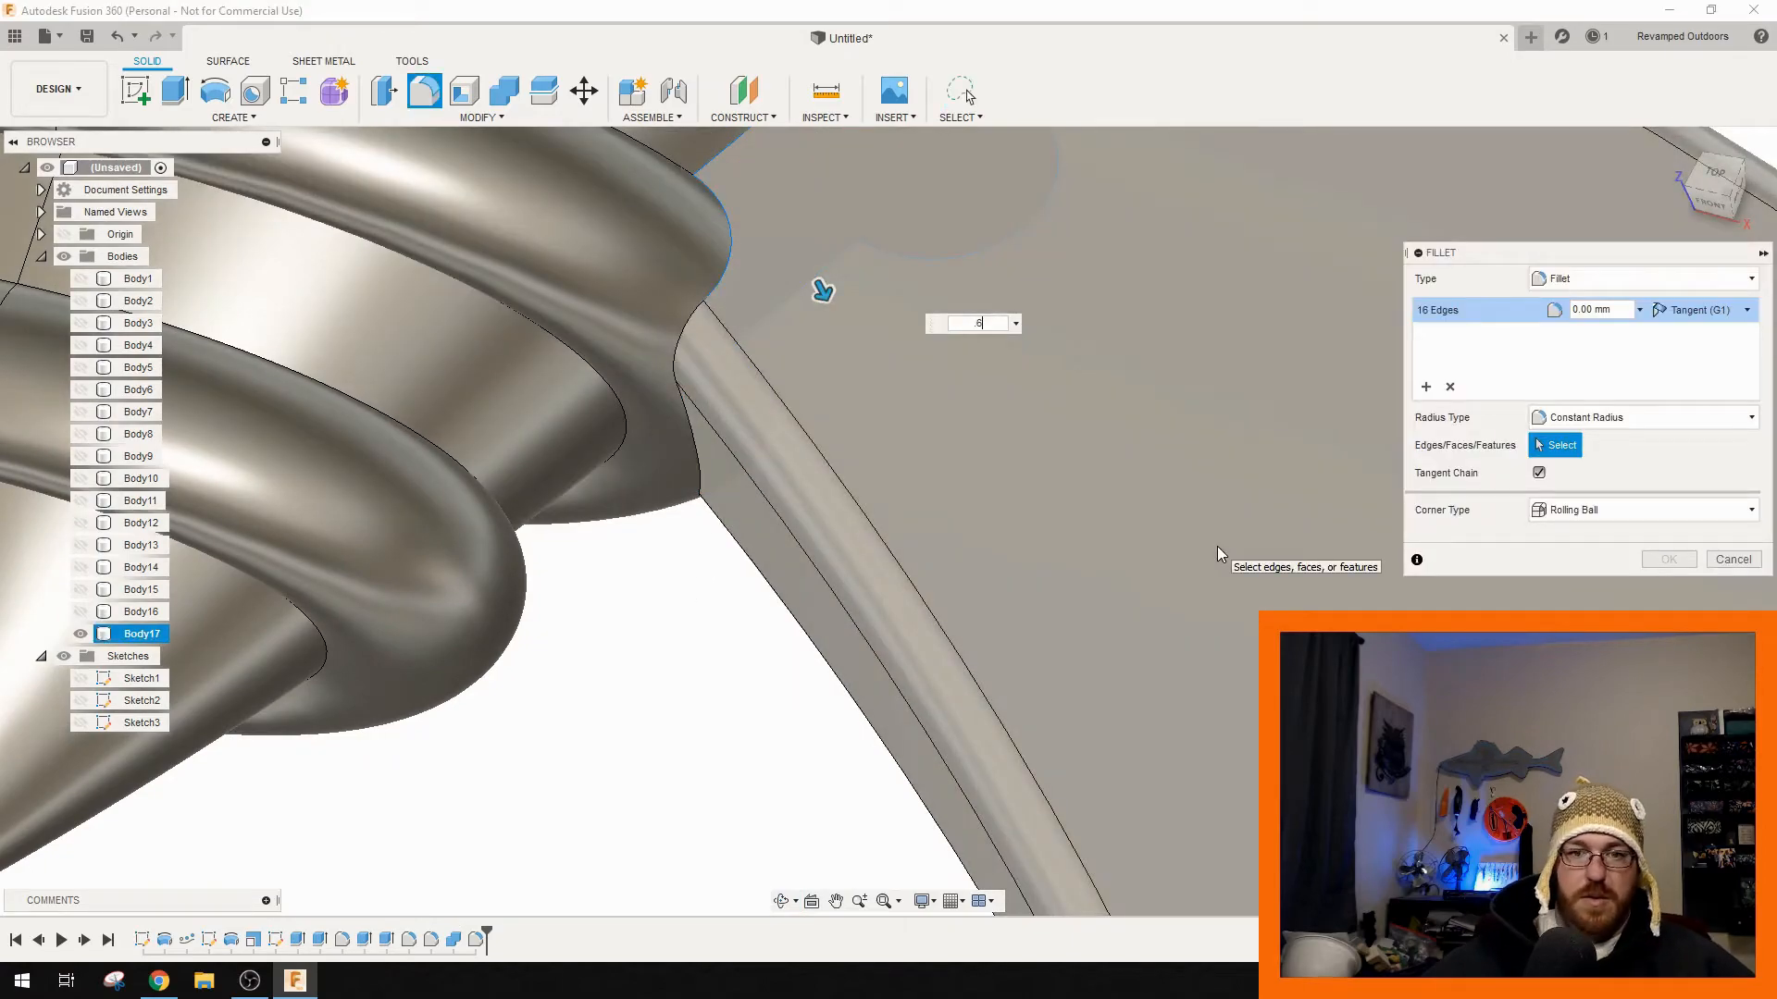
{"action": "scroll", "coordinate": [940, 383], "scroll_direction": "down", "scroll_amount": 5}
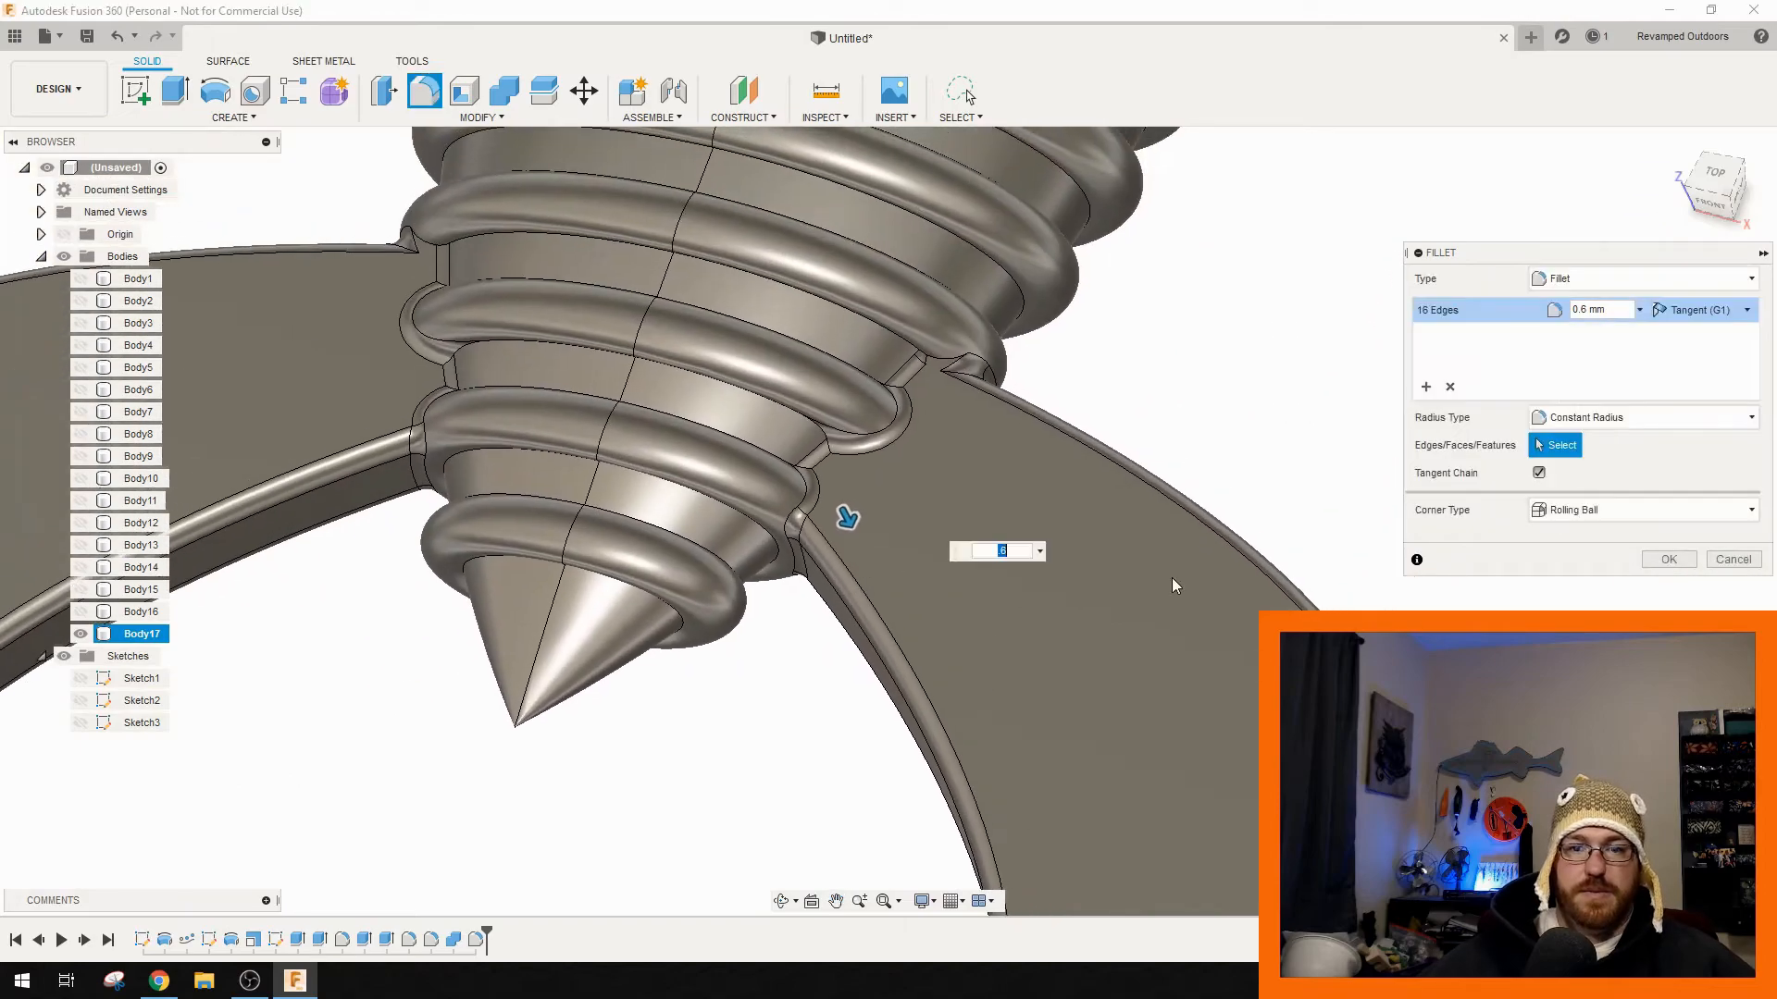
{"action": "left_click", "coordinate": [1665, 560]}
- Save the finished lure design as big_hands_RO_design in the 3D printer parts location
{"action": "scroll", "coordinate": [690, 602], "scroll_direction": "down", "scroll_amount": 3}
{"action": "scroll", "coordinate": [690, 601], "scroll_direction": "down", "scroll_amount": 3}
{"action": "middle_click_drag", "start_coordinate": [693, 703], "coordinate": [940, 448]}
{"action": "scroll", "coordinate": [941, 448], "scroll_direction": "down", "scroll_amount": 5}
{"action": "middle_click_drag", "start_coordinate": [1099, 282], "coordinate": [1043, 361]}
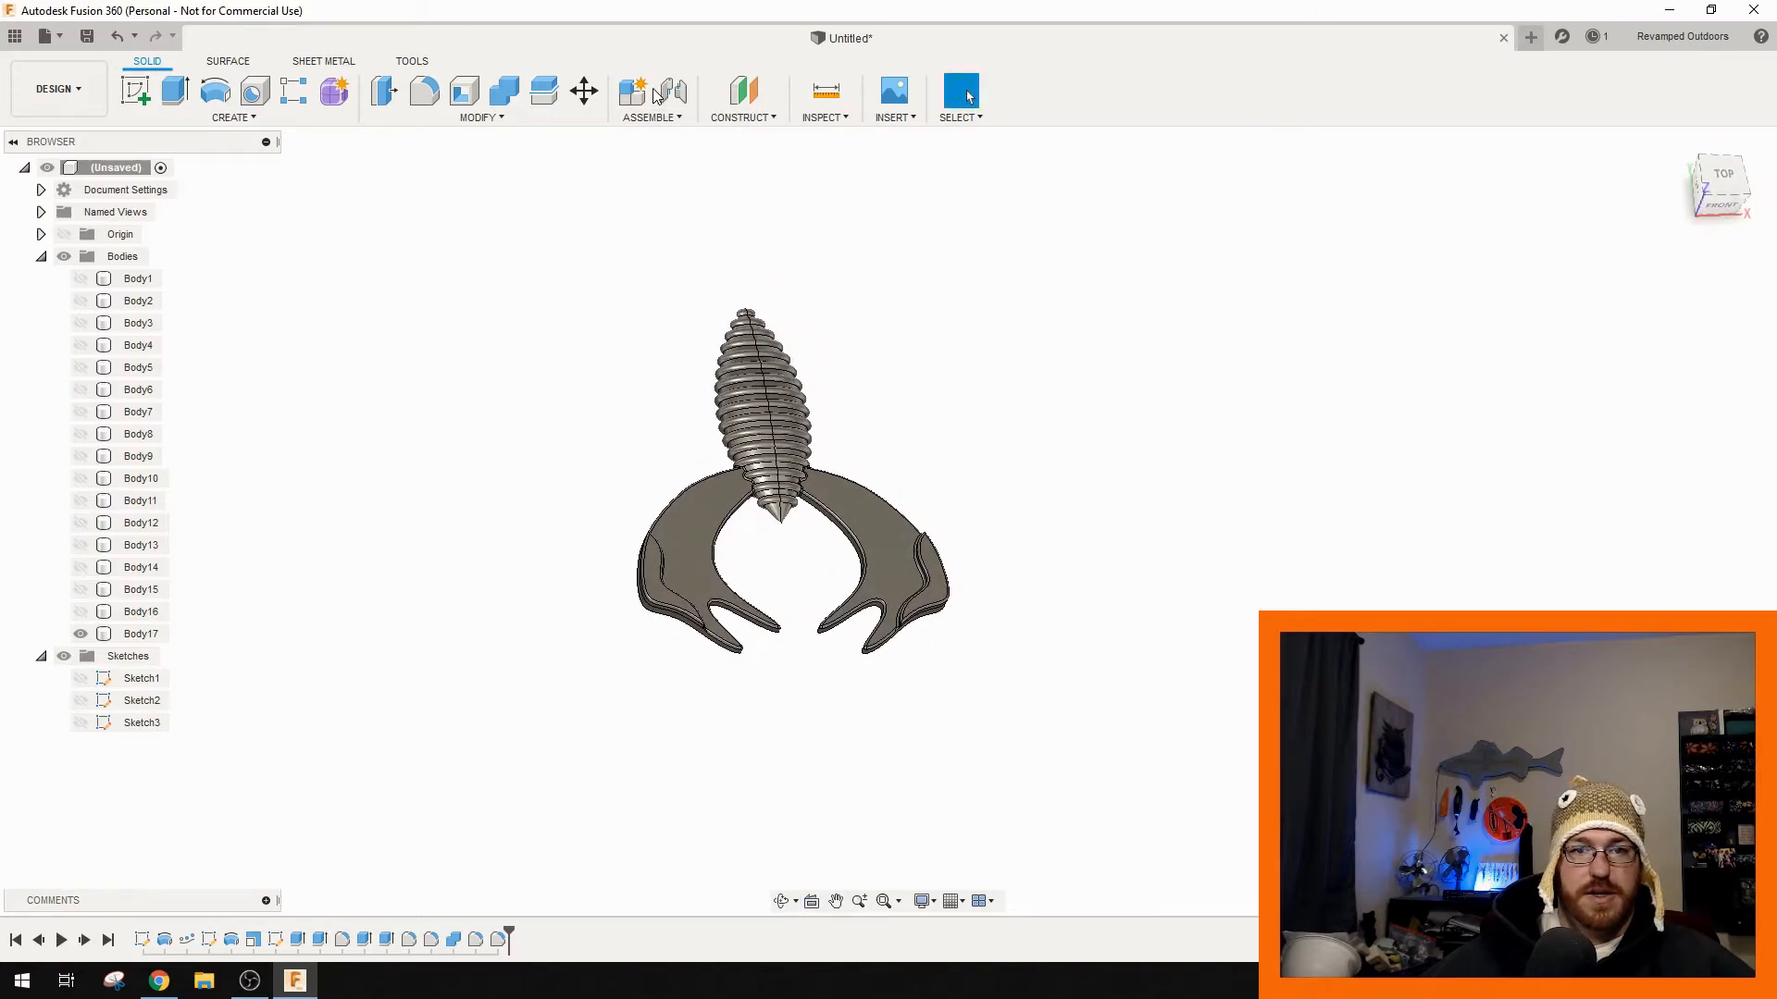
{"action": "left_click", "coordinate": [87, 36]}
{"action": "left_click", "coordinate": [670, 172]}
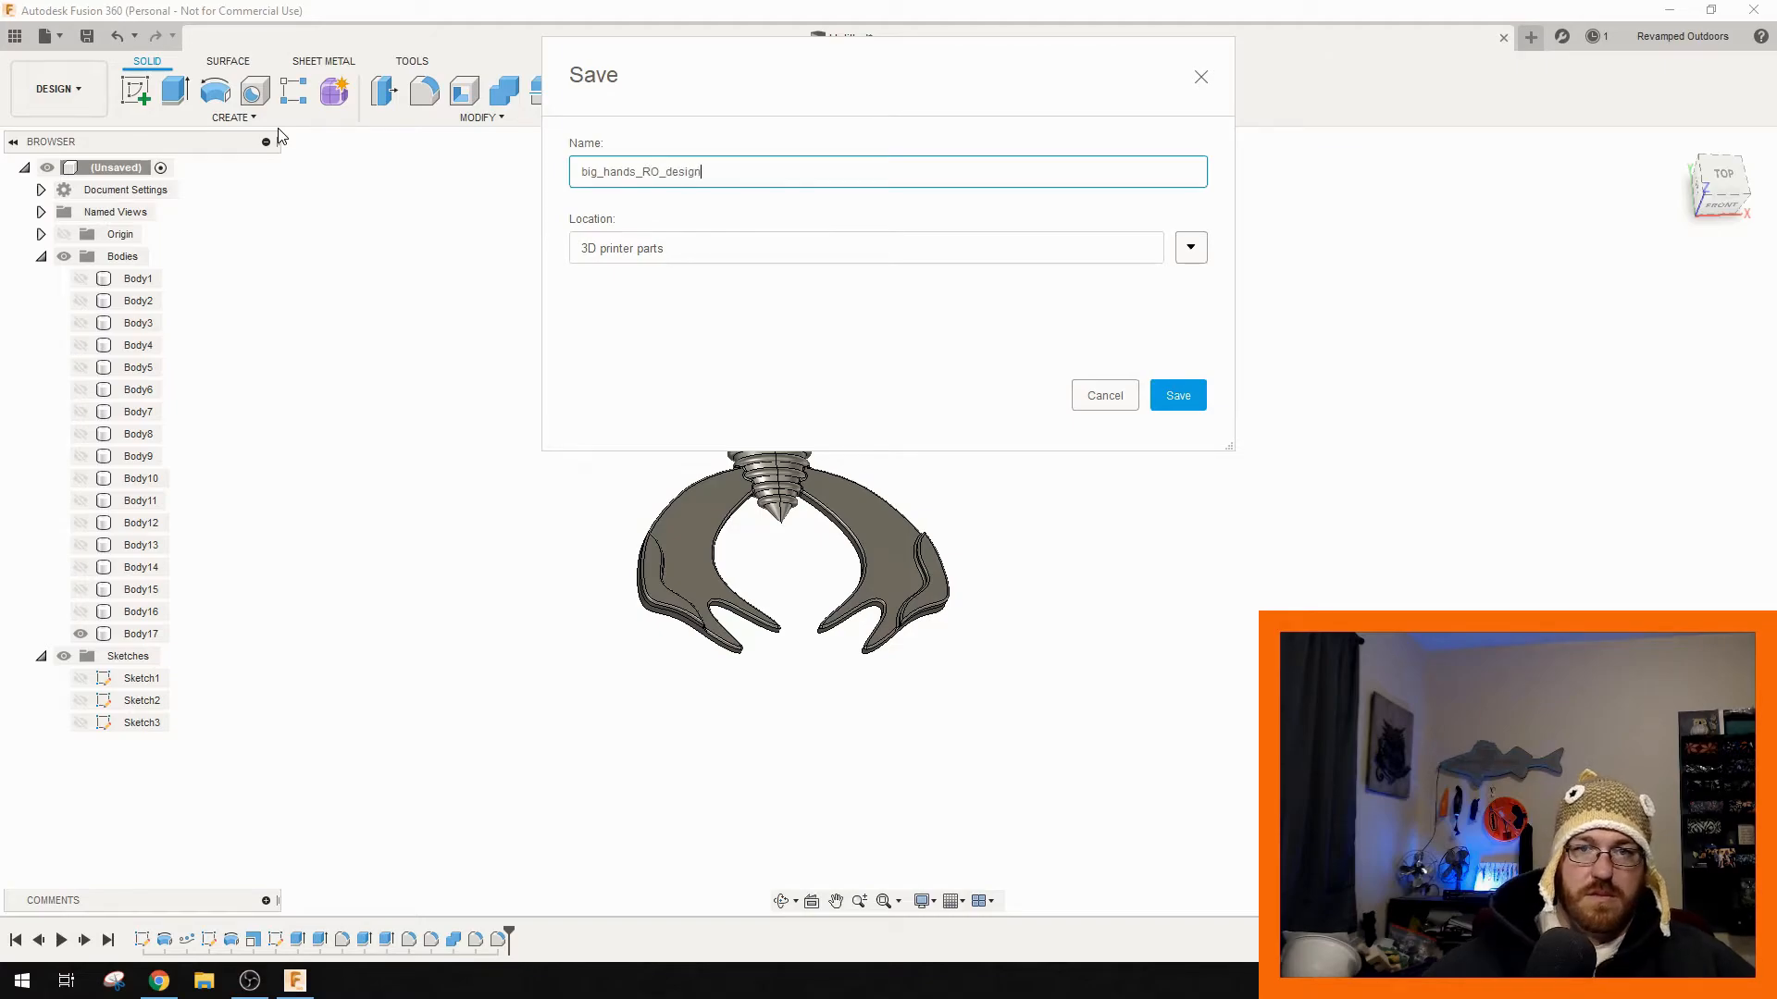
{"action": "left_click", "coordinate": [1175, 394]}
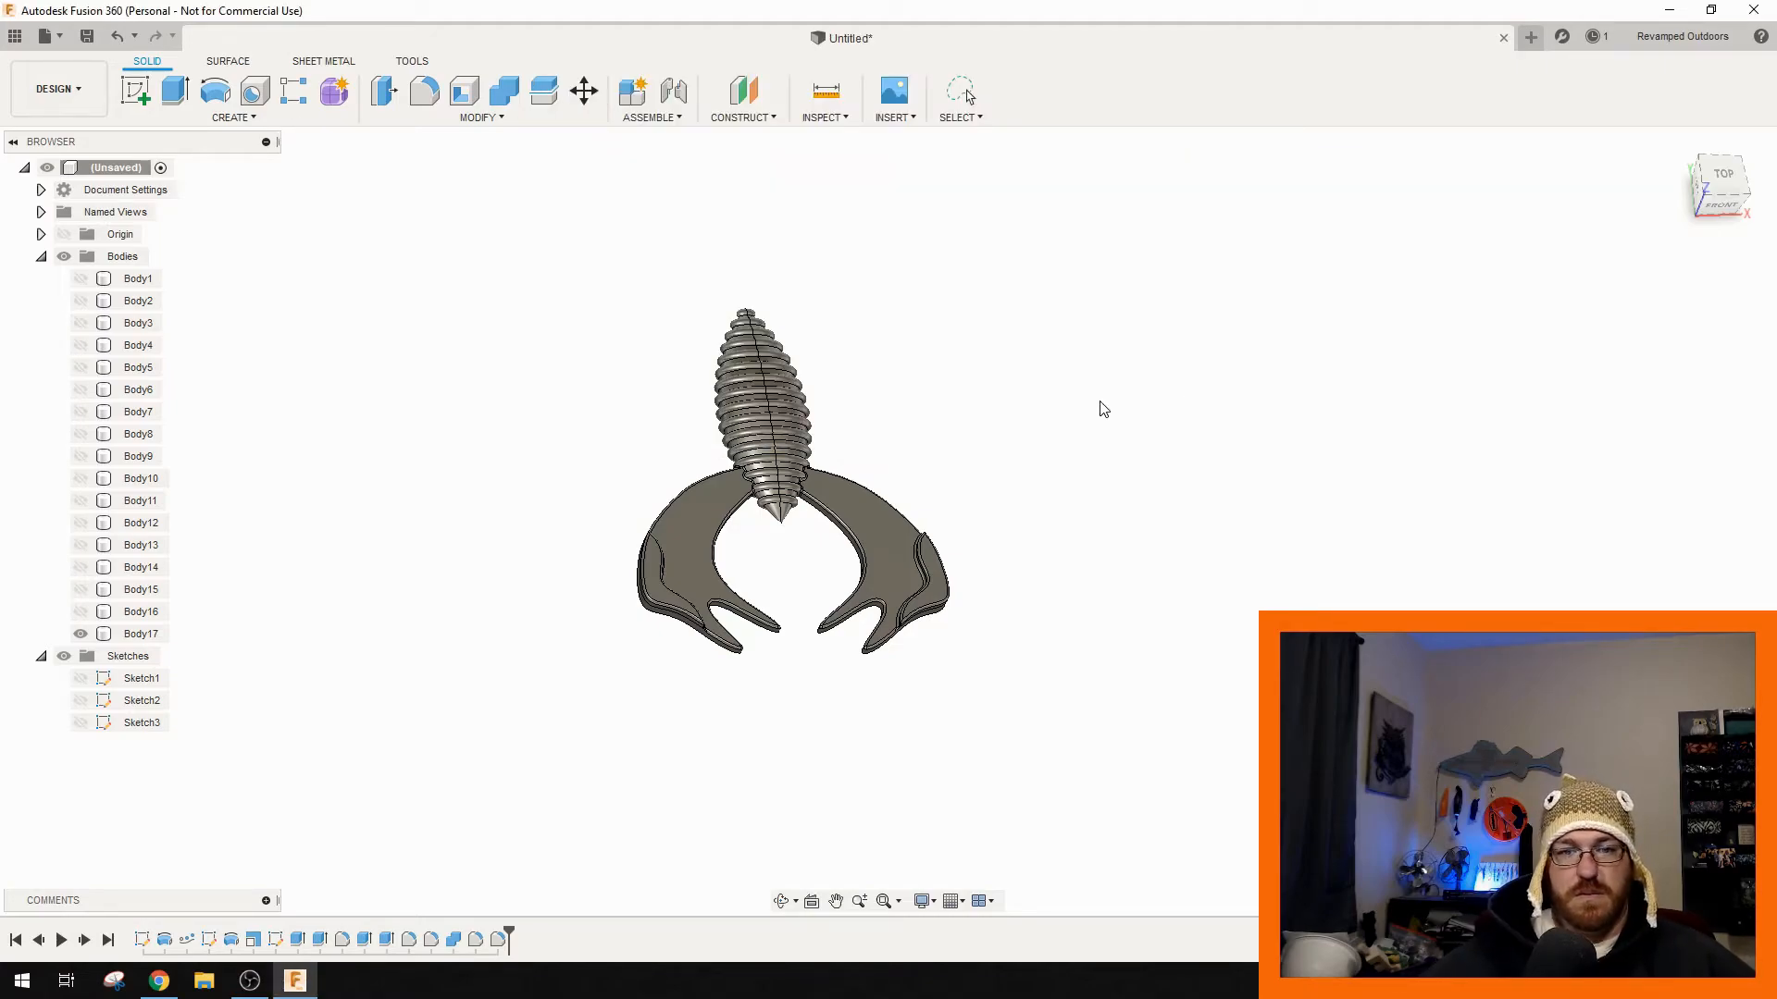
- Create a new blank design and close the saved big_hands_RO_design document
{"action": "left_click", "coordinate": [1531, 37]}
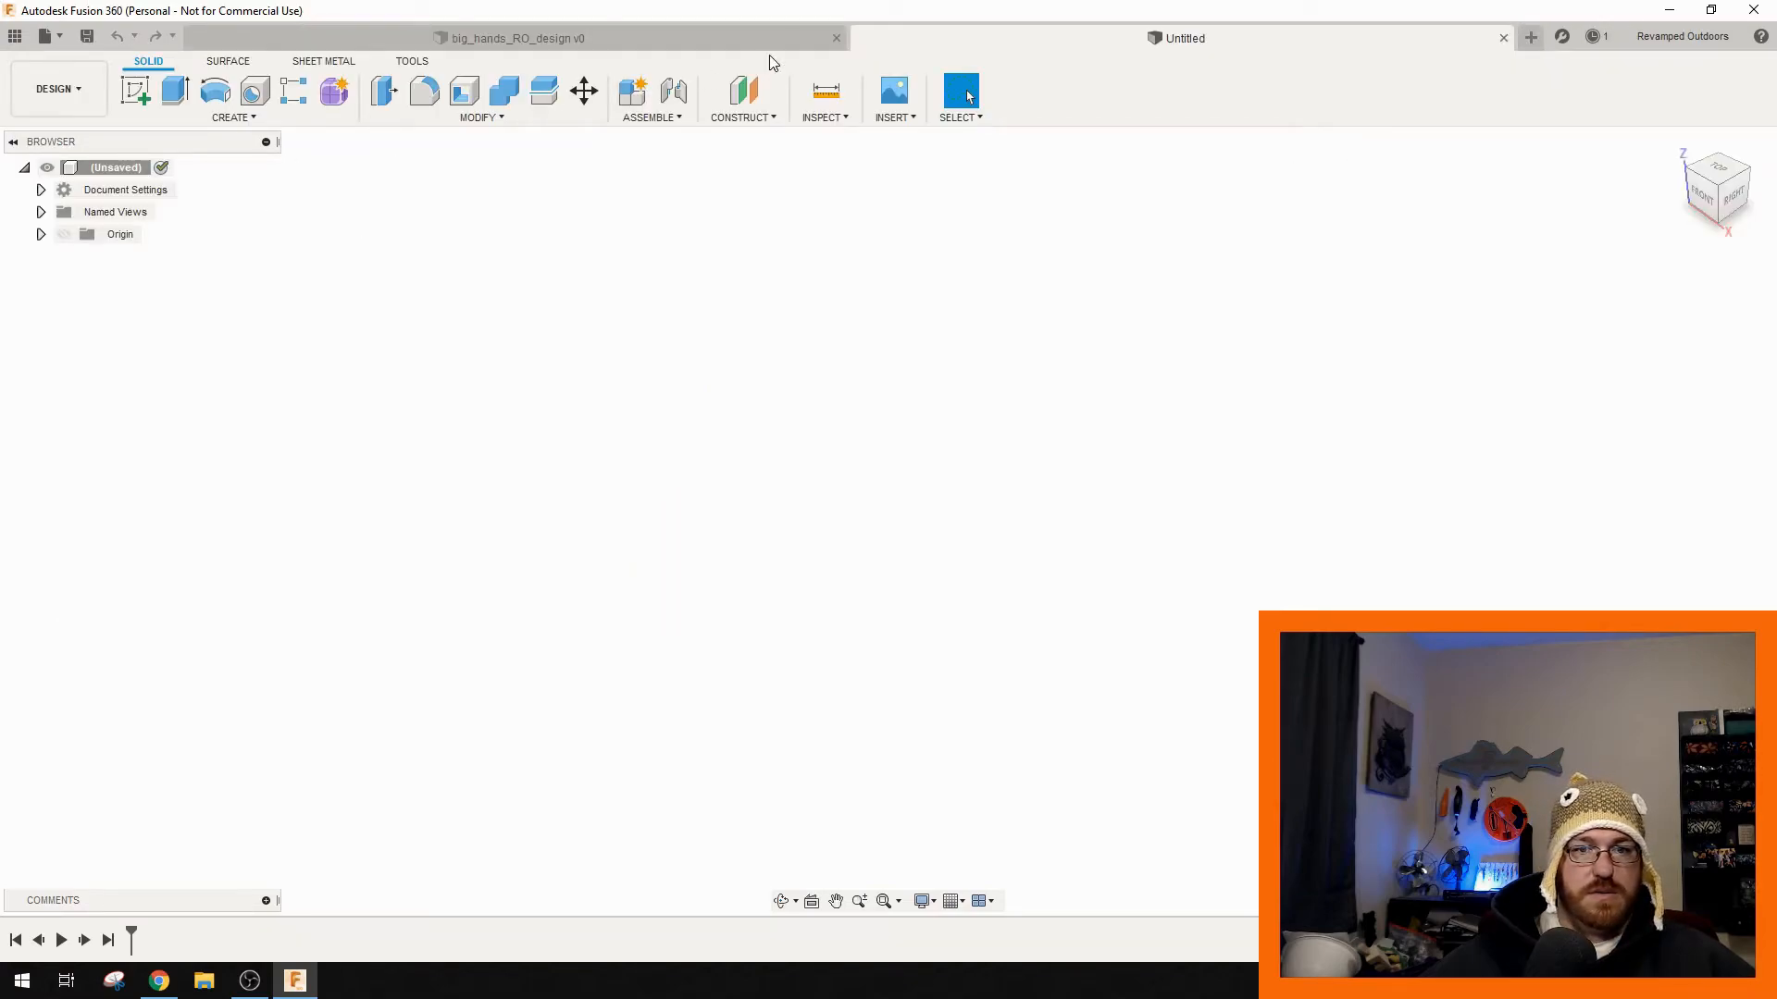
{"action": "left_click", "coordinate": [836, 37]}
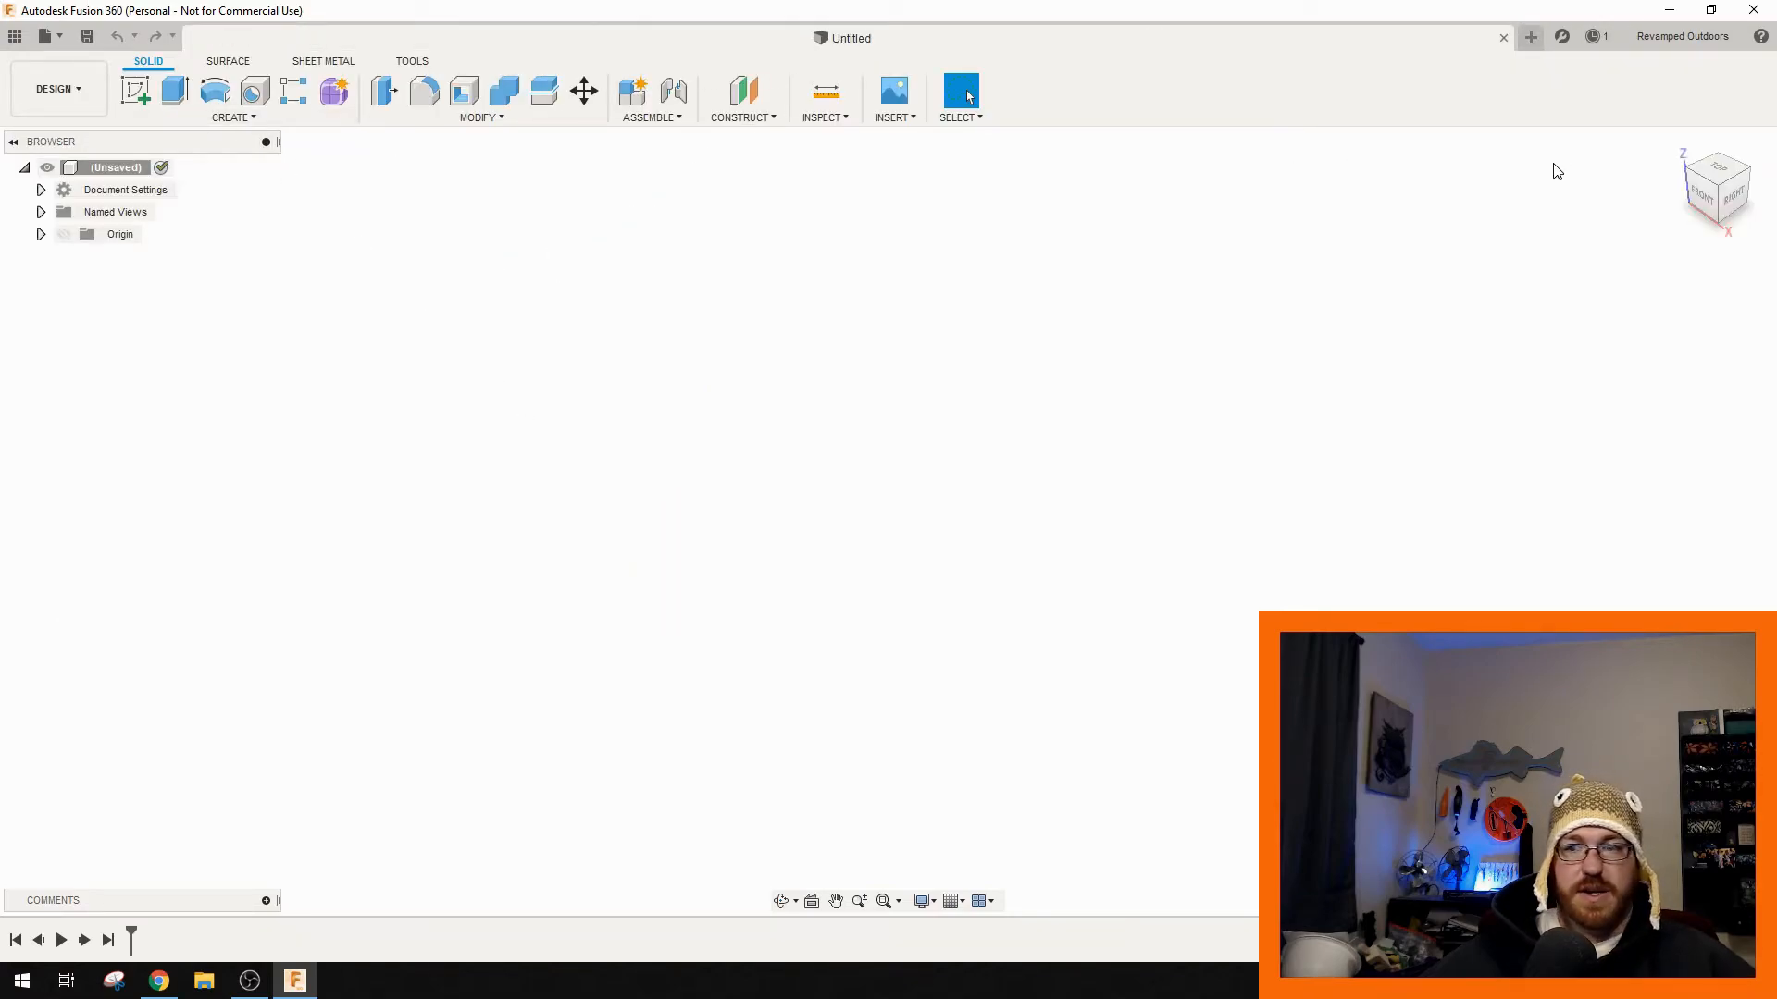
- Start a new sketch on the horizontal origin plane, viewed from the top
{"action": "left_click", "coordinate": [1719, 170]}
{"action": "middle_click_drag", "start_coordinate": [573, 396], "coordinate": [647, 372]}
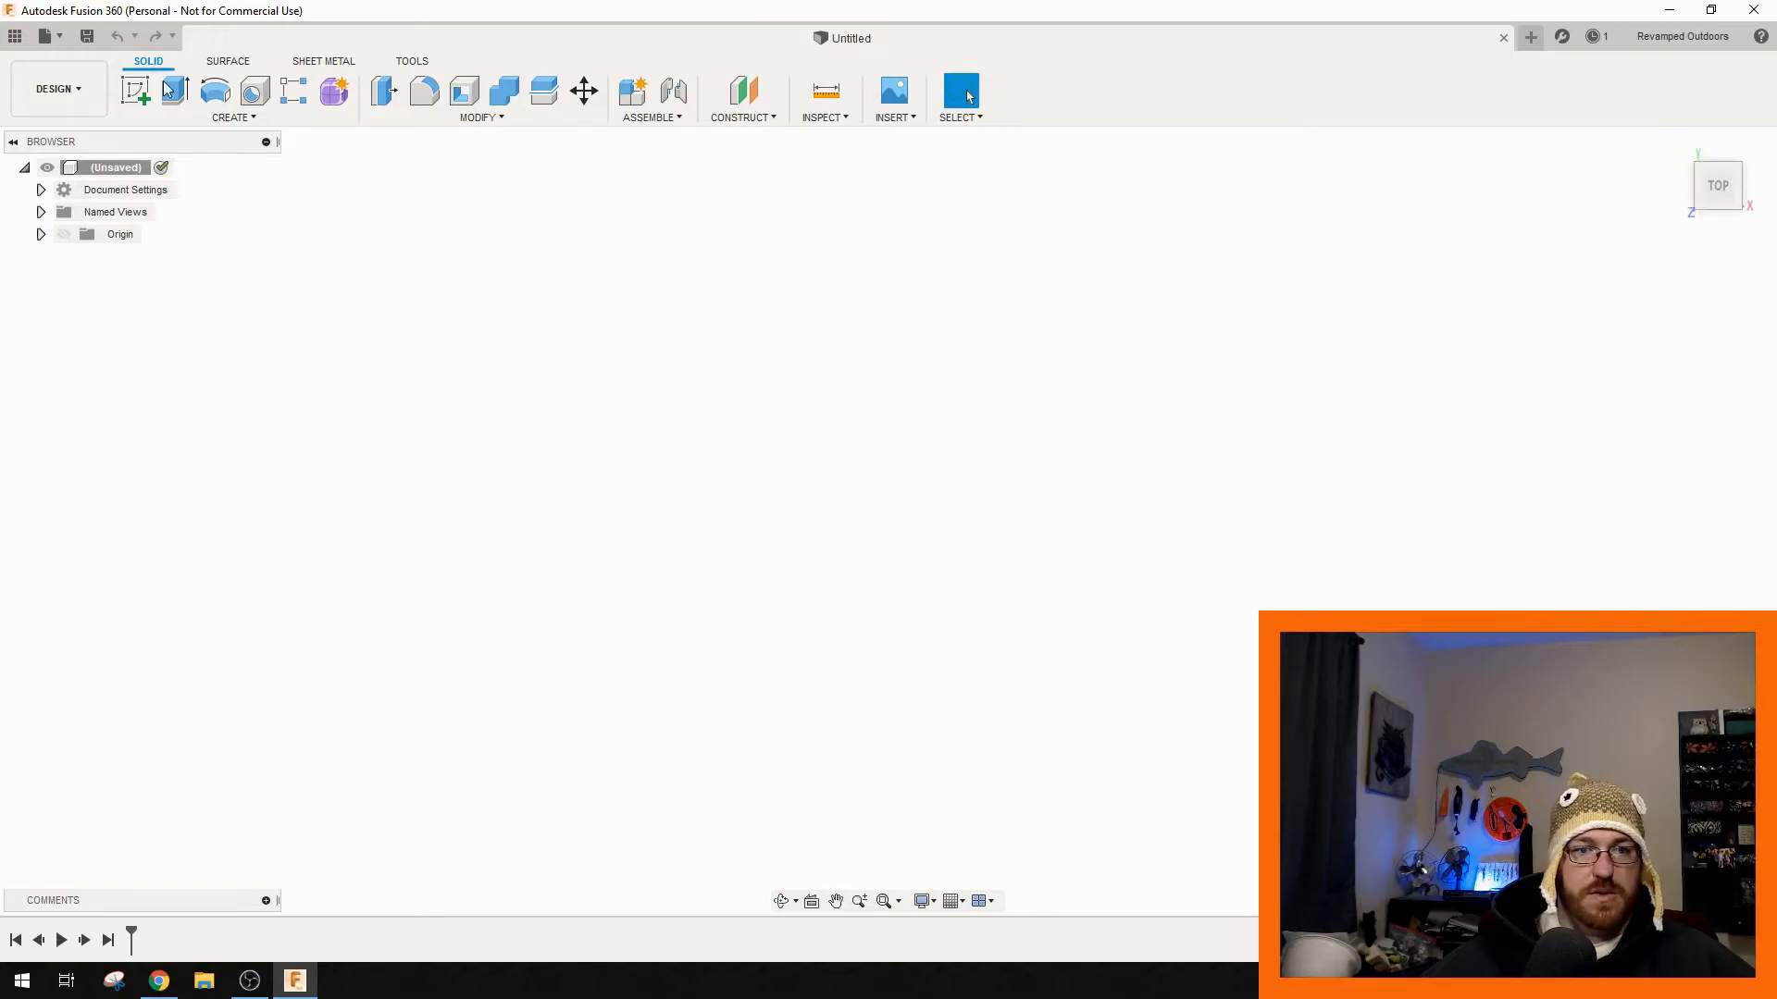
{"action": "left_click", "coordinate": [234, 118]}
{"action": "left_click", "coordinate": [171, 158]}
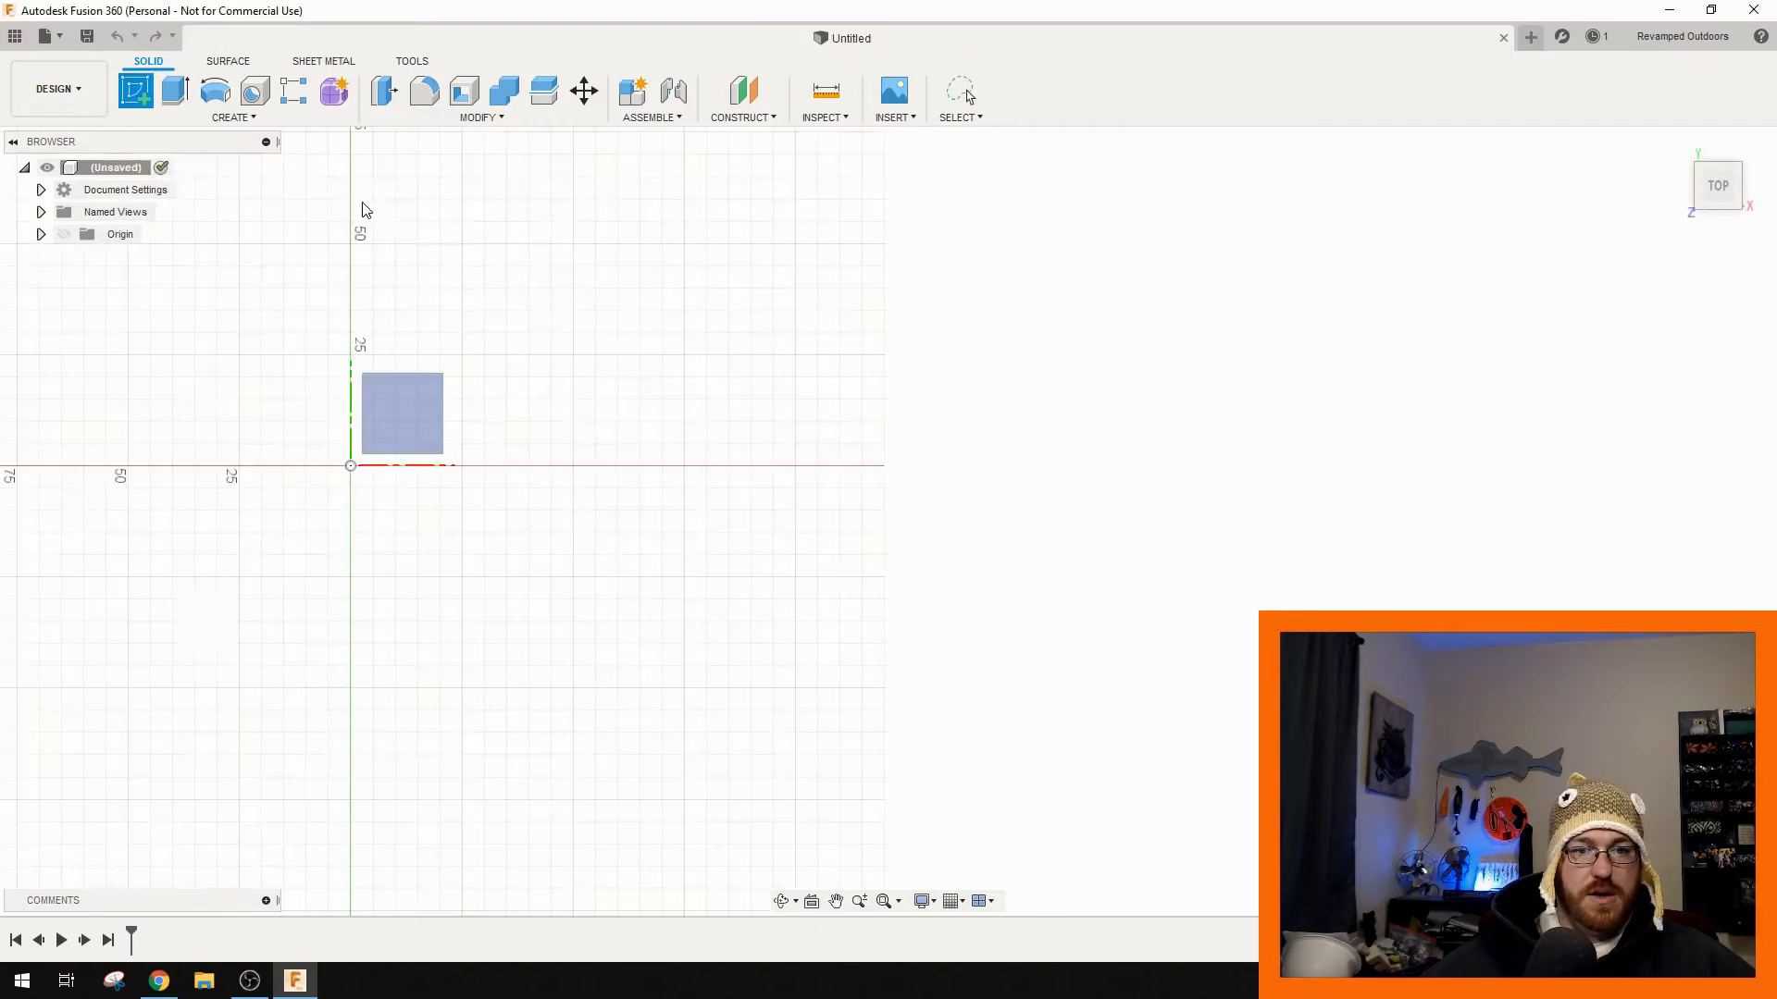
{"action": "left_click", "coordinate": [414, 420]}
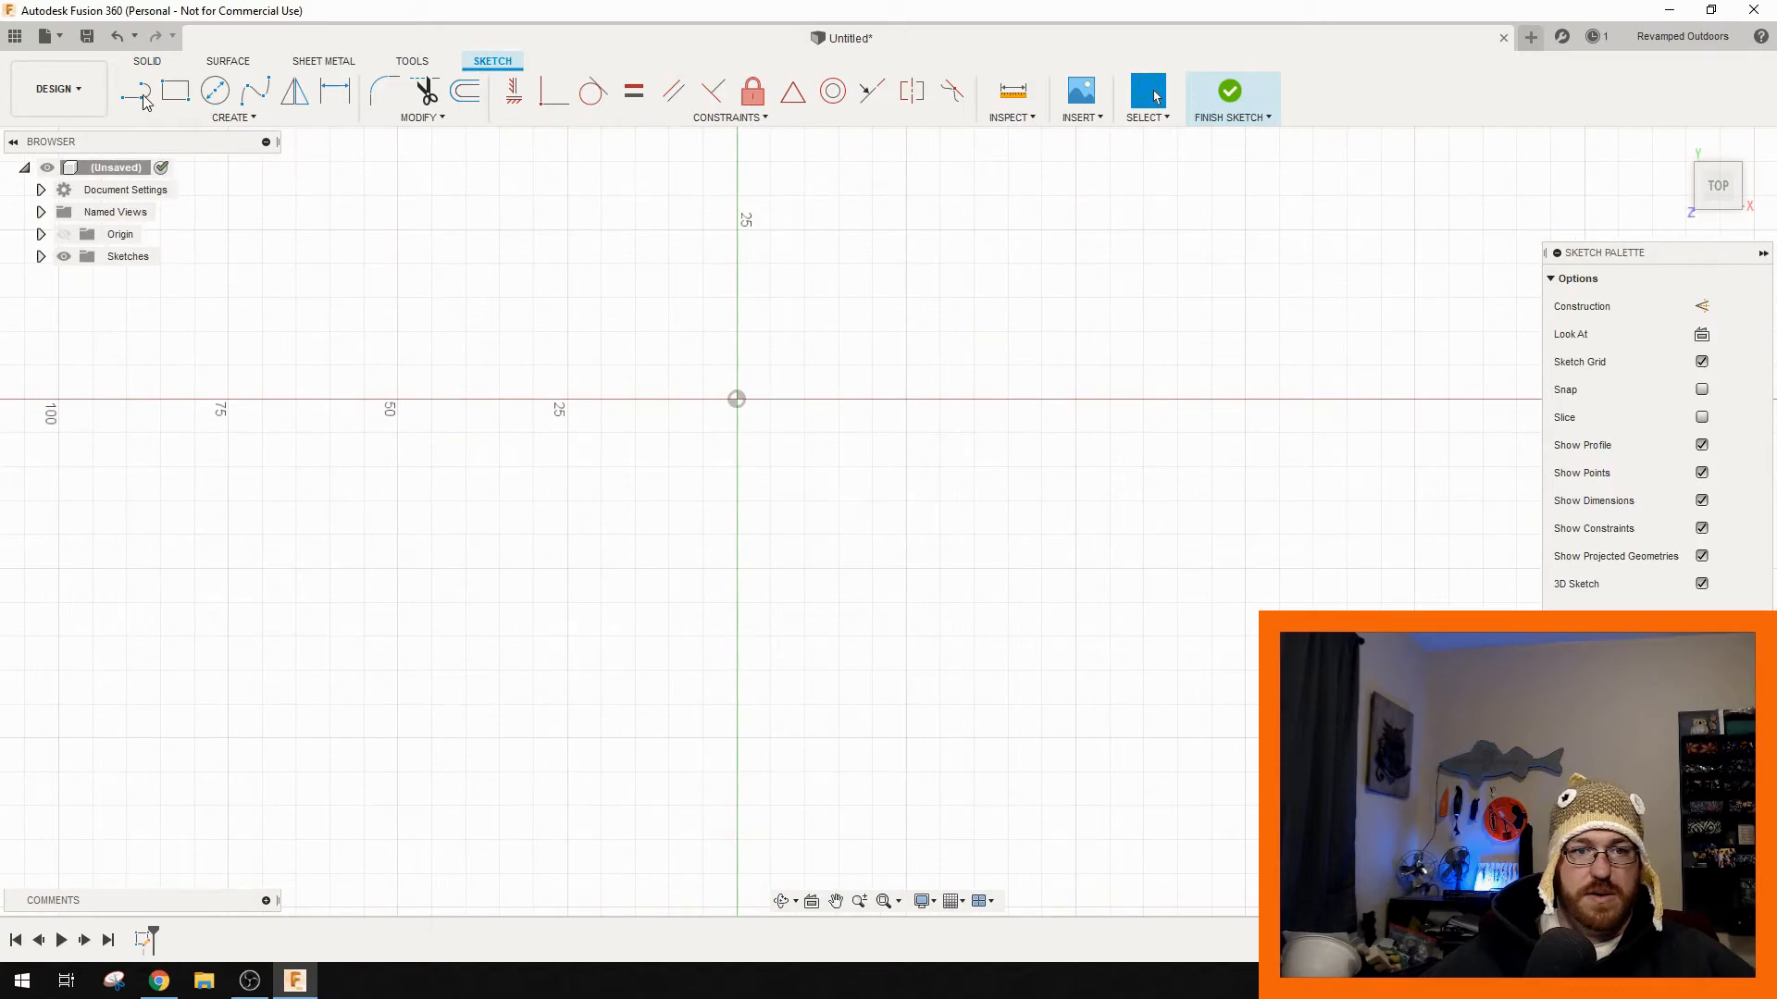
- Draw a 40 mm horizontal line from the origin toward positive X
{"action": "key", "text": "l"}
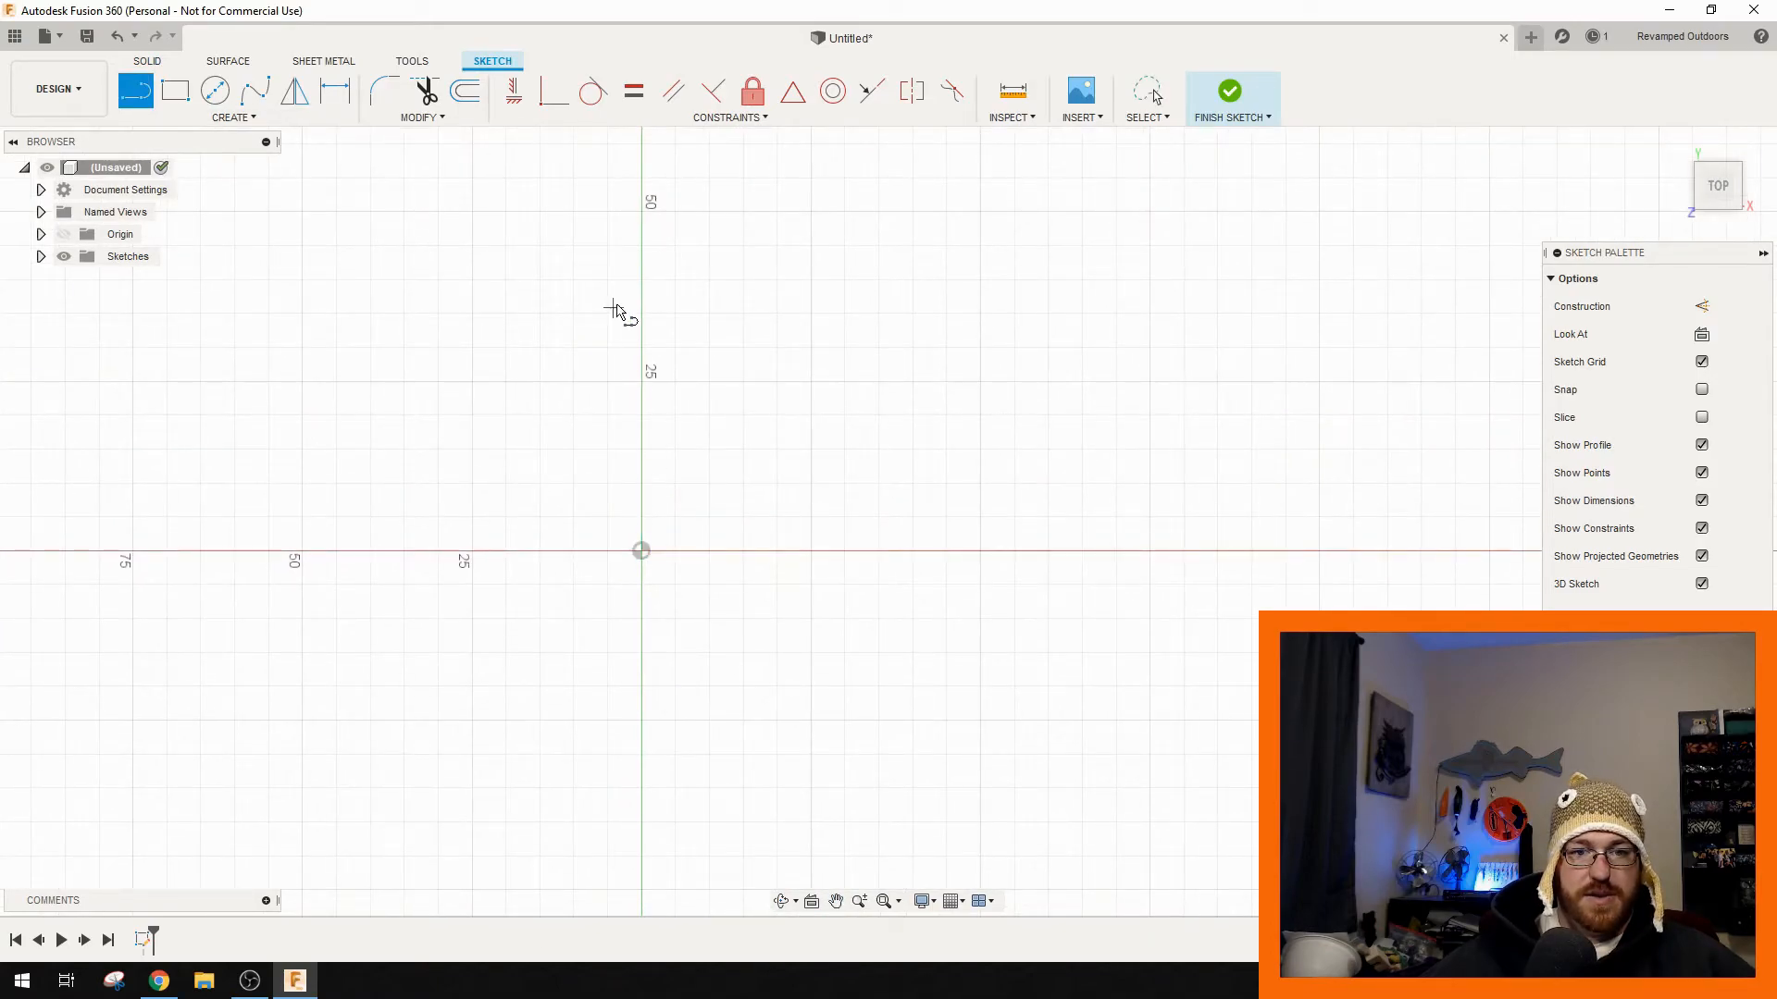
{"action": "left_click", "coordinate": [641, 551]}
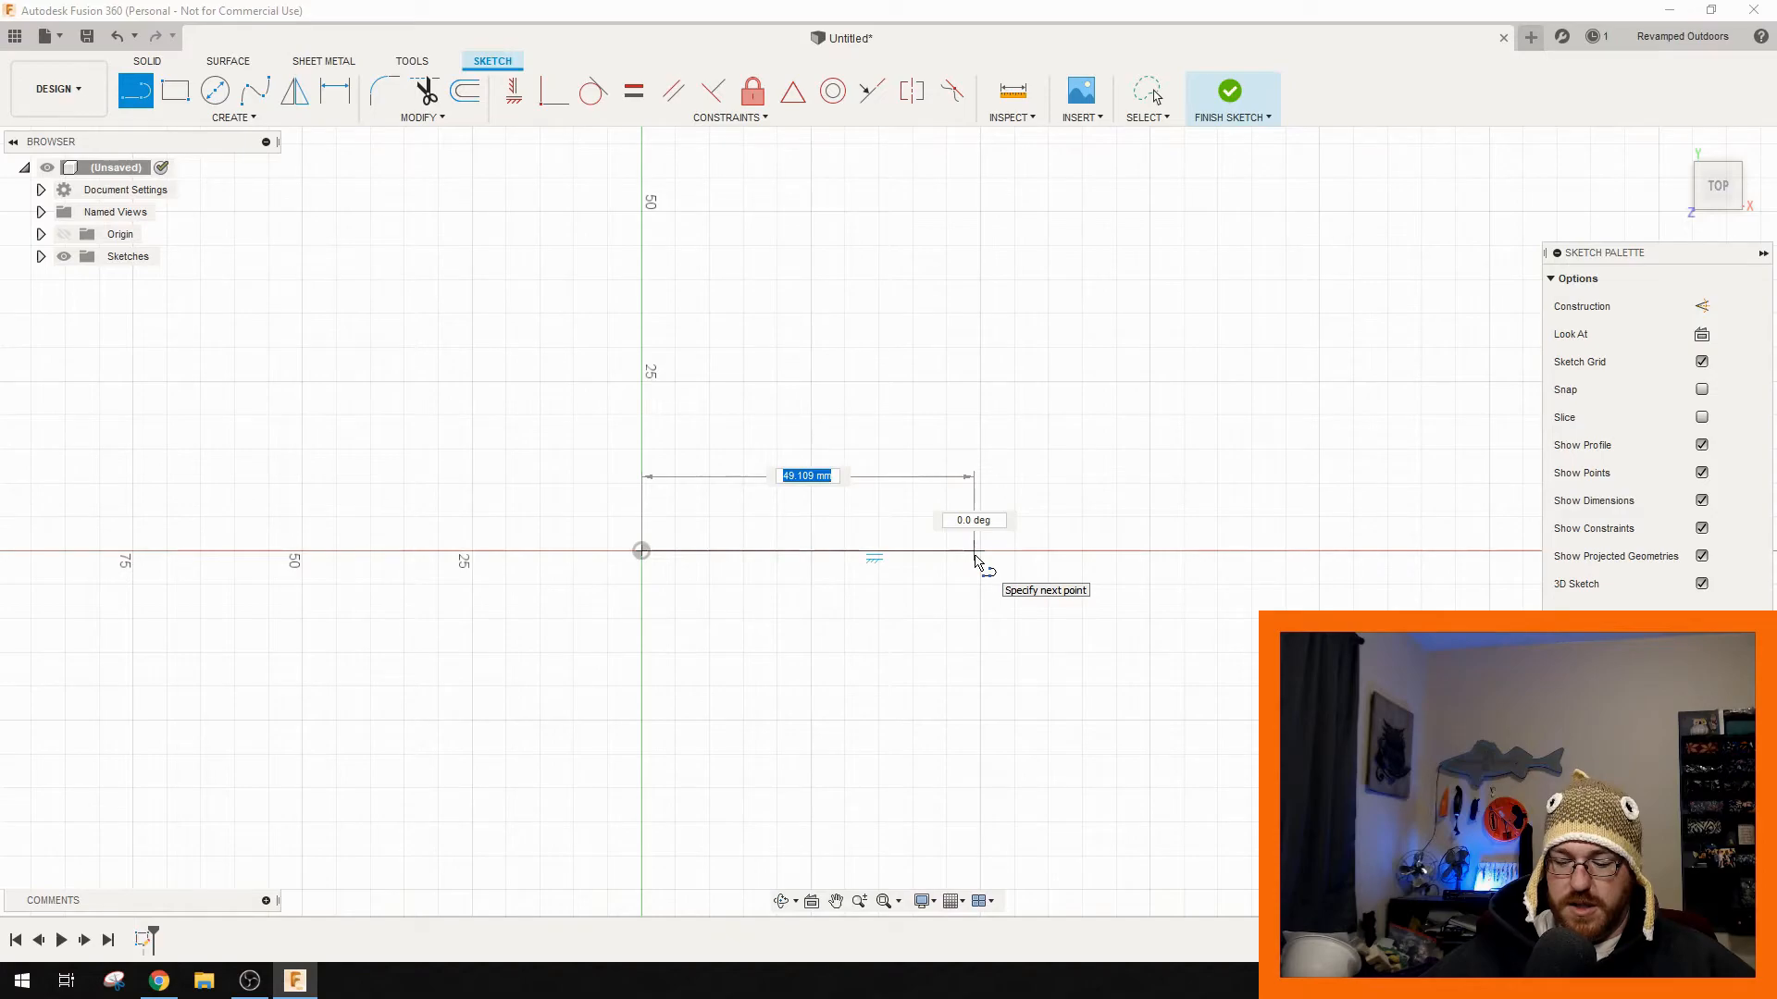
{"action": "key", "text": "Return"}
{"action": "key", "text": "Escape"}
- Draw an 80 mm horizontal line from the 40 mm line's outer end back through the origin toward negative X
{"action": "key", "text": "l"}
{"action": "left_click", "coordinate": [642, 552]}
{"action": "right_click", "coordinate": [739, 528]}
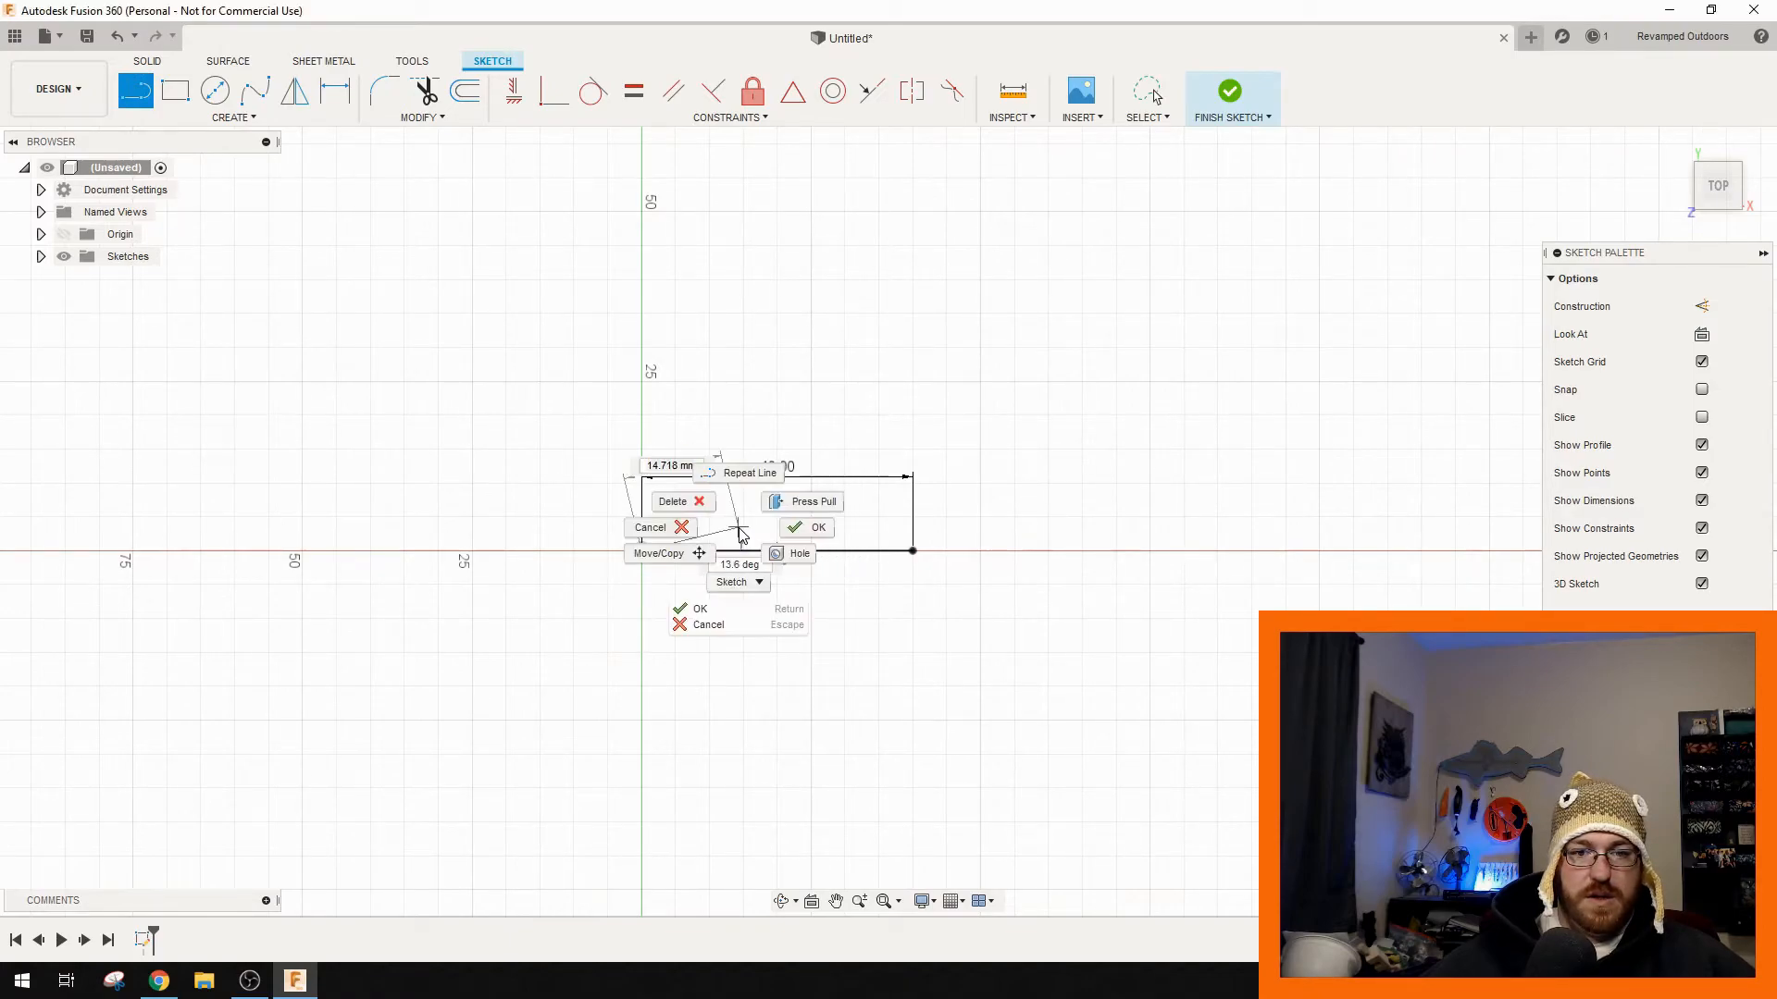
{"action": "left_click", "coordinate": [662, 533]}
{"action": "left_click", "coordinate": [913, 551]}
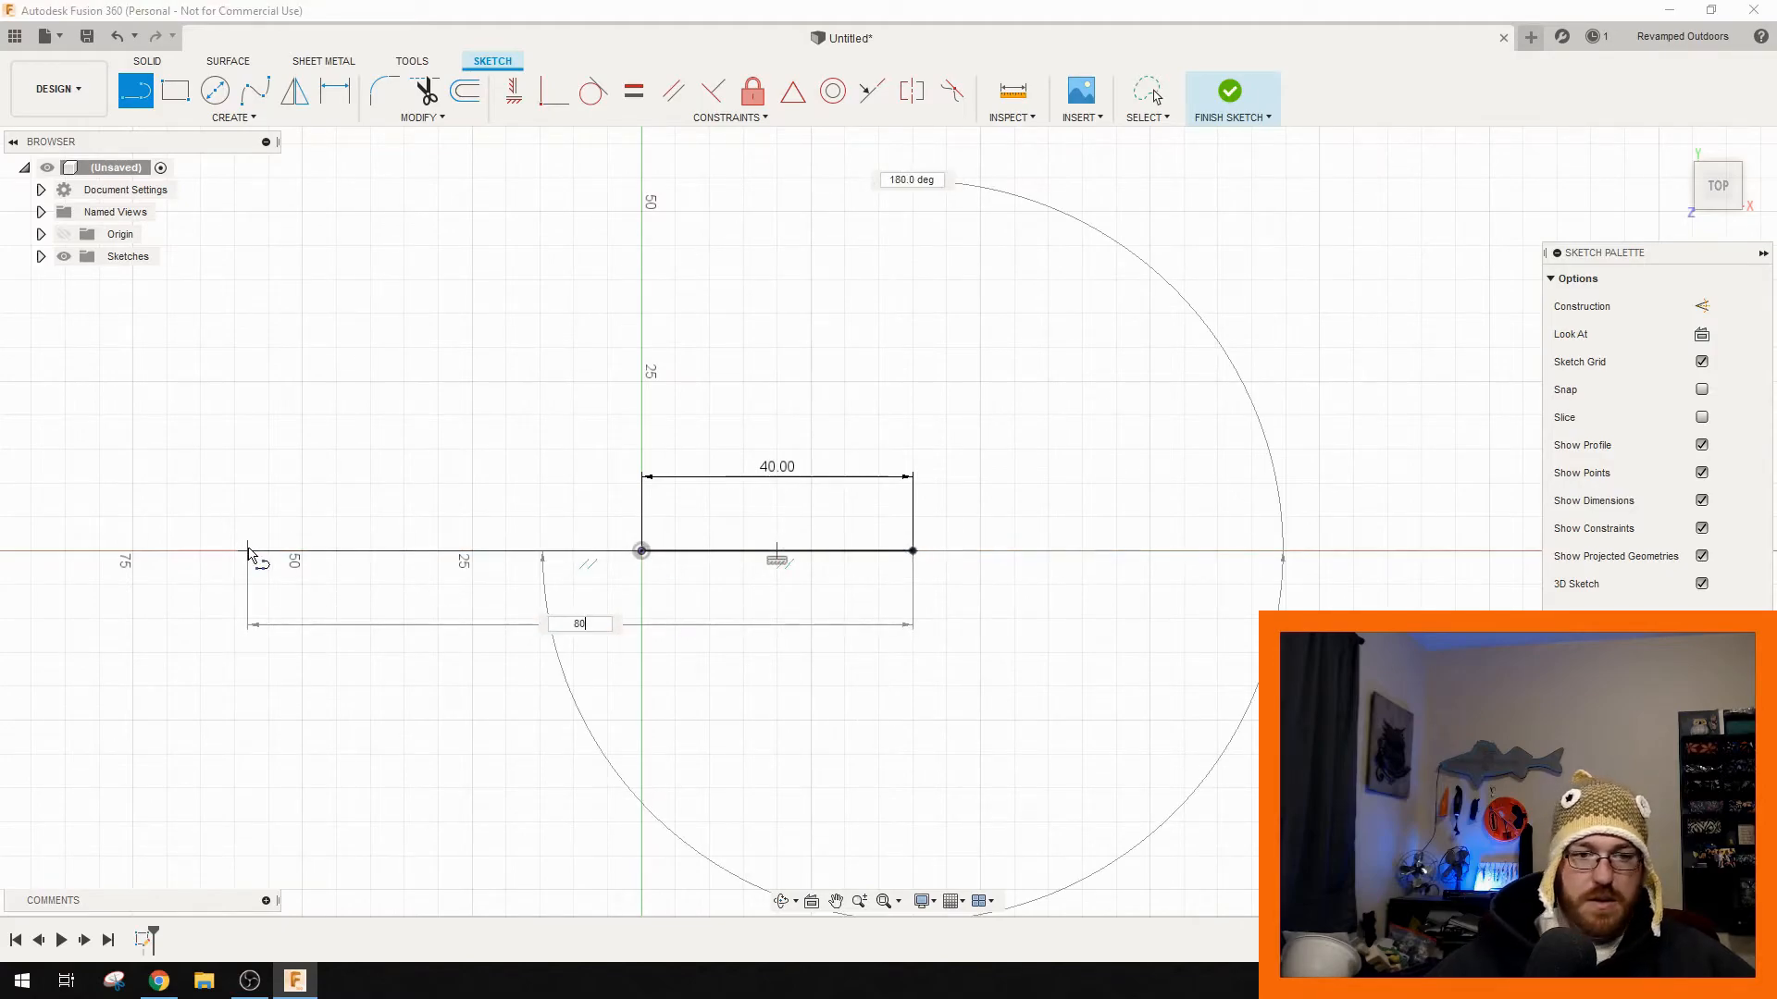
{"action": "key", "text": "Return"}
- Draw a 4 mm vertical line upward from the origin
{"action": "scroll", "coordinate": [434, 588], "scroll_direction": "down", "scroll_amount": 3}
{"action": "scroll", "coordinate": [434, 588], "scroll_direction": "up", "scroll_amount": 3}
{"action": "middle_click_drag", "start_coordinate": [456, 559], "coordinate": [389, 581]}
{"action": "scroll", "coordinate": [449, 538], "scroll_direction": "up", "scroll_amount": 3}
{"action": "mouse_move", "coordinate": [499, 505]}
{"action": "middle_mouse_down"}
{"action": "mouse_move", "coordinate": [338, 504]}
{"action": "mouse_move", "coordinate": [326, 484]}
{"action": "middle_mouse_up"}
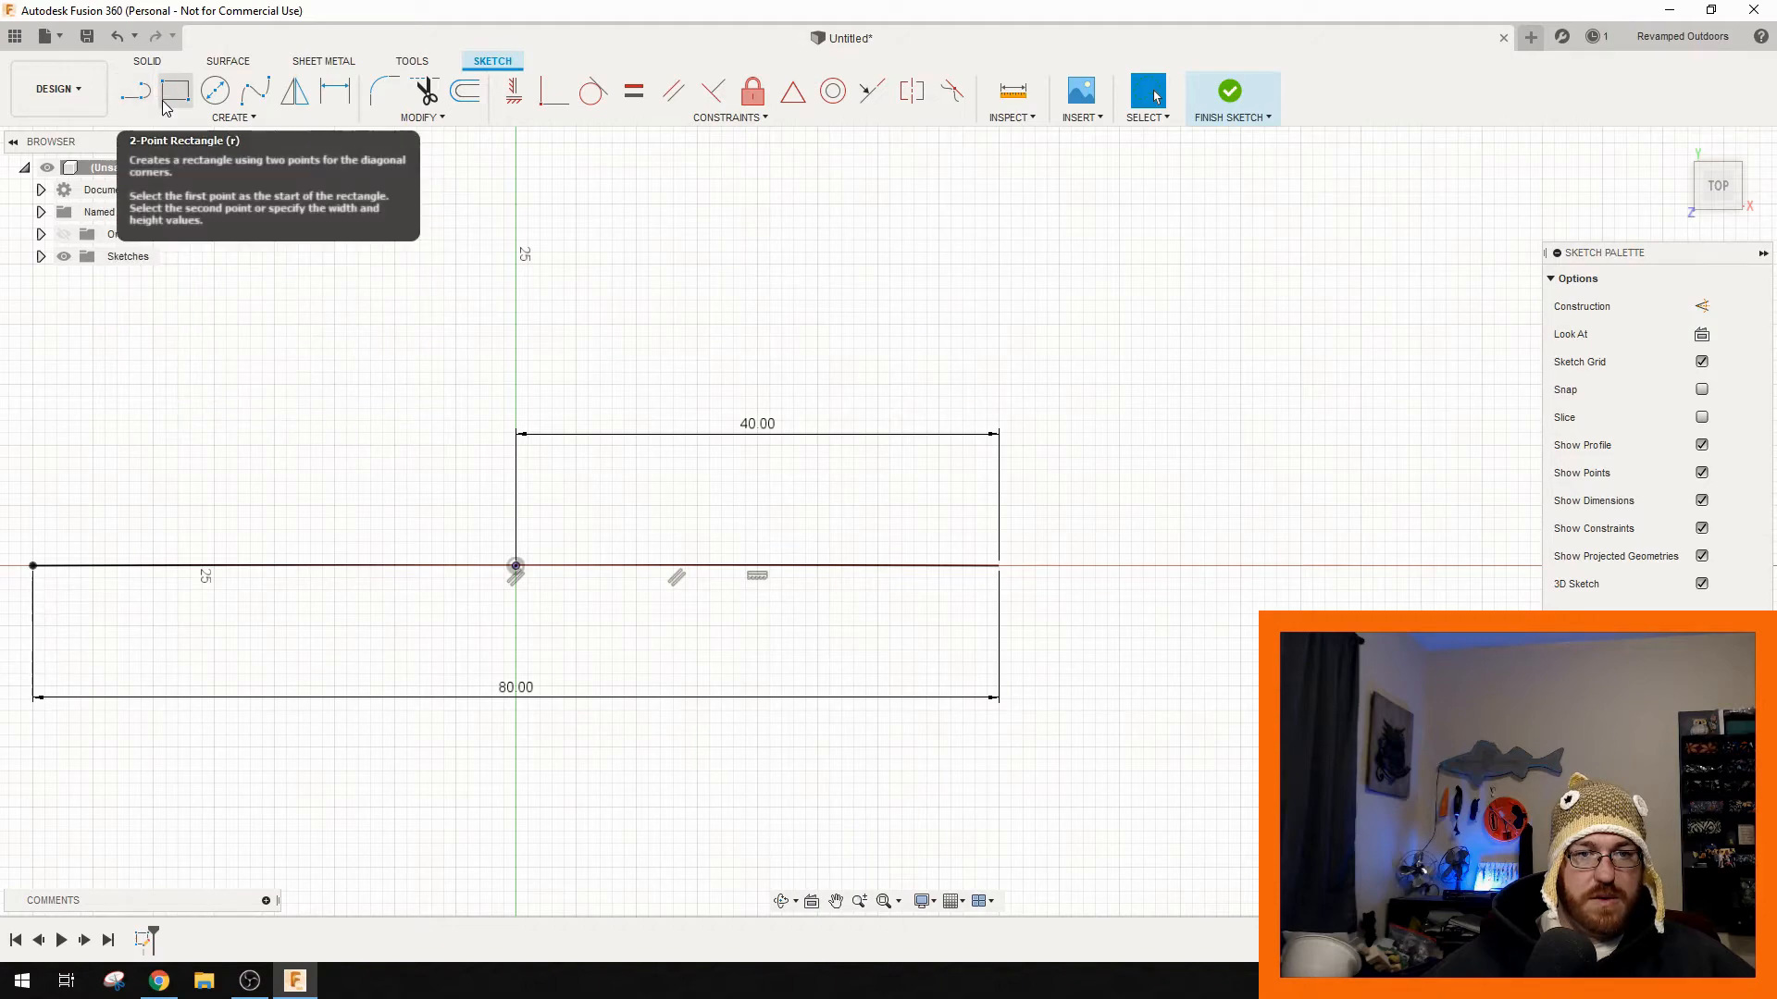
{"action": "left_click", "coordinate": [269, 119]}
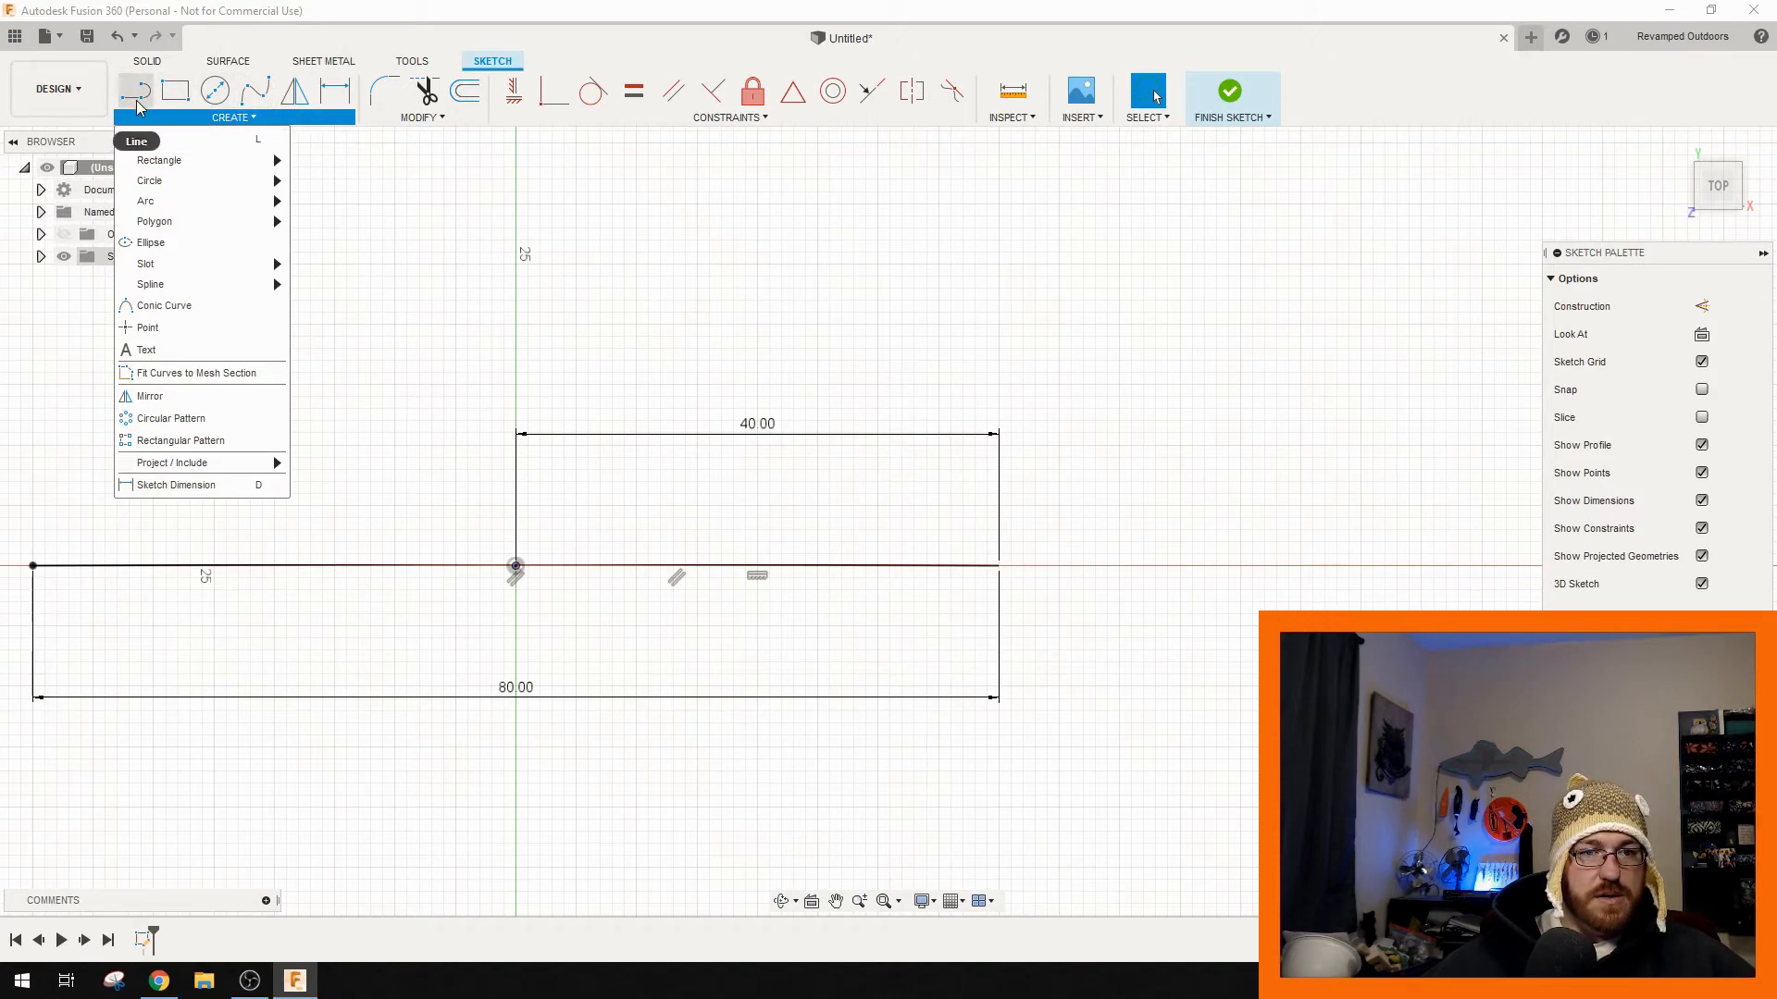
{"action": "left_click", "coordinate": [137, 91]}
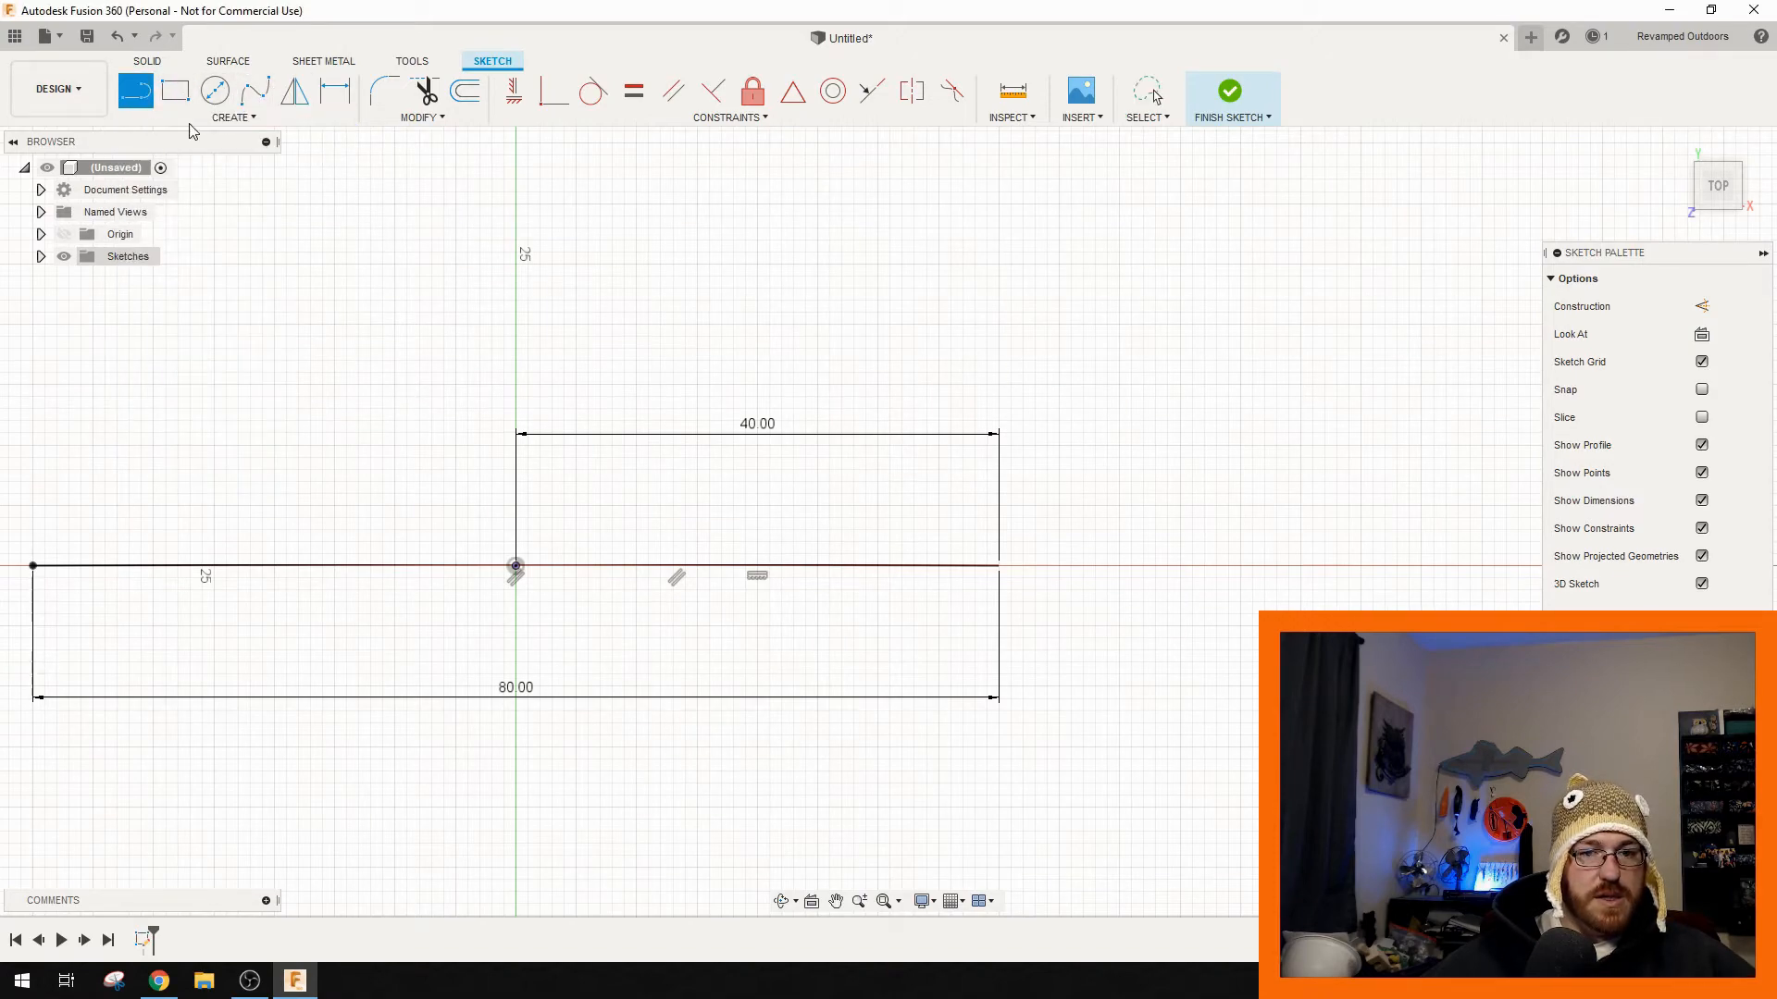
{"action": "left_click", "coordinate": [516, 565]}
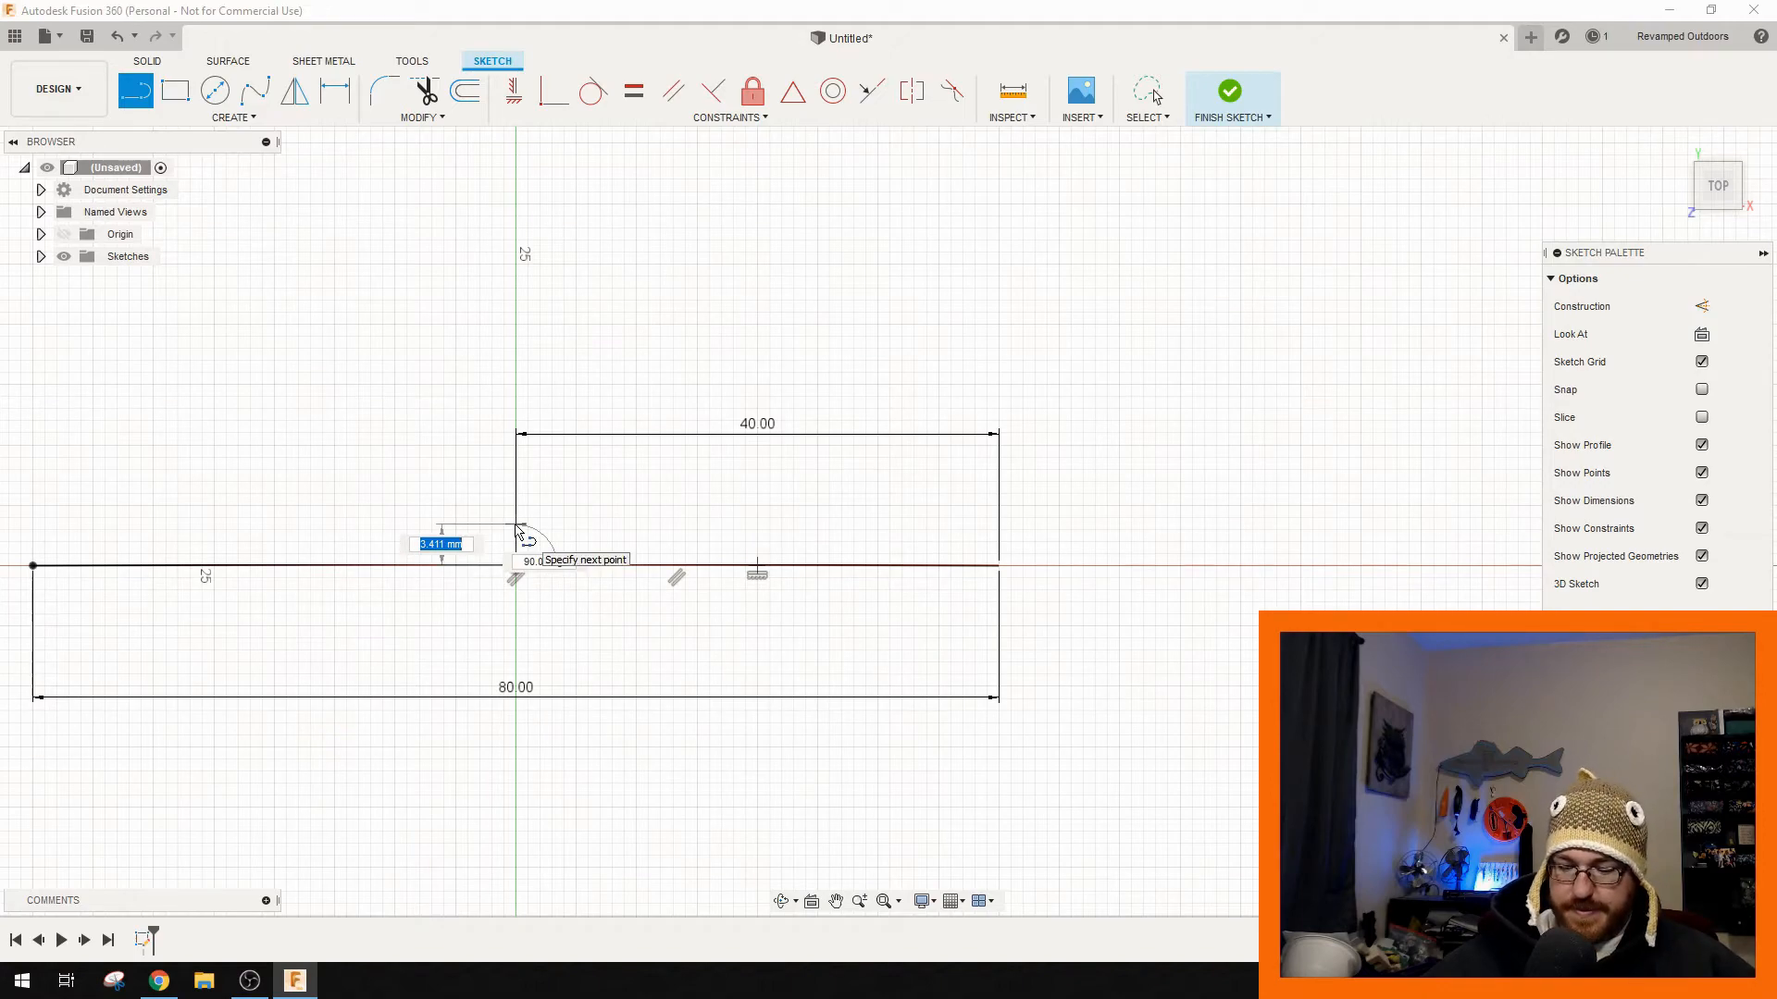
{"action": "type", "text": "4"}
{"action": "key", "text": "Return"}
{"action": "key", "text": "Escape"}
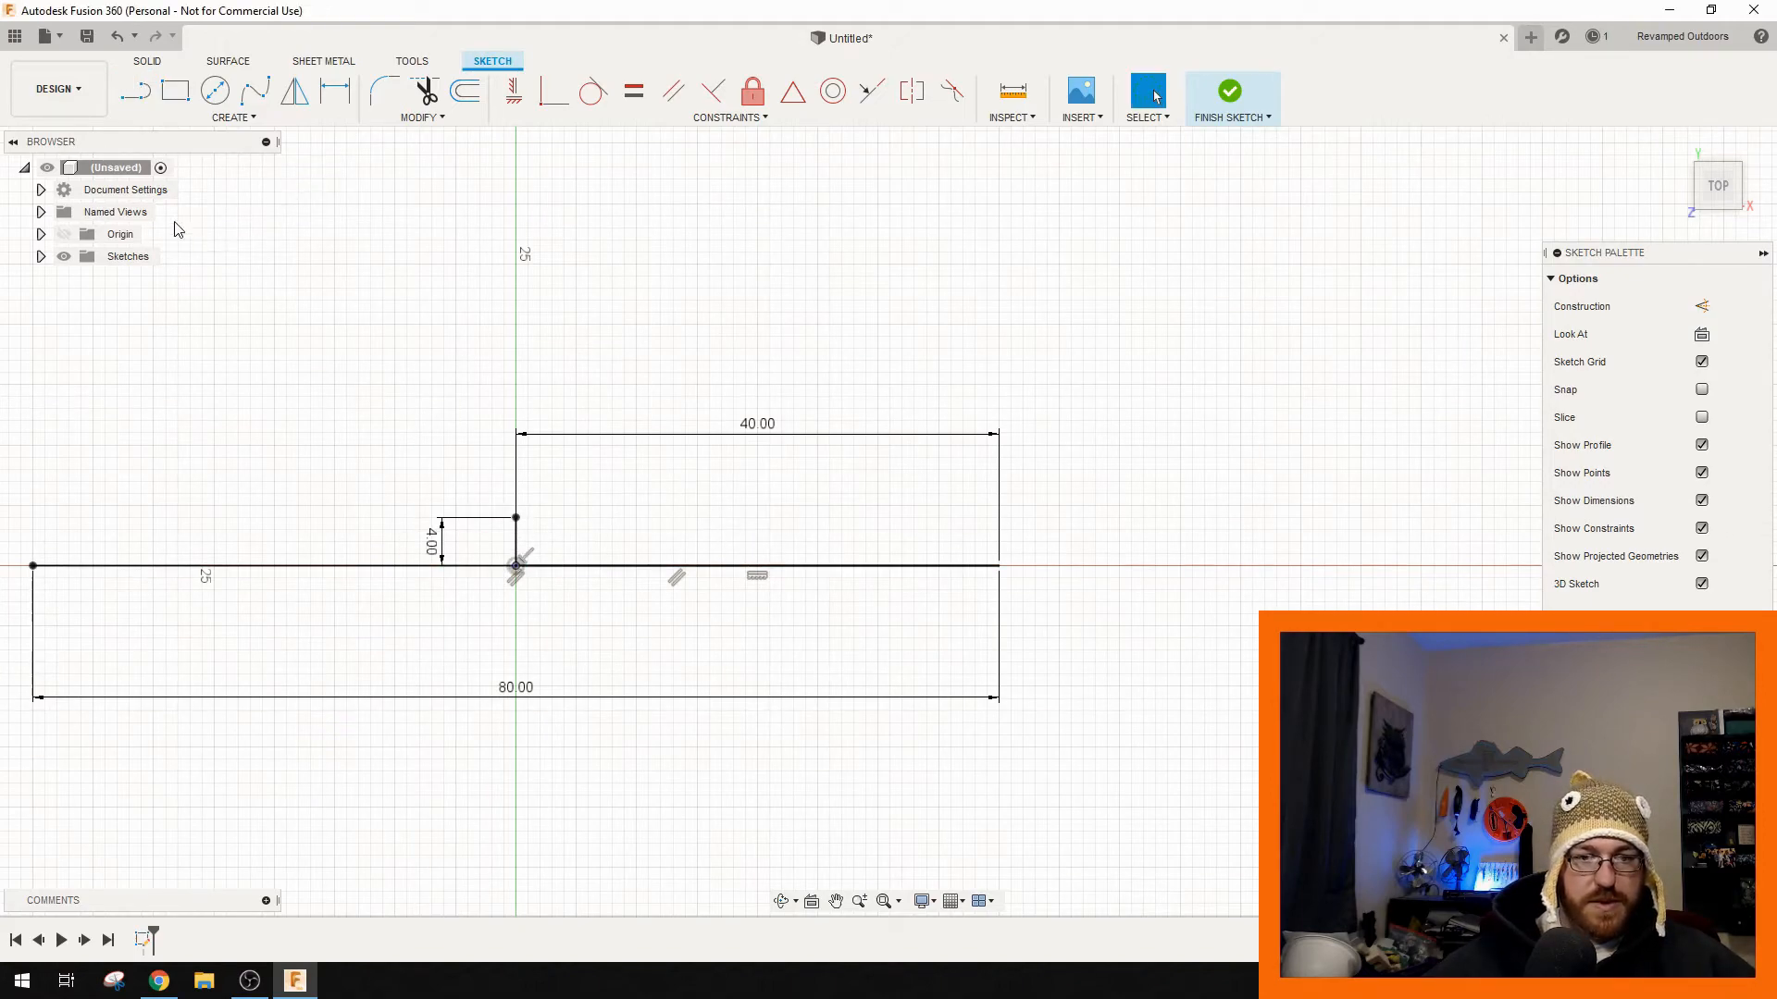
- Draw a long horizontal line toward positive X from the top of the 4 mm vertical line
{"action": "left_click", "coordinate": [136, 91]}
{"action": "left_click", "coordinate": [516, 518]}
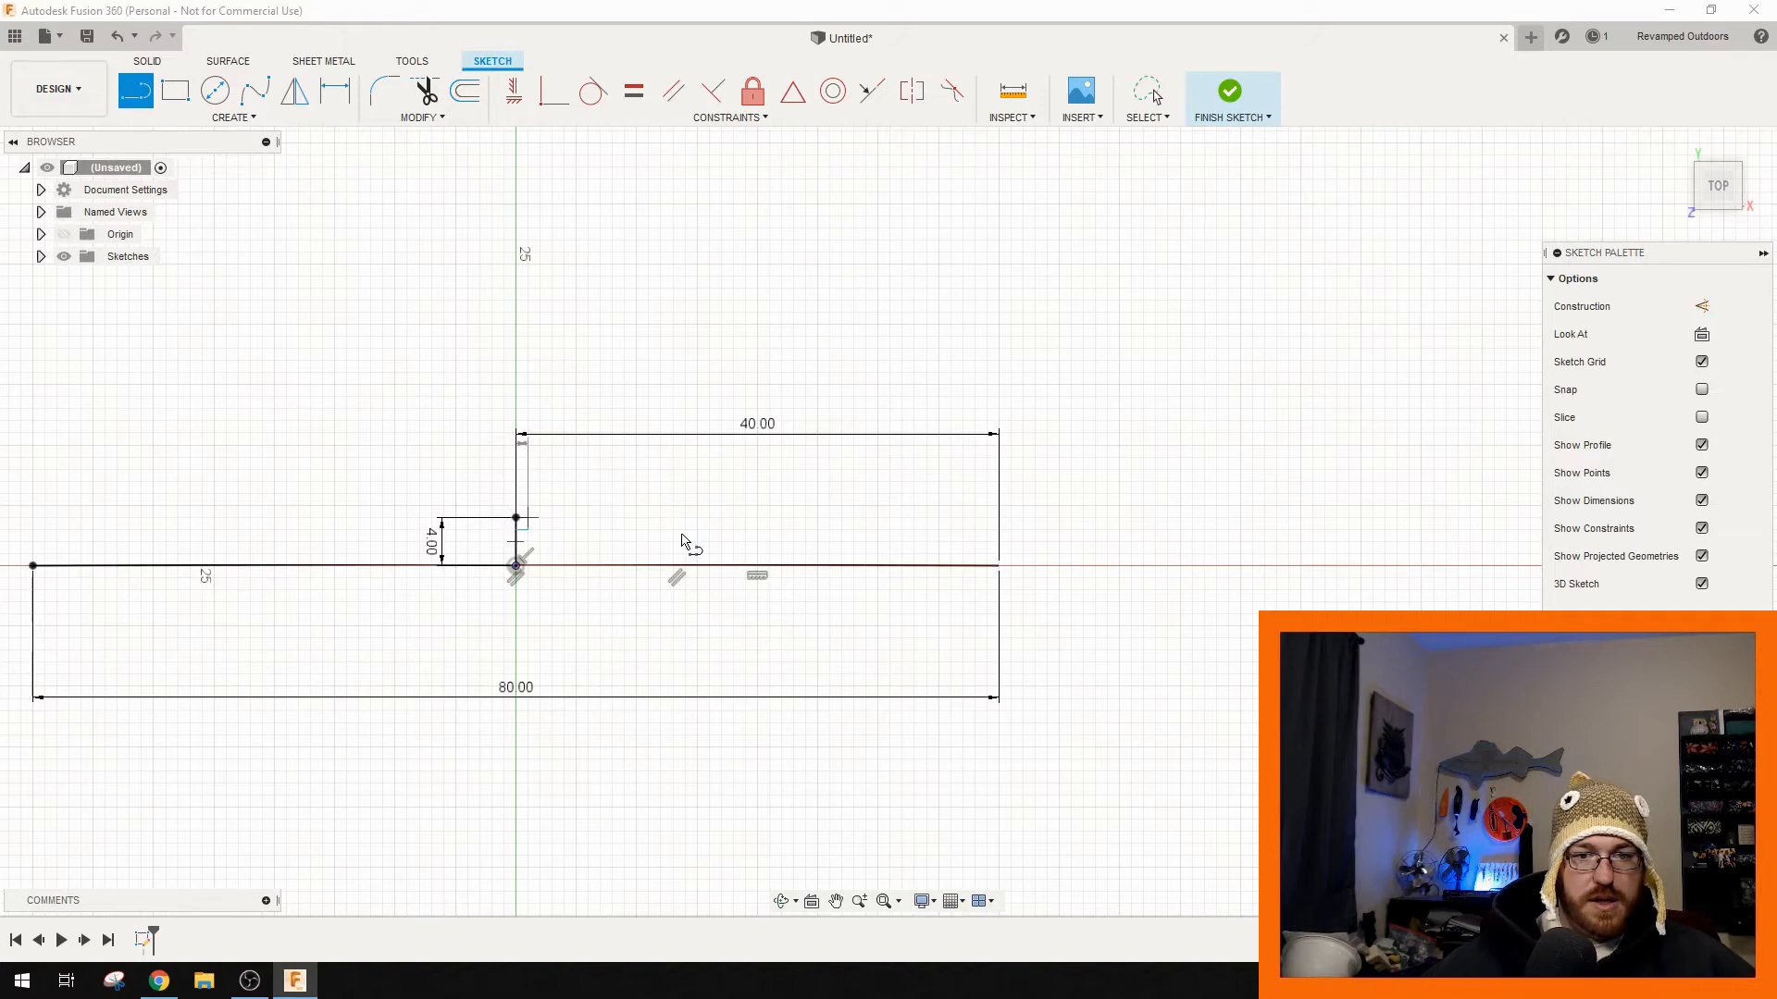
{"action": "left_click", "coordinate": [955, 518]}
{"action": "key", "text": "Escape"}
- Draw a short horizontal line toward negative X from the top of the 4 mm vertical line
{"action": "mouse_move", "coordinate": [656, 553]}
{"action": "middle_mouse_down"}
{"action": "mouse_move", "coordinate": [758, 519]}
{"action": "mouse_move", "coordinate": [731, 556]}
{"action": "middle_mouse_up"}
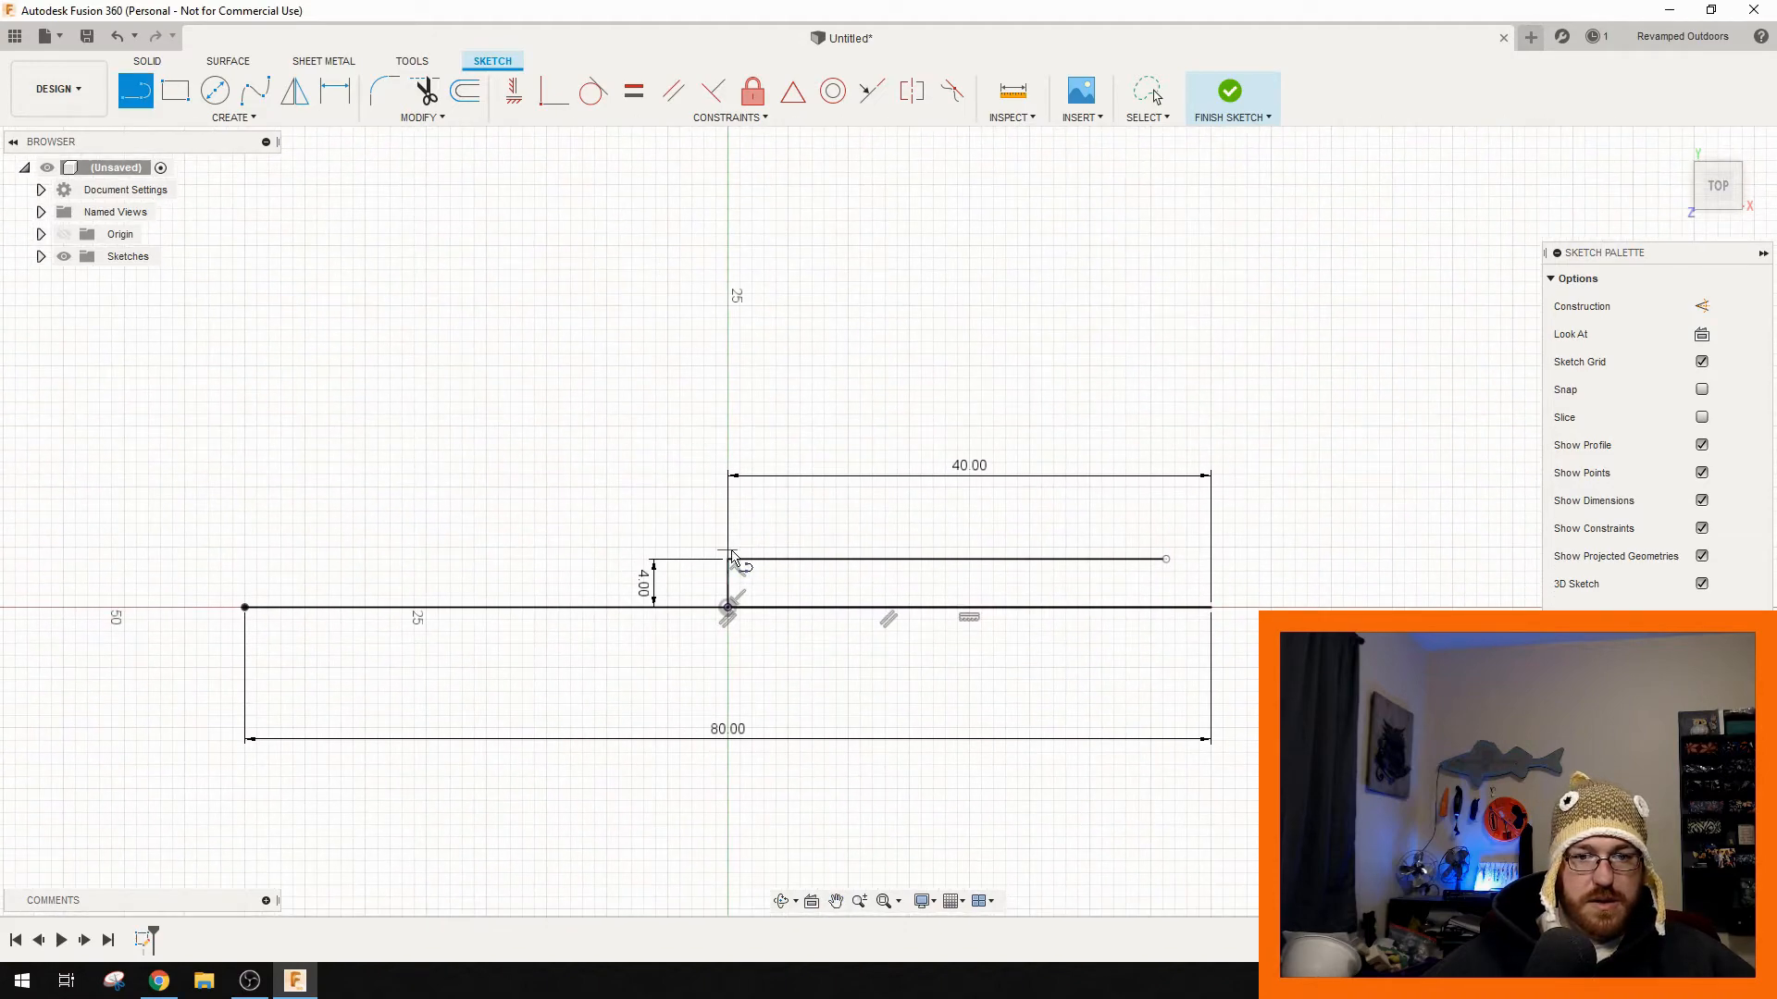
{"action": "left_click", "coordinate": [729, 557]}
{"action": "left_click", "coordinate": [677, 559]}
{"action": "right_click", "coordinate": [571, 514]}
{"action": "left_click", "coordinate": [506, 515]}
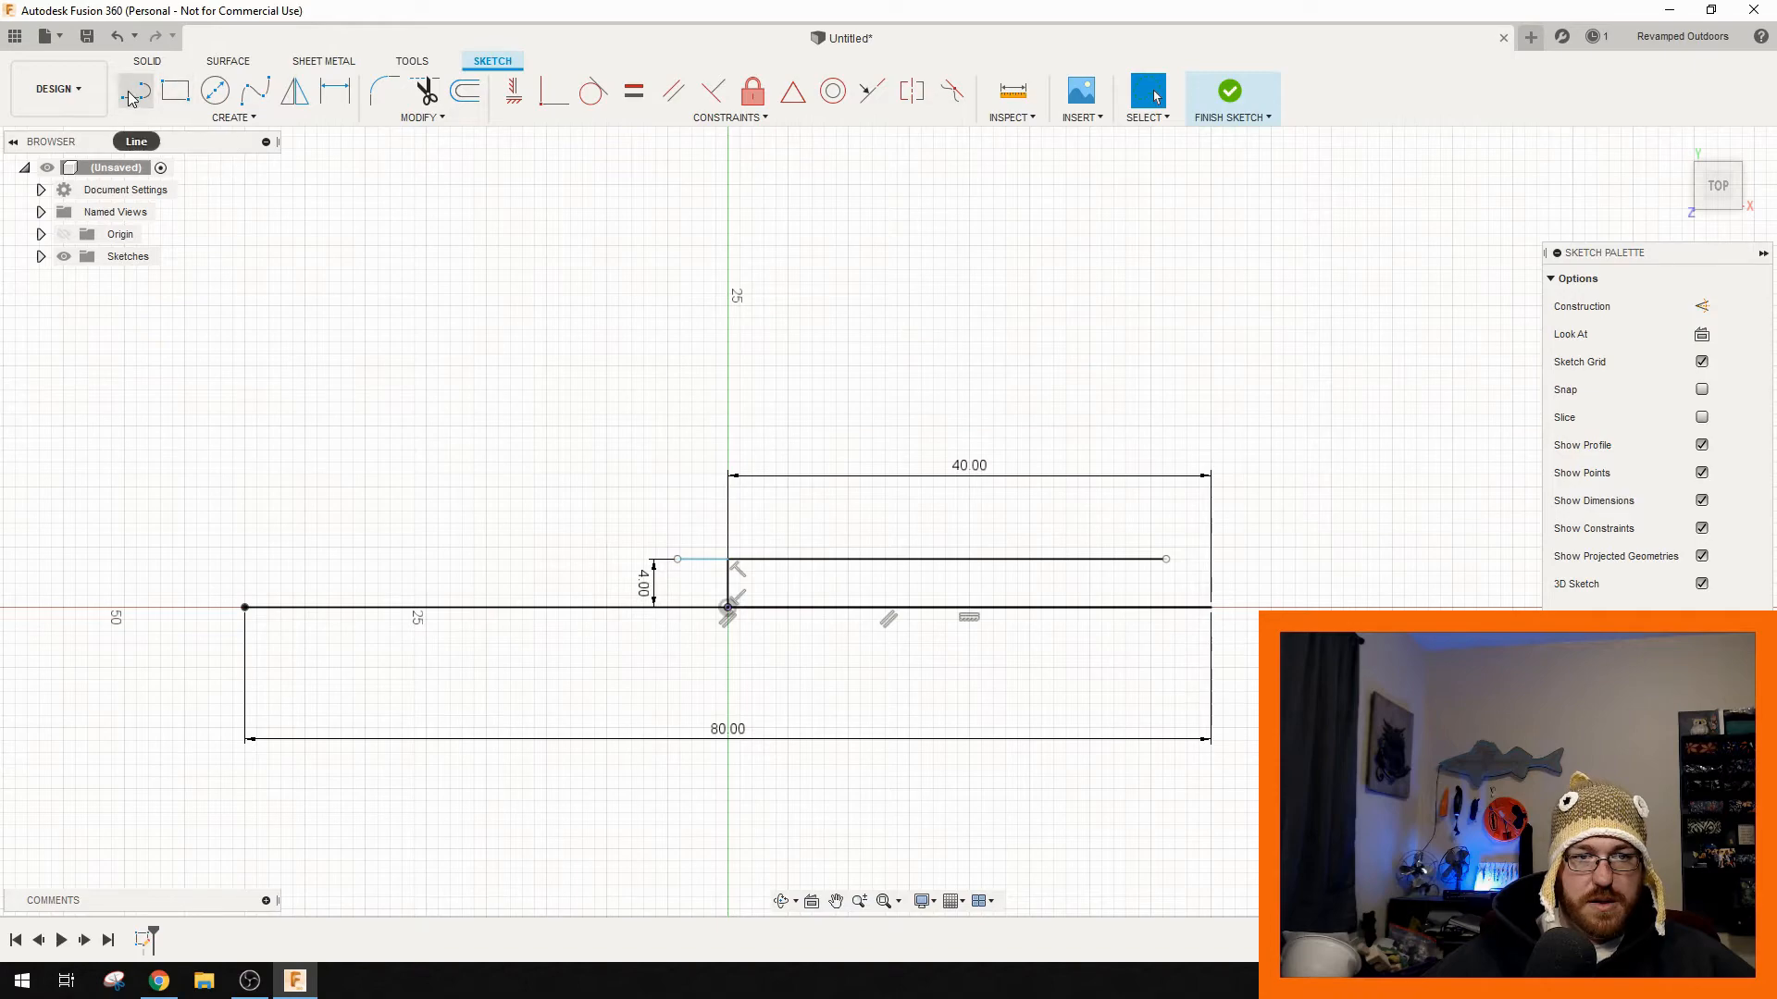
{"action": "key", "text": "l"}
{"action": "left_click", "coordinate": [727, 560]}
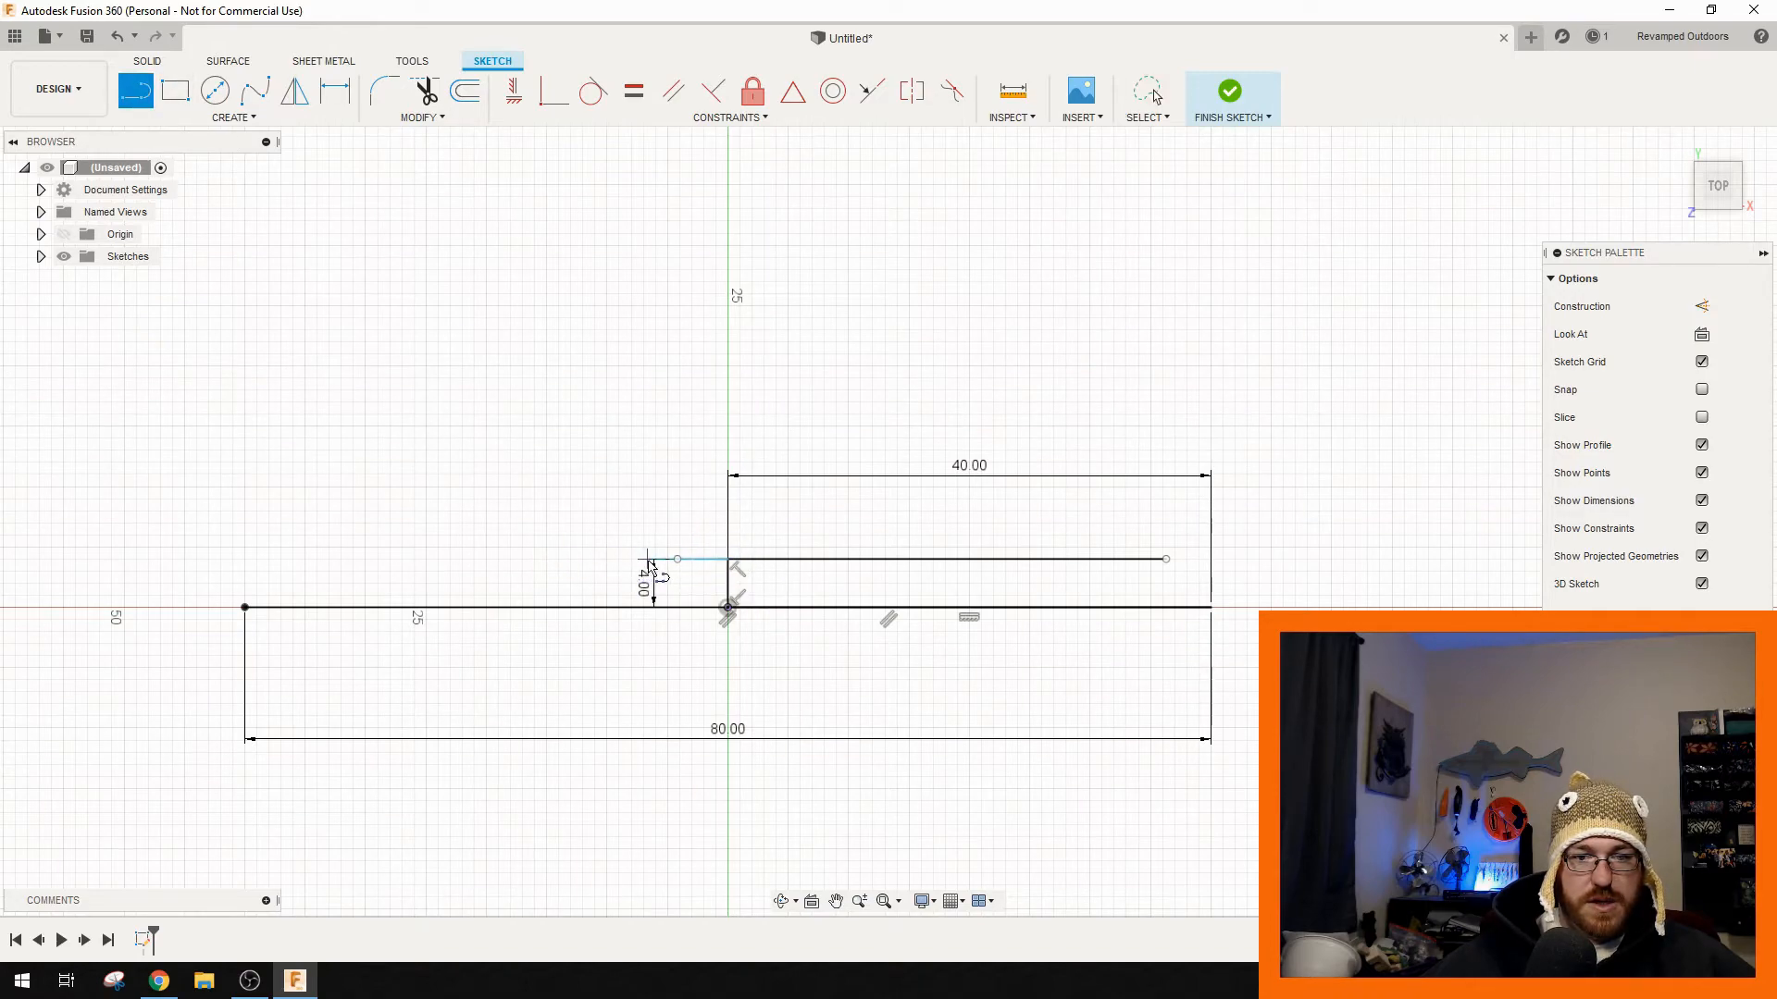
{"action": "left_click", "coordinate": [638, 561]}
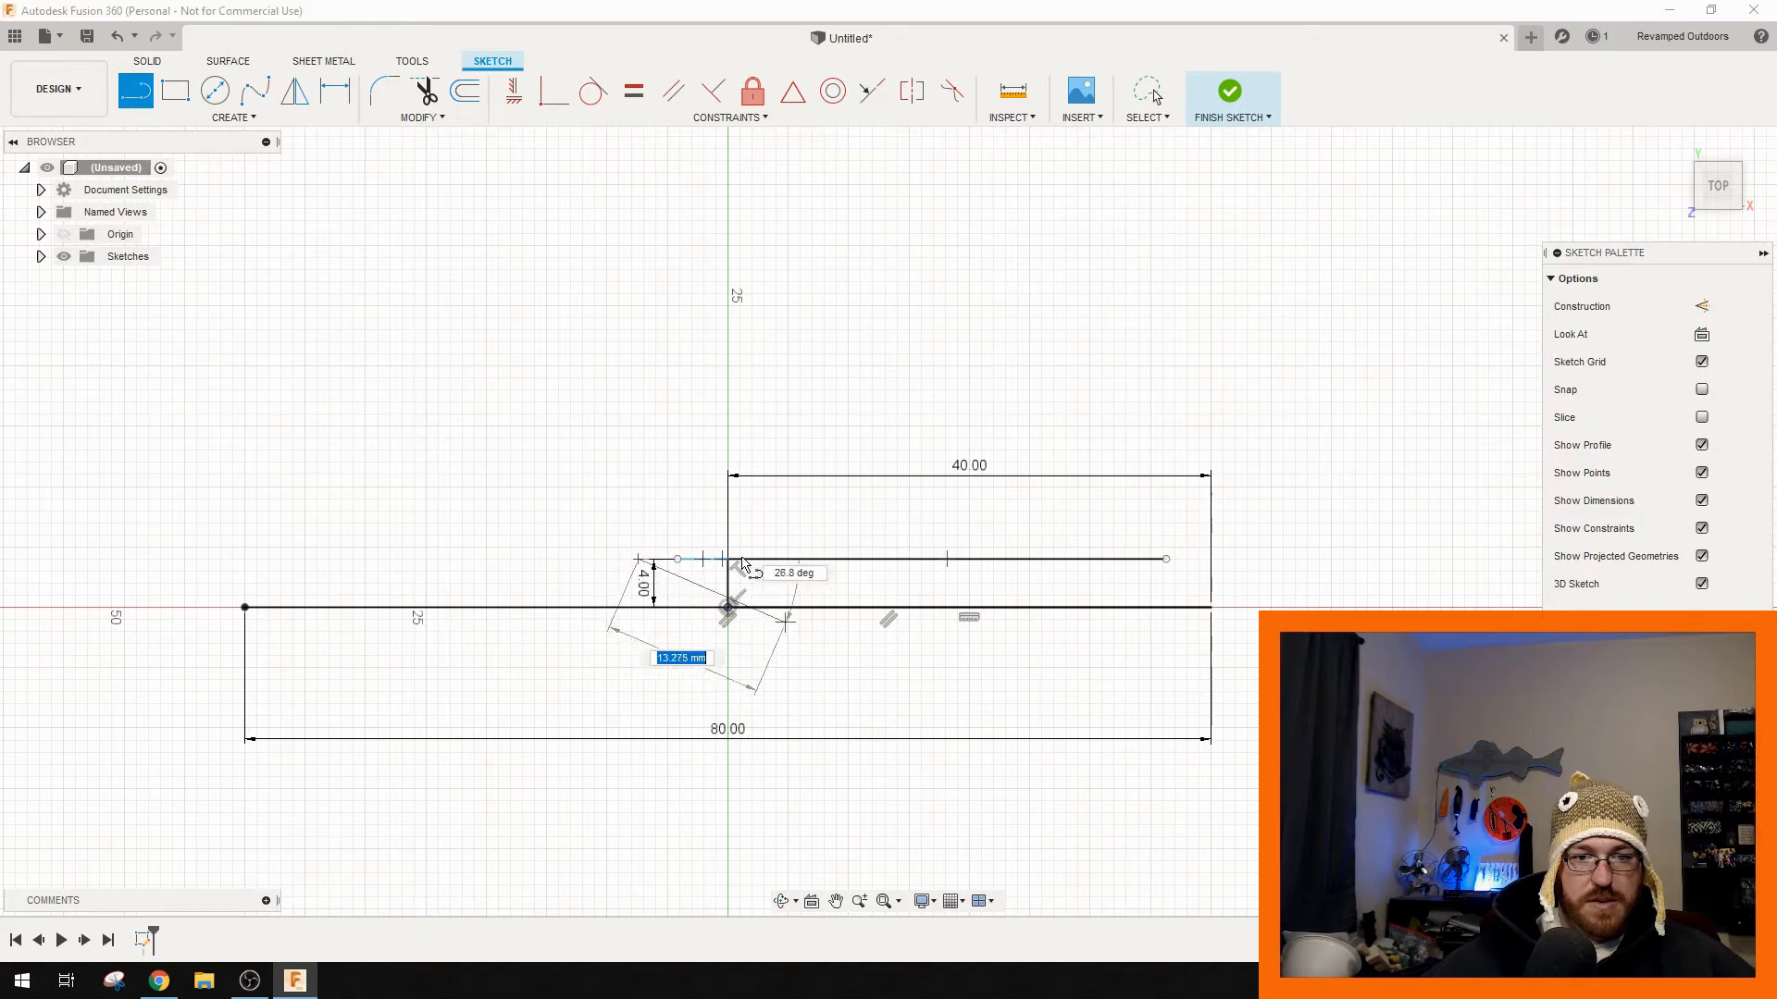
{"action": "right_click", "coordinate": [604, 498]}
{"action": "left_click", "coordinate": [550, 505]}
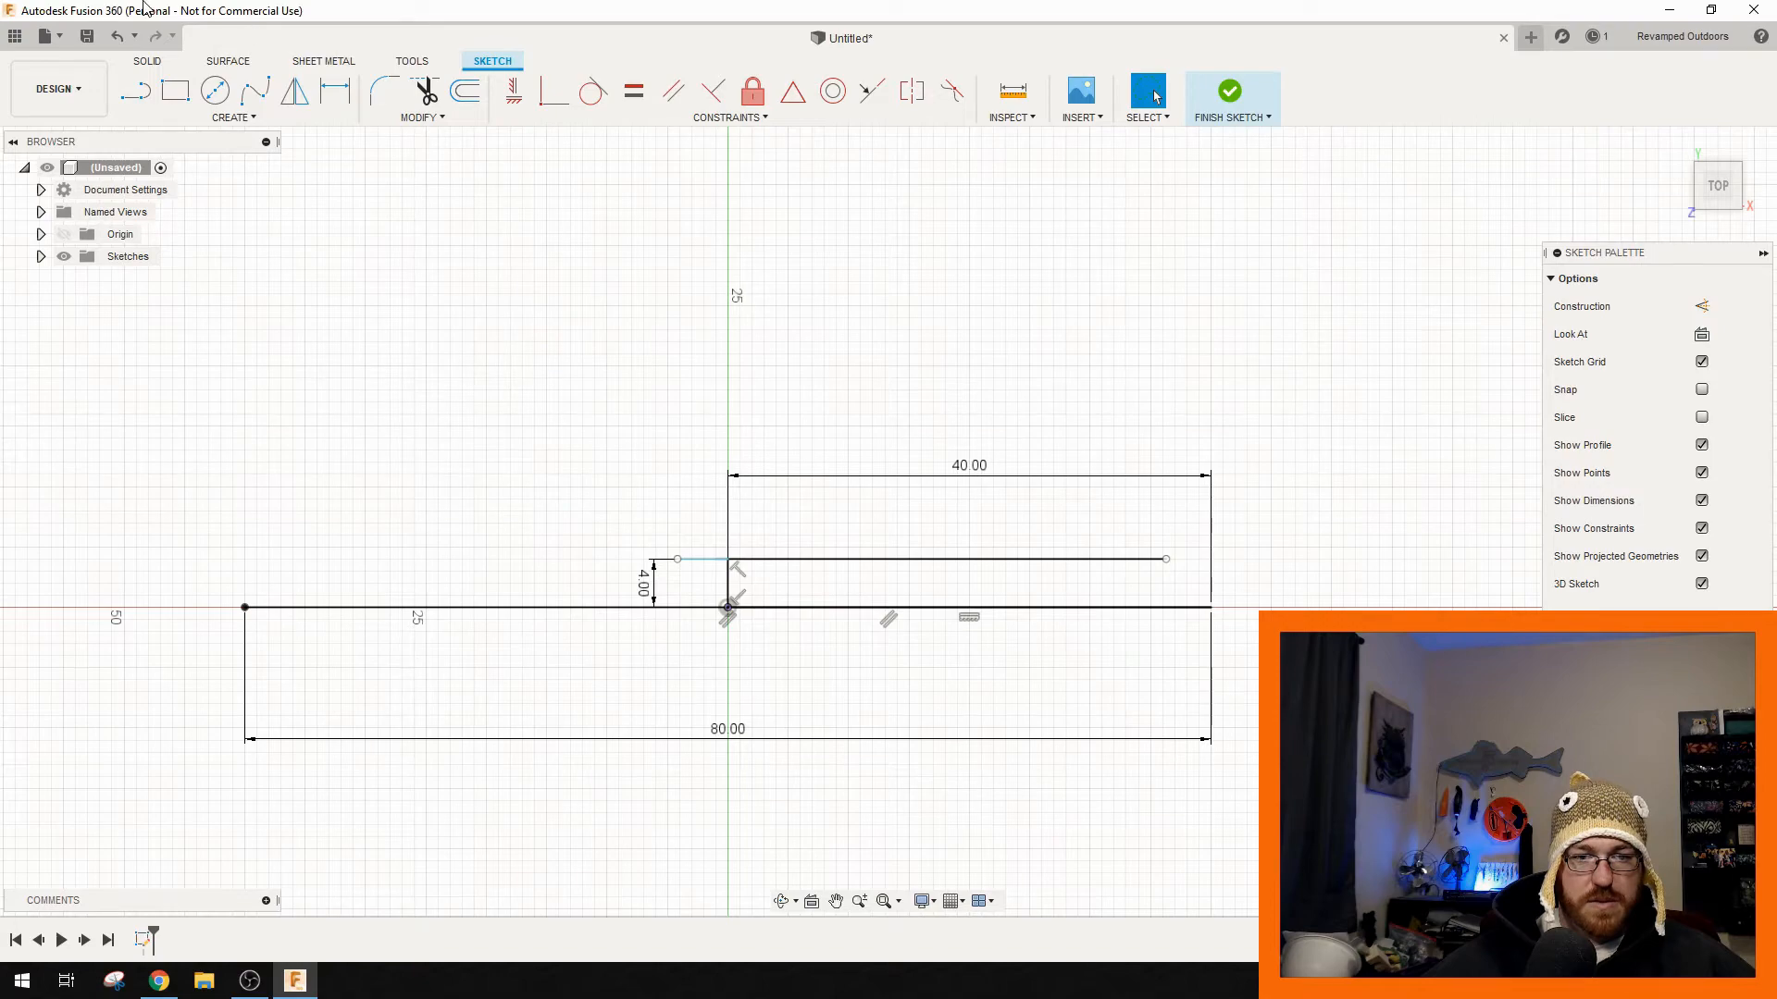
- Extend the short upper line with a 4 mm horizontal line from its free end toward negative X
{"action": "left_click", "coordinate": [136, 90]}
{"action": "left_click", "coordinate": [677, 559]}
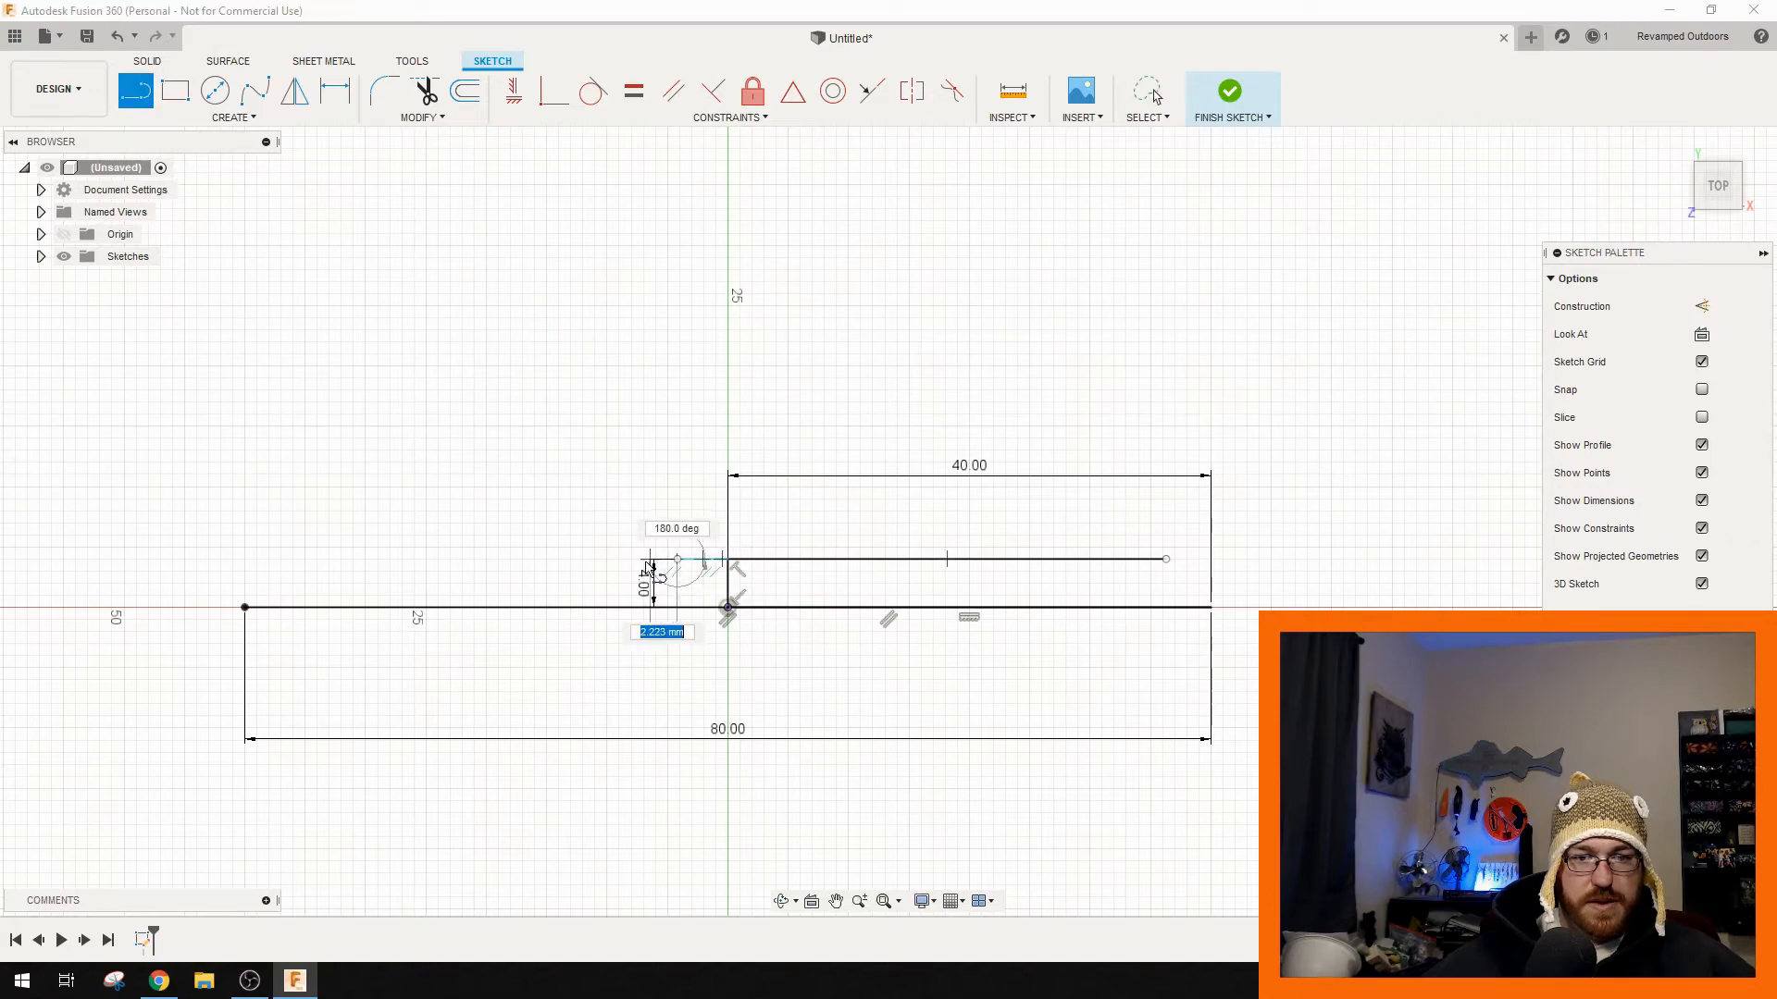
{"action": "type", "text": "4"}
{"action": "key", "text": "Return"}
{"action": "key", "text": "Escape"}
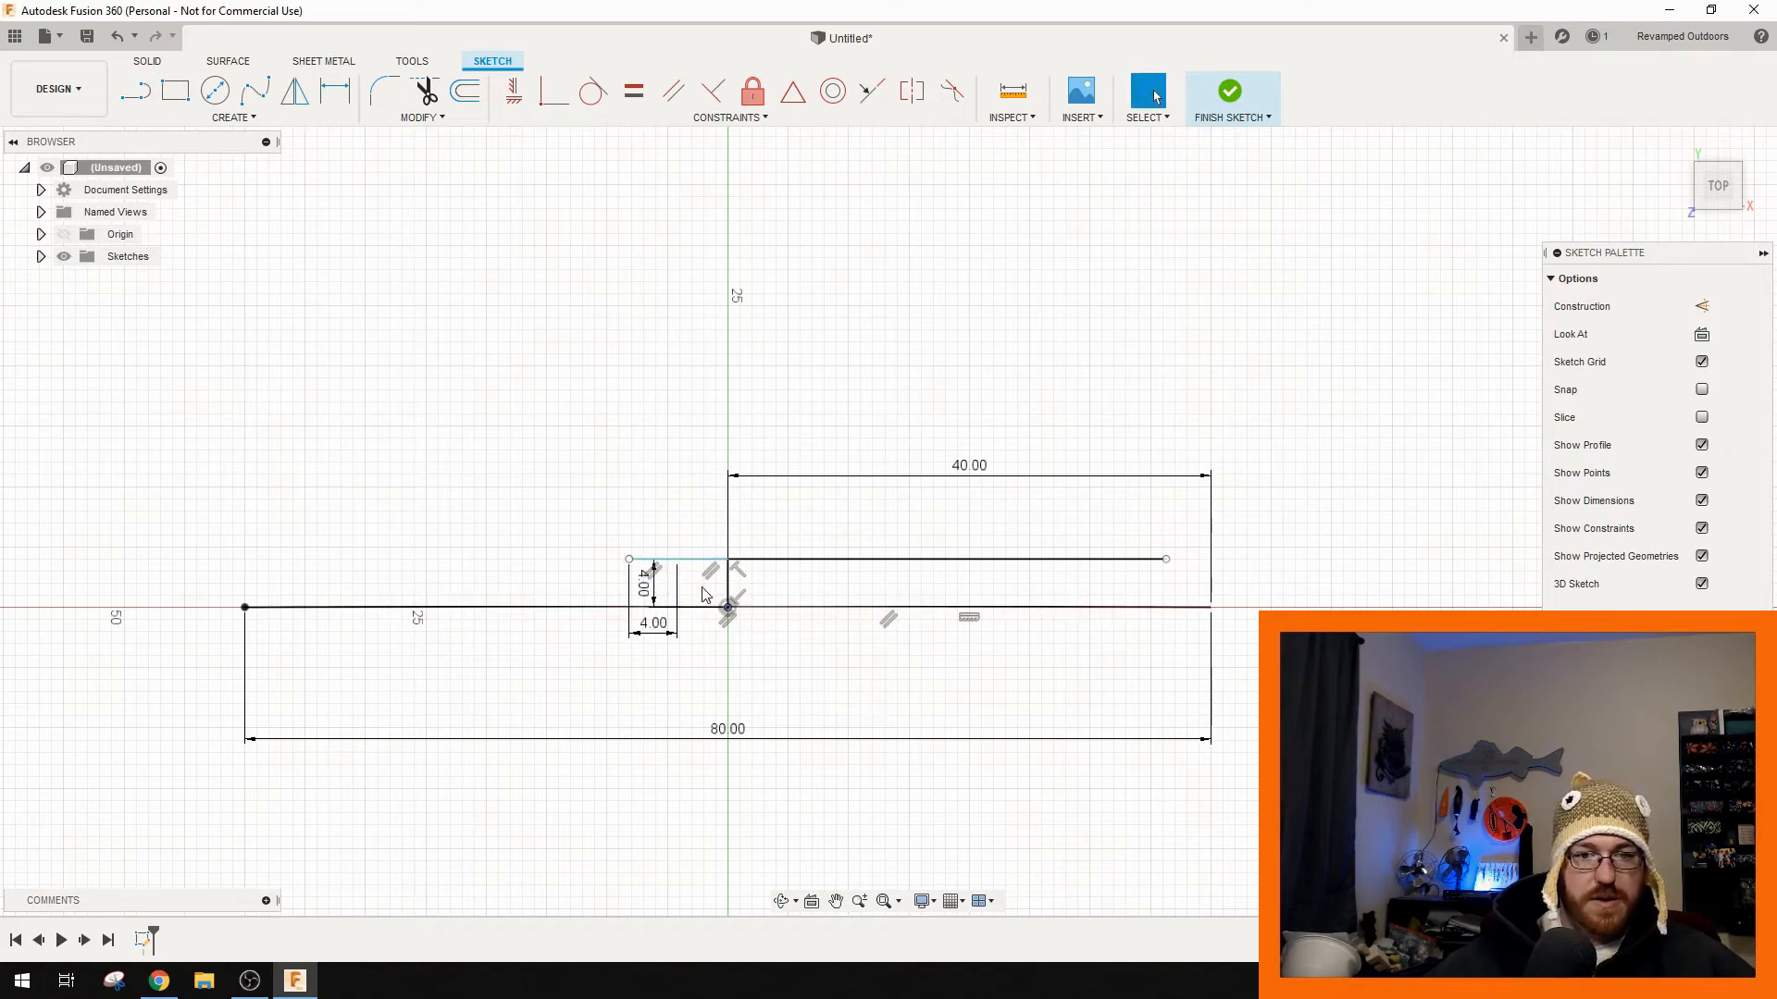
- Delete the short upper line beside the vertical line and place a sketch point at the outer end of the 4 mm horizontal line
{"action": "right_click", "coordinate": [706, 562]}
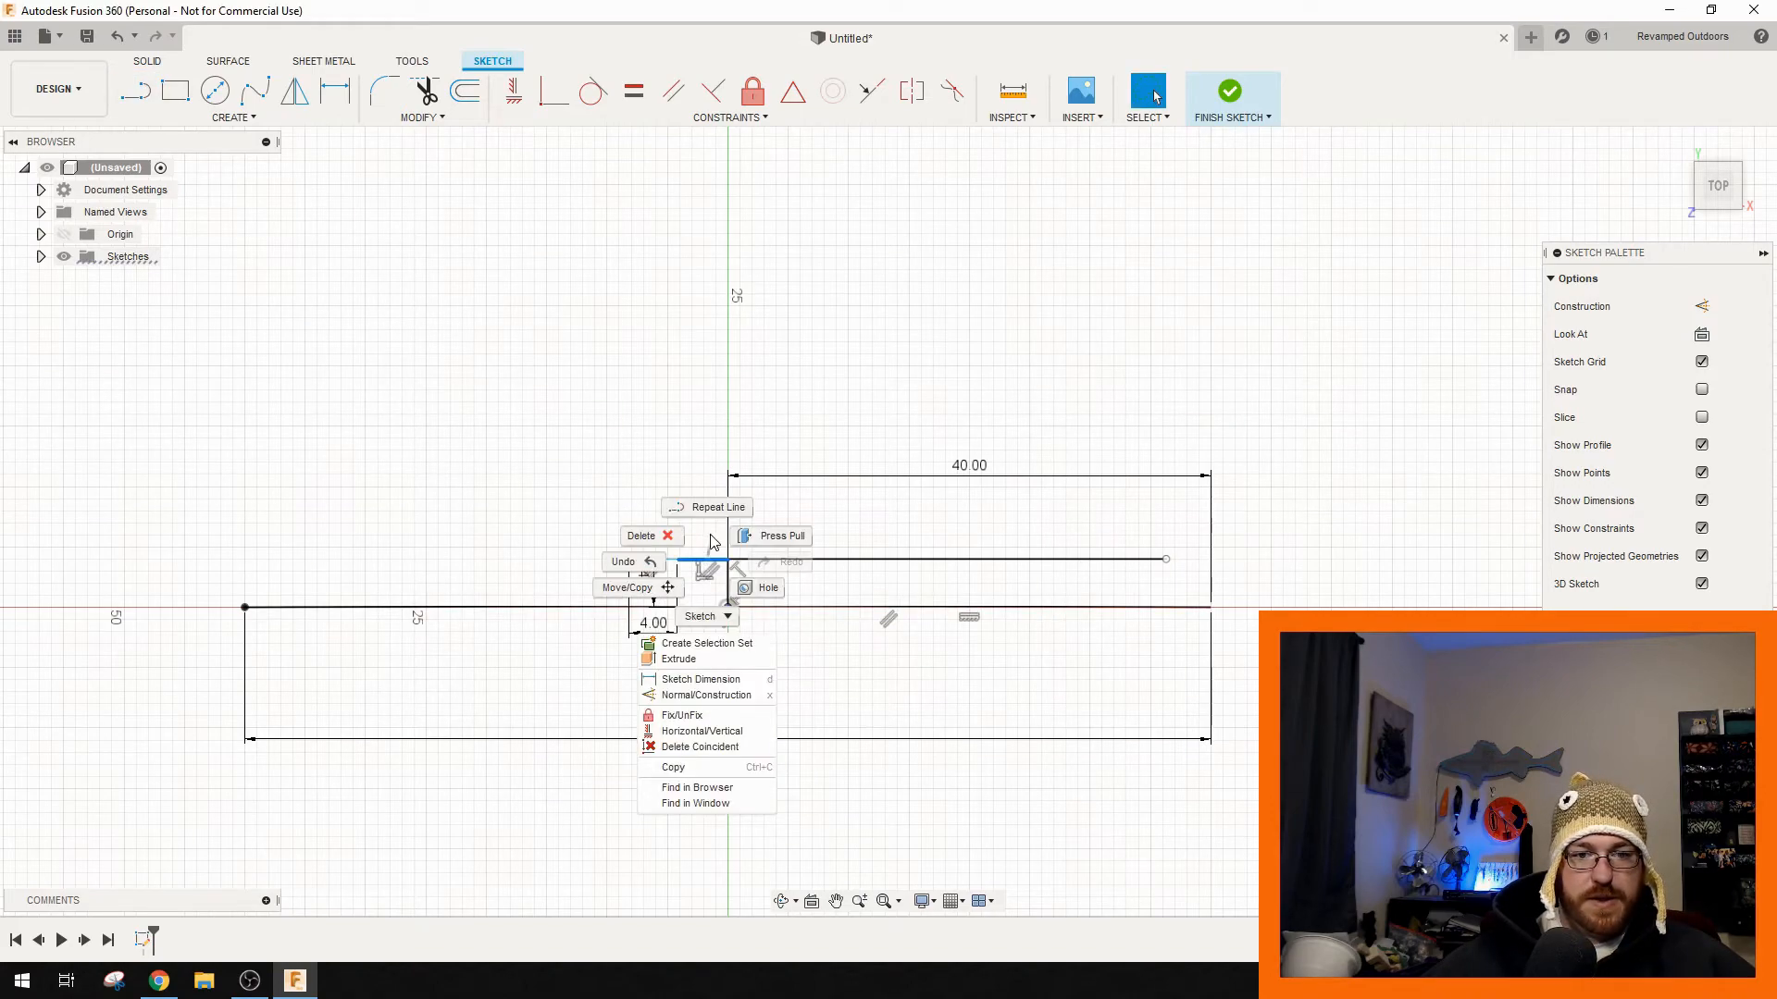
{"action": "left_click", "coordinate": [650, 535]}
{"action": "left_click", "coordinate": [208, 117]}
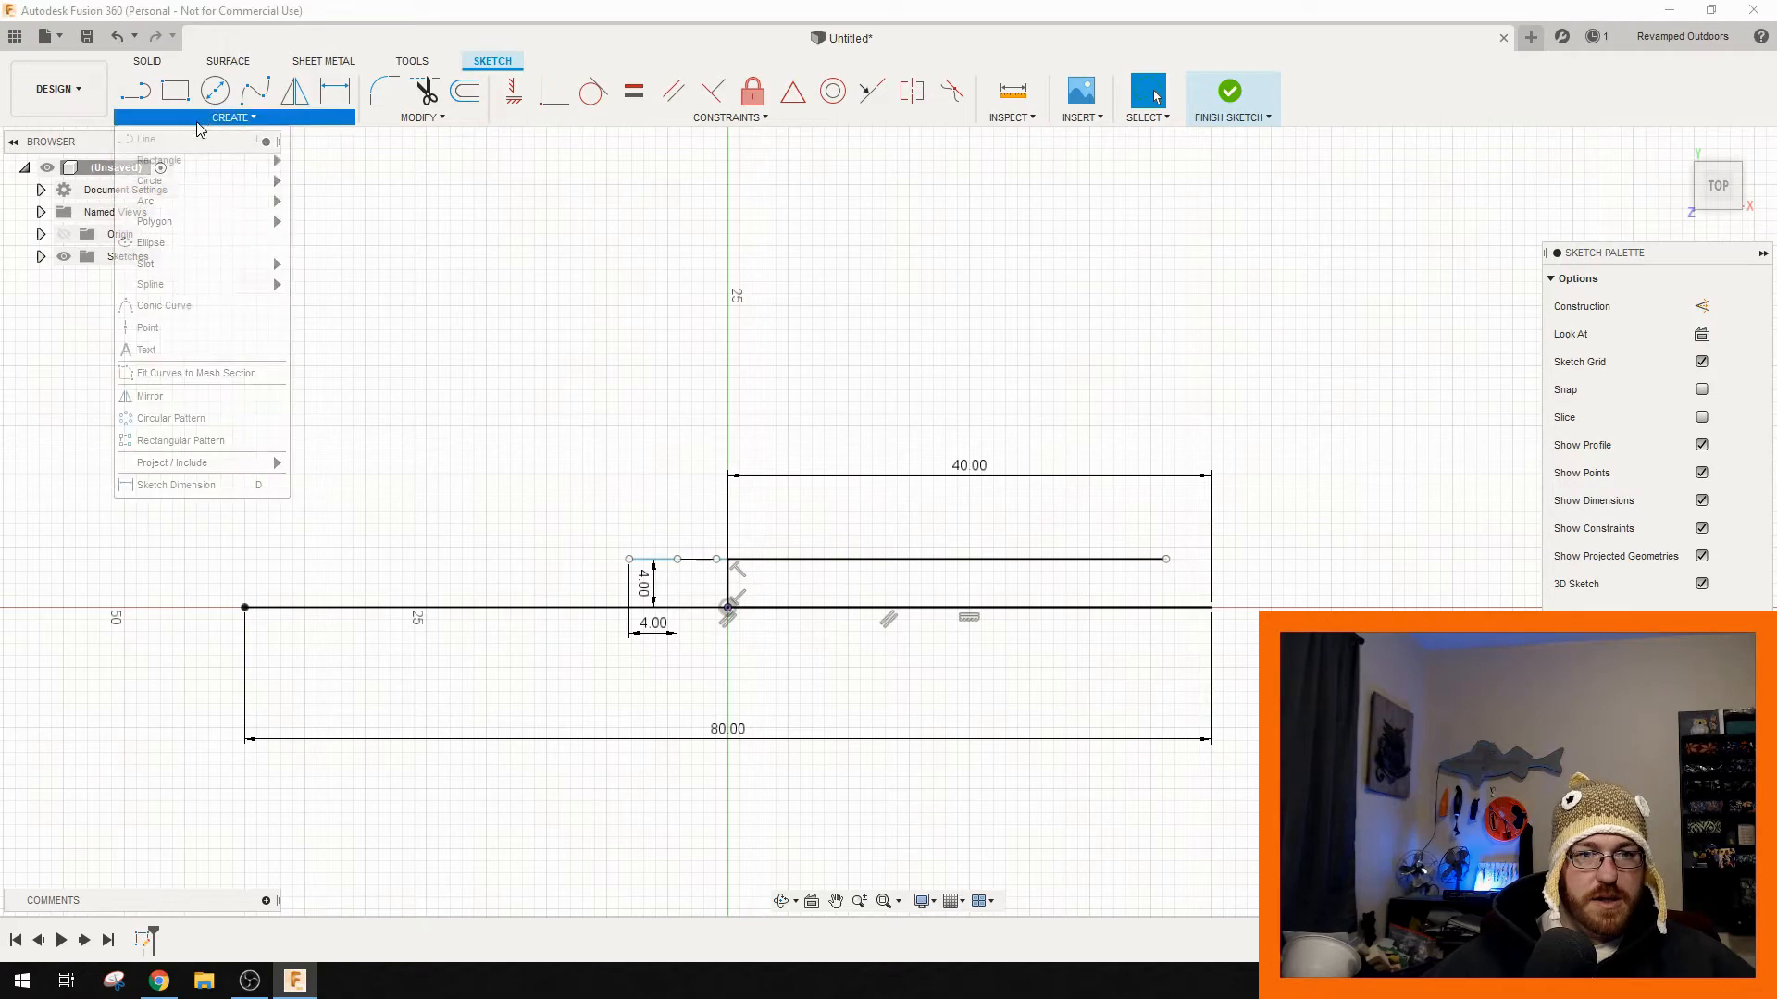
{"action": "left_click", "coordinate": [157, 330]}
{"action": "left_click", "coordinate": [628, 559]}
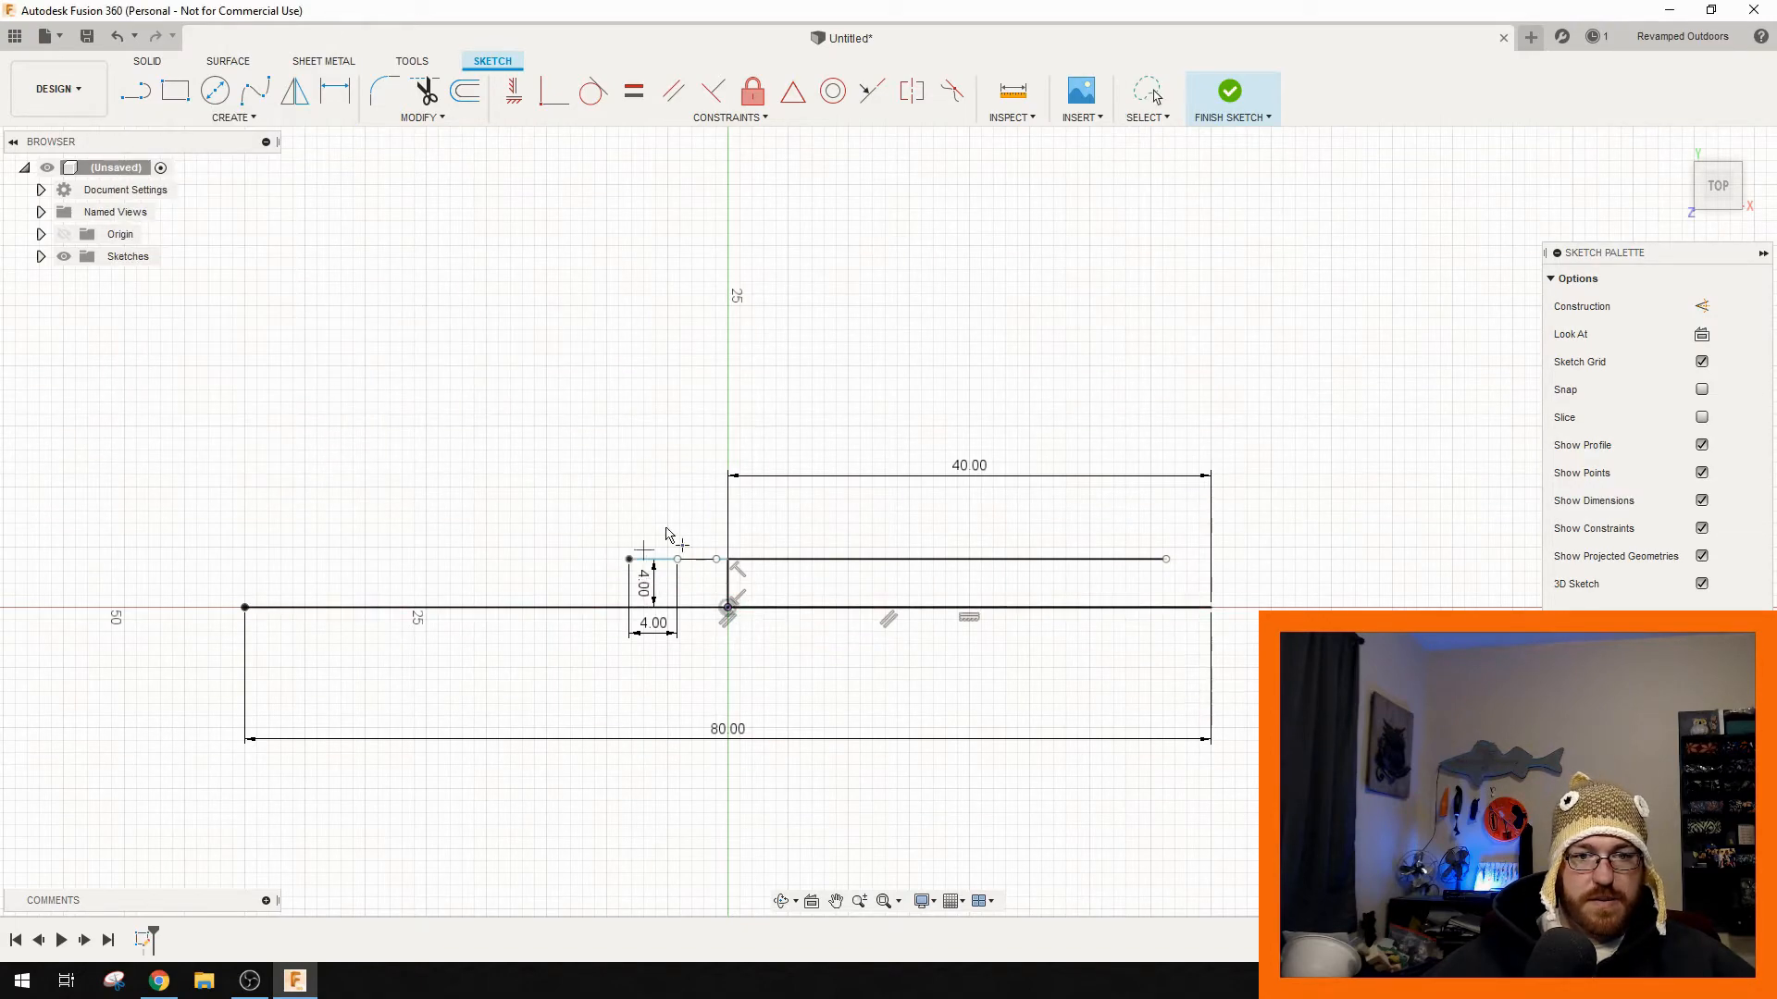
- Delete the remaining upper horizontal lines and the 4 mm vertical line, keeping the placed point and the baseline
{"action": "right_click", "coordinate": [699, 560]}
{"action": "left_click", "coordinate": [648, 533]}
{"action": "right_click", "coordinate": [654, 559]}
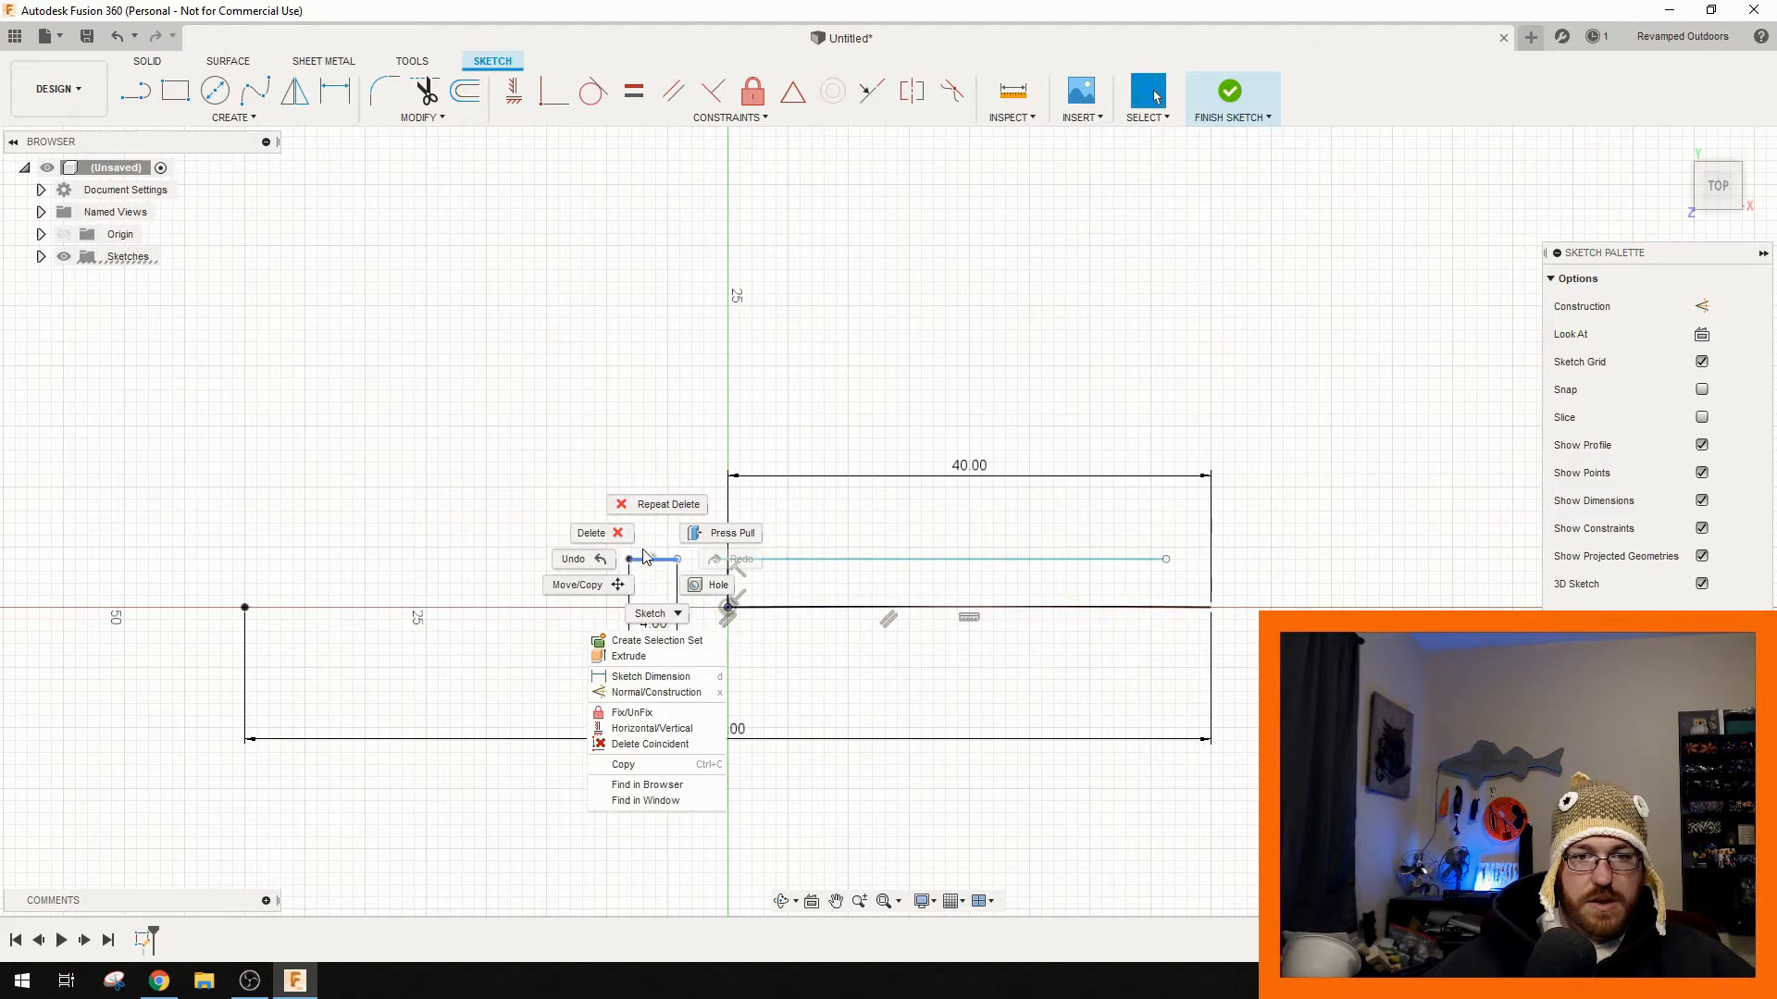
{"action": "left_click", "coordinate": [595, 533]}
{"action": "right_click", "coordinate": [766, 569]}
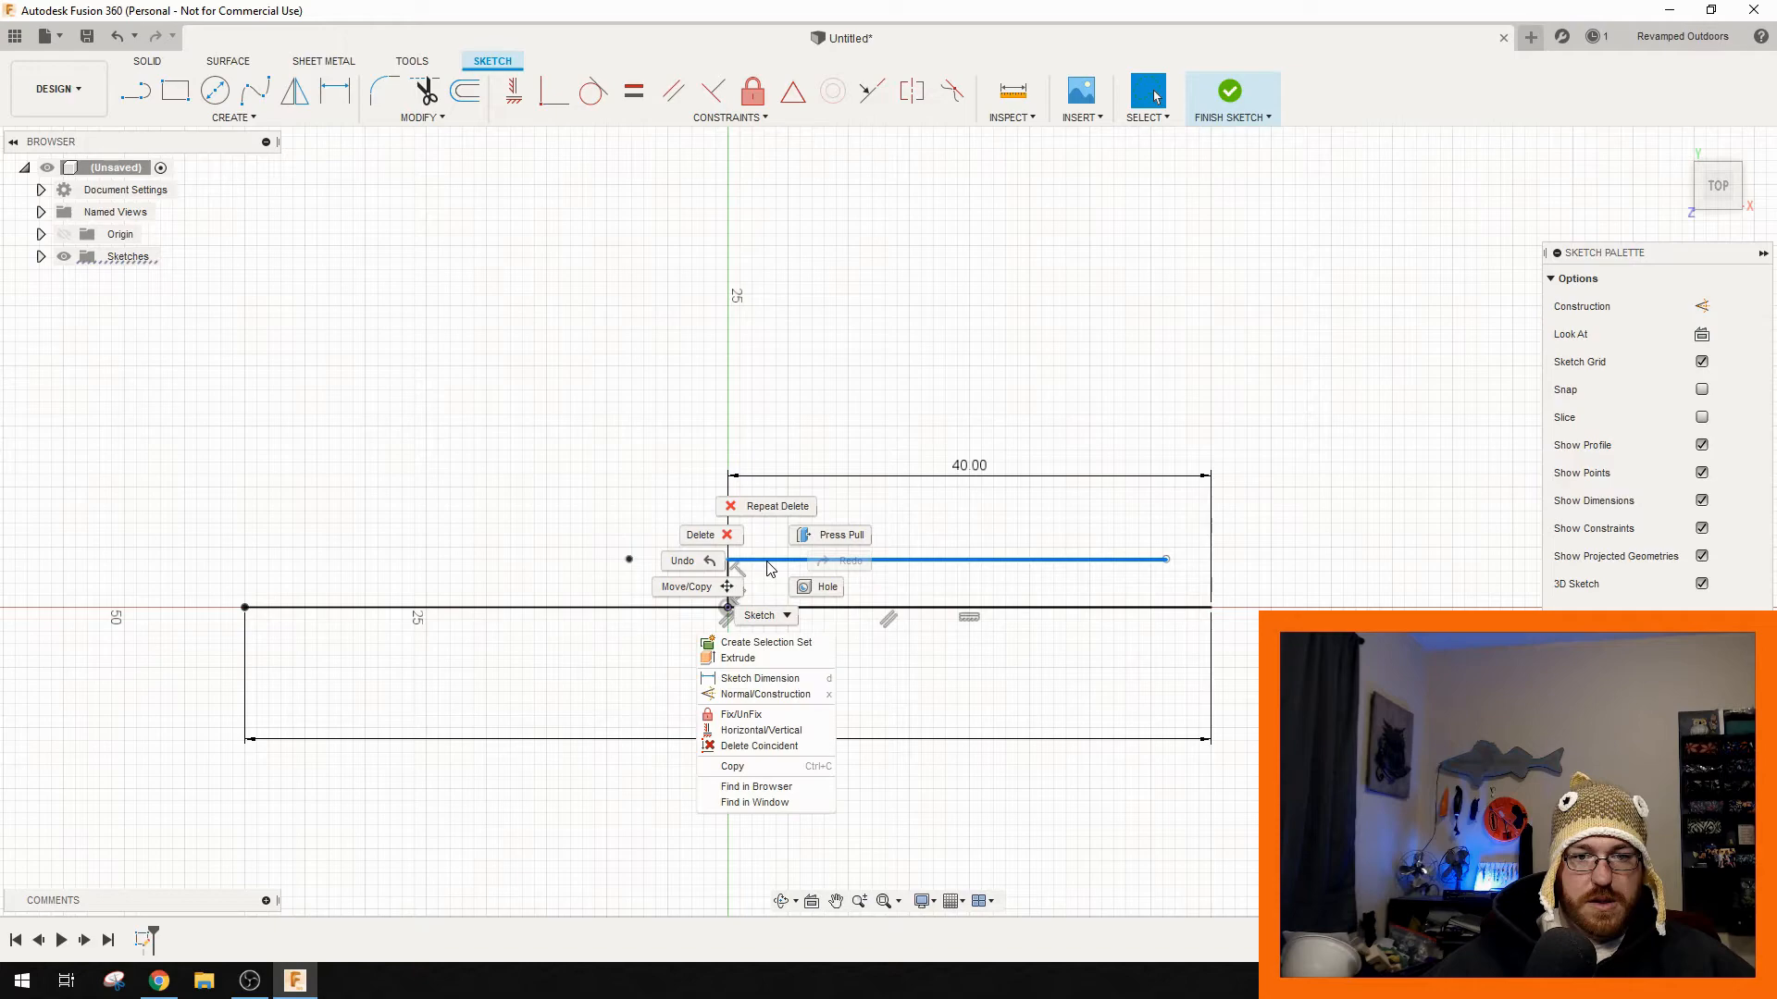
{"action": "left_click", "coordinate": [701, 535]}
{"action": "scroll", "coordinate": [725, 592], "scroll_direction": "up", "scroll_amount": 5}
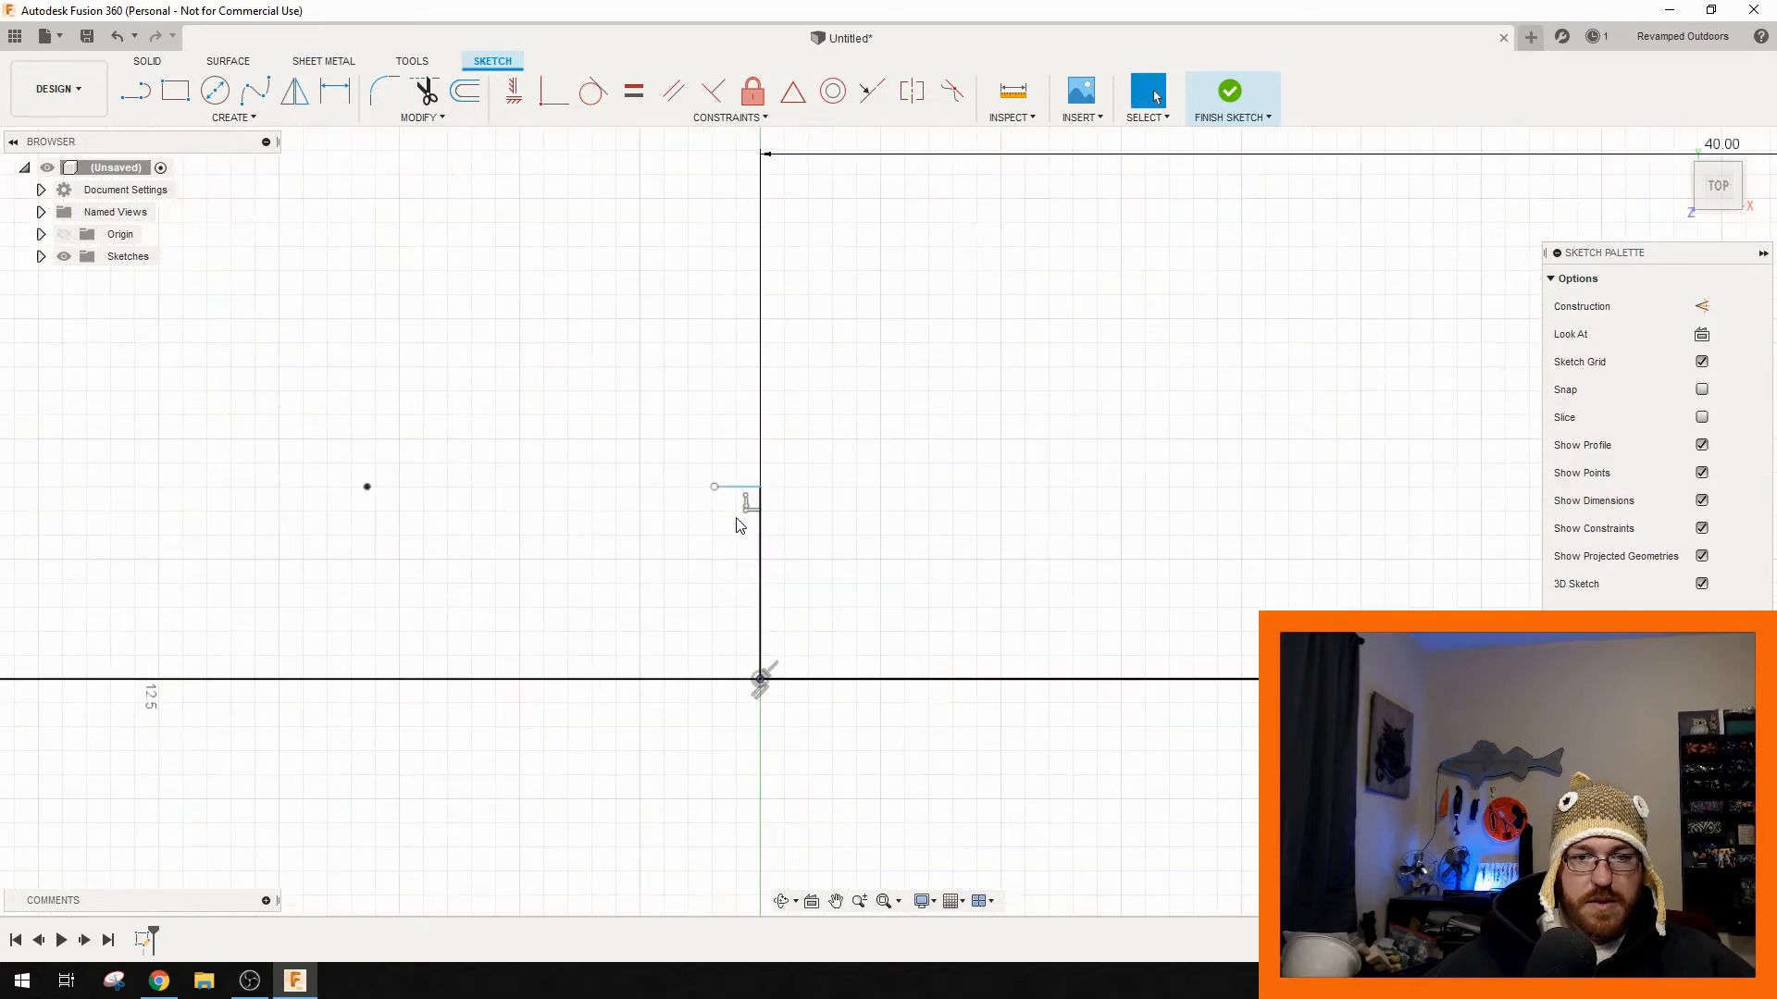
{"action": "right_click", "coordinate": [743, 492]}
{"action": "left_click", "coordinate": [713, 536]}
{"action": "scroll", "coordinate": [663, 515], "scroll_direction": "down", "scroll_amount": 4}
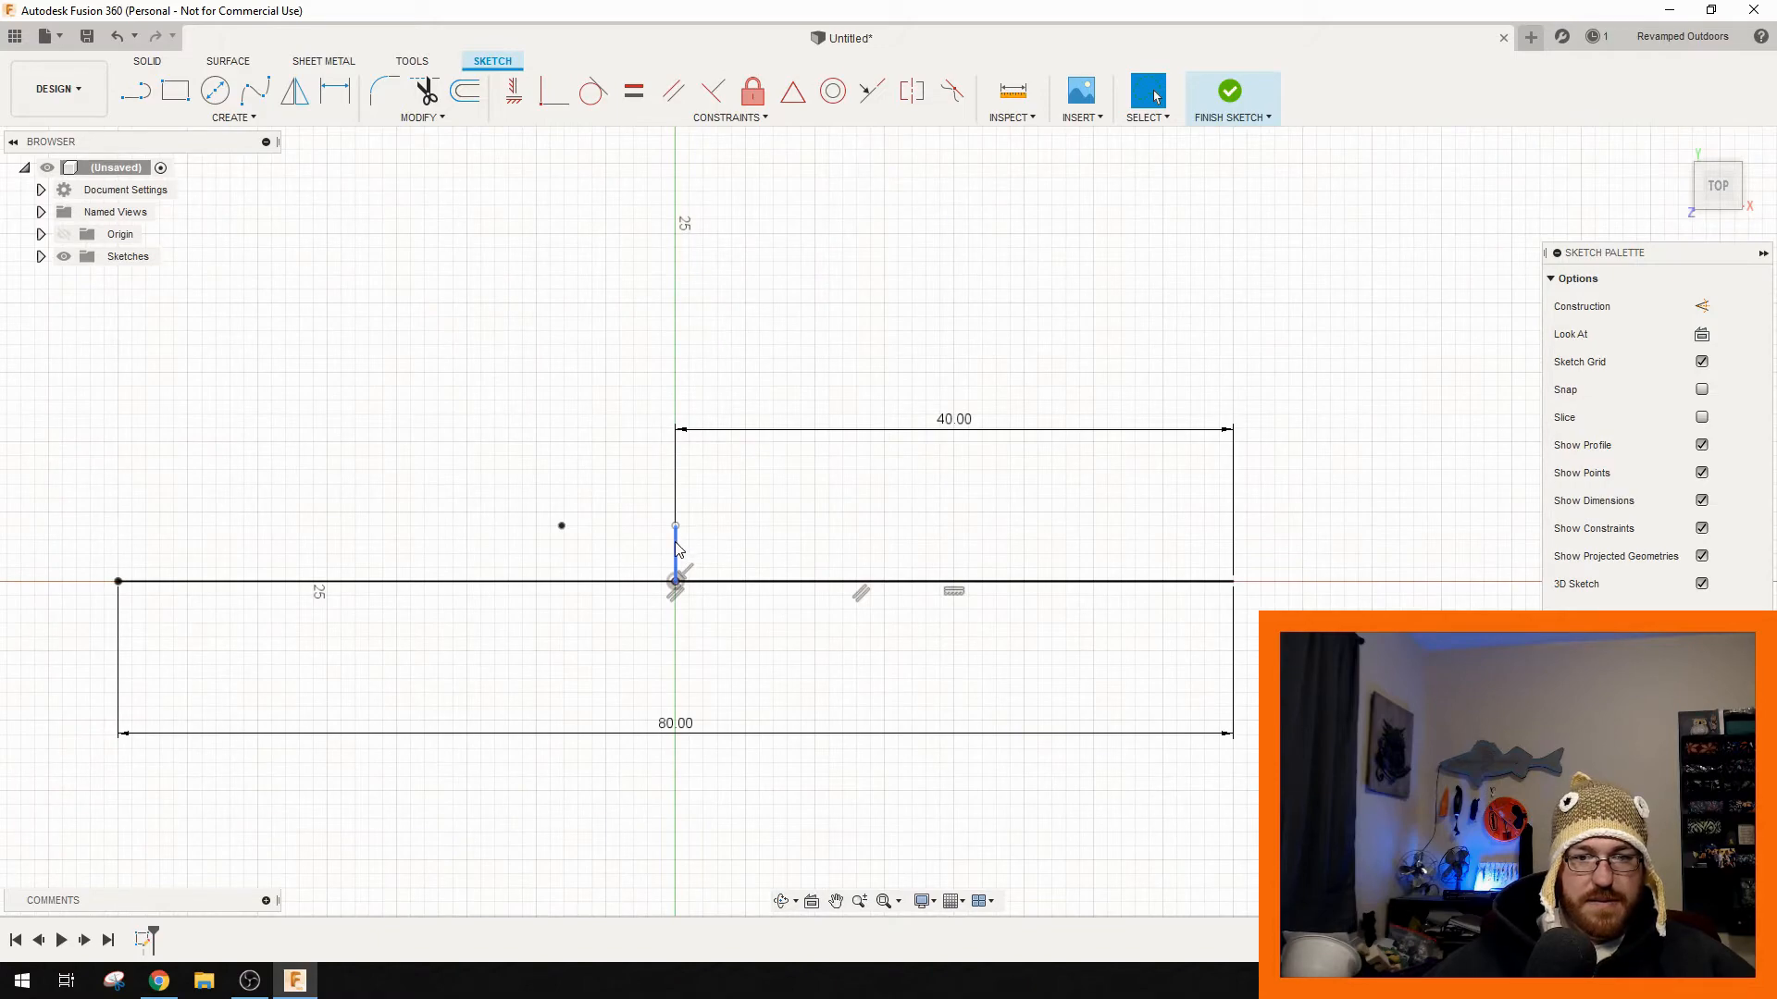
{"action": "right_click", "coordinate": [675, 547]}
{"action": "left_click", "coordinate": [615, 518]}
- Draw a 43 mm horizontal line from the placed point toward positive X, above the baseline
{"action": "key", "text": "l"}
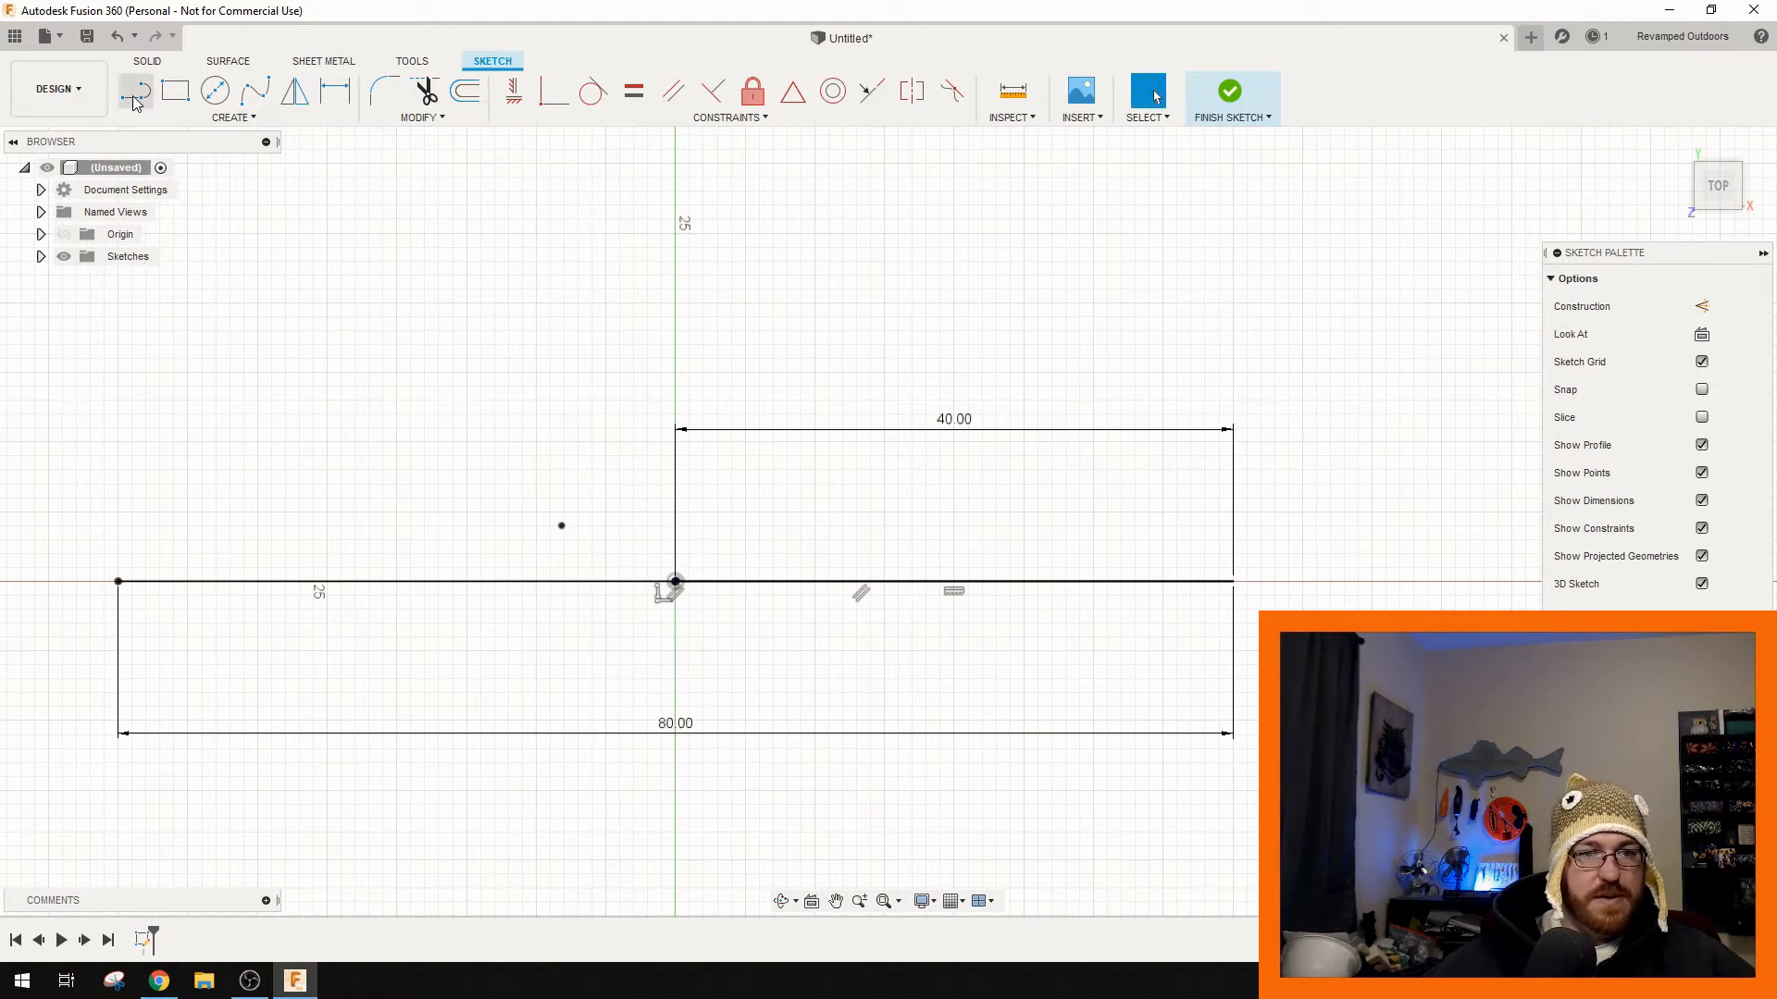
{"action": "left_click", "coordinate": [561, 526]}
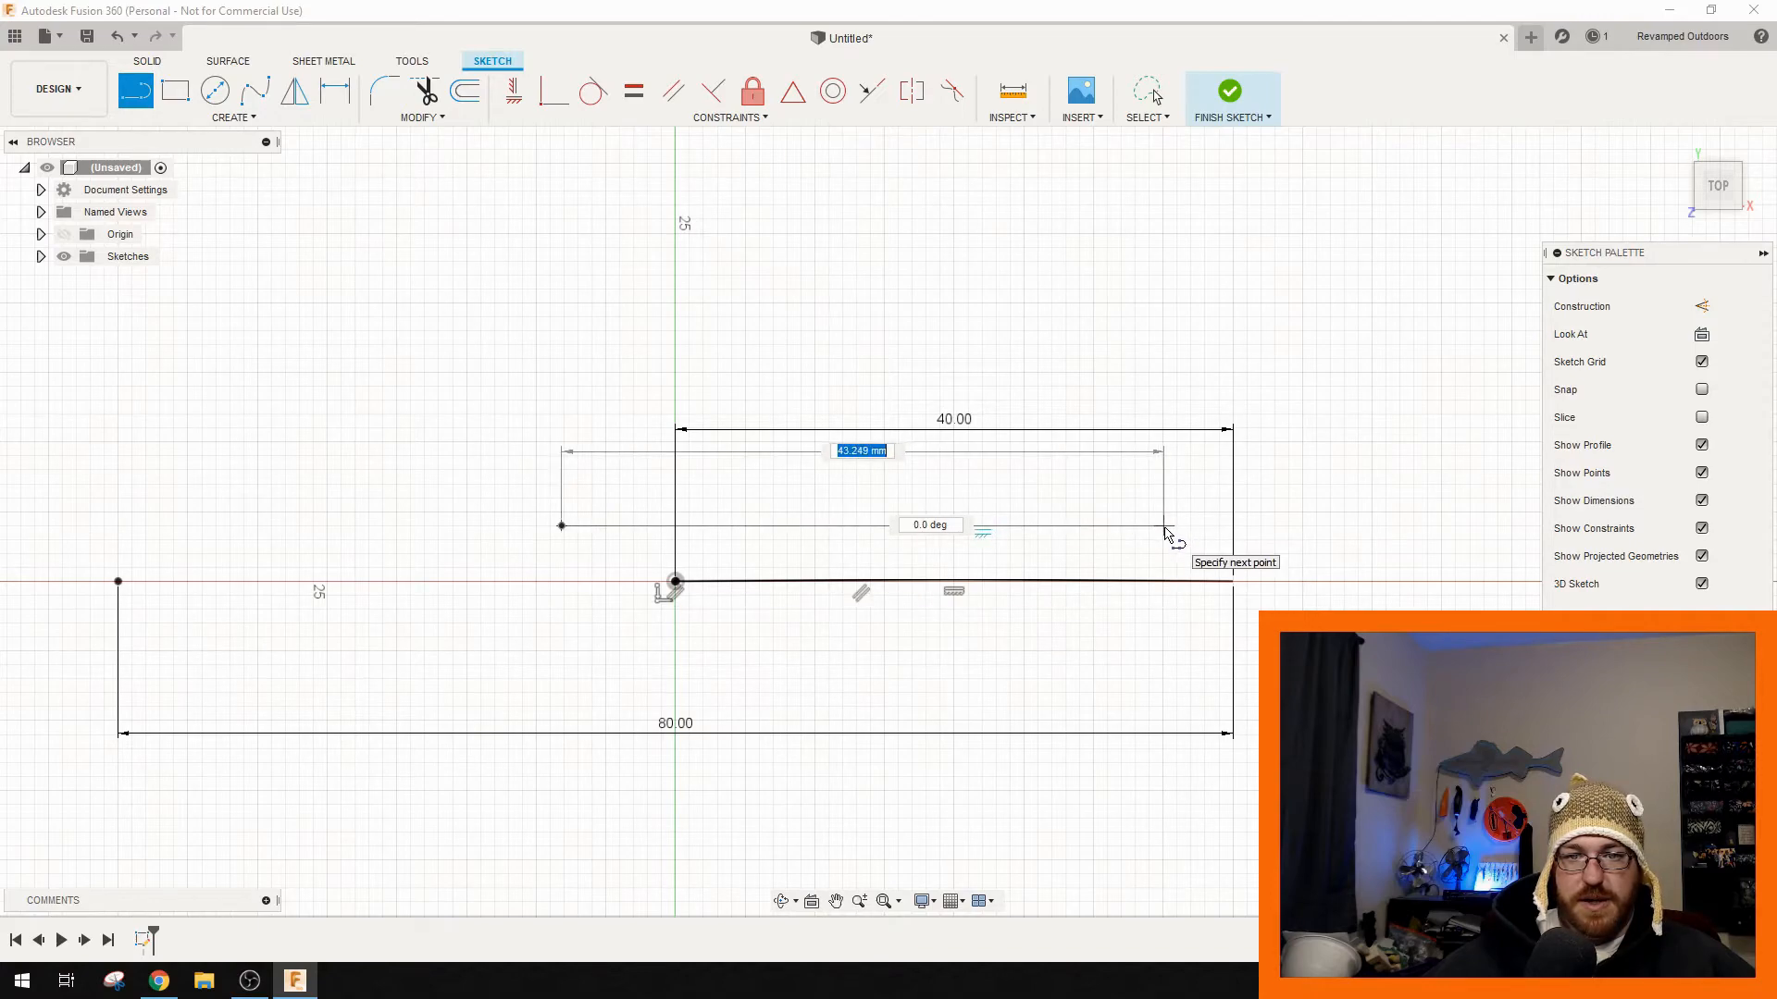
{"action": "type", "text": "4"}
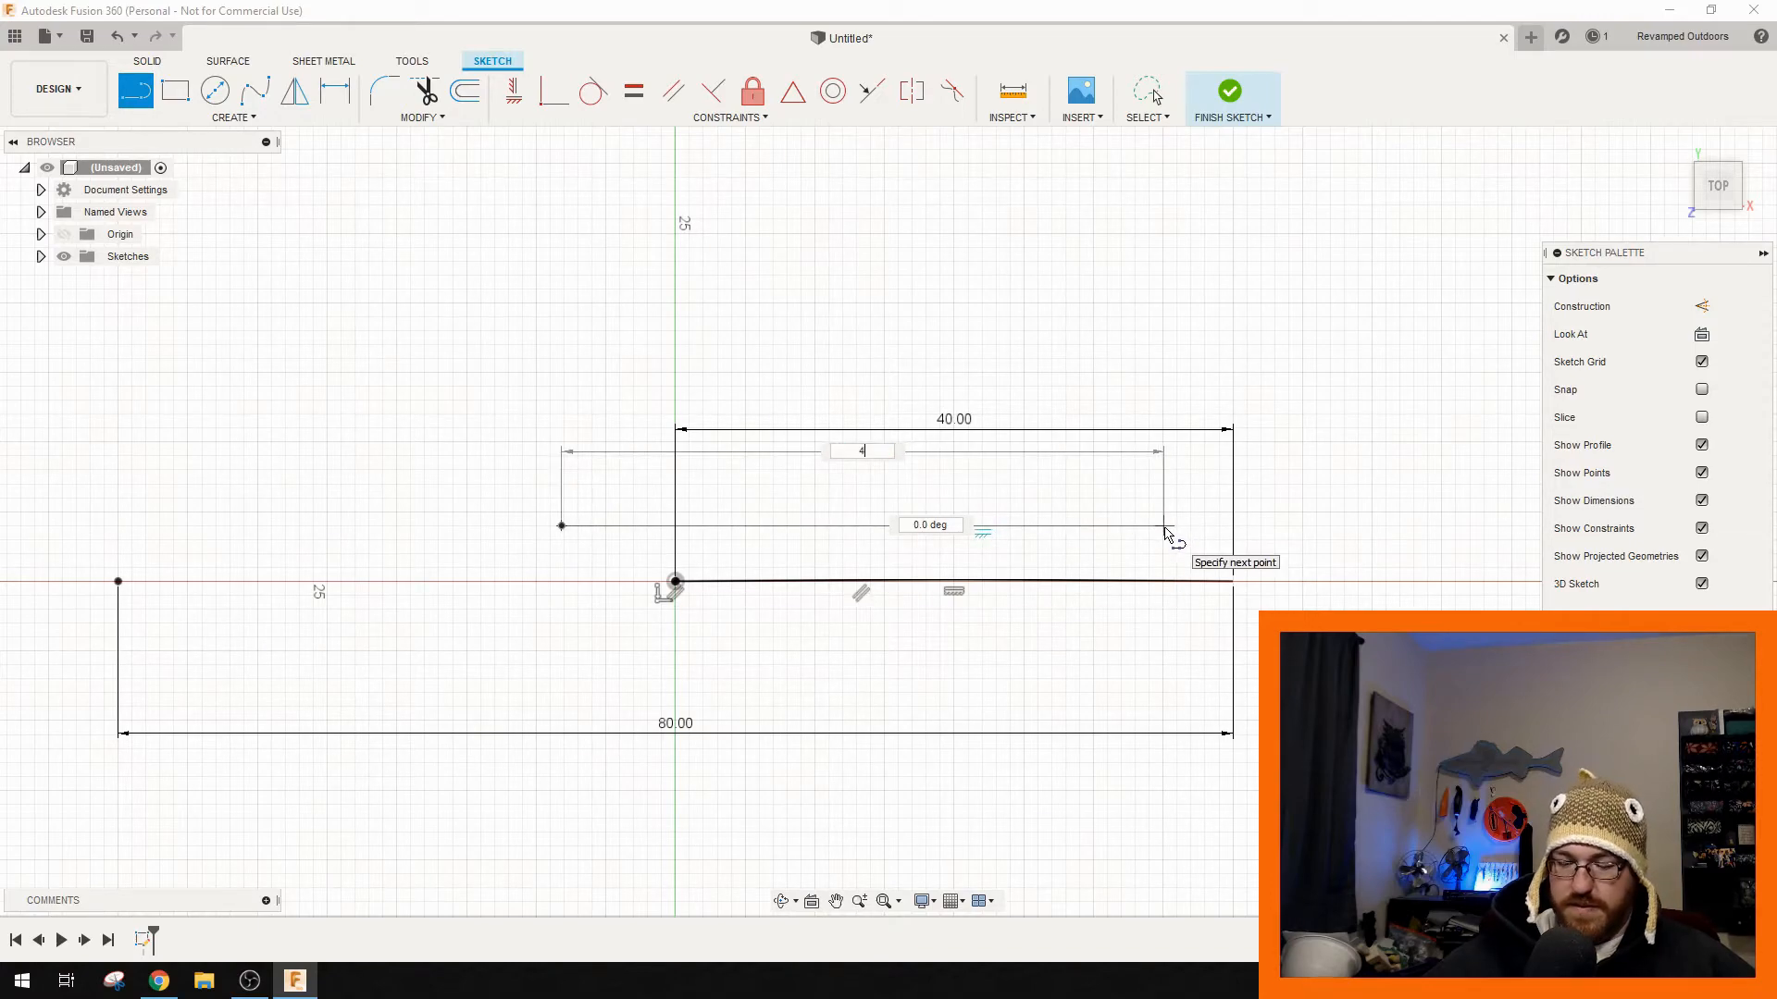
{"action": "type", "text": "3"}
{"action": "key", "text": "Return"}
{"action": "key", "text": "Escape"}
- Draw a convex three-point arc joining the end of the 43 mm line to the positive-X end of the baseline
{"action": "left_click", "coordinate": [231, 117]}
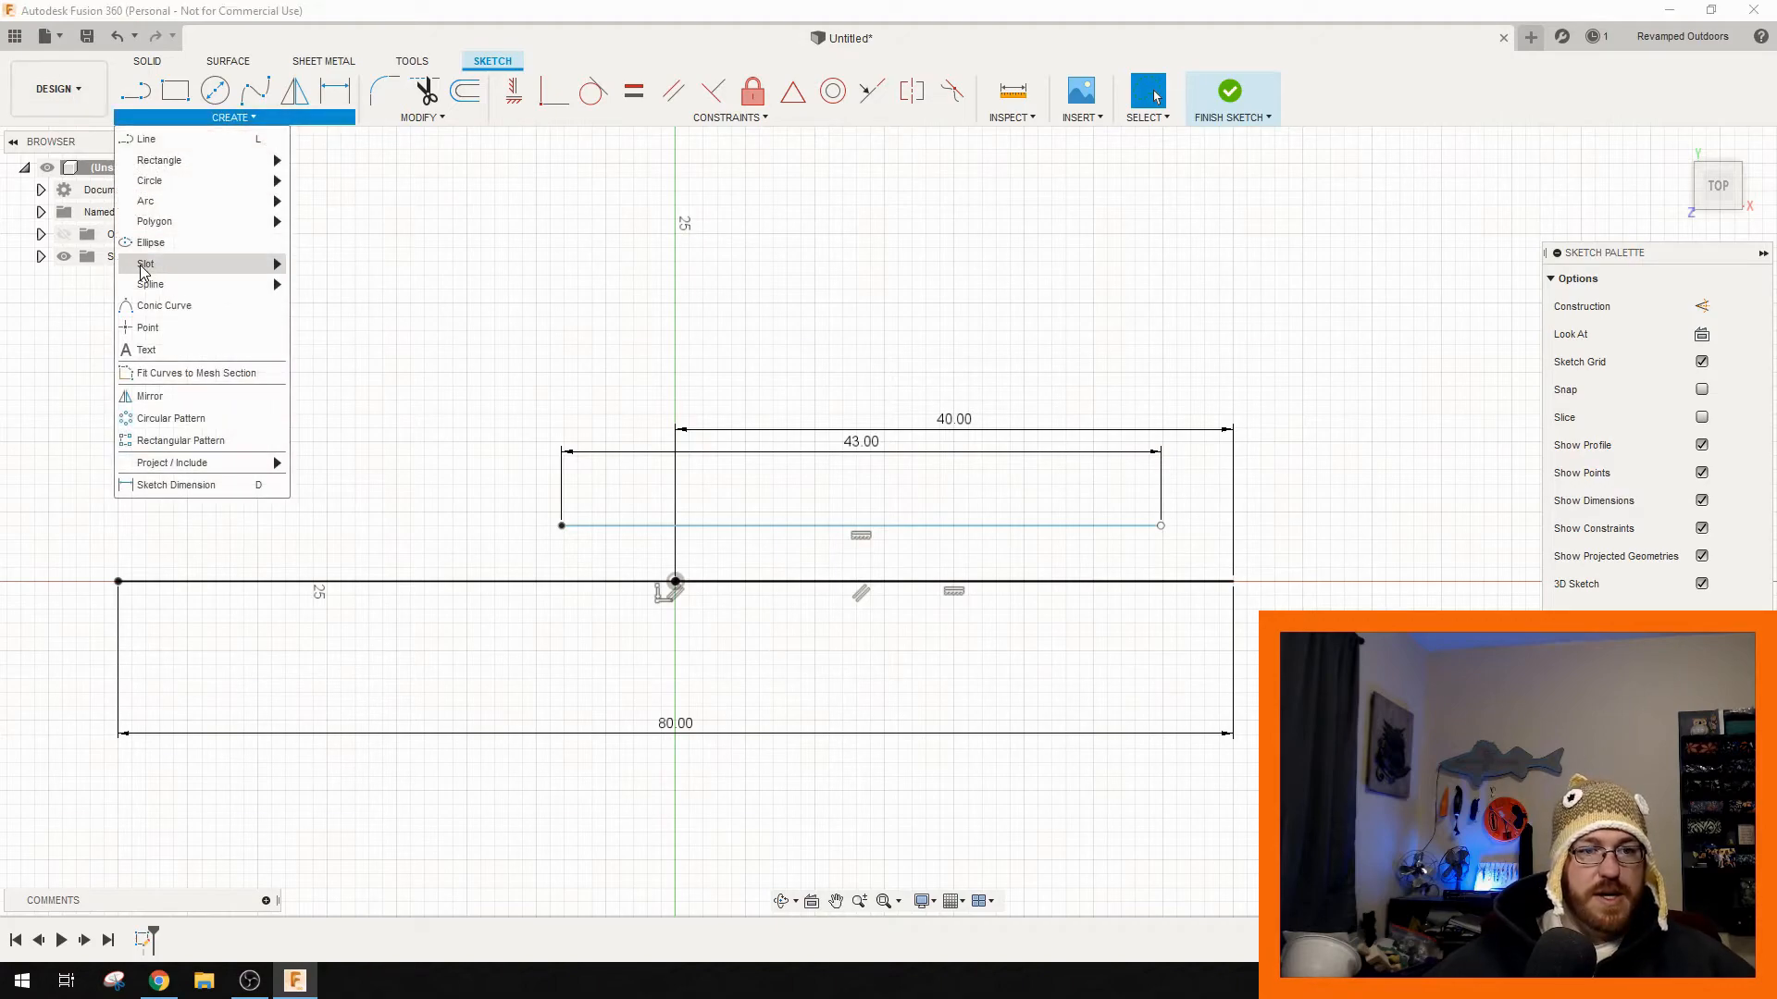
{"action": "mouse_move", "coordinate": [185, 201]}
{"action": "left_click", "coordinate": [293, 206]}
{"action": "left_click", "coordinate": [1163, 527]}
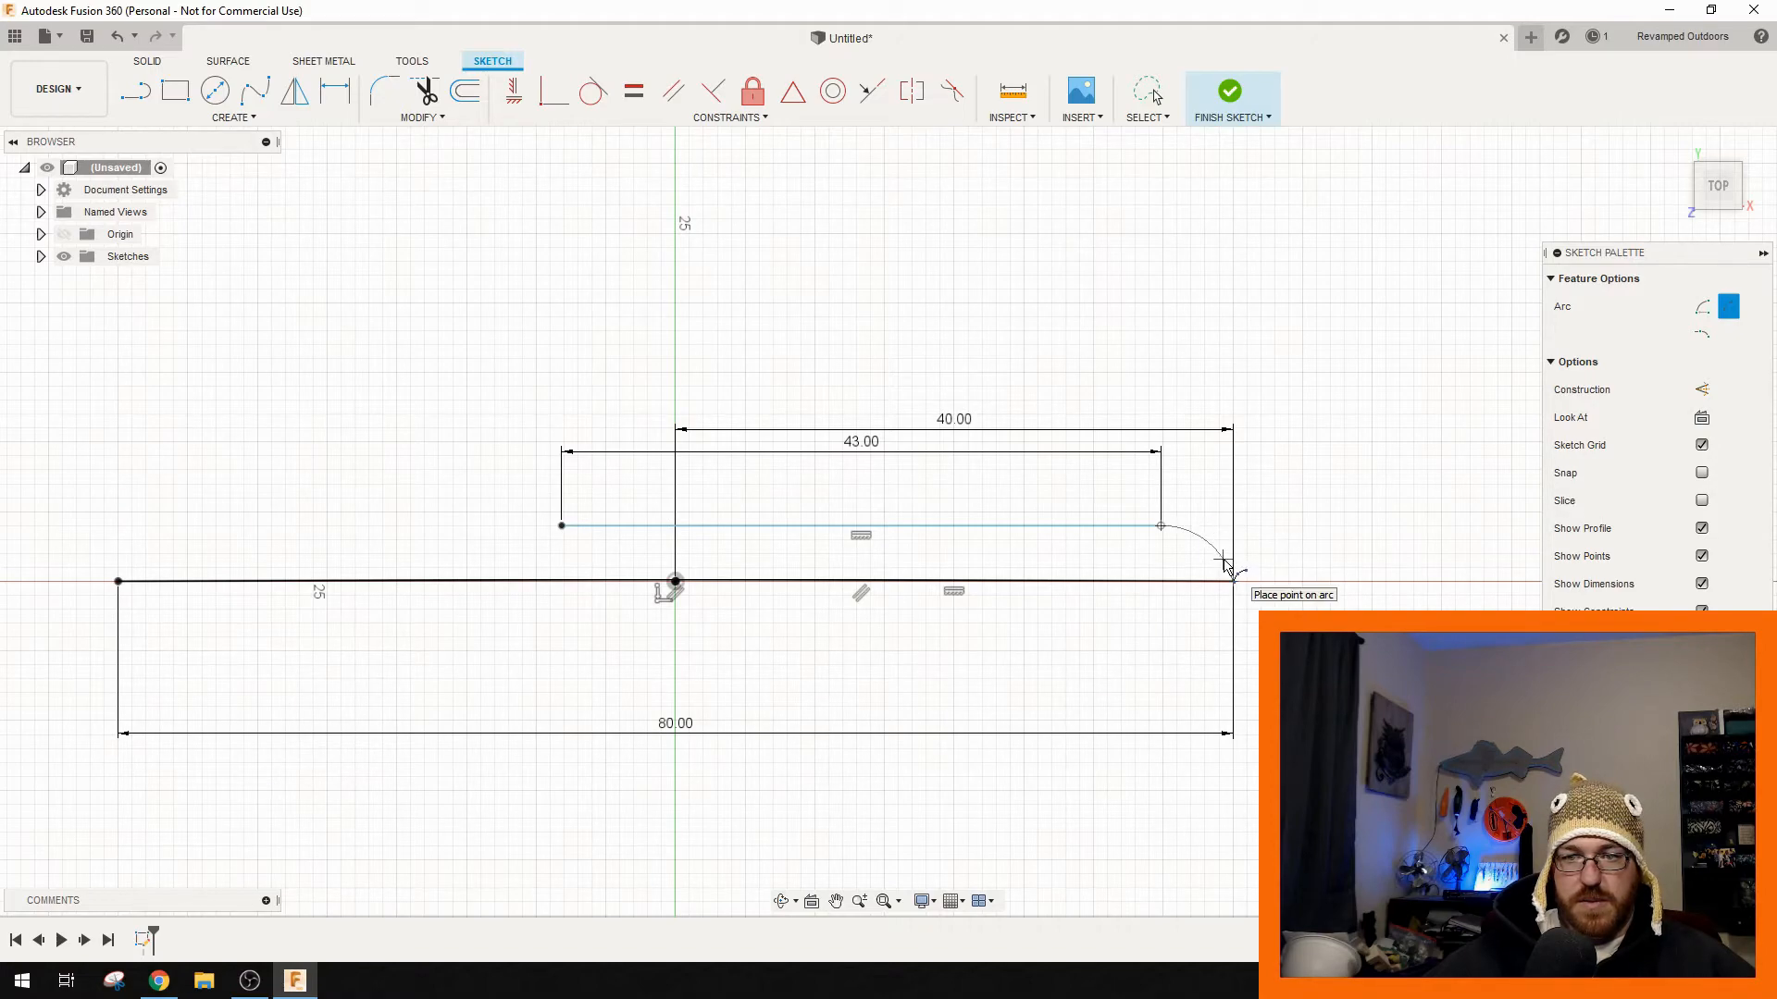
{"action": "scroll", "coordinate": [1223, 560], "scroll_direction": "up", "scroll_amount": 5}
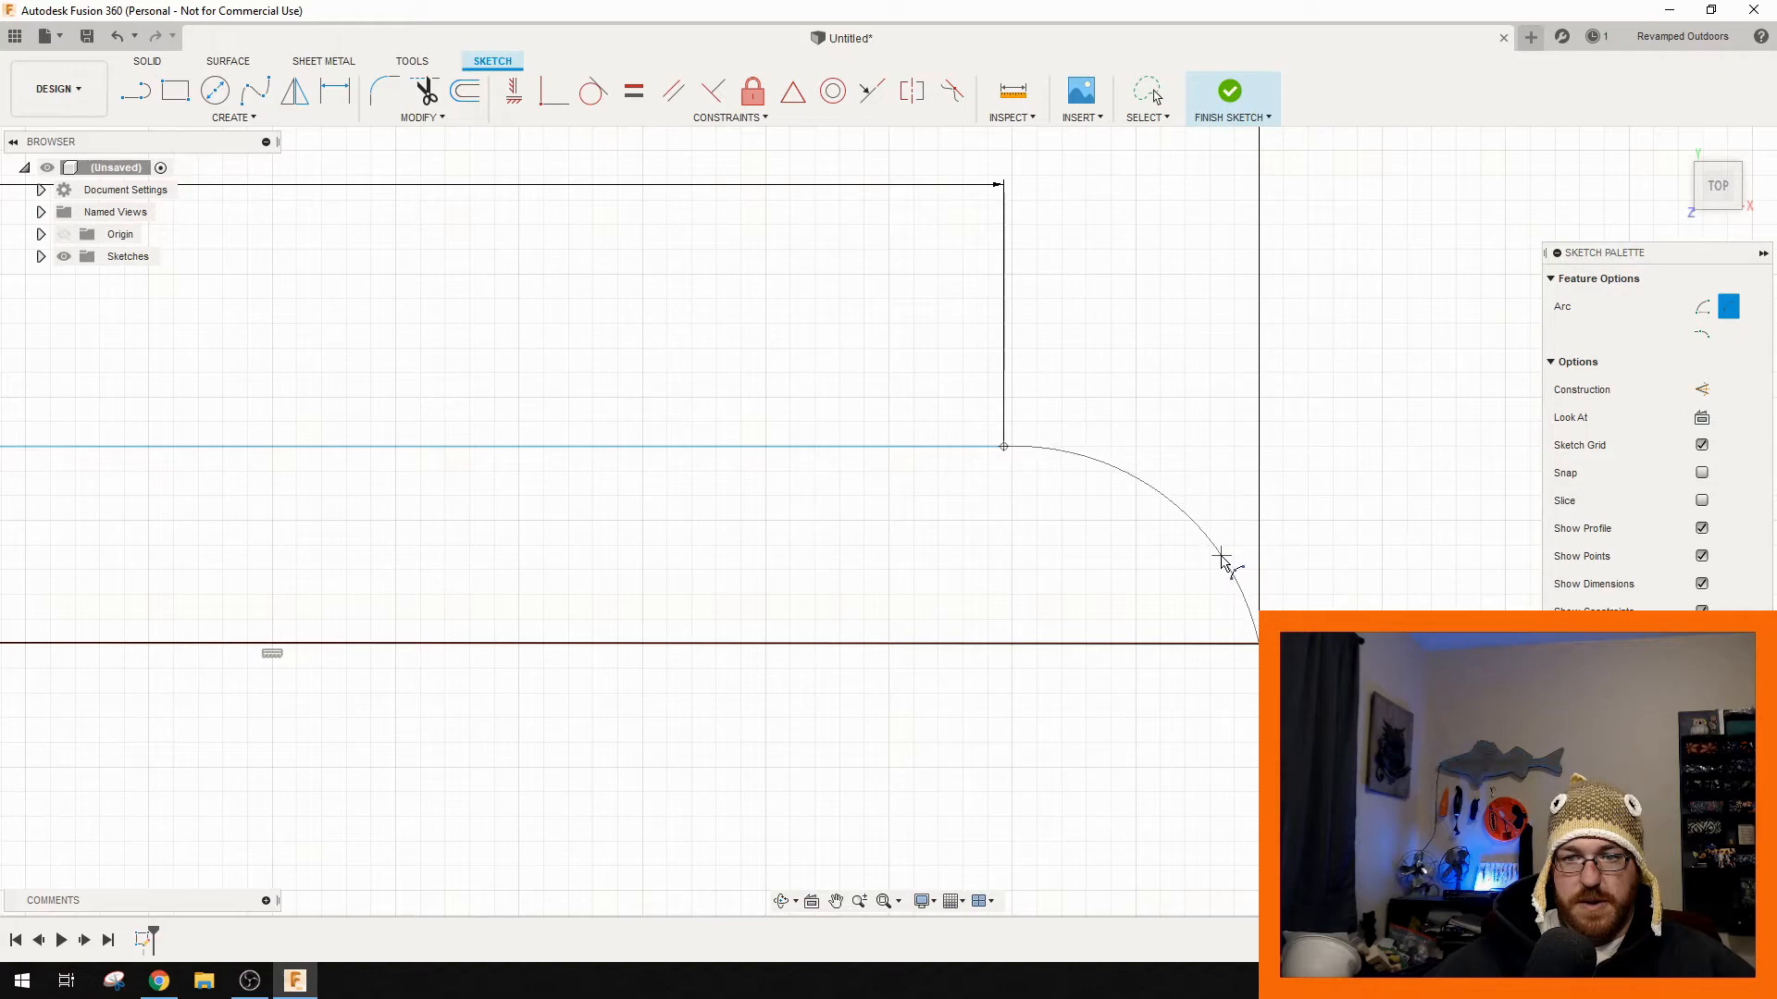
{"action": "left_click", "coordinate": [1219, 559]}
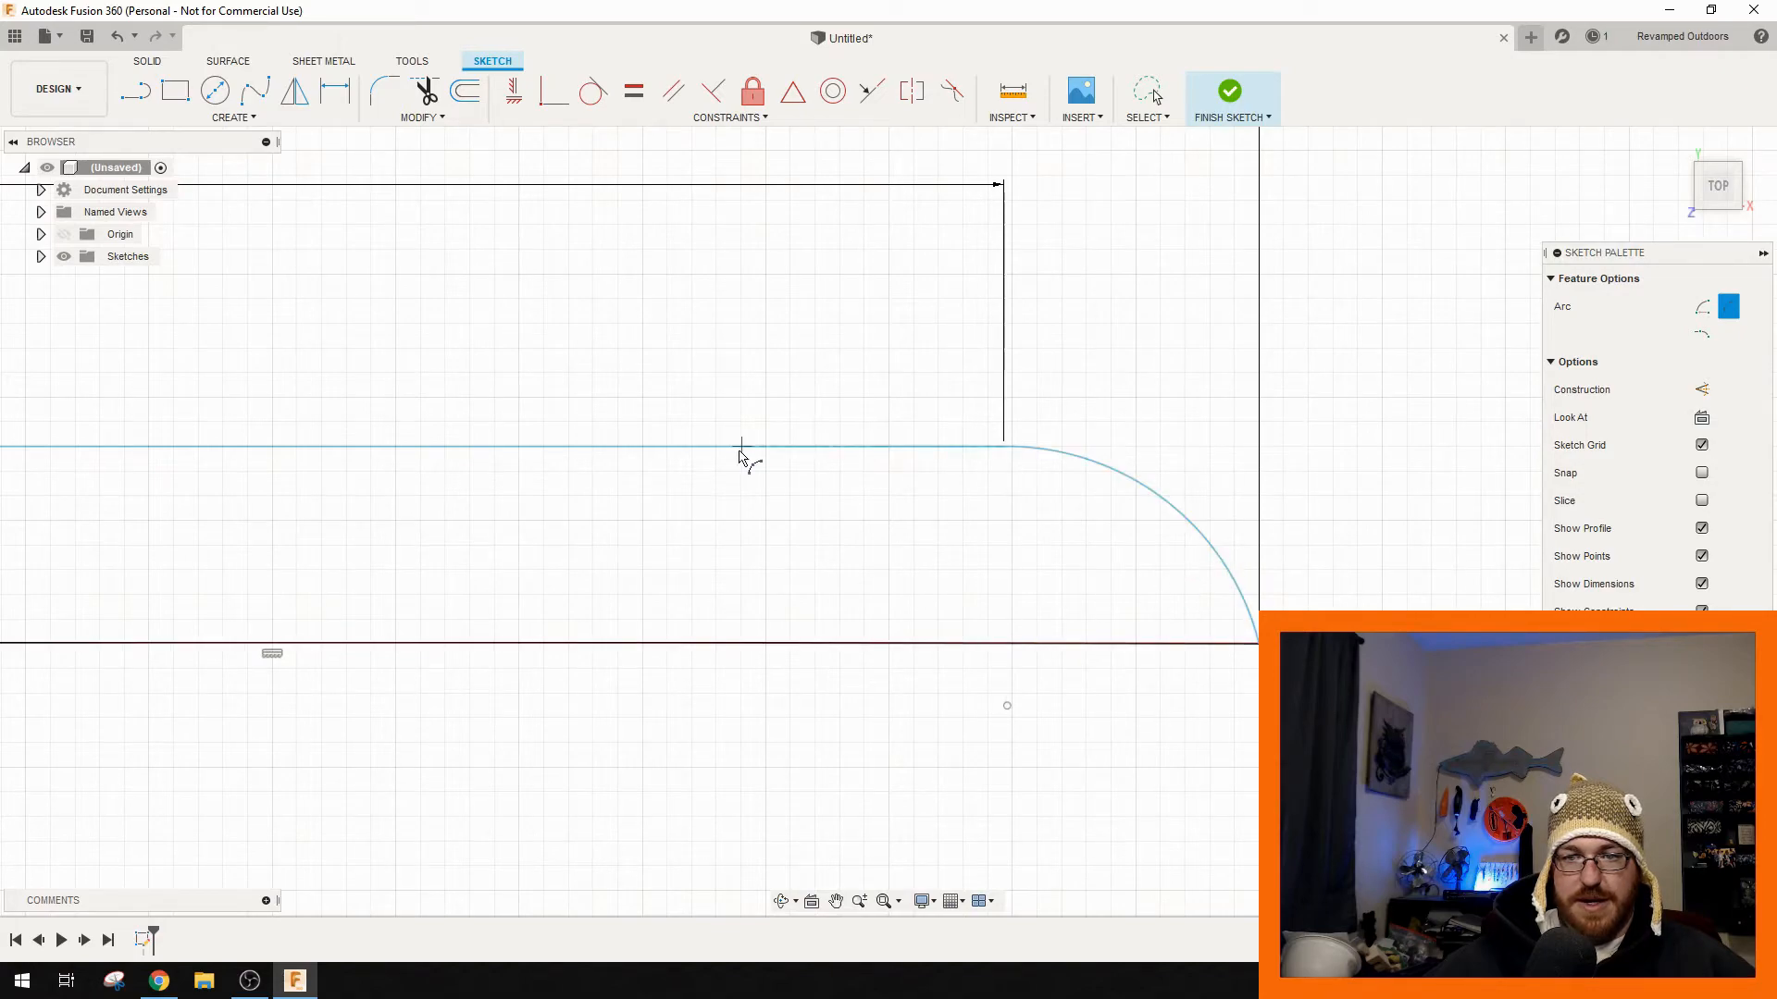
{"action": "scroll", "coordinate": [753, 468], "scroll_direction": "down", "scroll_amount": 5}
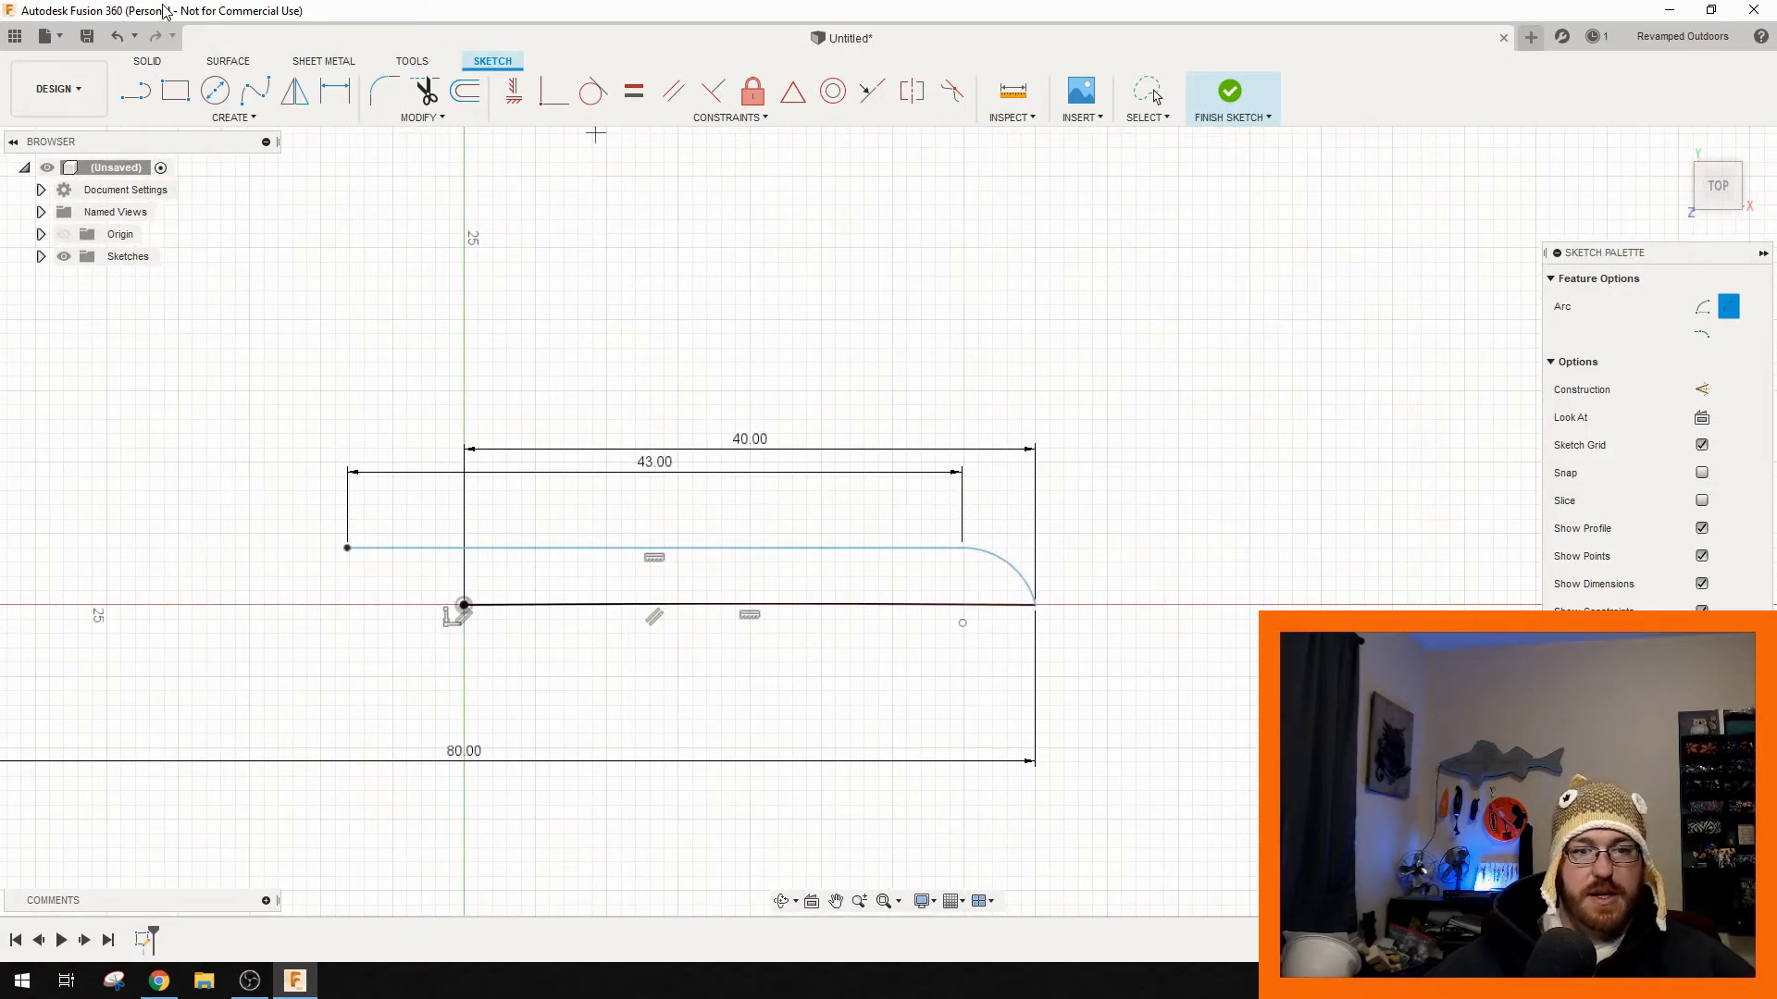
- Draw a 1.5 mm diameter circle centred on the junction of the 43 mm line and the arc
{"action": "left_click", "coordinate": [221, 120]}
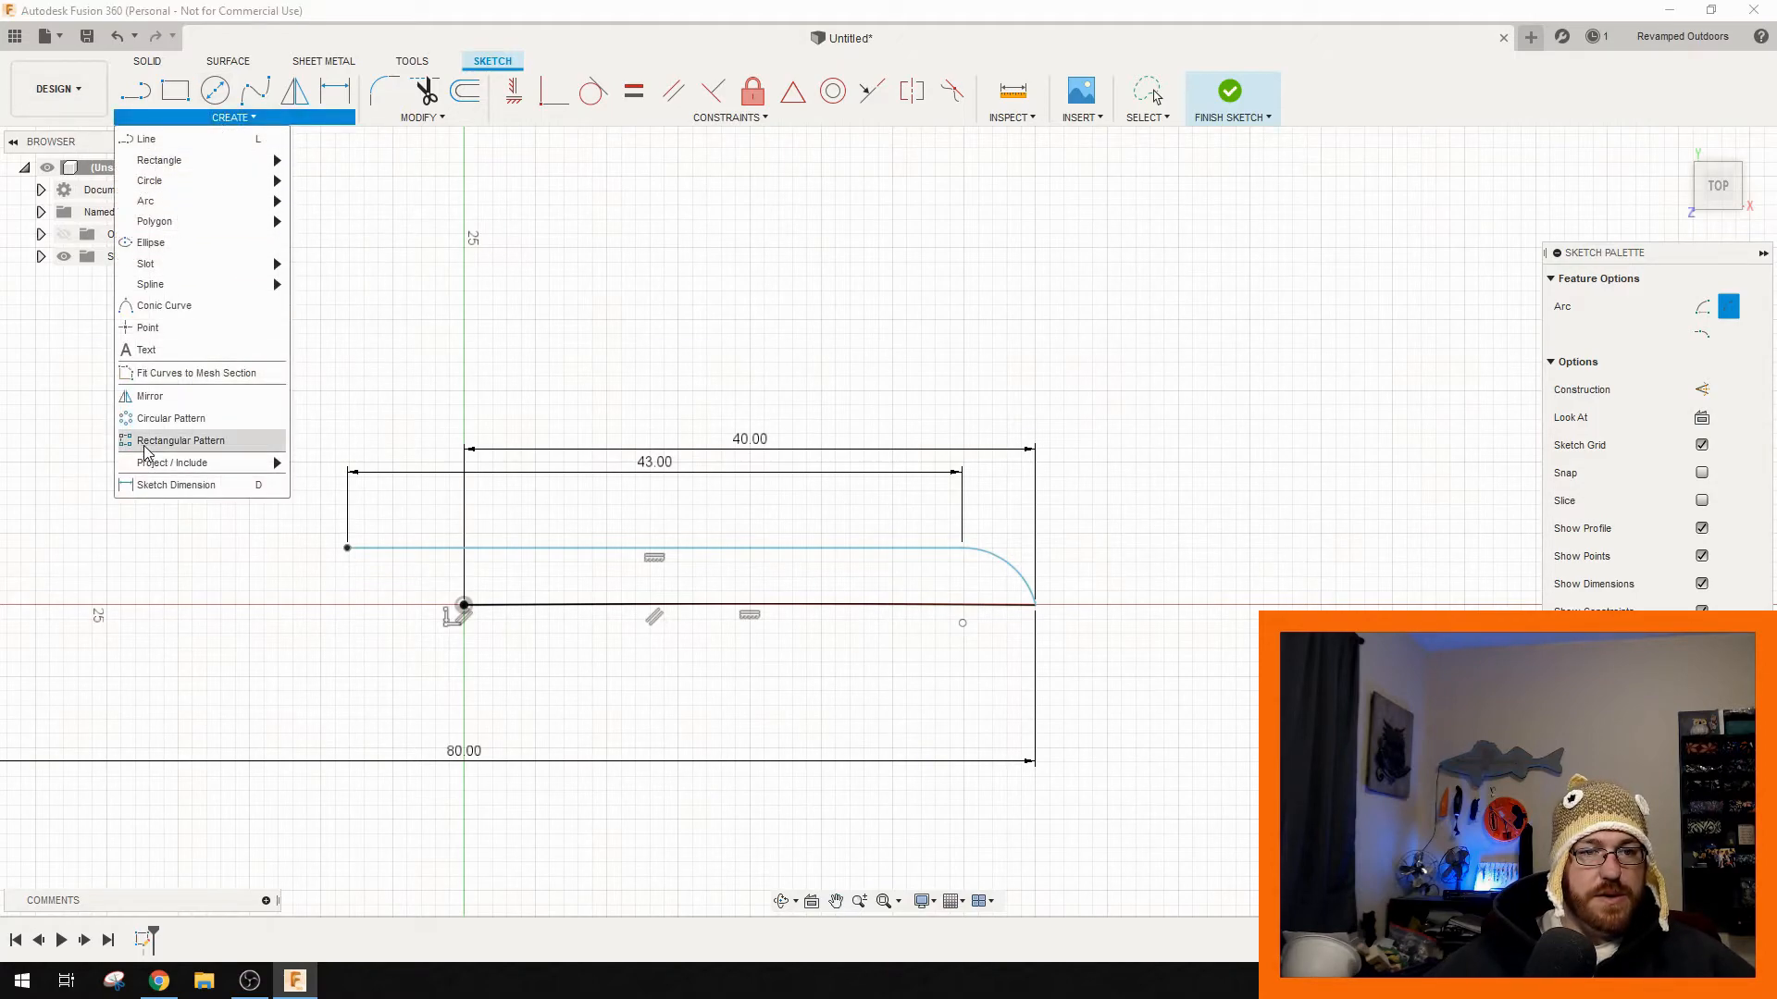
{"action": "left_click", "coordinate": [216, 91]}
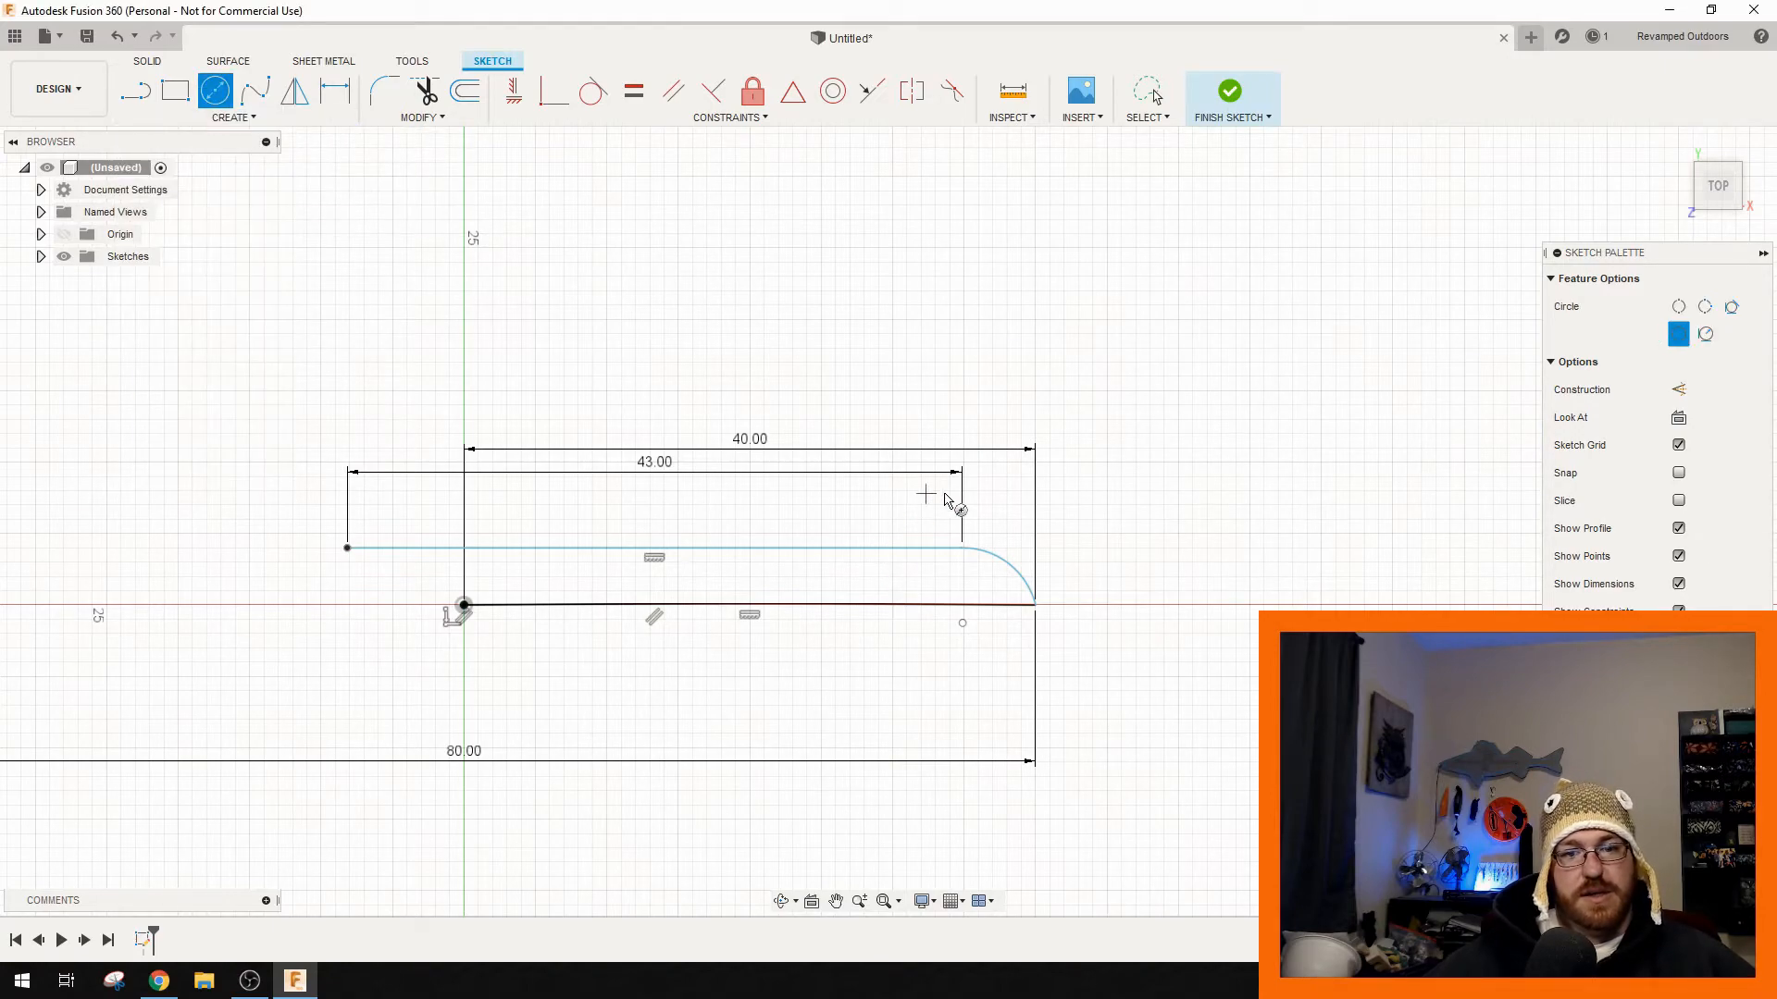
{"action": "scroll", "coordinate": [950, 546], "scroll_direction": "up", "scroll_amount": 5}
{"action": "left_click", "coordinate": [951, 583]}
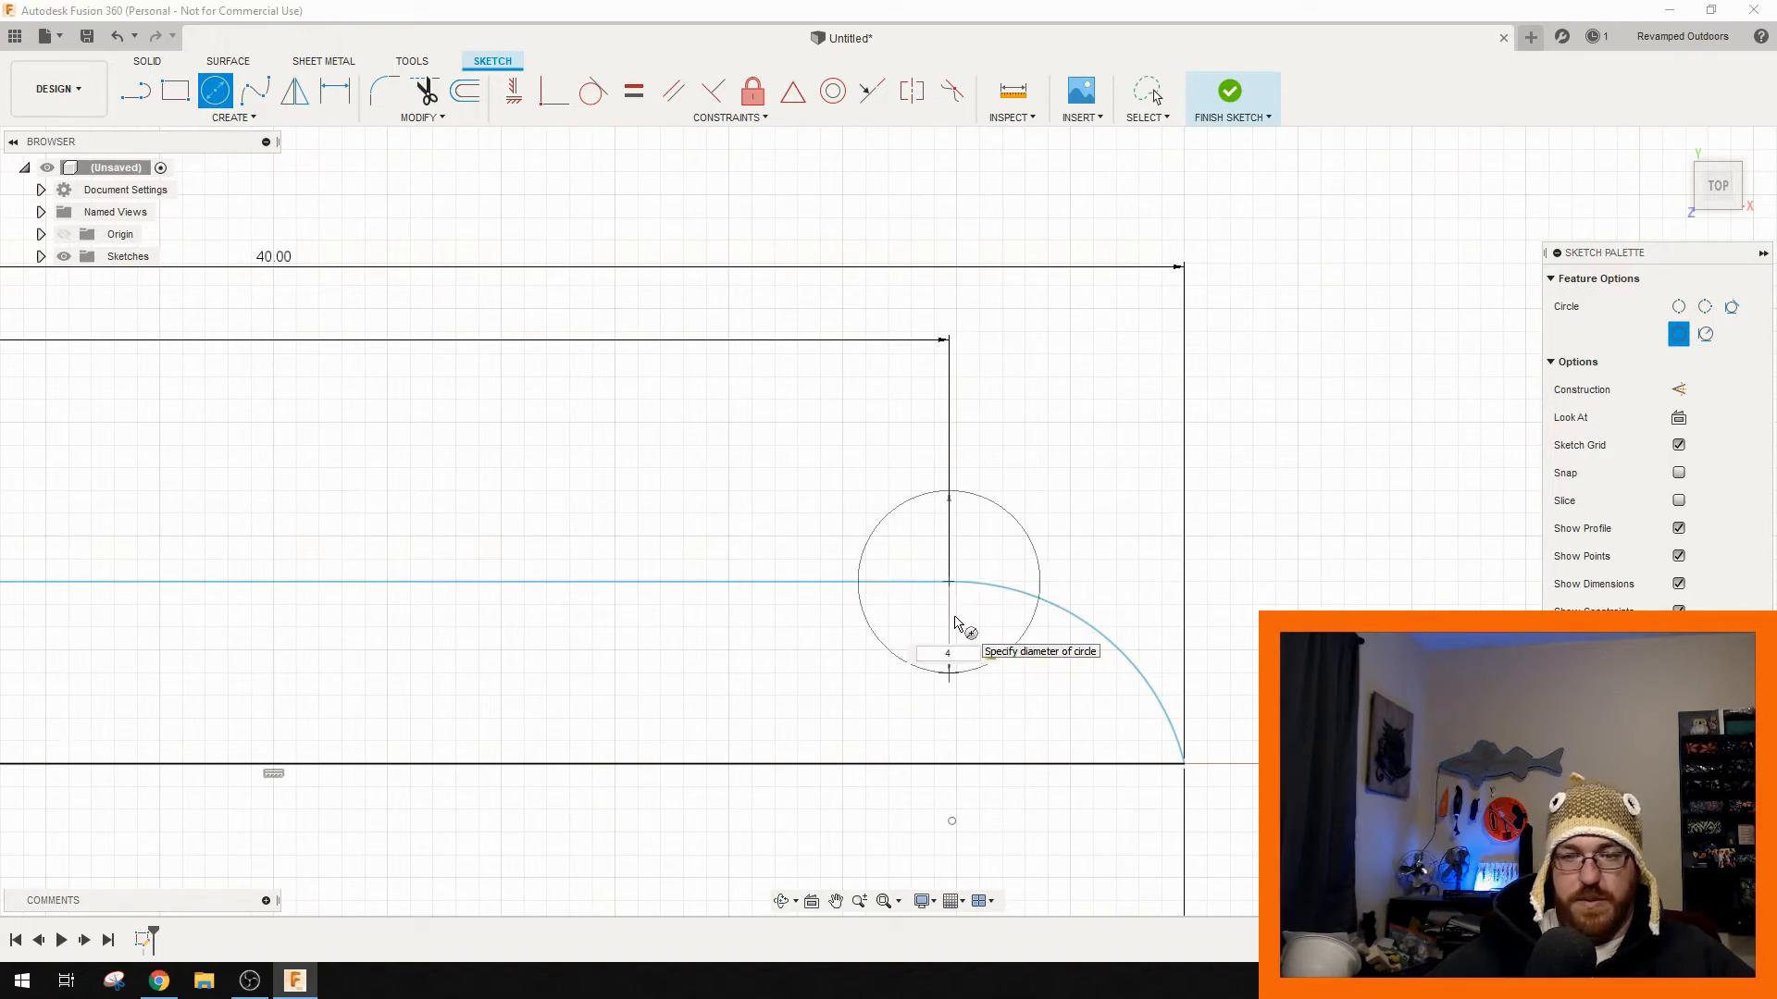
{"action": "type", "text": "1.5"}
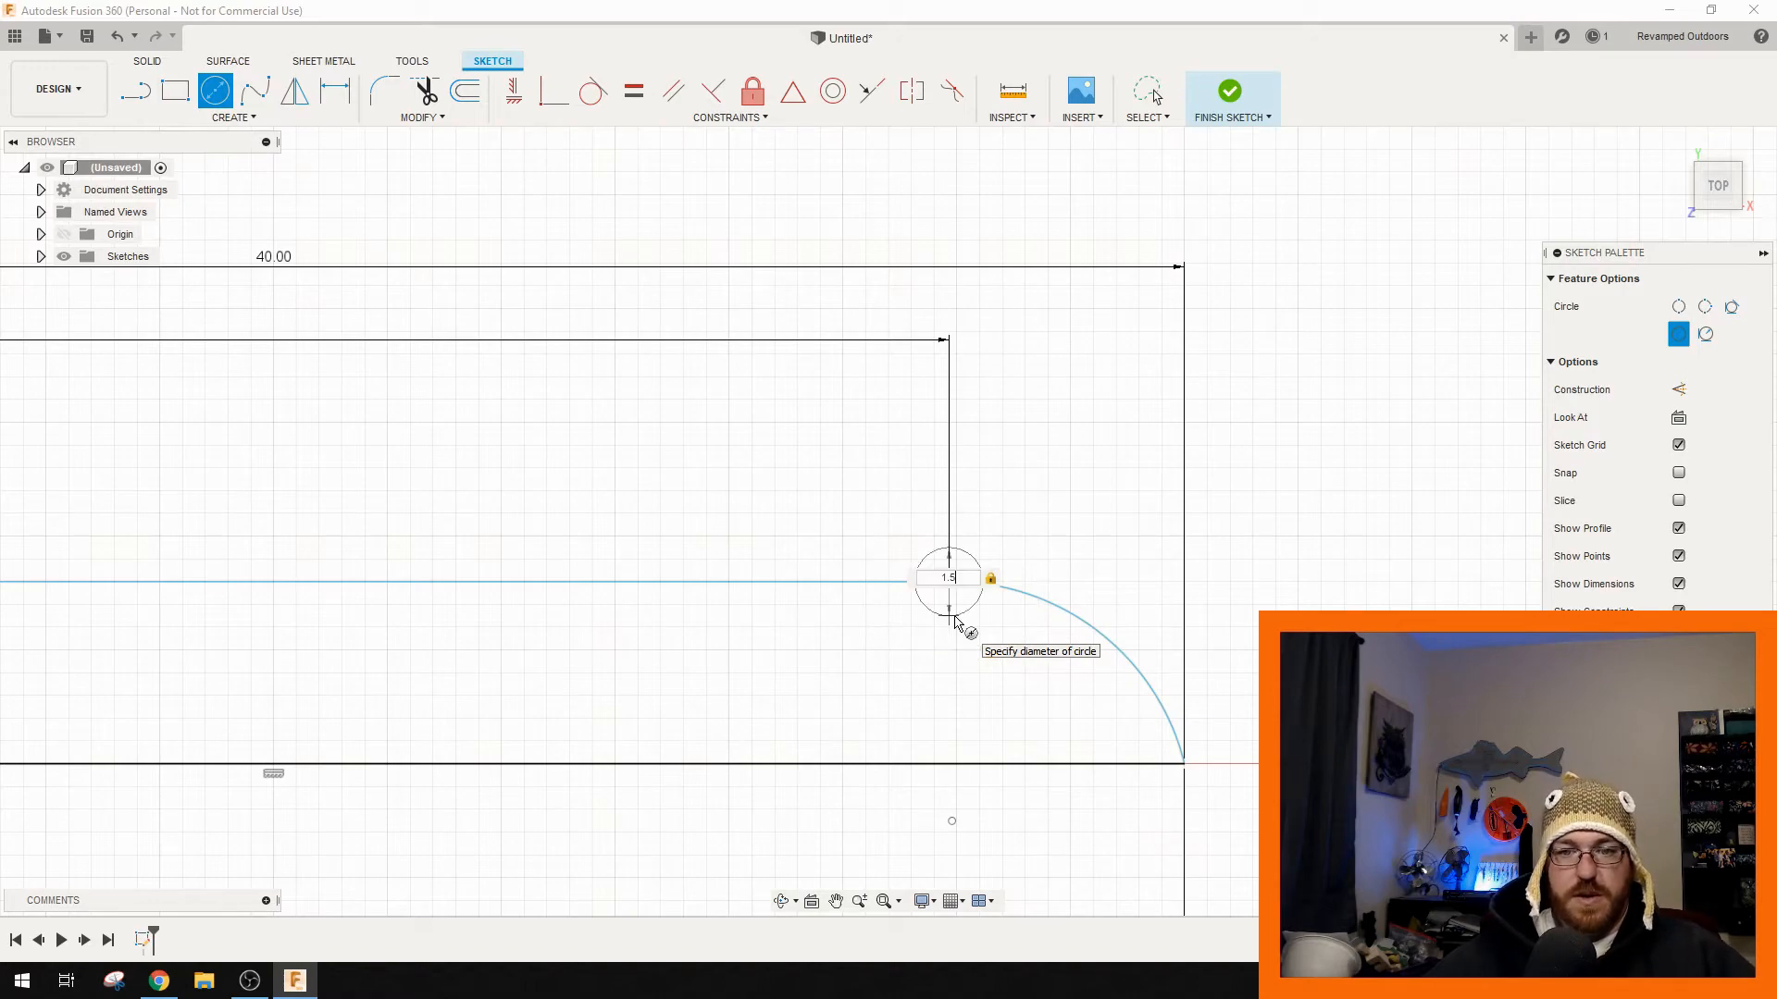
{"action": "key", "text": "Return"}
{"action": "key", "text": "Escape"}
{"action": "scroll", "coordinate": [952, 592], "scroll_direction": "down", "scroll_amount": 5}
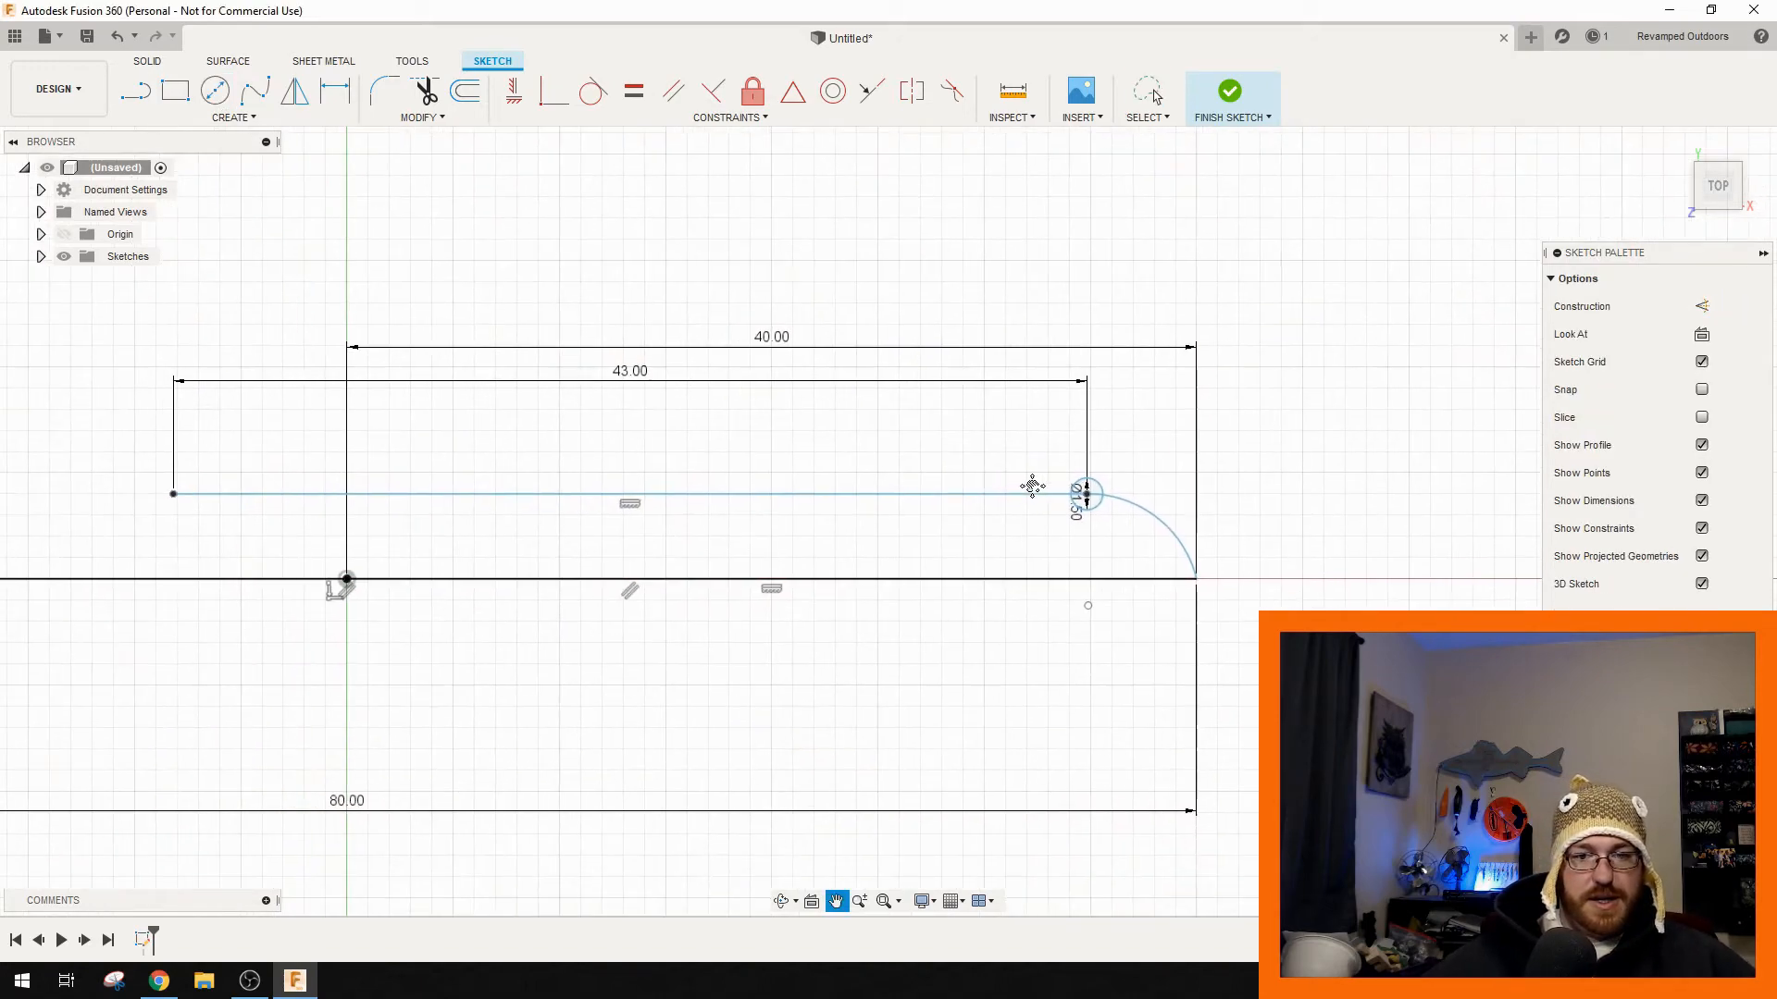
- Set up a rectangular pattern of the 1.5 mm circle along the 43 mm line, with a distance of -21 mm
{"action": "left_click", "coordinate": [233, 117]}
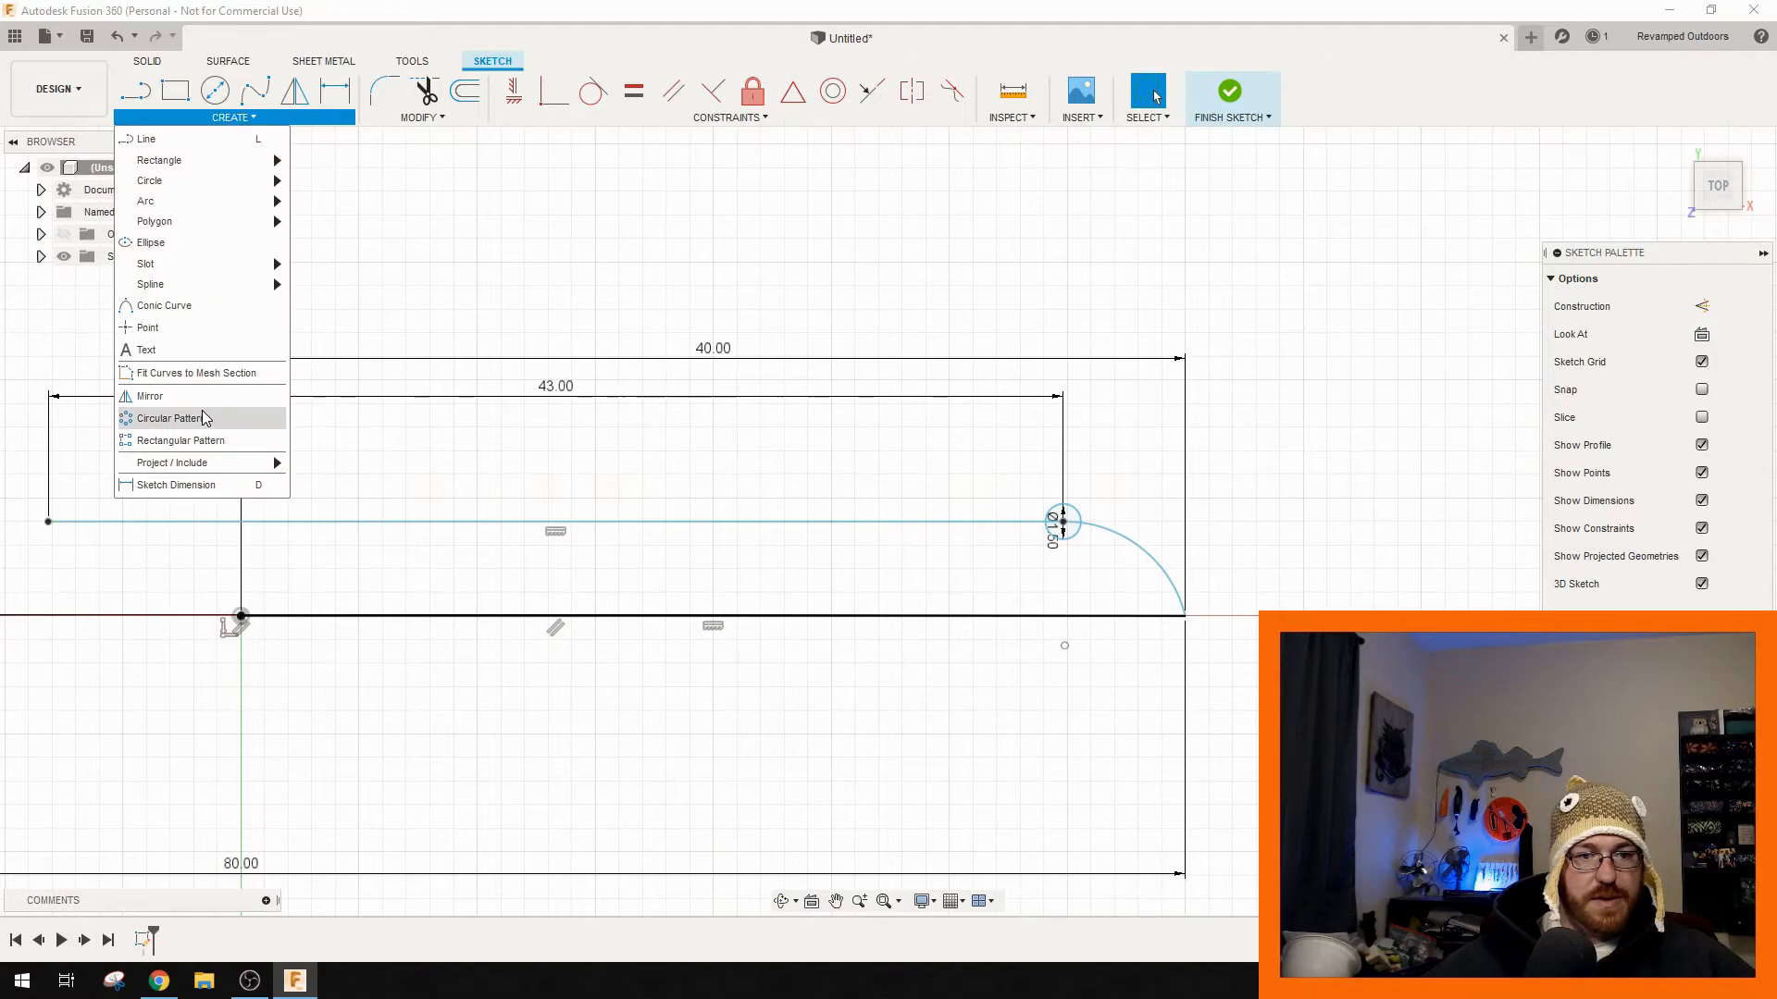
{"action": "left_click", "coordinate": [187, 442]}
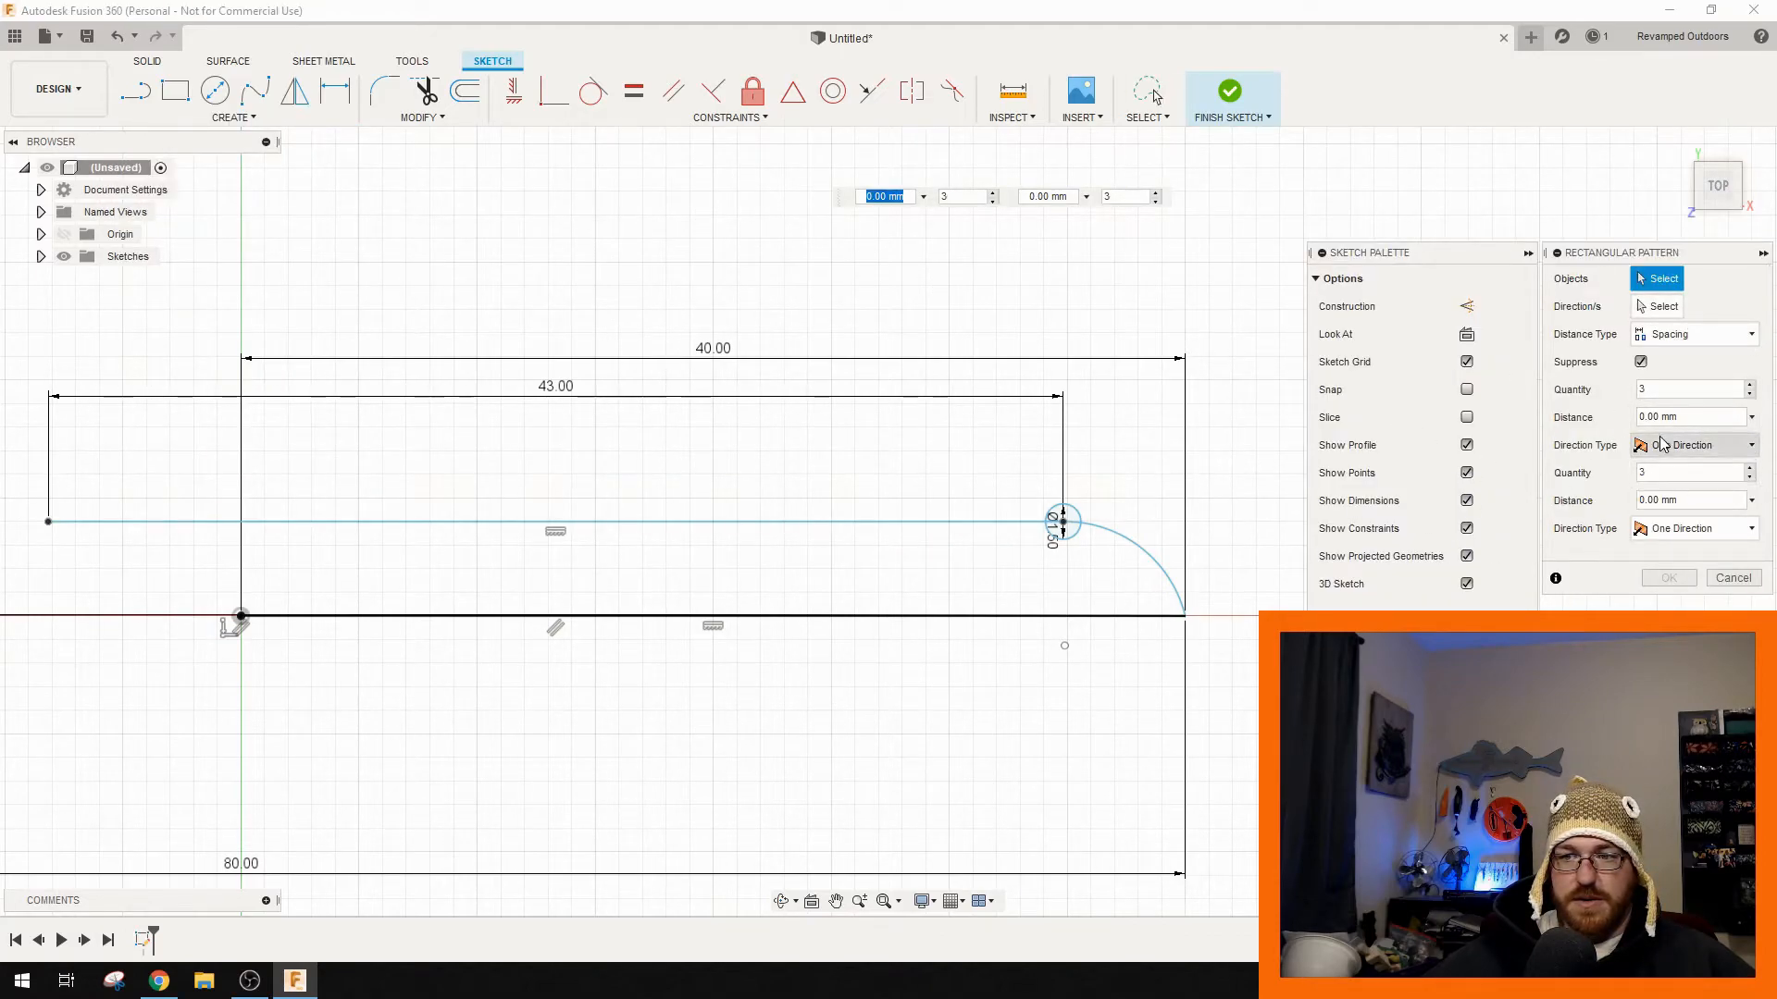
{"action": "left_click", "coordinate": [1662, 336]}
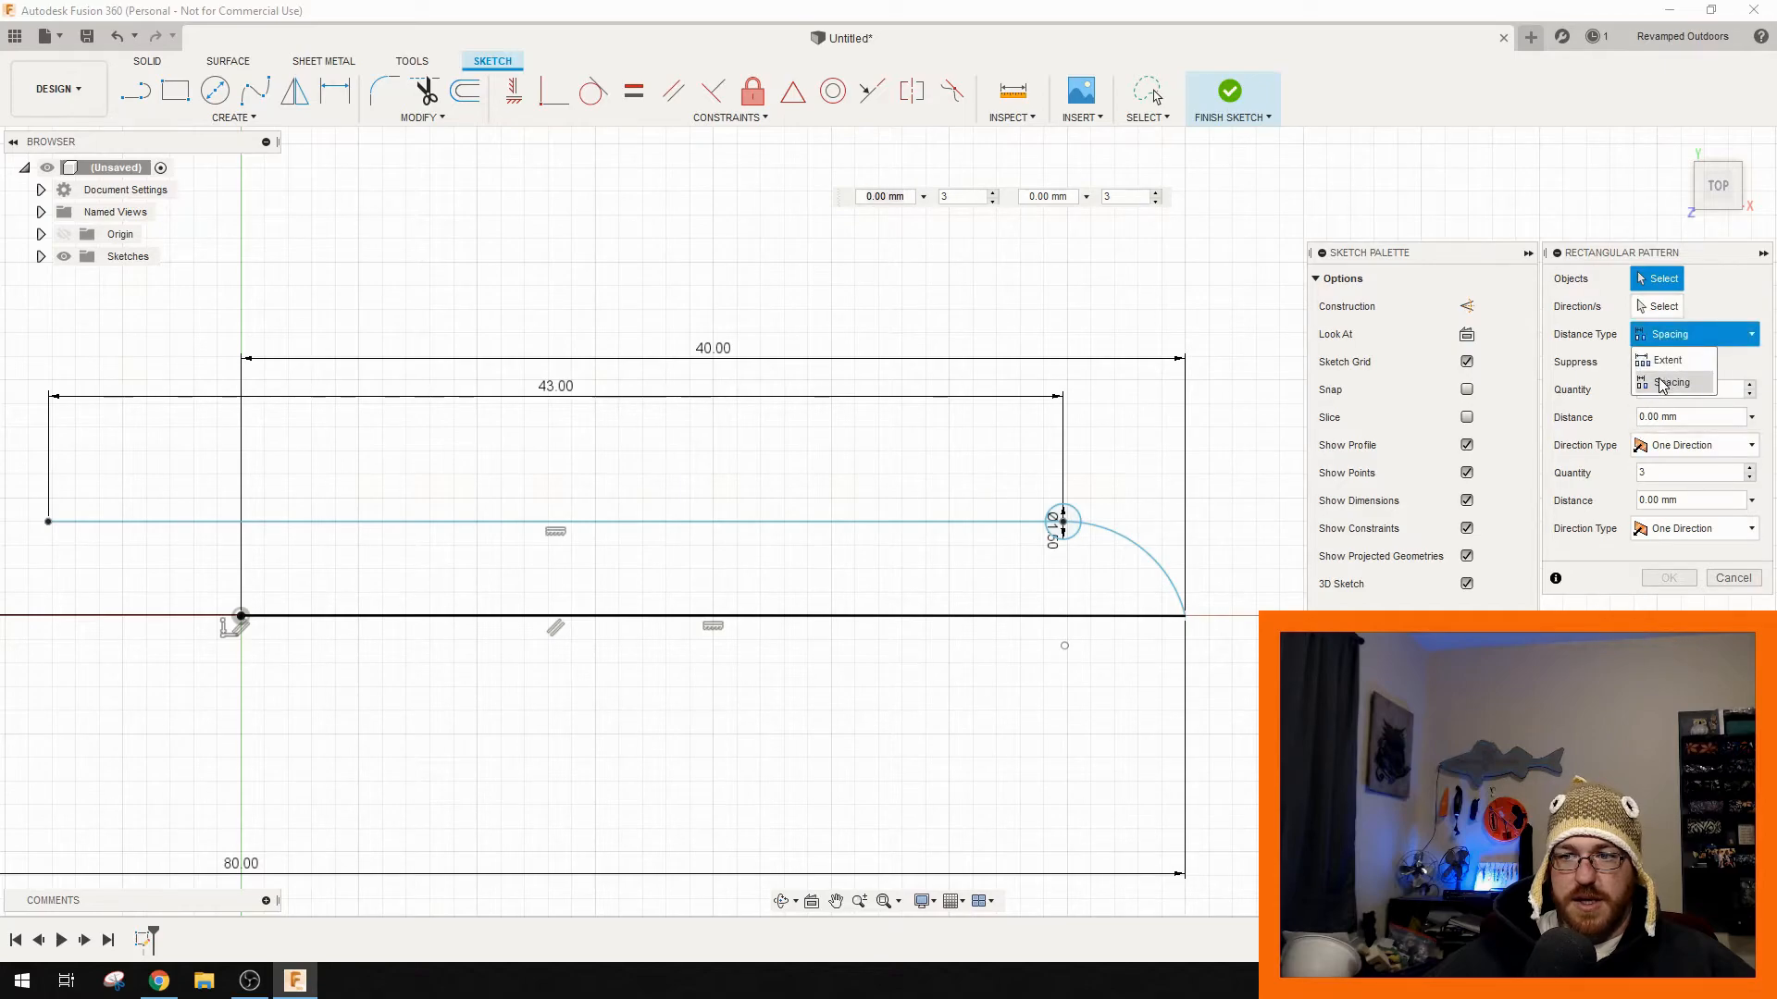
{"action": "left_click", "coordinate": [1716, 298]}
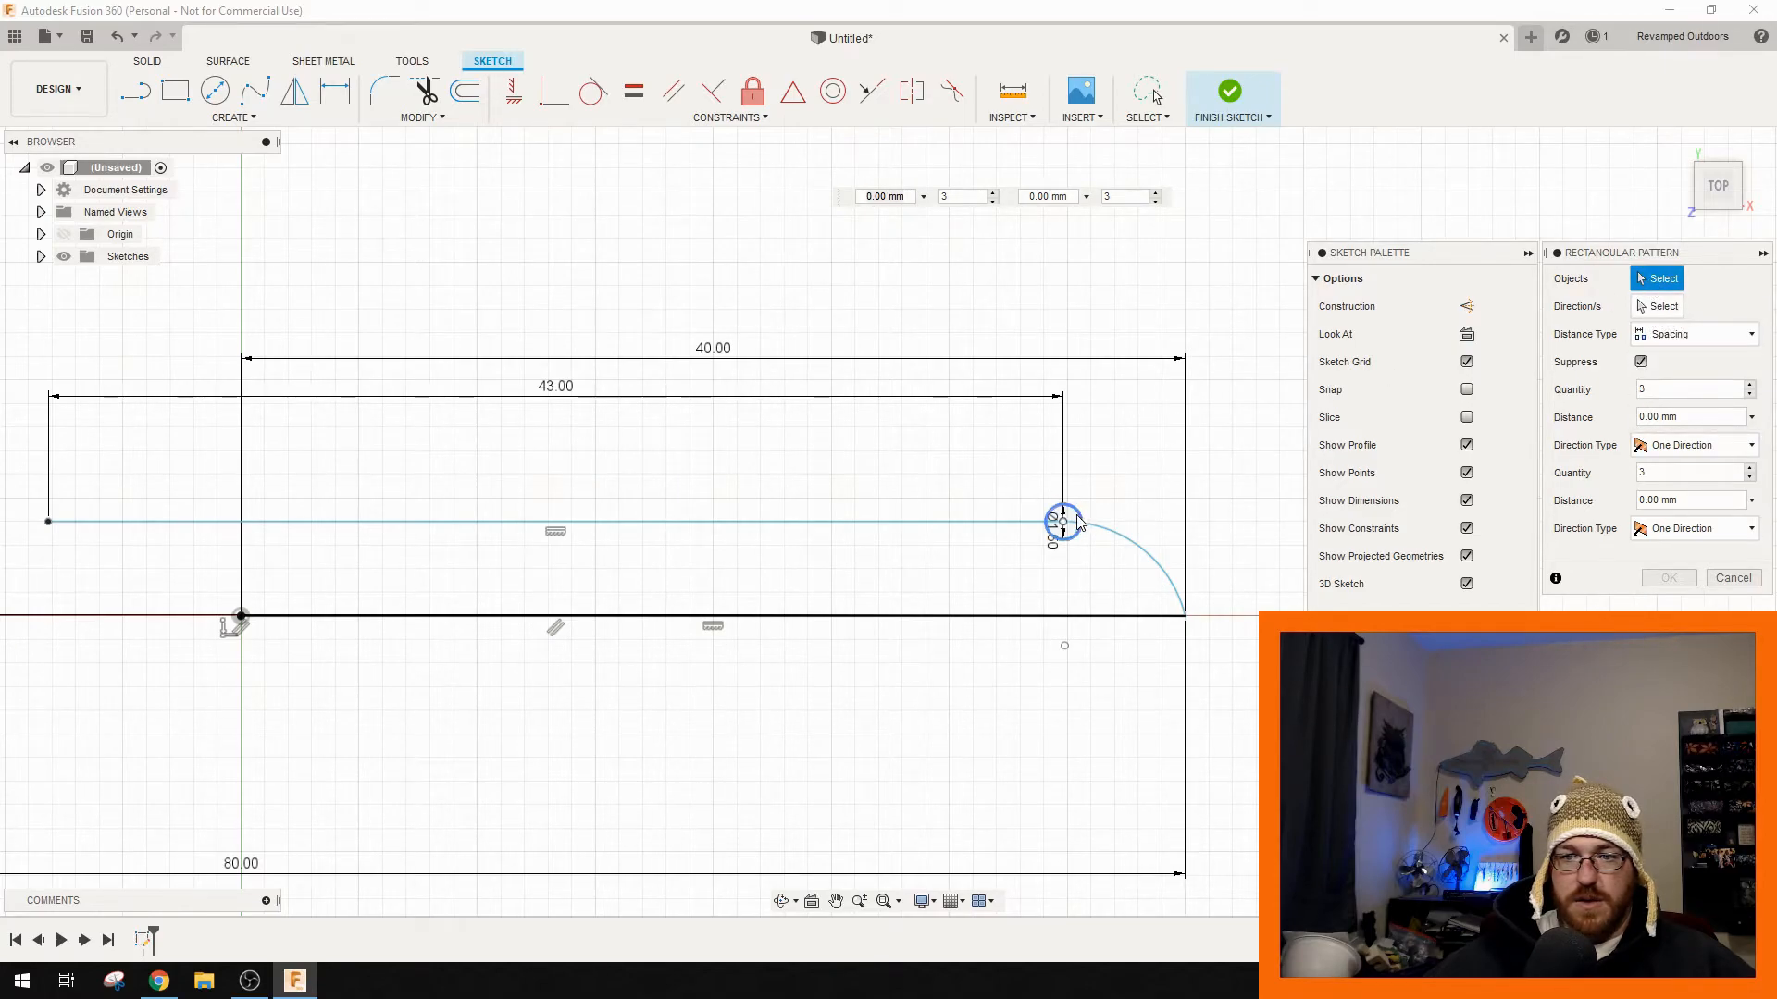
{"action": "left_click", "coordinate": [1076, 520]}
{"action": "left_click", "coordinate": [1638, 310]}
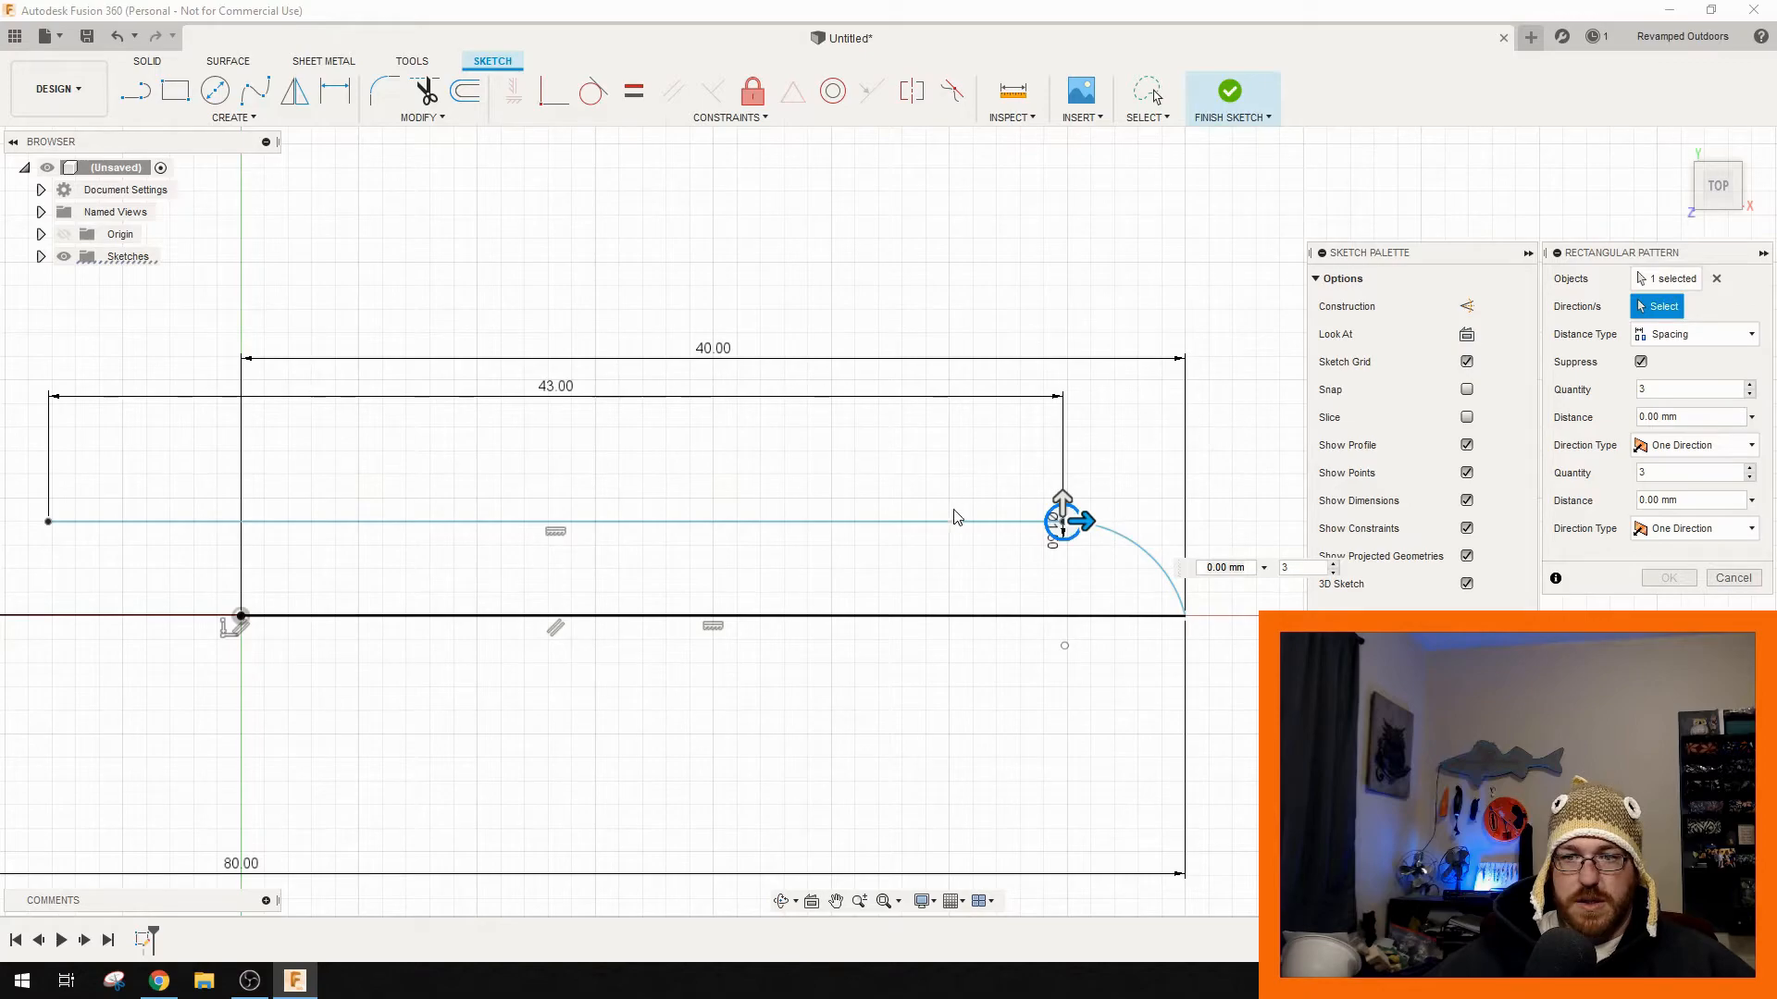
{"action": "left_click_drag", "start_coordinate": [1079, 520], "coordinate": [583, 539]}
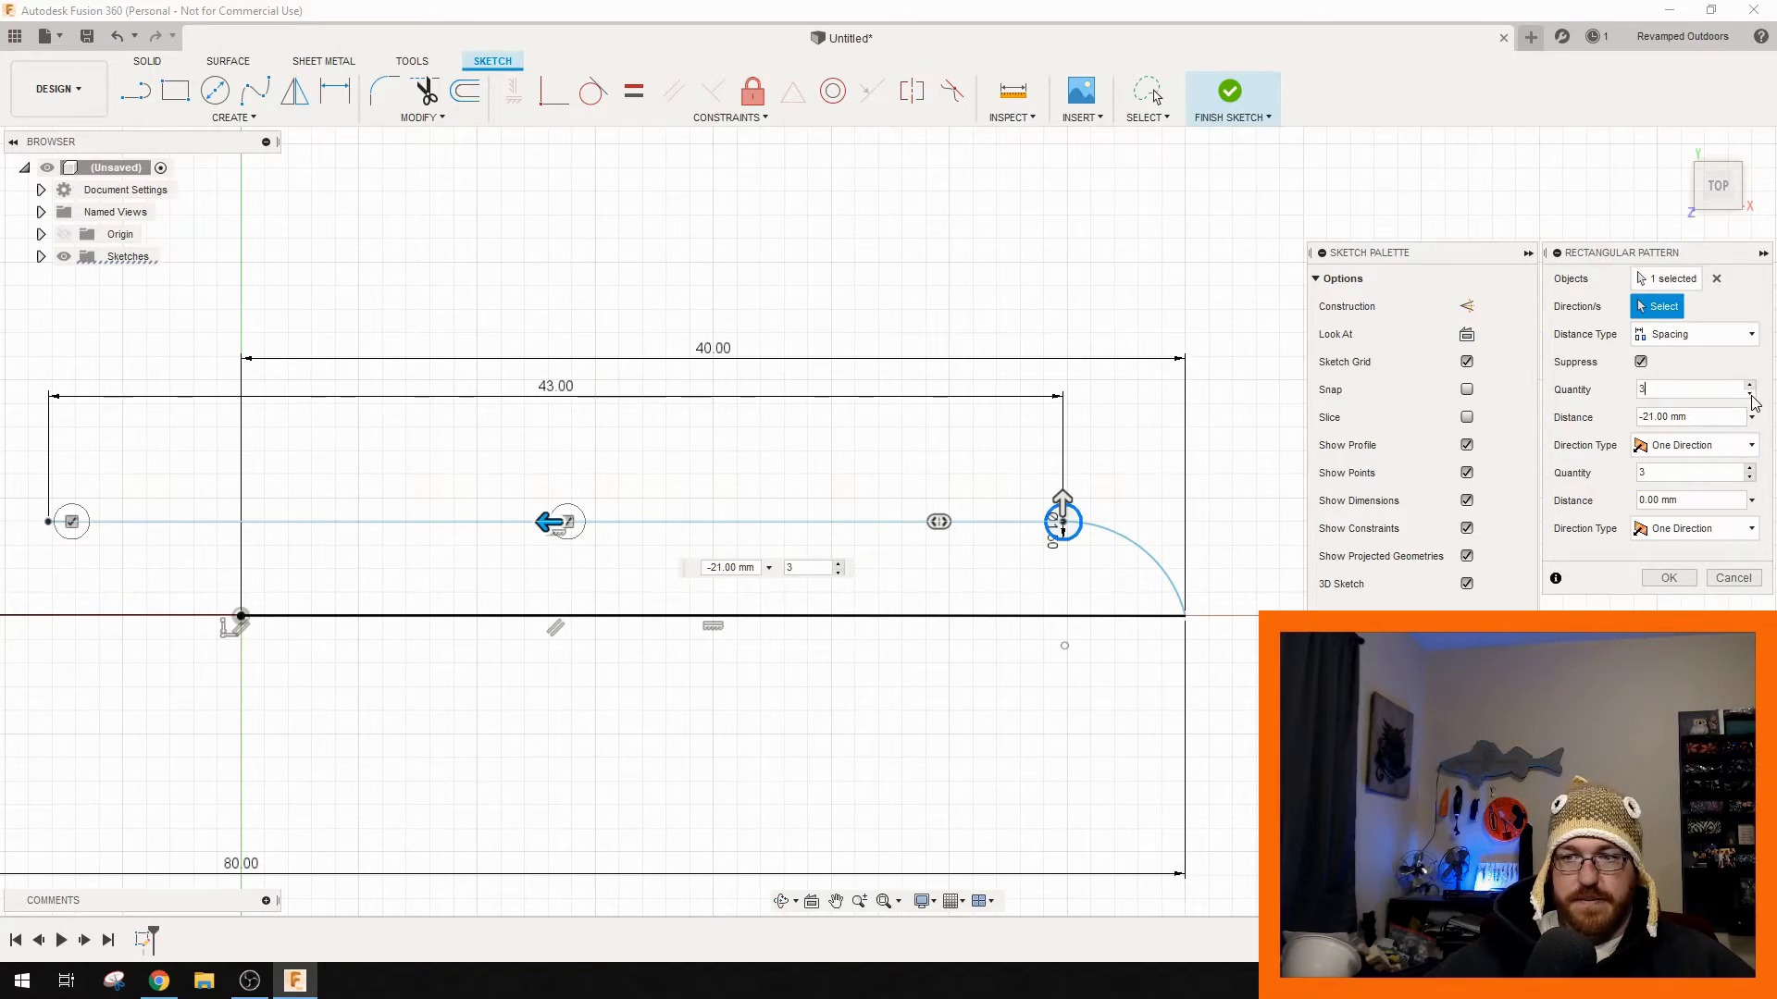
- Switch the pattern's distance type to Extent over -42 mm, set the quantity to 21, and create the row of circles
{"action": "left_click", "coordinate": [1750, 334]}
{"action": "left_click", "coordinate": [1666, 358]}
{"action": "left_click", "coordinate": [1749, 386]}
{"action": "left_click", "coordinate": [1749, 386]}
{"action": "left_click", "coordinate": [1749, 386]}
{"action": "left_click", "coordinate": [1748, 385]}
{"action": "left_click", "coordinate": [1749, 385]}
{"action": "left_click", "coordinate": [1749, 386]}
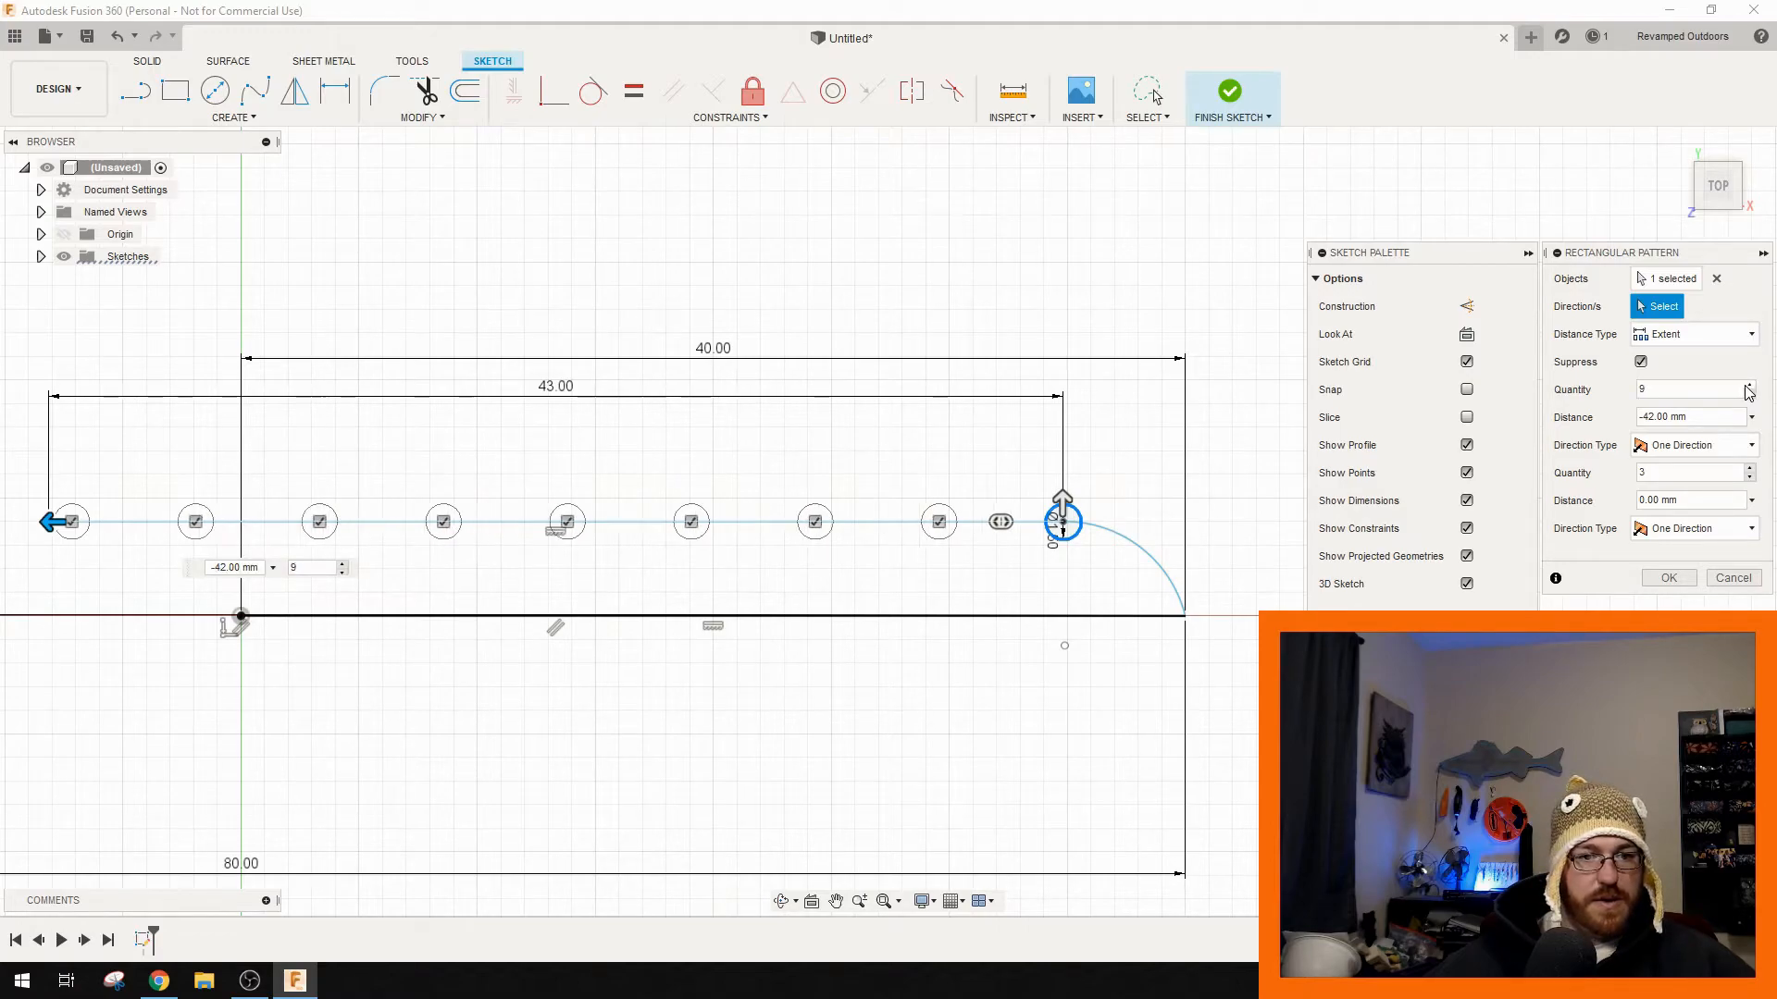
{"action": "left_click", "coordinate": [1749, 386]}
{"action": "left_click", "coordinate": [1749, 385]}
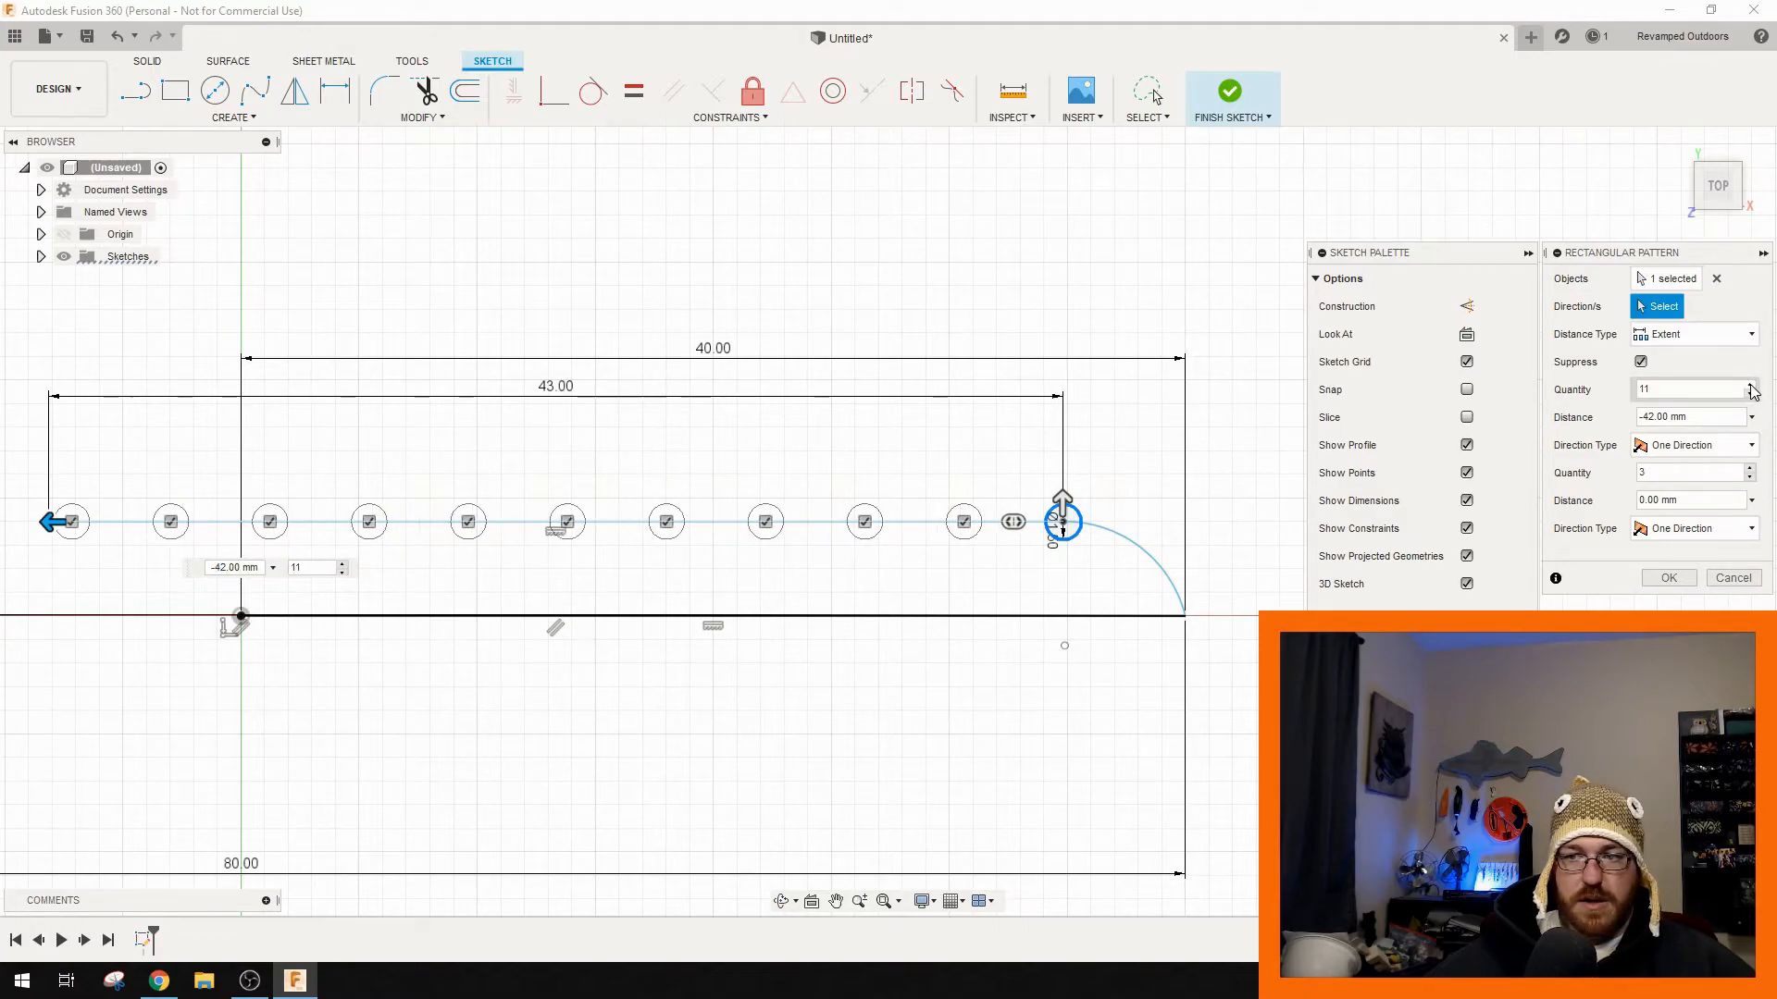
{"action": "left_click", "coordinate": [1749, 386]}
{"action": "left_click", "coordinate": [1748, 385]}
{"action": "left_click", "coordinate": [1749, 386]}
{"action": "left_click", "coordinate": [1749, 386]}
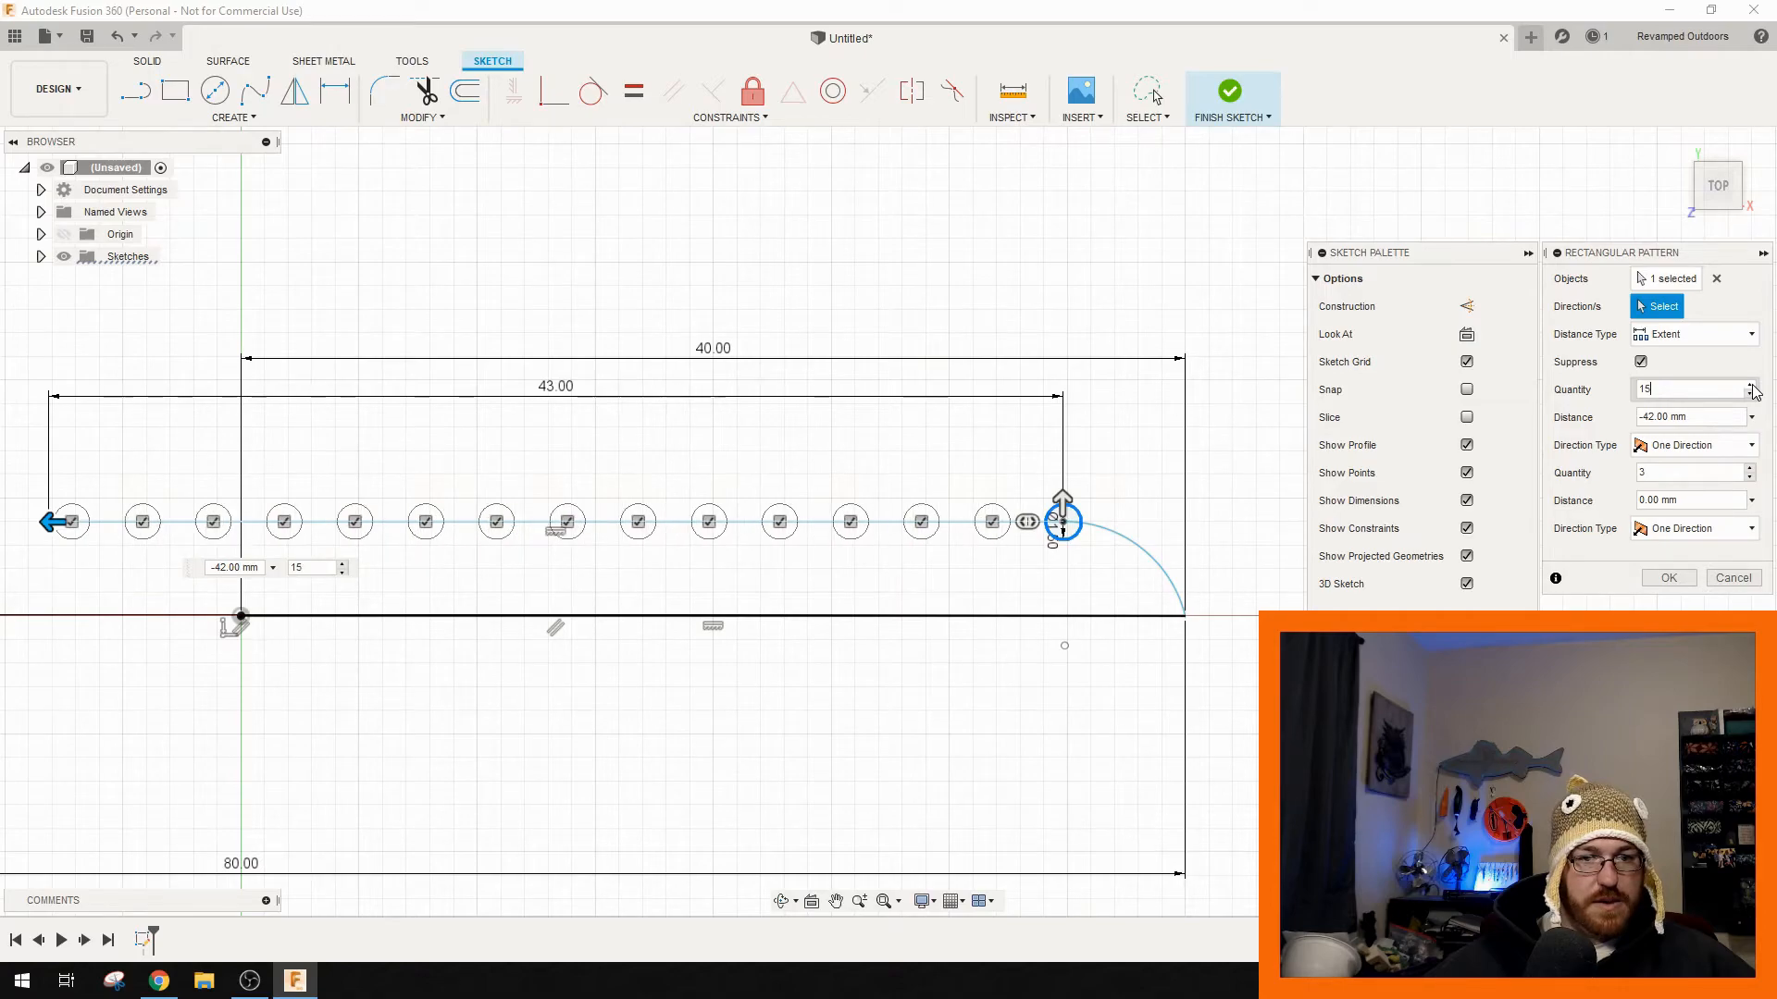
{"action": "left_click", "coordinate": [1749, 386]}
{"action": "left_click", "coordinate": [1749, 385]}
{"action": "left_click", "coordinate": [1749, 386]}
{"action": "left_click", "coordinate": [1749, 386]}
{"action": "left_click", "coordinate": [1749, 386]}
{"action": "left_click", "coordinate": [1749, 386]}
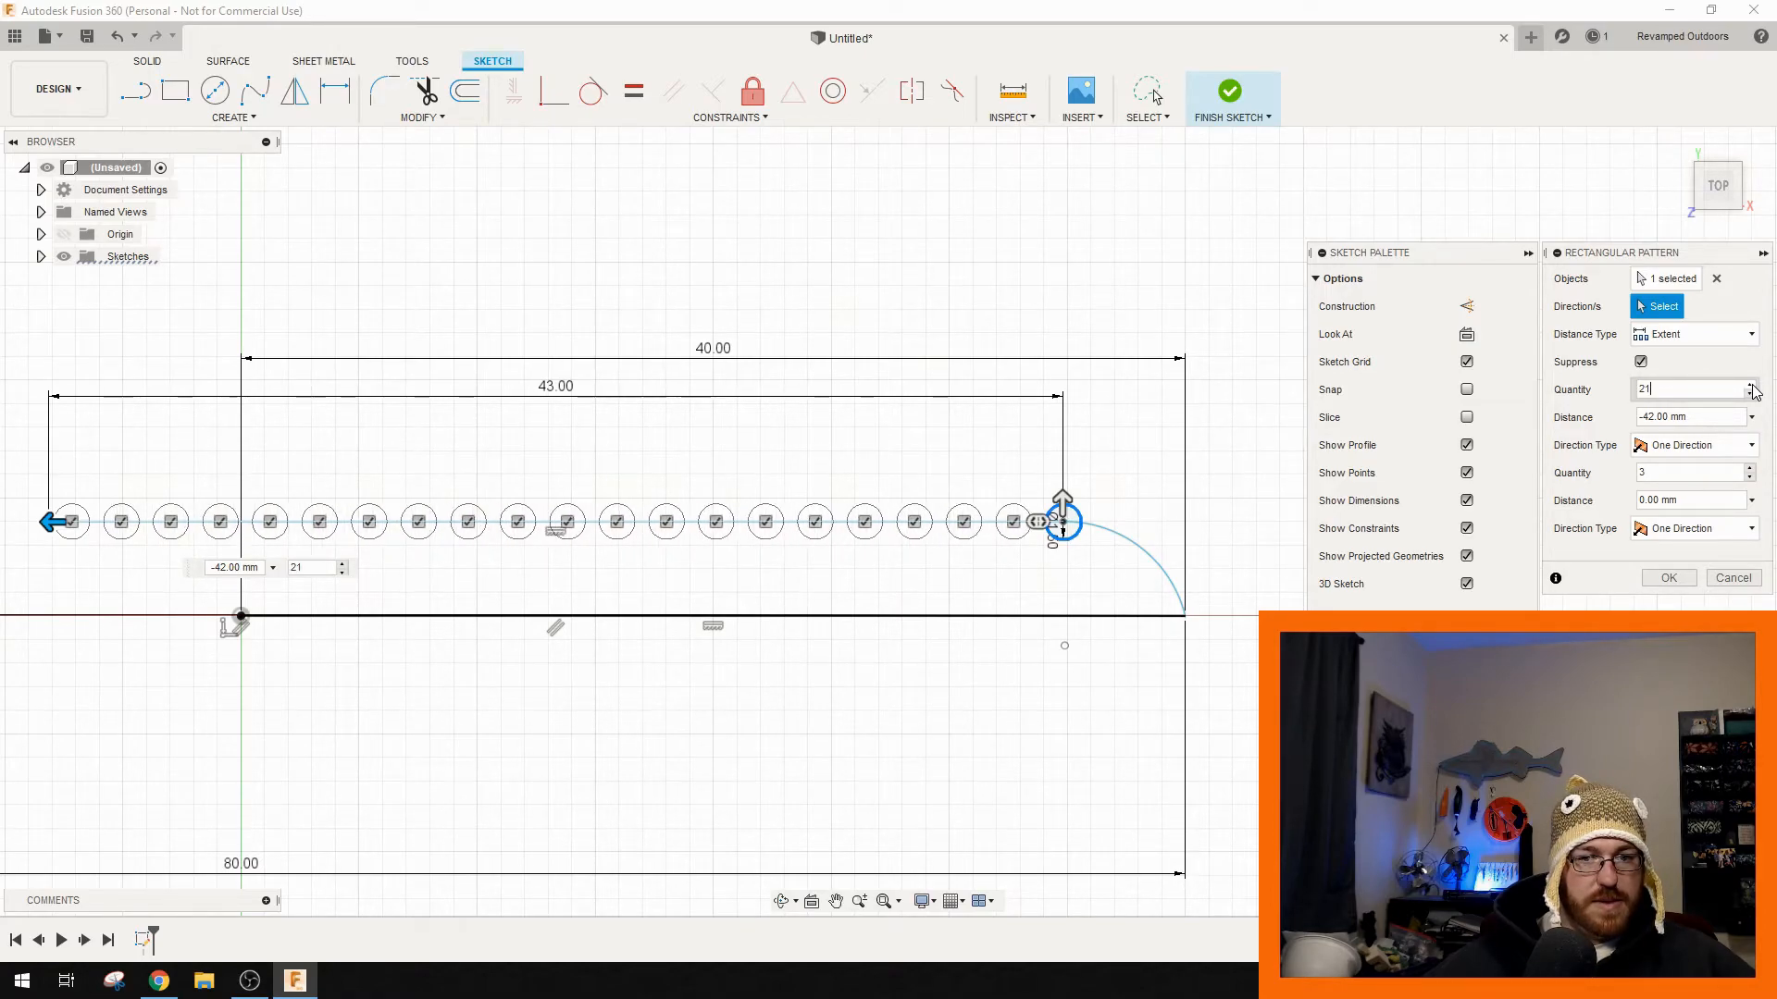
{"action": "left_click", "coordinate": [1669, 578]}
- Draw a vertical line from the free end of the 43 mm line down to the baseline, closing the body profile
{"action": "middle_click_drag", "start_coordinate": [643, 564], "coordinate": [1031, 496]}
{"action": "mouse_move", "coordinate": [579, 532]}
{"action": "middle_mouse_down"}
{"action": "mouse_move", "coordinate": [774, 548]}
{"action": "mouse_move", "coordinate": [752, 560]}
{"action": "middle_mouse_up"}
{"action": "key", "text": "l"}
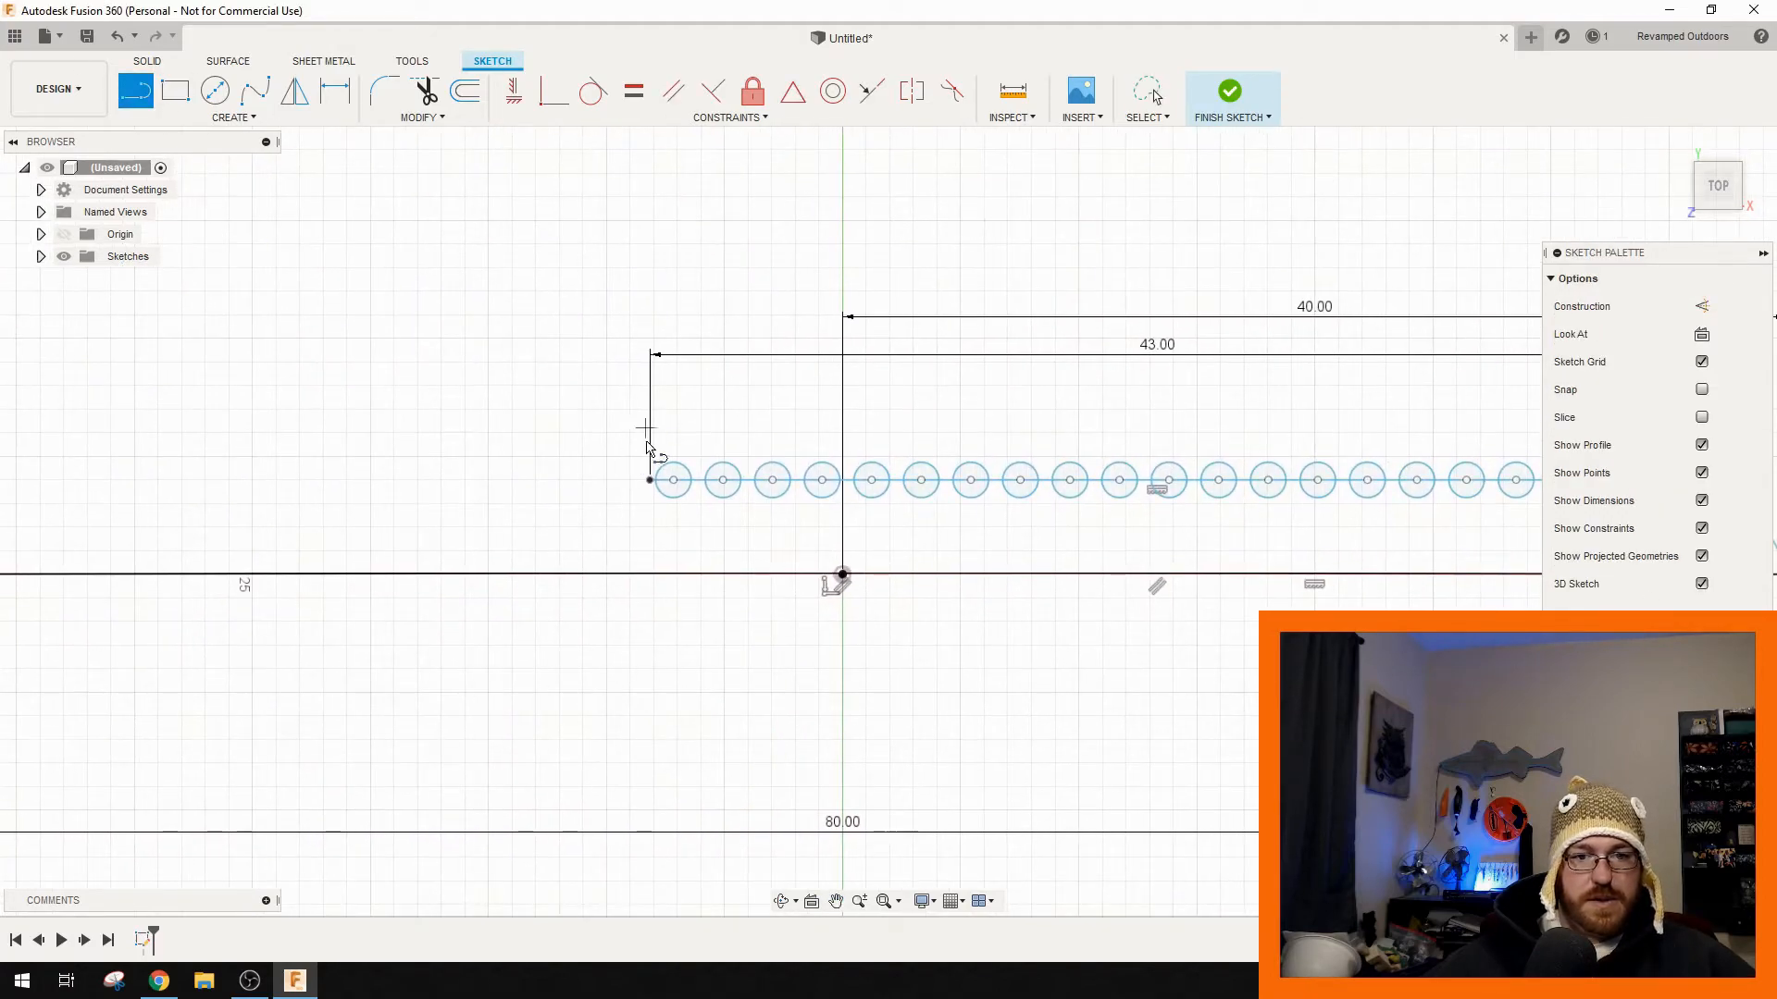
{"action": "left_click", "coordinate": [649, 480]}
{"action": "left_click", "coordinate": [650, 574]}
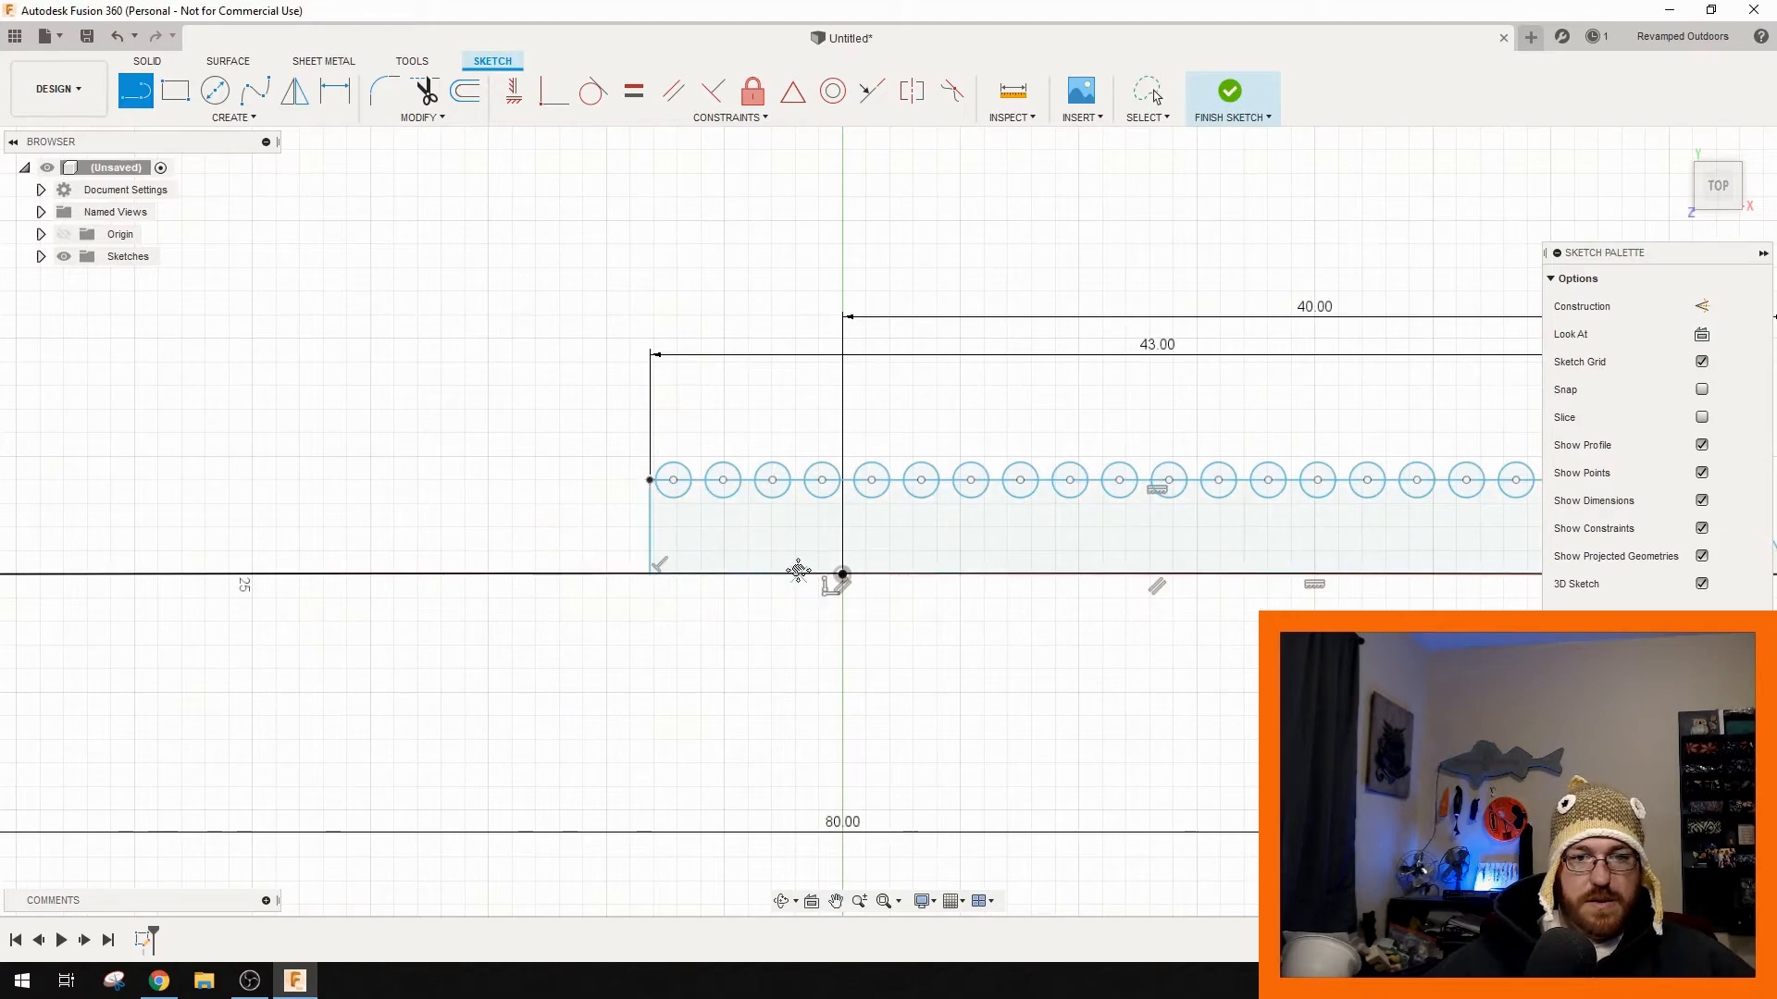
- Try to select the body profile and the circle regions along its upper edge one by one
{"action": "middle_click_drag", "start_coordinate": [825, 583], "coordinate": [619, 607]}
{"action": "middle_click_drag", "start_coordinate": [926, 546], "coordinate": [788, 575]}
{"action": "scroll", "coordinate": [396, 560], "scroll_direction": "up", "scroll_amount": 3}
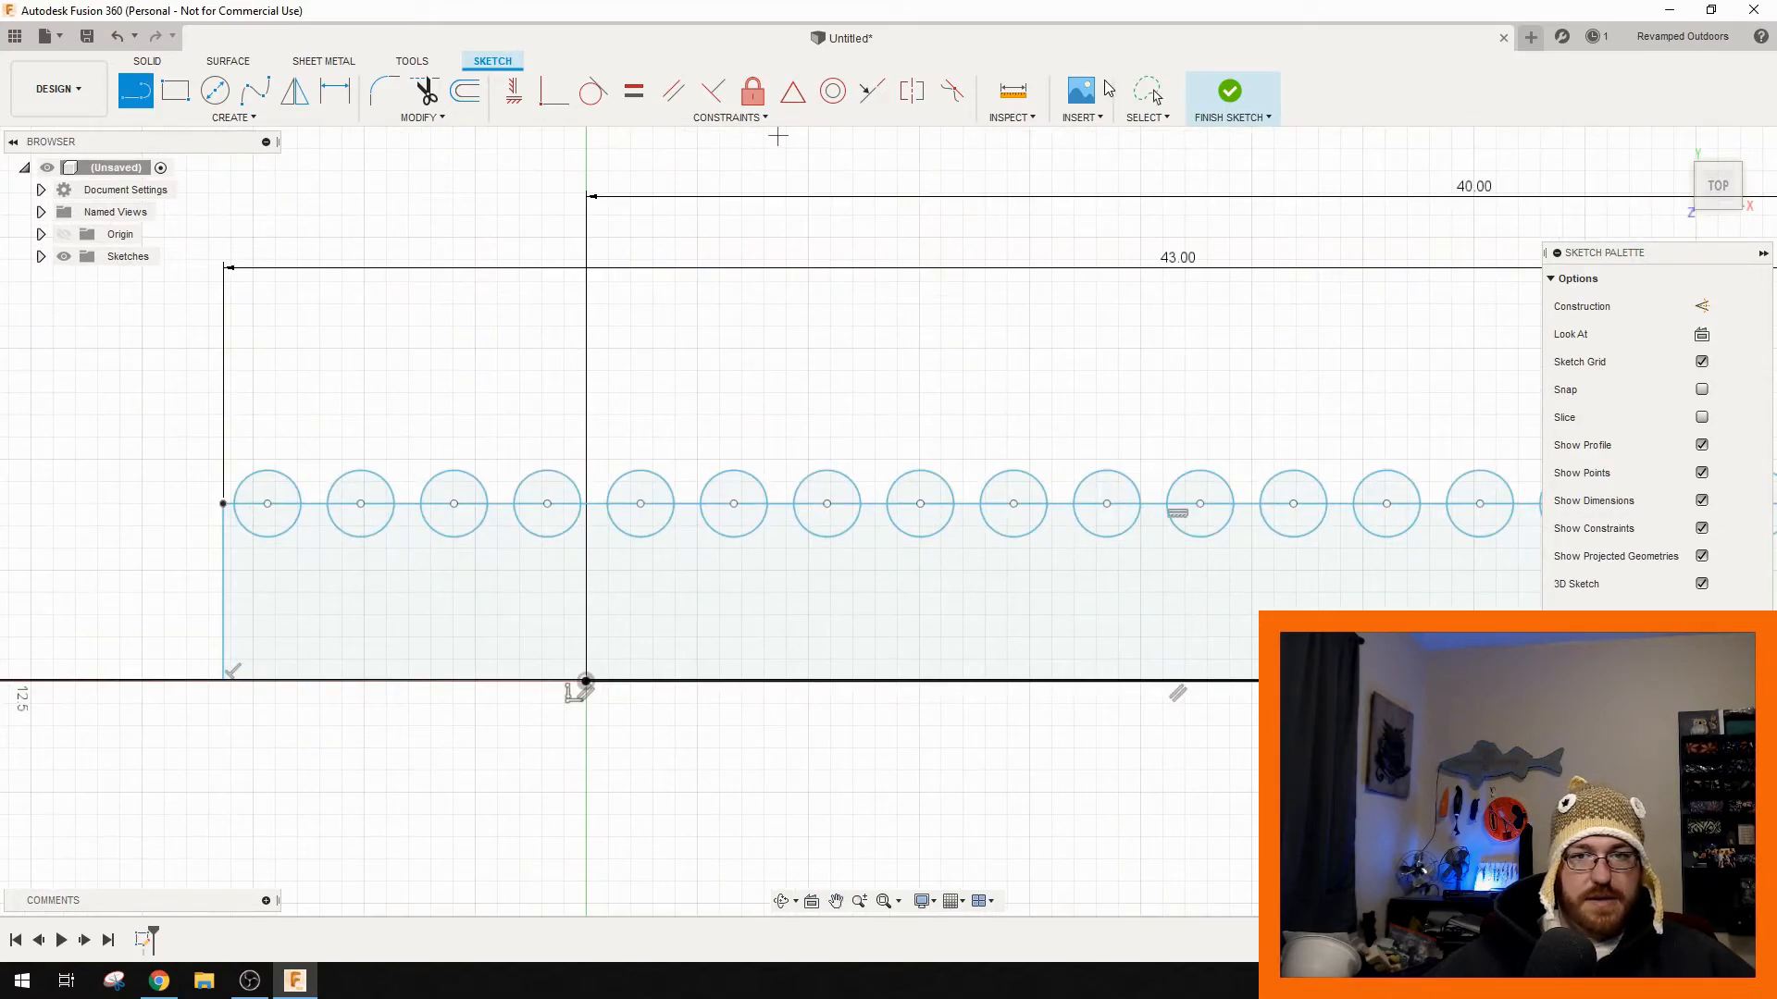
{"action": "left_click", "coordinate": [1152, 96]}
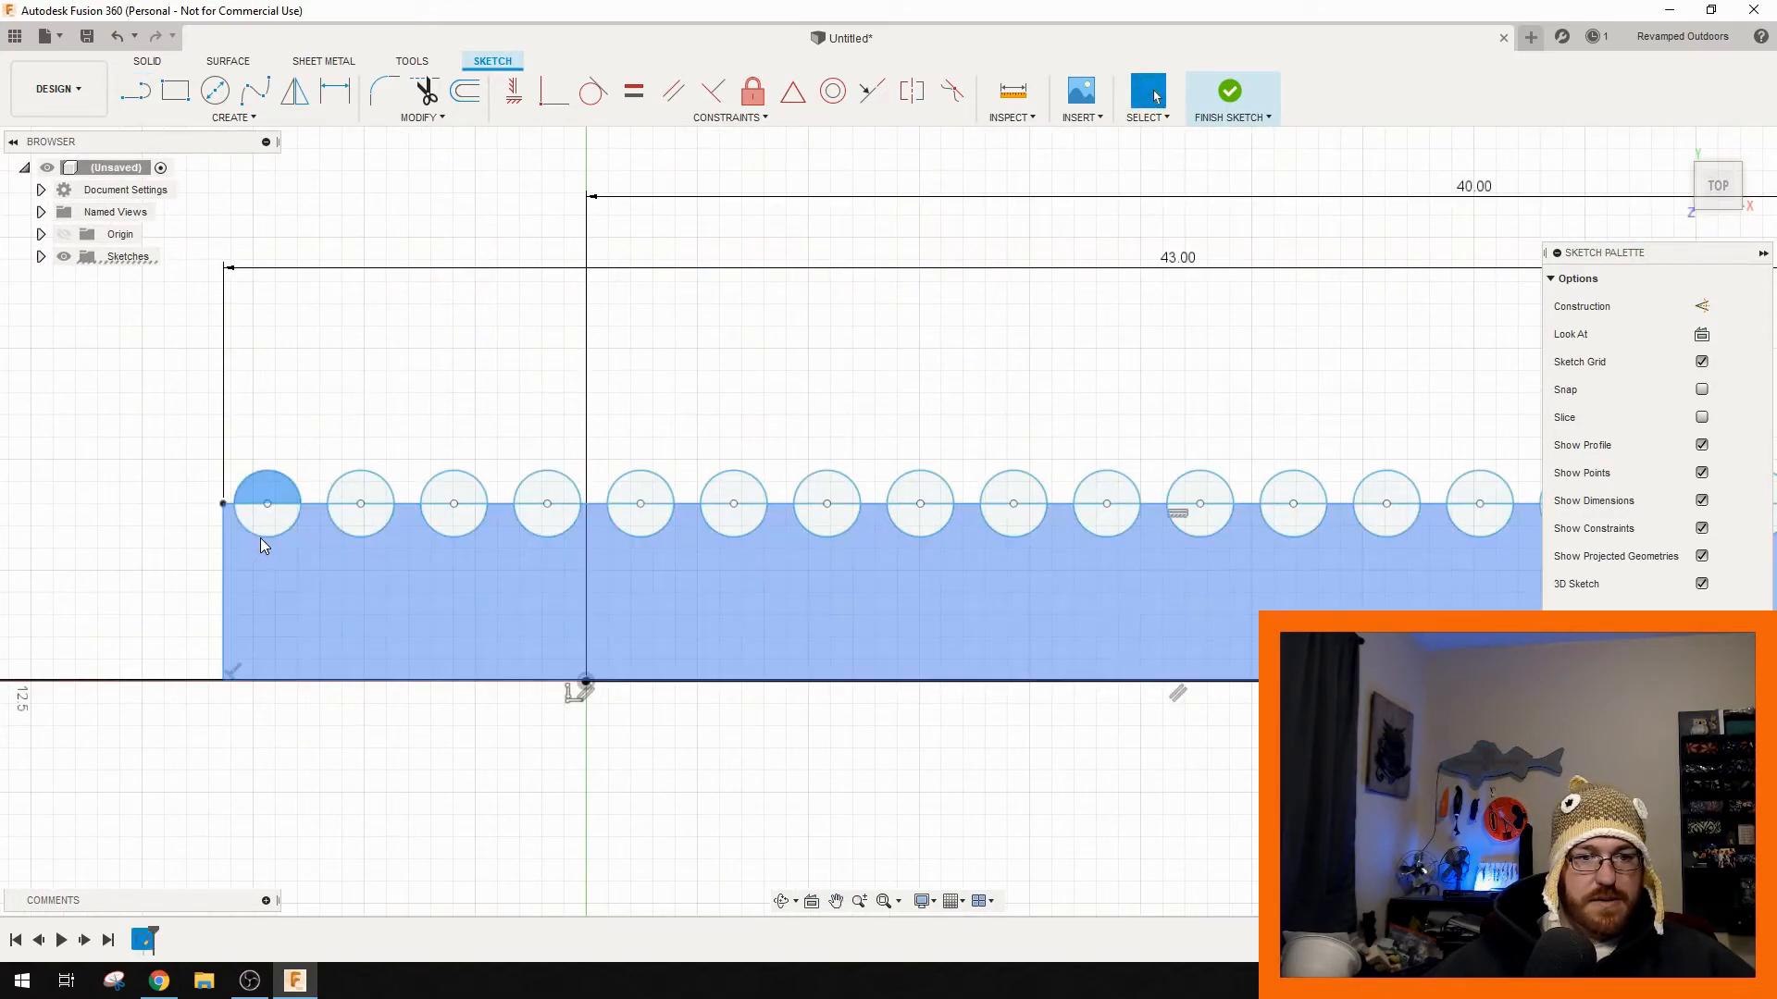
{"action": "left_click", "coordinate": [271, 519], "text": "ctrl"}
{"action": "left_click", "coordinate": [317, 534], "text": "ctrl"}
{"action": "left_click", "coordinate": [353, 492], "text": "ctrl"}
{"action": "left_click", "coordinate": [356, 524], "text": "ctrl"}
{"action": "scroll", "coordinate": [435, 462], "scroll_direction": "down", "scroll_amount": 5}
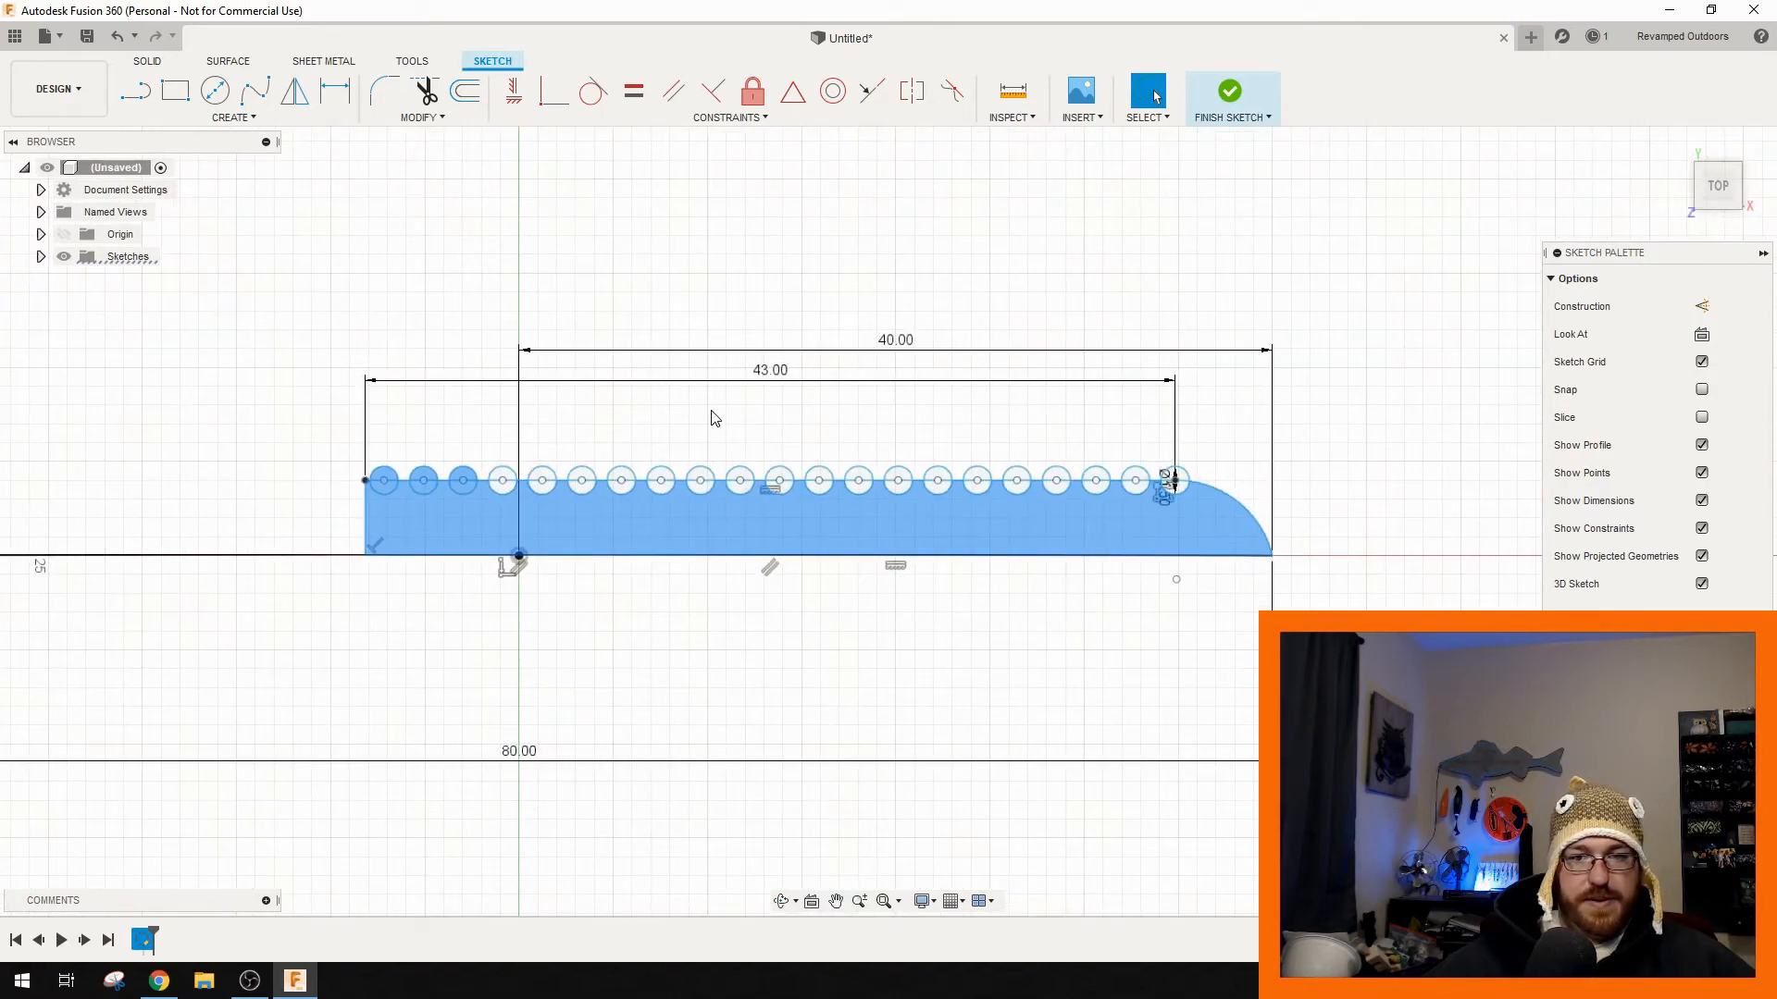
- Try to window-select the whole profile with its circles, and undo the accidental move of the 80 mm dimension
{"action": "left_click", "coordinate": [296, 440]}
{"action": "mouse_move", "coordinate": [296, 441]}
{"action": "left_mouse_down"}
{"action": "mouse_move", "coordinate": [1136, 613]}
{"action": "mouse_move", "coordinate": [972, 427]}
{"action": "mouse_move", "coordinate": [592, 457]}
{"action": "mouse_move", "coordinate": [314, 454]}
{"action": "left_mouse_up"}
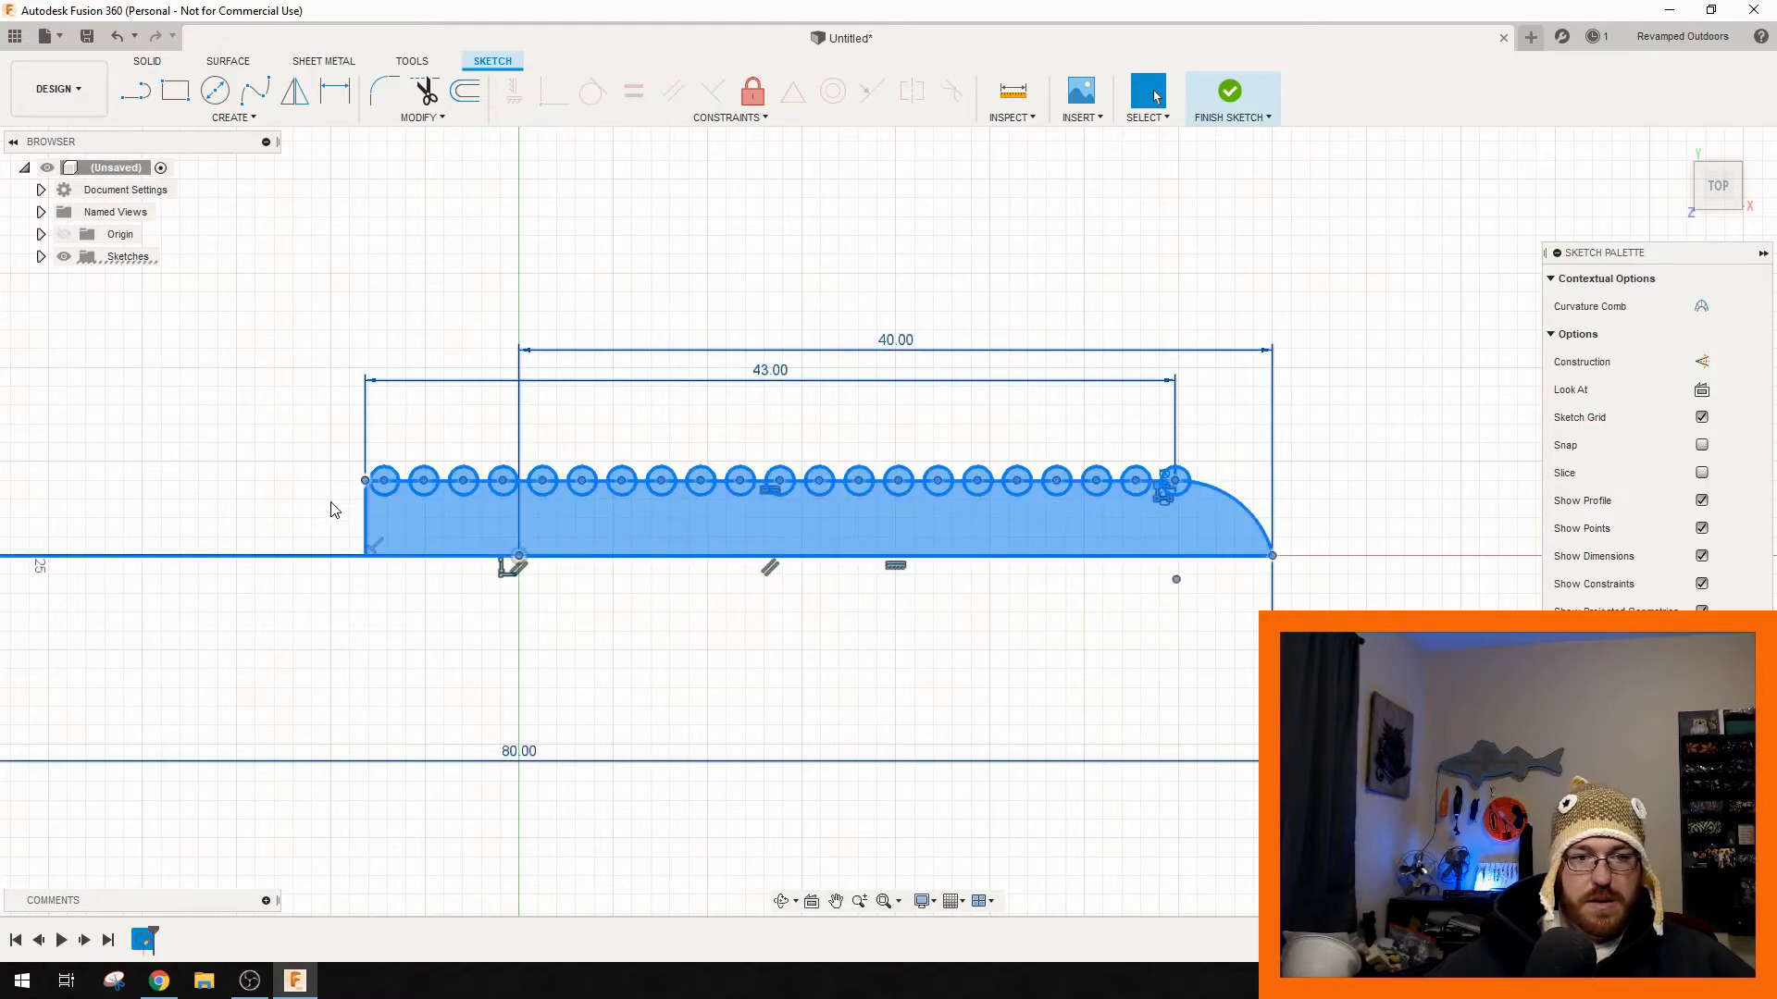
{"action": "left_click", "coordinate": [498, 662]}
{"action": "mouse_move", "coordinate": [273, 422]}
{"action": "left_mouse_down"}
{"action": "mouse_move", "coordinate": [871, 757]}
{"action": "mouse_move", "coordinate": [1348, 555]}
{"action": "mouse_move", "coordinate": [375, 483]}
{"action": "mouse_move", "coordinate": [683, 730]}
{"action": "left_mouse_up"}
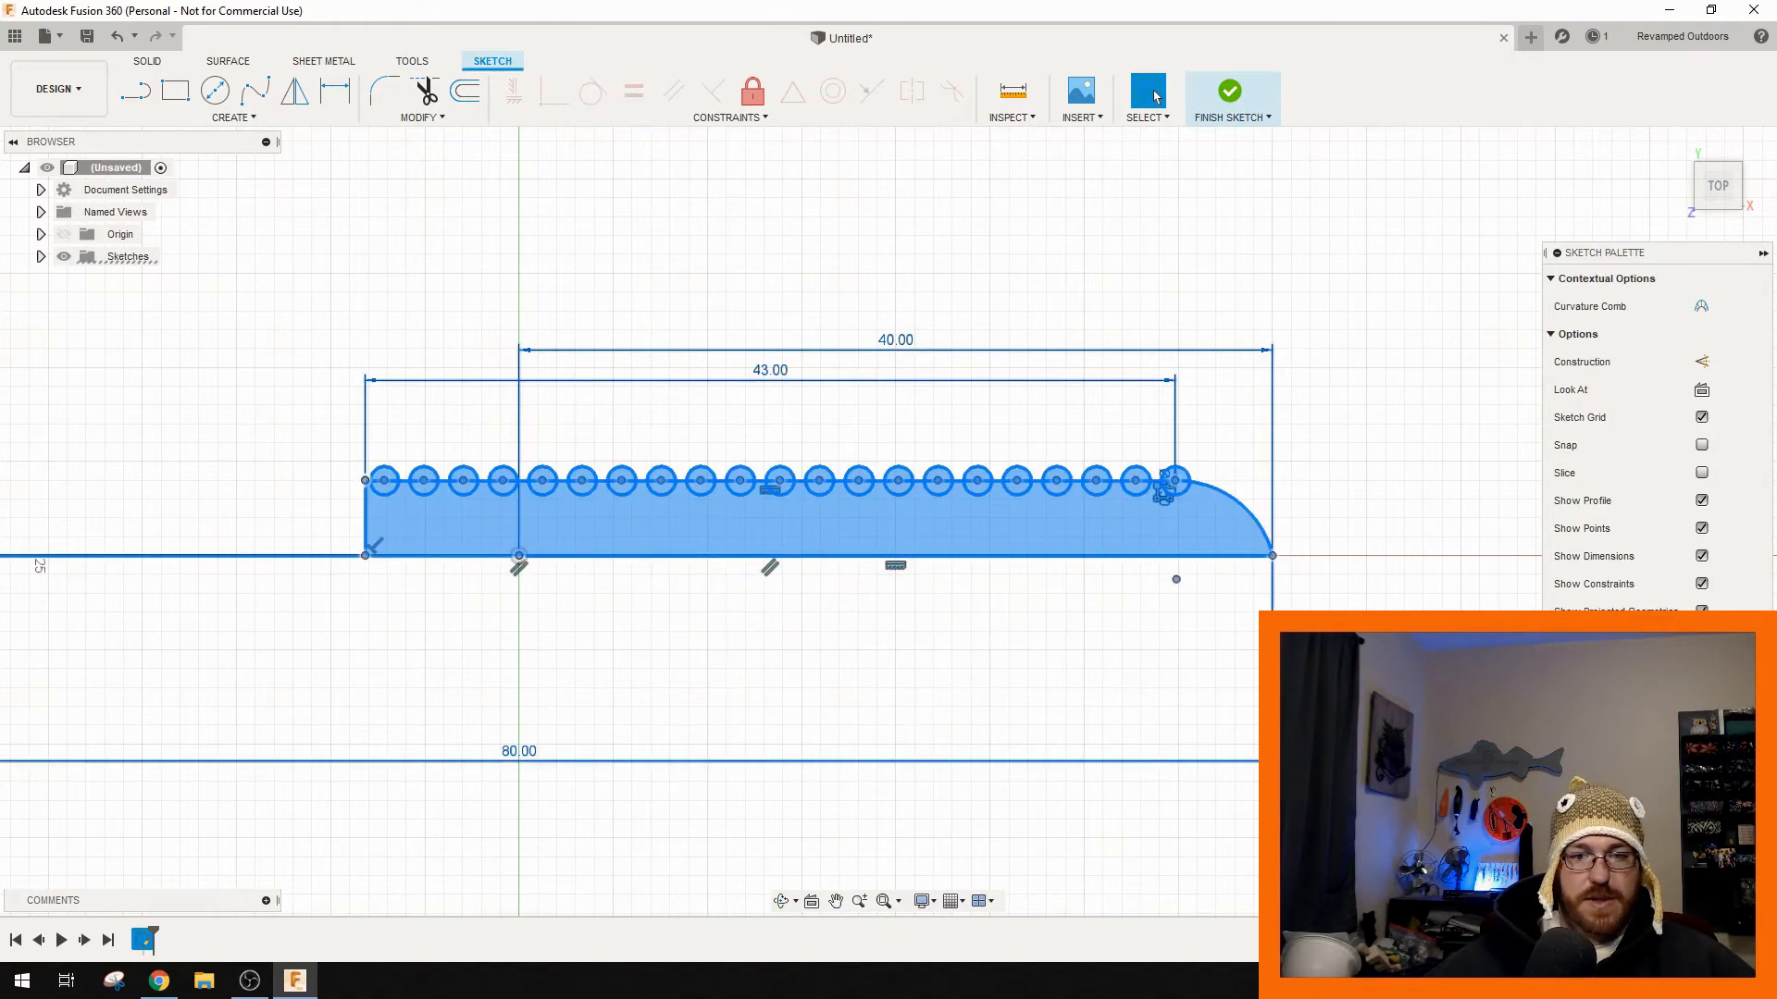
{"action": "left_click_drag", "start_coordinate": [518, 750], "coordinate": [201, 431]}
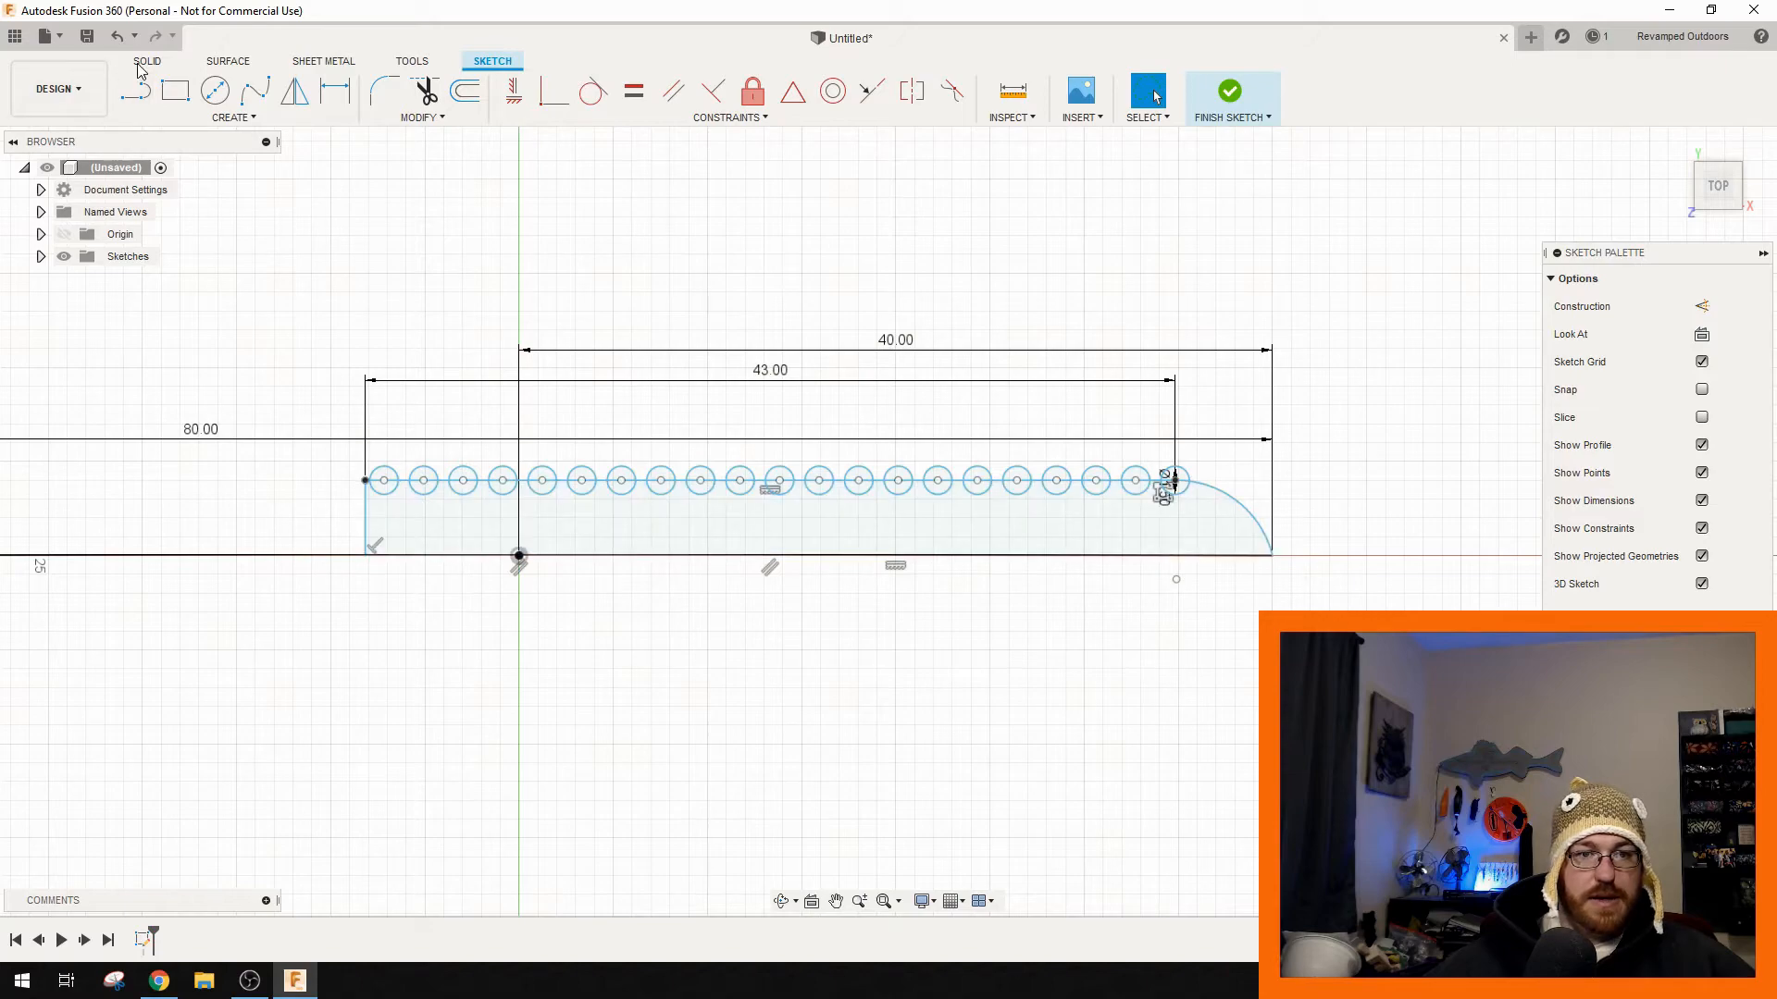
{"action": "left_click", "coordinate": [117, 35]}
- Select the whole profile with a freeform selection, remove the long baseline from the selection, and finish the sketch
{"action": "mouse_move", "coordinate": [1321, 585]}
{"action": "left_mouse_down"}
{"action": "mouse_move", "coordinate": [658, 574]}
{"action": "mouse_move", "coordinate": [236, 534]}
{"action": "left_mouse_up"}
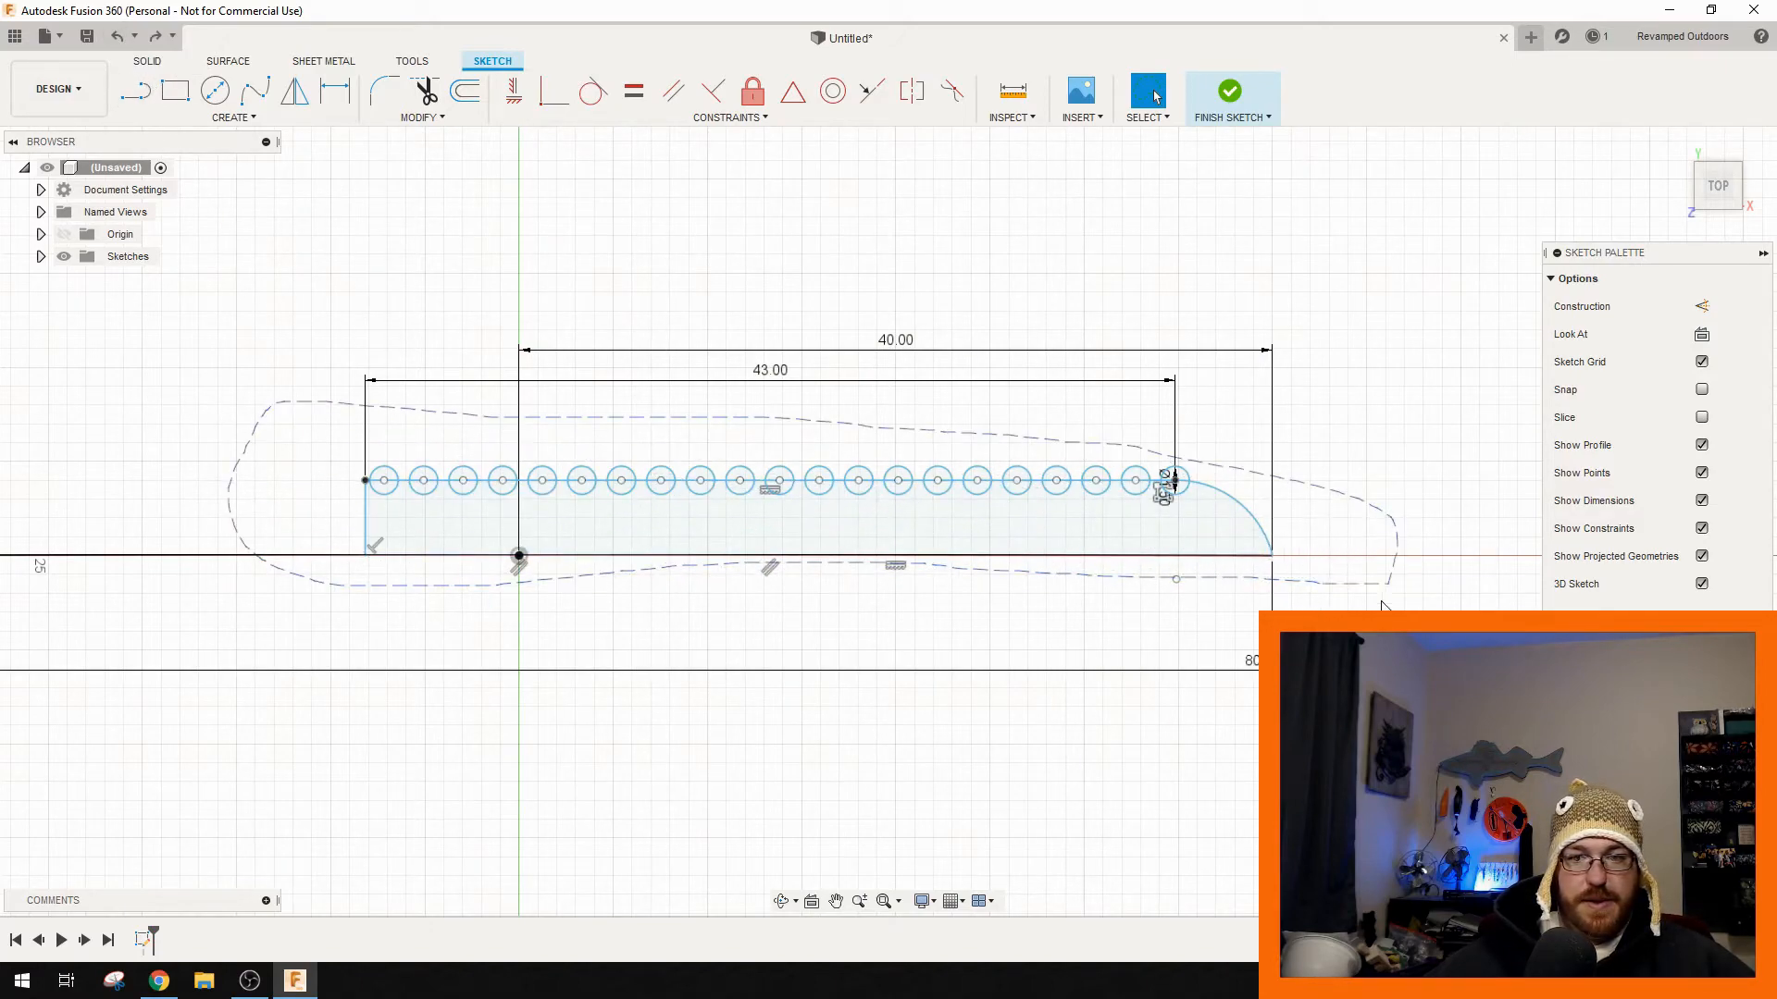
{"action": "left_click_drag", "start_coordinate": [1388, 599], "coordinate": [1388, 601]}
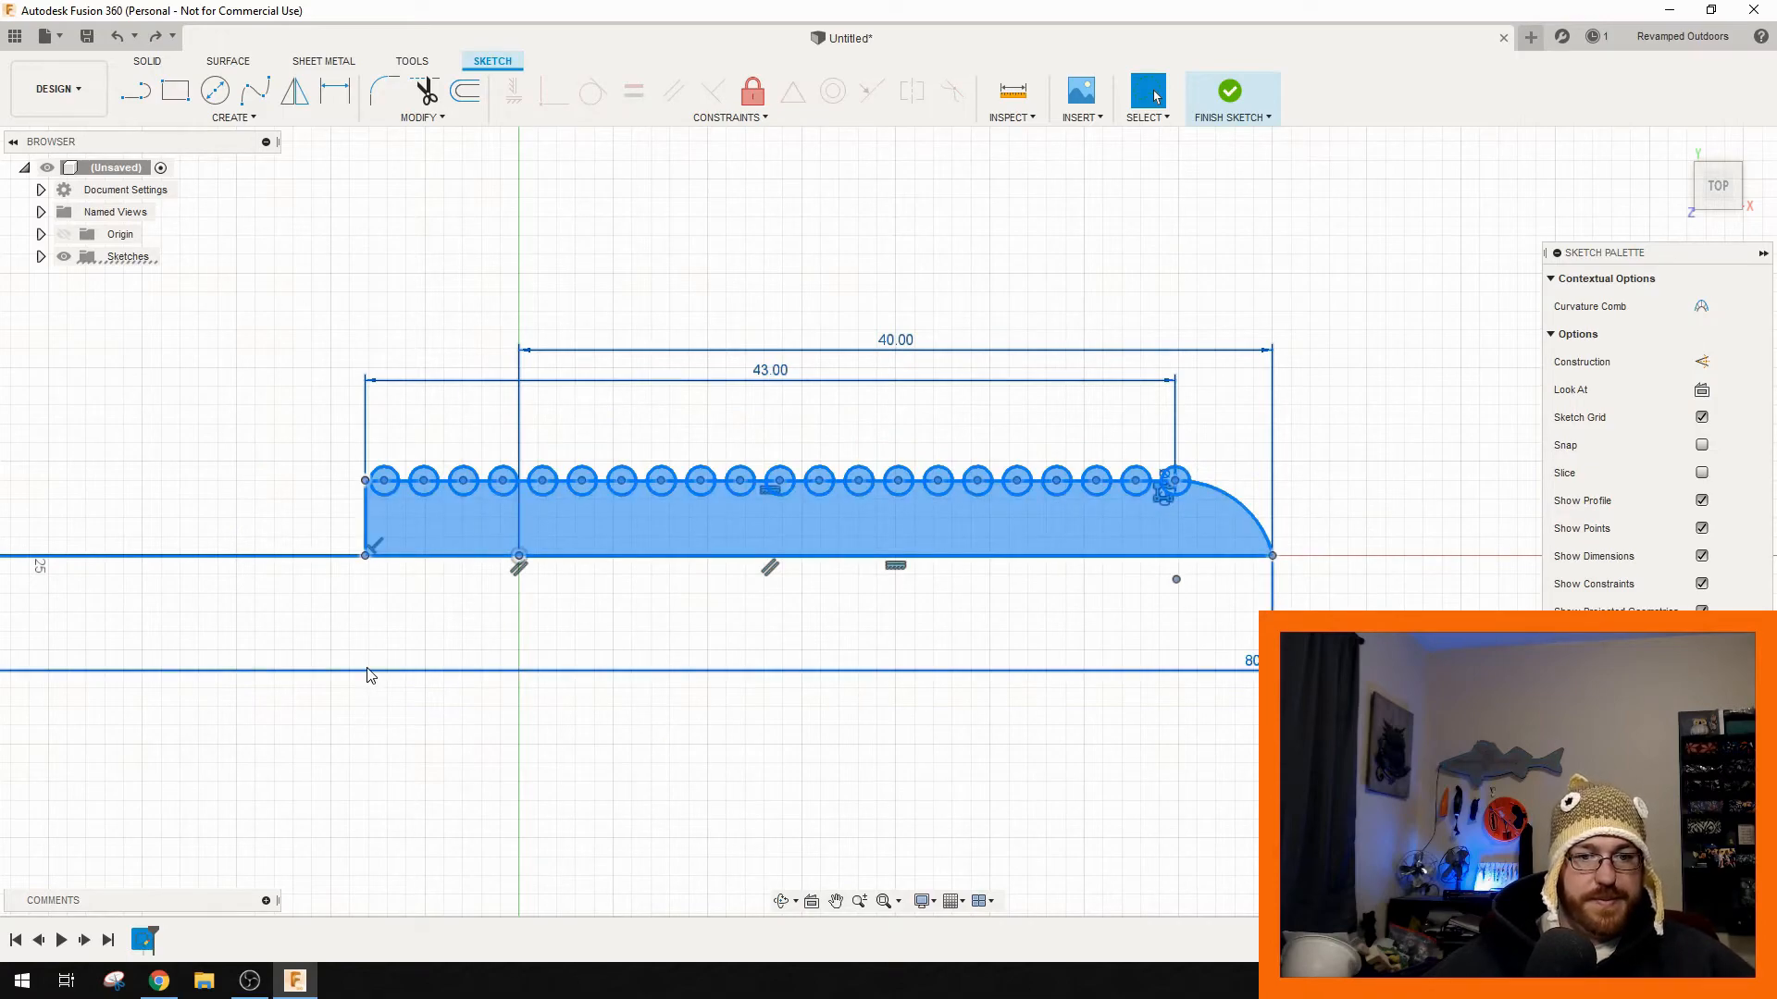
{"action": "left_click", "coordinate": [315, 556], "text": "ctrl"}
{"action": "left_click", "coordinate": [230, 117]}
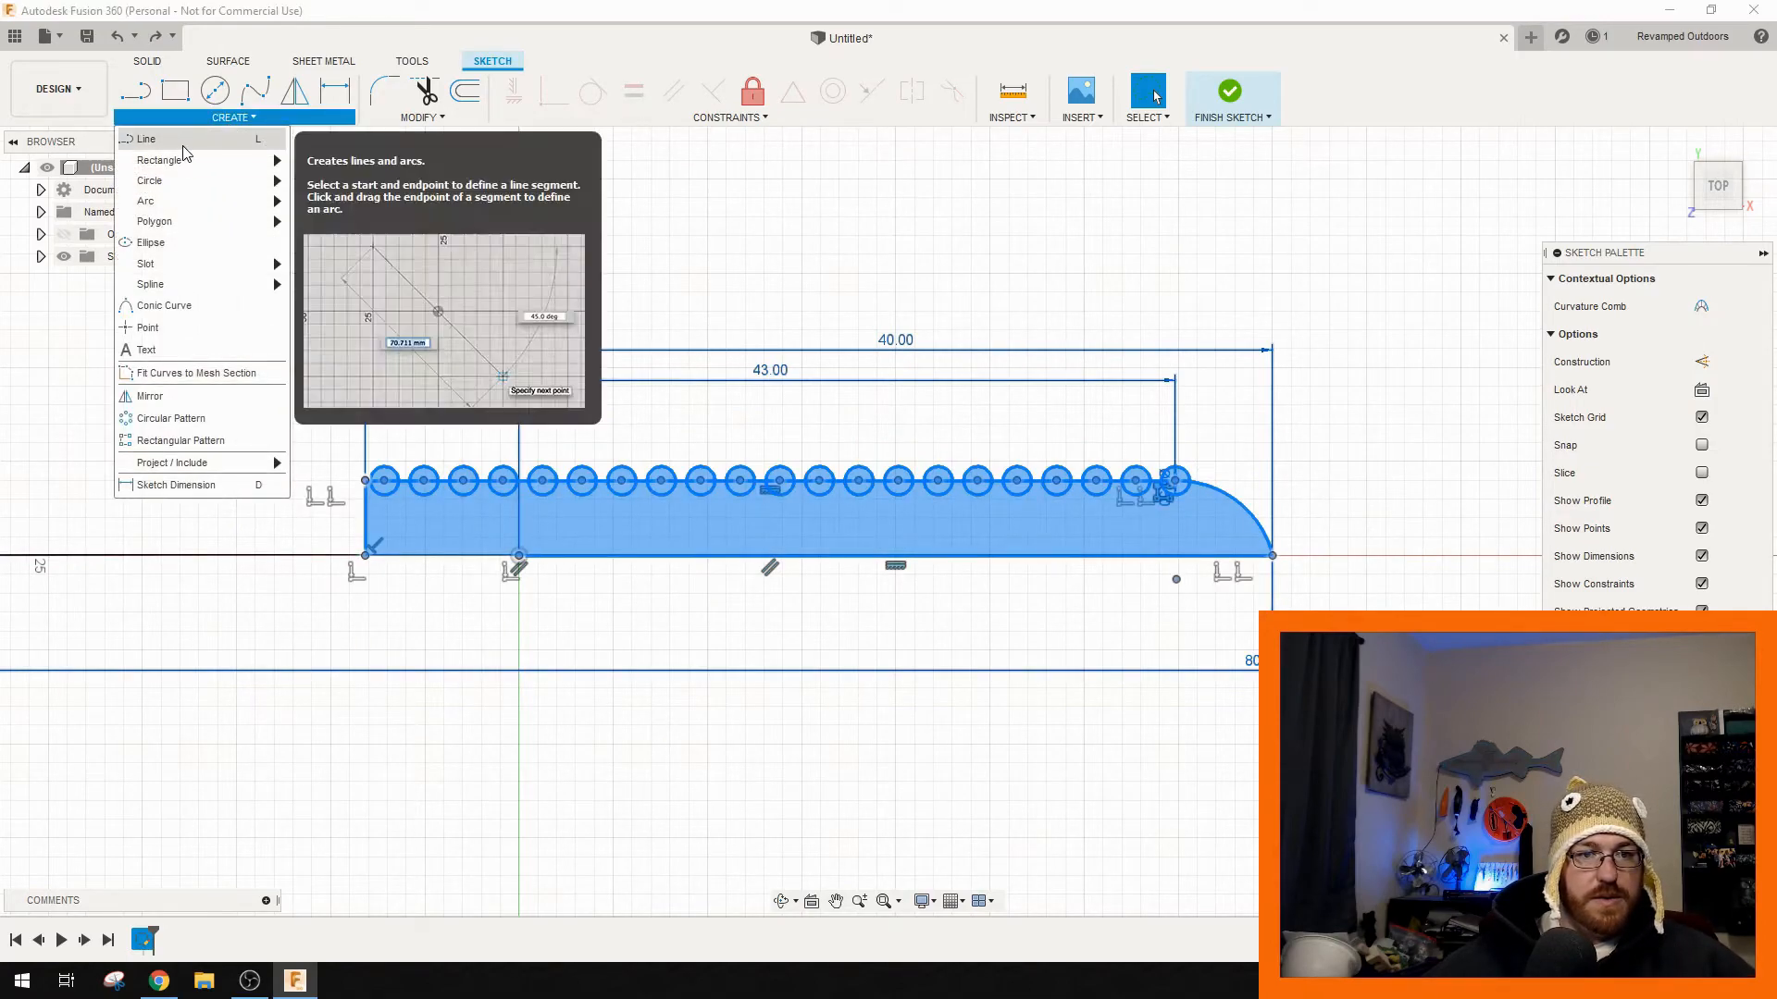
{"action": "left_click", "coordinate": [421, 117]}
{"action": "left_click", "coordinate": [1229, 92]}
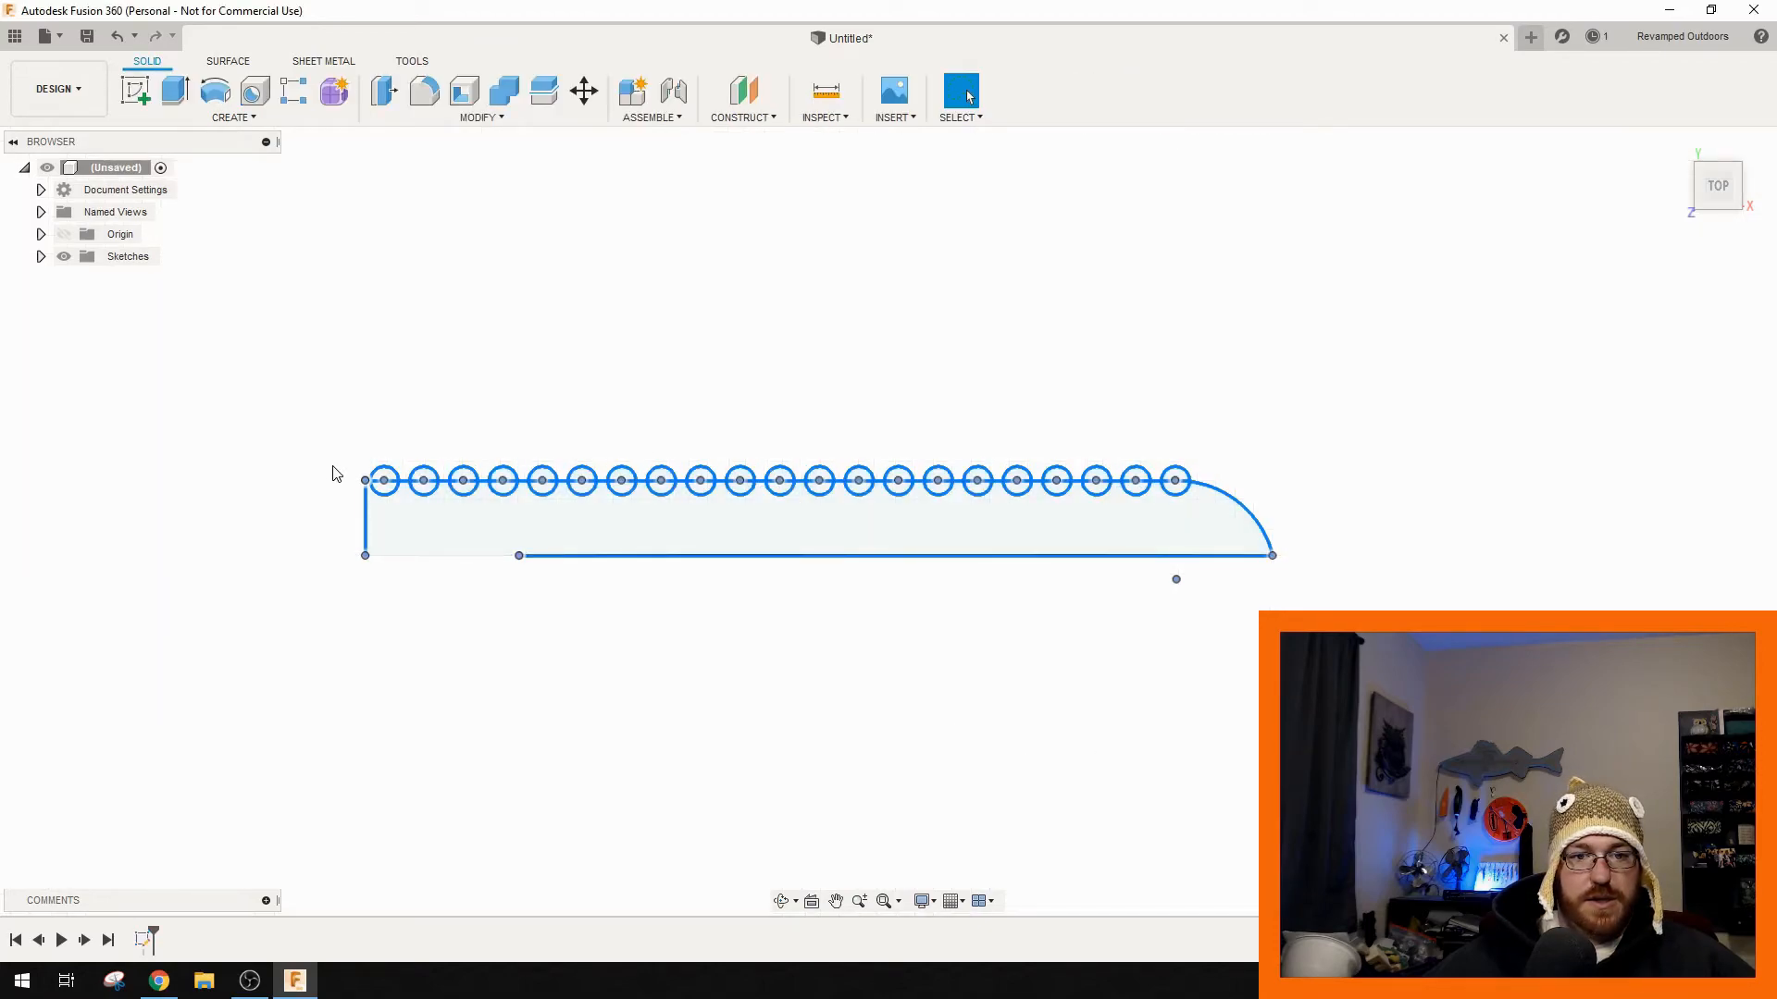
- Reopen the body profile sketch for editing
{"action": "left_click", "coordinate": [607, 556]}
{"action": "right_click", "coordinate": [605, 557]}
{"action": "key", "text": "Escape"}
{"action": "left_click", "coordinate": [366, 514]}
{"action": "right_click", "coordinate": [365, 516]}
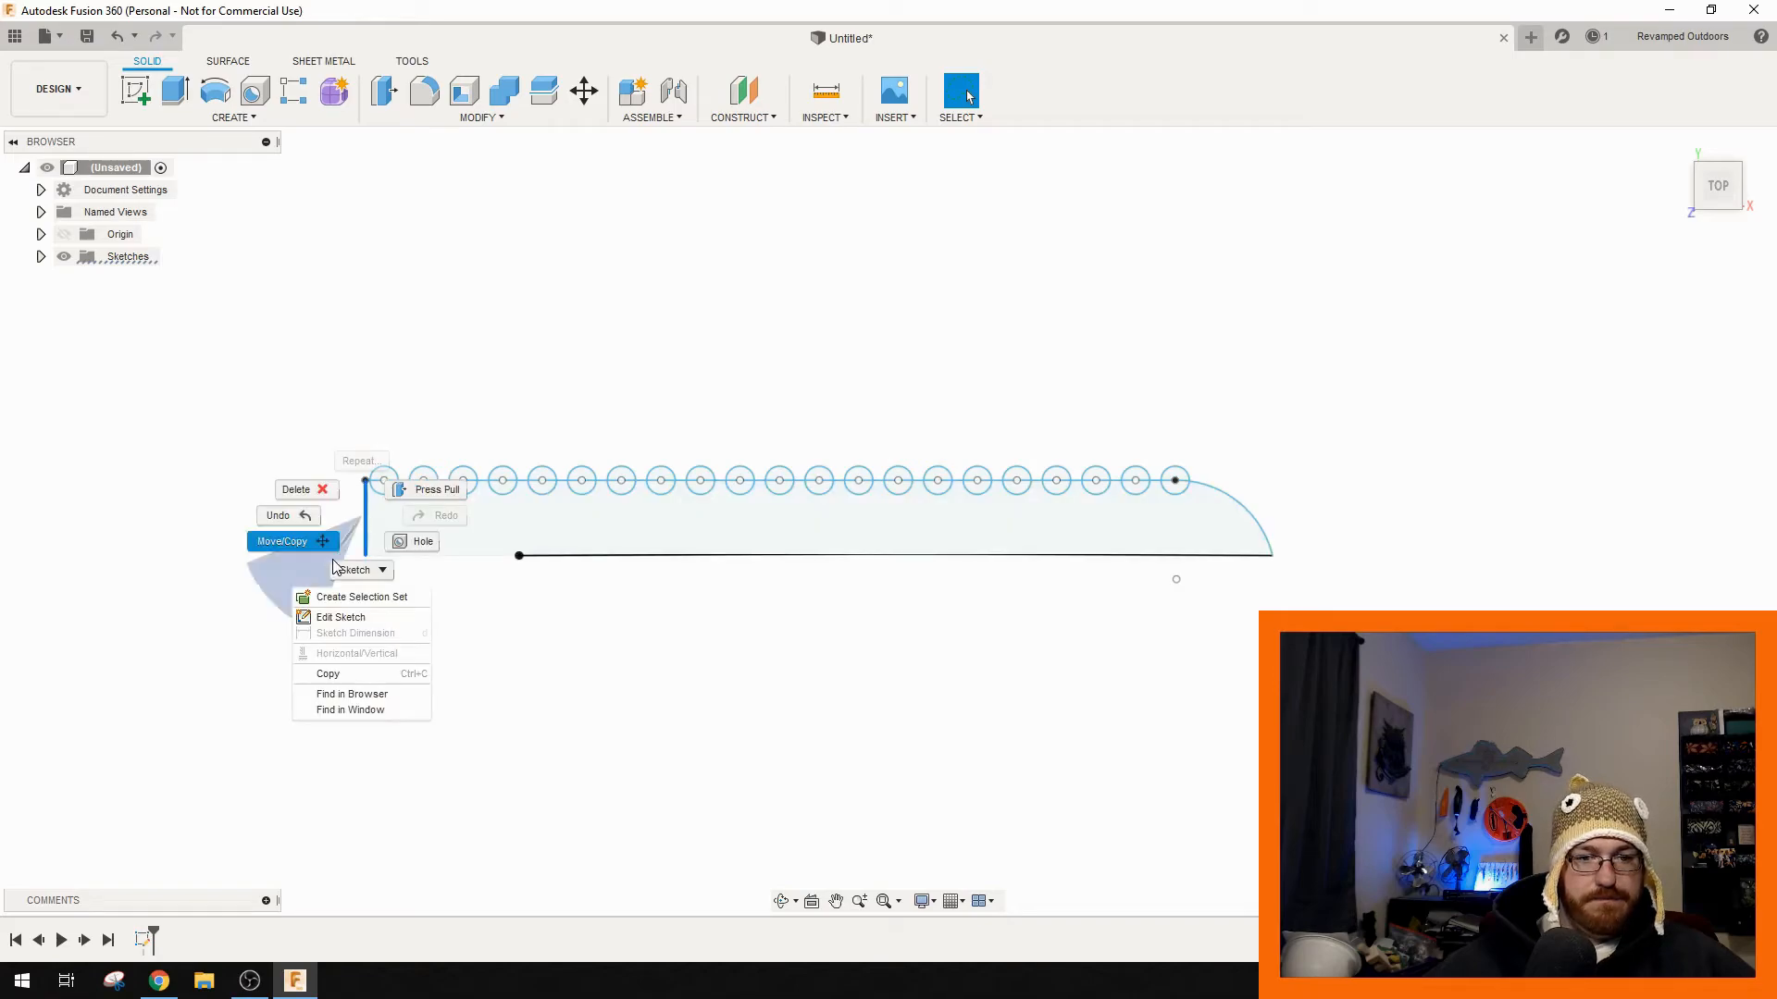
{"action": "left_click", "coordinate": [340, 617]}
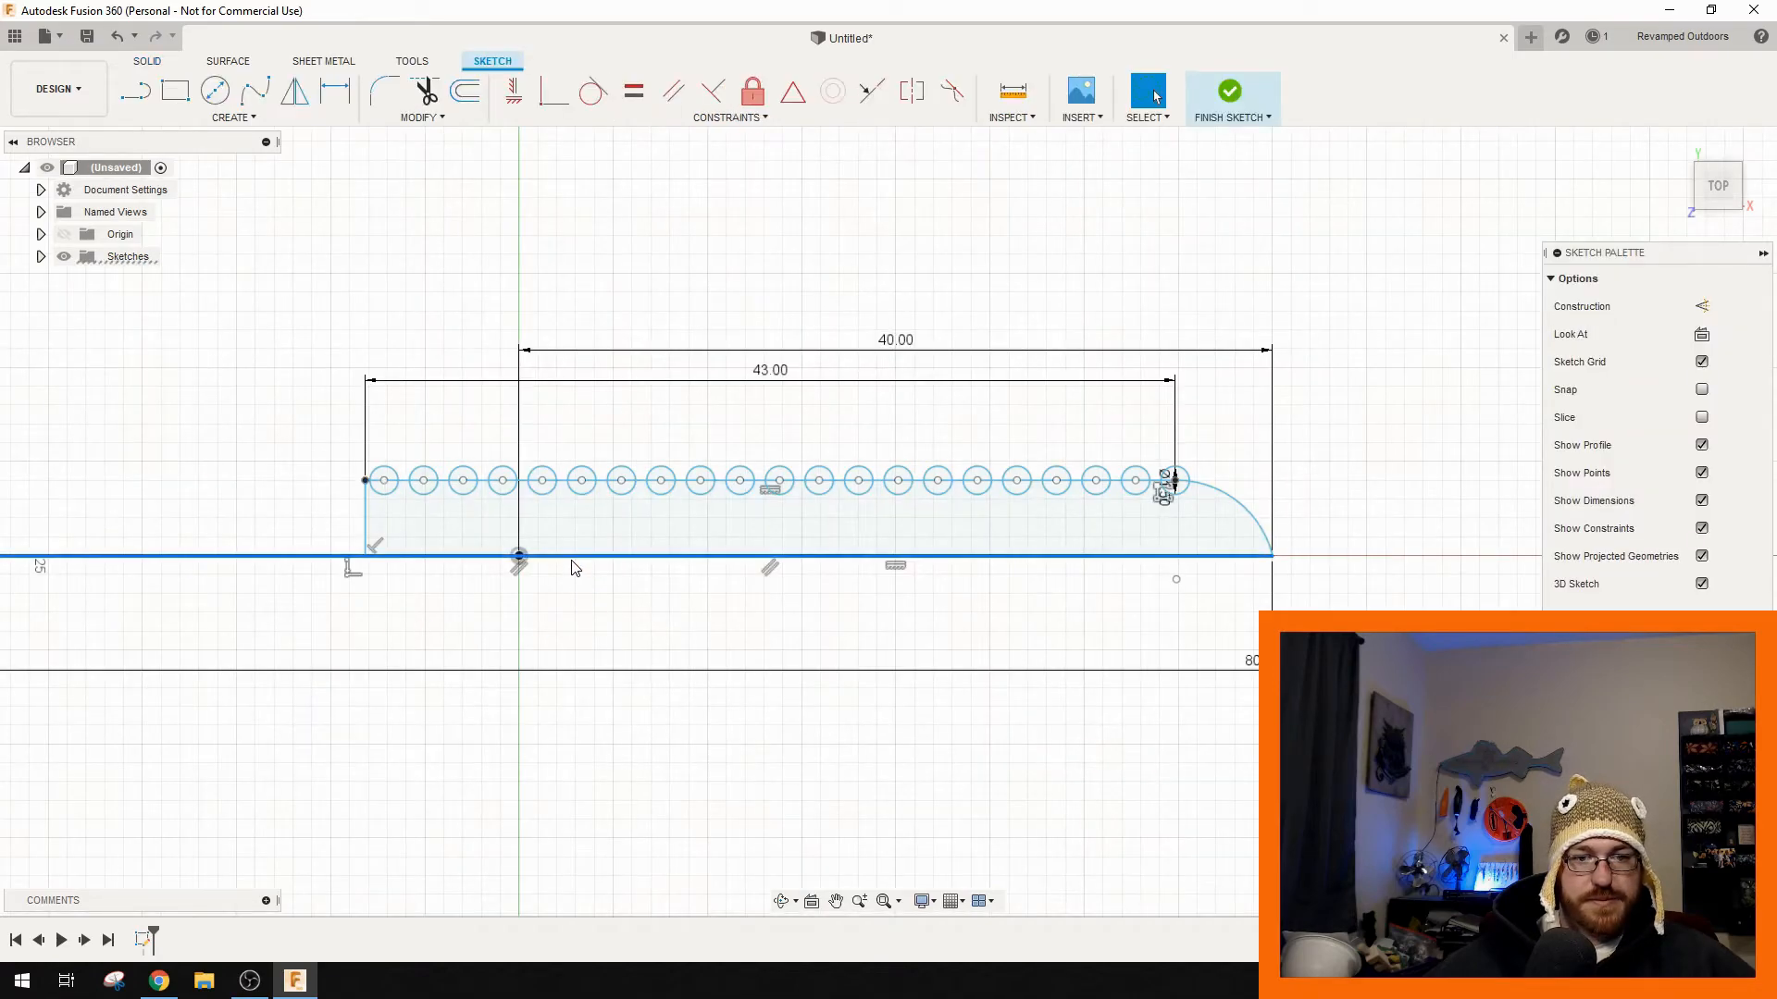
- Delete both overlapping horizontal lines that form the baseline, the 80 mm one and the 40 mm one
{"action": "right_click", "coordinate": [523, 568]}
{"action": "left_click", "coordinate": [505, 529]}
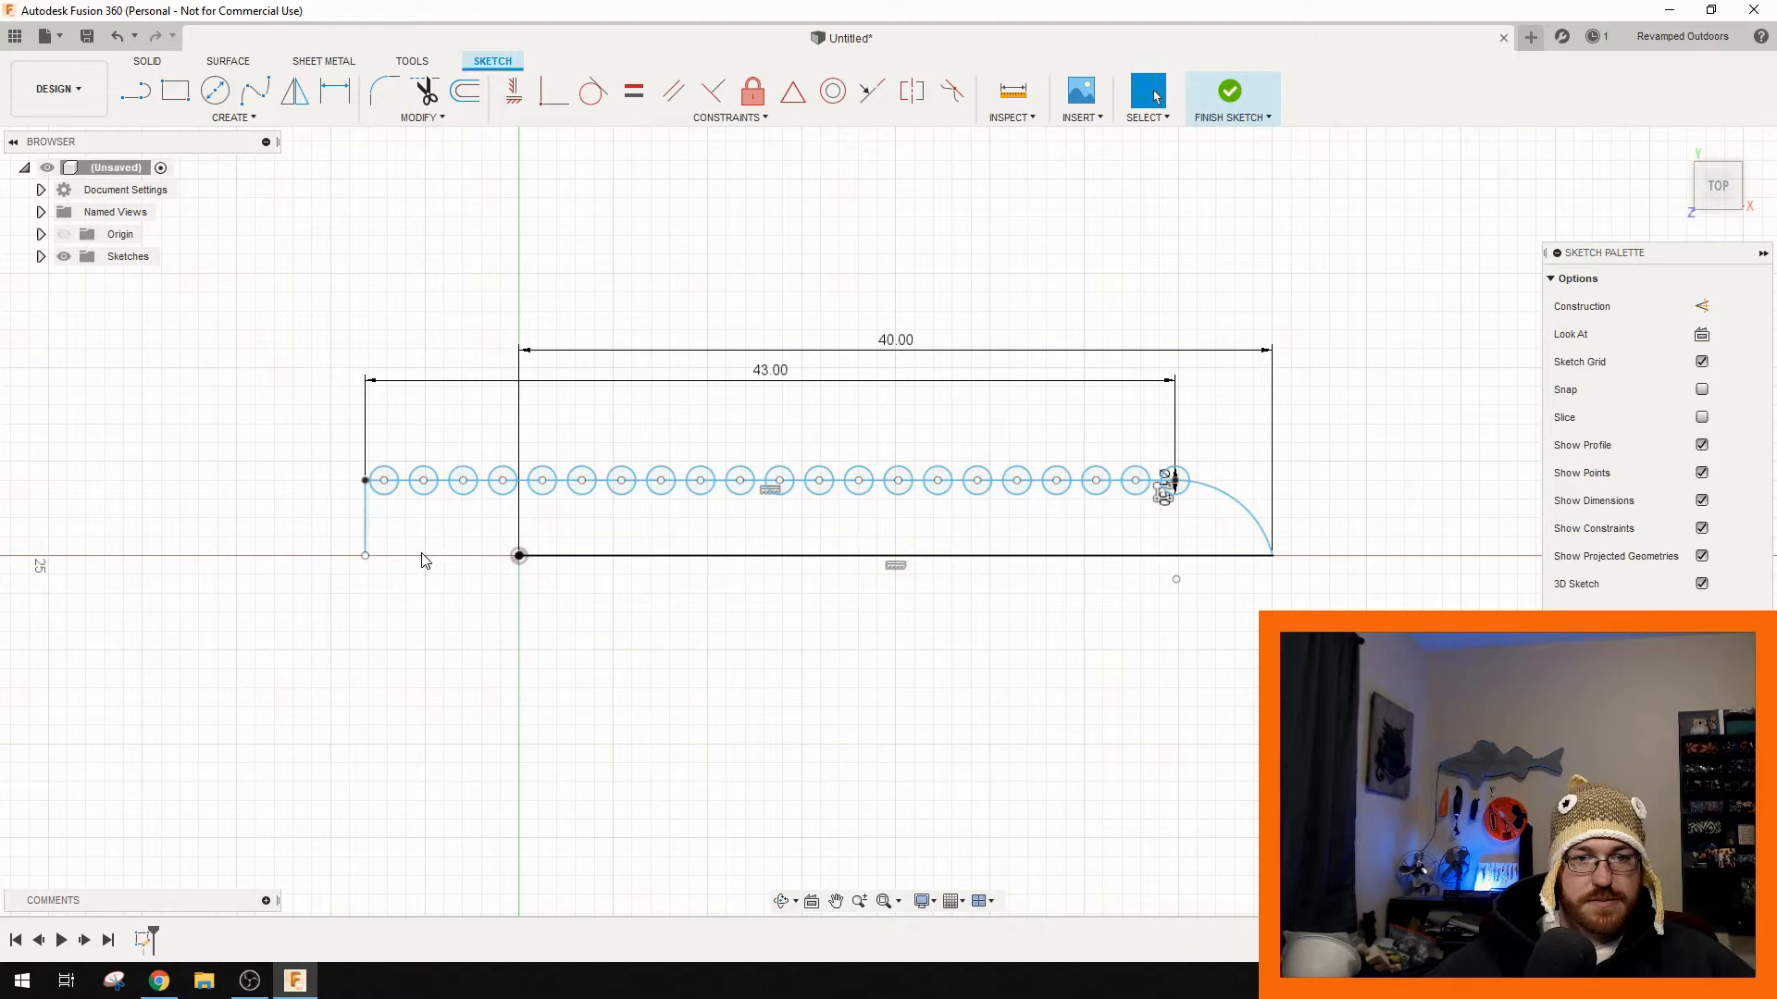
{"action": "left_click", "coordinate": [572, 556]}
{"action": "right_click", "coordinate": [572, 561]}
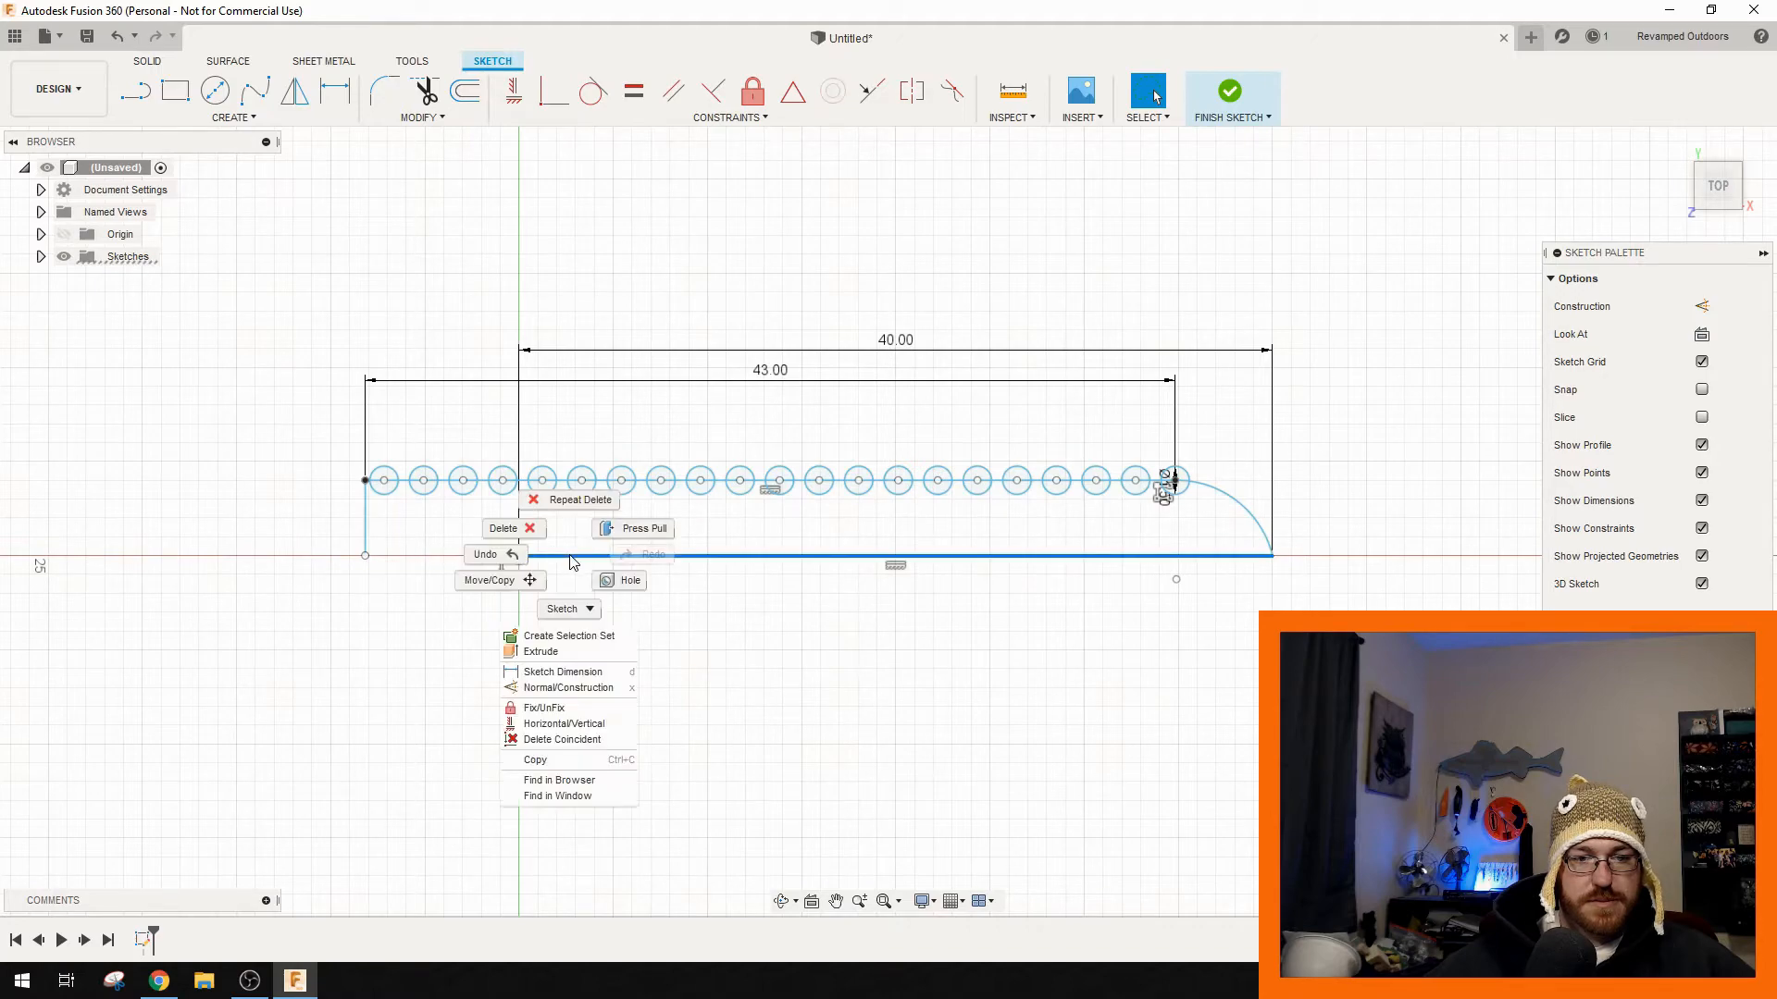
{"action": "left_click", "coordinate": [507, 545]}
- Draw a new 80 mm horizontal baseline from the lower end of the arc toward negative X through the origin
{"action": "left_click", "coordinate": [136, 90]}
{"action": "left_click", "coordinate": [1272, 556]}
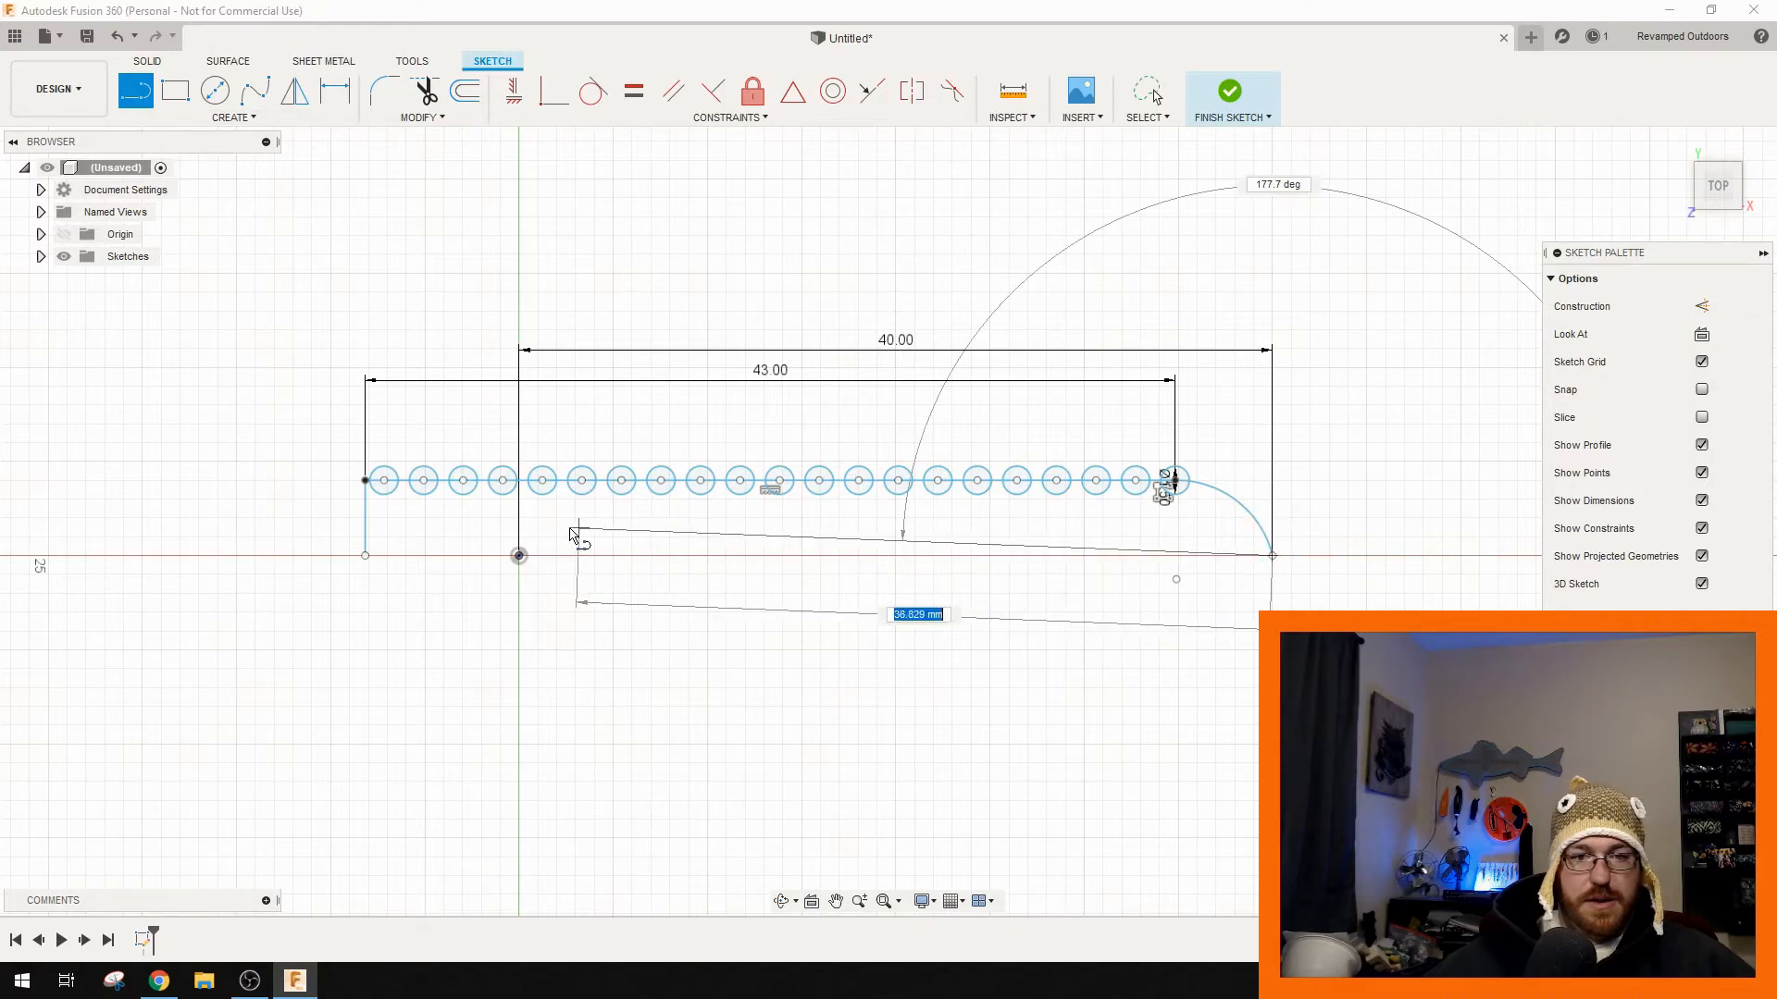
{"action": "scroll", "coordinate": [315, 660], "scroll_direction": "down", "scroll_amount": 5}
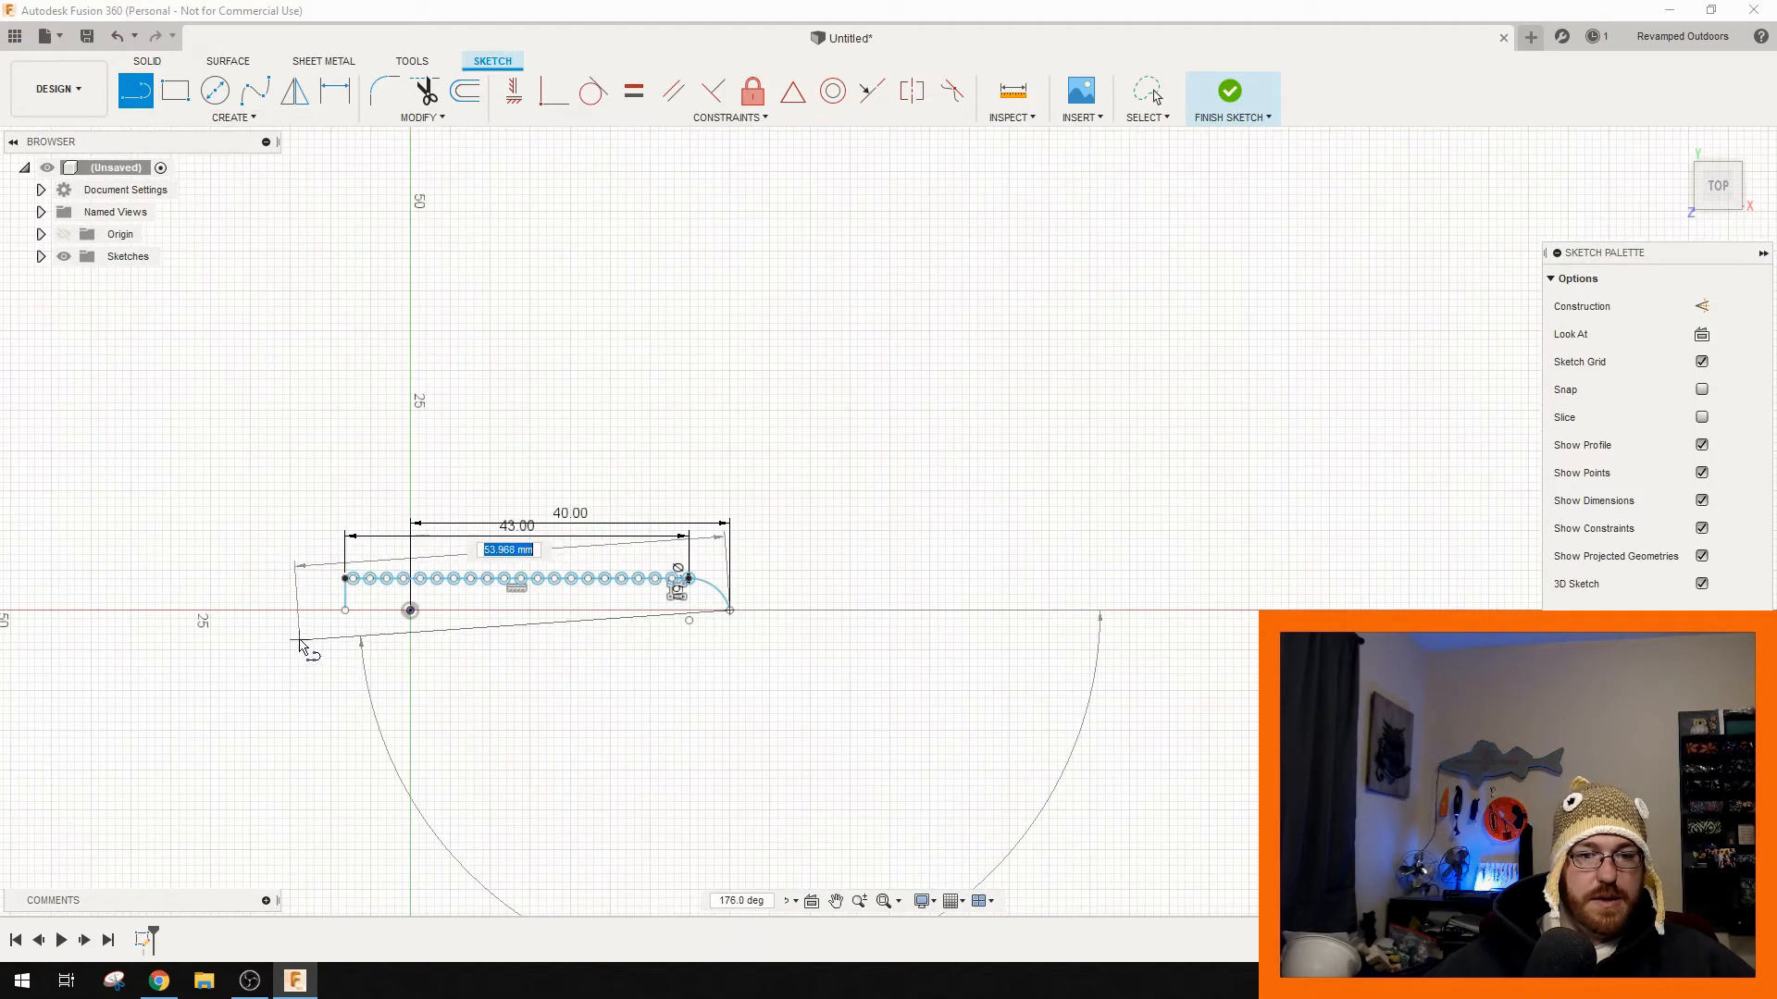
{"action": "middle_click_drag", "start_coordinate": [303, 645], "coordinate": [792, 593]}
{"action": "type", "text": "80"}
{"action": "key", "text": "Return"}
{"action": "mouse_move", "coordinate": [877, 641]}
{"action": "middle_mouse_down"}
{"action": "mouse_move", "coordinate": [723, 606]}
{"action": "mouse_move", "coordinate": [686, 679]}
{"action": "middle_mouse_up"}
{"action": "scroll", "coordinate": [752, 593], "scroll_direction": "down", "scroll_amount": 2}
{"action": "scroll", "coordinate": [751, 594], "scroll_direction": "up", "scroll_amount": 5}
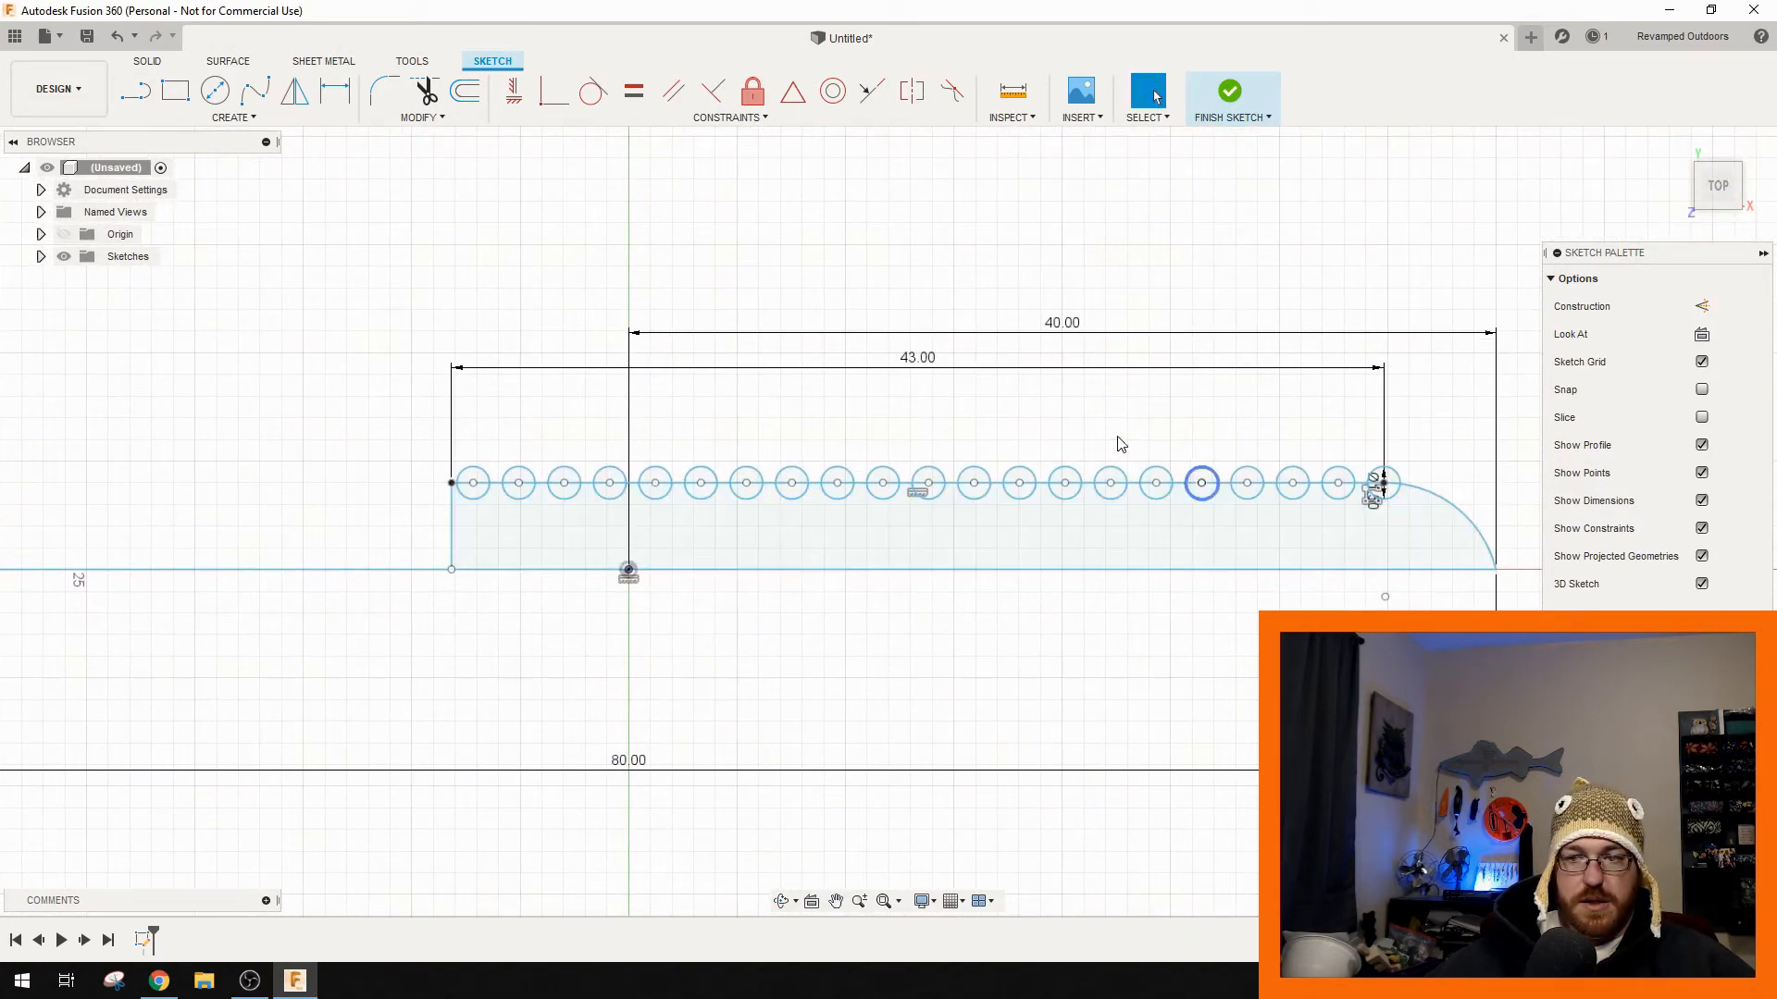
{"action": "mouse_move", "coordinate": [425, 421]}
{"action": "left_mouse_down"}
{"action": "mouse_move", "coordinate": [1337, 611]}
{"action": "mouse_move", "coordinate": [1249, 453]}
{"action": "mouse_move", "coordinate": [543, 474]}
{"action": "left_mouse_up"}
{"action": "left_click_drag", "start_coordinate": [405, 573], "coordinate": [738, 560]}
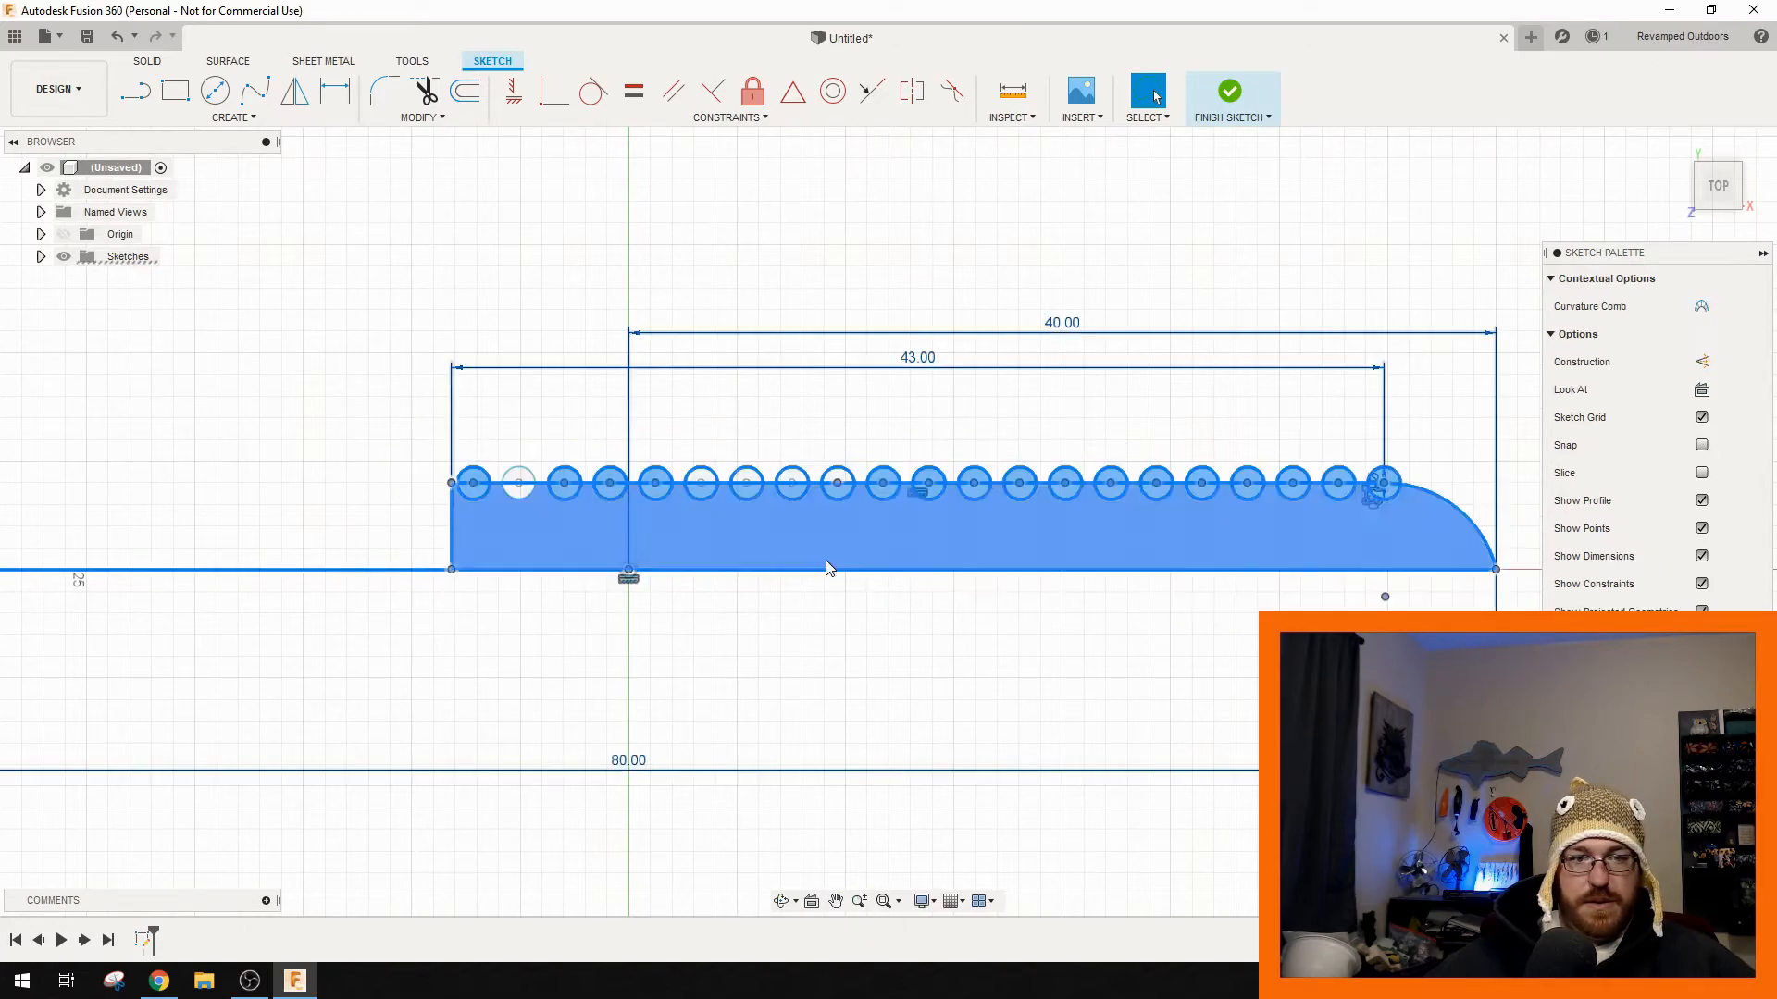
{"action": "key", "text": "Escape"}
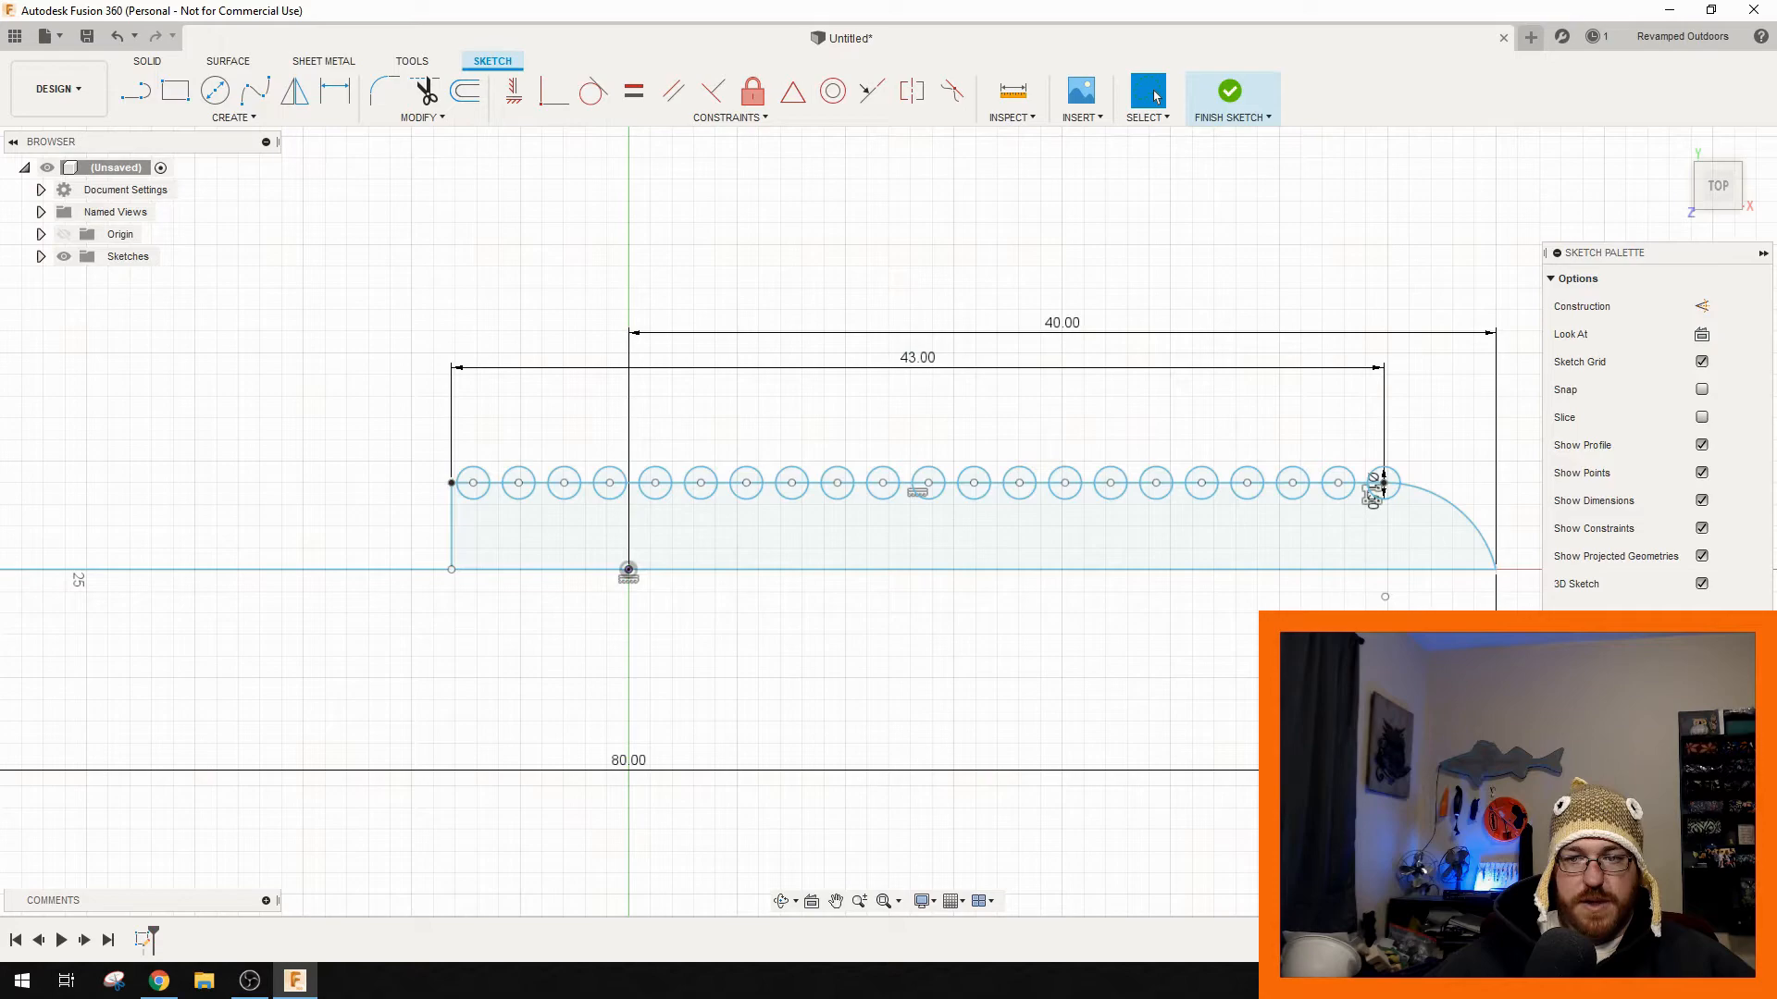
- Select the entire body profile including every rib circle with a freeform selection, and finish the sketch
{"action": "left_click_drag", "start_coordinate": [1295, 685], "coordinate": [427, 663]}
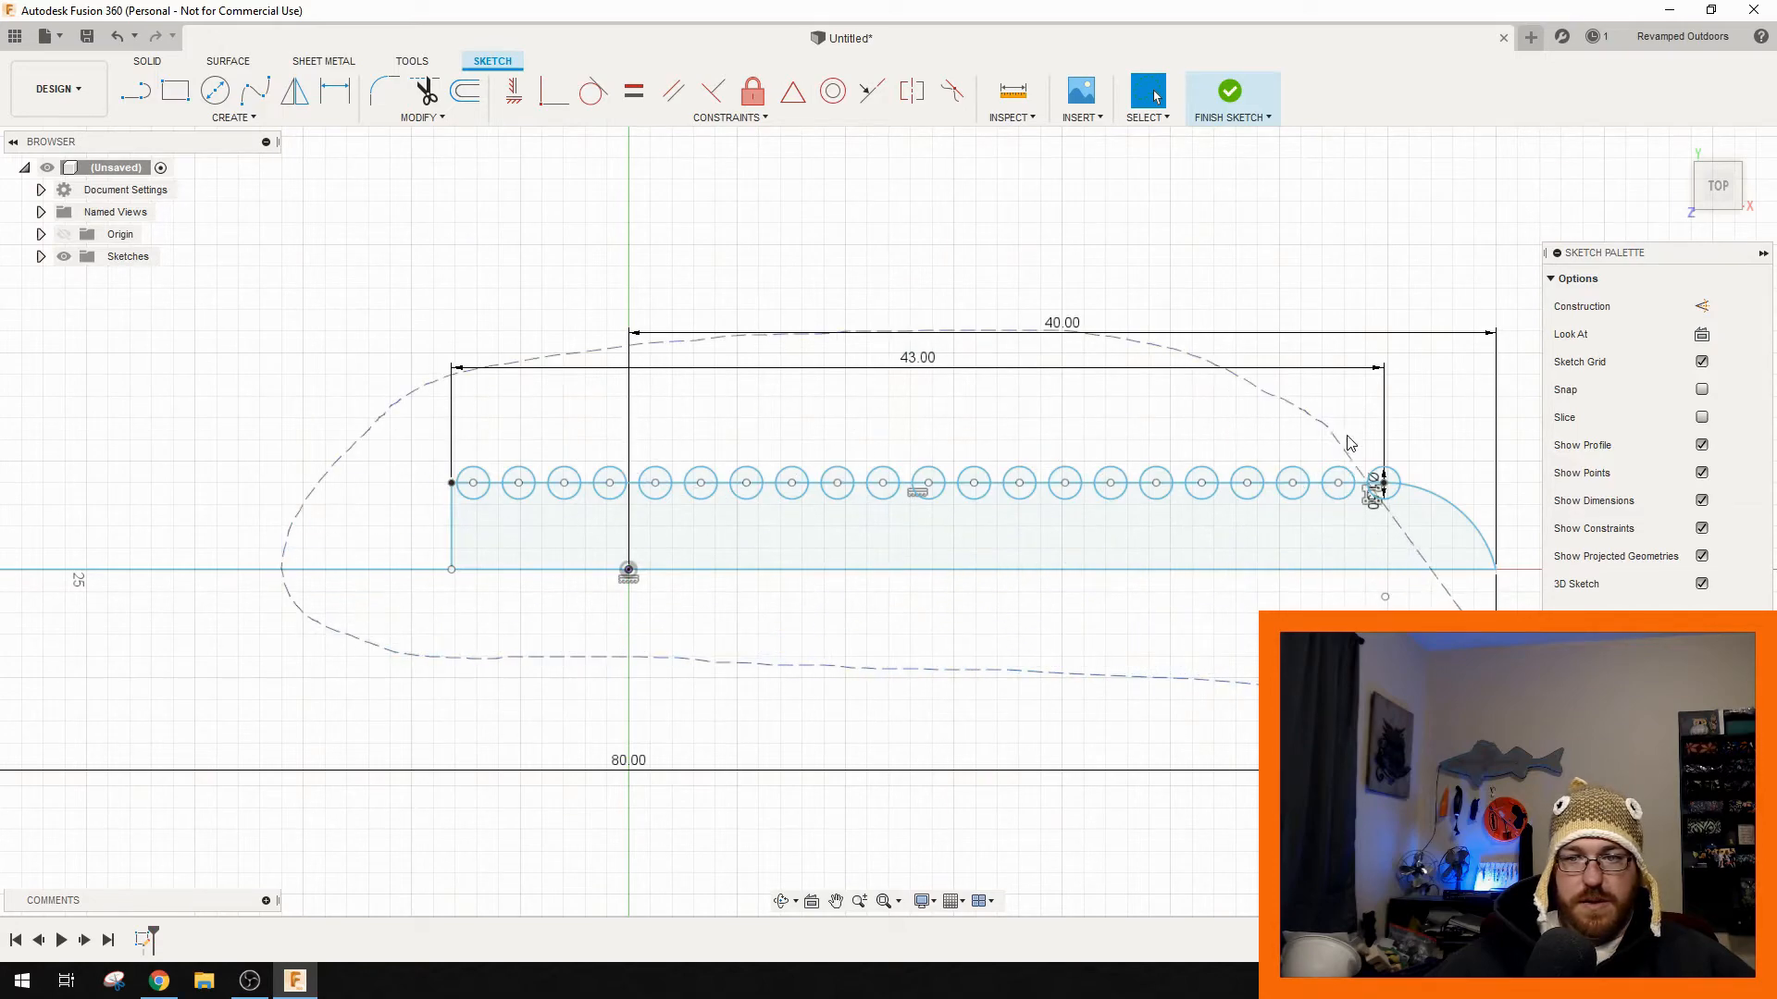
{"action": "left_click_drag", "start_coordinate": [1508, 607], "coordinate": [1277, 684]}
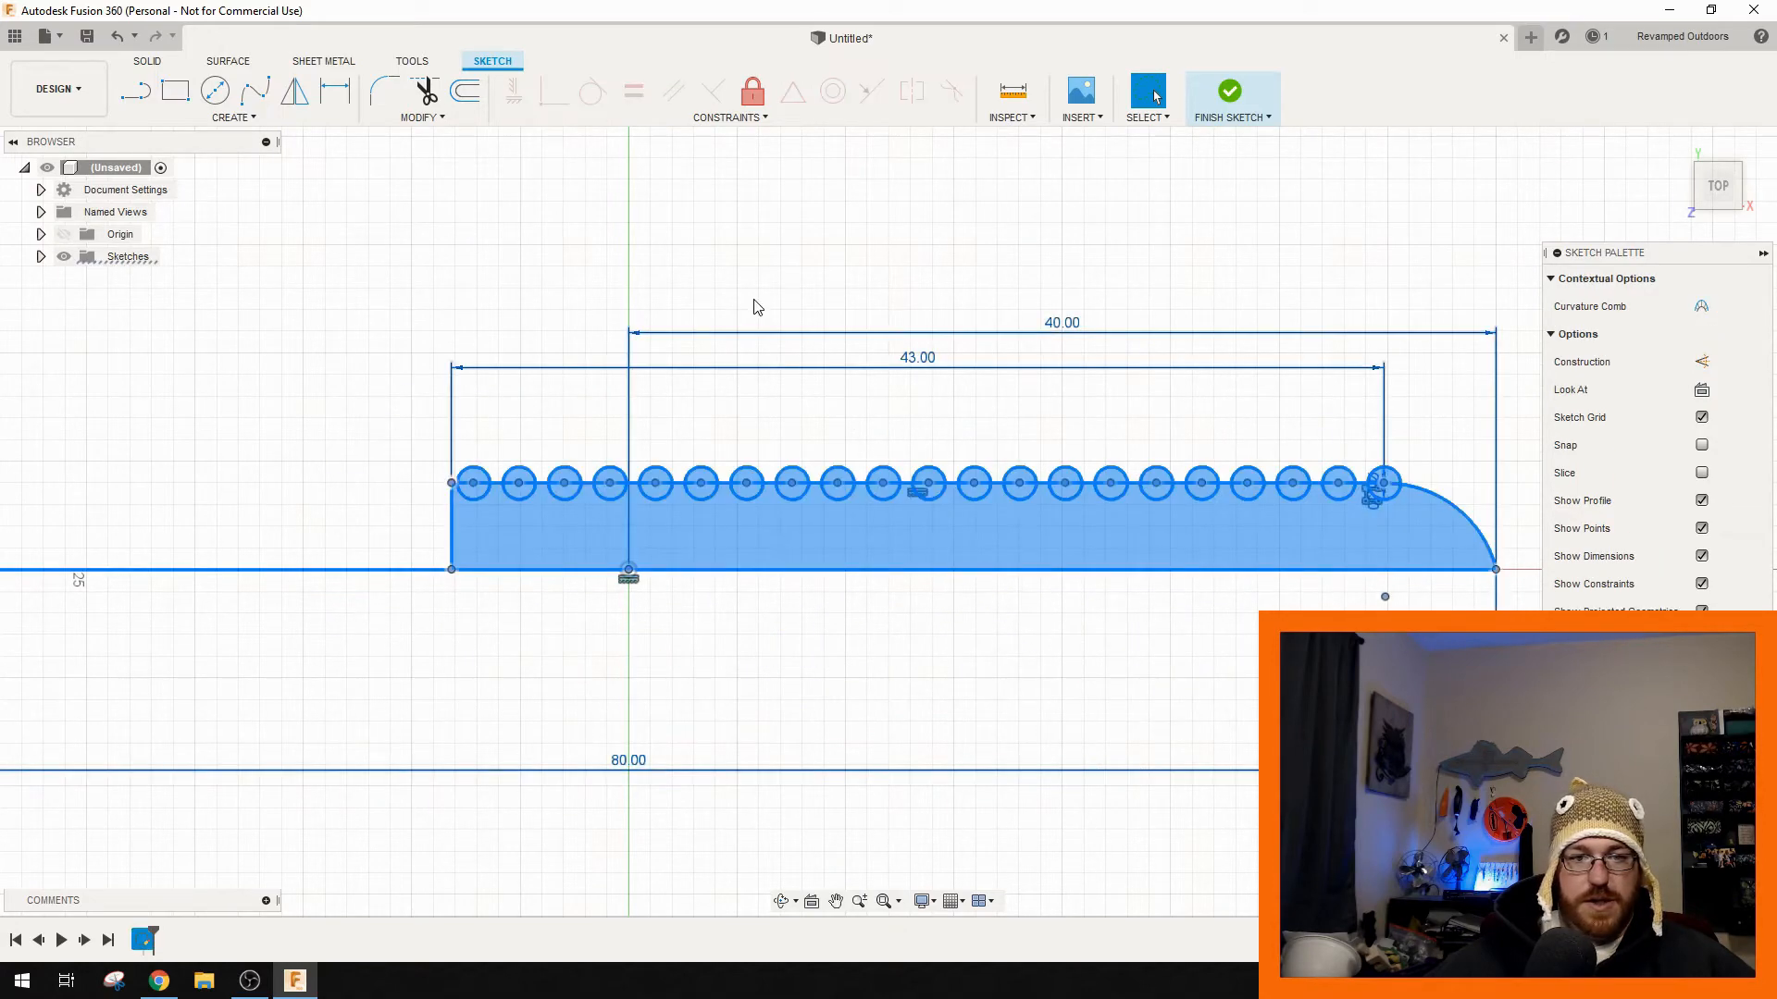
{"action": "left_click", "coordinate": [1726, 668]}
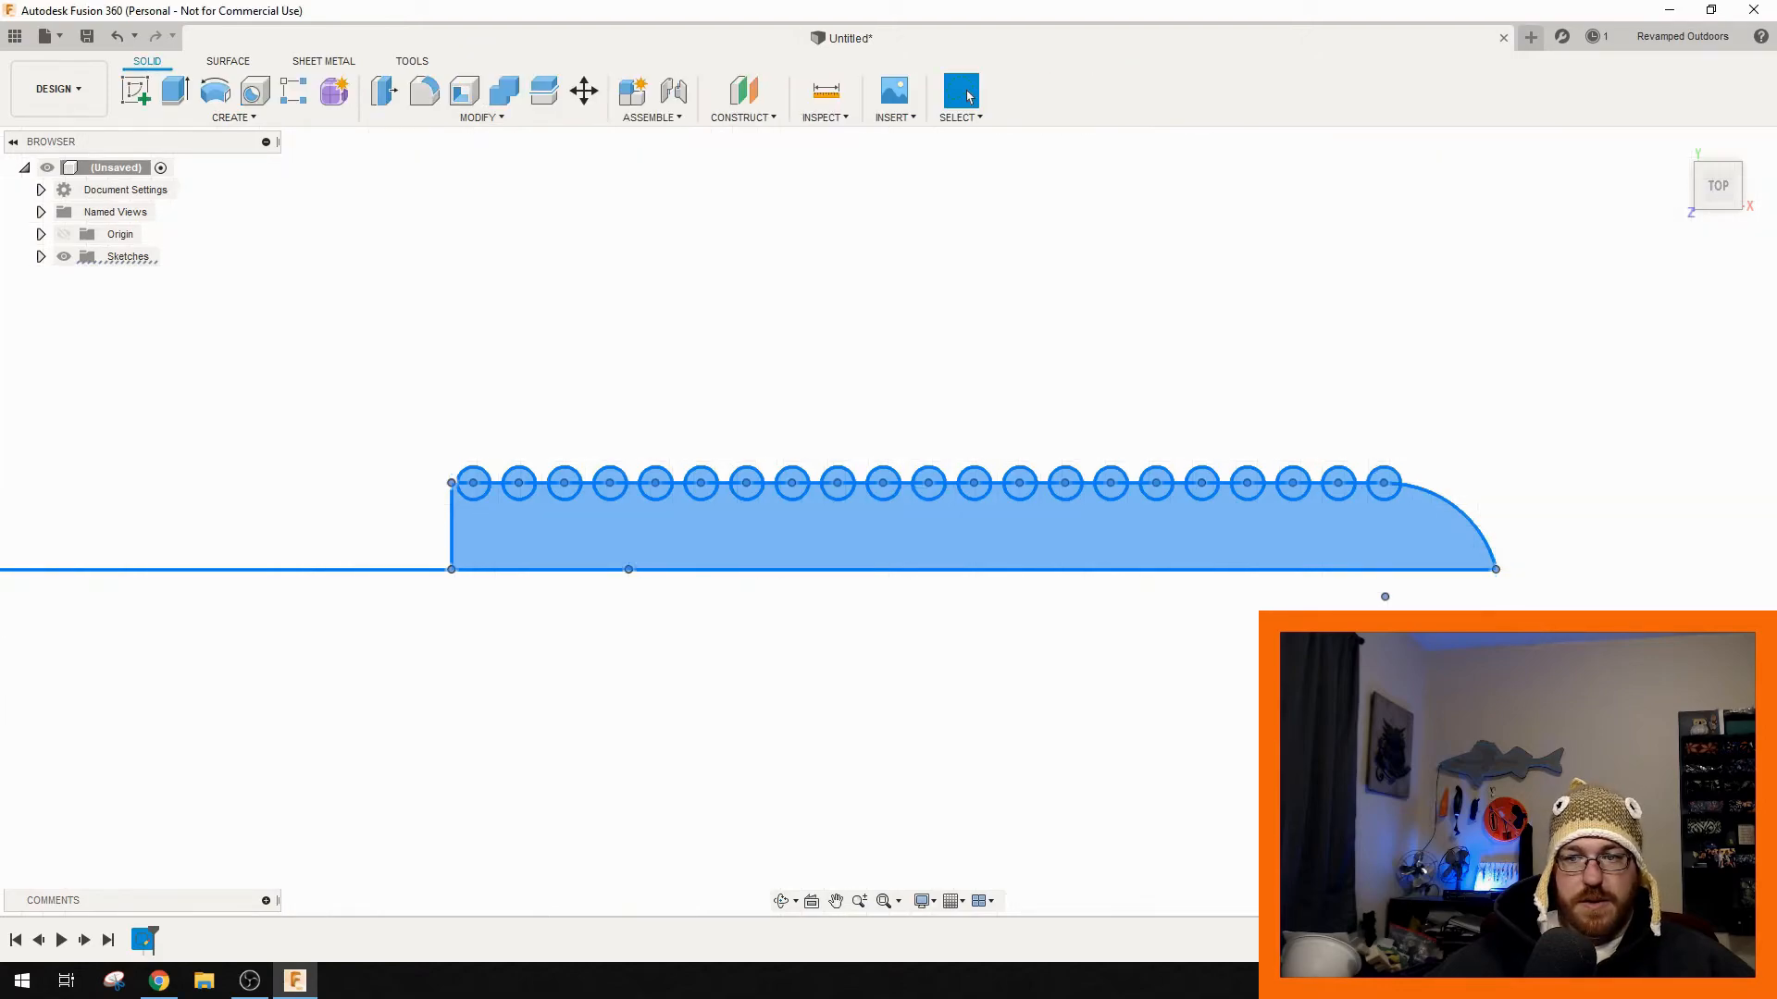
- Revolve the selected profiles 360 degrees around the long horizontal baseline as a new body
{"action": "left_click", "coordinate": [233, 117]}
{"action": "left_click", "coordinate": [226, 226]}
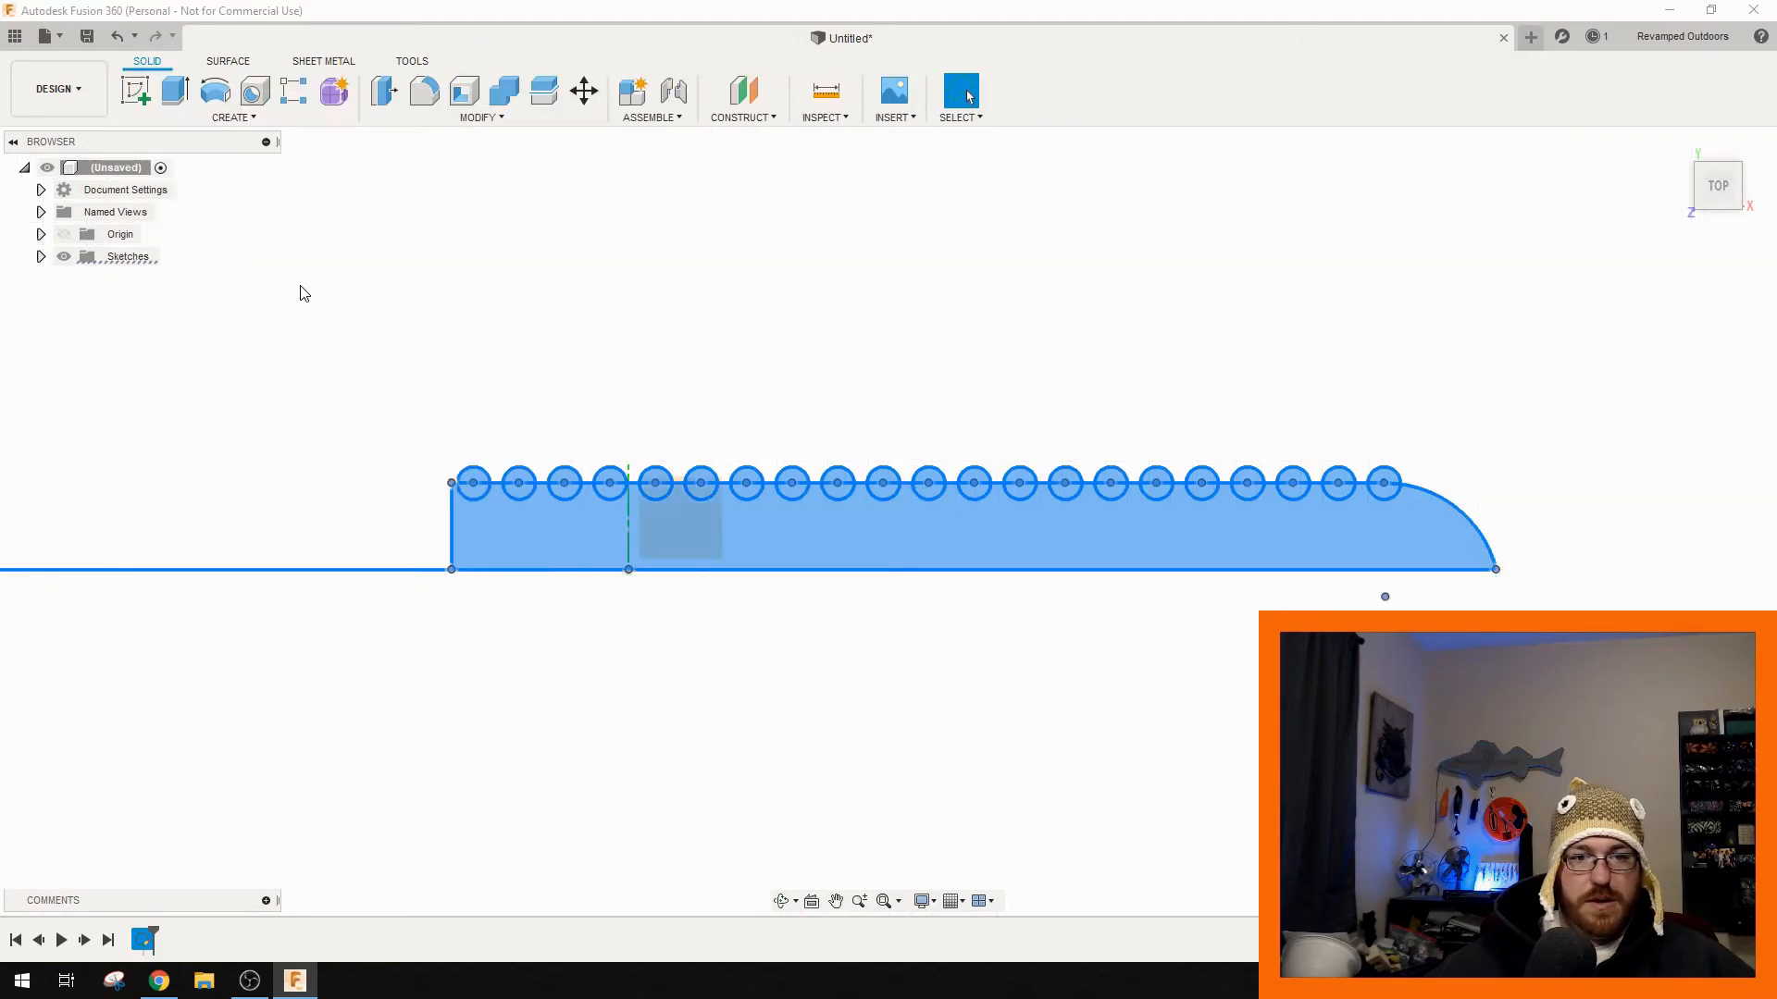
{"action": "left_click", "coordinate": [1042, 570]}
{"action": "scroll", "coordinate": [889, 377], "scroll_direction": "down", "scroll_amount": 3}
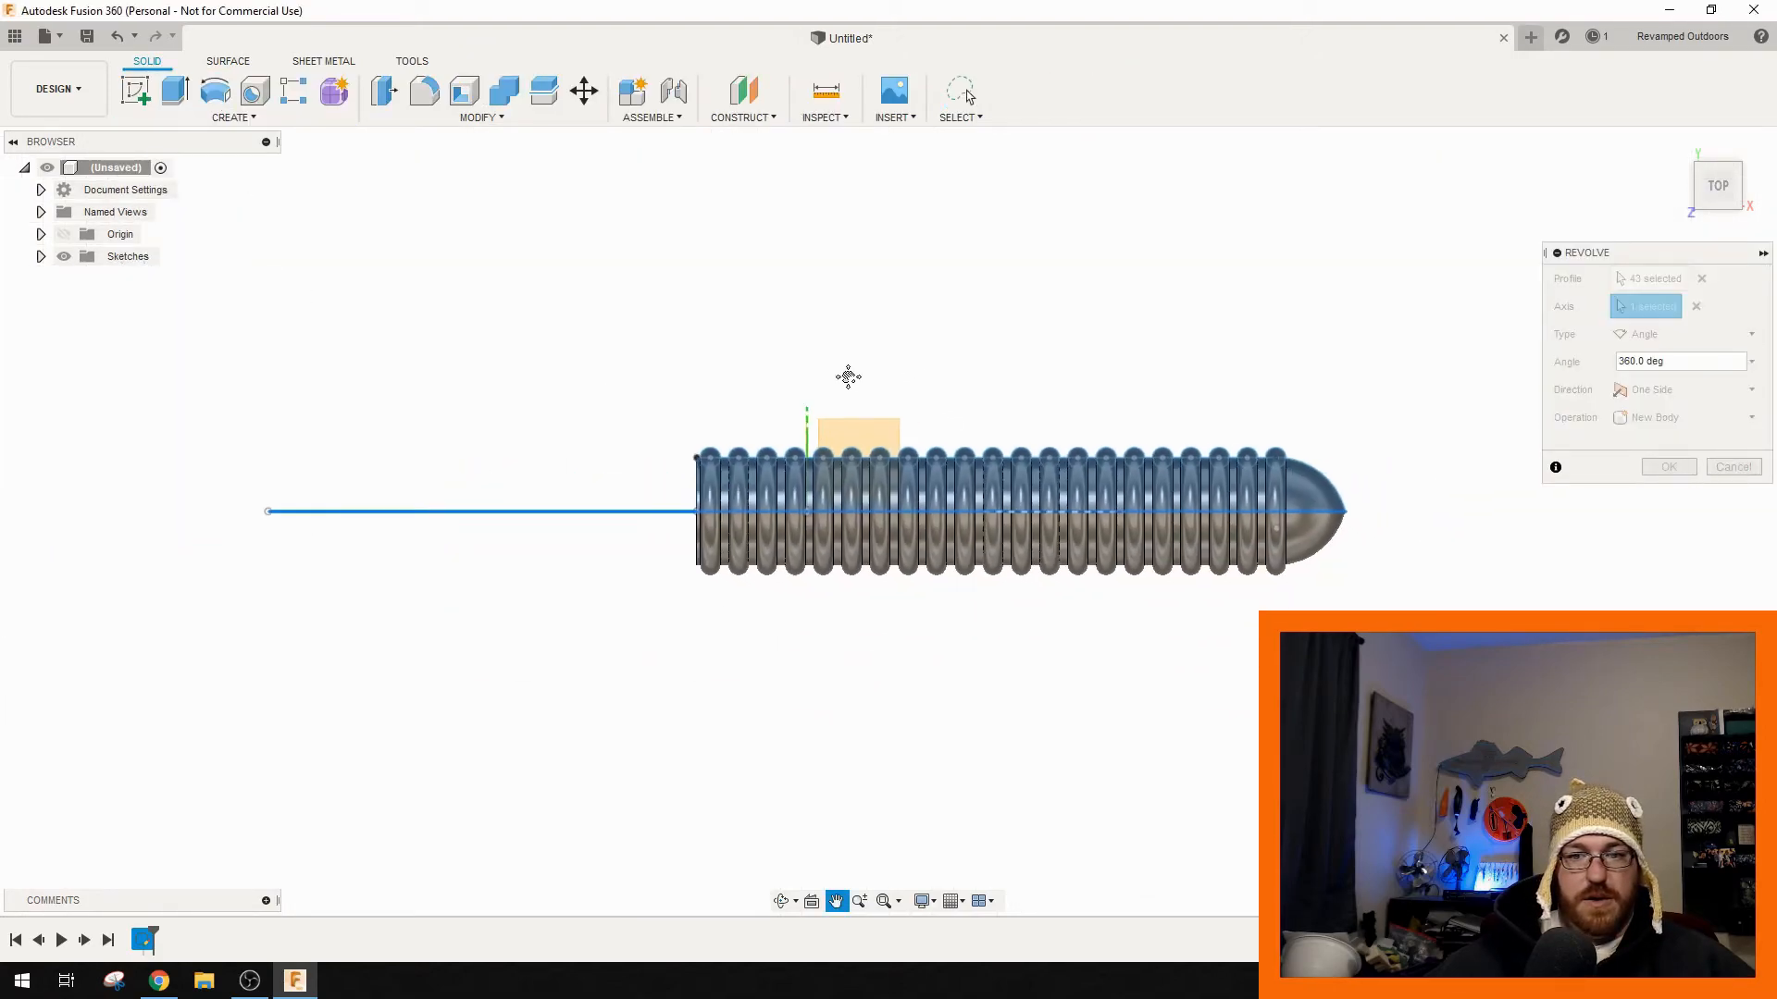
{"action": "left_click", "coordinate": [1668, 467]}
{"action": "middle_click_drag", "start_coordinate": [436, 480], "coordinate": [571, 476]}
{"action": "left_click", "coordinate": [1701, 176]}
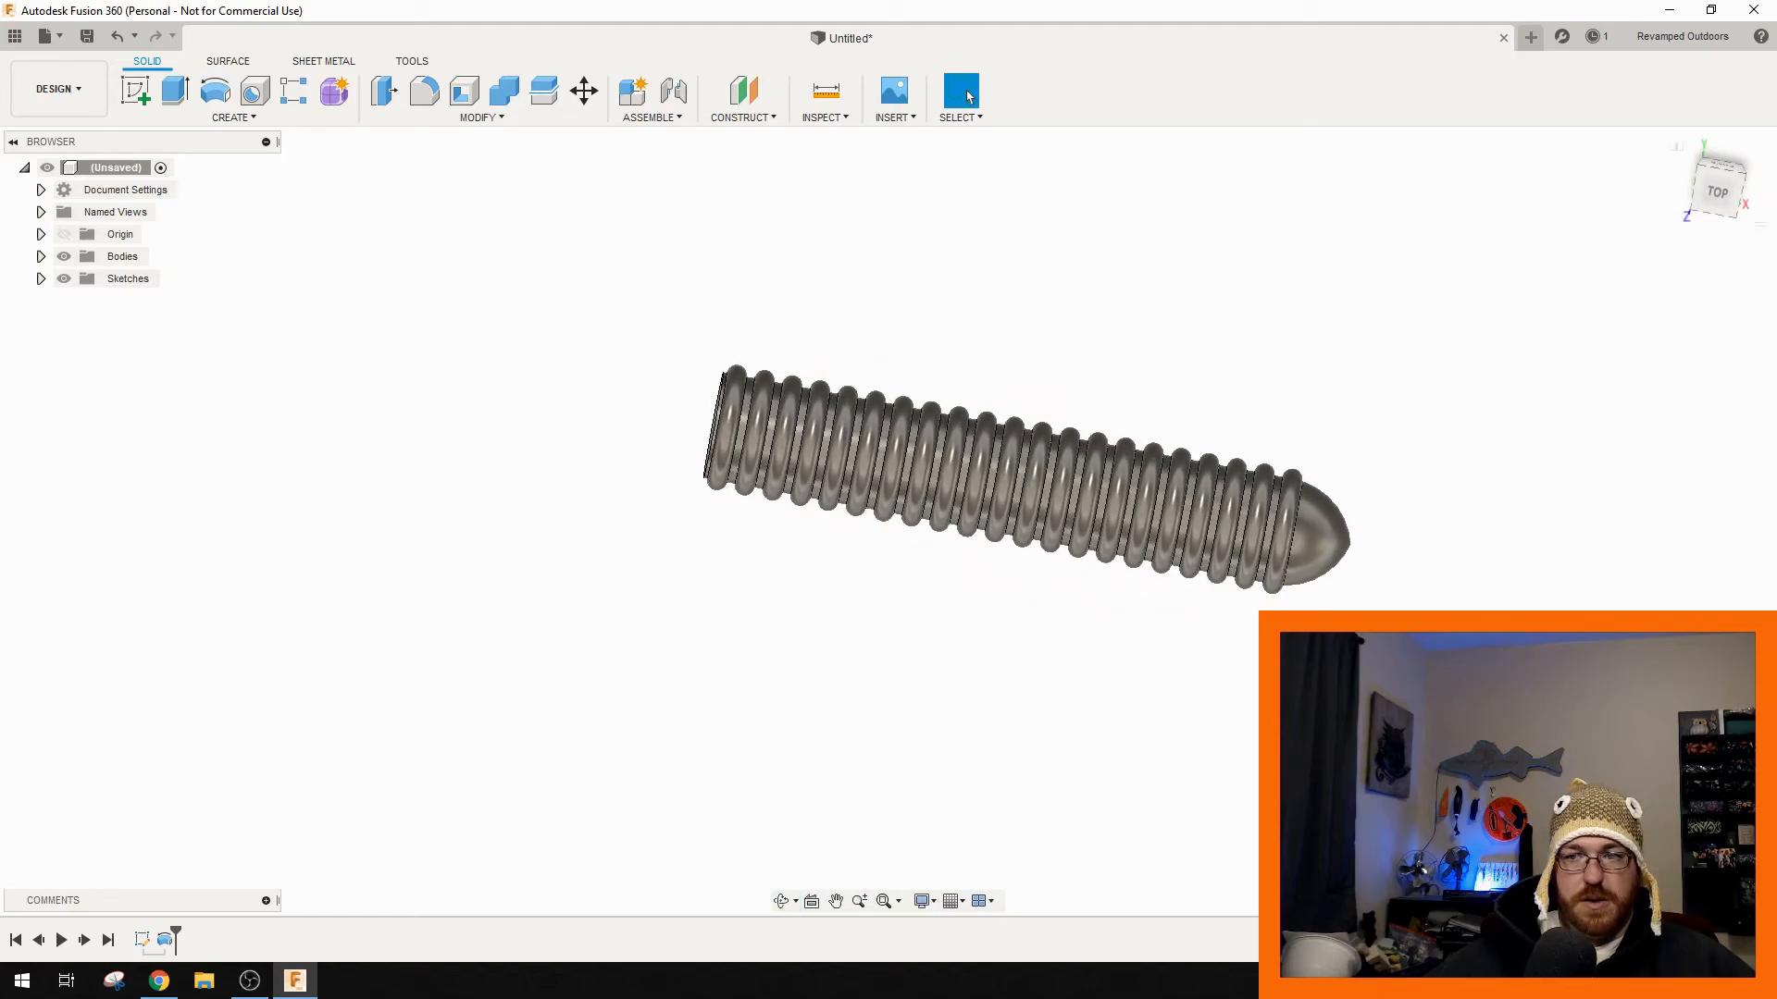
{"action": "middle_click_drag", "start_coordinate": [565, 483], "coordinate": [663, 476]}
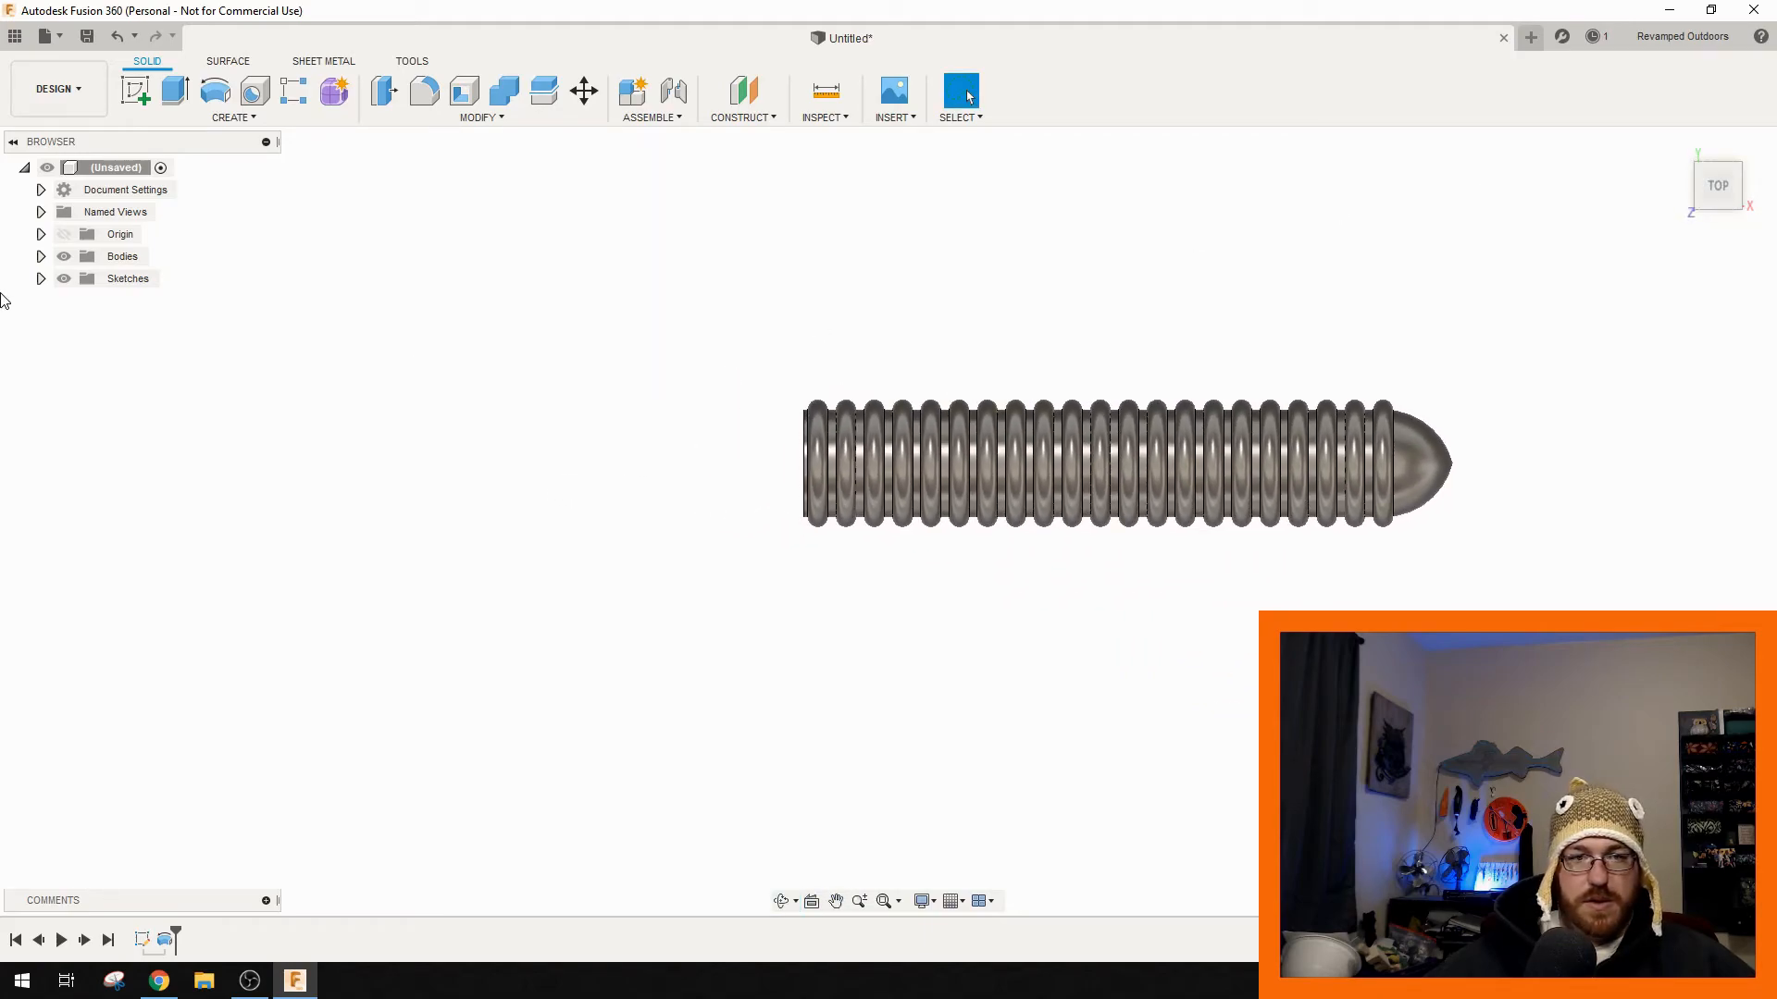
- Show the body profile sketch again and start a new sketch on the same plane
{"action": "left_click", "coordinate": [41, 278]}
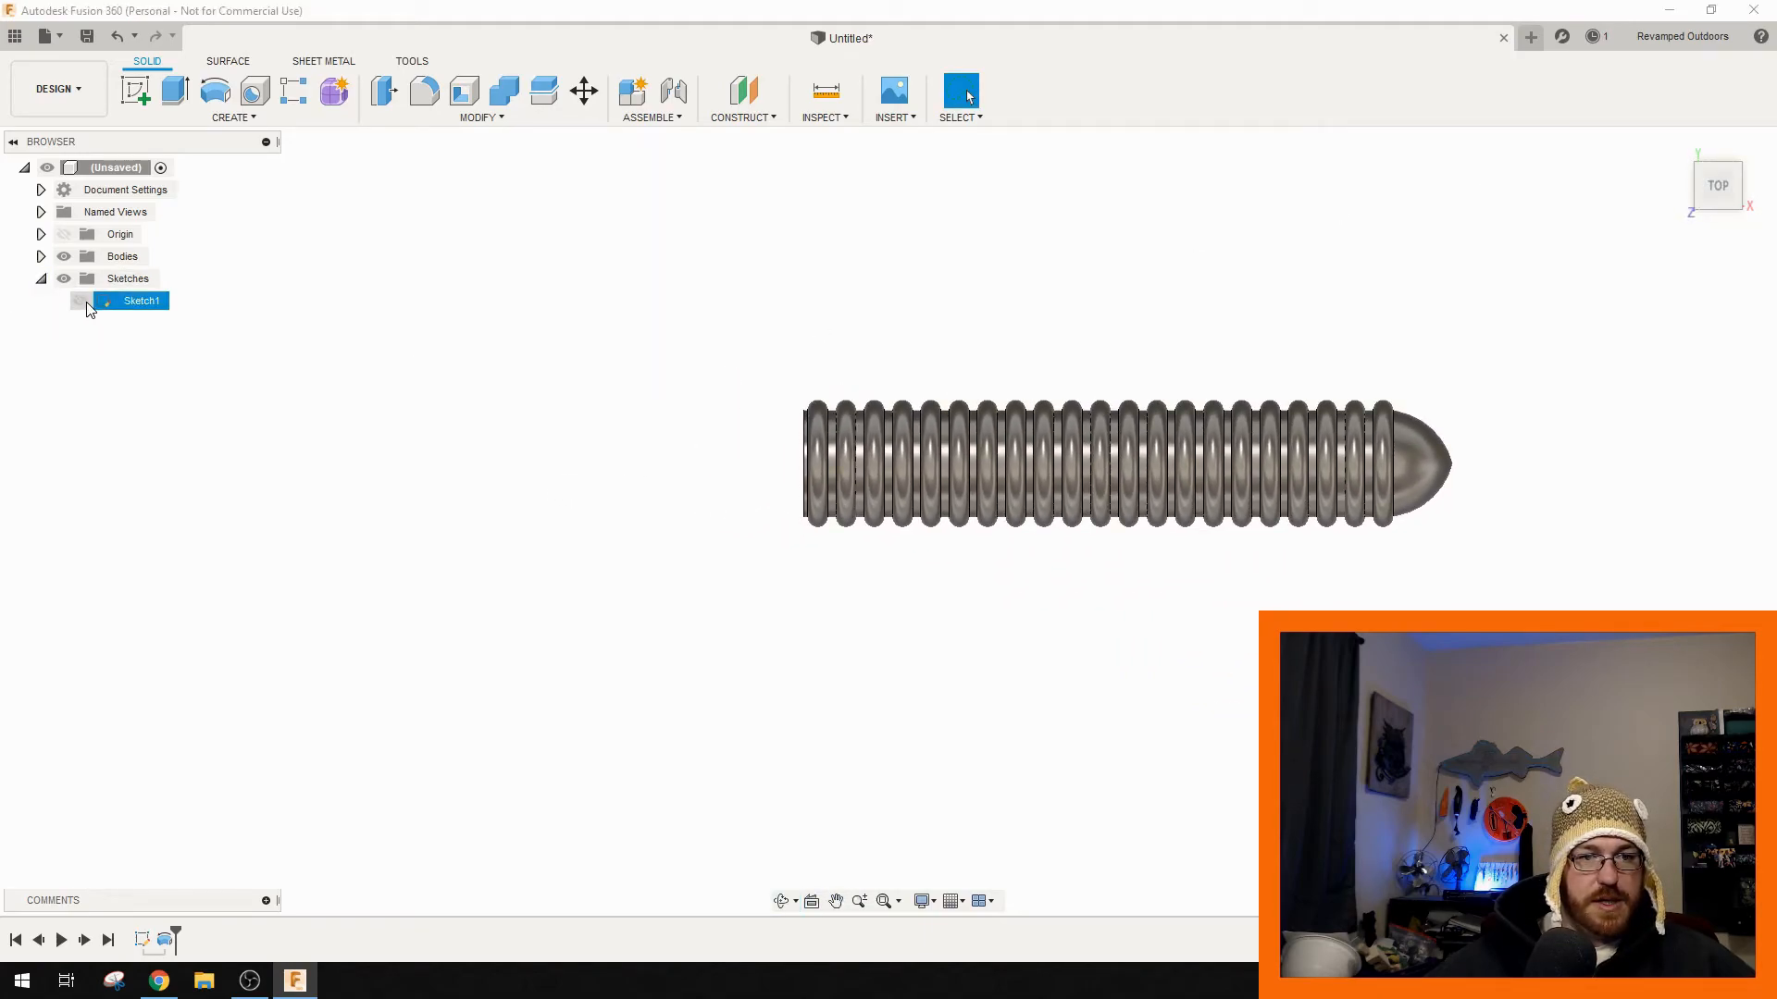
{"action": "left_click", "coordinate": [82, 301]}
{"action": "left_click", "coordinate": [233, 117]}
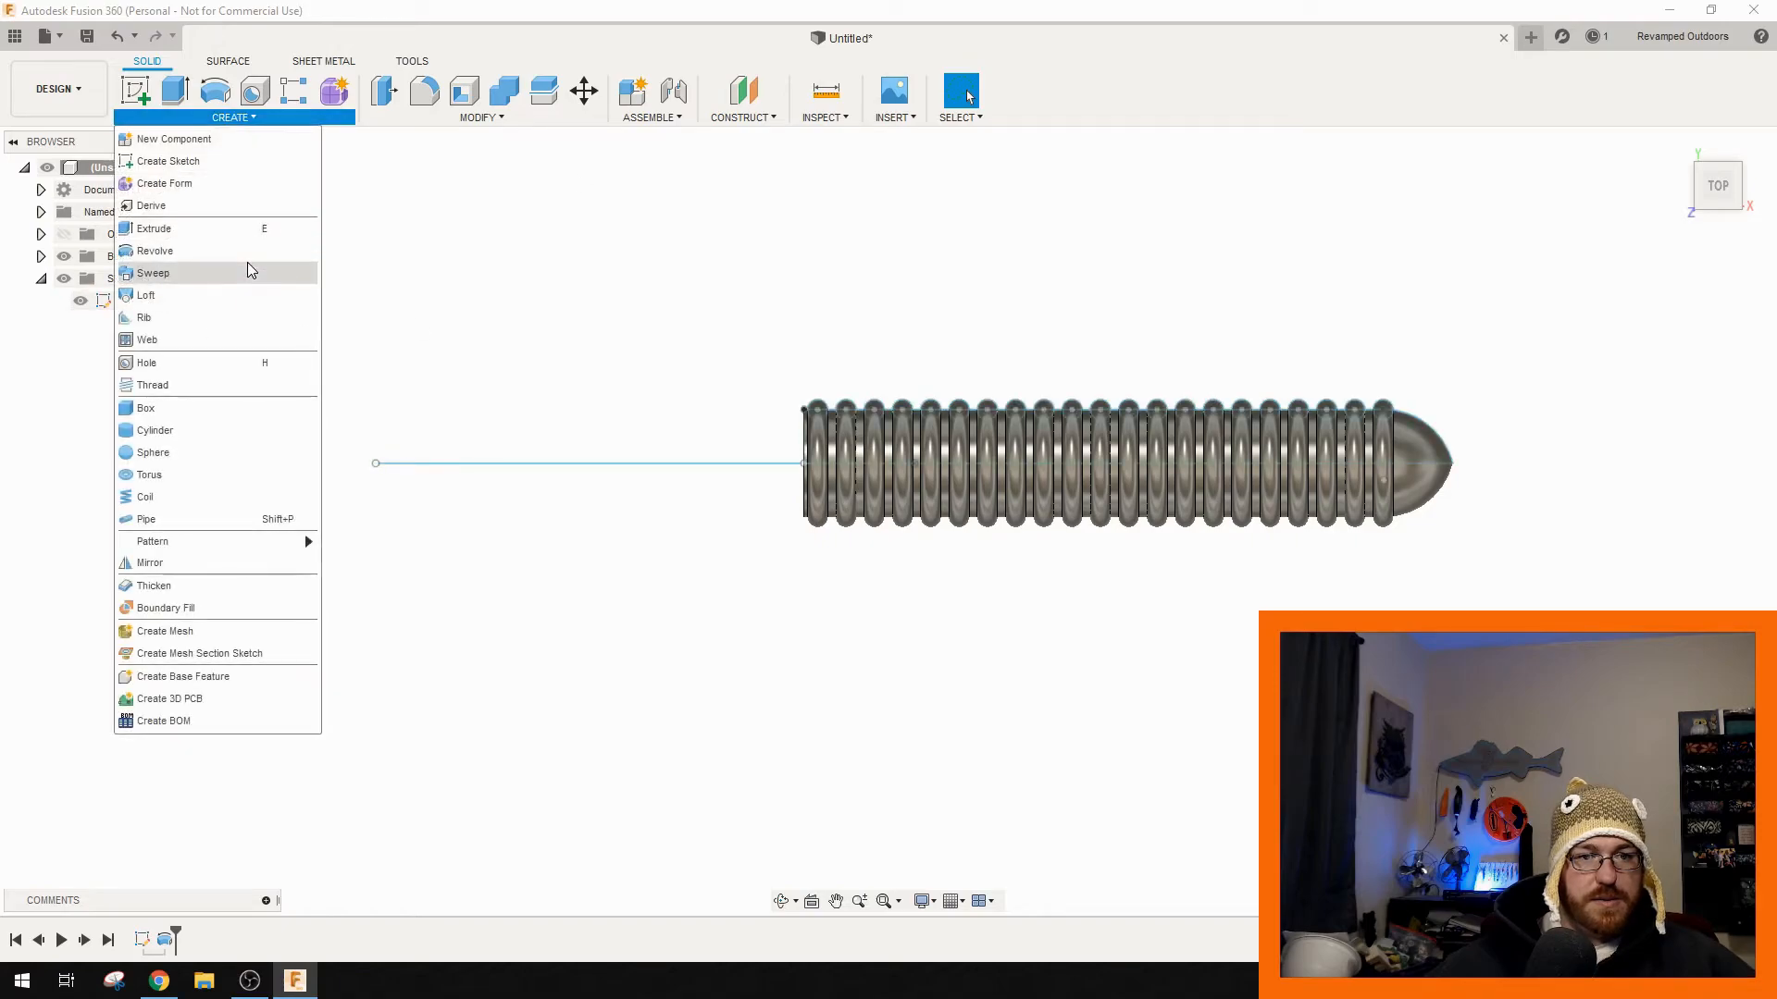
{"action": "left_click", "coordinate": [169, 161]}
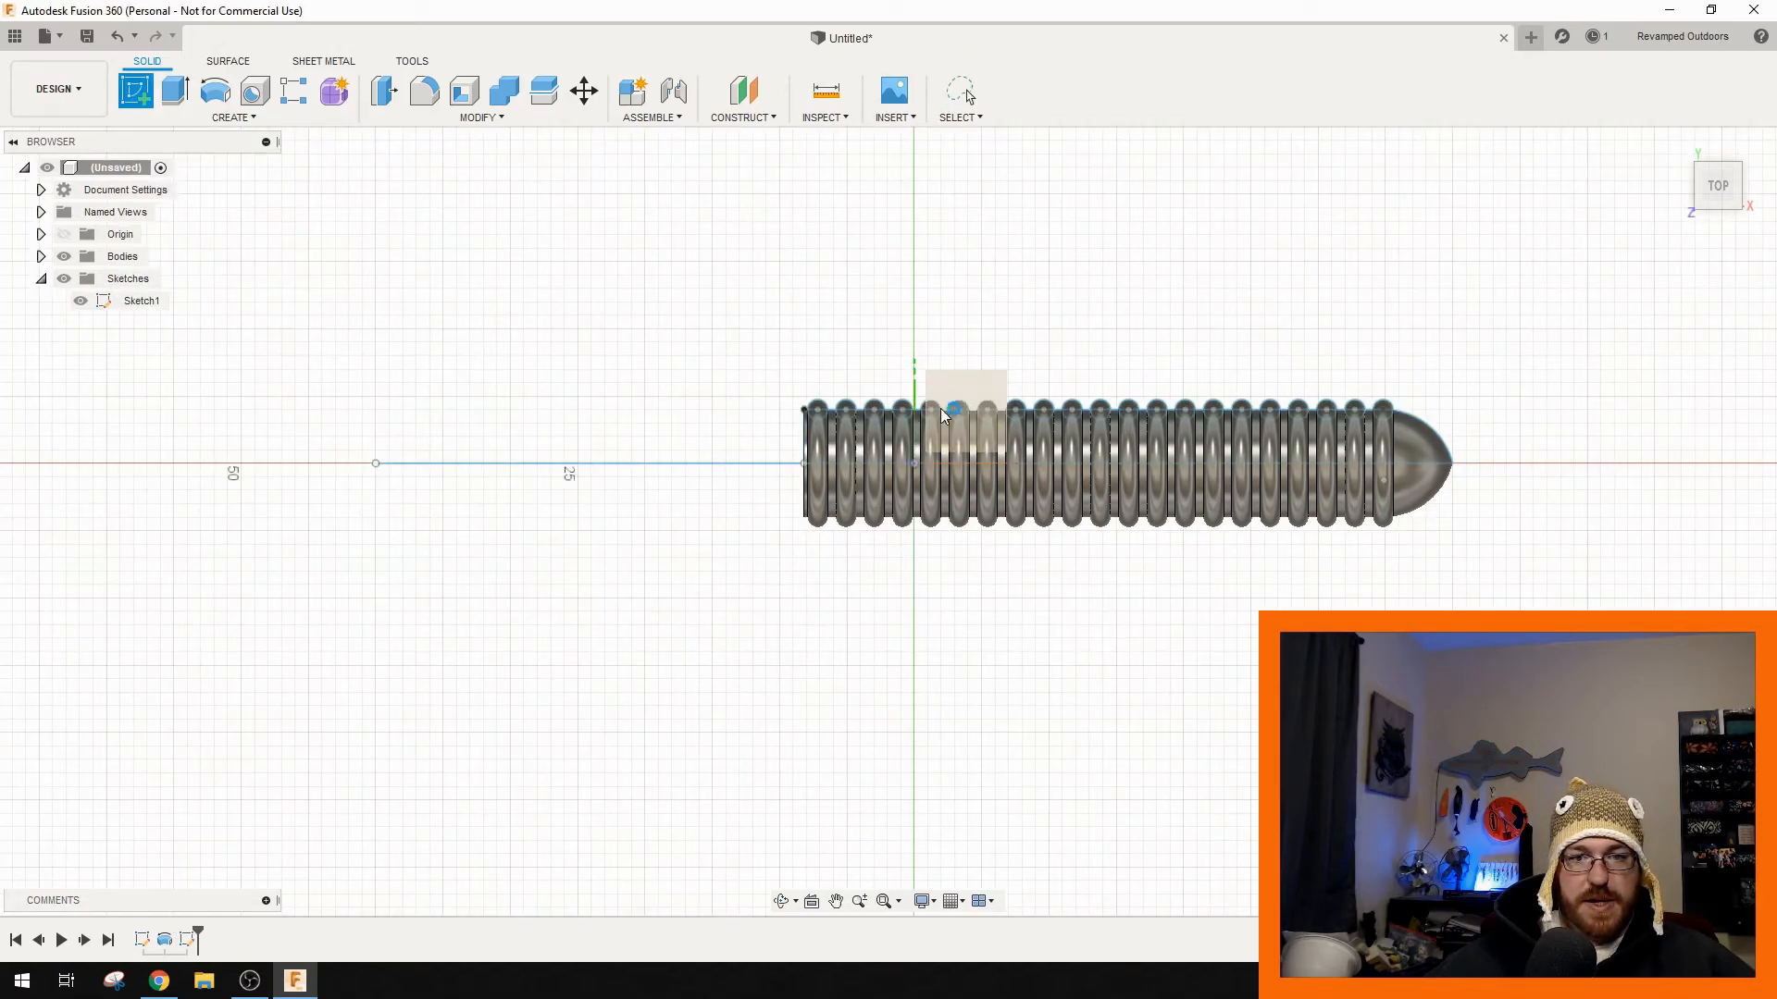
{"action": "left_click", "coordinate": [946, 398]}
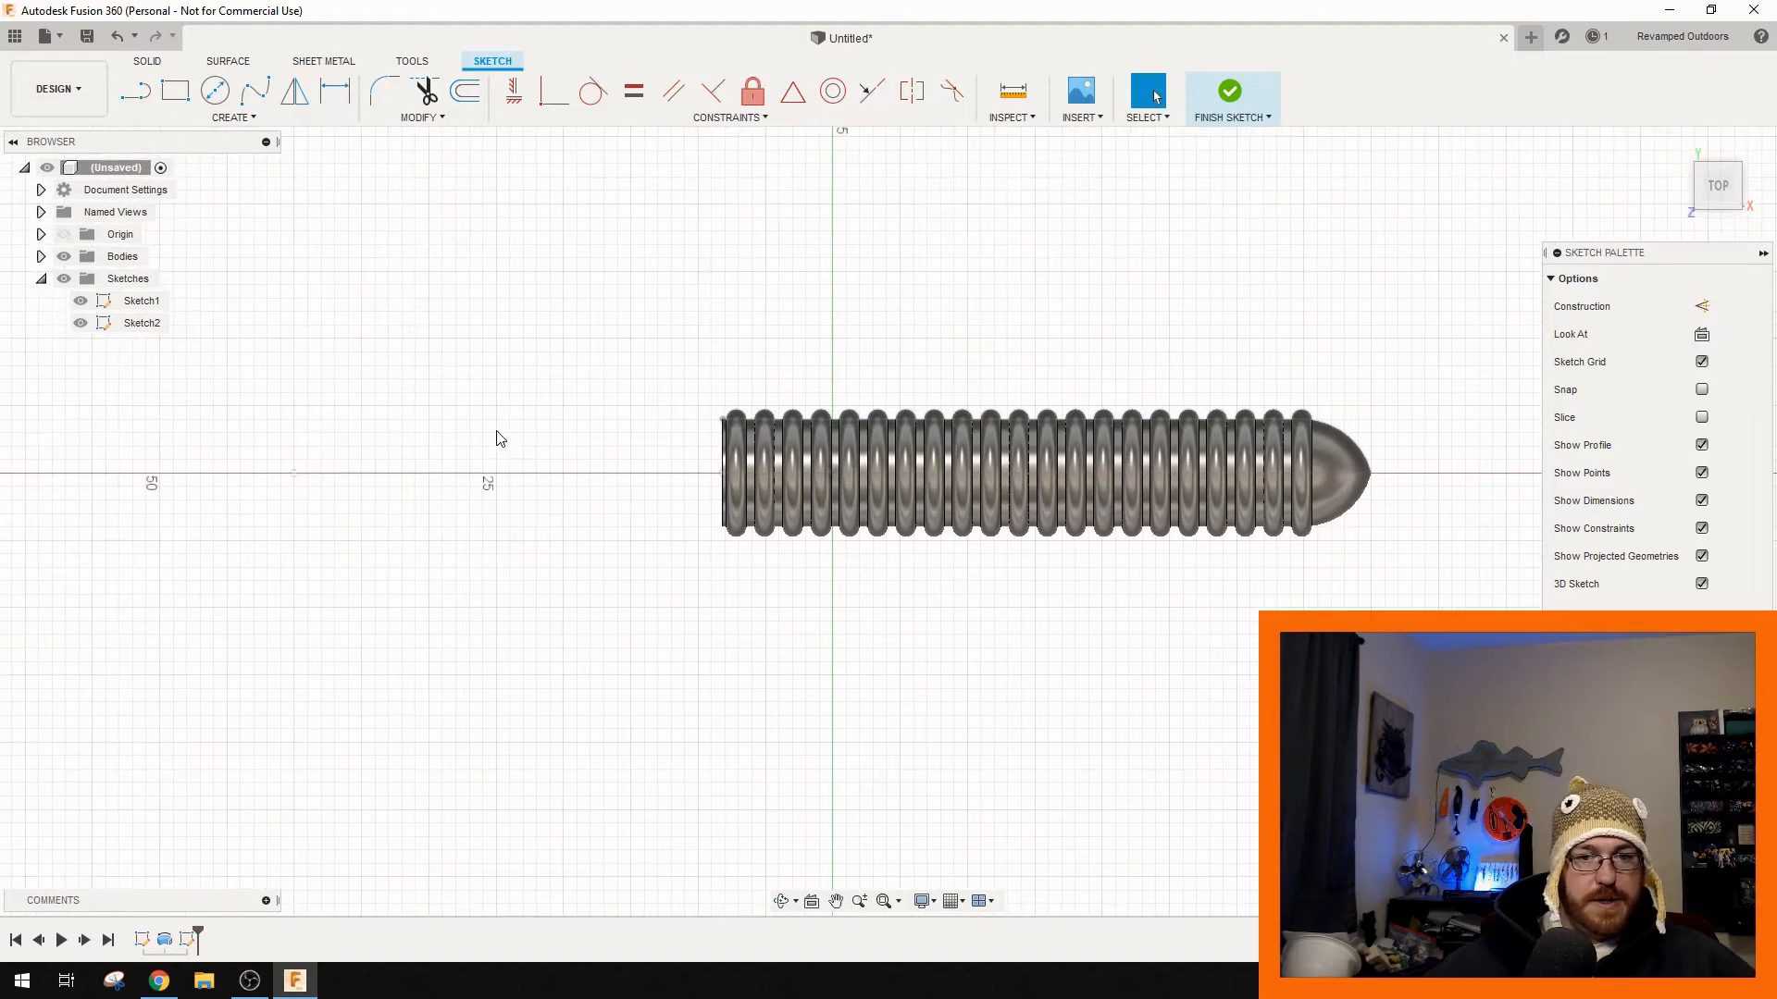
- Draw a hook-shaped curl tail outline behind the body's flat end as one control point spline, leaving it open at the root
{"action": "left_click", "coordinate": [233, 118]}
{"action": "mouse_move", "coordinate": [213, 284]}
{"action": "left_click", "coordinate": [333, 311]}
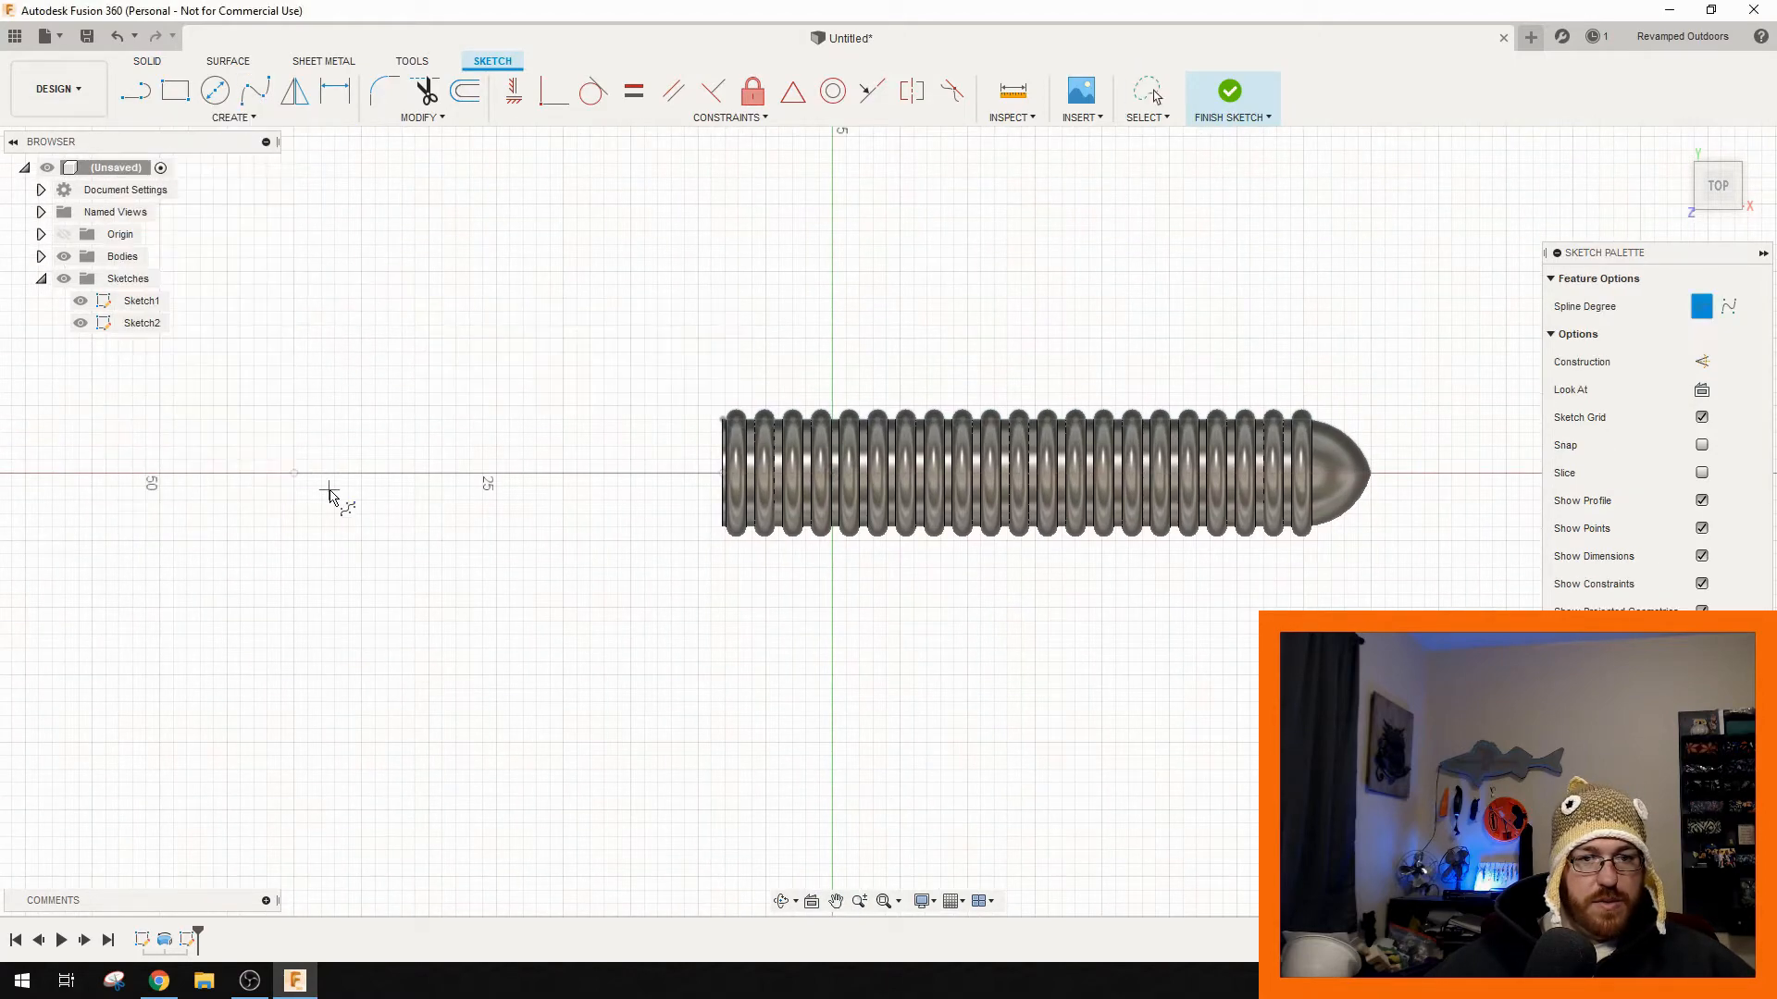
{"action": "left_click", "coordinate": [440, 441]}
{"action": "left_click", "coordinate": [293, 440]}
{"action": "left_click", "coordinate": [235, 503]}
{"action": "left_click", "coordinate": [197, 574]}
{"action": "left_click", "coordinate": [212, 650]}
{"action": "left_click", "coordinate": [238, 721]}
{"action": "left_click", "coordinate": [356, 811]}
{"action": "left_click", "coordinate": [507, 821]}
{"action": "left_click", "coordinate": [563, 759]}
{"action": "left_click", "coordinate": [602, 693]}
{"action": "left_click", "coordinate": [603, 624]}
{"action": "left_click", "coordinate": [563, 567]}
{"action": "left_click", "coordinate": [541, 582]}
{"action": "left_click", "coordinate": [567, 681]}
{"action": "left_click", "coordinate": [477, 733]}
{"action": "left_click", "coordinate": [377, 721]}
{"action": "left_click", "coordinate": [325, 661]}
{"action": "left_click", "coordinate": [376, 580]}
{"action": "left_click", "coordinate": [458, 575]}
{"action": "left_click", "coordinate": [459, 621]}
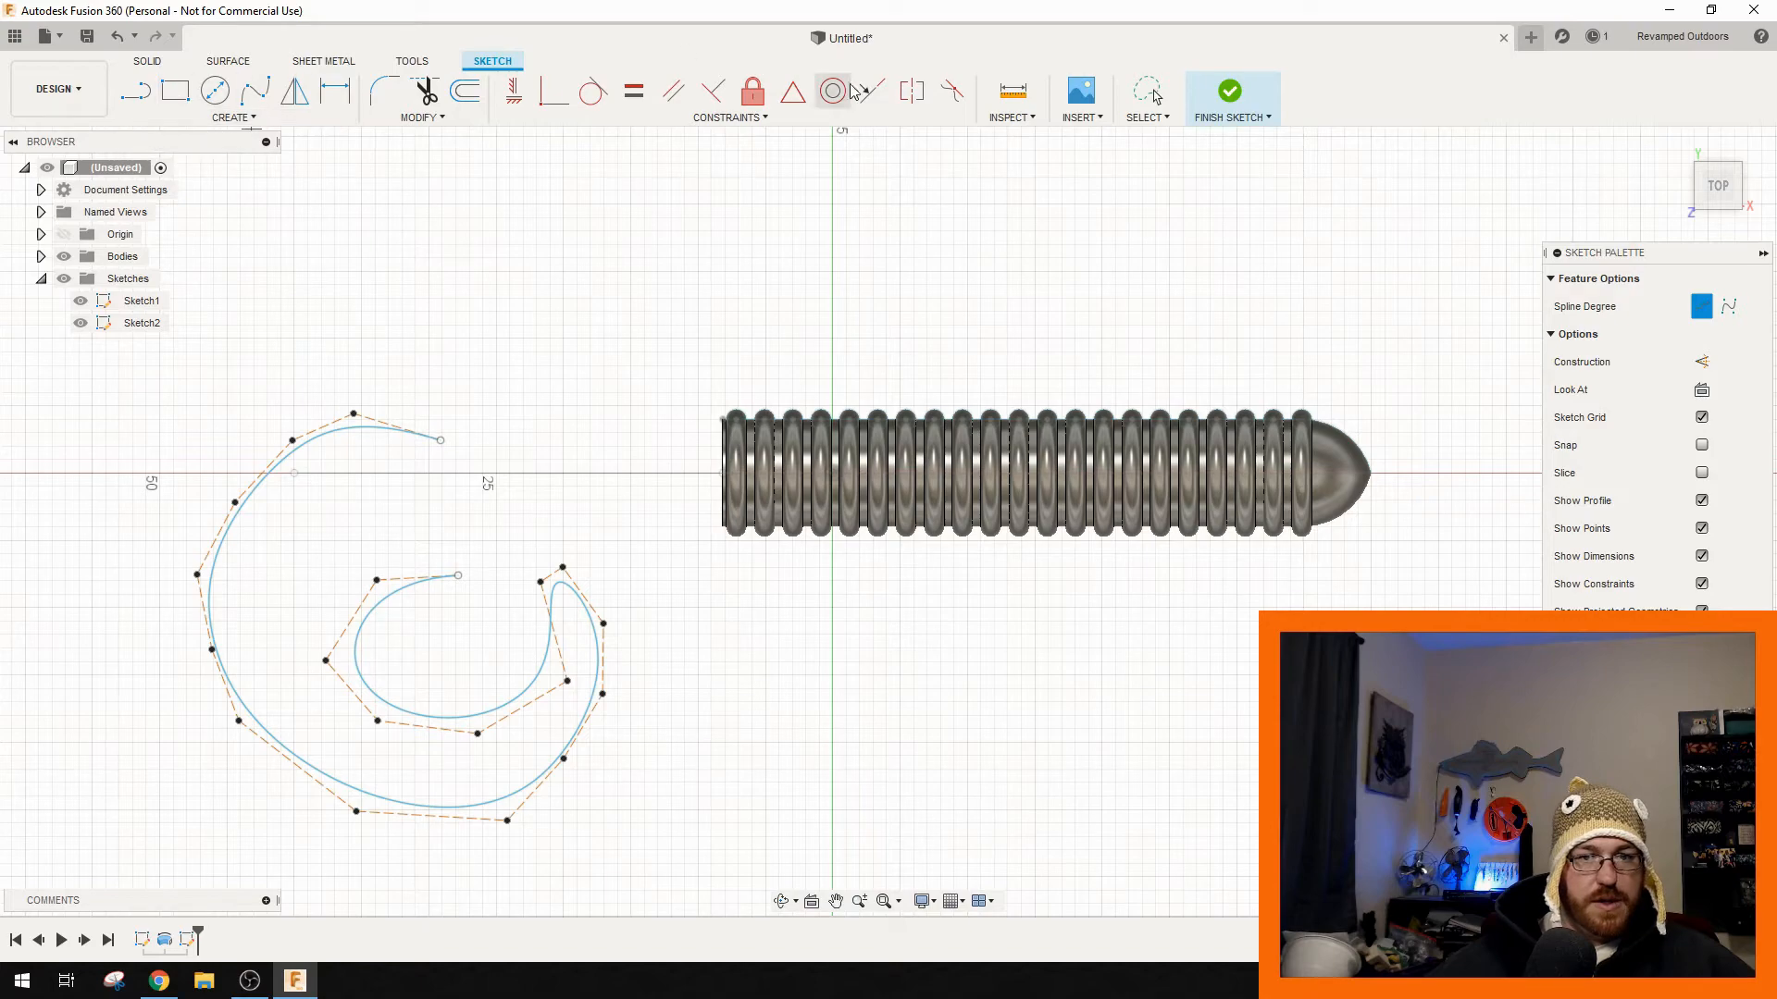
- Reposition the spline's control points to stretch the tail tip toward the body and widen the inner curve
{"action": "left_click", "coordinate": [1147, 90]}
{"action": "left_click_drag", "start_coordinate": [601, 624], "coordinate": [678, 615]}
{"action": "left_click_drag", "start_coordinate": [565, 571], "coordinate": [647, 618]}
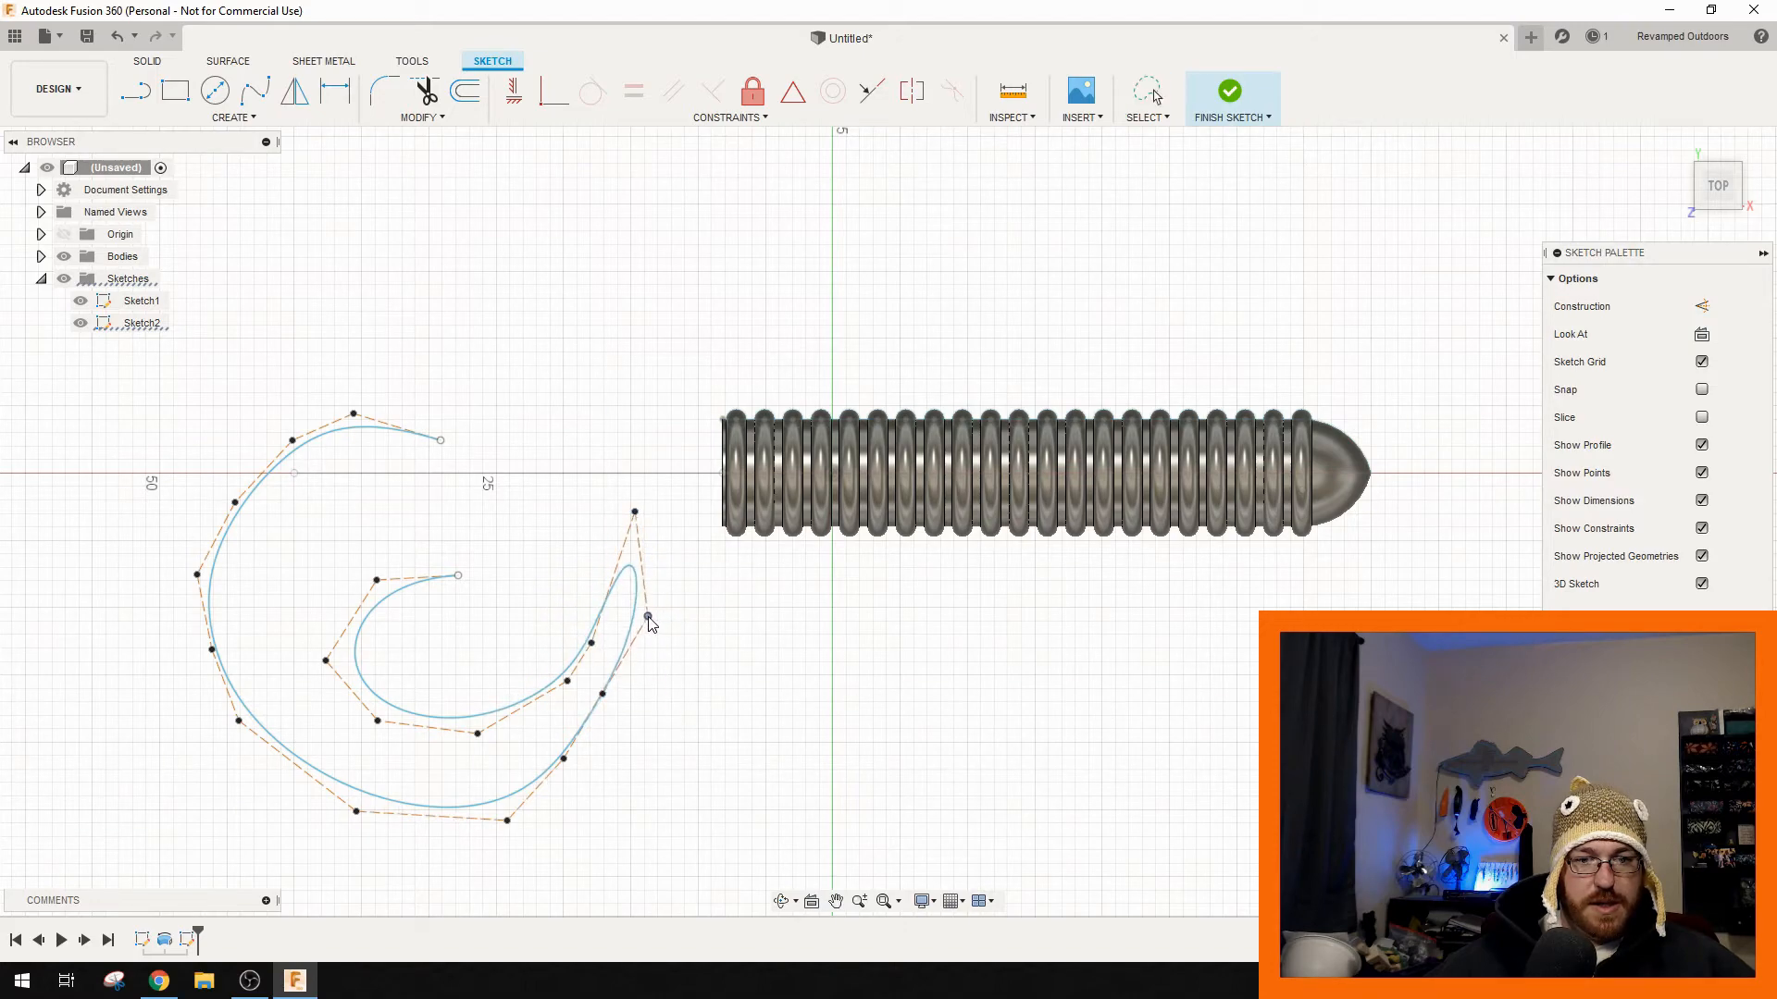
{"action": "left_click_drag", "start_coordinate": [573, 683], "coordinate": [521, 723]}
{"action": "left_click_drag", "start_coordinate": [378, 585], "coordinate": [362, 542]}
{"action": "left_click_drag", "start_coordinate": [377, 720], "coordinate": [364, 734]}
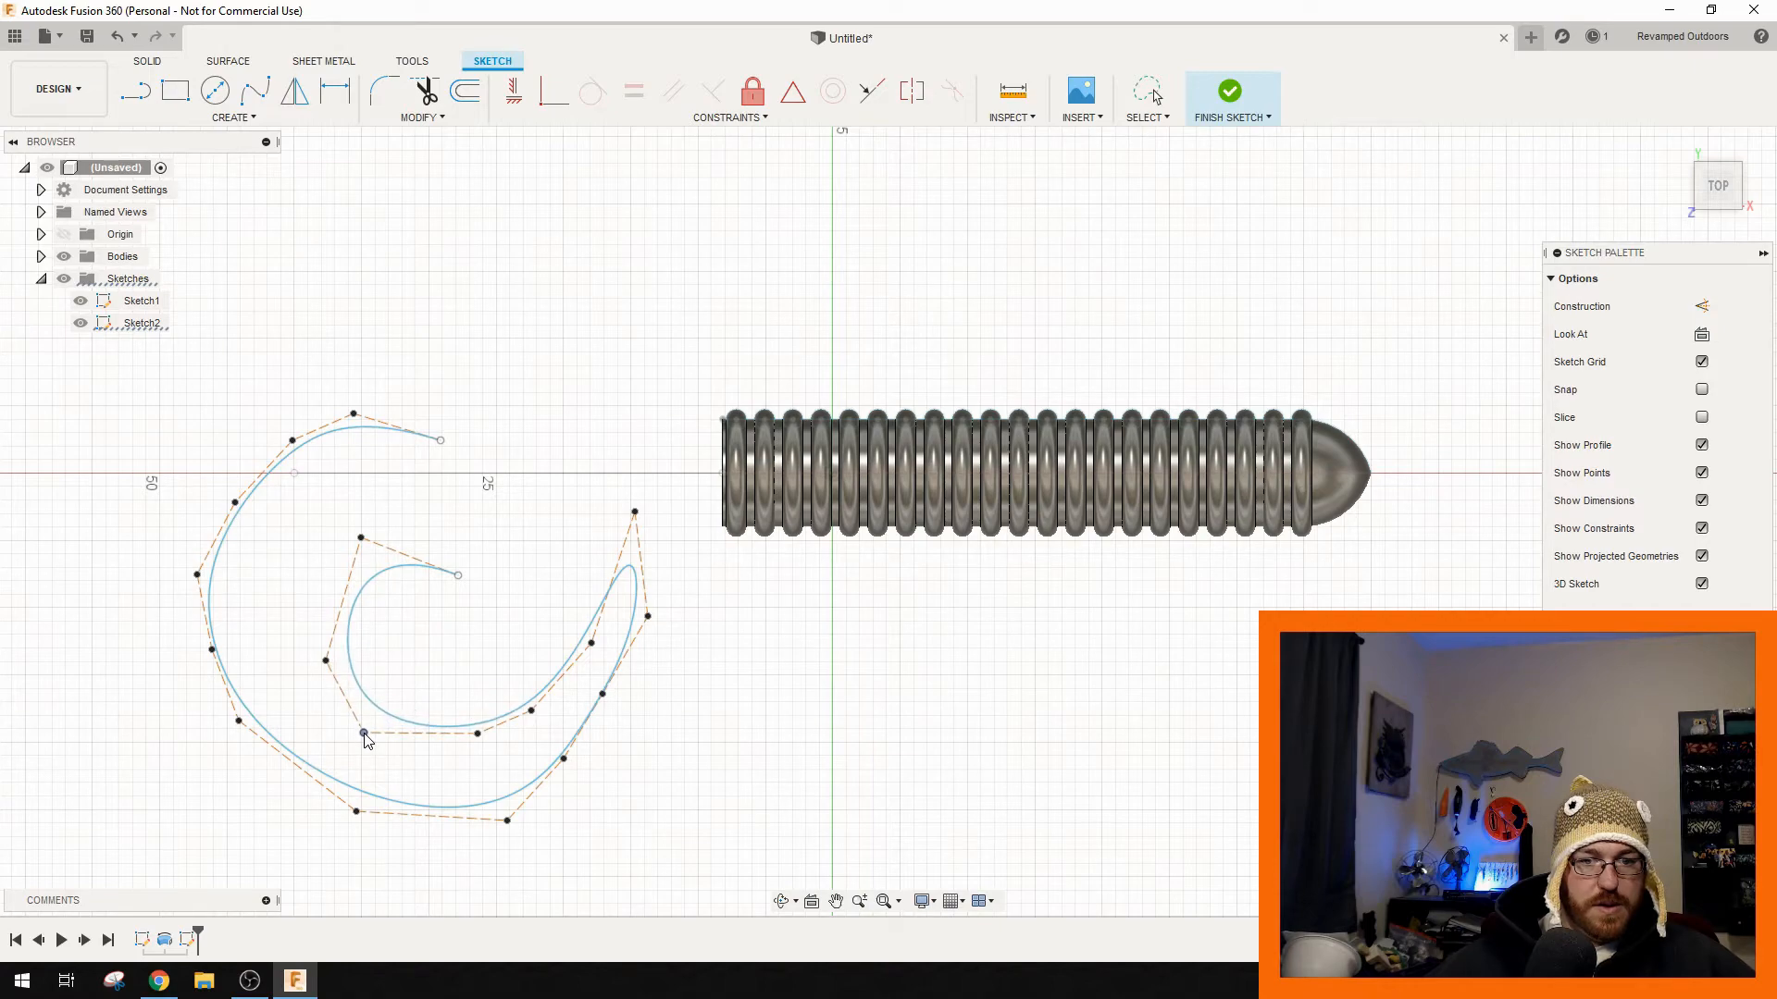
- Bring the two open spline ends closer into vertical alignment and tighten the inner curve's outermost control points
{"action": "mouse_move", "coordinate": [441, 441]}
{"action": "left_mouse_down"}
{"action": "mouse_move", "coordinate": [463, 415]}
{"action": "mouse_move", "coordinate": [449, 442]}
{"action": "left_mouse_up"}
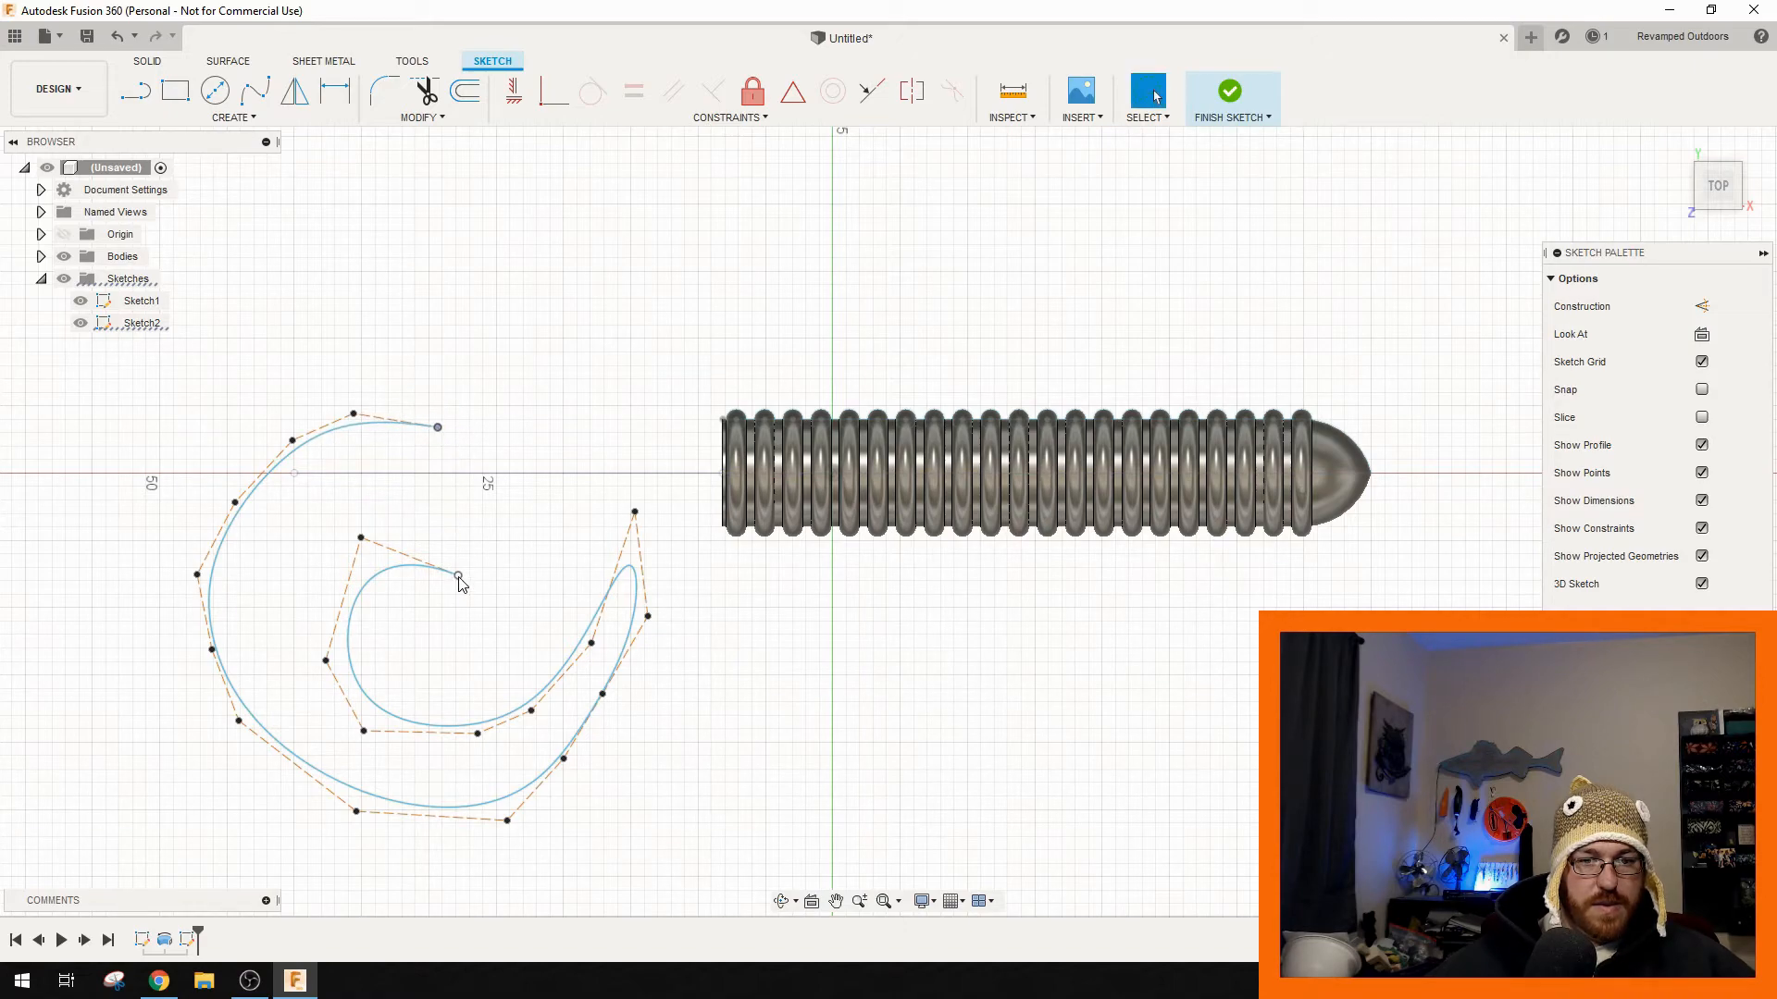
{"action": "left_click_drag", "start_coordinate": [459, 576], "coordinate": [442, 537]}
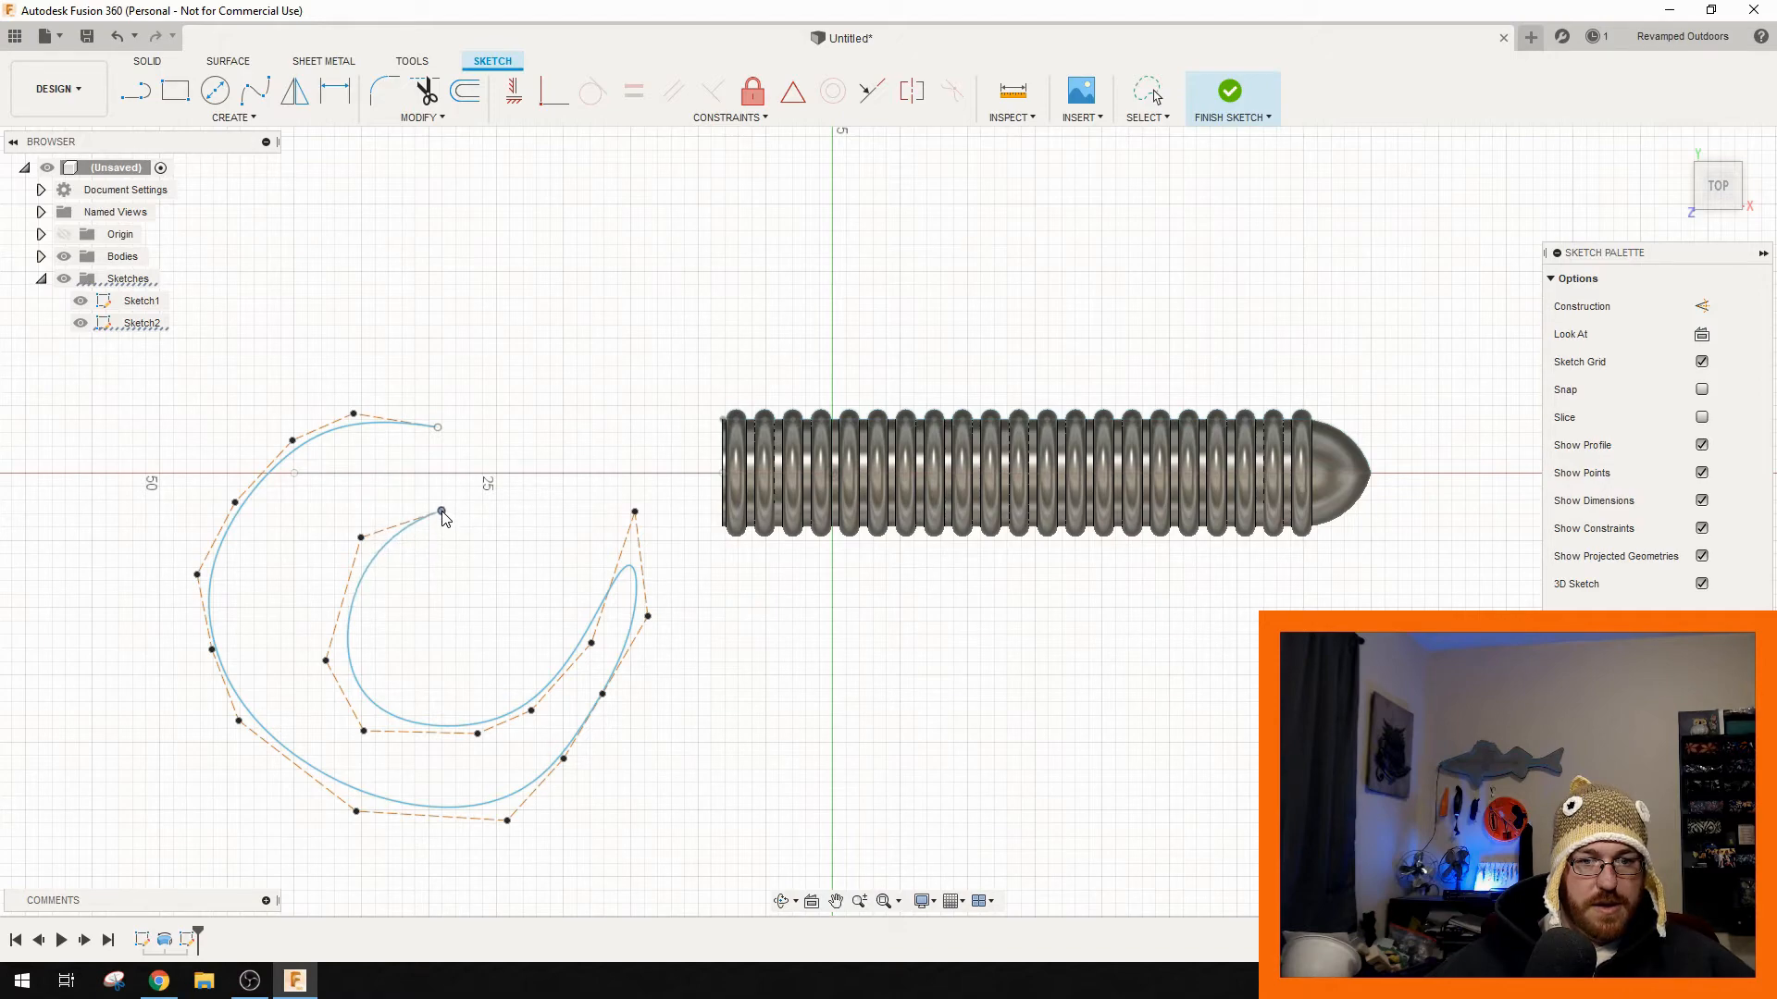
{"action": "left_click_drag", "start_coordinate": [326, 662], "coordinate": [346, 650]}
{"action": "left_click_drag", "start_coordinate": [365, 732], "coordinate": [378, 709]}
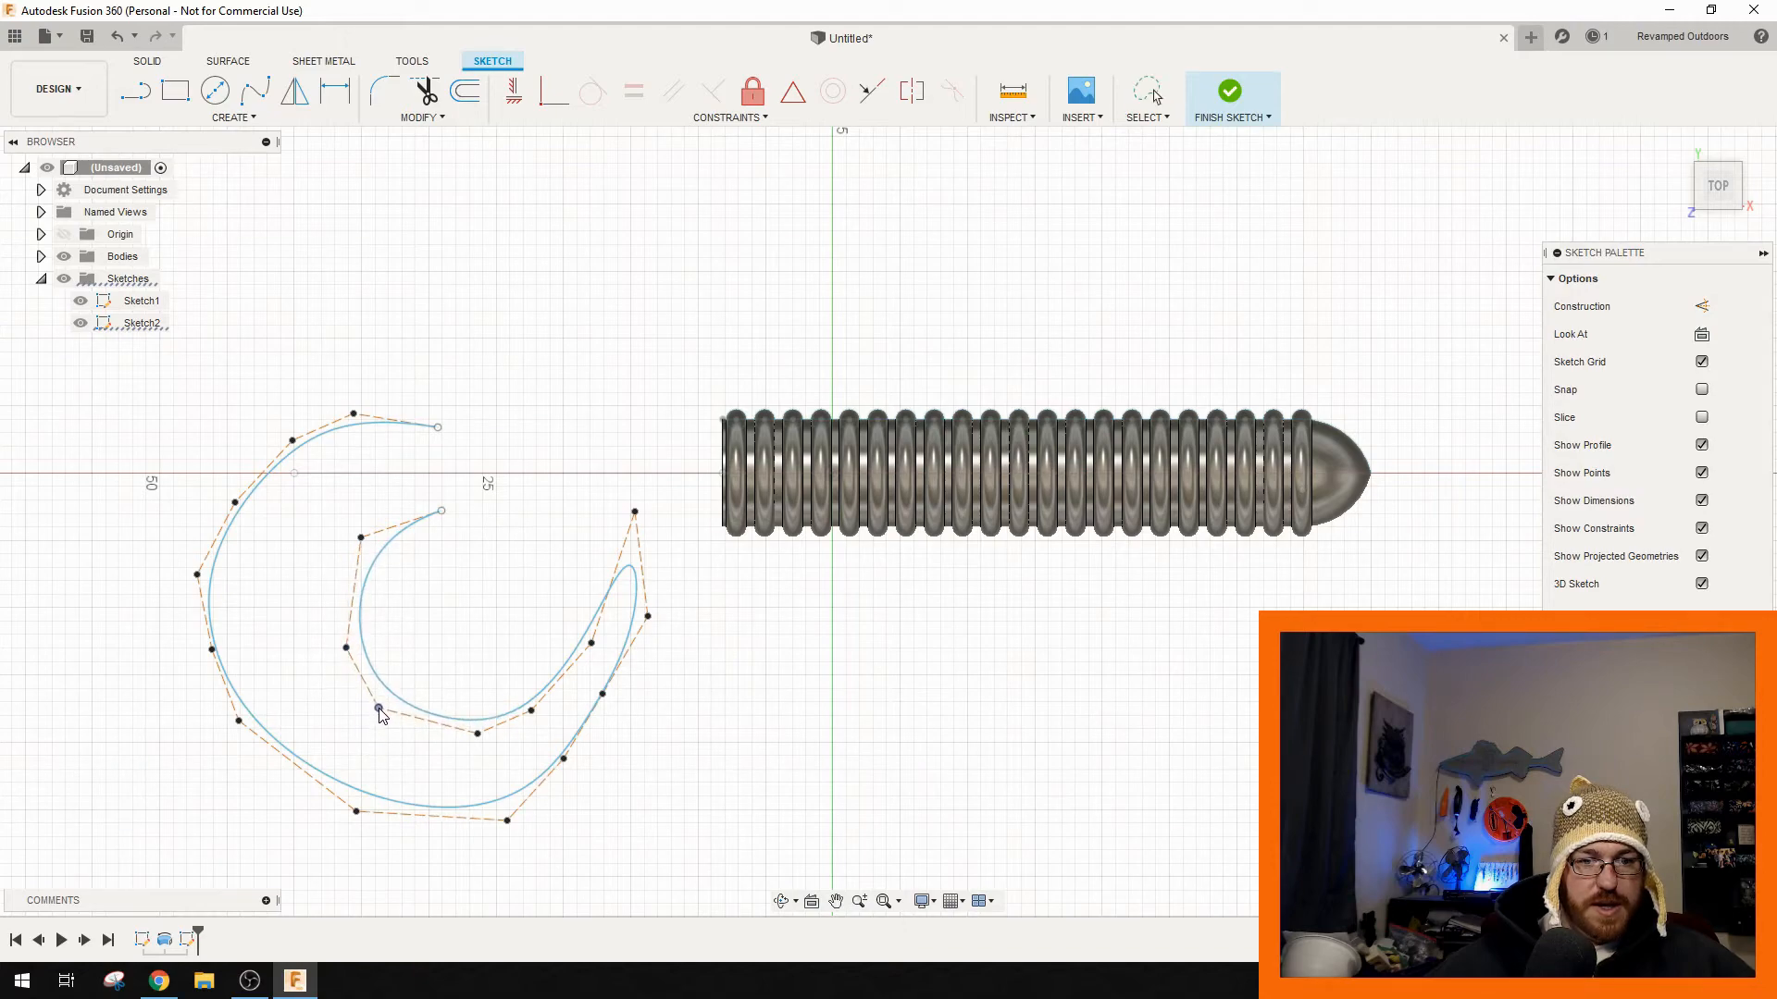
- Close the tail's open root with a line between both spline ends and align its upper end so the line is vertical
{"action": "left_click", "coordinate": [148, 97]}
{"action": "left_click", "coordinate": [438, 427]}
{"action": "left_click", "coordinate": [441, 511]}
{"action": "scroll", "coordinate": [574, 481], "scroll_direction": "up", "scroll_amount": 5}
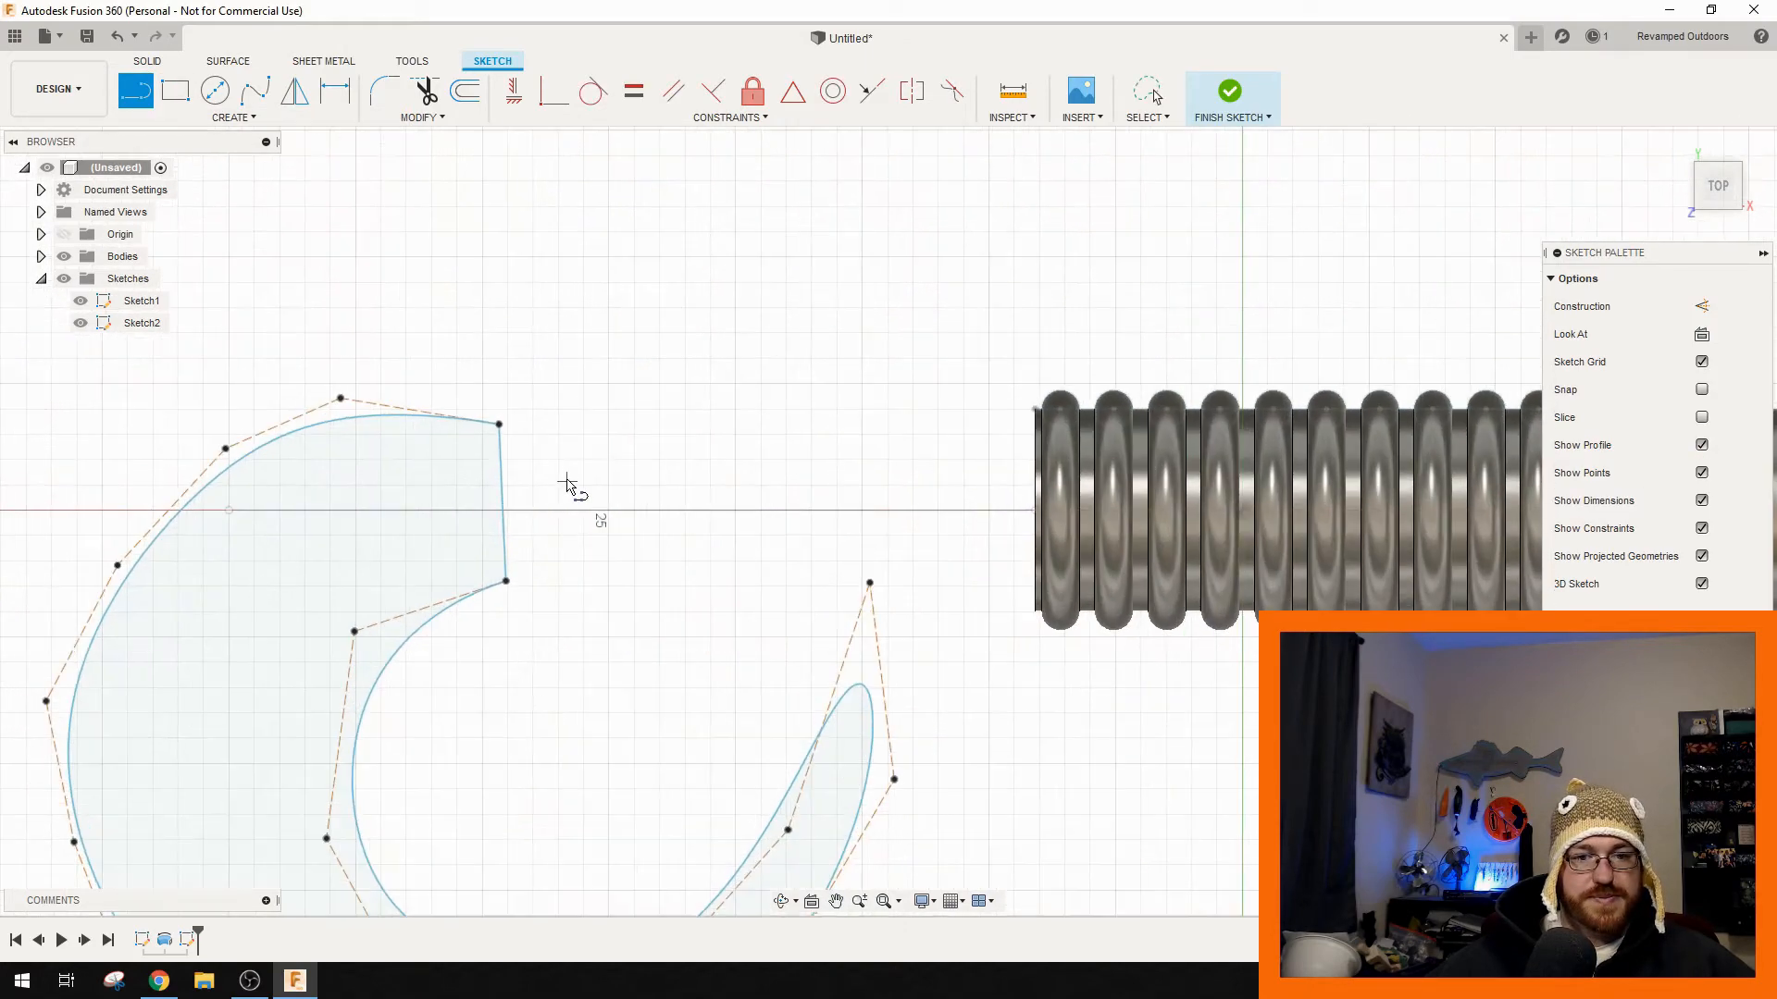
{"action": "key", "text": "Escape"}
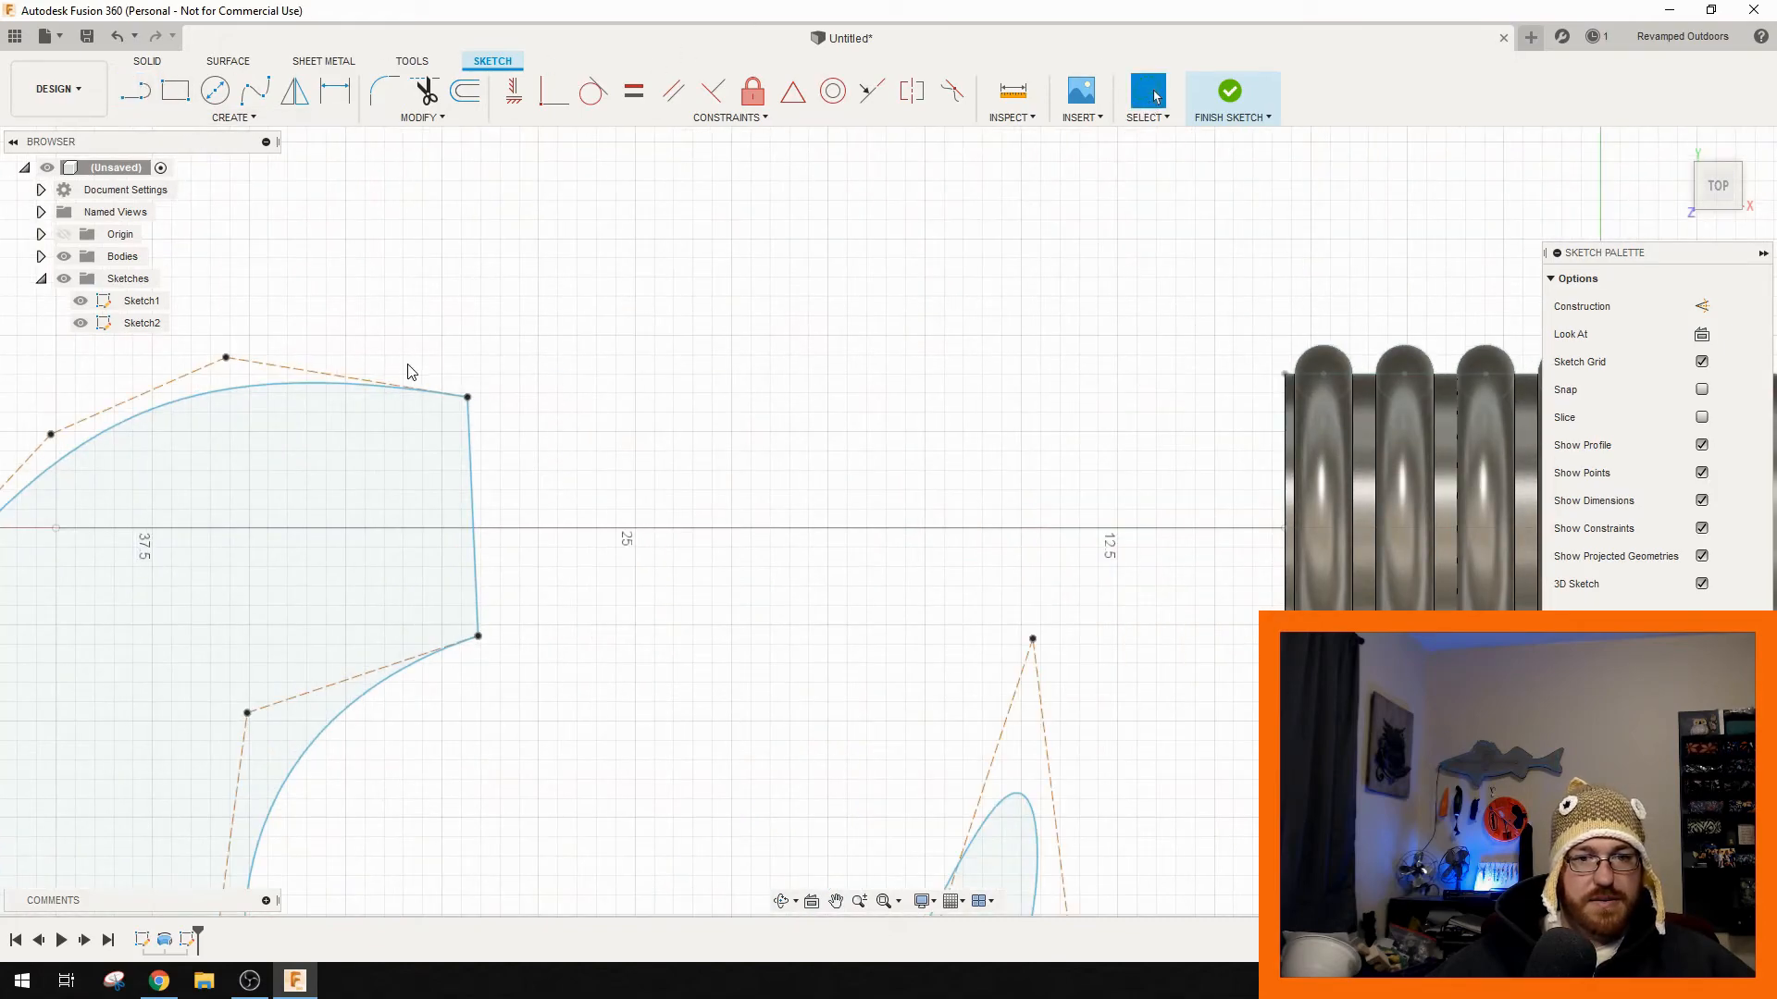
{"action": "left_click_drag", "start_coordinate": [475, 402], "coordinate": [480, 390]}
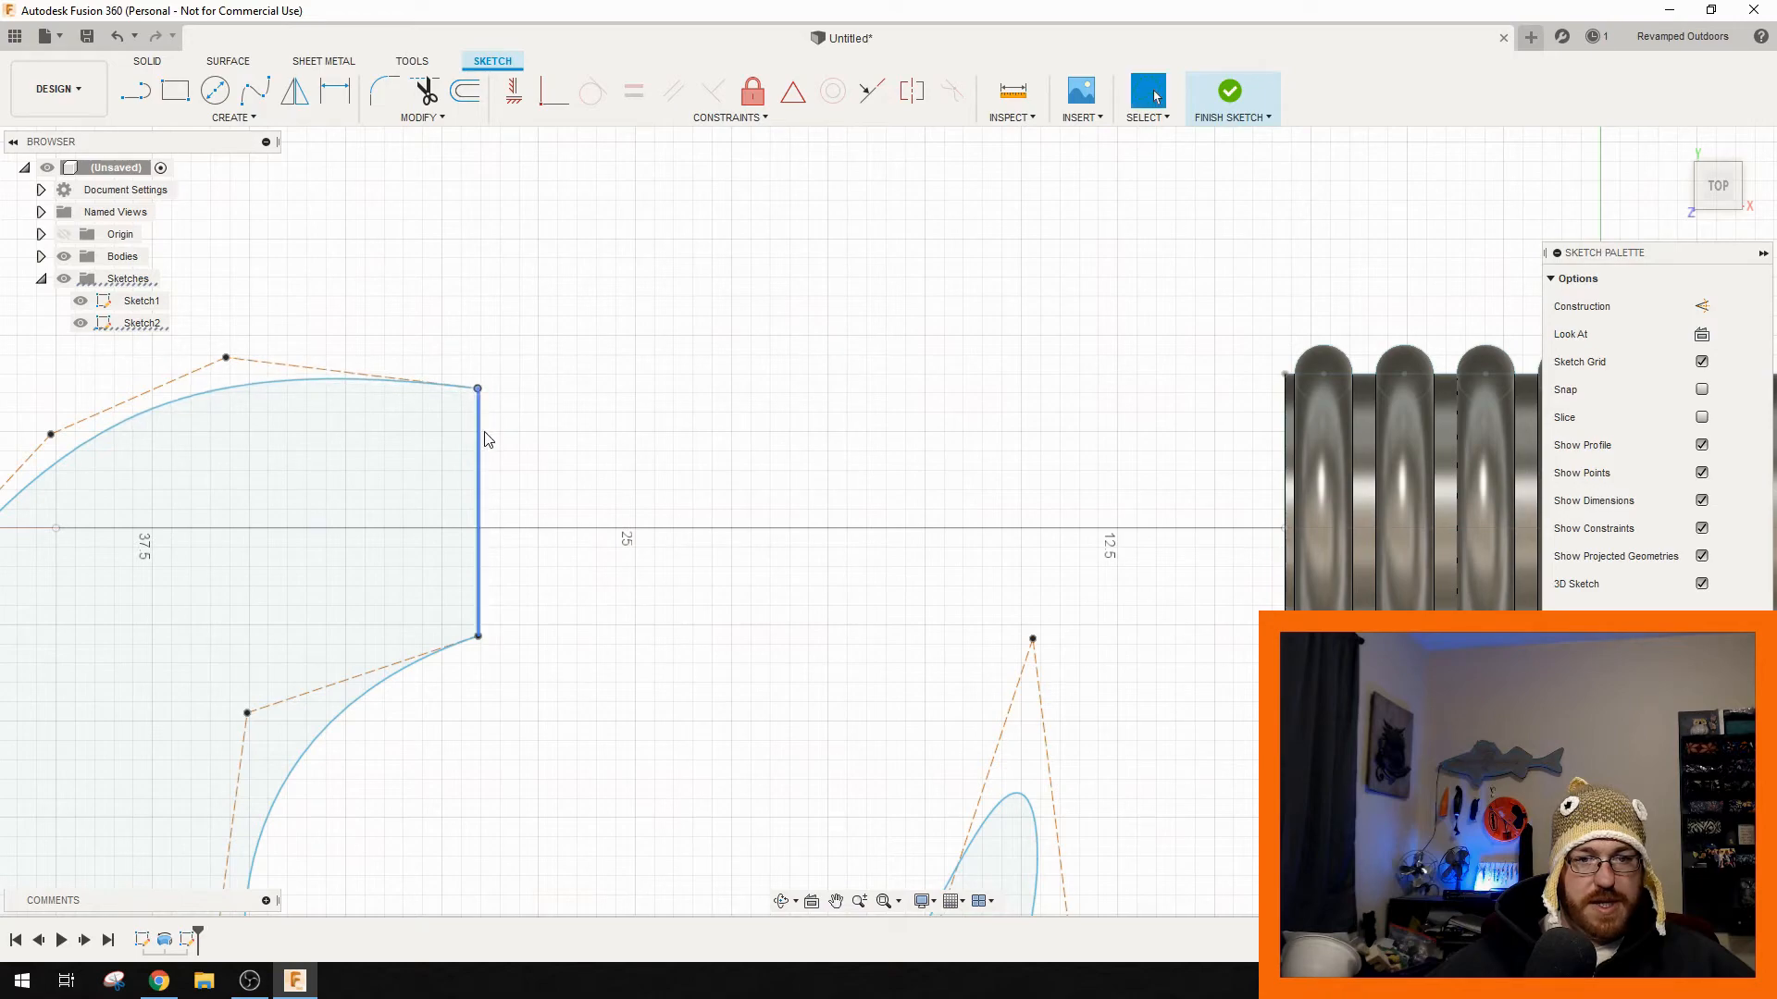
{"action": "left_click", "coordinate": [479, 582]}
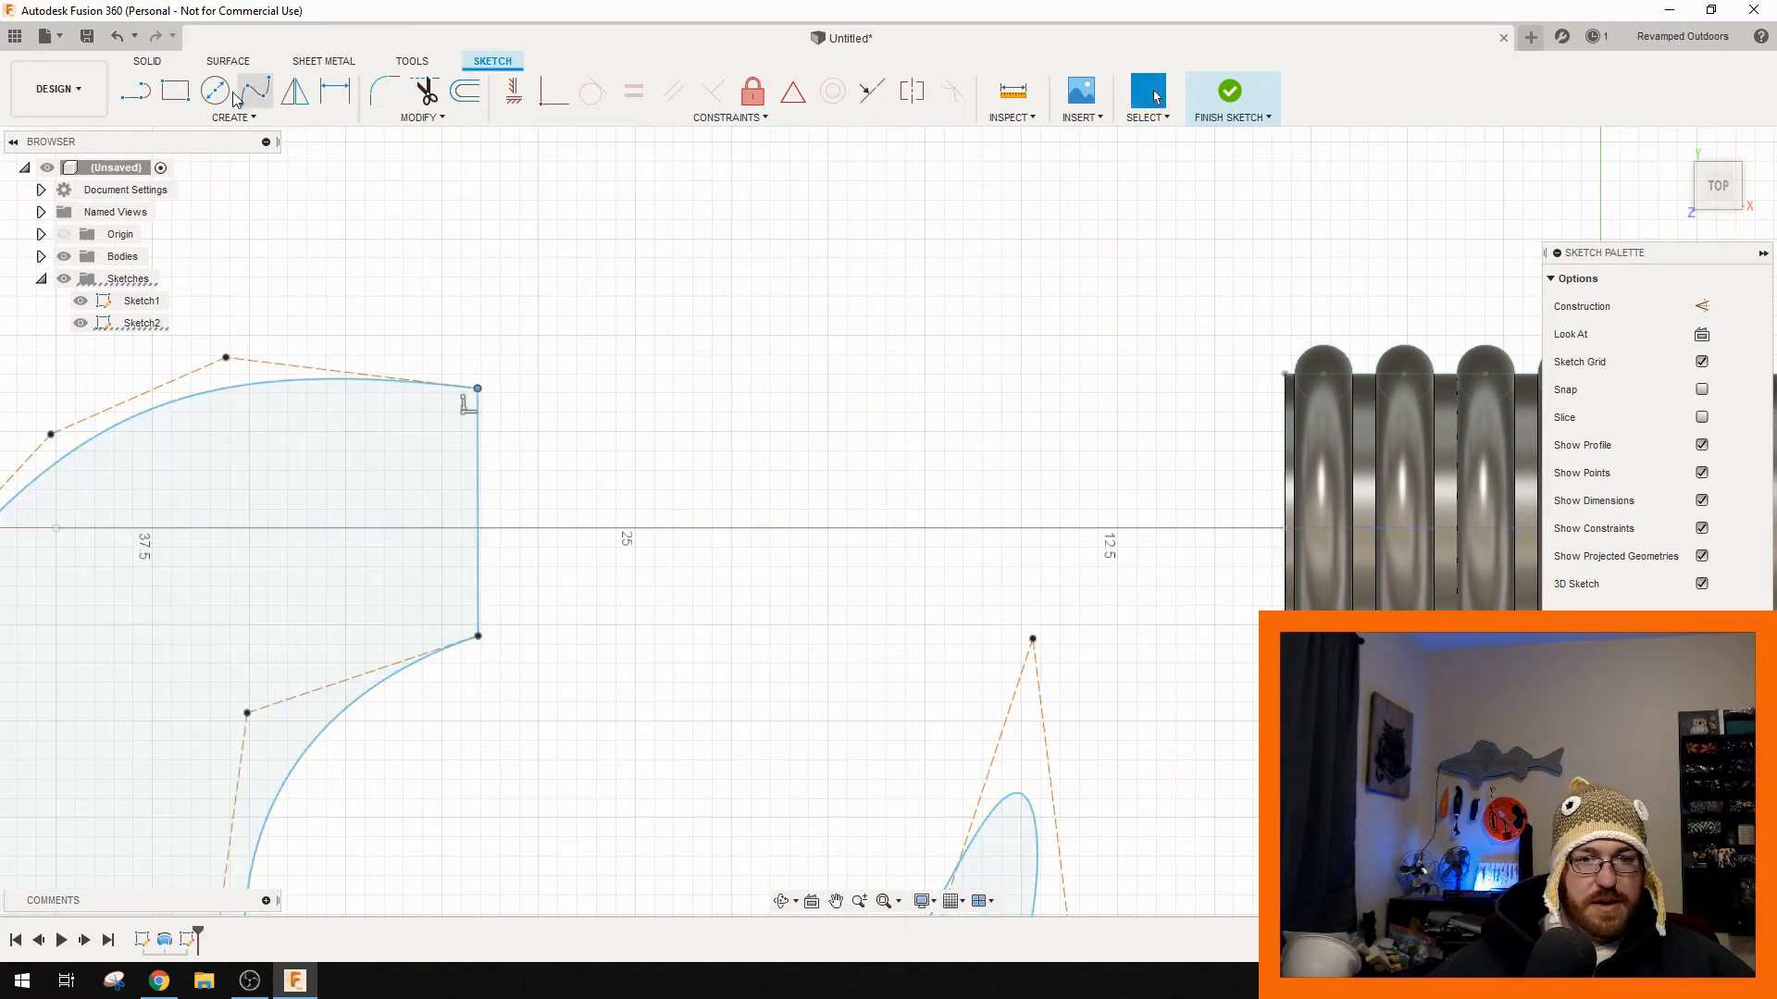
{"action": "scroll", "coordinate": [474, 405], "scroll_direction": "down", "scroll_amount": 4}
{"action": "middle_click_drag", "start_coordinate": [511, 414], "coordinate": [472, 358]}
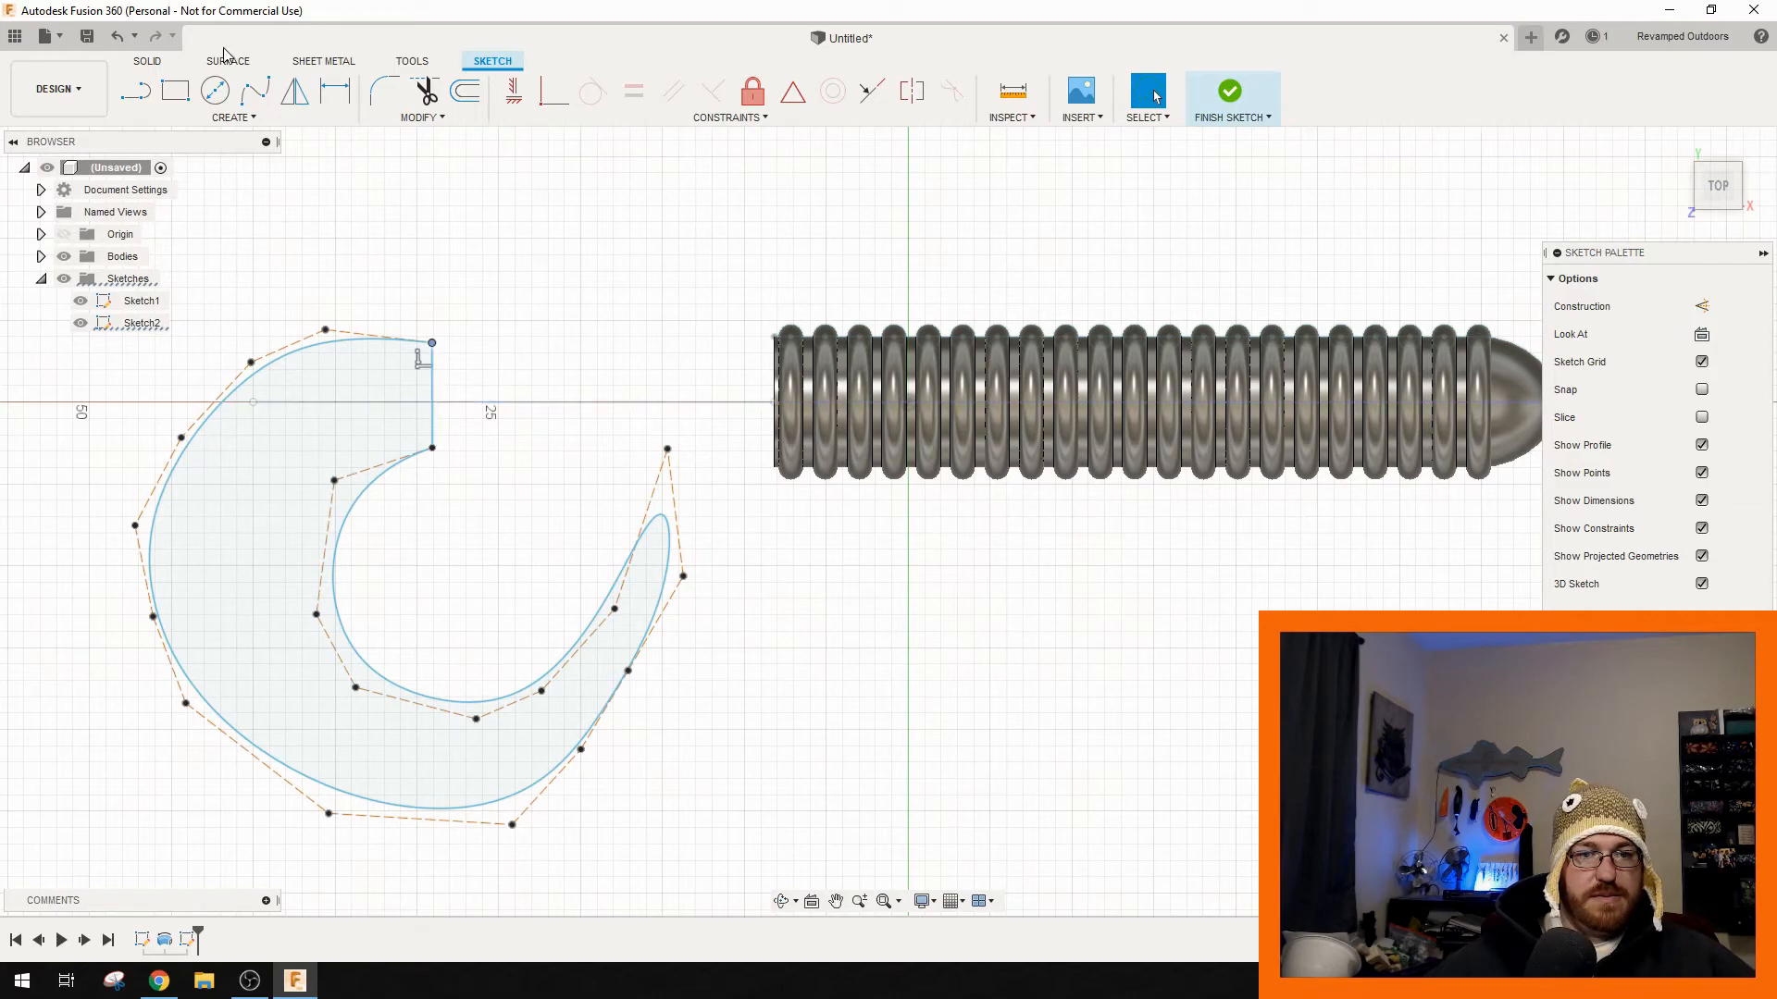
{"action": "left_click", "coordinate": [231, 117]}
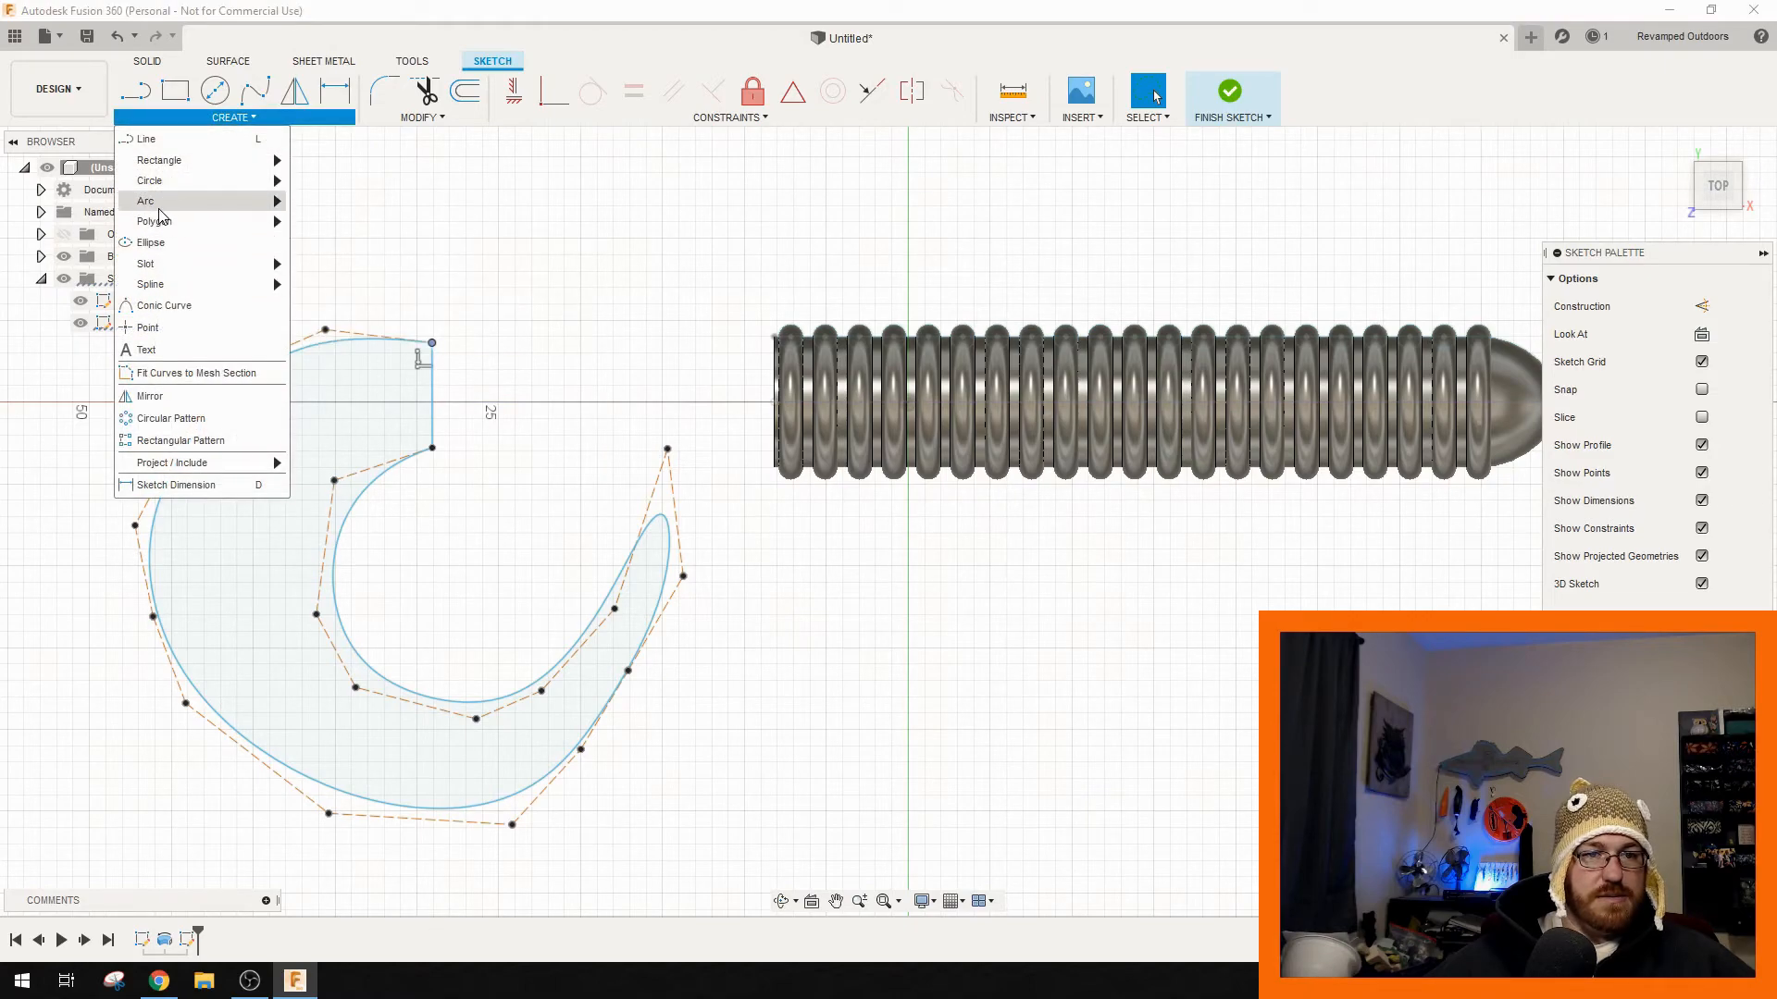
{"action": "left_click", "coordinate": [225, 120]}
{"action": "left_click", "coordinate": [224, 119]}
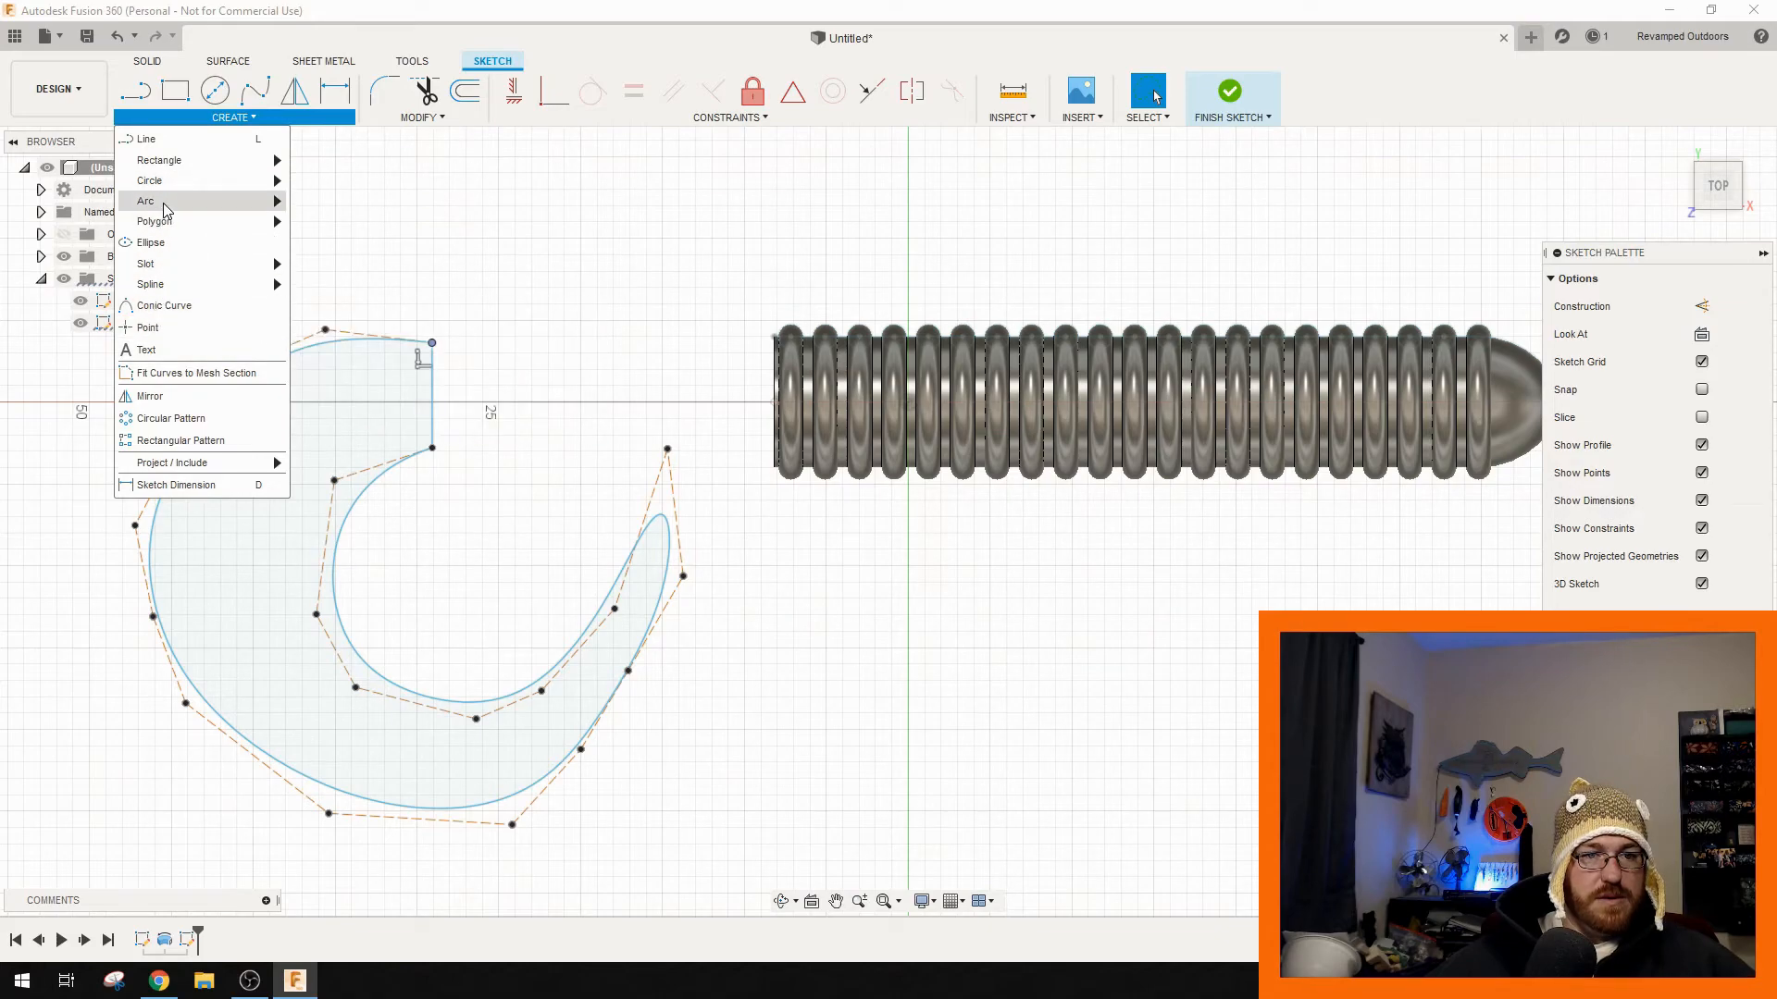
{"action": "mouse_move", "coordinate": [240, 201]}
{"action": "left_click", "coordinate": [348, 203]}
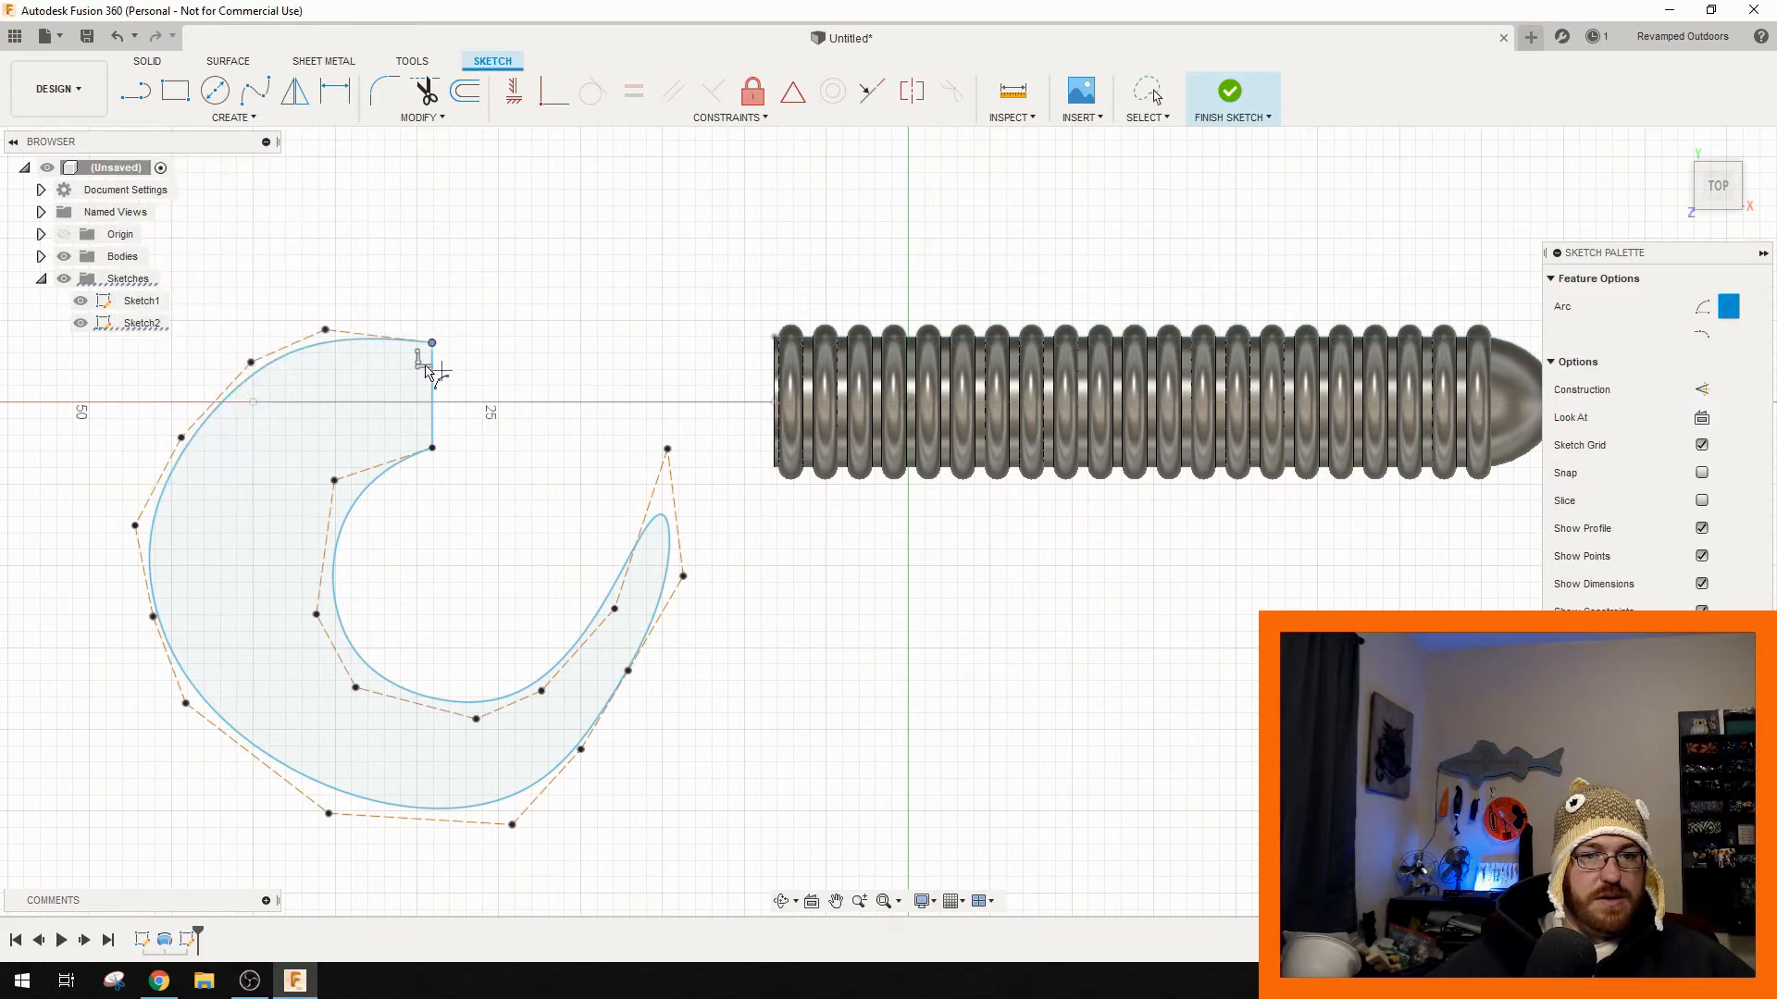
{"action": "left_click", "coordinate": [432, 343]}
{"action": "left_click", "coordinate": [432, 449]}
{"action": "right_click", "coordinate": [436, 453]}
{"action": "left_click", "coordinate": [396, 445]}
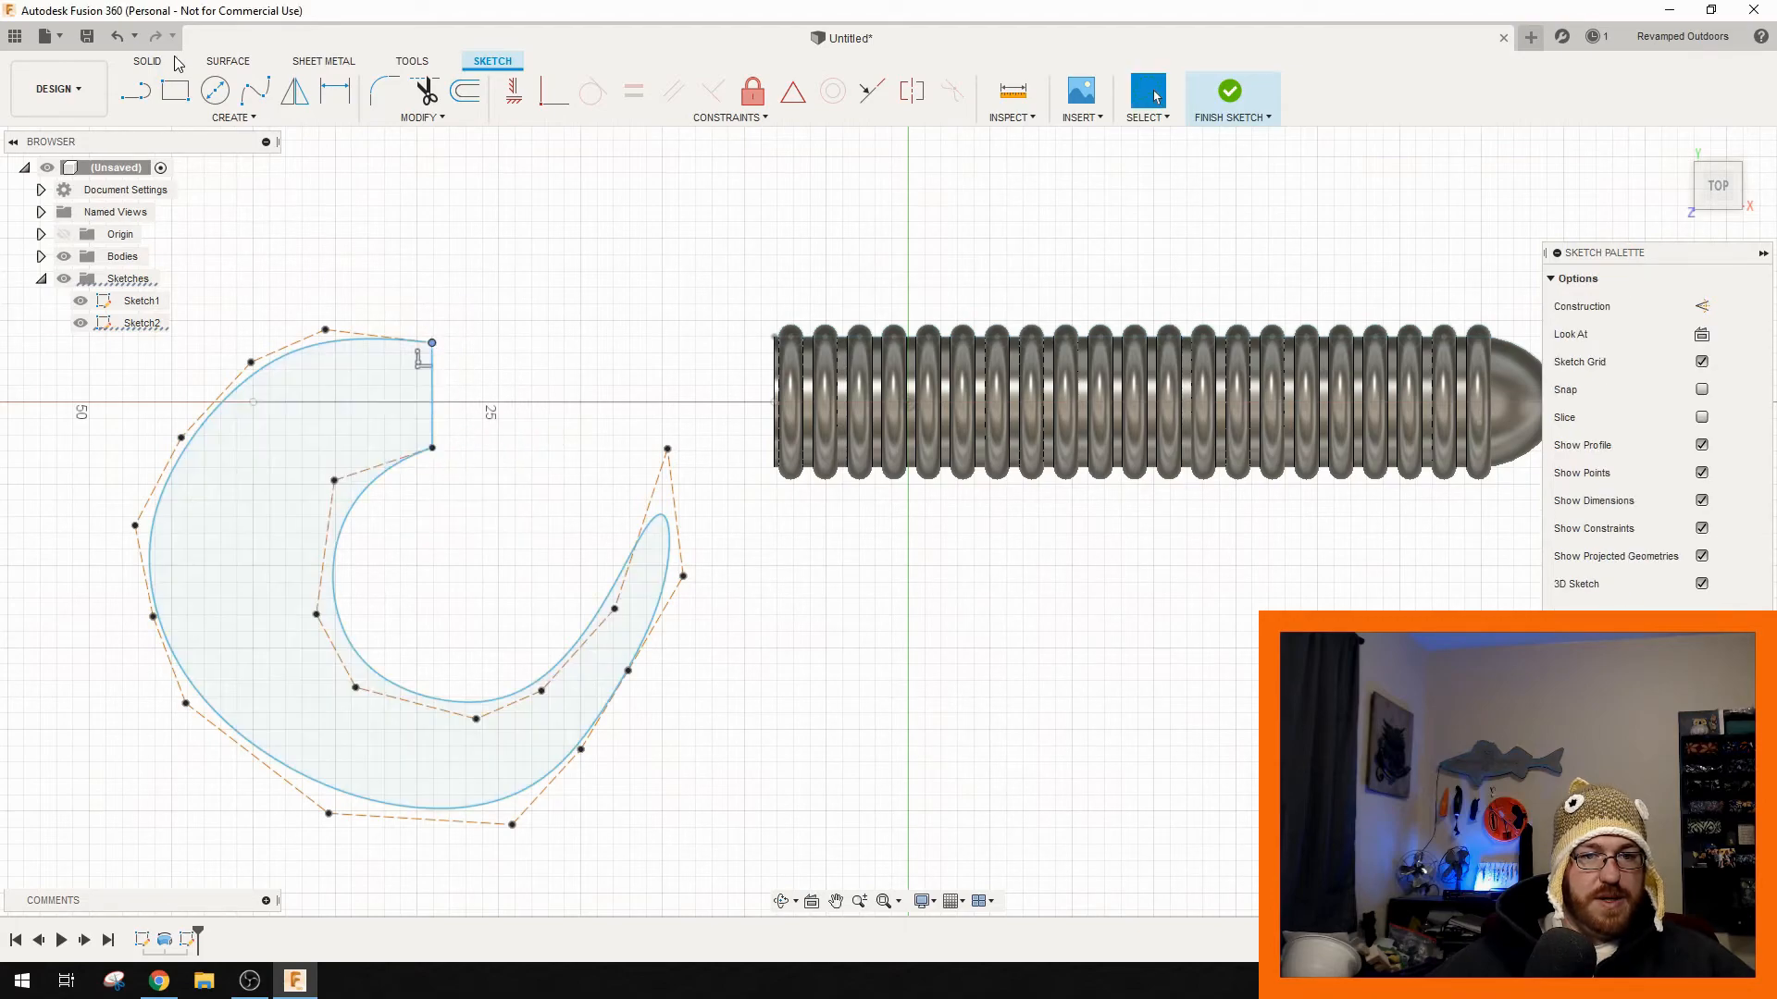
{"action": "left_click", "coordinate": [148, 95]}
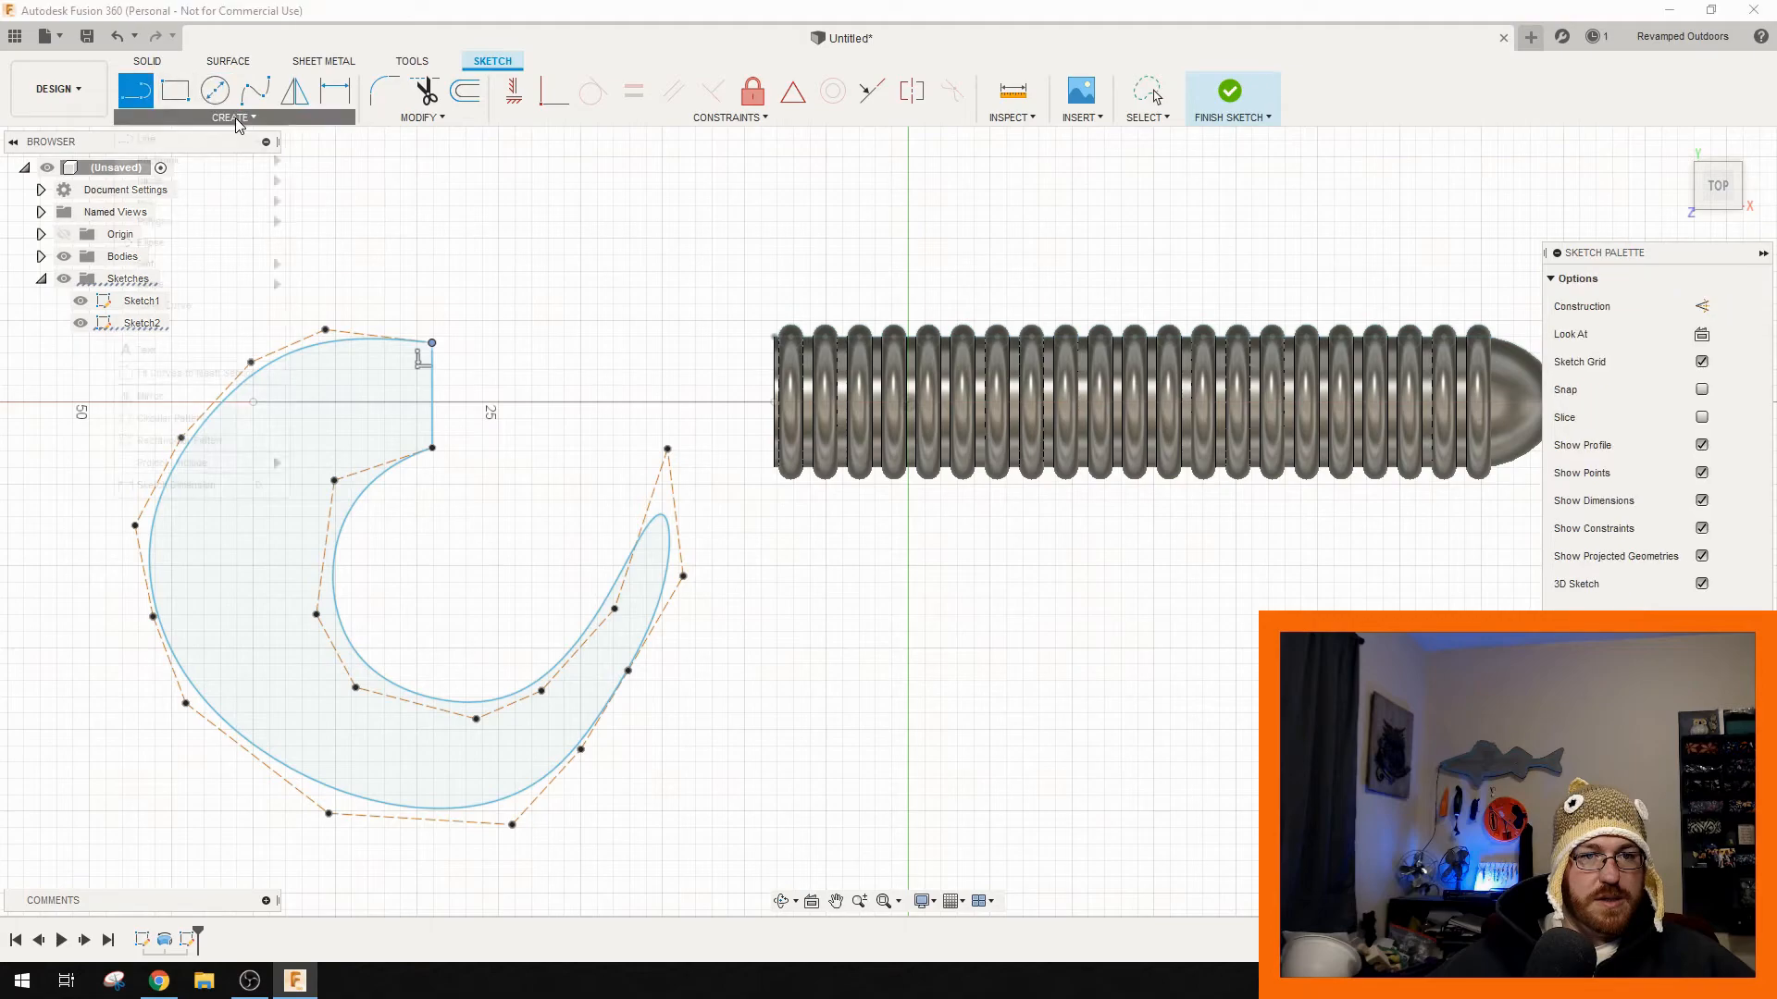
- Draw a 3-point arc between the ends of the tail's vertical root line, bulging toward the body
{"action": "left_click", "coordinate": [238, 117]}
{"action": "mouse_move", "coordinate": [206, 206]}
{"action": "left_click", "coordinate": [305, 203]}
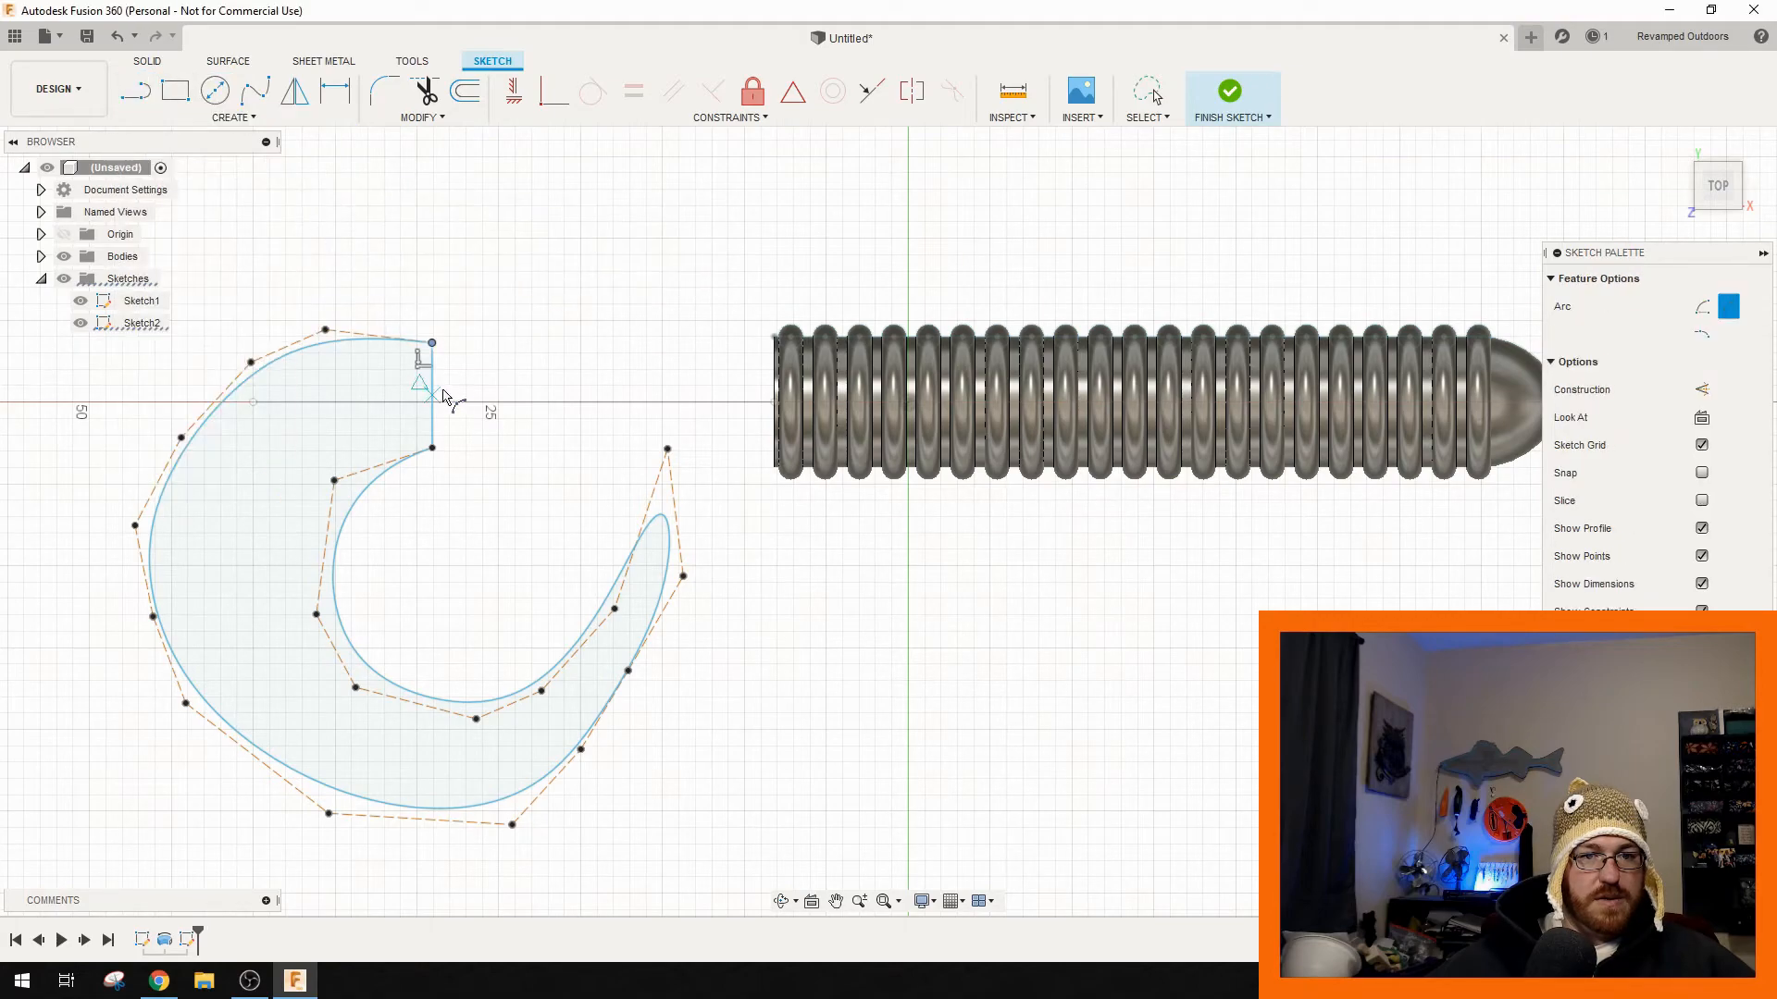
{"action": "scroll", "coordinate": [446, 386], "scroll_direction": "up", "scroll_amount": 5}
{"action": "left_click", "coordinate": [405, 267]}
{"action": "left_click", "coordinate": [406, 567]}
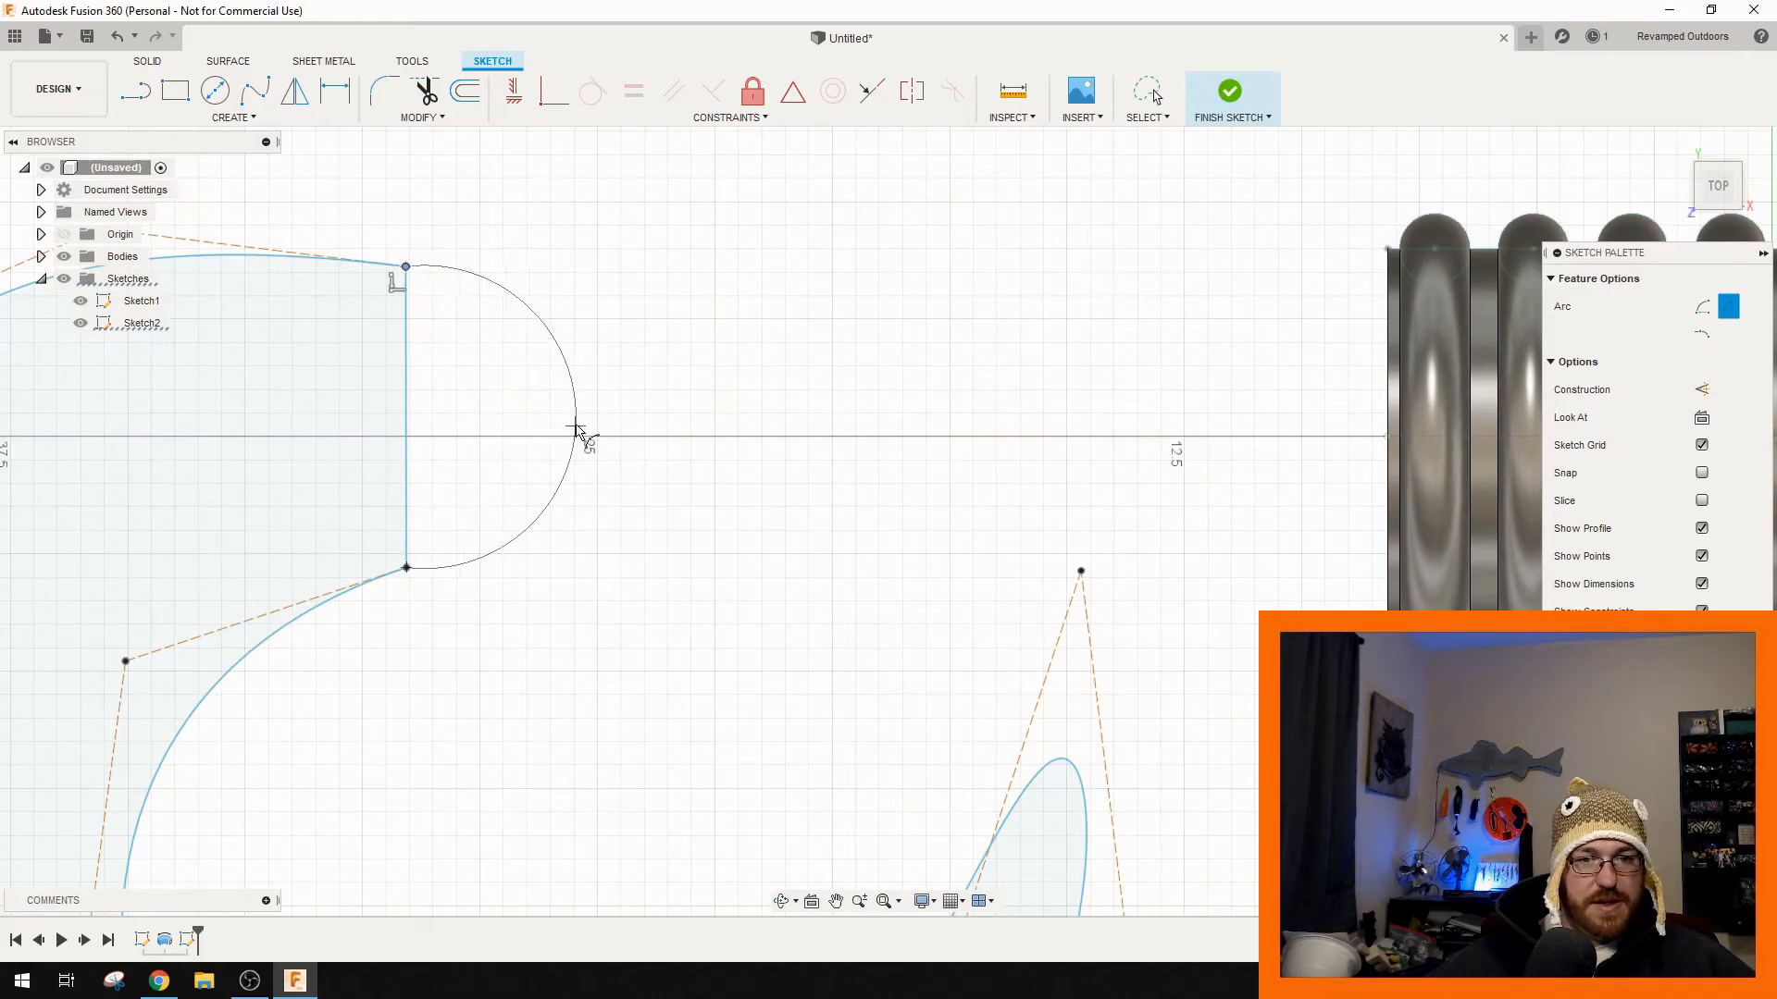
{"action": "left_click", "coordinate": [514, 400]}
{"action": "scroll", "coordinate": [476, 456], "scroll_direction": "down", "scroll_amount": 3}
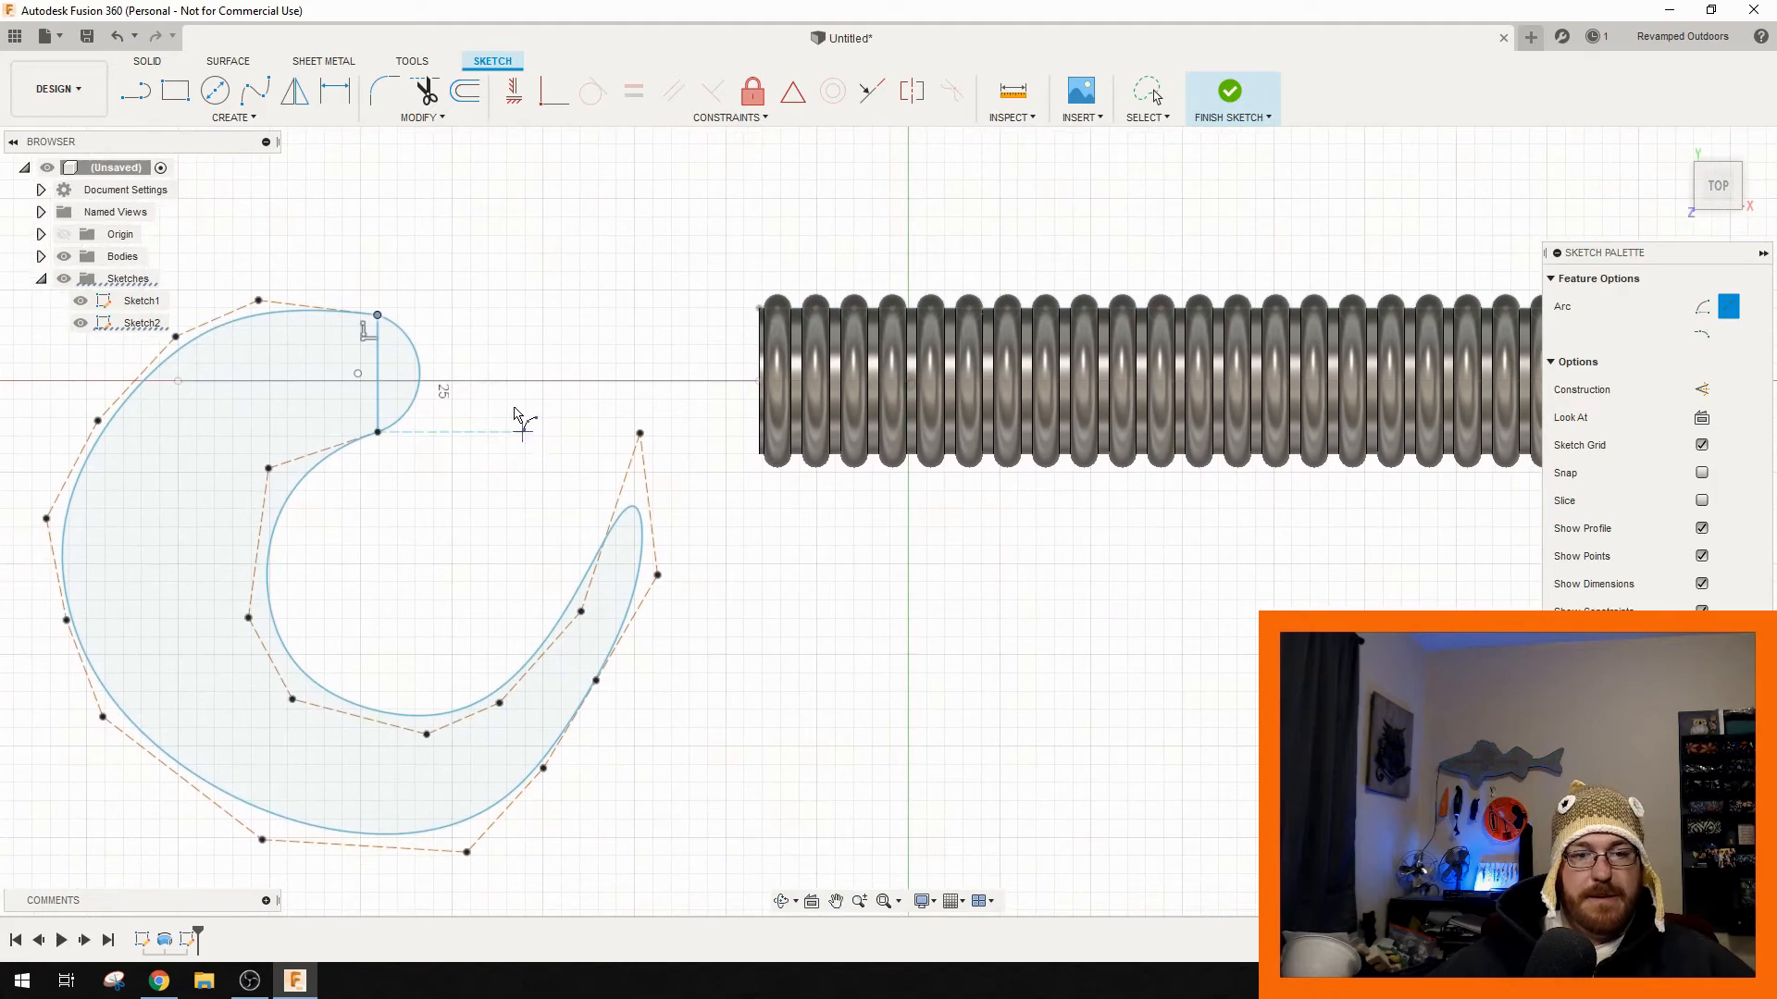
{"action": "middle_click_drag", "start_coordinate": [524, 426], "coordinate": [535, 499]}
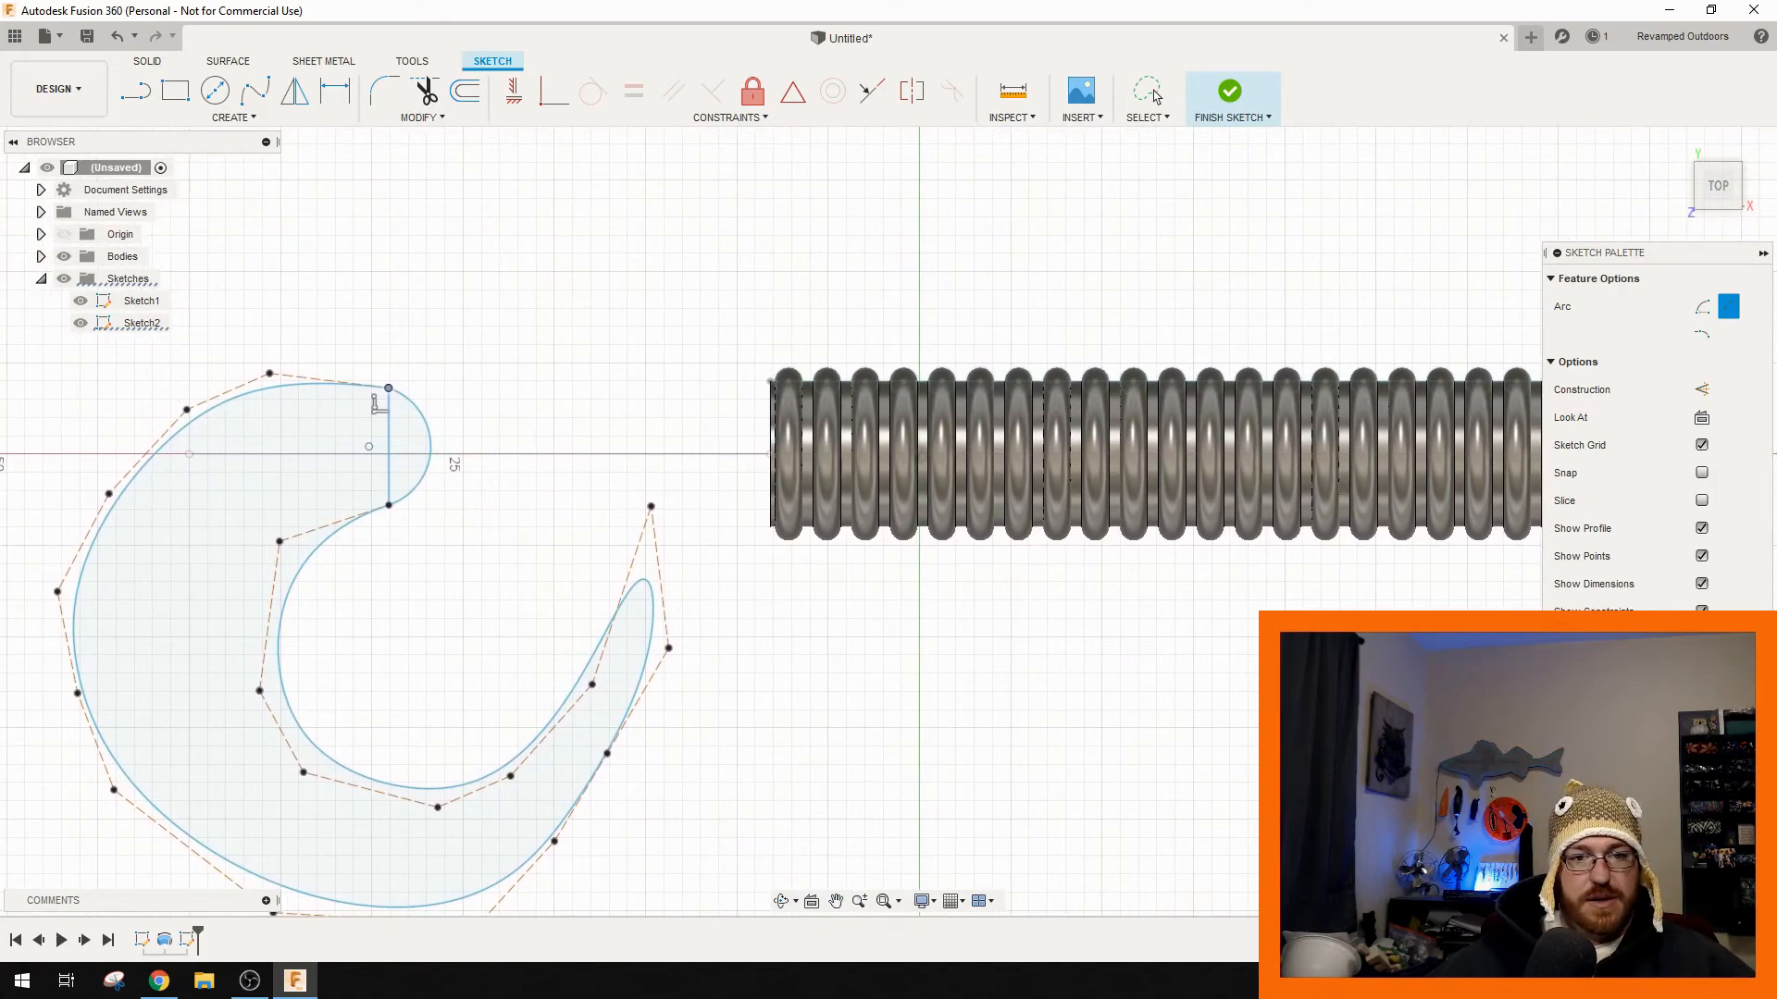
- Move the tail's spline, root line and arc together by about 0.456 mm in X and -0.355 mm in Y onto the body's centreline
{"action": "left_click", "coordinate": [1229, 90]}
{"action": "right_click", "coordinate": [428, 432]}
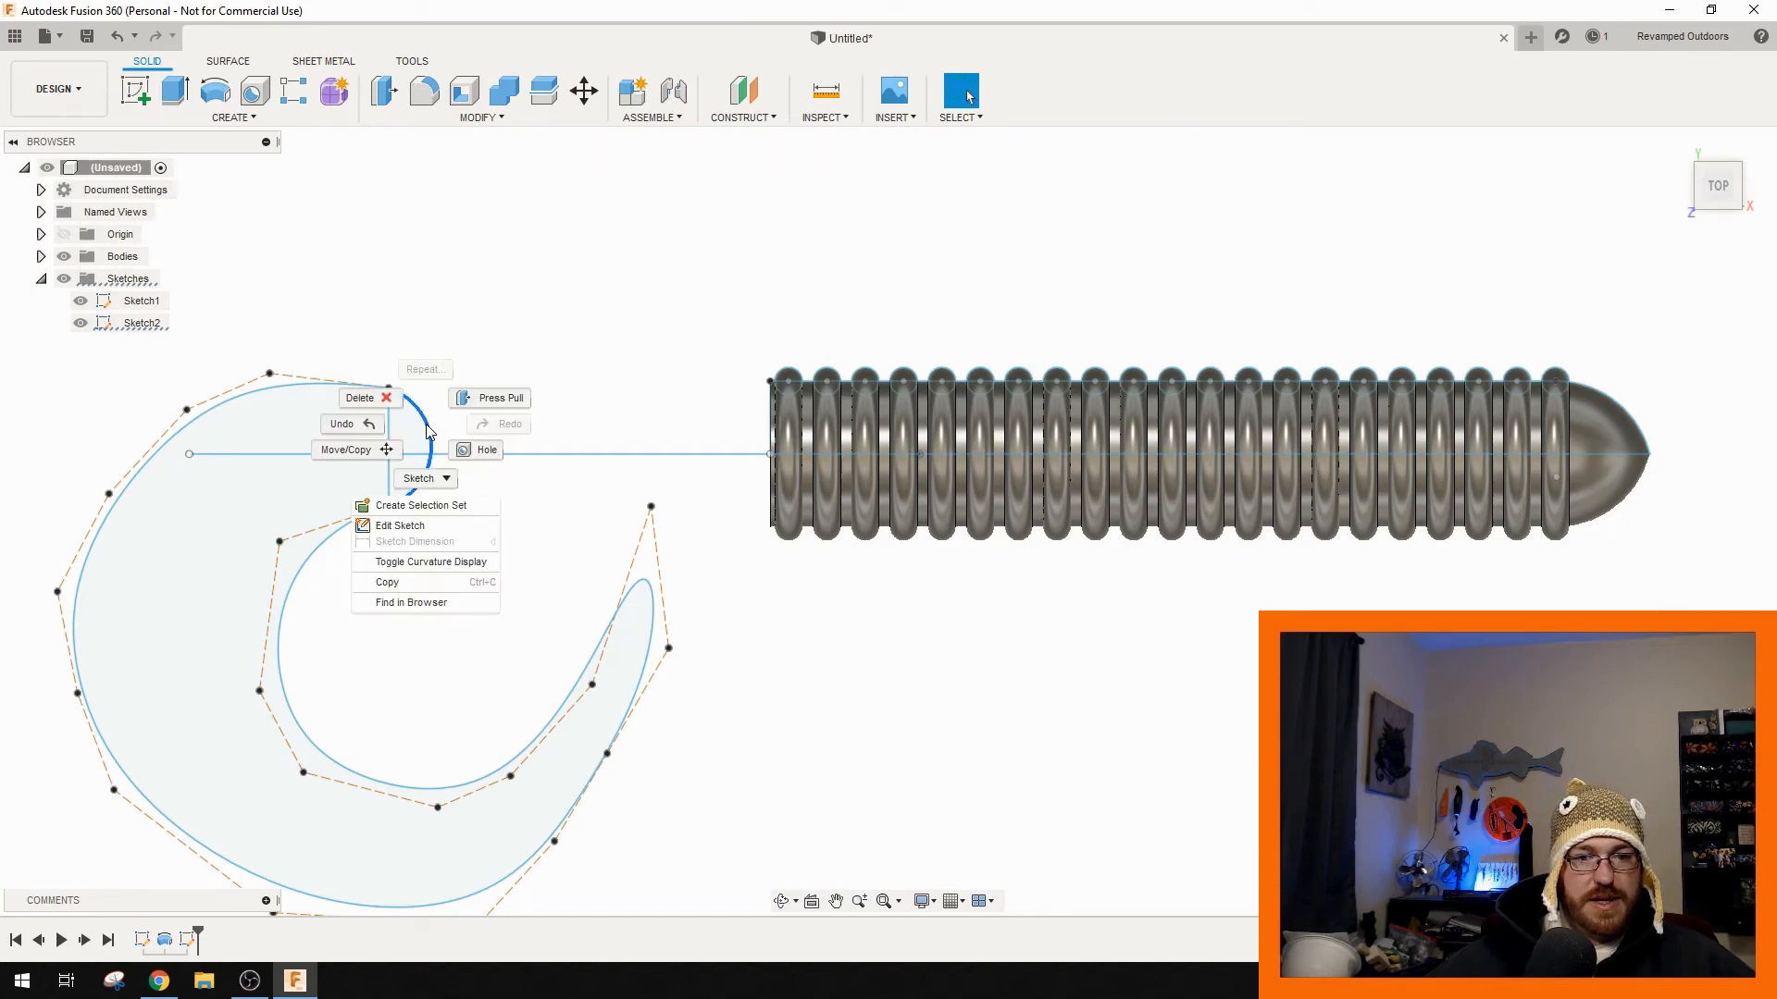
{"action": "left_click", "coordinate": [421, 533]}
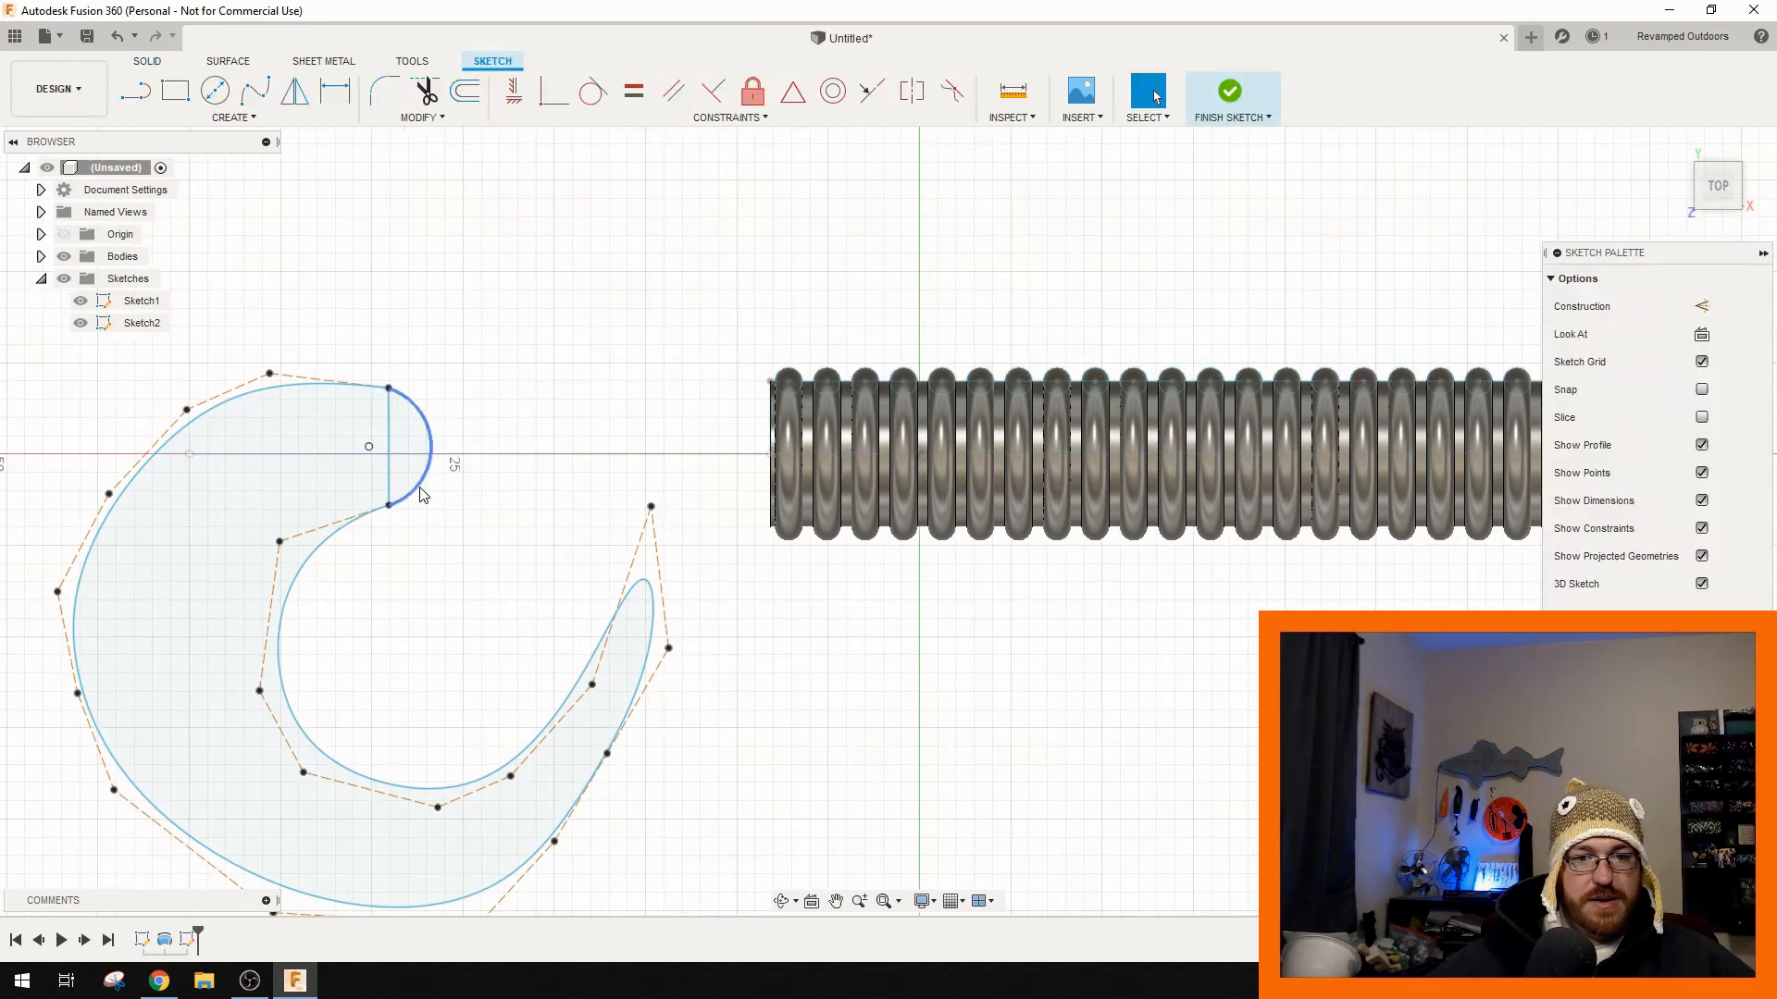
{"action": "left_click", "coordinate": [432, 428]}
{"action": "left_click", "coordinate": [390, 432], "text": "ctrl"}
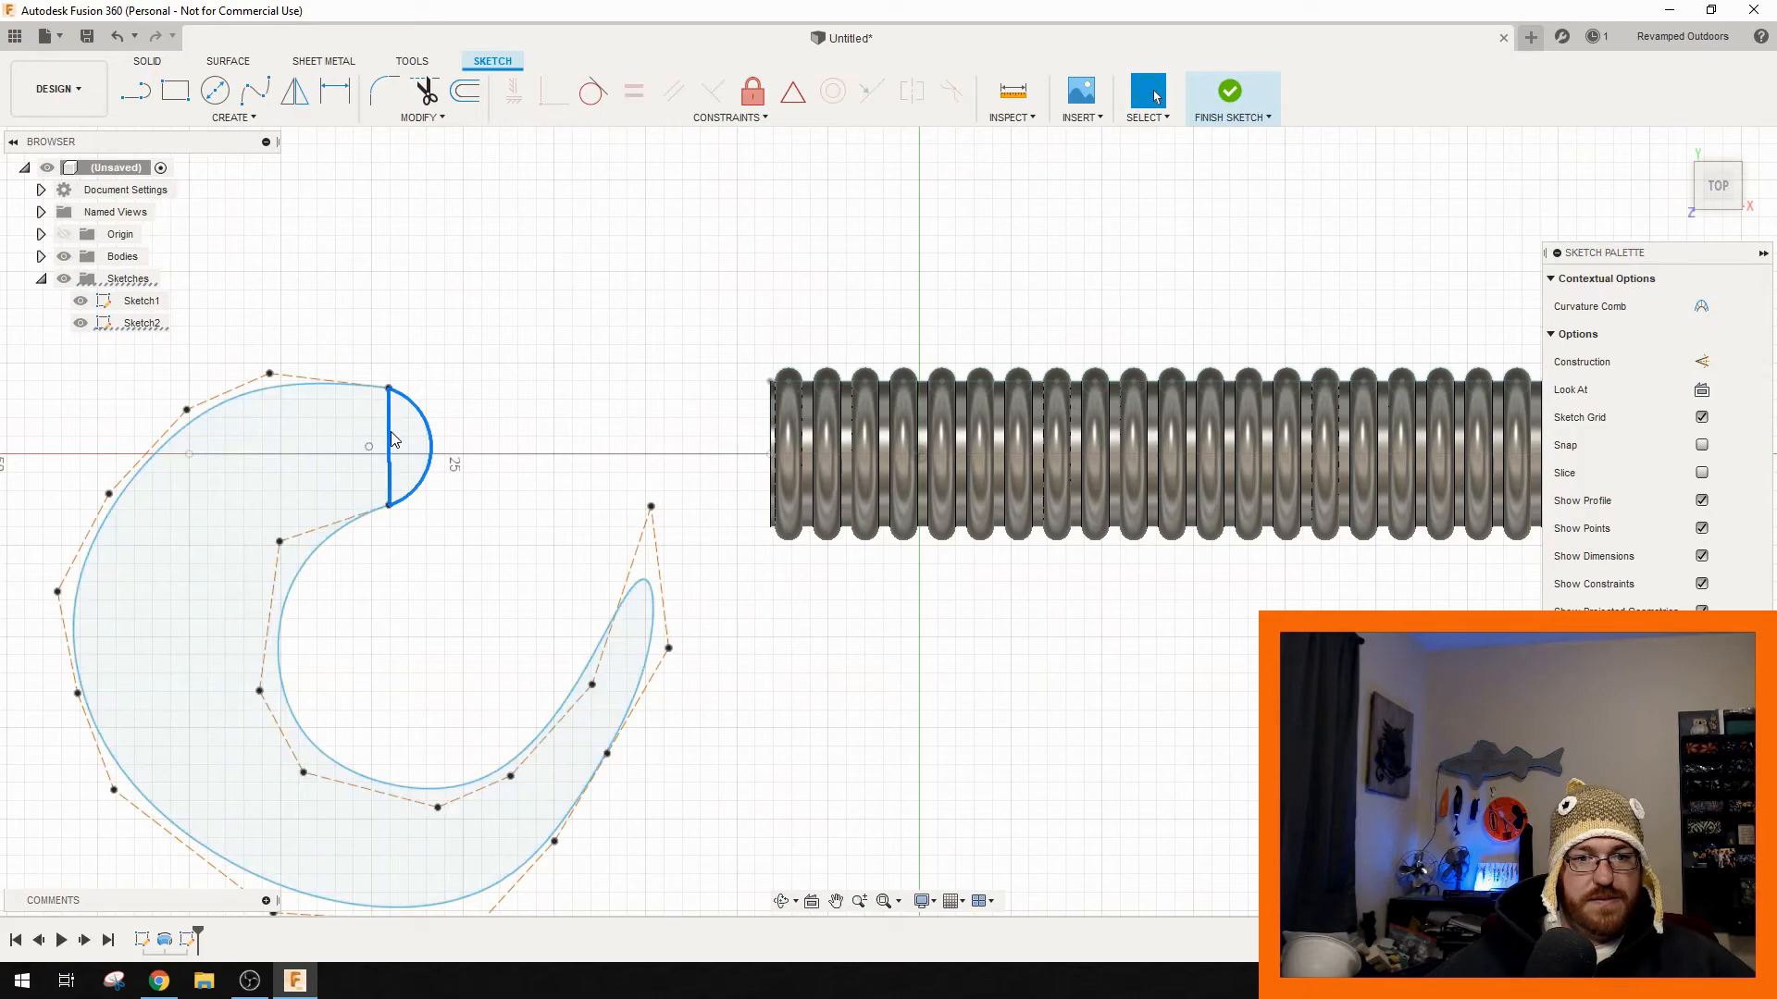
{"action": "left_click", "coordinate": [280, 387], "text": "ctrl"}
{"action": "right_click", "coordinate": [278, 388]}
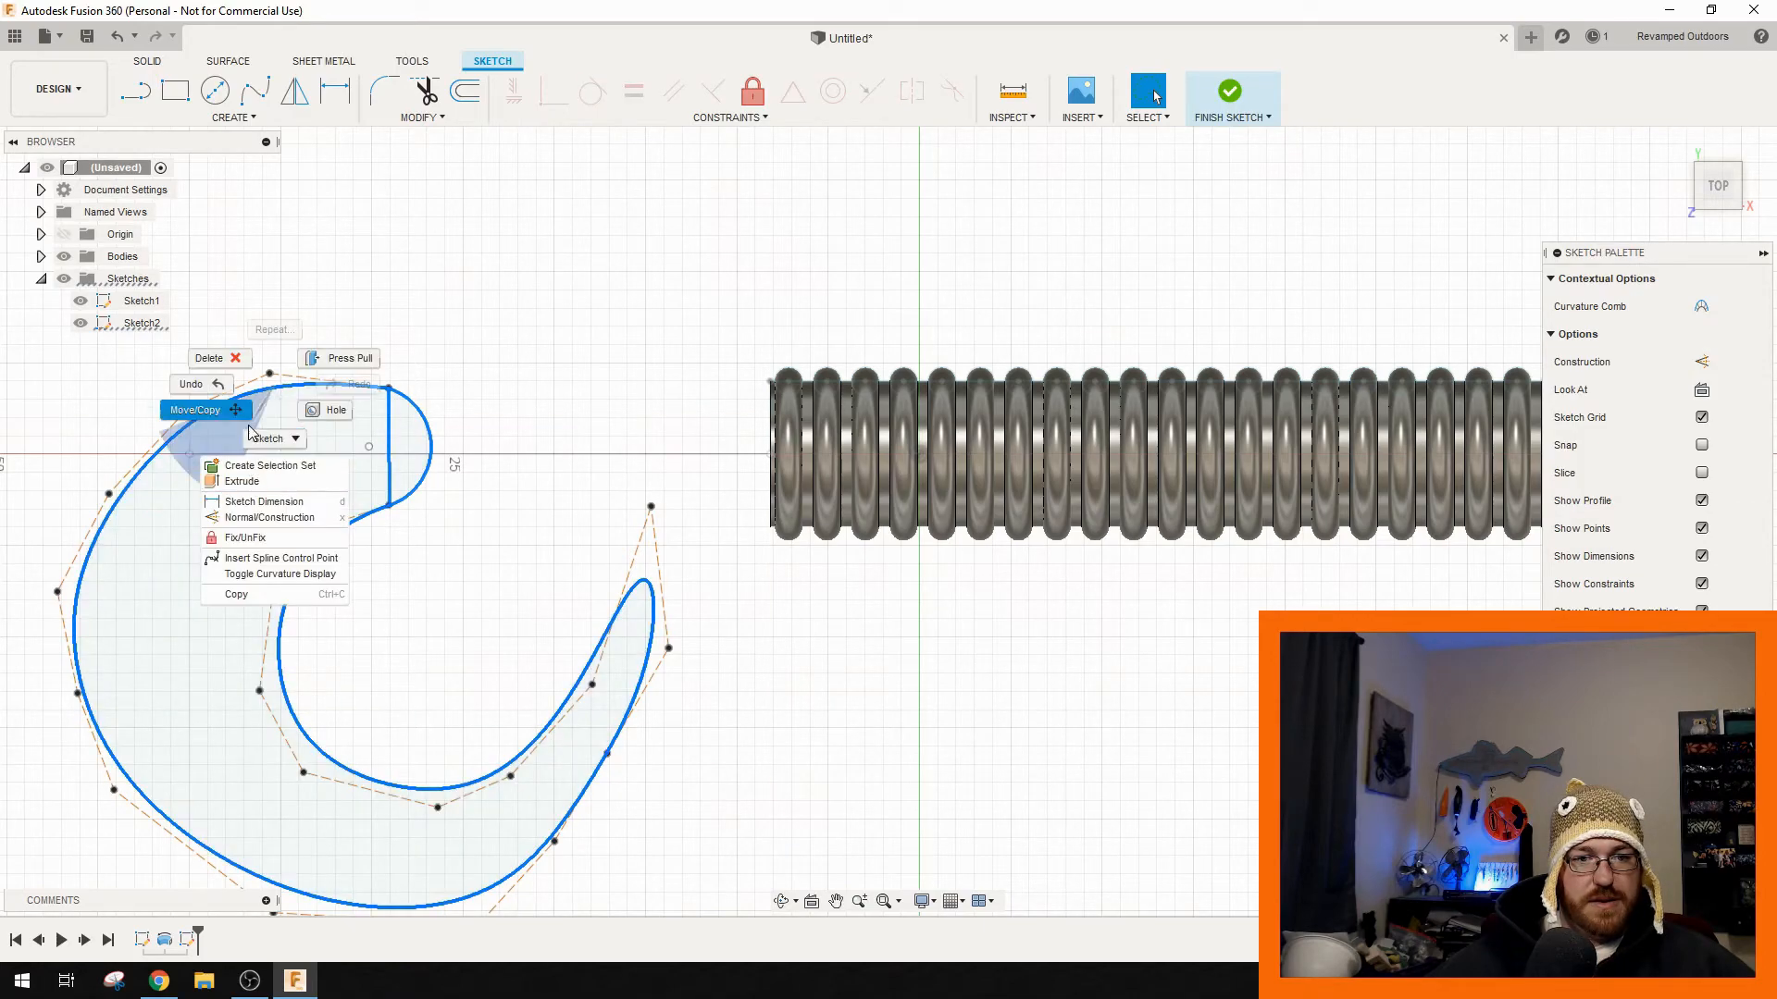
{"action": "left_click", "coordinate": [198, 410]}
{"action": "left_click_drag", "start_coordinate": [370, 448], "coordinate": [381, 453]}
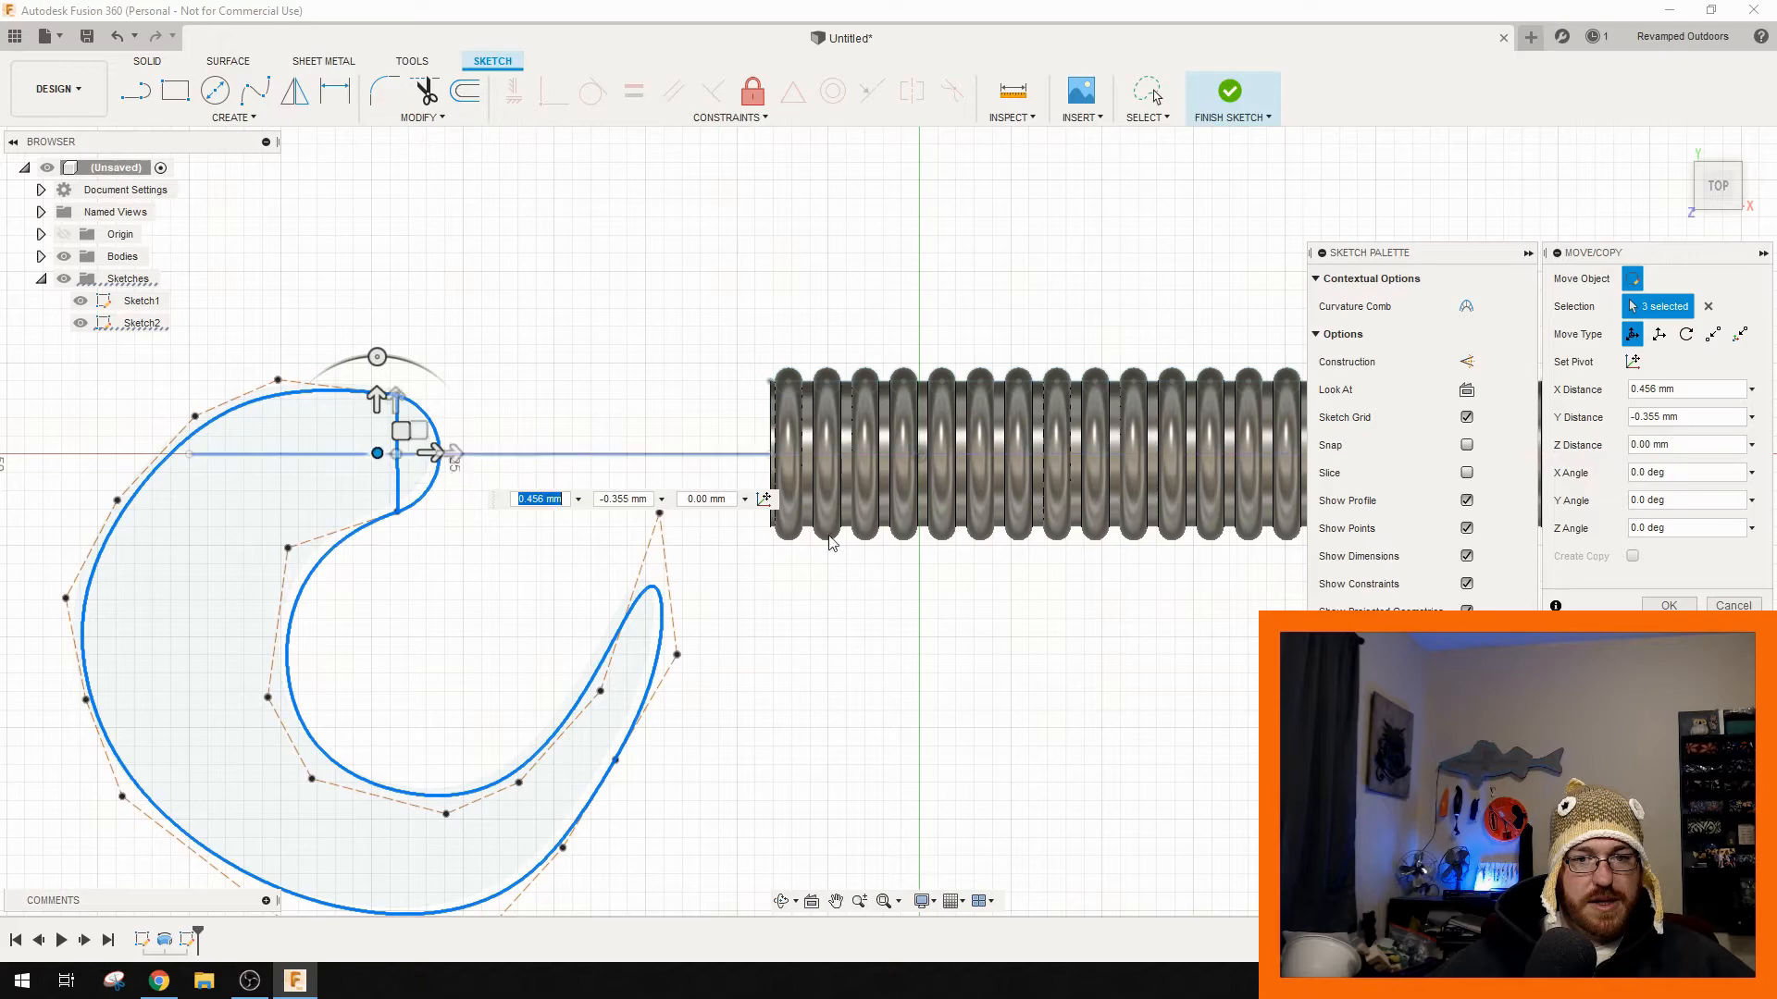
{"action": "left_click", "coordinate": [1153, 93]}
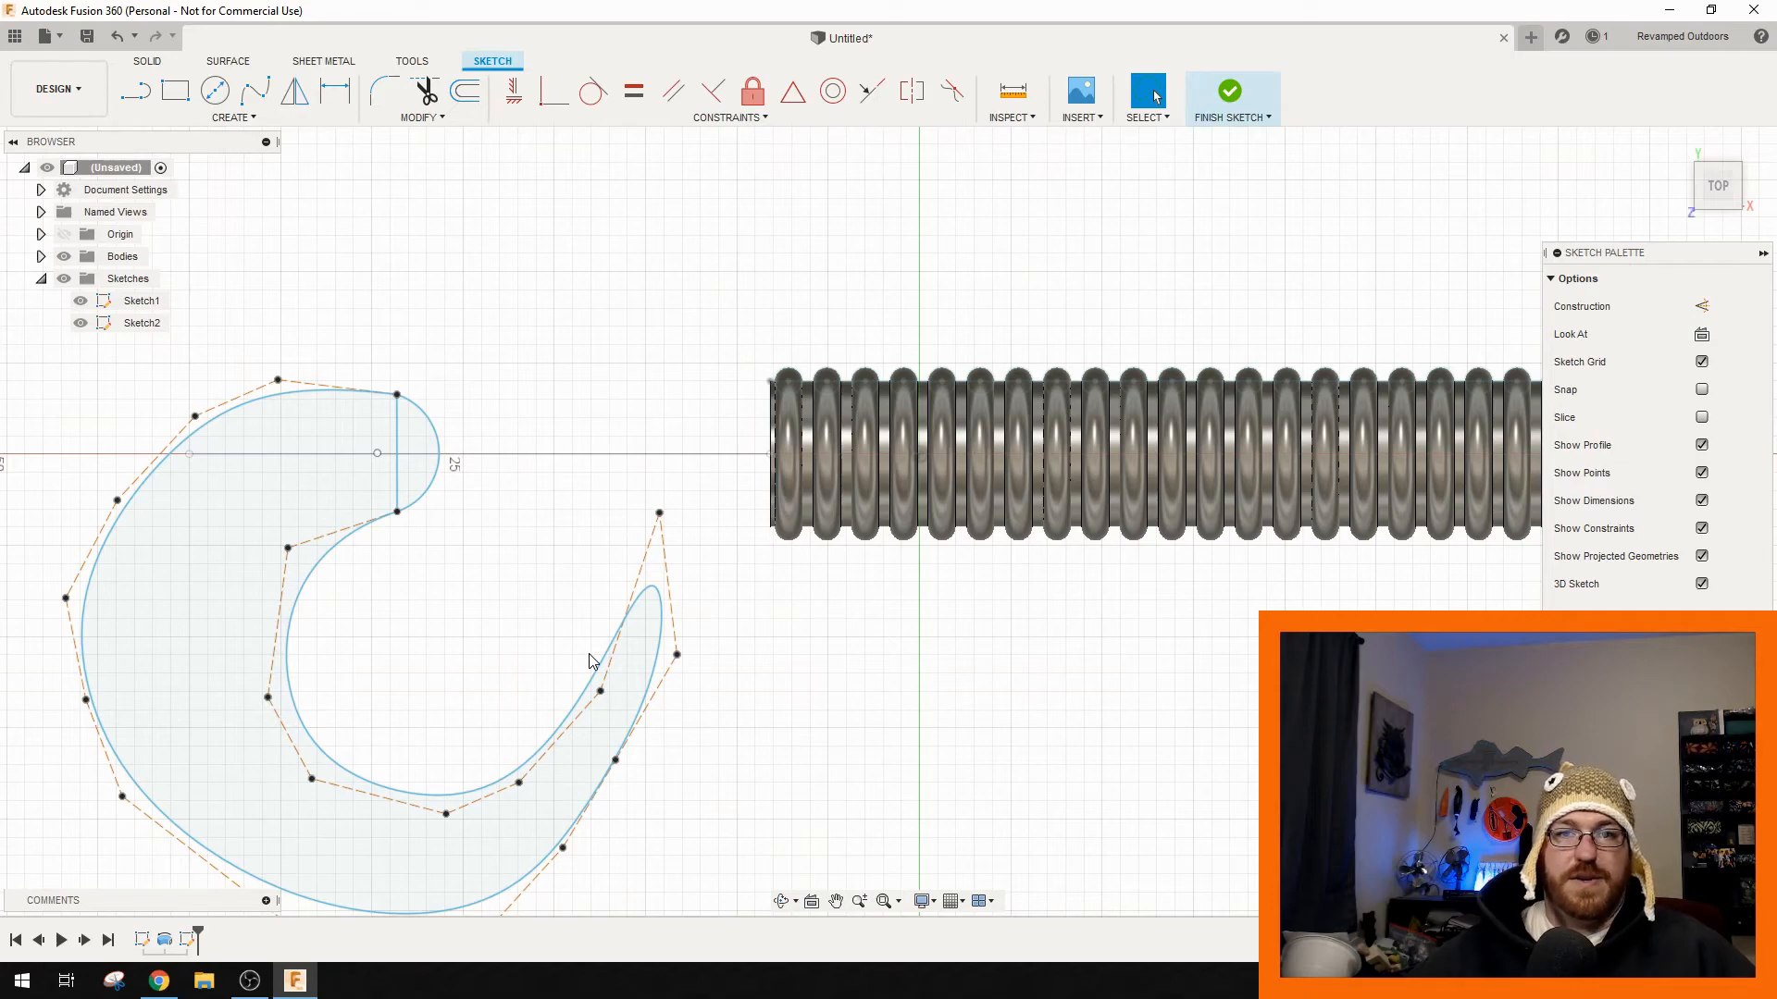
- Sketch a small narrow rectangle inside the root arc, with one long side on the tail's vertical root line
{"action": "scroll", "coordinate": [440, 481], "scroll_direction": "down", "scroll_amount": 2}
{"action": "scroll", "coordinate": [440, 479], "scroll_direction": "up", "scroll_amount": 5}
{"action": "middle_click_drag", "start_coordinate": [510, 462], "coordinate": [502, 518]}
{"action": "middle_click_drag", "start_coordinate": [622, 577], "coordinate": [598, 538]}
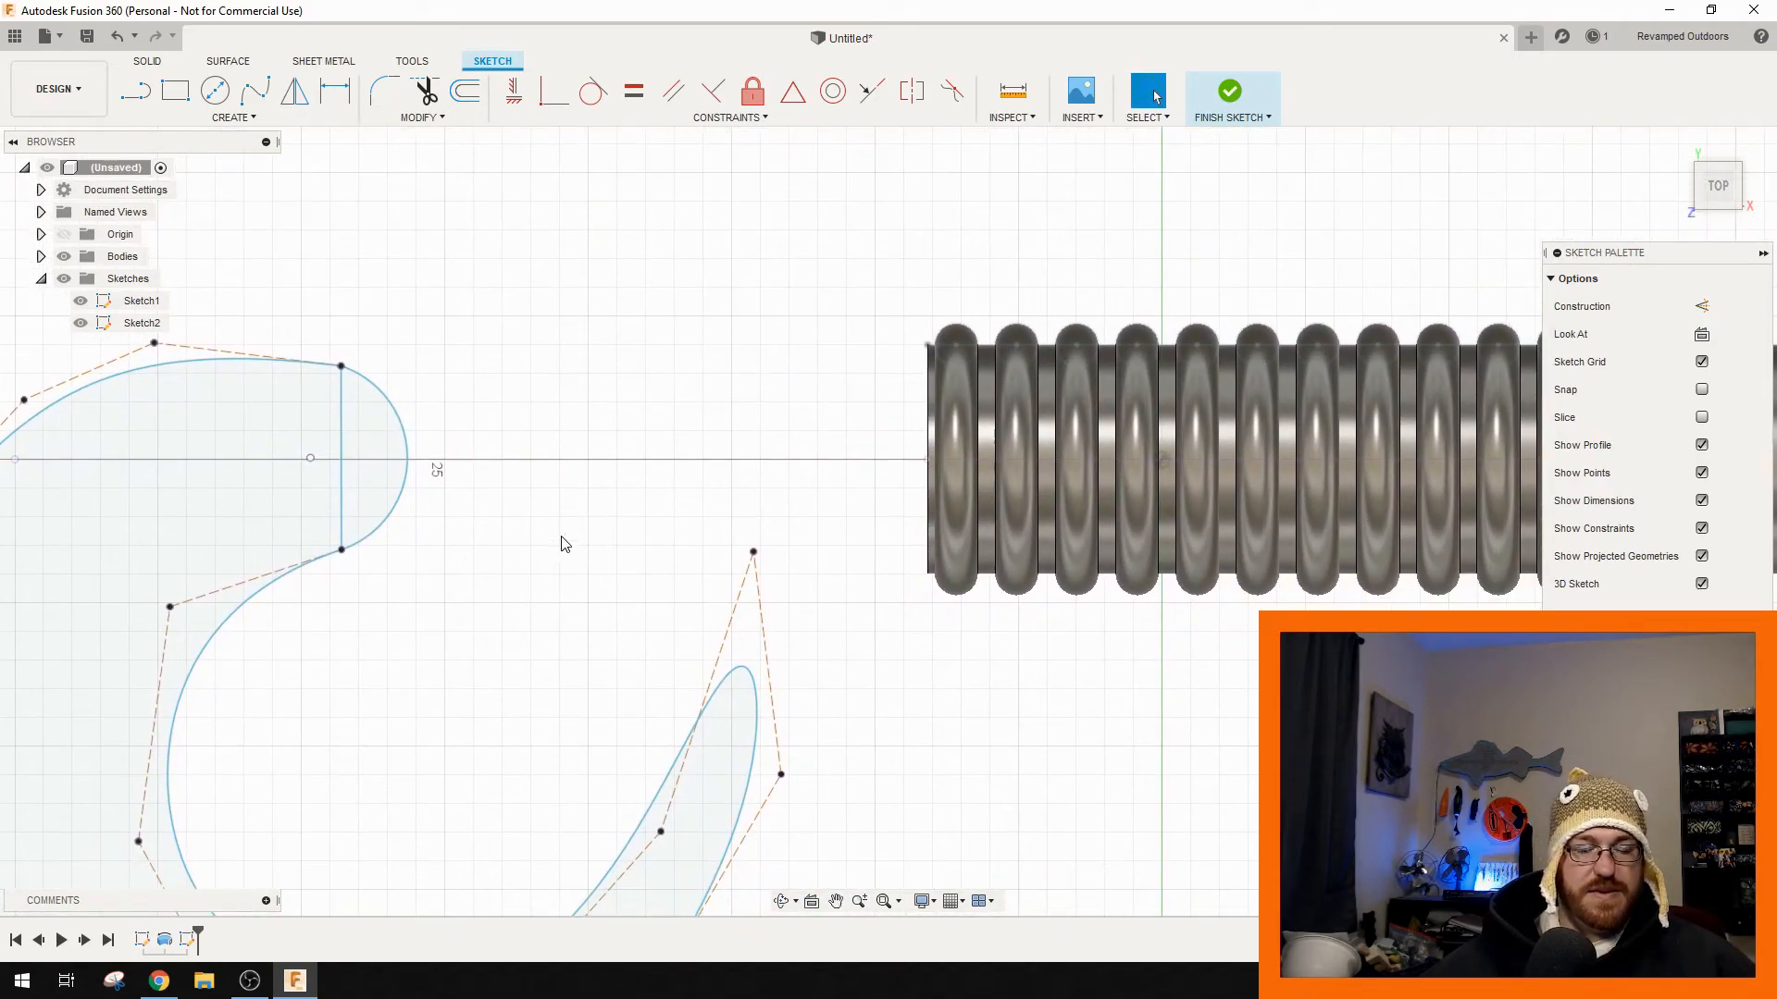
{"action": "middle_click_drag", "start_coordinate": [400, 534], "coordinate": [722, 536]}
{"action": "middle_click_drag", "start_coordinate": [861, 627], "coordinate": [759, 583]}
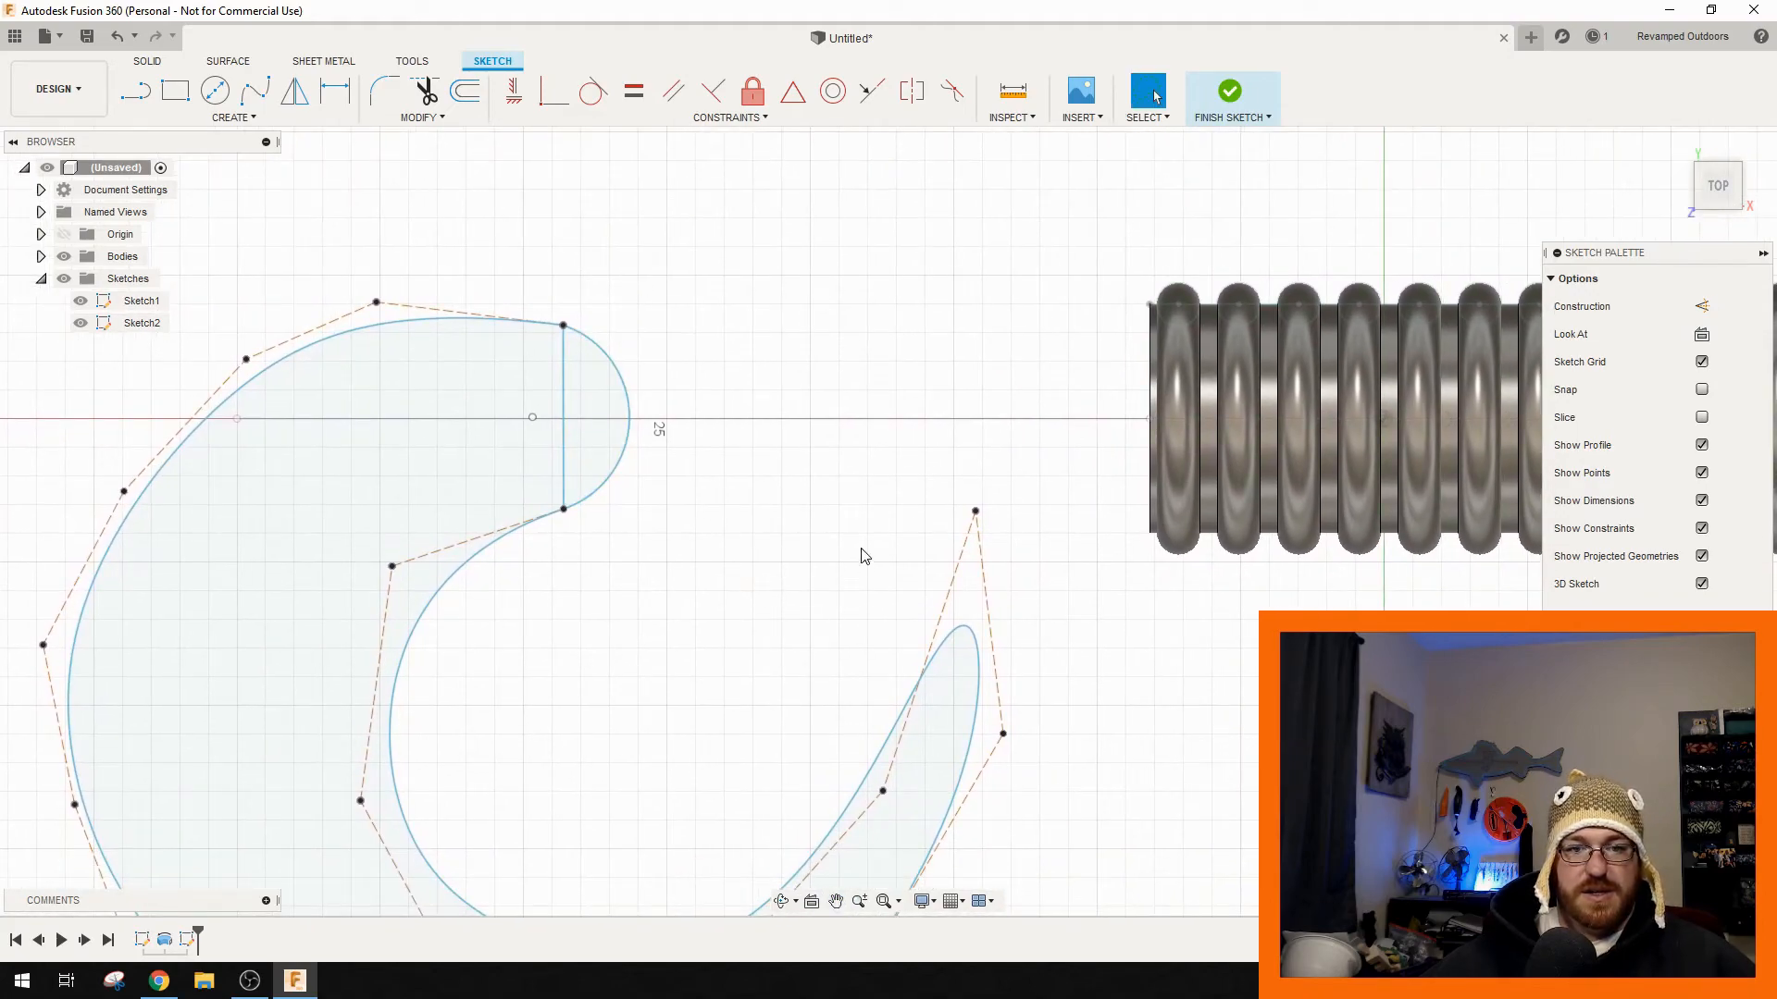
{"action": "left_click", "coordinate": [135, 90]}
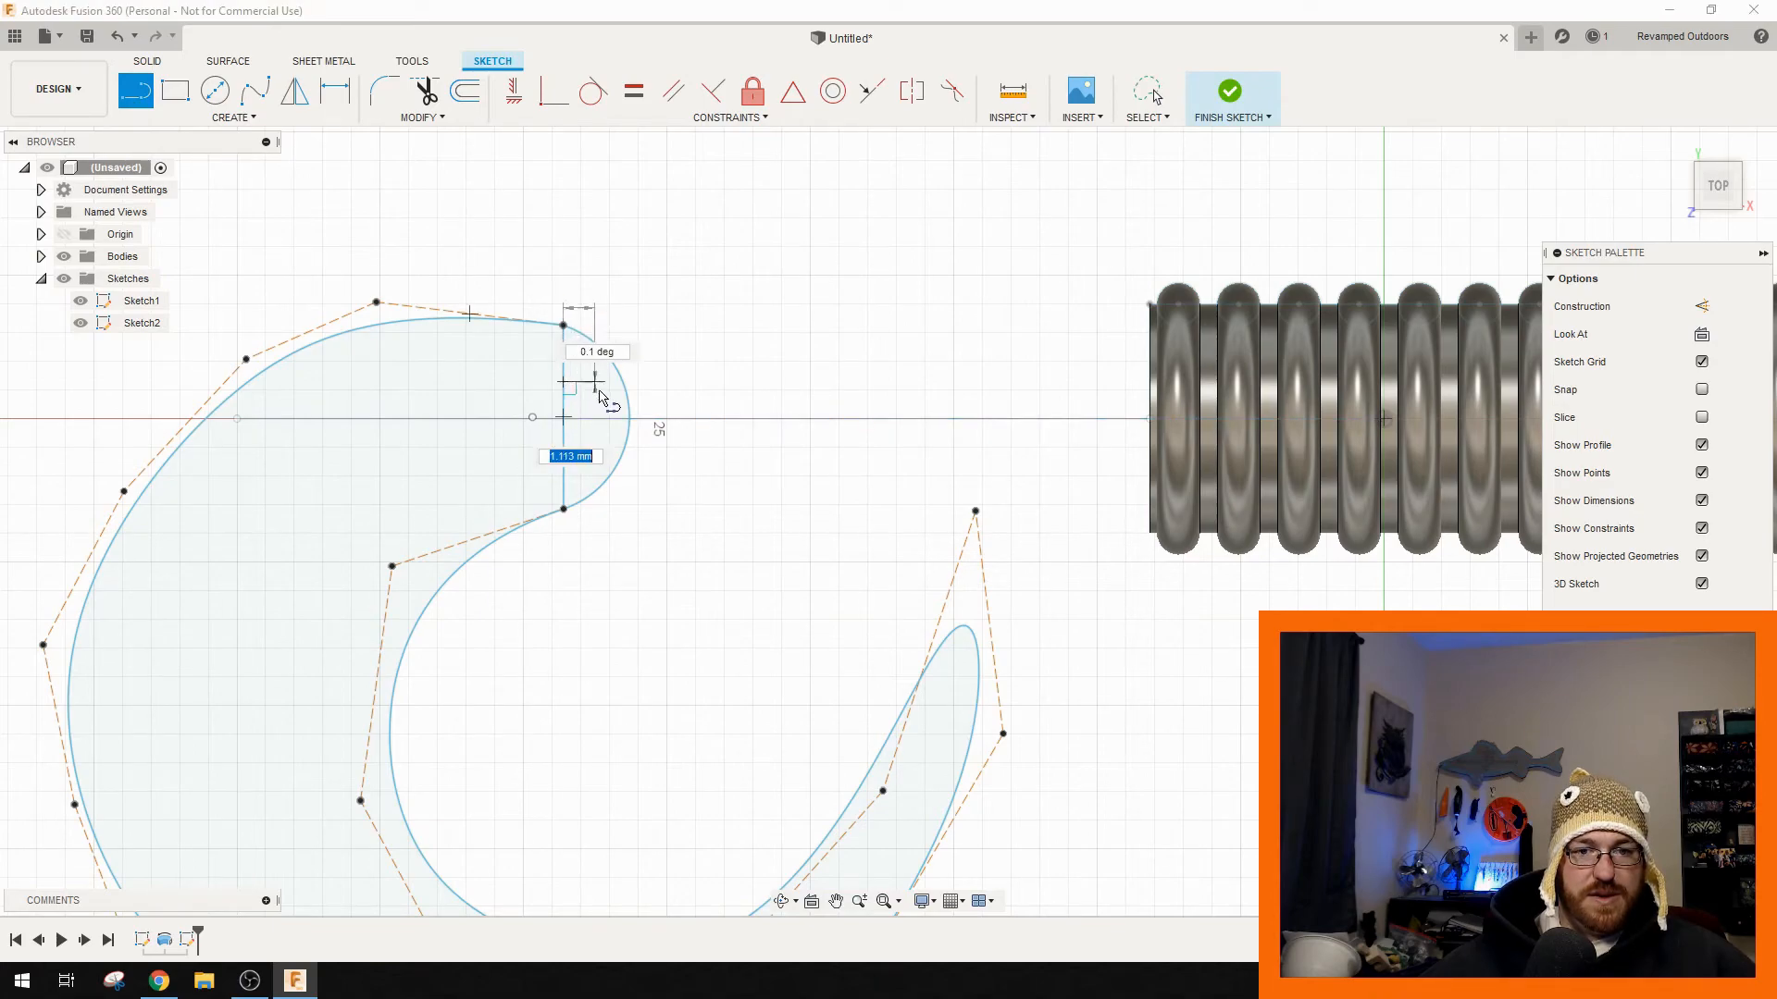
{"action": "left_click", "coordinate": [563, 382]}
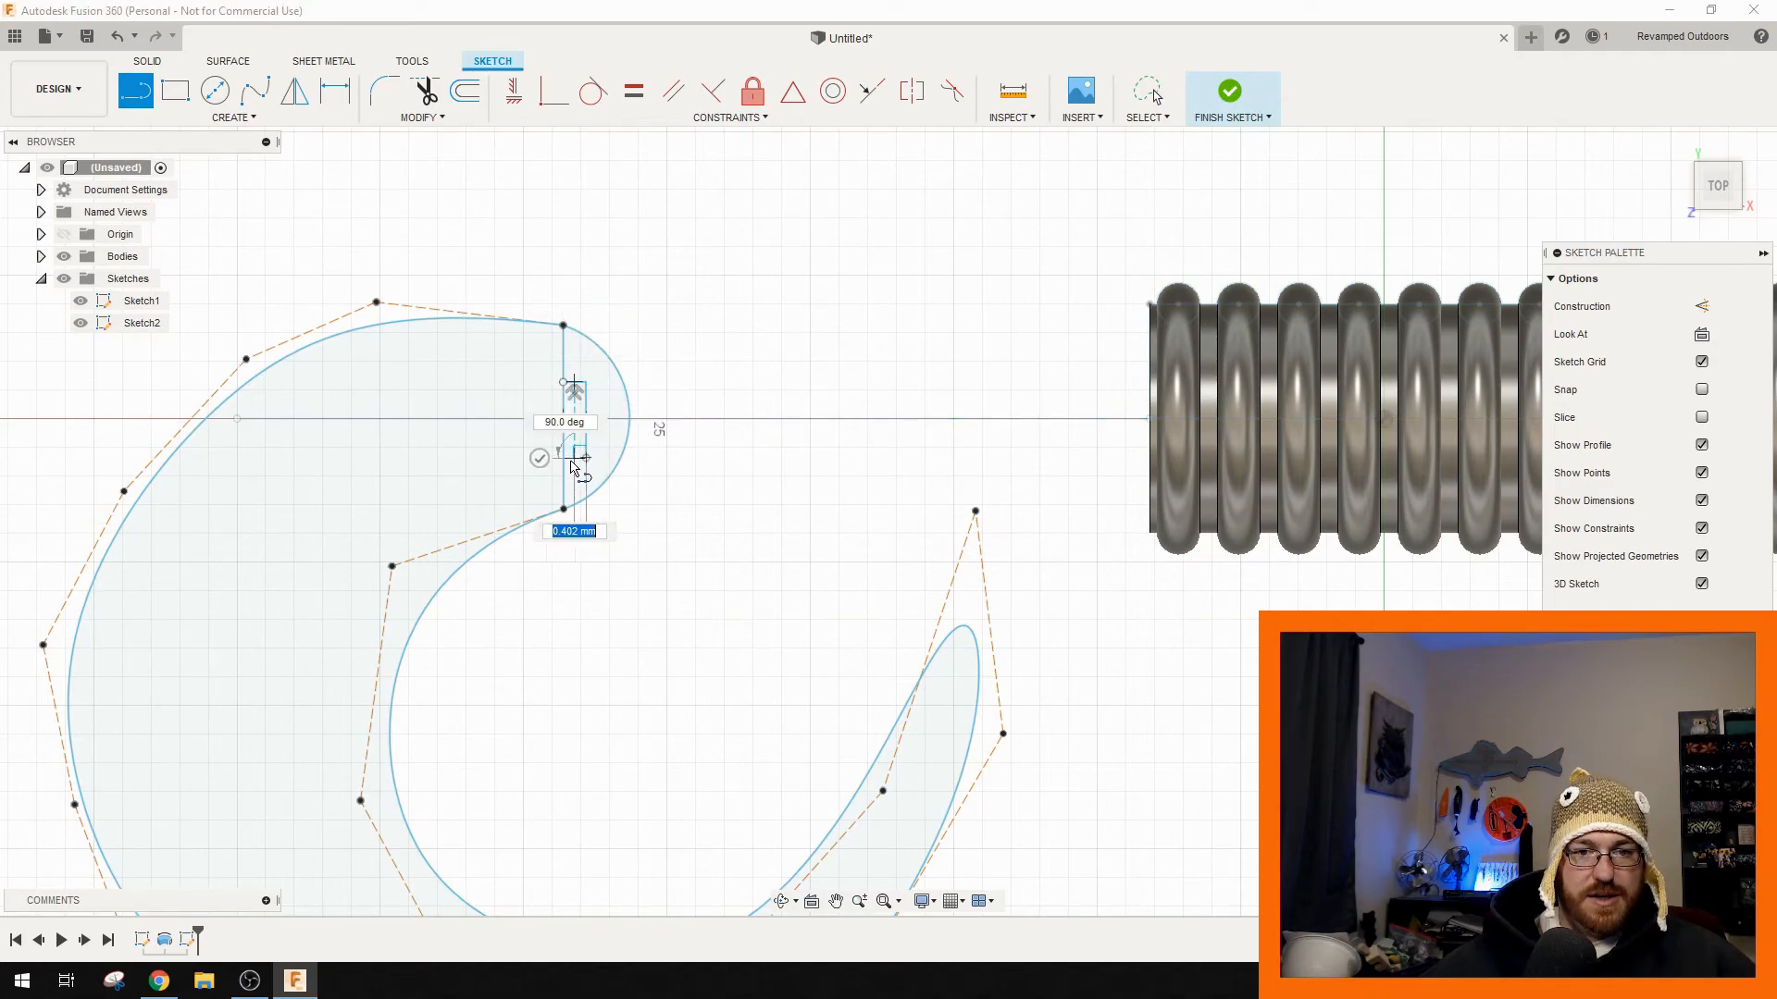
{"action": "left_click", "coordinate": [564, 458]}
{"action": "middle_click_drag", "start_coordinate": [676, 458], "coordinate": [612, 543]}
{"action": "scroll", "coordinate": [612, 543], "scroll_direction": "down", "scroll_amount": 3}
{"action": "scroll", "coordinate": [613, 543], "scroll_direction": "up", "scroll_amount": 2}
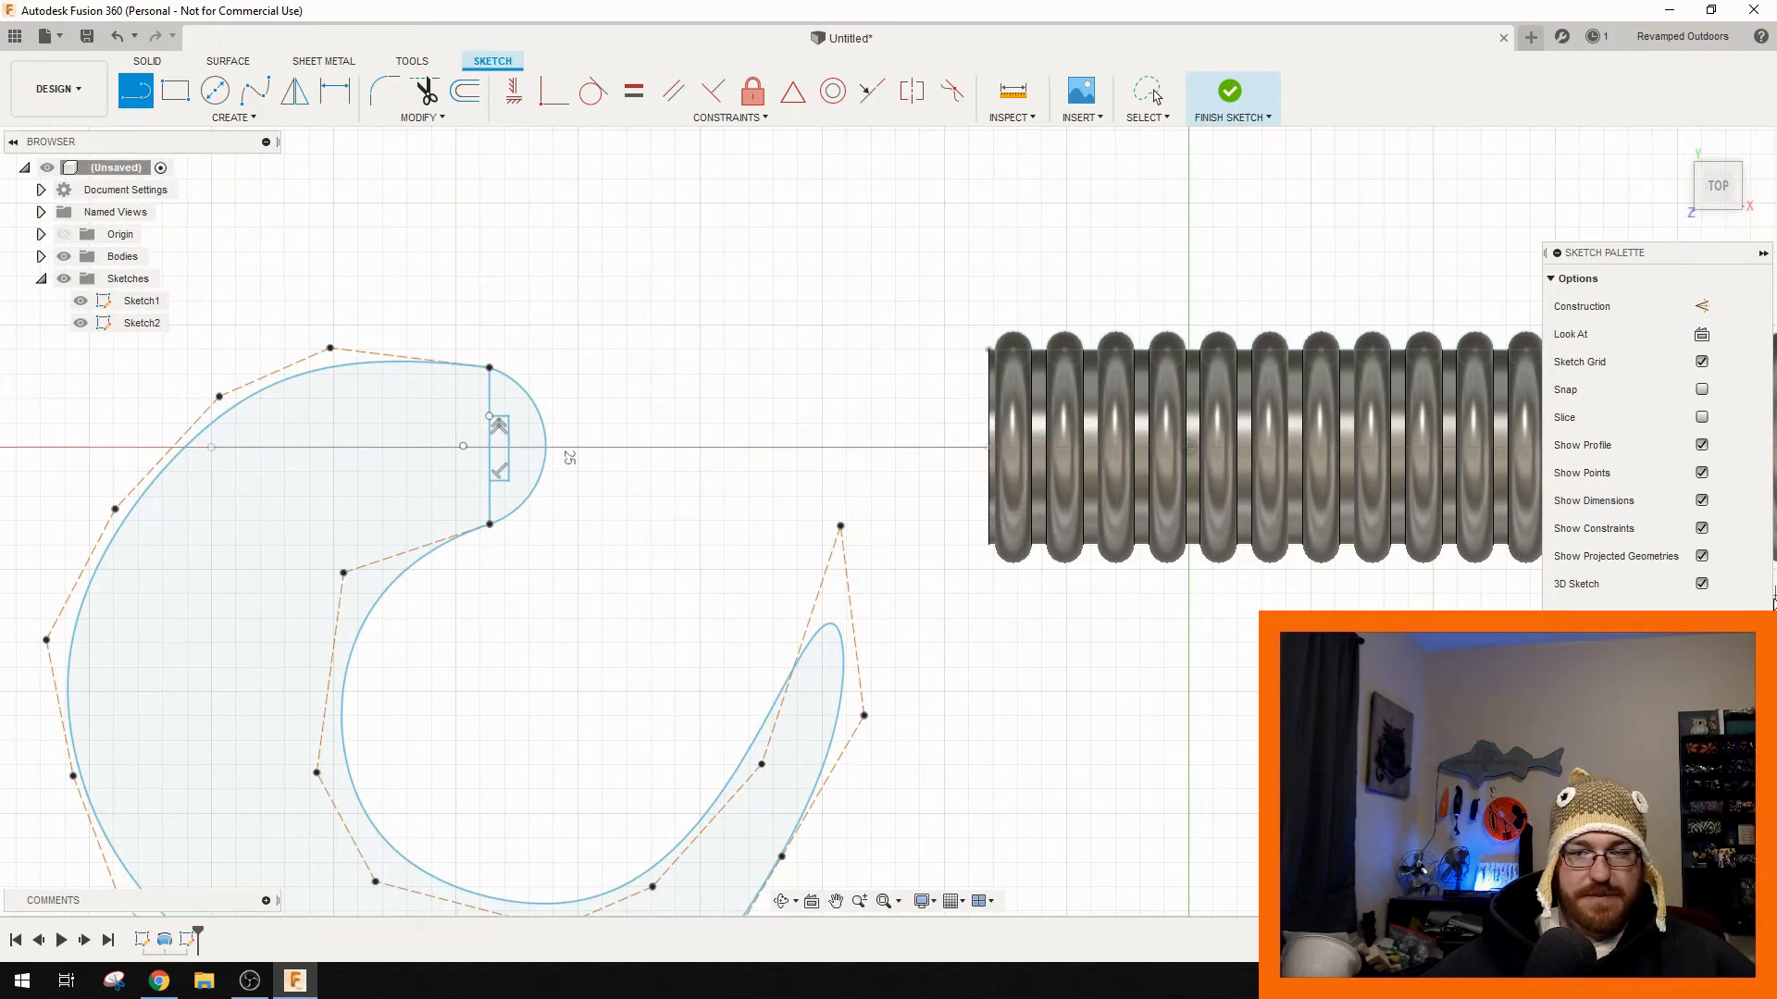
- Finish the sketch and extrude the small rectangle 2 mm with symmetric direction as a new body
{"action": "left_click", "coordinate": [1229, 90]}
{"action": "left_click", "coordinate": [501, 437]}
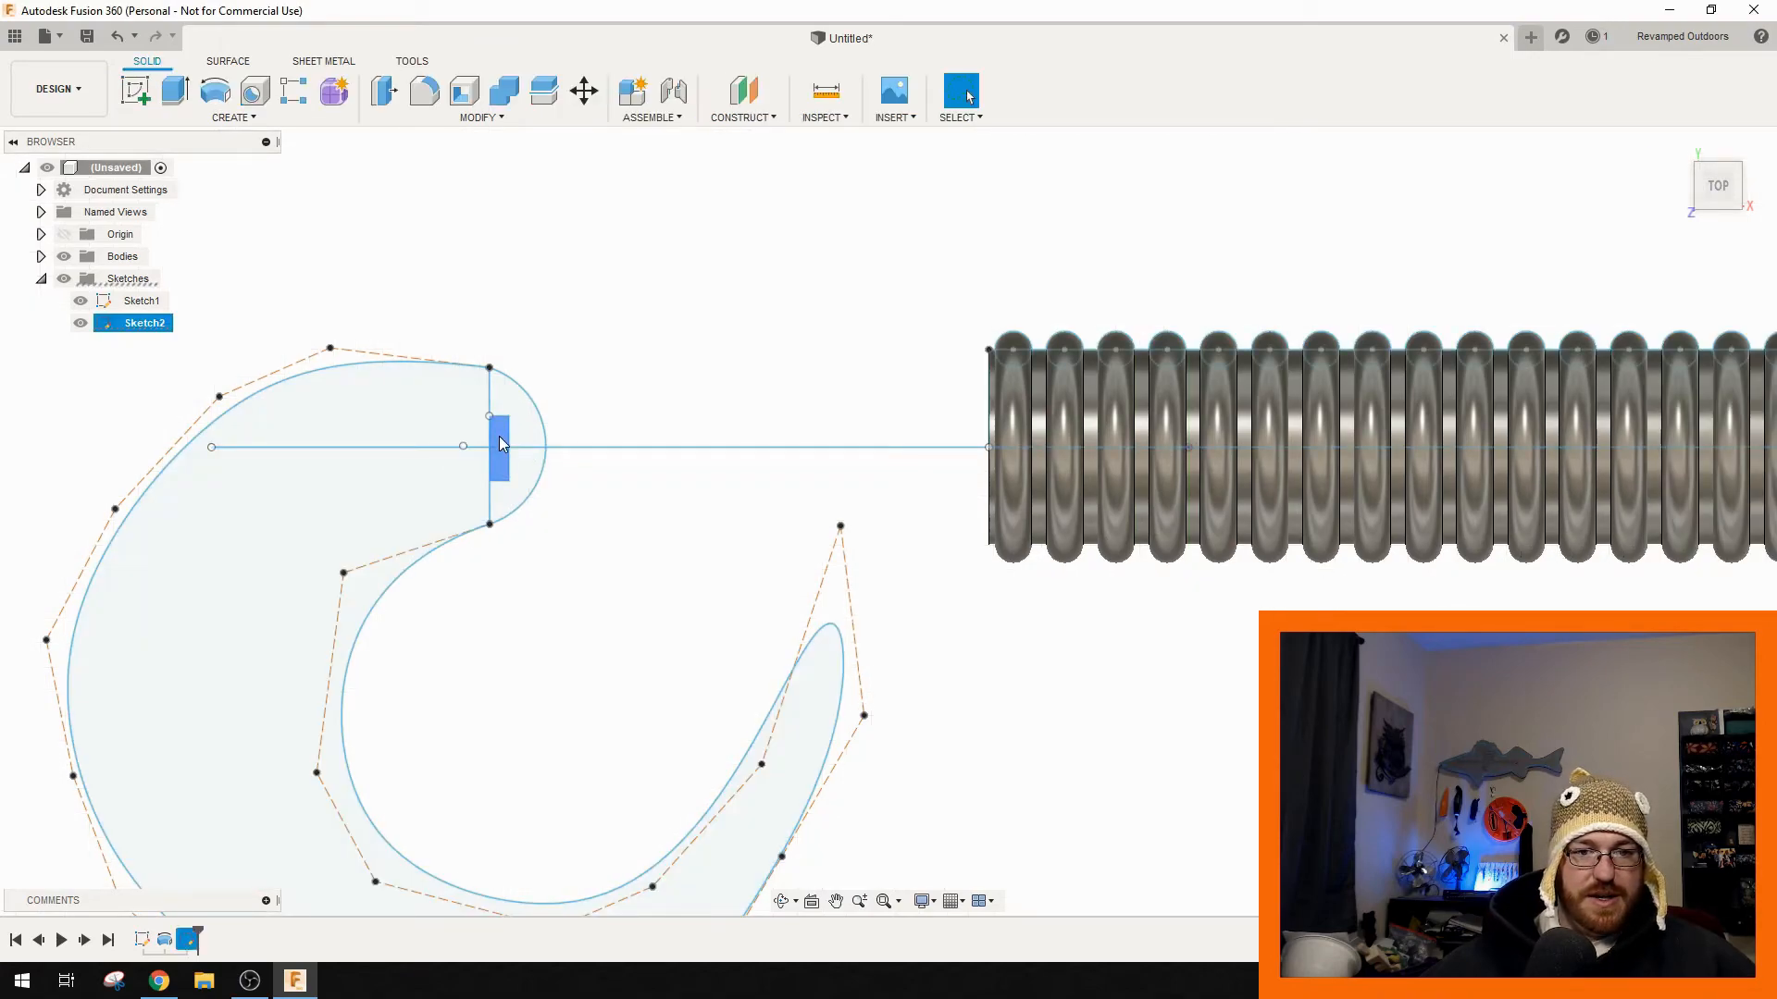
{"action": "right_click", "coordinate": [501, 460]}
{"action": "left_click", "coordinate": [516, 548]}
{"action": "middle_click_drag", "start_coordinate": [516, 552], "coordinate": [547, 394], "text": "shift"}
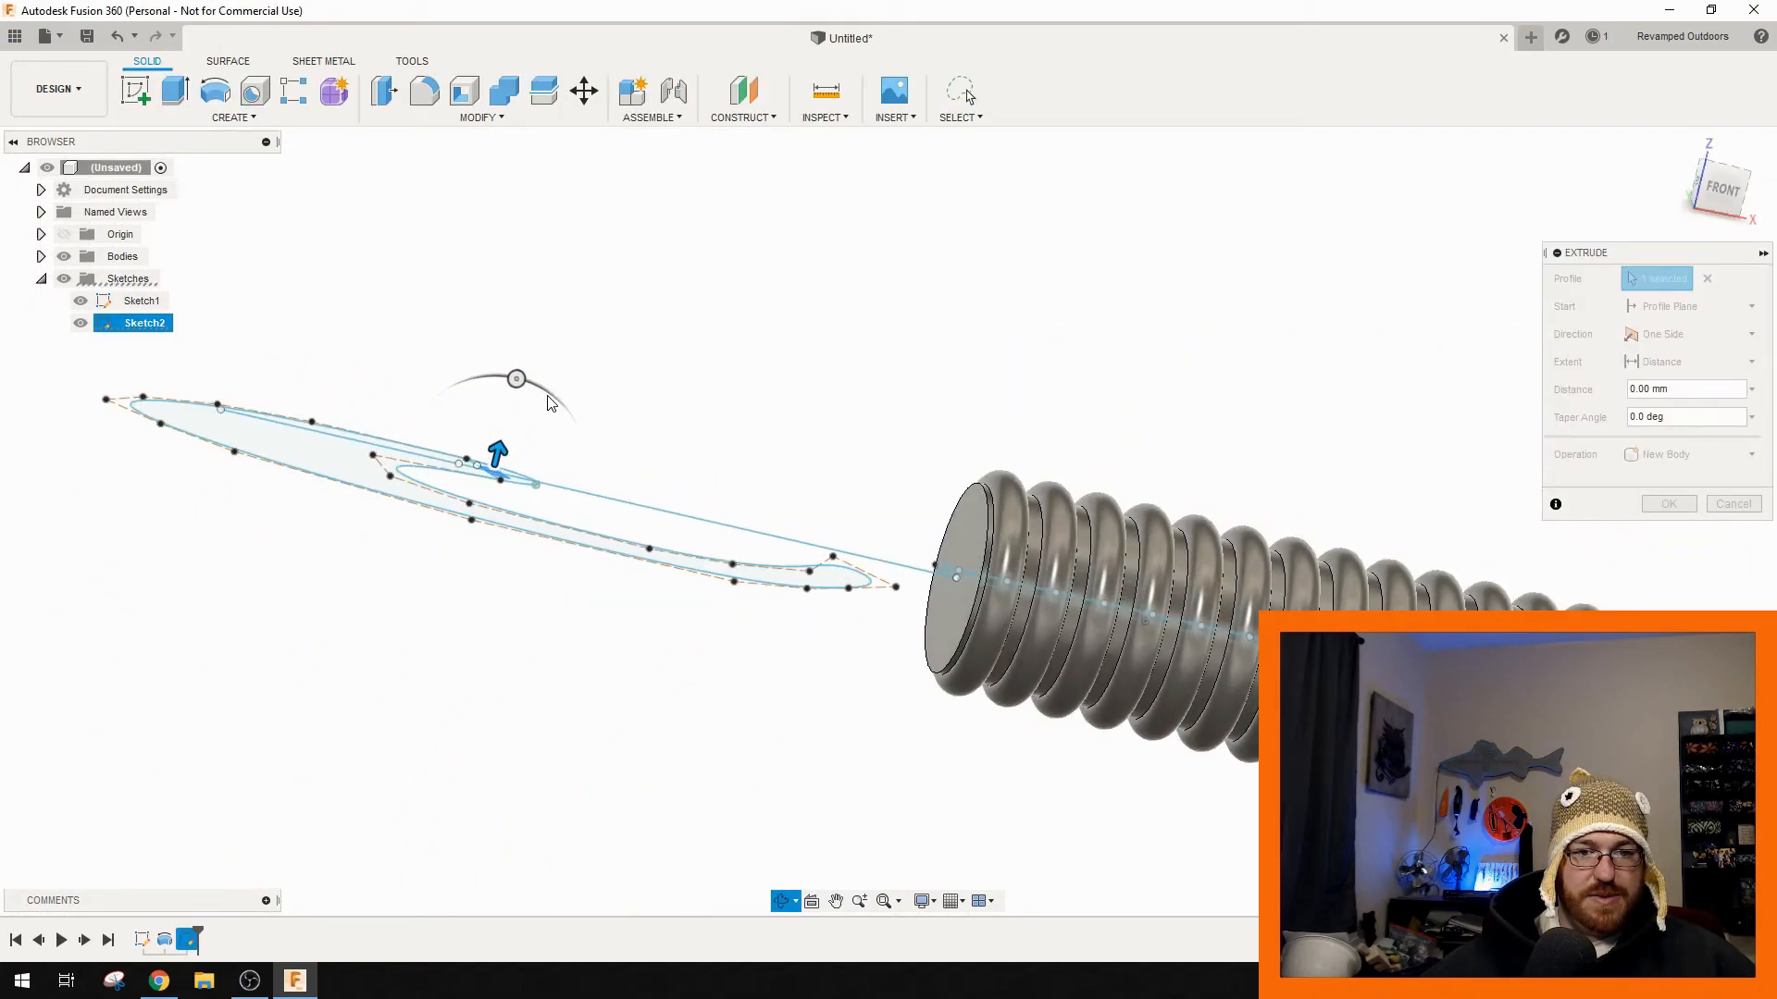
{"action": "left_click", "coordinate": [1695, 335]}
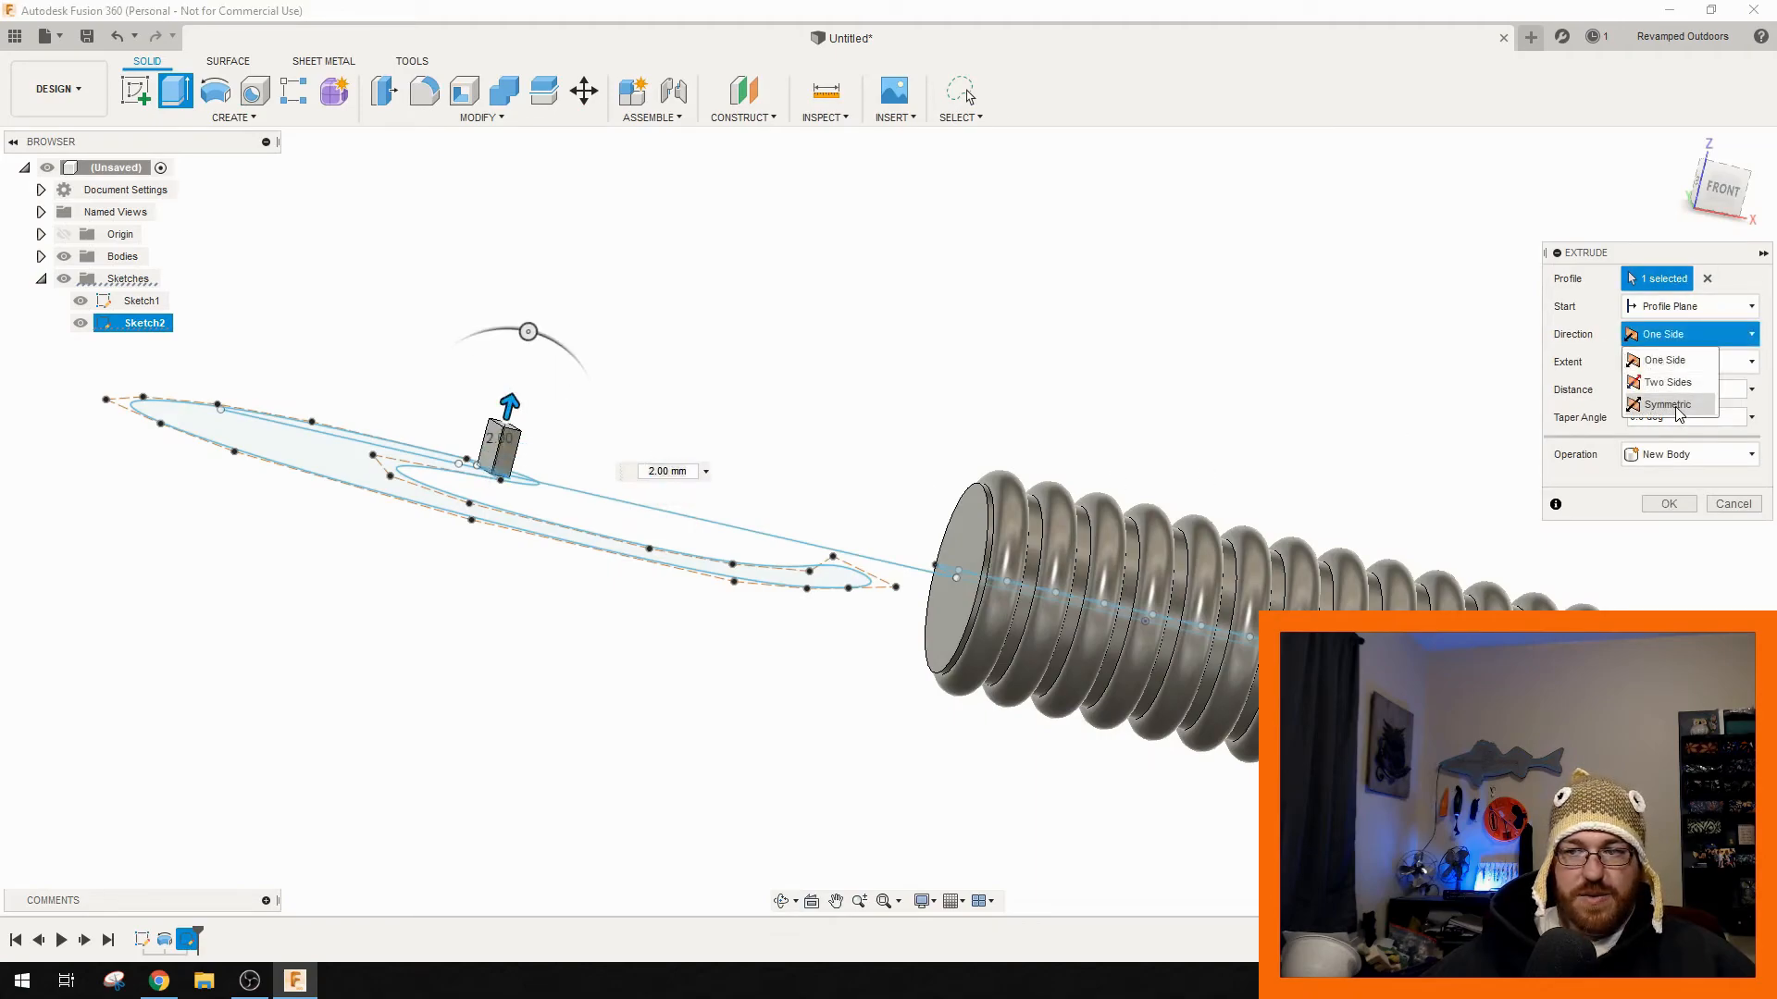
{"action": "left_click", "coordinate": [1669, 404]}
{"action": "left_click", "coordinate": [1679, 540]}
- Create a sketch on the small block's face pointing away from the body and draw a tiny circle centred on the origin
{"action": "middle_click_drag", "start_coordinate": [568, 472], "coordinate": [524, 491], "text": "shift"}
{"action": "right_click", "coordinate": [552, 482]}
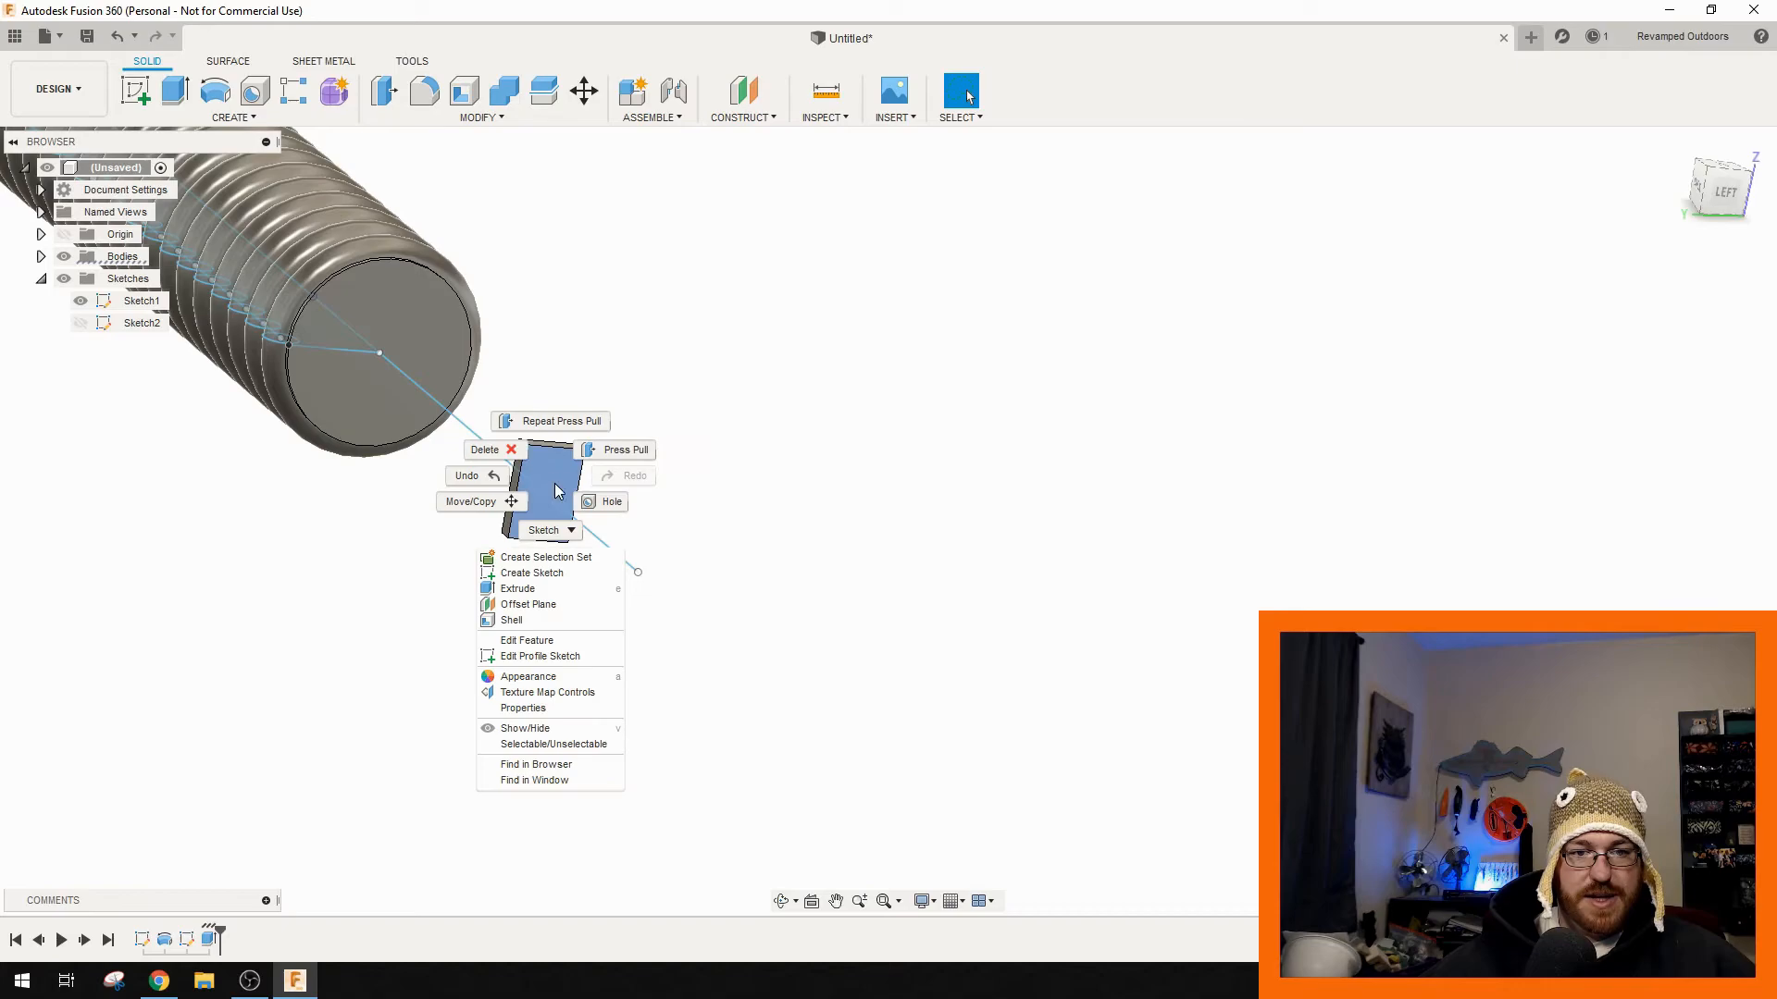
{"action": "left_click", "coordinate": [538, 578]}
{"action": "left_click", "coordinate": [724, 449]}
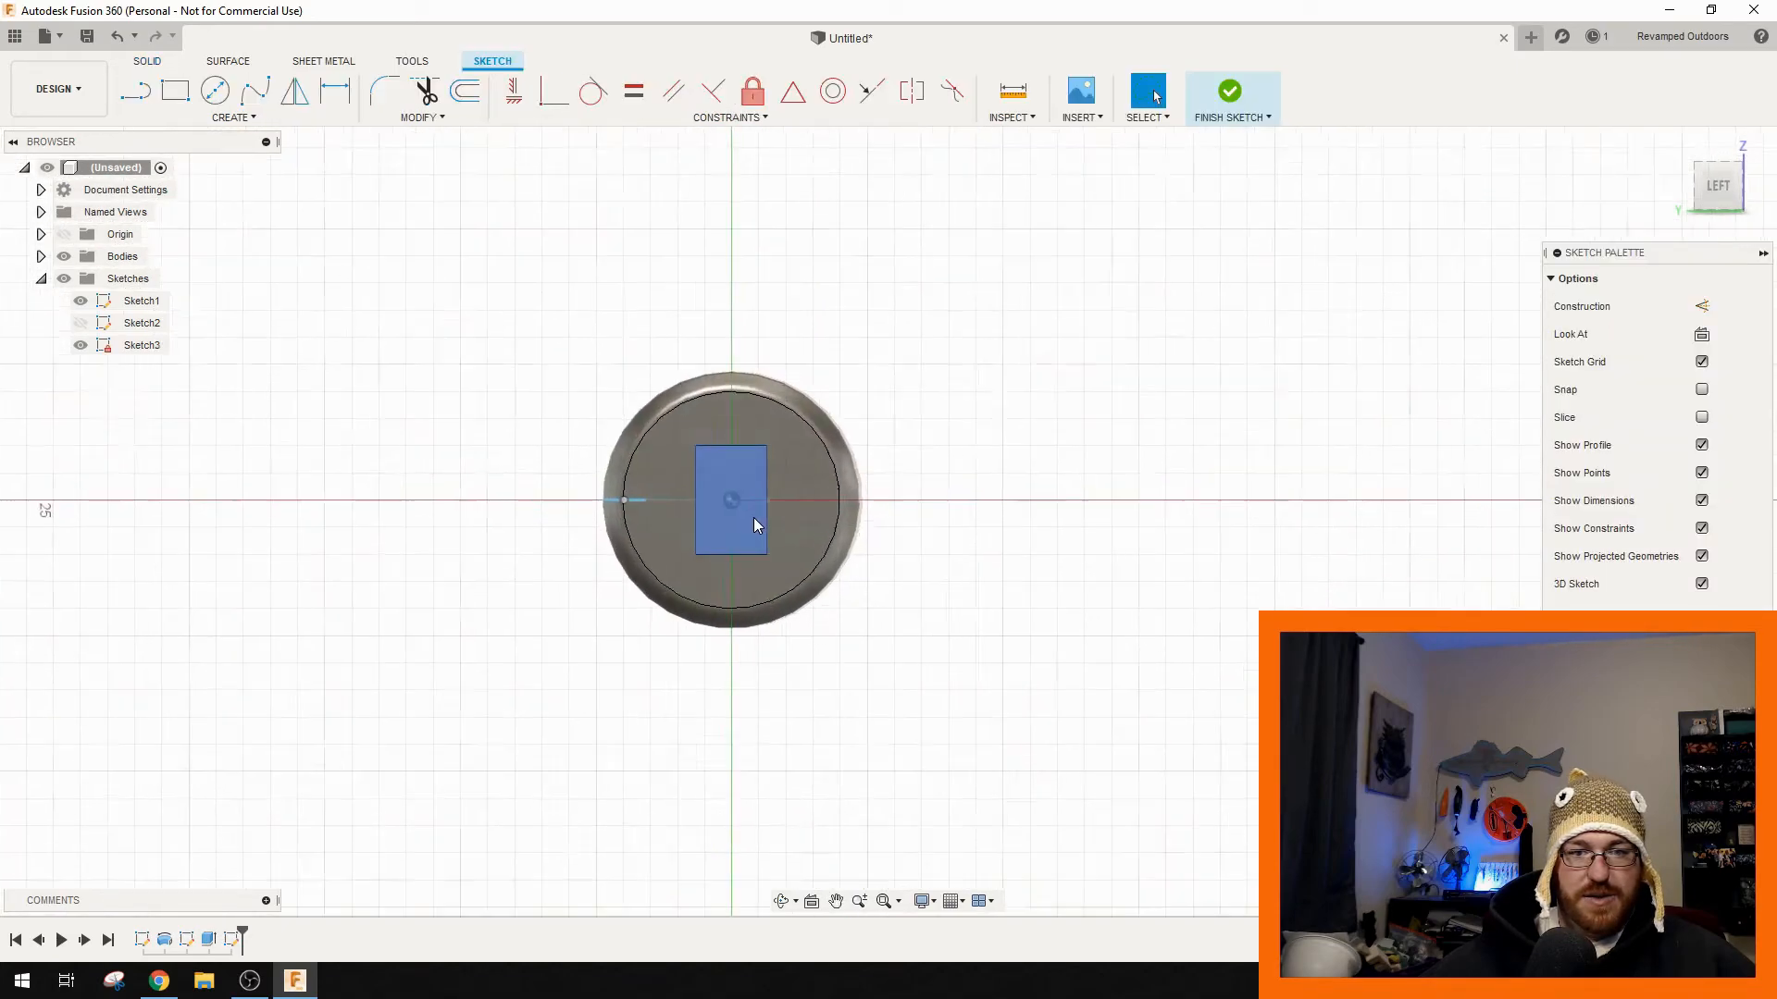
{"action": "left_click", "coordinate": [211, 98]}
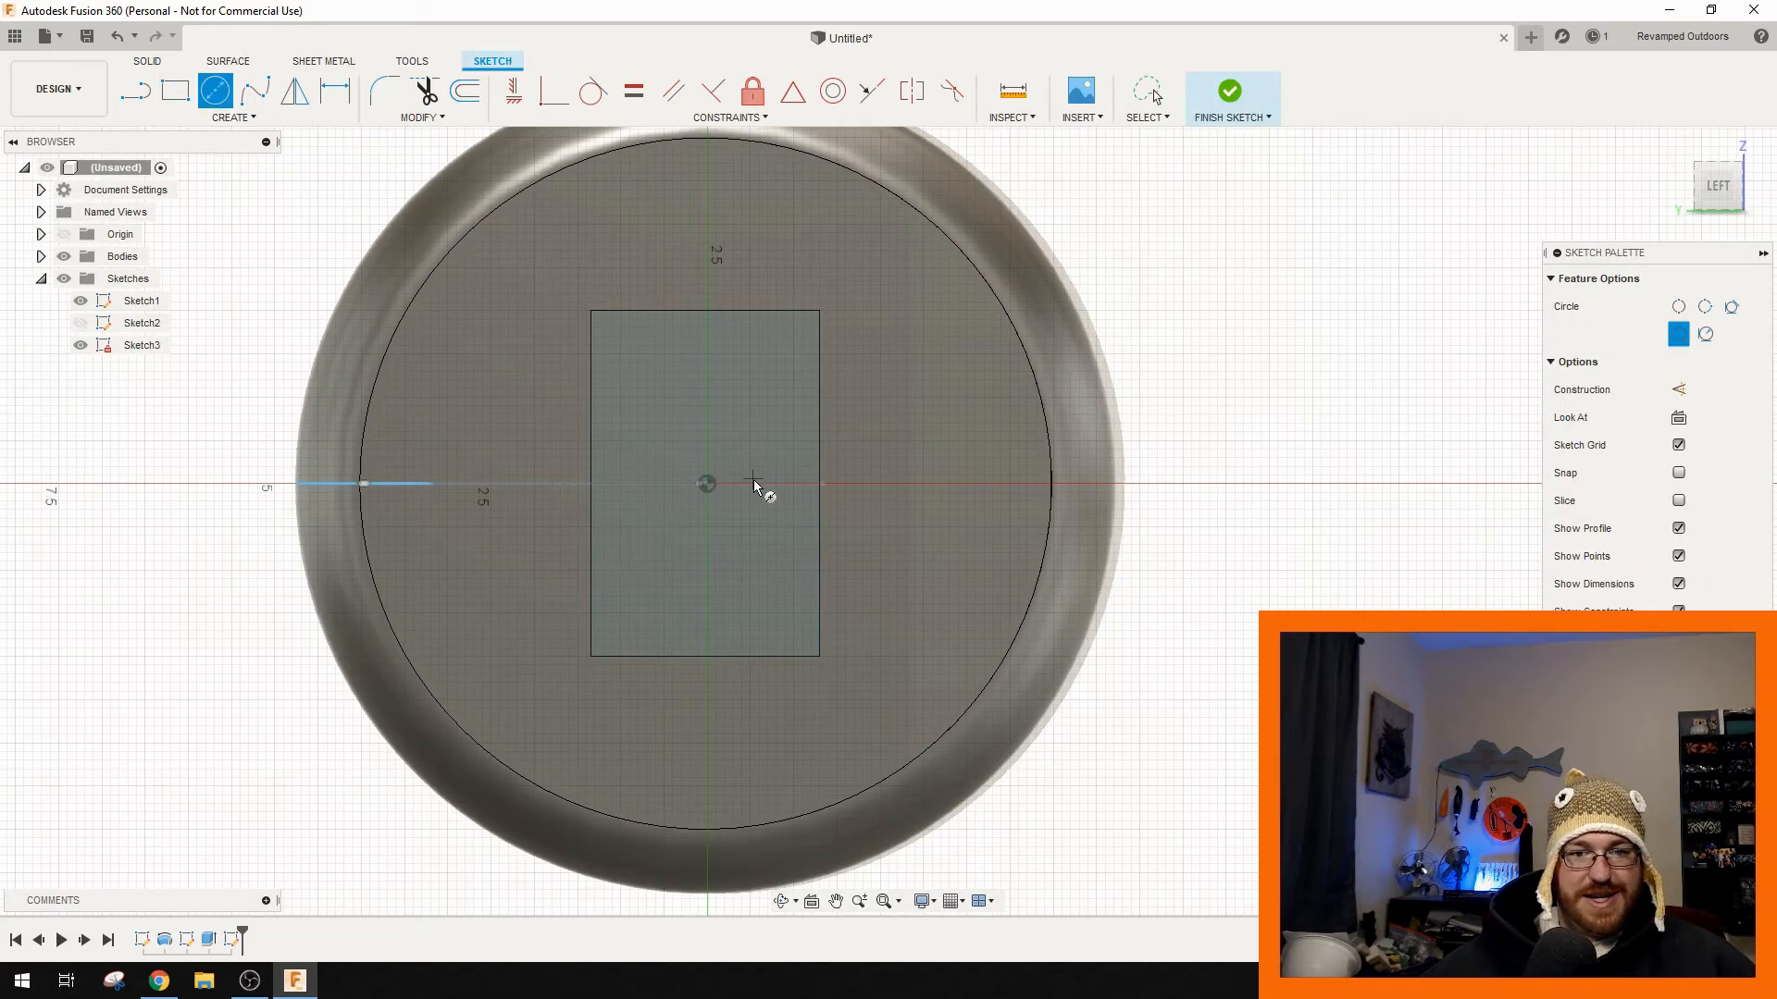
{"action": "left_click", "coordinate": [706, 483]}
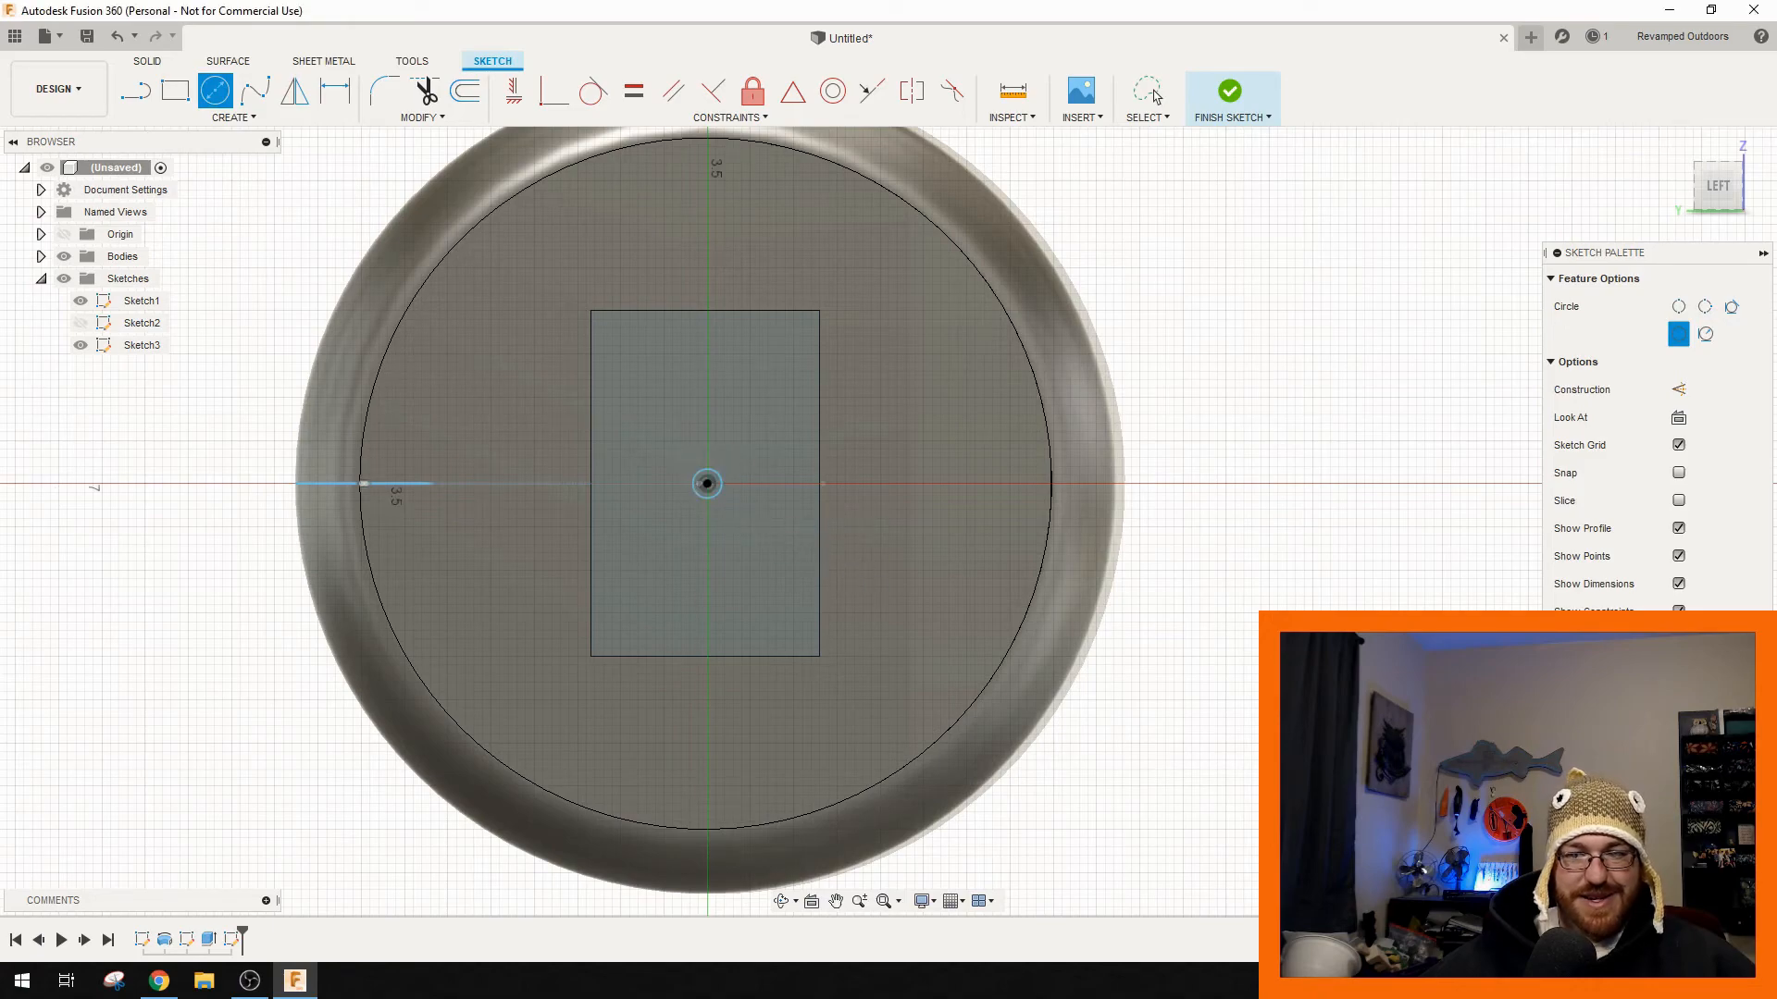
{"action": "left_click", "coordinate": [1228, 91]}
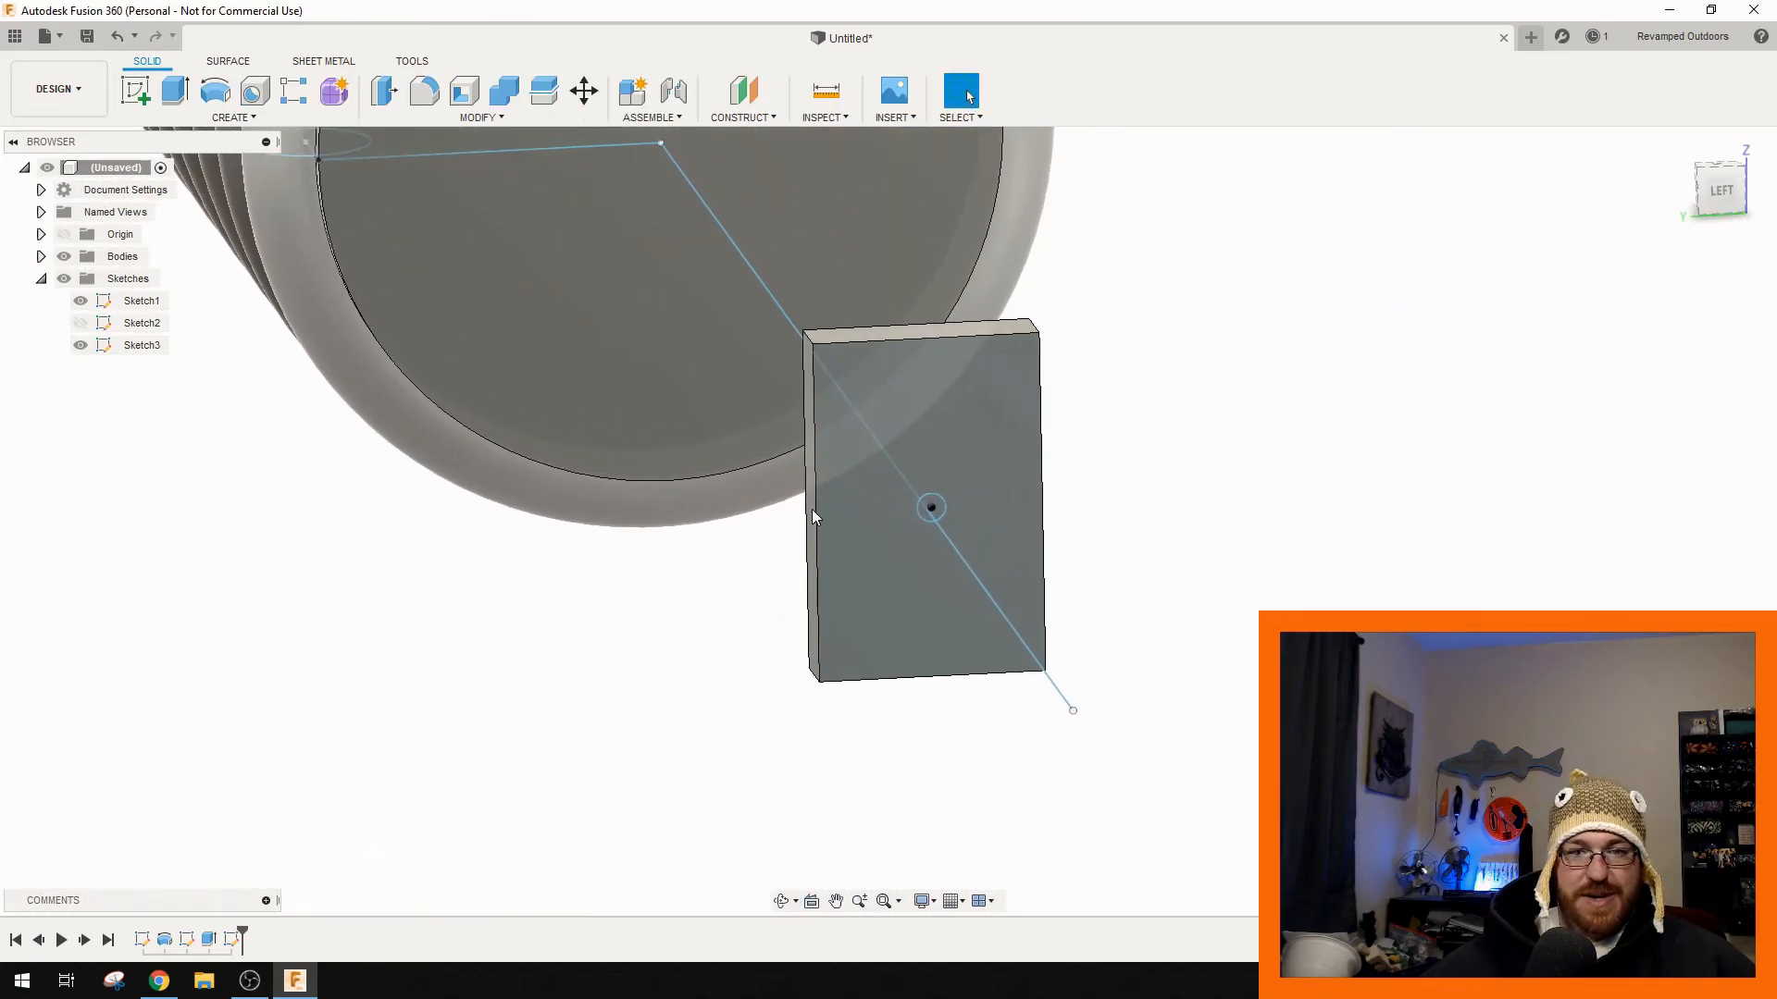
- Extrude the tiny circle 0.05 mm outward from the block as a new body
{"action": "middle_click_drag", "start_coordinate": [812, 509], "coordinate": [881, 482], "text": "shift"}
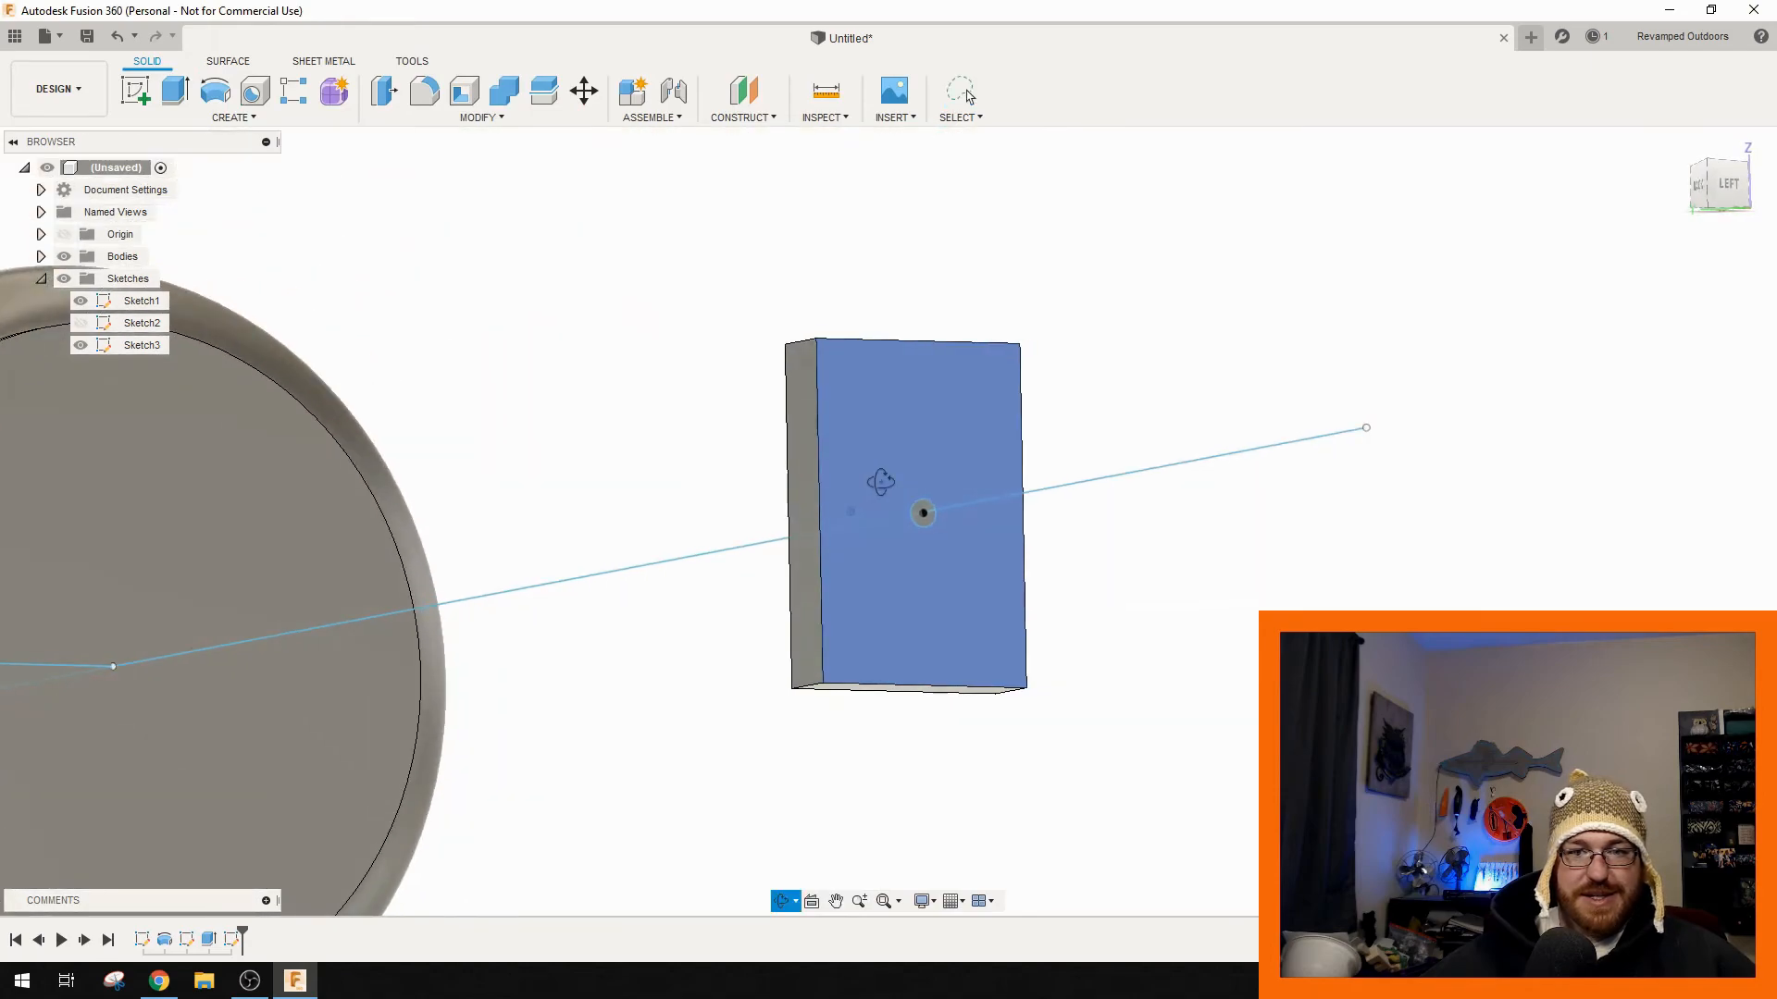
{"action": "scroll", "coordinate": [925, 504], "scroll_direction": "up", "scroll_amount": 5}
{"action": "left_click", "coordinate": [926, 514]}
{"action": "right_click", "coordinate": [925, 516]}
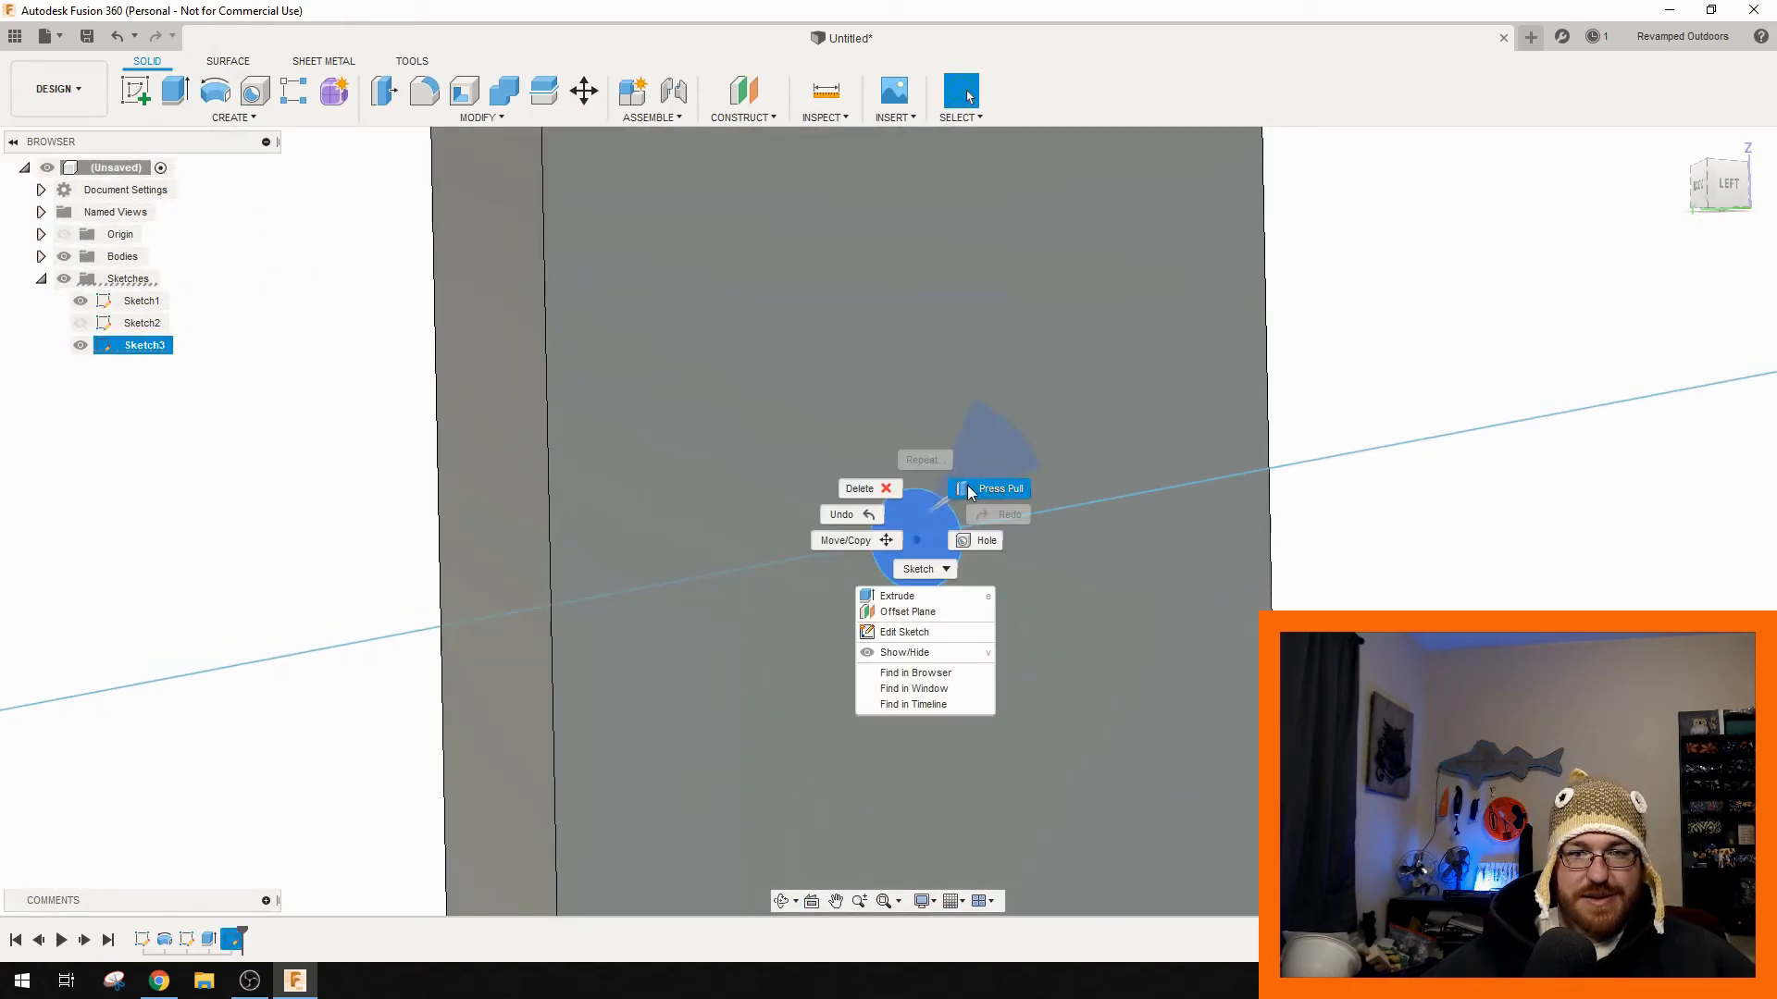
{"action": "left_click", "coordinate": [971, 489]}
{"action": "left_click_drag", "start_coordinate": [924, 537], "coordinate": [930, 535]}
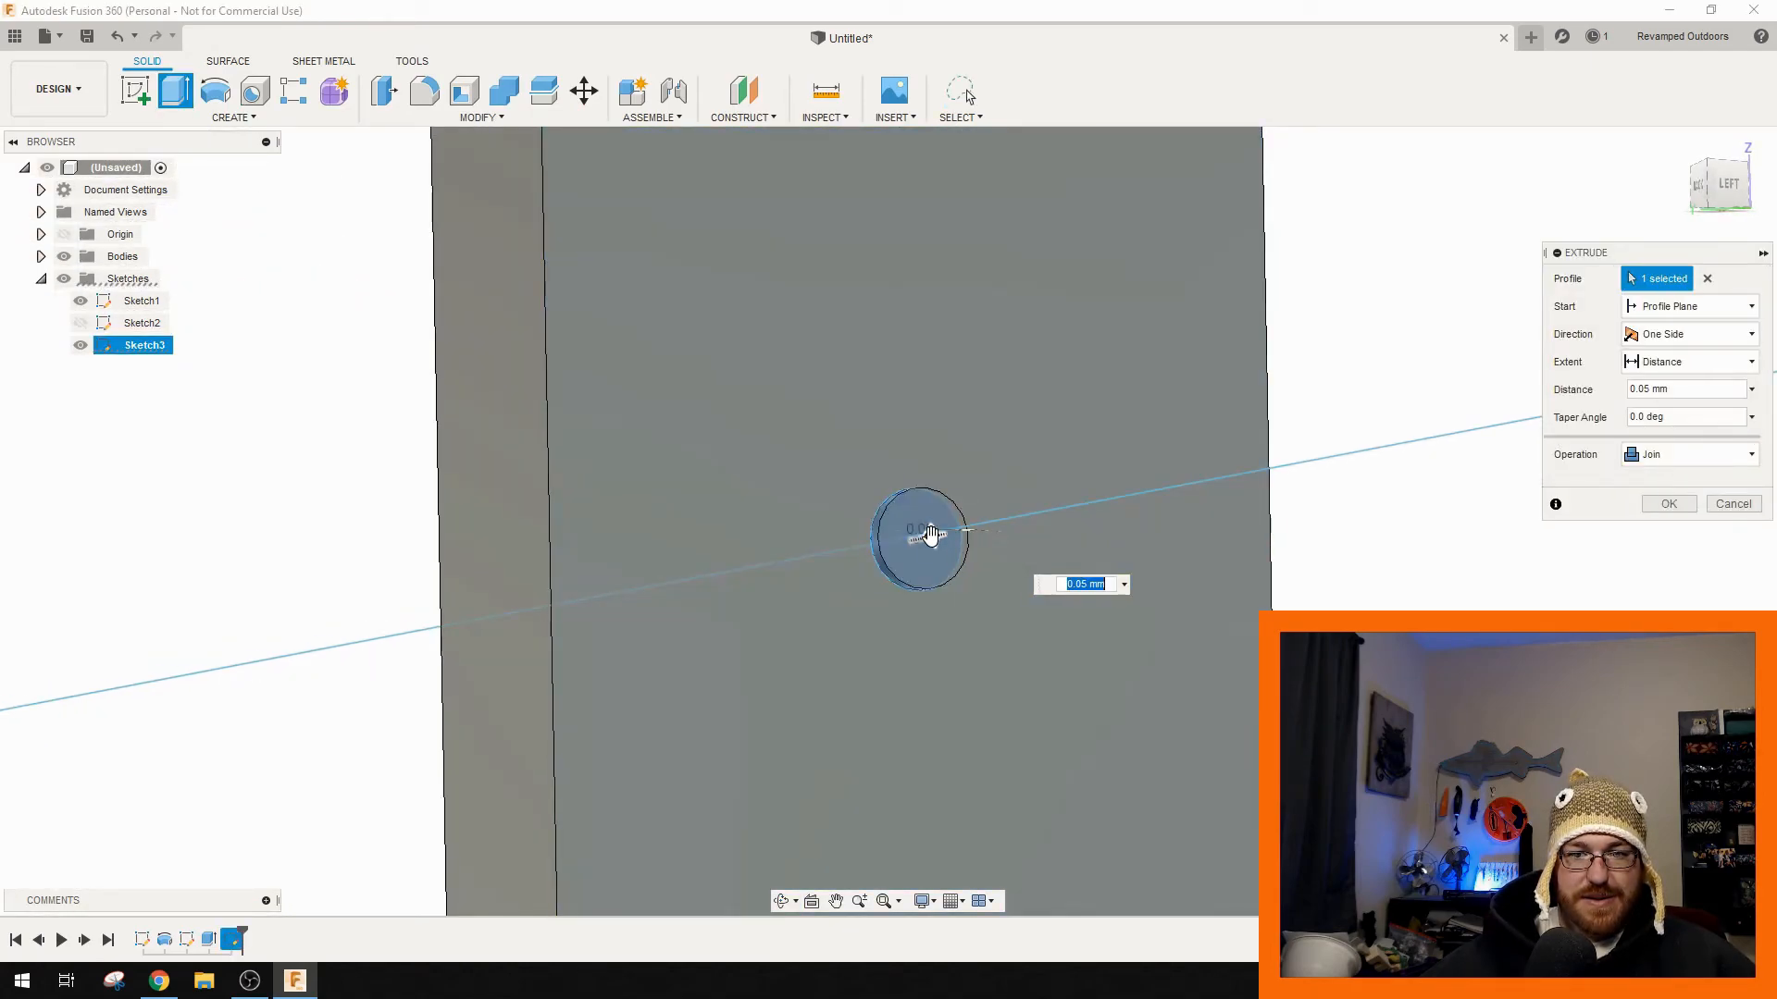
{"action": "left_click", "coordinate": [1670, 457]}
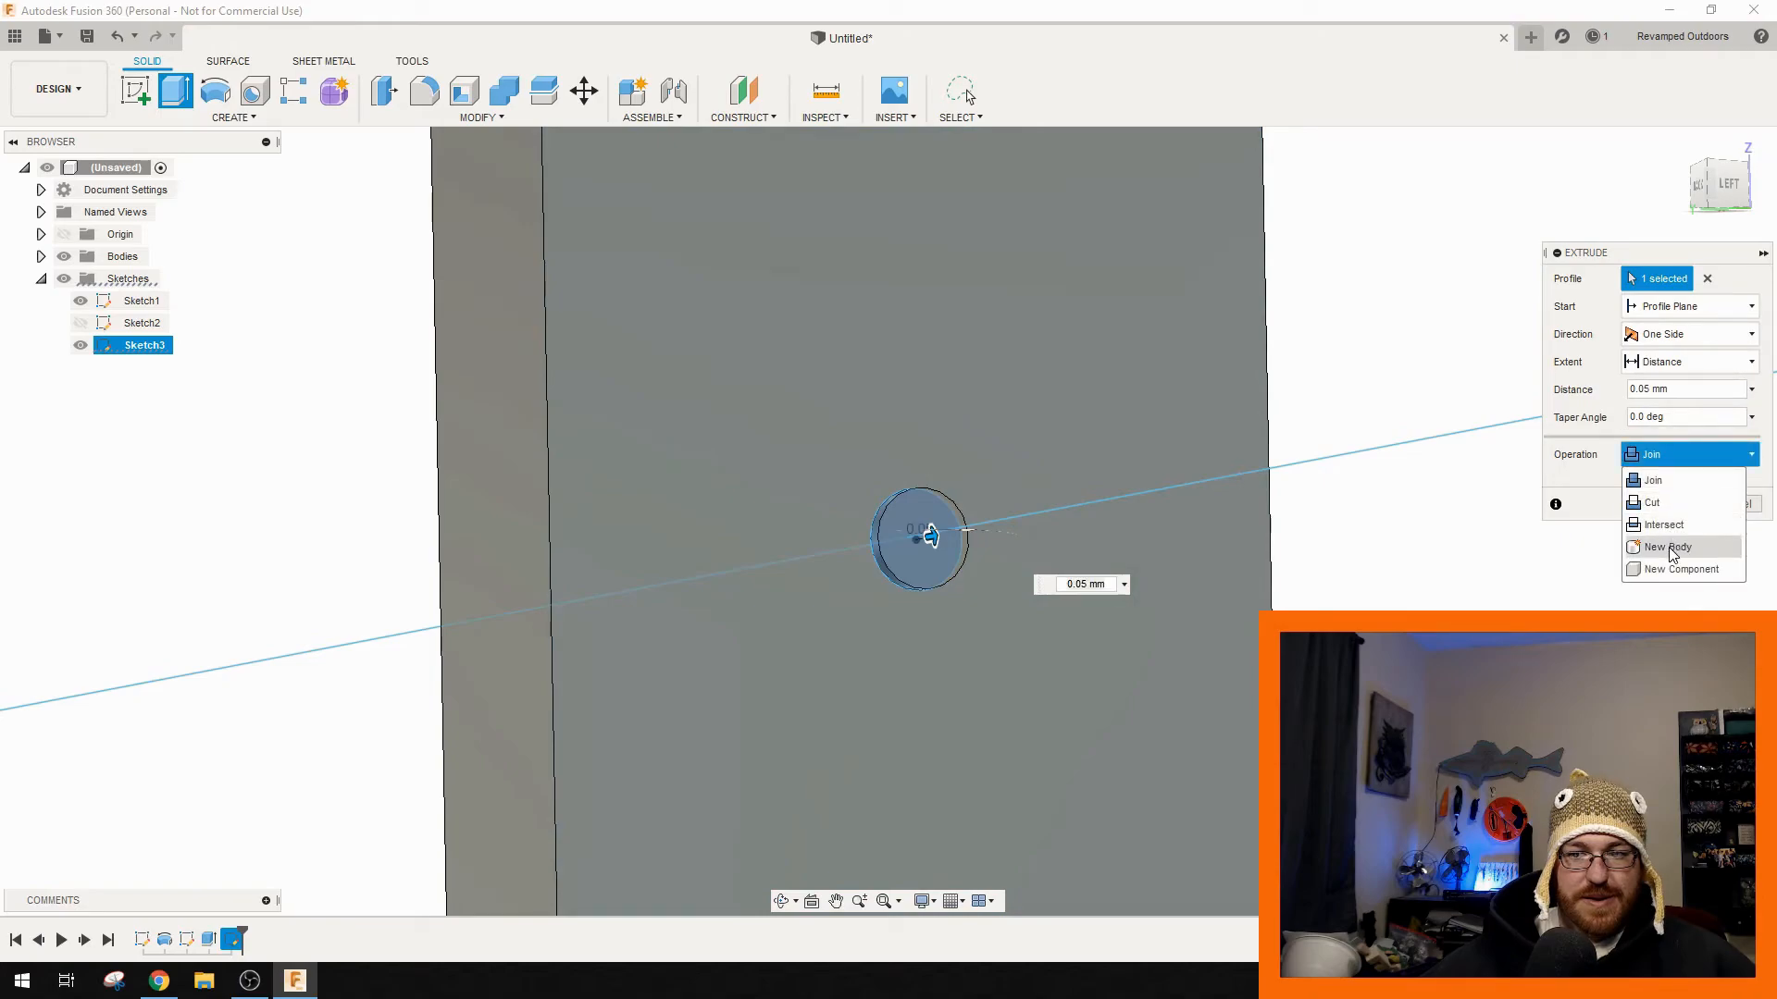
{"action": "left_click", "coordinate": [1675, 547]}
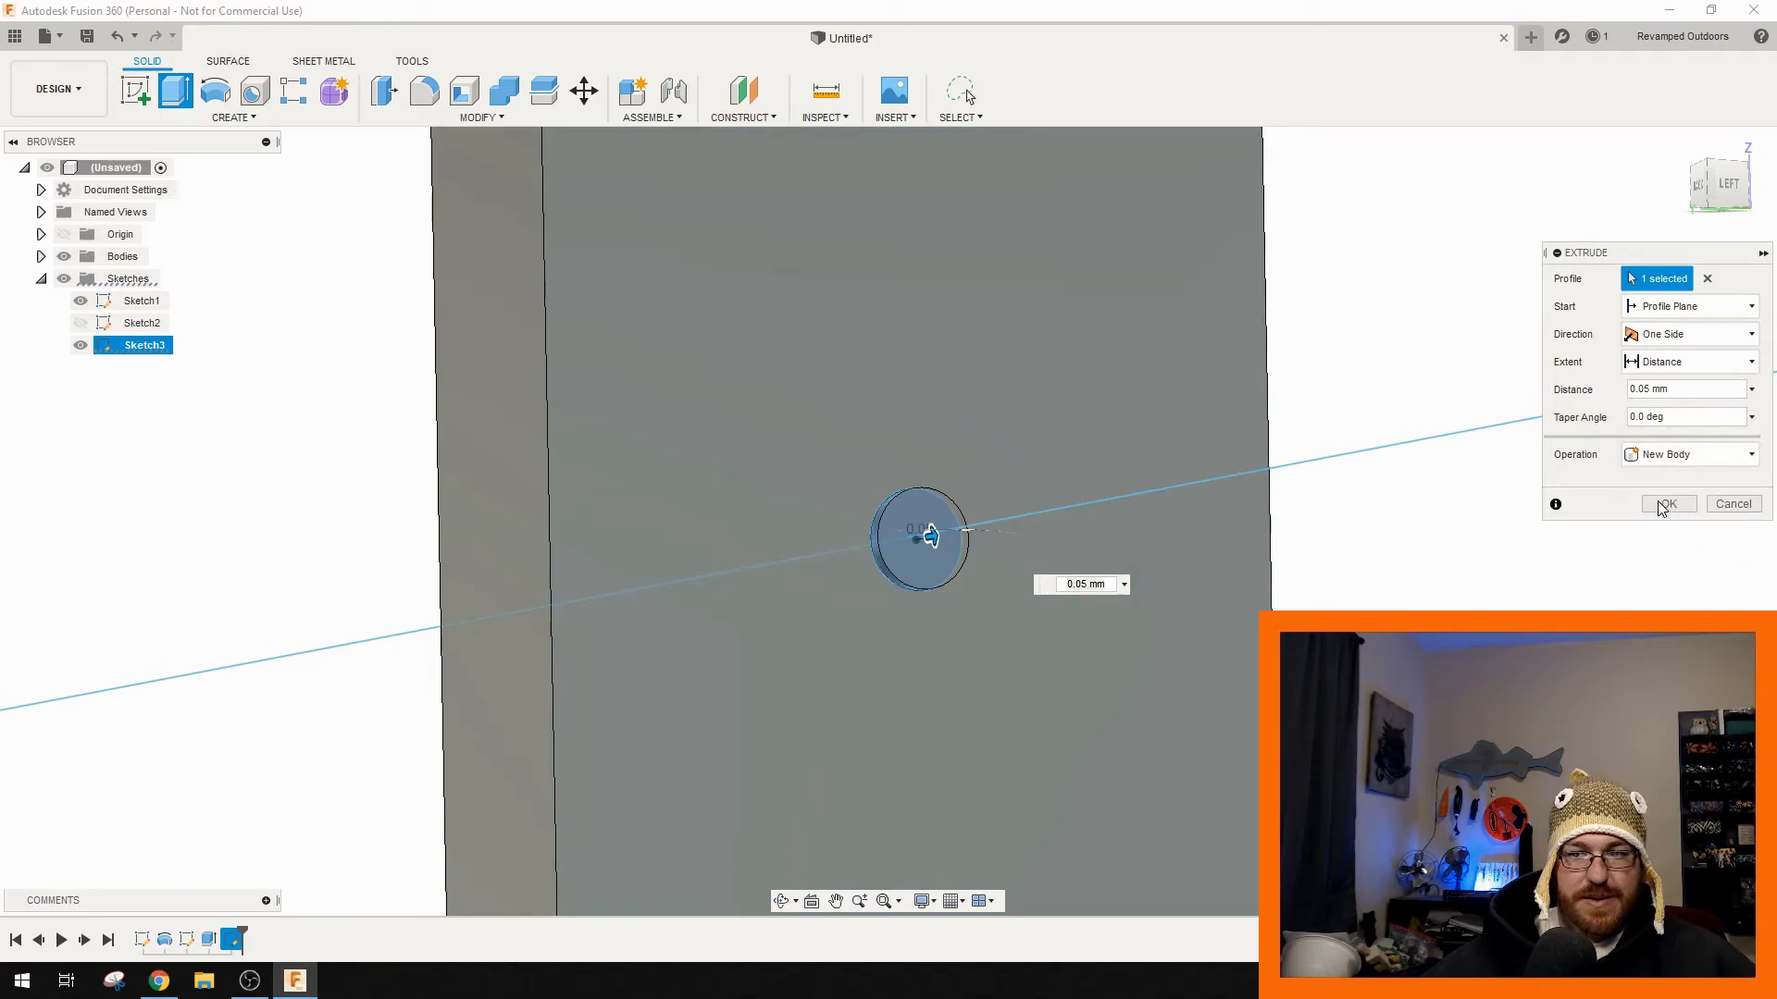
{"action": "left_click", "coordinate": [1664, 504]}
- Rename the small block's body to NA_block and hide it
{"action": "scroll", "coordinate": [798, 490], "scroll_direction": "down", "scroll_amount": 5}
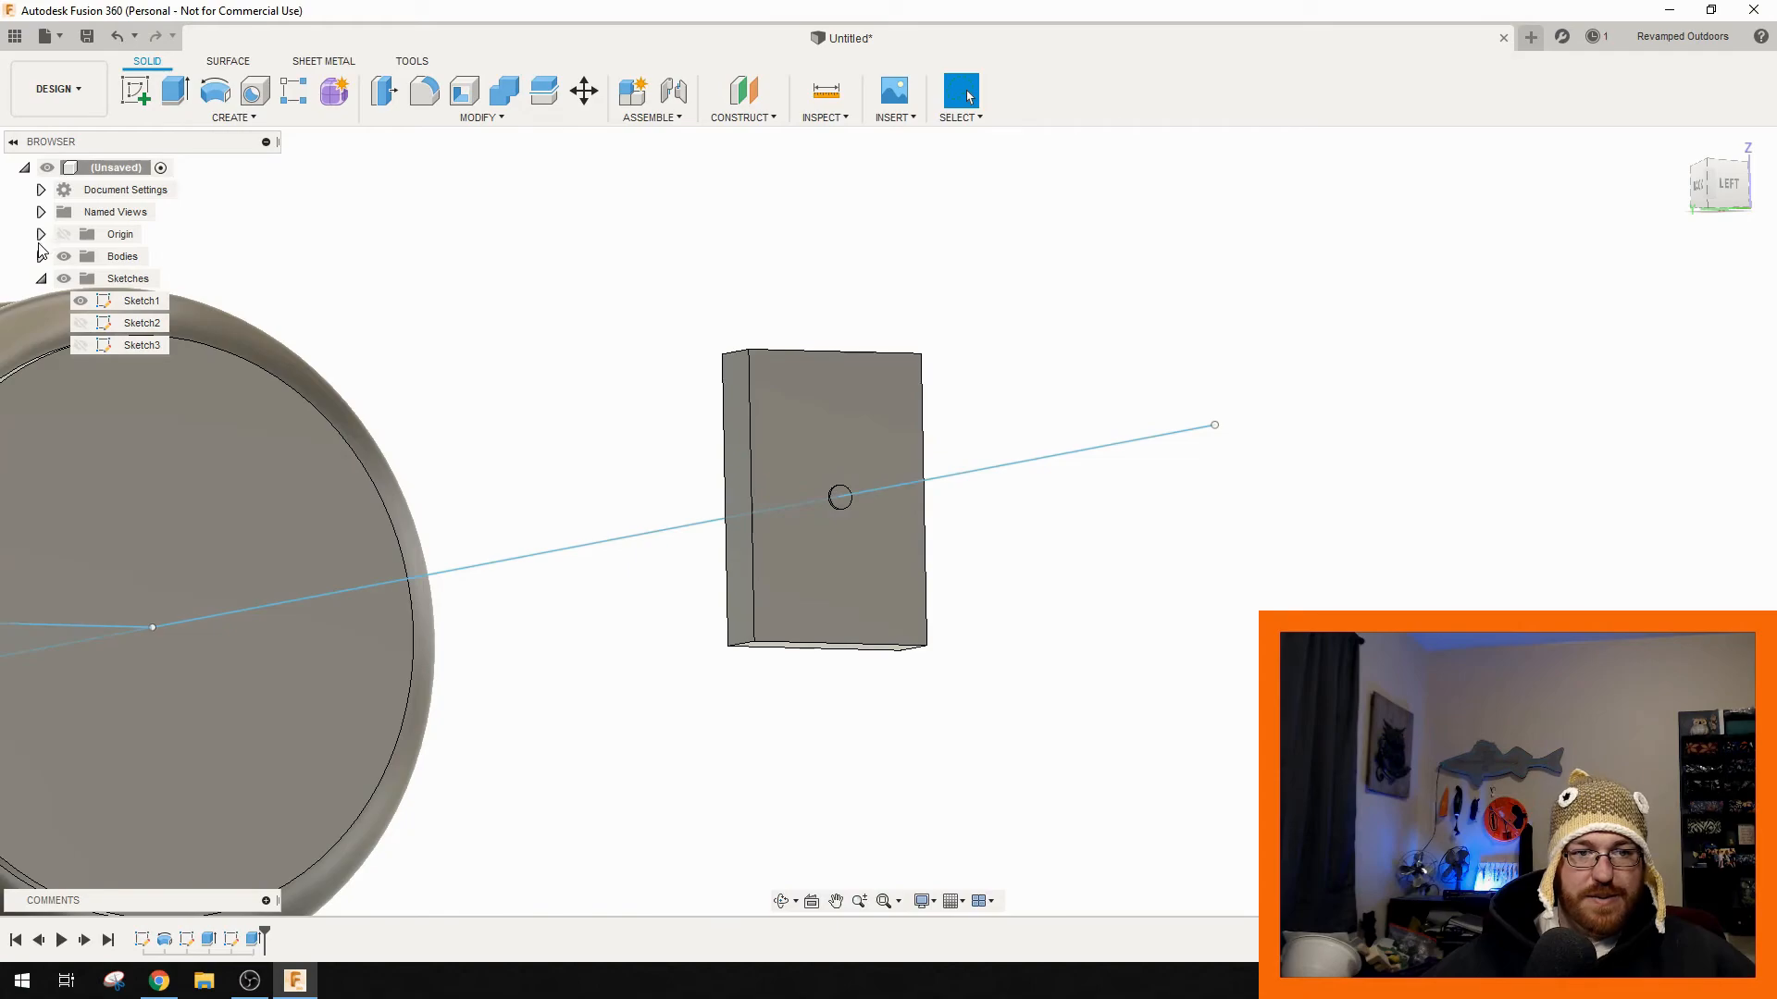
{"action": "left_click", "coordinate": [41, 256]}
{"action": "left_click", "coordinate": [122, 302]}
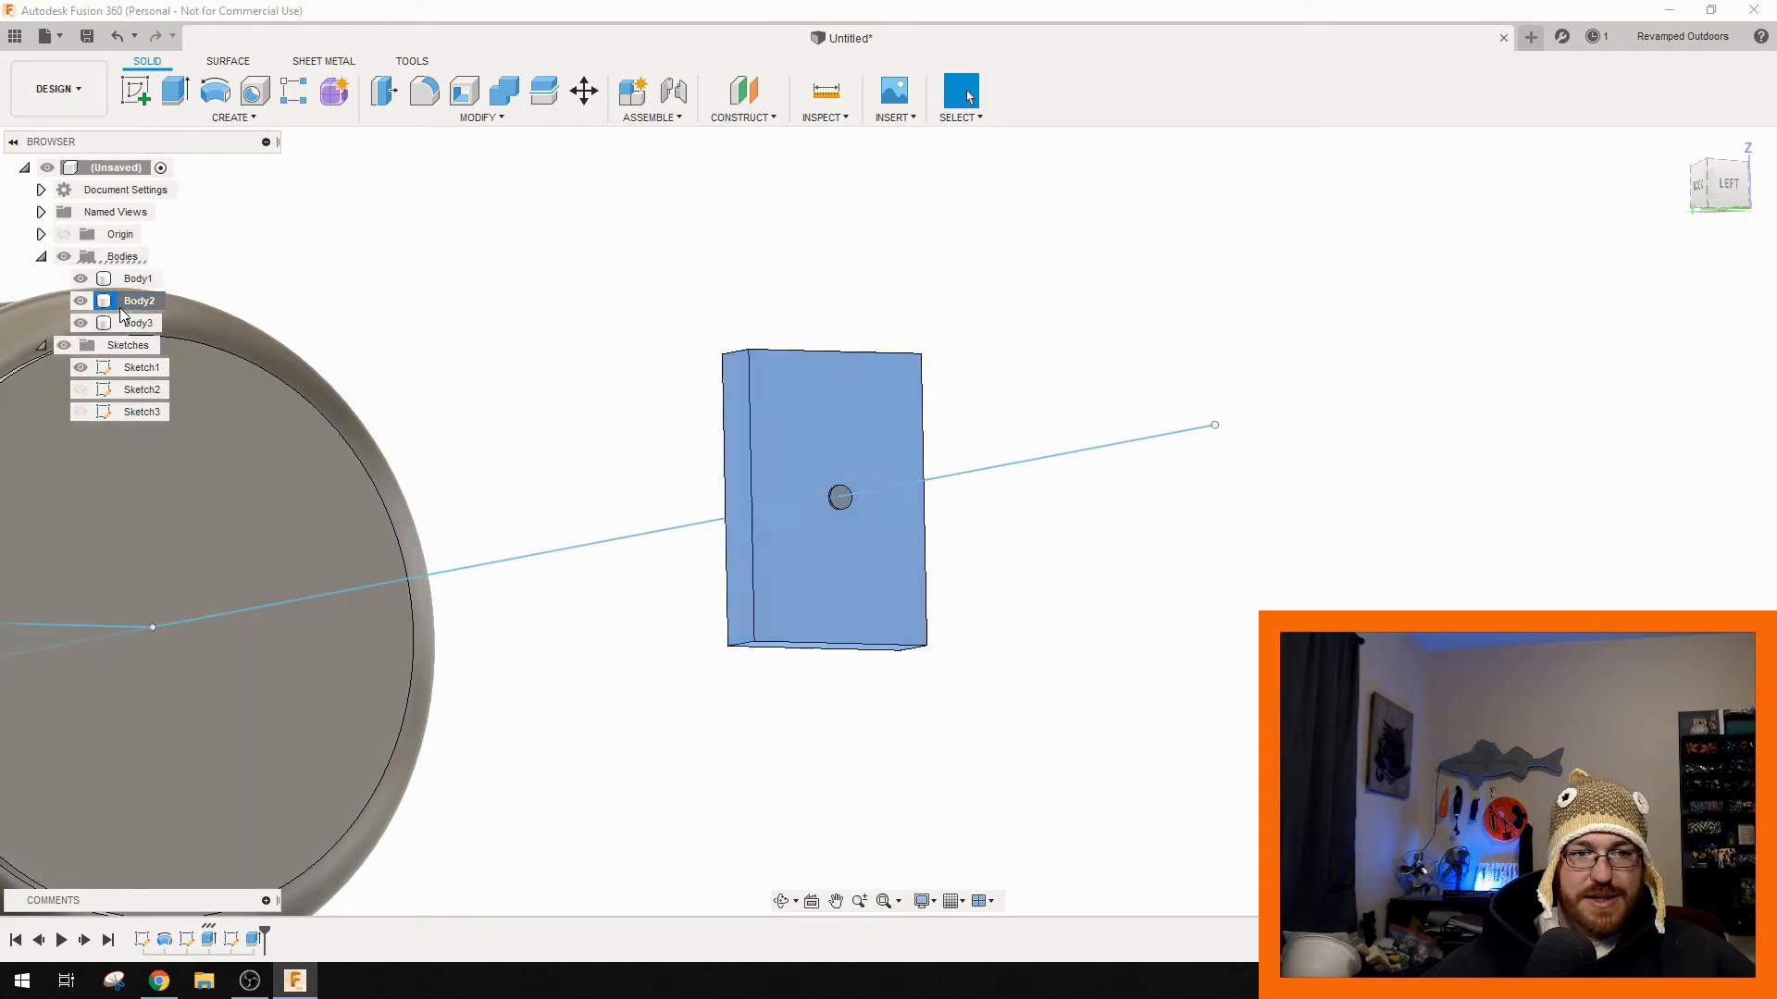
{"action": "double_click", "coordinate": [121, 304]}
{"action": "type", "text": "NA_black"}
{"action": "key", "text": "Return"}
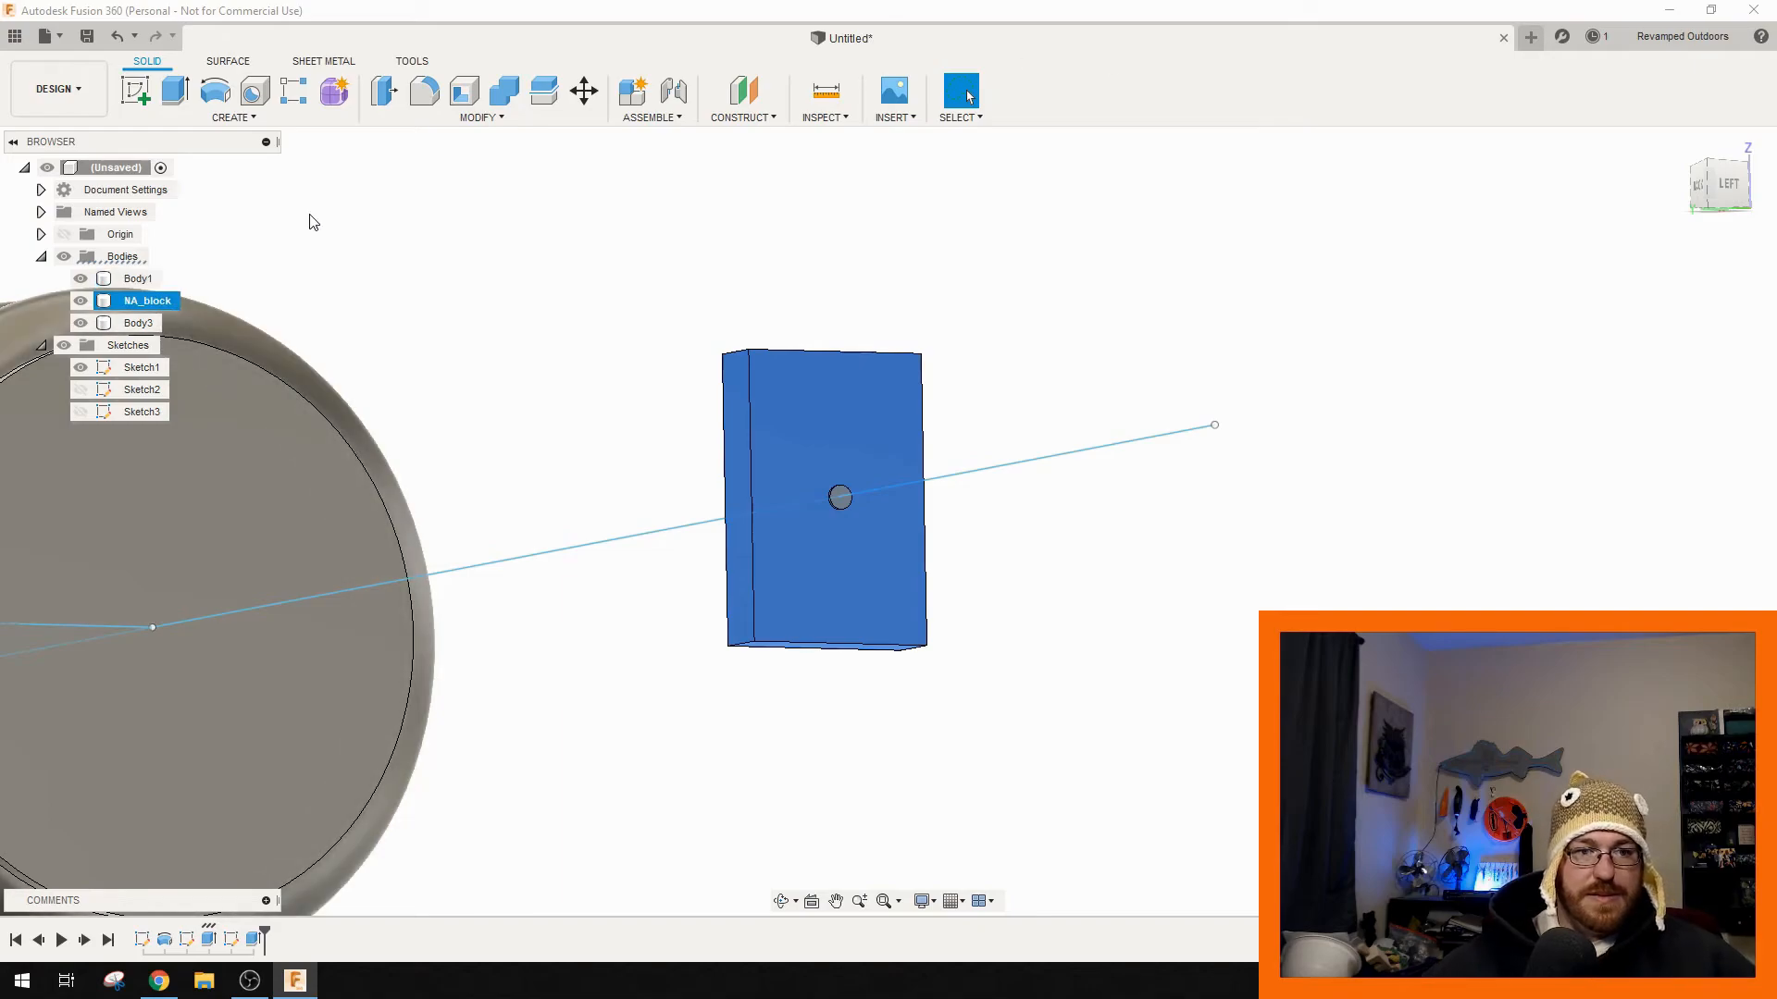
{"action": "left_click", "coordinate": [79, 301]}
- Hide Sketch1 and loft a taper from the ribbed body's flat end face to the tiny disc, joining them into one body
{"action": "scroll", "coordinate": [658, 587], "scroll_direction": "down", "scroll_amount": 5}
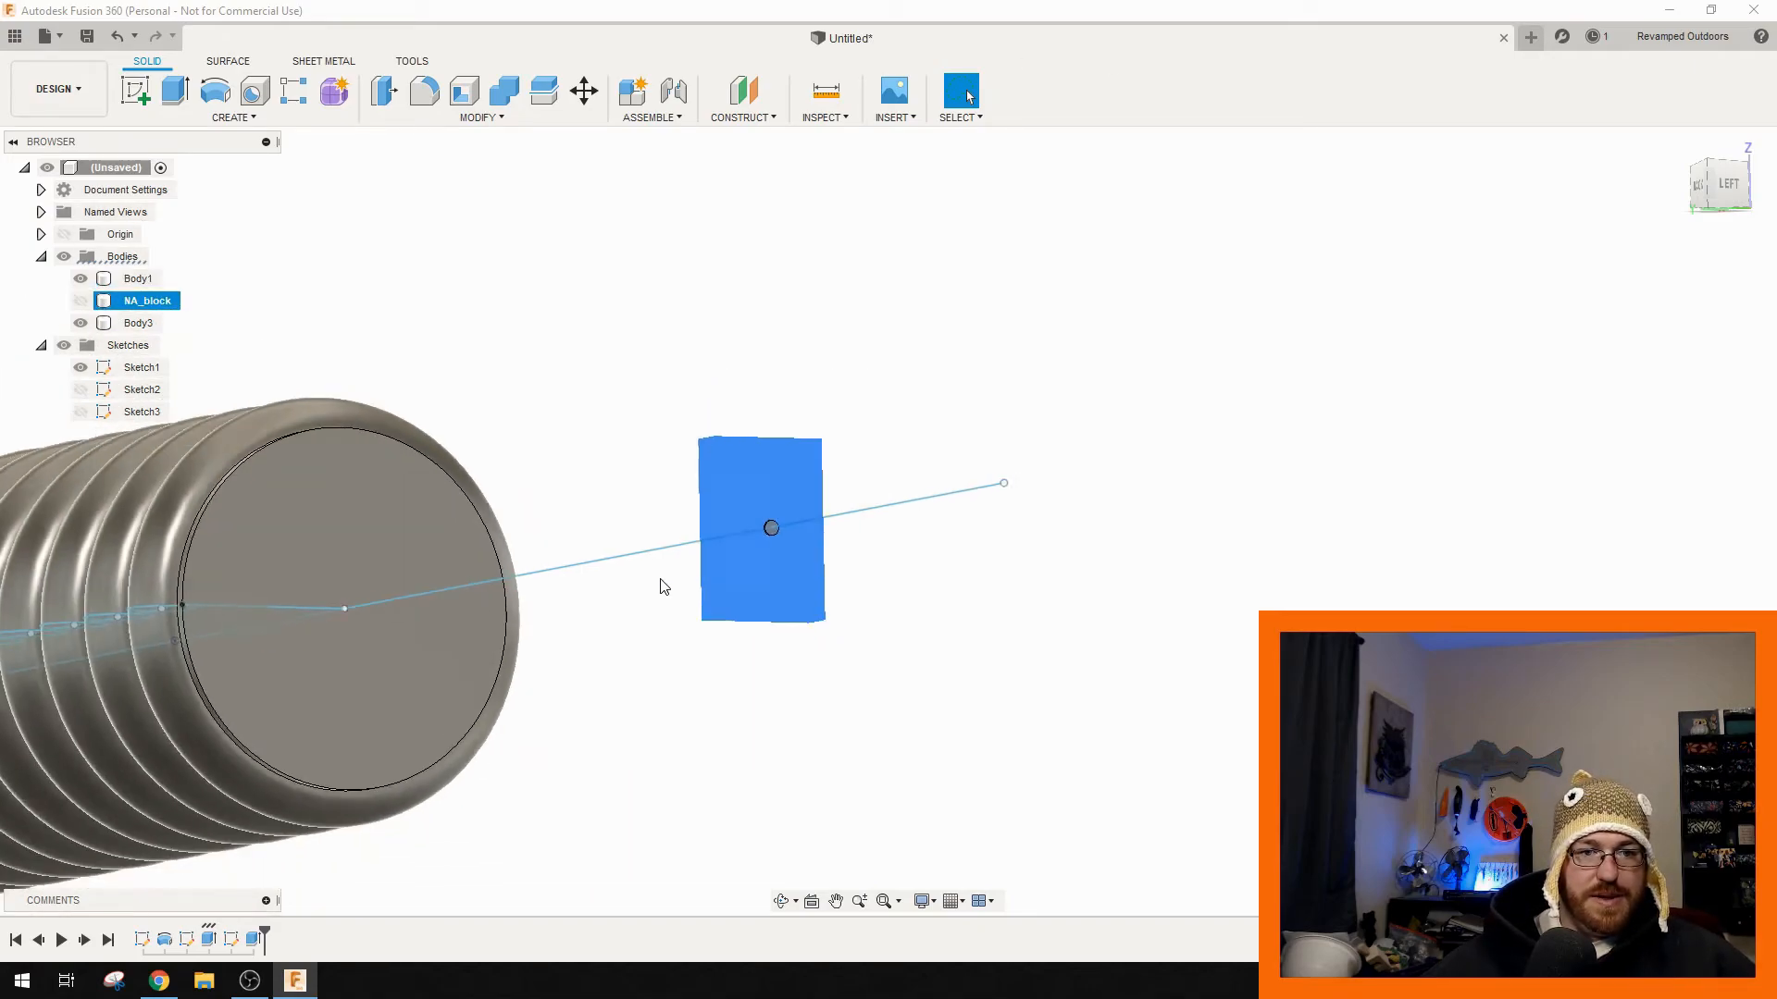
{"action": "middle_click_drag", "start_coordinate": [596, 668], "coordinate": [647, 611], "text": "shift"}
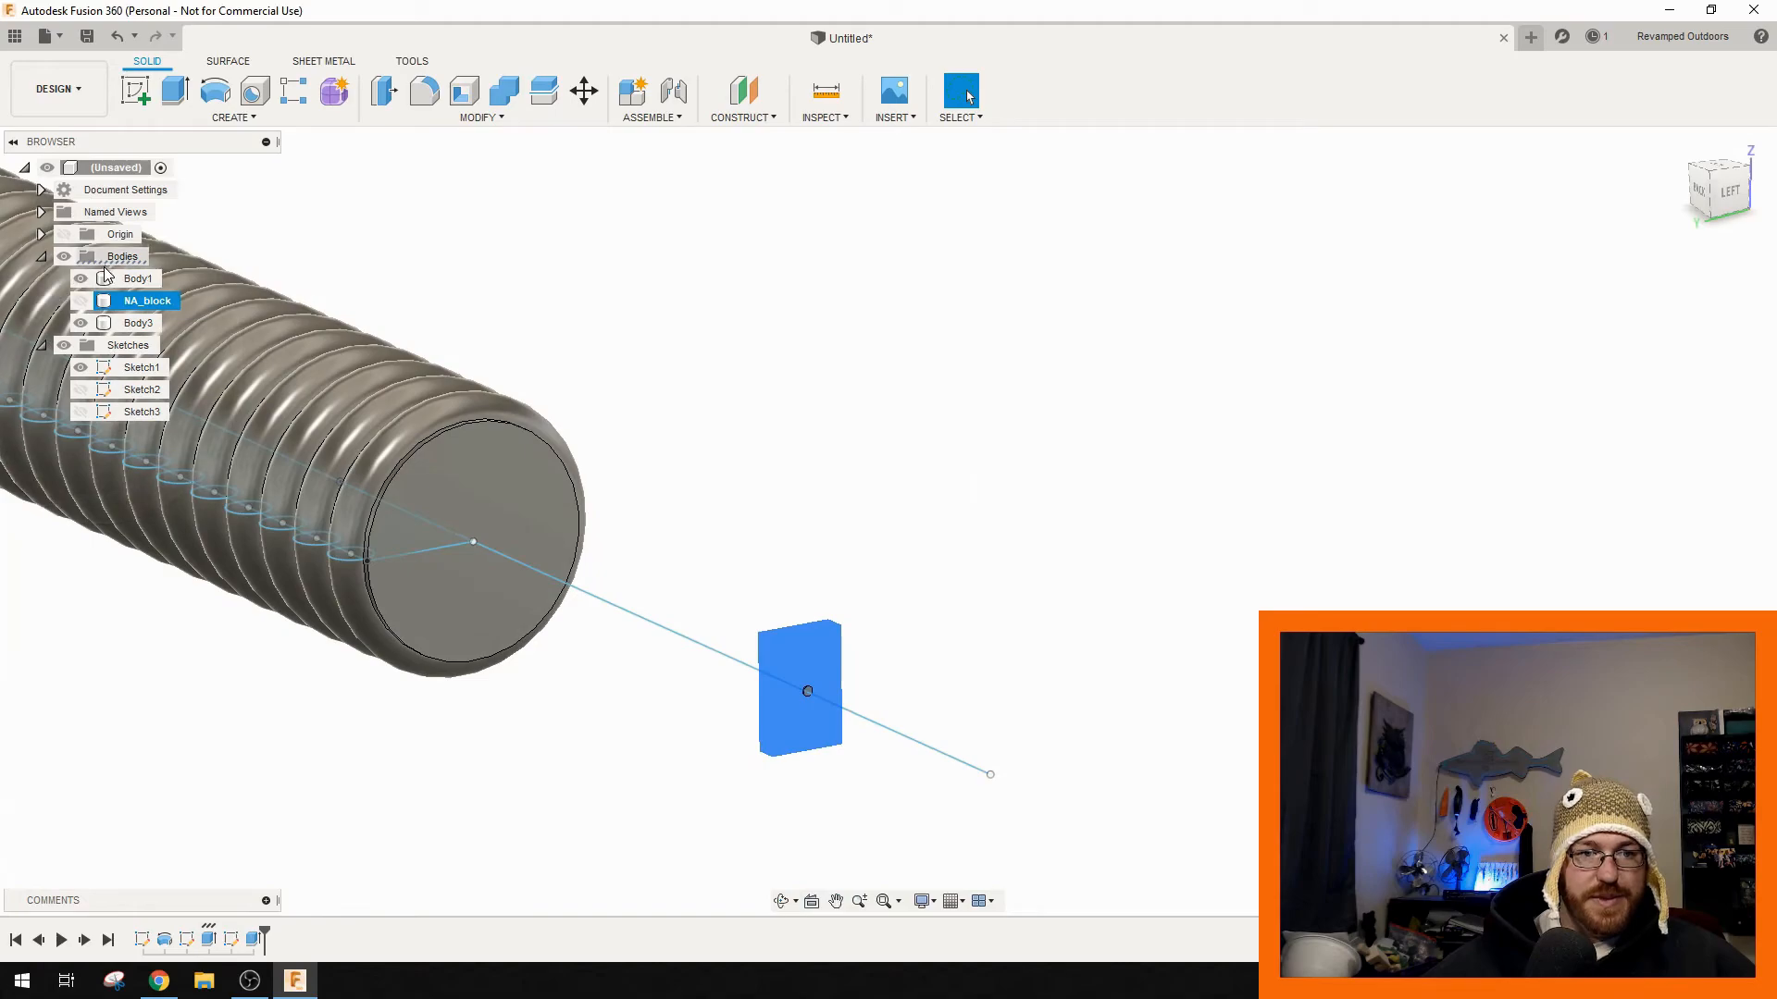
{"action": "left_click", "coordinate": [1046, 438]}
{"action": "middle_click_drag", "start_coordinate": [876, 531], "coordinate": [919, 380]}
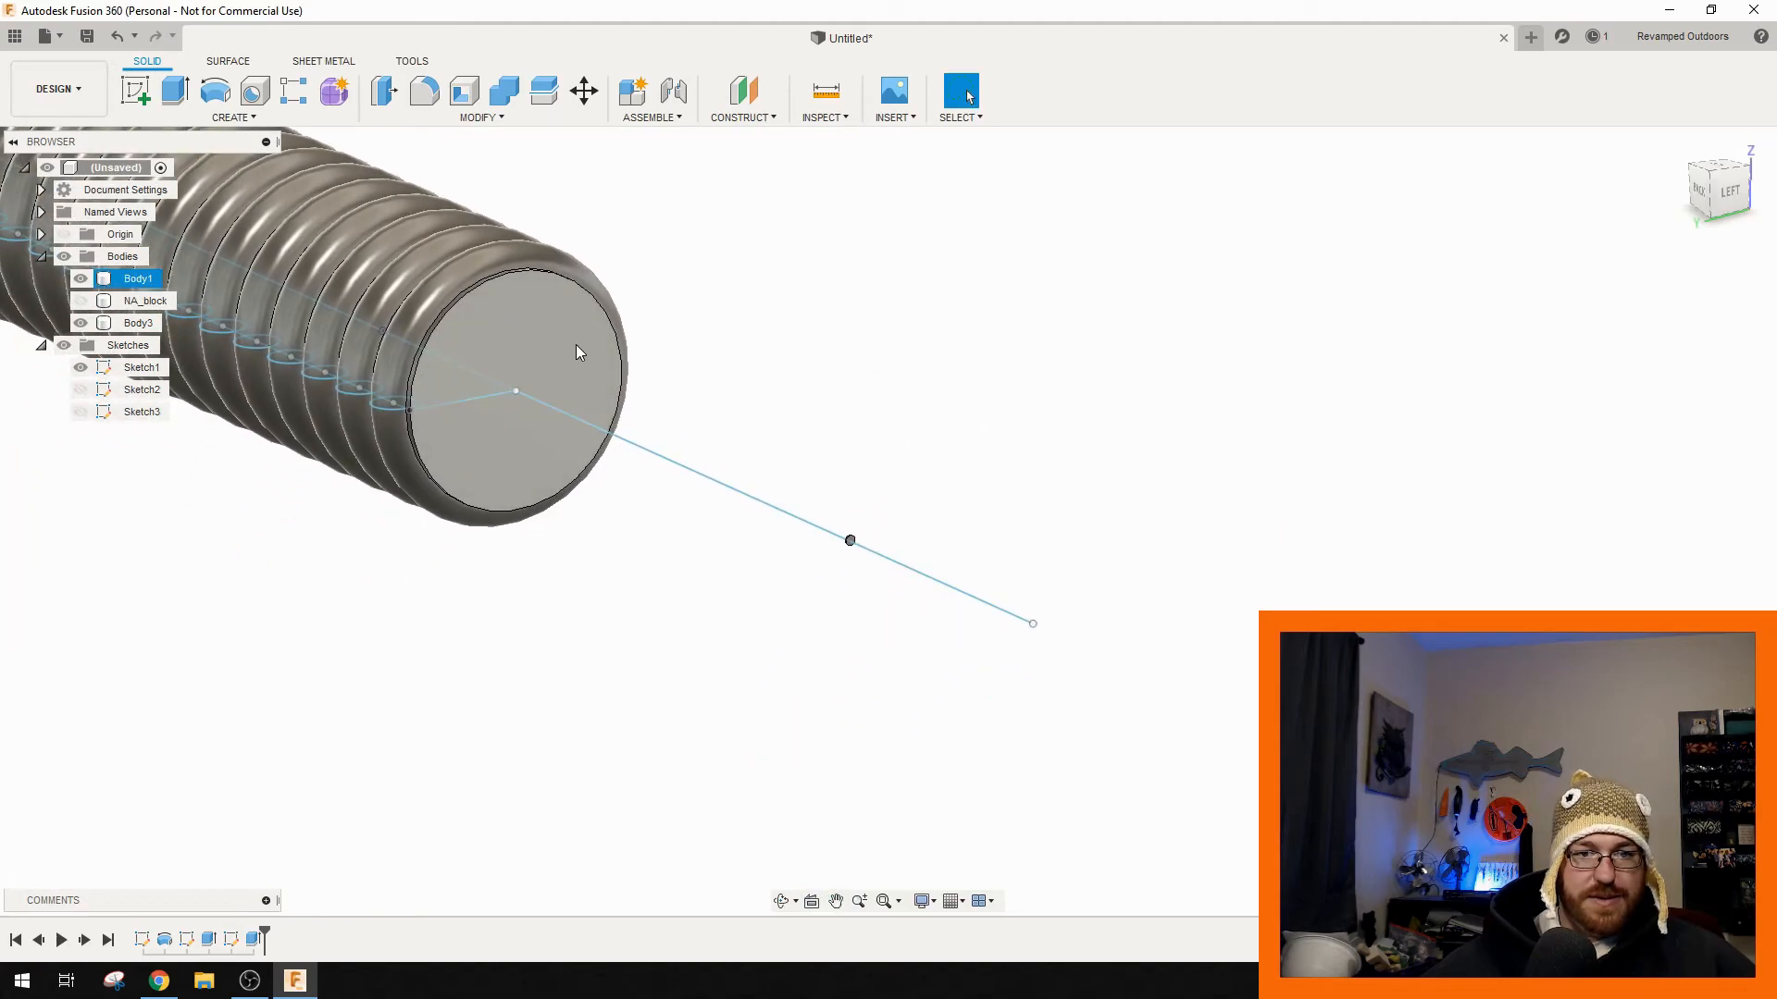
{"action": "left_click", "coordinate": [80, 368]}
{"action": "left_click", "coordinate": [233, 118]}
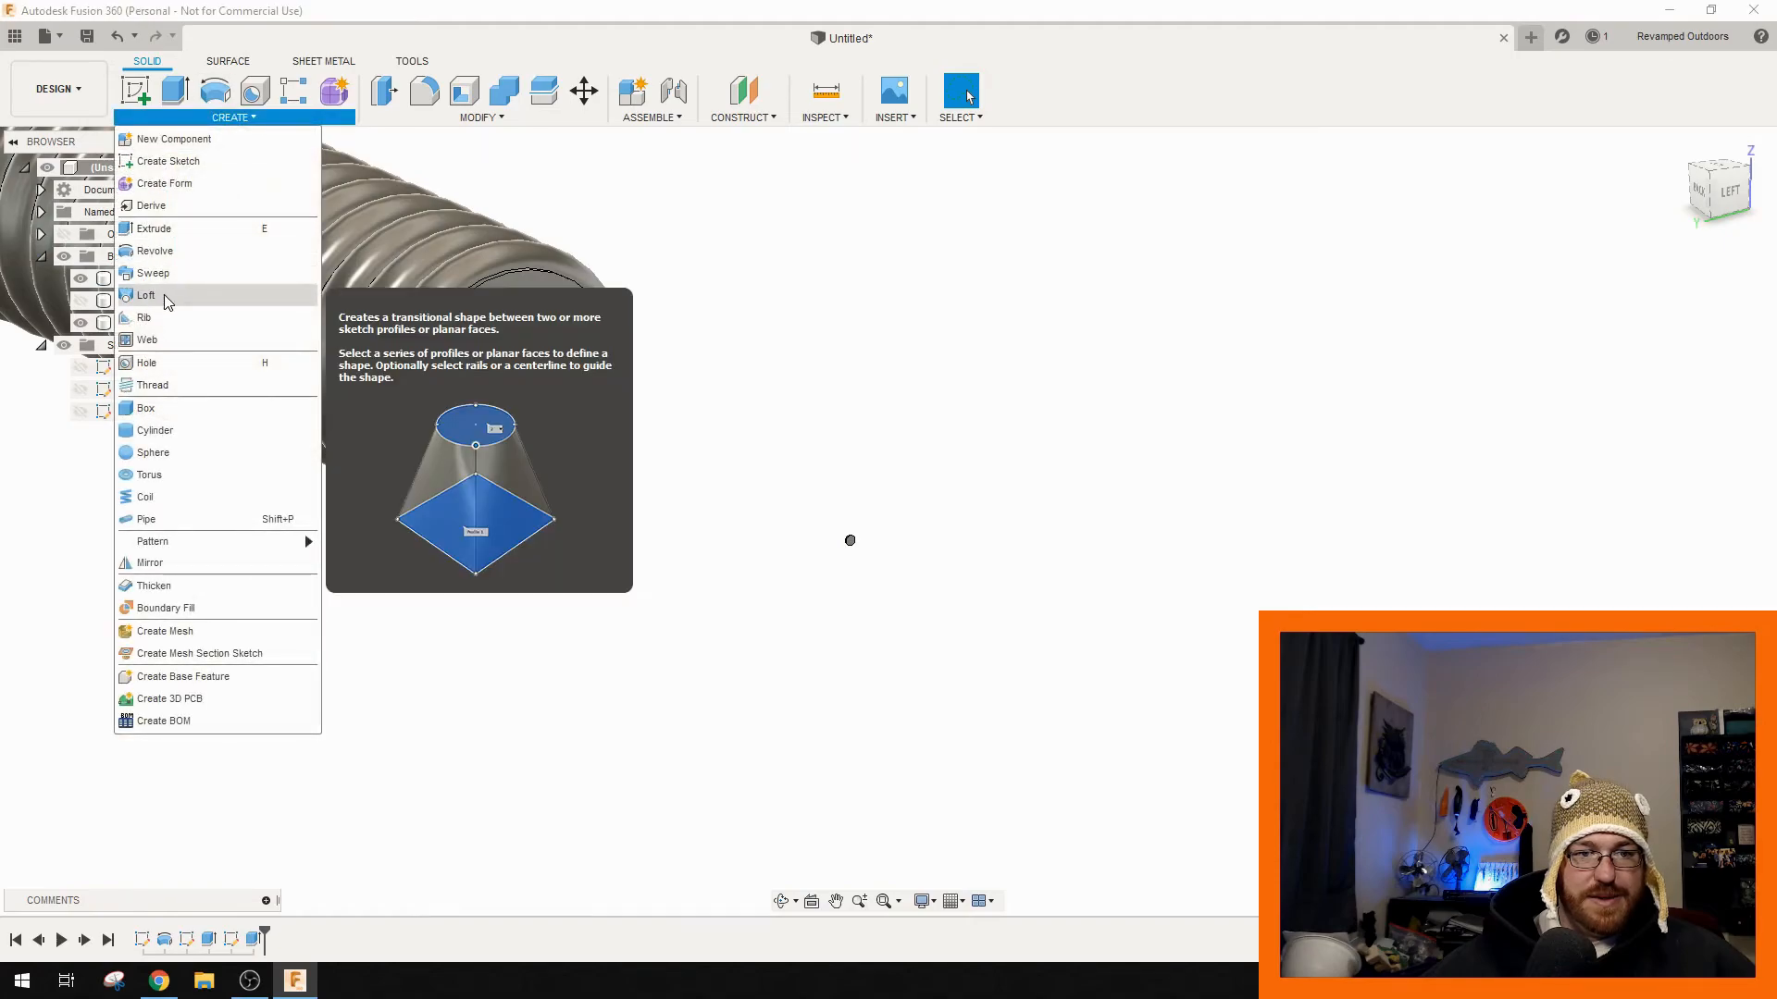
{"action": "left_click", "coordinate": [147, 295]}
{"action": "middle_click_drag", "start_coordinate": [487, 370], "coordinate": [748, 550], "text": "shift"}
{"action": "scroll", "coordinate": [418, 471], "scroll_direction": "up", "scroll_amount": 5}
{"action": "scroll", "coordinate": [851, 532], "scroll_direction": "down", "scroll_amount": 10}
{"action": "key", "text": "Return"}
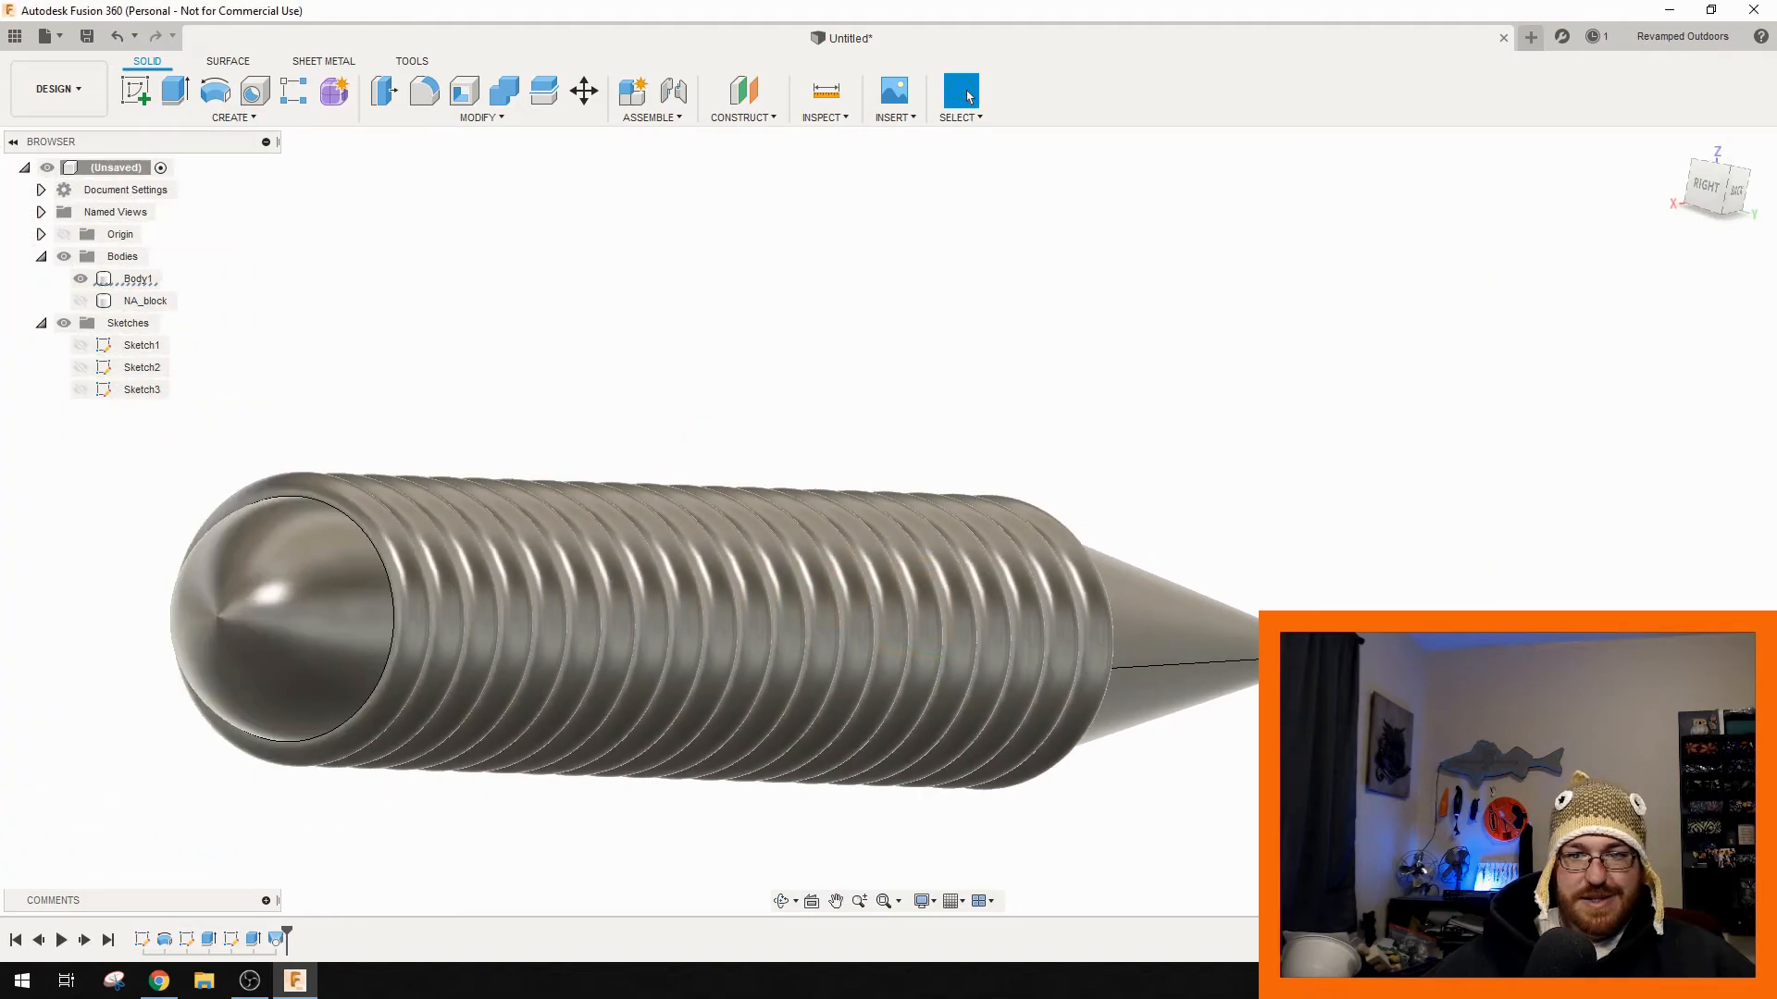
- Show Sketch2 and select all of the curl tail's closed regions, including those in its rounded root
{"action": "middle_click_drag", "start_coordinate": [1480, 782], "coordinate": [1206, 709]}
{"action": "middle_click_drag", "start_coordinate": [1314, 694], "coordinate": [1238, 755], "text": "shift"}
{"action": "middle_click_drag", "start_coordinate": [1416, 678], "coordinate": [935, 733]}
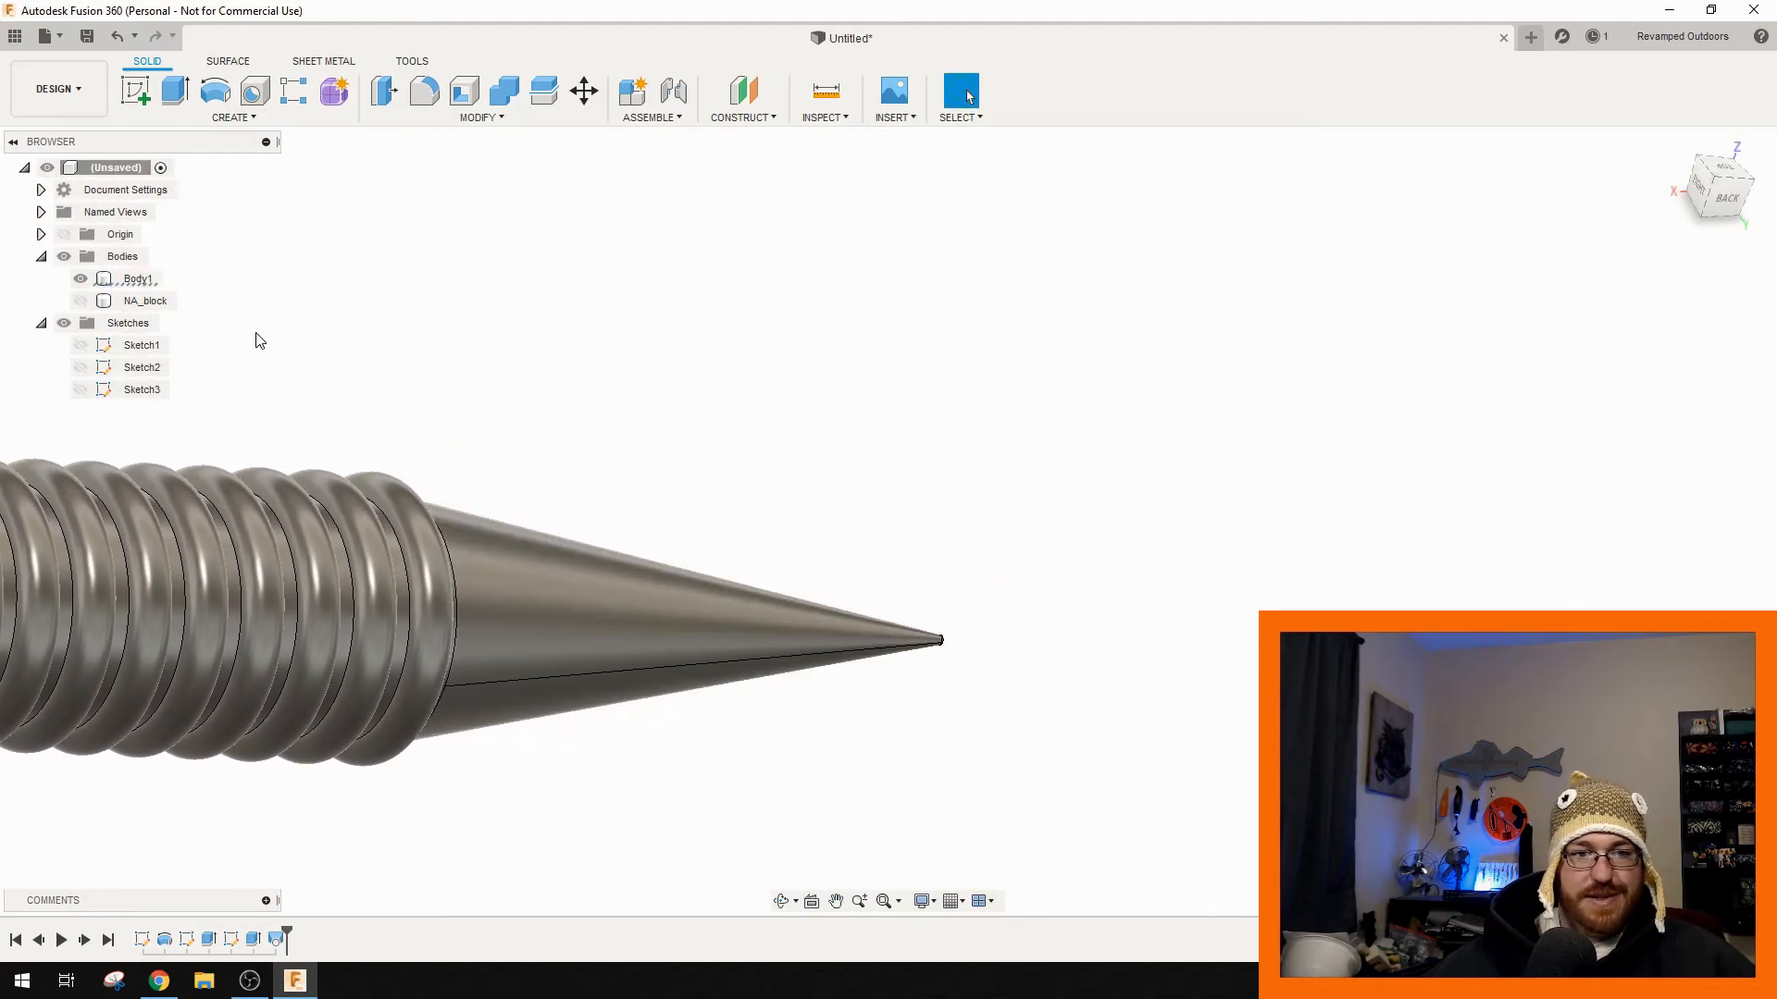
{"action": "left_click", "coordinate": [81, 368]}
{"action": "middle_click_drag", "start_coordinate": [850, 656], "coordinate": [720, 599]}
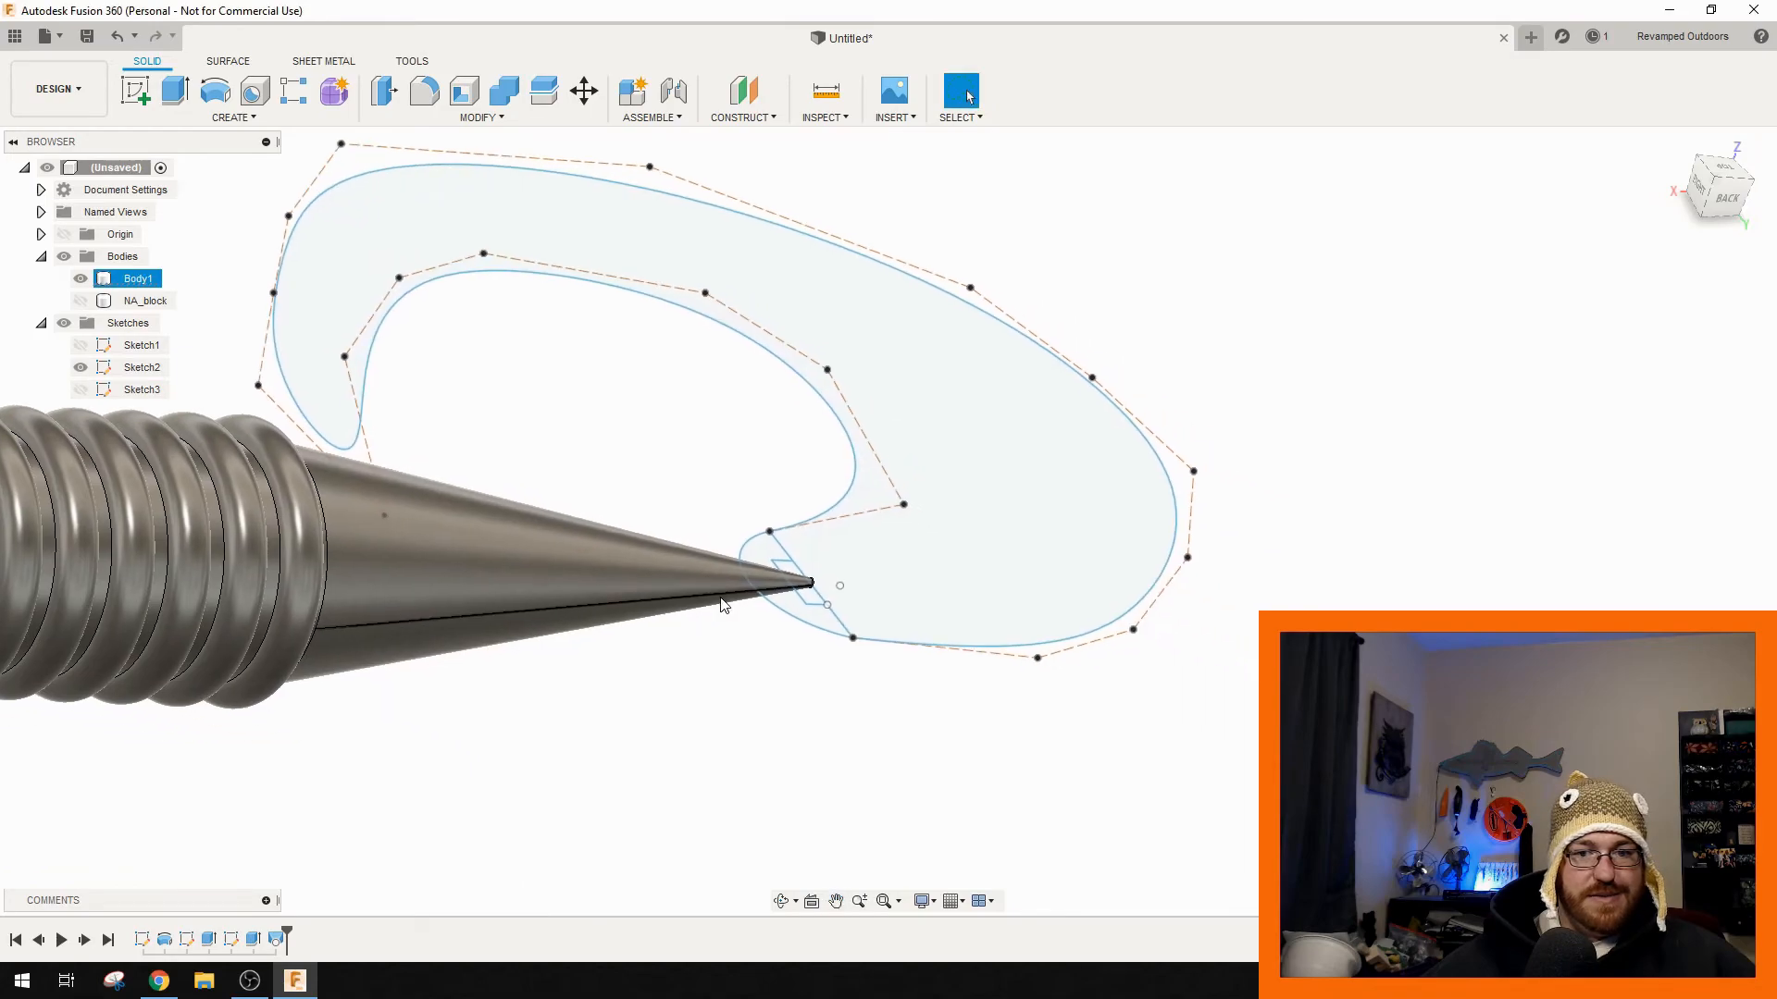
{"action": "left_click", "coordinate": [1003, 579]}
{"action": "scroll", "coordinate": [851, 567], "scroll_direction": "up", "scroll_amount": 5}
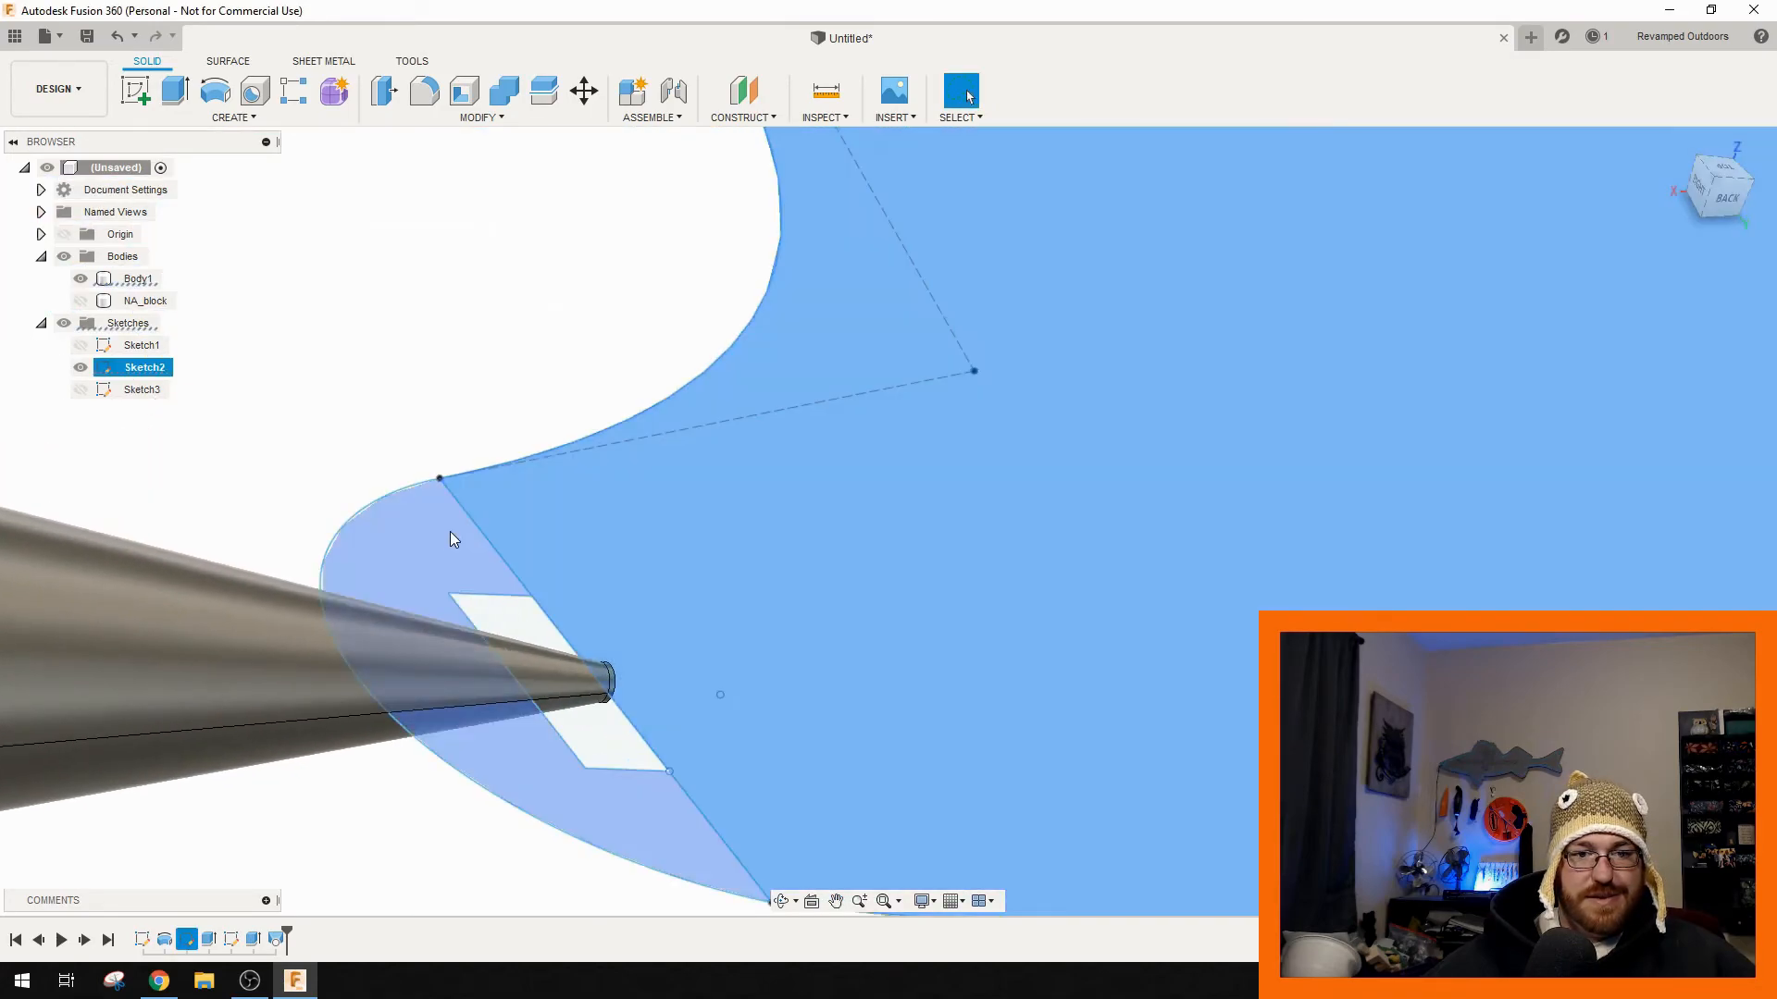
{"action": "scroll", "coordinate": [647, 652], "scroll_direction": "down", "scroll_amount": 5}
{"action": "middle_click_drag", "start_coordinate": [823, 690], "coordinate": [868, 522]}
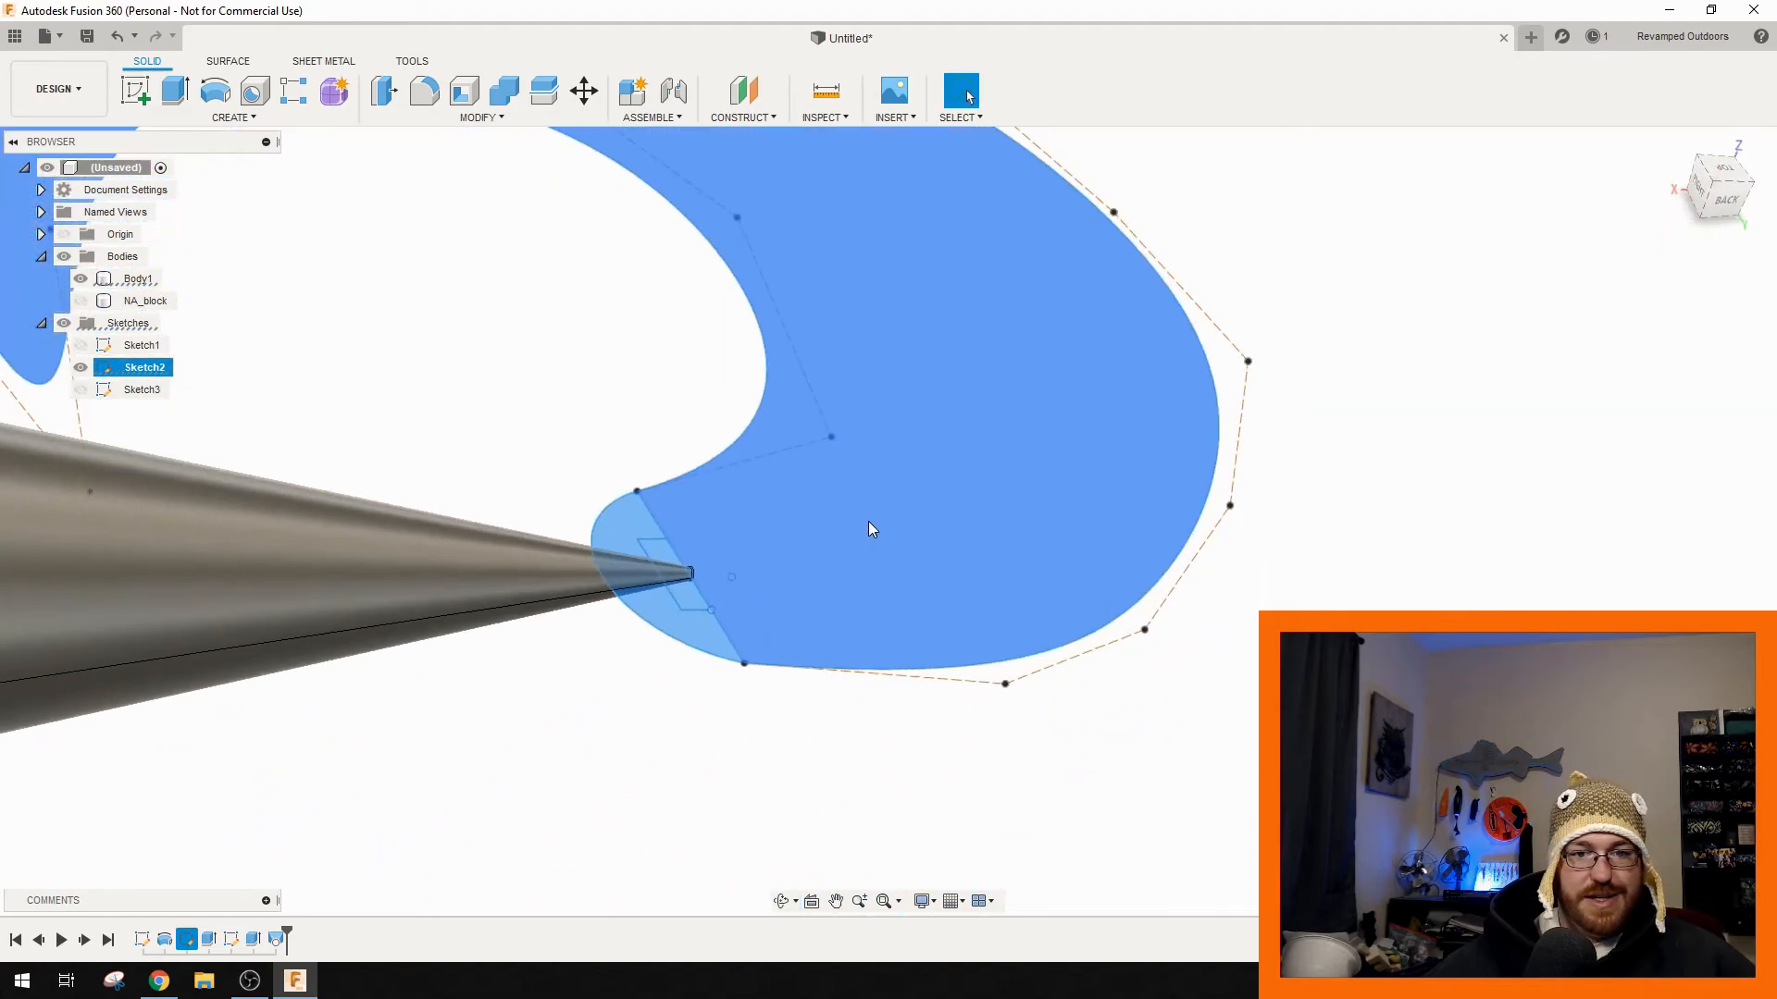
- Extrude the selected curl tail profiles symmetrically by 1.5 mm as a new body
{"action": "right_click", "coordinate": [869, 523]}
{"action": "key", "text": "e"}
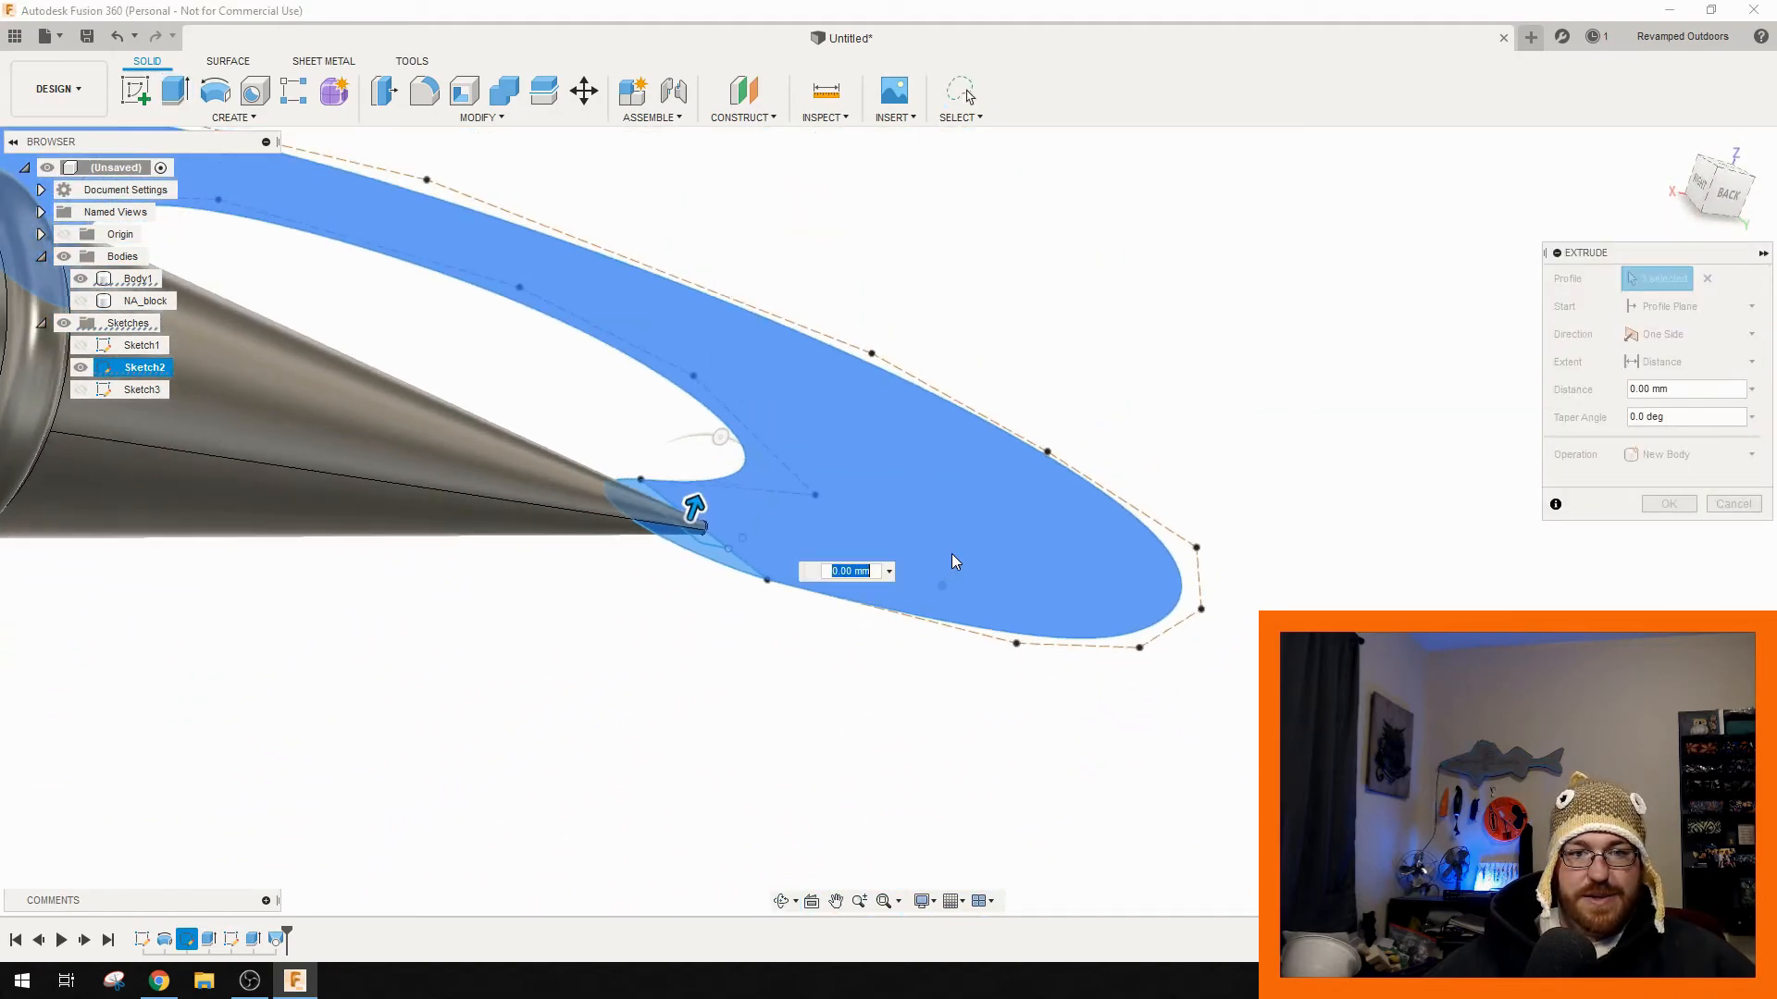
{"action": "type", "text": "1.5"}
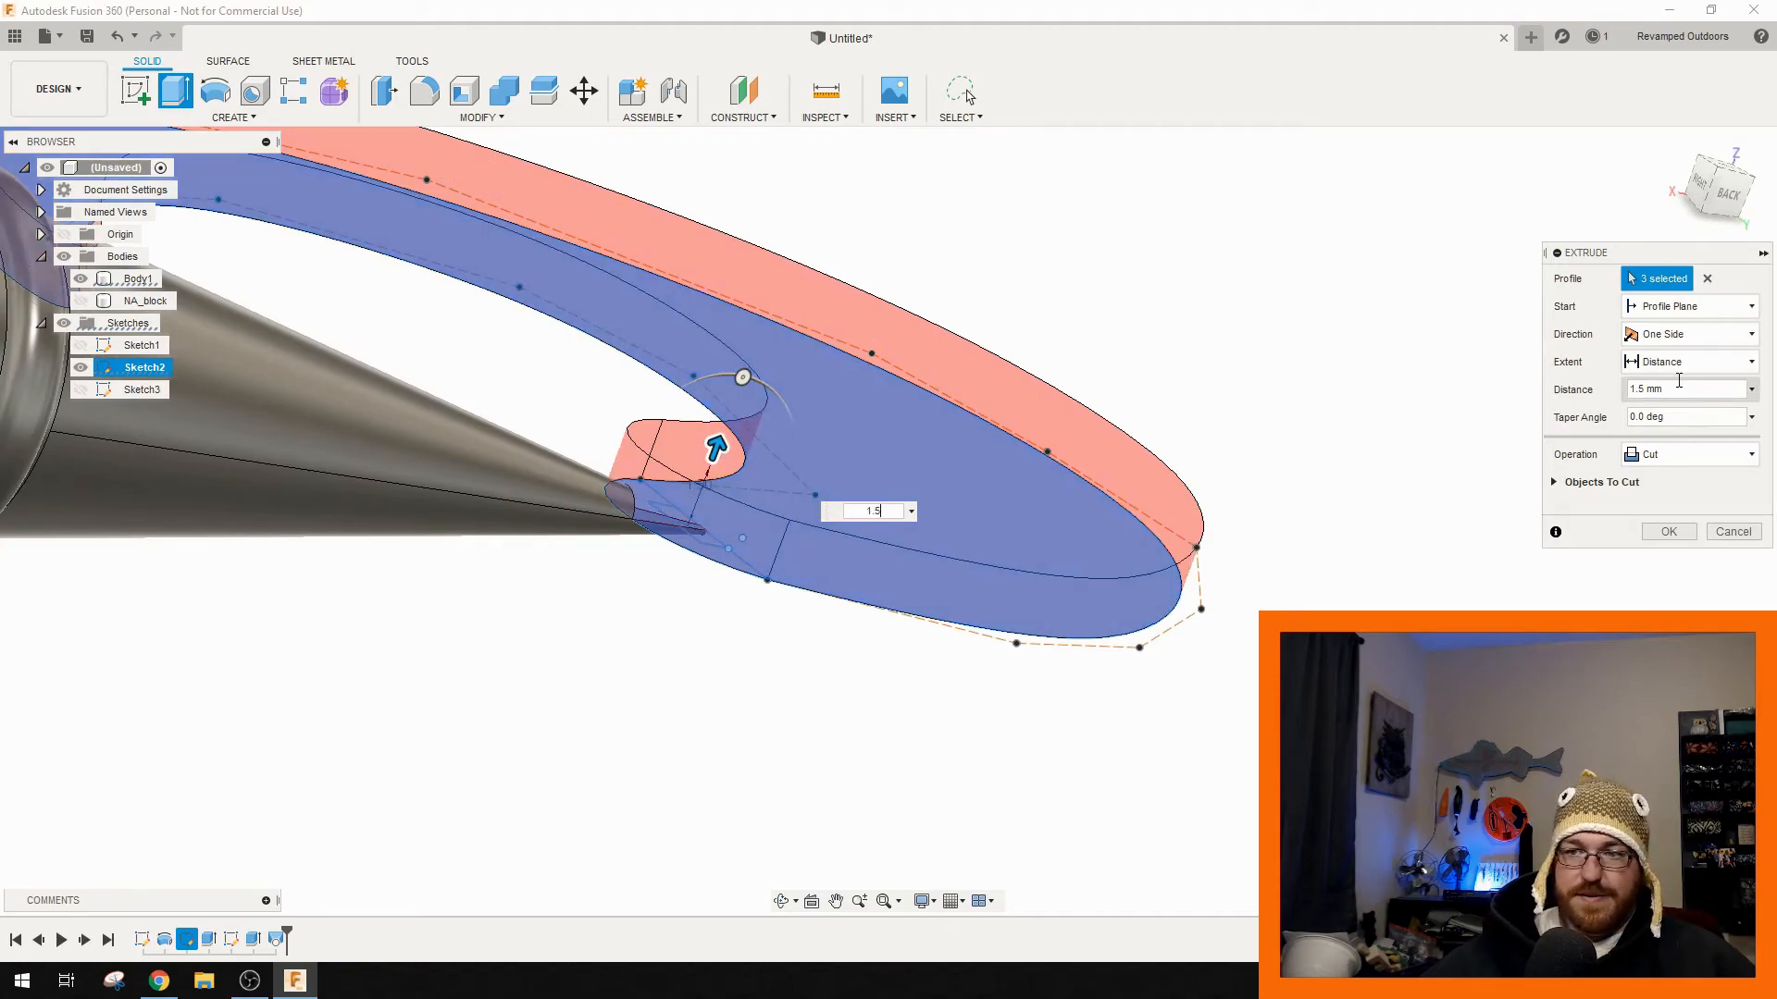
{"action": "left_click", "coordinate": [1693, 334]}
{"action": "left_click", "coordinate": [1671, 400]}
{"action": "left_click", "coordinate": [1670, 482]}
{"action": "left_click", "coordinate": [1680, 566]}
{"action": "middle_click_drag", "start_coordinate": [886, 516], "coordinate": [894, 470], "text": "shift"}
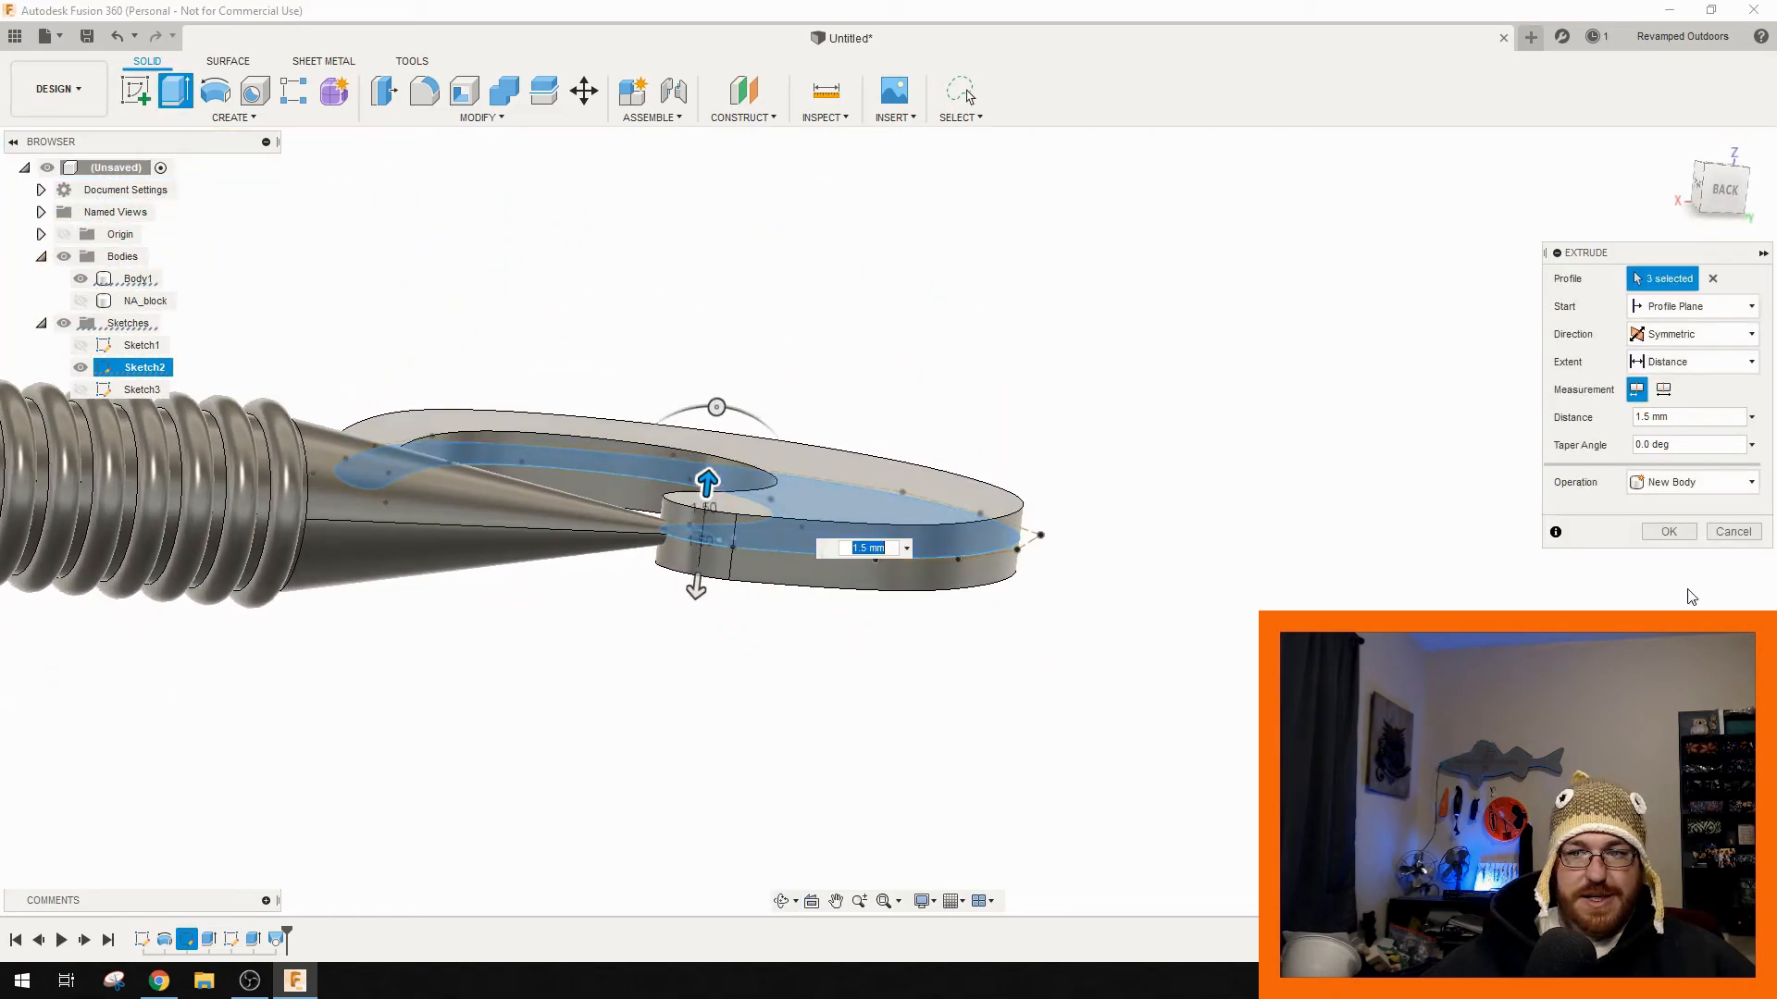
{"action": "left_click", "coordinate": [1670, 532]}
{"action": "middle_click_drag", "start_coordinate": [1527, 512], "coordinate": [745, 412], "text": "shift"}
{"action": "left_click", "coordinate": [745, 412]}
{"action": "right_click", "coordinate": [139, 323]}
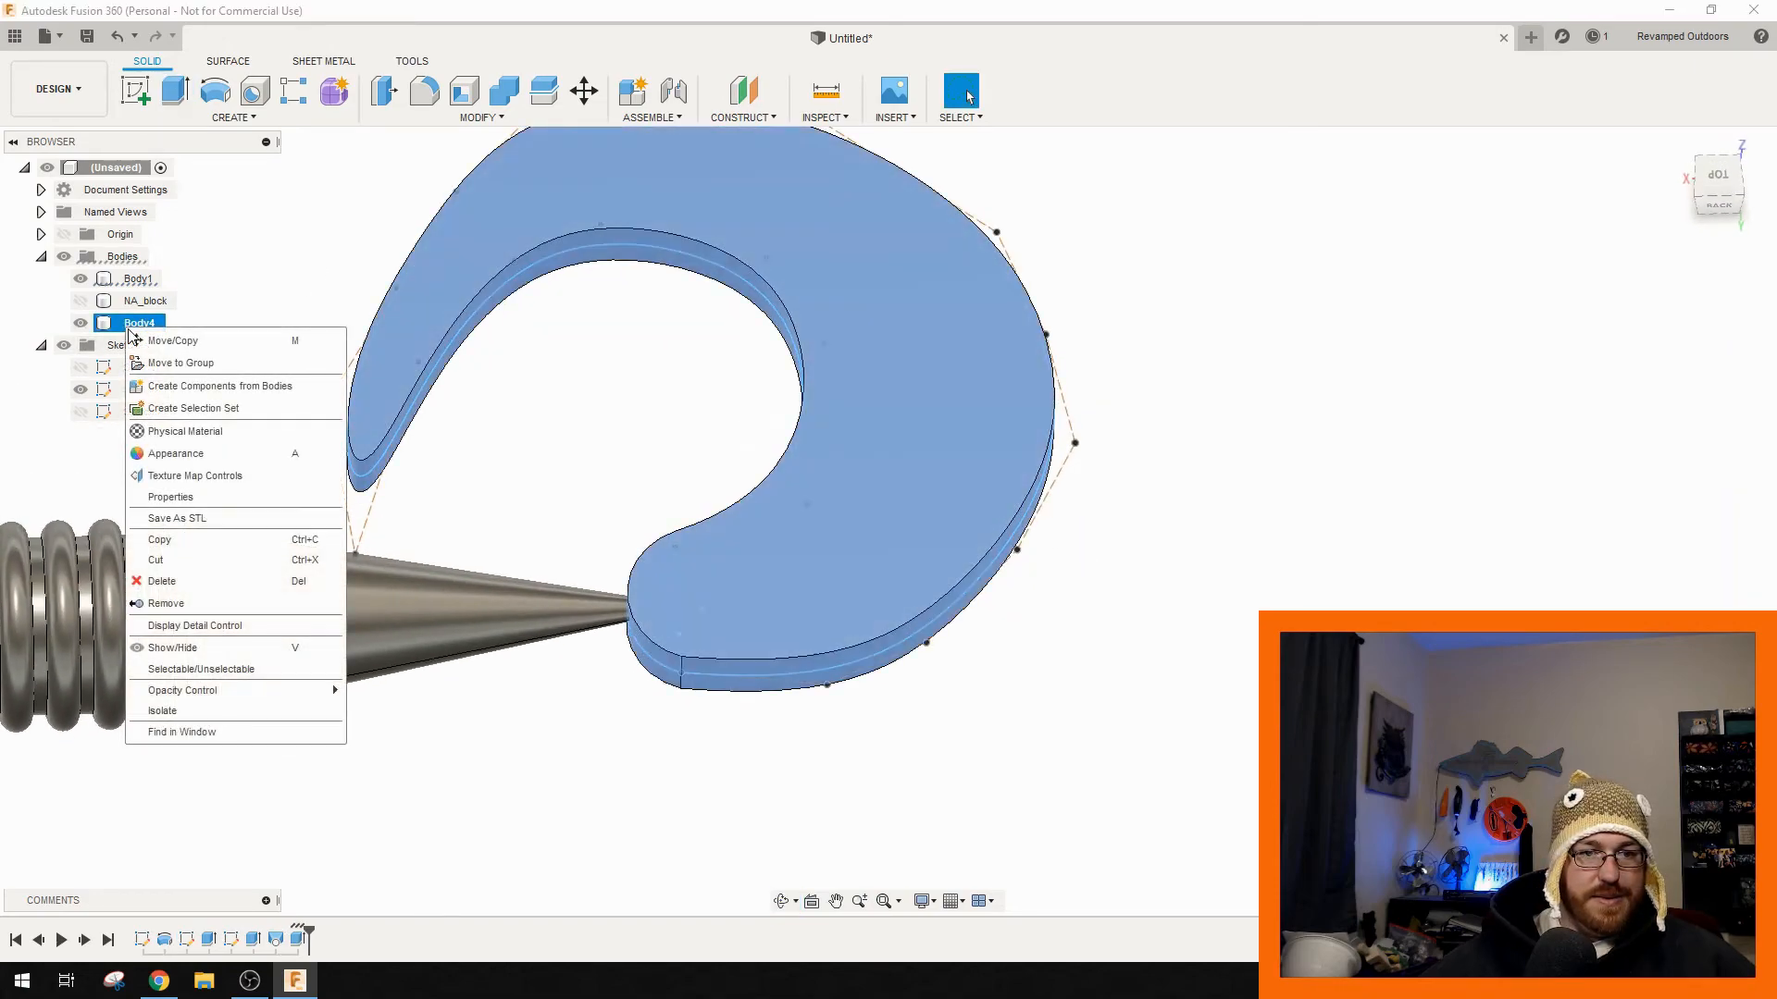
{"action": "left_click", "coordinate": [278, 337]}
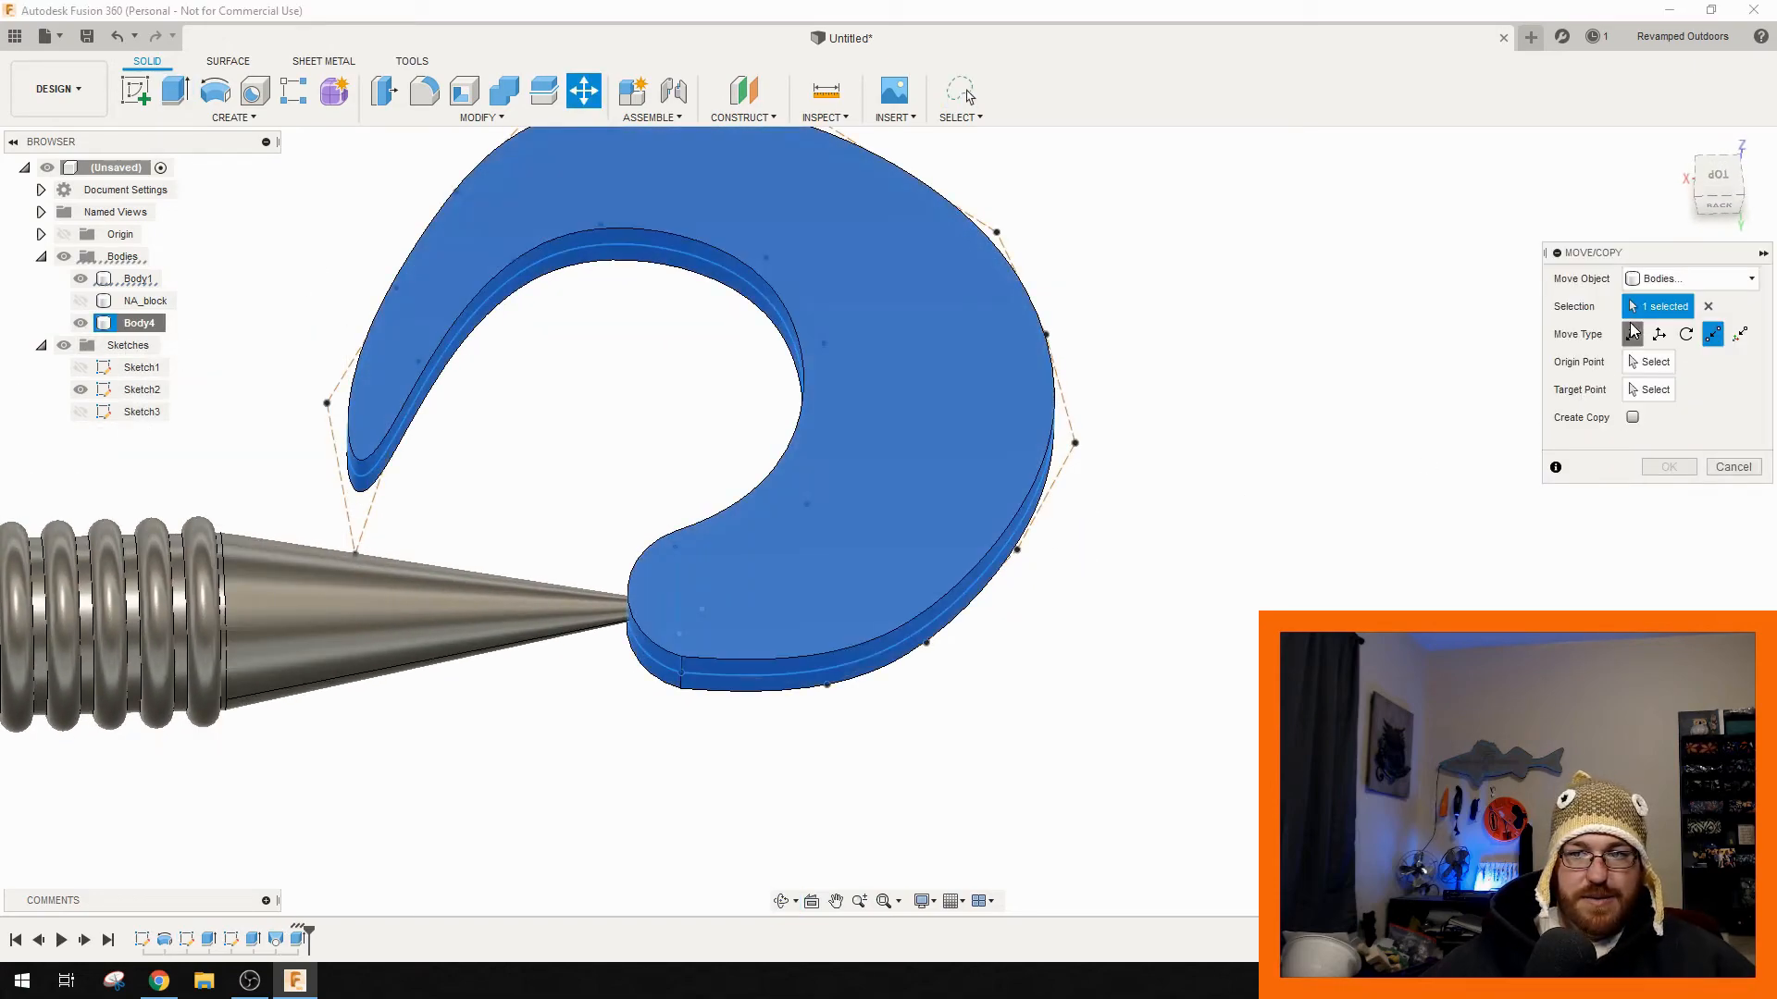
{"action": "left_click", "coordinate": [1634, 333]}
{"action": "scroll", "coordinate": [812, 480], "scroll_direction": "down", "scroll_amount": 3}
{"action": "left_click_drag", "start_coordinate": [911, 245], "coordinate": [852, 247]}
{"action": "middle_click_drag", "start_coordinate": [852, 238], "coordinate": [718, 661], "text": "shift"}
{"action": "left_click", "coordinate": [1730, 604]}
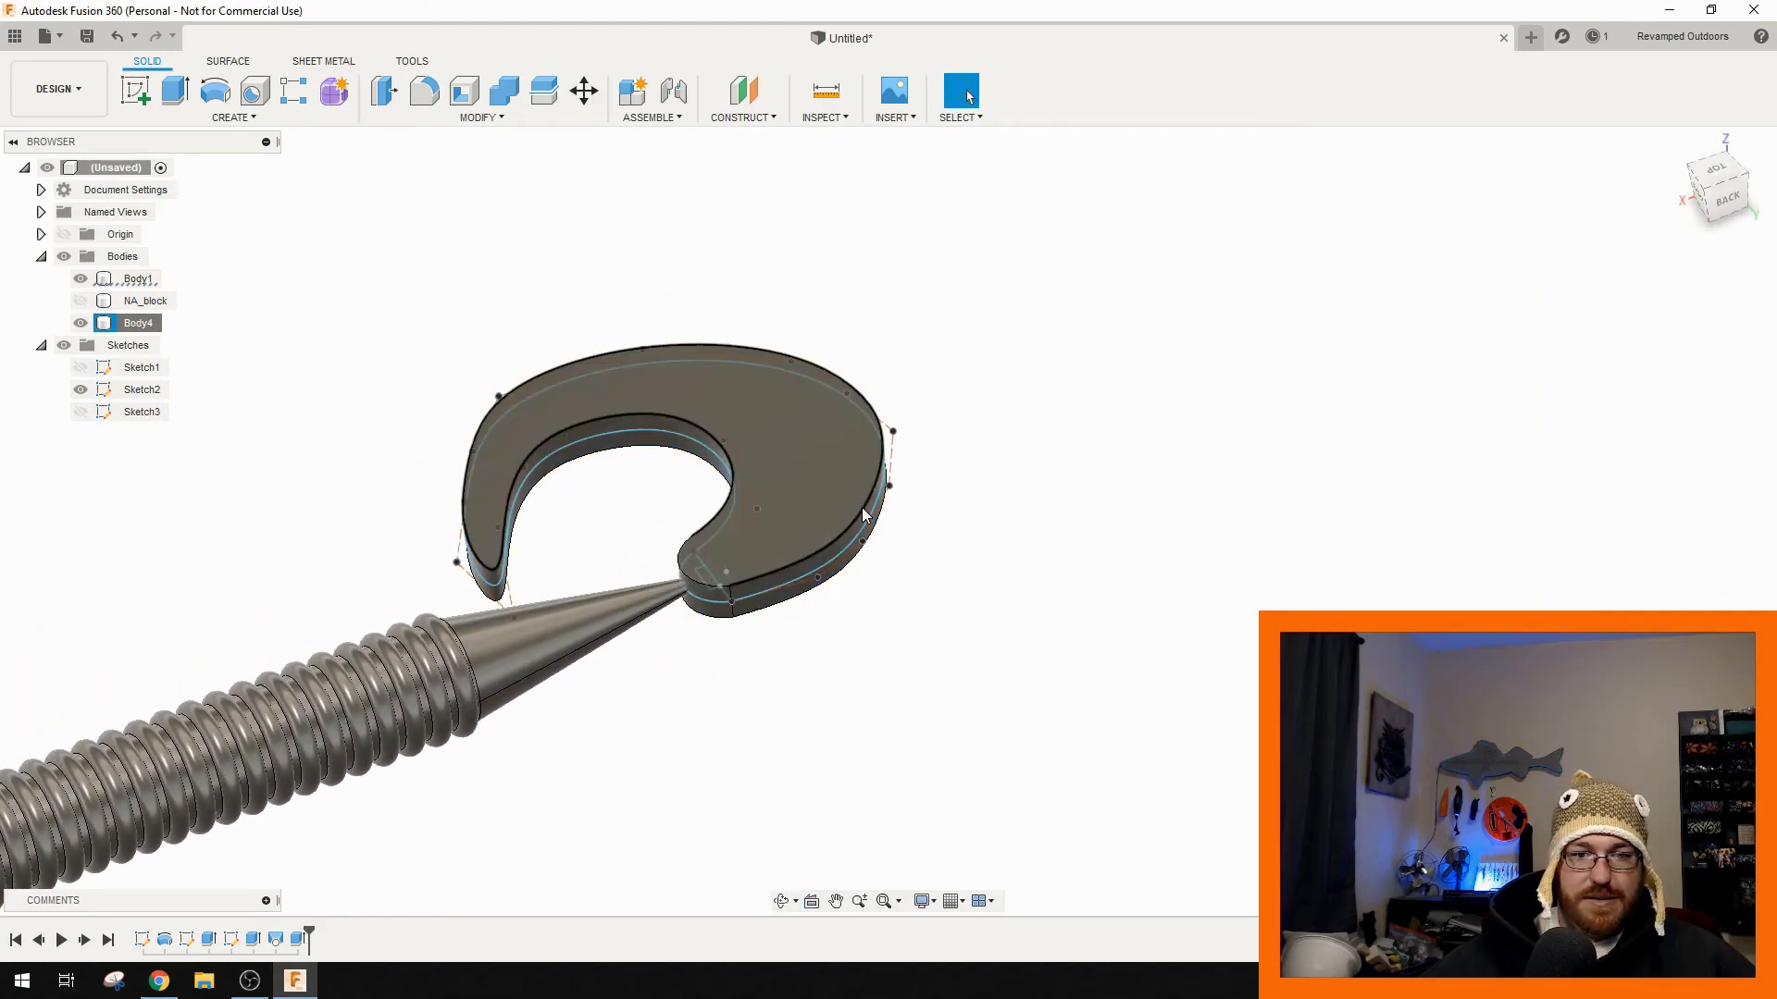
- Hide Sketch2 and Press Pull the curl tail's broad upper face to a distance of 1 mm with the Automatic offset type
{"action": "left_click", "coordinate": [80, 392]}
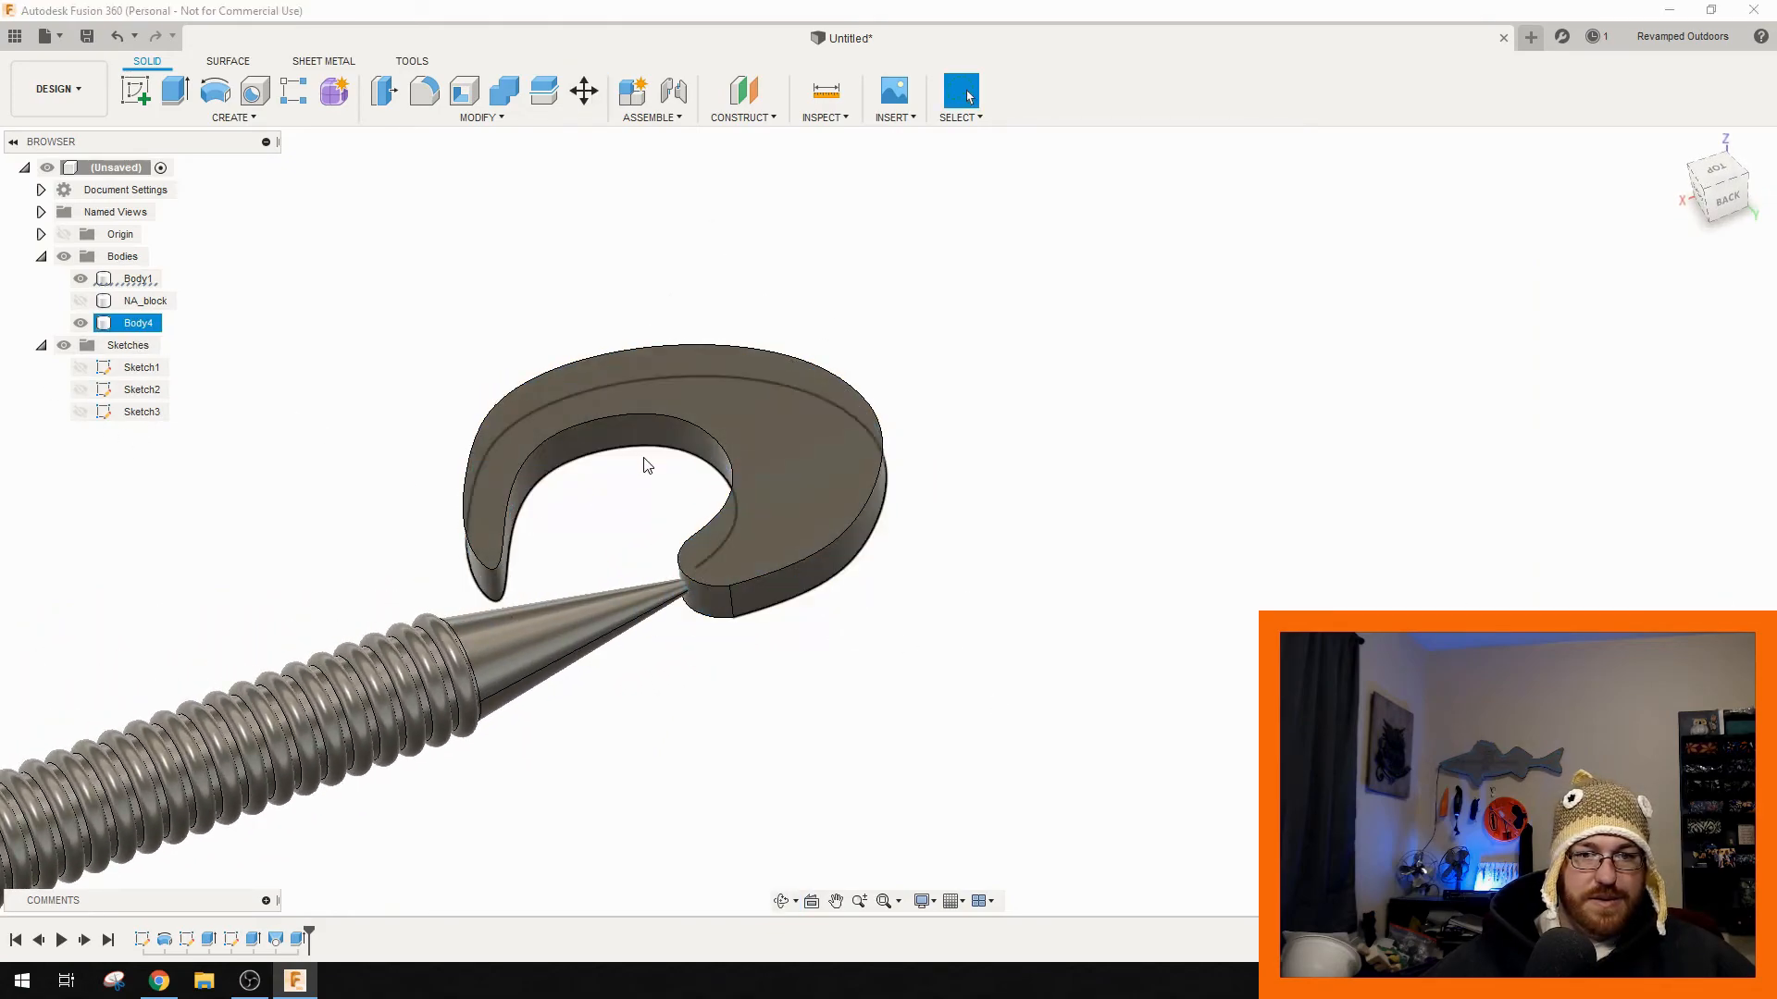
{"action": "right_click", "coordinate": [814, 431]}
{"action": "left_click", "coordinate": [904, 413]}
{"action": "middle_click_drag", "start_coordinate": [904, 414], "coordinate": [792, 380], "text": "shift"}
{"action": "left_click_drag", "start_coordinate": [792, 374], "coordinate": [794, 380]}
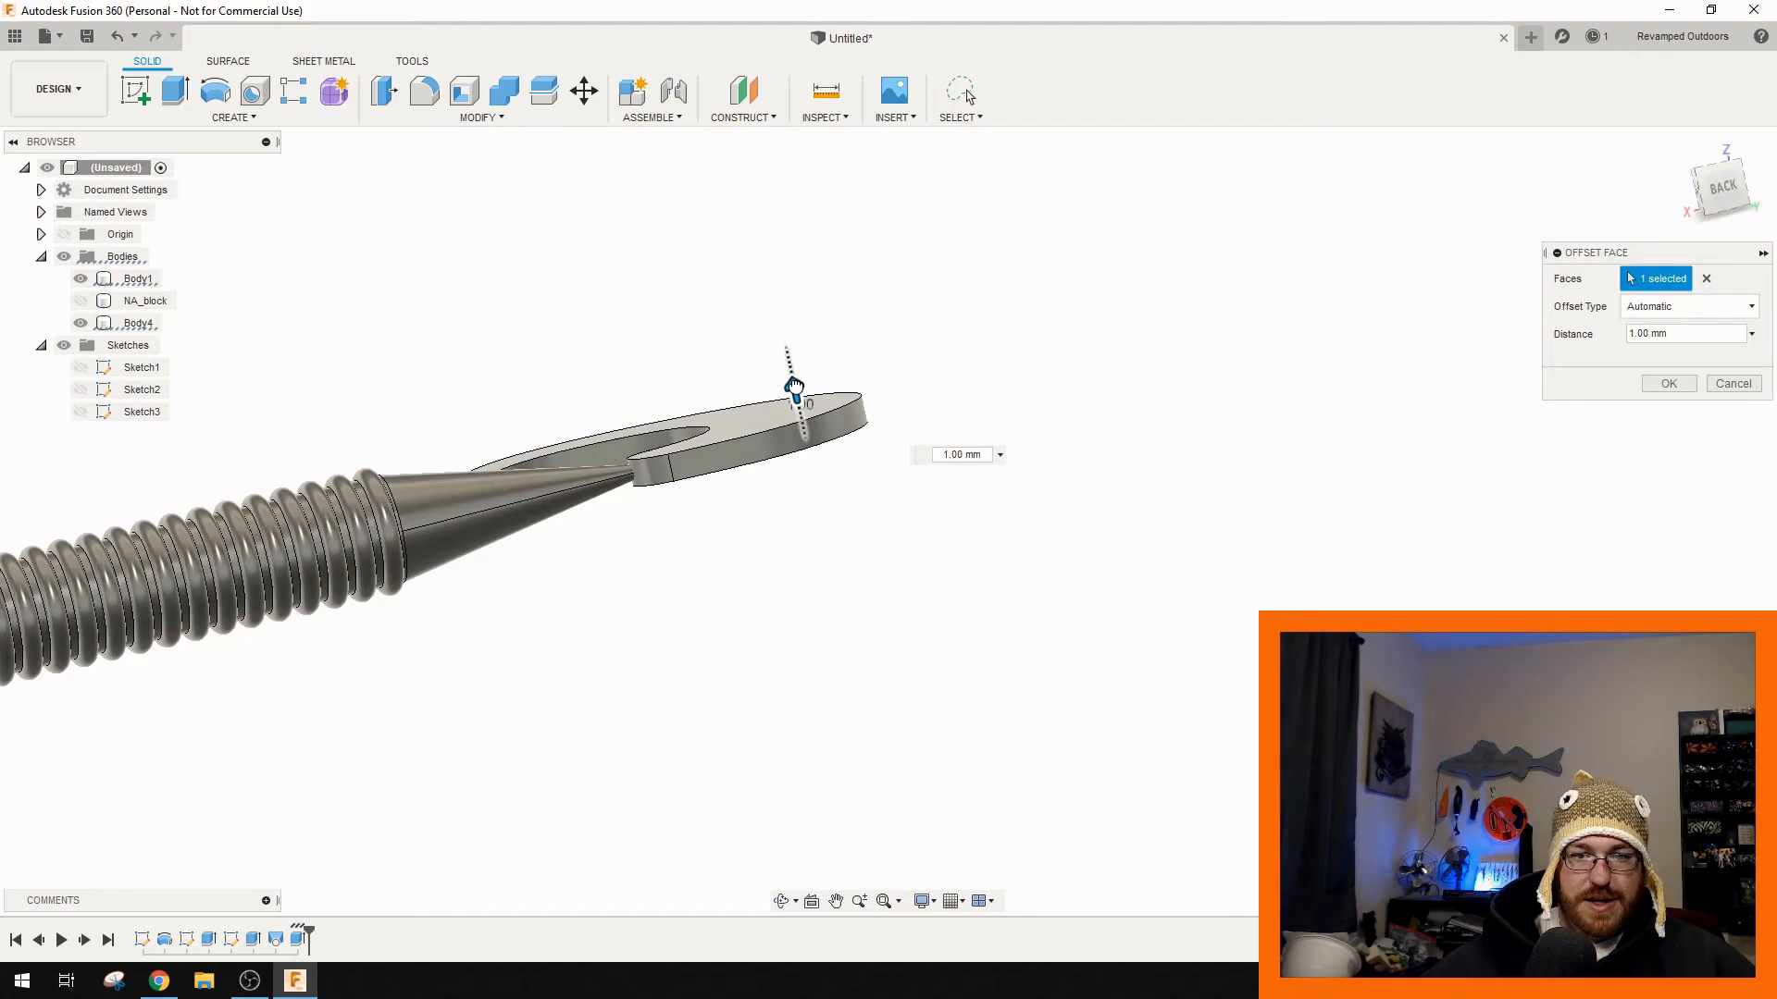
{"action": "middle_click_drag", "start_coordinate": [722, 583], "coordinate": [714, 678], "text": "shift"}
{"action": "left_click", "coordinate": [1667, 383]}
{"action": "middle_click_drag", "start_coordinate": [996, 519], "coordinate": [912, 602], "text": "shift"}
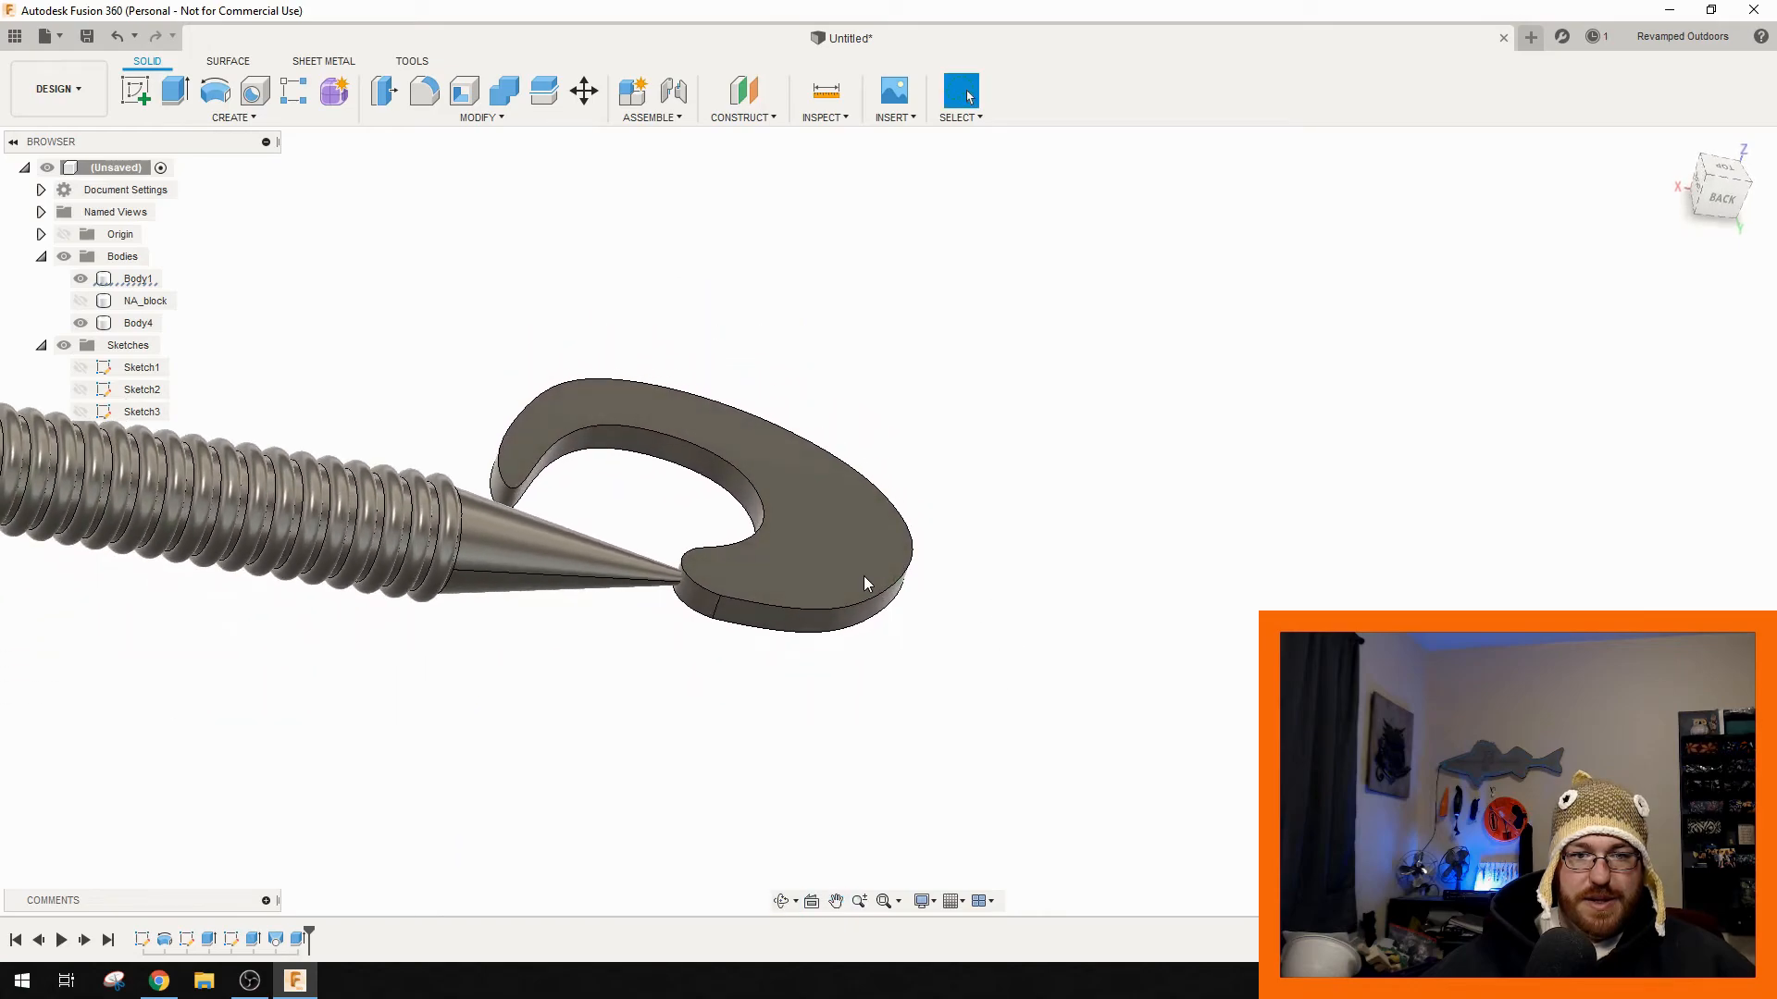
- Free-move the curl tail body toward the ribbed body until its rounded root overlaps the taper's tip
{"action": "right_click", "coordinate": [134, 324]}
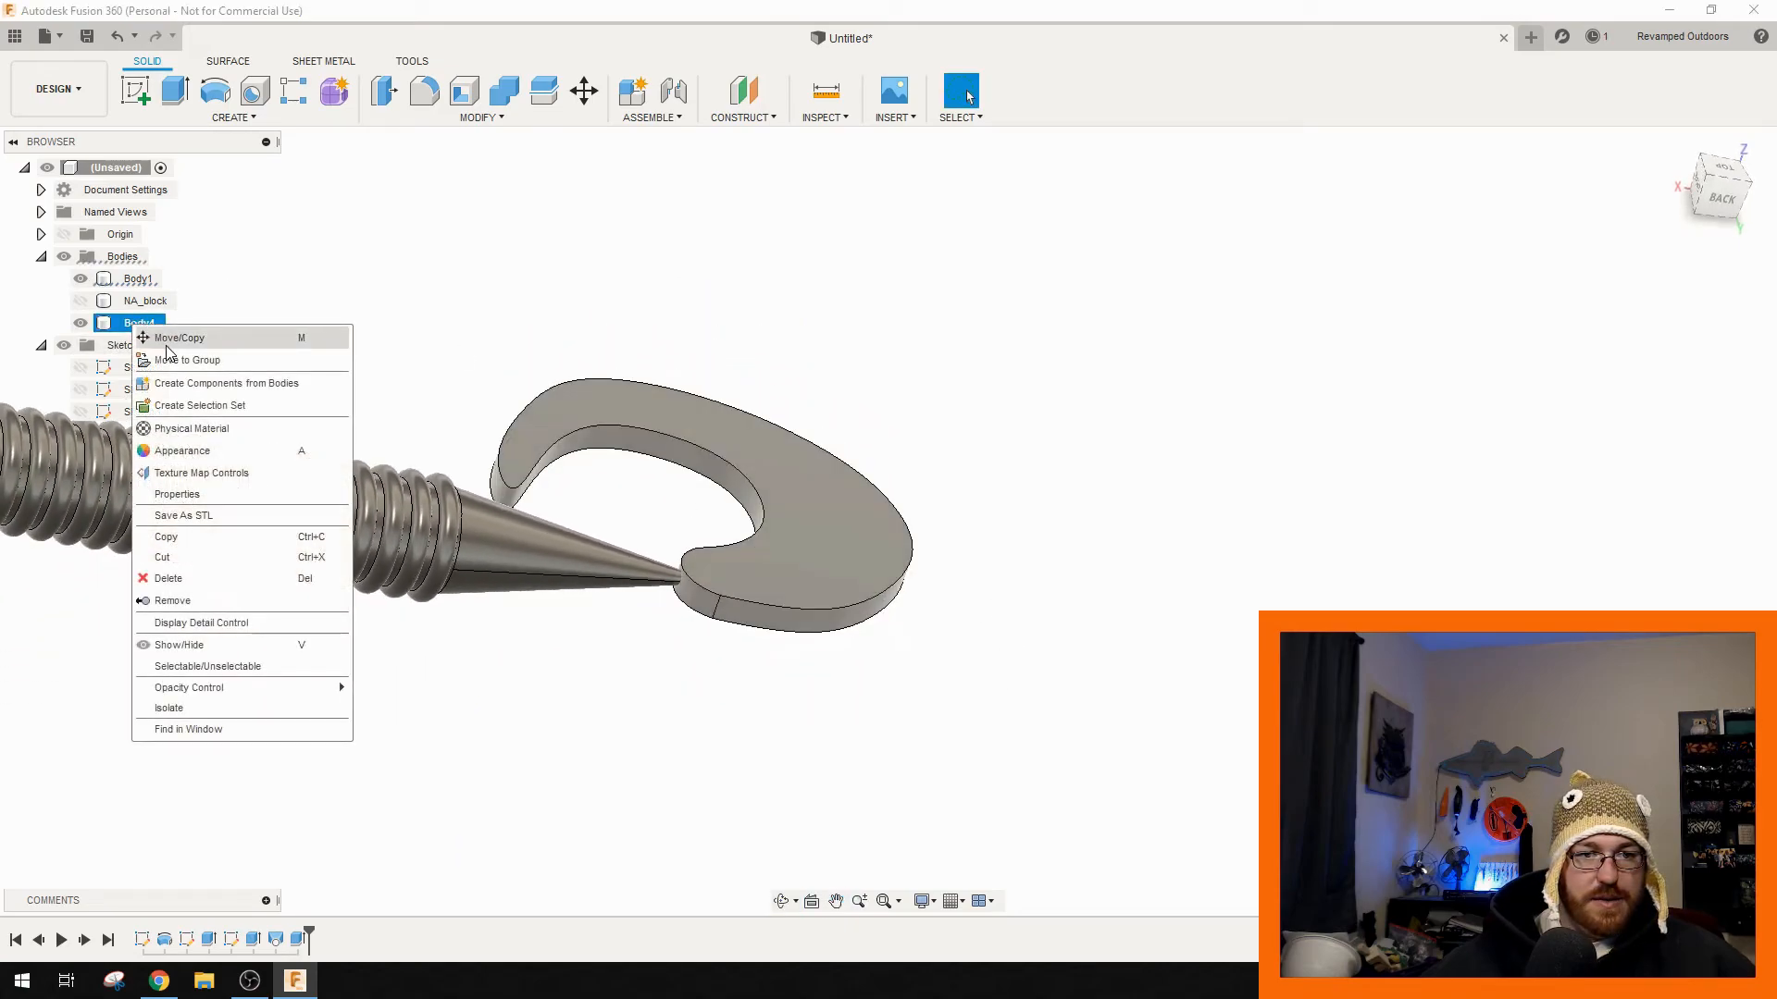
{"action": "left_click", "coordinate": [150, 337]}
{"action": "left_click", "coordinate": [1633, 334]}
{"action": "middle_click_drag", "start_coordinate": [860, 434], "coordinate": [868, 540], "text": "shift"}
{"action": "left_click_drag", "start_coordinate": [826, 479], "coordinate": [746, 482]}
{"action": "middle_click_drag", "start_coordinate": [477, 867], "coordinate": [1114, 594]}
{"action": "key", "text": "Return"}
{"action": "middle_click_drag", "start_coordinate": [739, 736], "coordinate": [987, 689], "text": "shift"}
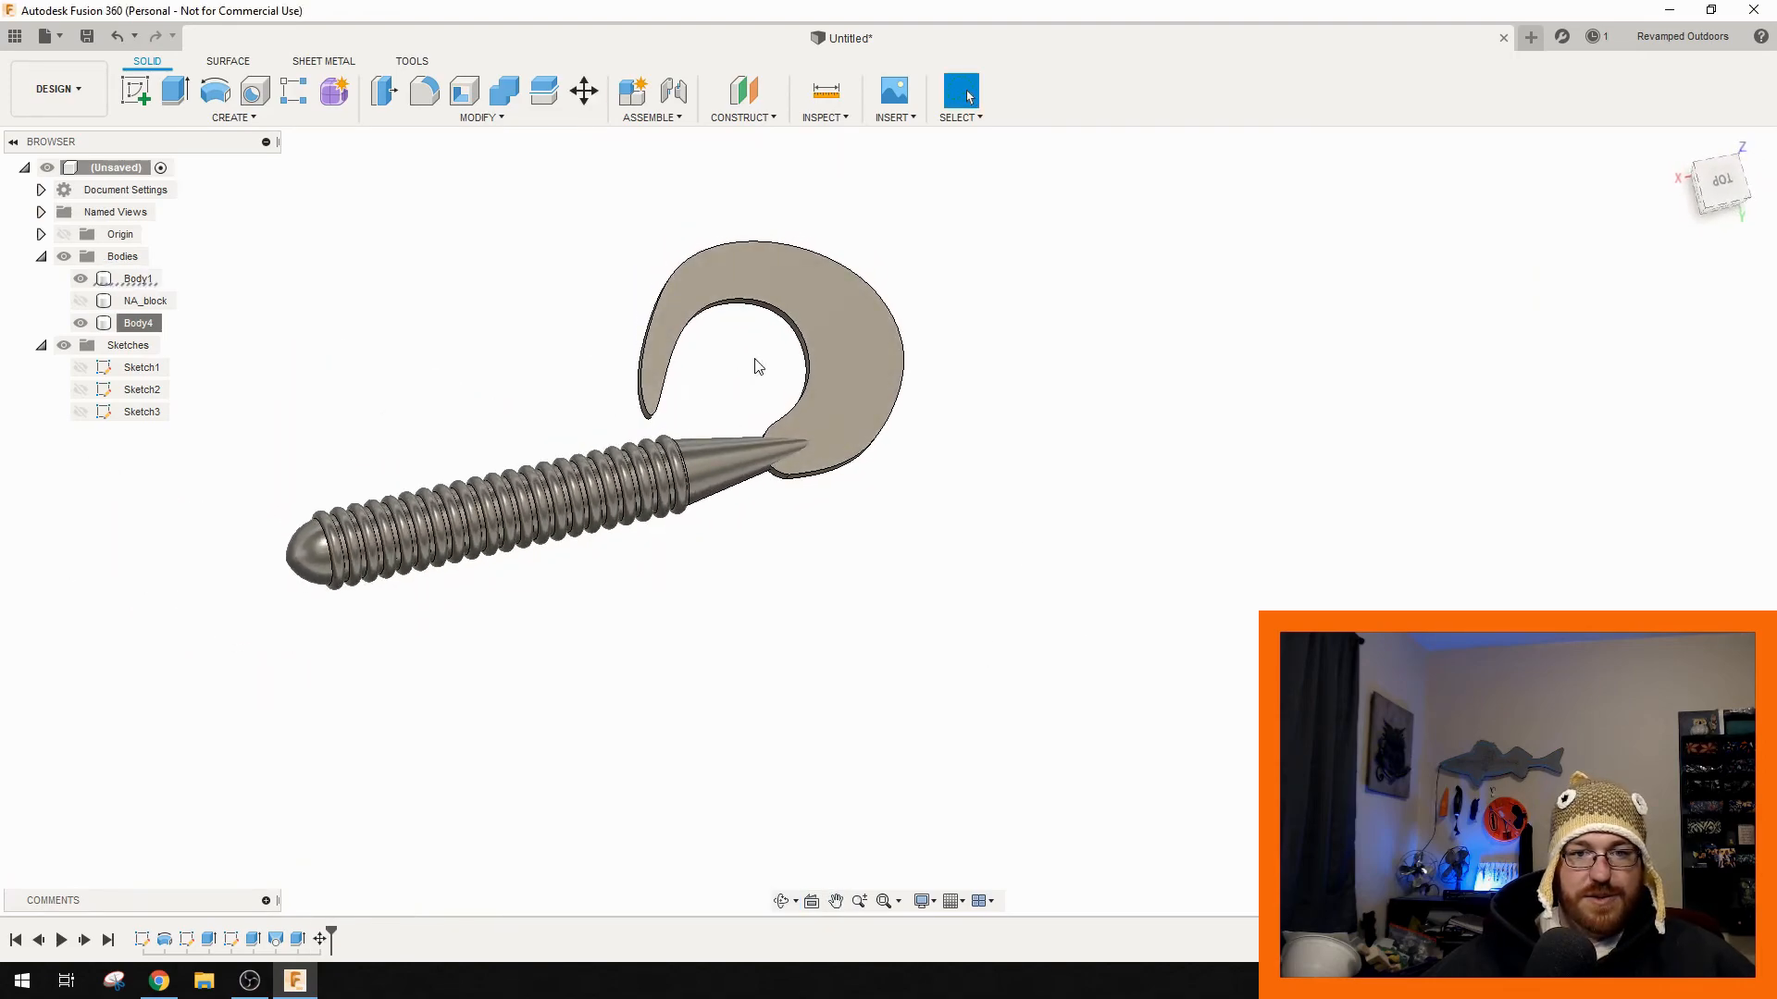
- Show Sketch2 and move the spline control points around the curl's tip so the tip hooks further inward
{"action": "left_click", "coordinate": [81, 411]}
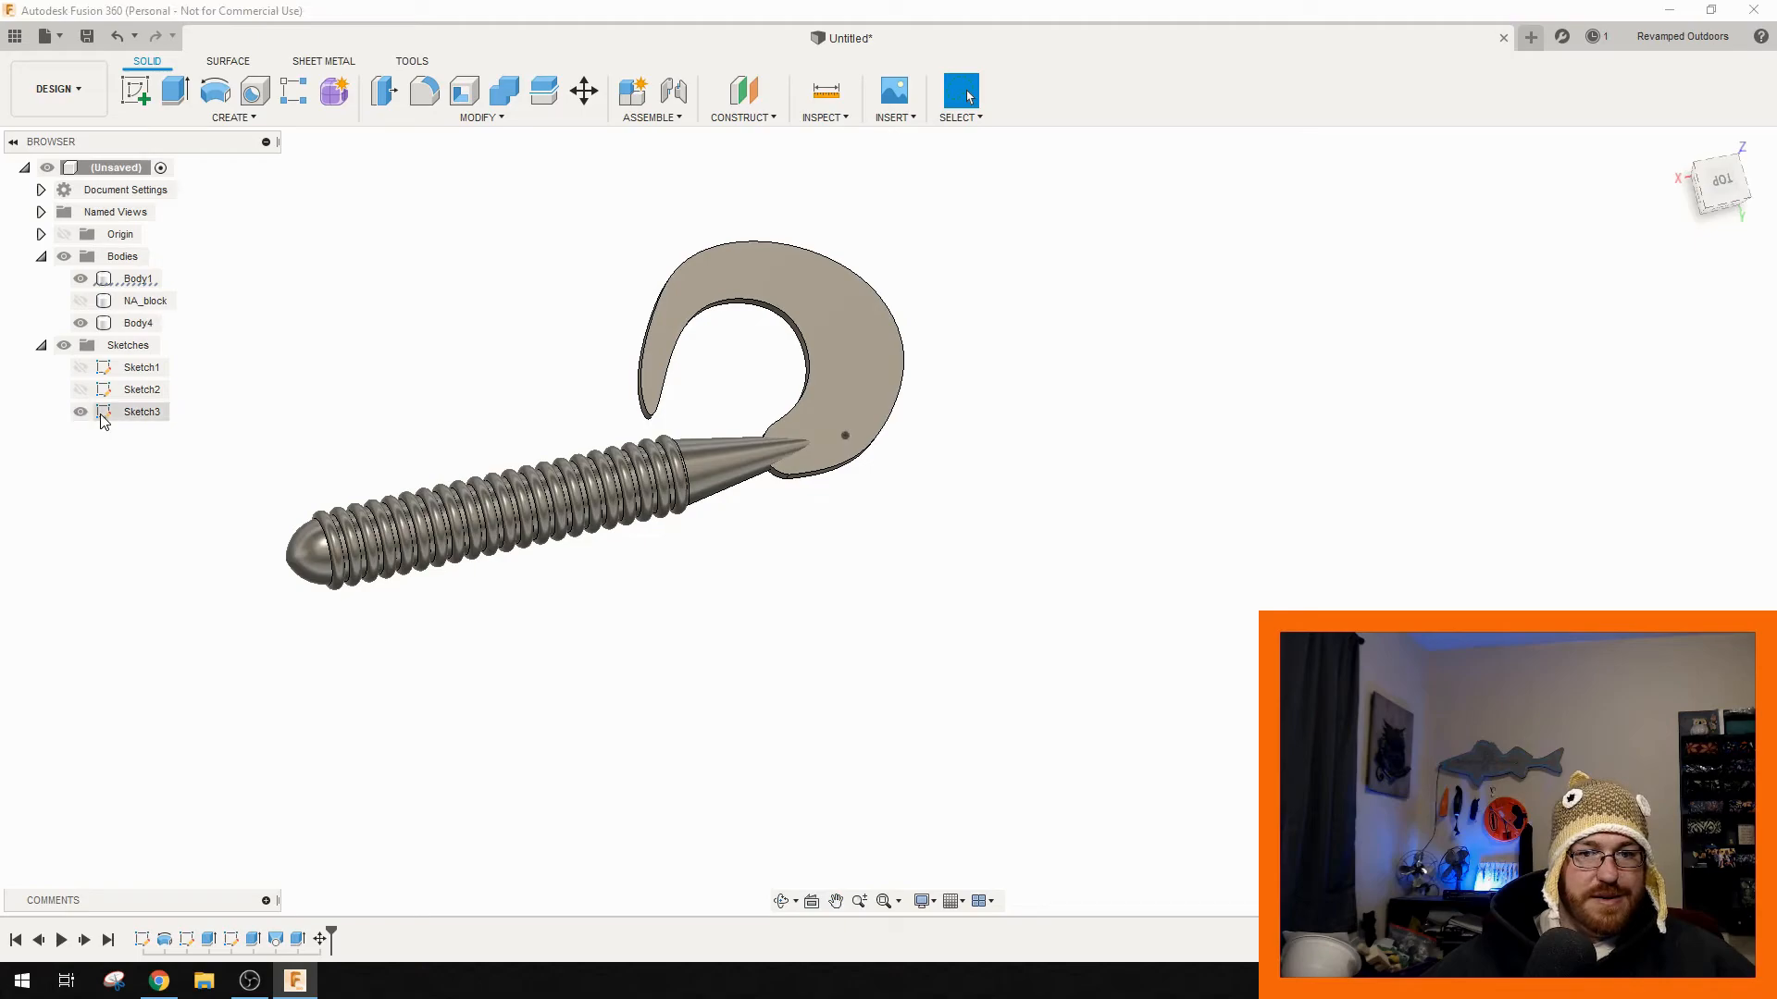
{"action": "left_click", "coordinate": [80, 412]}
{"action": "left_click", "coordinate": [81, 389]}
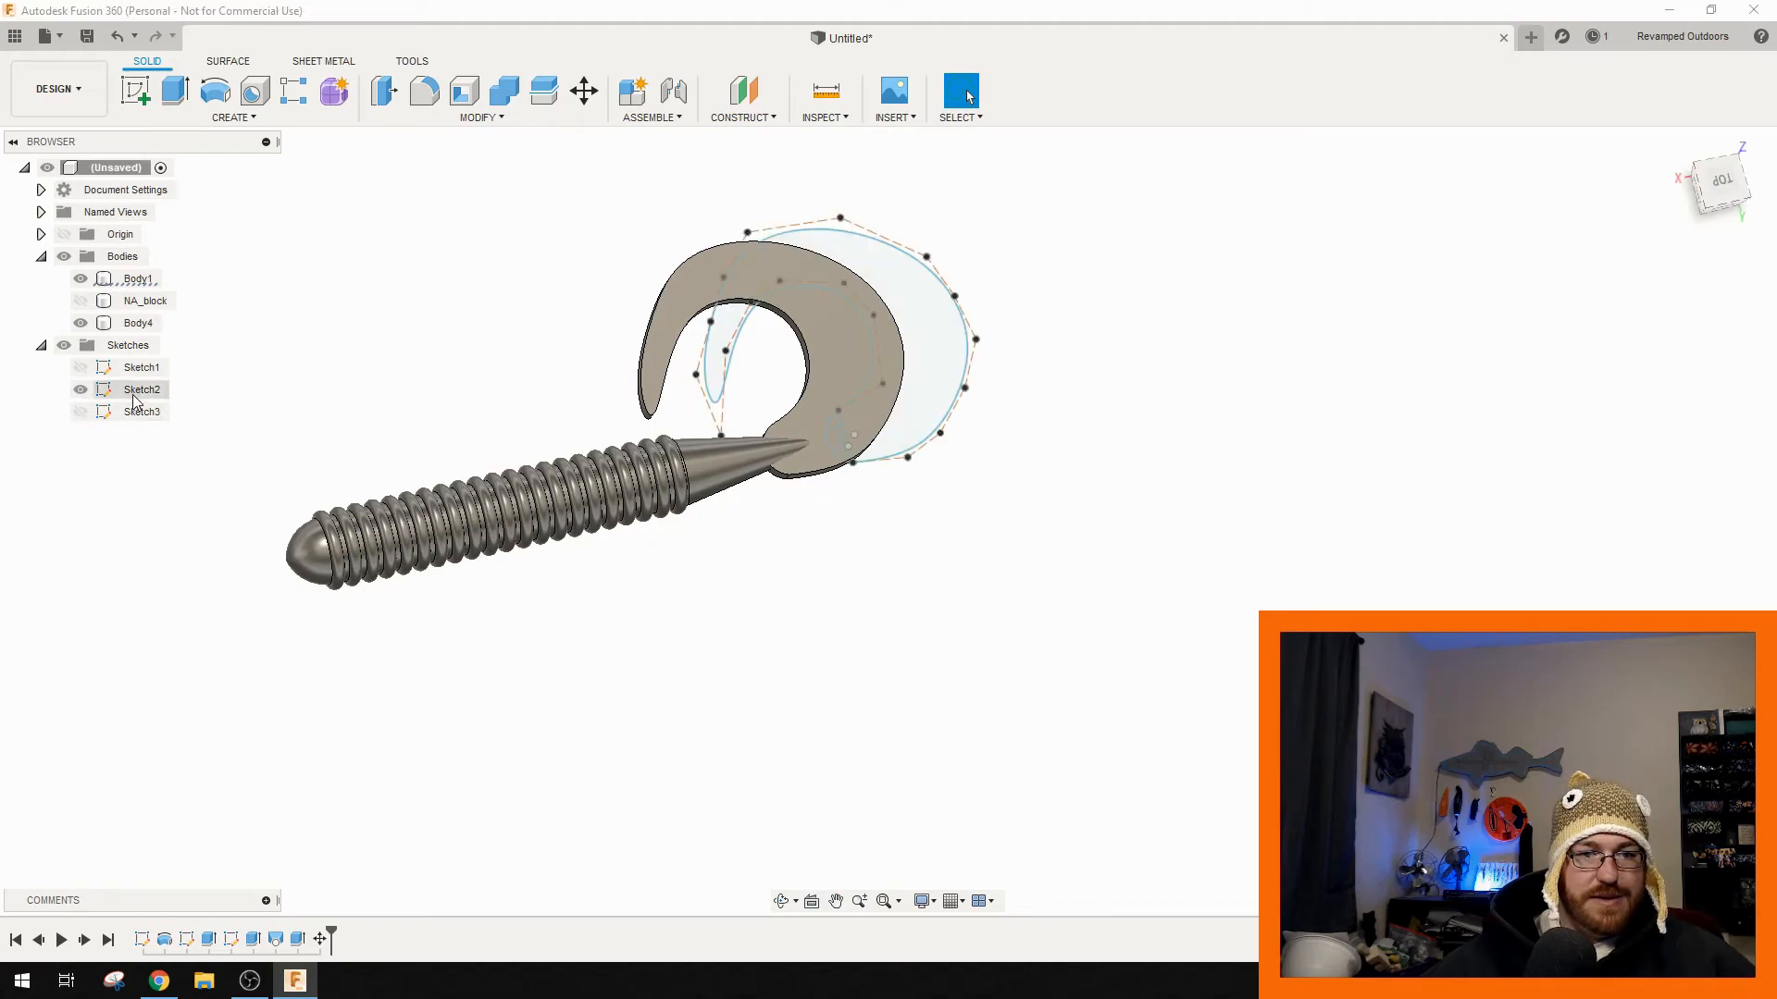
{"action": "left_click_drag", "start_coordinate": [721, 436], "coordinate": [757, 408]}
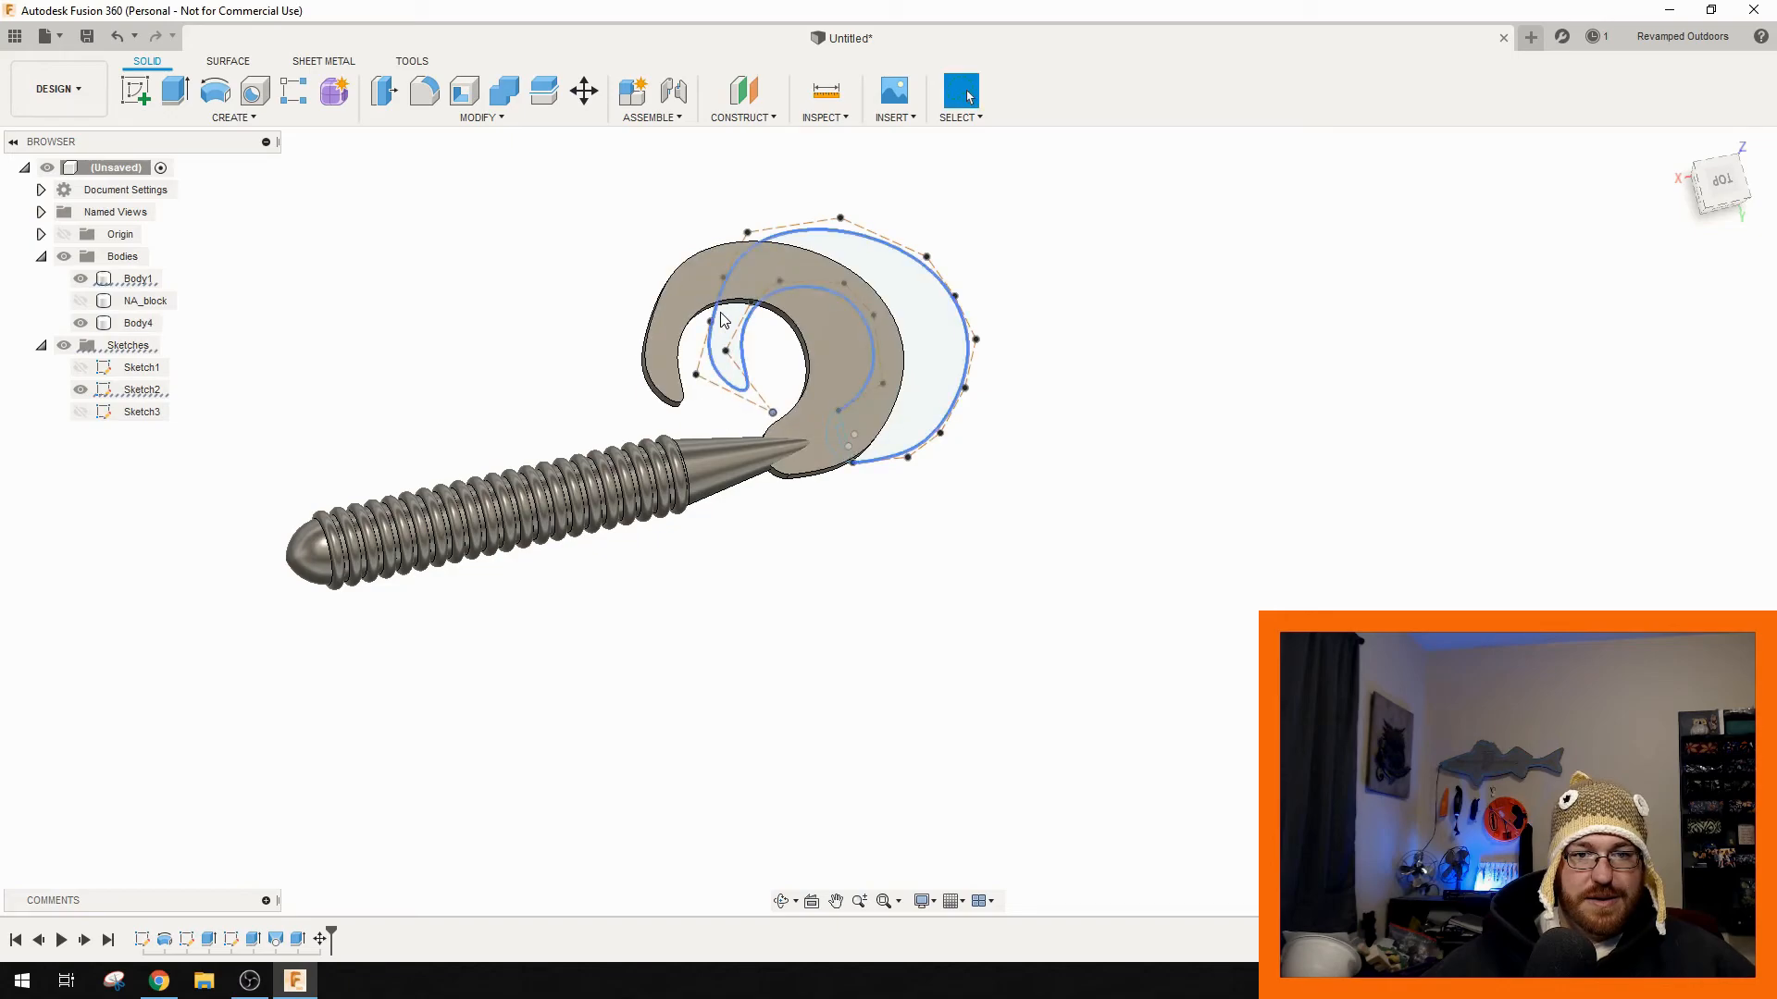
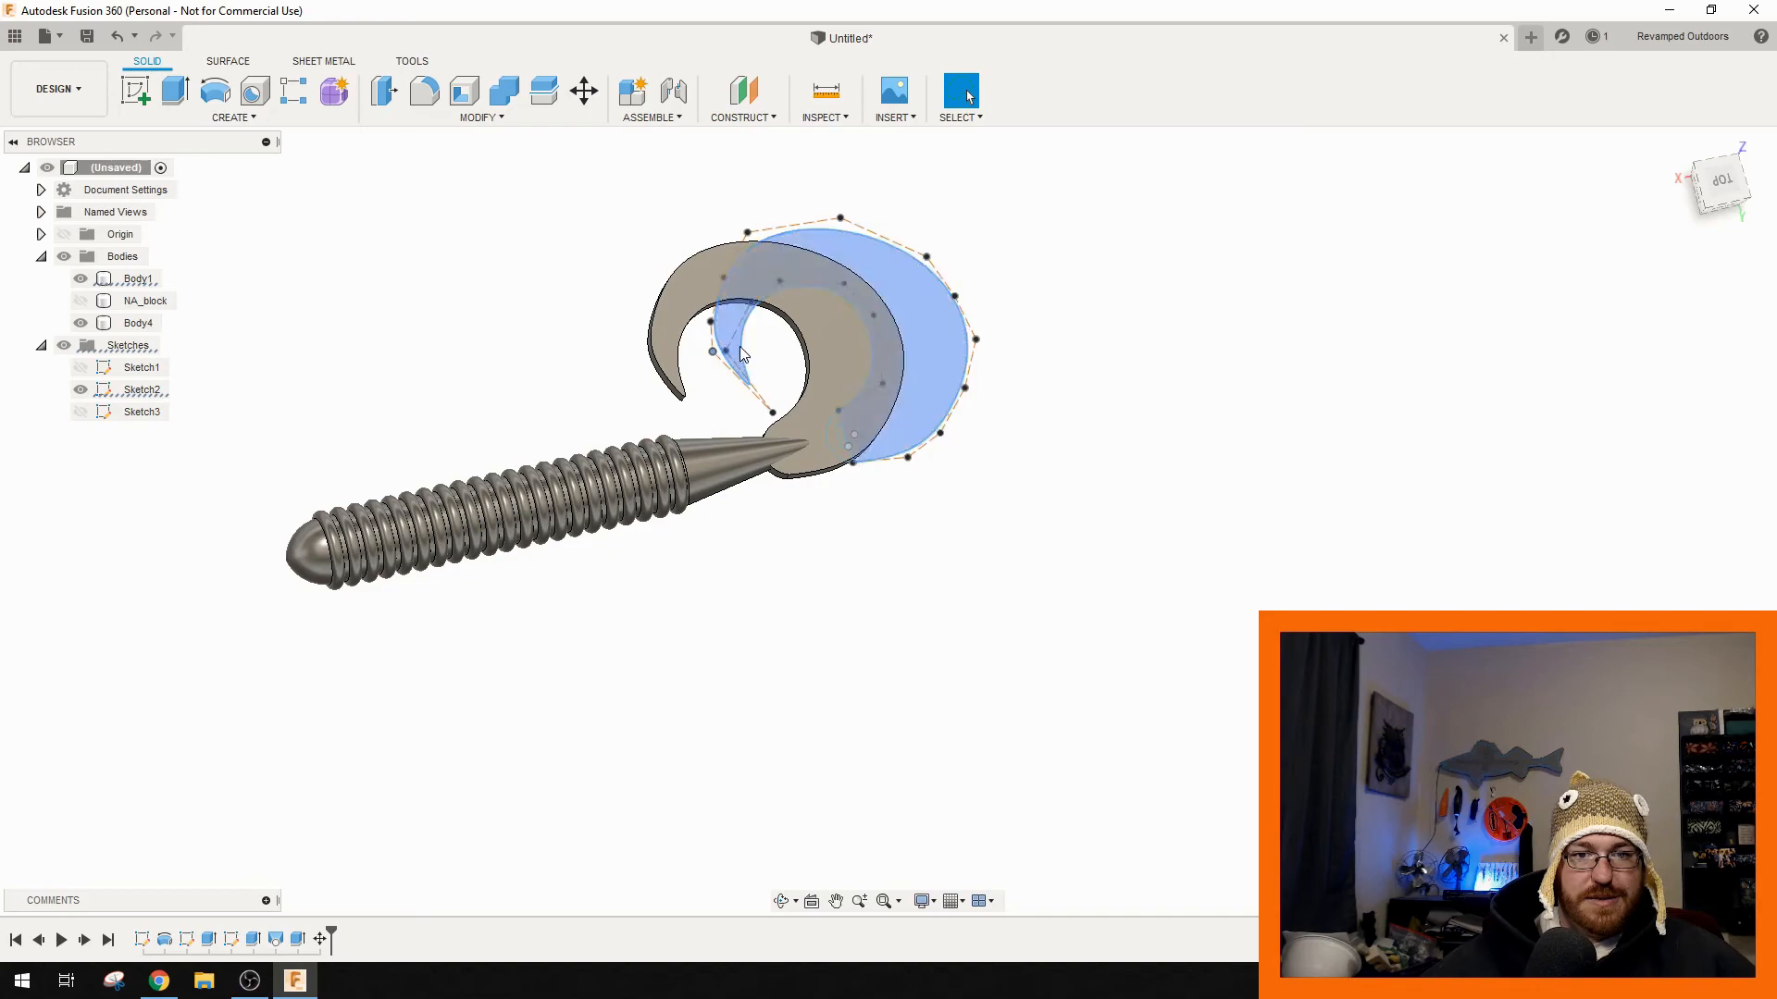
{"action": "left_click", "coordinate": [754, 308]}
{"action": "left_click", "coordinate": [750, 301]}
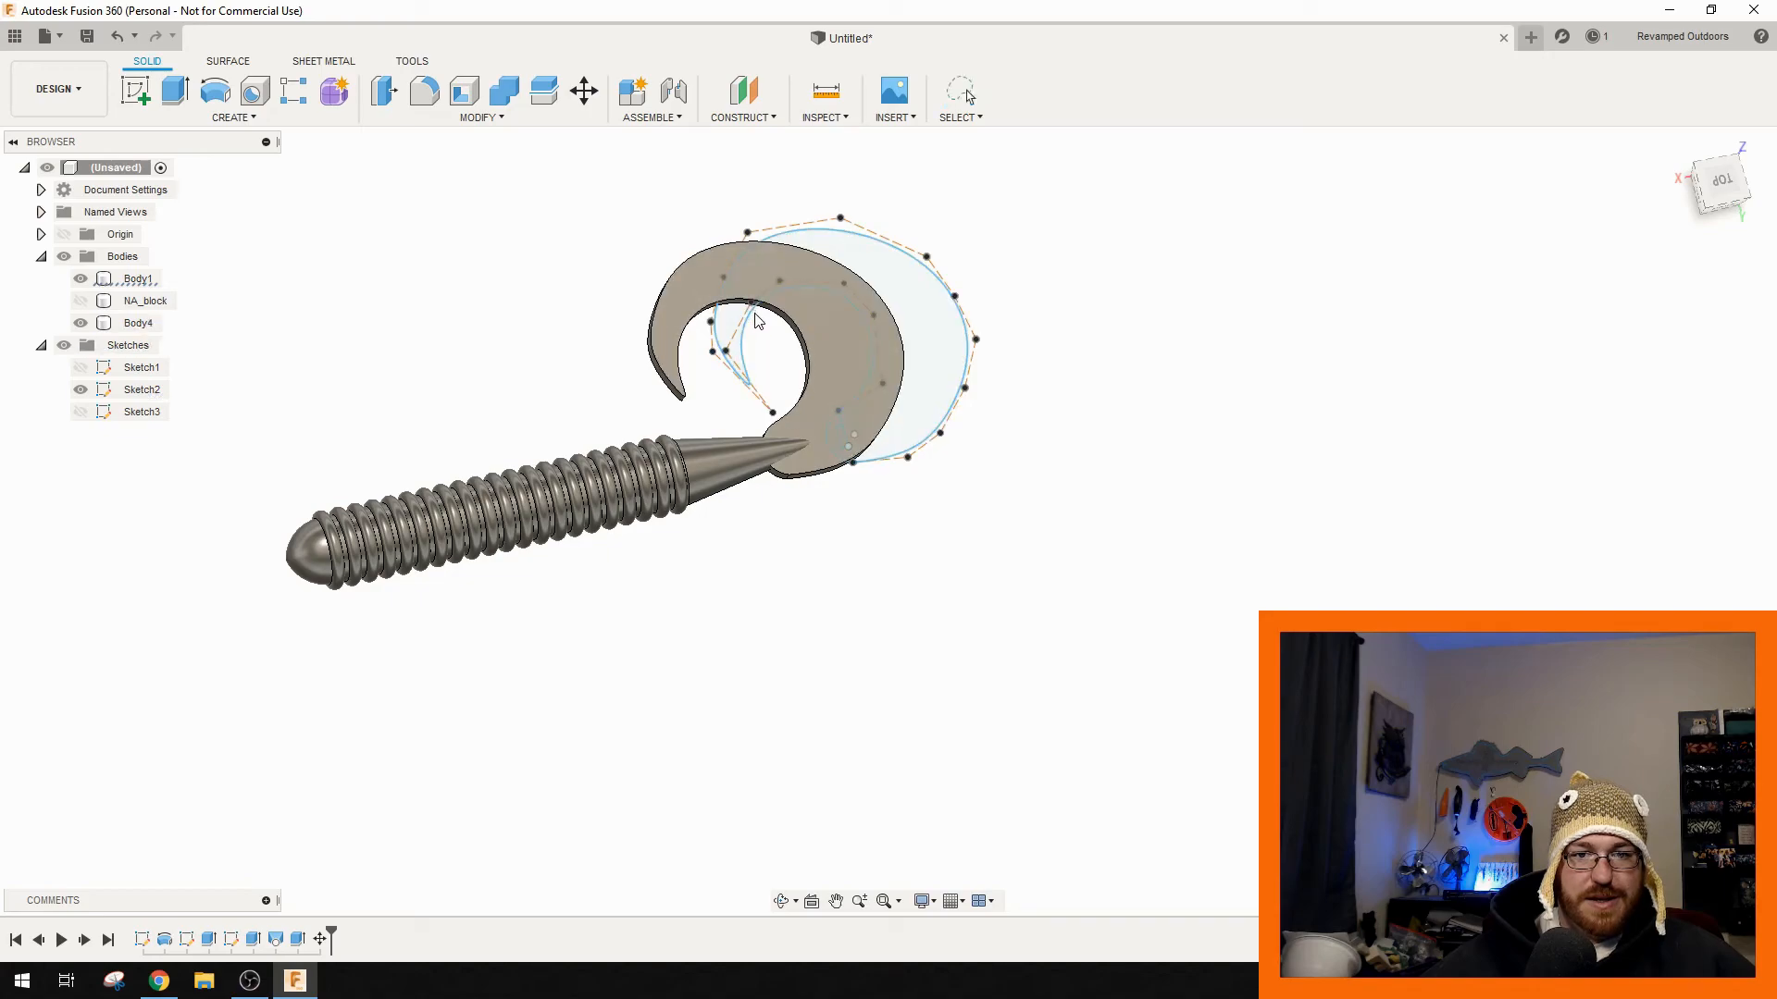
{"action": "double_click", "coordinate": [750, 297]}
{"action": "left_click", "coordinate": [751, 296]}
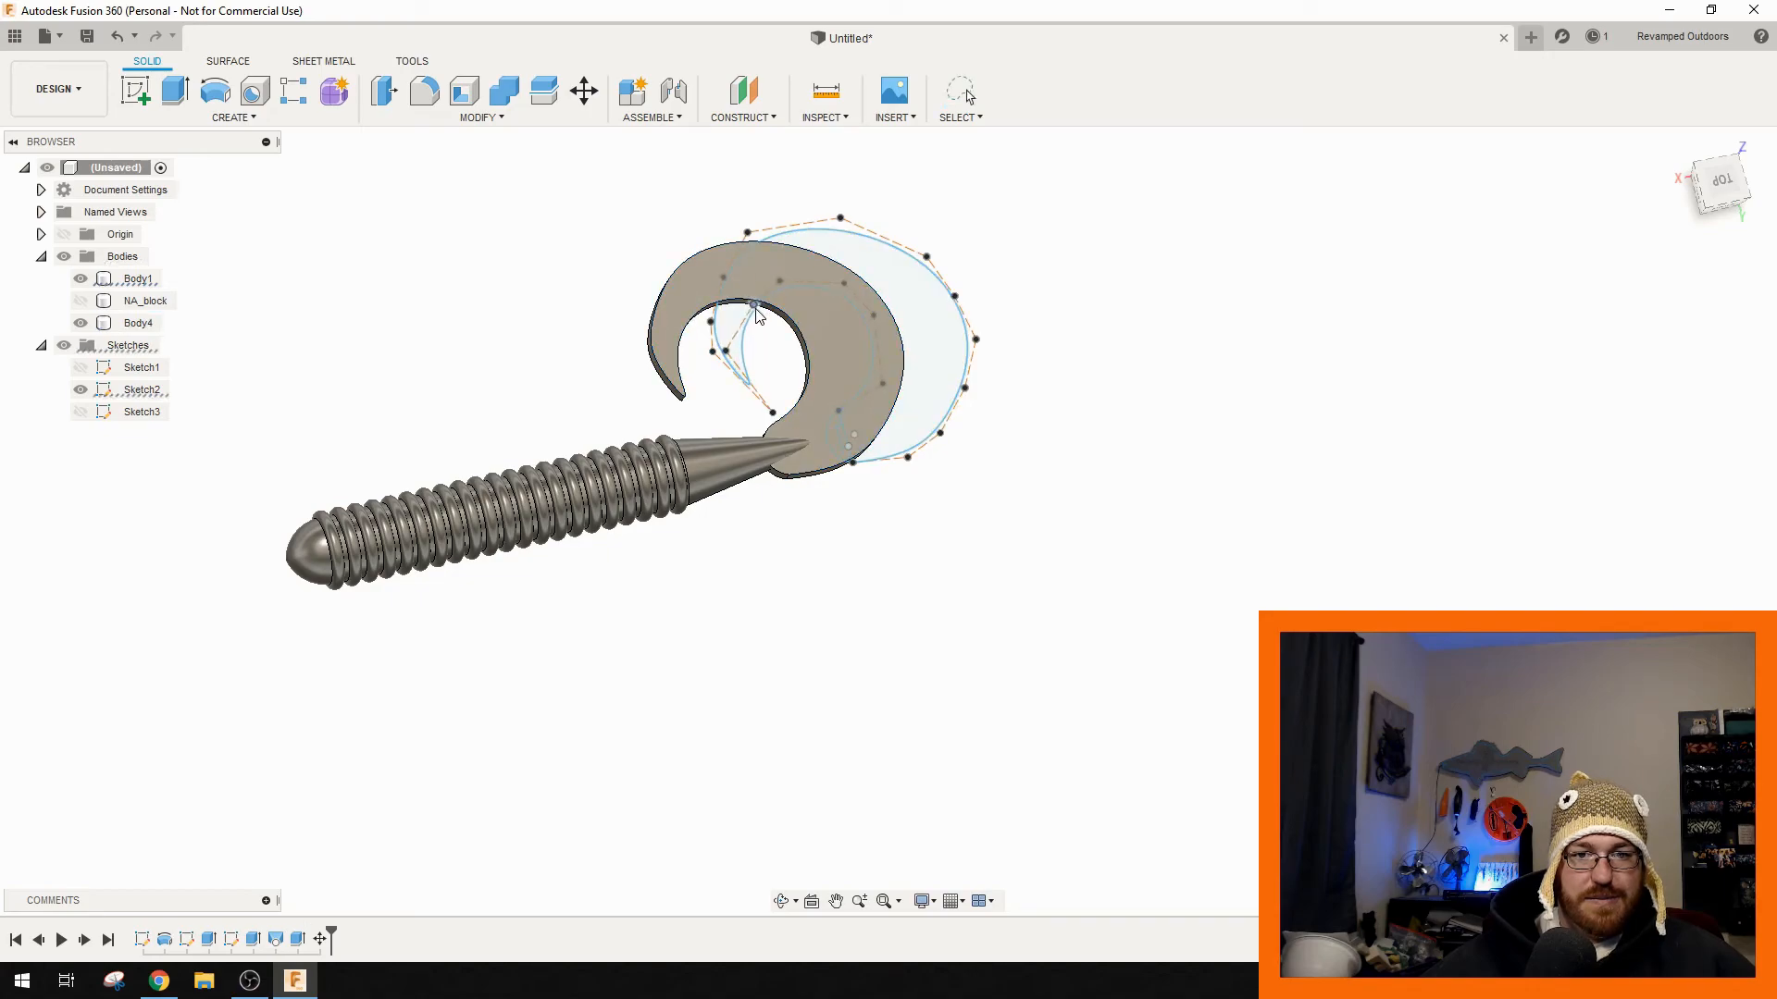
{"action": "left_click", "coordinate": [763, 315]}
{"action": "left_click_drag", "start_coordinate": [775, 419], "coordinate": [823, 390]}
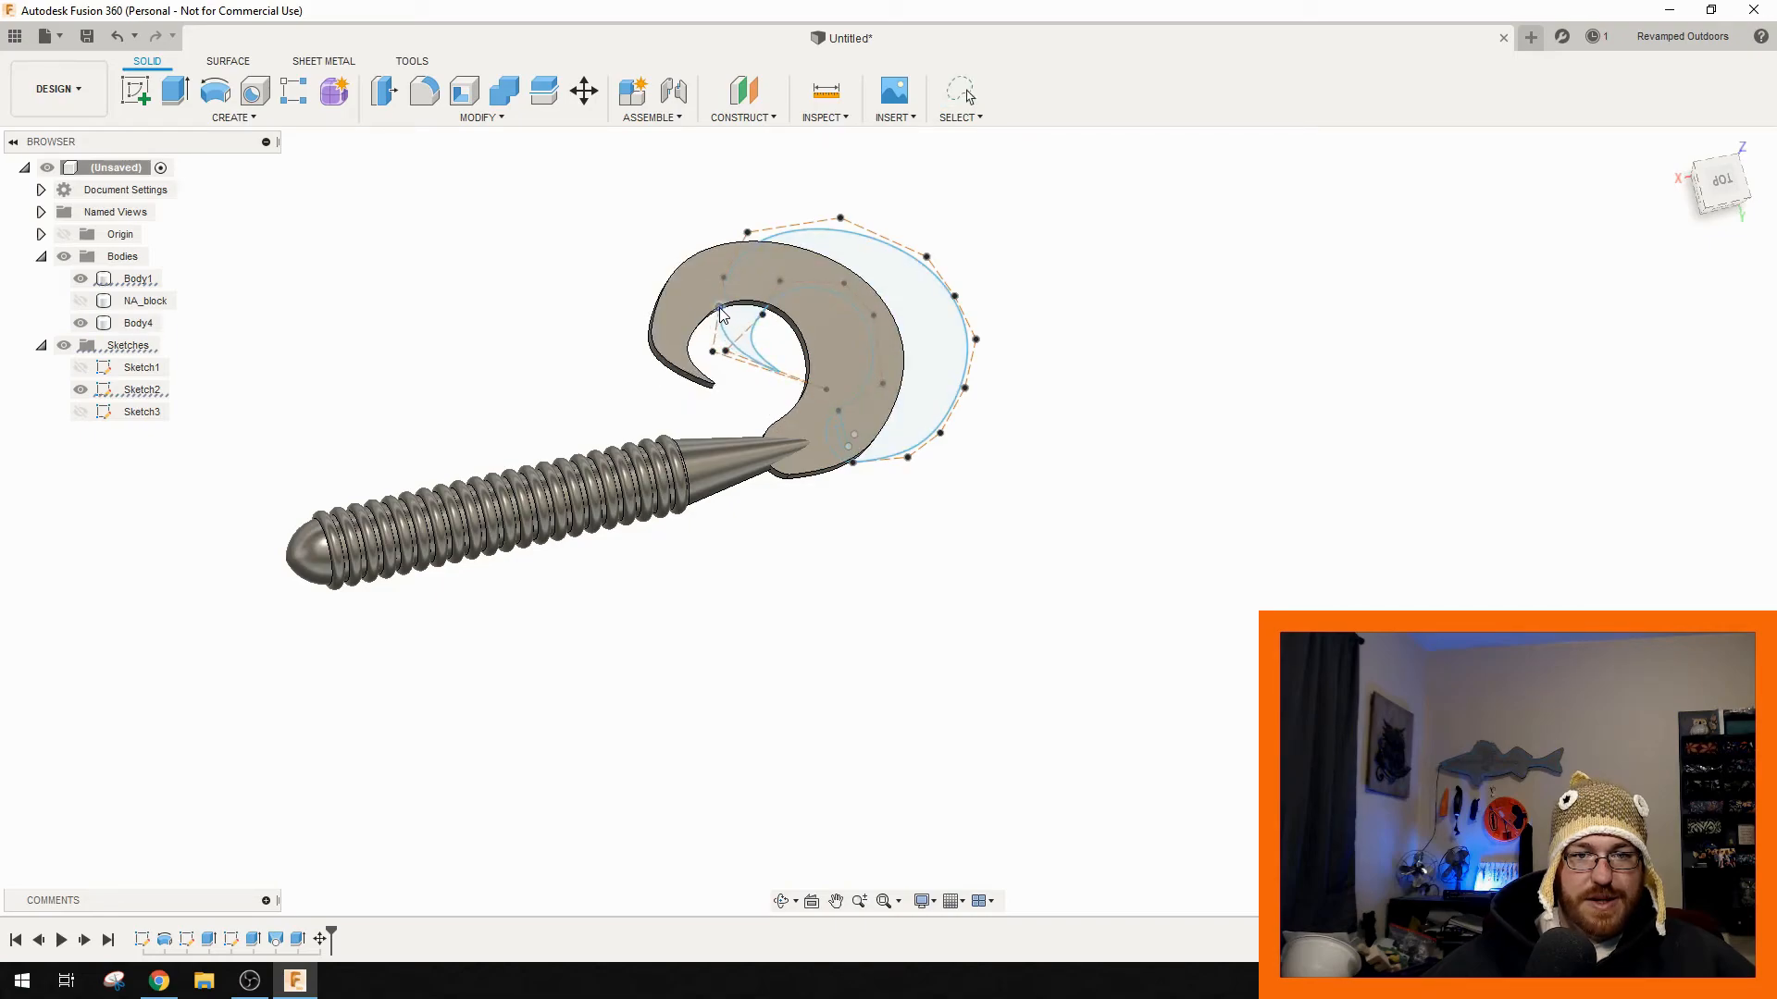
{"action": "left_click_drag", "start_coordinate": [764, 317], "coordinate": [770, 311]}
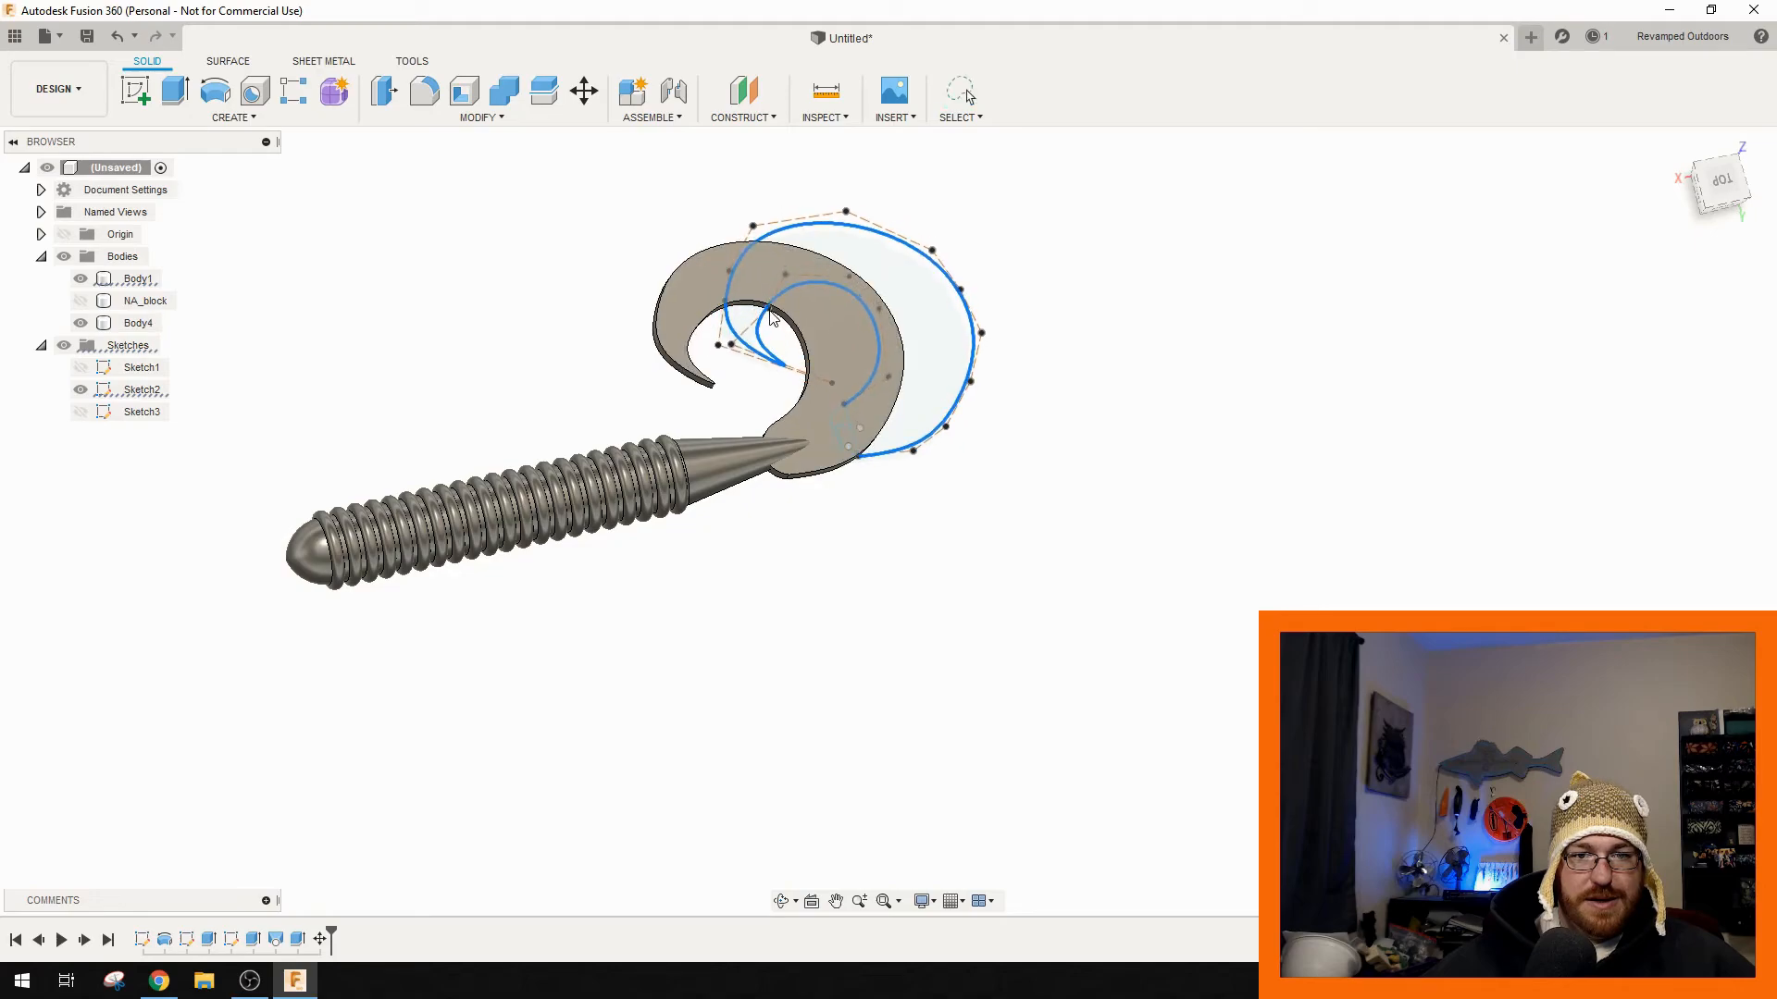
{"action": "left_click", "coordinate": [708, 366]}
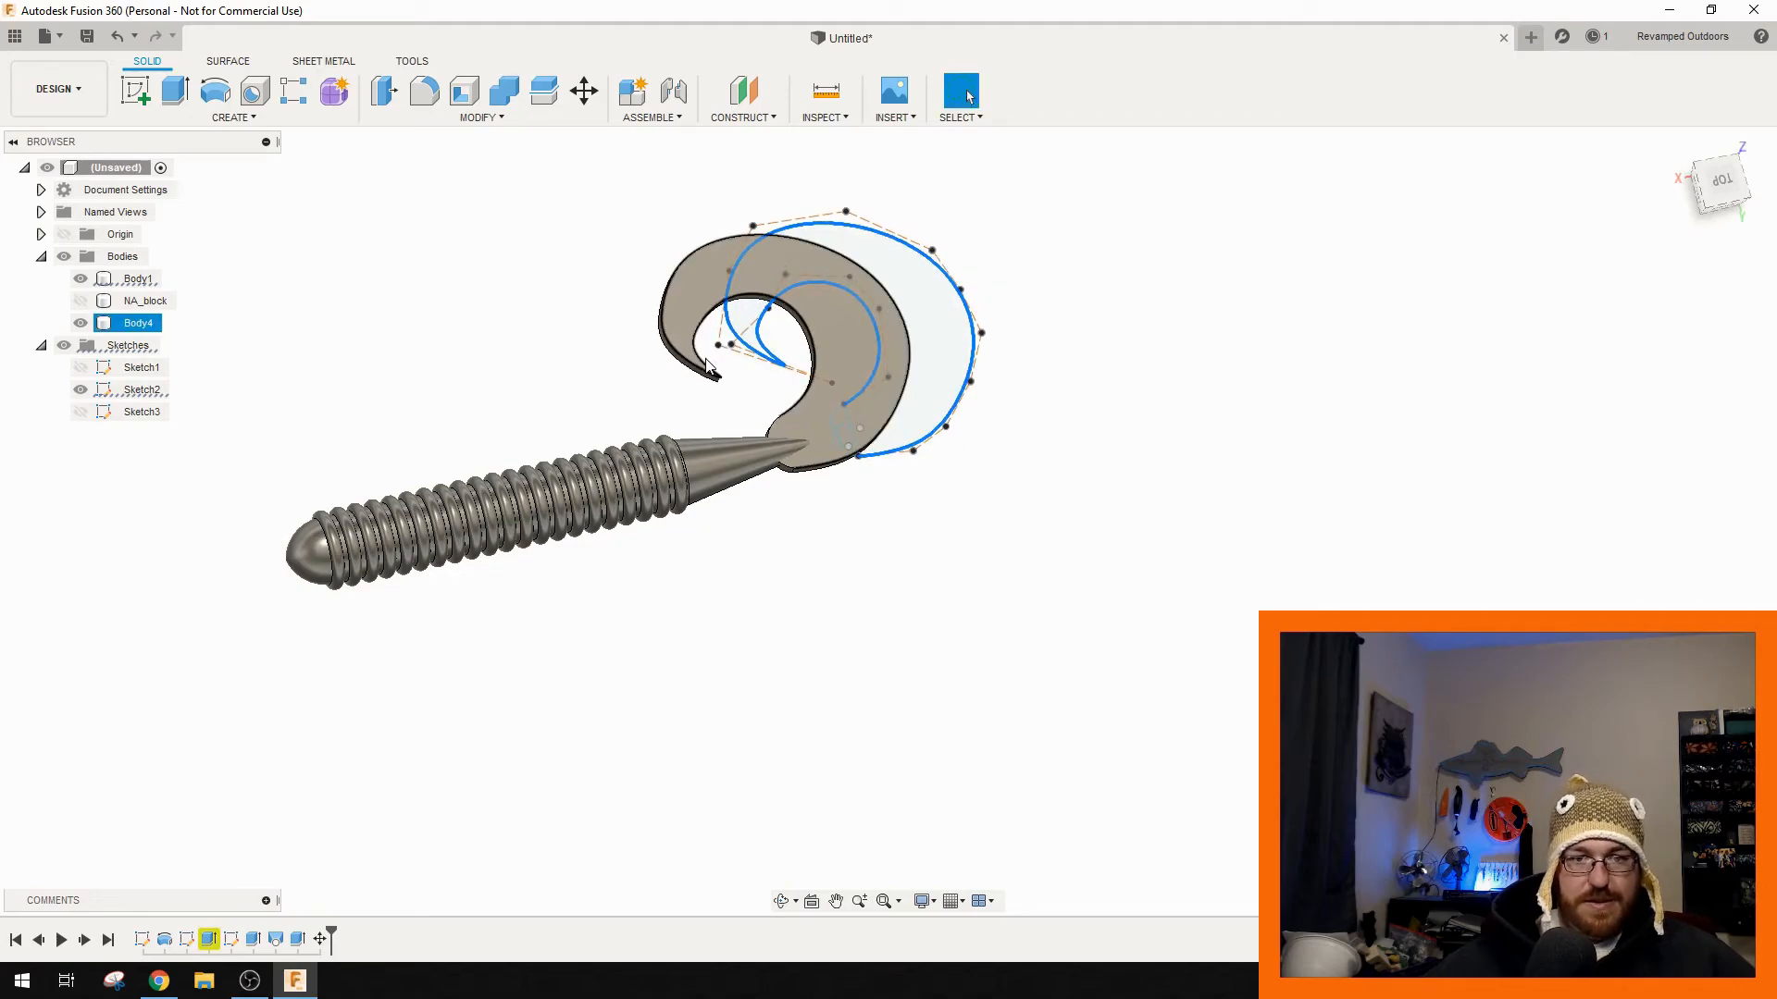
{"action": "key", "text": "ctrl+z"}
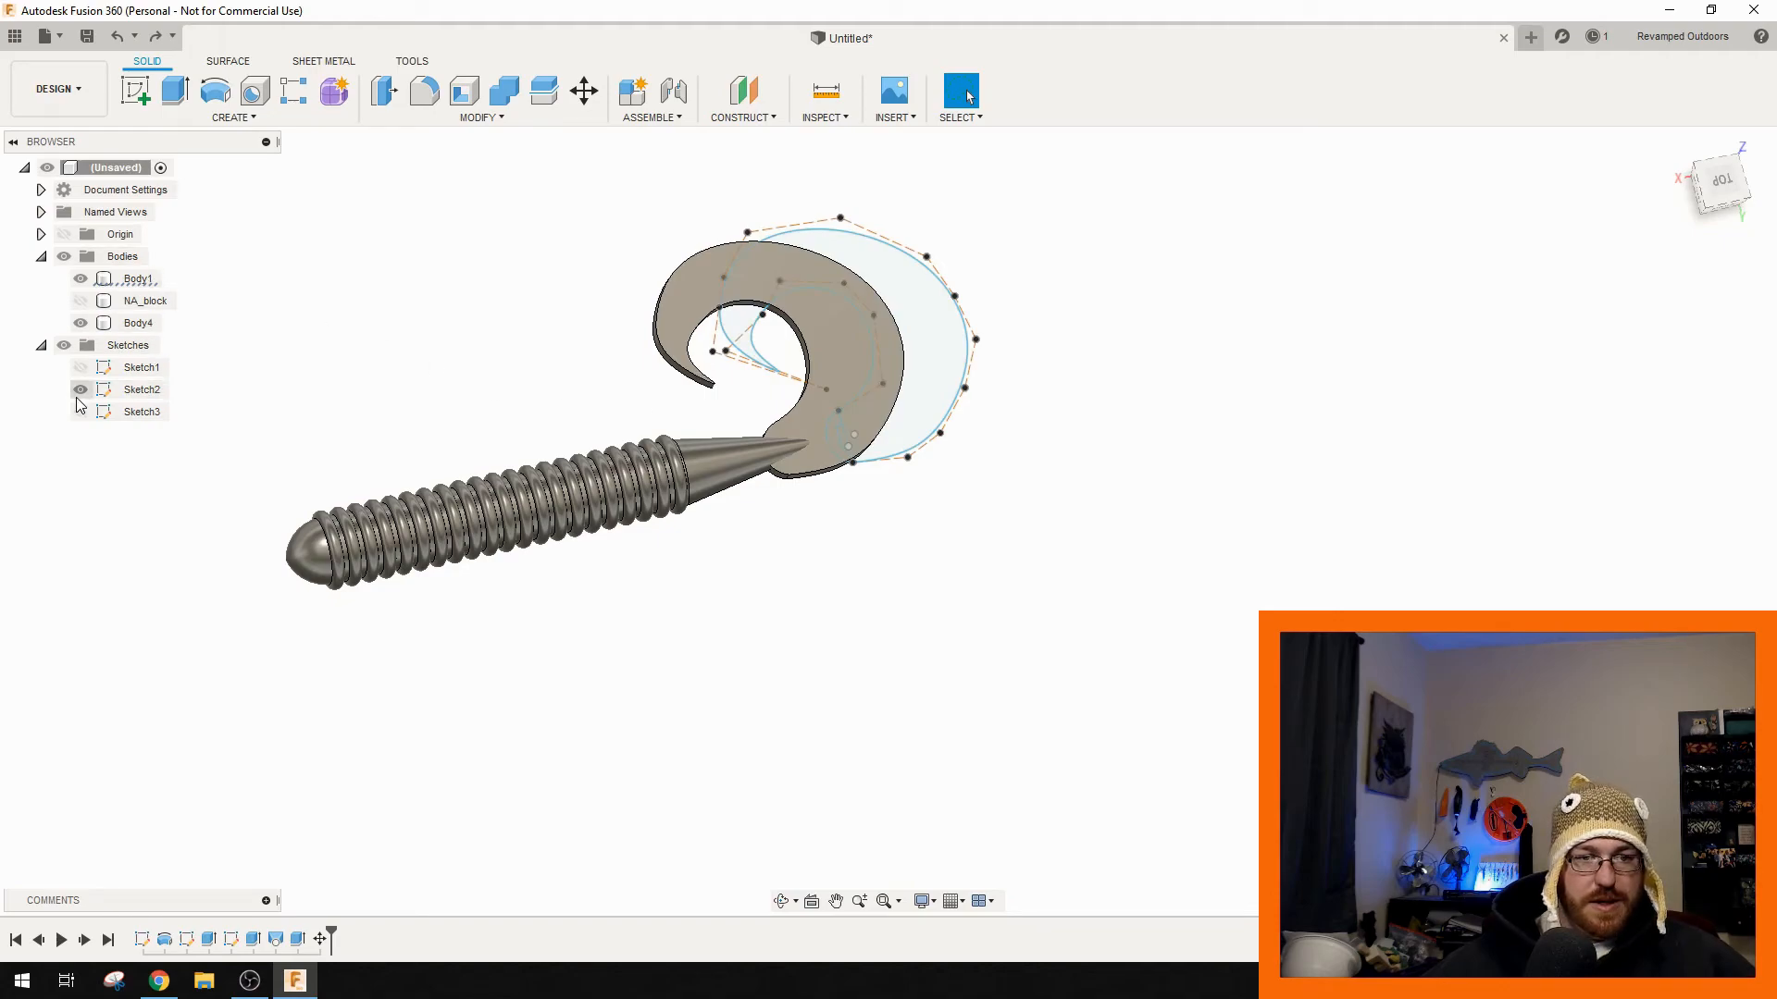
- Hide the tail body and move the inner spline's control points outward to widen the curl's opening
{"action": "left_click", "coordinate": [81, 323]}
{"action": "scroll", "coordinate": [821, 393], "scroll_direction": "up", "scroll_amount": 4}
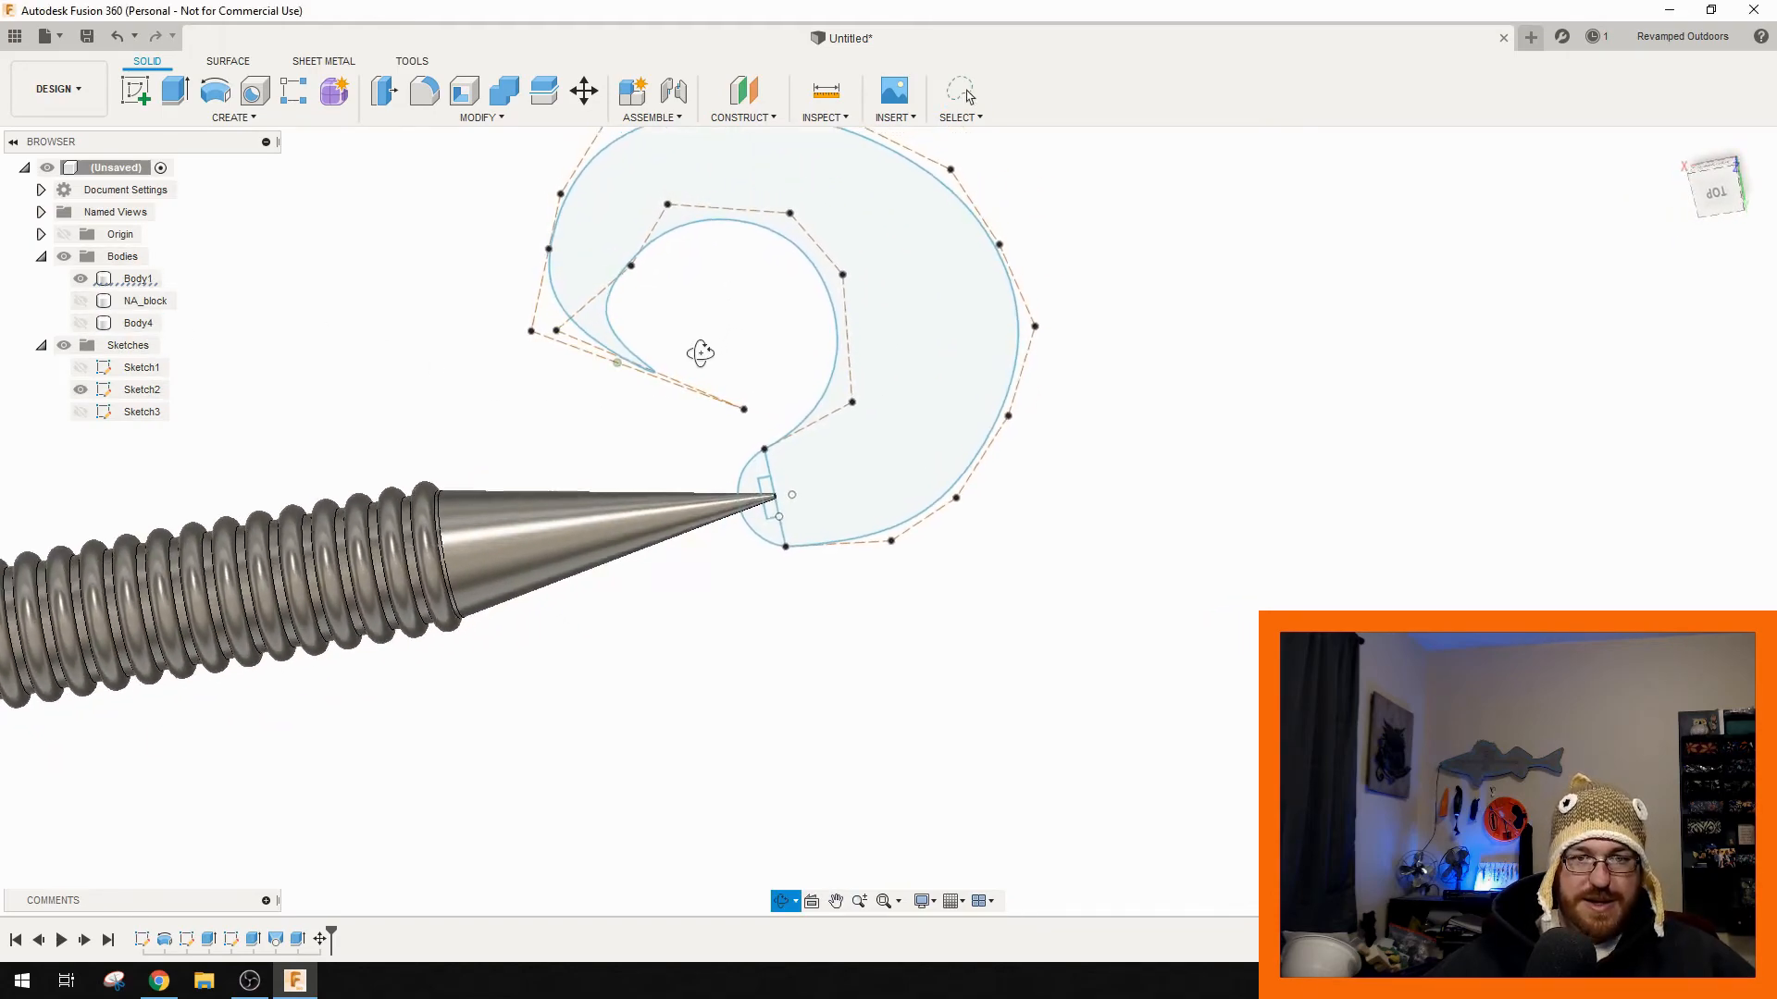
{"action": "middle_click_drag", "start_coordinate": [713, 317], "coordinate": [682, 492]}
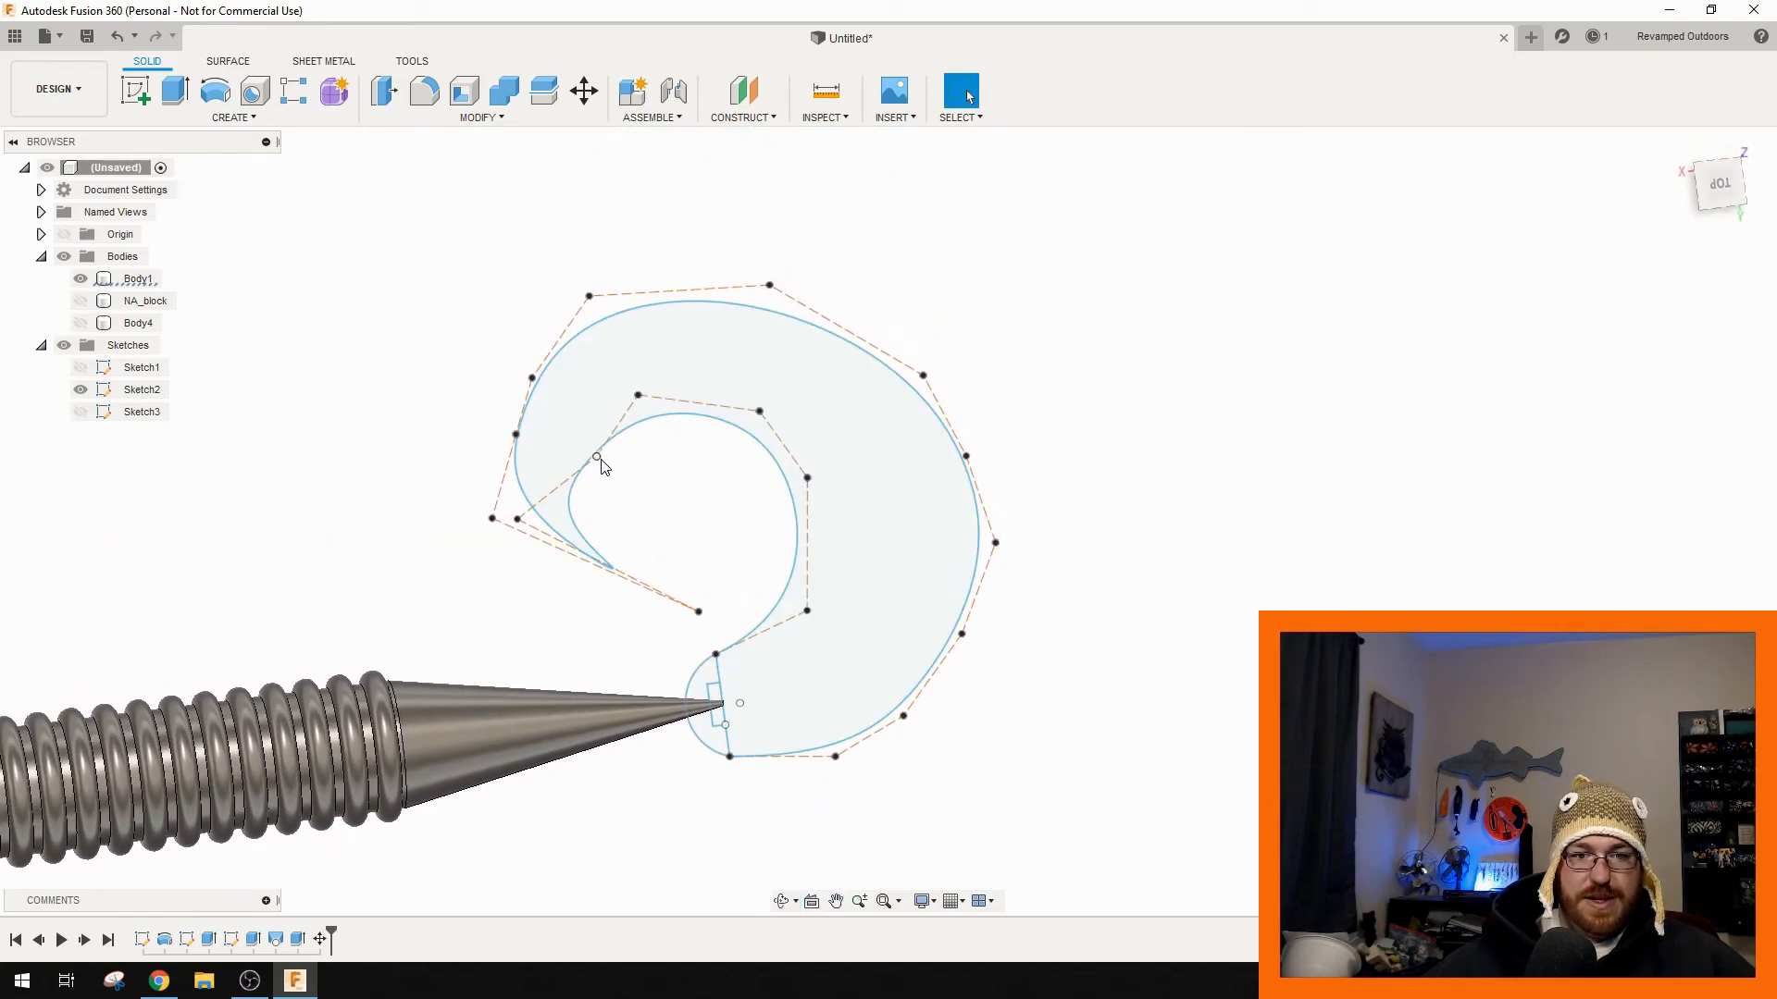
{"action": "left_click_drag", "start_coordinate": [601, 461], "coordinate": [598, 409]}
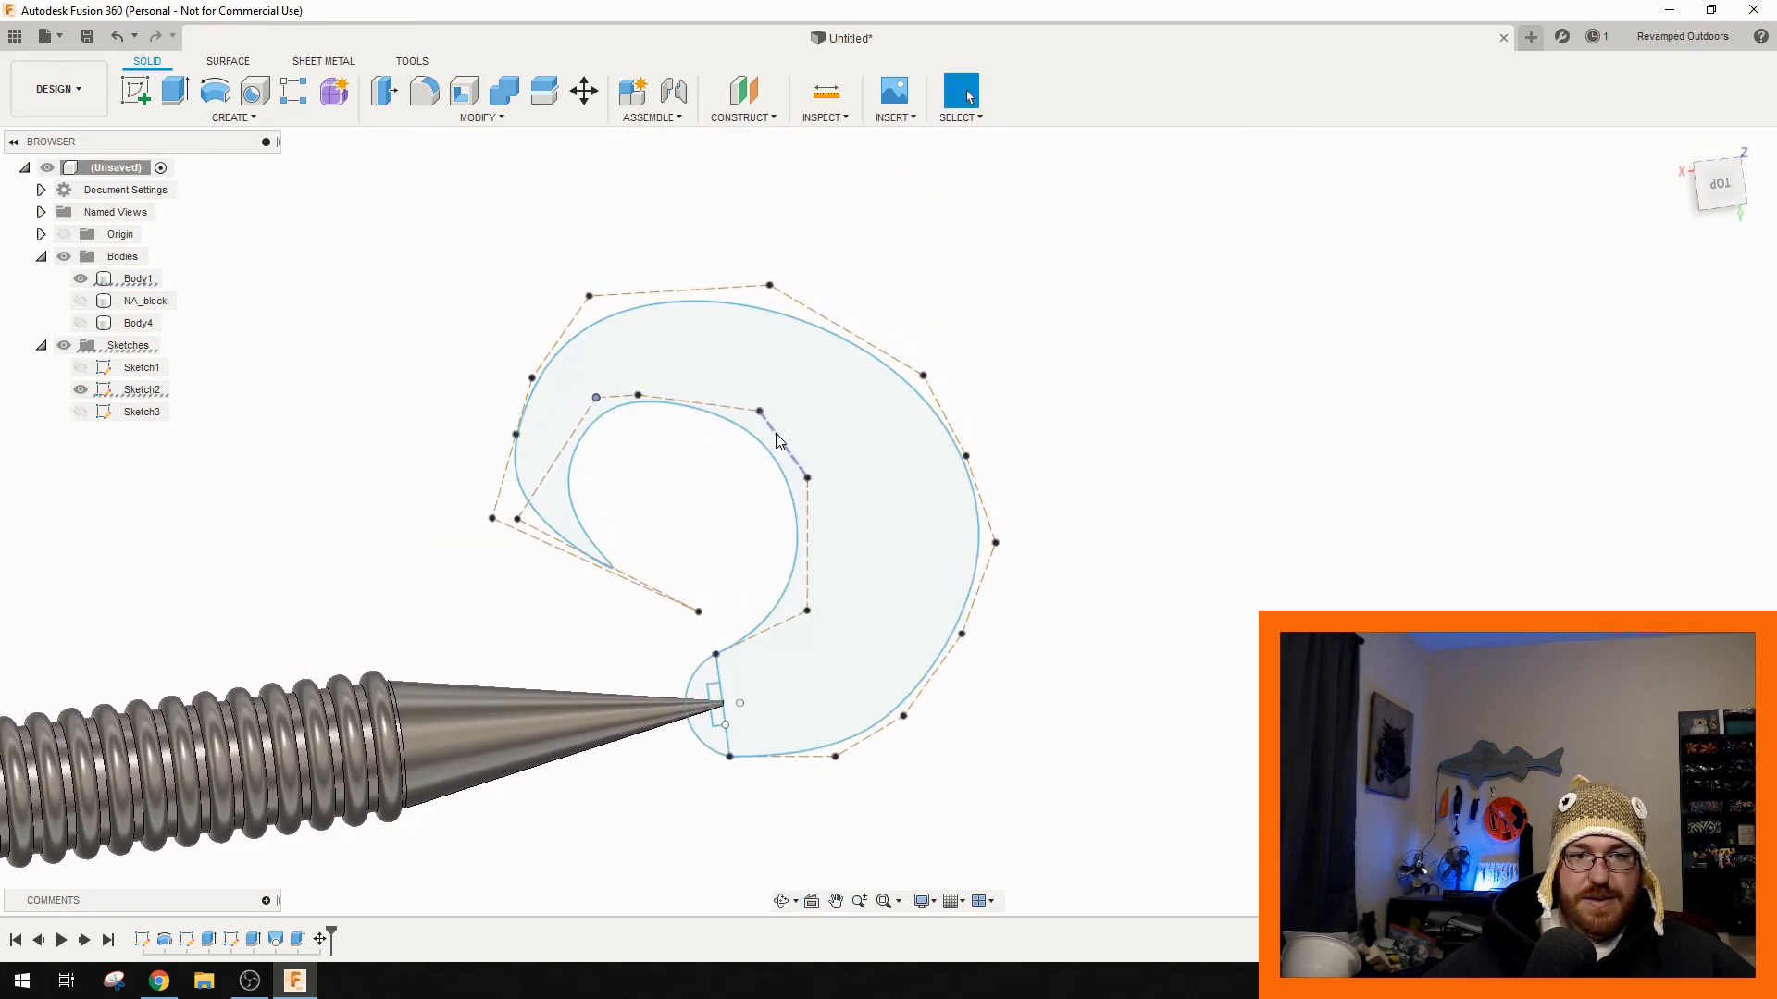
{"action": "left_click_drag", "start_coordinate": [761, 417], "coordinate": [810, 407]}
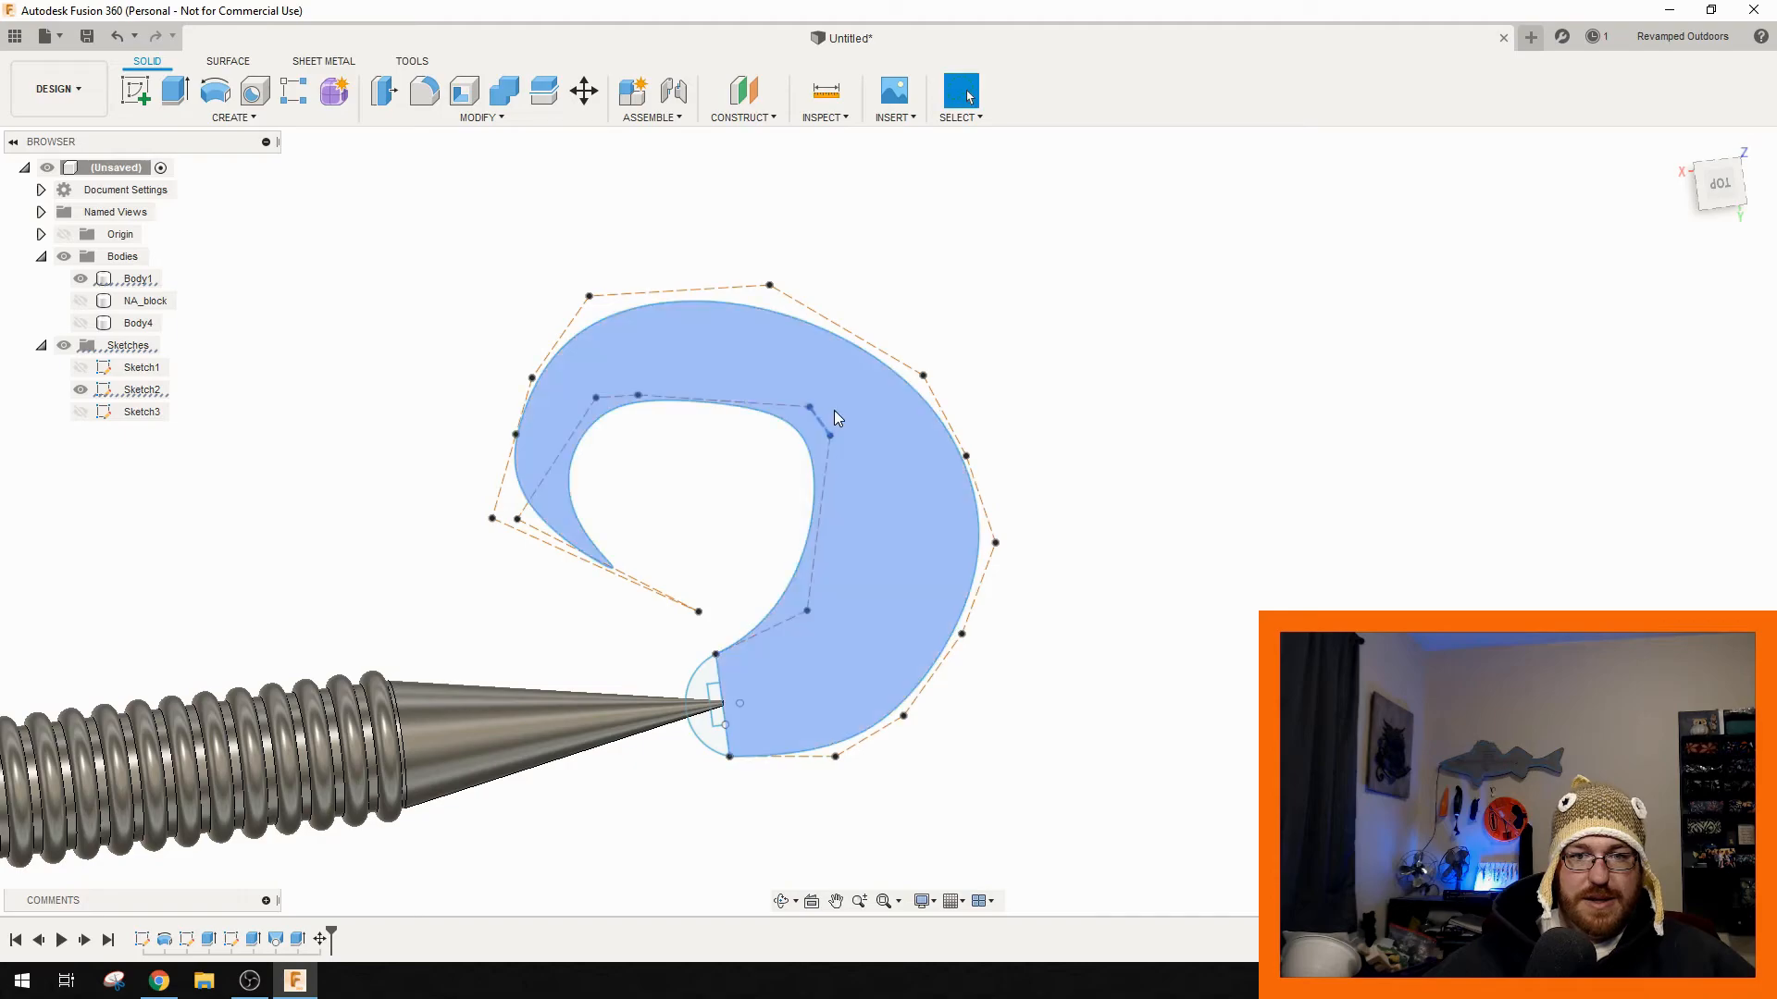
{"action": "left_click_drag", "start_coordinate": [747, 378], "coordinate": [754, 387]}
{"action": "left_click_drag", "start_coordinate": [829, 440], "coordinate": [861, 488]}
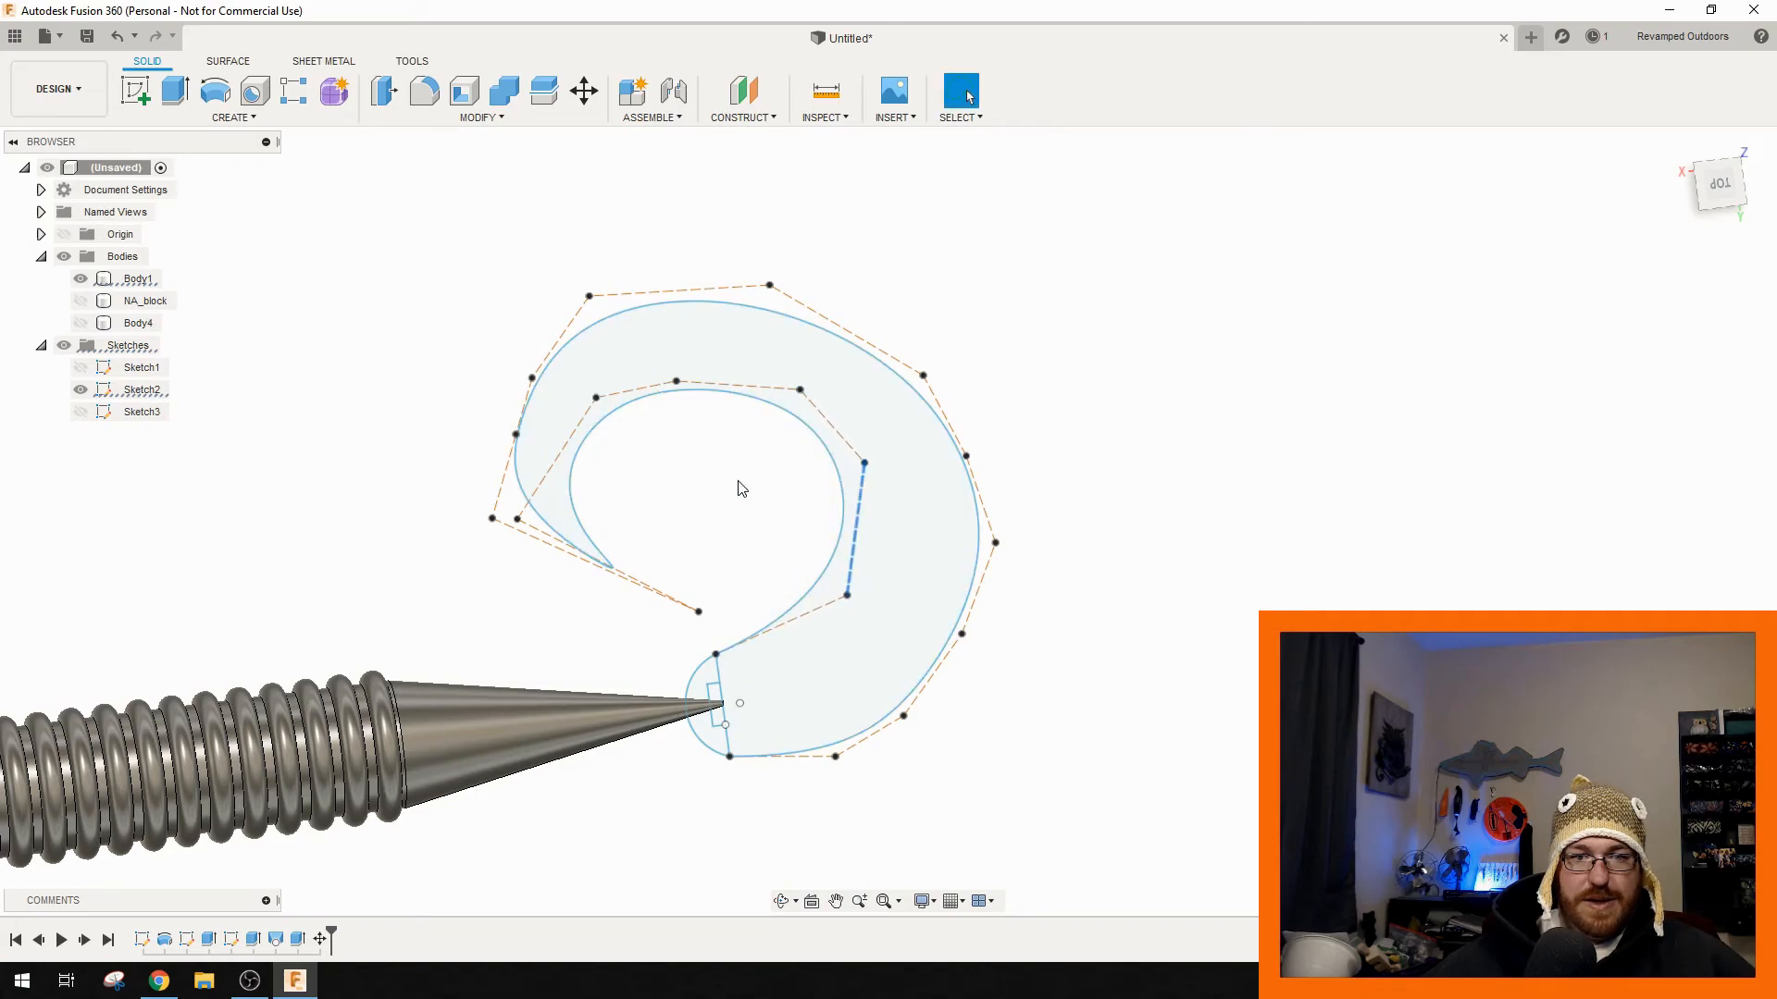
- Move the outer and inner control points near the curl's tip inward to refine the tip's outline
{"action": "left_click_drag", "start_coordinate": [495, 511], "coordinate": [492, 507]}
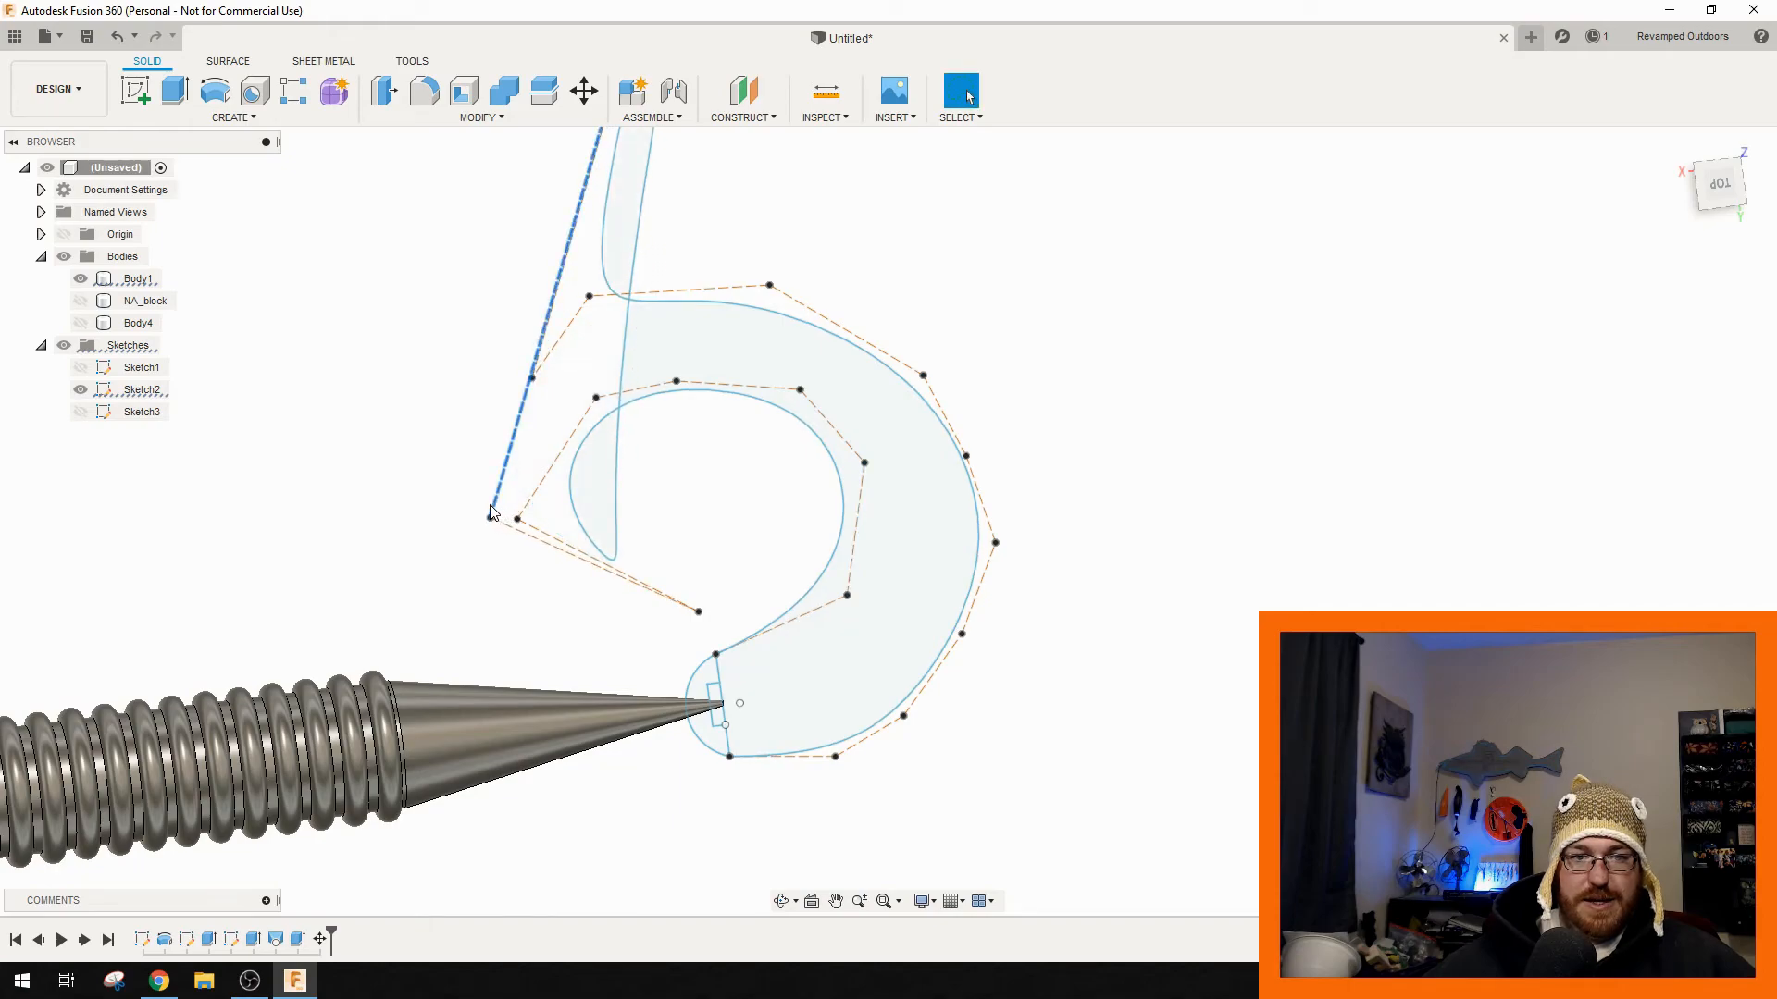
{"action": "key", "text": "ctrl+z"}
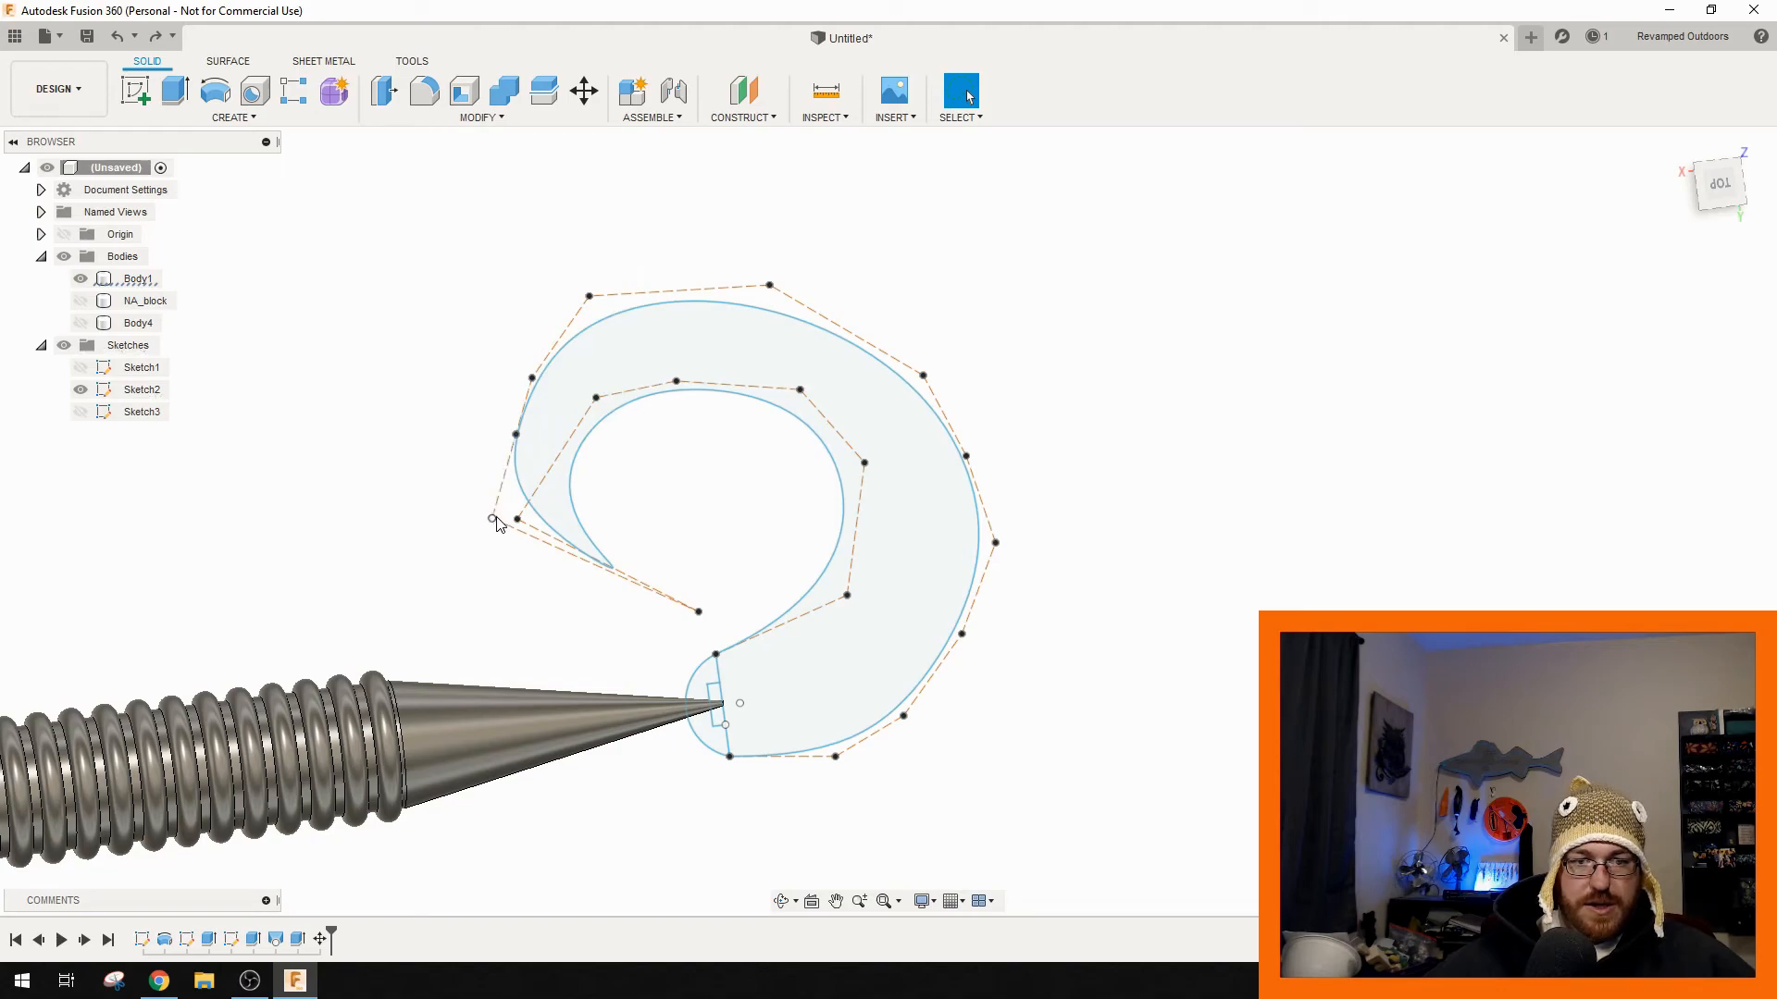
{"action": "left_click_drag", "start_coordinate": [493, 519], "coordinate": [512, 509]}
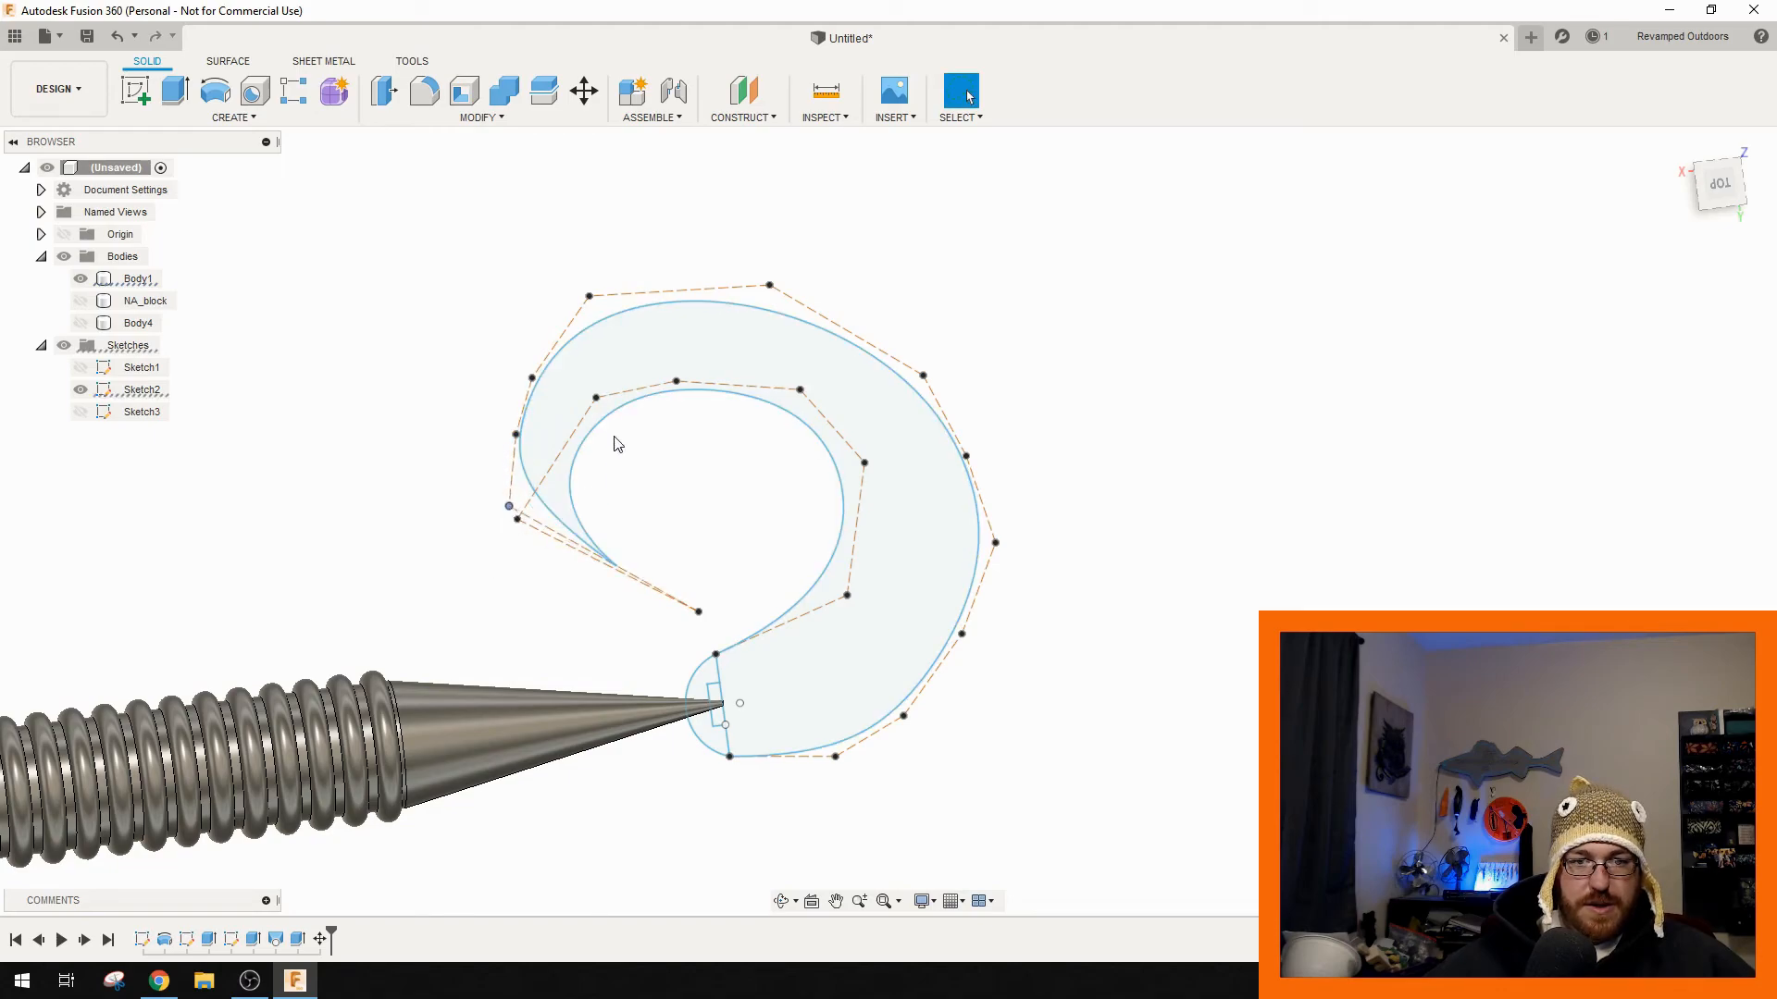
{"action": "left_click_drag", "start_coordinate": [517, 520], "coordinate": [581, 498]}
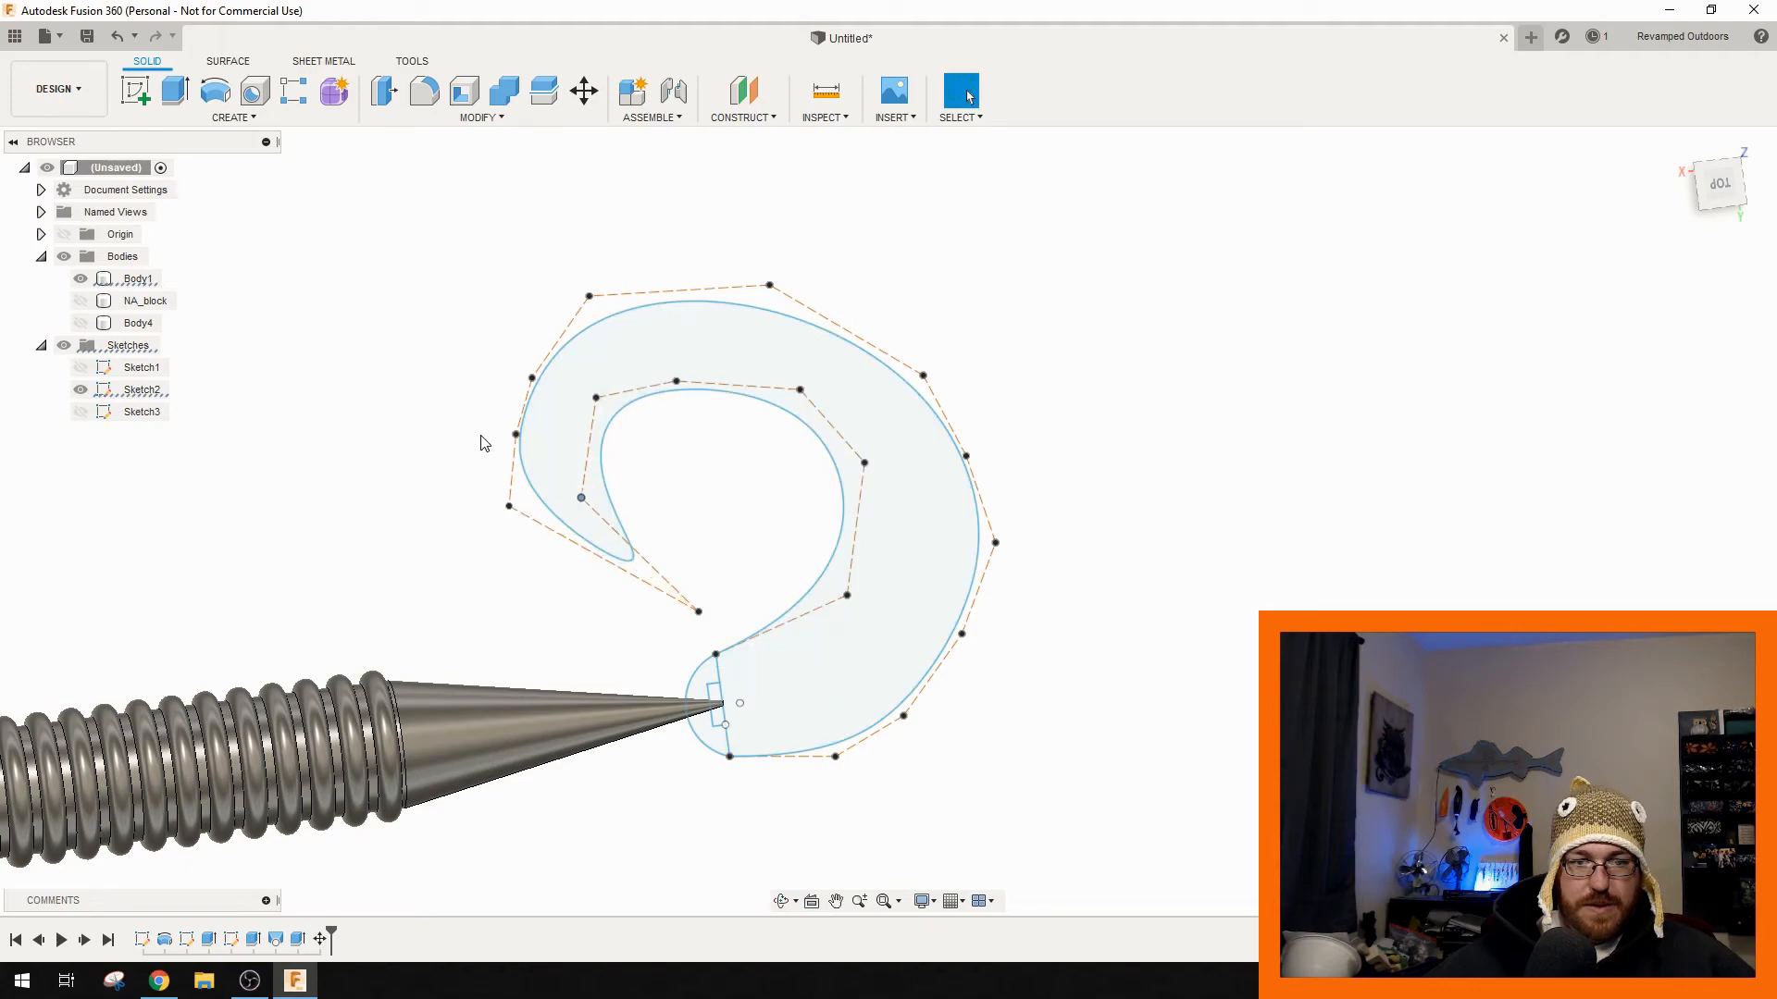
{"action": "left_click_drag", "start_coordinate": [518, 436], "coordinate": [540, 441]}
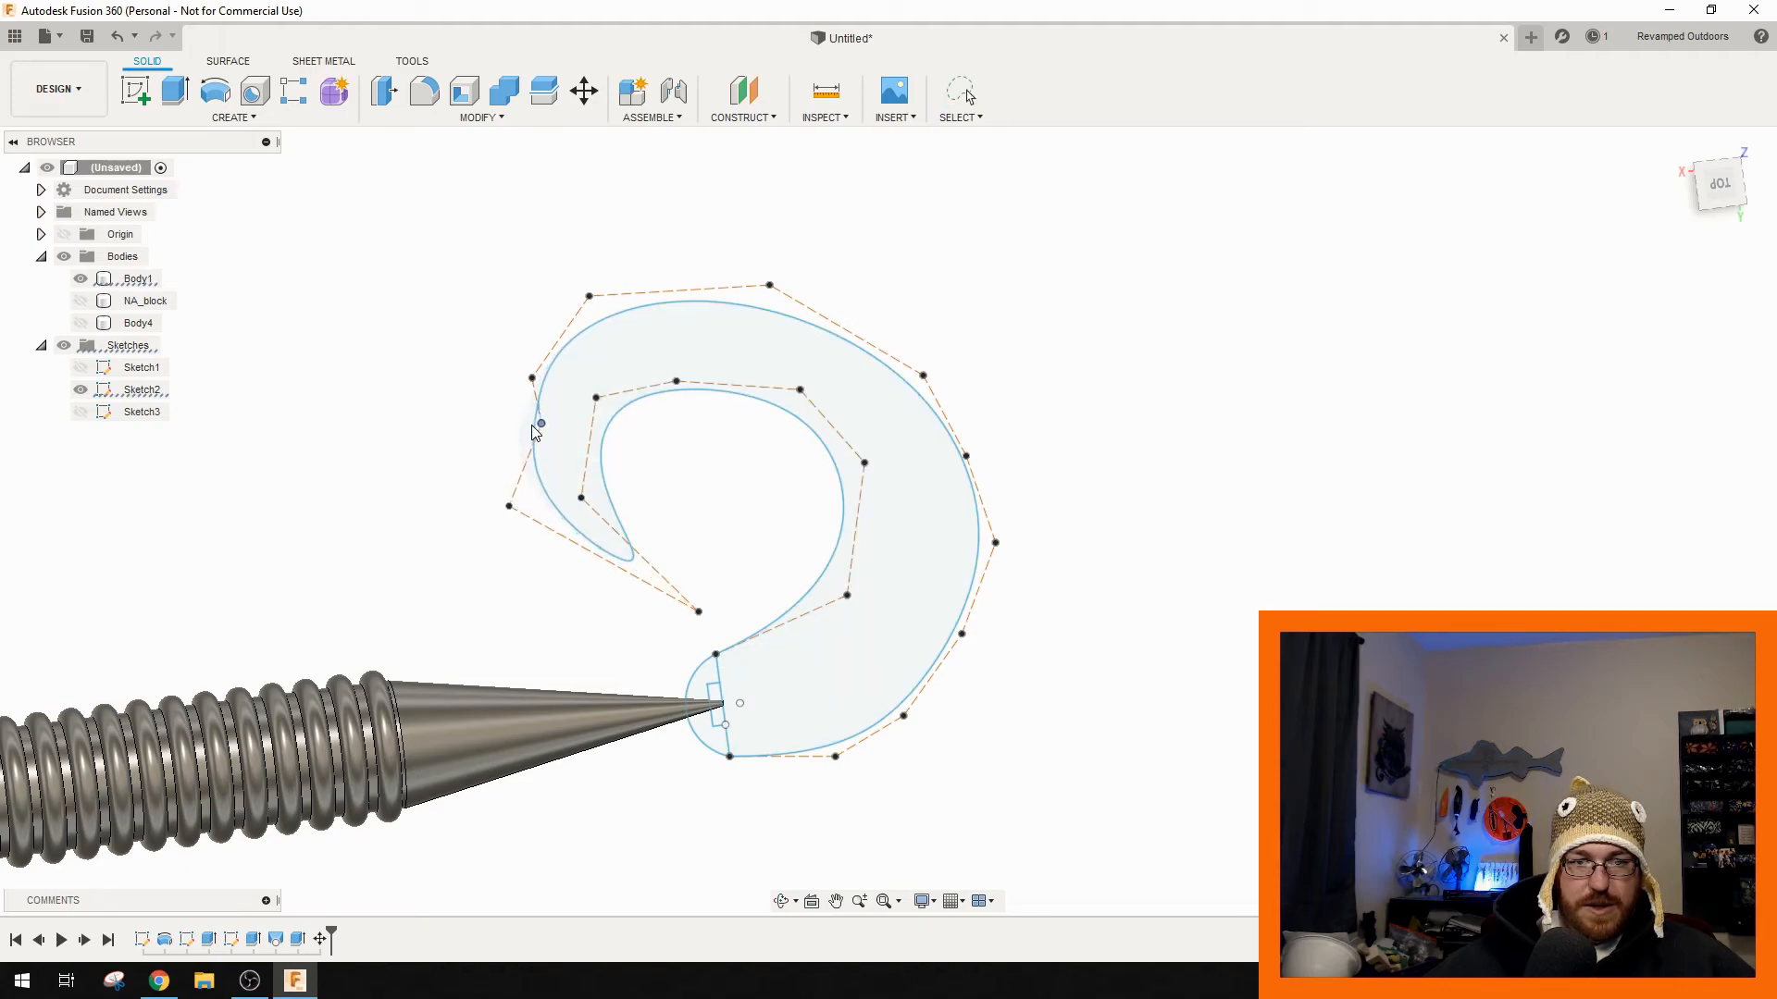
- Shift the outer control point above the curl's tip toward the arc's crest, then show the tail body and hide Sketch2
{"action": "left_click_drag", "start_coordinate": [590, 296], "coordinate": [625, 287]}
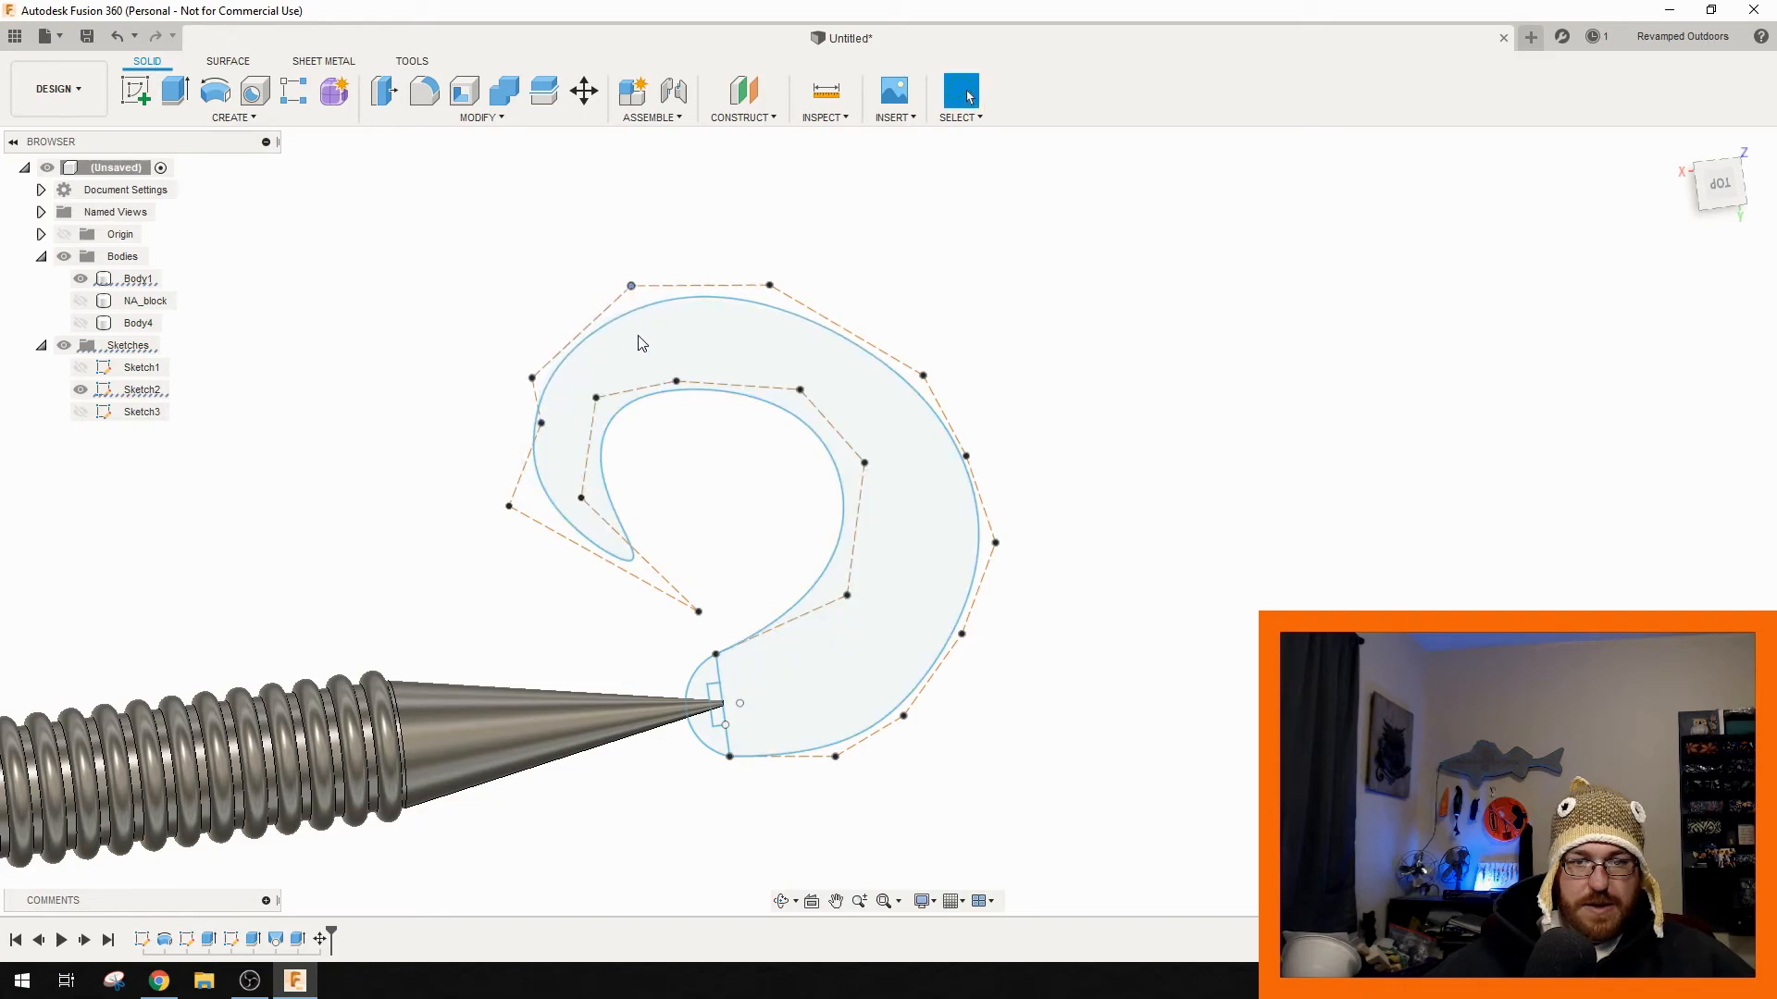
{"action": "scroll", "coordinate": [555, 552], "scroll_direction": "down", "scroll_amount": 3}
{"action": "left_click", "coordinate": [81, 324]}
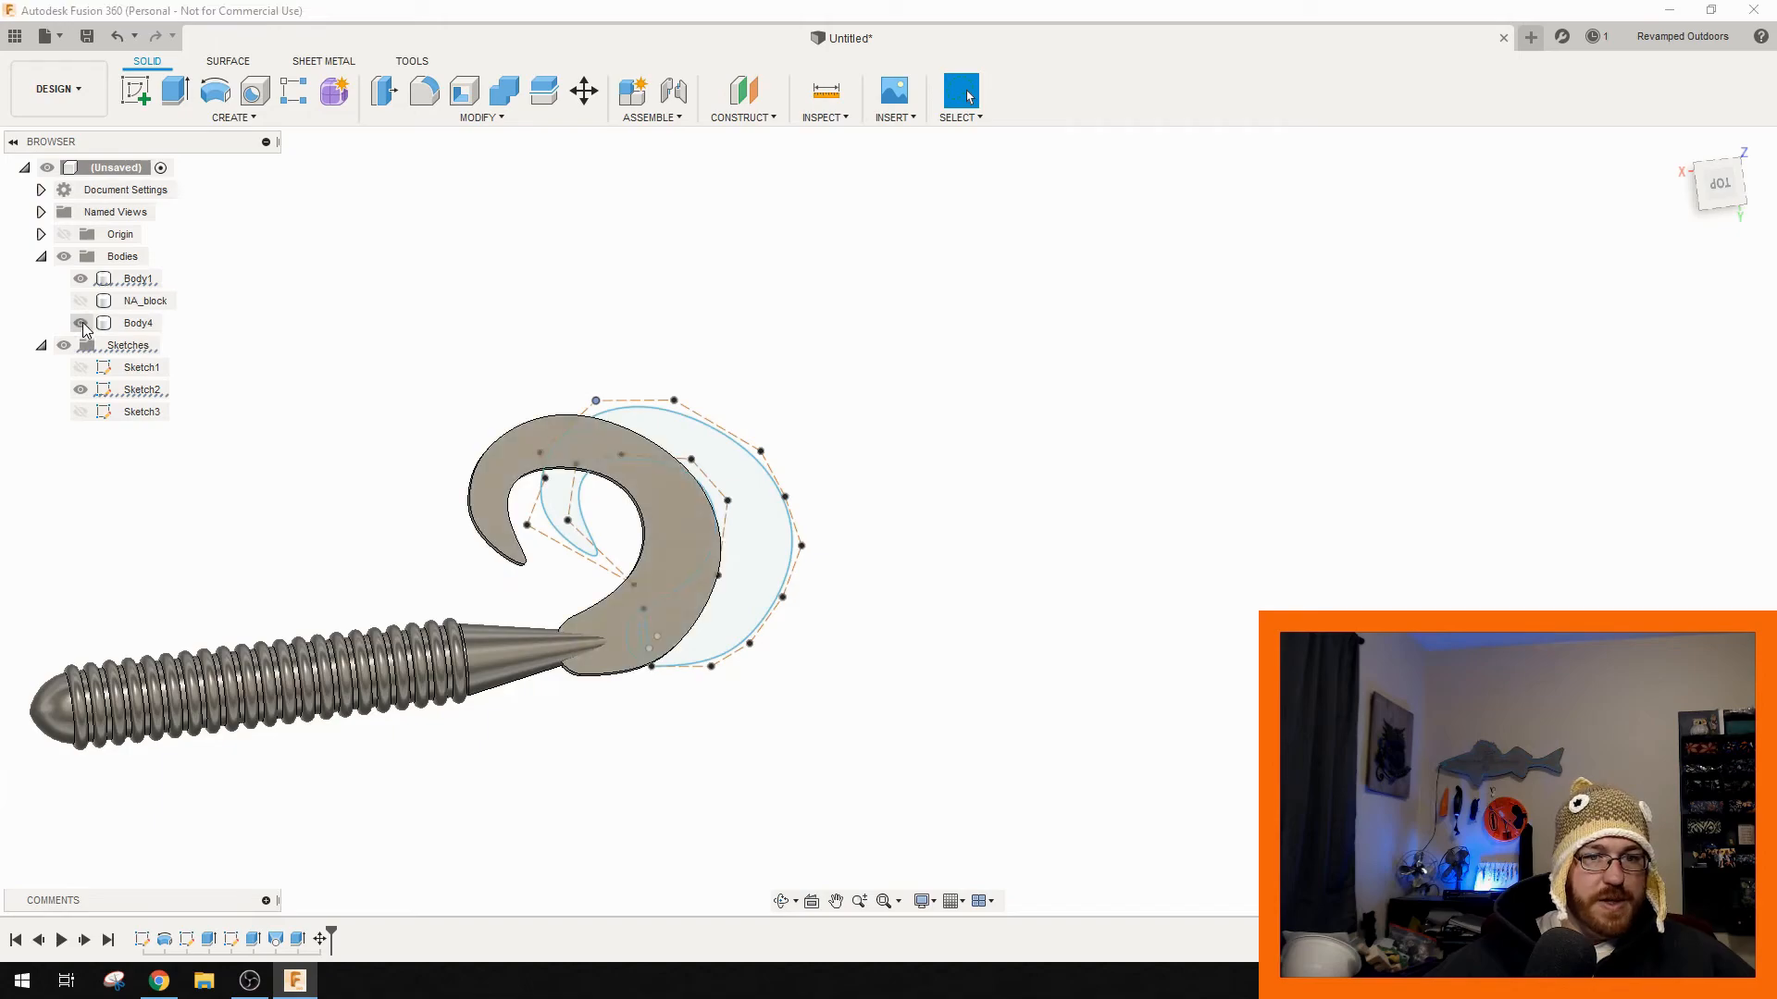
{"action": "scroll", "coordinate": [408, 583], "scroll_direction": "down", "scroll_amount": 2}
{"action": "middle_click_drag", "start_coordinate": [425, 551], "coordinate": [534, 494]}
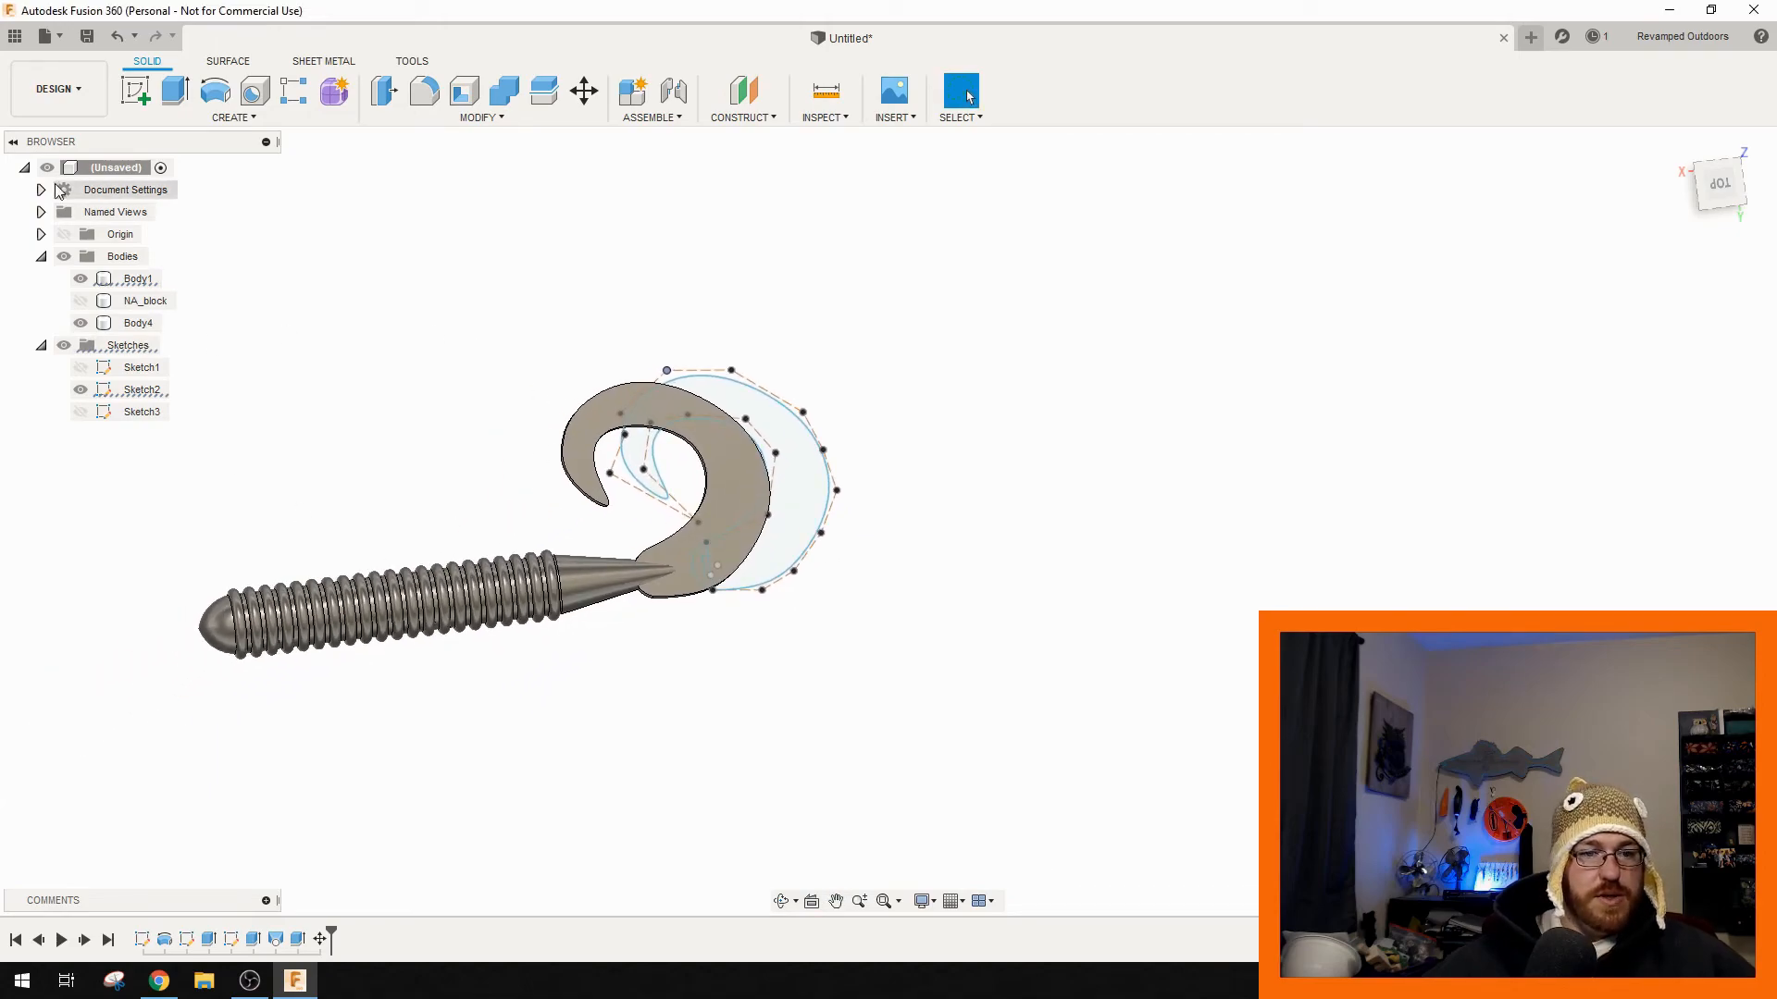
{"action": "left_click", "coordinate": [81, 390]}
{"action": "scroll", "coordinate": [725, 651], "scroll_direction": "down", "scroll_amount": 1}
{"action": "scroll", "coordinate": [634, 614], "scroll_direction": "up", "scroll_amount": 5}
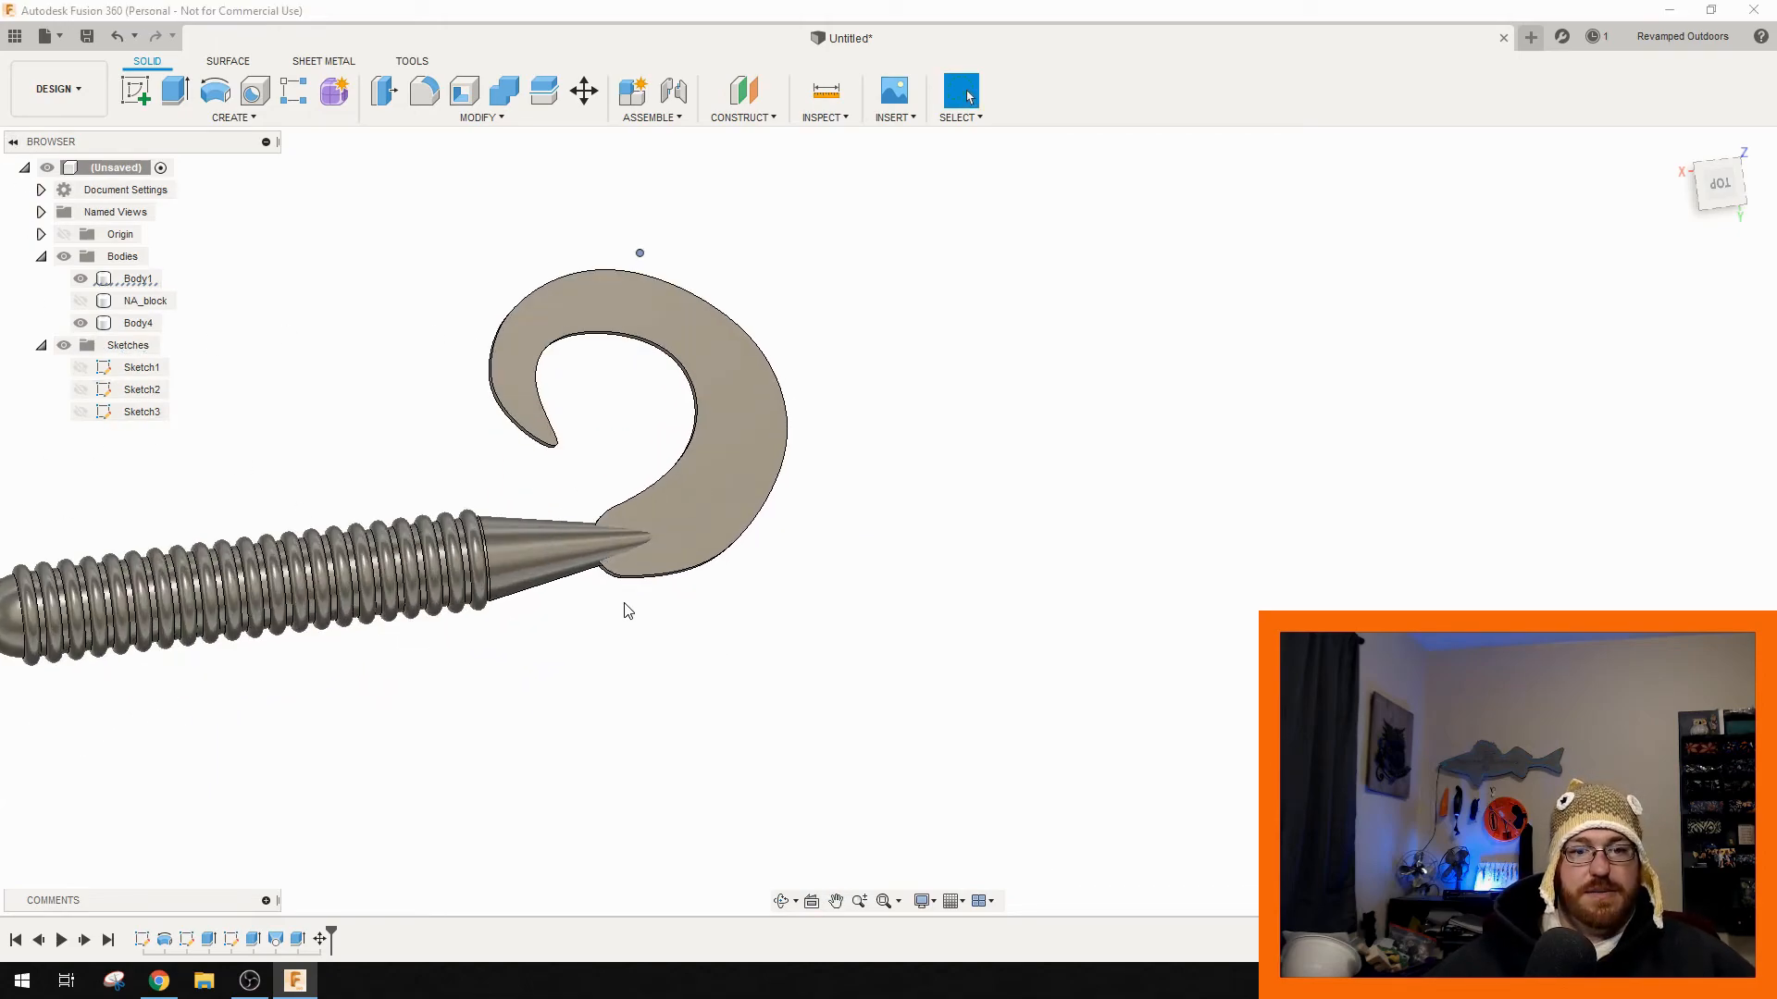
- Combine the curl tail with the ribbed body into a single body using the Join operation
{"action": "mouse_move", "coordinate": [614, 642]}
{"action": "middle_mouse_down", "text": "shift"}
{"action": "mouse_move", "coordinate": [599, 741]}
{"action": "mouse_move", "coordinate": [623, 635]}
{"action": "middle_mouse_up", "text": "shift"}
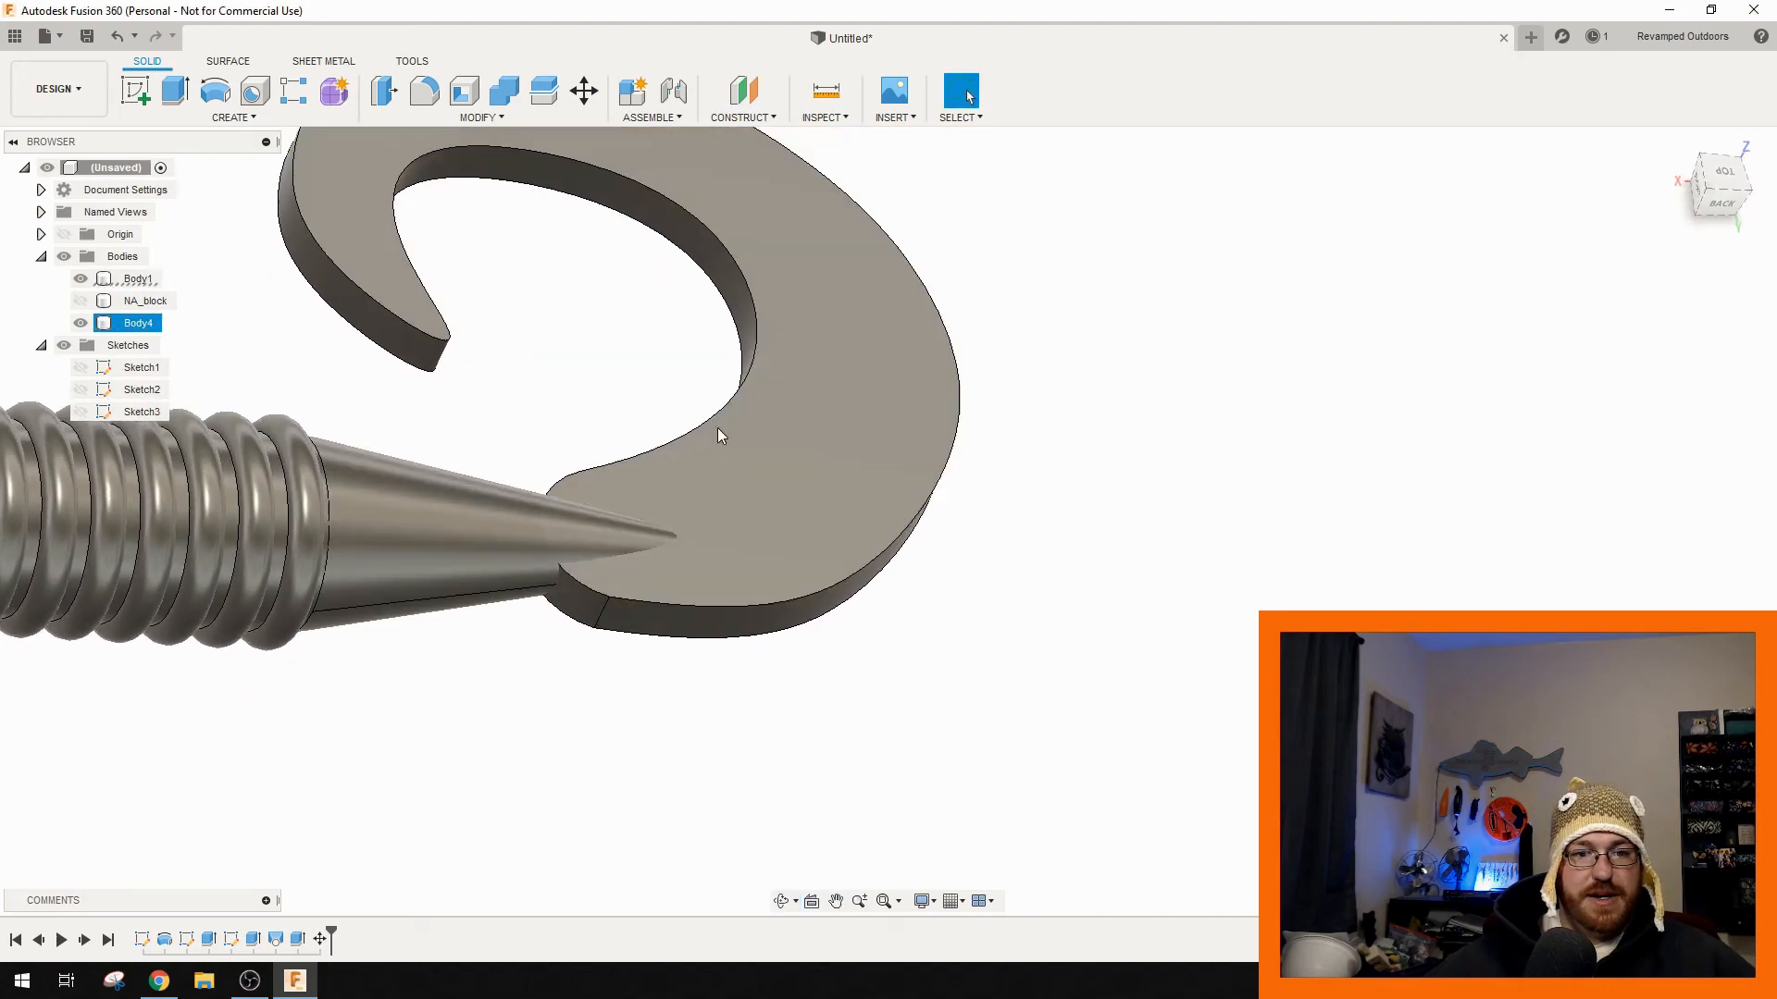
{"action": "left_click", "coordinate": [137, 323]}
{"action": "left_click", "coordinate": [137, 279], "text": "ctrl"}
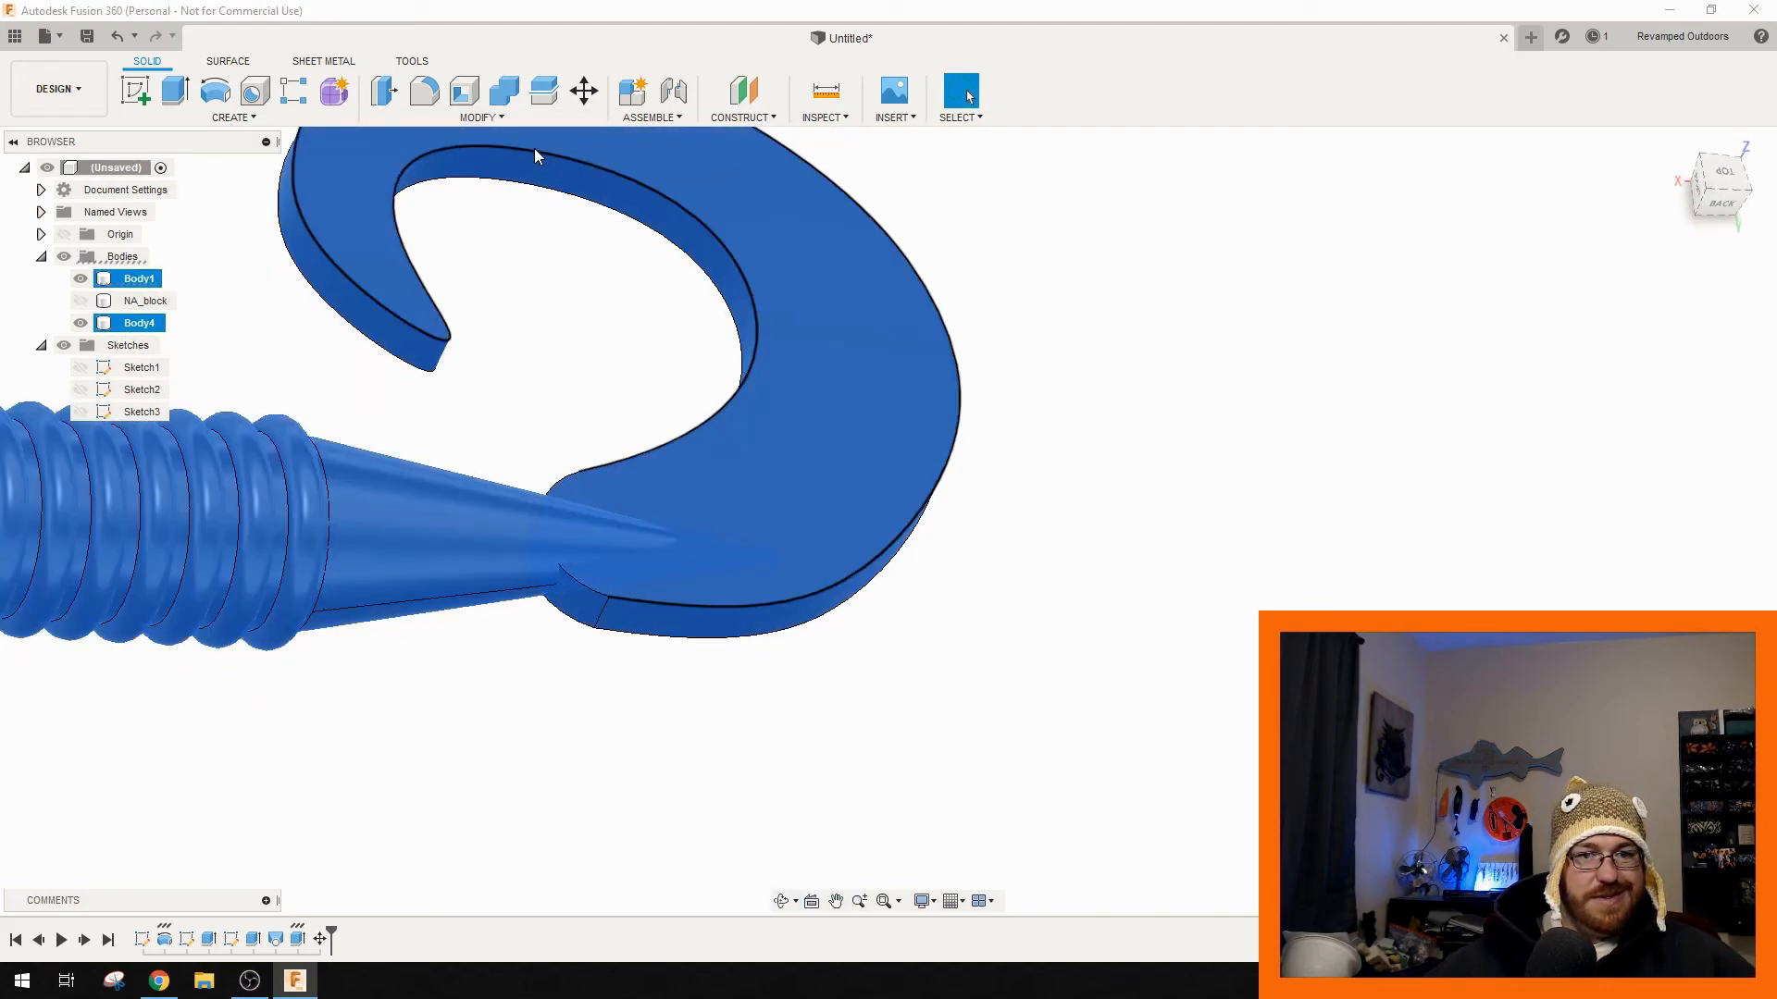
{"action": "left_click", "coordinate": [503, 116]}
{"action": "left_click", "coordinate": [412, 274]}
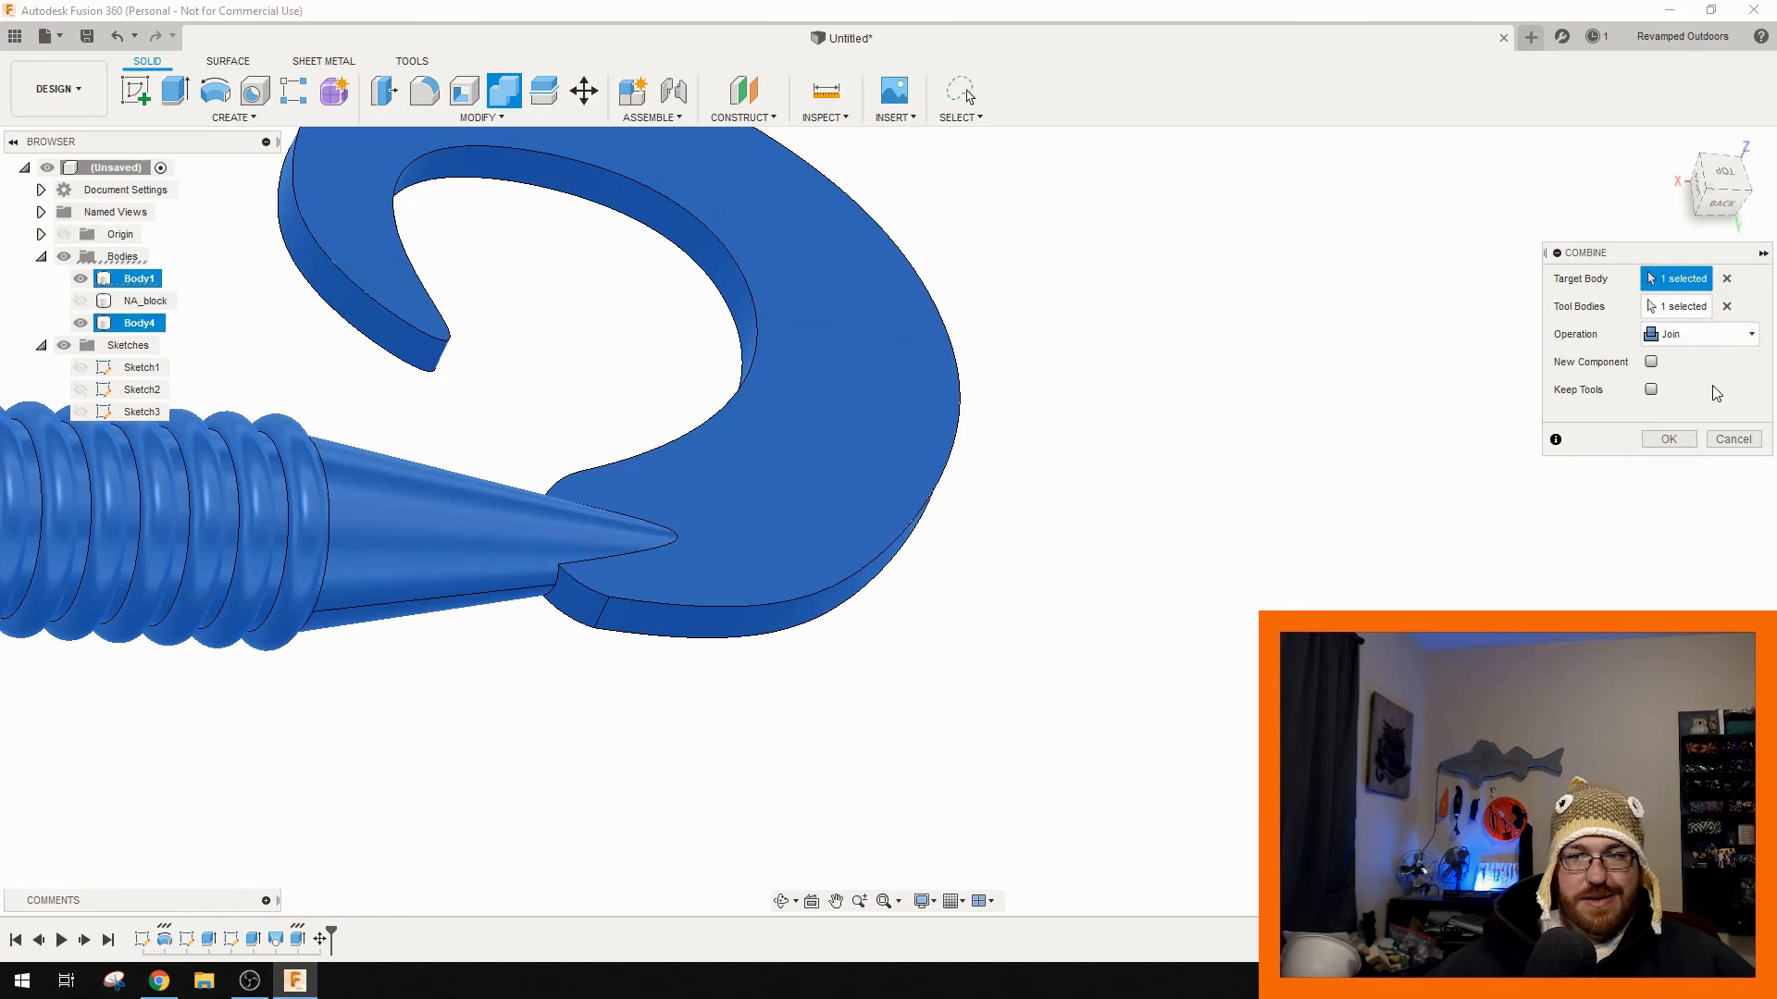
{"action": "left_click", "coordinate": [1679, 435]}
- Fillet the edges around the curl tail's two flat faces with a 0.99 mm constant radius
{"action": "scroll", "coordinate": [640, 569], "scroll_direction": "up", "scroll_amount": 8}
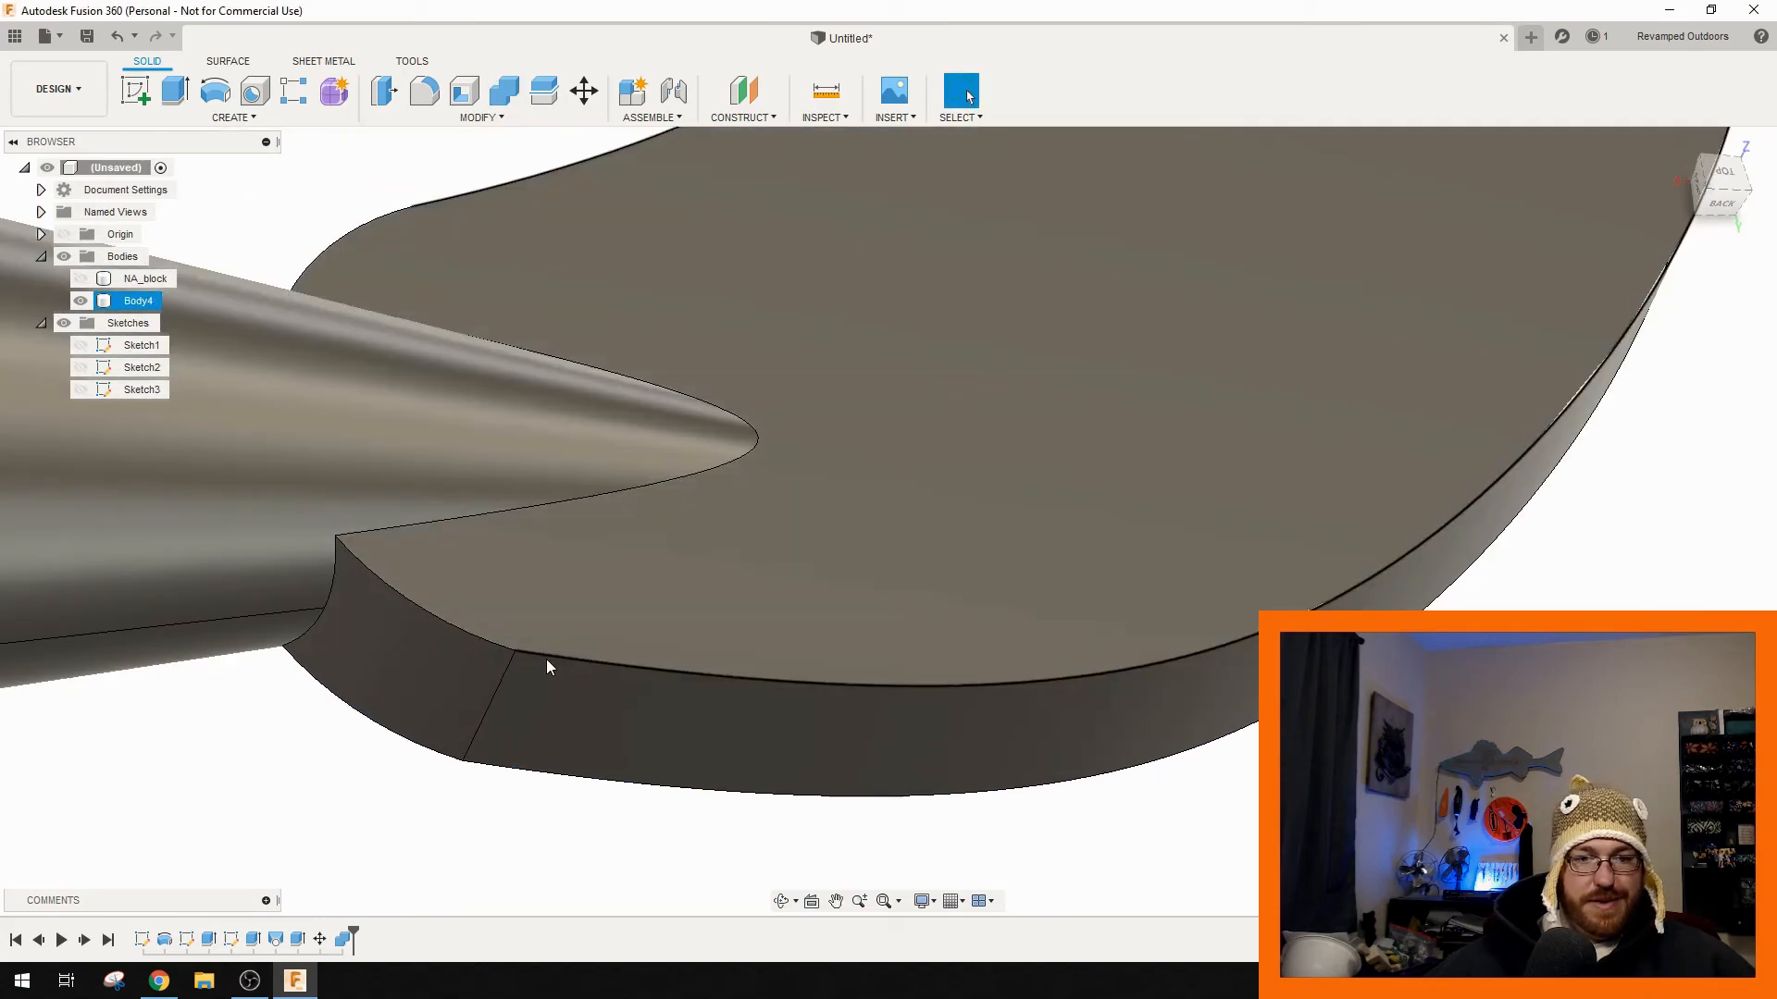
{"action": "middle_click_drag", "start_coordinate": [547, 667], "coordinate": [399, 783], "text": "shift"}
{"action": "scroll", "coordinate": [480, 716], "scroll_direction": "down", "scroll_amount": 5}
{"action": "middle_click_drag", "start_coordinate": [493, 718], "coordinate": [640, 669], "text": "shift"}
{"action": "left_click", "coordinate": [741, 633]}
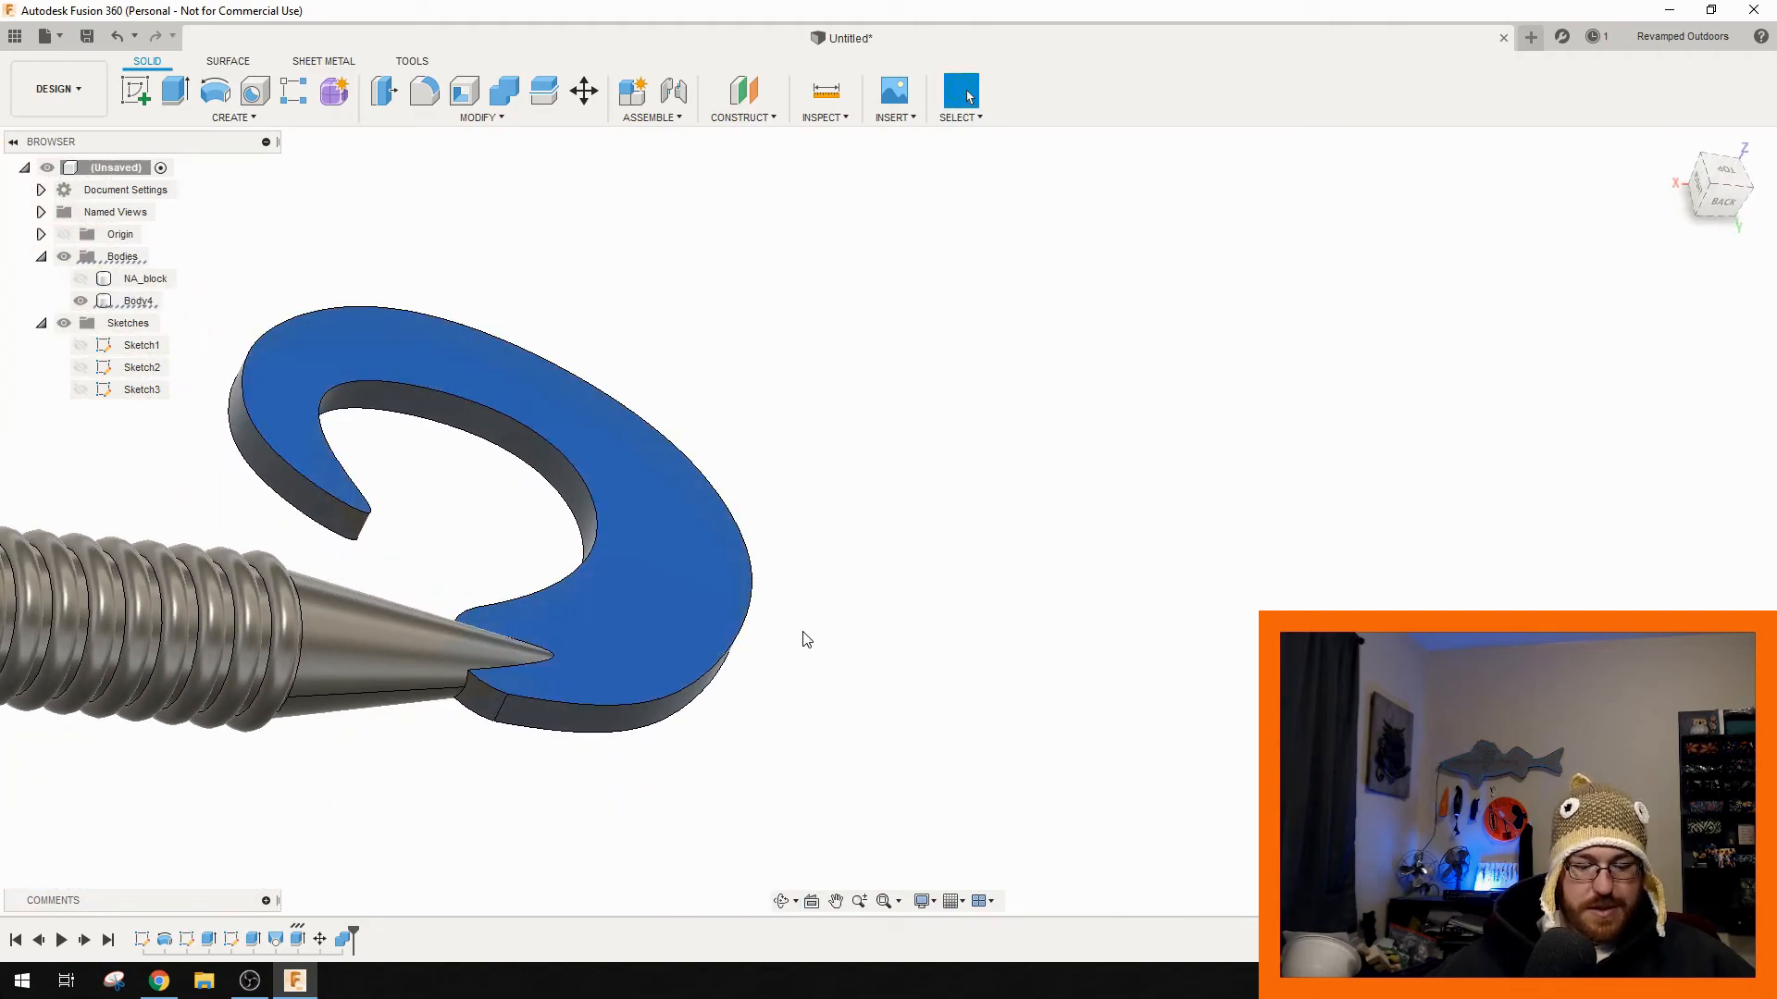
{"action": "type", "text": "f"}
{"action": "type", "text": ".6"}
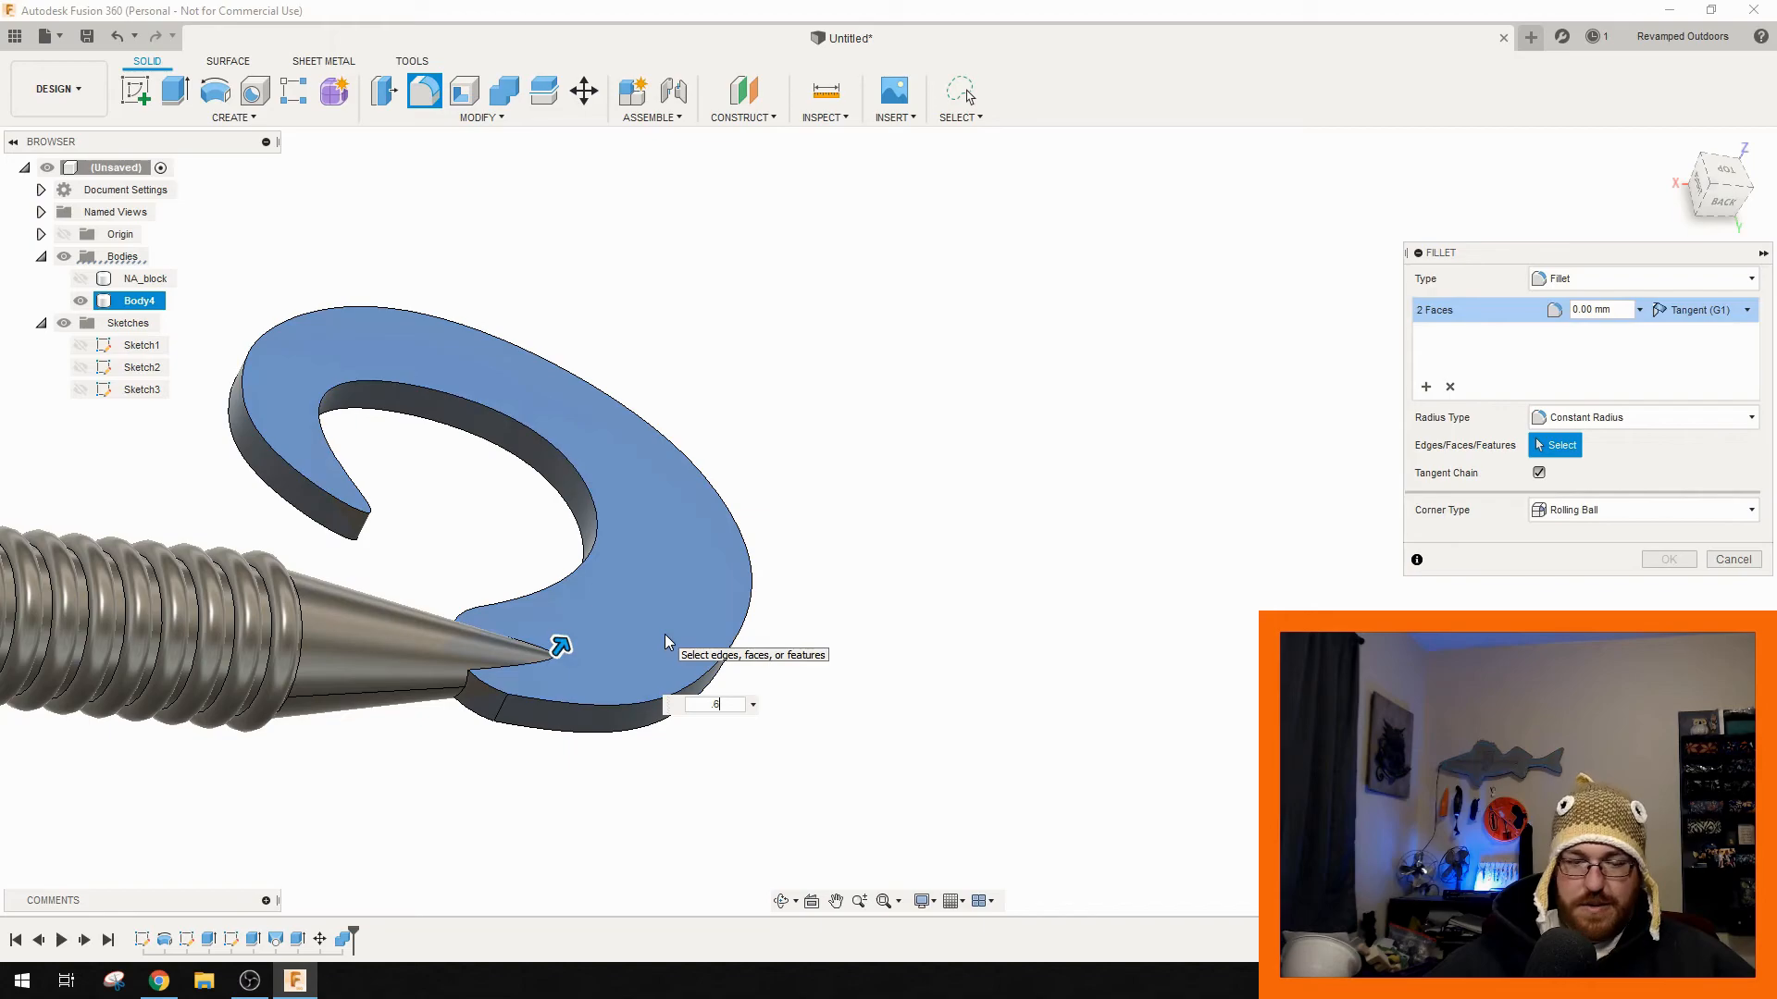
{"action": "mouse_move", "coordinate": [467, 724]}
{"action": "middle_mouse_down", "text": "shift"}
{"action": "mouse_move", "coordinate": [445, 820]}
{"action": "mouse_move", "coordinate": [484, 718]}
{"action": "mouse_move", "coordinate": [443, 734]}
{"action": "middle_mouse_up", "text": "shift"}
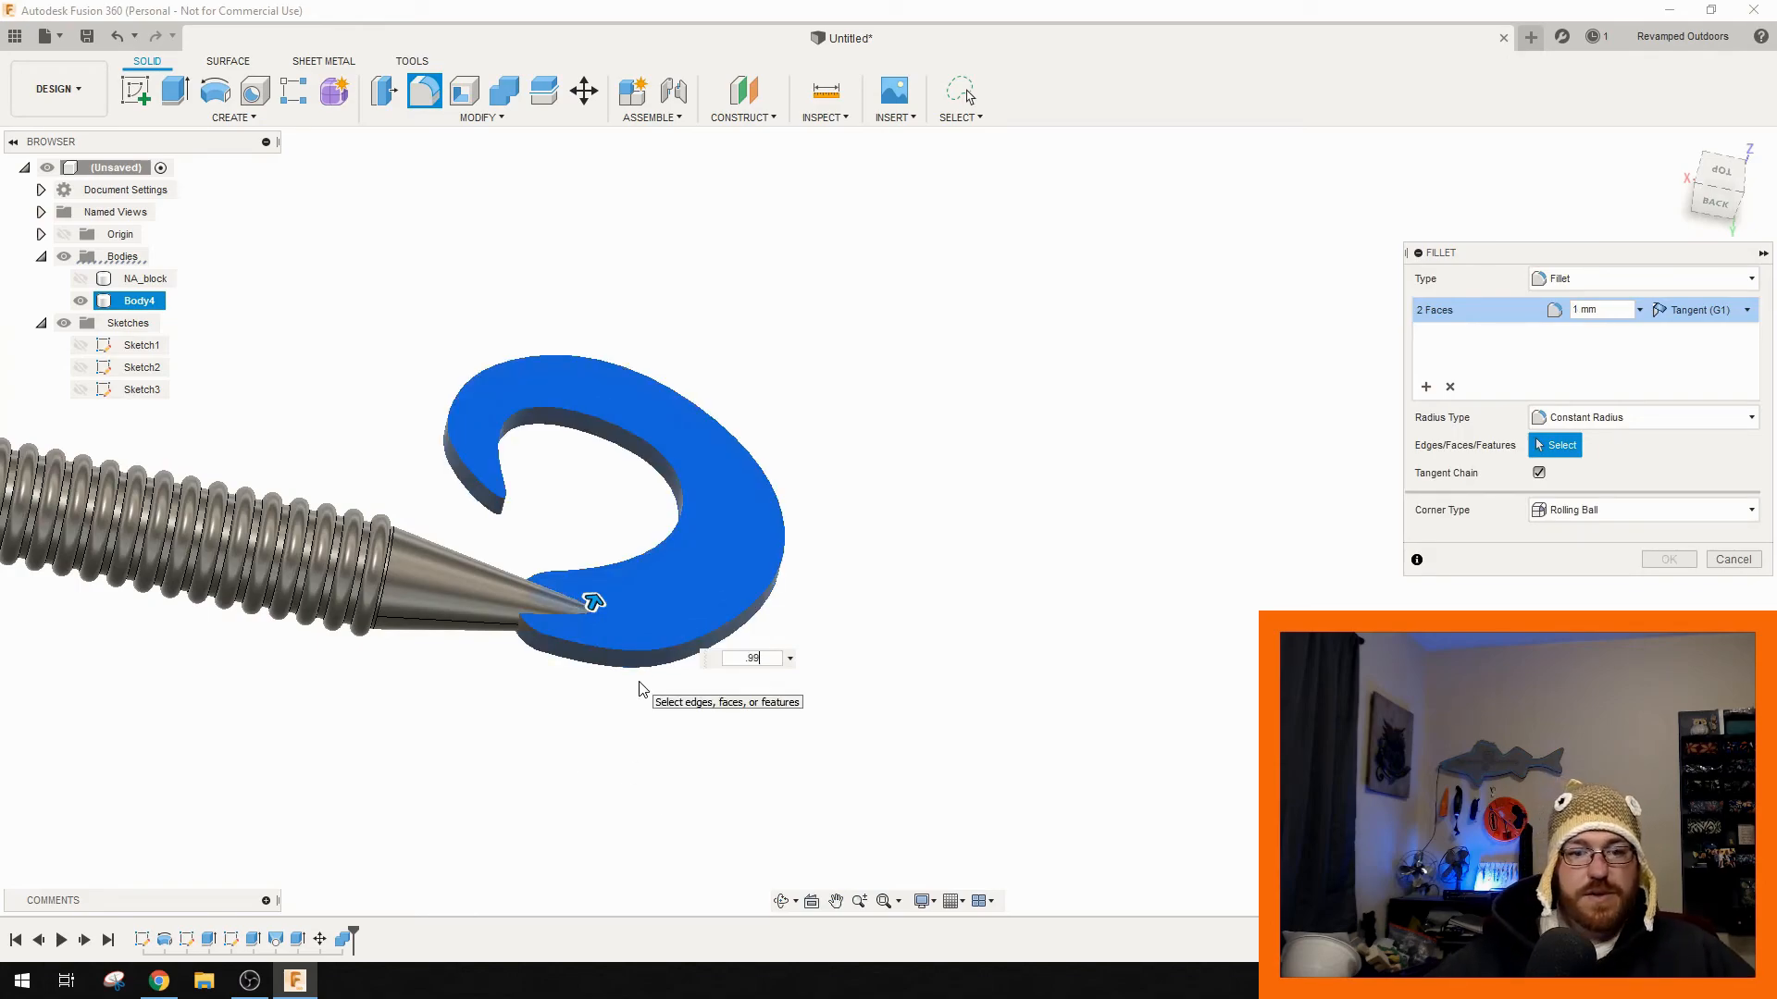
{"action": "scroll", "coordinate": [672, 700], "scroll_direction": "down", "scroll_amount": 3}
{"action": "middle_click_drag", "start_coordinate": [669, 702], "coordinate": [815, 611]}
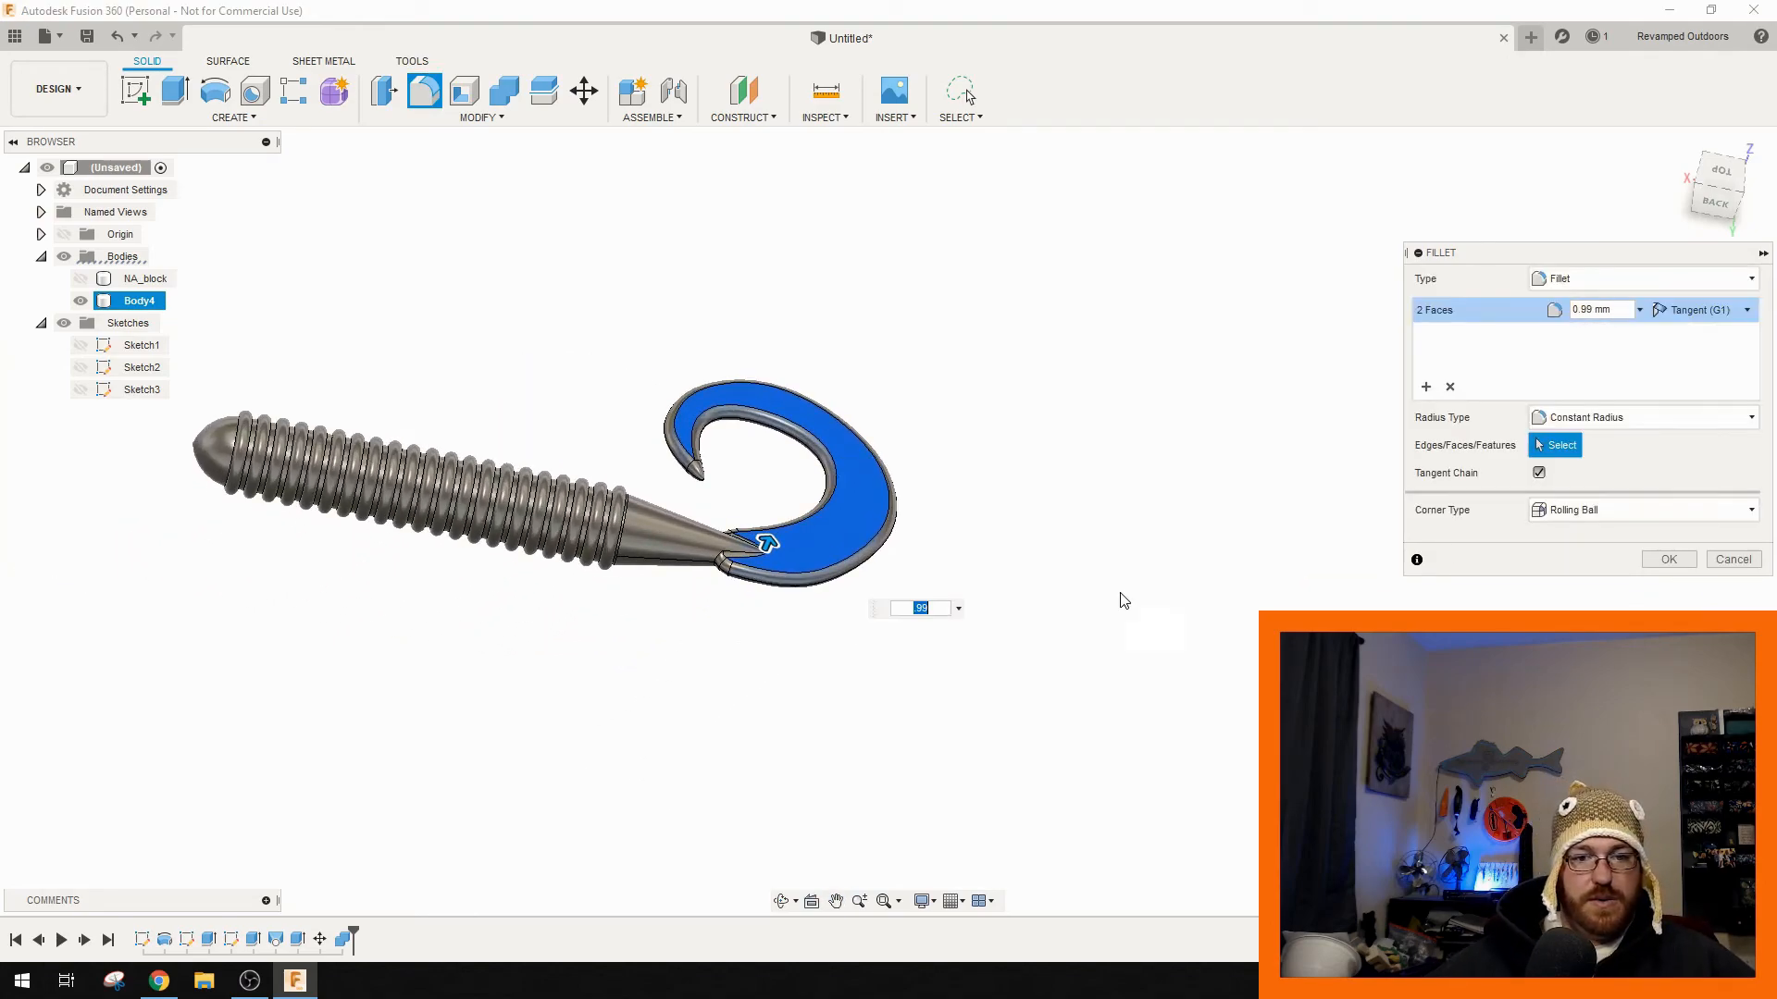
{"action": "left_click", "coordinate": [1669, 560]}
- Show Sketch2, move a control point on the curl's lower outer side outward, and hide the sketch again
{"action": "middle_click_drag", "start_coordinate": [678, 698], "coordinate": [815, 767], "text": "shift"}
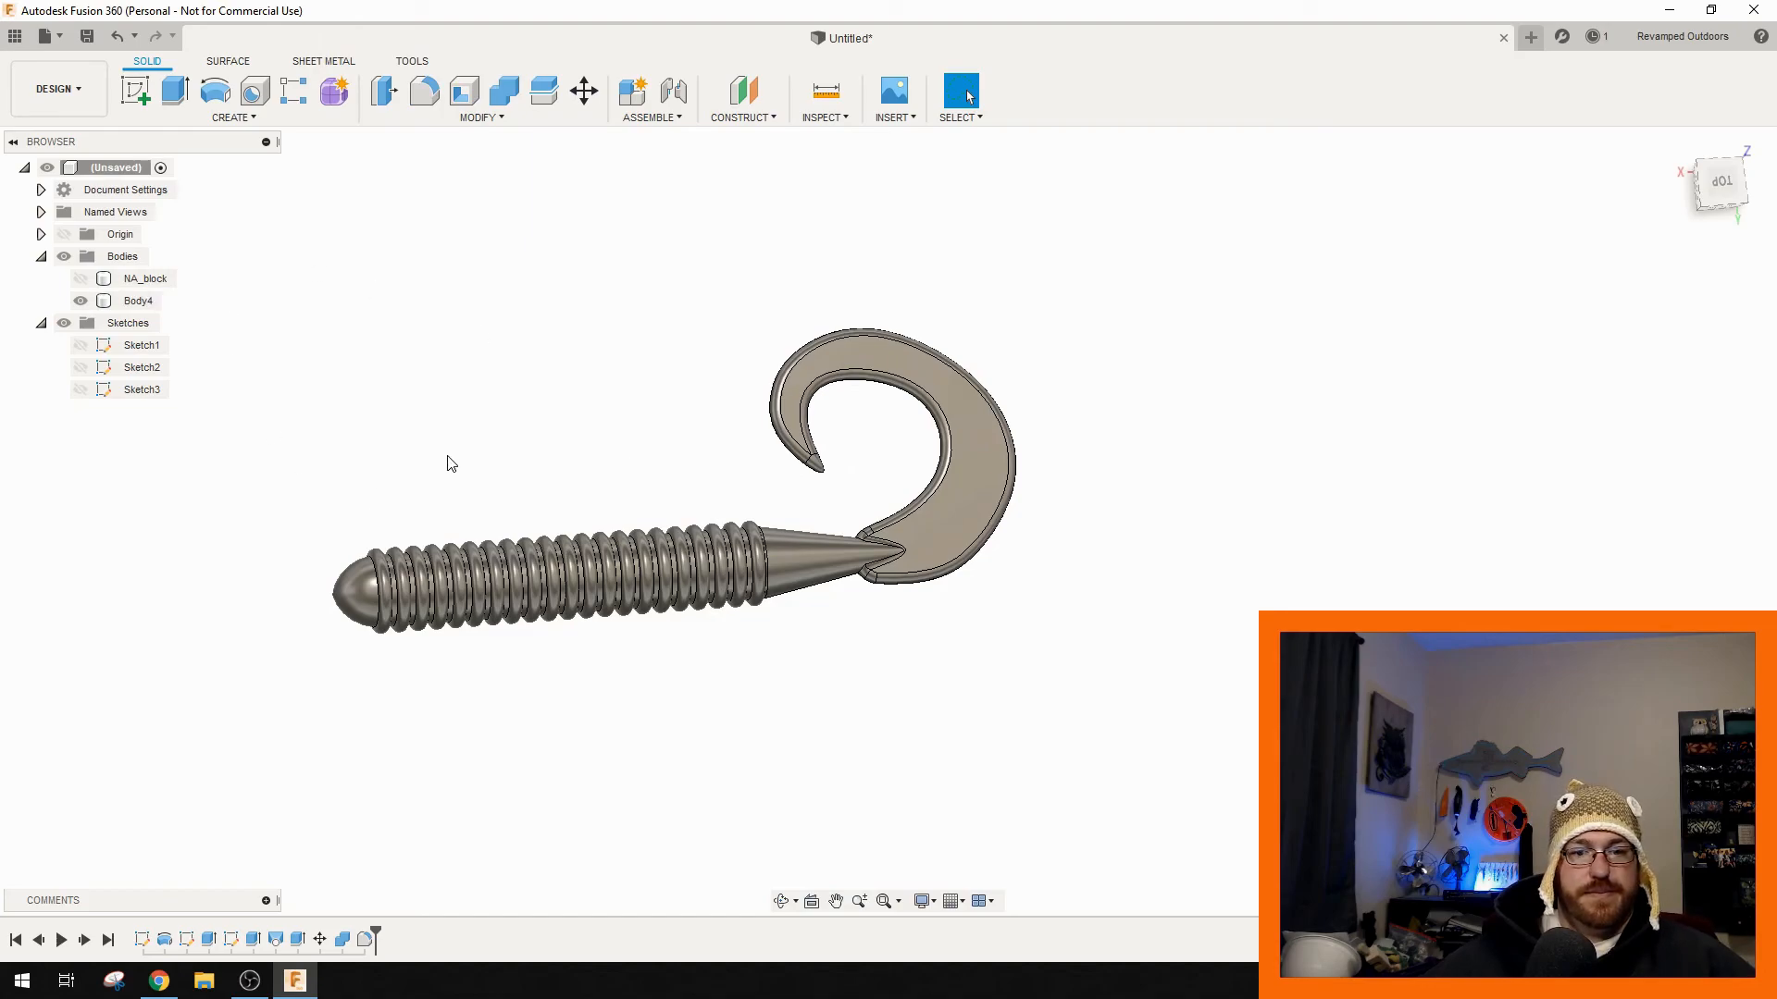
{"action": "middle_click_drag", "start_coordinate": [476, 465], "coordinate": [525, 403]}
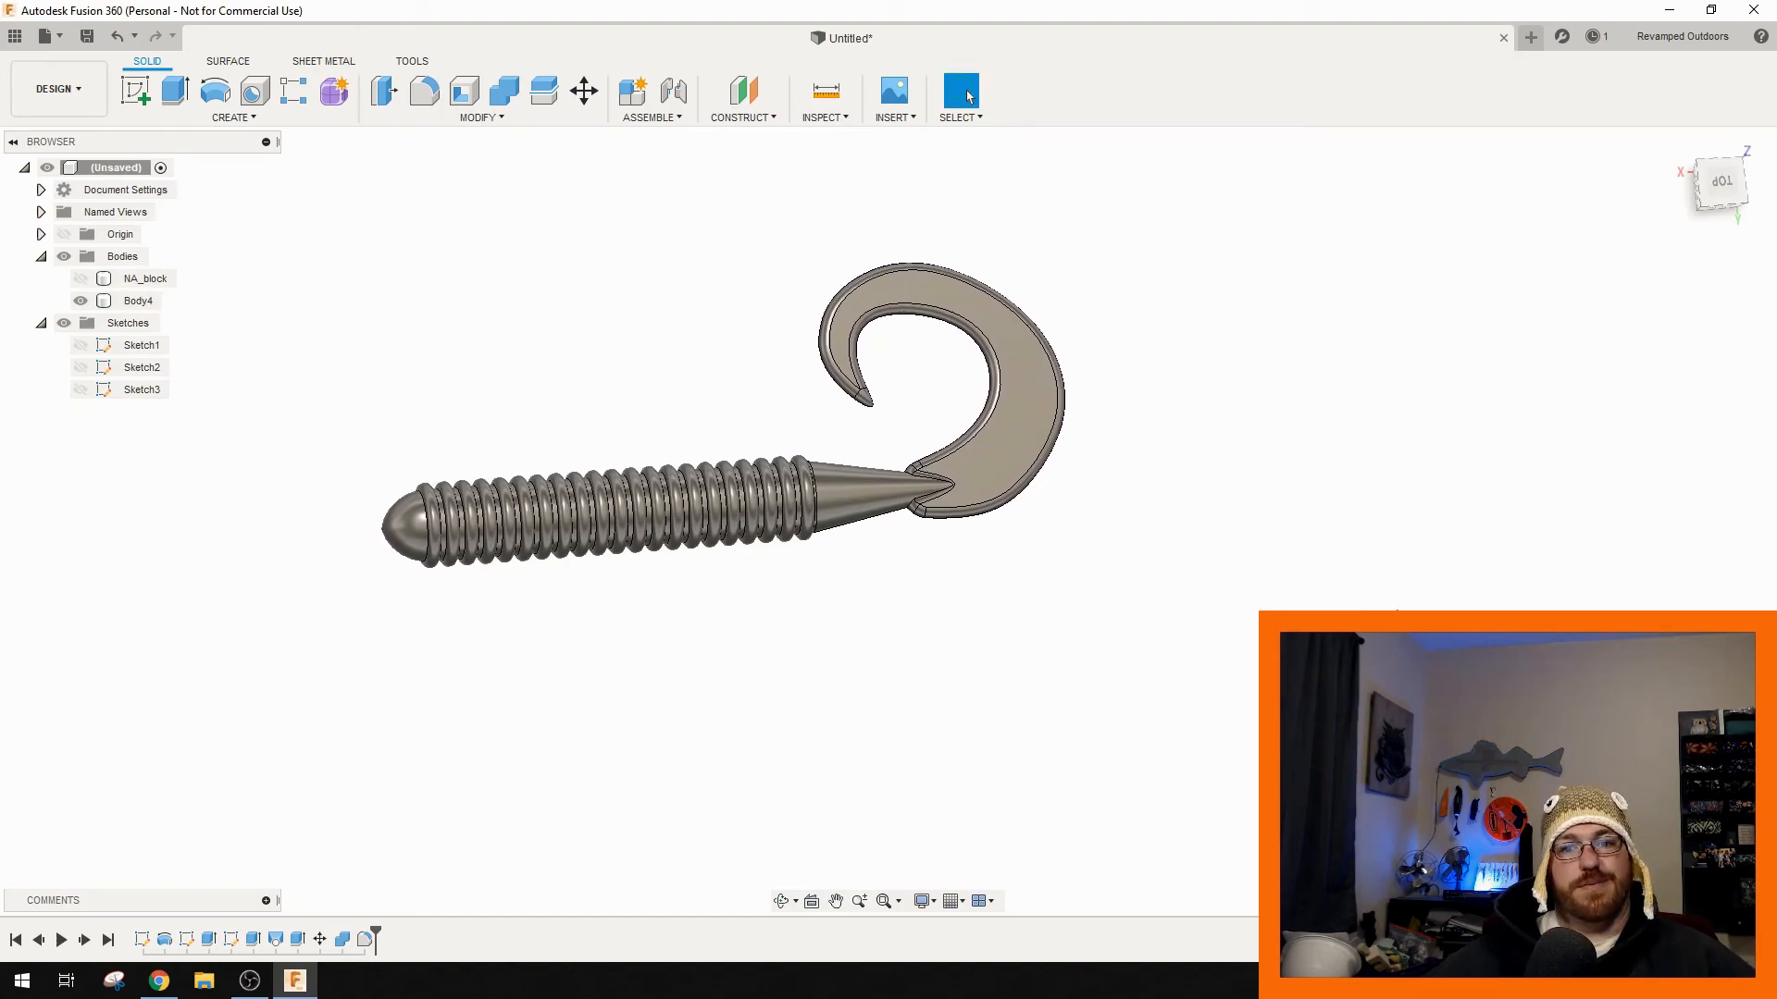
{"action": "left_click", "coordinate": [81, 368]}
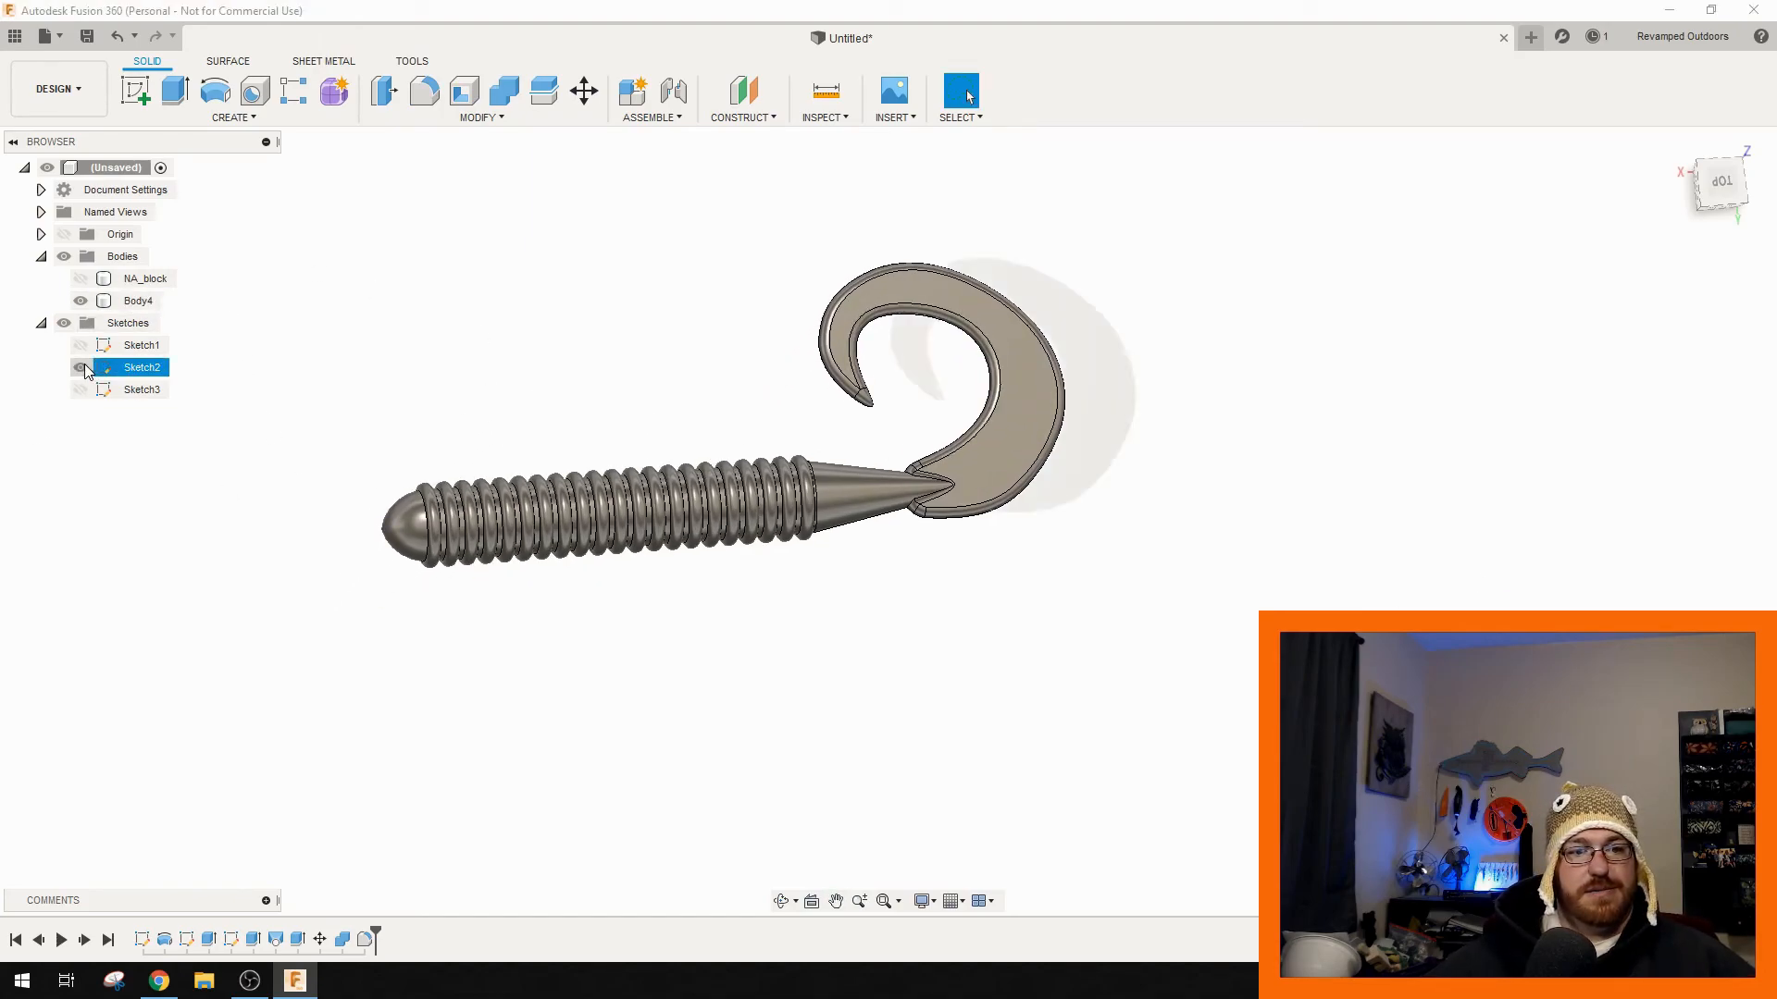
{"action": "left_click_drag", "start_coordinate": [1126, 452], "coordinate": [1141, 460]}
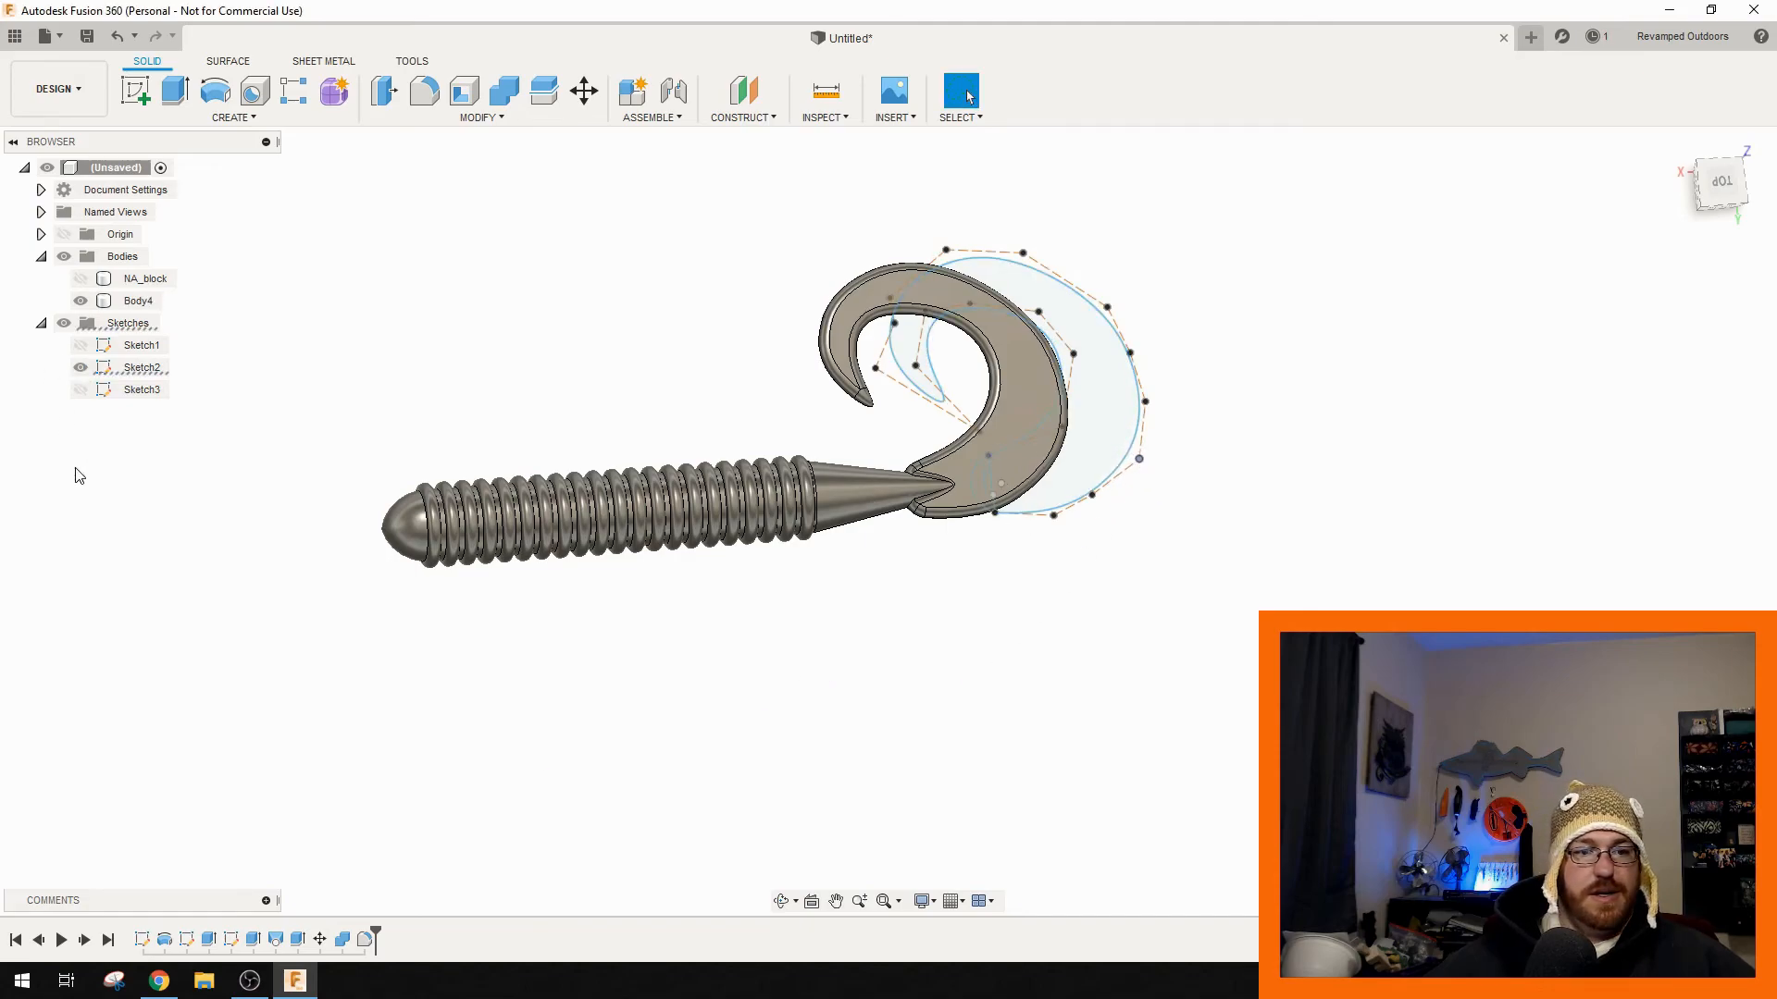
{"action": "left_click", "coordinate": [85, 301]}
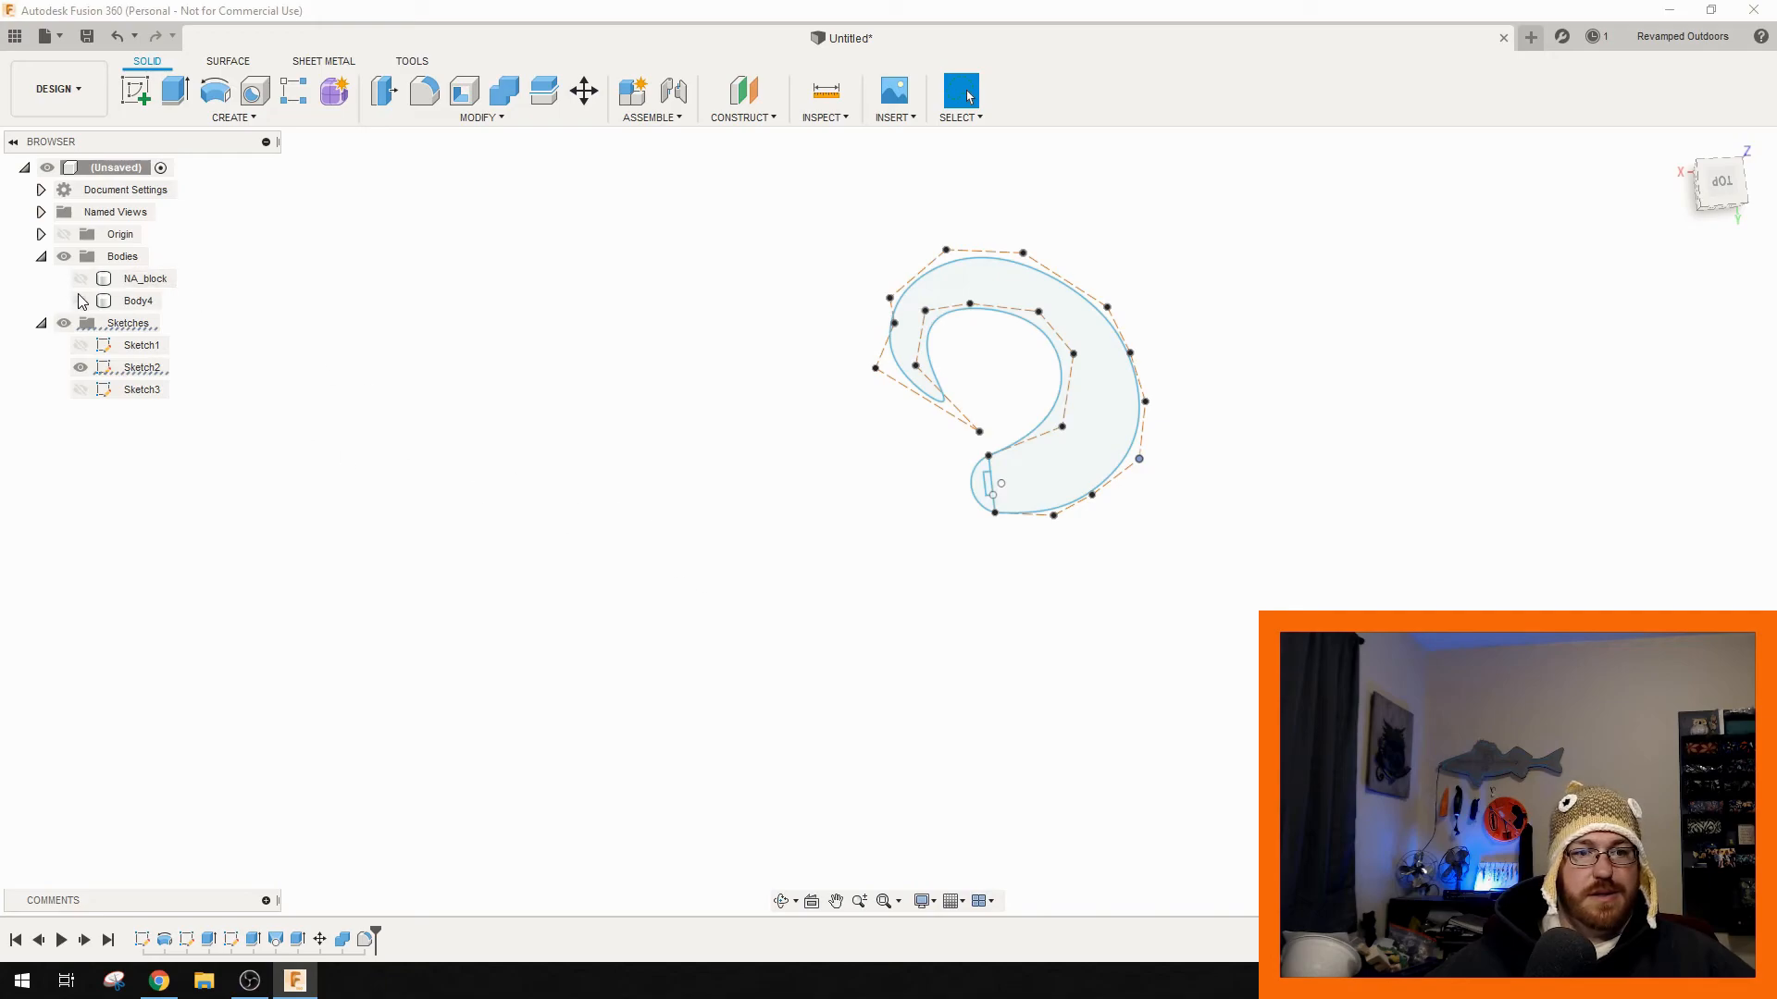
{"action": "left_click", "coordinate": [81, 300]}
{"action": "left_click", "coordinate": [80, 368]}
{"action": "middle_click_drag", "start_coordinate": [1164, 602], "coordinate": [1067, 694]}
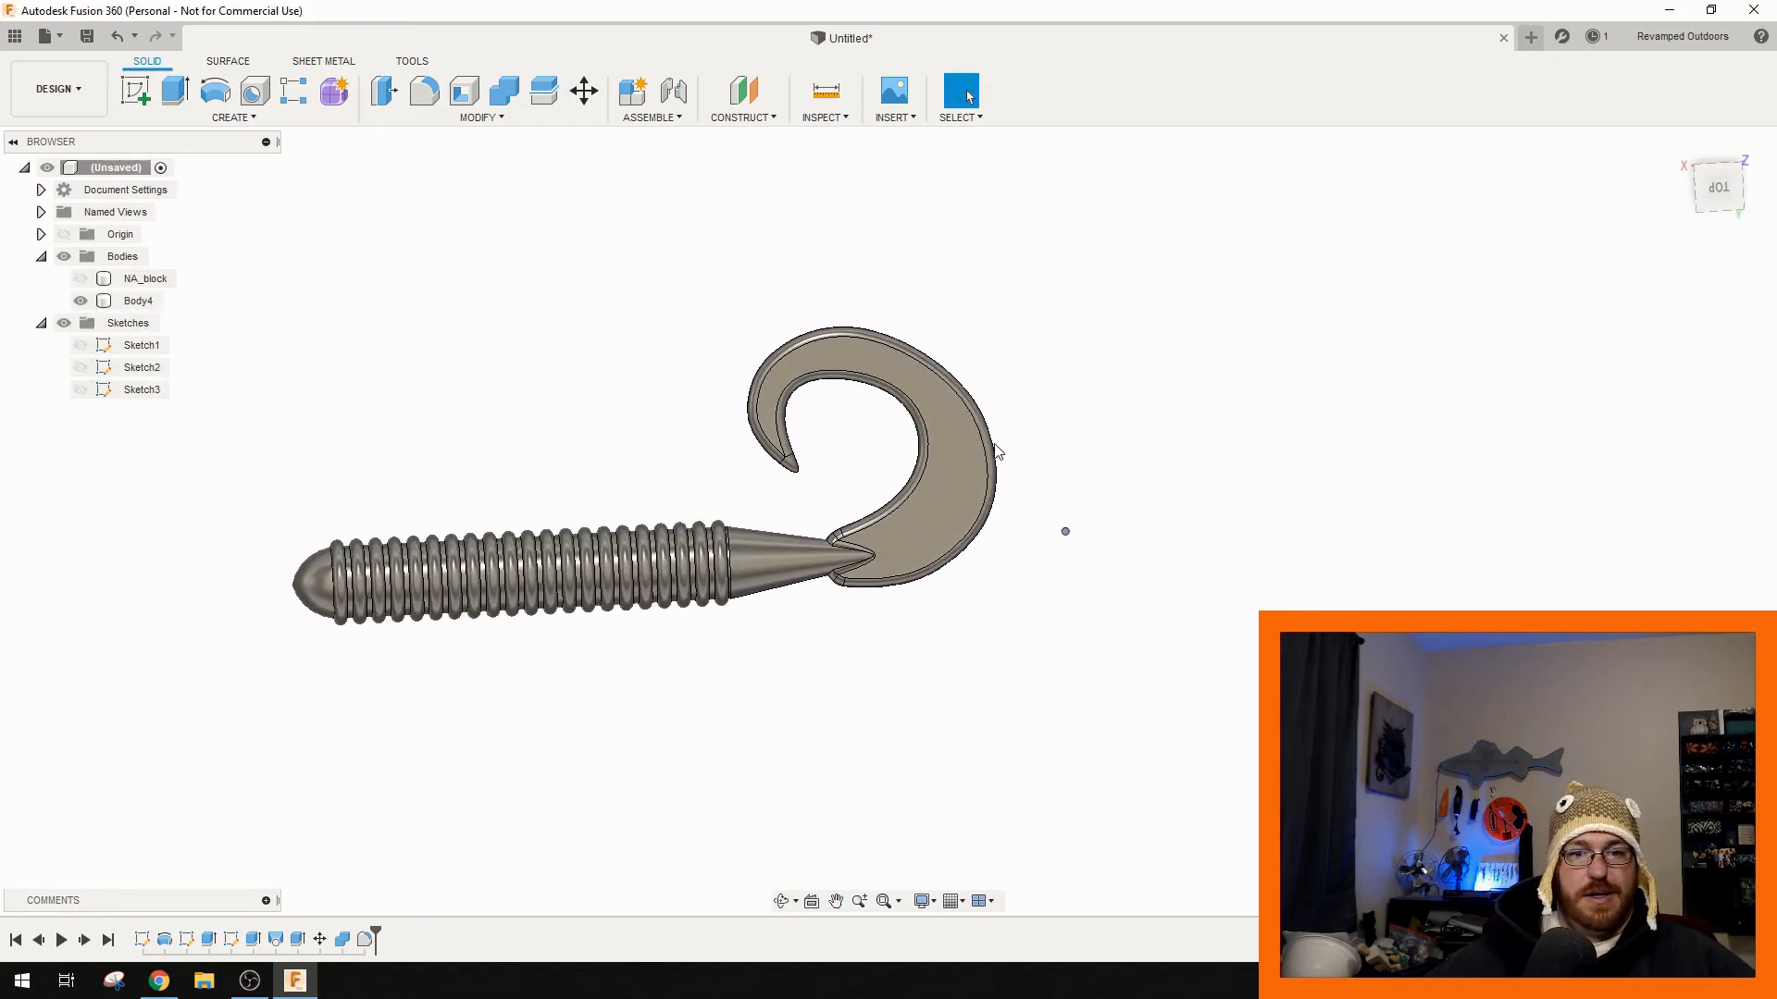
- With Sketch2 shown, adjust the control points on the curl's upper outer side to round its outline, then hide the sketch
{"action": "left_click", "coordinate": [81, 367]}
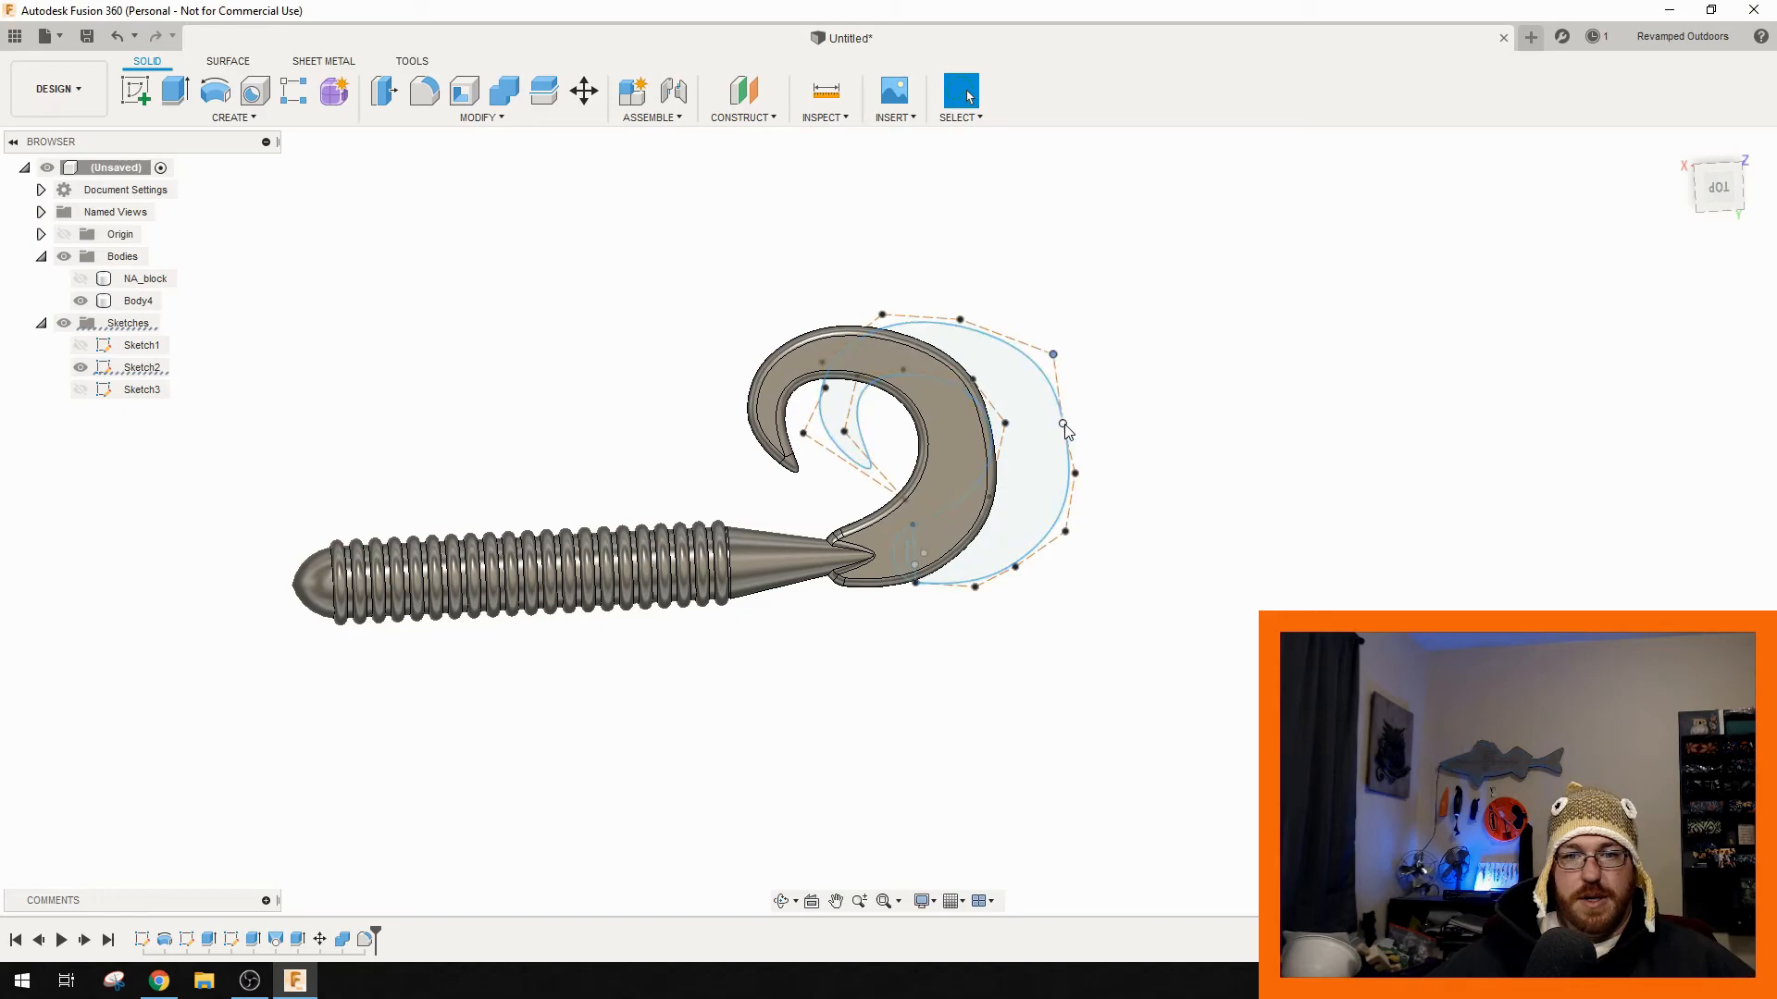
{"action": "left_click_drag", "start_coordinate": [1062, 422], "coordinate": [1075, 421]}
{"action": "left_click_drag", "start_coordinate": [1053, 354], "coordinate": [1041, 355]}
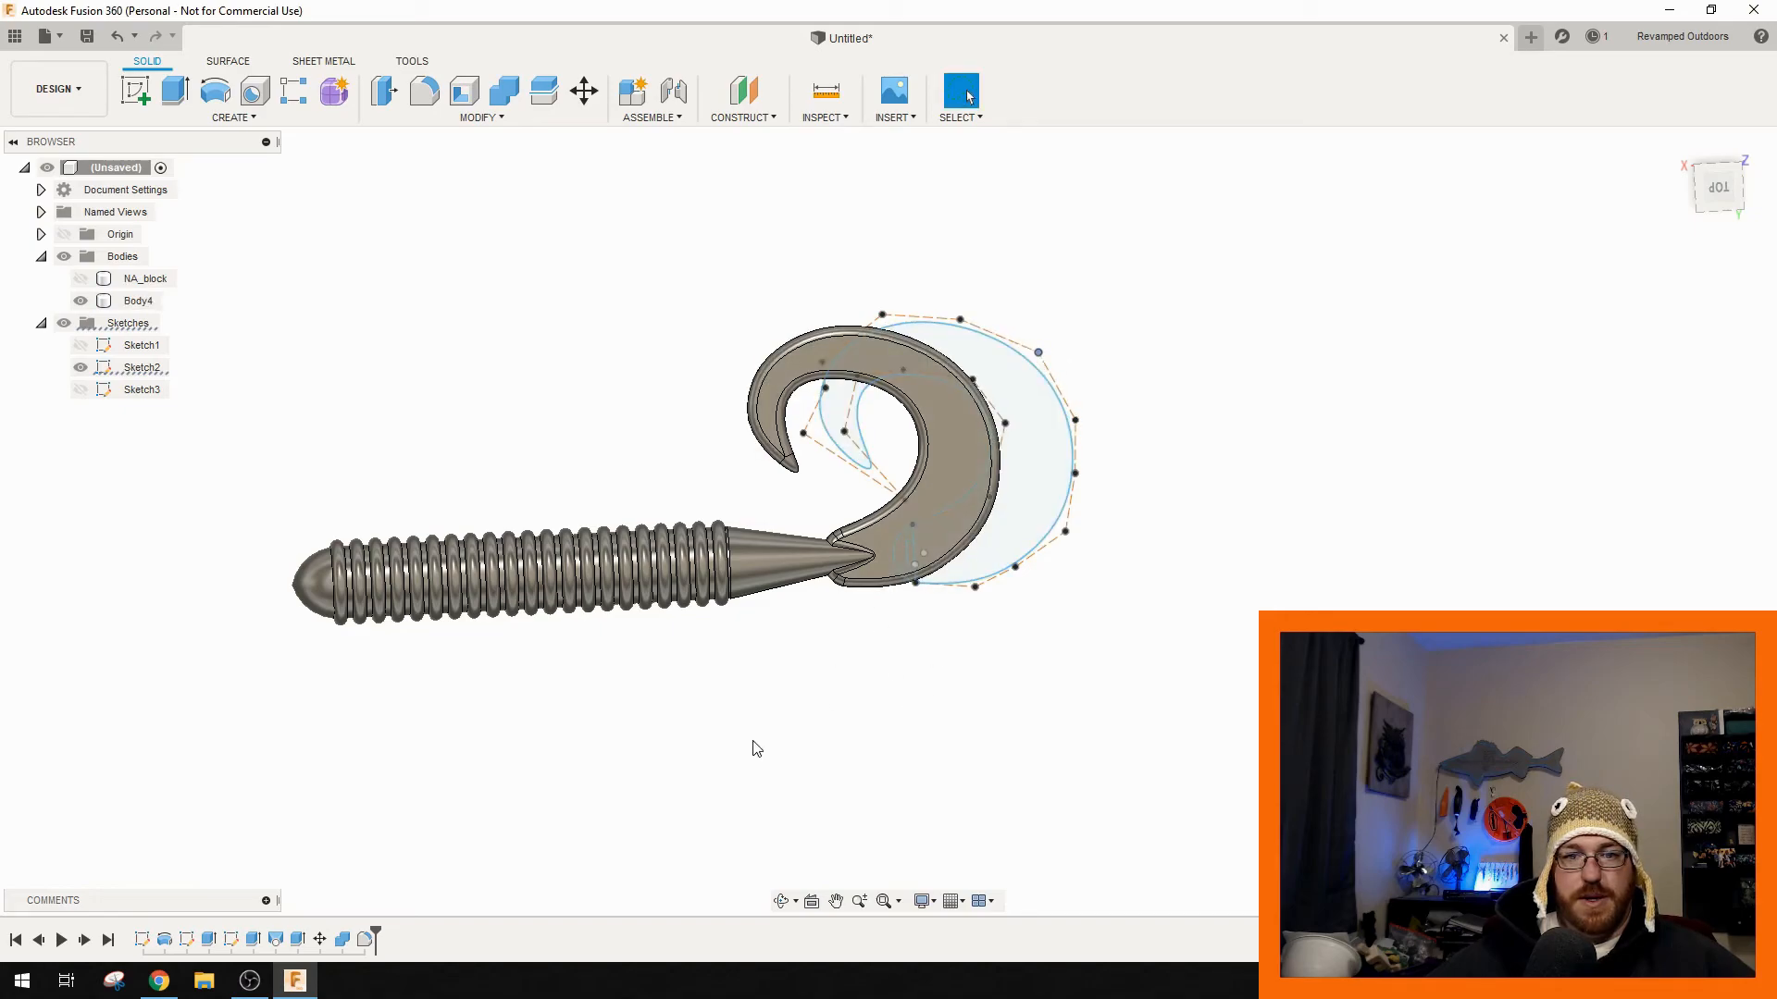
{"action": "left_click", "coordinate": [80, 367]}
{"action": "middle_click_drag", "start_coordinate": [694, 663], "coordinate": [902, 595]}
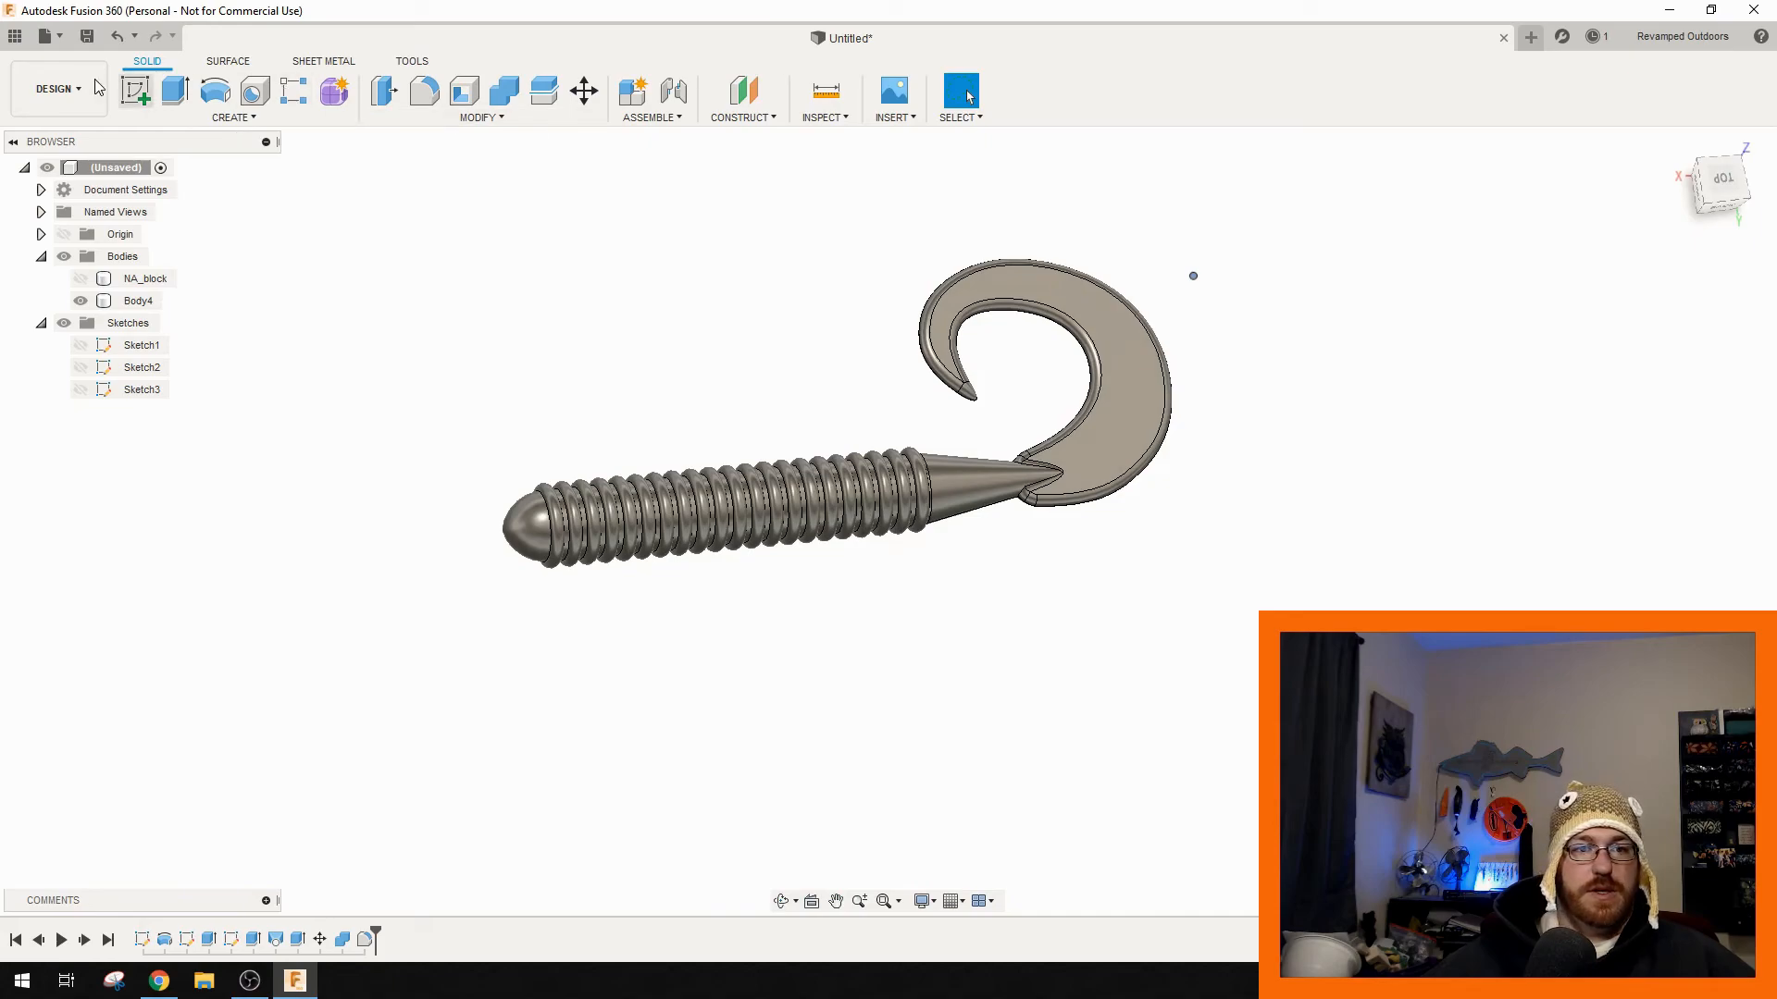
- Save the design as grub_tail_RO in the 3D printer parts location
{"action": "left_click", "coordinate": [51, 39]}
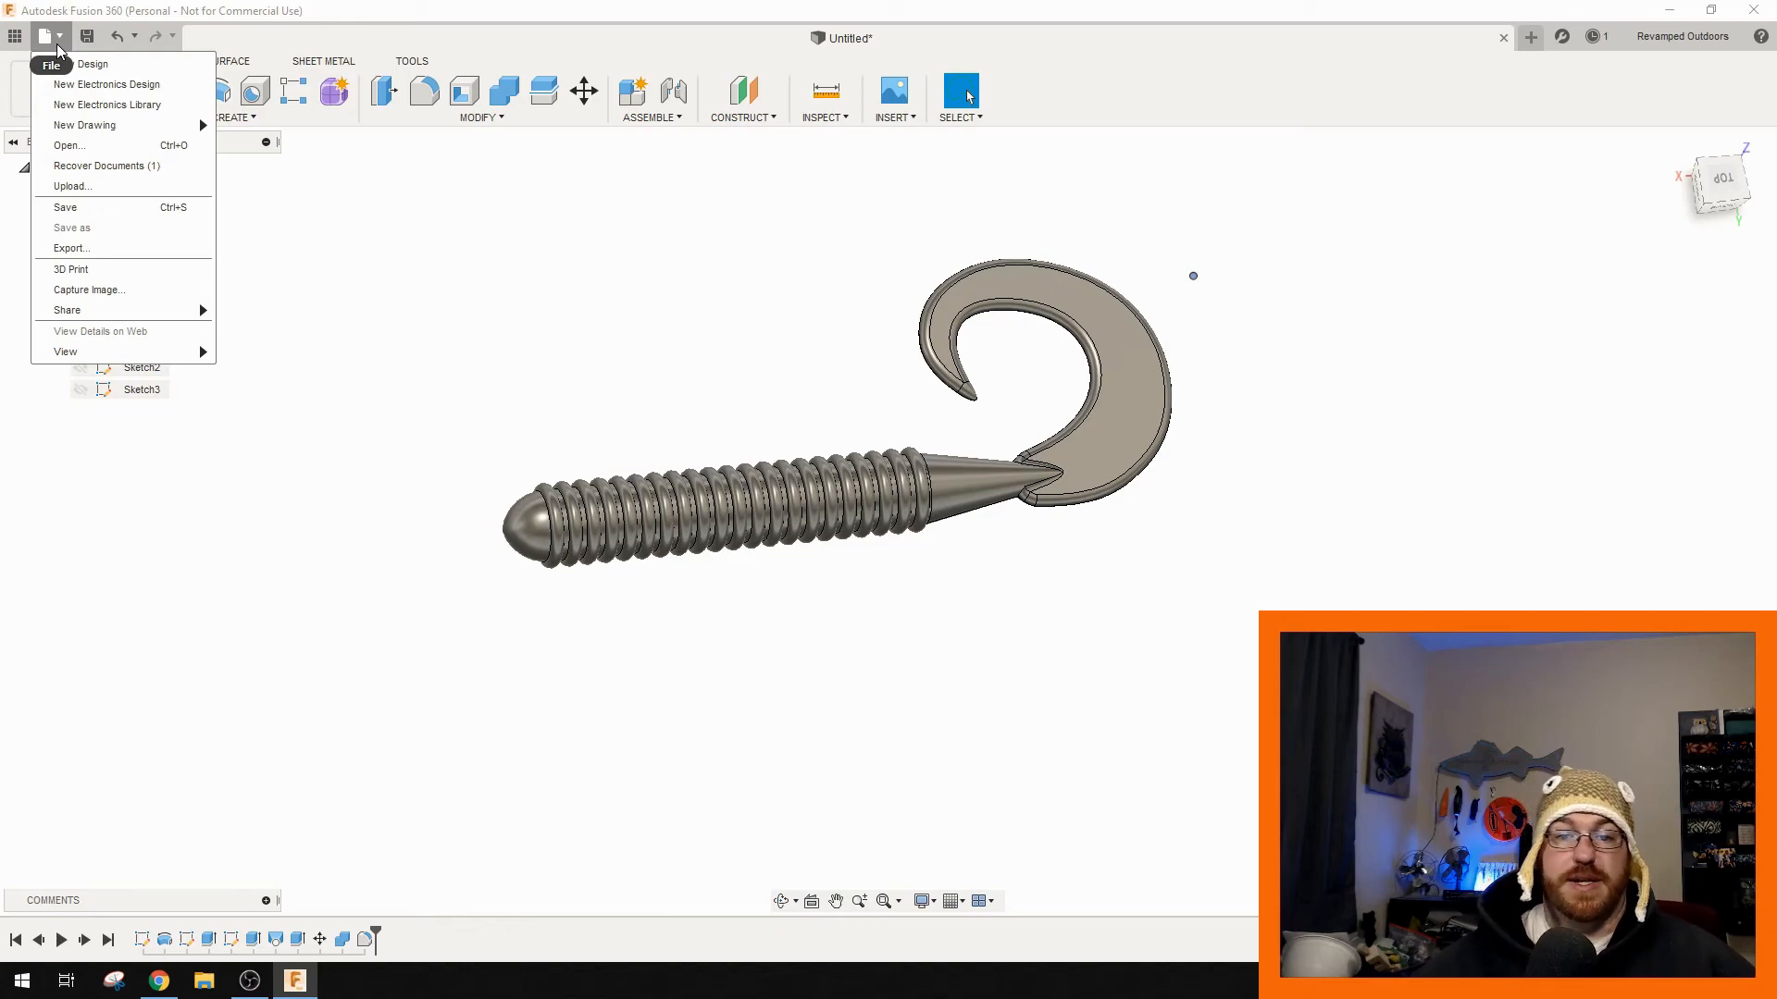
{"action": "left_click", "coordinate": [111, 209]}
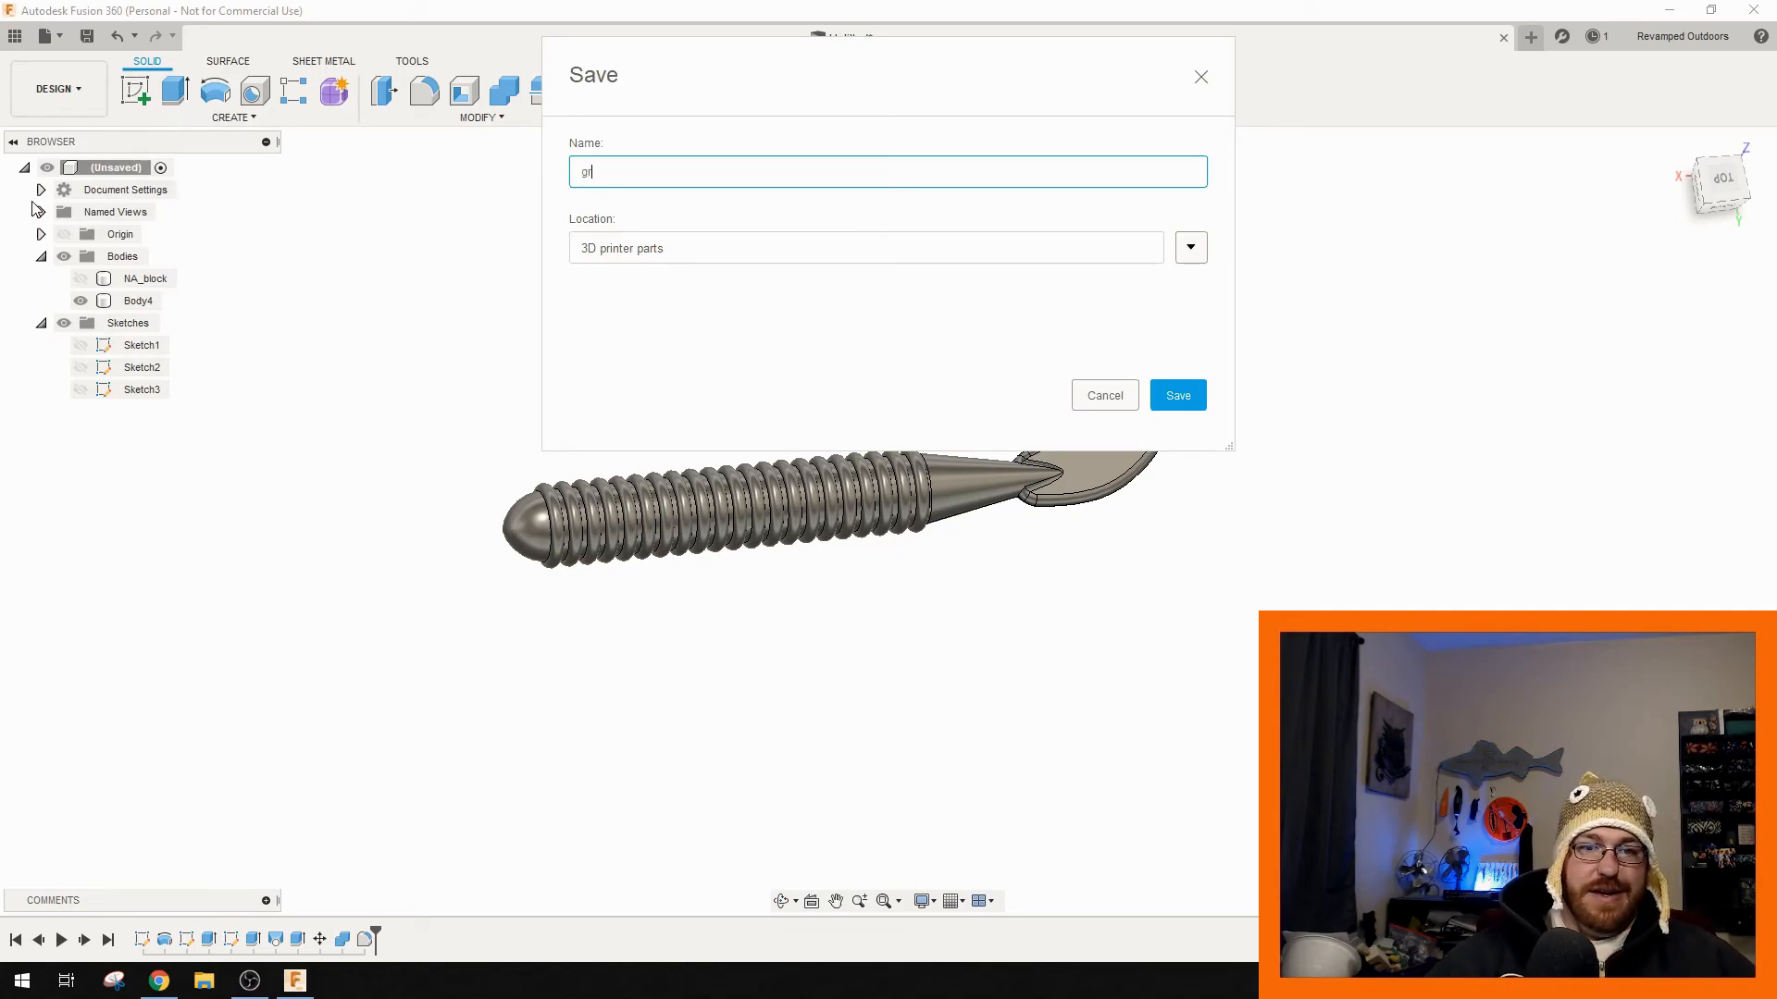
{"action": "type", "text": "grub_tail_RO"}
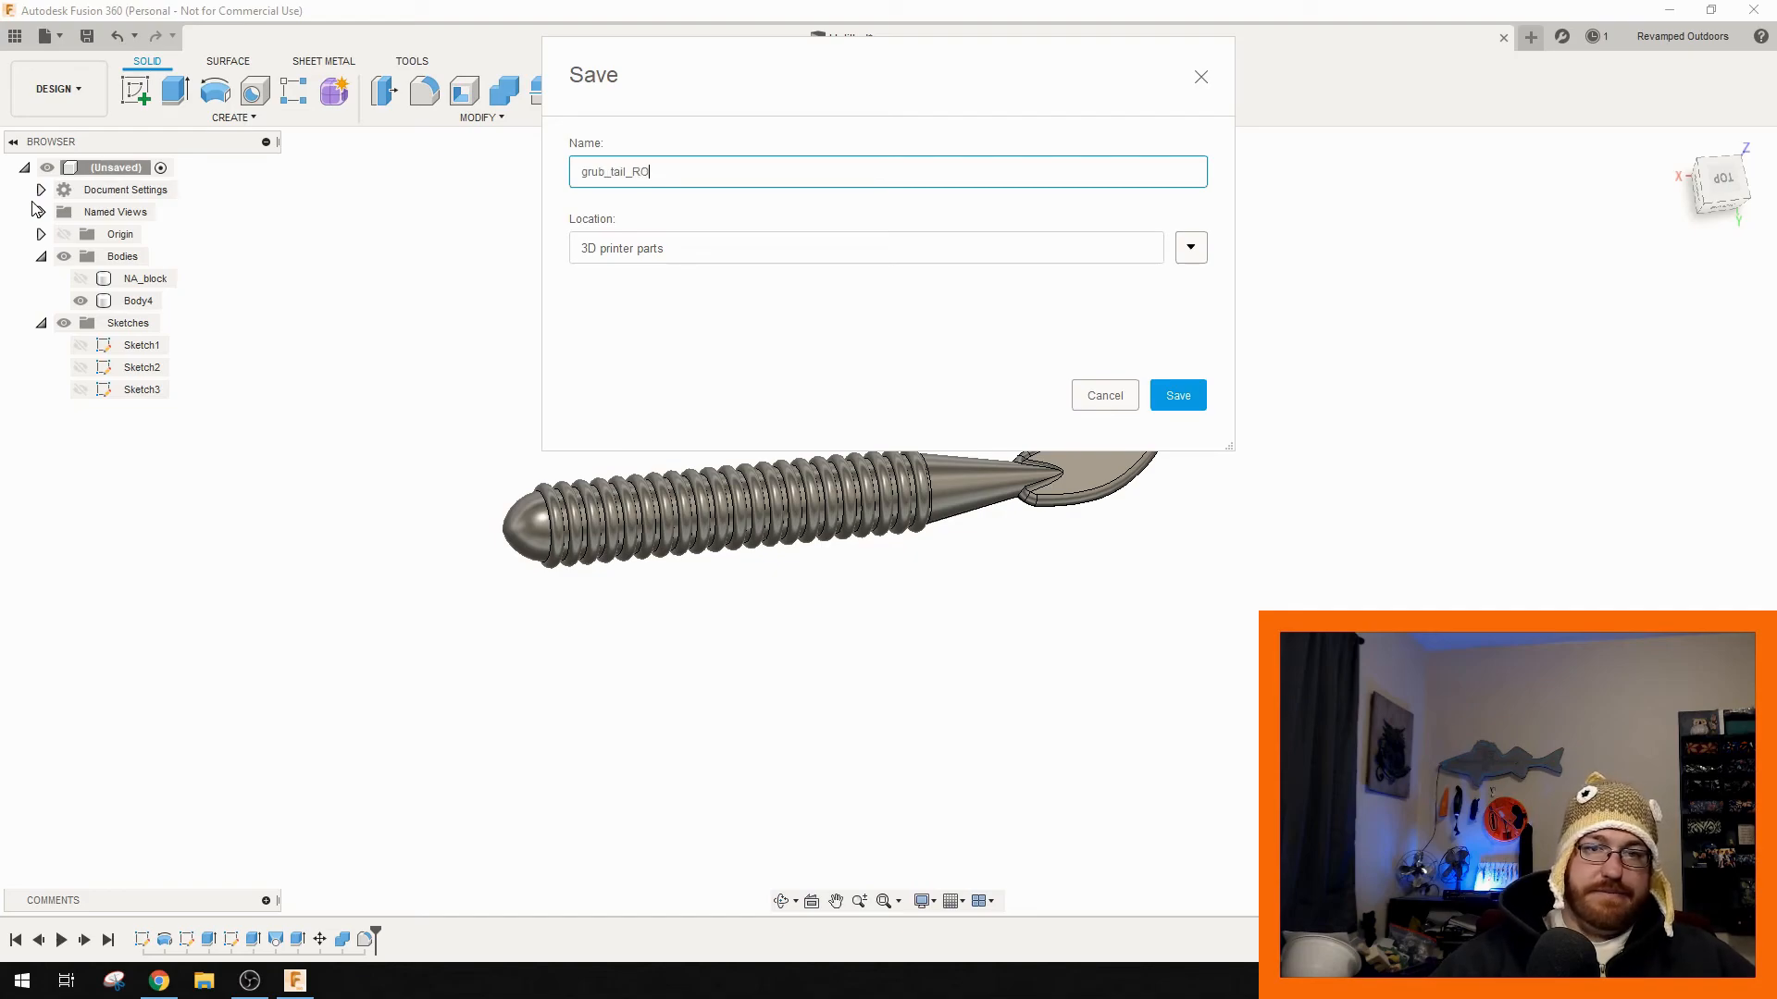
{"action": "left_click", "coordinate": [1177, 396]}
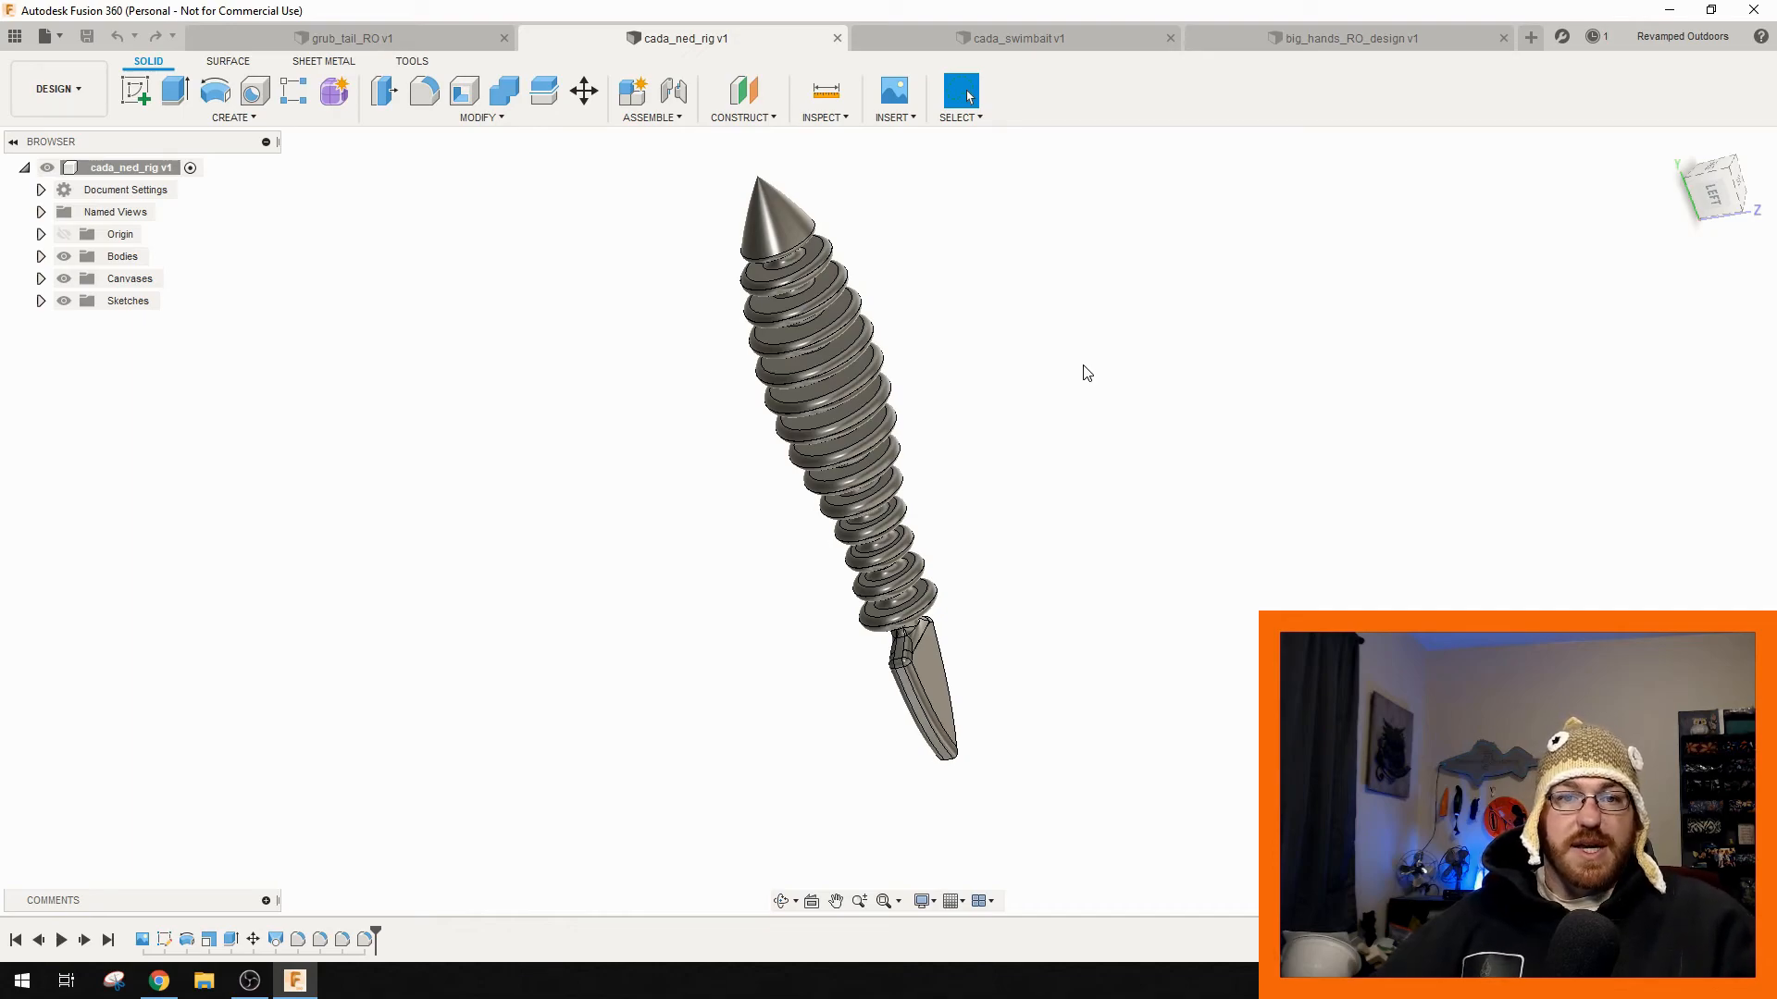
- Examine the cada_ned_rig lure's ribs, cone head and flat tail, comparing the model with its hand-drawn reference canvas
{"action": "middle_click_drag", "start_coordinate": [1067, 381], "coordinate": [1059, 460], "text": "shift"}
{"action": "middle_click_drag", "start_coordinate": [1107, 387], "coordinate": [830, 308], "text": "shift"}
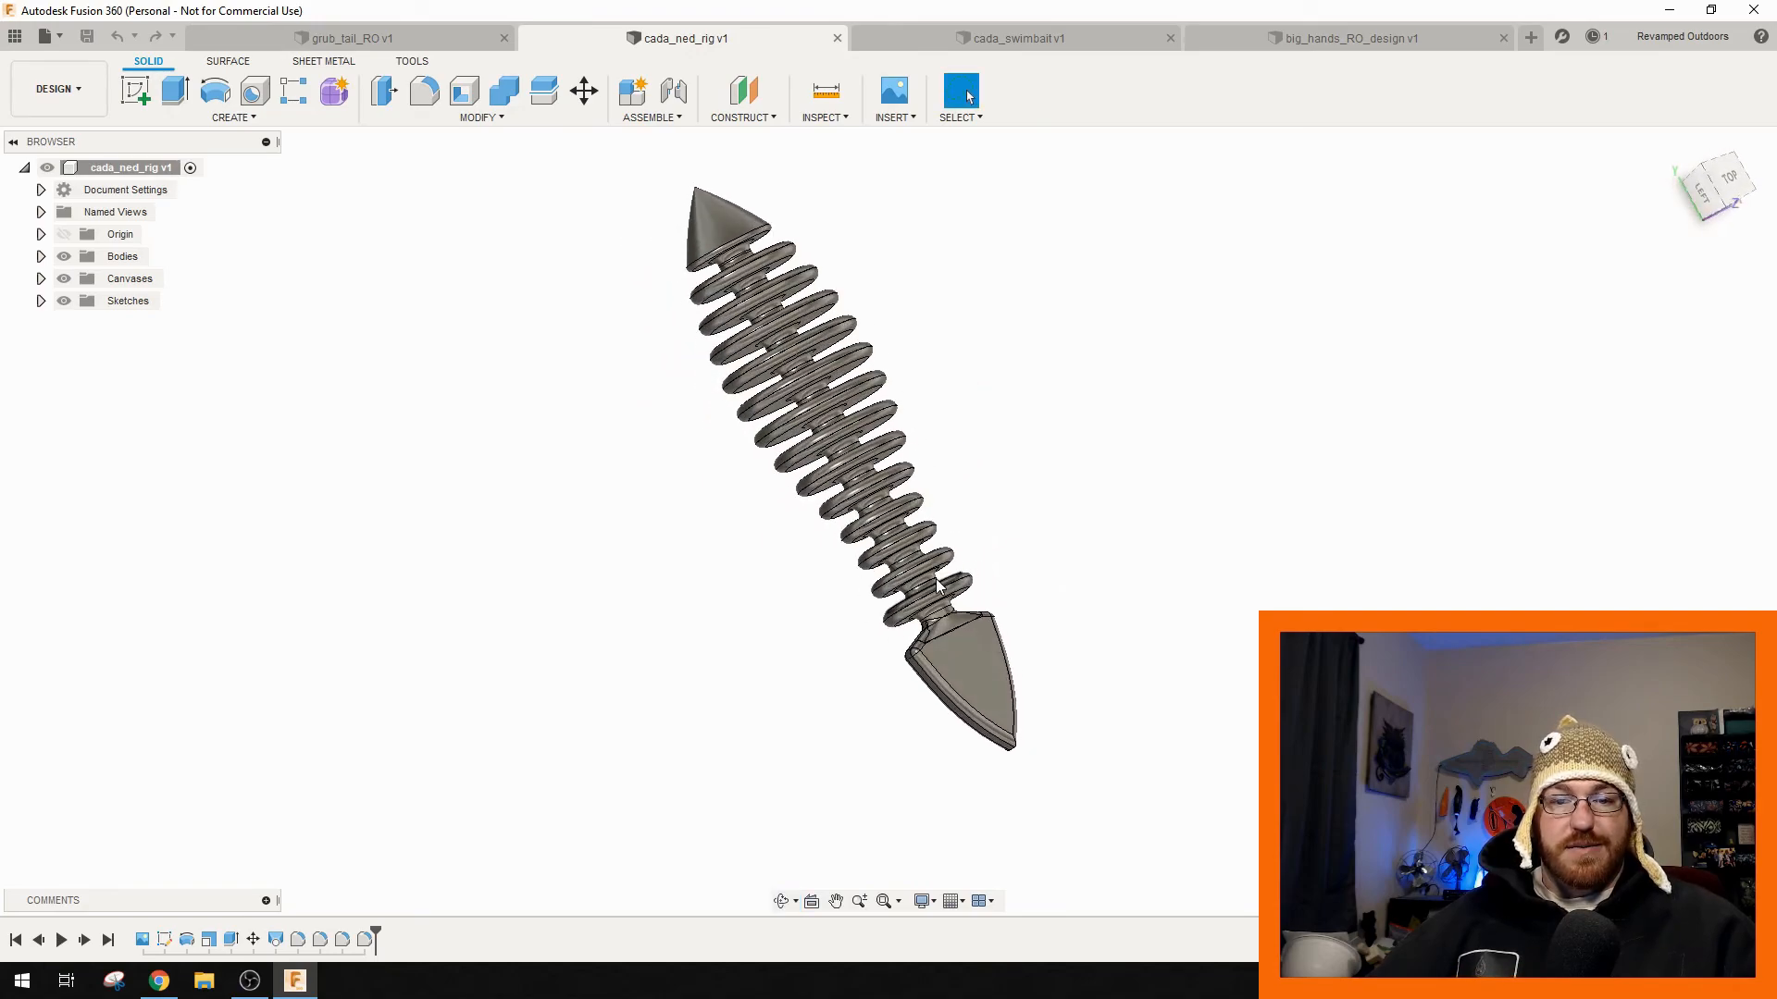
{"action": "middle_click_drag", "start_coordinate": [927, 621], "coordinate": [939, 583], "text": "shift"}
{"action": "left_click", "coordinate": [41, 279]}
{"action": "left_click", "coordinate": [81, 301]}
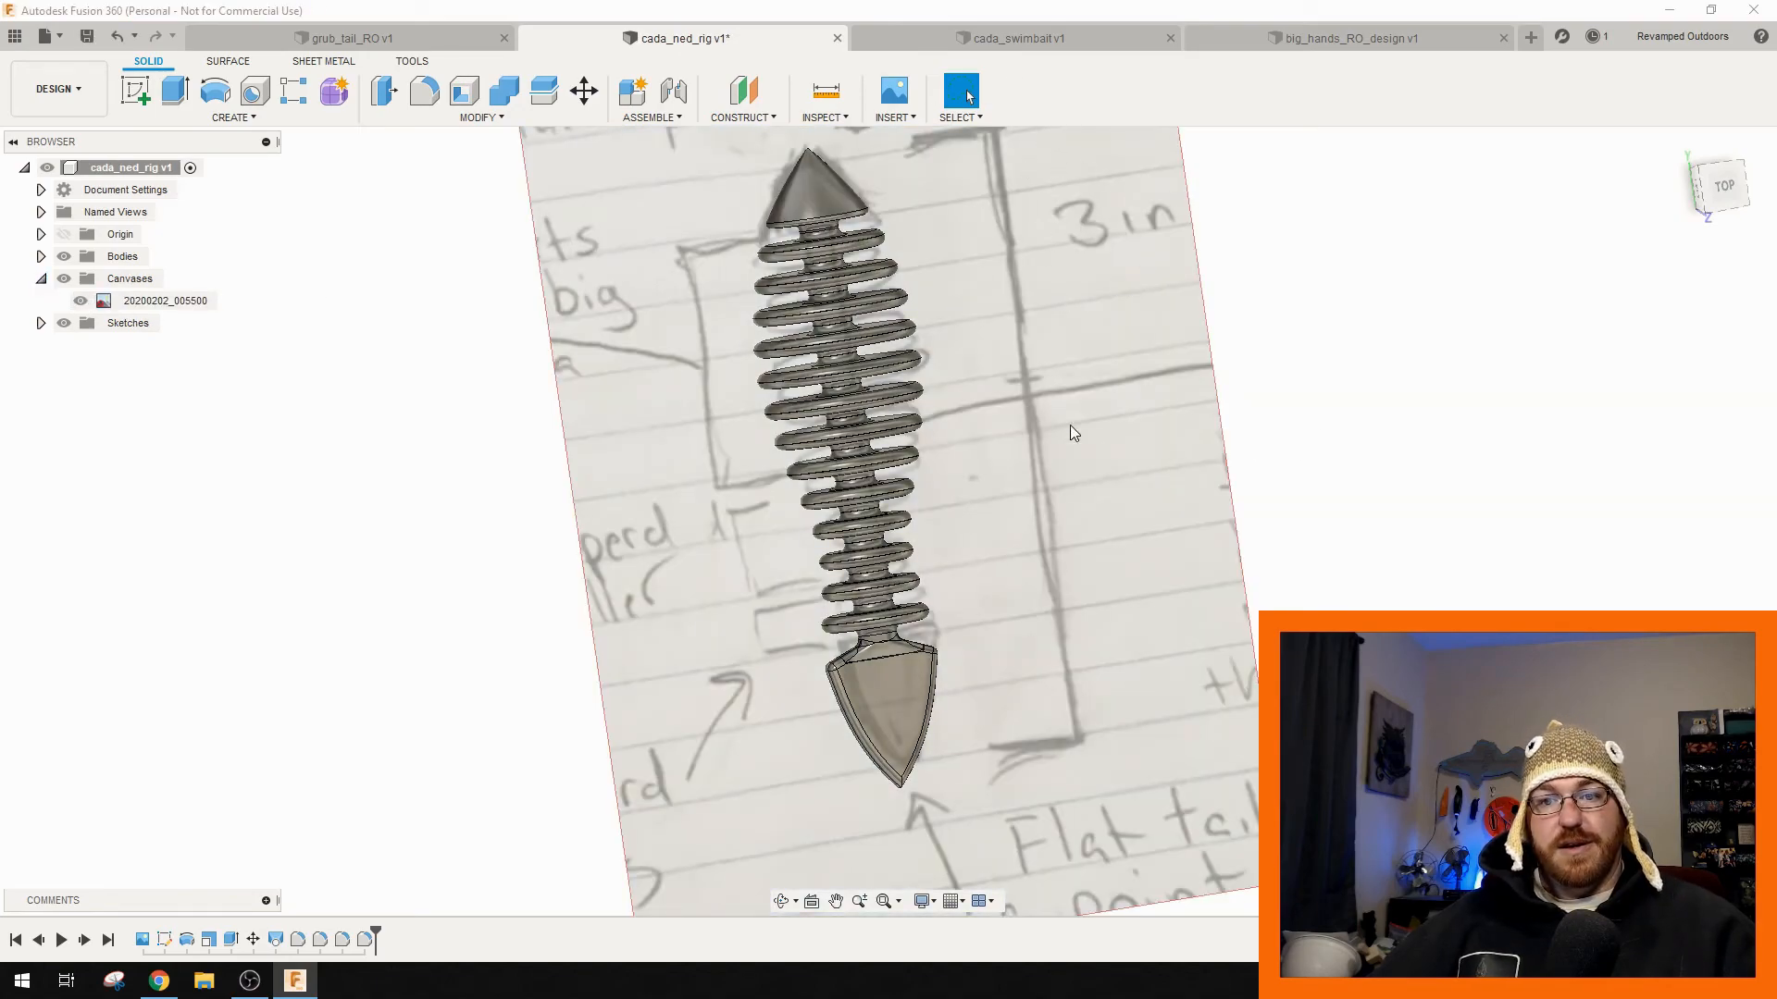
{"action": "middle_click_drag", "start_coordinate": [1007, 435], "coordinate": [1098, 488], "text": "shift"}
{"action": "left_click", "coordinate": [81, 300]}
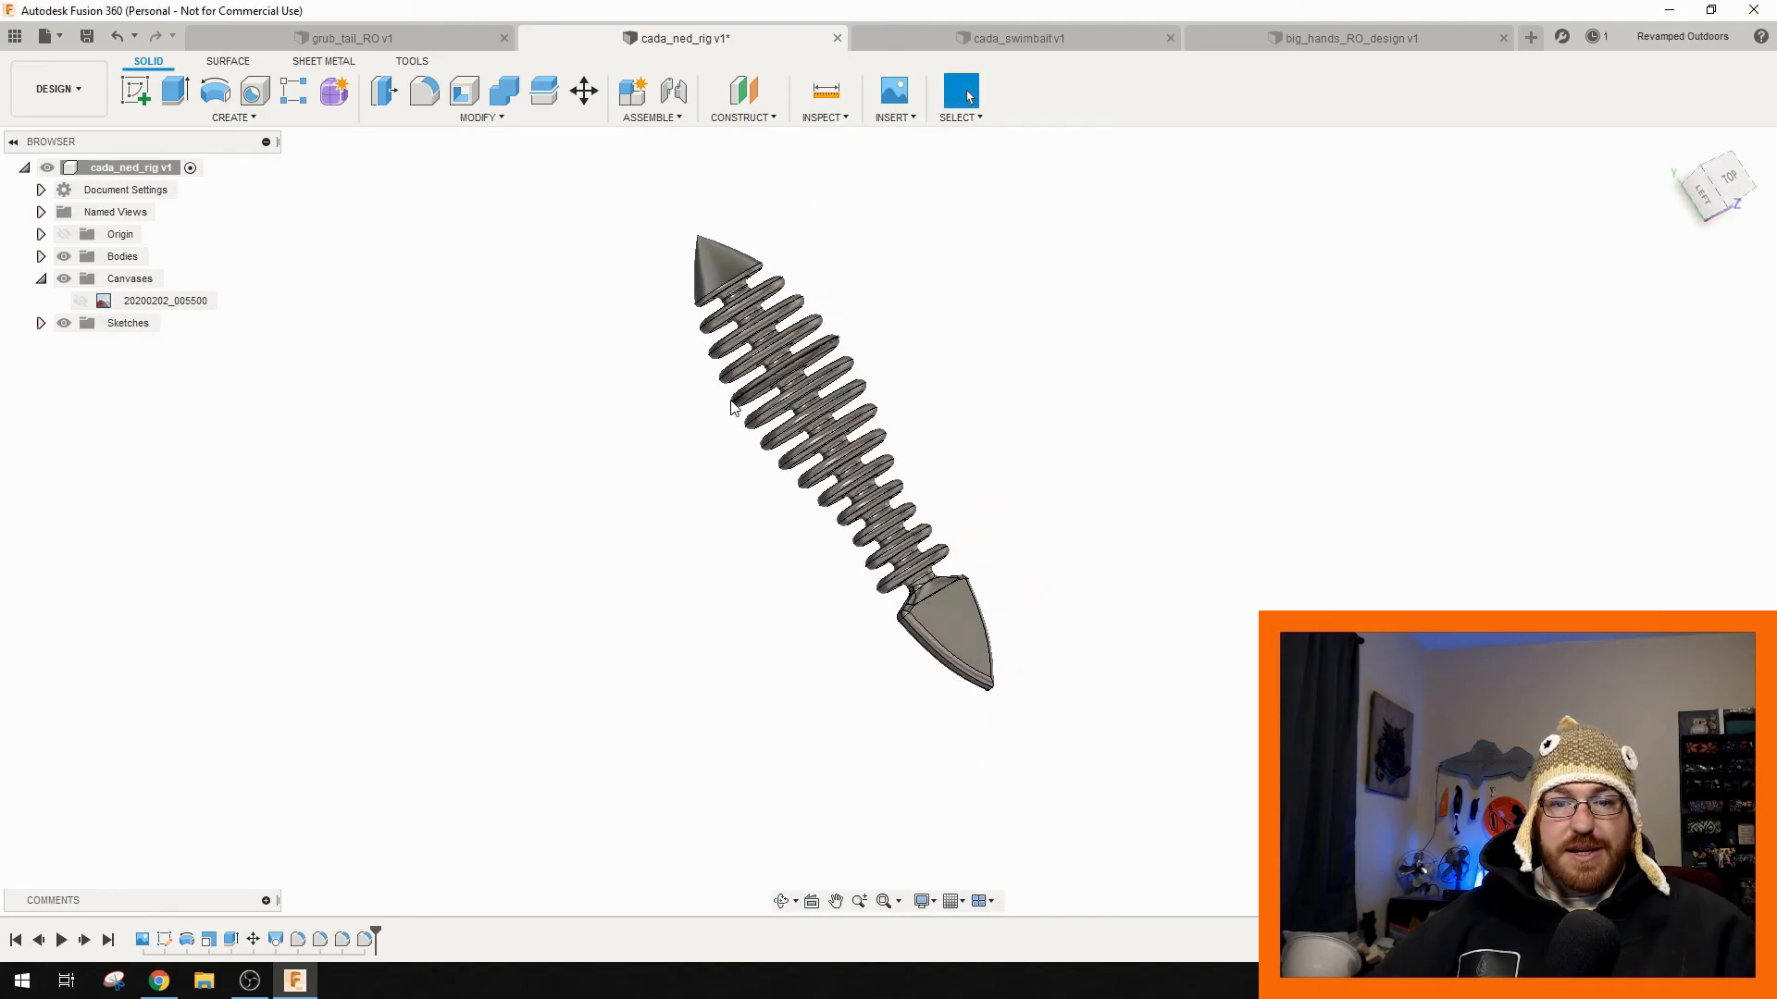
{"action": "middle_click_drag", "start_coordinate": [940, 446], "coordinate": [1009, 492], "text": "shift"}
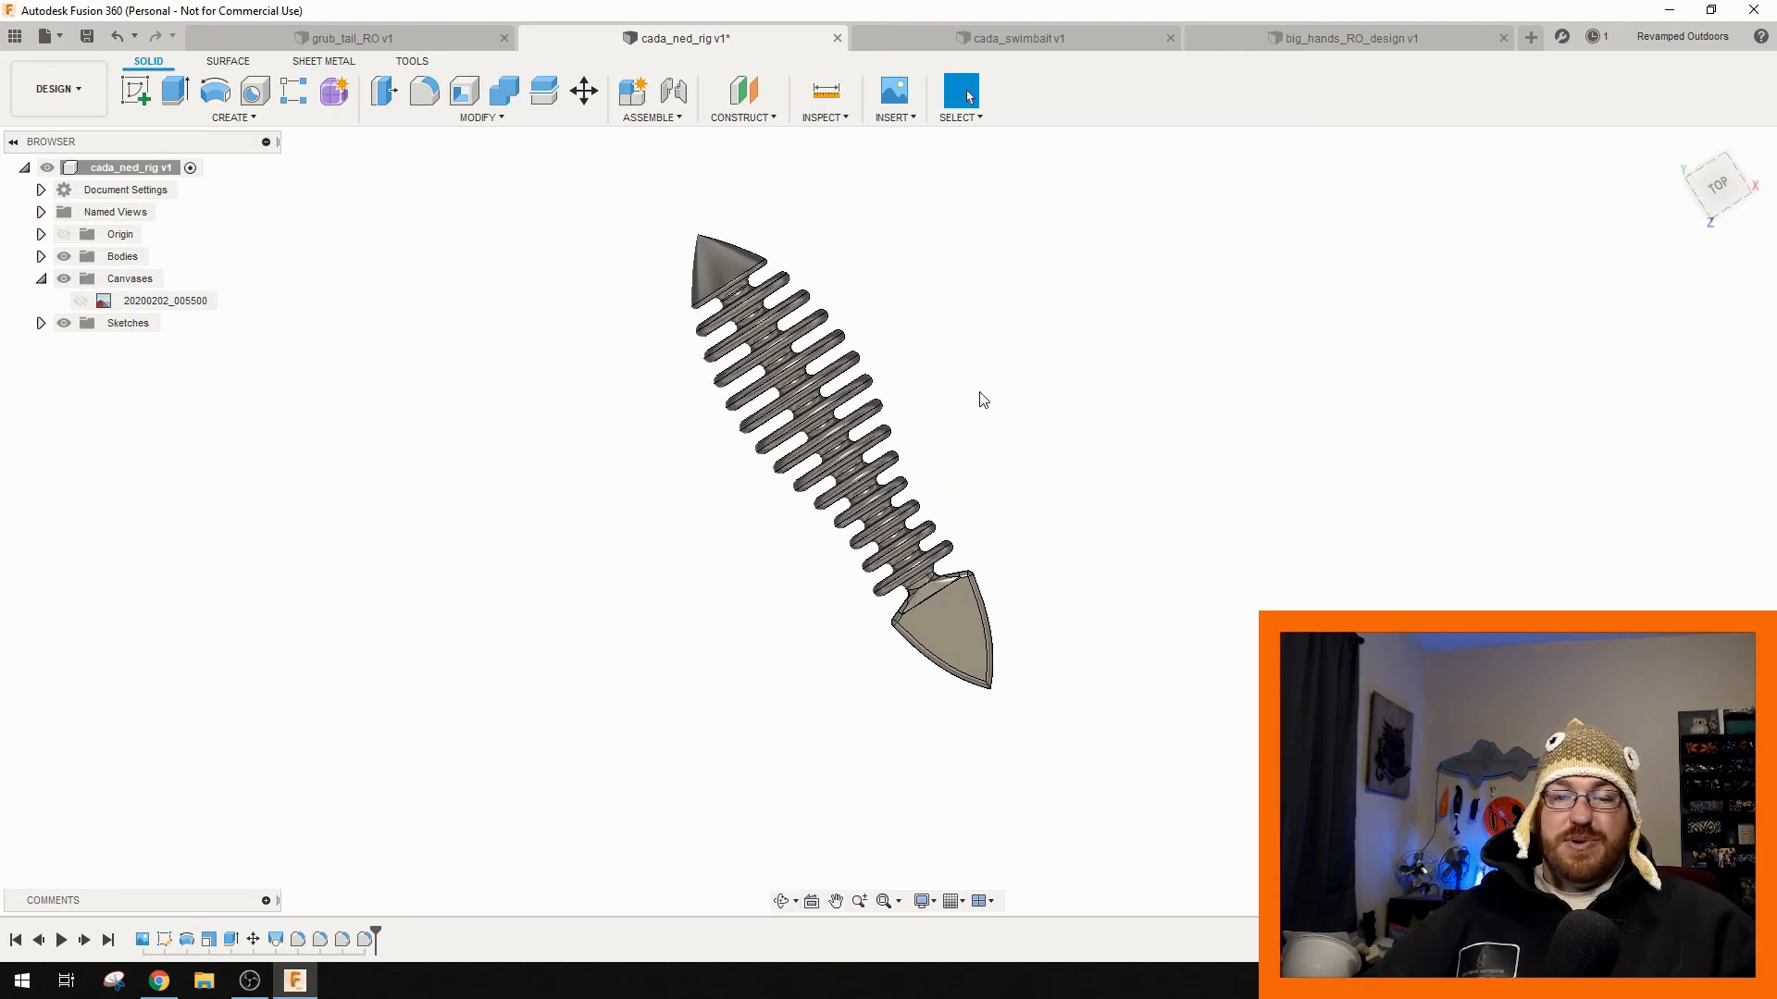
{"action": "scroll", "coordinate": [769, 333], "scroll_direction": "up", "scroll_amount": 3}
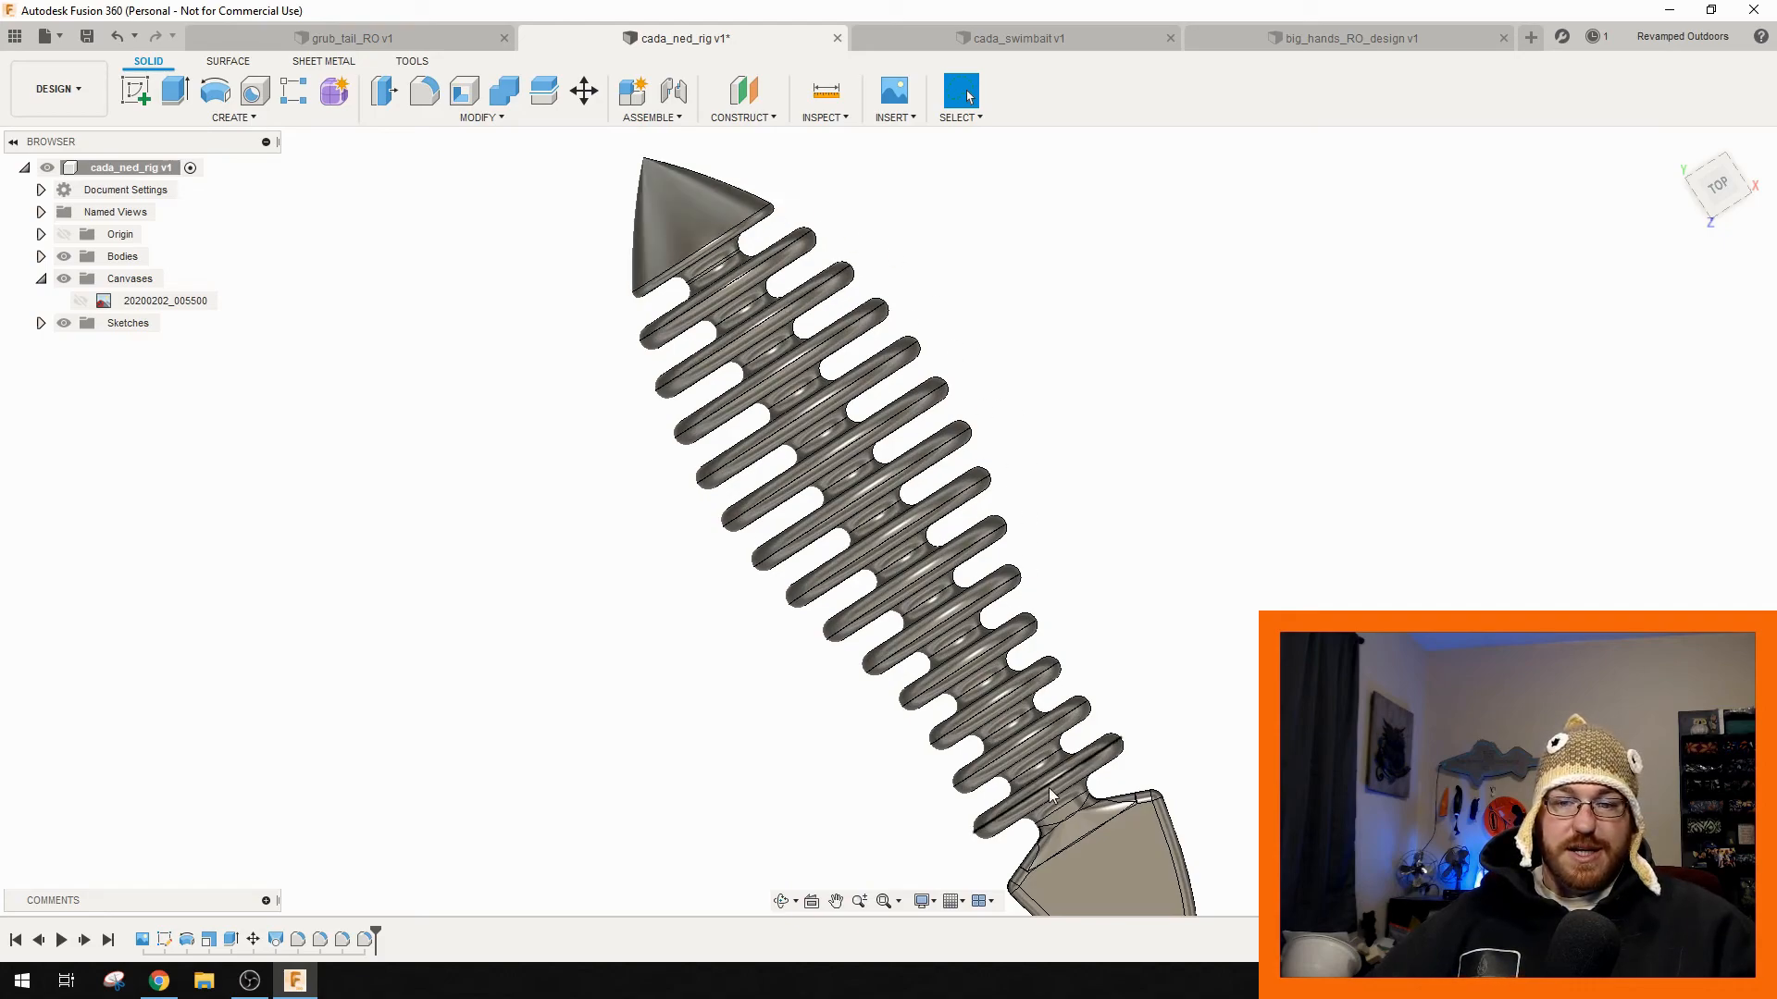
{"action": "mouse_move", "coordinate": [806, 413]}
{"action": "middle_mouse_down", "text": "shift"}
{"action": "mouse_move", "coordinate": [908, 302]}
{"action": "mouse_move", "coordinate": [774, 407]}
{"action": "middle_mouse_up", "text": "shift"}
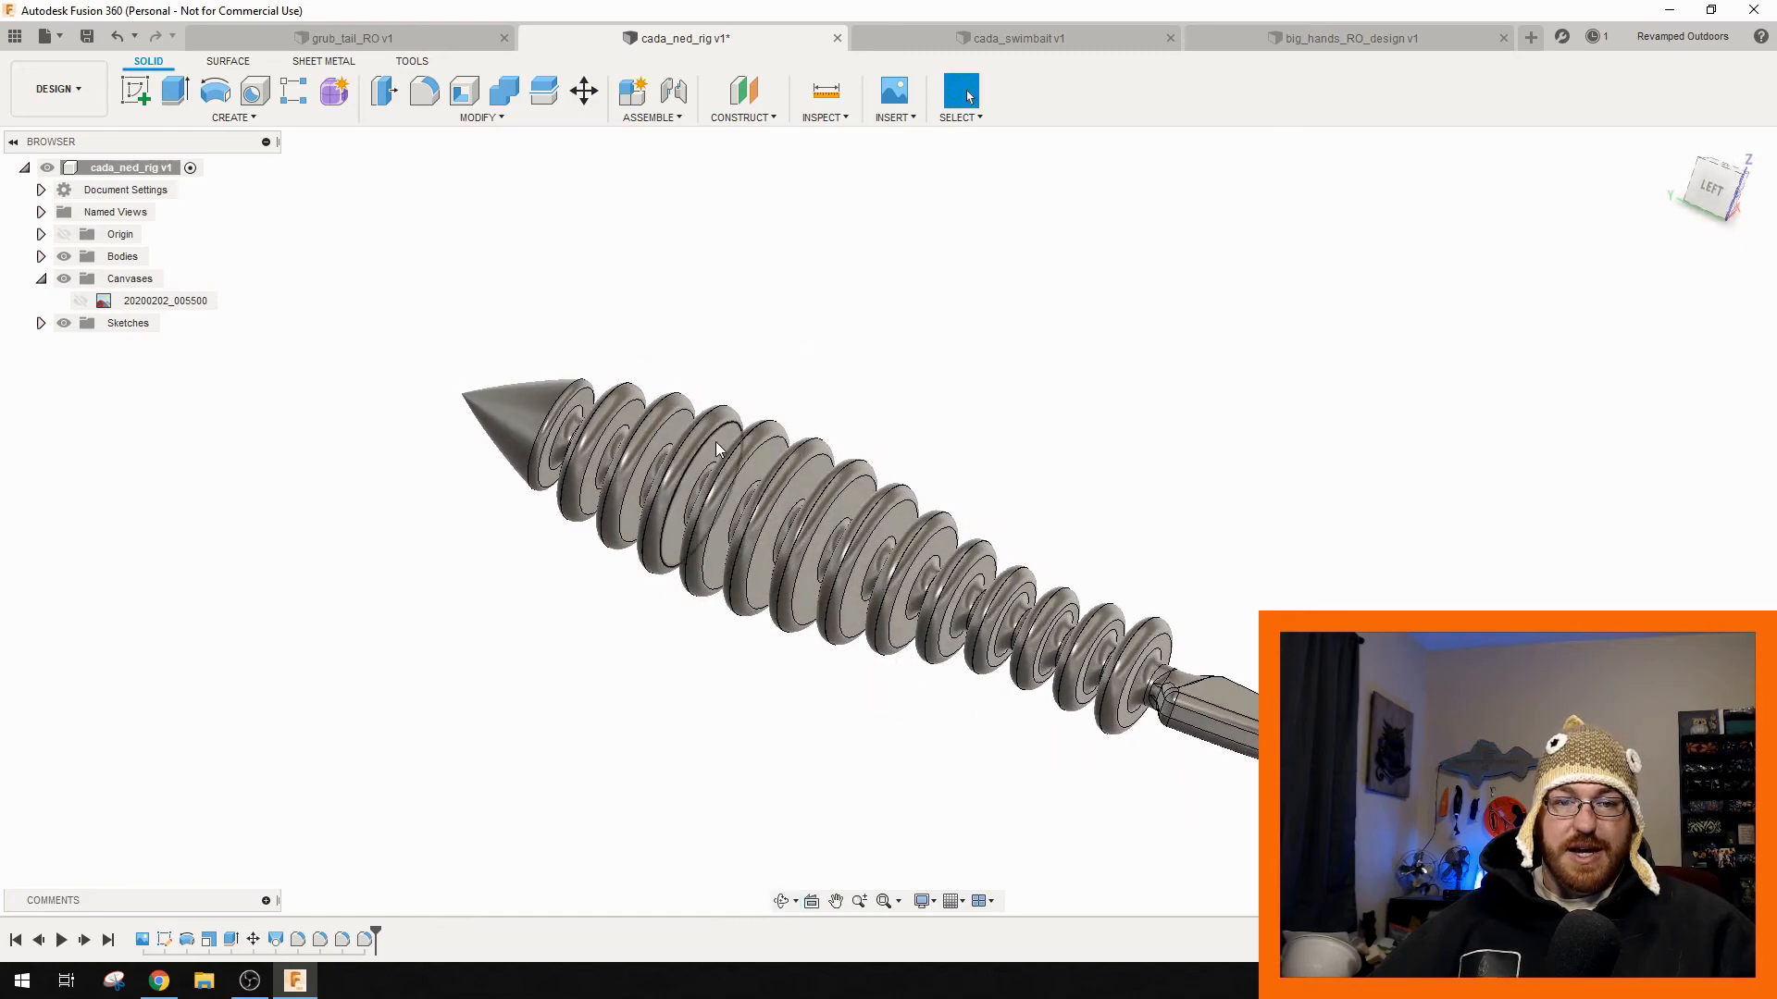
{"action": "middle_click_drag", "start_coordinate": [1051, 463], "coordinate": [980, 511], "text": "shift"}
{"action": "scroll", "coordinate": [1161, 474], "scroll_direction": "down", "scroll_amount": 4}
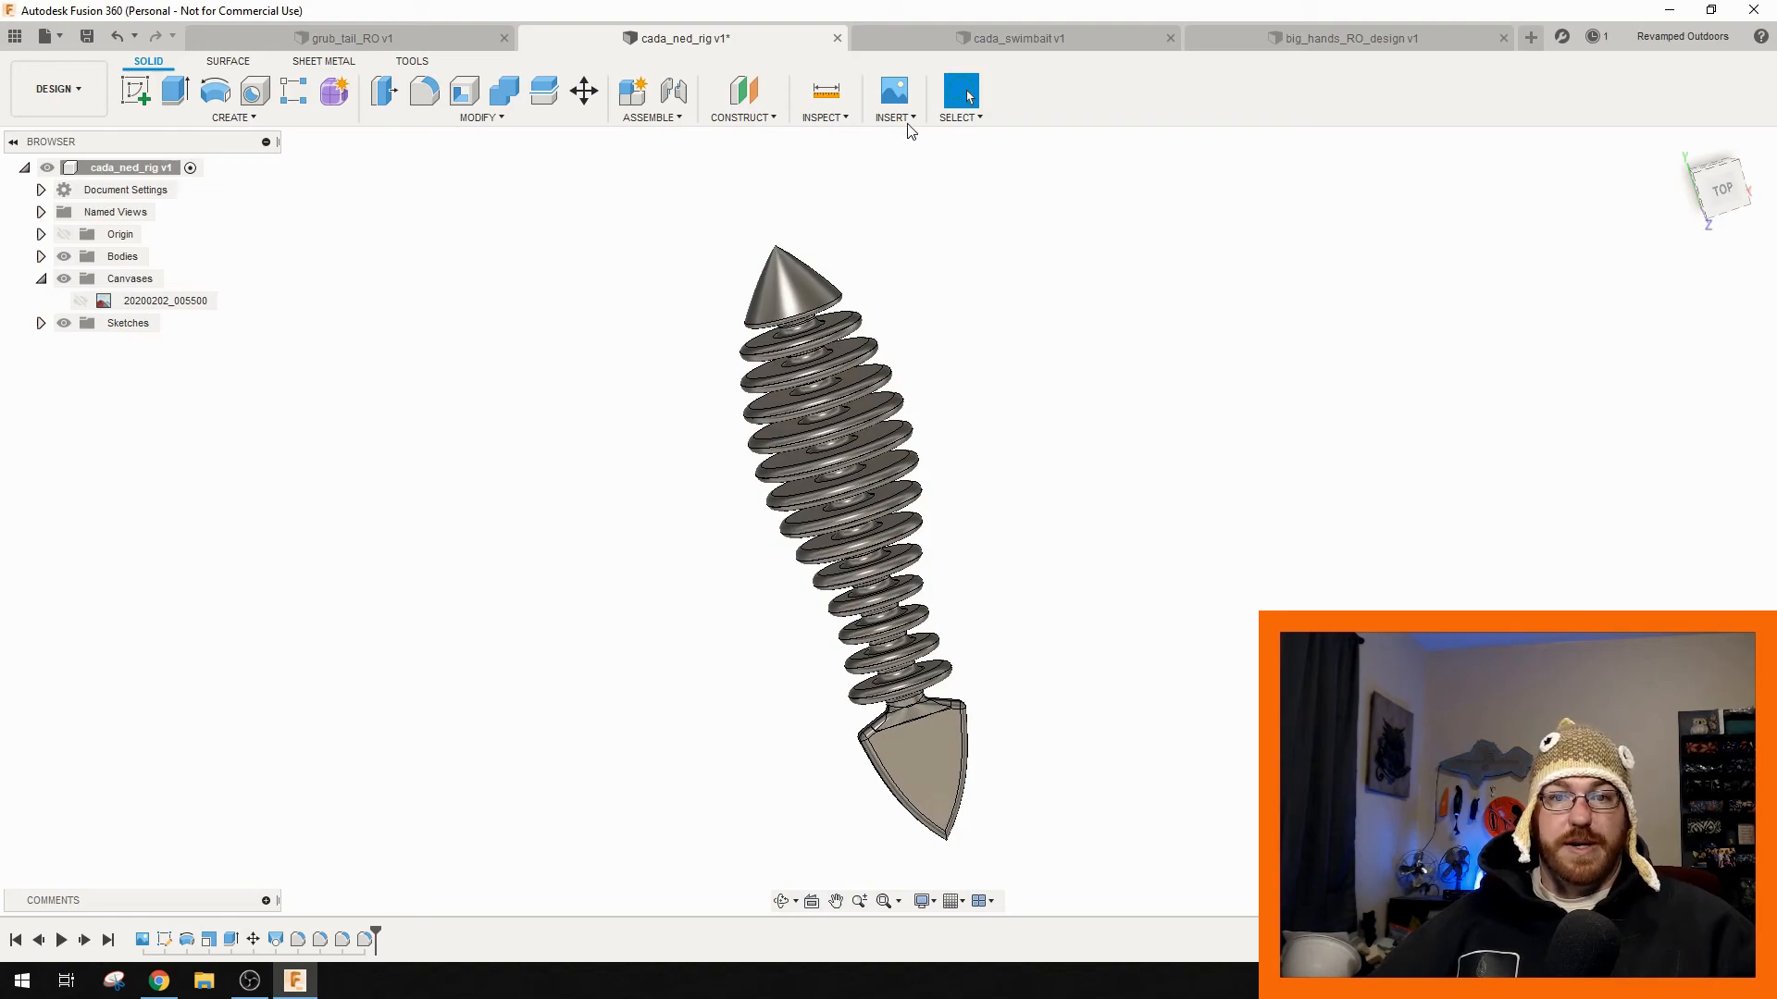
- Switch to the cada_swimbait design and examine its rounded head, tapering ribs and paddle tail from several angles
{"action": "left_click", "coordinate": [964, 37]}
{"action": "middle_click_drag", "start_coordinate": [1078, 529], "coordinate": [1306, 471], "text": "shift"}
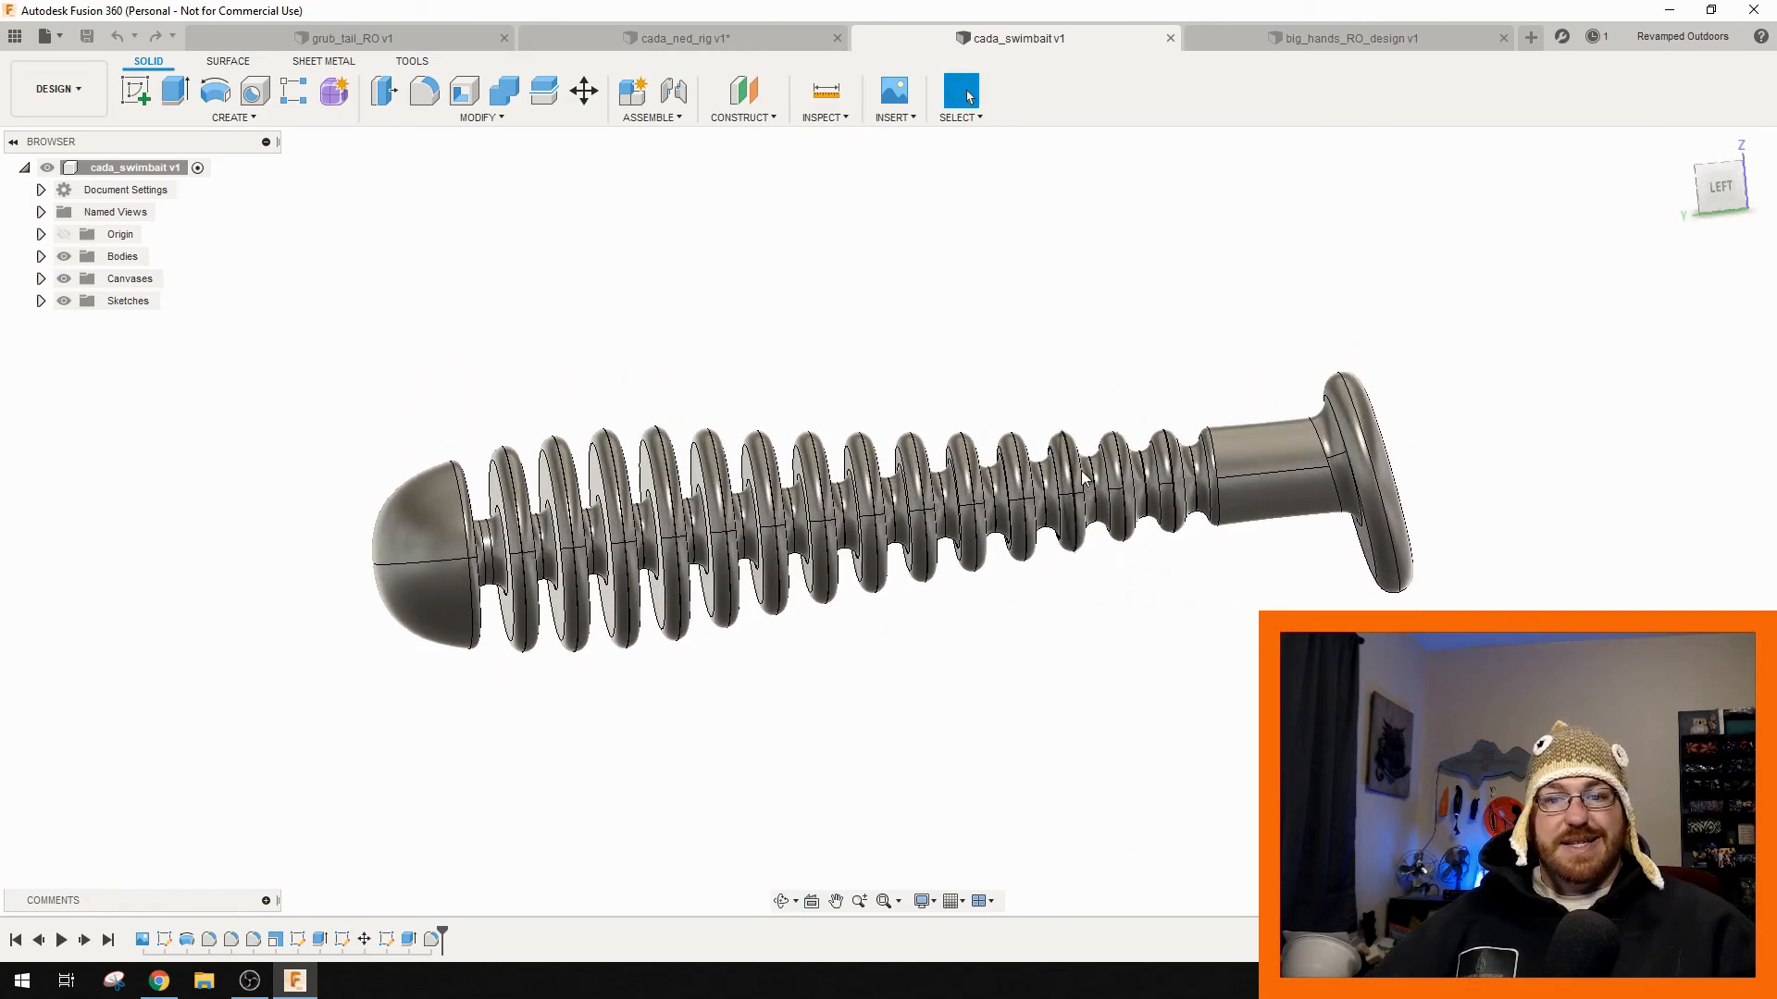
{"action": "middle_click_drag", "start_coordinate": [810, 562], "coordinate": [916, 495], "text": "shift"}
{"action": "middle_click_drag", "start_coordinate": [1103, 547], "coordinate": [945, 592], "text": "shift"}
{"action": "scroll", "coordinate": [944, 592], "scroll_direction": "up", "scroll_amount": 1}
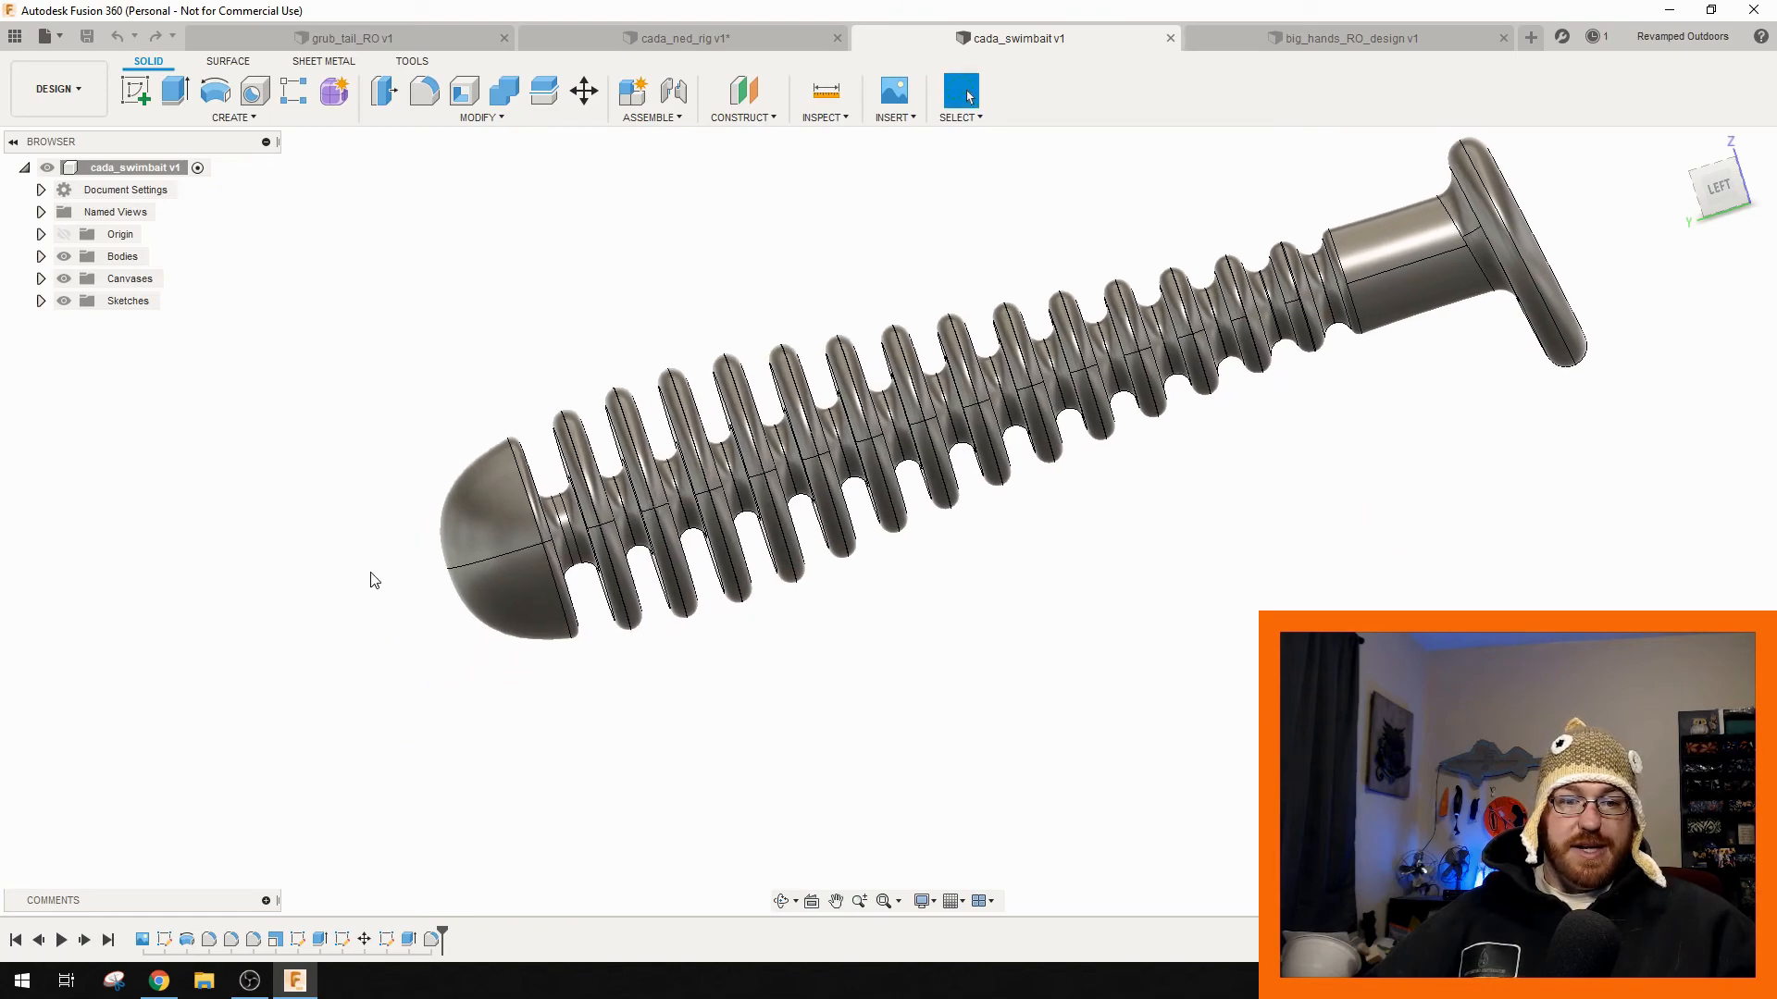
{"action": "middle_click_drag", "start_coordinate": [662, 614], "coordinate": [728, 650], "text": "shift"}
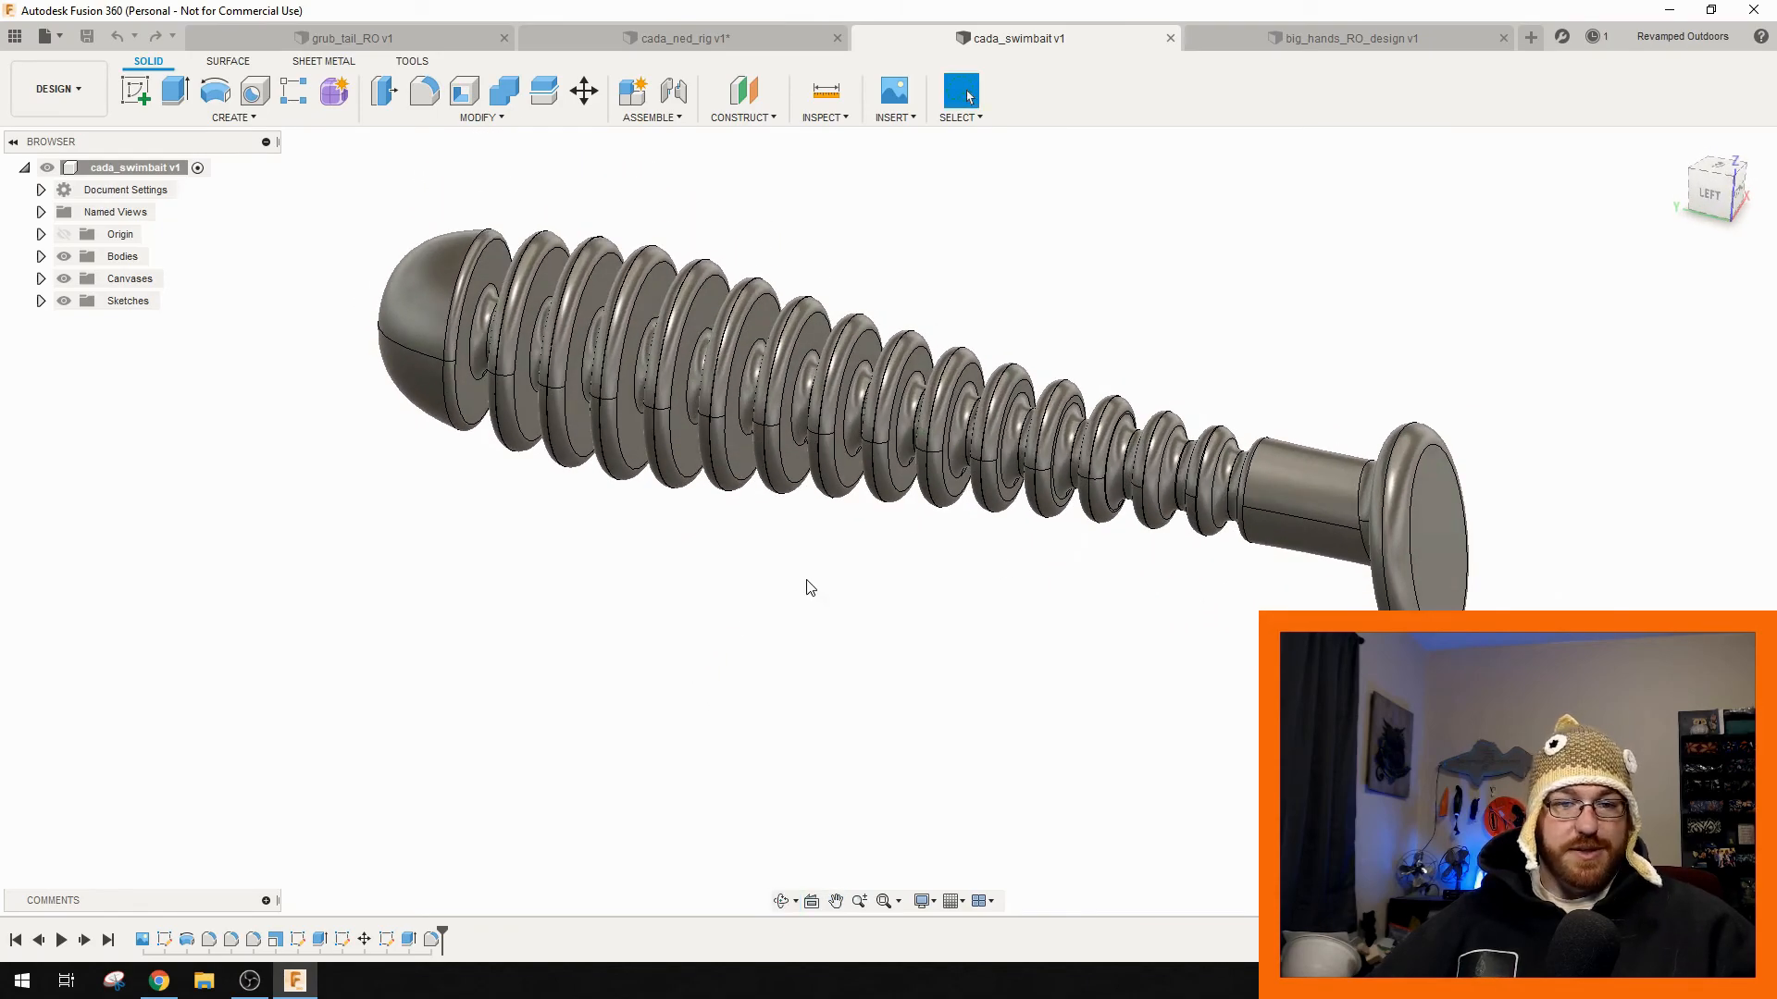
- Switch to the big_hands_RO_design design and examine its ribbed body and the two forked, hand-shaped claws from several angles
{"action": "mouse_move", "coordinate": [803, 604]}
{"action": "middle_mouse_down", "text": "shift"}
{"action": "mouse_move", "coordinate": [848, 567]}
{"action": "mouse_move", "coordinate": [817, 551]}
{"action": "mouse_move", "coordinate": [848, 602]}
{"action": "mouse_move", "coordinate": [823, 671]}
{"action": "mouse_move", "coordinate": [889, 593]}
{"action": "mouse_move", "coordinate": [916, 623]}
{"action": "mouse_move", "coordinate": [796, 635]}
{"action": "middle_mouse_up", "text": "shift"}
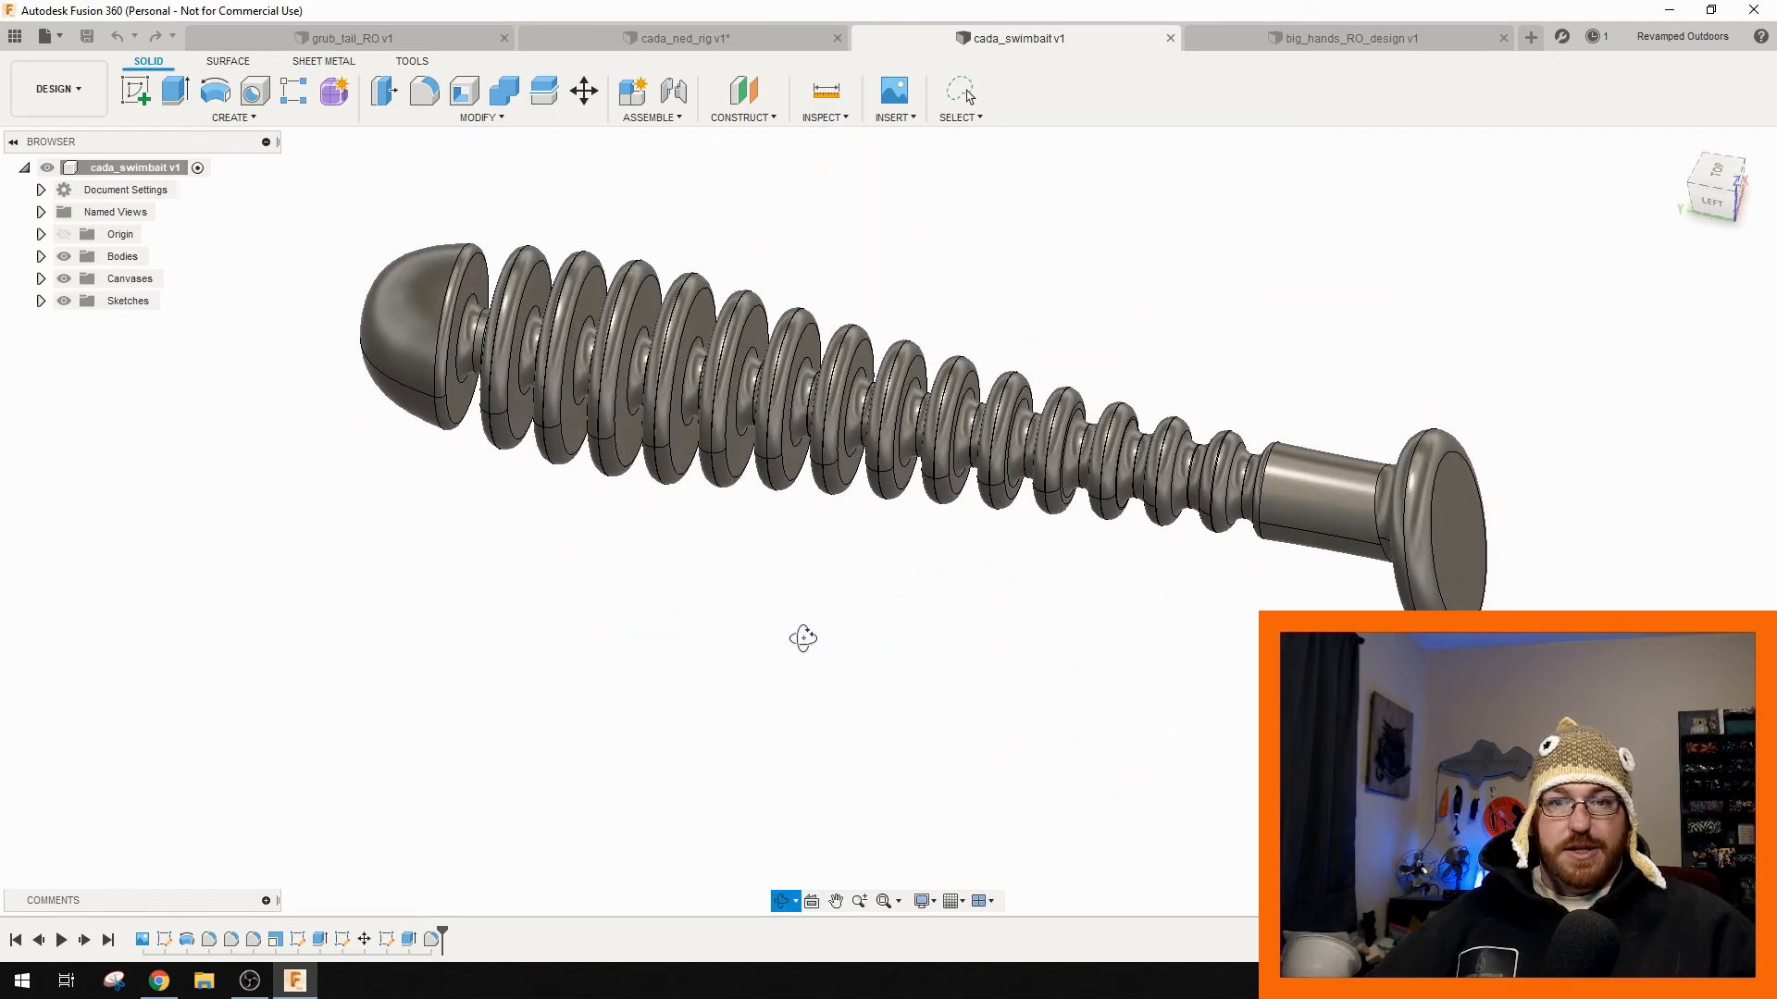
{"action": "left_click", "coordinate": [1277, 39]}
{"action": "middle_click_drag", "start_coordinate": [1128, 544], "coordinate": [1554, 680], "text": "shift"}
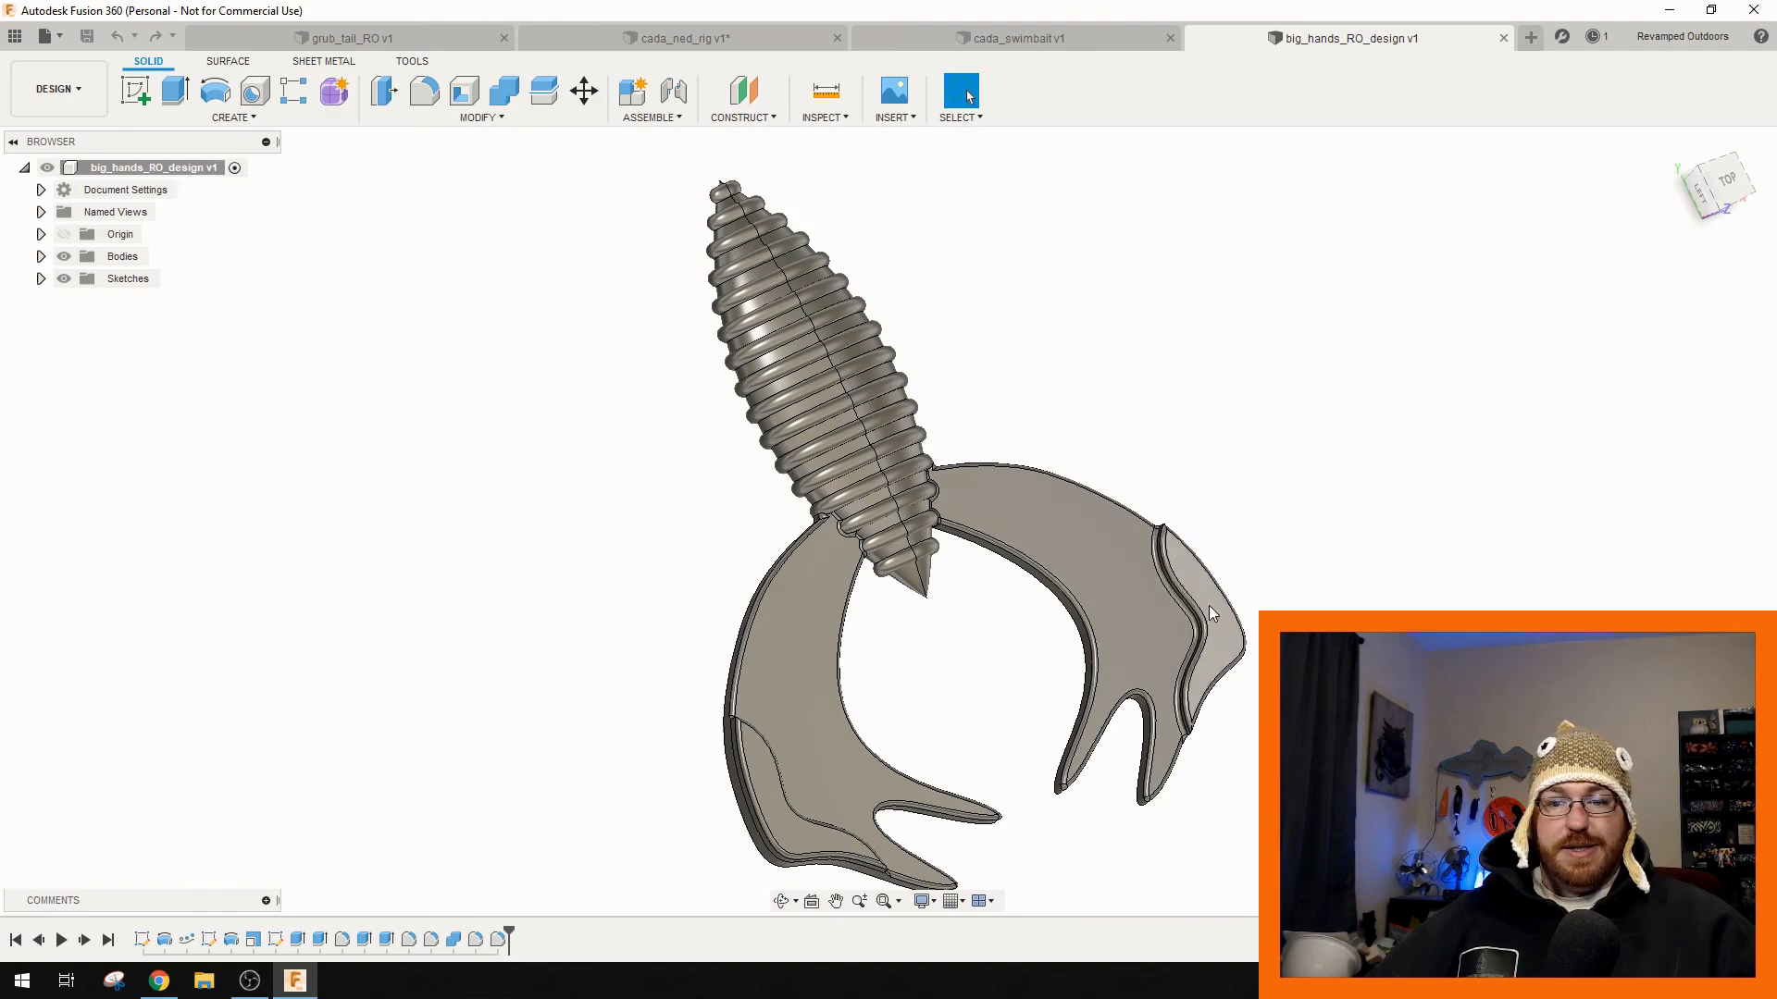
{"action": "middle_click_drag", "start_coordinate": [1234, 655], "coordinate": [1256, 629], "text": "shift"}
{"action": "middle_click_drag", "start_coordinate": [1244, 723], "coordinate": [1123, 691], "text": "shift"}
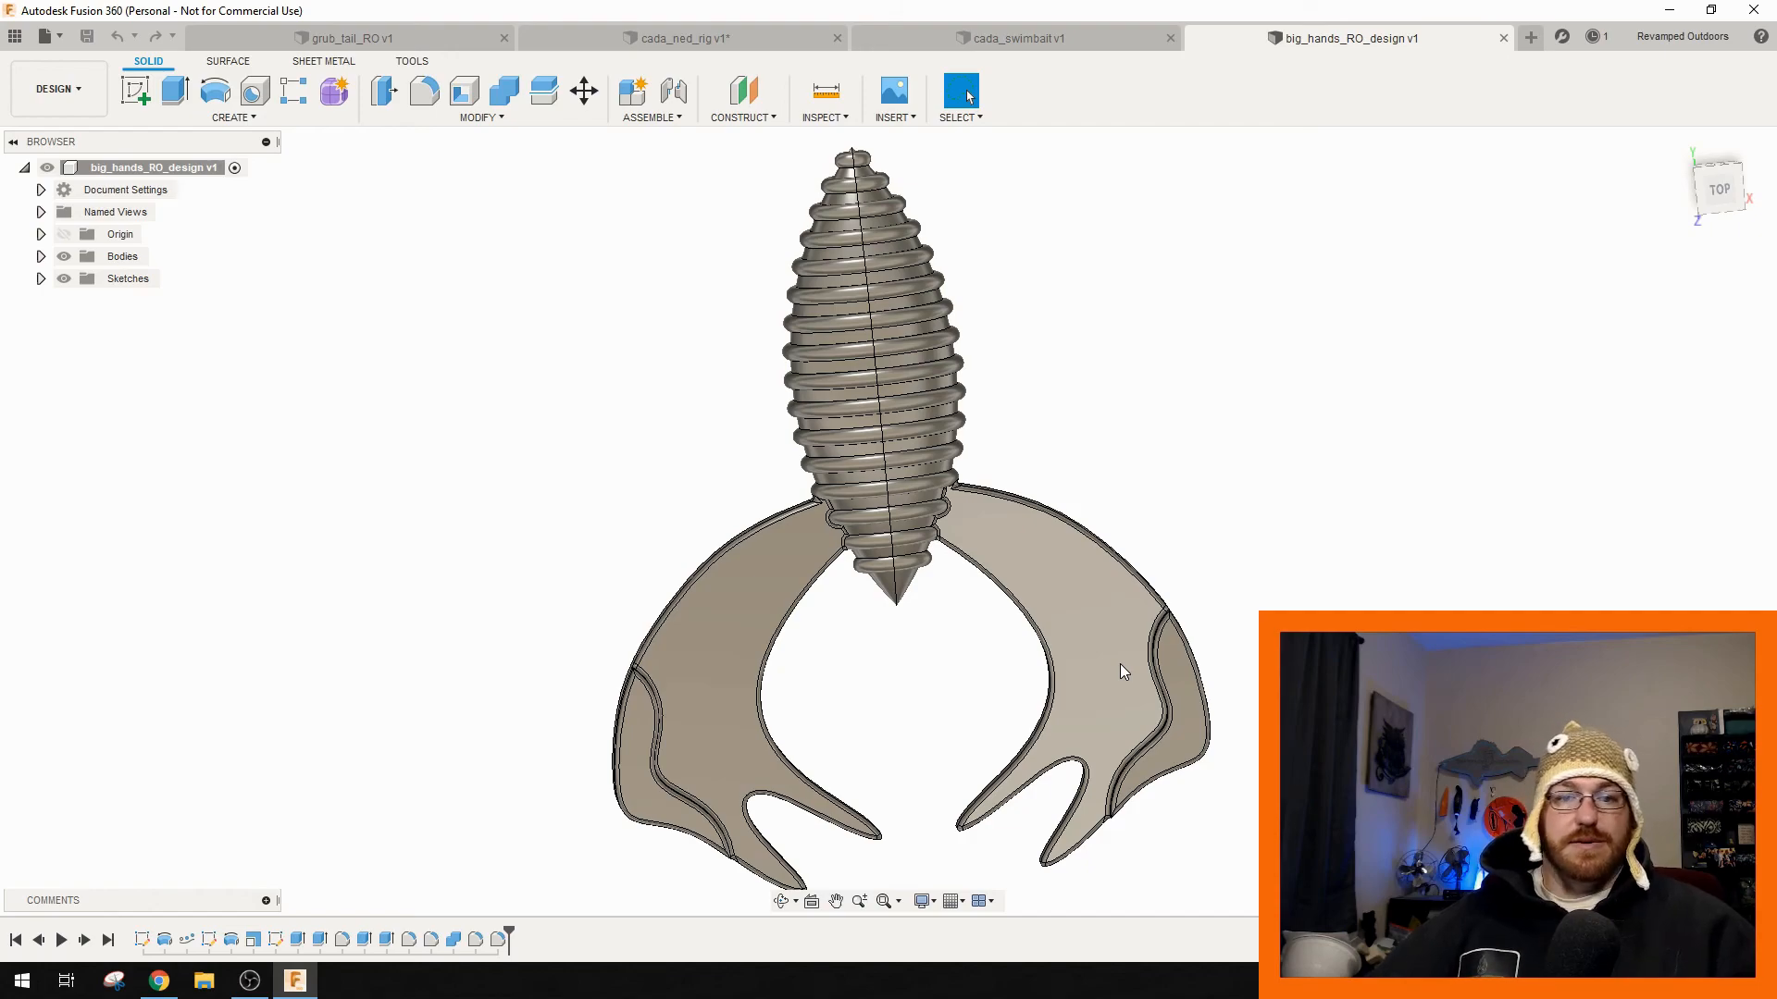
{"action": "middle_click_drag", "start_coordinate": [1085, 681], "coordinate": [1024, 625], "text": "shift"}
{"action": "middle_click_drag", "start_coordinate": [803, 479], "coordinate": [1062, 553], "text": "shift"}
{"action": "middle_click_drag", "start_coordinate": [945, 727], "coordinate": [1003, 615], "text": "shift"}
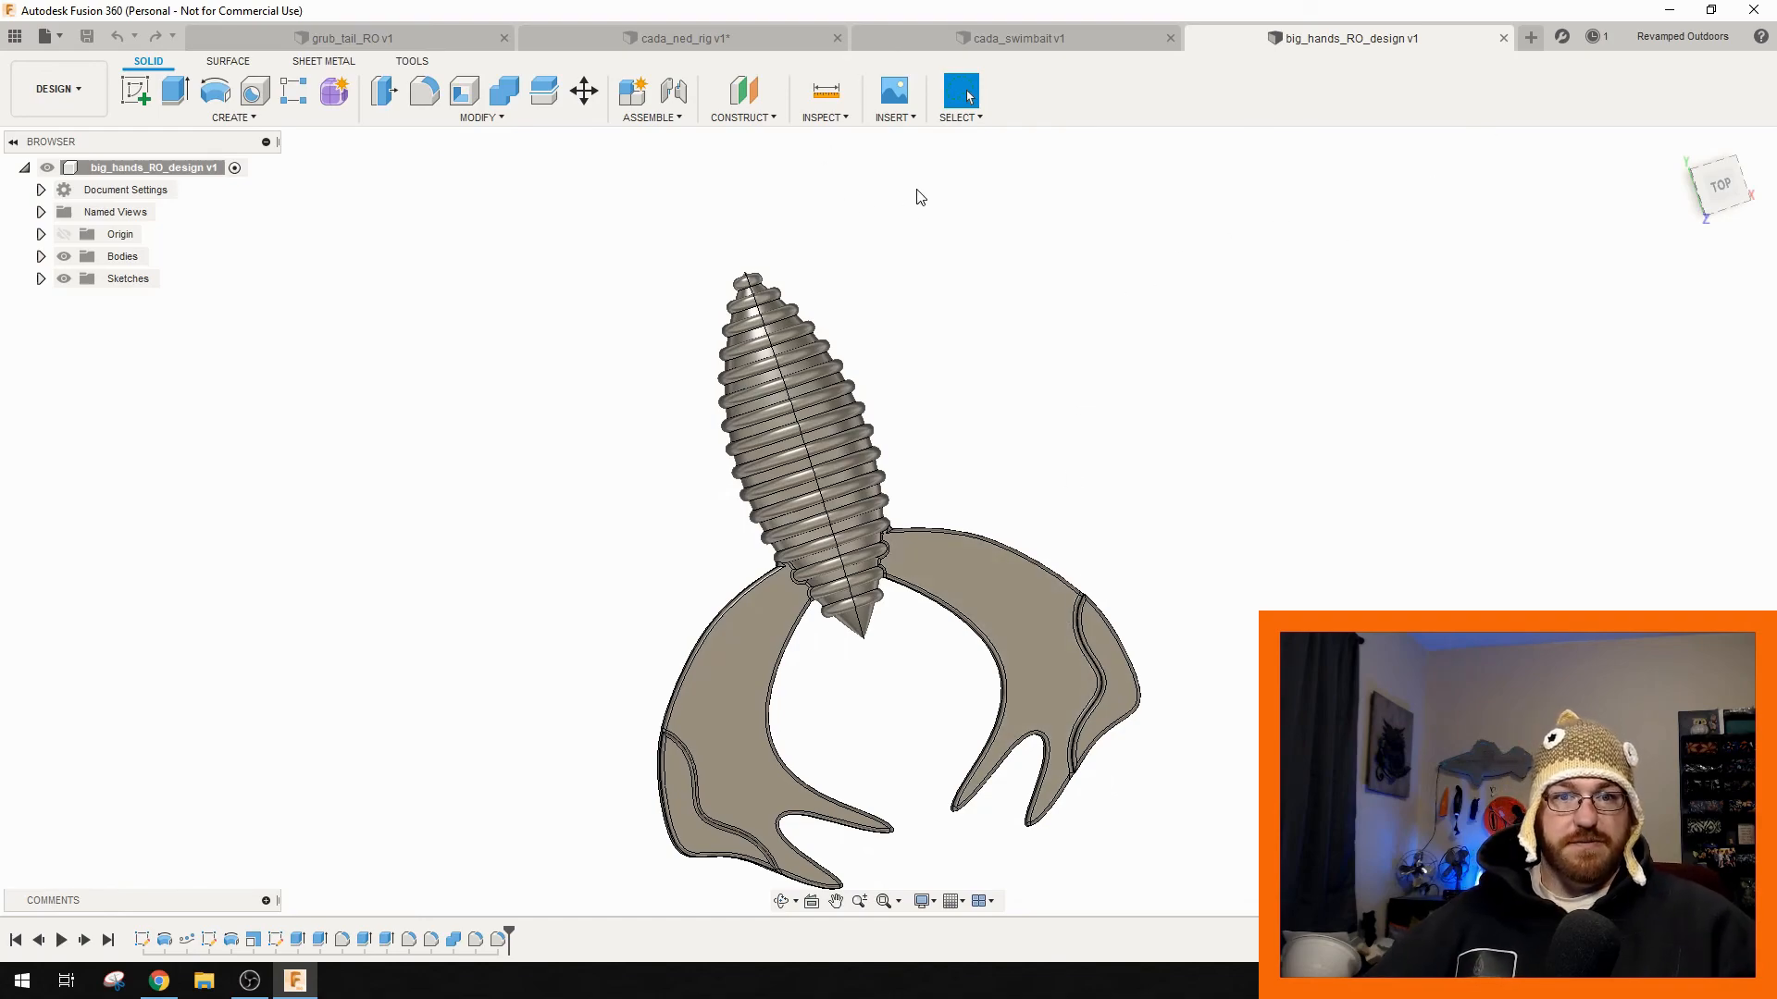
- Return to the grub_tail_RO design and examine the ribbed body, tapered tail joint and filleted curl tail from several angles
{"action": "left_click", "coordinate": [412, 39]}
{"action": "middle_click_drag", "start_coordinate": [1102, 556], "coordinate": [1154, 737], "text": "shift"}
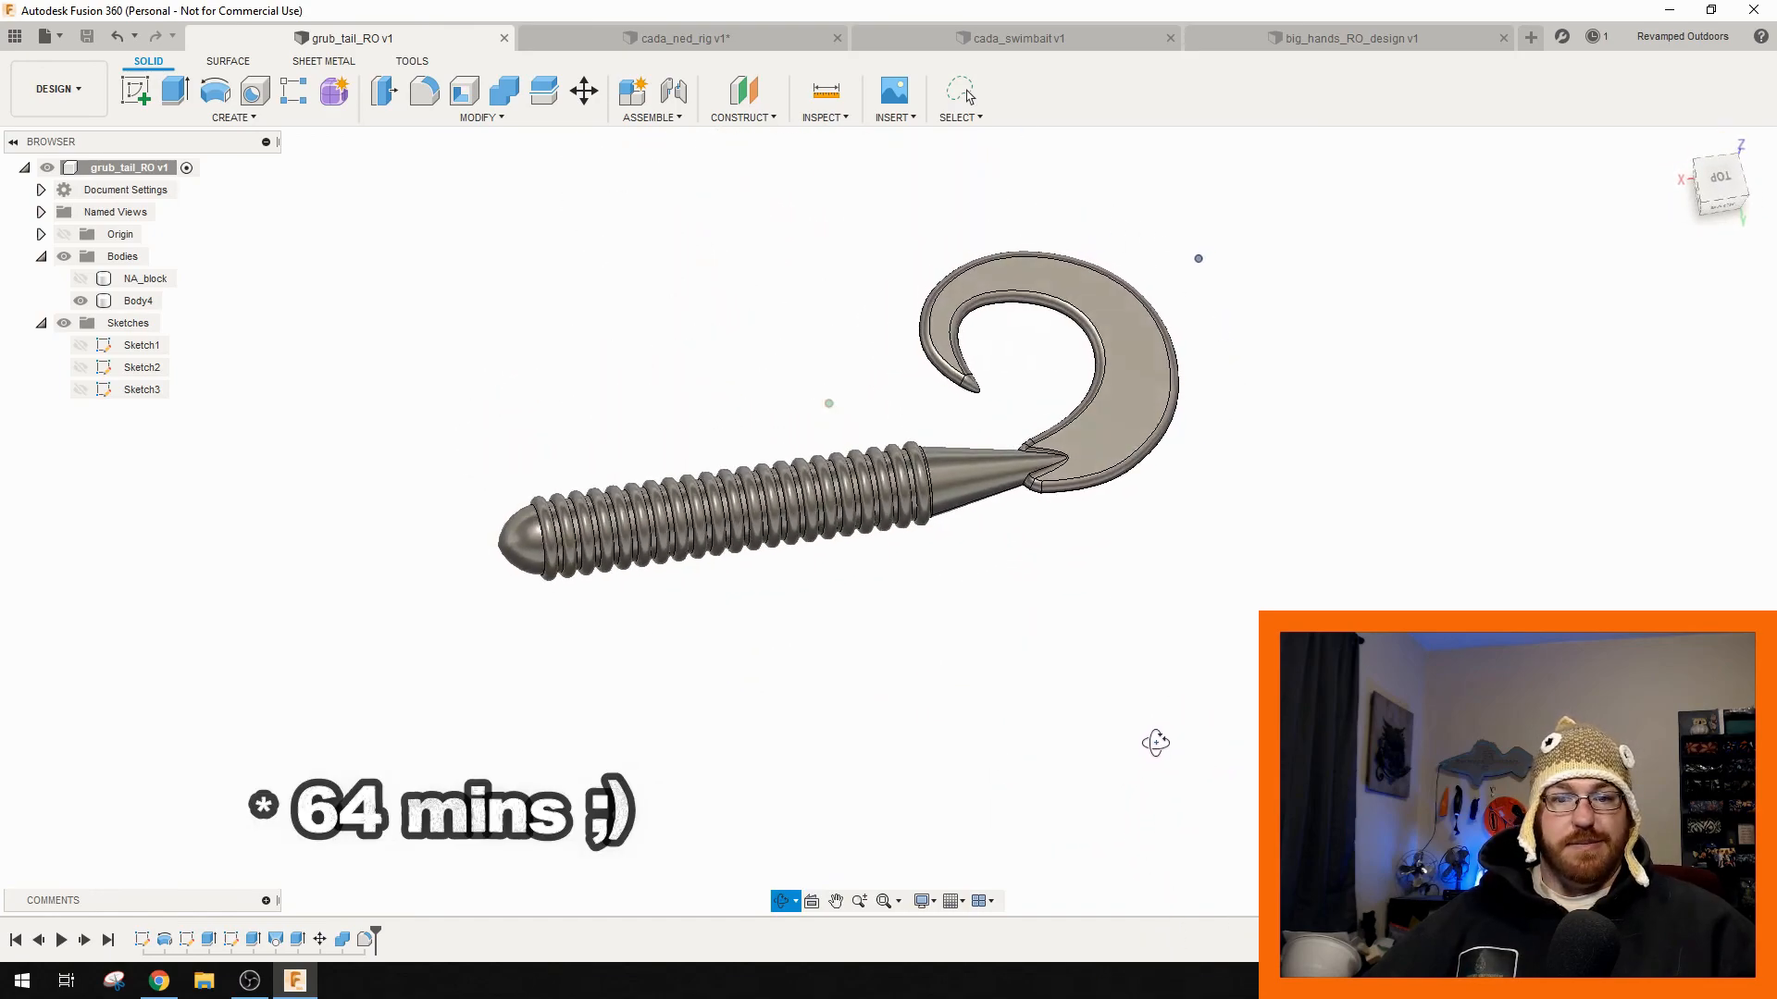
{"action": "scroll", "coordinate": [835, 504], "scroll_direction": "up", "scroll_amount": 4}
{"action": "middle_click_drag", "start_coordinate": [820, 721], "coordinate": [915, 562], "text": "shift"}
{"action": "scroll", "coordinate": [887, 704], "scroll_direction": "down", "scroll_amount": 4}
{"action": "middle_click_drag", "start_coordinate": [874, 477], "coordinate": [1199, 367], "text": "shift"}
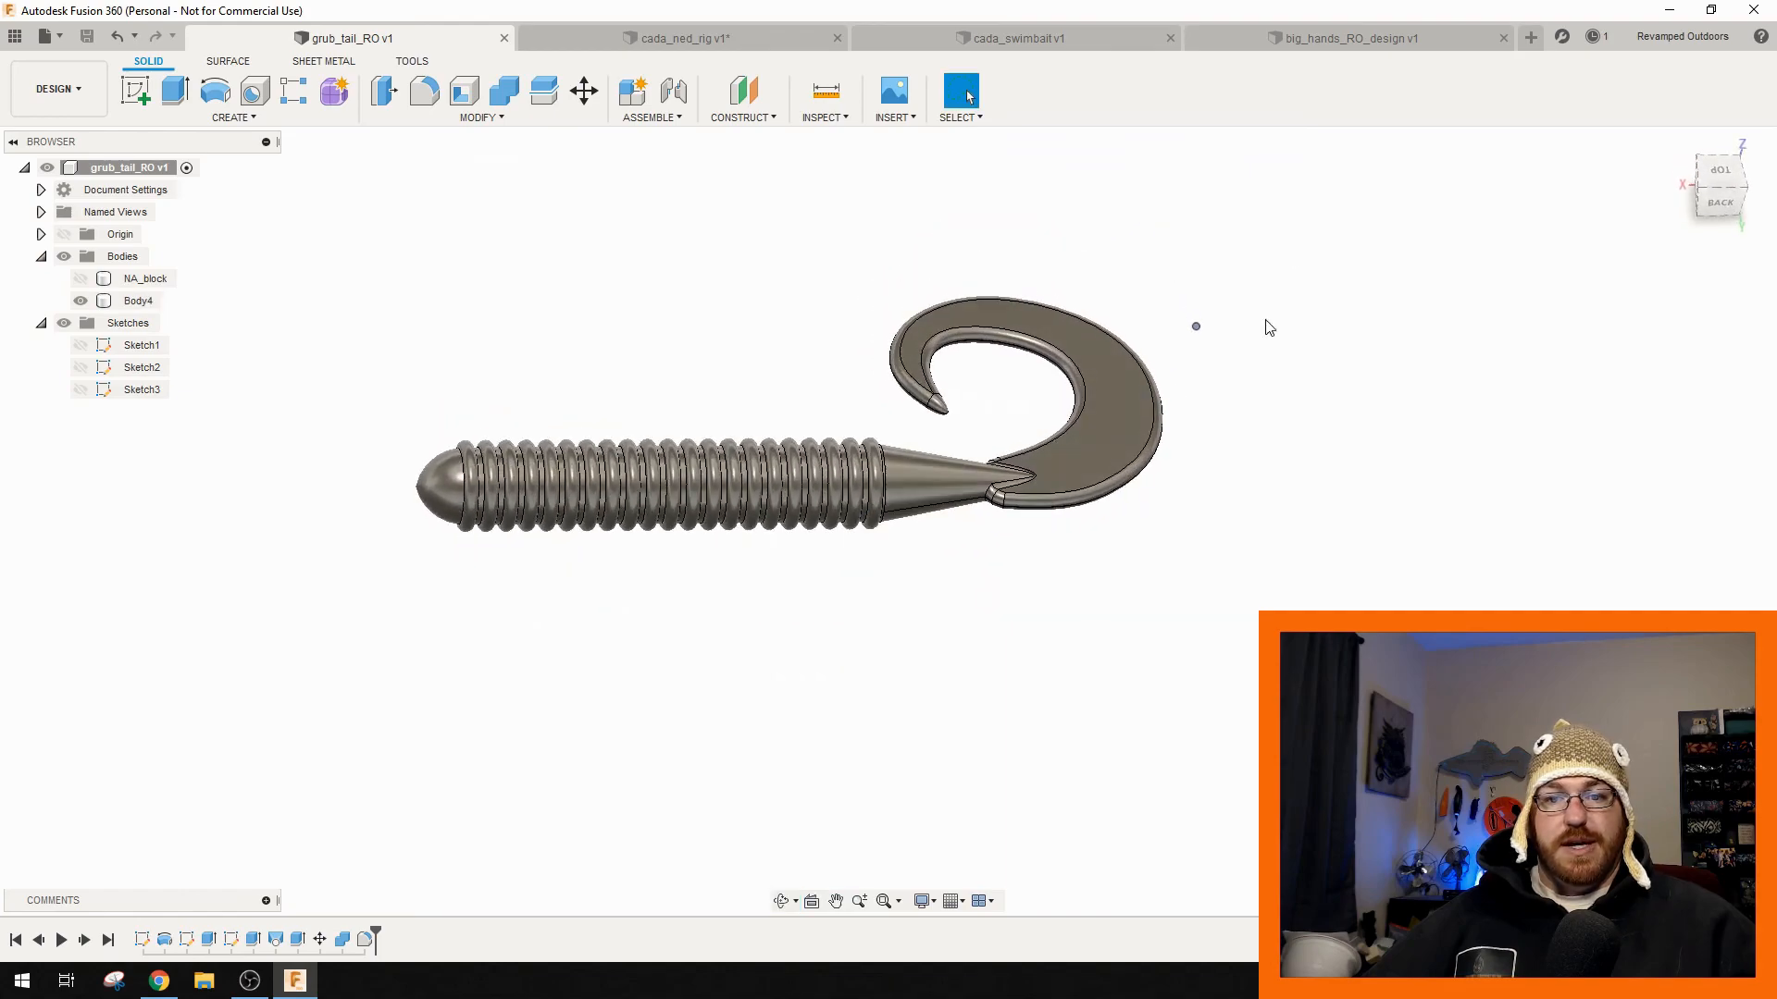
{"action": "mouse_move", "coordinate": [975, 379]}
{"action": "middle_mouse_down", "text": "shift"}
{"action": "mouse_move", "coordinate": [782, 401]}
{"action": "mouse_move", "coordinate": [971, 371]}
{"action": "middle_mouse_up", "text": "shift"}
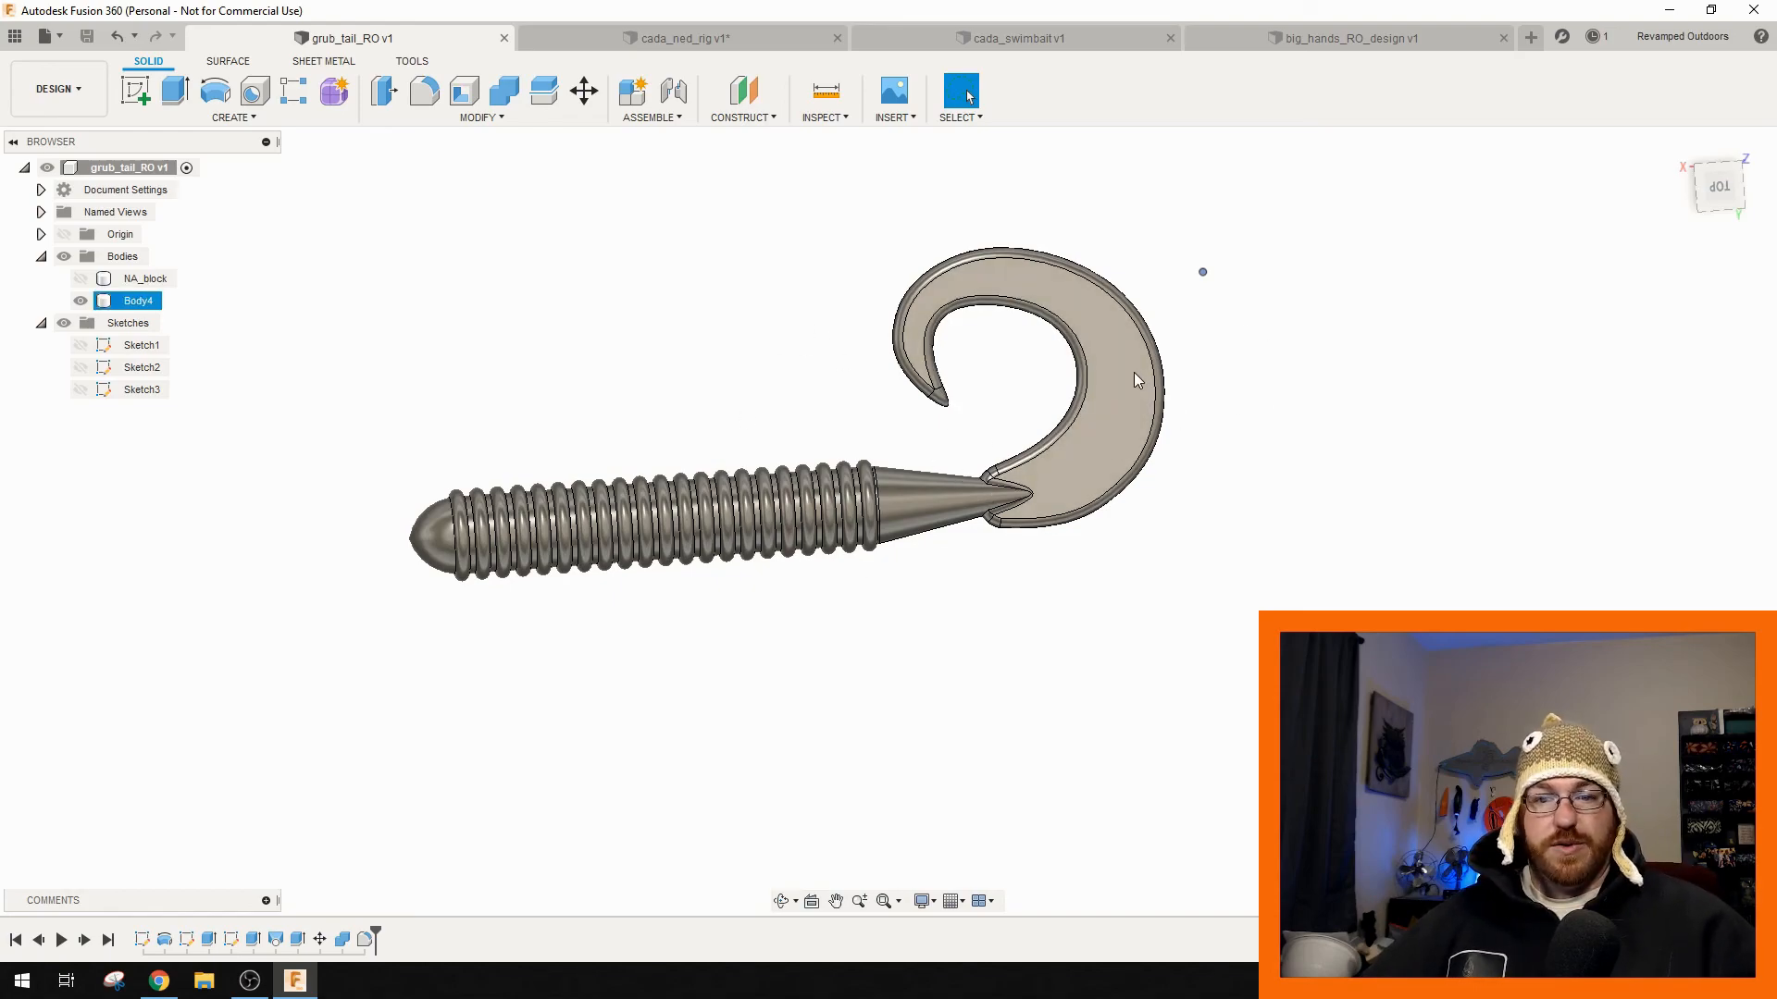
{"action": "middle_click_drag", "start_coordinate": [1003, 452], "coordinate": [1045, 625]}
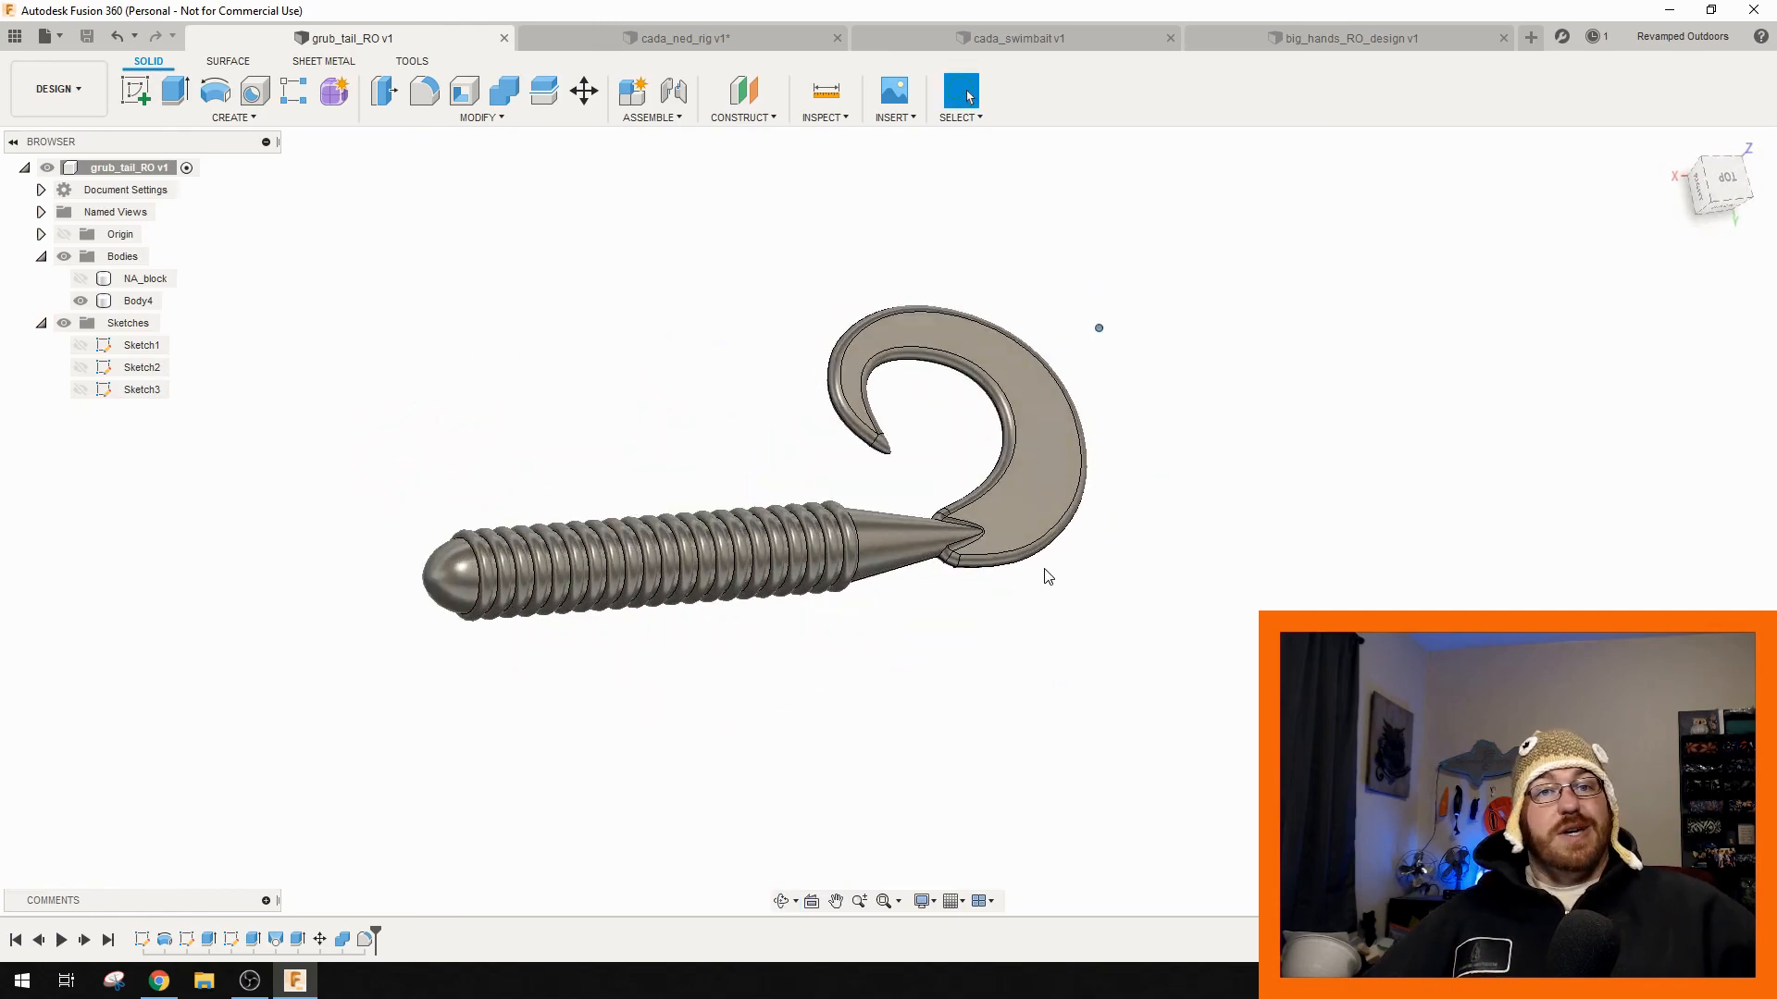